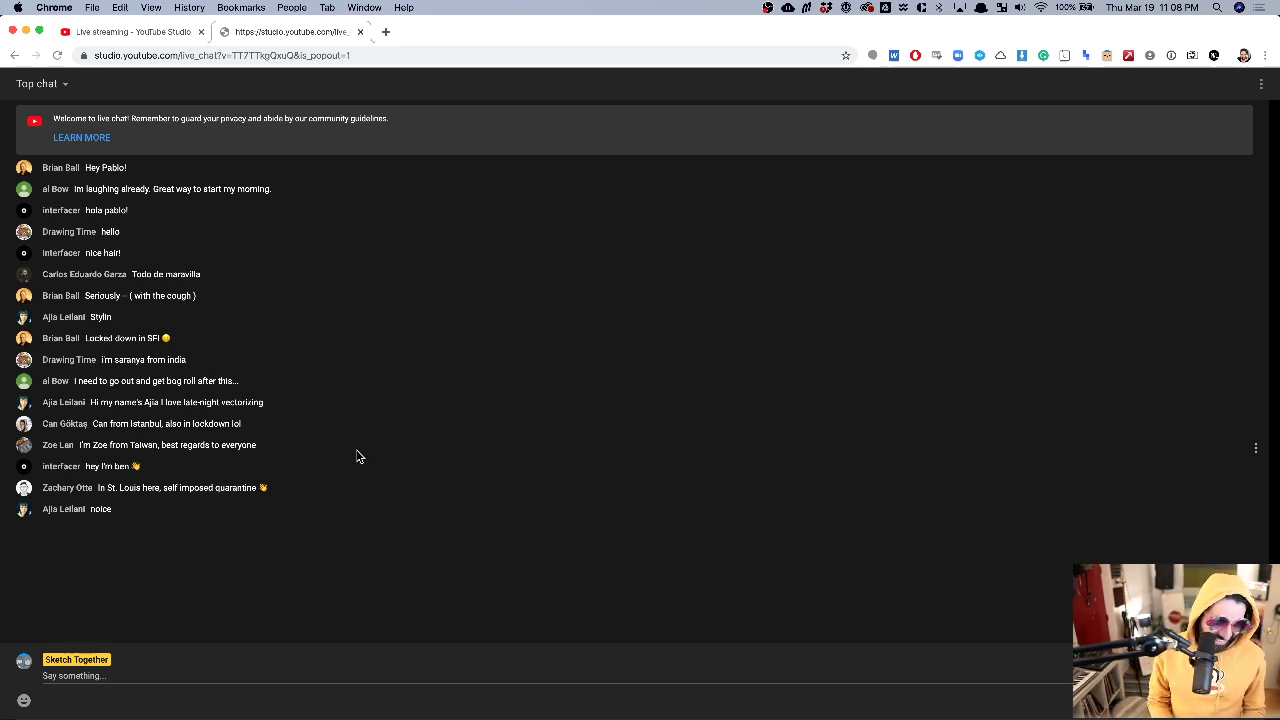
- Switch to the vector-monster document in Sketch and narrow the layer list beside the canvas
{"action": "key", "text": "super+Tab"}
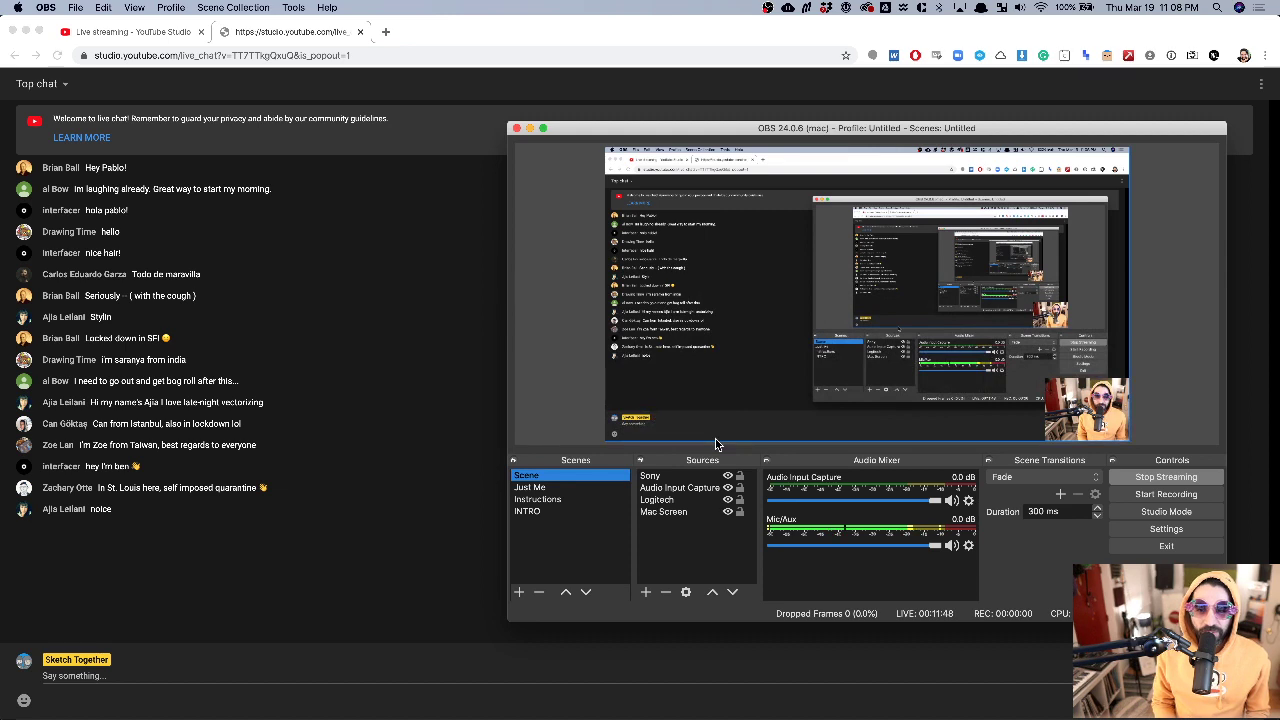
{"action": "key", "text": "super+Tab"}
{"action": "key", "text": "super+Tab"}
{"action": "key", "text": "super+Tab"}
{"action": "key", "text": "super+Tab"}
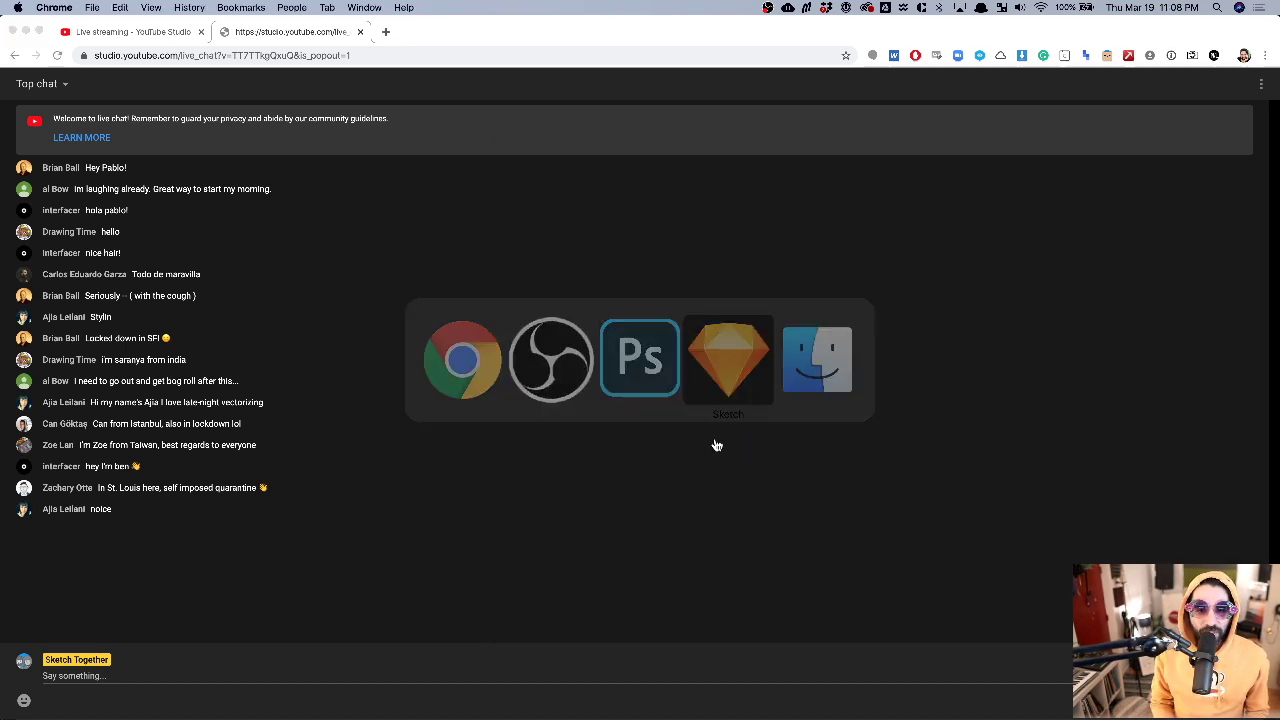
{"action": "scroll", "coordinate": [665, 202], "scroll_direction": "right", "scroll_amount": 1}
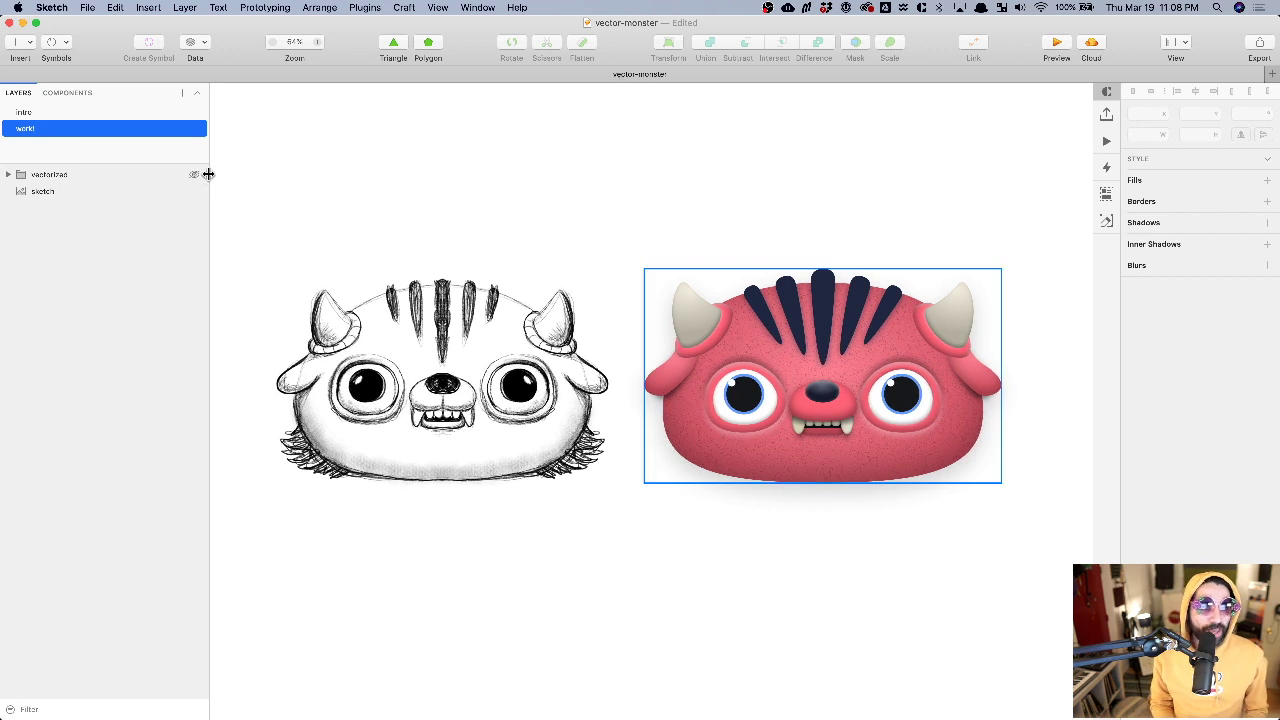
{"action": "left_click_drag", "start_coordinate": [206, 174], "coordinate": [147, 168]}
{"action": "scroll", "coordinate": [563, 267], "scroll_direction": "left", "scroll_amount": 1}
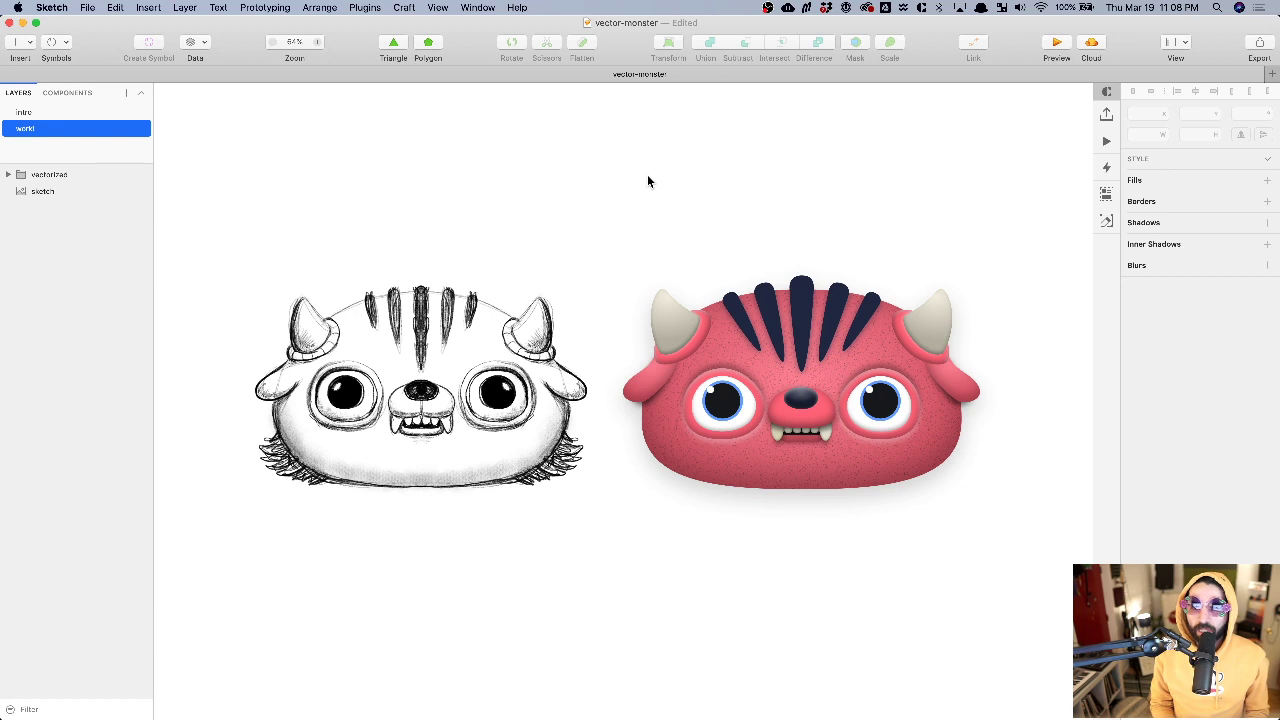
- Compare the pencil sketch of the monster with its finished vector version, inspecting both as a whole and up close
{"action": "left_click", "coordinate": [716, 329]}
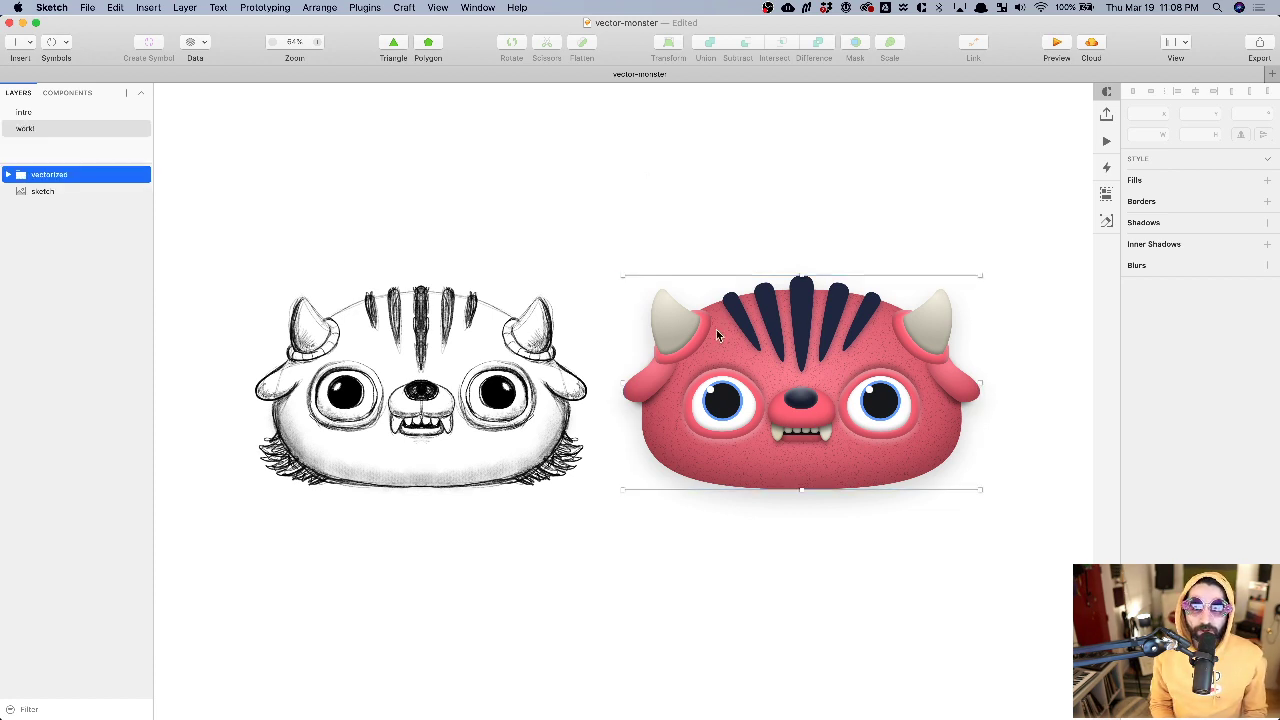
{"action": "left_click", "coordinate": [731, 237]}
{"action": "left_click", "coordinate": [726, 304]}
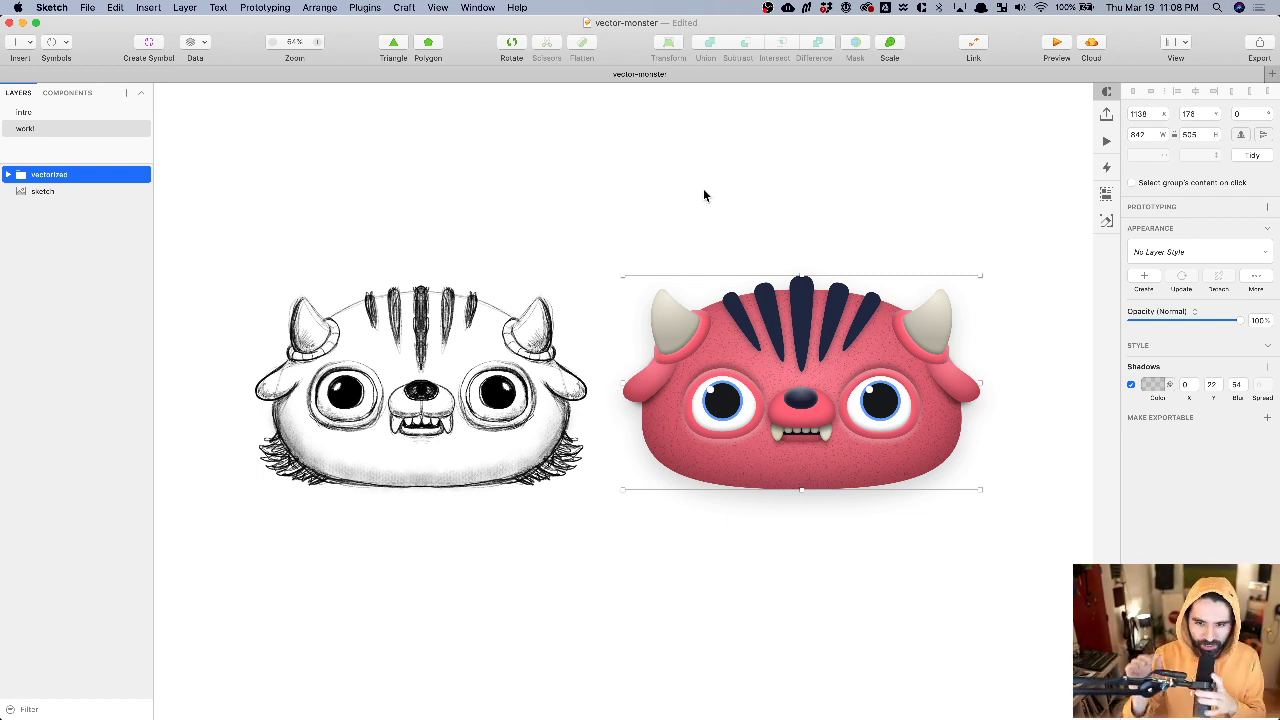
{"action": "left_click", "coordinate": [414, 446]}
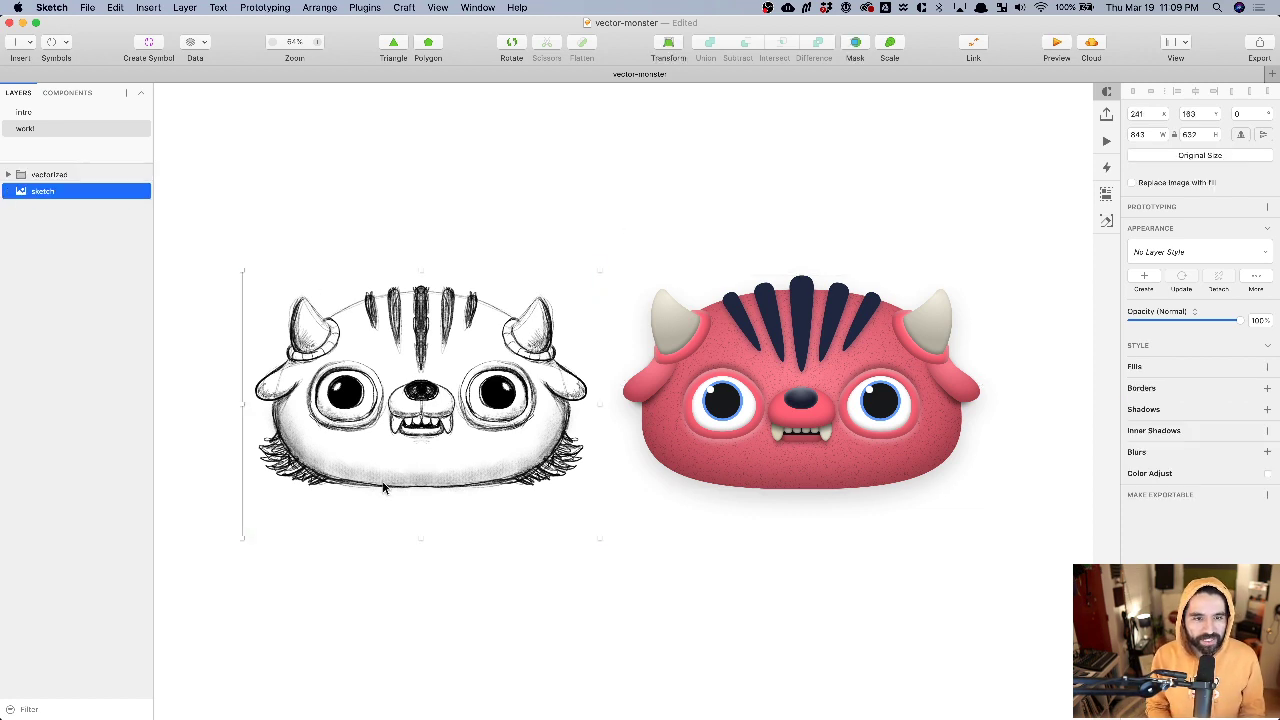
{"action": "scroll", "coordinate": [360, 400], "scroll_direction": "up", "scroll_amount": 5}
{"action": "scroll", "coordinate": [360, 400], "scroll_direction": "left", "scroll_amount": 3}
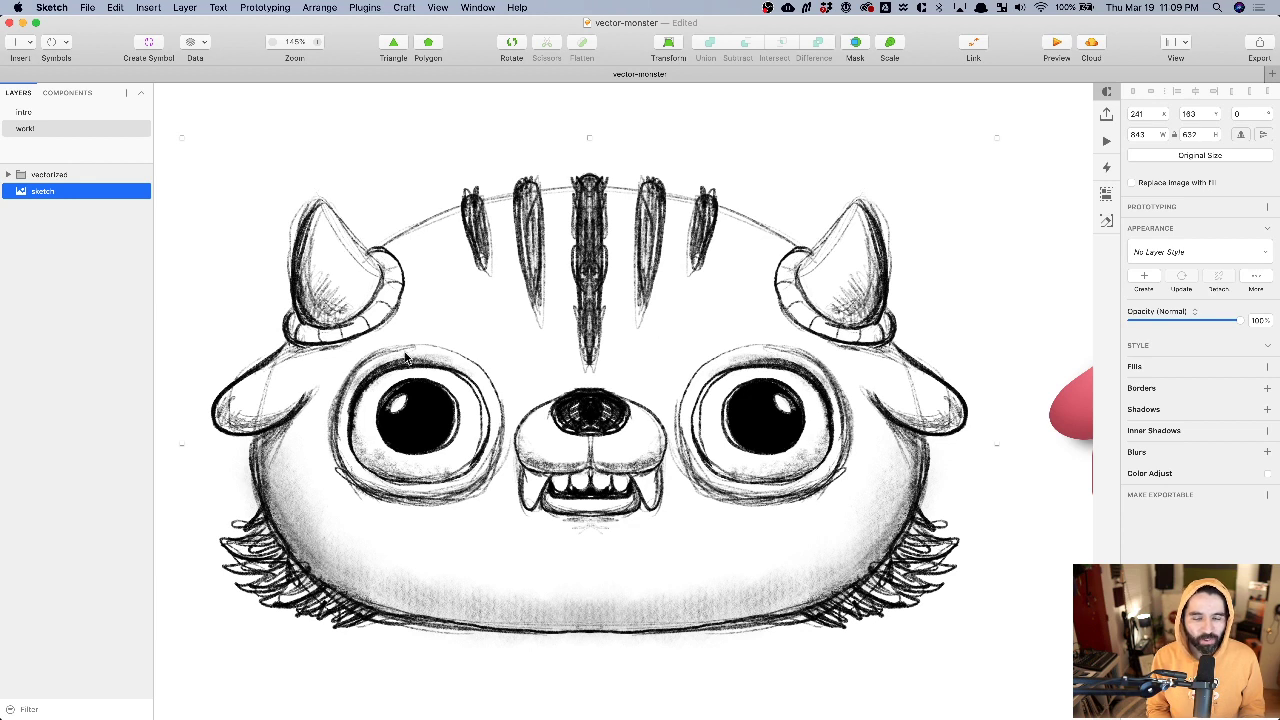
{"action": "scroll", "coordinate": [407, 358], "scroll_direction": "left", "scroll_amount": 2}
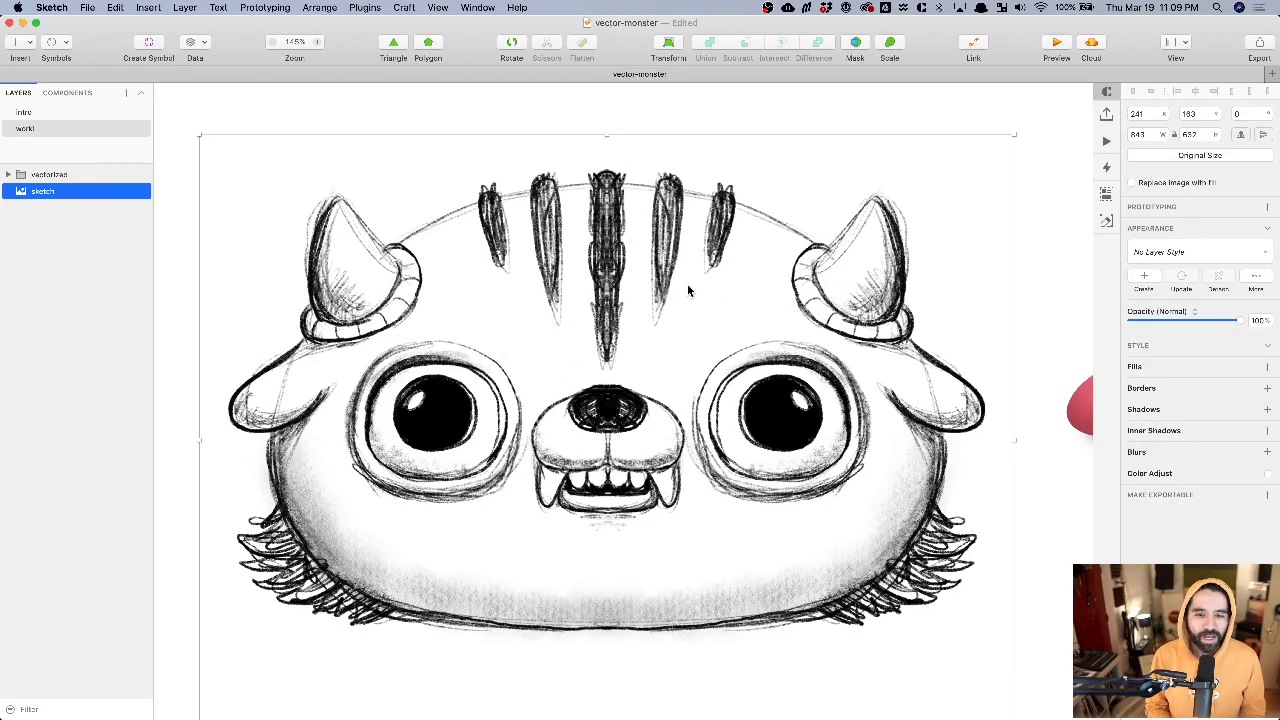
{"action": "scroll", "coordinate": [610, 390], "scroll_direction": "down", "scroll_amount": 2}
{"action": "scroll", "coordinate": [610, 390], "scroll_direction": "down", "scroll_amount": 3}
{"action": "scroll", "coordinate": [610, 390], "scroll_direction": "right", "scroll_amount": 3}
{"action": "left_click", "coordinate": [800, 400]}
{"action": "scroll", "coordinate": [797, 398], "scroll_direction": "up", "scroll_amount": 2}
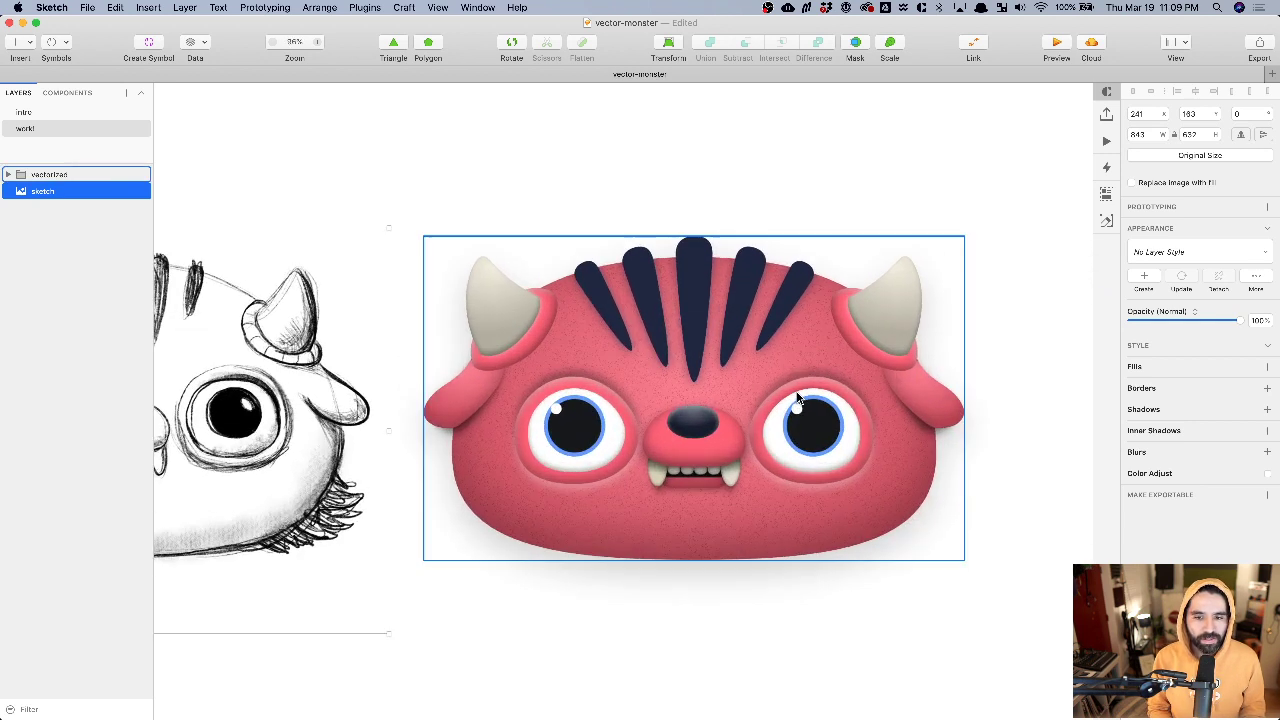
{"action": "scroll", "coordinate": [797, 398], "scroll_direction": "up", "scroll_amount": 1}
{"action": "scroll", "coordinate": [797, 398], "scroll_direction": "down", "scroll_amount": 3}
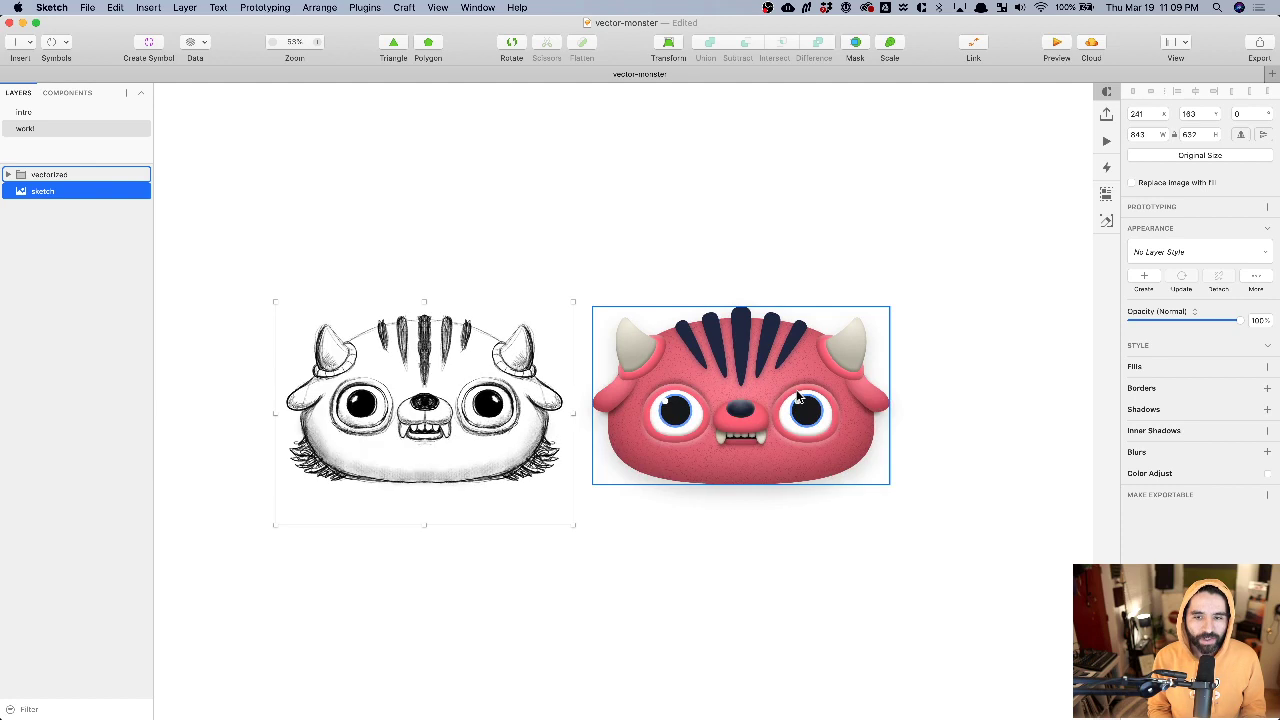
{"action": "scroll", "coordinate": [772, 380], "scroll_direction": "up", "scroll_amount": 4}
{"action": "scroll", "coordinate": [772, 378], "scroll_direction": "up", "scroll_amount": 3}
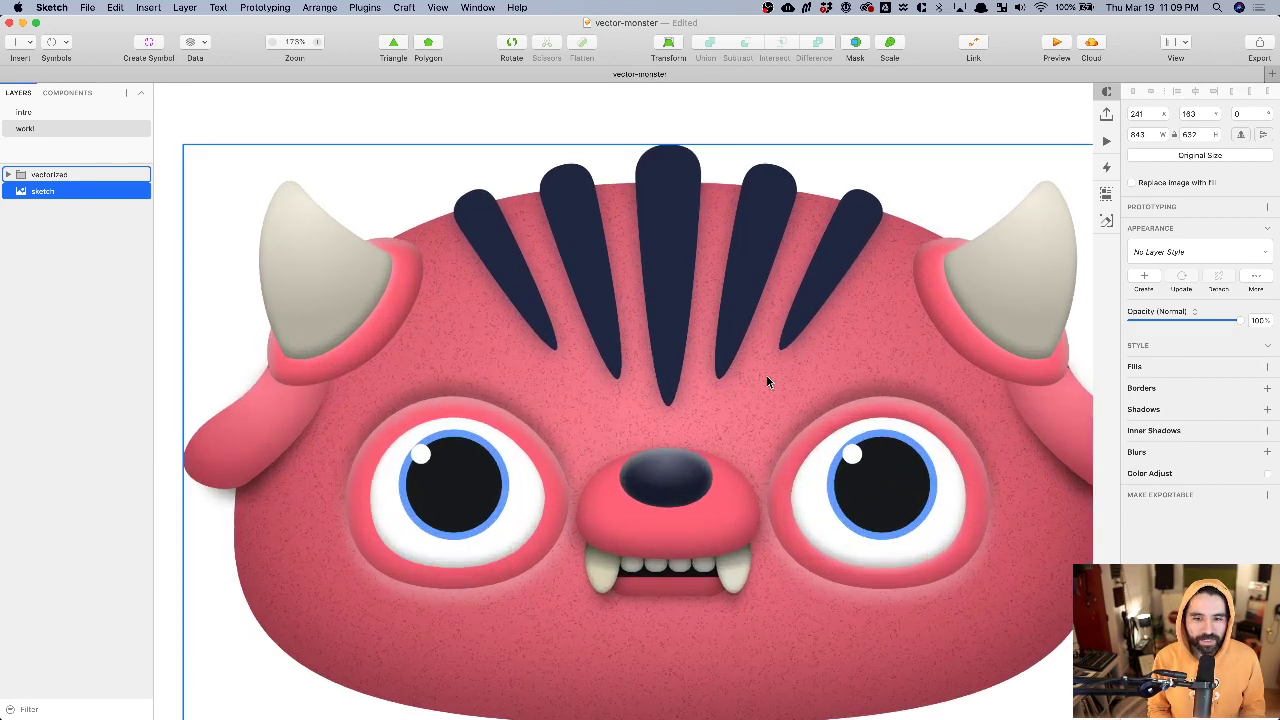
- Remove the disabled borders from the dark nose shape and the pink muzzle shape of the vector monster
{"action": "left_click", "coordinate": [672, 470], "text": "super"}
{"action": "scroll", "coordinate": [672, 420], "scroll_direction": "down", "scroll_amount": 3}
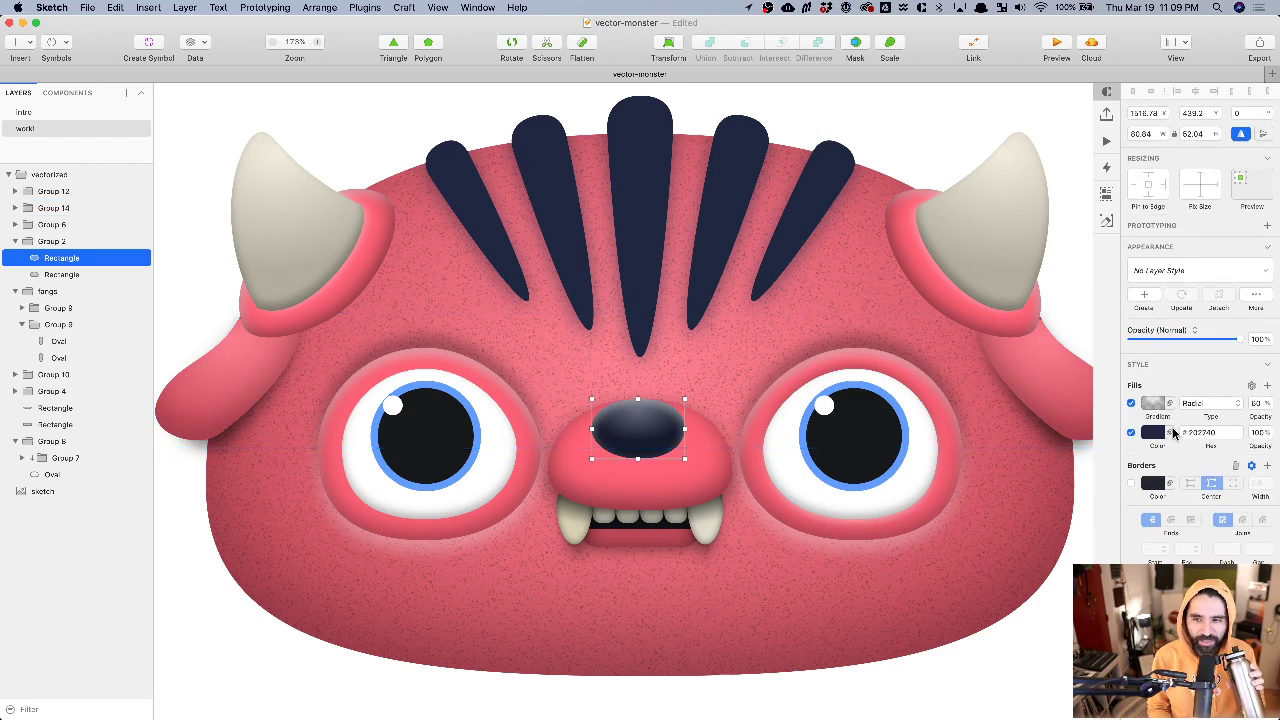
{"action": "left_click", "coordinate": [1235, 467]}
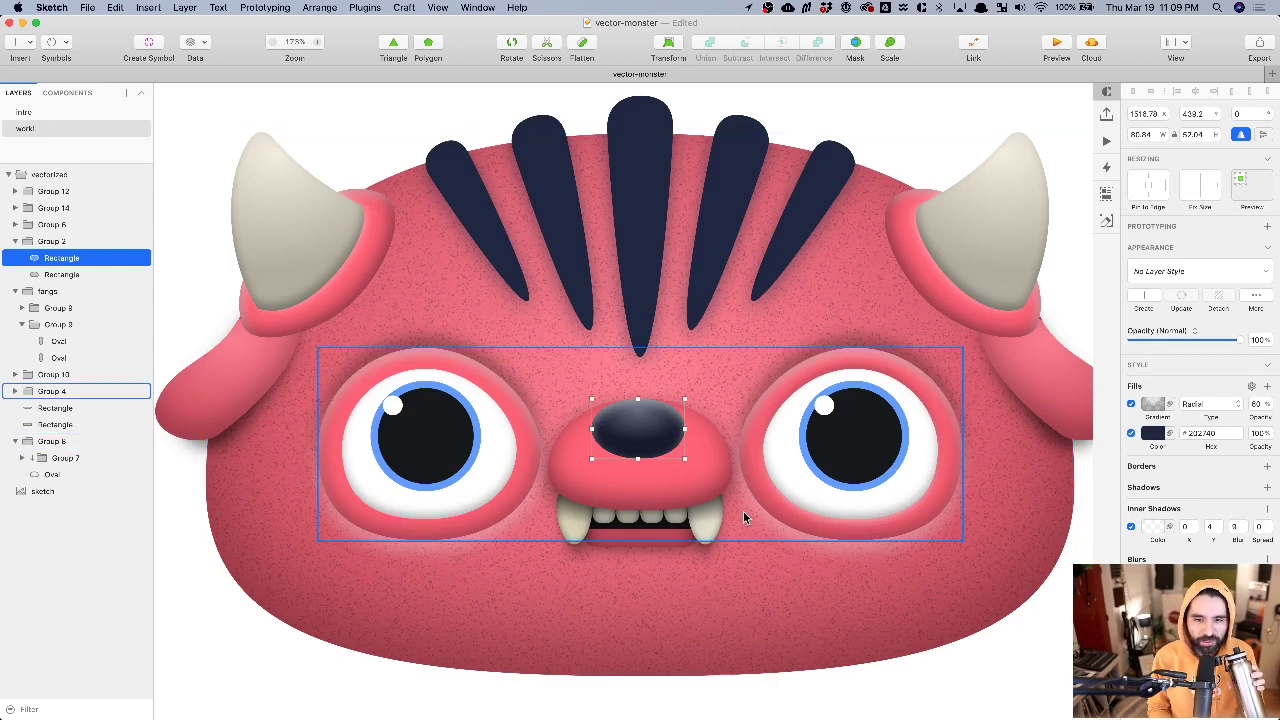
{"action": "left_click", "coordinate": [694, 481]}
{"action": "left_click", "coordinate": [694, 487]}
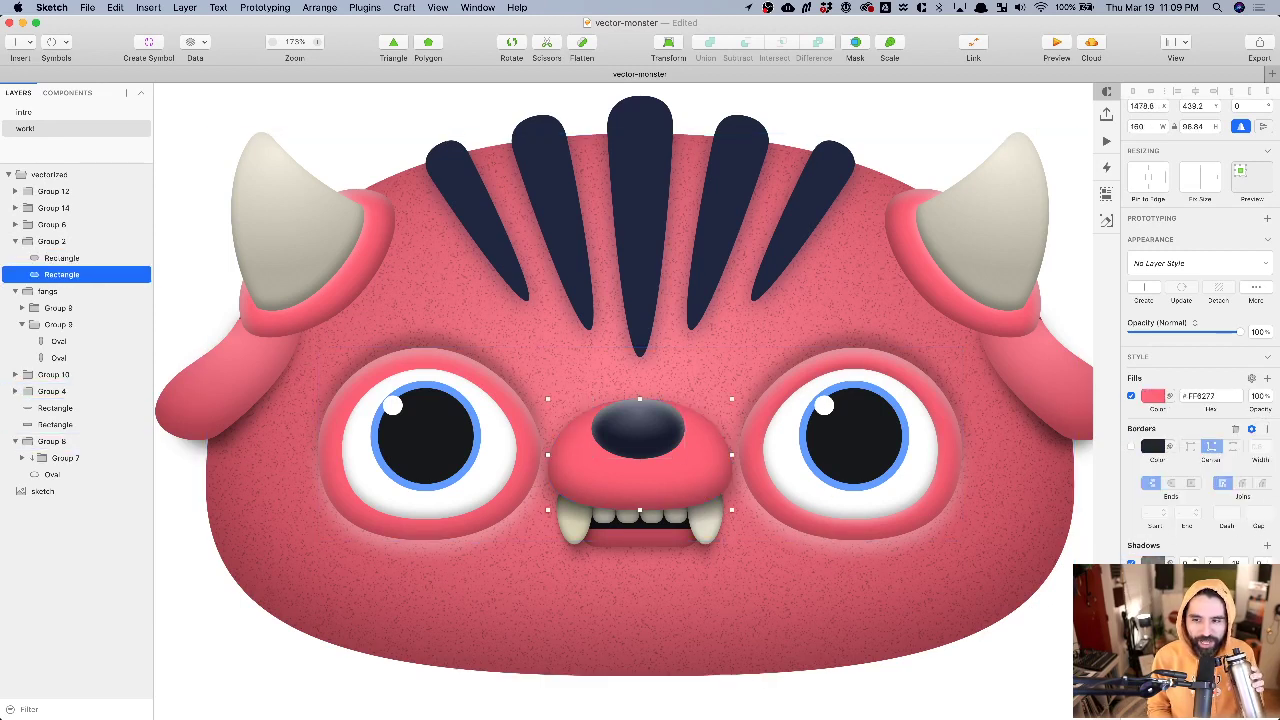
{"action": "left_click", "coordinate": [1235, 437]}
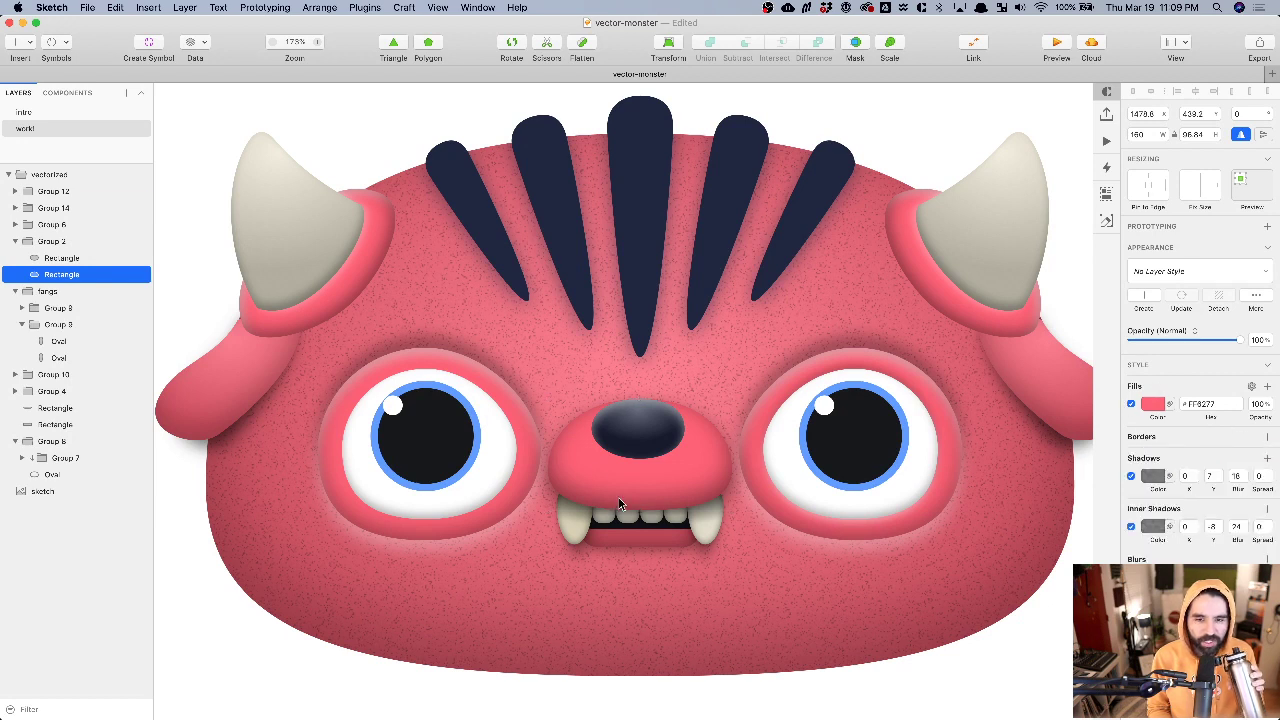
- Review the whole vector monster beside the pencil sketch
{"action": "scroll", "coordinate": [528, 378], "scroll_direction": "down", "scroll_amount": 5}
{"action": "left_click", "coordinate": [788, 226]}
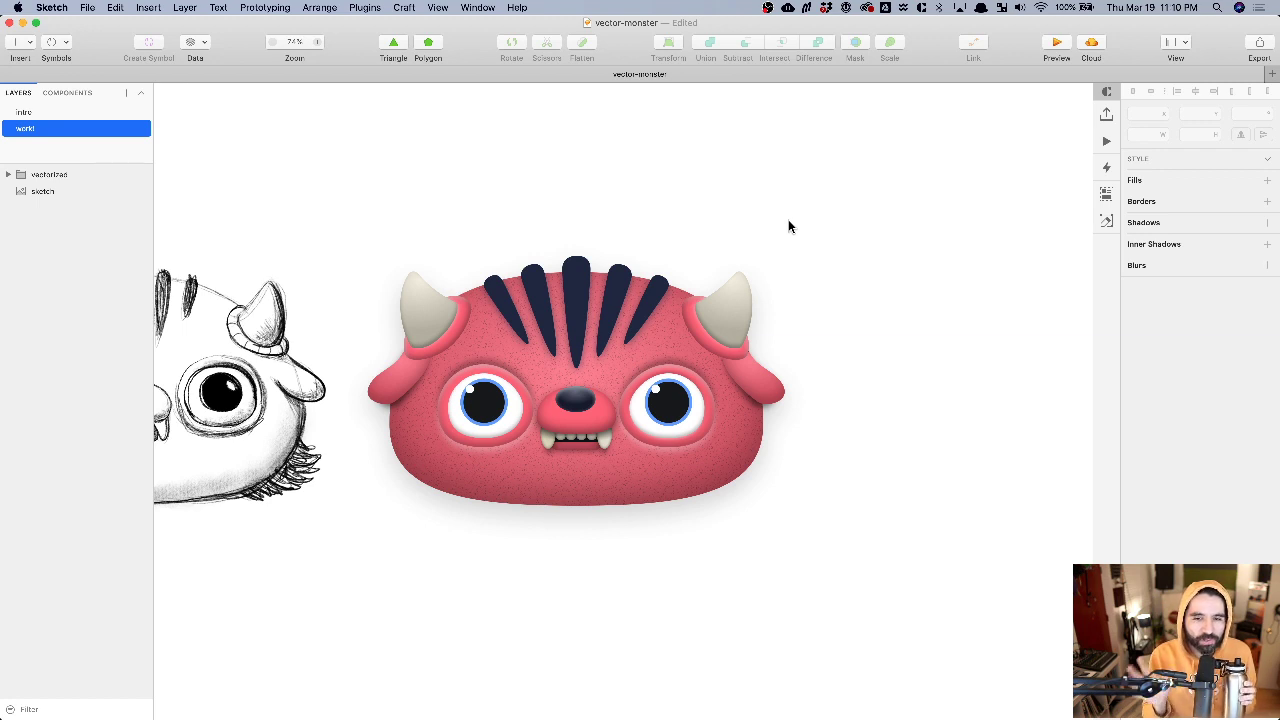
{"action": "scroll", "coordinate": [566, 308], "scroll_direction": "left", "scroll_amount": 2}
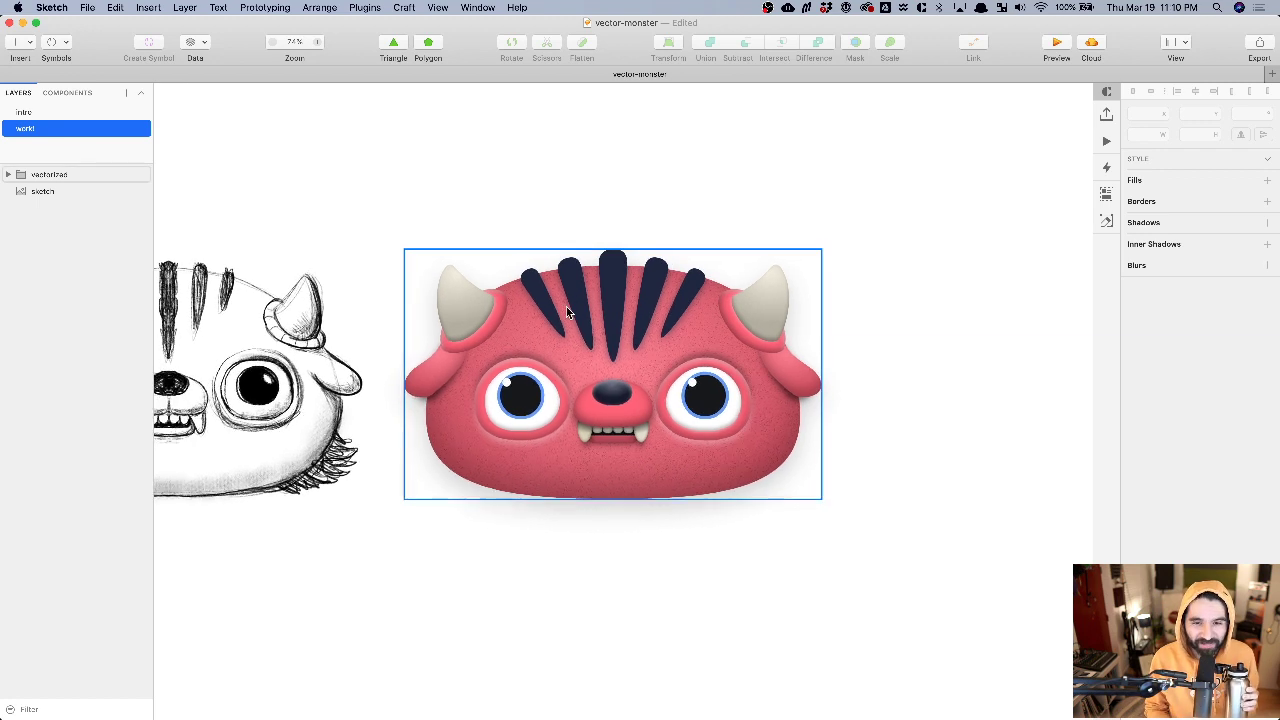
{"action": "left_click", "coordinate": [616, 335]}
{"action": "scroll", "coordinate": [616, 338], "scroll_direction": "left", "scroll_amount": 1}
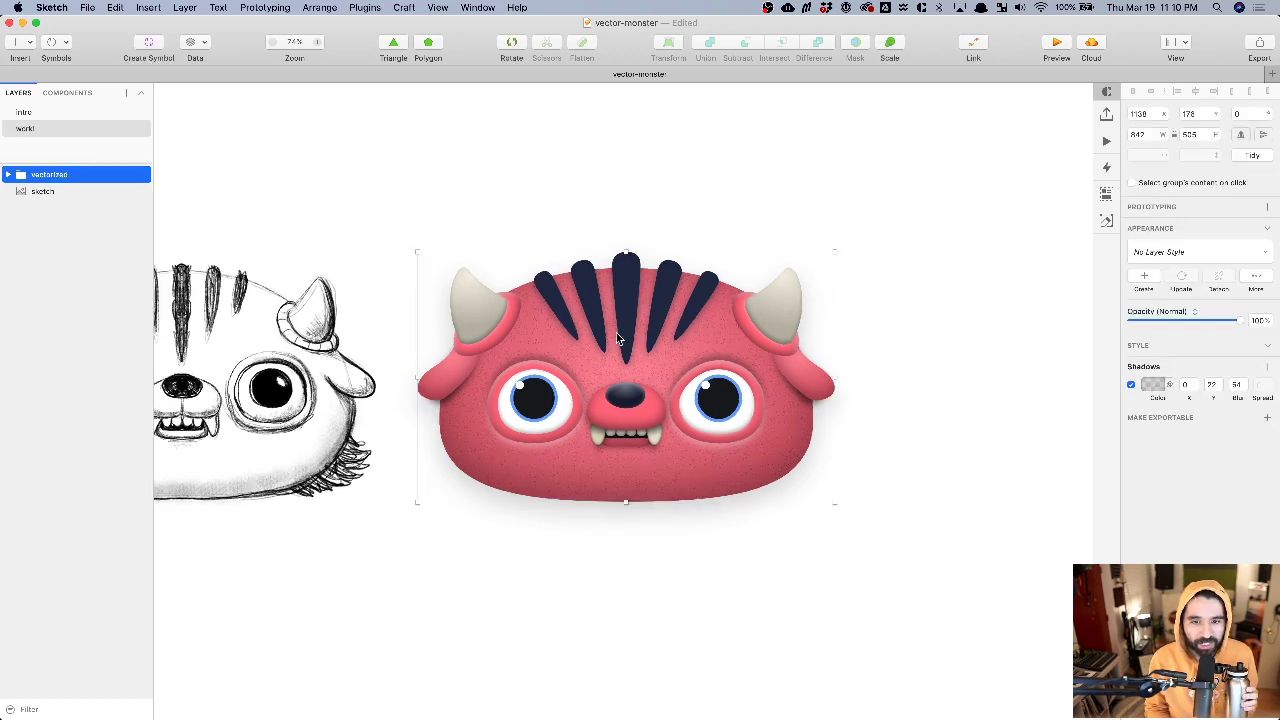
{"action": "left_click", "coordinate": [752, 212]}
{"action": "left_click", "coordinate": [755, 247]}
{"action": "left_click", "coordinate": [856, 190]}
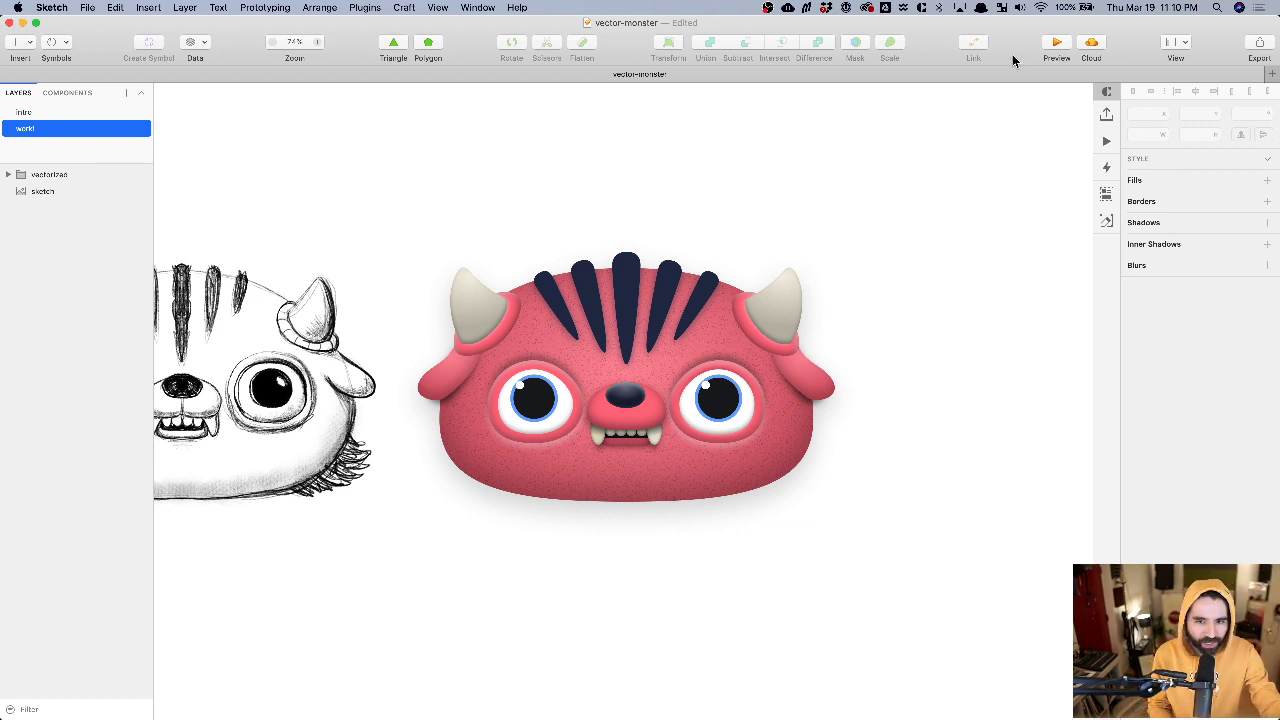
{"action": "left_click", "coordinate": [681, 344]}
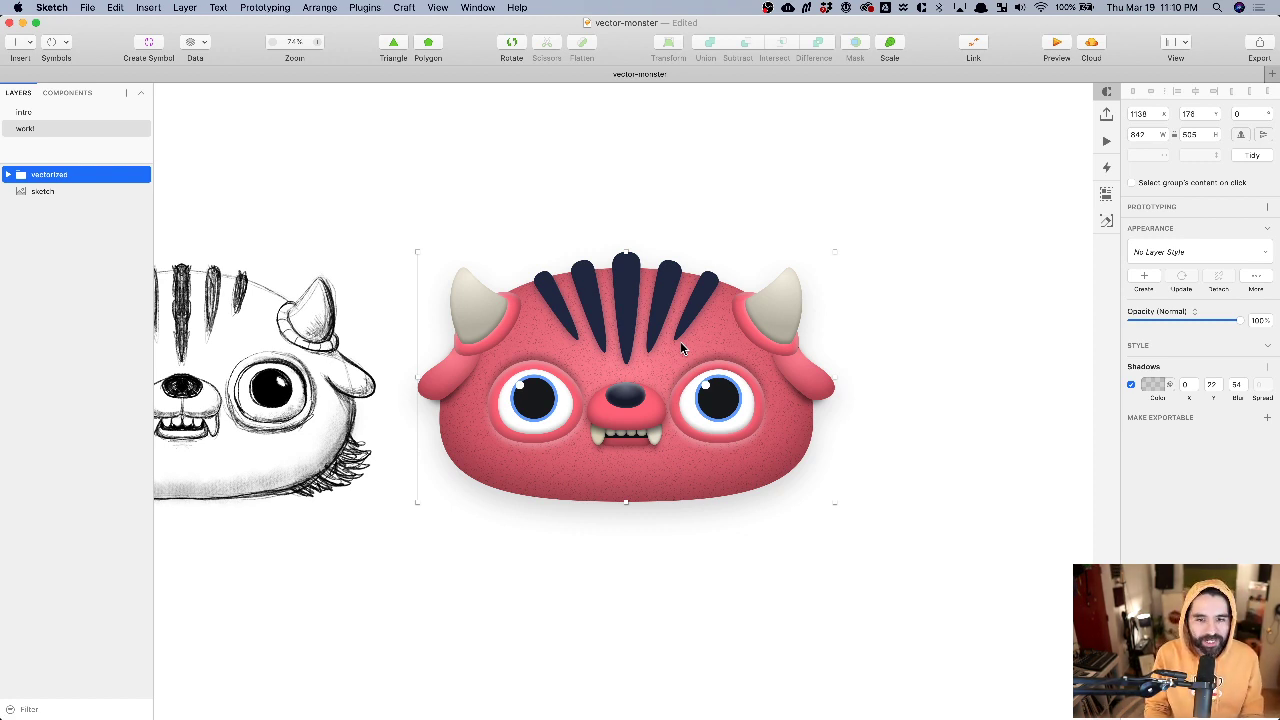
{"action": "key", "text": "BackSpace"}
{"action": "scroll", "coordinate": [680, 348], "scroll_direction": "left", "scroll_amount": 10}
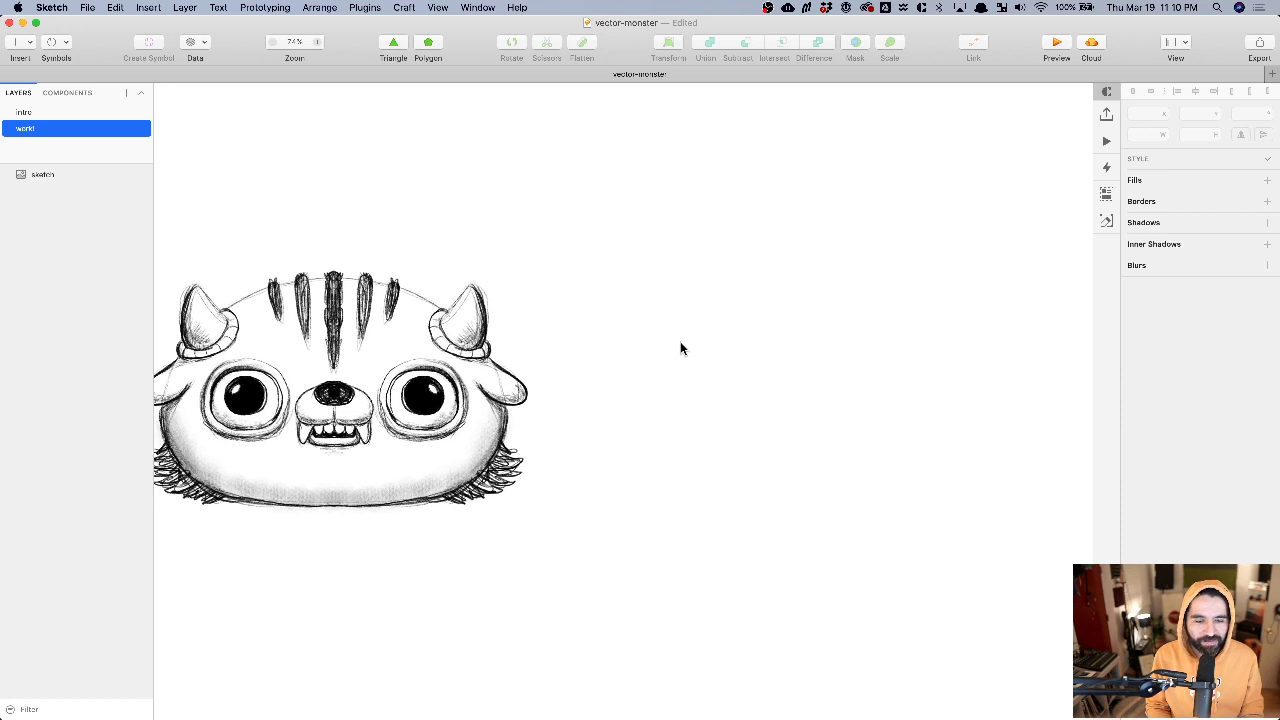
{"action": "scroll", "coordinate": [680, 348], "scroll_direction": "down", "scroll_amount": 5}
{"action": "key", "text": "super+z"}
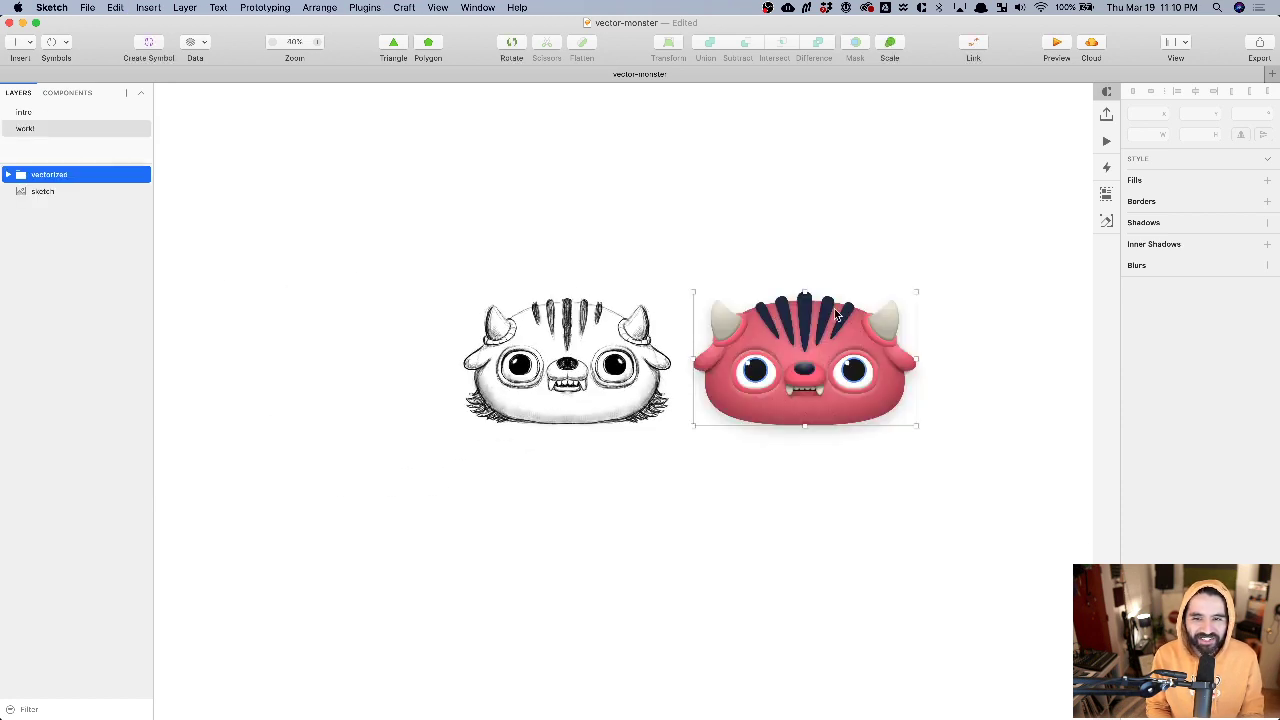
- Move the vectorized group to the other side of the pencil sketch, at X -890, clearing the space right of the sketch
{"action": "left_click_drag", "start_coordinate": [845, 350], "coordinate": [212, 368]}
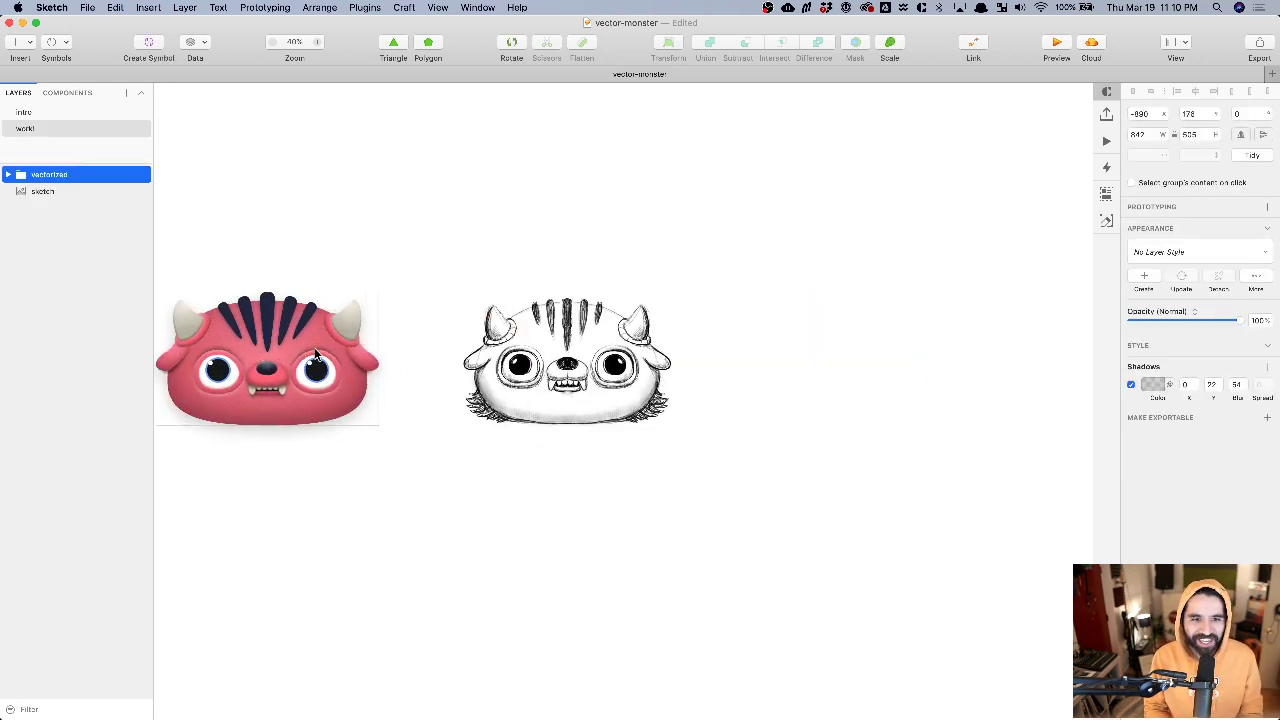
{"action": "scroll", "coordinate": [806, 322], "scroll_direction": "up", "scroll_amount": 3}
{"action": "scroll", "coordinate": [806, 322], "scroll_direction": "up", "scroll_amount": 3}
{"action": "scroll", "coordinate": [806, 322], "scroll_direction": "left", "scroll_amount": 5}
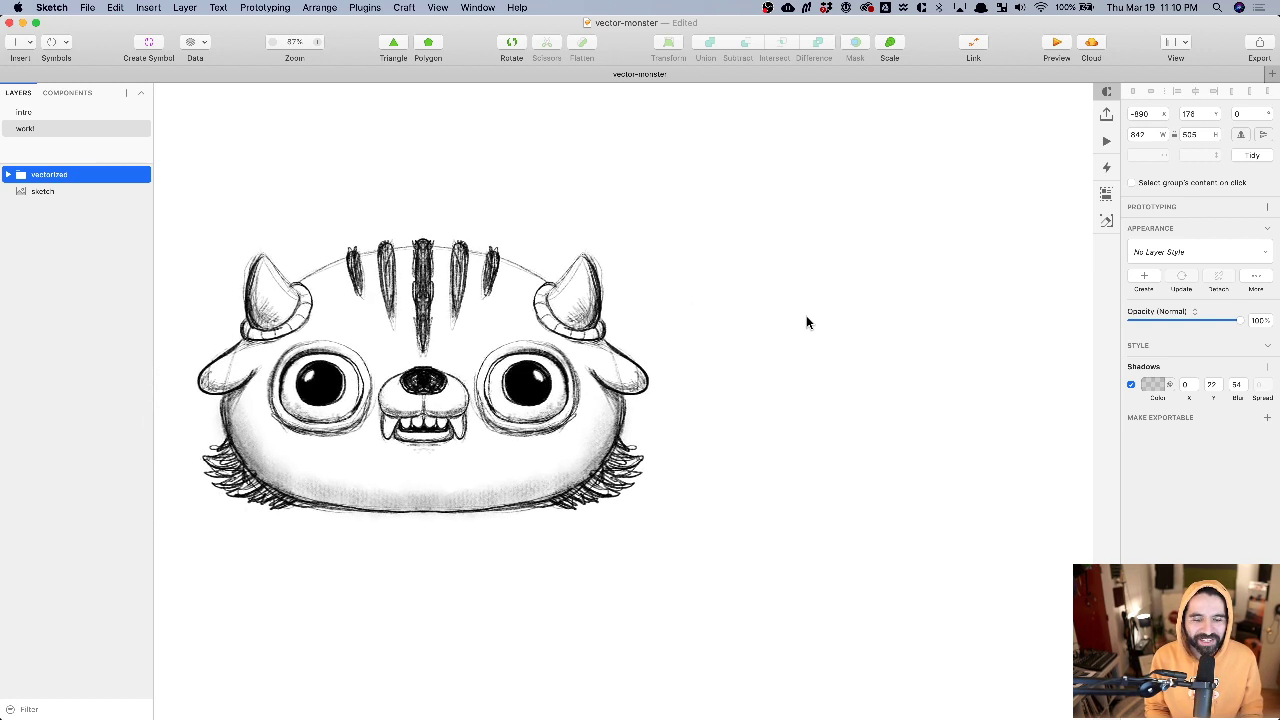
{"action": "scroll", "coordinate": [806, 322], "scroll_direction": "left", "scroll_amount": 1}
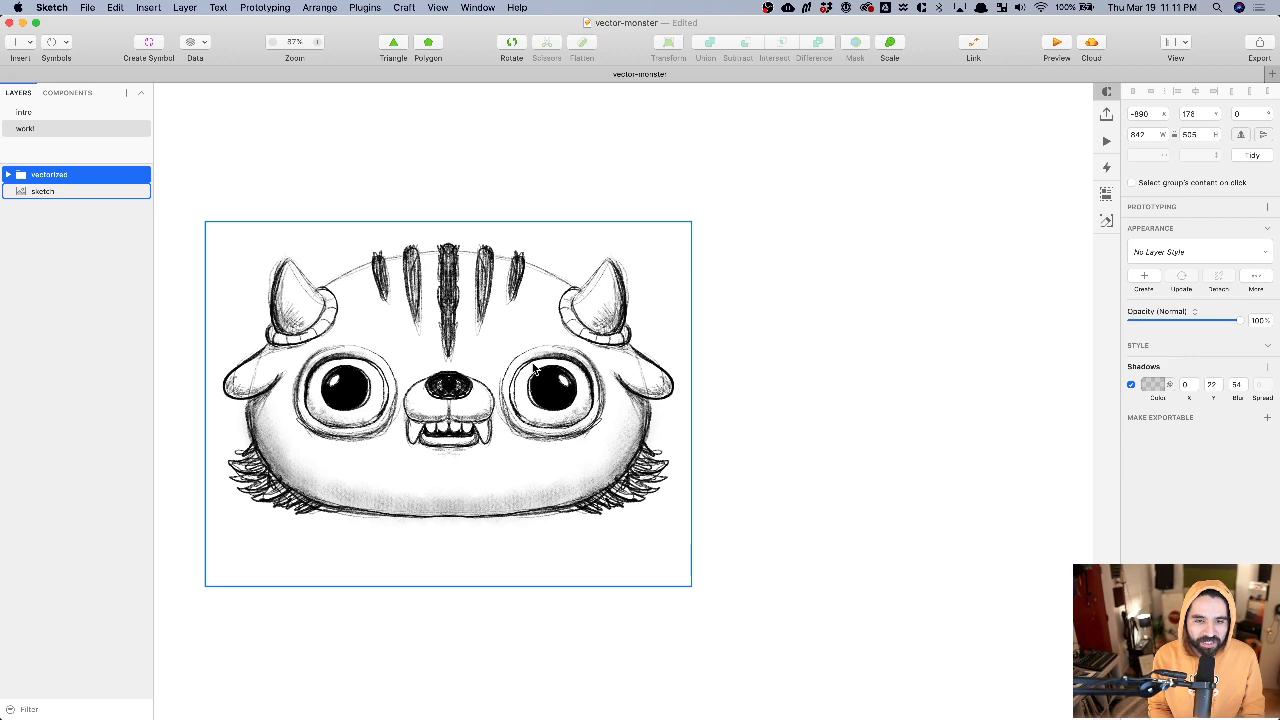
{"action": "scroll", "coordinate": [535, 370], "scroll_direction": "up", "scroll_amount": 1}
{"action": "scroll", "coordinate": [535, 370], "scroll_direction": "up", "scroll_amount": 3}
{"action": "scroll", "coordinate": [545, 385], "scroll_direction": "down", "scroll_amount": 2}
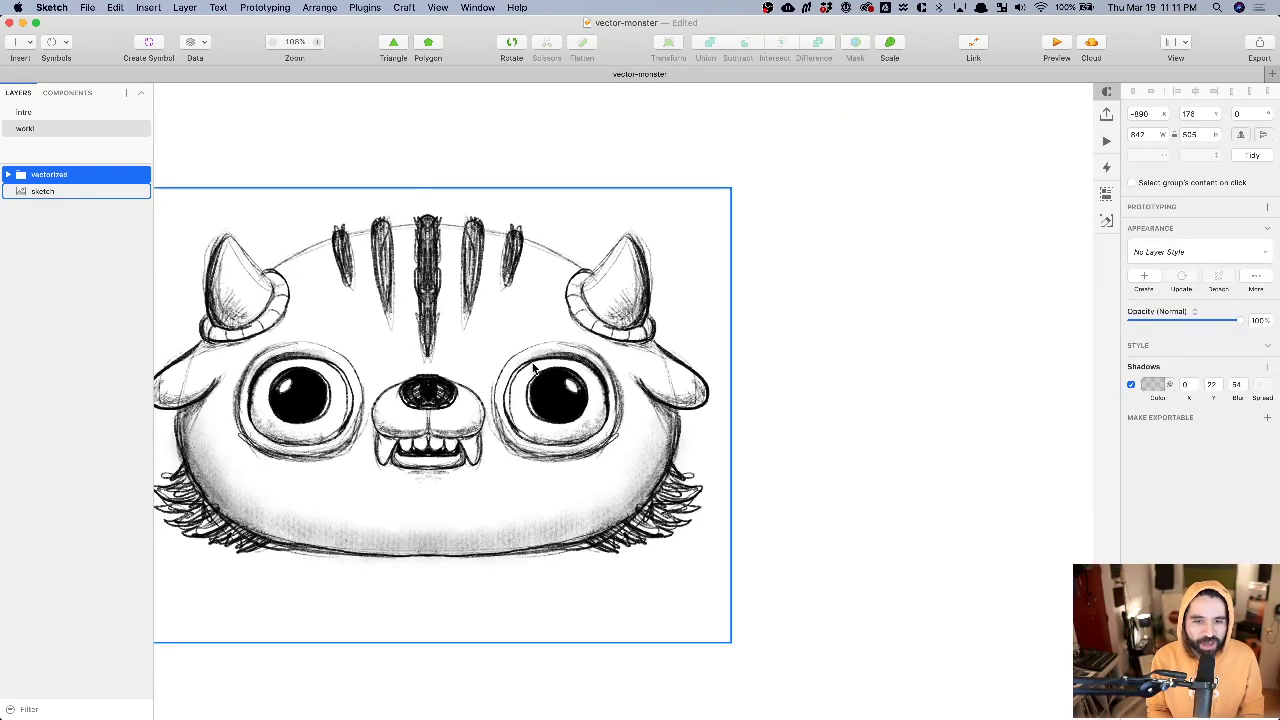
{"action": "scroll", "coordinate": [551, 395], "scroll_direction": "up", "scroll_amount": 3}
{"action": "scroll", "coordinate": [551, 395], "scroll_direction": "up", "scroll_amount": 2}
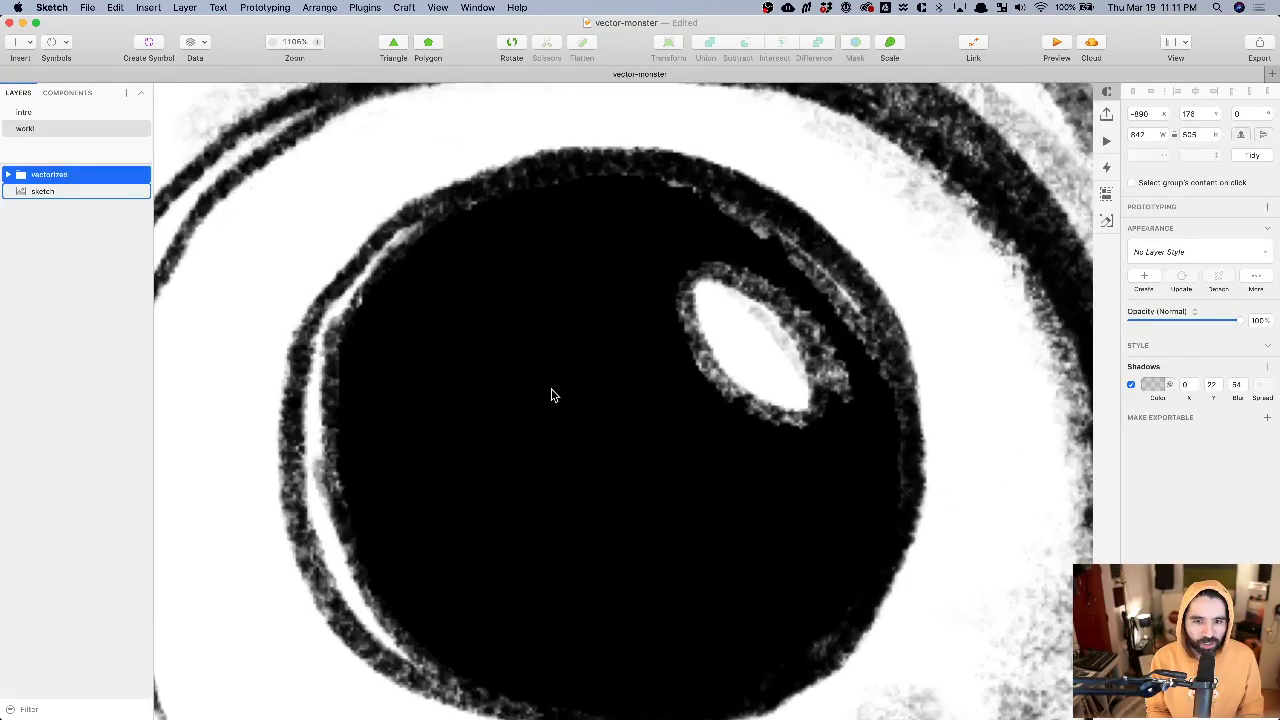
{"action": "scroll", "coordinate": [551, 395], "scroll_direction": "down", "scroll_amount": 2}
{"action": "scroll", "coordinate": [551, 395], "scroll_direction": "down", "scroll_amount": 5}
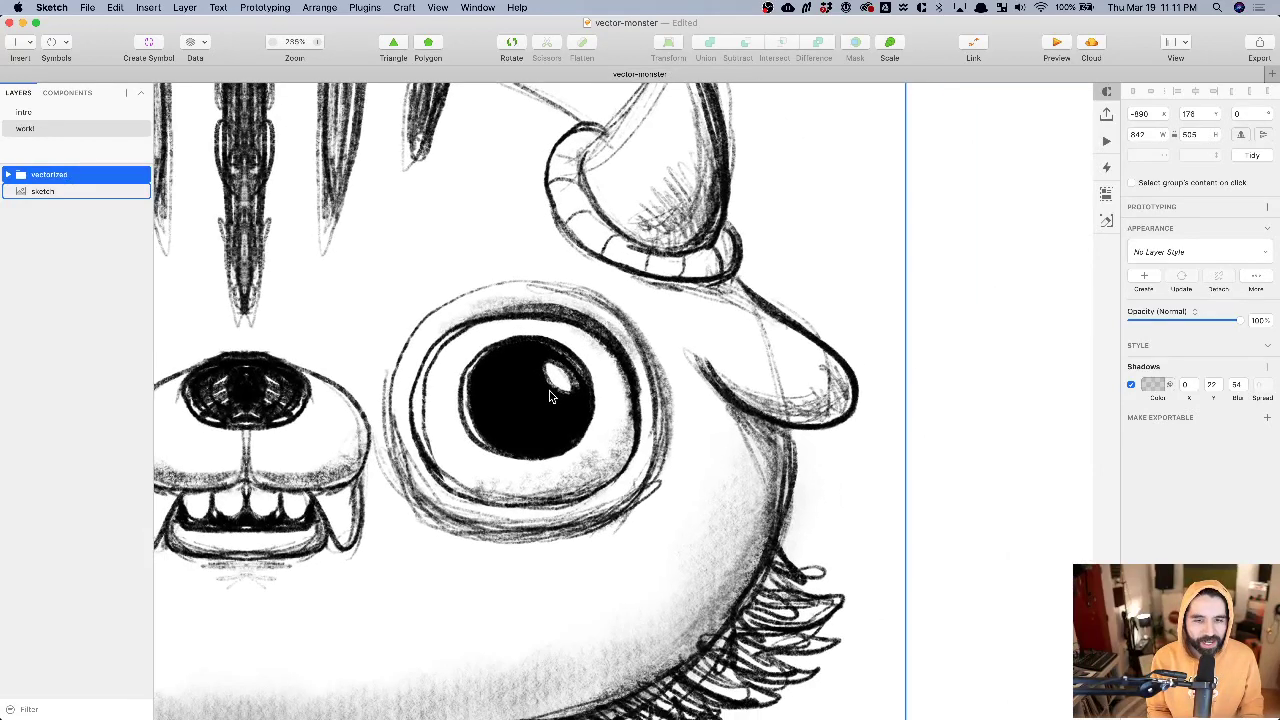
{"action": "key", "text": "o"}
{"action": "left_click_drag", "start_coordinate": [580, 433], "coordinate": [582, 437]}
{"action": "key", "text": "Delete"}
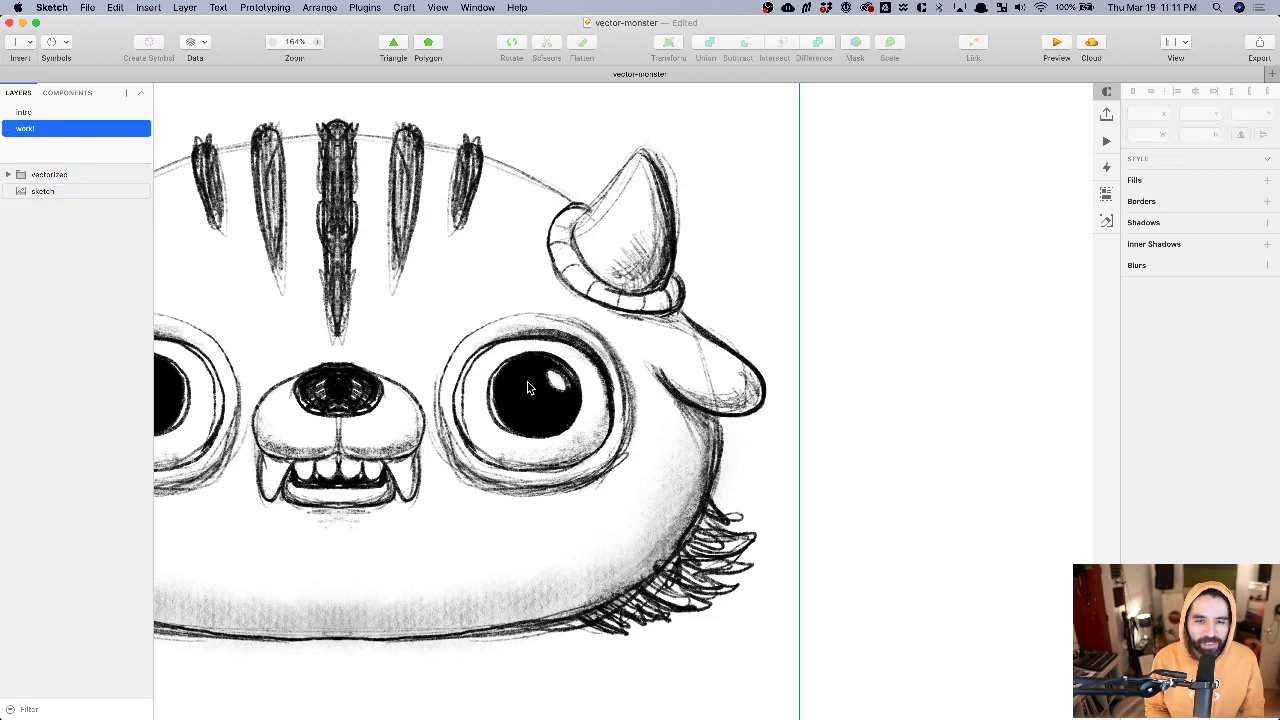
- Draw an oval about 88 by 81 over the pupil of the sketch's right-hand eye, nudging its size to fit
{"action": "key", "text": "o"}
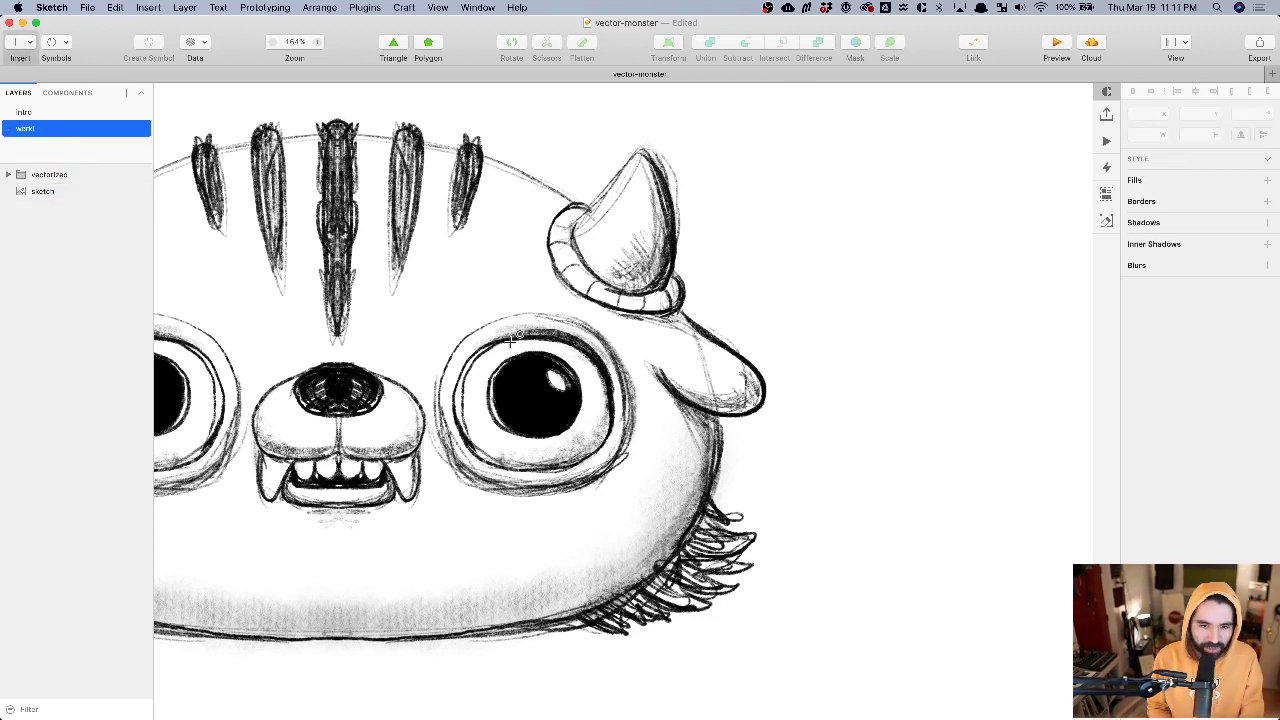
{"action": "left_click_drag", "start_coordinate": [492, 350], "coordinate": [587, 436]}
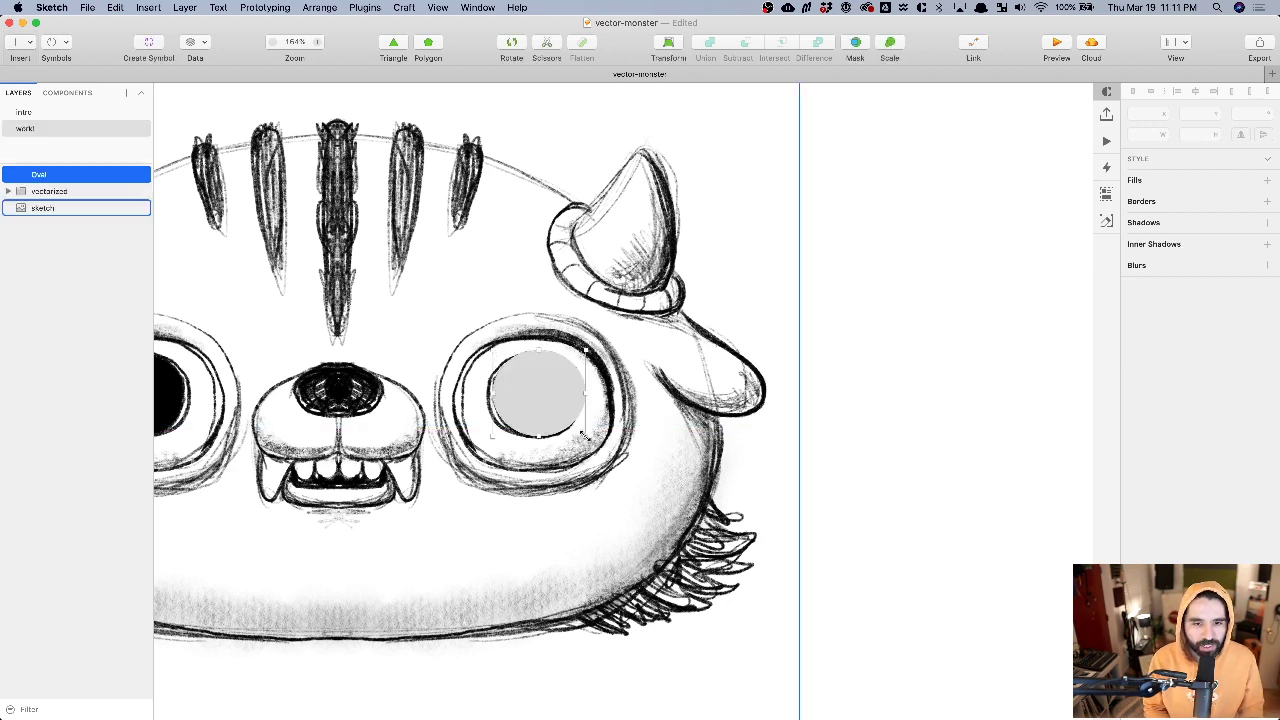
{"action": "key", "text": "super+Right"}
{"action": "key", "text": "super+Right"}
{"action": "key", "text": "super+Right"}
{"action": "key", "text": "super+Down"}
{"action": "key", "text": "super+Down"}
{"action": "key", "text": "super+1"}
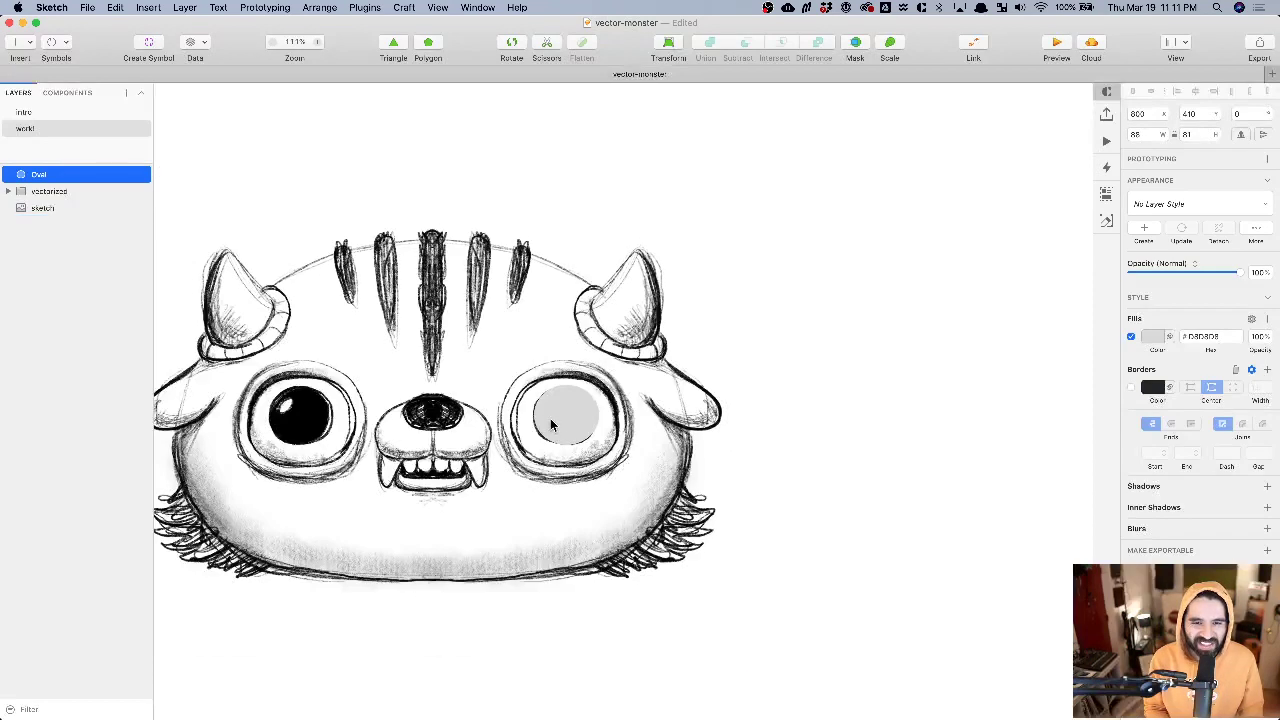
- Move the pupil oval horizontally into the empty space right of the pencil sketch, at X 1138
{"action": "left_click_drag", "start_coordinate": [846, 400], "coordinate": [810, 429]}
{"action": "scroll", "coordinate": [808, 429], "scroll_direction": "up", "scroll_amount": 5}
{"action": "scroll", "coordinate": [795, 418], "scroll_direction": "up", "scroll_amount": 3}
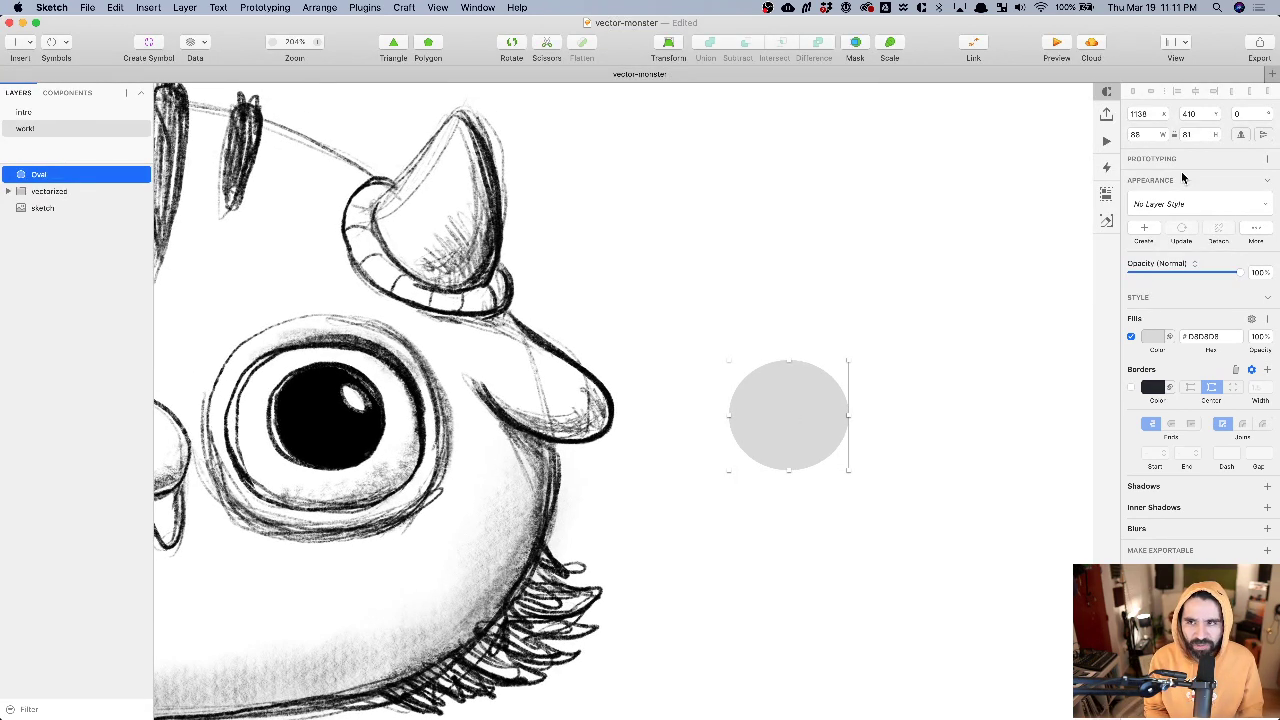
- Set the pupil oval's height to 82, trying slightly taller values first to compare its proportions
{"action": "left_click", "coordinate": [1199, 135]}
{"action": "type", "text": "80"}
{"action": "key", "text": "Up"}
{"action": "key", "text": "Up"}
{"action": "key", "text": "Up"}
{"action": "key", "text": "Up"}
{"action": "key", "text": "Up"}
{"action": "key", "text": "Up"}
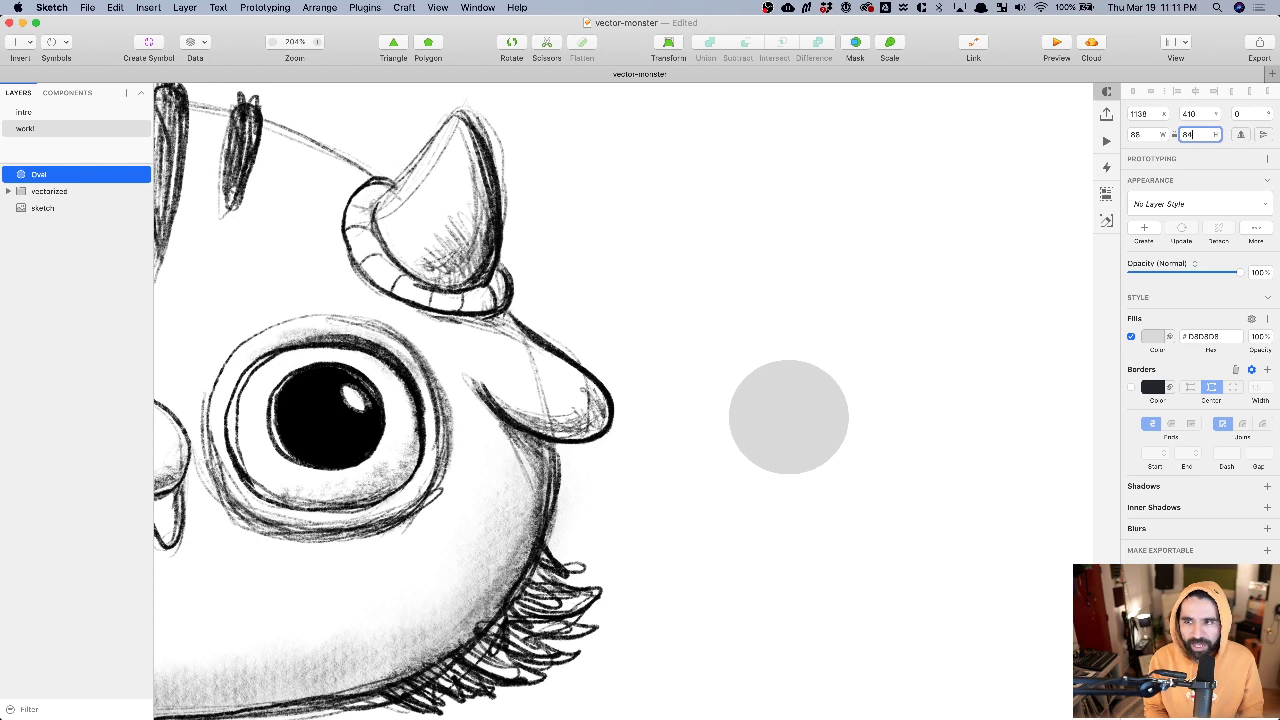
{"action": "key", "text": "Up"}
{"action": "key", "text": "Up"}
{"action": "key", "text": "Down"}
{"action": "key", "text": "Down"}
{"action": "key", "text": "Down"}
{"action": "key", "text": "Down"}
{"action": "key", "text": "Down"}
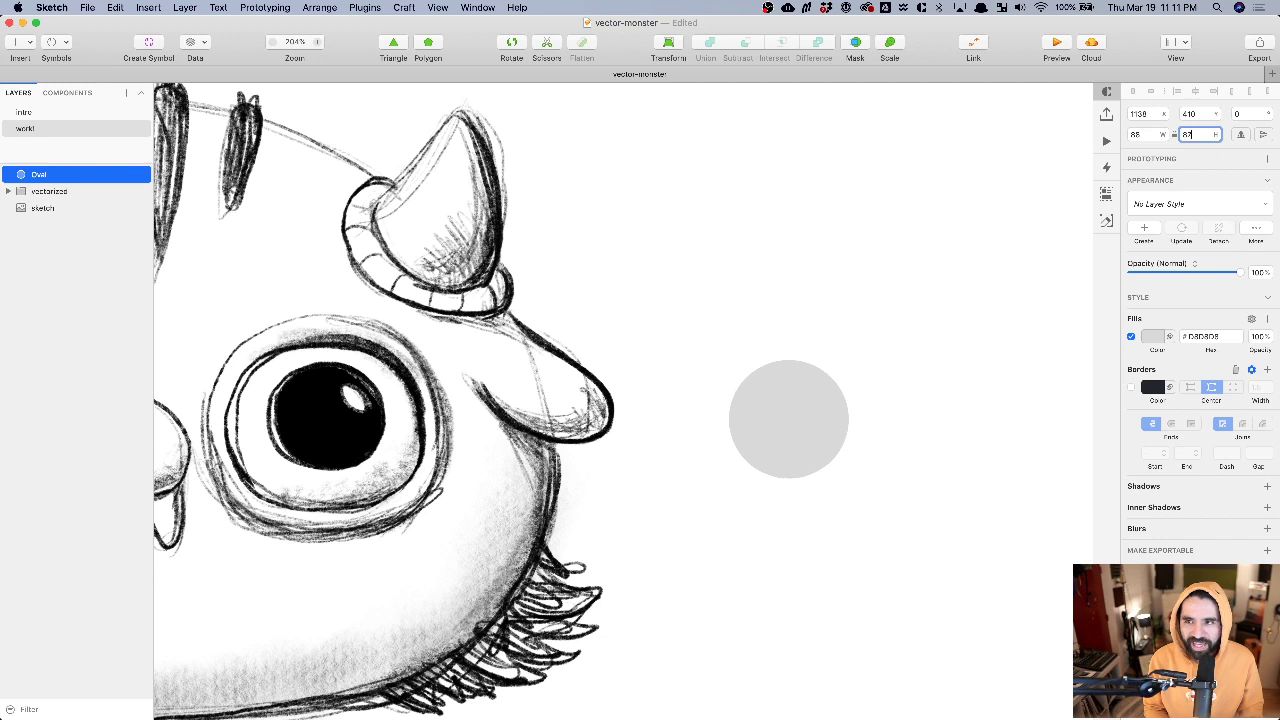
{"action": "key", "text": "Down"}
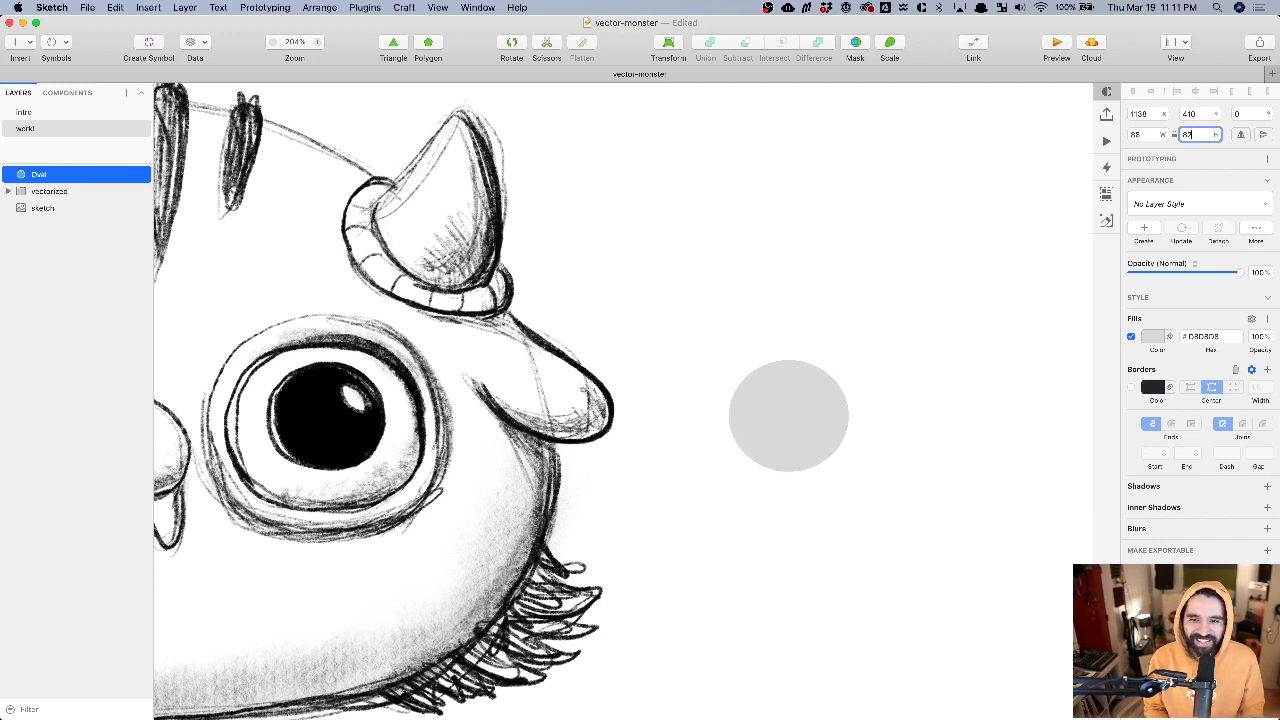
{"action": "left_click", "coordinate": [816, 429]}
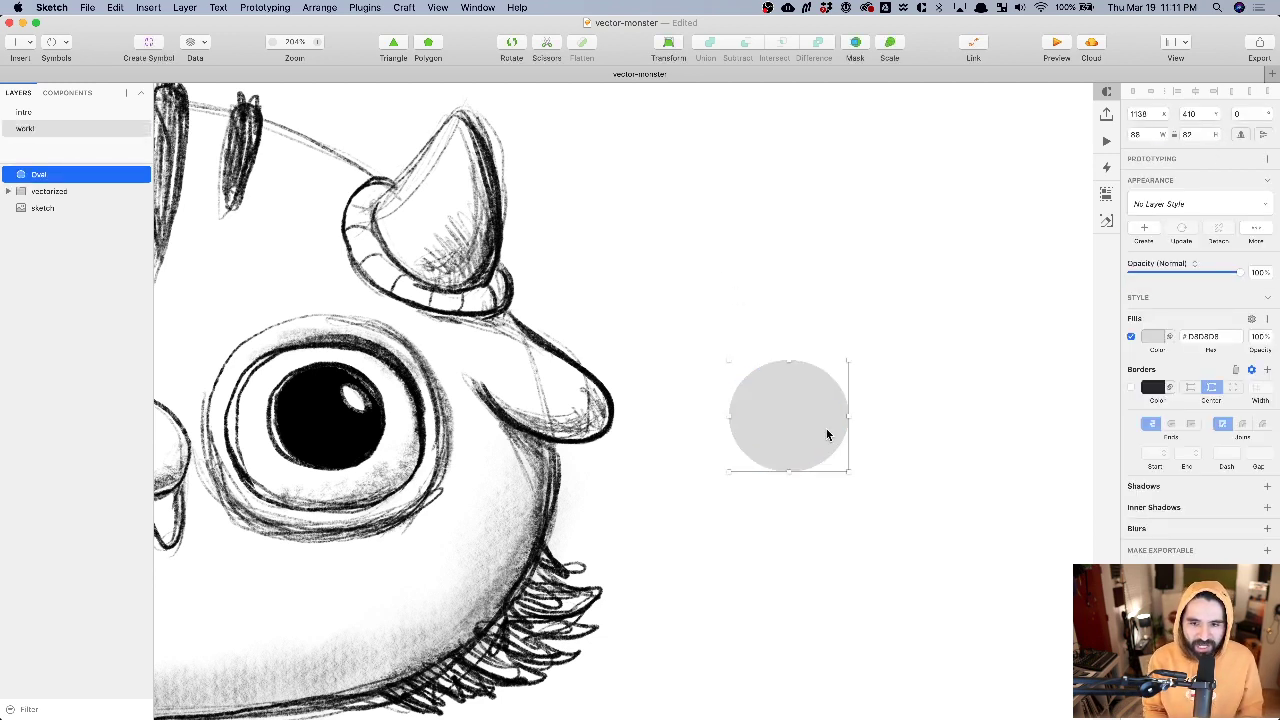
- Remove the pupil oval's border and fill it with the dark navy 202740
{"action": "left_click", "coordinate": [1236, 370]}
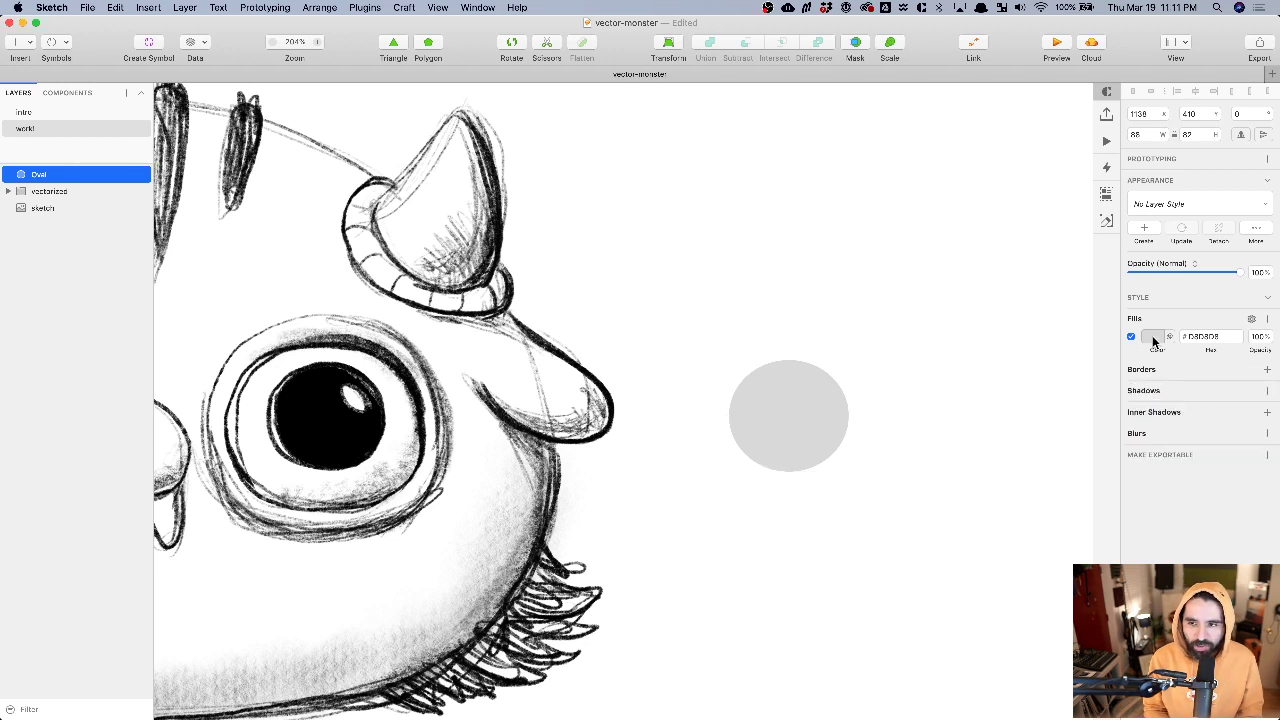
{"action": "left_click", "coordinate": [1153, 338]}
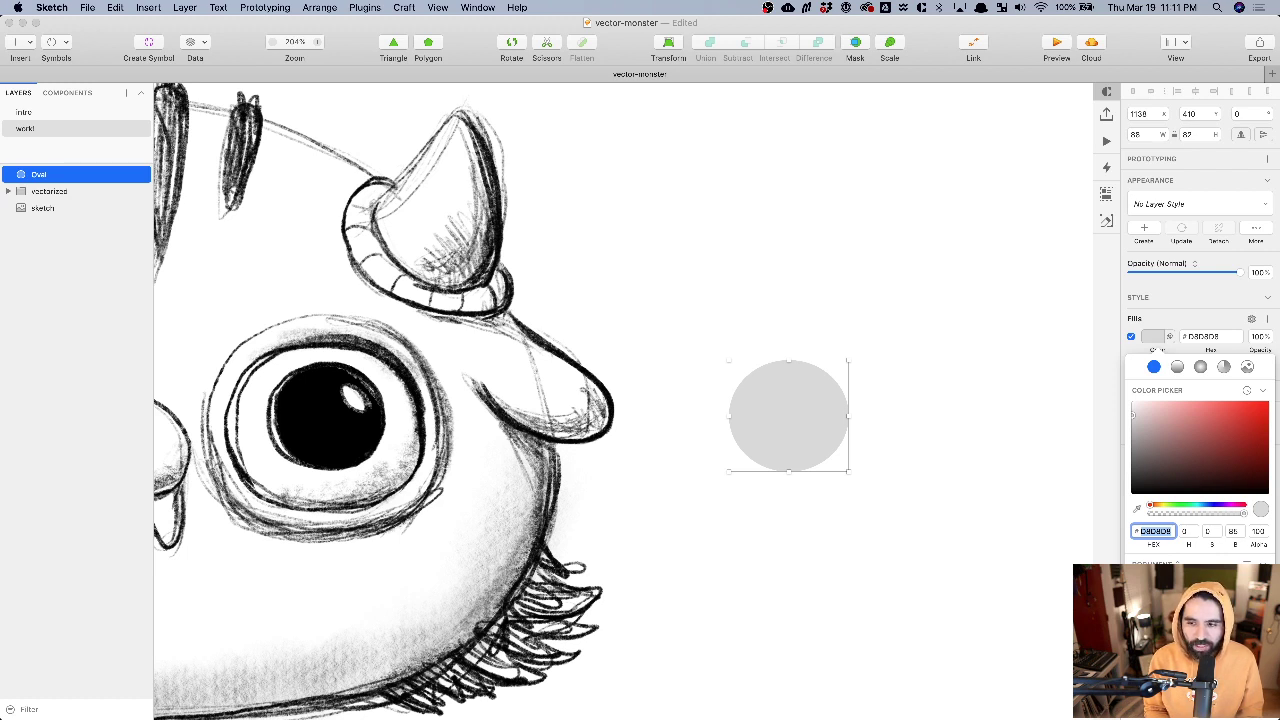
{"action": "type", "text": "202740"}
{"action": "key", "text": "Return"}
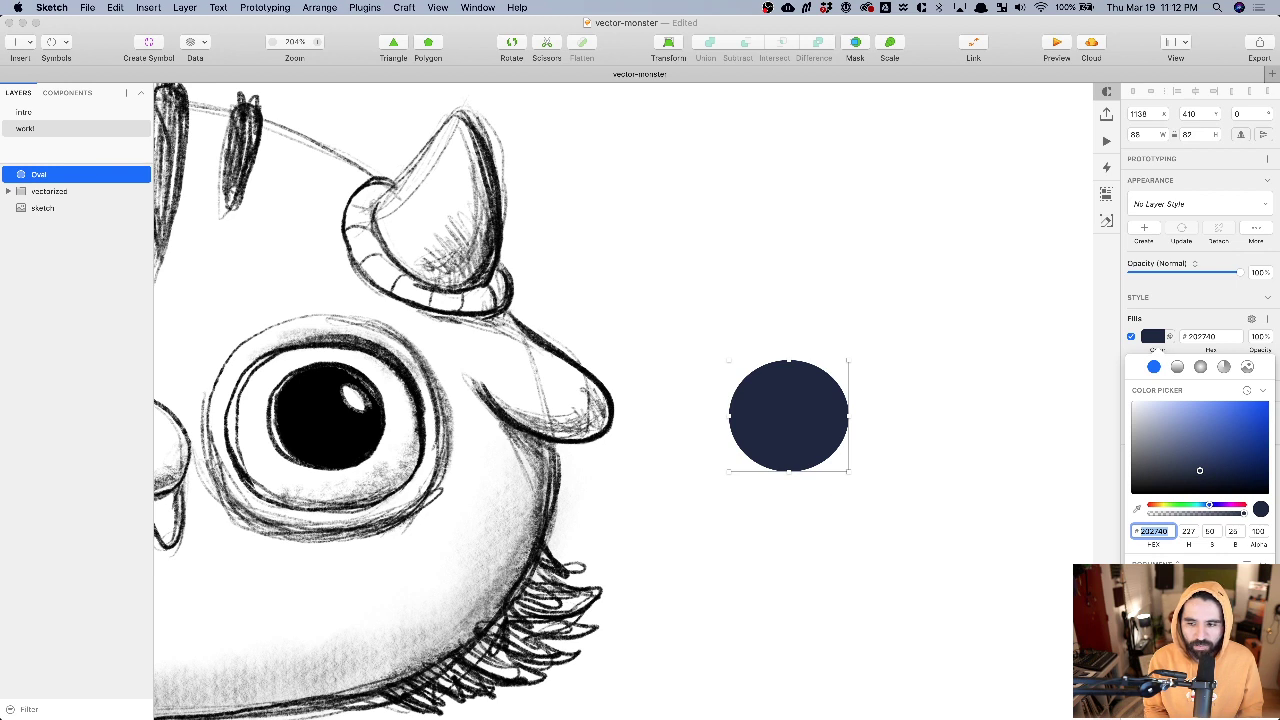
{"action": "left_click_drag", "start_coordinate": [1200, 470], "coordinate": [1166, 483]}
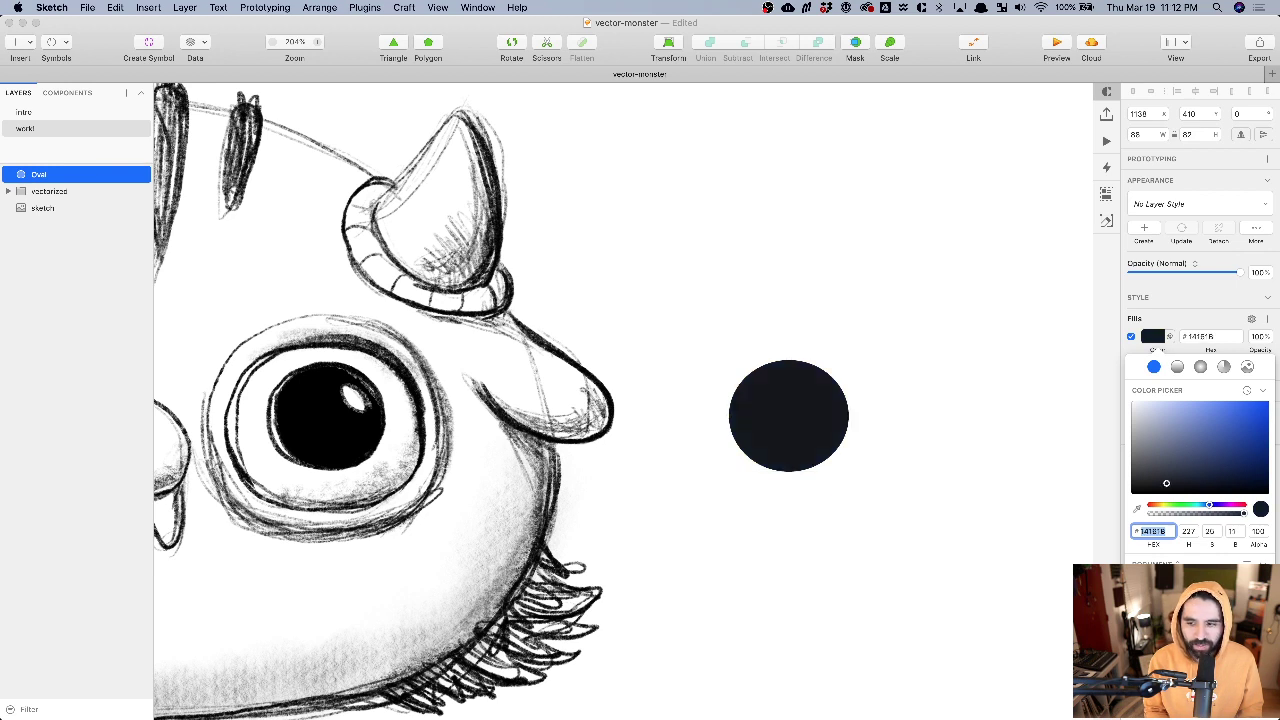
{"action": "key", "text": "super+z"}
{"action": "left_click", "coordinate": [800, 386]}
{"action": "left_click", "coordinate": [790, 404]}
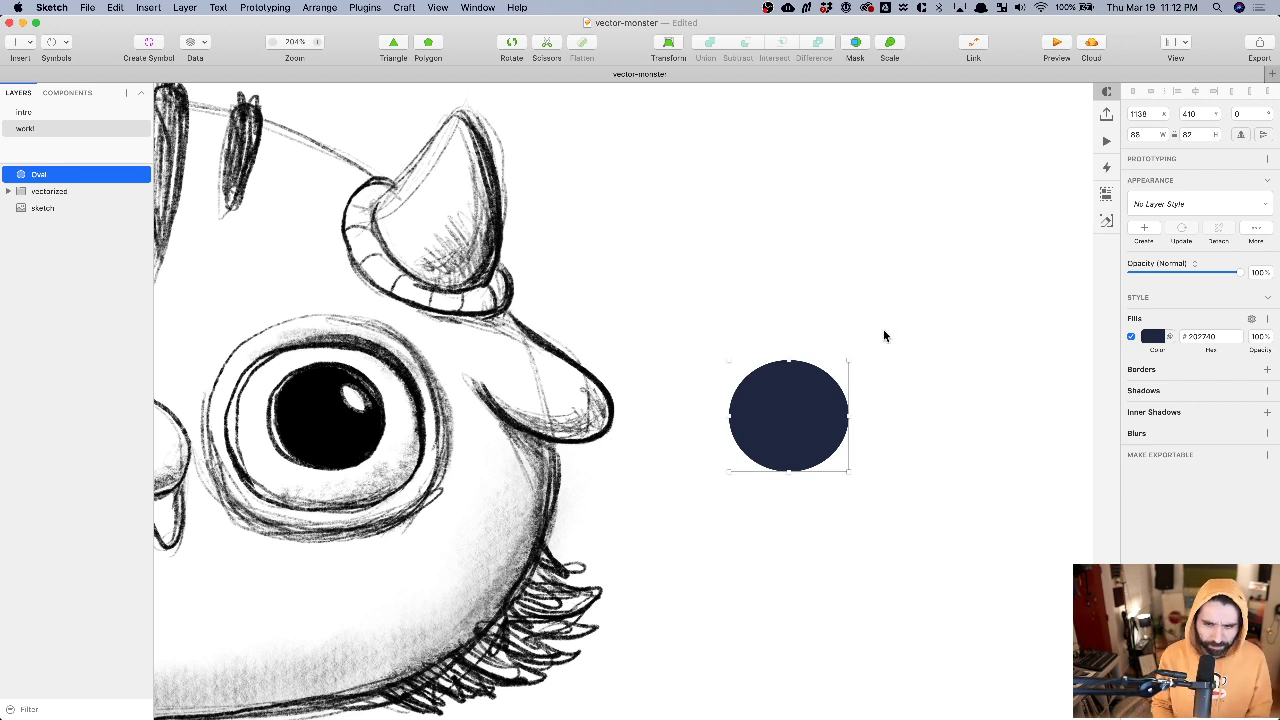
- Duplicate the pupil oval and enlarge the copy about its centre to 108 by 100
{"action": "key", "text": "super+d"}
{"action": "left_click_drag", "start_coordinate": [848, 361], "coordinate": [864, 349]}
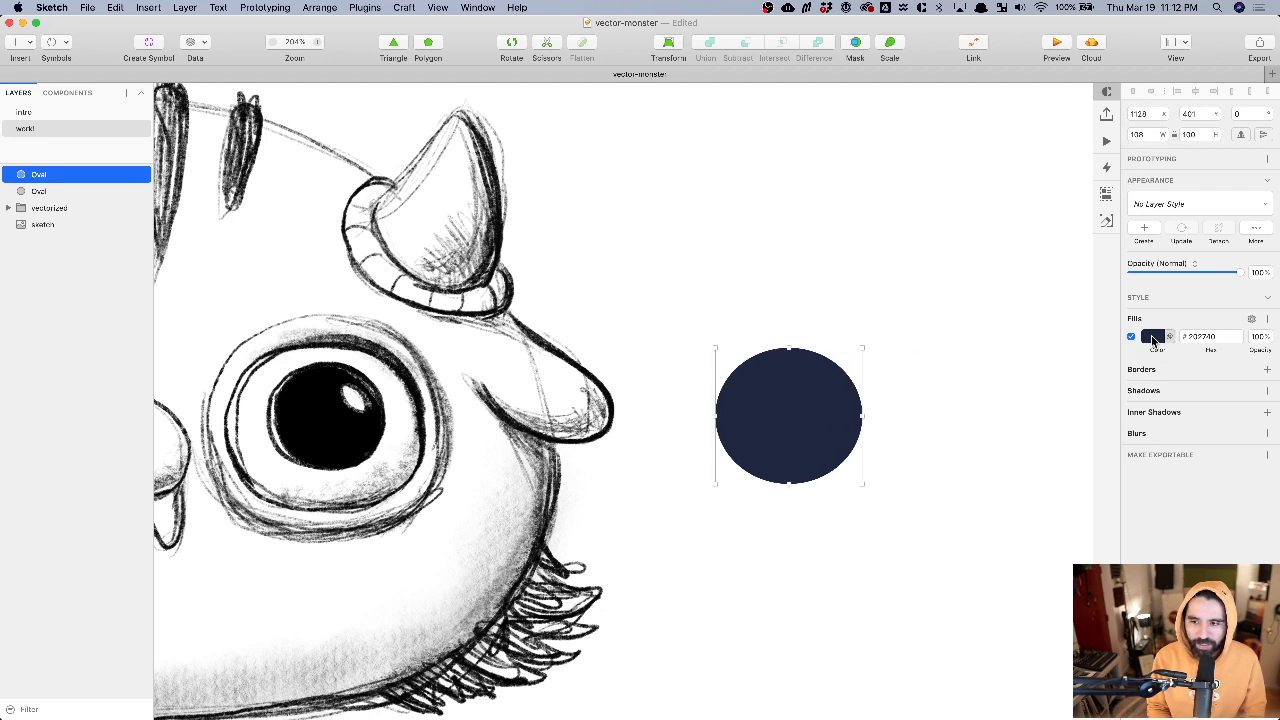
- Try a light blue and then a light yellow fill on the enlarged oval copy
{"action": "left_click", "coordinate": [1153, 338]}
{"action": "type", "text": "629CFF"}
{"action": "key", "text": "Return"}
{"action": "left_click_drag", "start_coordinate": [1212, 436], "coordinate": [1202, 401]}
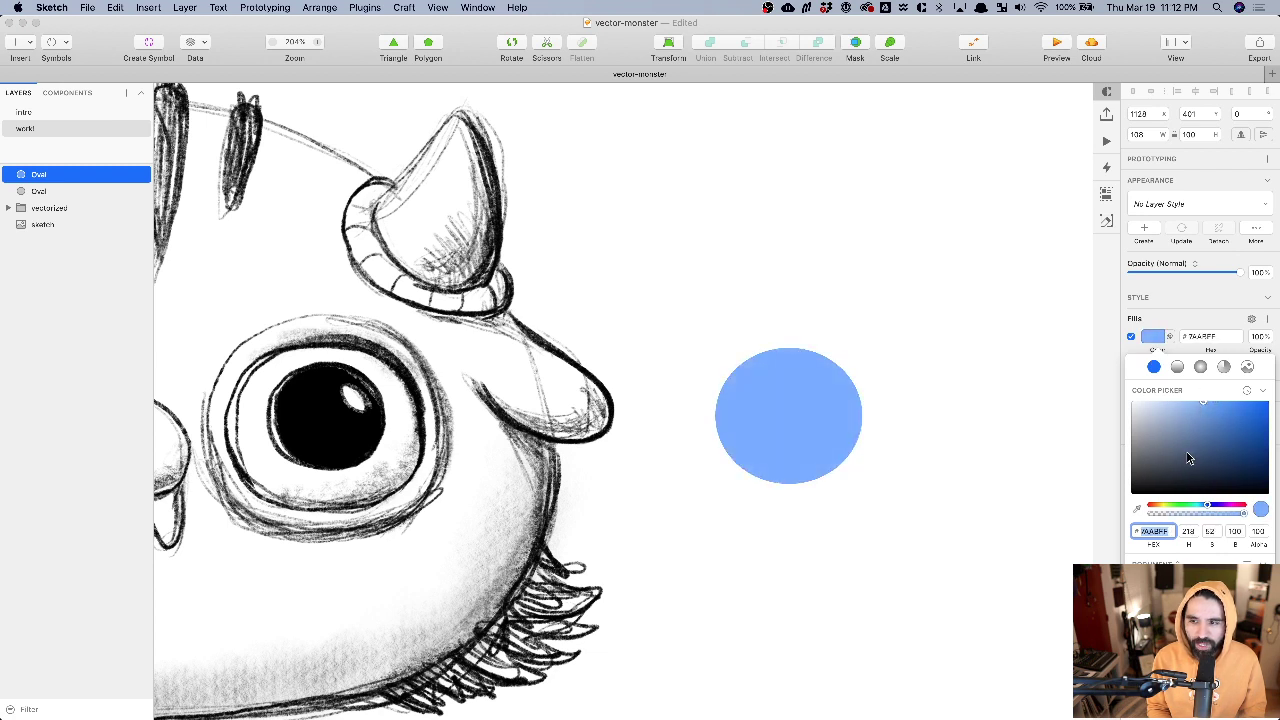
{"action": "mouse_move", "coordinate": [1166, 506]}
{"action": "left_mouse_down"}
{"action": "mouse_move", "coordinate": [1150, 510]}
{"action": "mouse_move", "coordinate": [1182, 505]}
{"action": "mouse_move", "coordinate": [1165, 509]}
{"action": "left_mouse_up"}
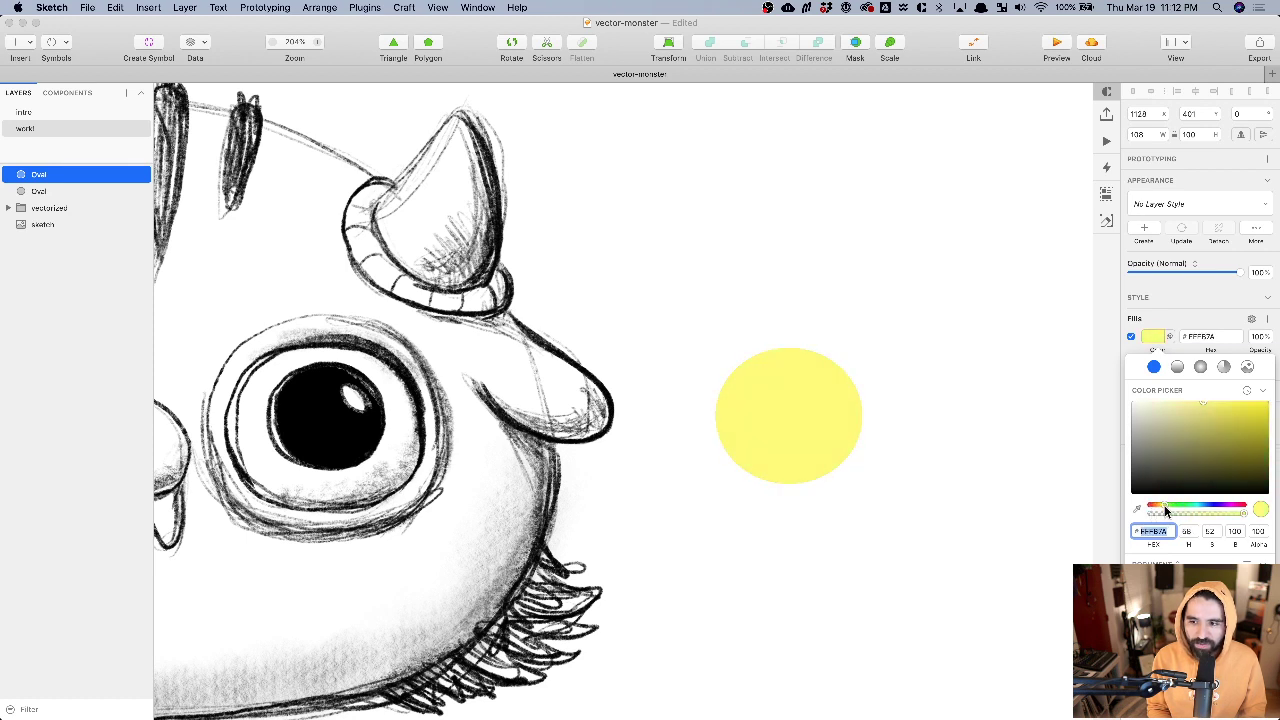
- Send the enlarged oval to the back so it forms an iris ring around the pupil
{"action": "left_click", "coordinate": [968, 343]}
{"action": "left_click", "coordinate": [820, 411]}
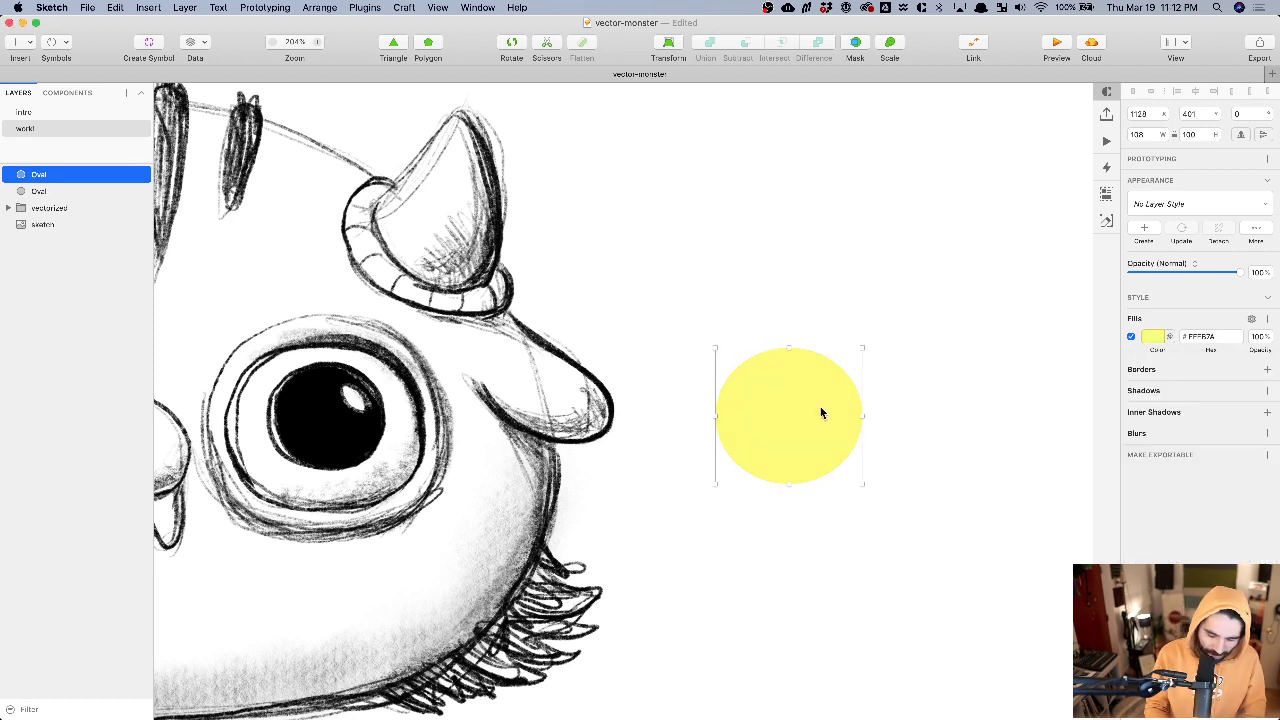
{"action": "key", "text": "ctrl+alt+super+Down"}
{"action": "left_click", "coordinate": [973, 300]}
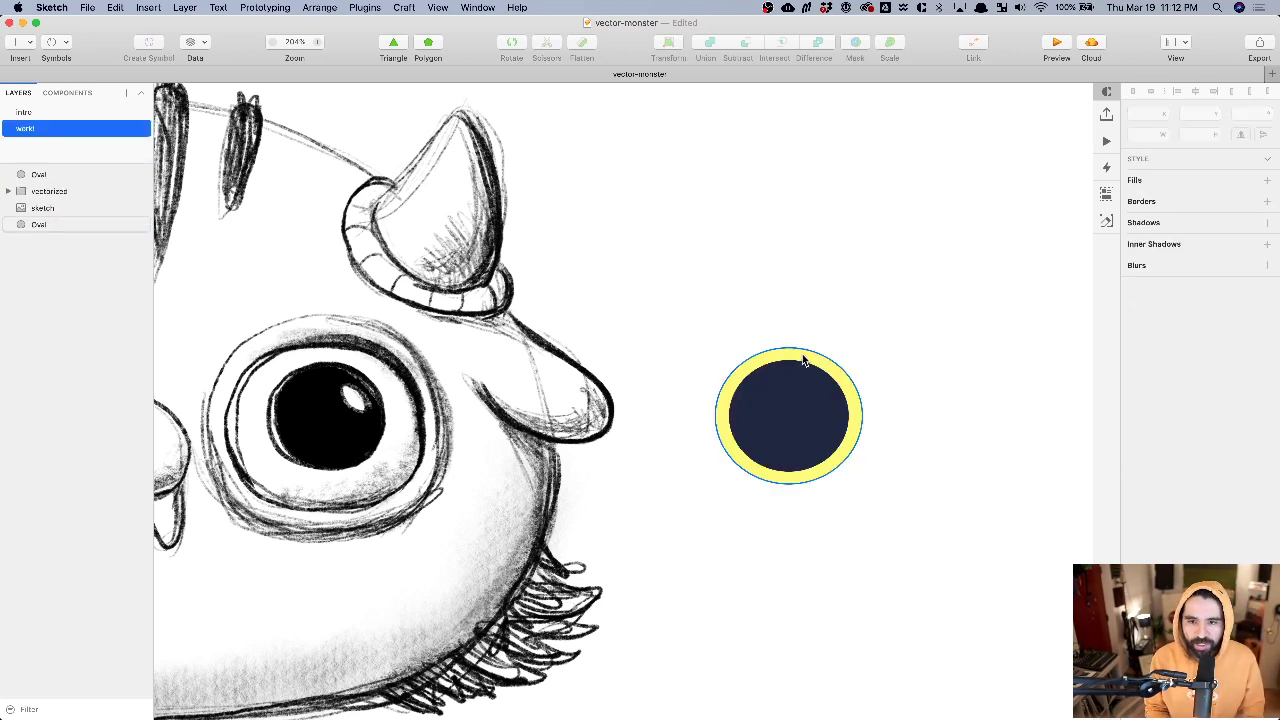
- Change the iris oval's fill to the blue 629CFF
{"action": "left_click", "coordinate": [802, 356]}
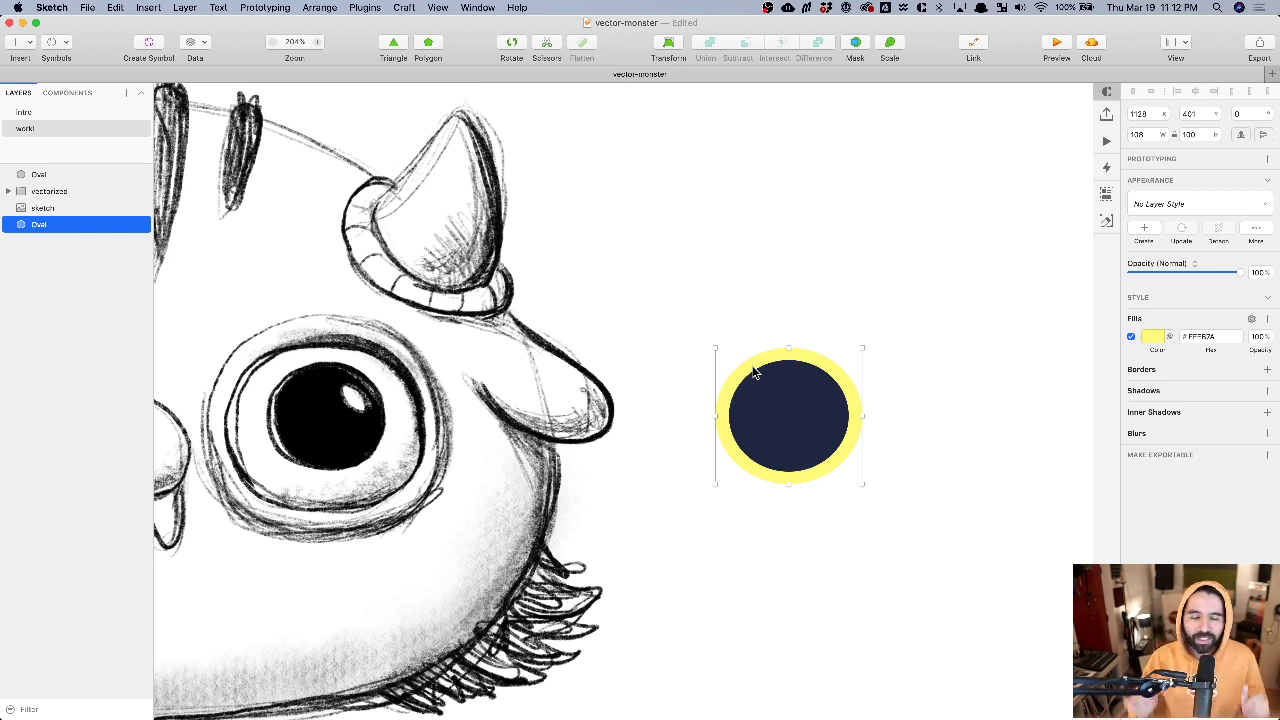
{"action": "left_click", "coordinate": [1152, 341]}
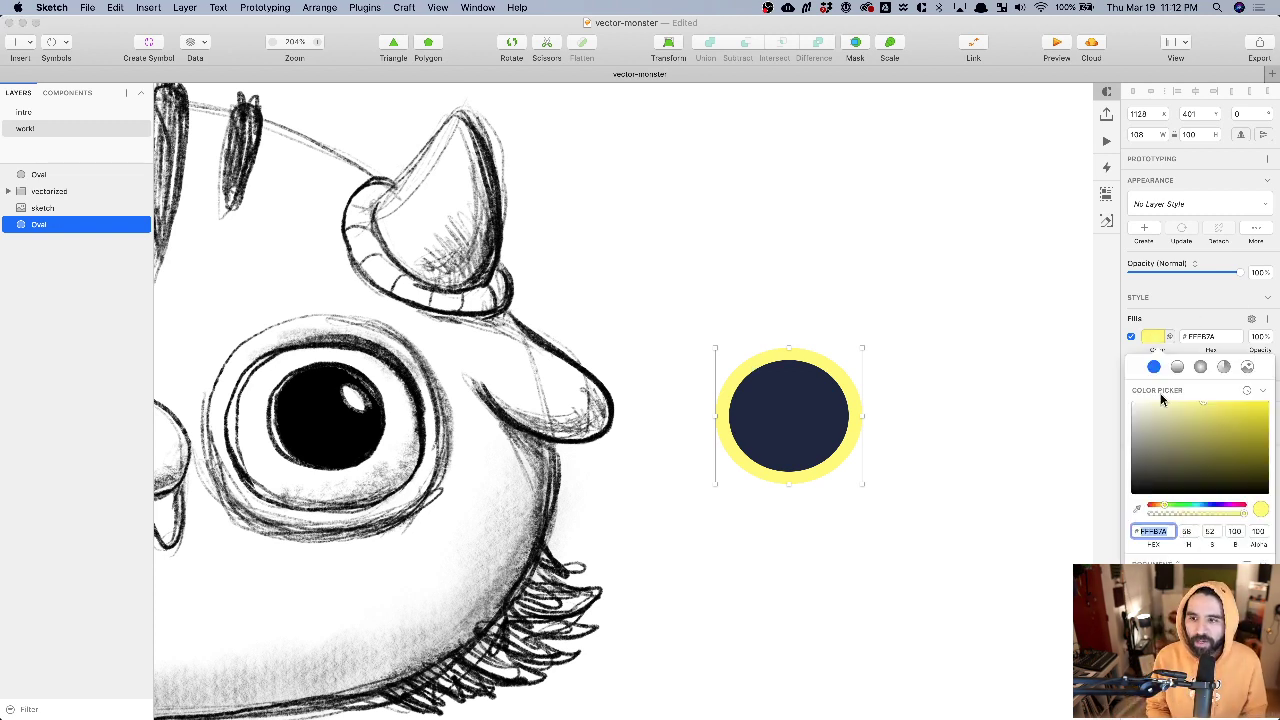
{"action": "left_click", "coordinate": [1204, 510]}
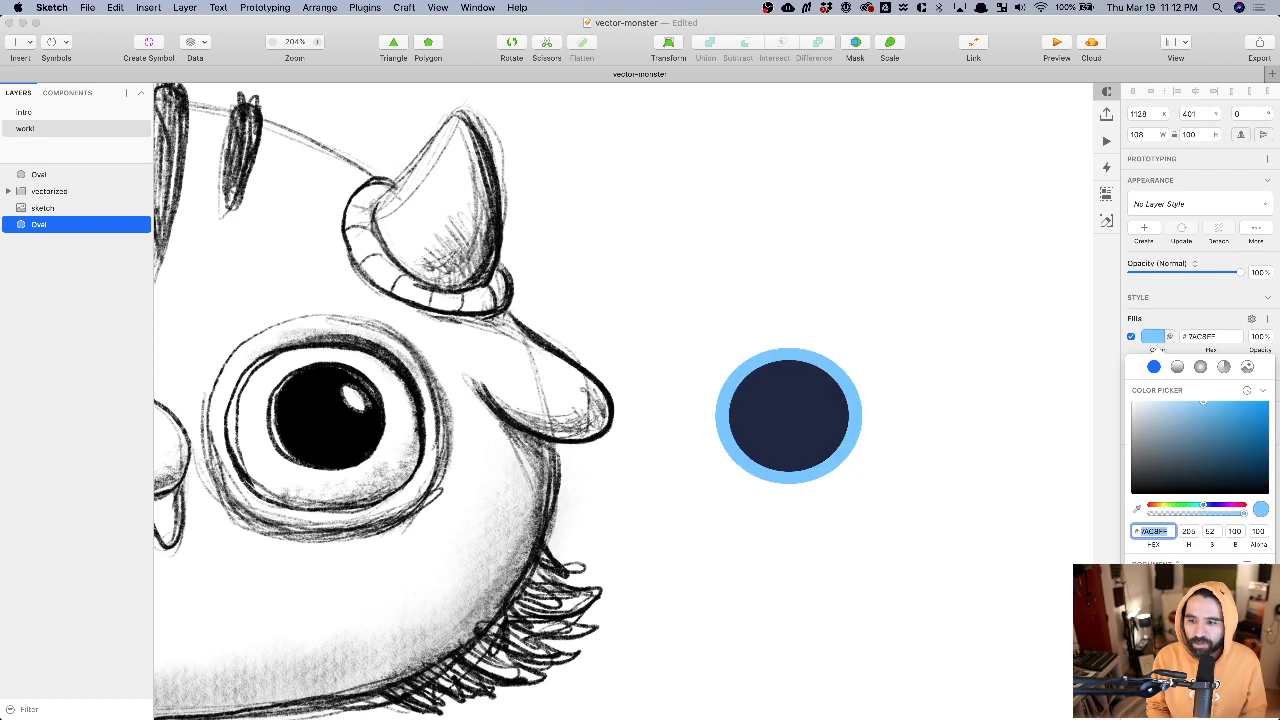
{"action": "left_click_drag", "start_coordinate": [1204, 510], "coordinate": [1208, 509]}
- Check the highlight in the sketched eye, draw a 25 by 25 circle on the pupil's upper-left edge and bring it to the front
{"action": "scroll", "coordinate": [790, 370], "scroll_direction": "left", "scroll_amount": 3}
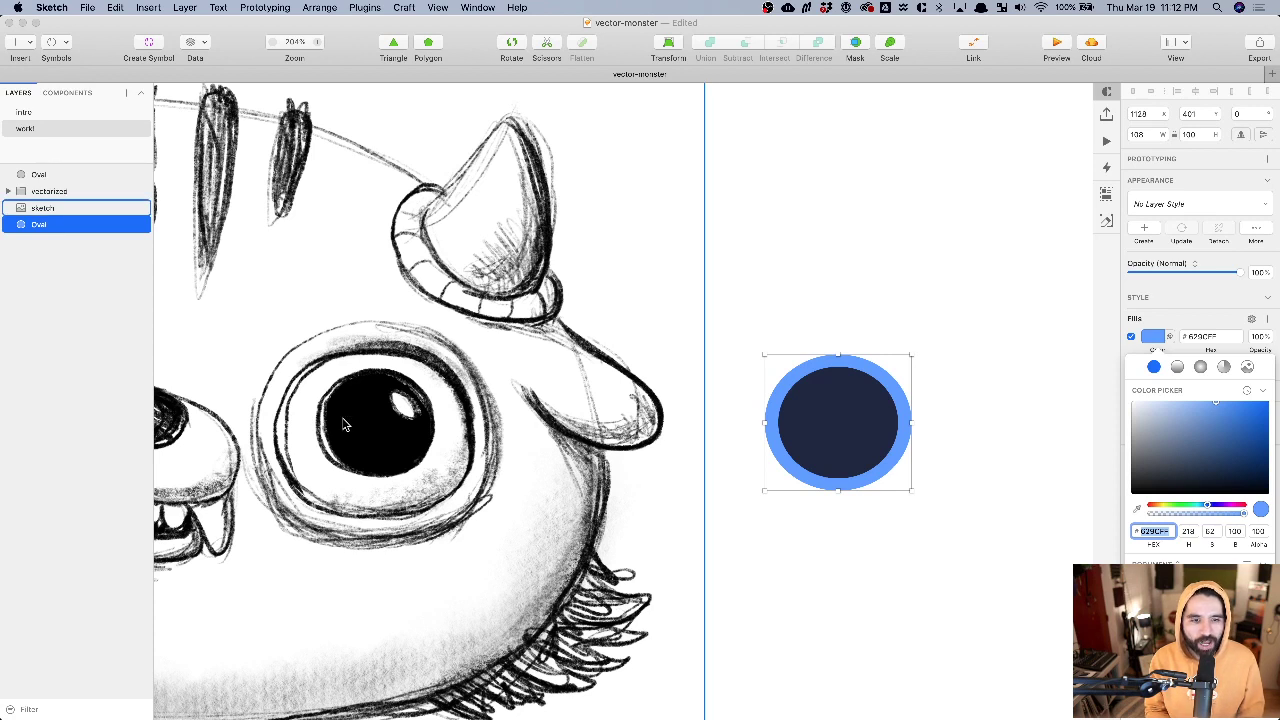
{"action": "scroll", "coordinate": [395, 402], "scroll_direction": "up", "scroll_amount": 10}
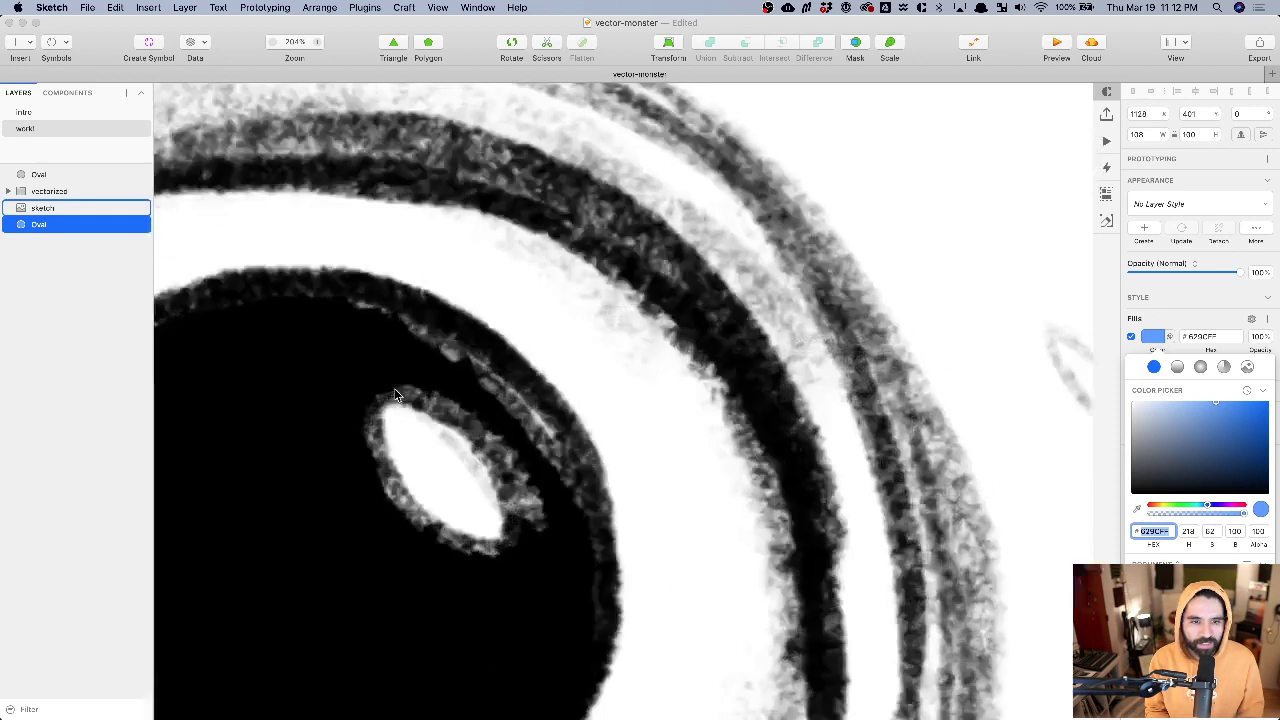
{"action": "scroll", "coordinate": [383, 517], "scroll_direction": "down", "scroll_amount": 10}
{"action": "scroll", "coordinate": [383, 516], "scroll_direction": "right", "scroll_amount": 4}
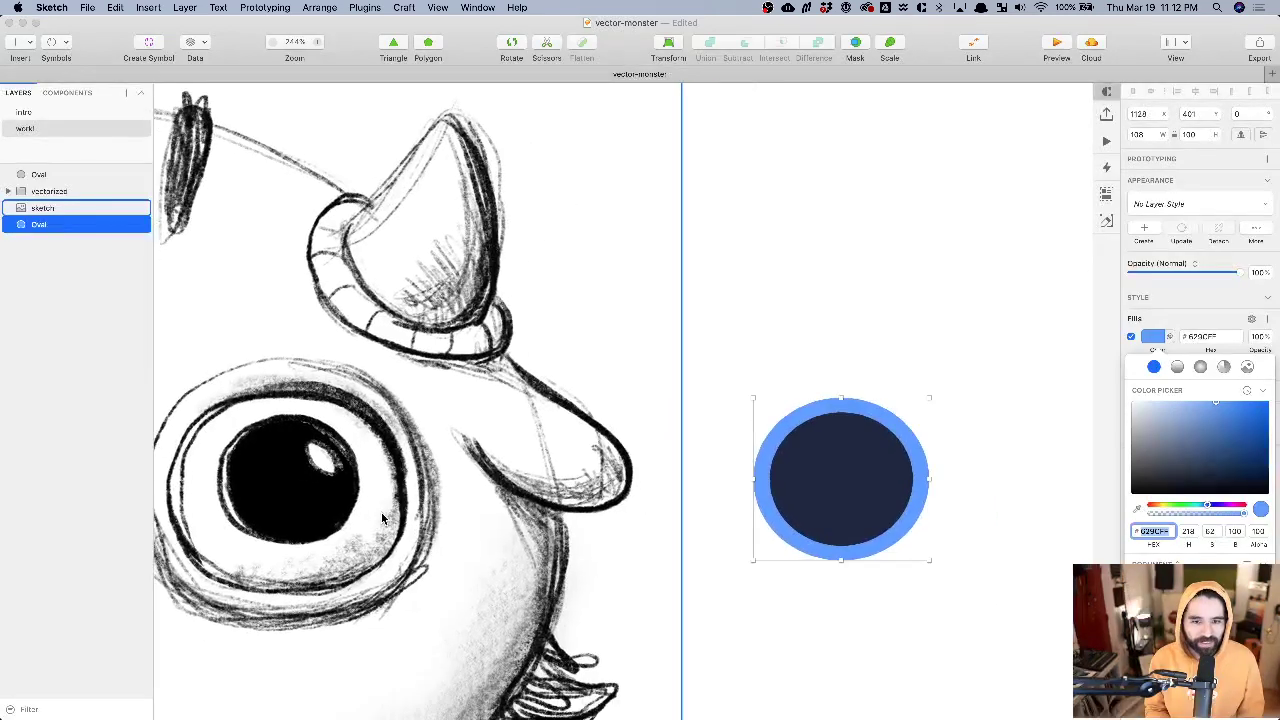
{"action": "left_click", "coordinate": [831, 331]}
{"action": "scroll", "coordinate": [831, 331], "scroll_direction": "right", "scroll_amount": 5}
{"action": "scroll", "coordinate": [831, 331], "scroll_direction": "down", "scroll_amount": 2}
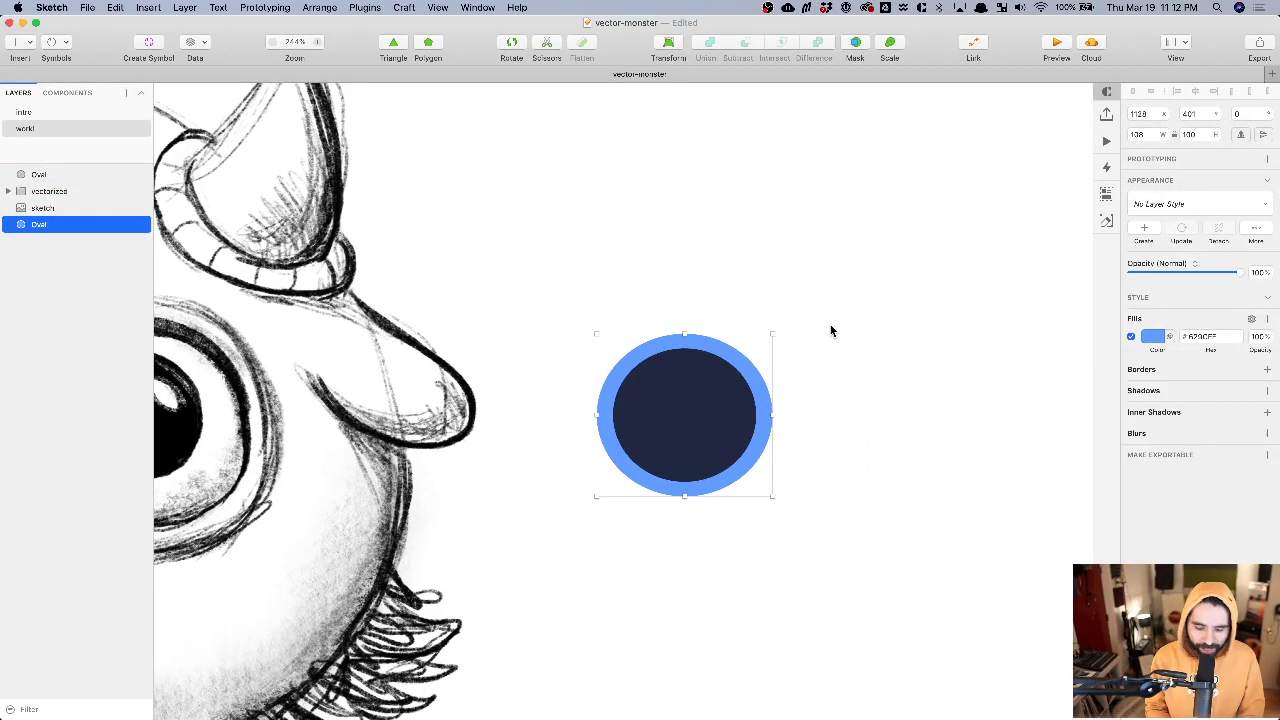
{"action": "key", "text": "o"}
{"action": "left_click_drag", "start_coordinate": [621, 363], "coordinate": [662, 404]}
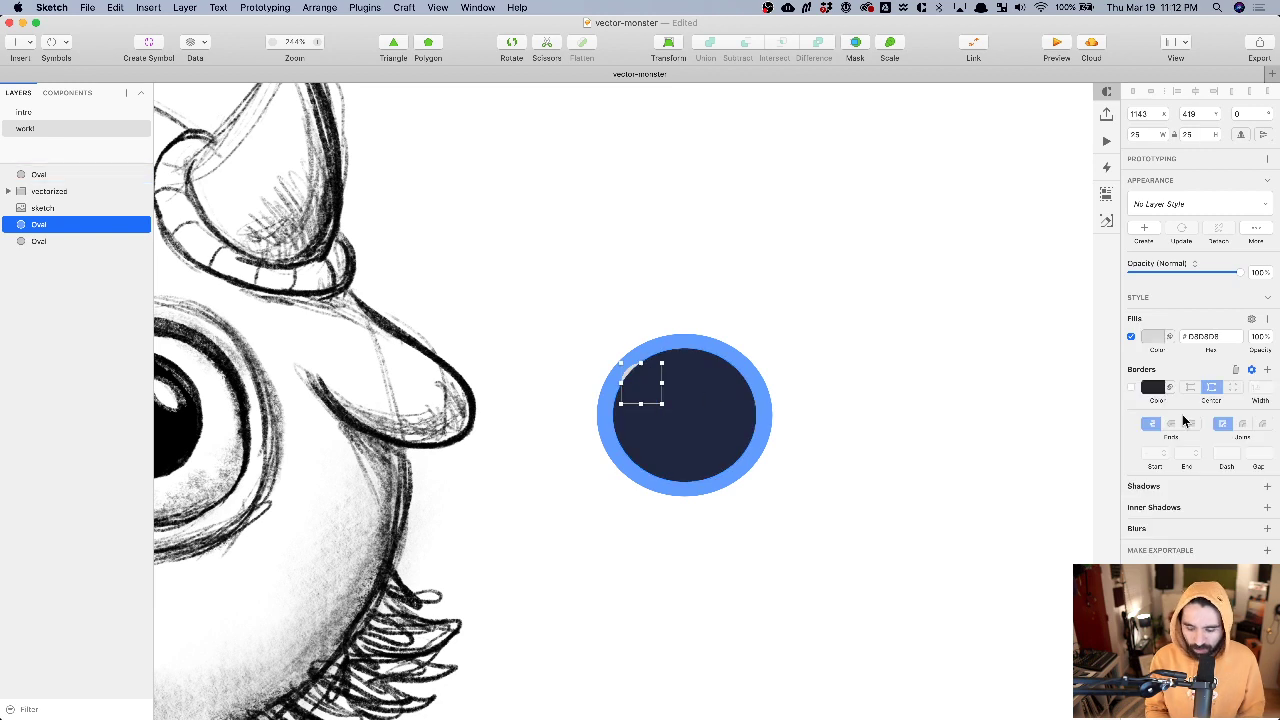
{"action": "key", "text": "ctrl+alt+super+Up"}
- Fill the small highlight circle with white FFFFFF
{"action": "left_click", "coordinate": [1156, 338]}
{"action": "left_click_drag", "start_coordinate": [1158, 437], "coordinate": [1039, 345]}
{"action": "left_click", "coordinate": [865, 313]}
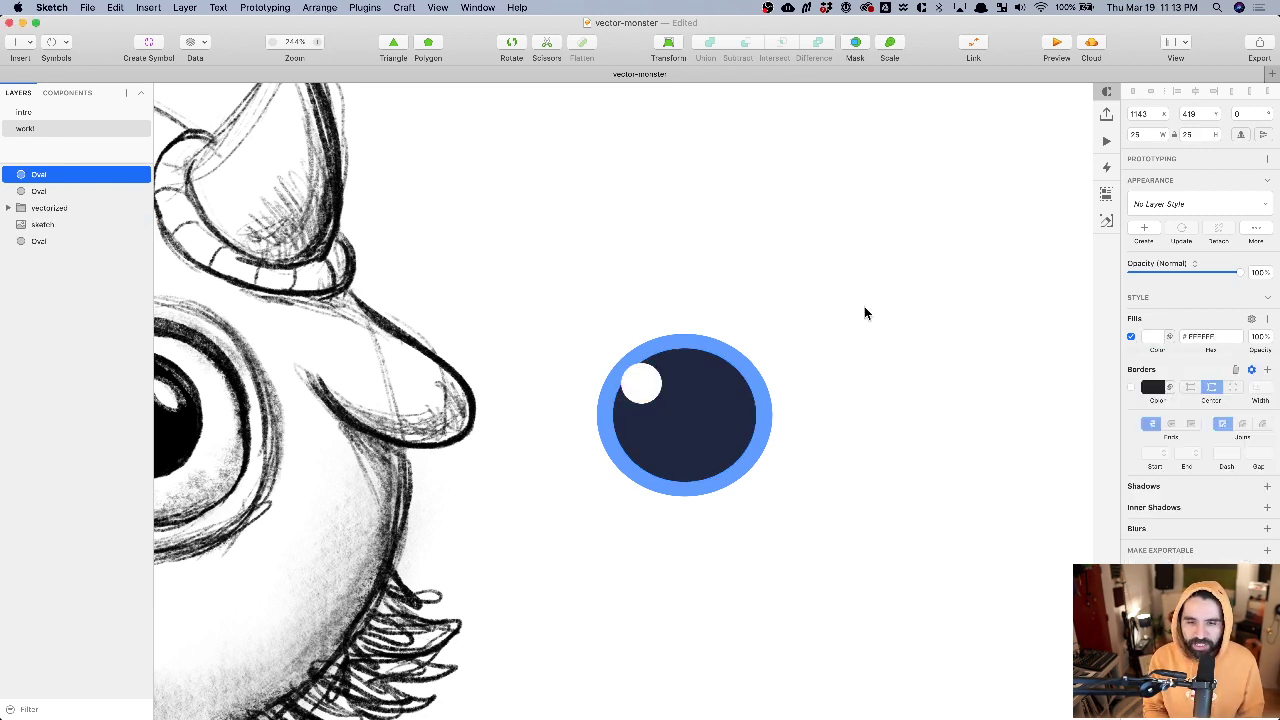
- Try a second white highlight oval about 11 by 10, overlapping the first one's lower edge
{"action": "left_click", "coordinate": [640, 402]}
{"action": "scroll", "coordinate": [660, 400], "scroll_direction": "up", "scroll_amount": 3}
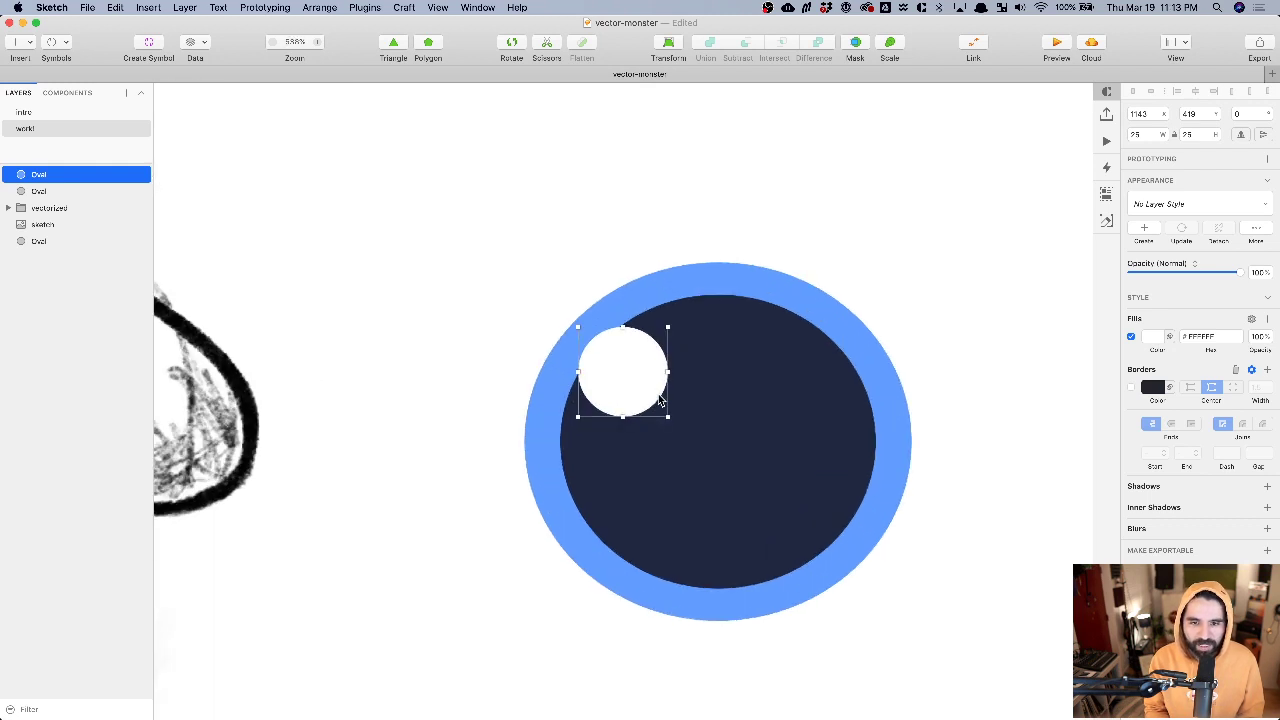
{"action": "left_click_drag", "start_coordinate": [634, 380], "coordinate": [680, 439]}
{"action": "left_click_drag", "start_coordinate": [714, 382], "coordinate": [650, 418]}
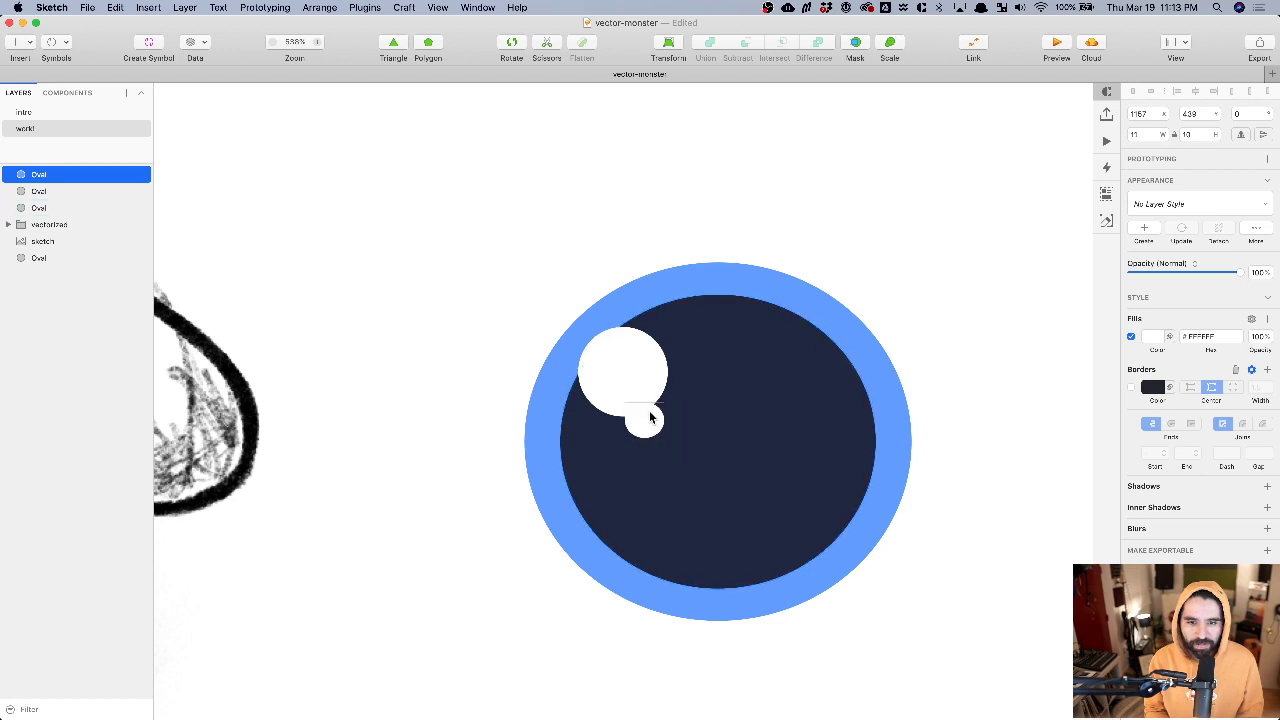
{"action": "left_click", "coordinate": [932, 192]}
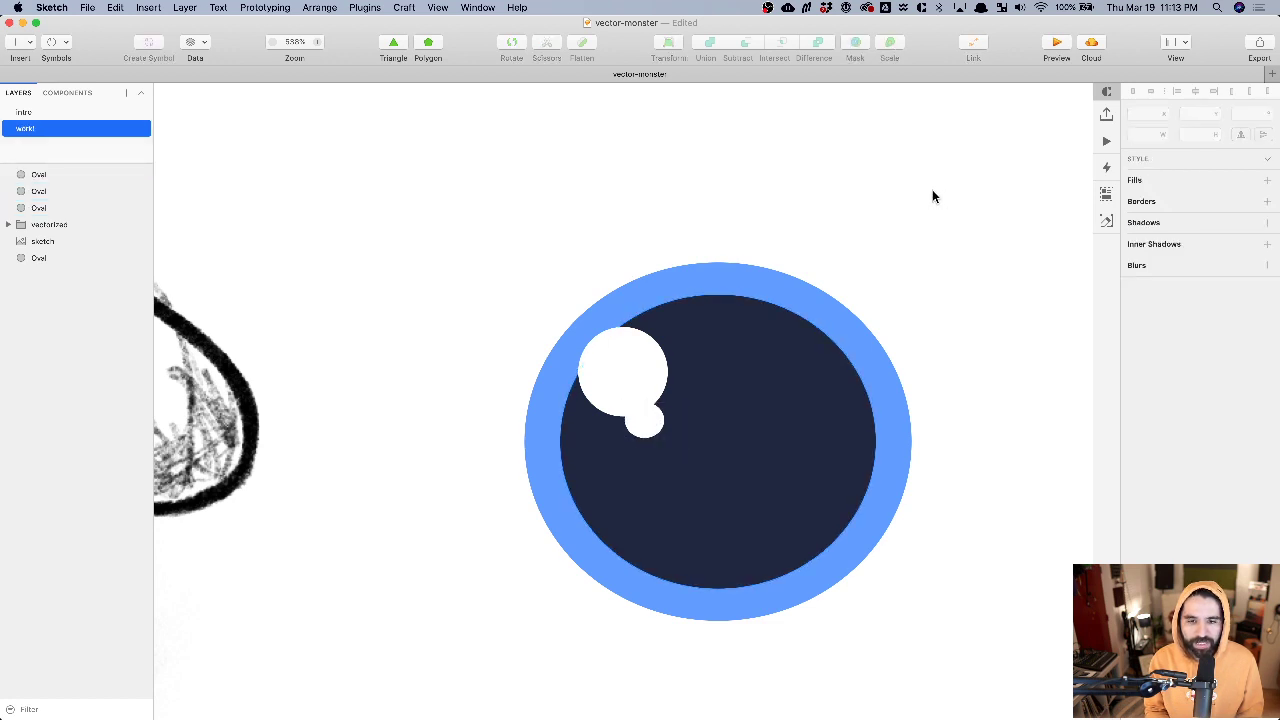
- Delete the smaller white highlight oval
{"action": "left_click", "coordinate": [657, 392]}
{"action": "left_click", "coordinate": [647, 428]}
{"action": "key", "text": "Delete"}
- Edit the white highlight's path, pulling its right anchor point inward to X 1163.38 to flatten that side
{"action": "left_click", "coordinate": [629, 374]}
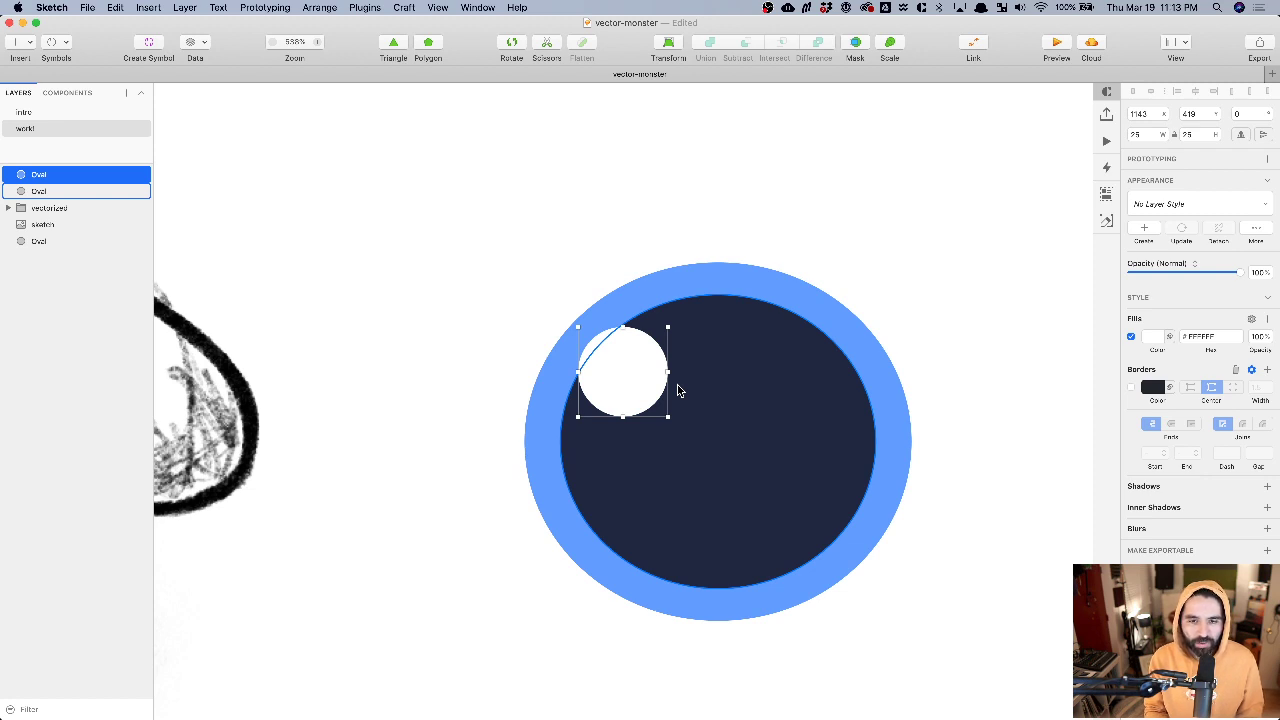
{"action": "key", "text": "Return"}
{"action": "left_click", "coordinate": [665, 373]}
{"action": "left_click_drag", "start_coordinate": [664, 374], "coordinate": [652, 374]}
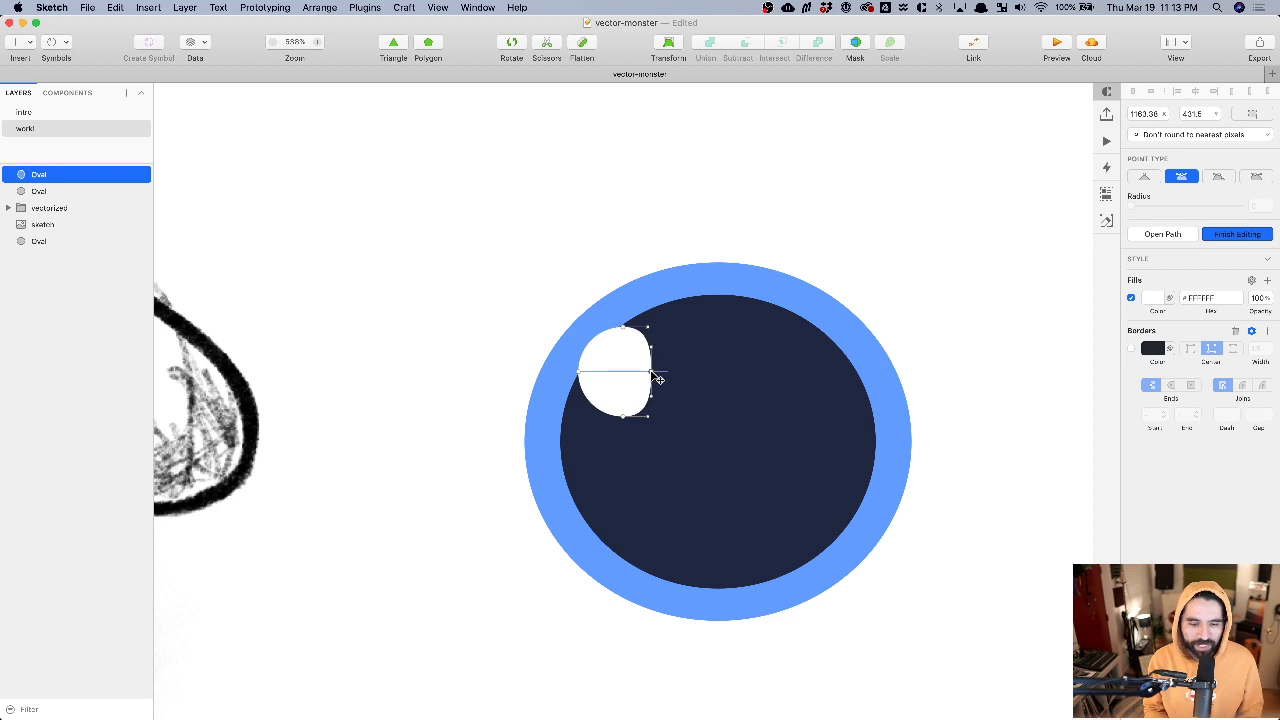
{"action": "left_click", "coordinate": [749, 345]}
{"action": "key", "text": "Escape"}
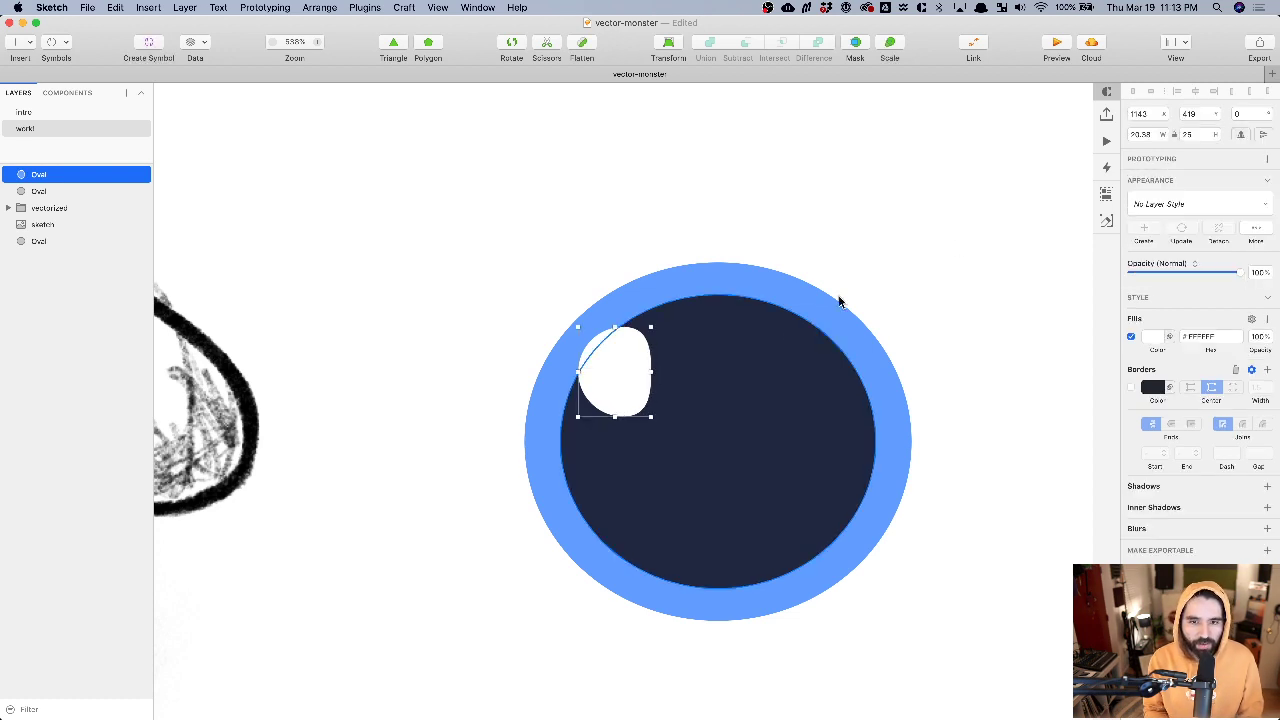
- Rotate the white highlight to 40 degrees
{"action": "left_click", "coordinate": [1240, 115]}
{"action": "type", "text": "20"}
{"action": "key", "text": "BackSpace"}
{"action": "key", "text": "BackSpace"}
{"action": "type", "text": "30"}
{"action": "key", "text": "BackSpace"}
{"action": "key", "text": "BackSpace"}
{"action": "type", "text": "40"}
{"action": "key", "text": "Return"}
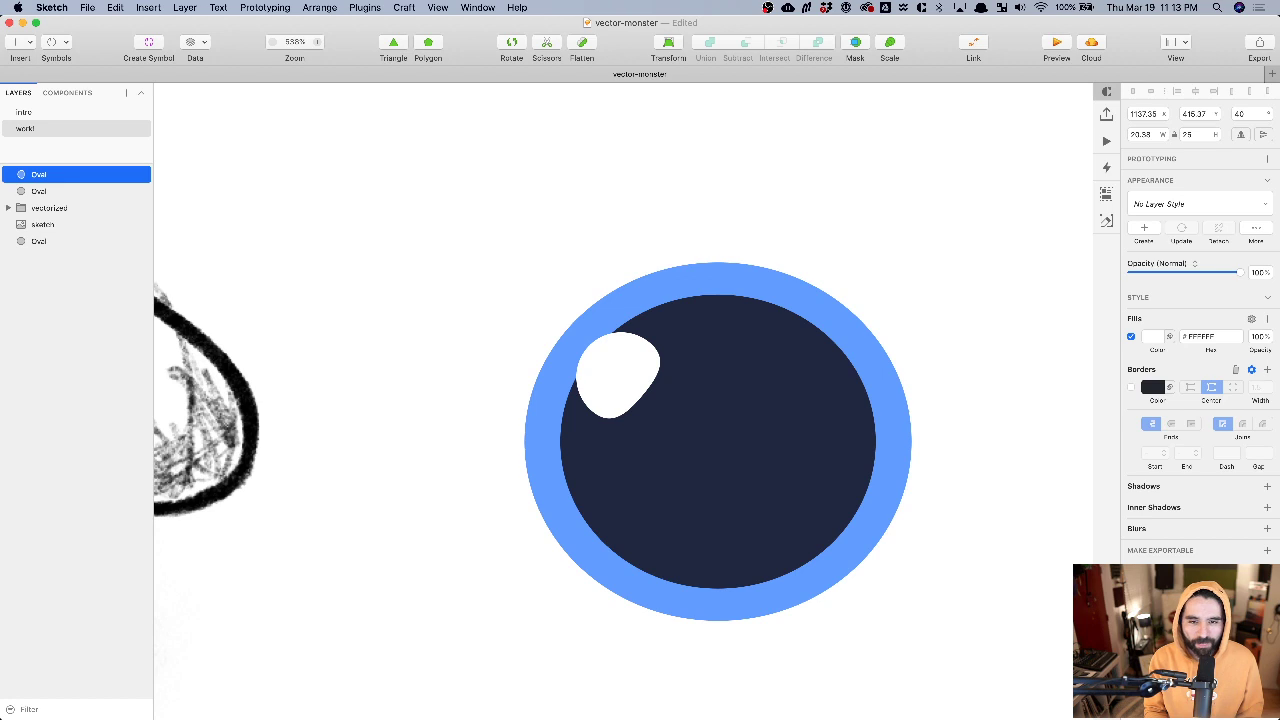
- Pull the highlight's lower-right anchor point slightly inward and make it a straight point
{"action": "double_click", "coordinate": [643, 390]}
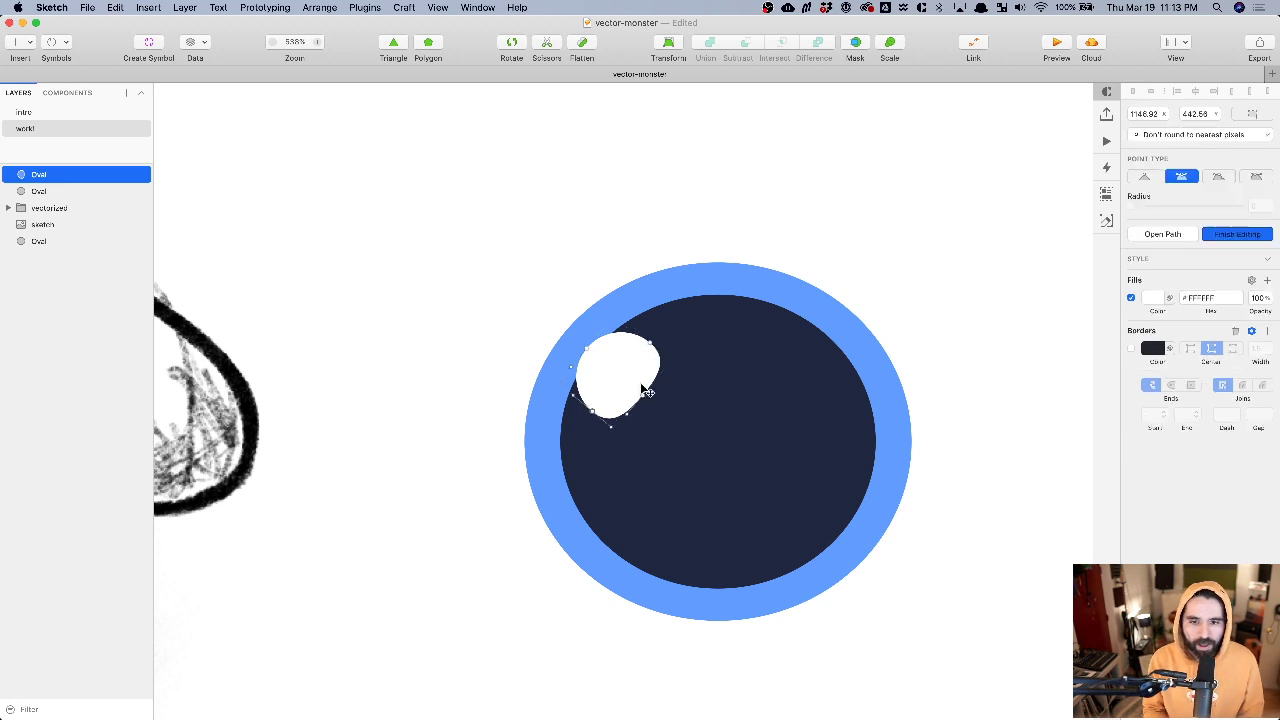
{"action": "left_click_drag", "start_coordinate": [646, 400], "coordinate": [638, 401]}
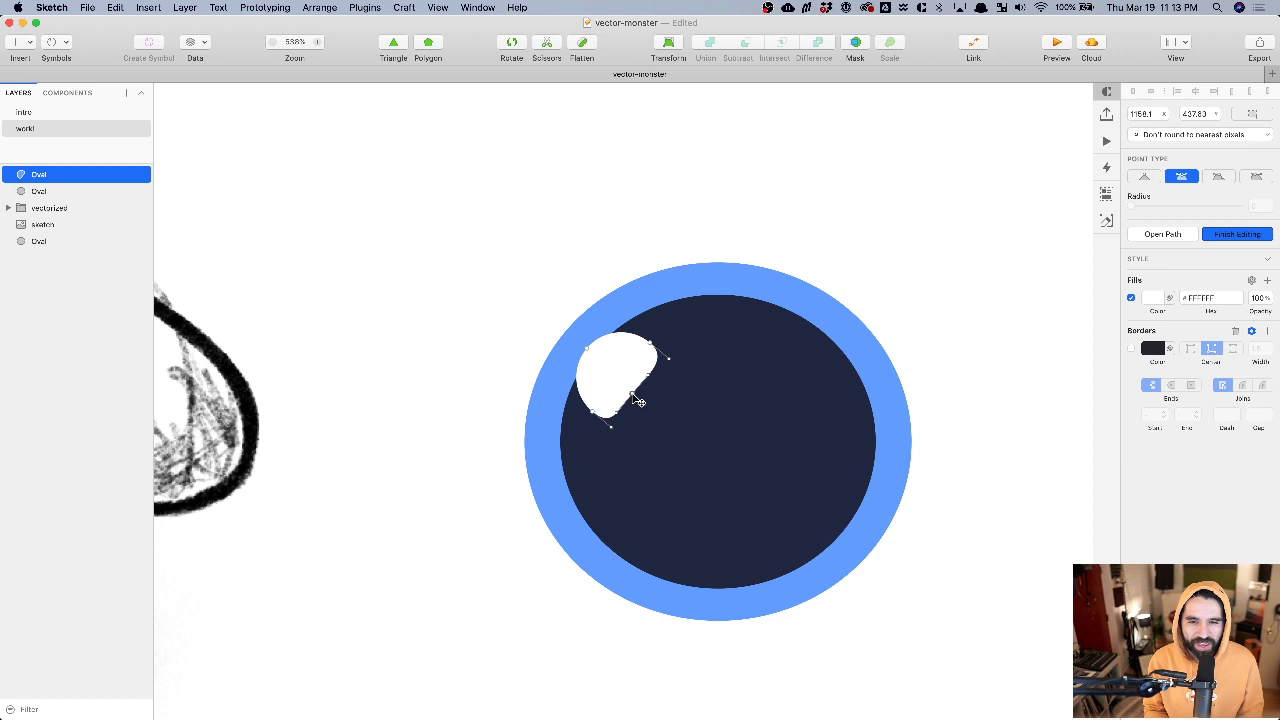
{"action": "key", "text": "1"}
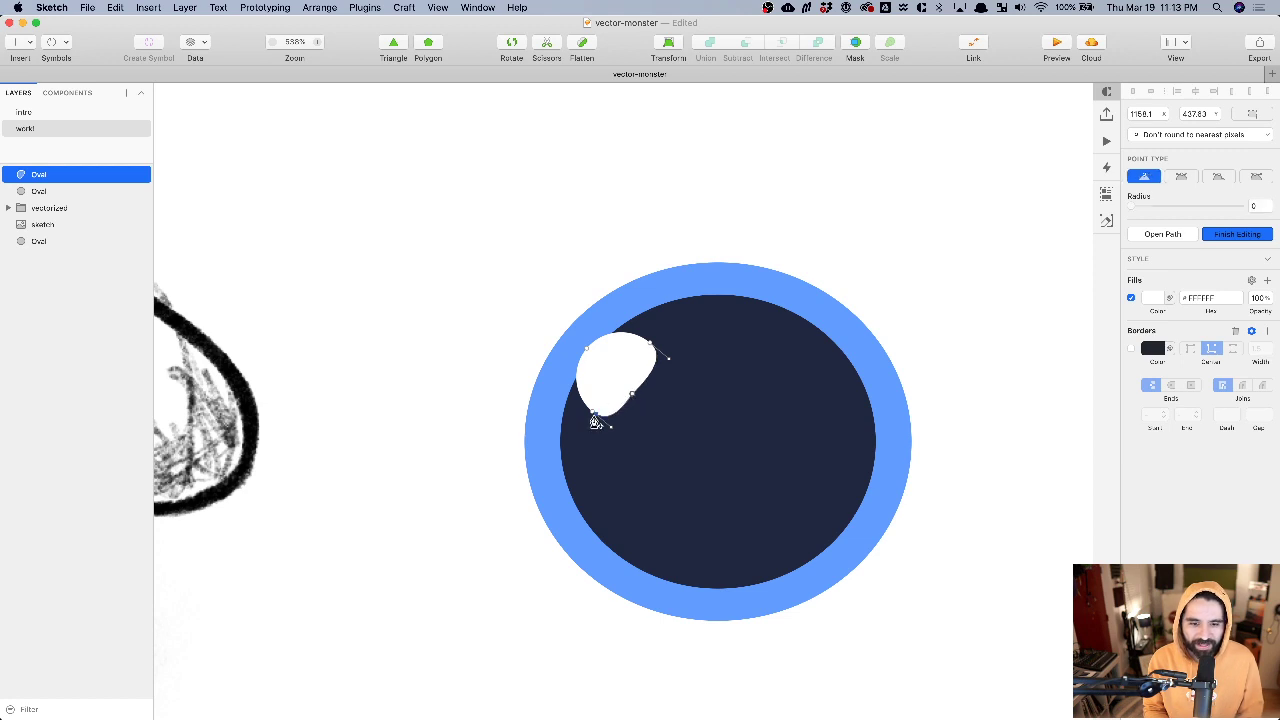
- Reshape the highlight by moving its lower-left anchor point outward, making it about 20 by 27
{"action": "key", "text": "Delete"}
{"action": "key", "text": "Escape"}
{"action": "left_click_drag", "start_coordinate": [583, 403], "coordinate": [580, 408]}
{"action": "key", "text": "super+z"}
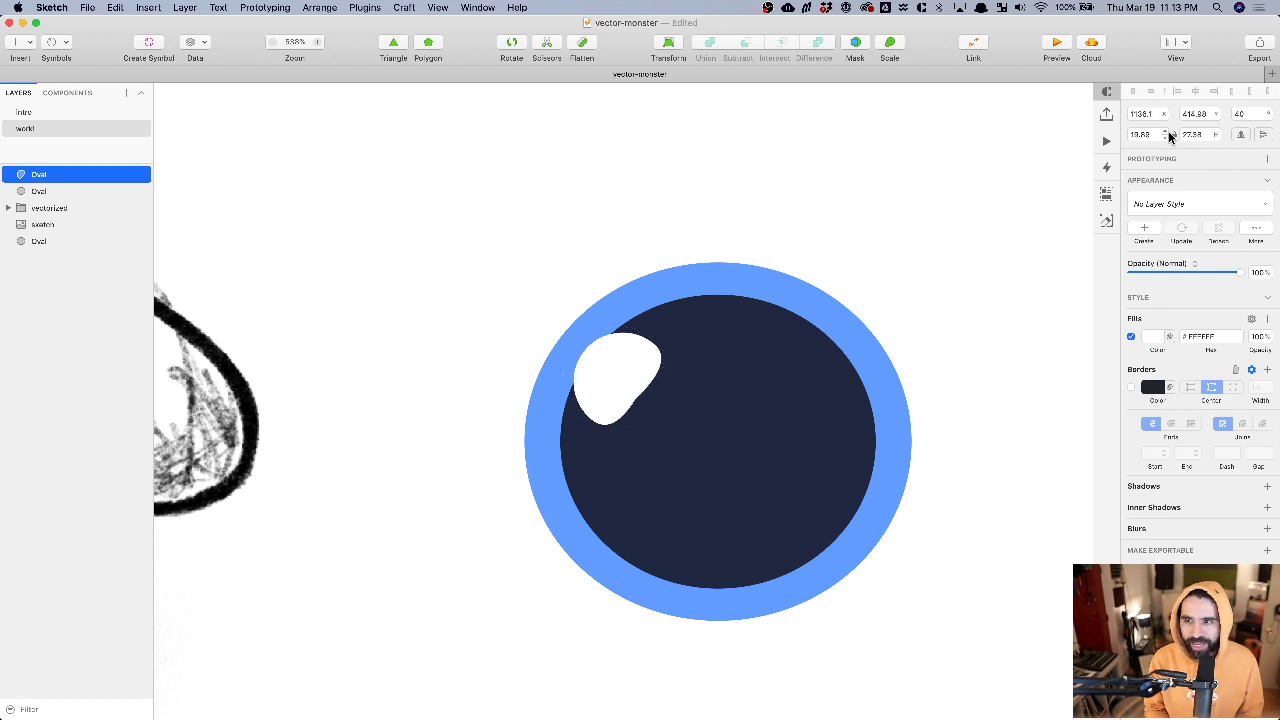
{"action": "left_click", "coordinate": [619, 404]}
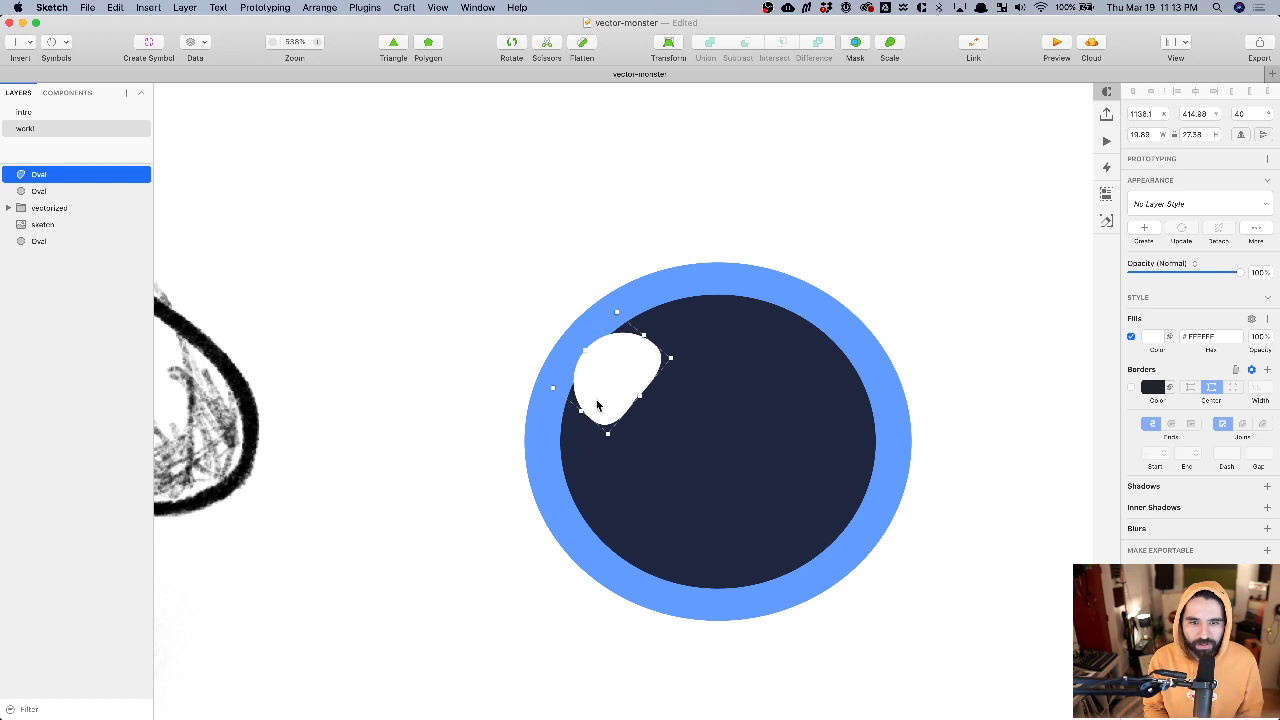
- Pull the white highlight's lower-left side further outward, making it about 20 by 30, and finish editing its path
{"action": "left_click_drag", "start_coordinate": [580, 410], "coordinate": [576, 424]}
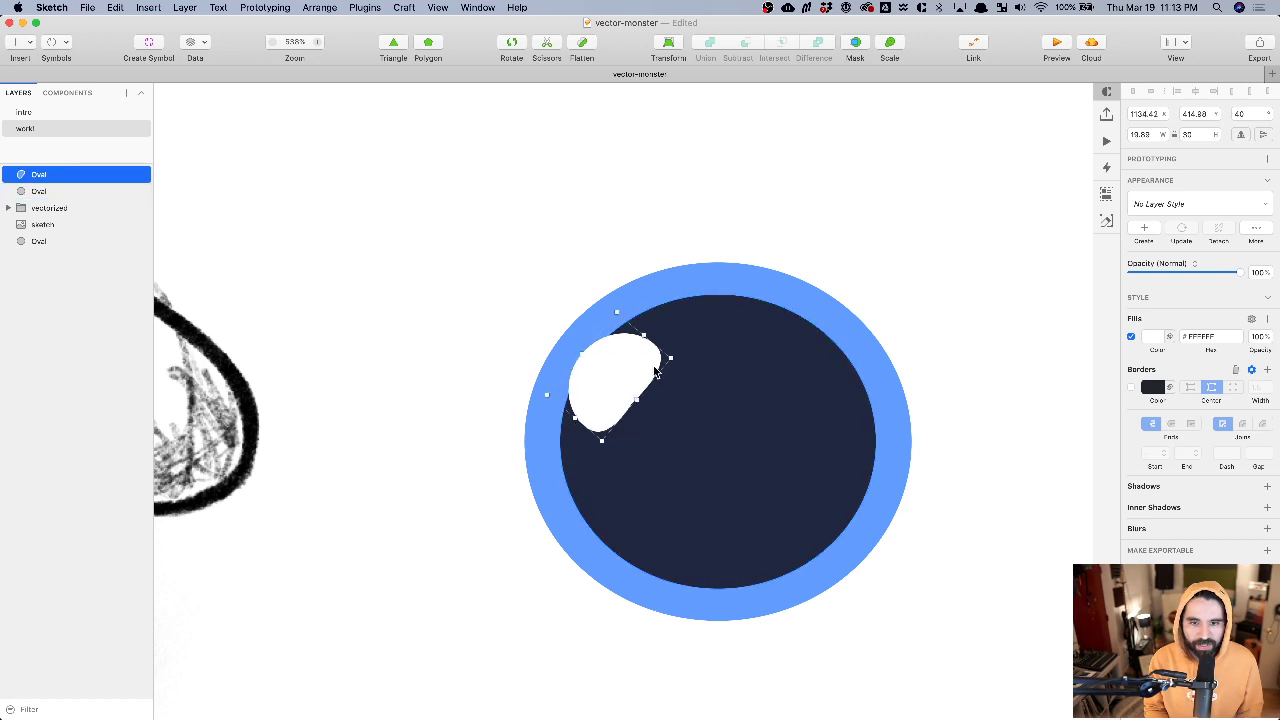
{"action": "left_click", "coordinate": [676, 356]}
{"action": "left_click", "coordinate": [632, 372]}
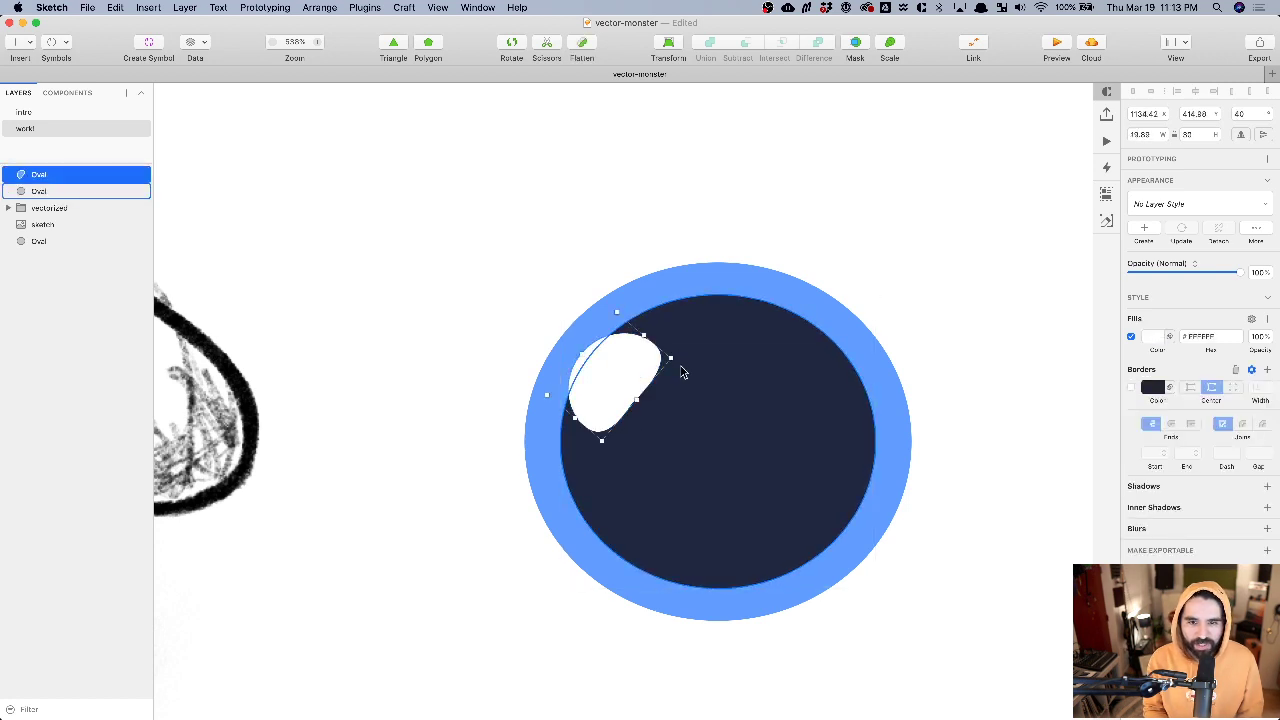
{"action": "left_click", "coordinate": [675, 358]}
{"action": "left_click", "coordinate": [632, 372]}
{"action": "left_click_drag", "start_coordinate": [672, 359], "coordinate": [623, 363]}
{"action": "scroll", "coordinate": [623, 363], "scroll_direction": "down", "scroll_amount": 5}
{"action": "left_click", "coordinate": [795, 271]}
{"action": "scroll", "coordinate": [790, 276], "scroll_direction": "down", "scroll_amount": 1}
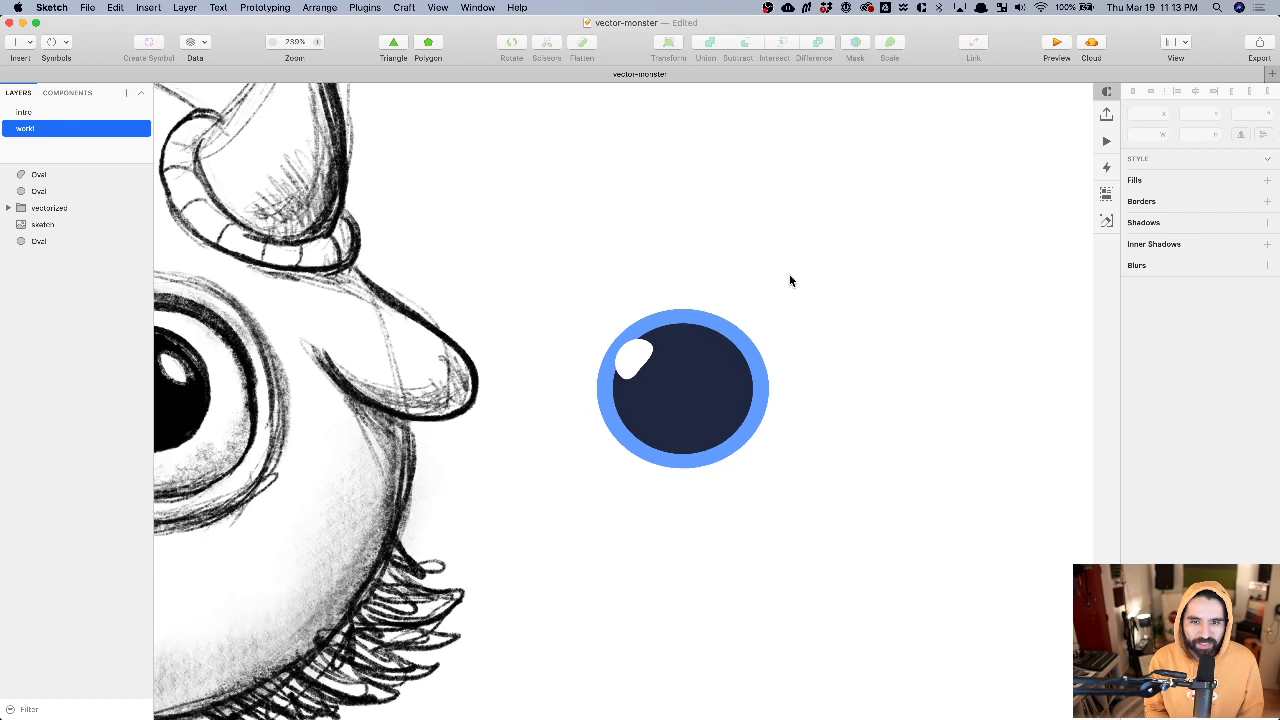
- Examine the sketched eyes against the vector pupil and iris to judge the shape of the surrounding eye white
{"action": "scroll", "coordinate": [789, 280], "scroll_direction": "left", "scroll_amount": 5}
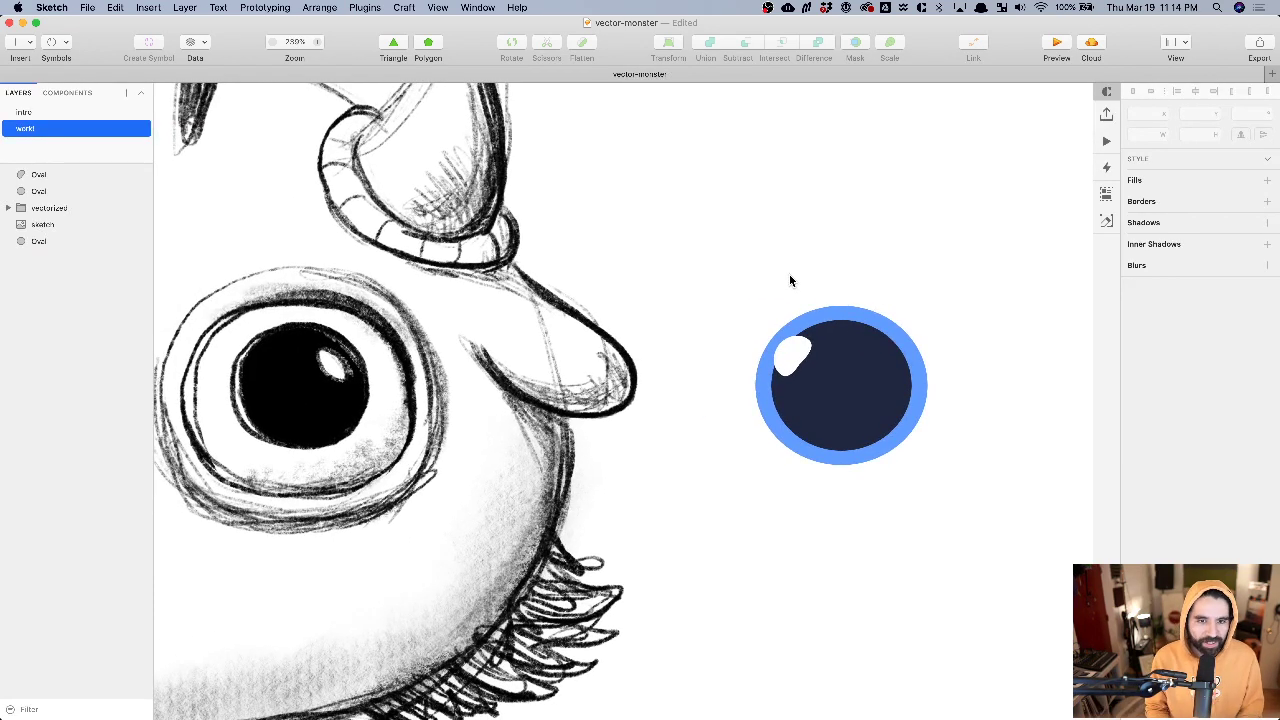
{"action": "scroll", "coordinate": [808, 245], "scroll_direction": "down", "scroll_amount": 5}
{"action": "left_click_drag", "start_coordinate": [868, 239], "coordinate": [829, 291]}
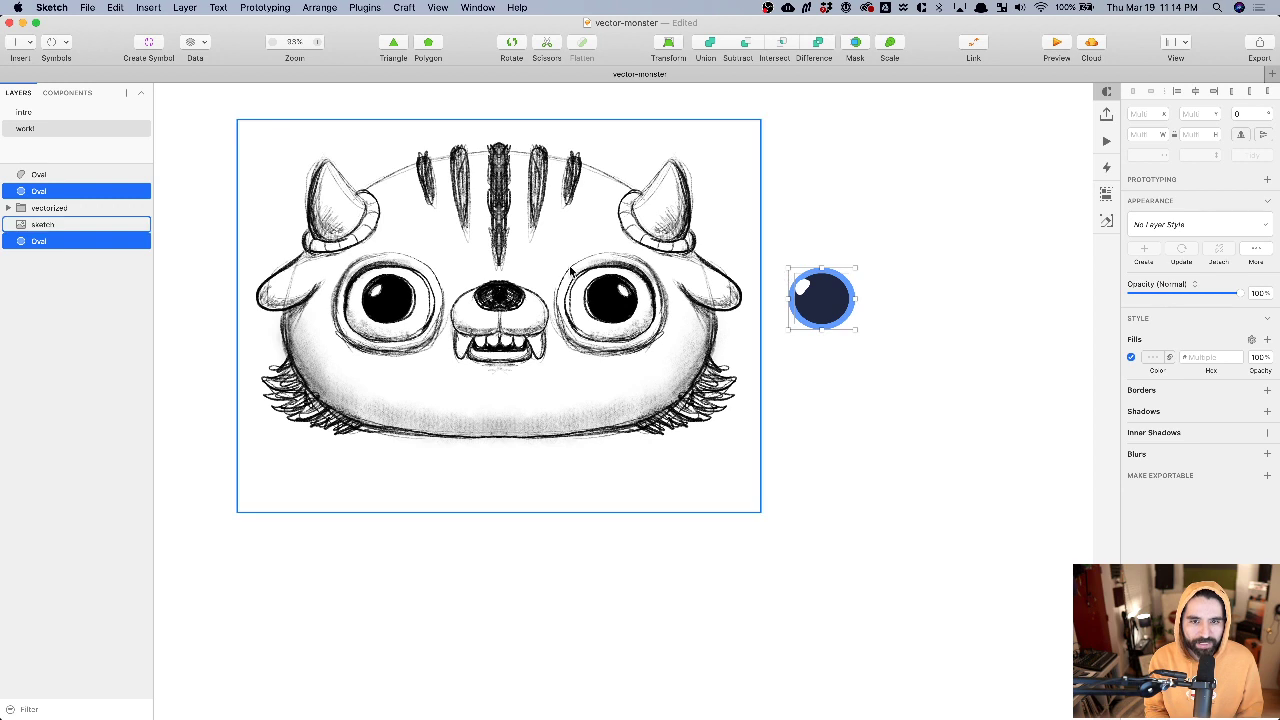
{"action": "scroll", "coordinate": [569, 265], "scroll_direction": "up", "scroll_amount": 5}
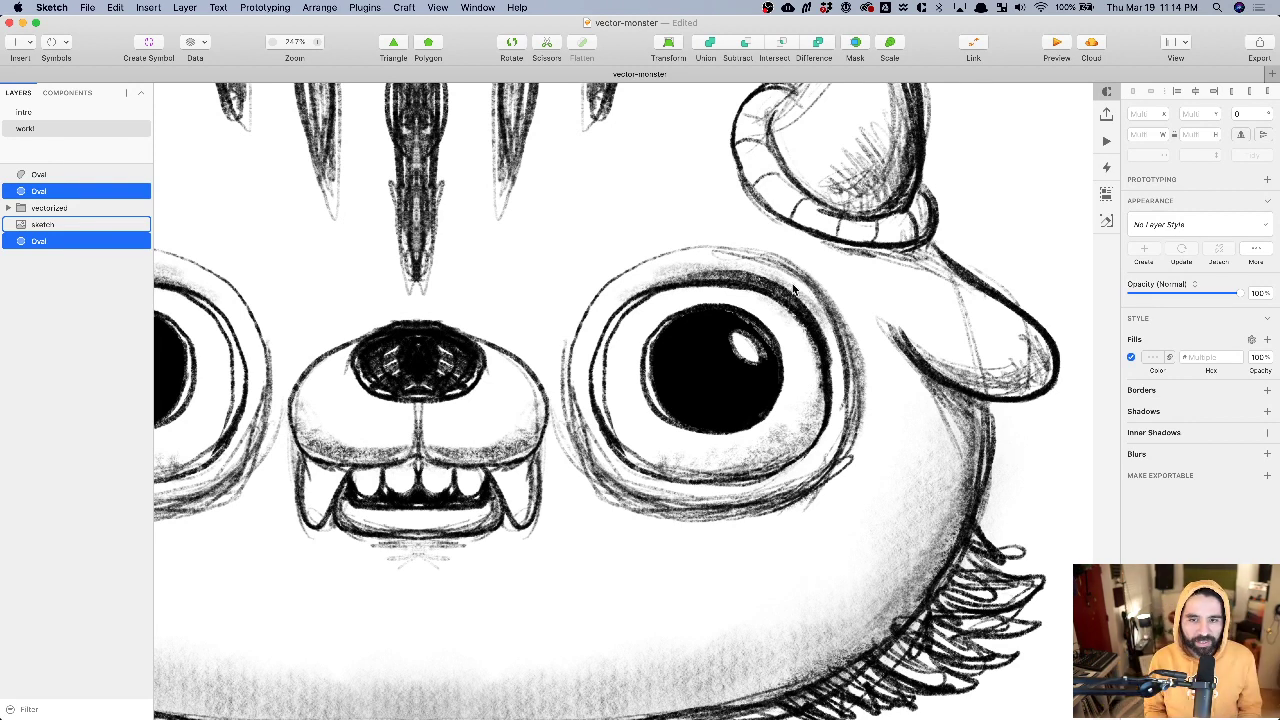
{"action": "scroll", "coordinate": [774, 300], "scroll_direction": "down", "scroll_amount": 3}
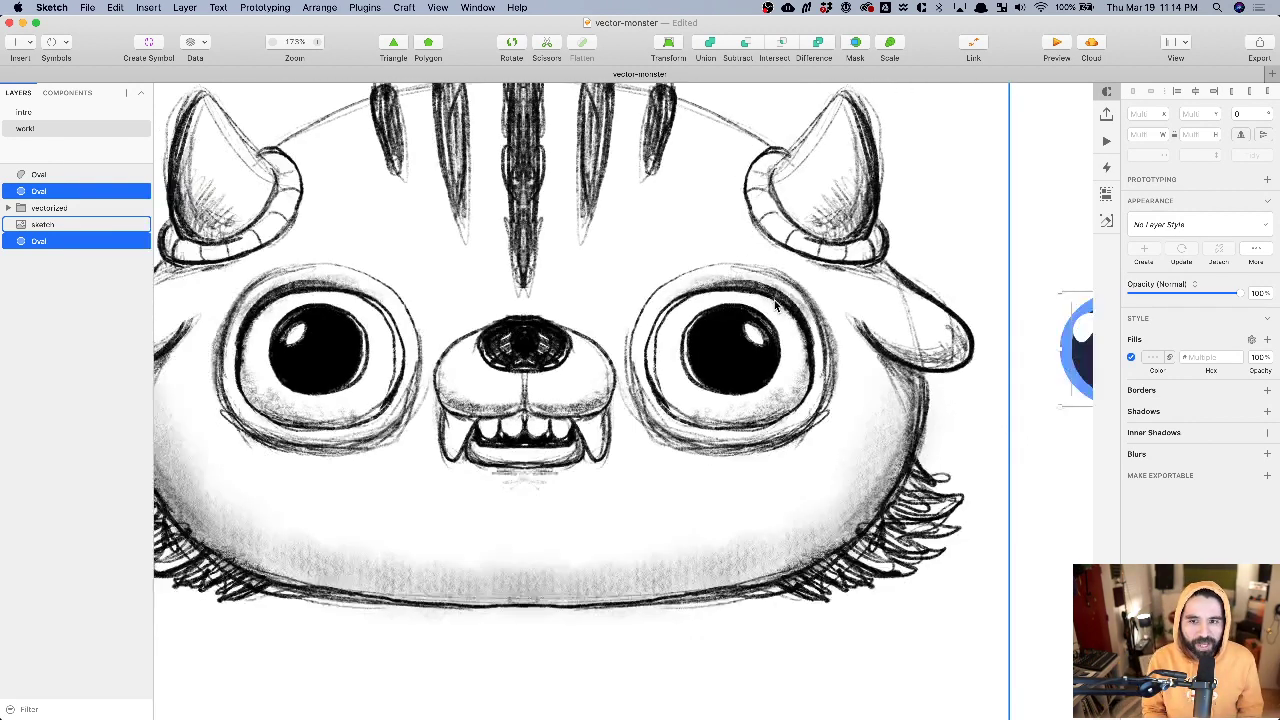
{"action": "scroll", "coordinate": [774, 300], "scroll_direction": "right", "scroll_amount": 5}
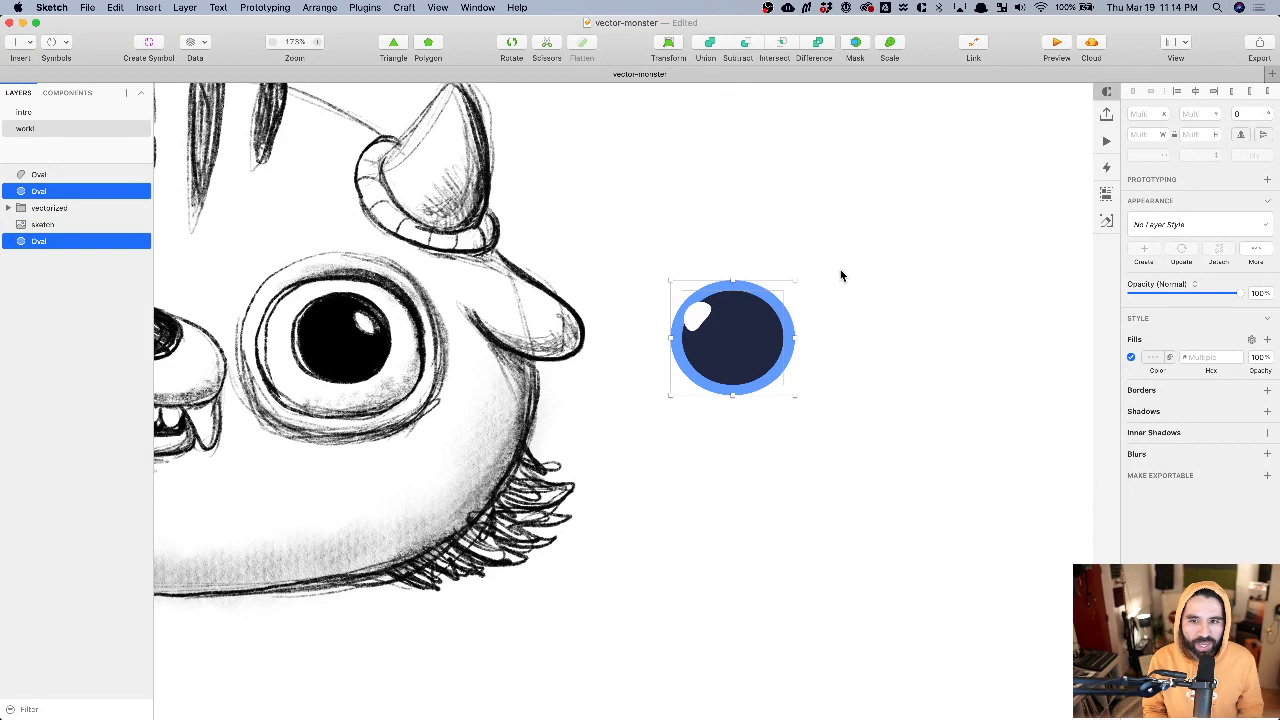
{"action": "left_click", "coordinate": [840, 275]}
{"action": "left_click", "coordinate": [767, 296]}
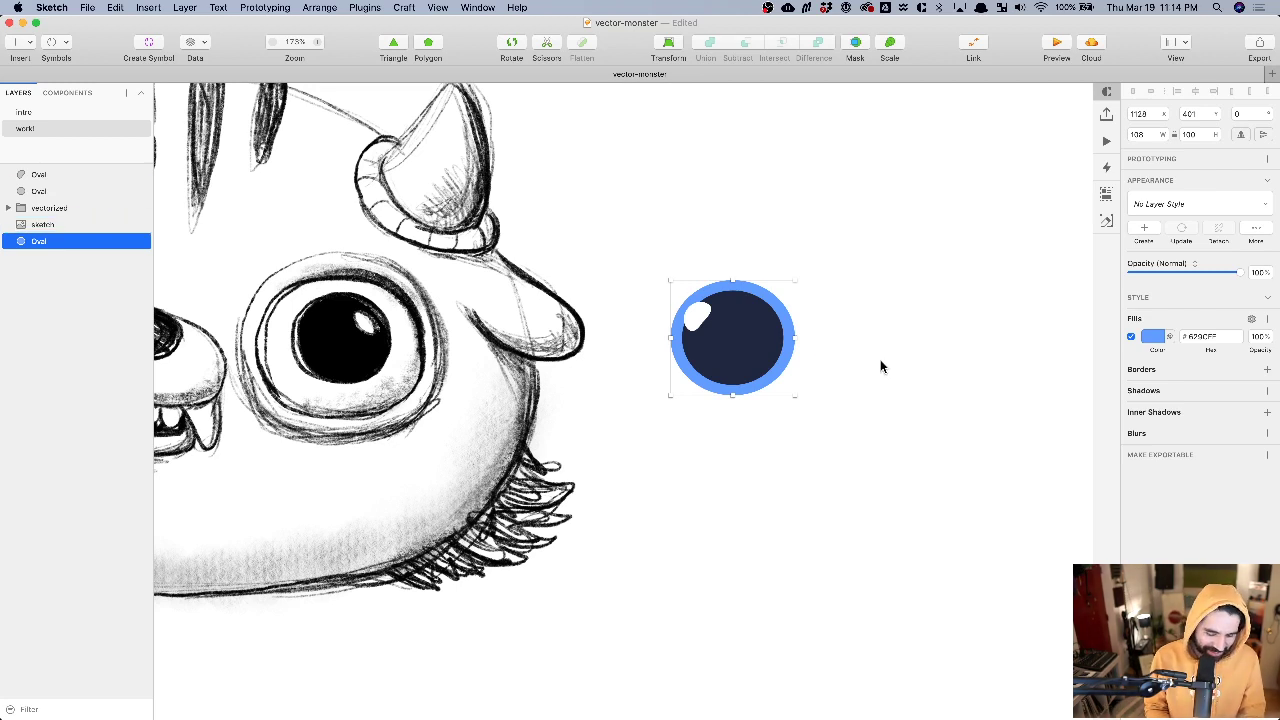
{"action": "scroll", "coordinate": [385, 333], "scroll_direction": "left", "scroll_amount": 5}
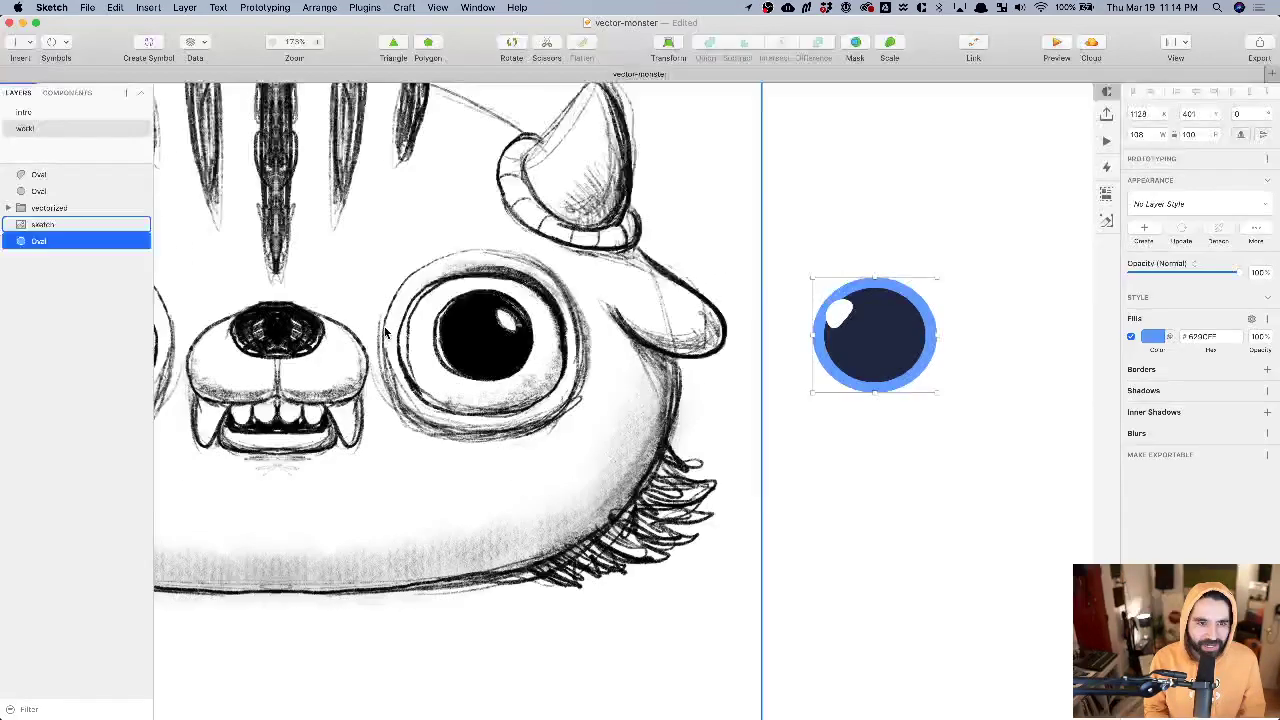
{"action": "scroll", "coordinate": [421, 325], "scroll_direction": "up", "scroll_amount": 5}
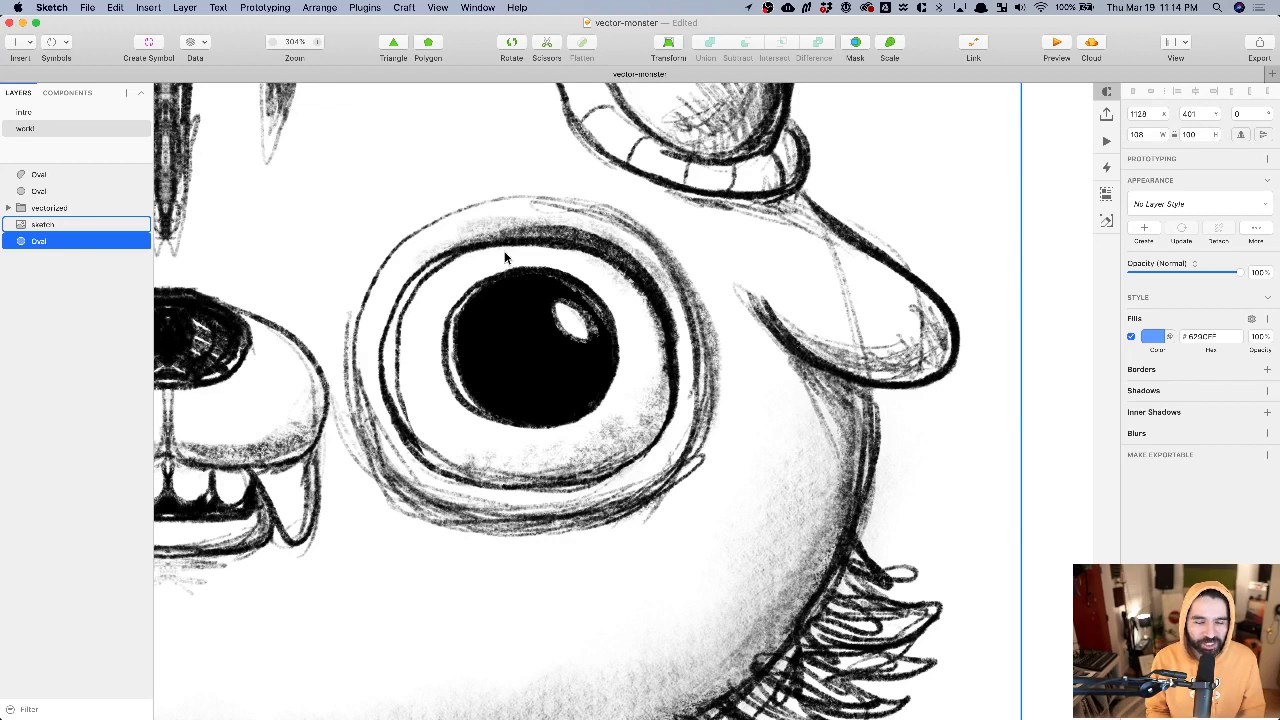
{"action": "scroll", "coordinate": [505, 369], "scroll_direction": "down", "scroll_amount": 3}
{"action": "left_click", "coordinate": [505, 369]}
{"action": "scroll", "coordinate": [505, 369], "scroll_direction": "right", "scroll_amount": 2}
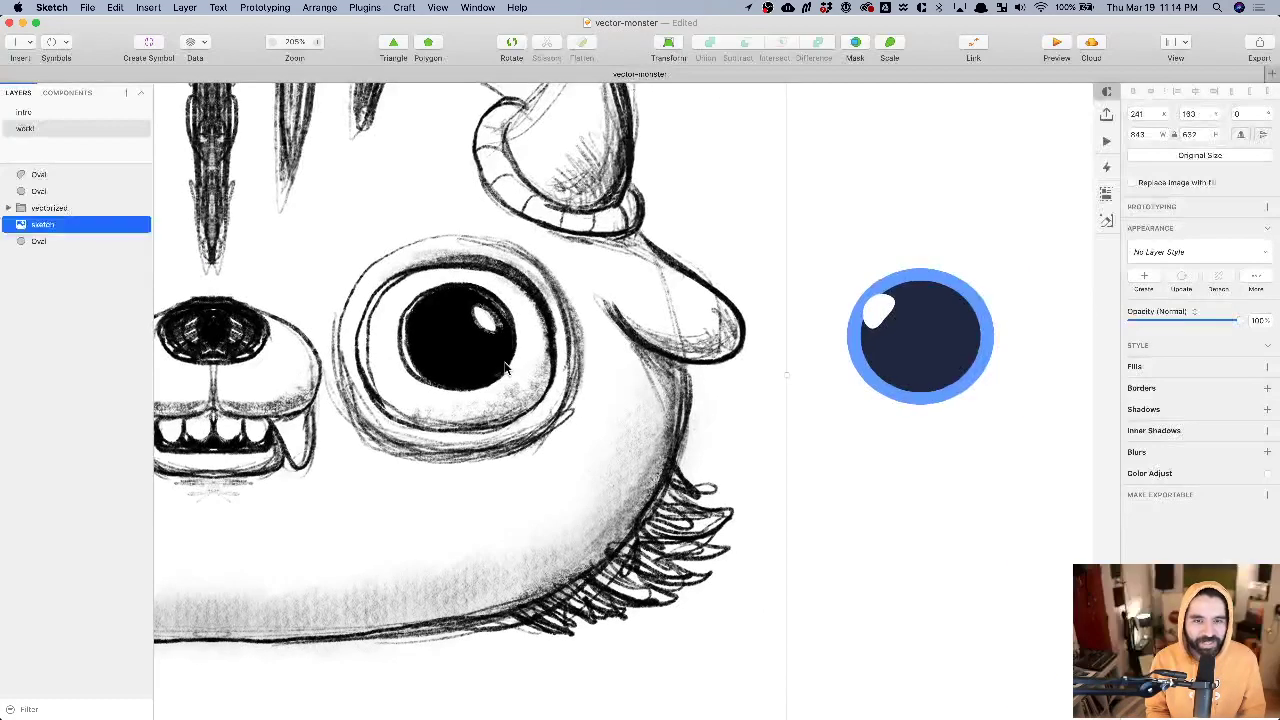
{"action": "scroll", "coordinate": [387, 316], "scroll_direction": "left", "scroll_amount": 1}
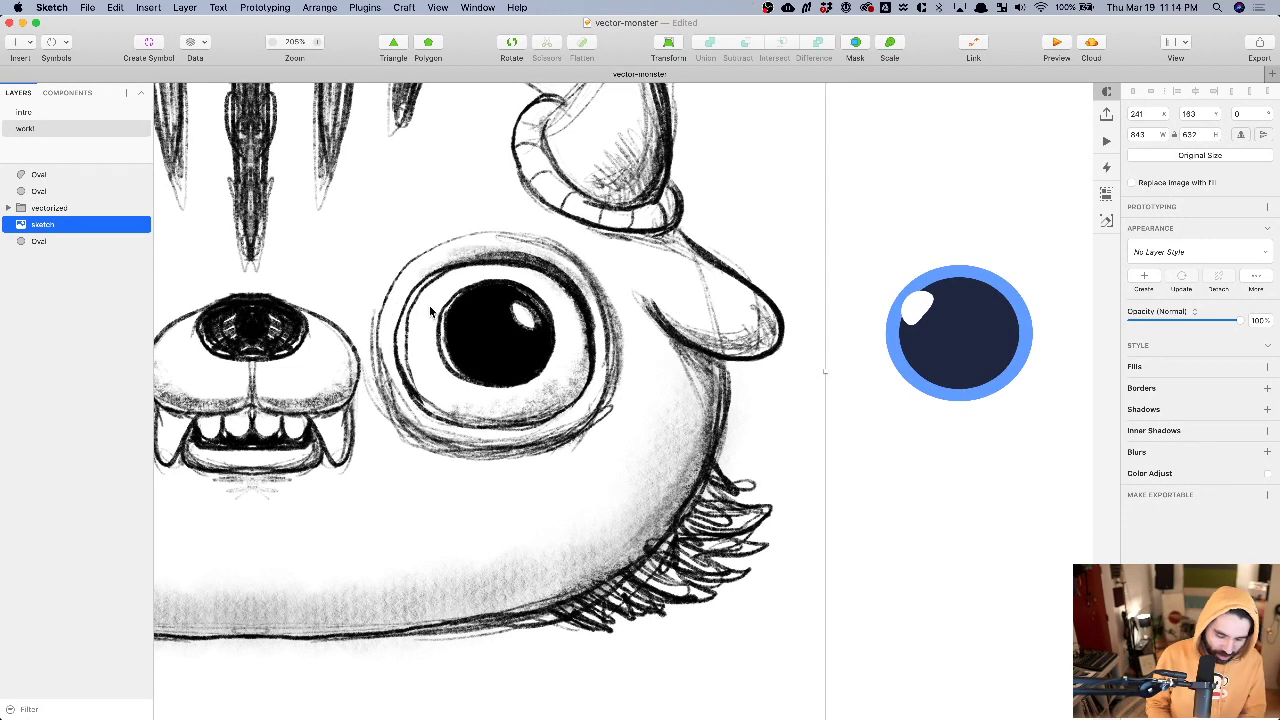
- Draw an oval about 147 by 117 over the sketched right-hand eye and move it beside the vector iris
{"action": "key", "text": "o"}
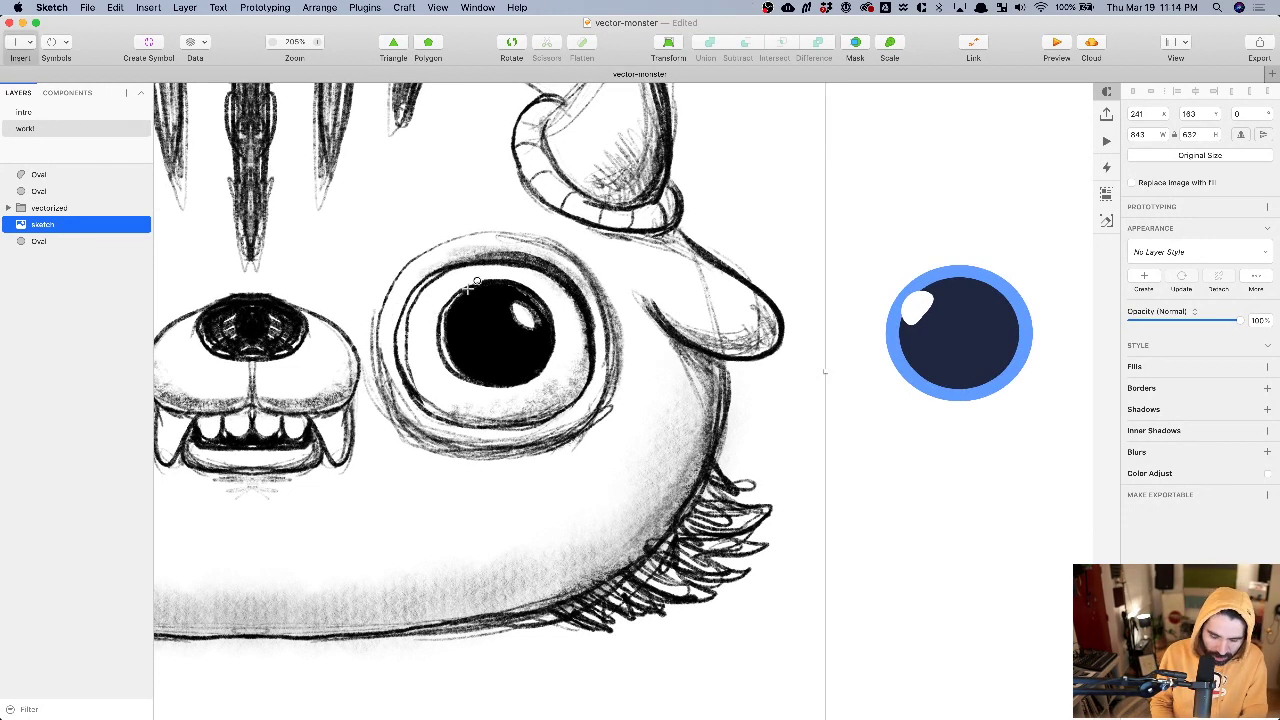
{"action": "left_click_drag", "start_coordinate": [406, 266], "coordinate": [596, 426]}
{"action": "scroll", "coordinate": [501, 288], "scroll_direction": "down", "scroll_amount": 5}
{"action": "left_click_drag", "start_coordinate": [501, 288], "coordinate": [934, 312]}
- Edit the grey oval's path, widening its top and bottom curve handles and lengthening the side anchors' lower handles to square it off
{"action": "double_click", "coordinate": [934, 312]}
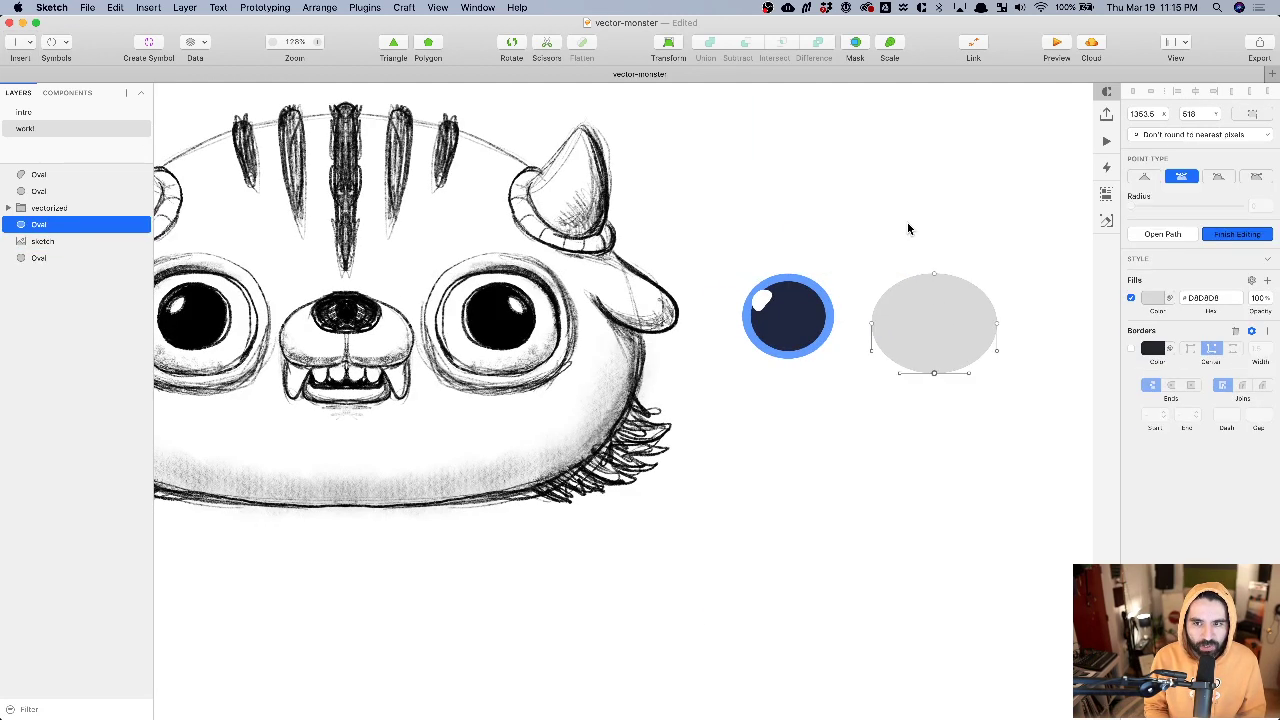
{"action": "scroll", "coordinate": [970, 305], "scroll_direction": "up", "scroll_amount": 5}
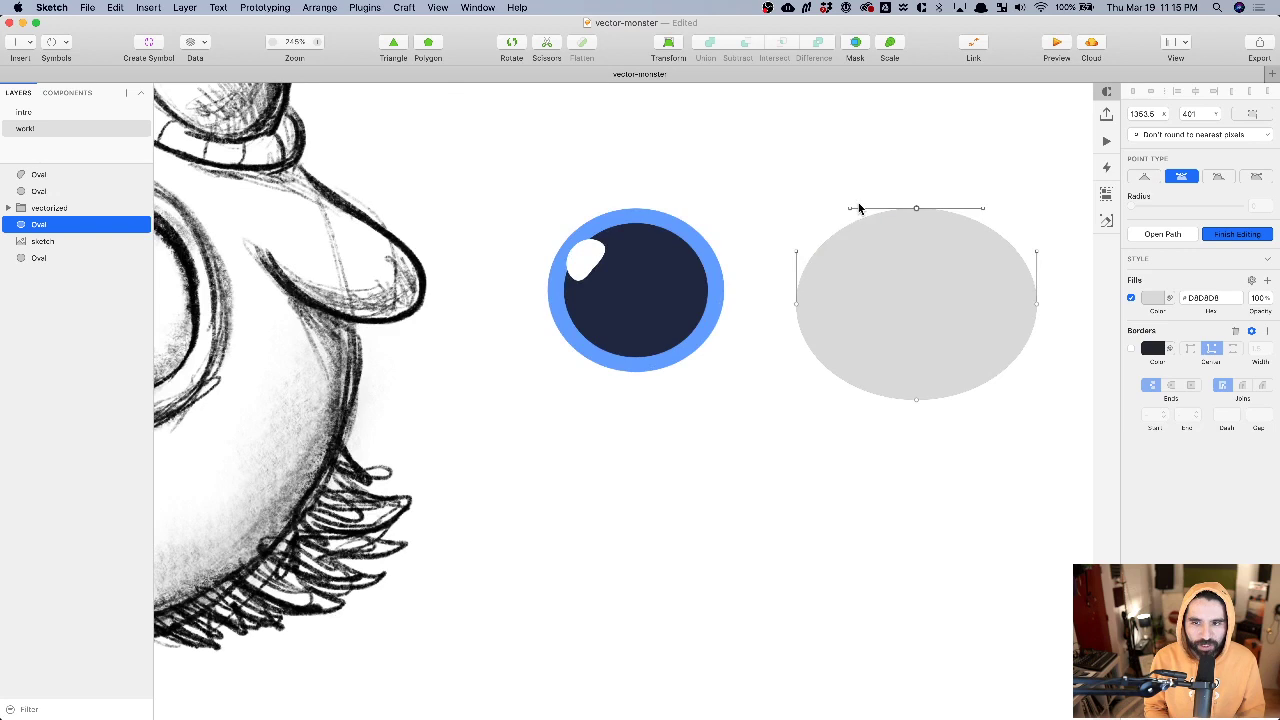
{"action": "left_click_drag", "start_coordinate": [852, 210], "coordinate": [825, 209]}
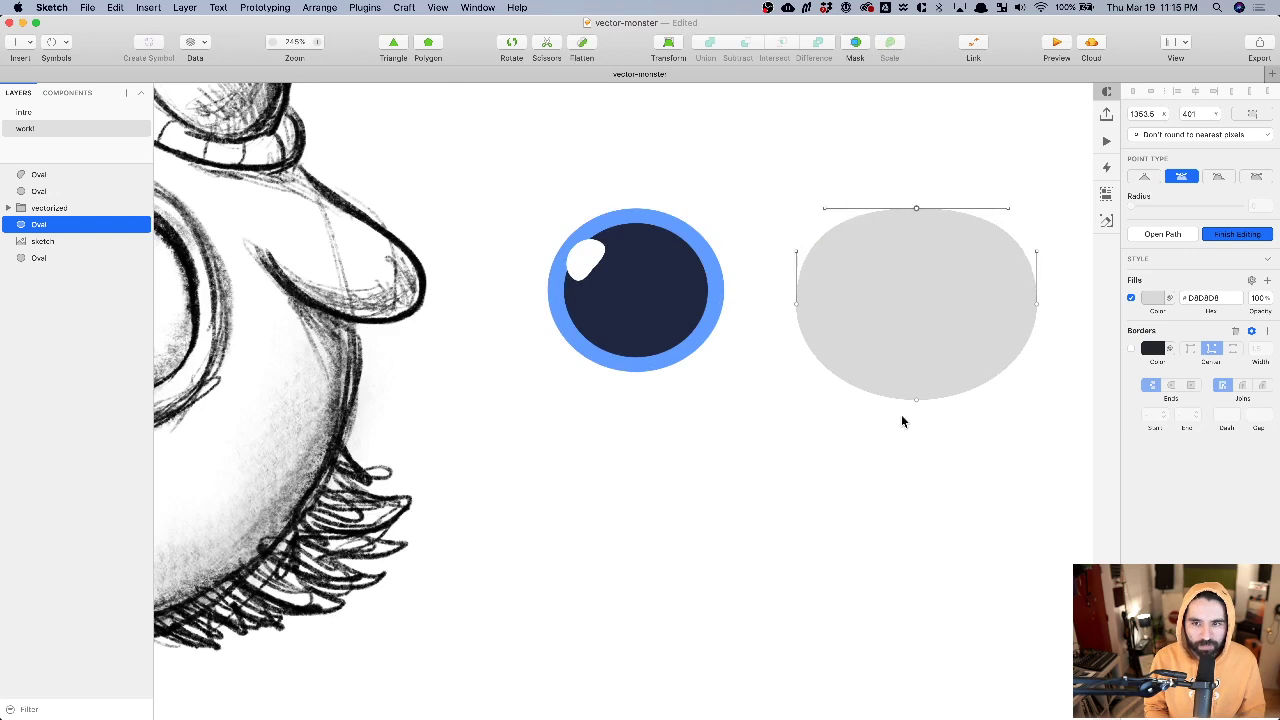
{"action": "left_click", "coordinate": [916, 400]}
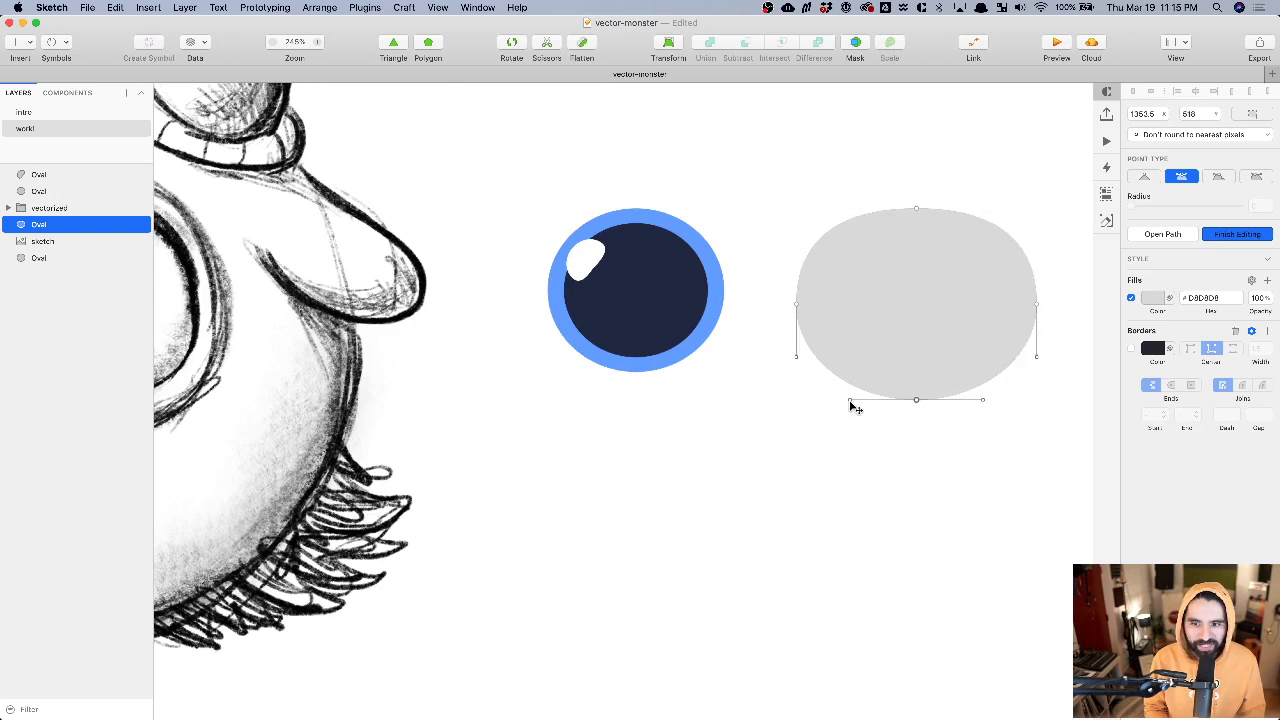
{"action": "left_click_drag", "start_coordinate": [849, 400], "coordinate": [800, 375]}
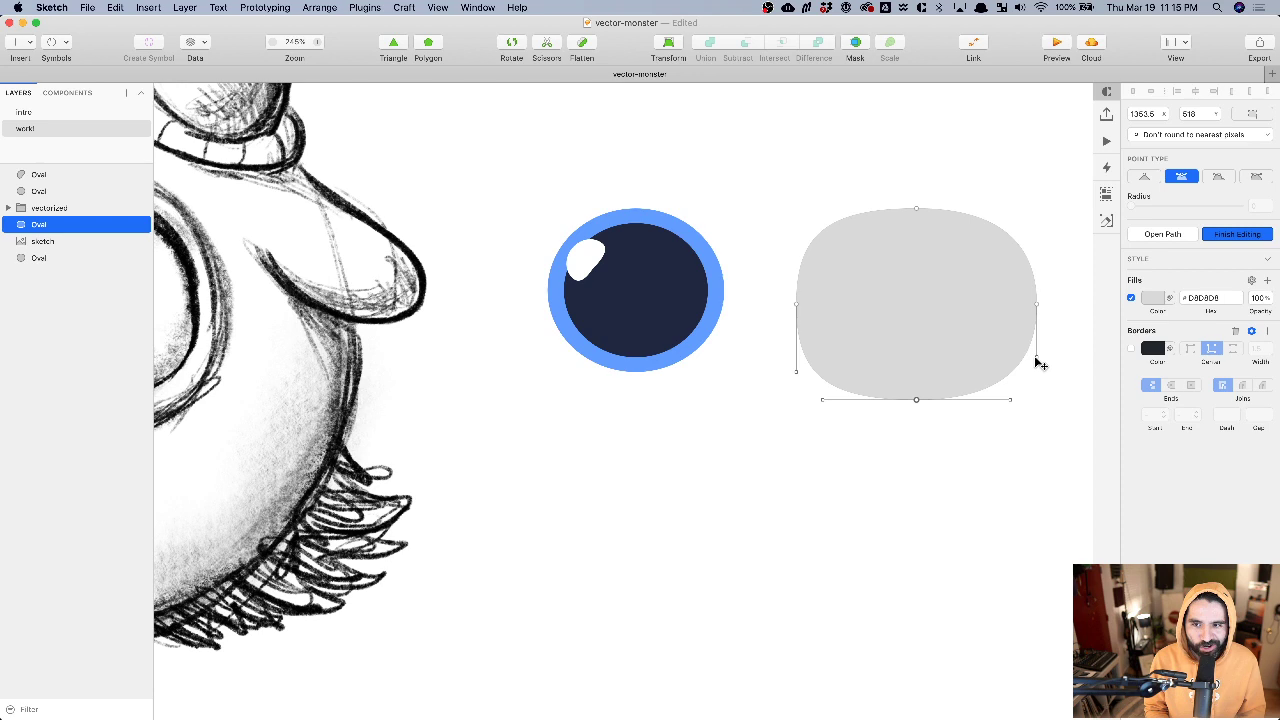
{"action": "left_click_drag", "start_coordinate": [1037, 359], "coordinate": [1037, 373]}
- Select the grey oval's two side anchor points and lower them together to Y 468.5
{"action": "left_click_drag", "start_coordinate": [1050, 292], "coordinate": [787, 332]}
{"action": "key", "text": "Down"}
{"action": "key", "text": "Down"}
{"action": "key", "text": "Down"}
{"action": "key", "text": "Down"}
{"action": "key", "text": "Down"}
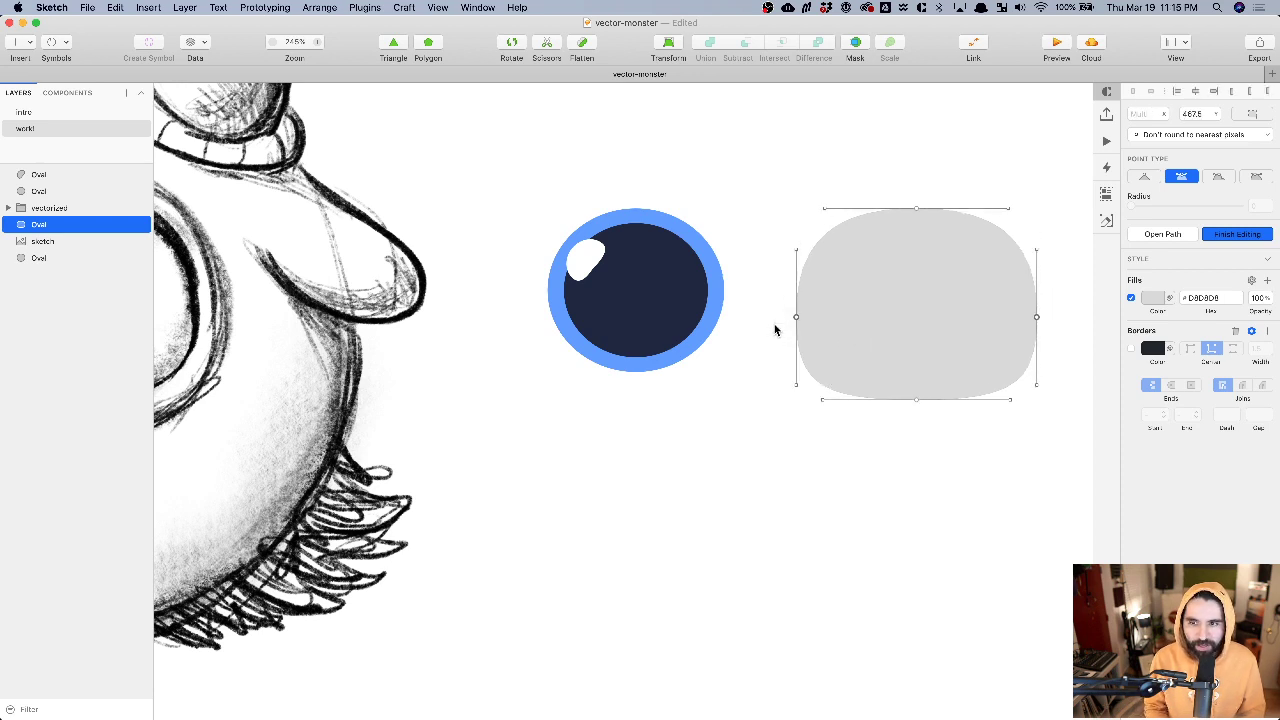
{"action": "key", "text": "Down"}
{"action": "key", "text": "Down"}
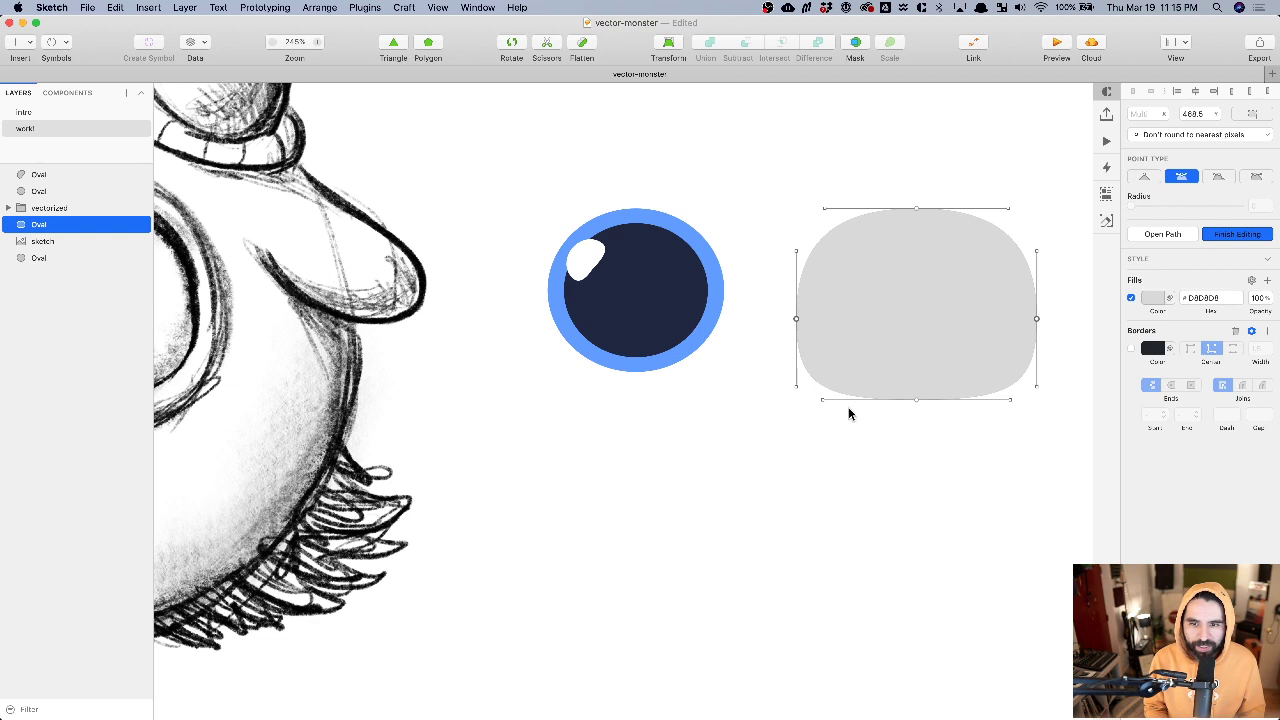
- Soften the grey shape by shortening its top anchor's handles and both side anchors' upper and lower handles, and finish path editing
{"action": "scroll", "coordinate": [751, 266], "scroll_direction": "left", "scroll_amount": 5}
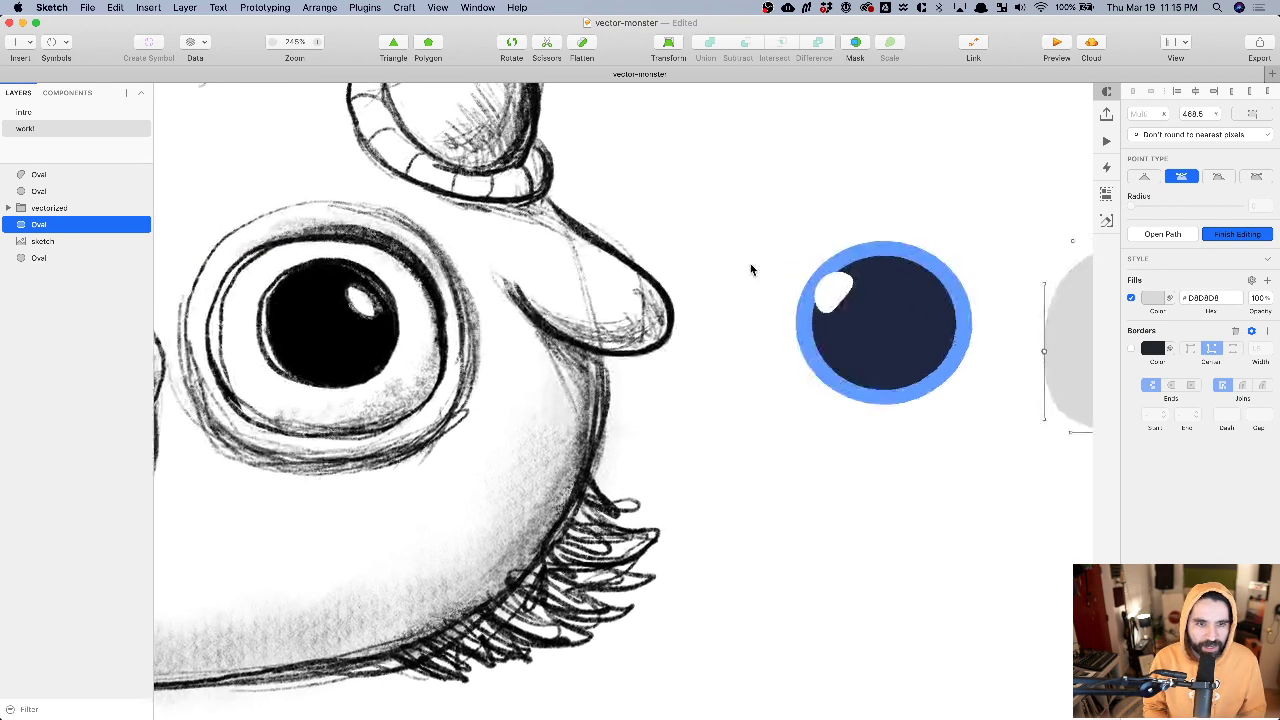
{"action": "scroll", "coordinate": [750, 263], "scroll_direction": "right", "scroll_amount": 6}
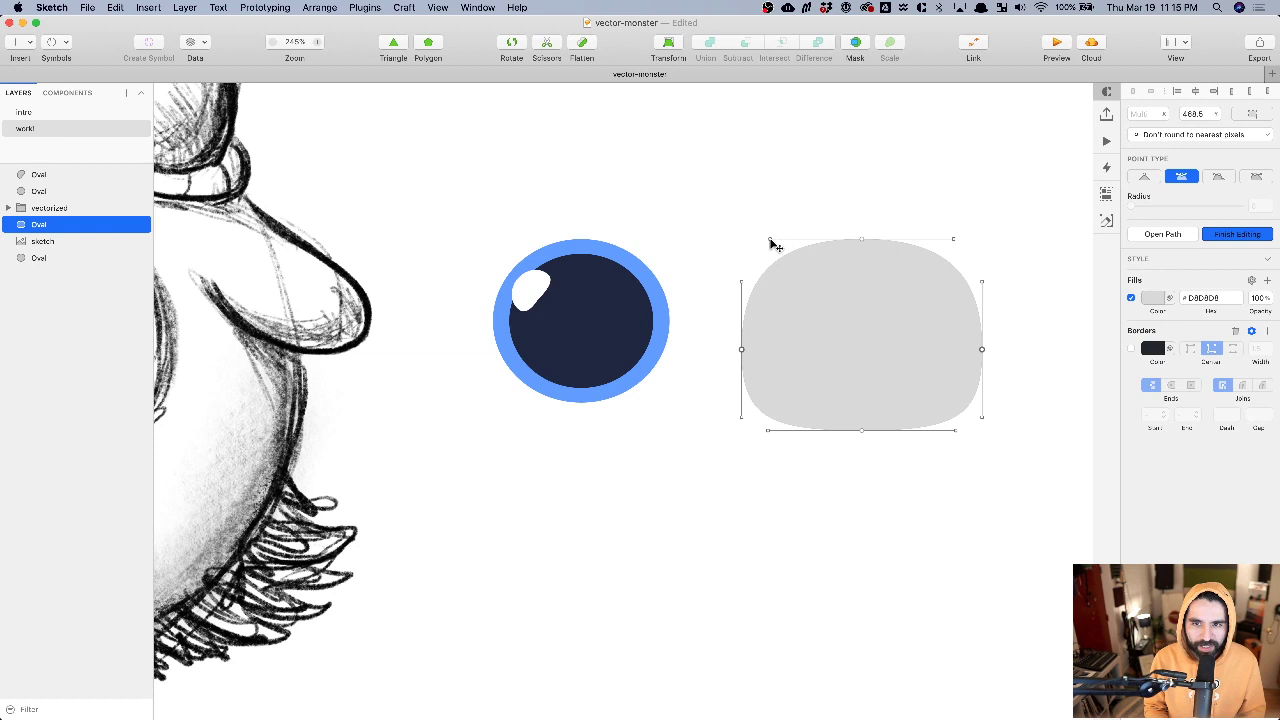
{"action": "left_click_drag", "start_coordinate": [770, 241], "coordinate": [781, 241]}
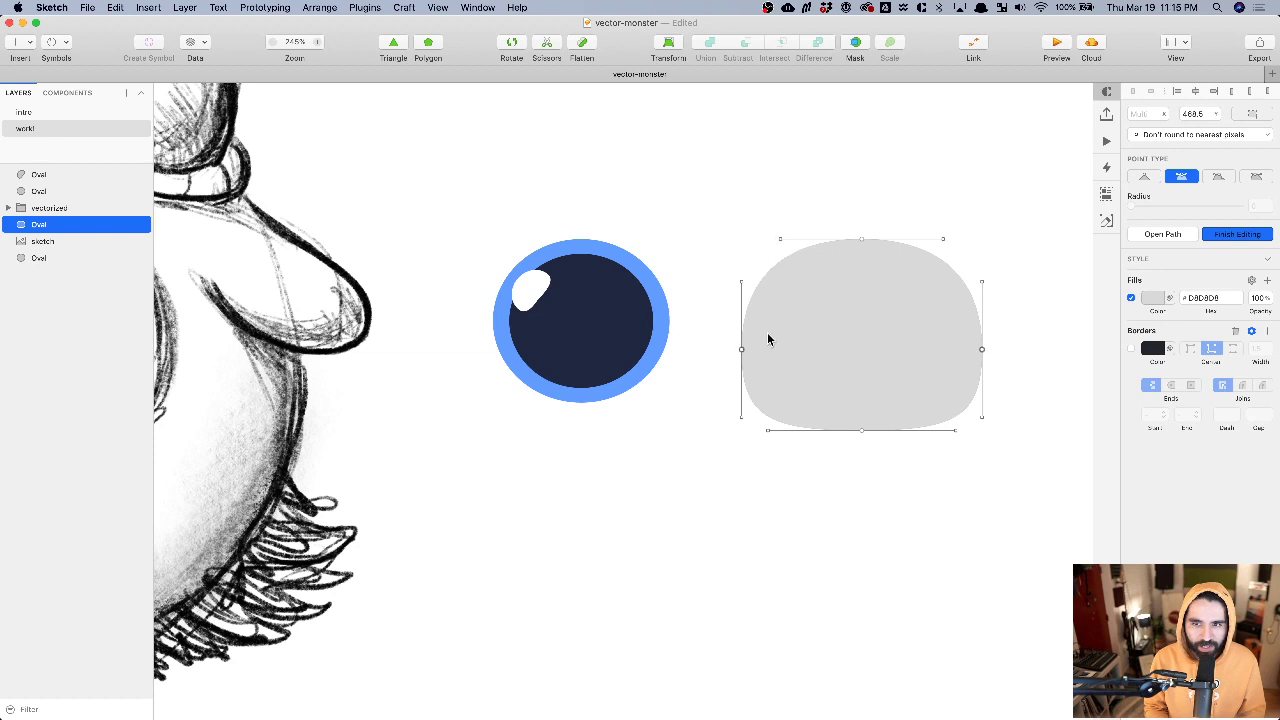
{"action": "left_click_drag", "start_coordinate": [742, 418], "coordinate": [742, 401]}
{"action": "left_click_drag", "start_coordinate": [982, 284], "coordinate": [982, 297]}
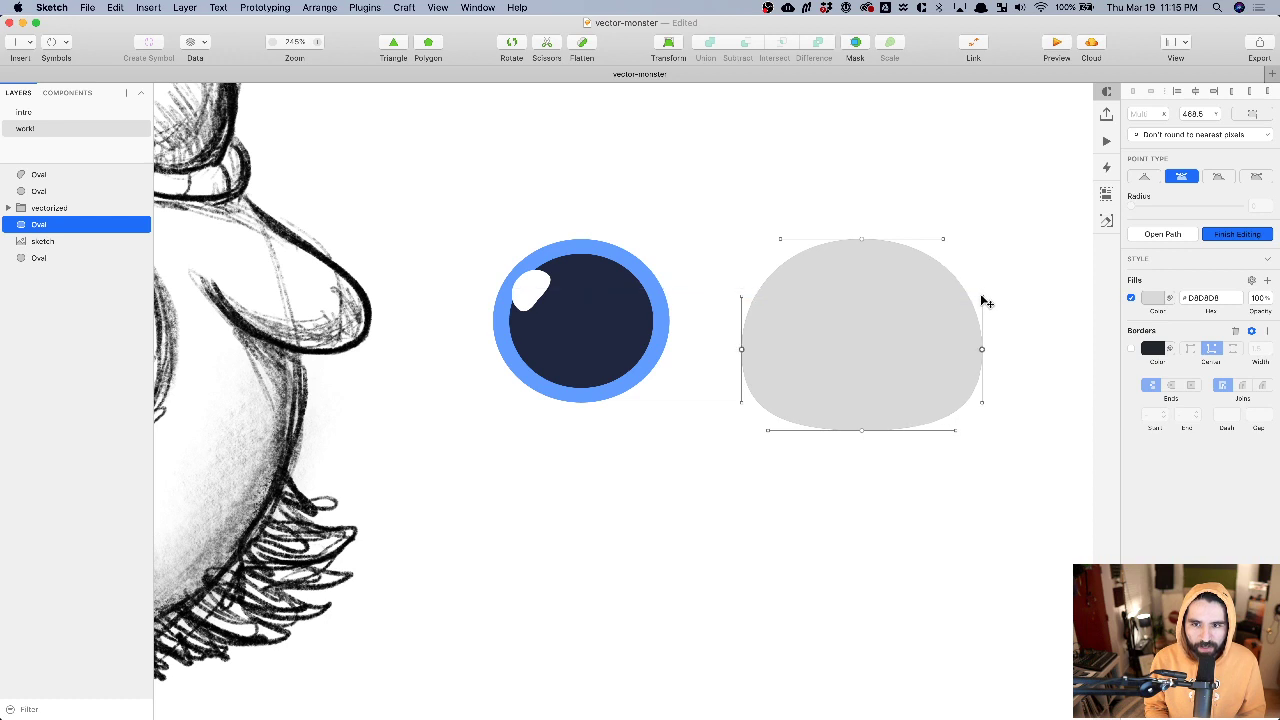
{"action": "key", "text": "Return"}
- Place the grey shape around the iris at X 1102, Y 389, enlarge it to 154 by 122 and send it to the back
{"action": "scroll", "coordinate": [1030, 273], "scroll_direction": "down", "scroll_amount": 5}
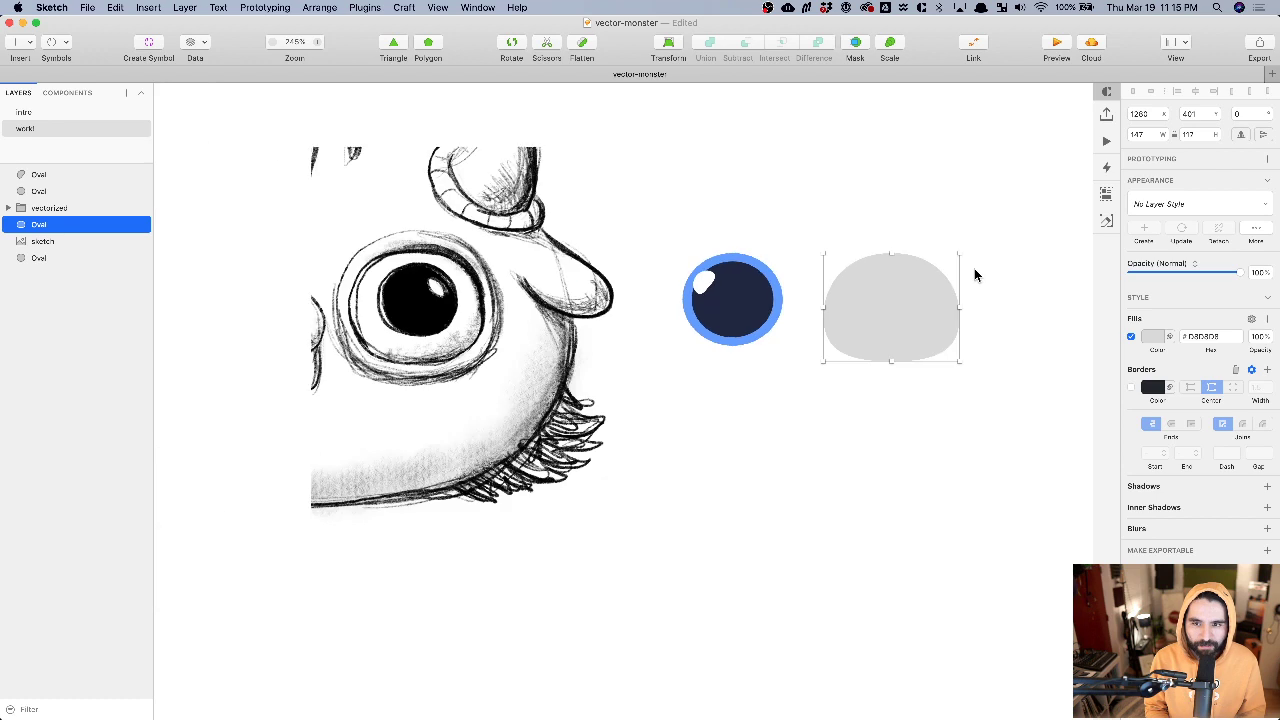
{"action": "mouse_move", "coordinate": [914, 300]}
{"action": "left_mouse_down"}
{"action": "mouse_move", "coordinate": [726, 288]}
{"action": "mouse_move", "coordinate": [745, 291]}
{"action": "left_mouse_up"}
{"action": "left_click_drag", "start_coordinate": [792, 352], "coordinate": [803, 357]}
{"action": "scroll", "coordinate": [813, 319], "scroll_direction": "up", "scroll_amount": 5}
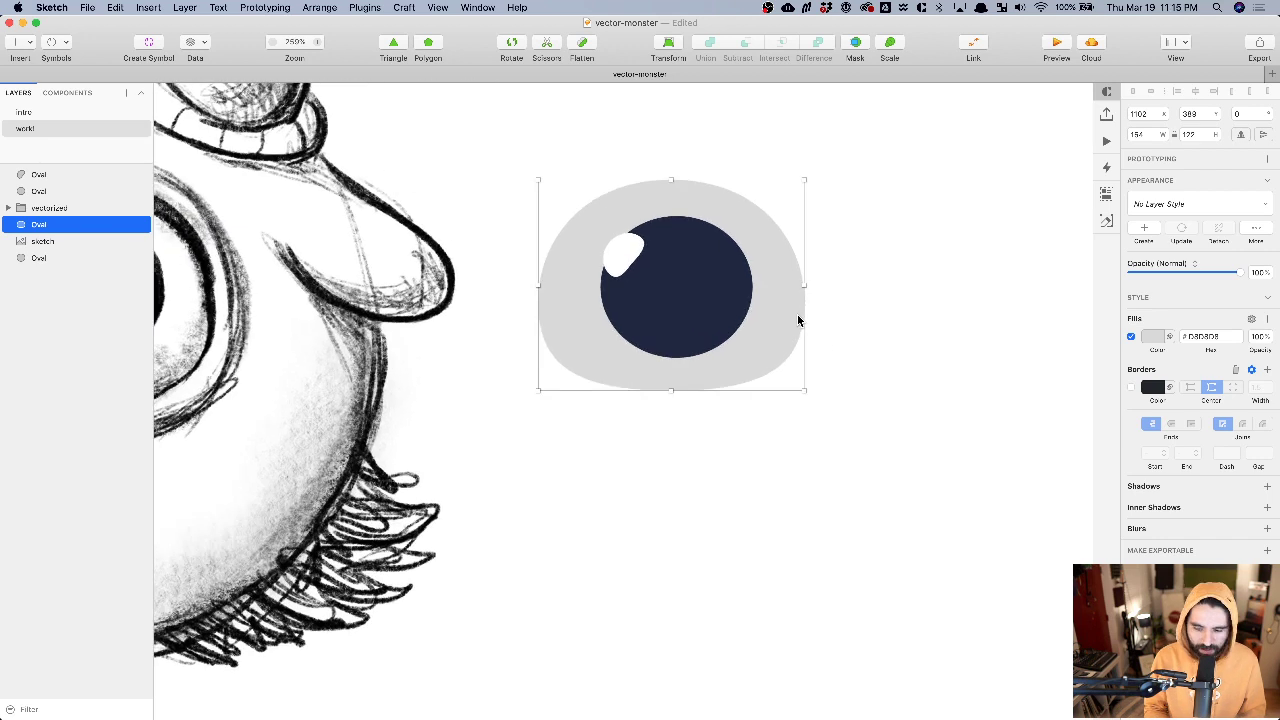
{"action": "key", "text": "ctrl+alt+super+Down"}
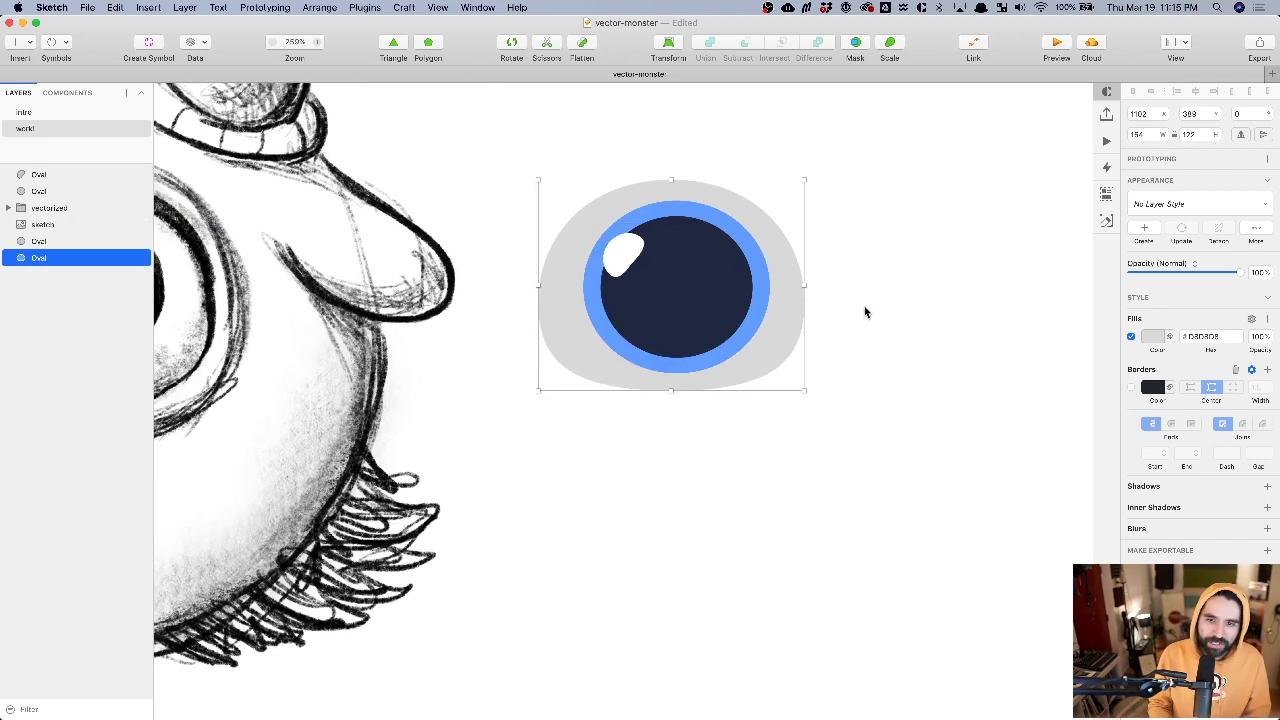
- Fill the eye shape with white (FFFFFF) and remove its border after trying it at 1.5 width
{"action": "left_click", "coordinate": [1153, 337]}
{"action": "left_click_drag", "start_coordinate": [1189, 448], "coordinate": [1042, 360]}
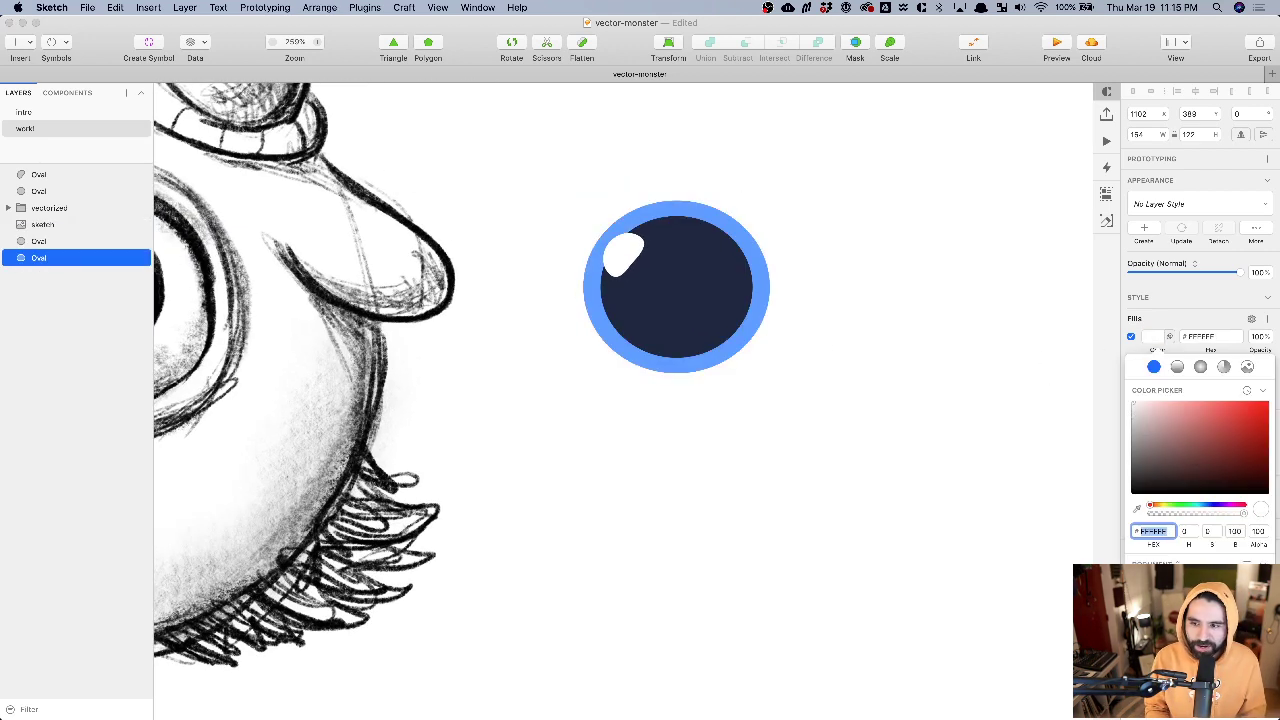
{"action": "key", "text": "Escape"}
{"action": "left_click", "coordinate": [1131, 388]}
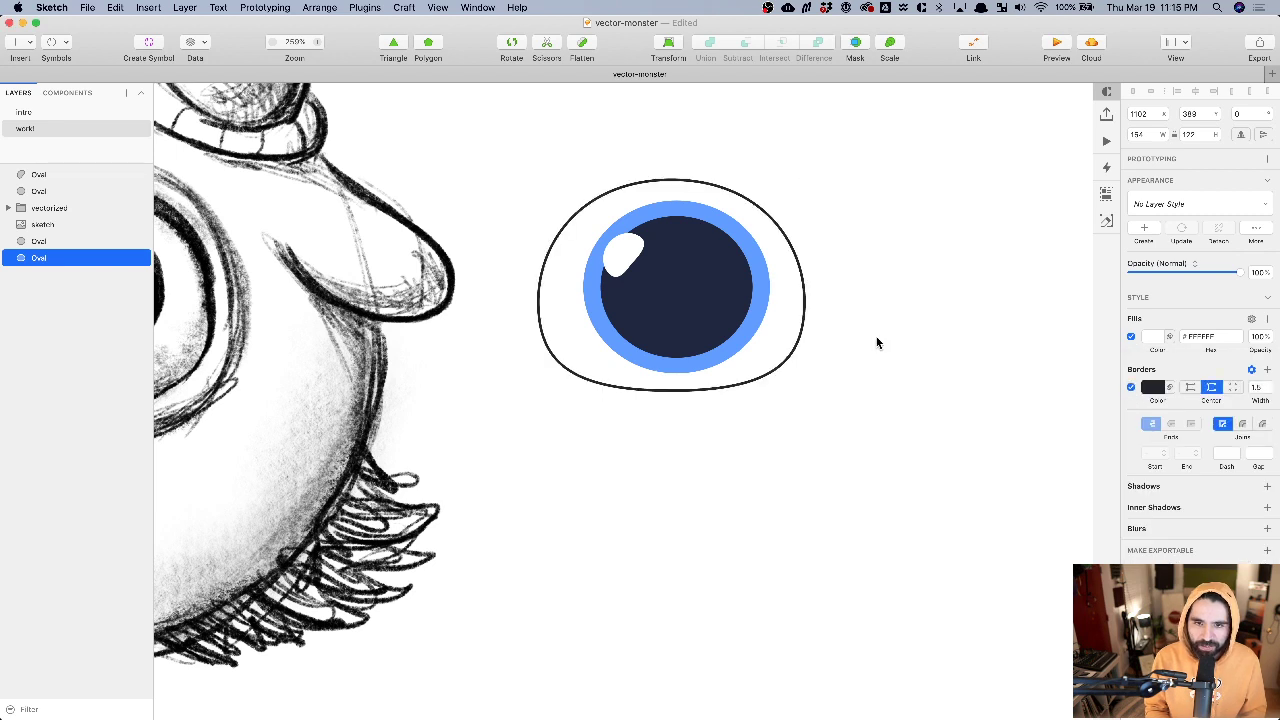
{"action": "left_click", "coordinate": [1131, 387]}
{"action": "left_click", "coordinate": [1239, 369]}
- Select all four eye shapes and move them together further away from the sketch, putting the eye white at X 1273, Y 387
{"action": "scroll", "coordinate": [840, 337], "scroll_direction": "down", "scroll_amount": 10}
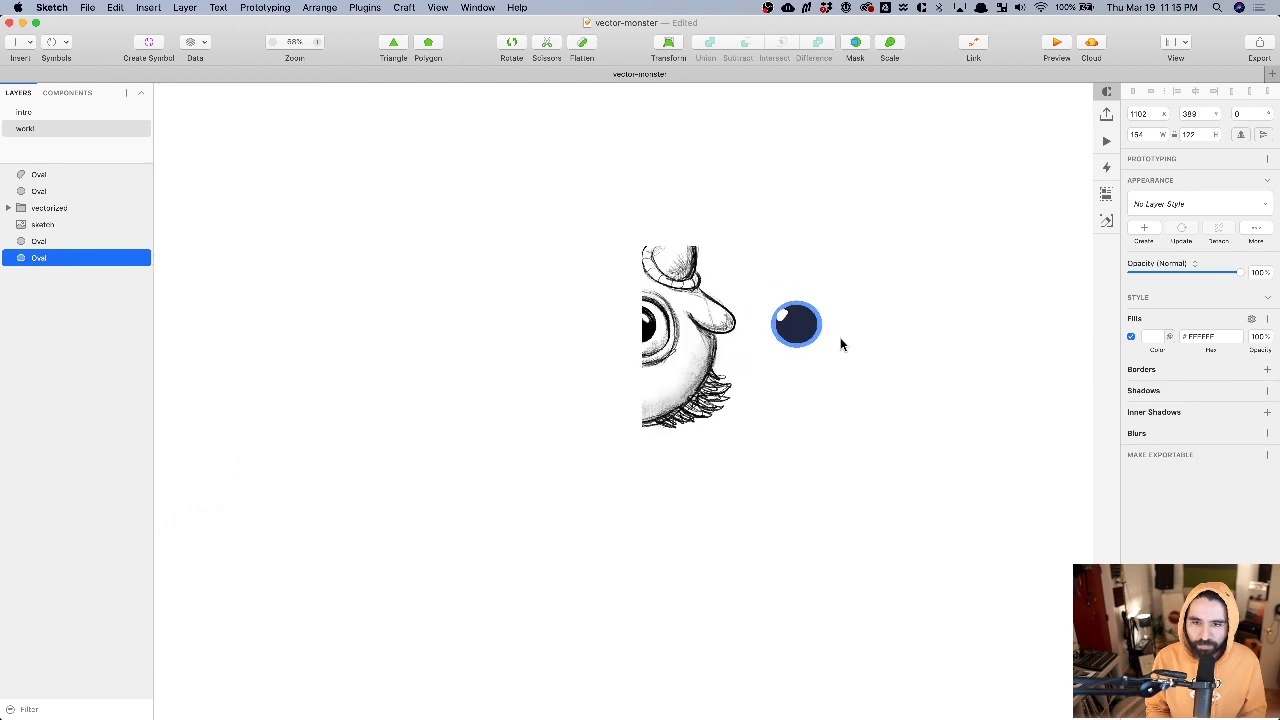
{"action": "scroll", "coordinate": [840, 337], "scroll_direction": "right", "scroll_amount": 2}
{"action": "left_click", "coordinate": [834, 300]}
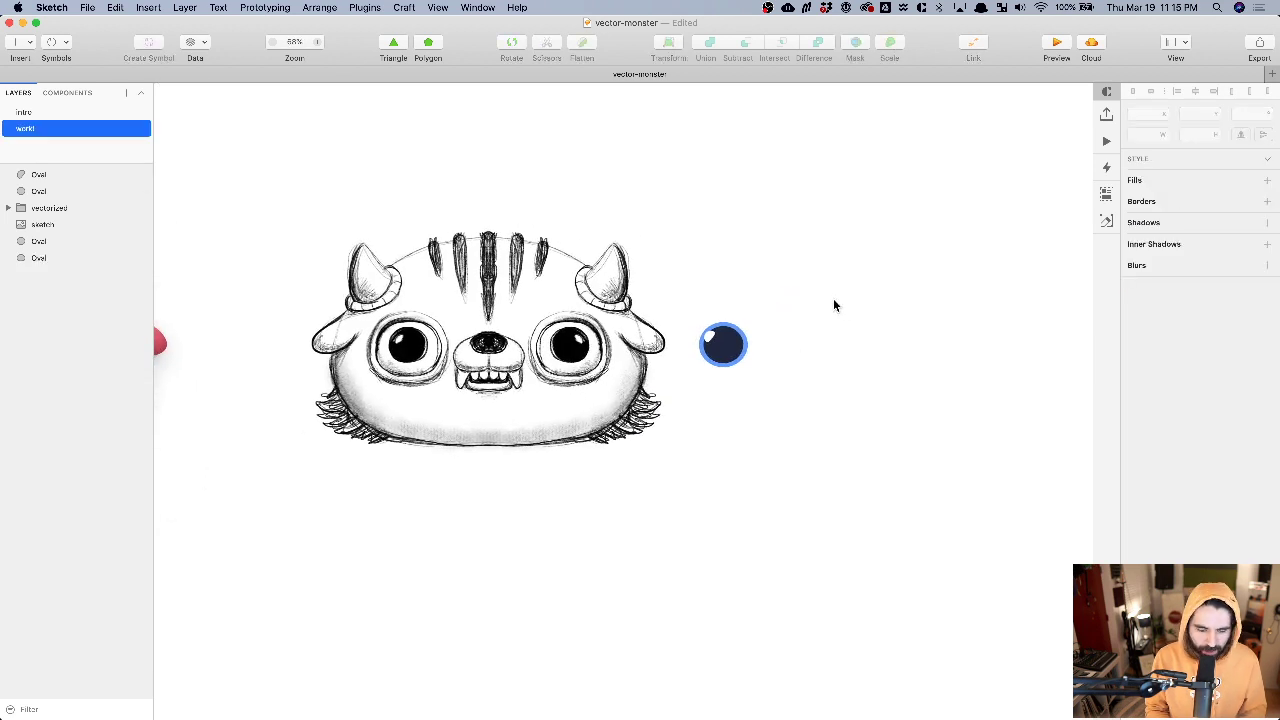
{"action": "left_click_drag", "start_coordinate": [780, 294], "coordinate": [802, 346]}
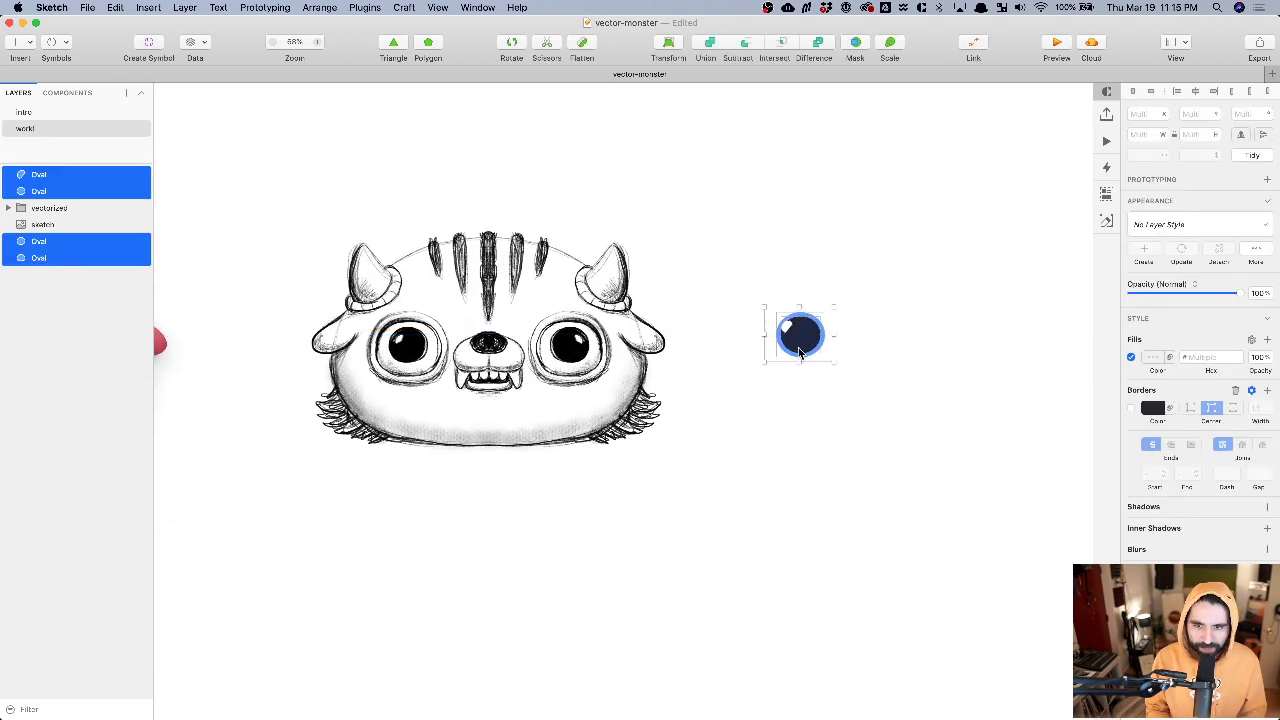
- Add a grey centred border of width 1 to the eye white
{"action": "left_click", "coordinate": [777, 343]}
{"action": "left_click", "coordinate": [771, 337]}
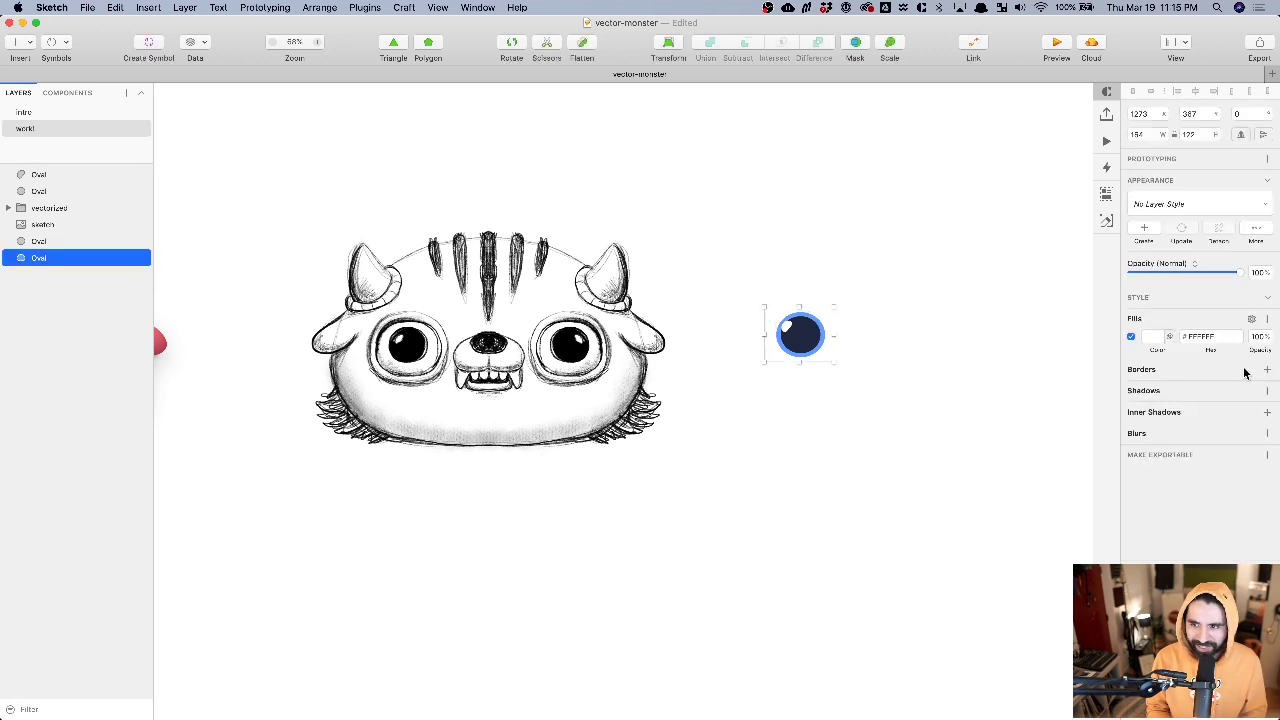
{"action": "left_click", "coordinate": [1267, 369]}
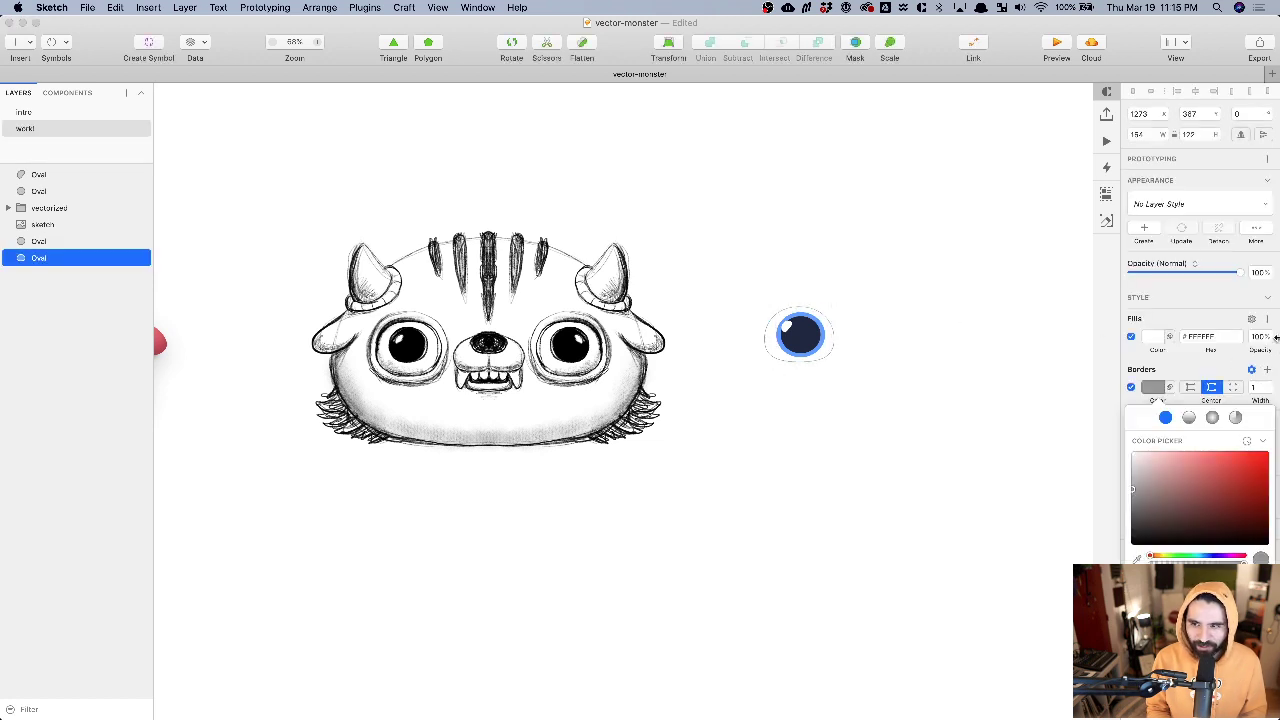
{"action": "left_click", "coordinate": [930, 300]}
- Duplicate the eye white, enlarge the copy around its centre to 194 by 154 and place it behind the original
{"action": "scroll", "coordinate": [736, 357], "scroll_direction": "up", "scroll_amount": 4}
{"action": "scroll", "coordinate": [736, 357], "scroll_direction": "left", "scroll_amount": 1}
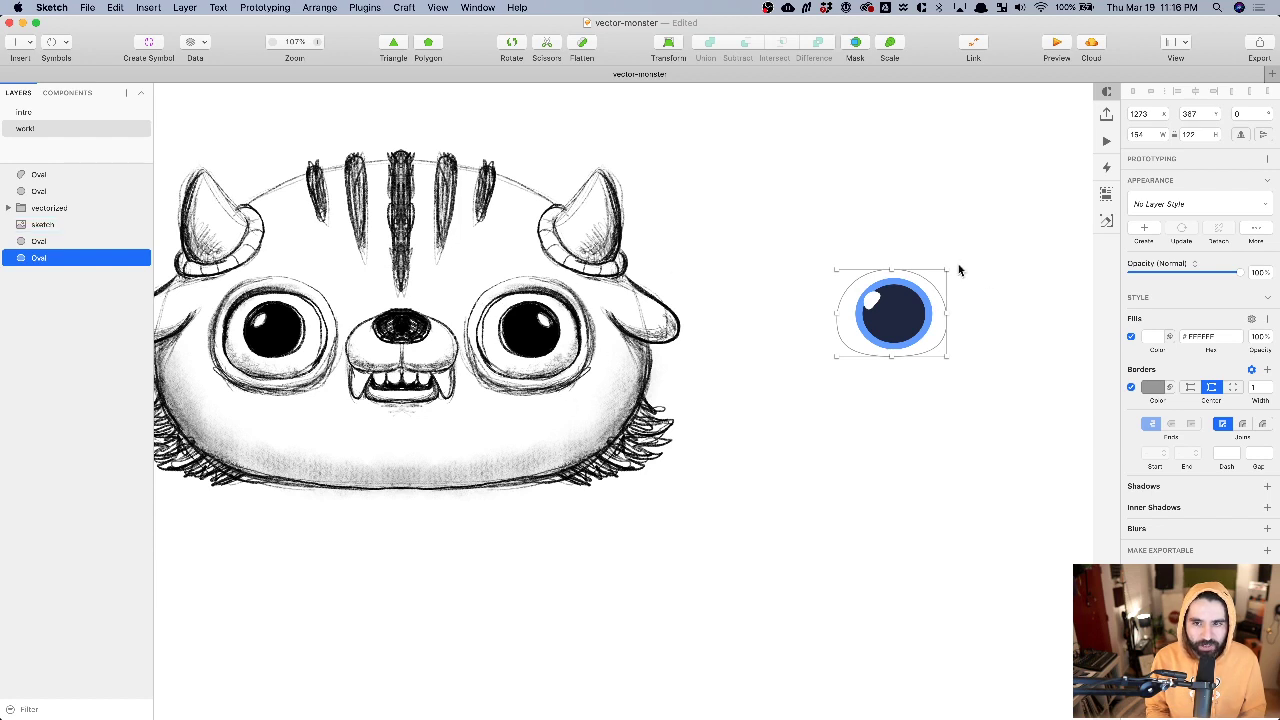
{"action": "scroll", "coordinate": [958, 270], "scroll_direction": "up", "scroll_amount": 3}
{"action": "scroll", "coordinate": [898, 255], "scroll_direction": "up", "scroll_amount": 4}
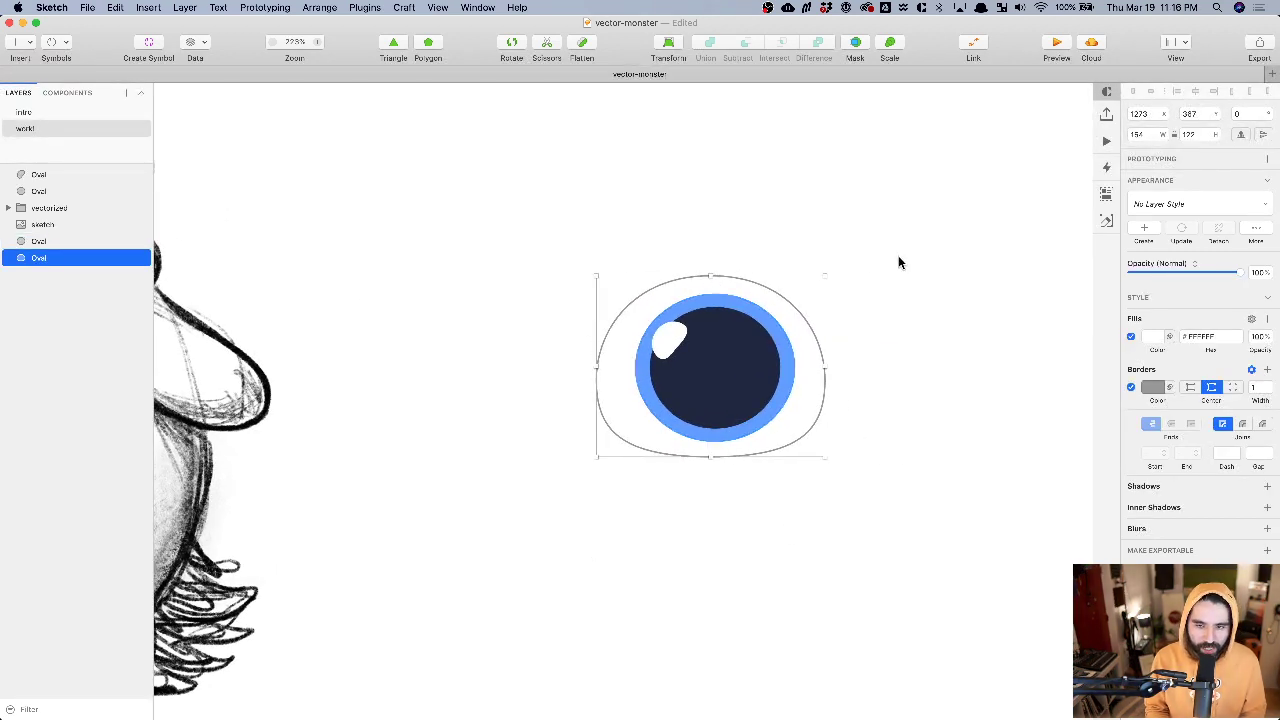
{"action": "key", "text": "super+d"}
{"action": "left_click_drag", "start_coordinate": [823, 275], "coordinate": [853, 252]}
{"action": "key", "text": "super+alt+Down"}
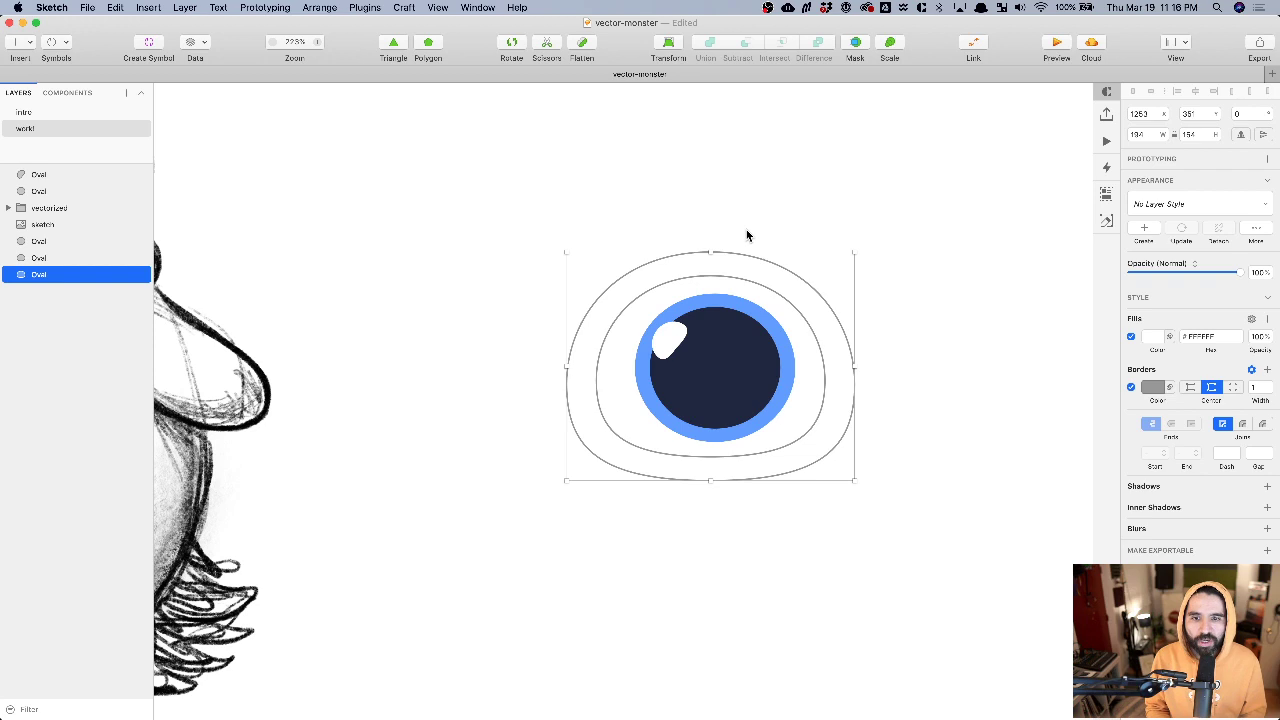
{"action": "left_click", "coordinate": [800, 184]}
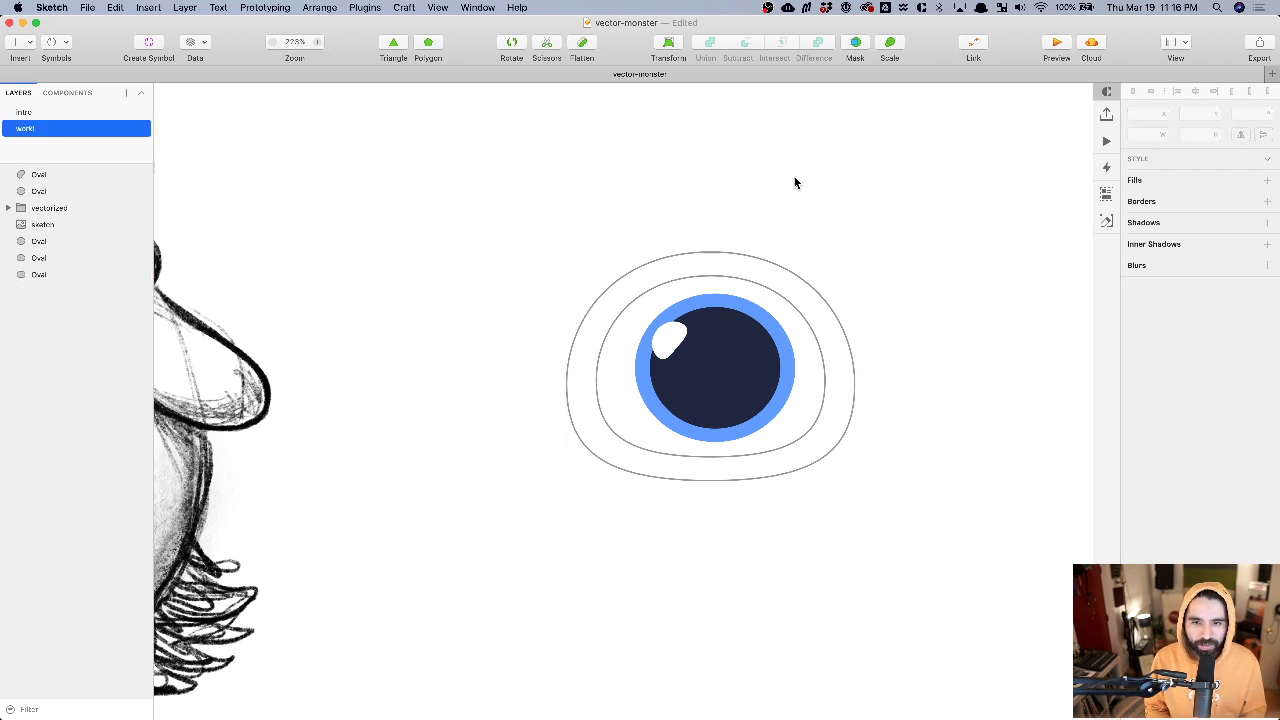
{"action": "left_click", "coordinate": [723, 256]}
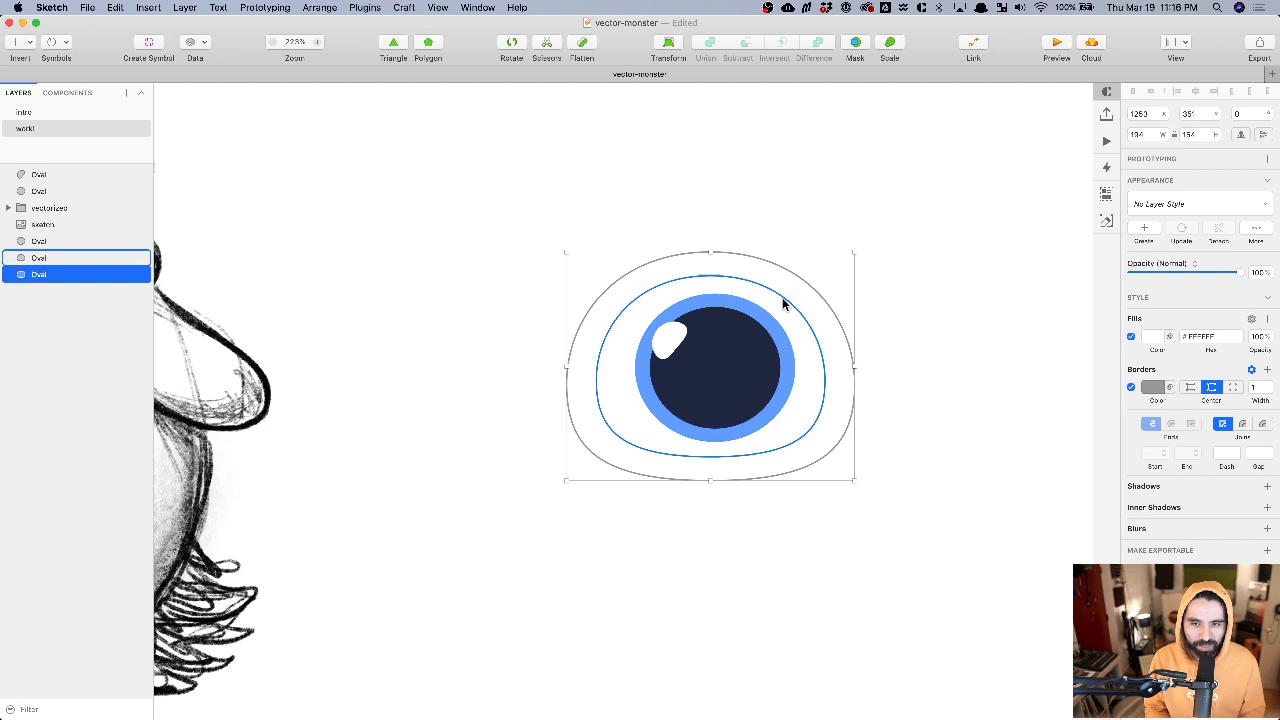
{"action": "left_click", "coordinate": [816, 235]}
- Offset the eye white's path by 13 px as a duplicate layer and move that larger copy behind the original
{"action": "left_click", "coordinate": [736, 277]}
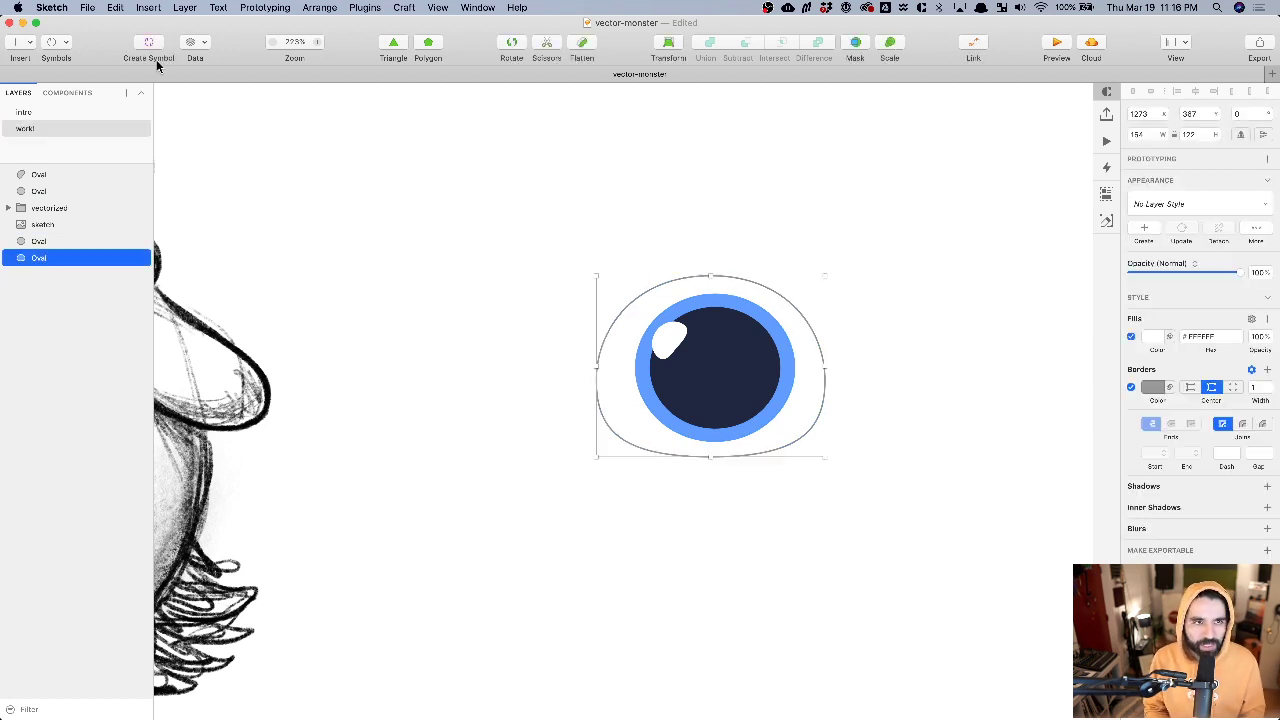
{"action": "left_click", "coordinate": [190, 7]}
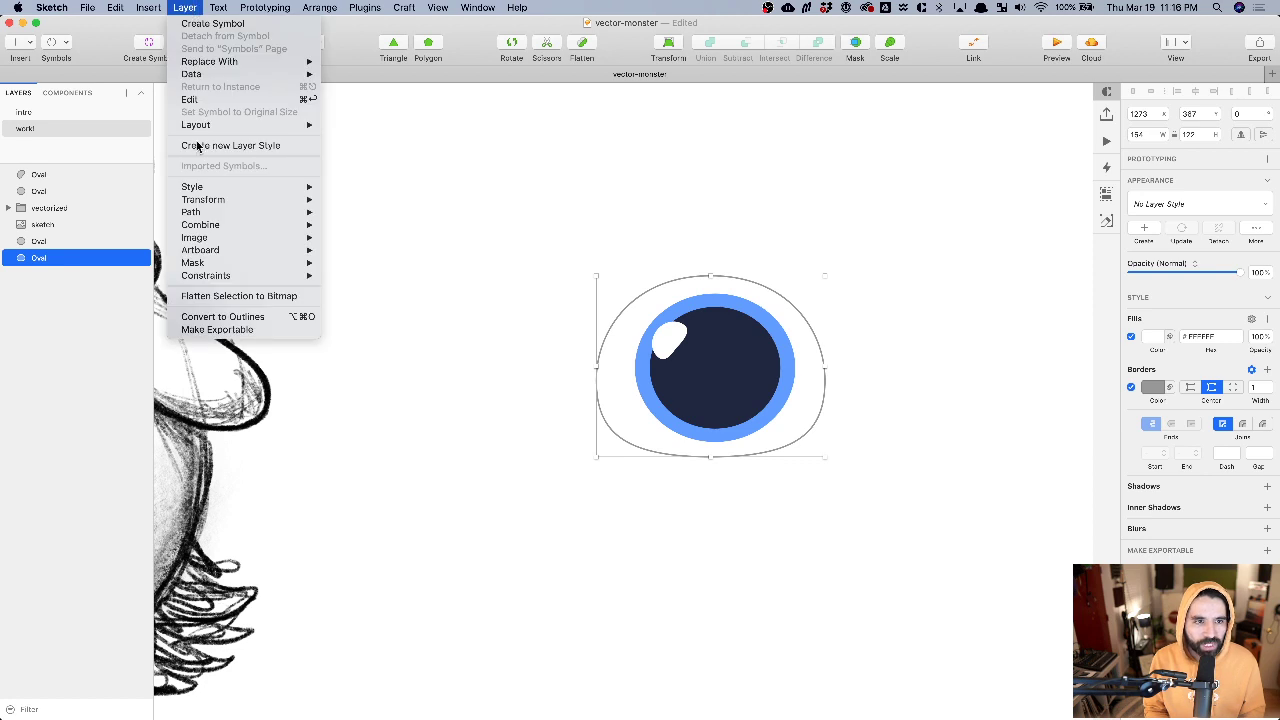
{"action": "mouse_move", "coordinate": [222, 214]}
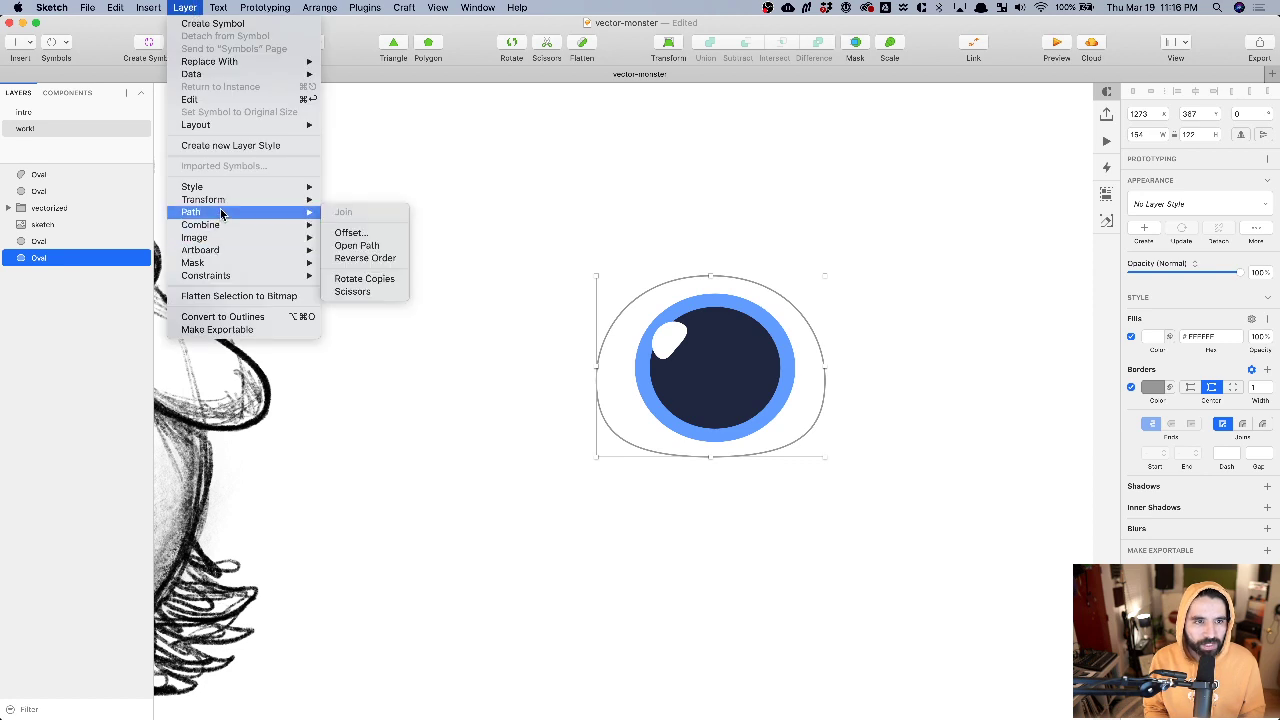
{"action": "left_click", "coordinate": [376, 235]}
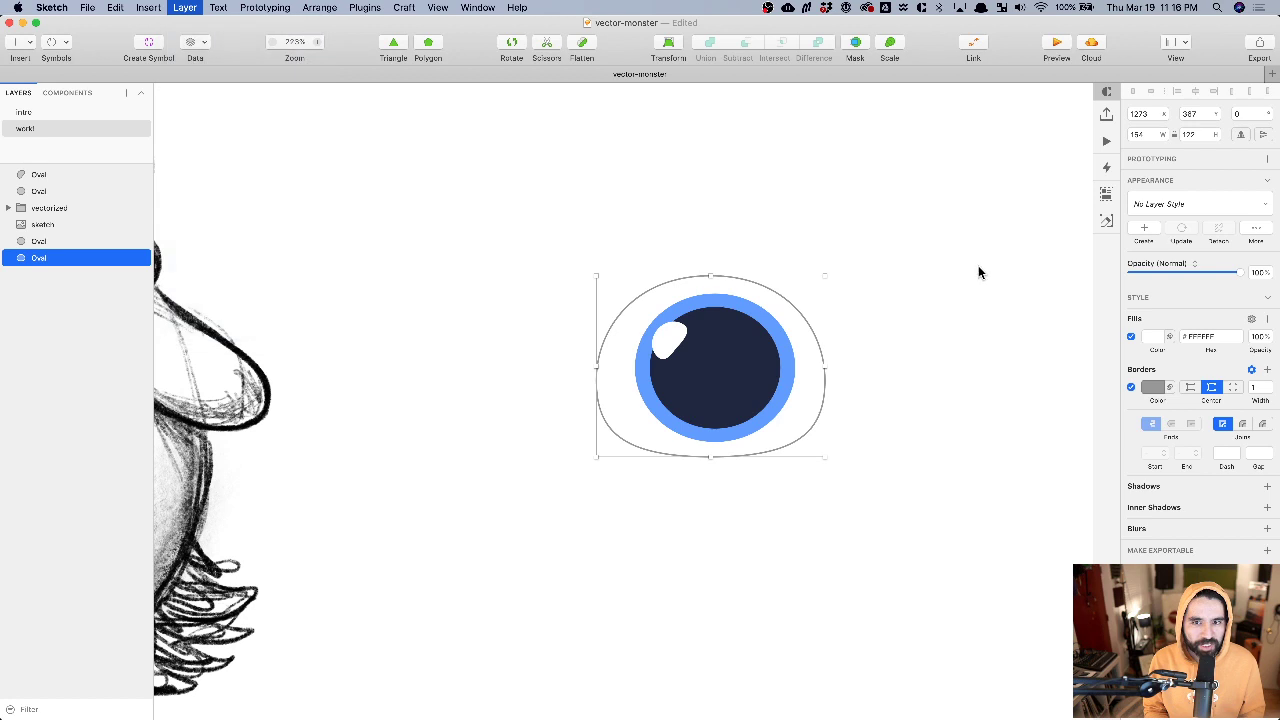
{"action": "left_click", "coordinate": [651, 163]}
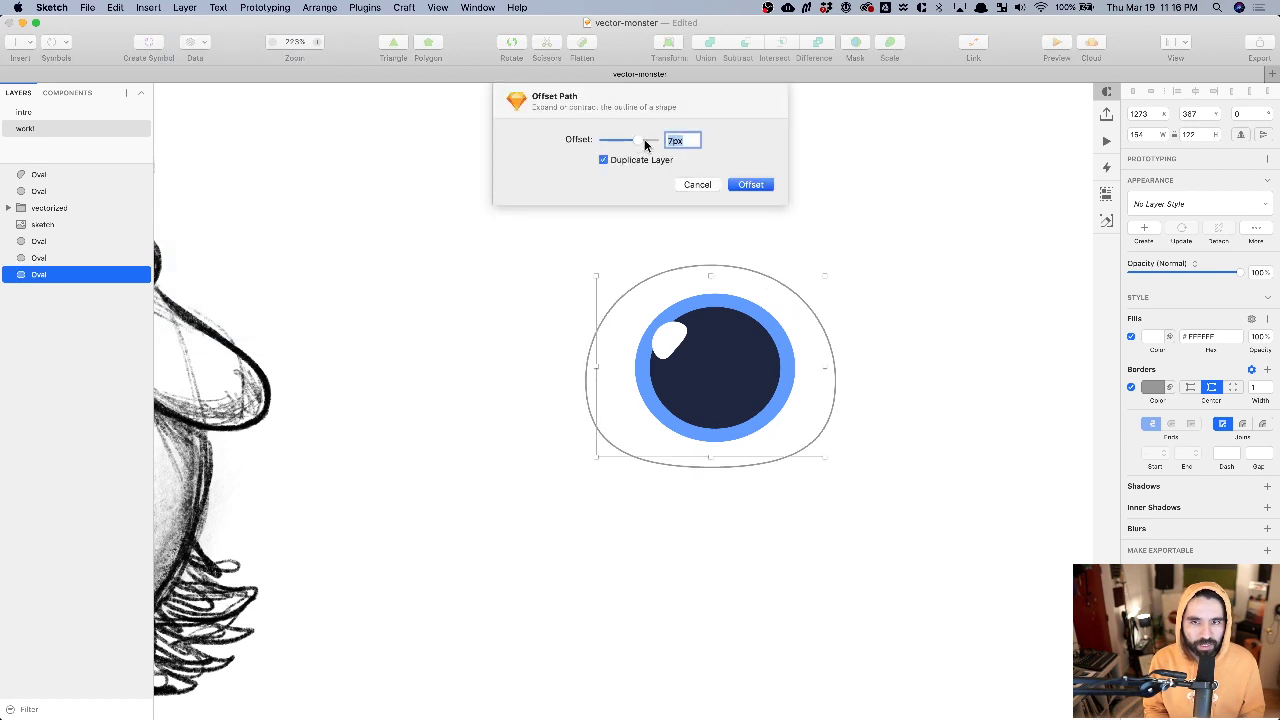
{"action": "left_click_drag", "start_coordinate": [645, 145], "coordinate": [653, 146]}
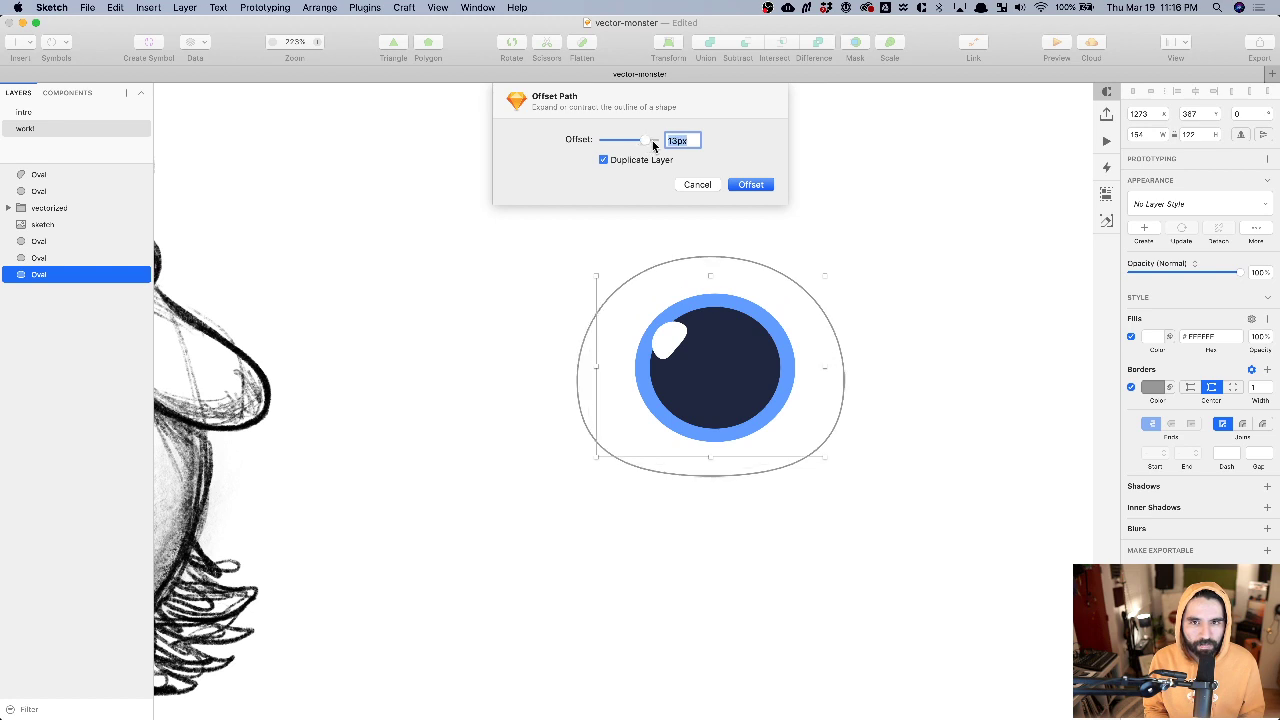
{"action": "left_click", "coordinate": [759, 186]}
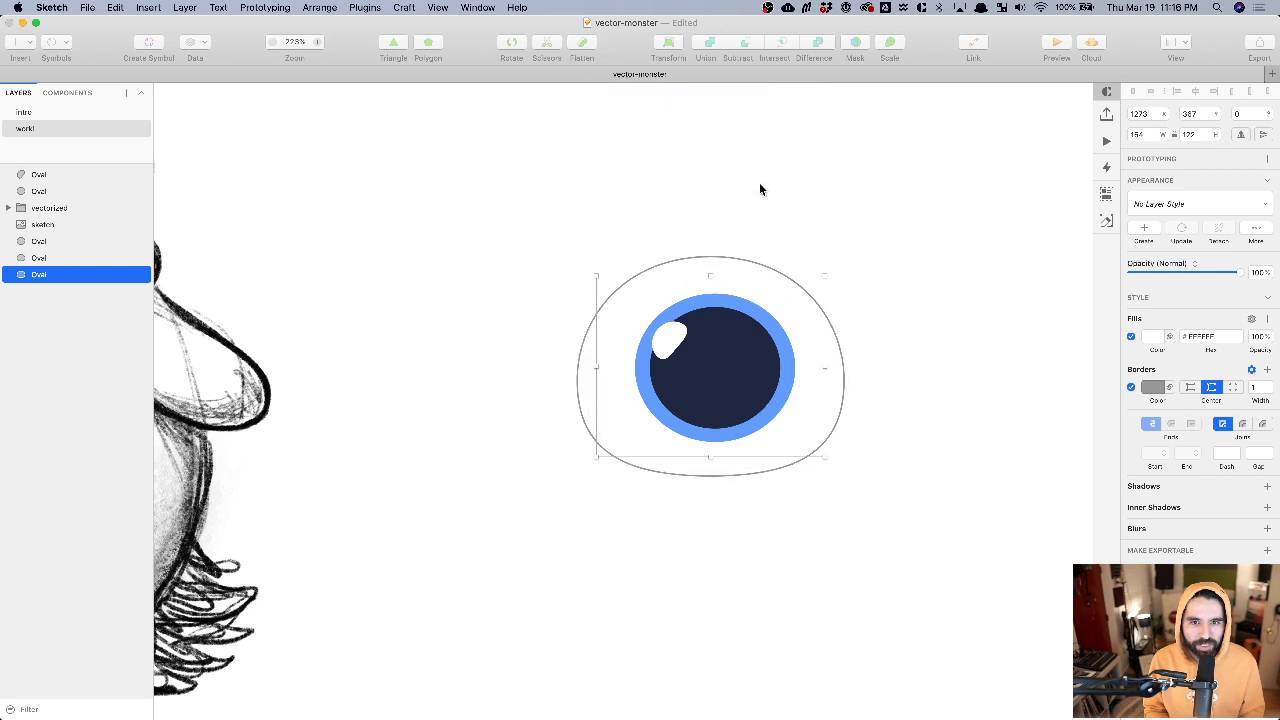
{"action": "left_click", "coordinate": [720, 279]}
{"action": "key", "text": "alt+super+Down"}
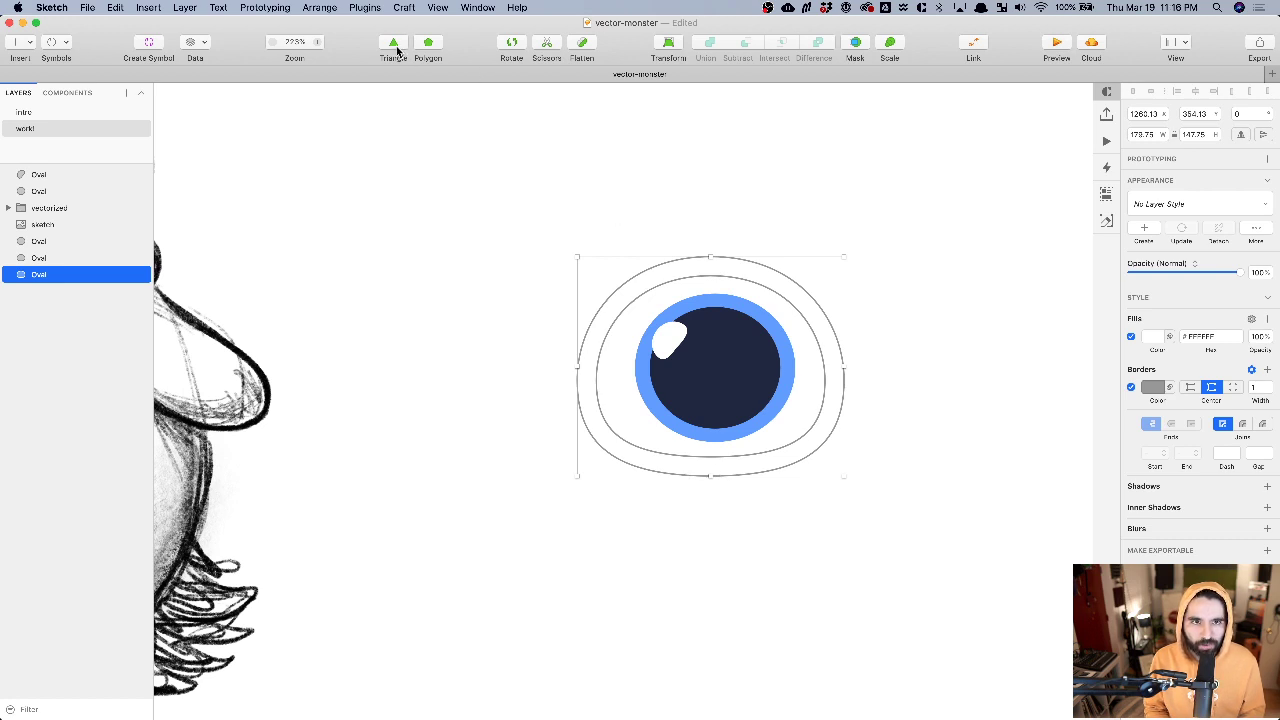
- Draw a five-sided polygon about 89 by 98 beside the eye and offset its path by 15 px as a duplicate layer
{"action": "left_click", "coordinate": [433, 46]}
{"action": "left_click_drag", "start_coordinate": [420, 171], "coordinate": [551, 314]}
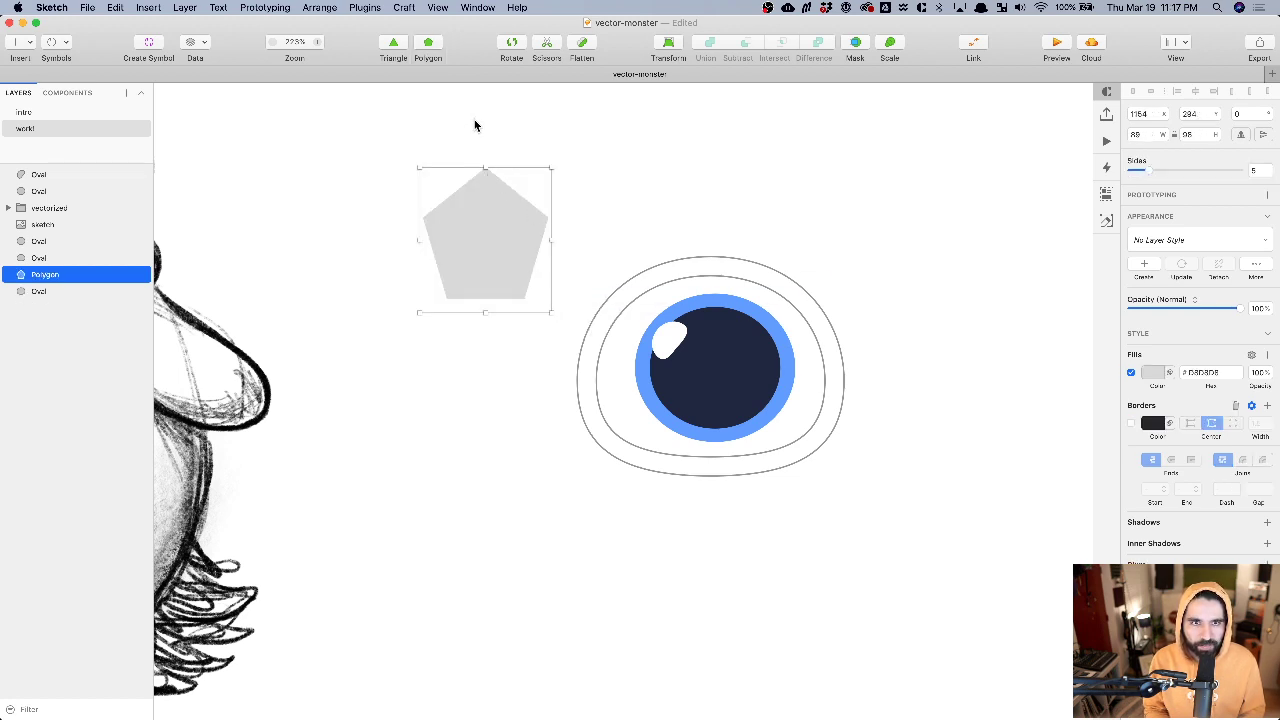
{"action": "left_click", "coordinate": [199, 7]}
{"action": "mouse_move", "coordinate": [234, 211]}
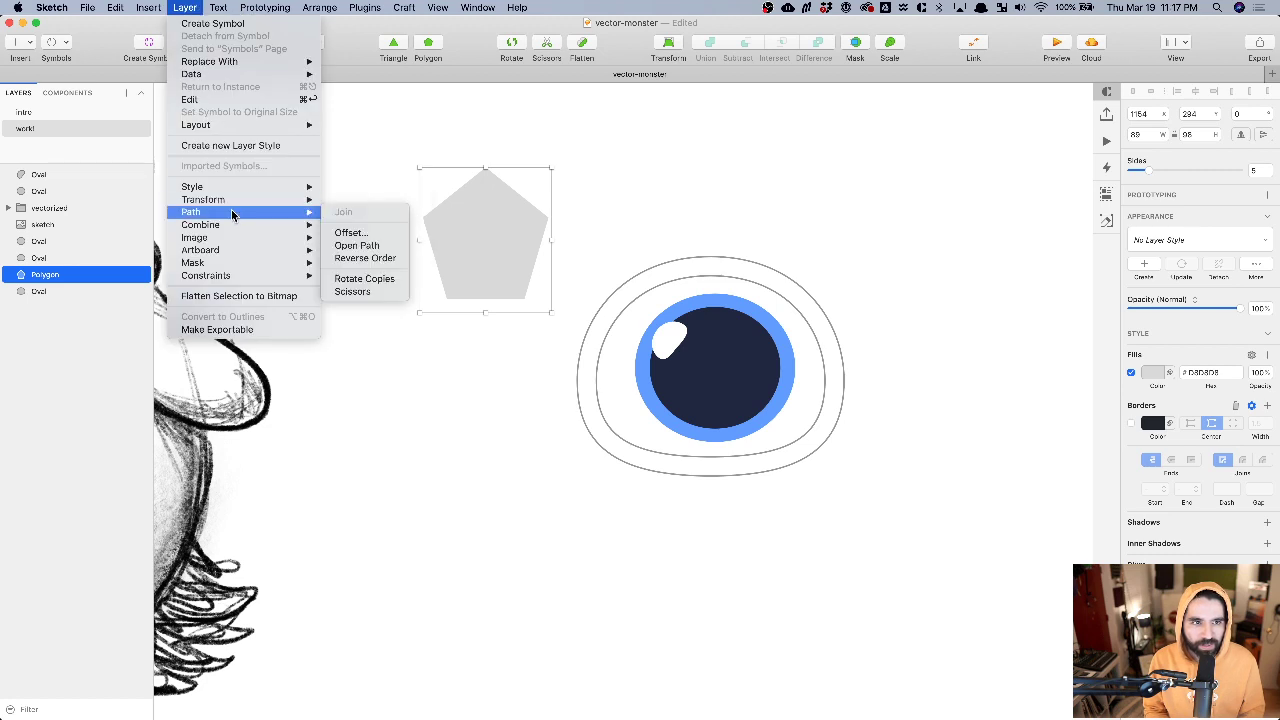
{"action": "left_click", "coordinate": [366, 233]}
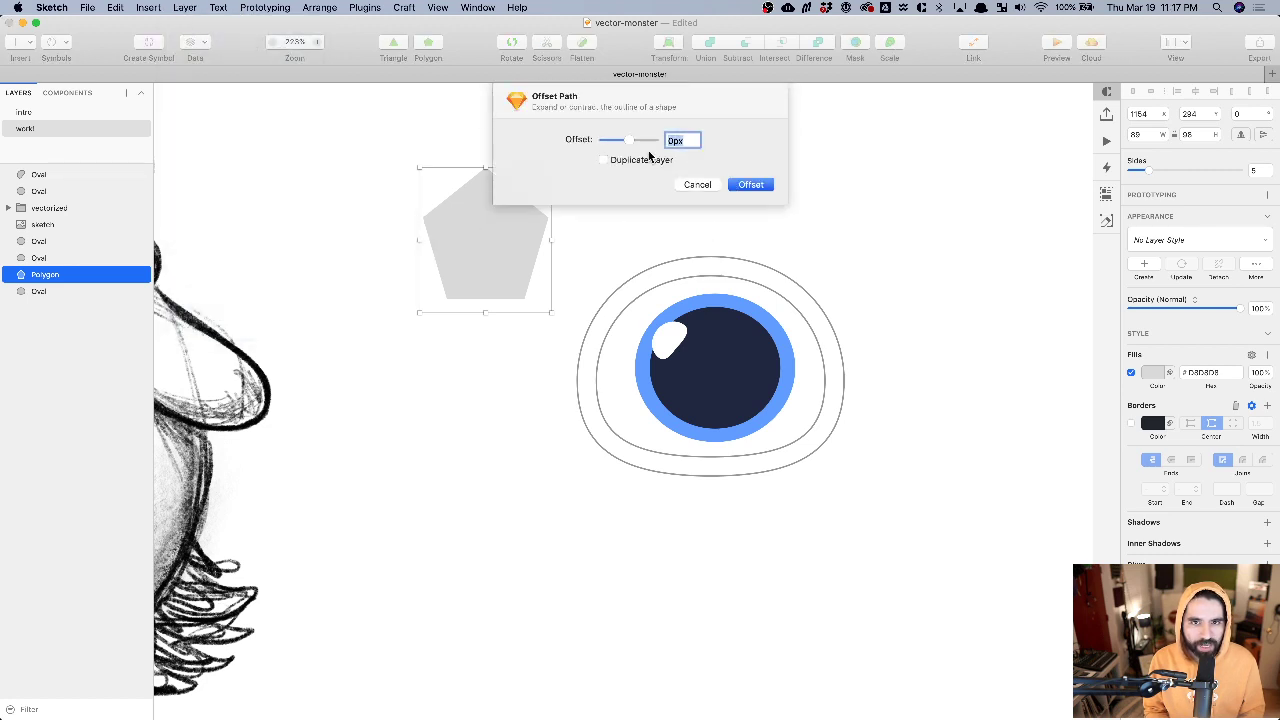
{"action": "left_click_drag", "start_coordinate": [627, 140], "coordinate": [651, 142]}
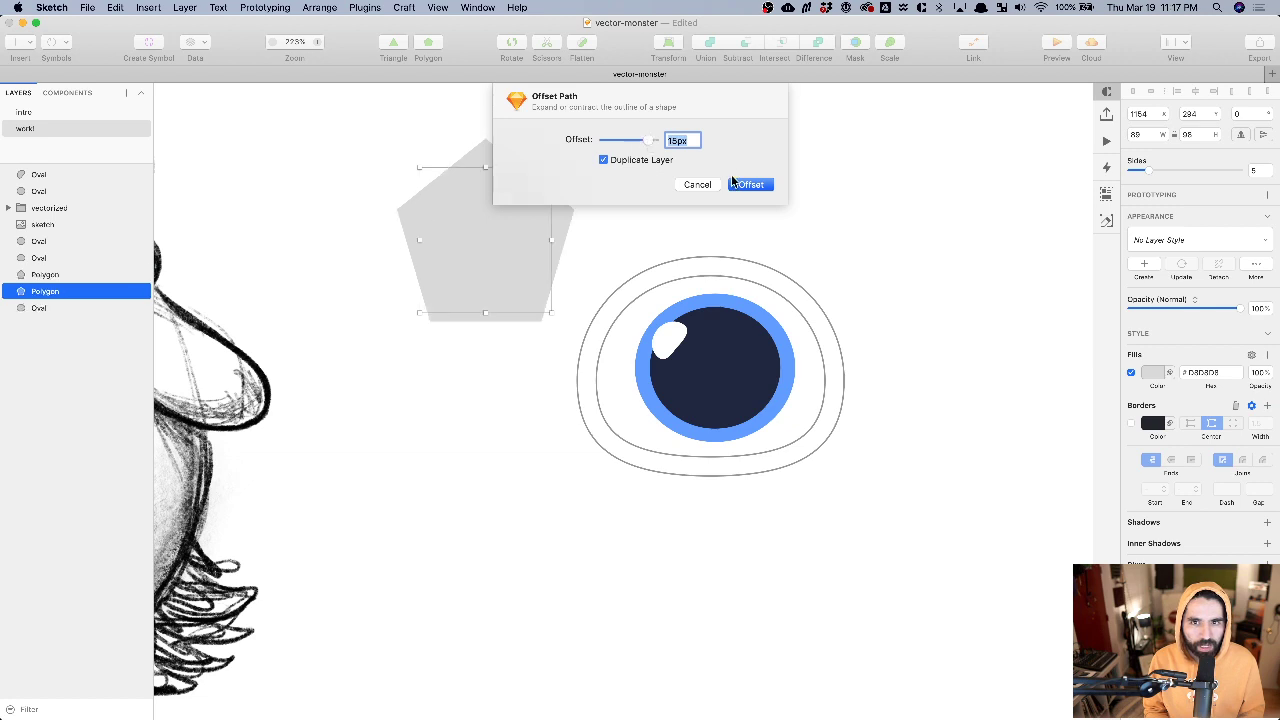
{"action": "left_click", "coordinate": [750, 184]}
- Fill the smaller polygon with red and send the larger grey polygon to the back
{"action": "left_click", "coordinate": [1152, 372]}
{"action": "left_click", "coordinate": [1188, 466]}
{"action": "left_click", "coordinate": [777, 131]}
{"action": "left_click", "coordinate": [456, 229]}
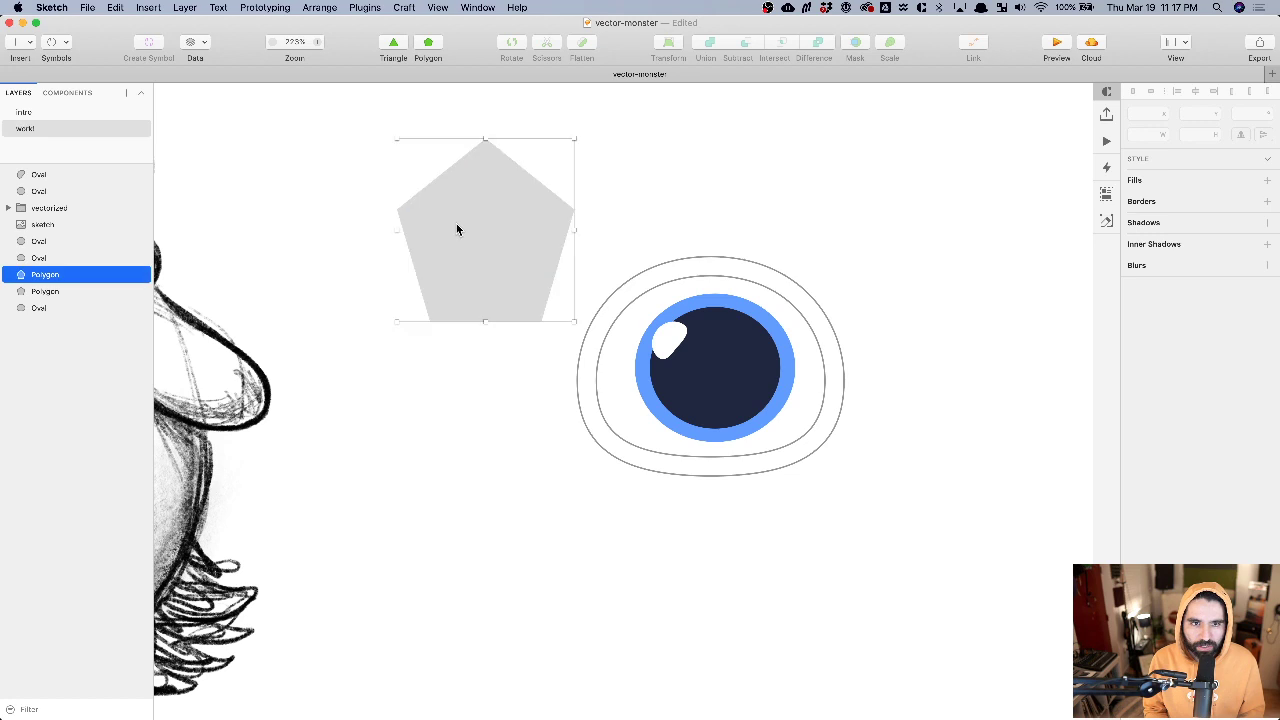
{"action": "key", "text": "ctrl+alt+super+Down"}
{"action": "left_click", "coordinate": [715, 169]}
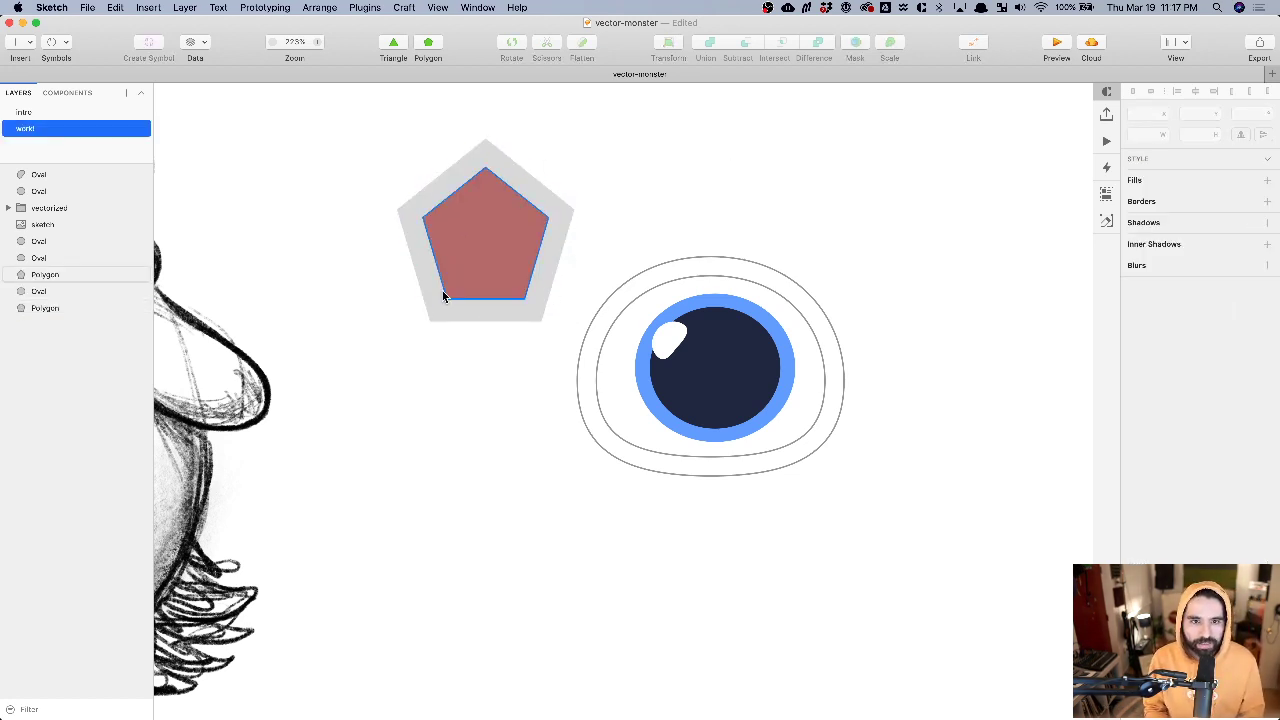
- Delete both polygons beside the eye
{"action": "left_click_drag", "start_coordinate": [590, 123], "coordinate": [498, 204]}
{"action": "key", "text": "Delete"}
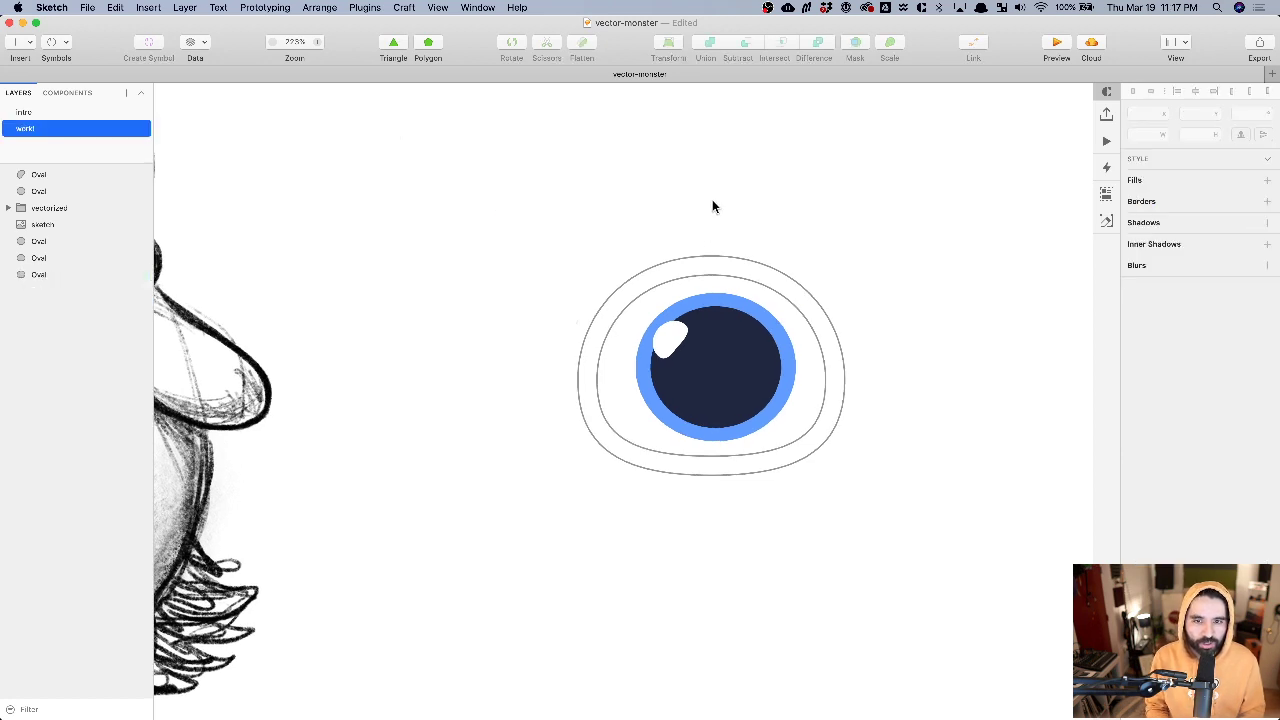
- Enlarge the outer eye outline around its centre to 202 by 166, matching the rim around the sketched eye
{"action": "left_click", "coordinate": [700, 264]}
{"action": "left_click_drag", "start_coordinate": [846, 258], "coordinate": [858, 258]}
{"action": "scroll", "coordinate": [920, 284], "scroll_direction": "down", "scroll_amount": 3}
{"action": "scroll", "coordinate": [920, 284], "scroll_direction": "down", "scroll_amount": 3}
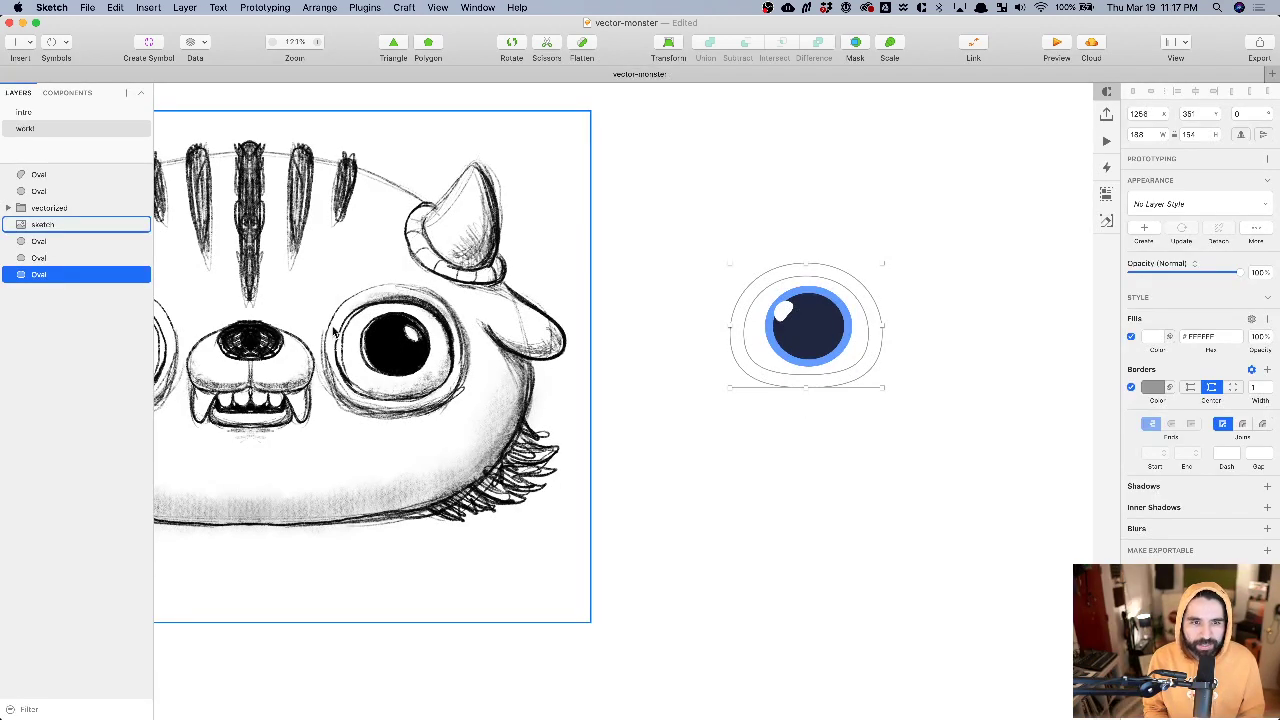
{"action": "scroll", "coordinate": [834, 260], "scroll_direction": "up", "scroll_amount": 5}
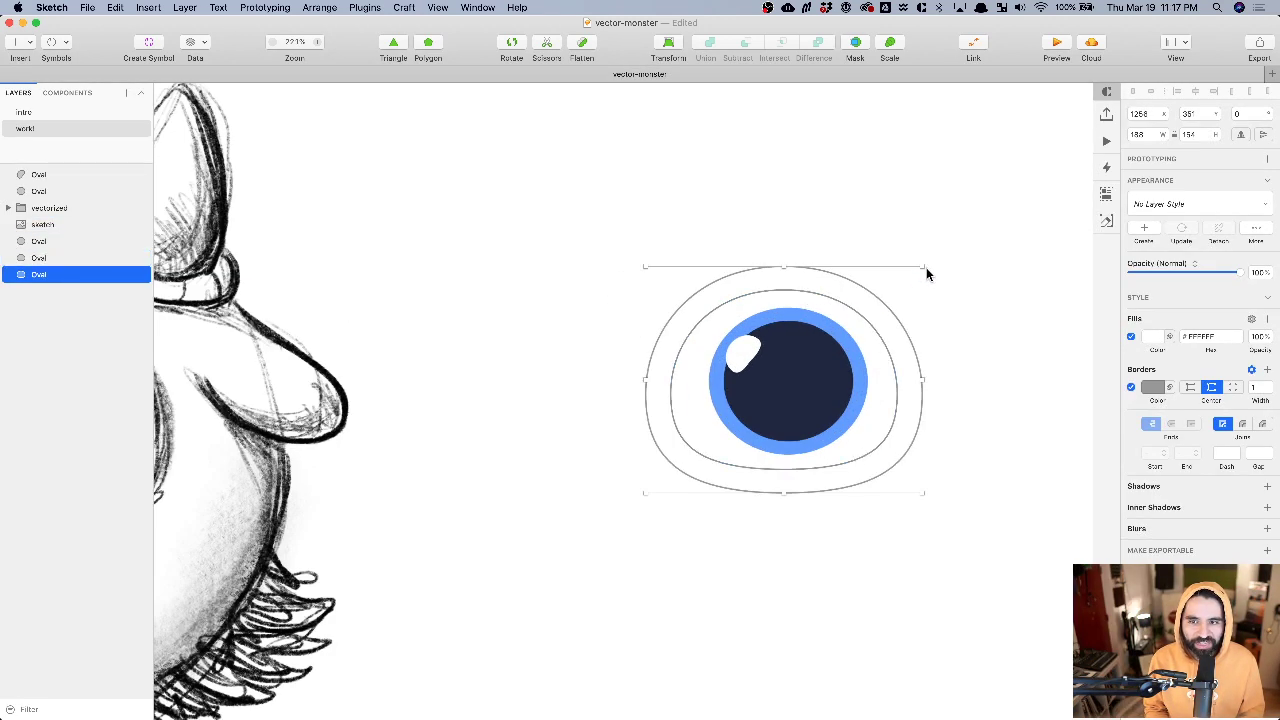
{"action": "left_click_drag", "start_coordinate": [922, 266], "coordinate": [928, 254]}
{"action": "left_click", "coordinate": [825, 303]}
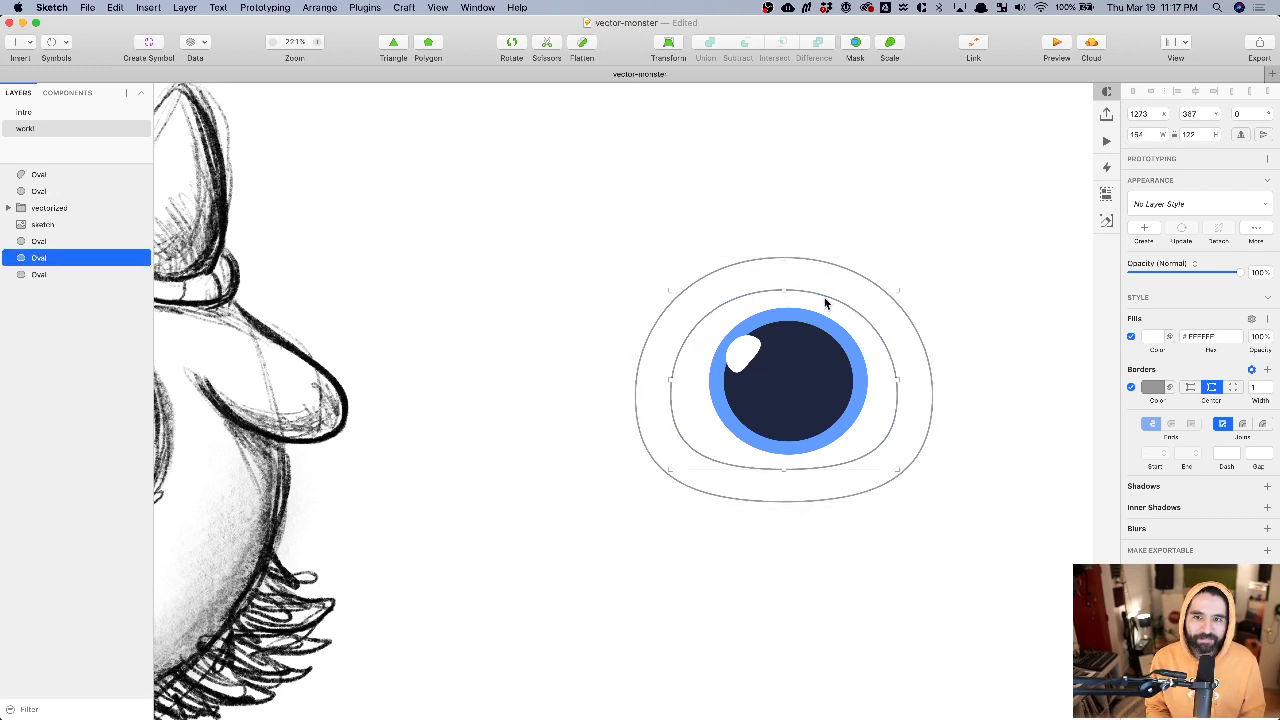
- Remove the border from the outer eye shape
{"action": "left_click", "coordinate": [822, 266]}
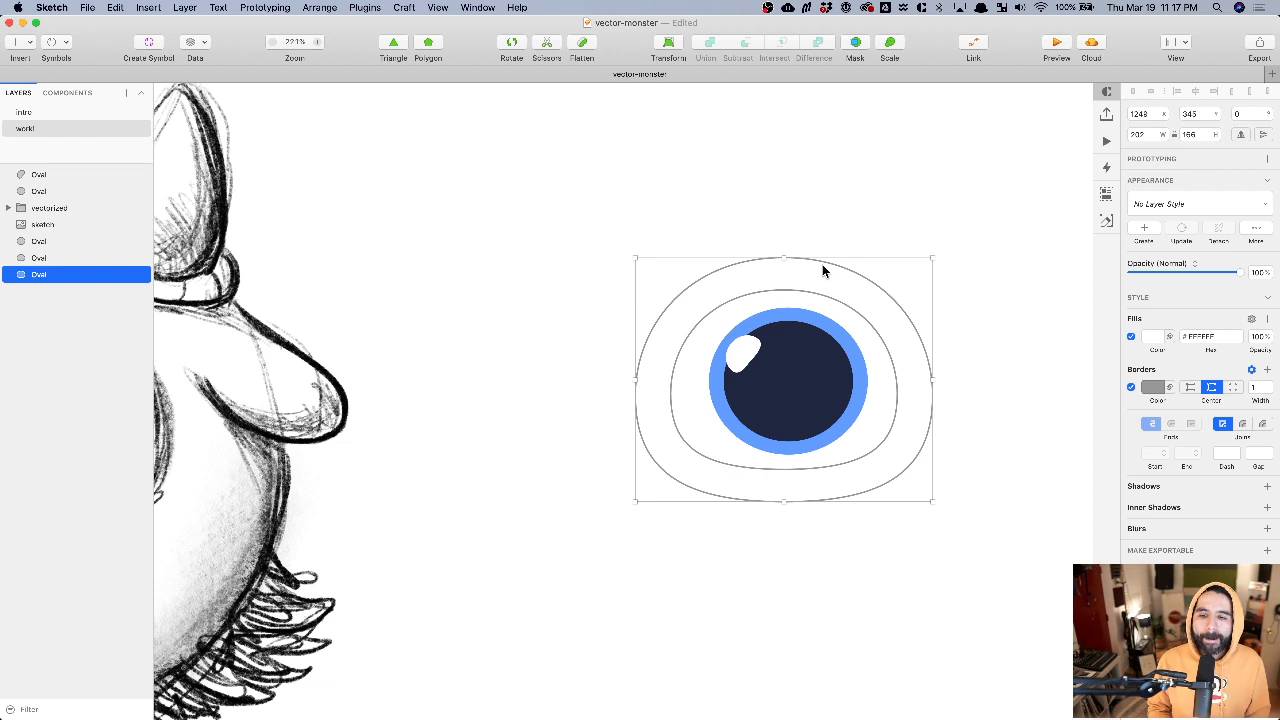
{"action": "left_click", "coordinate": [810, 295], "text": "shift"}
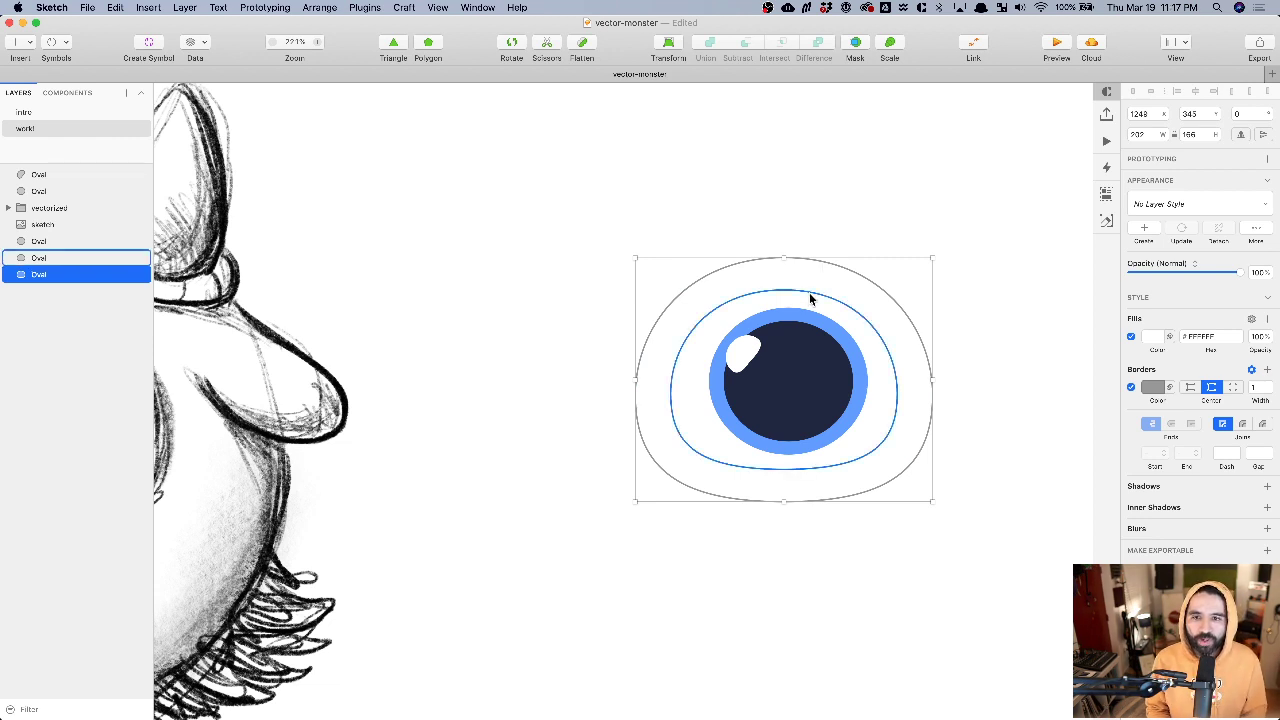
{"action": "left_click", "coordinate": [810, 298], "text": "shift"}
{"action": "scroll", "coordinate": [810, 298], "scroll_direction": "down", "scroll_amount": 3}
{"action": "scroll", "coordinate": [748, 287], "scroll_direction": "down", "scroll_amount": 2}
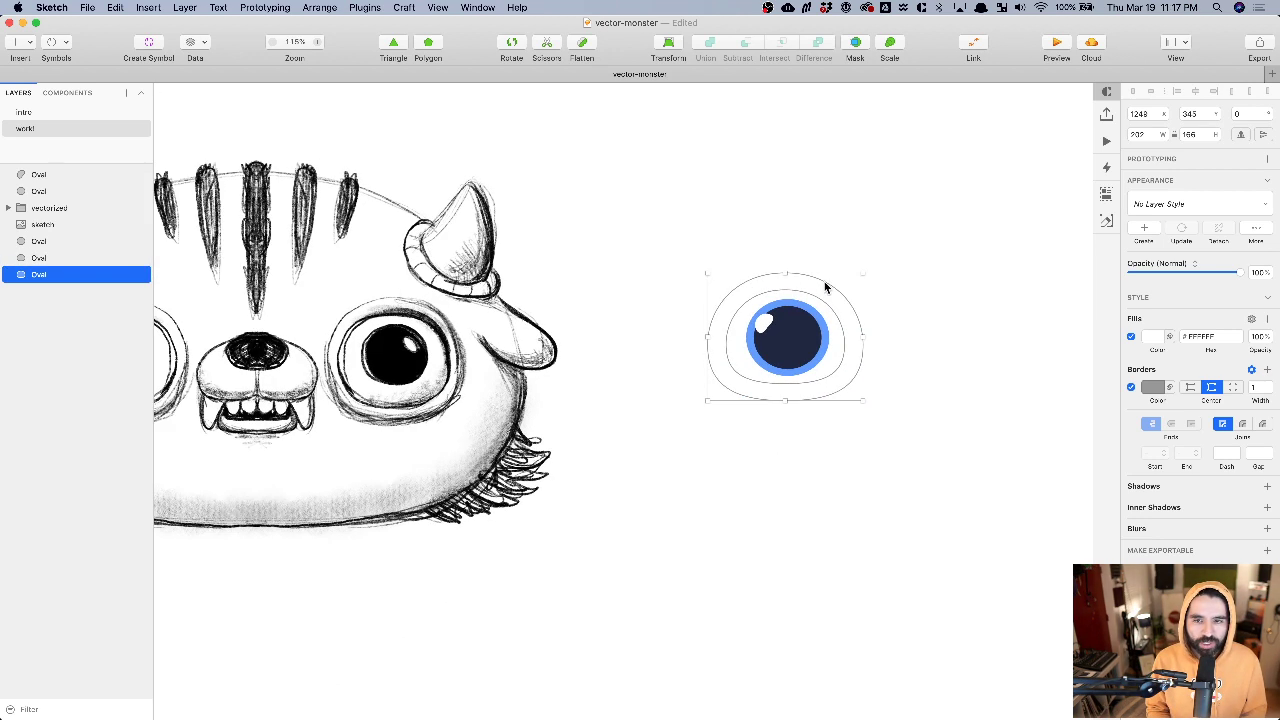
{"action": "left_click", "coordinate": [1131, 387]}
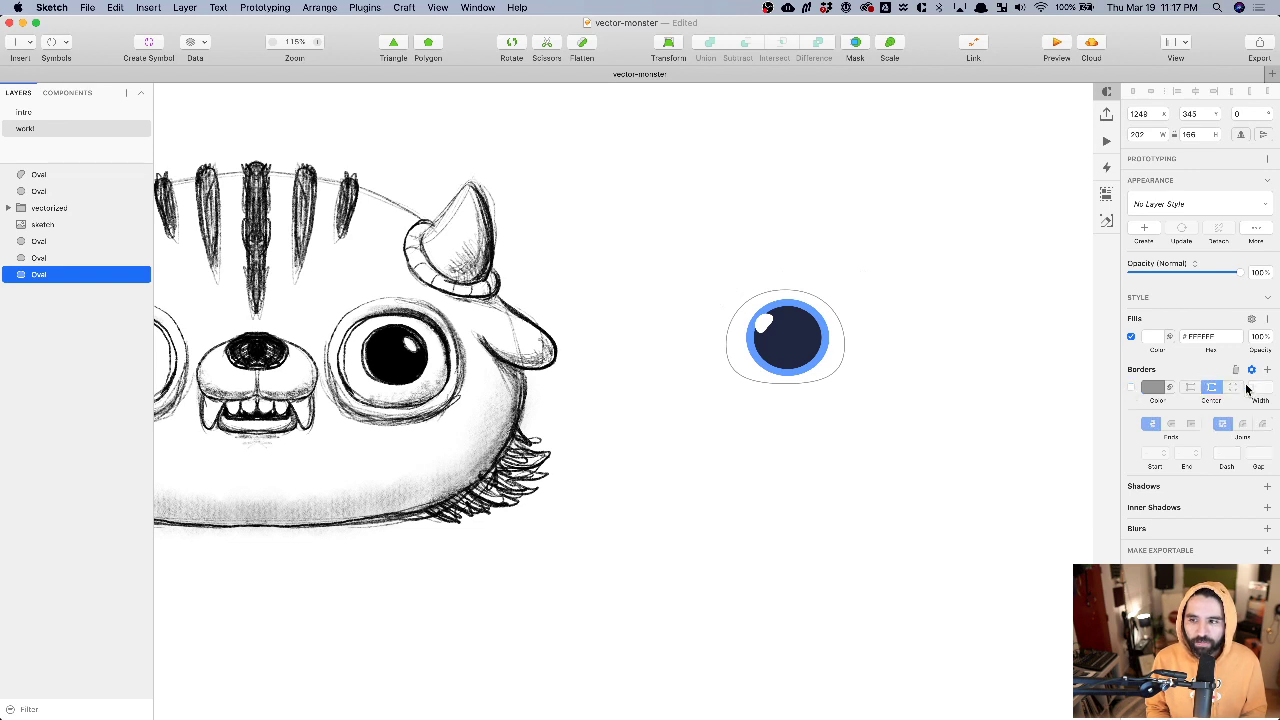
{"action": "left_click", "coordinate": [1236, 372]}
- Fill the outer eye shape with pink-red FF6277
{"action": "scroll", "coordinate": [823, 277], "scroll_direction": "up", "scroll_amount": 3}
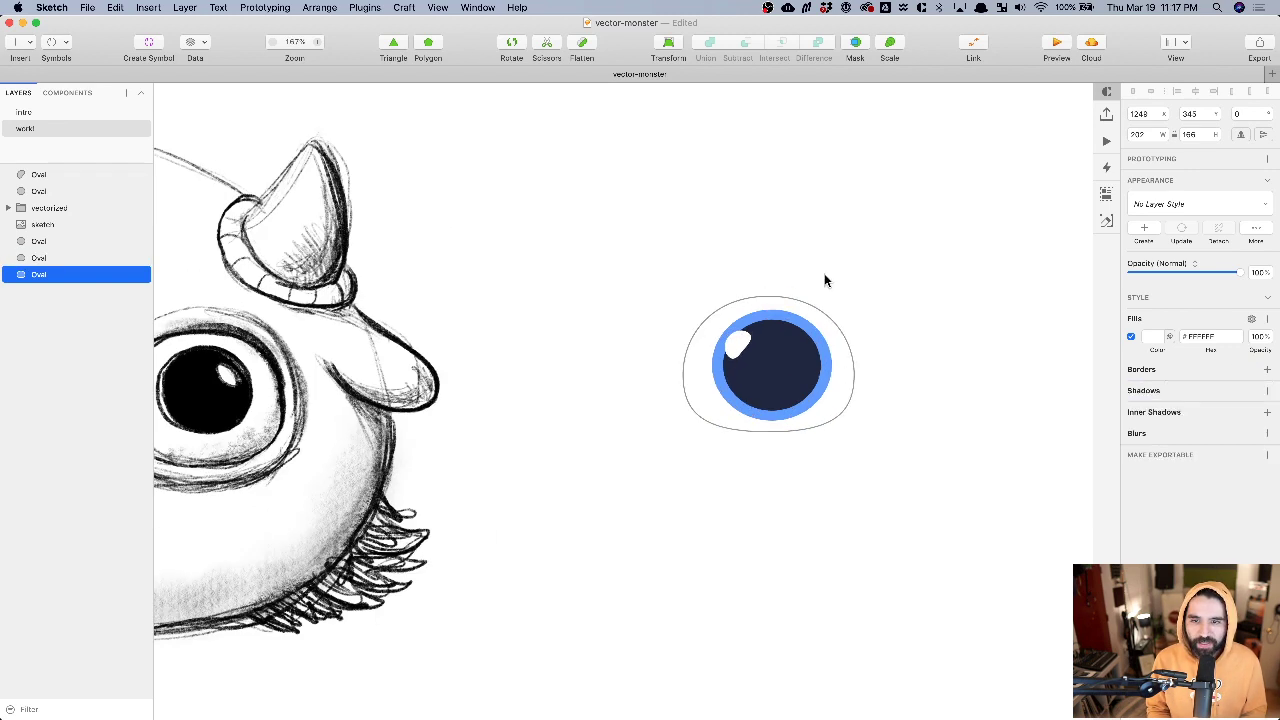
{"action": "left_click", "coordinate": [1153, 337]}
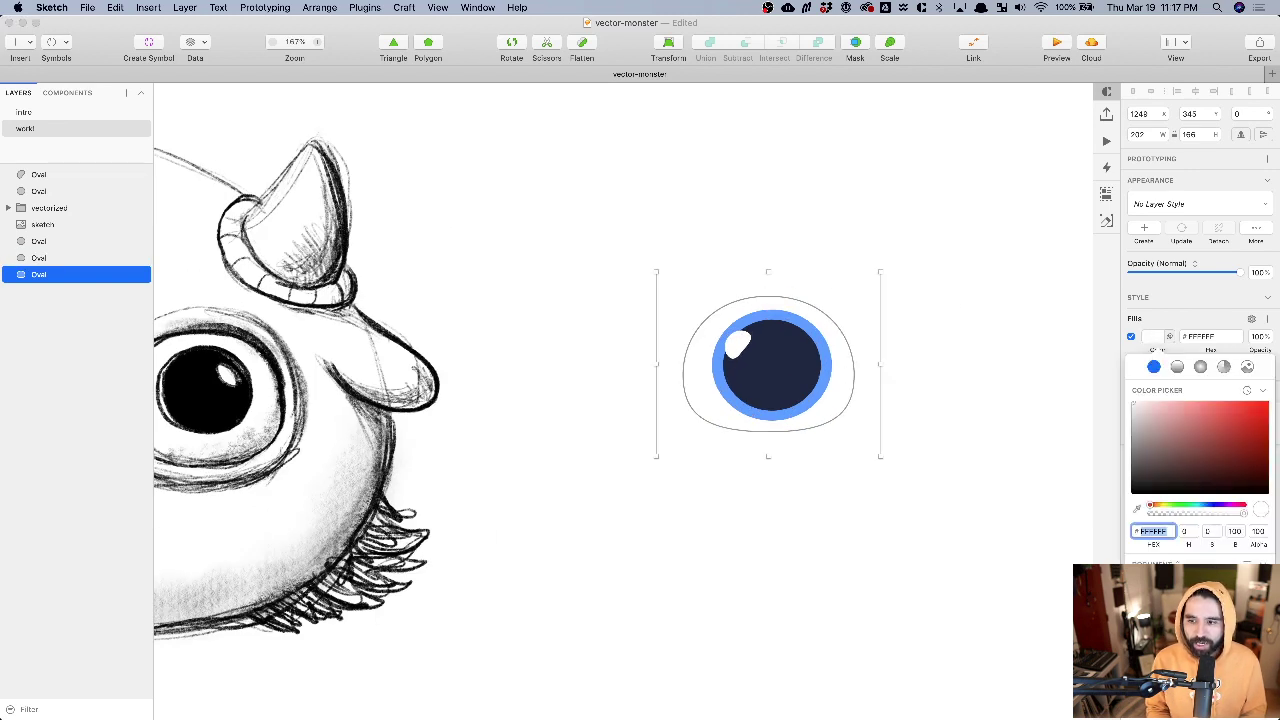
{"action": "type", "text": "FF6277"}
{"action": "key", "text": "Return"}
- Turn off the border on the eye white and deselect it
{"action": "left_click", "coordinate": [735, 302]}
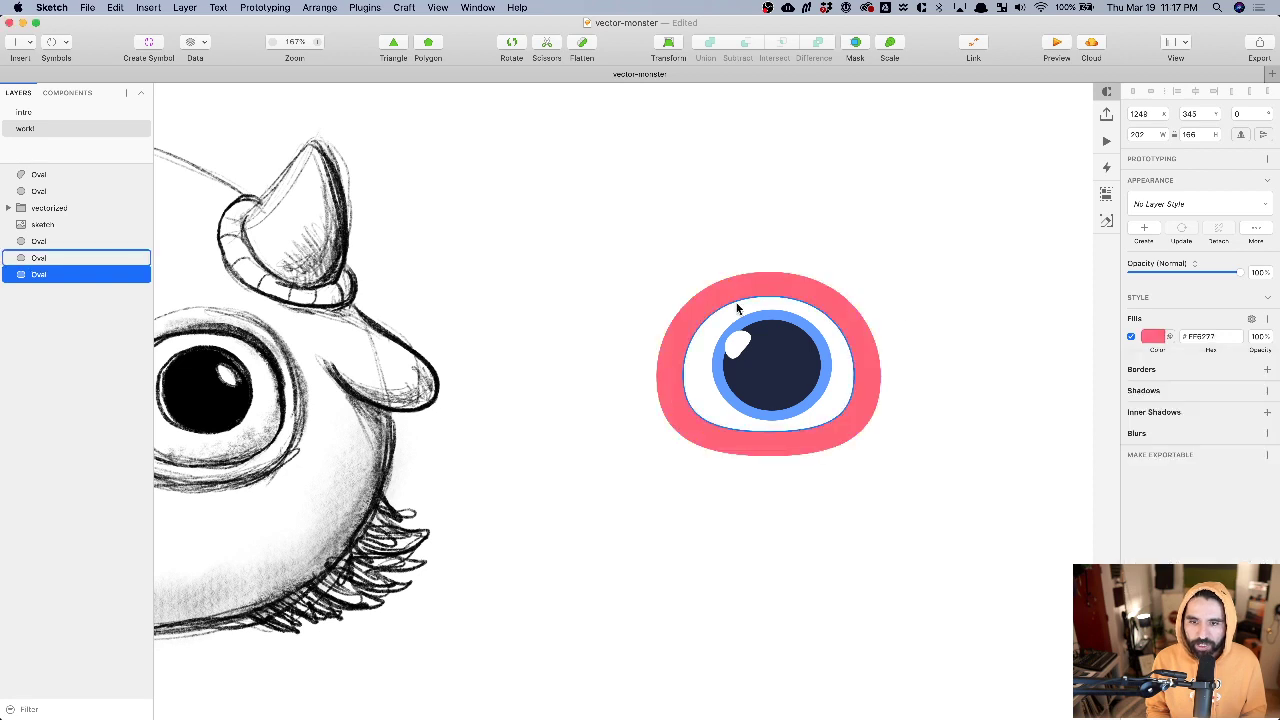
{"action": "left_click", "coordinate": [1130, 388]}
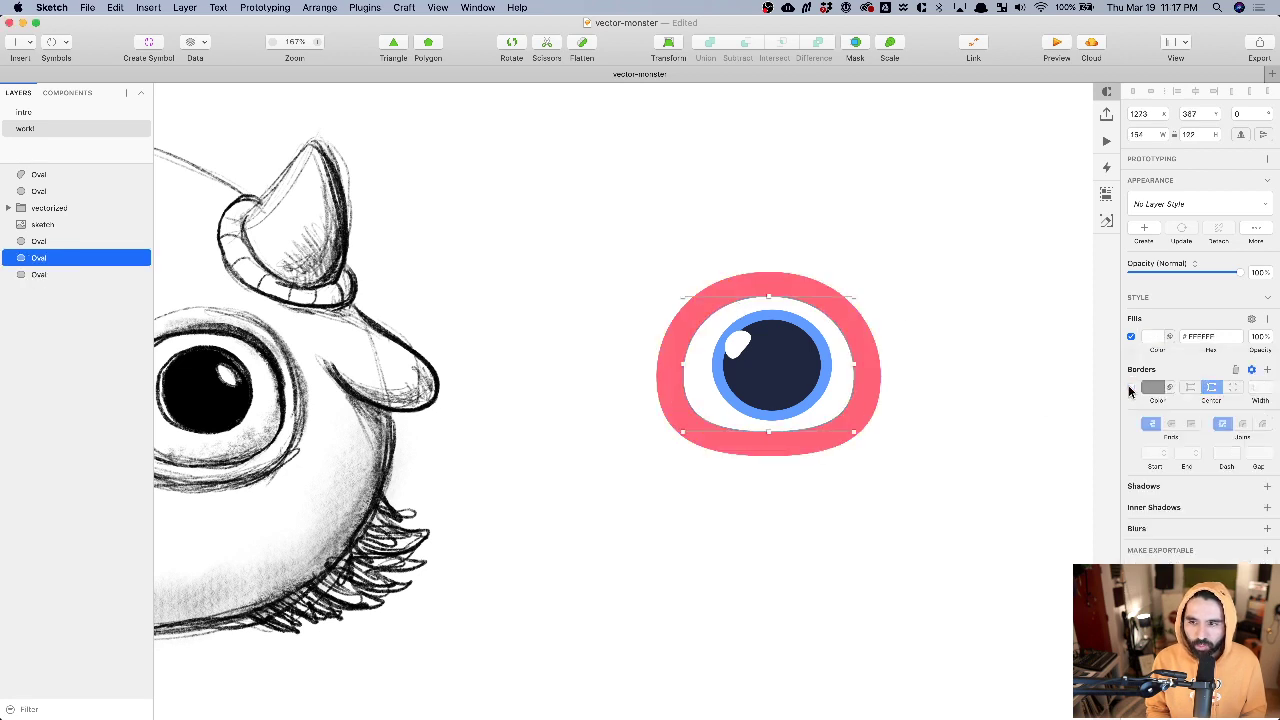
{"action": "left_click", "coordinate": [941, 275]}
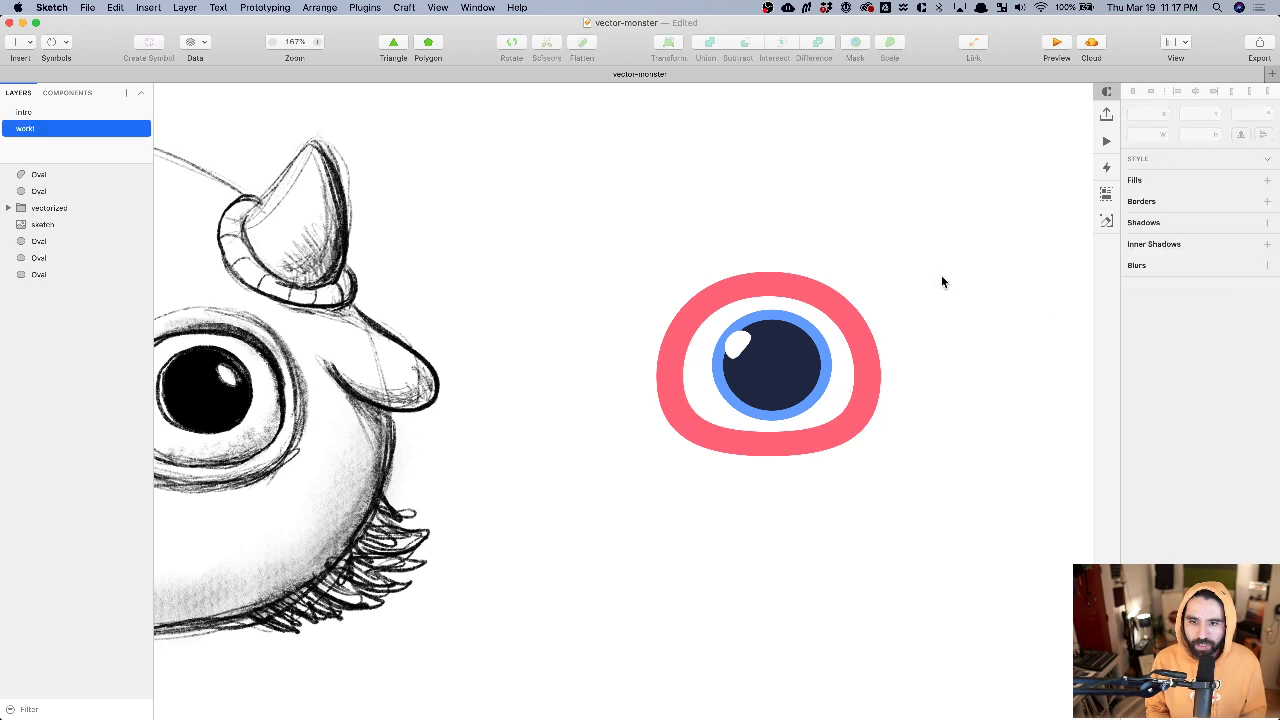
{"action": "scroll", "coordinate": [941, 275], "scroll_direction": "down", "scroll_amount": 5}
{"action": "key", "text": "super+0"}
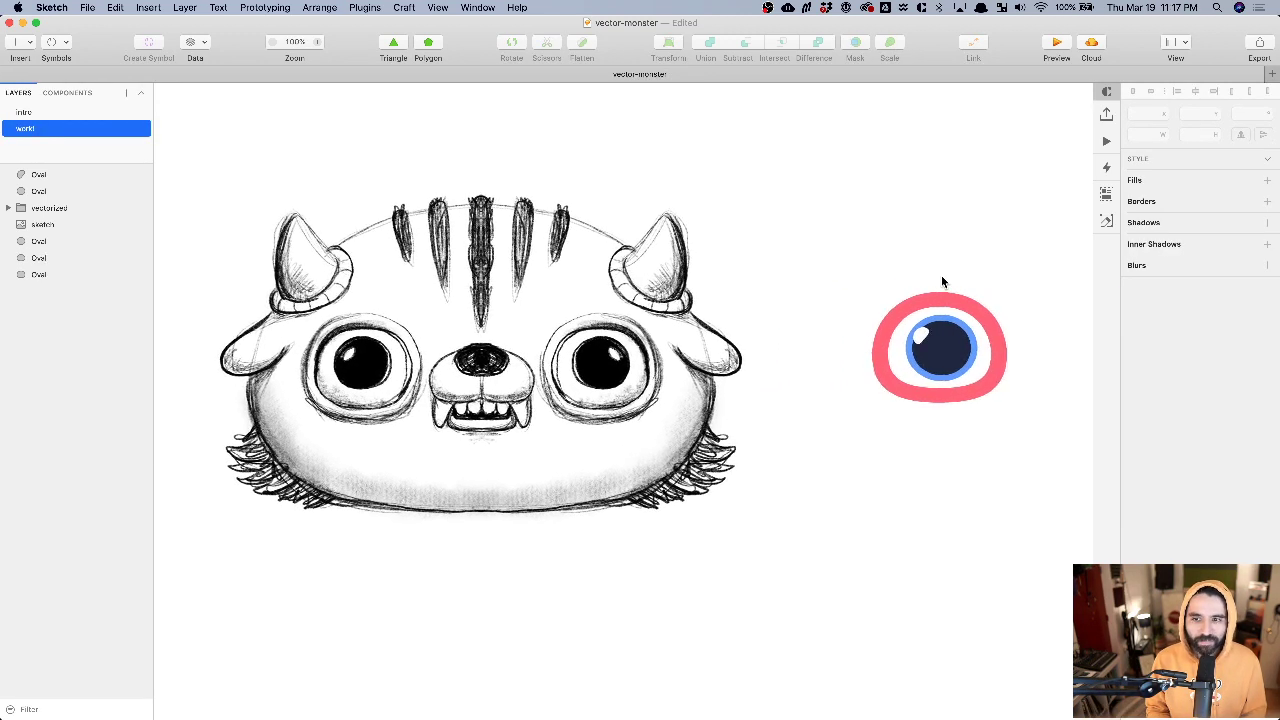
- Select all the vector eye layers together, move them farther away from the sketch, and deselect them
{"action": "left_click", "coordinate": [946, 296]}
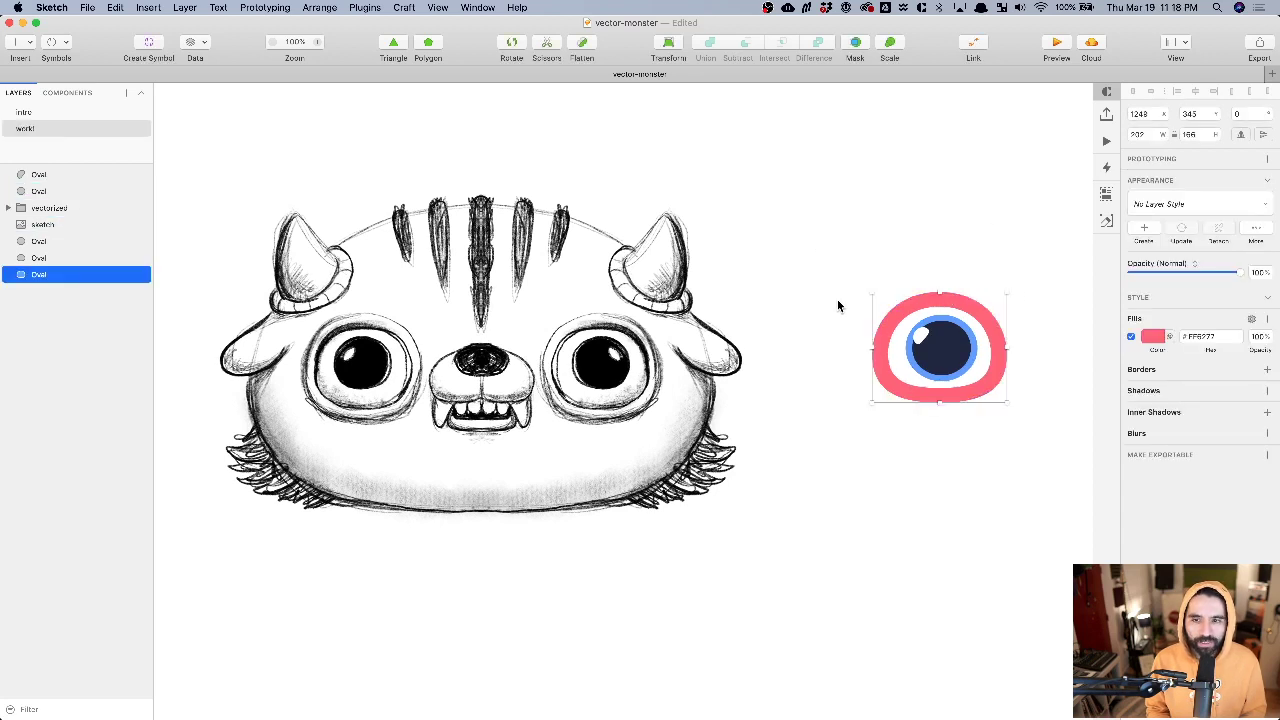
{"action": "left_click_drag", "start_coordinate": [835, 243], "coordinate": [985, 367]}
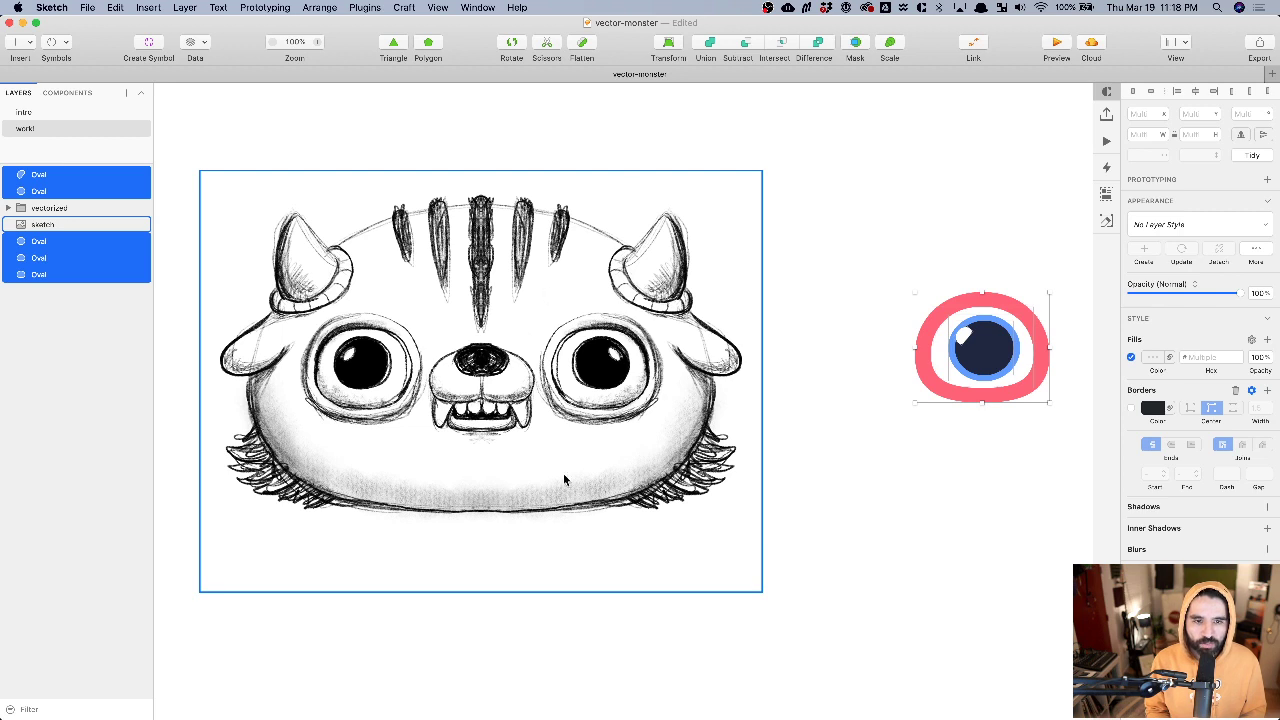
{"action": "left_click", "coordinate": [850, 226]}
- Draw an oval about 85 by 54 over the sketched monster's nose
{"action": "scroll", "coordinate": [850, 226], "scroll_direction": "left", "scroll_amount": 5}
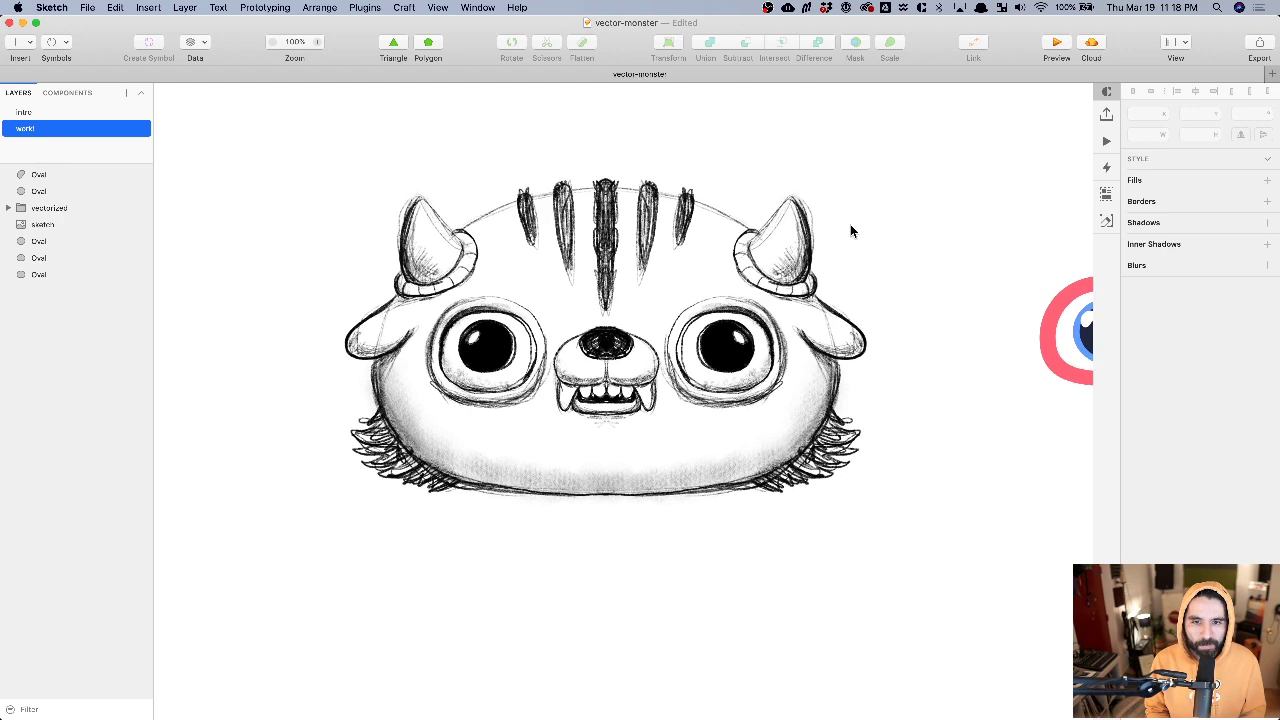
{"action": "scroll", "coordinate": [851, 231], "scroll_direction": "right", "scroll_amount": 6}
{"action": "scroll", "coordinate": [850, 231], "scroll_direction": "left", "scroll_amount": 6}
{"action": "scroll", "coordinate": [594, 335], "scroll_direction": "up", "scroll_amount": 8}
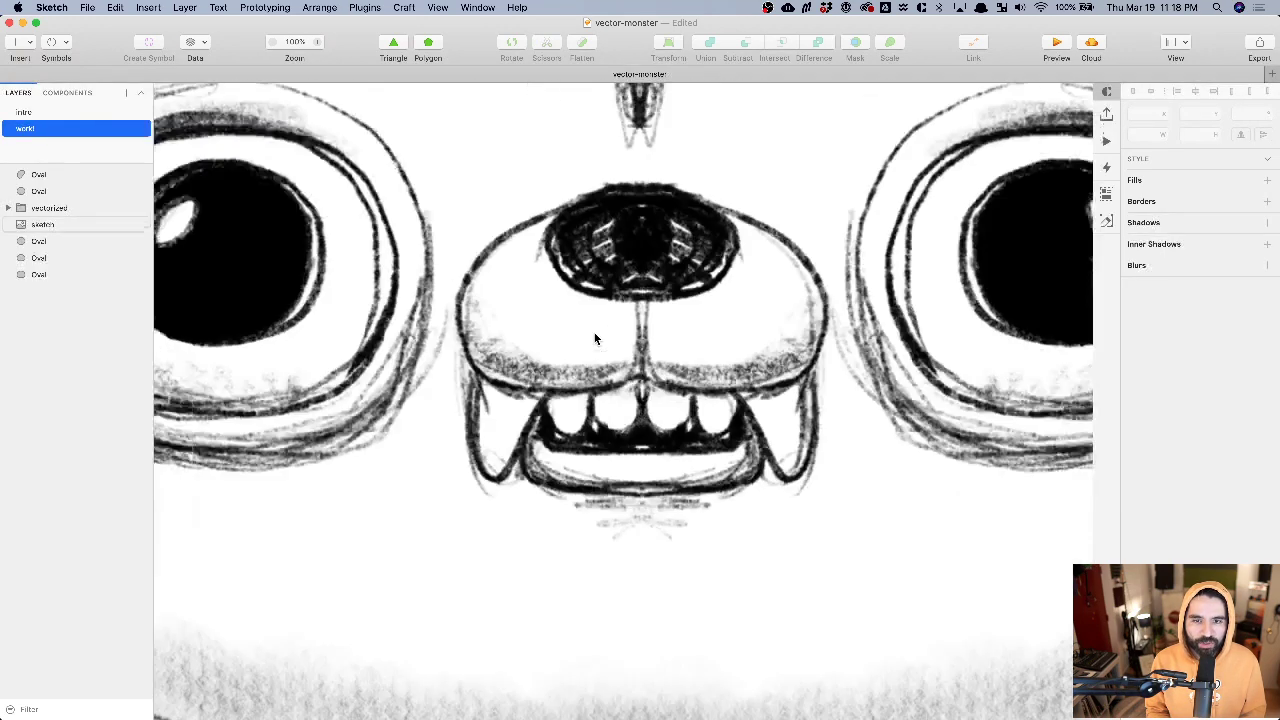
{"action": "scroll", "coordinate": [615, 276], "scroll_direction": "down", "scroll_amount": 8}
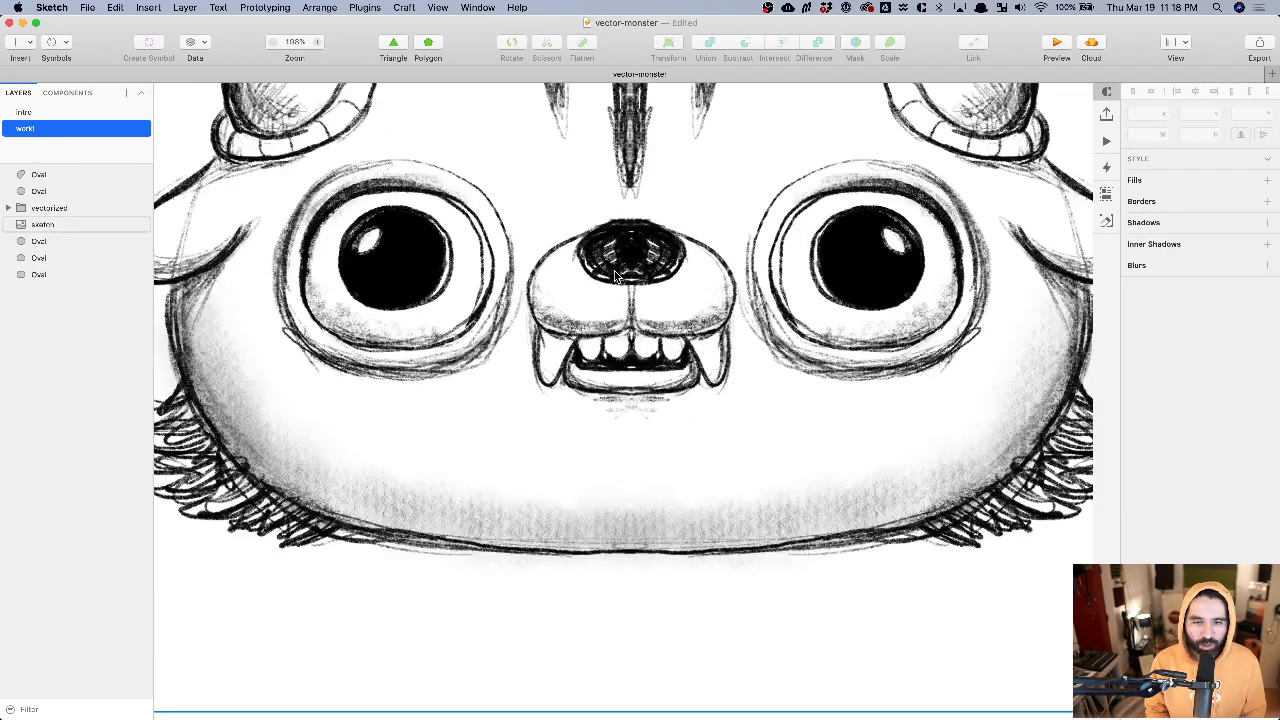
{"action": "scroll", "coordinate": [615, 276], "scroll_direction": "up", "scroll_amount": 3}
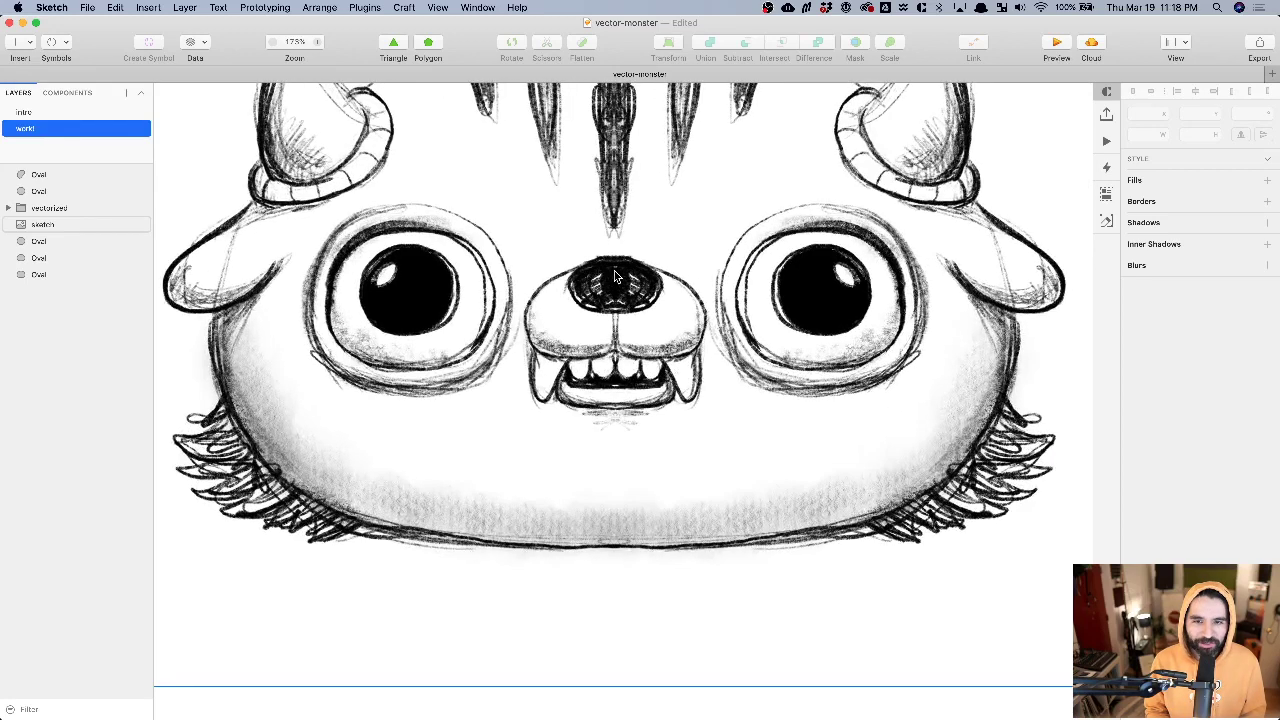
{"action": "scroll", "coordinate": [615, 276], "scroll_direction": "down", "scroll_amount": 3}
{"action": "scroll", "coordinate": [615, 276], "scroll_direction": "right", "scroll_amount": 5}
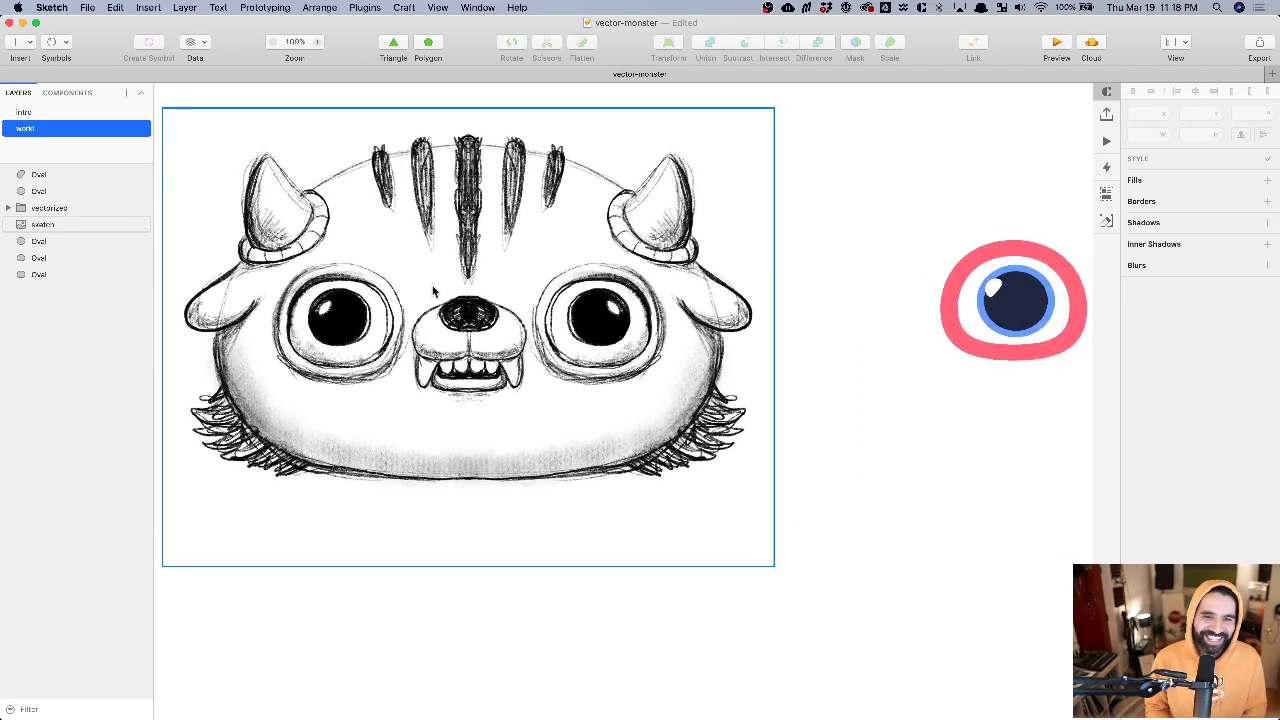
{"action": "scroll", "coordinate": [426, 314], "scroll_direction": "up", "scroll_amount": 3}
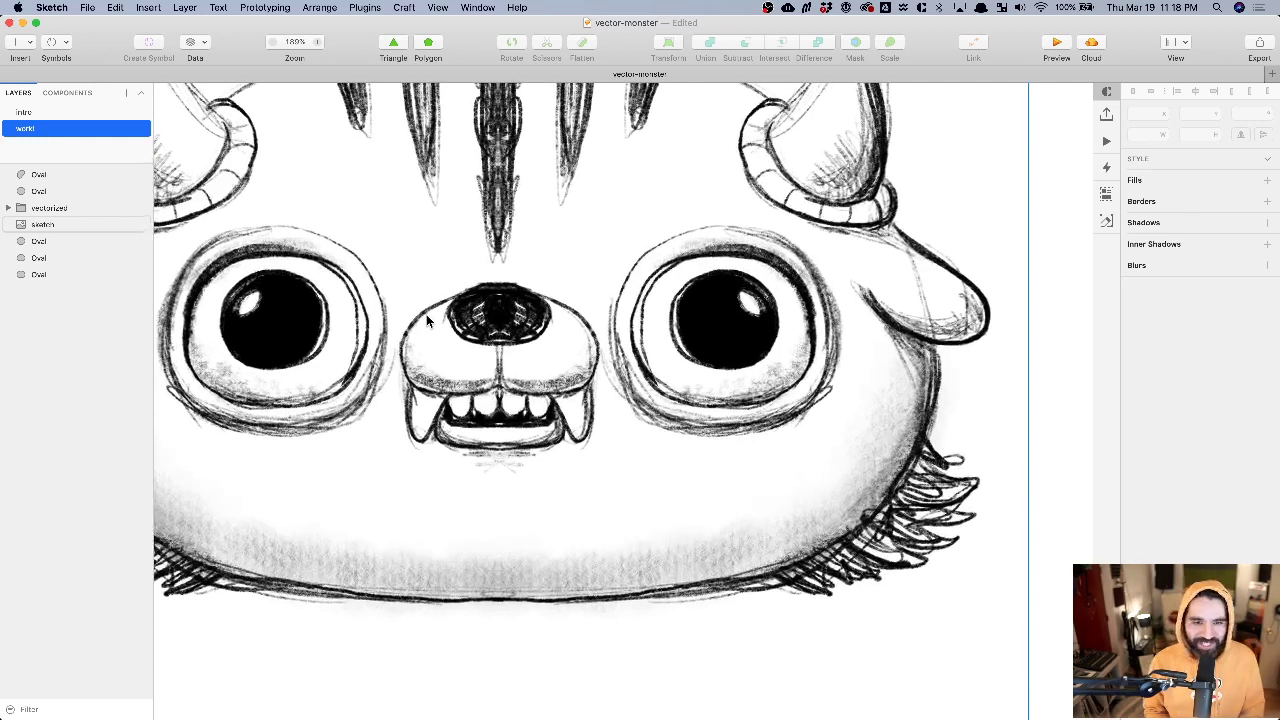
{"action": "scroll", "coordinate": [426, 314], "scroll_direction": "up", "scroll_amount": 3}
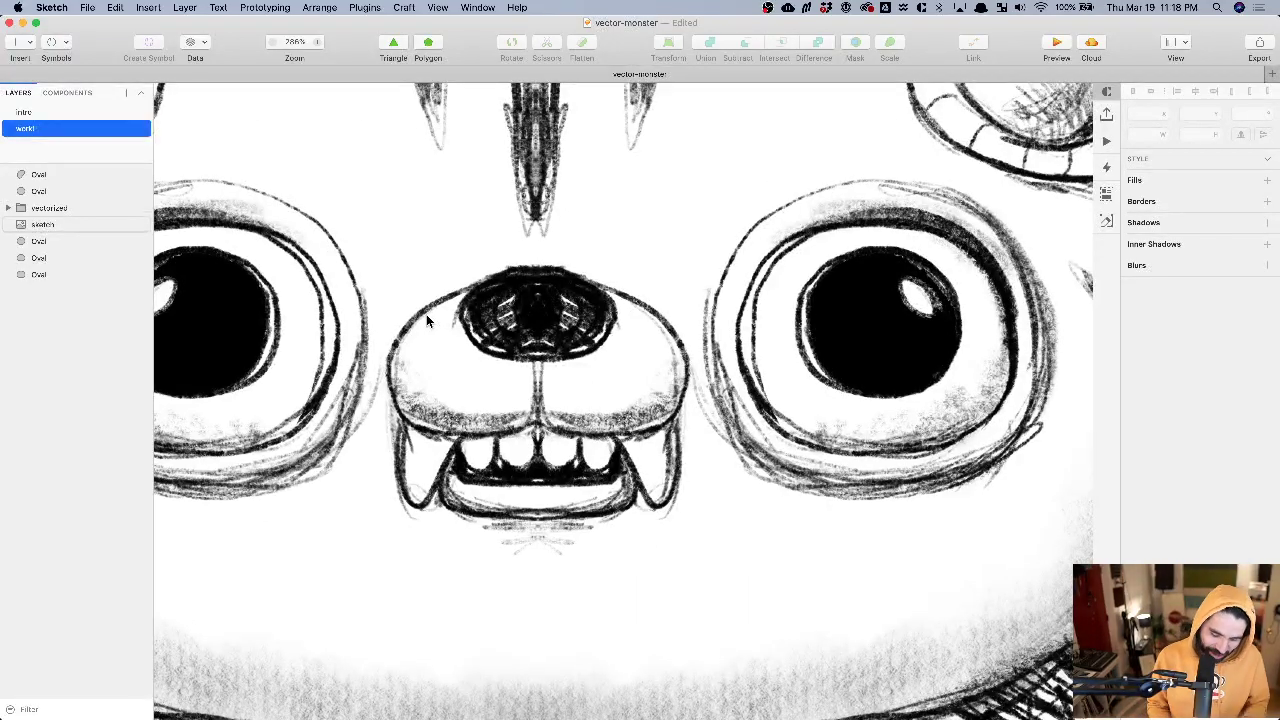
{"action": "key", "text": "o"}
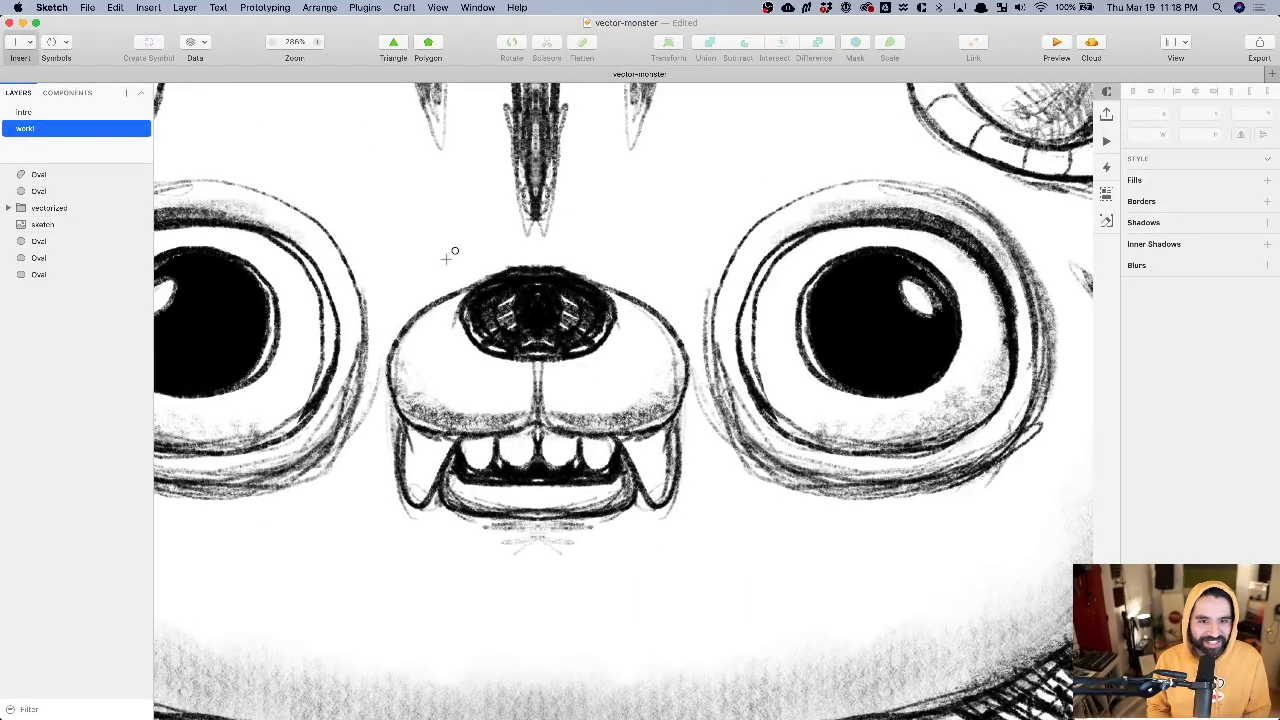
{"action": "left_click_drag", "start_coordinate": [455, 258], "coordinate": [619, 364]}
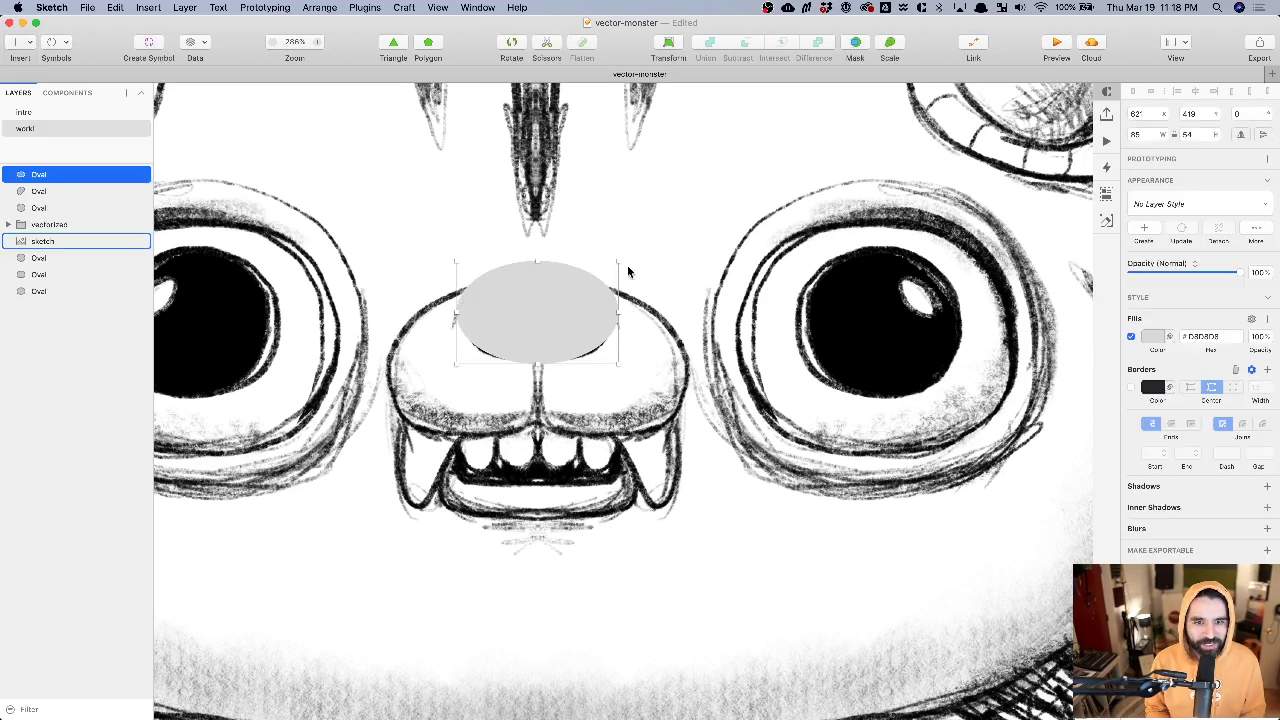
- Edit the nose oval's path and lower its two side points together to Y 452, giving a domed shape
{"action": "double_click", "coordinate": [527, 293]}
{"action": "left_click_drag", "start_coordinate": [432, 306], "coordinate": [674, 343]}
{"action": "key", "text": "shift+Down"}
{"action": "key", "text": "Up"}
{"action": "key", "text": "Up"}
{"action": "key", "text": "Up"}
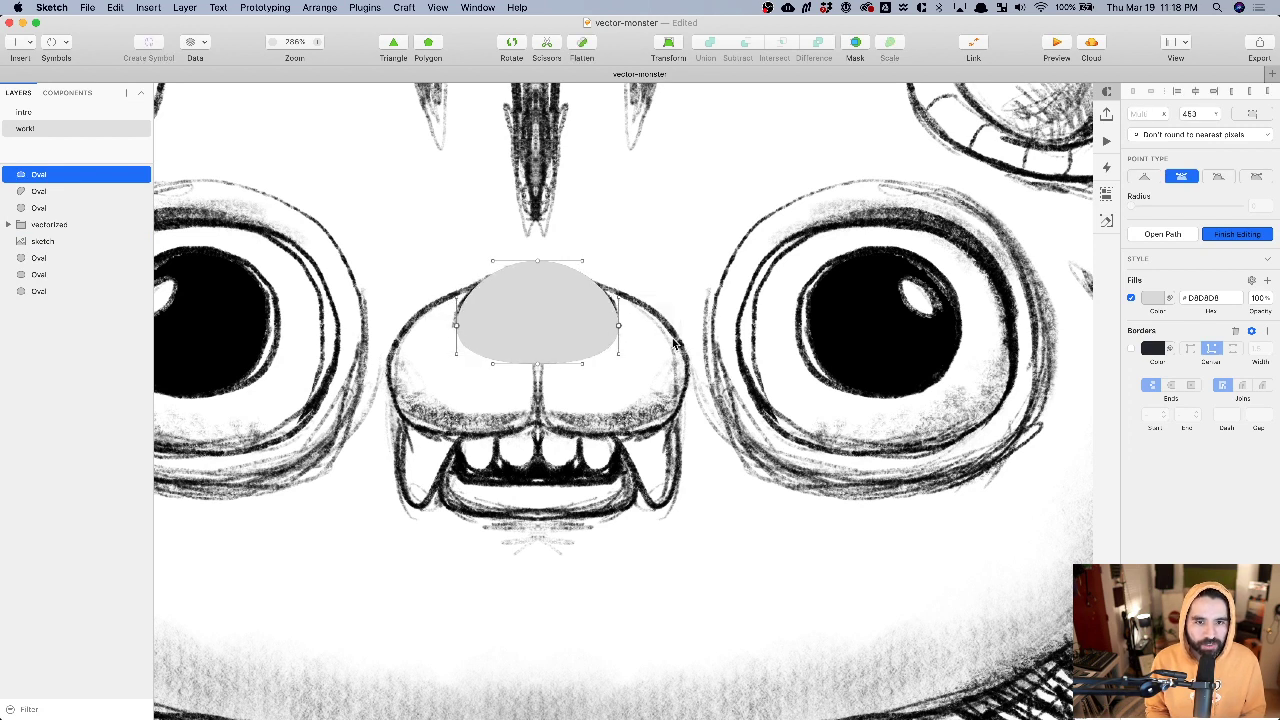
{"action": "key", "text": "Down"}
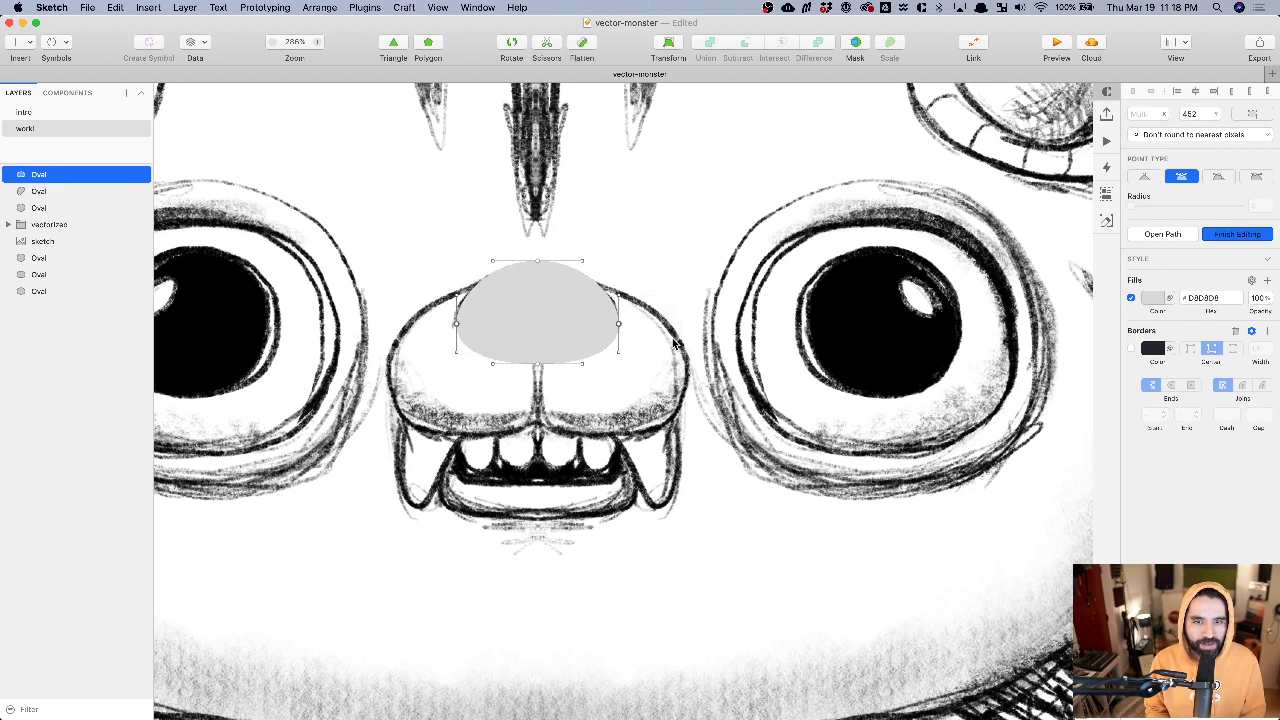
{"action": "left_click", "coordinate": [617, 284]}
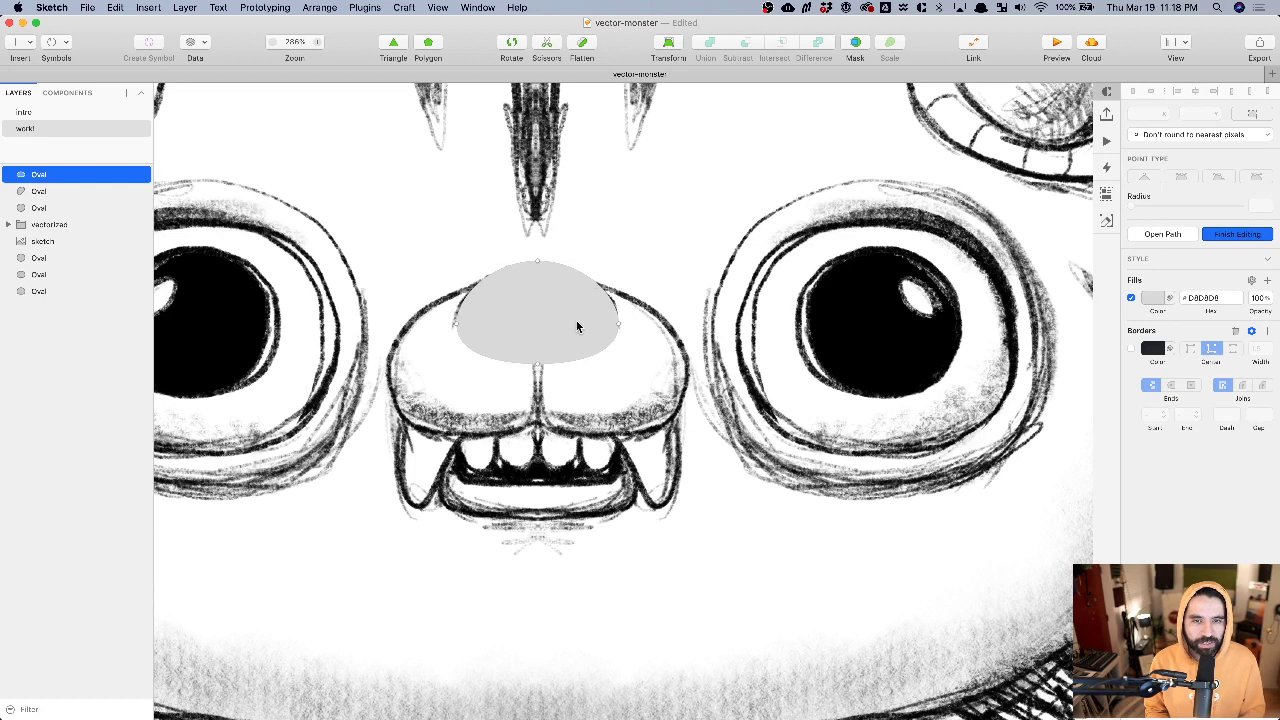
- Finish editing the path and move the nose shape into the empty space between sketch and vector eye, at X 1133, Y 419
{"action": "scroll", "coordinate": [578, 322], "scroll_direction": "down", "scroll_amount": 5}
{"action": "key", "text": "Escape"}
{"action": "left_click_drag", "start_coordinate": [559, 323], "coordinate": [1036, 326]}
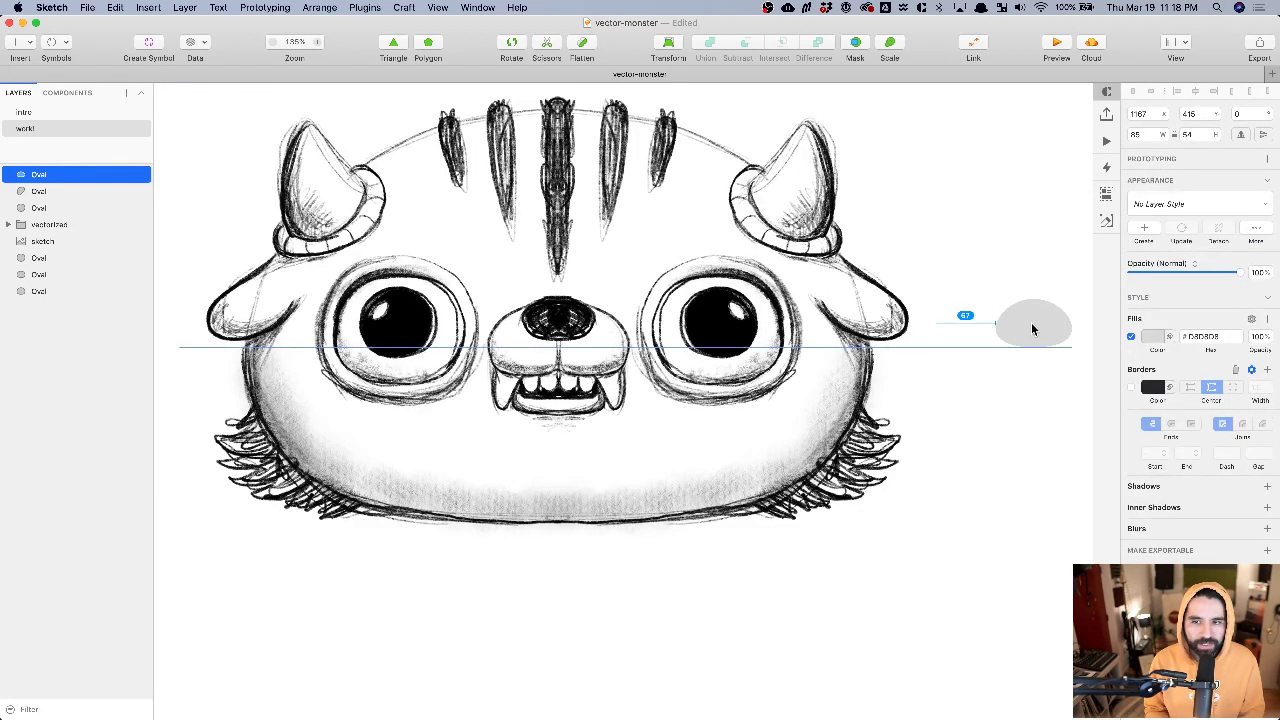
{"action": "scroll", "coordinate": [1016, 338], "scroll_direction": "right", "scroll_amount": 5}
{"action": "scroll", "coordinate": [863, 324], "scroll_direction": "up", "scroll_amount": 5}
{"action": "scroll", "coordinate": [863, 324], "scroll_direction": "down", "scroll_amount": 10}
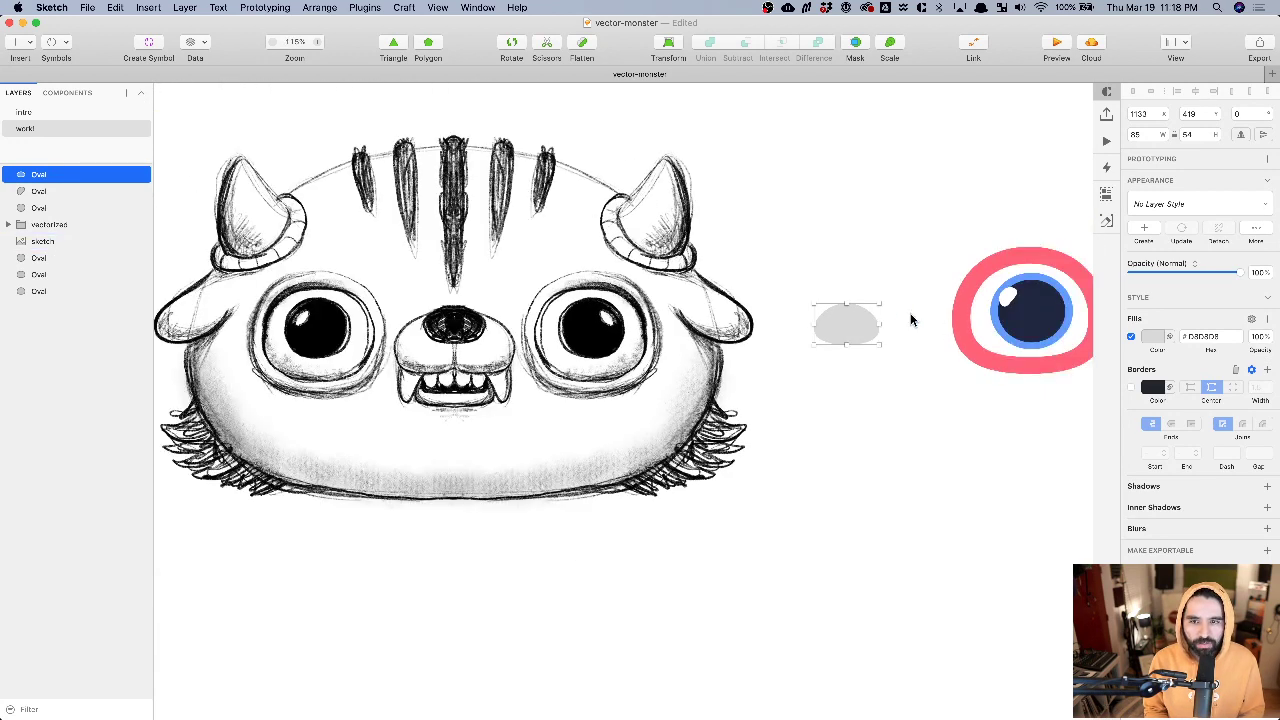
- Remove the nose shape's border and fill it with near-black 14161B
{"action": "scroll", "coordinate": [897, 318], "scroll_direction": "up", "scroll_amount": 5}
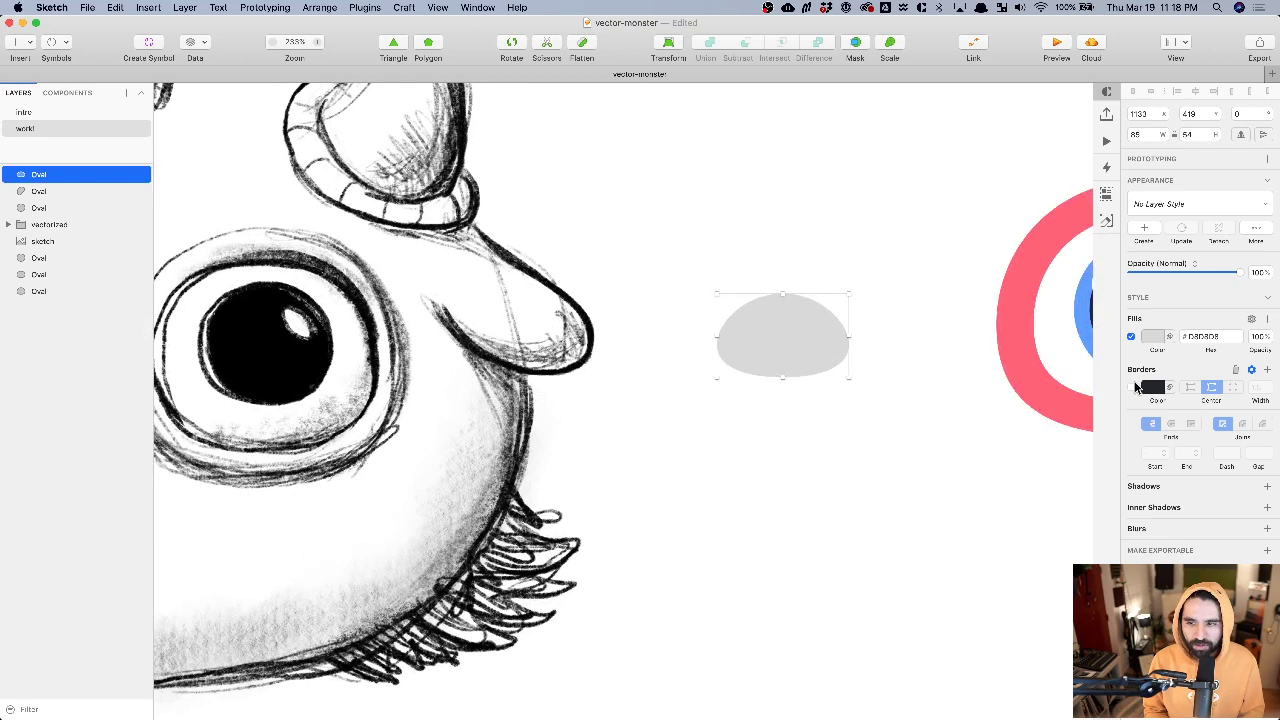
{"action": "left_click", "coordinate": [1236, 370]}
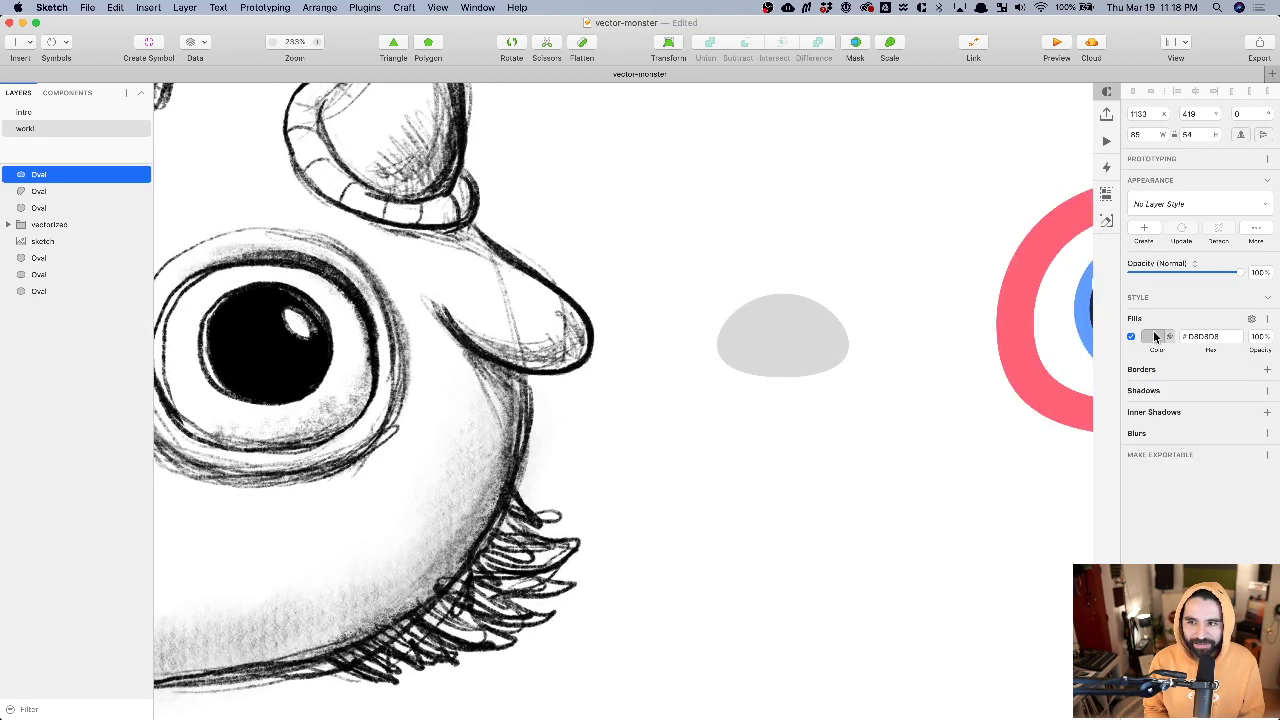
{"action": "left_click", "coordinate": [1153, 336]}
{"action": "type", "text": "202740"}
{"action": "key", "text": "Return"}
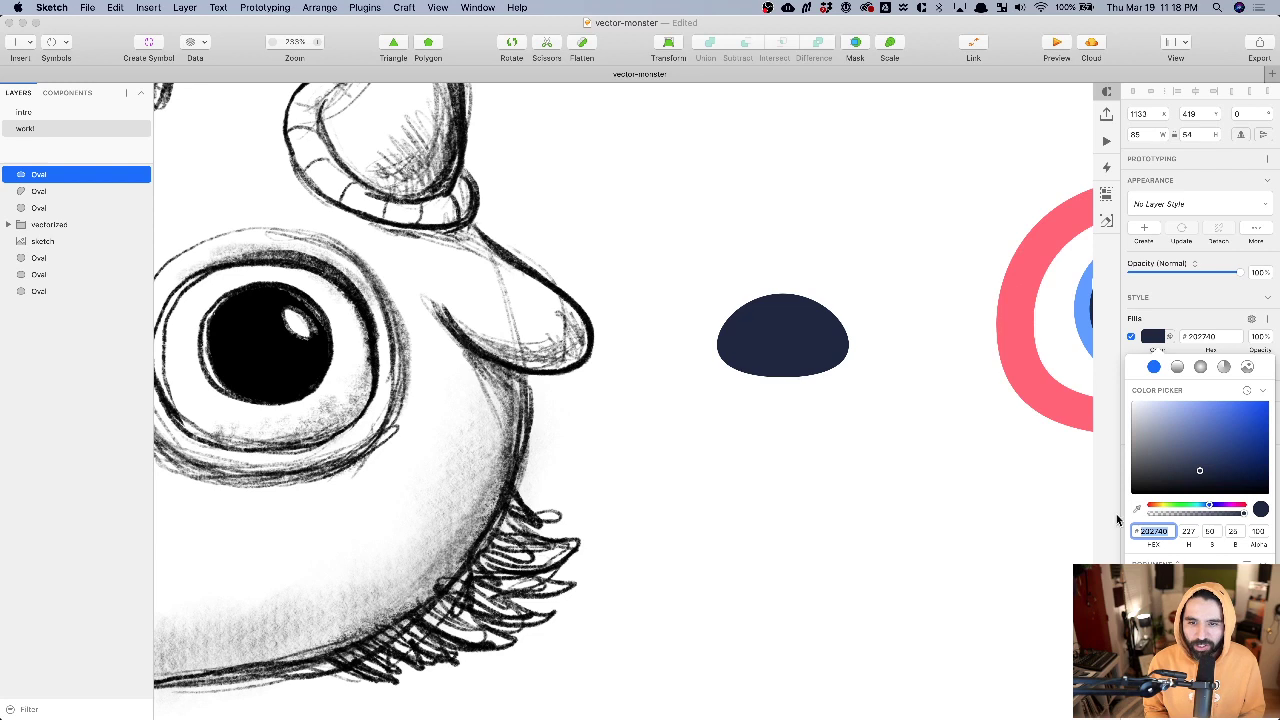
{"action": "type", "text": "141818"}
{"action": "key", "text": "Return"}
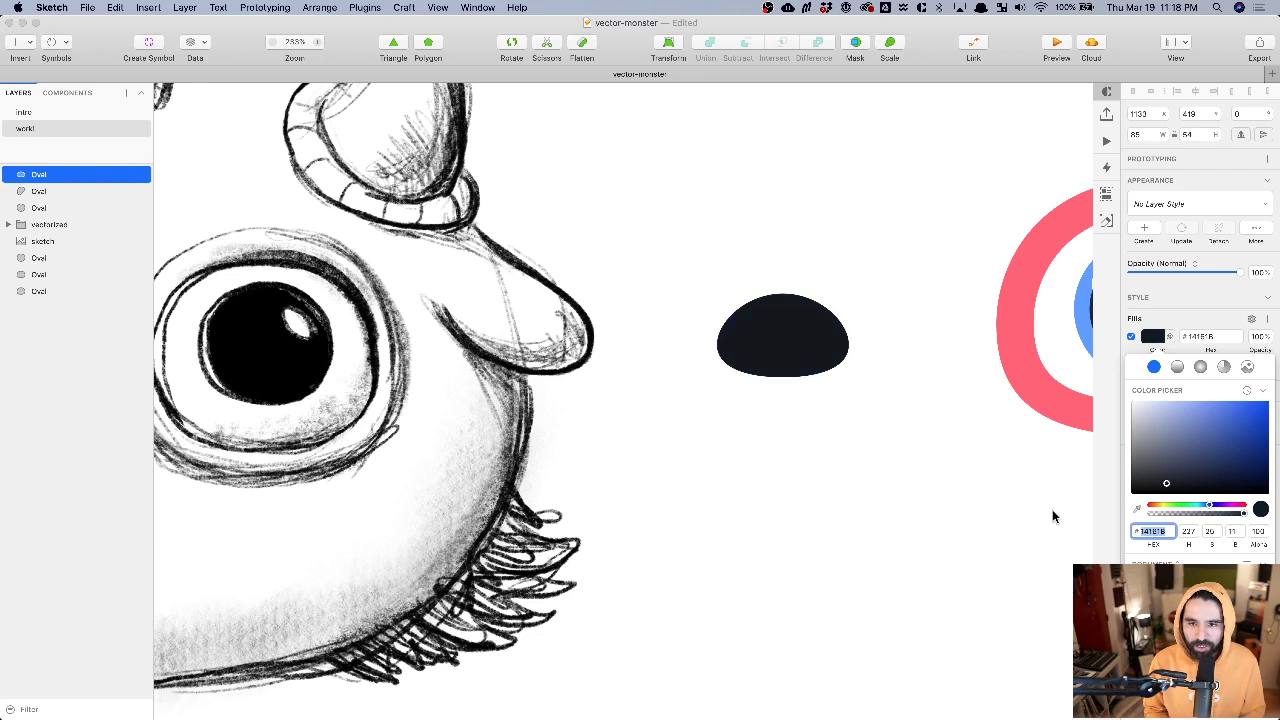
{"action": "left_click", "coordinate": [882, 425]}
{"action": "left_click", "coordinate": [906, 286]}
- Duplicate the nose shape and enlarge the copy around its centre to 185 by 118 for the muzzle
{"action": "left_click", "coordinate": [771, 363]}
{"action": "key", "text": "super+d"}
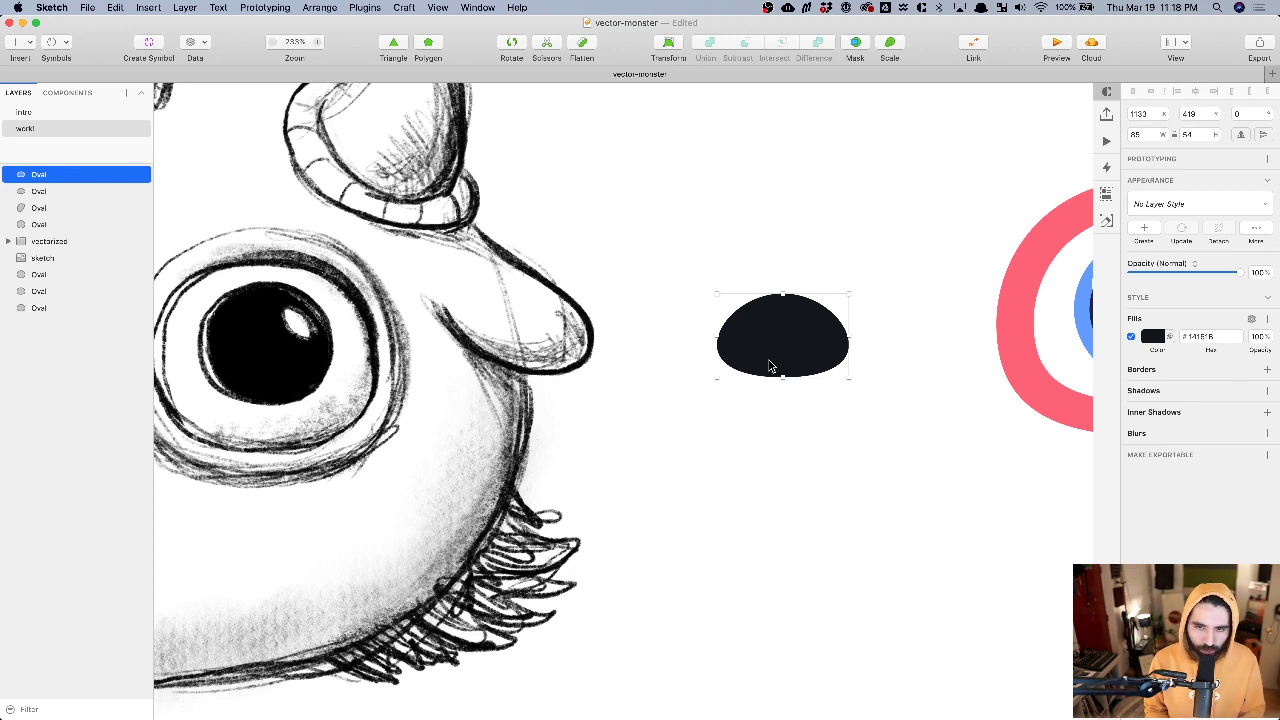
{"action": "left_click_drag", "start_coordinate": [850, 378], "coordinate": [927, 427]}
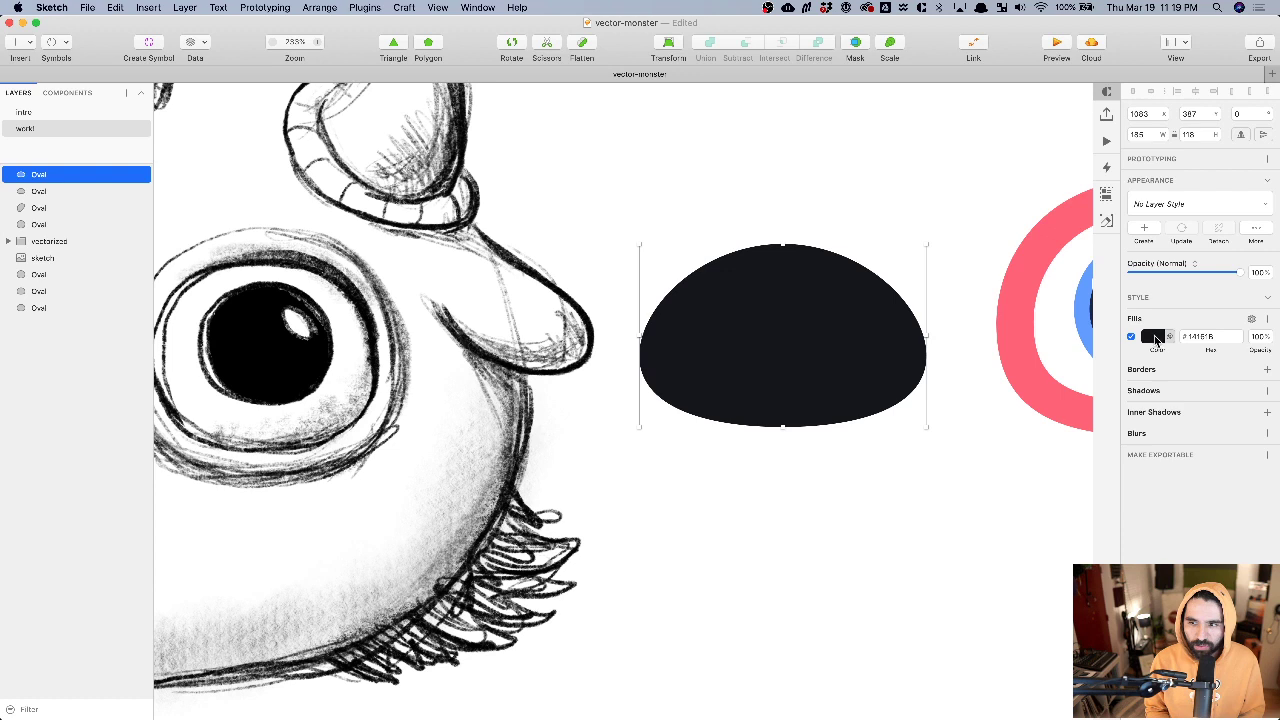
- Fill the enlarged muzzle copy with pink-red FF6277
{"action": "left_click", "coordinate": [1153, 336]}
{"action": "type", "text": "FF6277"}
{"action": "key", "text": "Return"}
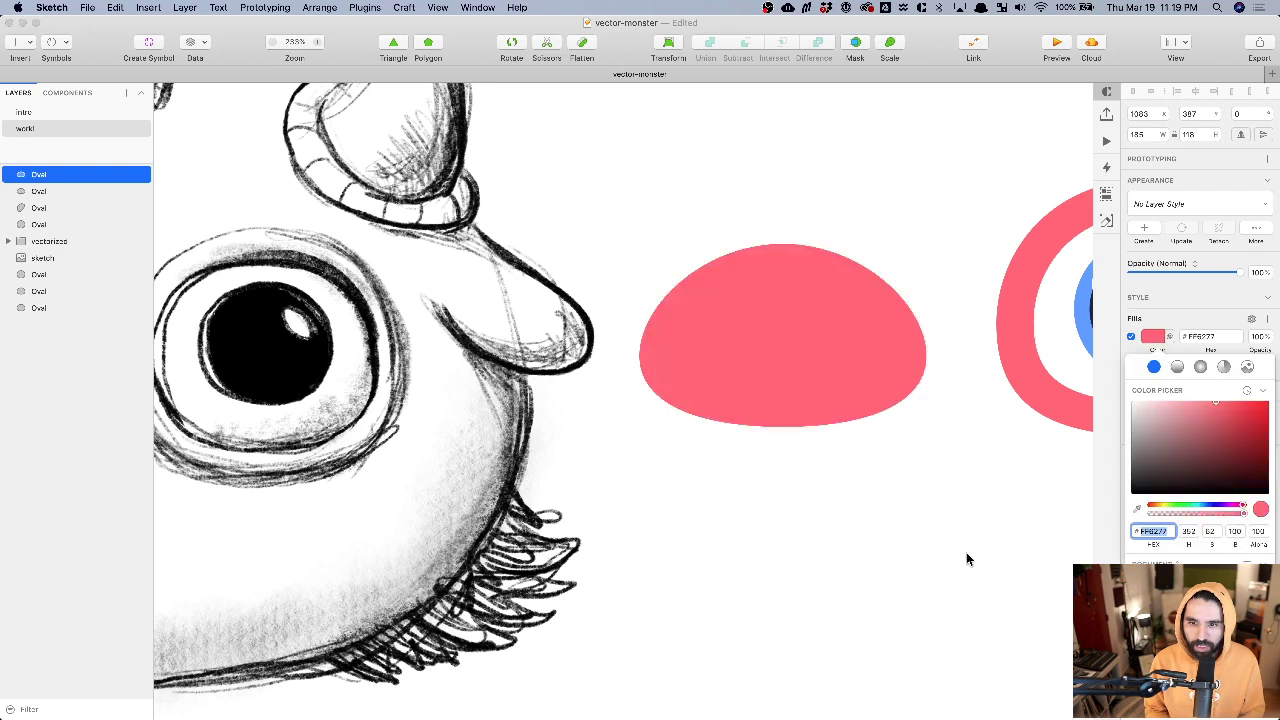
{"action": "left_click", "coordinate": [966, 559]}
- Send the pink-red muzzle behind the black nose and move it straight down to Y 416
{"action": "left_click", "coordinate": [828, 294]}
{"action": "key", "text": "super+alt+Down"}
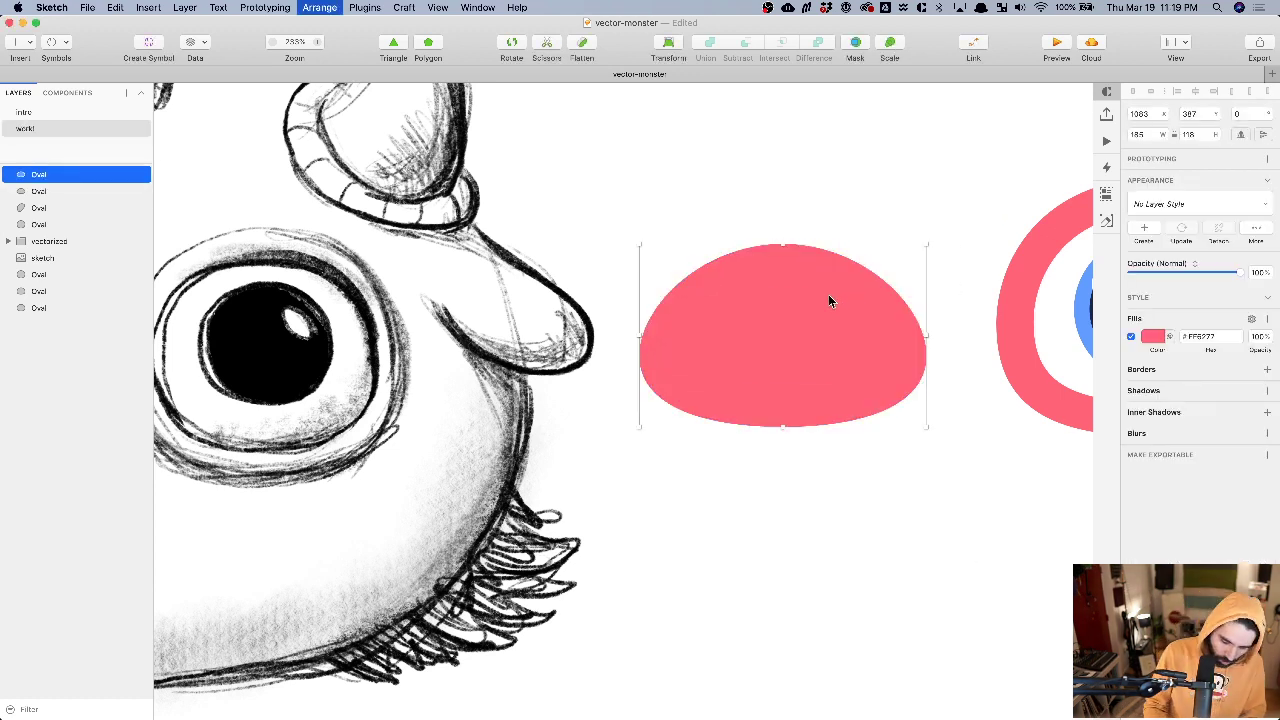
{"action": "left_click_drag", "start_coordinate": [890, 300], "coordinate": [889, 352]}
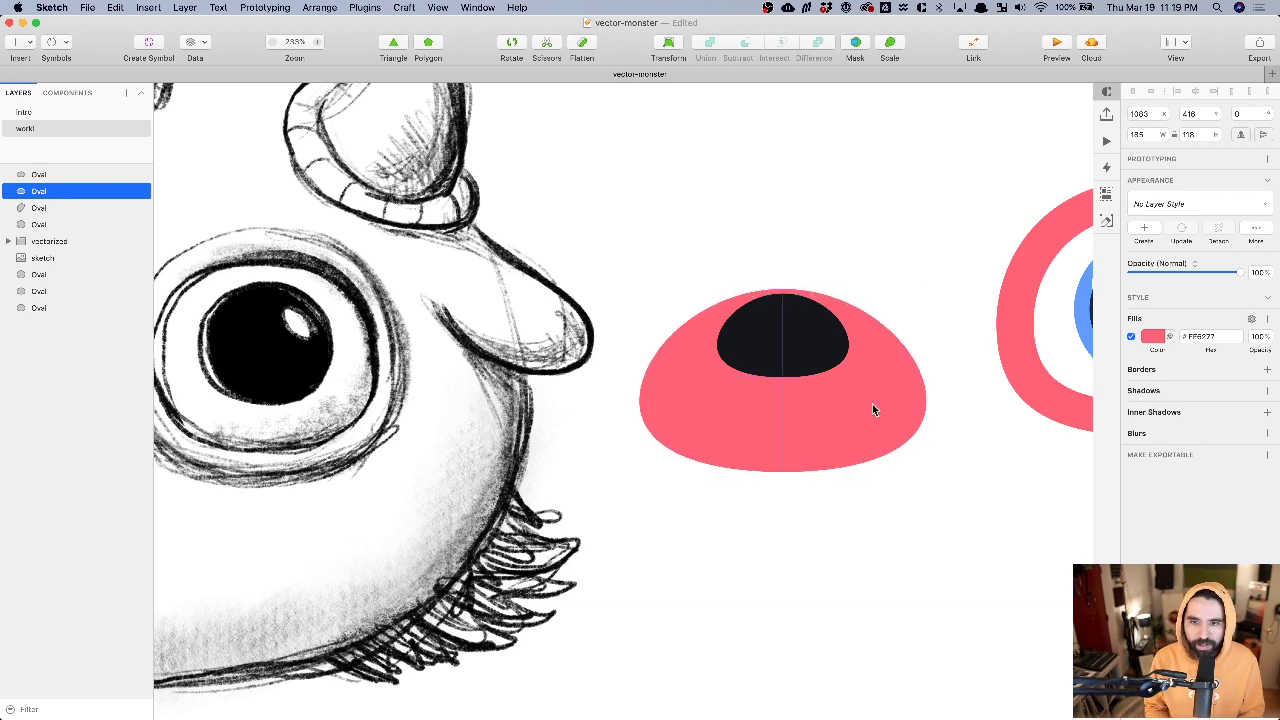
{"action": "left_click", "coordinate": [910, 522]}
- Lengthen the curve handles on the muzzle's left and right points to make its sides fuller, and finish editing the path
{"action": "scroll", "coordinate": [908, 531], "scroll_direction": "down", "scroll_amount": 5}
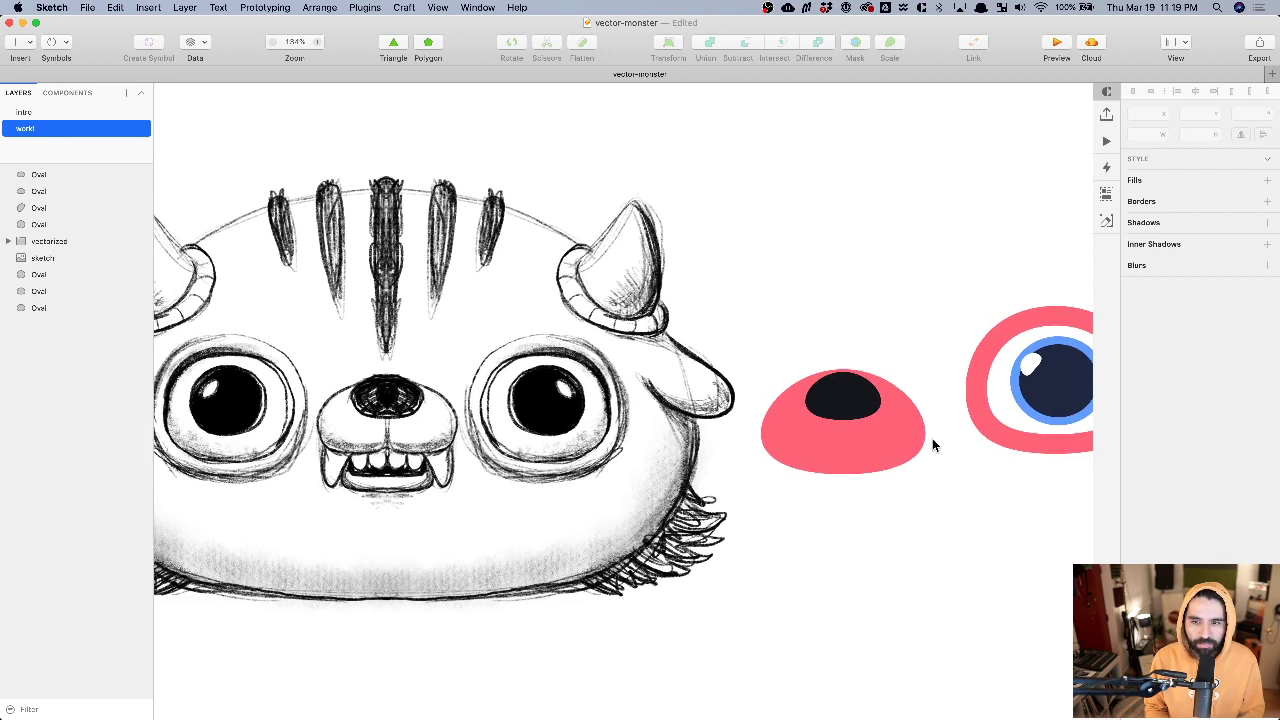
{"action": "left_click", "coordinate": [899, 440]}
{"action": "key", "text": "Return"}
{"action": "left_click", "coordinate": [761, 432]}
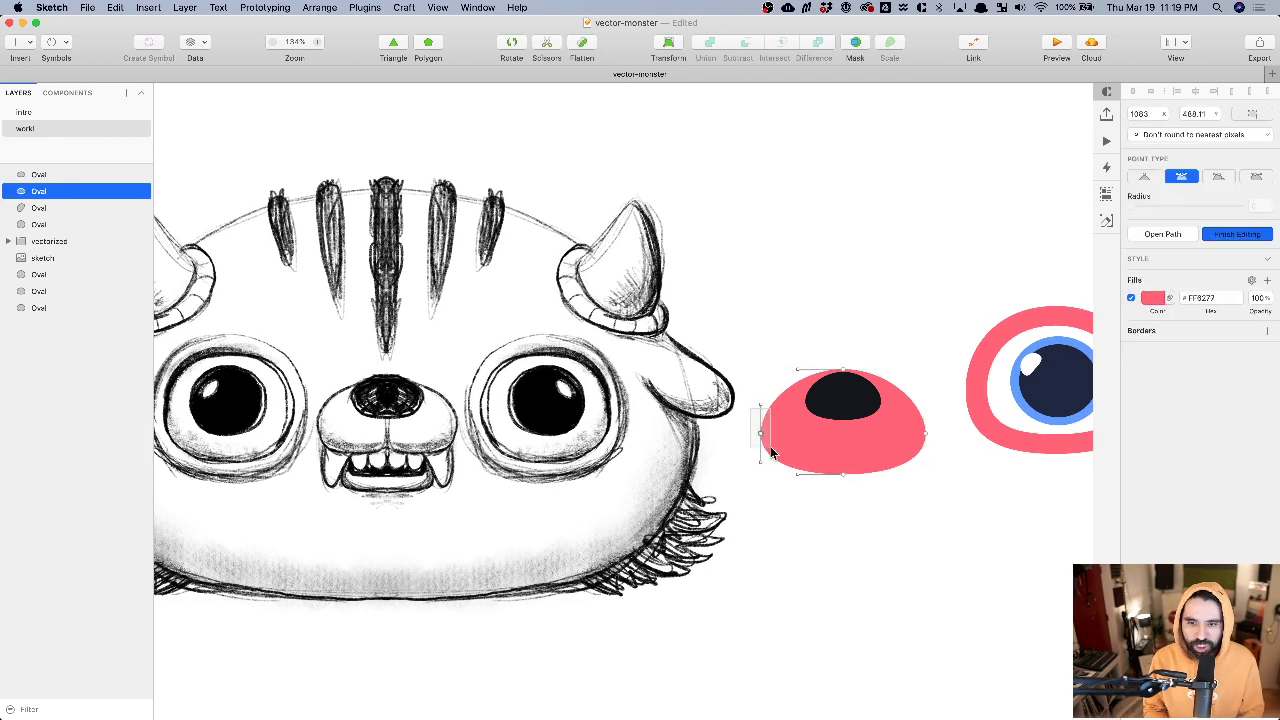
{"action": "left_click_drag", "start_coordinate": [765, 410], "coordinate": [765, 397]}
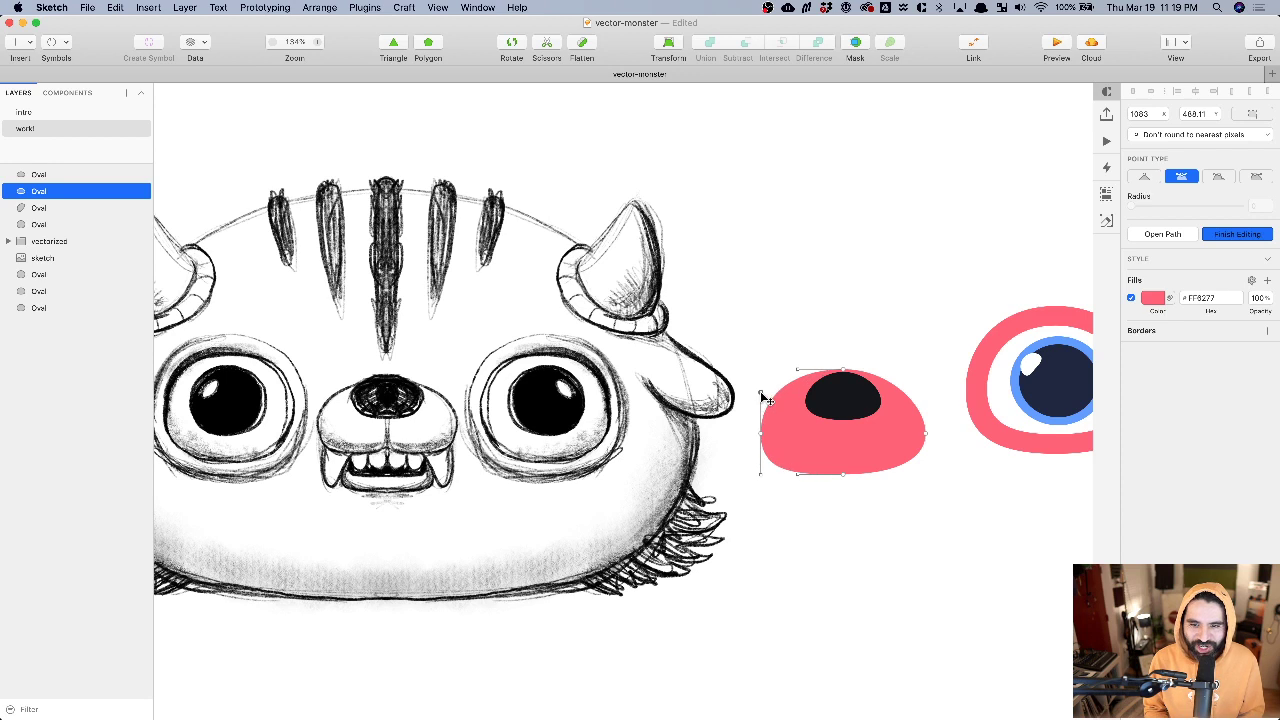
{"action": "left_click", "coordinate": [925, 432]}
{"action": "left_click_drag", "start_coordinate": [926, 404], "coordinate": [925, 396]}
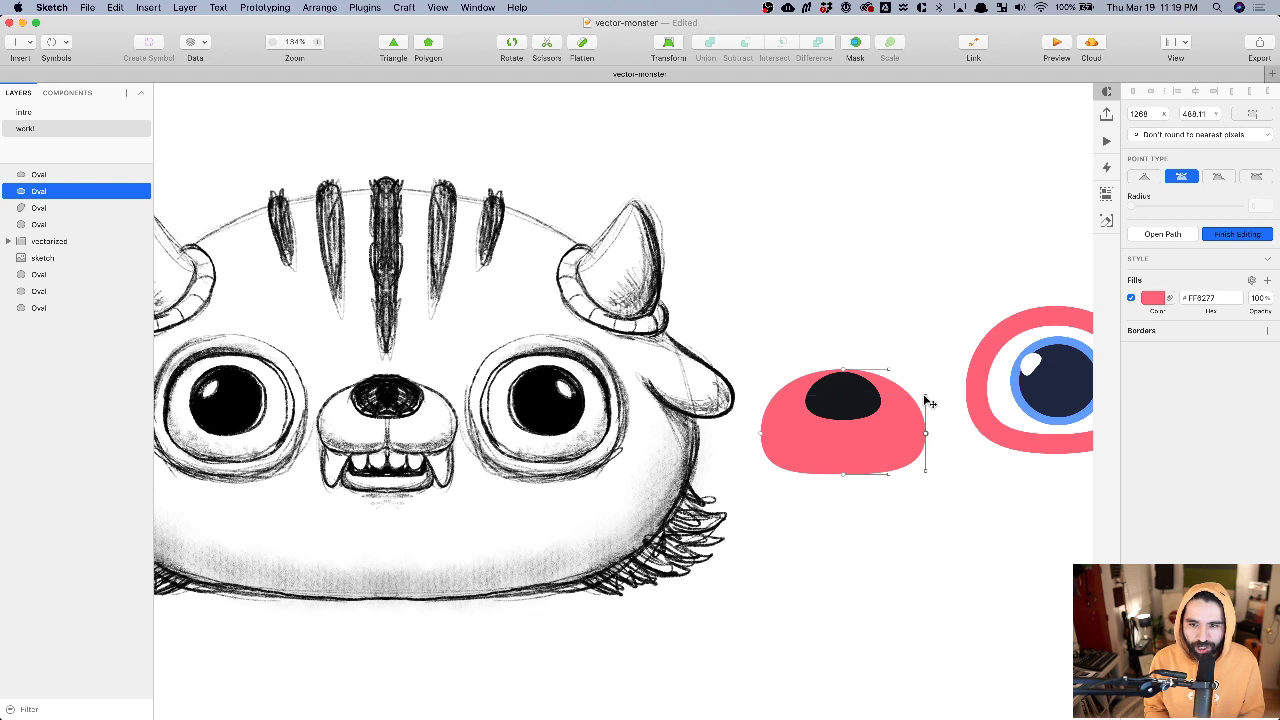
{"action": "key", "text": "Escape"}
{"action": "key", "text": "Escape"}
{"action": "key", "text": "Escape"}
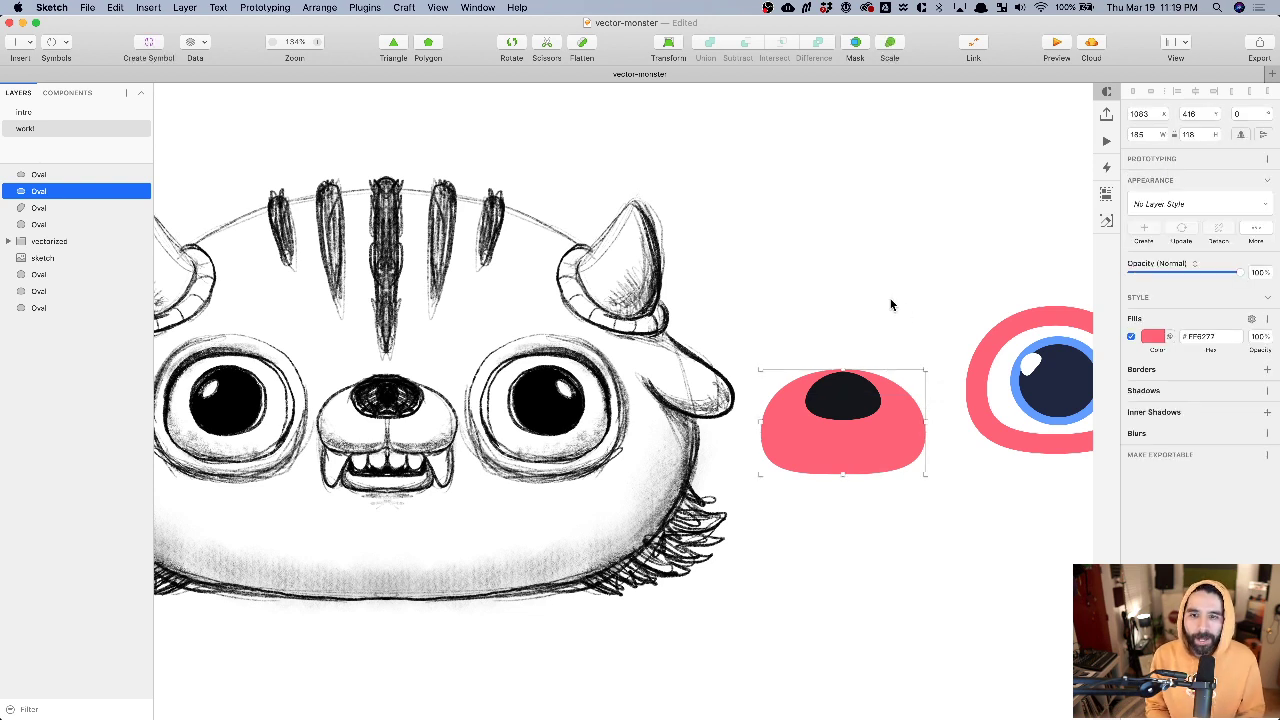
- Lengthen the curve handles on the black nose's two side points to round its sides, and finish editing the path
{"action": "left_click", "coordinate": [845, 396]}
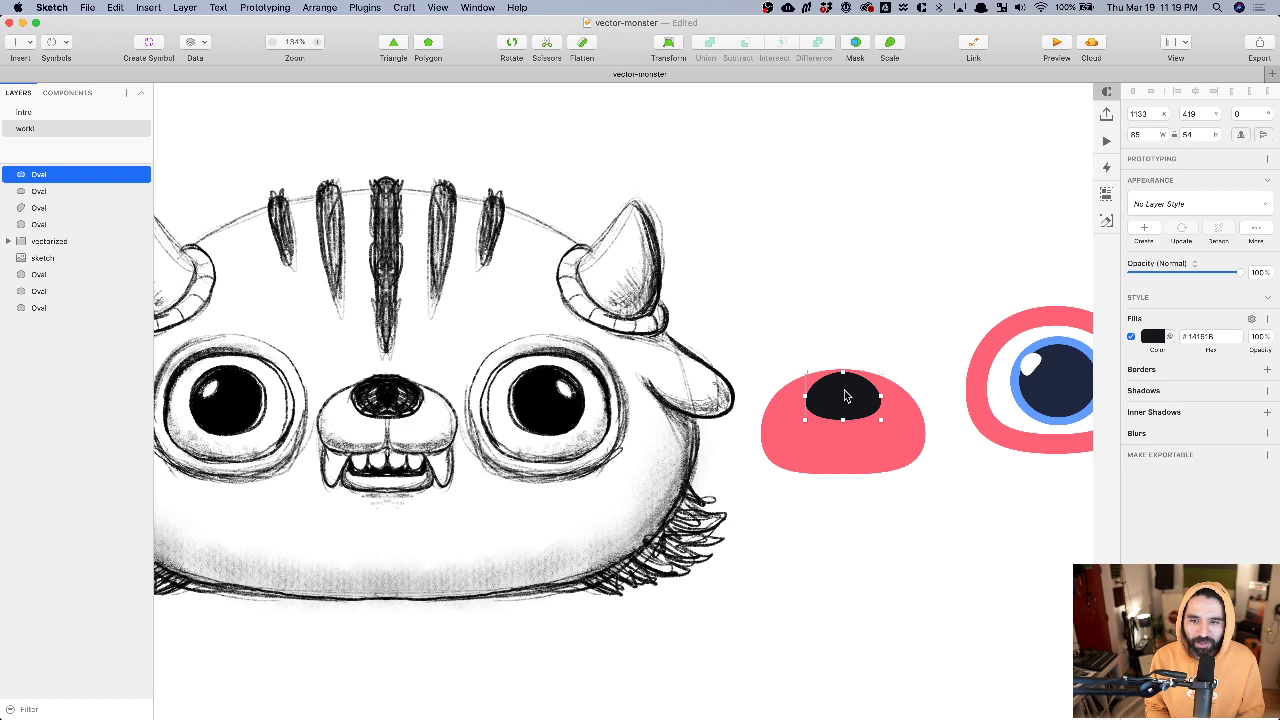
{"action": "scroll", "coordinate": [845, 396], "scroll_direction": "up", "scroll_amount": 5}
{"action": "double_click", "coordinate": [845, 397]}
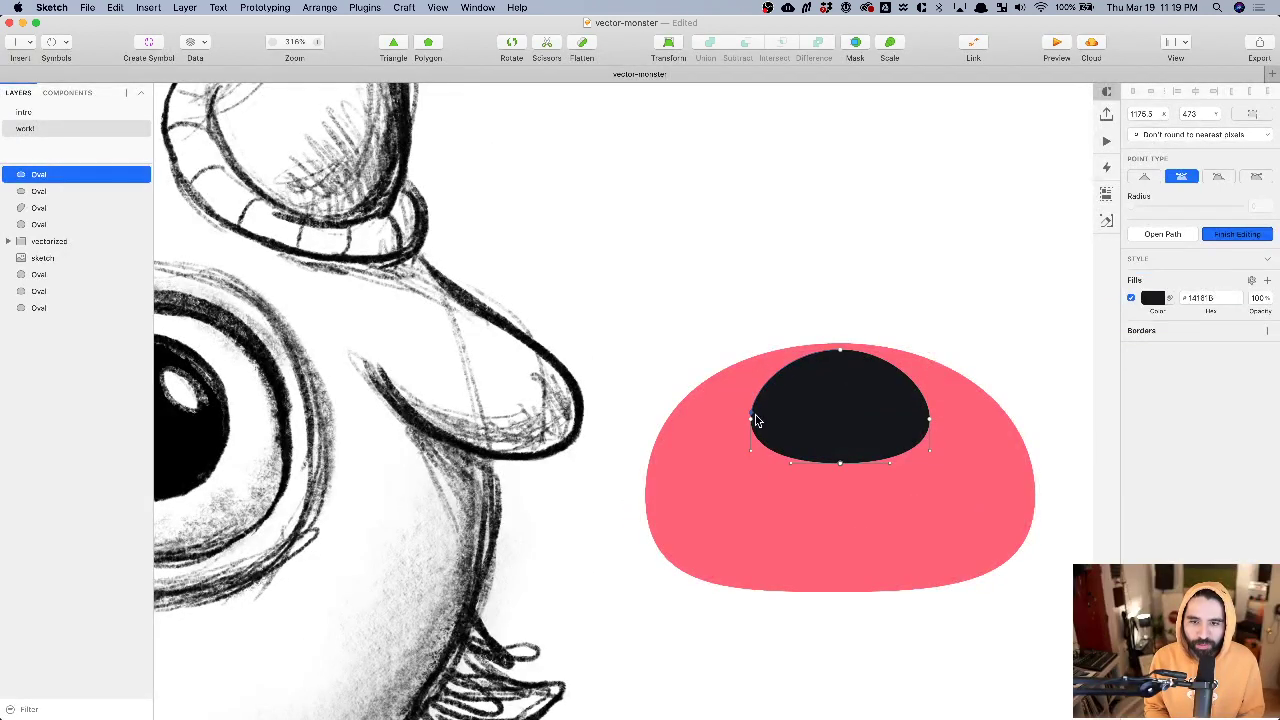
{"action": "left_click", "coordinate": [752, 421]}
{"action": "left_click_drag", "start_coordinate": [757, 395], "coordinate": [754, 387]}
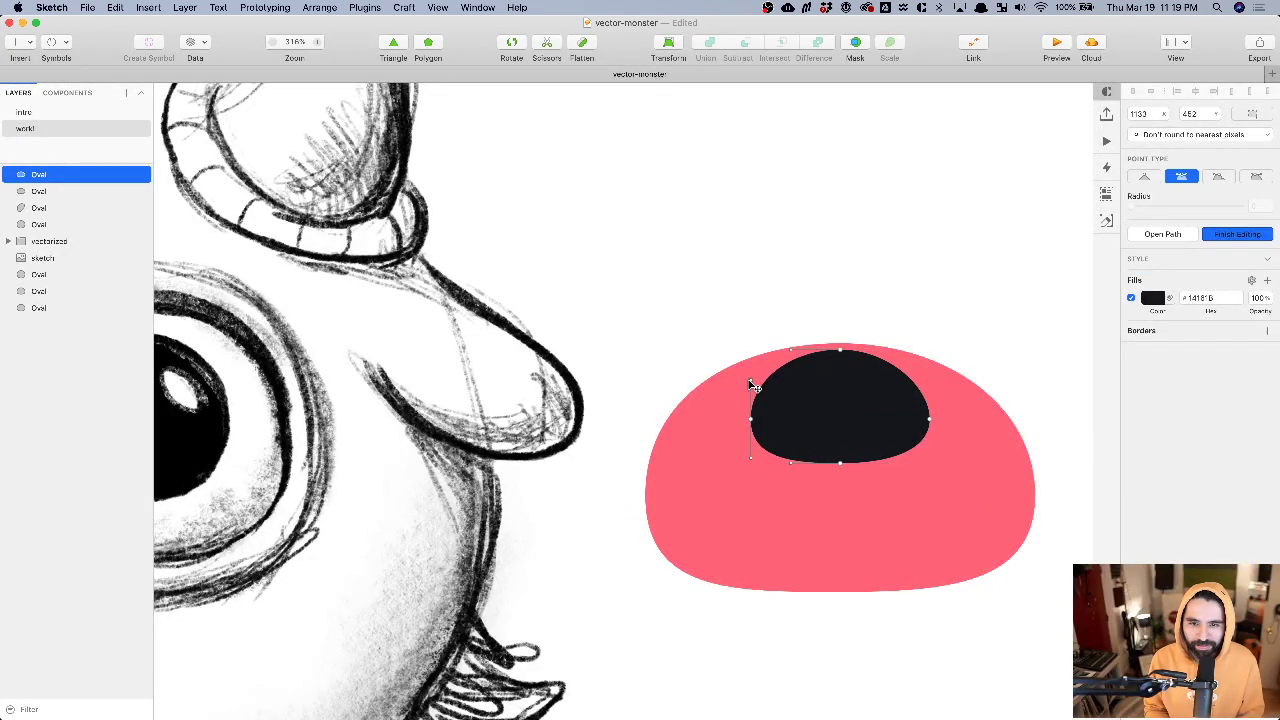
{"action": "left_click", "coordinate": [930, 420]}
{"action": "left_click_drag", "start_coordinate": [931, 389], "coordinate": [930, 384]}
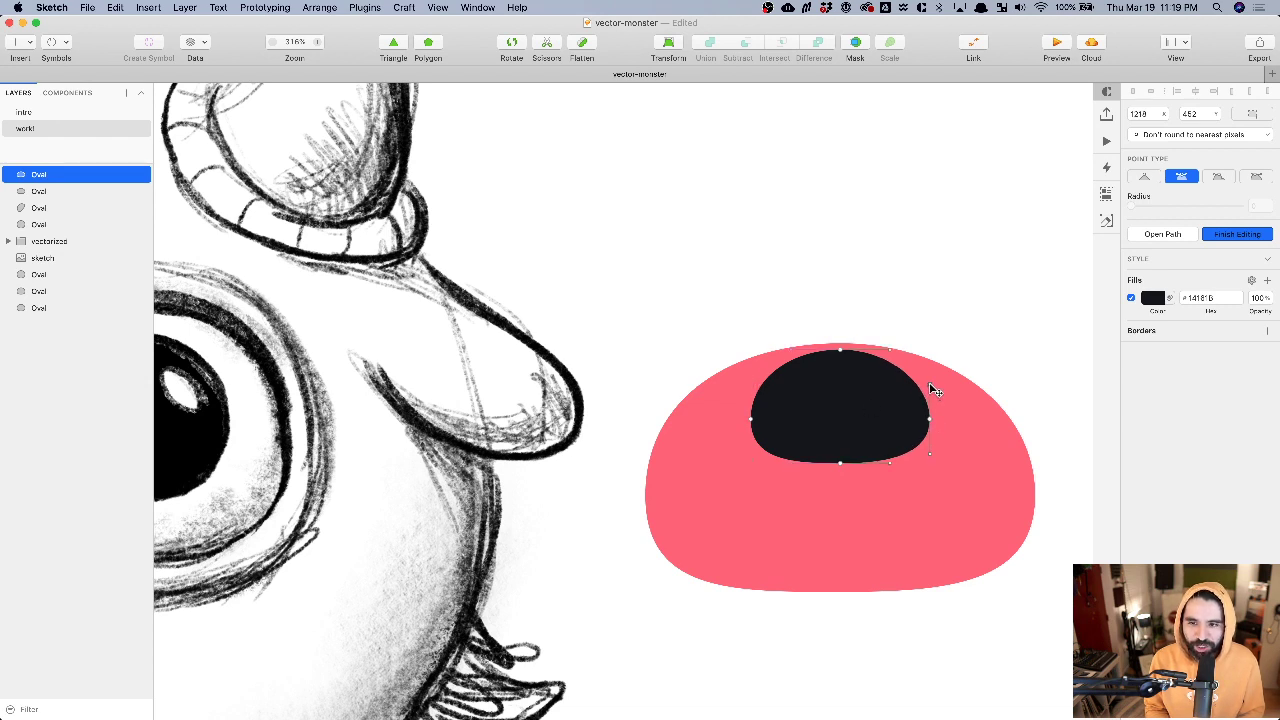
{"action": "left_click", "coordinate": [955, 307]}
{"action": "left_click", "coordinate": [953, 298]}
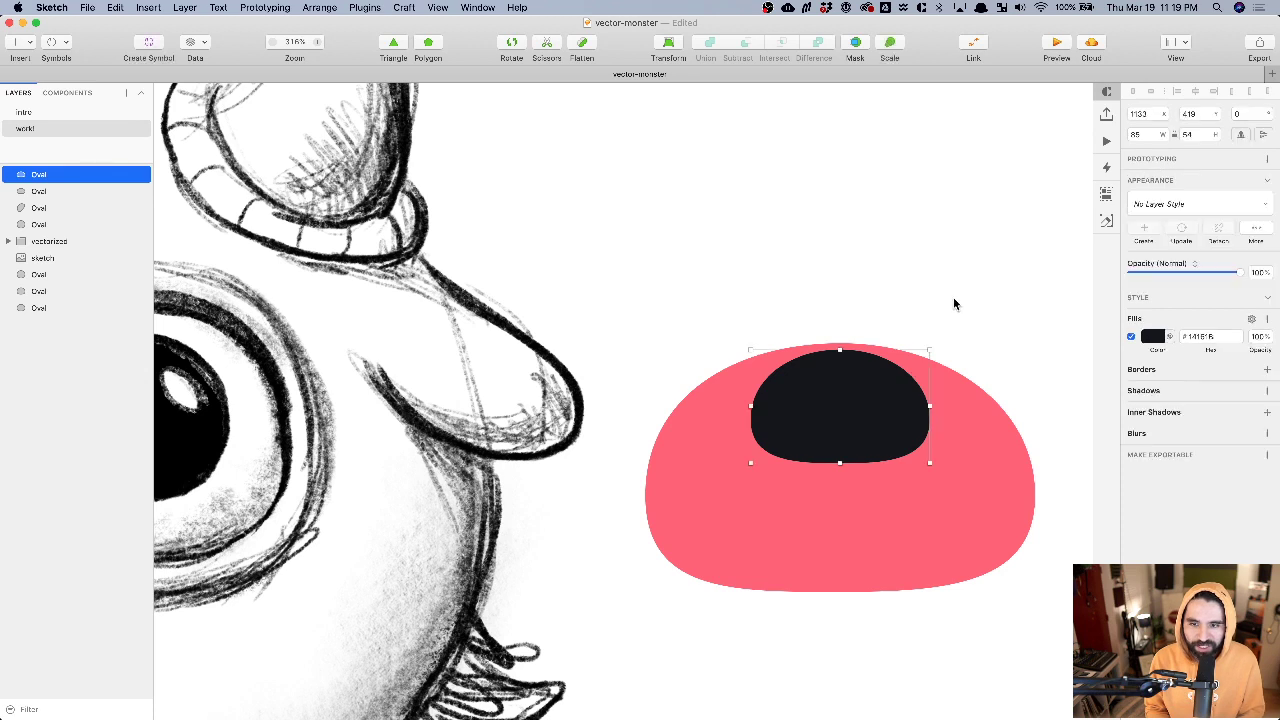
- Nudge the black nose upward until it slightly overlaps the top edge of the pink-red muzzle
{"action": "left_click", "coordinate": [952, 295]}
{"action": "left_click_drag", "start_coordinate": [875, 405], "coordinate": [873, 399]}
{"action": "key", "text": "Up"}
{"action": "key", "text": "Up"}
{"action": "scroll", "coordinate": [873, 393], "scroll_direction": "down", "scroll_amount": 10}
{"action": "left_click", "coordinate": [898, 336]}
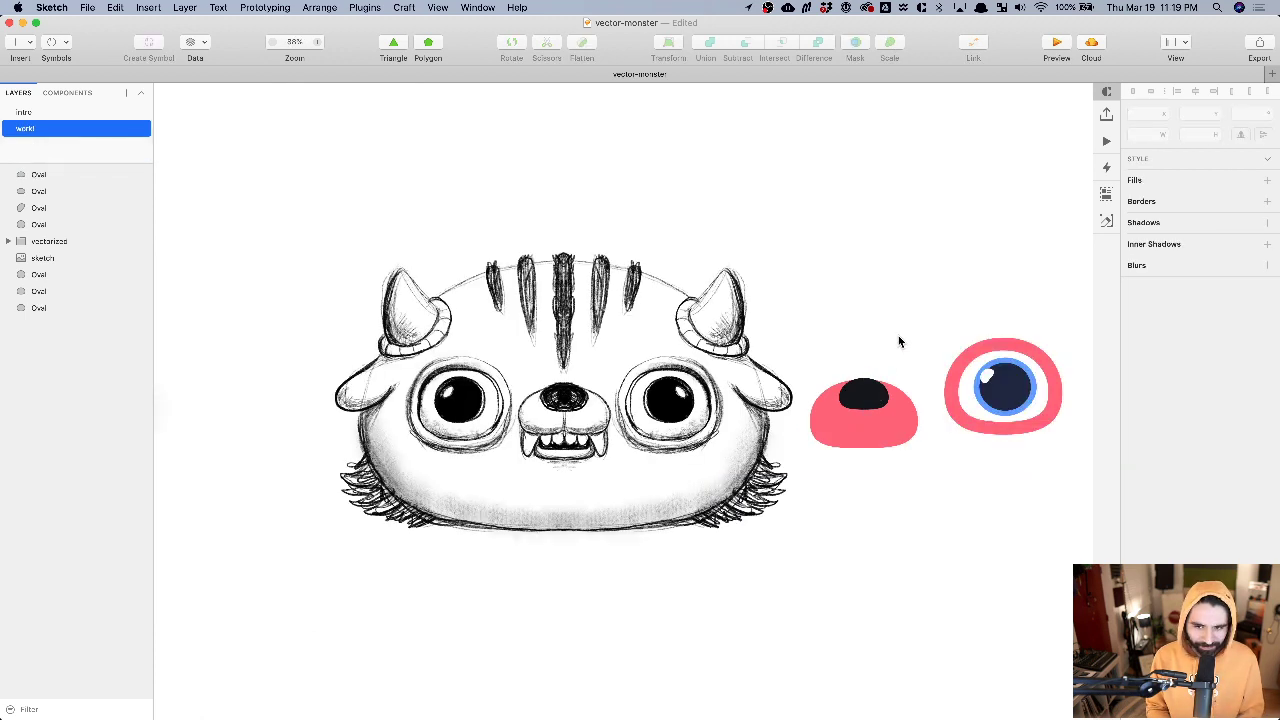
- Draw a 24 by 40 rectangle as a tooth across the muzzle's lower edge and round its corners to radius 8
{"action": "scroll", "coordinate": [898, 340], "scroll_direction": "right", "scroll_amount": 4}
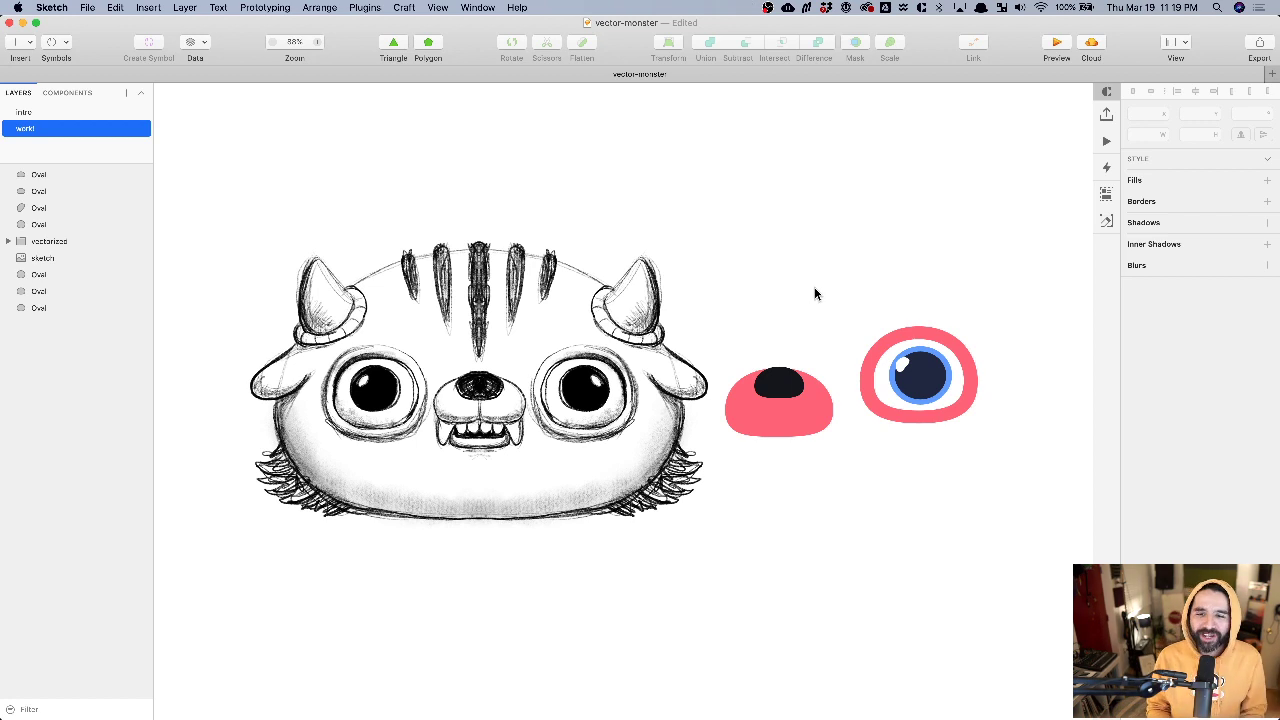
{"action": "scroll", "coordinate": [734, 489], "scroll_direction": "up", "scroll_amount": 5}
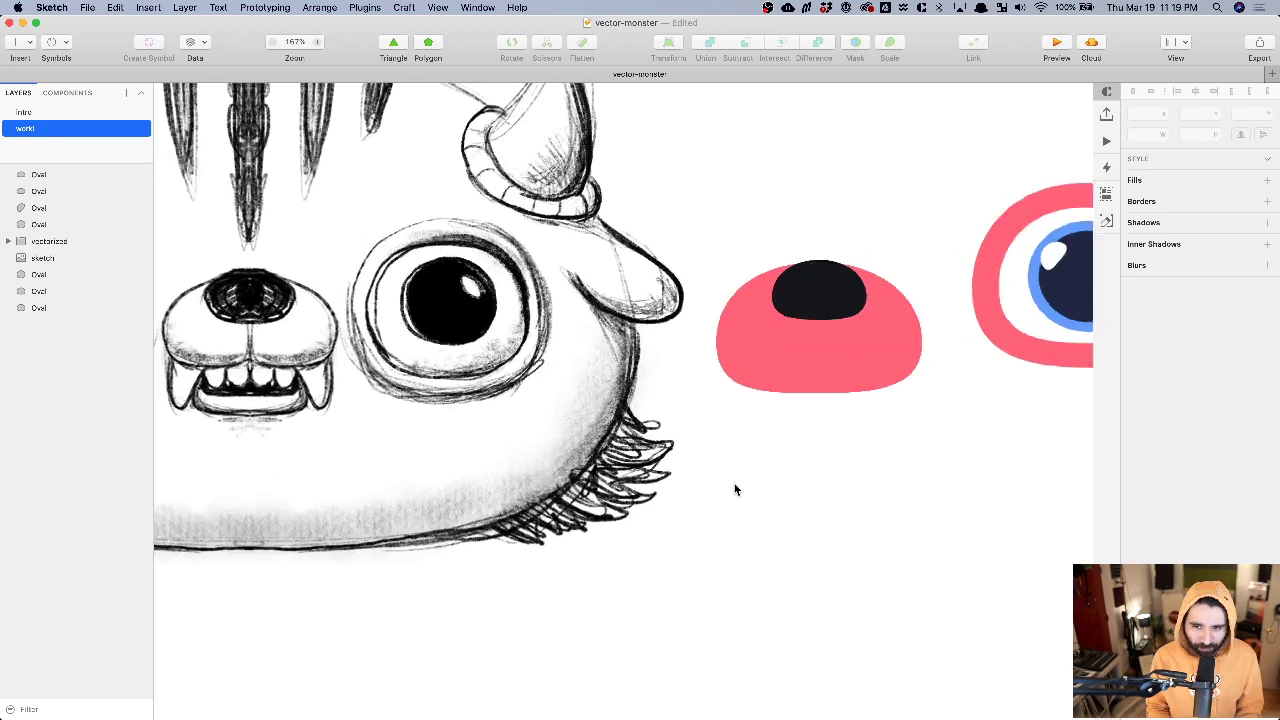
{"action": "scroll", "coordinate": [734, 489], "scroll_direction": "right", "scroll_amount": 1}
{"action": "left_click", "coordinate": [769, 369]}
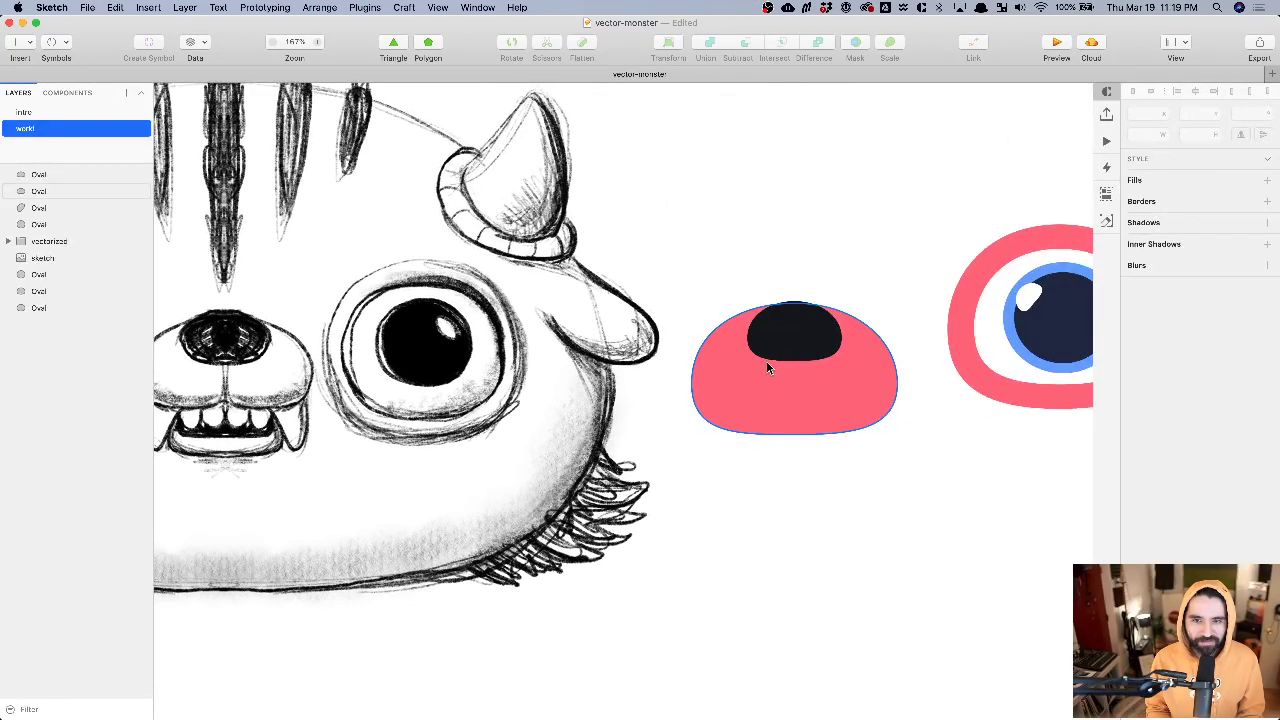
{"action": "scroll", "coordinate": [760, 366], "scroll_direction": "left", "scroll_amount": 5}
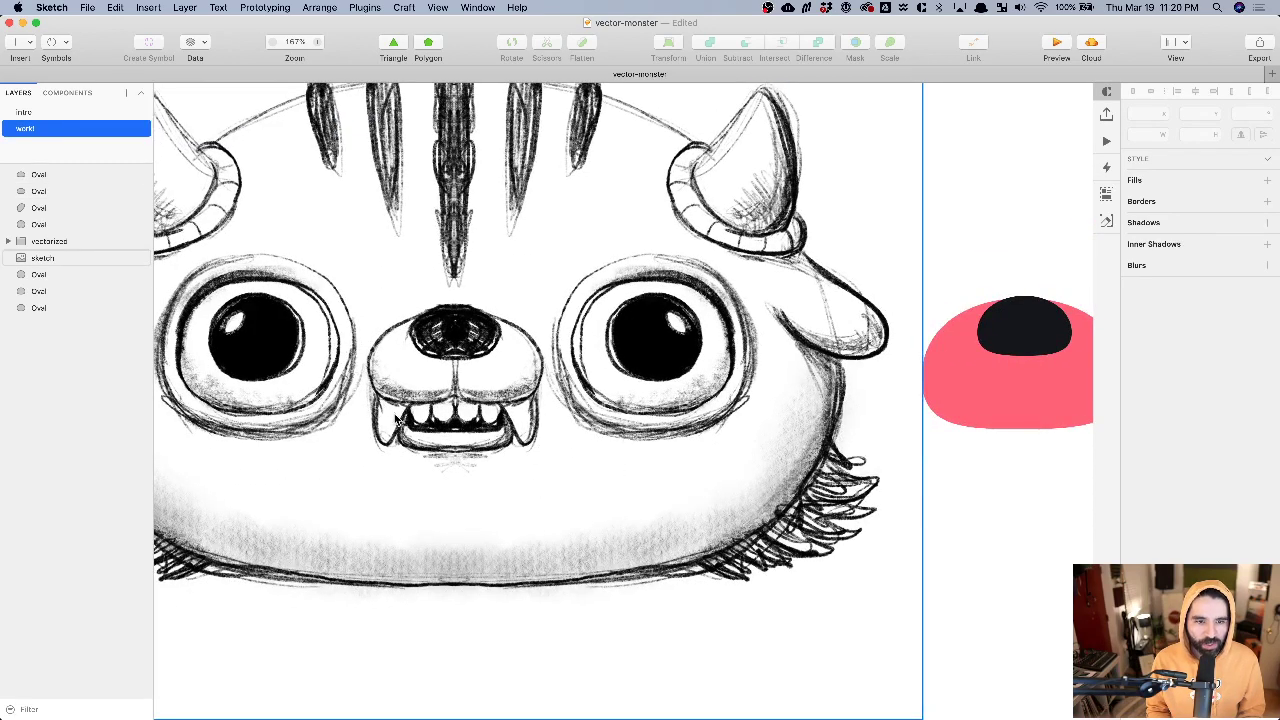
{"action": "scroll", "coordinate": [483, 424], "scroll_direction": "right", "scroll_amount": 5}
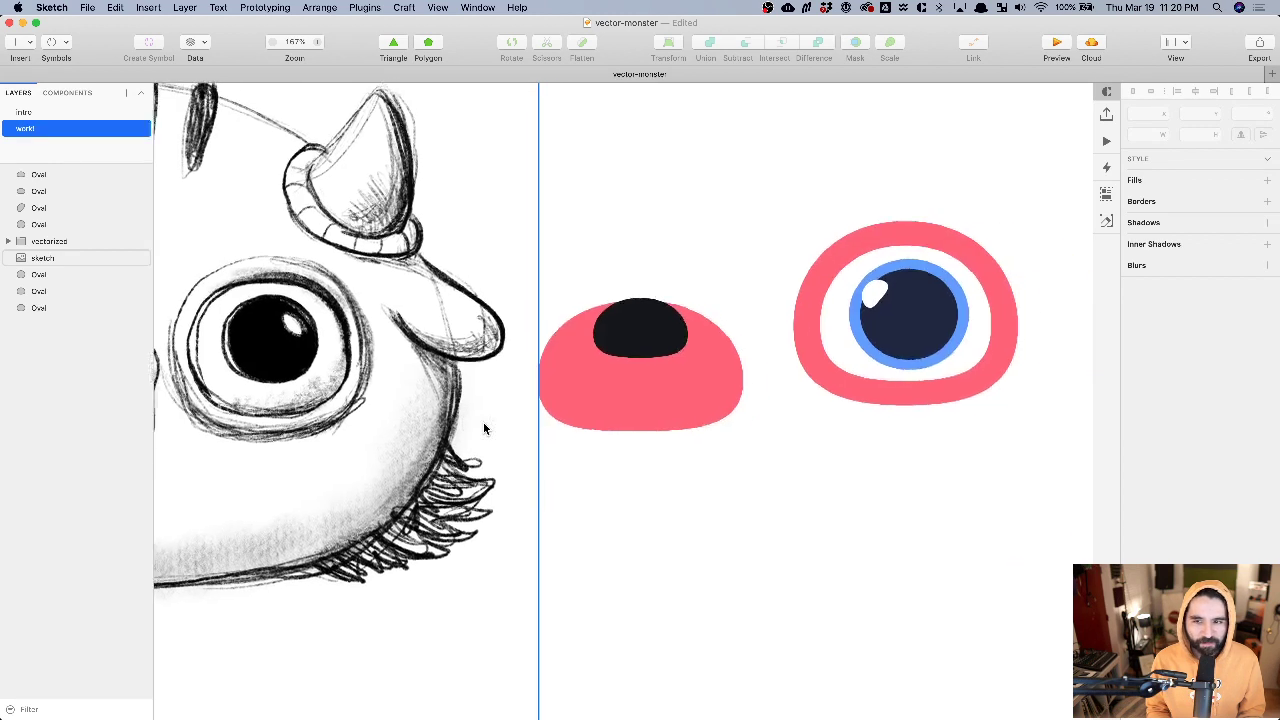
{"action": "scroll", "coordinate": [606, 474], "scroll_direction": "up", "scroll_amount": 3}
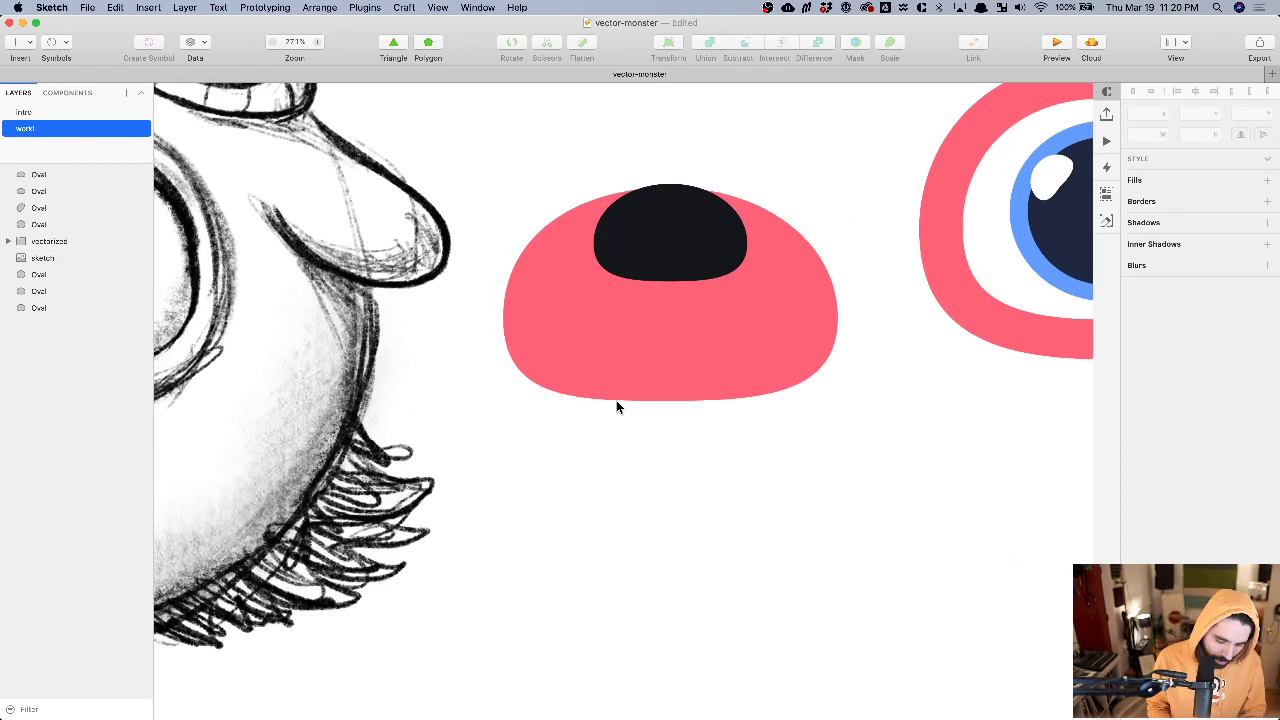
{"action": "key", "text": "r"}
{"action": "left_click_drag", "start_coordinate": [575, 359], "coordinate": [618, 431]}
{"action": "scroll", "coordinate": [618, 431], "scroll_direction": "up", "scroll_amount": 3}
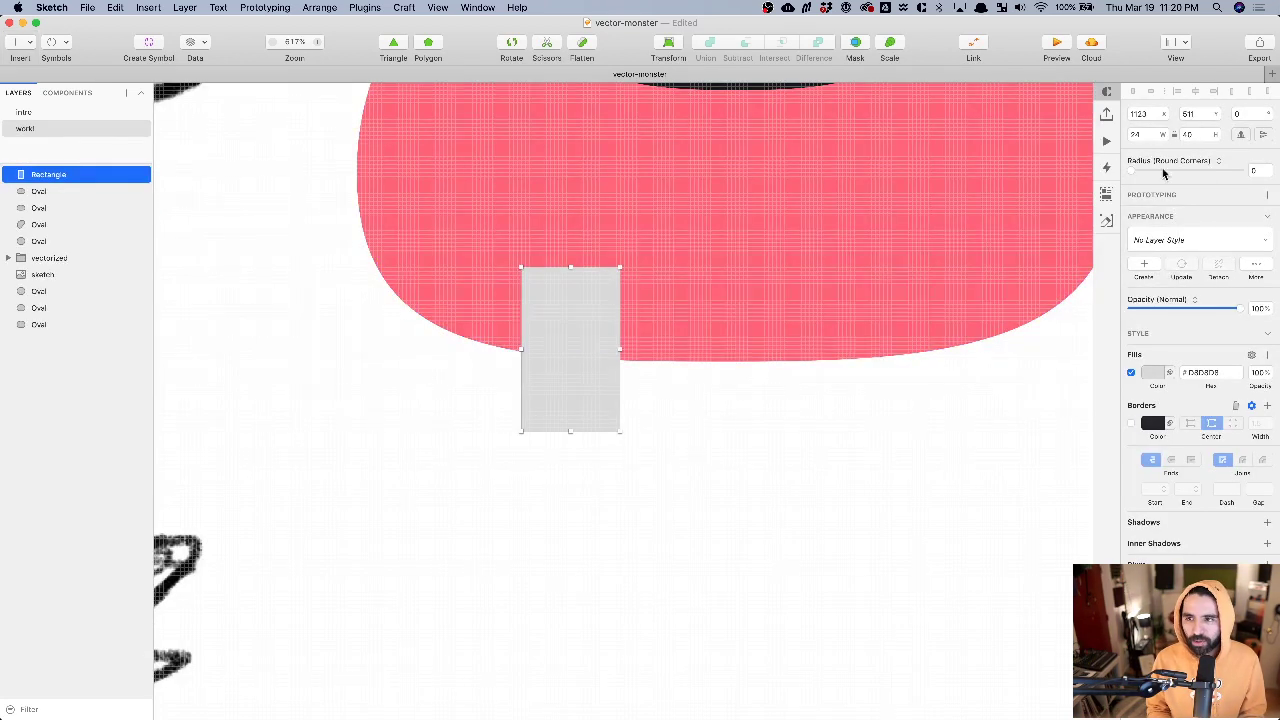
{"action": "left_click_drag", "start_coordinate": [1192, 170], "coordinate": [1220, 173]}
{"action": "left_click", "coordinate": [765, 482]}
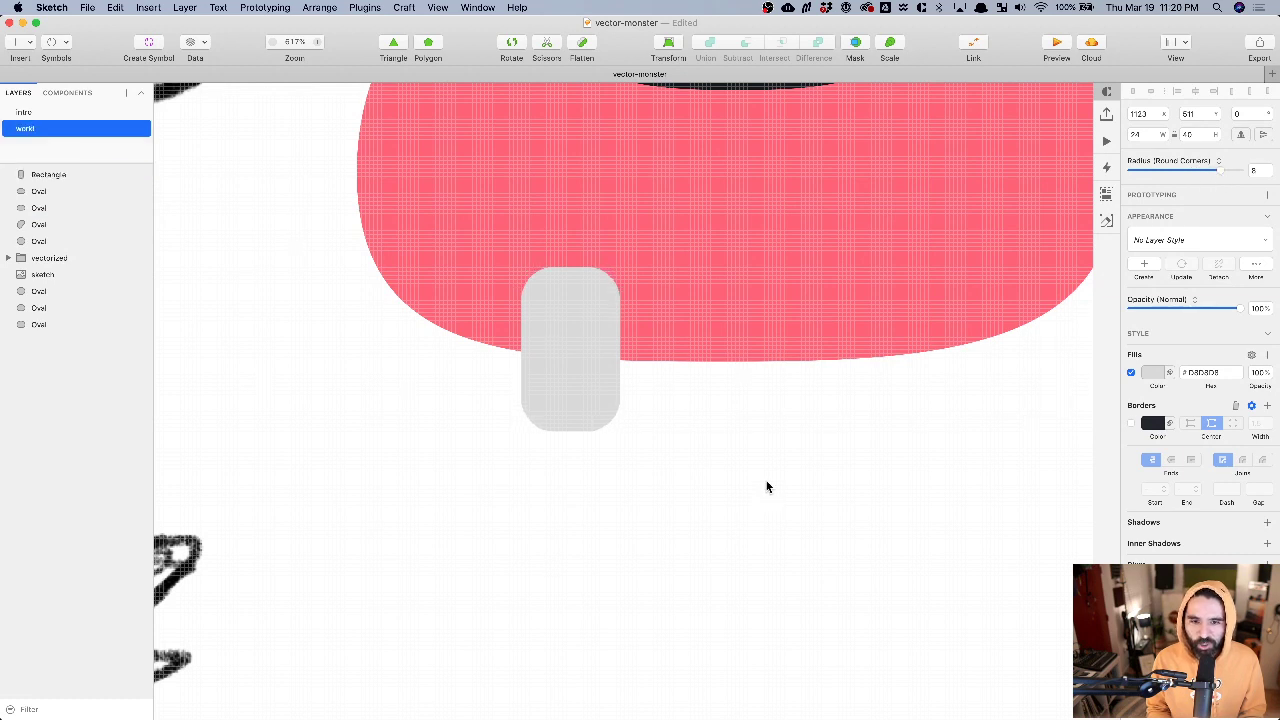
- Duplicate the rounded tooth three times to form a row of four touching teeth along the muzzle's lower edge
{"action": "left_click", "coordinate": [595, 396]}
{"action": "scroll", "coordinate": [597, 383], "scroll_direction": "down", "scroll_amount": 5}
{"action": "left_click_drag", "start_coordinate": [585, 392], "coordinate": [734, 389]}
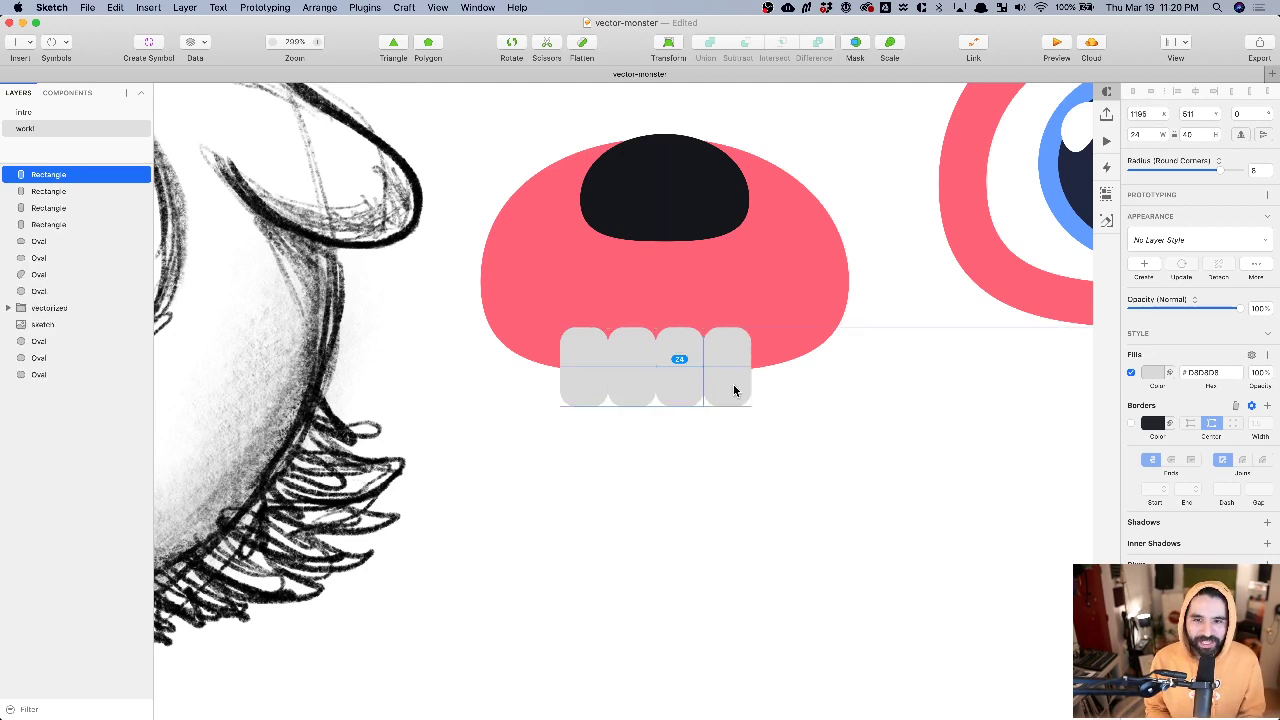
- Fill all four teeth with a pale cream colour
{"action": "left_click", "coordinate": [632, 370]}
{"action": "left_click", "coordinate": [677, 371], "text": "shift"}
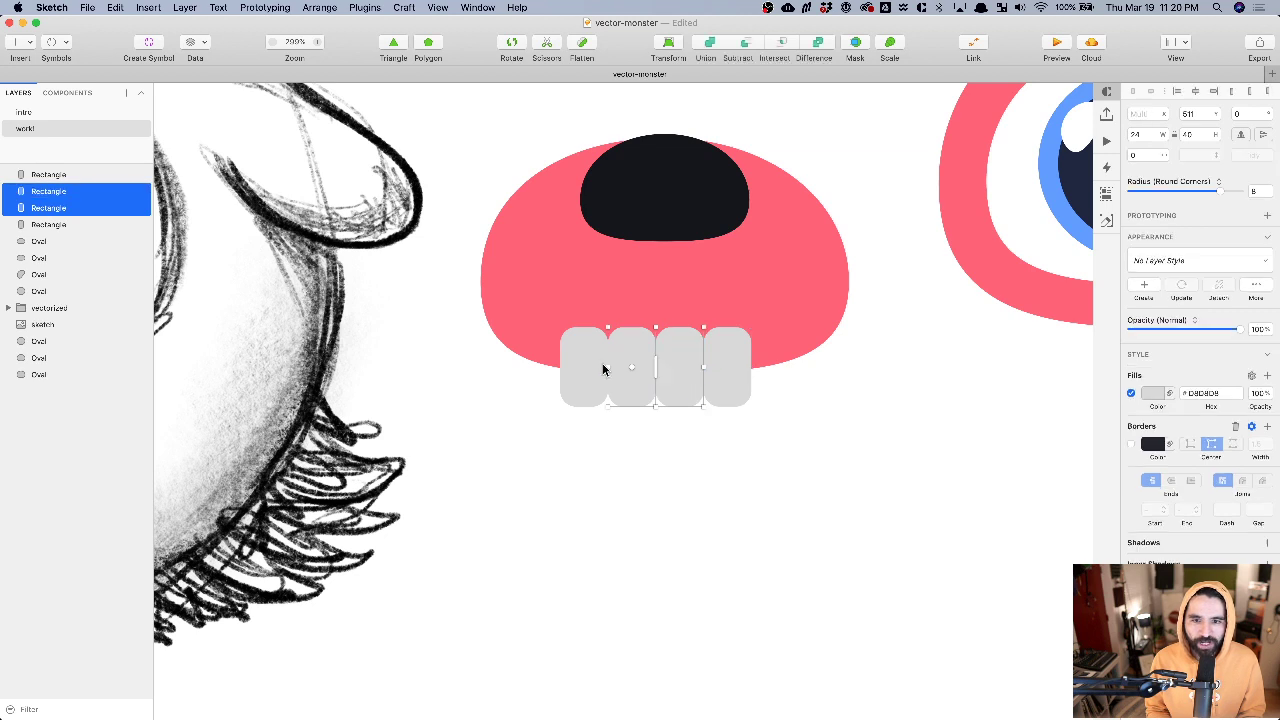
{"action": "left_click", "coordinate": [603, 366]}
{"action": "left_click", "coordinate": [723, 366], "text": "shift"}
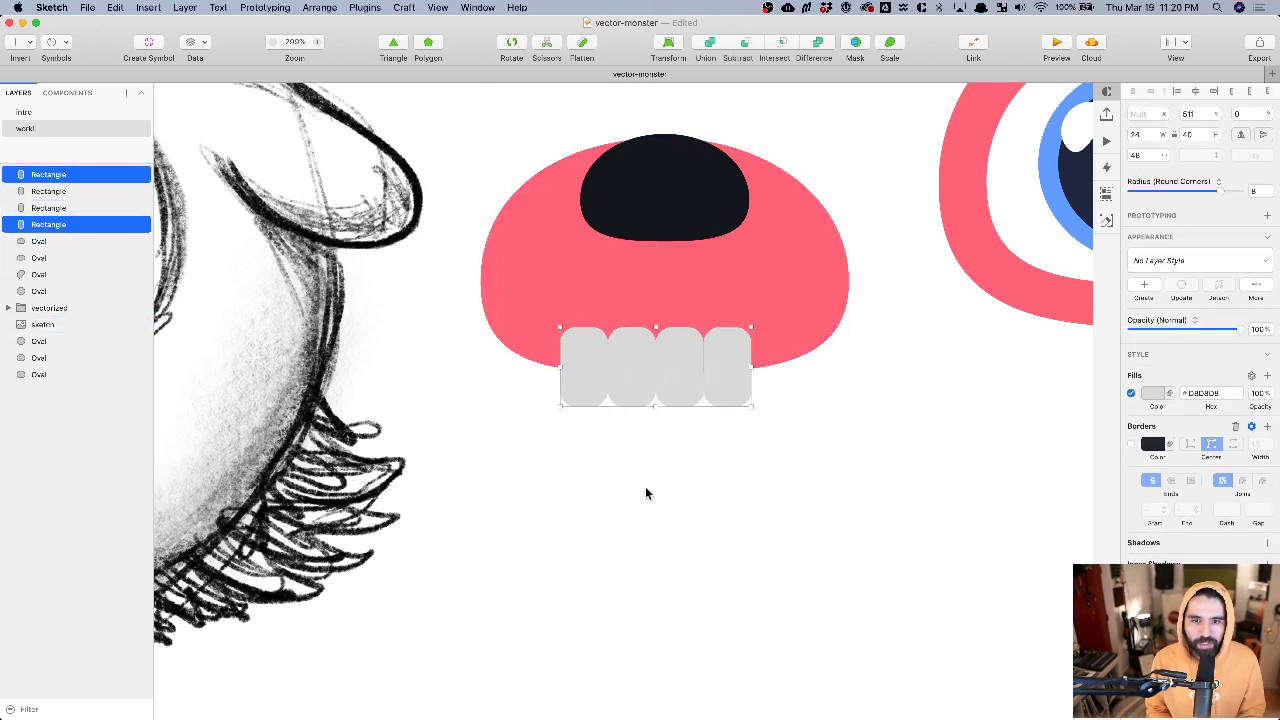
{"action": "left_click_drag", "start_coordinate": [548, 415], "coordinate": [752, 394]}
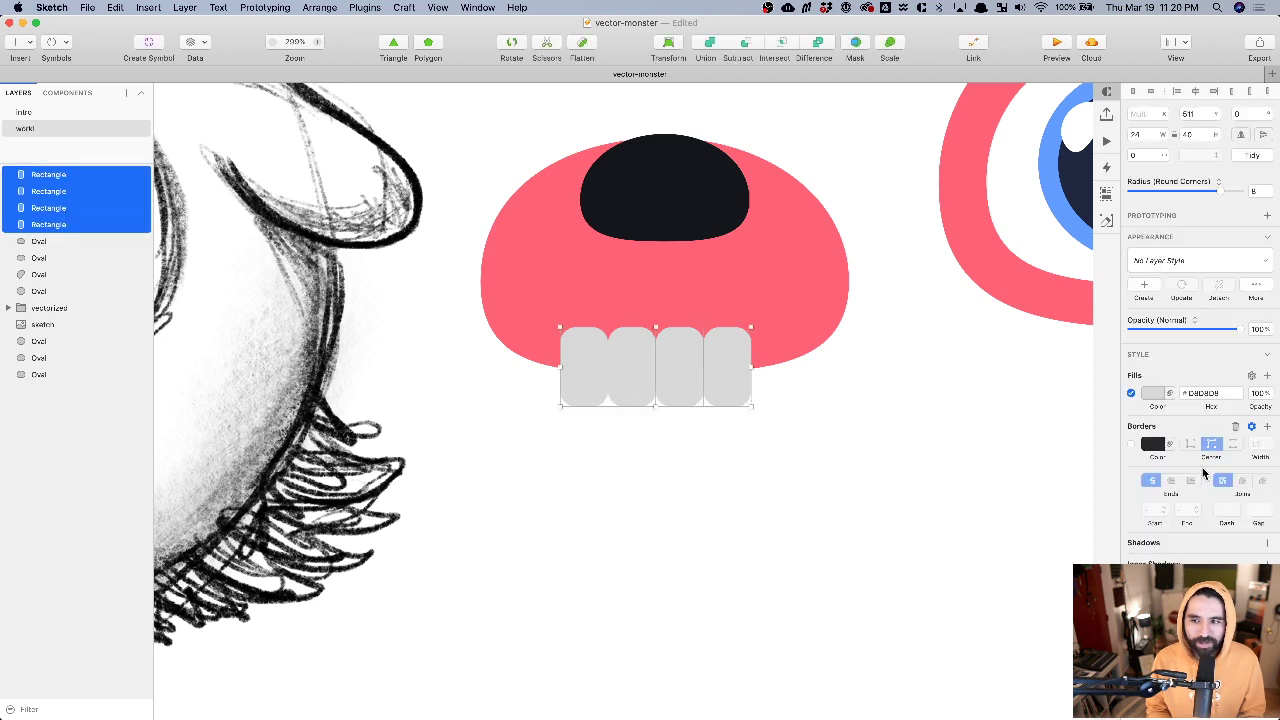
{"action": "left_click", "coordinate": [1155, 398]}
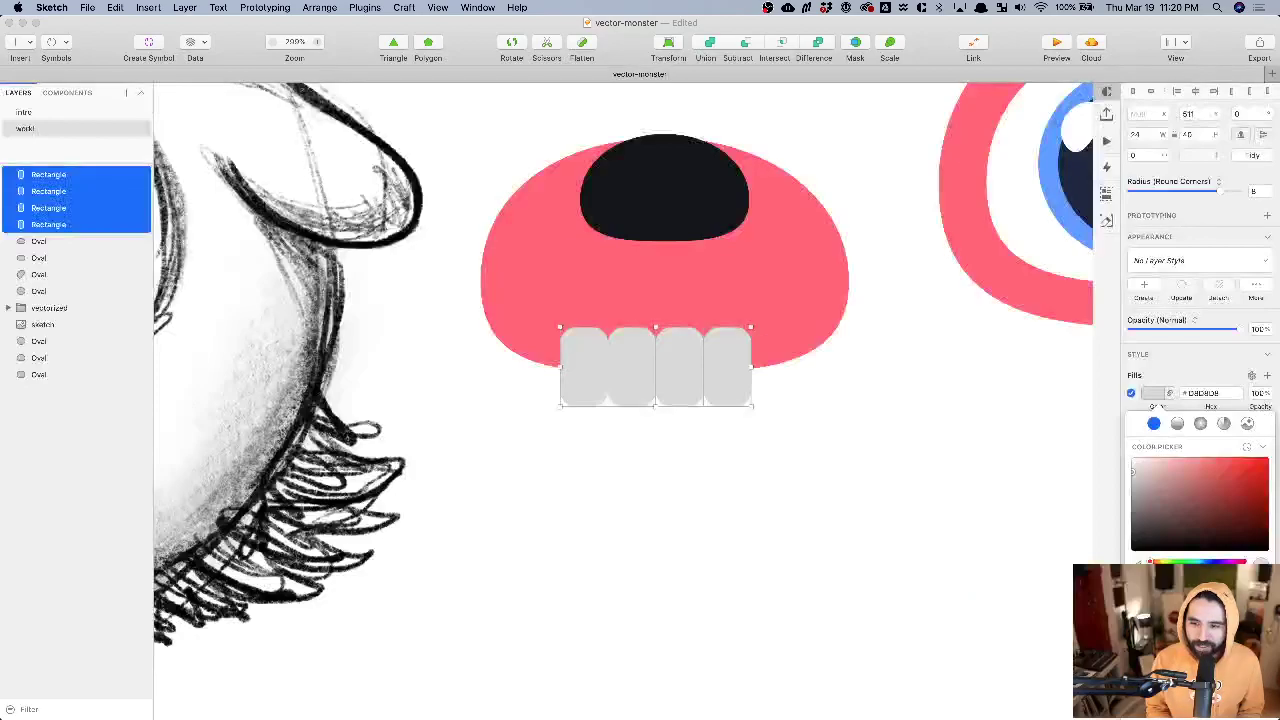
{"action": "left_click", "coordinate": [985, 625]}
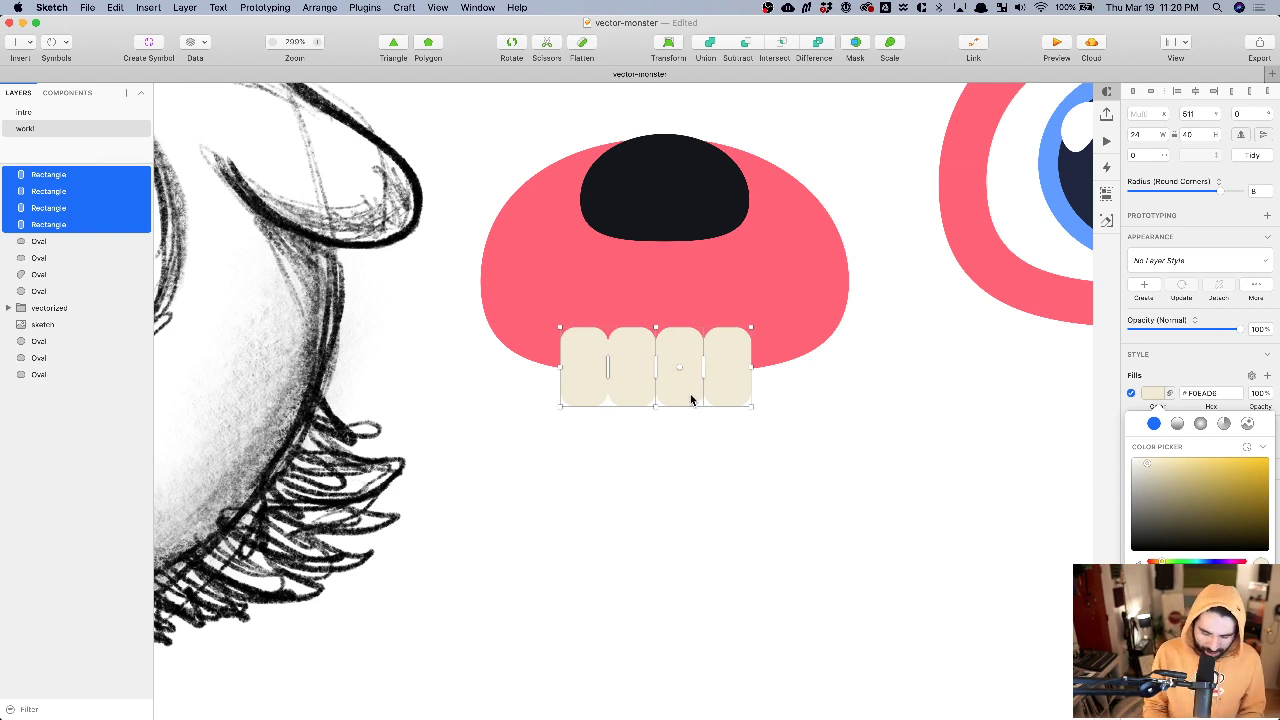
- Send the four cream teeth to the back so their upper parts sit behind the muzzle
{"action": "key", "text": "ctrl+alt+super+Down"}
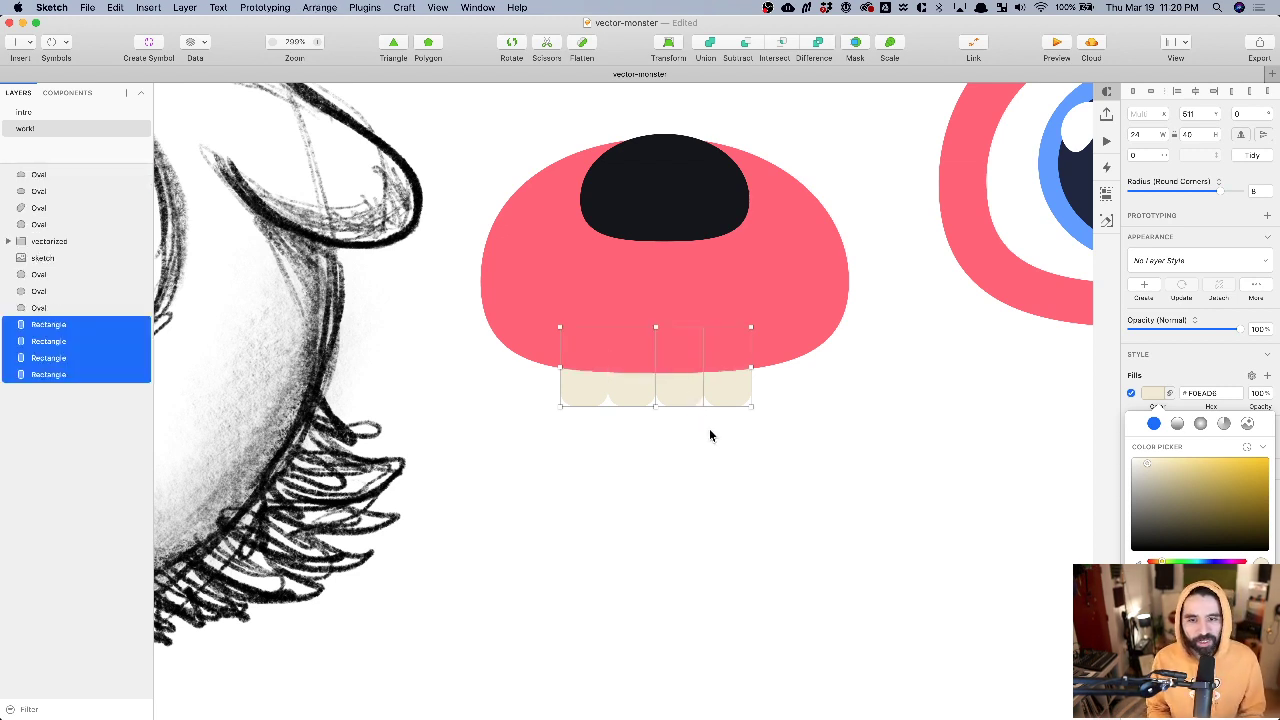
{"action": "key", "text": "shift+Down"}
{"action": "key", "text": "shift+Up"}
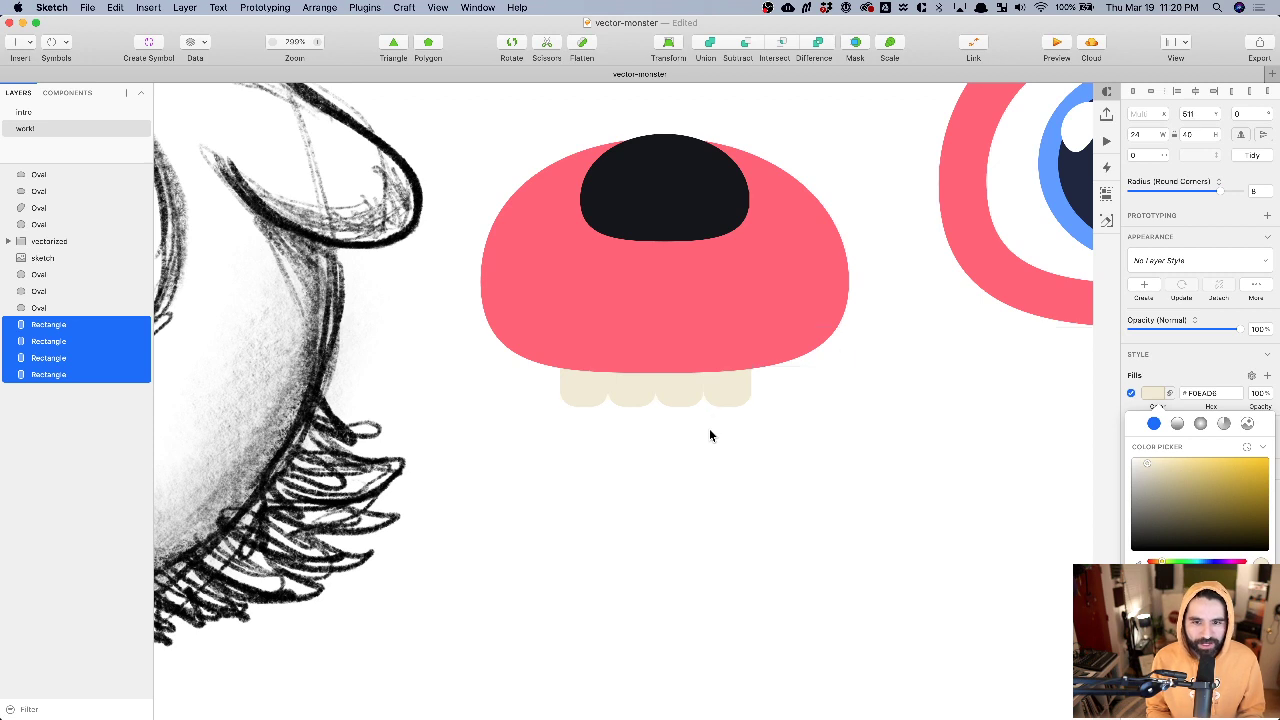
{"action": "scroll", "coordinate": [709, 435], "scroll_direction": "right", "scroll_amount": 2}
{"action": "key", "text": "Escape"}
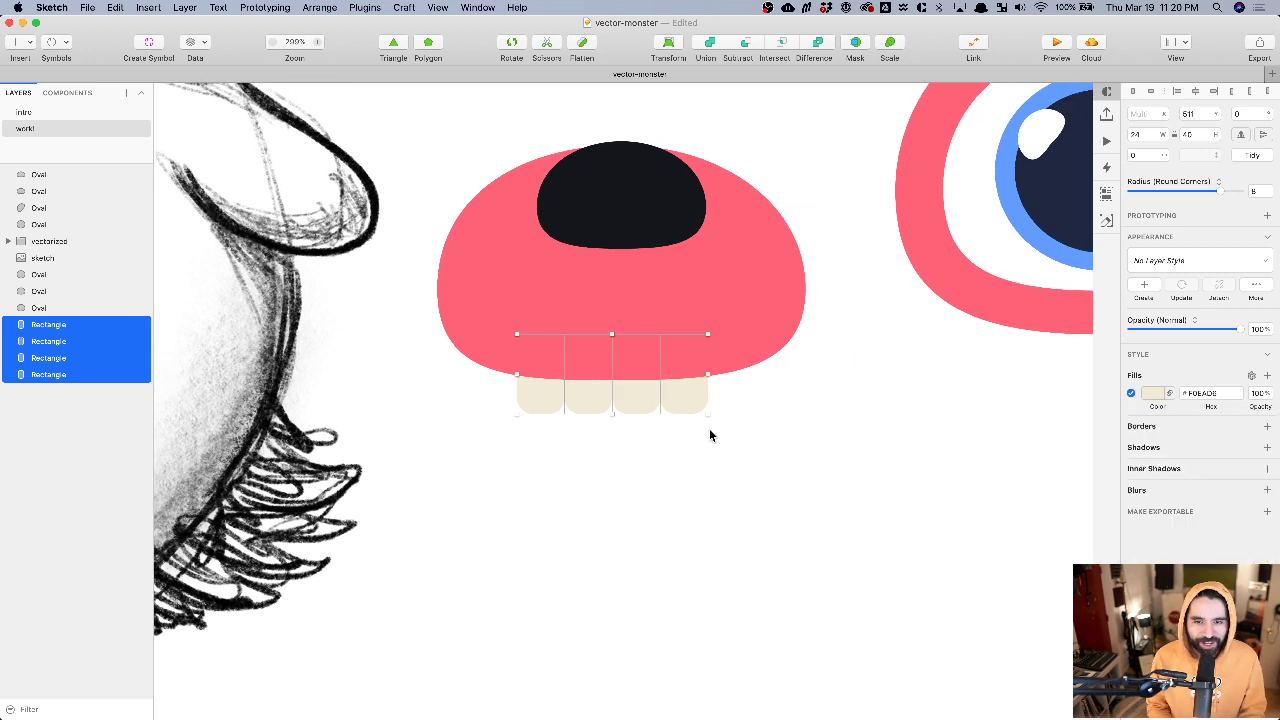
- Group the four teeth and rename every tooth layer inside the group as tooth
{"action": "key", "text": "super+g"}
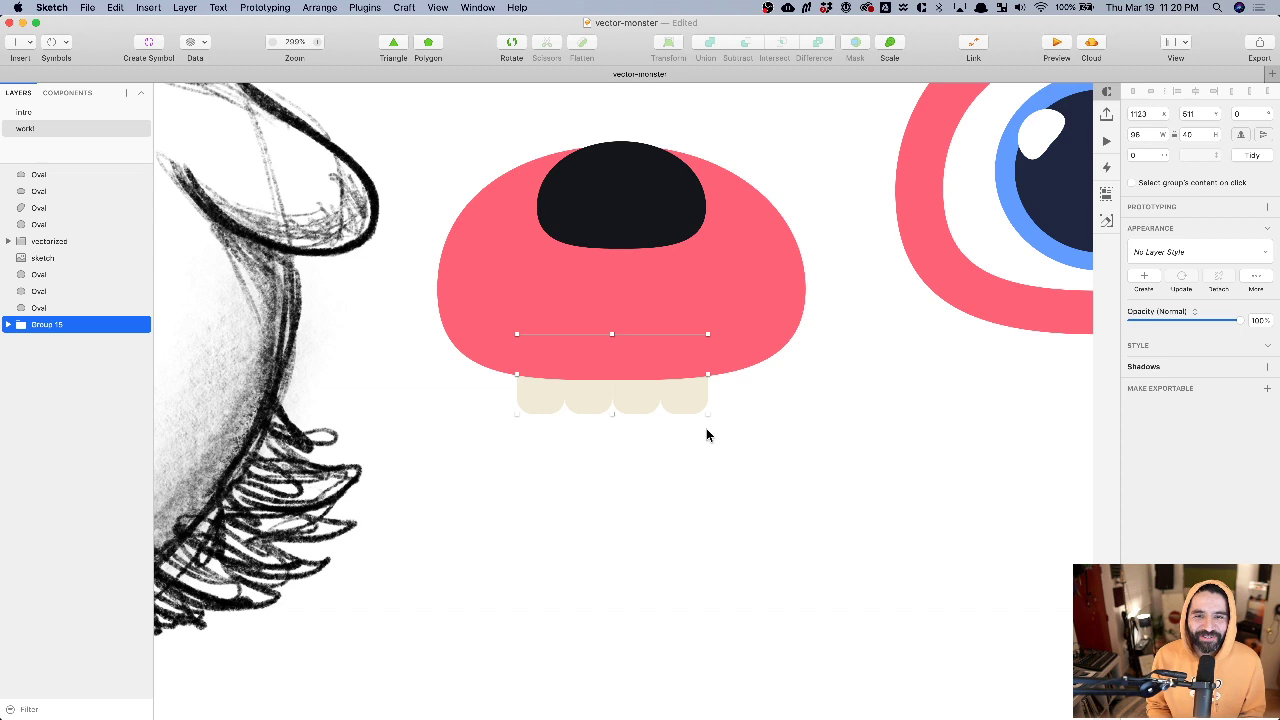
{"action": "left_click_drag", "start_coordinate": [735, 400], "coordinate": [489, 432]}
{"action": "key", "text": "super+shift+r"}
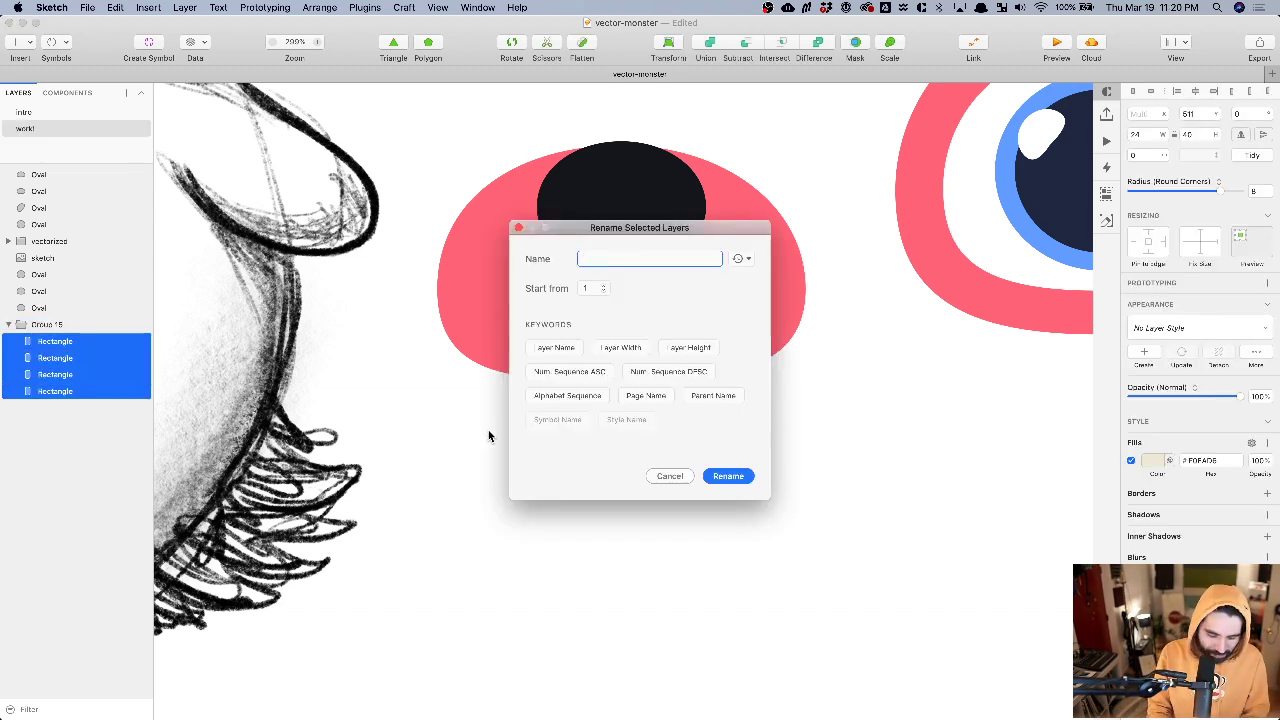
{"action": "type", "text": "tee"}
{"action": "key", "text": "BackSpace"}
{"action": "key", "text": "BackSpace"}
{"action": "type", "text": "eeth"}
{"action": "key", "text": "super+a"}
{"action": "type", "text": "tooth"}
{"action": "key", "text": "Return"}
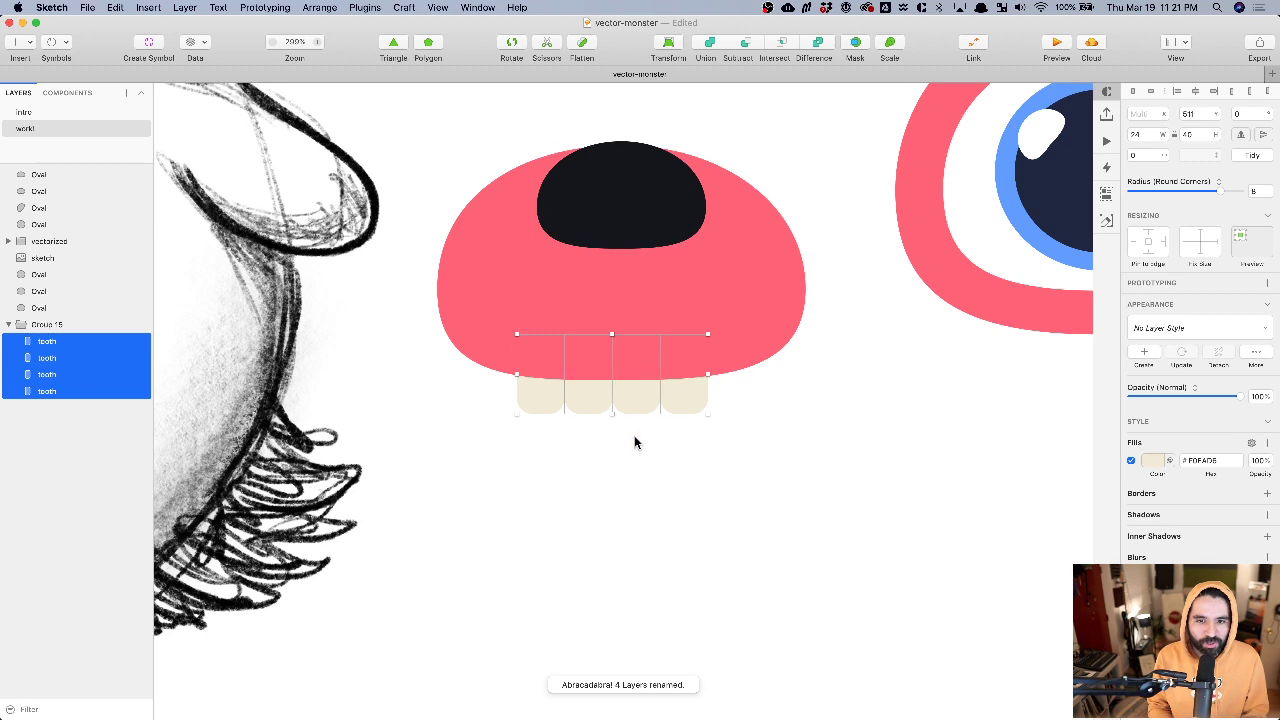
- Rename the group holding the four tooth layers as teeth
{"action": "left_click", "coordinate": [45, 325]}
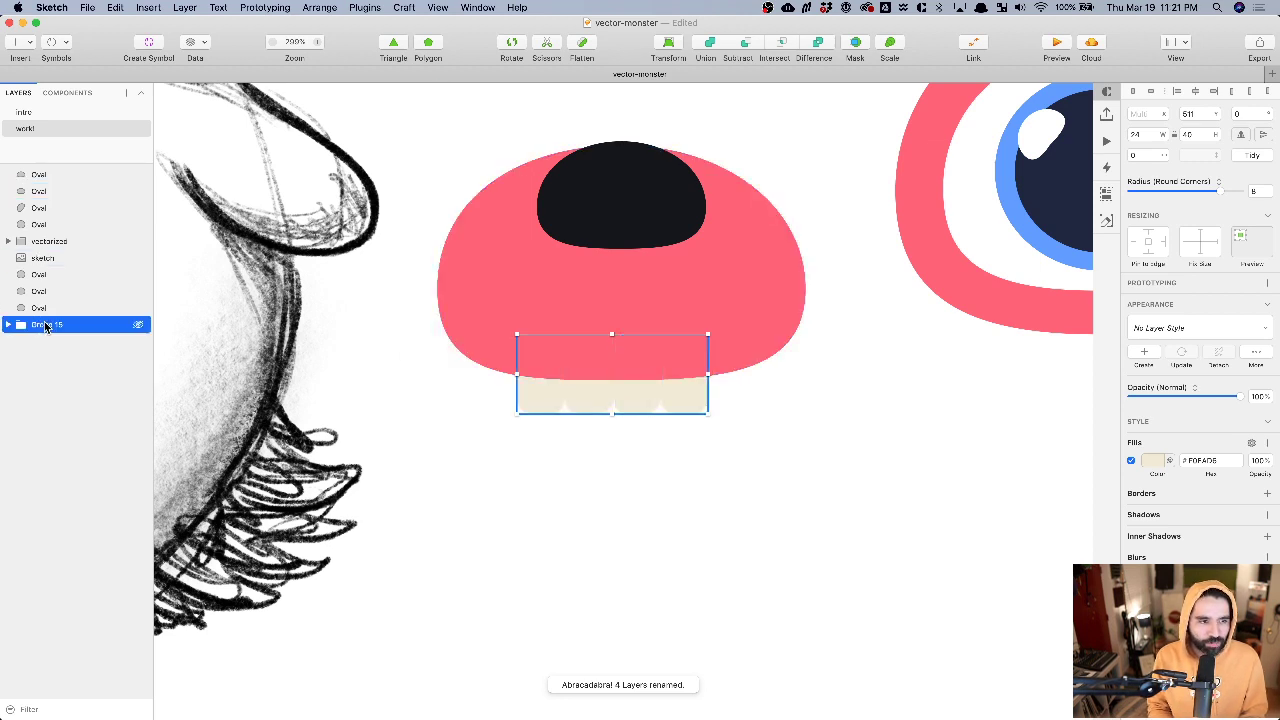
{"action": "double_click", "coordinate": [45, 325]}
{"action": "type", "text": "teeth"}
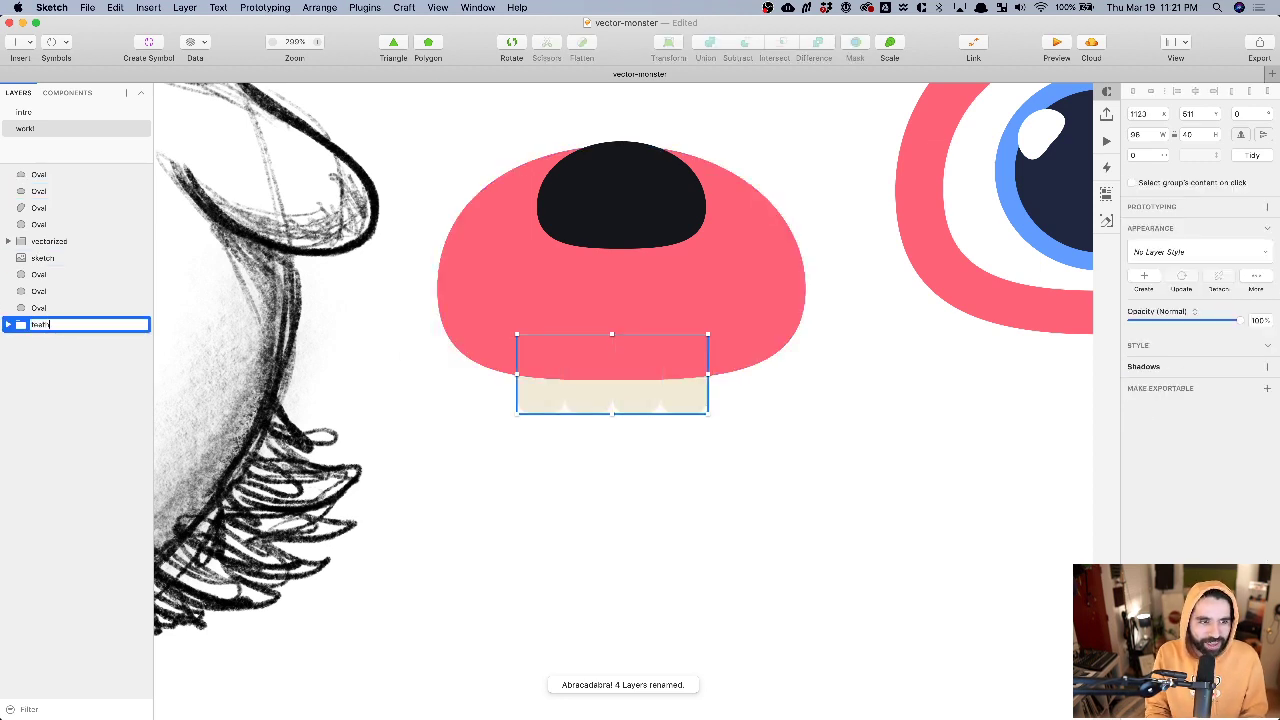
{"action": "key", "text": "Return"}
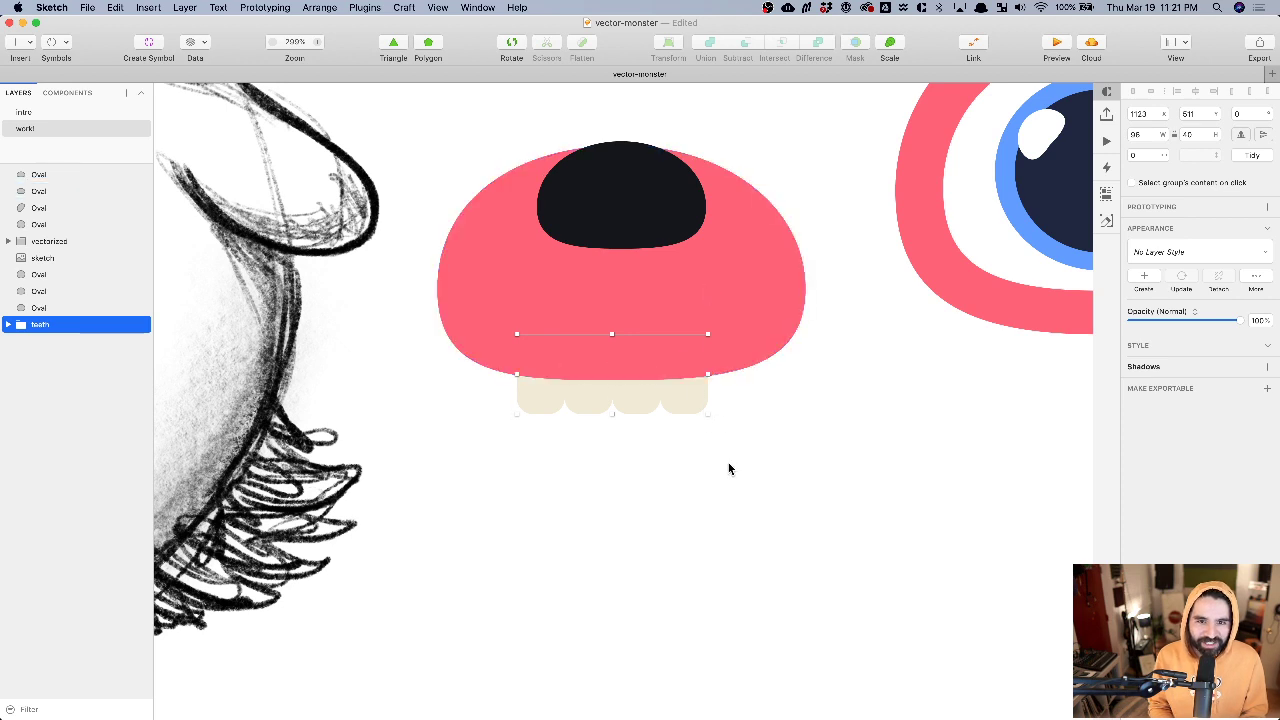
- Centre the nose, muzzle and teeth group horizontally on one another
{"action": "scroll", "coordinate": [727, 466], "scroll_direction": "down", "scroll_amount": 5}
{"action": "left_click_drag", "start_coordinate": [714, 476], "coordinate": [680, 284]}
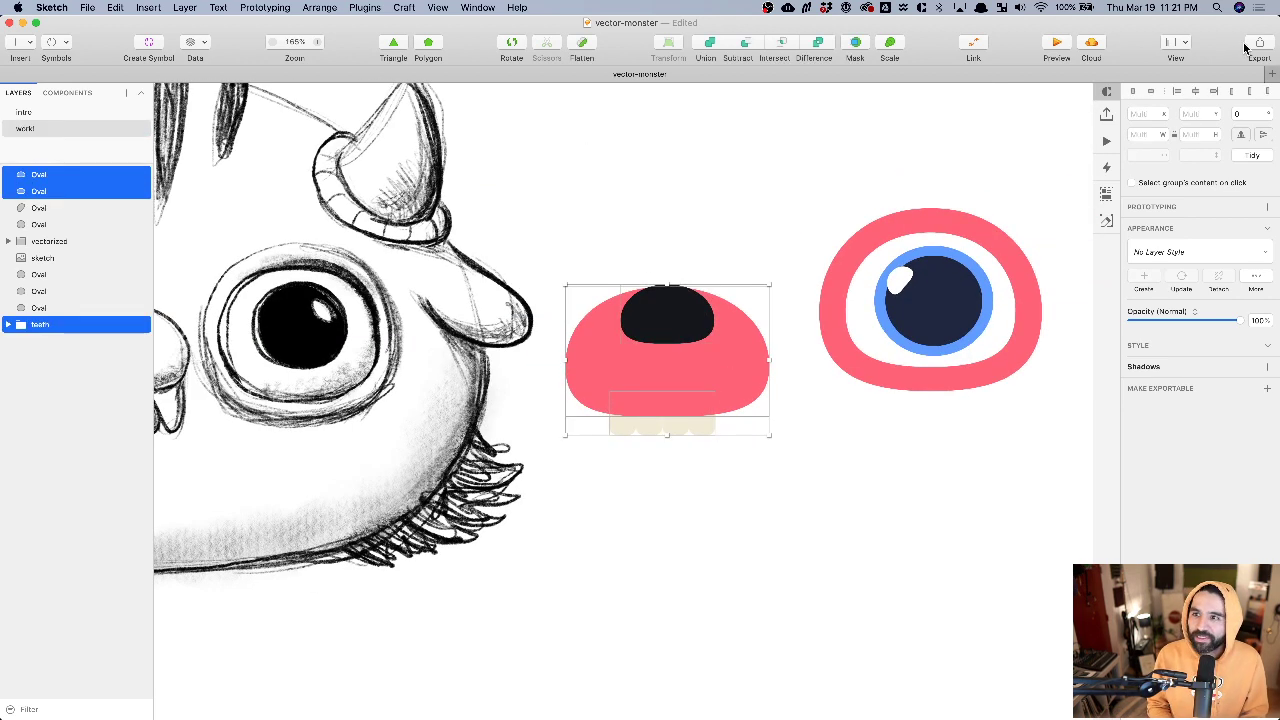
{"action": "left_click", "coordinate": [1196, 92]}
{"action": "left_click", "coordinate": [764, 463]}
{"action": "left_click_drag", "start_coordinate": [614, 391], "coordinate": [710, 432]}
- Trace the sketched mouth's right fang as a closed curved path about 38 by 65, extending its top up into the muzzle
{"action": "scroll", "coordinate": [699, 426], "scroll_direction": "left", "scroll_amount": 5}
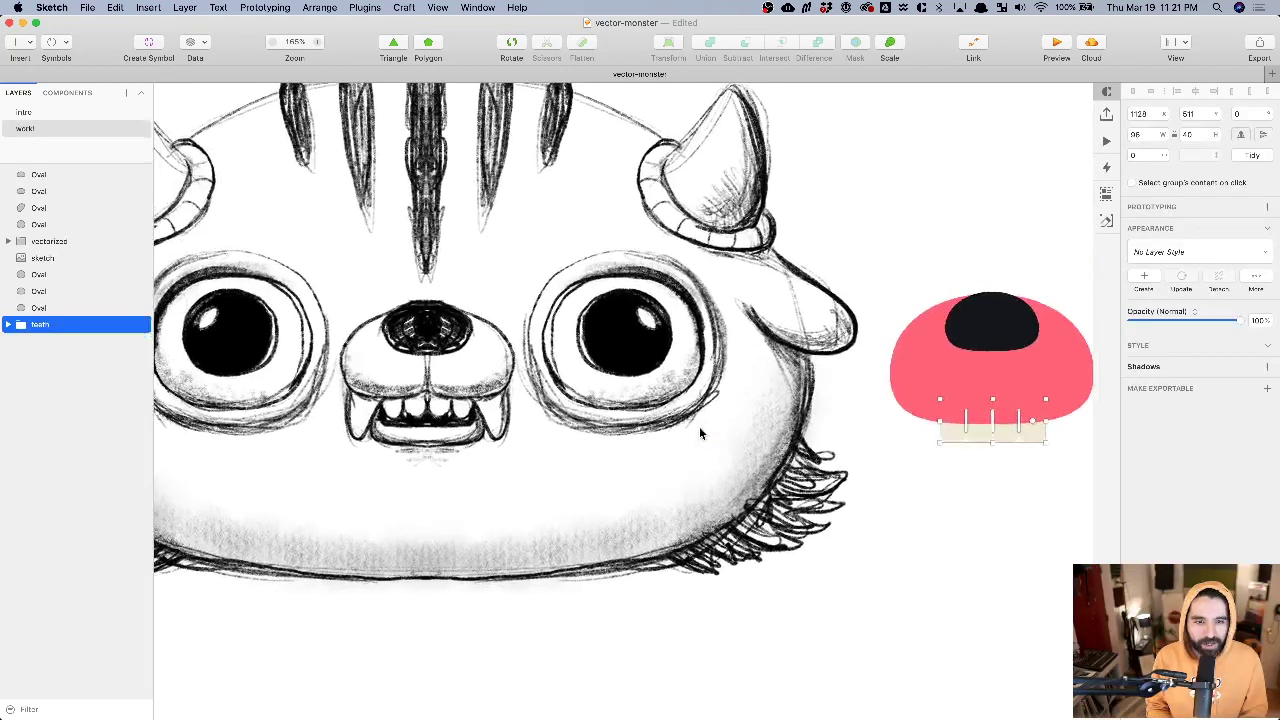
{"action": "scroll", "coordinate": [390, 445], "scroll_direction": "up", "scroll_amount": 5}
{"action": "scroll", "coordinate": [668, 338], "scroll_direction": "right", "scroll_amount": 3}
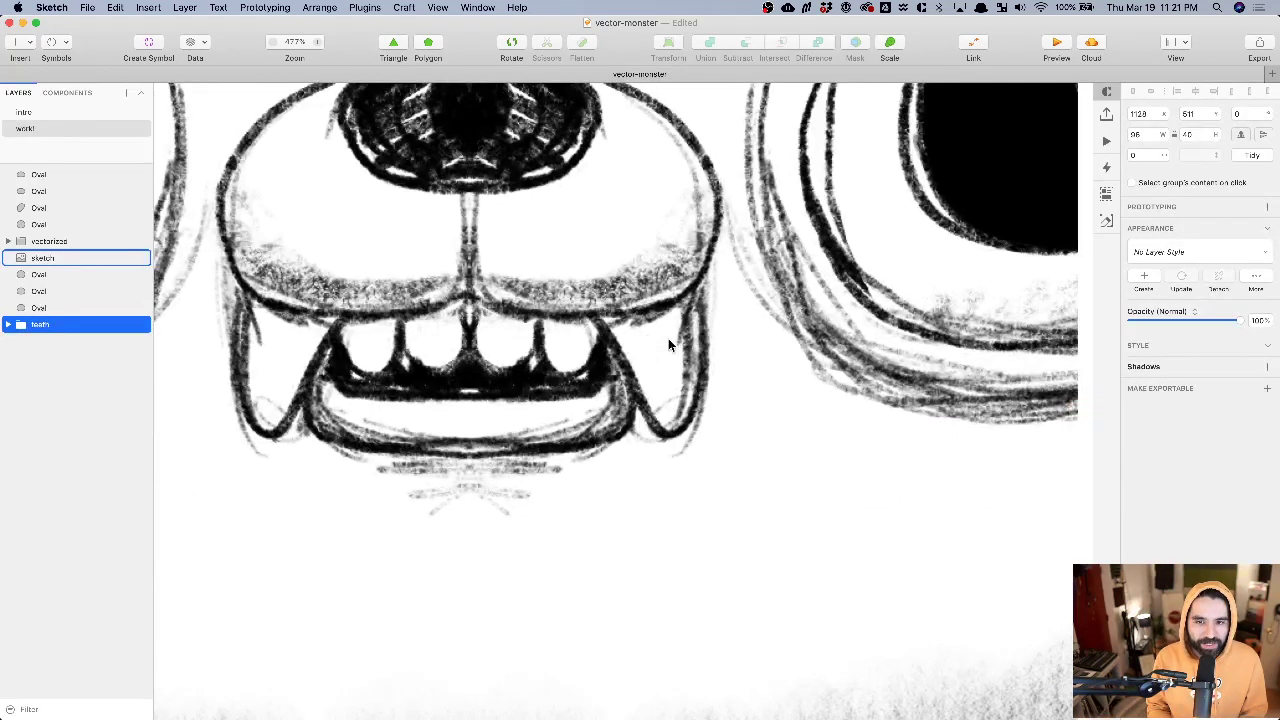
{"action": "scroll", "coordinate": [668, 338], "scroll_direction": "up", "scroll_amount": 2}
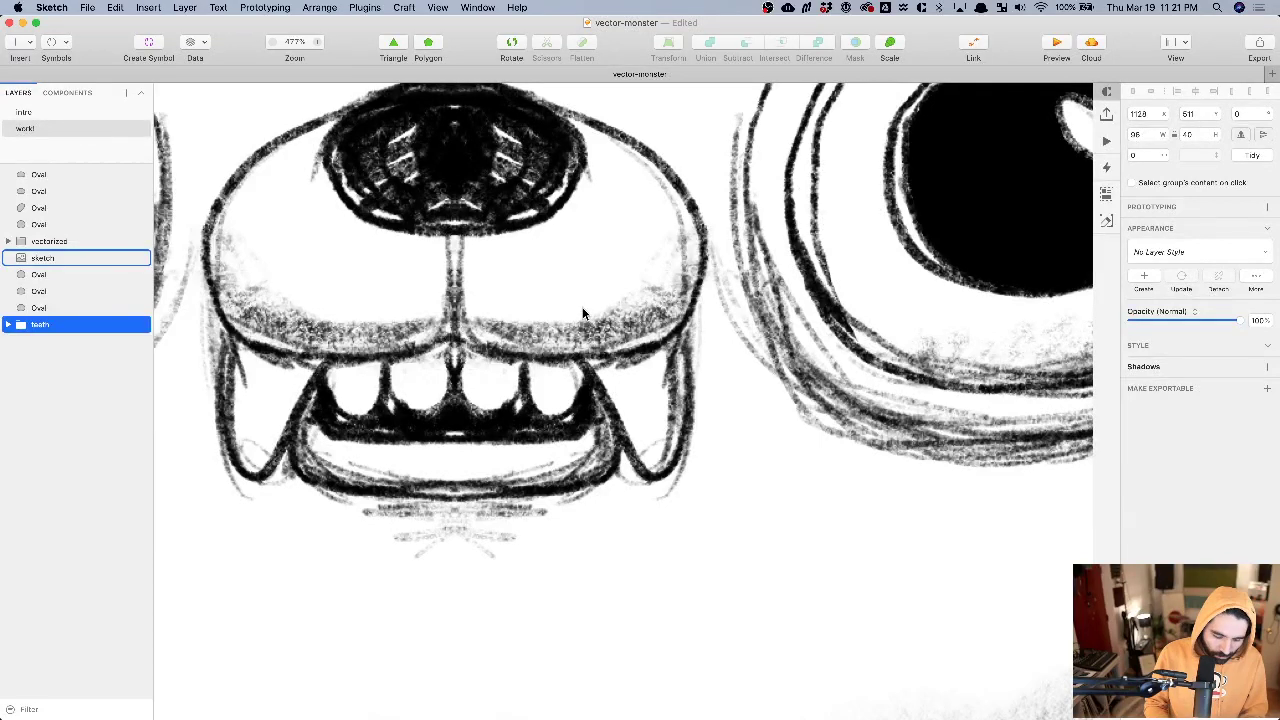
{"action": "key", "text": "w"}
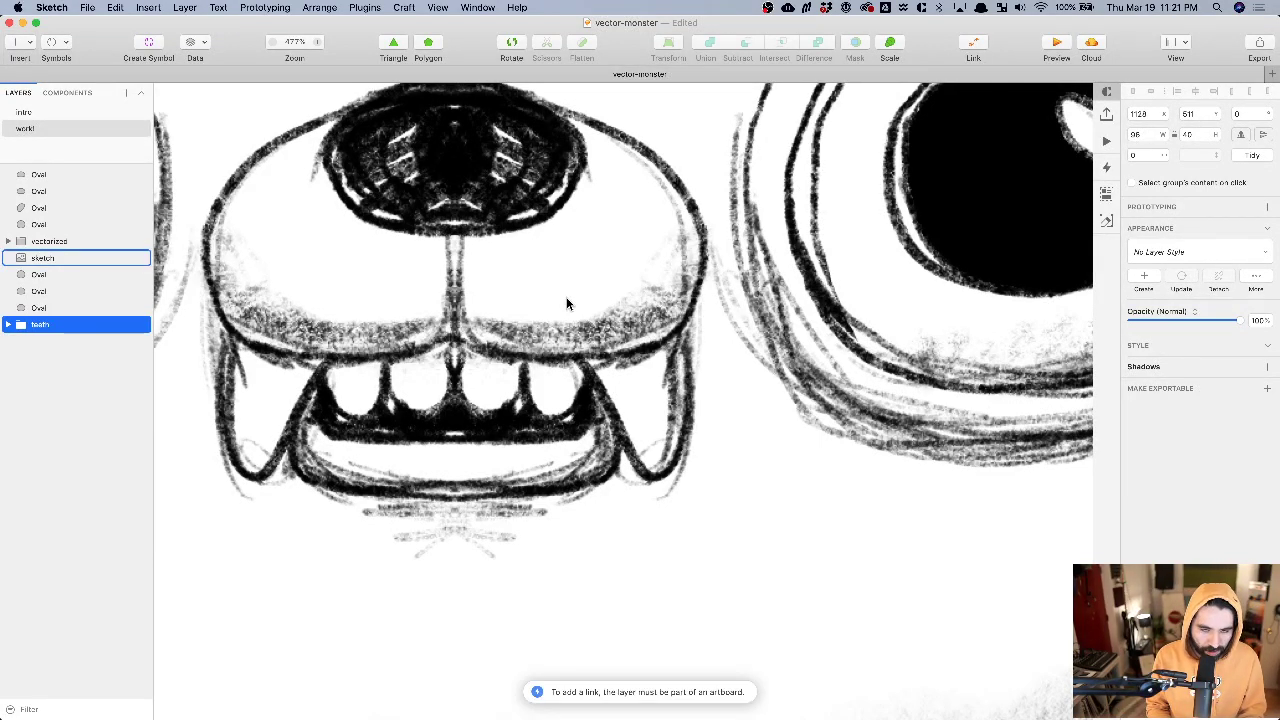
{"action": "key", "text": "v"}
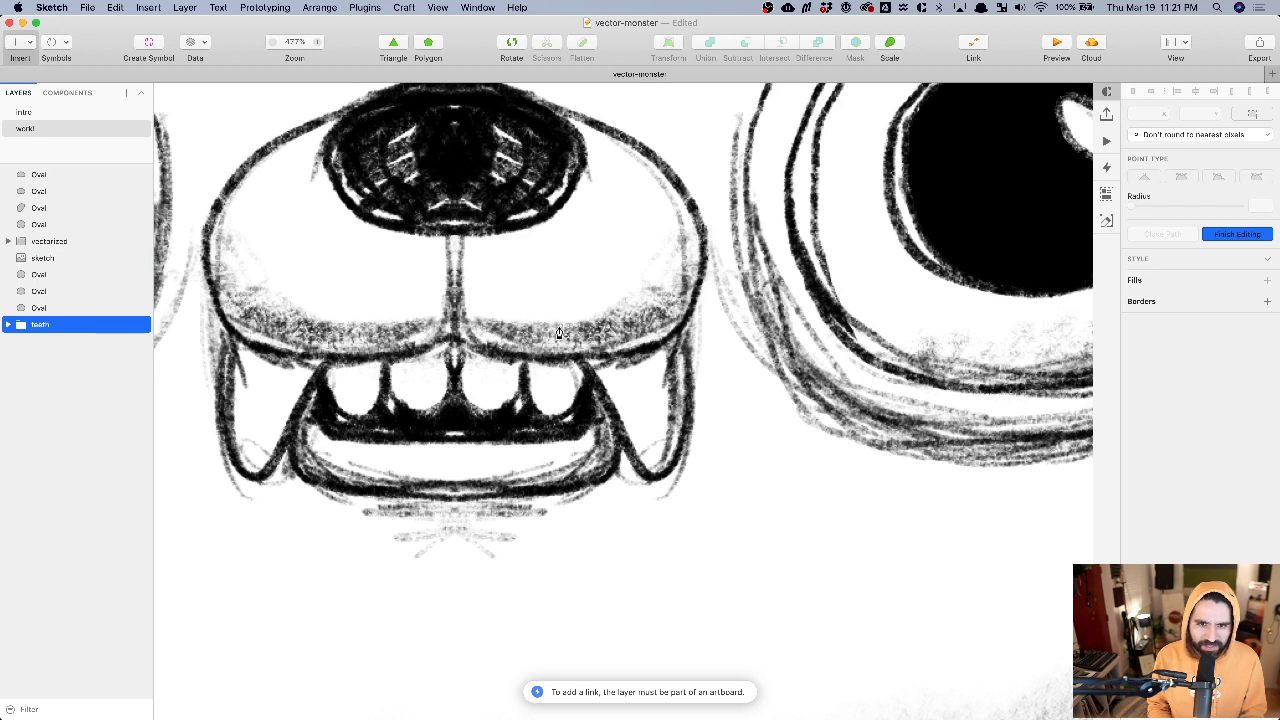
{"action": "left_click", "coordinate": [560, 324]}
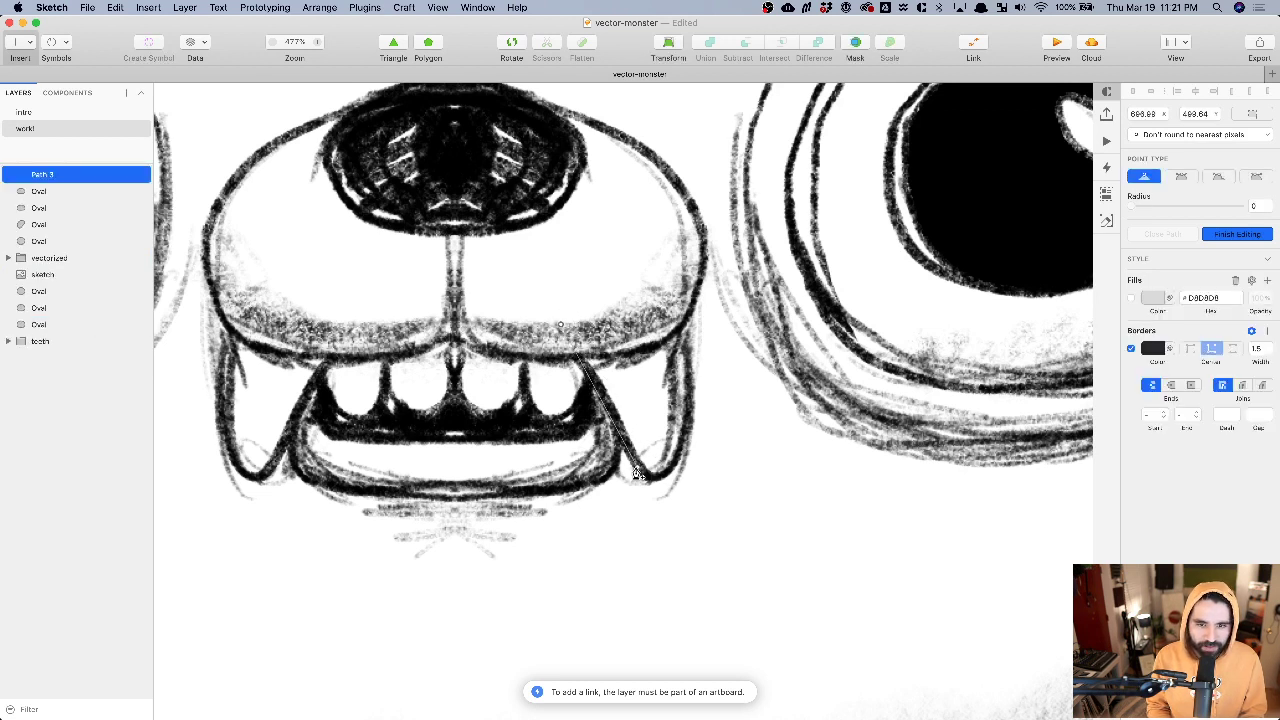
{"action": "left_click_drag", "start_coordinate": [637, 467], "coordinate": [684, 438]}
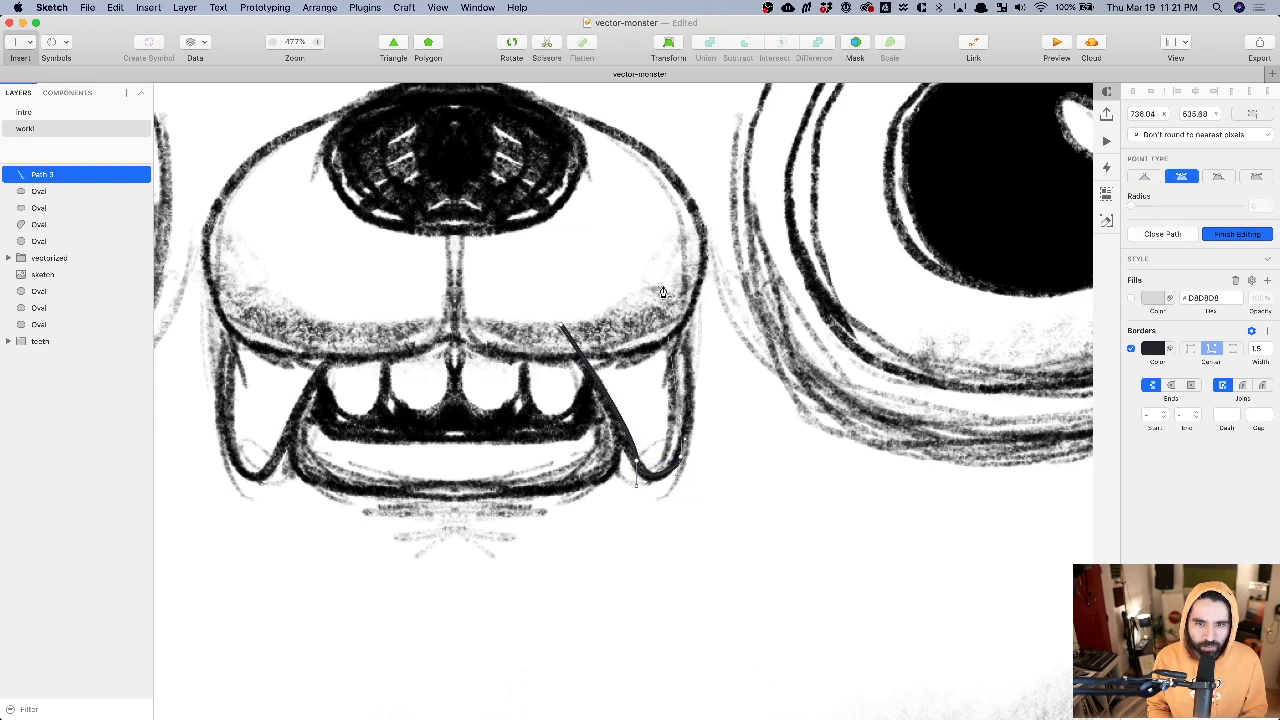
{"action": "left_click", "coordinate": [631, 262]}
{"action": "left_click_drag", "start_coordinate": [631, 262], "coordinate": [636, 243]}
{"action": "left_click", "coordinate": [562, 331]}
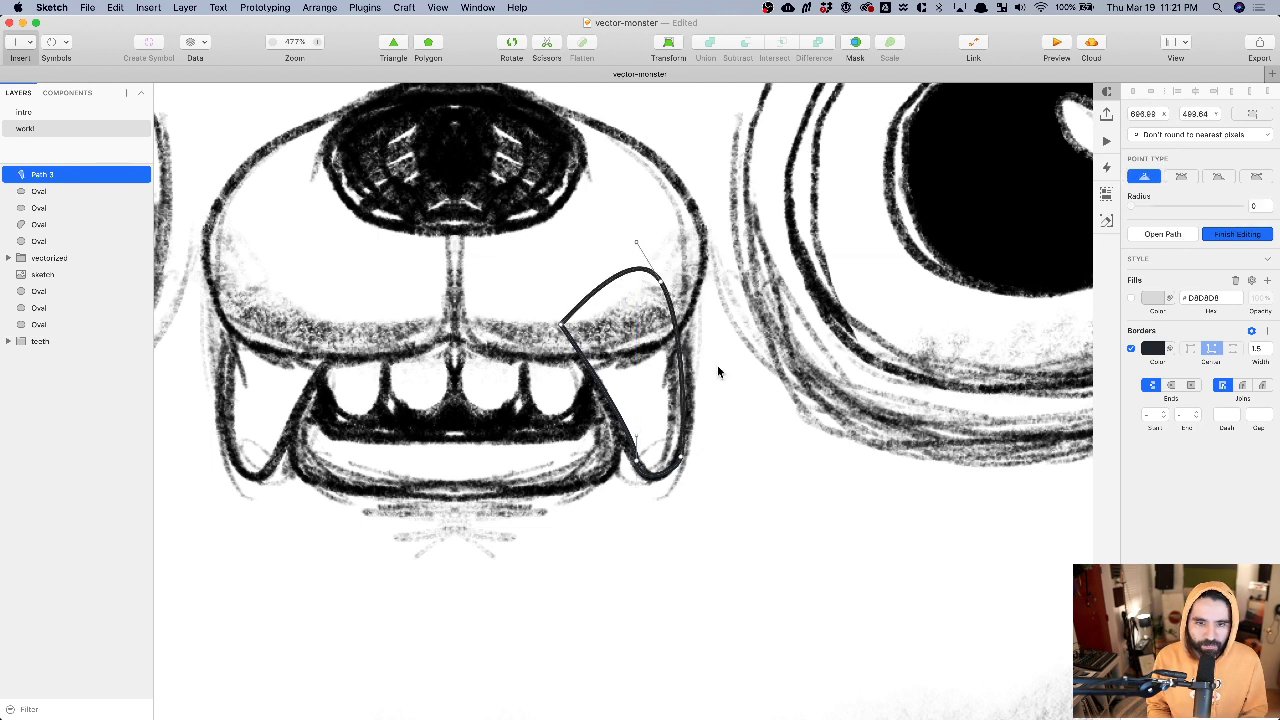
{"action": "key", "text": "Escape"}
- Move the traced fang from the sketch to the vector muzzle, overlapping the outer edge of the rightmost tooth
{"action": "scroll", "coordinate": [677, 337], "scroll_direction": "down", "scroll_amount": 3}
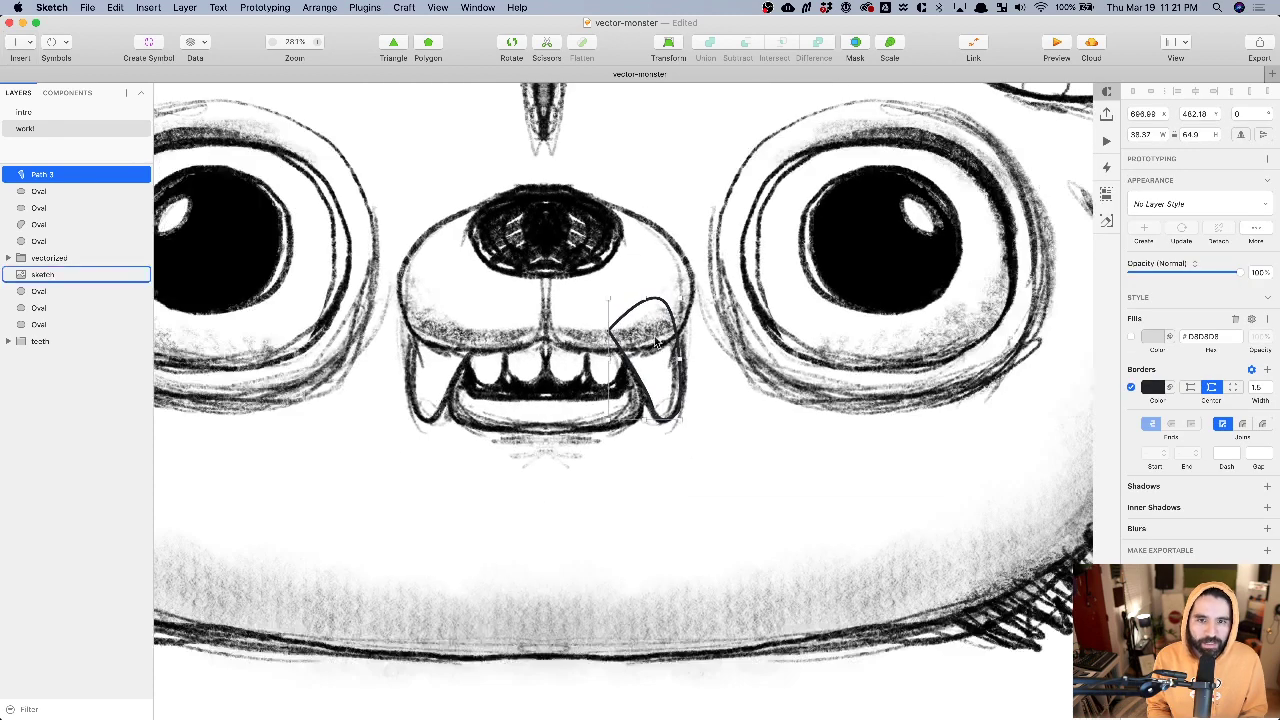
{"action": "left_click_drag", "start_coordinate": [638, 316], "coordinate": [930, 330]}
{"action": "scroll", "coordinate": [929, 330], "scroll_direction": "down", "scroll_amount": 5}
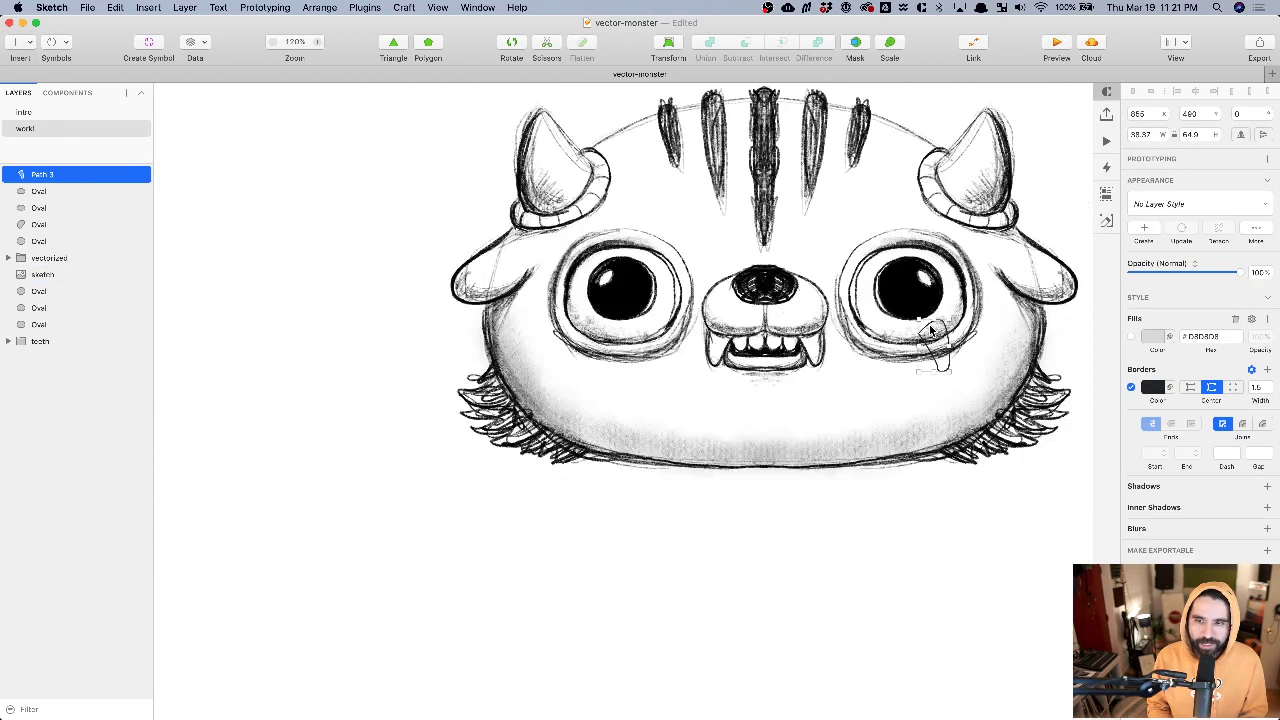
{"action": "left_click_drag", "start_coordinate": [664, 379], "coordinate": [947, 390]}
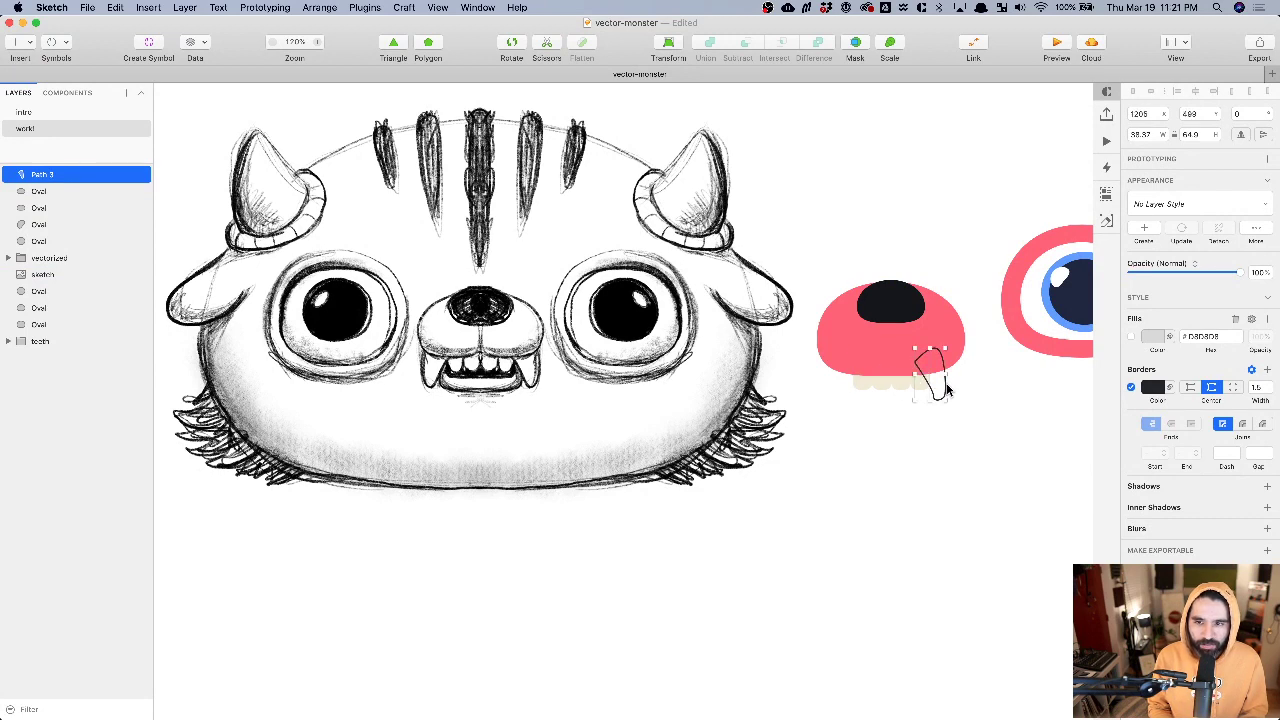
{"action": "left_click_drag", "start_coordinate": [888, 337], "coordinate": [988, 443]}
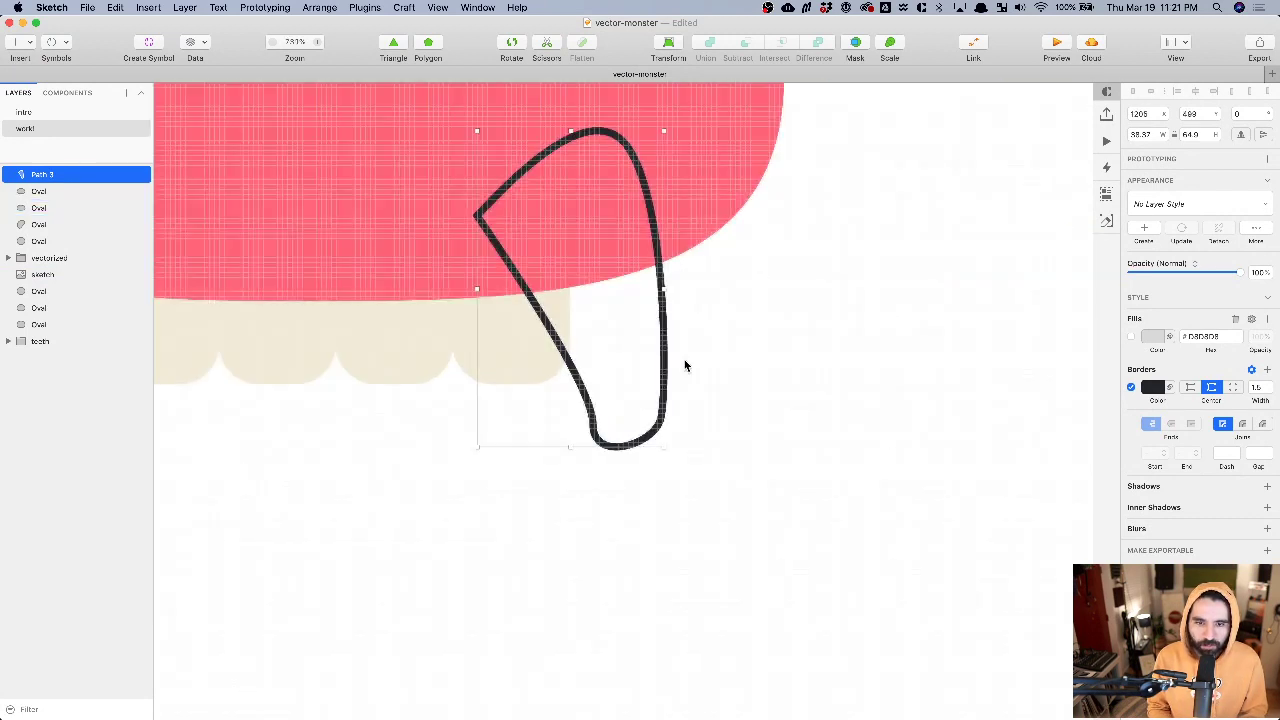
- Adjust the two points at the fang's tip and their handles to give it a smoother rounded end
{"action": "key", "text": "Return"}
{"action": "left_click", "coordinate": [595, 428]}
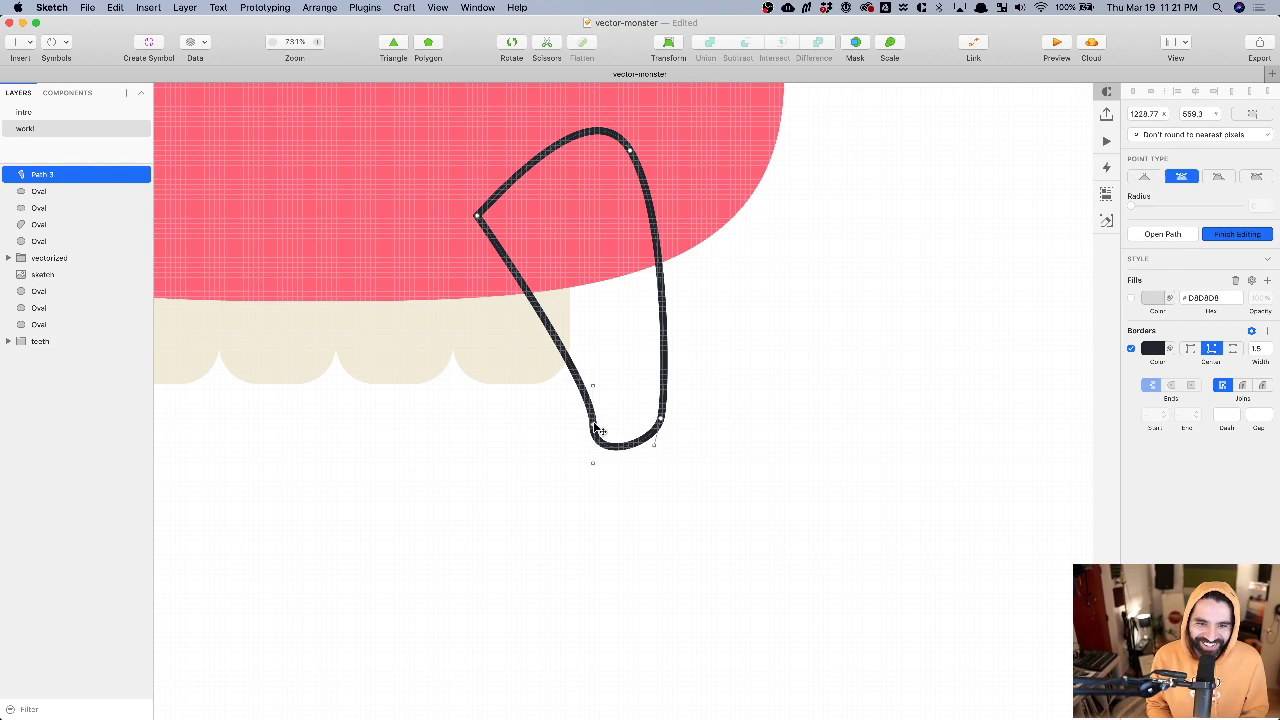
{"action": "left_click_drag", "start_coordinate": [593, 466], "coordinate": [593, 415]}
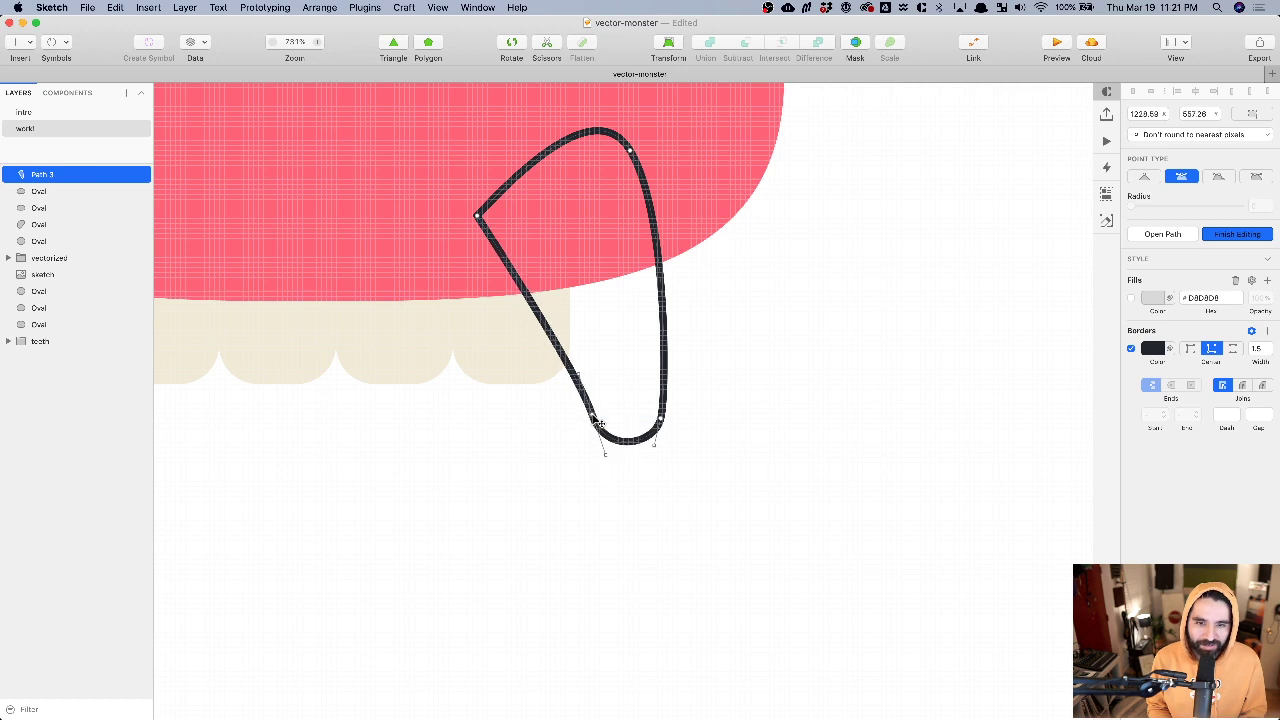
{"action": "left_click", "coordinate": [661, 420]}
{"action": "left_click_drag", "start_coordinate": [668, 428], "coordinate": [664, 434]}
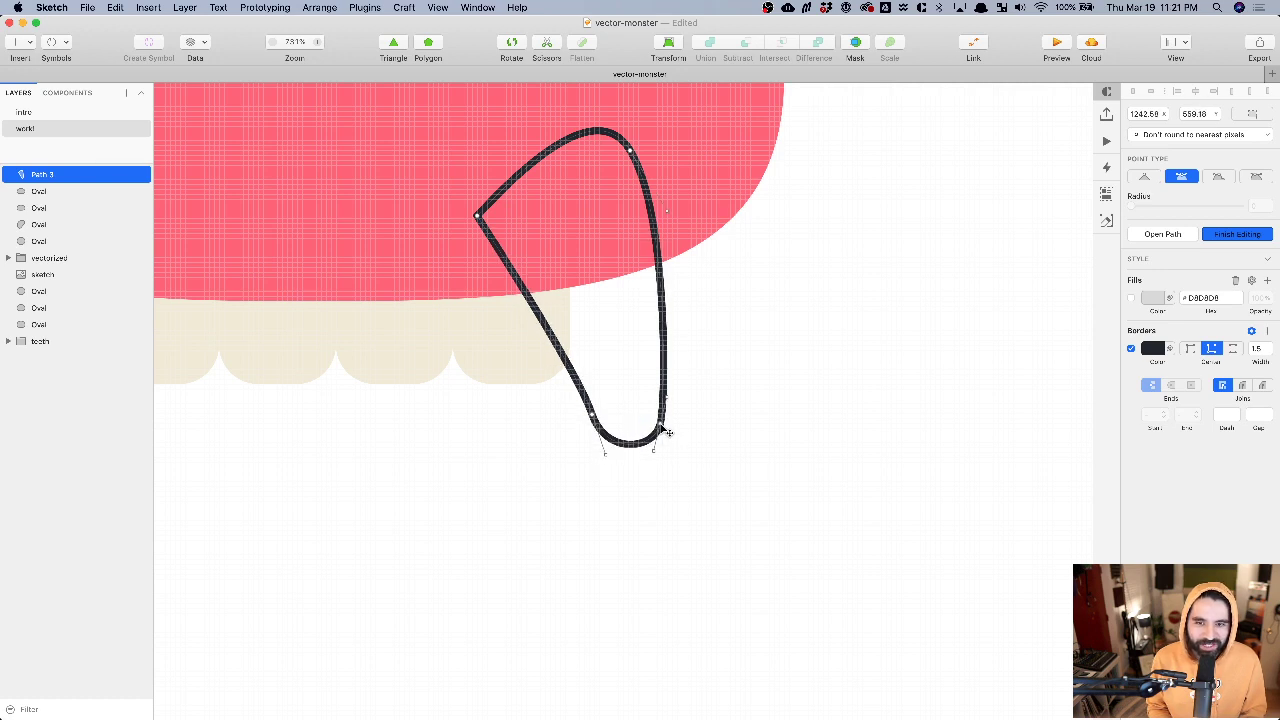
{"action": "left_click", "coordinate": [631, 153]}
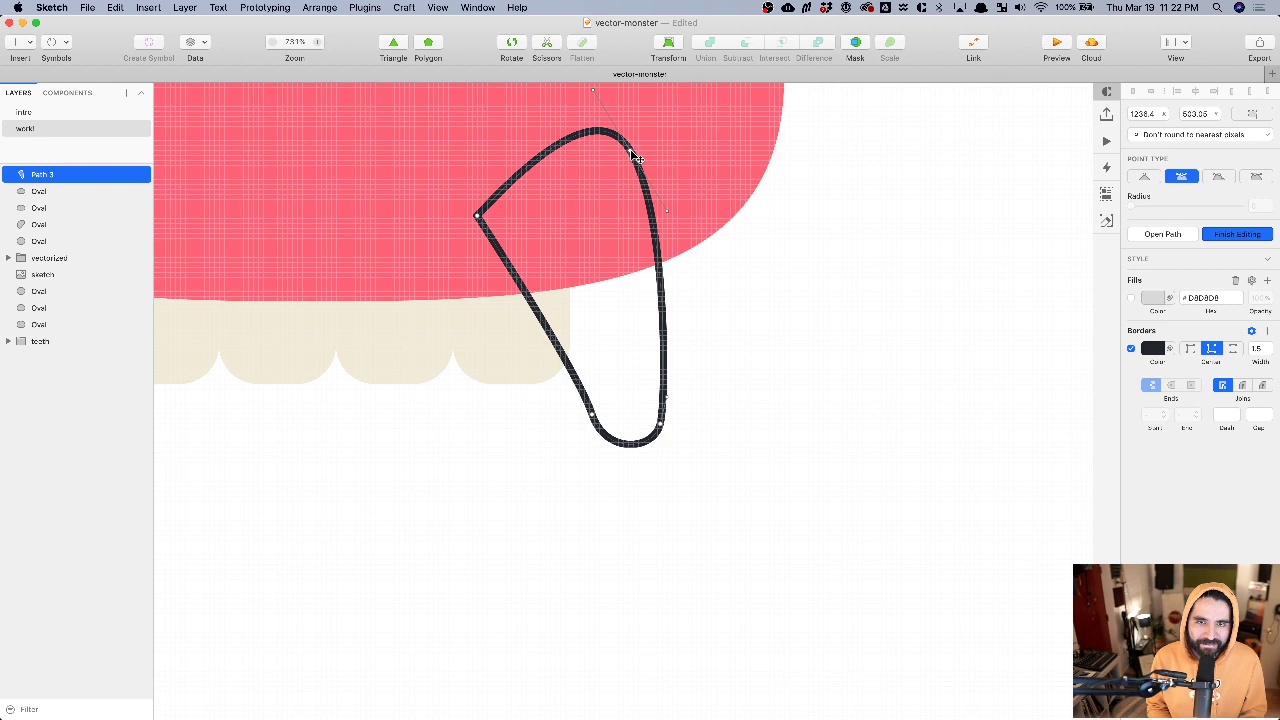
{"action": "left_click", "coordinate": [770, 264]}
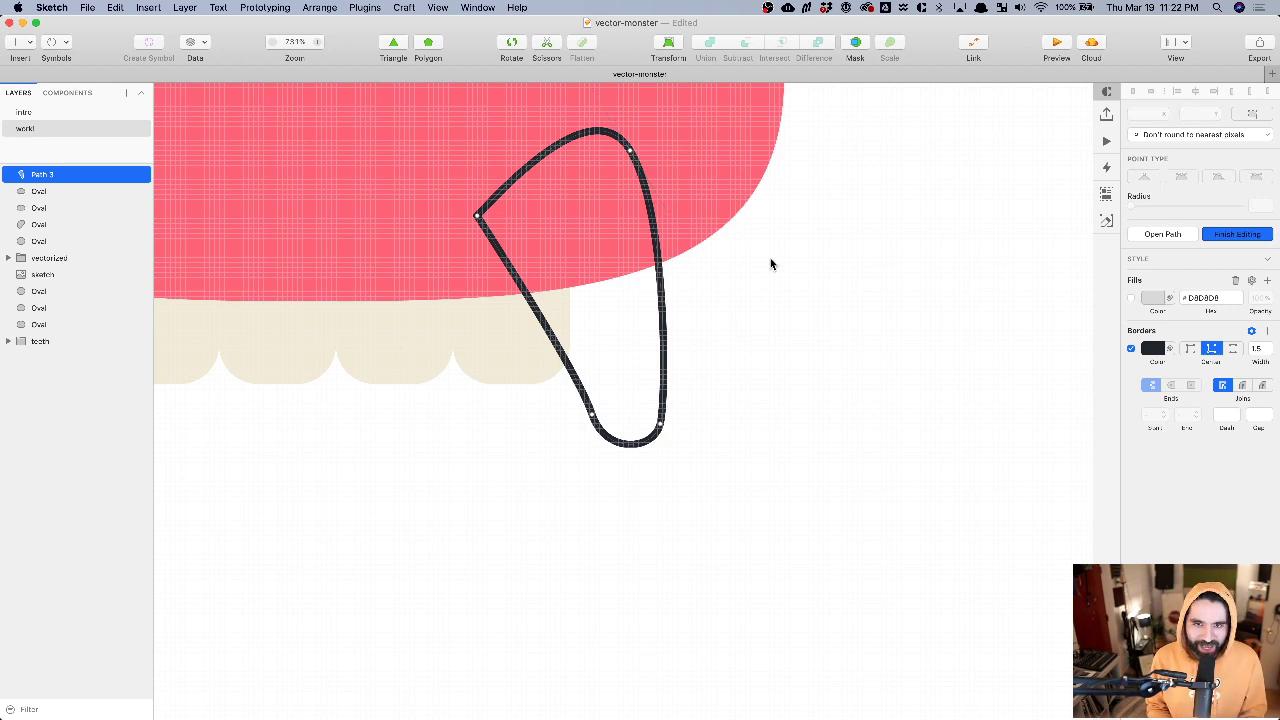
{"action": "key", "text": "Return"}
- Fill the fang with the cream colour F0EAD6 and remove its border
{"action": "scroll", "coordinate": [733, 306], "scroll_direction": "down", "scroll_amount": 4}
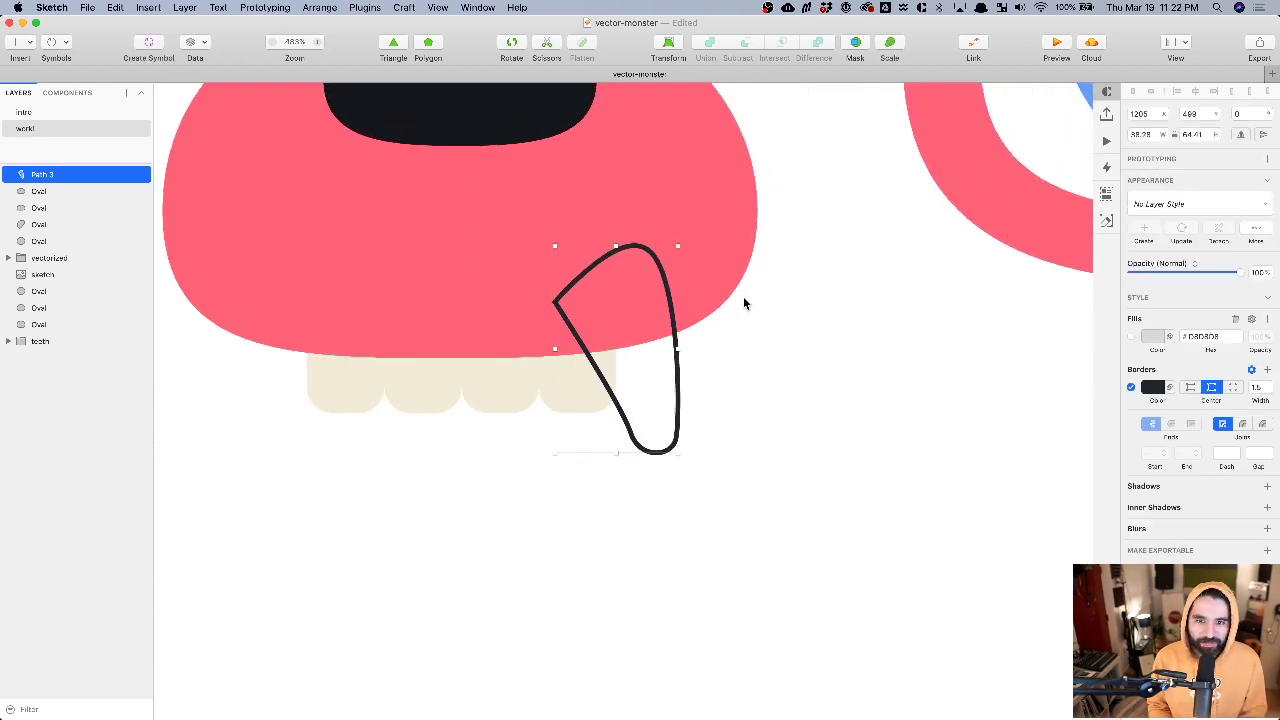
{"action": "scroll", "coordinate": [814, 291], "scroll_direction": "left", "scroll_amount": 3}
{"action": "scroll", "coordinate": [814, 291], "scroll_direction": "up", "scroll_amount": 1}
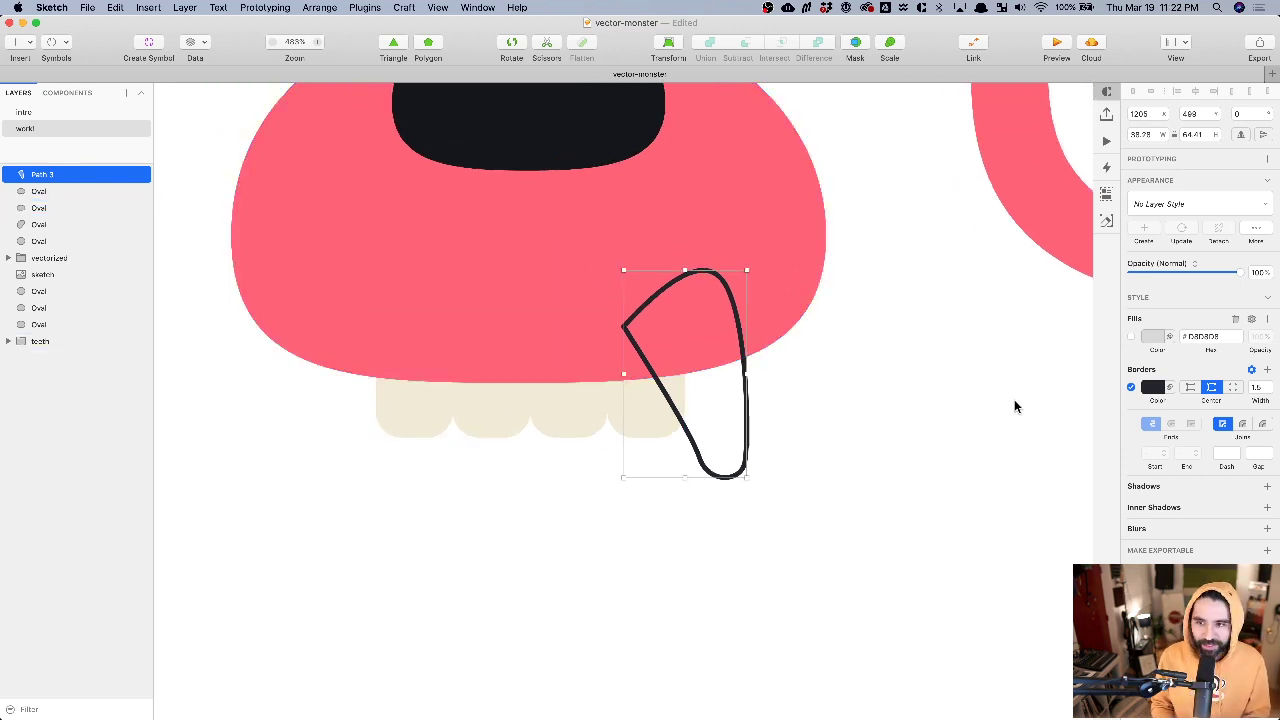
{"action": "left_click", "coordinate": [1132, 337]}
{"action": "left_click", "coordinate": [1153, 336]}
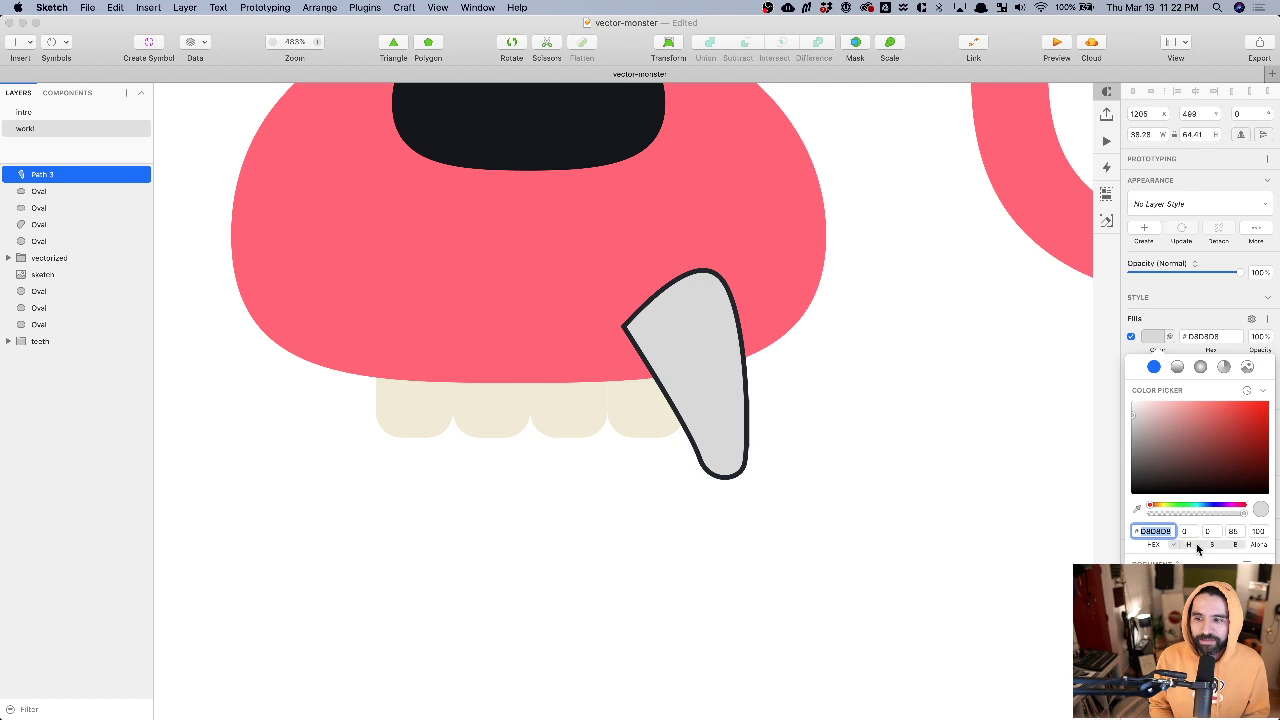
{"action": "type", "text": "F0EAD6"}
{"action": "key", "text": "Escape"}
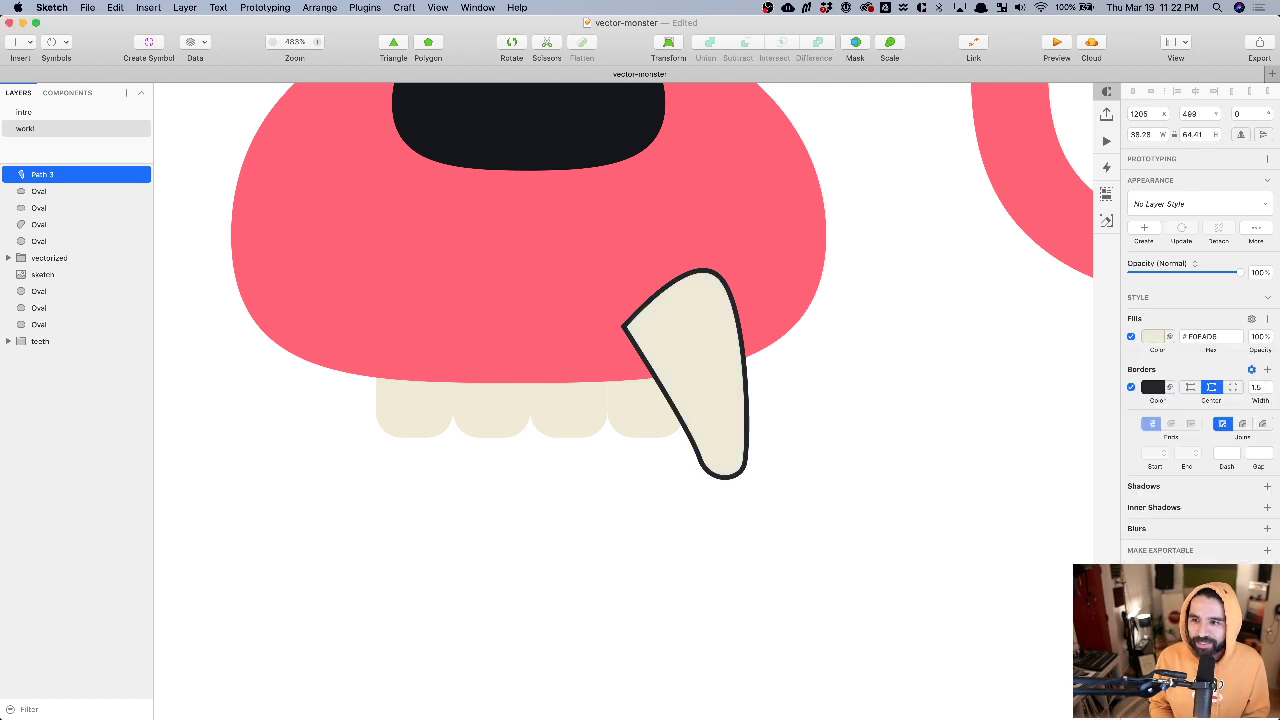
{"action": "left_click", "coordinate": [1131, 387]}
{"action": "left_click", "coordinate": [1238, 370]}
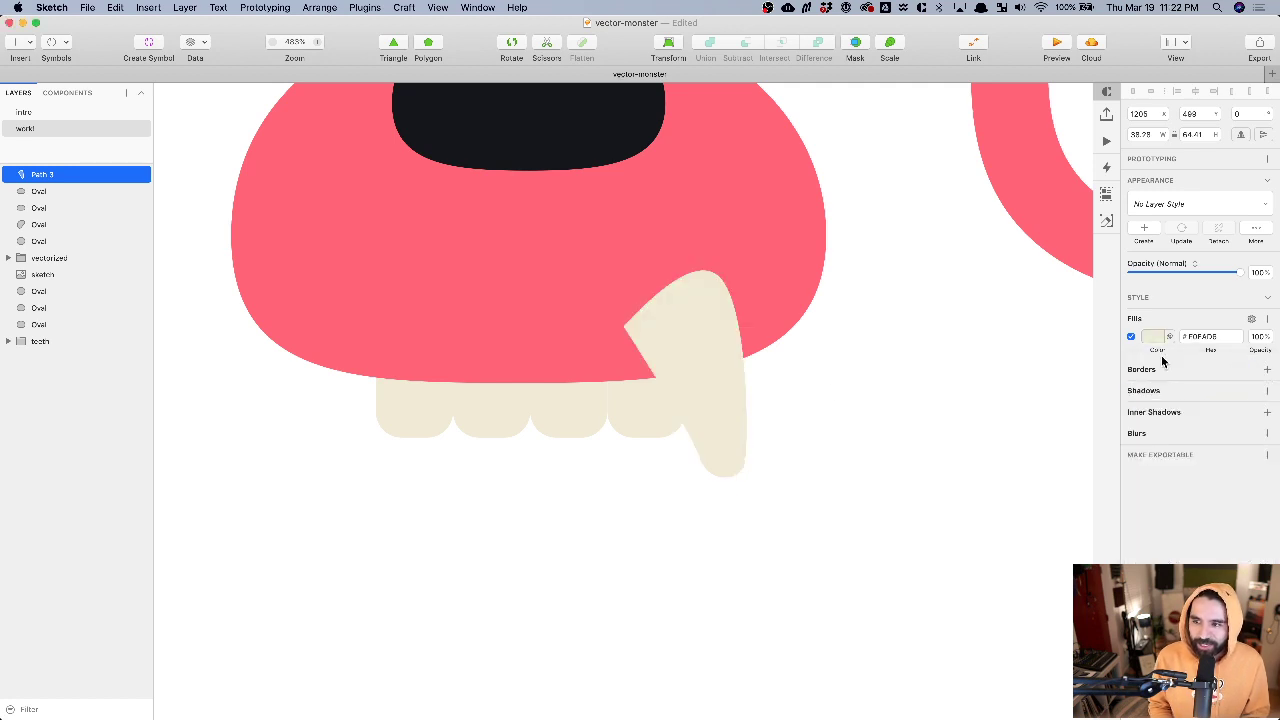
- Shift the fang slightly outward from the teeth and rotate it to 4 degrees
{"action": "left_click_drag", "start_coordinate": [723, 344], "coordinate": [741, 340]}
{"action": "left_click", "coordinate": [1240, 113]}
{"action": "type", "text": "-1"}
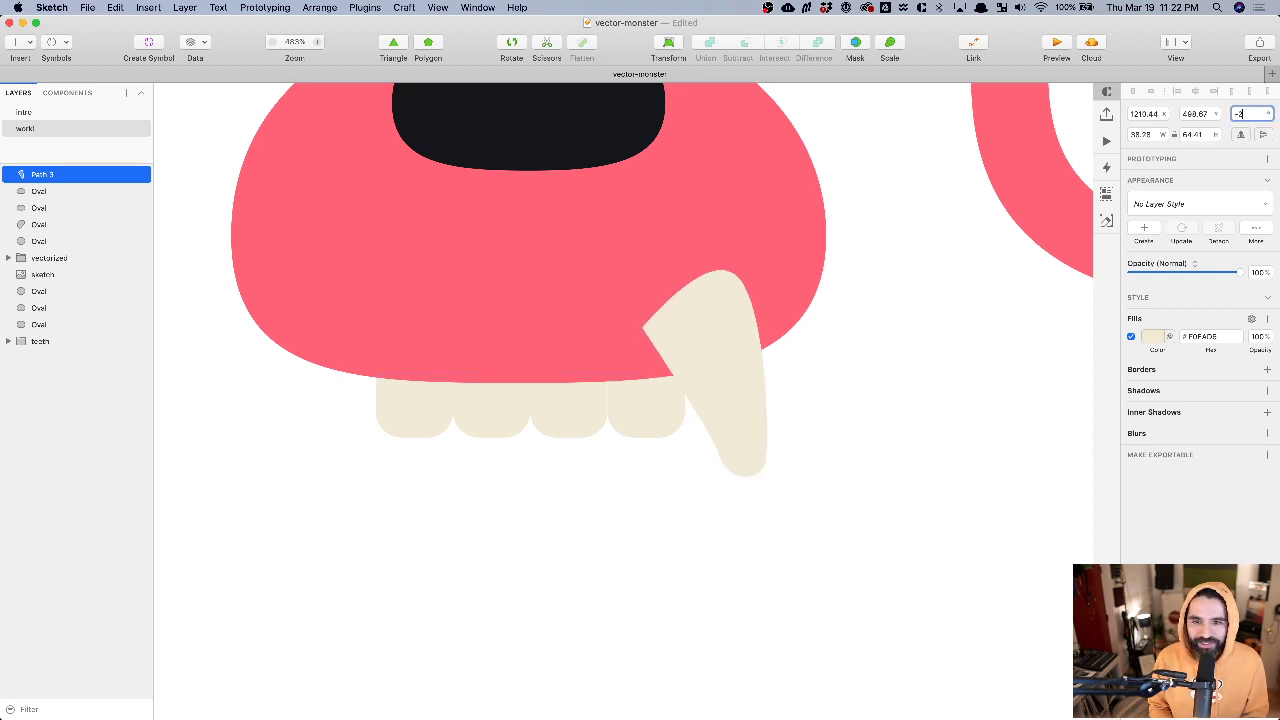
{"action": "key", "text": "Up"}
{"action": "key", "text": "Up"}
{"action": "key", "text": "Up"}
{"action": "key", "text": "Up"}
{"action": "key", "text": "Up"}
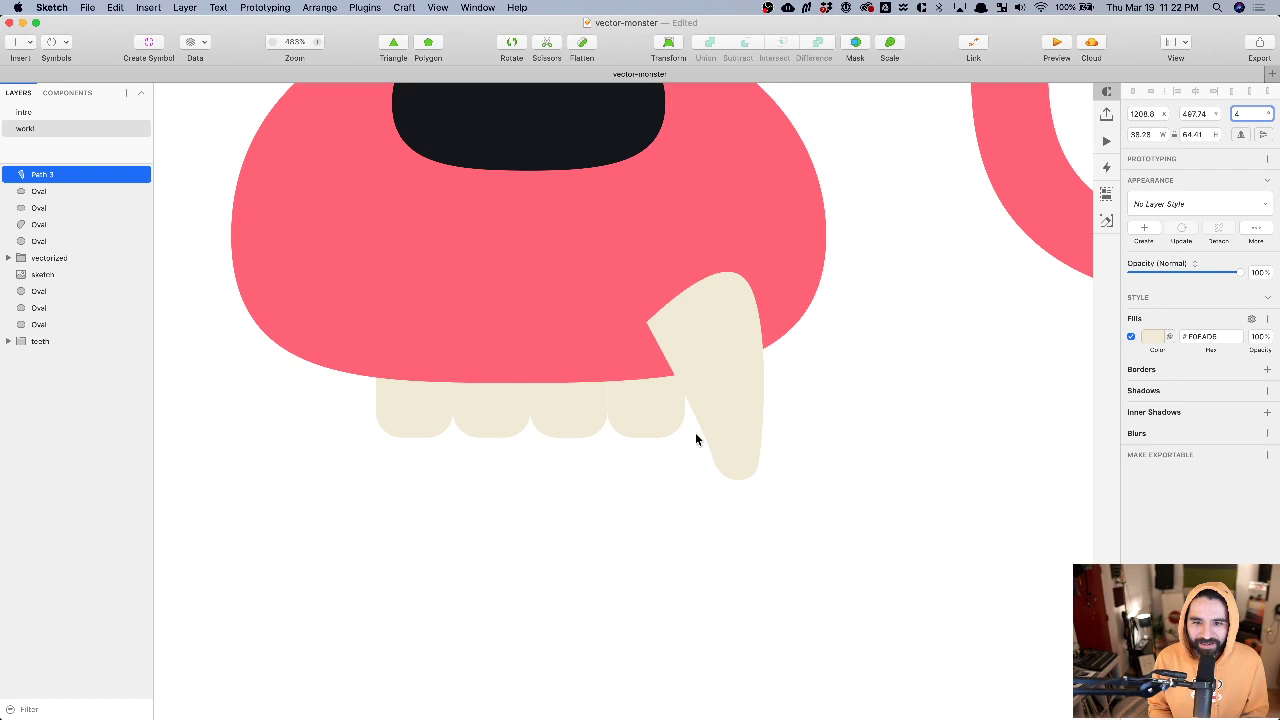
- Widen the fang's tip by moving its inner and outer points outward and lengthening the outer point's handles
{"action": "double_click", "coordinate": [727, 438]}
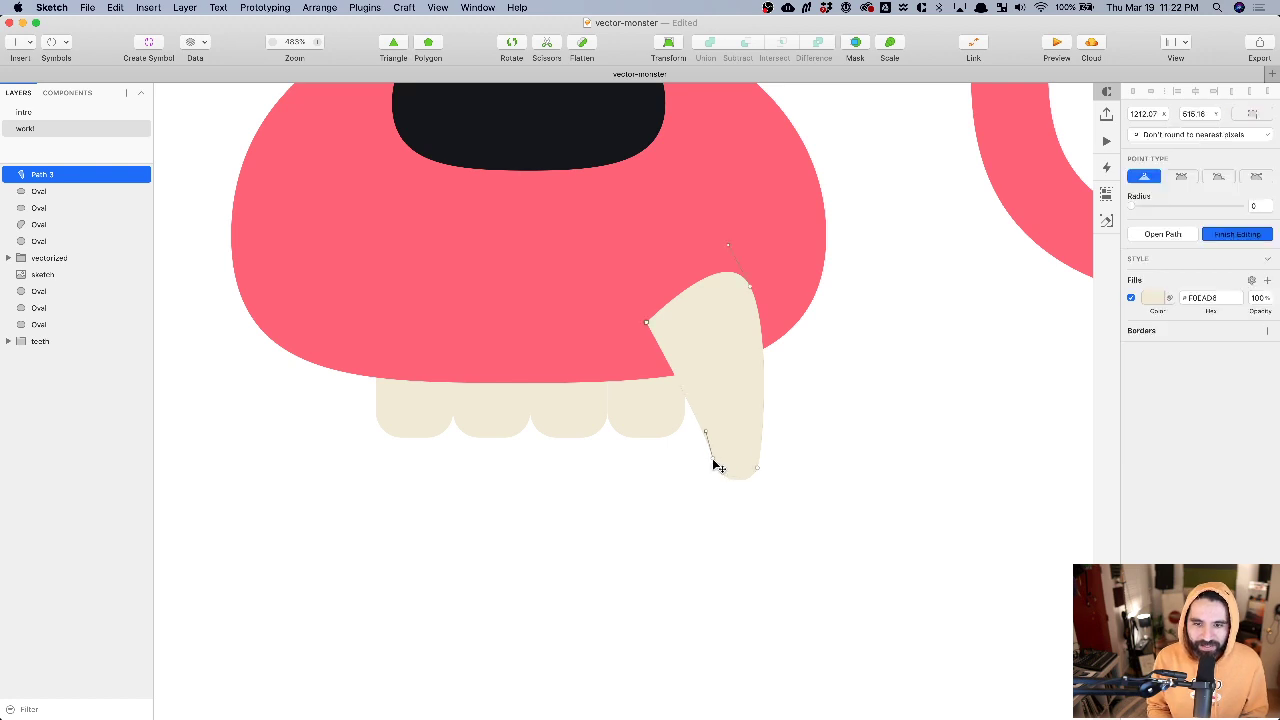
{"action": "double_click", "coordinate": [715, 465]}
{"action": "scroll", "coordinate": [716, 470], "scroll_direction": "up", "scroll_amount": 5}
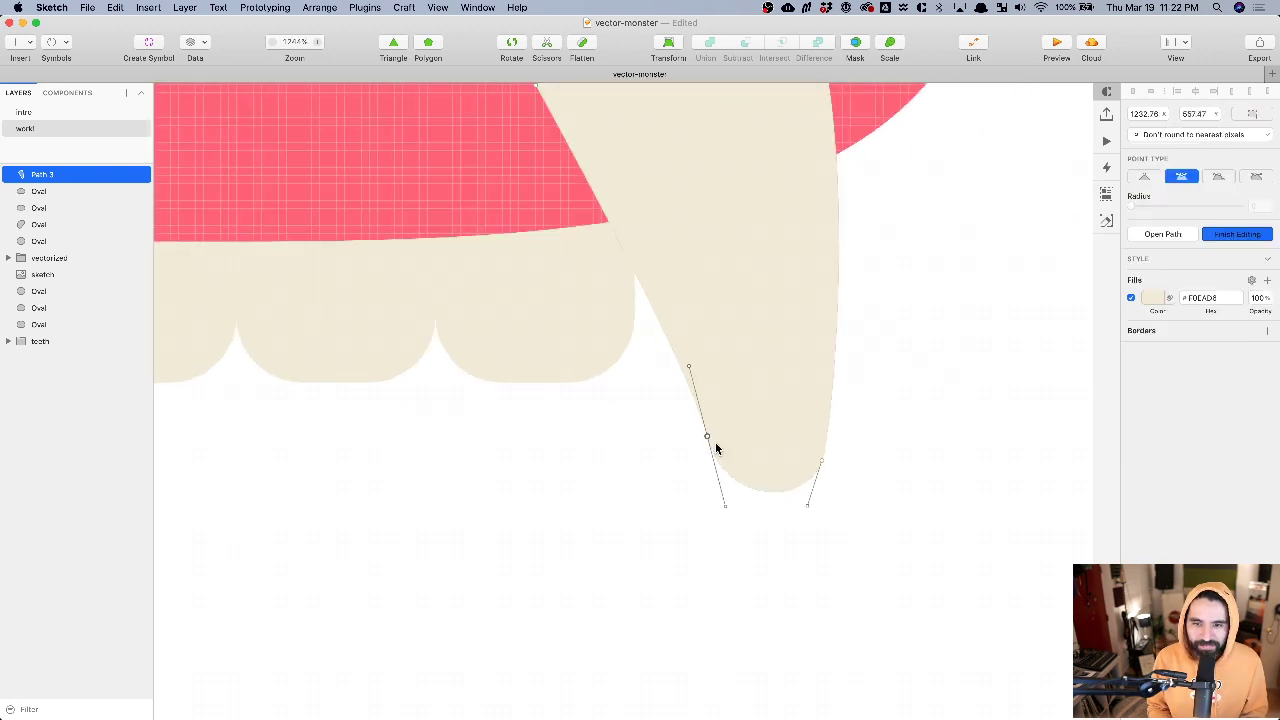
{"action": "left_click_drag", "start_coordinate": [709, 437], "coordinate": [701, 436]}
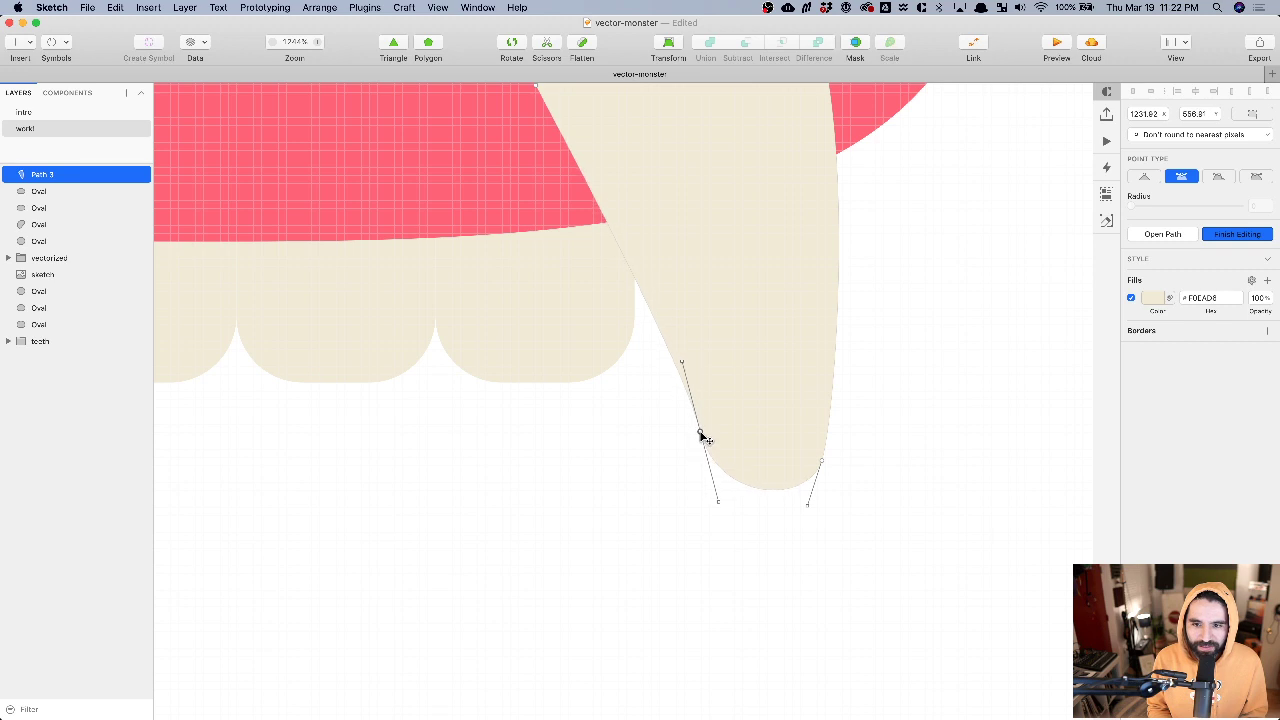
{"action": "left_click", "coordinate": [822, 462]}
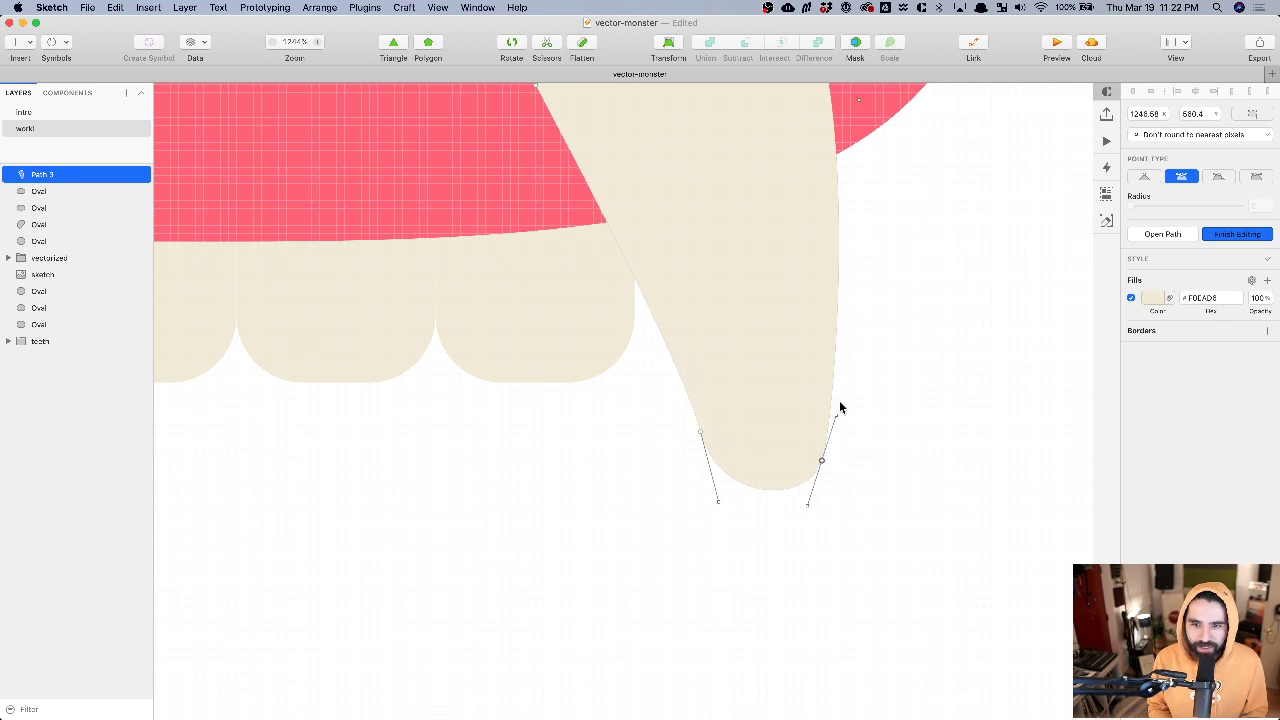
{"action": "left_click_drag", "start_coordinate": [838, 418], "coordinate": [840, 383]}
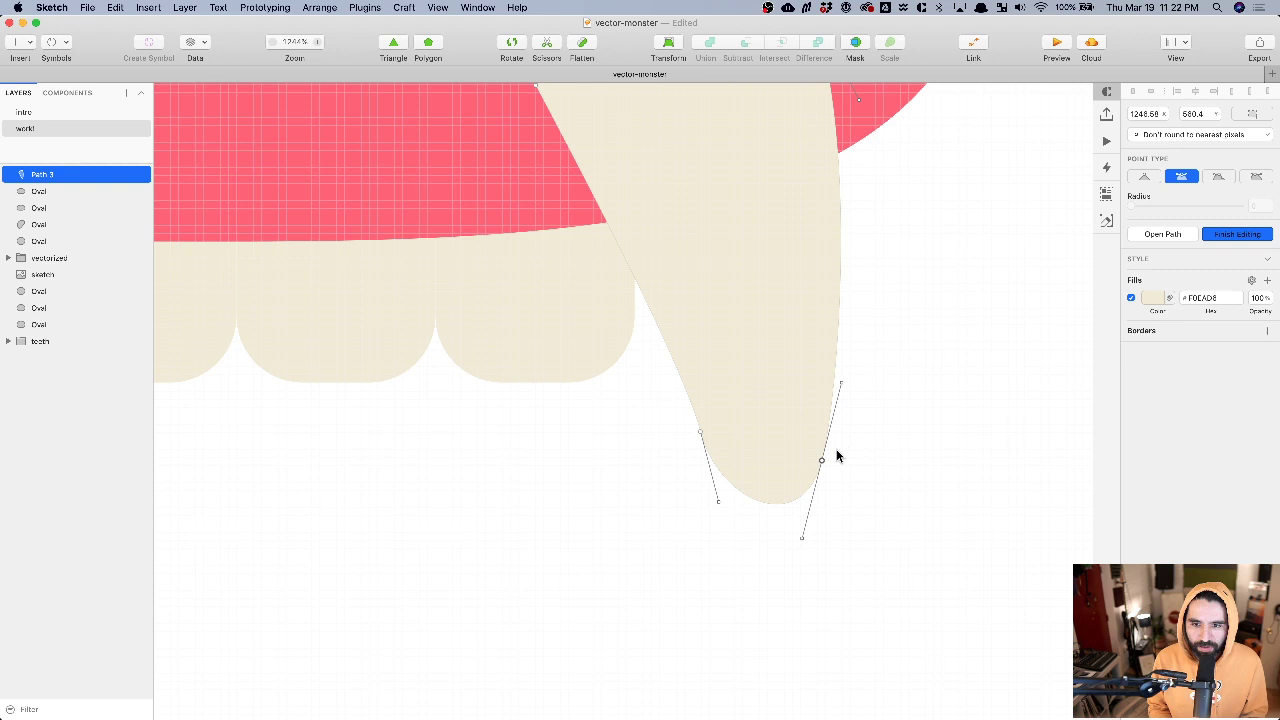
{"action": "left_click_drag", "start_coordinate": [824, 464], "coordinate": [838, 432]}
{"action": "left_click_drag", "start_coordinate": [859, 357], "coordinate": [858, 333]}
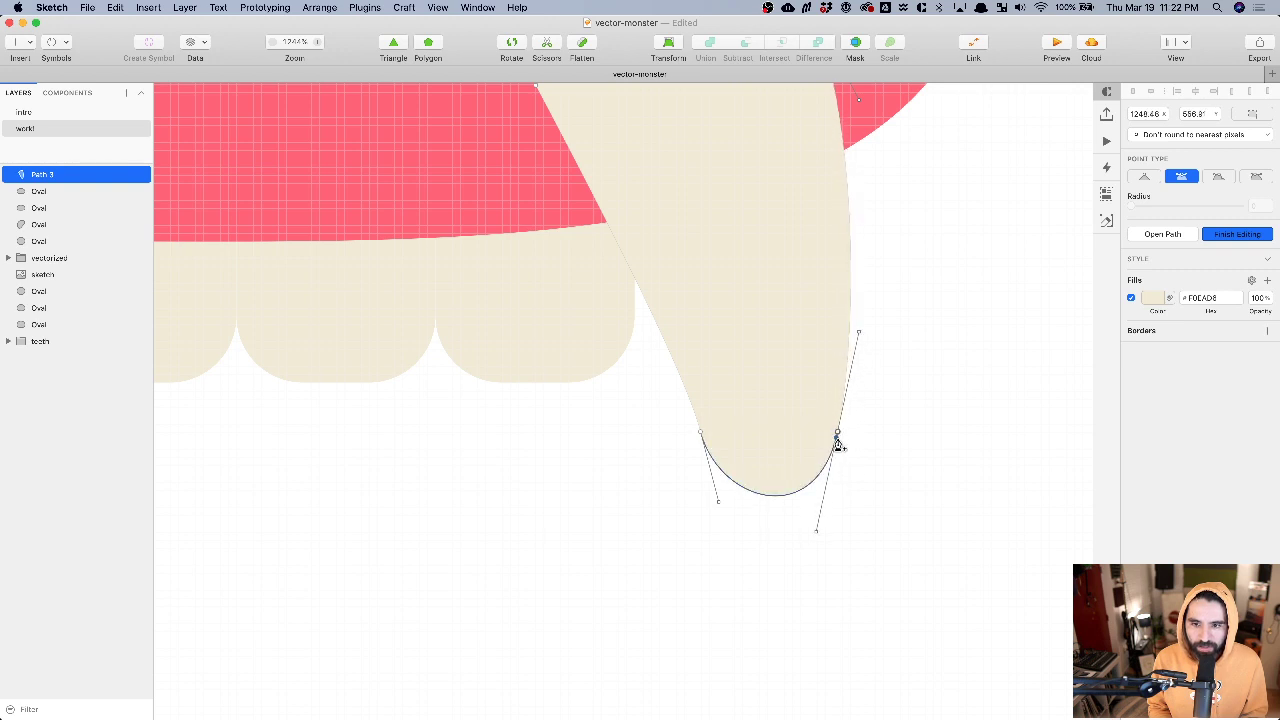
{"action": "left_click_drag", "start_coordinate": [839, 437], "coordinate": [840, 427]}
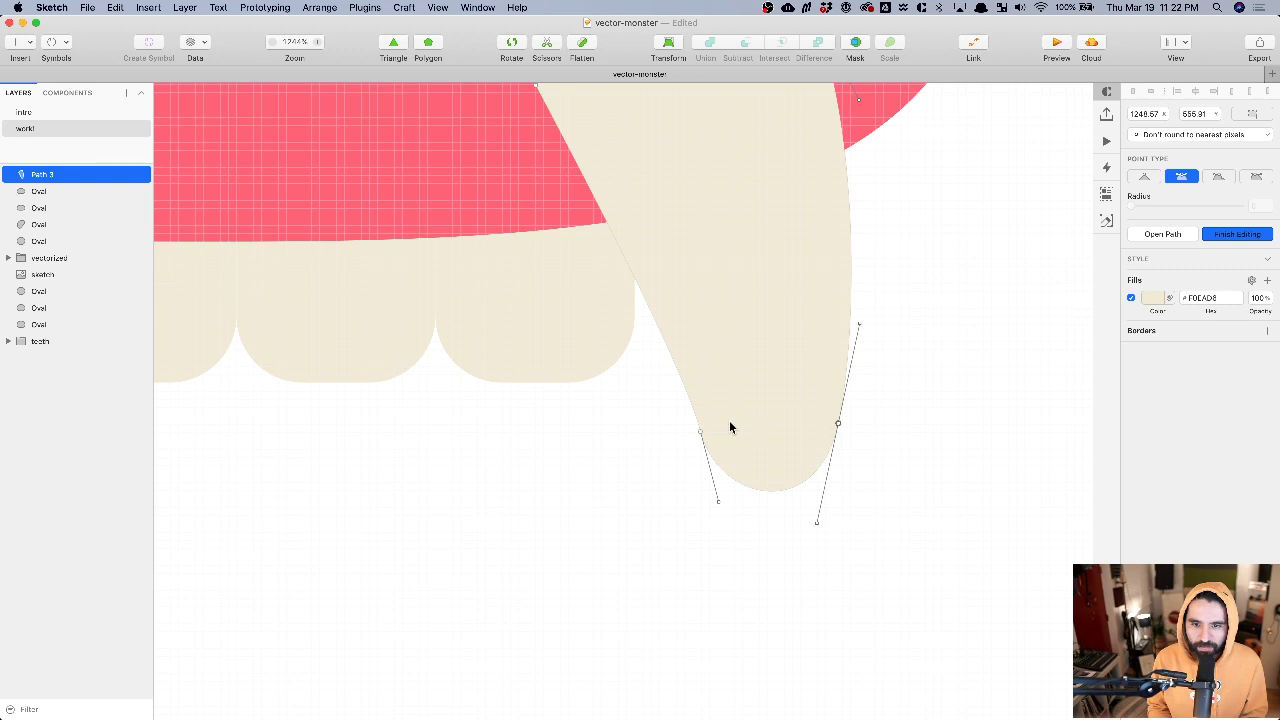
- Make the fang tip's inner point asymmetric and extend its upper and lower handles to smooth the inner edge
{"action": "left_click", "coordinate": [702, 436]}
{"action": "left_click_drag", "start_coordinate": [684, 364], "coordinate": [668, 325]}
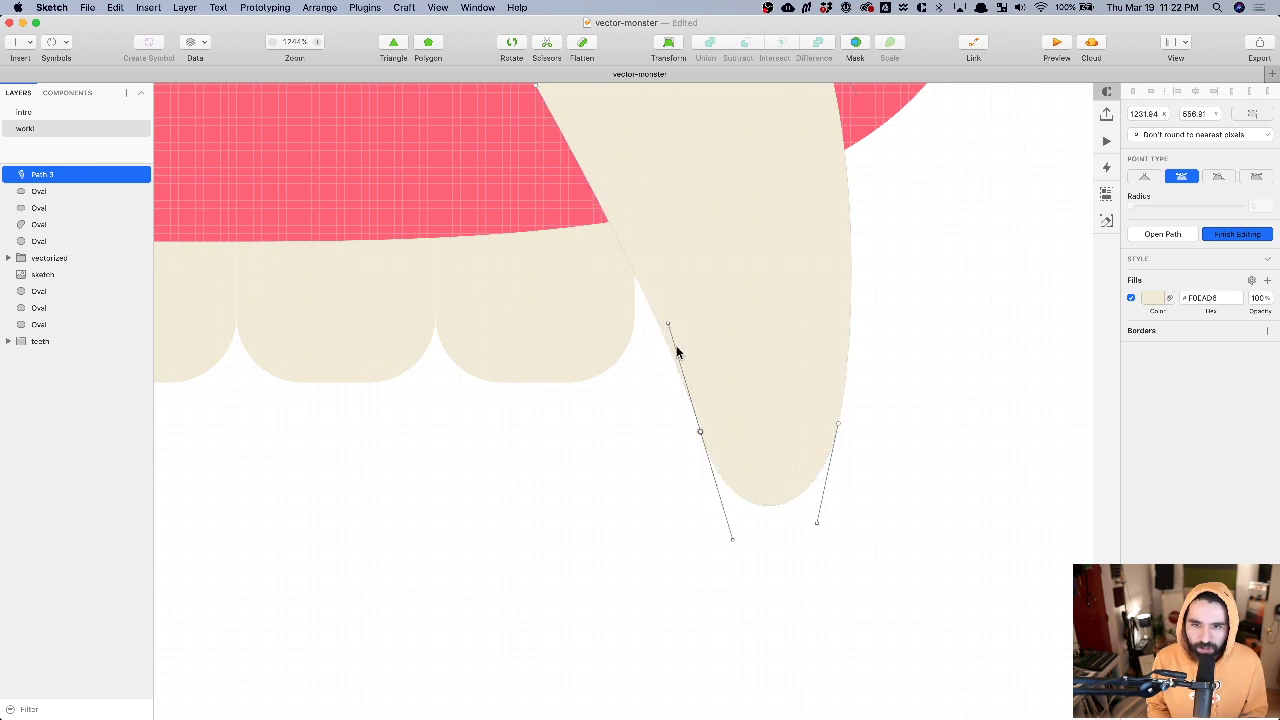
{"action": "left_click_drag", "start_coordinate": [668, 323], "coordinate": [675, 349]}
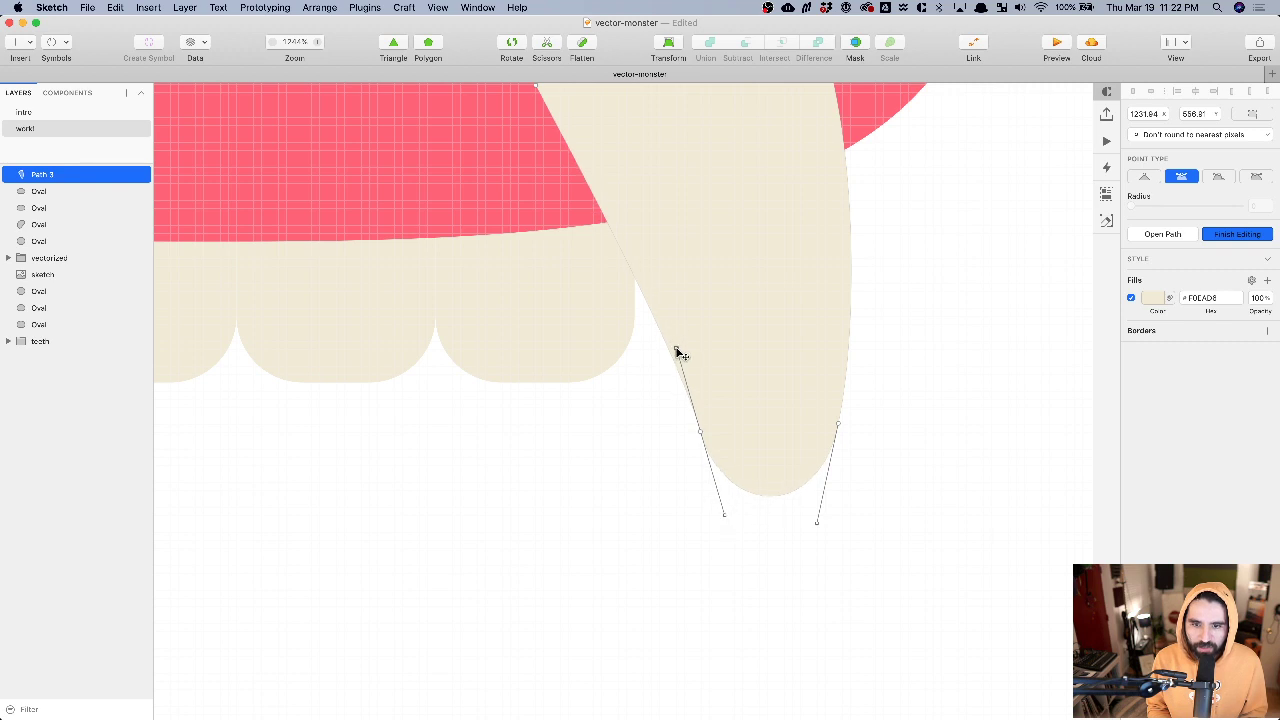
{"action": "left_click", "coordinate": [1257, 177]}
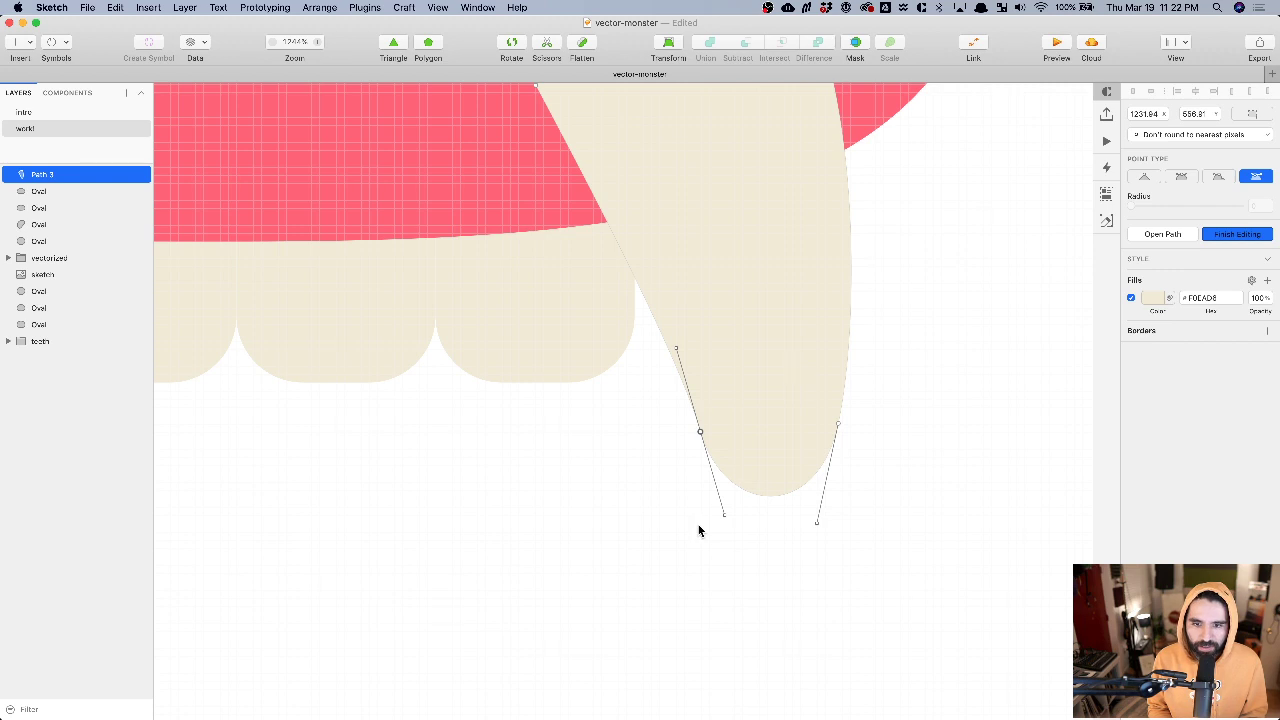
{"action": "left_click_drag", "start_coordinate": [677, 352], "coordinate": [653, 269]}
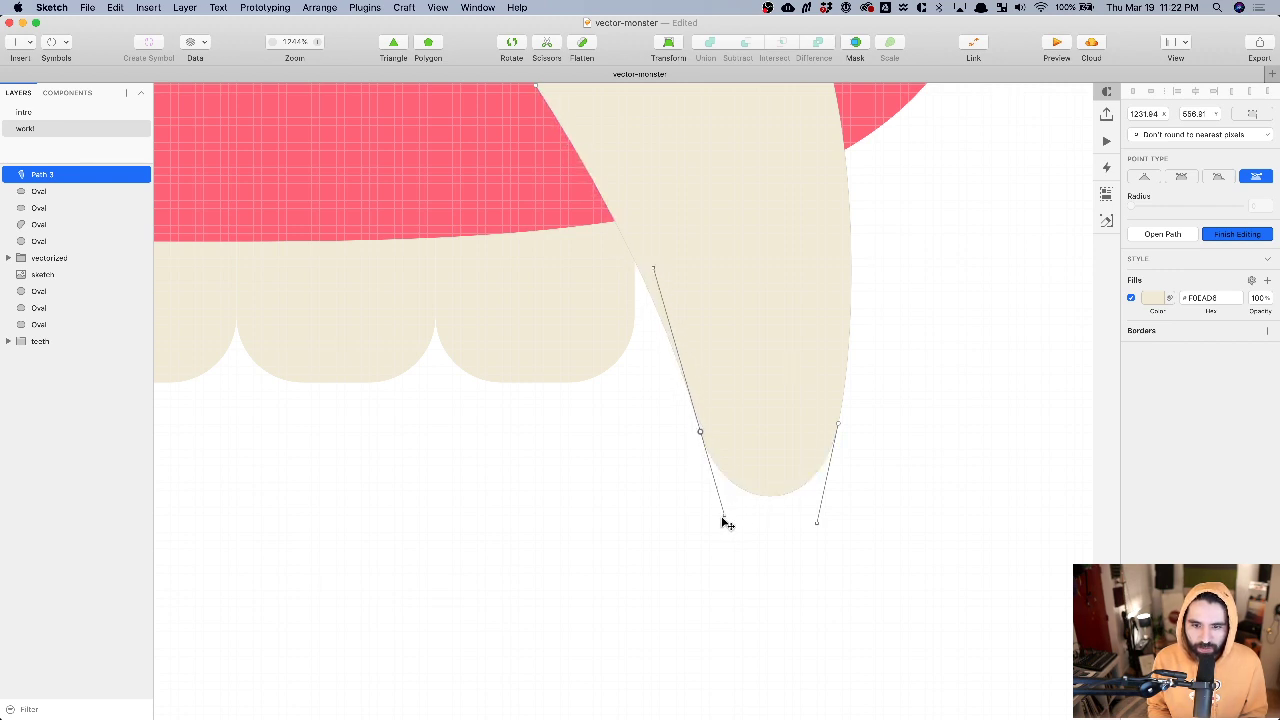
{"action": "left_click_drag", "start_coordinate": [724, 514], "coordinate": [728, 533]}
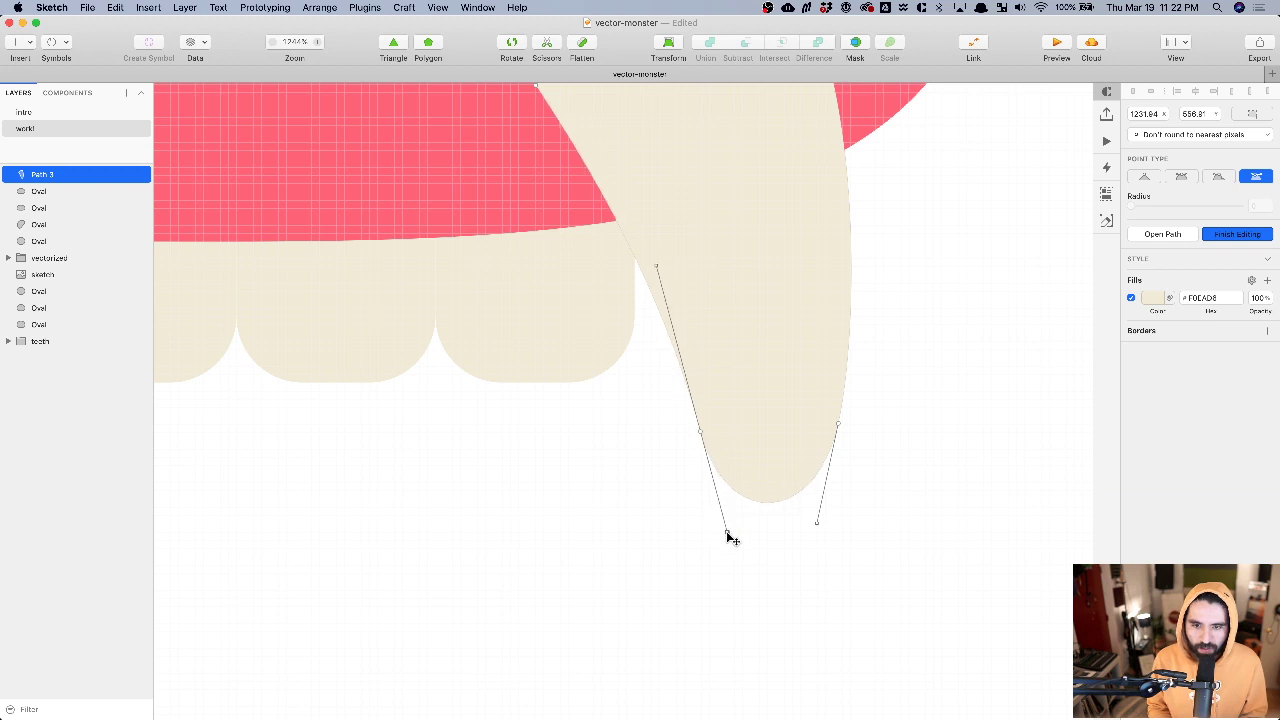
- Lengthen the handles of the fang tip's outer point, make it asymmetric and shorten its lower handle
{"action": "left_click", "coordinate": [839, 426]}
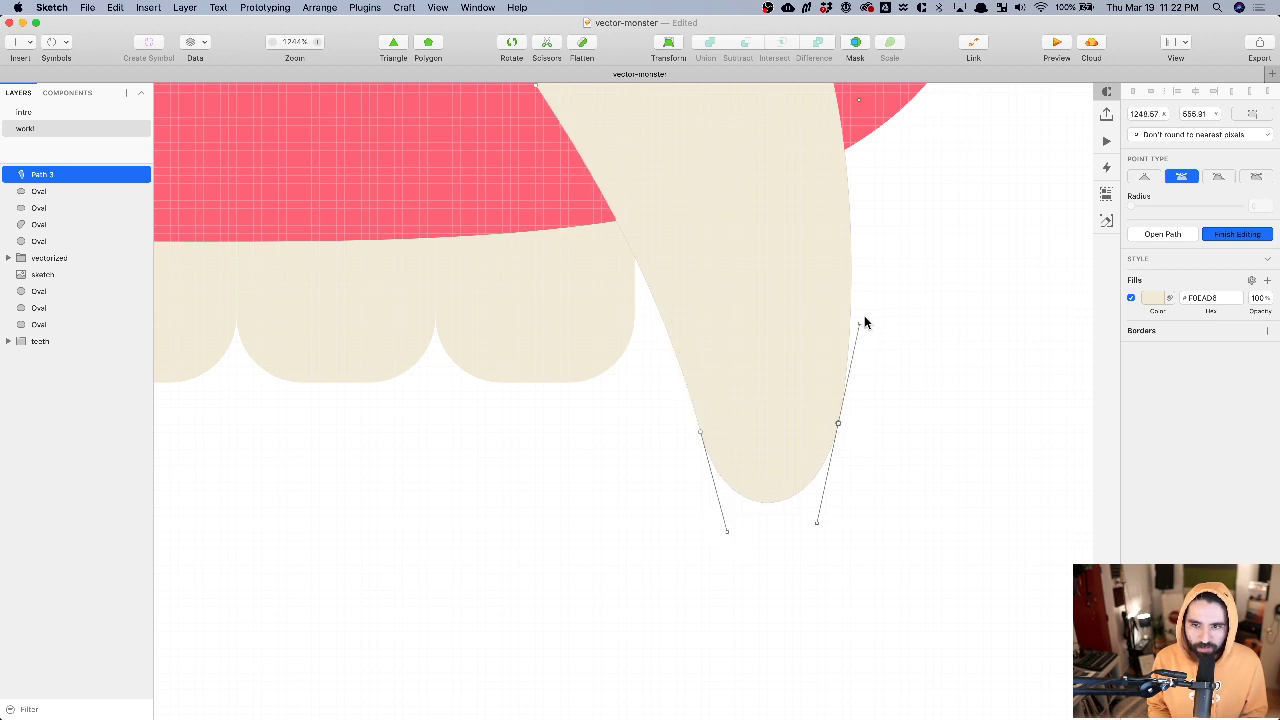
{"action": "left_click_drag", "start_coordinate": [860, 328], "coordinate": [860, 286]}
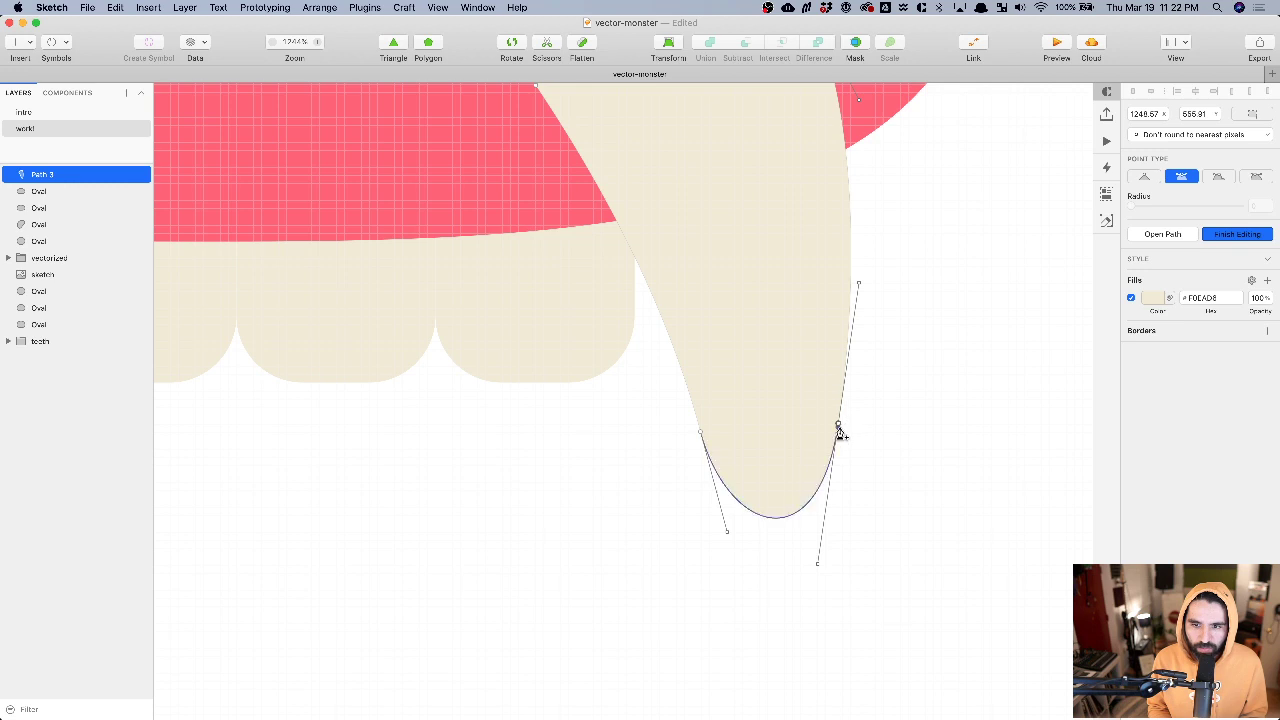
{"action": "left_click", "coordinate": [1258, 176]}
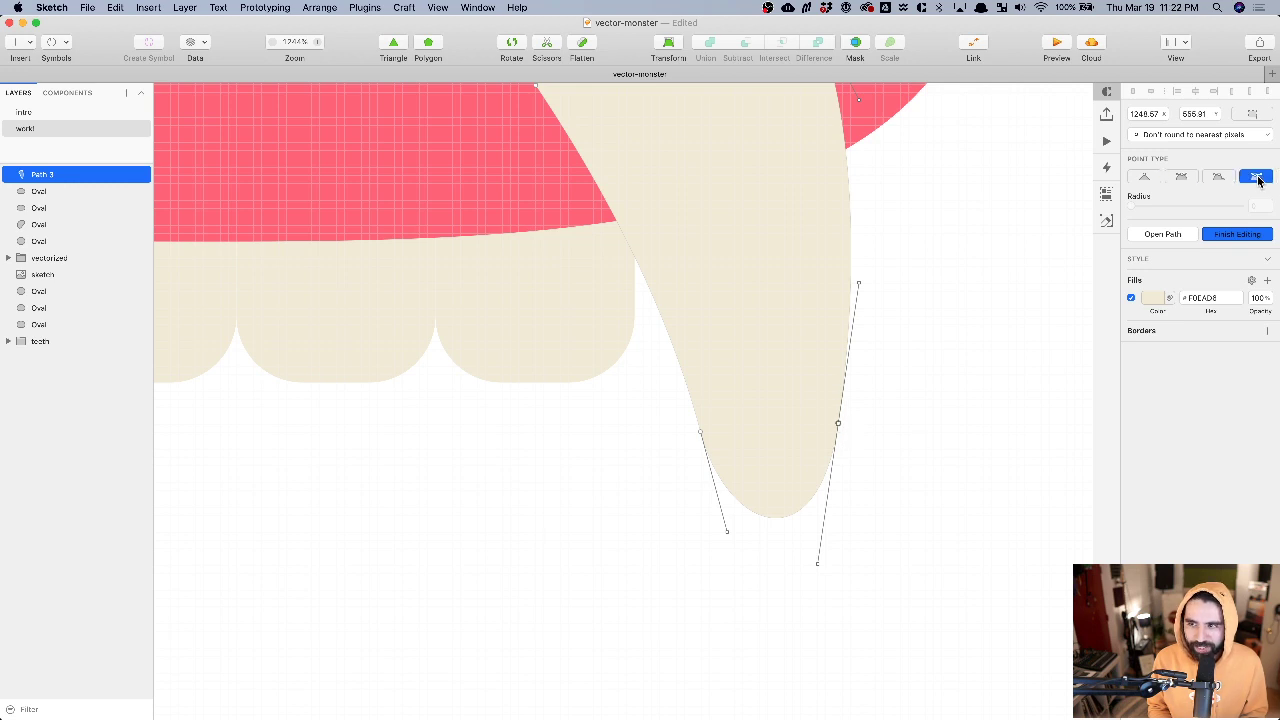
{"action": "left_click_drag", "start_coordinate": [819, 566], "coordinate": [823, 536]}
- Make the fang's upper outer point disconnected, straighten the top edge inside the muzzle and finish editing the path
{"action": "scroll", "coordinate": [938, 389], "scroll_direction": "down", "scroll_amount": 5}
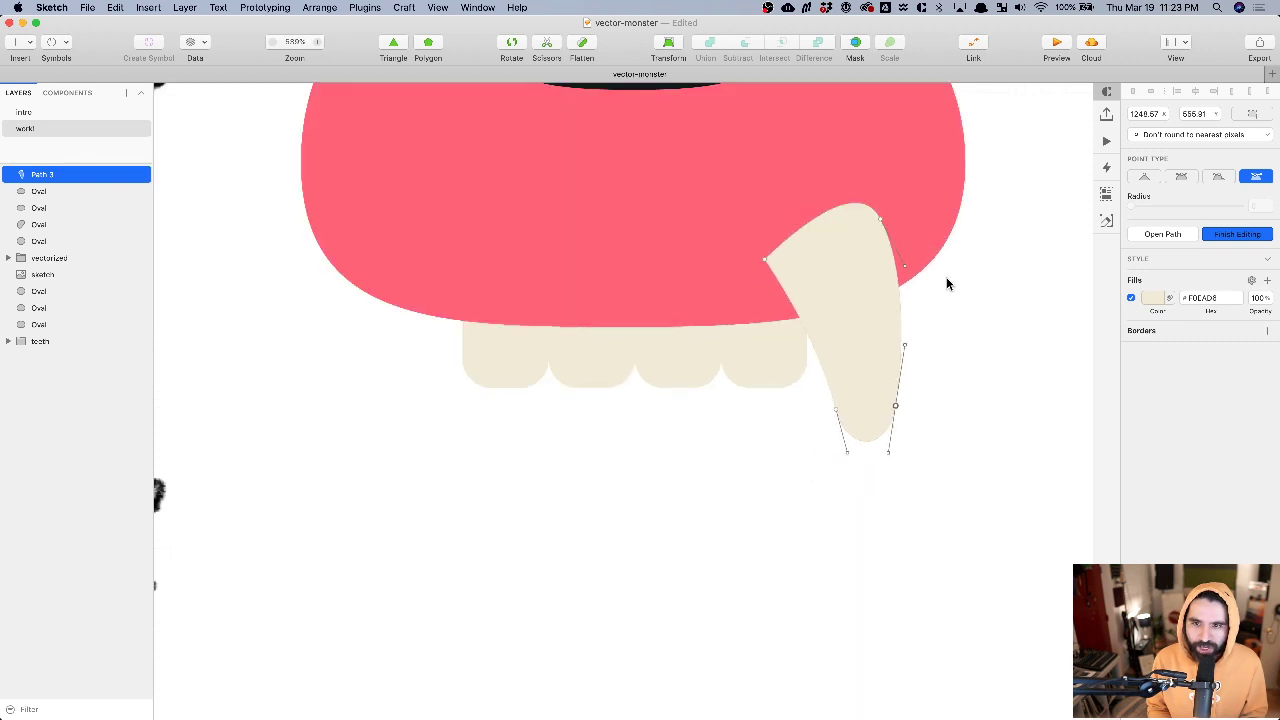
{"action": "left_click", "coordinate": [880, 218]}
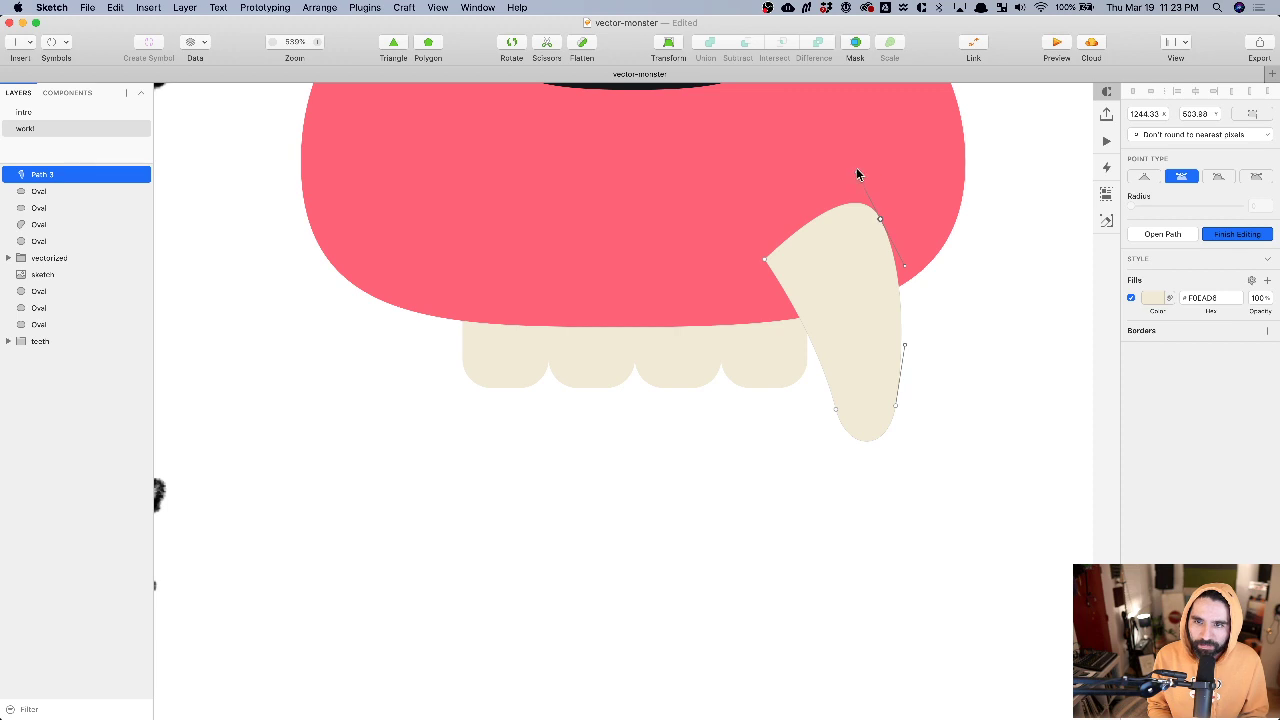
{"action": "key", "text": "3"}
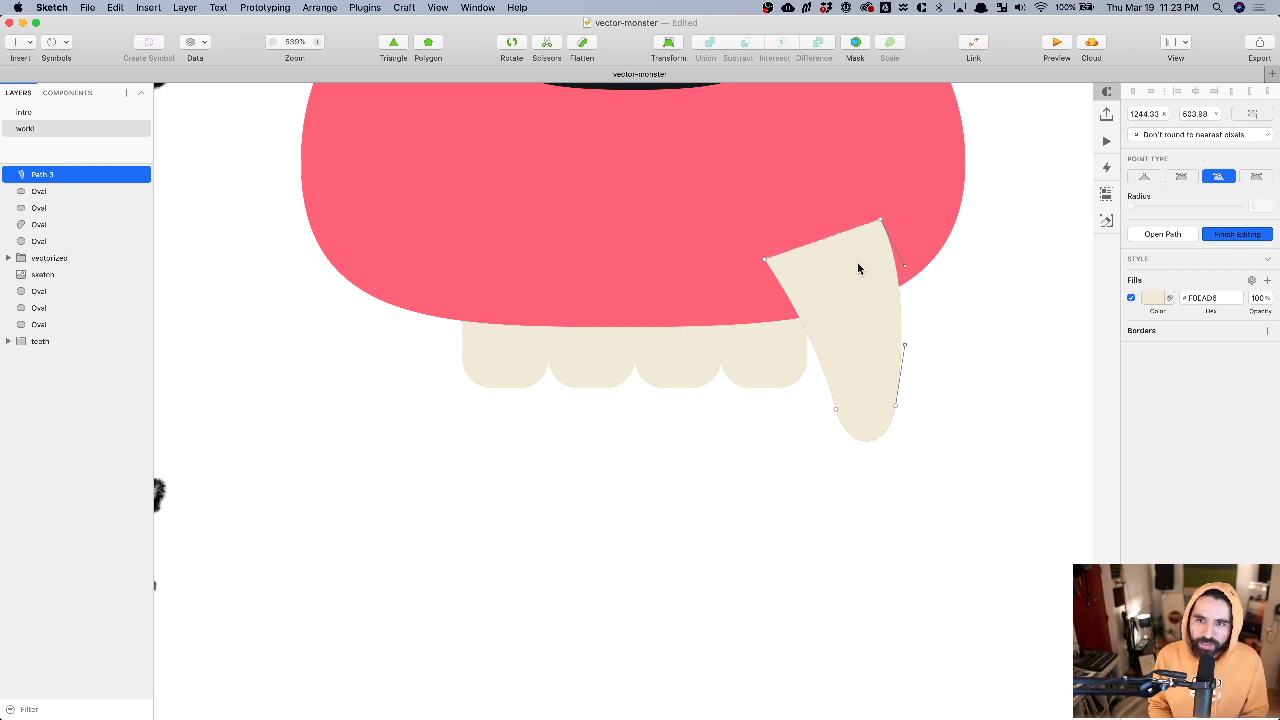
{"action": "scroll", "coordinate": [857, 268], "scroll_direction": "up", "scroll_amount": 3}
{"action": "key", "text": "Escape"}
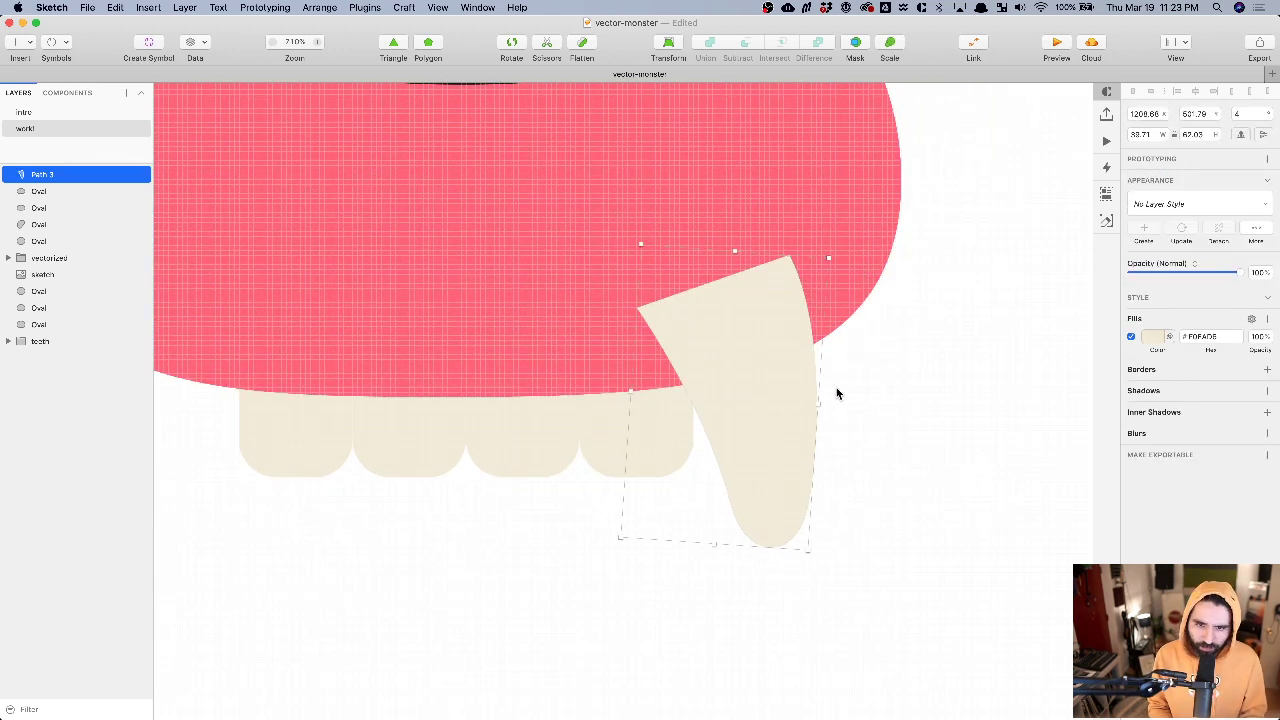
- Send the fang two levels back in the layer order so its upper part sits behind the pink muzzle
{"action": "key", "text": "super+bracketleft"}
{"action": "key", "text": "super+bracketleft"}
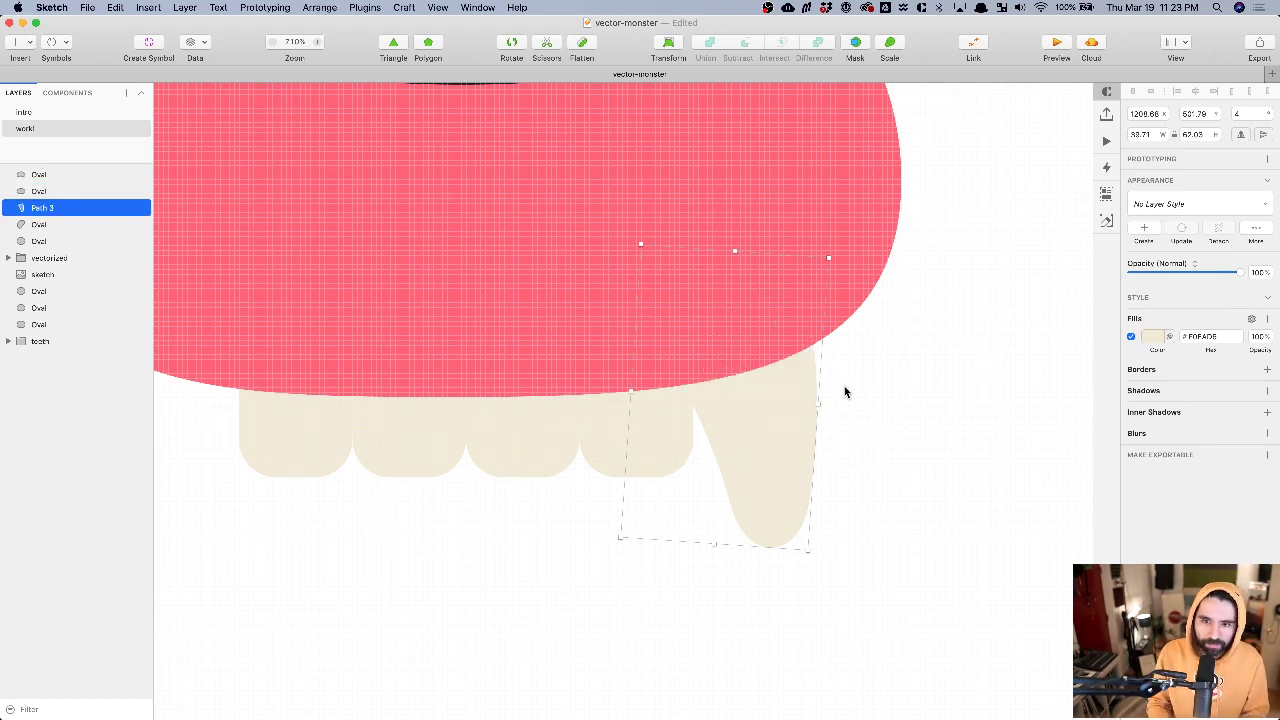
{"action": "scroll", "coordinate": [881, 385], "scroll_direction": "down", "scroll_amount": 3}
{"action": "scroll", "coordinate": [881, 385], "scroll_direction": "down", "scroll_amount": 3}
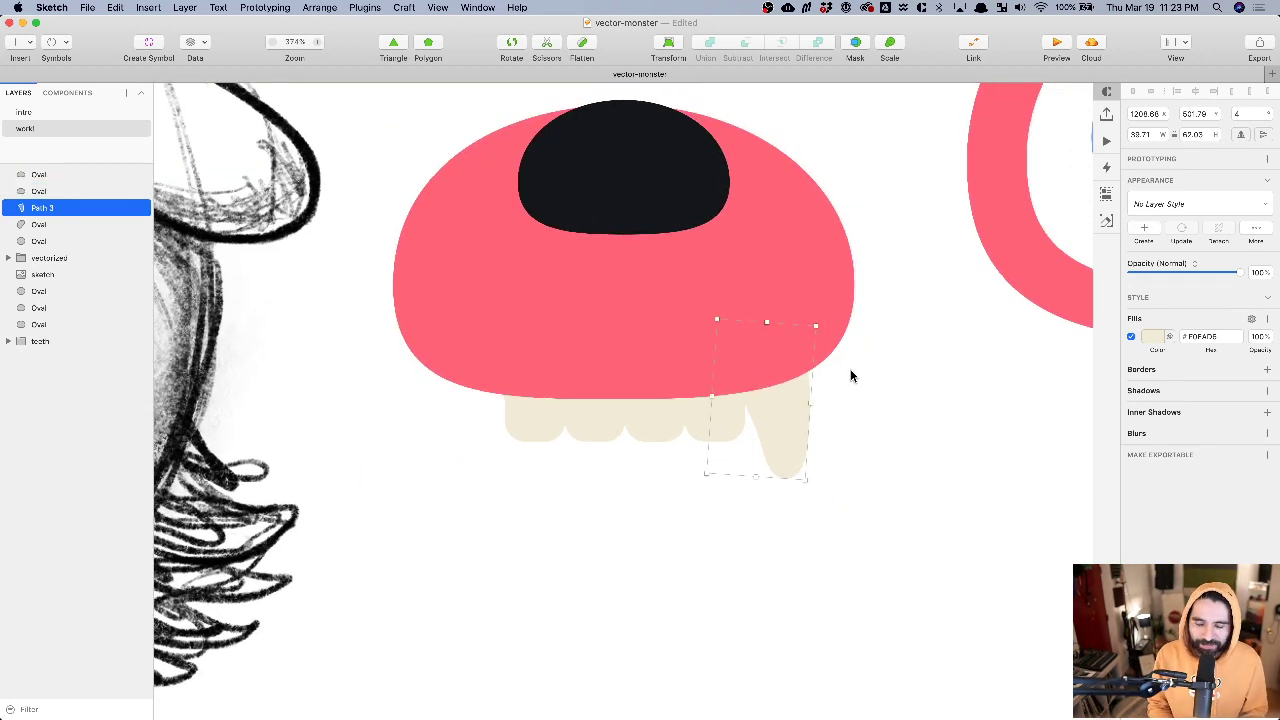
{"action": "scroll", "coordinate": [838, 318], "scroll_direction": "up", "scroll_amount": 2}
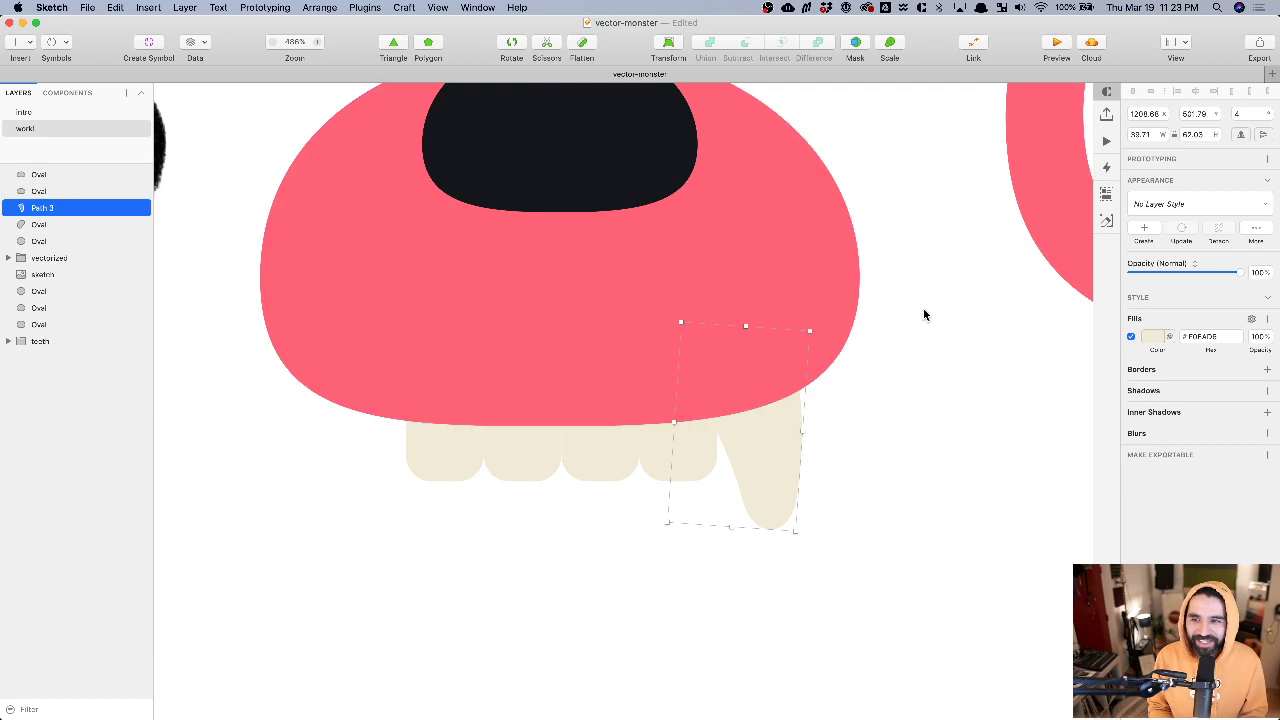
- Duplicate the fang to the muzzle's other side, flip the copy horizontally and place it beside the front teeth
{"action": "left_click_drag", "start_coordinate": [760, 446], "coordinate": [368, 456], "text": "alt"}
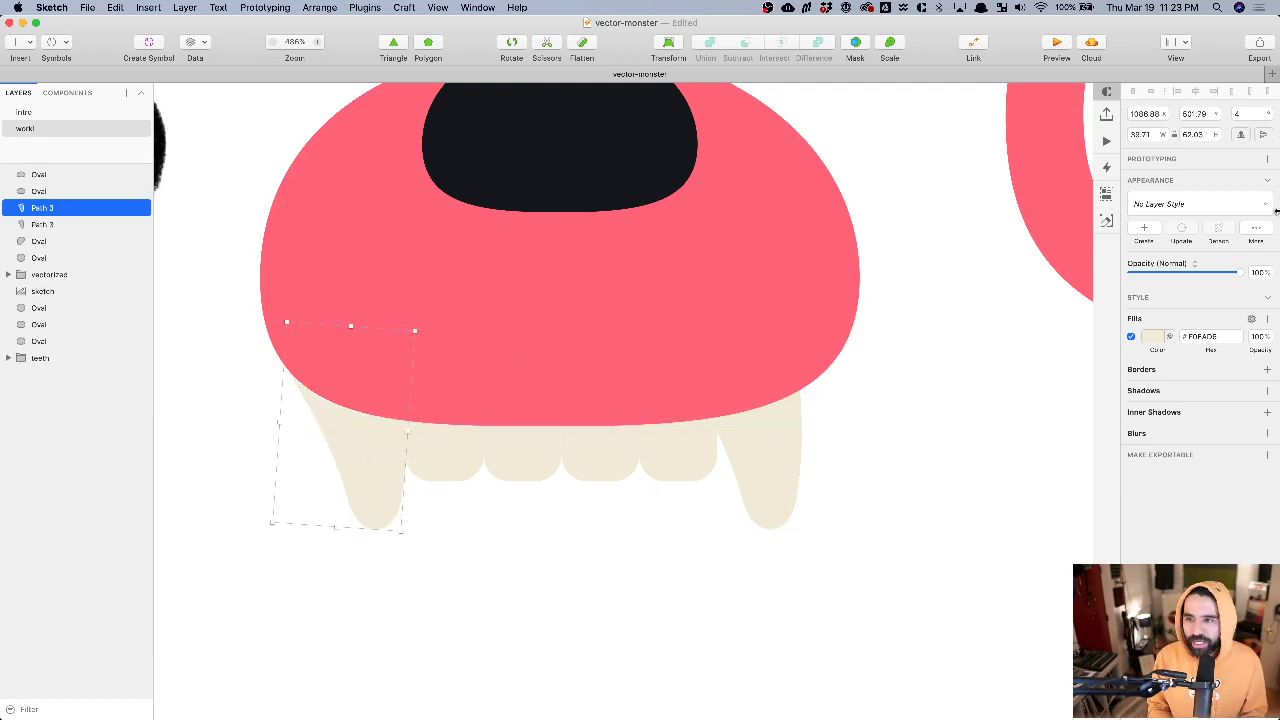
{"action": "left_click", "coordinate": [1240, 134]}
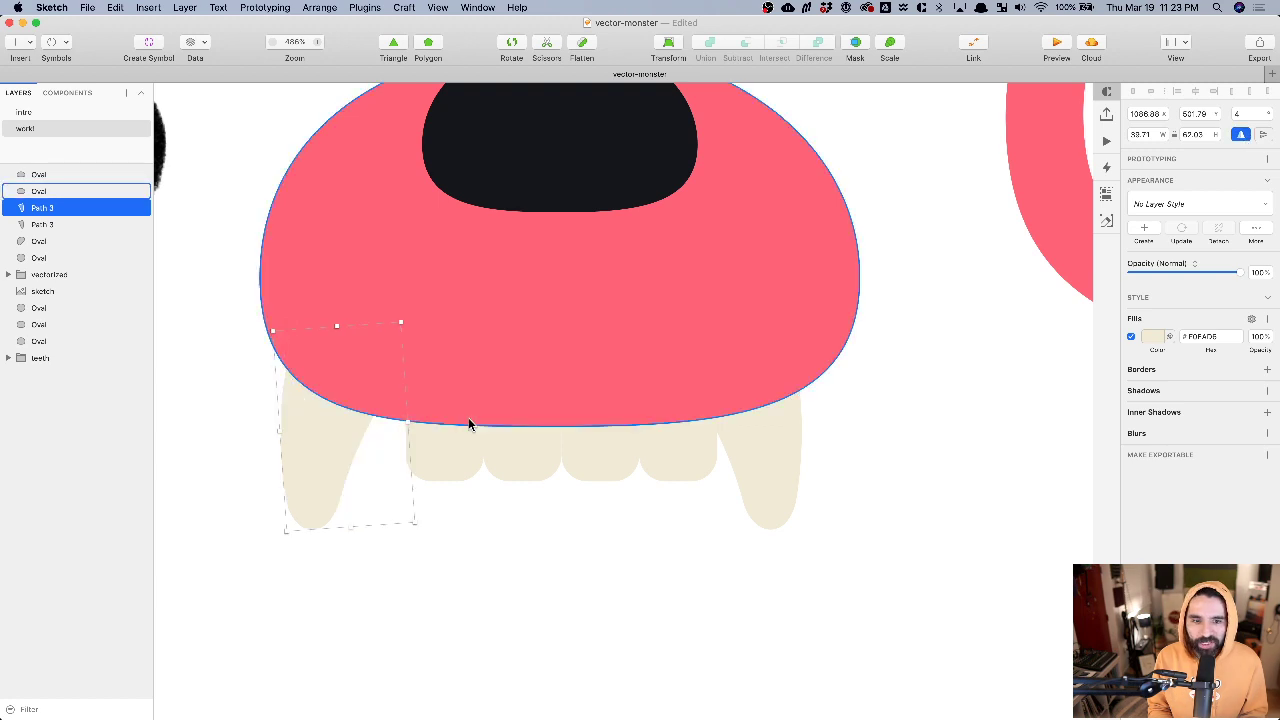
{"action": "left_click_drag", "start_coordinate": [316, 470], "coordinate": [352, 486]}
{"action": "scroll", "coordinate": [352, 486], "scroll_direction": "down", "scroll_amount": 3}
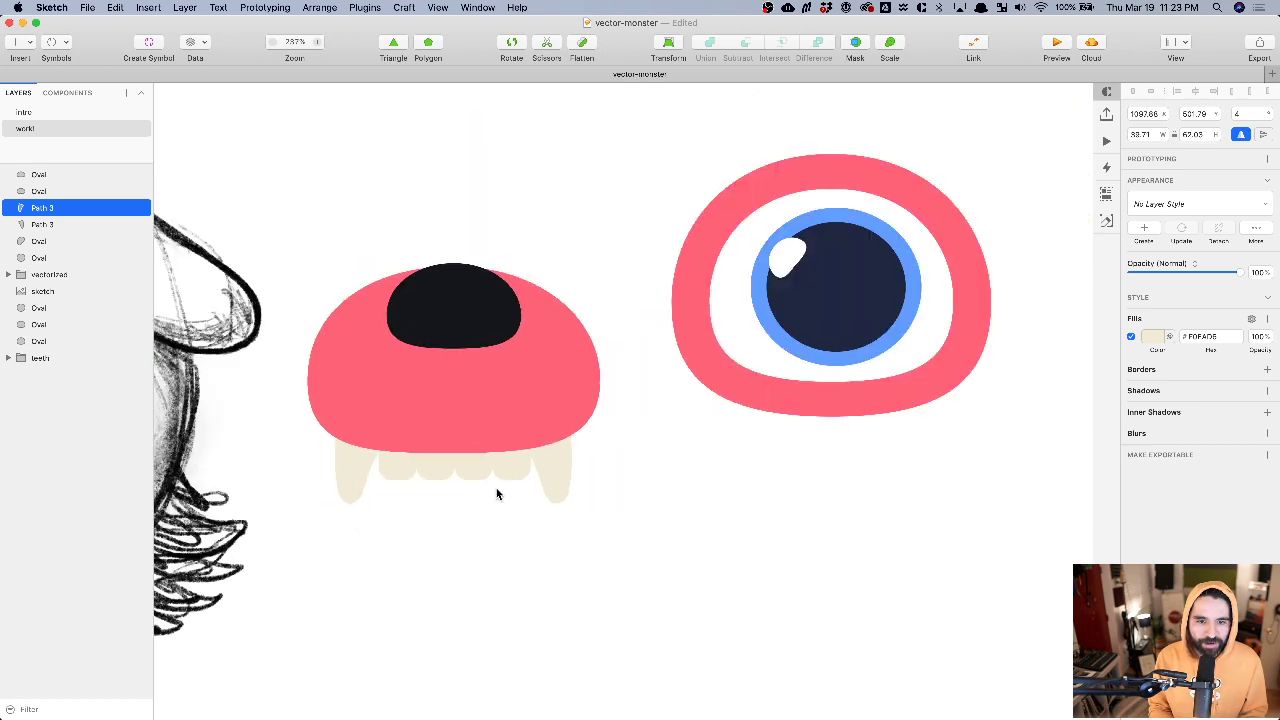
- Group the two fangs, then select the group with the nose, muzzle and teeth and clear the selection
{"action": "left_click", "coordinate": [561, 472], "text": "shift"}
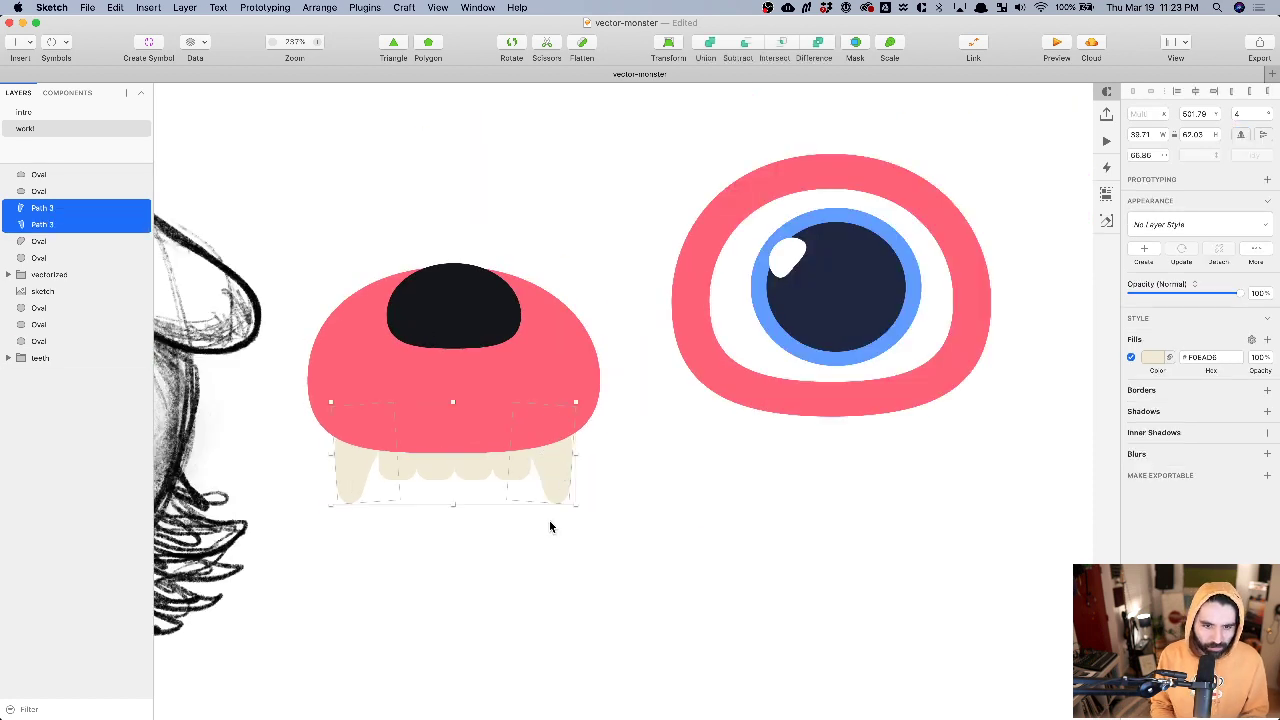
{"action": "scroll", "coordinate": [551, 523], "scroll_direction": "left", "scroll_amount": 2}
{"action": "left_click", "coordinate": [579, 457]}
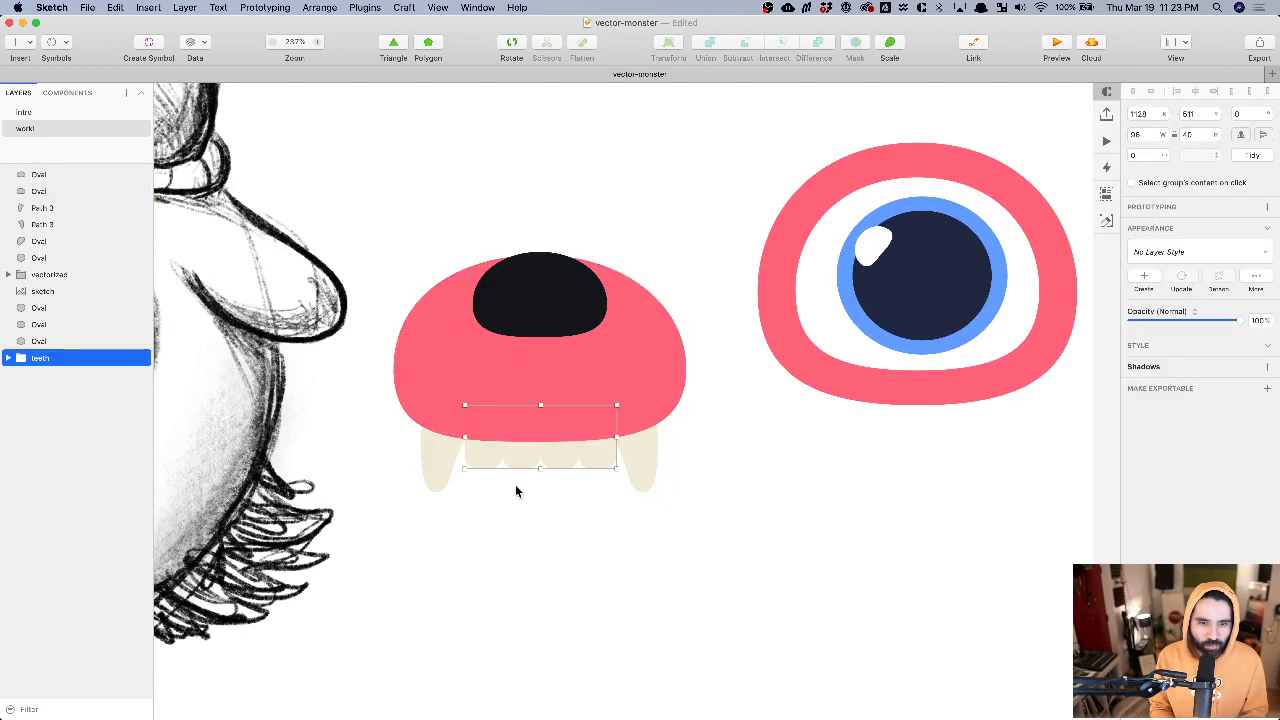
{"action": "double_click", "coordinate": [441, 467]}
{"action": "left_click", "coordinate": [645, 473], "text": "shift"}
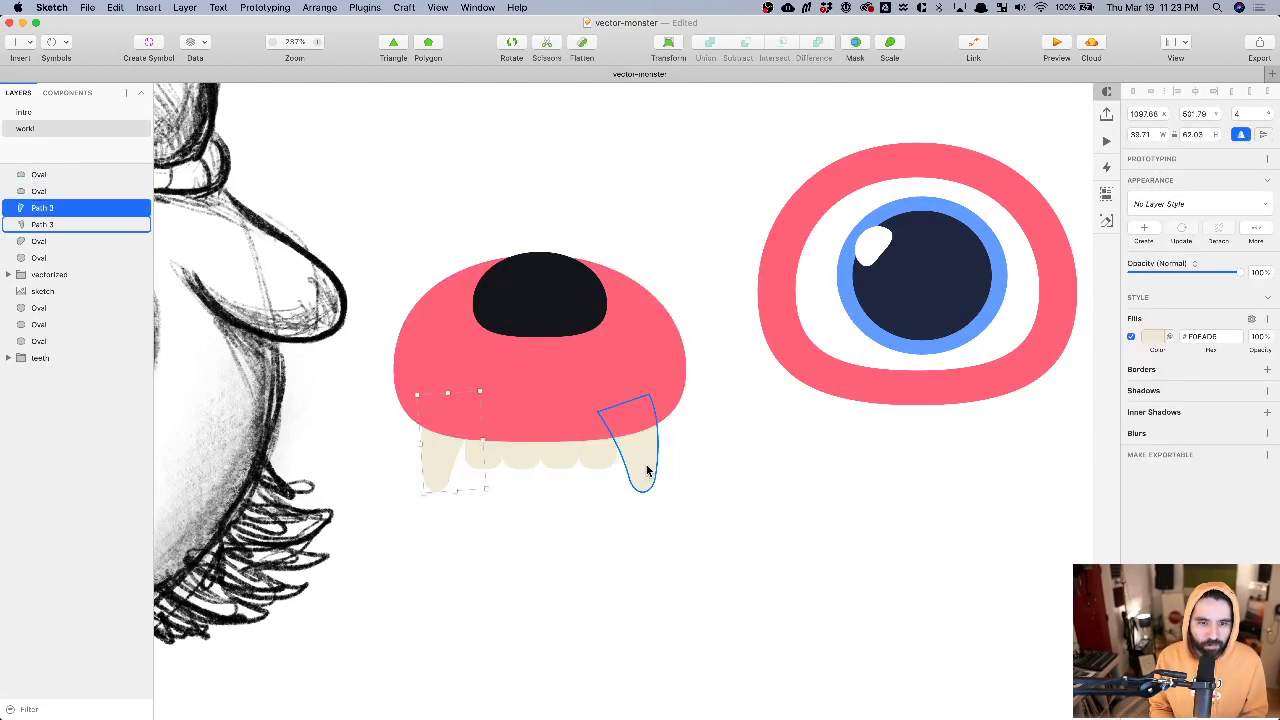
{"action": "left_click", "coordinate": [646, 470], "text": "shift"}
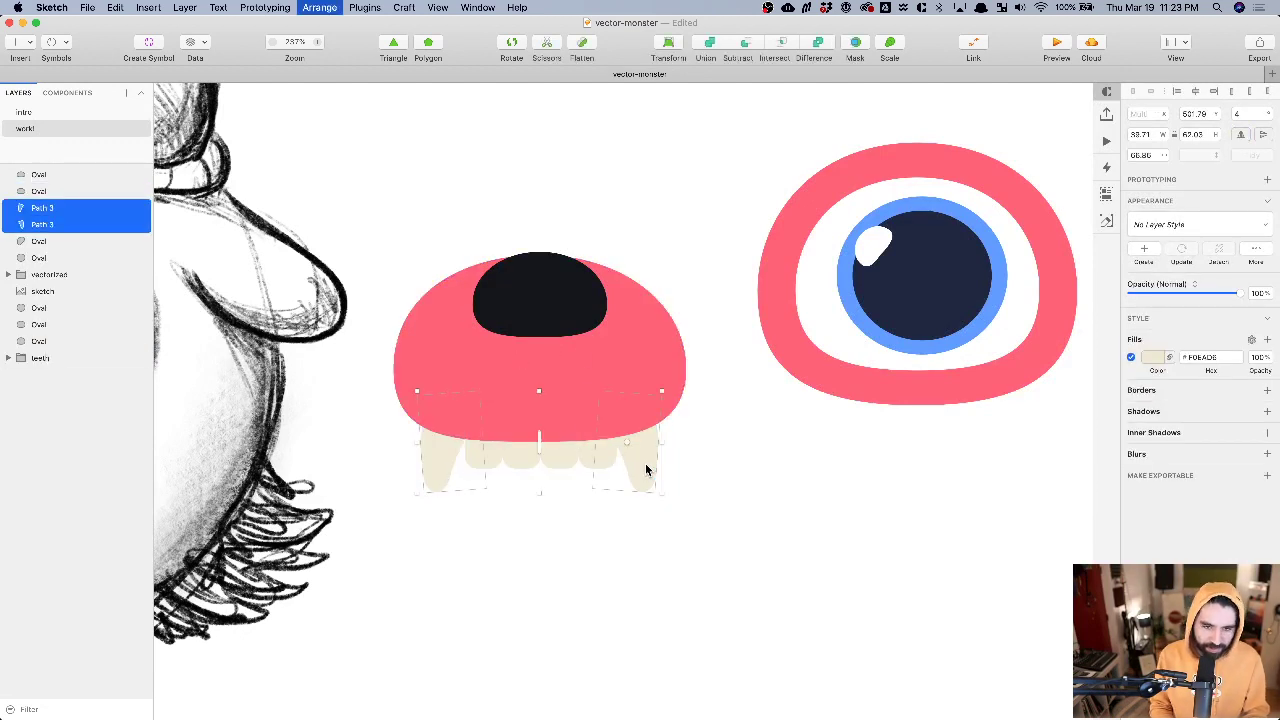
{"action": "key", "text": "super+g"}
{"action": "left_click_drag", "start_coordinate": [440, 150], "coordinate": [655, 510]}
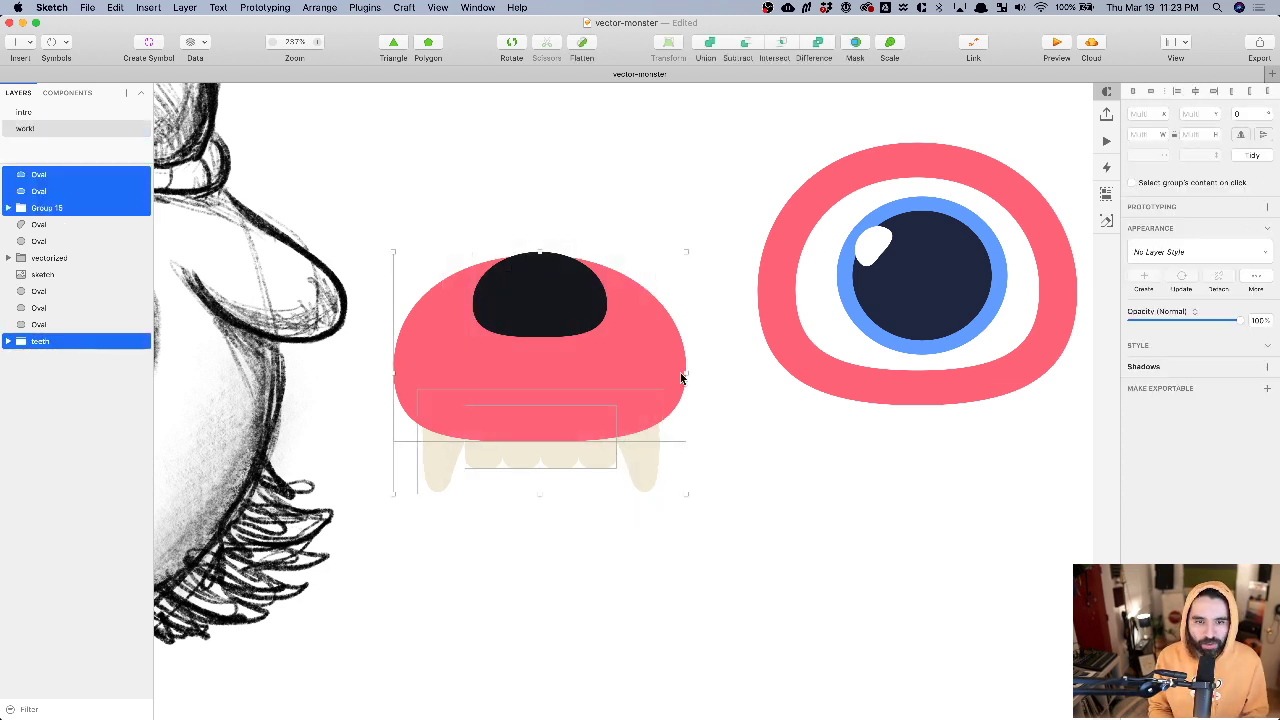
{"action": "left_click", "coordinate": [648, 592]}
- Compare the vector nose, muzzle and teeth with the mouth in the pencil sketch
{"action": "scroll", "coordinate": [685, 487], "scroll_direction": "left", "scroll_amount": 5}
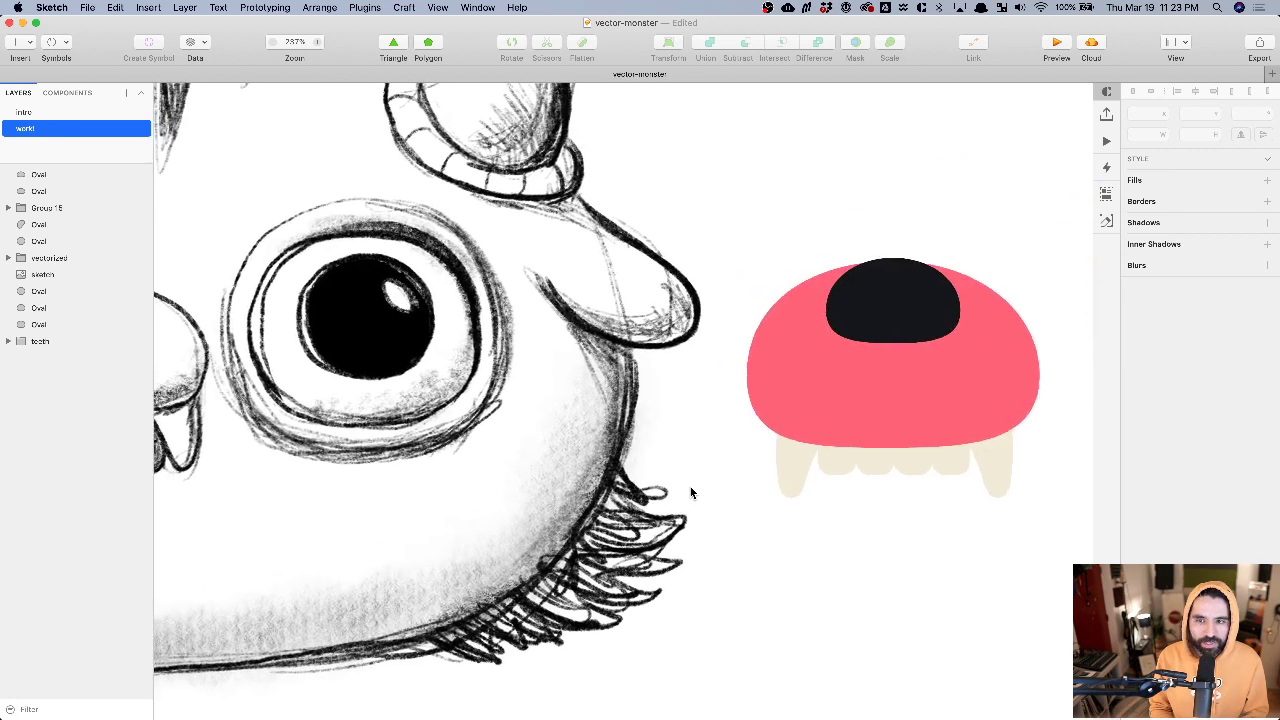
{"action": "scroll", "coordinate": [690, 492], "scroll_direction": "down", "scroll_amount": 5}
{"action": "scroll", "coordinate": [690, 492], "scroll_direction": "left", "scroll_amount": 5}
{"action": "scroll", "coordinate": [690, 492], "scroll_direction": "up", "scroll_amount": 3}
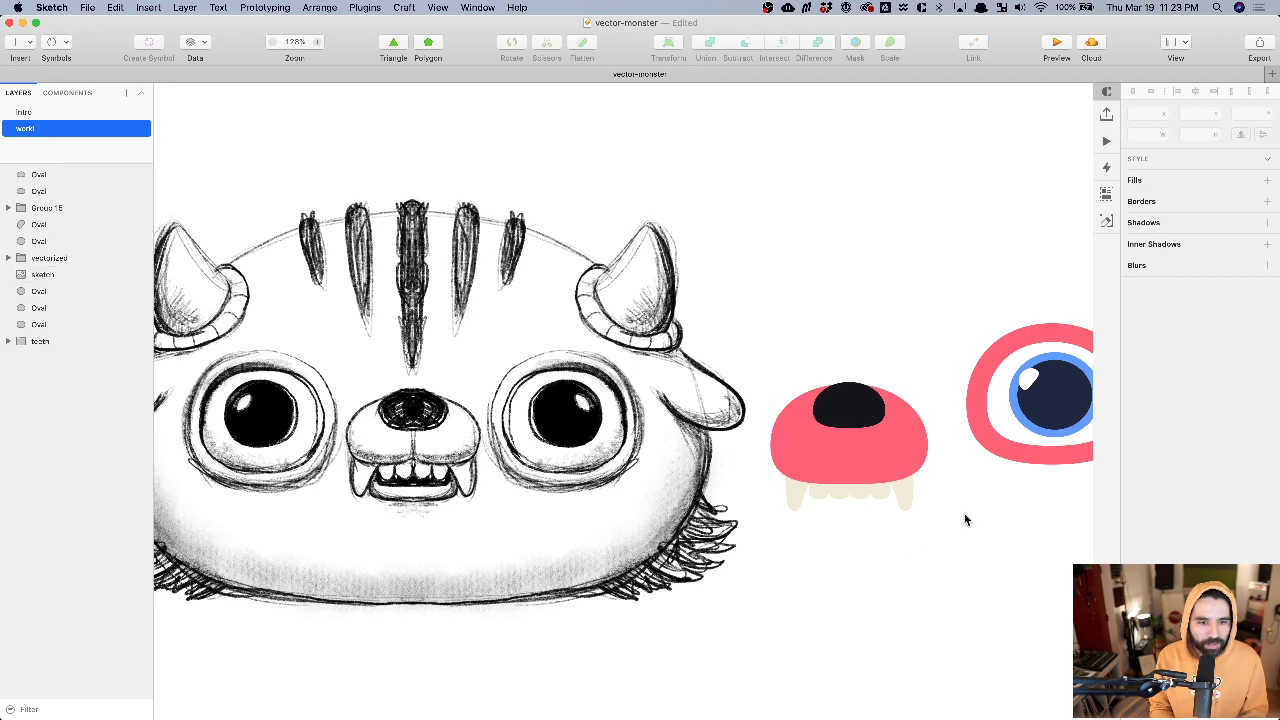
{"action": "scroll", "coordinate": [886, 486], "scroll_direction": "up", "scroll_amount": 5}
{"action": "scroll", "coordinate": [886, 486], "scroll_direction": "right", "scroll_amount": 2}
{"action": "scroll", "coordinate": [886, 487], "scroll_direction": "down", "scroll_amount": 2}
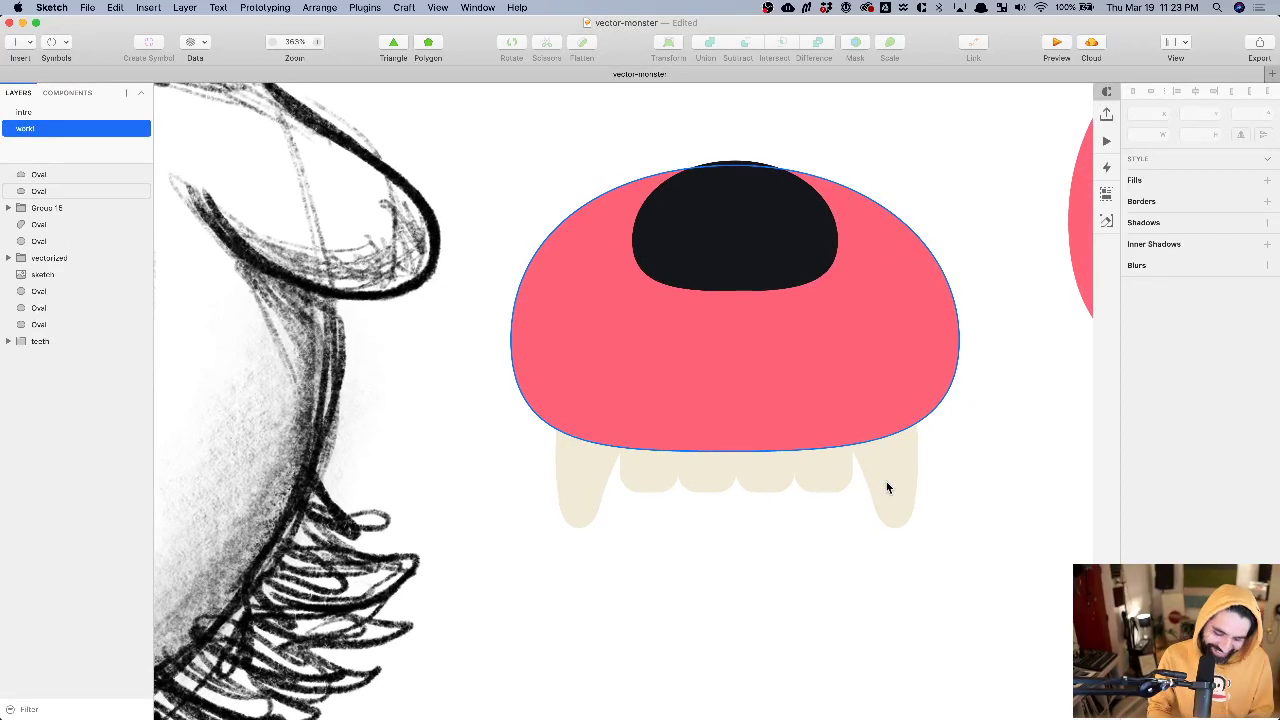
- Draw a rectangle about 113 by 39 px over the teeth, round its corners to 12 and centre it under the muzzle
{"action": "key", "text": "v"}
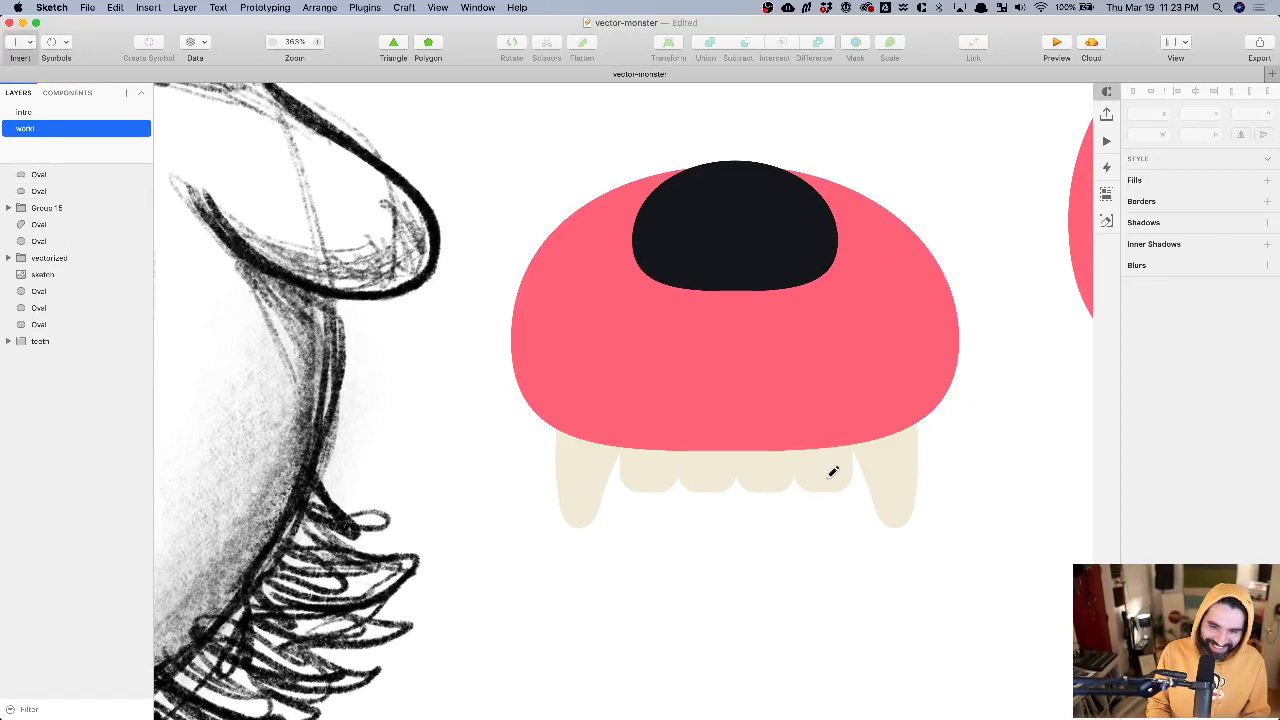
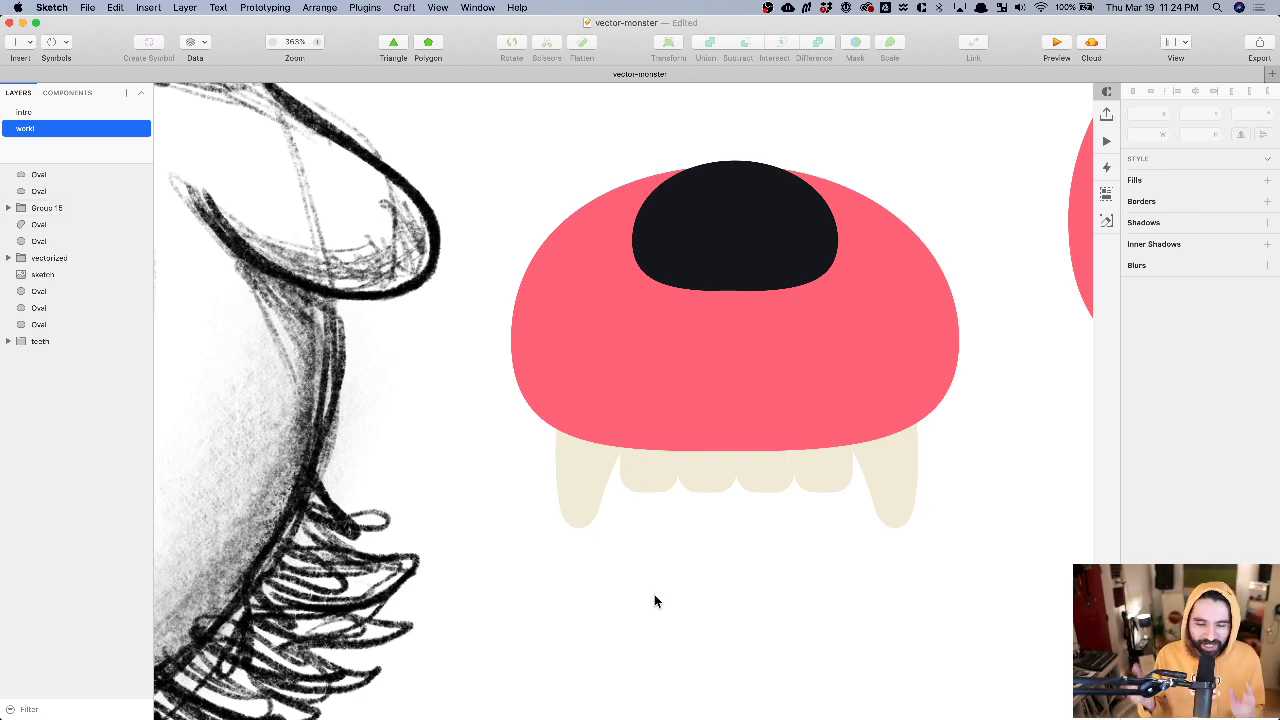
{"action": "key", "text": "r"}
{"action": "left_click_drag", "start_coordinate": [593, 418], "coordinate": [867, 511]}
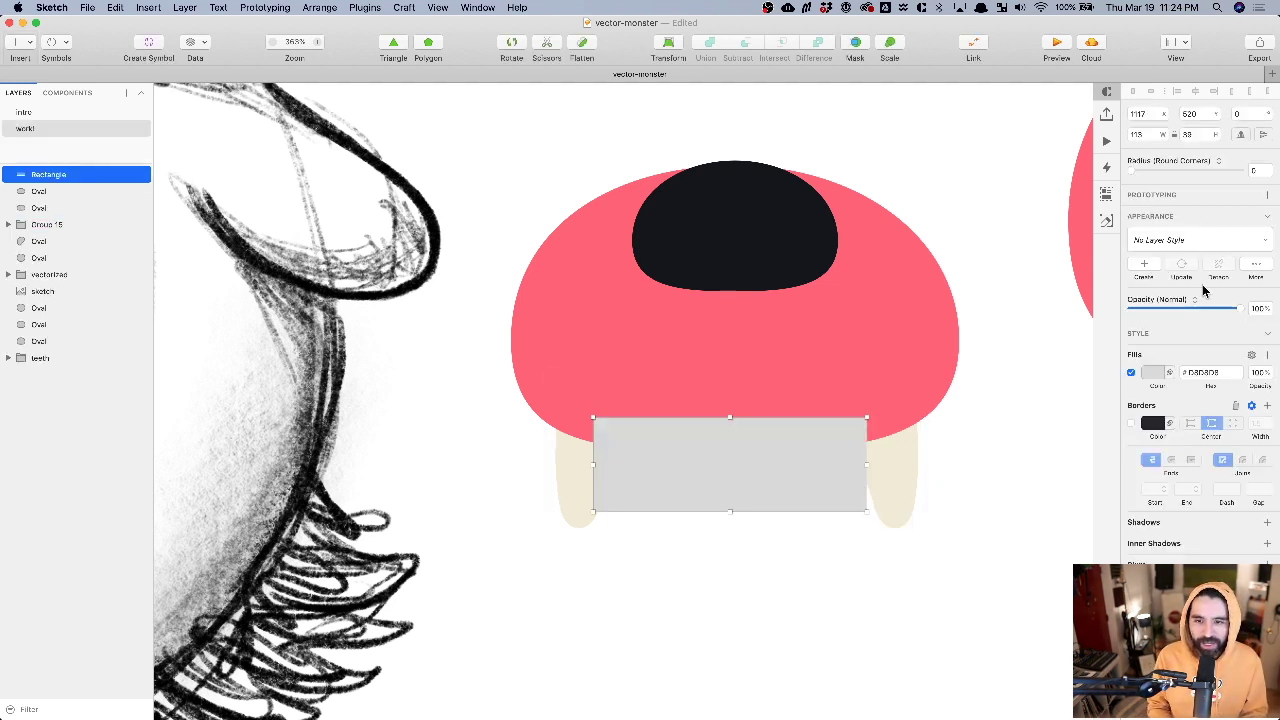
{"action": "left_click_drag", "start_coordinate": [1158, 170], "coordinate": [1218, 171]}
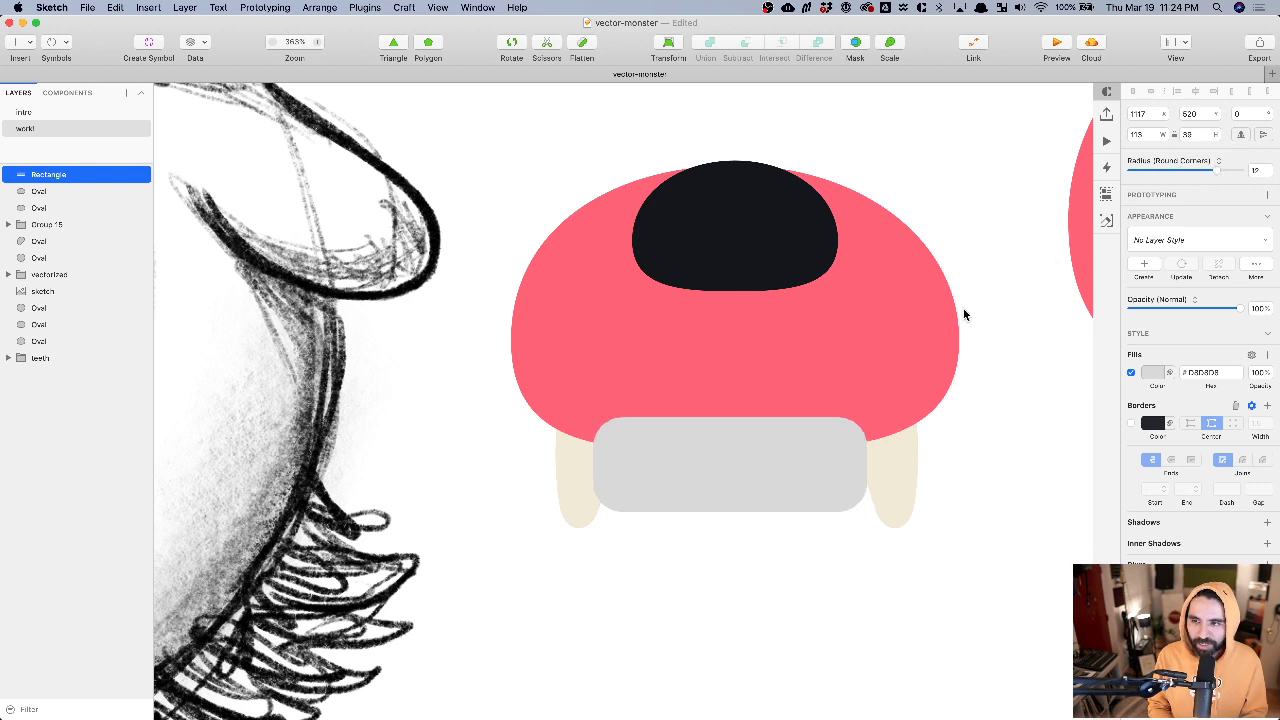
{"action": "left_click_drag", "start_coordinate": [770, 479], "coordinate": [775, 479]}
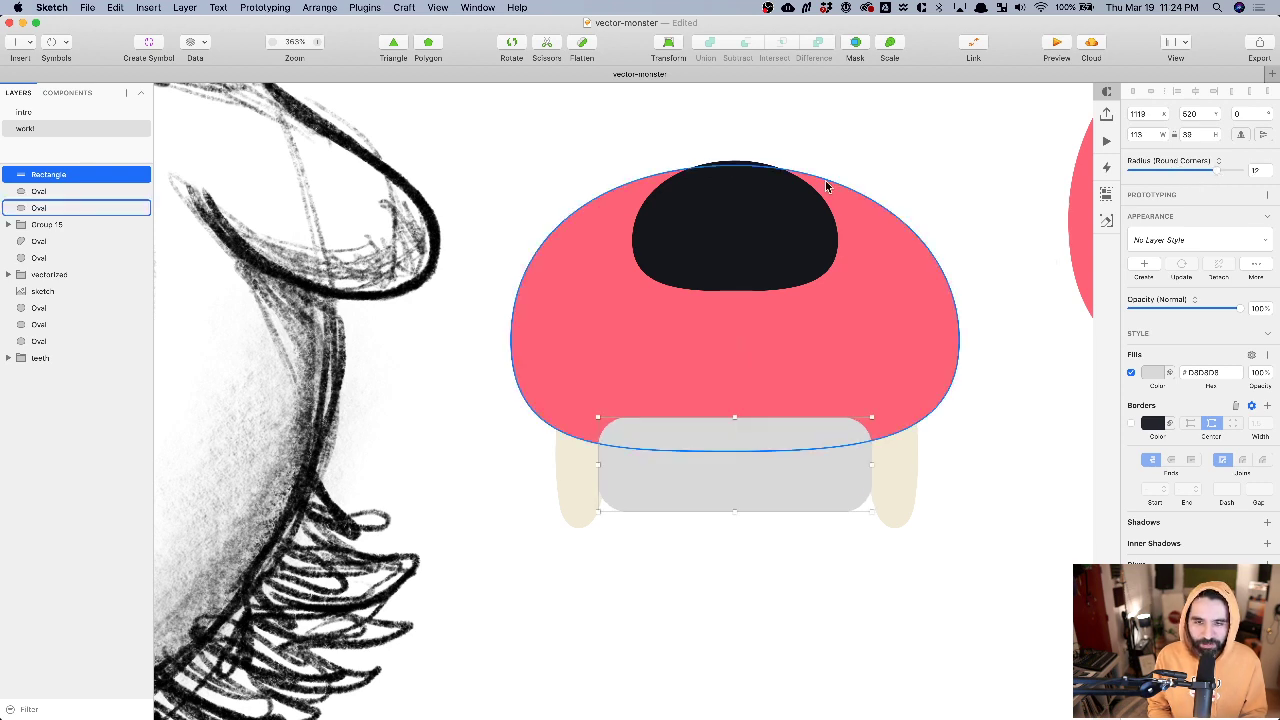
- Remove the rounded rectangle's border and fill it with the same near-black colour as the nose
{"action": "scroll", "coordinate": [790, 446], "scroll_direction": "right", "scroll_amount": 3}
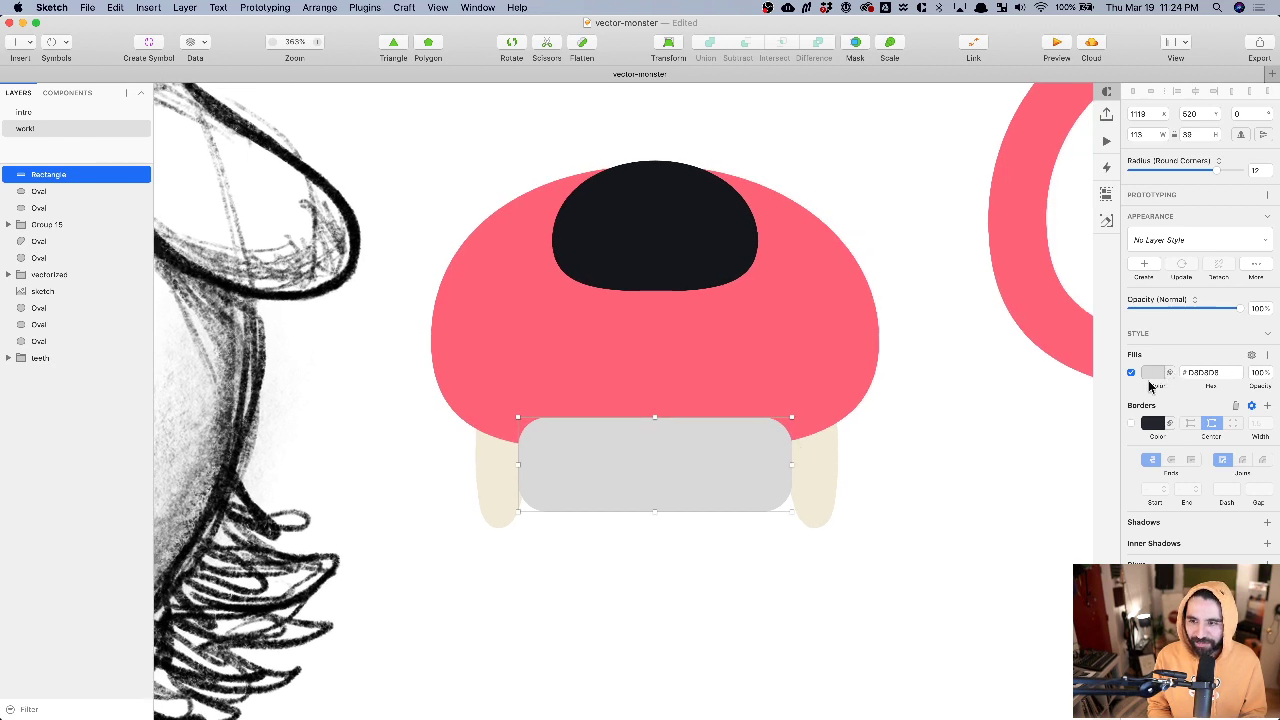
{"action": "left_click", "coordinate": [1236, 405]}
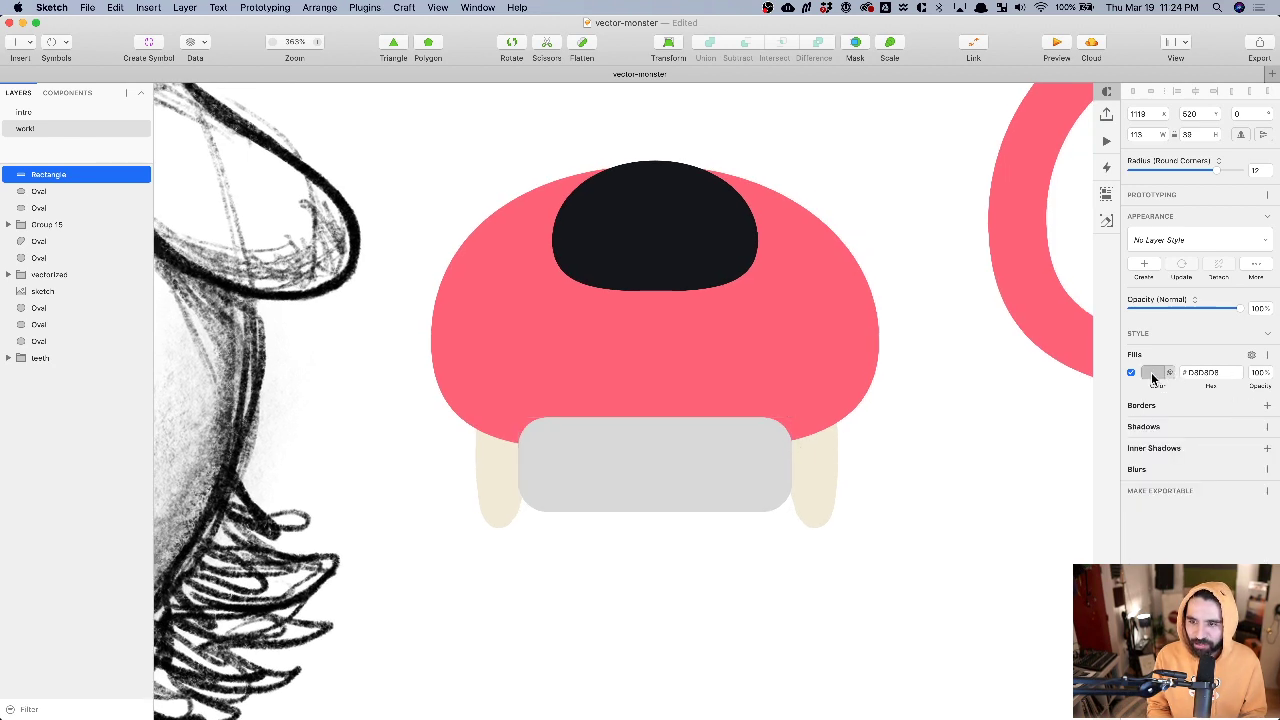
{"action": "left_click", "coordinate": [1153, 373]}
{"action": "left_click", "coordinate": [1160, 630]}
{"action": "left_click", "coordinate": [910, 575]}
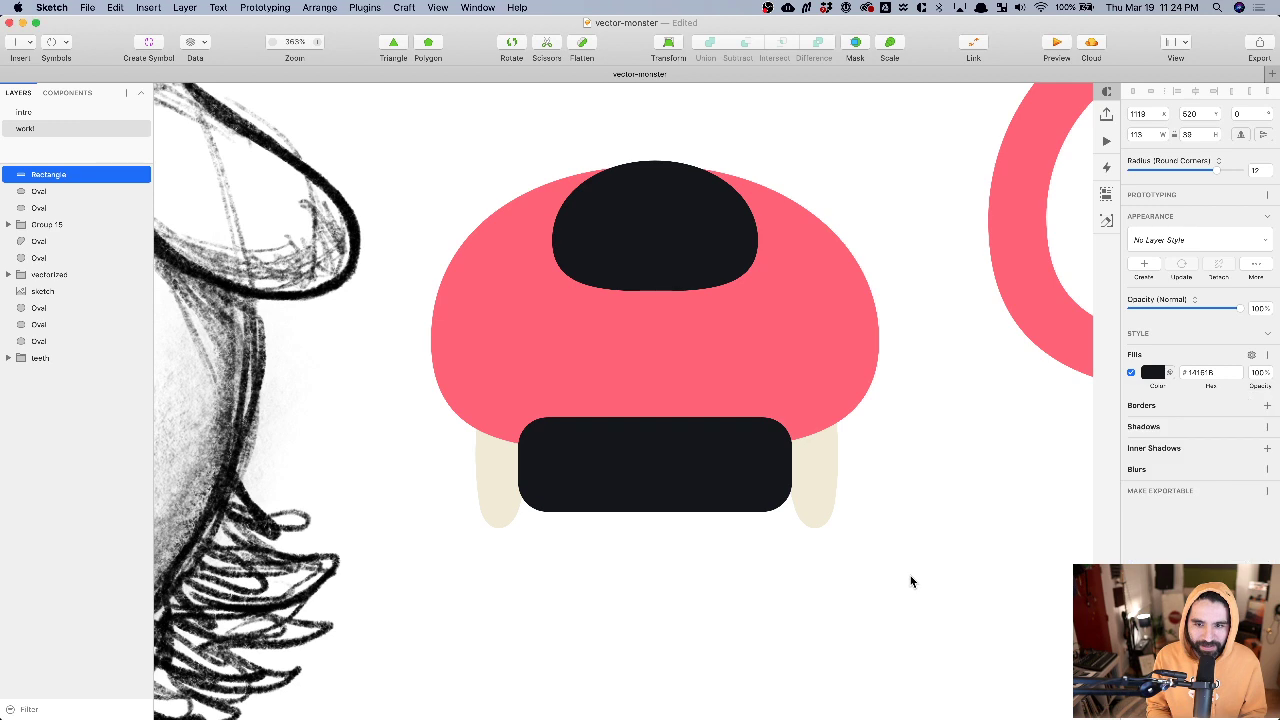
- Send the dark mouth rectangle to the back, behind the teeth and fangs
{"action": "left_click", "coordinate": [938, 528]}
{"action": "left_click", "coordinate": [695, 486]}
{"action": "key", "text": "ctrl+alt+super+Down"}
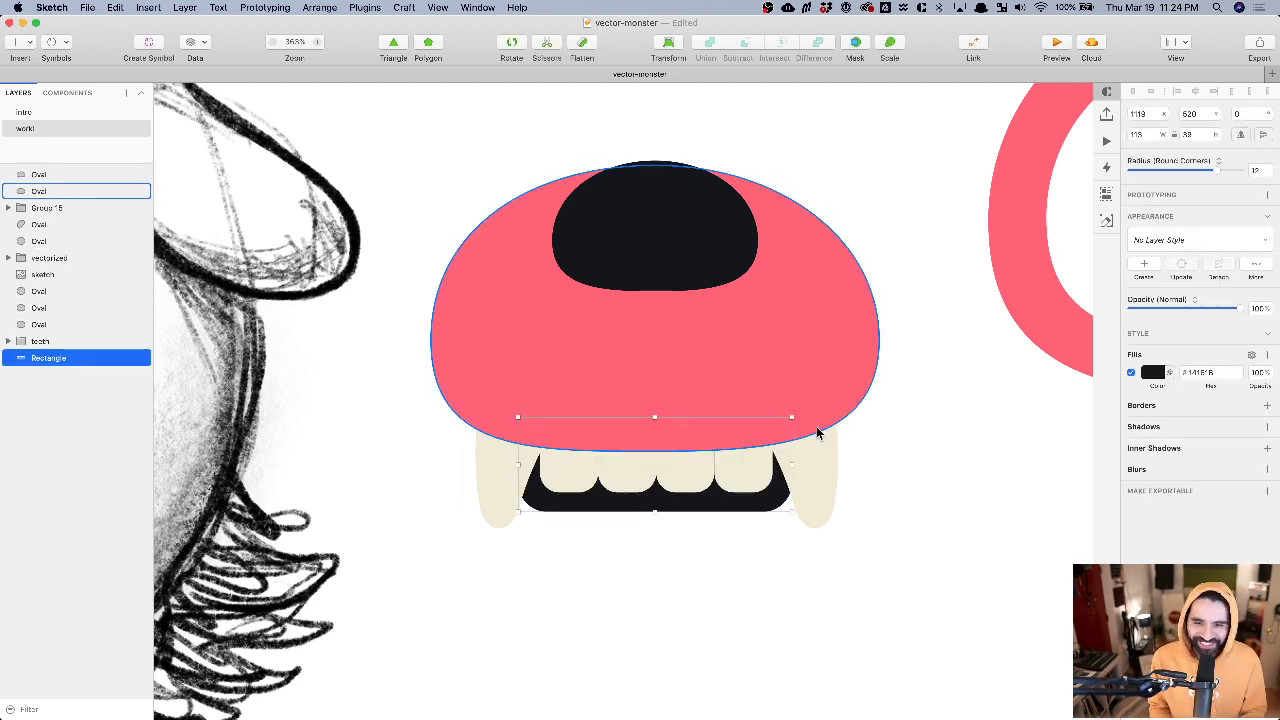
{"action": "left_click_drag", "start_coordinate": [792, 418], "coordinate": [804, 408]}
{"action": "key", "text": "super+z"}
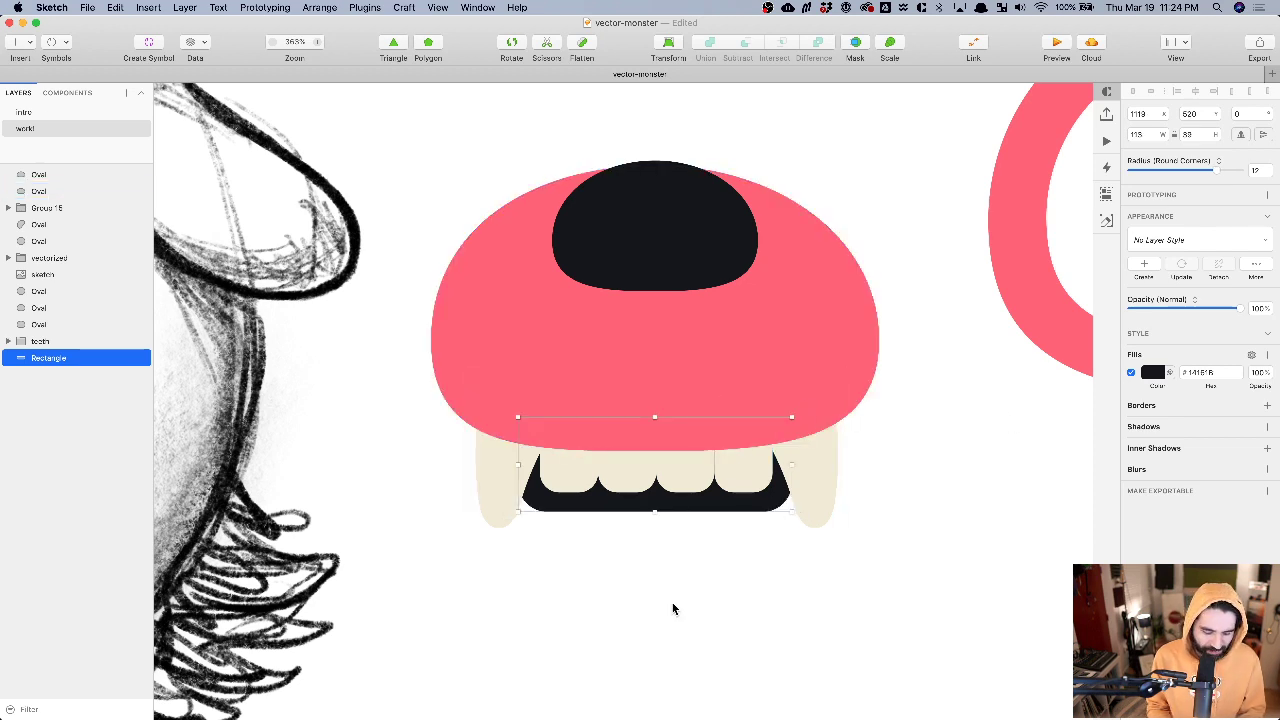
{"action": "key", "text": "super+d"}
{"action": "left_click_drag", "start_coordinate": [794, 416], "coordinate": [815, 388]}
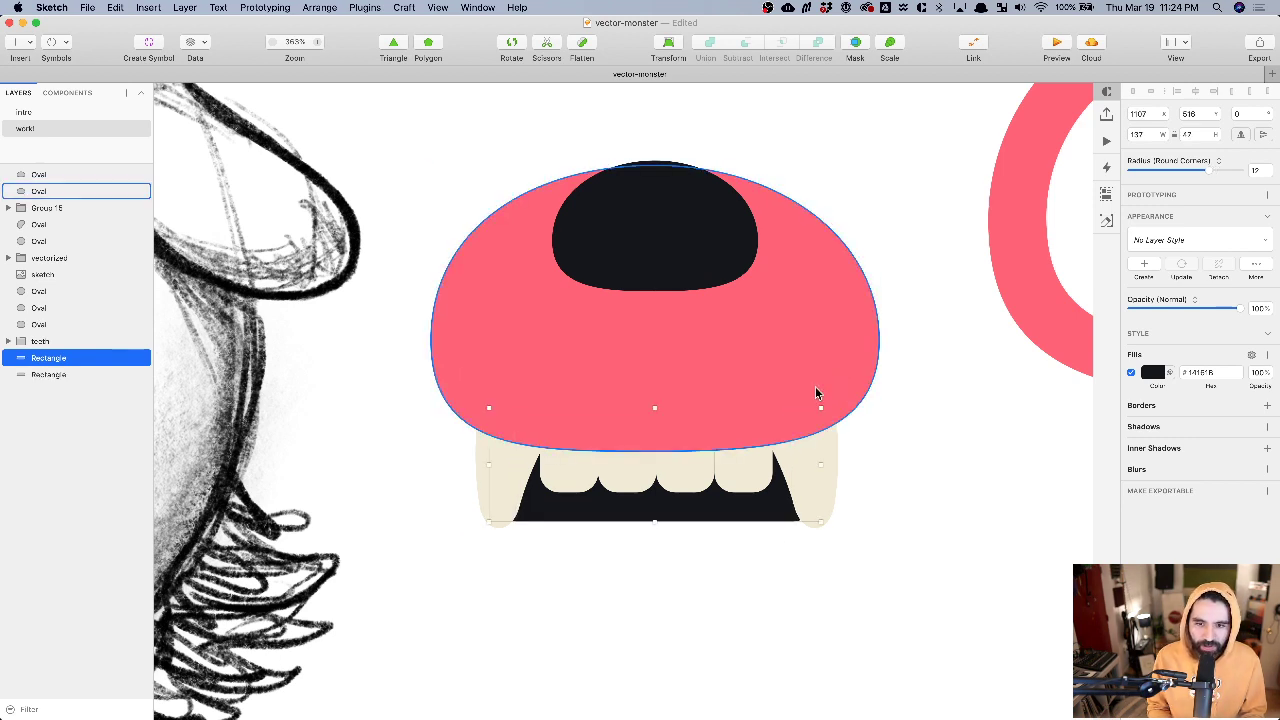
{"action": "key", "text": "super+z"}
{"action": "key", "text": "super+z"}
- Narrow the dark mouth rectangle to 103 px around its centre and offset its path by 13 px as a duplicate layer
{"action": "left_click", "coordinate": [656, 514]}
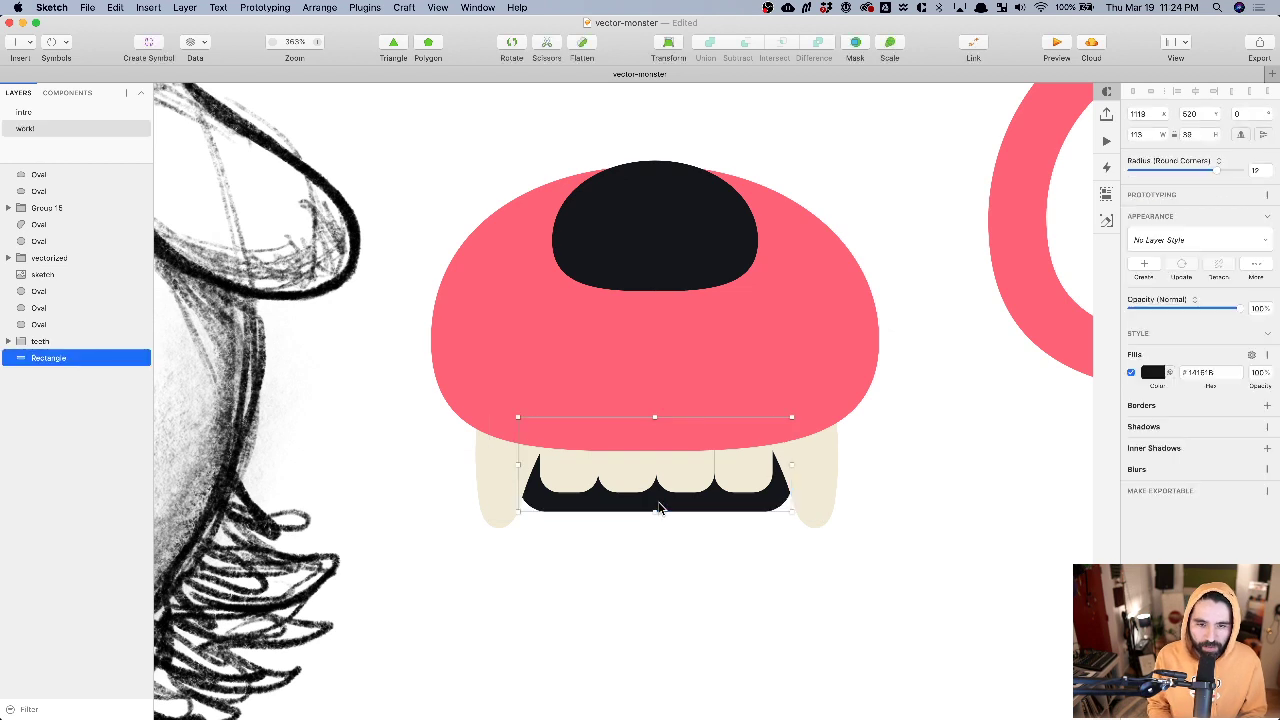
{"action": "left_click_drag", "start_coordinate": [791, 463], "coordinate": [777, 462]}
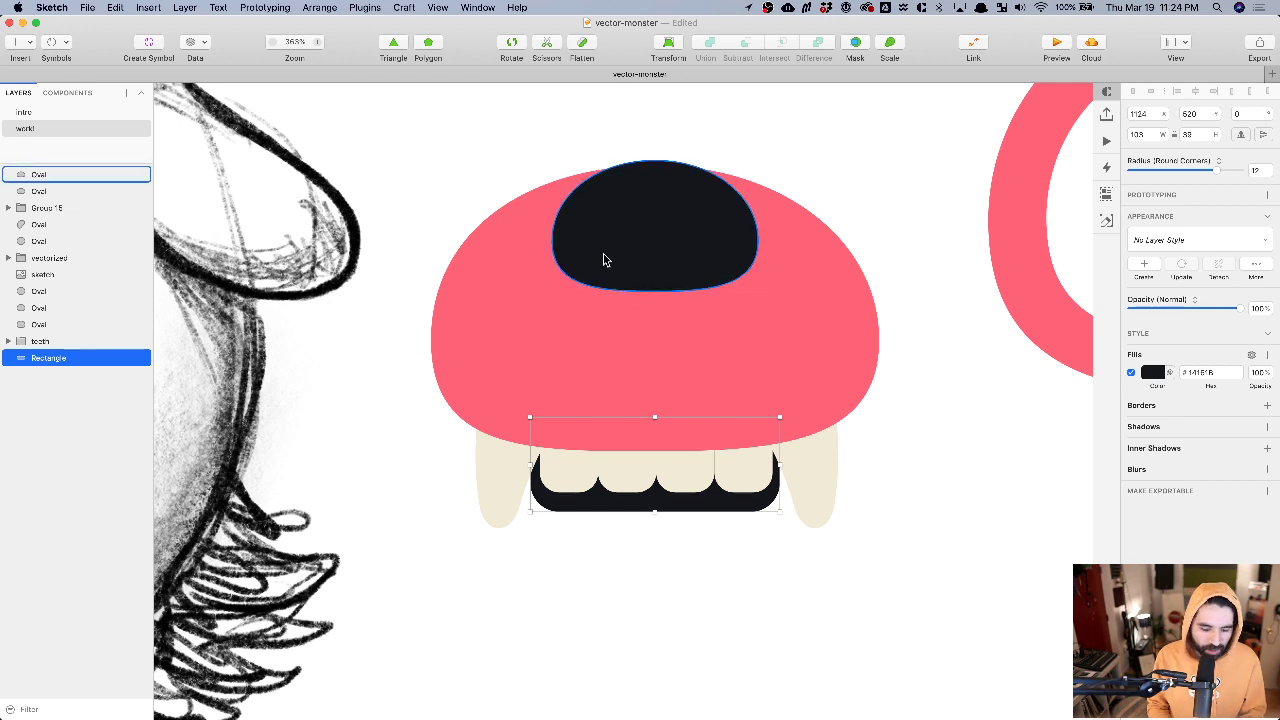
{"action": "left_click", "coordinate": [186, 8]}
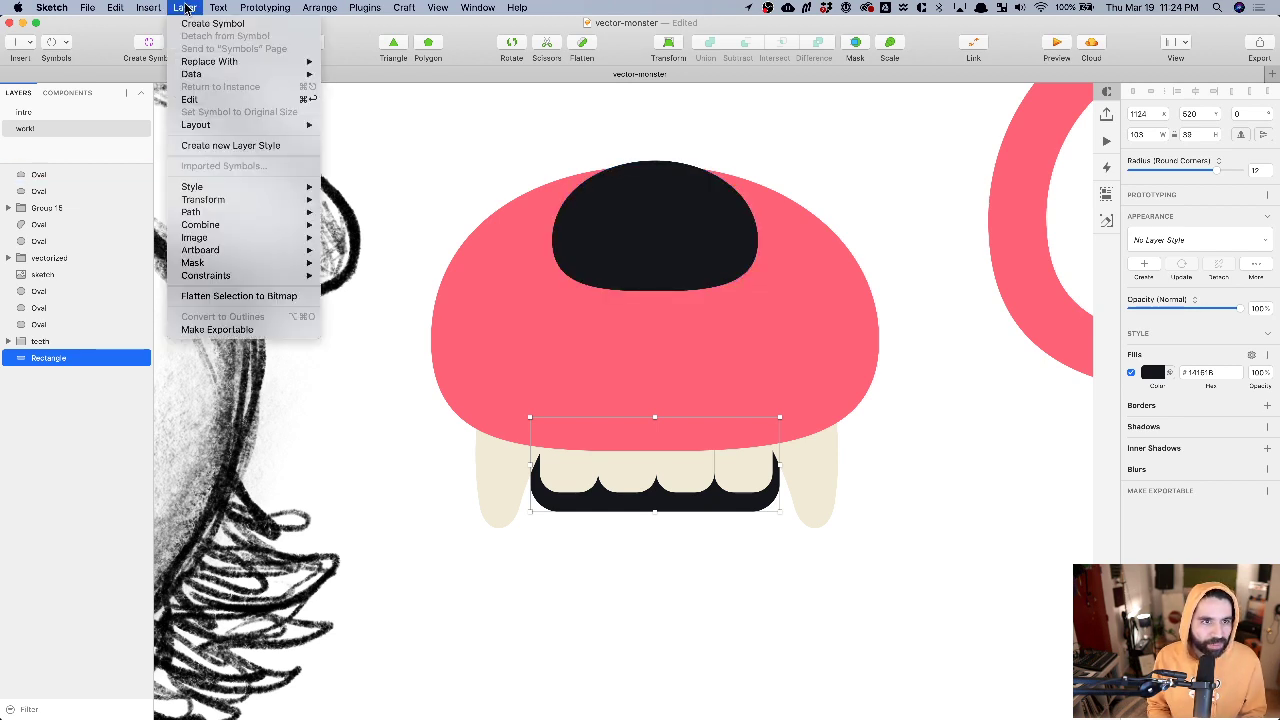
{"action": "mouse_move", "coordinate": [266, 220]}
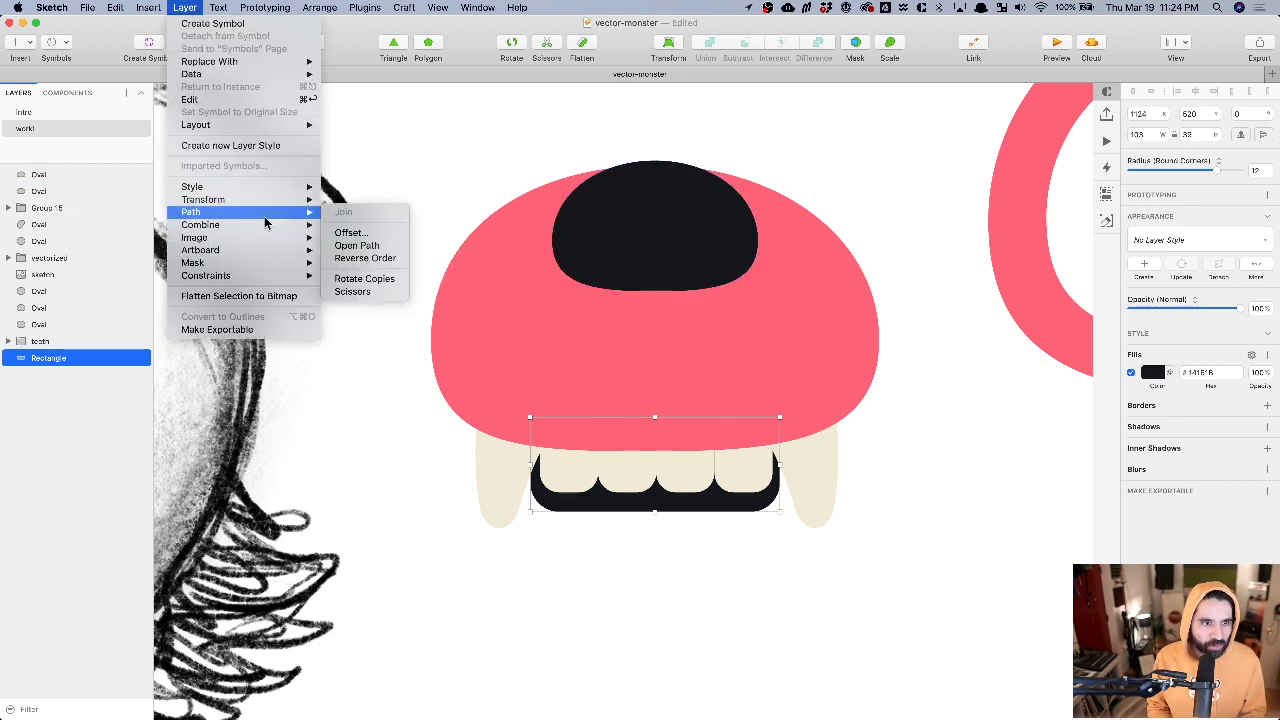
{"action": "left_click", "coordinate": [350, 232]}
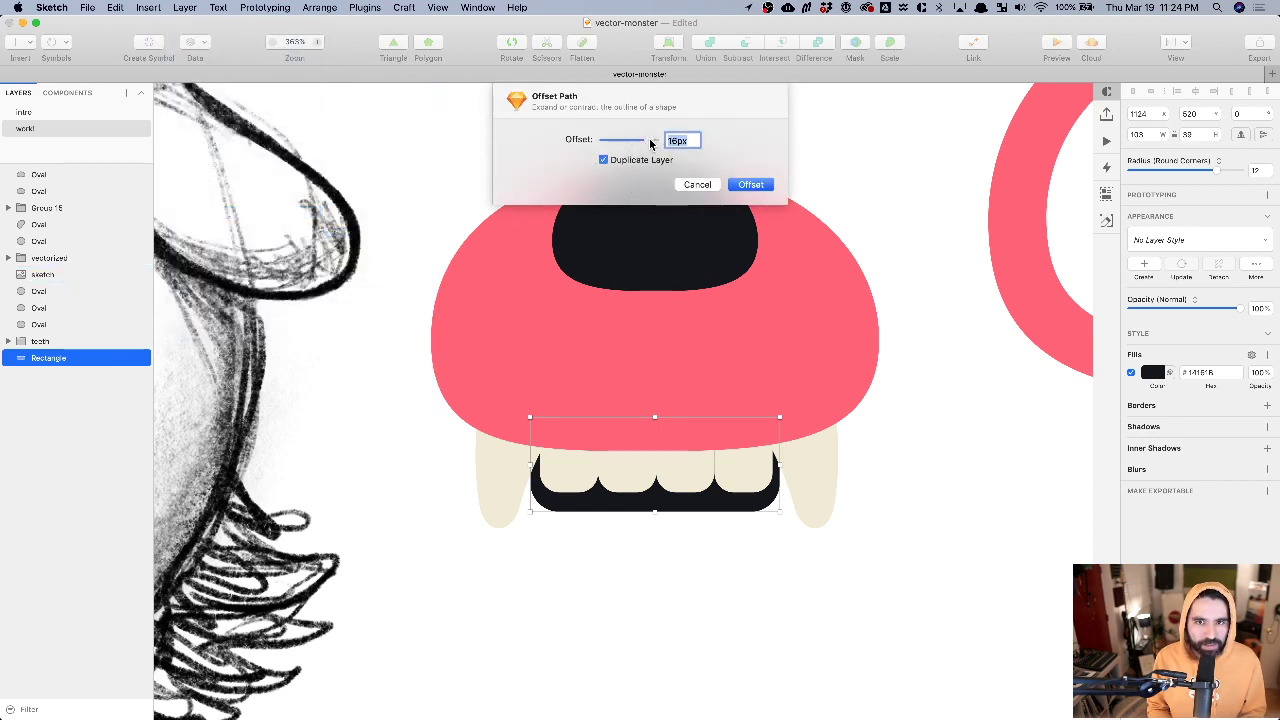
{"action": "left_click", "coordinate": [769, 185]}
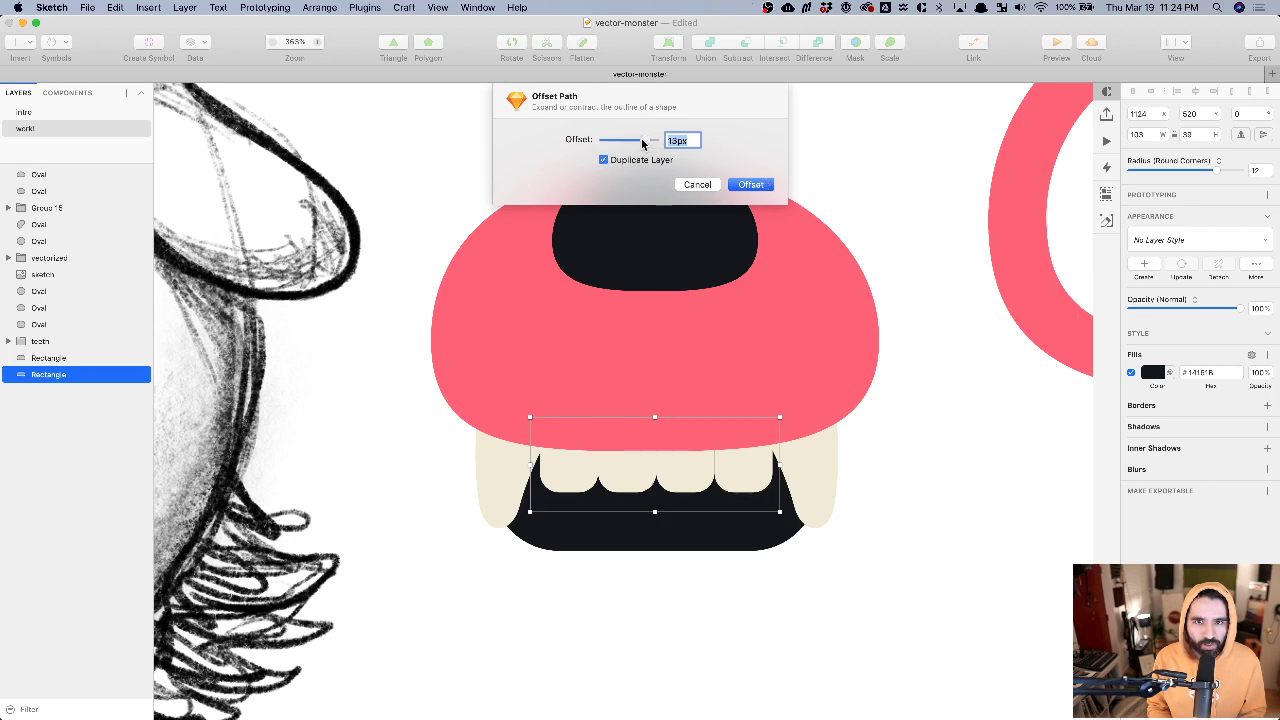
{"action": "left_click", "coordinate": [760, 186]}
{"action": "left_click", "coordinate": [757, 648]}
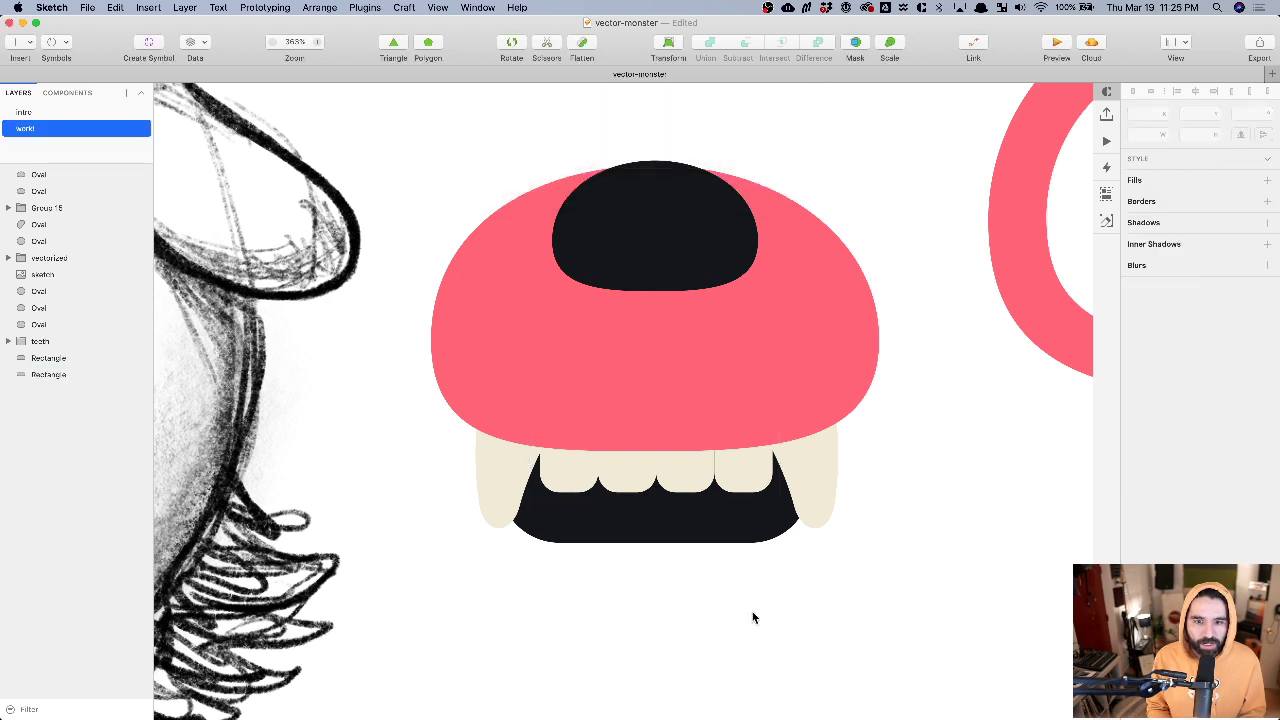
- Fill the larger offset shape behind the dark mouth with the muzzle's pink, FF6277, to form the lower lip
{"action": "left_click", "coordinate": [700, 538]}
{"action": "key", "text": "alt+super+Down"}
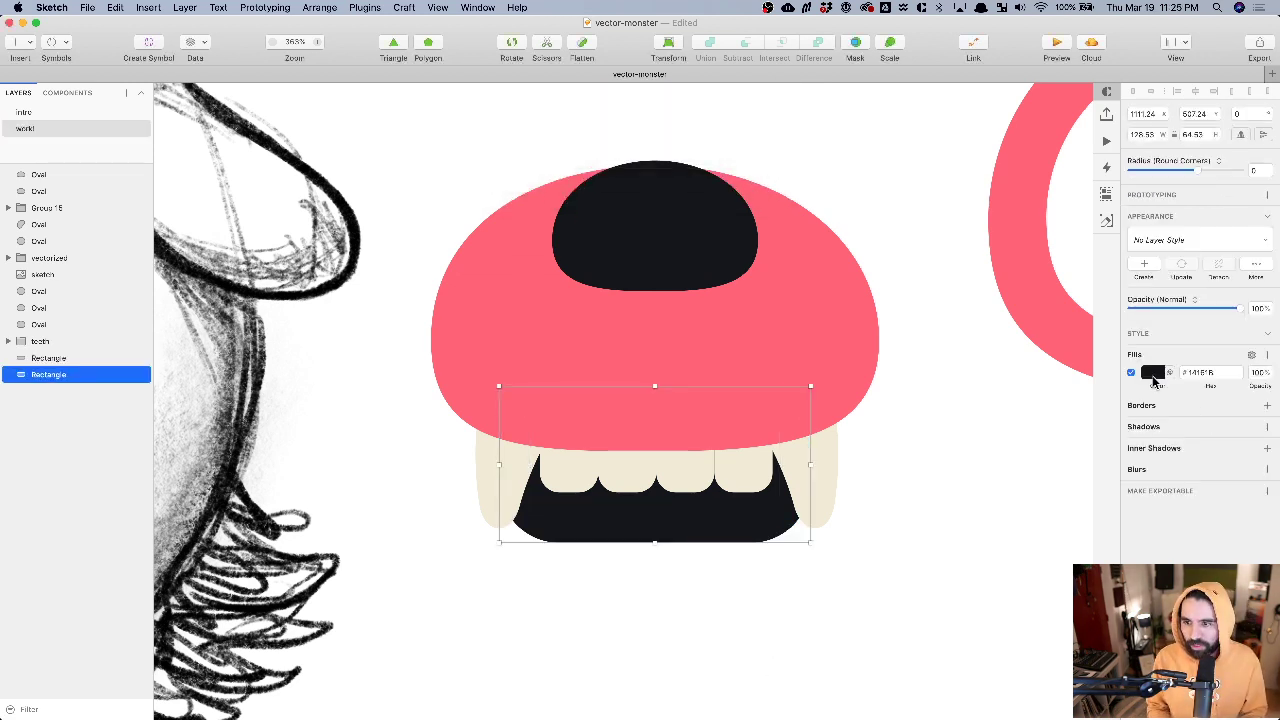
{"action": "left_click", "coordinate": [1152, 374]}
{"action": "left_click", "coordinate": [1160, 625]}
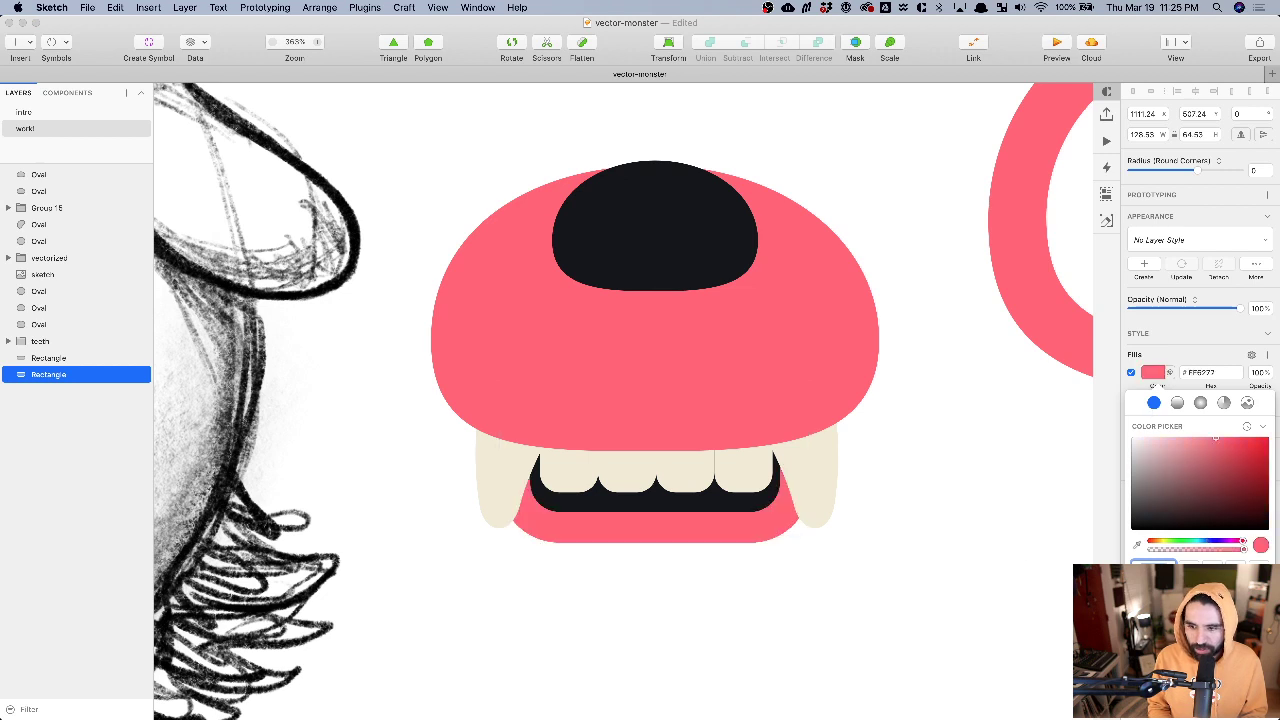
{"action": "left_click", "coordinate": [931, 560]}
{"action": "scroll", "coordinate": [931, 560], "scroll_direction": "down", "scroll_amount": 10}
{"action": "scroll", "coordinate": [931, 560], "scroll_direction": "right", "scroll_amount": 2}
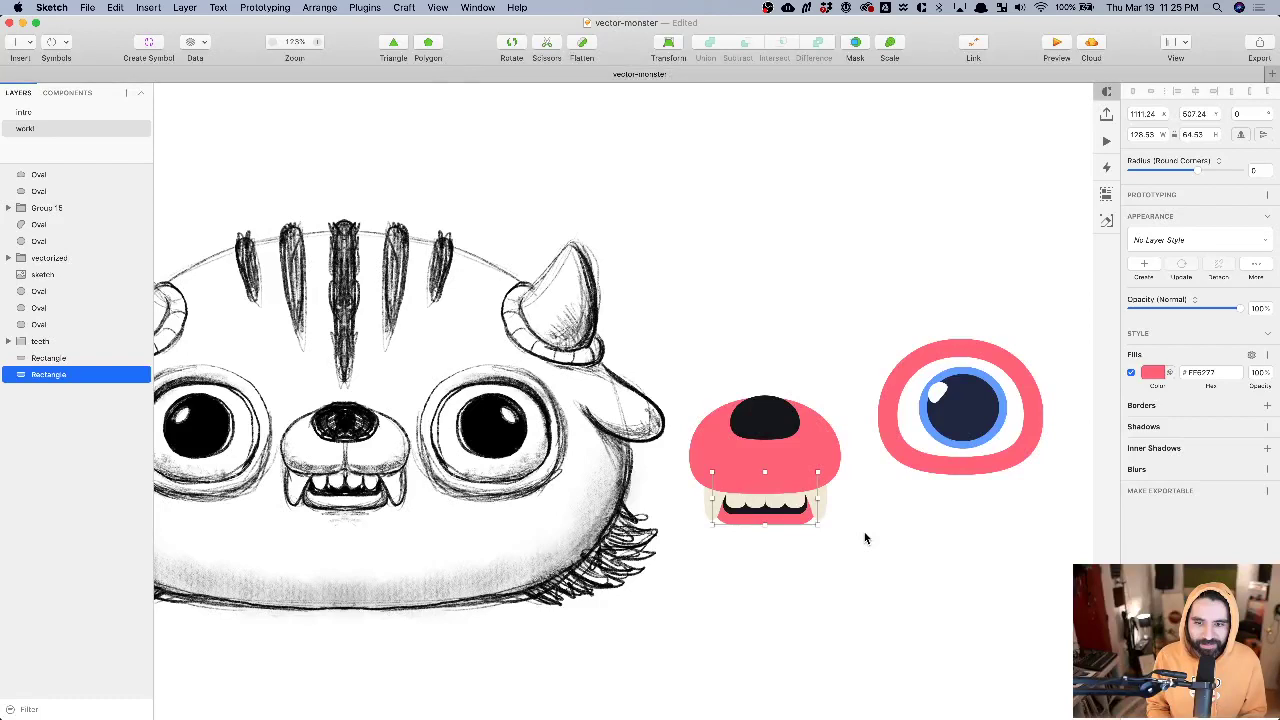
- Reduce the muzzle's height to 108 px by lowering its top edge, and move the nose down to Y 425
{"action": "scroll", "coordinate": [865, 538], "scroll_direction": "up", "scroll_amount": 5}
{"action": "left_click", "coordinate": [751, 563]}
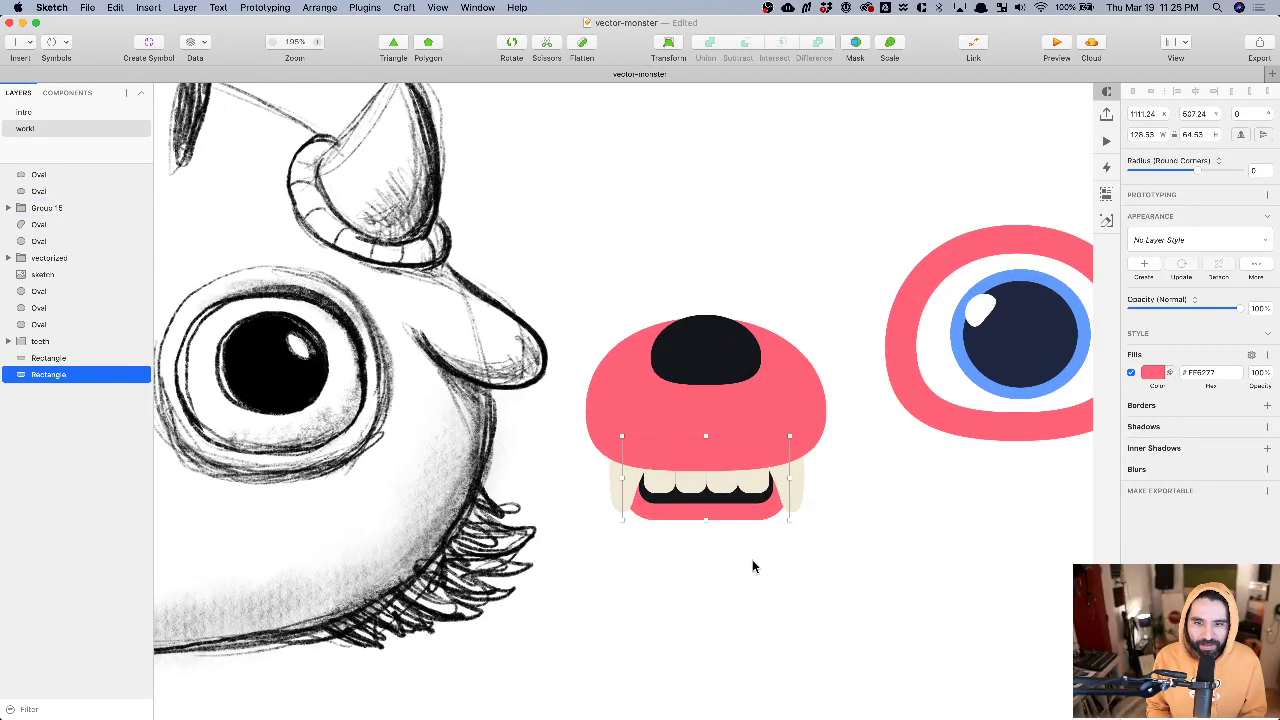
{"action": "scroll", "coordinate": [751, 563], "scroll_direction": "down", "scroll_amount": 5}
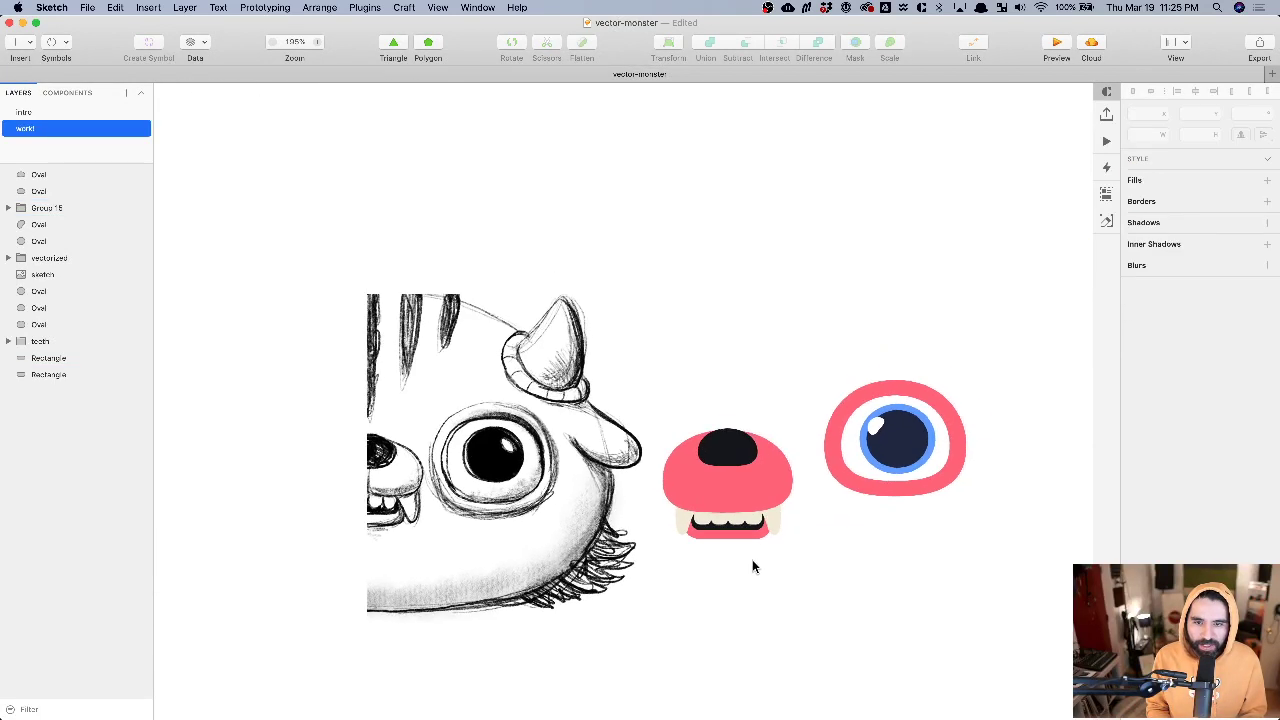
{"action": "left_click", "coordinate": [731, 458]}
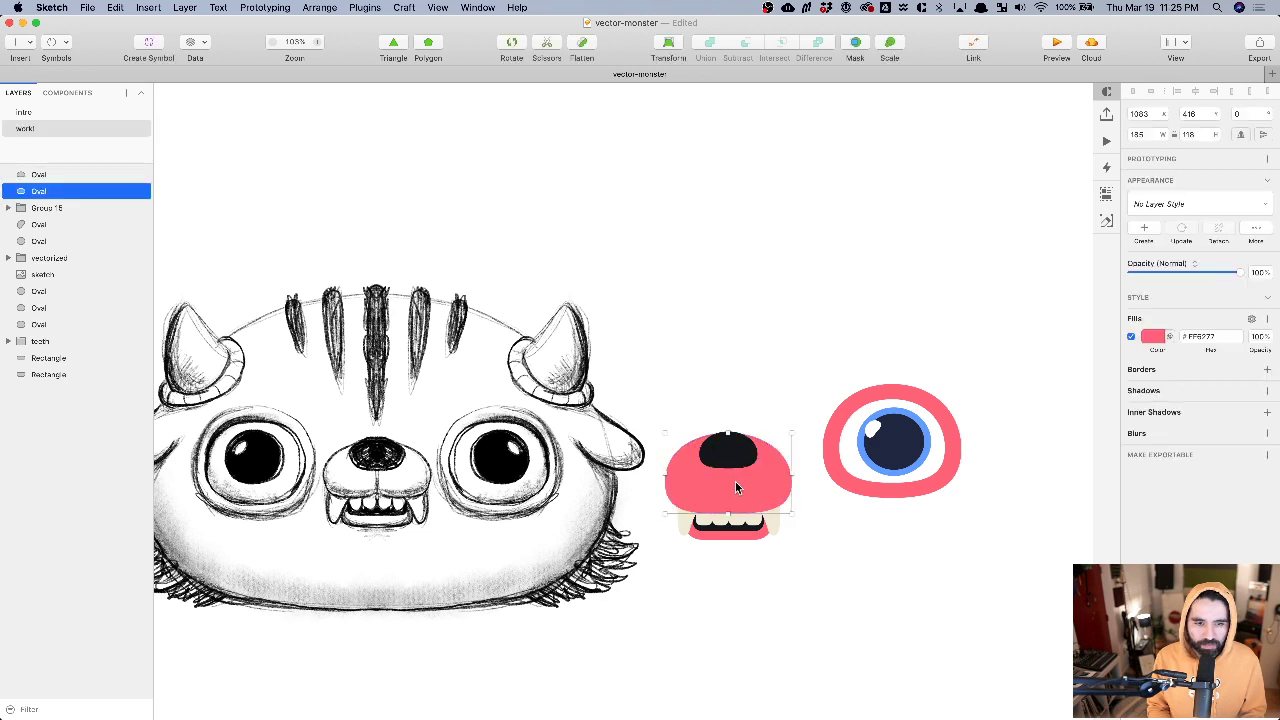
{"action": "scroll", "coordinate": [735, 485], "scroll_direction": "up", "scroll_amount": 5}
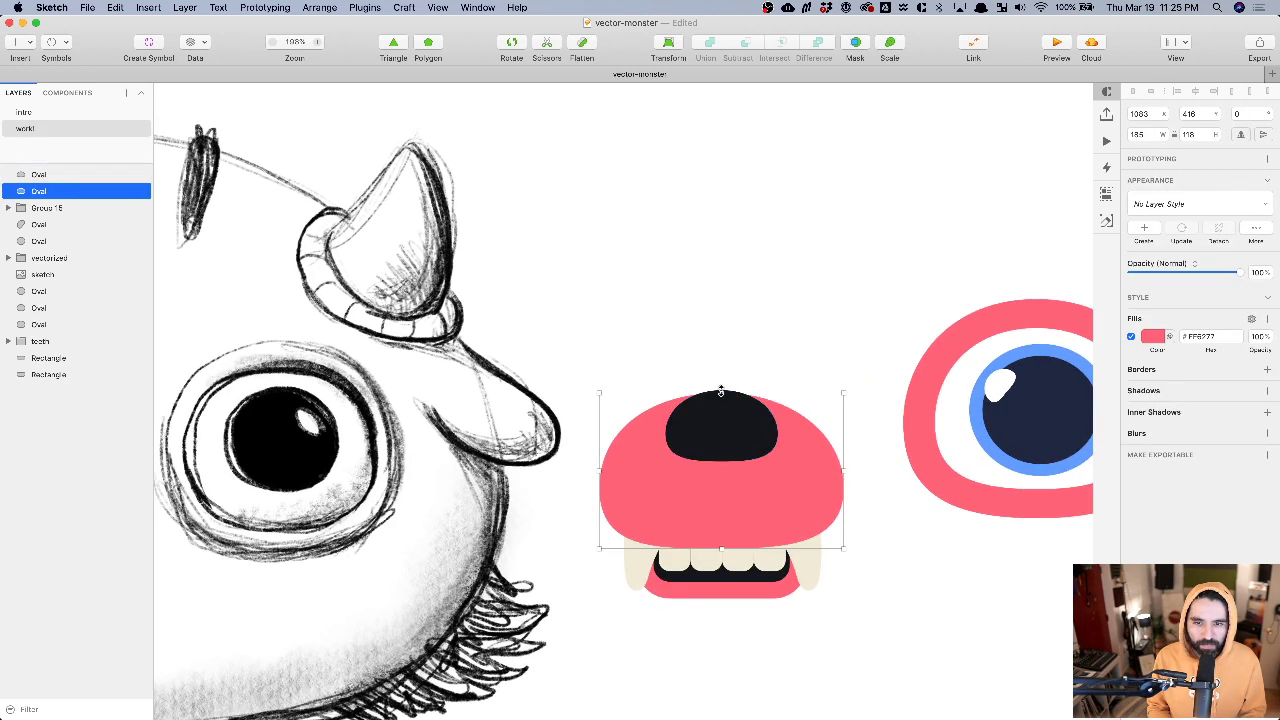
{"action": "left_click", "coordinate": [735, 444]}
{"action": "left_click_drag", "start_coordinate": [733, 453], "coordinate": [733, 457]}
{"action": "scroll", "coordinate": [733, 457], "scroll_direction": "down", "scroll_amount": 5}
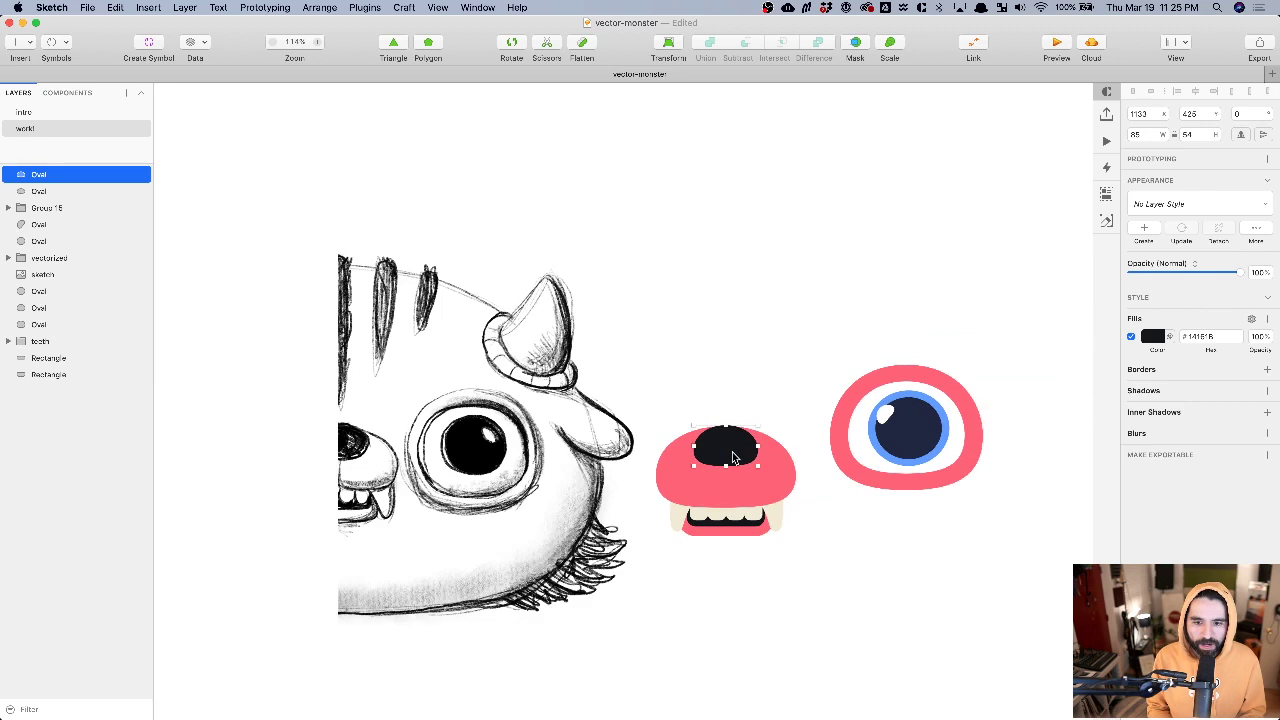
- Enlarge the fangs group proportionally around its centre to a height of 76 px
{"action": "left_click", "coordinate": [696, 515]}
{"action": "scroll", "coordinate": [690, 515], "scroll_direction": "up", "scroll_amount": 8}
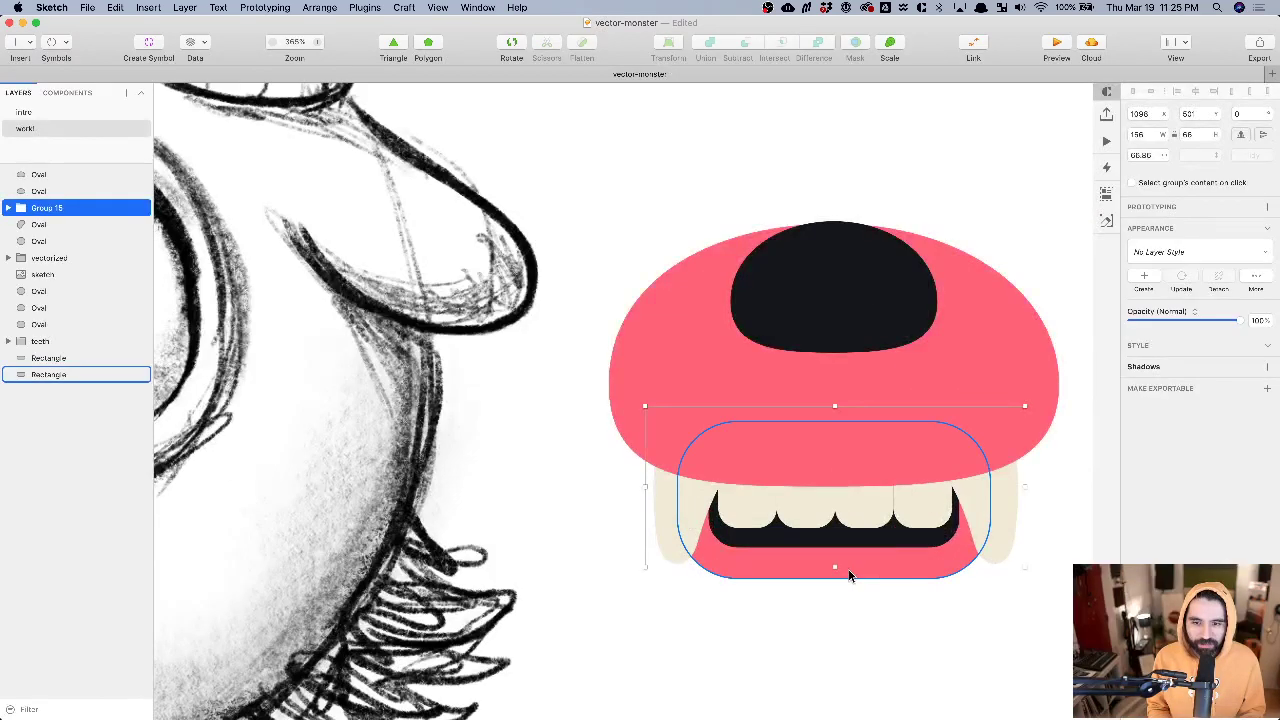
{"action": "left_click_drag", "start_coordinate": [1026, 402], "coordinate": [1047, 383]}
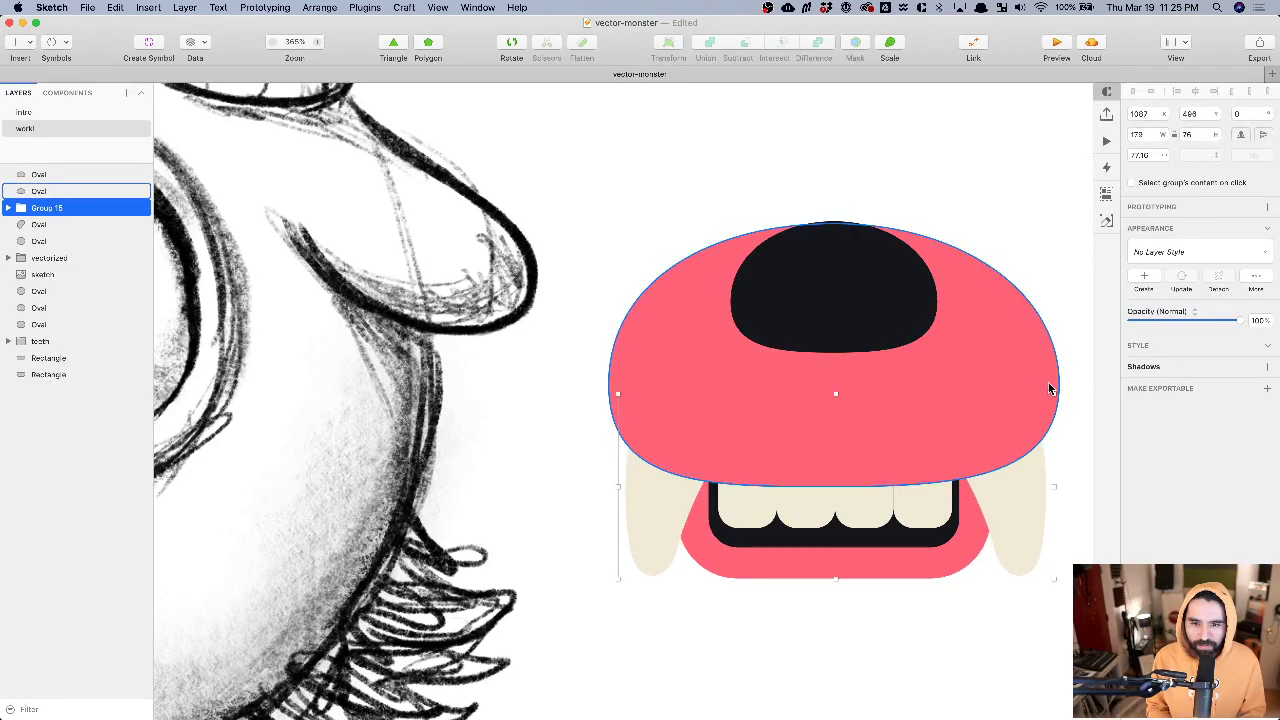
- Move each of the two fangs about 5 px inward, closer to the teeth
{"action": "left_click", "coordinate": [737, 594]}
{"action": "double_click", "coordinate": [652, 524]}
{"action": "key", "text": "Left"}
{"action": "key", "text": "Left"}
{"action": "left_click", "coordinate": [1006, 528]}
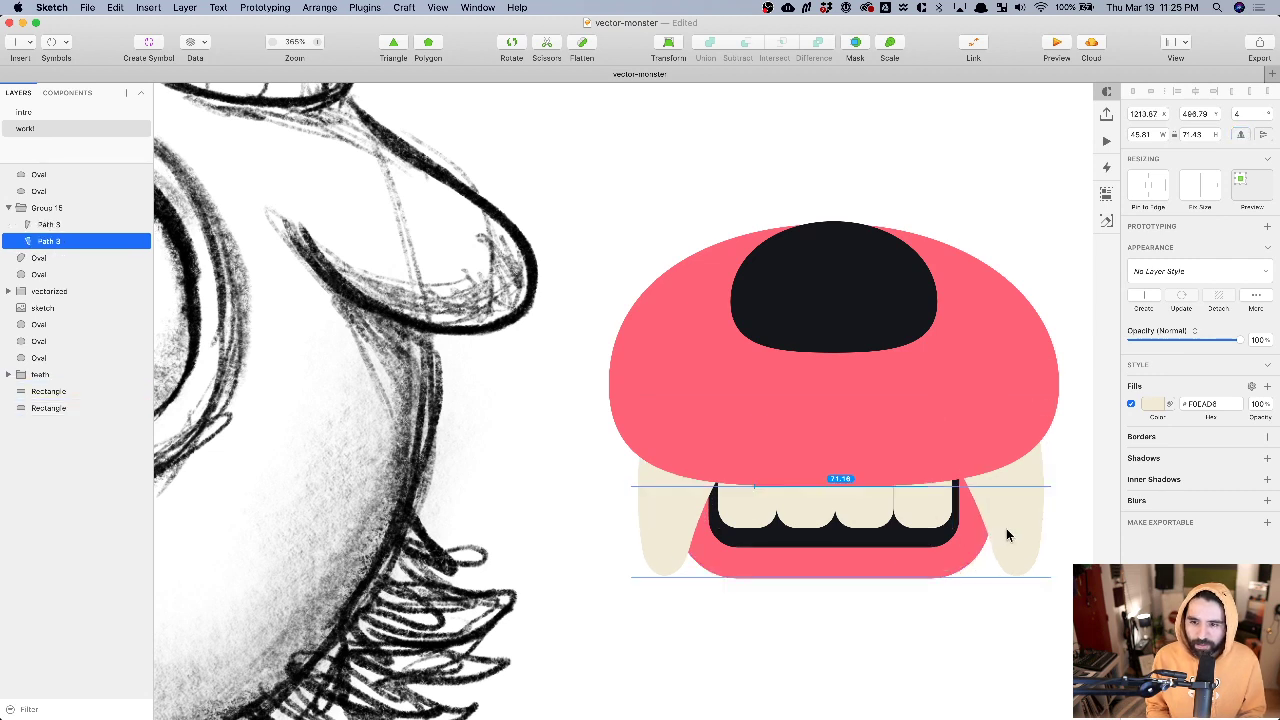
{"action": "key", "text": "Left"}
{"action": "key", "text": "Left"}
{"action": "key", "text": "Left"}
{"action": "key", "text": "Left"}
{"action": "key", "text": "Left"}
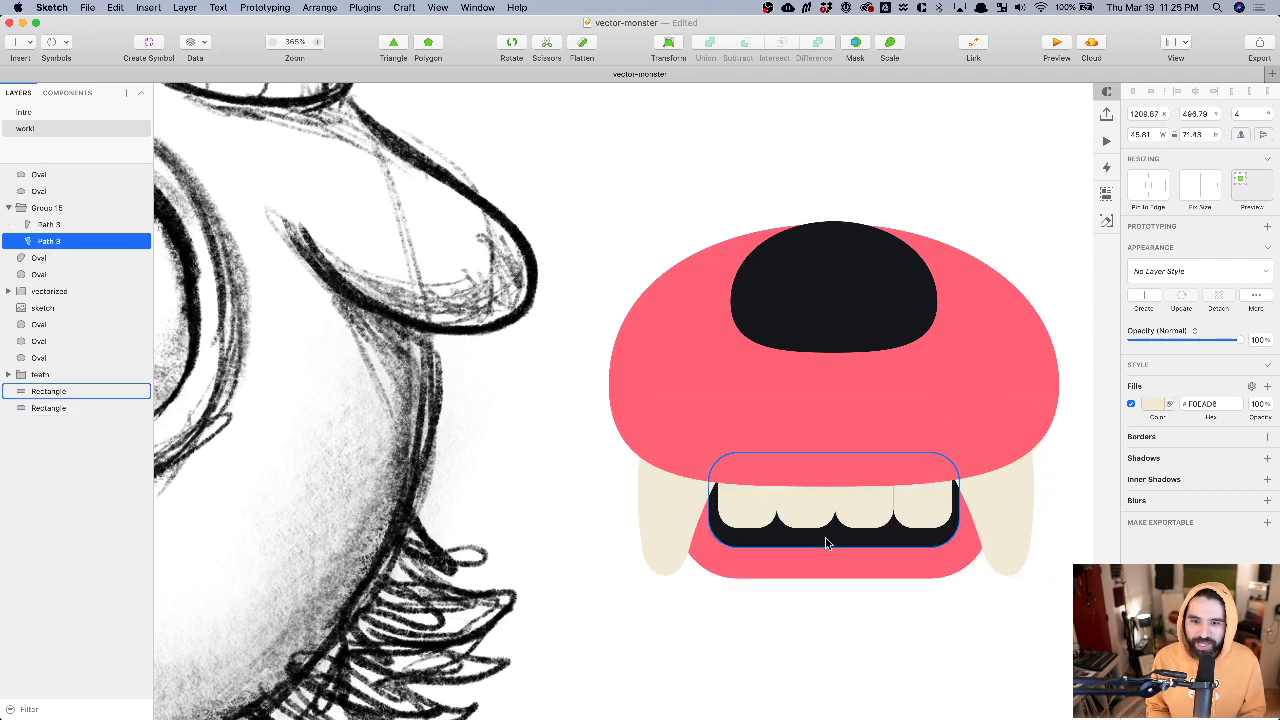
- Narrow the dark mouth rectangle behind the teeth to a width of 100 px
{"action": "left_click", "coordinate": [826, 538]}
{"action": "key", "text": "Right"}
{"action": "key", "text": "Right"}
{"action": "key", "text": "Right"}
{"action": "key", "text": "Right"}
{"action": "key", "text": "Left"}
{"action": "key", "text": "Left"}
{"action": "key", "text": "Left"}
{"action": "key", "text": "super+Left"}
{"action": "key", "text": "super+Left"}
{"action": "key", "text": "super+Left"}
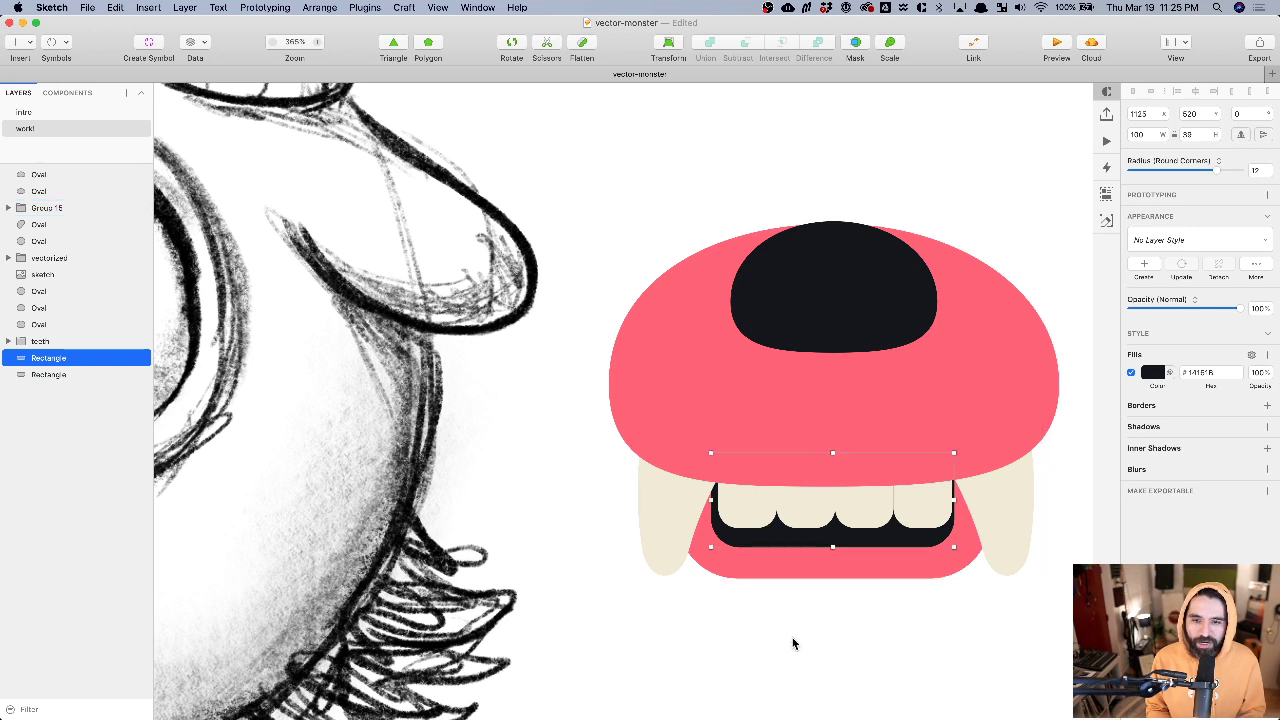
- Align the dark mouth, lower lip, nose and muzzle on a common horizontal centre
{"action": "scroll", "coordinate": [792, 643], "scroll_direction": "down", "scroll_amount": 3}
{"action": "left_click_drag", "start_coordinate": [795, 628], "coordinate": [837, 564]}
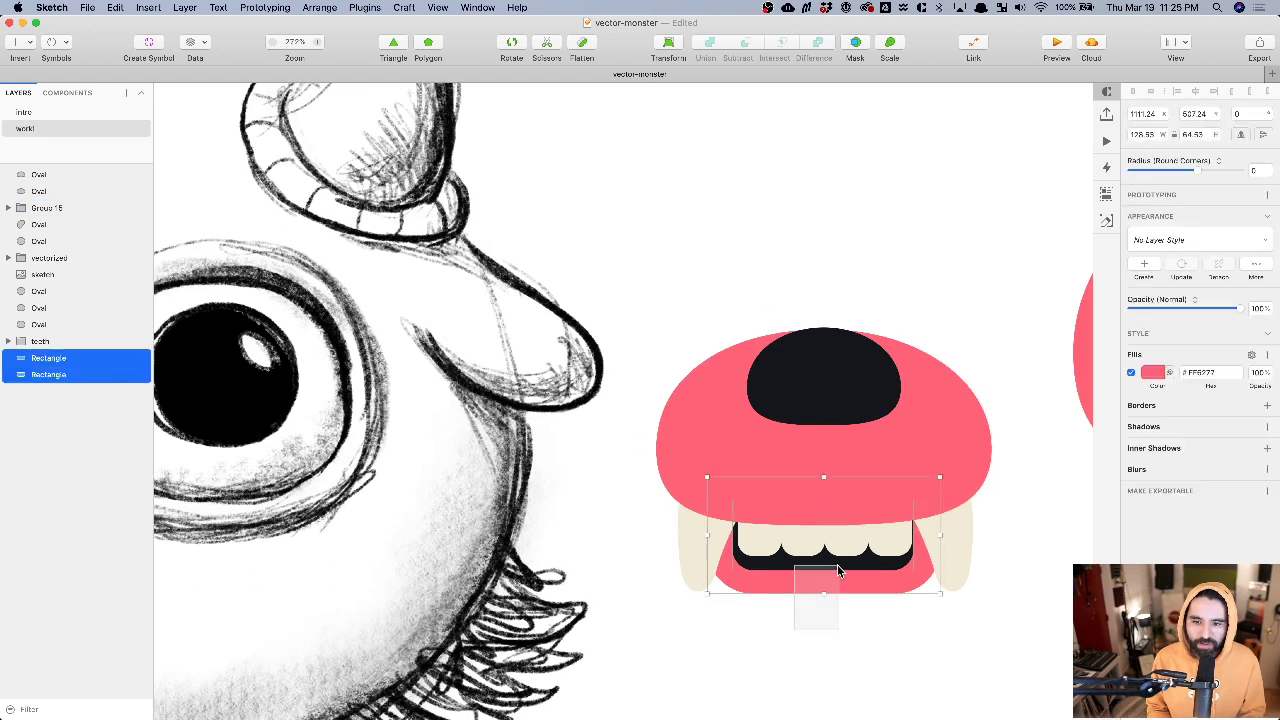
{"action": "left_click", "coordinate": [843, 400], "text": "shift"}
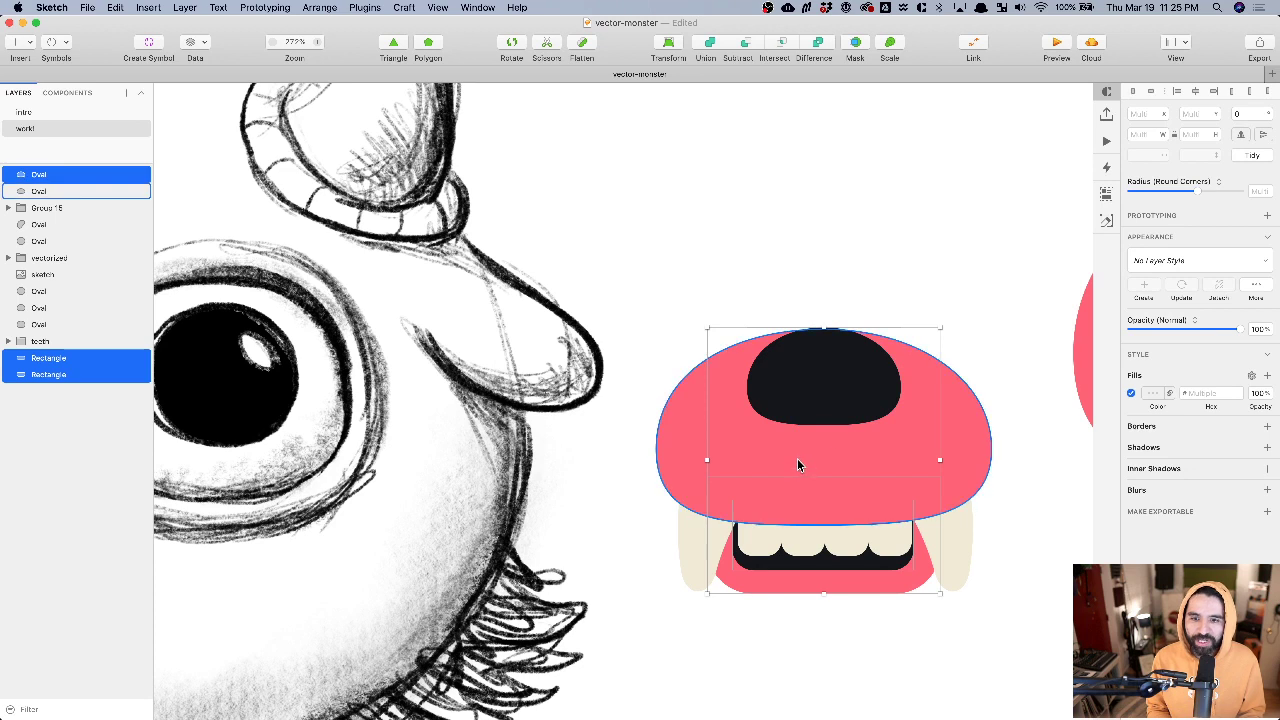
{"action": "left_click", "coordinate": [797, 462], "text": "shift"}
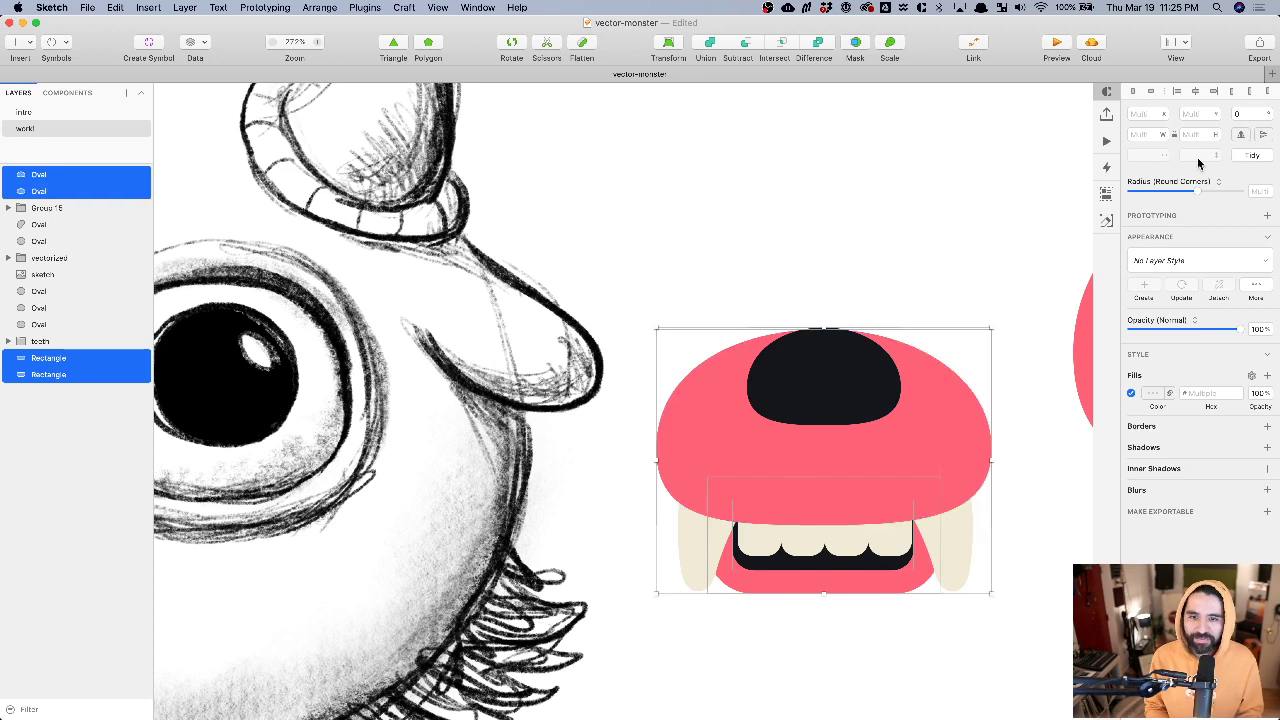
{"action": "left_click", "coordinate": [769, 257]}
{"action": "scroll", "coordinate": [769, 257], "scroll_direction": "down", "scroll_amount": 5}
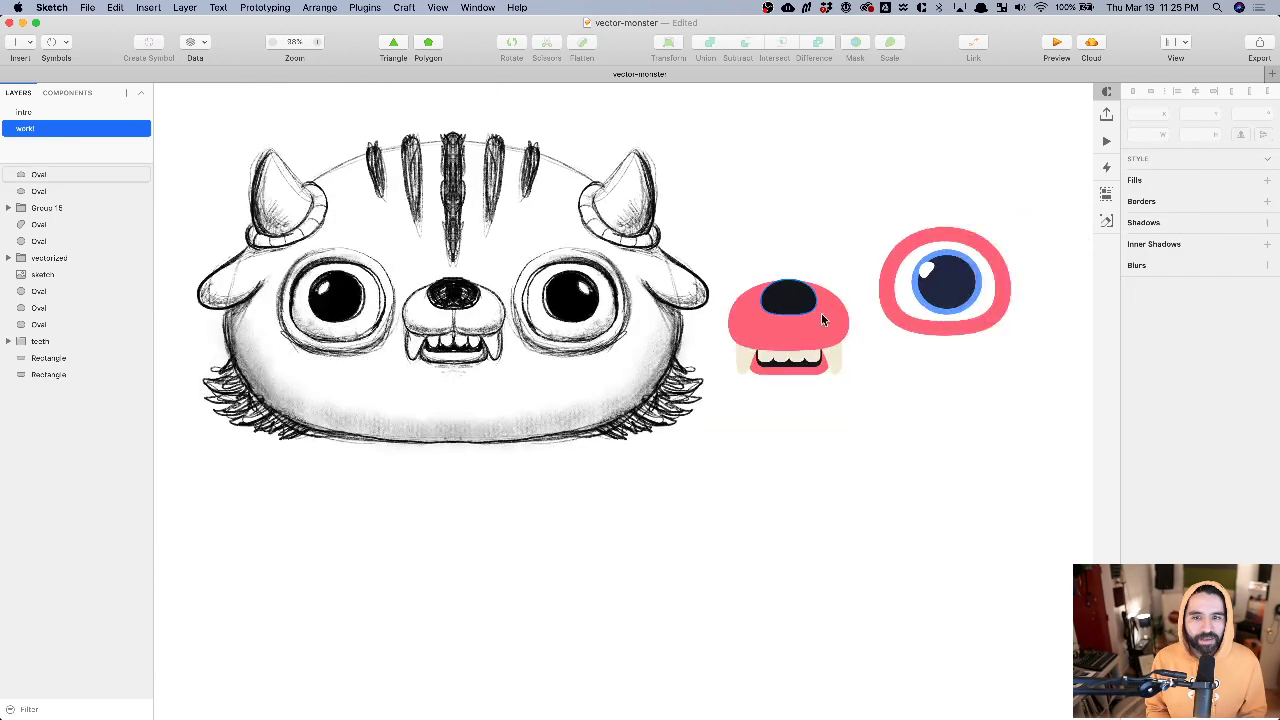
{"action": "scroll", "coordinate": [790, 279], "scroll_direction": "up", "scroll_amount": 5}
{"action": "left_click", "coordinate": [852, 360]}
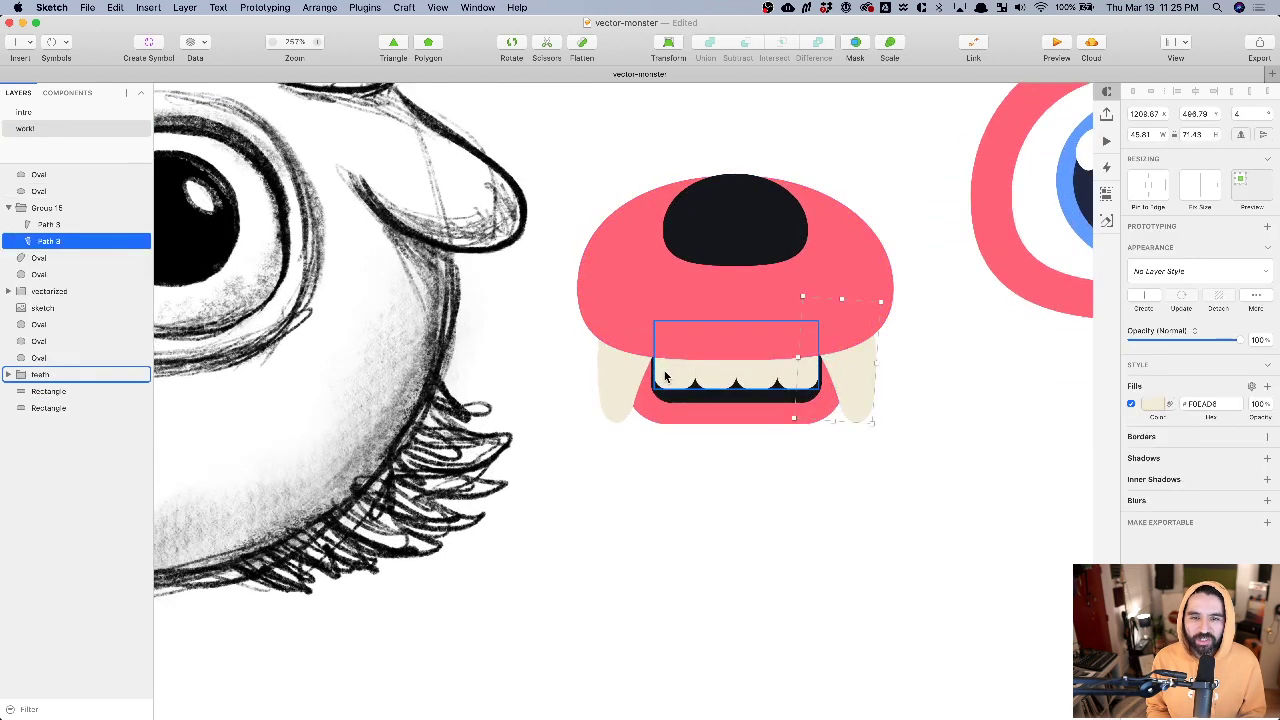
{"action": "left_click", "coordinate": [640, 388]}
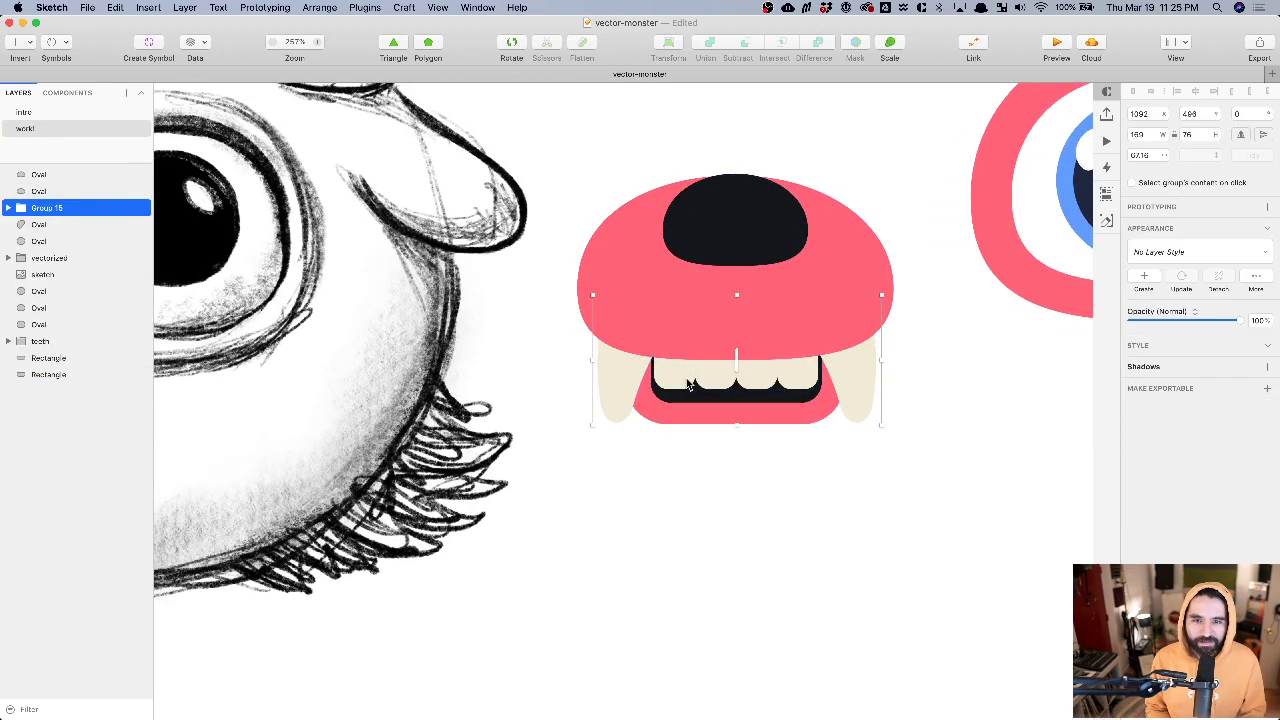
- Add the text "fungss" below the mouth and delete it
{"action": "left_click", "coordinate": [677, 508]}
{"action": "key", "text": "t"}
{"action": "left_click", "coordinate": [664, 510]}
{"action": "type", "text": "fungss"}
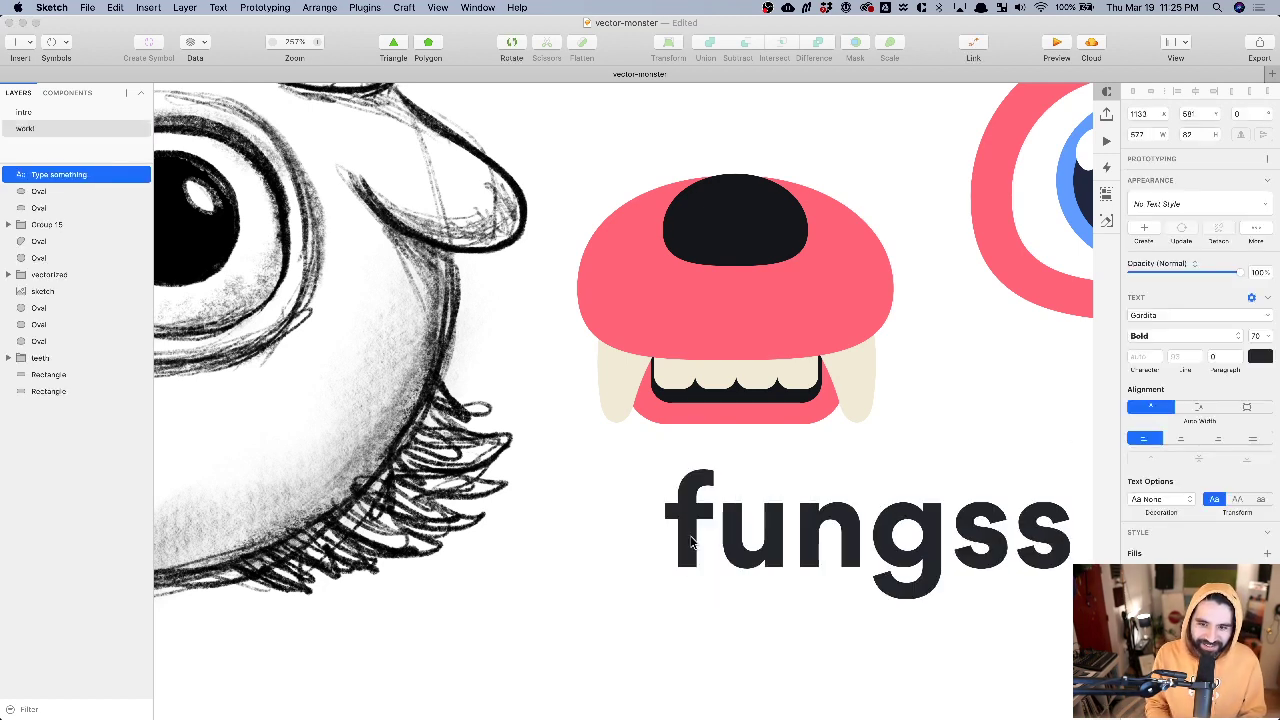
{"action": "key", "text": "Escape"}
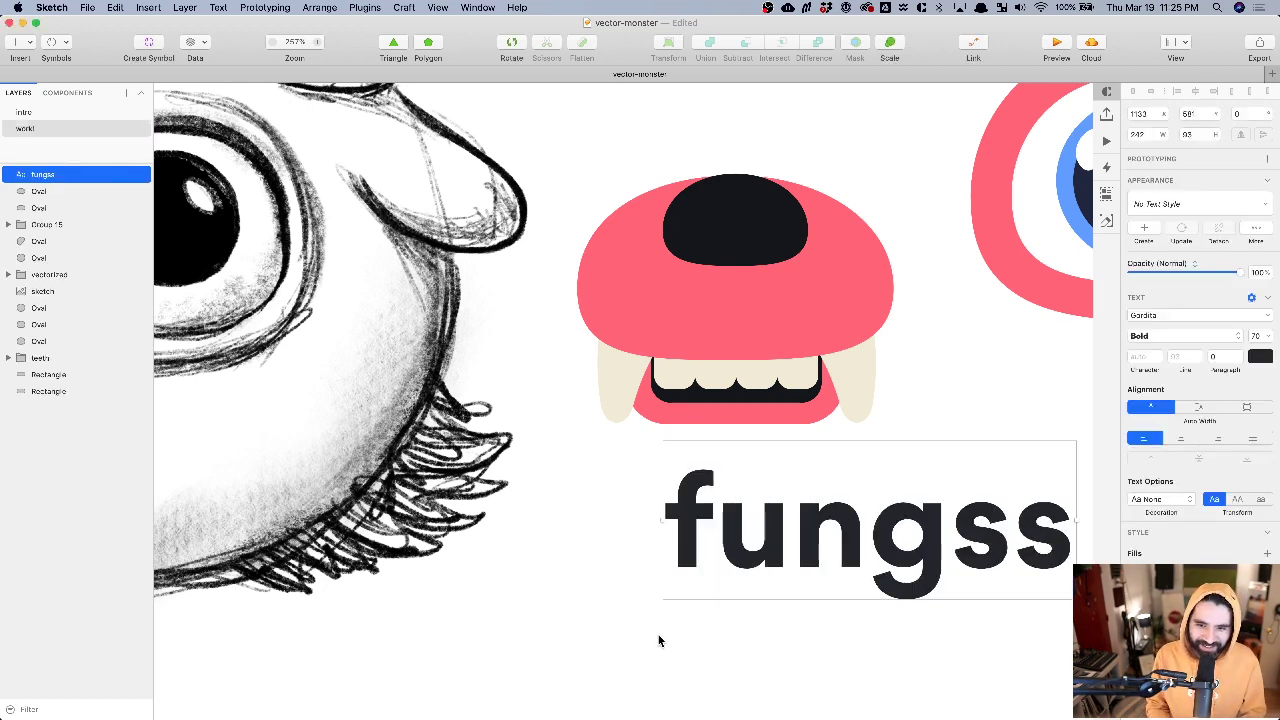
{"action": "key", "text": "BackSpace"}
- Move the whole muzzle and mouth assembly farther from the sketch and place the eye directly beside the muzzle
{"action": "scroll", "coordinate": [757, 545], "scroll_direction": "down", "scroll_amount": 2}
{"action": "scroll", "coordinate": [757, 552], "scroll_direction": "down", "scroll_amount": 3}
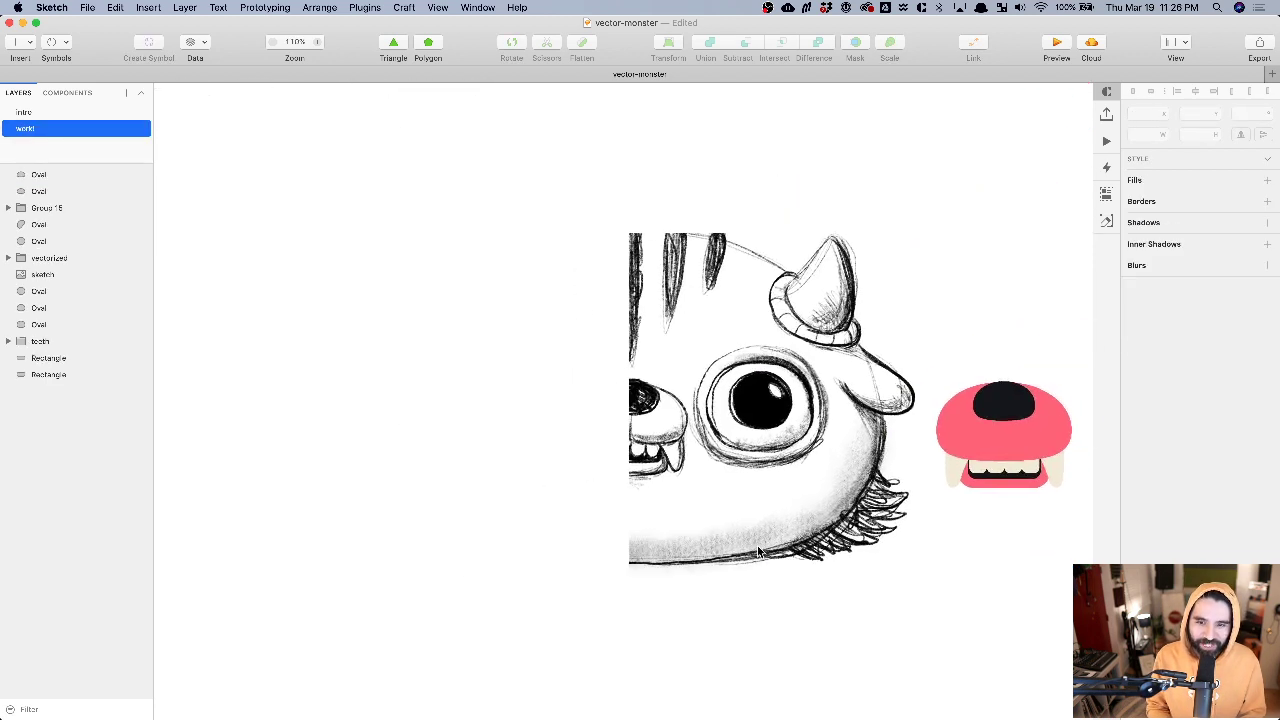
{"action": "scroll", "coordinate": [612, 383], "scroll_direction": "down", "scroll_amount": 3}
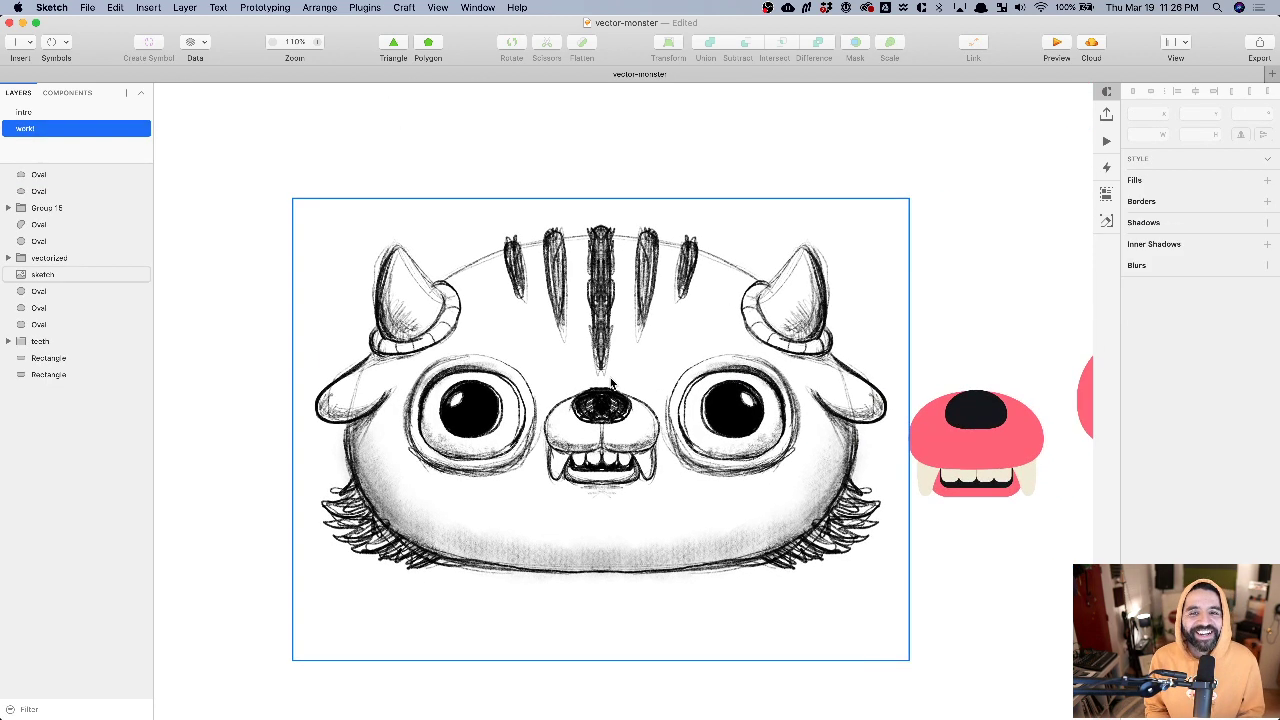
{"action": "scroll", "coordinate": [605, 330], "scroll_direction": "right", "scroll_amount": 3}
{"action": "left_click_drag", "start_coordinate": [601, 313], "coordinate": [828, 460]}
{"action": "left_click_drag", "start_coordinate": [625, 423], "coordinate": [764, 397]}
{"action": "left_click", "coordinate": [829, 489]}
{"action": "left_click_drag", "start_coordinate": [917, 291], "coordinate": [808, 437]}
{"action": "left_click_drag", "start_coordinate": [855, 383], "coordinate": [836, 383]}
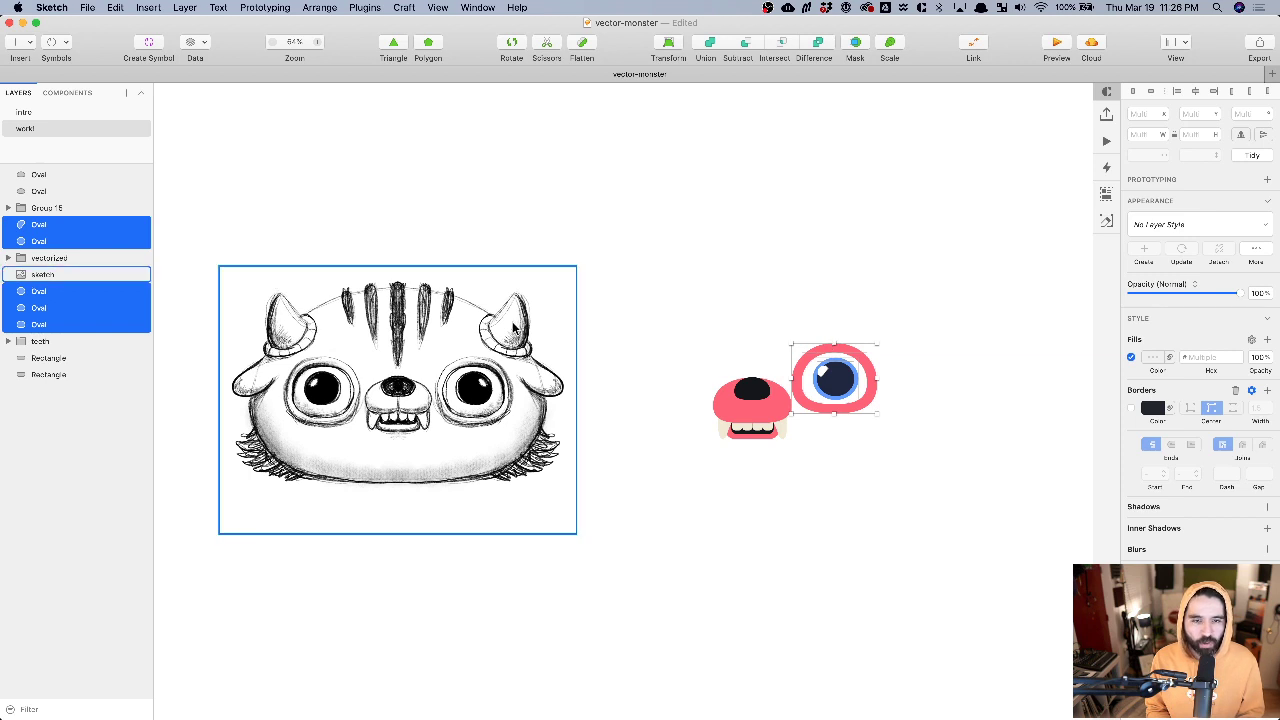
- Switch to Chrome to reload and read the stream's live chat, and return to Sketch
{"action": "scroll", "coordinate": [512, 321], "scroll_direction": "up", "scroll_amount": 5}
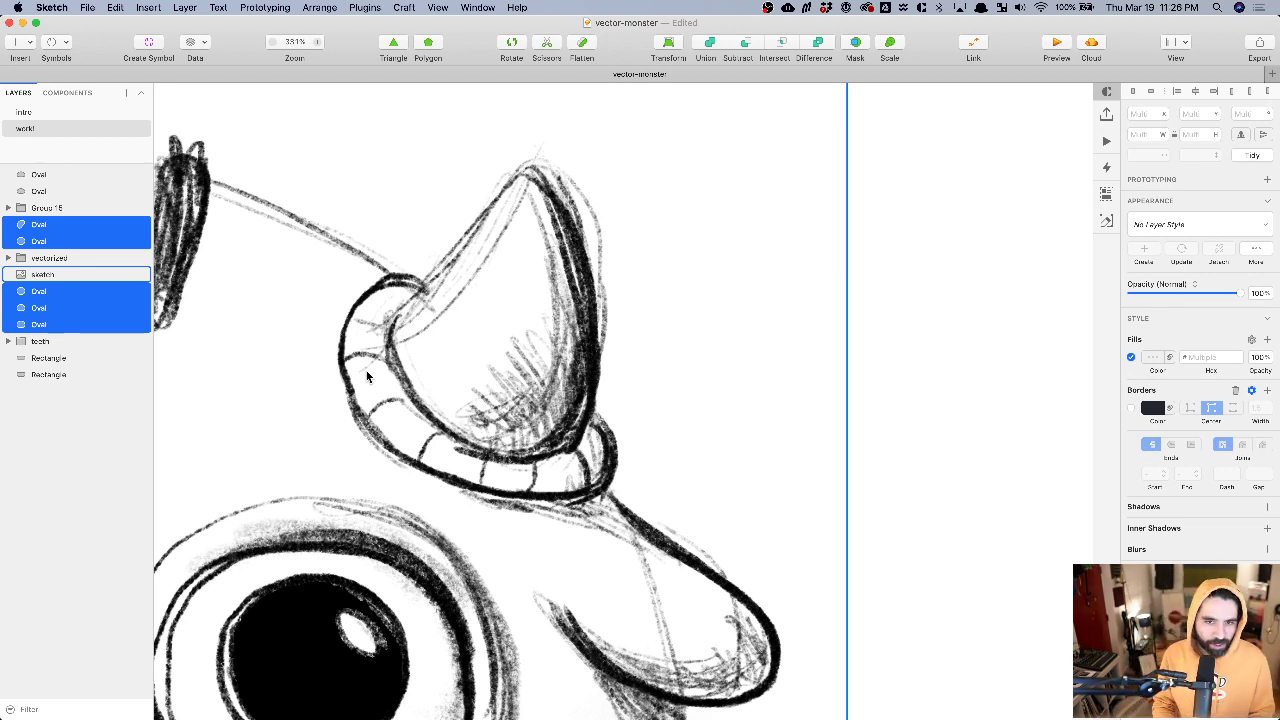
{"action": "key", "text": "super+Tab"}
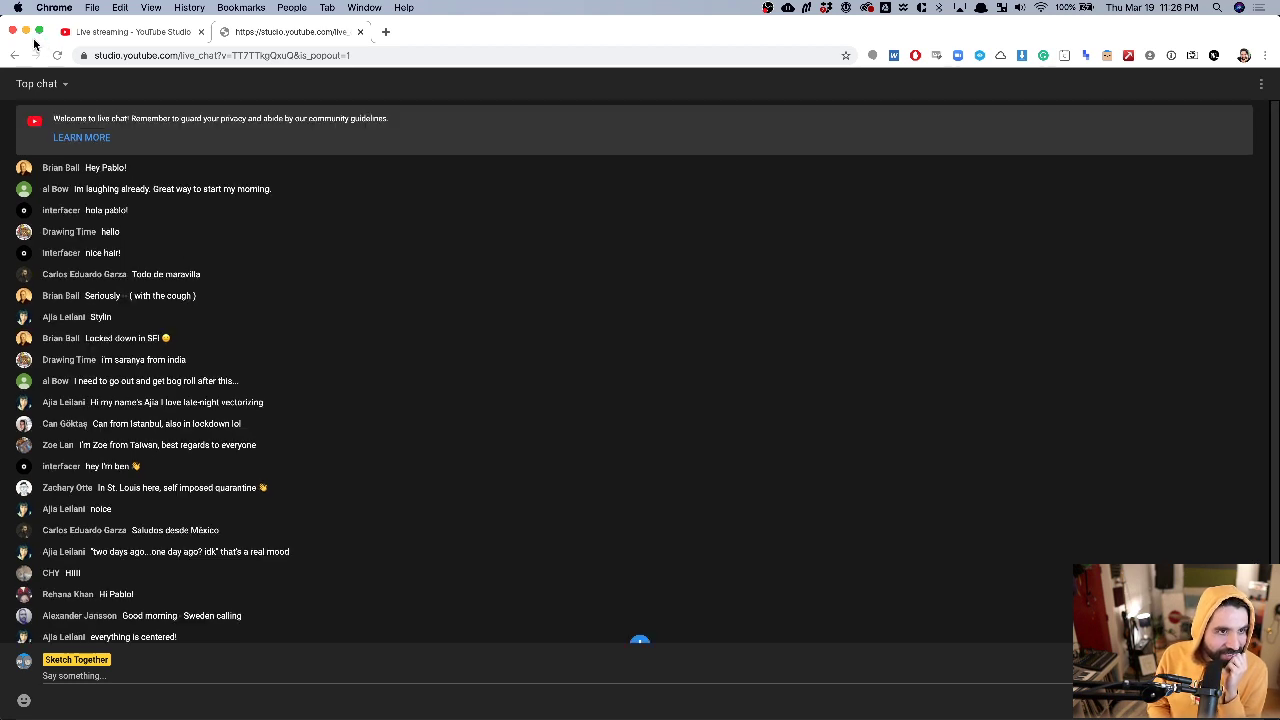
{"action": "left_click", "coordinate": [57, 57]}
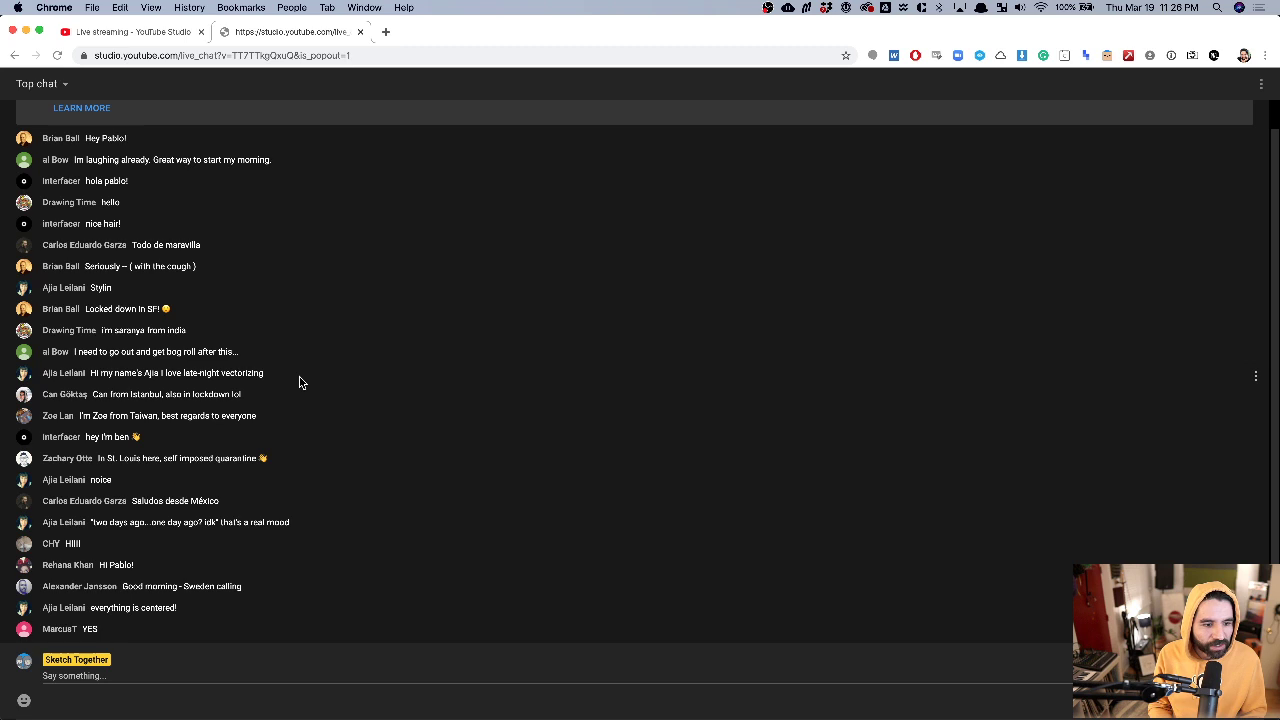
{"action": "key", "text": "super+Tab"}
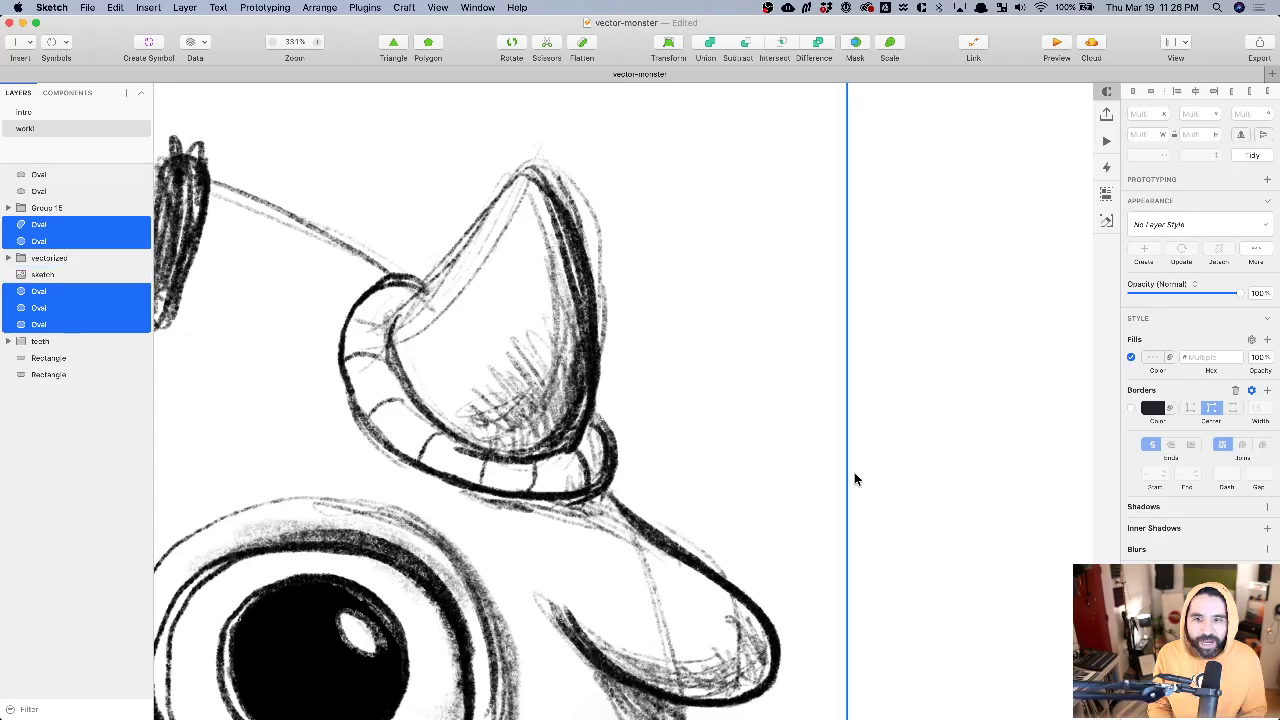
- Examine the coloured shapes of the muzzle, mouth and eye
{"action": "scroll", "coordinate": [851, 460], "scroll_direction": "down", "scroll_amount": 5}
{"action": "scroll", "coordinate": [850, 459], "scroll_direction": "right", "scroll_amount": 4}
{"action": "scroll", "coordinate": [850, 460], "scroll_direction": "down", "scroll_amount": 2}
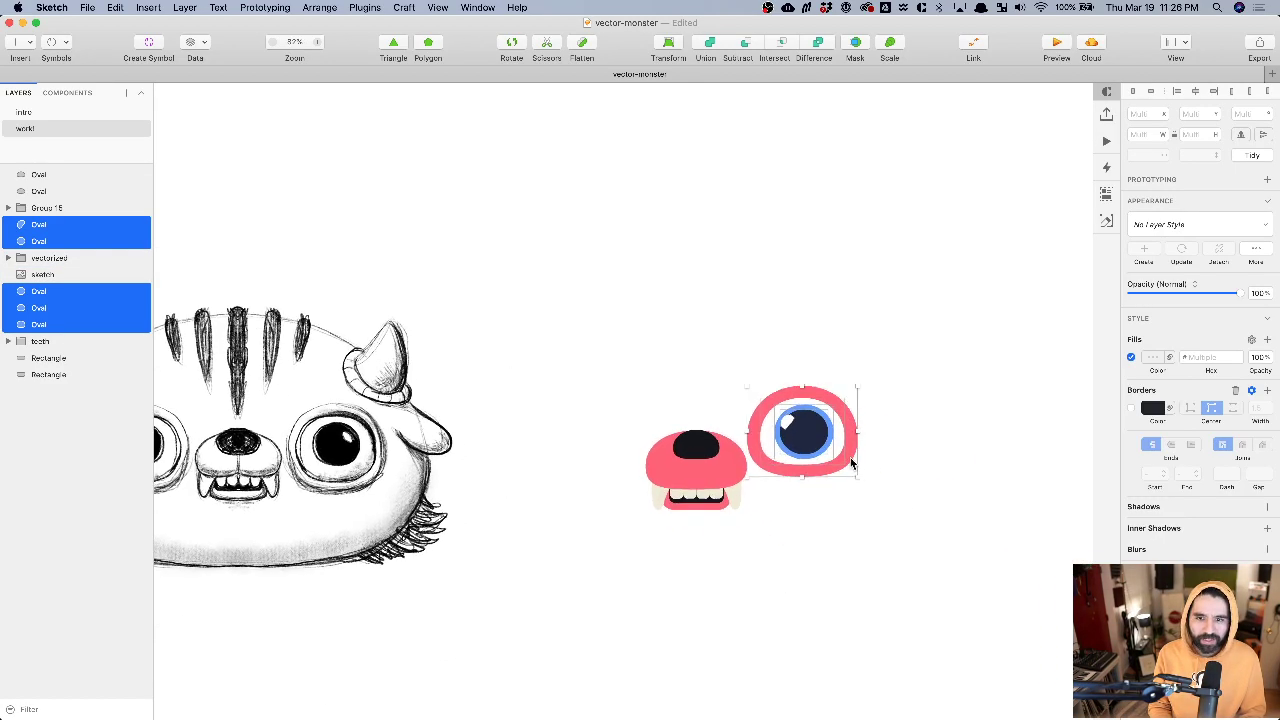
{"action": "left_click", "coordinate": [783, 531]}
{"action": "left_click", "coordinate": [707, 468]}
{"action": "scroll", "coordinate": [707, 465], "scroll_direction": "up", "scroll_amount": 5}
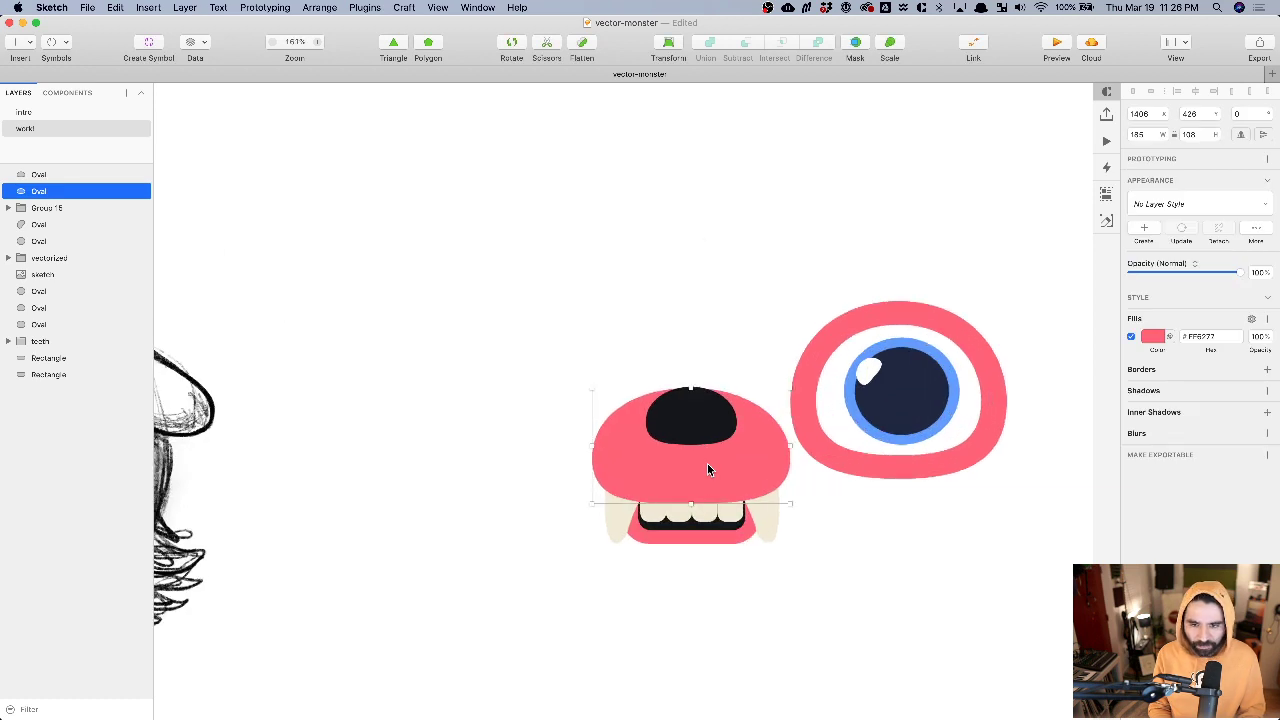
{"action": "left_click", "coordinate": [689, 234]}
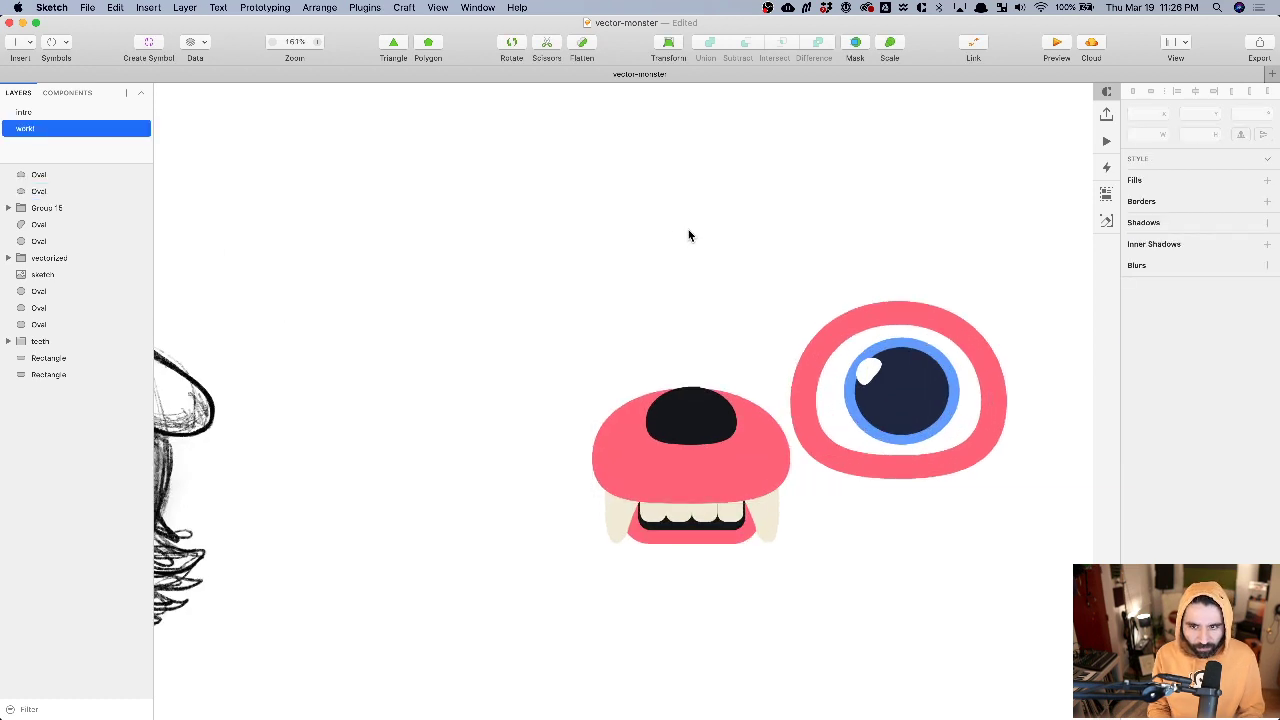
{"action": "left_click", "coordinate": [730, 450]}
{"action": "left_click", "coordinate": [832, 342]}
{"action": "left_click", "coordinate": [696, 466]}
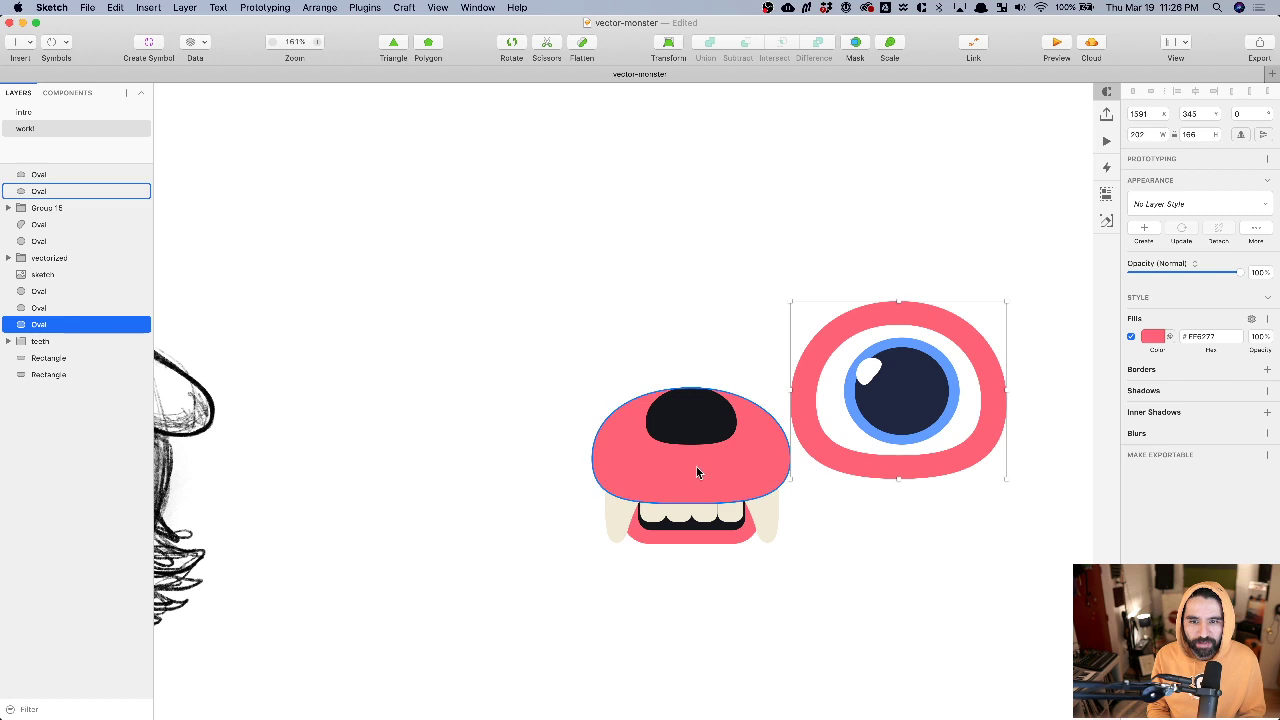
{"action": "left_click", "coordinate": [744, 534]}
{"action": "left_click", "coordinate": [798, 385]}
- Draw a 70 × 70 px square above the muzzle and fill it with the muzzle's pink, FF6277
{"action": "key", "text": "r"}
{"action": "left_click_drag", "start_coordinate": [526, 114], "coordinate": [583, 188]}
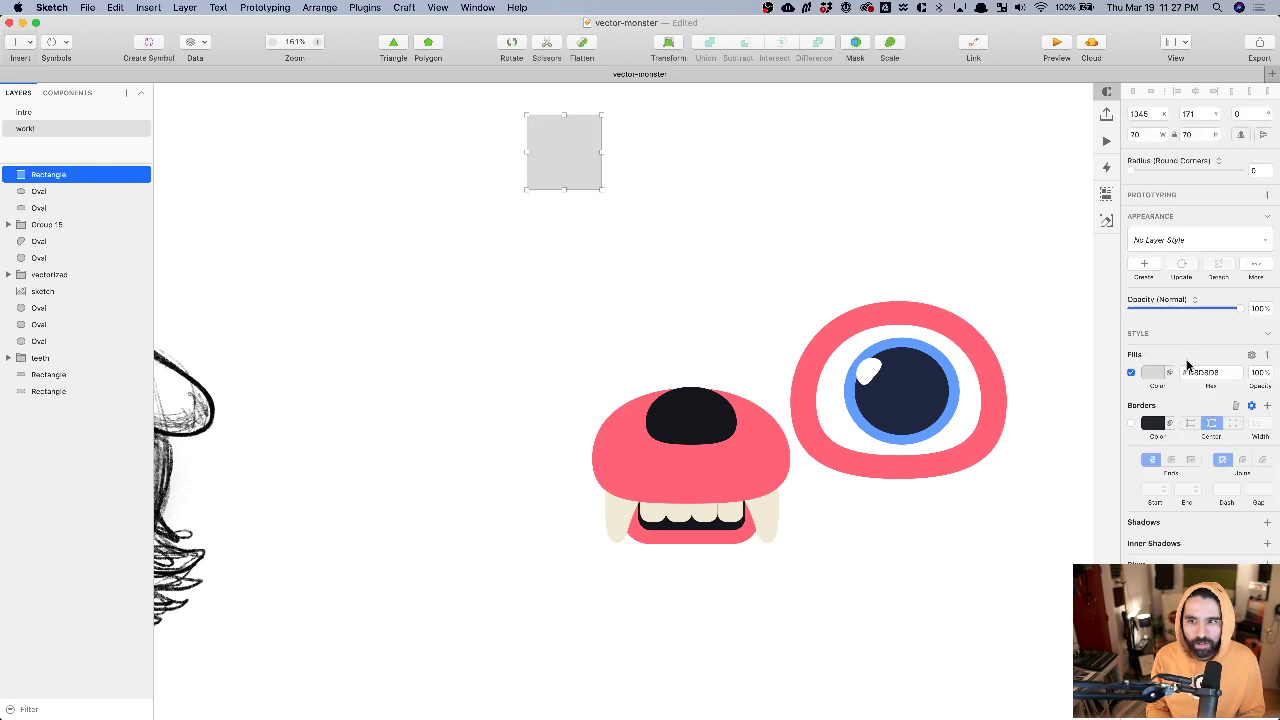
{"action": "left_click", "coordinate": [1153, 373]}
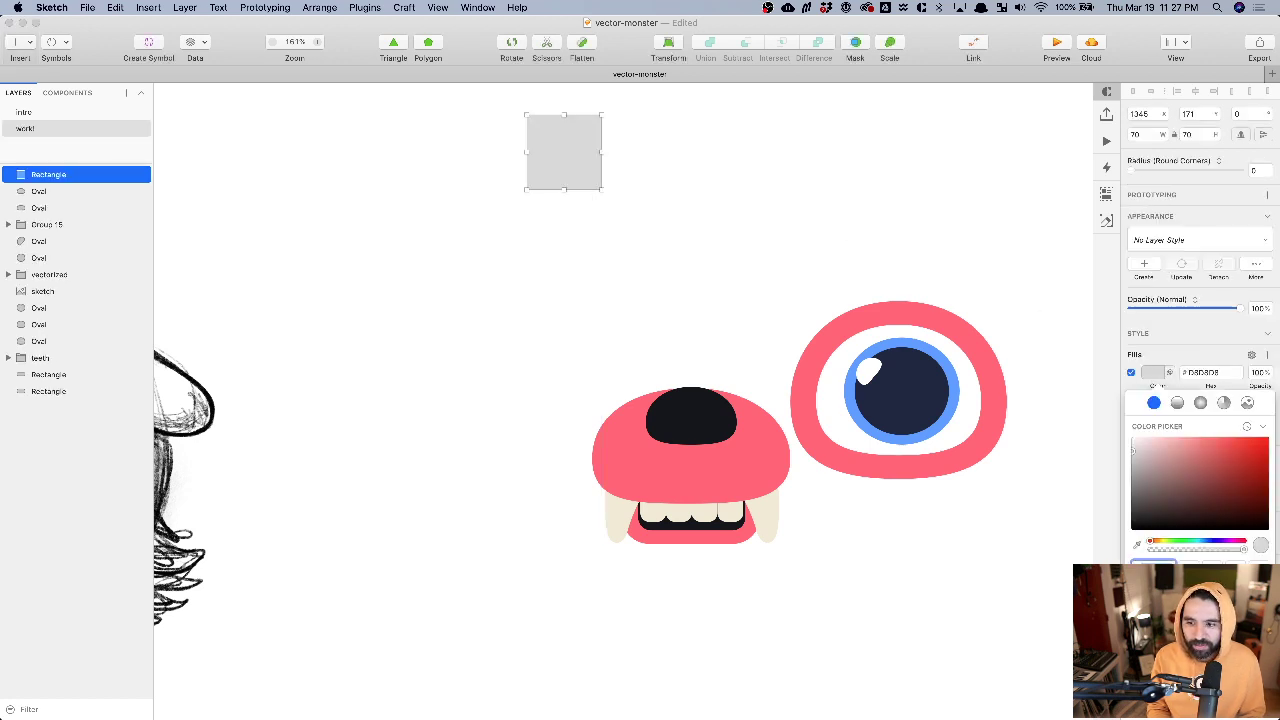
{"action": "left_click", "coordinate": [1155, 575]}
- Duplicate the pink square beside the original and change the copy's fill to orange, FFB462
{"action": "left_click", "coordinate": [587, 168]}
{"action": "left_click_drag", "start_coordinate": [587, 168], "coordinate": [682, 165]}
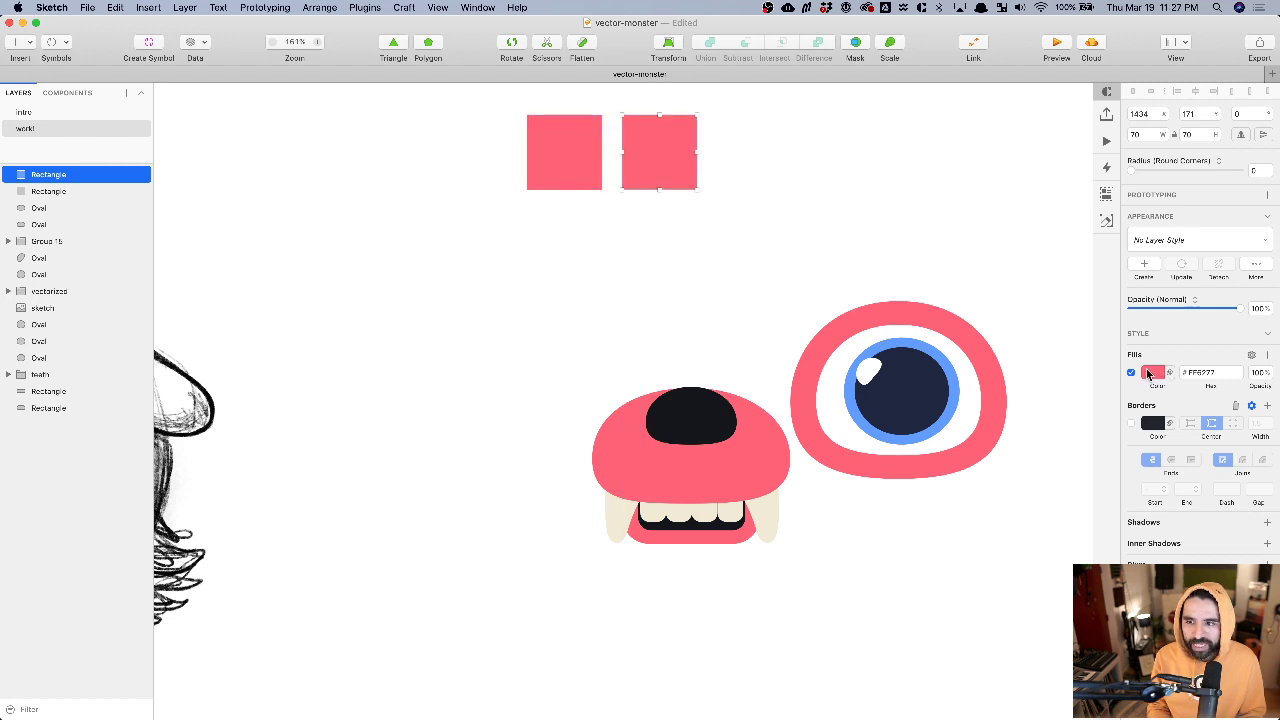
{"action": "left_click", "coordinate": [1153, 372]}
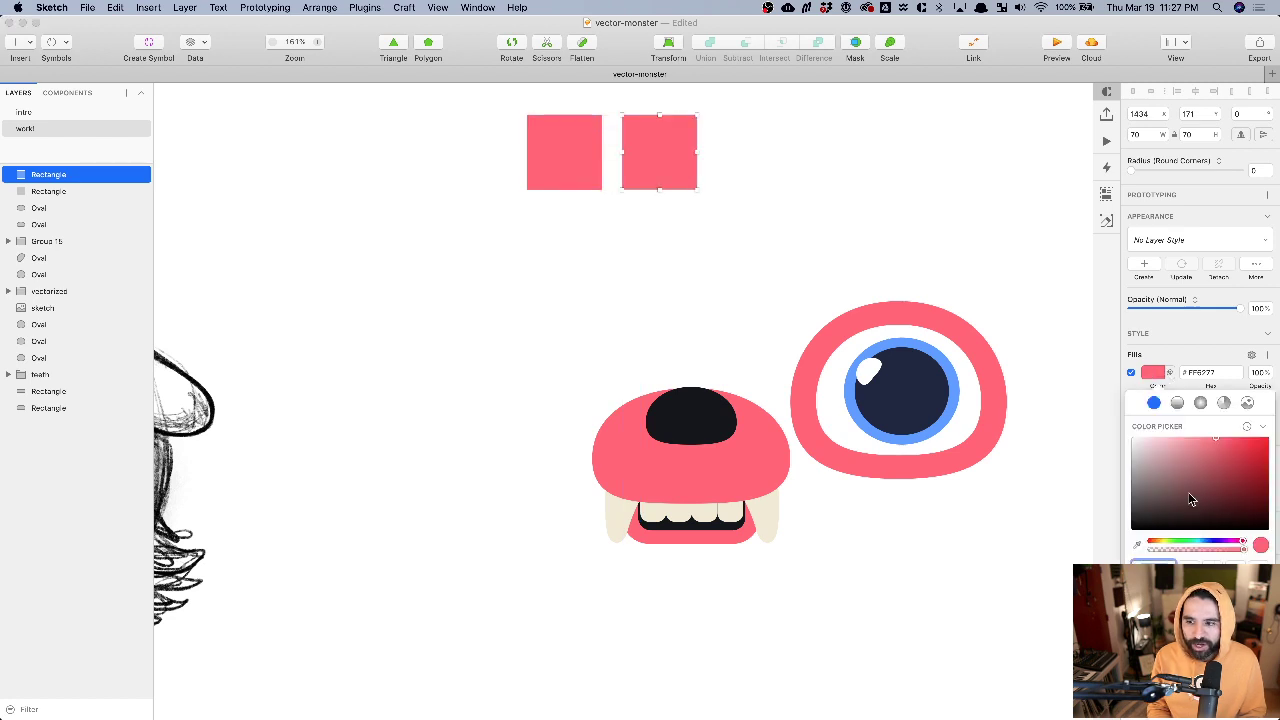
{"action": "left_click", "coordinate": [1159, 543]}
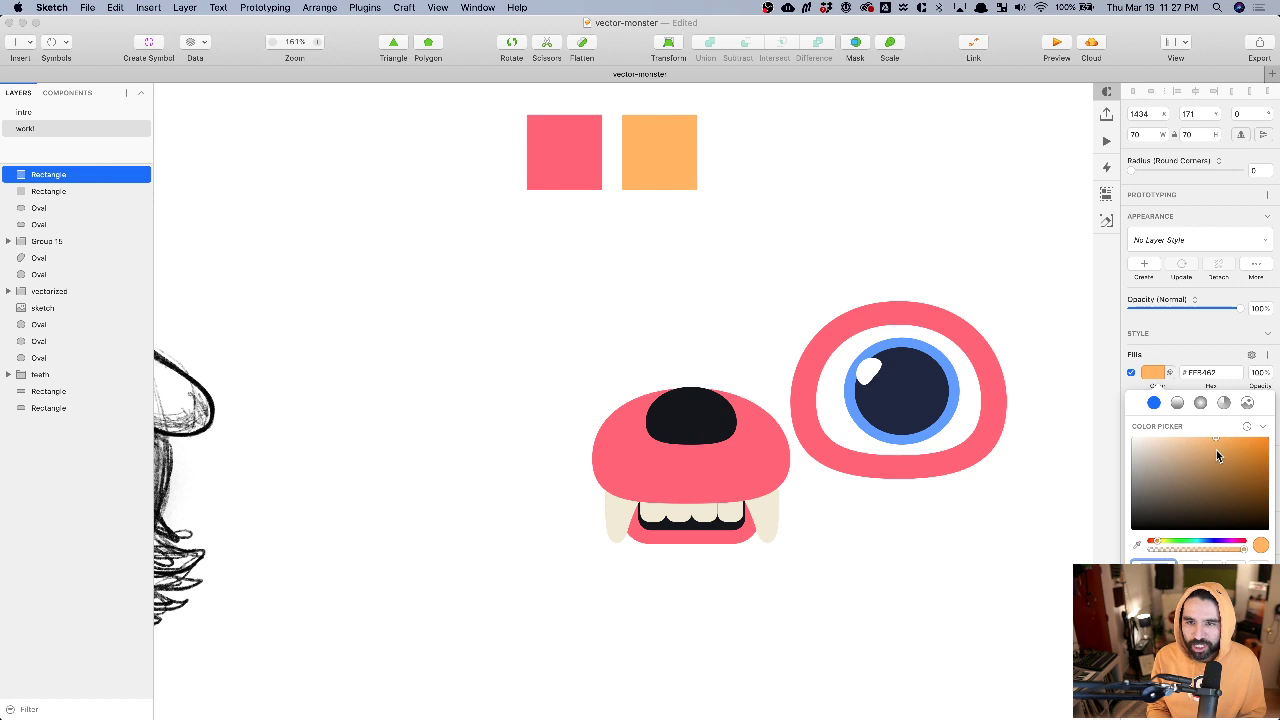
- Duplicate the orange square to its right at the same spacing and change the copy's fill to a vivid purple
{"action": "left_click", "coordinate": [810, 132]}
{"action": "left_click_drag", "start_coordinate": [667, 163], "coordinate": [763, 162]}
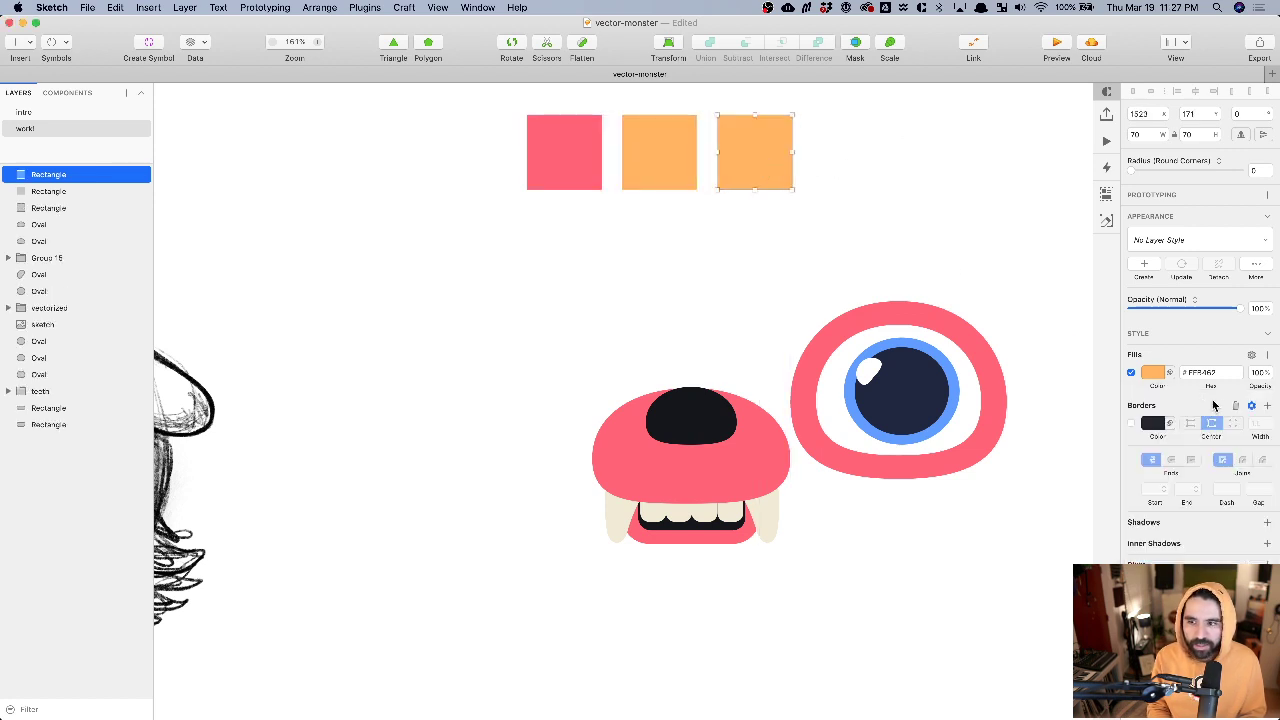
{"action": "left_click", "coordinate": [1153, 372]}
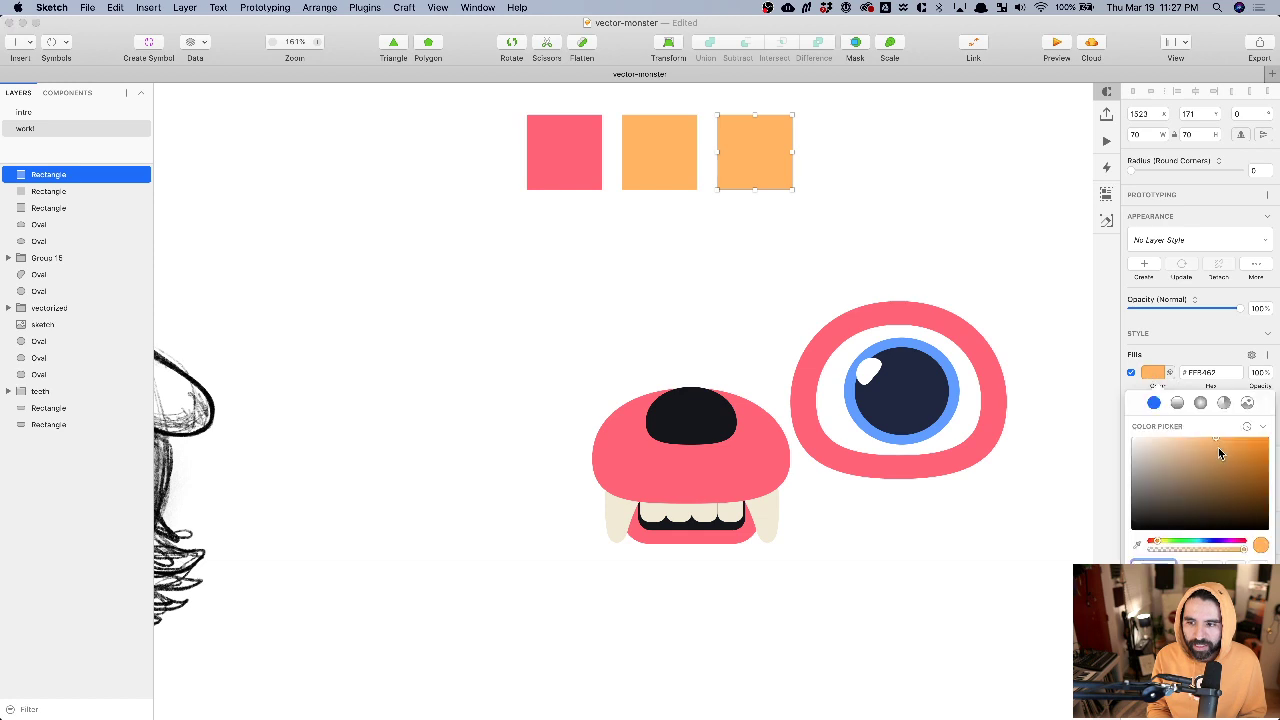
{"action": "left_click", "coordinate": [1221, 538]}
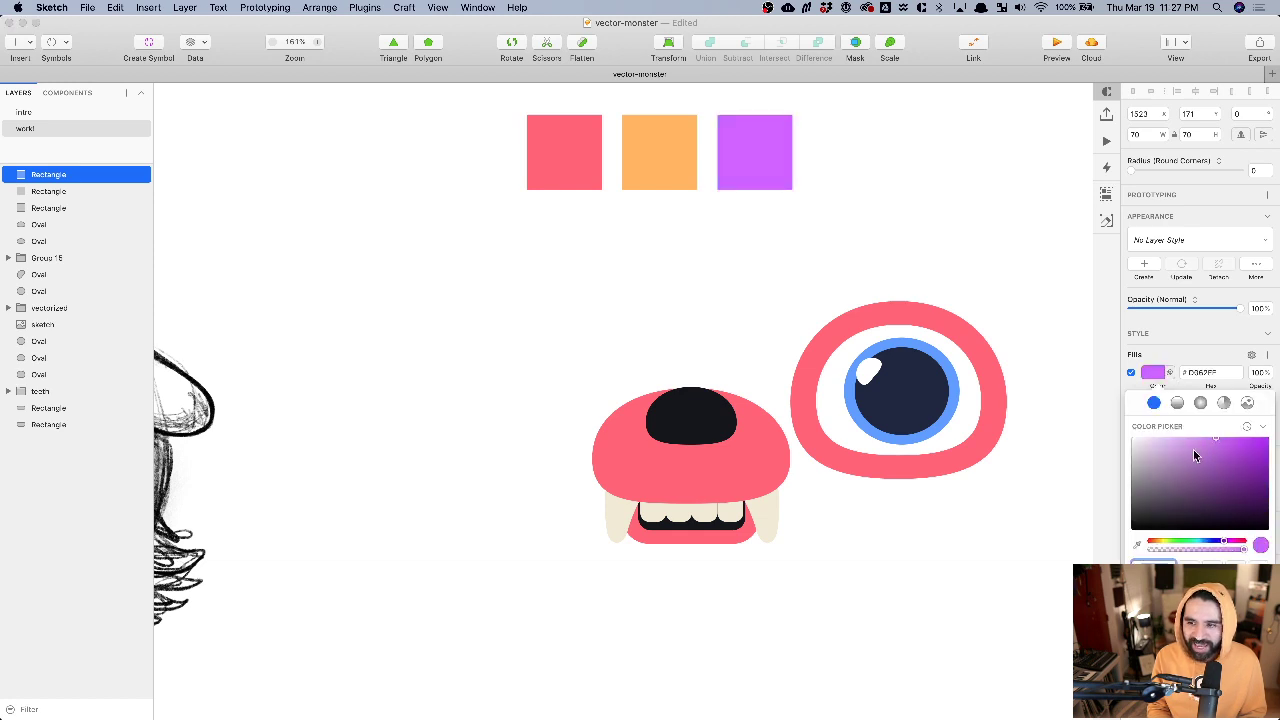
{"action": "left_click", "coordinate": [1228, 440]}
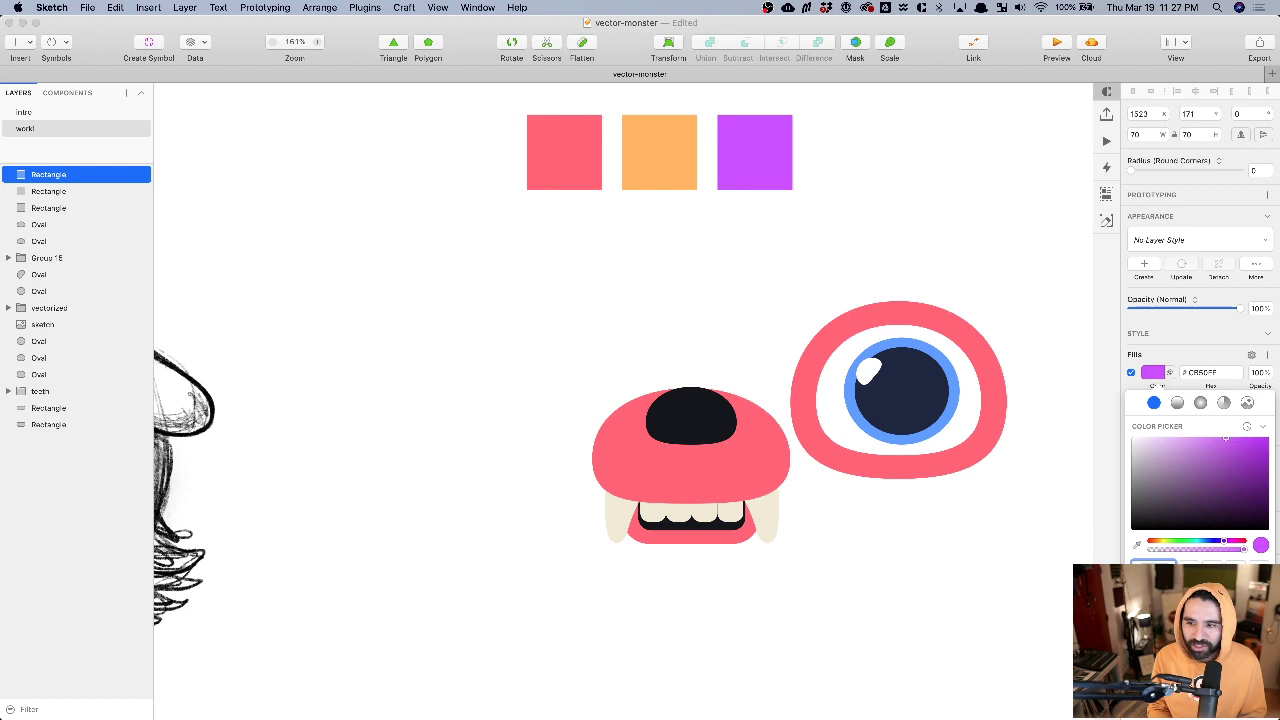
{"action": "left_click", "coordinate": [1226, 543]}
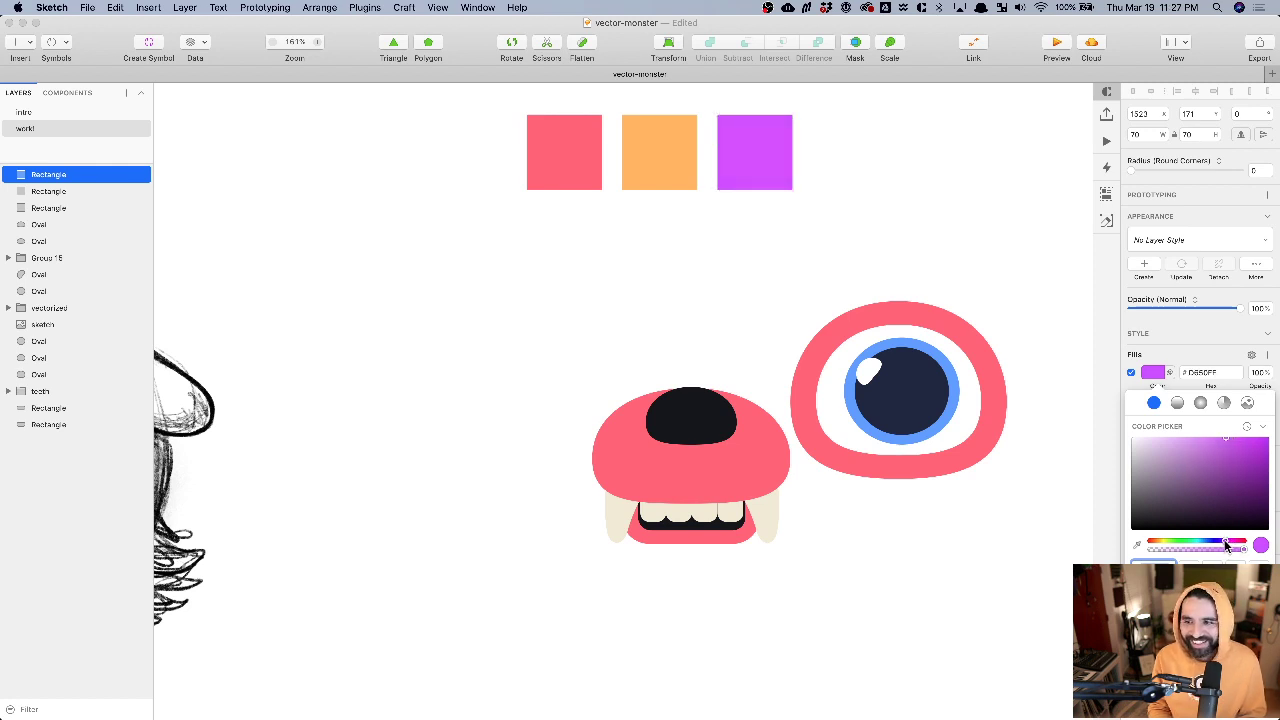
- Add the text label "a" above the pink square
{"action": "left_click", "coordinate": [955, 151]}
{"action": "scroll", "coordinate": [907, 116], "scroll_direction": "up", "scroll_amount": 3}
{"action": "scroll", "coordinate": [907, 116], "scroll_direction": "left", "scroll_amount": 2}
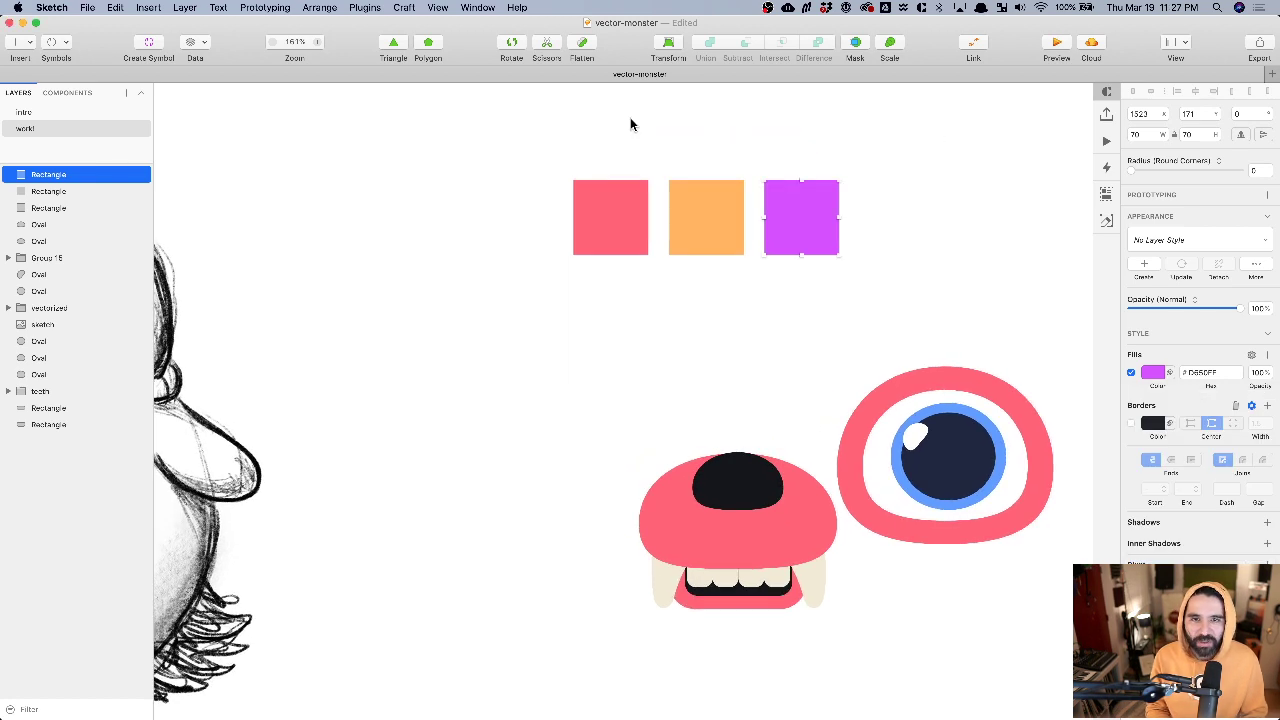
{"action": "key", "text": "t"}
{"action": "left_click", "coordinate": [603, 152]}
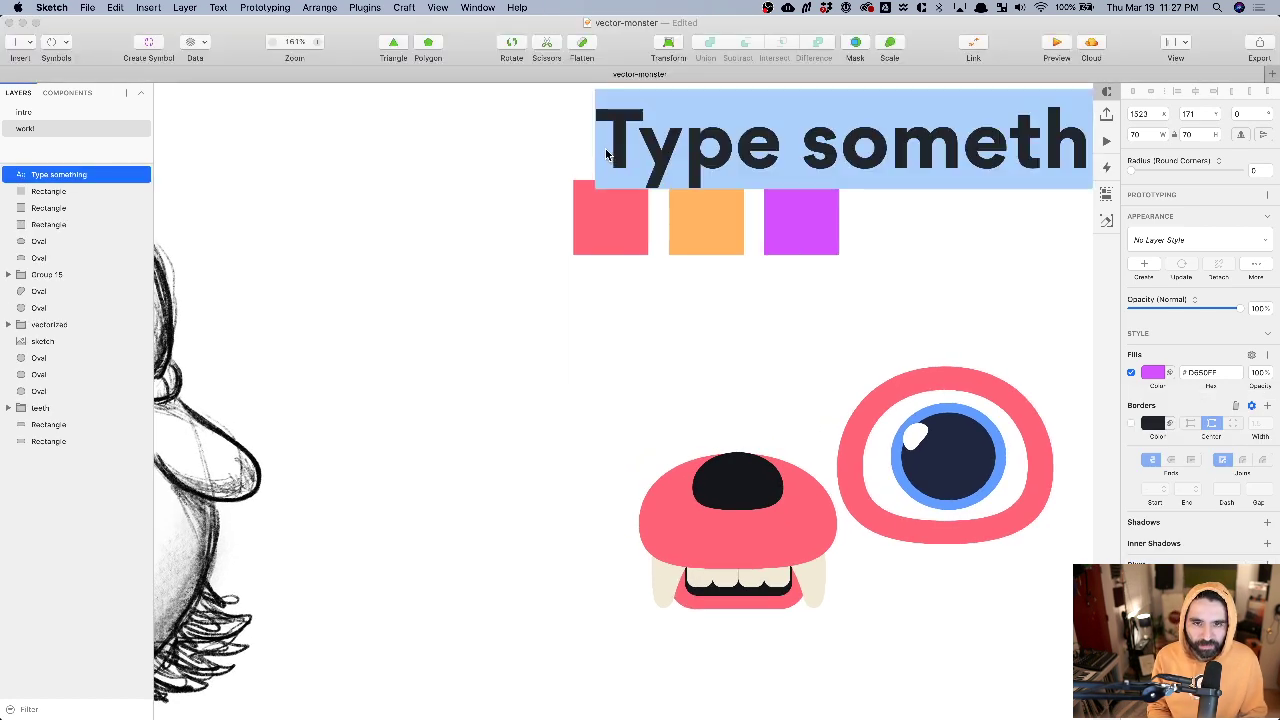
{"action": "type", "text": "a"}
- Duplicate the "a" label above the orange and purple squares and change the copies to "b" and "c"
{"action": "left_click_drag", "start_coordinate": [615, 158], "coordinate": [792, 160]}
{"action": "double_click", "coordinate": [793, 160]}
{"action": "type", "text": "c"}
{"action": "left_click", "coordinate": [713, 165]}
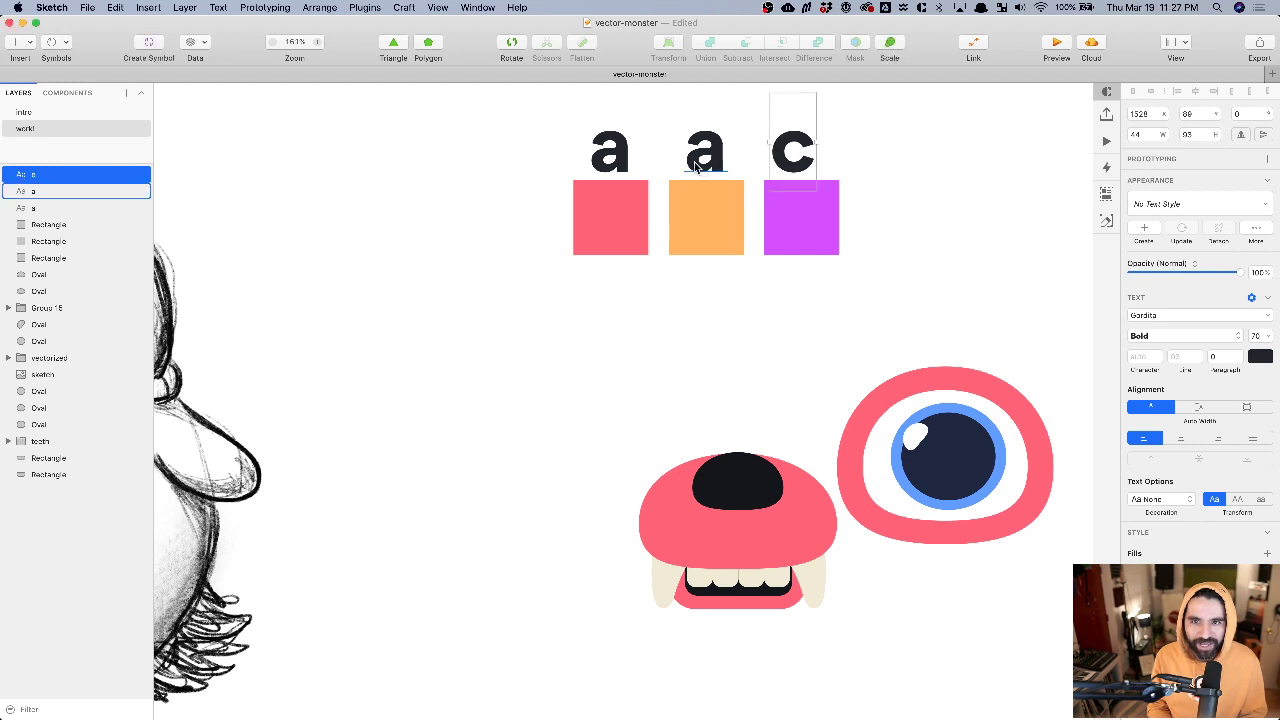
{"action": "double_click", "coordinate": [693, 162]}
{"action": "type", "text": "b"}
{"action": "left_click", "coordinate": [892, 157]}
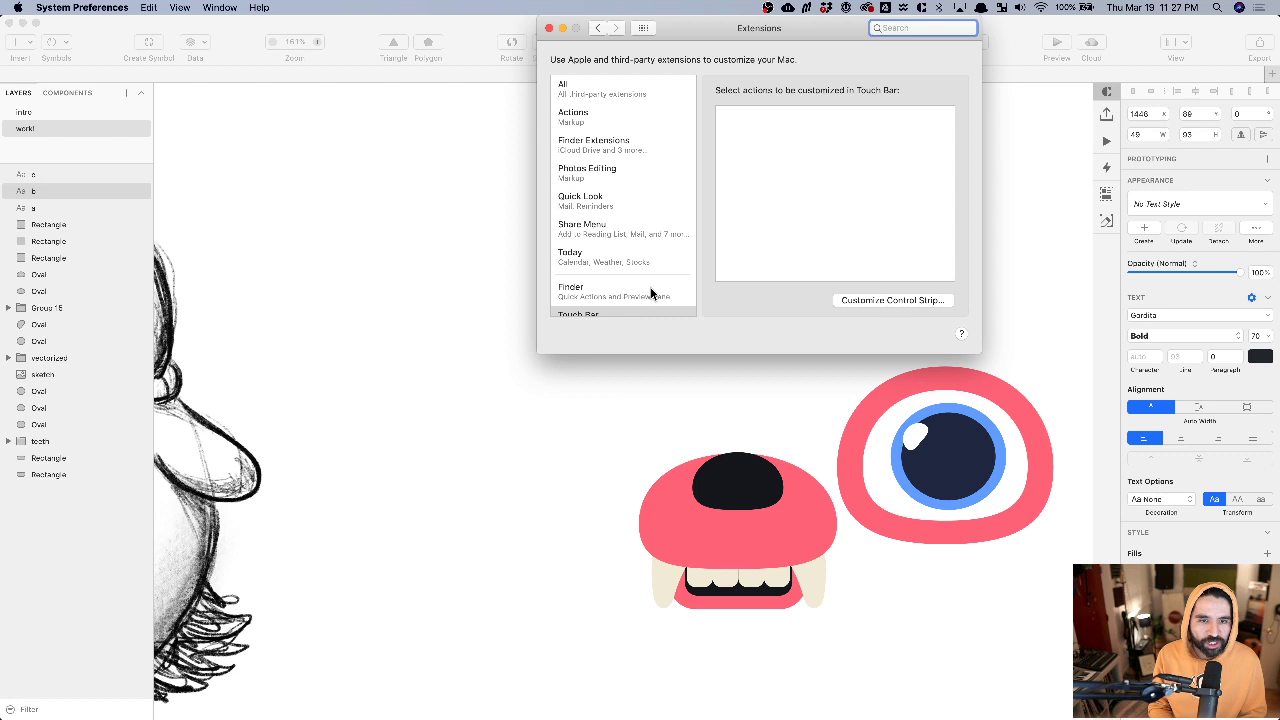
- Switch to Chrome to check the stream's live chat and activate its message field
{"action": "key", "text": "super+Tab"}
{"action": "key", "text": "super+Tab"}
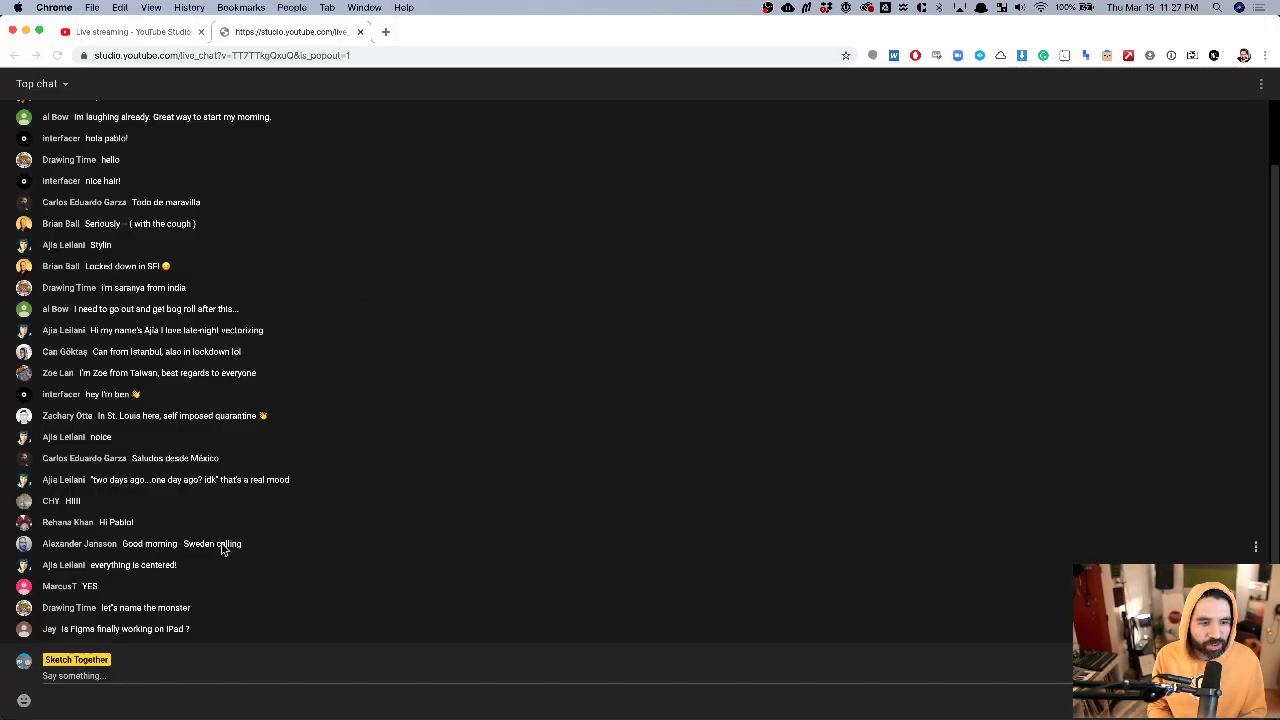
{"action": "left_click", "coordinate": [160, 677]}
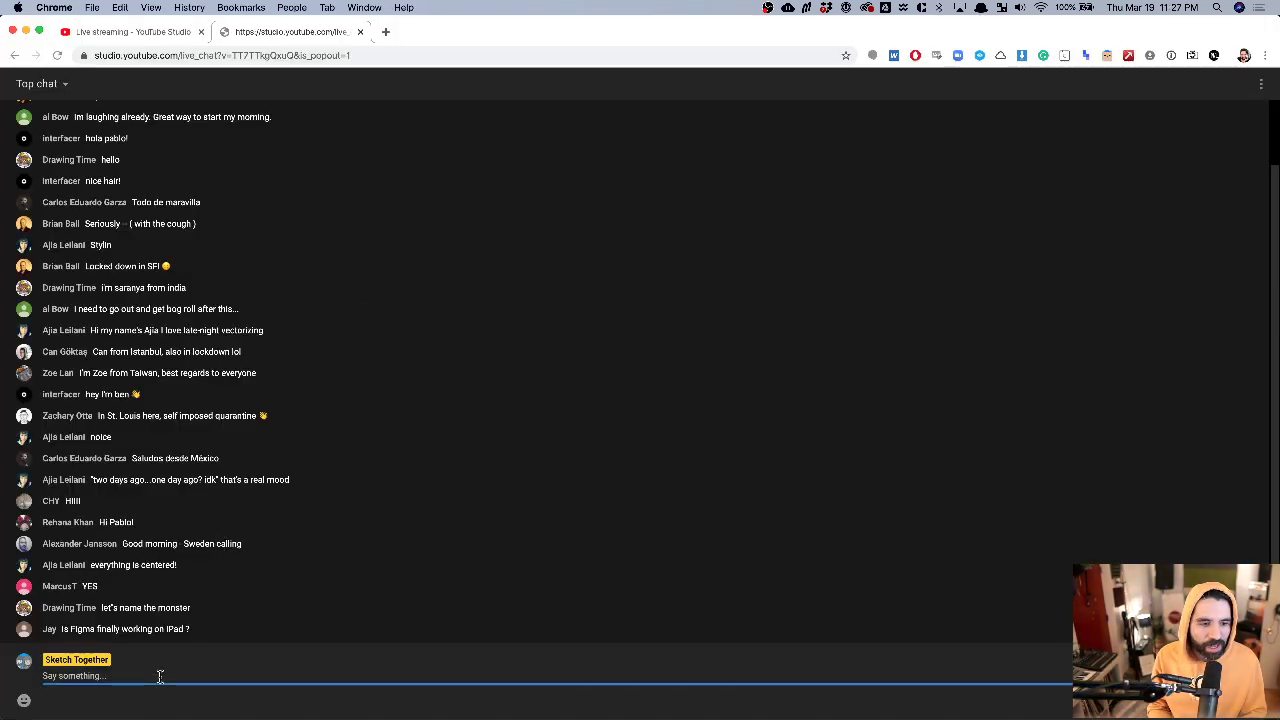
- Close the System Preferences Extensions window and return to Sketch
{"action": "key", "text": "super+Tab"}
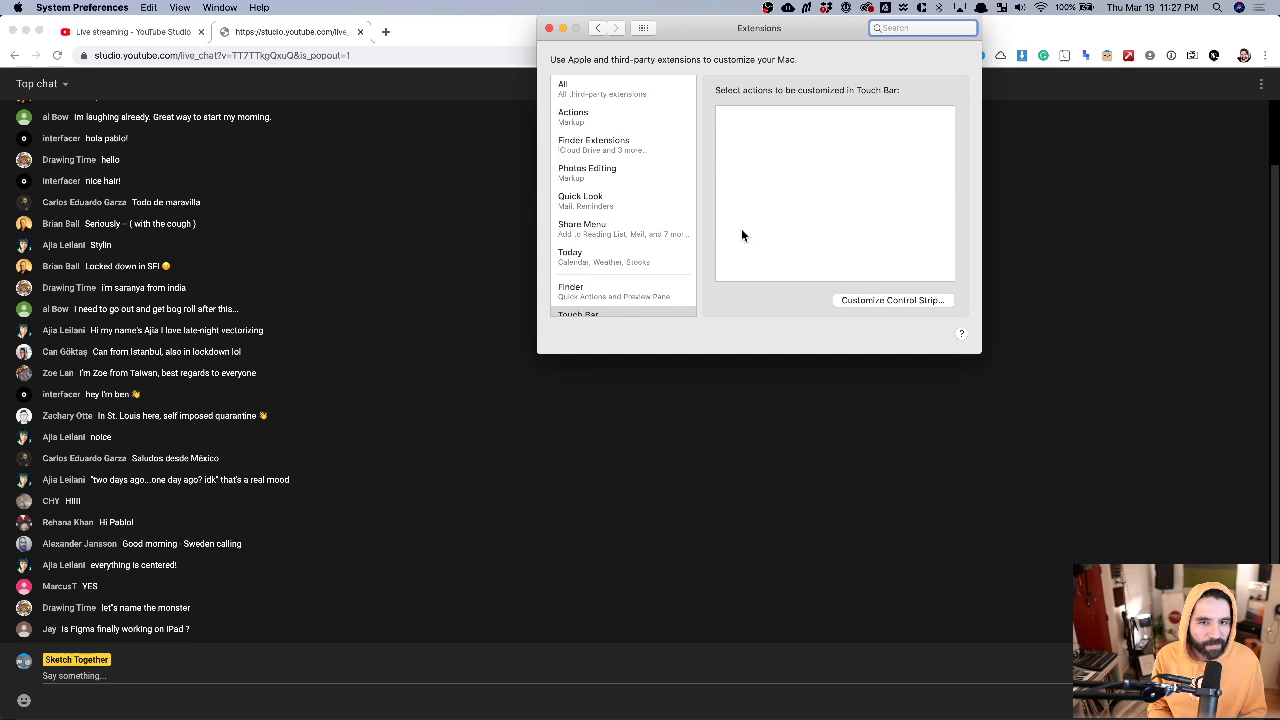
{"action": "left_click", "coordinate": [548, 33]}
{"action": "key", "text": "super+Tab"}
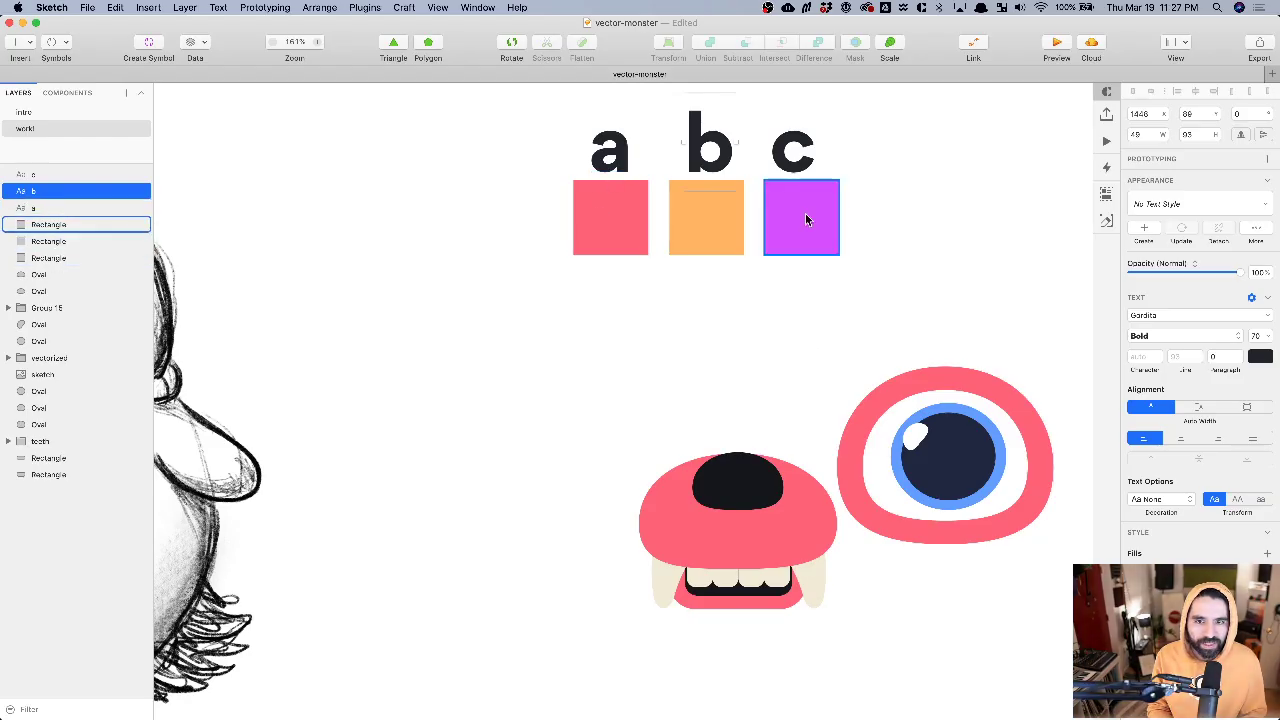
{"action": "left_click", "coordinate": [591, 221]}
{"action": "left_click", "coordinate": [703, 222]}
{"action": "left_click", "coordinate": [799, 232]}
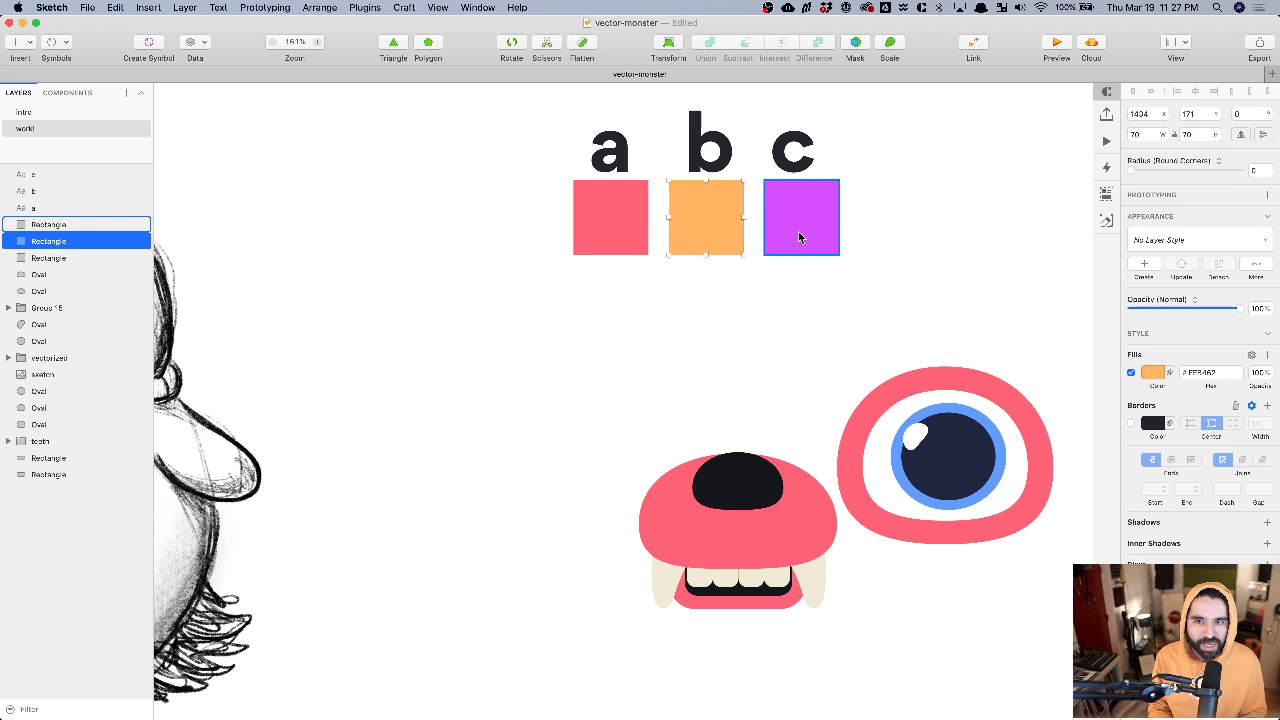
- Select the three colour squares with their a, b and c labels and move them straight up, farther from the muzzle
{"action": "scroll", "coordinate": [914, 162], "scroll_direction": "down", "scroll_amount": 5}
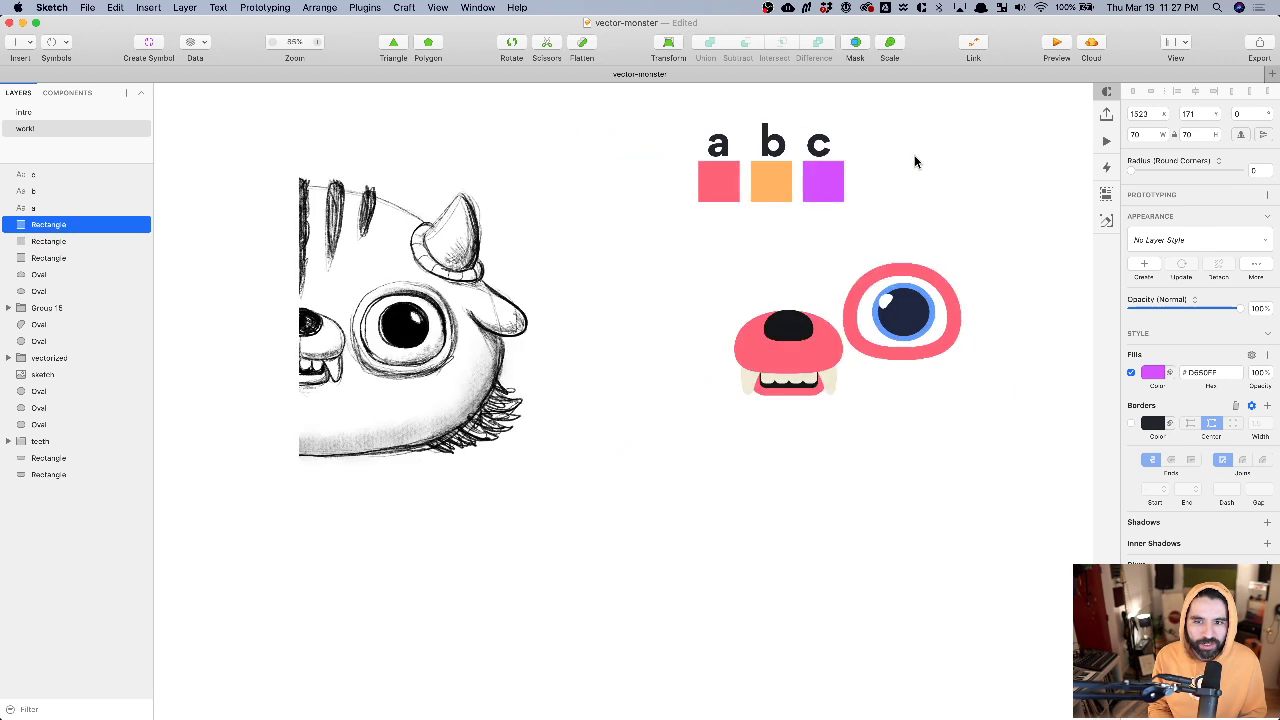
{"action": "scroll", "coordinate": [914, 162], "scroll_direction": "up", "scroll_amount": 3}
{"action": "left_click_drag", "start_coordinate": [894, 178], "coordinate": [670, 336]}
{"action": "left_click_drag", "start_coordinate": [769, 307], "coordinate": [772, 163]}
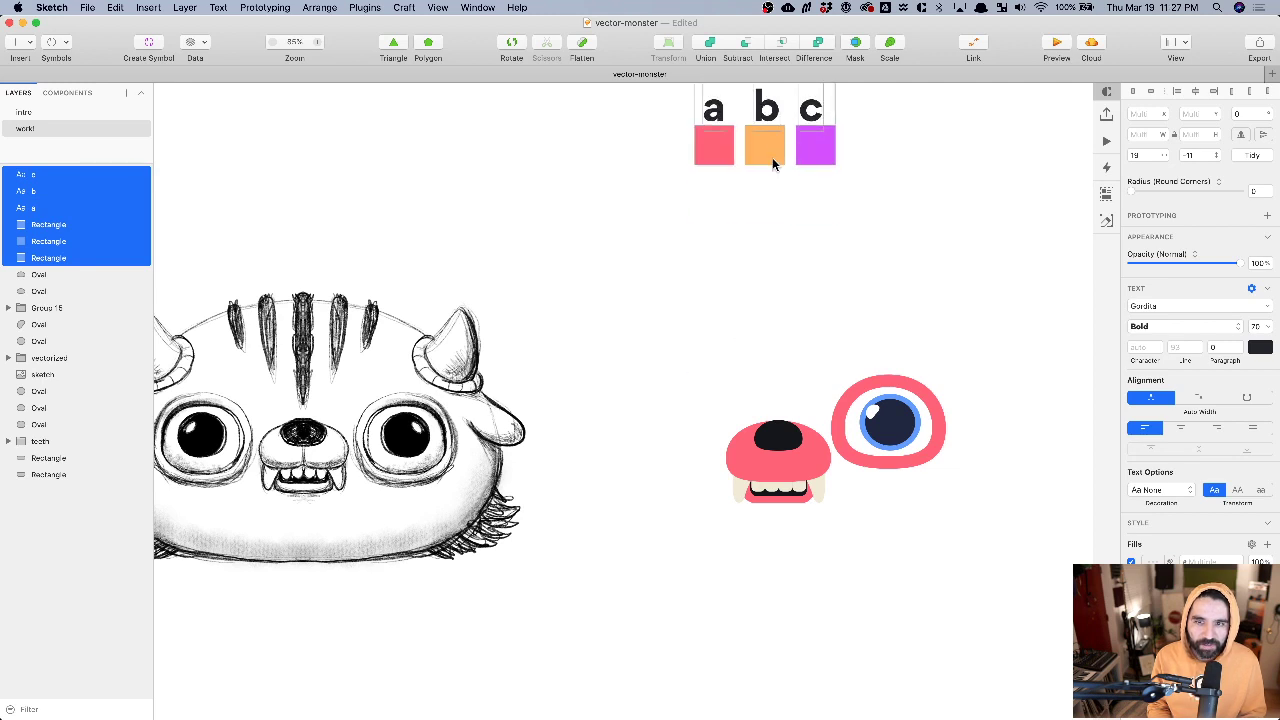
- Select all the oval shapes that make up the vector eye beside the muzzle
{"action": "scroll", "coordinate": [772, 164], "scroll_direction": "down", "scroll_amount": 2}
{"action": "scroll", "coordinate": [637, 257], "scroll_direction": "left", "scroll_amount": 2}
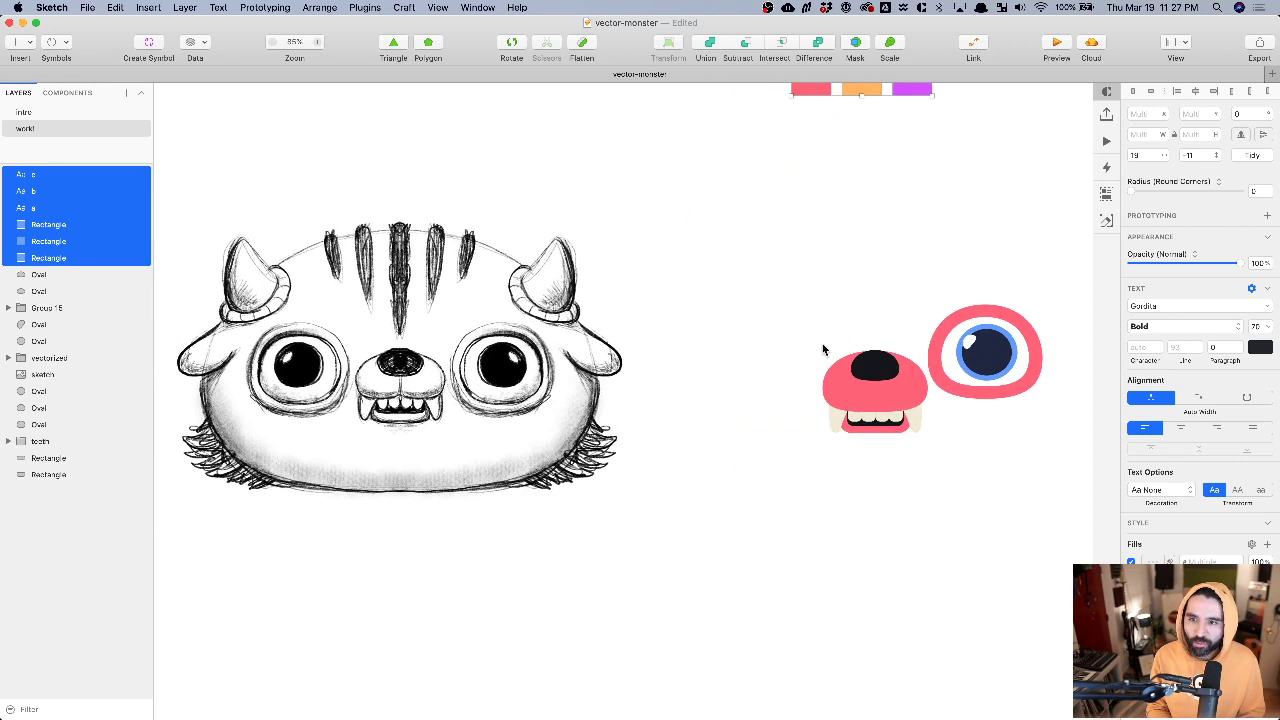
{"action": "scroll", "coordinate": [829, 357], "scroll_direction": "right", "scroll_amount": 3}
{"action": "left_click", "coordinate": [877, 350]}
{"action": "left_click_drag", "start_coordinate": [962, 274], "coordinate": [872, 393]}
{"action": "scroll", "coordinate": [779, 416], "scroll_direction": "left", "scroll_amount": 3}
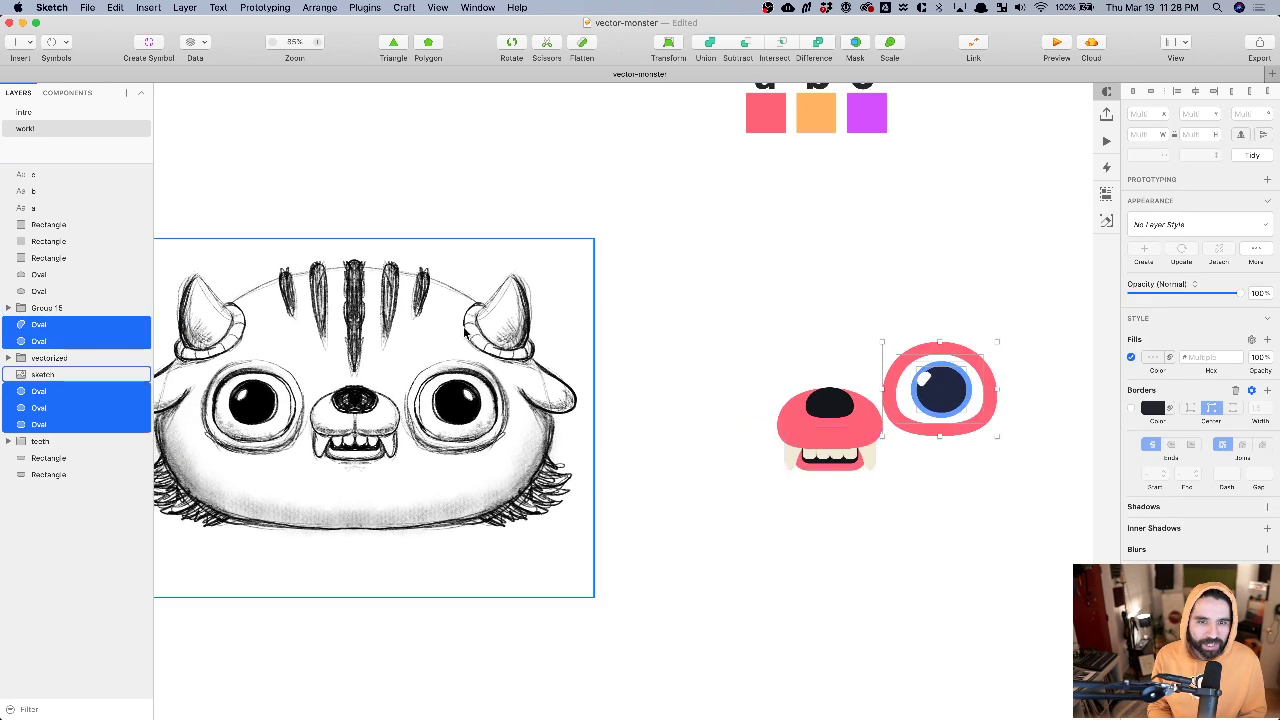
{"action": "scroll", "coordinate": [468, 330], "scroll_direction": "up", "scroll_amount": 5}
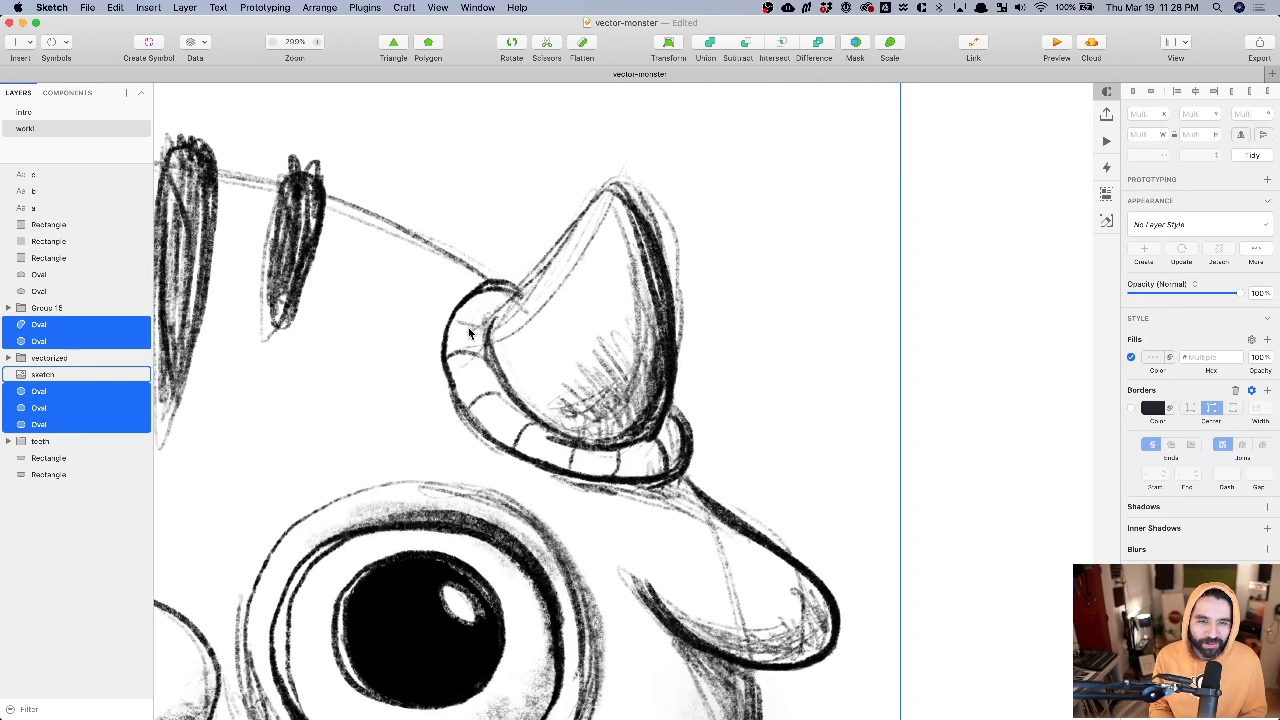
{"action": "key", "text": "v"}
{"action": "left_click", "coordinate": [490, 316]}
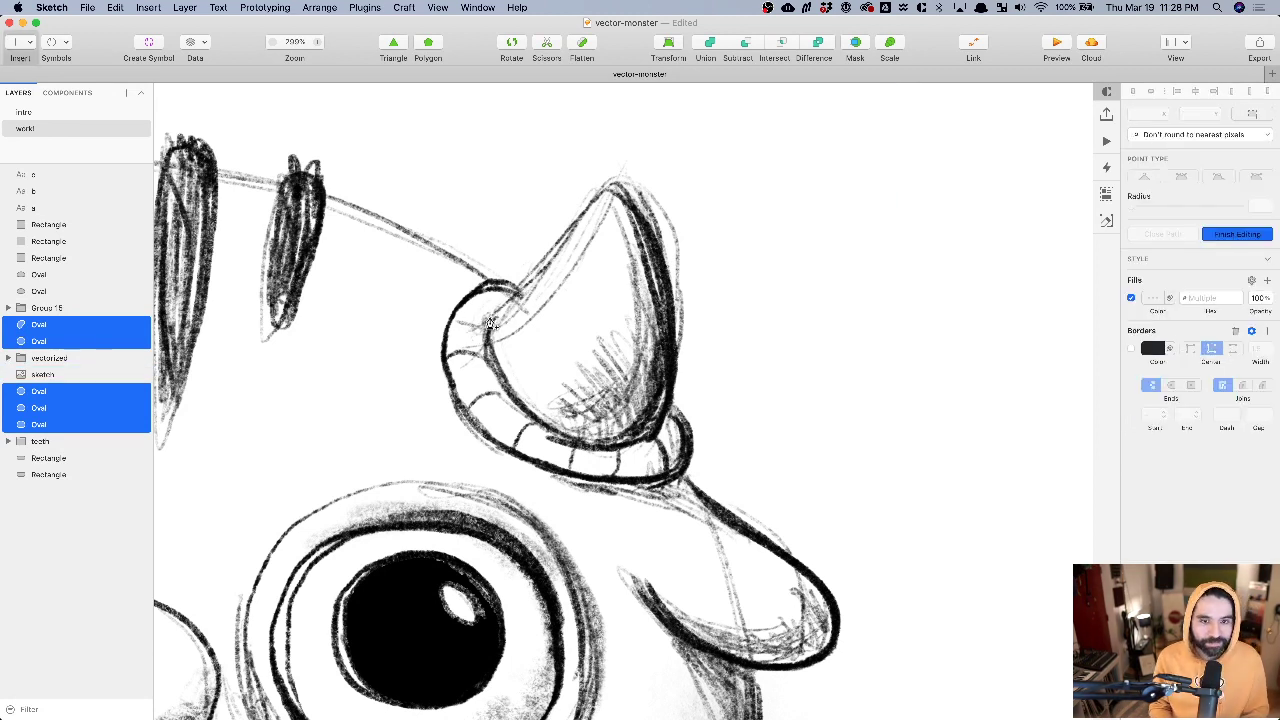
{"action": "left_click", "coordinate": [584, 218]}
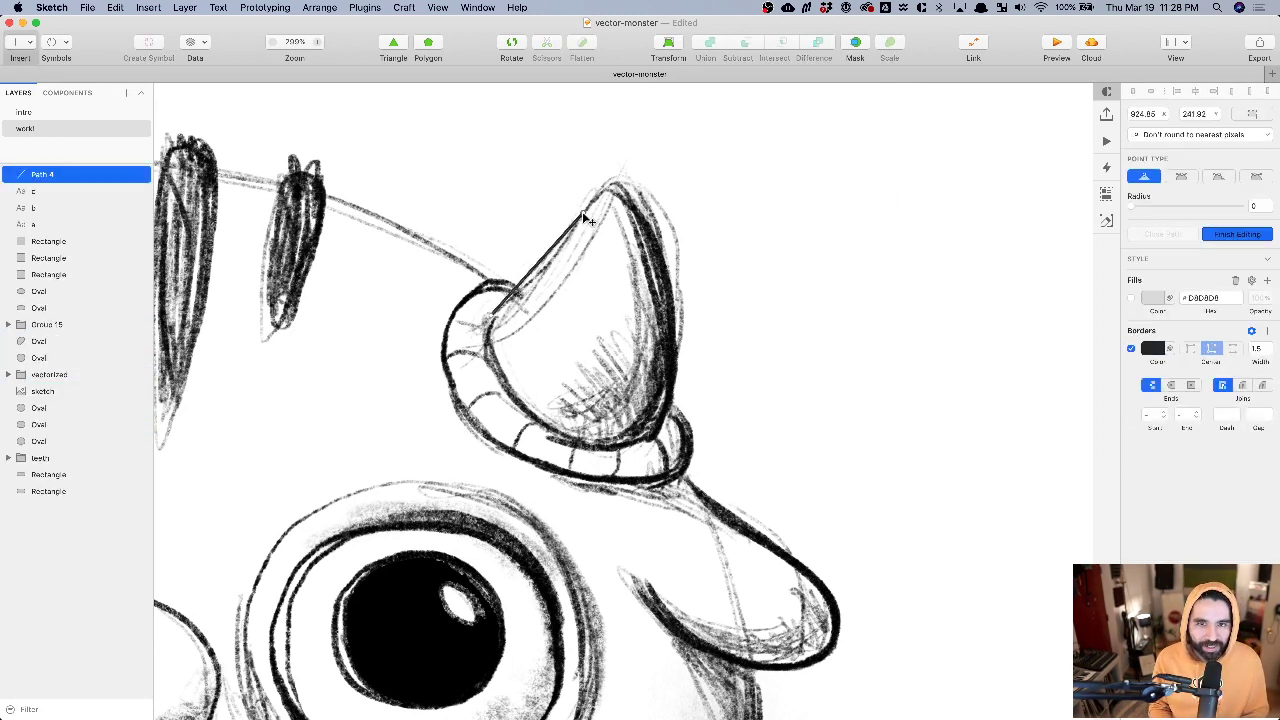
{"action": "left_click_drag", "start_coordinate": [643, 226], "coordinate": [657, 254]}
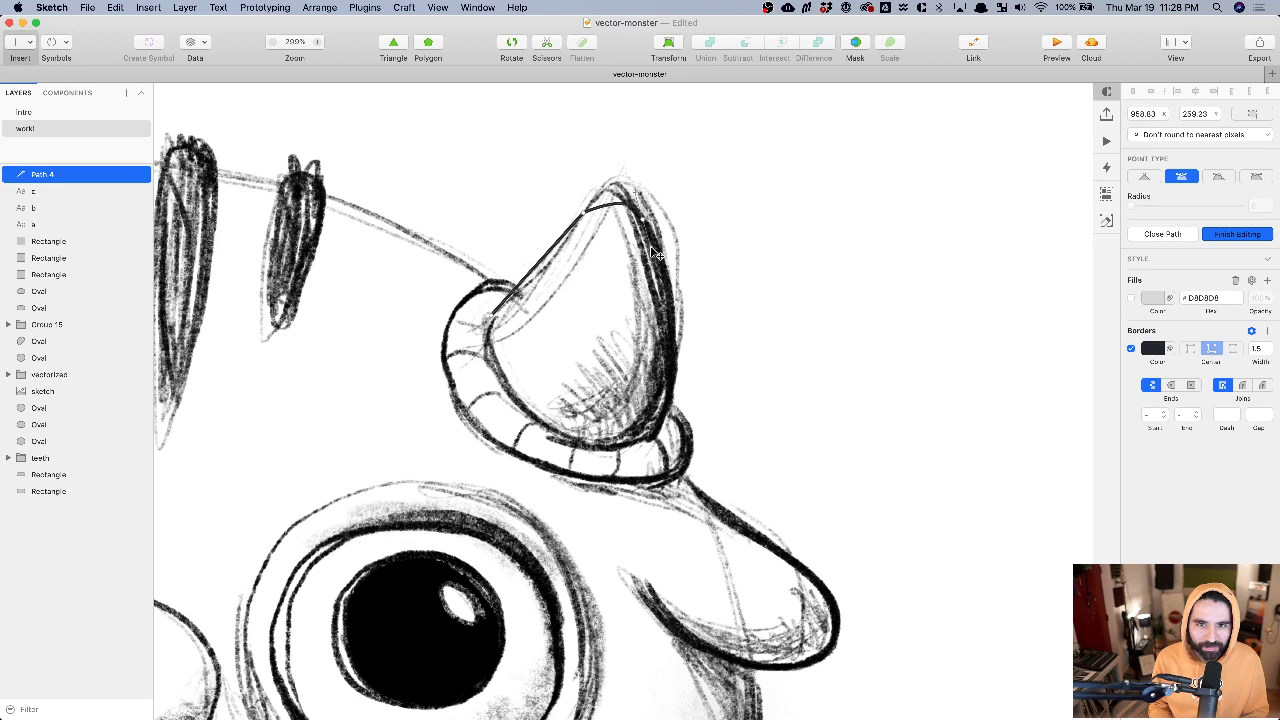
{"action": "left_click", "coordinate": [645, 428]}
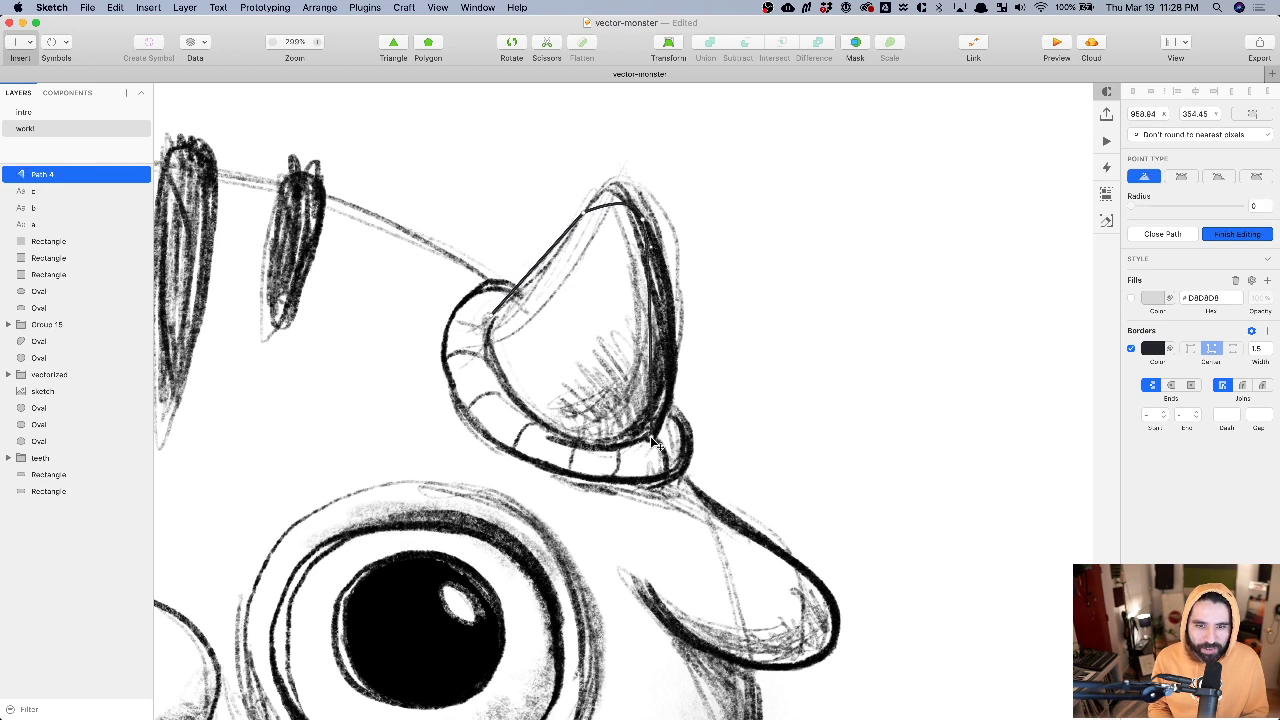
{"action": "left_click", "coordinate": [490, 320]}
{"action": "scroll", "coordinate": [745, 308], "scroll_direction": "down", "scroll_amount": 8}
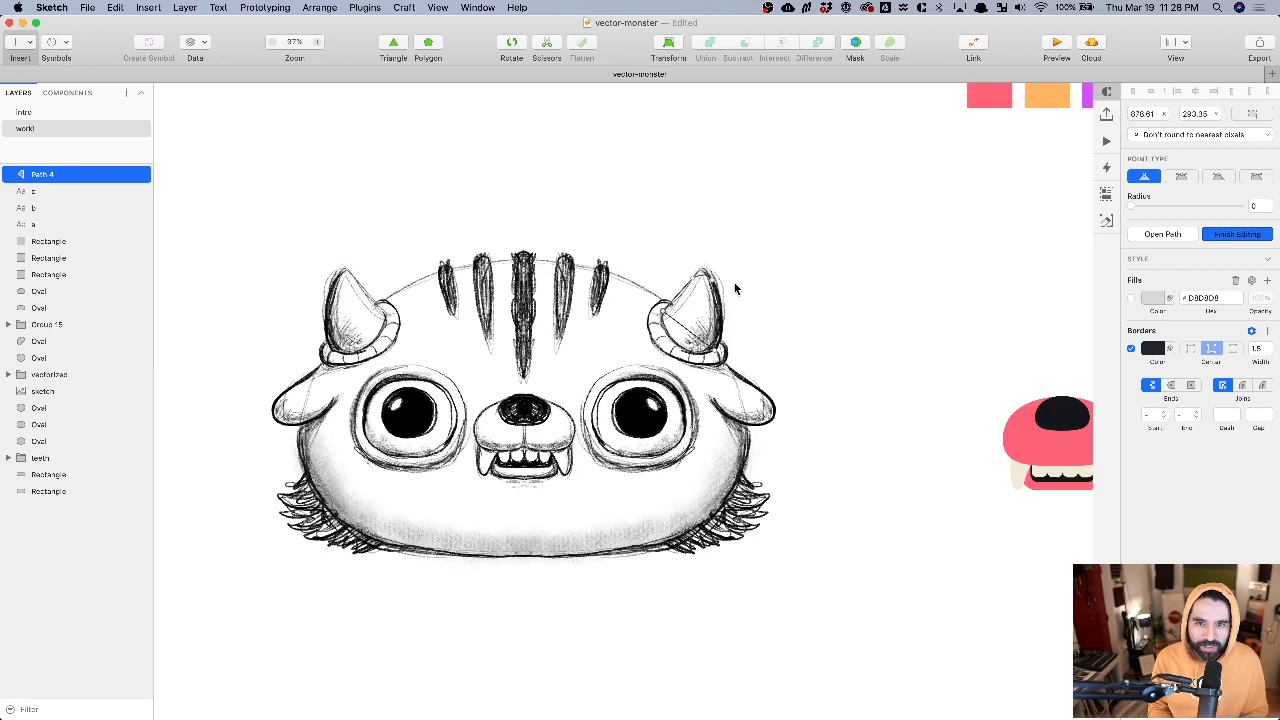
{"action": "scroll", "coordinate": [716, 280], "scroll_direction": "up", "scroll_amount": 5}
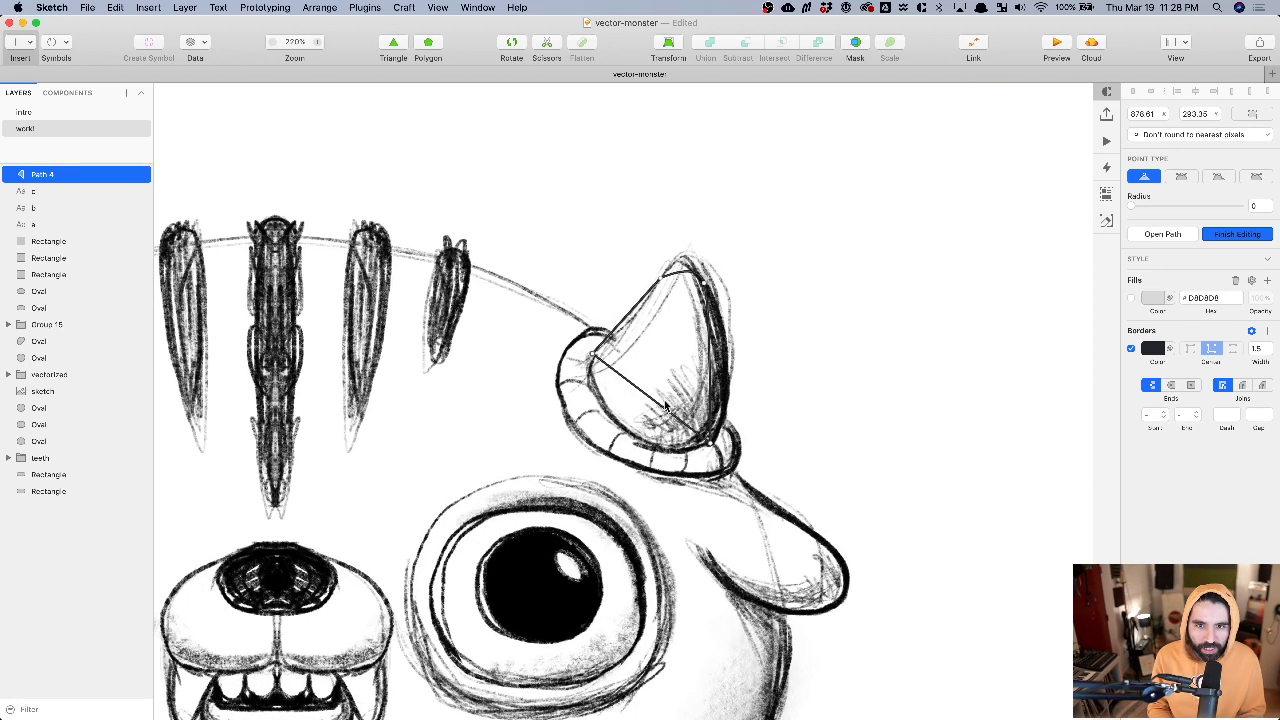
{"action": "scroll", "coordinate": [666, 406], "scroll_direction": "down", "scroll_amount": 4}
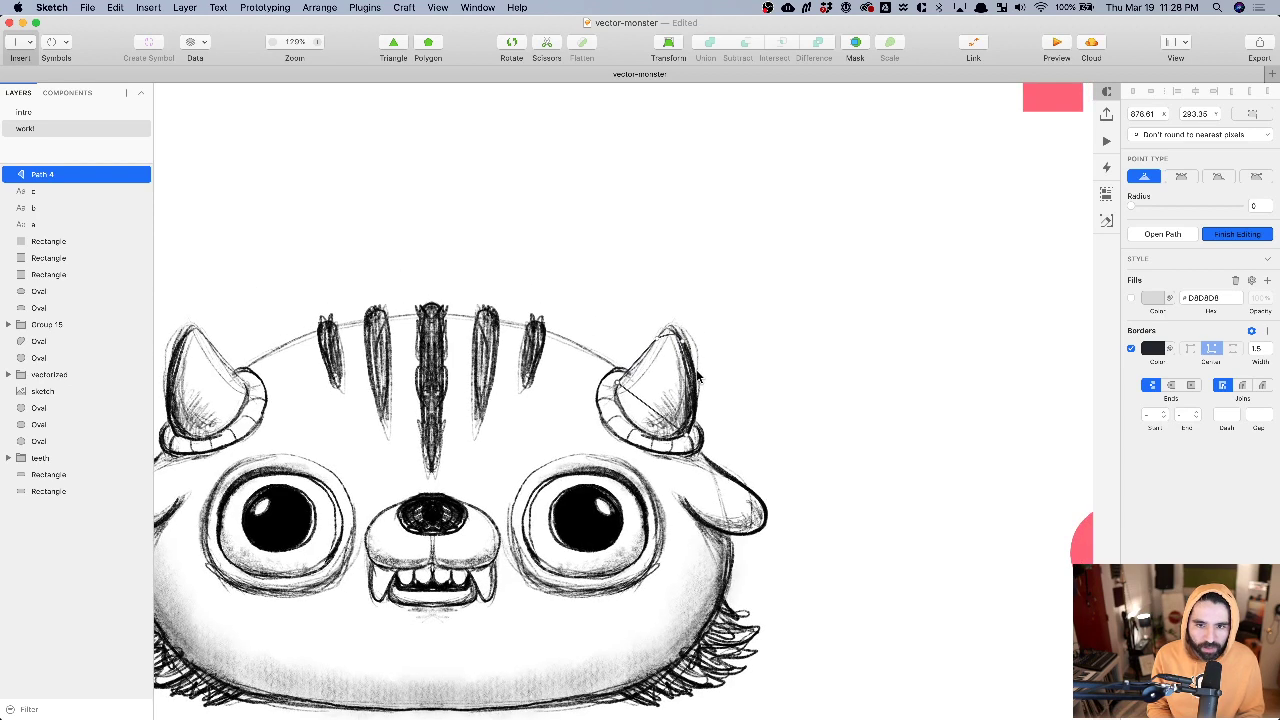
{"action": "key", "text": "cmd+z"}
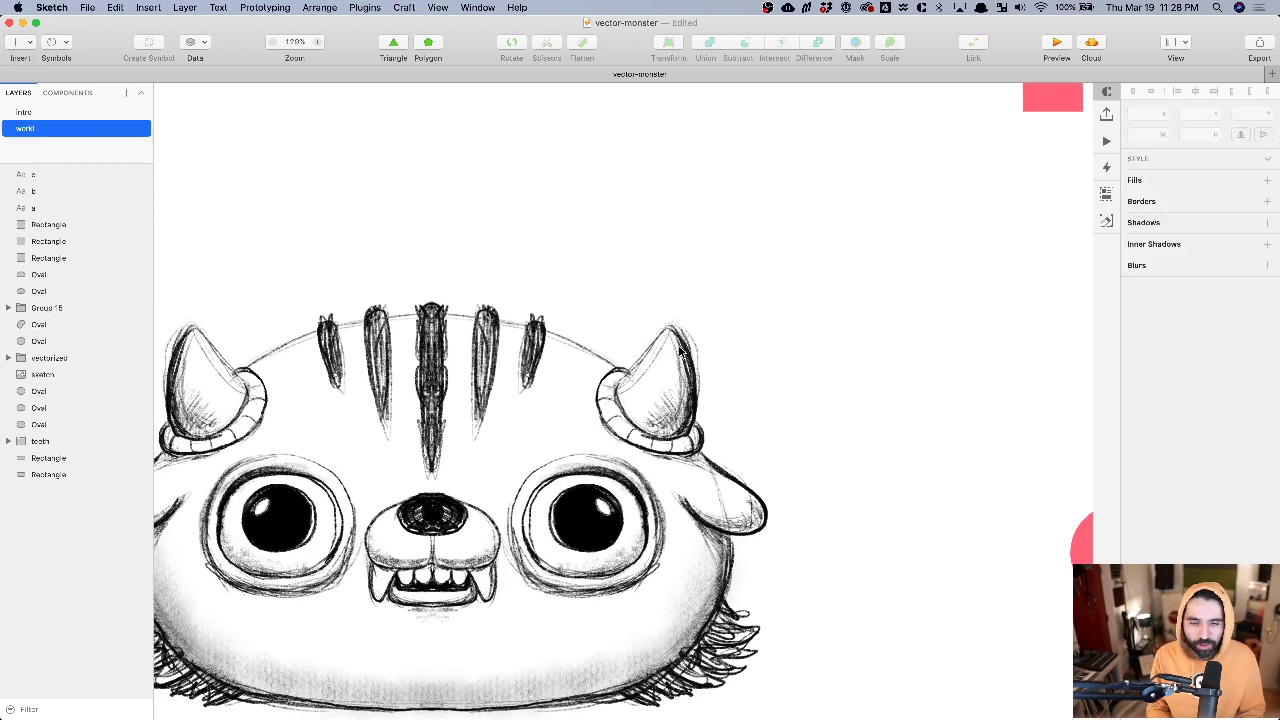
- Lower the sketch image's opacity to 37% so it can serve as a faint tracing guide, and deselect it
{"action": "scroll", "coordinate": [683, 350], "scroll_direction": "up", "scroll_amount": 5}
{"action": "left_click", "coordinate": [688, 352]}
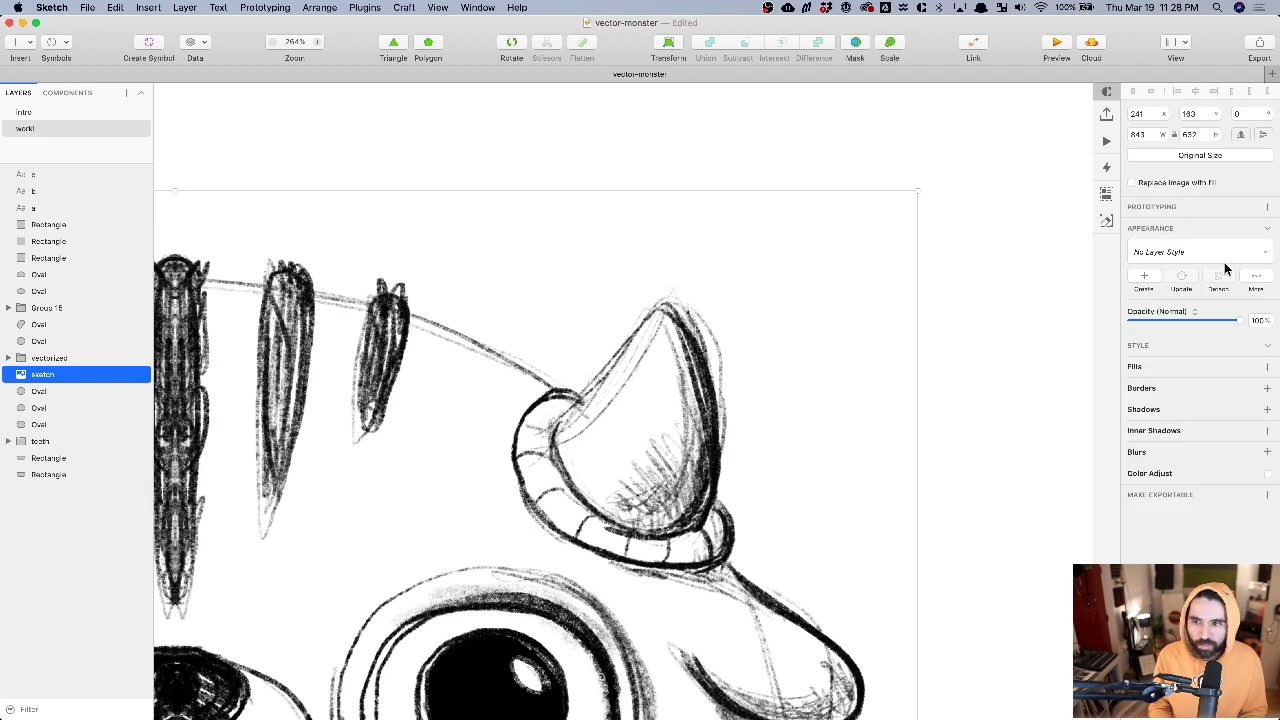
{"action": "left_click_drag", "start_coordinate": [1187, 321], "coordinate": [1170, 322]}
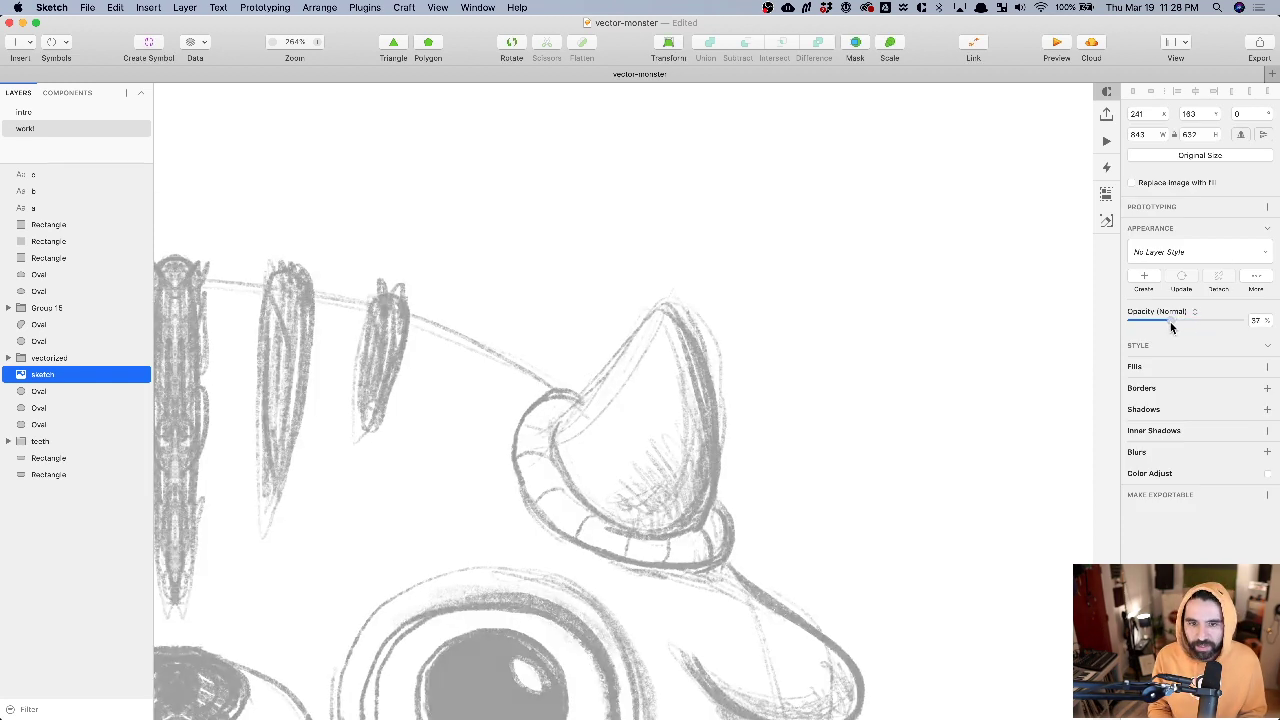
{"action": "key", "text": "Escape"}
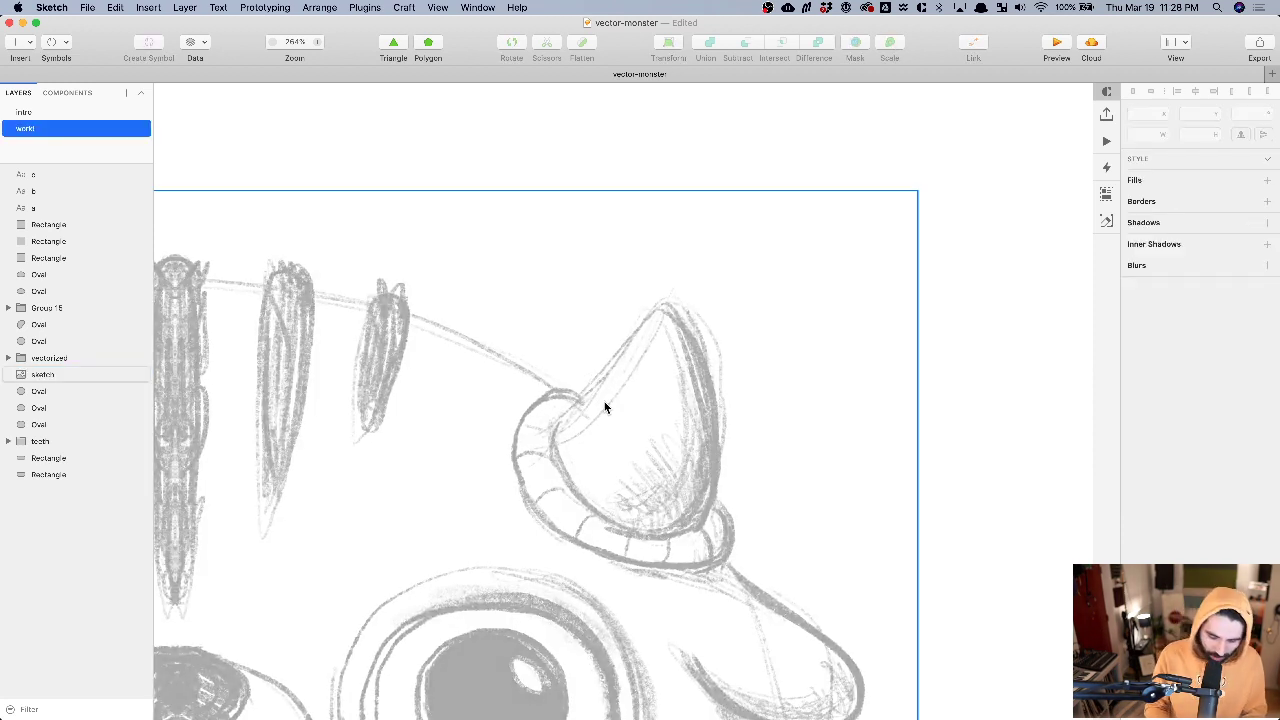
- Draw a closed four-point straight-sided path over the sketch's right horn, with two points flanking the tip and two at the base
{"action": "key", "text": "v"}
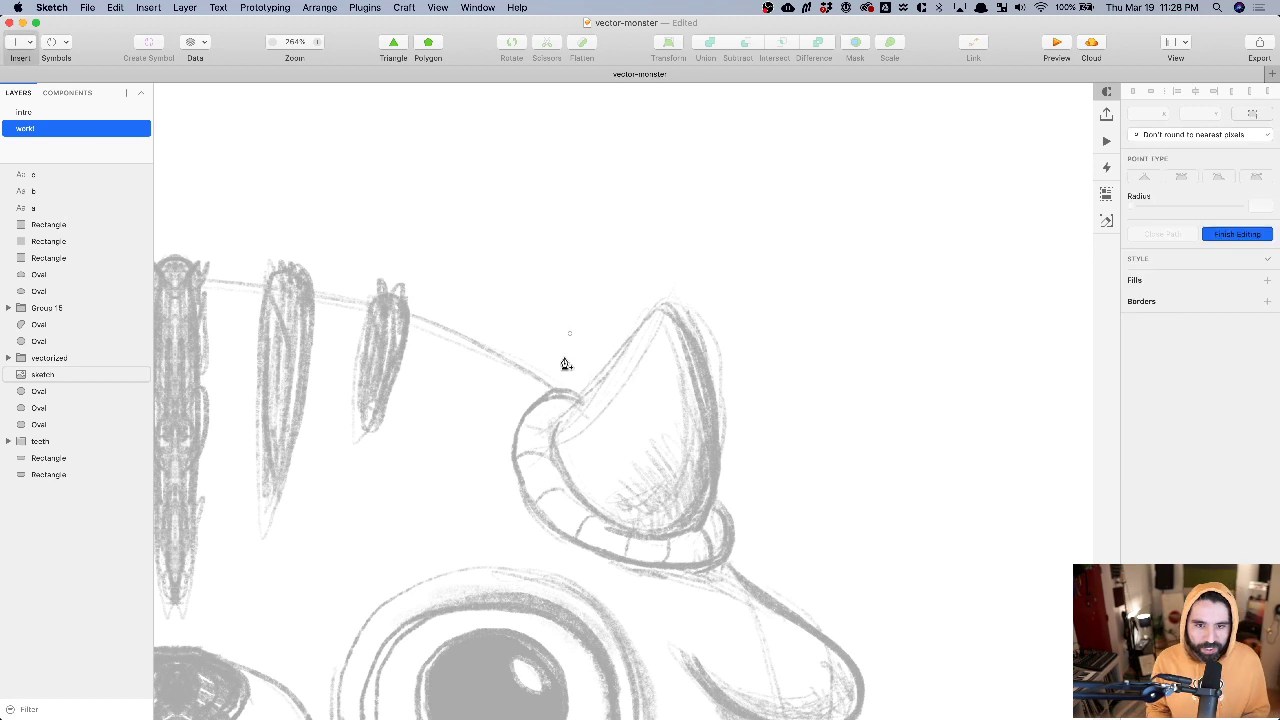
{"action": "left_click", "coordinate": [554, 427]}
{"action": "left_click", "coordinate": [633, 338]}
{"action": "left_click", "coordinate": [690, 338]}
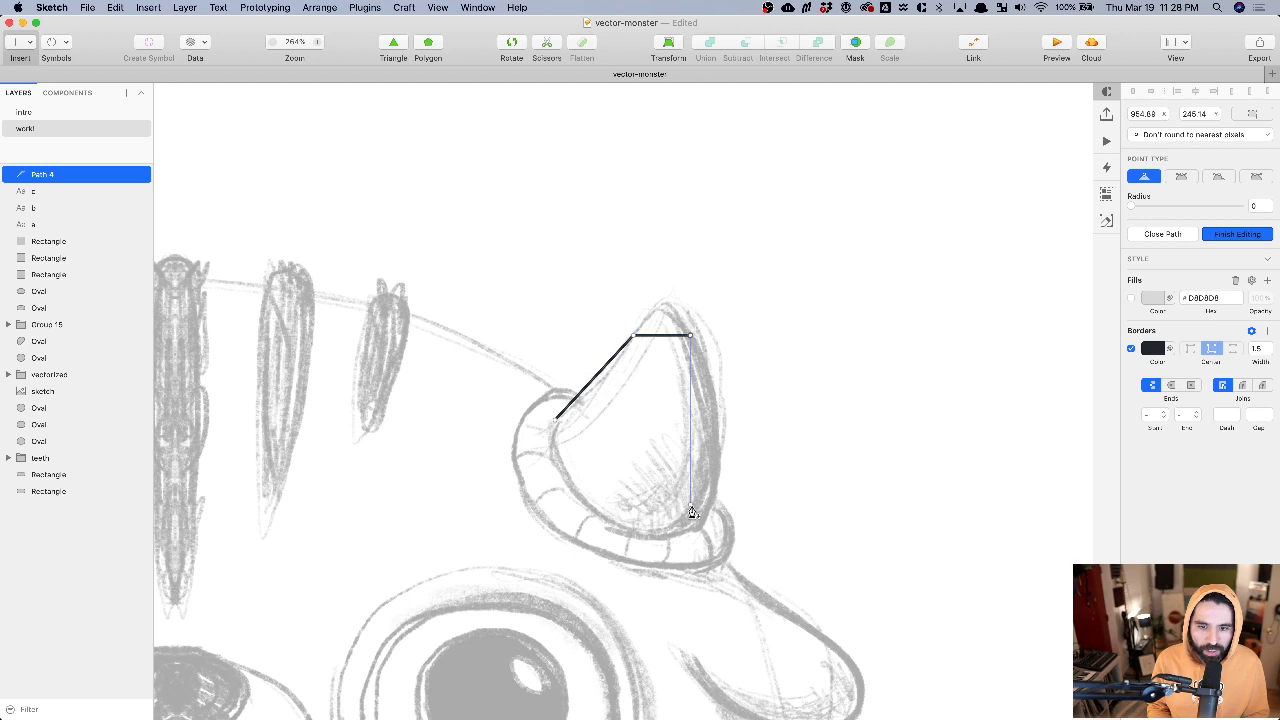
{"action": "left_click", "coordinate": [697, 526]}
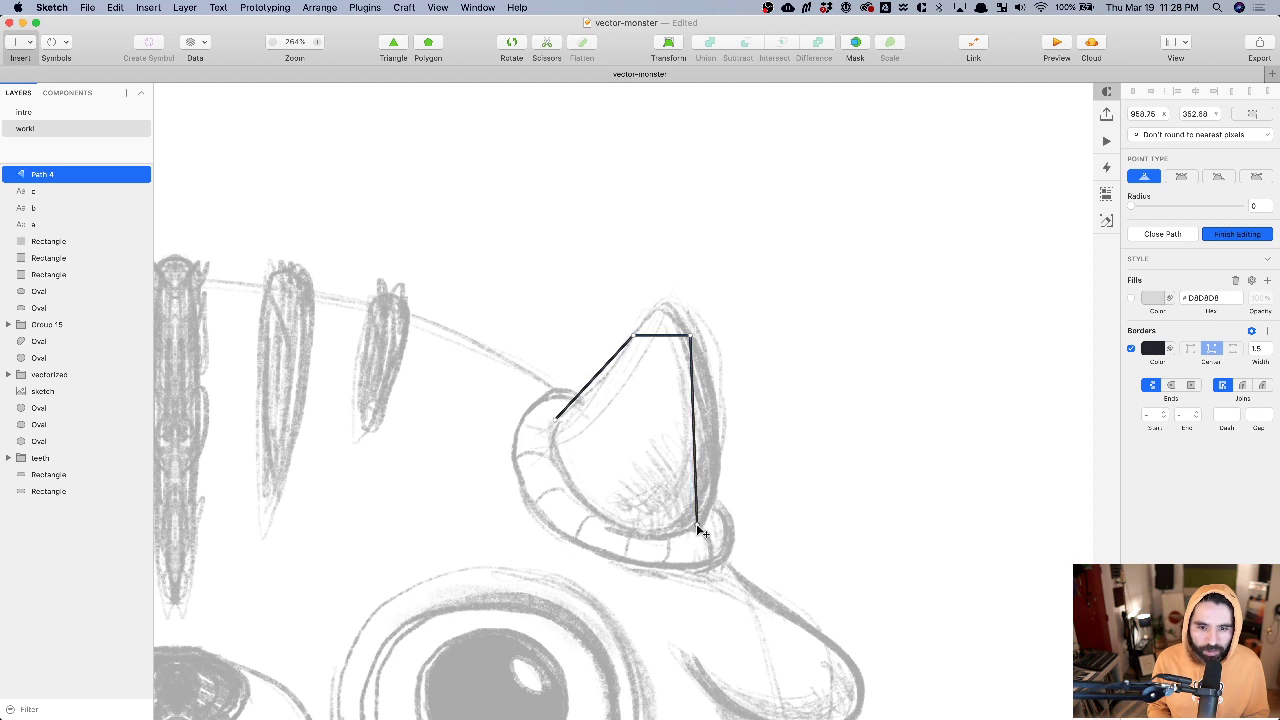
{"action": "left_click", "coordinate": [555, 421]}
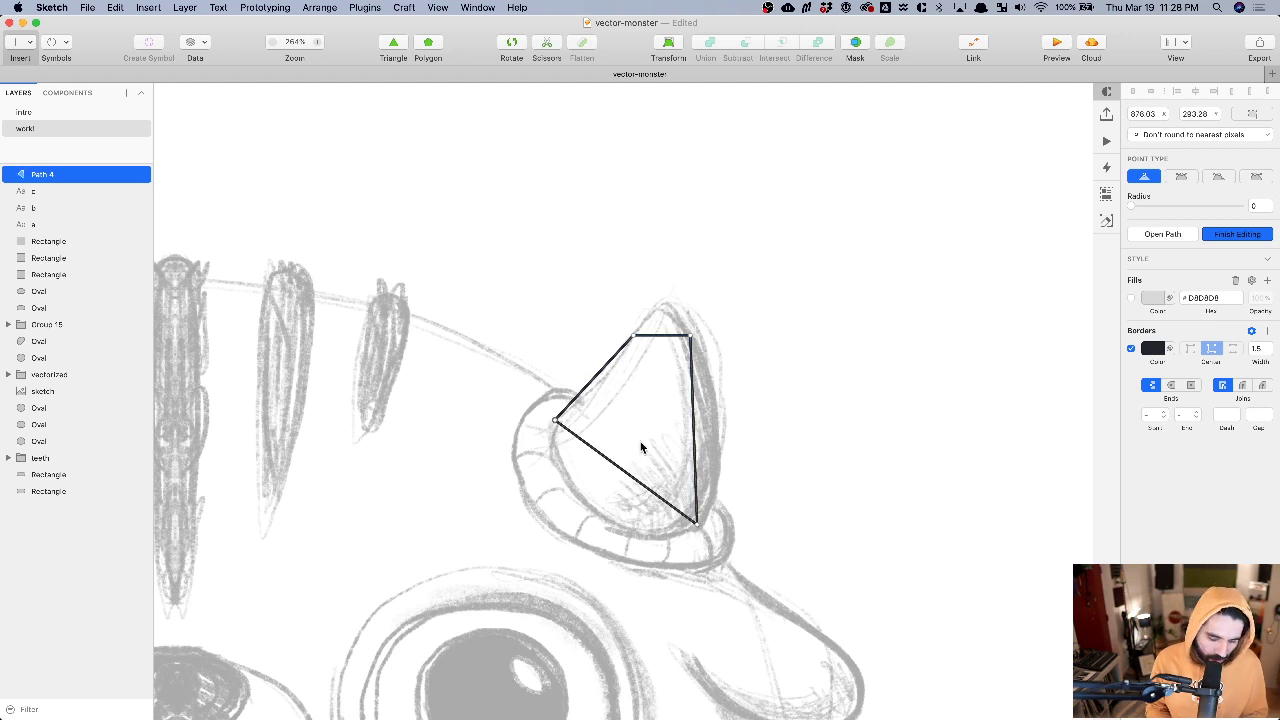
{"action": "left_click", "coordinate": [625, 472]}
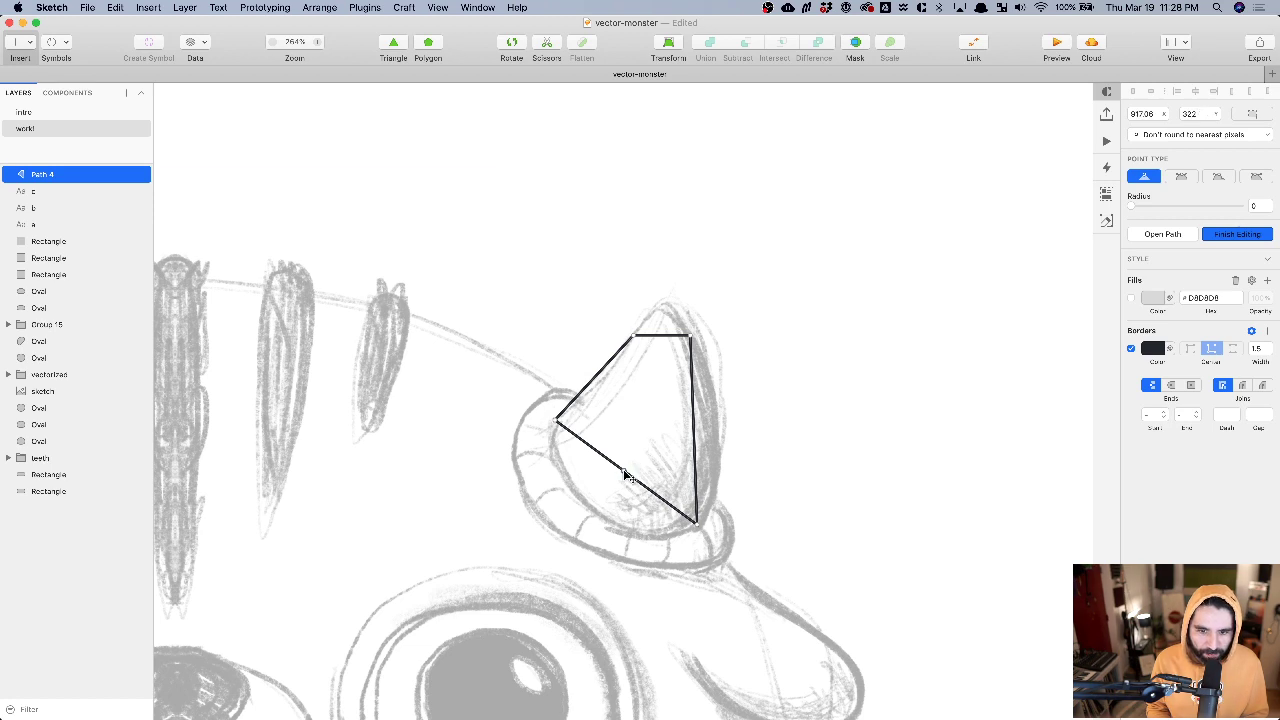
{"action": "key", "text": "Escape"}
{"action": "key", "text": "Escape"}
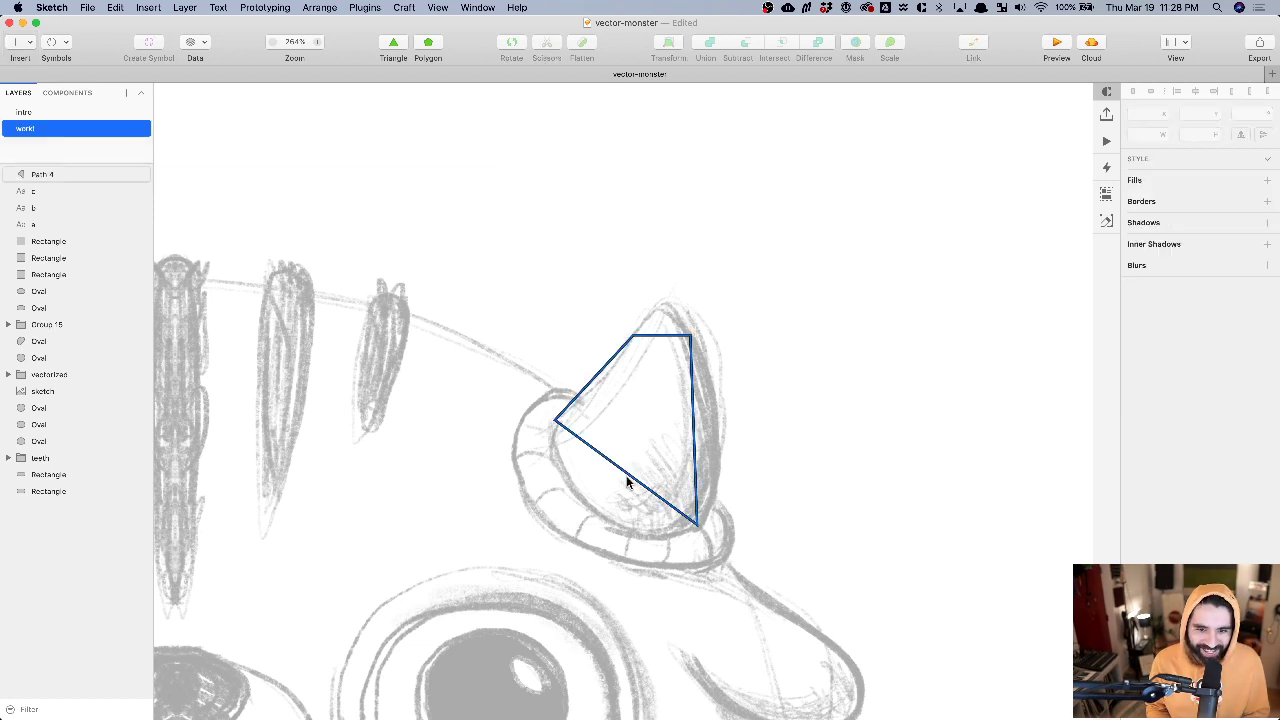
- Reopen the horn path for editing and bend its four straight segments to follow the sketched base, inner edge, tip and outer edge
{"action": "left_click", "coordinate": [626, 476]}
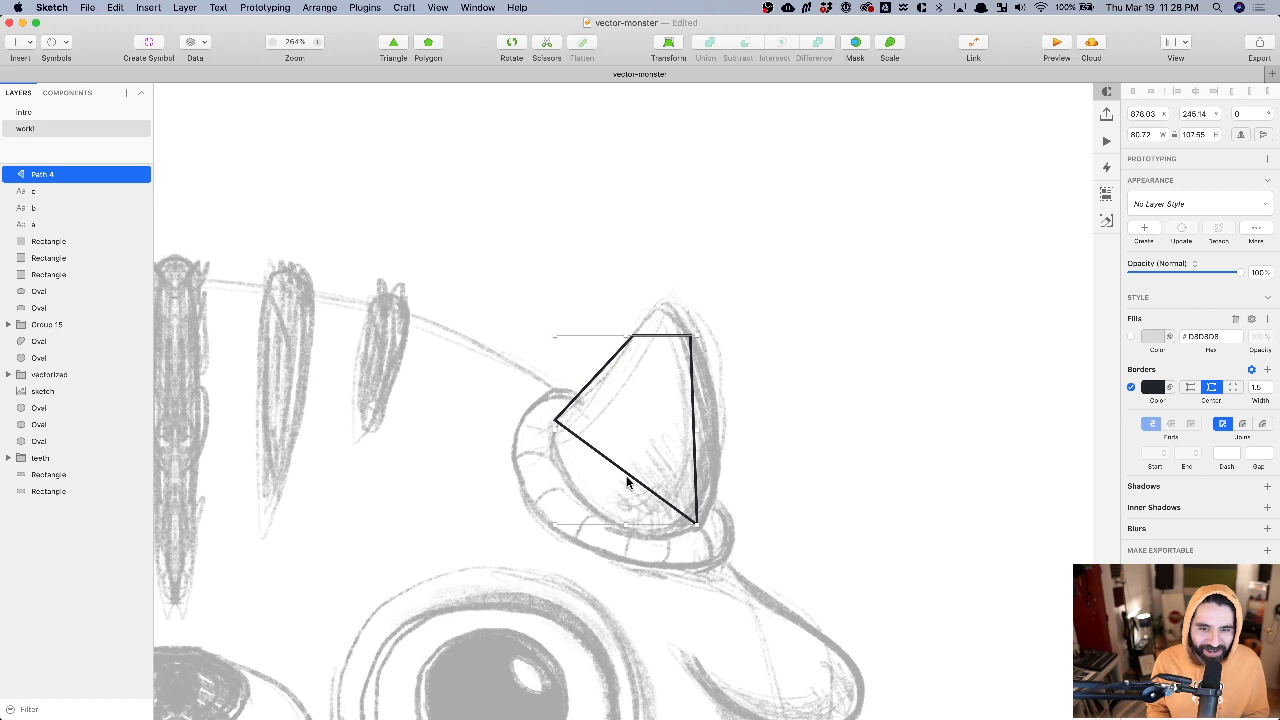
{"action": "double_click", "coordinate": [626, 475]}
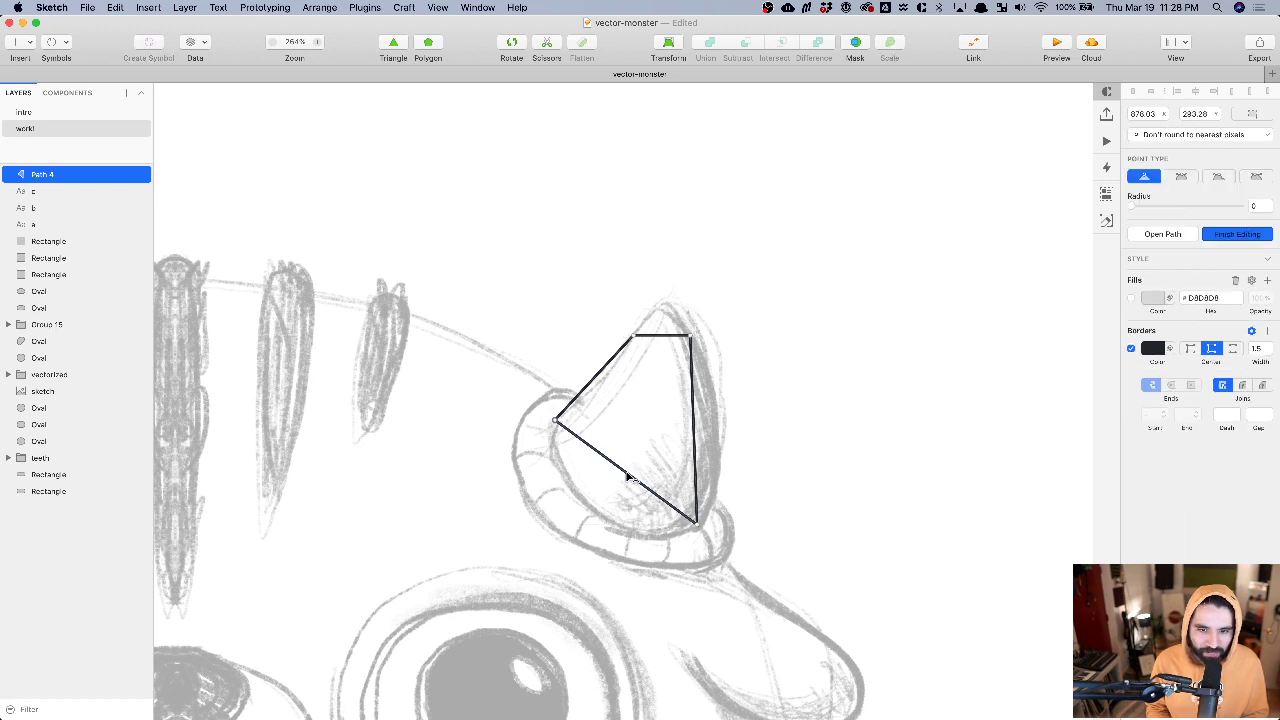
{"action": "left_click_drag", "start_coordinate": [628, 478], "coordinate": [605, 530]}
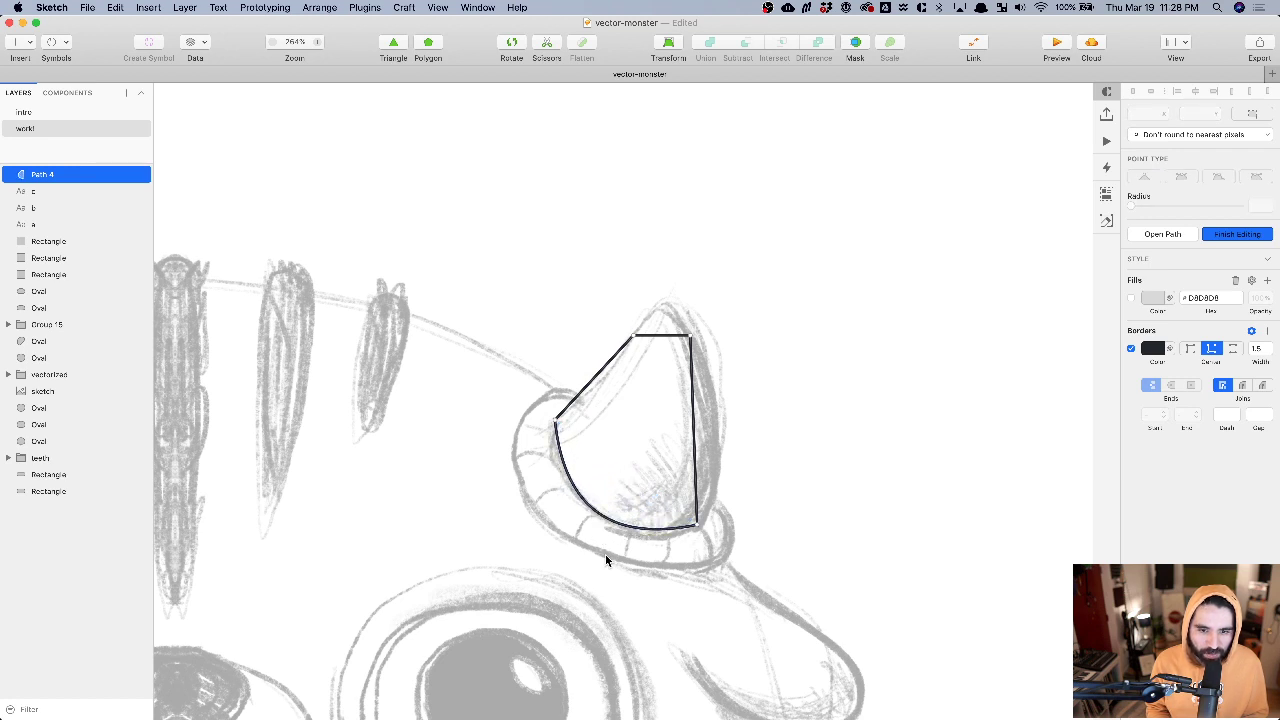
{"action": "mouse_move", "coordinate": [598, 375]}
{"action": "left_mouse_down"}
{"action": "mouse_move", "coordinate": [604, 385]}
{"action": "mouse_move", "coordinate": [603, 371]}
{"action": "left_mouse_up"}
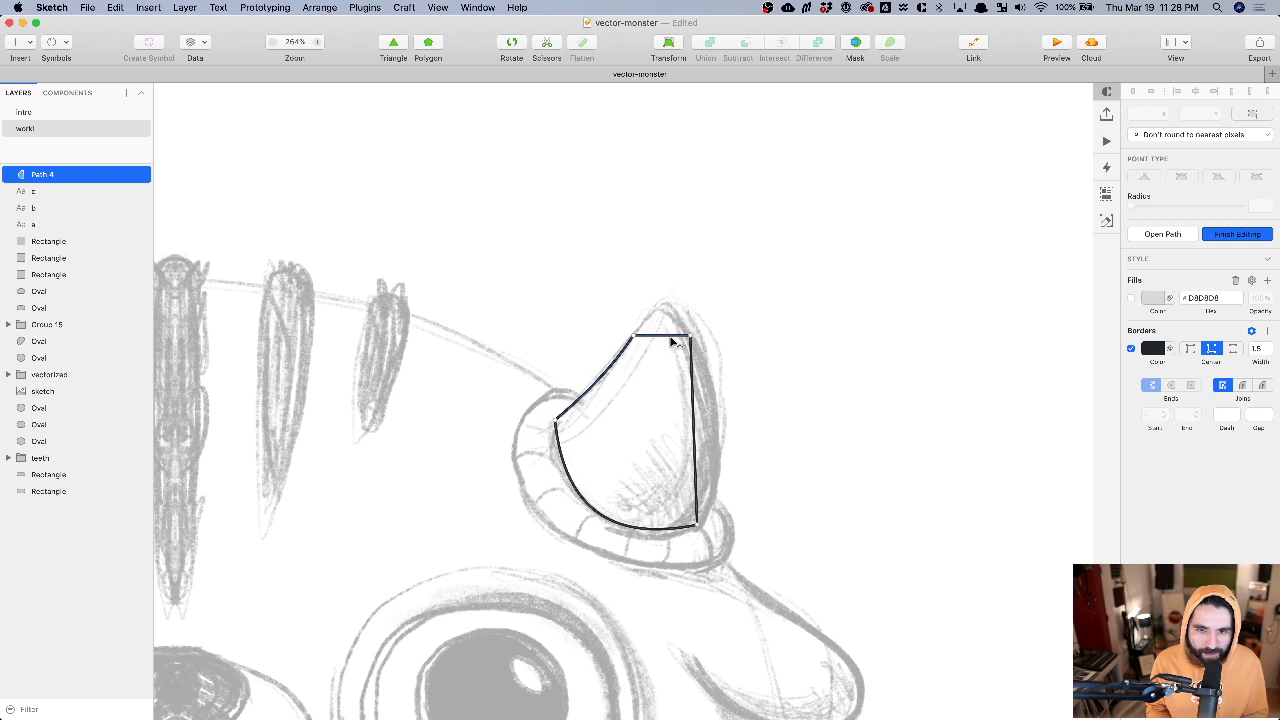
{"action": "left_click_drag", "start_coordinate": [667, 342], "coordinate": [665, 311]}
{"action": "mouse_move", "coordinate": [694, 405]}
{"action": "left_mouse_down"}
{"action": "mouse_move", "coordinate": [716, 405]}
{"action": "mouse_move", "coordinate": [710, 416]}
{"action": "left_mouse_up"}
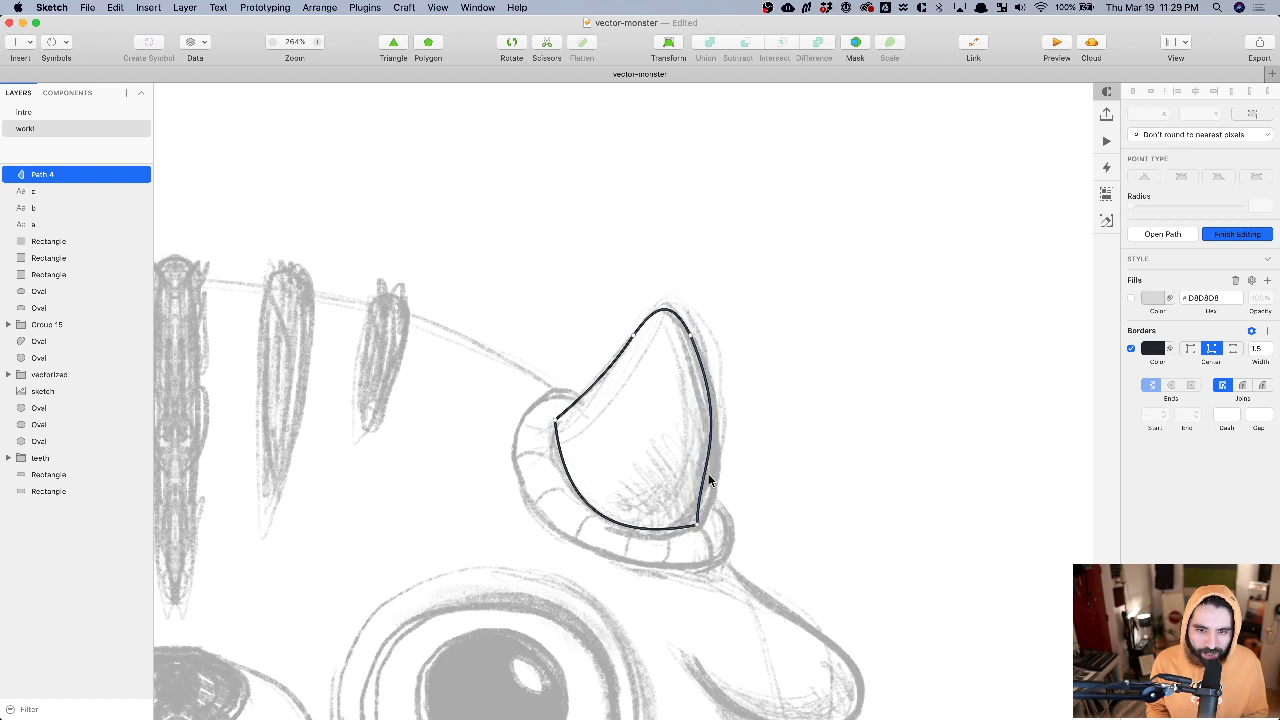
- Adjust the curve handles of the horn's two base points so the outer edge bulges lower and the base follows the sketch
{"action": "left_click", "coordinate": [696, 523]}
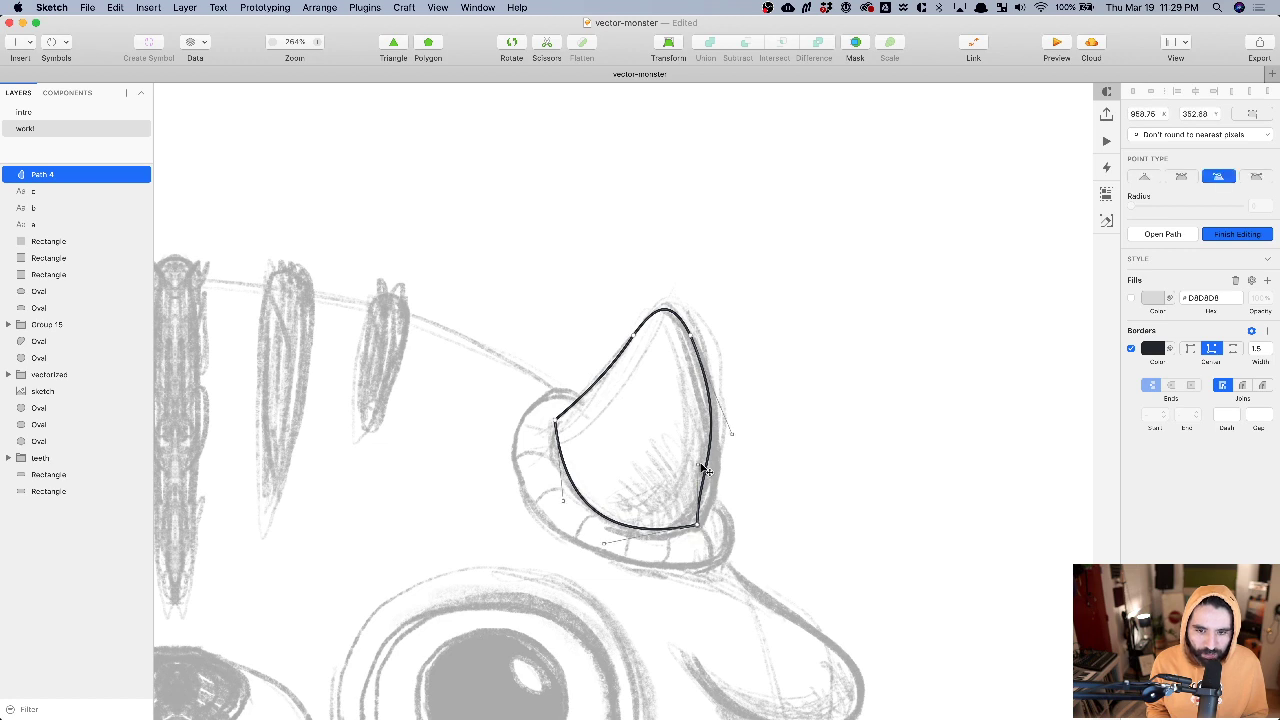
{"action": "left_click_drag", "start_coordinate": [703, 470], "coordinate": [723, 492]}
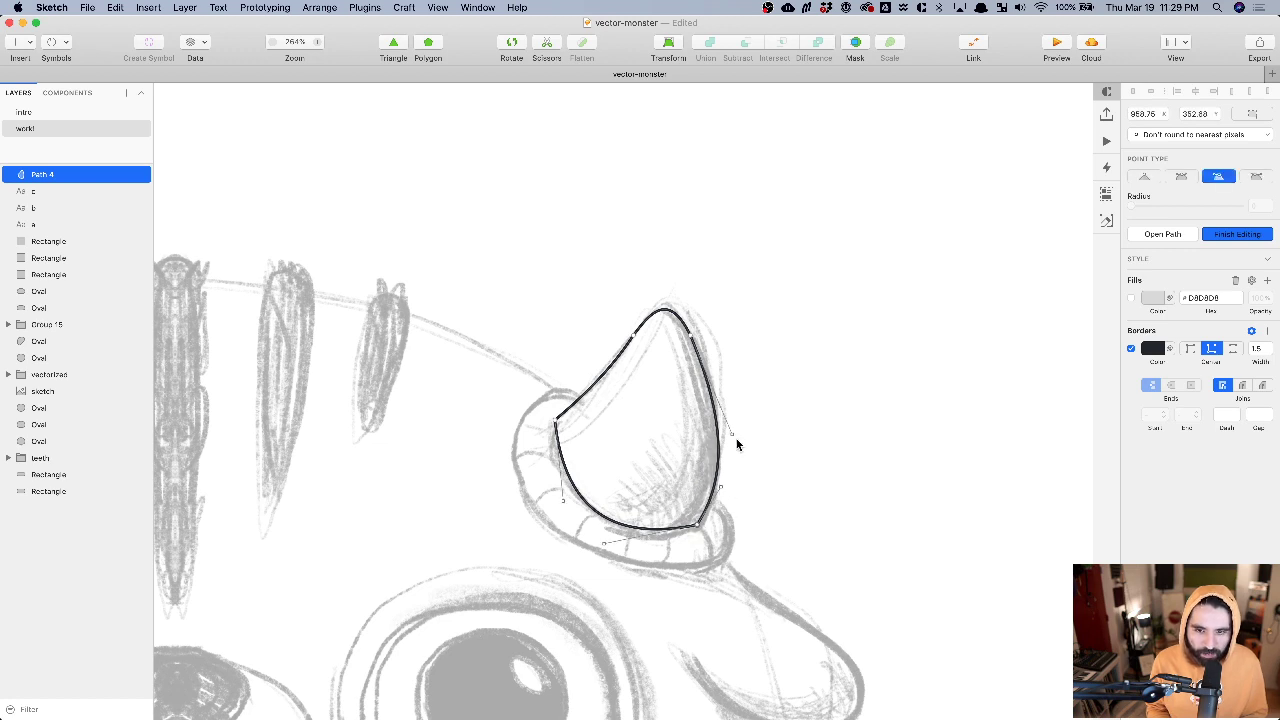
{"action": "left_click", "coordinate": [634, 338]}
{"action": "left_click", "coordinate": [556, 423]}
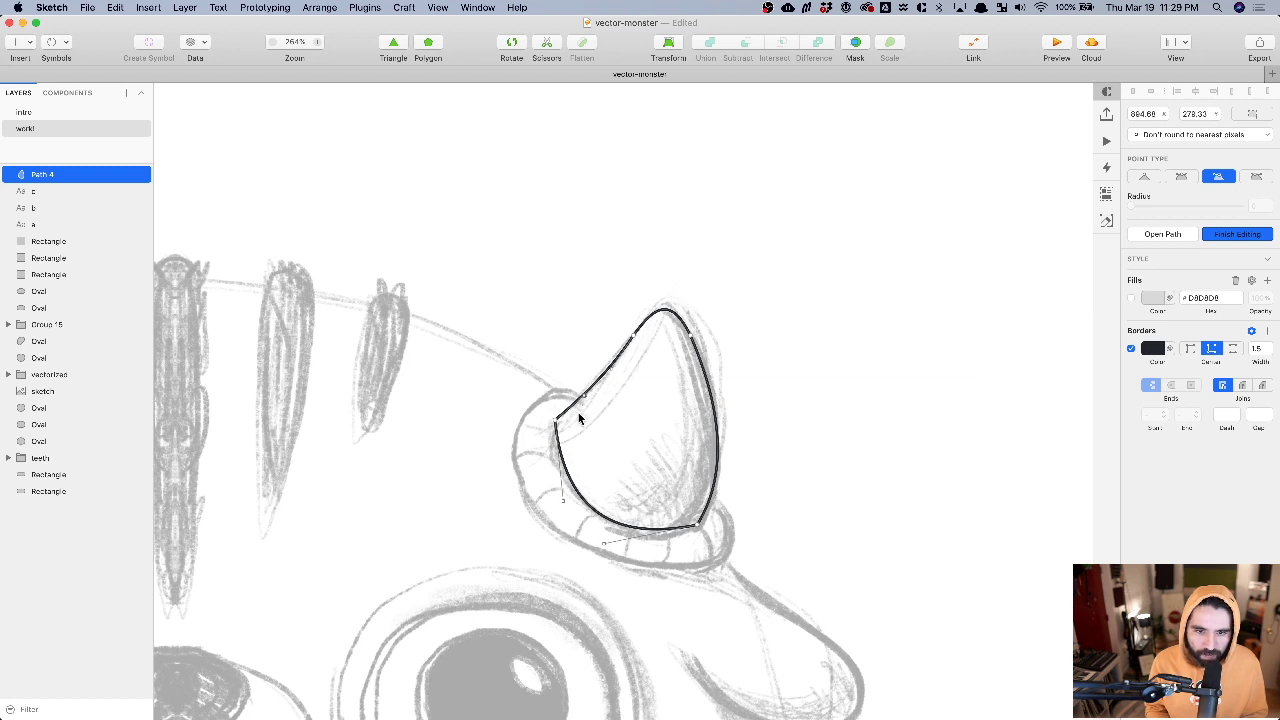
{"action": "left_click_drag", "start_coordinate": [567, 506], "coordinate": [541, 471]}
{"action": "left_click_drag", "start_coordinate": [603, 545], "coordinate": [628, 562]}
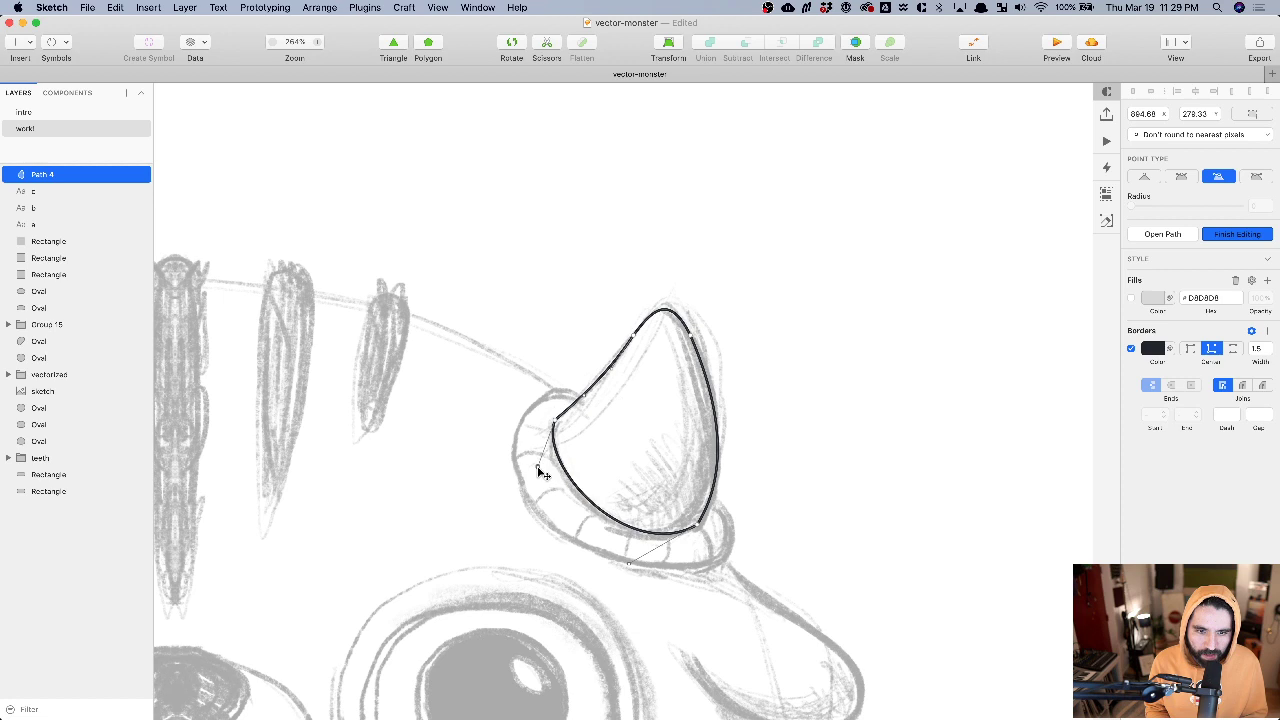
- Set the two points flanking the horn's tip to the Asymmetric point type and finish editing the path
{"action": "scroll", "coordinate": [618, 525], "scroll_direction": "up", "scroll_amount": 3}
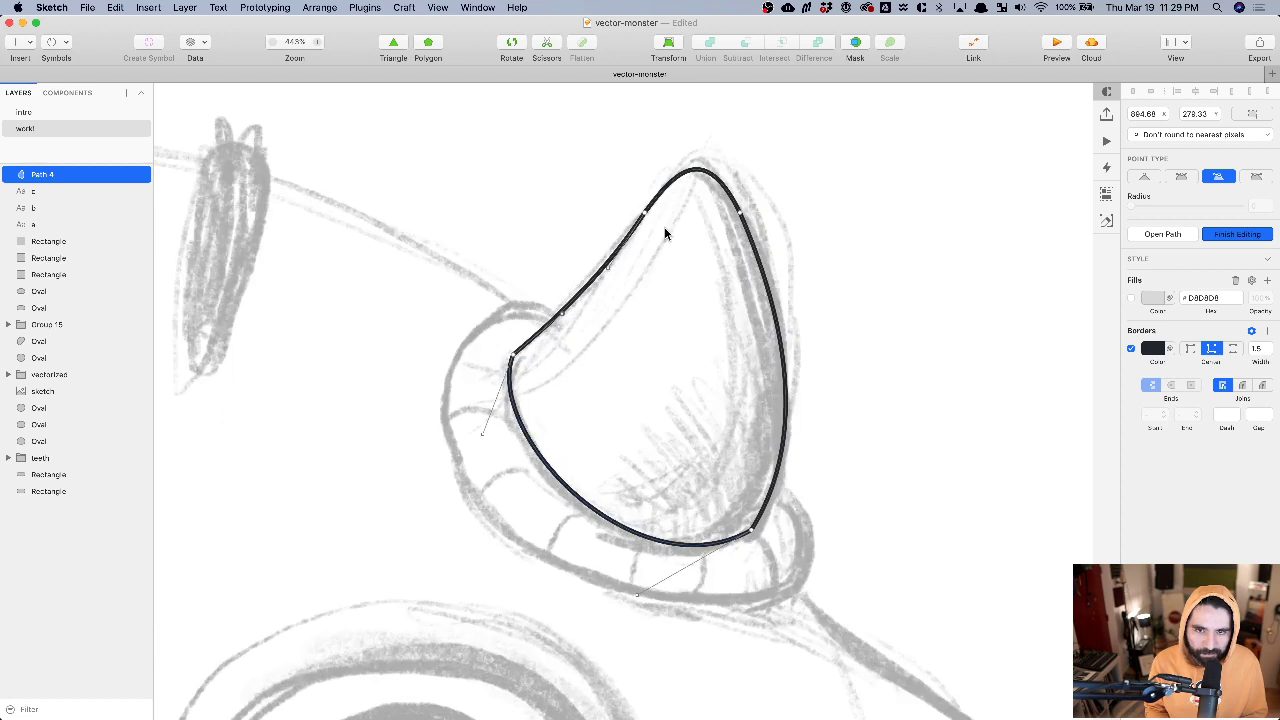
{"action": "left_click", "coordinate": [646, 214]}
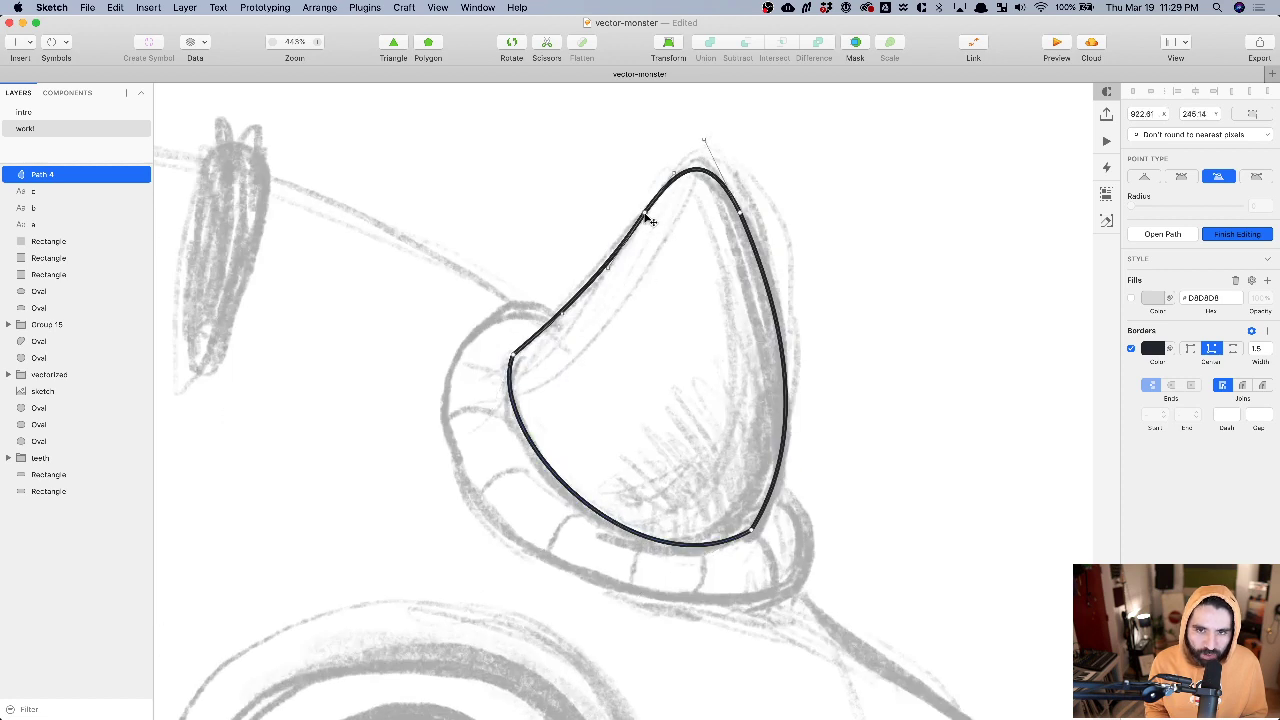
{"action": "left_click", "coordinate": [1258, 178]}
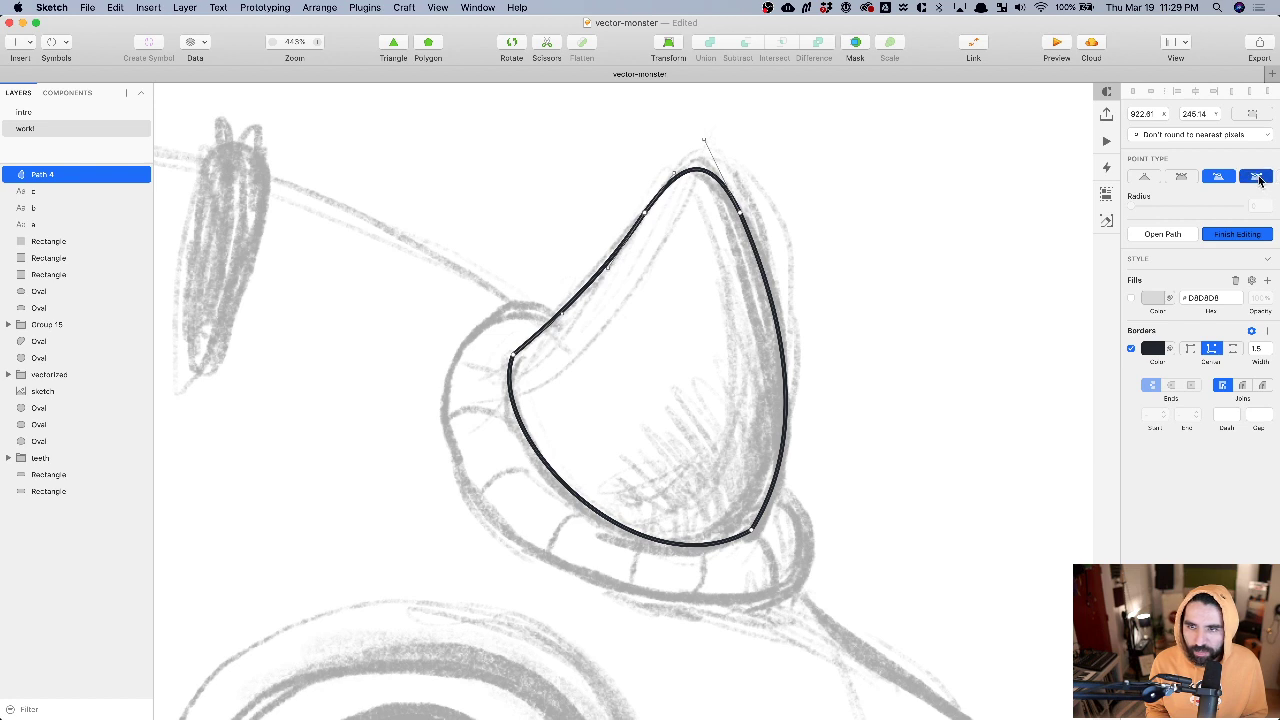
{"action": "left_click", "coordinate": [739, 217]}
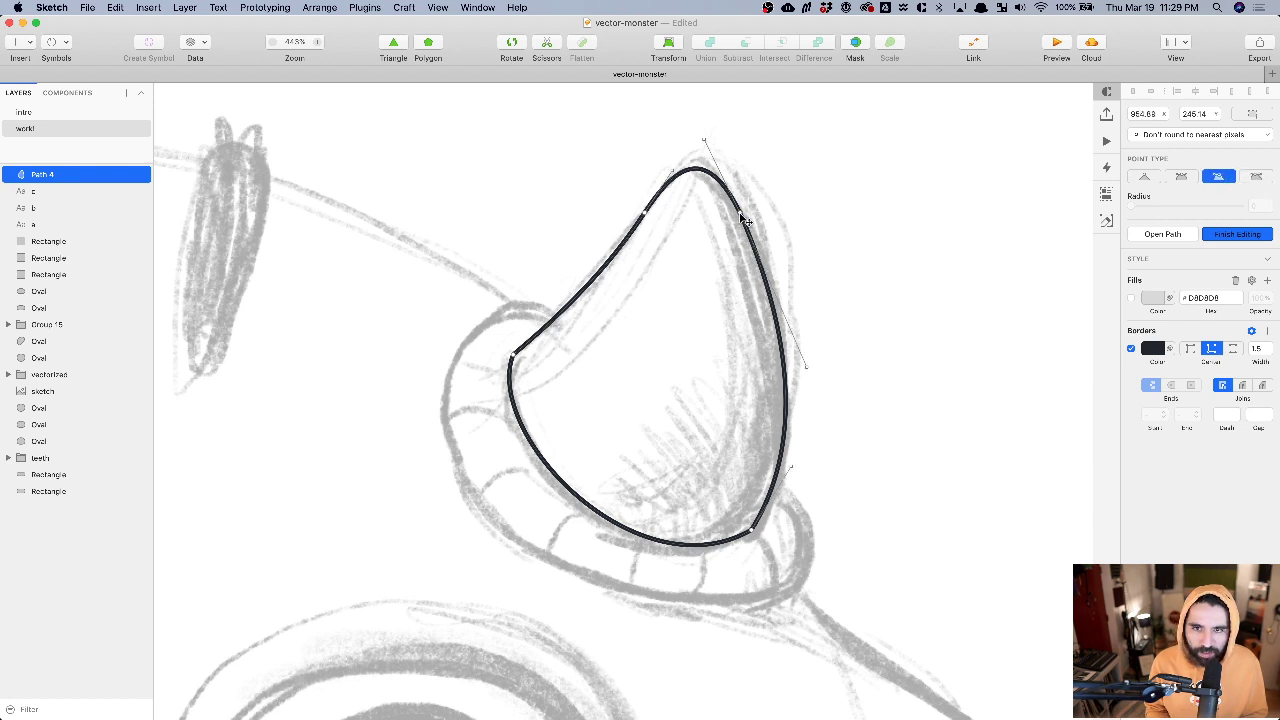
{"action": "left_click", "coordinate": [1256, 178]}
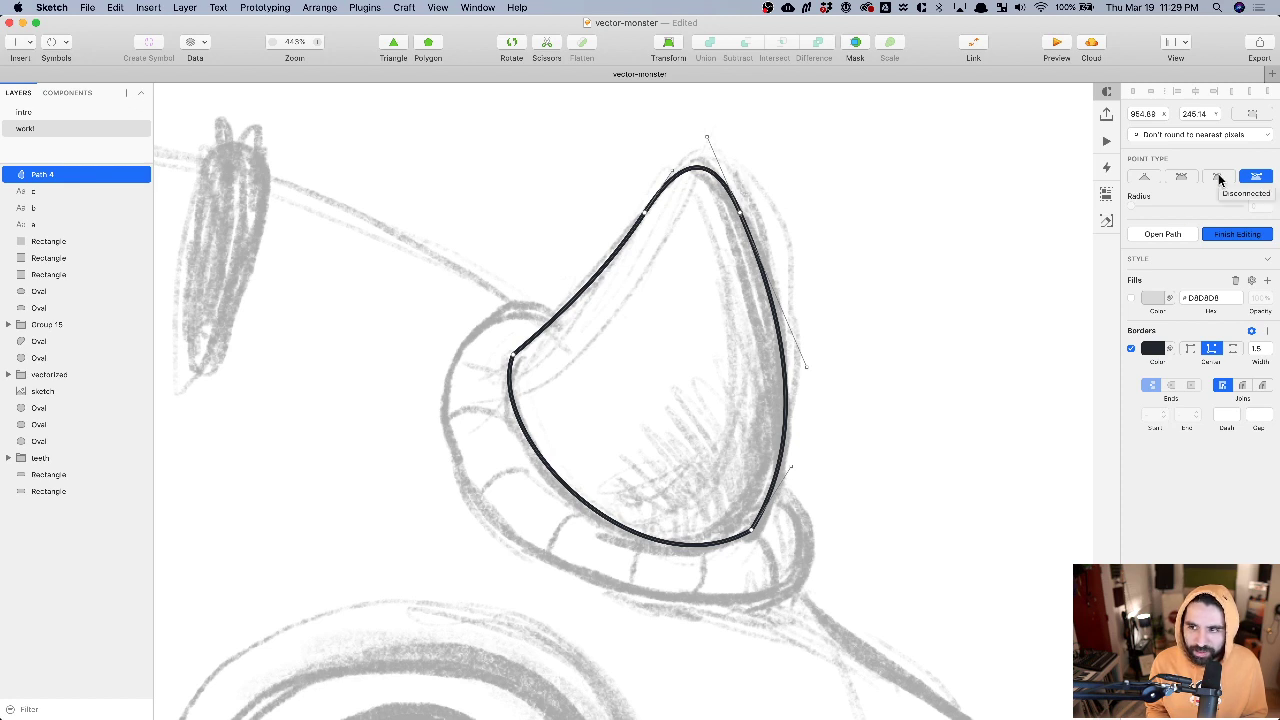
{"action": "scroll", "coordinate": [844, 263], "scroll_direction": "down", "scroll_amount": 5}
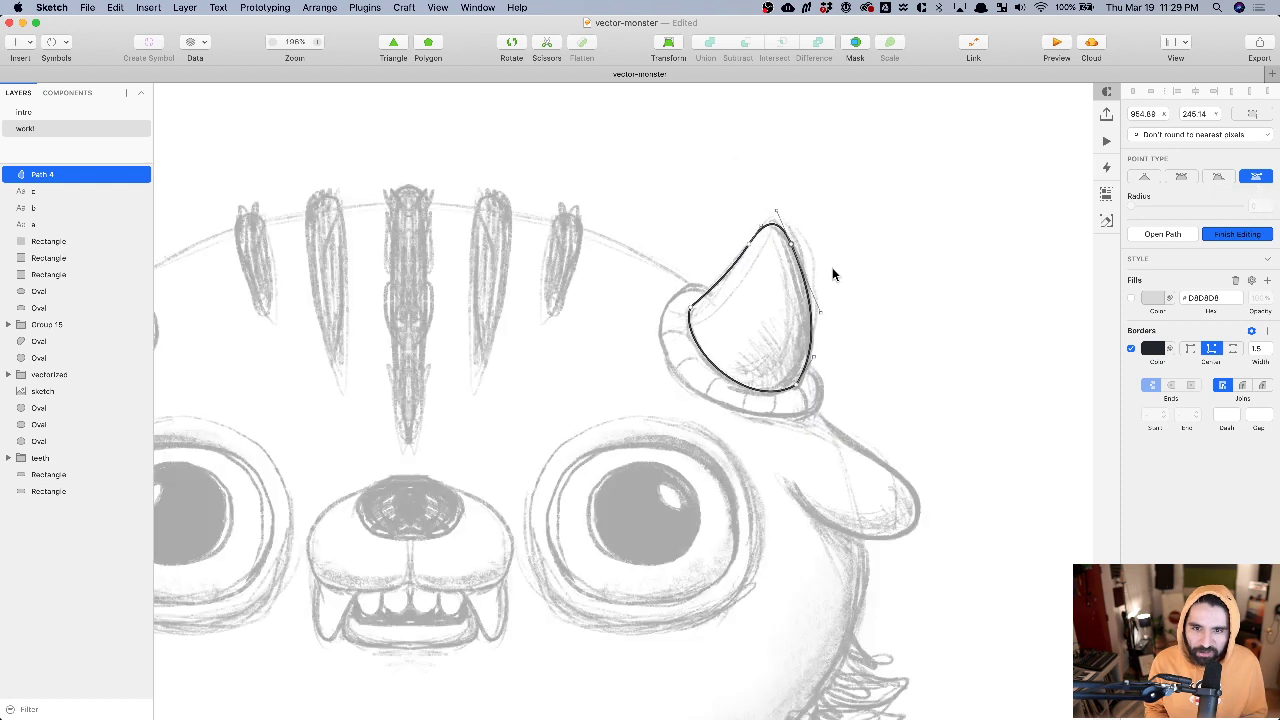
{"action": "scroll", "coordinate": [815, 325], "scroll_direction": "down", "scroll_amount": 4}
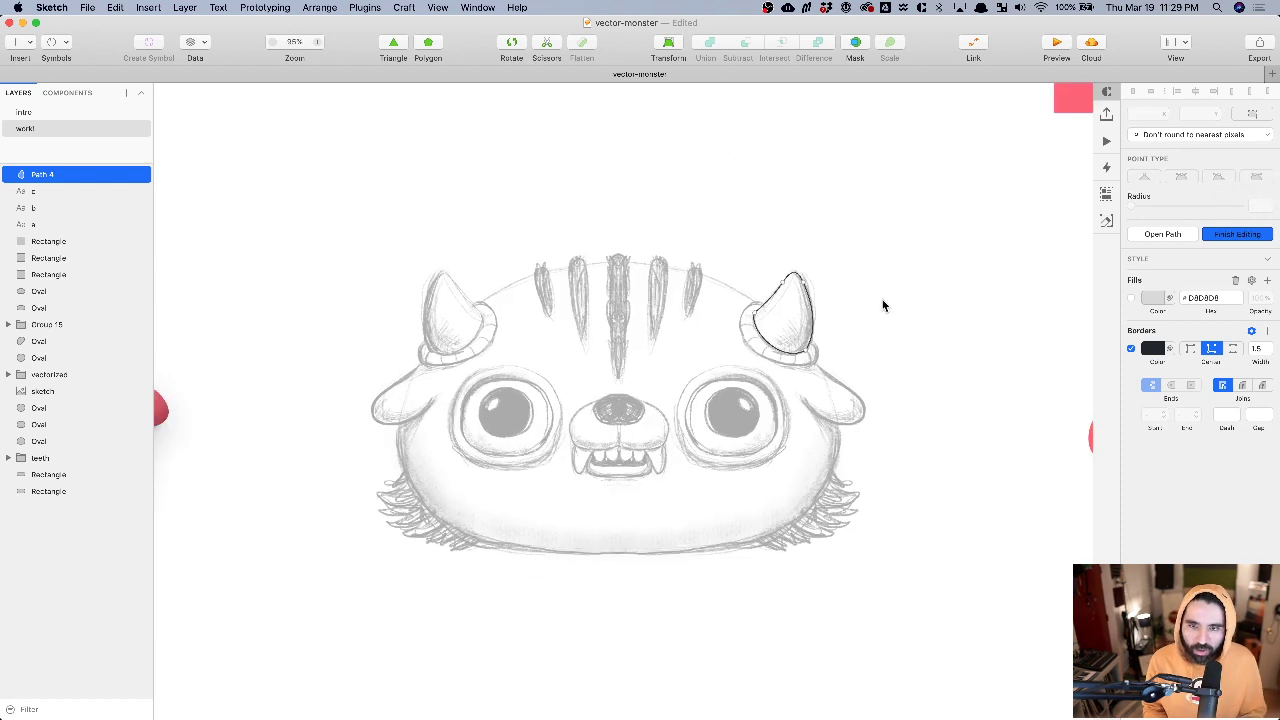
{"action": "key", "text": "Escape"}
{"action": "scroll", "coordinate": [904, 266], "scroll_direction": "right", "scroll_amount": 2}
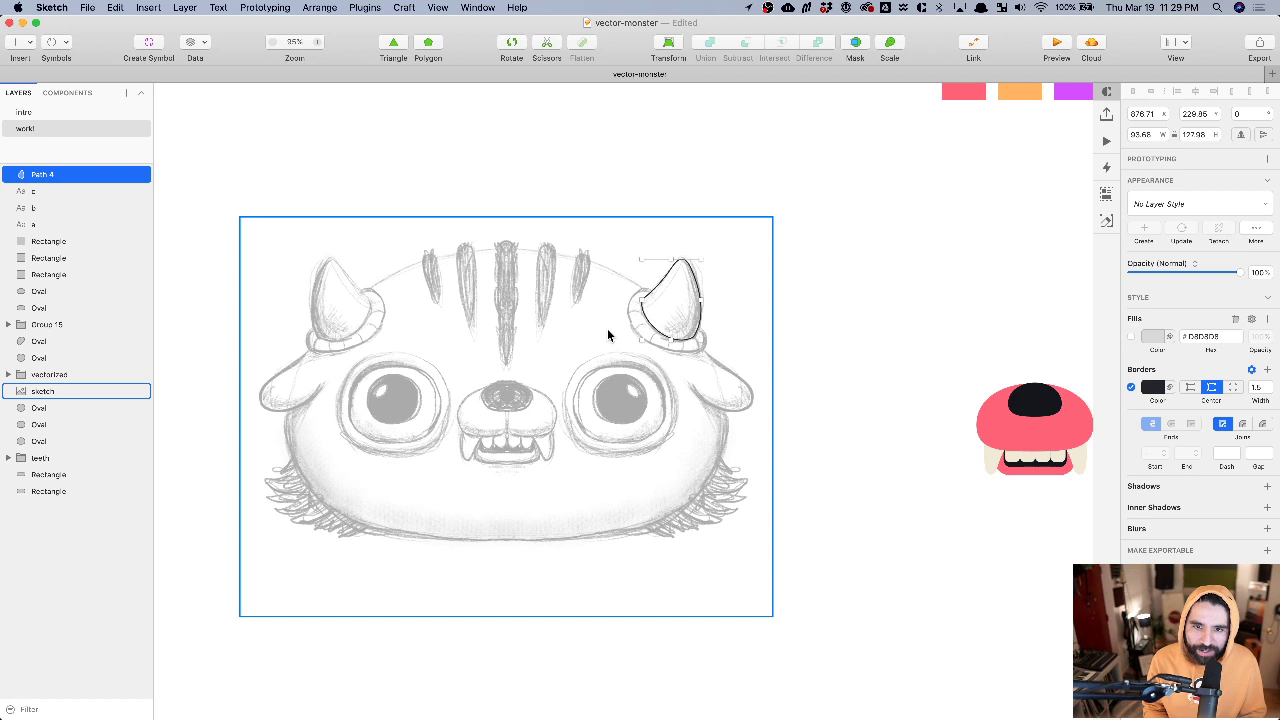
- Draw an oval about 106 by 110 over the ring at the base of the right horn
{"action": "scroll", "coordinate": [607, 328], "scroll_direction": "up", "scroll_amount": 5}
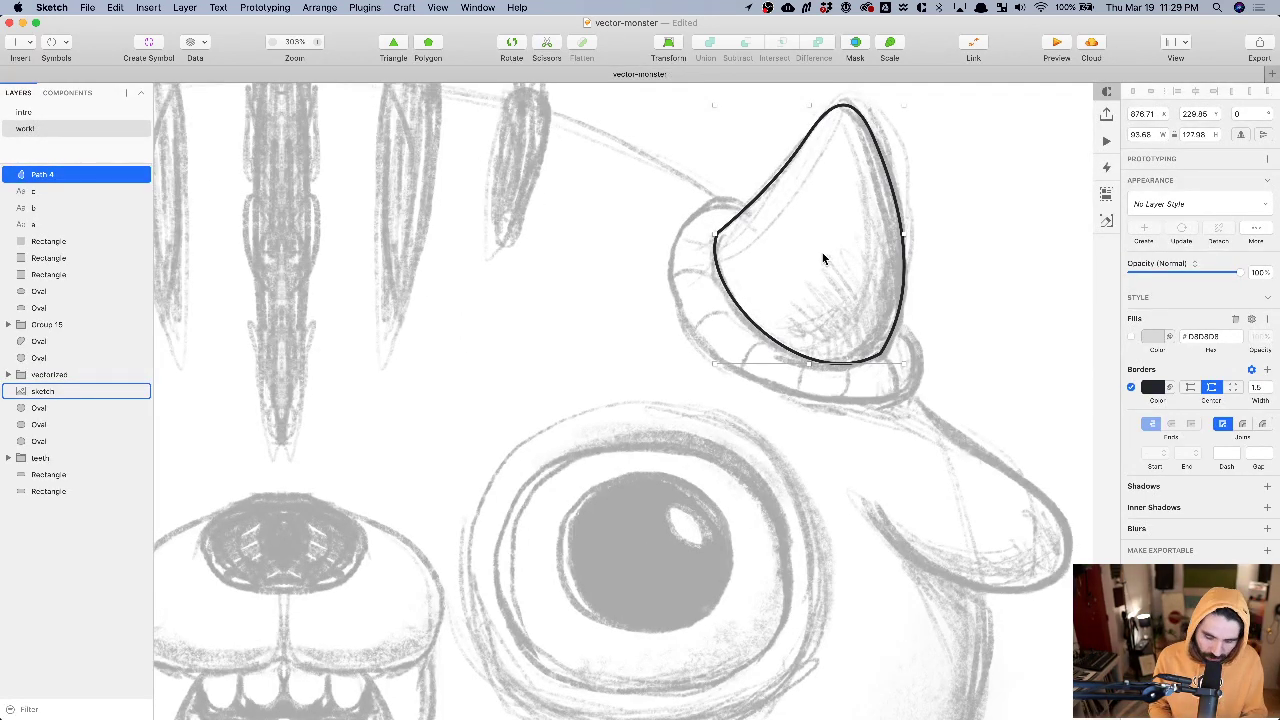
{"action": "key", "text": "o"}
{"action": "left_click_drag", "start_coordinate": [531, 153], "coordinate": [749, 372]}
{"action": "left_click_drag", "start_coordinate": [686, 234], "coordinate": [769, 298]}
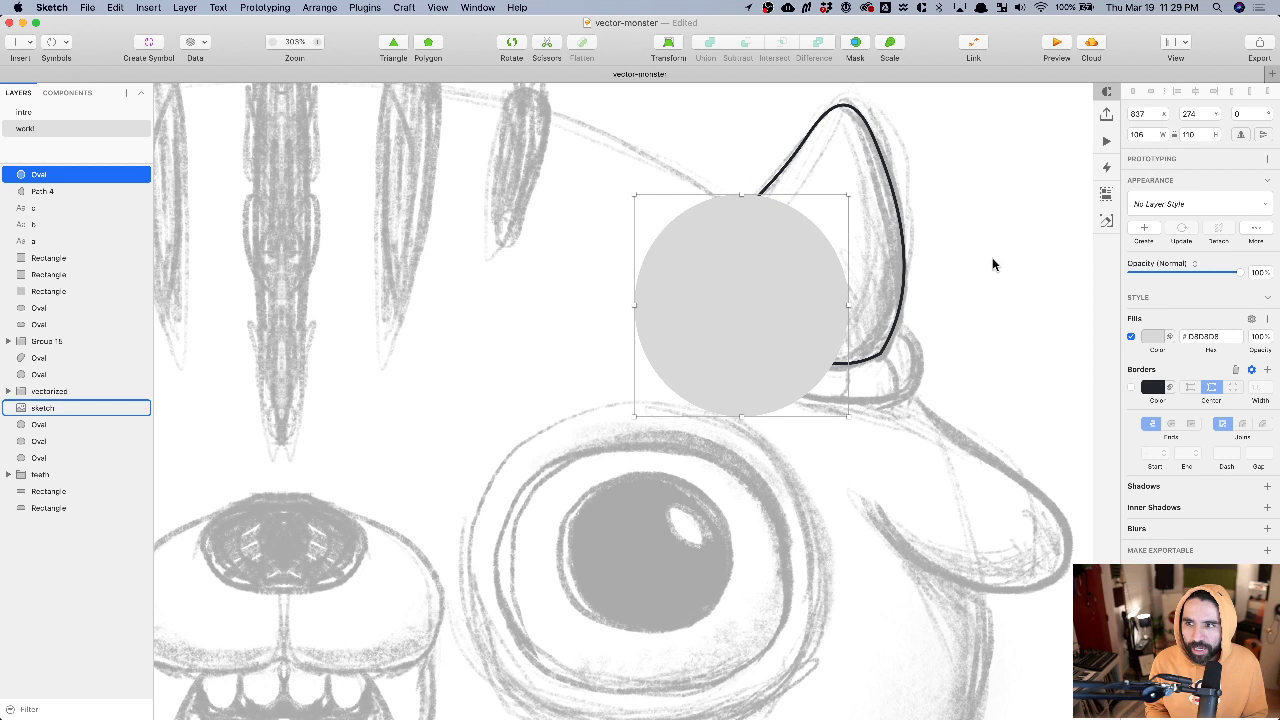
- Rotate the new oval to -60 degrees so it tilts along the horn's base
{"action": "left_click", "coordinate": [1243, 113]}
{"action": "key", "text": "shift+Down"}
{"action": "key", "text": "shift+Down"}
{"action": "key", "text": "shift+Down"}
{"action": "key", "text": "shift+Down"}
{"action": "key", "text": "shift+Down"}
{"action": "key", "text": "shift+Down"}
{"action": "key", "text": "shift+Down"}
{"action": "key", "text": "shift+Down"}
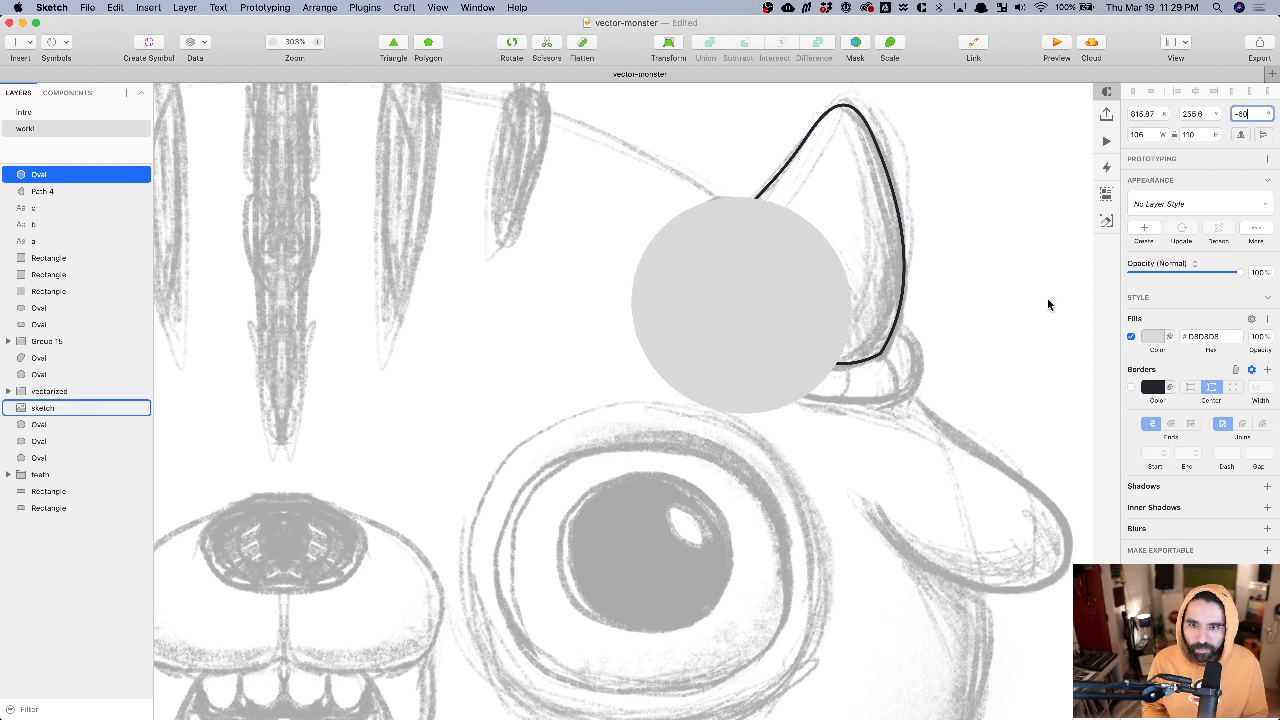
- Stretch the tilted oval along the horn's base to a height of 144, enable its border and disable its fill
{"action": "left_click", "coordinate": [835, 394]}
{"action": "left_click", "coordinate": [800, 367]}
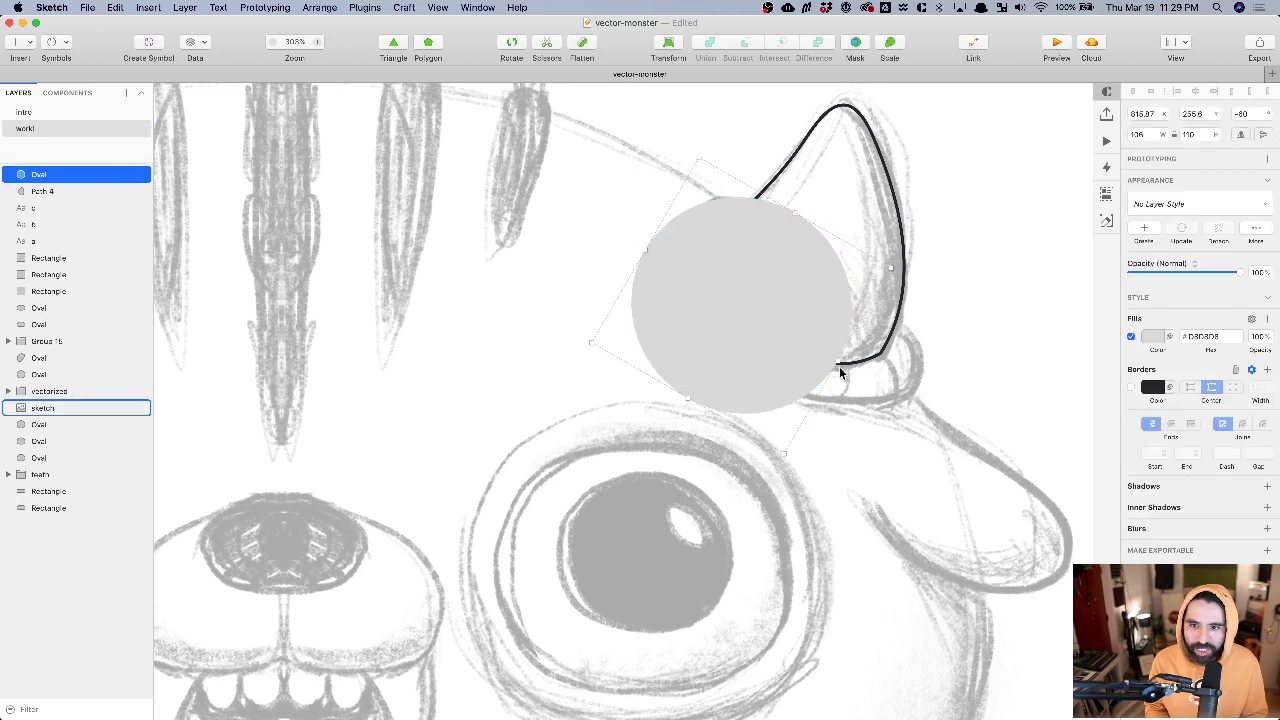
{"action": "left_click_drag", "start_coordinate": [838, 362], "coordinate": [839, 312]}
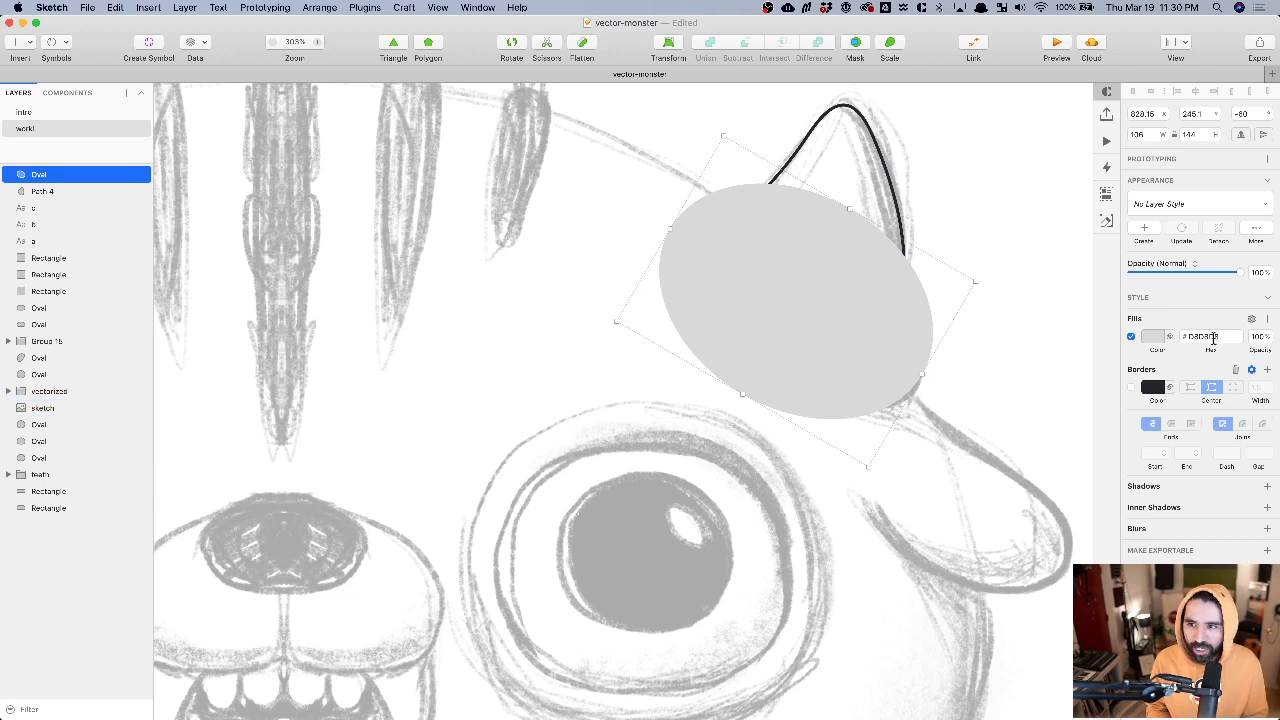
{"action": "left_click", "coordinate": [1131, 388]}
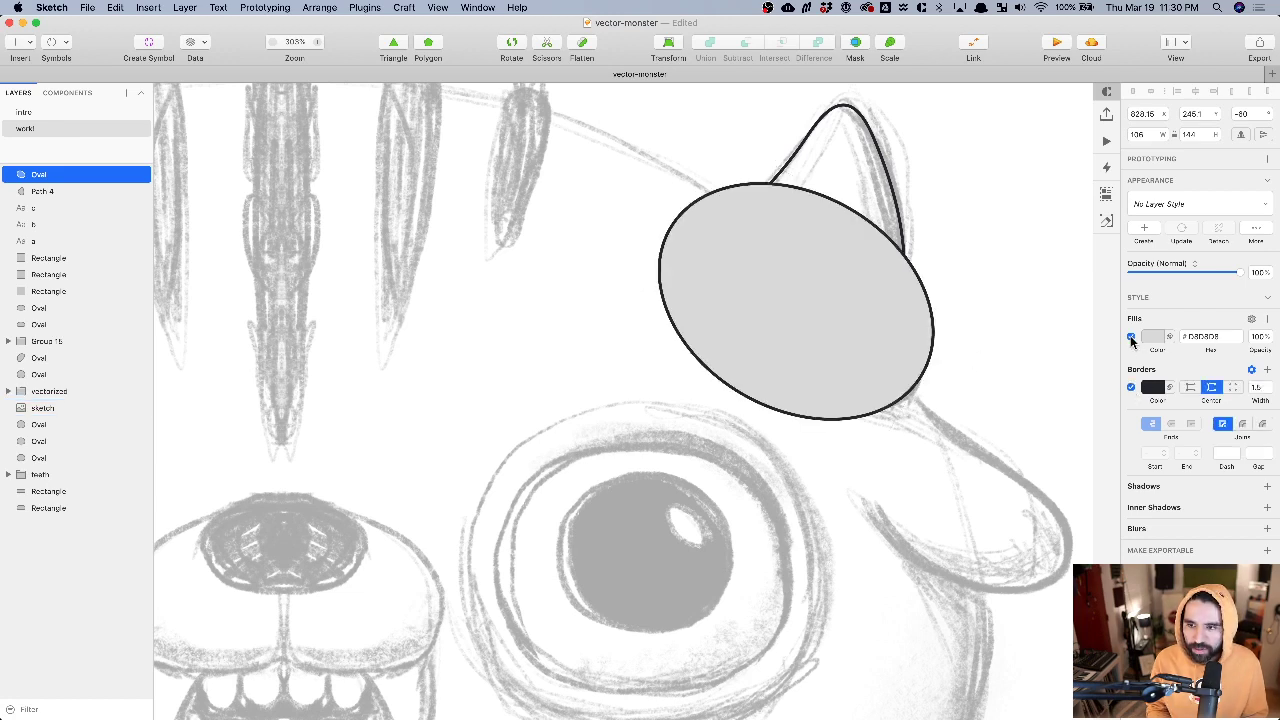
{"action": "left_click", "coordinate": [1131, 338]}
{"action": "key", "text": "Return"}
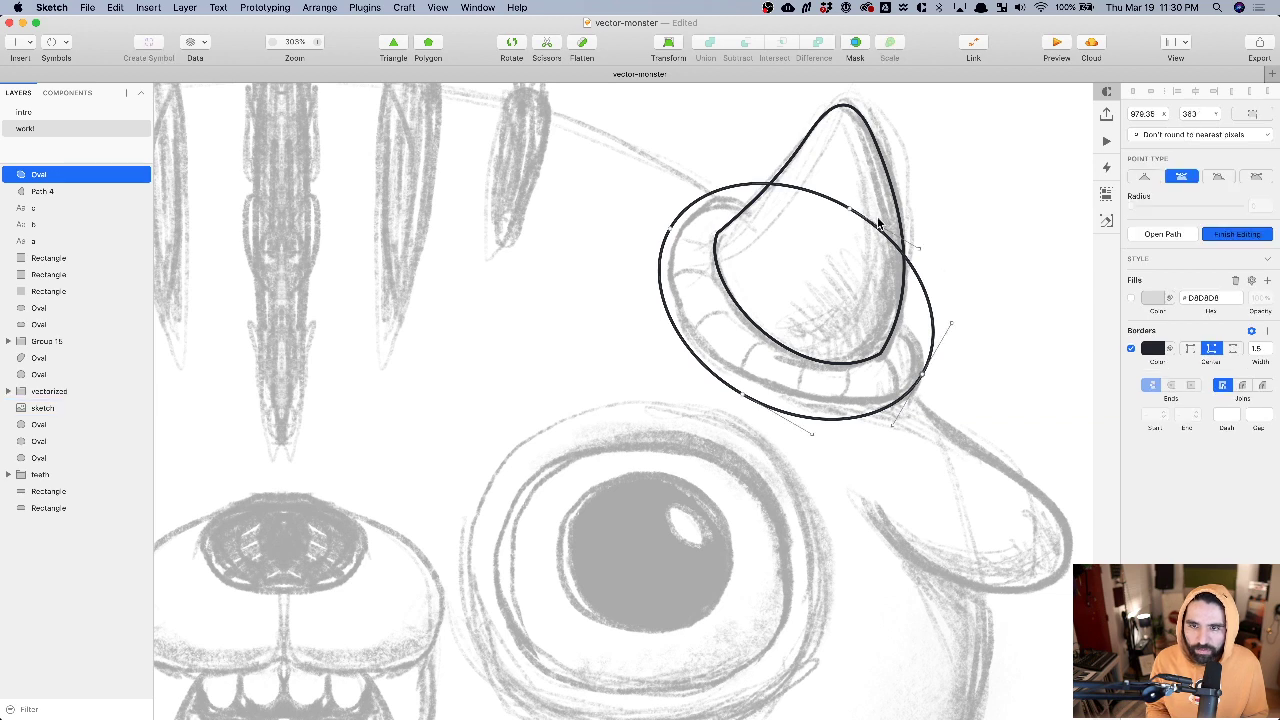
{"action": "left_click_drag", "start_coordinate": [847, 209], "coordinate": [848, 237]}
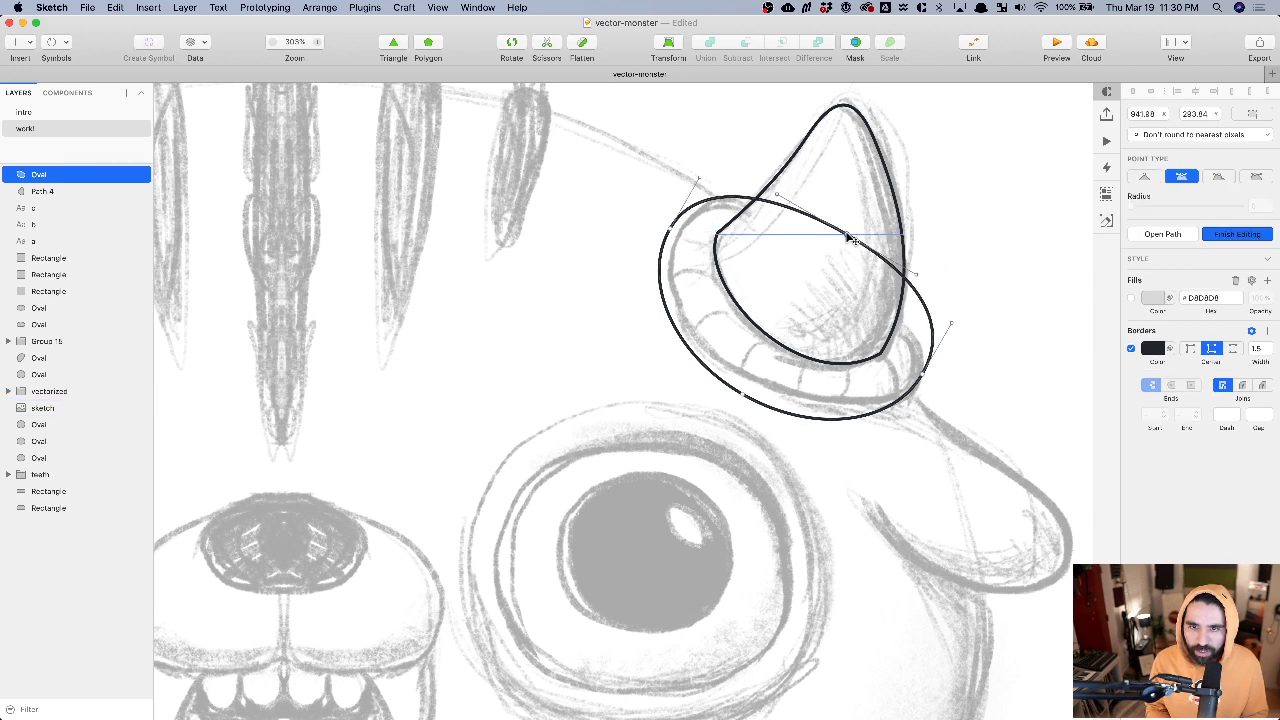
{"action": "left_click", "coordinate": [746, 400]}
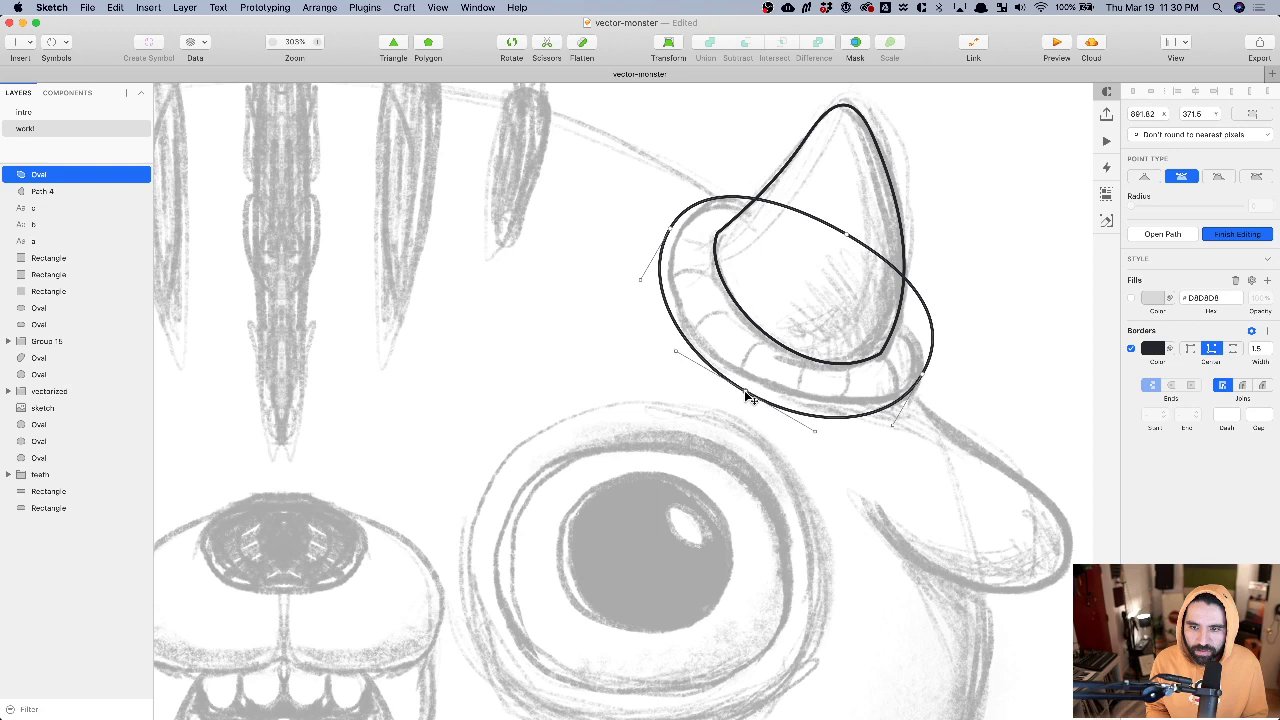
{"action": "left_click", "coordinate": [971, 316]}
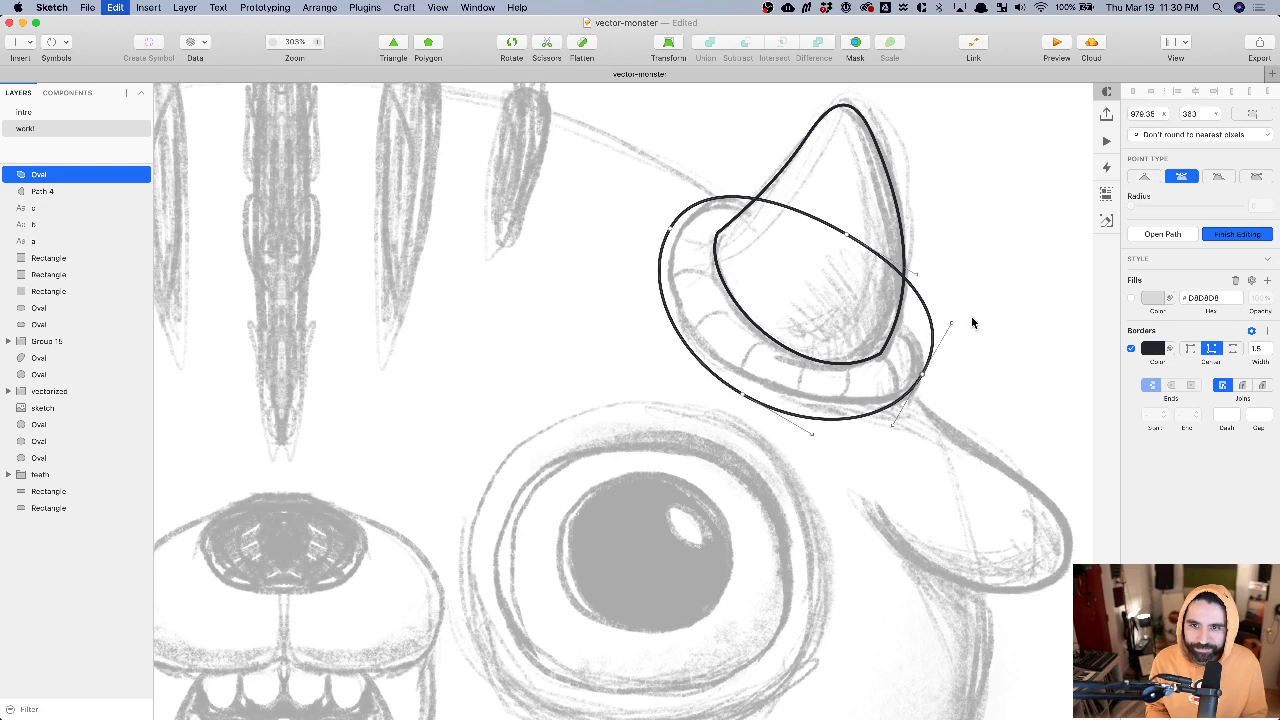
{"action": "key", "text": "ctrl+z"}
{"action": "key", "text": "Escape"}
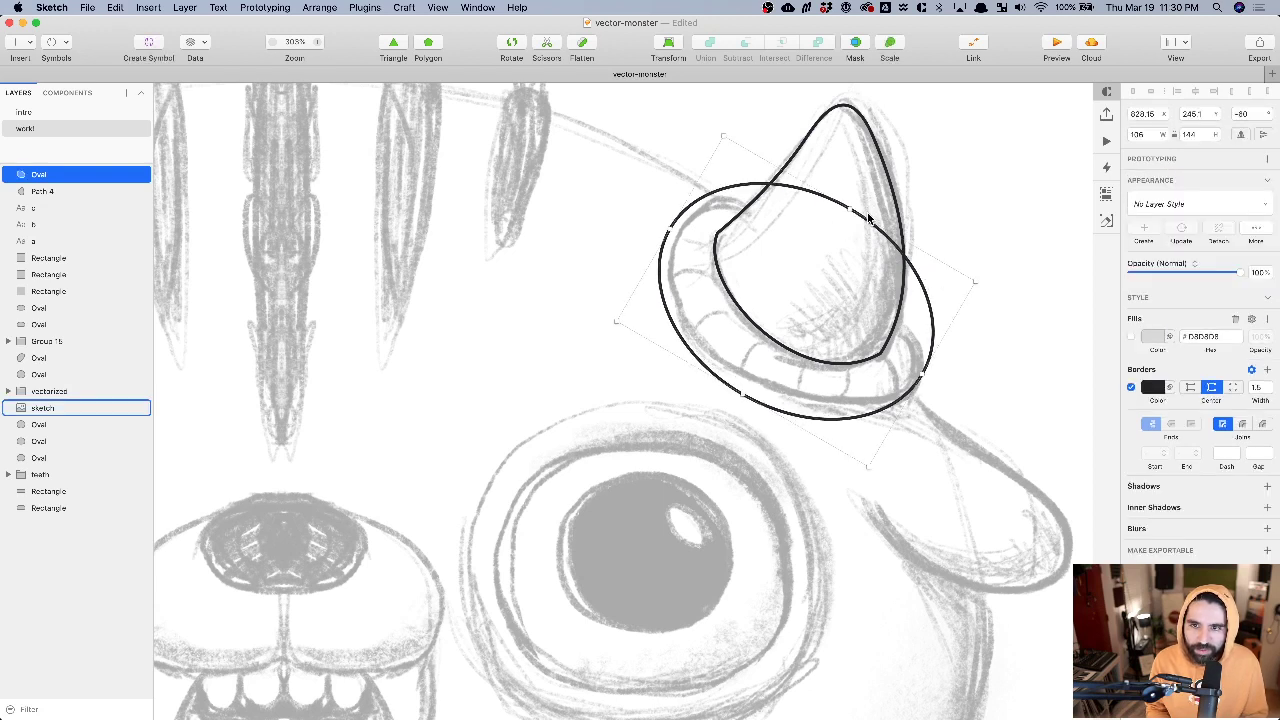
- Shrink the oval to 91 by 138 so its lower and inner edges follow the sketched ring
{"action": "left_click_drag", "start_coordinate": [846, 210], "coordinate": [843, 223]}
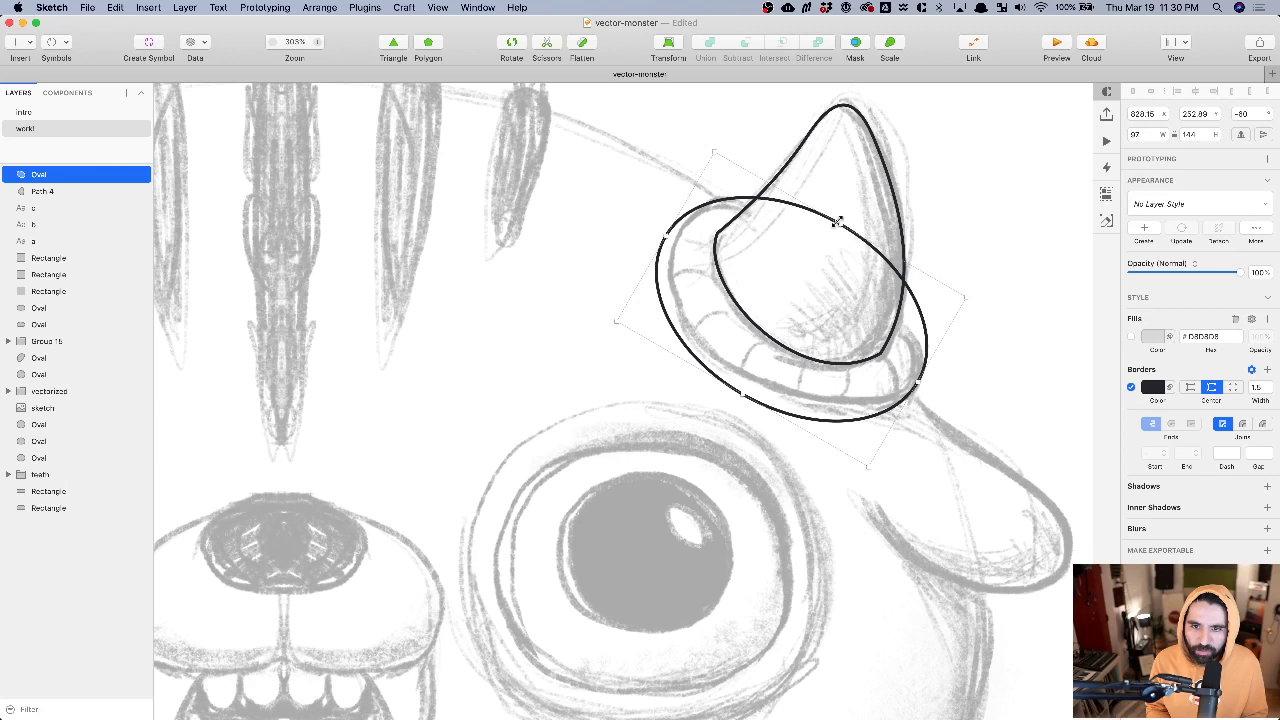
{"action": "left_click_drag", "start_coordinate": [749, 400], "coordinate": [748, 381]}
{"action": "key", "text": "super+z"}
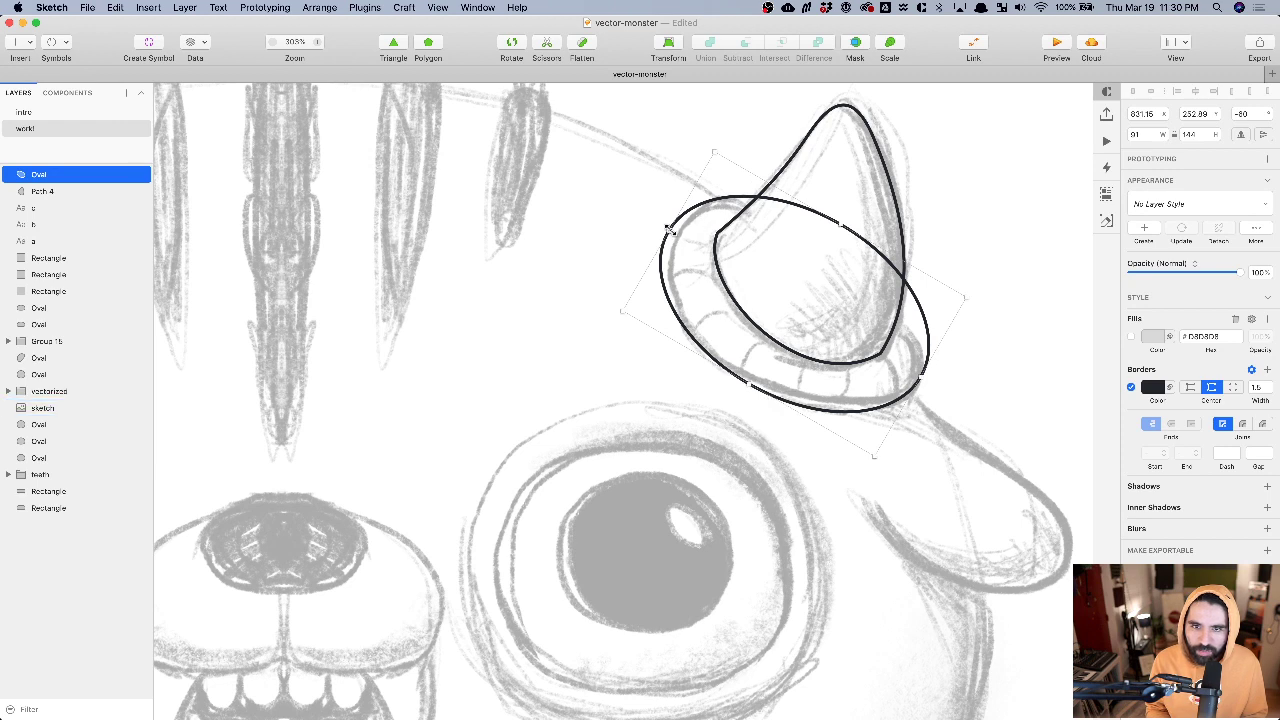
{"action": "left_click_drag", "start_coordinate": [668, 232], "coordinate": [679, 237]}
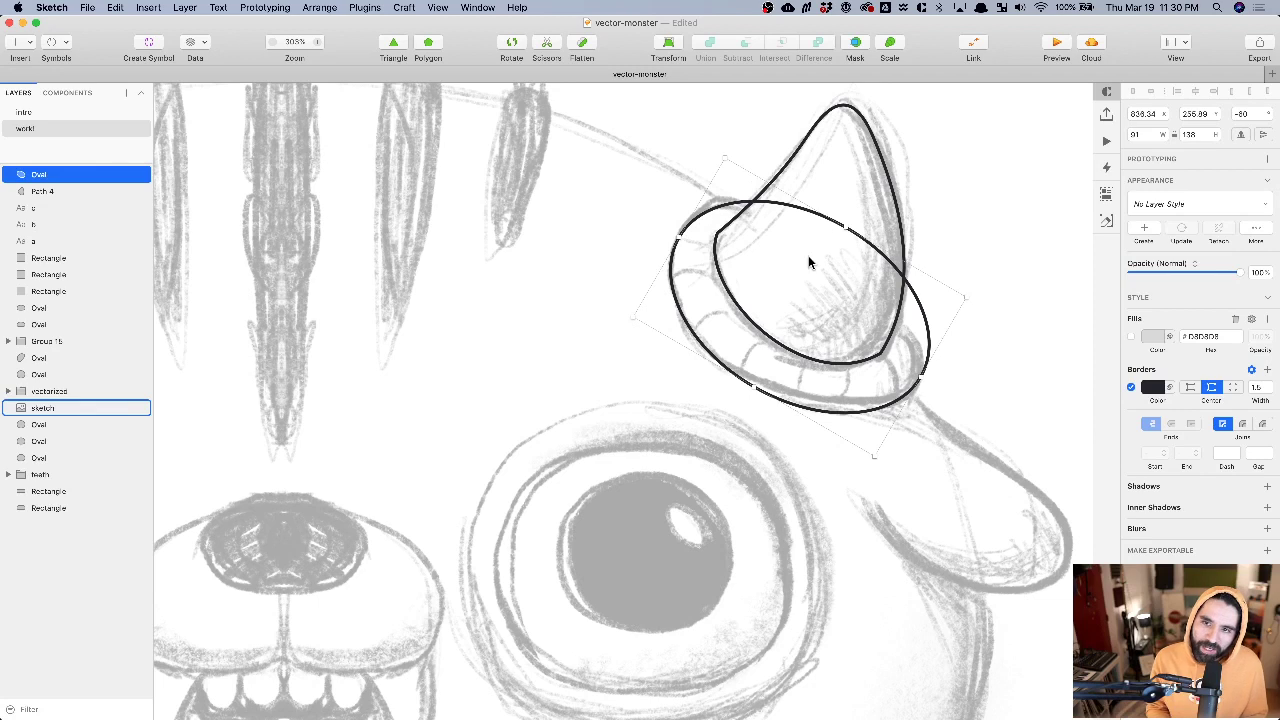
- Edit the oval: lower its upper point, refine the handles of its outer end point, and set that point to Asymmetric
{"action": "double_click", "coordinate": [840, 230]}
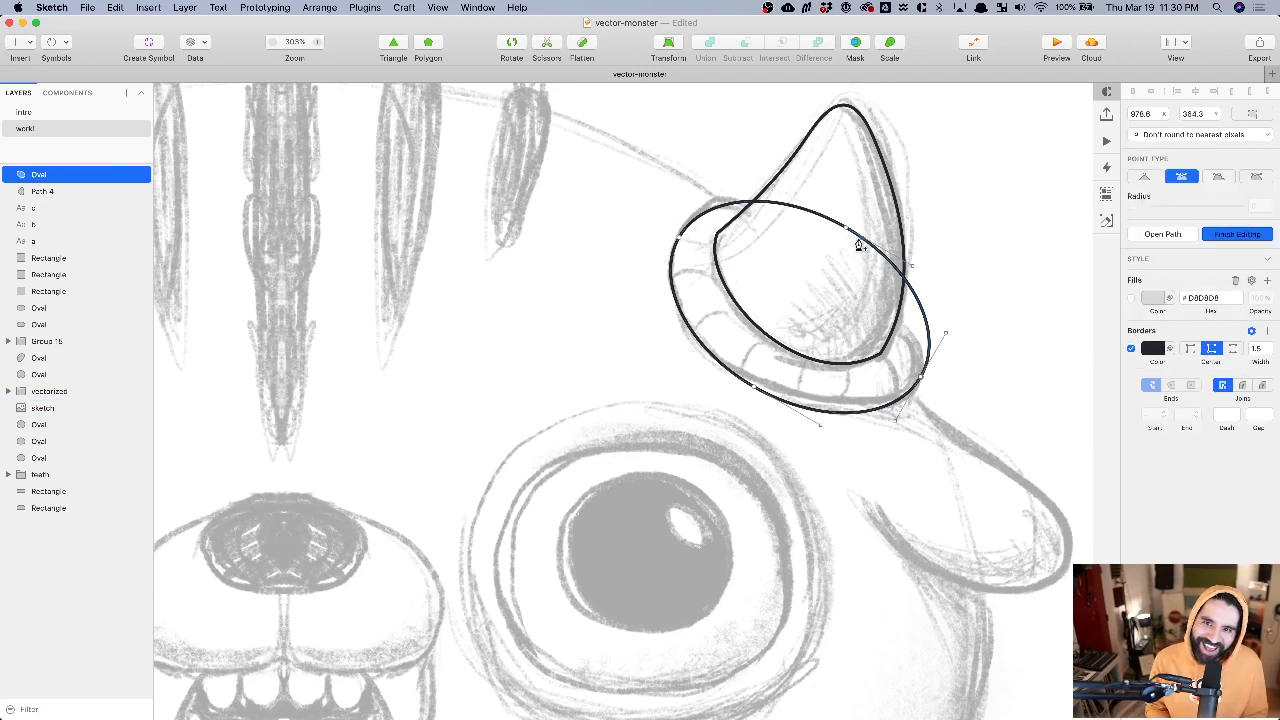
{"action": "left_click_drag", "start_coordinate": [845, 227], "coordinate": [842, 239]}
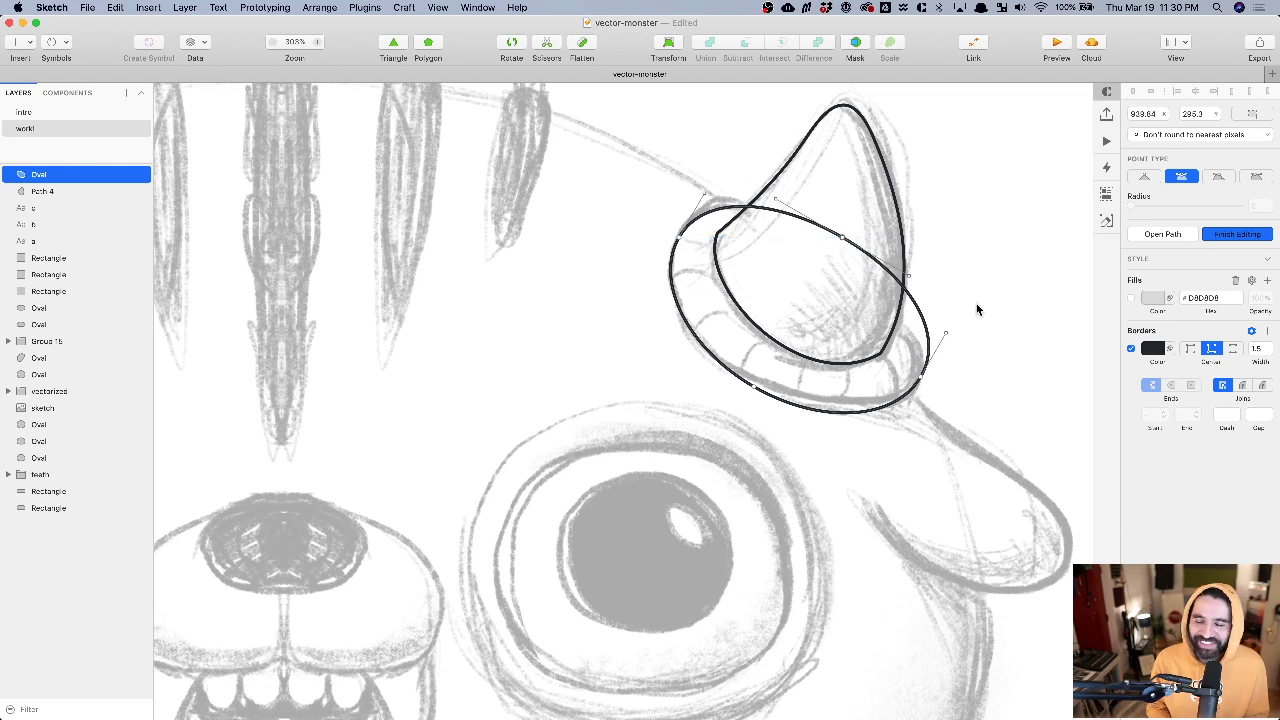
{"action": "left_click_drag", "start_coordinate": [944, 335], "coordinate": [931, 331]}
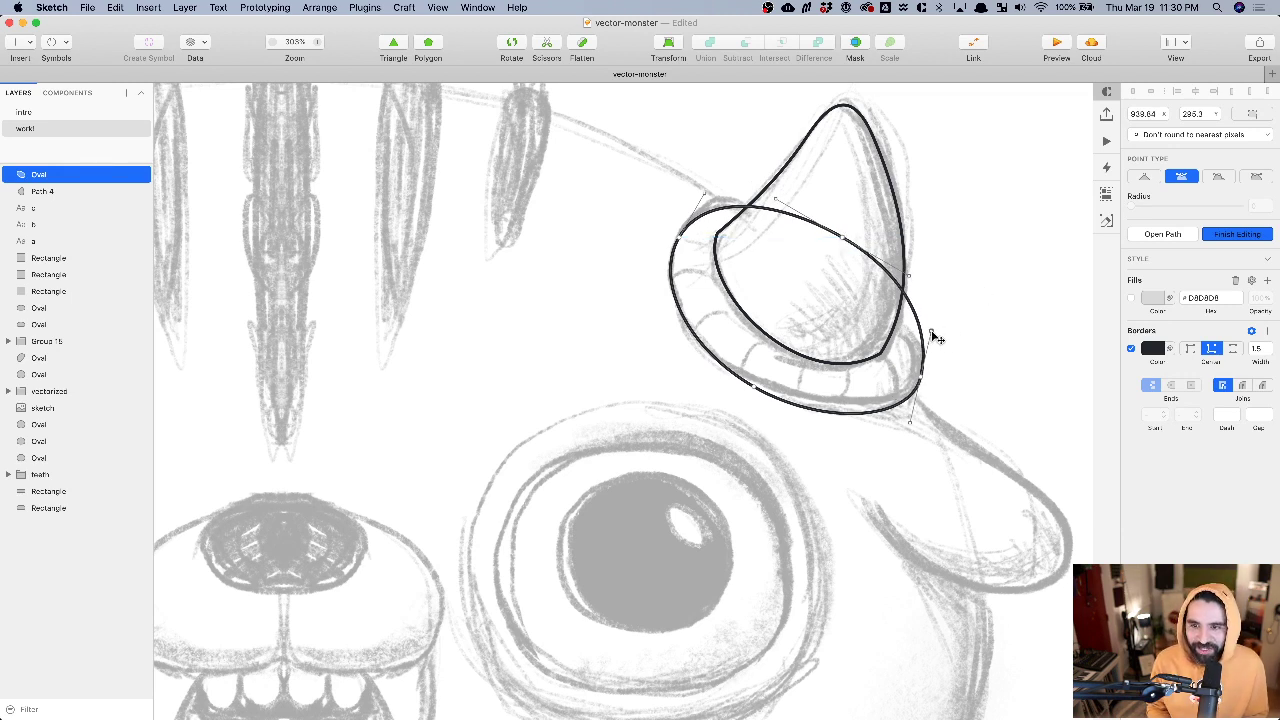
{"action": "left_click", "coordinate": [921, 388]}
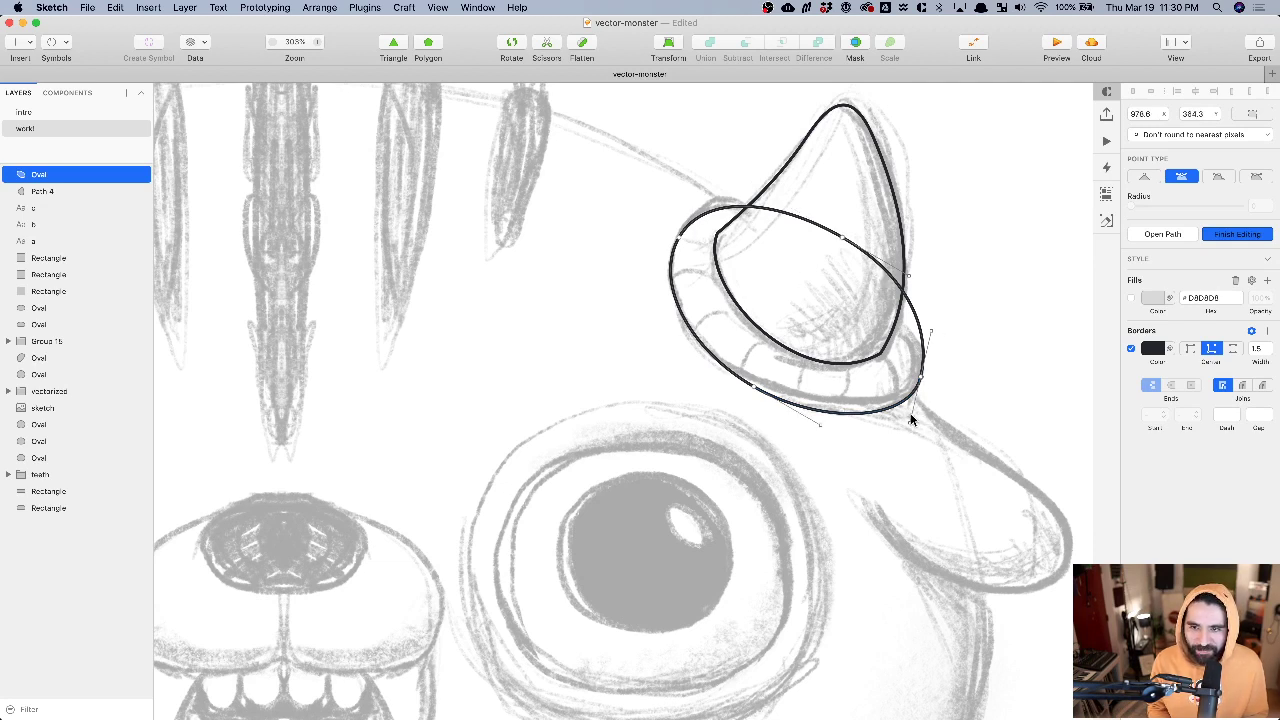
{"action": "left_click_drag", "start_coordinate": [932, 334], "coordinate": [931, 337]}
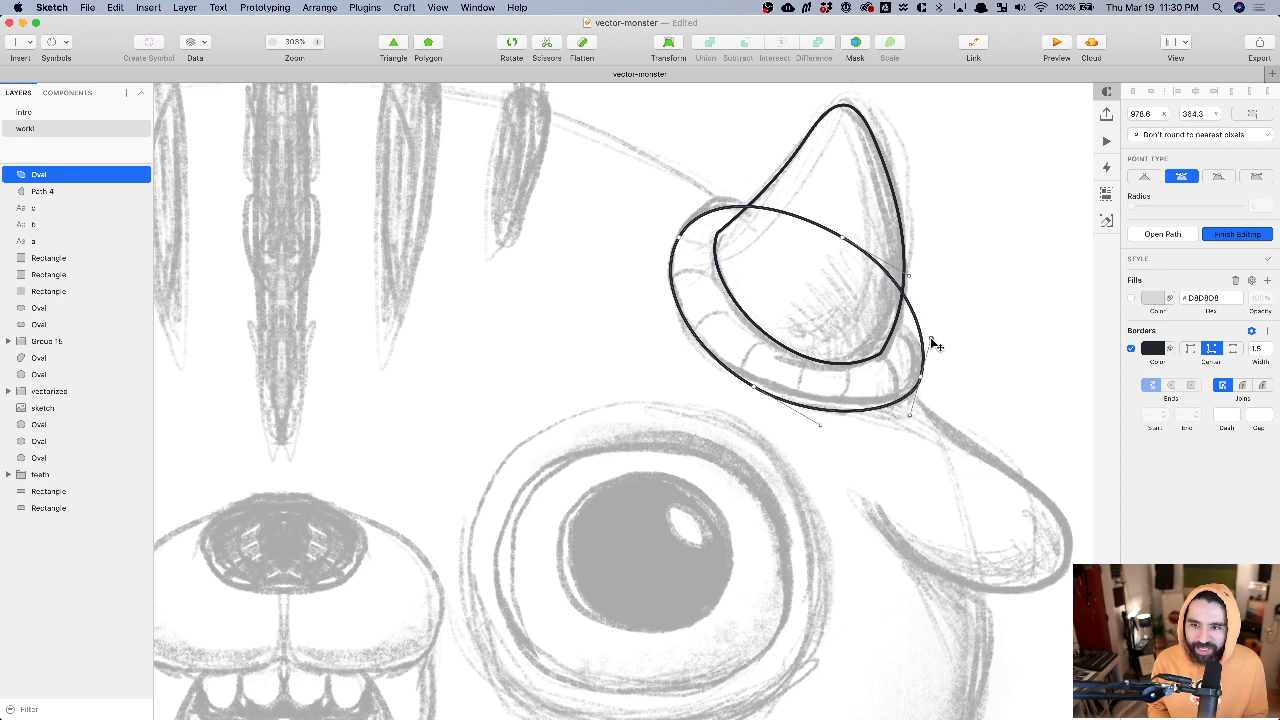
{"action": "left_click", "coordinate": [1261, 178]}
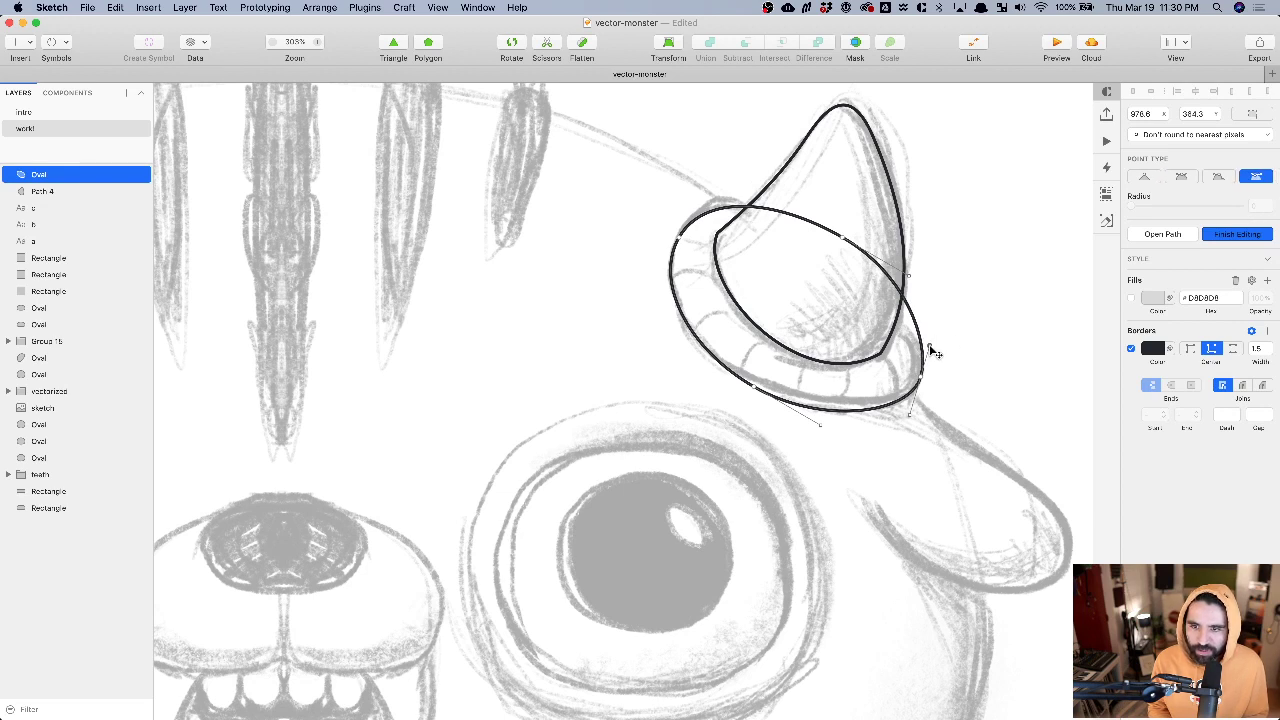
- Set the oval's inner end point to Asymmetric, fit its position and handles to the sketched ring, and finish editing
{"action": "left_click", "coordinate": [680, 232]}
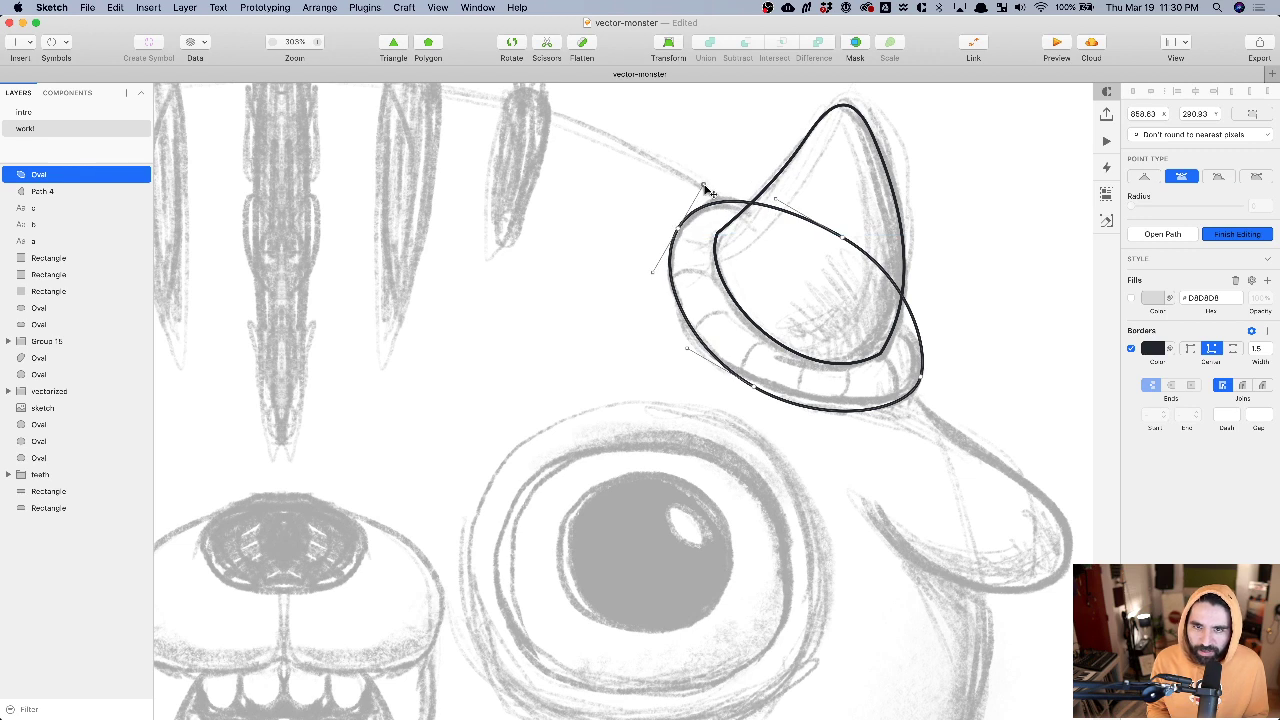
{"action": "left_click_drag", "start_coordinate": [704, 188], "coordinate": [716, 198]}
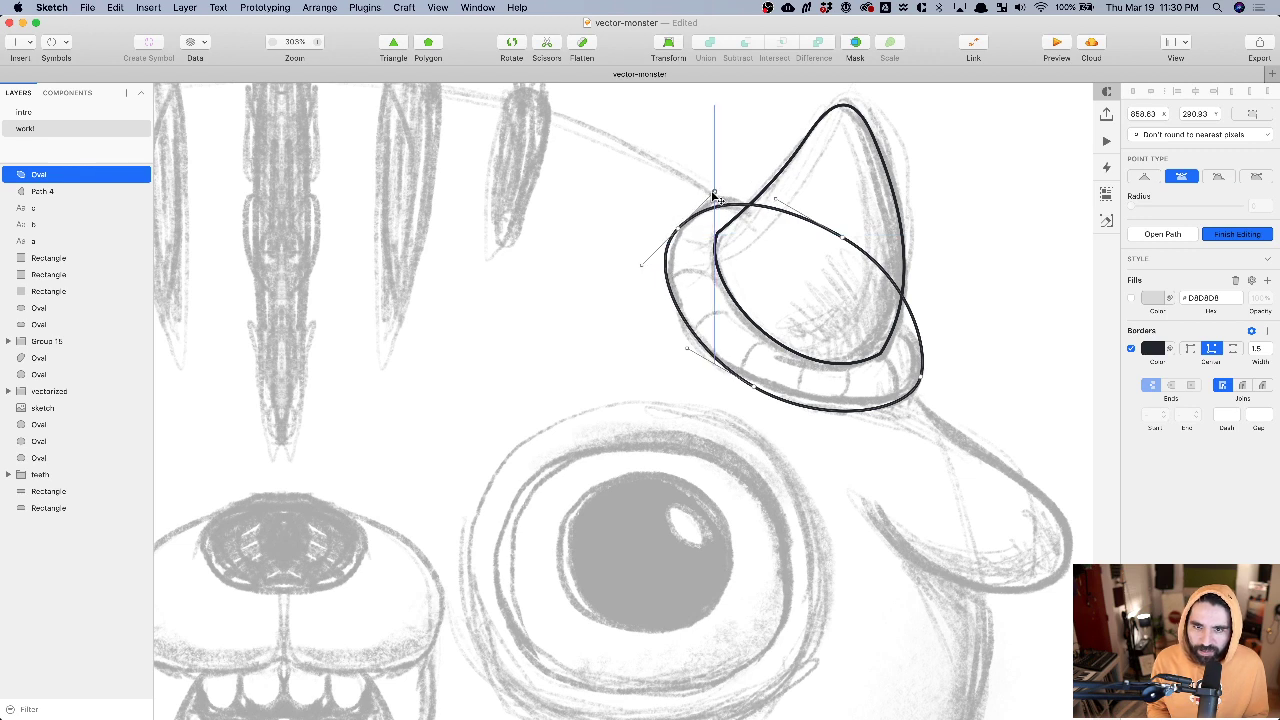
{"action": "left_click", "coordinate": [1260, 176]}
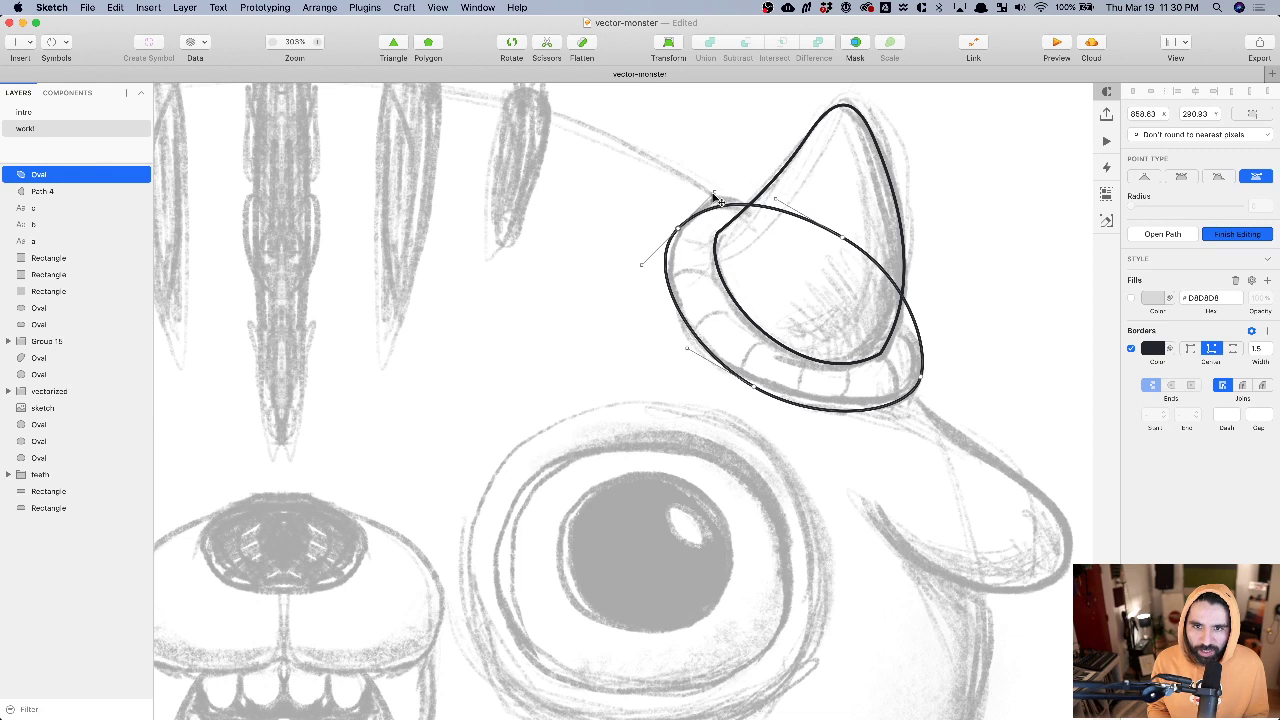
{"action": "left_click_drag", "start_coordinate": [679, 230], "coordinate": [694, 219]}
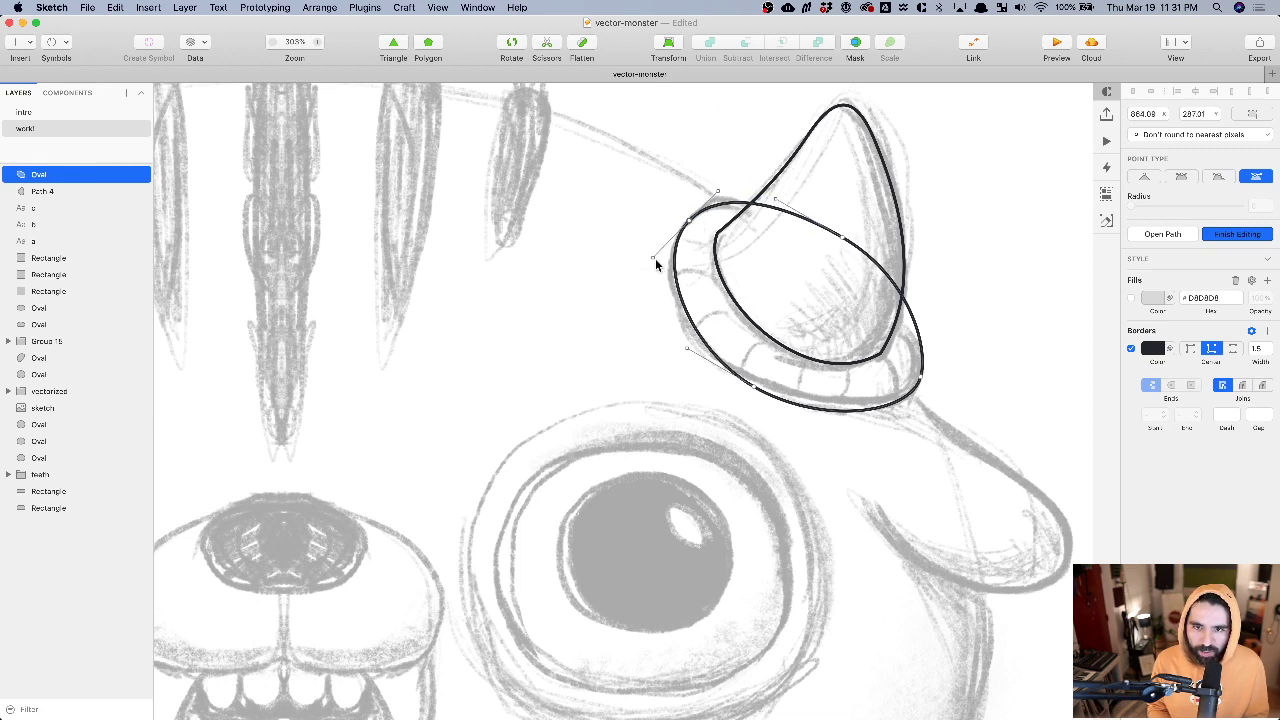
{"action": "left_click_drag", "start_coordinate": [652, 262], "coordinate": [646, 260]}
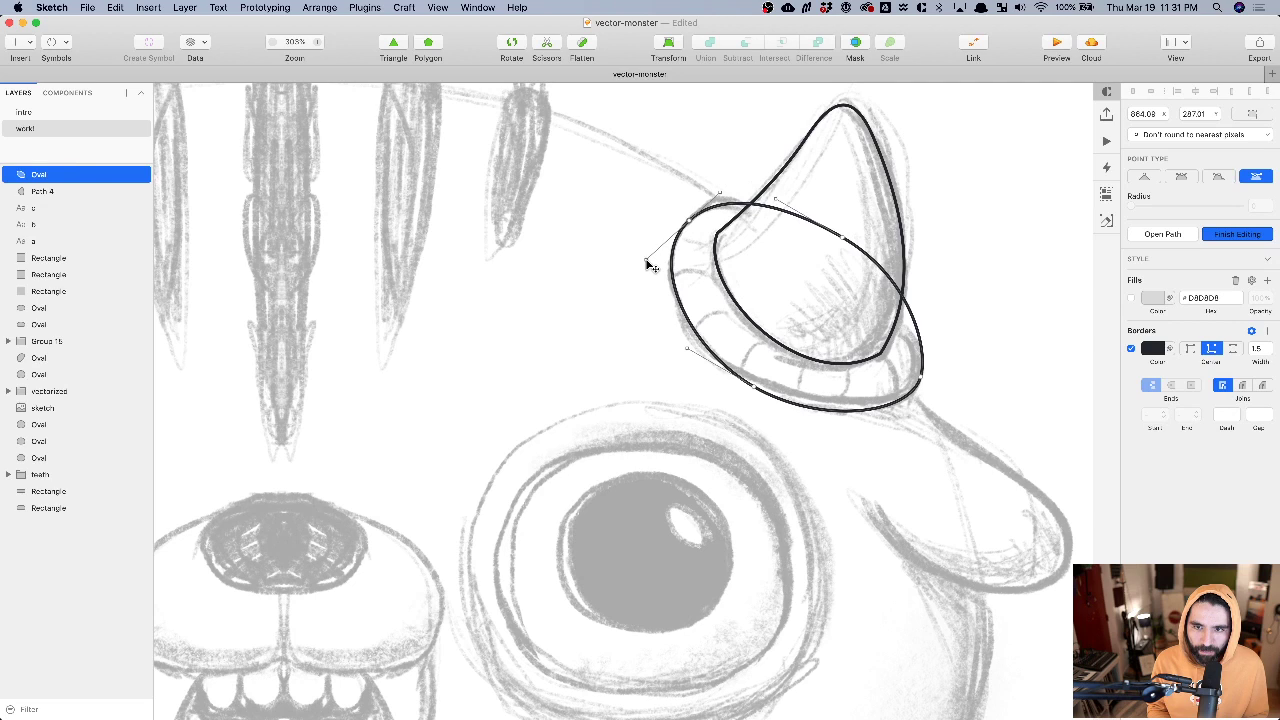
{"action": "left_click", "coordinate": [979, 284]}
{"action": "left_click", "coordinate": [941, 288]}
- Select the oval and horn path together and move them off the sketch into the empty space beside it
{"action": "scroll", "coordinate": [941, 288], "scroll_direction": "down", "scroll_amount": 5}
{"action": "scroll", "coordinate": [941, 288], "scroll_direction": "right", "scroll_amount": 4}
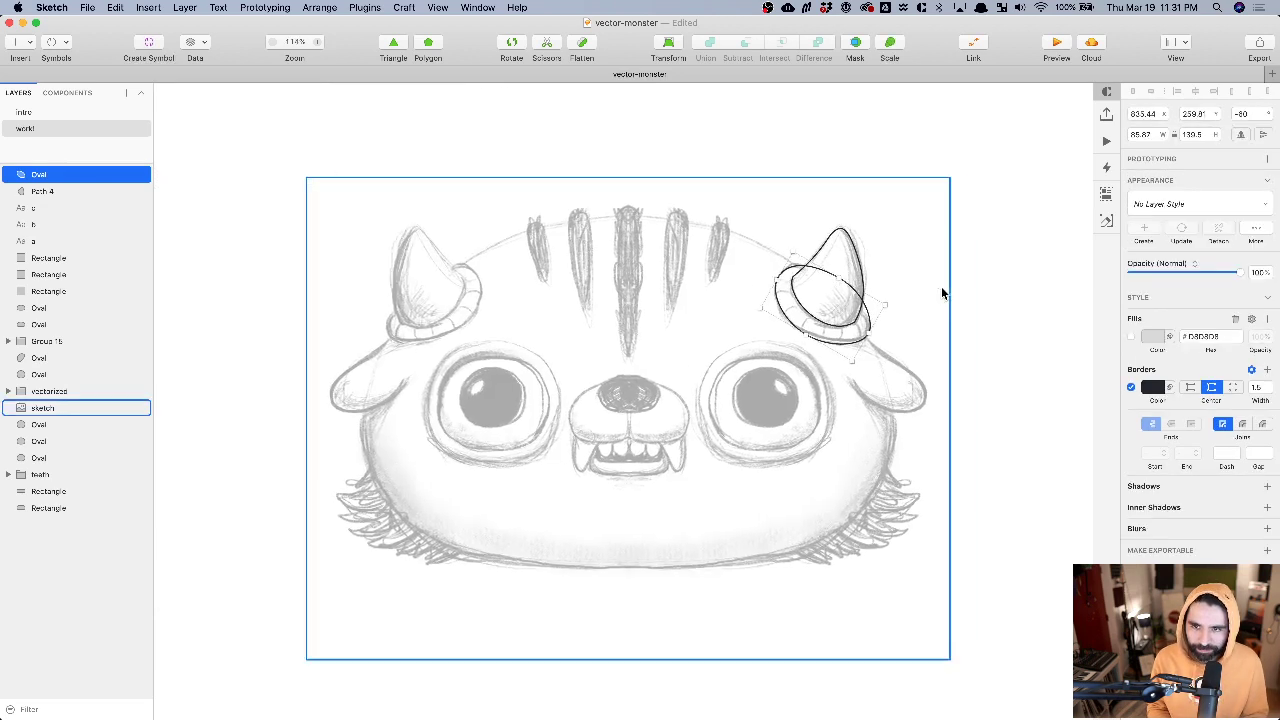
{"action": "left_click", "coordinate": [708, 250], "text": "shift"}
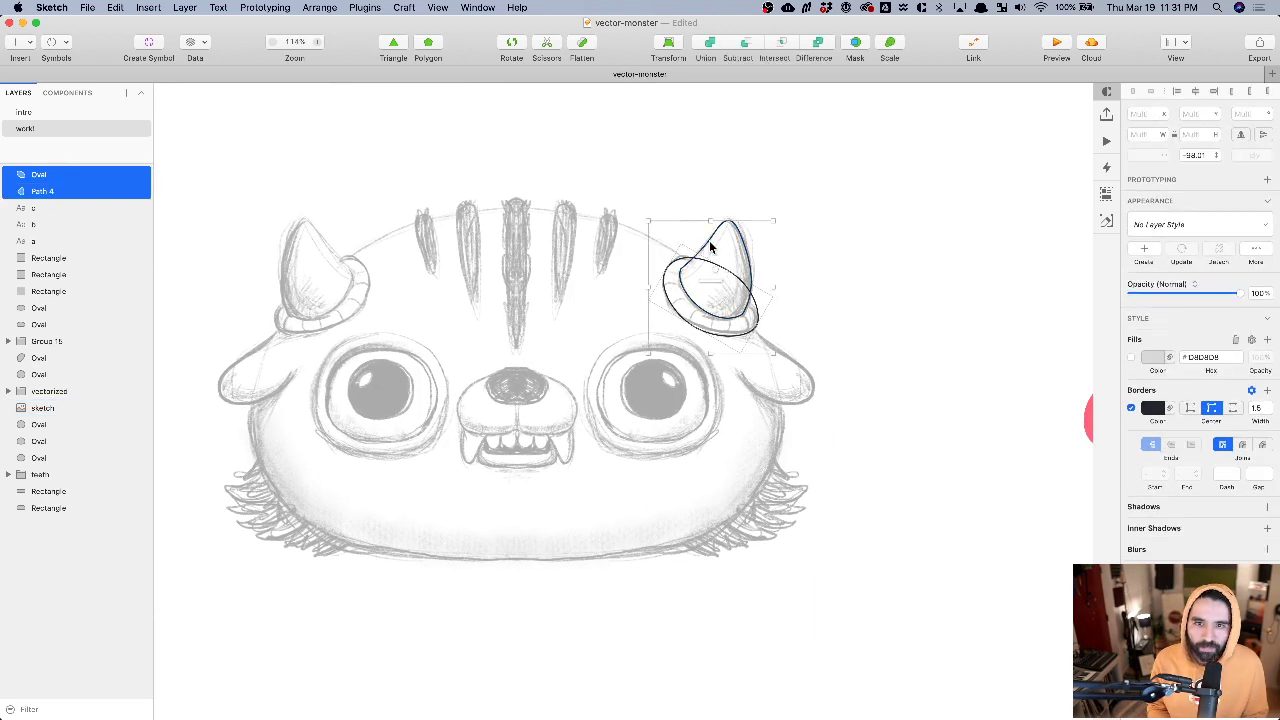
{"action": "left_click_drag", "start_coordinate": [937, 250], "coordinate": [970, 250]}
{"action": "scroll", "coordinate": [970, 249], "scroll_direction": "right", "scroll_amount": 5}
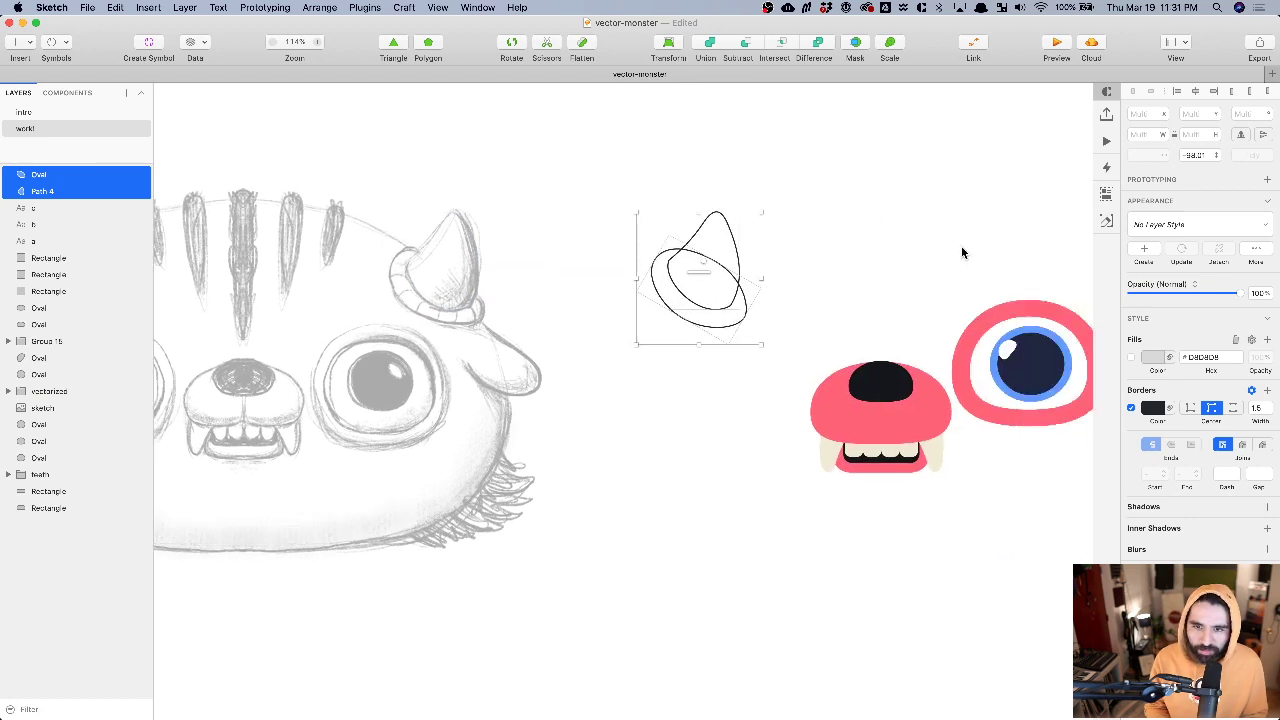
{"action": "left_click", "coordinate": [825, 208]}
{"action": "scroll", "coordinate": [695, 170], "scroll_direction": "right", "scroll_amount": 3}
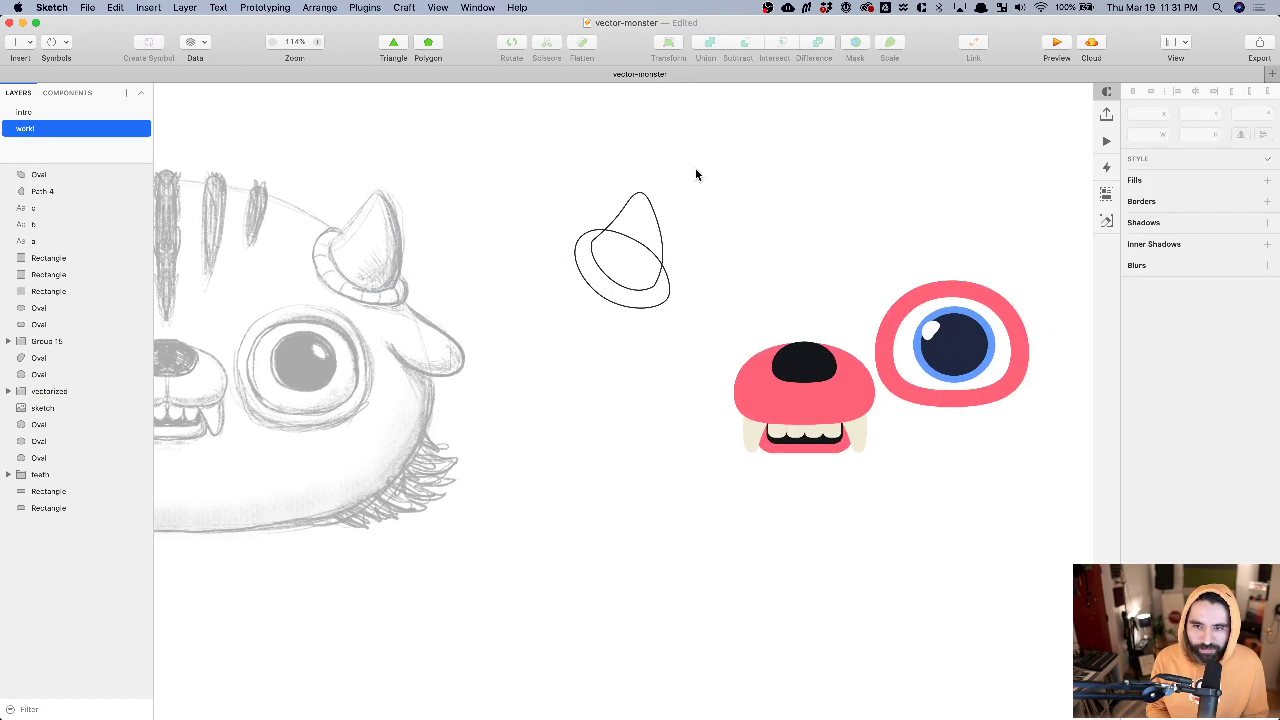
- Copy the pink style of the vector eye's outer shape and apply it to the horn's base oval
{"action": "left_click", "coordinate": [581, 277]}
{"action": "left_click", "coordinate": [954, 285]}
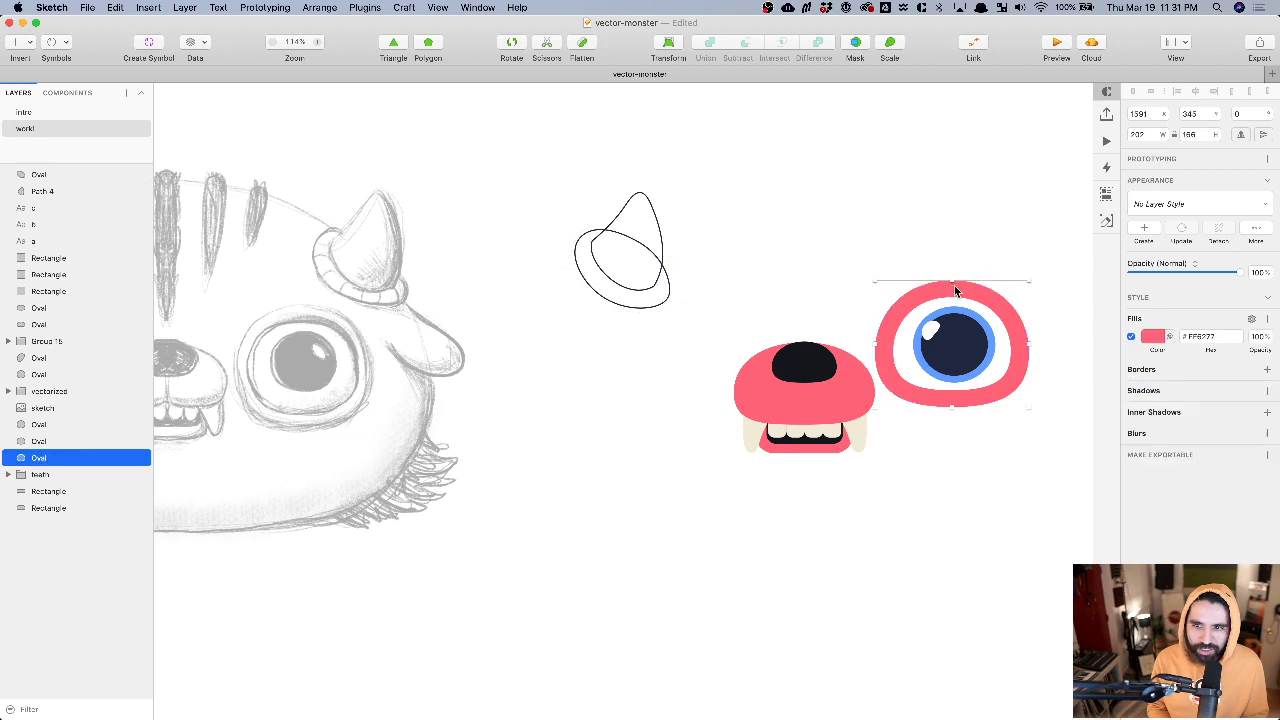
{"action": "left_click", "coordinate": [591, 289]}
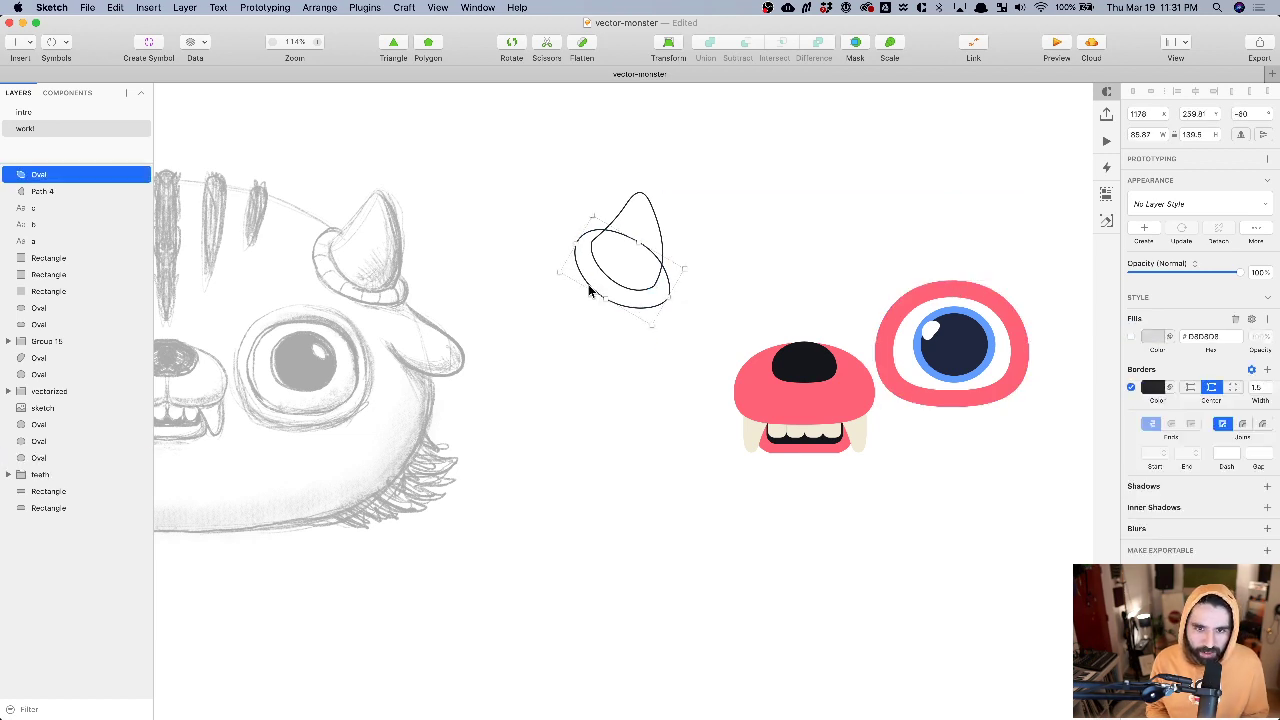
{"action": "key", "text": "super+alt+v"}
- Copy the cream style of the mouth's fang onto the horn path and bring the horn in front of the oval
{"action": "left_click", "coordinate": [862, 431], "text": "super"}
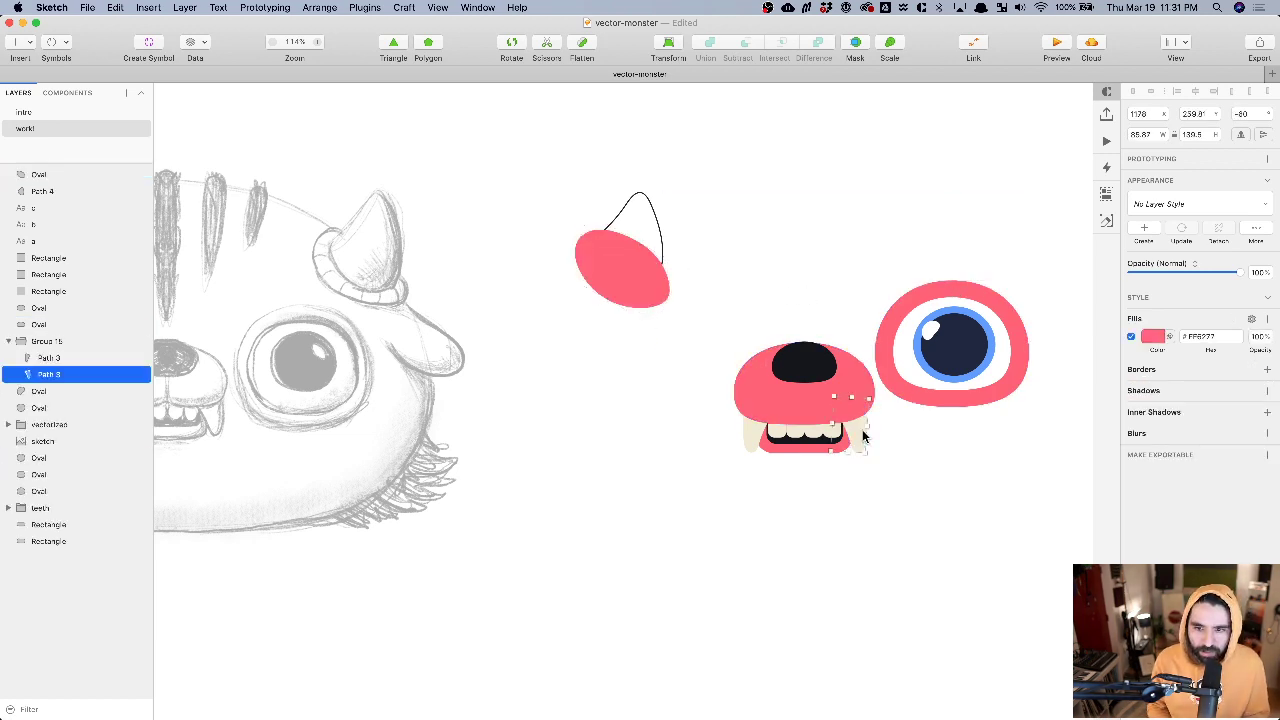
{"action": "left_click", "coordinate": [640, 193]}
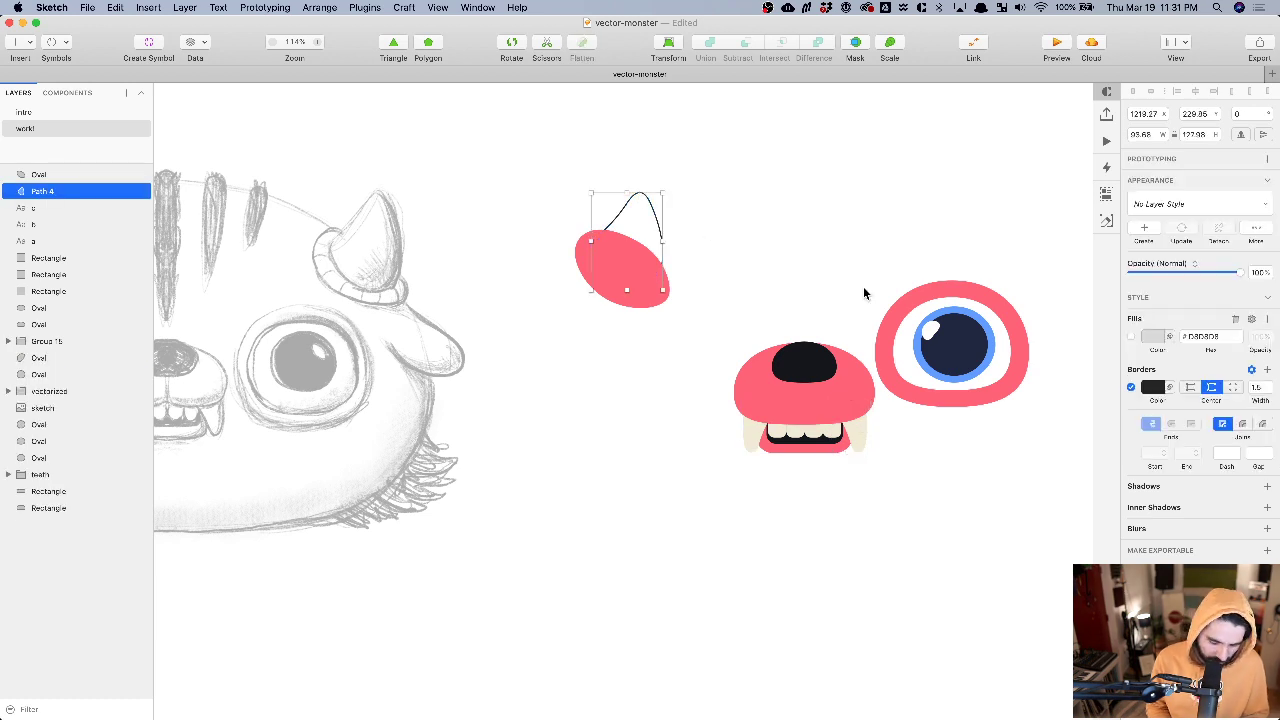
{"action": "key", "text": "super+alt+v"}
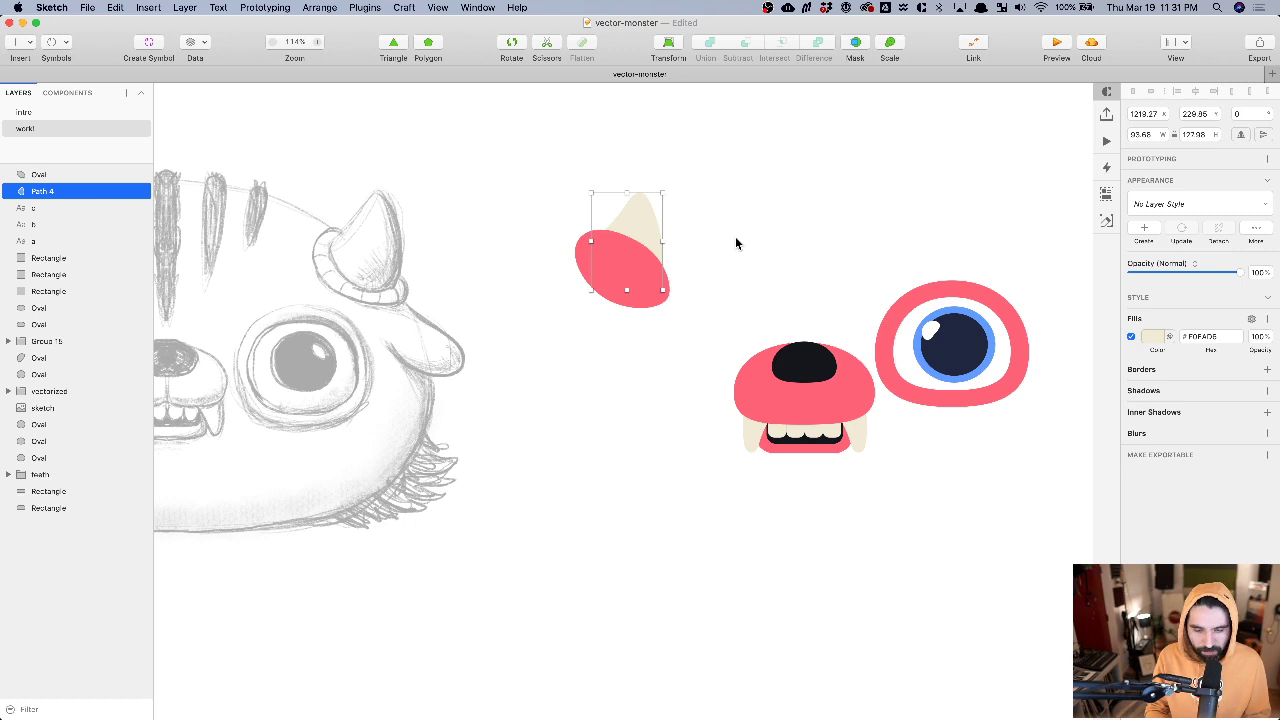
{"action": "key", "text": "super+alt+Up"}
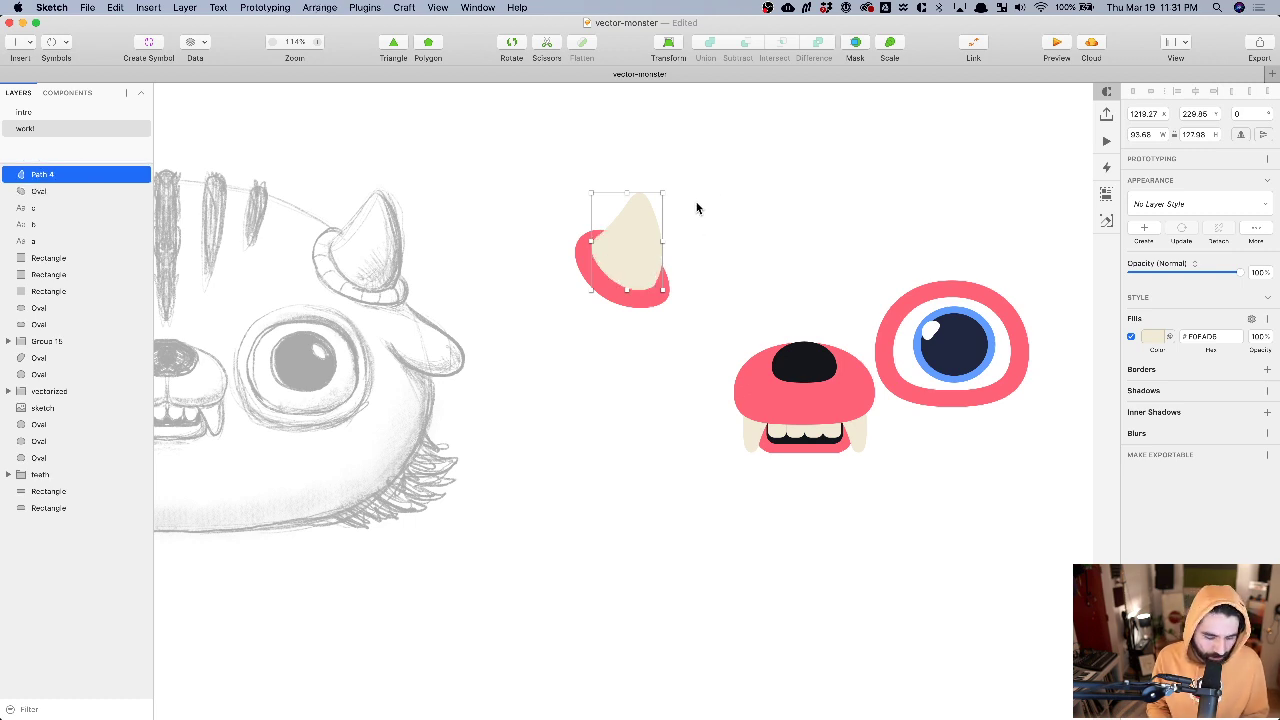
- Select the horn and its base ring together and move them above the vector eye
{"action": "left_click", "coordinate": [724, 182]}
{"action": "left_click_drag", "start_coordinate": [625, 270], "coordinate": [995, 210]}
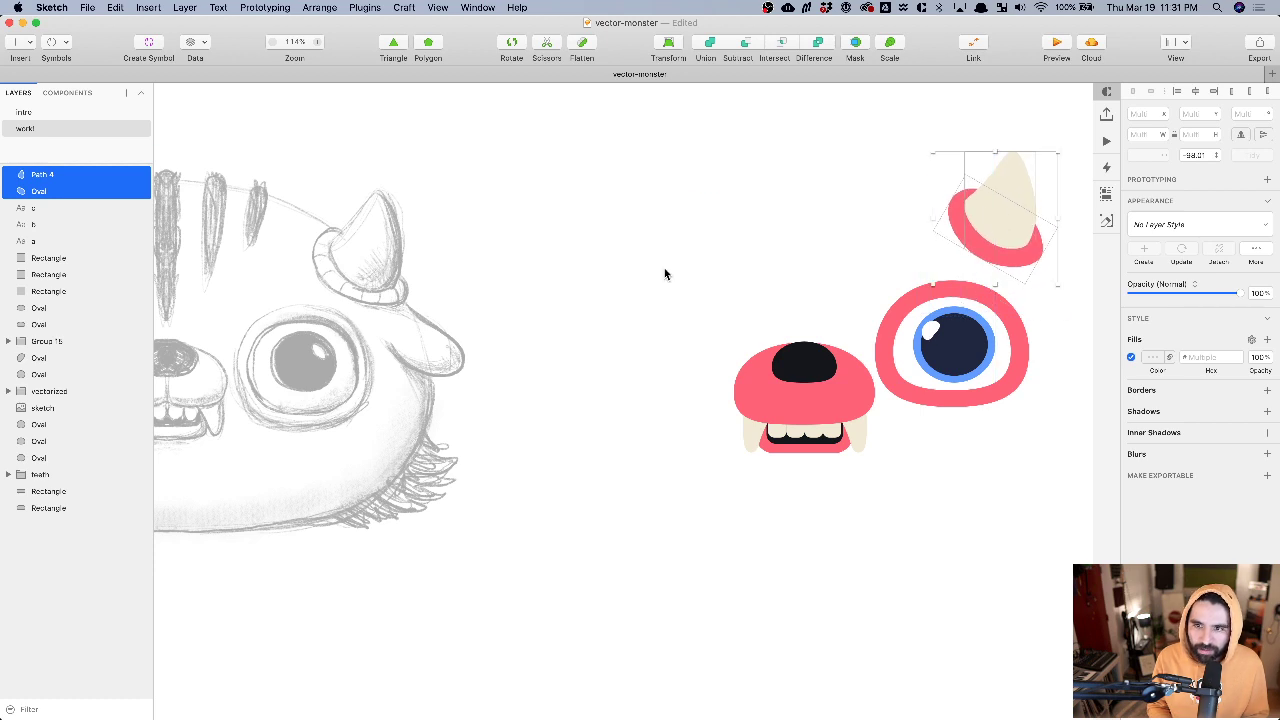
{"action": "scroll", "coordinate": [646, 270], "scroll_direction": "down", "scroll_amount": 5}
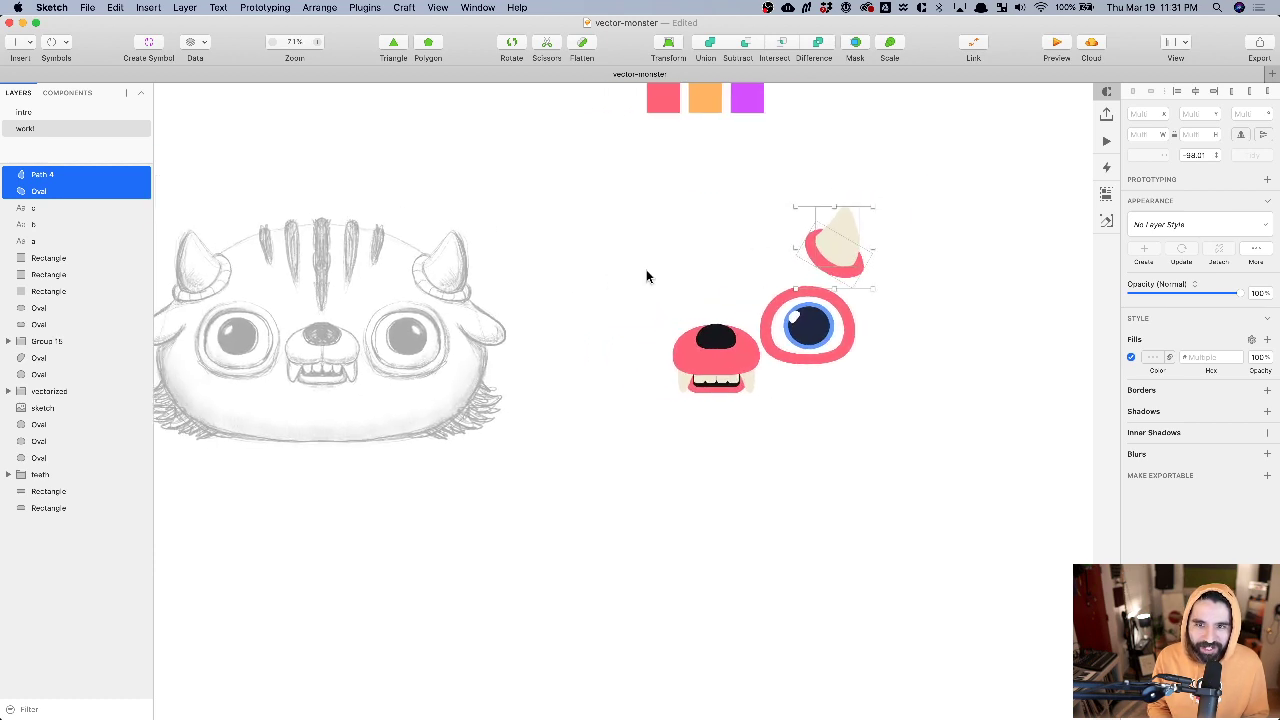
{"action": "scroll", "coordinate": [646, 277], "scroll_direction": "left", "scroll_amount": 5}
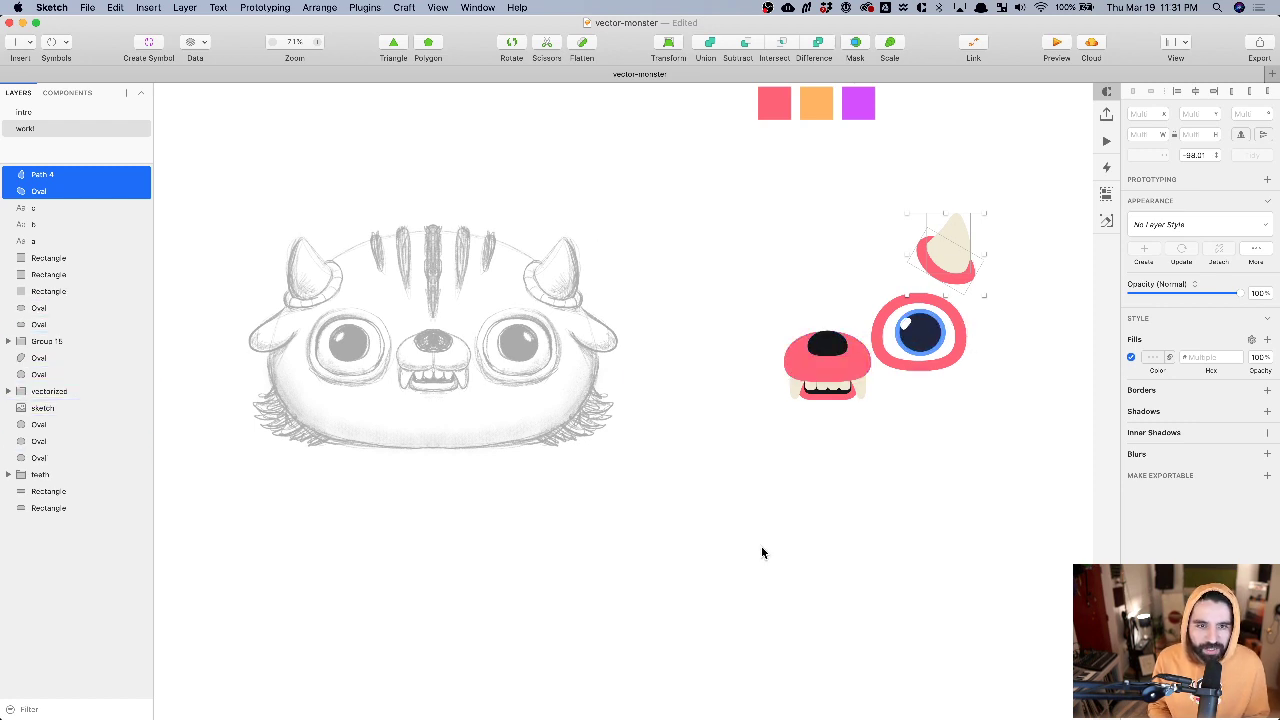
{"action": "key", "text": "super+Tab"}
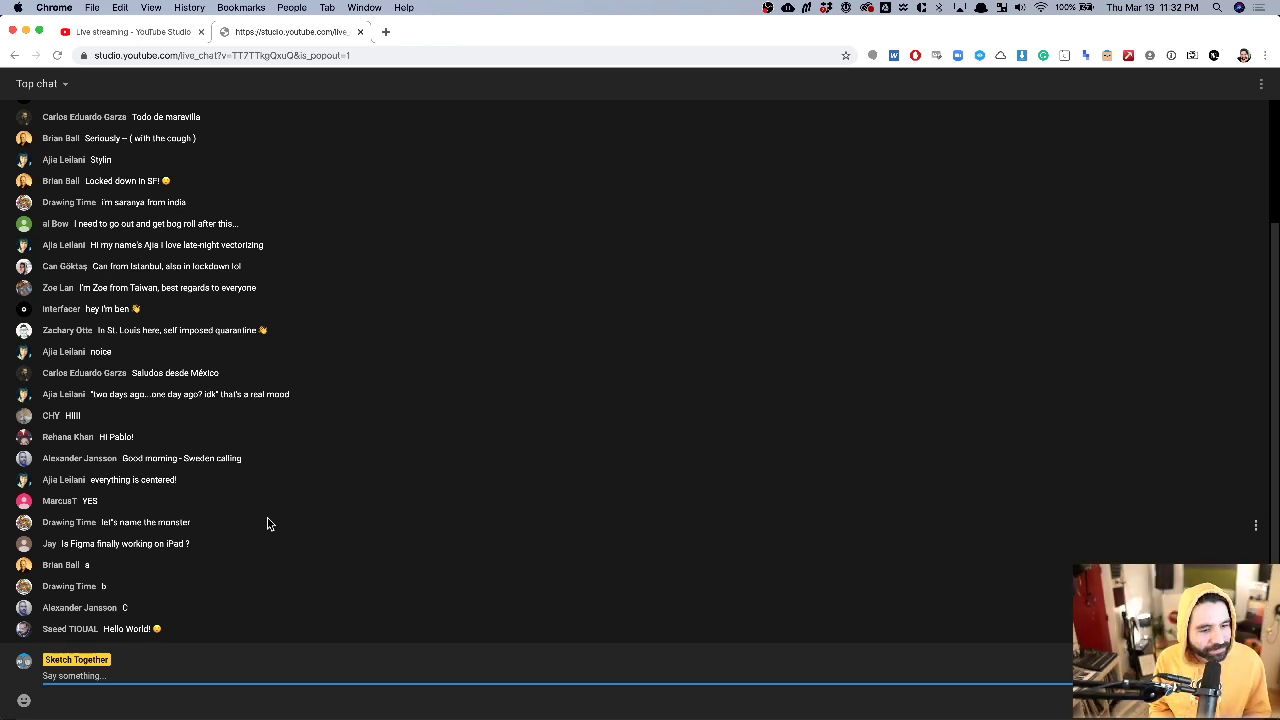
{"action": "key", "text": "super+Tab"}
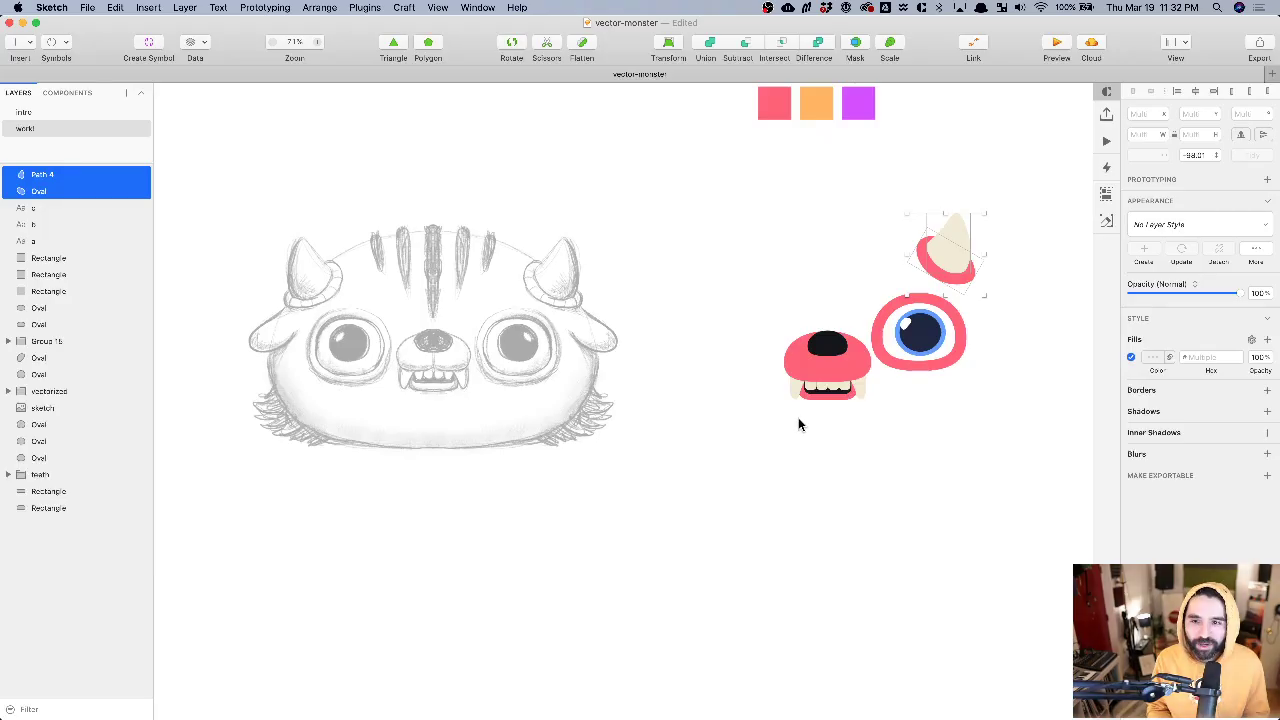
- Place a copy of the horn and its base ring on the opposite side of the vector face
{"action": "left_click", "coordinate": [893, 448]}
{"action": "left_click_drag", "start_coordinate": [857, 206], "coordinate": [752, 263]}
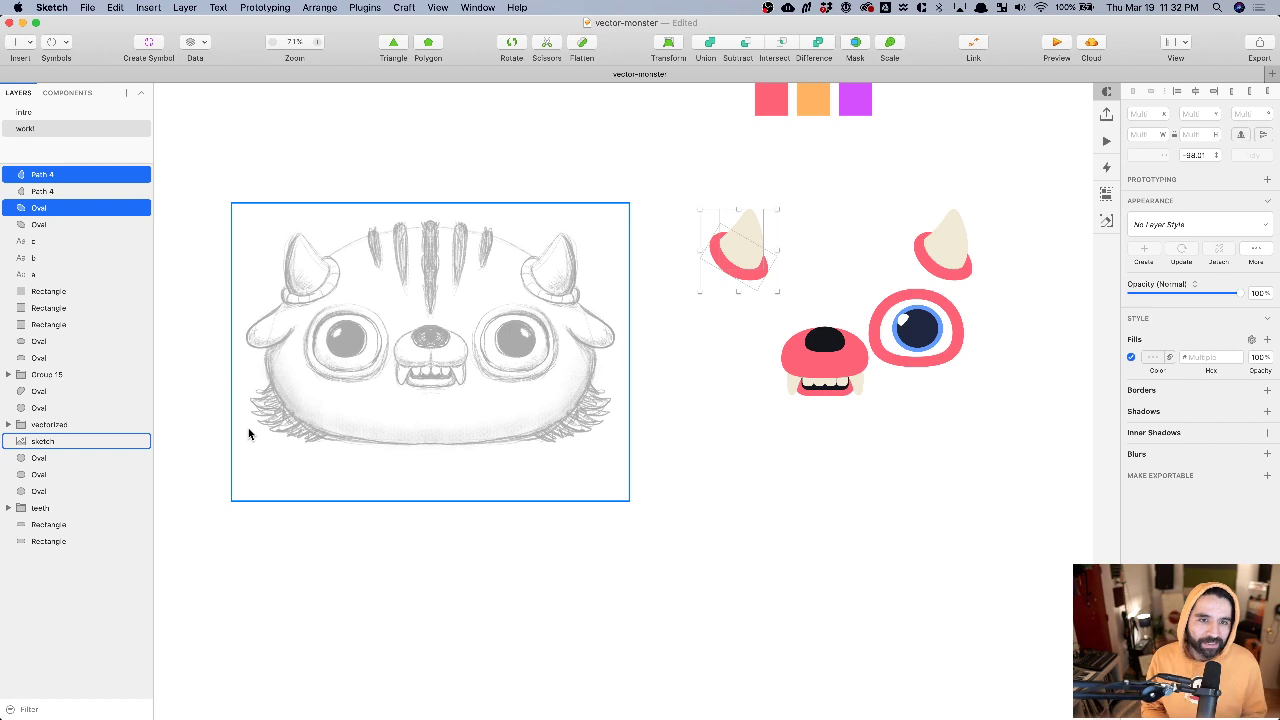
- Draw an oval about 689 × 463 over the head outline of the sketched monster
{"action": "scroll", "coordinate": [330, 314], "scroll_direction": "up", "scroll_amount": 5}
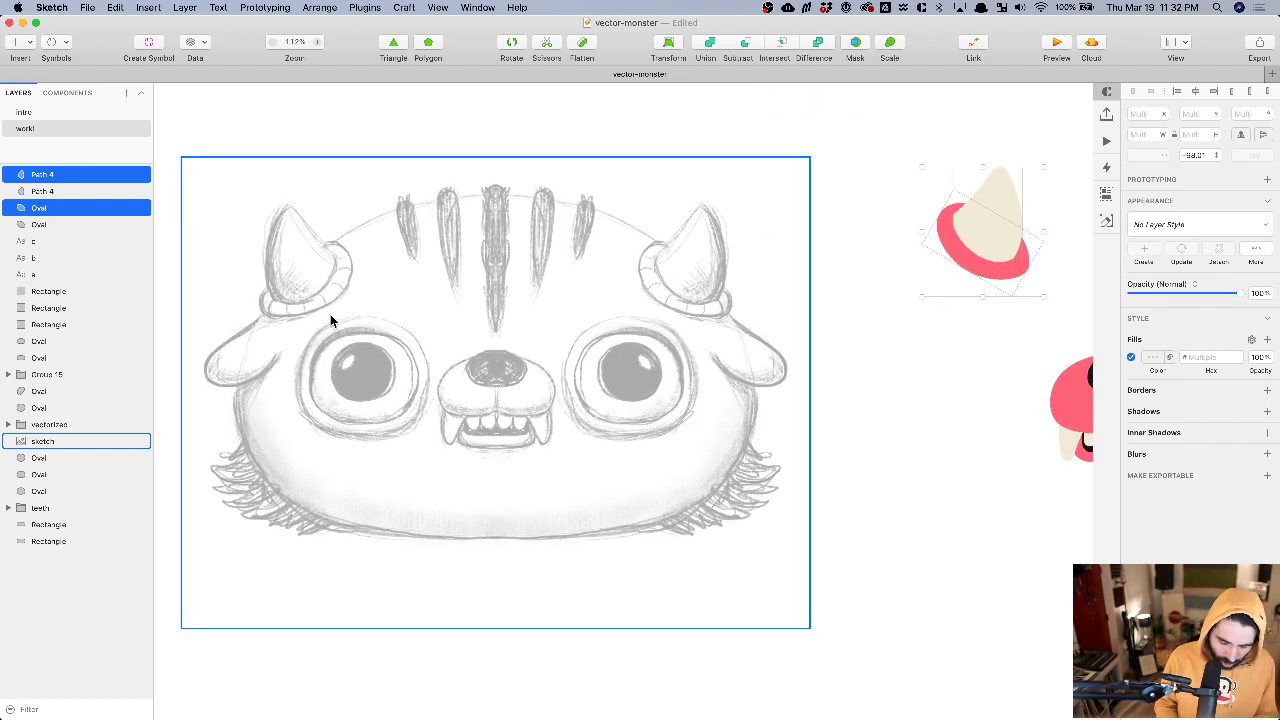
{"action": "key", "text": "o"}
{"action": "mouse_move", "coordinate": [240, 195]}
{"action": "left_mouse_down"}
{"action": "mouse_move", "coordinate": [697, 460]}
{"action": "mouse_move", "coordinate": [740, 560]}
{"action": "mouse_move", "coordinate": [757, 531]}
{"action": "mouse_move", "coordinate": [752, 540]}
{"action": "left_mouse_up"}
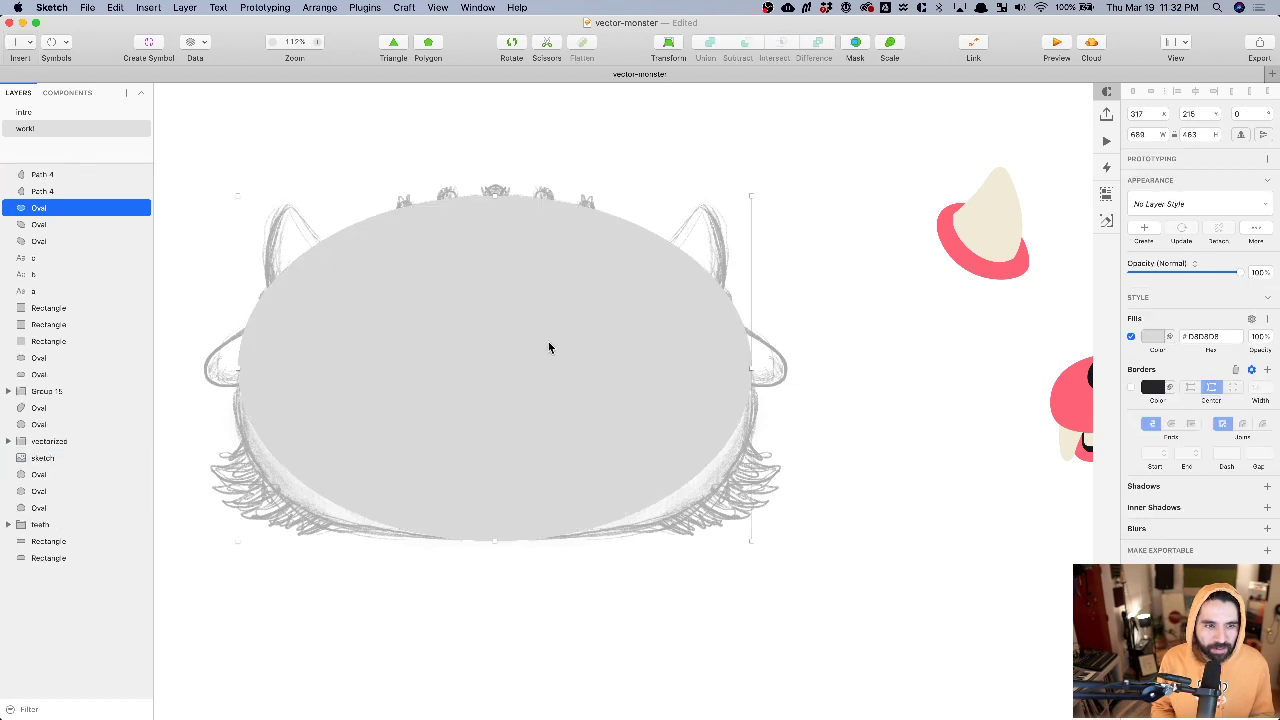
- Edit the head oval's path and lower its two side anchor points together to Y 510.5
{"action": "double_click", "coordinate": [548, 347]}
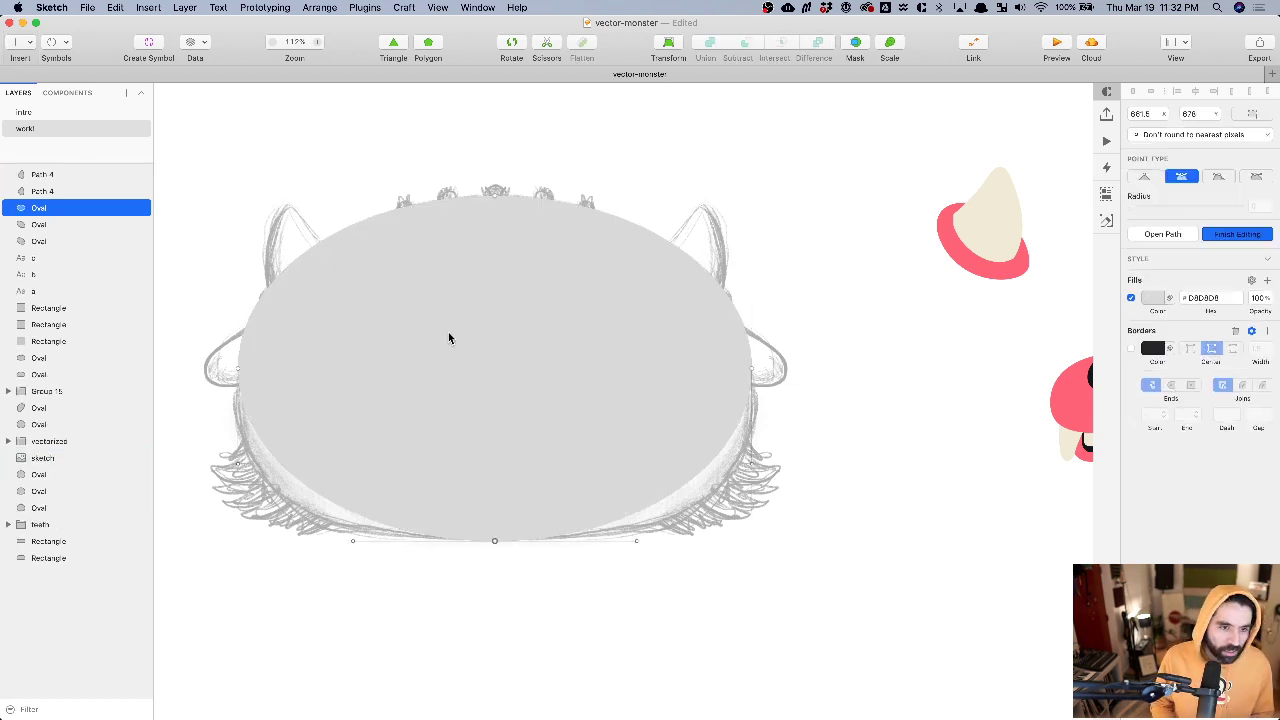
{"action": "left_click_drag", "start_coordinate": [197, 310], "coordinate": [782, 432]}
{"action": "key", "text": "shift+Down"}
{"action": "key", "text": "shift+Down"}
{"action": "key", "text": "shift+Down"}
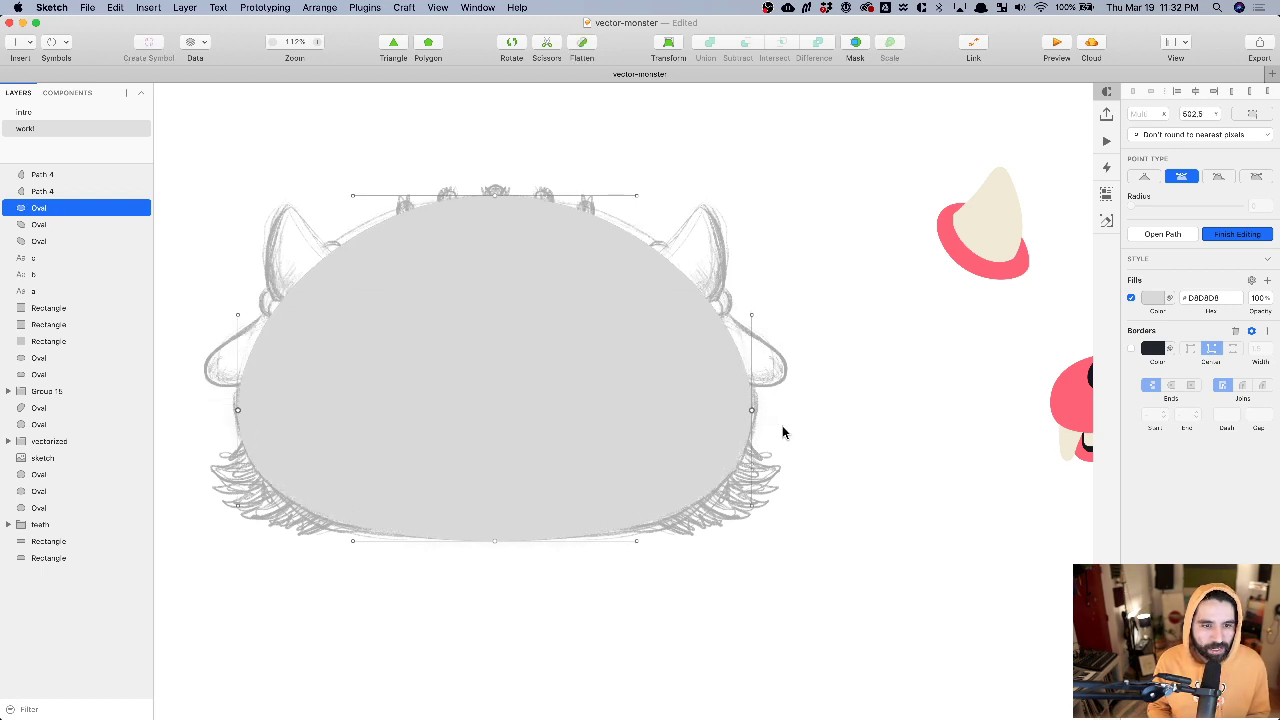
{"action": "key", "text": "Down"}
{"action": "key", "text": "Down"}
{"action": "key", "text": "Down"}
{"action": "key", "text": "Down"}
{"action": "key", "text": "Down"}
{"action": "key", "text": "Down"}
{"action": "key", "text": "Down"}
{"action": "key", "text": "Down"}
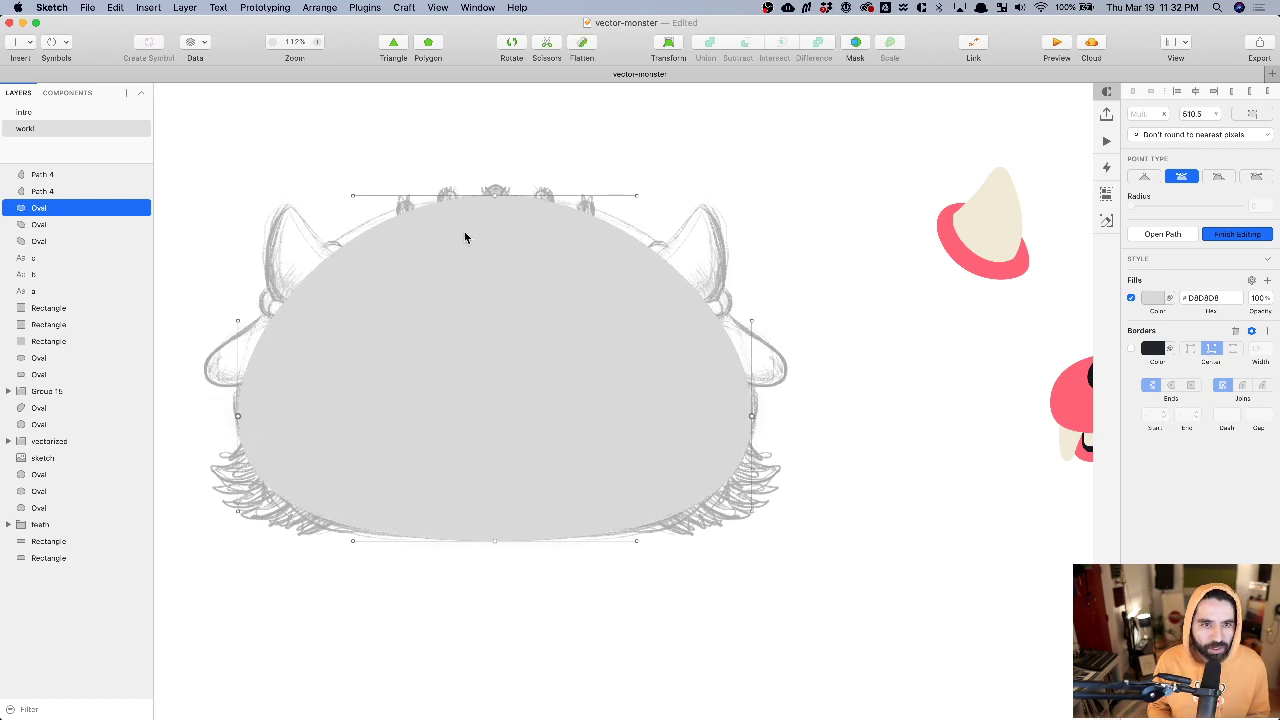
- Lengthen the curve handles of the head oval's top point symmetrically to follow the sketch, and finish editing
{"action": "left_click_drag", "start_coordinate": [355, 198], "coordinate": [313, 199]}
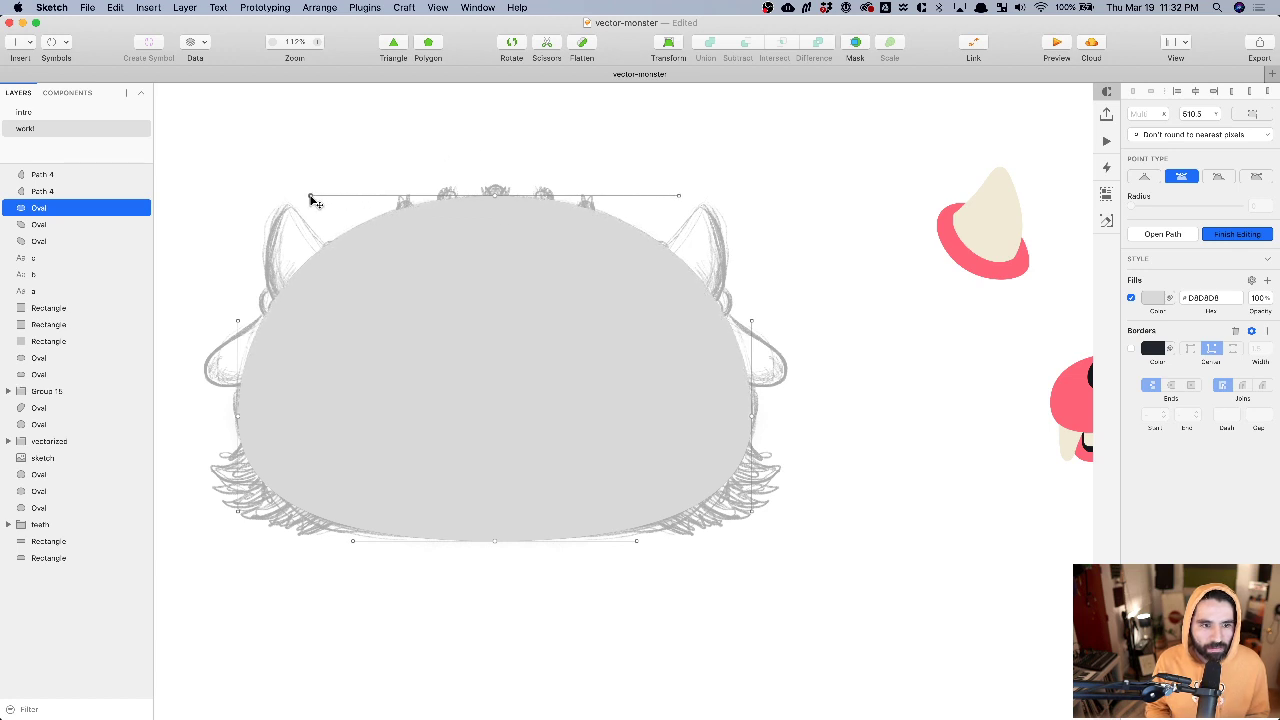
{"action": "key", "text": "Escape"}
{"action": "key", "text": "Escape"}
- Move the head oval from the sketch onto the vector face parts and send it behind all of them
{"action": "scroll", "coordinate": [630, 360], "scroll_direction": "down", "scroll_amount": 5}
{"action": "left_click_drag", "start_coordinate": [591, 346], "coordinate": [785, 360]}
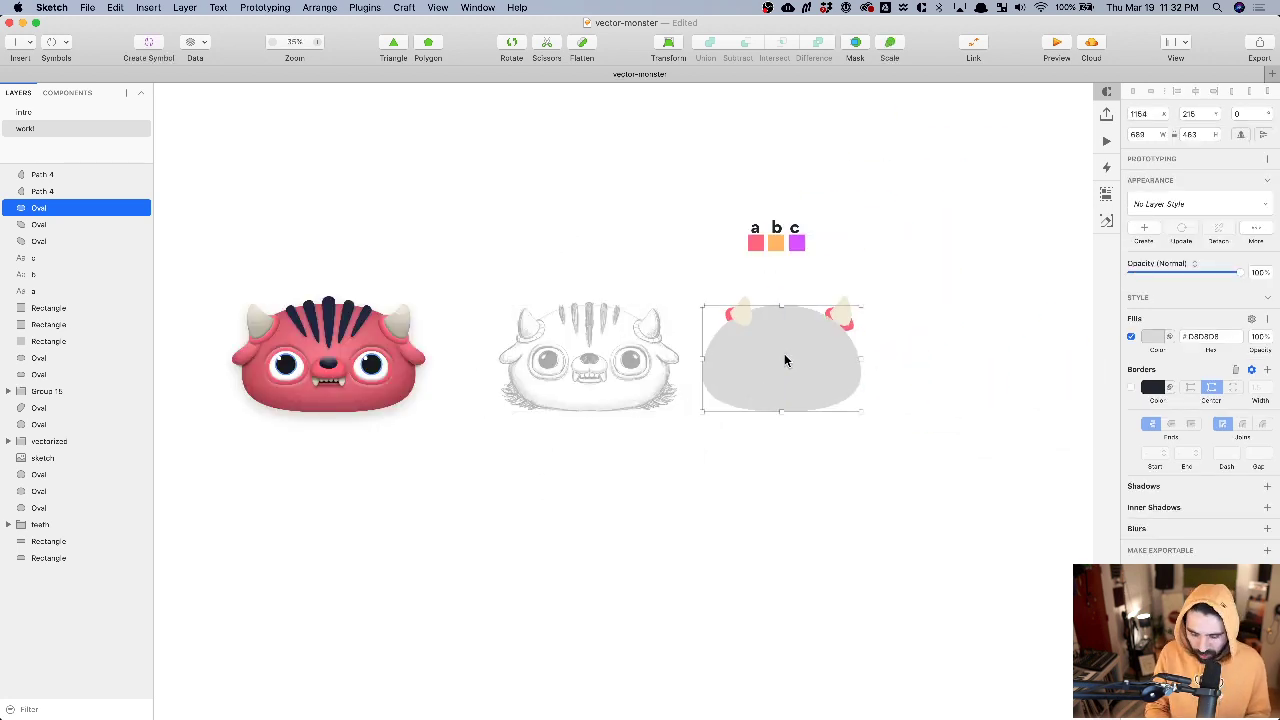
{"action": "key", "text": "ctrl+alt+super+Down"}
{"action": "scroll", "coordinate": [817, 360], "scroll_direction": "up", "scroll_amount": 3}
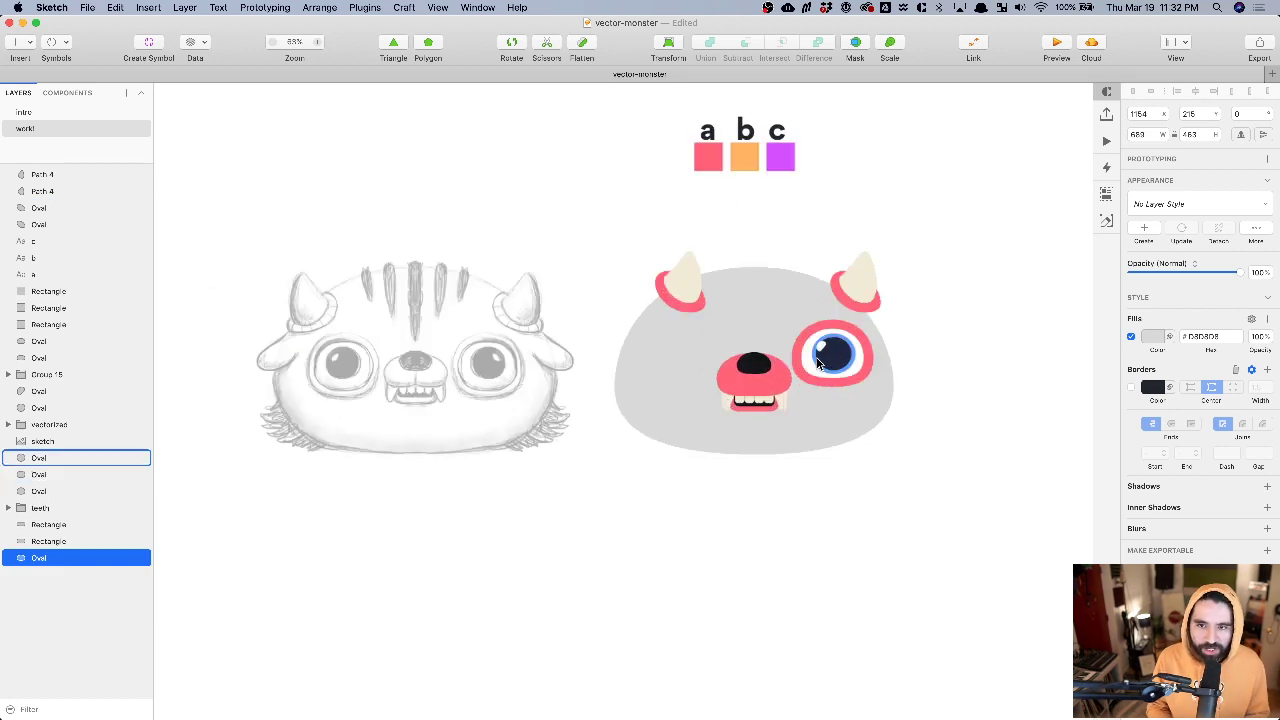
- Delete the duplicated left horn together with its base ring
{"action": "left_click", "coordinate": [939, 299]}
{"action": "left_click", "coordinate": [677, 298]}
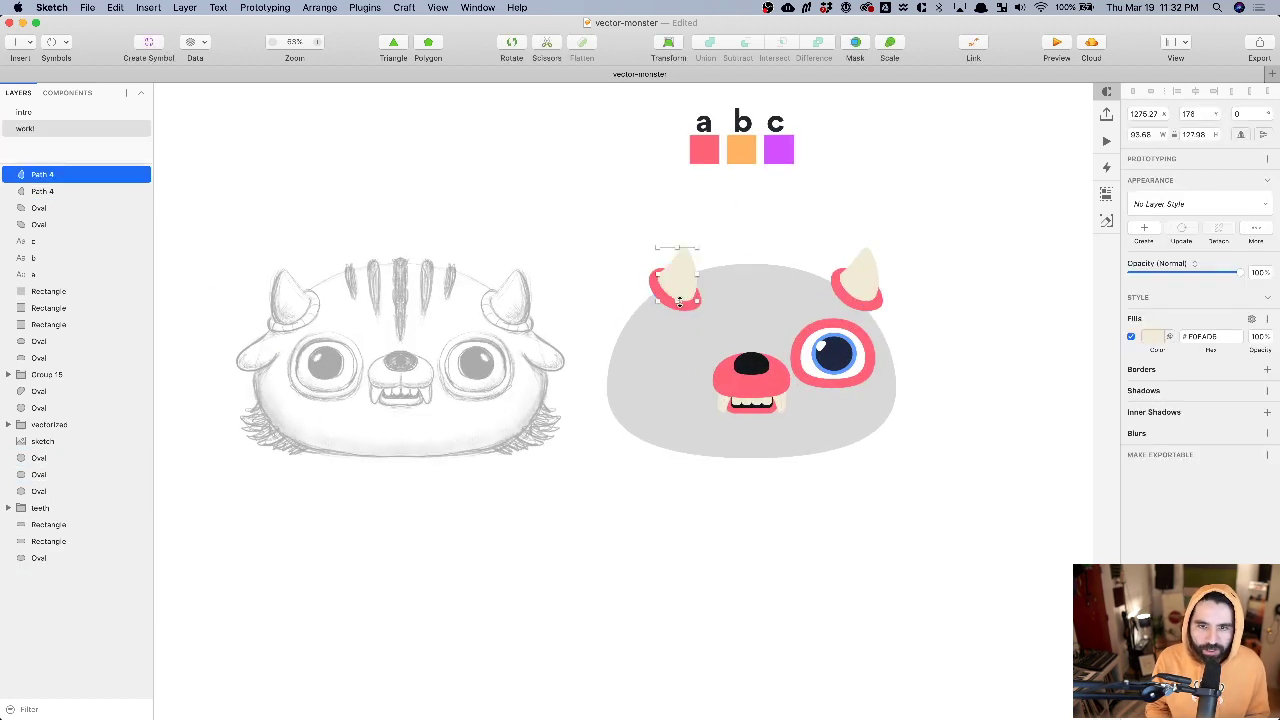
{"action": "key", "text": "Delete"}
- Select the remaining horn and its ring and nudge them down and to the right along the head's edge
{"action": "left_click", "coordinate": [732, 326]}
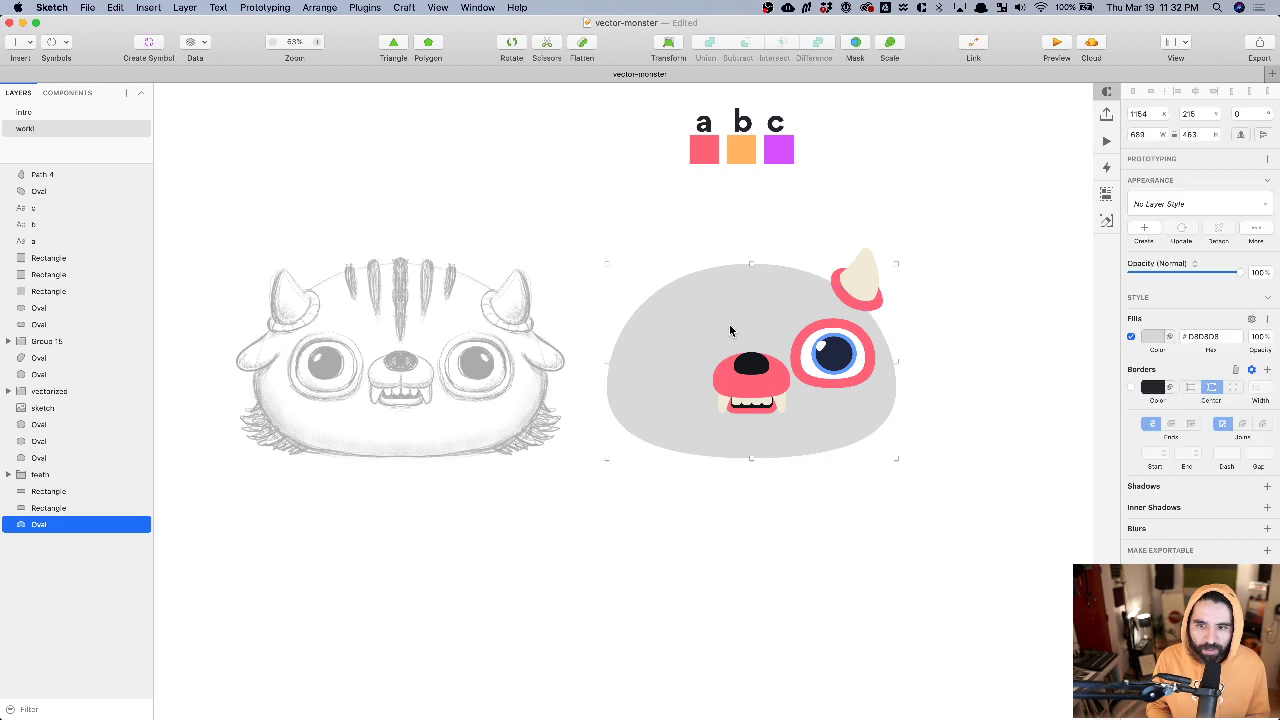
{"action": "scroll", "coordinate": [730, 330], "scroll_direction": "up", "scroll_amount": 3}
{"action": "left_click", "coordinate": [935, 238]}
{"action": "left_click", "coordinate": [912, 288], "text": "shift"}
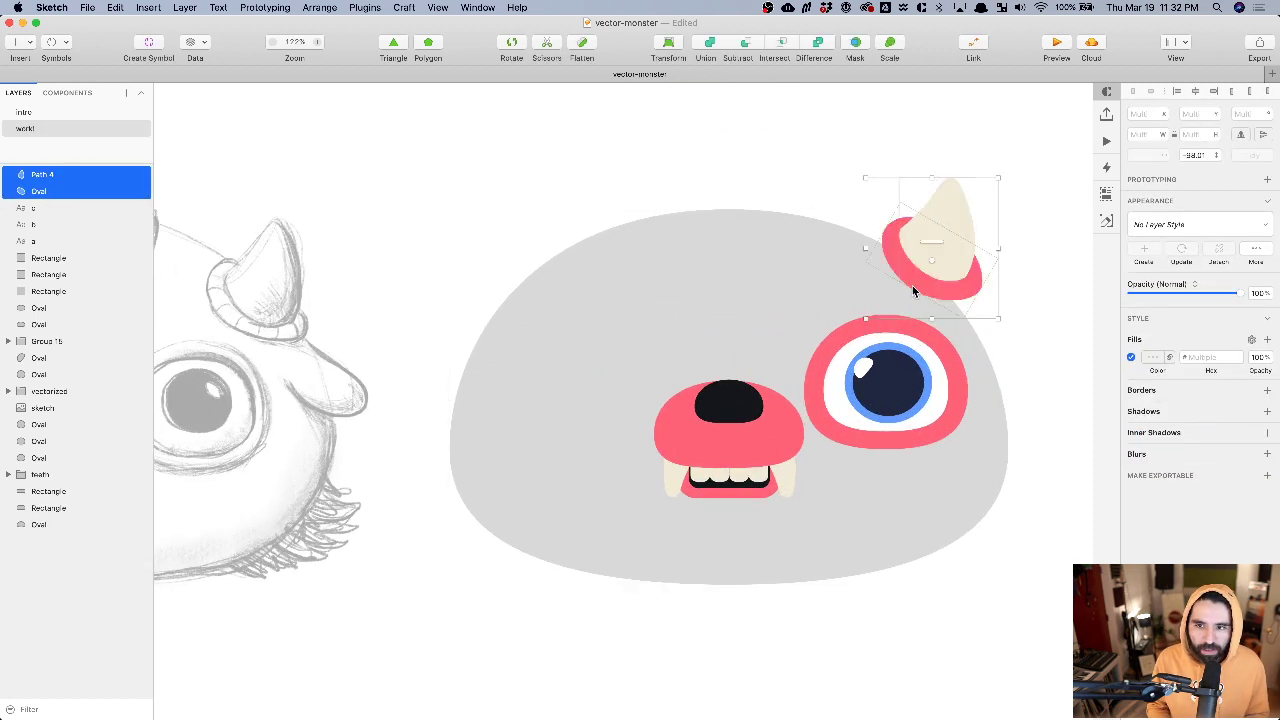
{"action": "key", "text": "shift+Down"}
{"action": "key", "text": "shift+Right"}
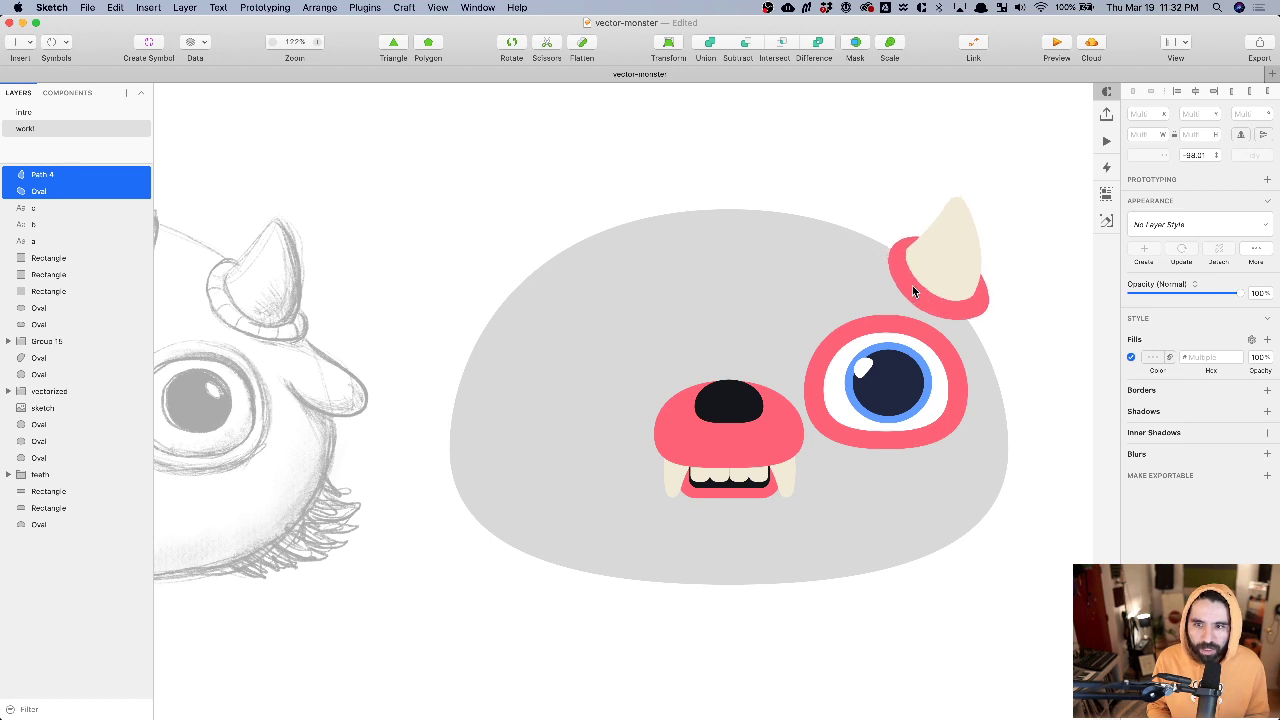
{"action": "key", "text": "shift+Down"}
- Enlarge the head oval slightly and proportionally around its centre
{"action": "left_click", "coordinate": [776, 252]}
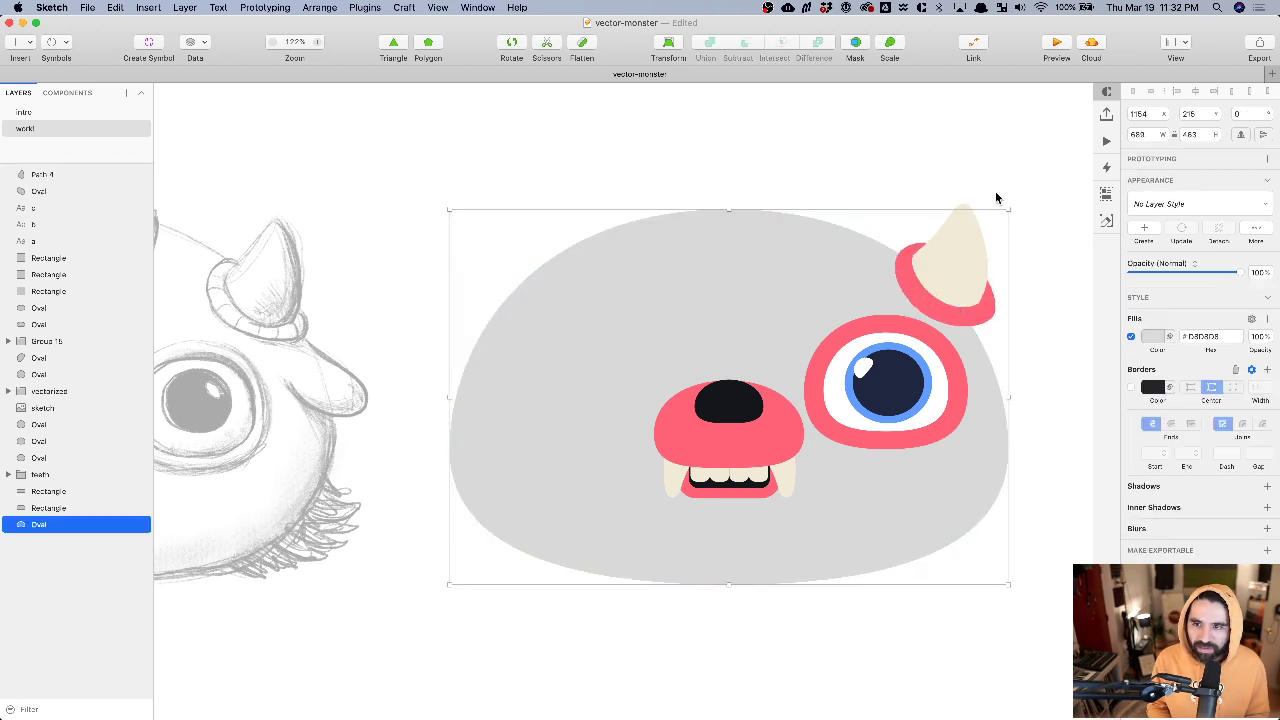
{"action": "left_click_drag", "start_coordinate": [1006, 211], "coordinate": [1021, 201]}
{"action": "left_click", "coordinate": [958, 245]}
{"action": "left_click", "coordinate": [969, 320], "text": "shift"}
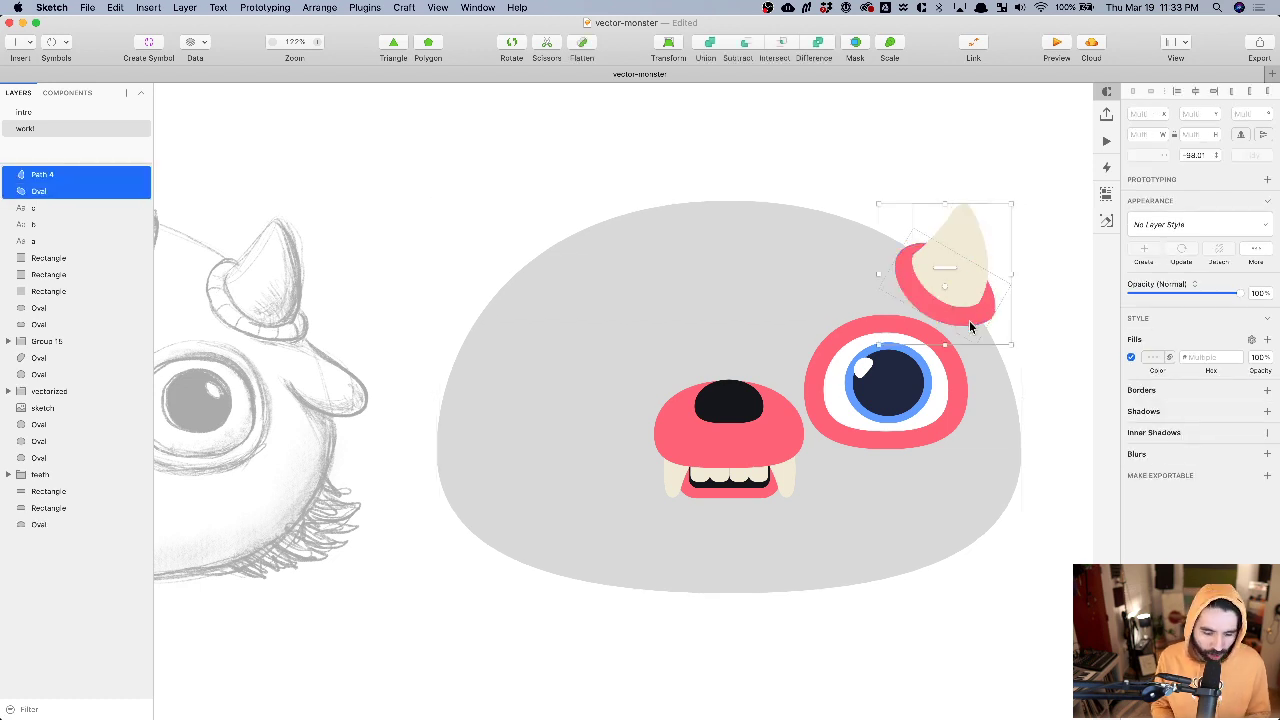
- Switch to Chrome to read the live chat votes on colours a, b and c, and return to Sketch
{"action": "key", "text": "super+Tab"}
{"action": "key", "text": "super+Tab"}
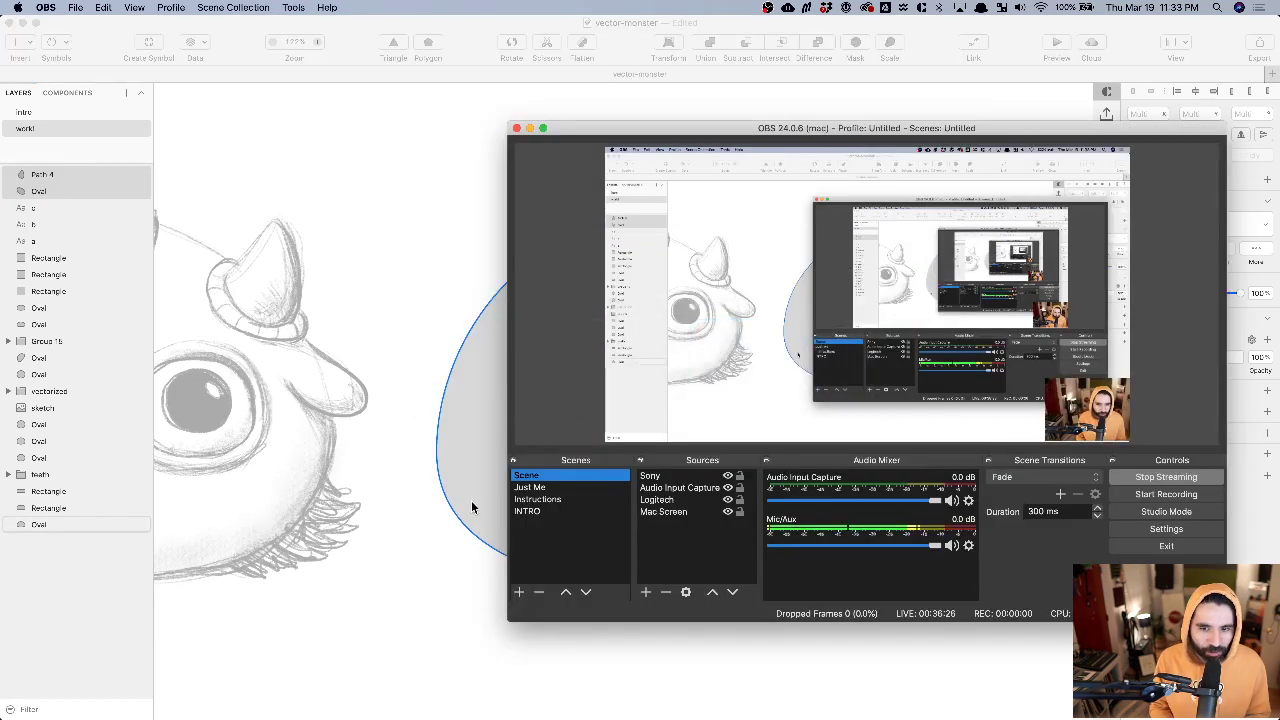
{"action": "key", "text": "super+Tab"}
{"action": "key", "text": "super+Tab"}
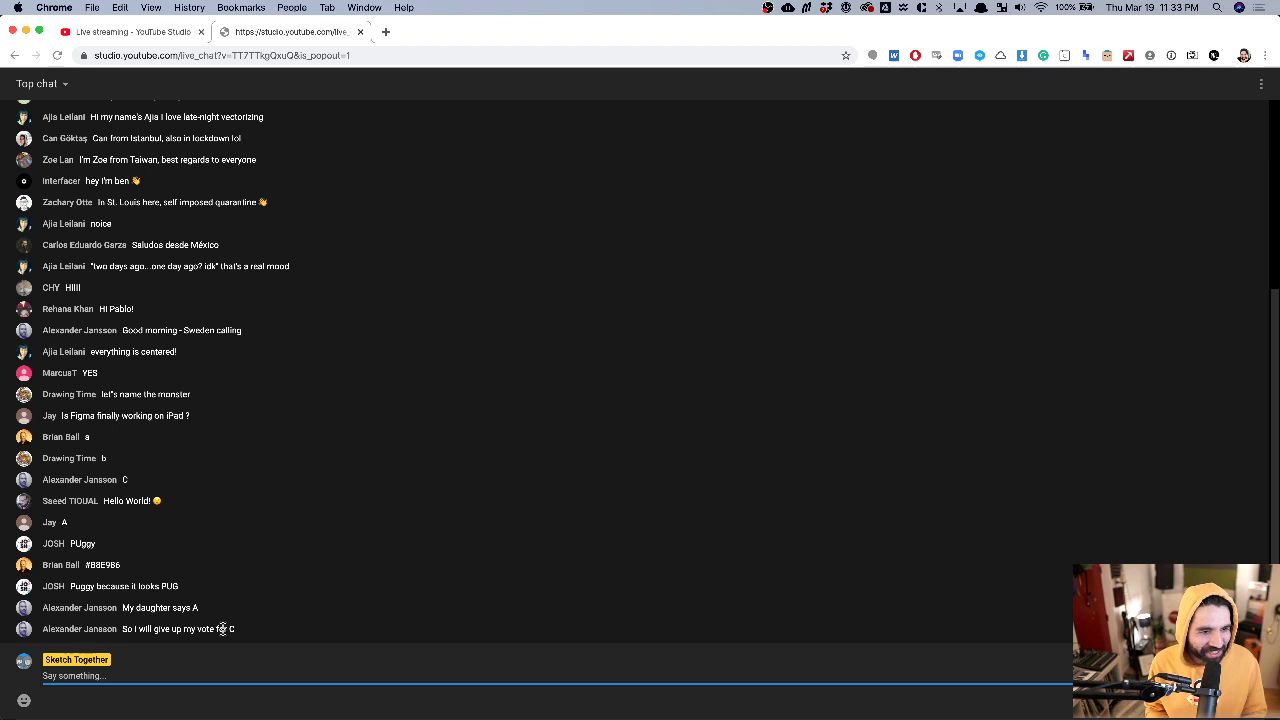
{"action": "key", "text": "super+Tab"}
{"action": "key", "text": "super+Tab"}
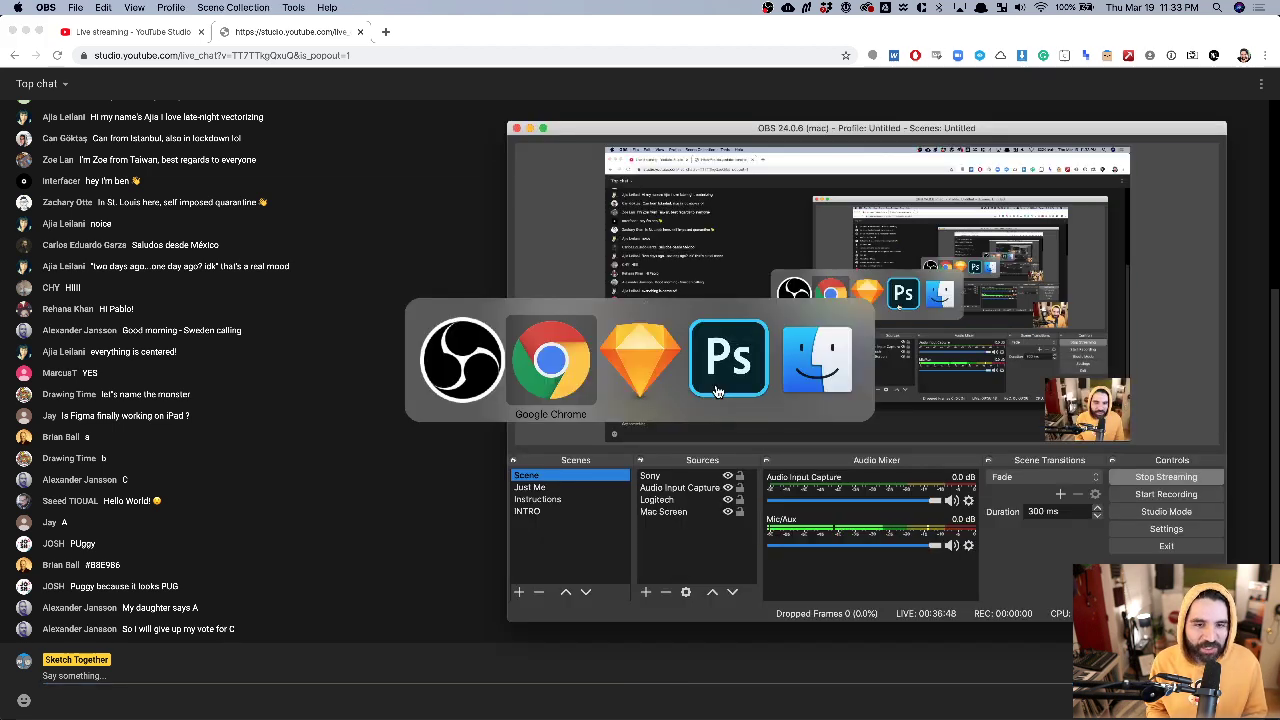
{"action": "key", "text": "super+Tab"}
{"action": "key", "text": "super+Tab"}
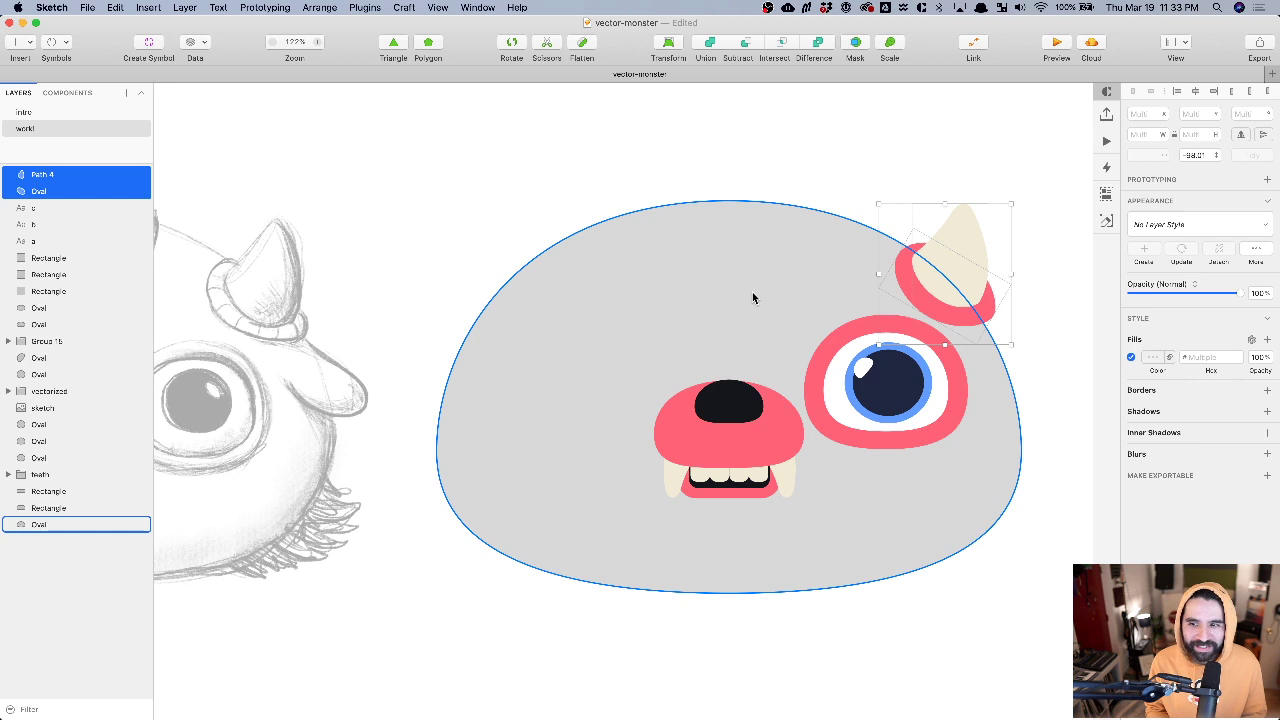
- Select the three colour swatches with their a, b and c labels and delete them
{"action": "scroll", "coordinate": [753, 297], "scroll_direction": "down", "scroll_amount": 5}
{"action": "scroll", "coordinate": [753, 297], "scroll_direction": "up", "scroll_amount": 4}
{"action": "left_click_drag", "start_coordinate": [586, 292], "coordinate": [826, 405]}
{"action": "key", "text": "Delete"}
- Enlarge the head oval around its centre again, to 753 × 506
{"action": "scroll", "coordinate": [725, 451], "scroll_direction": "down", "scroll_amount": 4}
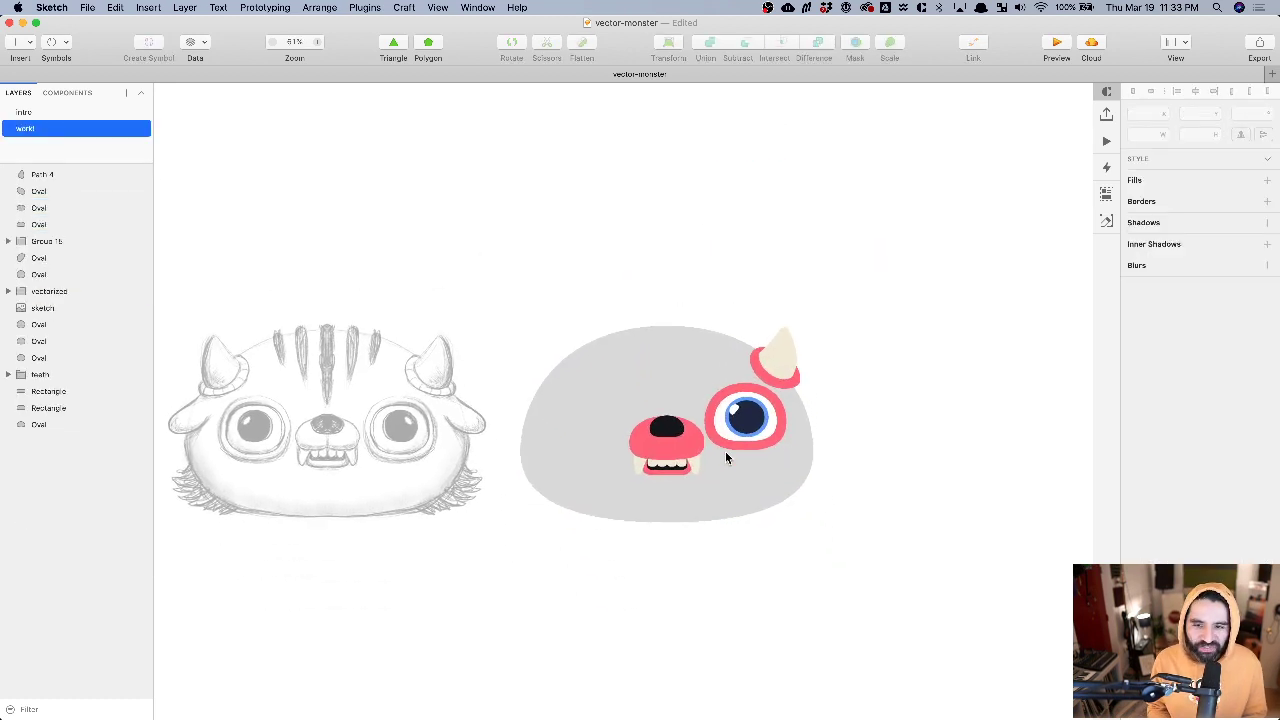
{"action": "left_click", "coordinate": [690, 378]}
{"action": "scroll", "coordinate": [801, 394], "scroll_direction": "right", "scroll_amount": 2}
{"action": "scroll", "coordinate": [802, 399], "scroll_direction": "up", "scroll_amount": 3}
{"action": "left_click_drag", "start_coordinate": [823, 254], "coordinate": [837, 242]}
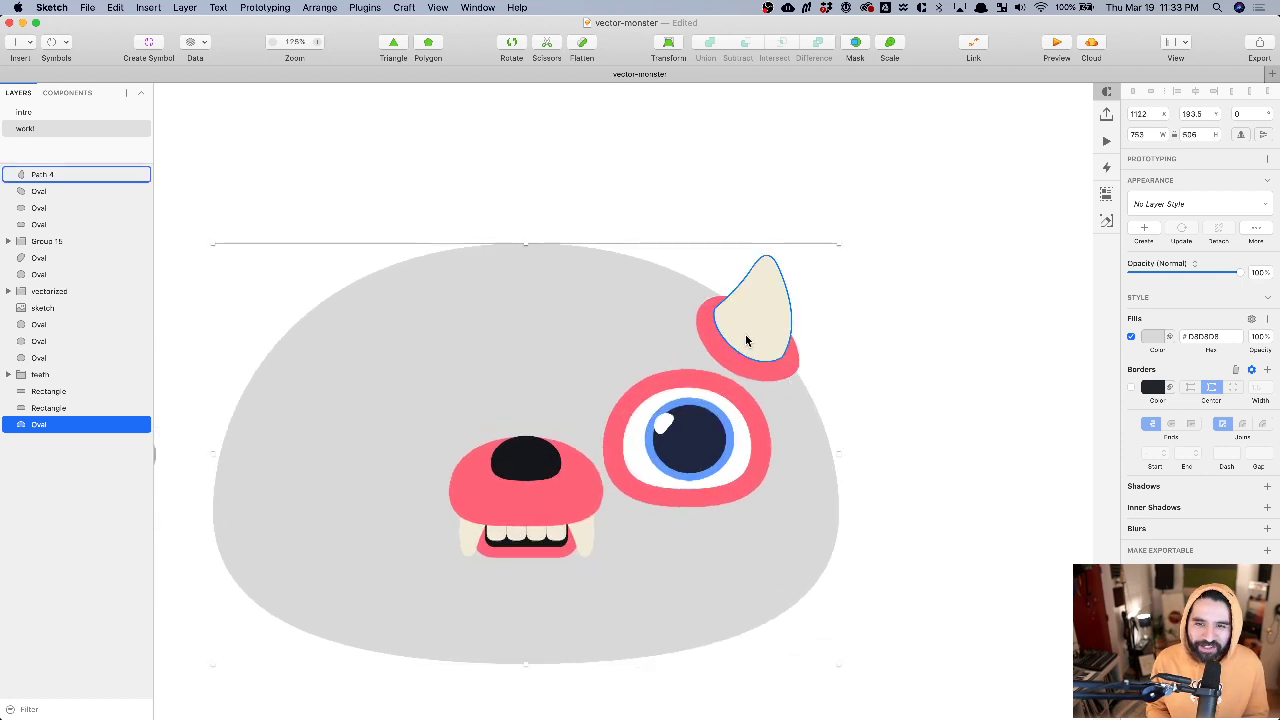
{"action": "scroll", "coordinate": [746, 338], "scroll_direction": "left", "scroll_amount": 2}
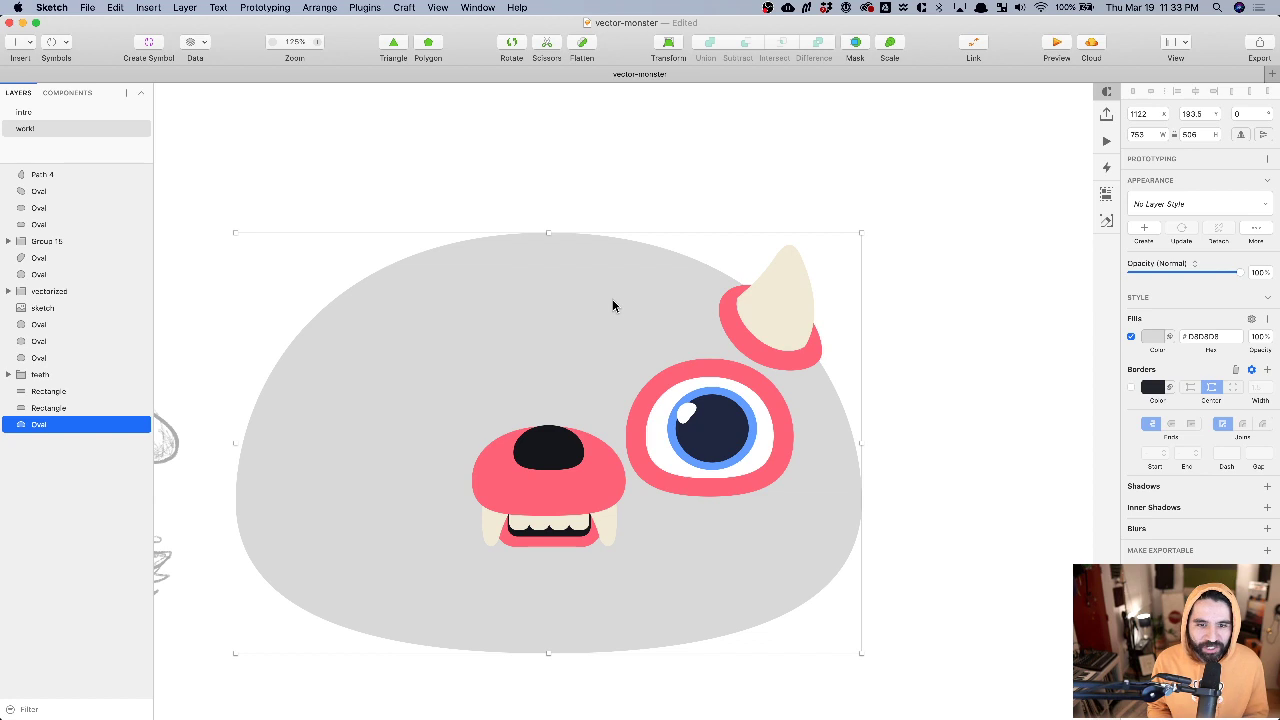
{"action": "scroll", "coordinate": [613, 305], "scroll_direction": "left", "scroll_amount": 6}
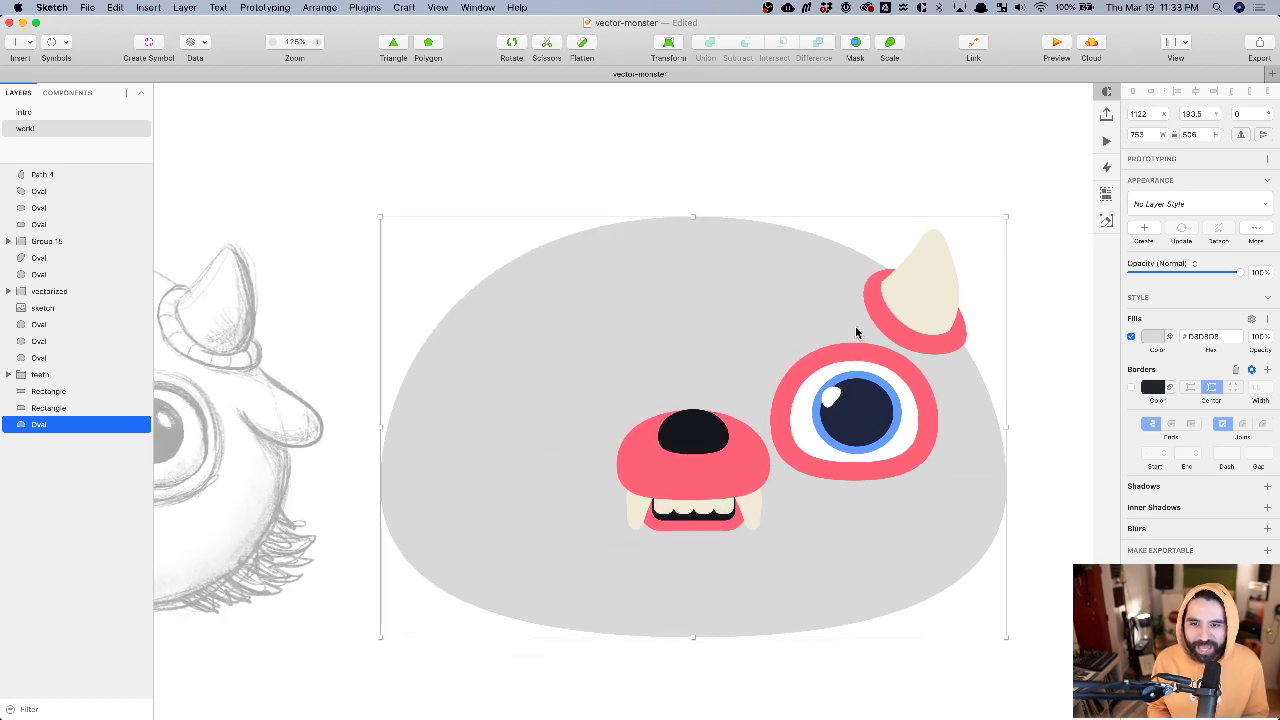
{"action": "left_click", "coordinate": [875, 388]}
{"action": "left_click", "coordinate": [836, 401]}
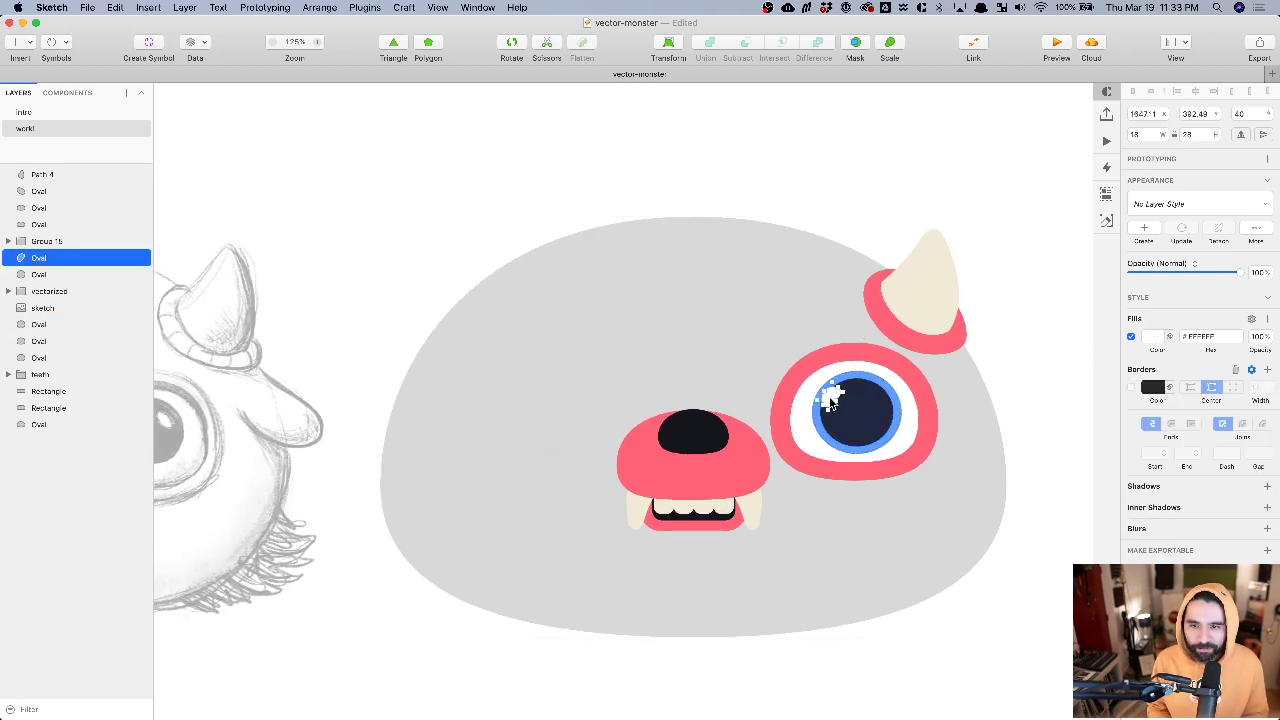
{"action": "left_click", "coordinate": [870, 392], "text": "shift"}
{"action": "left_click", "coordinate": [869, 386], "text": "shift"}
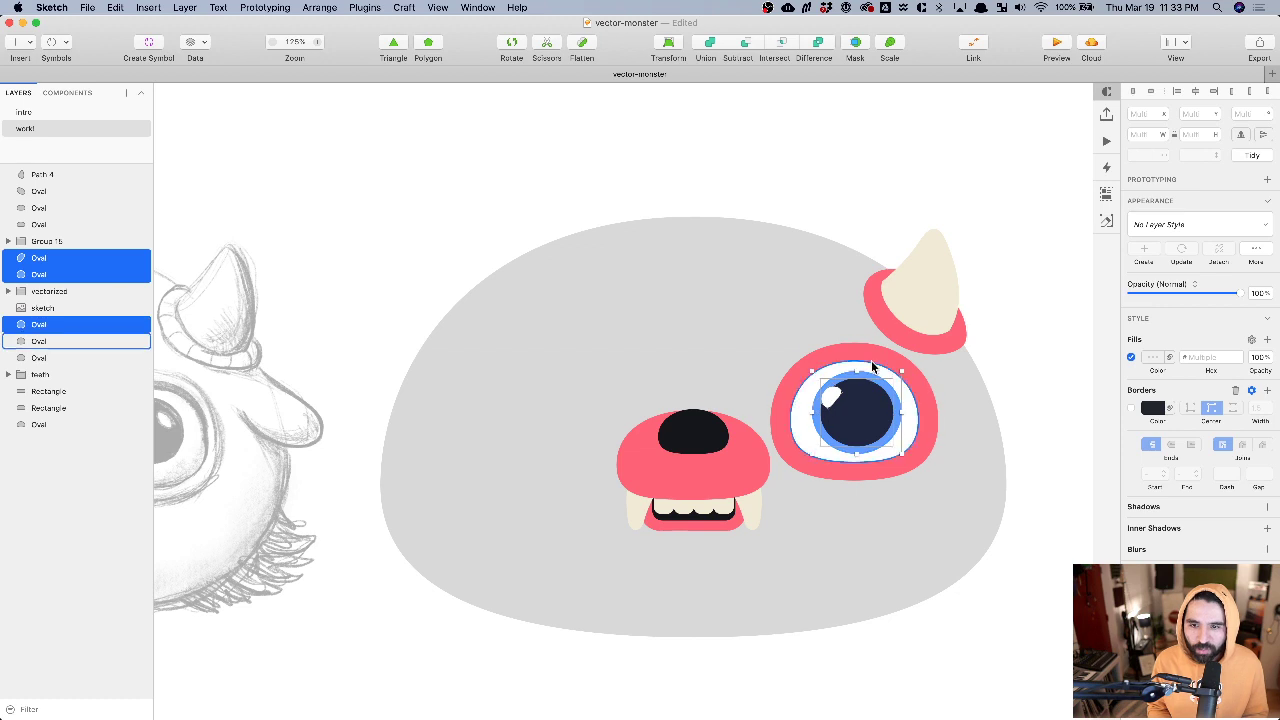
{"action": "left_click", "coordinate": [867, 372], "text": "shift"}
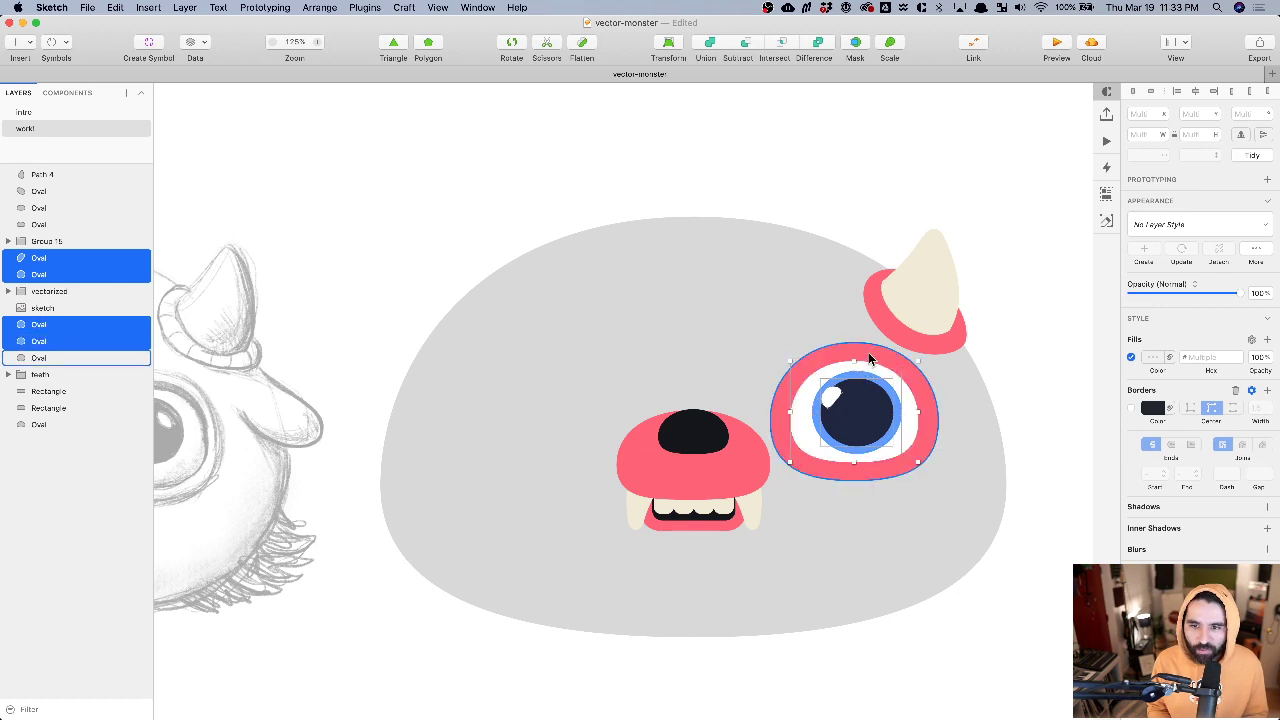
{"action": "left_click", "coordinate": [868, 352], "text": "shift"}
{"action": "left_click_drag", "start_coordinate": [868, 352], "coordinate": [515, 360]}
{"action": "key", "text": "BackSpace"}
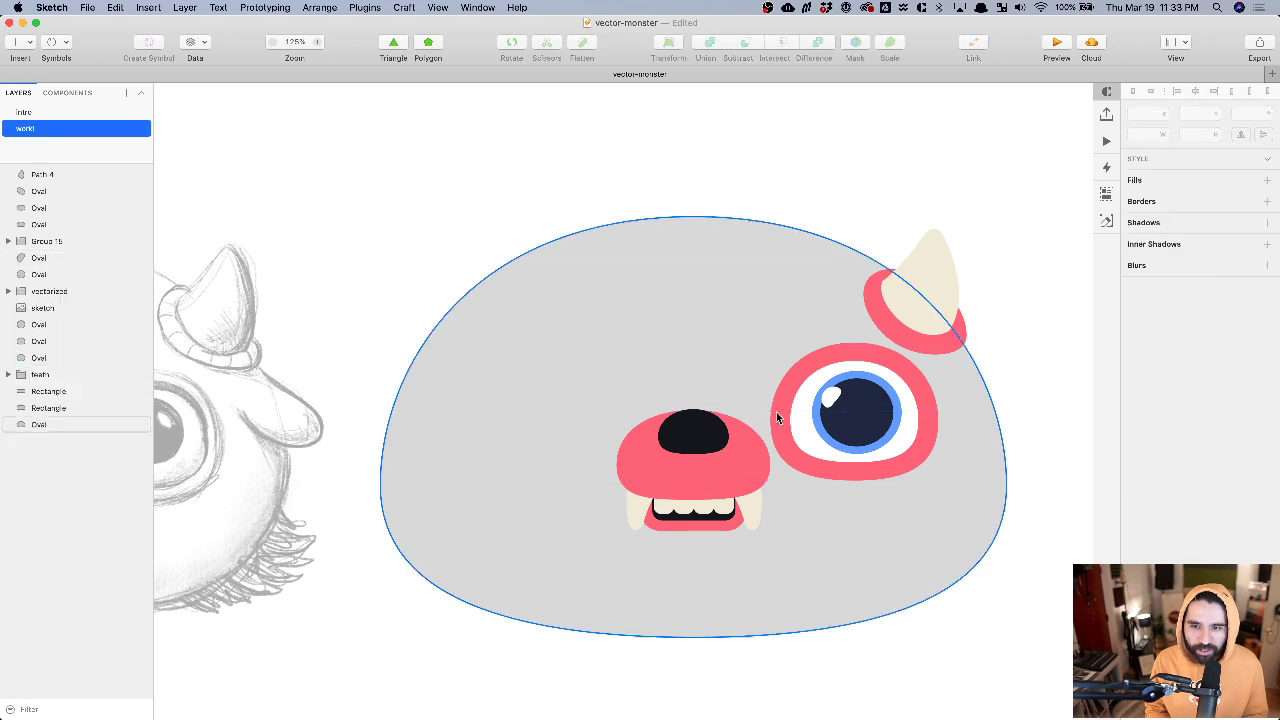
- Select the eye's highlight, pupil, iris, white and pink outer shape and group them
{"action": "left_click", "coordinate": [831, 397]}
{"action": "left_click", "coordinate": [862, 413], "text": "shift"}
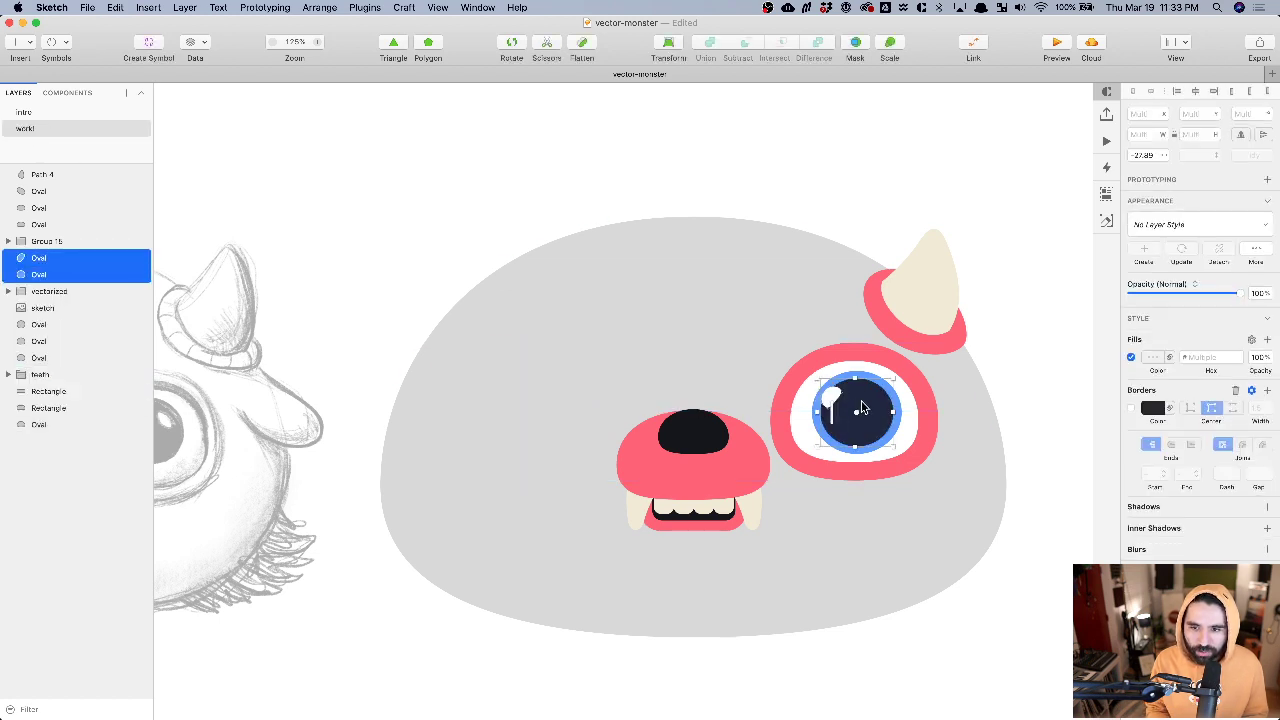
{"action": "left_click", "coordinate": [867, 379], "text": "shift"}
{"action": "left_click", "coordinate": [867, 366], "text": "shift"}
{"action": "left_click", "coordinate": [866, 349], "text": "shift"}
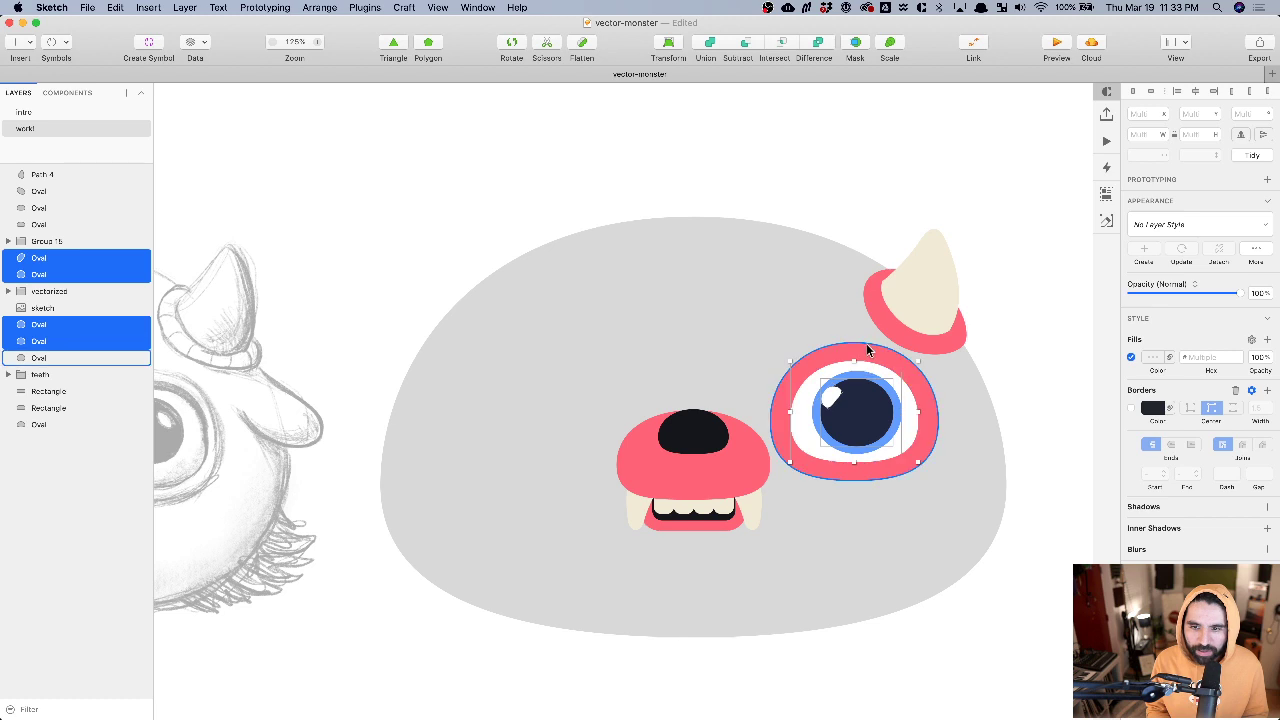
{"action": "key", "text": "super+g"}
- Duplicate the eye group to the opposite side of the nose and flip the copy horizontally
{"action": "left_click_drag", "start_coordinate": [791, 430], "coordinate": [561, 440]}
{"action": "left_click", "coordinate": [1240, 135]}
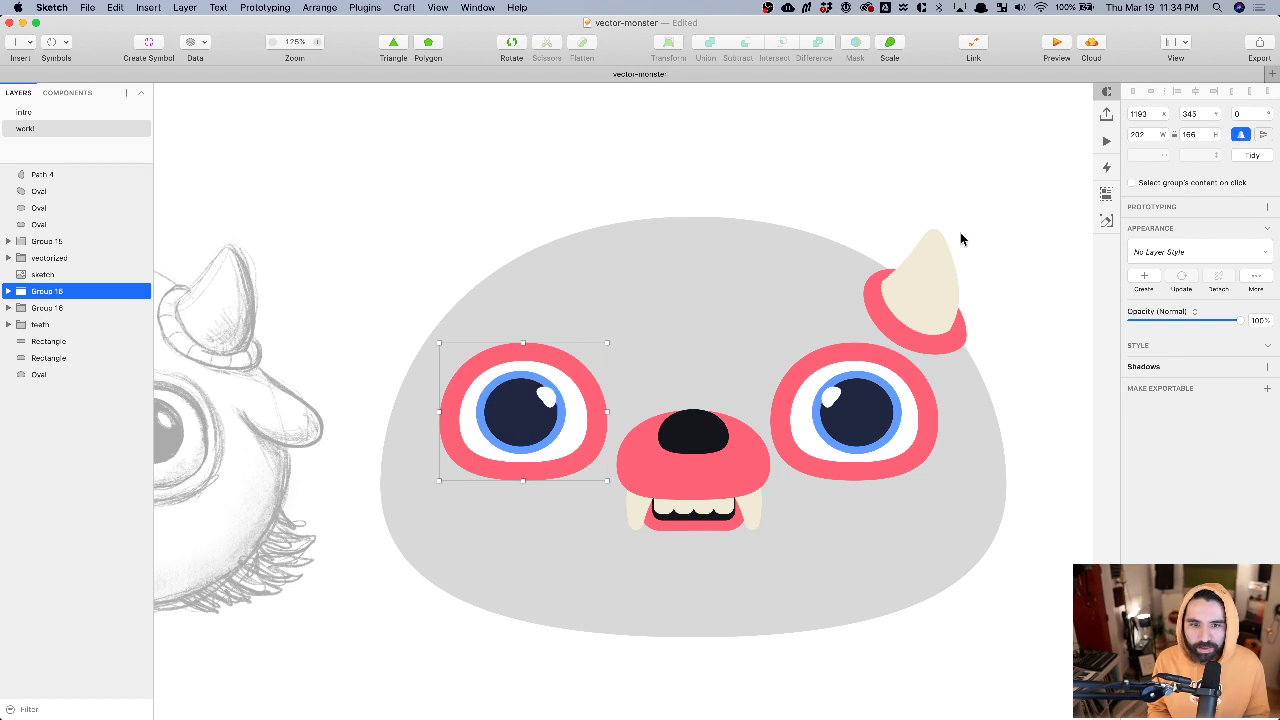
- Group the horn with the pink oval at its base
{"action": "left_click", "coordinate": [932, 305]}
{"action": "left_click", "coordinate": [924, 346], "text": "shift"}
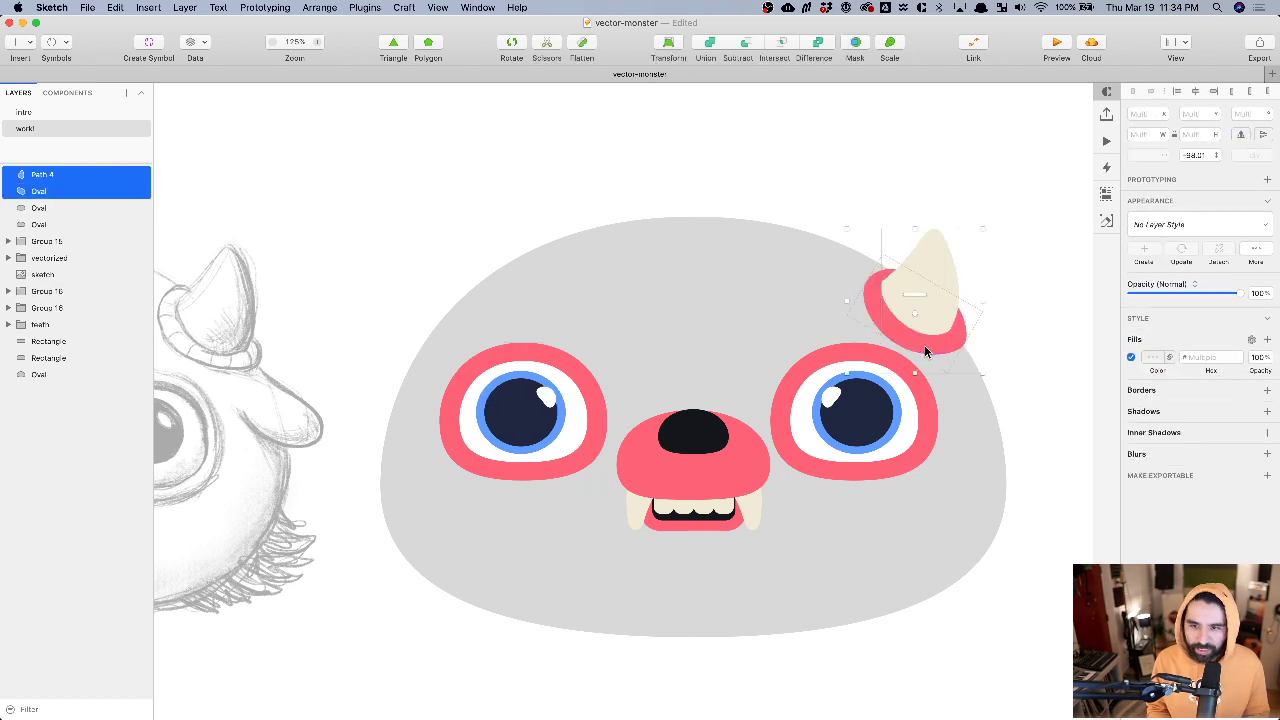
{"action": "key", "text": "super+g"}
- Duplicate the horn group to the opposite side of the head, flip the copy horizontally and align it symmetrically
{"action": "left_click_drag", "start_coordinate": [939, 319], "coordinate": [468, 336]}
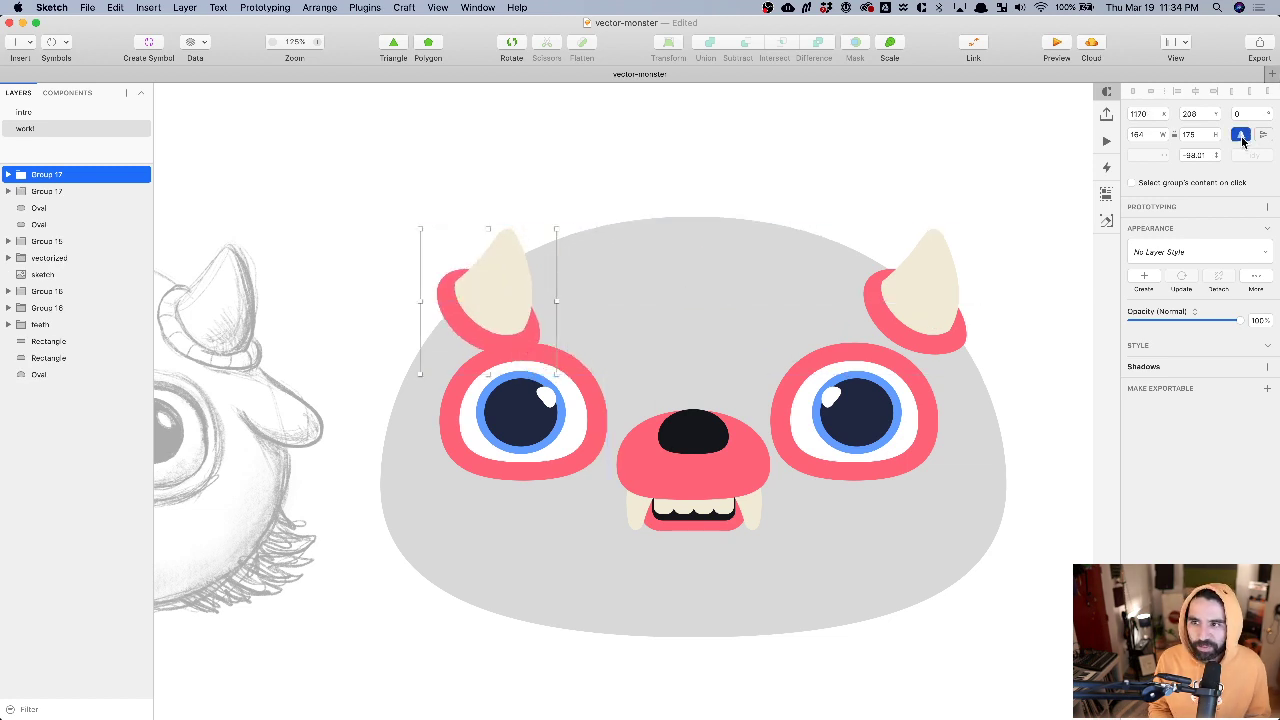
{"action": "left_click", "coordinate": [1241, 136]}
{"action": "left_click_drag", "start_coordinate": [496, 321], "coordinate": [480, 324]}
- Fill the large head oval with the pink FF6277
{"action": "scroll", "coordinate": [655, 318], "scroll_direction": "down", "scroll_amount": 3}
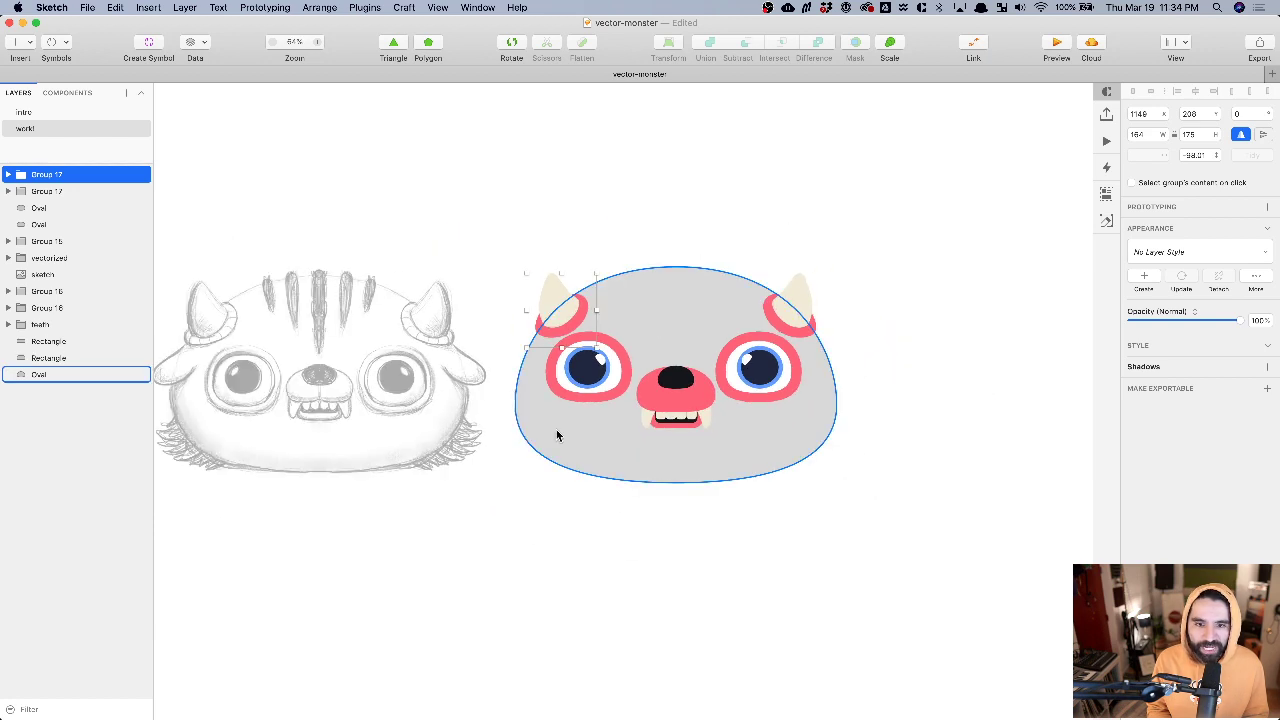
{"action": "left_click", "coordinate": [629, 466]}
{"action": "scroll", "coordinate": [627, 466], "scroll_direction": "left", "scroll_amount": 2}
{"action": "scroll", "coordinate": [627, 467], "scroll_direction": "up", "scroll_amount": 1}
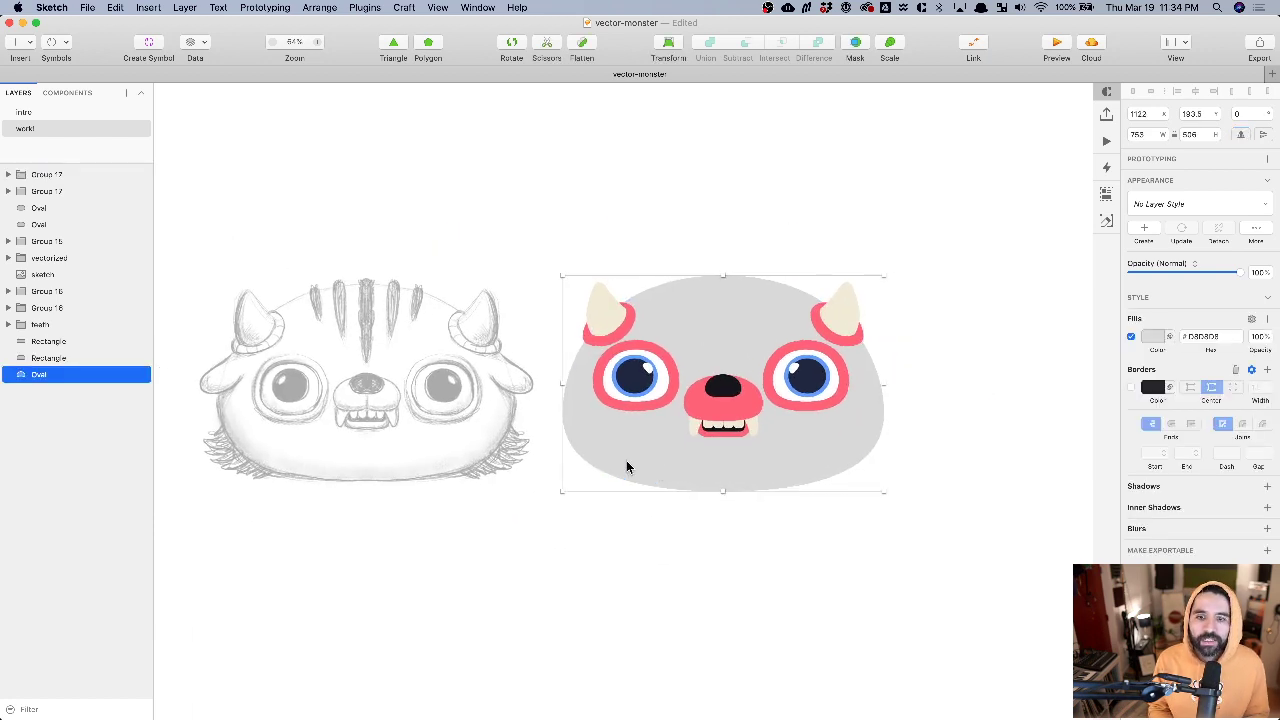
{"action": "left_click", "coordinate": [1153, 337]}
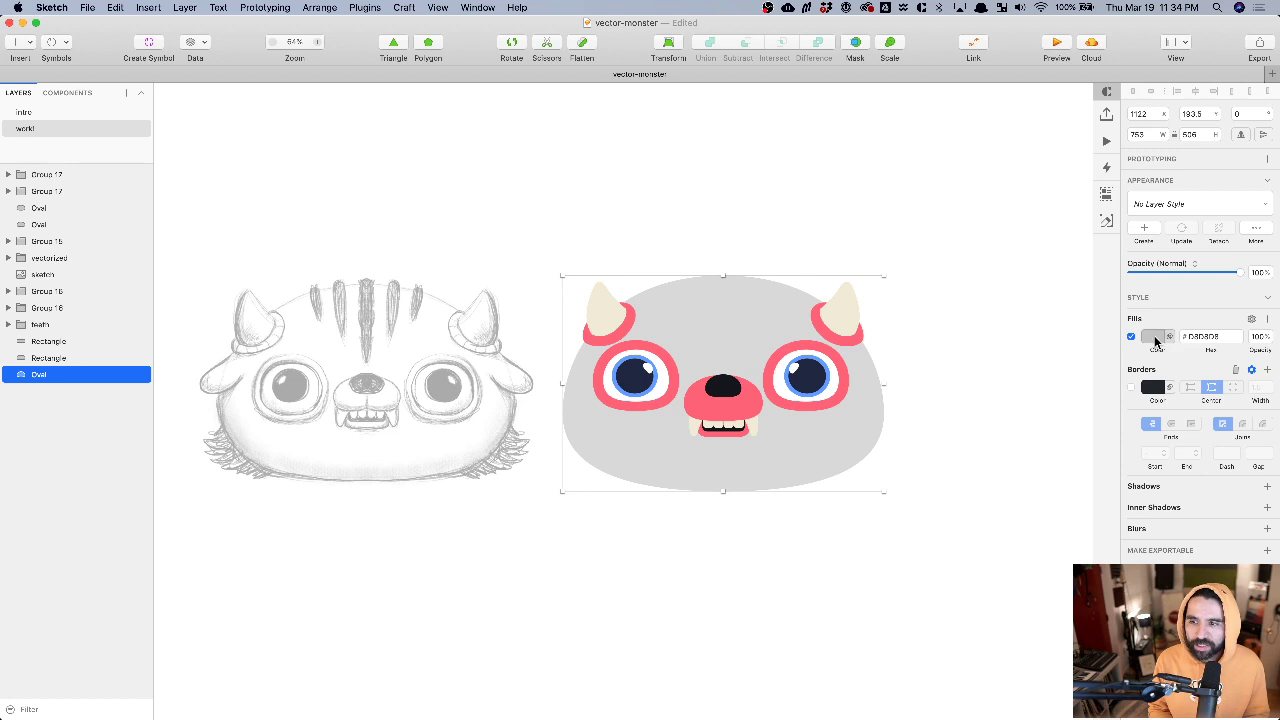
{"action": "type", "text": "FF6277"}
{"action": "key", "text": "Return"}
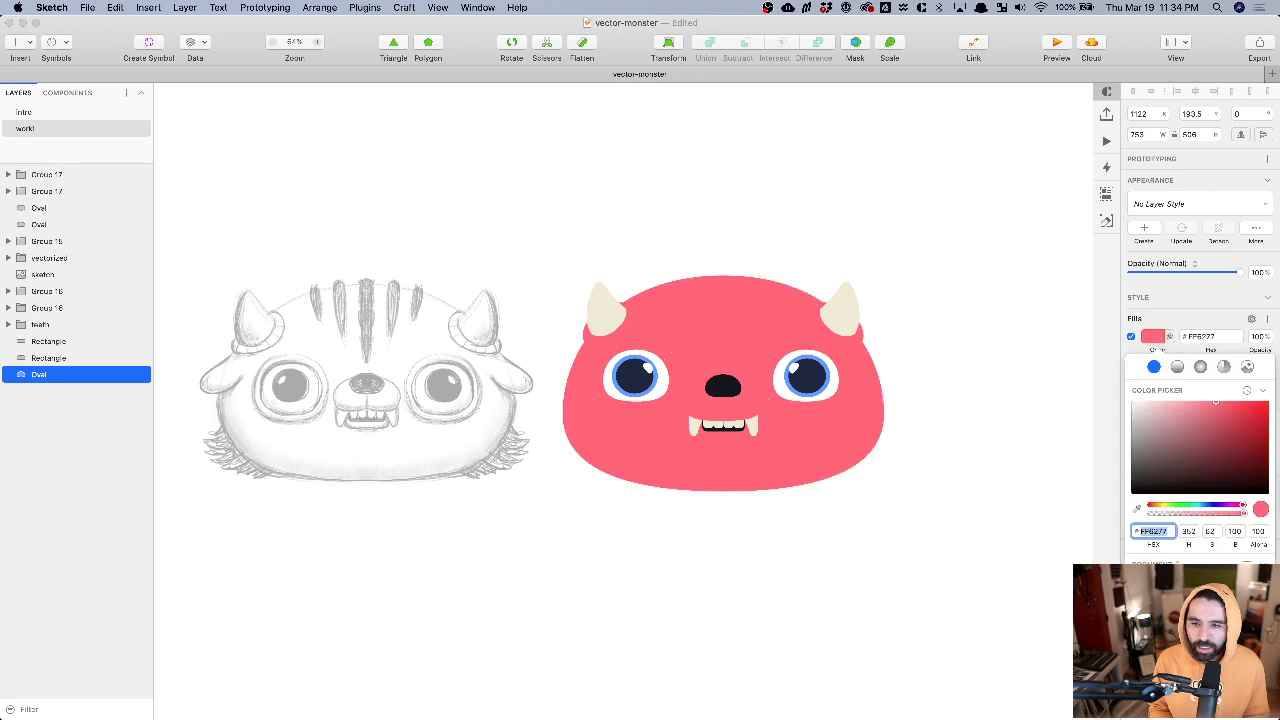
{"action": "left_click", "coordinate": [990, 365]}
- Select the snout, both outer eye shapes and both horn bases, and fill them with a darker pink, about #DF5365
{"action": "scroll", "coordinate": [943, 314], "scroll_direction": "left", "scroll_amount": 3}
{"action": "scroll", "coordinate": [885, 300], "scroll_direction": "up", "scroll_amount": 5}
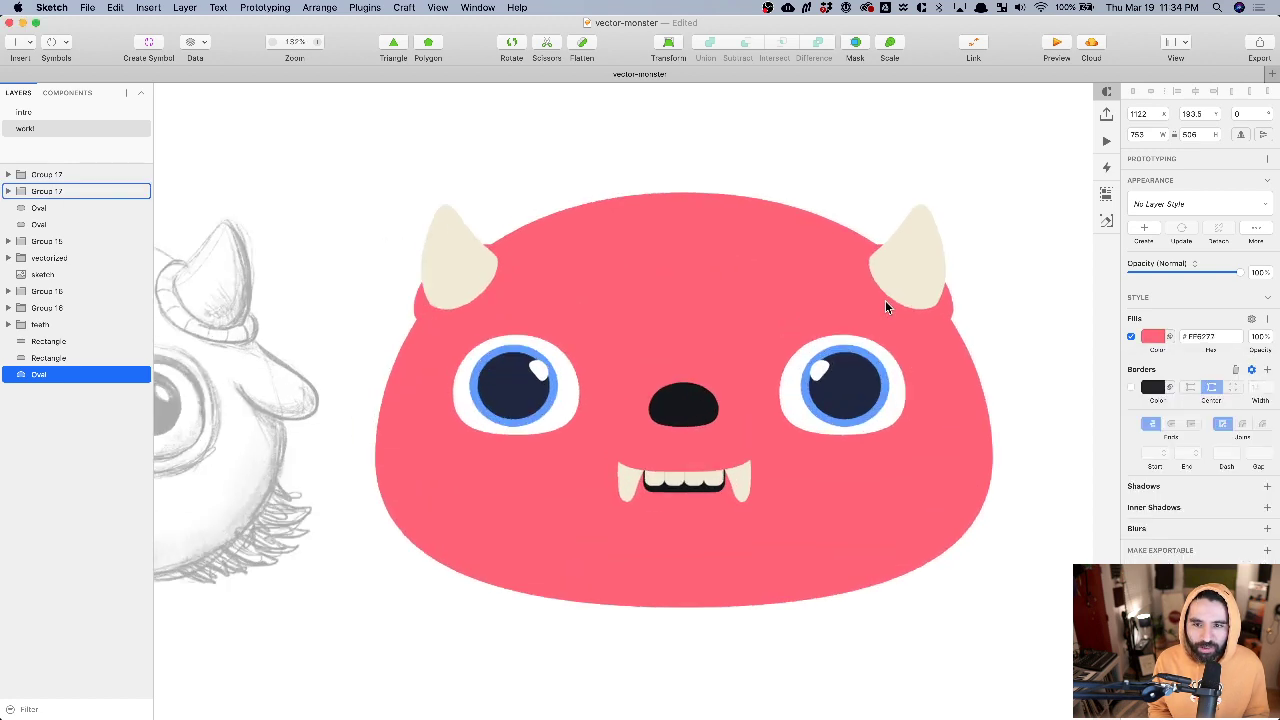
{"action": "left_click", "coordinate": [537, 348]}
{"action": "left_click", "coordinate": [665, 460], "text": "shift"}
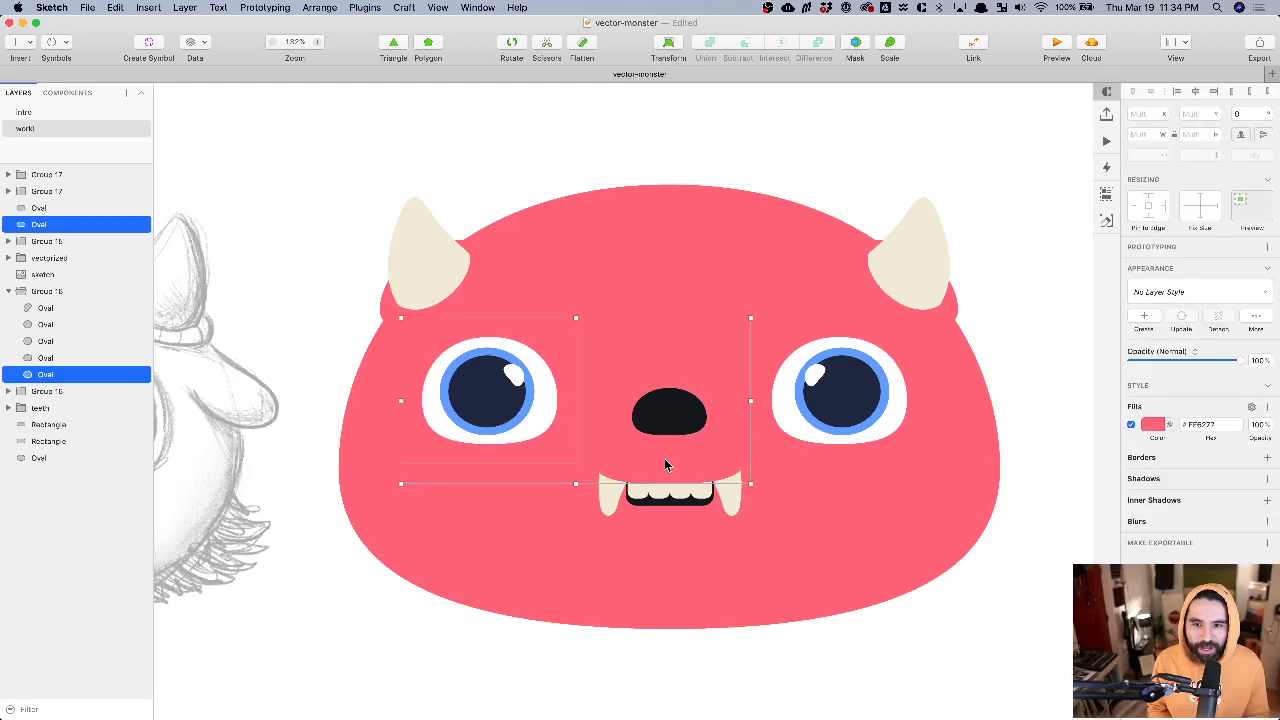
{"action": "left_click", "coordinate": [815, 455], "text": "shift"}
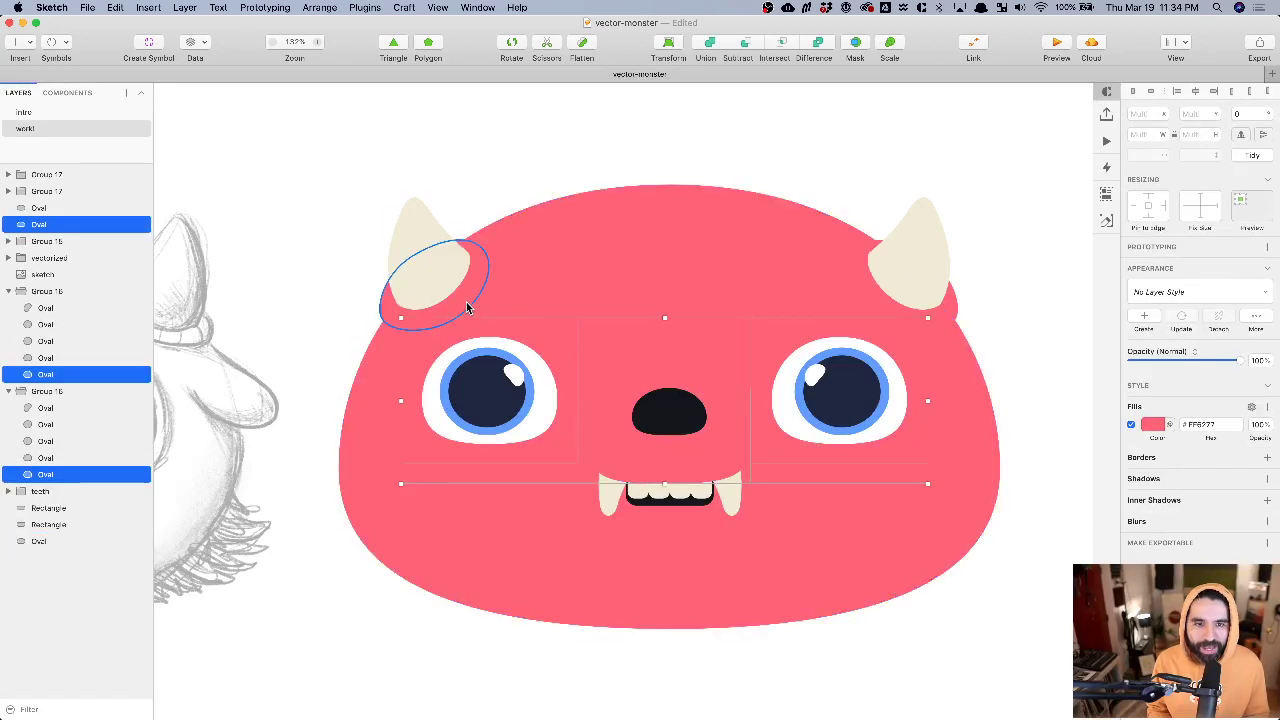
{"action": "left_click", "coordinate": [455, 290], "text": "shift"}
{"action": "left_click", "coordinate": [940, 322], "text": "shift"}
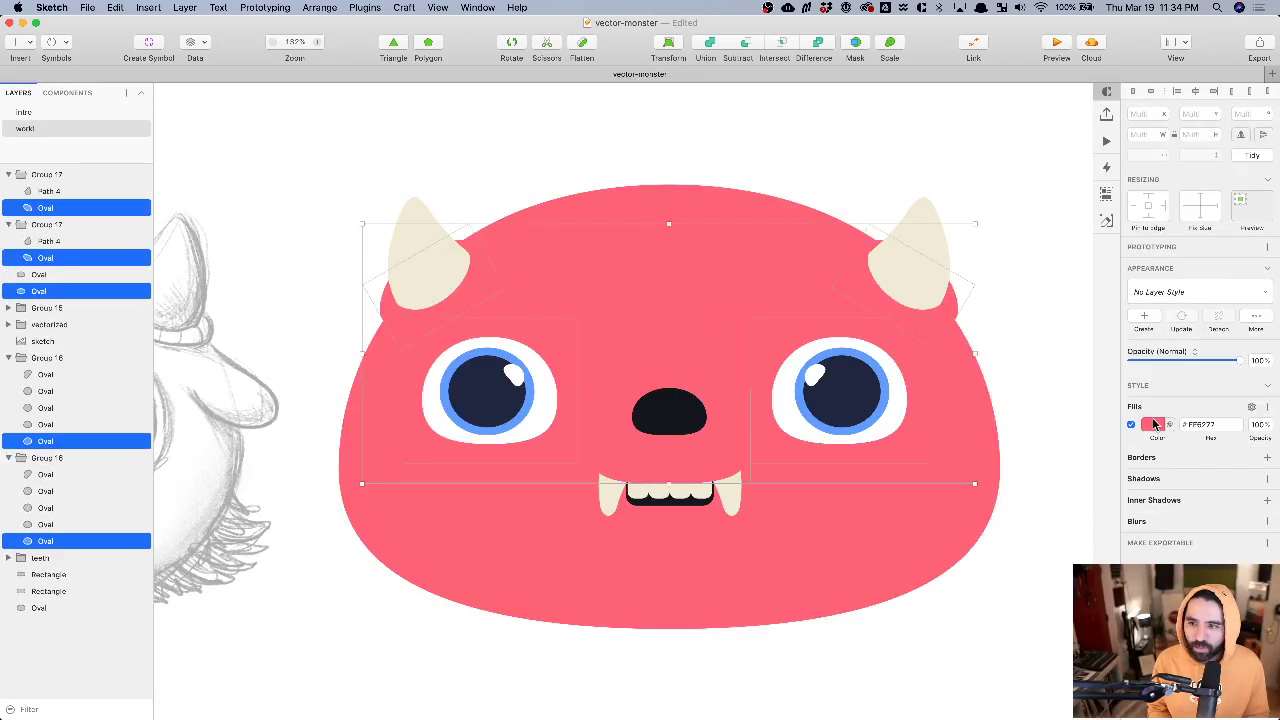
{"action": "left_click", "coordinate": [1153, 426]}
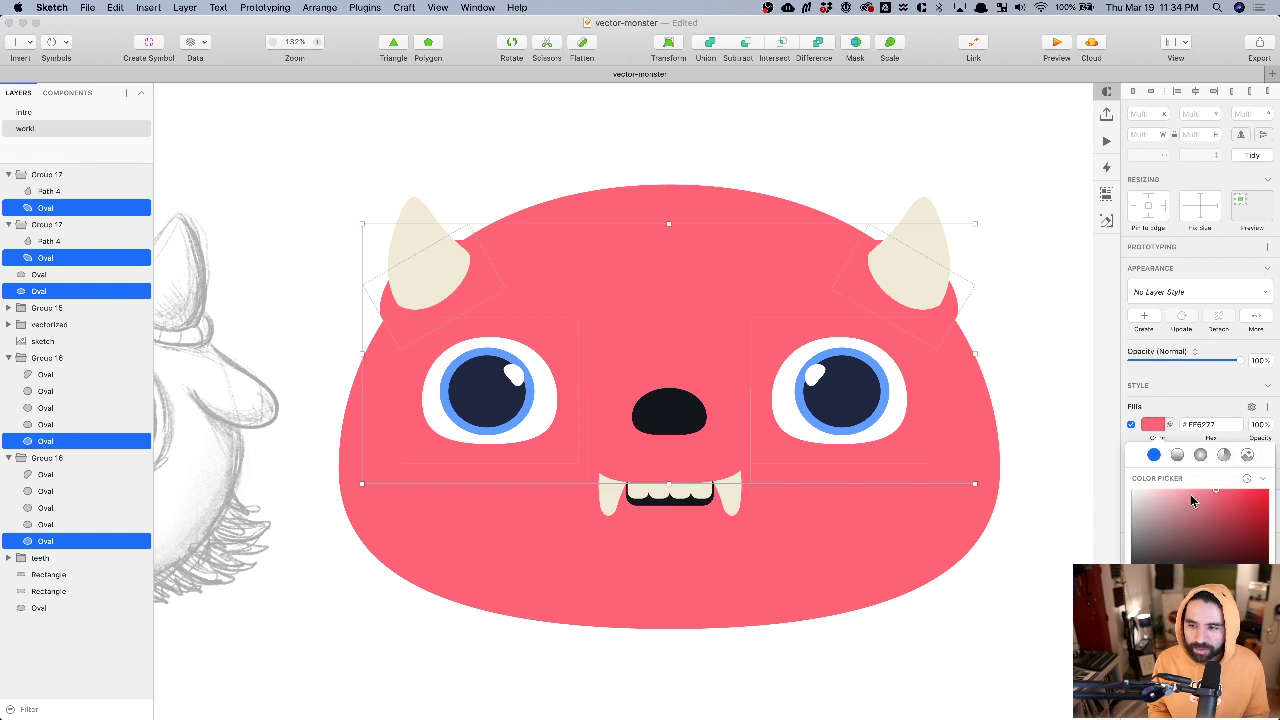
{"action": "left_click", "coordinate": [1218, 503]}
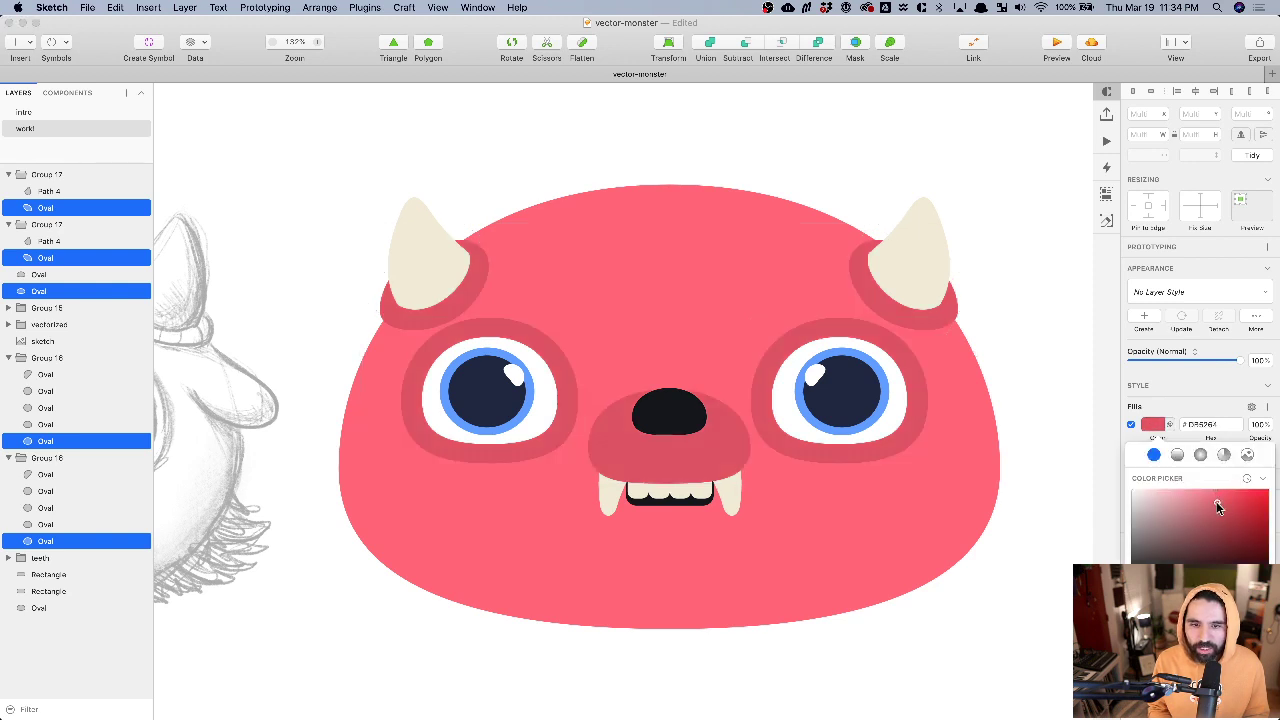
{"action": "mouse_move", "coordinate": [1217, 507]}
{"action": "left_mouse_down"}
{"action": "mouse_move", "coordinate": [1184, 486]}
{"action": "mouse_move", "coordinate": [1216, 500]}
{"action": "left_mouse_up"}
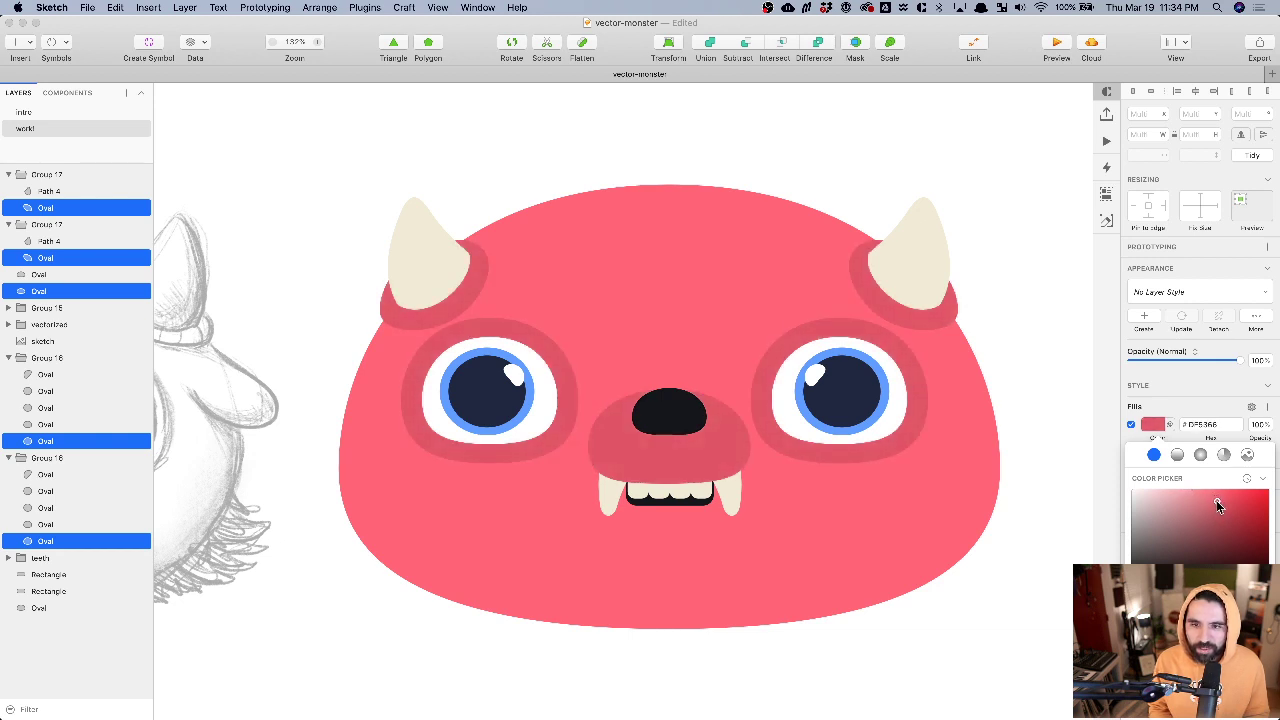
{"action": "left_click", "coordinate": [1021, 312]}
{"action": "left_click", "coordinate": [1026, 307]}
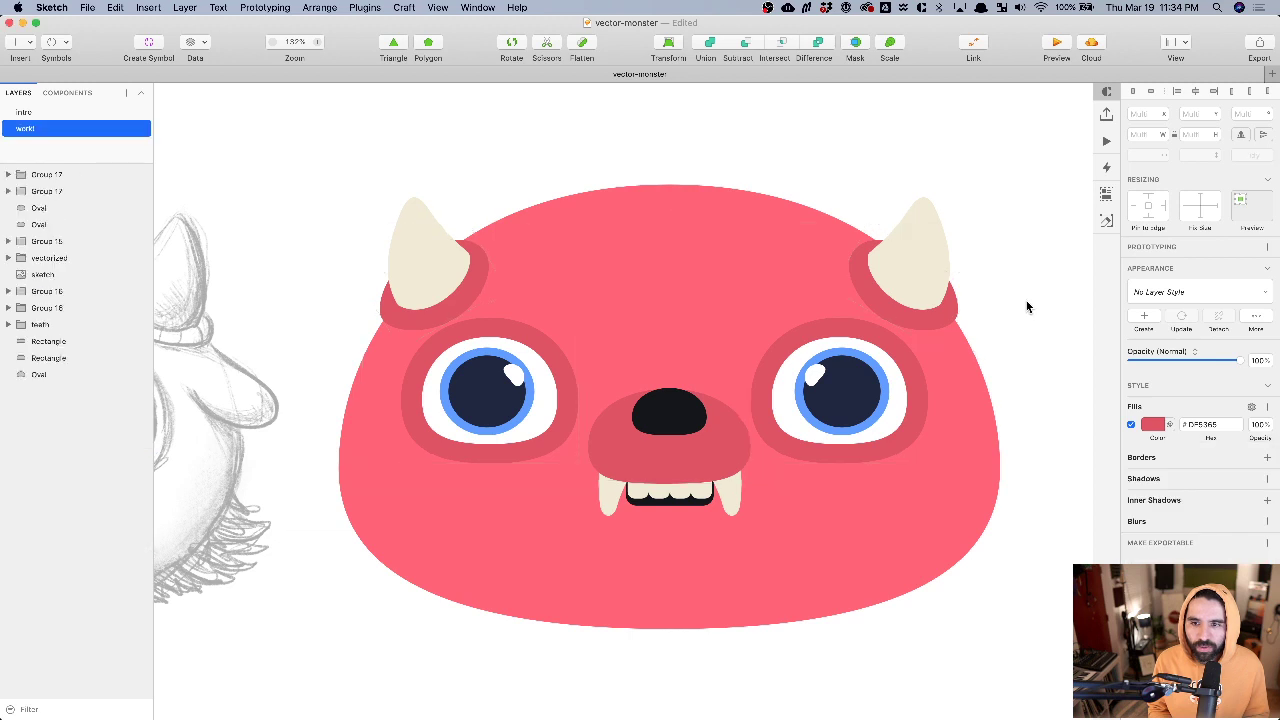
{"action": "left_click", "coordinate": [982, 366]}
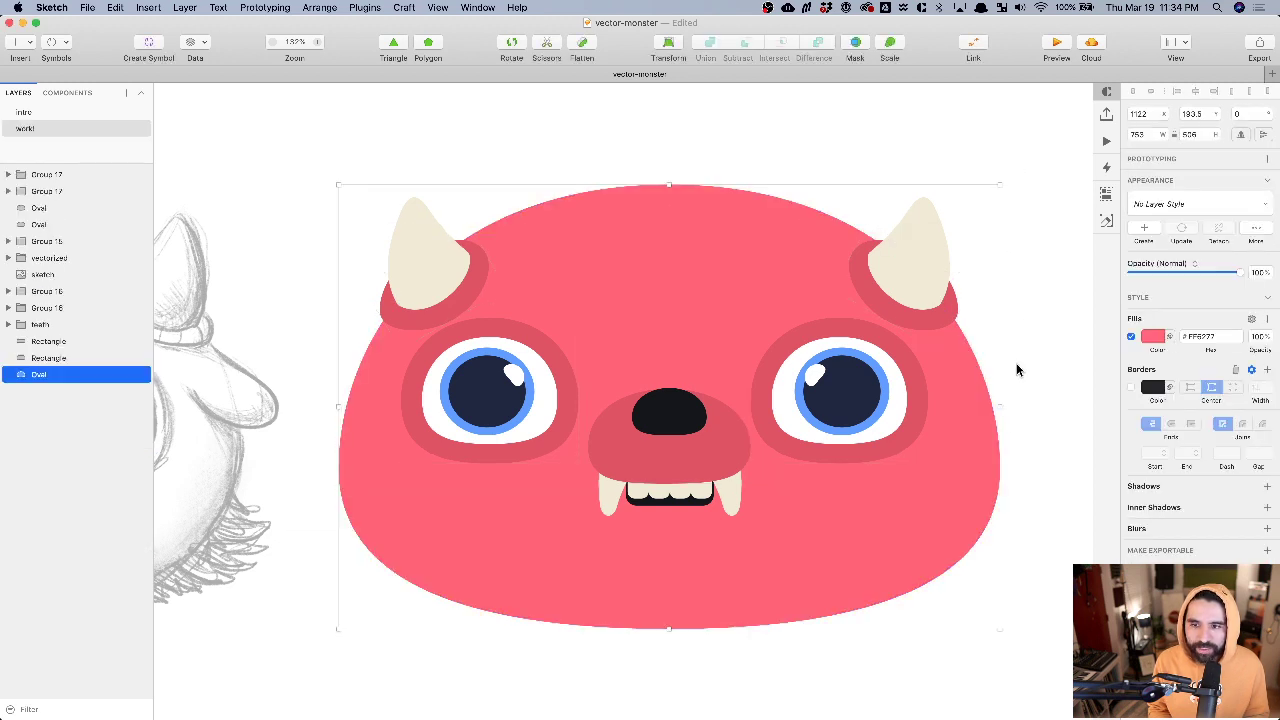
{"action": "left_click_drag", "start_coordinate": [1003, 407], "coordinate": [1006, 409]}
{"action": "key", "text": "super+z"}
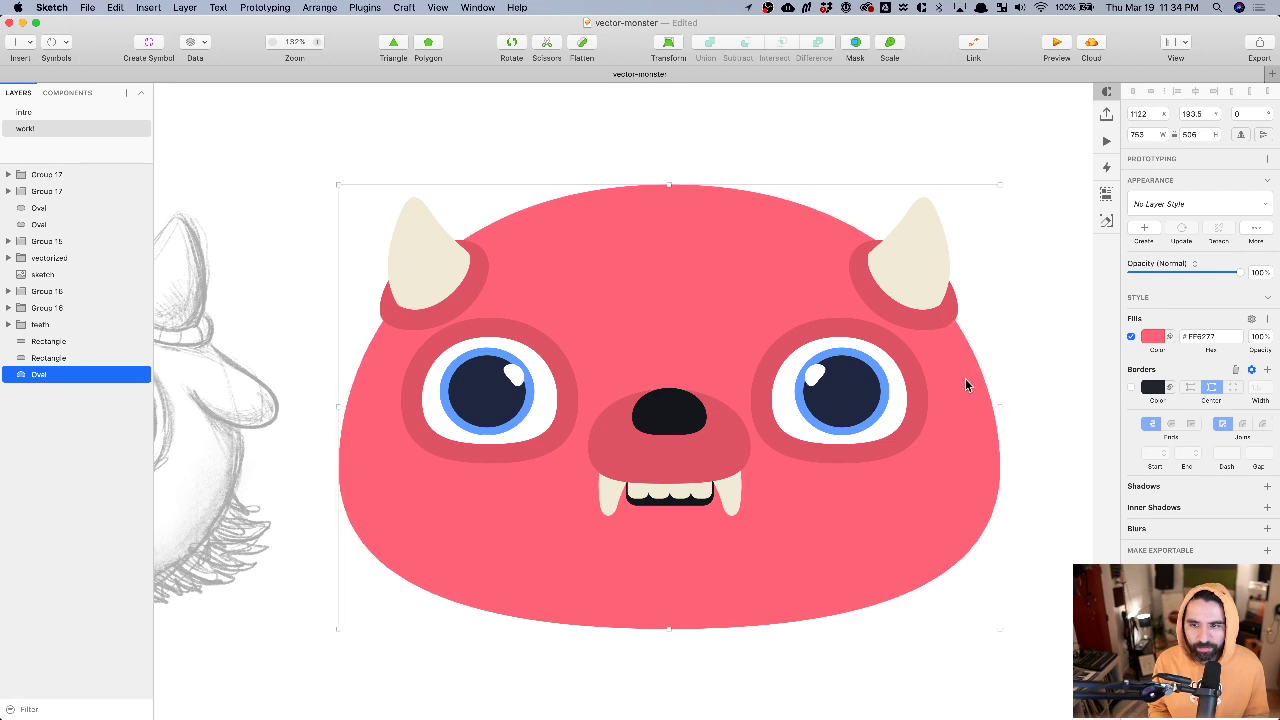
- Edit the head oval's path: slightly lengthen the left side point's vertical handles and raise the point to Y 500.44
{"action": "double_click", "coordinate": [773, 226]}
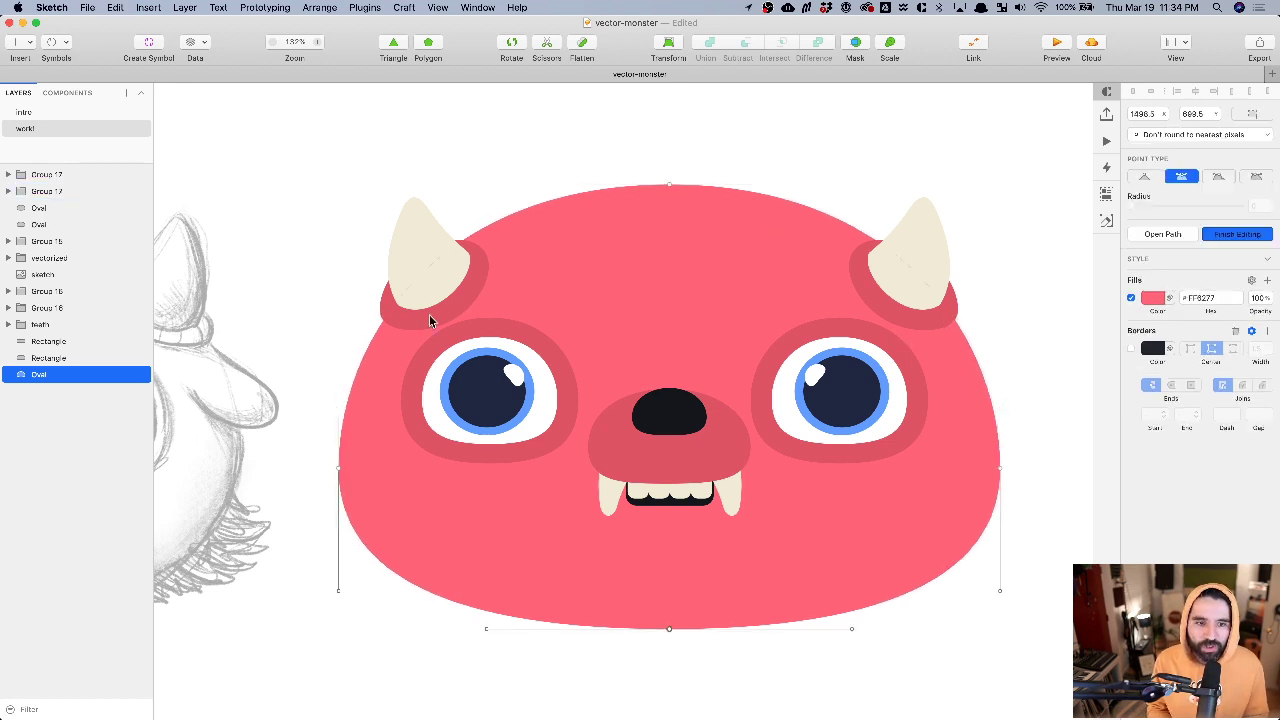
{"action": "left_click", "coordinate": [311, 448]}
{"action": "left_click", "coordinate": [1000, 467]}
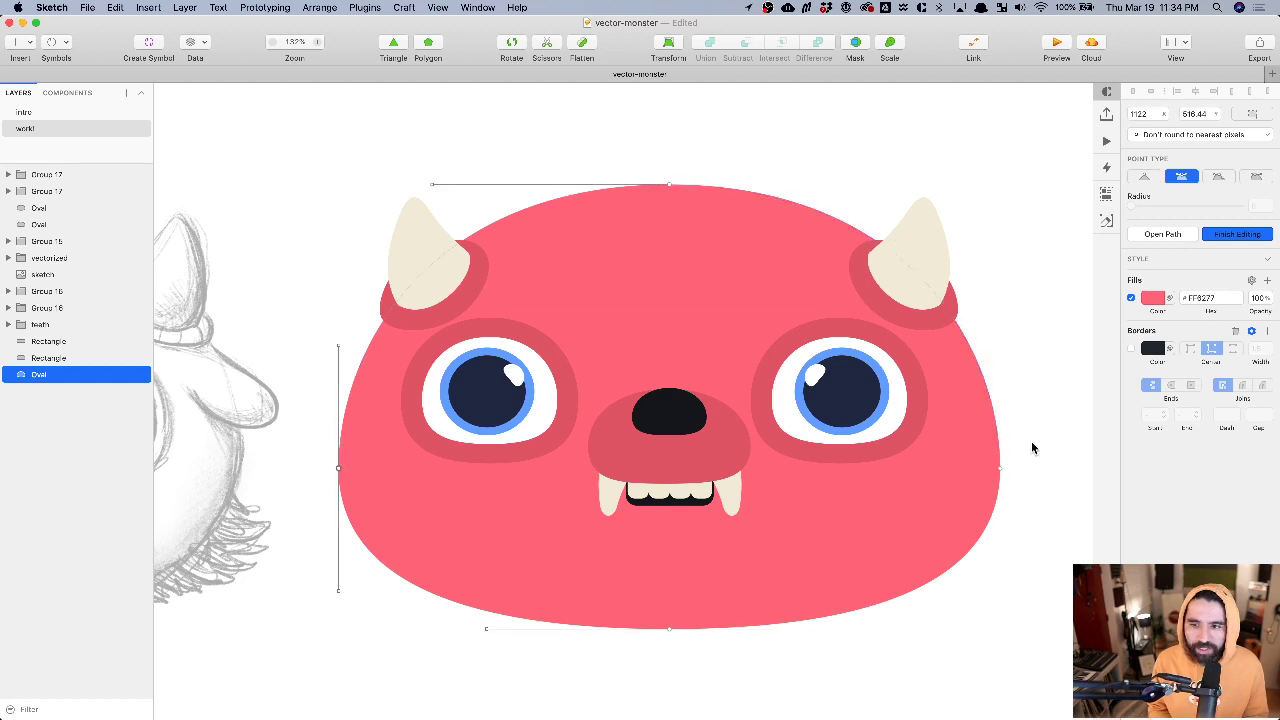
{"action": "left_click", "coordinate": [338, 467]}
{"action": "left_click_drag", "start_coordinate": [339, 343], "coordinate": [338, 336]}
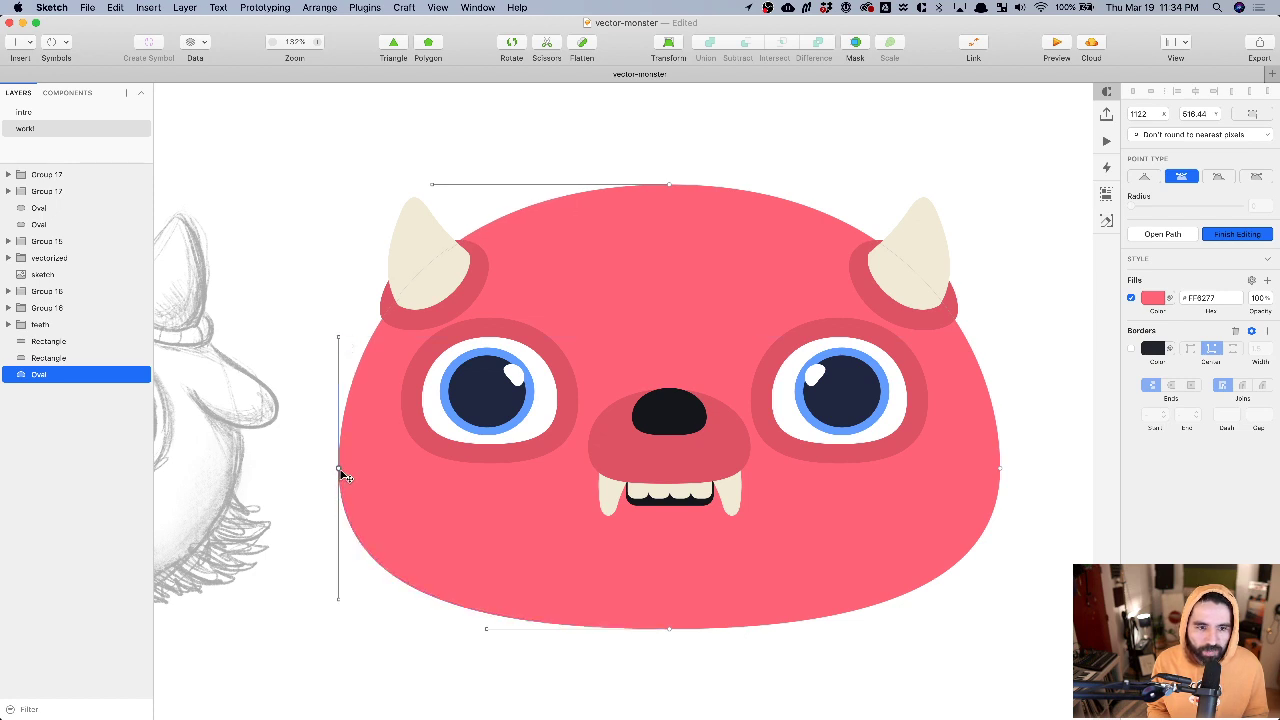
{"action": "key", "text": "shift+Up"}
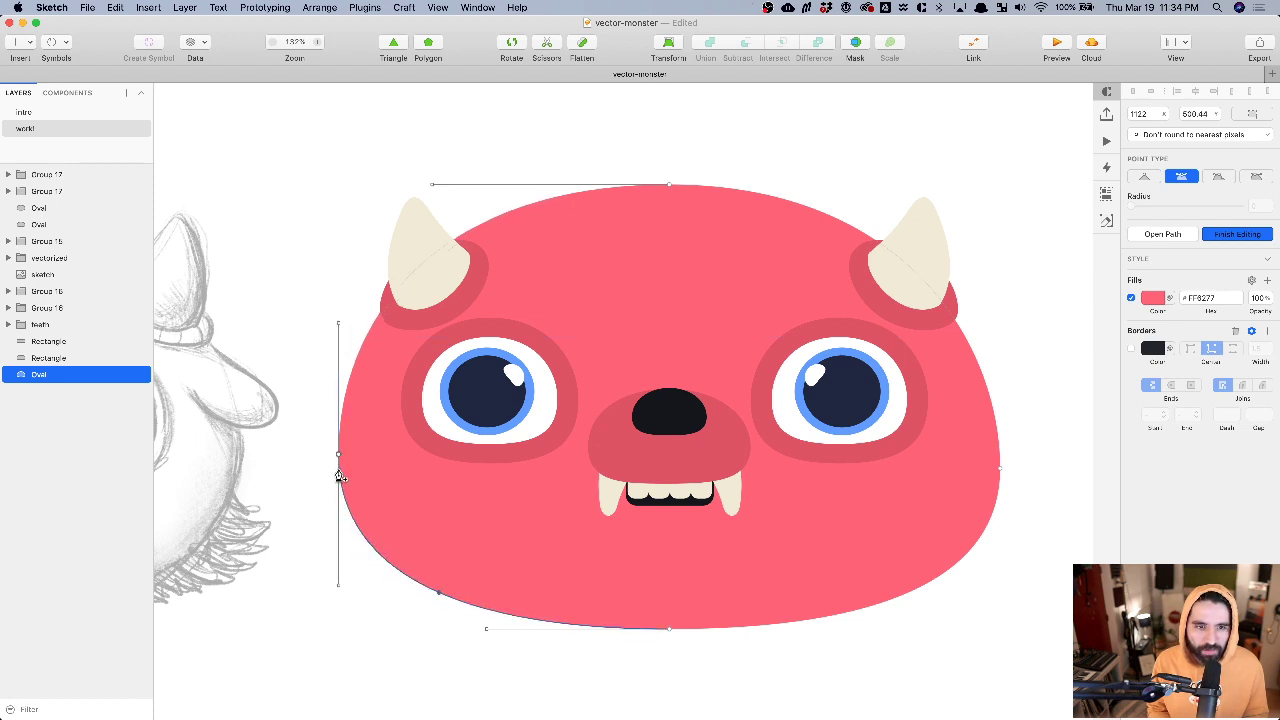
- Raise the head's right side point to Y 500.44, lengthen its handles to match the left, and finish editing
{"action": "left_click", "coordinate": [1000, 467]}
{"action": "key", "text": "shift+Up"}
{"action": "key", "text": "shift+Up"}
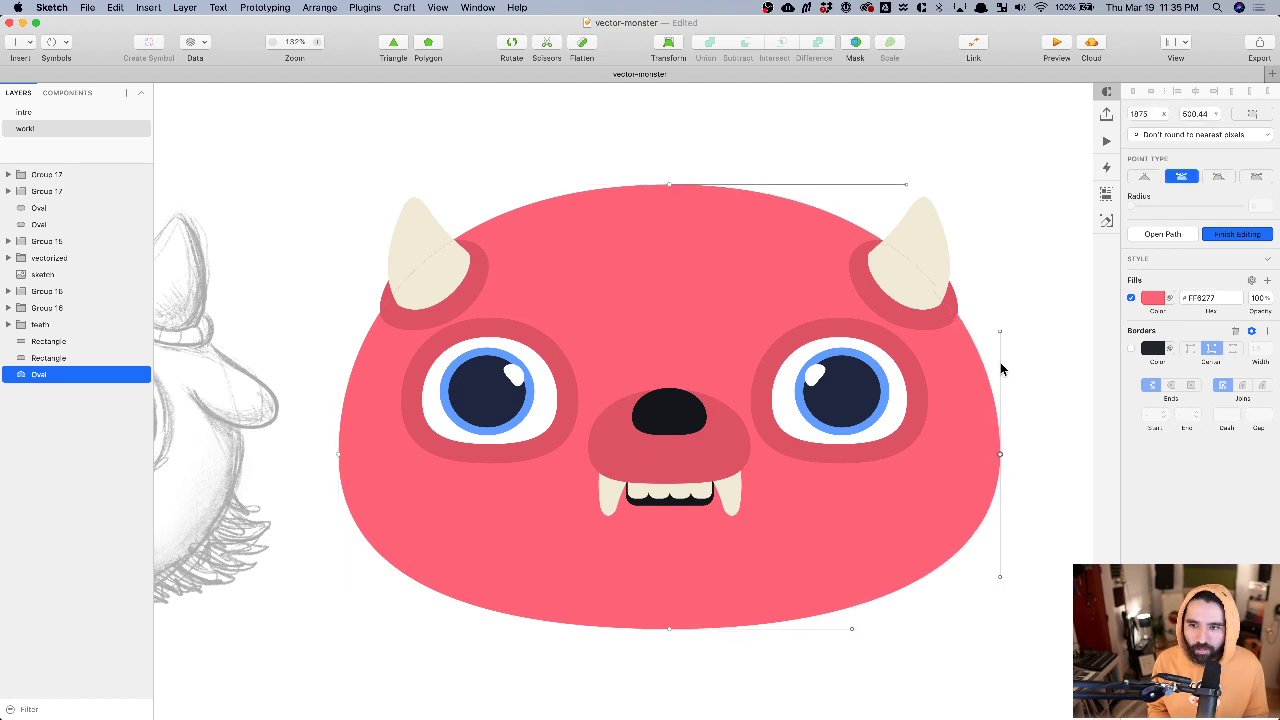
{"action": "left_click_drag", "start_coordinate": [1002, 330], "coordinate": [1003, 320]}
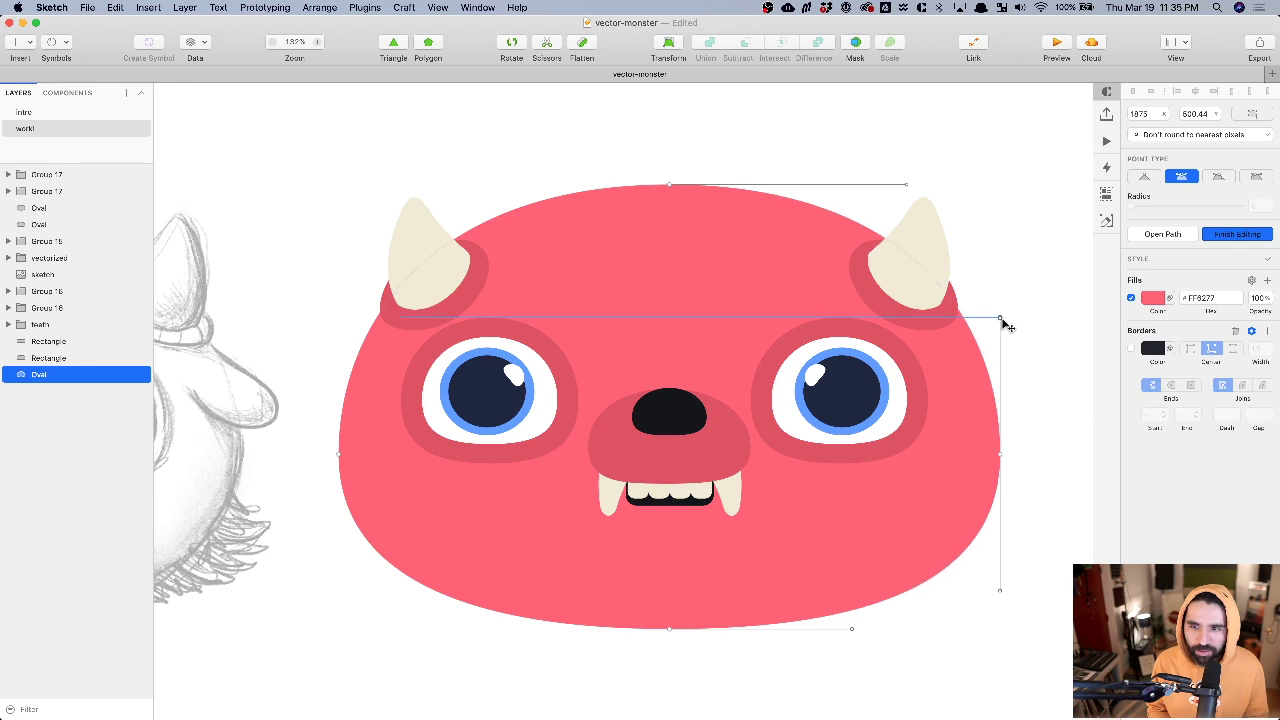
{"action": "scroll", "coordinate": [1031, 371], "scroll_direction": "down", "scroll_amount": 3}
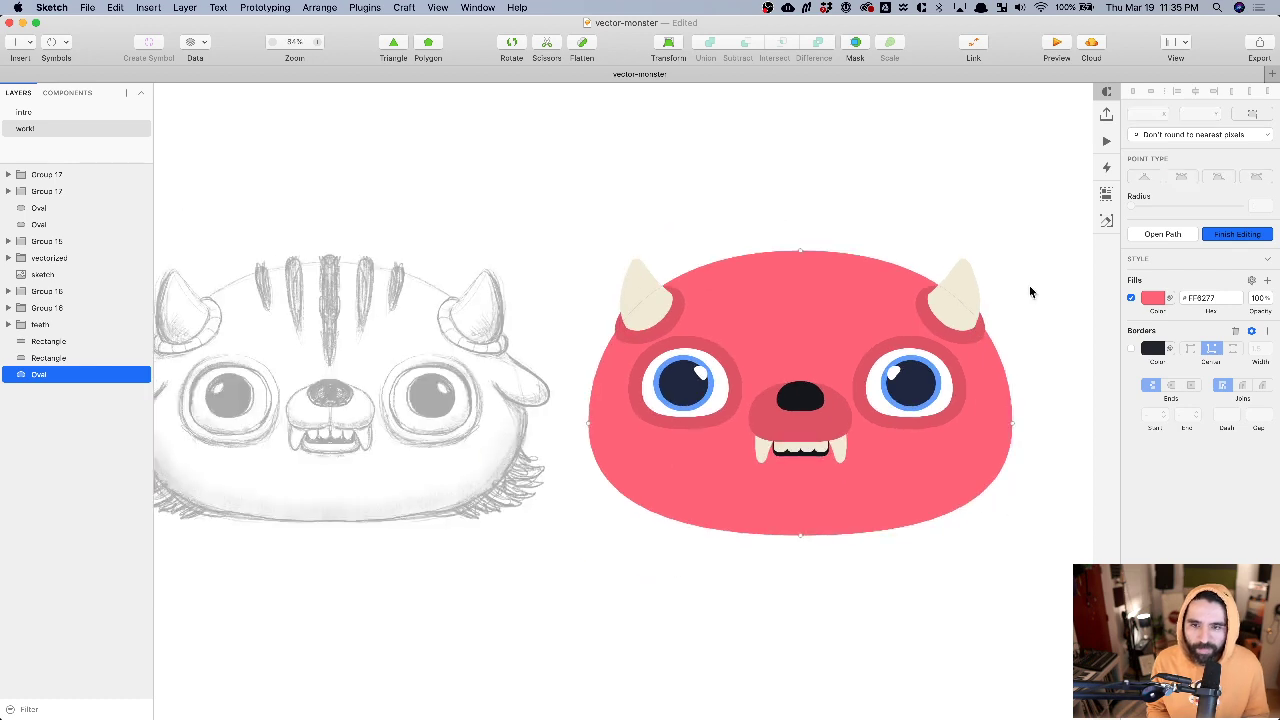
{"action": "left_click", "coordinate": [991, 210]}
{"action": "scroll", "coordinate": [972, 187], "scroll_direction": "right", "scroll_amount": 3}
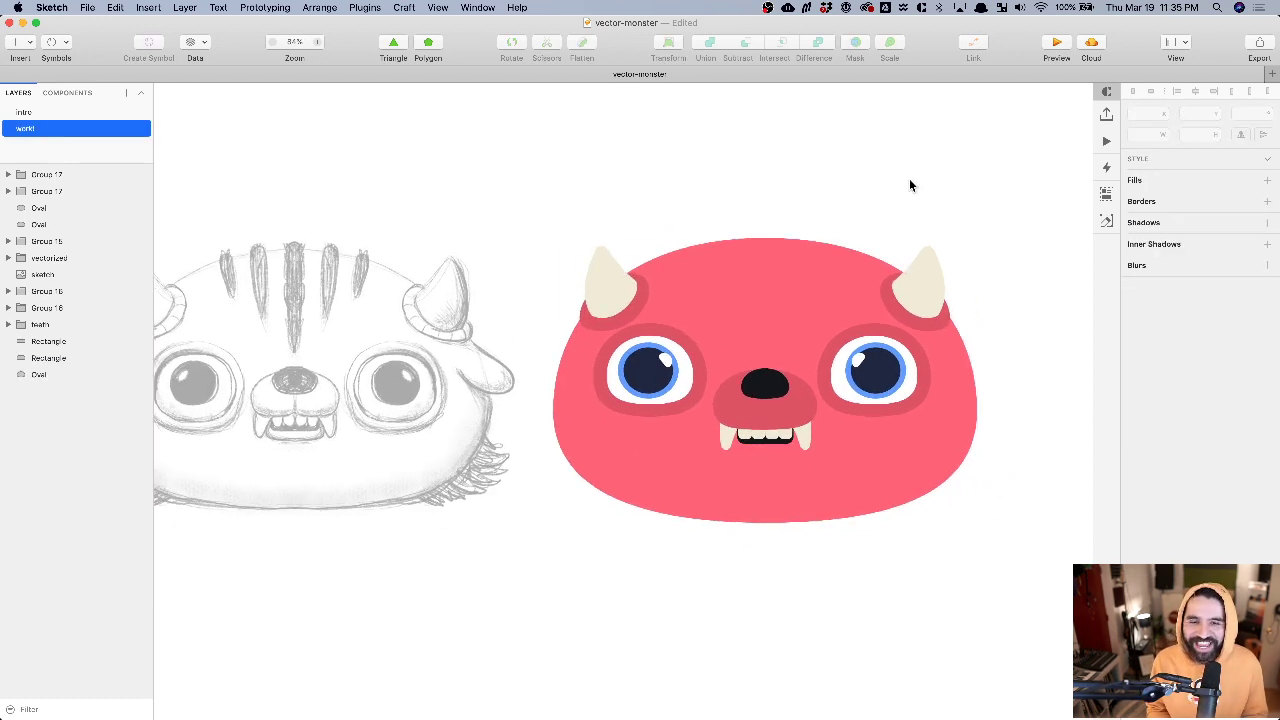
{"action": "scroll", "coordinate": [563, 360], "scroll_direction": "up", "scroll_amount": 5}
{"action": "scroll", "coordinate": [563, 360], "scroll_direction": "up", "scroll_amount": 2}
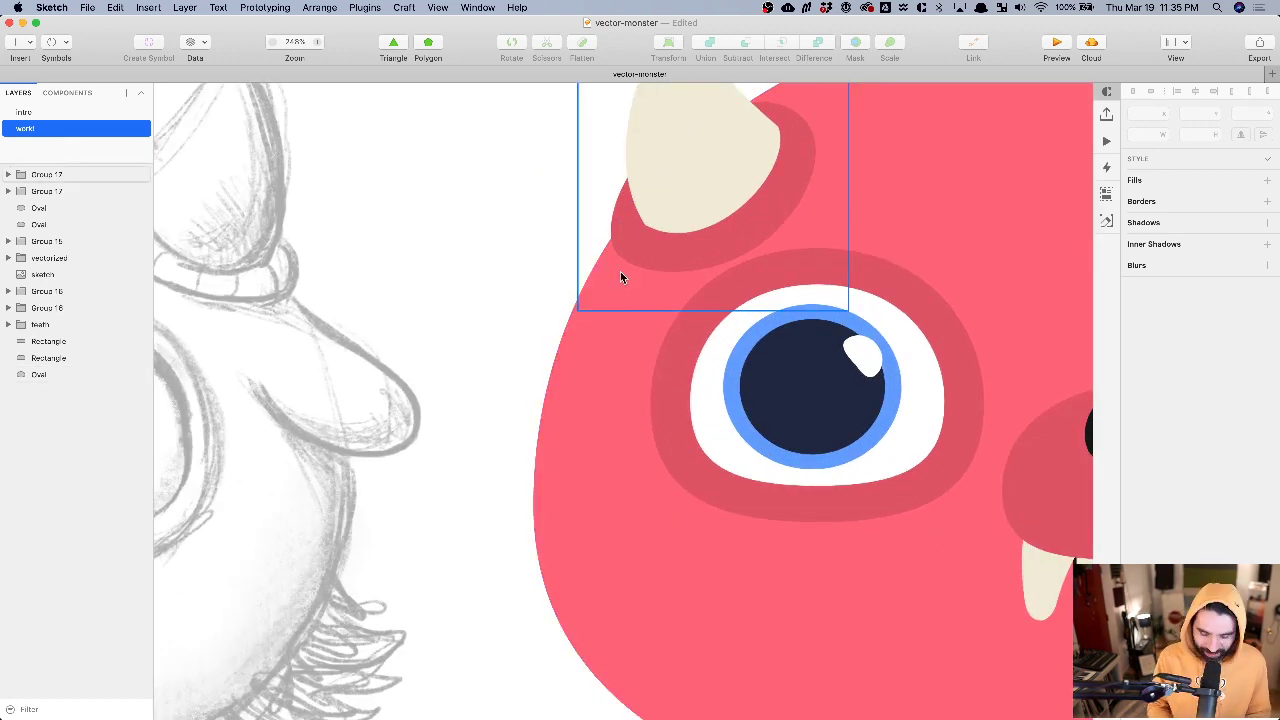
{"action": "key", "text": "v"}
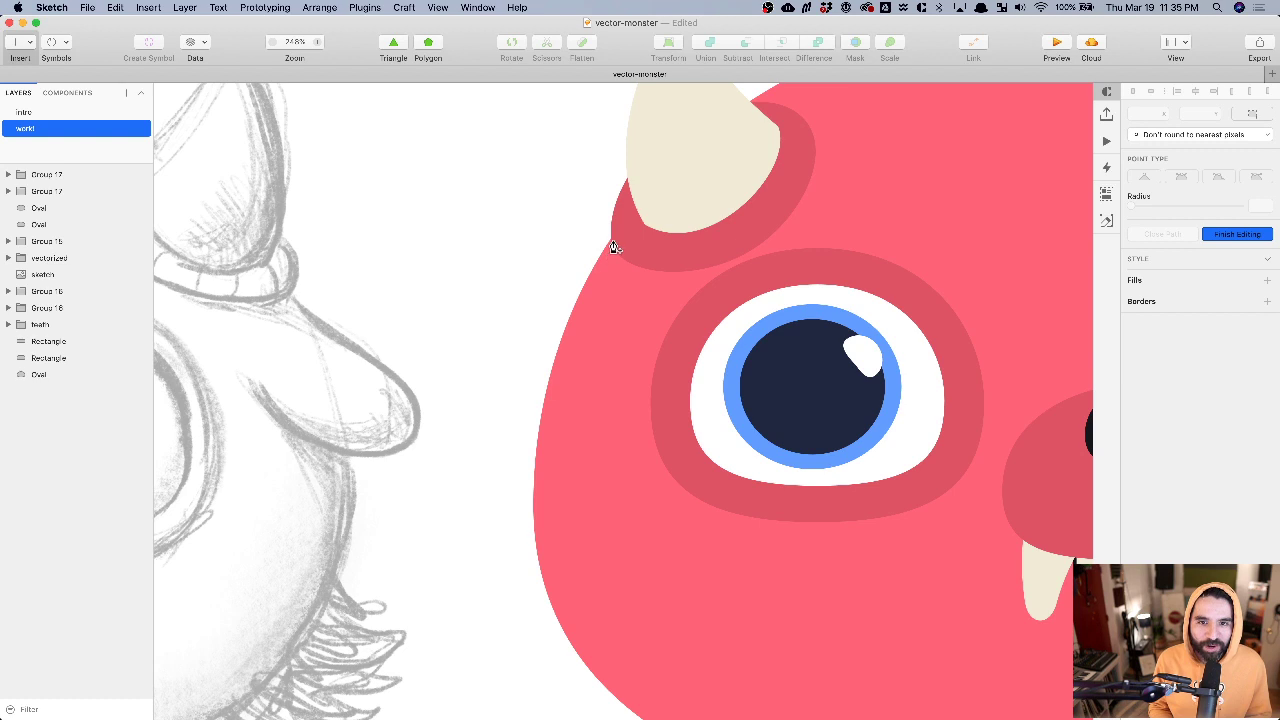
{"action": "left_click", "coordinate": [612, 234]}
{"action": "scroll", "coordinate": [496, 337], "scroll_direction": "left", "scroll_amount": 2}
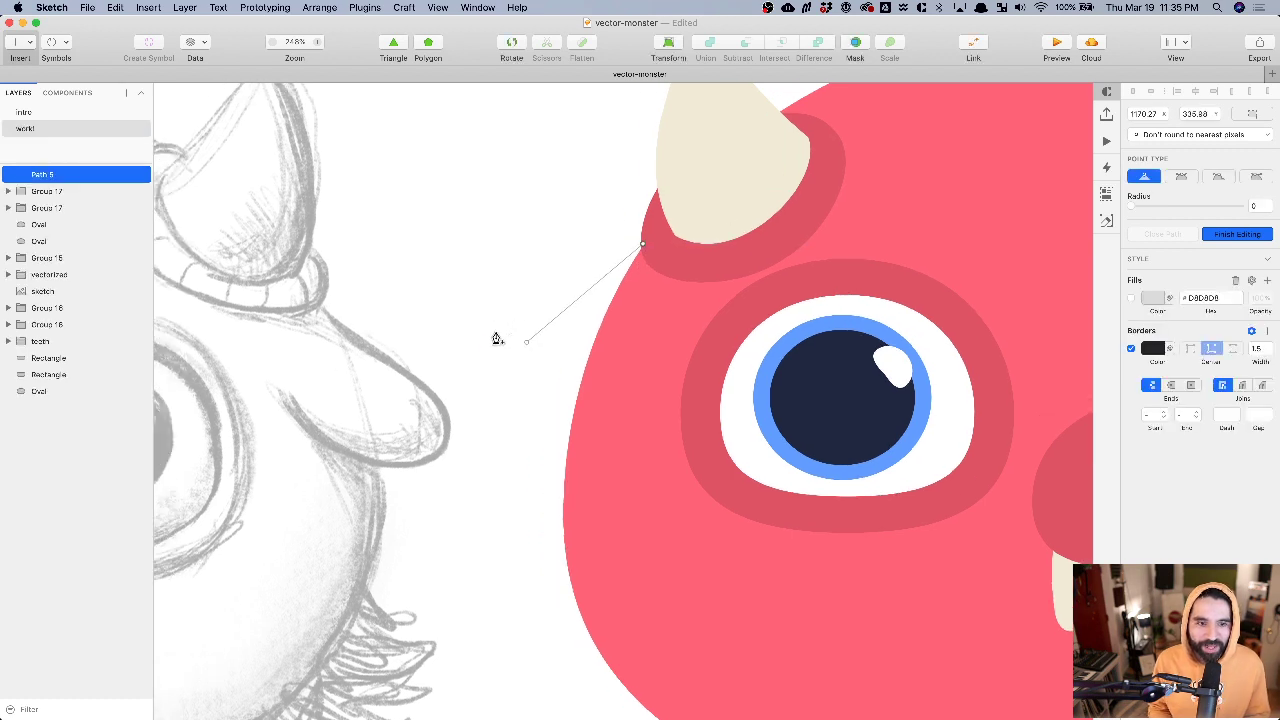
{"action": "key", "text": "Escape"}
- Trace the sketch's left ear with the Vector tool as a closed path with a curved tip, and select its two upper points
{"action": "scroll", "coordinate": [496, 337], "scroll_direction": "left", "scroll_amount": 10}
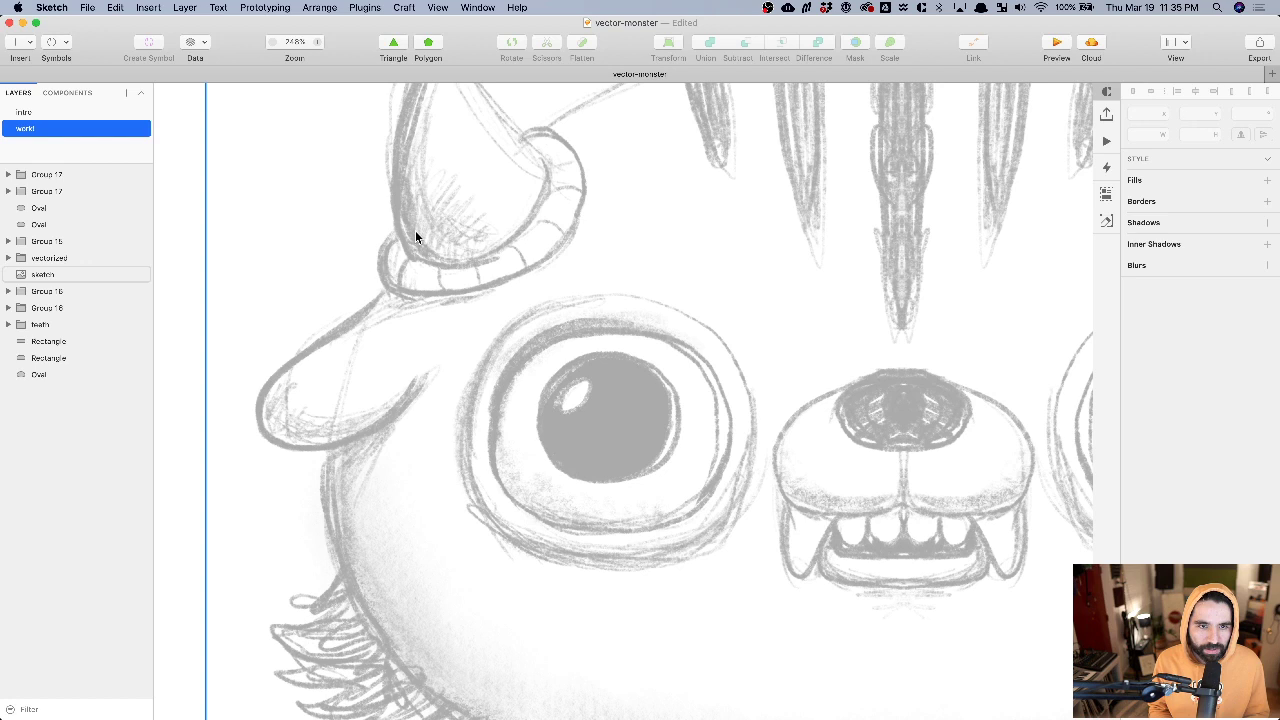
{"action": "scroll", "coordinate": [415, 236], "scroll_direction": "down", "scroll_amount": 3}
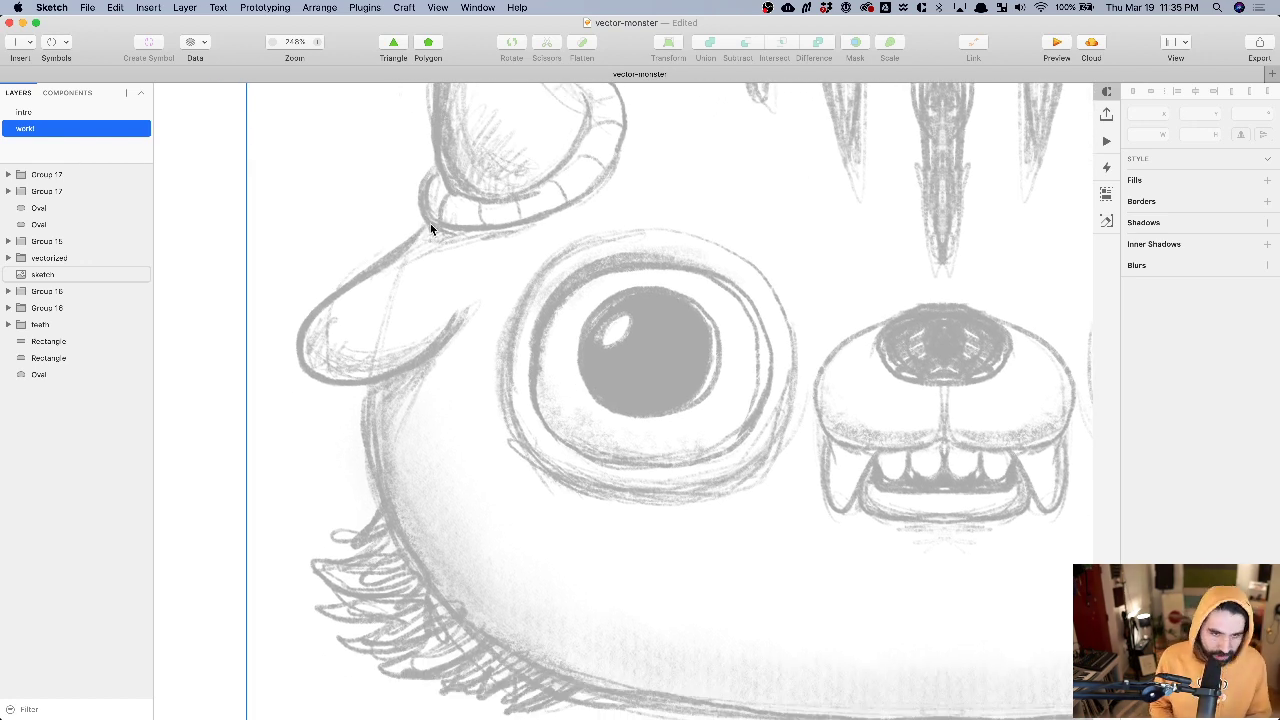
{"action": "key", "text": "v"}
{"action": "left_click", "coordinate": [428, 220]}
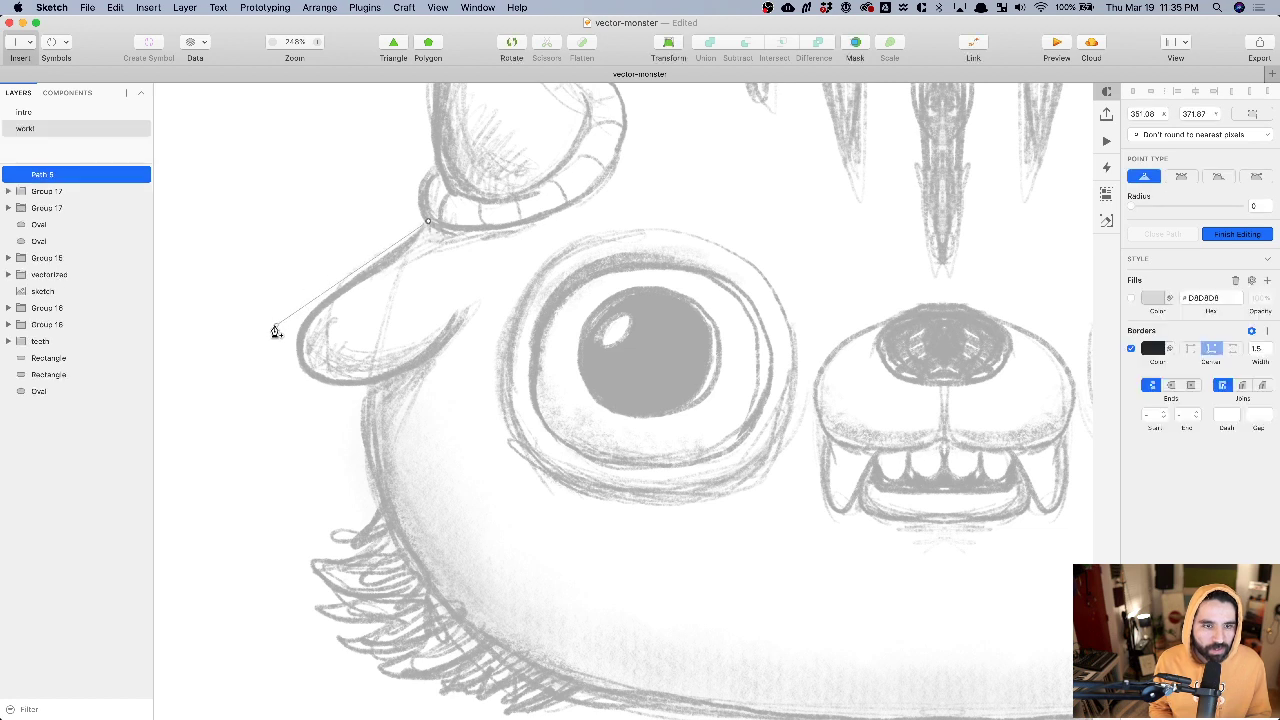
{"action": "left_click_drag", "start_coordinate": [306, 328], "coordinate": [287, 341]}
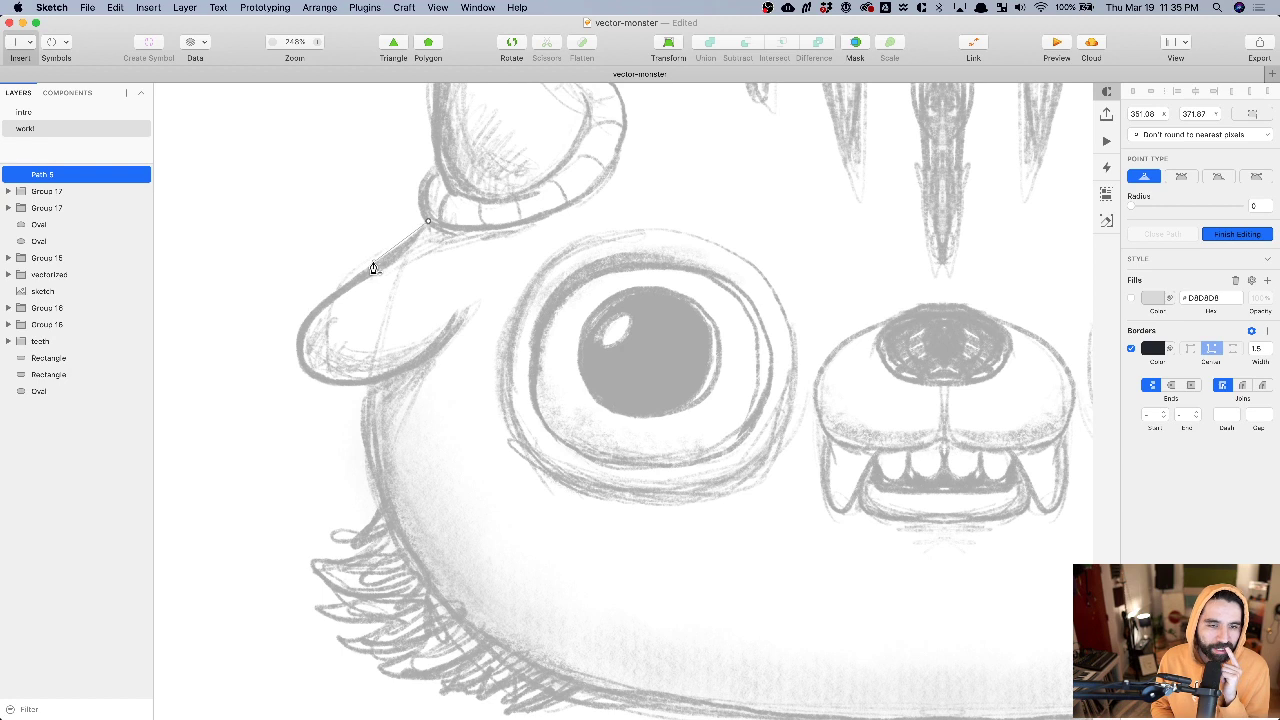
{"action": "left_click_drag", "start_coordinate": [317, 310], "coordinate": [459, 315]}
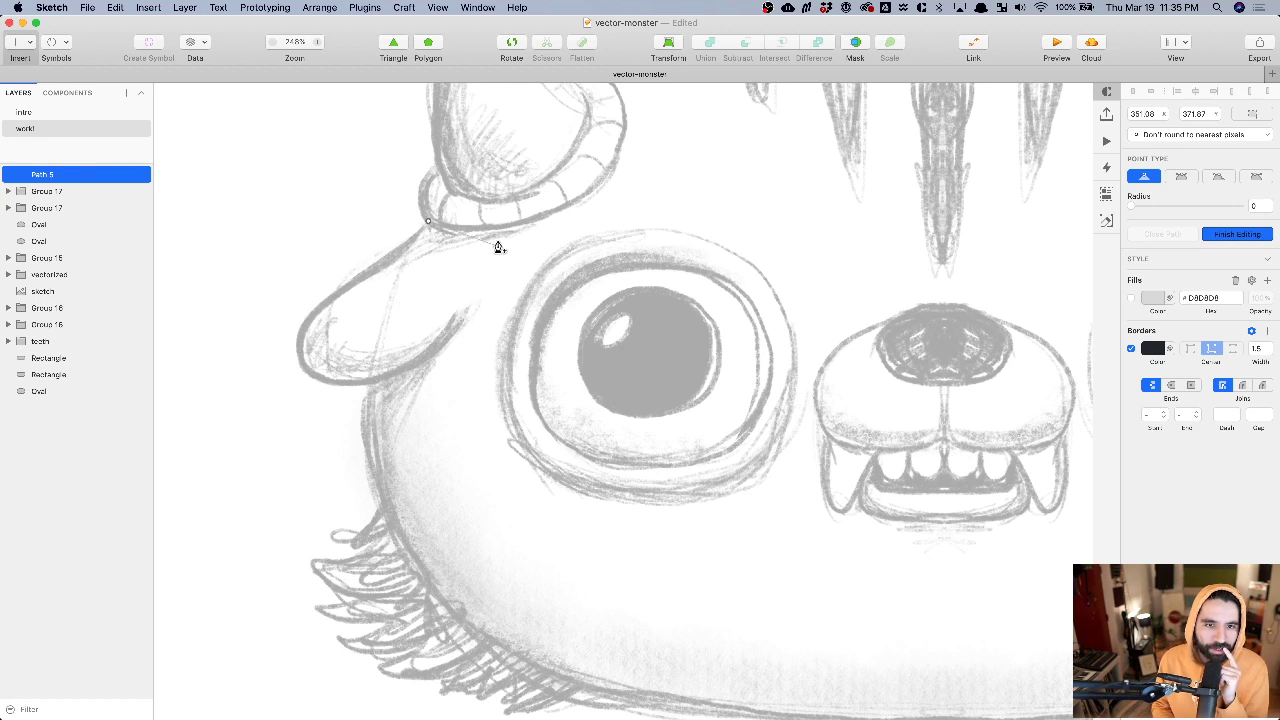
{"action": "left_click", "coordinate": [302, 358]}
{"action": "left_click_drag", "start_coordinate": [302, 358], "coordinate": [341, 415]}
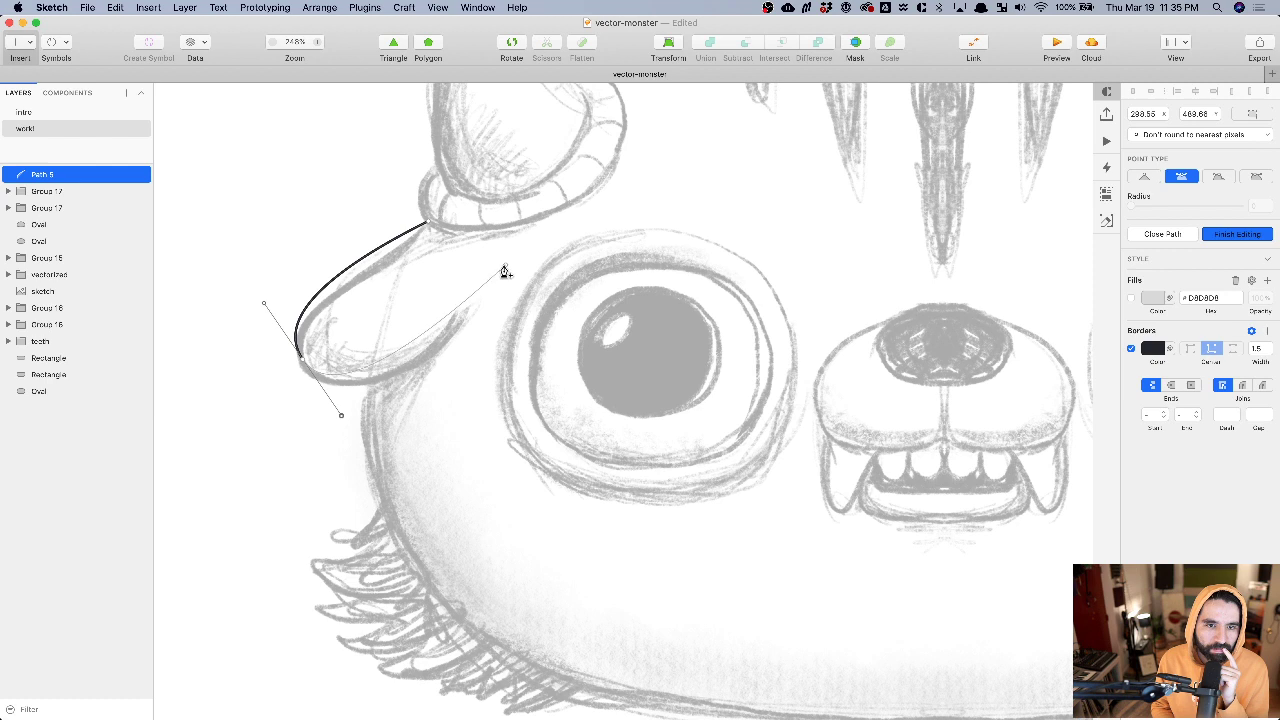
{"action": "left_click", "coordinate": [524, 220]}
{"action": "left_click", "coordinate": [431, 223]}
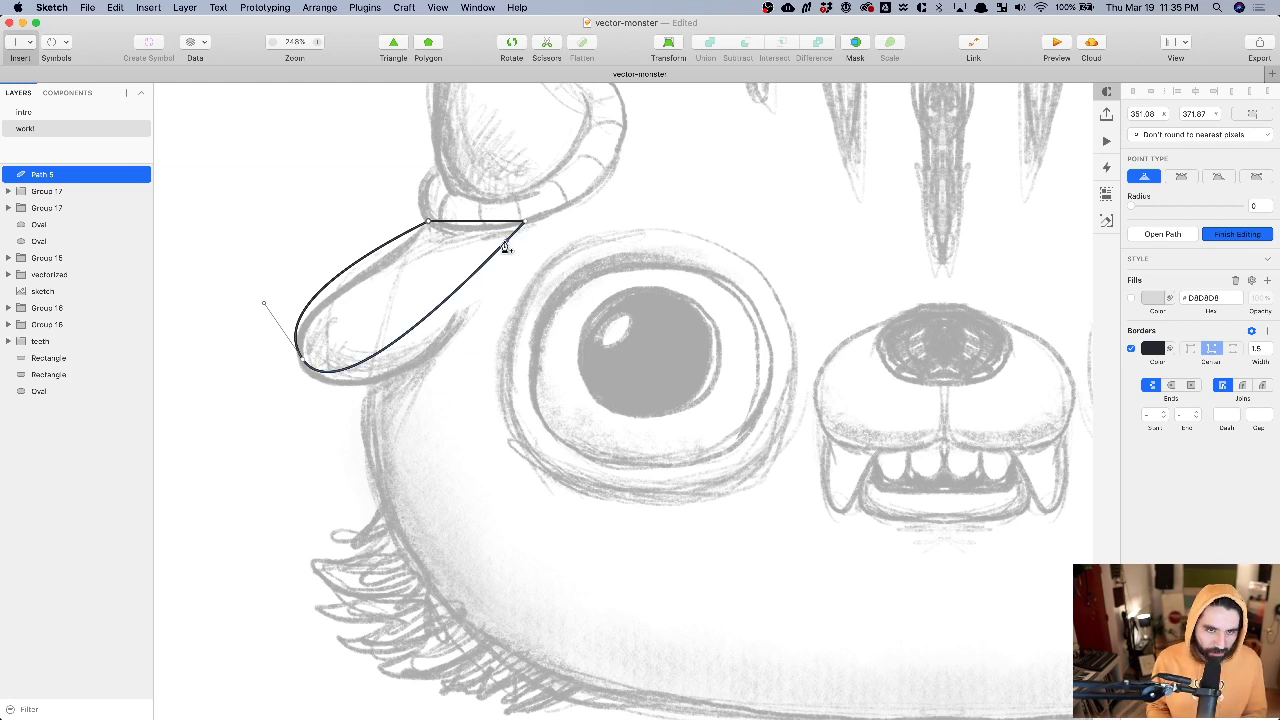
{"action": "left_click_drag", "start_coordinate": [404, 191], "coordinate": [563, 240]}
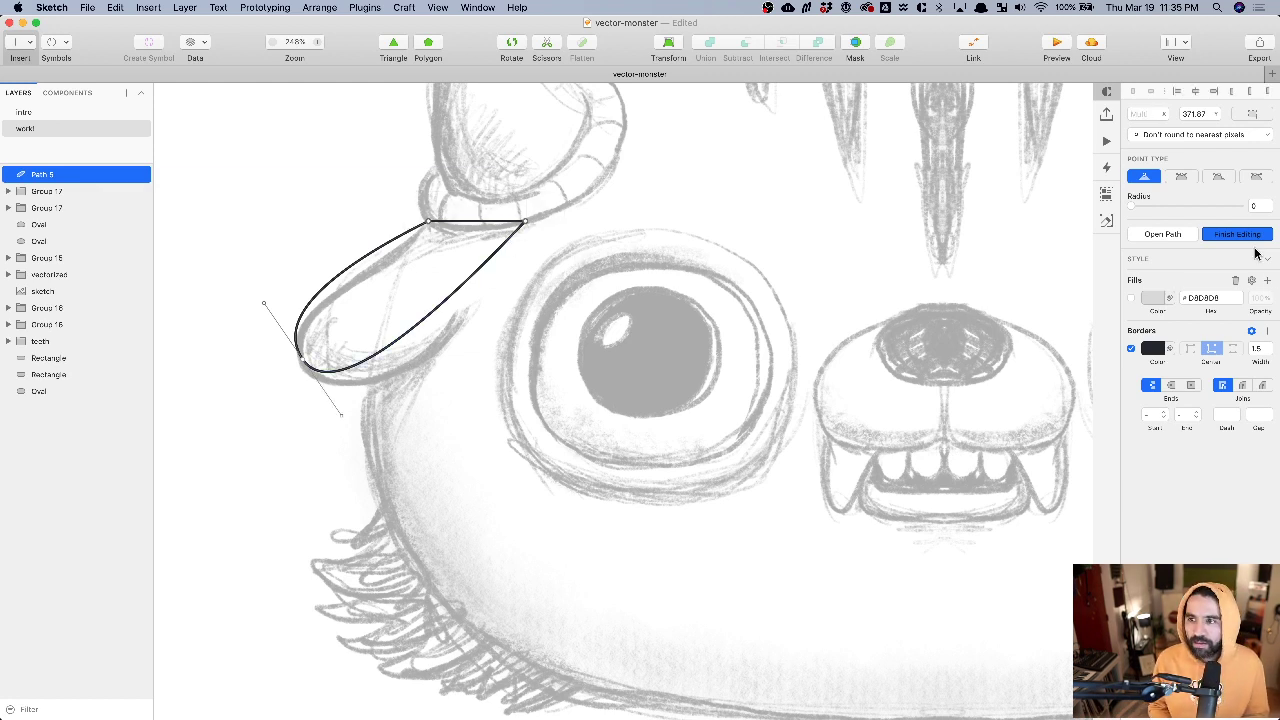
- Make the ear's two upper points disconnected and adjust their handles so both side curves follow the sketch
{"action": "left_click", "coordinate": [1224, 181]}
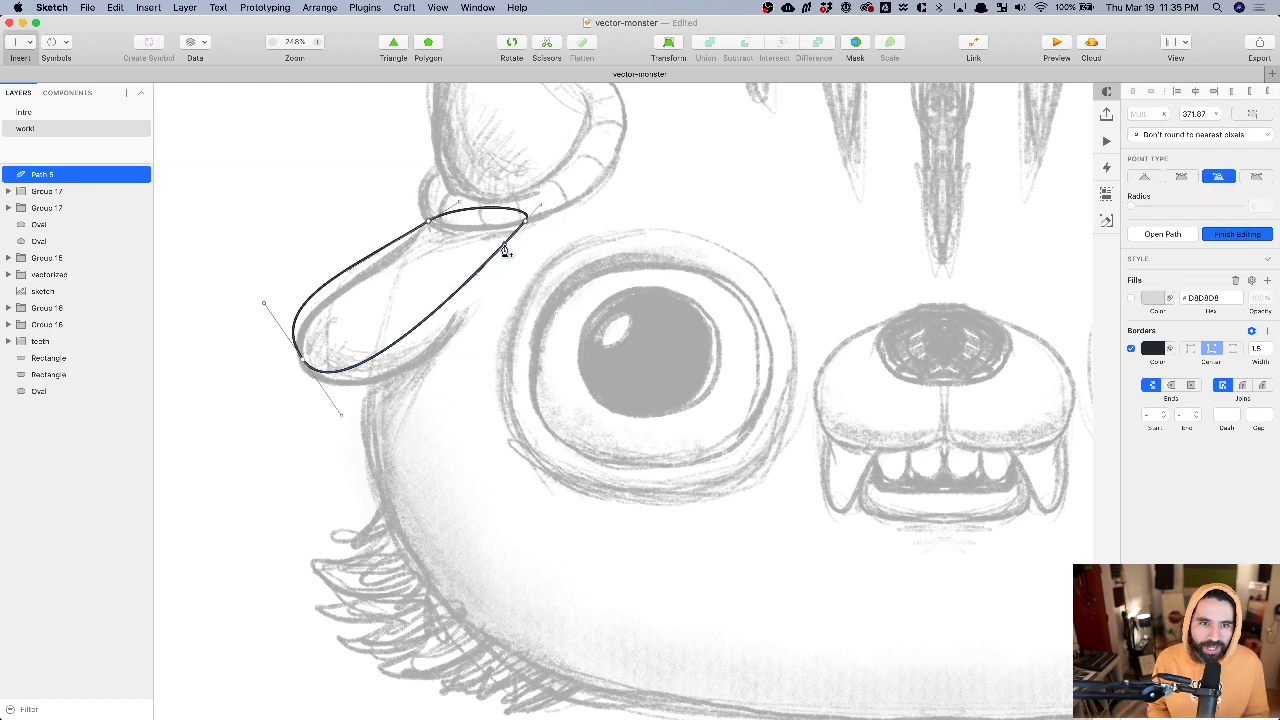
{"action": "left_click", "coordinate": [430, 222]}
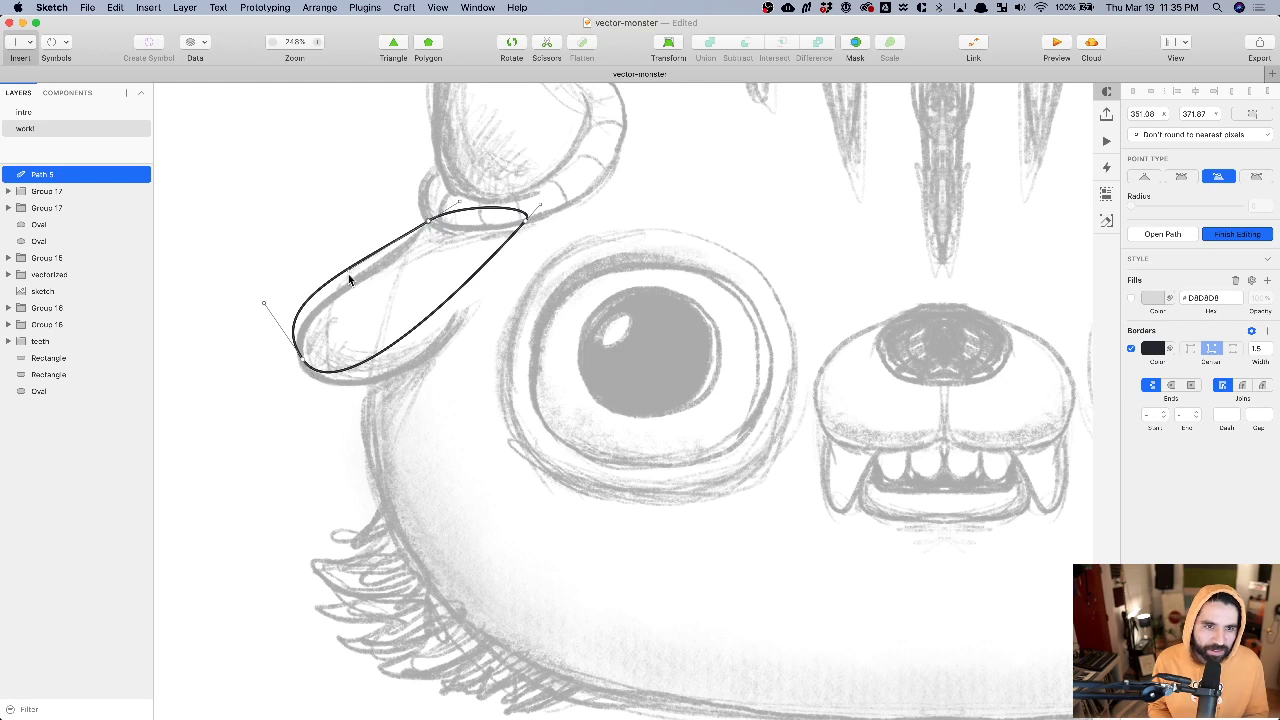
{"action": "left_click", "coordinate": [423, 216], "text": "shift"}
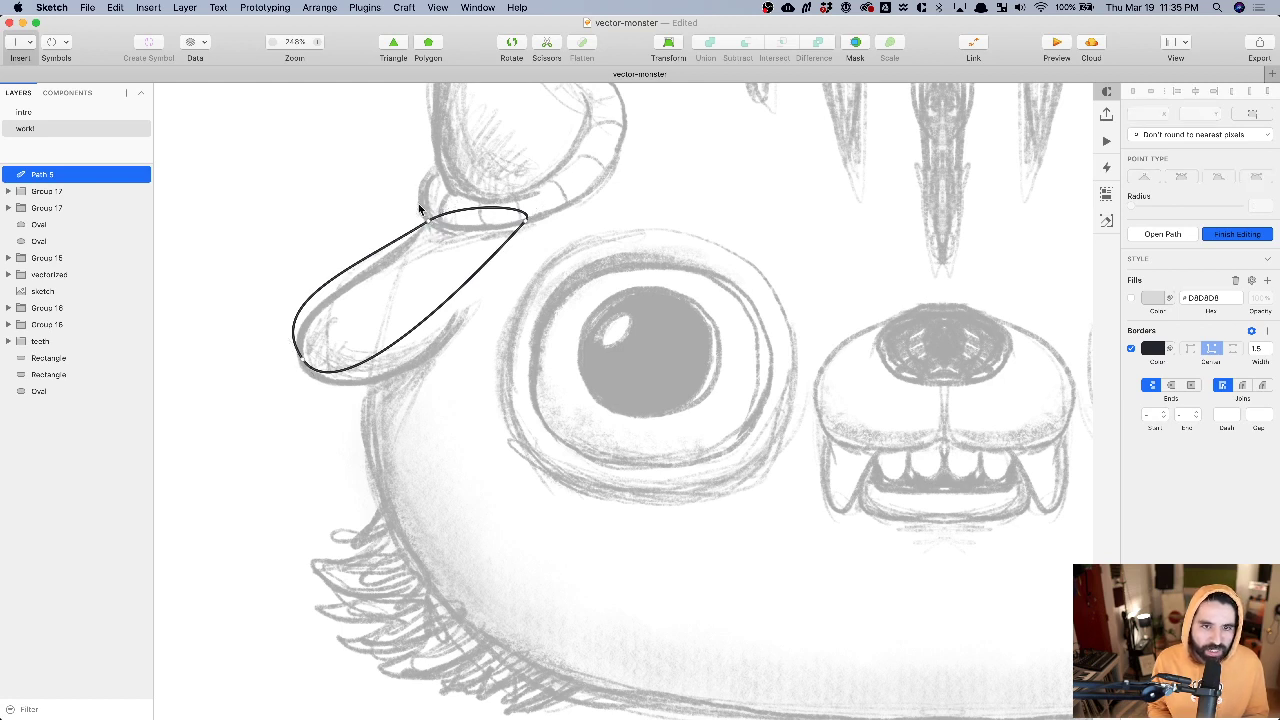
{"action": "left_click", "coordinate": [541, 210]}
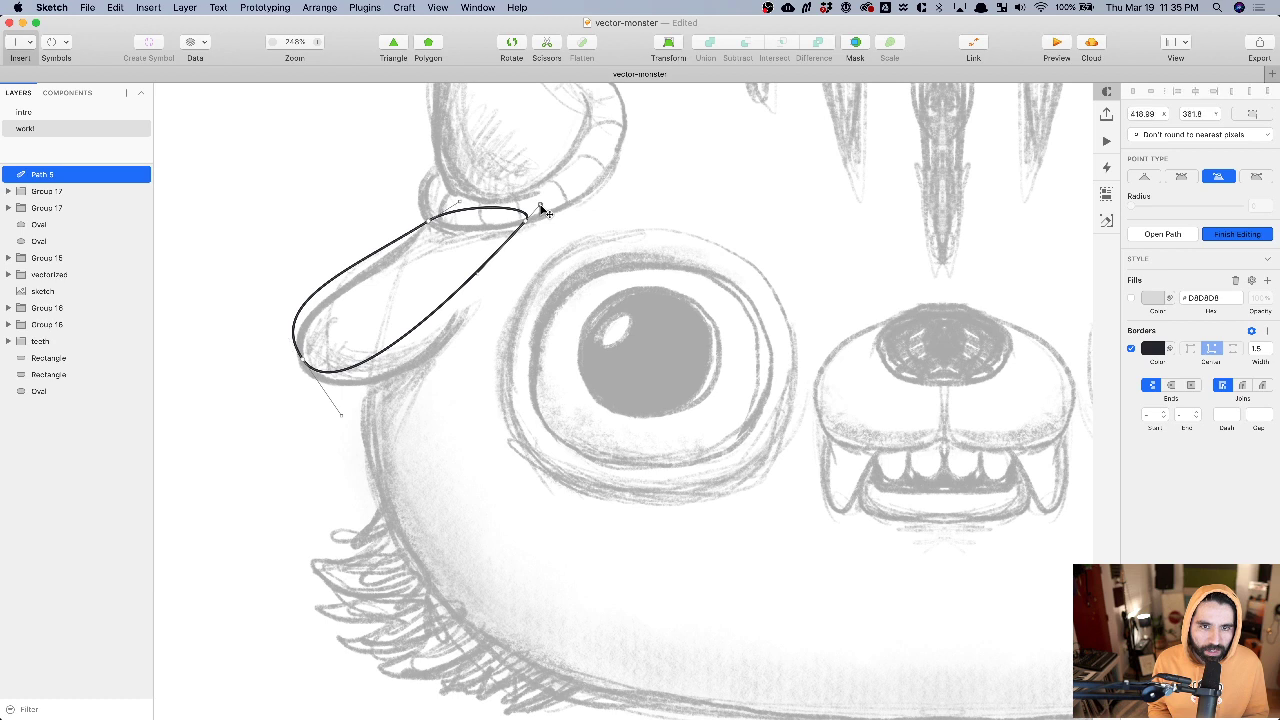
{"action": "left_click", "coordinate": [461, 204]}
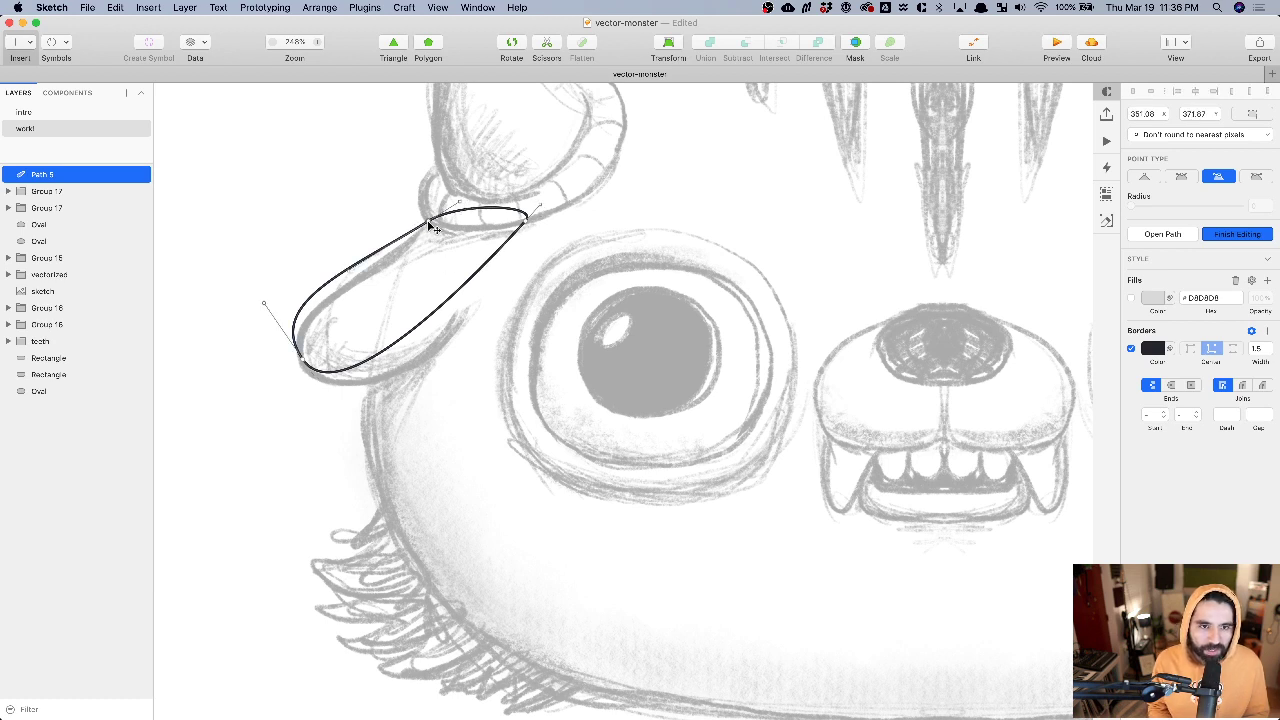
{"action": "left_click_drag", "start_coordinate": [352, 278], "coordinate": [392, 275]}
{"action": "left_click", "coordinate": [526, 222]}
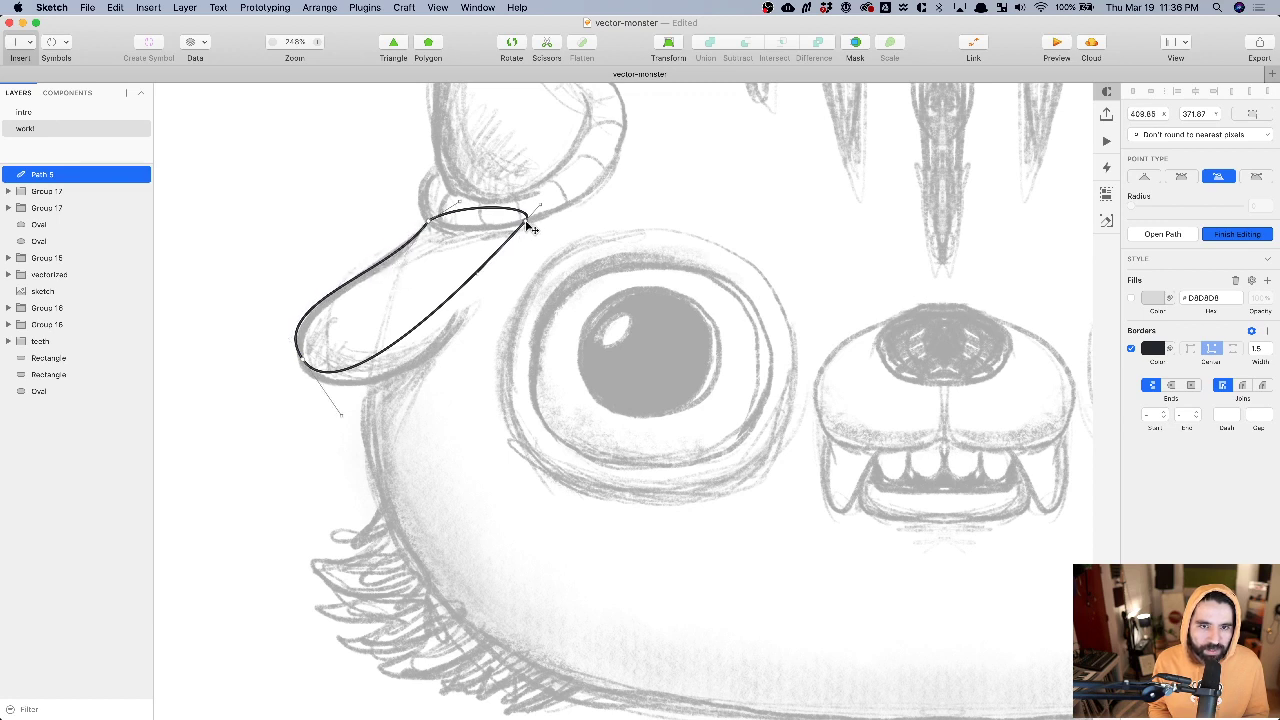
{"action": "left_click_drag", "start_coordinate": [480, 281], "coordinate": [459, 365]}
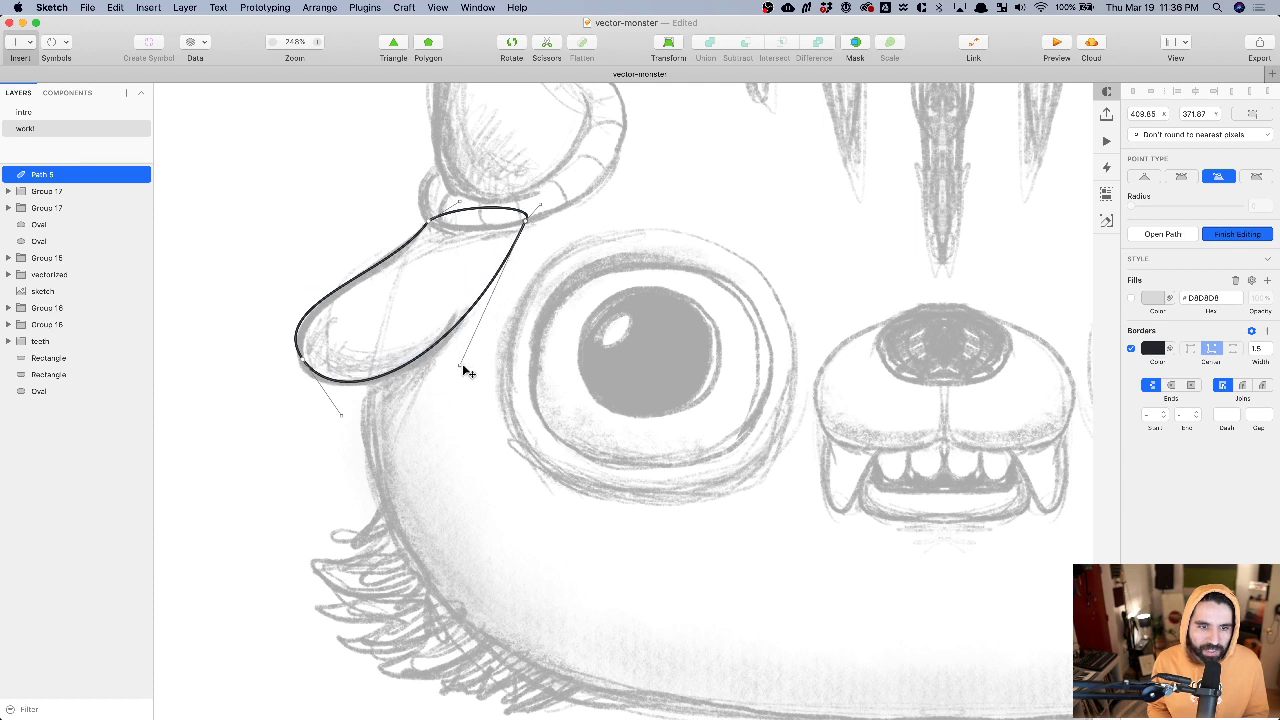
- Refine the ear's tip point and lower curve to match the sketched outline, and finish editing the path
{"action": "left_click", "coordinate": [304, 363]}
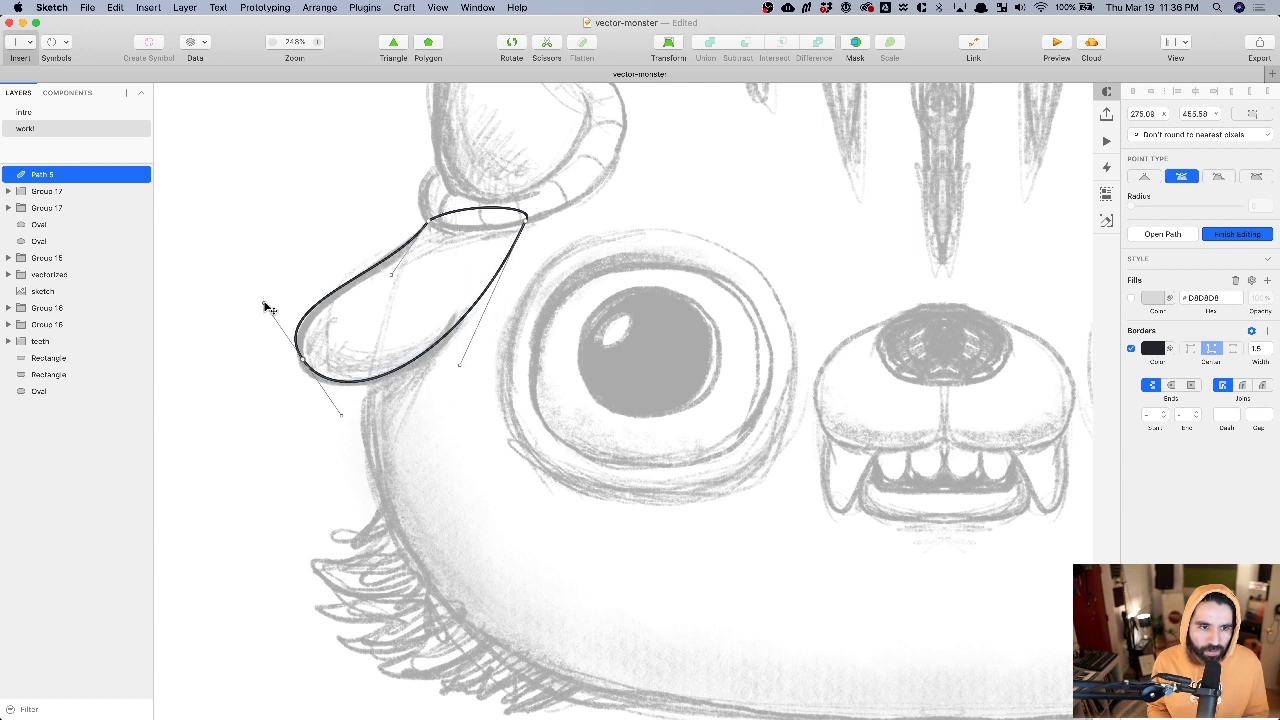
{"action": "left_click_drag", "start_coordinate": [268, 304], "coordinate": [278, 303]}
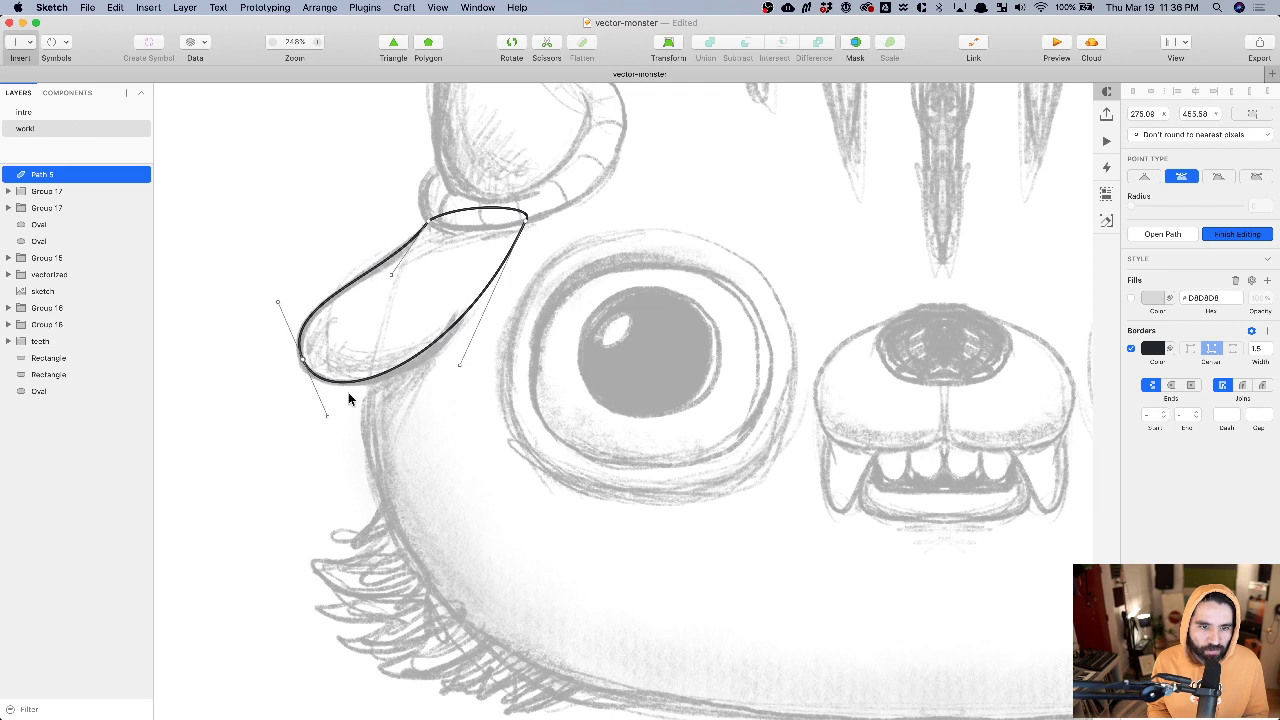
{"action": "left_click_drag", "start_coordinate": [304, 364], "coordinate": [304, 362]}
{"action": "scroll", "coordinate": [399, 286], "scroll_direction": "up", "scroll_amount": 5}
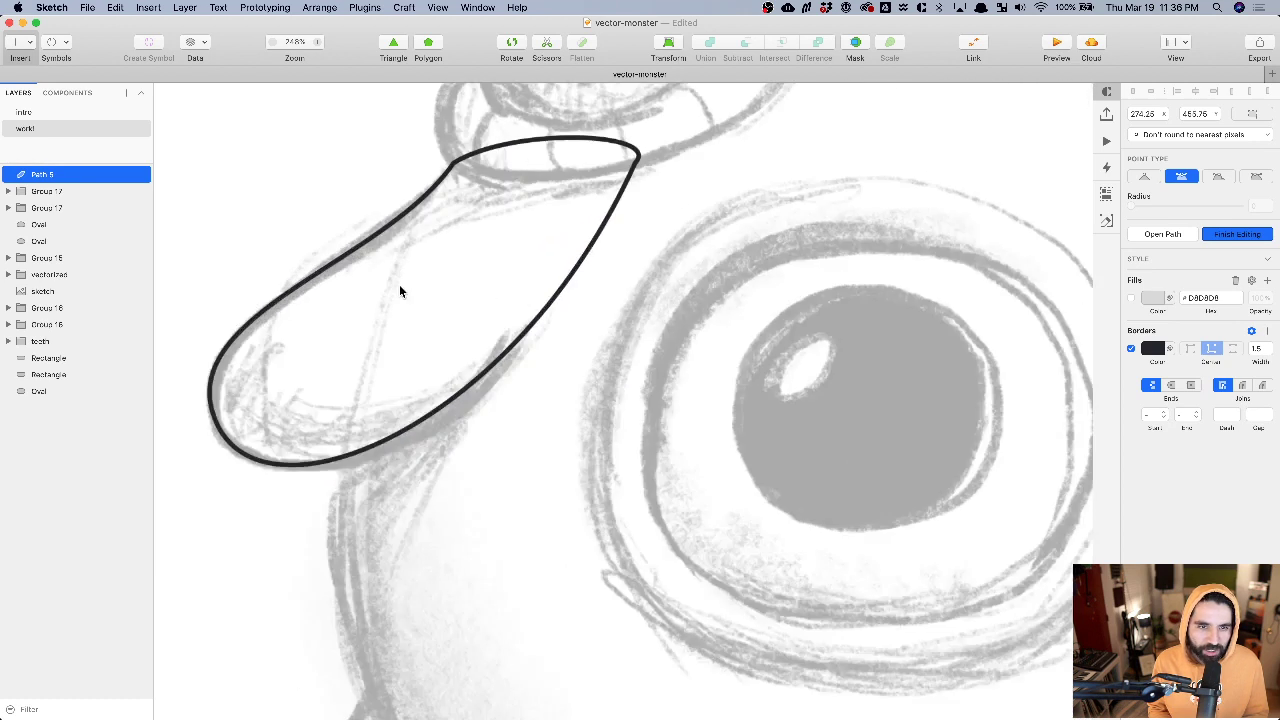
{"action": "scroll", "coordinate": [399, 284], "scroll_direction": "up", "scroll_amount": 5}
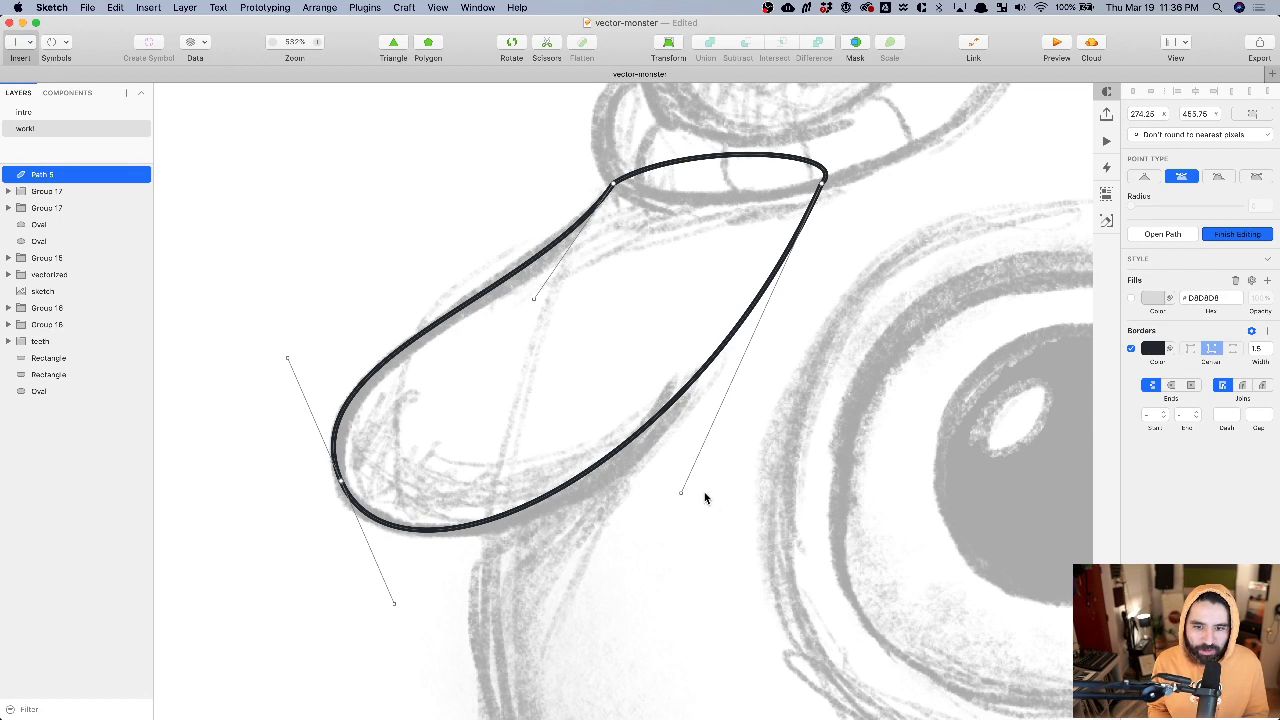
{"action": "left_click_drag", "start_coordinate": [685, 494], "coordinate": [703, 500]}
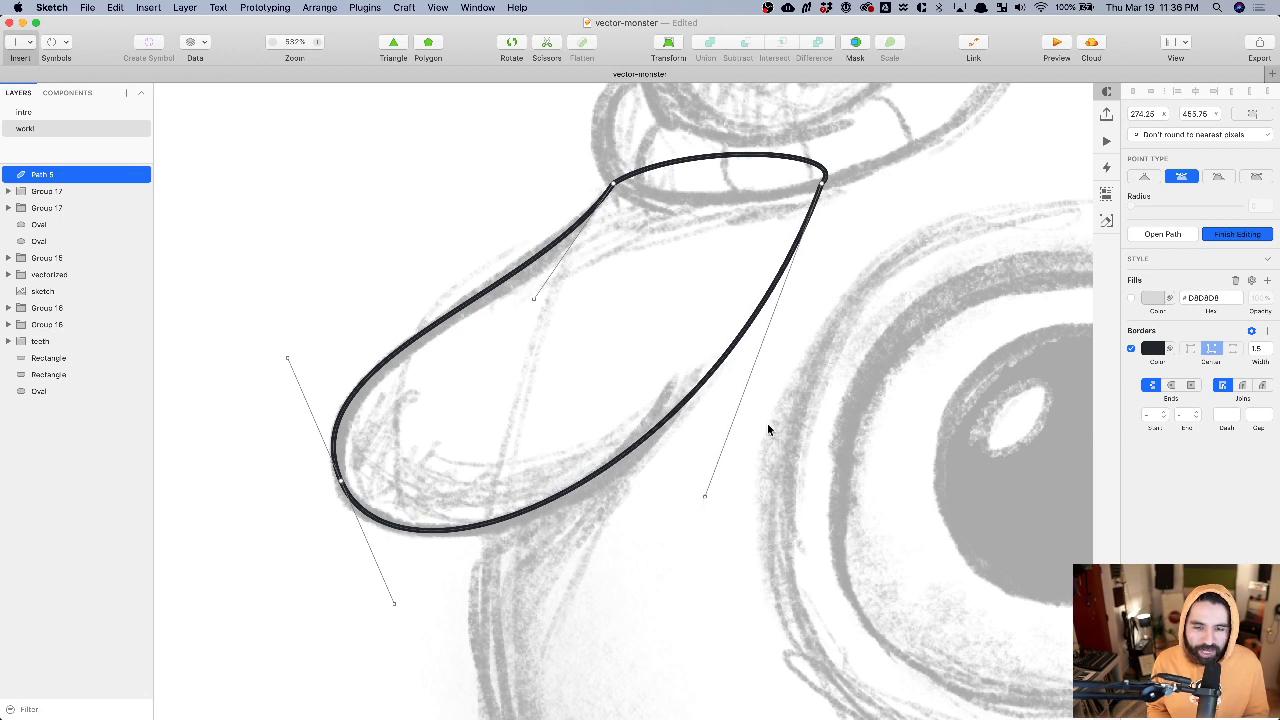
{"action": "scroll", "coordinate": [782, 409], "scroll_direction": "down", "scroll_amount": 8}
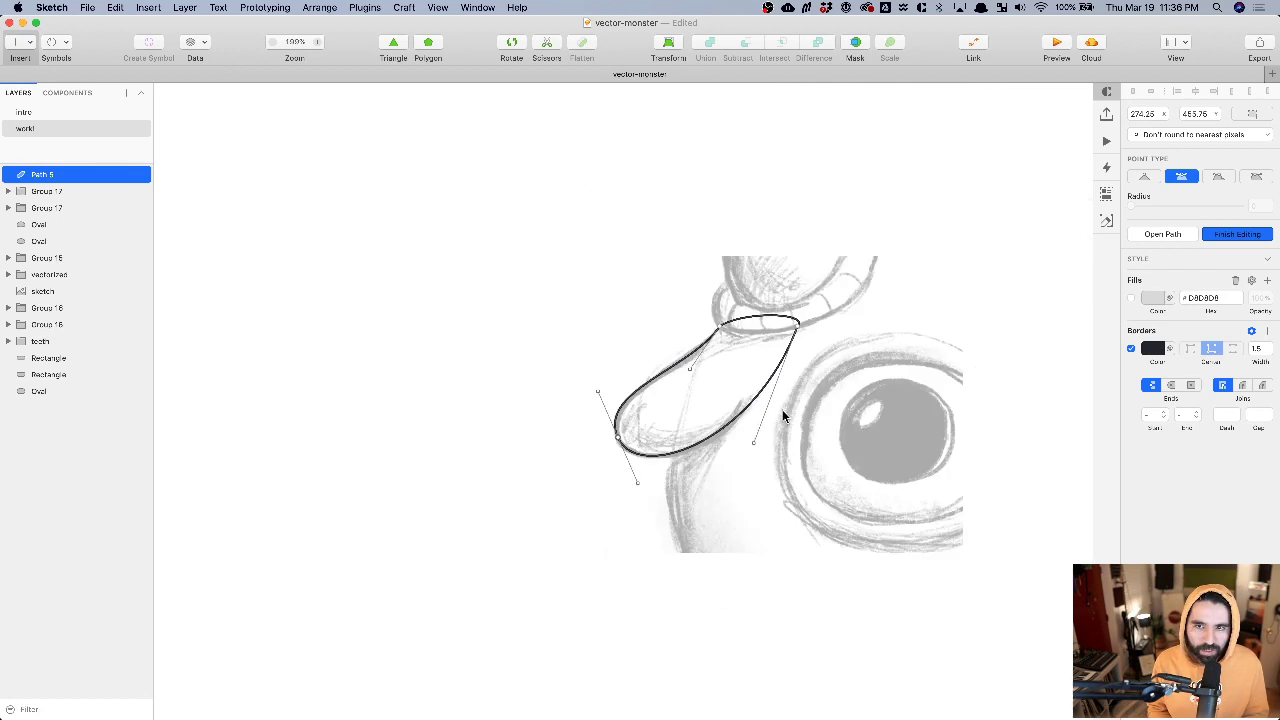
{"action": "left_click", "coordinate": [799, 326]}
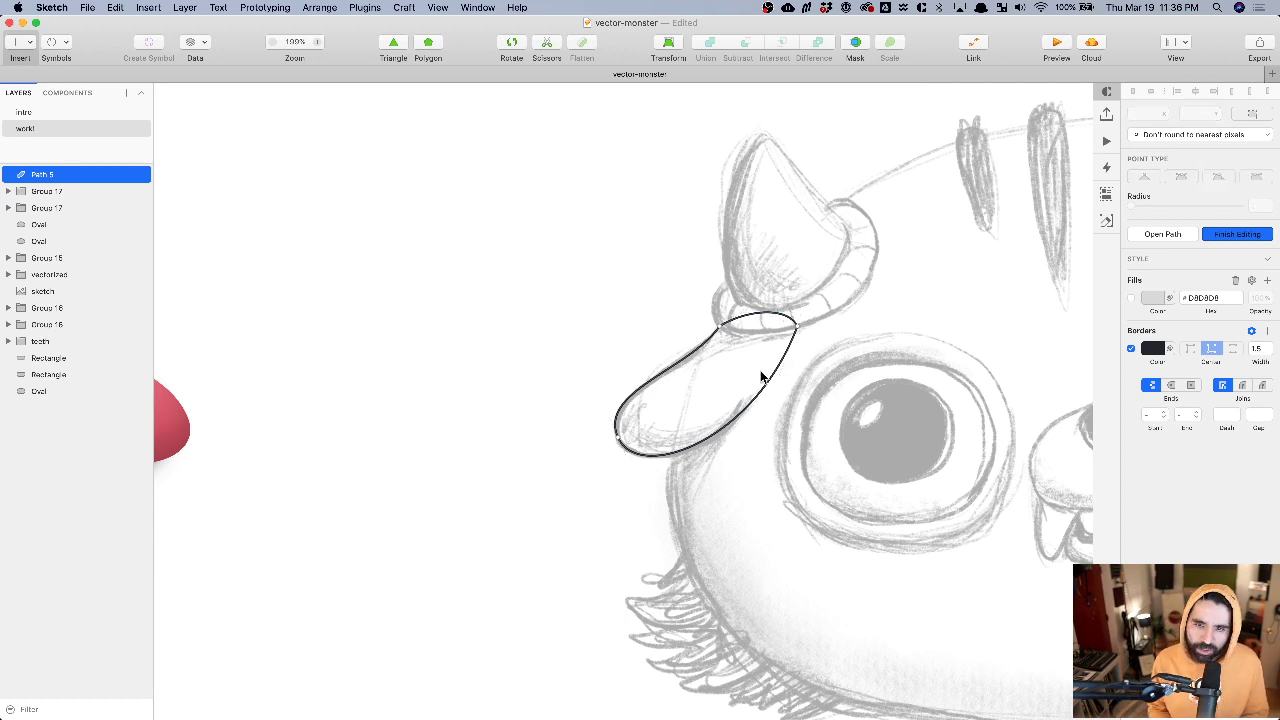
{"action": "key", "text": "Escape"}
- Move the ear outline onto the vector head beneath the left horn at X 1090, Y 329, and send it behind the horn
{"action": "scroll", "coordinate": [609, 383], "scroll_direction": "down", "scroll_amount": 5}
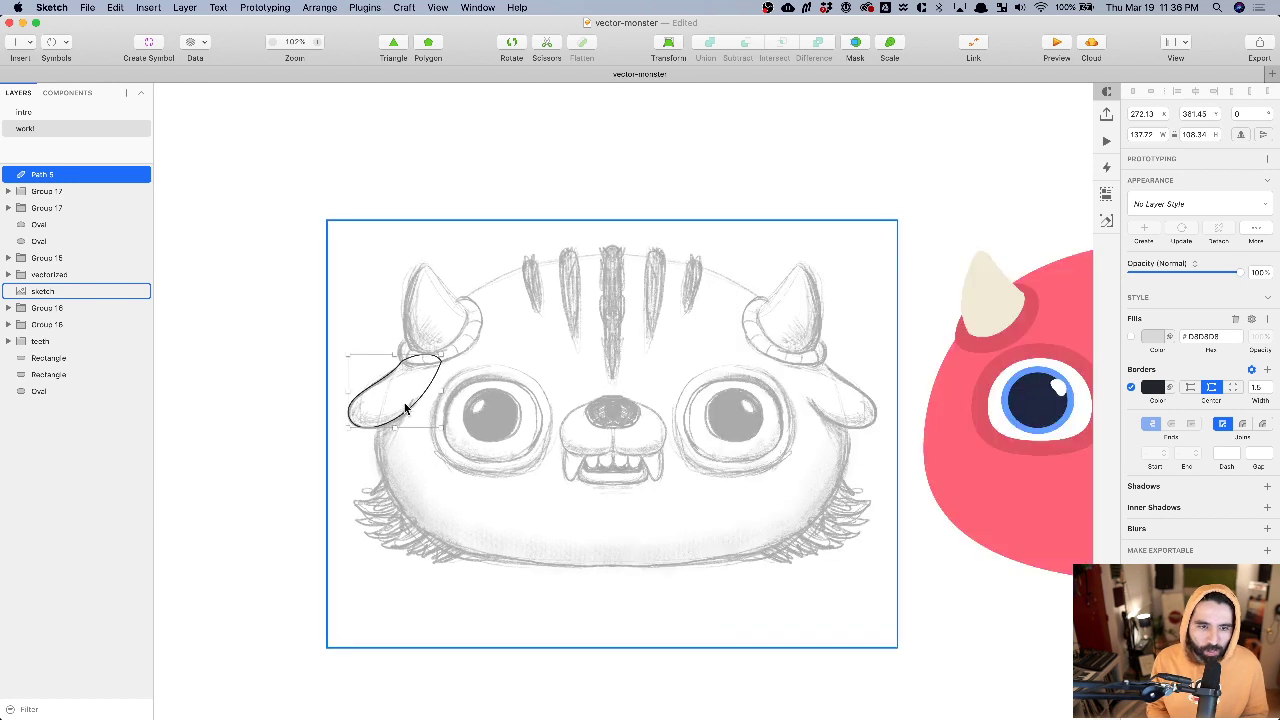
{"action": "left_click_drag", "start_coordinate": [415, 410], "coordinate": [972, 377]}
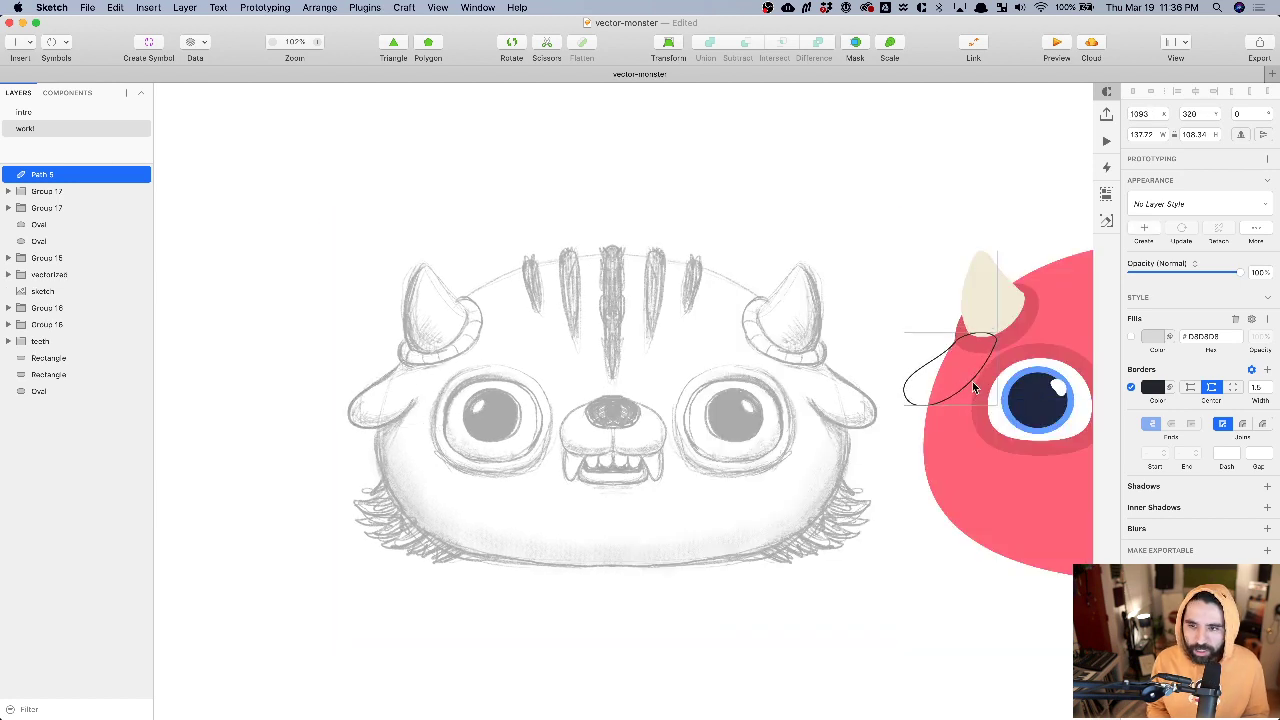
{"action": "scroll", "coordinate": [973, 384], "scroll_direction": "up", "scroll_amount": 5}
{"action": "scroll", "coordinate": [973, 384], "scroll_direction": "right", "scroll_amount": 5}
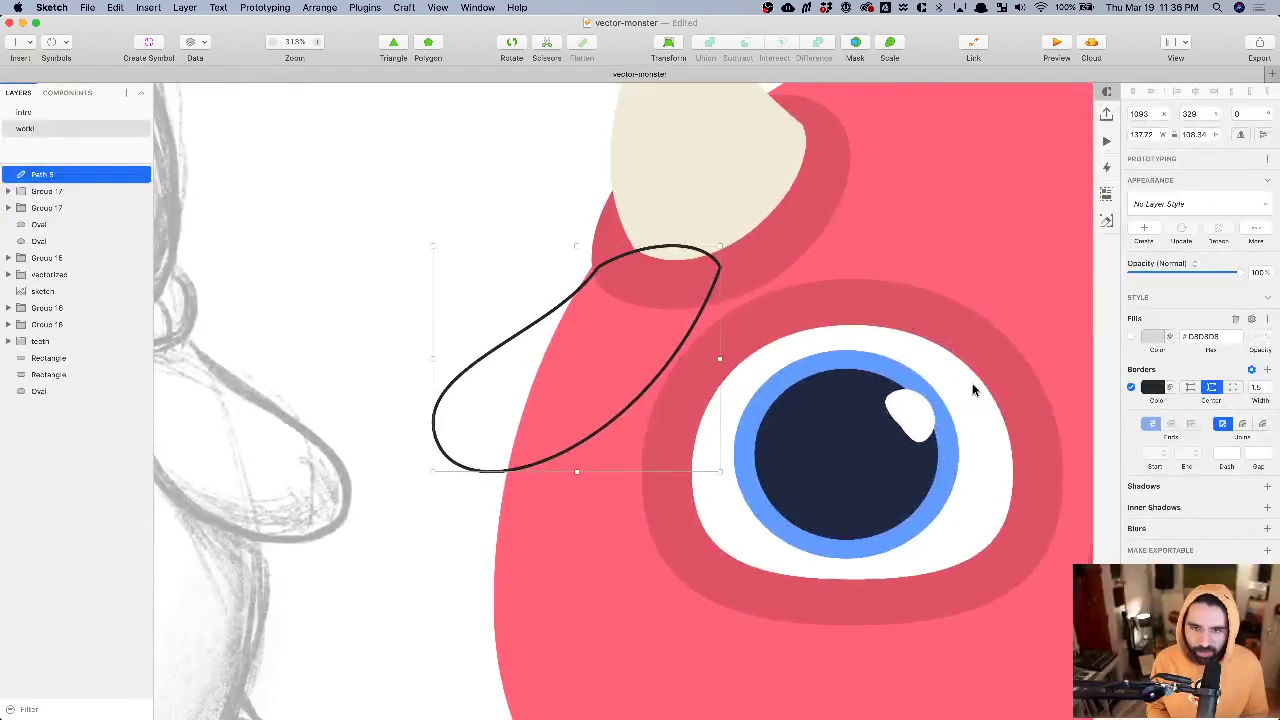
{"action": "key", "text": "super+alt+Down"}
{"action": "key", "text": "Left"}
{"action": "key", "text": "Left"}
{"action": "key", "text": "Left"}
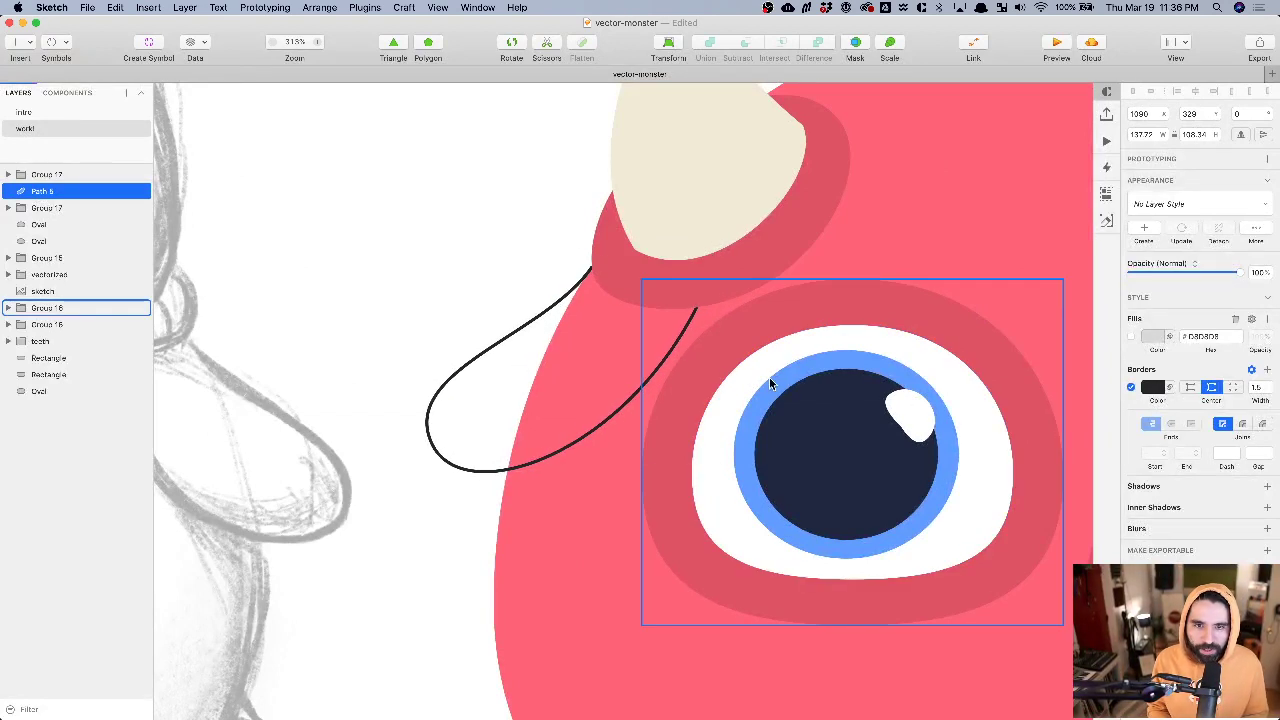
- Copy the head oval's borderless pink #FF6277 style onto the ear
{"action": "scroll", "coordinate": [769, 381], "scroll_direction": "down", "scroll_amount": 4}
{"action": "left_click", "coordinate": [651, 284]}
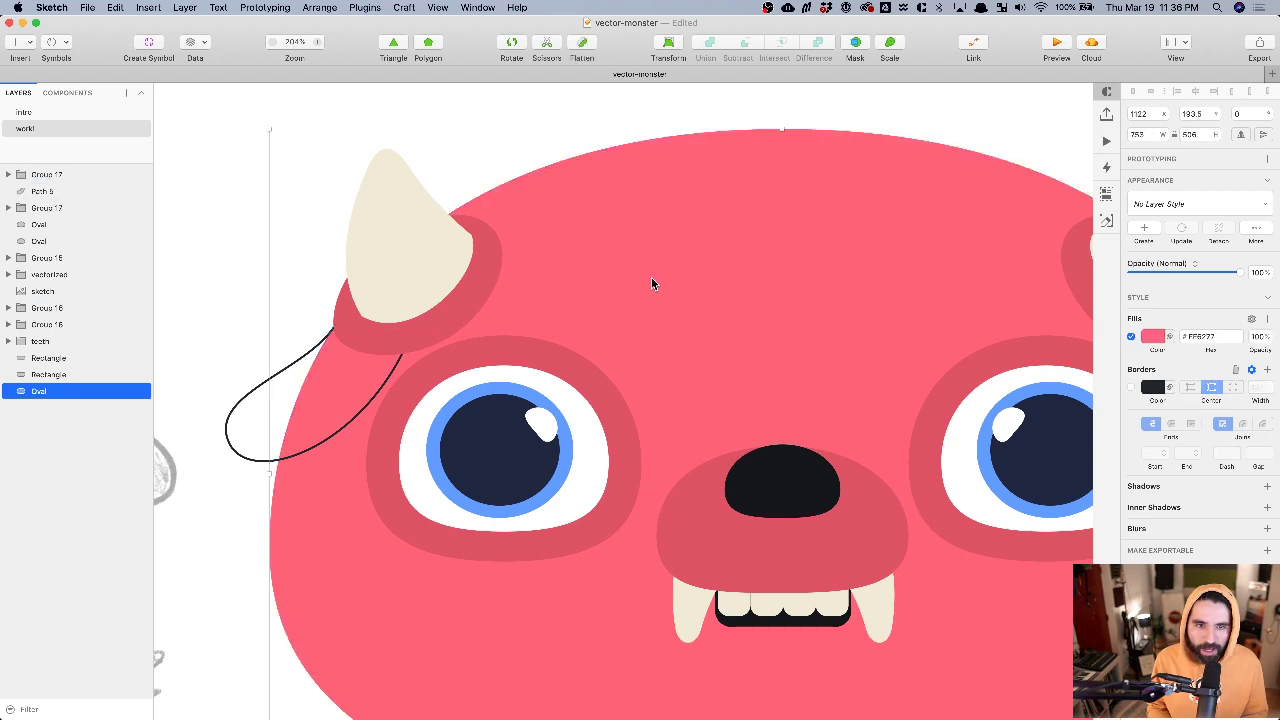
{"action": "left_click", "coordinate": [344, 427]}
{"action": "key", "text": "super+alt+v"}
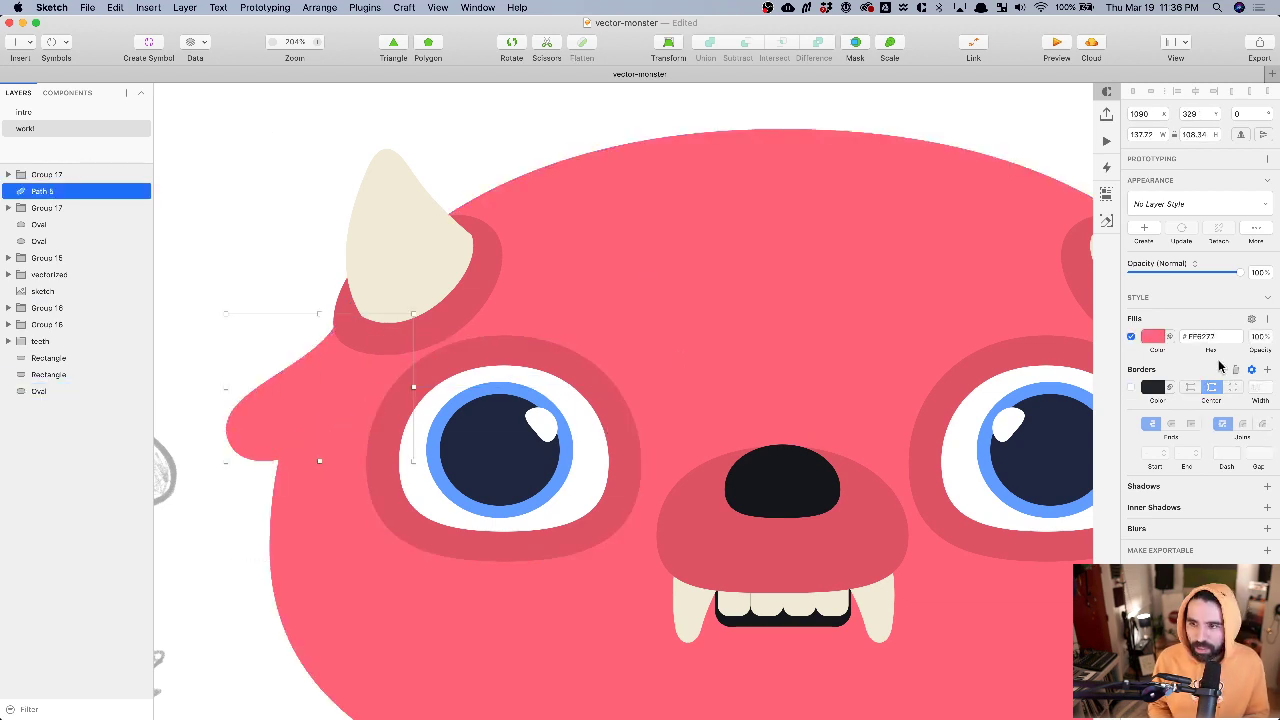
- Try a lighter pink fill, #FF8595, on the ear and undo the colour change
{"action": "left_click", "coordinate": [1148, 339]}
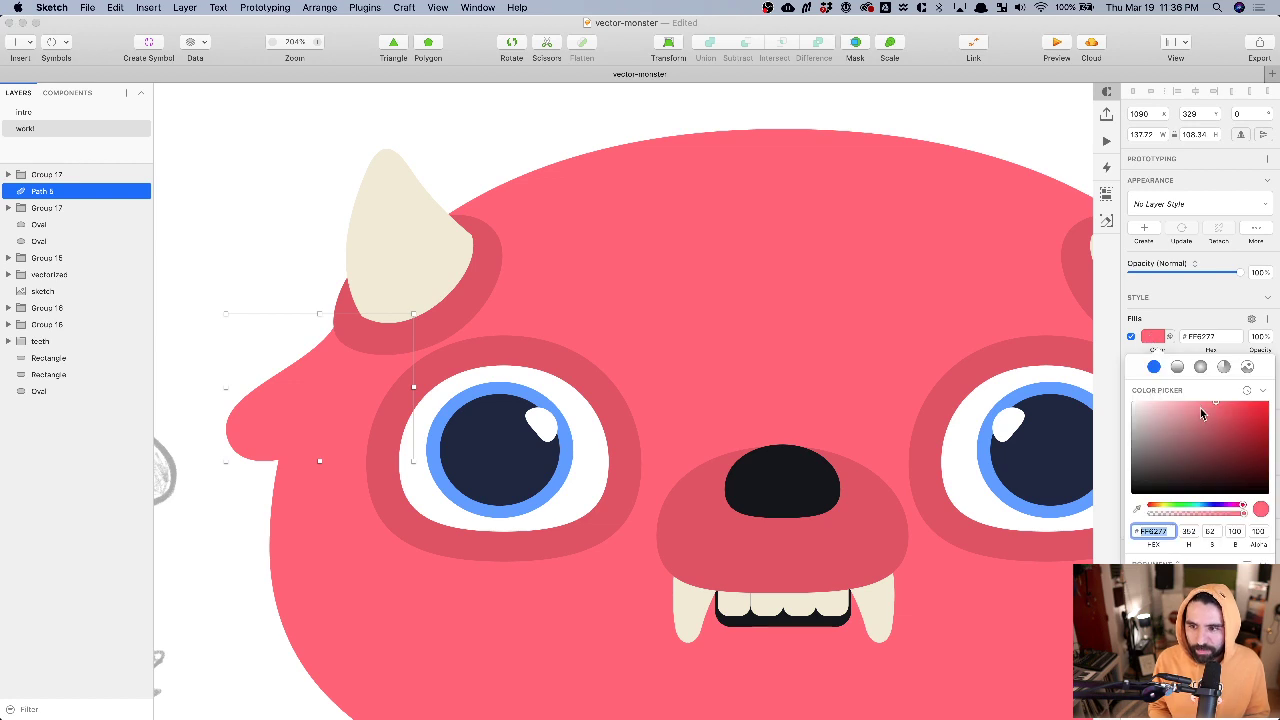
{"action": "left_click_drag", "start_coordinate": [1204, 404], "coordinate": [1196, 395]}
{"action": "left_click", "coordinate": [784, 238]}
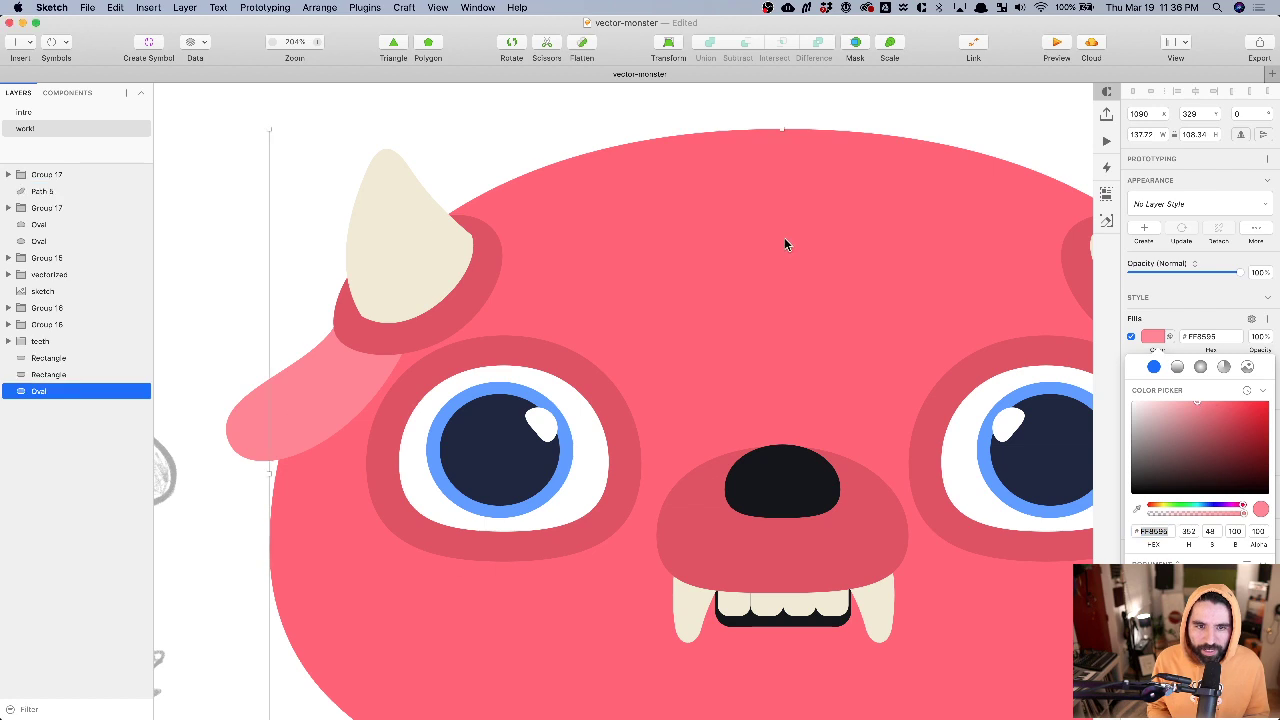
{"action": "scroll", "coordinate": [784, 238], "scroll_direction": "down", "scroll_amount": 5}
{"action": "key", "text": "super+z"}
{"action": "key", "text": "Escape"}
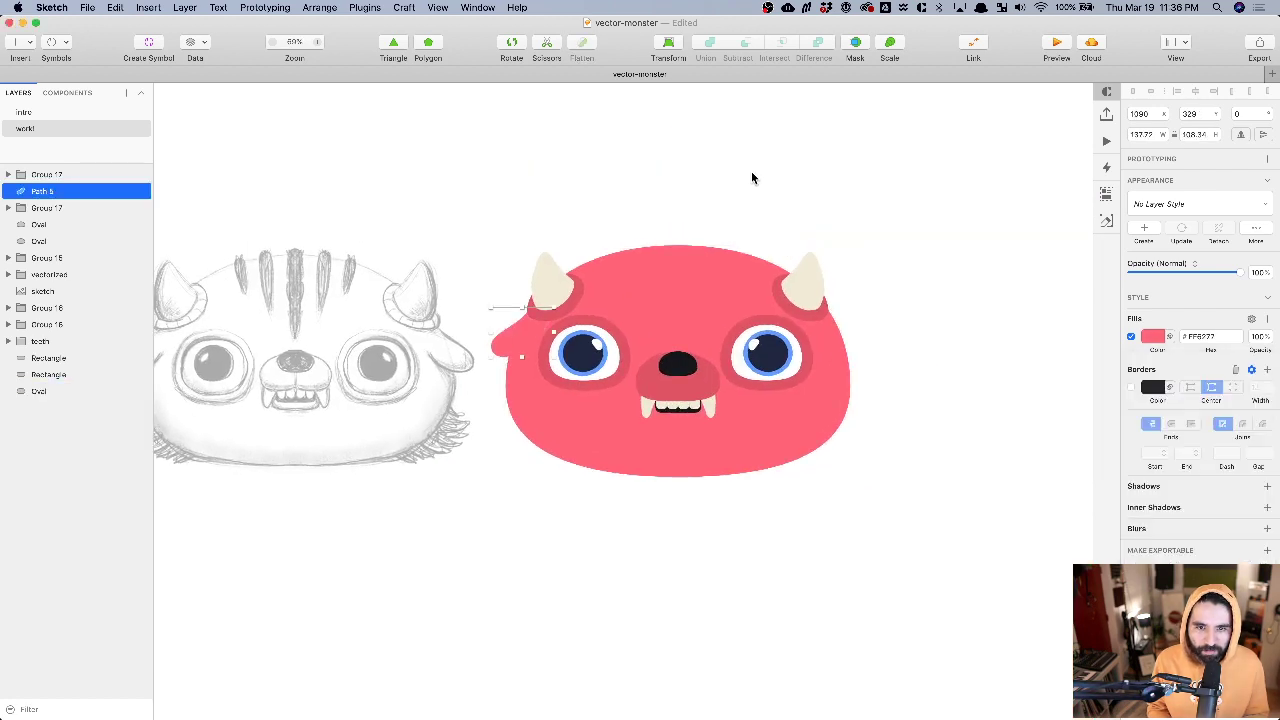
- Nudge the left eye group 15 px inward toward the snout
{"action": "scroll", "coordinate": [751, 177], "scroll_direction": "right", "scroll_amount": 5}
{"action": "left_click", "coordinate": [427, 370]}
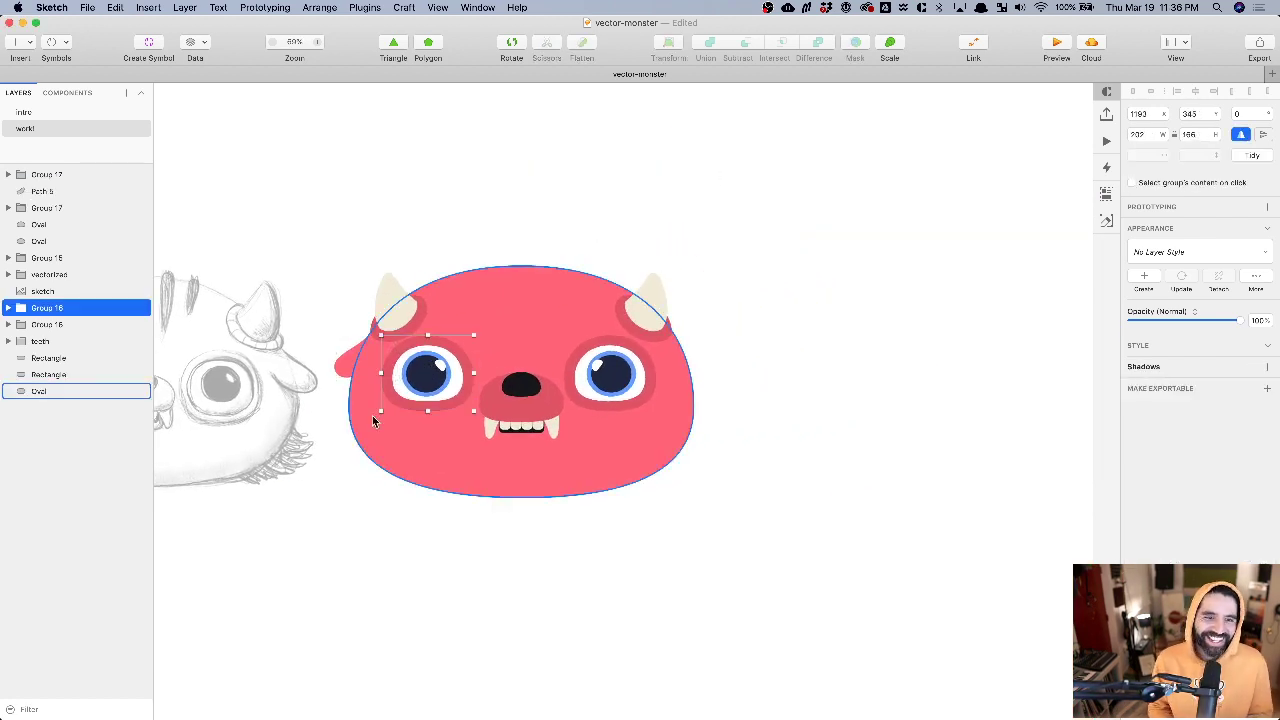
{"action": "scroll", "coordinate": [372, 415], "scroll_direction": "left", "scroll_amount": 5}
{"action": "scroll", "coordinate": [372, 415], "scroll_direction": "right", "scroll_amount": 6}
{"action": "key", "text": "shift+Right"}
{"action": "key", "text": "Right"}
{"action": "key", "text": "Right"}
{"action": "key", "text": "Right"}
{"action": "key", "text": "Right"}
{"action": "key", "text": "Right"}
- Move the right eye slightly inward toward the snout and group both eyes together
{"action": "left_click", "coordinate": [565, 388]}
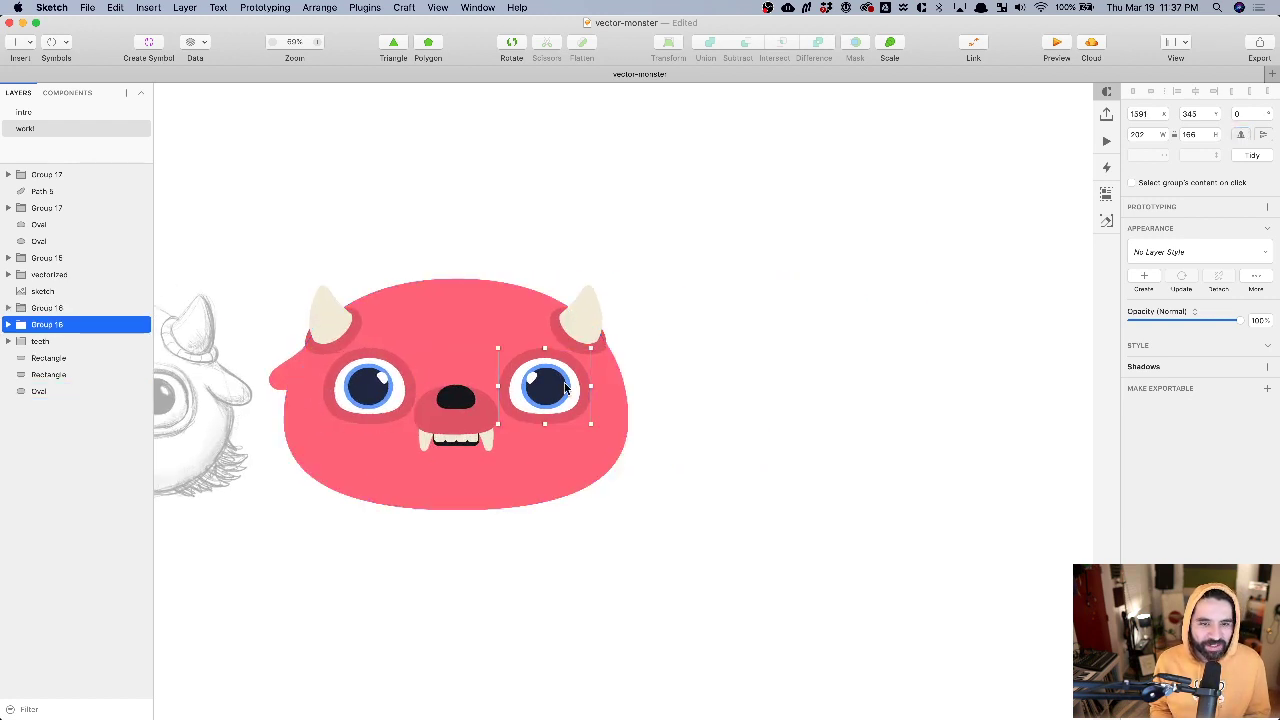
{"action": "left_click_drag", "start_coordinate": [565, 388], "coordinate": [558, 389]}
{"action": "left_click", "coordinate": [366, 393], "text": "shift"}
{"action": "left_click", "coordinate": [577, 480], "text": "shift"}
{"action": "left_click", "coordinate": [577, 480], "text": "shift"}
{"action": "key", "text": "super+g"}
- Select the head, eye group, snout, nose and mouth parts, and align their horizontal centres
{"action": "left_click", "coordinate": [460, 425]}
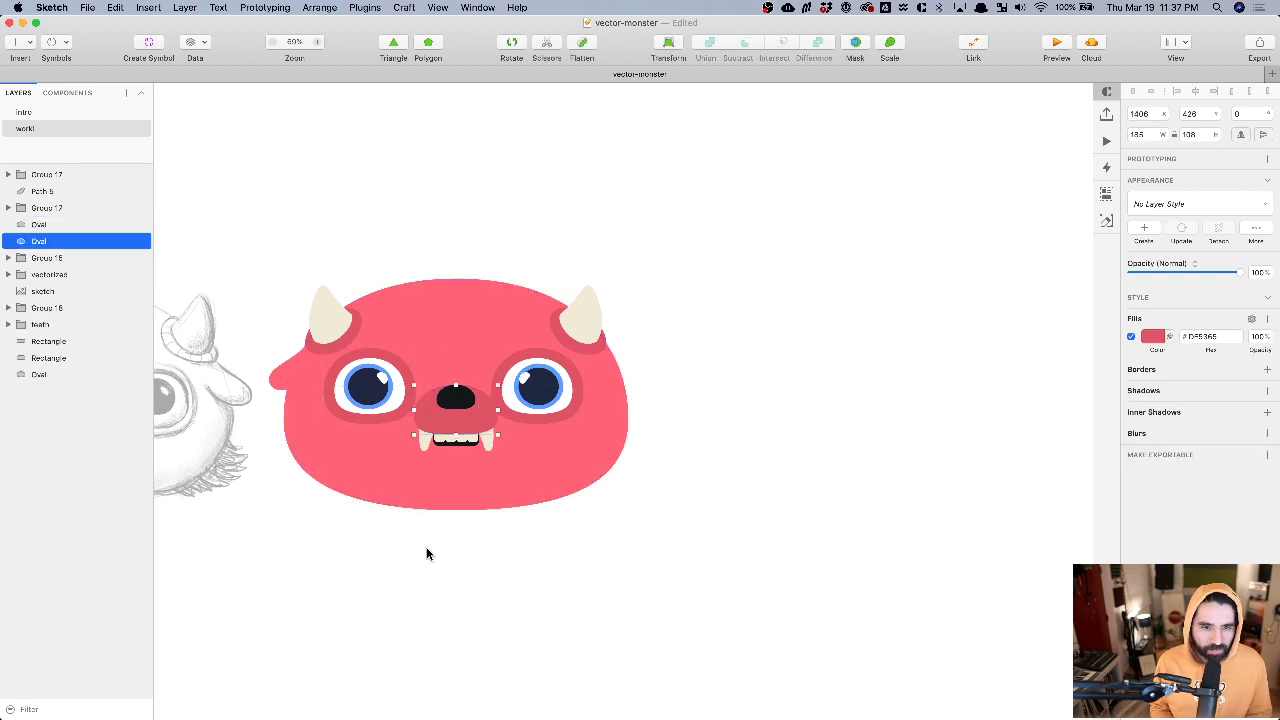
{"action": "left_click", "coordinate": [374, 576]}
{"action": "left_click_drag", "start_coordinate": [374, 576], "coordinate": [540, 373]}
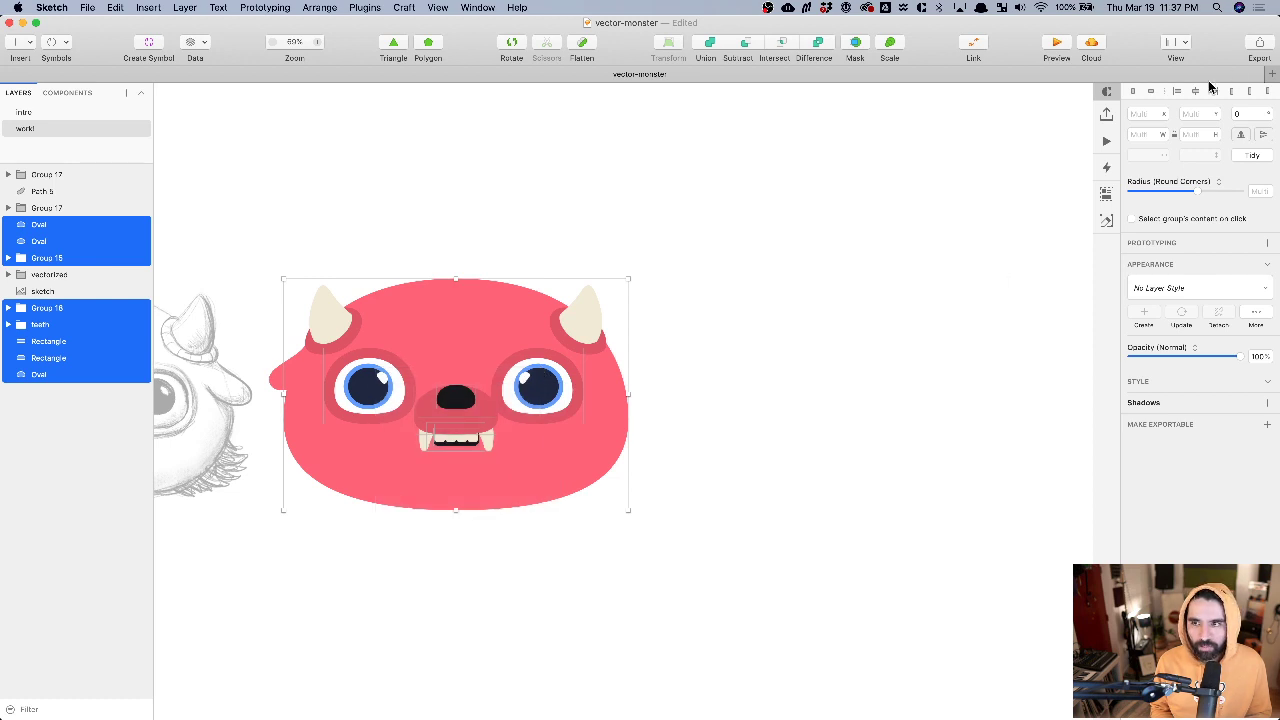
{"action": "left_click", "coordinate": [718, 384]}
- Duplicate the left ear to the head's right side and flip the copy horizontally
{"action": "scroll", "coordinate": [718, 384], "scroll_direction": "left", "scroll_amount": 5}
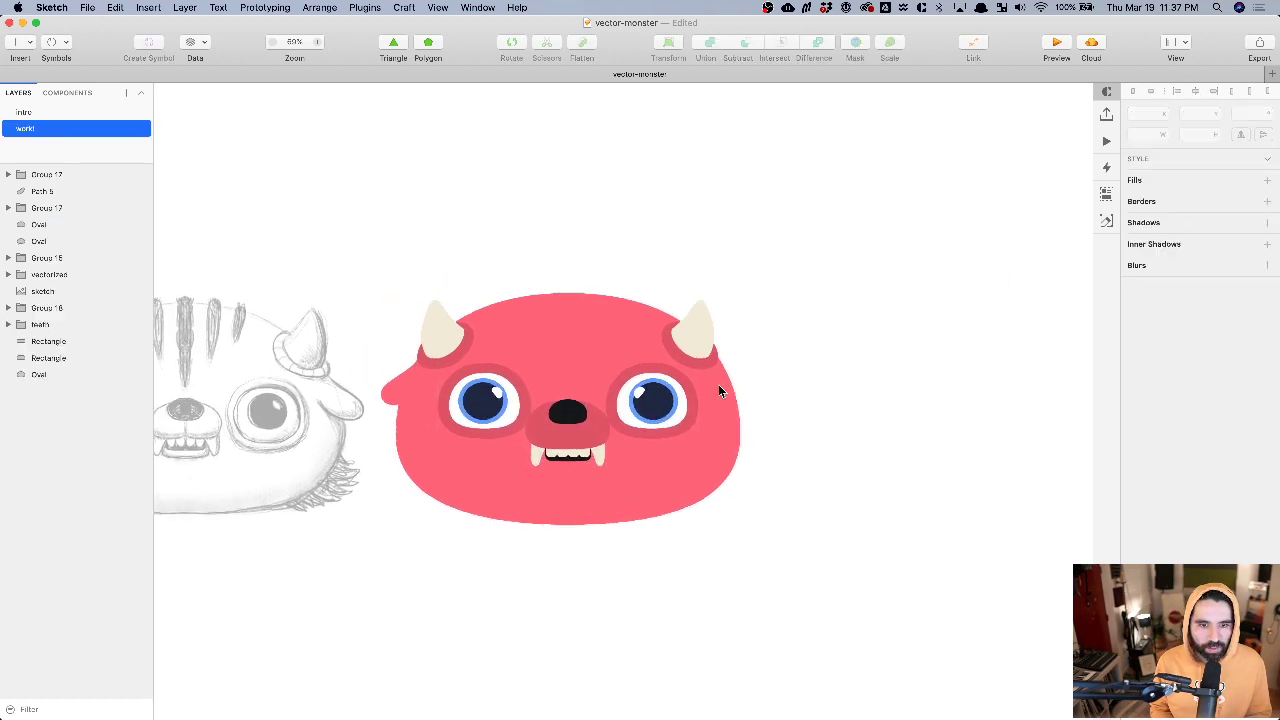
{"action": "scroll", "coordinate": [497, 428], "scroll_direction": "up", "scroll_amount": 5}
{"action": "left_click", "coordinate": [376, 366]}
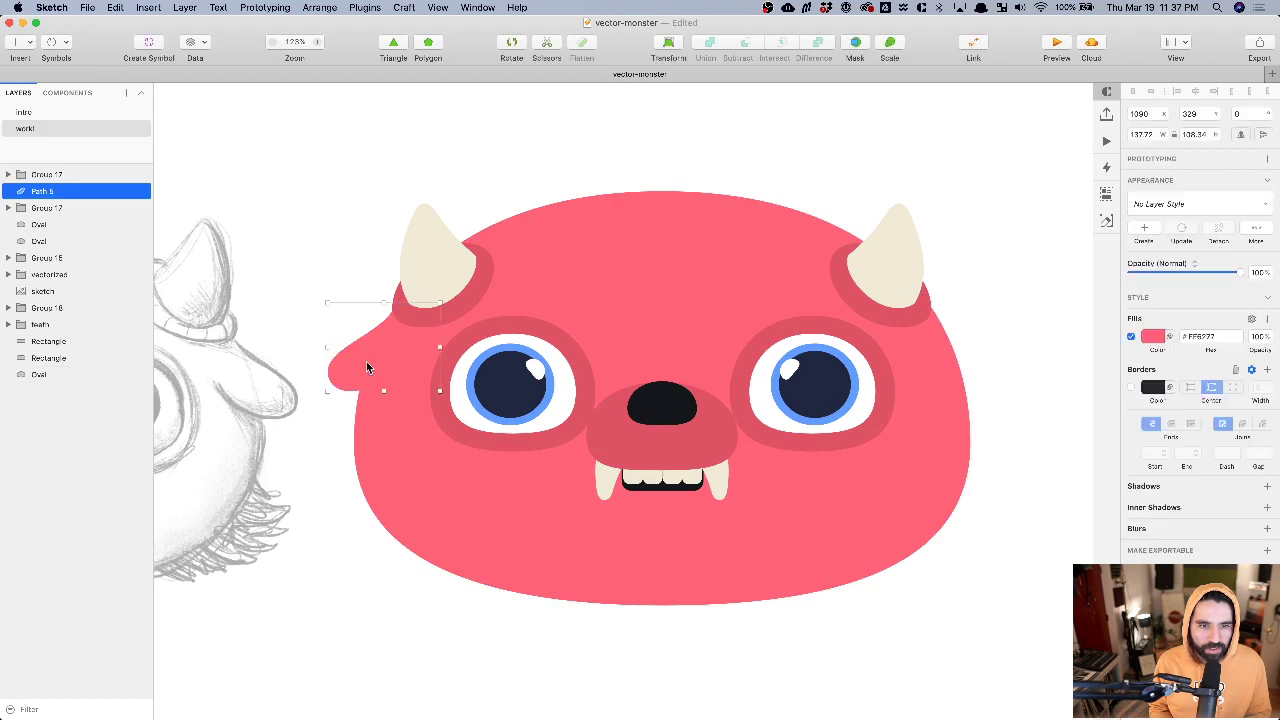
{"action": "left_click_drag", "start_coordinate": [366, 361], "coordinate": [972, 344]}
{"action": "left_click", "coordinate": [1240, 134]}
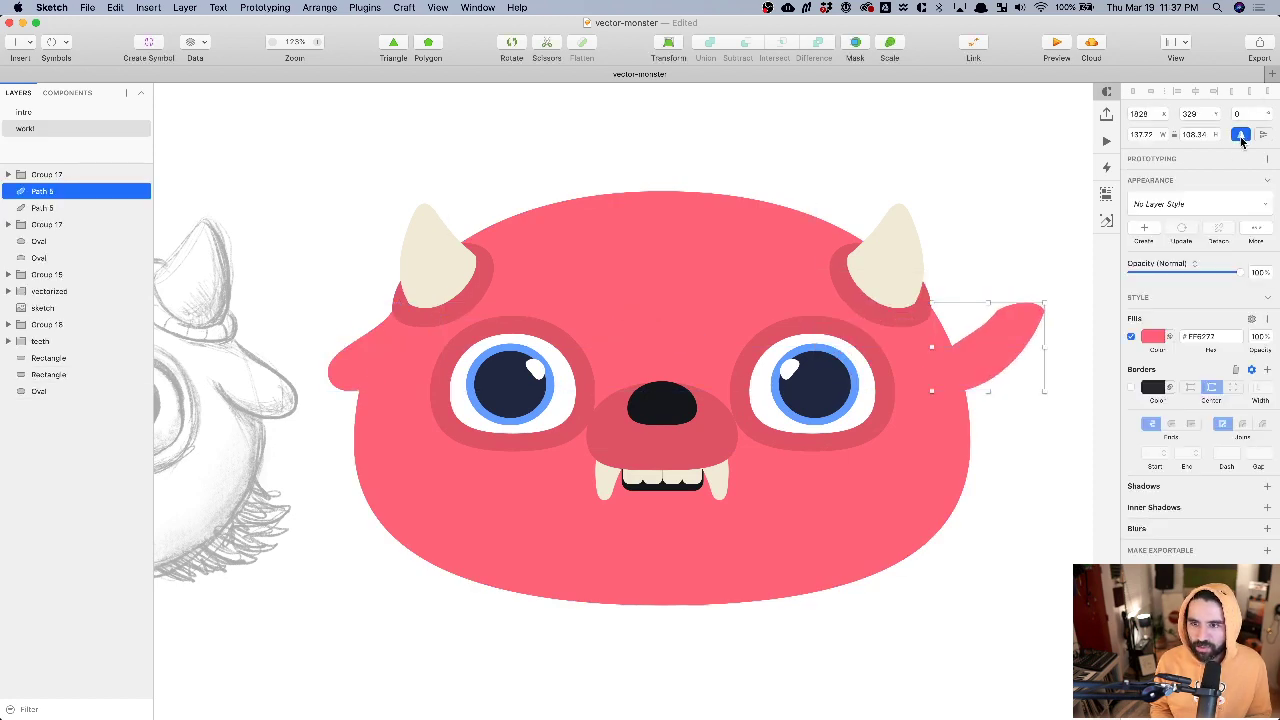
- Move the mirrored ear inward to X 1771, tucking it against the head at the right horn's base
{"action": "left_click_drag", "start_coordinate": [996, 338], "coordinate": [949, 340]}
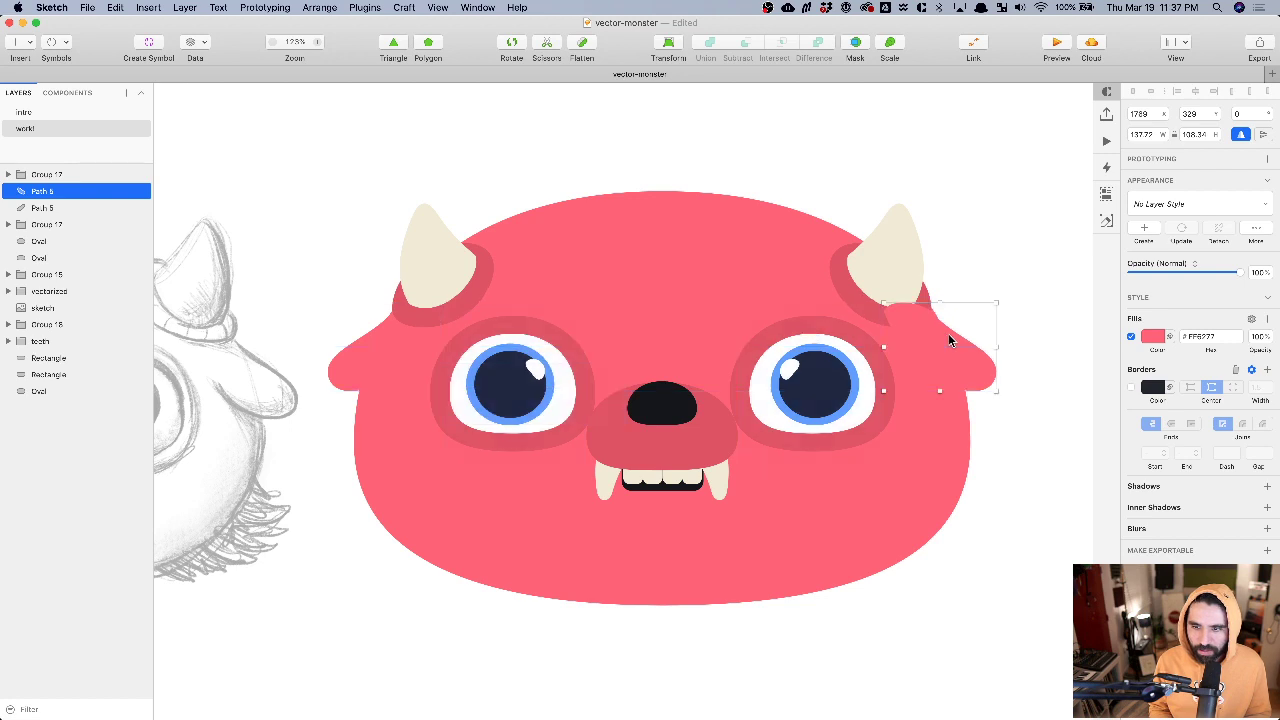
{"action": "scroll", "coordinate": [949, 340], "scroll_direction": "up", "scroll_amount": 10}
{"action": "key", "text": "Right"}
{"action": "key", "text": "Right"}
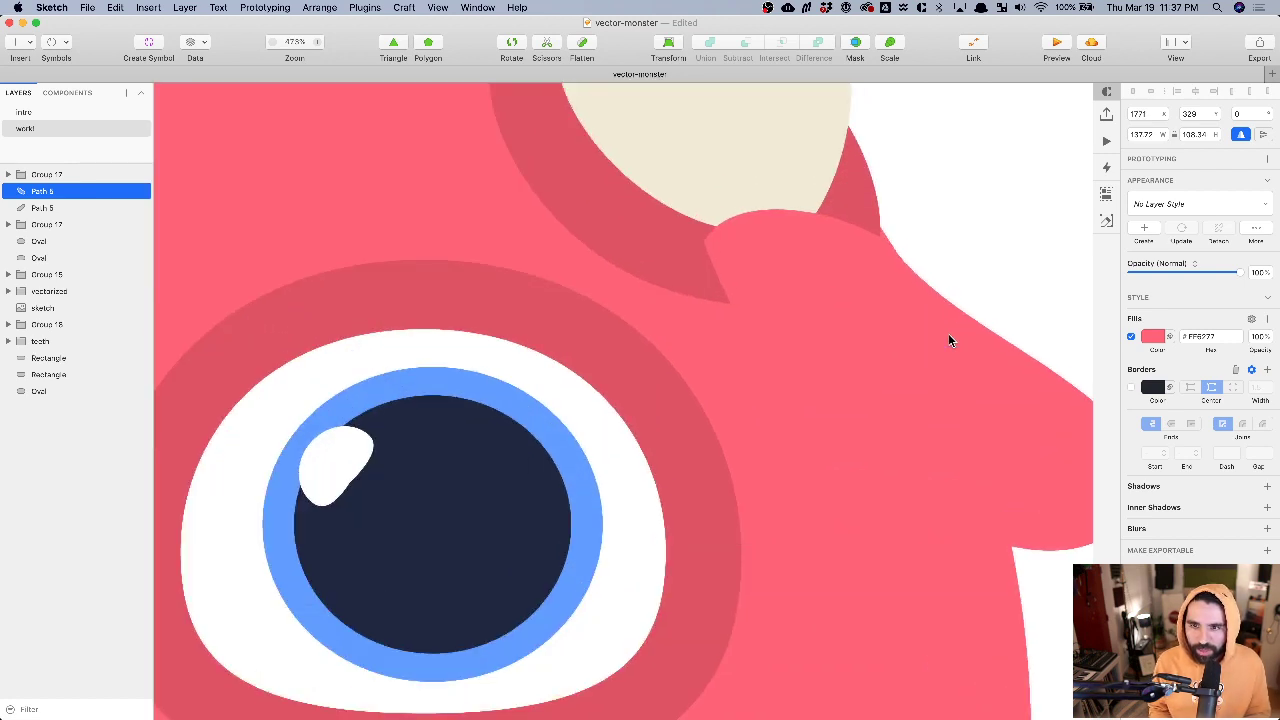
{"action": "scroll", "coordinate": [949, 340], "scroll_direction": "down", "scroll_amount": 10}
- Select the left and right ears together and group them into one layer group
{"action": "left_click", "coordinate": [466, 343]}
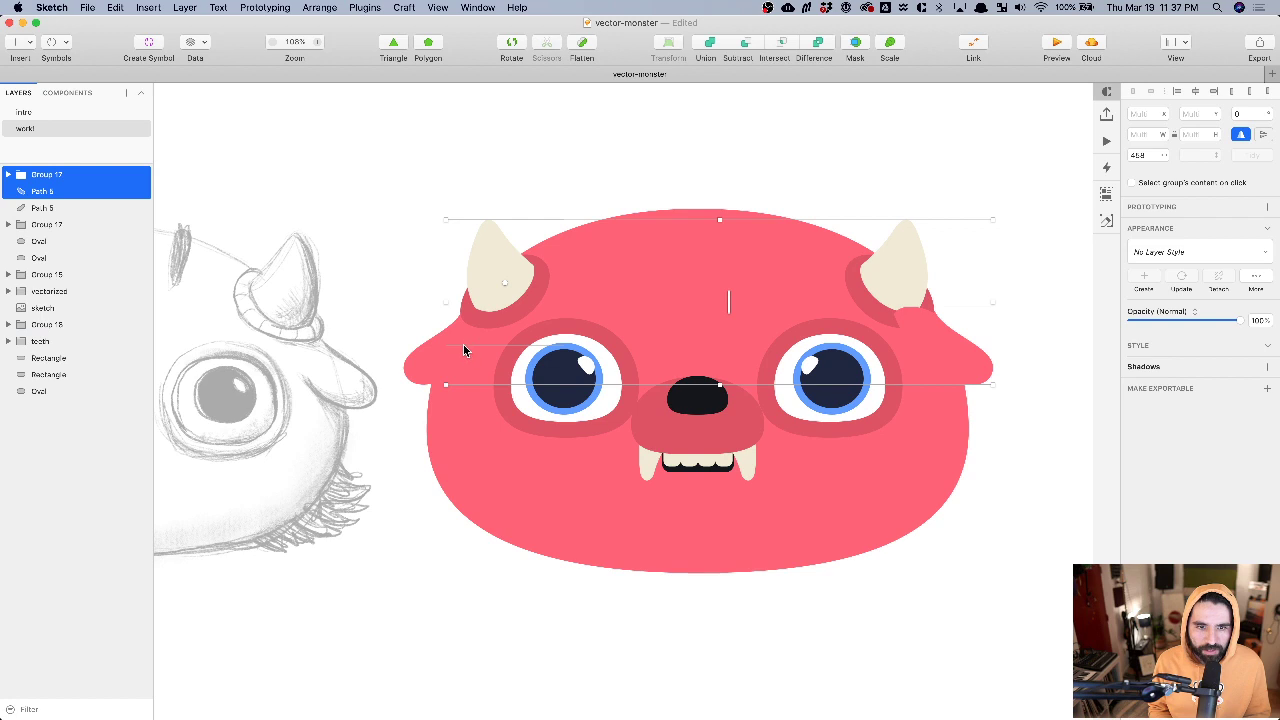
{"action": "double_click", "coordinate": [432, 377]}
{"action": "left_click", "coordinate": [971, 369], "text": "shift"}
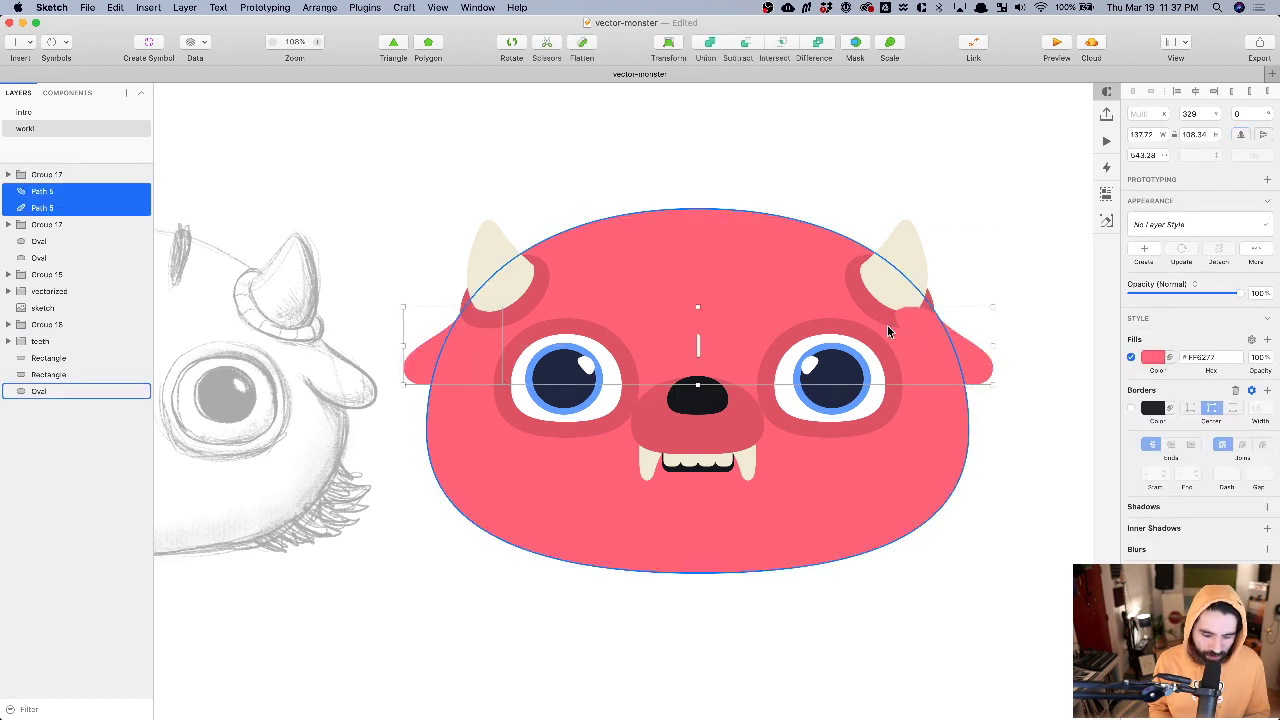
{"action": "key", "text": "super+g"}
{"action": "left_click", "coordinate": [732, 235], "text": "shift"}
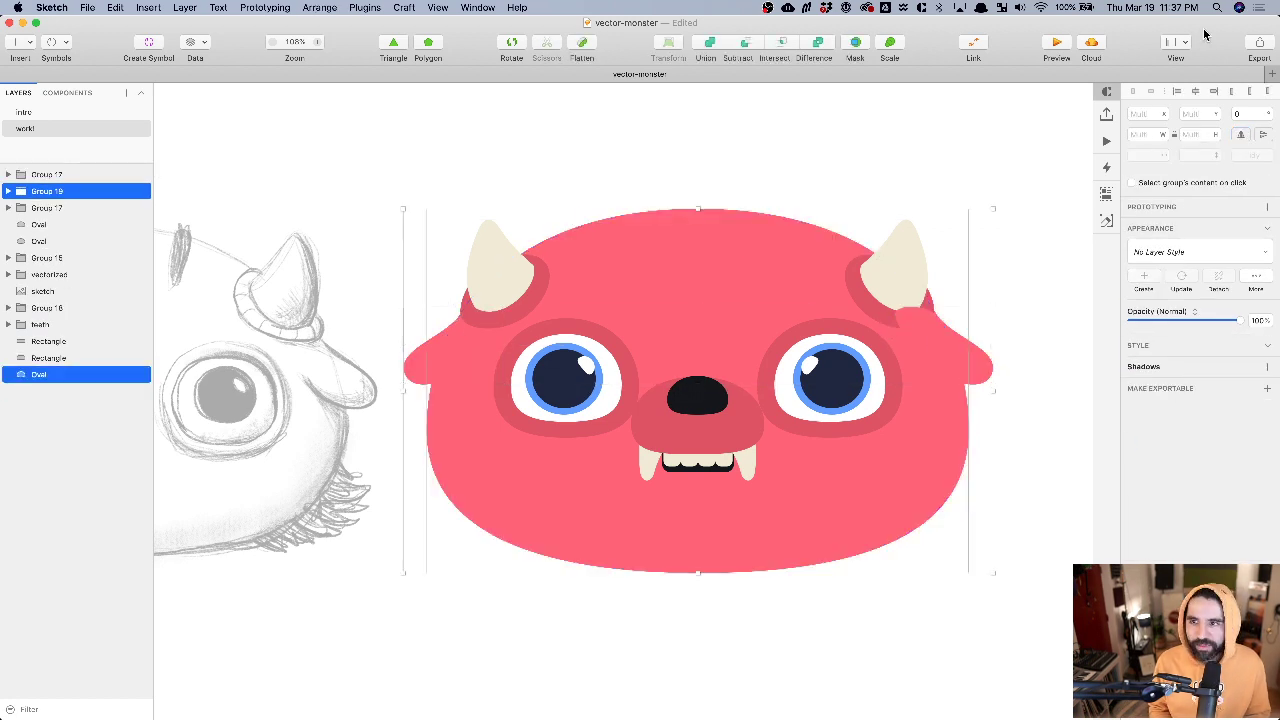
{"action": "left_click", "coordinate": [596, 187]}
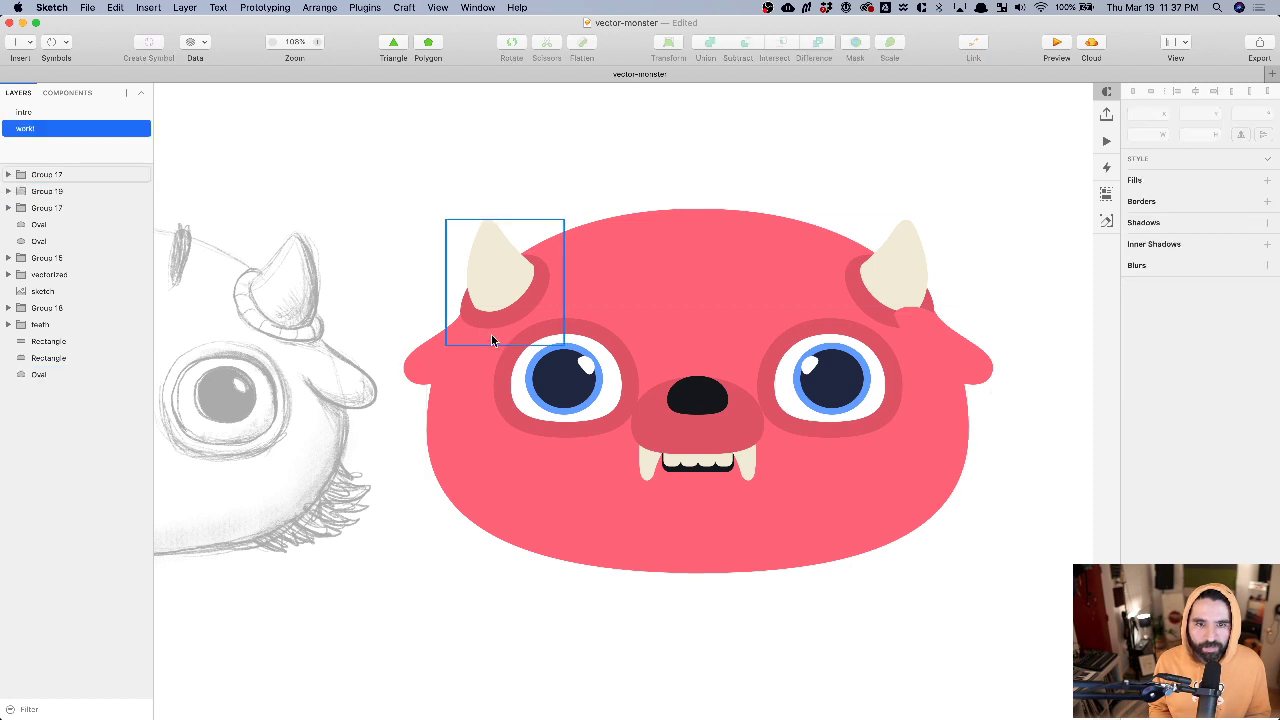
- Select both horn groups, bring them in front of the ears, and group them together
{"action": "left_click", "coordinate": [481, 316]}
{"action": "left_click", "coordinate": [880, 279], "text": "shift"}
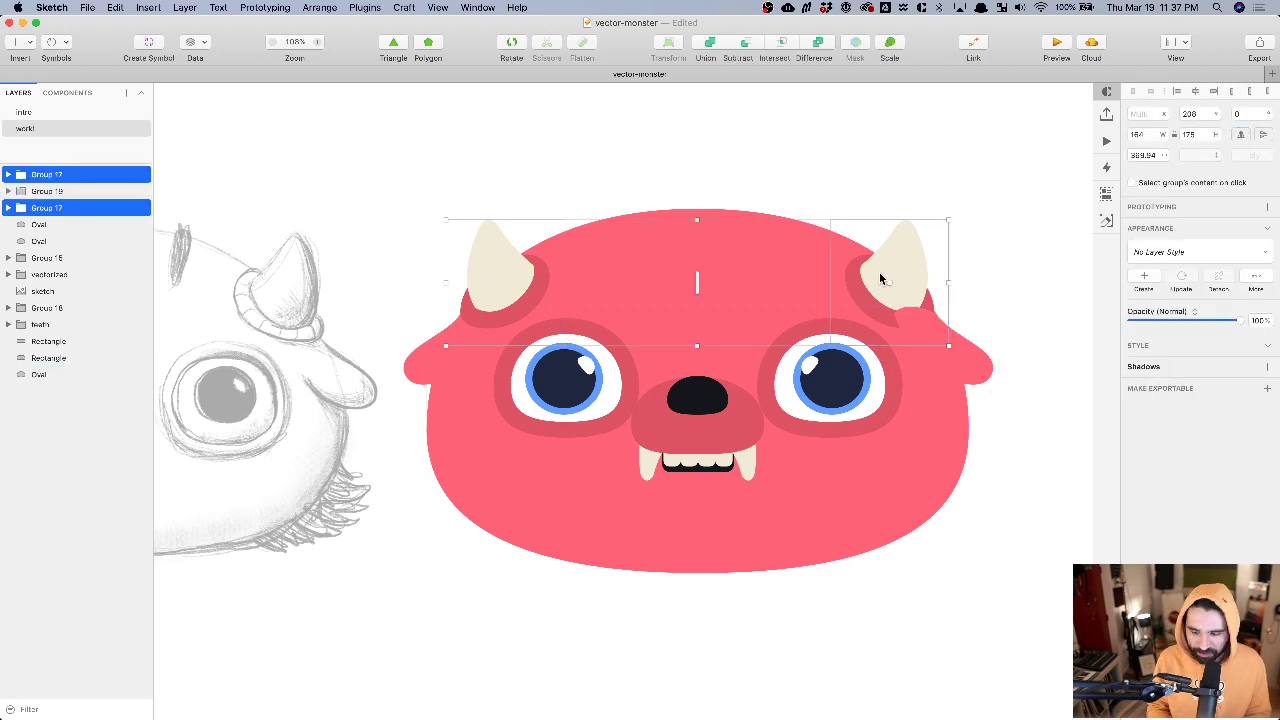
{"action": "key", "text": "super+alt+Up"}
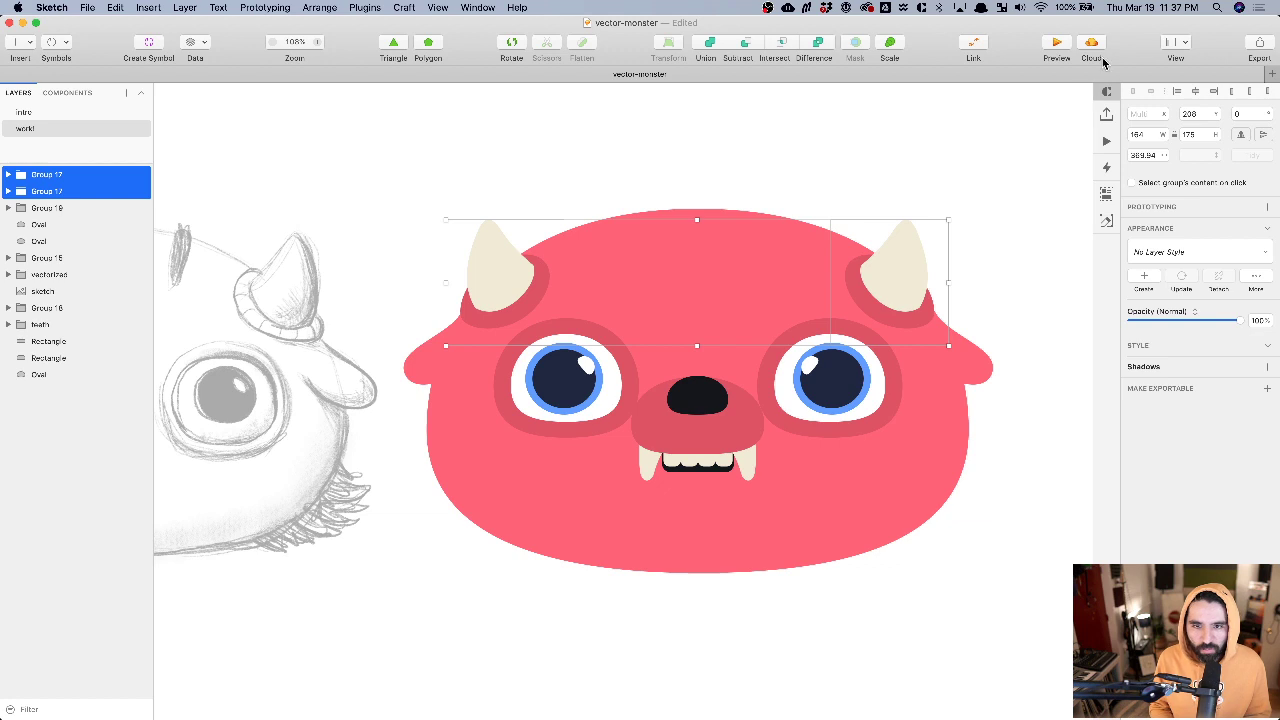
{"action": "key", "text": "super+g"}
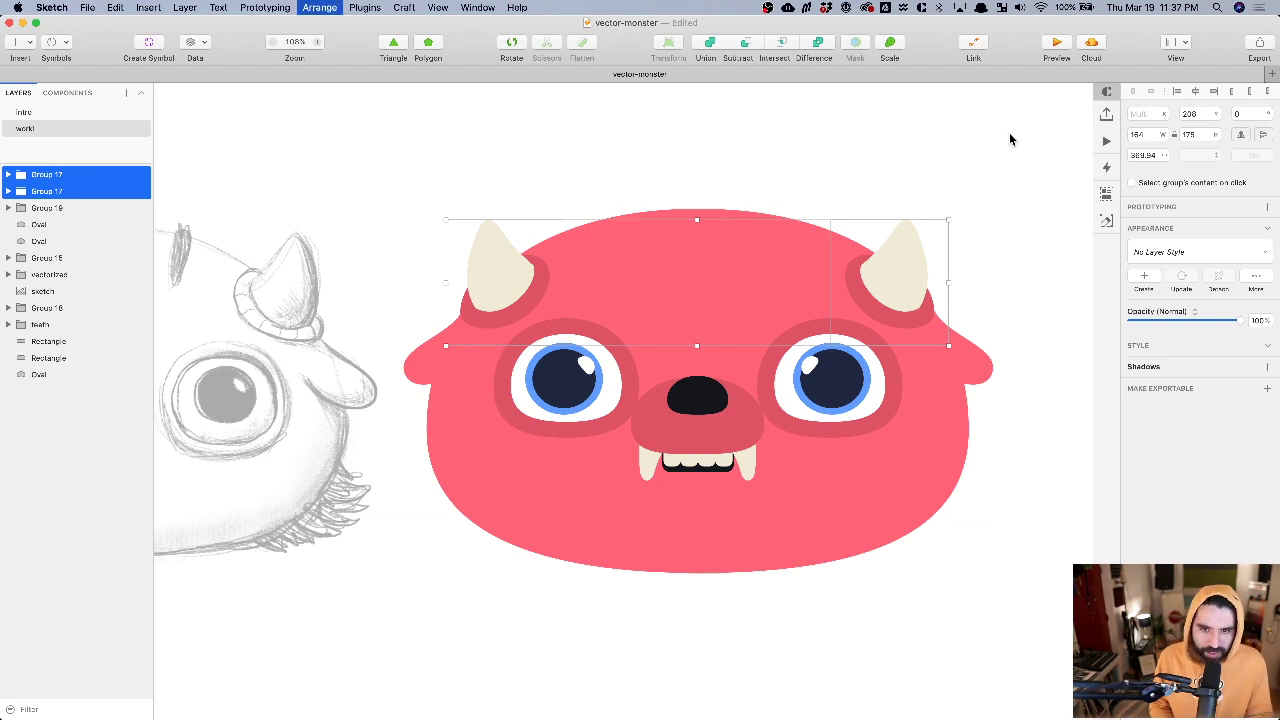
- Select all parts of the pink face, including the ear and horn groups, and align their horizontal centres
{"action": "left_click", "coordinate": [447, 143]}
{"action": "left_click_drag", "start_coordinate": [447, 144], "coordinate": [963, 580]}
{"action": "left_click", "coordinate": [1195, 91]}
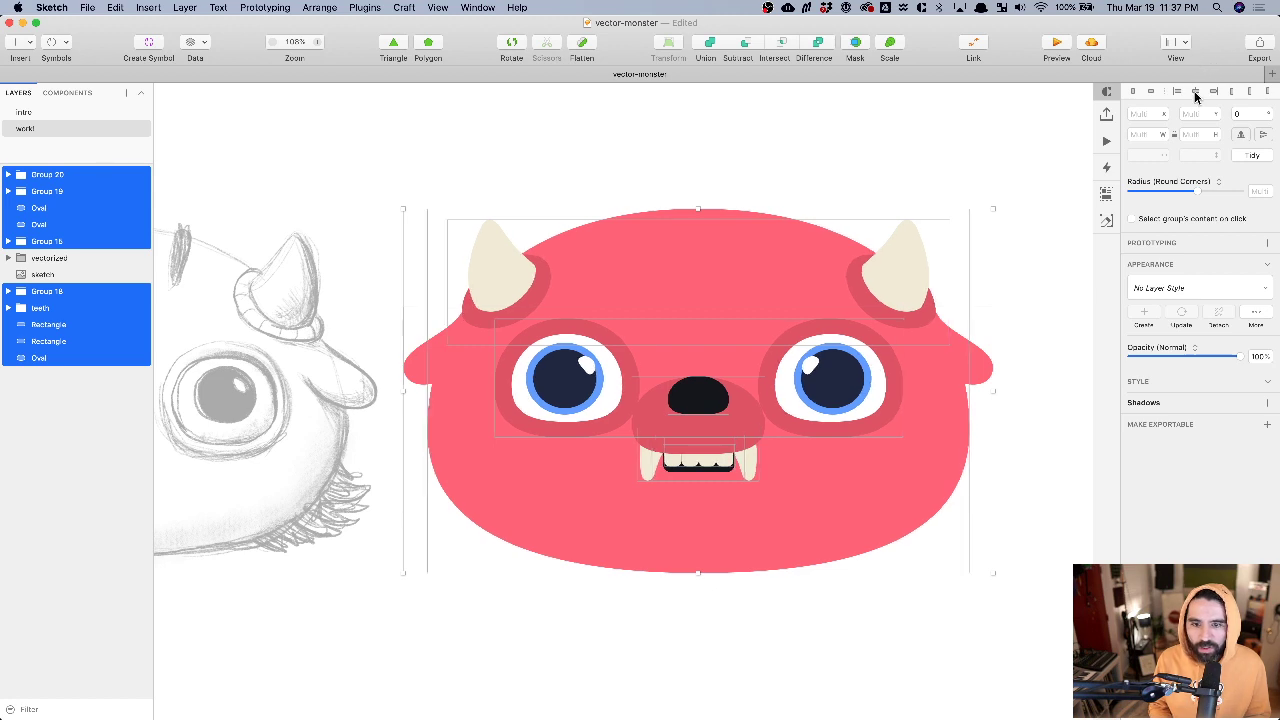
{"action": "left_click", "coordinate": [827, 146]}
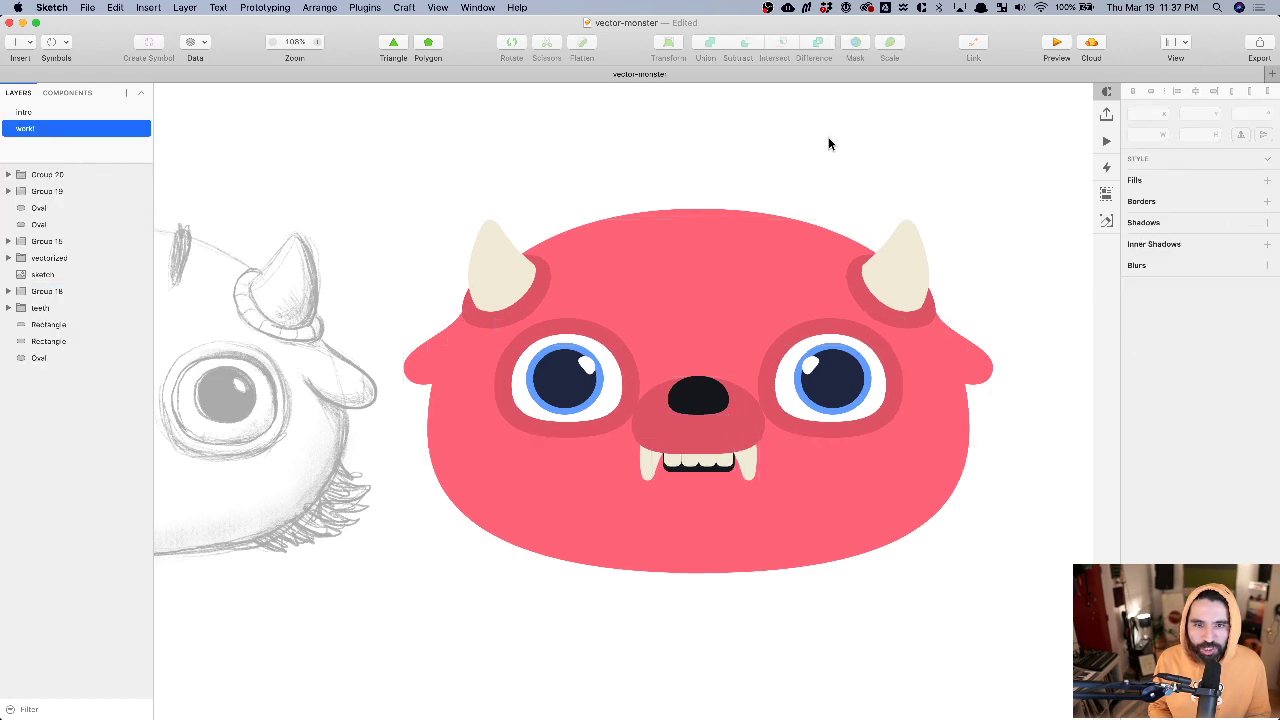
- Compare the vector face with the pencil sketch beside it, examining overall proportions and the details still missing
{"action": "scroll", "coordinate": [828, 144], "scroll_direction": "left", "scroll_amount": 5}
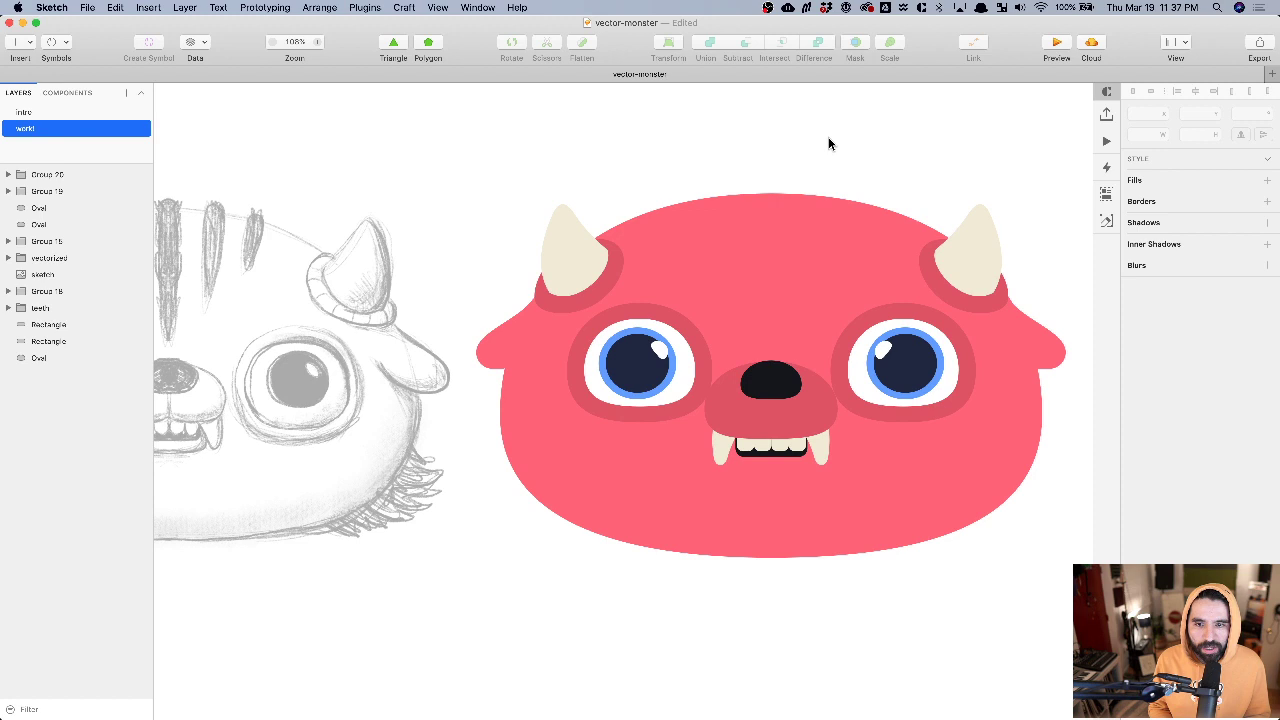
{"action": "scroll", "coordinate": [828, 144], "scroll_direction": "down", "scroll_amount": 5}
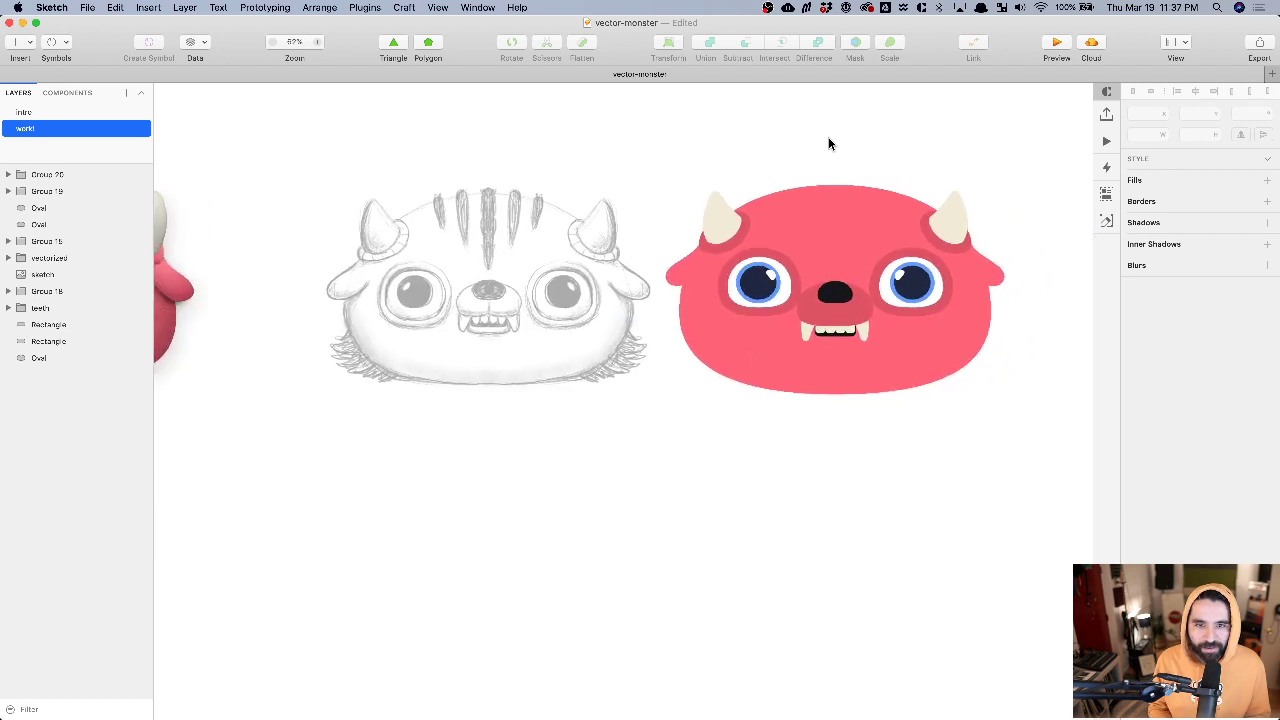
{"action": "scroll", "coordinate": [855, 211], "scroll_direction": "up", "scroll_amount": 5}
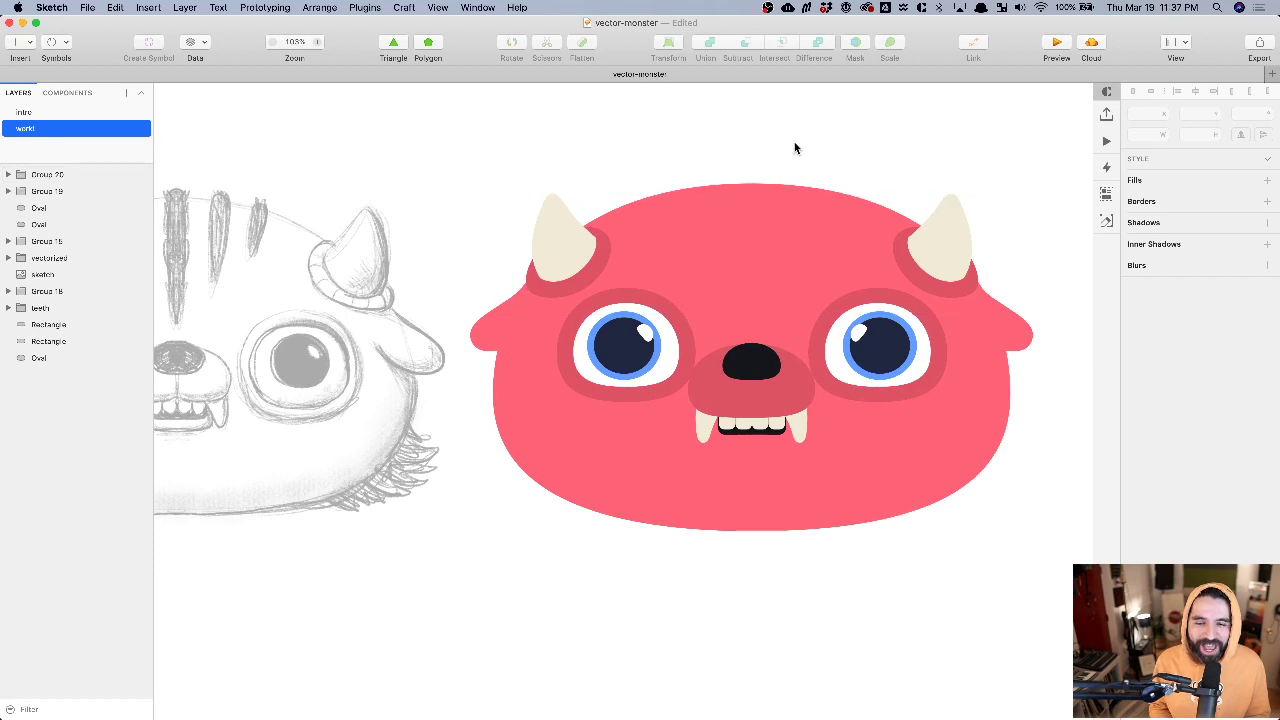
{"action": "scroll", "coordinate": [787, 148], "scroll_direction": "down", "scroll_amount": 2}
{"action": "scroll", "coordinate": [769, 156], "scroll_direction": "down", "scroll_amount": 3}
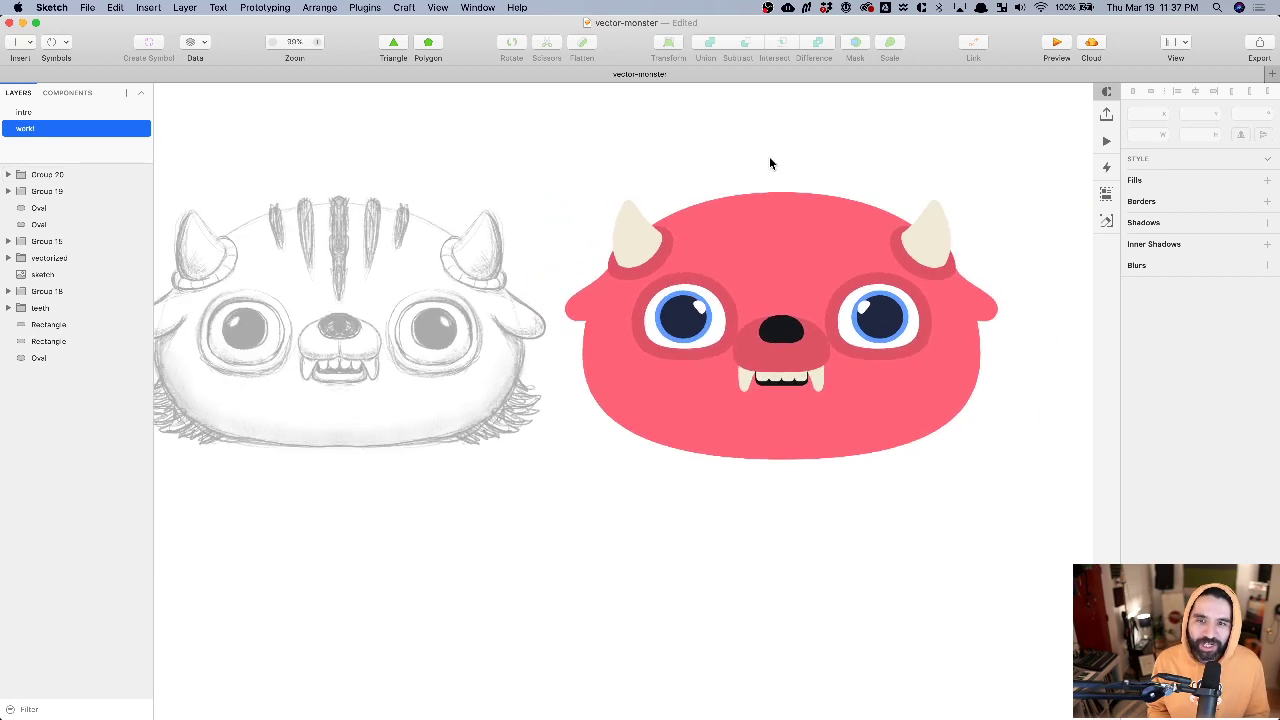
{"action": "scroll", "coordinate": [769, 156], "scroll_direction": "left", "scroll_amount": 4}
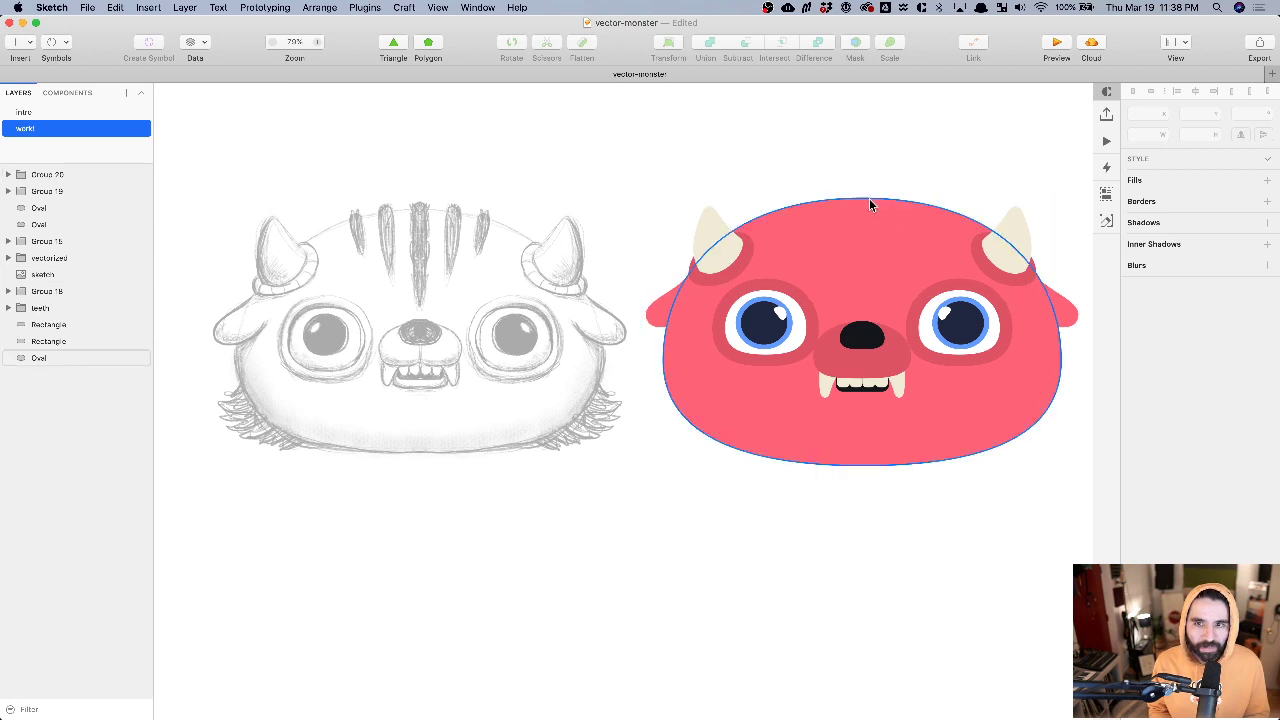
- Trace the sketch's central forehead stripe as a closed teardrop path about 43 by 199, with a curved top and pointed lower tip
{"action": "scroll", "coordinate": [870, 205], "scroll_direction": "up", "scroll_amount": 5}
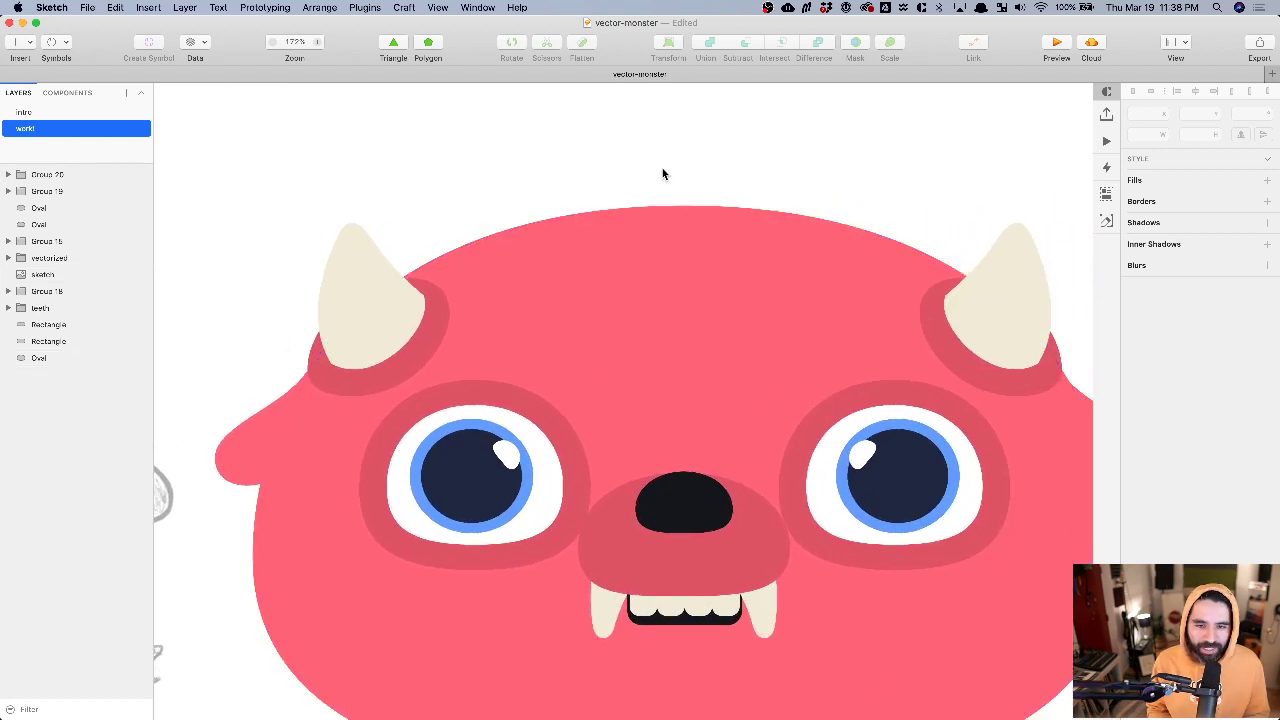
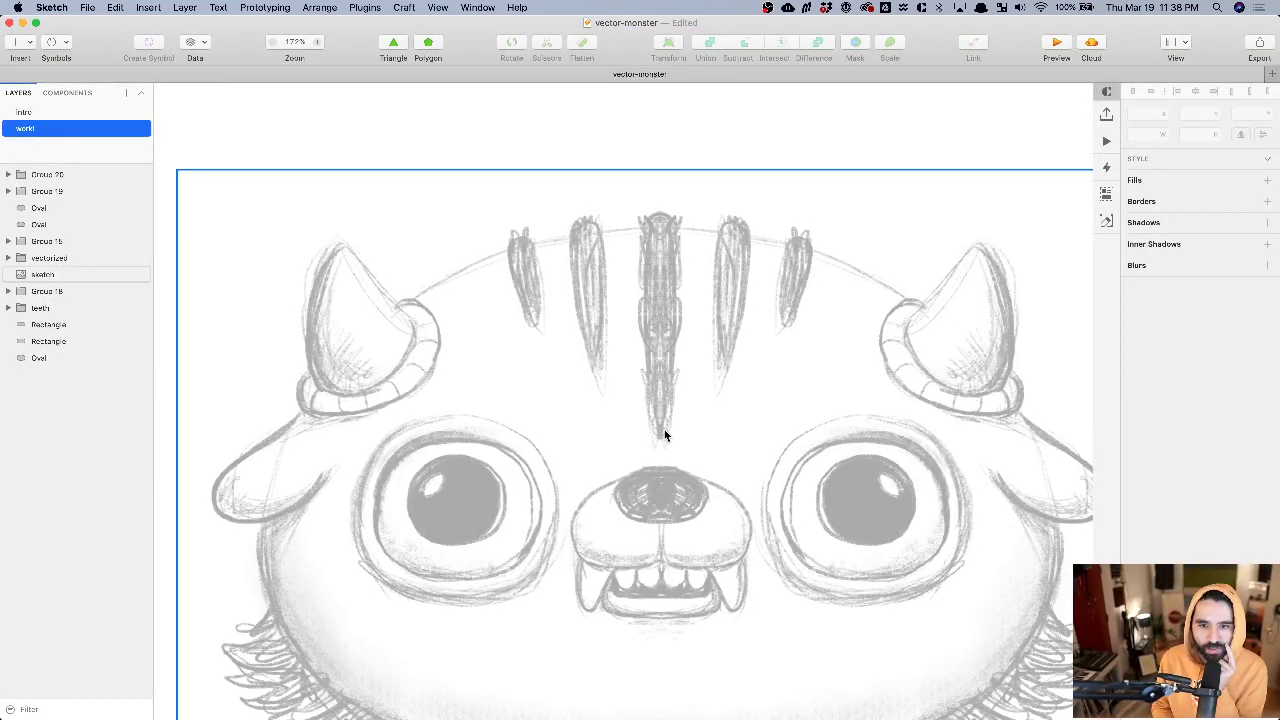
{"action": "key", "text": "v"}
{"action": "left_click", "coordinate": [662, 217]}
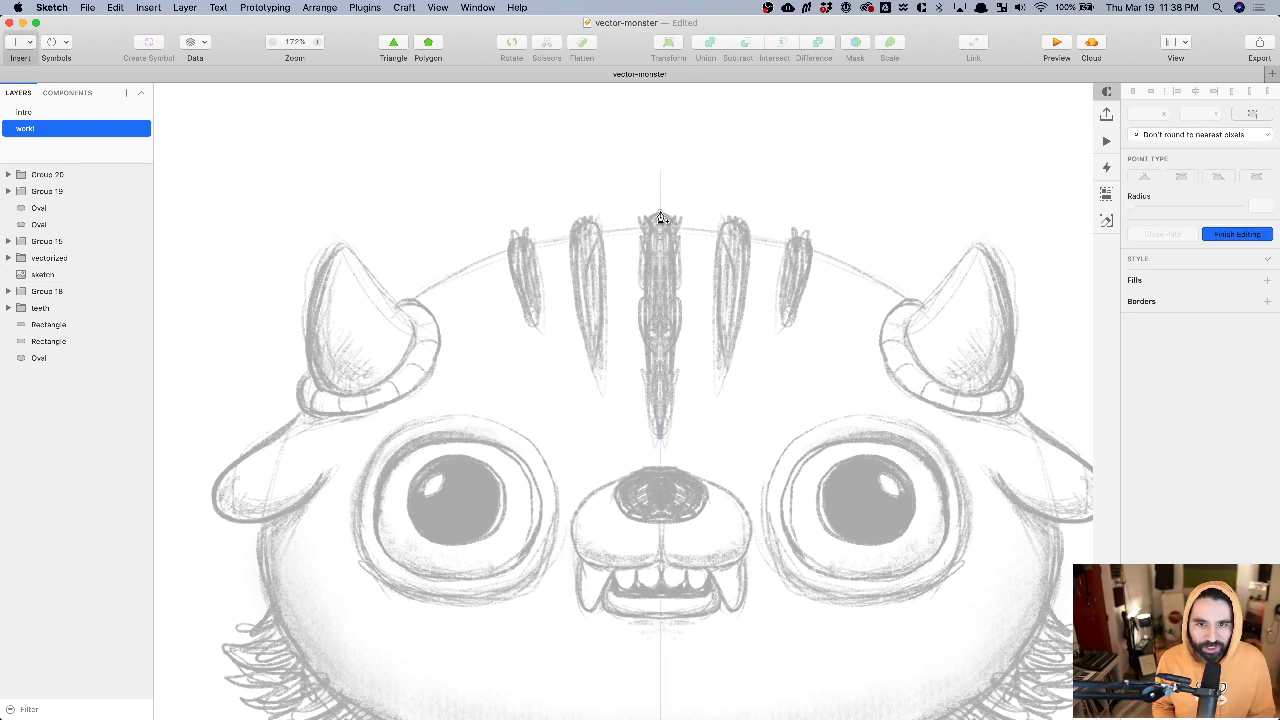
{"action": "left_click_drag", "start_coordinate": [660, 217], "coordinate": [615, 217]}
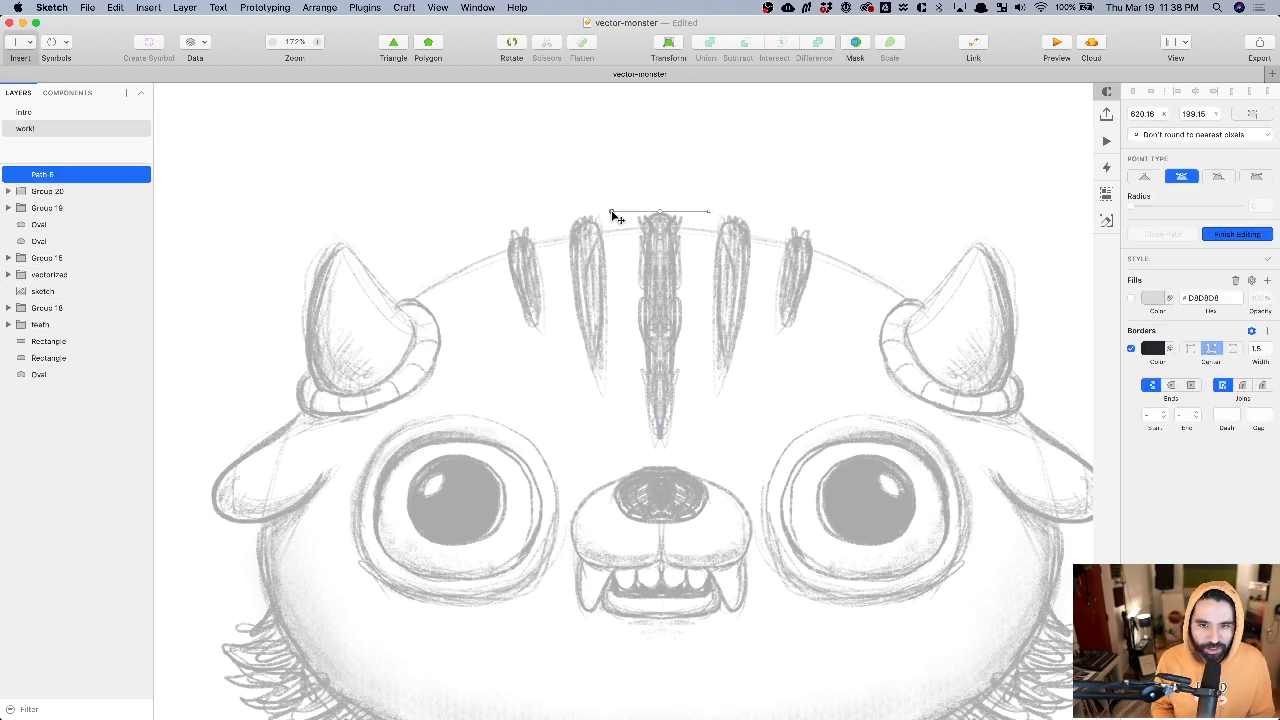
{"action": "left_click", "coordinate": [660, 444]}
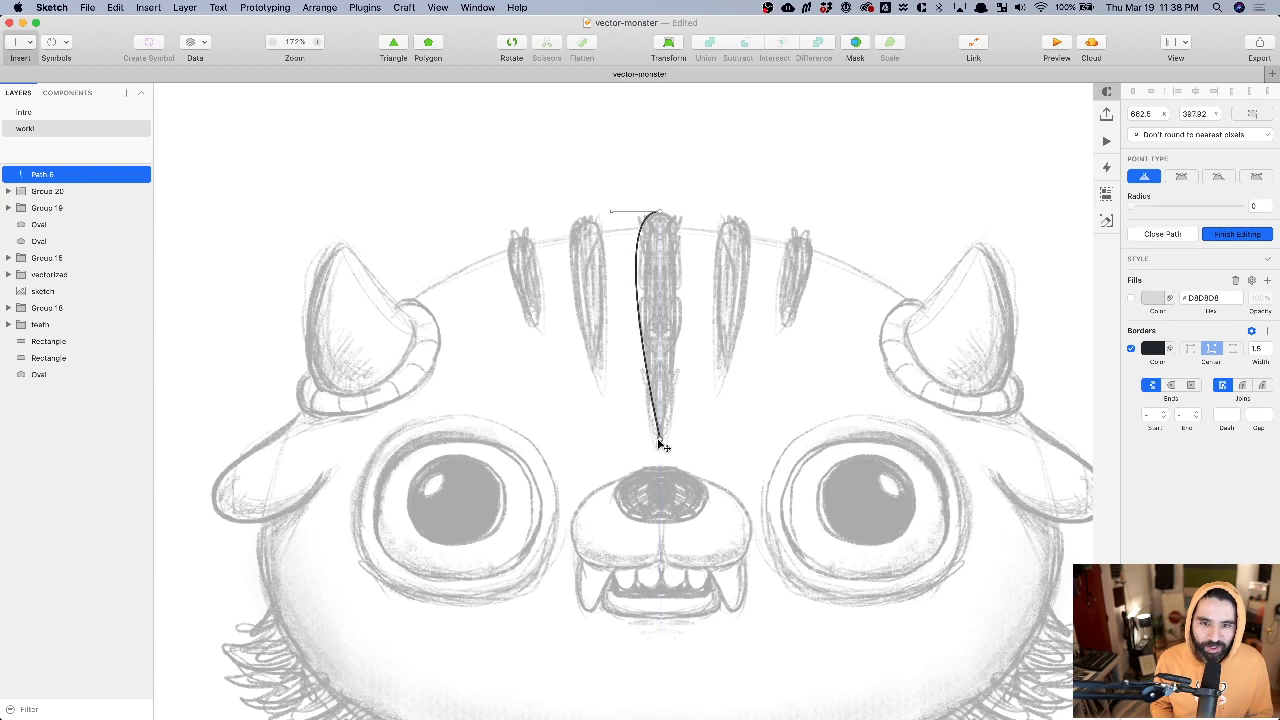
{"action": "left_click", "coordinate": [660, 214]}
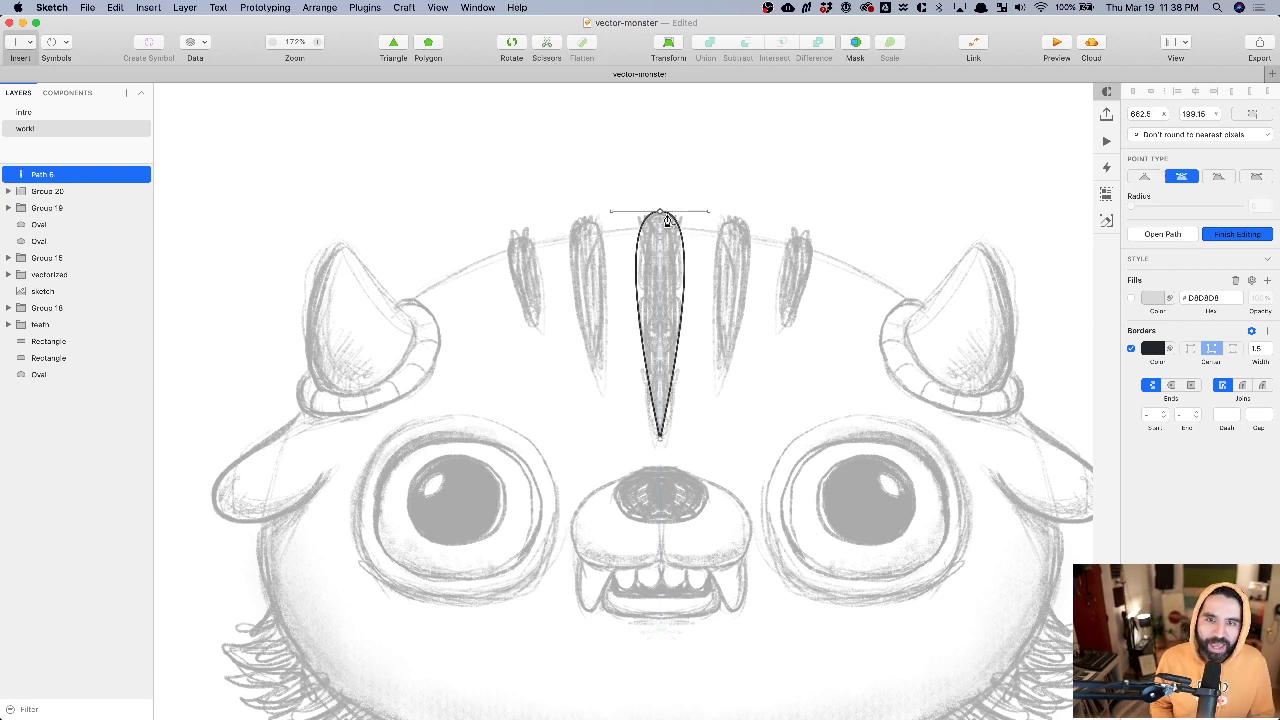
{"action": "left_click", "coordinate": [830, 265]}
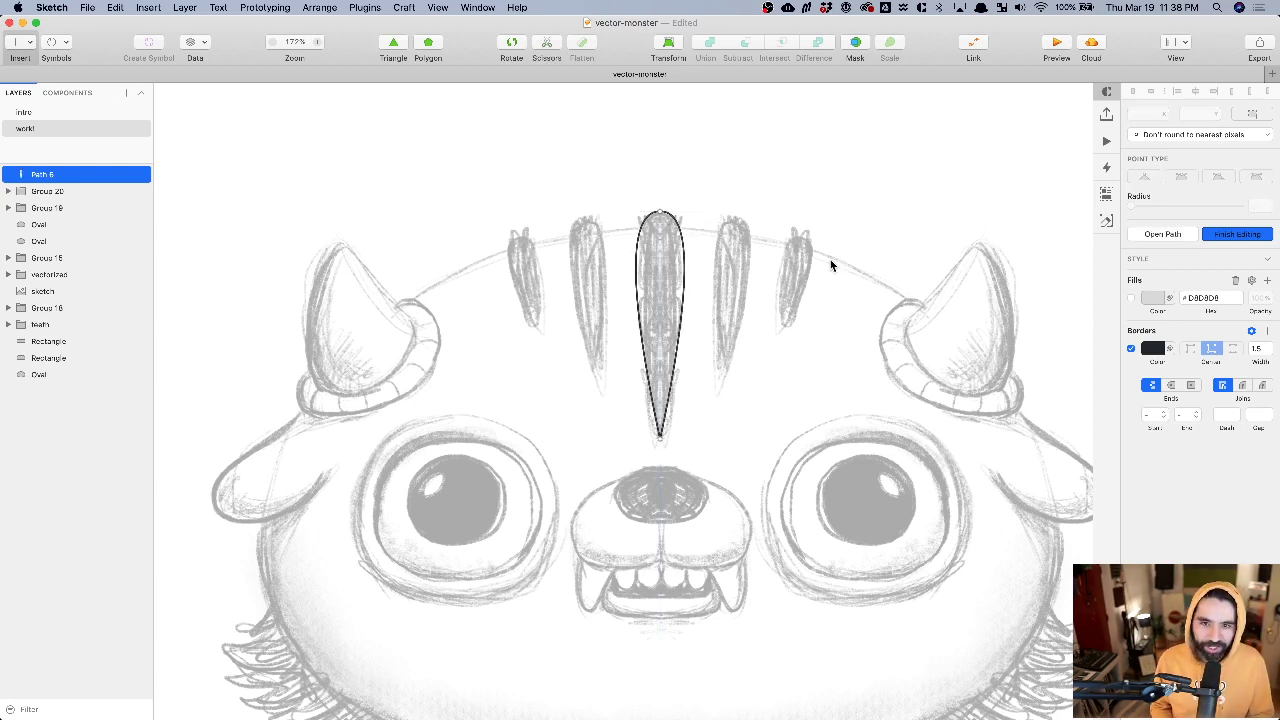
{"action": "key", "text": "Escape"}
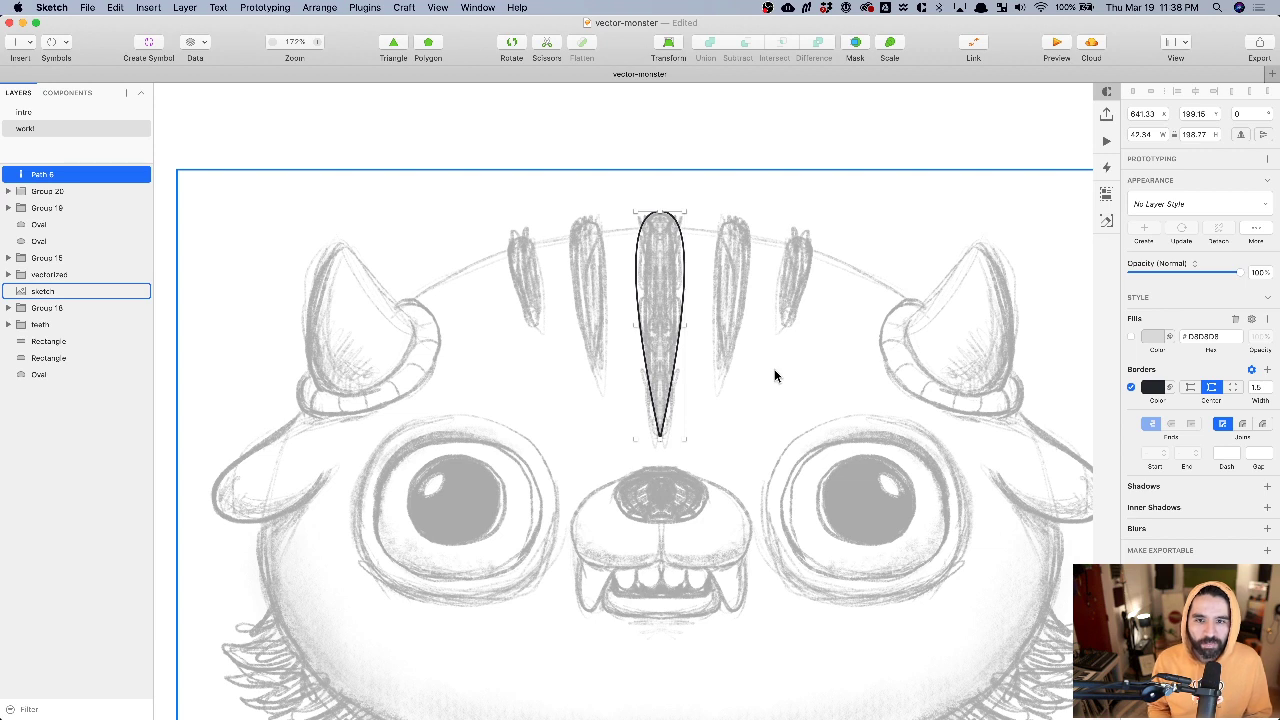
- Edit the central stripe path and change its lower tip point to the Mirrored point type
{"action": "scroll", "coordinate": [775, 376], "scroll_direction": "down", "scroll_amount": 5}
{"action": "scroll", "coordinate": [775, 376], "scroll_direction": "right", "scroll_amount": 5}
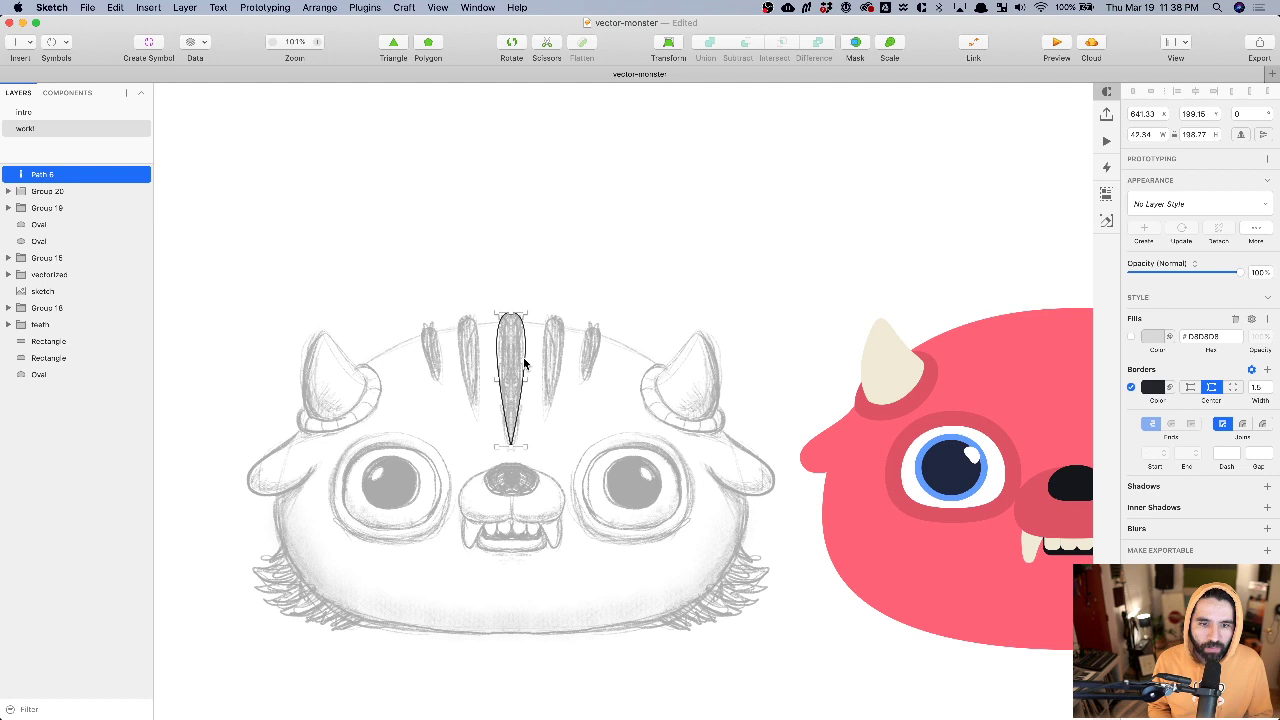
{"action": "scroll", "coordinate": [523, 357], "scroll_direction": "up", "scroll_amount": 5}
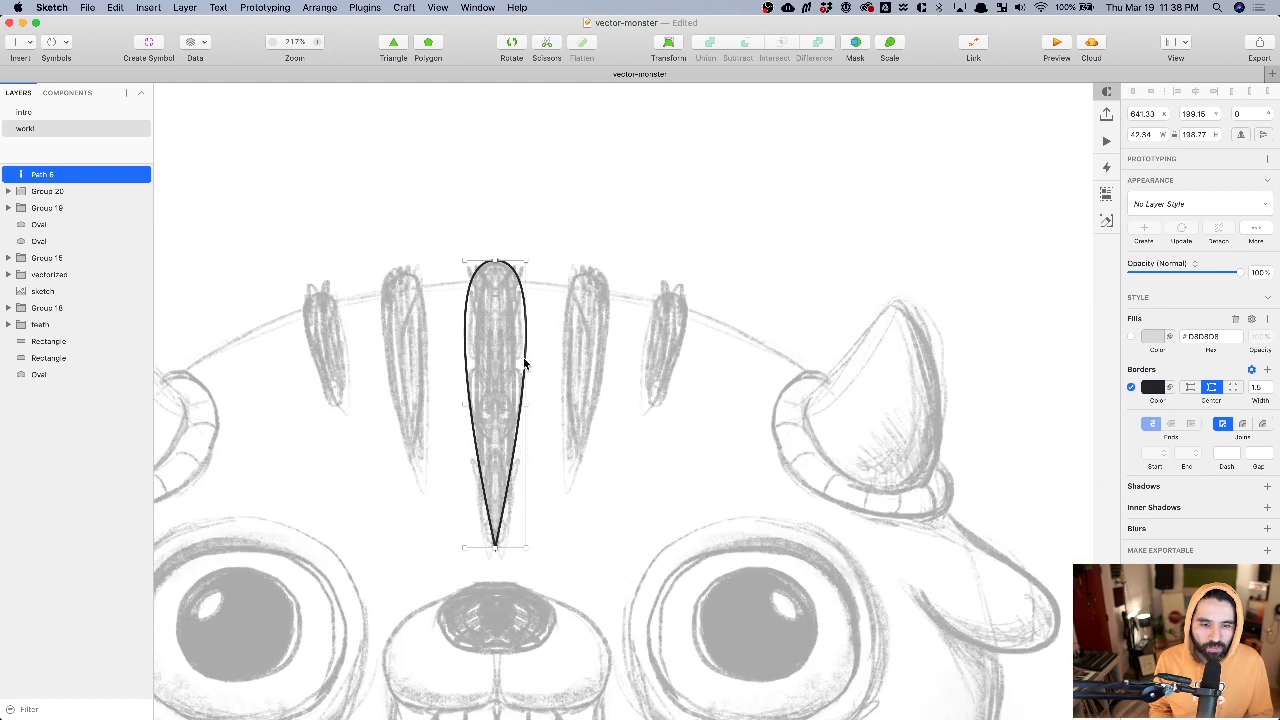
{"action": "double_click", "coordinate": [523, 357]}
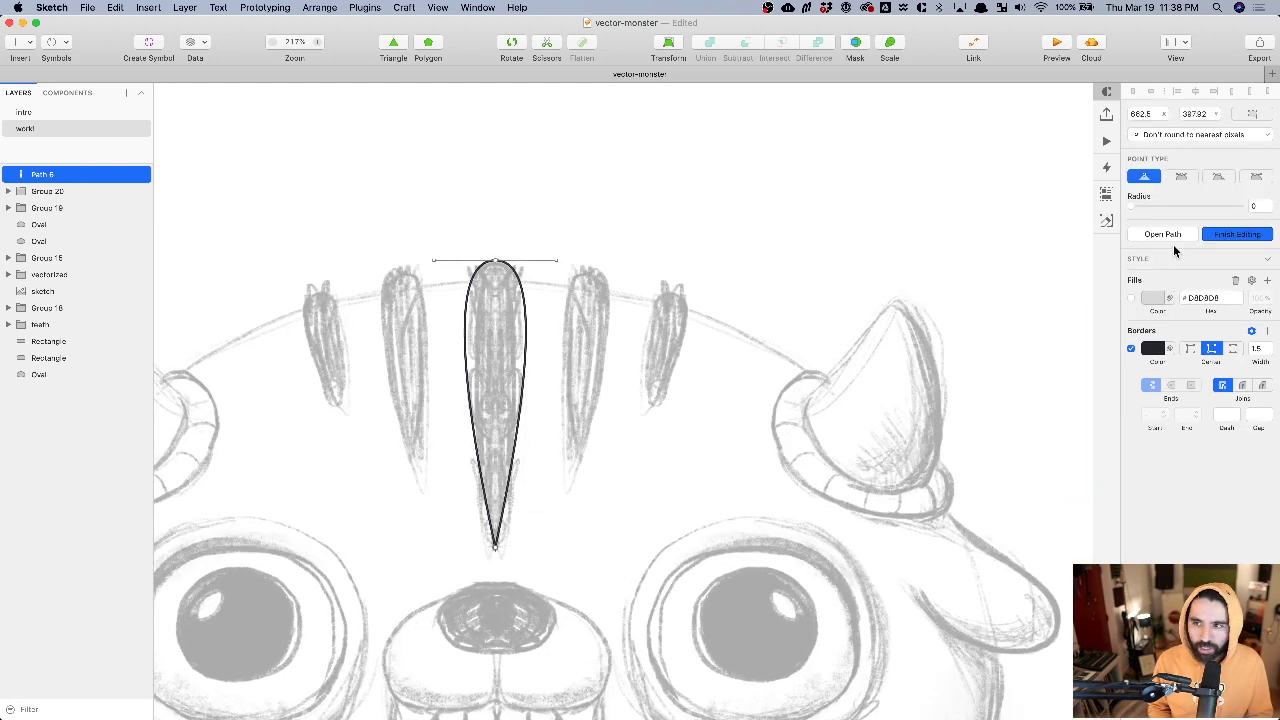
{"action": "left_click", "coordinate": [1257, 178]}
{"action": "left_click", "coordinate": [1181, 178]}
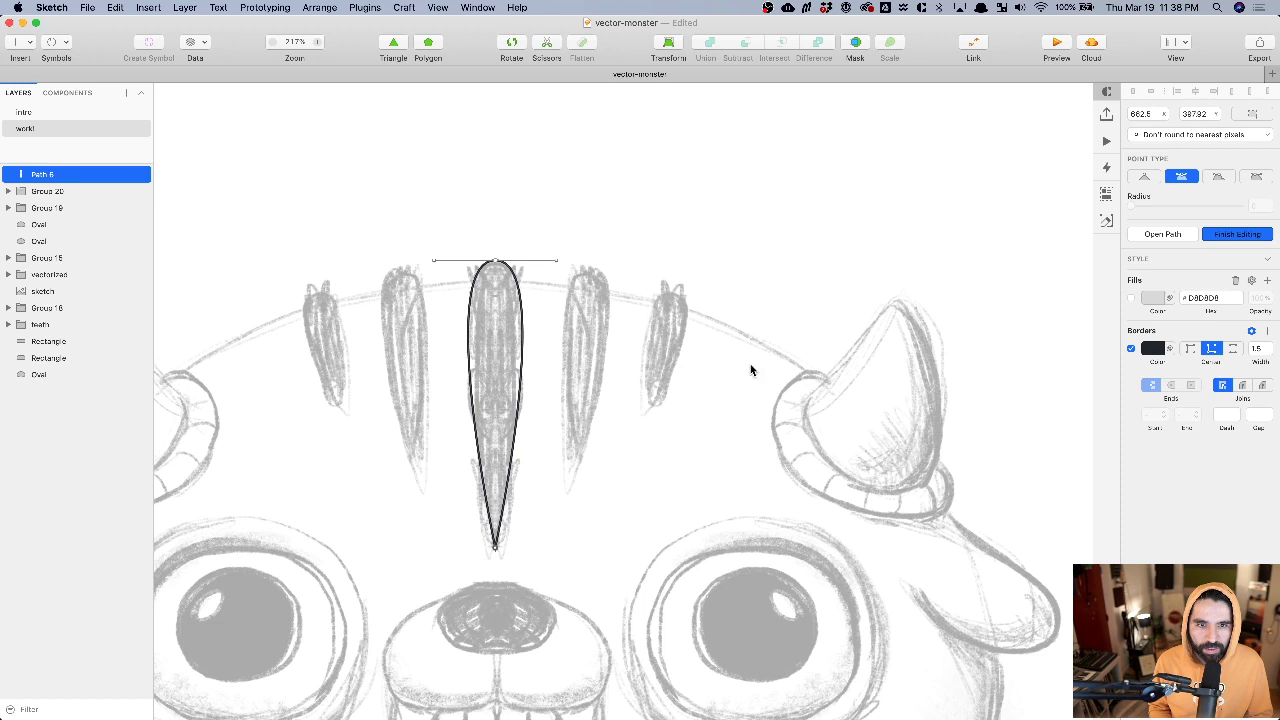
- Pull out horizontal curve handles at the stripe's lower tip and shorten them to form a narrow rounded end
{"action": "scroll", "coordinate": [464, 560], "scroll_direction": "up", "scroll_amount": 5}
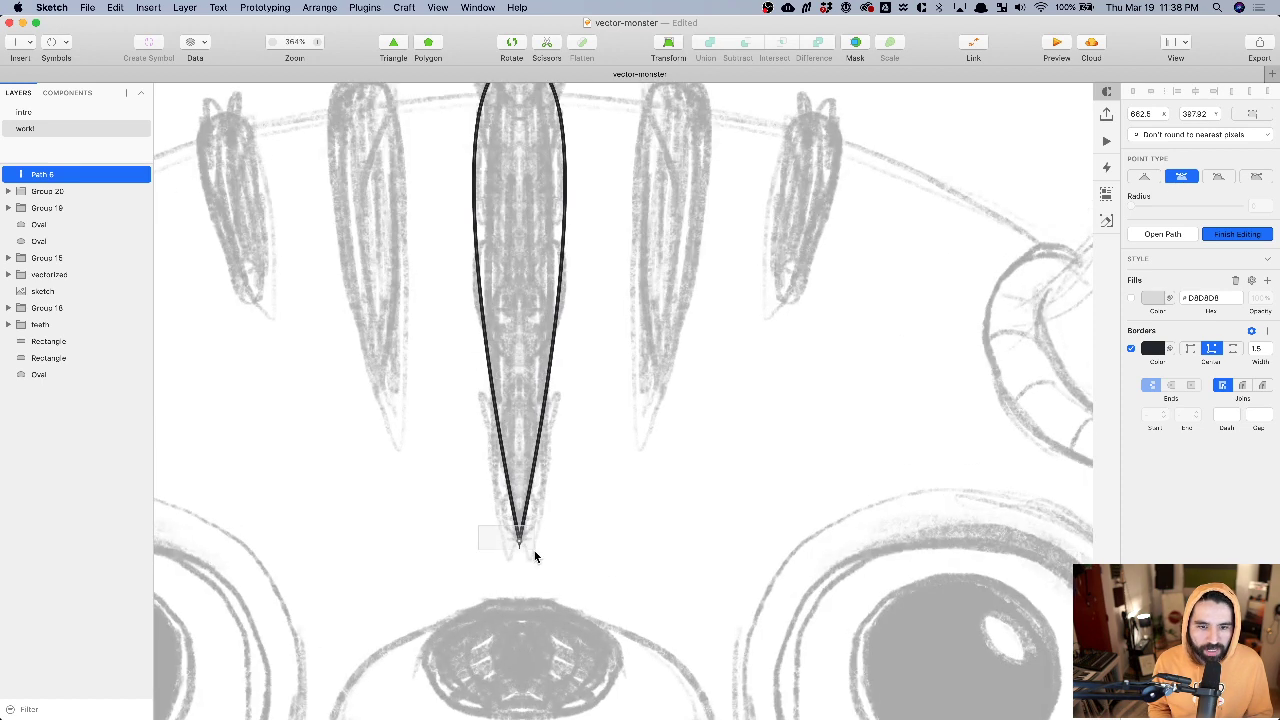
{"action": "scroll", "coordinate": [533, 552], "scroll_direction": "up", "scroll_amount": 8}
{"action": "left_click_drag", "start_coordinate": [492, 514], "coordinate": [505, 521]}
{"action": "key", "text": "super+z"}
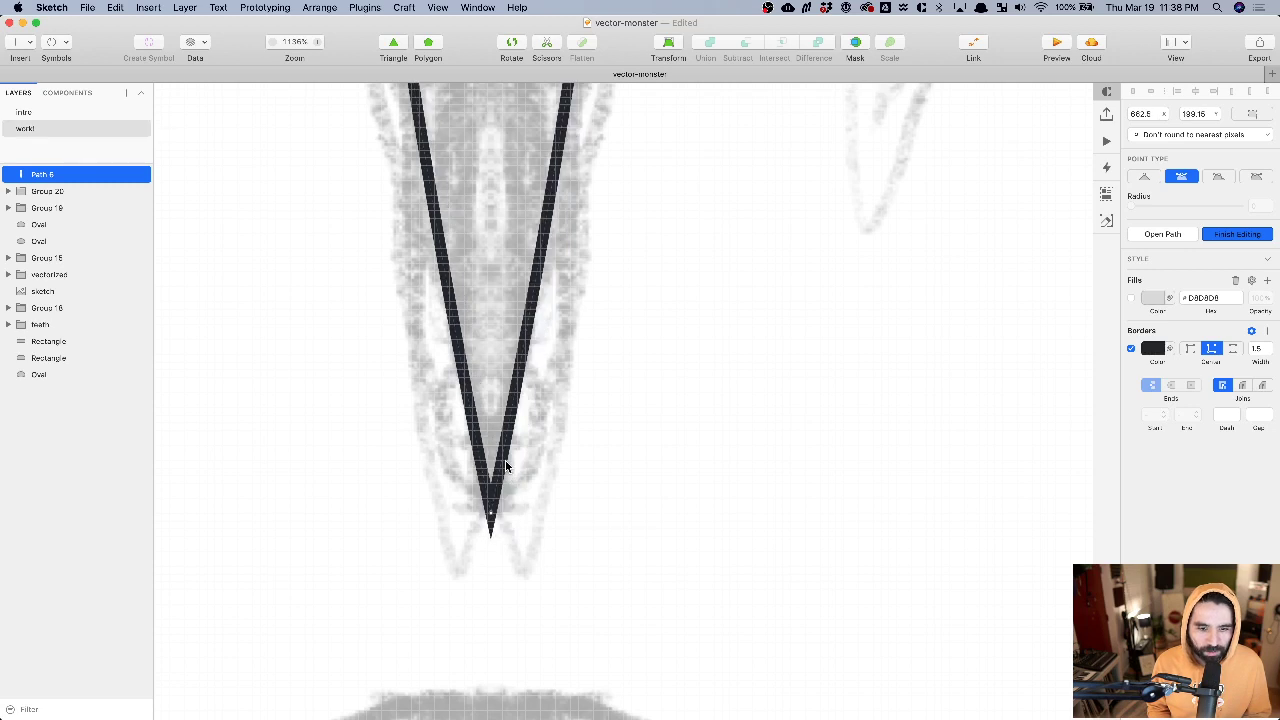
{"action": "left_click_drag", "start_coordinate": [505, 443], "coordinate": [528, 447]}
{"action": "scroll", "coordinate": [507, 507], "scroll_direction": "down", "scroll_amount": 5}
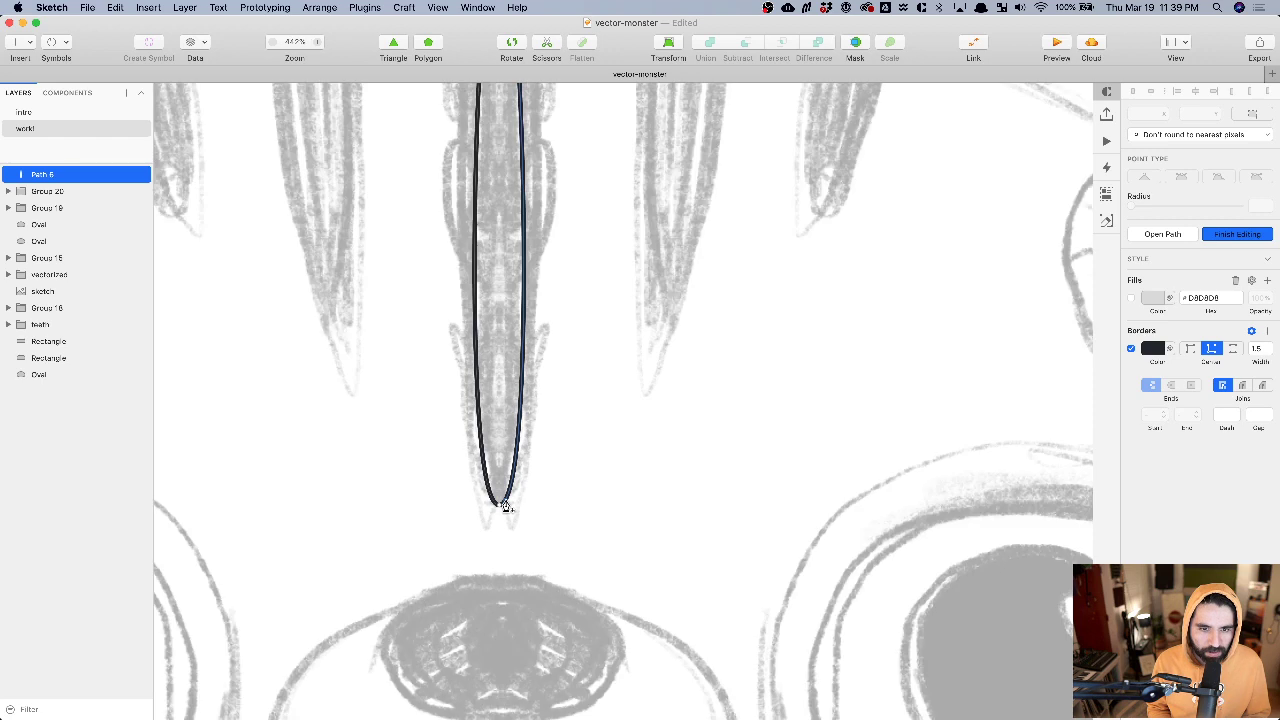
{"action": "left_click", "coordinate": [498, 506]}
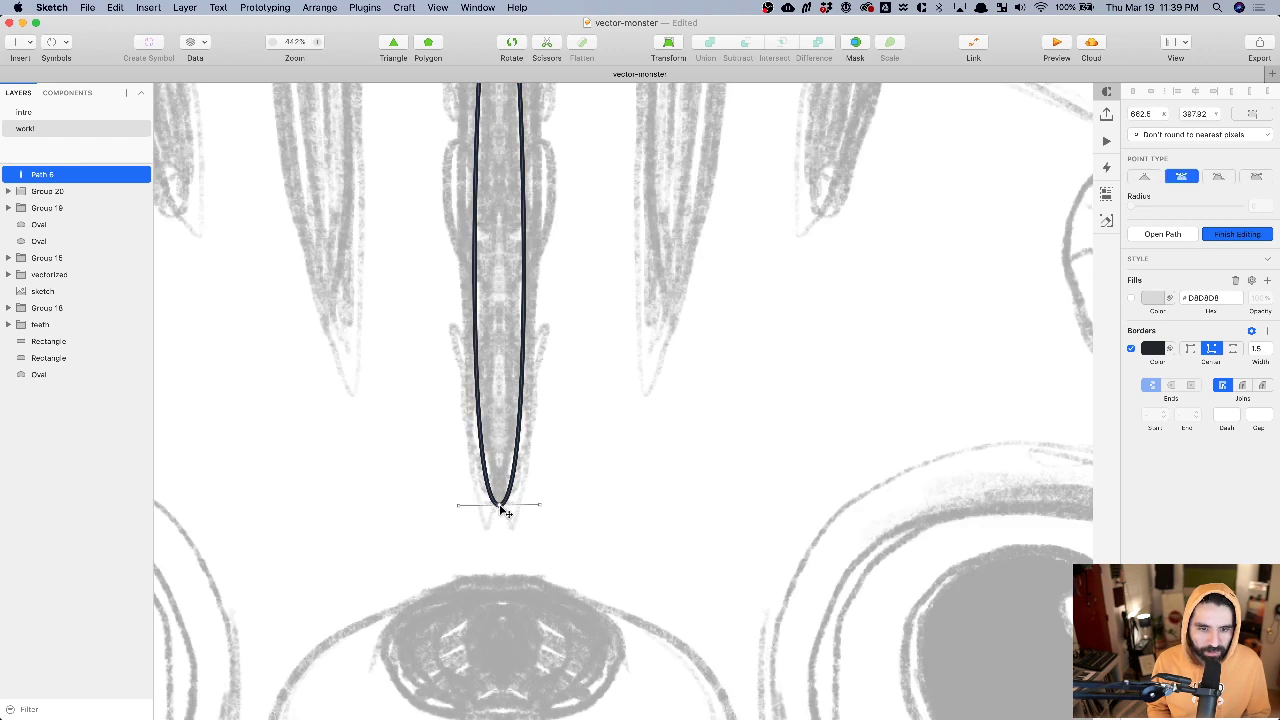
{"action": "left_click_drag", "start_coordinate": [463, 512], "coordinate": [489, 515]}
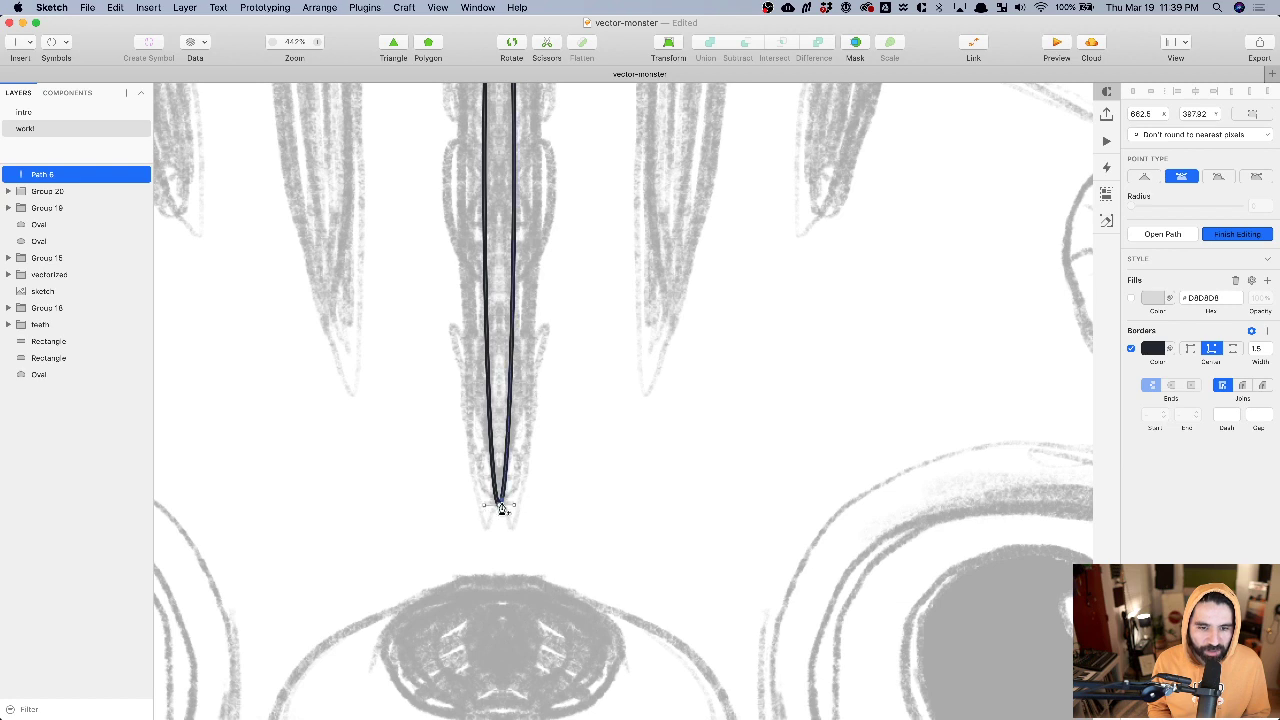
- Lengthen the top point's curve handles to widen the stripe to the sketched outline
{"action": "scroll", "coordinate": [493, 502], "scroll_direction": "up", "scroll_amount": 10}
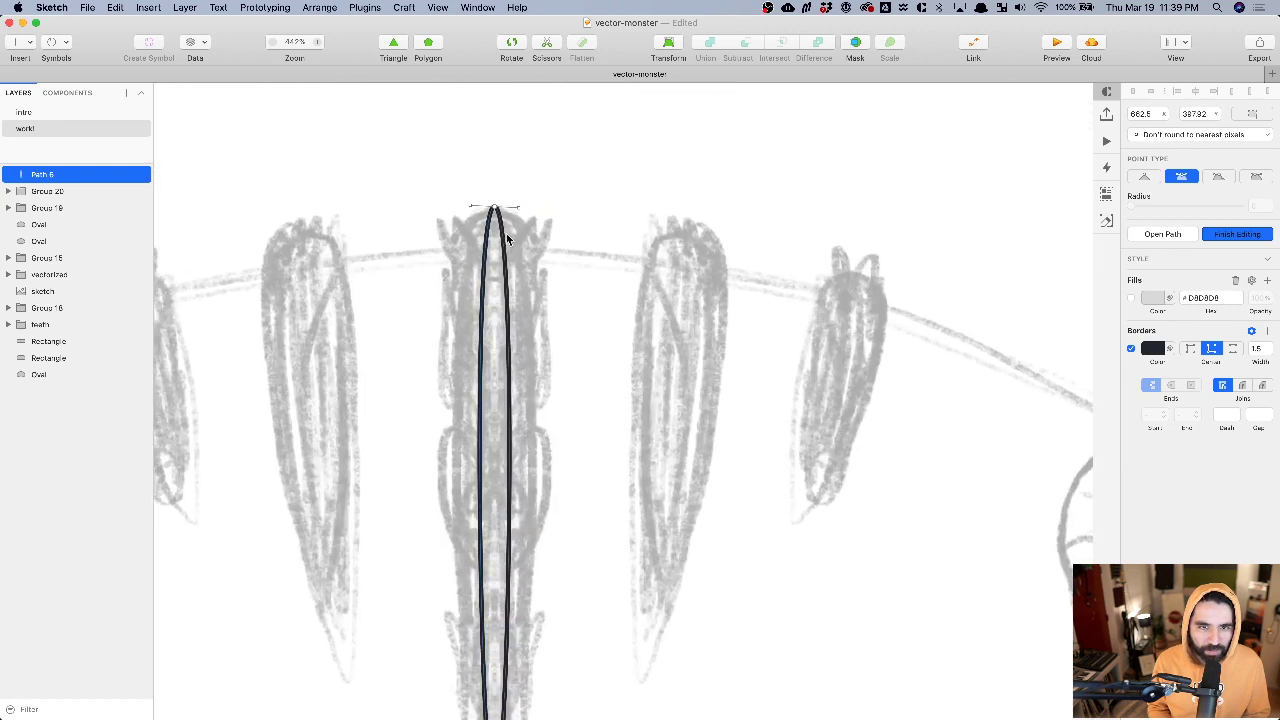
{"action": "left_click_drag", "start_coordinate": [472, 210], "coordinate": [368, 207]}
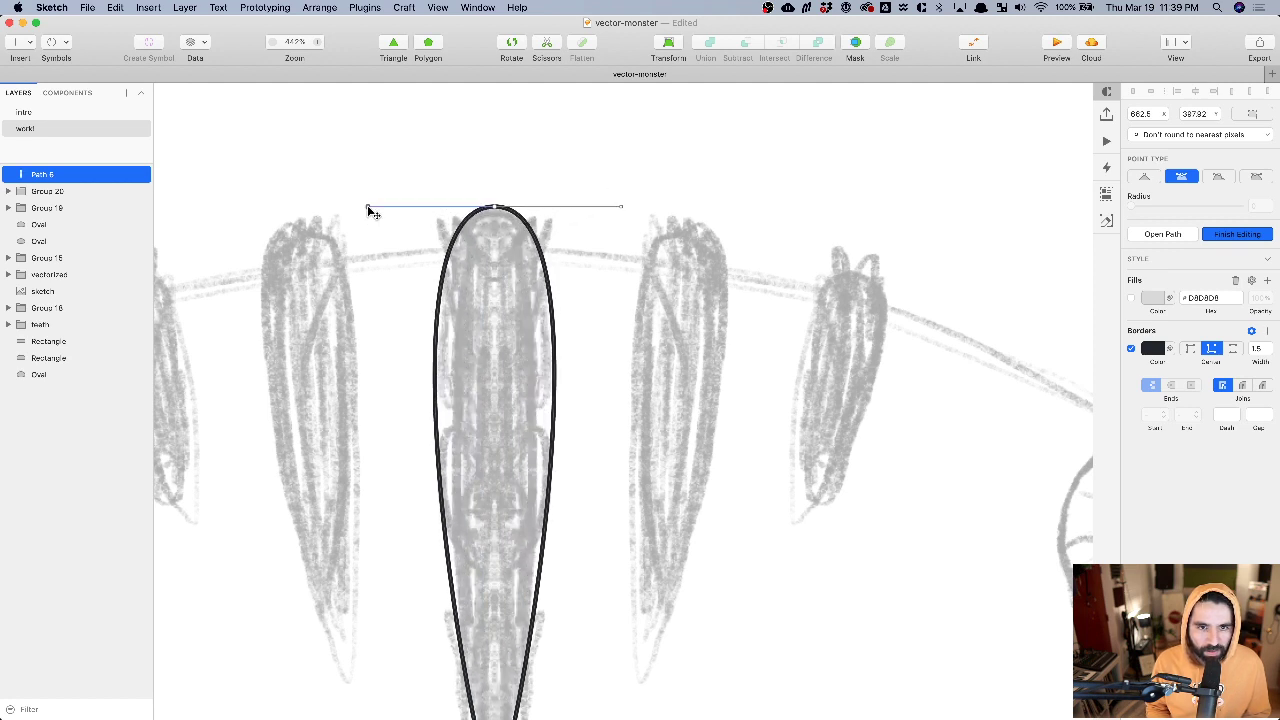
{"action": "scroll", "coordinate": [367, 205], "scroll_direction": "down", "scroll_amount": 5}
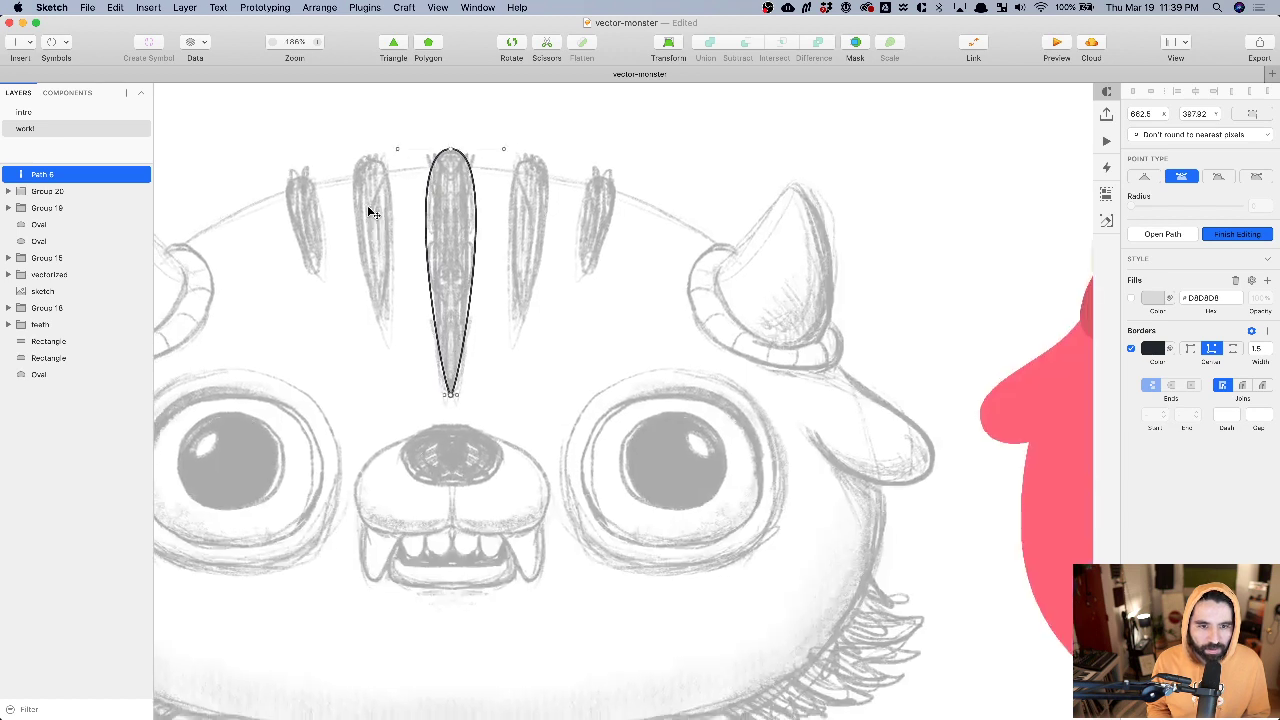
{"action": "scroll", "coordinate": [461, 412], "scroll_direction": "up", "scroll_amount": 6}
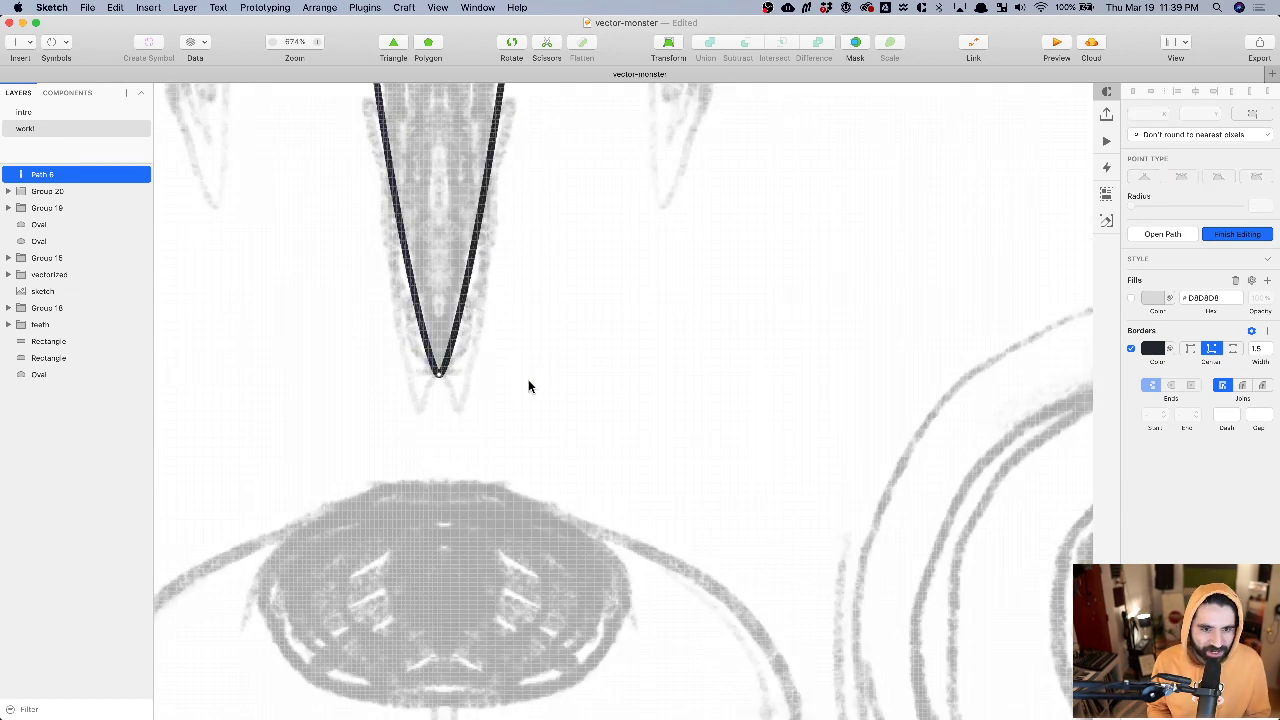
- Finish editing the central stripe path and move it to the empty canvas above the sketch and the vector face
{"action": "key", "text": "Escape"}
{"action": "scroll", "coordinate": [511, 398], "scroll_direction": "down", "scroll_amount": 5}
{"action": "scroll", "coordinate": [511, 400], "scroll_direction": "down", "scroll_amount": 3}
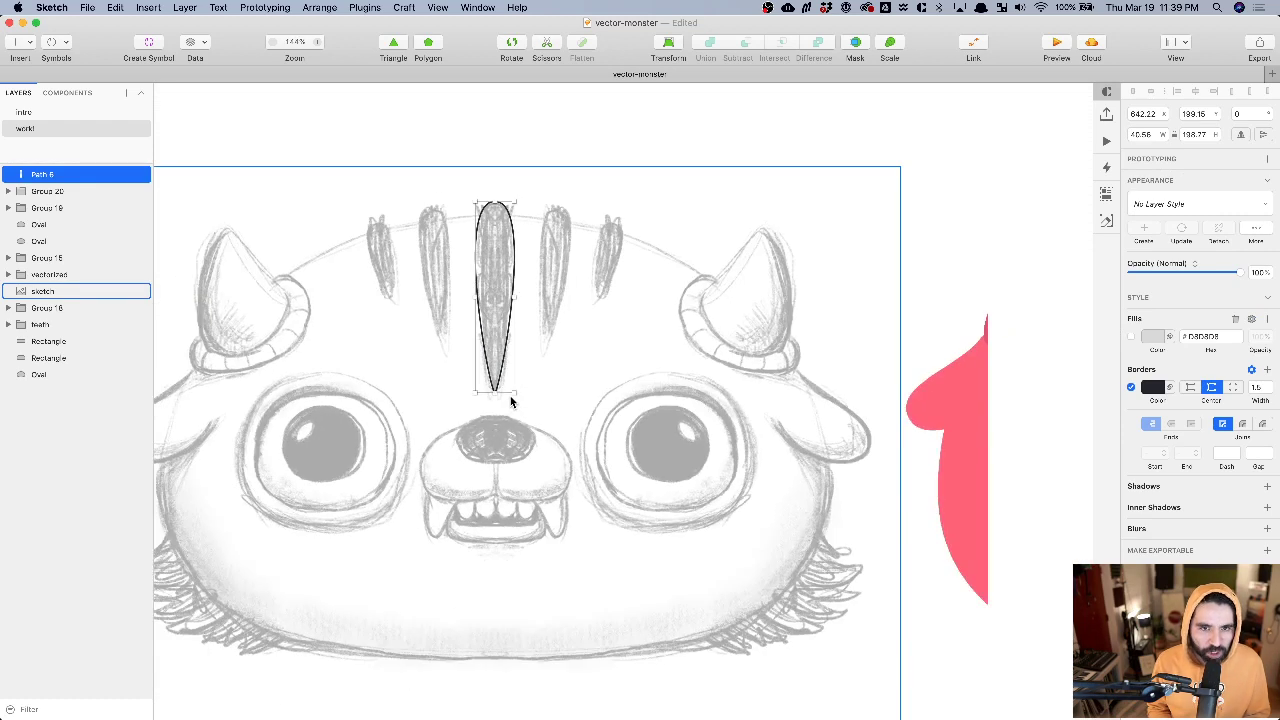
{"action": "scroll", "coordinate": [509, 316], "scroll_direction": "down", "scroll_amount": 4}
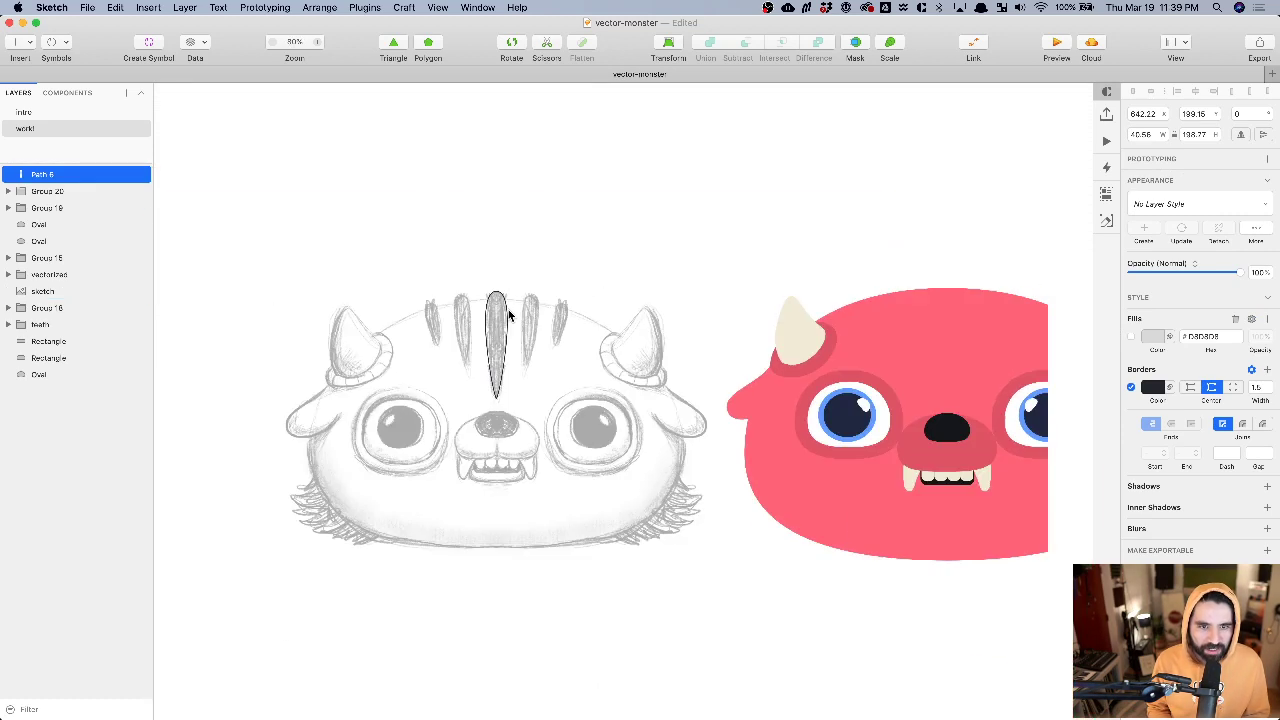
{"action": "mouse_move", "coordinate": [505, 306]}
{"action": "left_mouse_down"}
{"action": "mouse_move", "coordinate": [748, 290]}
{"action": "mouse_move", "coordinate": [695, 285]}
{"action": "left_mouse_up"}
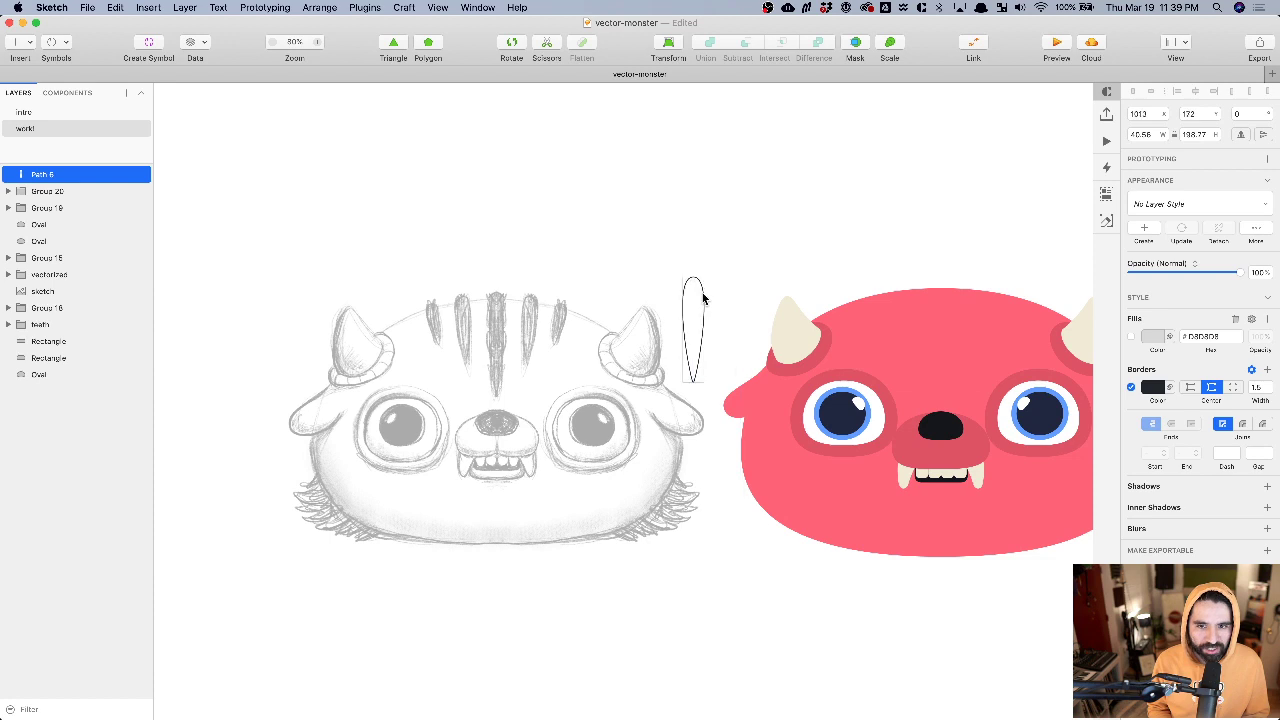
{"action": "key", "text": "super+z"}
{"action": "mouse_move", "coordinate": [505, 308]}
{"action": "left_mouse_down"}
{"action": "mouse_move", "coordinate": [690, 101]}
{"action": "mouse_move", "coordinate": [668, 149]}
{"action": "left_mouse_up"}
{"action": "scroll", "coordinate": [668, 149], "scroll_direction": "up", "scroll_amount": 4}
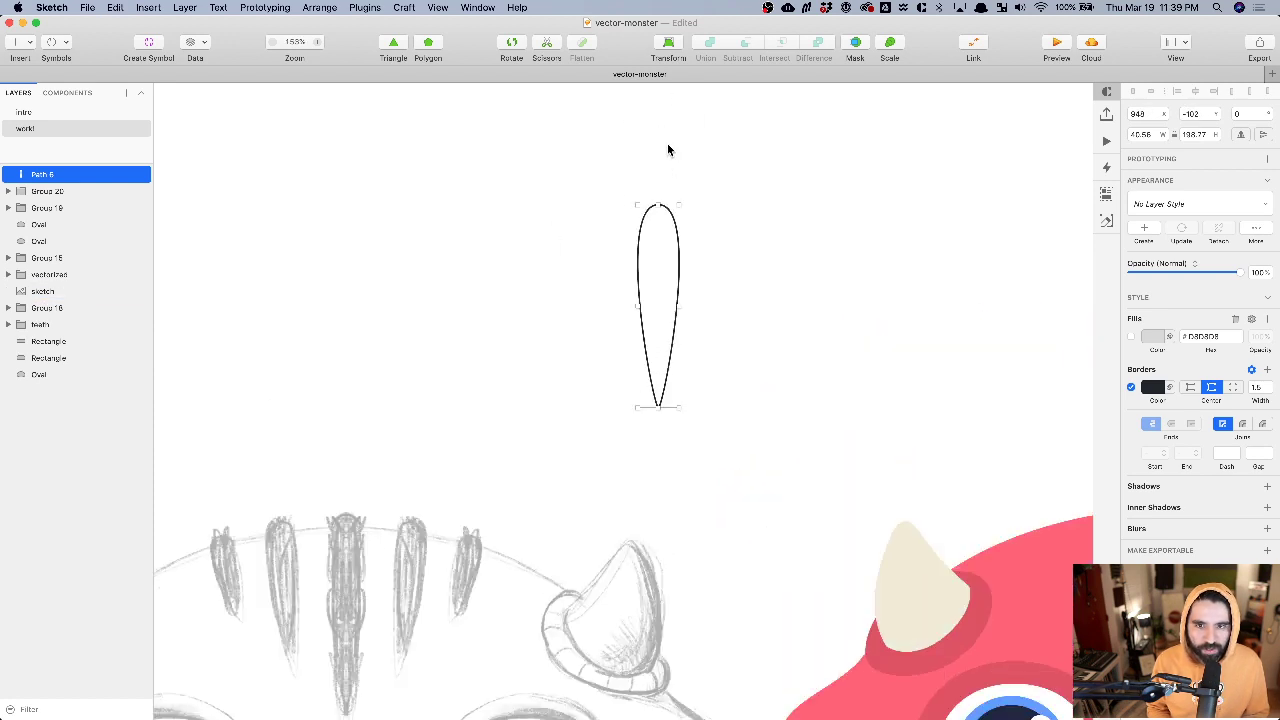
- Edit the stripe path and align its top and bottom points on the same vertical axis
{"action": "key", "text": "Return"}
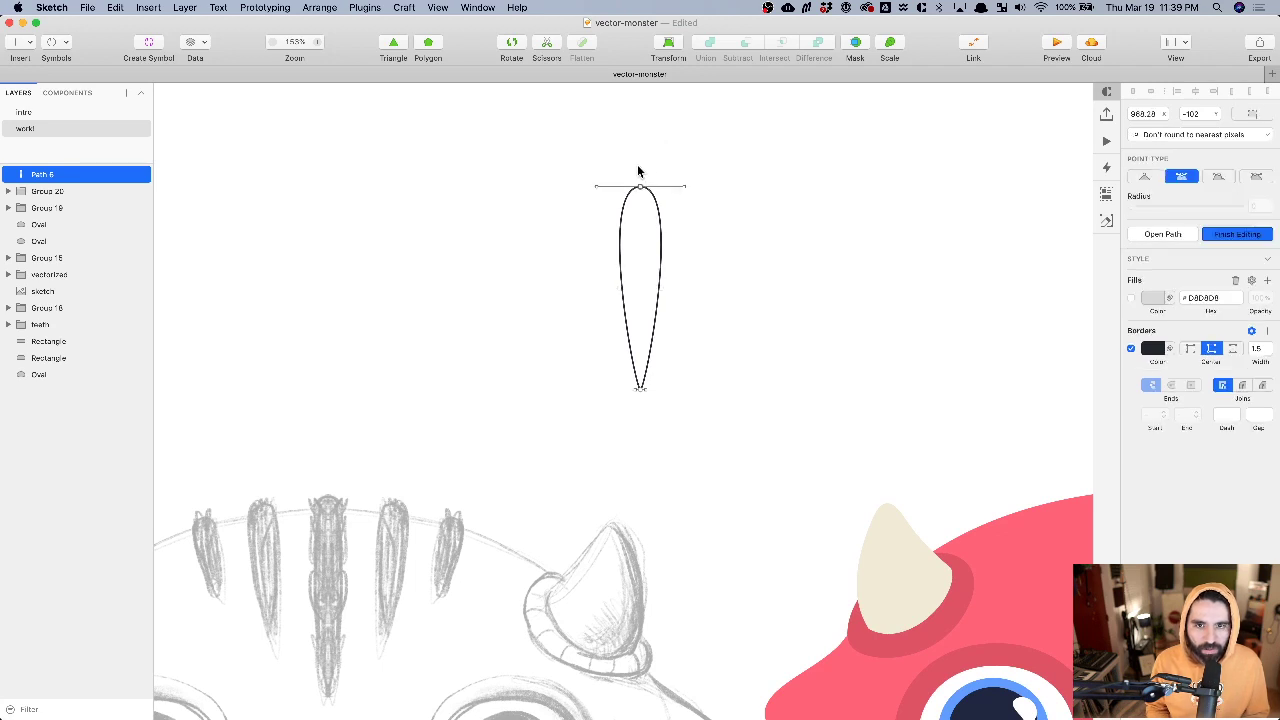
{"action": "left_click", "coordinate": [632, 170]}
{"action": "key", "text": "super+a"}
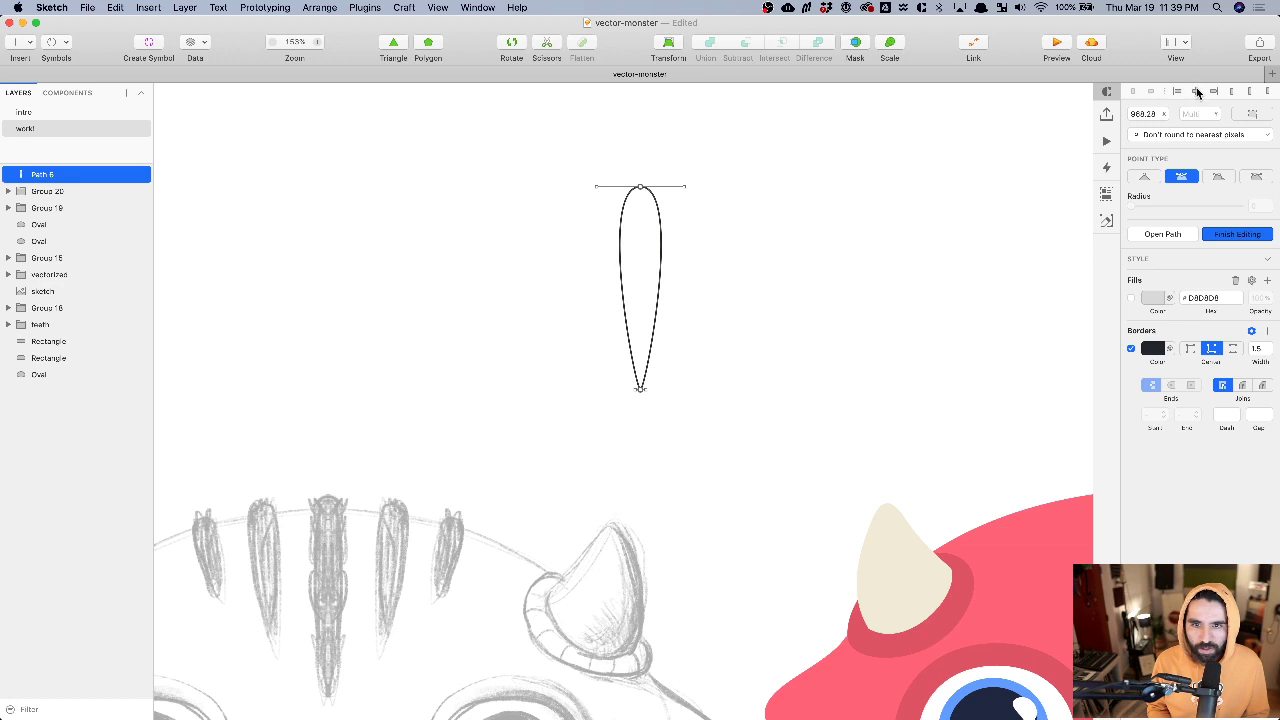
{"action": "left_click", "coordinate": [688, 312]}
{"action": "left_click", "coordinate": [731, 232]}
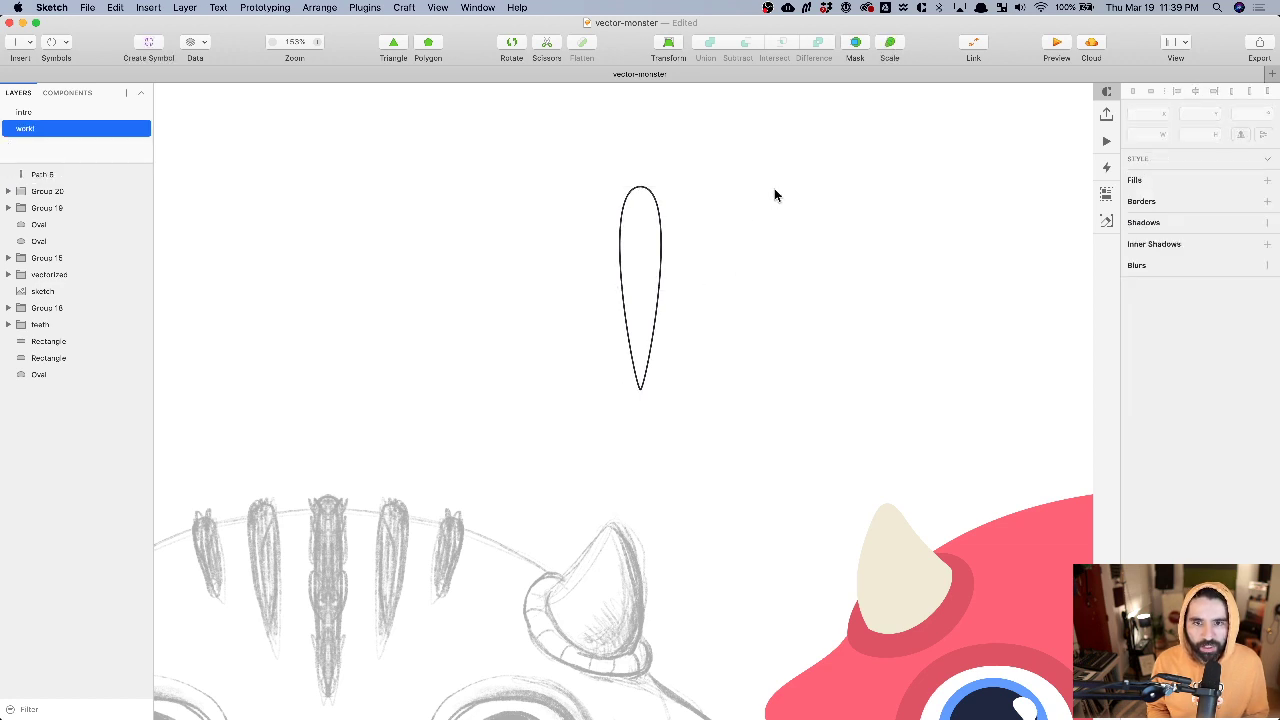
- Move the stripe outline onto the centre of the pink monster's forehead, above the nose
{"action": "scroll", "coordinate": [774, 191], "scroll_direction": "down", "scroll_amount": 3}
{"action": "scroll", "coordinate": [774, 195], "scroll_direction": "right", "scroll_amount": 3}
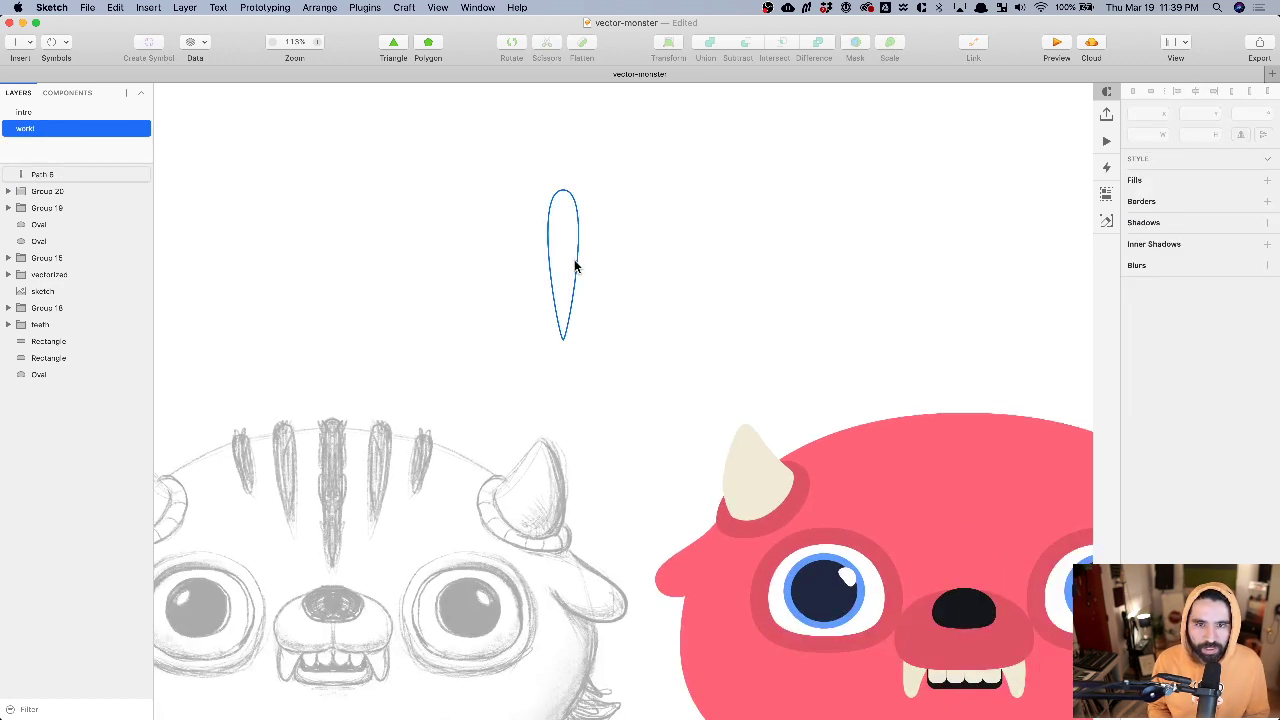
{"action": "left_click_drag", "start_coordinate": [576, 268], "coordinate": [976, 471]}
{"action": "scroll", "coordinate": [976, 471], "scroll_direction": "right", "scroll_amount": 5}
{"action": "scroll", "coordinate": [976, 471], "scroll_direction": "down", "scroll_amount": 2}
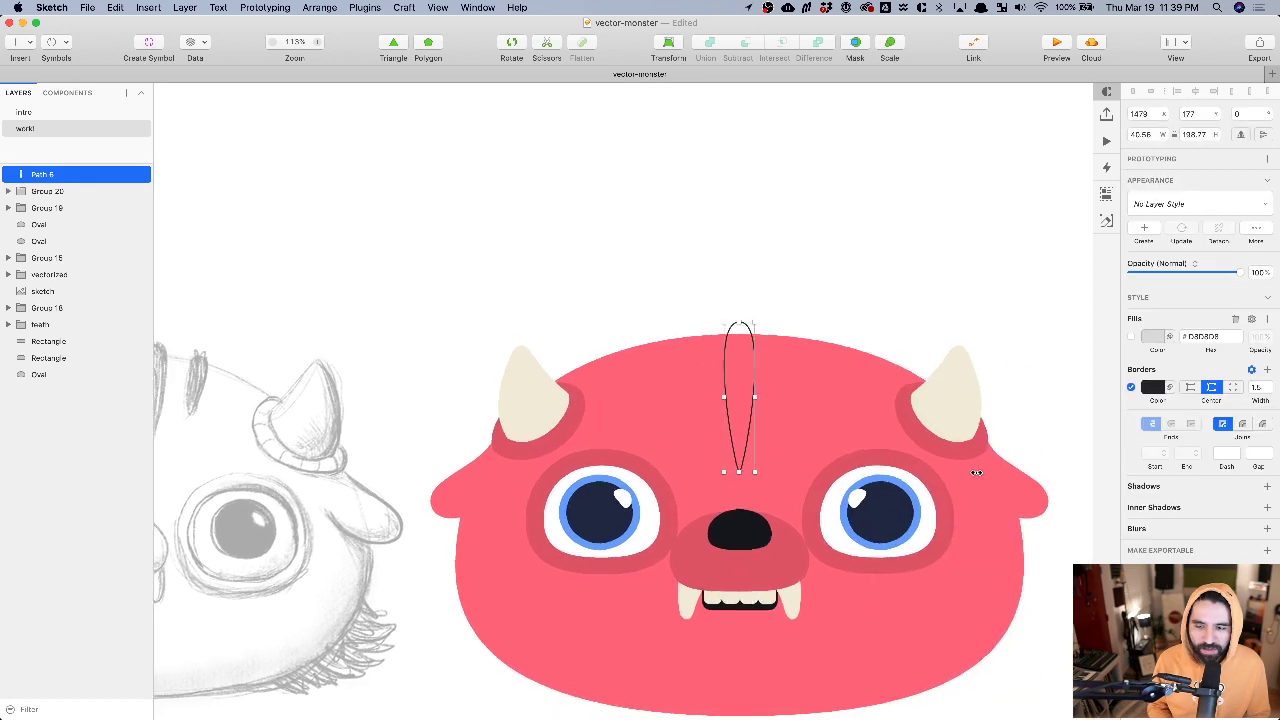
- Resize the central stripe to 42 by 203, letting its rounded top stick out slightly above the head
{"action": "scroll", "coordinate": [724, 318], "scroll_direction": "up", "scroll_amount": 5}
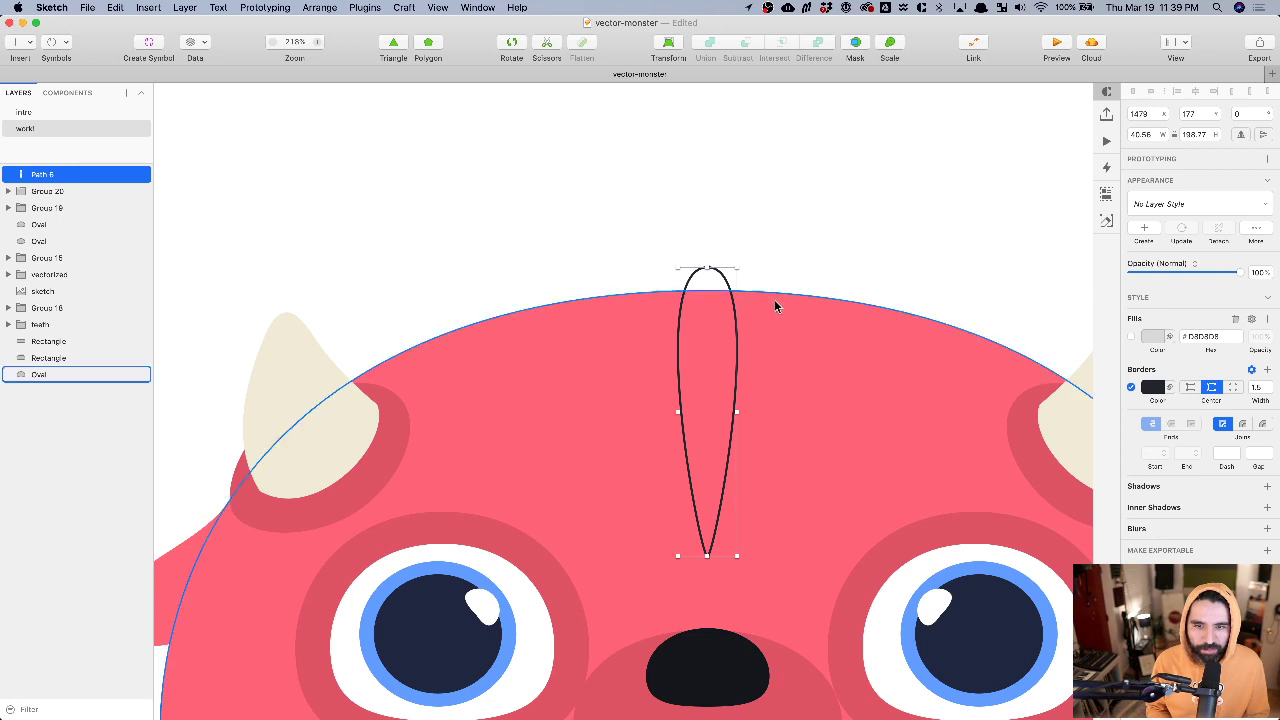
{"action": "left_click_drag", "start_coordinate": [737, 267], "coordinate": [752, 262]}
{"action": "scroll", "coordinate": [757, 209], "scroll_direction": "right", "scroll_amount": 5}
{"action": "scroll", "coordinate": [757, 209], "scroll_direction": "down", "scroll_amount": 2}
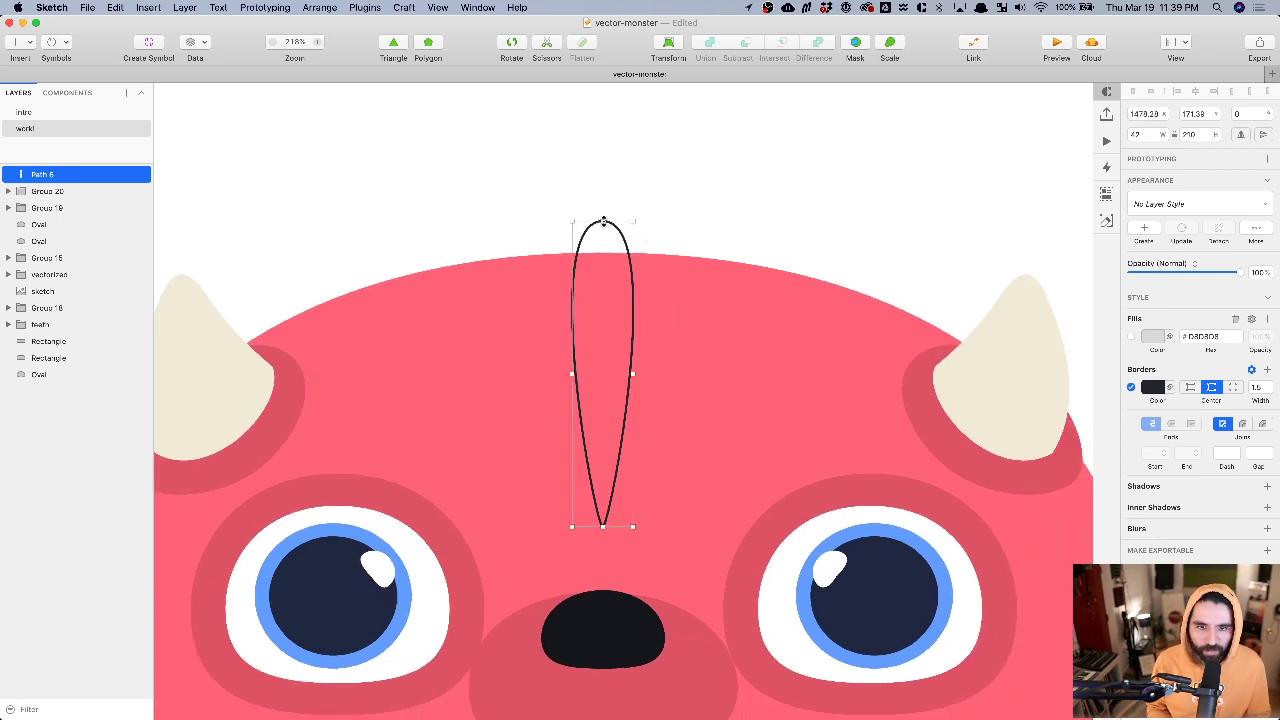
{"action": "left_click_drag", "start_coordinate": [603, 220], "coordinate": [603, 230]}
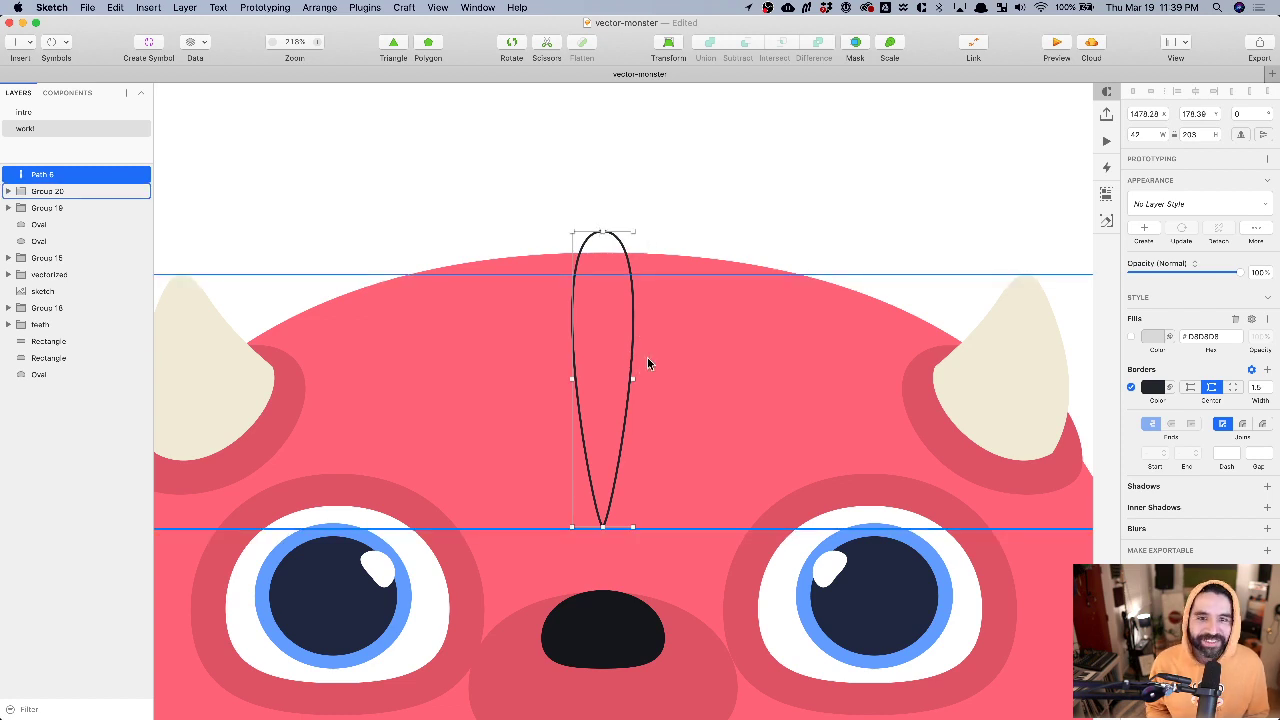
{"action": "scroll", "coordinate": [647, 362], "scroll_direction": "down", "scroll_amount": 5}
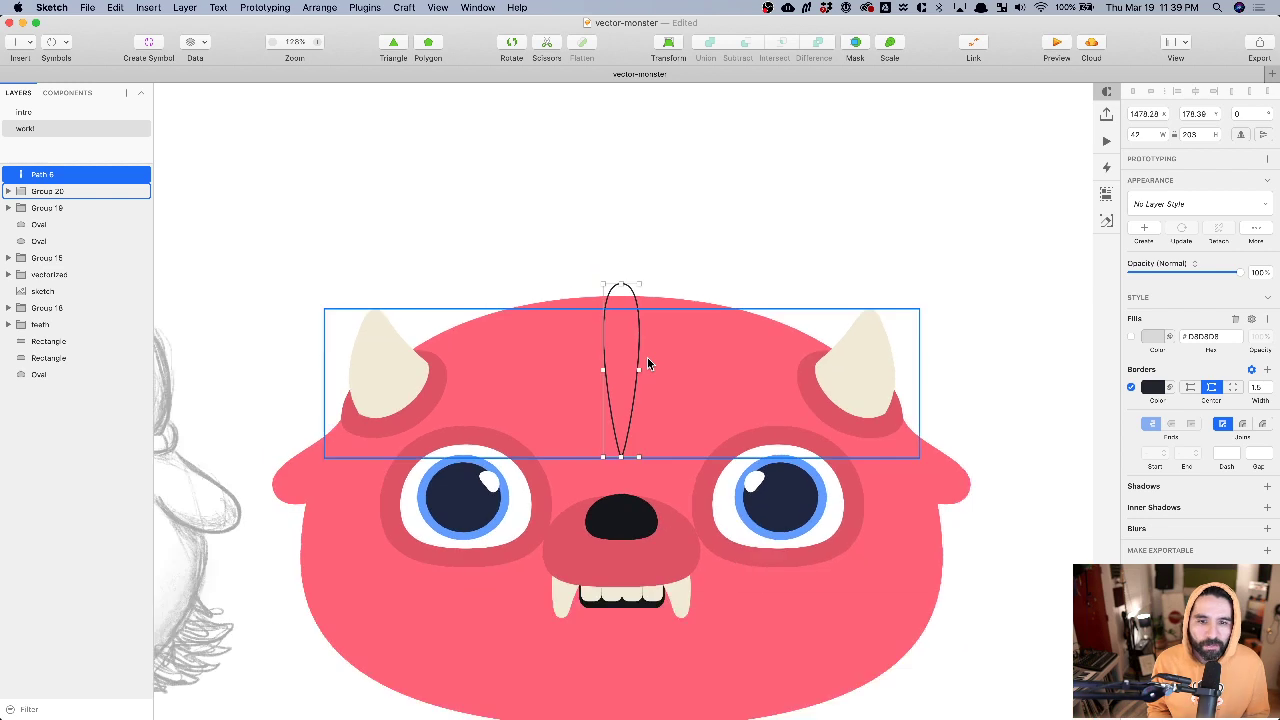
{"action": "scroll", "coordinate": [720, 254], "scroll_direction": "left", "scroll_amount": 10}
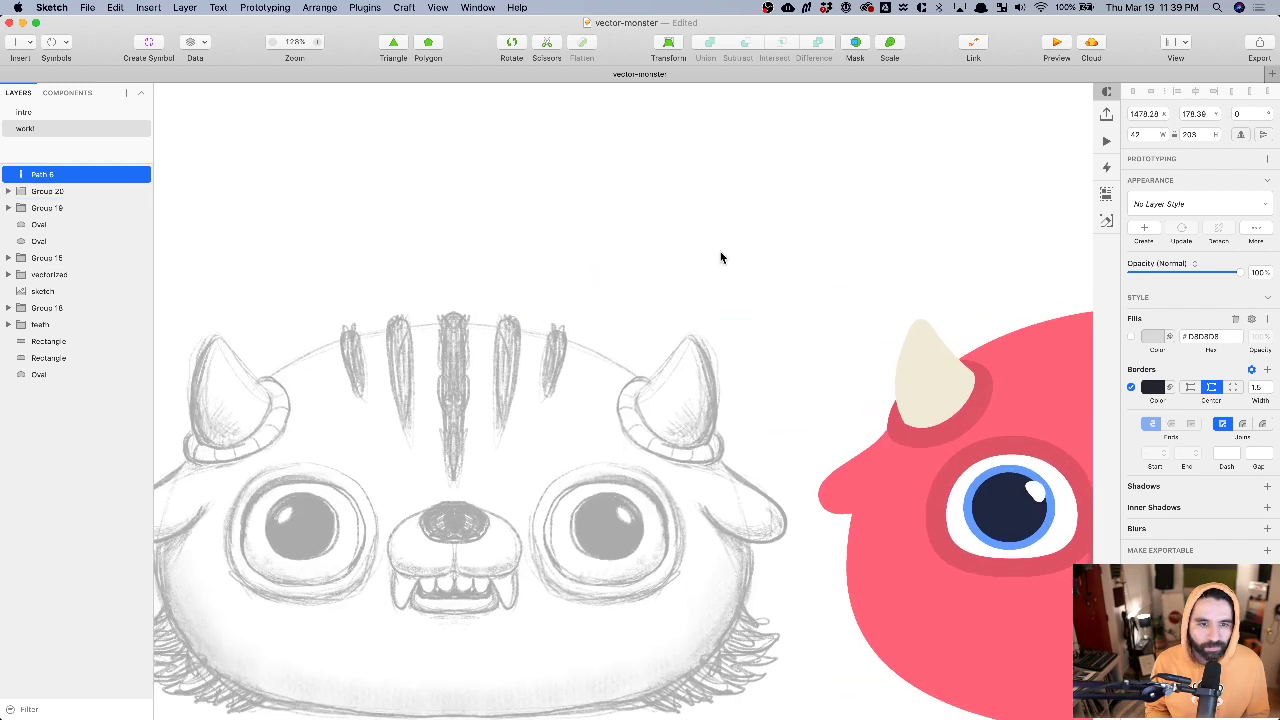
{"action": "scroll", "coordinate": [720, 254], "scroll_direction": "right", "scroll_amount": 10}
{"action": "scroll", "coordinate": [714, 268], "scroll_direction": "up", "scroll_amount": 5}
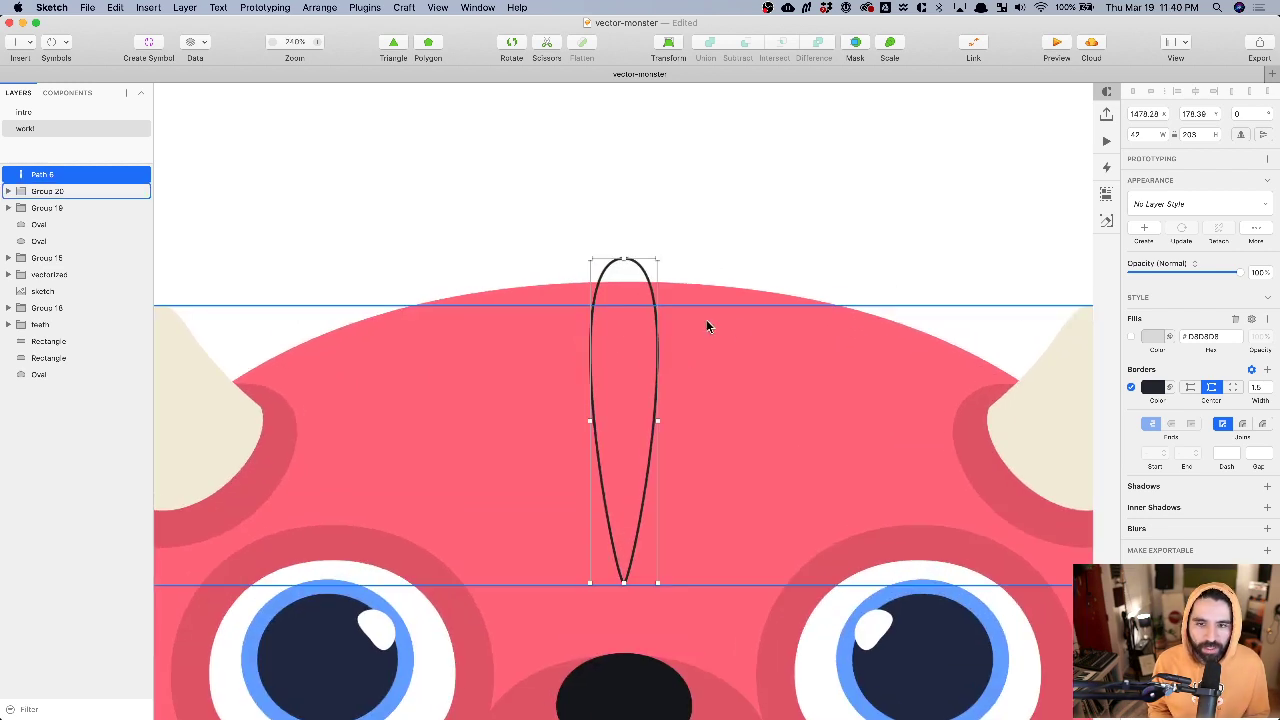
- Fill the central stripe with colour #202740 and remove its border
{"action": "left_click", "coordinate": [1131, 336]}
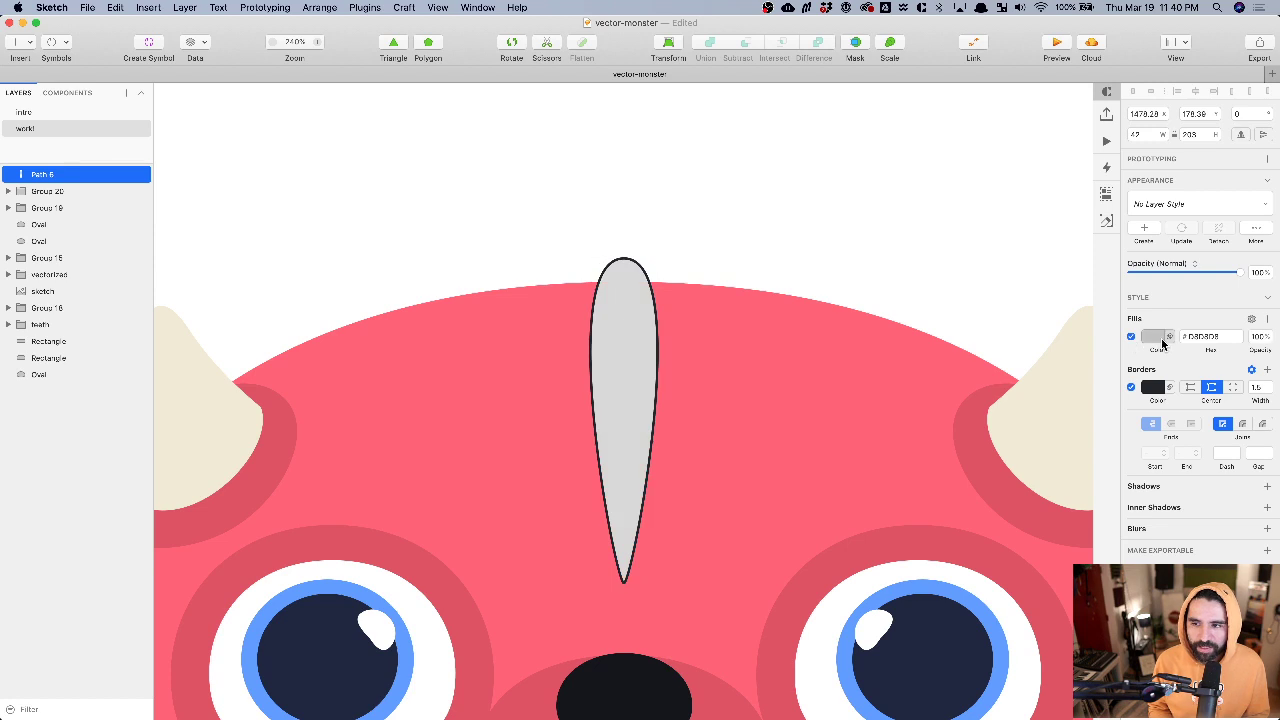
{"action": "left_click", "coordinate": [1162, 342]}
{"action": "type", "text": "202740"}
{"action": "key", "text": "Return"}
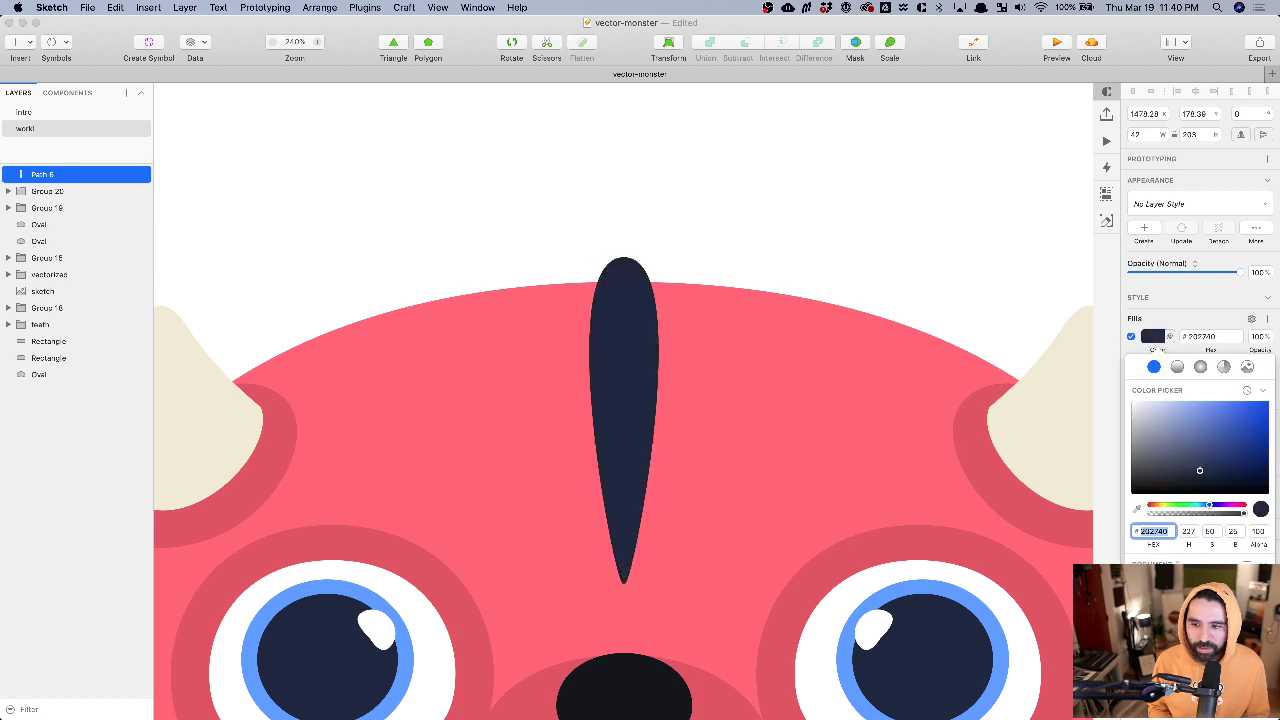
{"action": "key", "text": "Escape"}
{"action": "left_click", "coordinate": [1131, 387]}
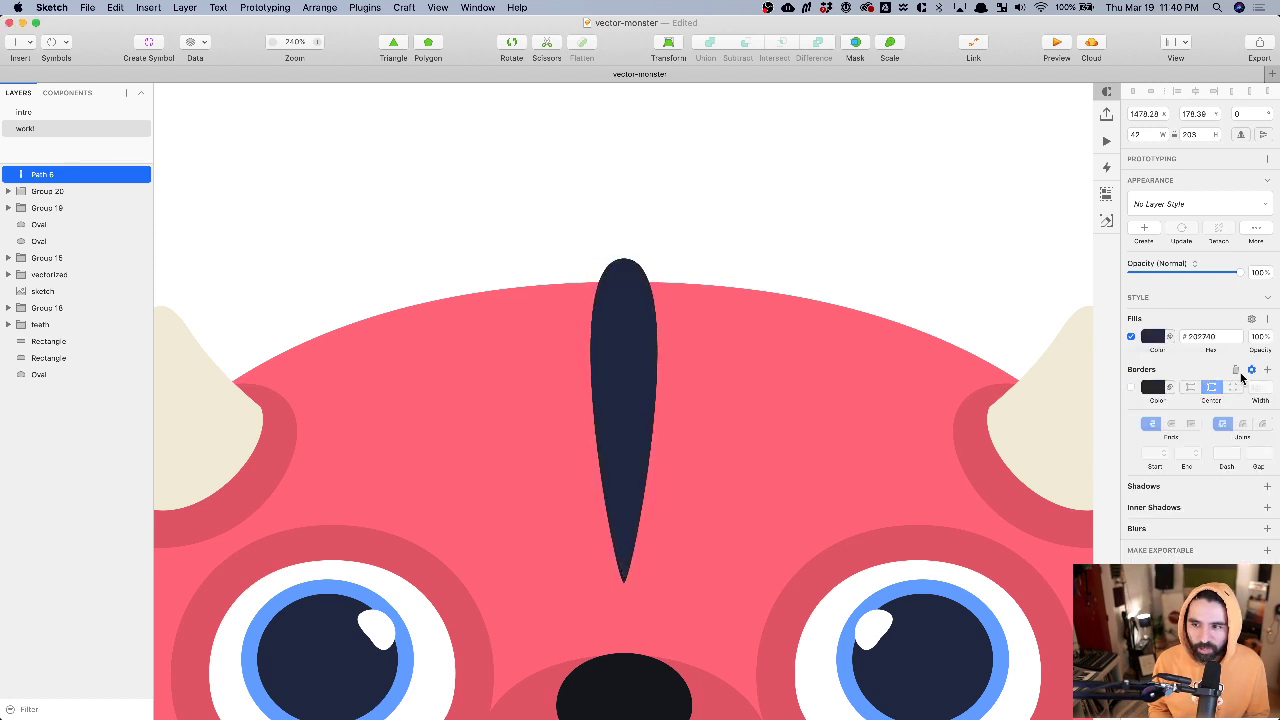
{"action": "left_click", "coordinate": [1236, 370]}
{"action": "scroll", "coordinate": [645, 356], "scroll_direction": "down", "scroll_amount": 2}
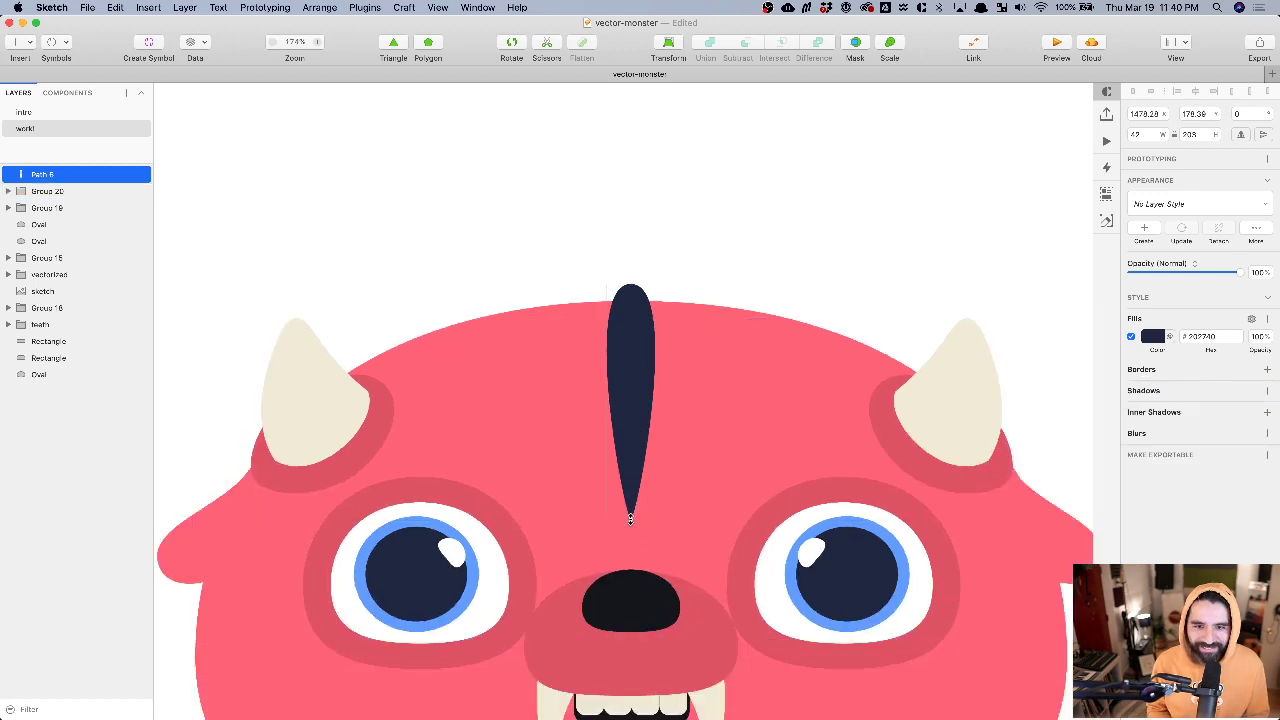
- Duplicate the central stripe to its left and set the copy's rotation to -20 degrees
{"action": "left_click_drag", "start_coordinate": [641, 415], "coordinate": [572, 418]}
{"action": "left_click", "coordinate": [1245, 113]}
{"action": "type", "text": "-10"}
{"action": "key", "text": "Return"}
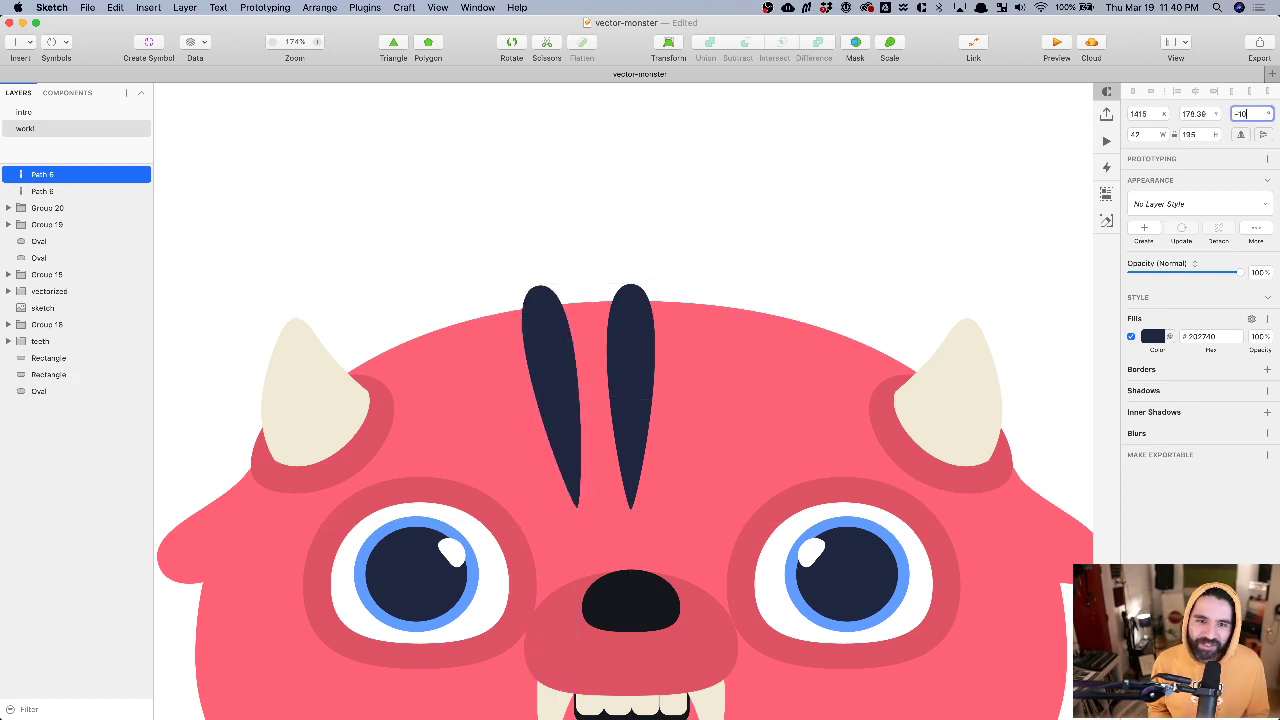
{"action": "key", "text": "shift+Down"}
{"action": "double_click", "coordinate": [580, 415]}
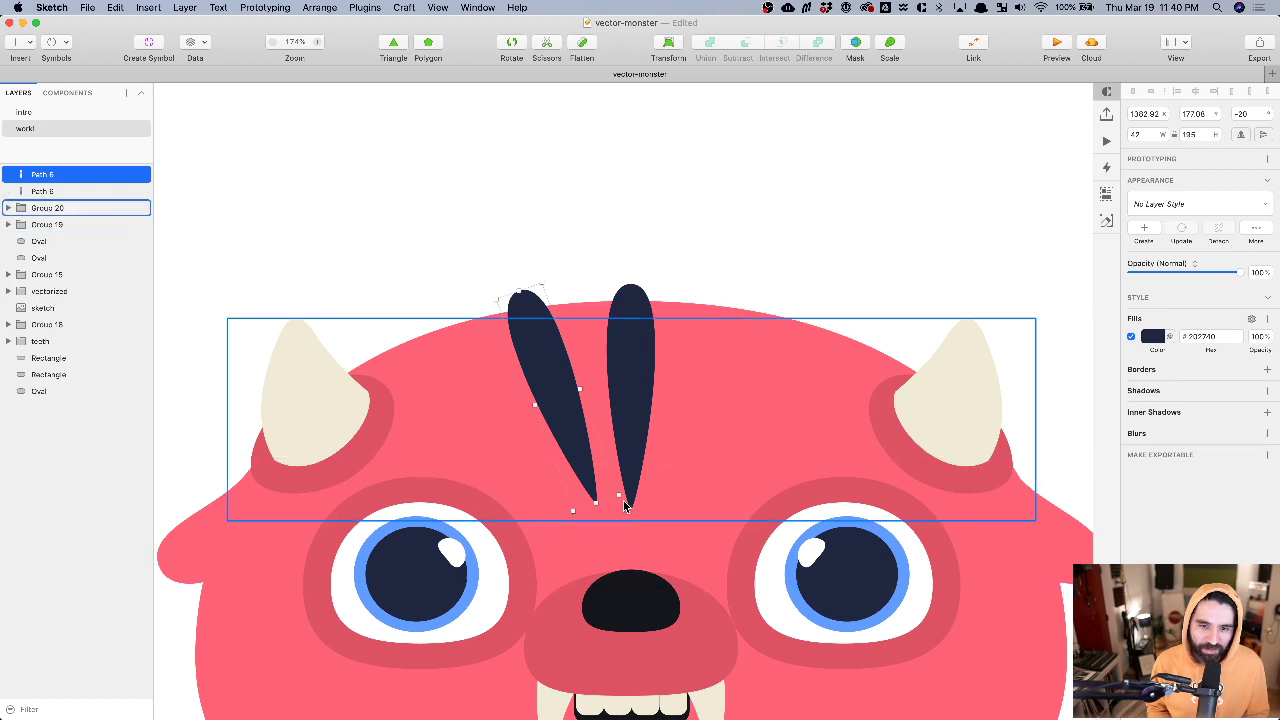
- Shorten the rotated stripe to a height of 159 and position it beside the central stripe
{"action": "left_click_drag", "start_coordinate": [619, 495], "coordinate": [576, 468]}
{"action": "key", "text": "shift+Down"}
{"action": "key", "text": "shift+Right"}
{"action": "key", "text": "shift+Up"}
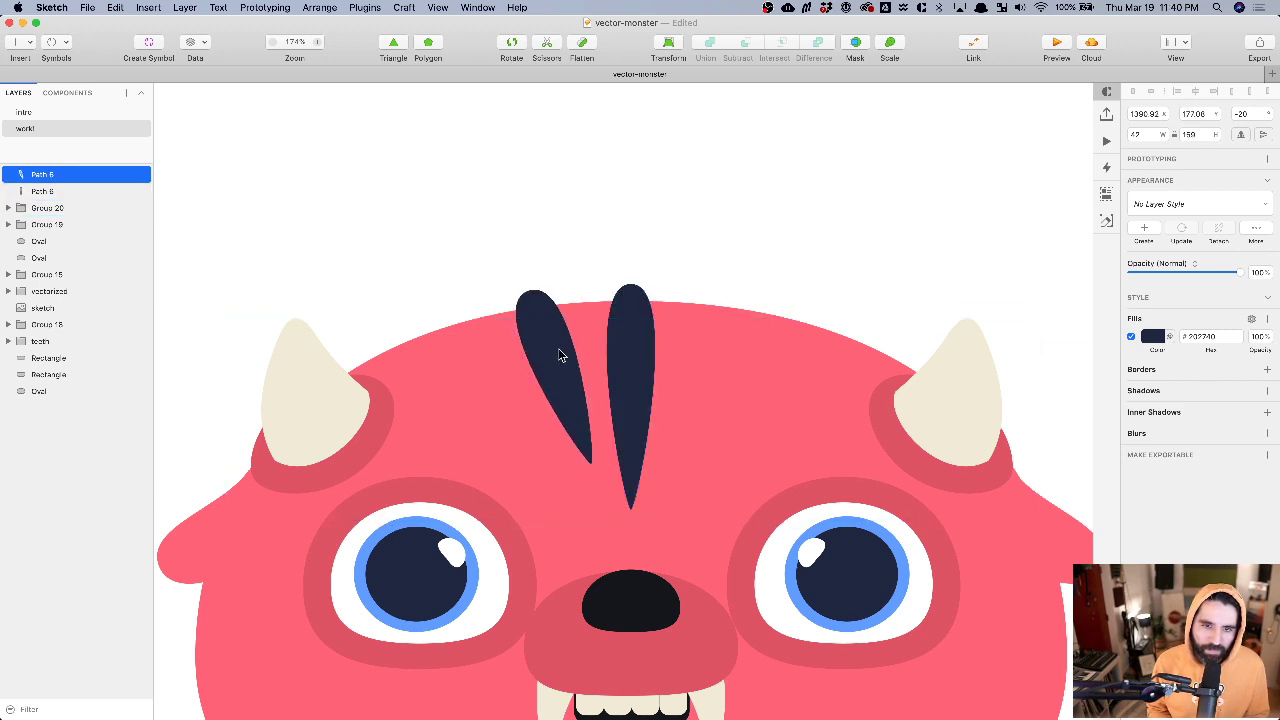
{"action": "left_click_drag", "start_coordinate": [560, 350], "coordinate": [559, 350]}
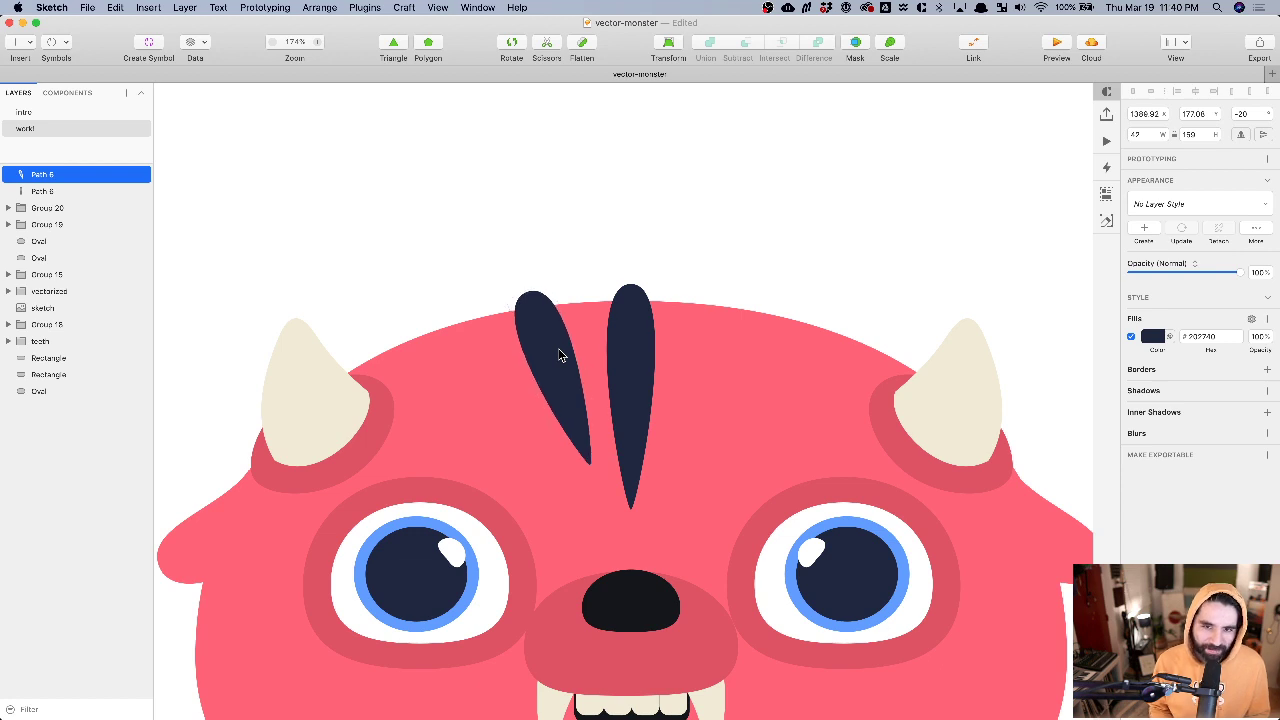
- Duplicate the second stripe further left and set the new copy's rotation to -40 degrees
{"action": "left_click", "coordinate": [633, 321]}
{"action": "scroll", "coordinate": [633, 321], "scroll_direction": "up", "scroll_amount": 1}
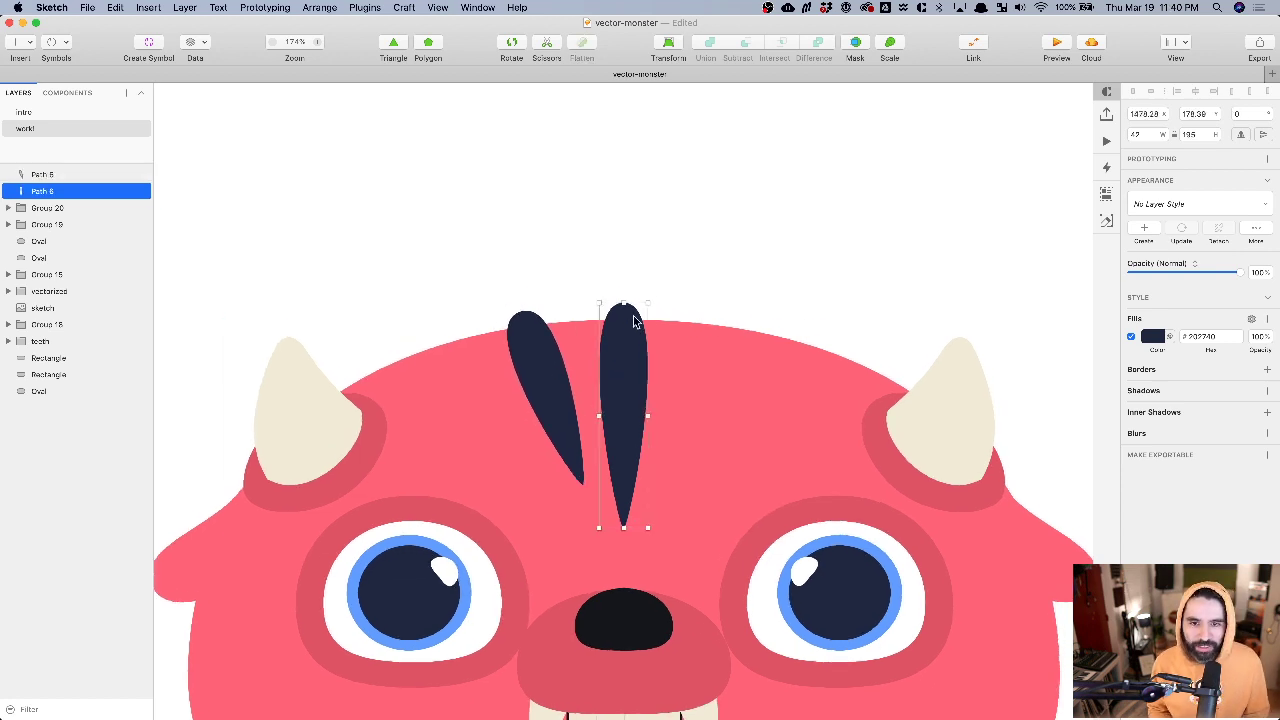
{"action": "scroll", "coordinate": [633, 321], "scroll_direction": "up", "scroll_amount": 5}
{"action": "left_click", "coordinate": [426, 374]}
{"action": "left_click_drag", "start_coordinate": [426, 374], "coordinate": [306, 407]}
{"action": "left_click", "coordinate": [1250, 114]}
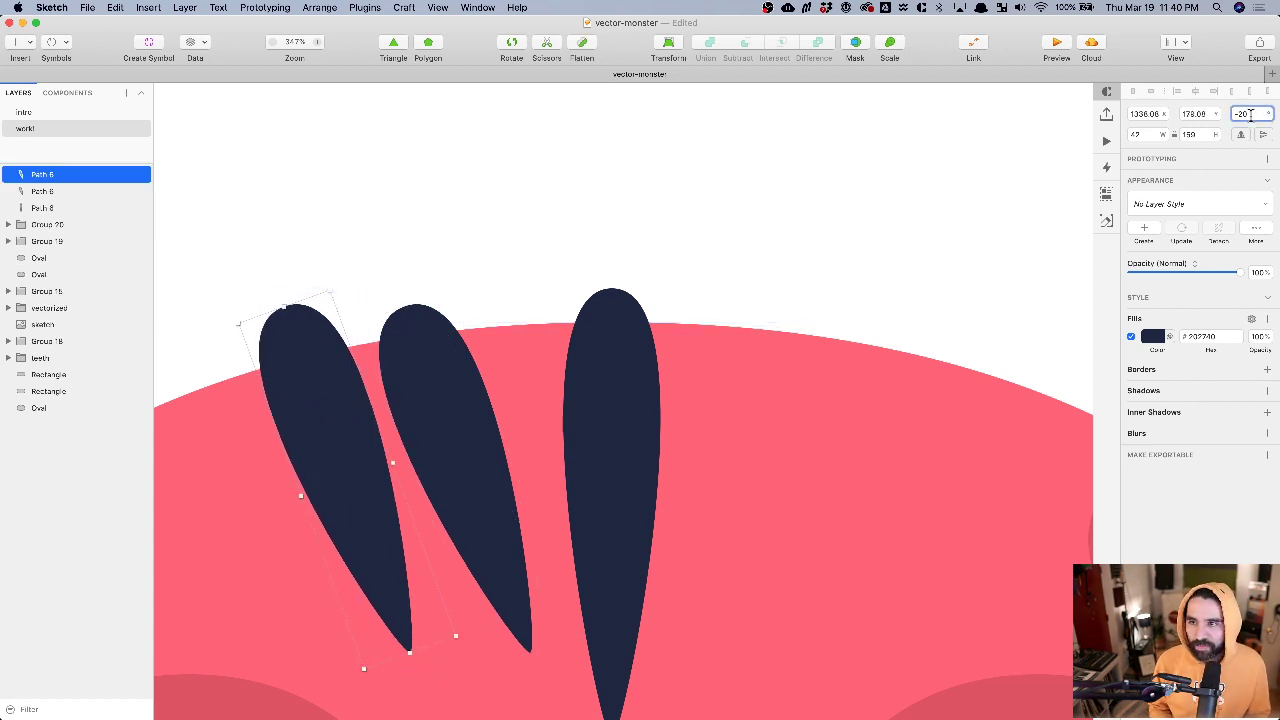
{"action": "key", "text": "shift+Down"}
{"action": "key", "text": "shift+Down"}
- Scale the outermost stripe down to 35 by 133 and place it along the head's upper edge beside the second stripe
{"action": "scroll", "coordinate": [592, 352], "scroll_direction": "left", "scroll_amount": 2}
{"action": "scroll", "coordinate": [592, 352], "scroll_direction": "left", "scroll_amount": 5}
{"action": "left_click", "coordinate": [680, 425], "text": "shift"}
{"action": "left_click_drag", "start_coordinate": [736, 528], "coordinate": [670, 514]}
{"action": "left_click_drag", "start_coordinate": [560, 415], "coordinate": [572, 433]}
{"action": "key", "text": "super+Tab"}
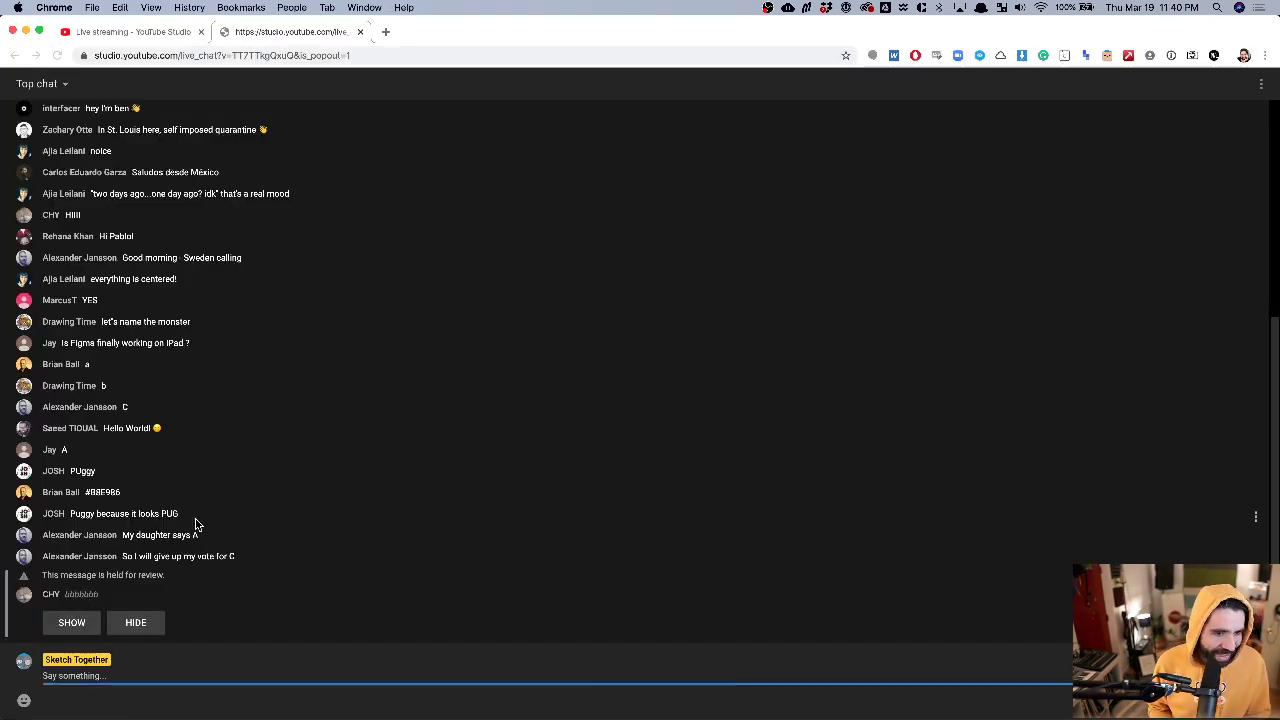
{"action": "key", "text": "super+Tab"}
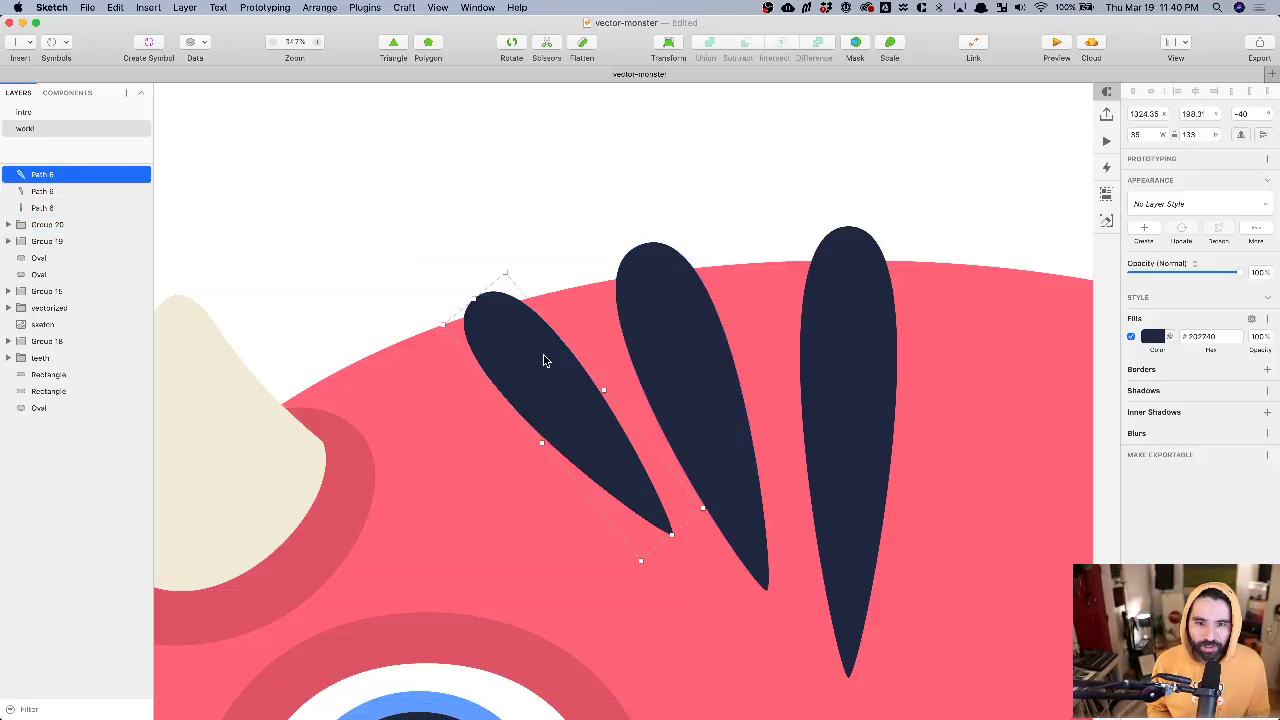
- Duplicate the two angled stripes to the other side of the forehead, group the copies and flip the group horizontally
{"action": "scroll", "coordinate": [603, 428], "scroll_direction": "down", "scroll_amount": 6}
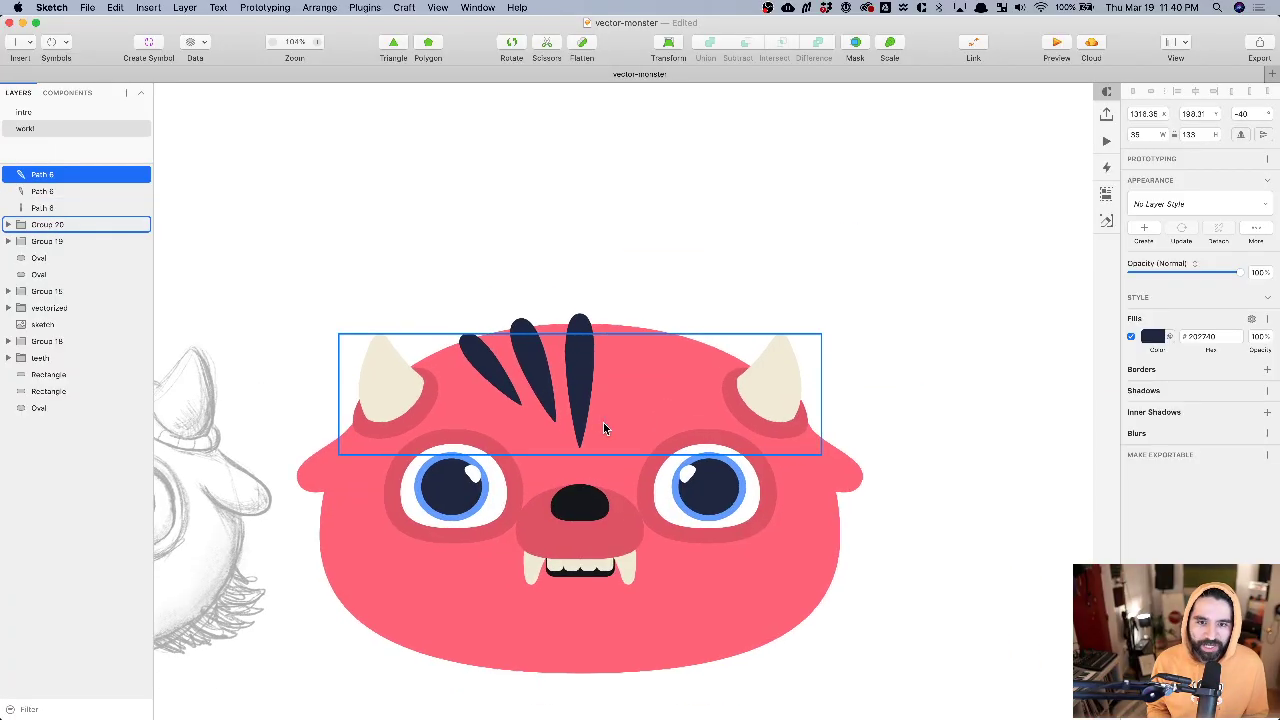
{"action": "left_click", "coordinate": [524, 333], "text": "shift"}
{"action": "left_click_drag", "start_coordinate": [524, 333], "coordinate": [669, 333]}
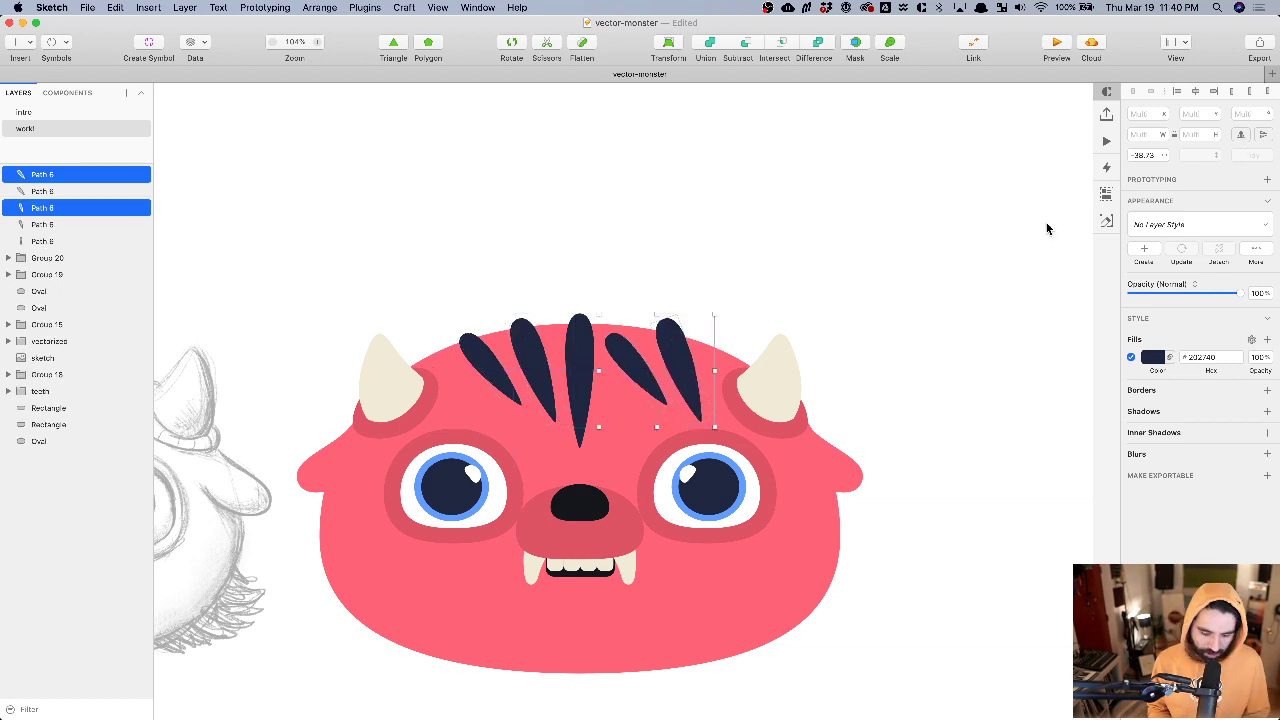
{"action": "key", "text": "super+g"}
{"action": "left_click", "coordinate": [1241, 134]}
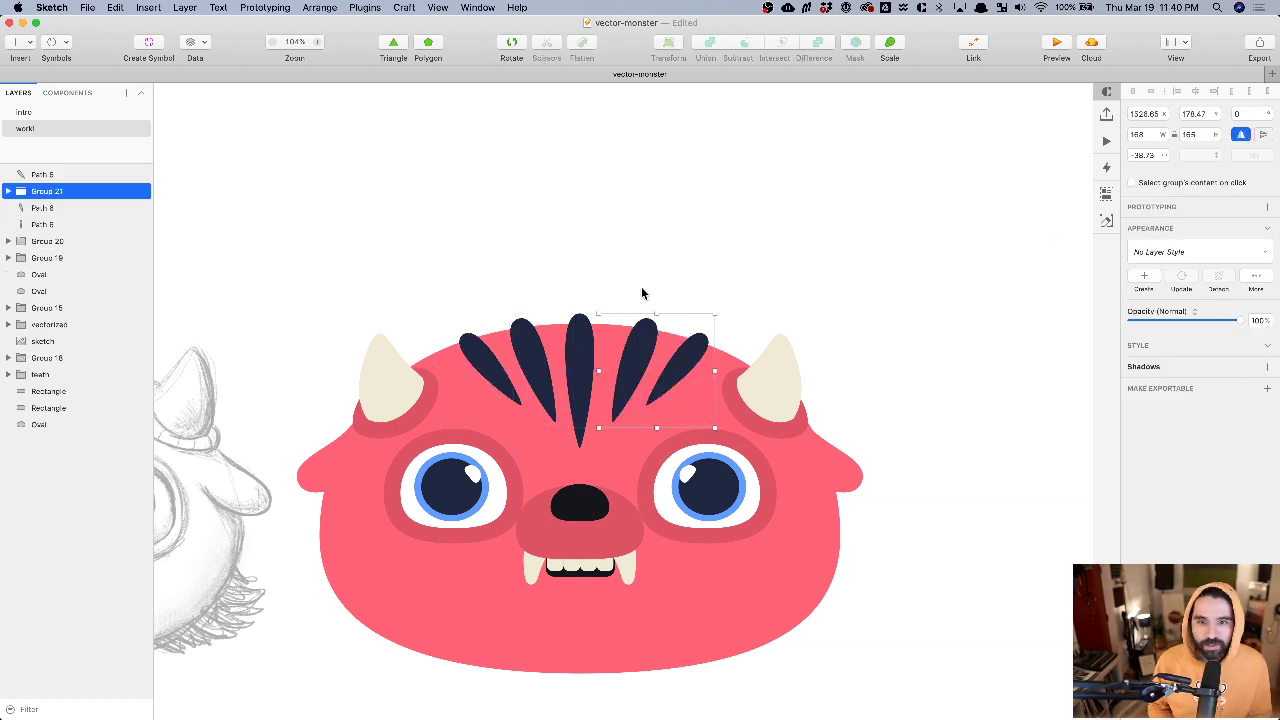
- Nudge the flipped stripe group about 10 px toward the central stripe to match the spacing on the other side
{"action": "key", "text": "Left"}
{"action": "key", "text": "Left"}
{"action": "key", "text": "Left"}
{"action": "key", "text": "Left"}
{"action": "key", "text": "Left"}
{"action": "key", "text": "Left"}
{"action": "key", "text": "Left"}
{"action": "key", "text": "Left"}
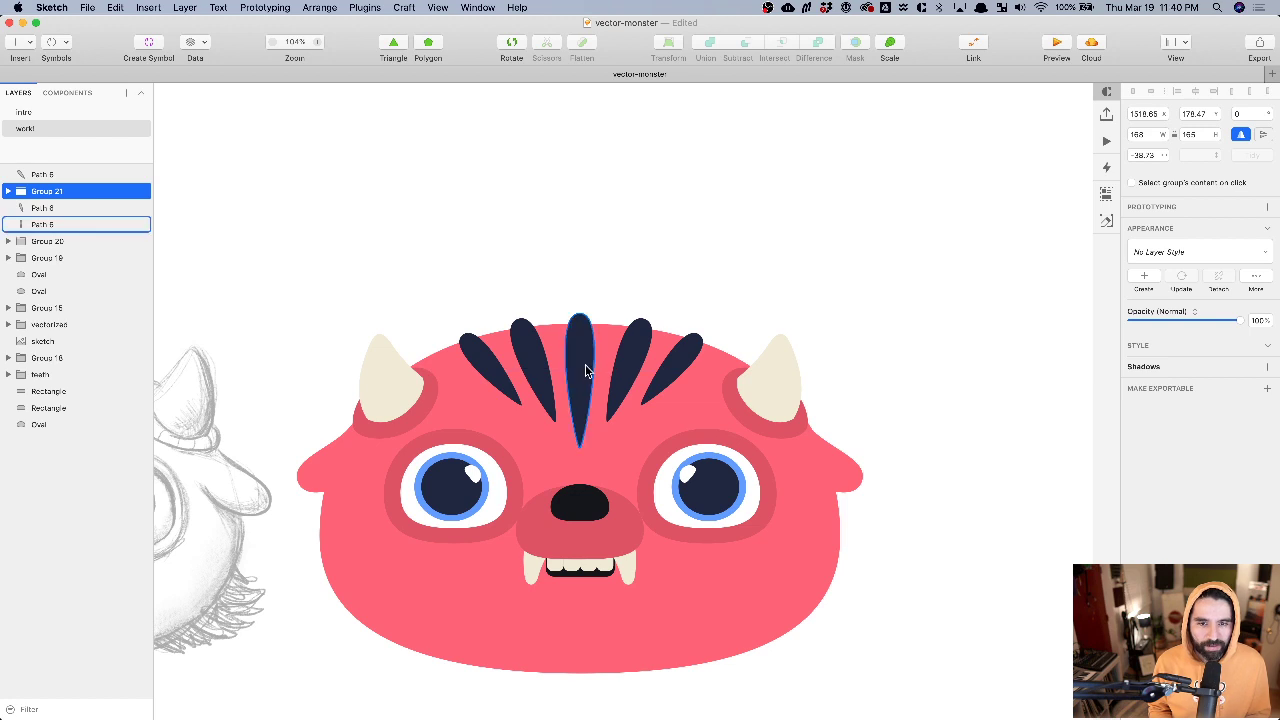
- Compare the angle and spacing of the vector forehead stripes with those in the hand-drawn sketch
{"action": "scroll", "coordinate": [585, 364], "scroll_direction": "left", "scroll_amount": 3}
{"action": "double_click", "coordinate": [581, 319]}
{"action": "left_click", "coordinate": [530, 337], "text": "shift"}
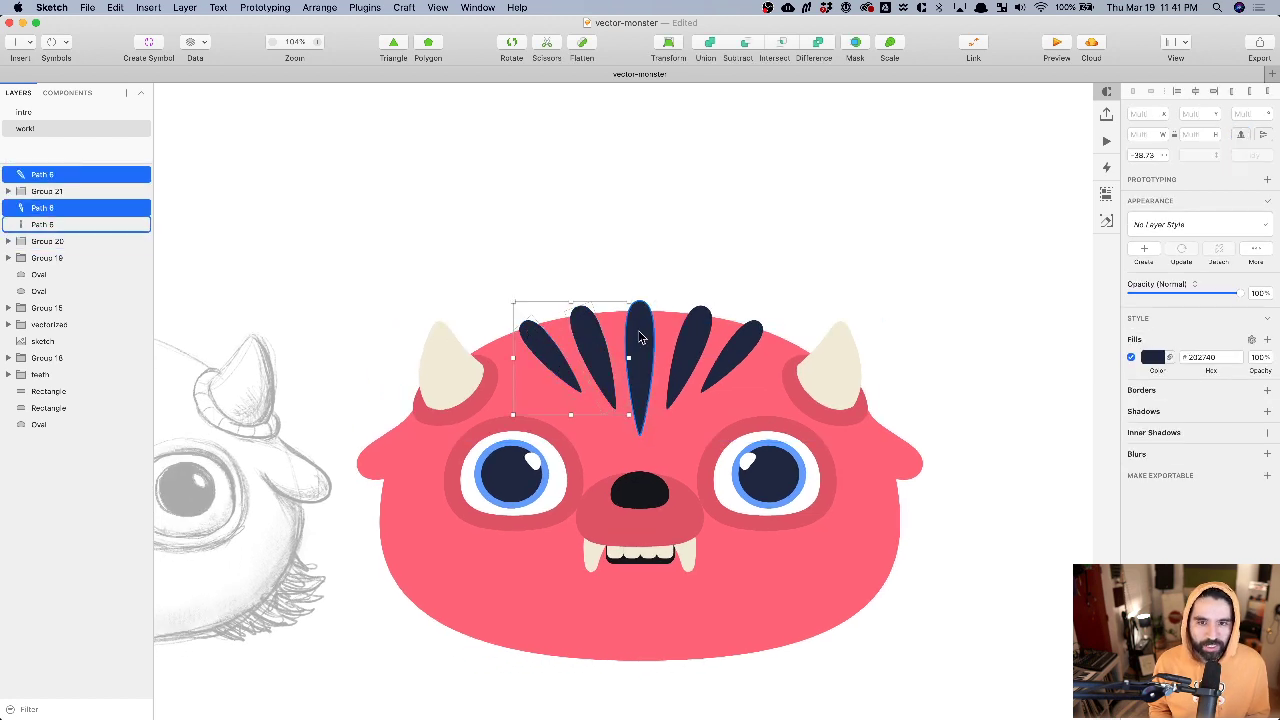
{"action": "left_click", "coordinate": [715, 316], "text": "shift"}
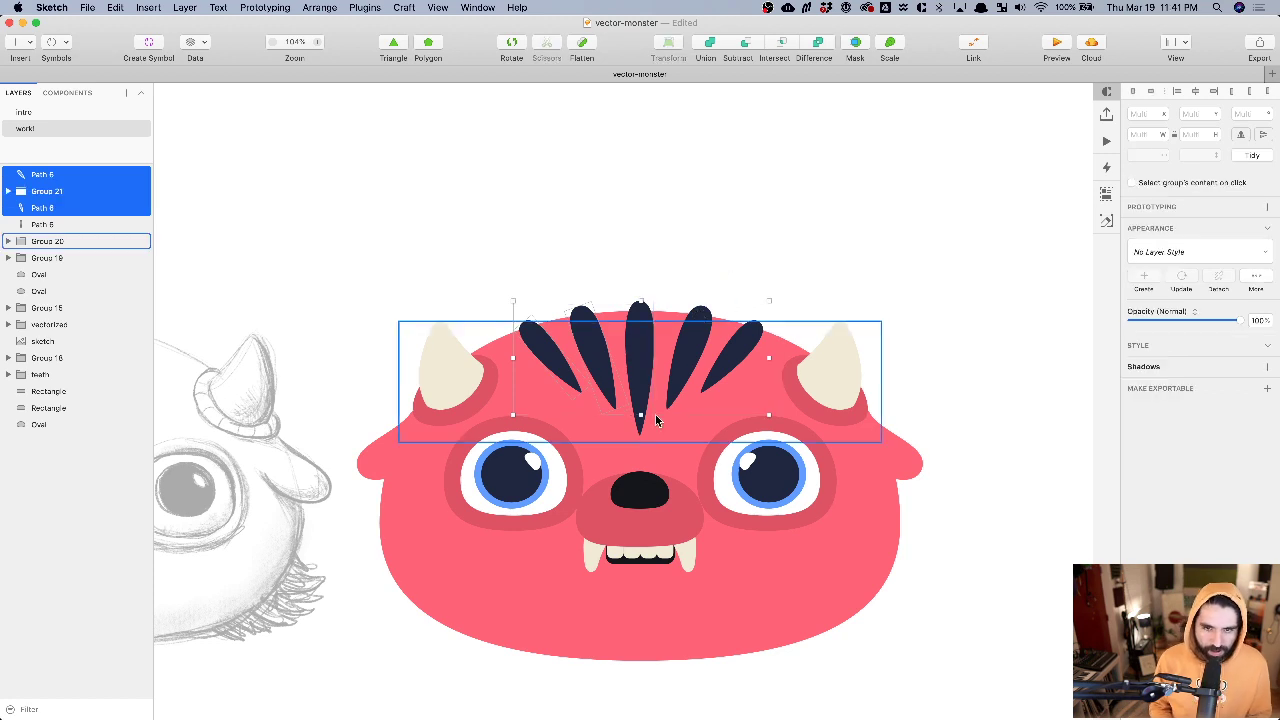
{"action": "scroll", "coordinate": [779, 206], "scroll_direction": "left", "scroll_amount": 10}
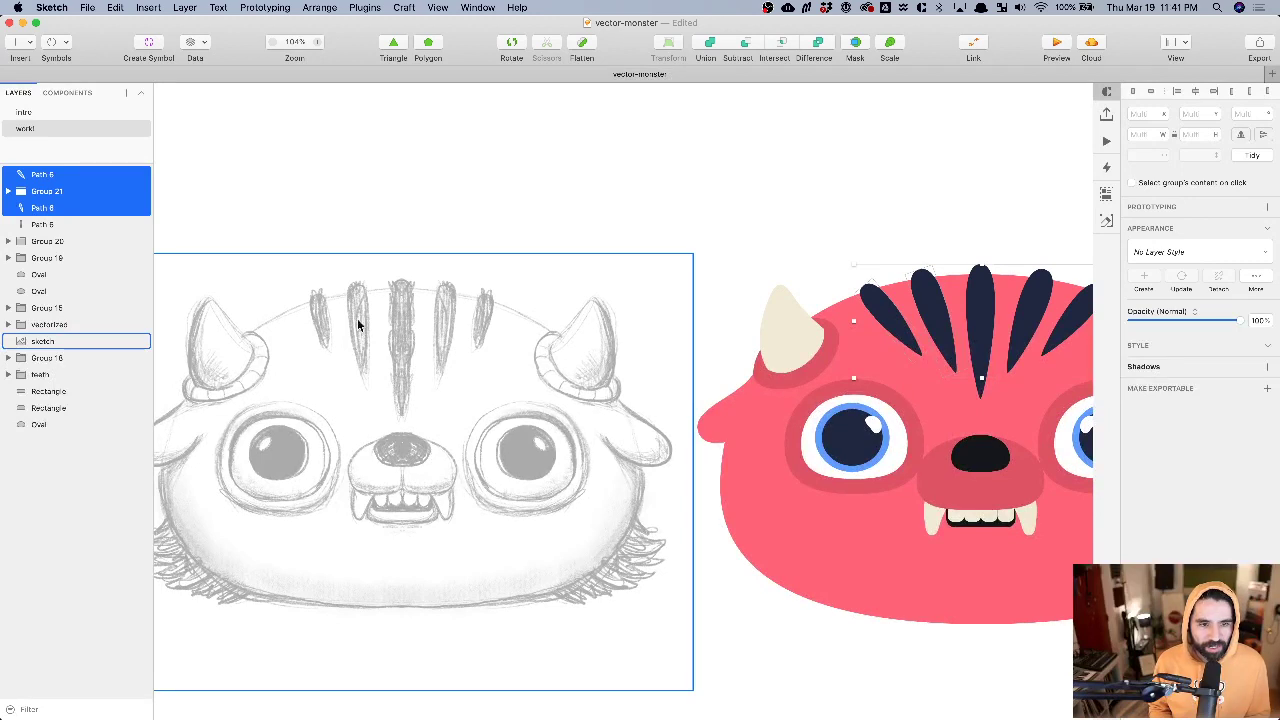
{"action": "scroll", "coordinate": [574, 297], "scroll_direction": "right", "scroll_amount": 5}
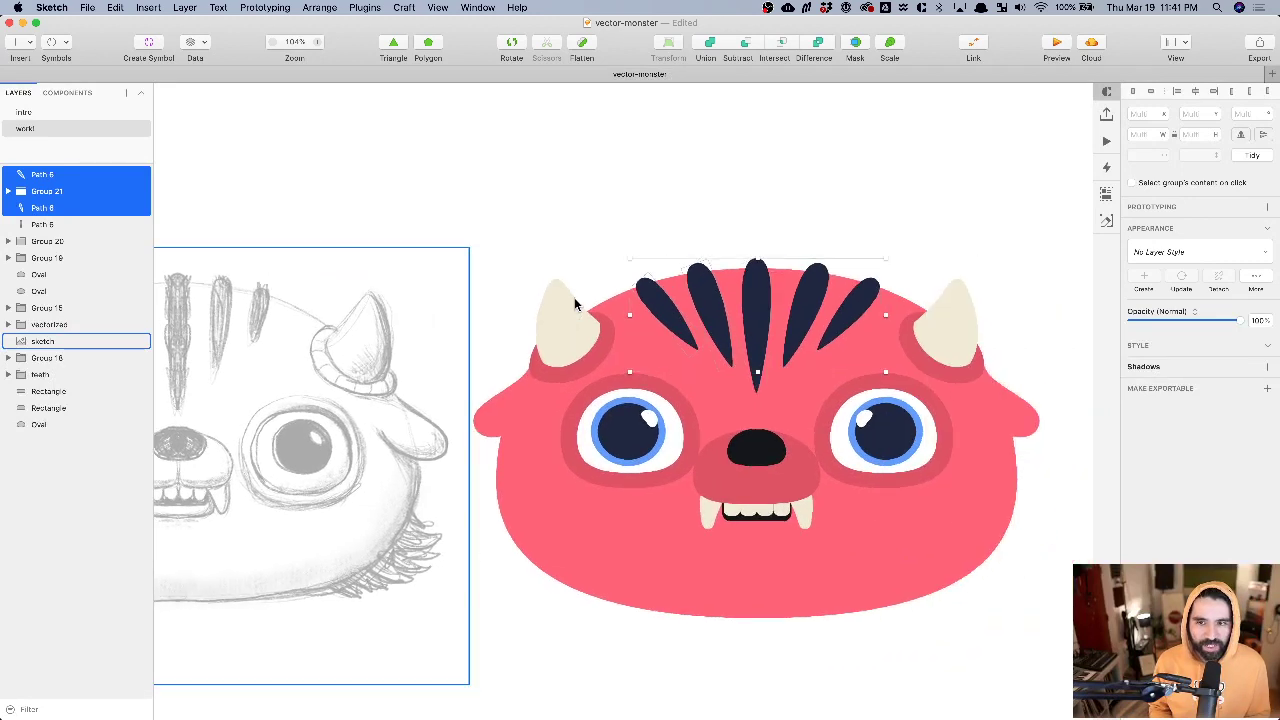
{"action": "left_click", "coordinate": [830, 194]}
{"action": "left_click", "coordinate": [678, 315]}
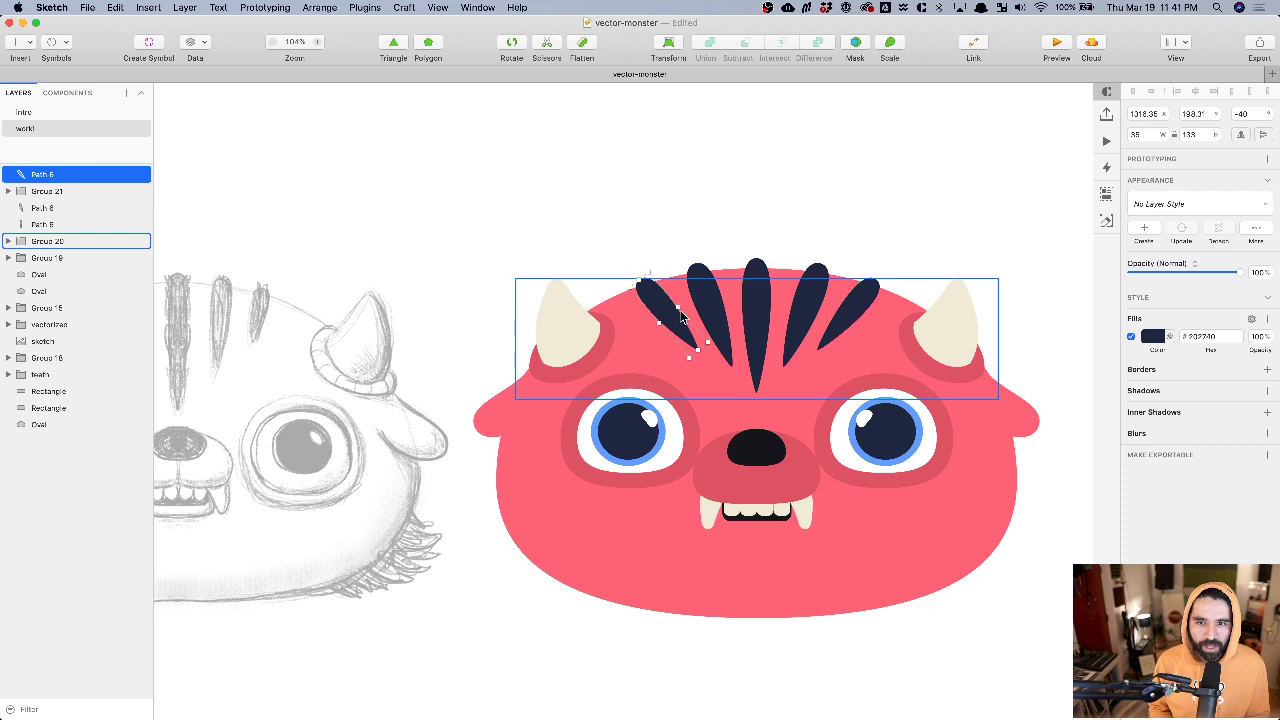
{"action": "scroll", "coordinate": [680, 317], "scroll_direction": "left", "scroll_amount": 5}
{"action": "scroll", "coordinate": [680, 314], "scroll_direction": "right", "scroll_amount": 8}
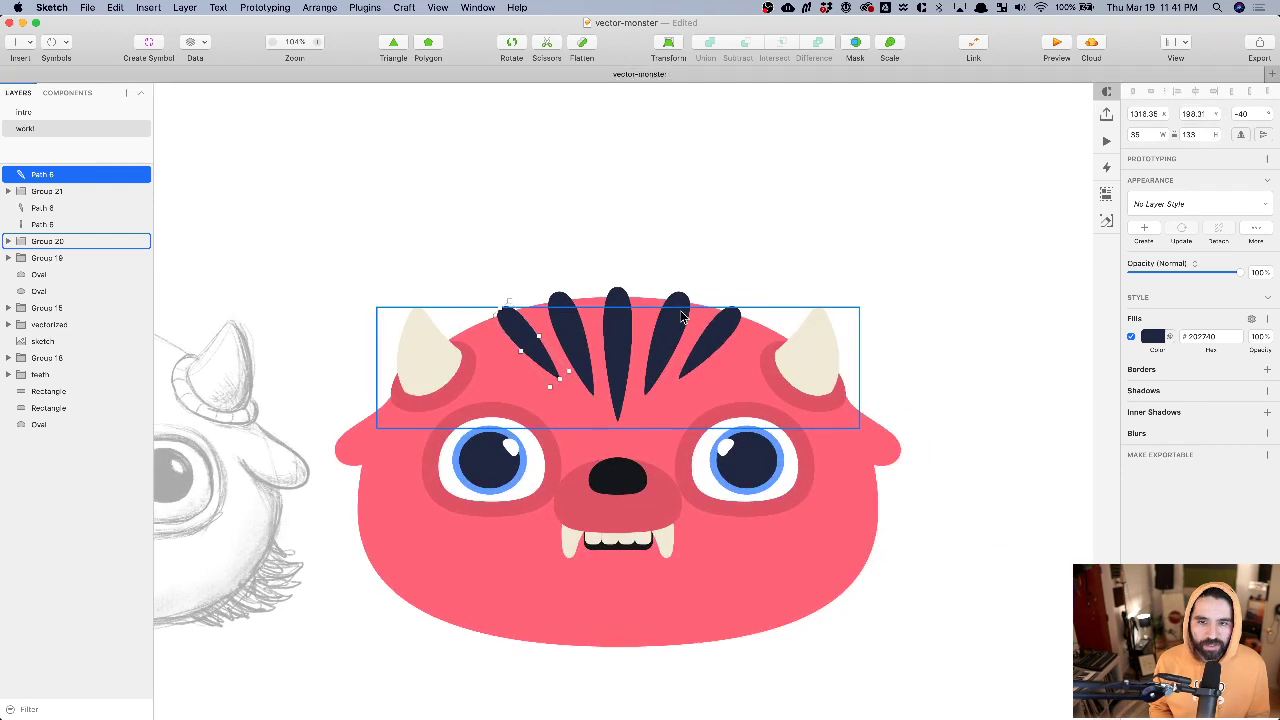
{"action": "left_click", "coordinate": [558, 312], "text": "shift"}
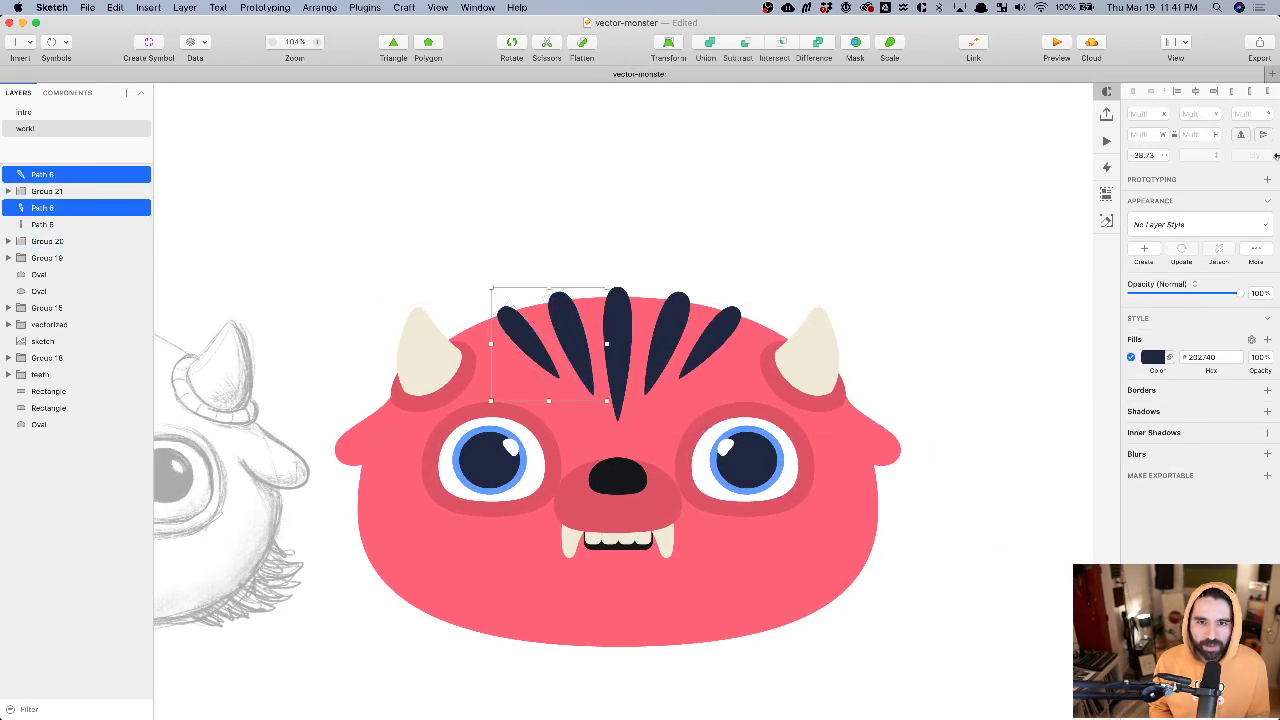
{"action": "left_click", "coordinate": [680, 269]}
- Set the rotation of the angled stripe directly left of the central stripe to -16 degrees
{"action": "left_click", "coordinate": [563, 299]}
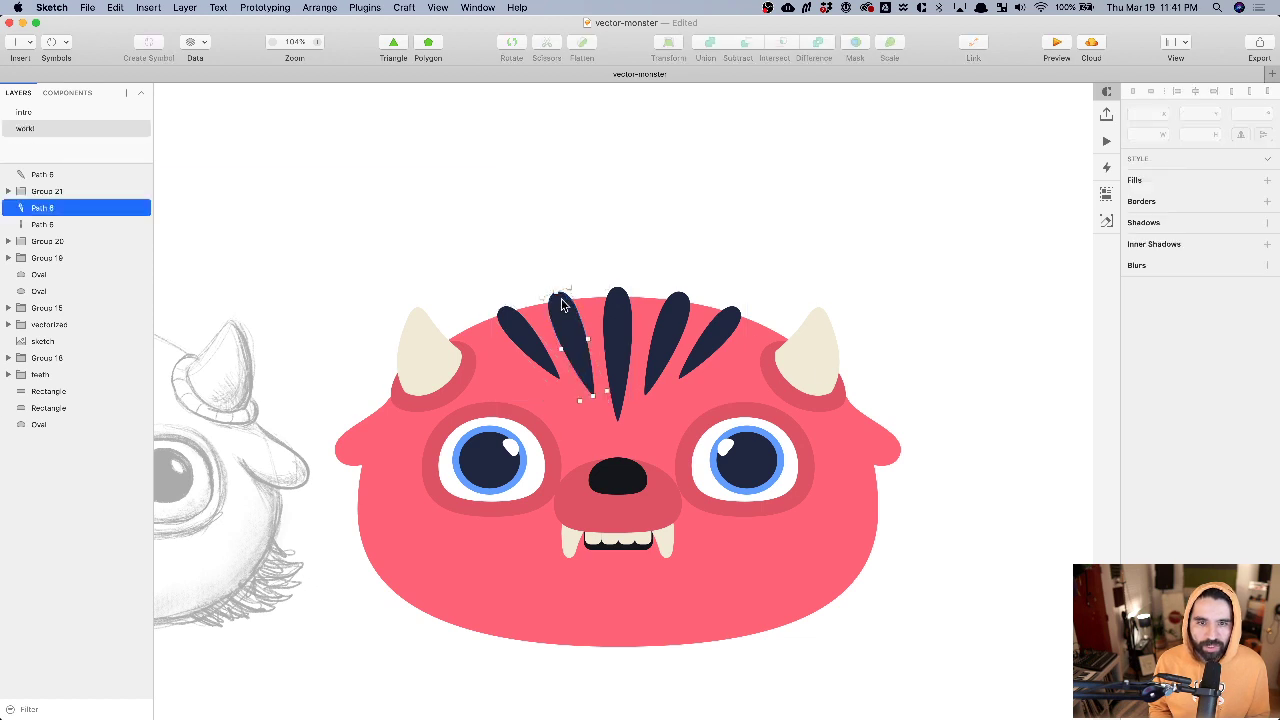
{"action": "left_click", "coordinate": [1251, 113]}
{"action": "key", "text": "Down"}
{"action": "key", "text": "Down"}
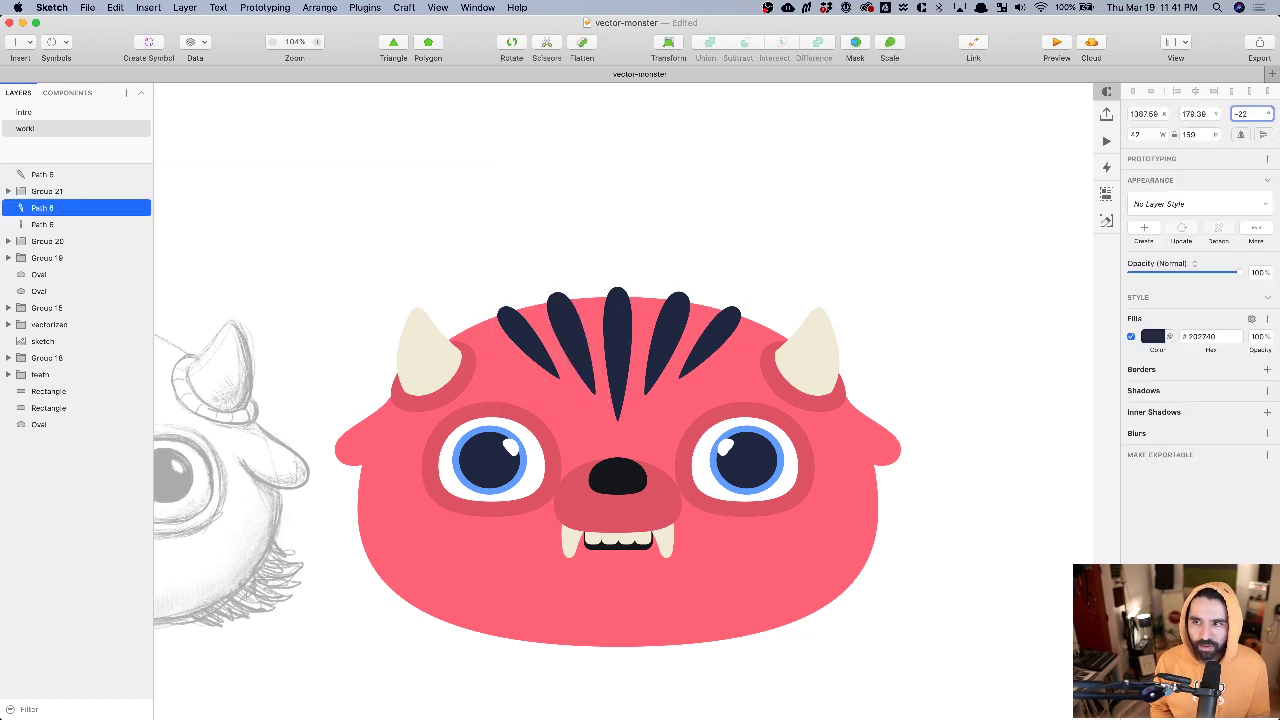
{"action": "key", "text": "Up"}
{"action": "key", "text": "Up"}
{"action": "key", "text": "Up"}
{"action": "key", "text": "Up"}
{"action": "key", "text": "Up"}
{"action": "key", "text": "Up"}
{"action": "key", "text": "Up"}
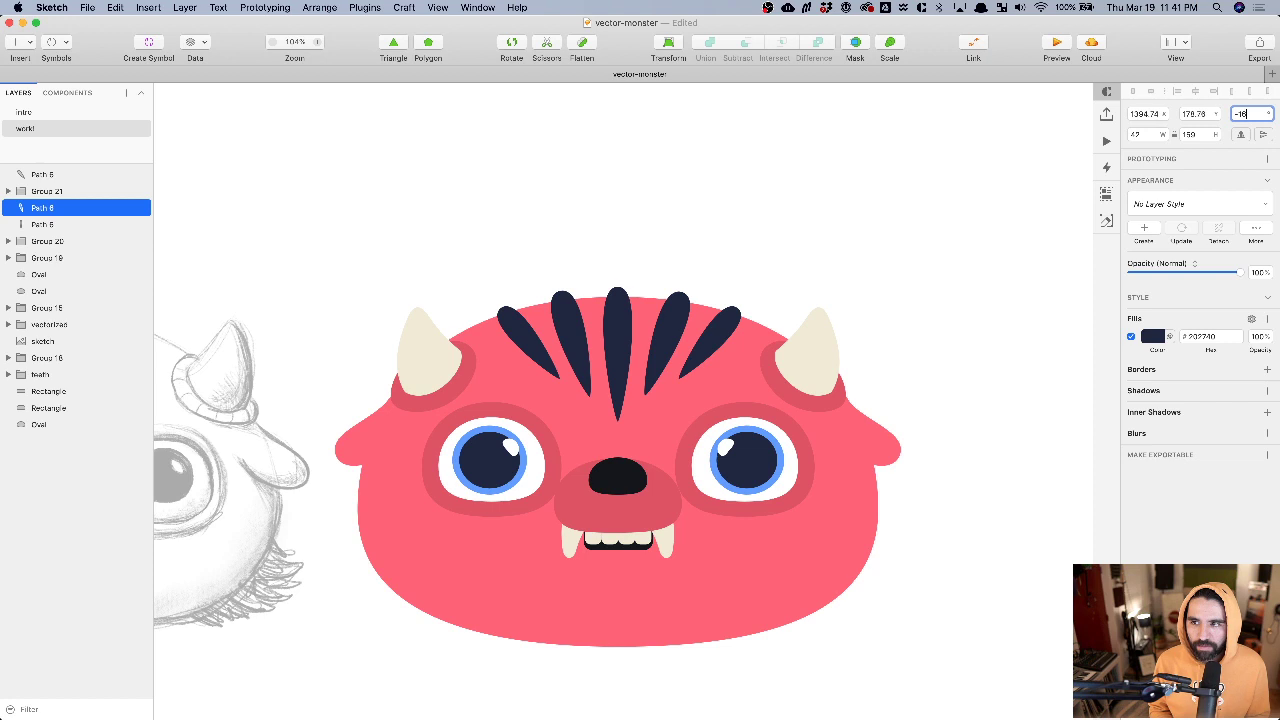
- Set the outermost left stripe's rotation to -30 degrees
{"action": "left_click", "coordinate": [523, 322]}
{"action": "left_click", "coordinate": [1253, 113]}
{"action": "key", "text": "shift+Down"}
{"action": "key", "text": "shift+Up"}
{"action": "key", "text": "shift+Up"}
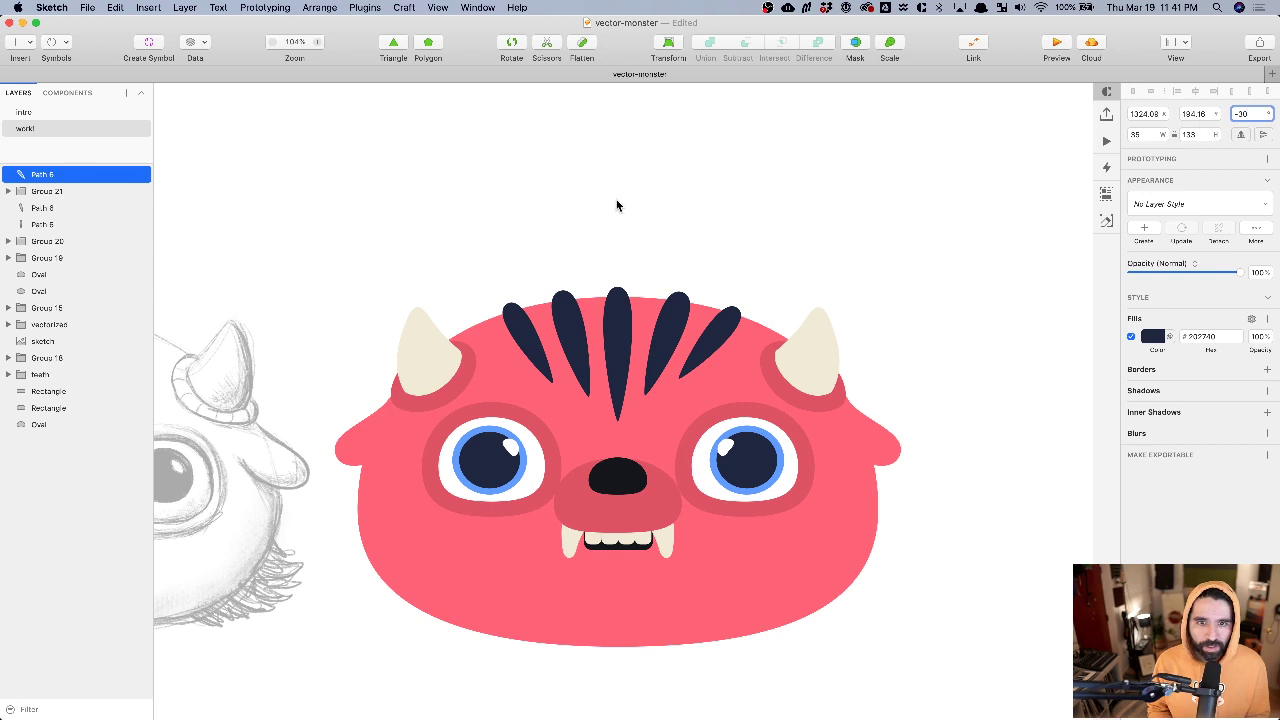
- Delete the flipped stripe group, duplicate the two re-angled stripes to the right side of the forehead and group the copies
{"action": "left_click", "coordinate": [616, 205]}
{"action": "left_click", "coordinate": [683, 323]}
{"action": "key", "text": "Delete"}
{"action": "left_click", "coordinate": [572, 322]}
{"action": "left_click", "coordinate": [524, 335], "text": "shift"}
{"action": "left_click_drag", "start_coordinate": [524, 335], "coordinate": [671, 328]}
{"action": "key", "text": "ctrl+g"}
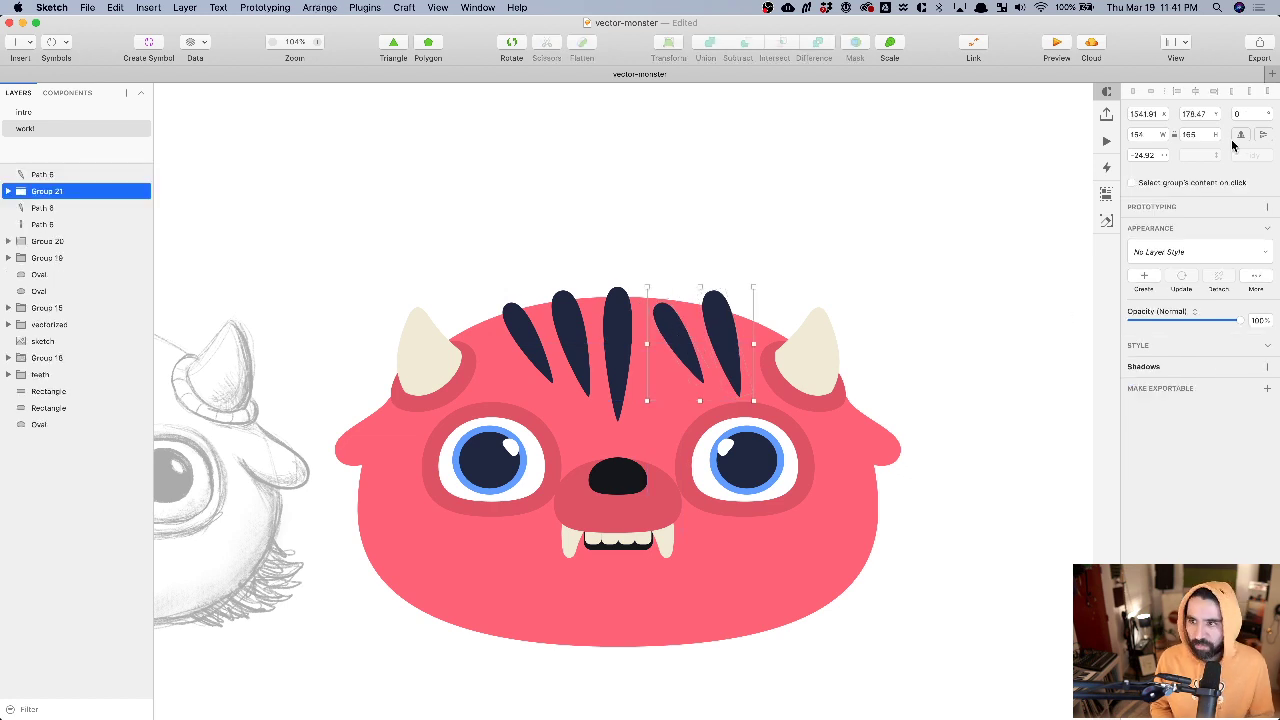
- Flip the new stripe group horizontally and nudge it 16 px left toward the central stripe
{"action": "left_click", "coordinate": [1240, 135]}
{"action": "key", "text": "Left"}
{"action": "key", "text": "Left"}
{"action": "key", "text": "Left"}
{"action": "key", "text": "Left"}
{"action": "key", "text": "Left"}
{"action": "key", "text": "Left"}
{"action": "key", "text": "Left"}
{"action": "key", "text": "Left"}
{"action": "key", "text": "Left"}
{"action": "key", "text": "Left"}
{"action": "key", "text": "Left"}
{"action": "key", "text": "Left"}
{"action": "key", "text": "Left"}
{"action": "key", "text": "Left"}
{"action": "key", "text": "Left"}
{"action": "key", "text": "Left"}
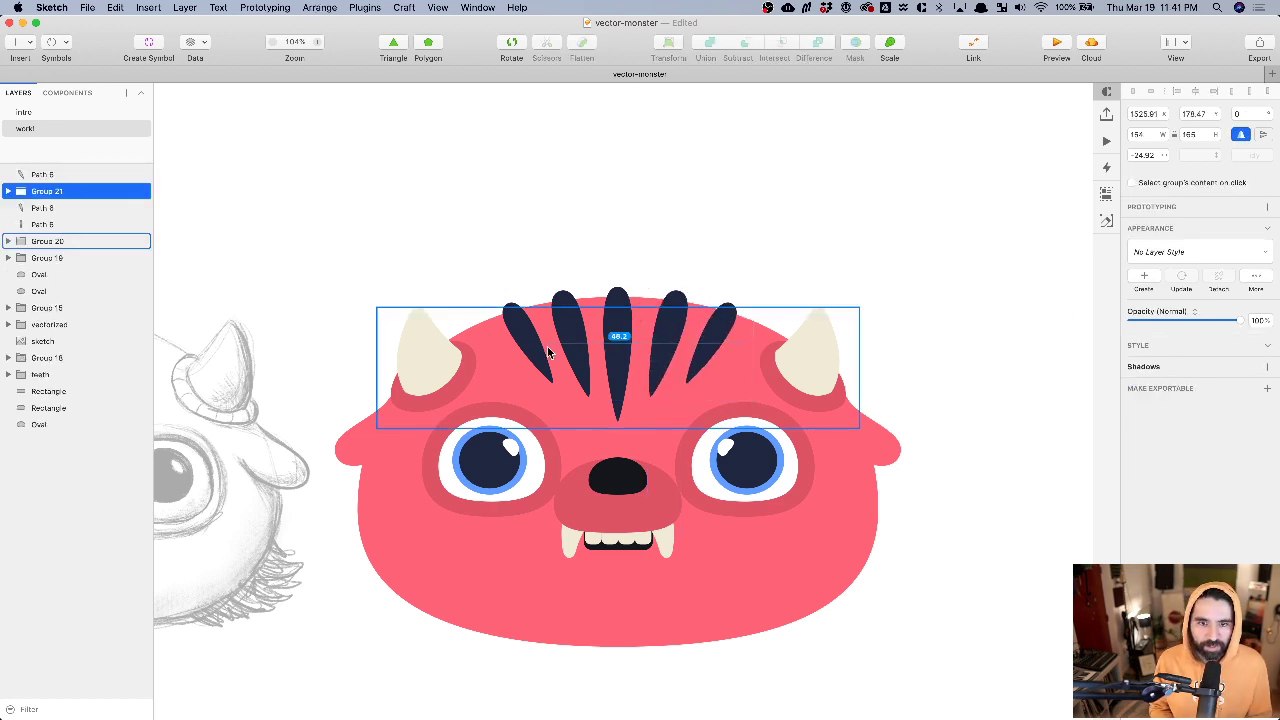
- Group all four angled stripes and centre them, the central stripe and the horns horizontally on the head oval
{"action": "left_click", "coordinate": [576, 309], "text": "shift"}
{"action": "left_click", "coordinate": [516, 318], "text": "shift"}
{"action": "key", "text": "super+g"}
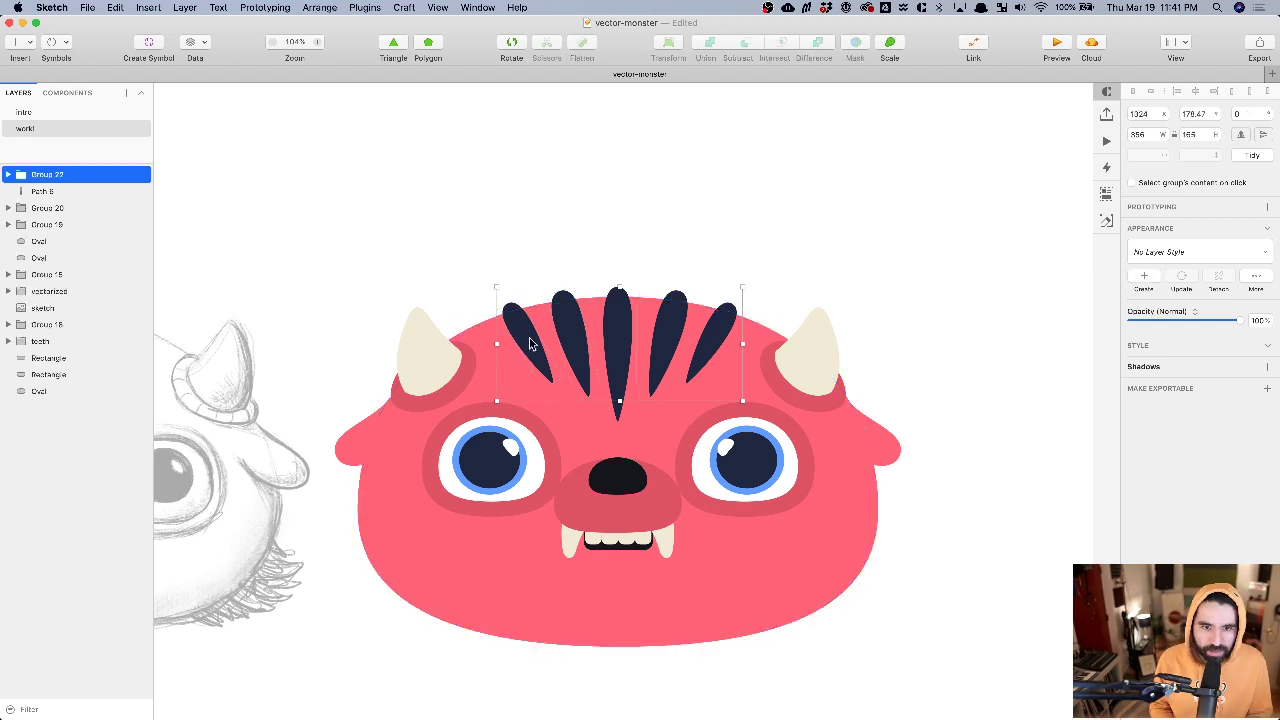
{"action": "left_click", "coordinate": [406, 536], "text": "shift"}
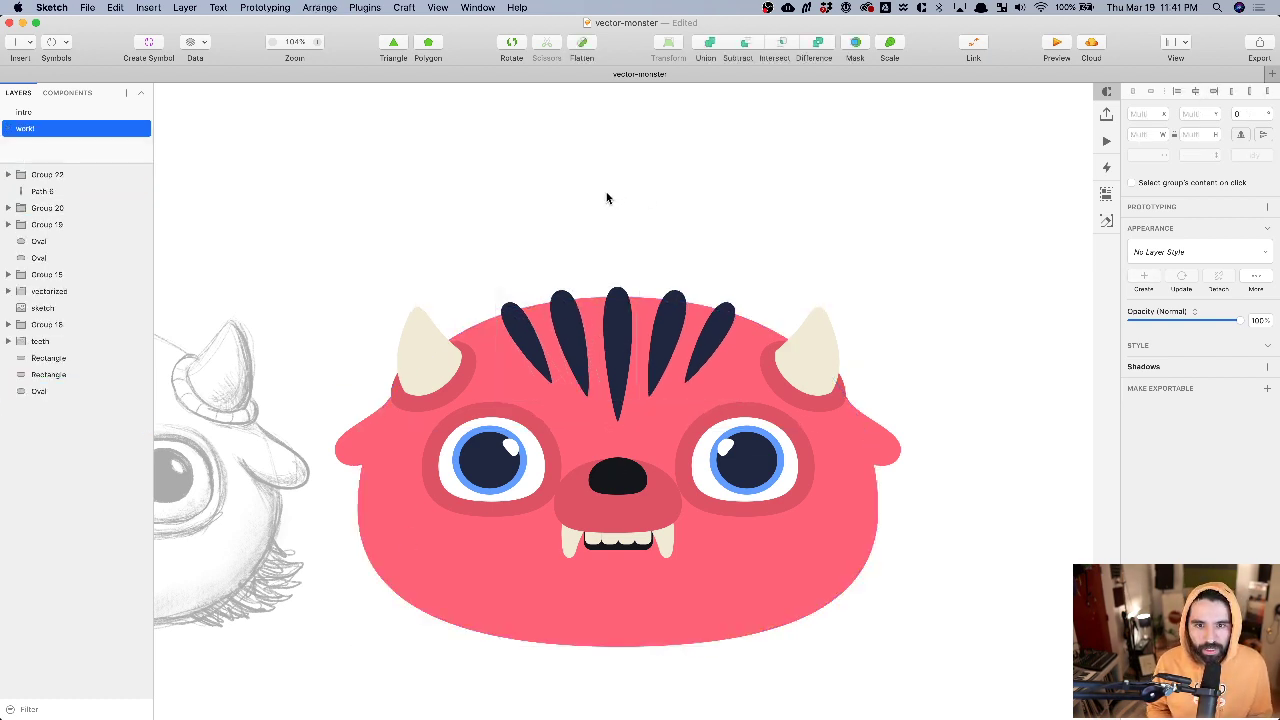
{"action": "left_click_drag", "start_coordinate": [606, 194], "coordinate": [640, 346]}
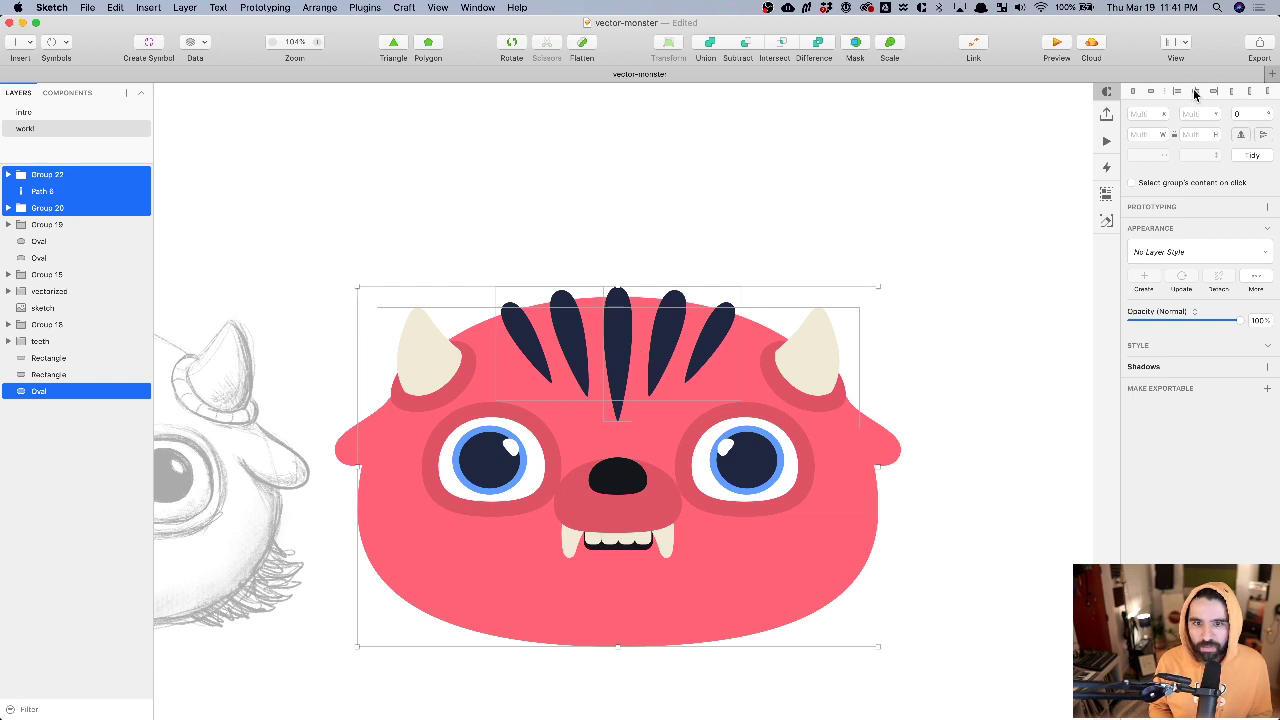
{"action": "left_click", "coordinate": [829, 176]}
- Compare the whole vector face with the sketch and examine the left ear's shape inside the ear group
{"action": "scroll", "coordinate": [827, 177], "scroll_direction": "down", "scroll_amount": 3}
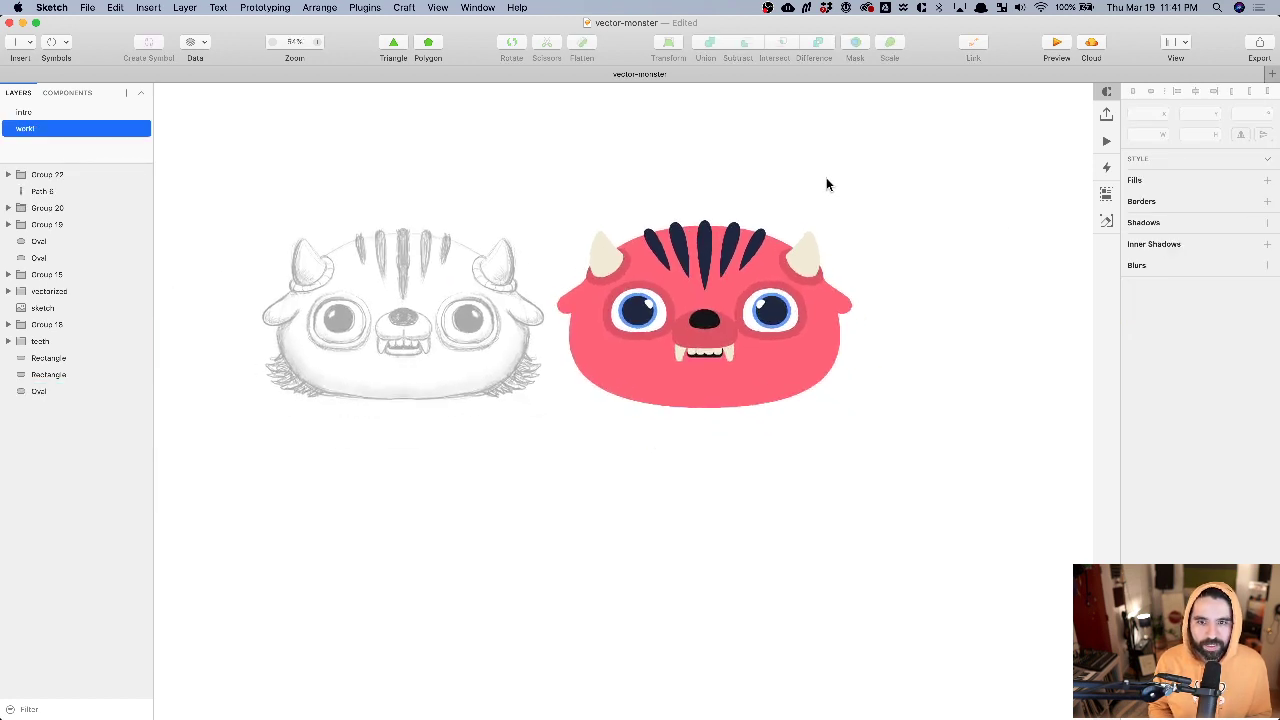
{"action": "scroll", "coordinate": [826, 180], "scroll_direction": "left", "scroll_amount": 3}
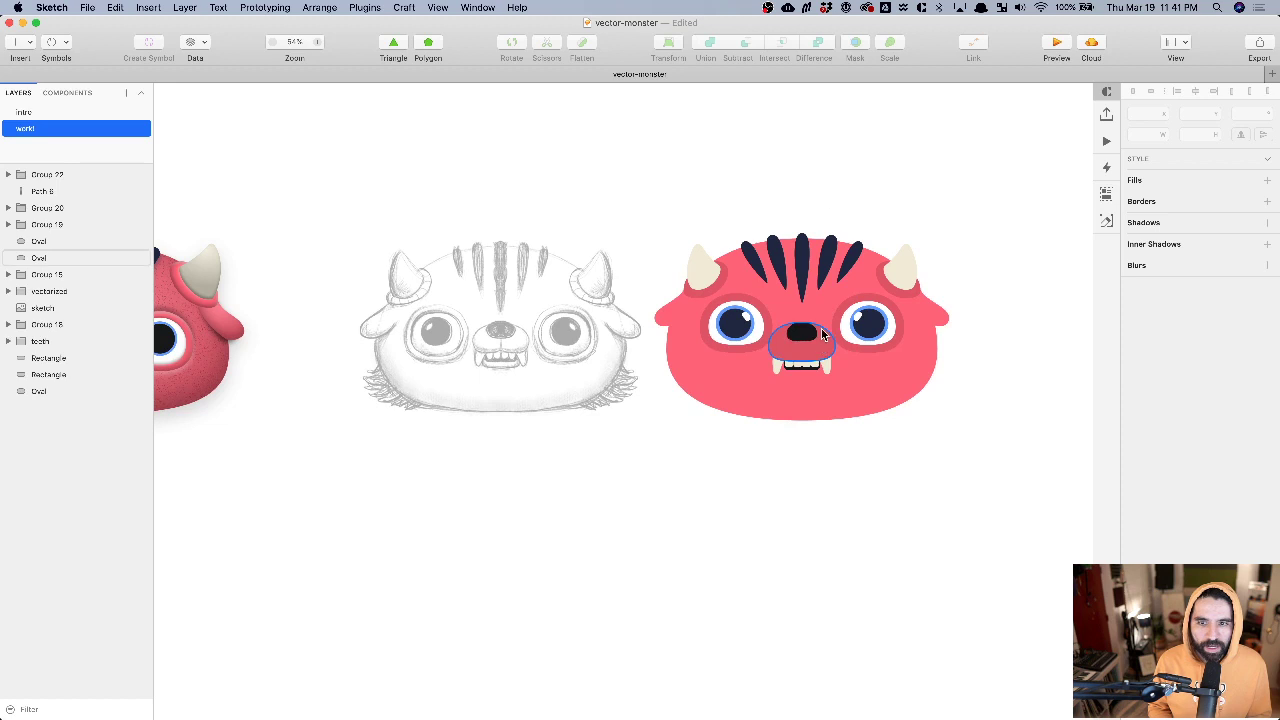
{"action": "scroll", "coordinate": [805, 476], "scroll_direction": "up", "scroll_amount": 2}
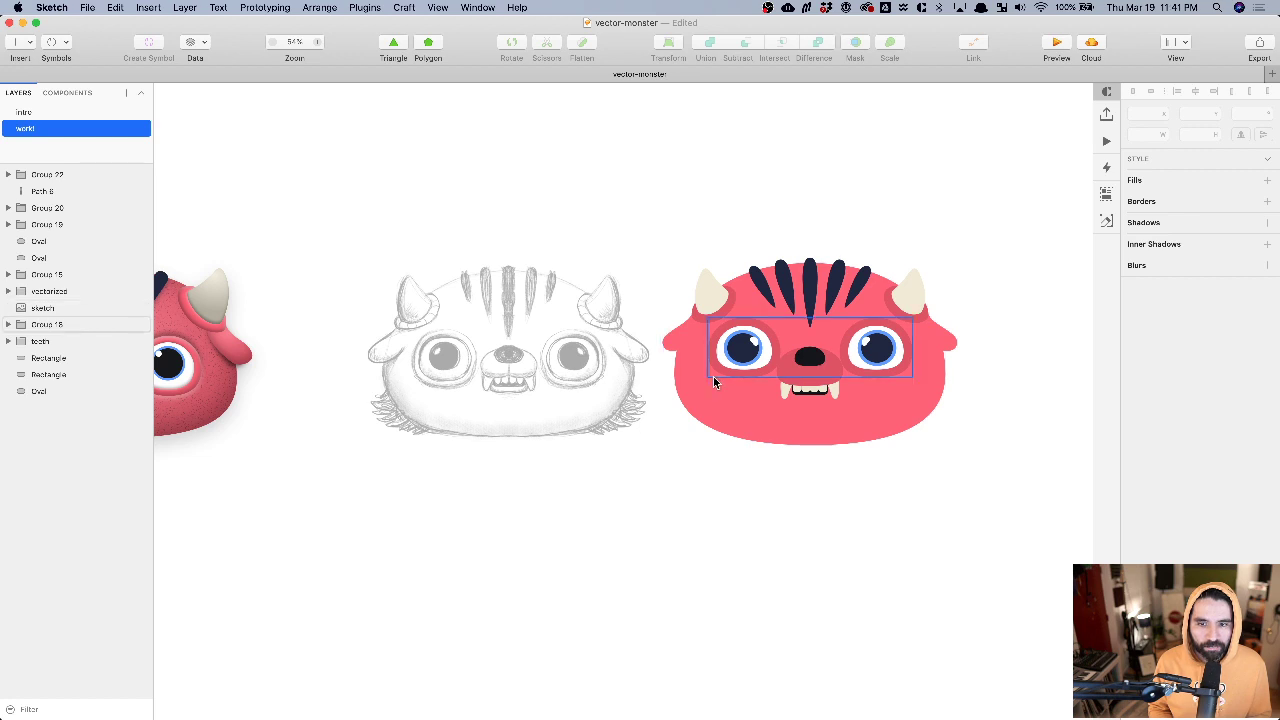
{"action": "scroll", "coordinate": [713, 376], "scroll_direction": "up", "scroll_amount": 3}
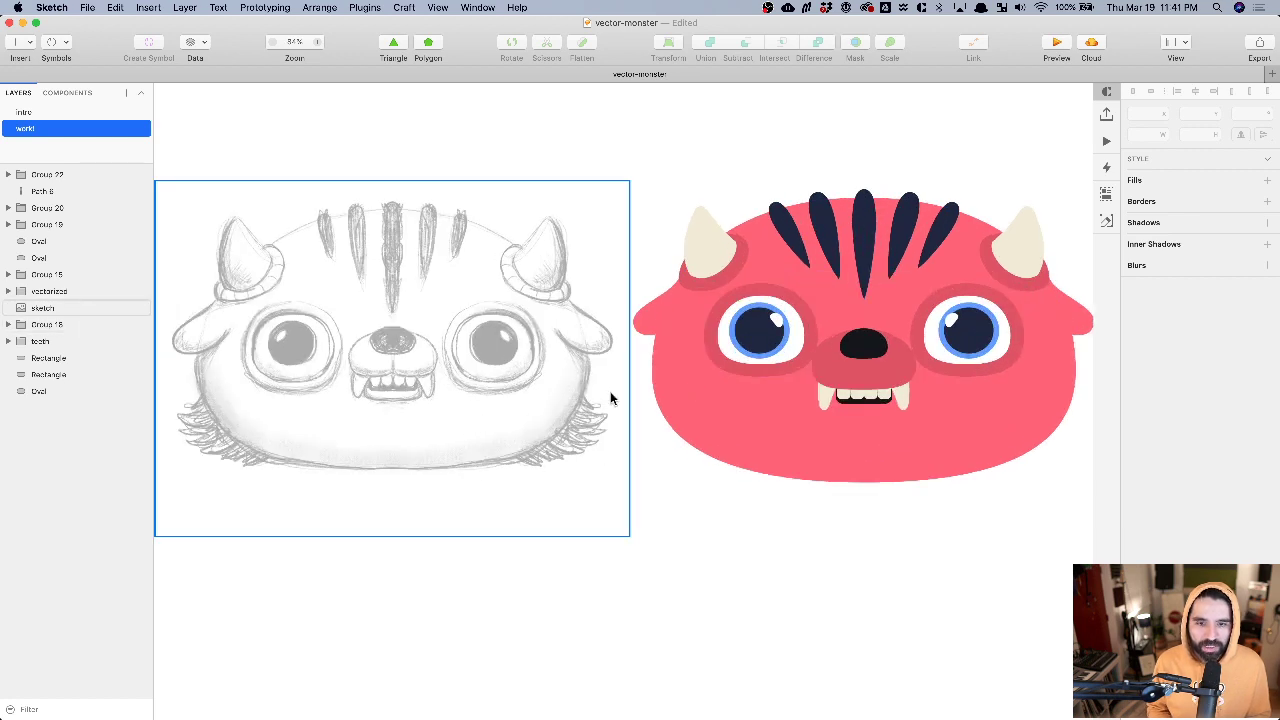
{"action": "scroll", "coordinate": [604, 400], "scroll_direction": "right", "scroll_amount": 1}
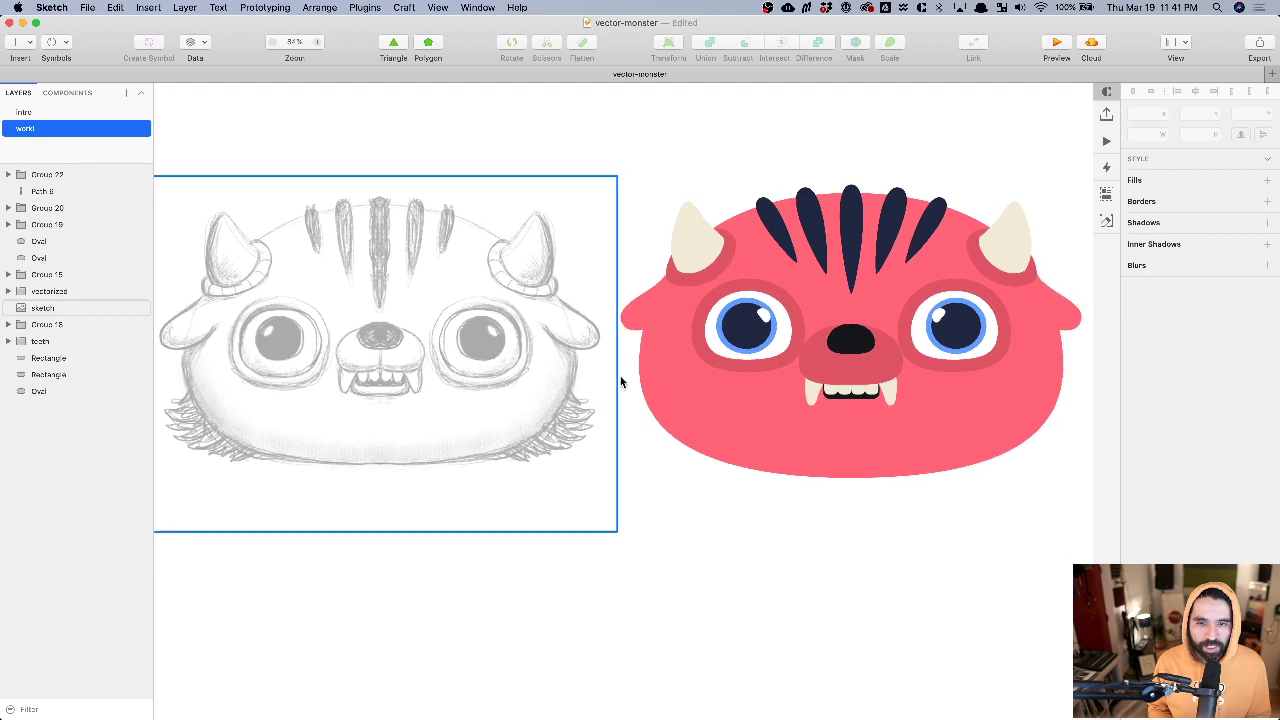
{"action": "left_click", "coordinate": [664, 318]}
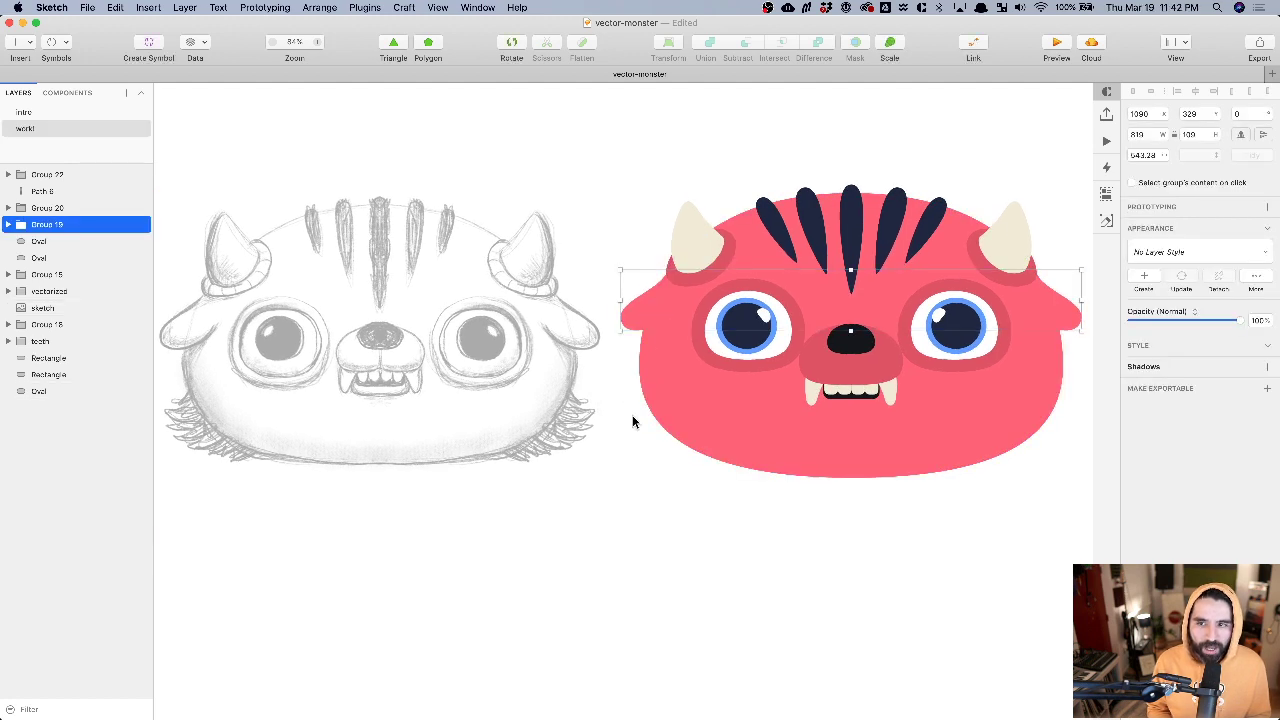
{"action": "scroll", "coordinate": [633, 416], "scroll_direction": "right", "scroll_amount": 2}
{"action": "double_click", "coordinate": [545, 322]}
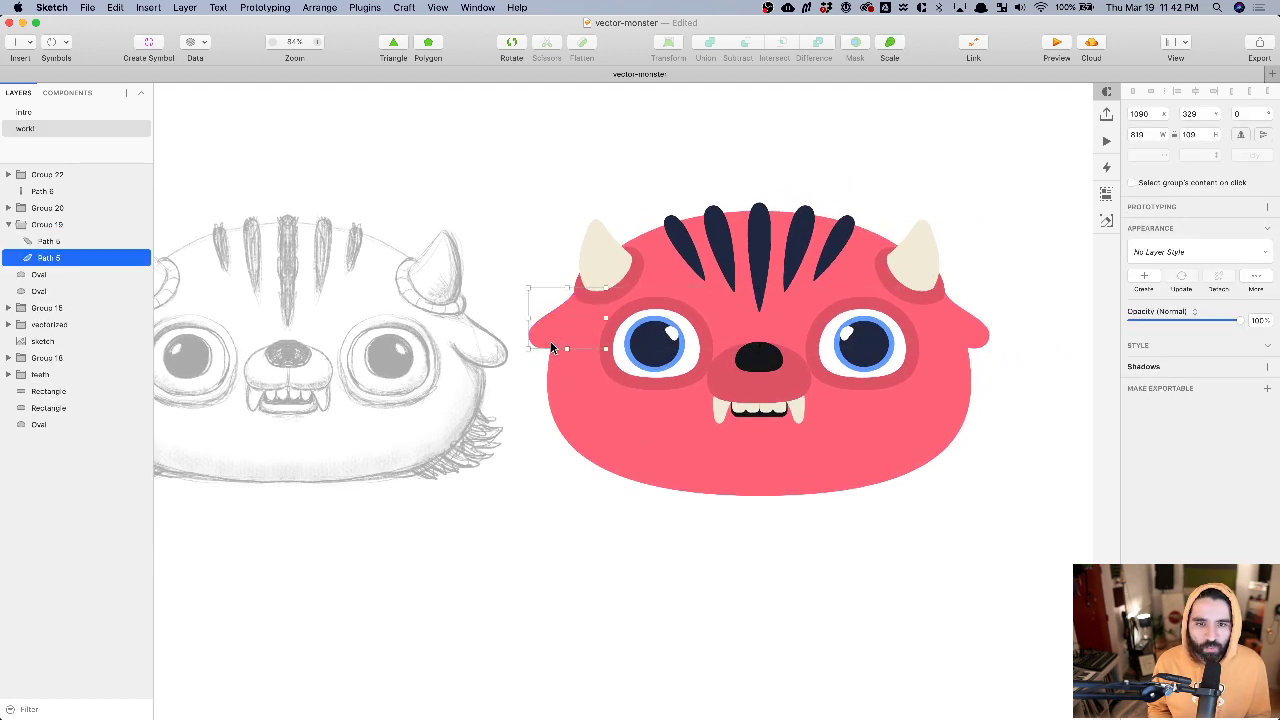
{"action": "scroll", "coordinate": [557, 362], "scroll_direction": "up", "scroll_amount": 3}
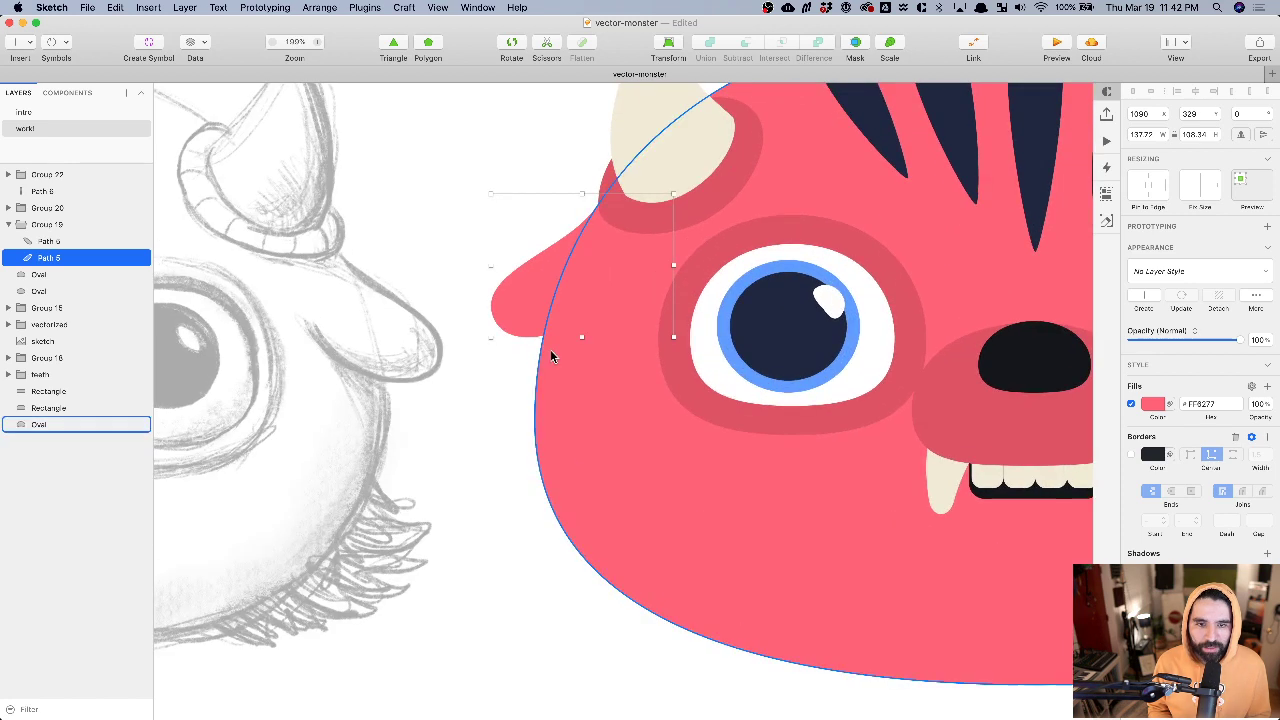
{"action": "scroll", "coordinate": [612, 285], "scroll_direction": "down", "scroll_amount": 5}
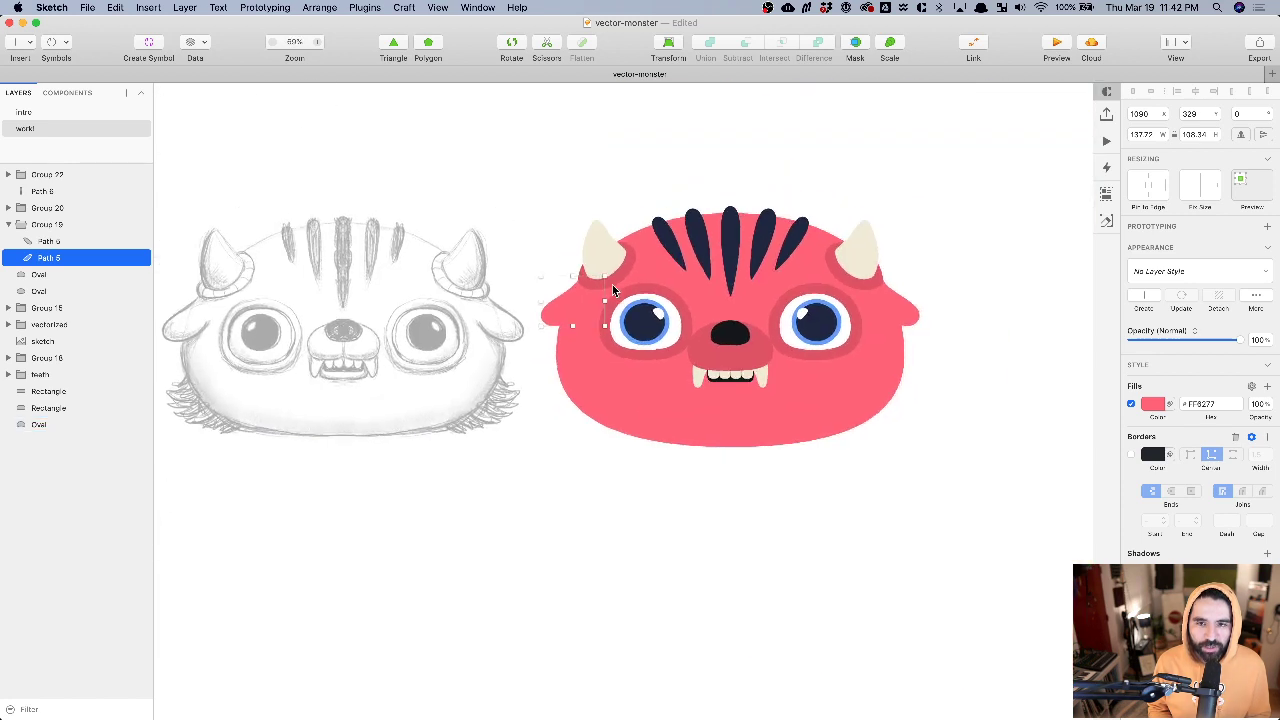
{"action": "left_click", "coordinate": [711, 146]}
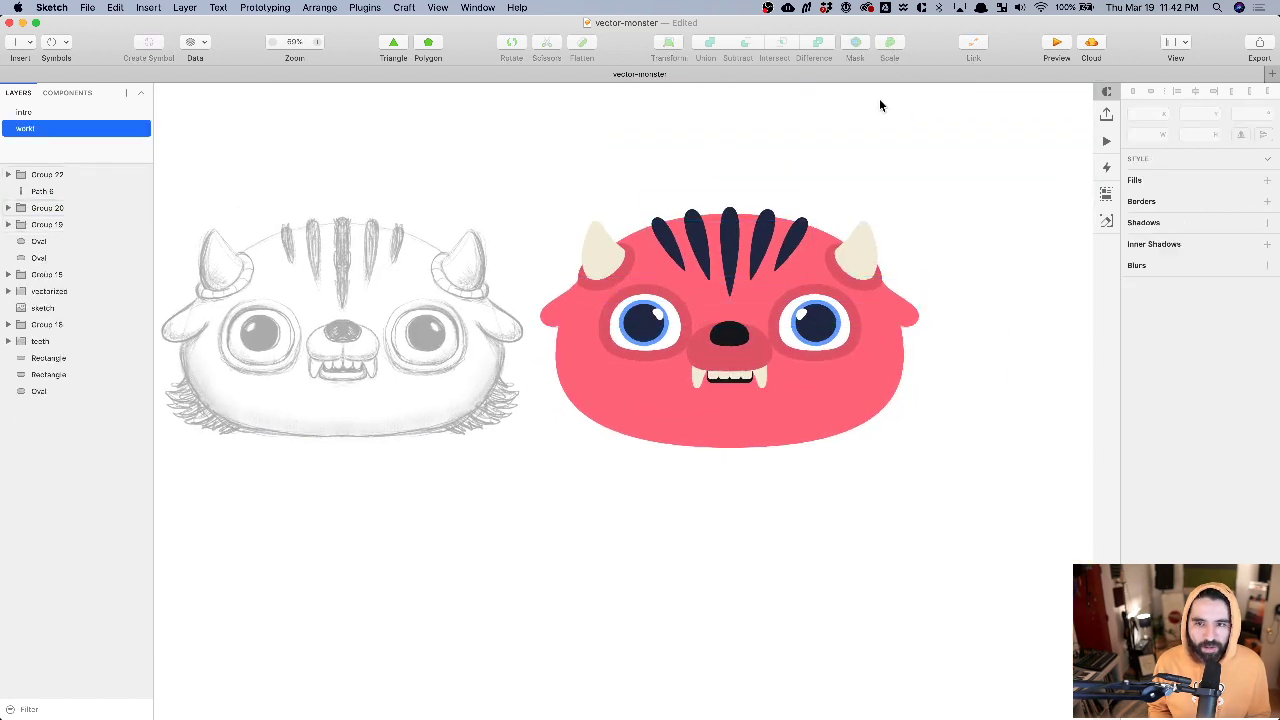
{"action": "scroll", "coordinate": [712, 183], "scroll_direction": "right", "scroll_amount": 5}
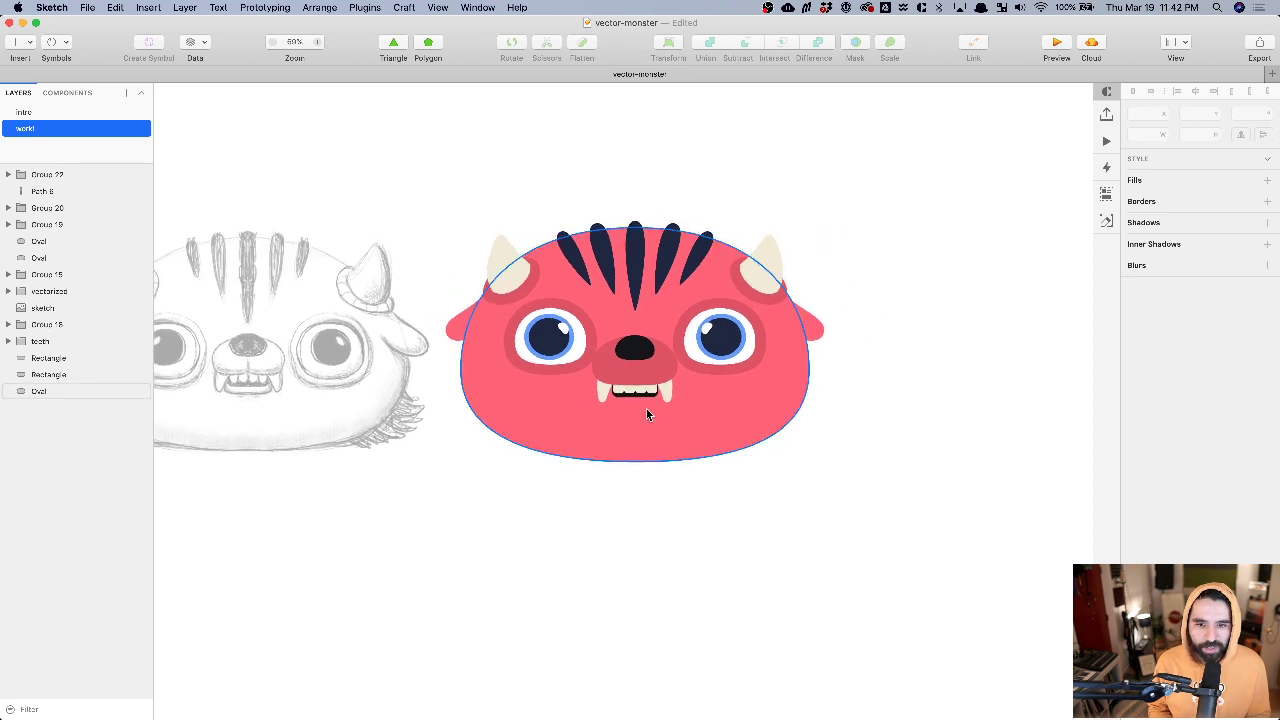
- Give the pink rounded rectangle behind the mouth the muzzle's darker fill, #DF5365
{"action": "left_click", "coordinate": [645, 399]}
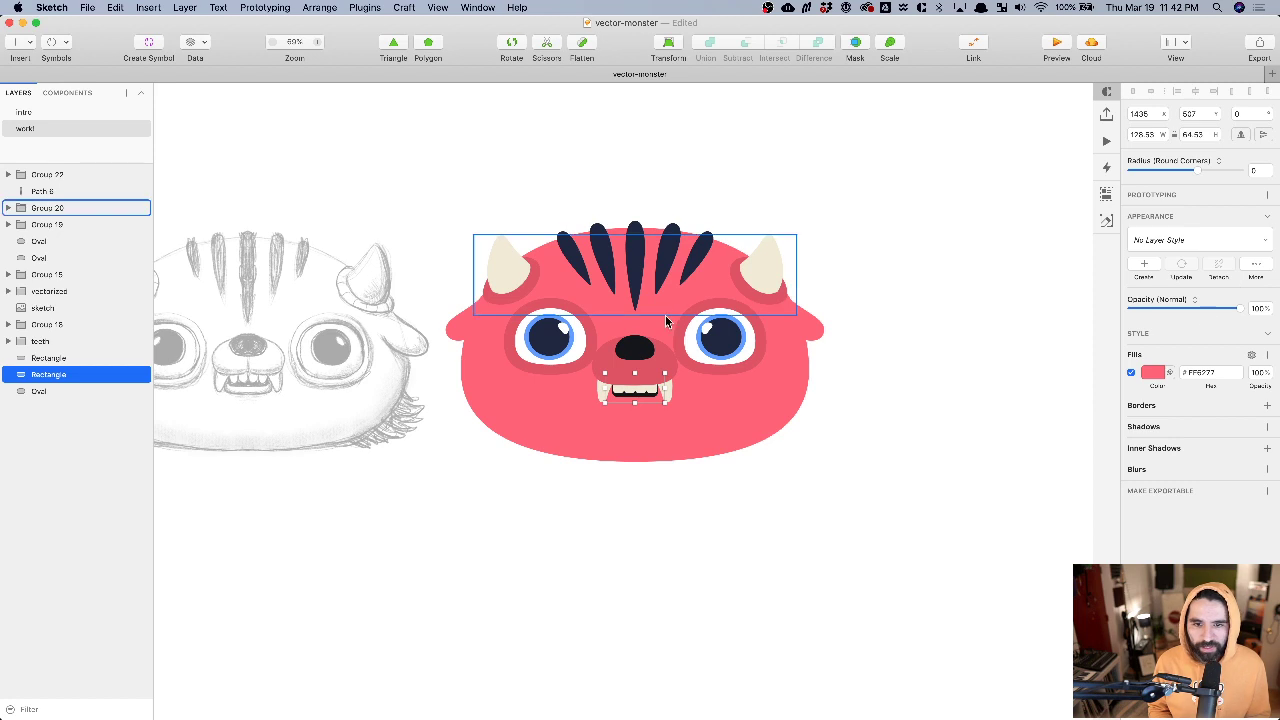
{"action": "left_click", "coordinate": [661, 360]}
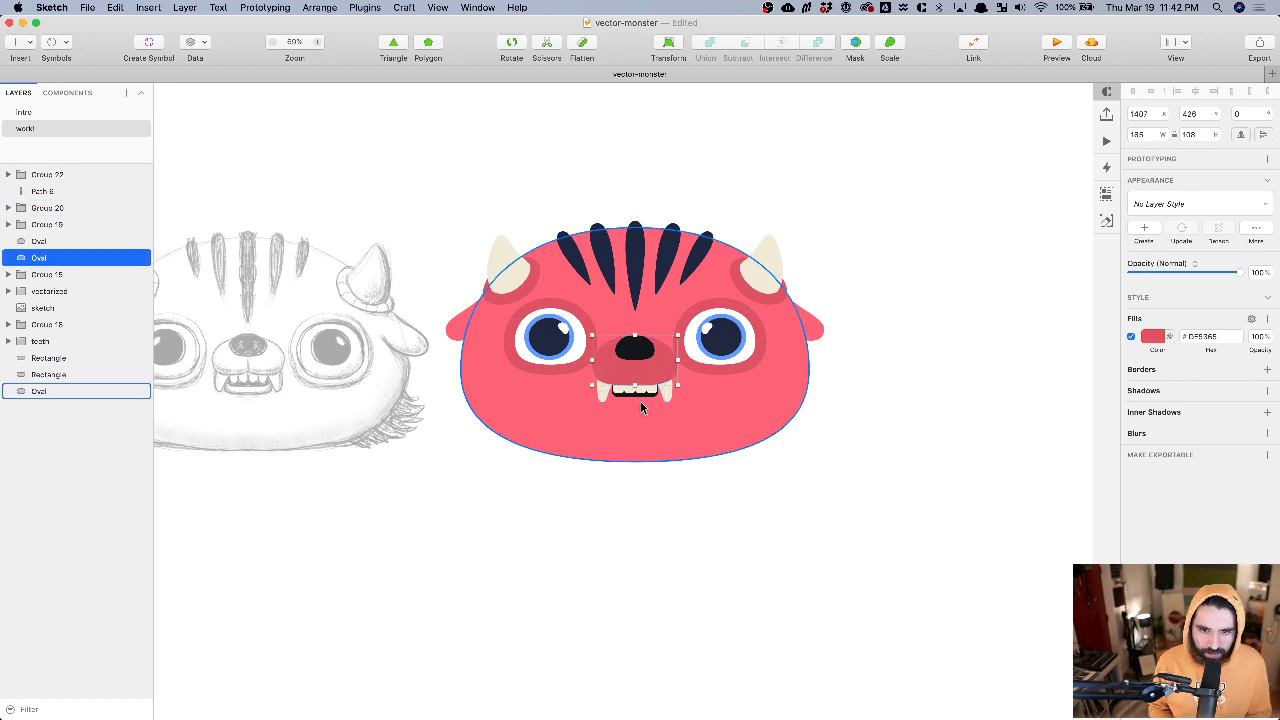
{"action": "left_click", "coordinate": [640, 399]}
{"action": "left_click", "coordinate": [903, 452]}
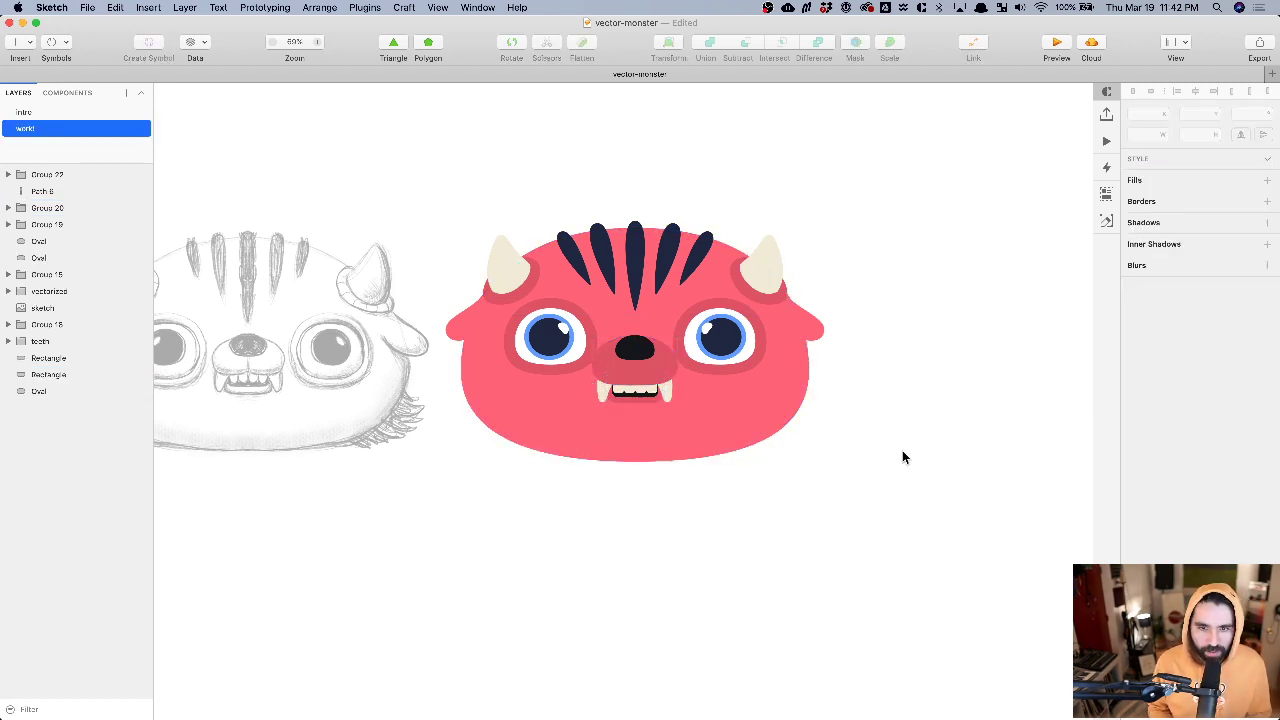
- View the artwork at 100% zoom and check the vector face against the sketch for missing details
{"action": "key", "text": "super+0"}
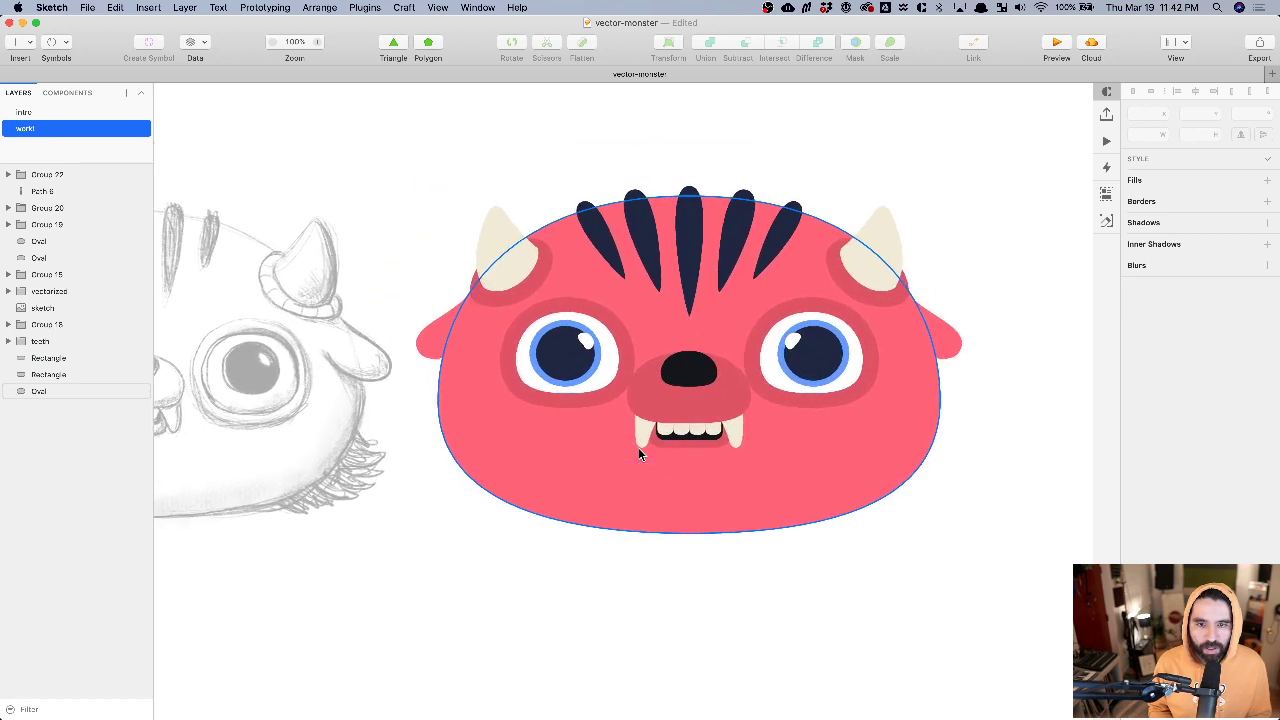
{"action": "scroll", "coordinate": [619, 610], "scroll_direction": "left", "scroll_amount": 10}
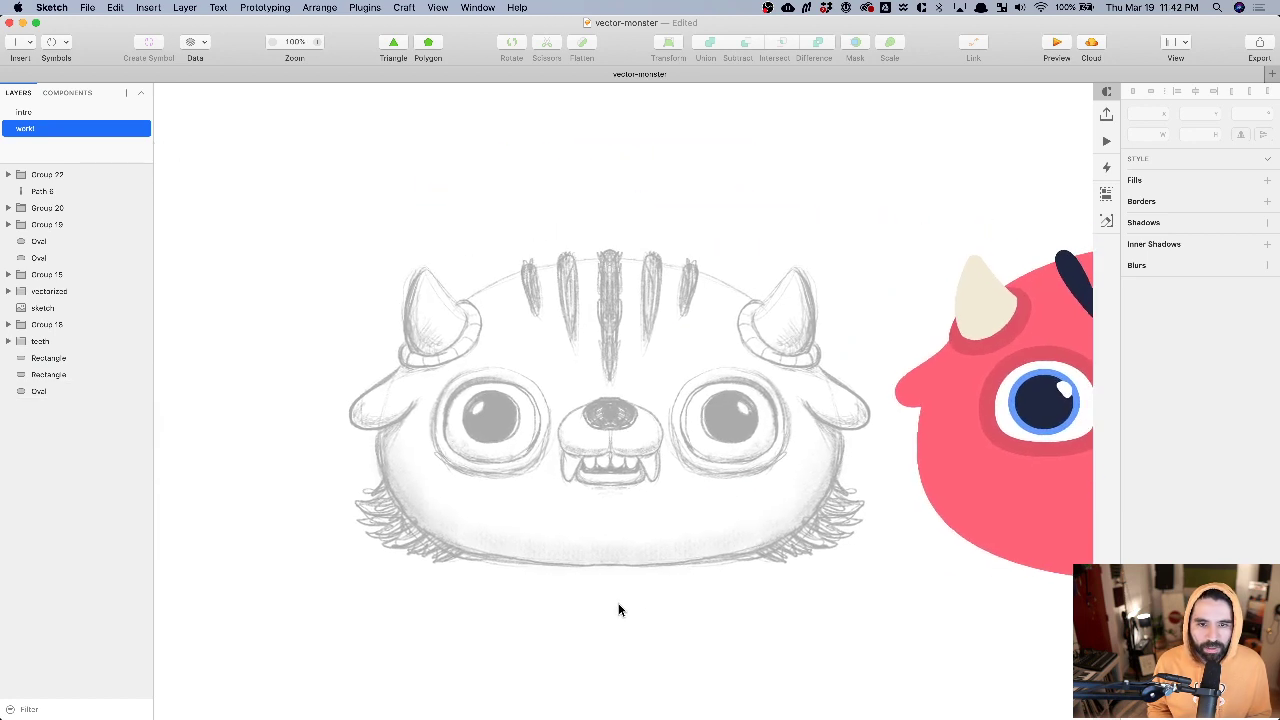
{"action": "scroll", "coordinate": [619, 610], "scroll_direction": "right", "scroll_amount": 10}
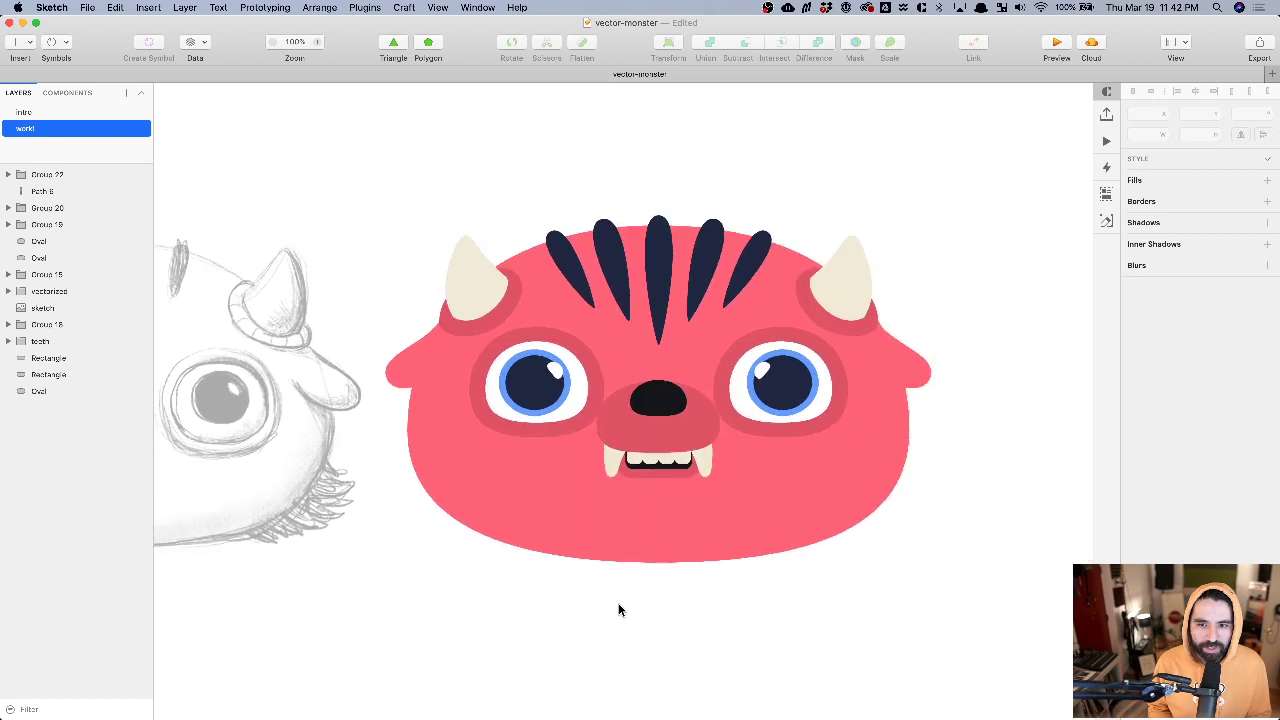
{"action": "scroll", "coordinate": [619, 610], "scroll_direction": "left", "scroll_amount": 10}
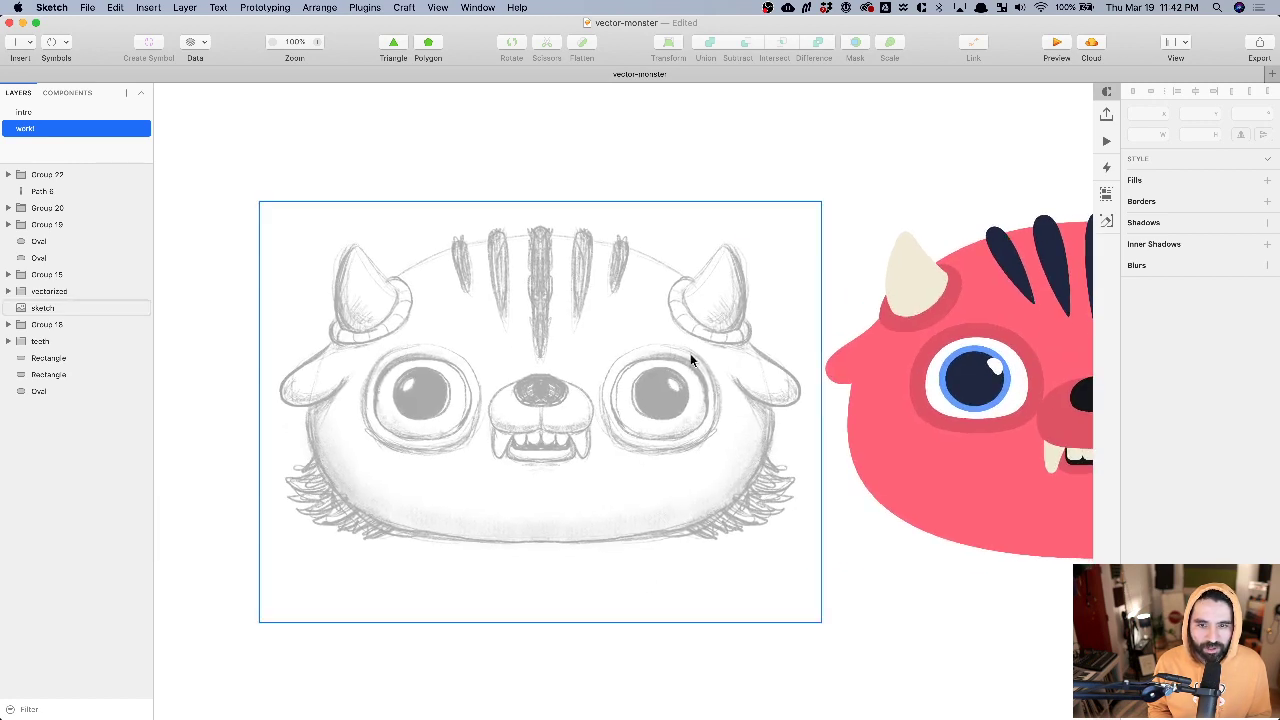
{"action": "scroll", "coordinate": [665, 440], "scroll_direction": "right", "scroll_amount": 10}
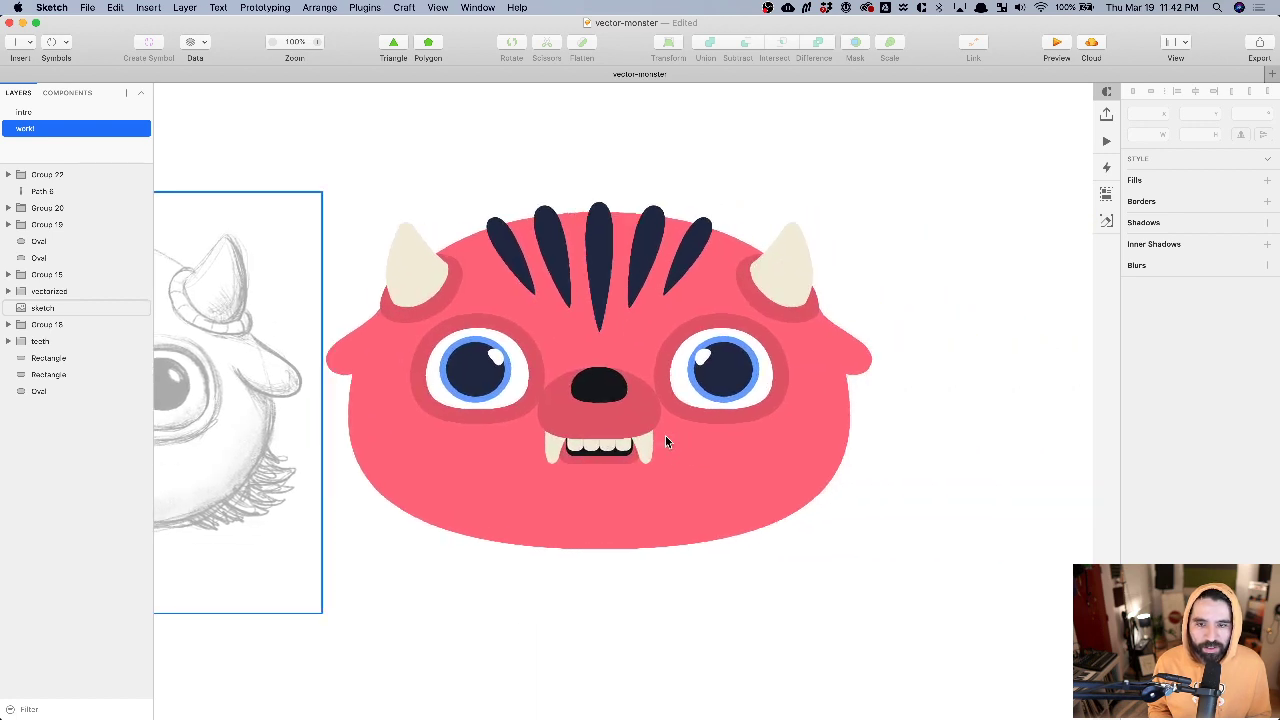
- Make the white ovals and the darker surrounding ovals of both eyes slightly taller together
{"action": "double_click", "coordinate": [463, 402]}
{"action": "left_click", "coordinate": [477, 423], "text": "shift"}
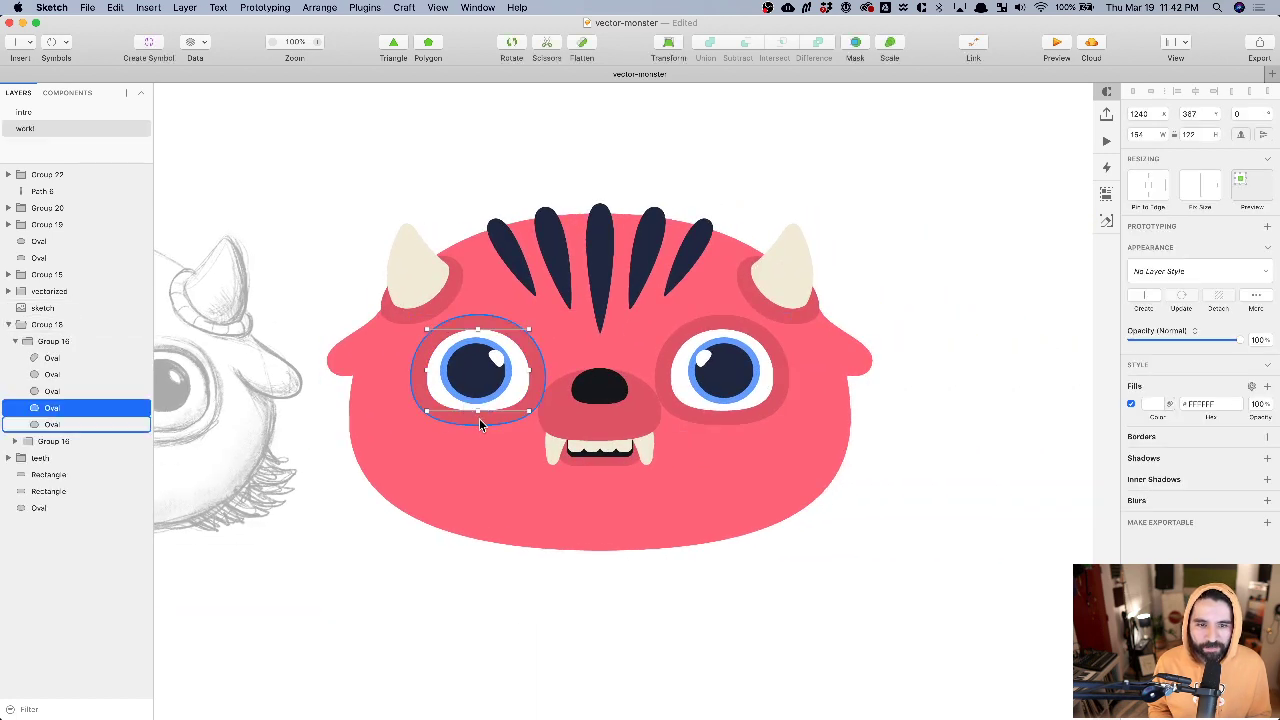
{"action": "left_click", "coordinate": [710, 410], "text": "shift"}
{"action": "left_click", "coordinate": [718, 415], "text": "shift"}
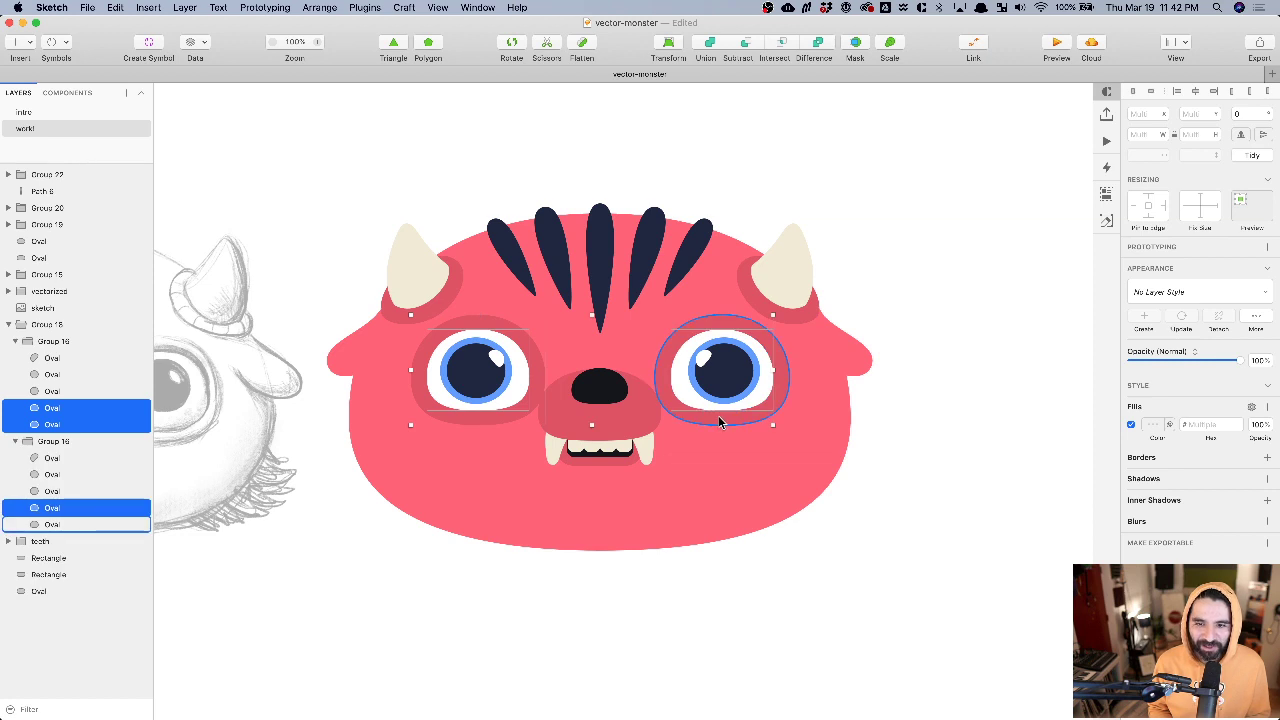
{"action": "key", "text": "shift+super+Down"}
{"action": "scroll", "coordinate": [718, 415], "scroll_direction": "left", "scroll_amount": 5}
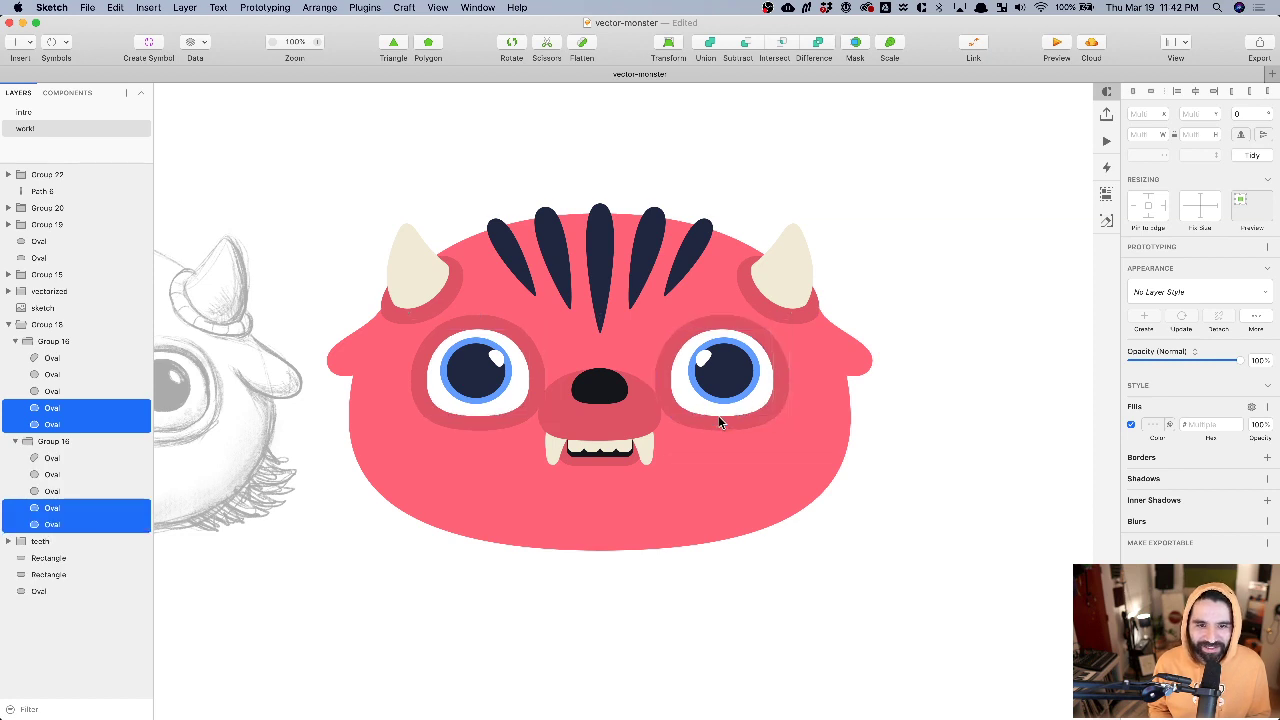
{"action": "scroll", "coordinate": [718, 415], "scroll_direction": "right", "scroll_amount": 7}
{"action": "scroll", "coordinate": [718, 422], "scroll_direction": "left", "scroll_amount": 3}
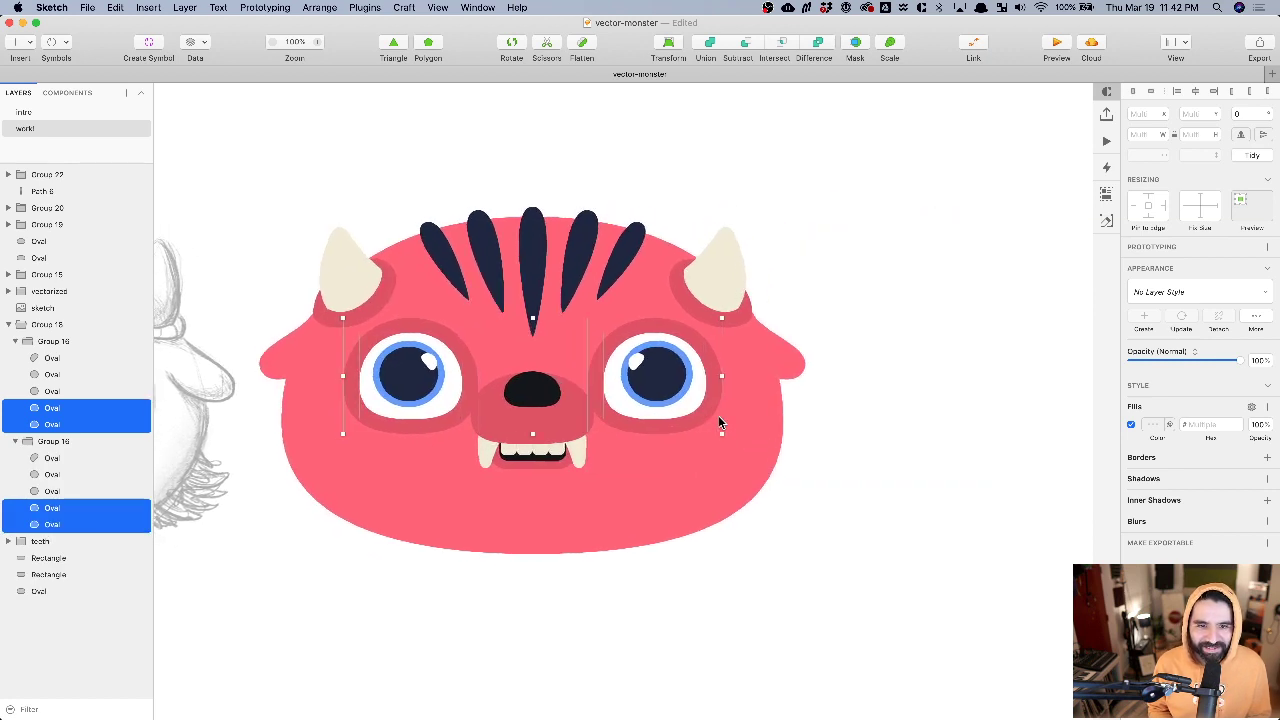
{"action": "left_click", "coordinate": [955, 259]}
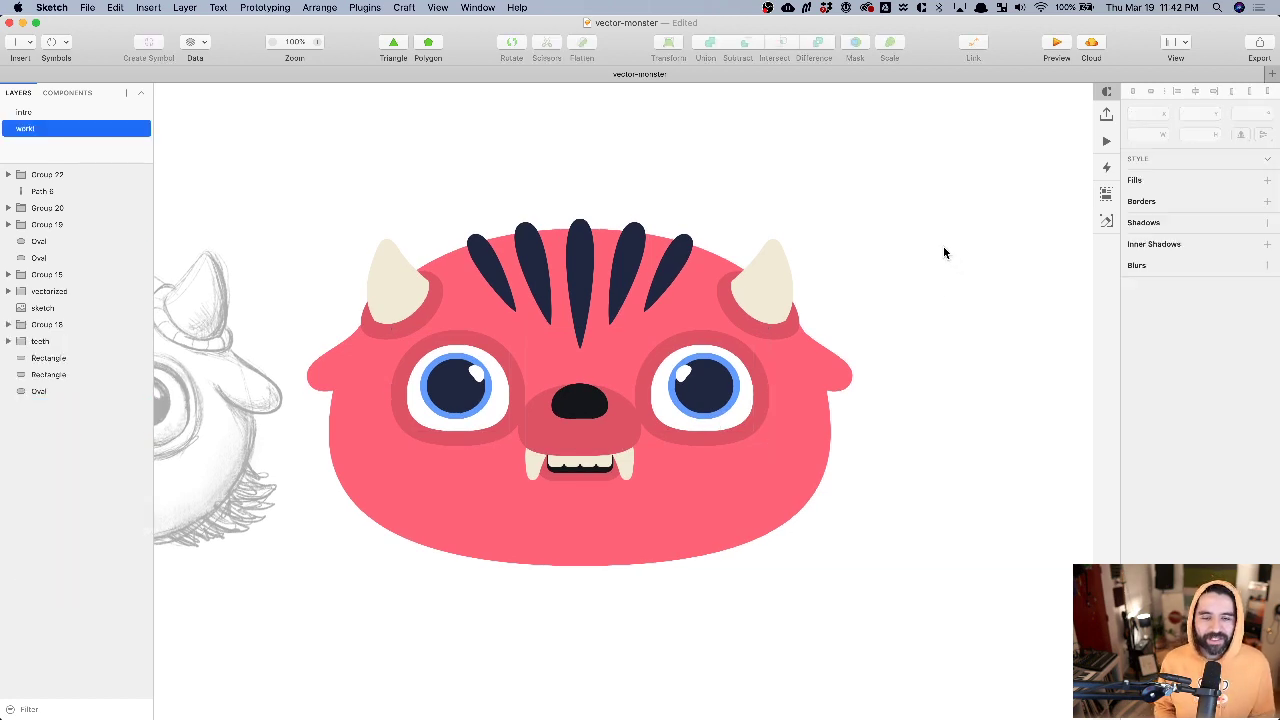
{"action": "scroll", "coordinate": [943, 253], "scroll_direction": "left", "scroll_amount": 3}
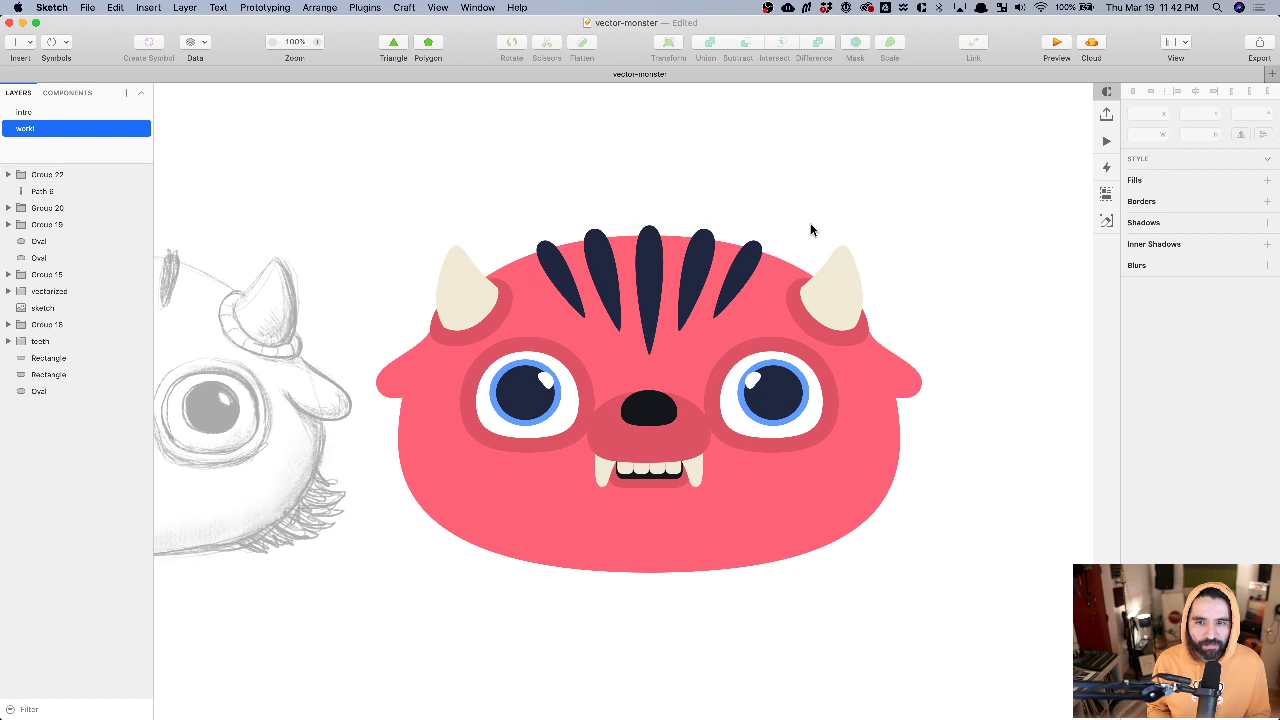
- Duplicate the entire vector face and place the copy beside the original, on the side away from the sketch
{"action": "scroll", "coordinate": [811, 230], "scroll_direction": "down", "scroll_amount": 5}
{"action": "left_click_drag", "start_coordinate": [750, 160], "coordinate": [452, 482]}
{"action": "left_click_drag", "start_coordinate": [564, 352], "coordinate": [825, 376]}
{"action": "scroll", "coordinate": [826, 380], "scroll_direction": "right", "scroll_amount": 5}
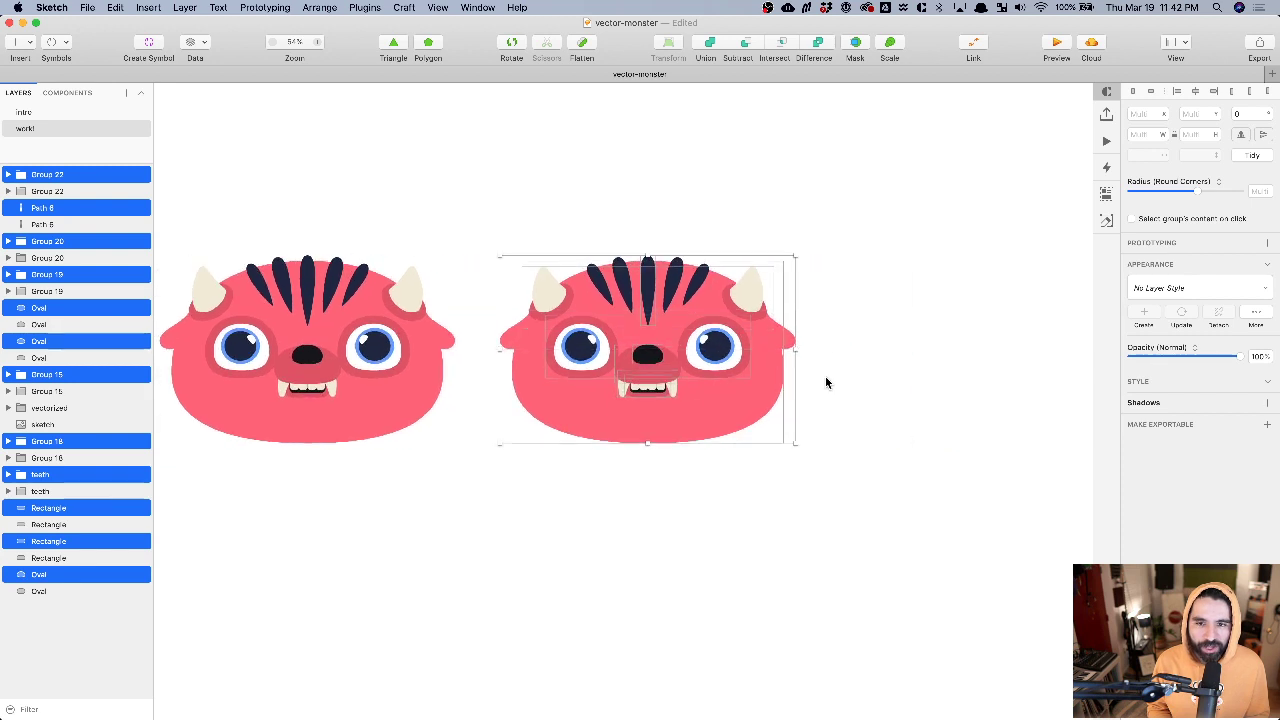
- Inspect the duplicated face up close, including its group of angled stripes and its central forehead stripe
{"action": "left_click", "coordinate": [851, 240]}
{"action": "key", "text": "z"}
{"action": "left_click_drag", "start_coordinate": [472, 223], "coordinate": [837, 479]}
{"action": "scroll", "coordinate": [760, 384], "scroll_direction": "left", "scroll_amount": 2}
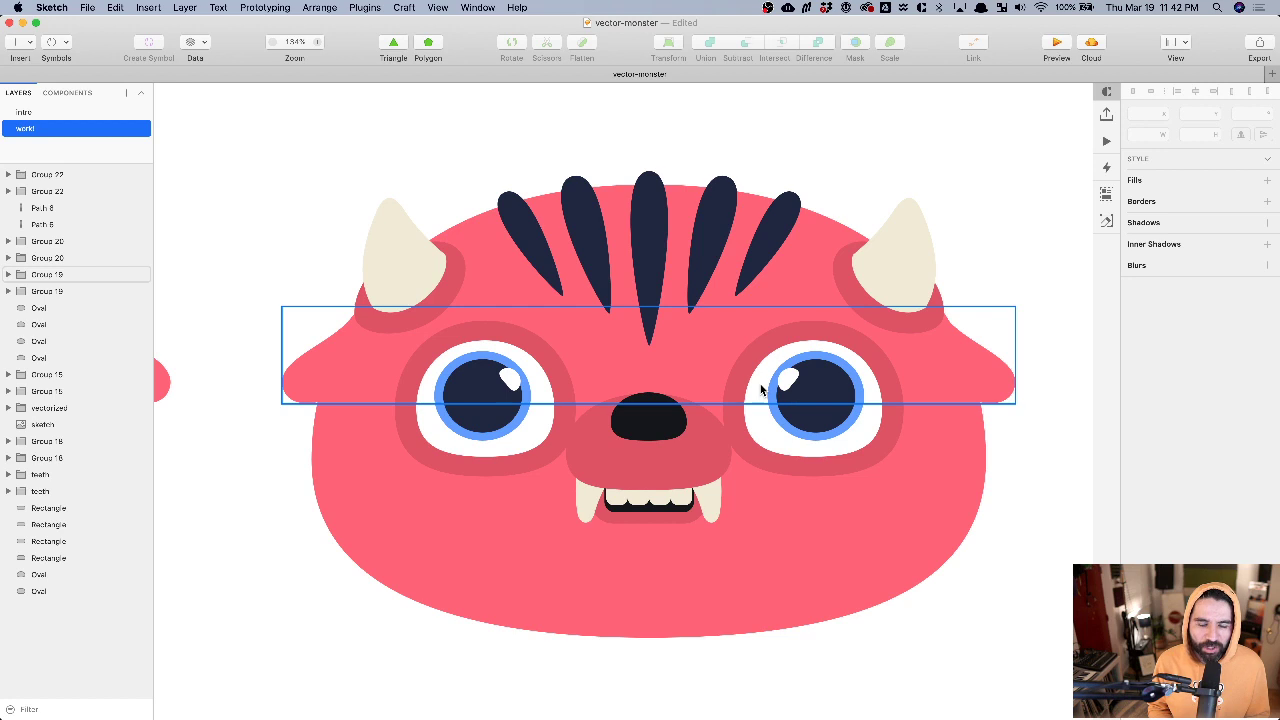
{"action": "left_click", "coordinate": [665, 198]}
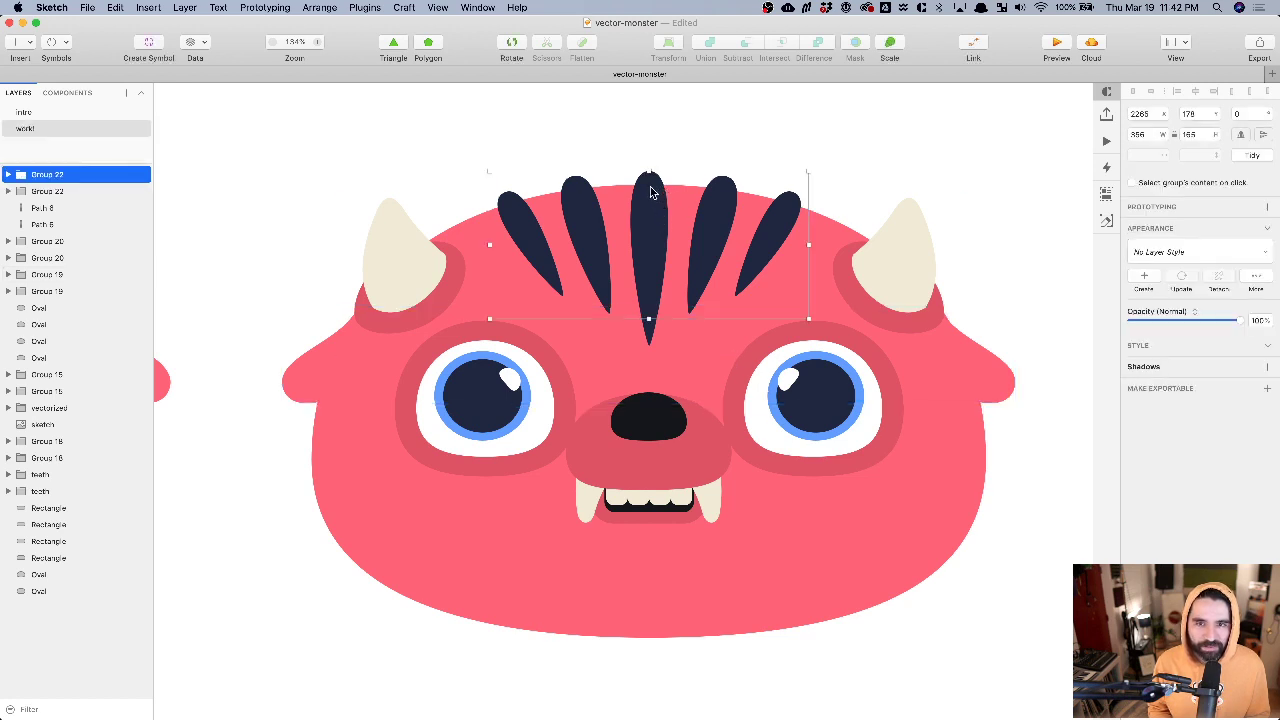
{"action": "double_click", "coordinate": [647, 330]}
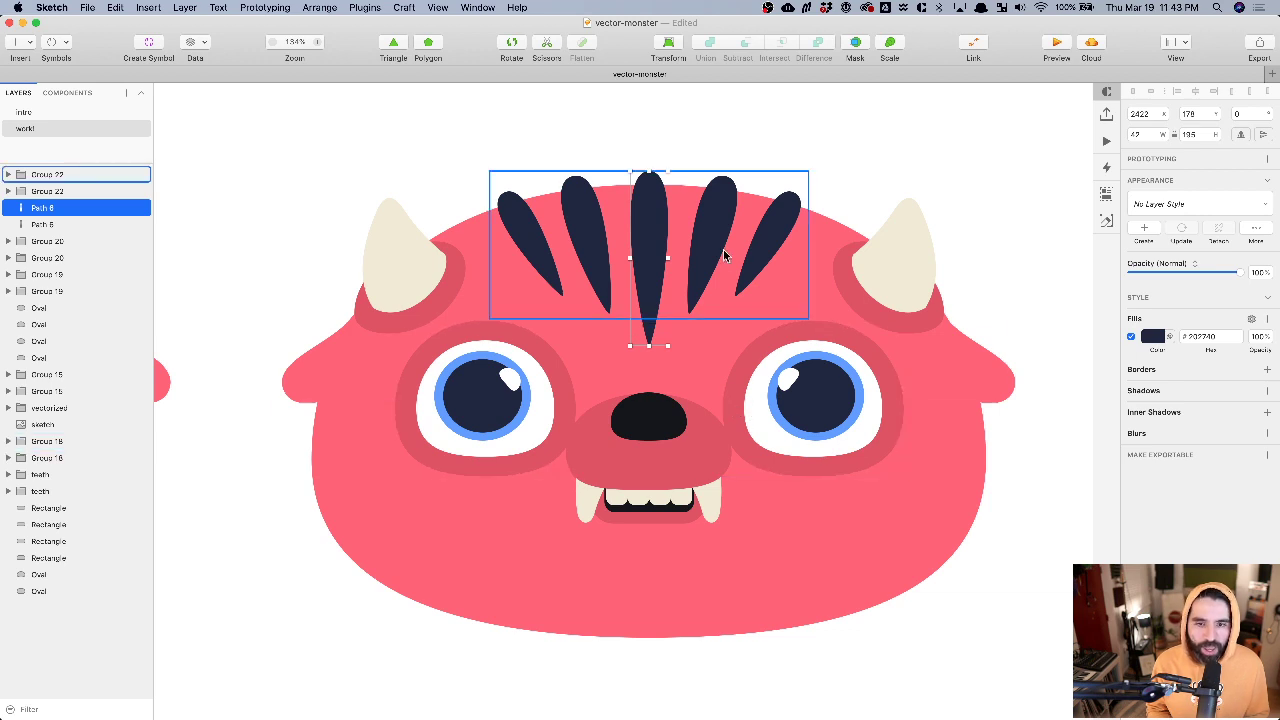
{"action": "scroll", "coordinate": [678, 278], "scroll_direction": "up", "scroll_amount": 2}
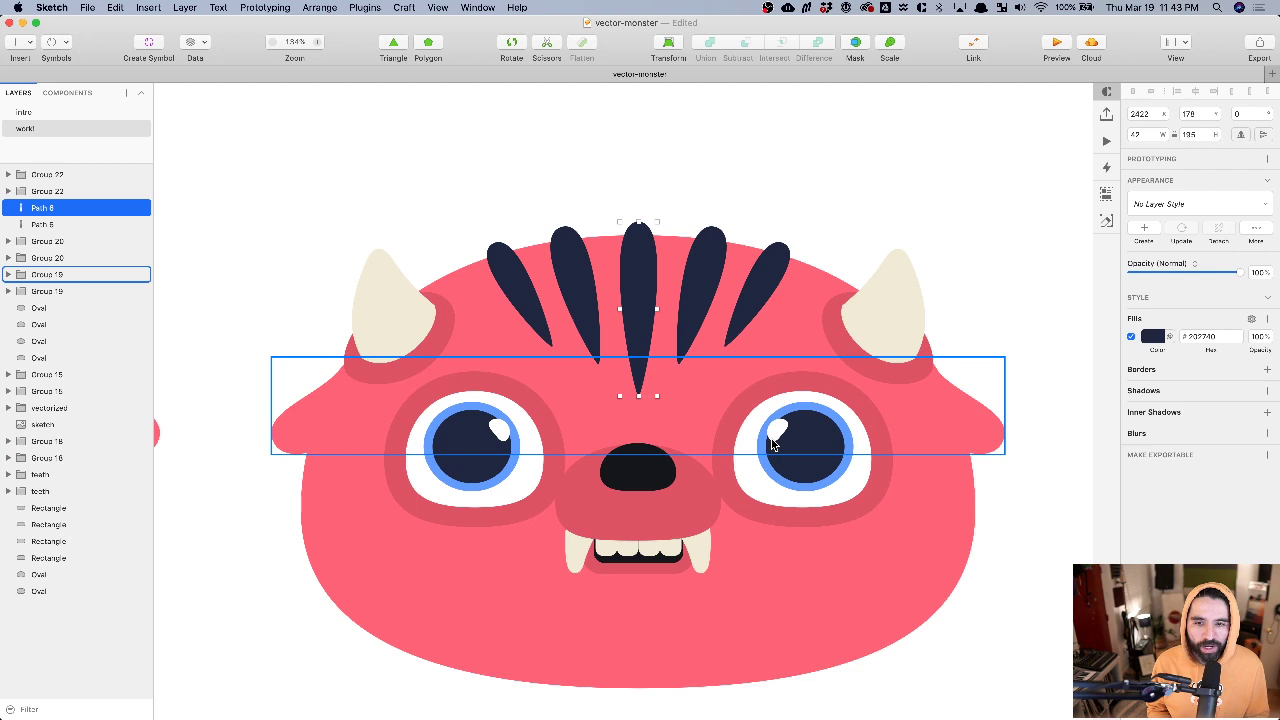
- Flip the left eye's white highlight on the original face horizontally and move it to the pupil's upper-left edge, at X 1267.11
{"action": "scroll", "coordinate": [771, 438], "scroll_direction": "right", "scroll_amount": 3}
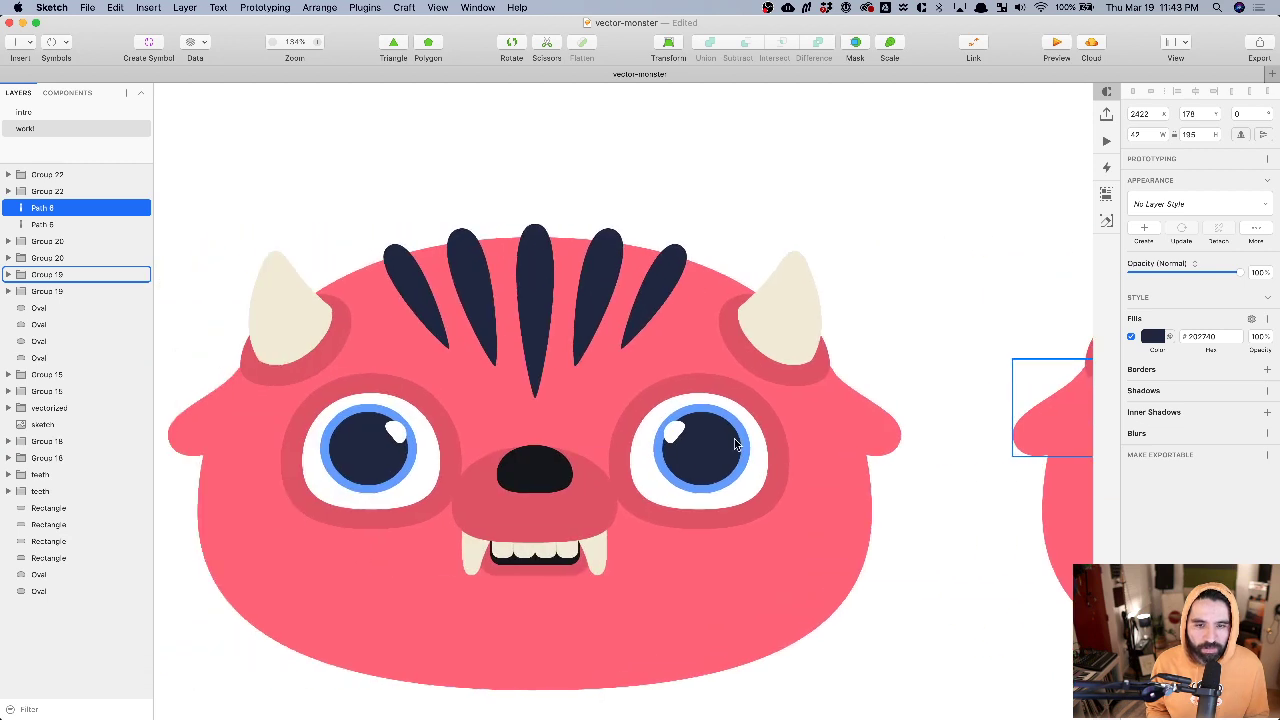
{"action": "left_click", "coordinate": [396, 432], "text": "super"}
{"action": "left_click", "coordinate": [1240, 134]}
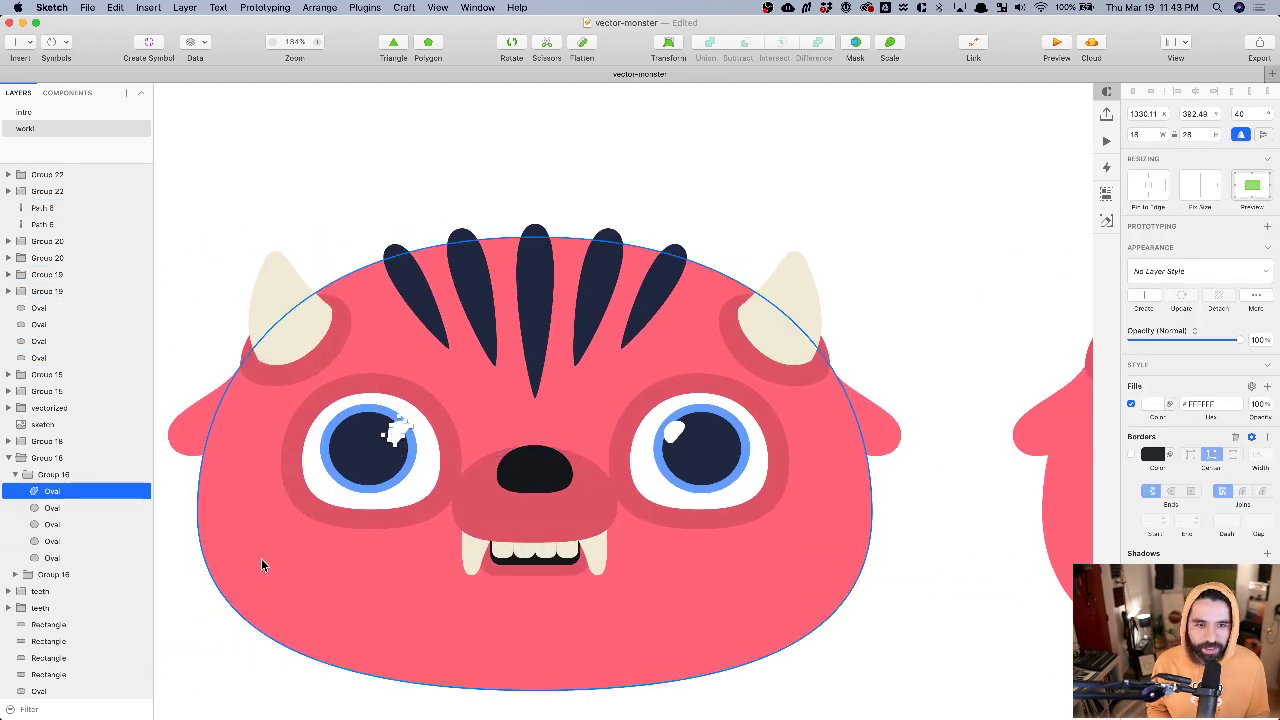
{"action": "scroll", "coordinate": [335, 470], "scroll_direction": "up", "scroll_amount": 2}
{"action": "scroll", "coordinate": [335, 470], "scroll_direction": "left", "scroll_amount": 5}
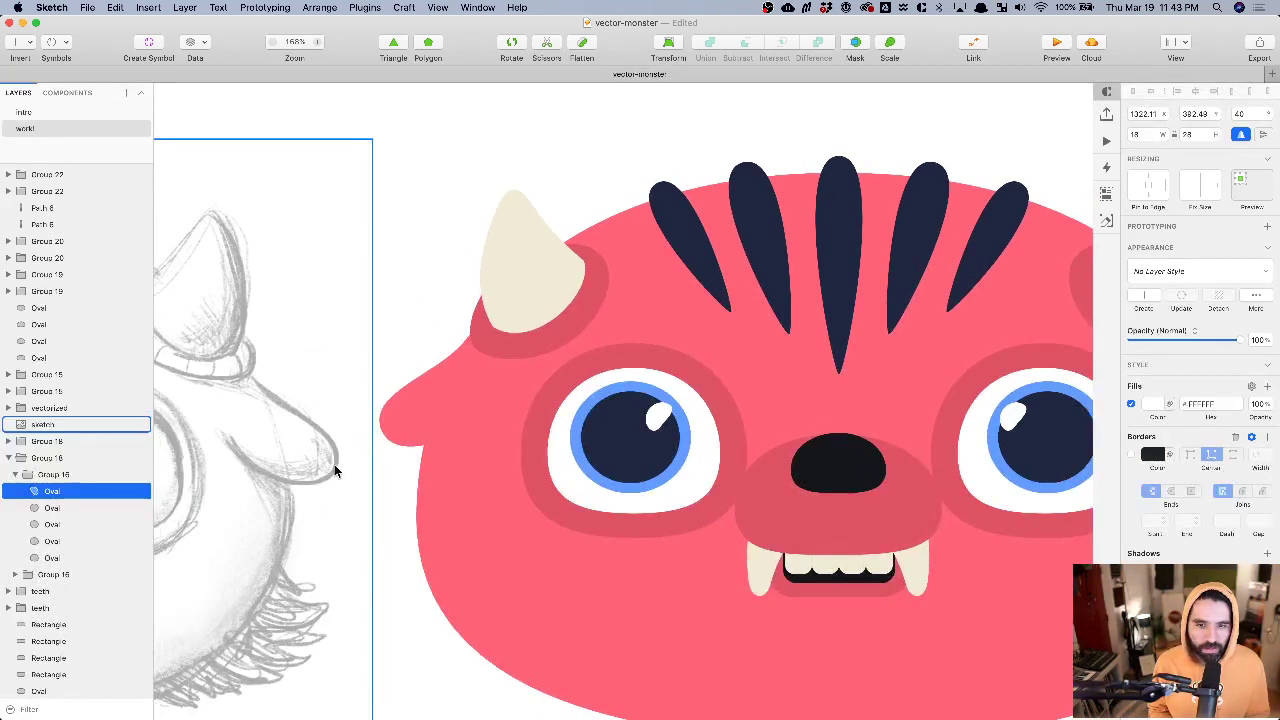
{"action": "key", "text": "Right"}
{"action": "key", "text": "Right"}
{"action": "key", "text": "Right"}
{"action": "key", "text": "Right"}
{"action": "key", "text": "Right"}
{"action": "key", "text": "Right"}
{"action": "key", "text": "Right"}
{"action": "key", "text": "Right"}
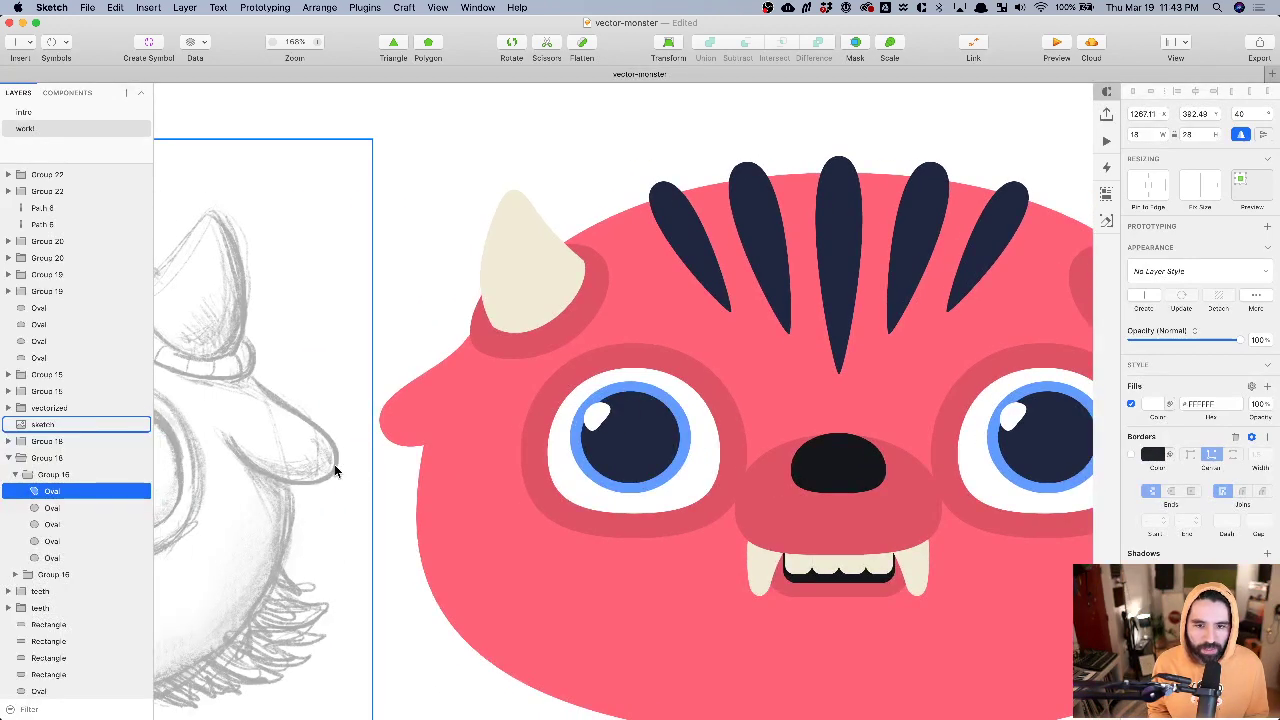
{"action": "scroll", "coordinate": [334, 464], "scroll_direction": "right", "scroll_amount": 4}
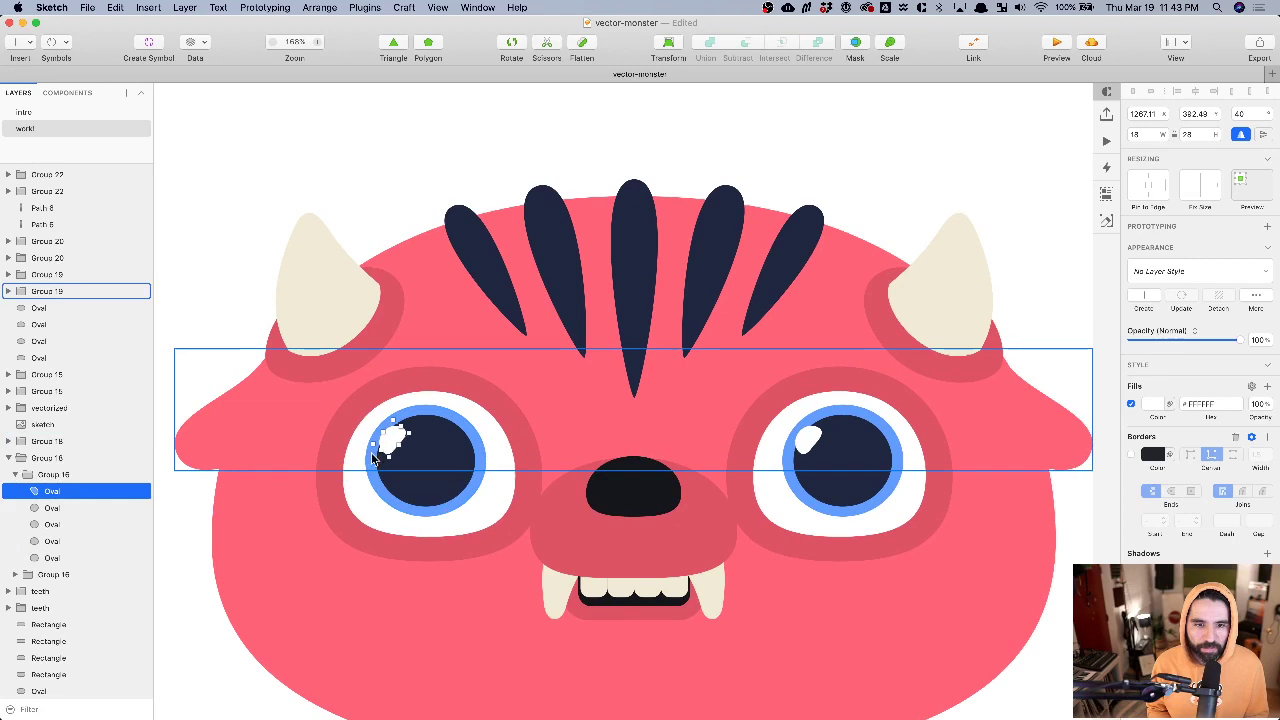
{"action": "scroll", "coordinate": [509, 431], "scroll_direction": "down", "scroll_amount": 5}
{"action": "left_click", "coordinate": [738, 168]}
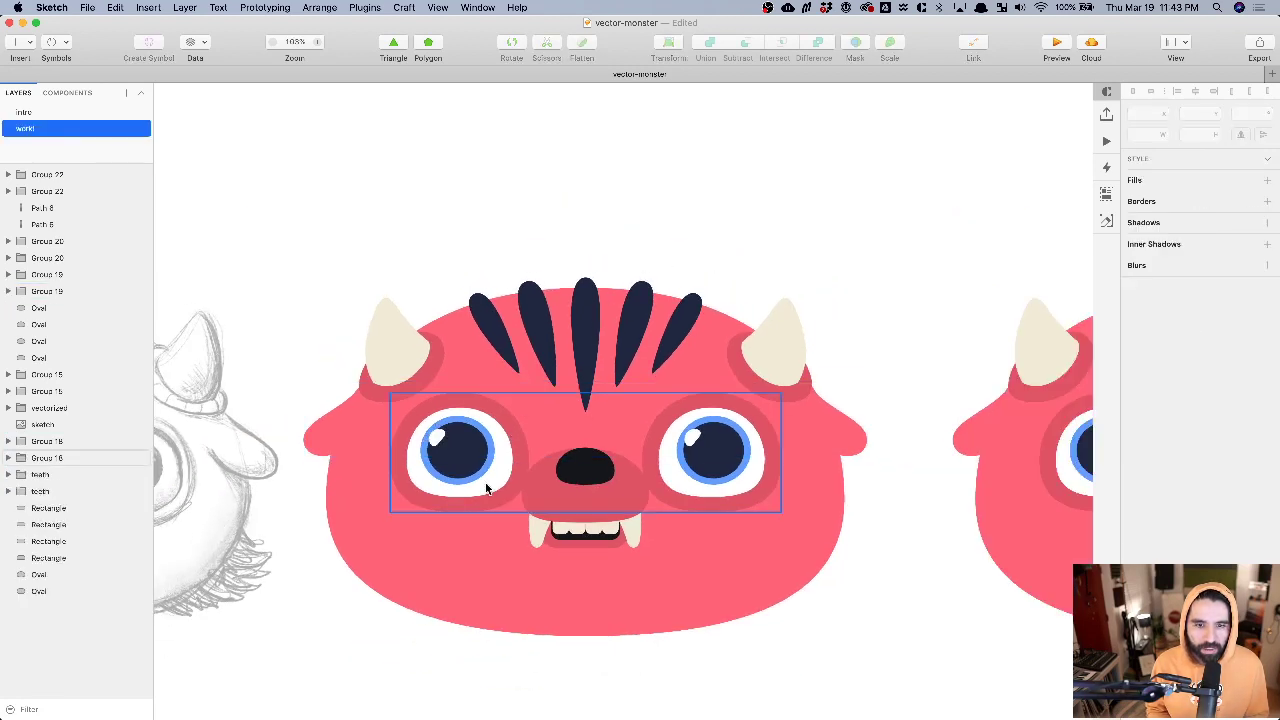
- Compare the duplicated face's mirrored eye highlights with the matching highlights on the original face
{"action": "scroll", "coordinate": [601, 418], "scroll_direction": "right", "scroll_amount": 6}
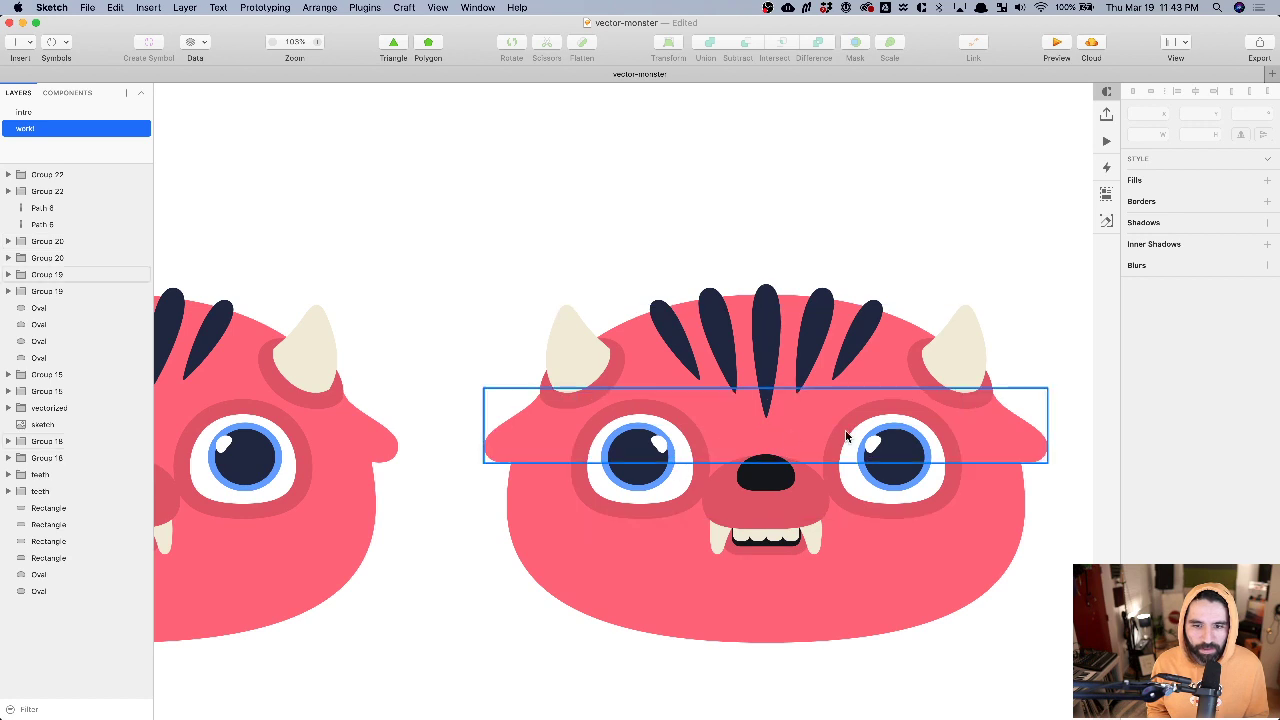
{"action": "scroll", "coordinate": [755, 478], "scroll_direction": "down", "scroll_amount": 2}
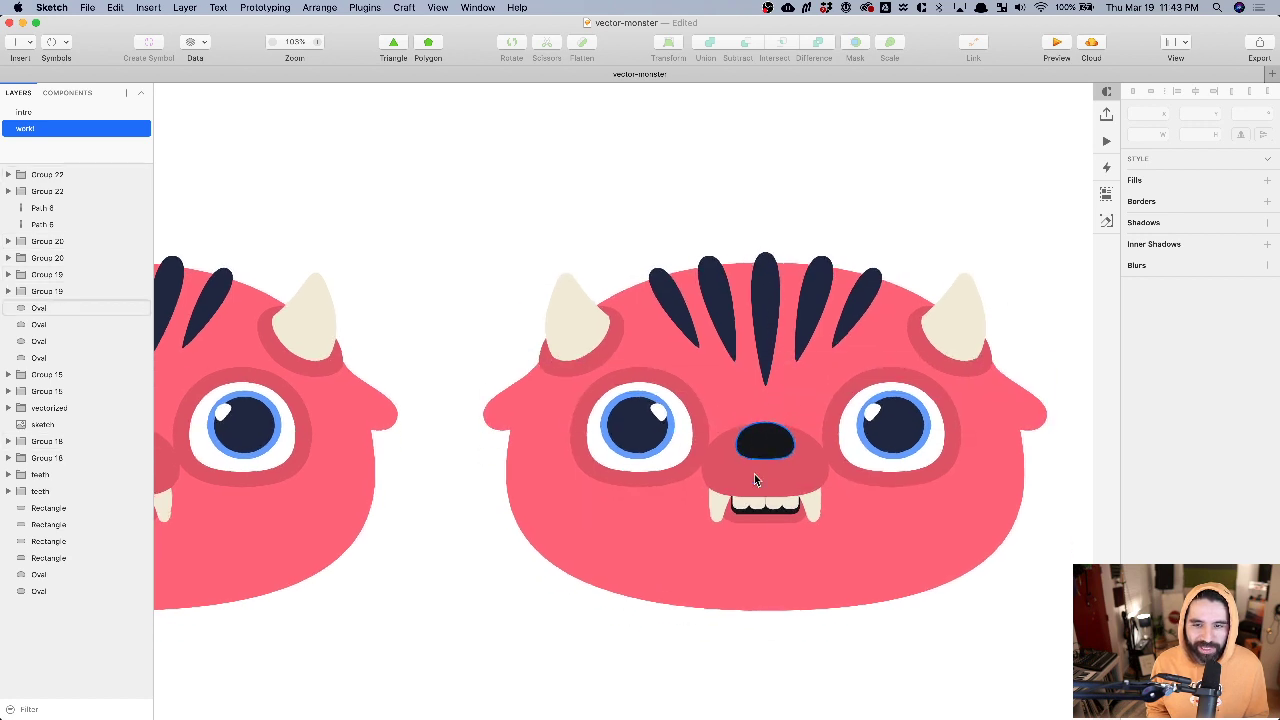
{"action": "scroll", "coordinate": [663, 420], "scroll_direction": "up", "scroll_amount": 5}
{"action": "left_click", "coordinate": [660, 410], "text": "super"}
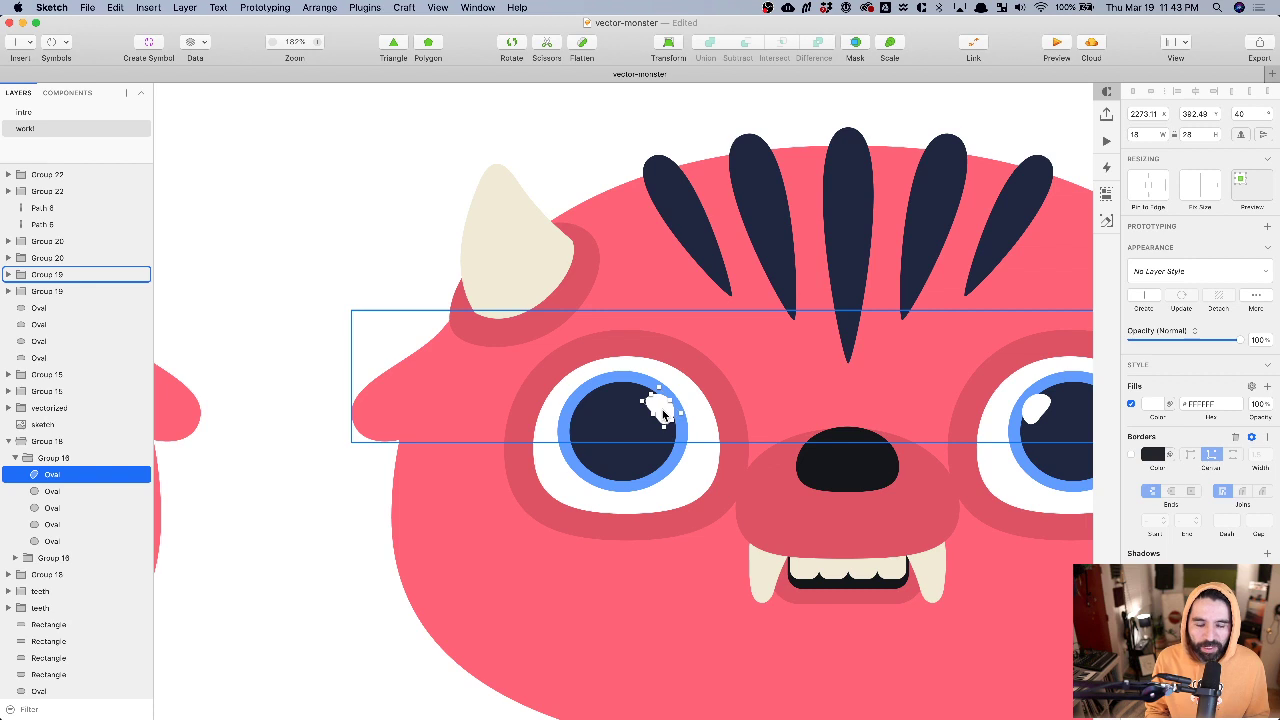
{"action": "scroll", "coordinate": [663, 413], "scroll_direction": "right", "scroll_amount": 5}
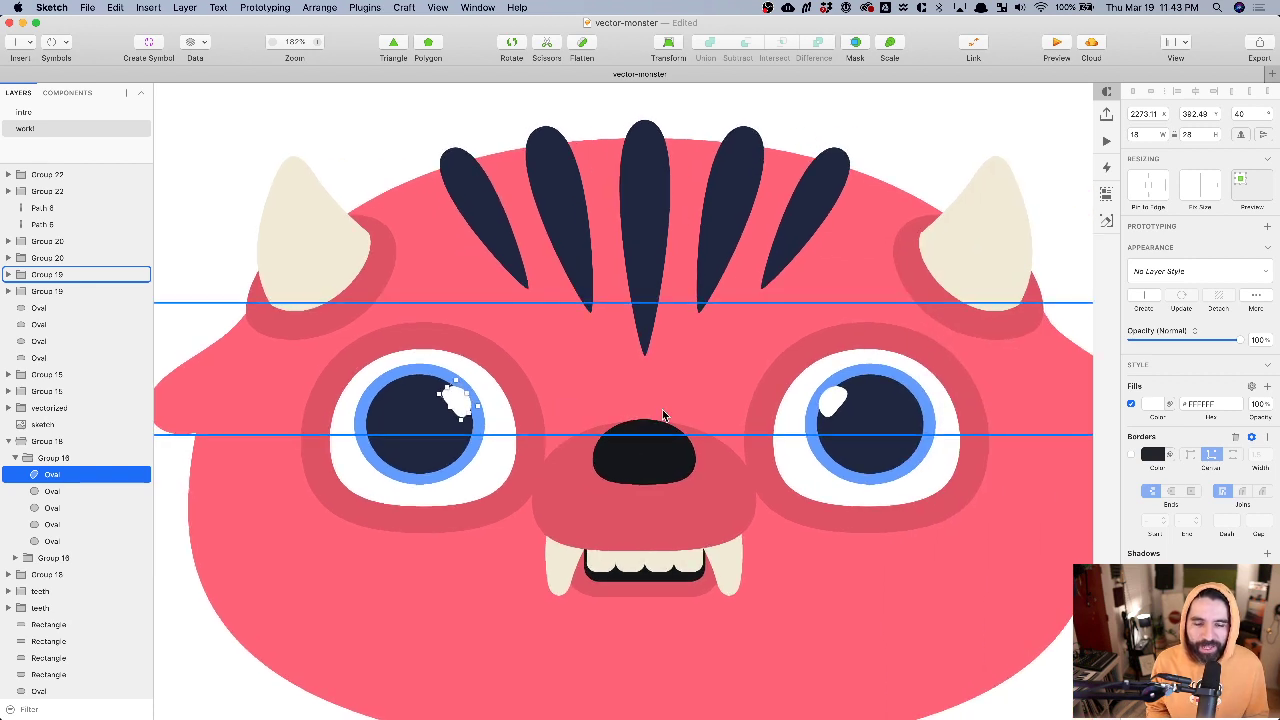
{"action": "scroll", "coordinate": [662, 409], "scroll_direction": "down", "scroll_amount": 3}
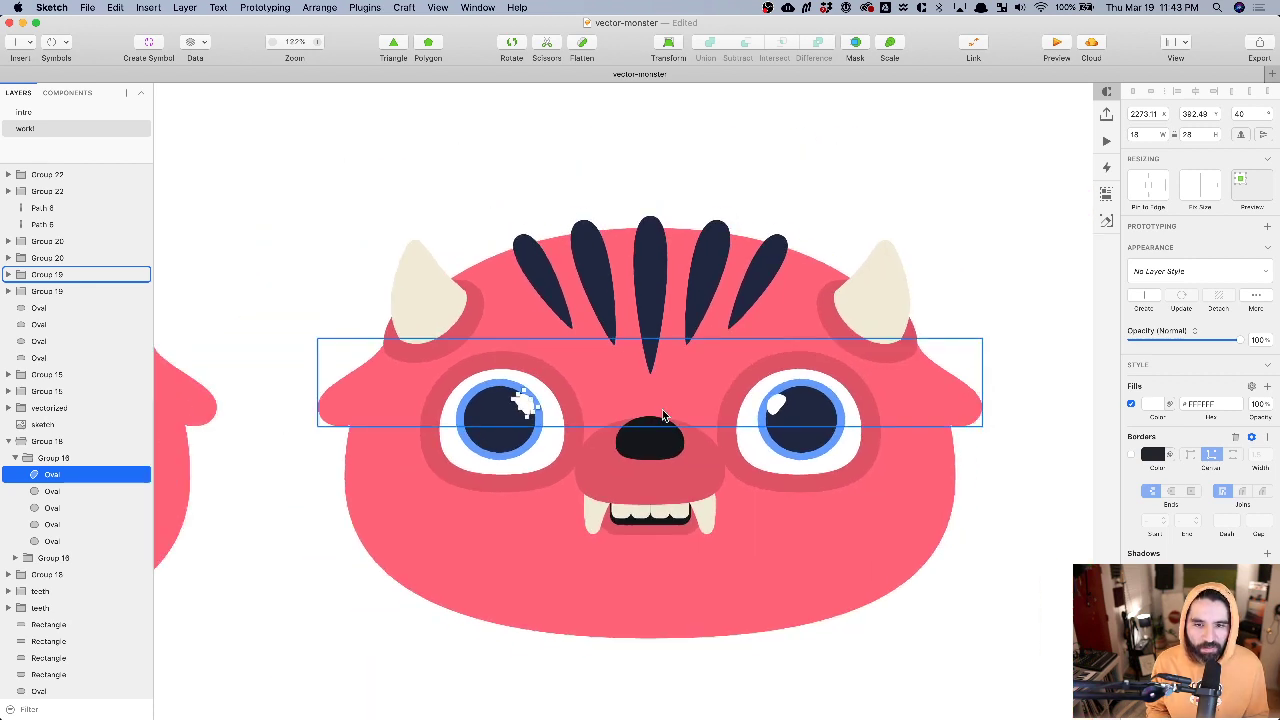
{"action": "left_click", "coordinate": [688, 157]}
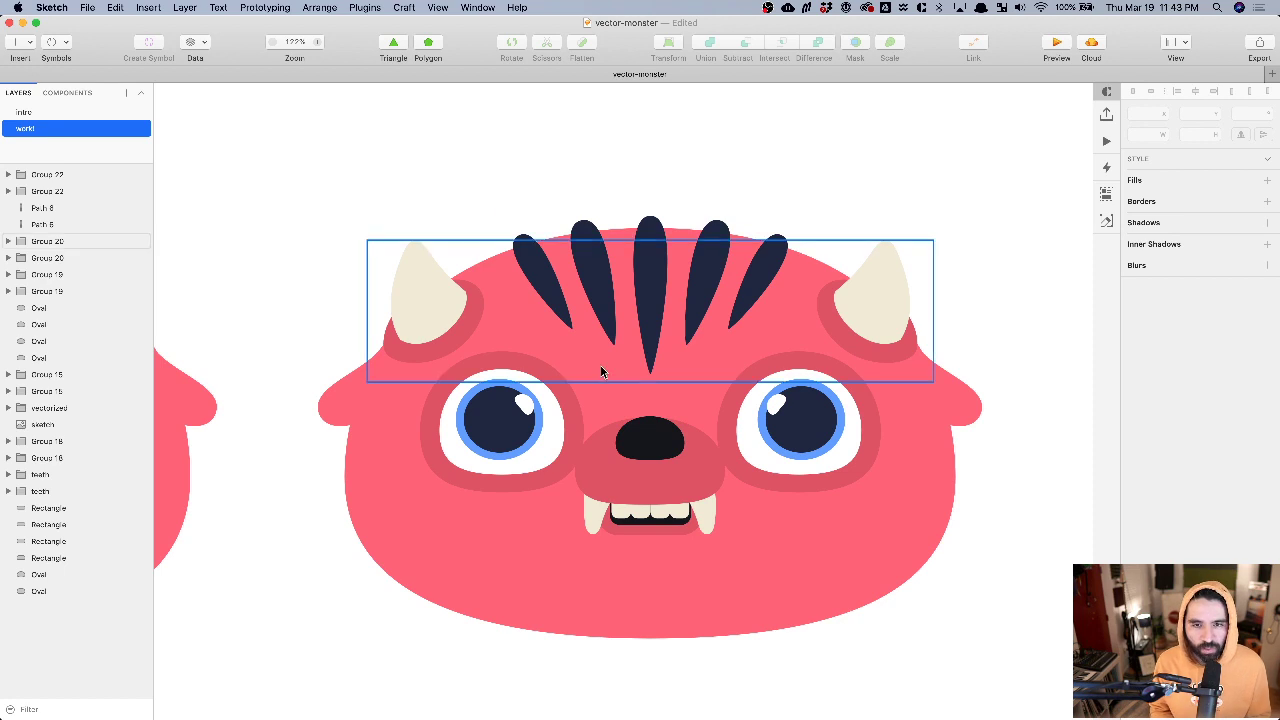
{"action": "scroll", "coordinate": [640, 310], "scroll_direction": "up", "scroll_amount": 2}
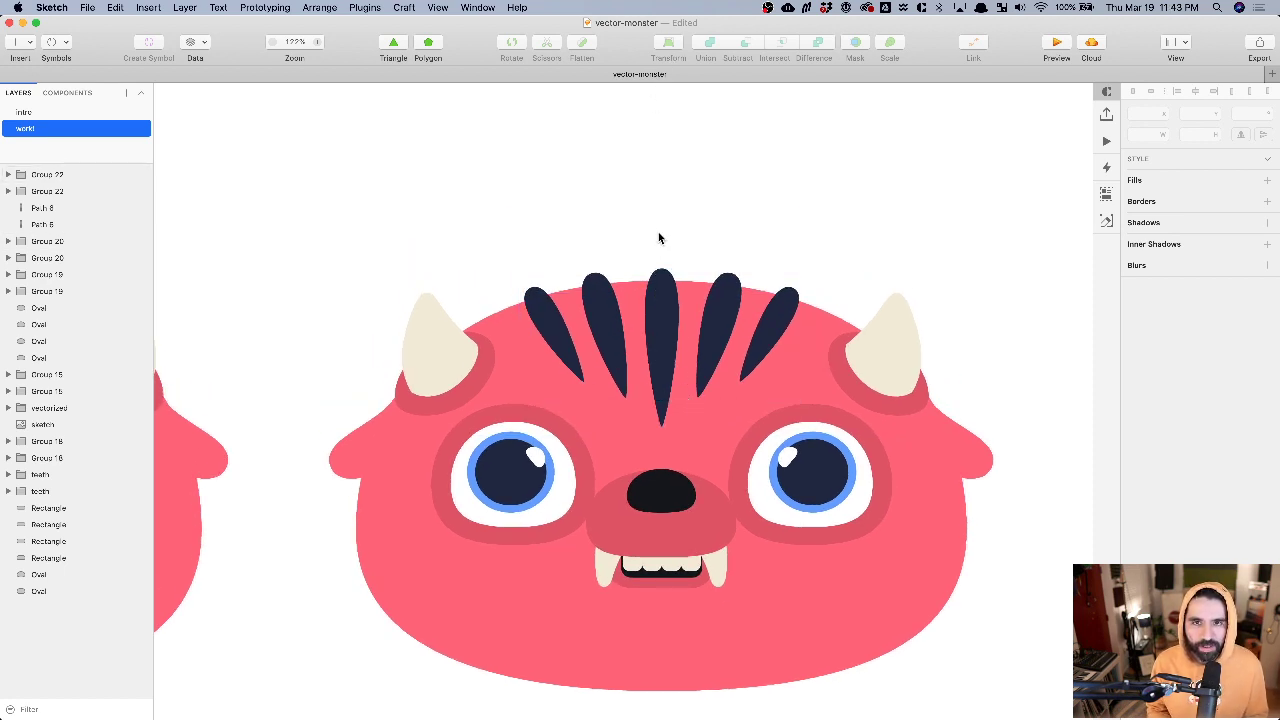
- Sketch a vertical arrow with the Pencil tool above the duplicated face, pointing down at its central stripe
{"action": "key", "text": "v"}
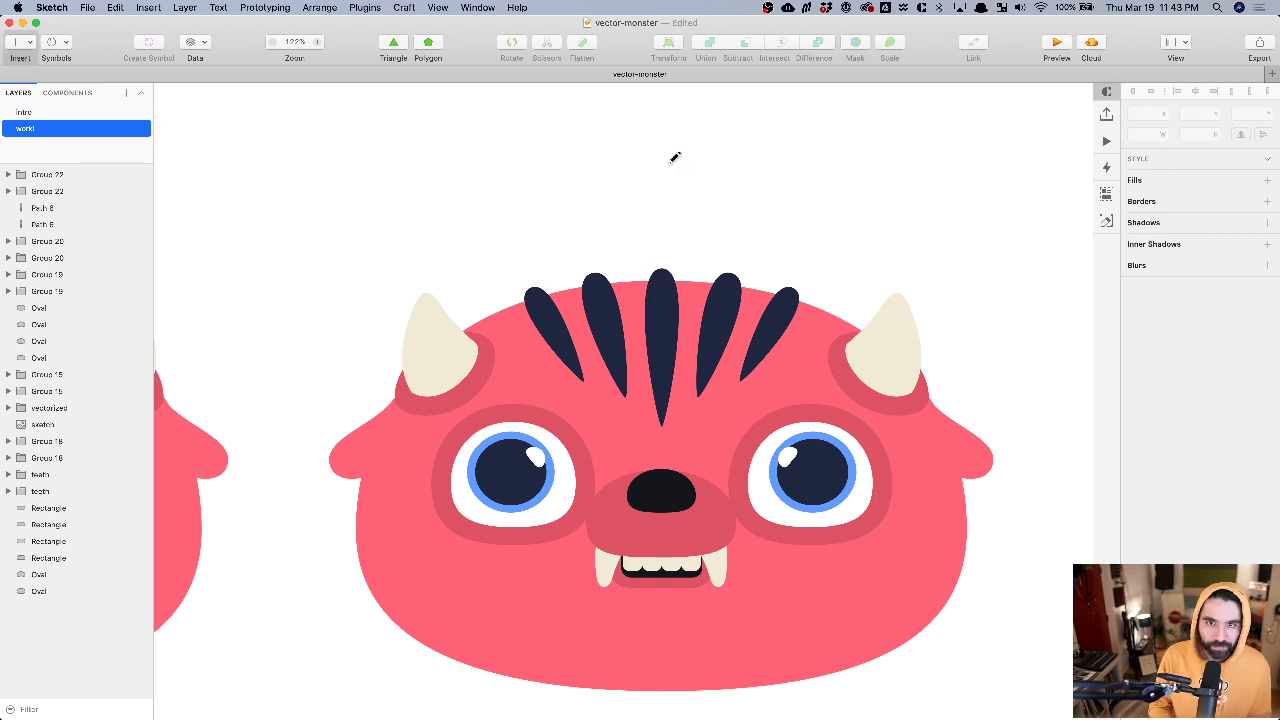
{"action": "left_click", "coordinate": [663, 107]}
{"action": "left_click", "coordinate": [663, 228]}
{"action": "left_click", "coordinate": [652, 204]}
{"action": "left_click", "coordinate": [663, 238]}
{"action": "left_click", "coordinate": [678, 209]}
{"action": "key", "text": "Escape"}
- Sketch a diagonal arrow above the duplicated face's right horn, pointing down towards the upper-right curve of the head
{"action": "left_click", "coordinate": [953, 136]}
{"action": "left_click", "coordinate": [846, 222]}
{"action": "key", "text": "Escape"}
{"action": "left_click", "coordinate": [850, 200]}
{"action": "left_click", "coordinate": [841, 232]}
{"action": "left_click", "coordinate": [878, 223]}
{"action": "key", "text": "Escape"}
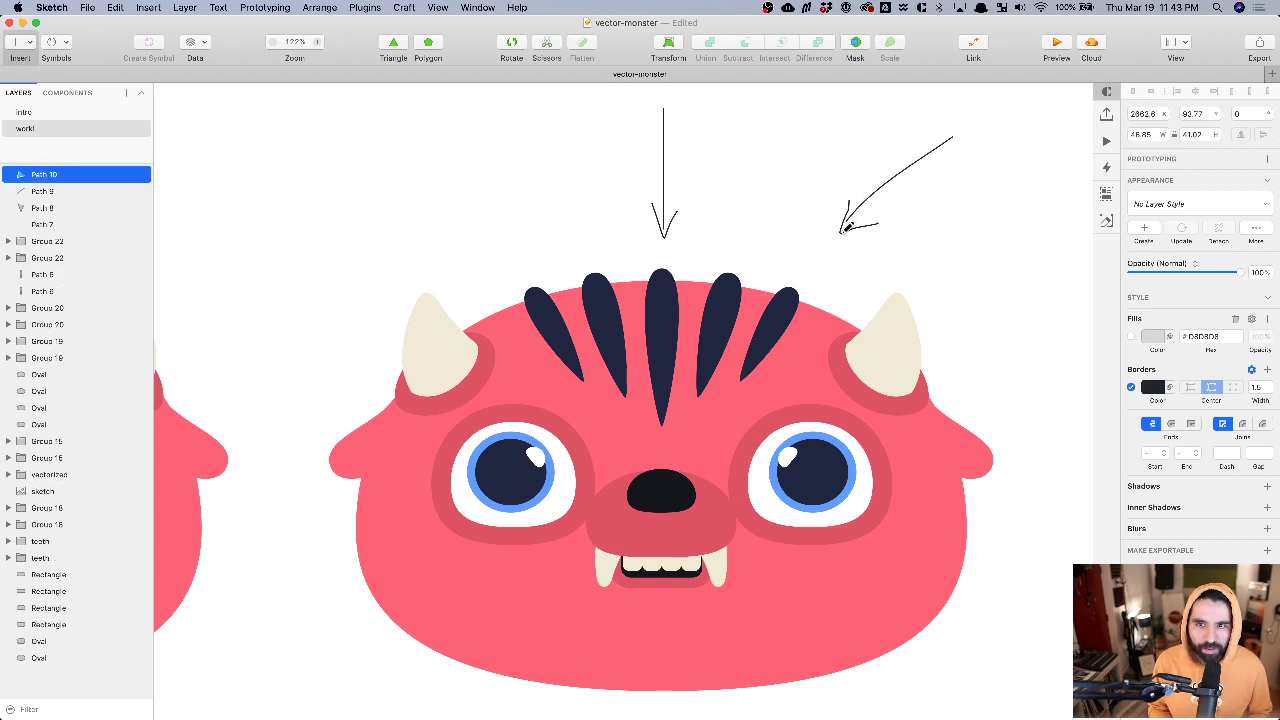
- Sketch a diagonal arrow below the duplicated face, pointing up at the lower-right curve of the head
{"action": "scroll", "coordinate": [843, 230], "scroll_direction": "down", "scroll_amount": 5}
{"action": "scroll", "coordinate": [843, 230], "scroll_direction": "right", "scroll_amount": 3}
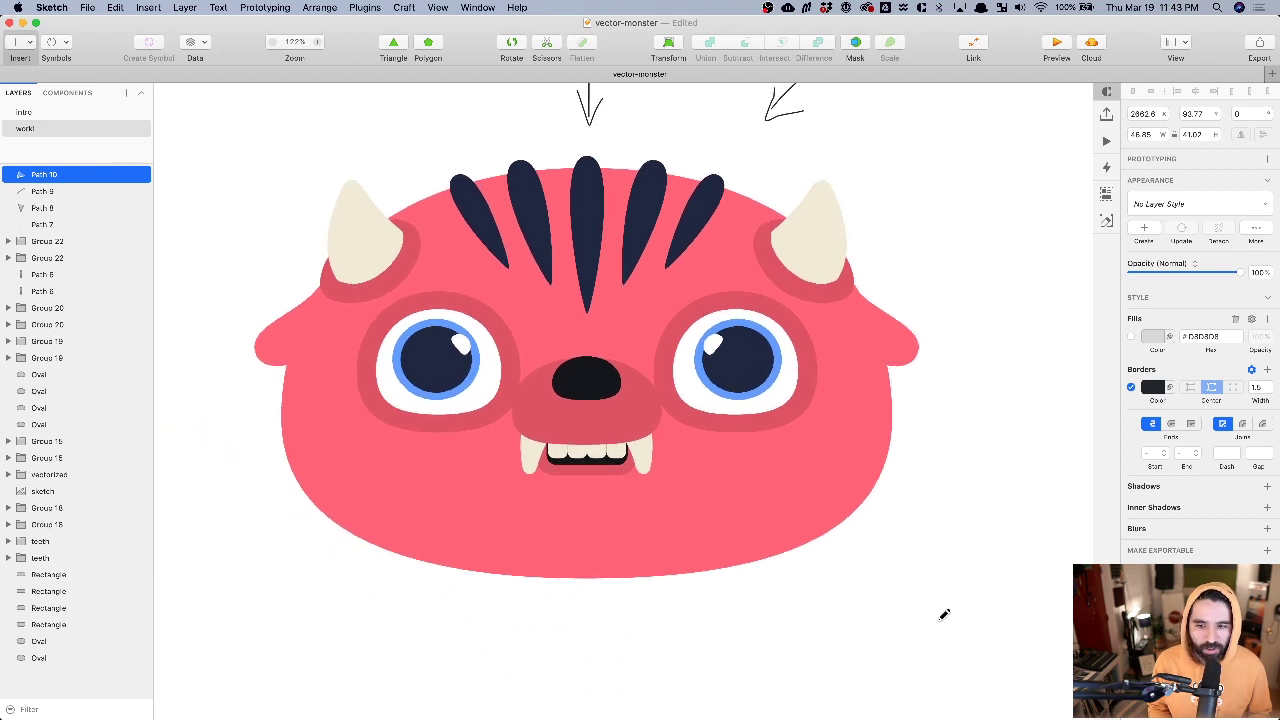
{"action": "mouse_move", "coordinate": [943, 627]}
{"action": "left_mouse_down"}
{"action": "mouse_move", "coordinate": [864, 569]}
{"action": "mouse_move", "coordinate": [885, 573]}
{"action": "left_mouse_up"}
- Sketch a vertical arrow beneath the duplicated face, pointing up at the middle of the chin
{"action": "left_click_drag", "start_coordinate": [611, 688], "coordinate": [611, 598]}
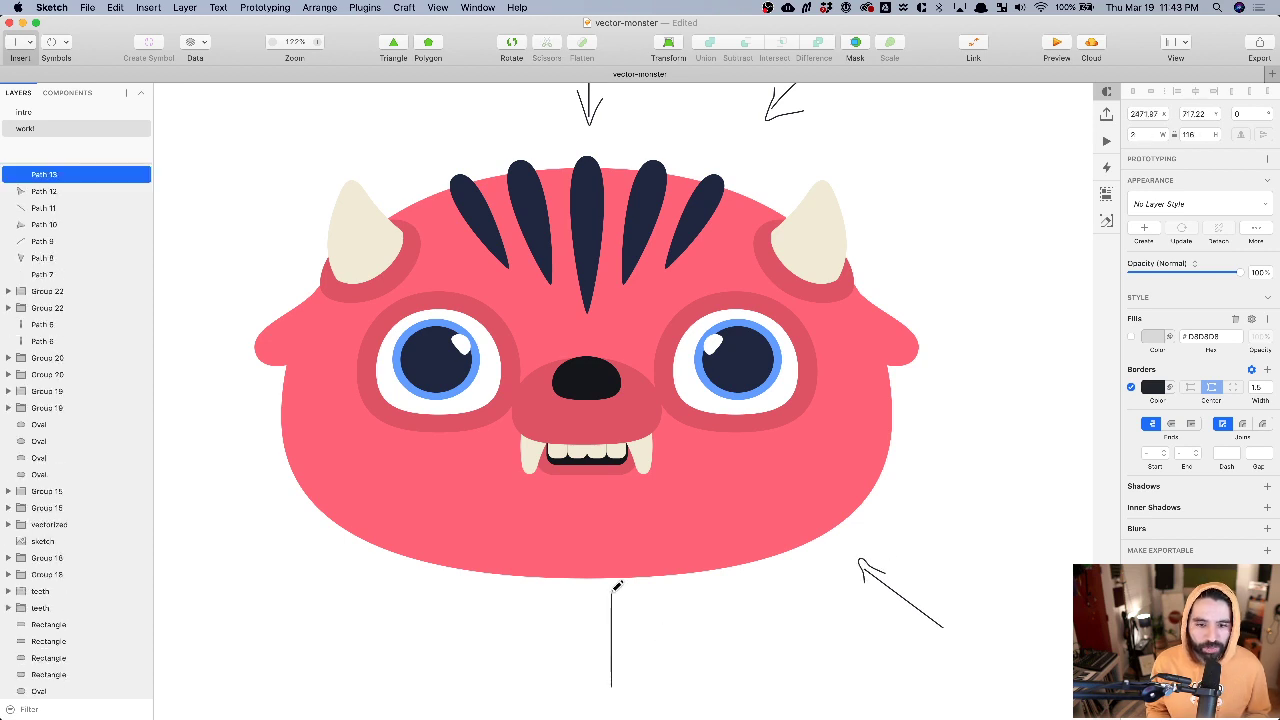
{"action": "right_click", "coordinate": [606, 600]}
{"action": "left_click", "coordinate": [611, 589]}
{"action": "right_click", "coordinate": [598, 611]}
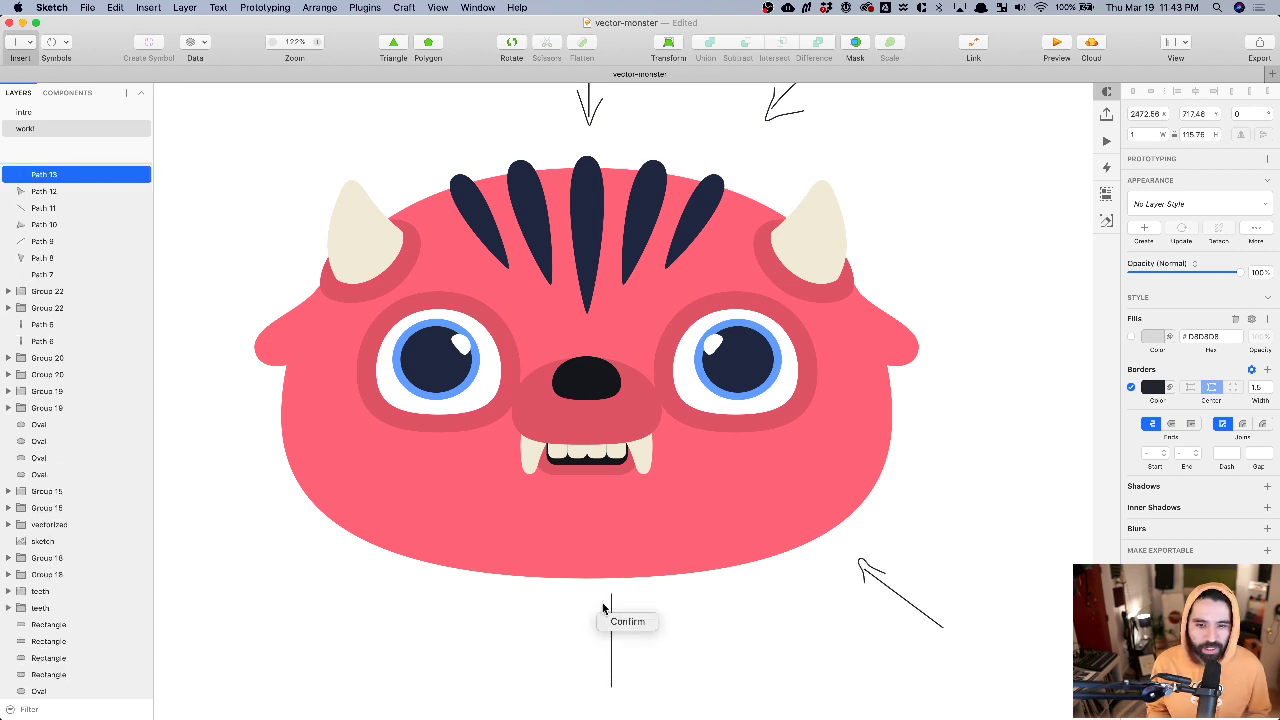
{"action": "left_click", "coordinate": [612, 591]}
{"action": "mouse_move", "coordinate": [592, 622]}
{"action": "left_mouse_down"}
{"action": "mouse_move", "coordinate": [615, 592]}
{"action": "mouse_move", "coordinate": [642, 626]}
{"action": "left_mouse_up"}
{"action": "scroll", "coordinate": [606, 584], "scroll_direction": "down", "scroll_amount": 3}
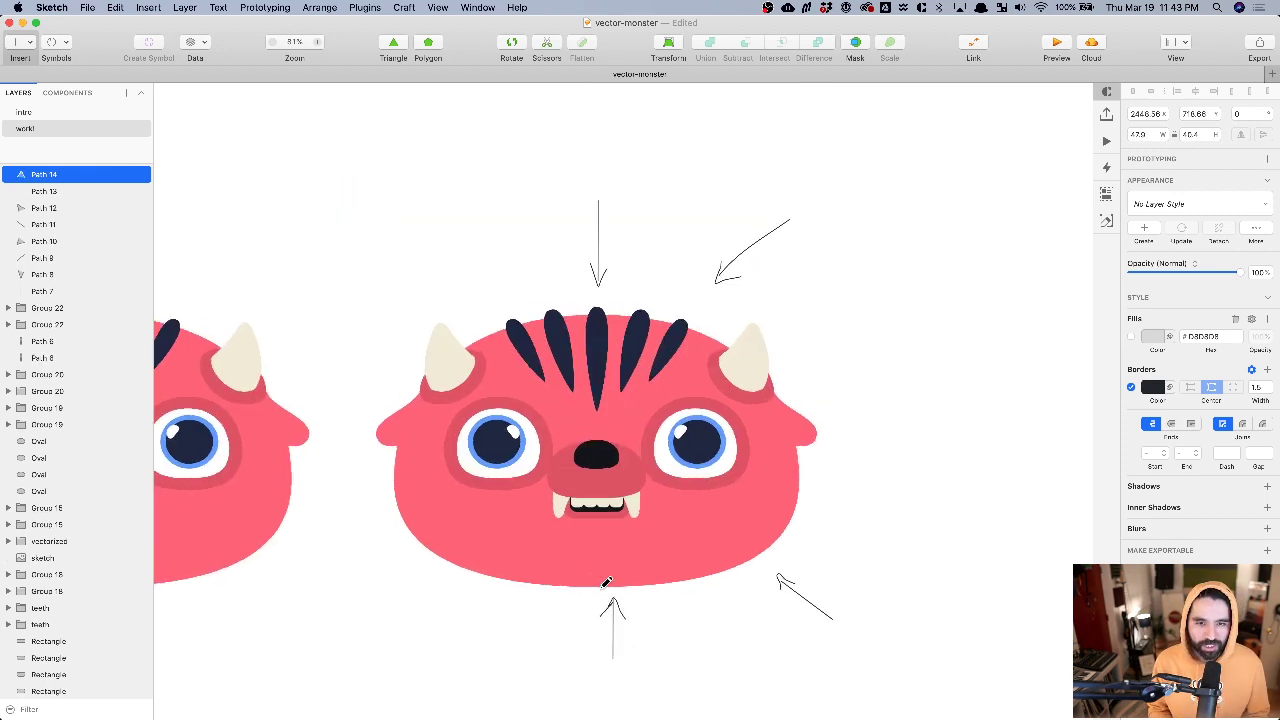
{"action": "scroll", "coordinate": [575, 572], "scroll_direction": "down", "scroll_amount": 1}
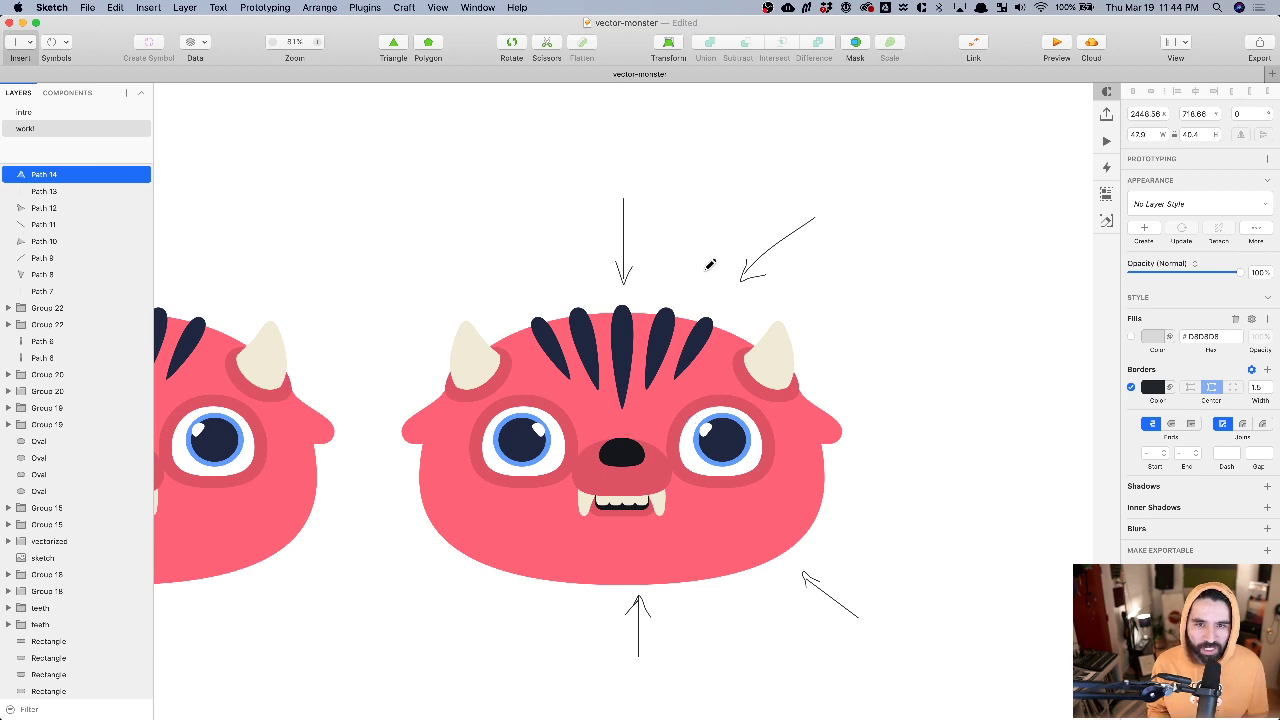
{"action": "scroll", "coordinate": [692, 234], "scroll_direction": "up", "scroll_amount": 3}
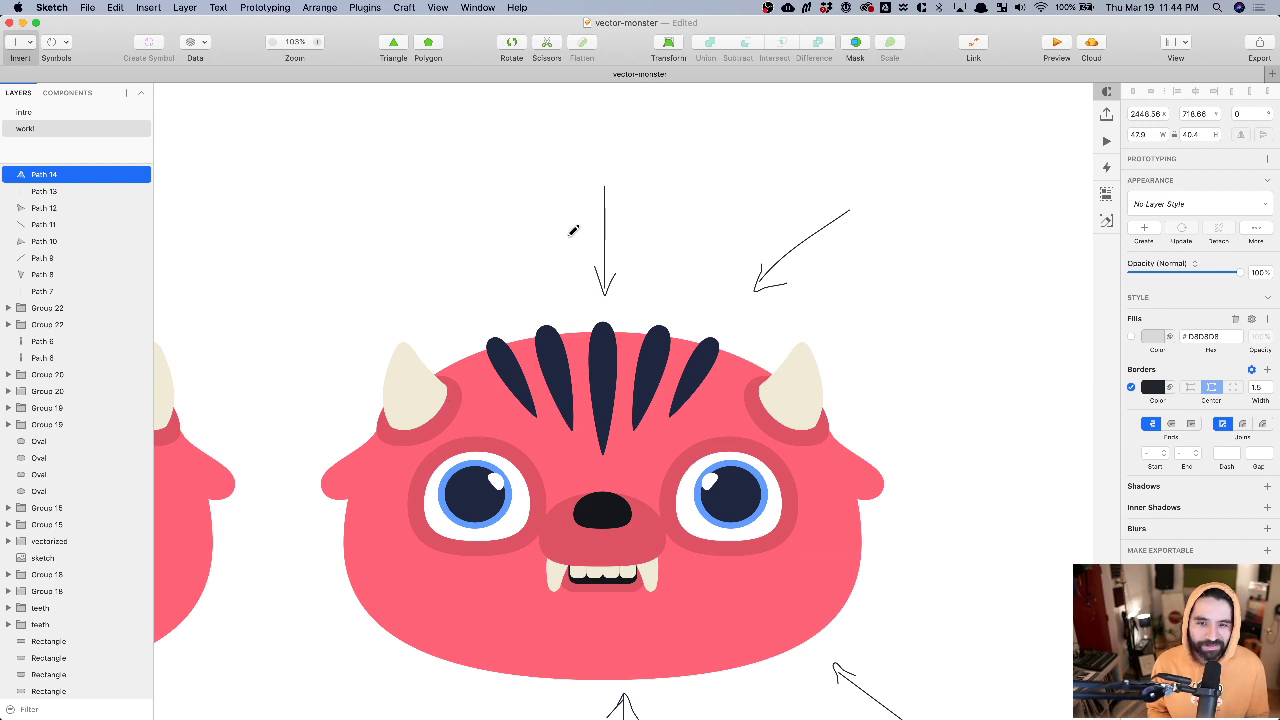
{"action": "scroll", "coordinate": [573, 230], "scroll_direction": "down", "scroll_amount": 5}
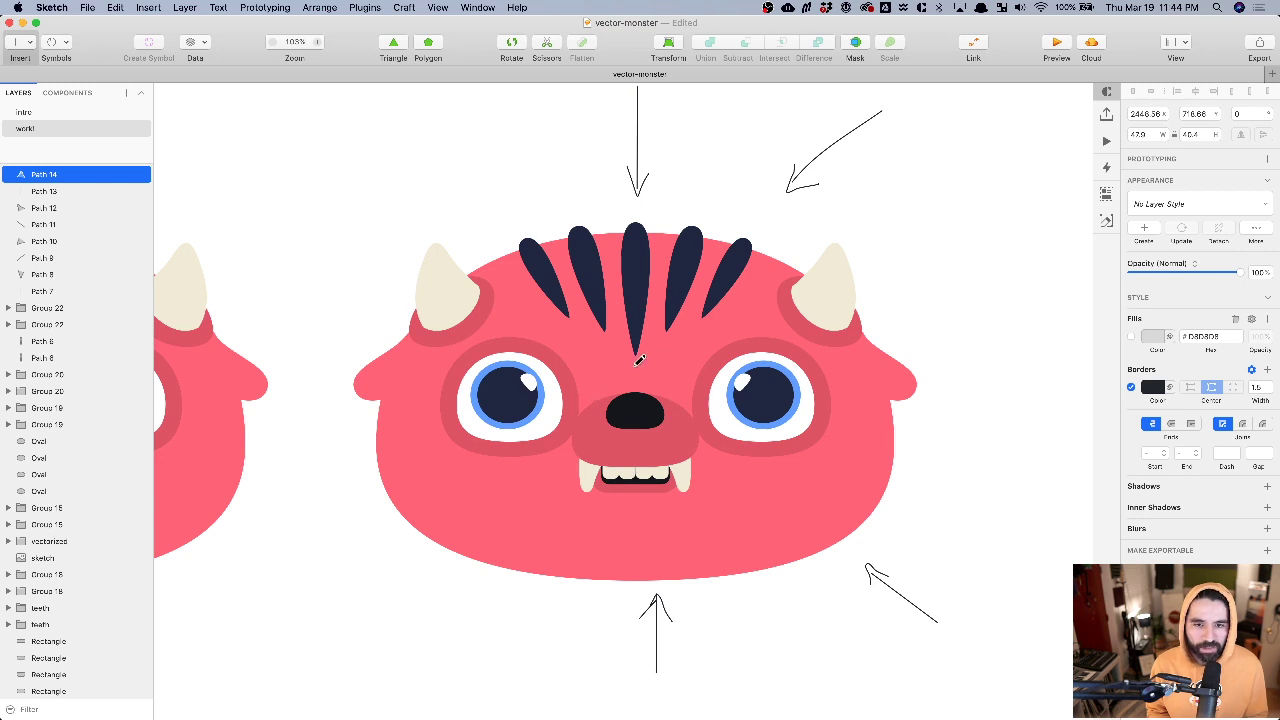
{"action": "scroll", "coordinate": [697, 328], "scroll_direction": "up", "scroll_amount": 1}
{"action": "scroll", "coordinate": [697, 328], "scroll_direction": "right", "scroll_amount": 1}
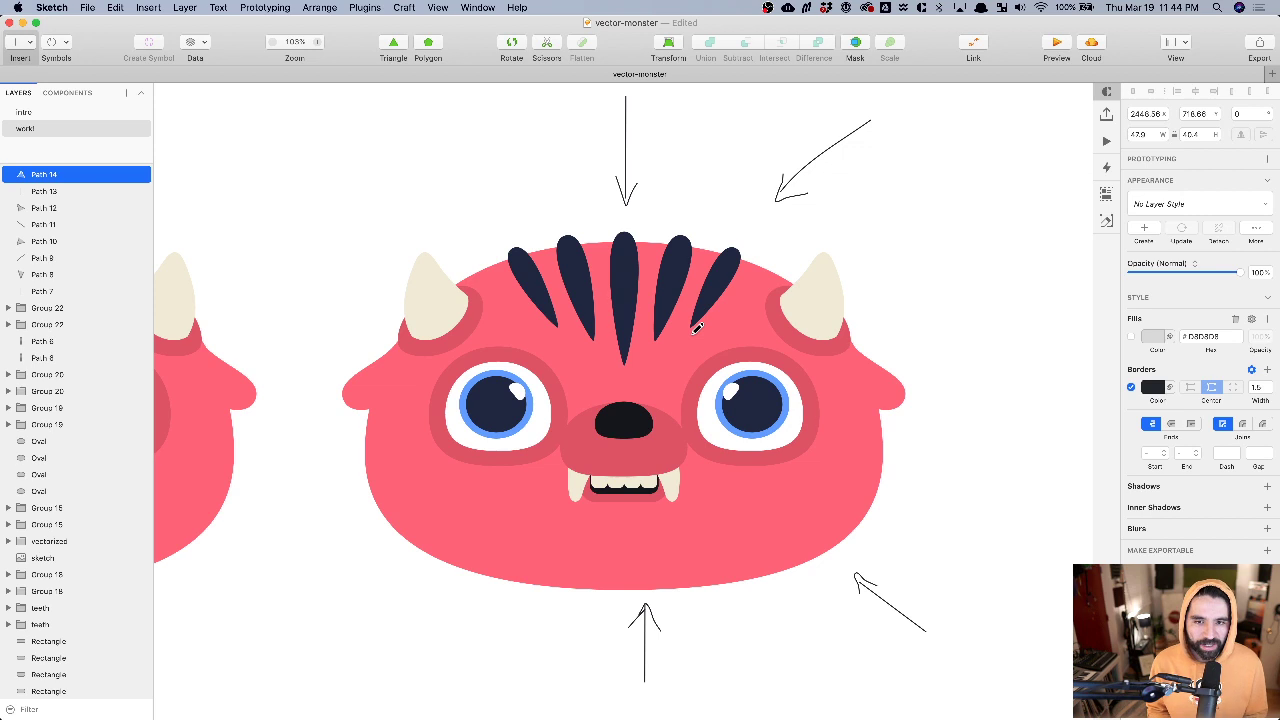
{"action": "scroll", "coordinate": [700, 307], "scroll_direction": "down", "scroll_amount": 5}
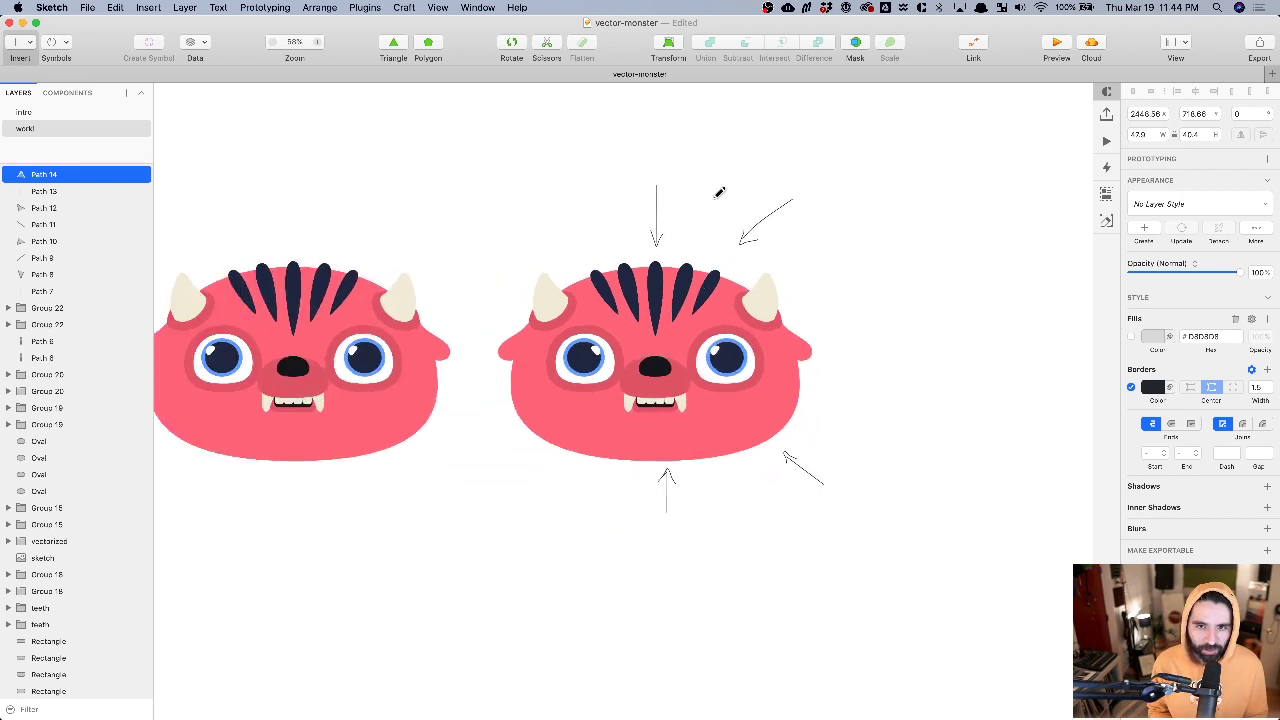
- Delete the vertical and diagonal arrows sketched above the duplicated face
{"action": "key", "text": "Escape"}
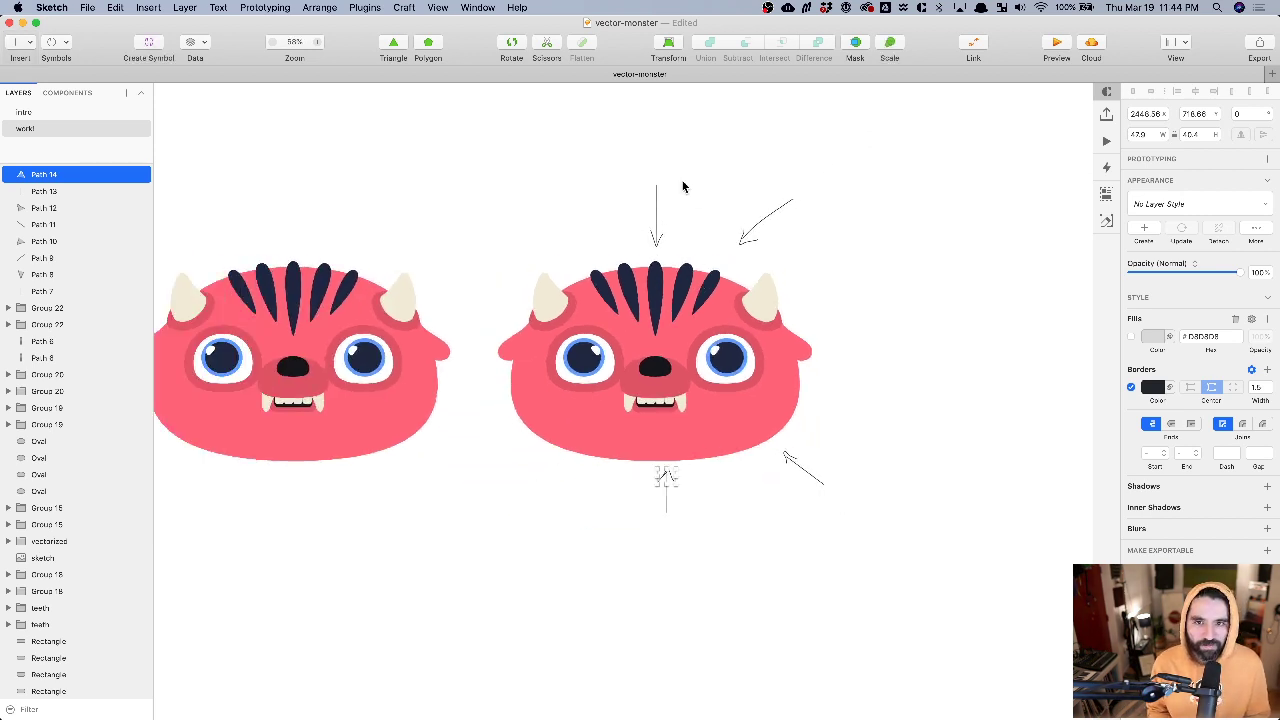
{"action": "left_click", "coordinate": [596, 168]}
{"action": "left_click_drag", "start_coordinate": [596, 168], "coordinate": [820, 248]}
{"action": "key", "text": "BackSpace"}
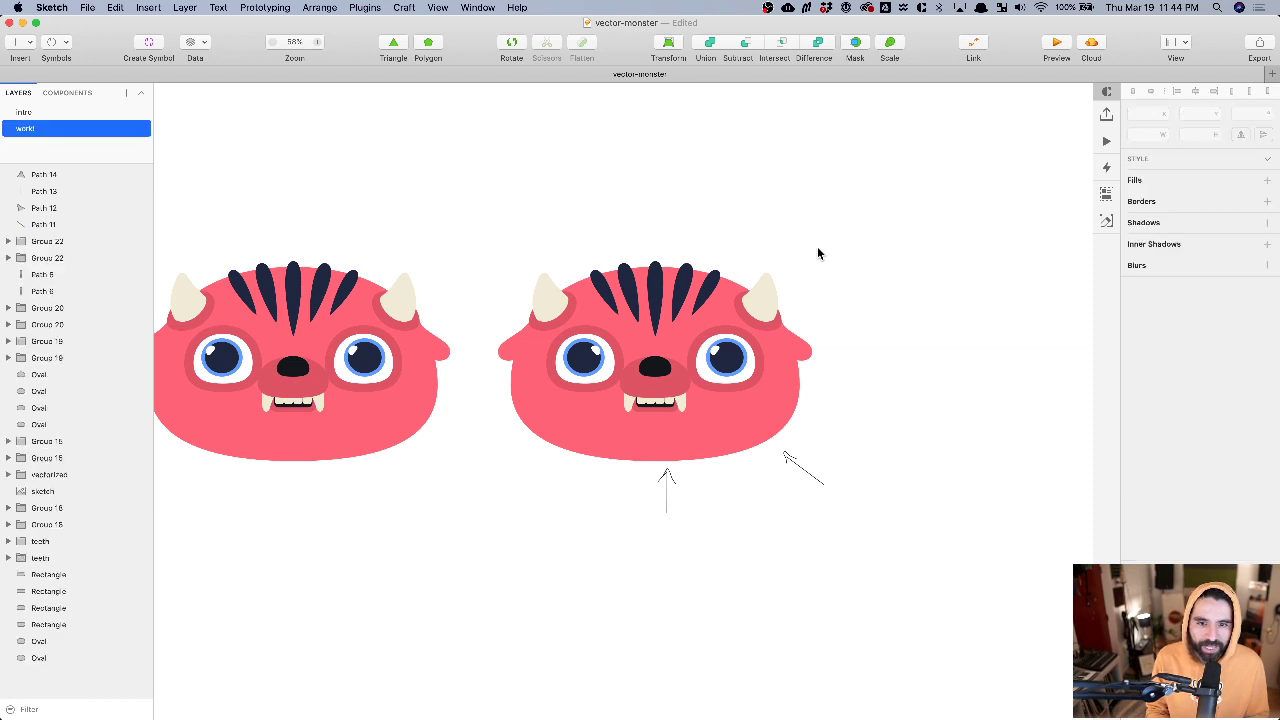
- Delete the vertical and diagonal arrows below the duplicated face, including the leftover arrowhead beside the lower-right curve of the head
{"action": "mouse_move", "coordinate": [600, 568]}
{"action": "left_mouse_down"}
{"action": "mouse_move", "coordinate": [874, 486]}
{"action": "mouse_move", "coordinate": [889, 466]}
{"action": "mouse_move", "coordinate": [779, 472]}
{"action": "left_mouse_up"}
{"action": "key", "text": "BackSpace"}
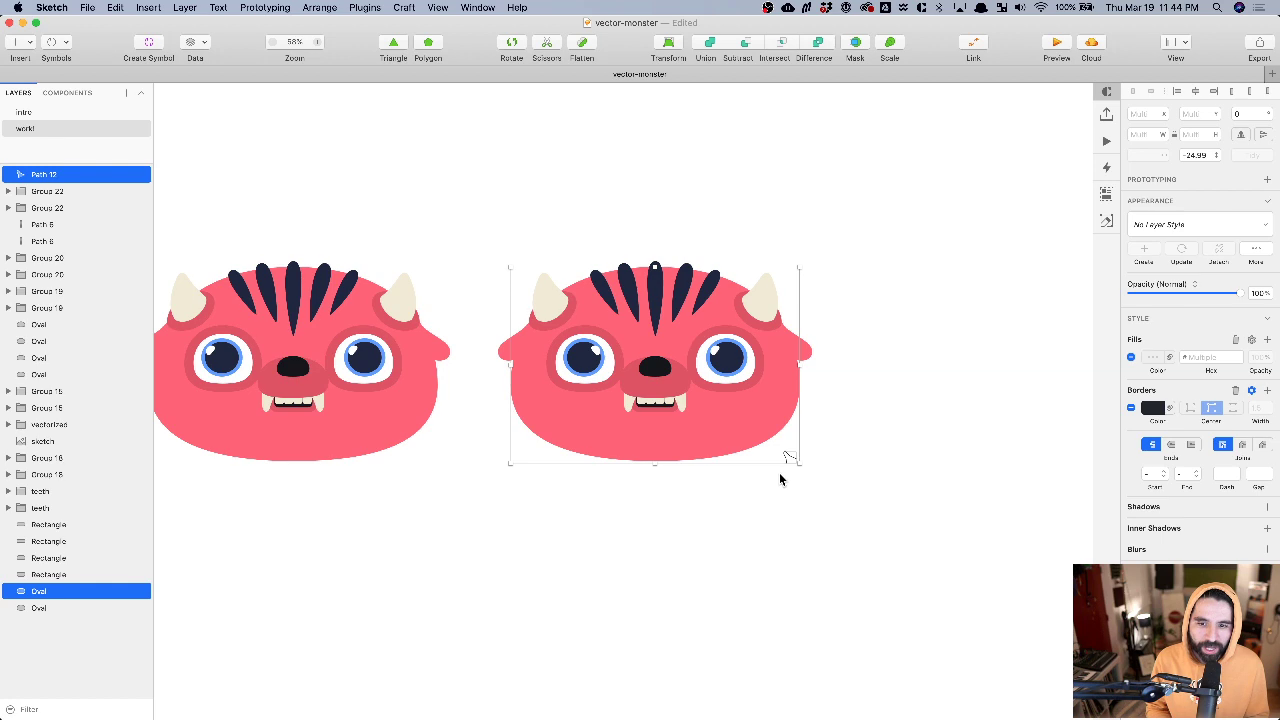
{"action": "left_click", "coordinate": [840, 484]}
{"action": "left_click", "coordinate": [792, 457]}
{"action": "key", "text": "BackSpace"}
- Examine the central forehead stripe of the duplicated face up close
{"action": "scroll", "coordinate": [720, 408], "scroll_direction": "down", "scroll_amount": 2}
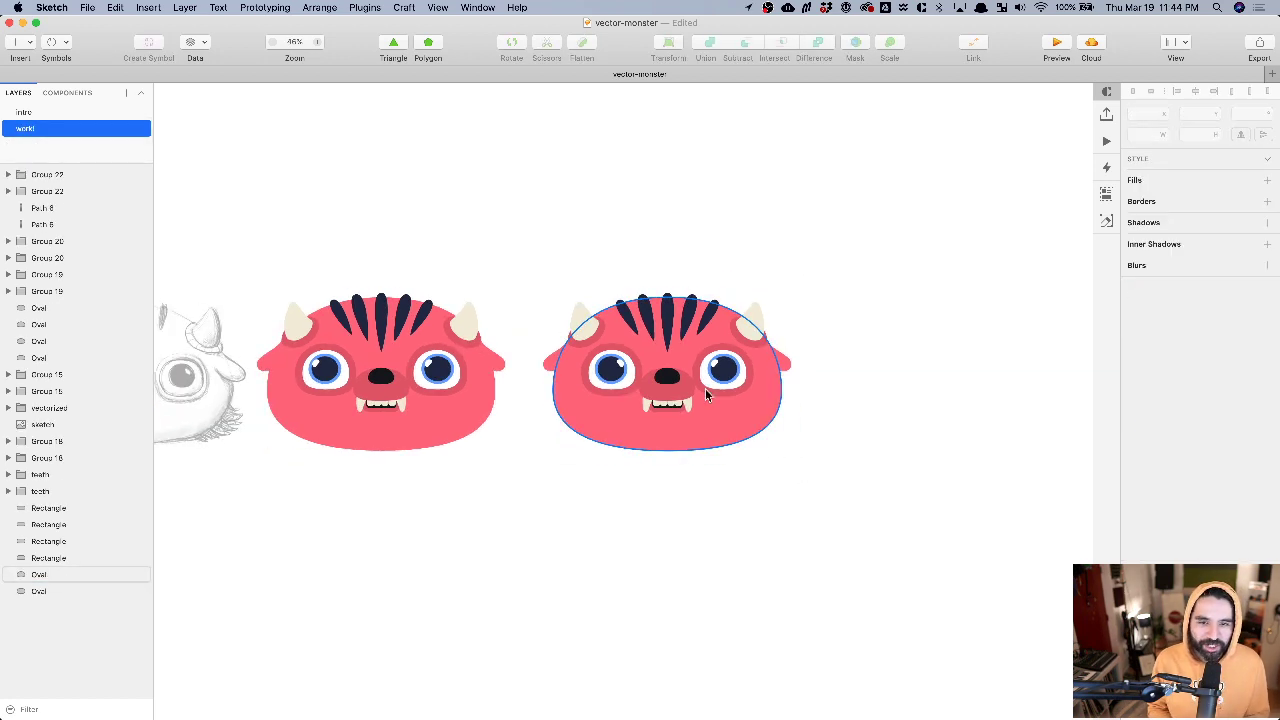
{"action": "key", "text": "z"}
{"action": "left_click_drag", "start_coordinate": [540, 260], "coordinate": [814, 460]}
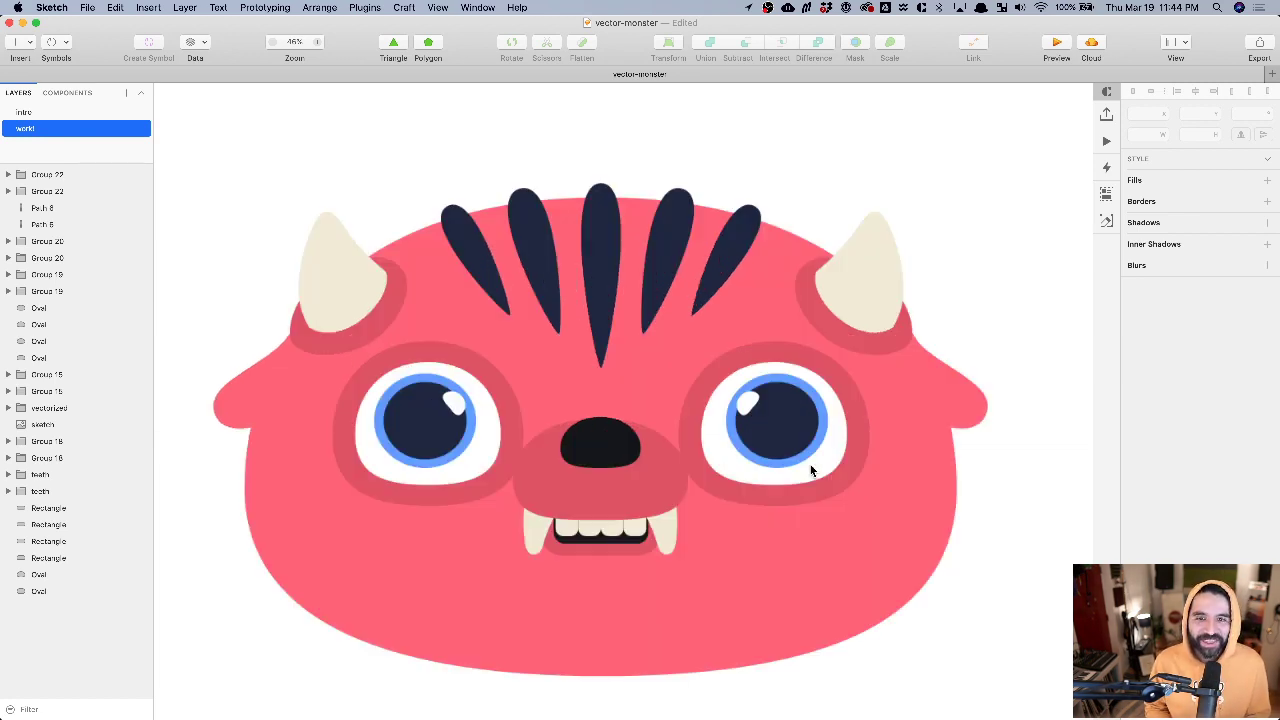
{"action": "left_click", "coordinate": [610, 240]}
{"action": "double_click", "coordinate": [604, 354]}
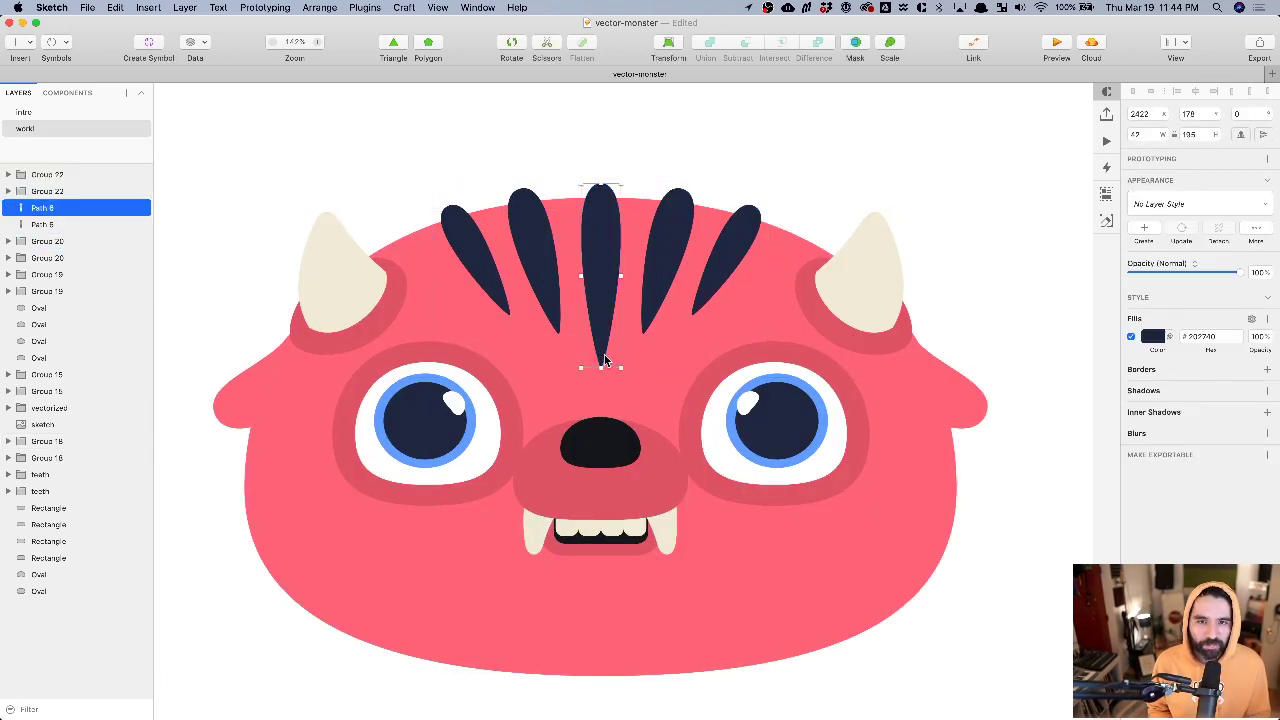
{"action": "scroll", "coordinate": [633, 209], "scroll_direction": "up", "scroll_amount": 4}
{"action": "left_click", "coordinate": [604, 120]}
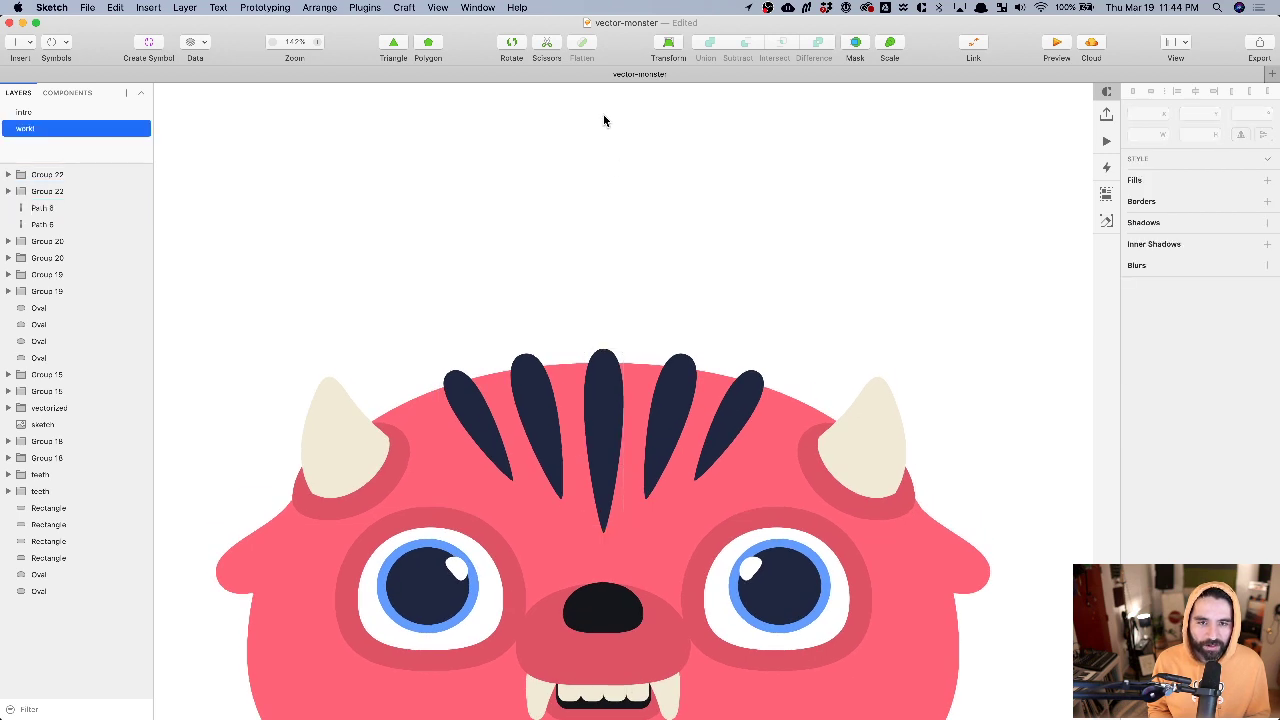
- Bring back the deleted arrows around the duplicated face and remove them again
{"action": "key", "text": "super+v"}
{"action": "left_click", "coordinate": [603, 120]}
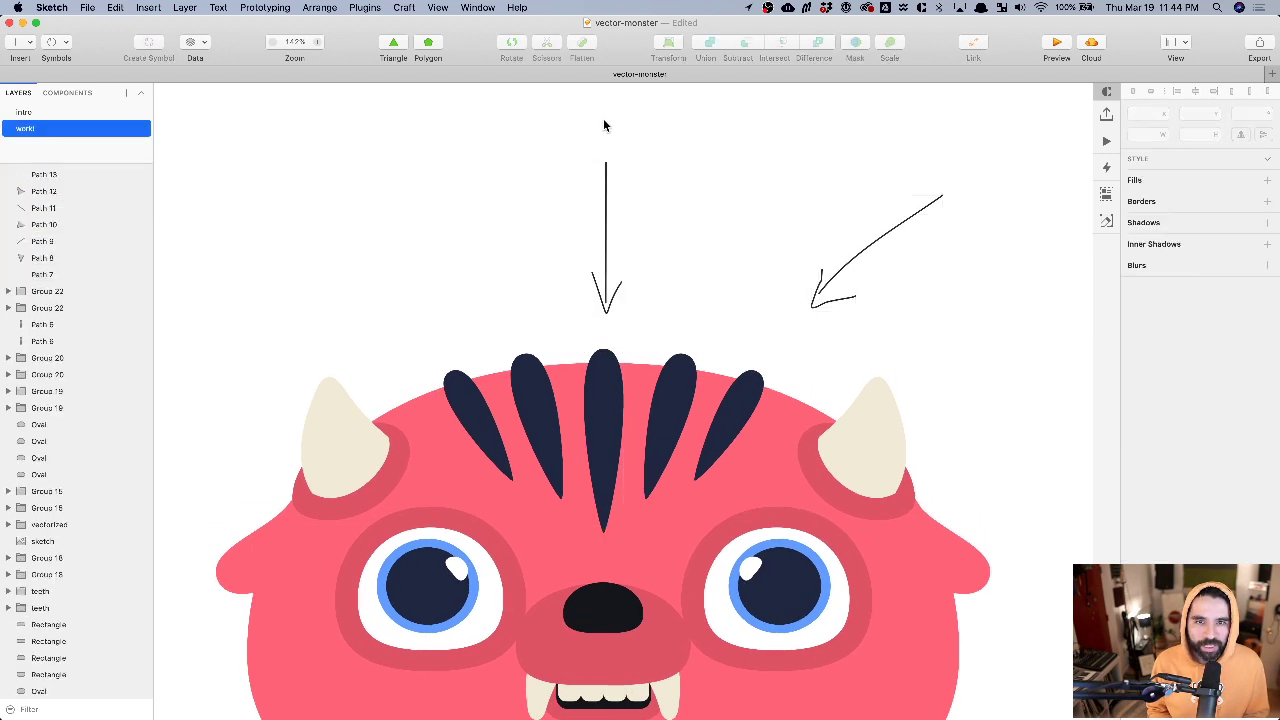
{"action": "key", "text": "super+z"}
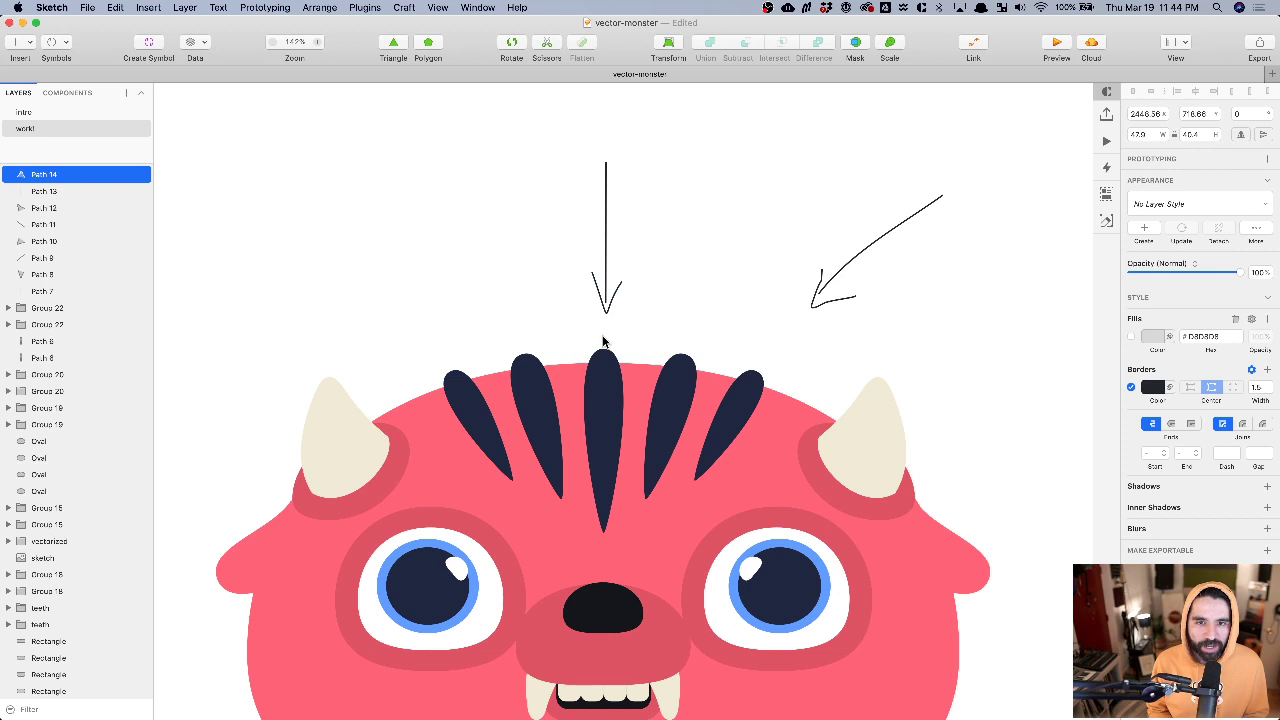
{"action": "key", "text": "super+z"}
{"action": "scroll", "coordinate": [644, 252], "scroll_direction": "down", "scroll_amount": 3}
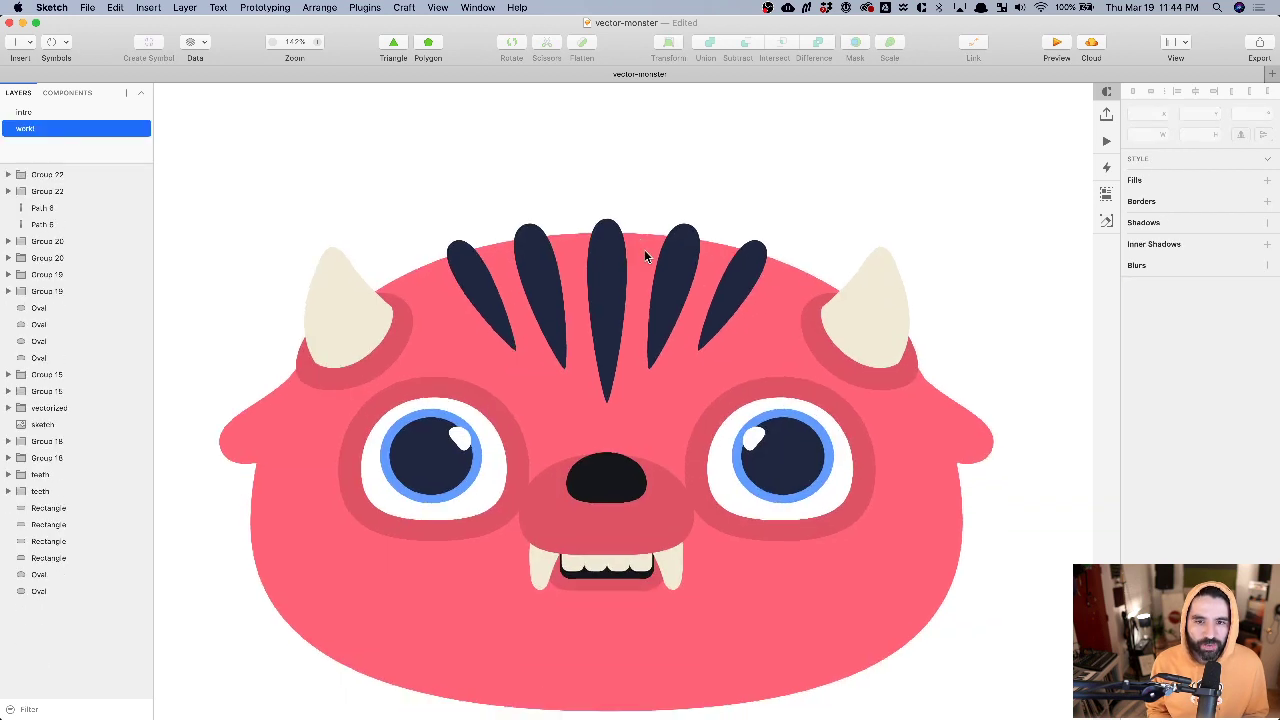
- Select the white oval of the right-hand eye on the duplicated face
{"action": "left_click", "coordinate": [597, 292]}
{"action": "left_click", "coordinate": [677, 191]}
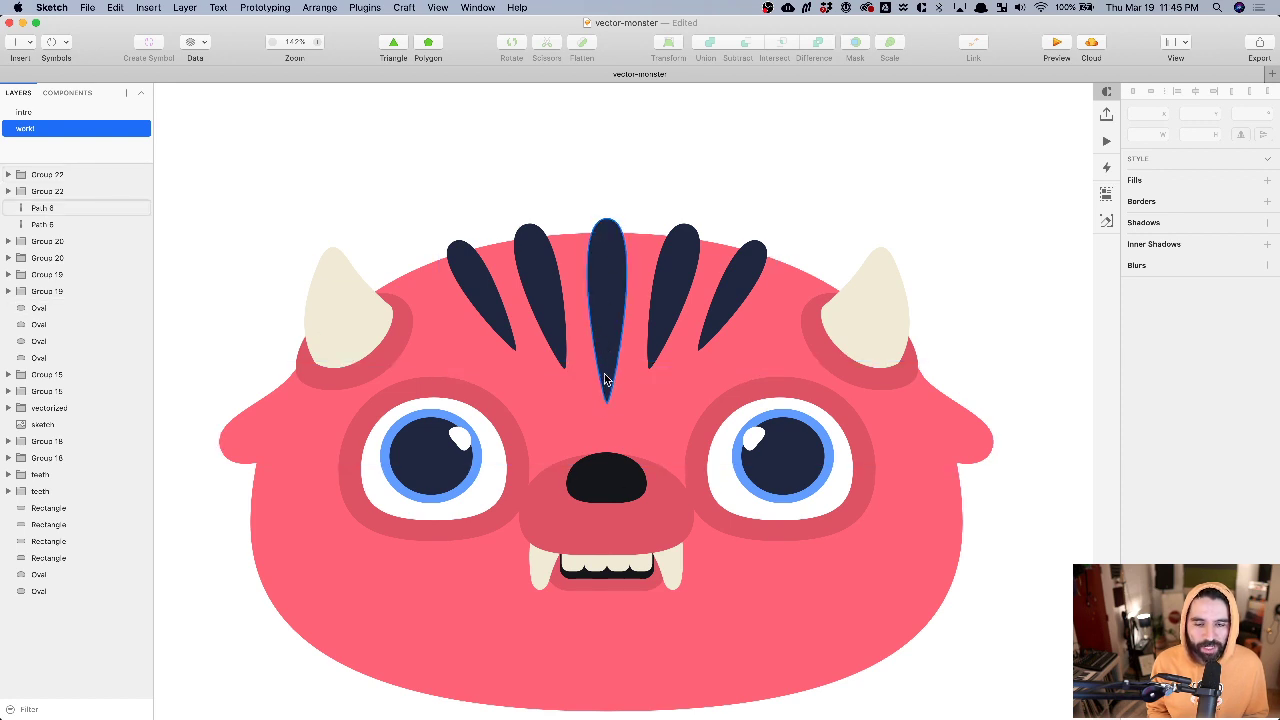
{"action": "left_click", "coordinate": [712, 481]}
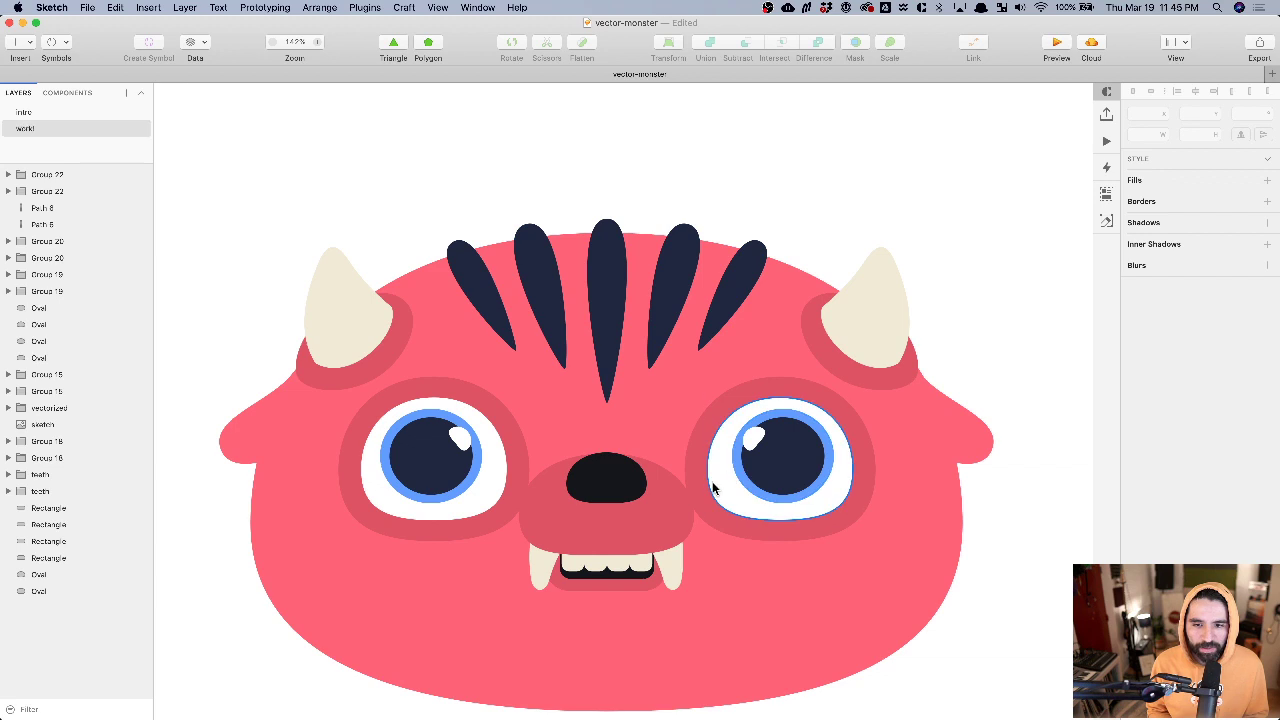
{"action": "scroll", "coordinate": [712, 481], "scroll_direction": "right", "scroll_amount": 5}
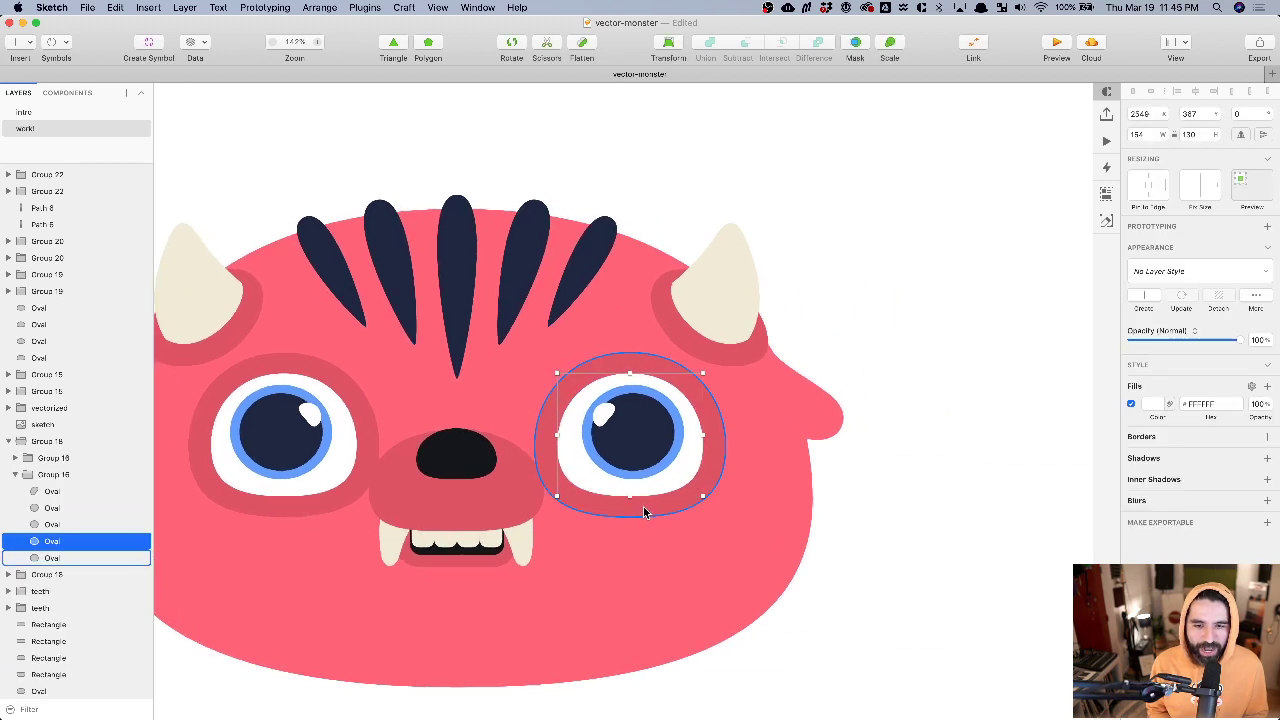
{"action": "scroll", "coordinate": [643, 506], "scroll_direction": "down", "scroll_amount": 2}
{"action": "scroll", "coordinate": [652, 460], "scroll_direction": "up", "scroll_amount": 4}
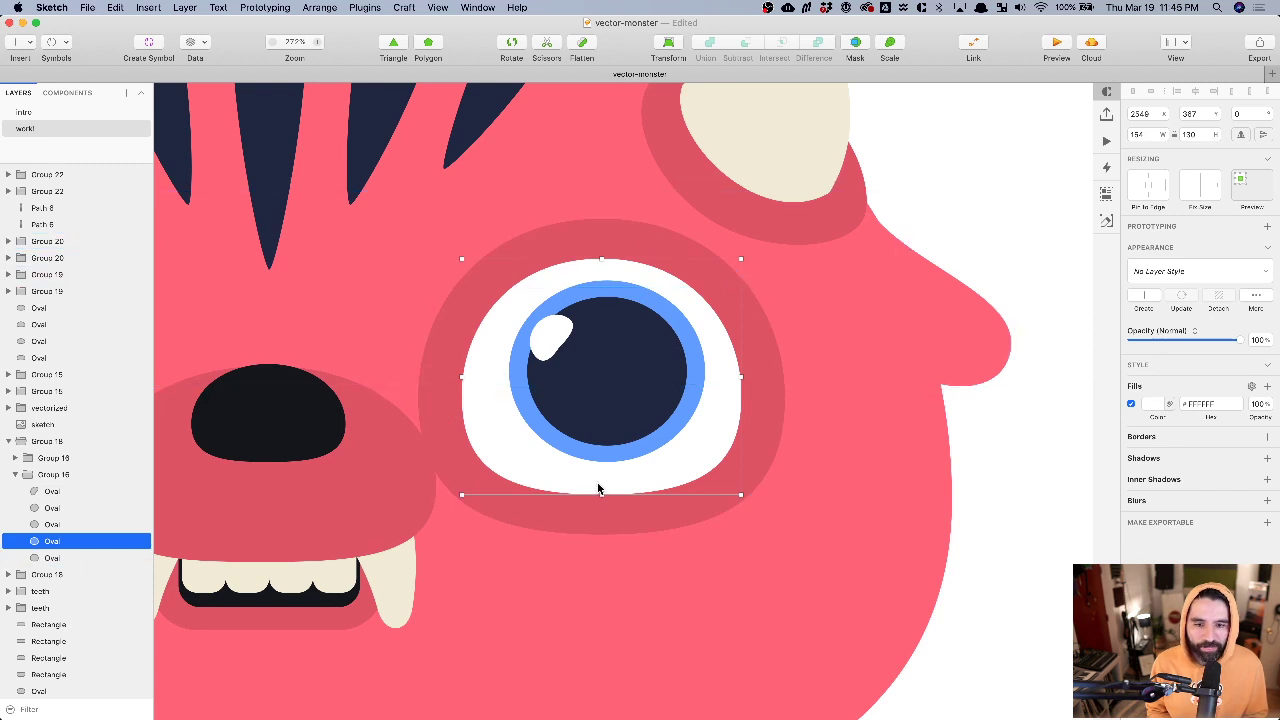
{"action": "scroll", "coordinate": [740, 471], "scroll_direction": "right", "scroll_amount": 3}
{"action": "scroll", "coordinate": [740, 471], "scroll_direction": "down", "scroll_amount": 2}
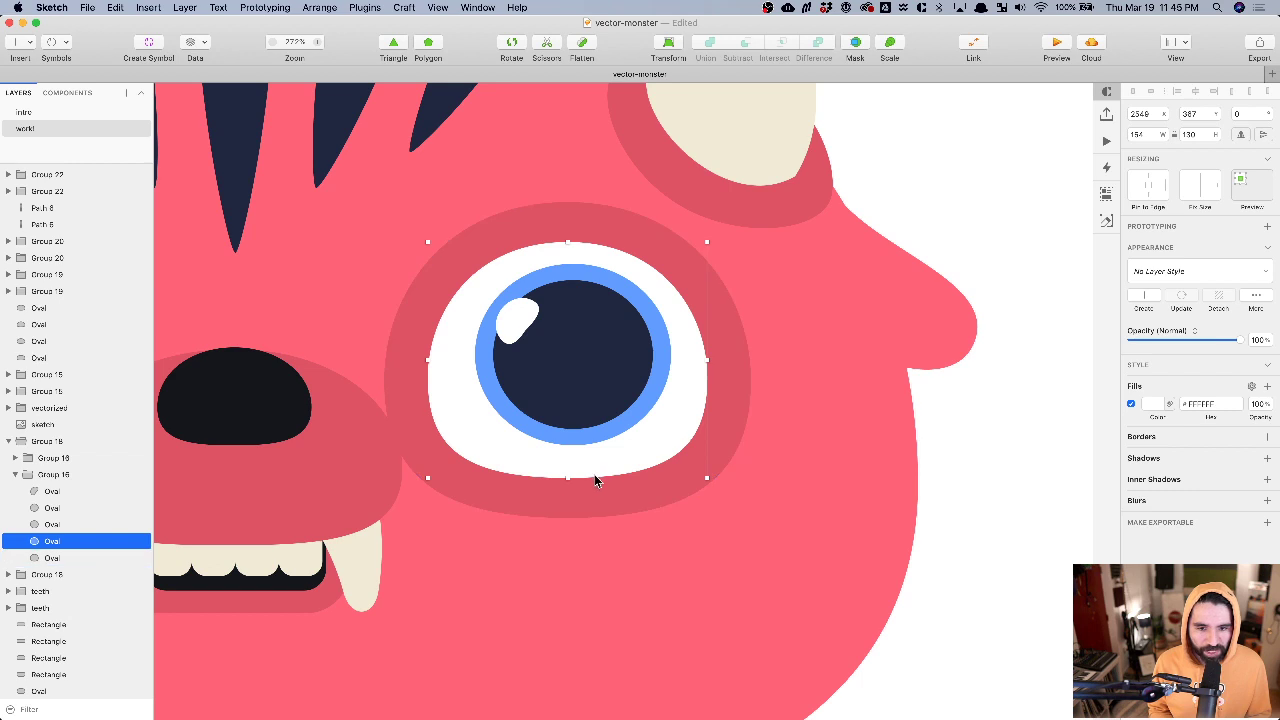
- Examine the shading on the matching right-hand eye in the hand-drawn sketch
{"action": "scroll", "coordinate": [594, 475], "scroll_direction": "left", "scroll_amount": 1}
{"action": "scroll", "coordinate": [594, 475], "scroll_direction": "down", "scroll_amount": 5}
{"action": "scroll", "coordinate": [594, 475], "scroll_direction": "left", "scroll_amount": 10}
{"action": "scroll", "coordinate": [540, 472], "scroll_direction": "left", "scroll_amount": 4}
{"action": "scroll", "coordinate": [543, 472], "scroll_direction": "up", "scroll_amount": 5}
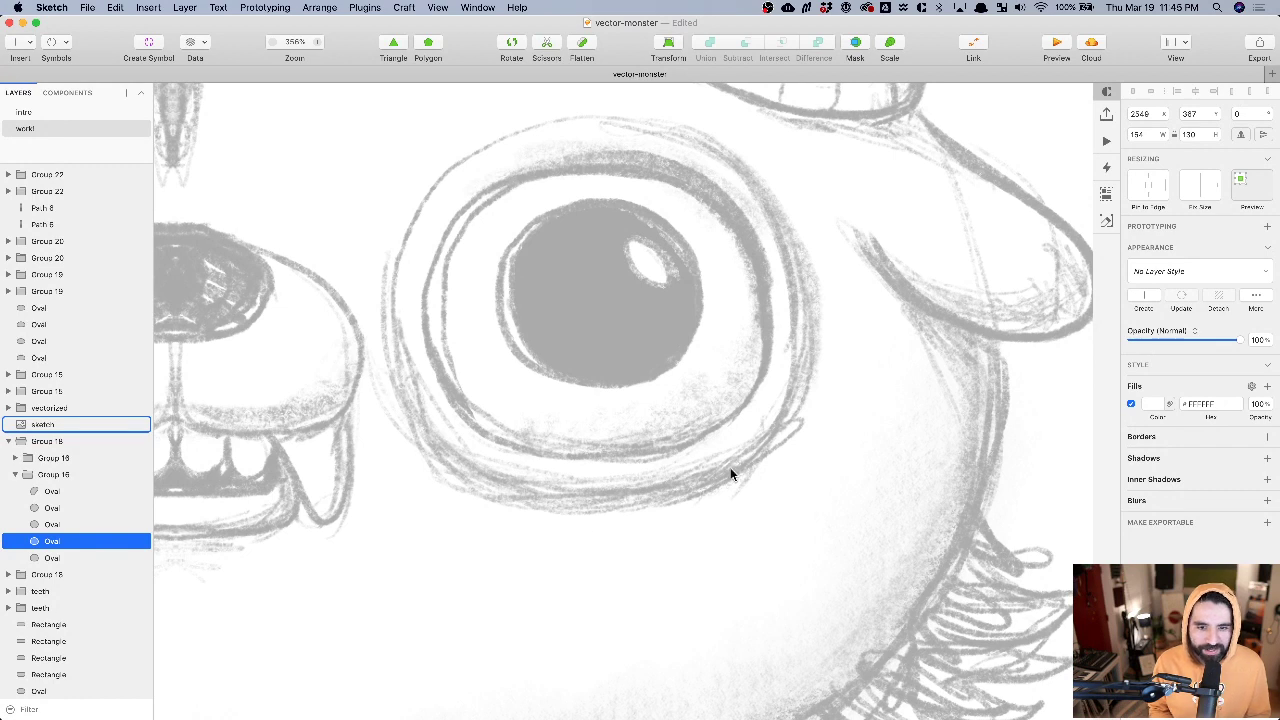
- Give the white of the duplicated face's right-hand eye a vertical linear gradient fill from white at its top to grey at its bottom
{"action": "scroll", "coordinate": [759, 433], "scroll_direction": "down", "scroll_amount": 5}
{"action": "scroll", "coordinate": [757, 429], "scroll_direction": "right", "scroll_amount": 10}
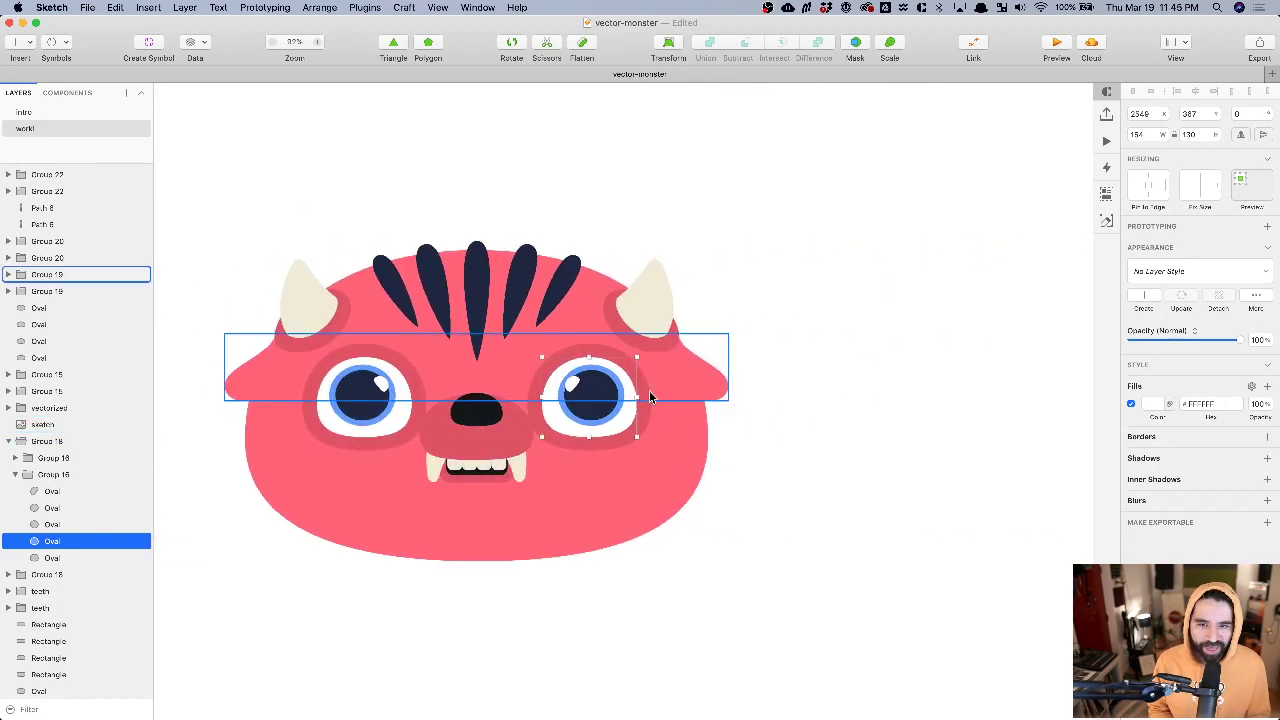
{"action": "scroll", "coordinate": [630, 404], "scroll_direction": "up", "scroll_amount": 5}
{"action": "scroll", "coordinate": [622, 406], "scroll_direction": "up", "scroll_amount": 2}
{"action": "scroll", "coordinate": [560, 450], "scroll_direction": "left", "scroll_amount": 5}
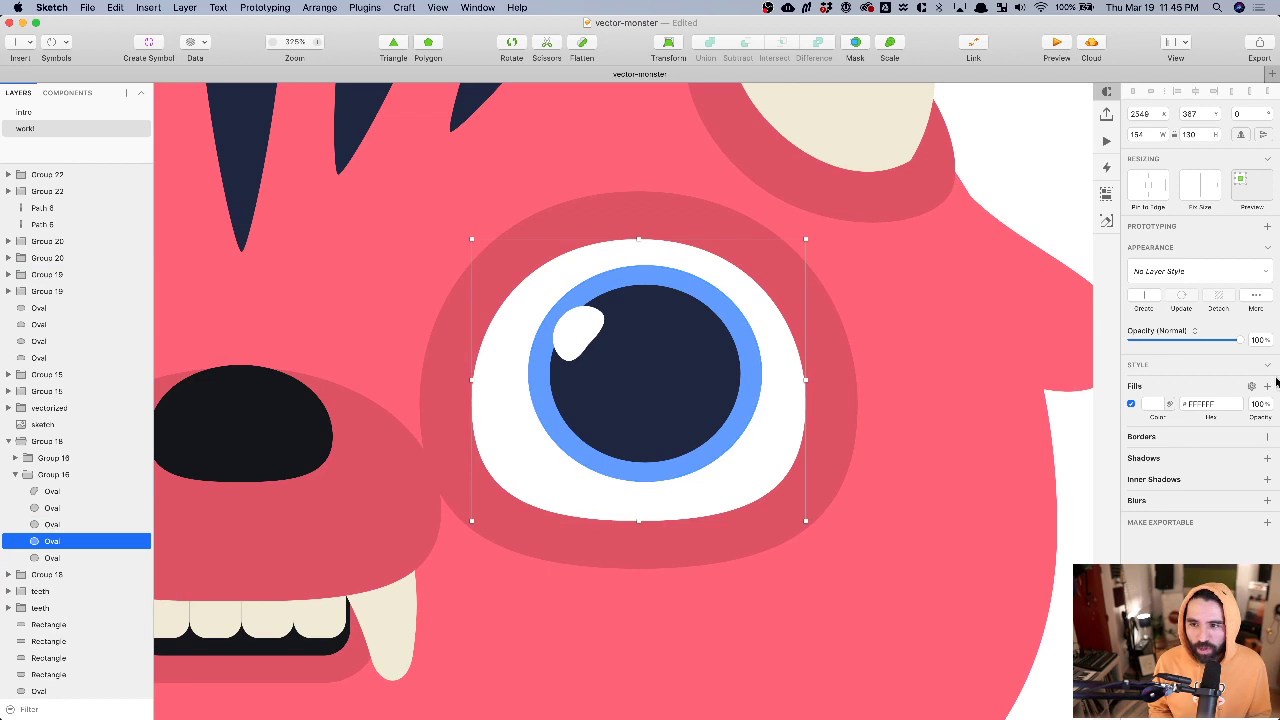
{"action": "left_click", "coordinate": [1267, 387]}
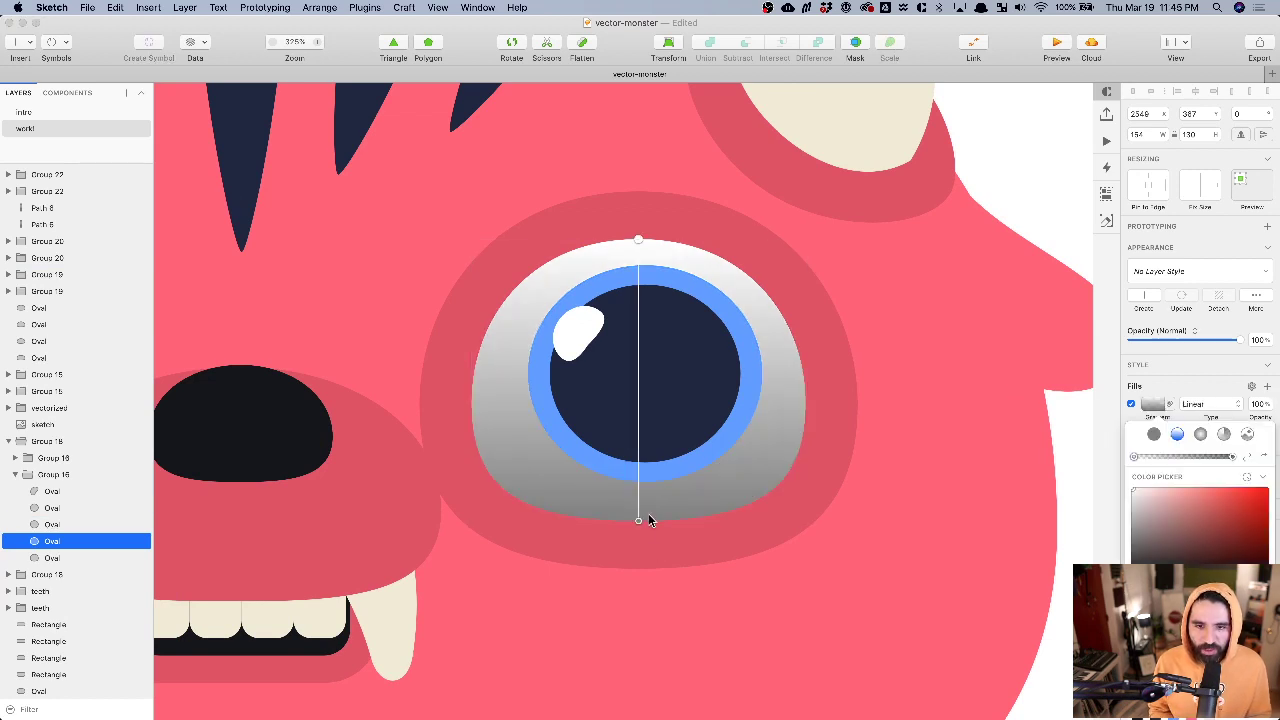
- Lower the opacity of the linear gradient fill on the right eye's white to 19%
{"action": "left_click", "coordinate": [1256, 404]}
{"action": "key", "text": "shift+Down"}
{"action": "key", "text": "shift+Down"}
{"action": "key", "text": "shift+Down"}
{"action": "key", "text": "shift+Down"}
{"action": "key", "text": "shift+Down"}
{"action": "key", "text": "shift+Down"}
{"action": "key", "text": "shift+Down"}
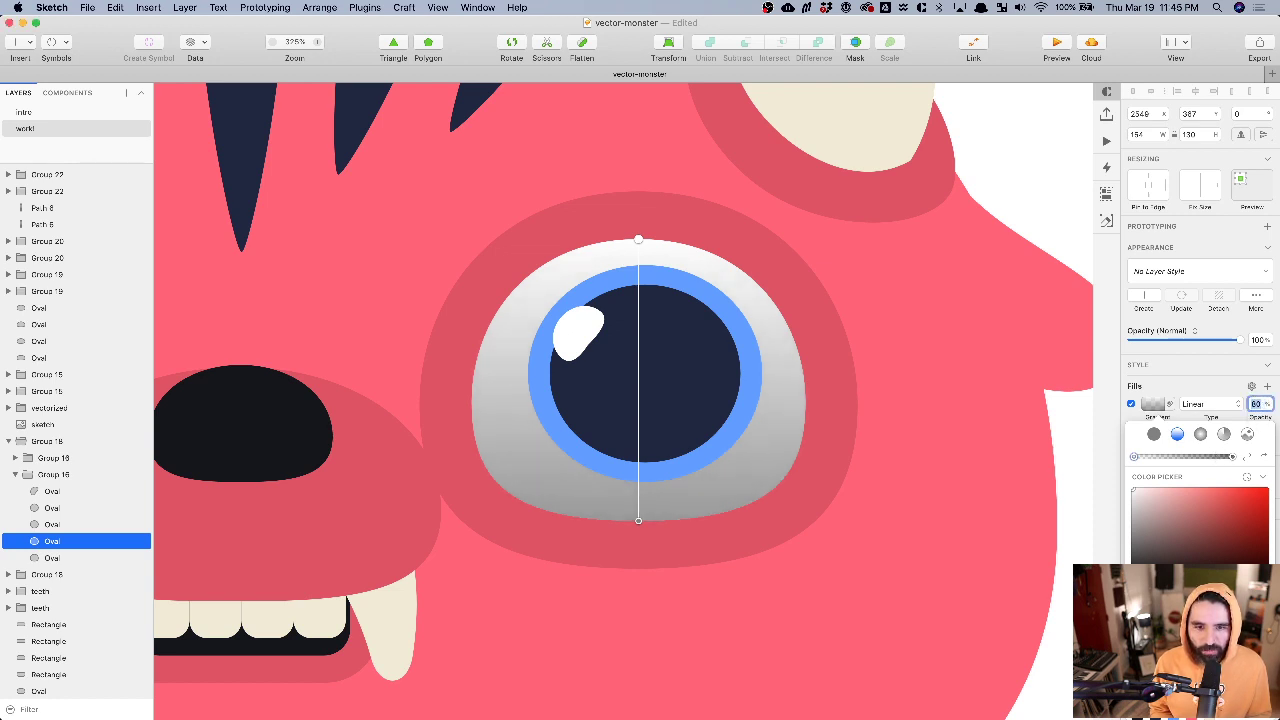
{"action": "key", "text": "shift+Down"}
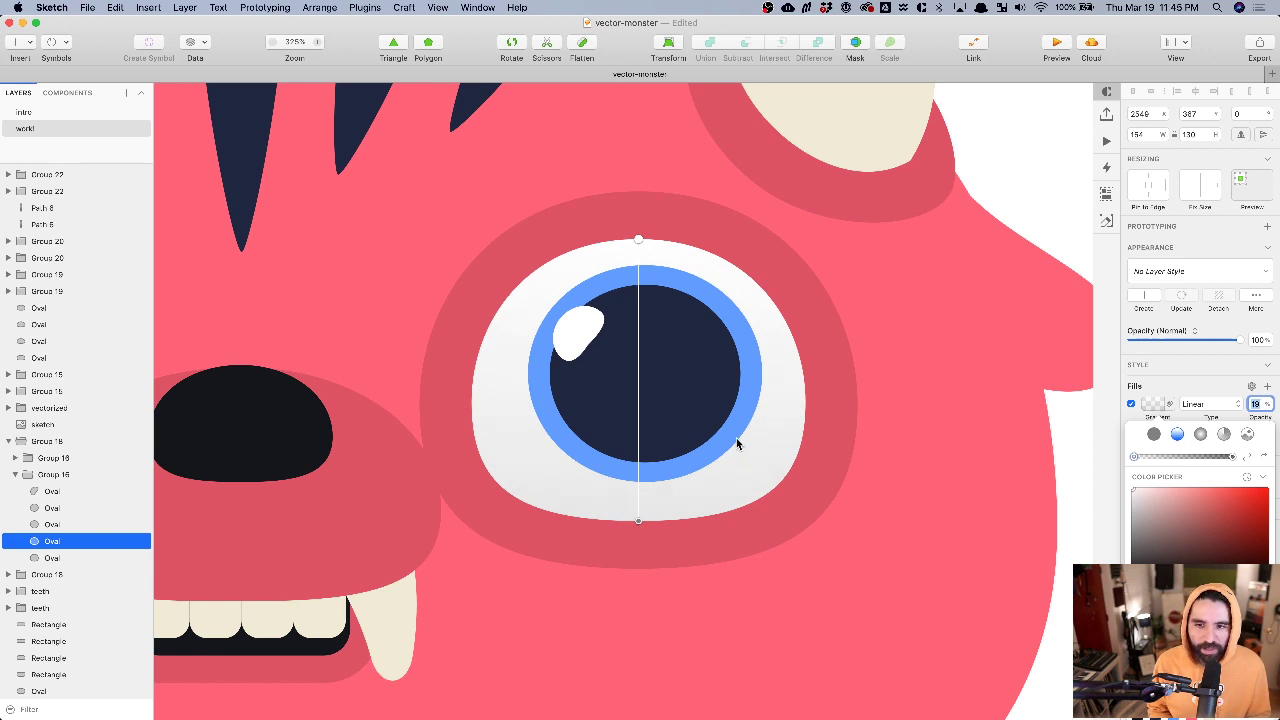
{"action": "left_click", "coordinate": [880, 403]}
{"action": "key", "text": "super+1"}
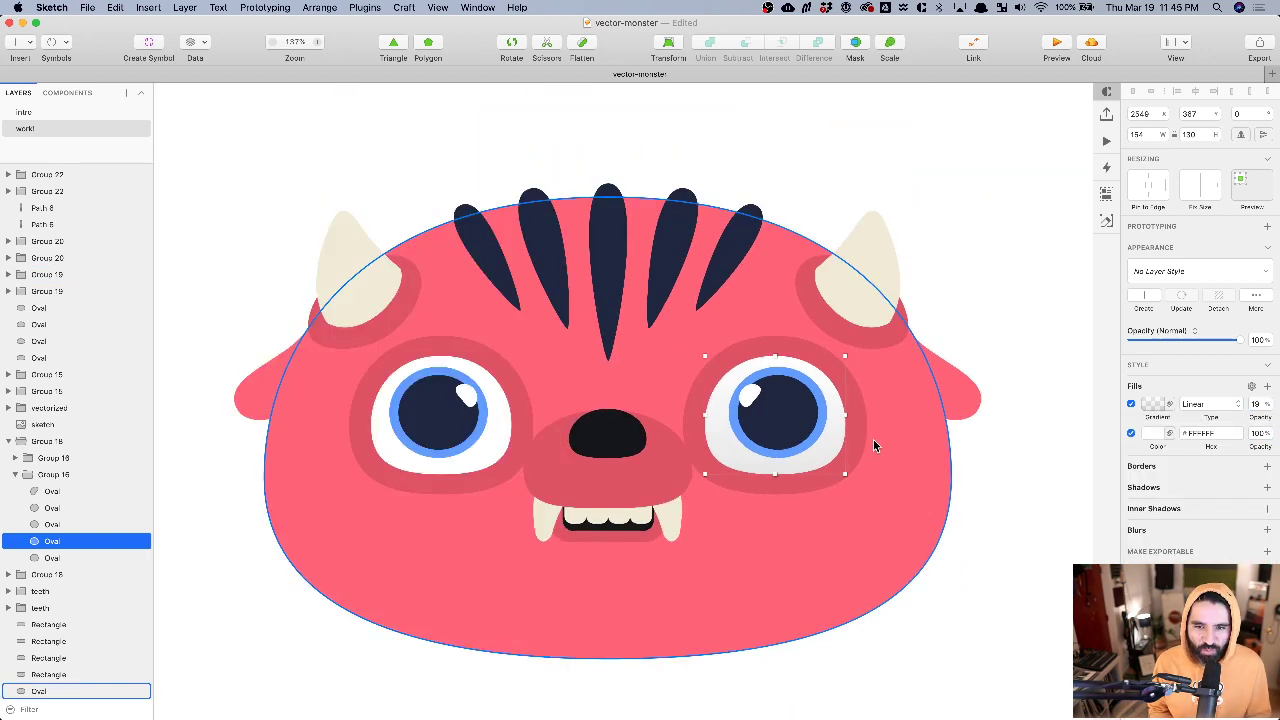
- Set the opacity of the gradient fill on the right eye's white to 12%
{"action": "left_click", "coordinate": [1007, 316]}
{"action": "left_click", "coordinate": [822, 452]}
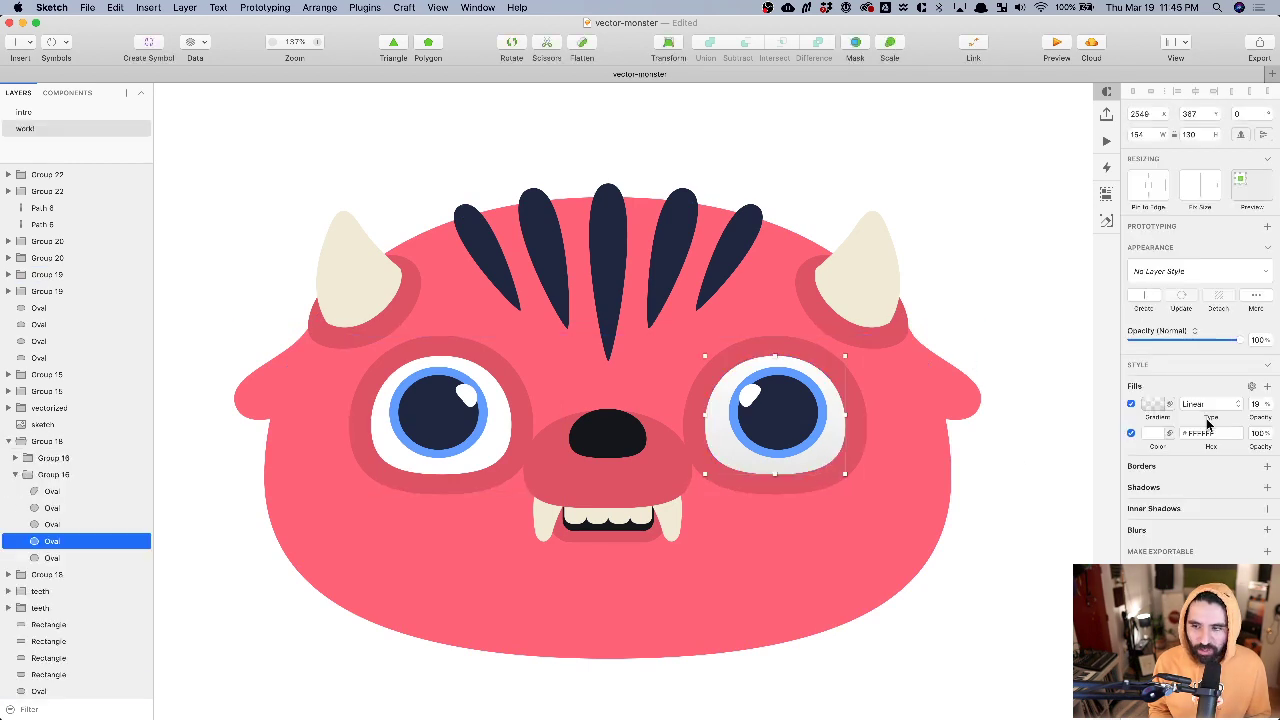
{"action": "left_click", "coordinate": [1253, 403]}
{"action": "type", "text": "18"}
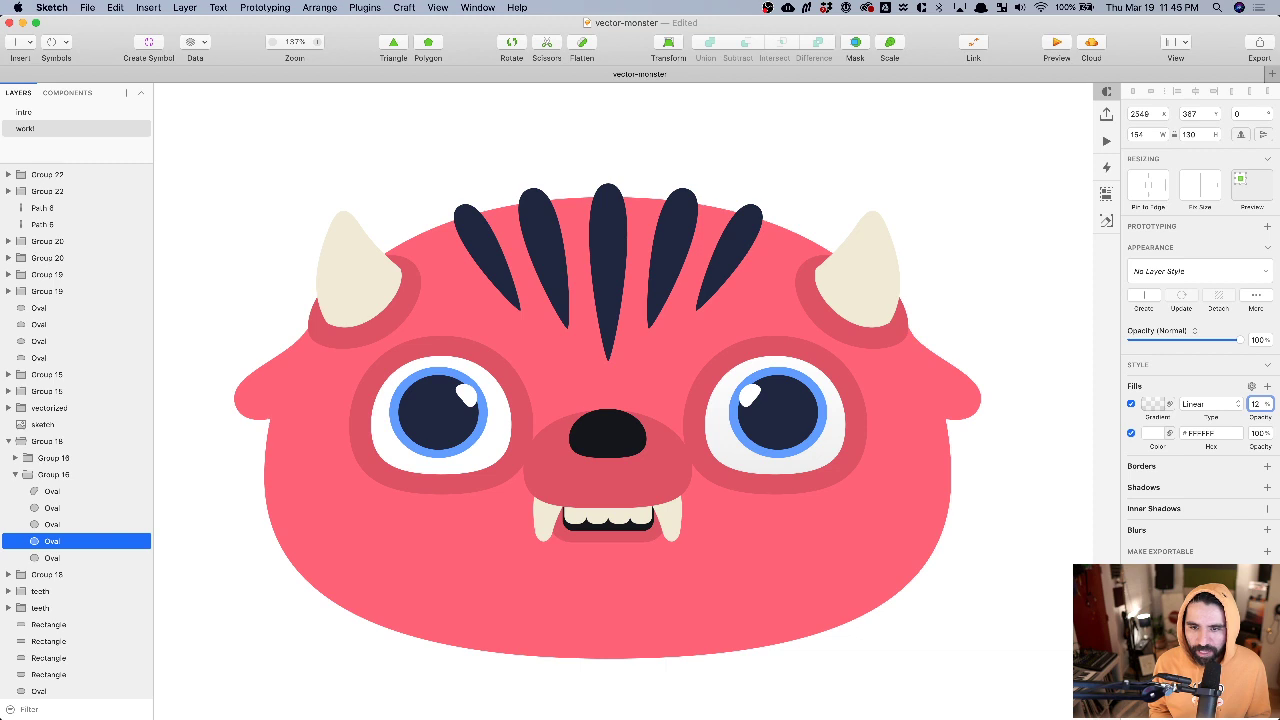
{"action": "left_click", "coordinate": [888, 456]}
{"action": "left_click", "coordinate": [1035, 406]}
{"action": "scroll", "coordinate": [846, 424], "scroll_direction": "right", "scroll_amount": 3}
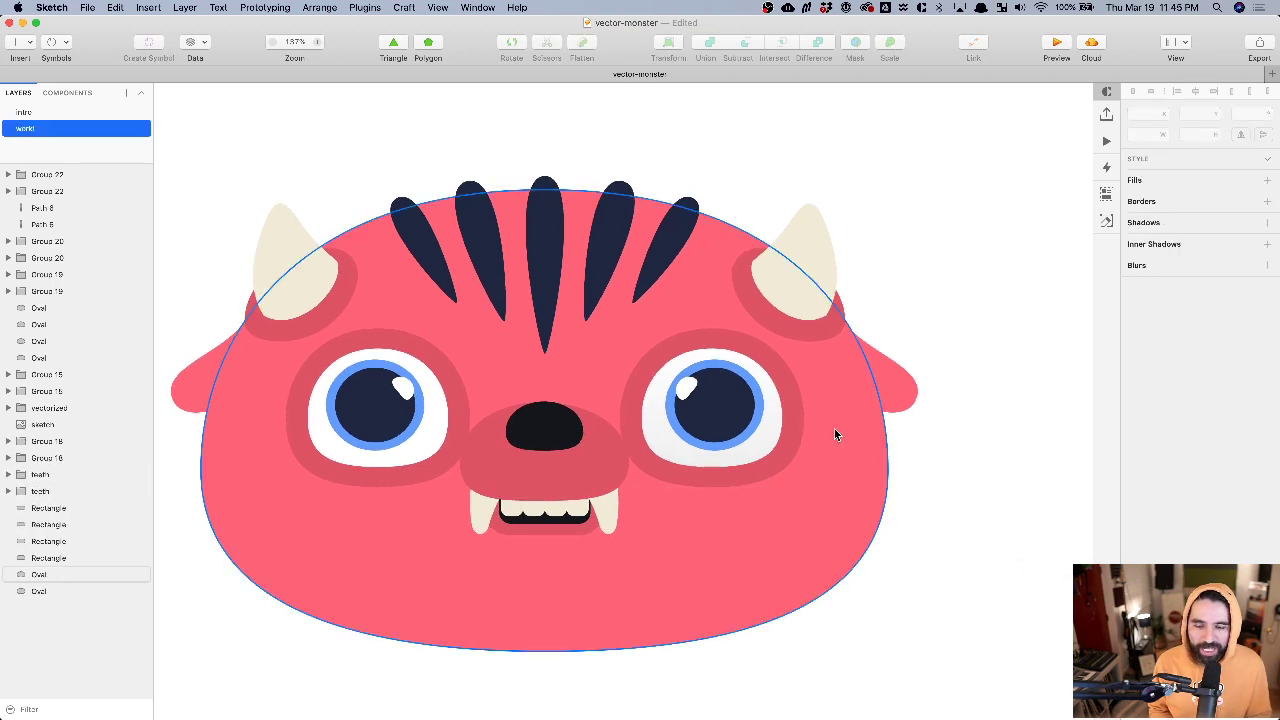
{"action": "scroll", "coordinate": [846, 428], "scroll_direction": "up", "scroll_amount": 2}
{"action": "left_click", "coordinate": [692, 477]}
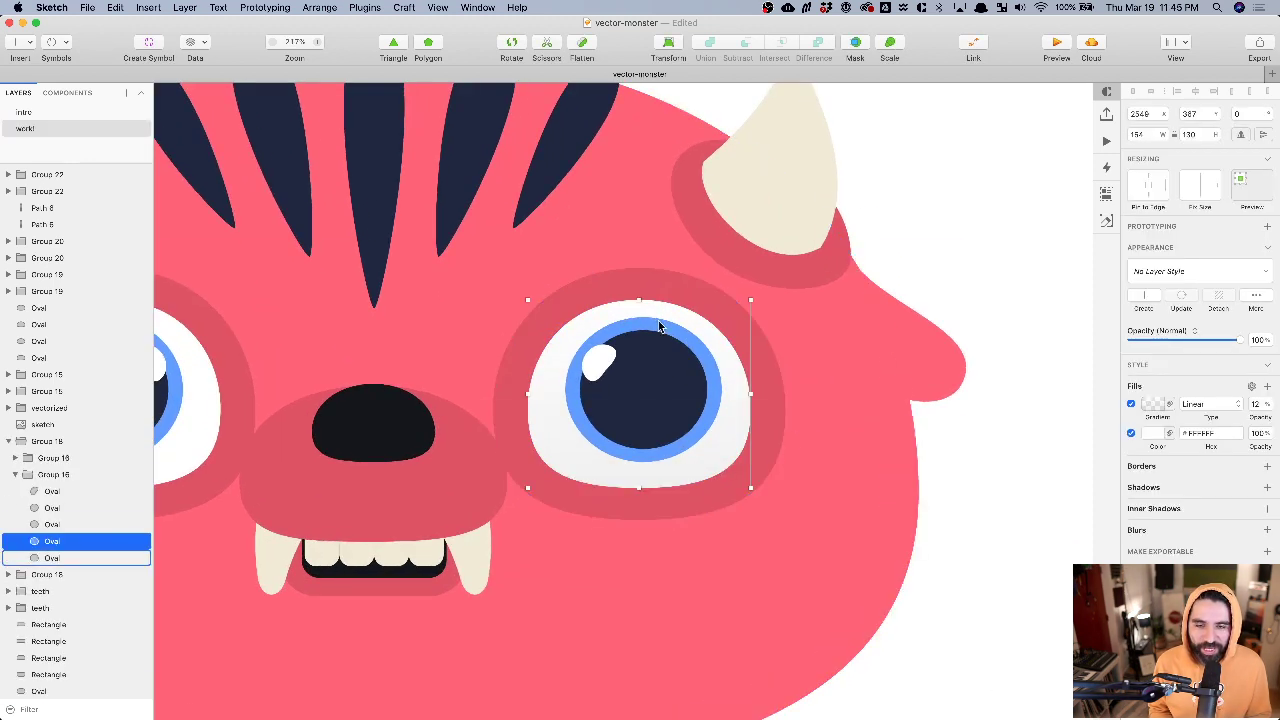
{"action": "left_click", "coordinate": [955, 260]}
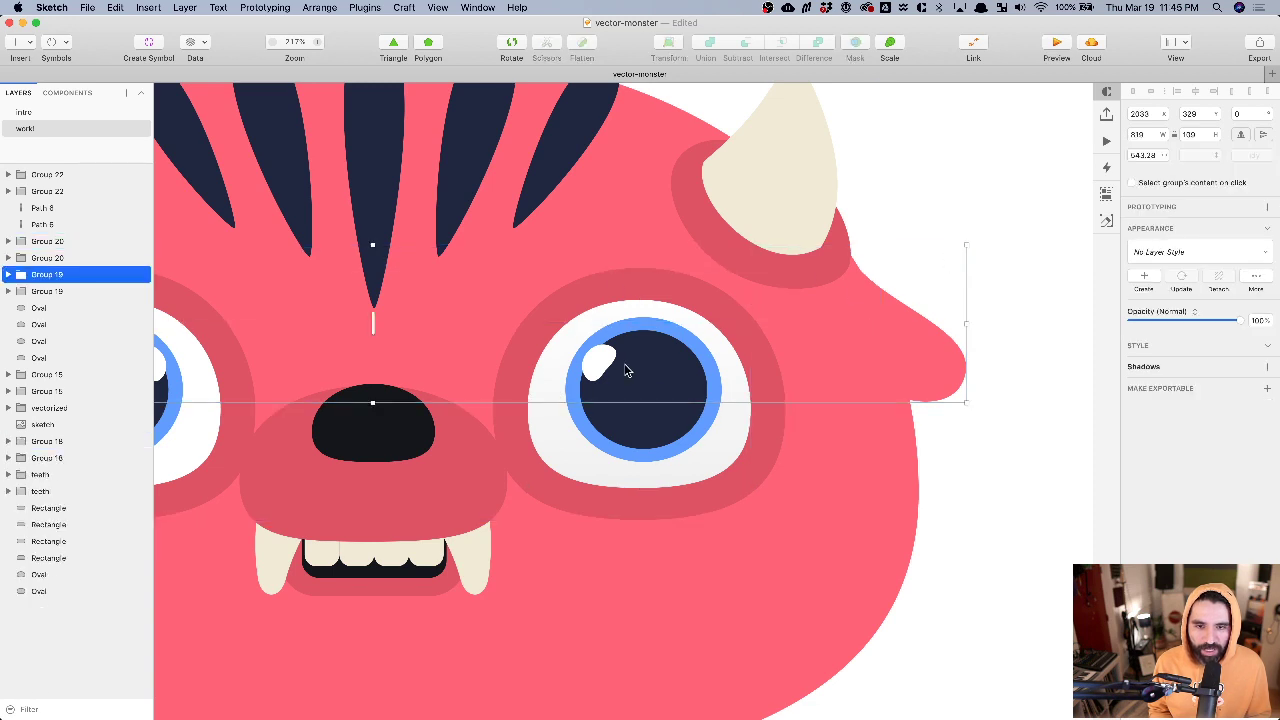
- Add a linear gradient fill to the right eye's dark pupil and reverse its direction so the lighter end is at the bottom
{"action": "left_click", "coordinate": [651, 367]}
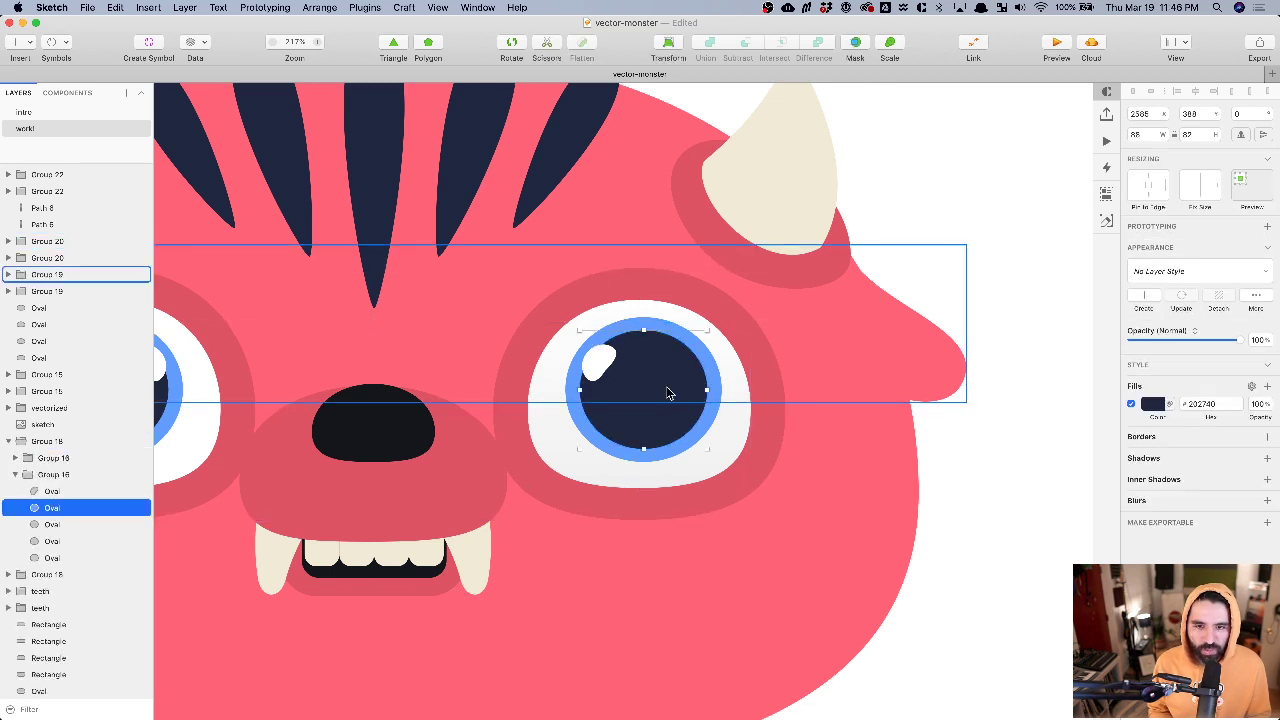
{"action": "scroll", "coordinate": [668, 393], "scroll_direction": "up", "scroll_amount": 4}
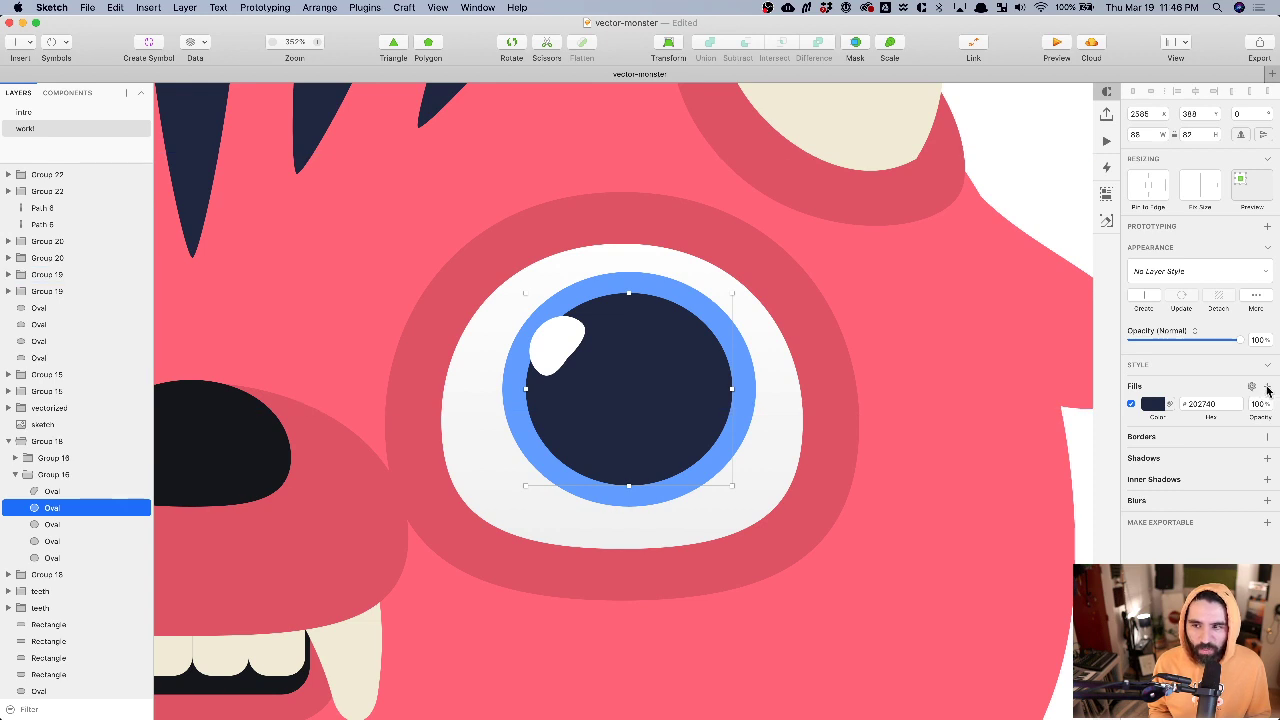
{"action": "left_click", "coordinate": [1268, 388]}
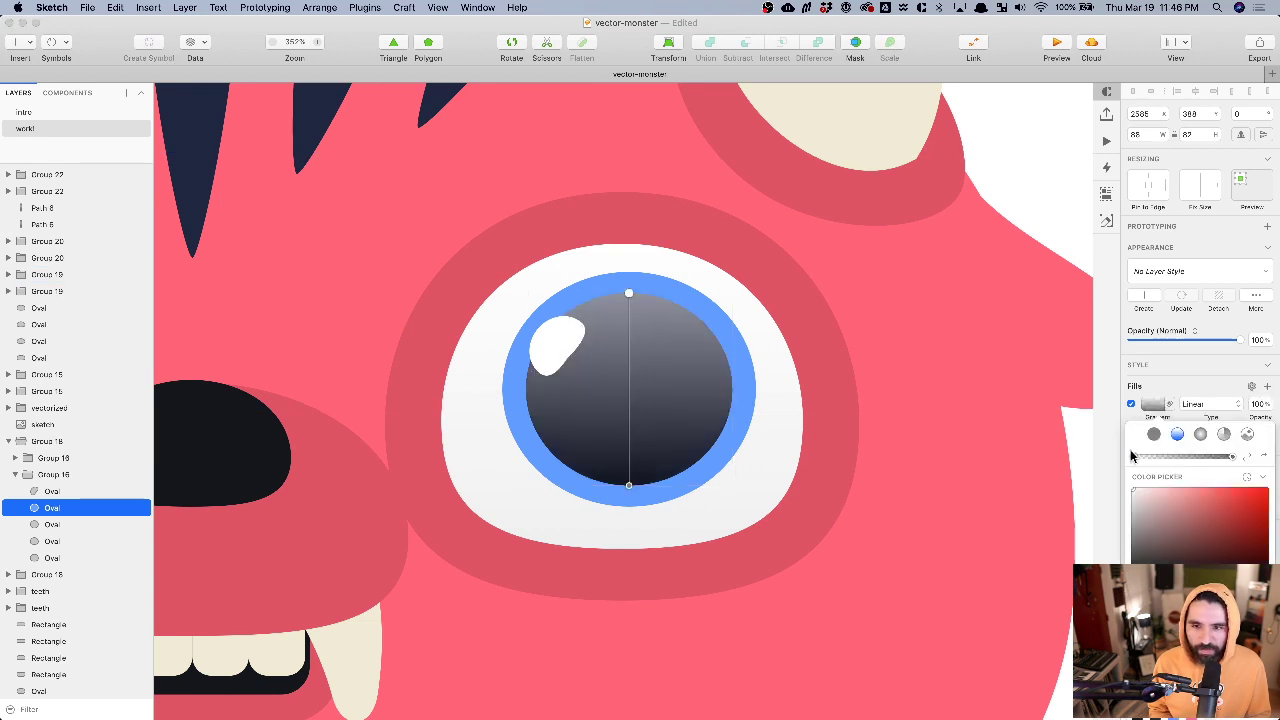
{"action": "left_click", "coordinate": [1248, 457]}
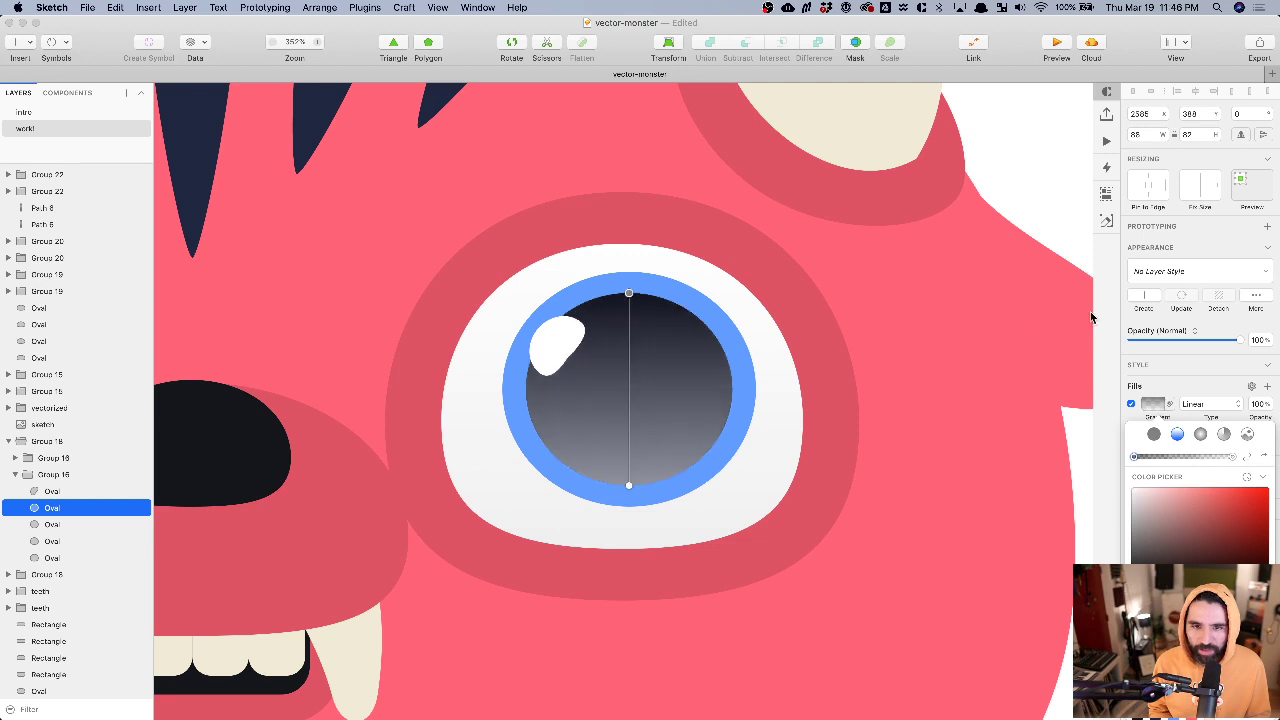
- Set the opacity of the pupil's gradient fill to 20%
{"action": "left_click", "coordinate": [1258, 403]}
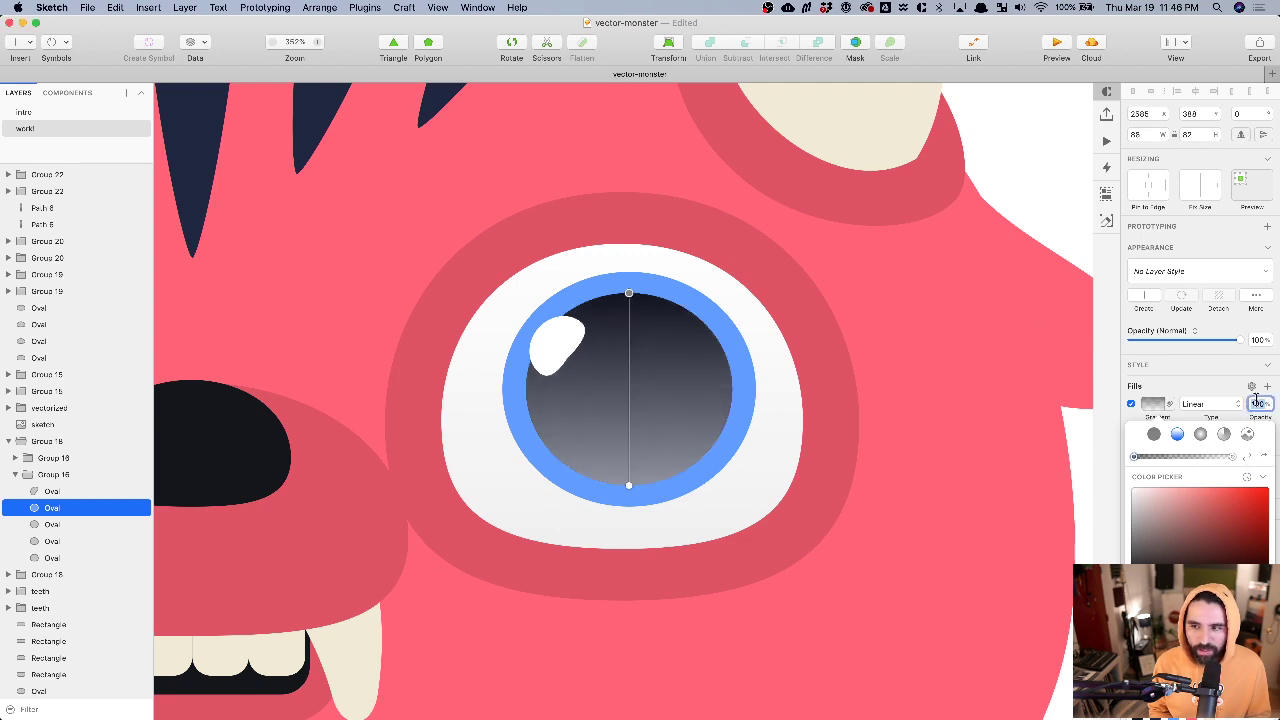
{"action": "type", "text": "20"}
{"action": "key", "text": "Return"}
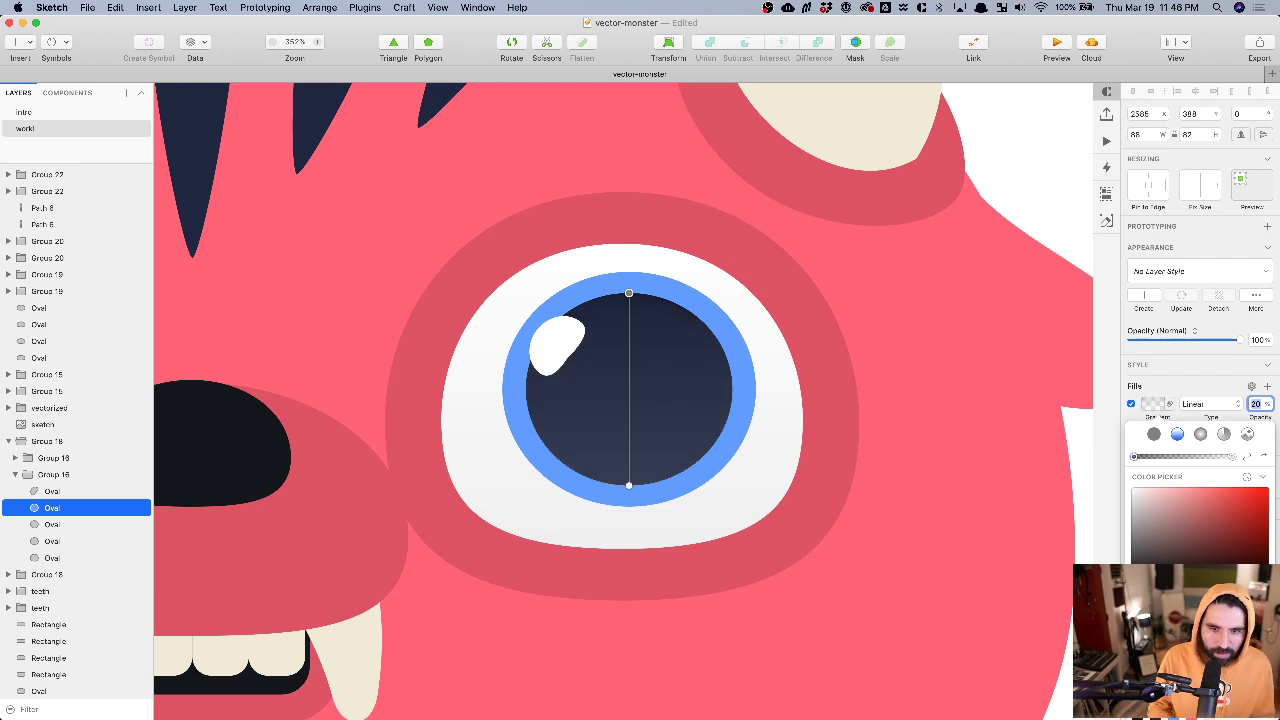
{"action": "key", "text": "super+1"}
{"action": "key", "text": "Escape"}
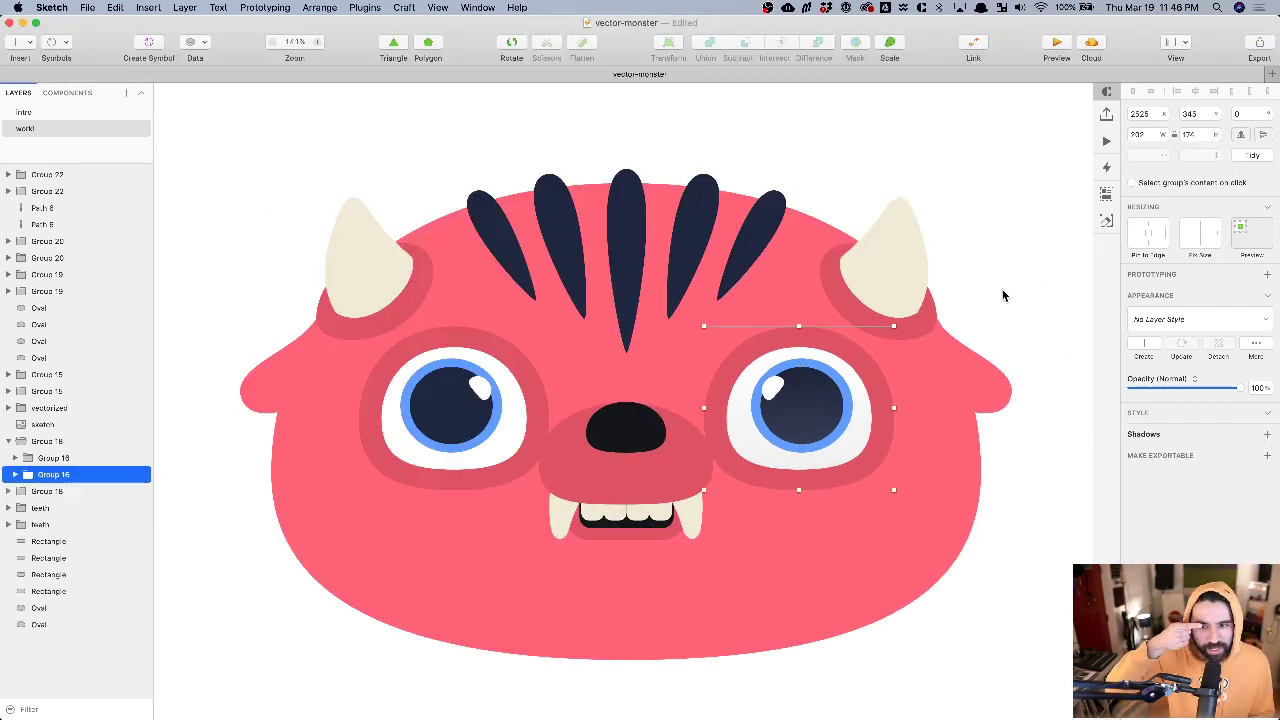
- Set the rotation of the white highlight in the right eye to 90 degrees, with its flat side facing down
{"action": "scroll", "coordinate": [873, 400], "scroll_direction": "up", "scroll_amount": 5}
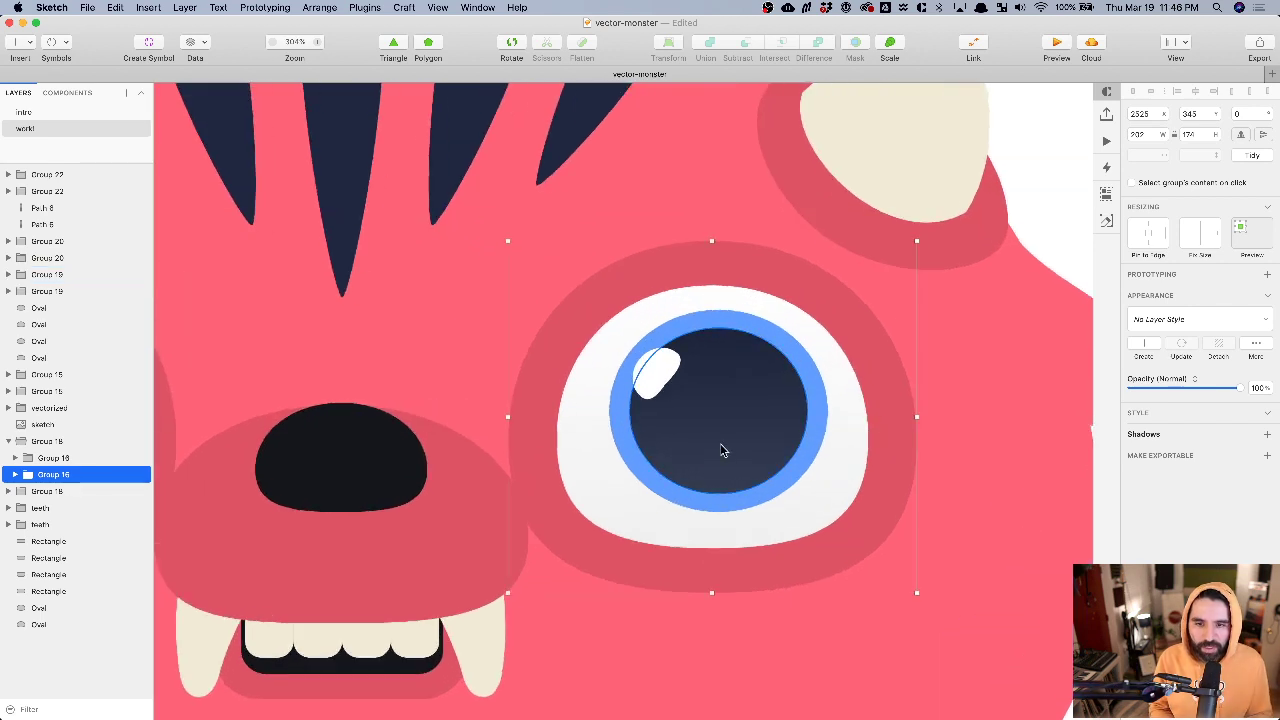
{"action": "double_click", "coordinate": [718, 449]}
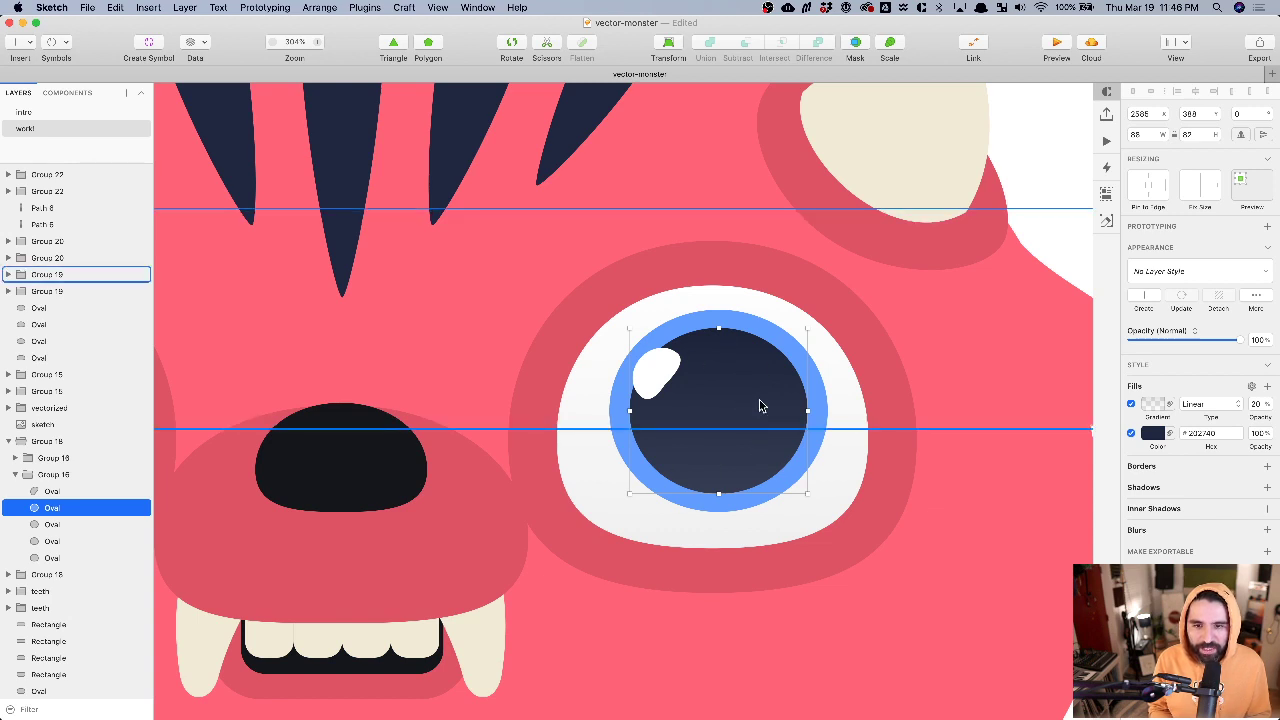
{"action": "left_click", "coordinate": [805, 474]}
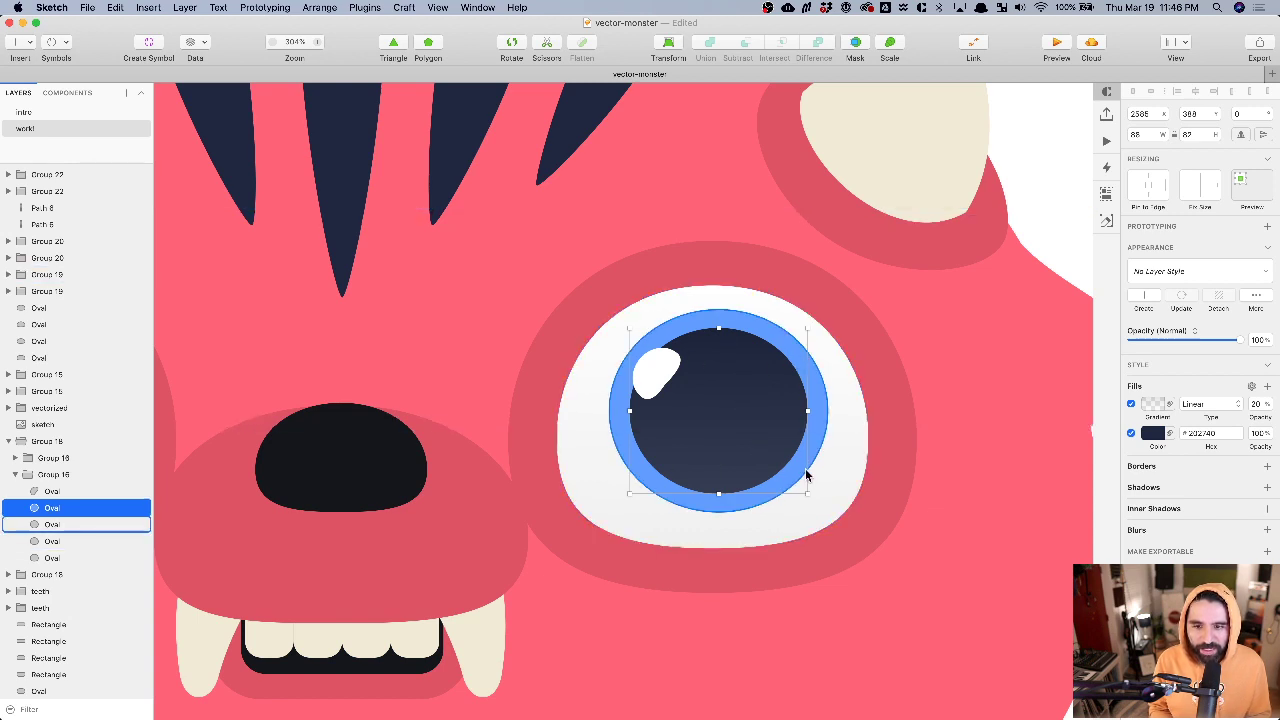
{"action": "left_click", "coordinate": [663, 378]}
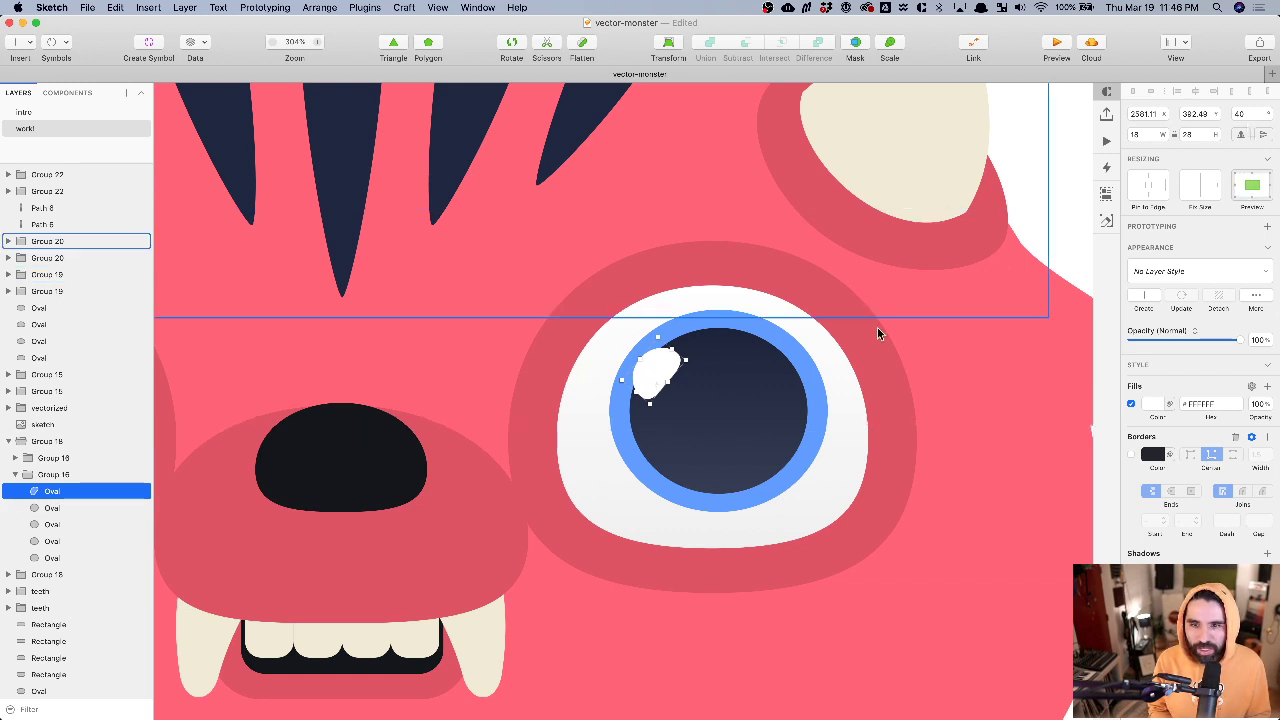
{"action": "left_click", "coordinate": [1246, 114]}
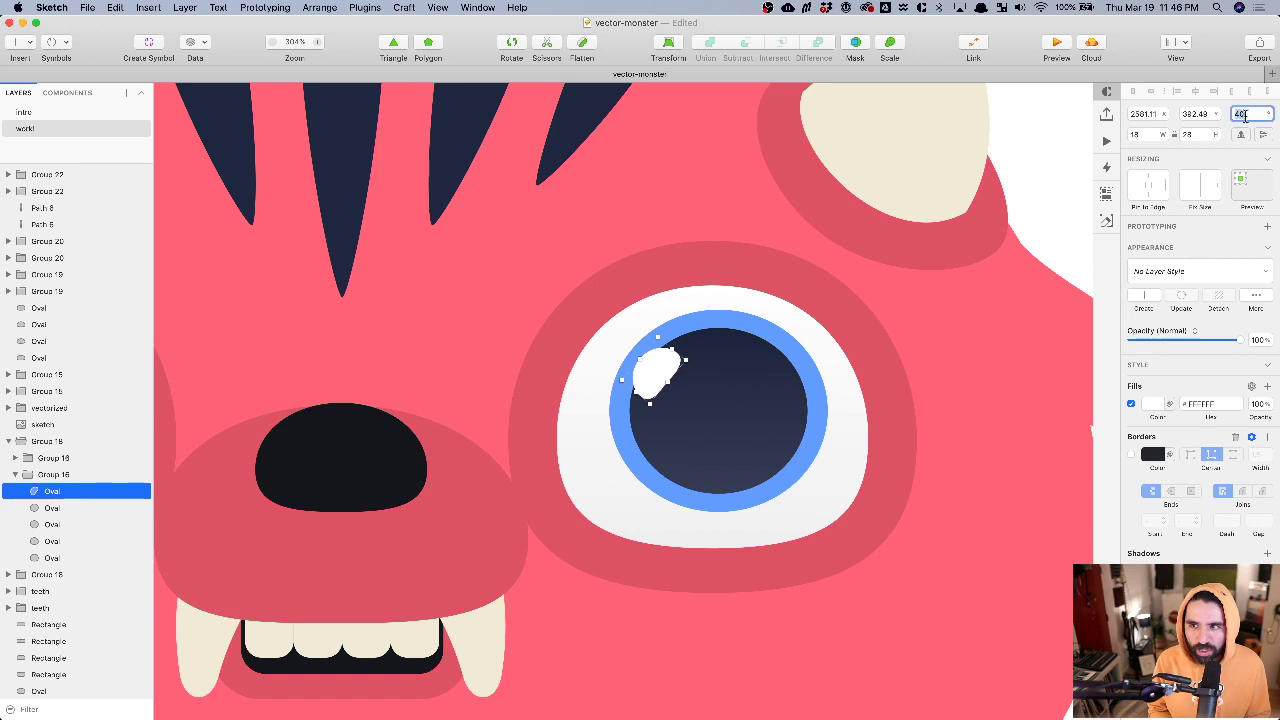
{"action": "type", "text": "0"}
{"action": "key", "text": "Return"}
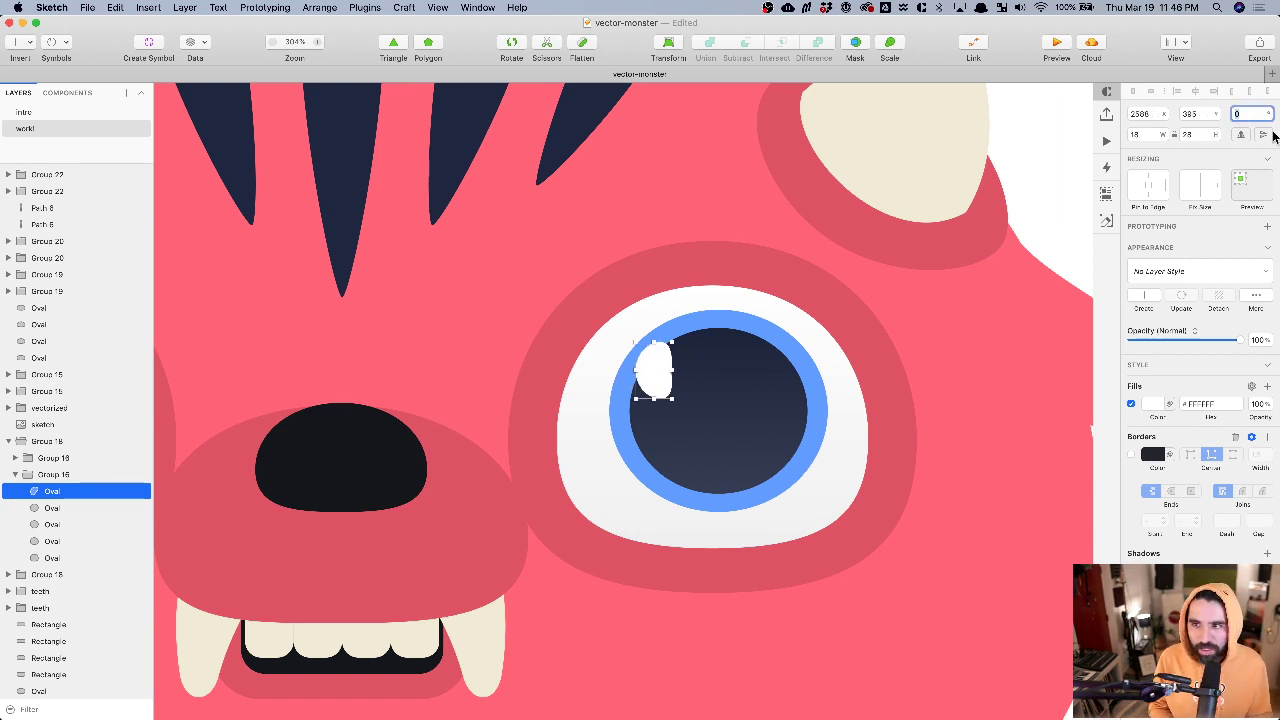
{"action": "type", "text": "90"}
{"action": "key", "text": "Return"}
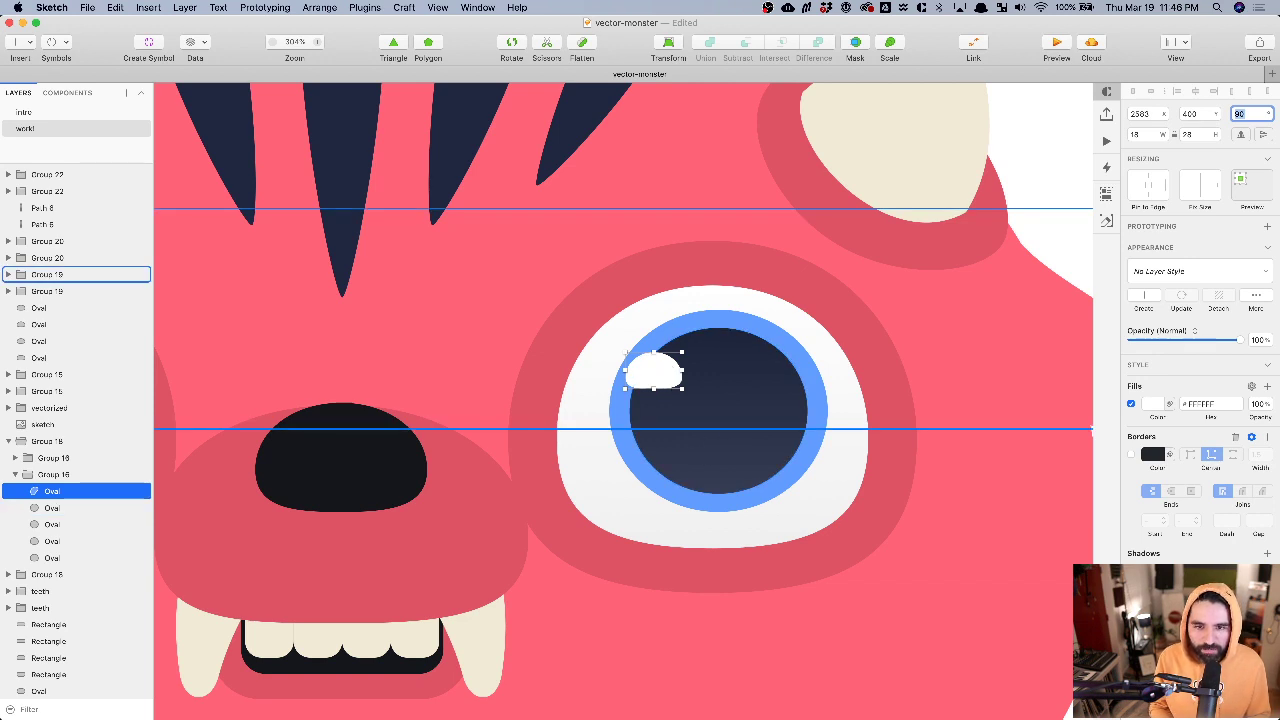
- Move the ears group behind the monster's head oval in the layer order
{"action": "left_click", "coordinate": [654, 526]}
{"action": "left_click", "coordinate": [654, 383]}
{"action": "left_click", "coordinate": [723, 360]}
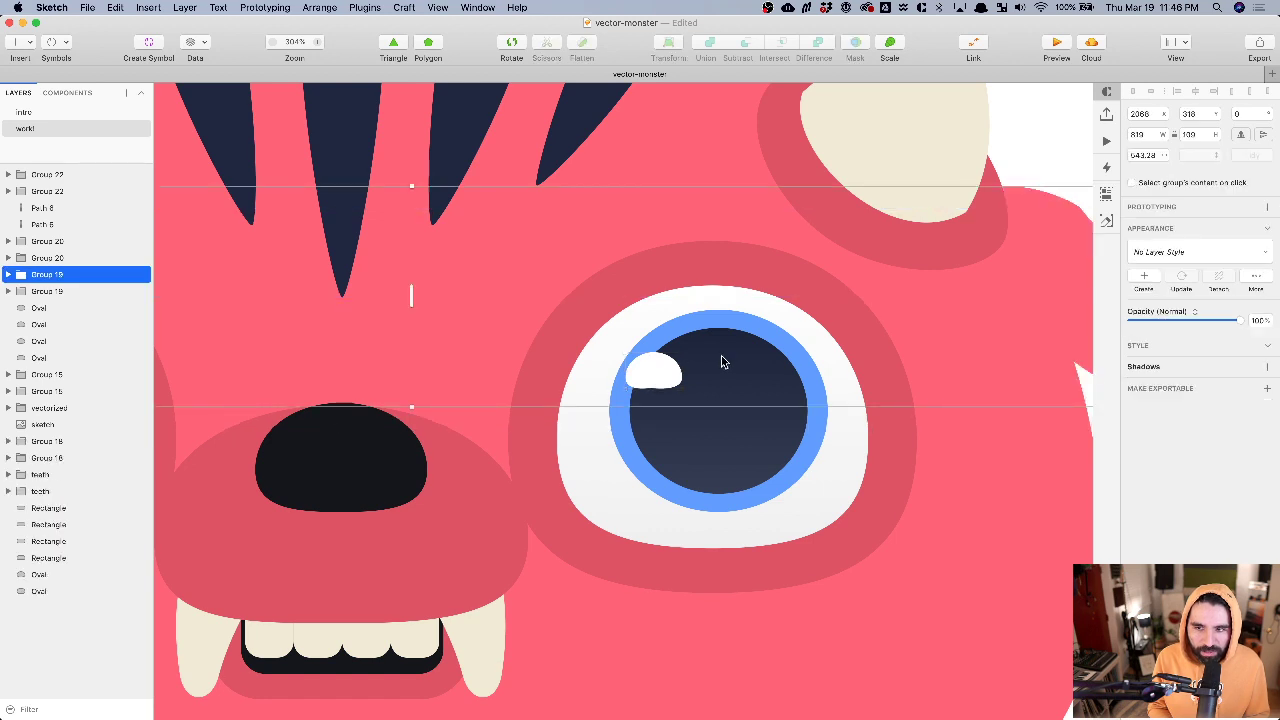
{"action": "scroll", "coordinate": [723, 360], "scroll_direction": "down", "scroll_amount": 5}
{"action": "left_click", "coordinate": [795, 437], "text": "shift"}
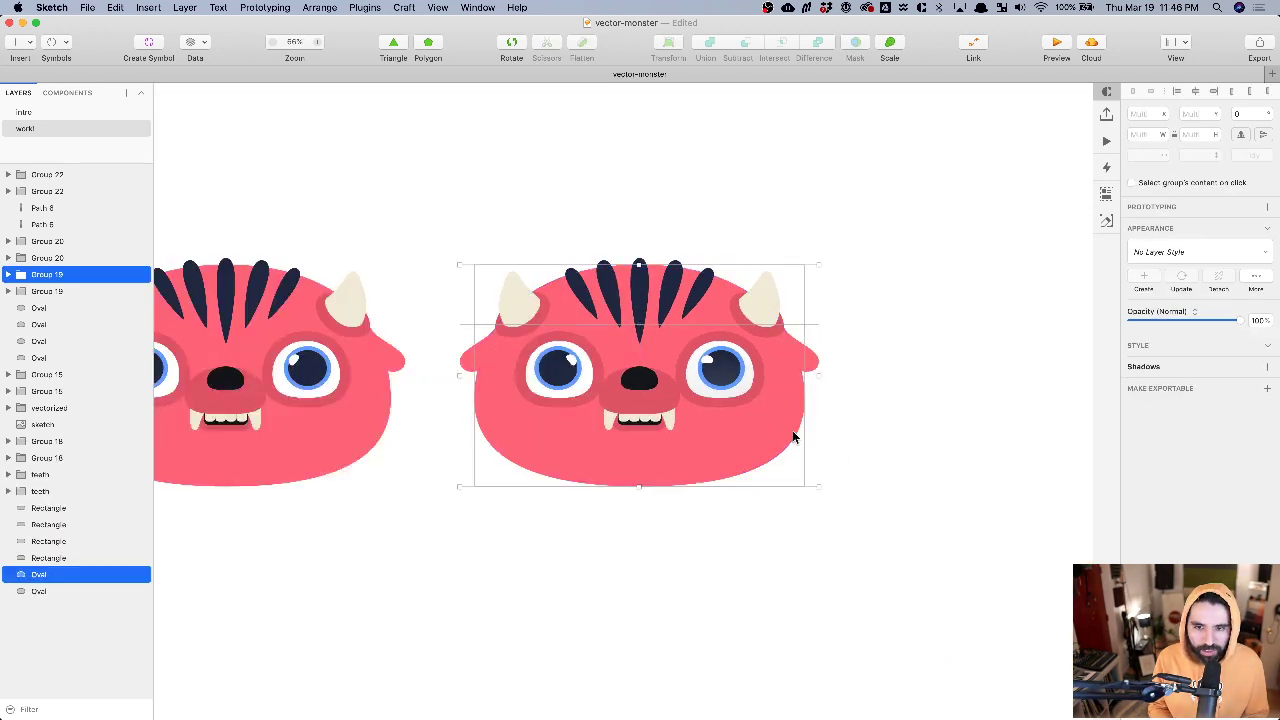
{"action": "key", "text": "ctrl+alt+super+Down"}
{"action": "left_click", "coordinate": [921, 329]}
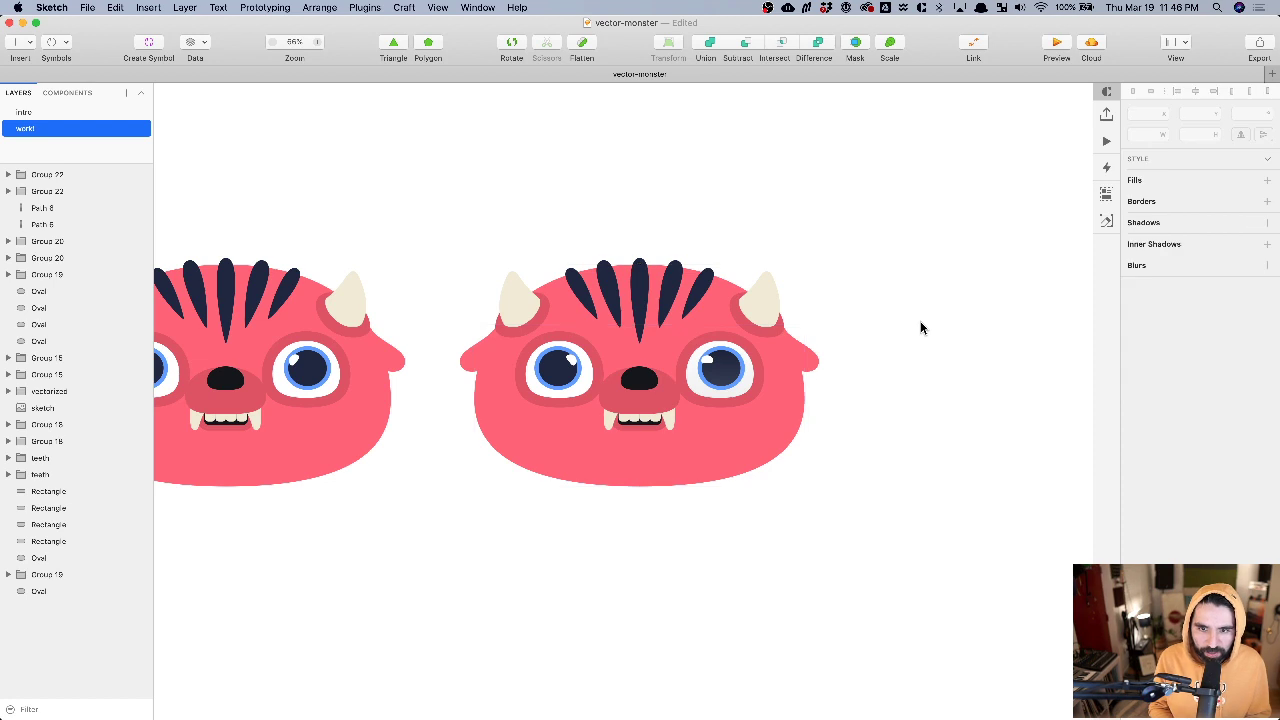
- Move the white highlight to the top centre of the right eye's pupil, overlapping the blue iris
{"action": "left_click_drag", "start_coordinate": [681, 318], "coordinate": [744, 395]}
{"action": "left_click", "coordinate": [595, 422]}
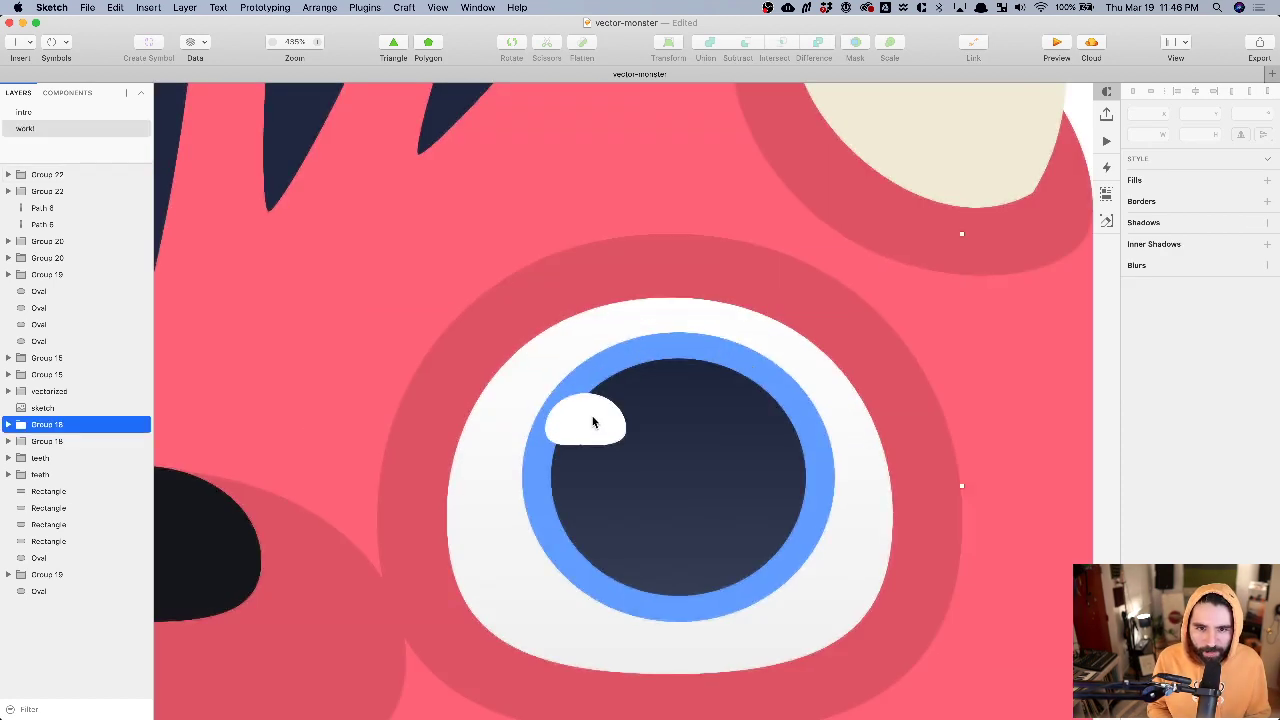
{"action": "double_click", "coordinate": [600, 424]}
{"action": "left_click_drag", "start_coordinate": [600, 424], "coordinate": [683, 381]}
{"action": "key", "text": "super+1"}
{"action": "left_click", "coordinate": [918, 323]}
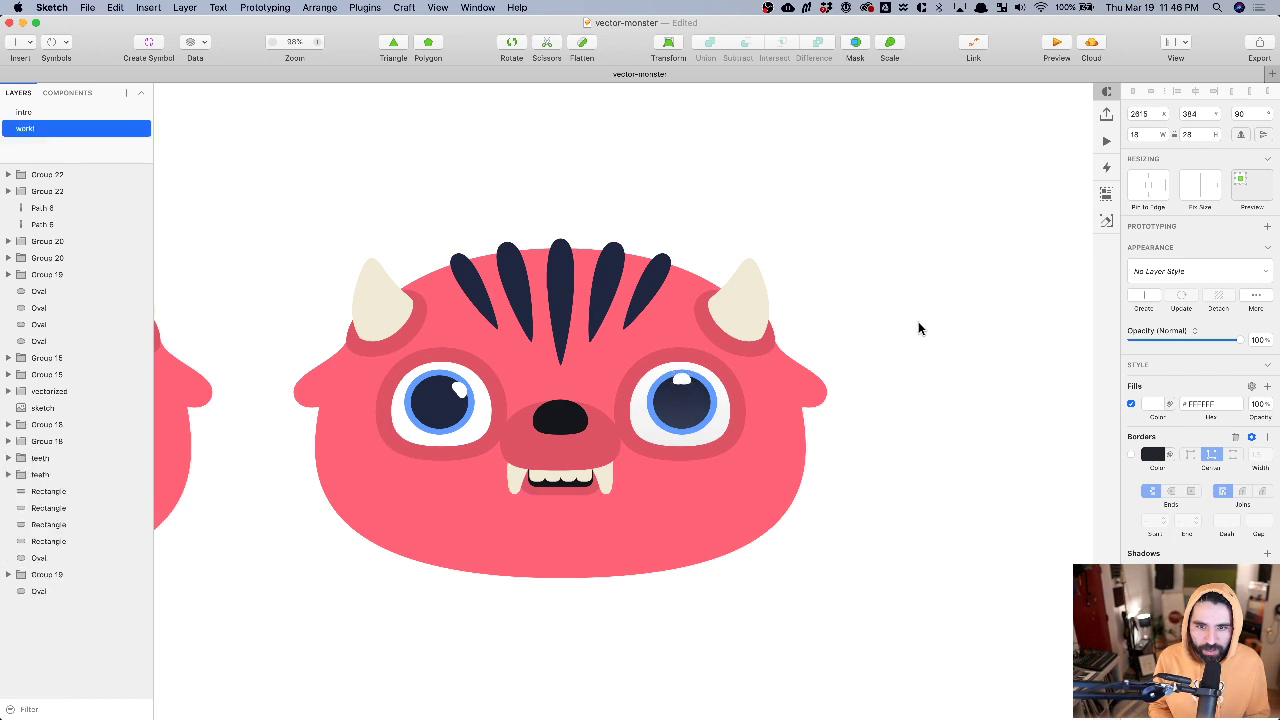
- Shrink the right eye's white highlight from its centre to 16 × 26
{"action": "scroll", "coordinate": [679, 381], "scroll_direction": "up", "scroll_amount": 5}
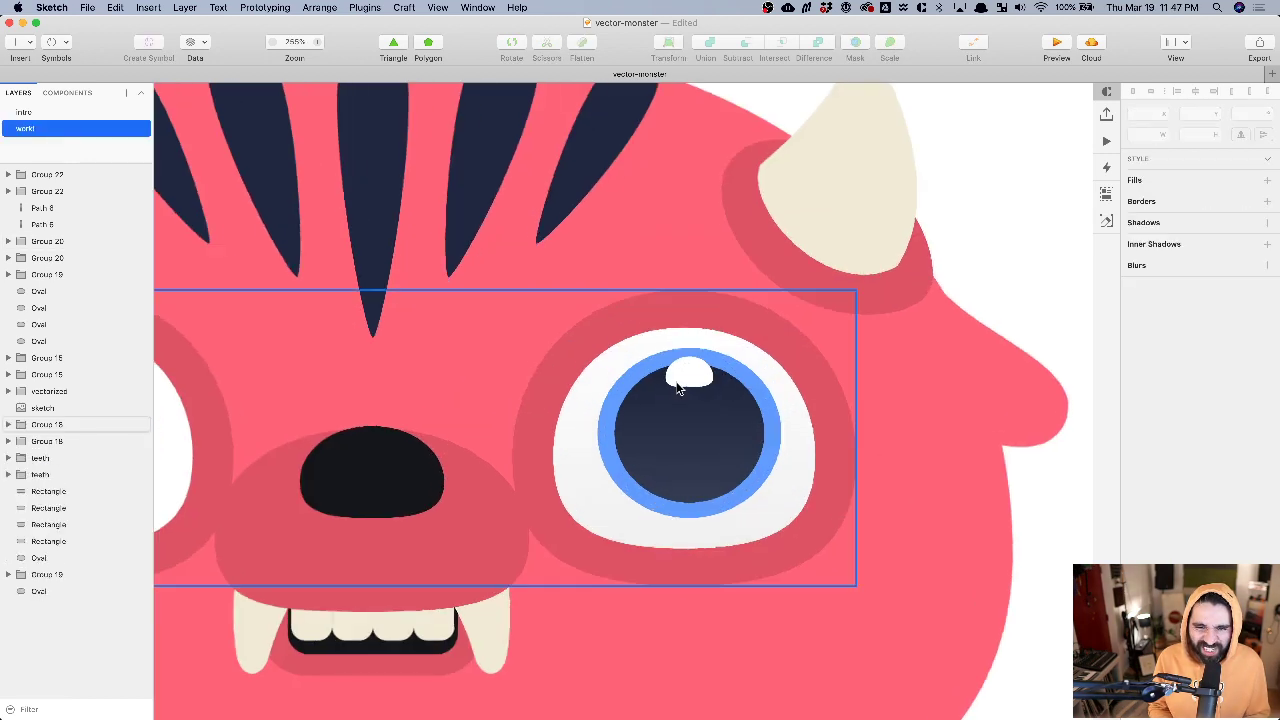
{"action": "double_click", "coordinate": [687, 371]}
{"action": "scroll", "coordinate": [686, 370], "scroll_direction": "up", "scroll_amount": 3}
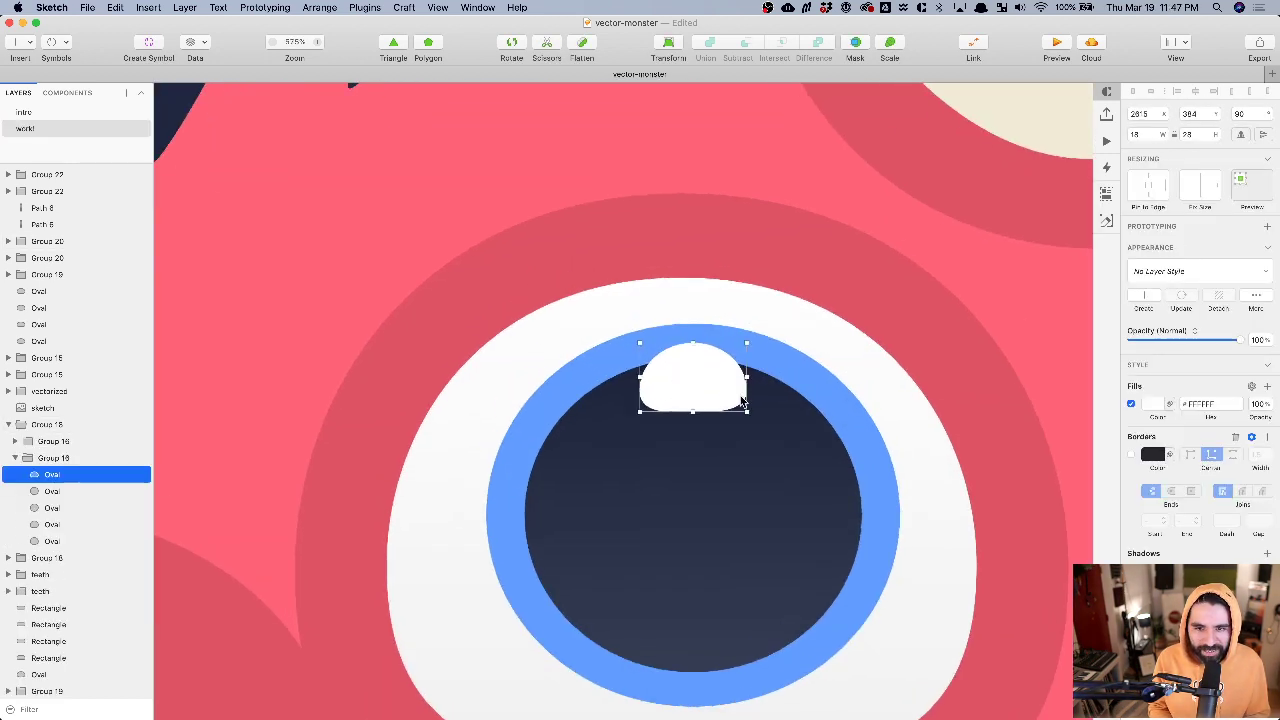
{"action": "left_click_drag", "start_coordinate": [746, 410], "coordinate": [748, 415]}
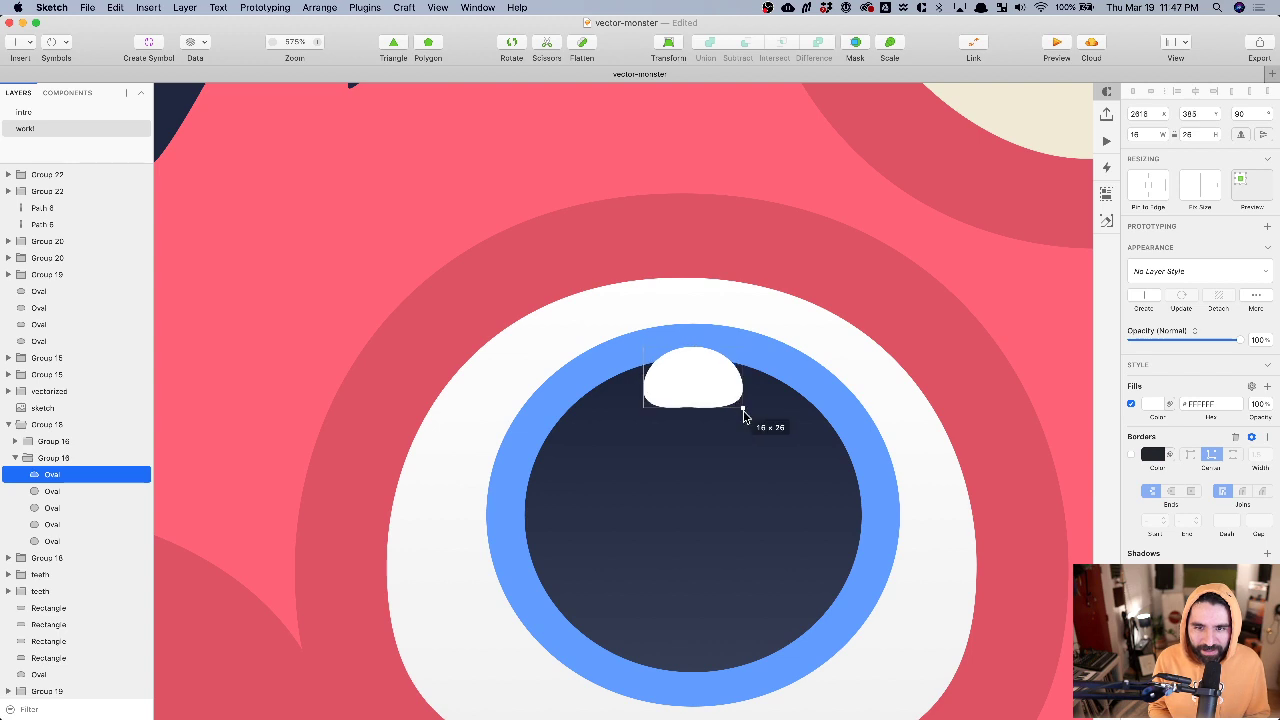
{"action": "key", "text": "super+1"}
{"action": "left_click", "coordinate": [1004, 298]}
{"action": "scroll", "coordinate": [935, 337], "scroll_direction": "up", "scroll_amount": 1}
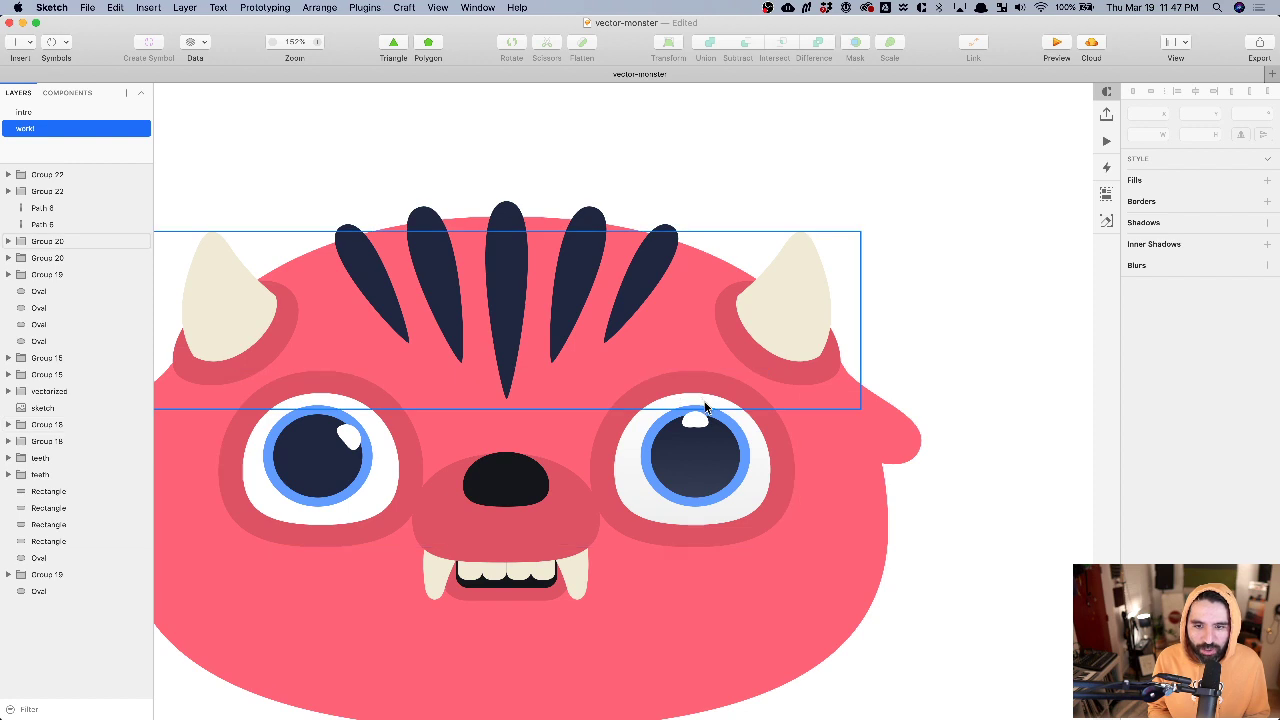
- Select the dark red socket oval surrounding the monster's right eye, inside its nested group
{"action": "scroll", "coordinate": [700, 455], "scroll_direction": "up", "scroll_amount": 4}
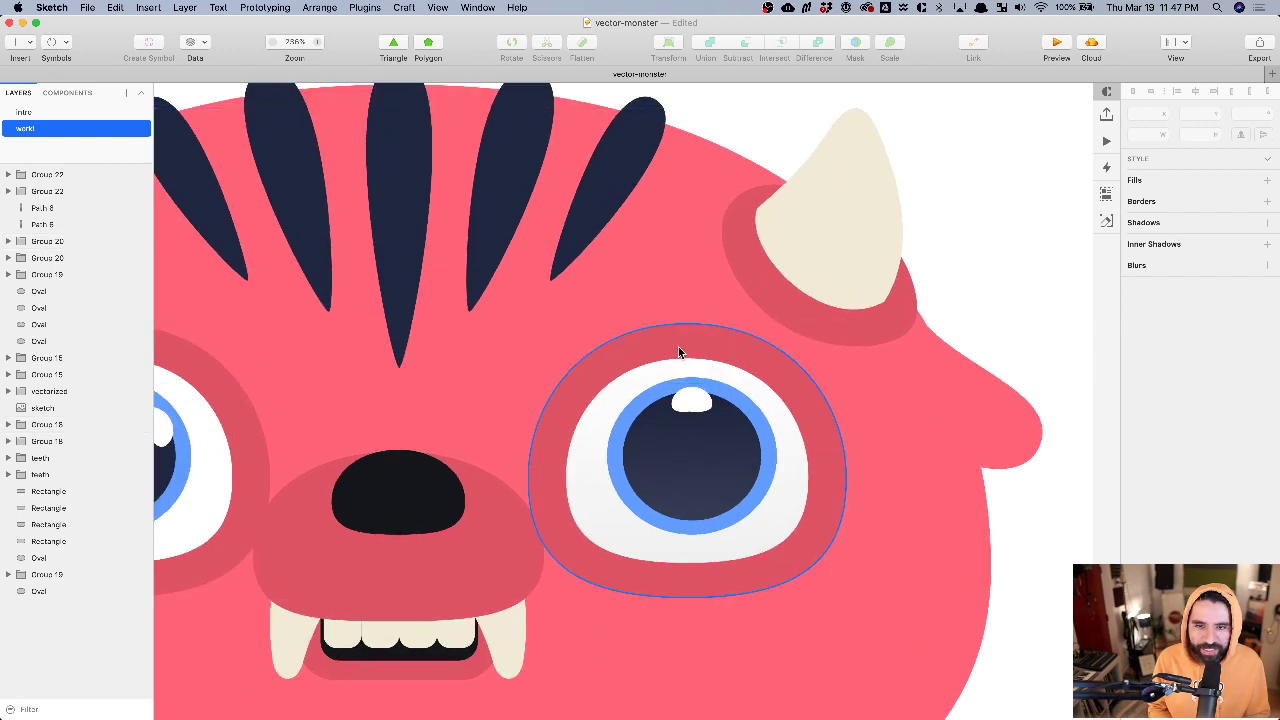
{"action": "left_click", "coordinate": [678, 346]}
{"action": "left_click", "coordinate": [678, 363]}
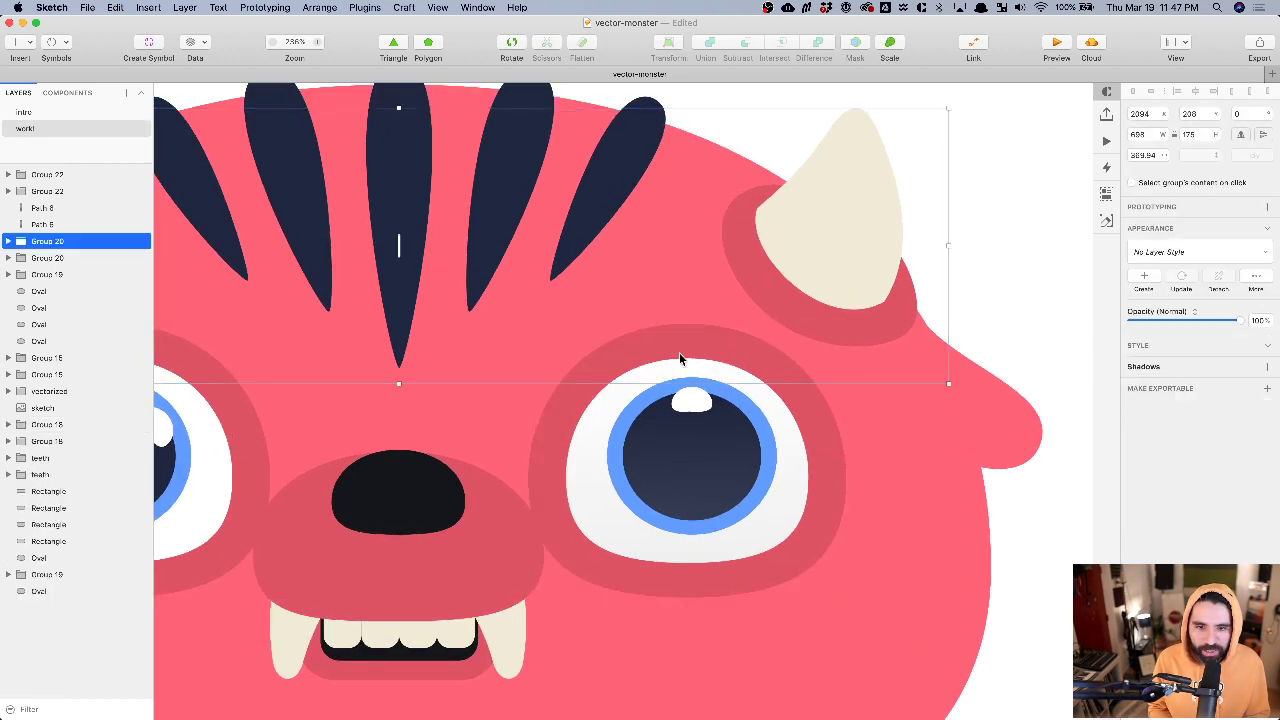
{"action": "left_click", "coordinate": [680, 360], "text": "super"}
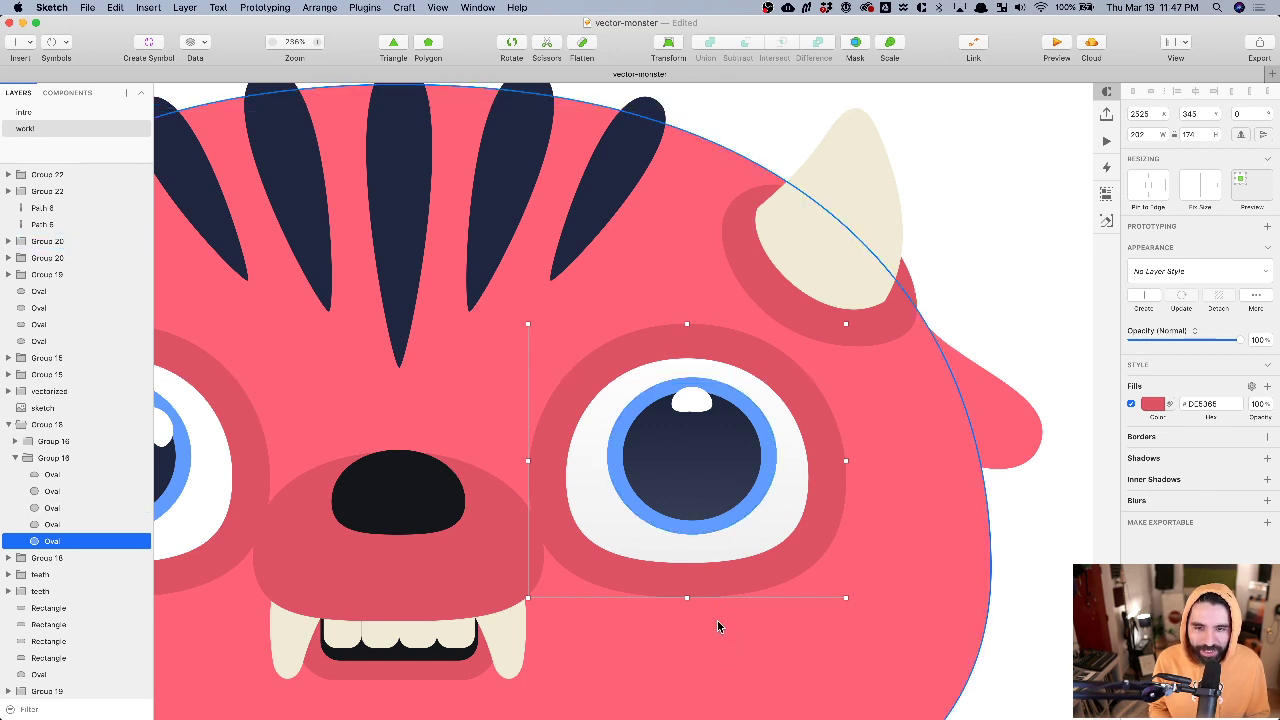
{"action": "scroll", "coordinate": [718, 626], "scroll_direction": "left", "scroll_amount": 2}
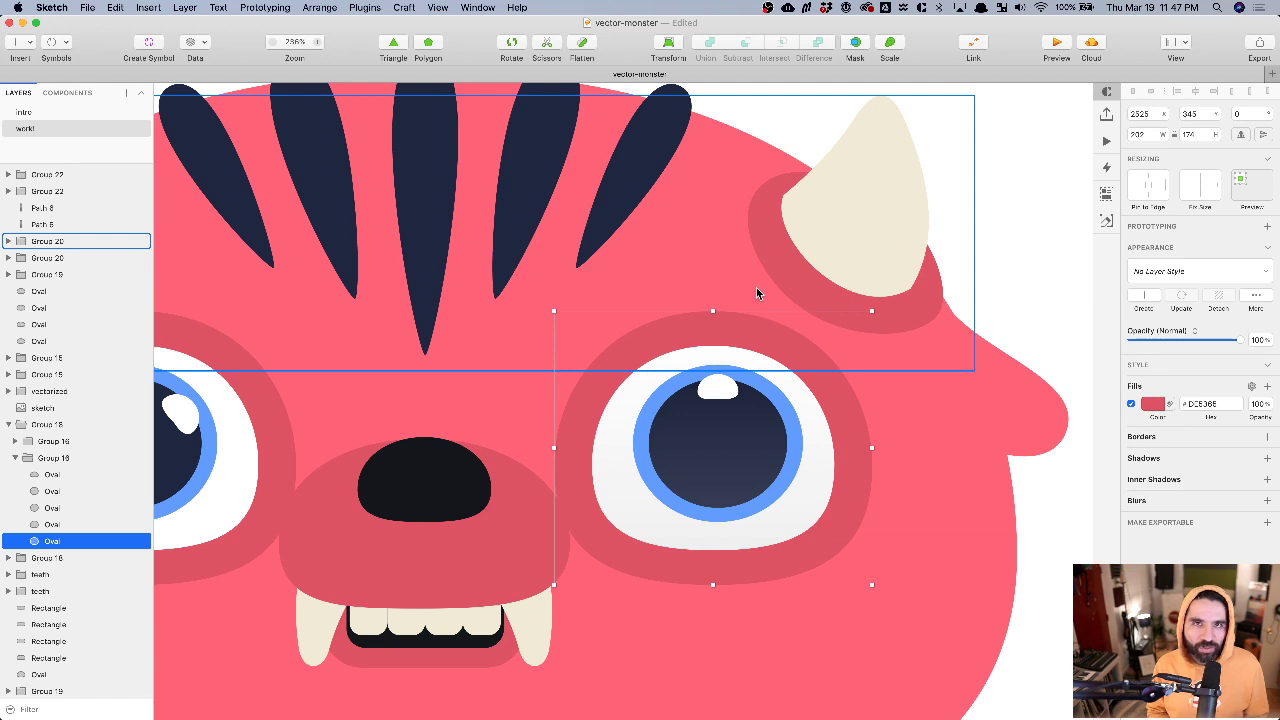
{"action": "scroll", "coordinate": [756, 287], "scroll_direction": "down", "scroll_amount": 5}
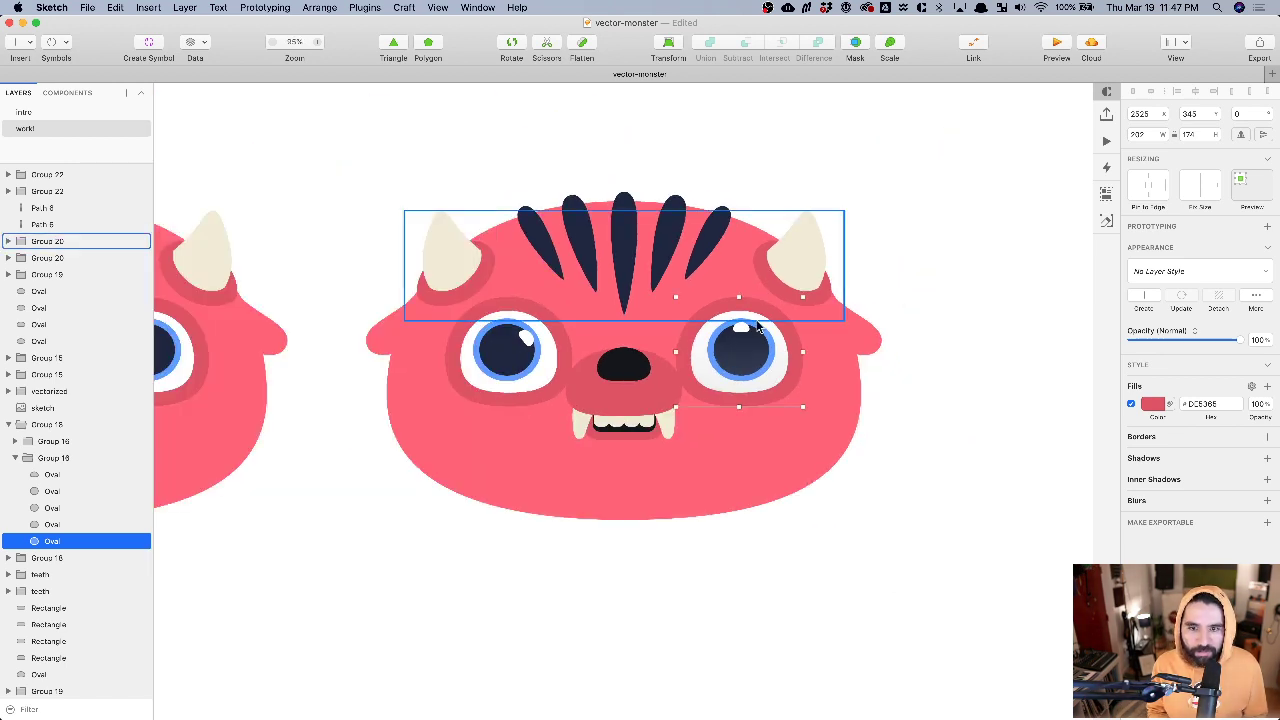
{"action": "scroll", "coordinate": [743, 320], "scroll_direction": "up", "scroll_amount": 3}
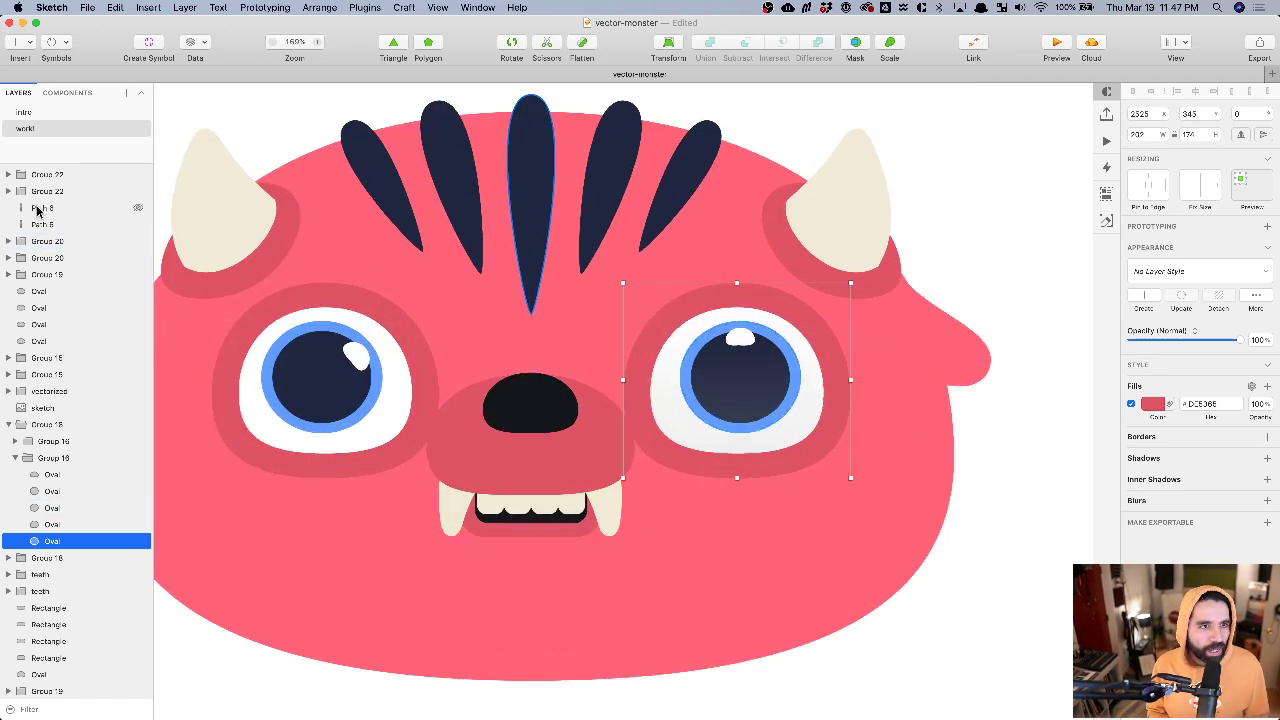
- Examine the shading around the right eye of the finished monster on the intro page, and return to the working page
{"action": "left_click", "coordinate": [34, 113]}
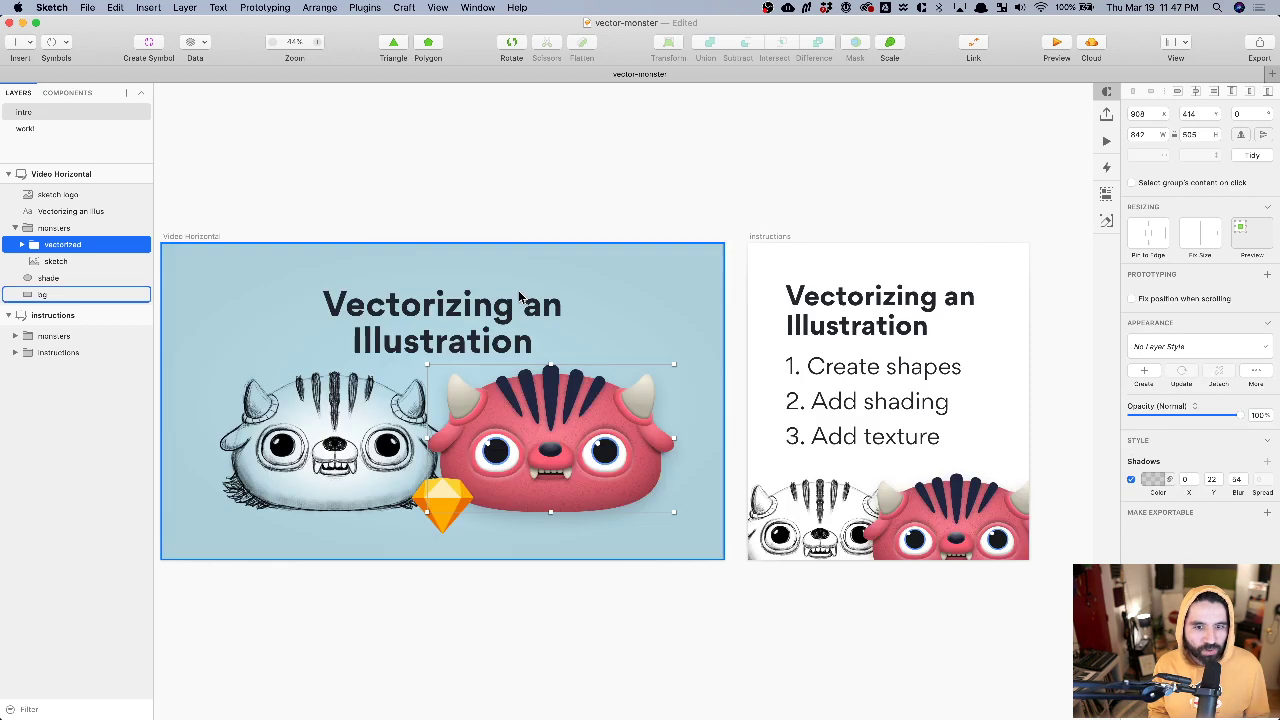
{"action": "left_click_drag", "start_coordinate": [597, 427], "coordinate": [623, 488]}
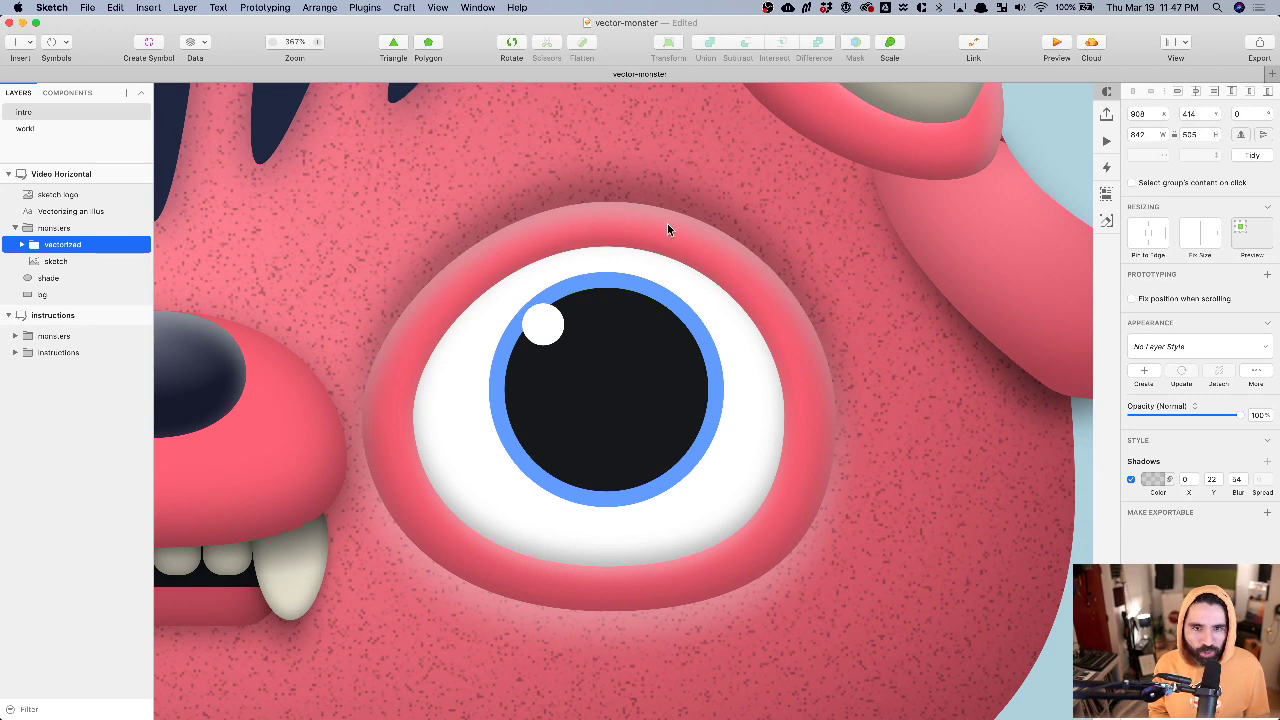
{"action": "scroll", "coordinate": [631, 632], "scroll_direction": "down", "scroll_amount": 5}
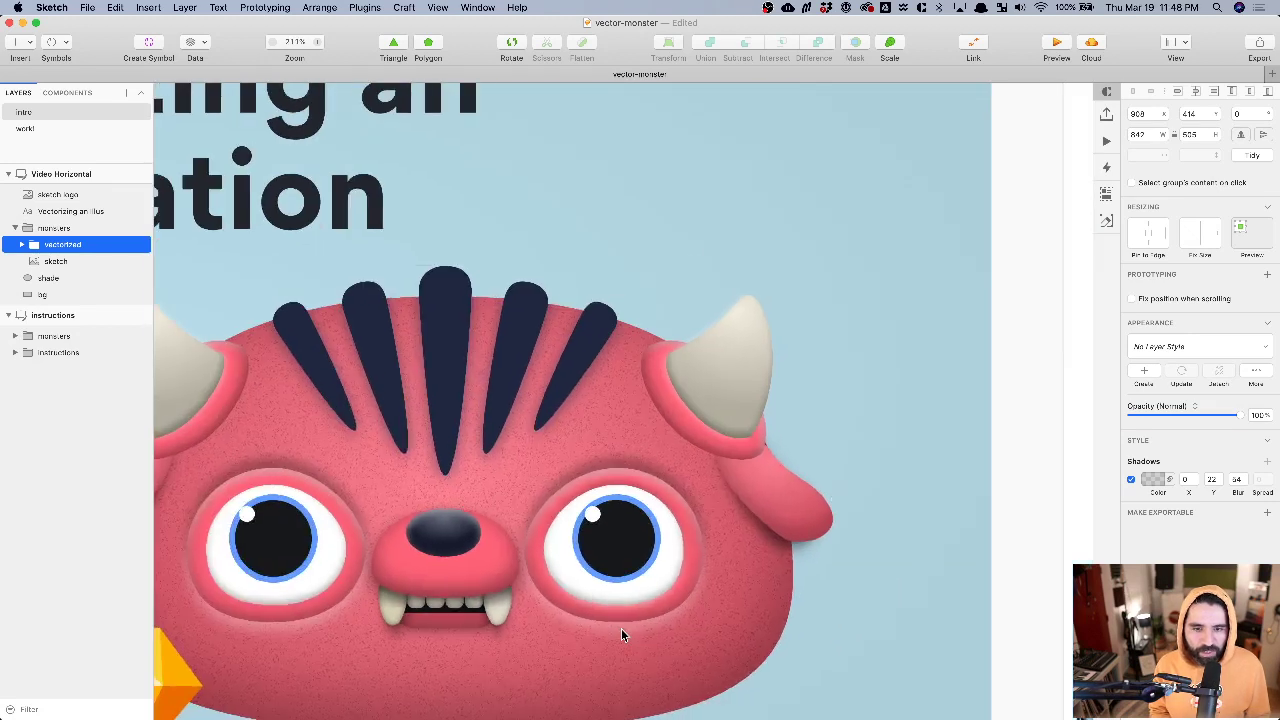
{"action": "scroll", "coordinate": [621, 634], "scroll_direction": "down", "scroll_amount": 2}
{"action": "left_click", "coordinate": [58, 122]}
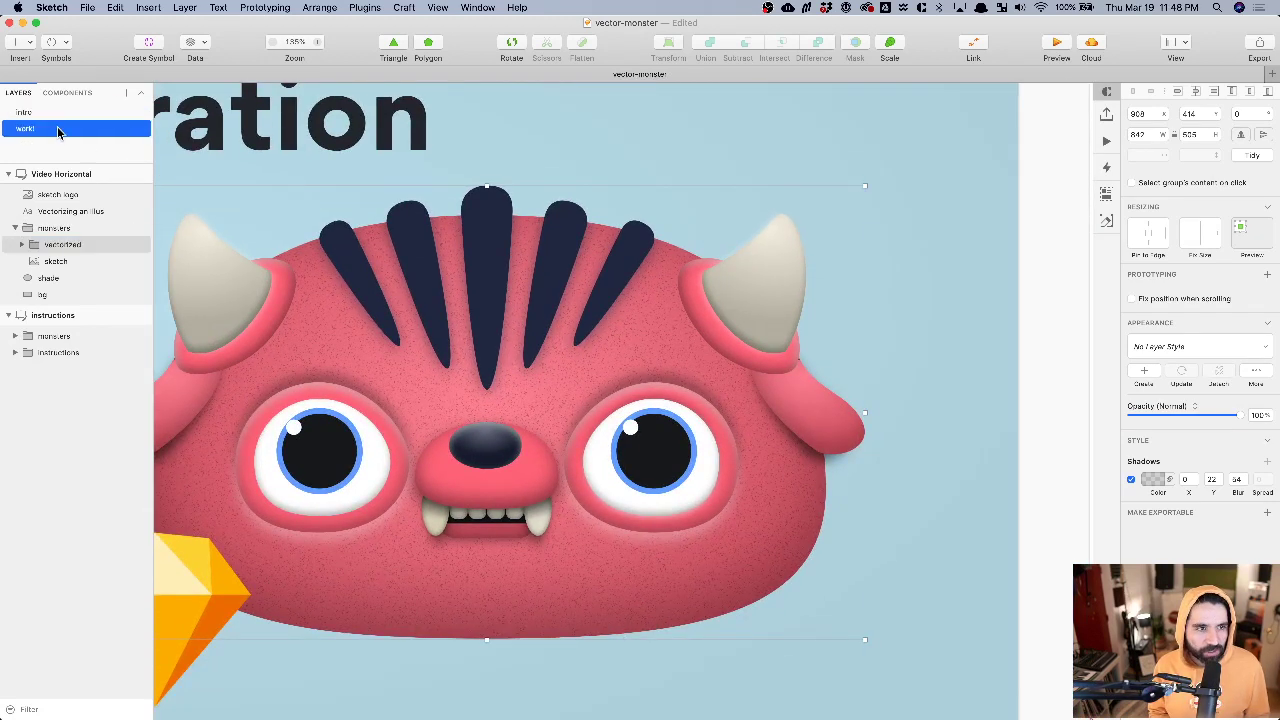
{"action": "left_click", "coordinate": [58, 129]}
- Add an inner shadow with a blur of 20 to the right eye's dark red socket oval
{"action": "left_click", "coordinate": [729, 295]}
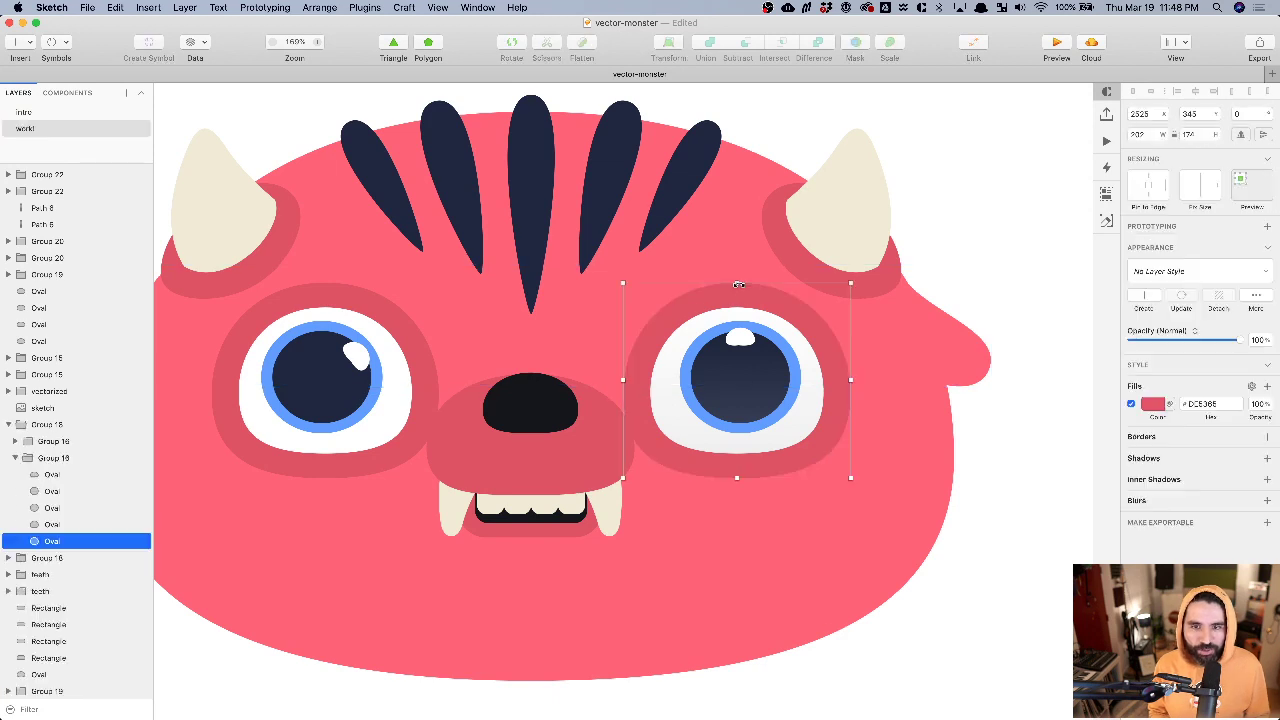
{"action": "left_click", "coordinate": [1267, 479]}
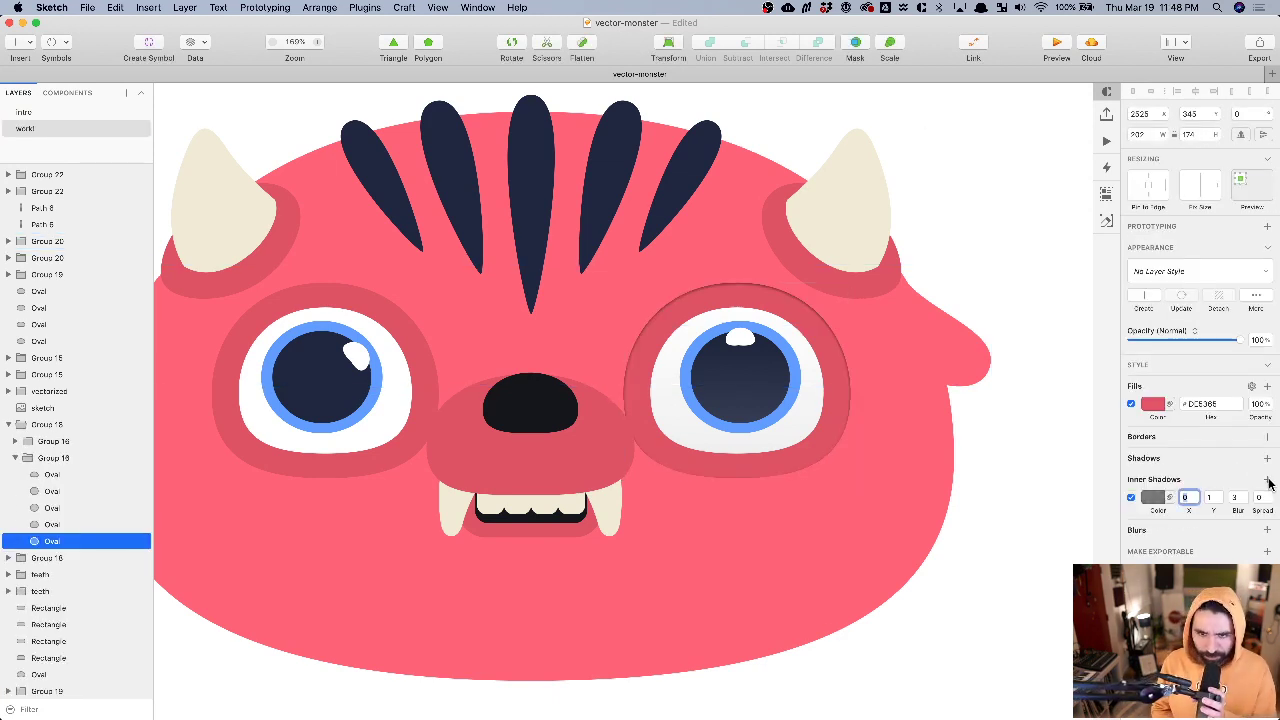
{"action": "key", "text": "Tab"}
{"action": "key", "text": "Tab"}
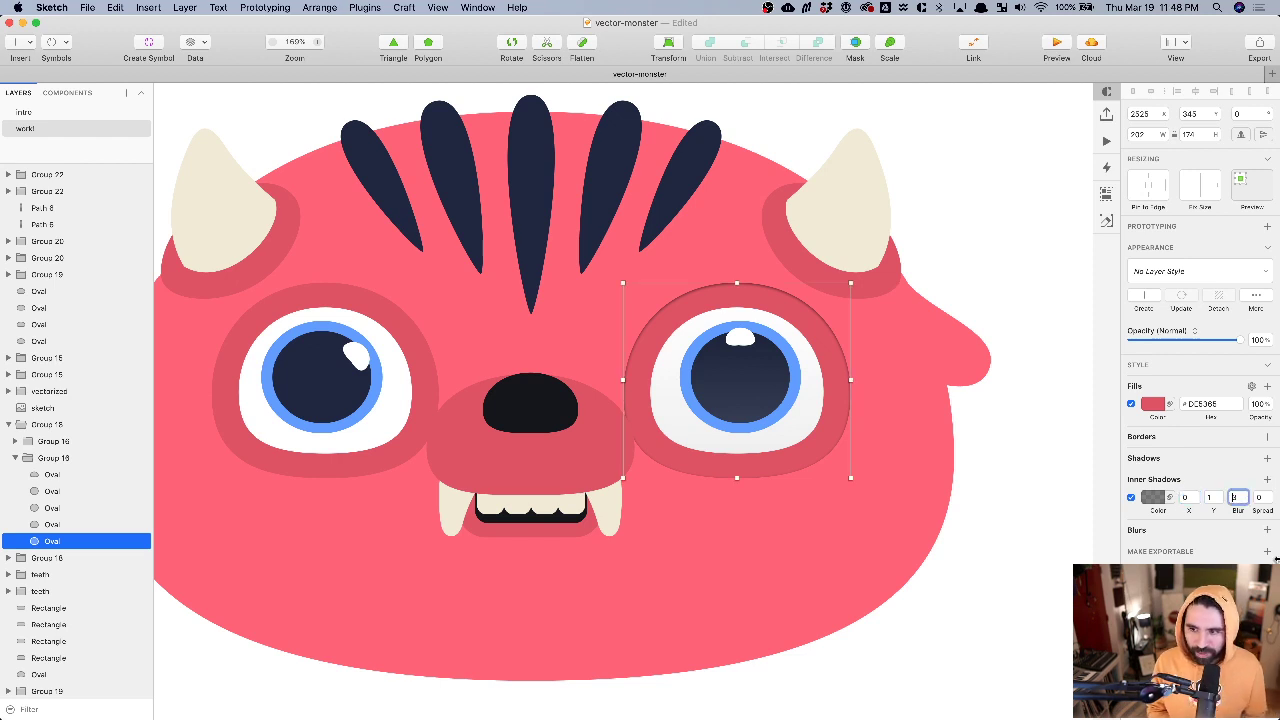
{"action": "type", "text": "2"}
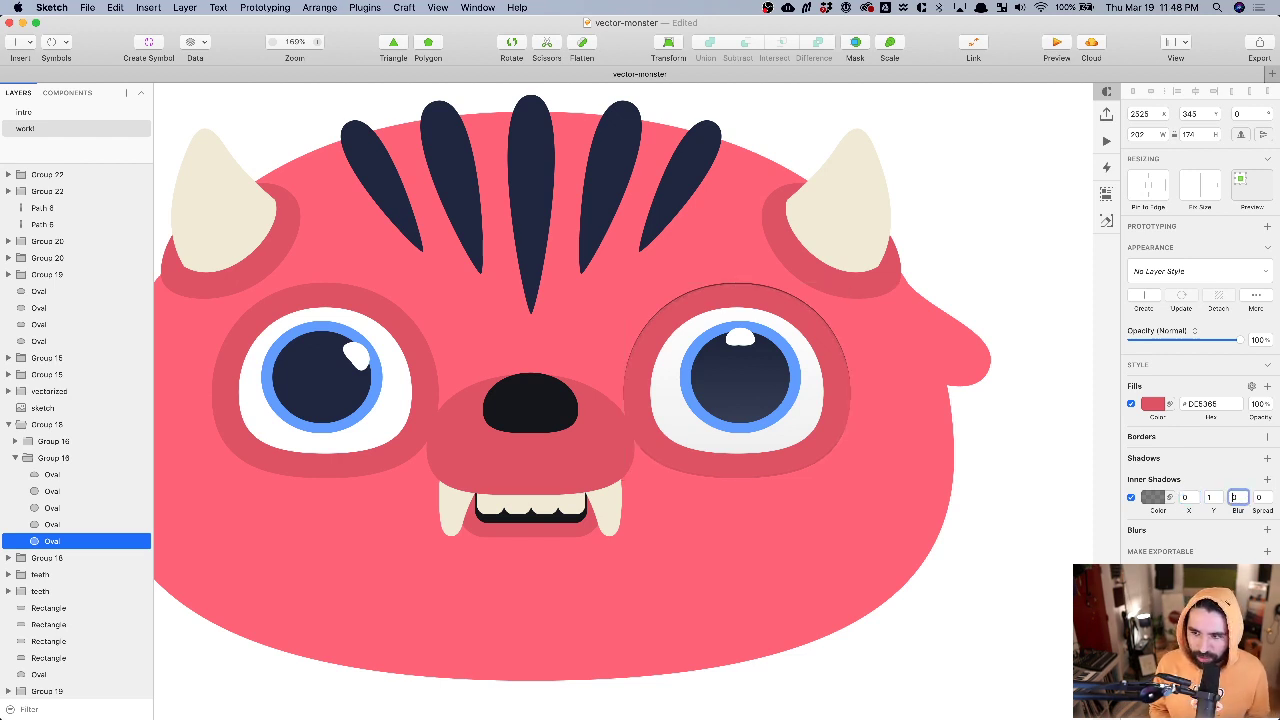
{"action": "type", "text": "0"}
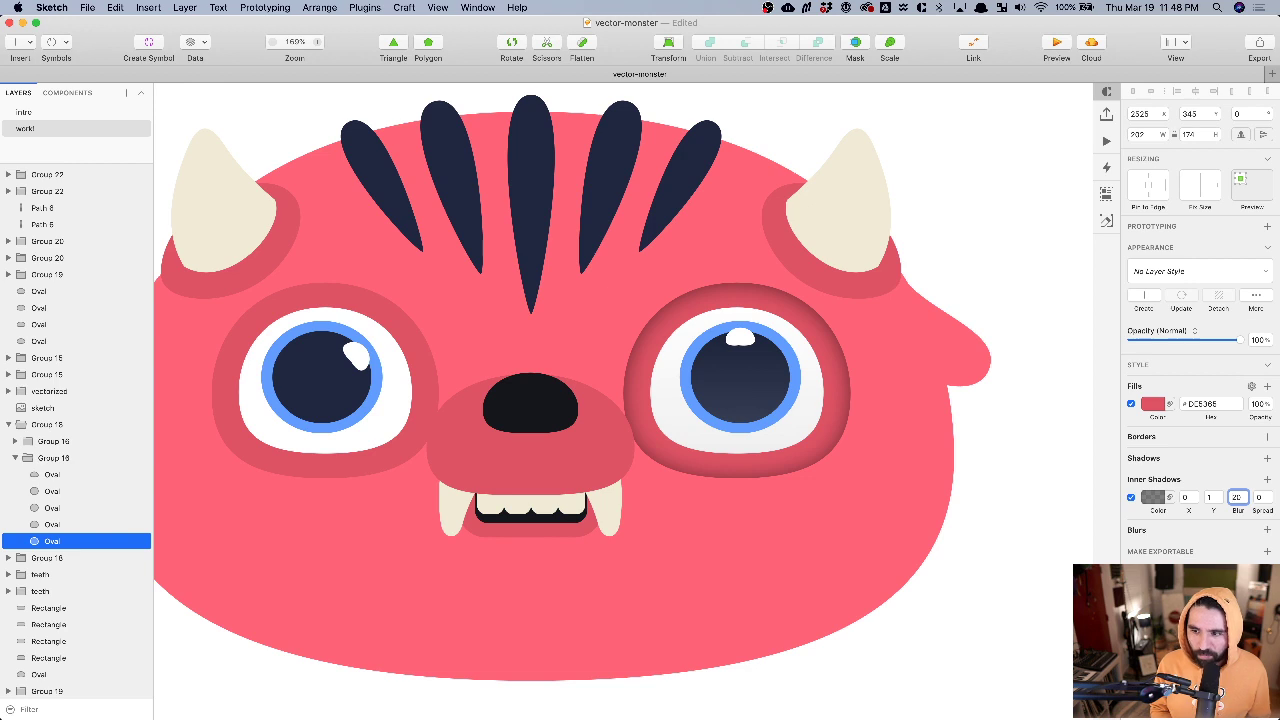
- Set the Y offset of the eye socket's inner shadow to -10 so the shading falls along its lower edge
{"action": "left_click", "coordinate": [1209, 498]}
{"action": "type", "text": "5"}
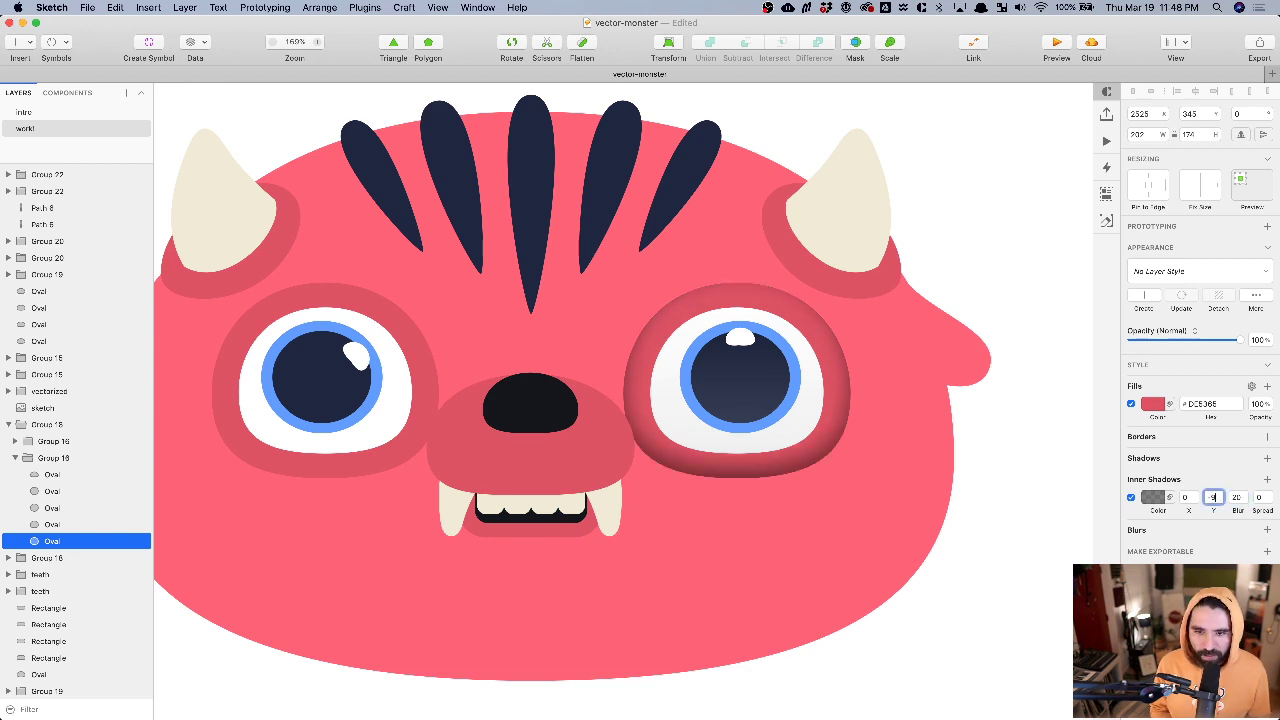
{"action": "scroll", "coordinate": [800, 401], "scroll_direction": "up", "scroll_amount": 5}
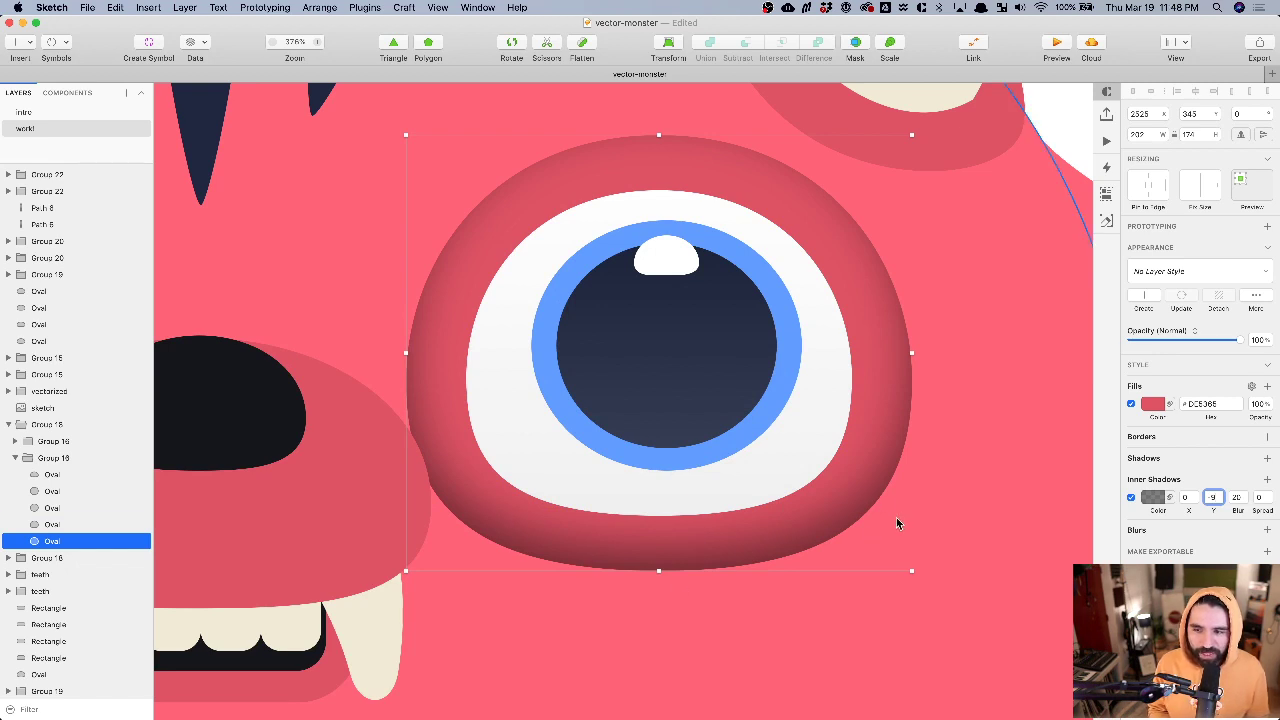
{"action": "key", "text": "Down"}
{"action": "key", "text": "Down"}
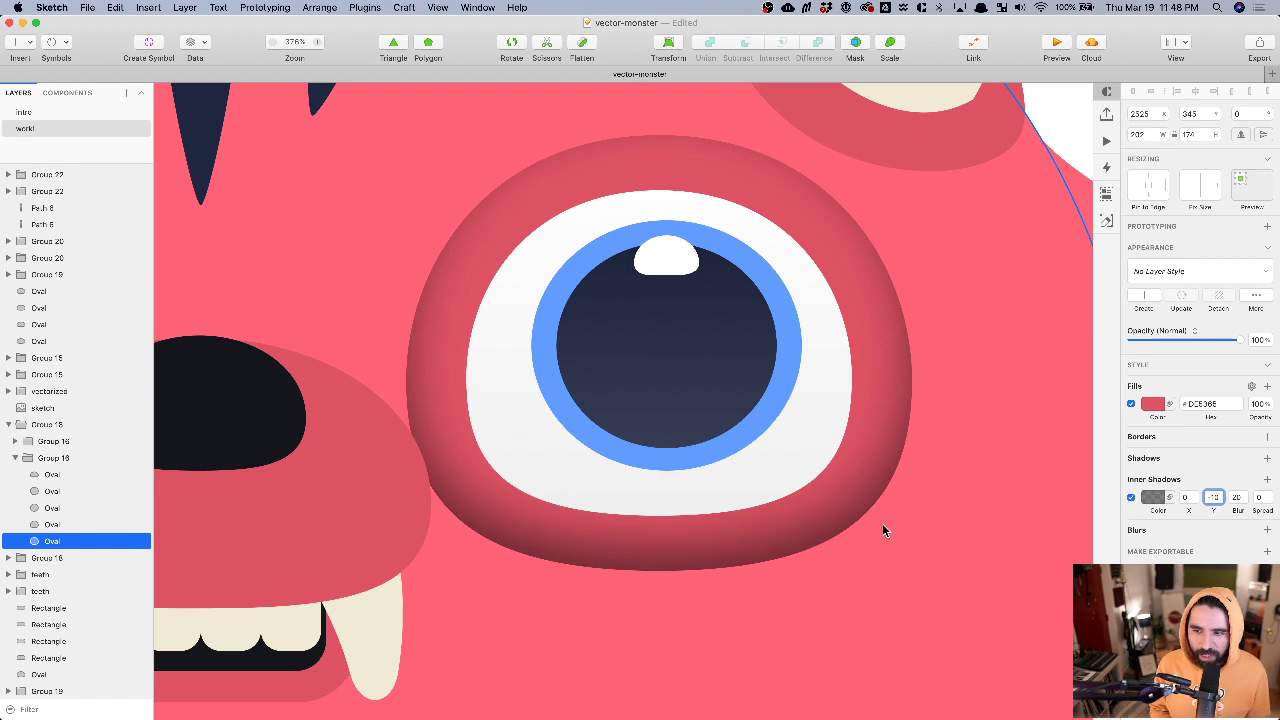
- Lower the opacity of the eye socket's dark inner shadow colour for softer shading, and deselect the oval
{"action": "left_click", "coordinate": [1152, 497]}
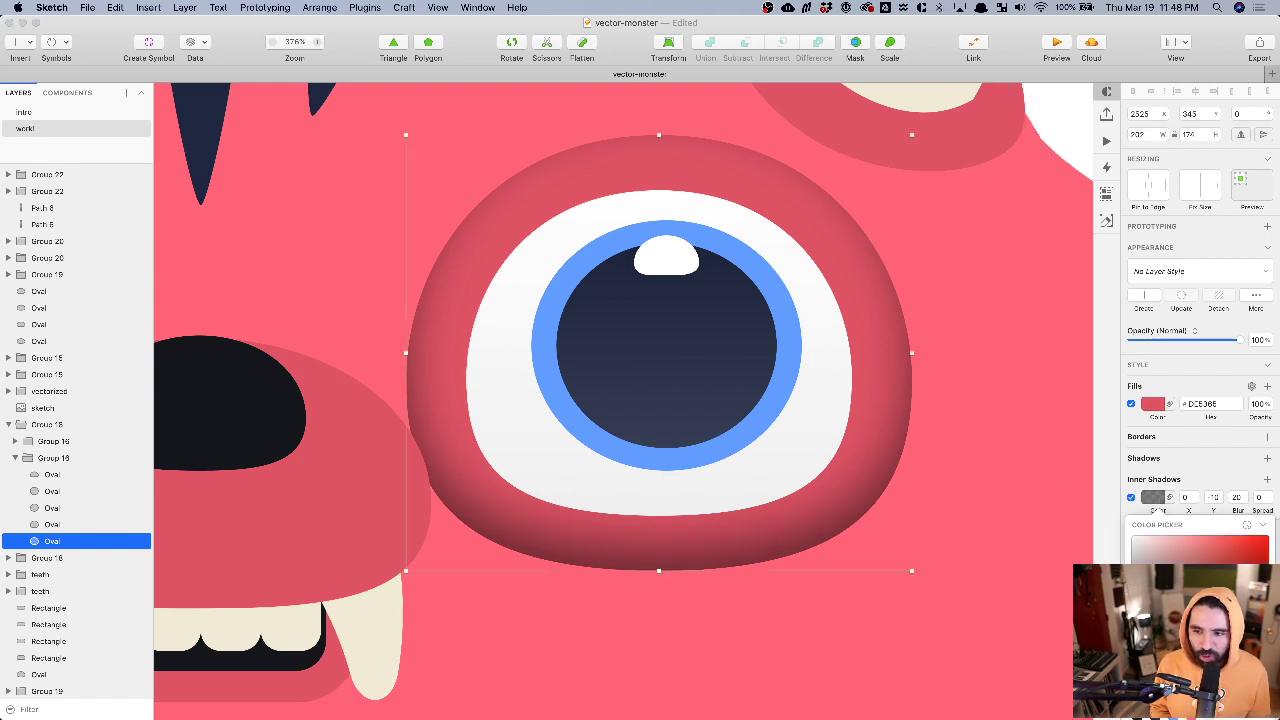
{"action": "left_click_drag", "start_coordinate": [1212, 650], "coordinate": [1188, 650]}
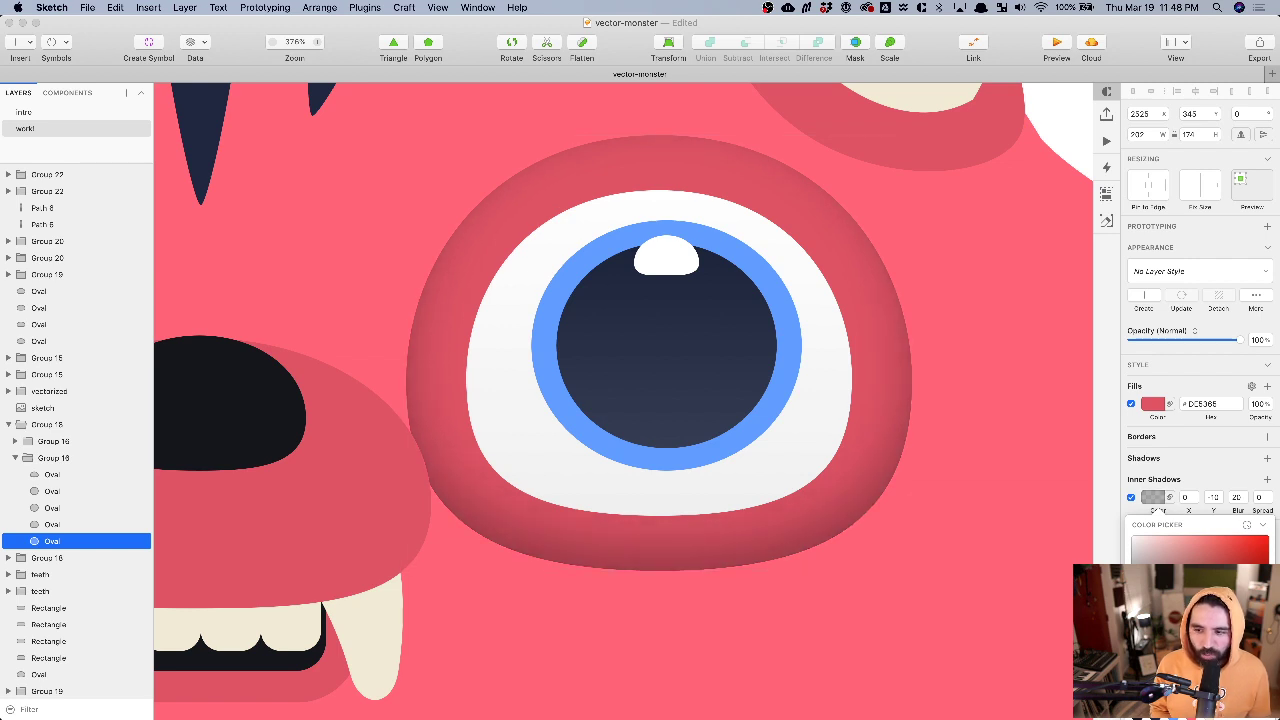
{"action": "left_click_drag", "start_coordinate": [1188, 650], "coordinate": [1178, 650]}
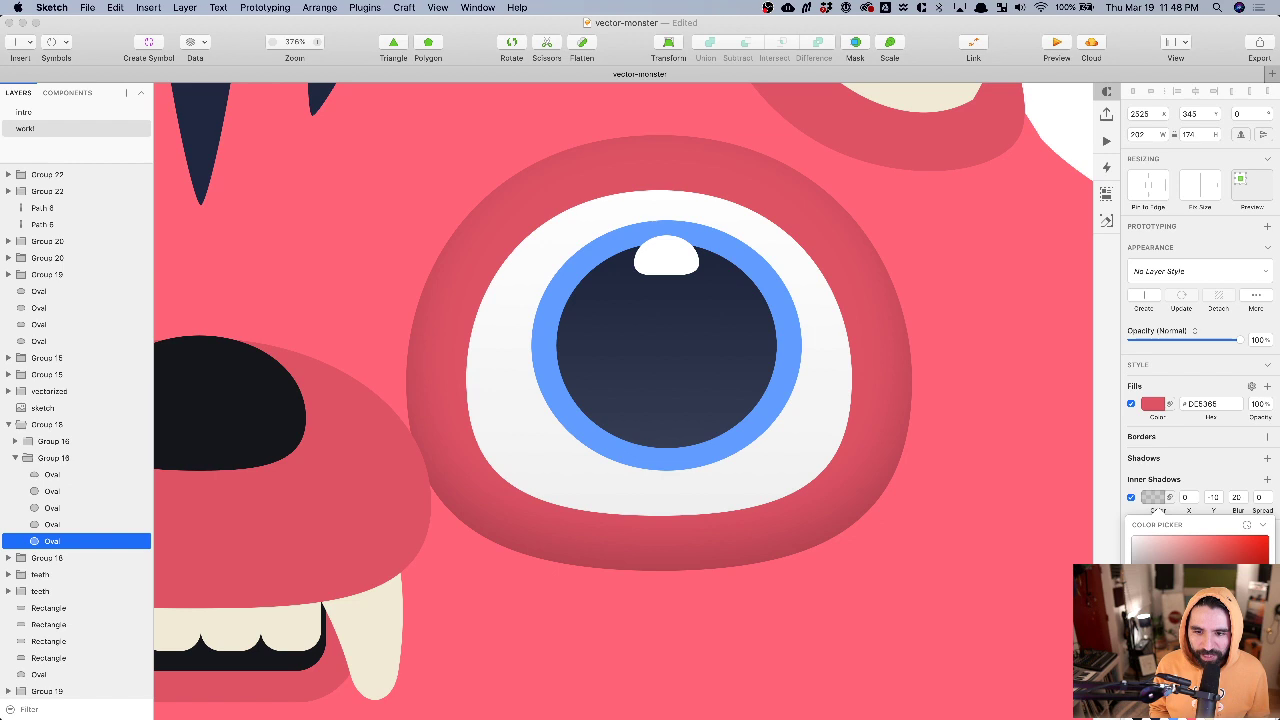
{"action": "scroll", "coordinate": [931, 490], "scroll_direction": "down", "scroll_amount": 5}
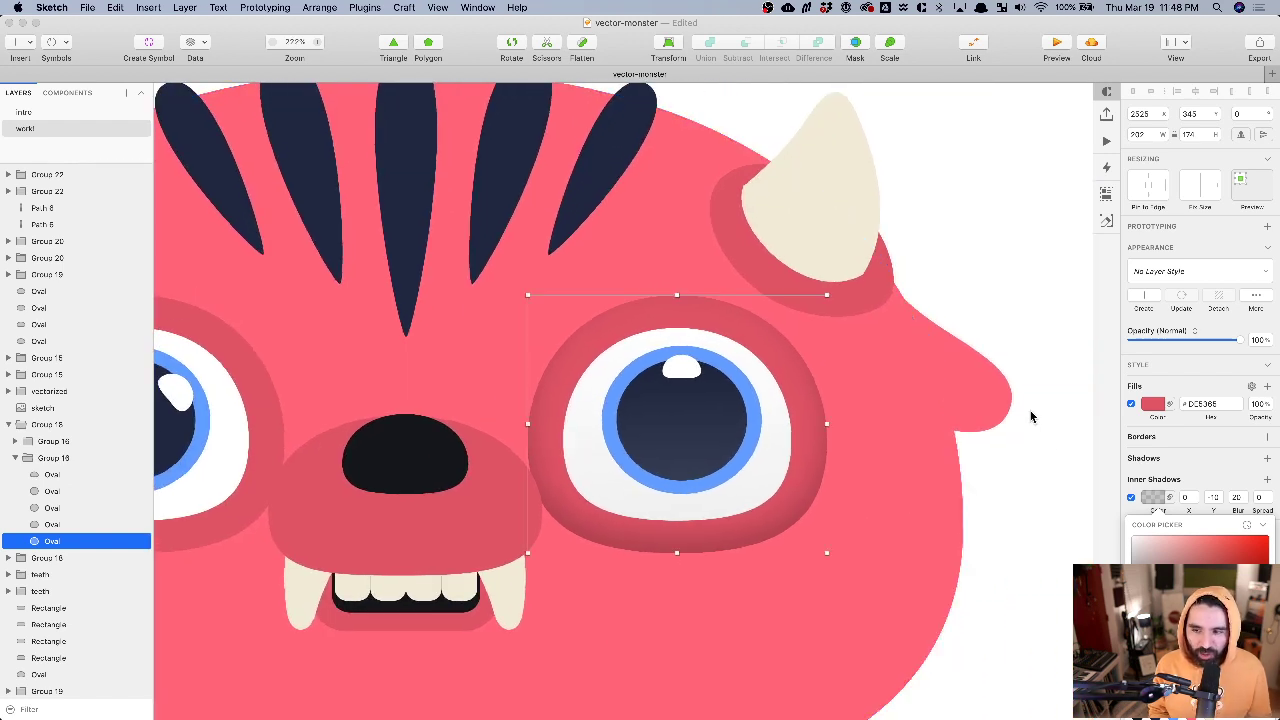
{"action": "left_click_drag", "start_coordinate": [1178, 650], "coordinate": [1180, 650]}
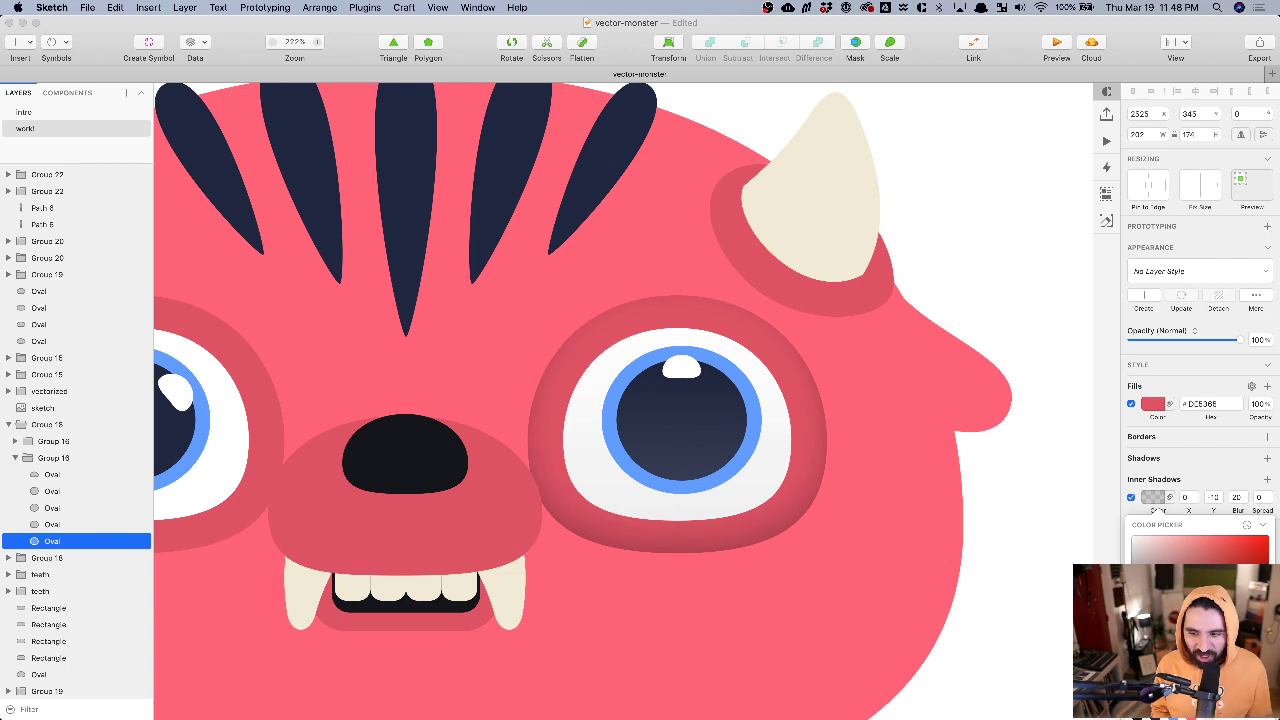
{"action": "left_click", "coordinate": [994, 214]}
{"action": "left_click", "coordinate": [994, 214]}
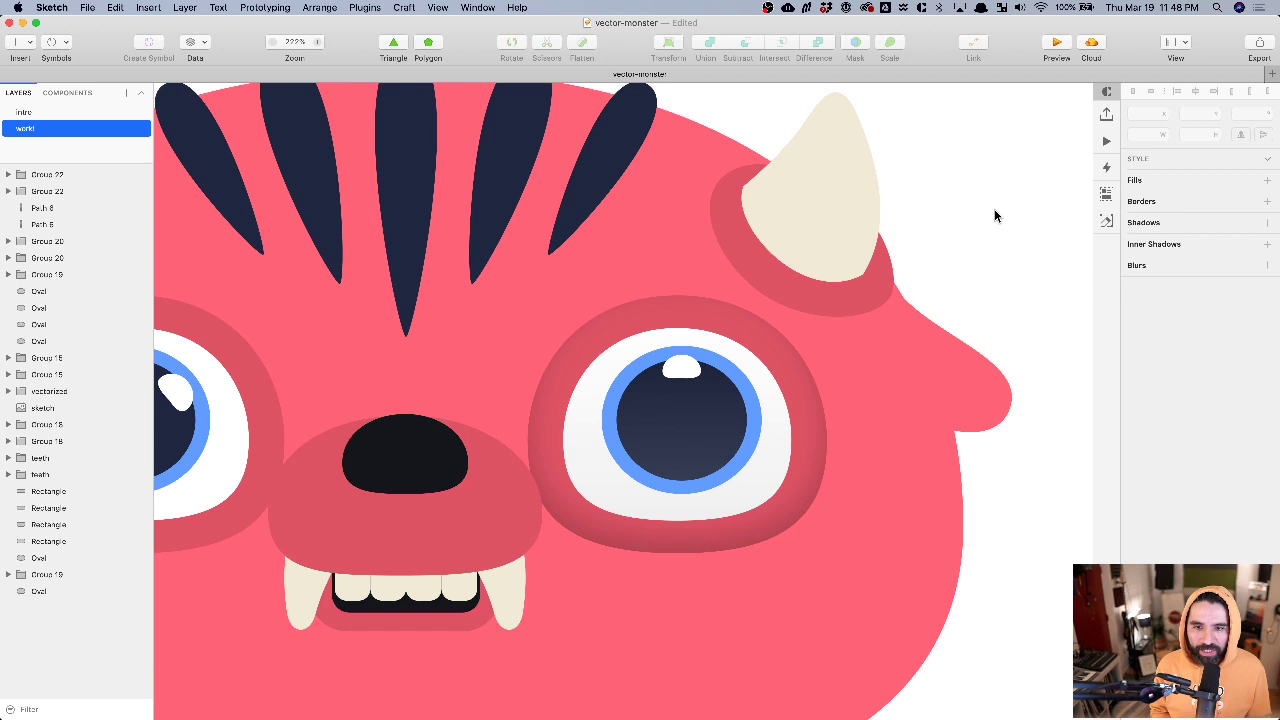
- Add a second inner shadow in translucent white to the right eye's socket oval
{"action": "scroll", "coordinate": [994, 214], "scroll_direction": "right", "scroll_amount": 2}
{"action": "left_click", "coordinate": [750, 404], "text": "super"}
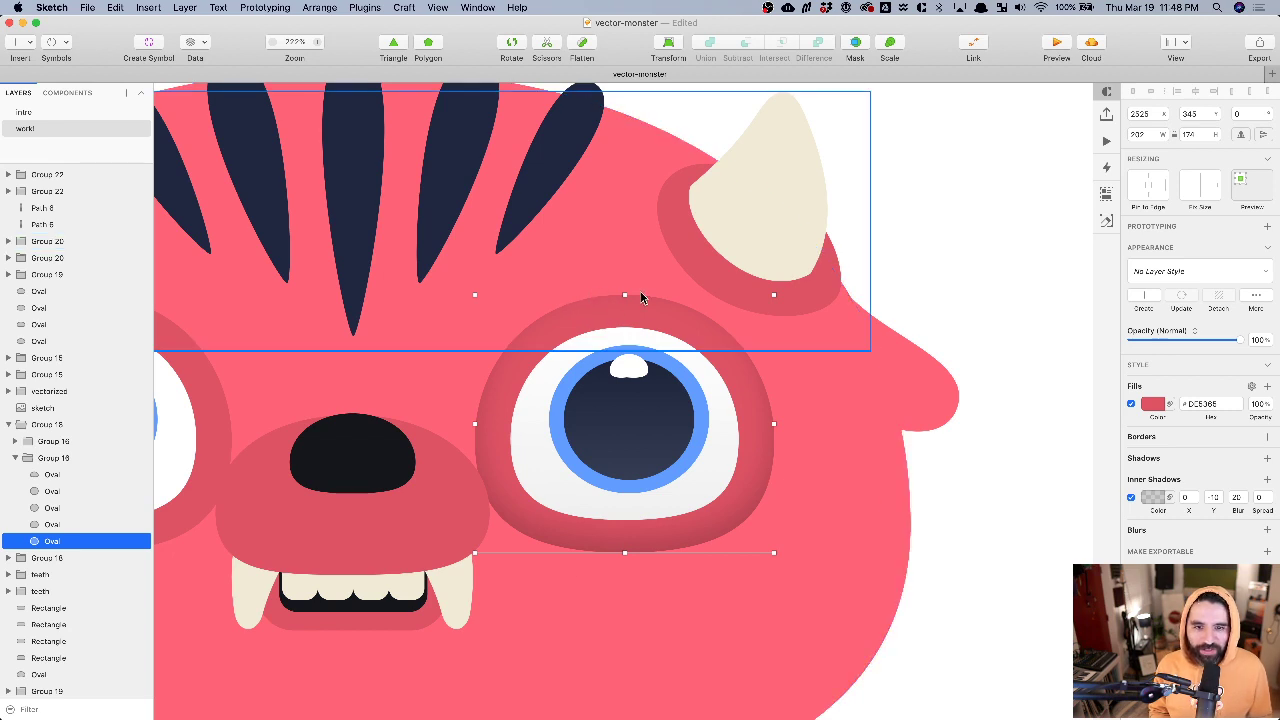
{"action": "left_click", "coordinate": [1268, 481]}
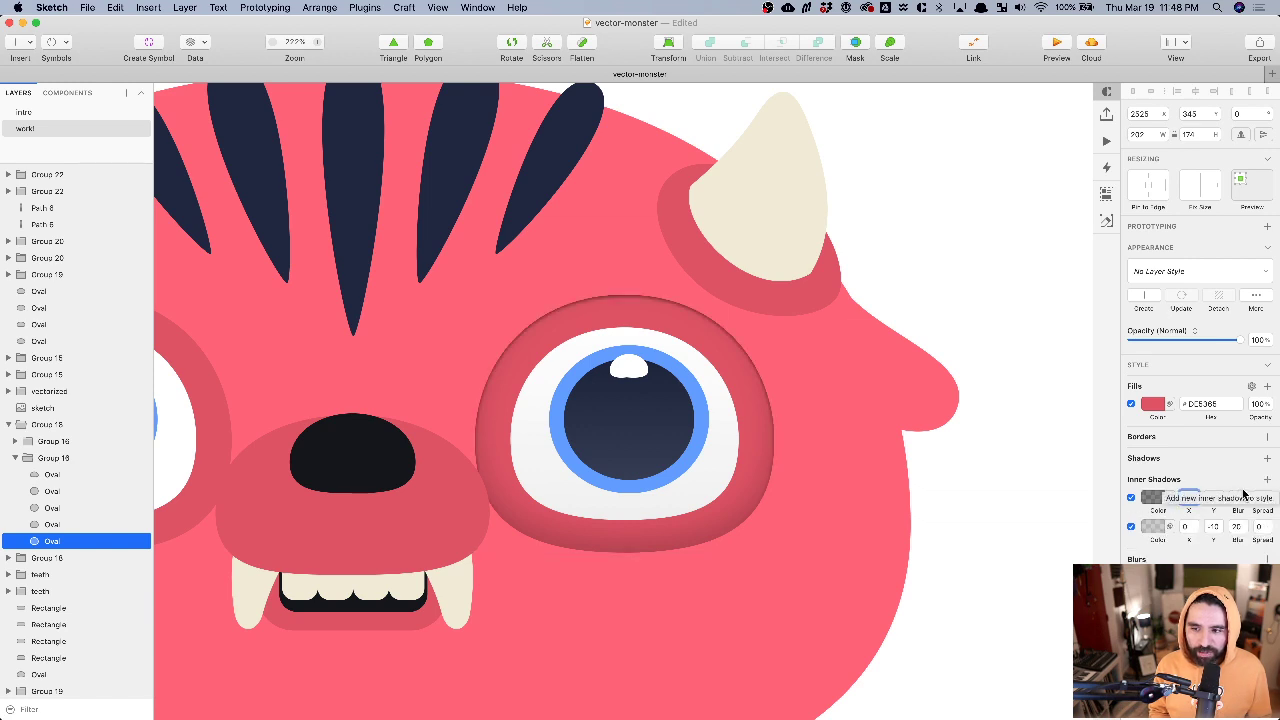
{"action": "left_click", "coordinate": [1152, 500]}
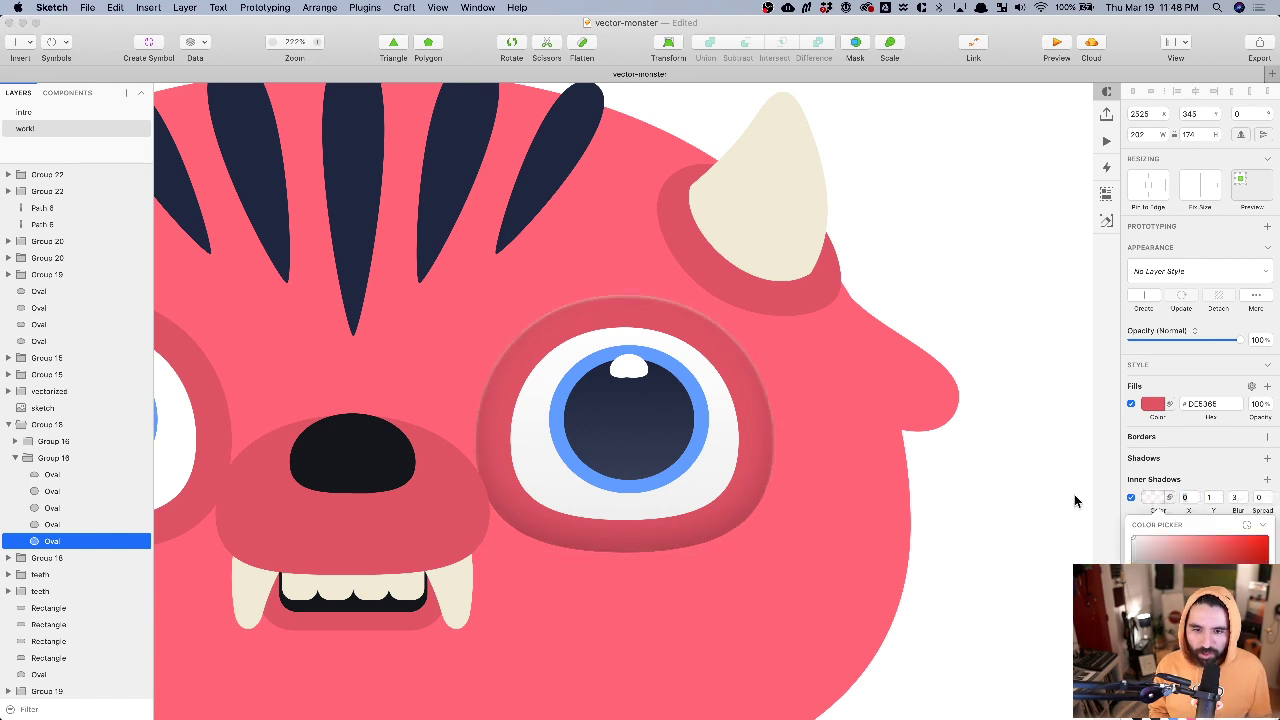
{"action": "left_click", "coordinate": [1213, 486]}
- Set the white inner shadow's Y offset to 10 and its blur to 20
{"action": "left_click", "coordinate": [1237, 497]}
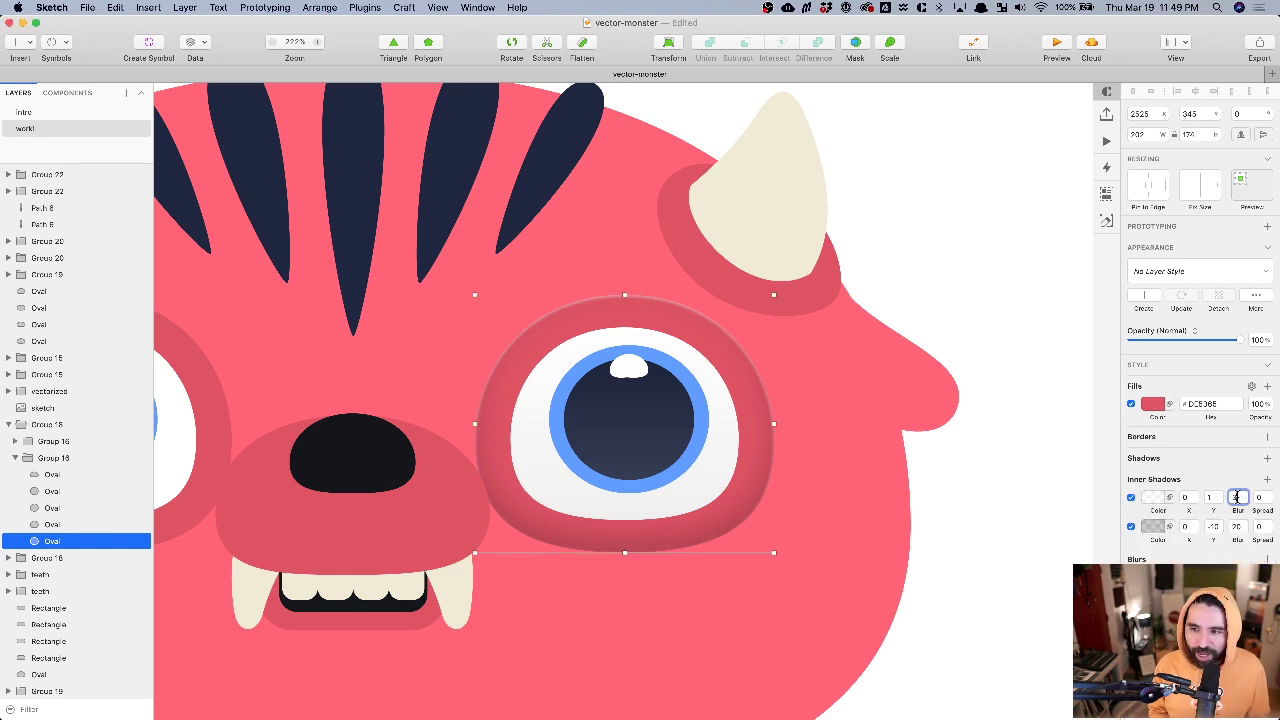
{"action": "type", "text": "12"}
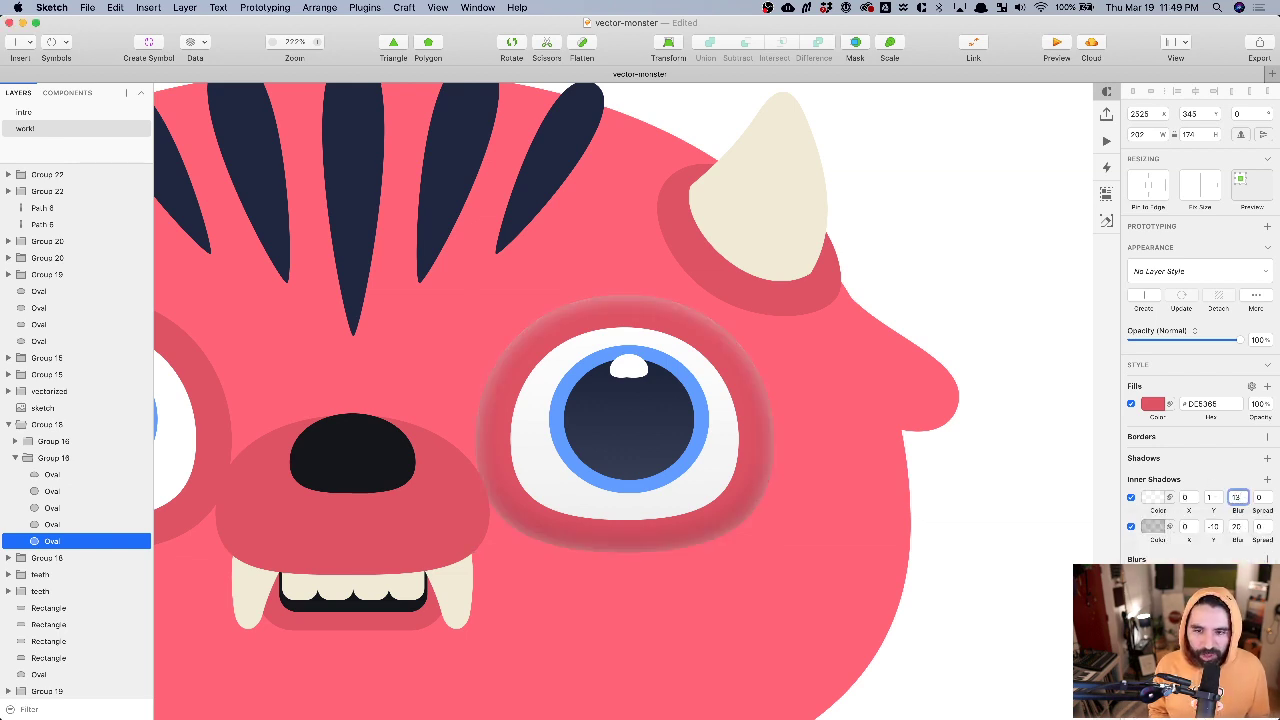
{"action": "left_click", "coordinate": [1211, 497]}
{"action": "type", "text": "11"}
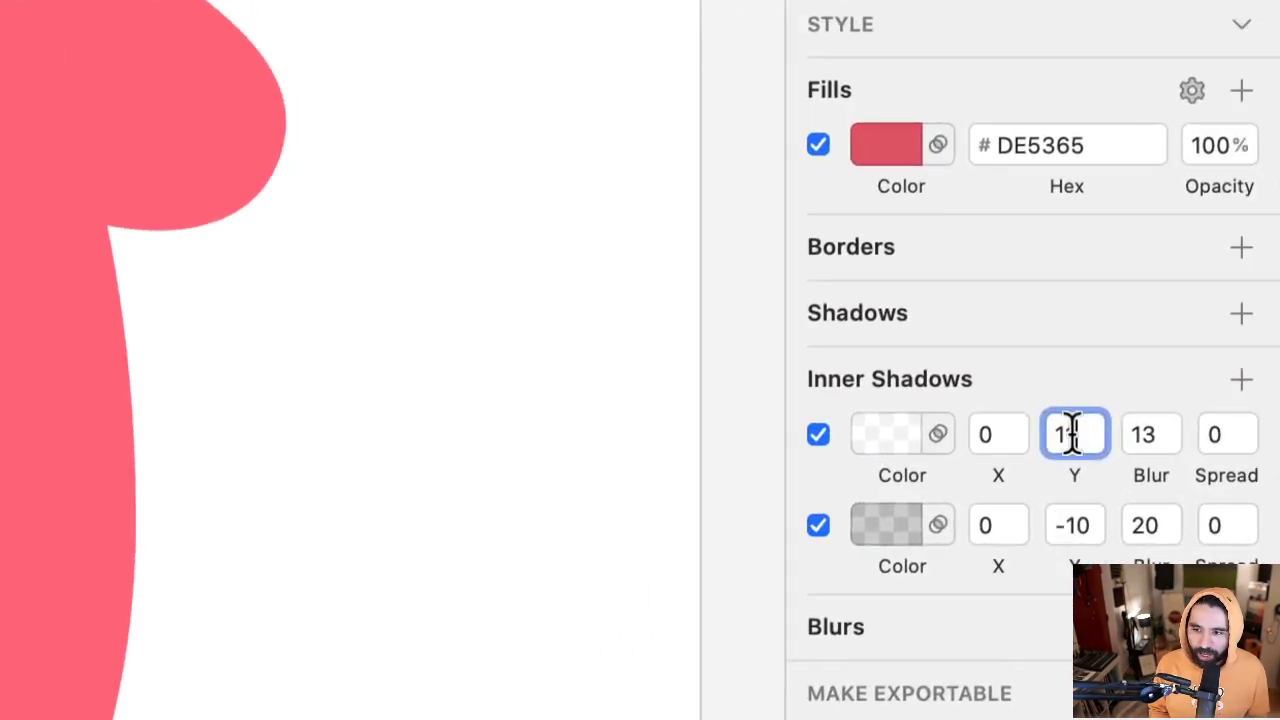
{"action": "key", "text": "BackSpace"}
{"action": "type", "text": "0"}
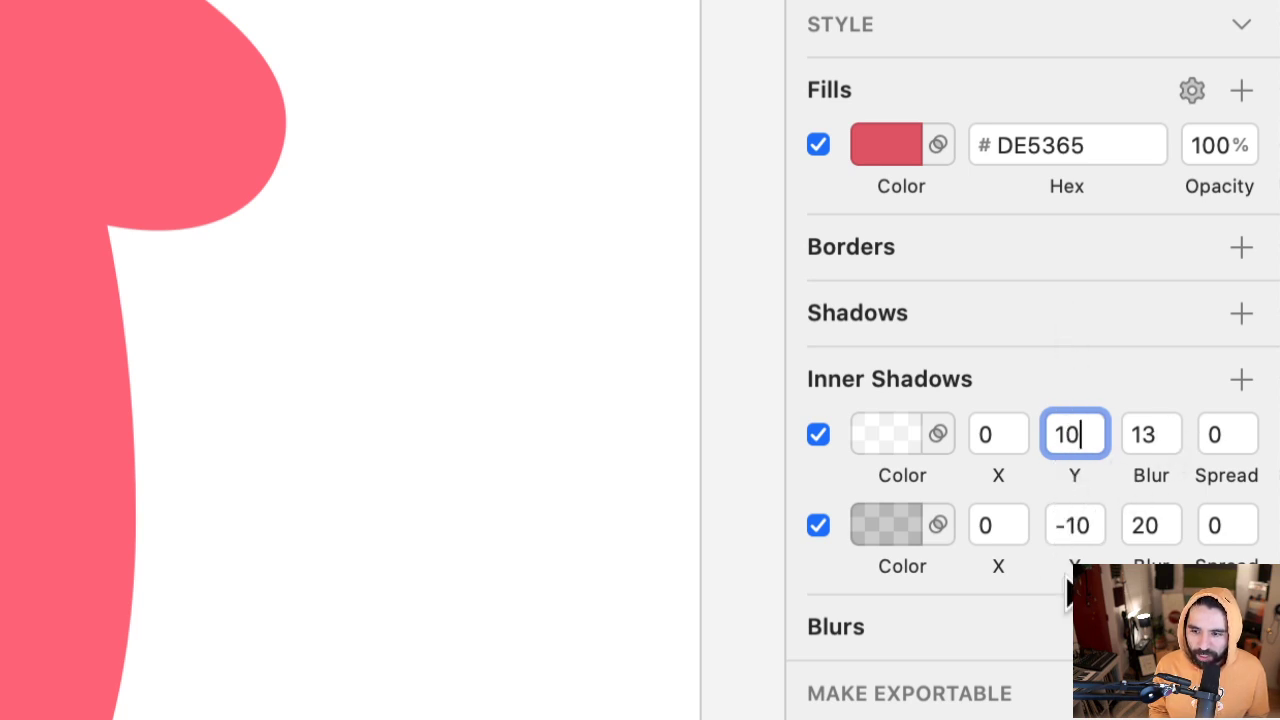
{"action": "left_click", "coordinate": [1131, 432]}
{"action": "type", "text": "20"}
{"action": "key", "text": "Return"}
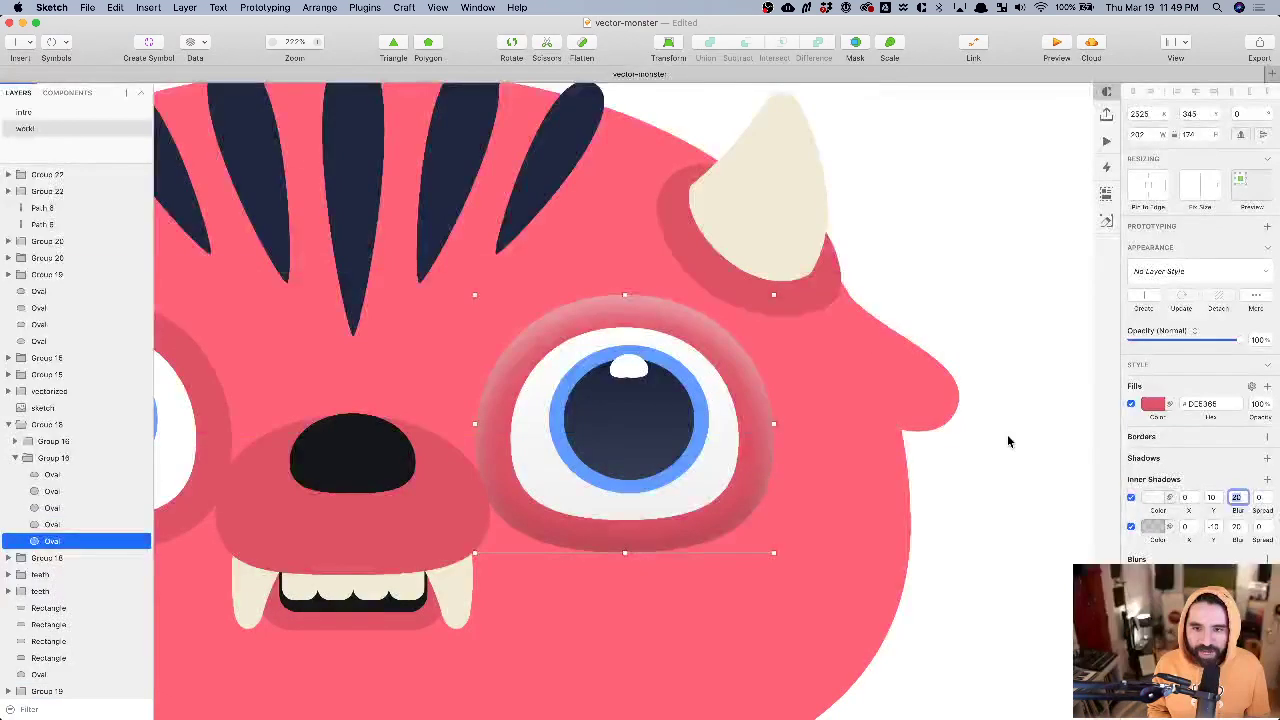
- Reduce the opacity of the socket's white inner shadow colour for a subtler highlight, and deselect the oval
{"action": "left_click", "coordinate": [1154, 499]}
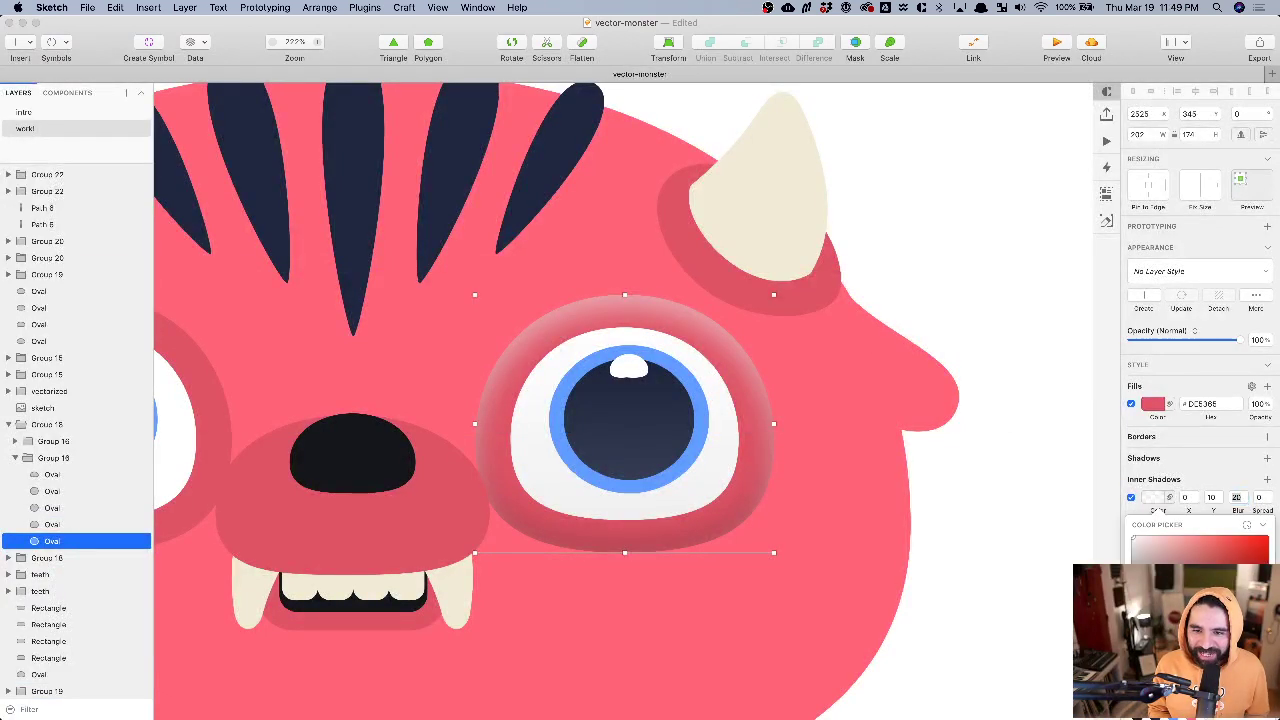
{"action": "left_click_drag", "start_coordinate": [1192, 664], "coordinate": [1174, 664]}
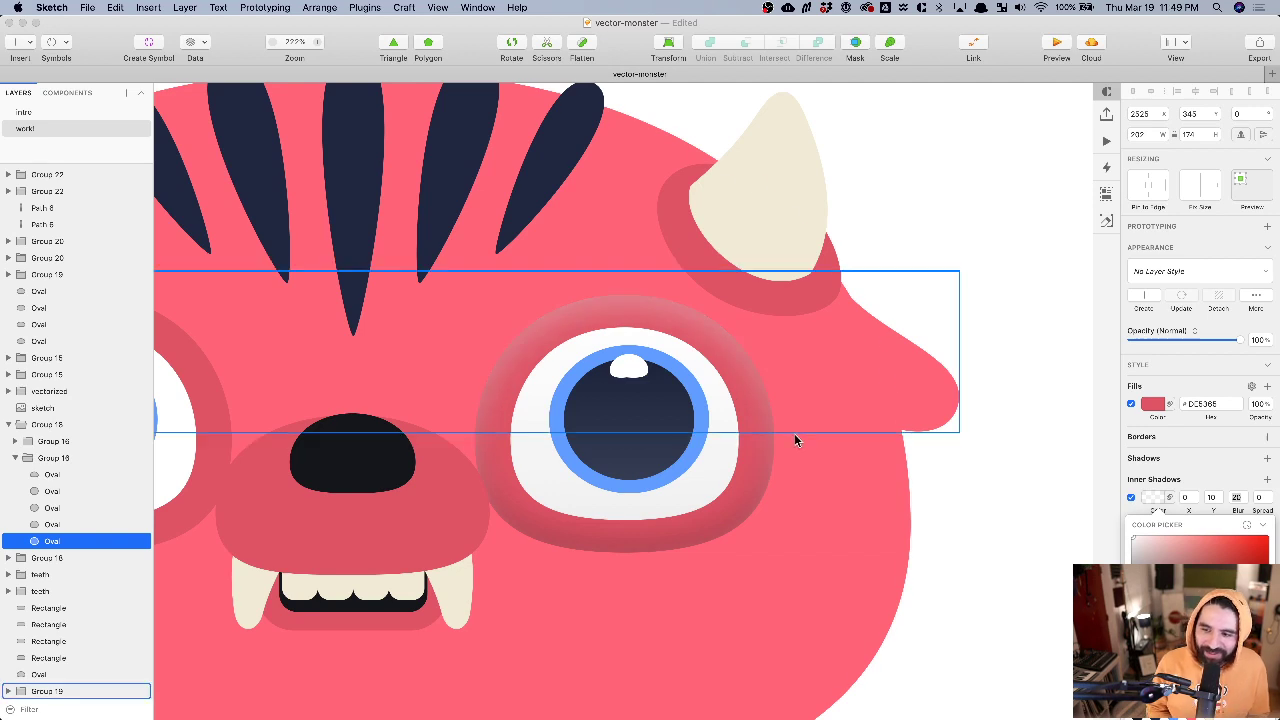
{"action": "scroll", "coordinate": [775, 441], "scroll_direction": "down", "scroll_amount": 5}
{"action": "left_click", "coordinate": [943, 239]}
{"action": "left_click", "coordinate": [943, 244]}
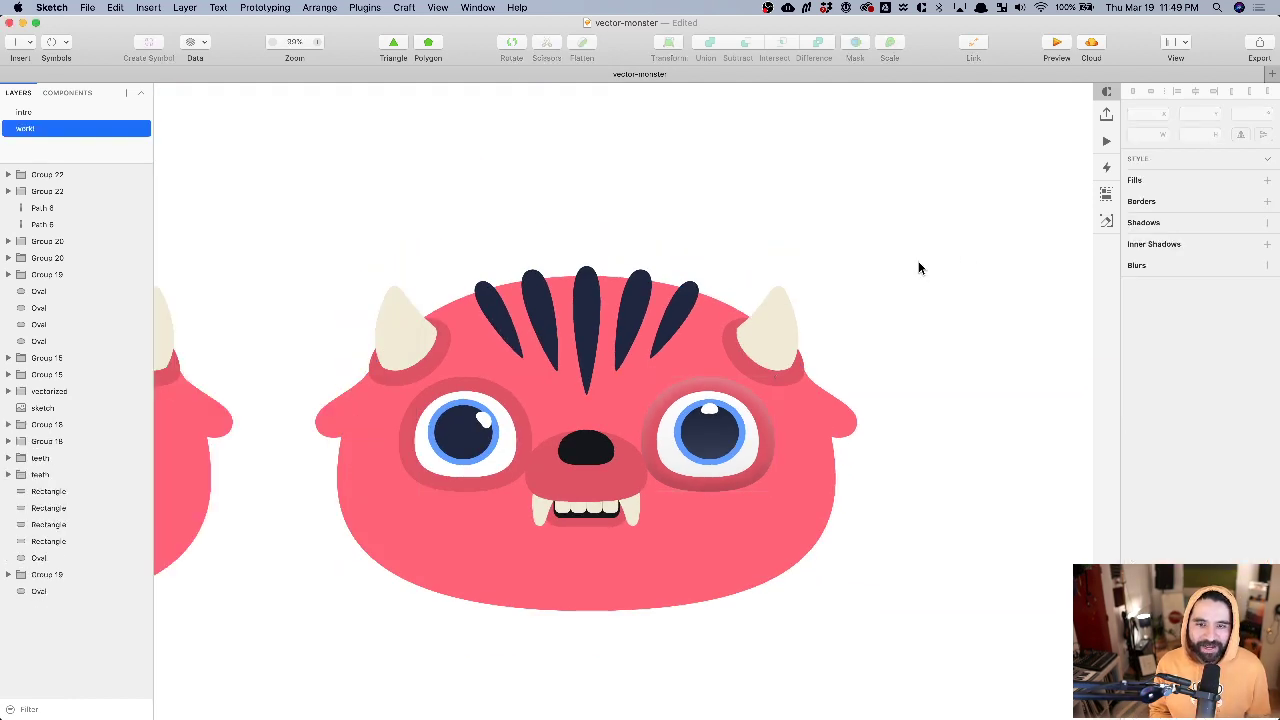
- Add a drop shadow to the white oval of the monster's right eye
{"action": "scroll", "coordinate": [690, 440], "scroll_direction": "up", "scroll_amount": 5}
{"action": "left_click", "coordinate": [690, 310]}
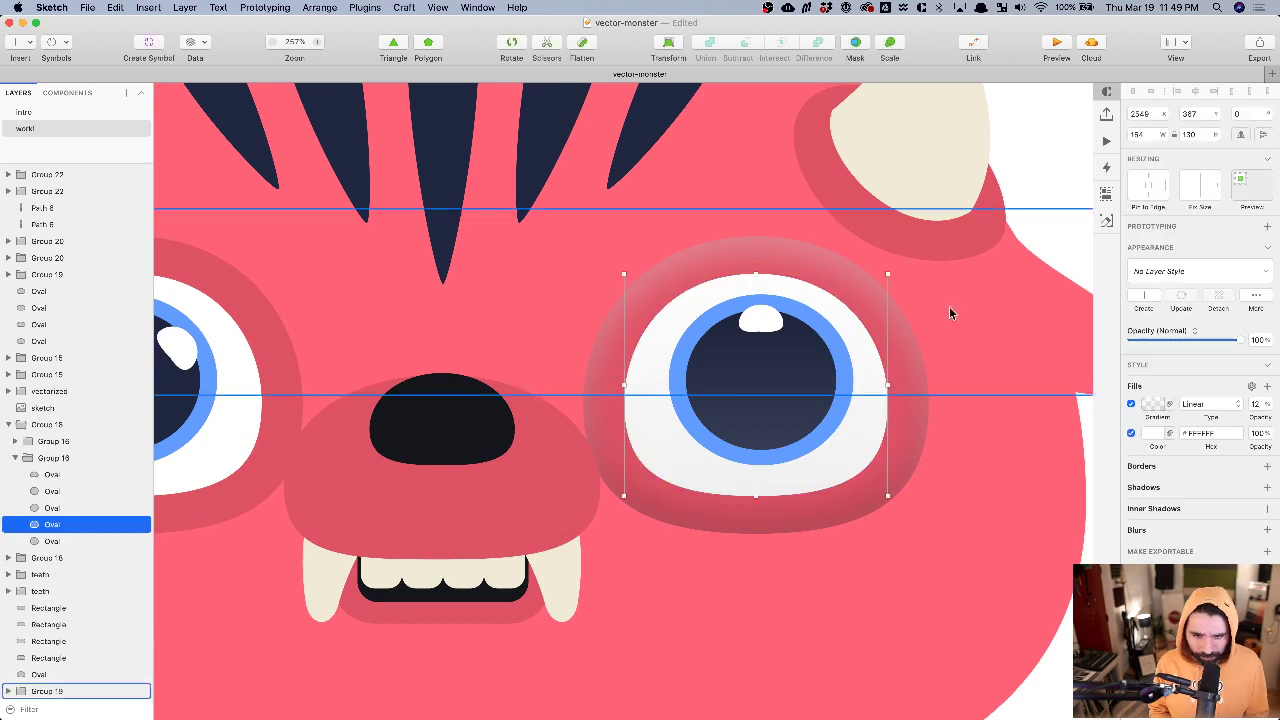
{"action": "left_click", "coordinate": [1085, 212]}
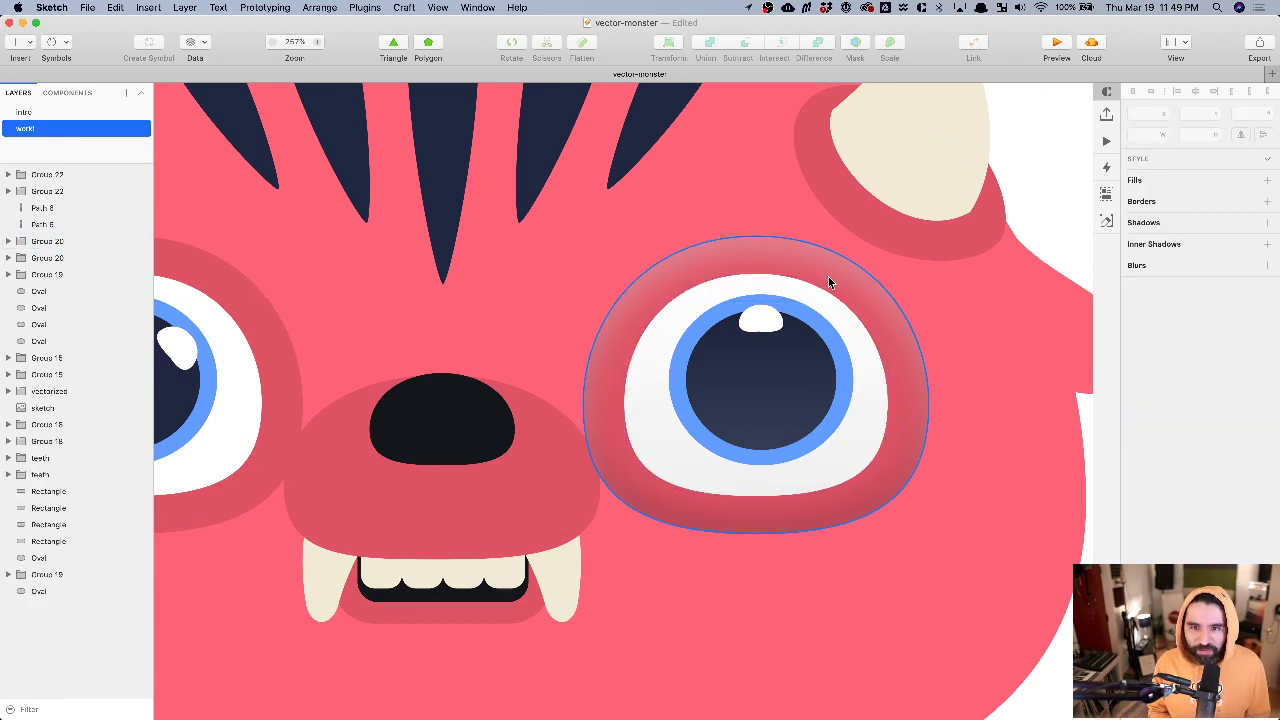
{"action": "scroll", "coordinate": [770, 278], "scroll_direction": "up", "scroll_amount": 5}
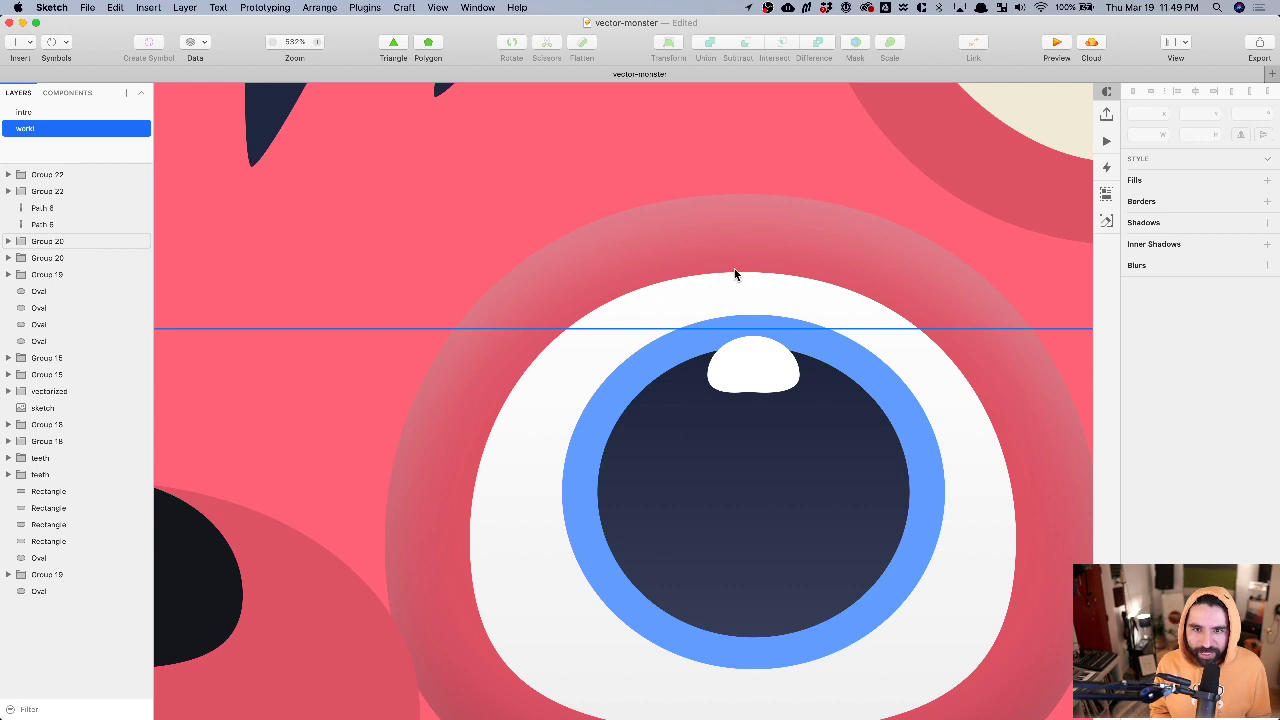
{"action": "left_click", "coordinate": [735, 277]}
{"action": "scroll", "coordinate": [834, 300], "scroll_direction": "down", "scroll_amount": 5}
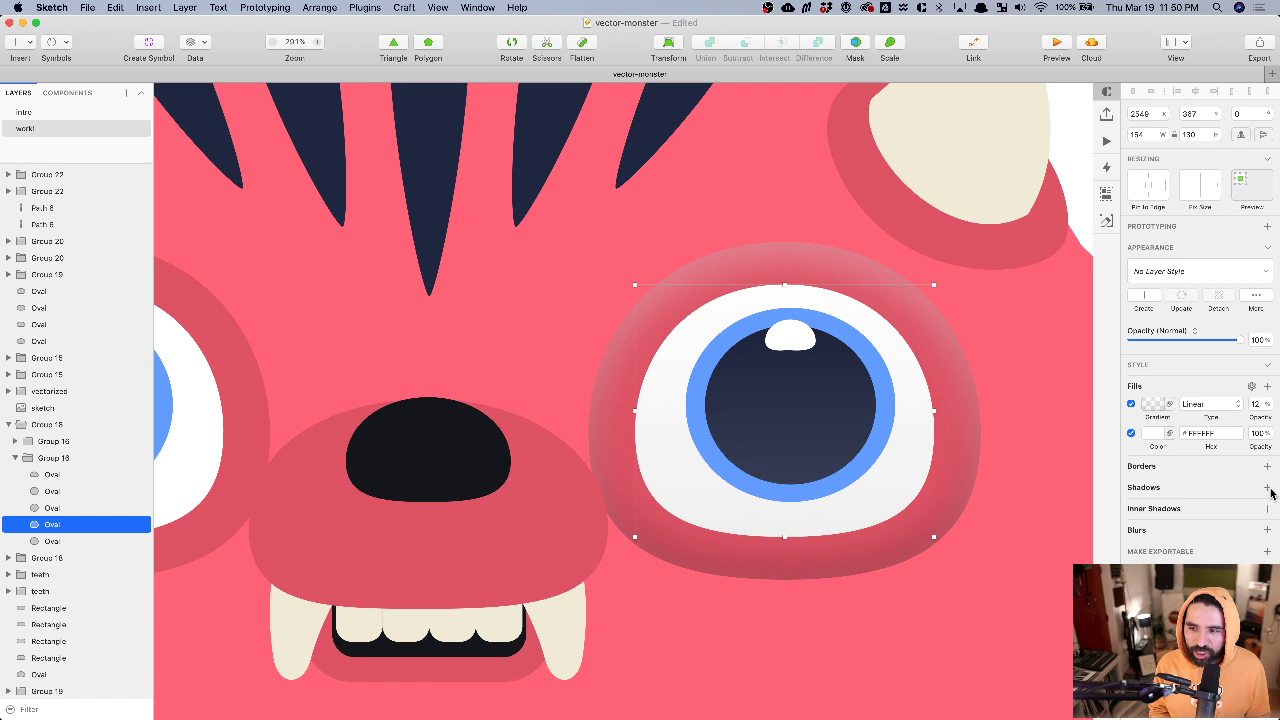
{"action": "left_click", "coordinate": [819, 254]}
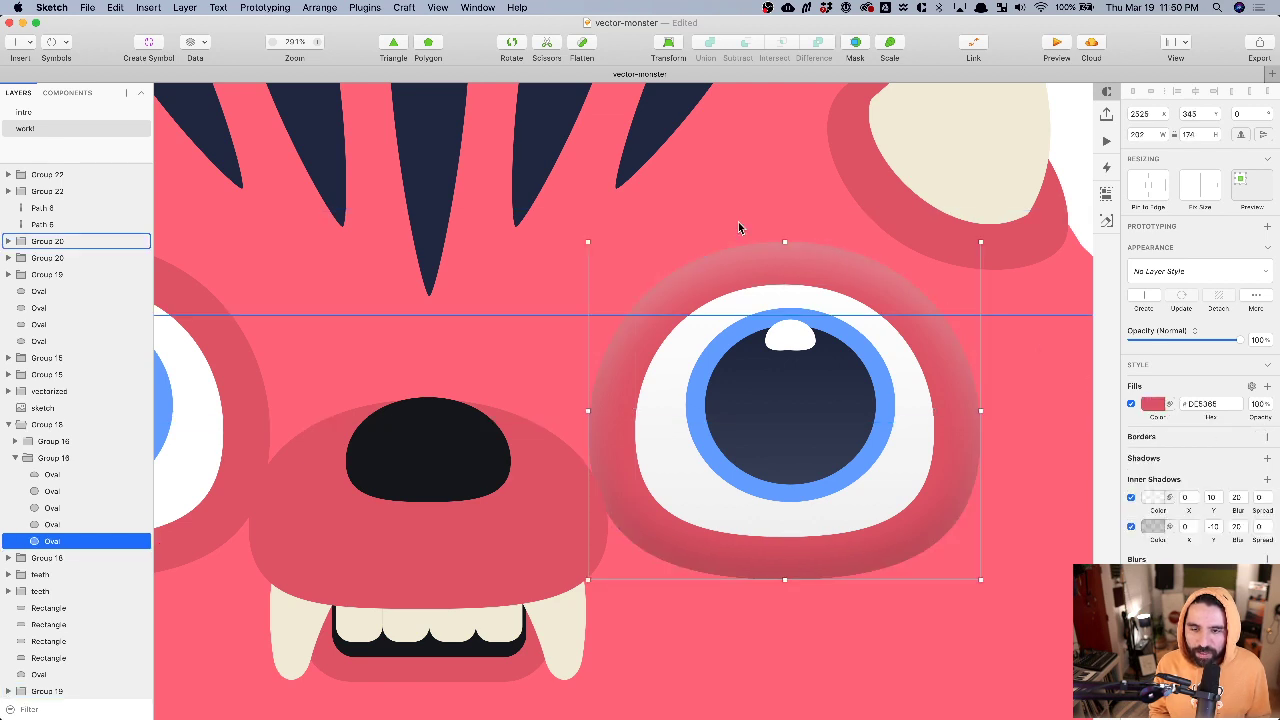
{"action": "left_click", "coordinate": [797, 289]}
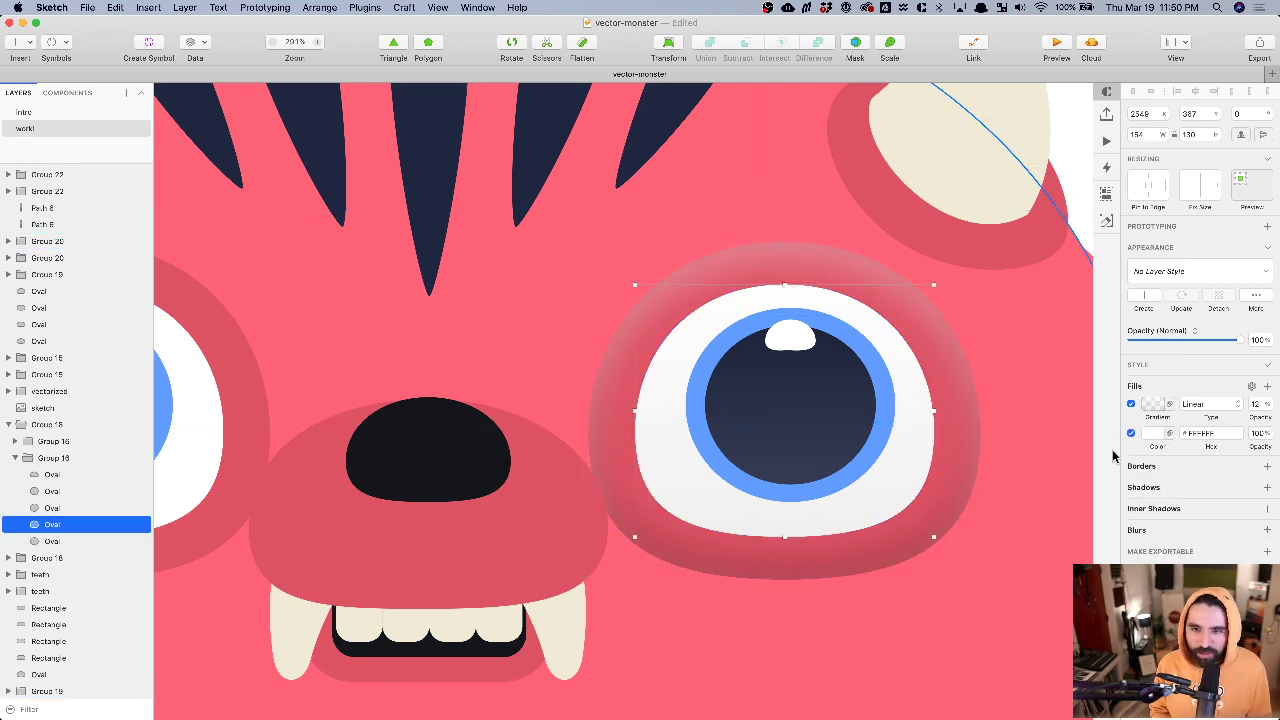
{"action": "left_click", "coordinate": [1267, 487]}
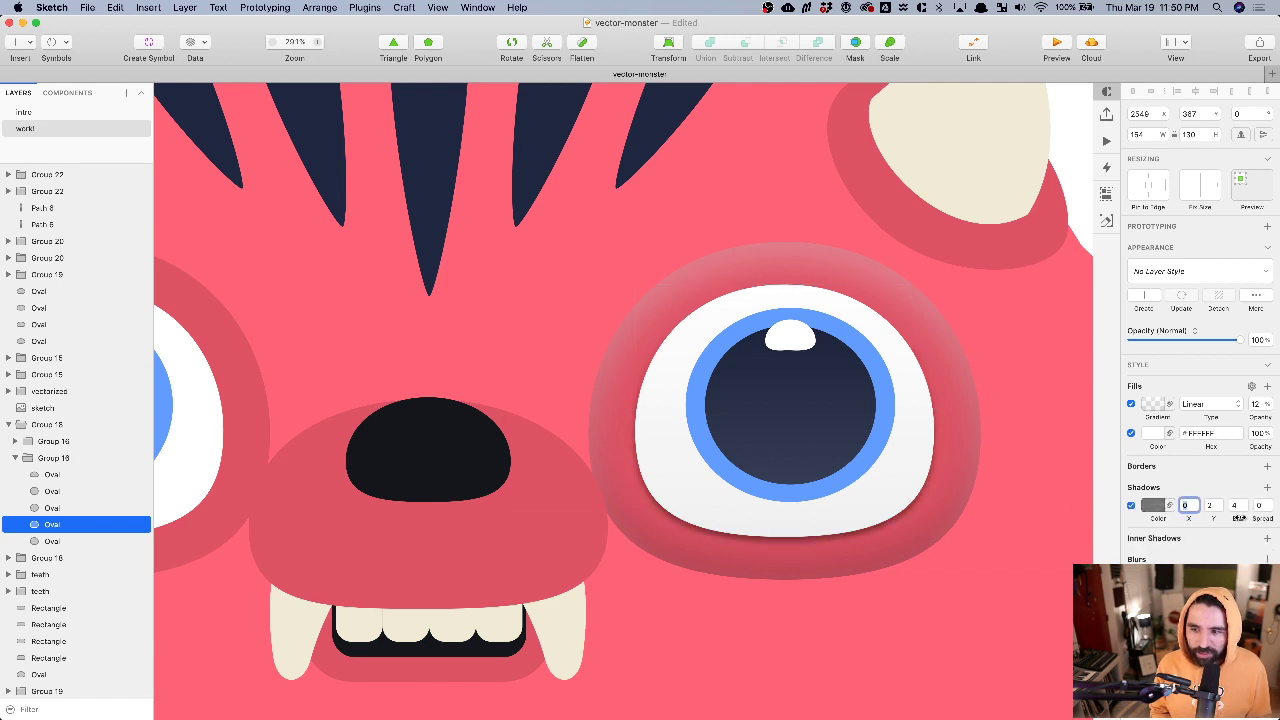
- Set the eye white's drop shadow to a Y offset of -8 and a blur of 14
{"action": "left_click", "coordinate": [1213, 505]}
{"action": "type", "text": "-8"}
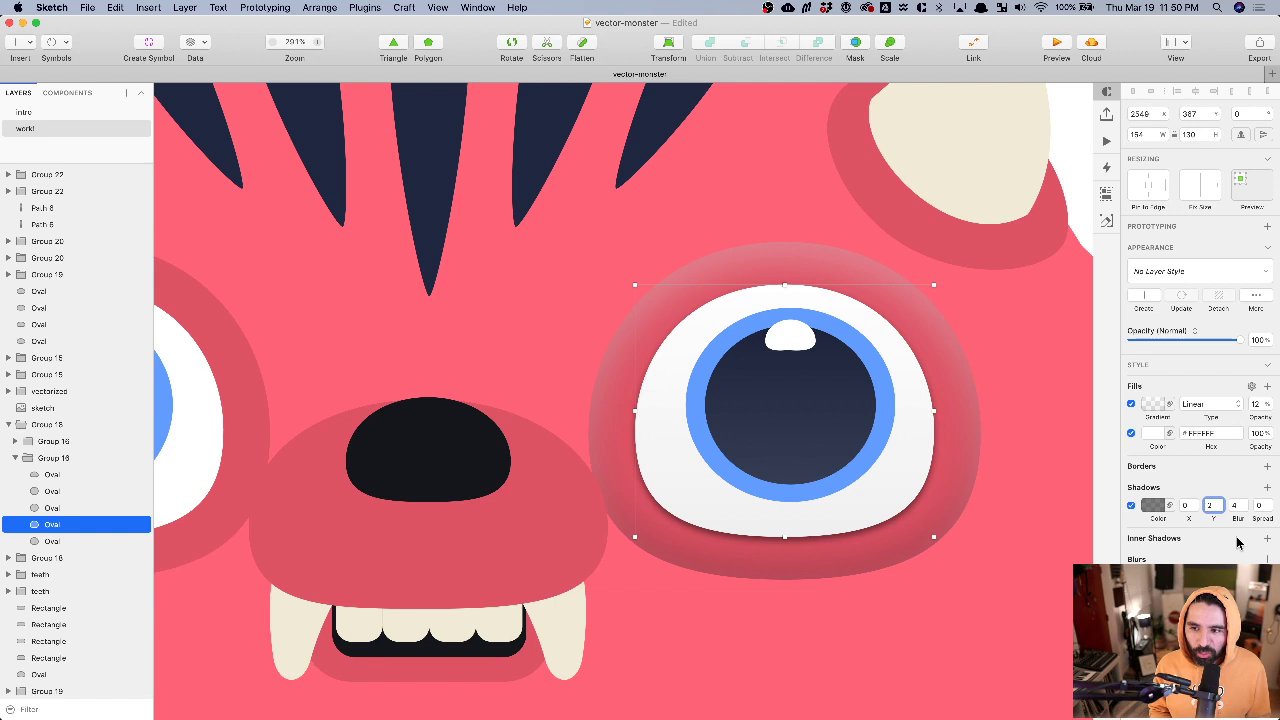
{"action": "key", "text": "Return"}
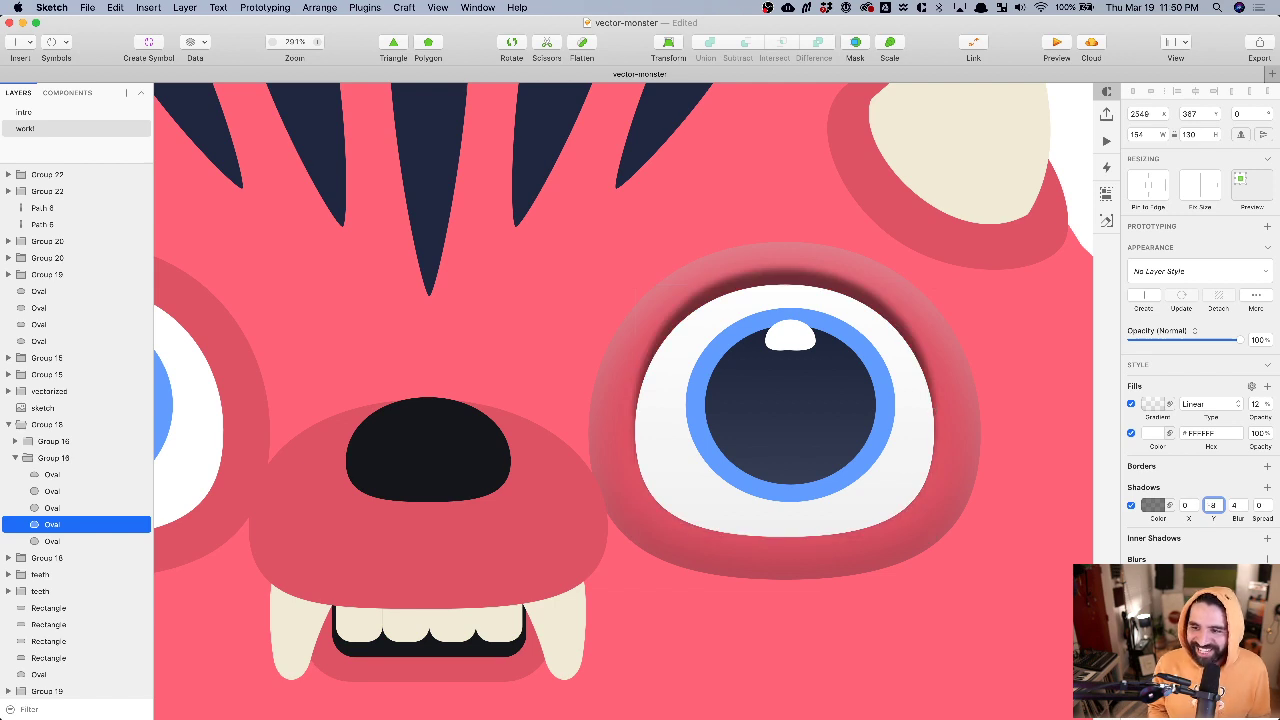
{"action": "left_click", "coordinate": [1238, 505]}
{"action": "type", "text": "16"}
{"action": "key", "text": "Return"}
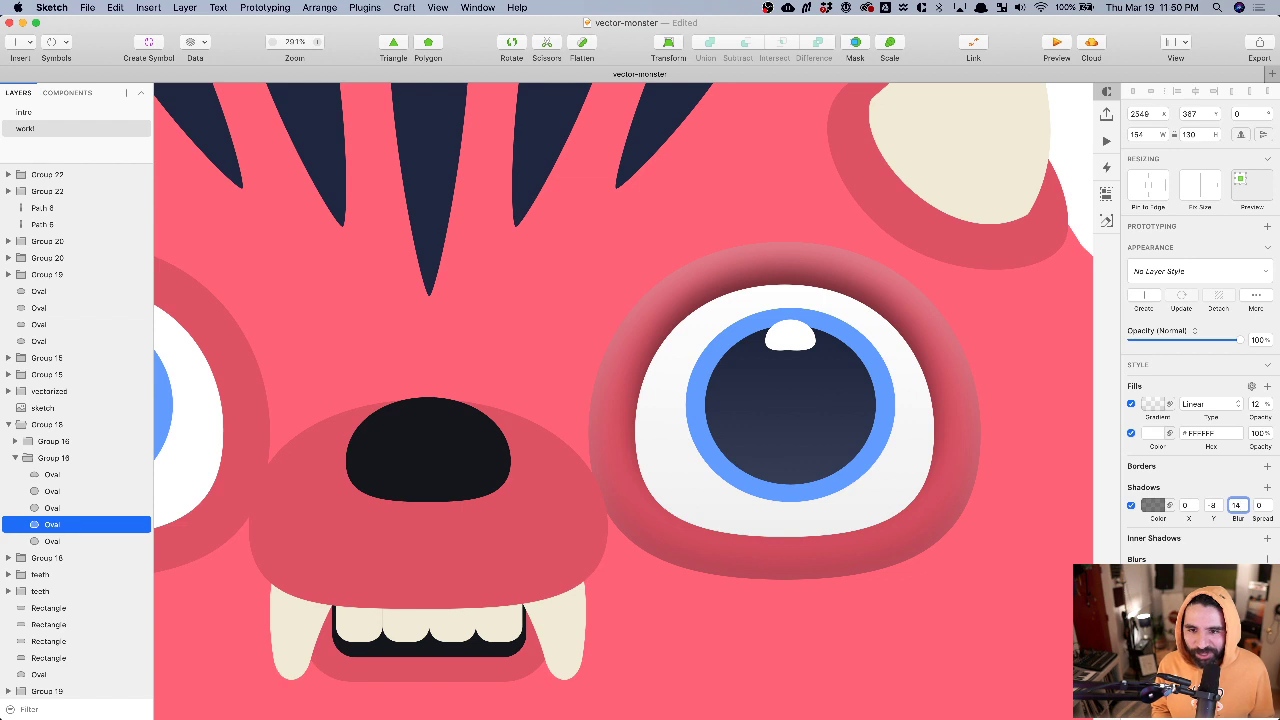
- Soften the eye white's dark shadow by lowering its colour opacity, bringing its Y offset closer to zero and setting its blur to 12
{"action": "left_click", "coordinate": [1152, 505]}
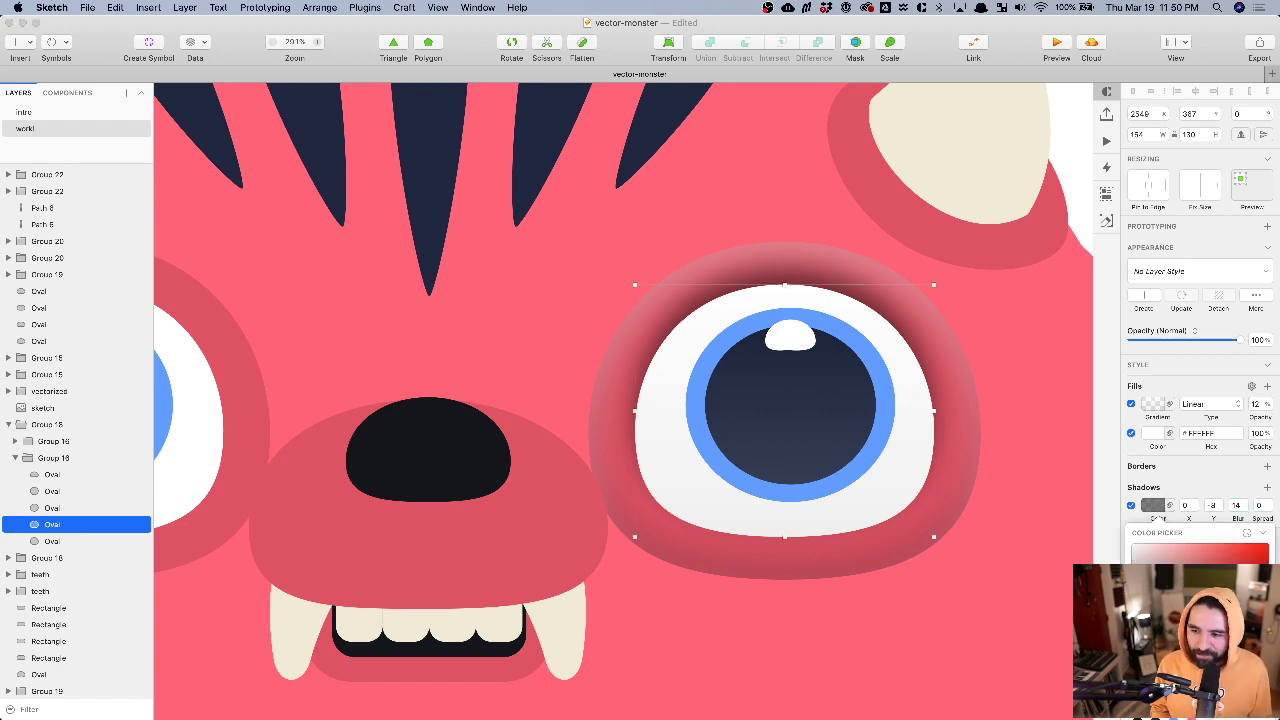
{"action": "left_click_drag", "start_coordinate": [1216, 687], "coordinate": [1198, 687]}
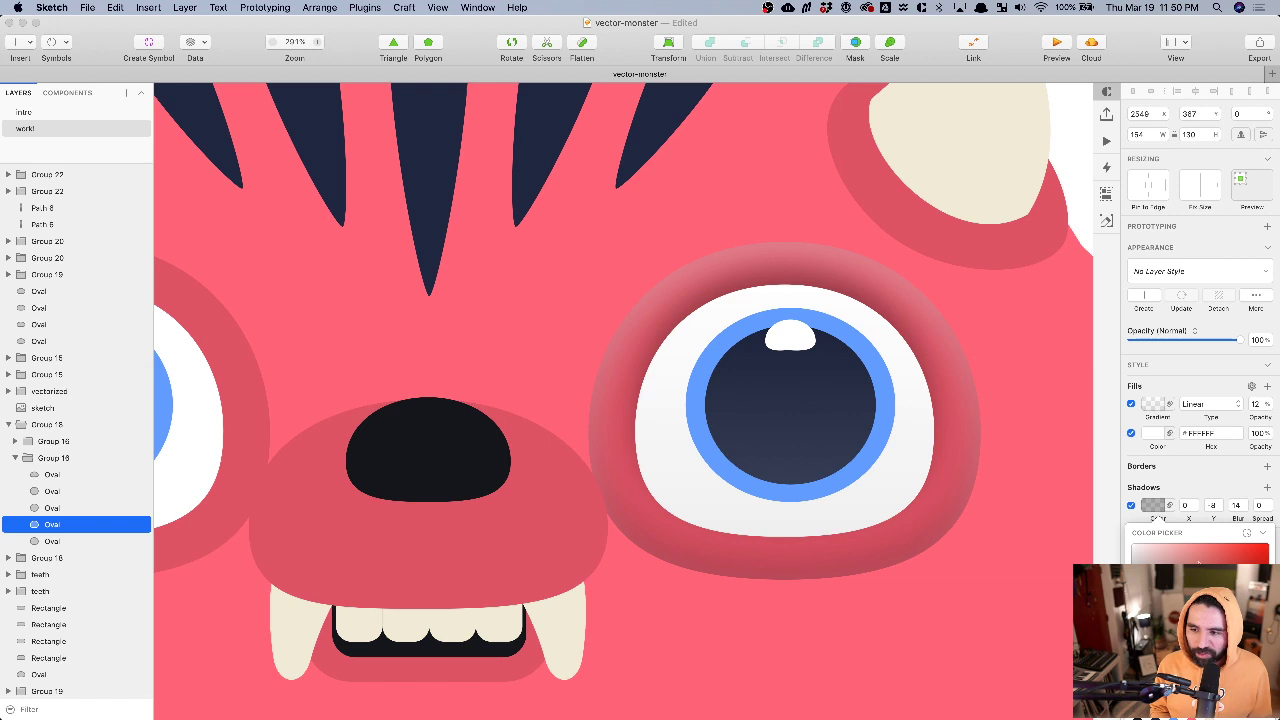
{"action": "left_click", "coordinate": [1213, 505]}
{"action": "type", "text": "-9"}
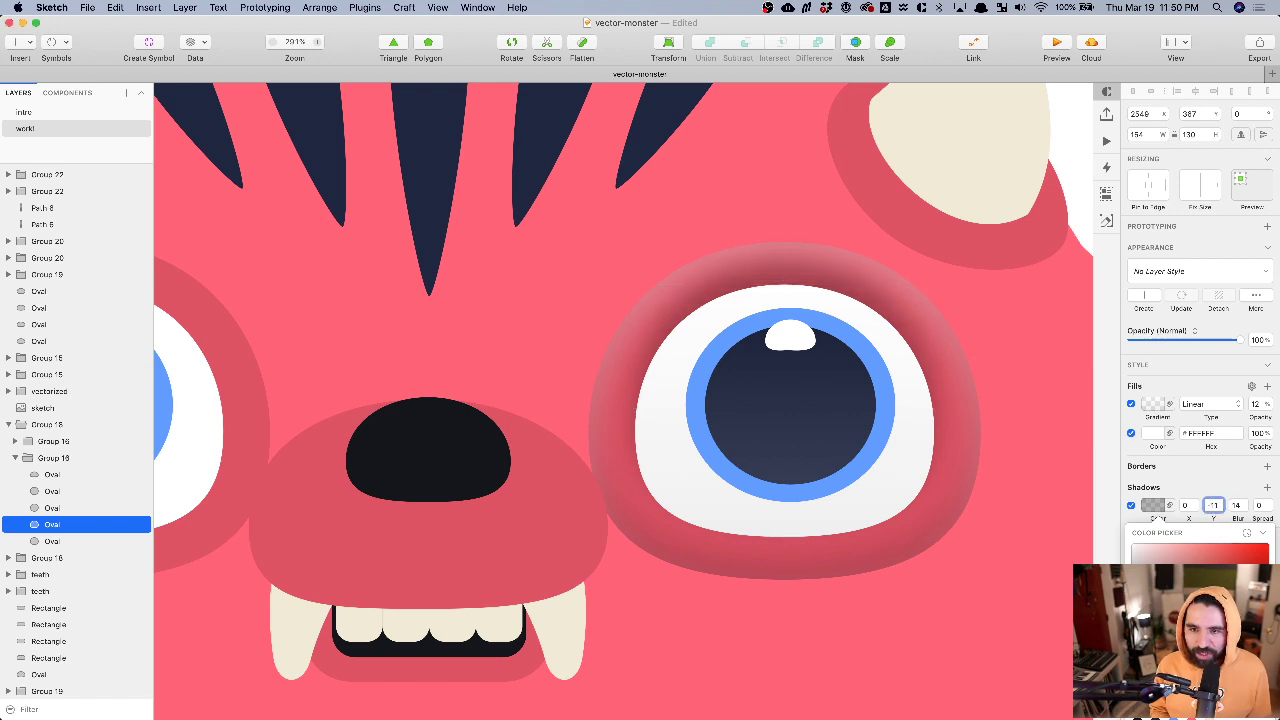
{"action": "left_click", "coordinate": [1236, 505]}
{"action": "type", "text": "15"}
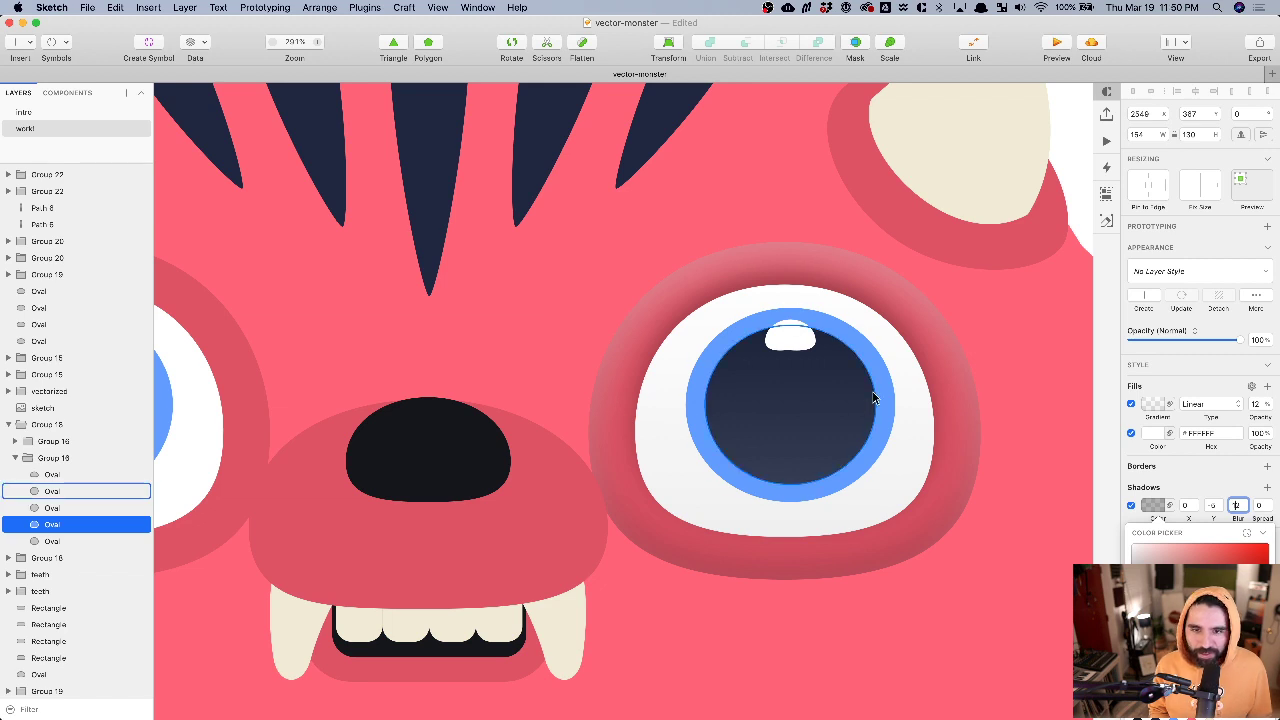
{"action": "left_click", "coordinate": [1030, 350]}
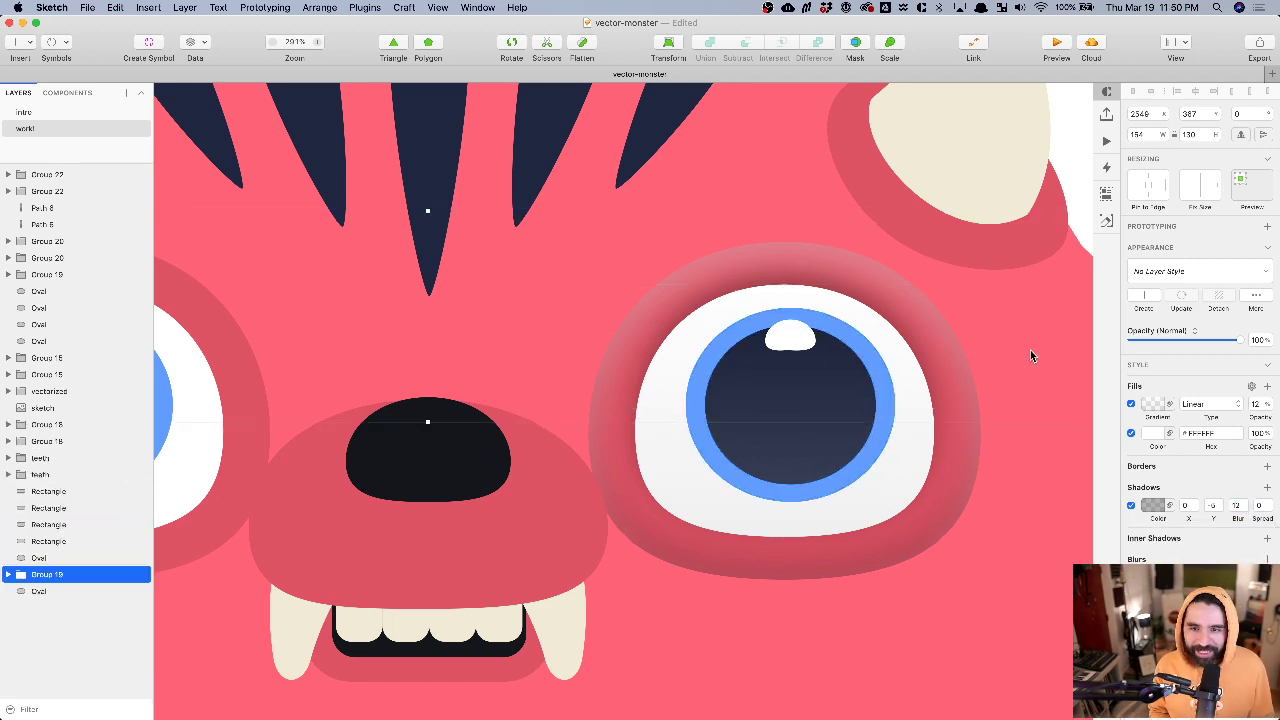
- Add a second drop shadow in translucent white to the right eye's white oval, and deselect the oval
{"action": "scroll", "coordinate": [1030, 350], "scroll_direction": "down", "scroll_amount": 5}
{"action": "scroll", "coordinate": [1030, 350], "scroll_direction": "right", "scroll_amount": 2}
{"action": "left_click", "coordinate": [743, 471], "text": "super"}
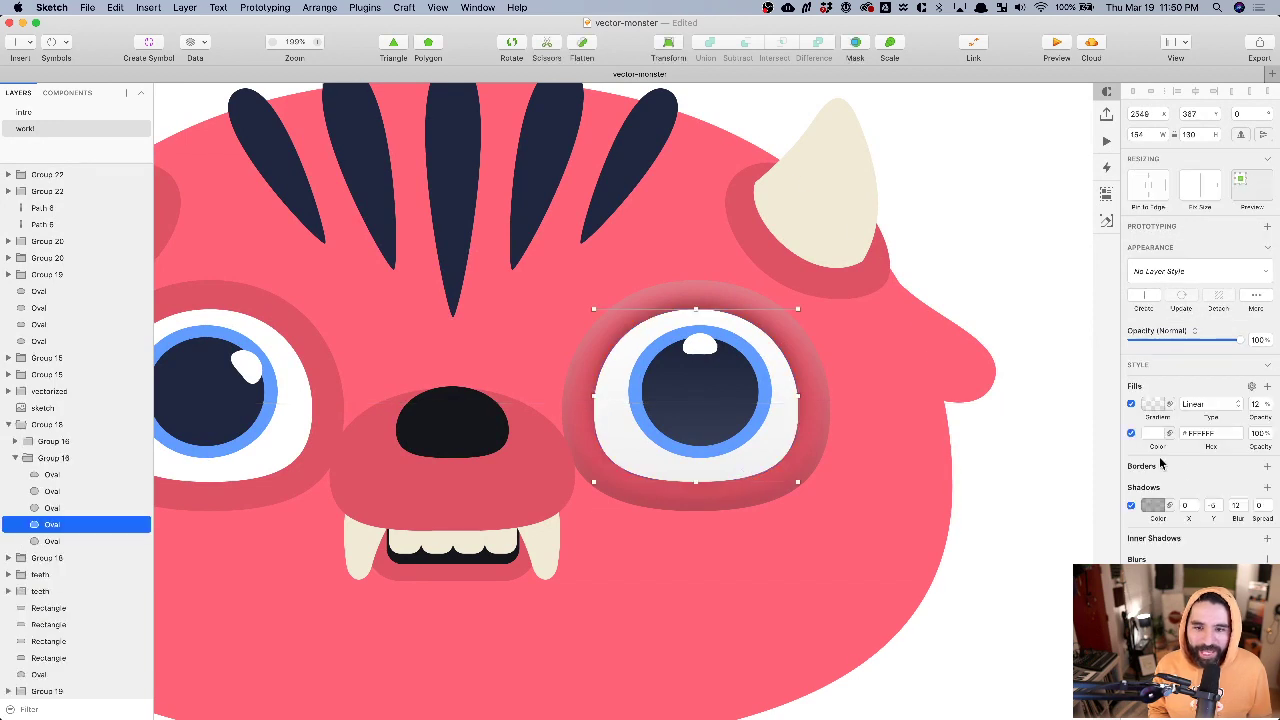
{"action": "left_click", "coordinate": [1267, 487]}
{"action": "left_click", "coordinate": [1153, 506]}
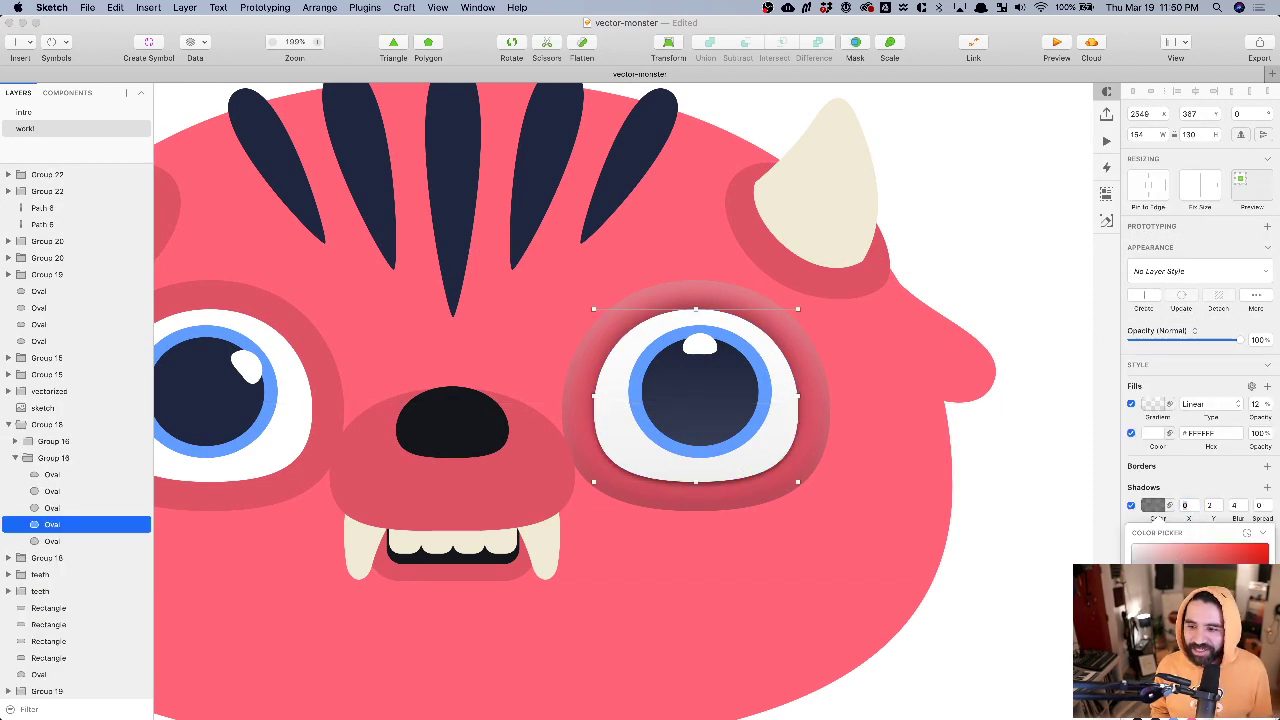
{"action": "left_click", "coordinate": [997, 276]}
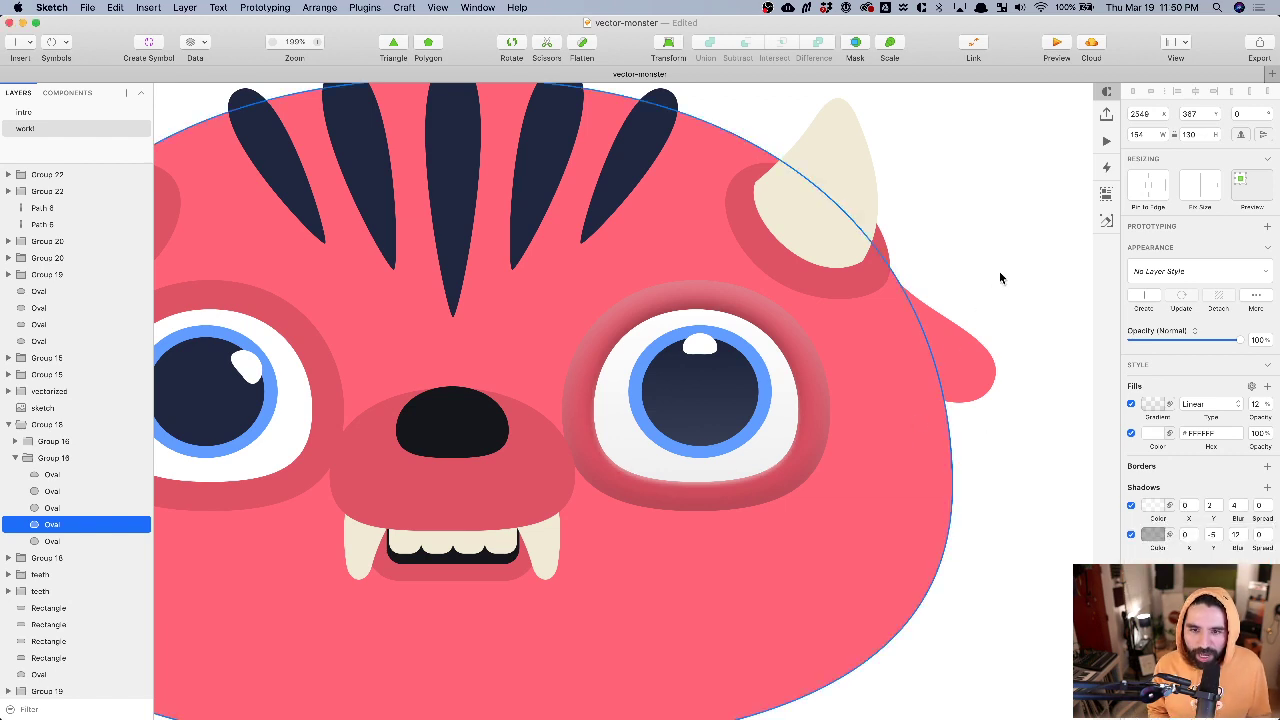
{"action": "left_click", "coordinate": [997, 276]}
- Set the Y offset of the eye white's white drop shadow to 5 and its blur to 12
{"action": "scroll", "coordinate": [610, 314], "scroll_direction": "up", "scroll_amount": 6}
{"action": "scroll", "coordinate": [753, 306], "scroll_direction": "right", "scroll_amount": 6}
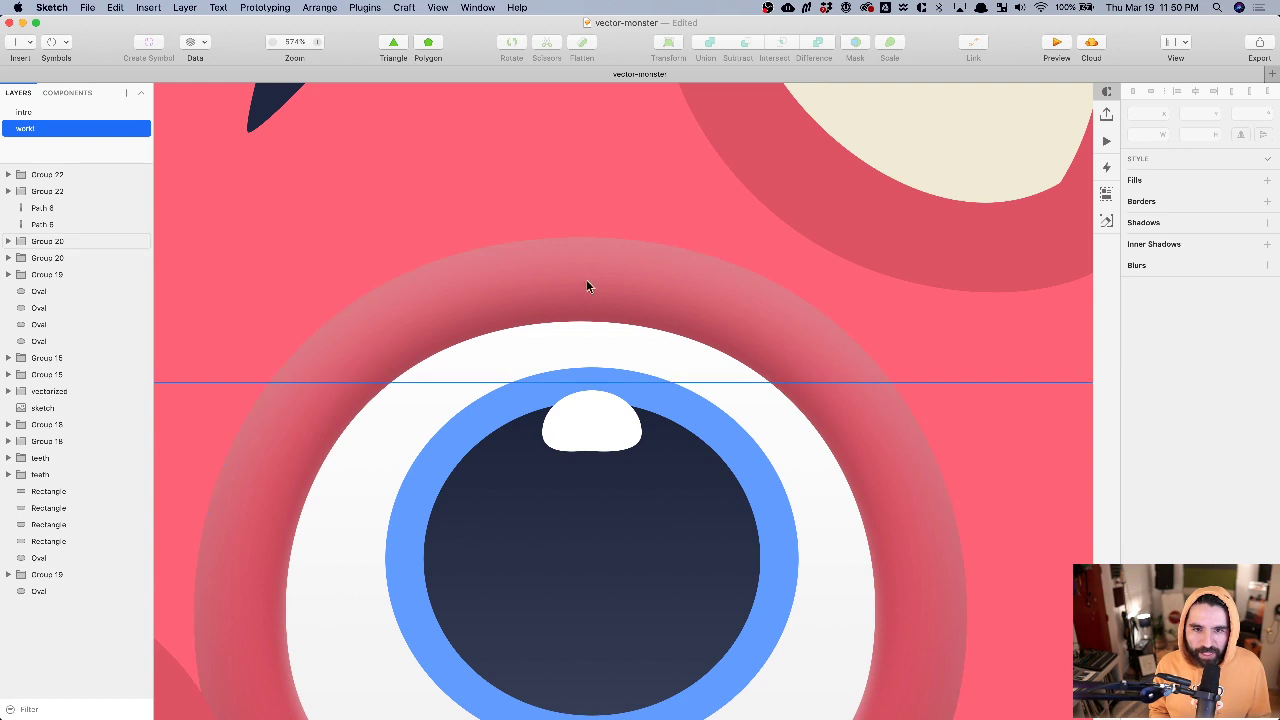
{"action": "left_click", "coordinate": [577, 346]}
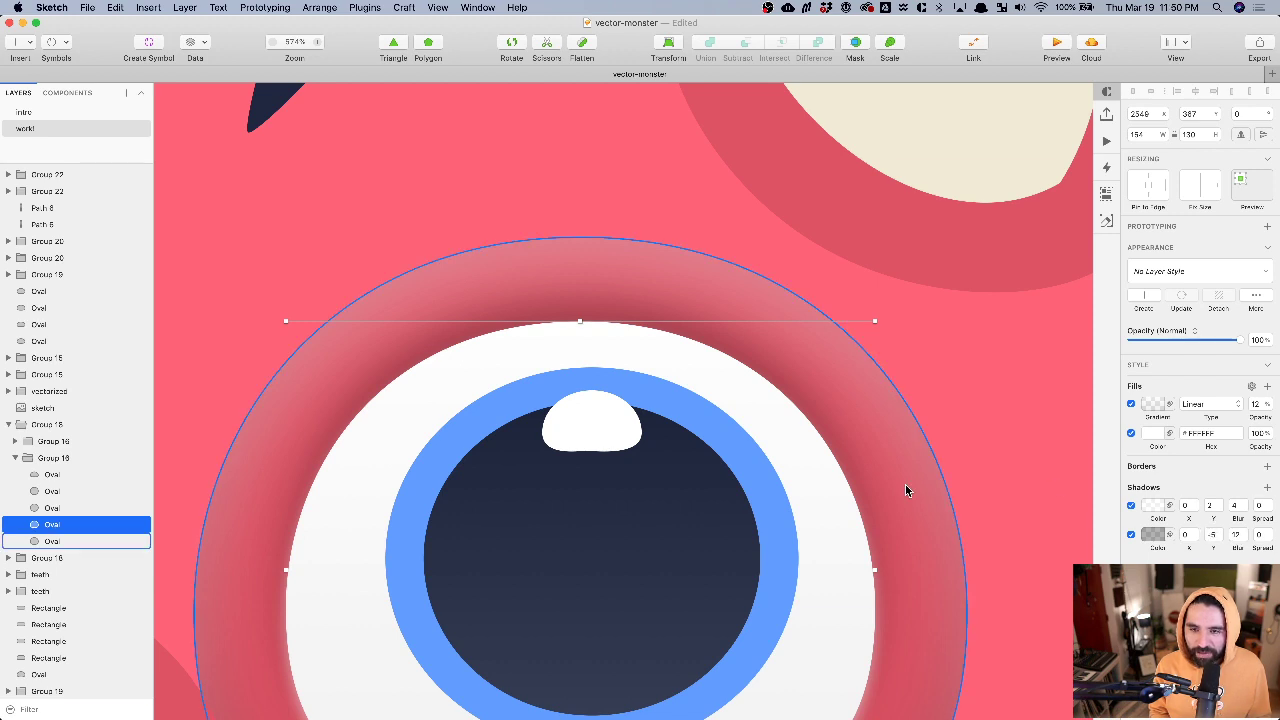
{"action": "scroll", "coordinate": [818, 486], "scroll_direction": "down", "scroll_amount": 5}
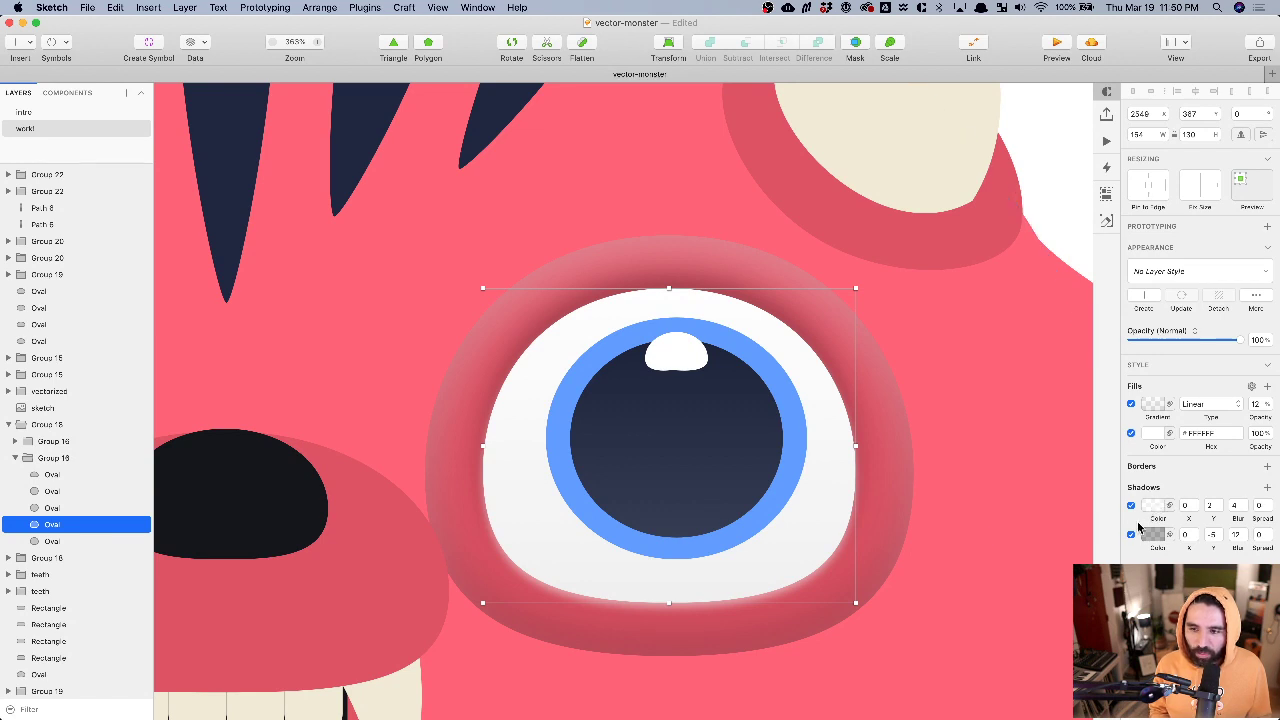
{"action": "left_click", "coordinate": [1211, 506]}
{"action": "key", "text": "Up"}
{"action": "key", "text": "Up"}
{"action": "key", "text": "Up"}
{"action": "key", "text": "Up"}
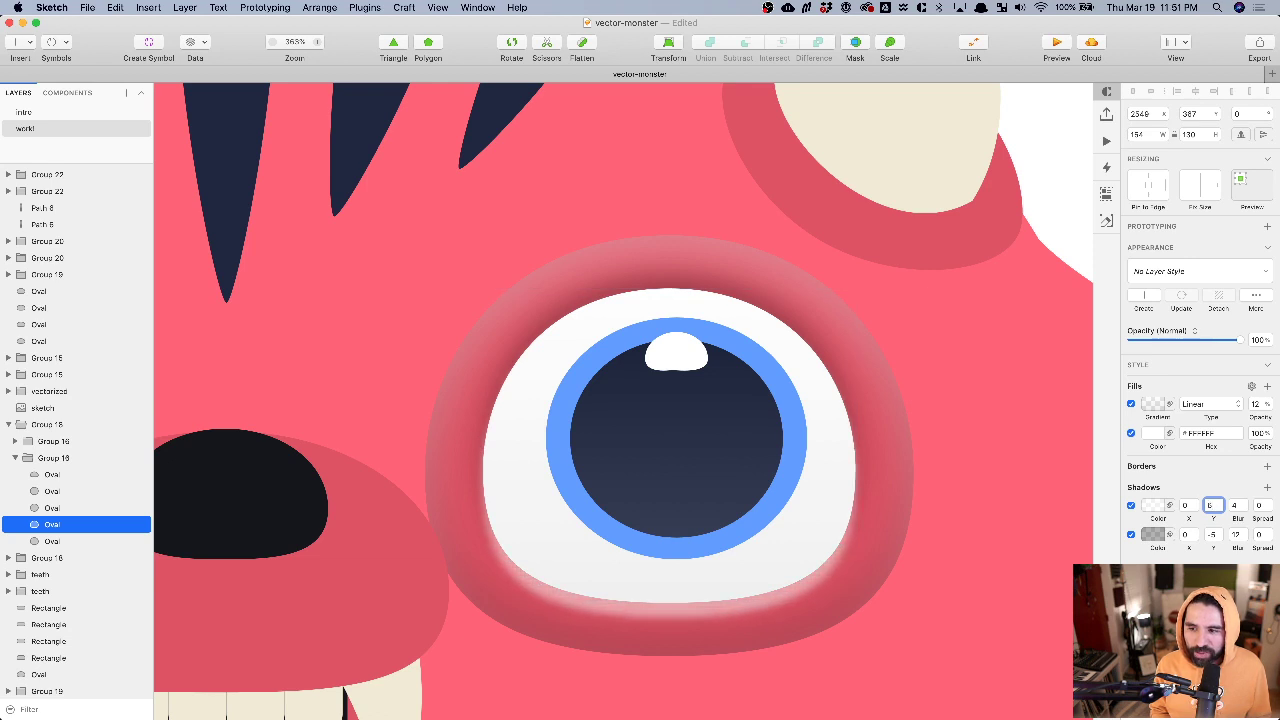
{"action": "key", "text": "Down"}
{"action": "left_click", "coordinate": [1237, 506]}
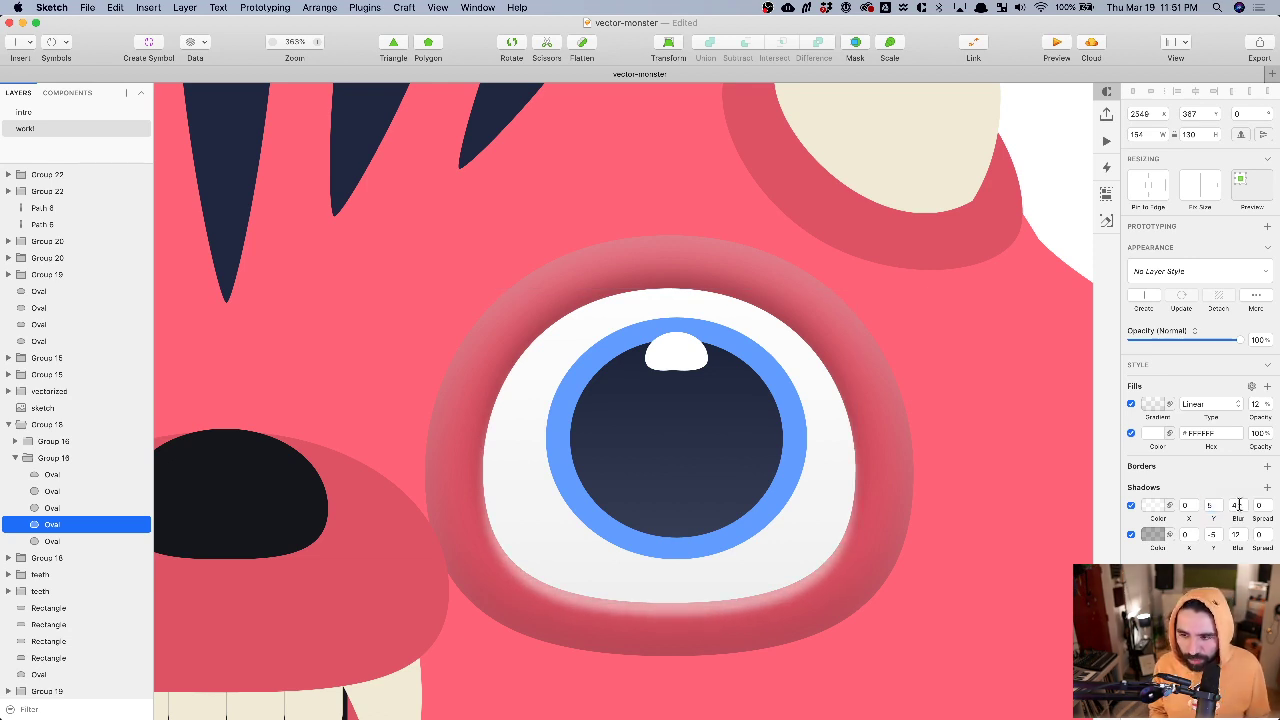
{"action": "type", "text": "12"}
{"action": "key", "text": "Return"}
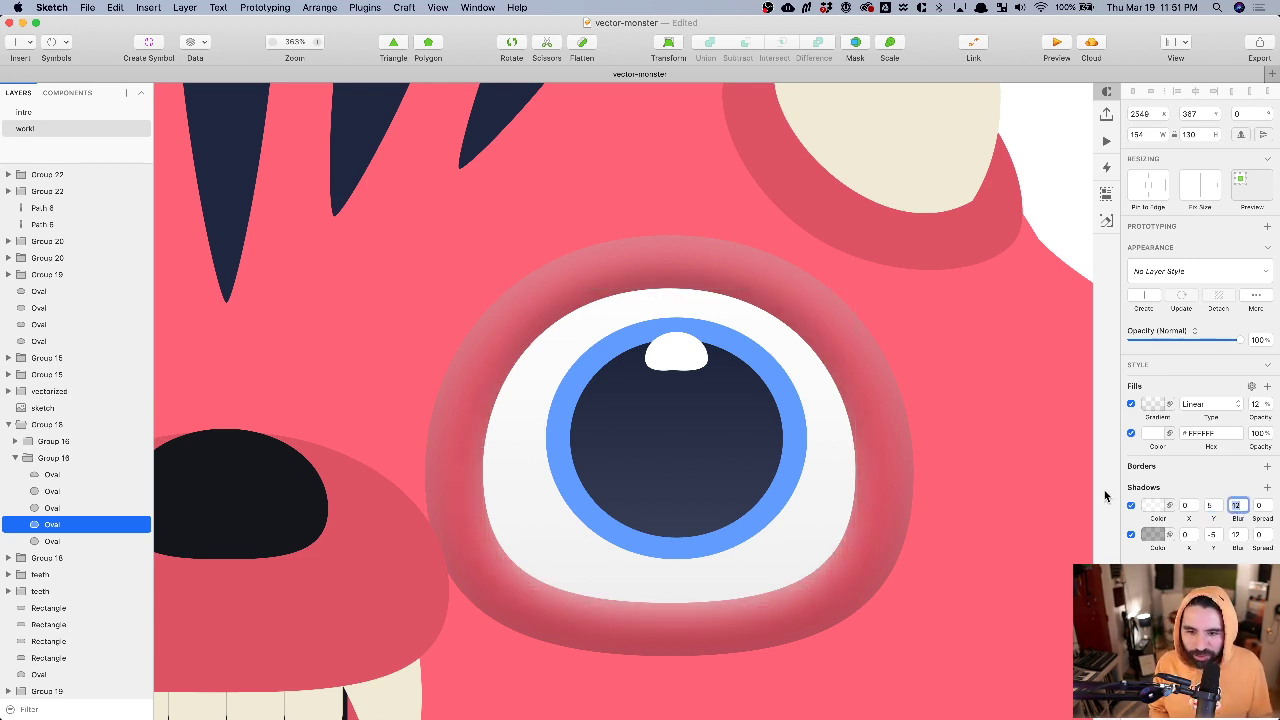
- Reduce the opacity of the eye white's white drop shadow colour for a subtler glow, and clear the selection
{"action": "left_click", "coordinate": [1153, 506]}
{"action": "left_click_drag", "start_coordinate": [1208, 668], "coordinate": [1188, 668]}
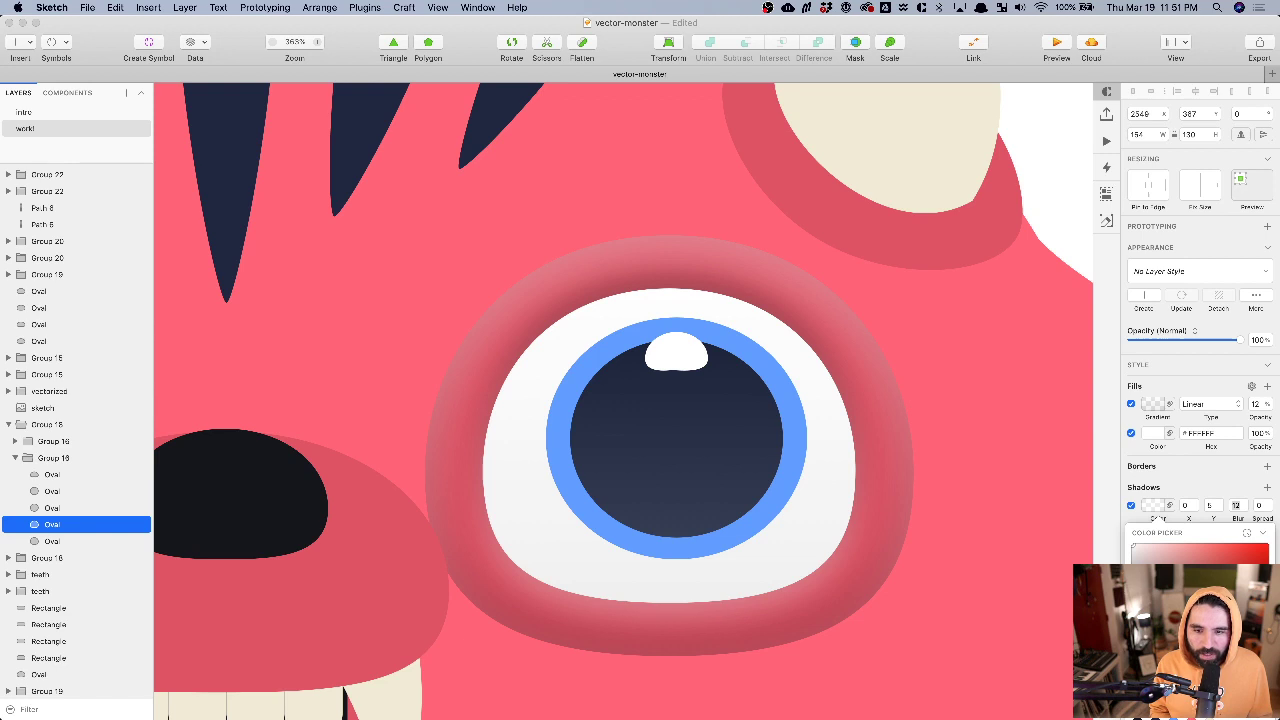
{"action": "left_click", "coordinate": [802, 650]}
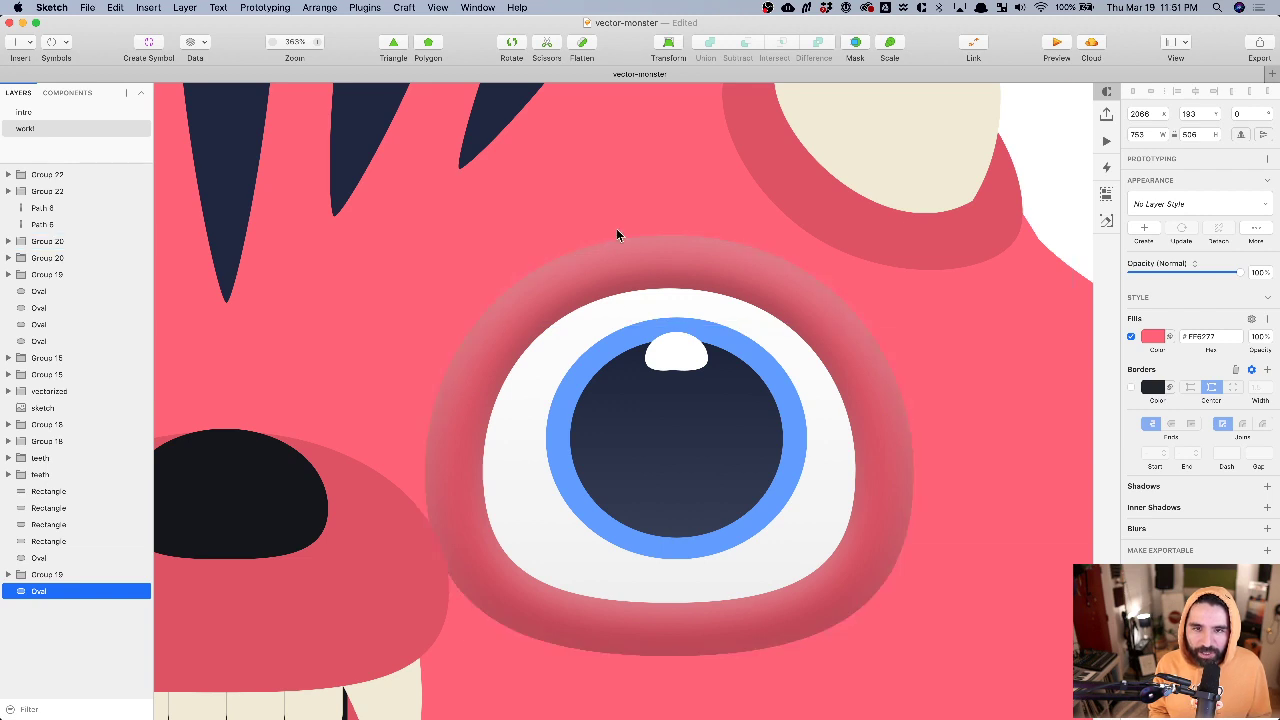
{"action": "key", "text": "super+1"}
{"action": "left_click", "coordinate": [972, 160]}
- Add an inner shadow to the white oval of the right eye
{"action": "scroll", "coordinate": [972, 160], "scroll_direction": "up", "scroll_amount": 3}
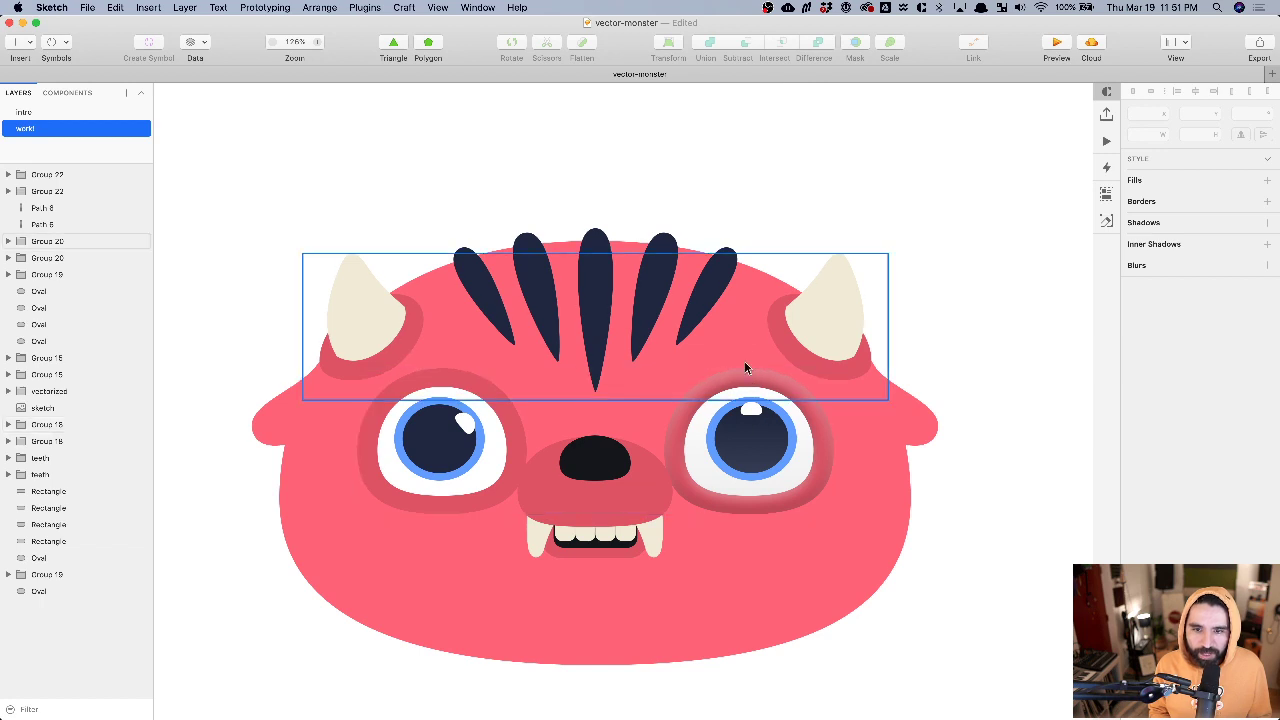
{"action": "scroll", "coordinate": [749, 391], "scroll_direction": "up", "scroll_amount": 5}
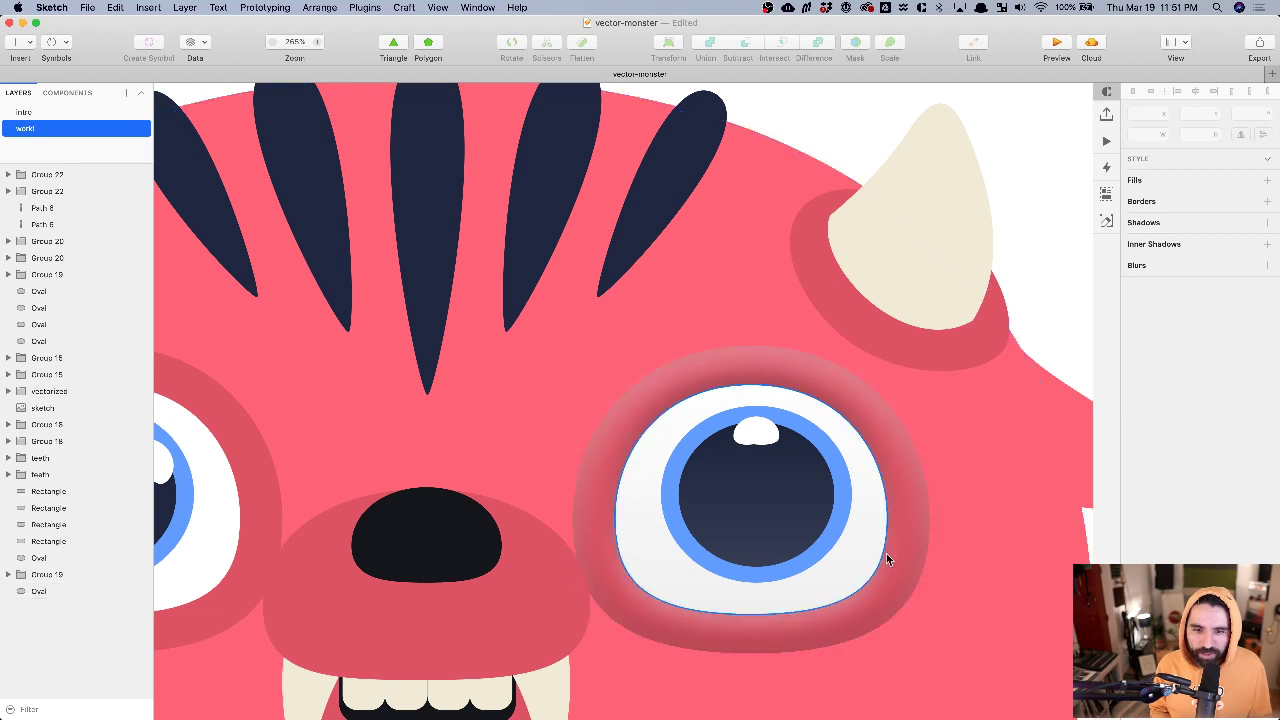
{"action": "scroll", "coordinate": [740, 425], "scroll_direction": "right", "scroll_amount": 3}
{"action": "scroll", "coordinate": [740, 425], "scroll_direction": "down", "scroll_amount": 1}
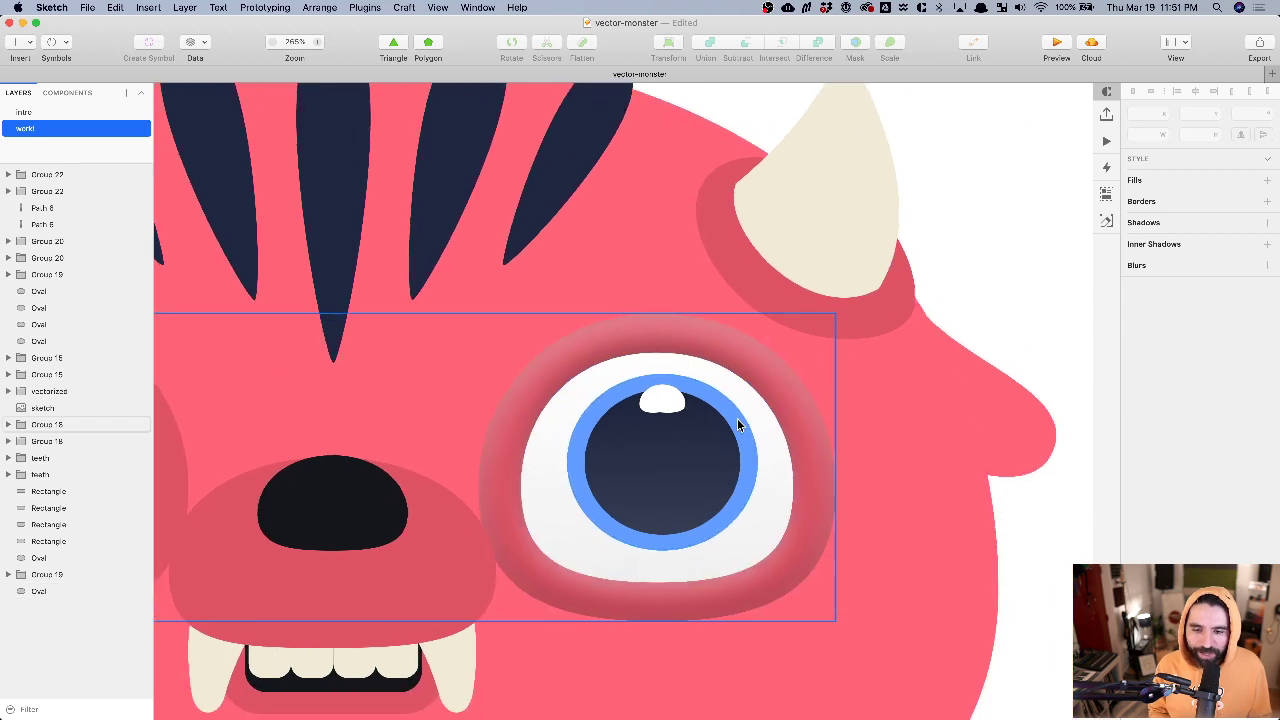
{"action": "left_click", "coordinate": [666, 564], "text": "super"}
{"action": "scroll", "coordinate": [666, 564], "scroll_direction": "up", "scroll_amount": 3}
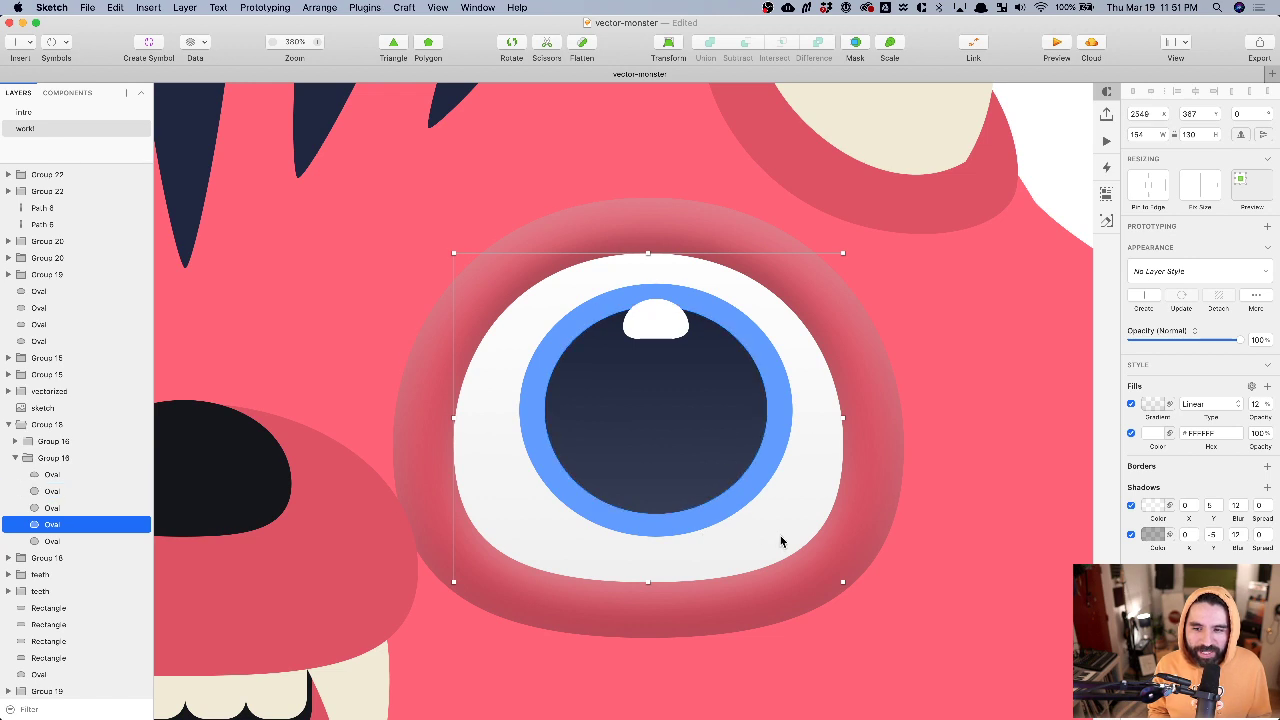
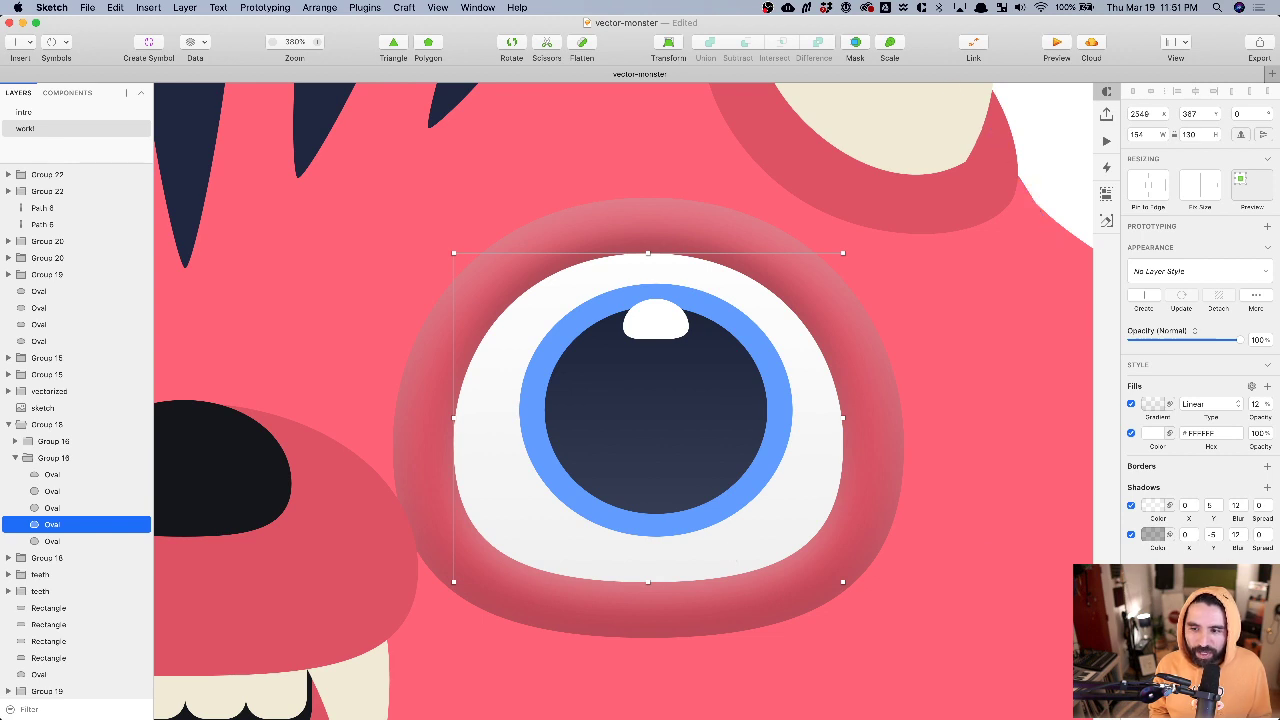
{"action": "left_click", "coordinate": [1267, 569]}
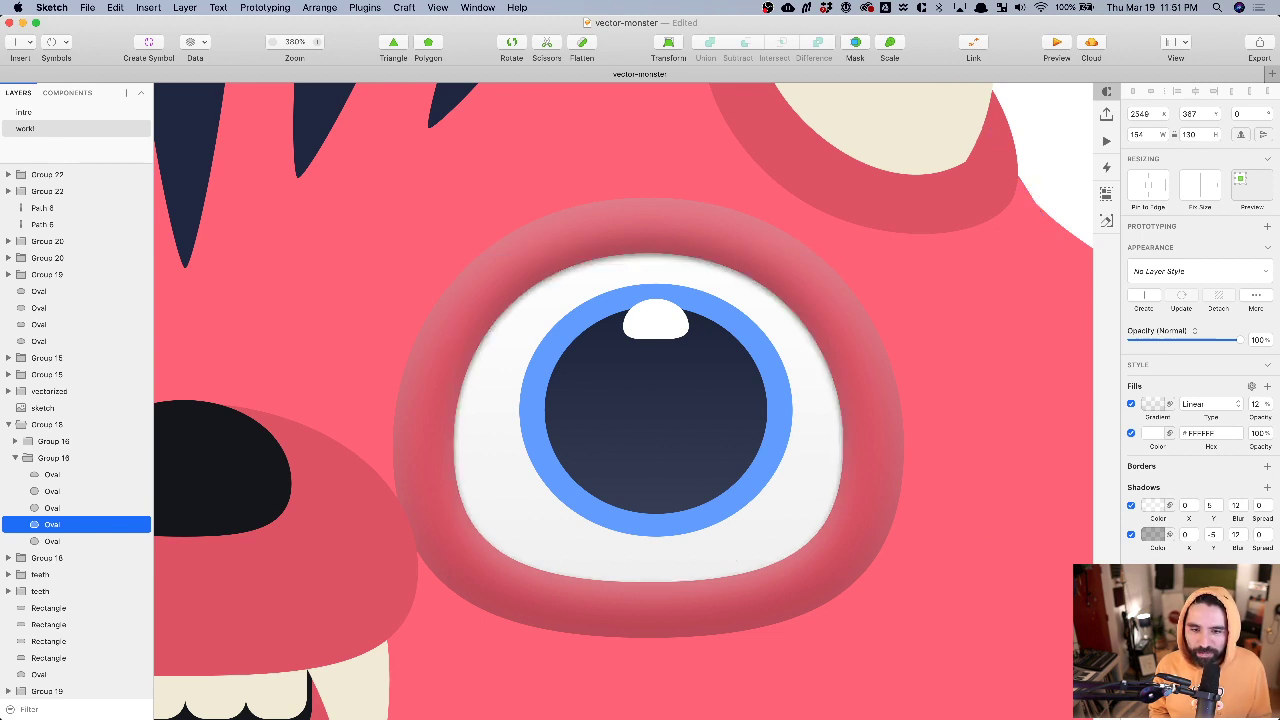
- Set the eye white's inner shadow to a Y offset of -9 and a blur of 13, and shrink the window to bring its settings into view
{"action": "type", "text": "-10"}
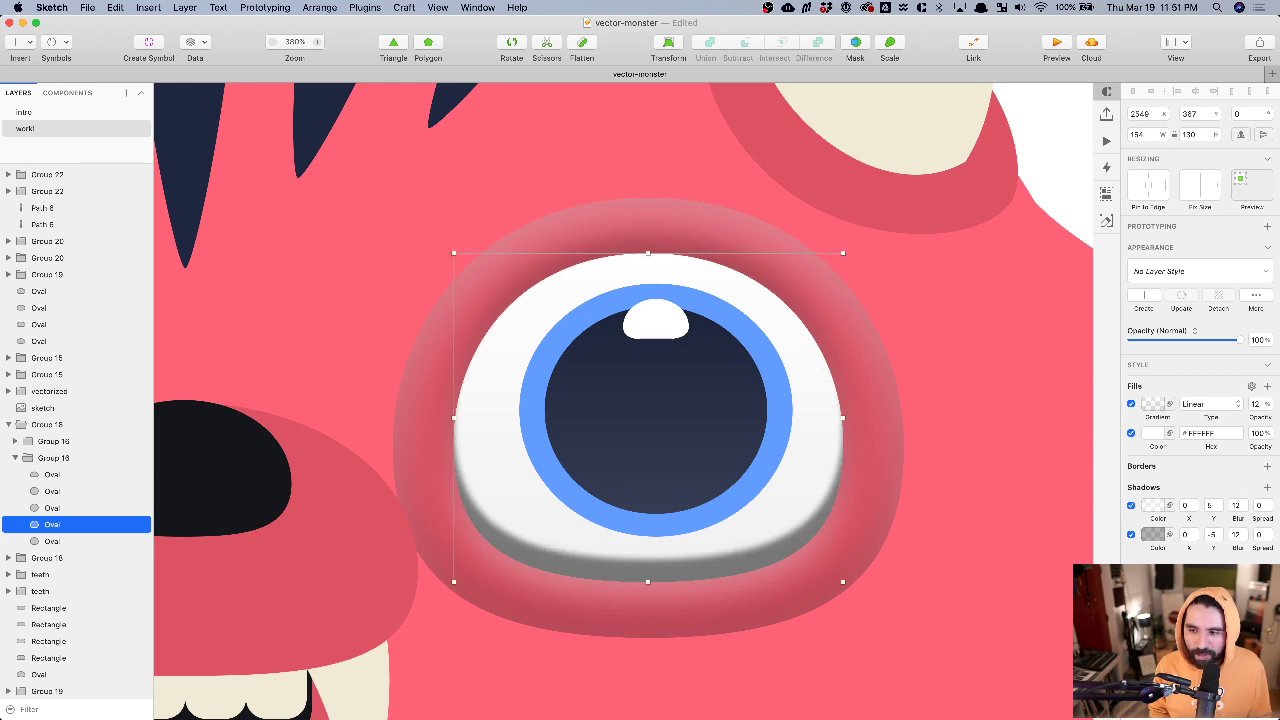
{"action": "type", "text": "20"}
{"action": "key", "text": "Tab"}
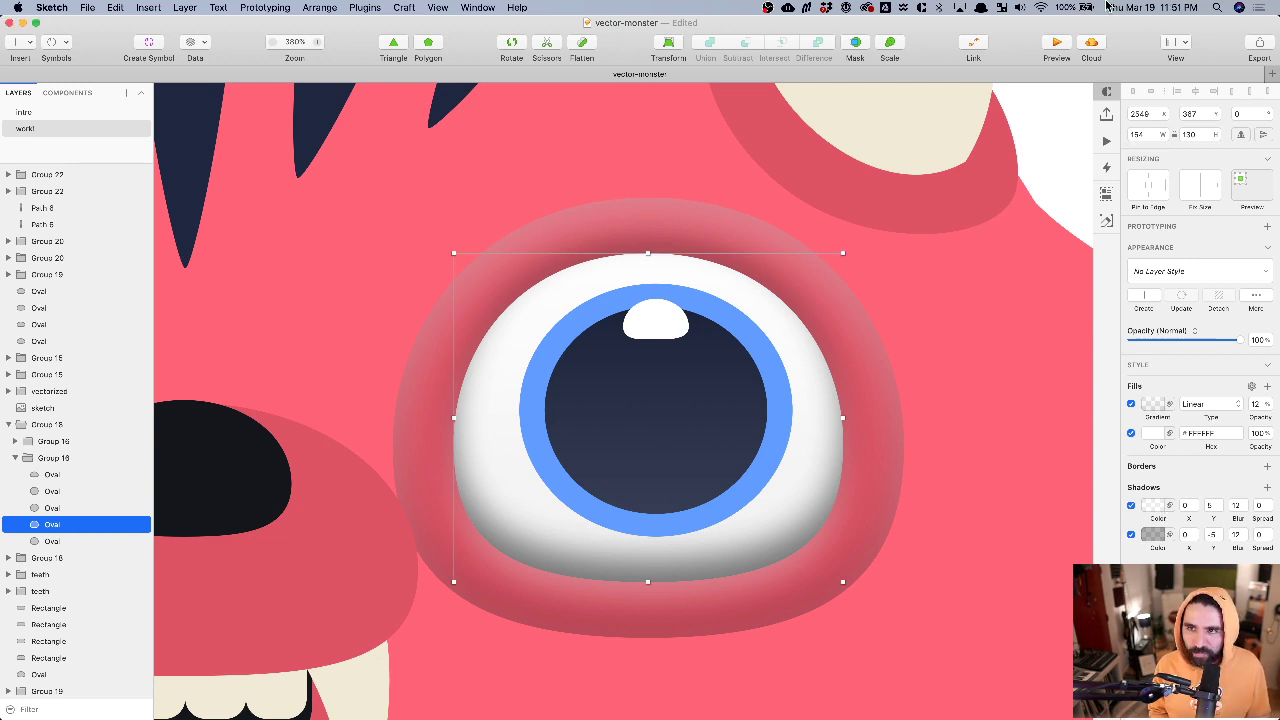
{"action": "mouse_move", "coordinate": [1109, 20]}
{"action": "left_mouse_down"}
{"action": "mouse_move", "coordinate": [1098, 70]}
{"action": "mouse_move", "coordinate": [1118, 36]}
{"action": "left_mouse_up"}
{"action": "scroll", "coordinate": [1197, 475], "scroll_direction": "down", "scroll_amount": 3}
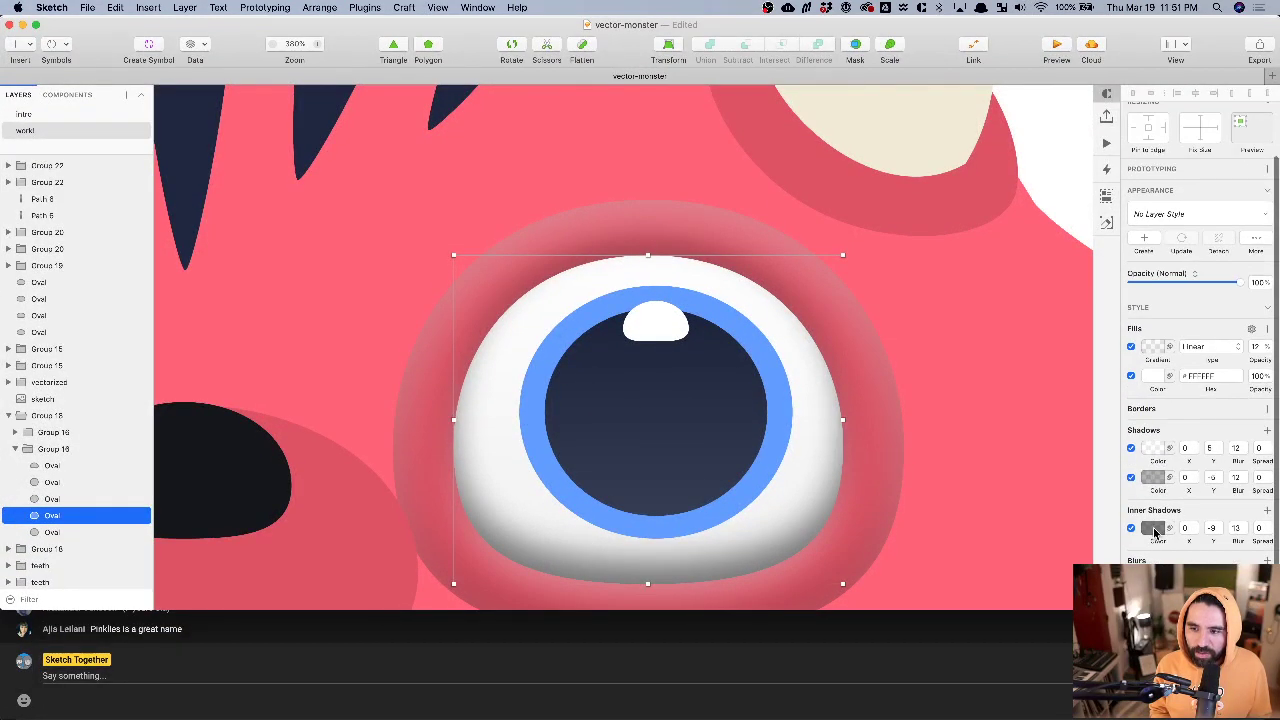
- Lower the colour opacity of the right eye white's inner shadow for softer shading along its lower edge
{"action": "left_click", "coordinate": [1153, 530]}
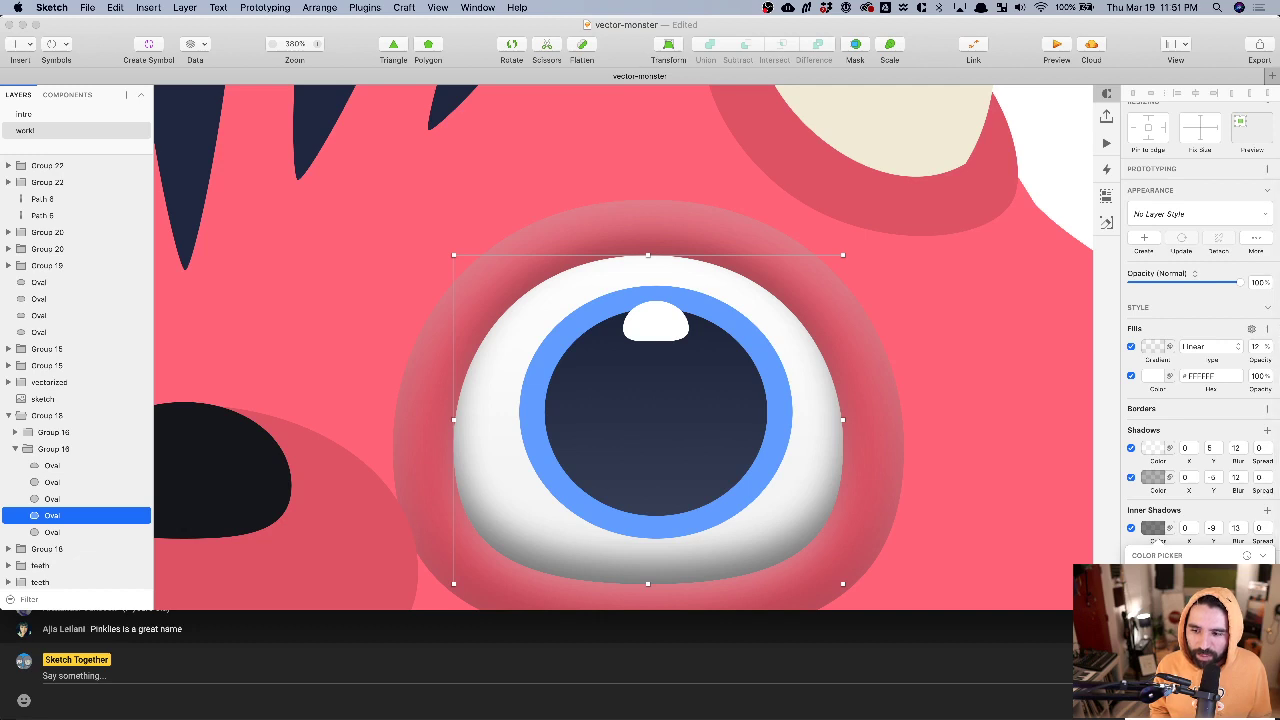
{"action": "left_click_drag", "start_coordinate": [1216, 690], "coordinate": [1190, 690]}
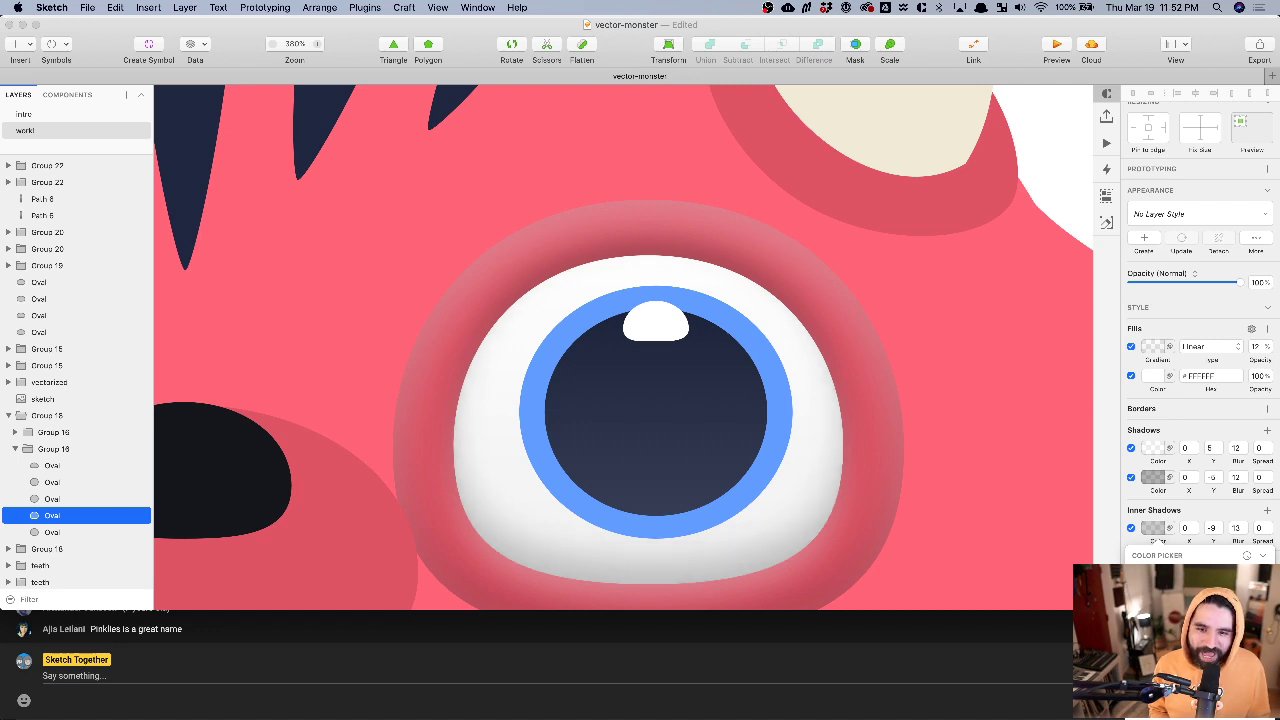
{"action": "left_click", "coordinate": [934, 513]}
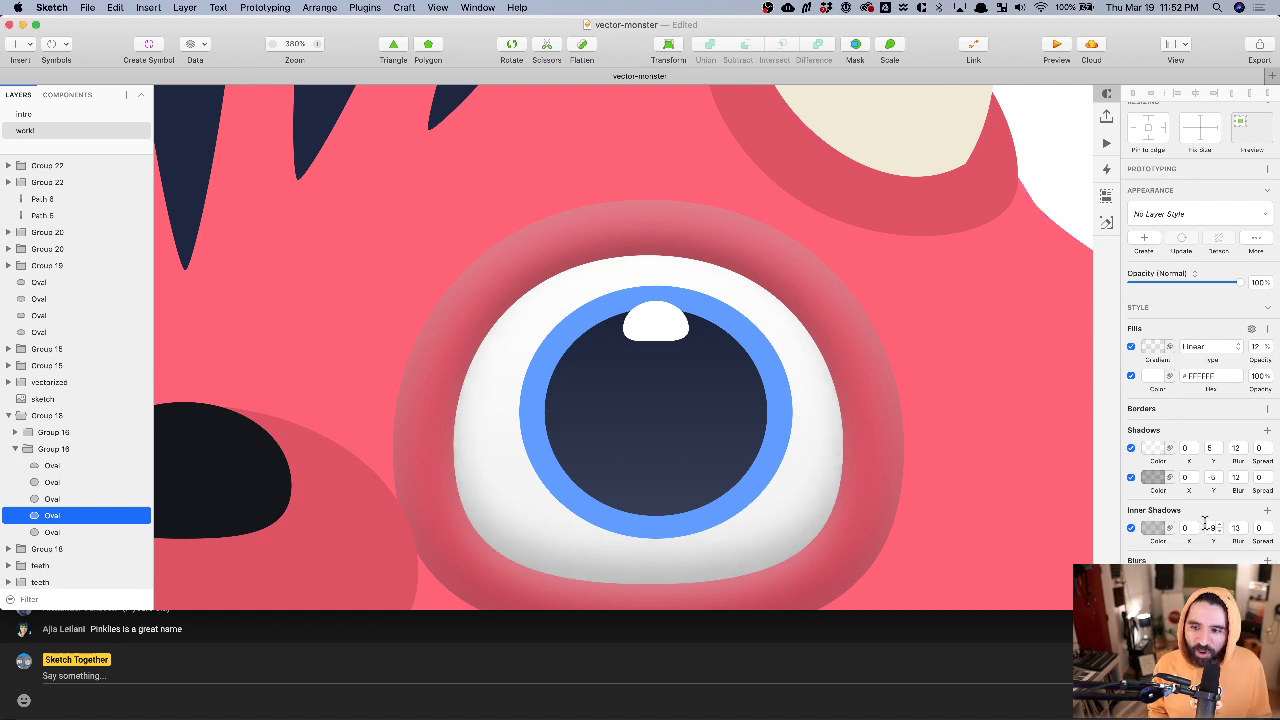
- Add a second inner shadow to the eye white with Y offset 0, blur 2 and a more opaque dark colour
{"action": "left_click", "coordinate": [1268, 513]}
{"action": "key", "text": "Tab"}
{"action": "type", "text": "0"}
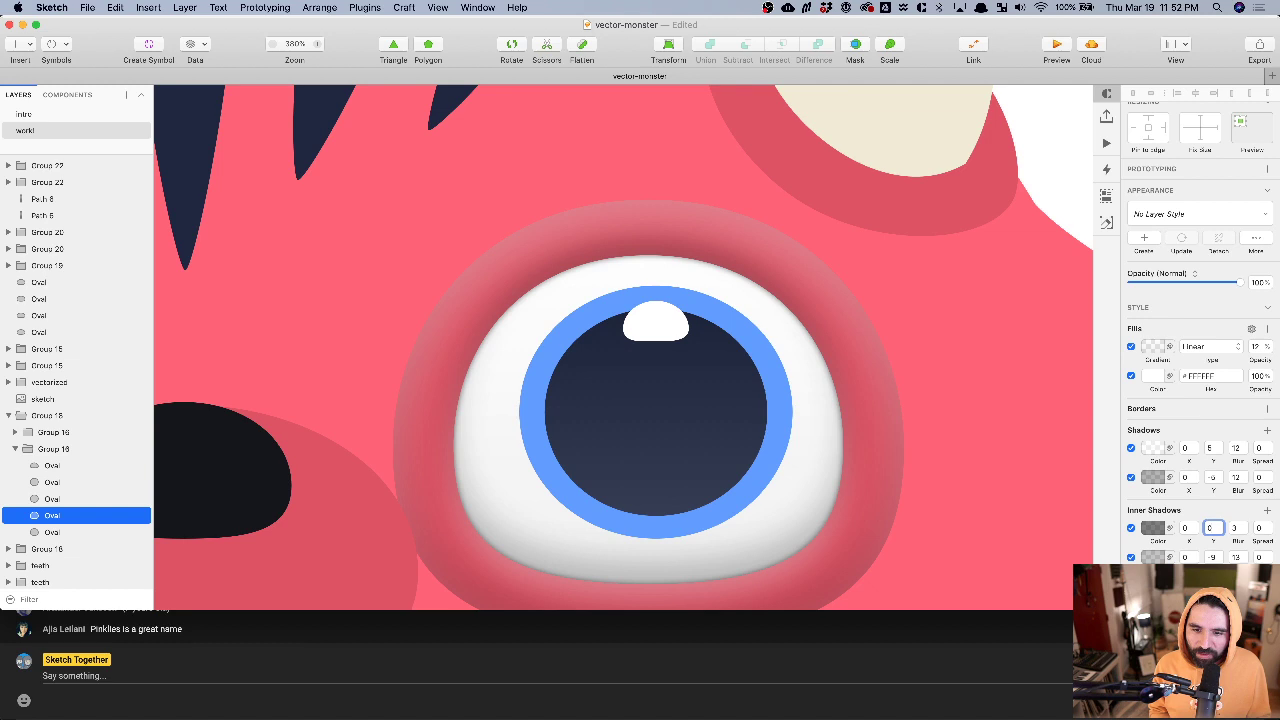
{"action": "key", "text": "Tab"}
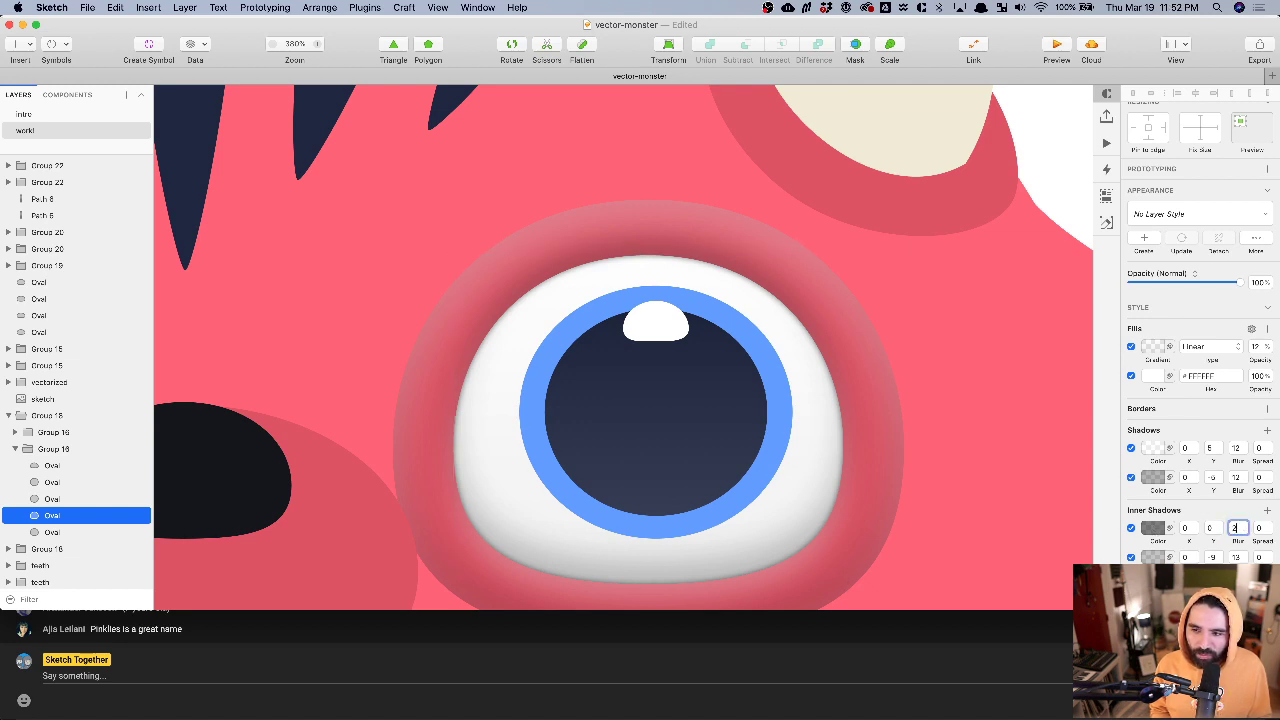
{"action": "left_click", "coordinate": [1163, 532]}
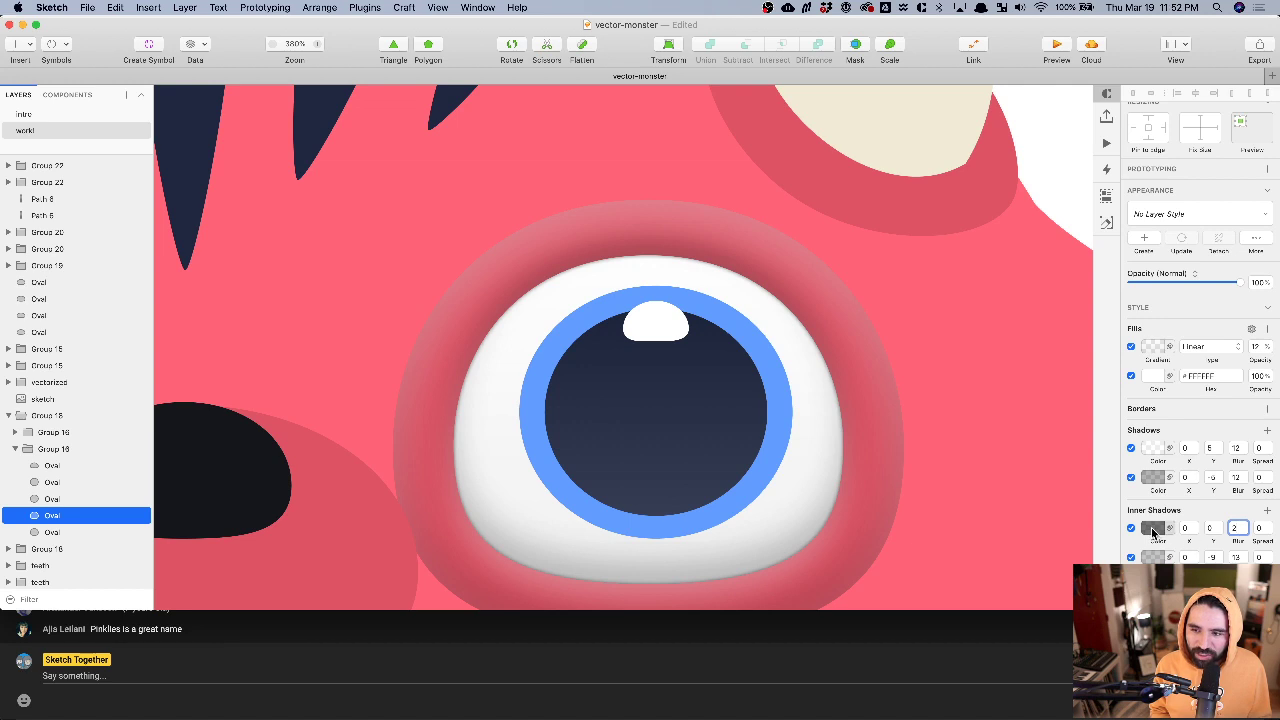
{"action": "left_click_drag", "start_coordinate": [1200, 692], "coordinate": [1228, 692]}
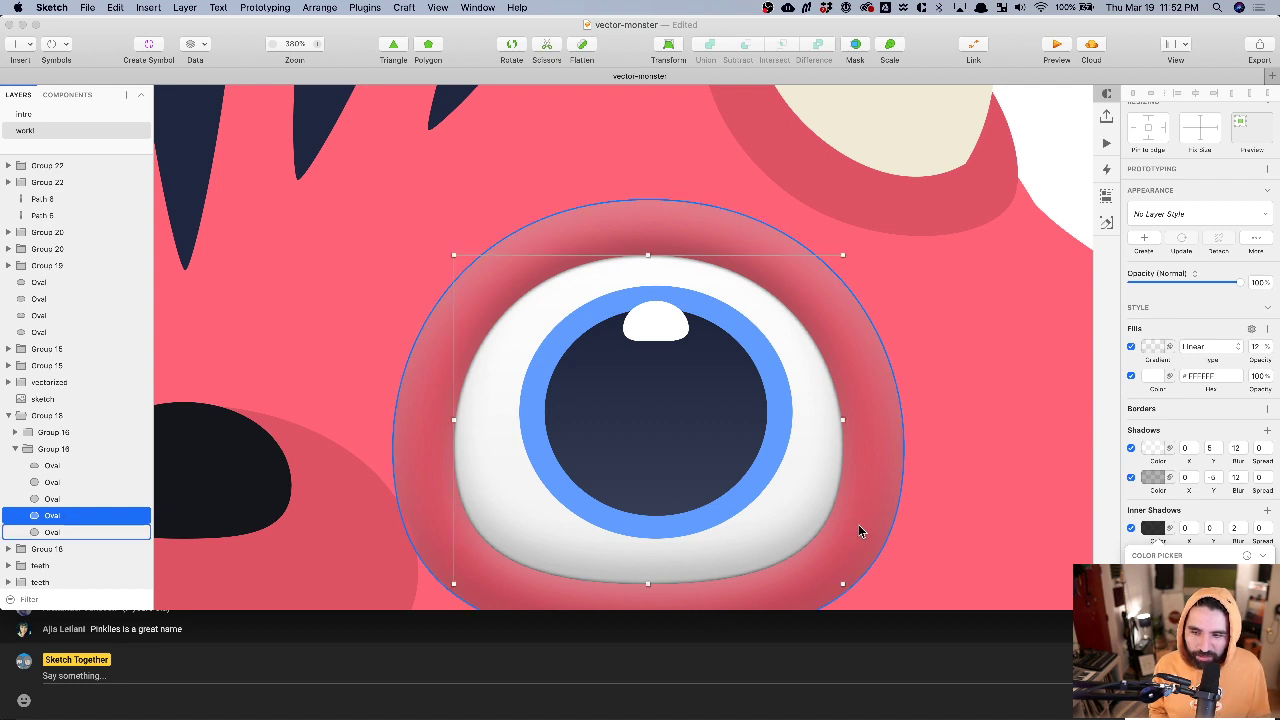
{"action": "left_click", "coordinate": [1217, 540]}
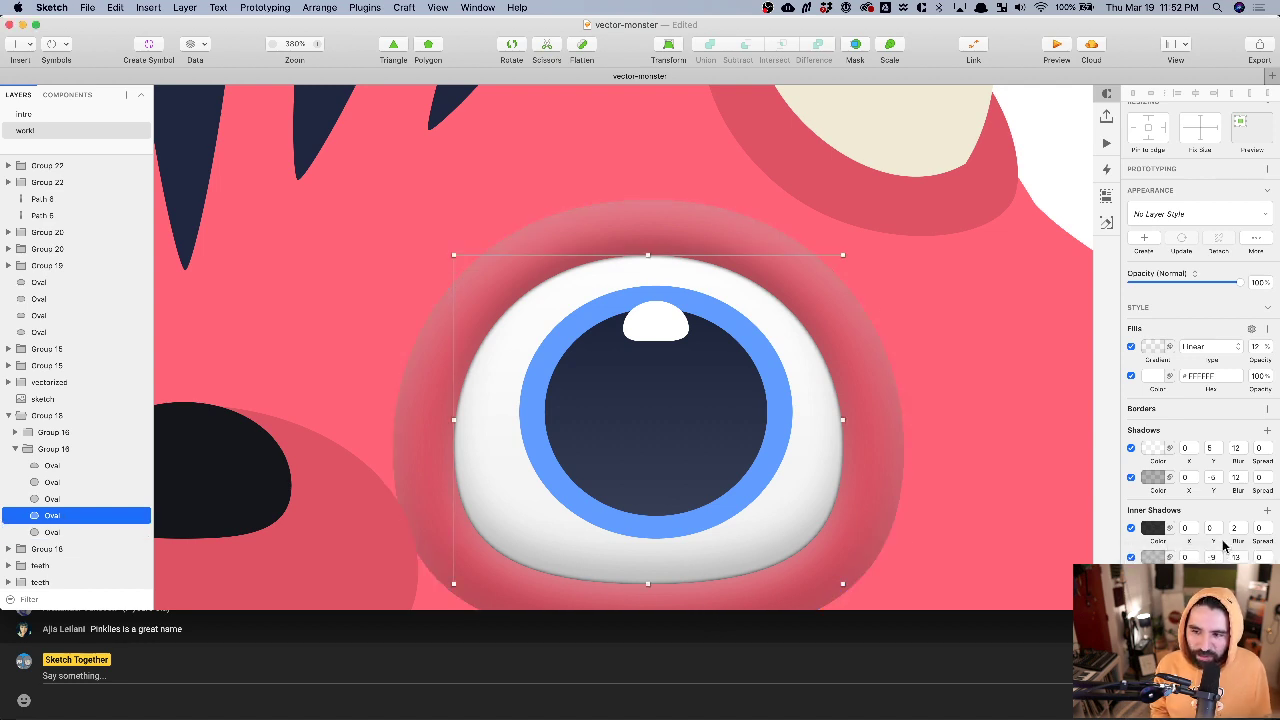
- Set the eye white's second inner shadow to Y offset -1 and blur 3, and lower the opacity of its colour
{"action": "left_click", "coordinate": [1211, 527]}
{"action": "type", "text": "-1"}
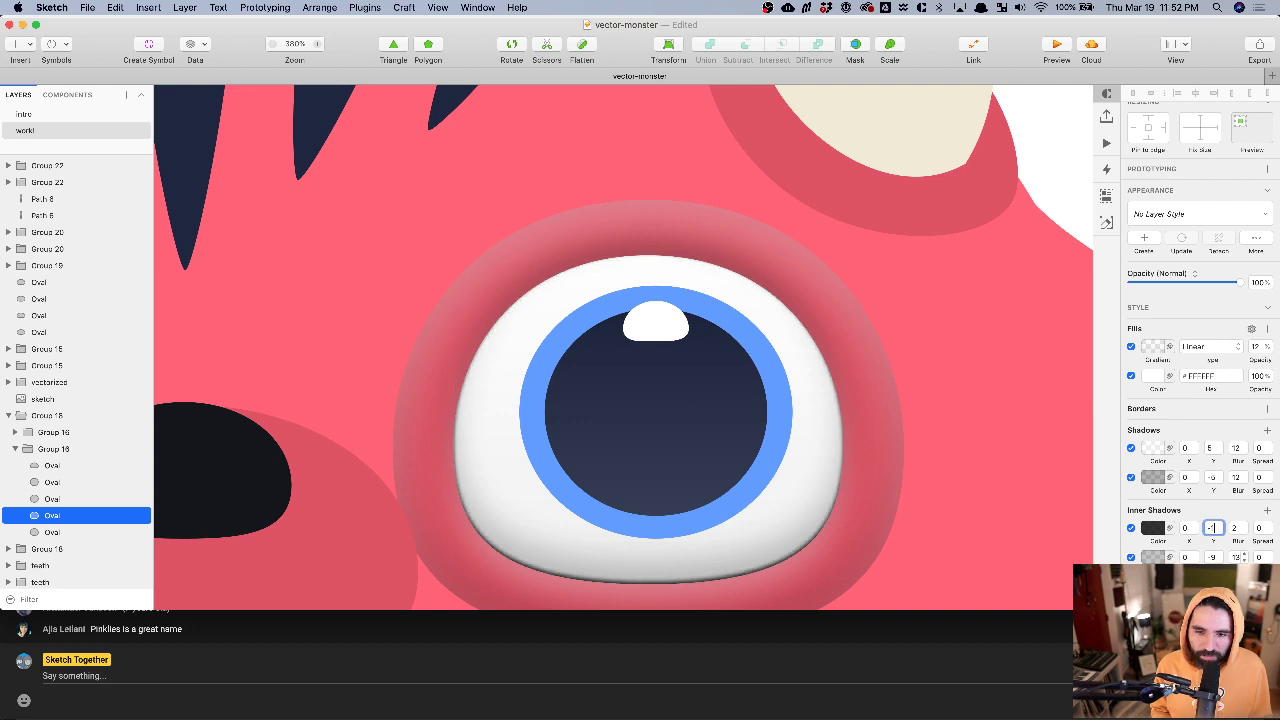
{"action": "left_click", "coordinate": [1234, 527]}
{"action": "type", "text": "0"}
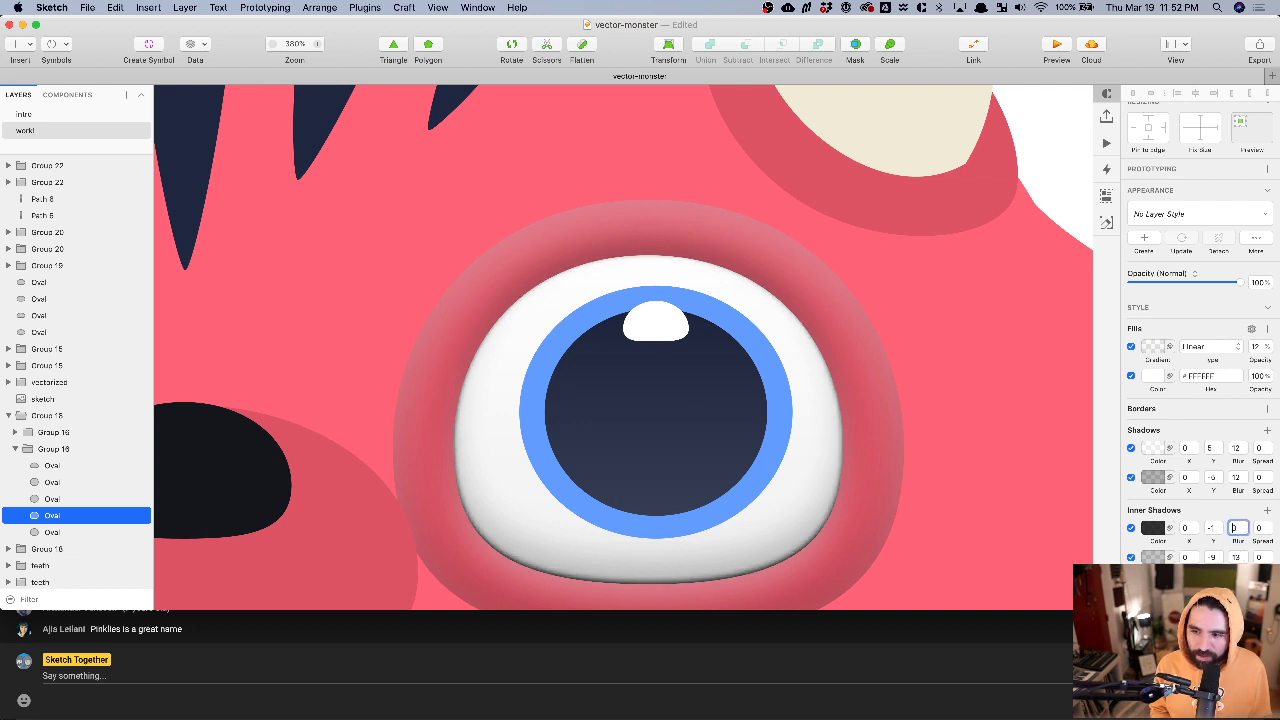
{"action": "left_click", "coordinate": [1154, 527]}
{"action": "left_click_drag", "start_coordinate": [1238, 690], "coordinate": [1200, 690]}
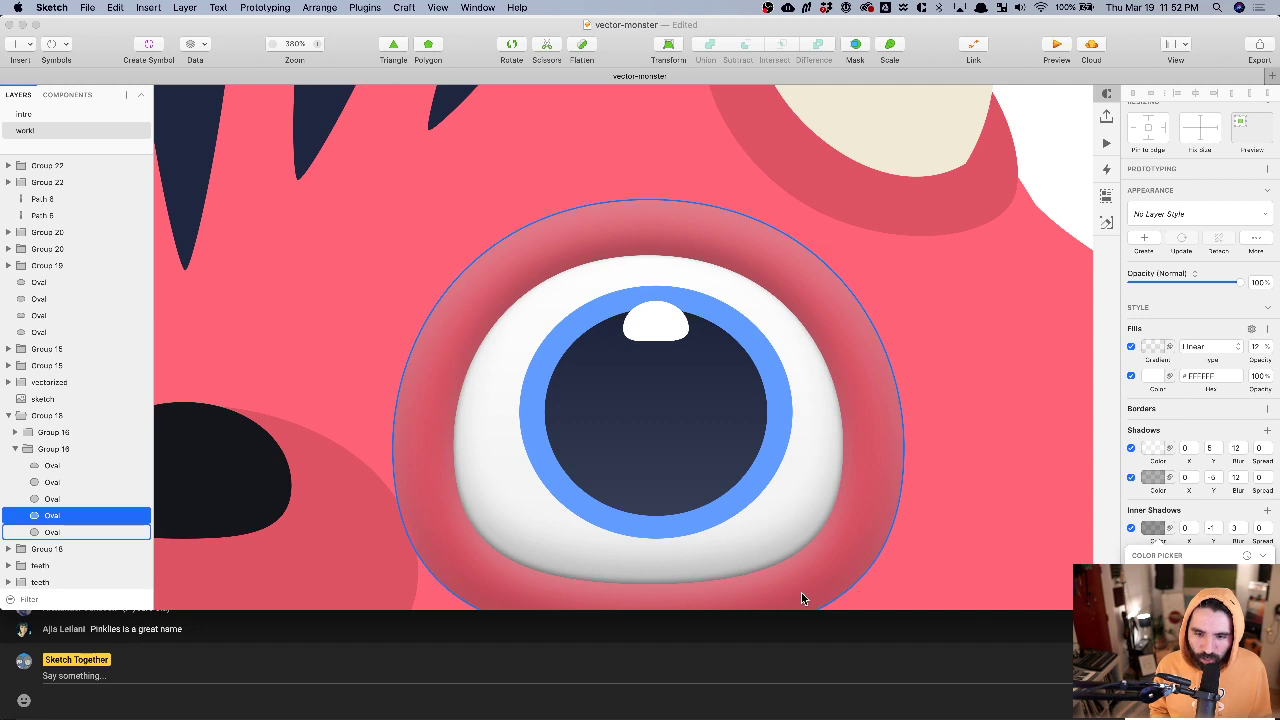
{"action": "scroll", "coordinate": [836, 496], "scroll_direction": "down", "scroll_amount": 5}
{"action": "left_click", "coordinate": [1012, 390]}
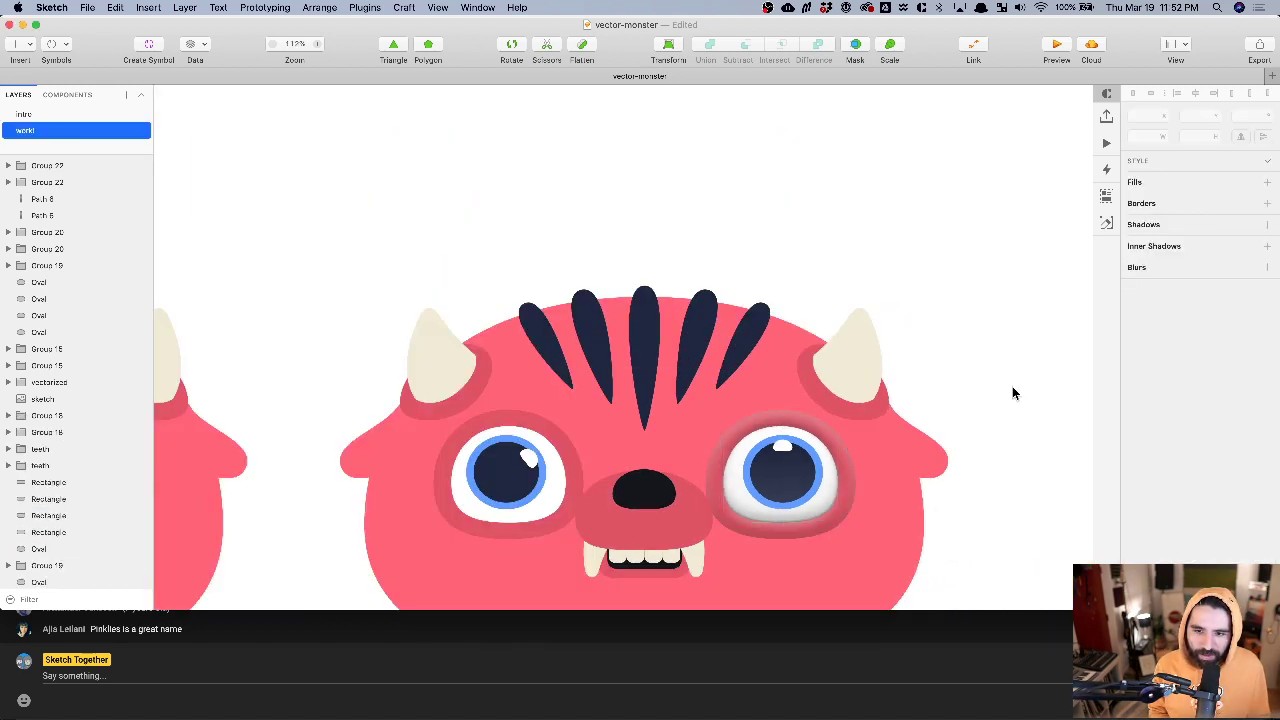
- Copy the layer style of the right eye's white oval onto the left eye's white oval
{"action": "scroll", "coordinate": [1012, 393], "scroll_direction": "down", "scroll_amount": 2}
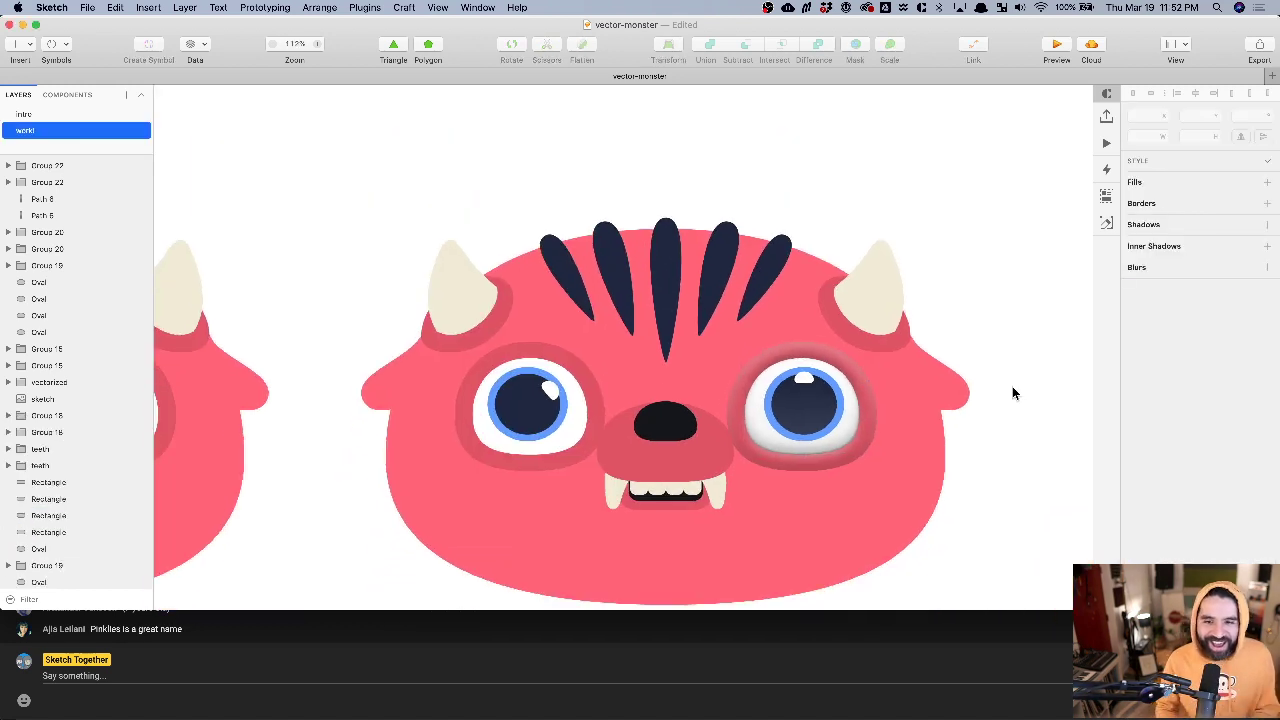
{"action": "scroll", "coordinate": [900, 423], "scroll_direction": "up", "scroll_amount": 3}
{"action": "left_click", "coordinate": [806, 457], "text": "super"}
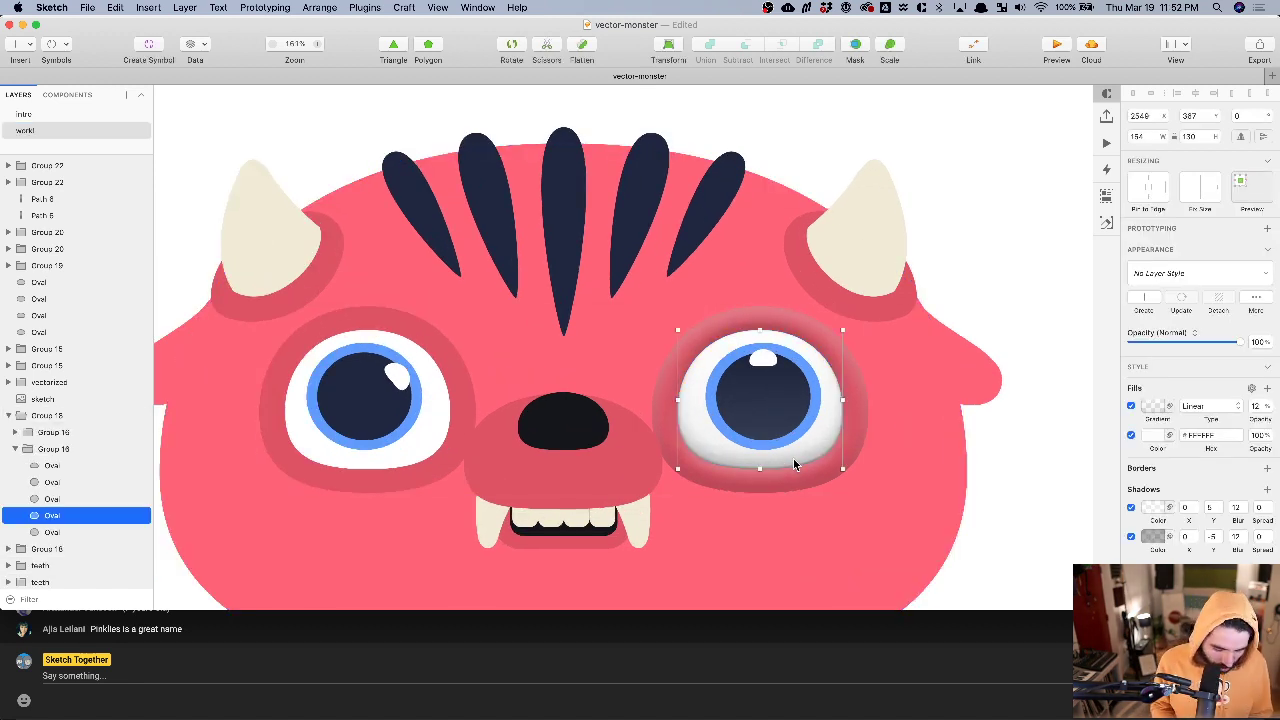
{"action": "left_click", "coordinate": [397, 462], "text": "super"}
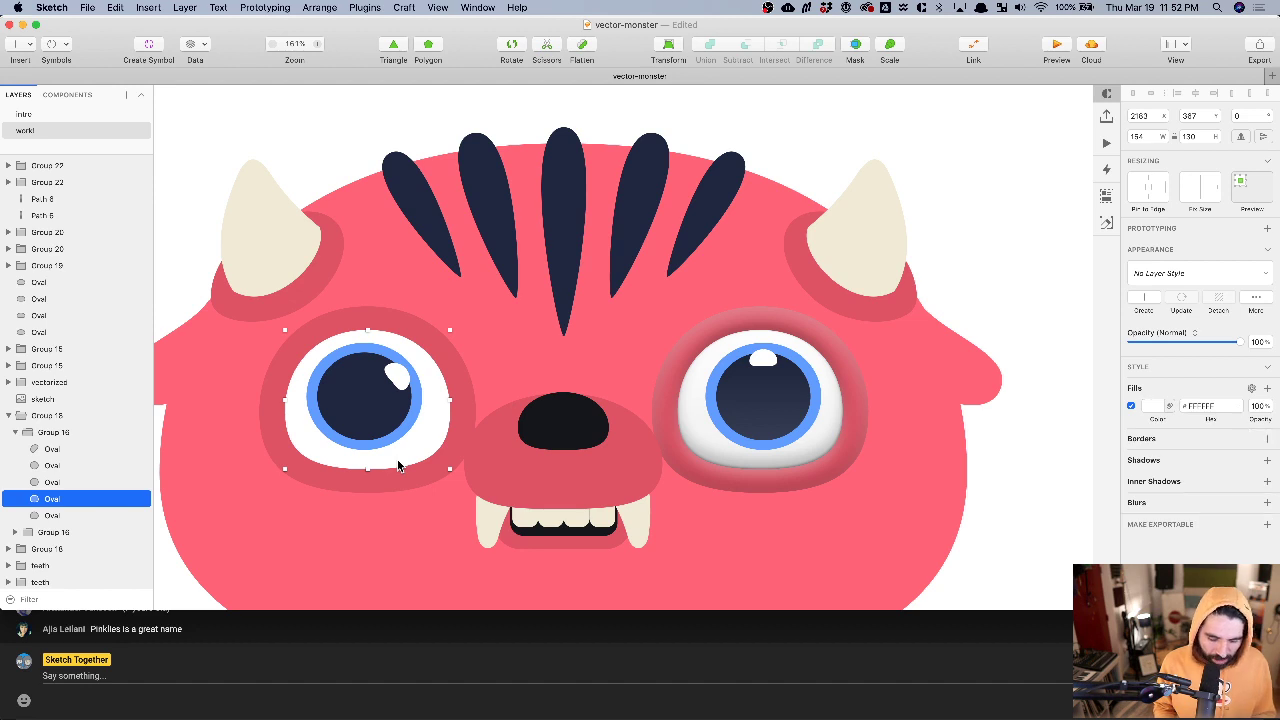
{"action": "key", "text": "super+alt+v"}
- Copy the layer style of the right eye's socket onto the left eye's socket
{"action": "left_click", "coordinate": [804, 487], "text": "super"}
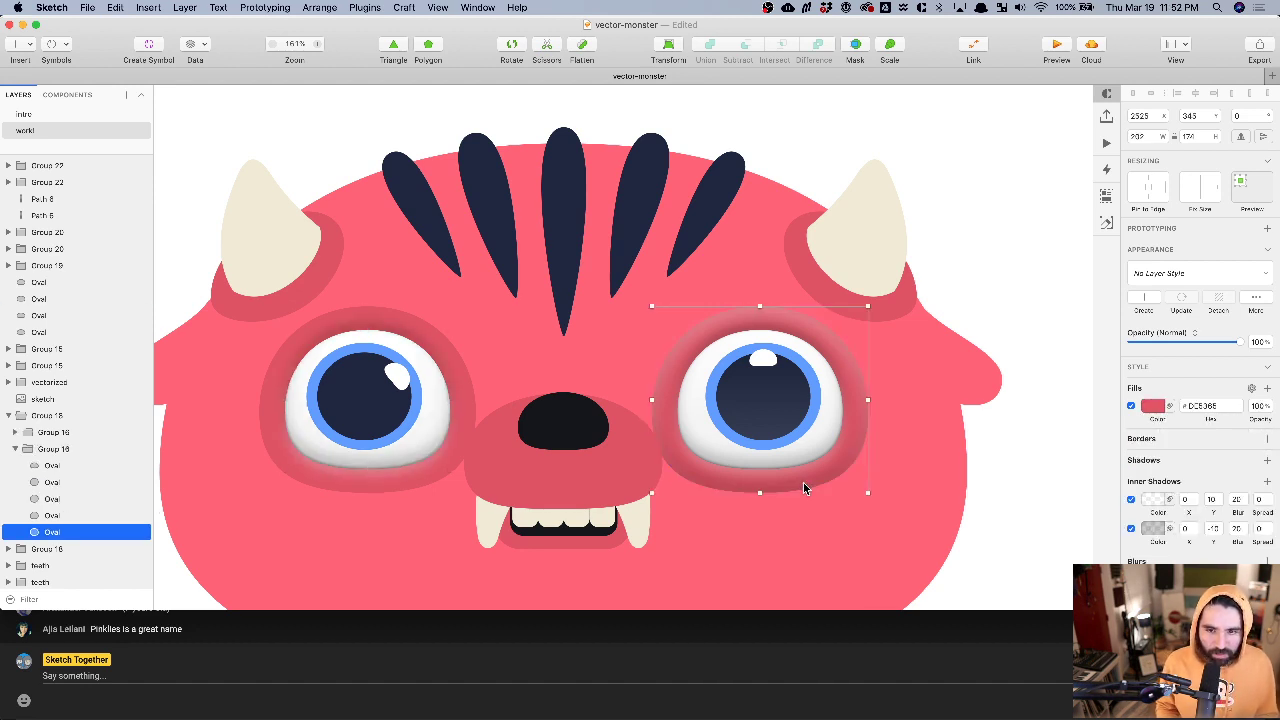
{"action": "left_click", "coordinate": [371, 485], "text": "super"}
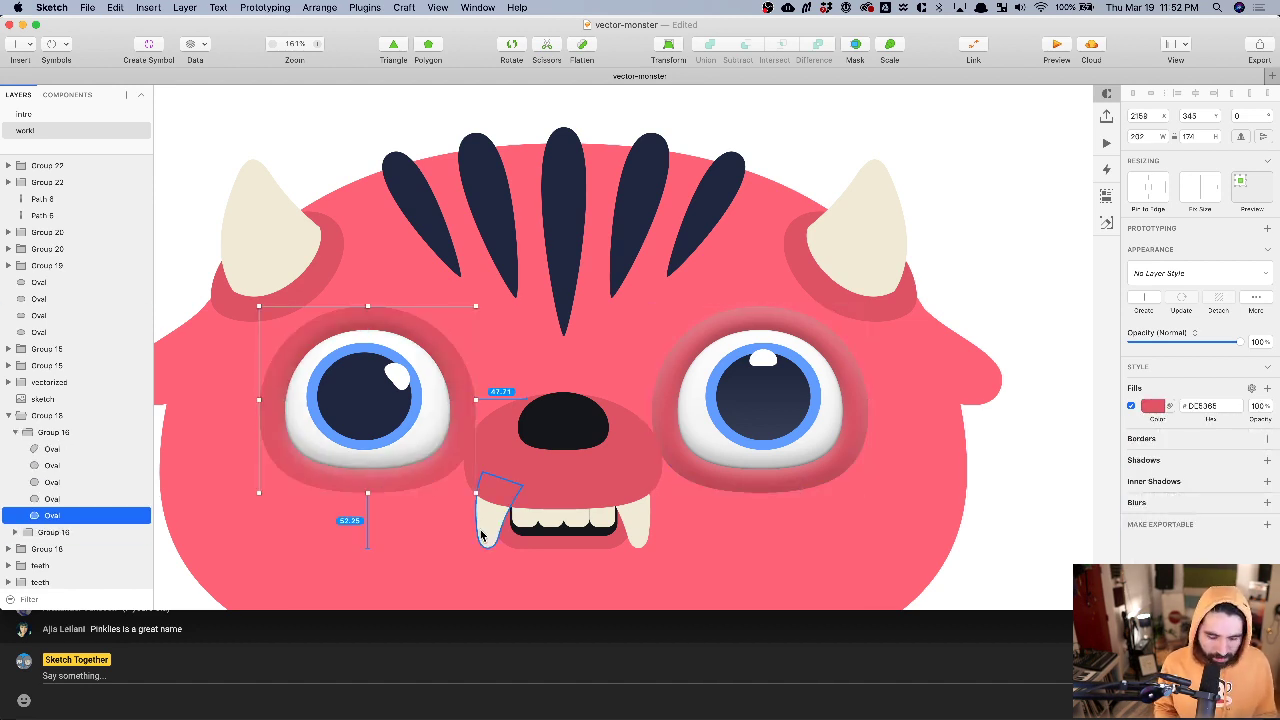
{"action": "key", "text": "super+alt+v"}
{"action": "scroll", "coordinate": [731, 491], "scroll_direction": "left", "scroll_amount": 3}
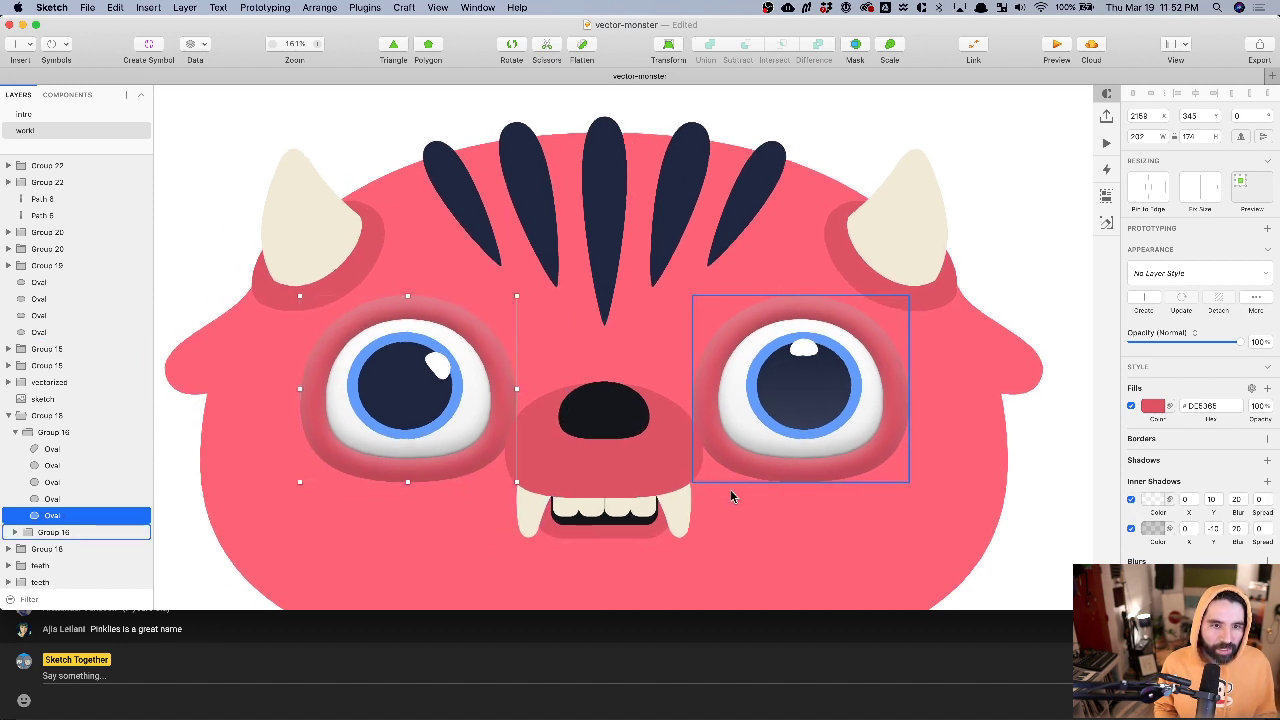
{"action": "left_click", "coordinate": [816, 393], "text": "super"}
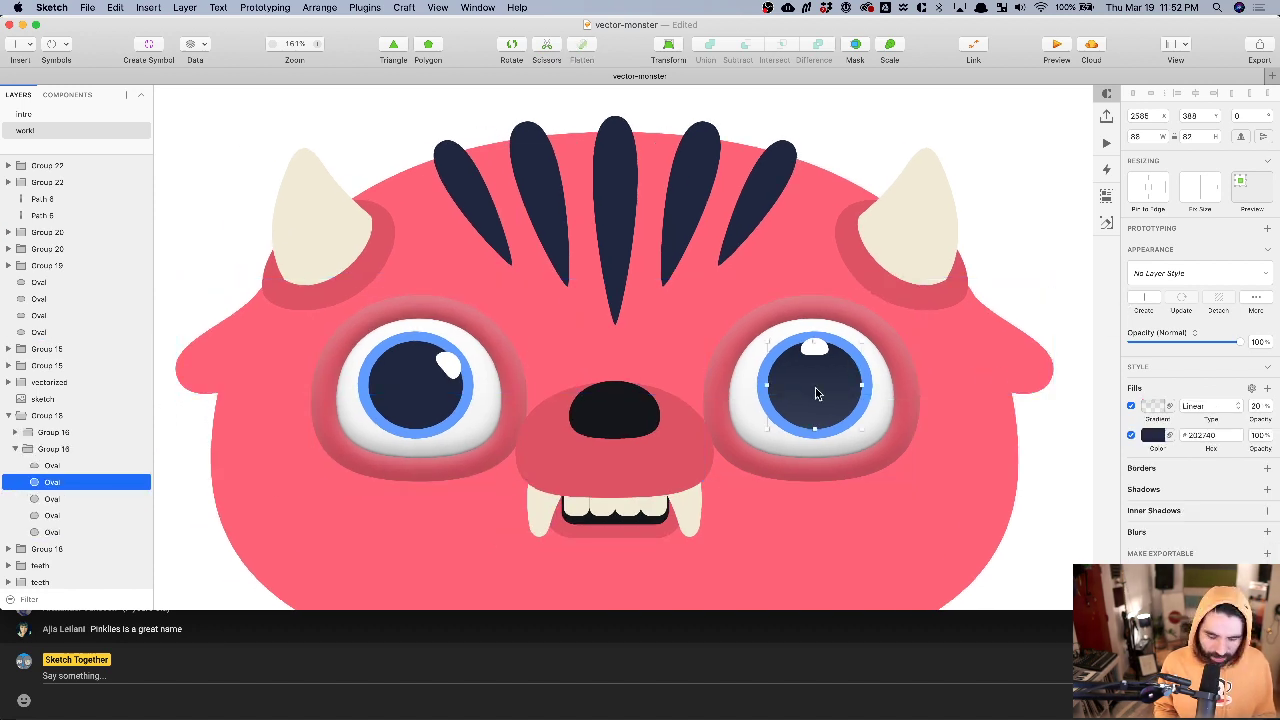
{"action": "key", "text": "Escape"}
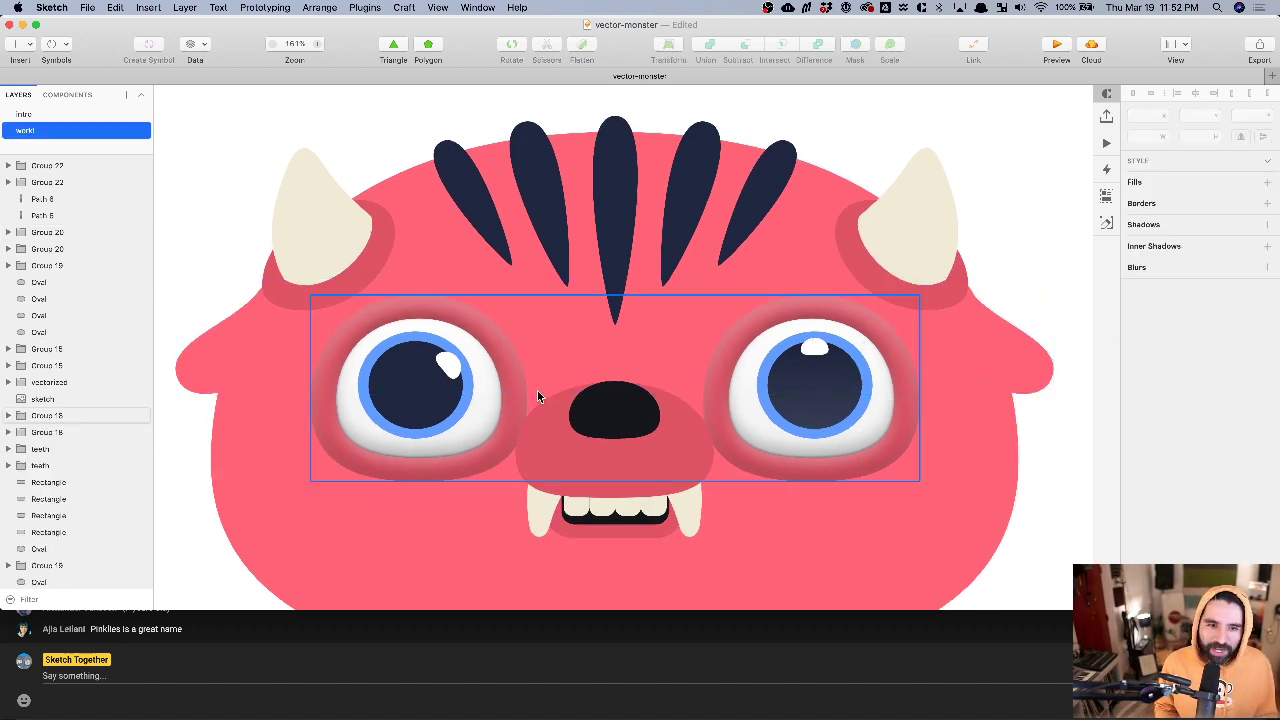
- Delete the monster's left eye group
{"action": "left_click", "coordinate": [470, 403]}
{"action": "double_click", "coordinate": [442, 415]}
{"action": "key", "text": "Delete"}
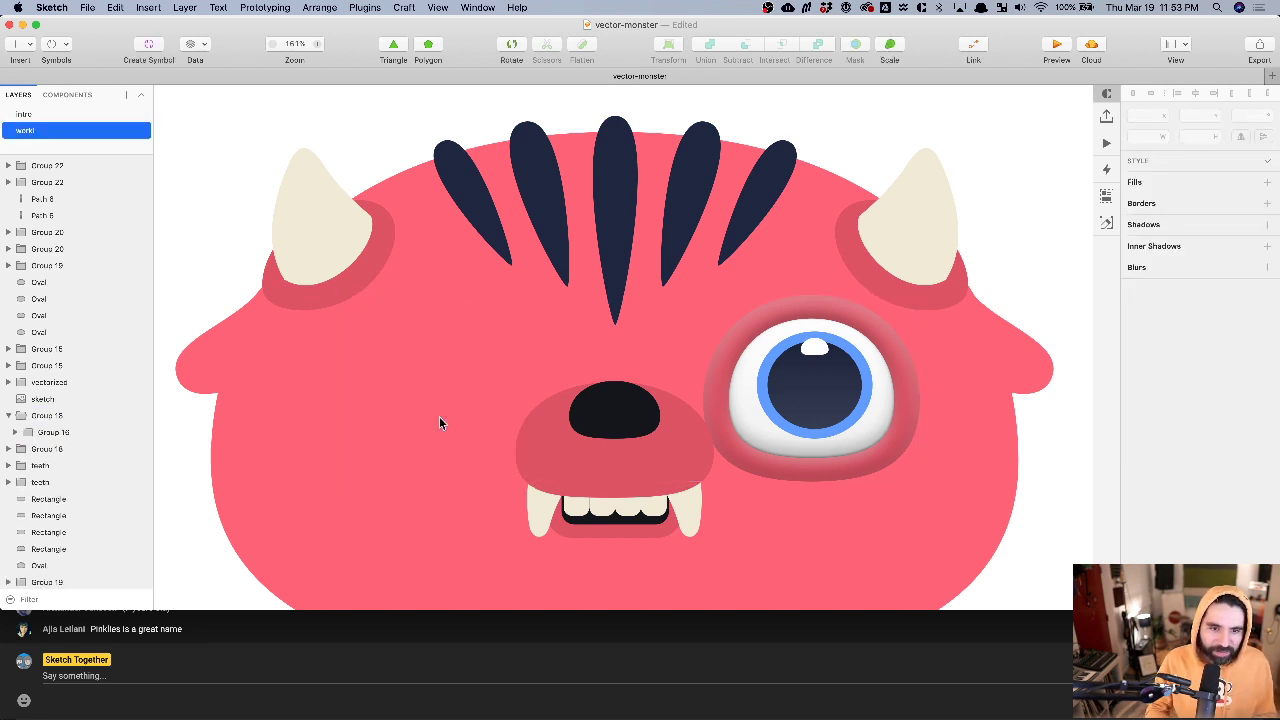
- Duplicate the shaded right eye into the empty left eye position and flip the copy horizontally
{"action": "left_click", "coordinate": [826, 402]}
{"action": "left_click_drag", "start_coordinate": [827, 399], "coordinate": [429, 448]}
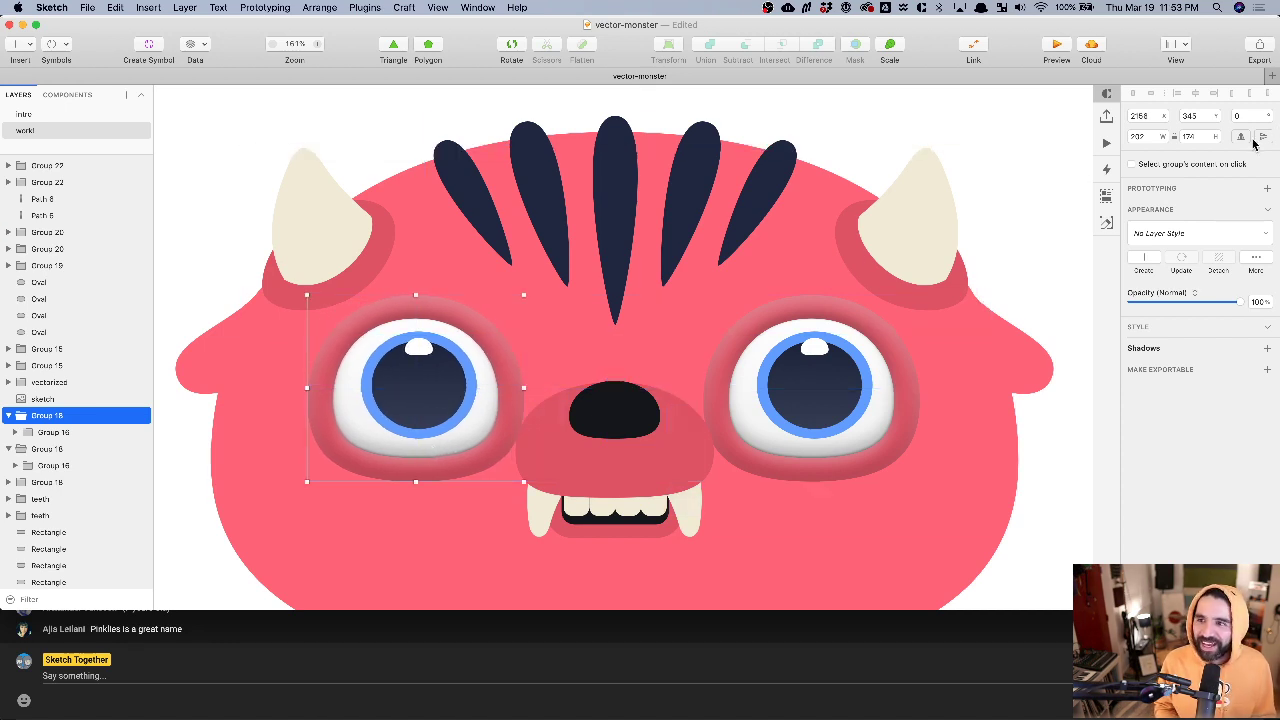
{"action": "left_click", "coordinate": [1245, 139]}
{"action": "scroll", "coordinate": [797, 302], "scroll_direction": "down", "scroll_amount": 5}
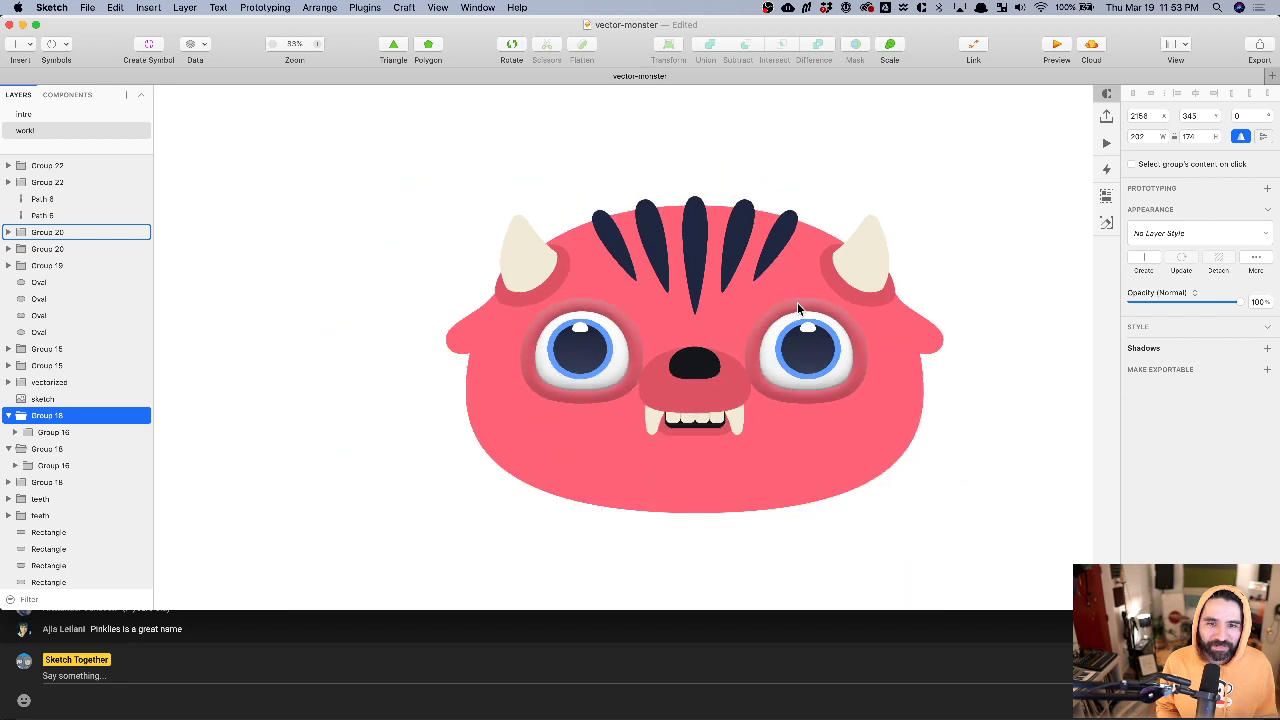
{"action": "left_click", "coordinate": [987, 211]}
{"action": "scroll", "coordinate": [656, 366], "scroll_direction": "up", "scroll_amount": 3}
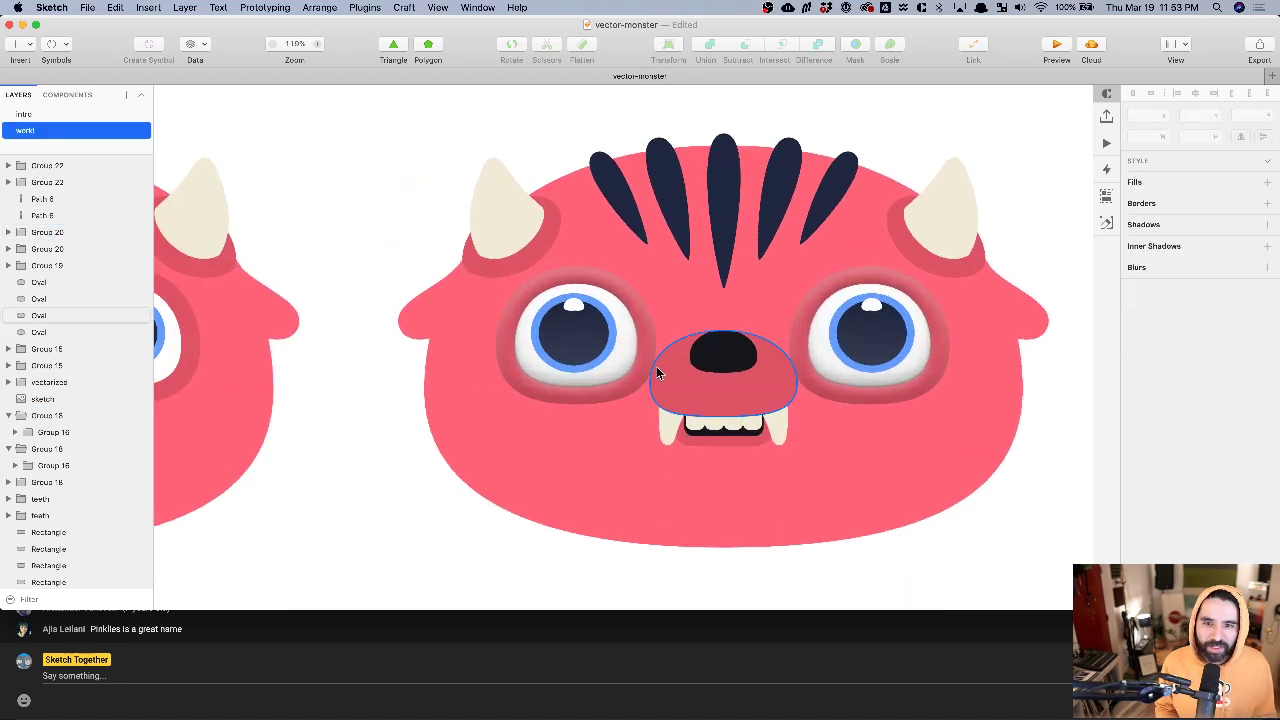
{"action": "left_click", "coordinate": [708, 401]}
{"action": "scroll", "coordinate": [706, 396], "scroll_direction": "up", "scroll_amount": 3}
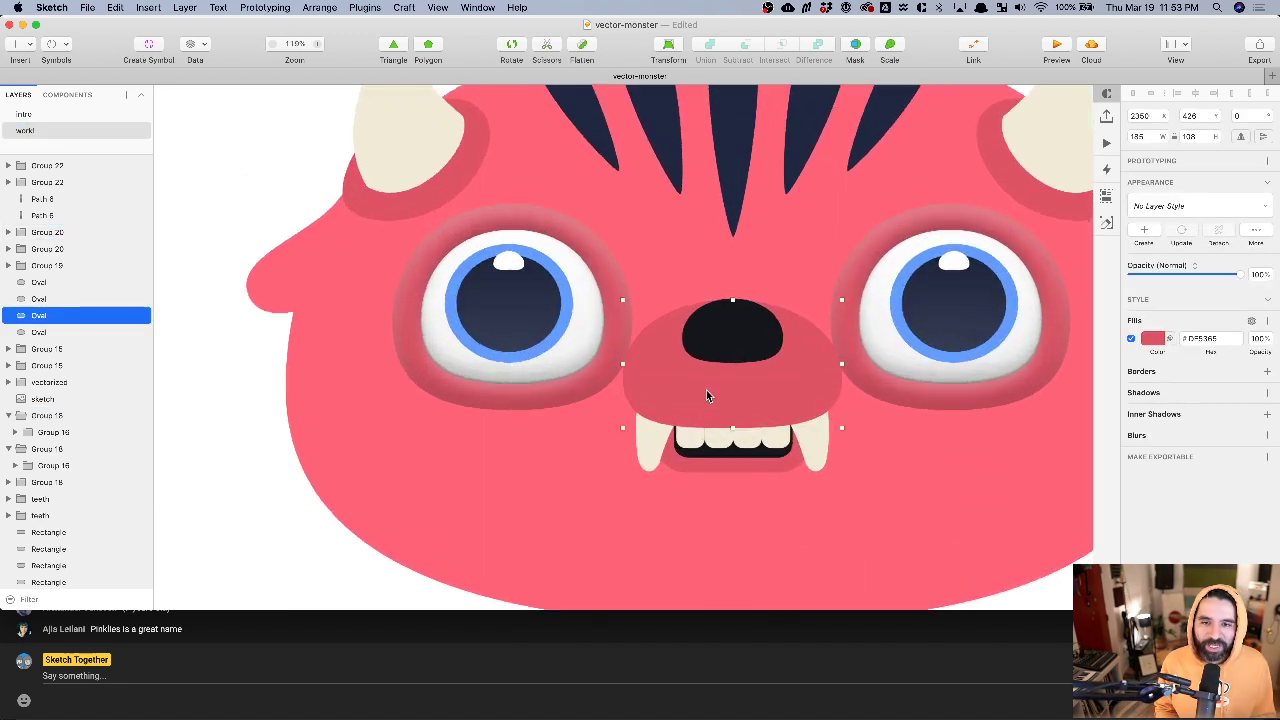
{"action": "scroll", "coordinate": [686, 373], "scroll_direction": "right", "scroll_amount": 5}
{"action": "scroll", "coordinate": [686, 373], "scroll_direction": "up", "scroll_amount": 1}
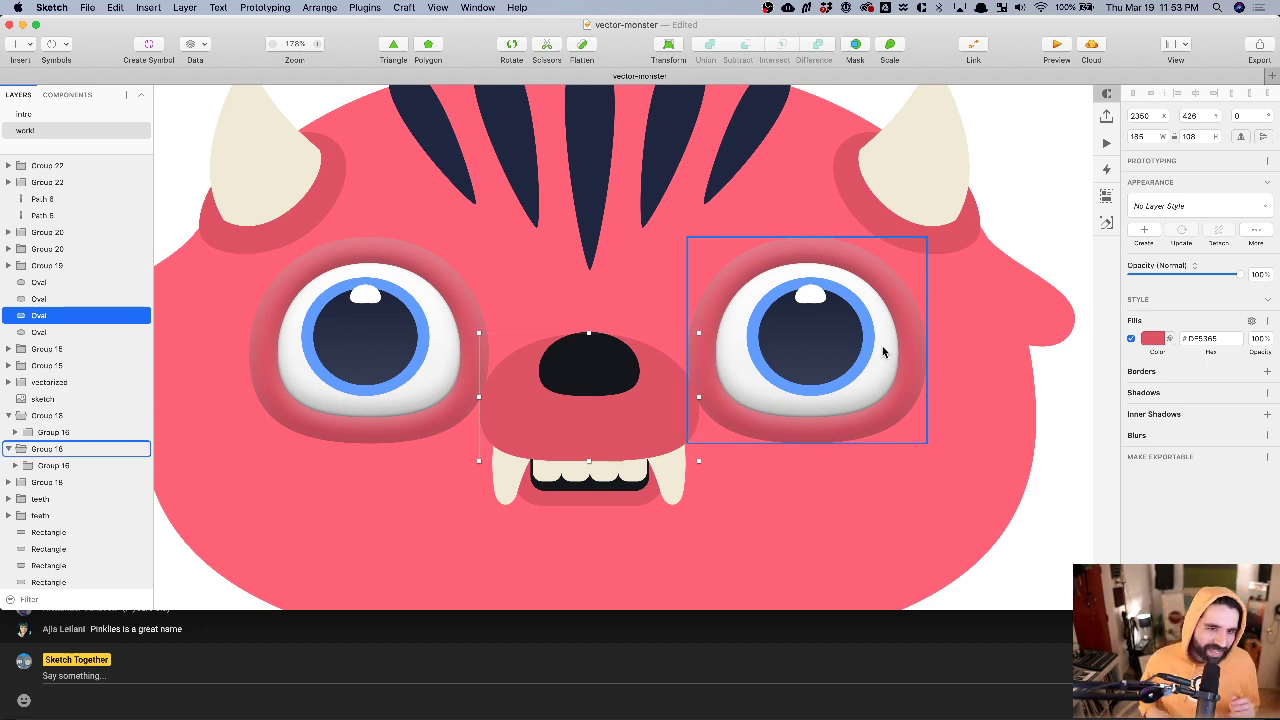
- Select the white highlight at the upper edge of the left eye's pupil
{"action": "left_click", "coordinate": [365, 297], "text": "super"}
{"action": "scroll", "coordinate": [365, 298], "scroll_direction": "up", "scroll_amount": 6}
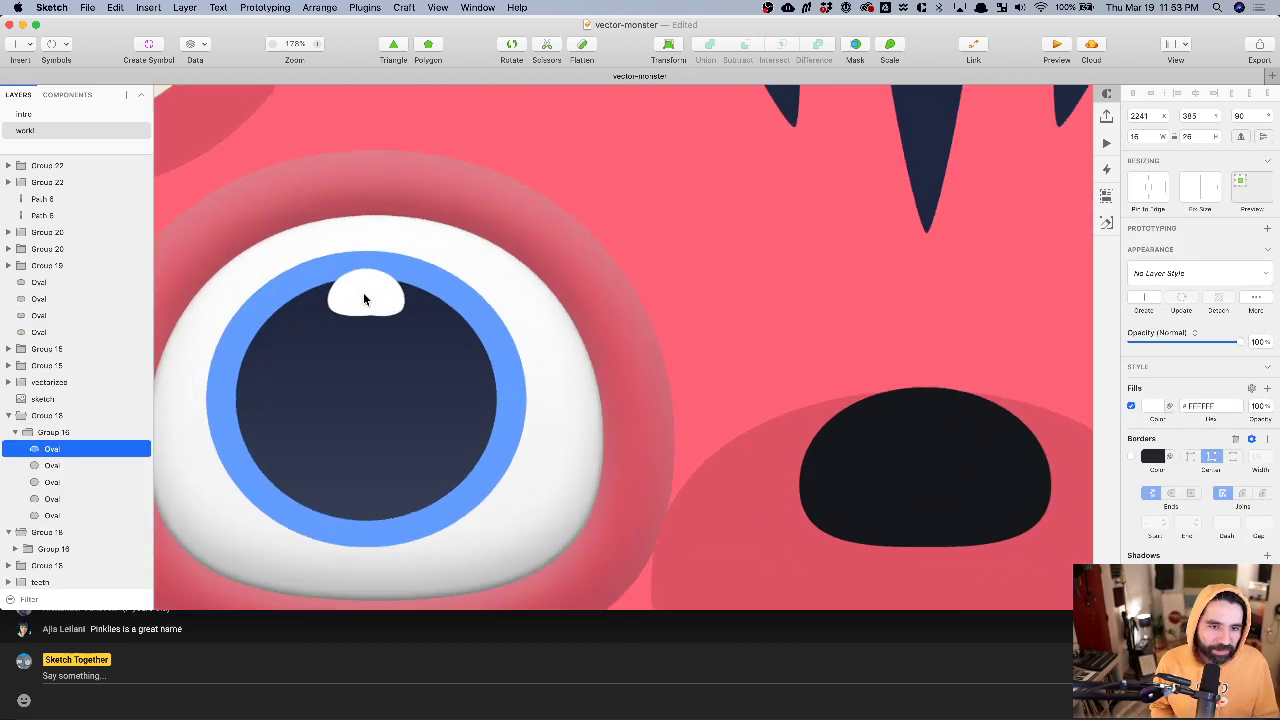
{"action": "scroll", "coordinate": [363, 292], "scroll_direction": "left", "scroll_amount": 3}
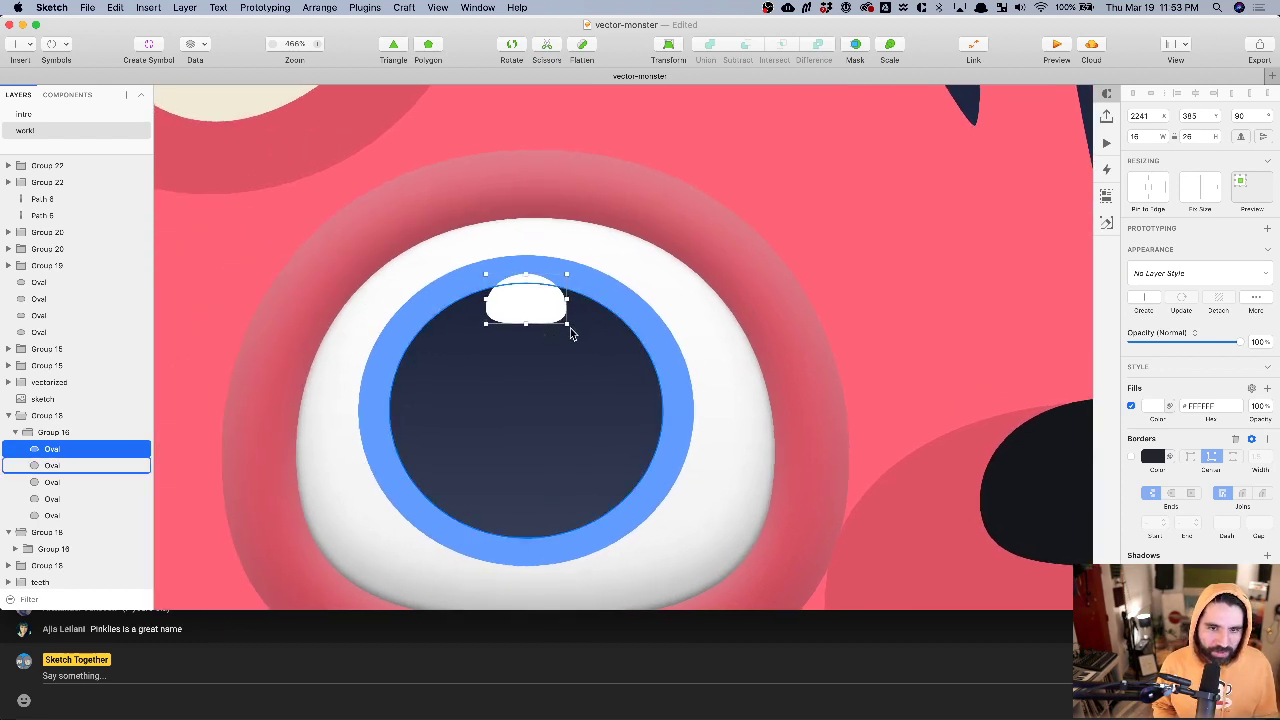
{"action": "left_click_drag", "start_coordinate": [567, 323], "coordinate": [590, 389]}
{"action": "key", "text": "super+z"}
{"action": "key", "text": "super+z"}
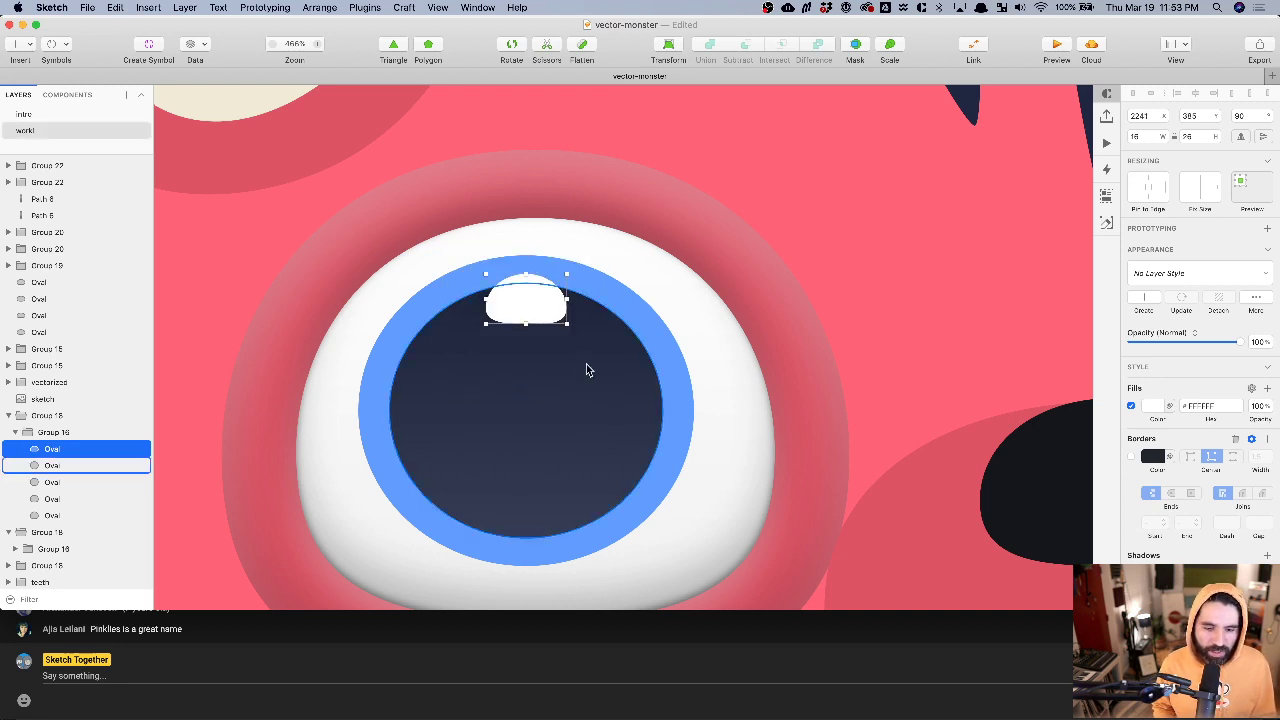
- Duplicate the left eye's white highlight and enlarge the copy across the upper iris to about 78 wide by 37 high
{"action": "left_click_drag", "start_coordinate": [567, 324], "coordinate": [621, 341]}
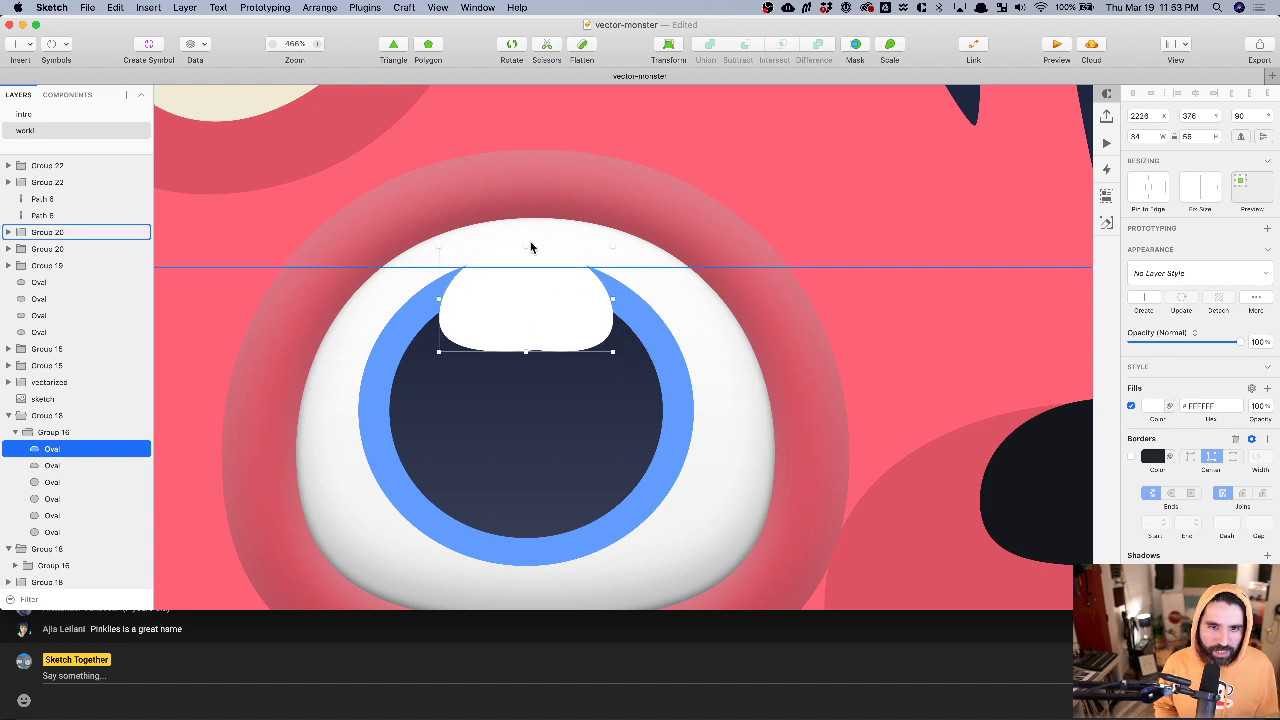
{"action": "left_click_drag", "start_coordinate": [525, 246], "coordinate": [526, 263]}
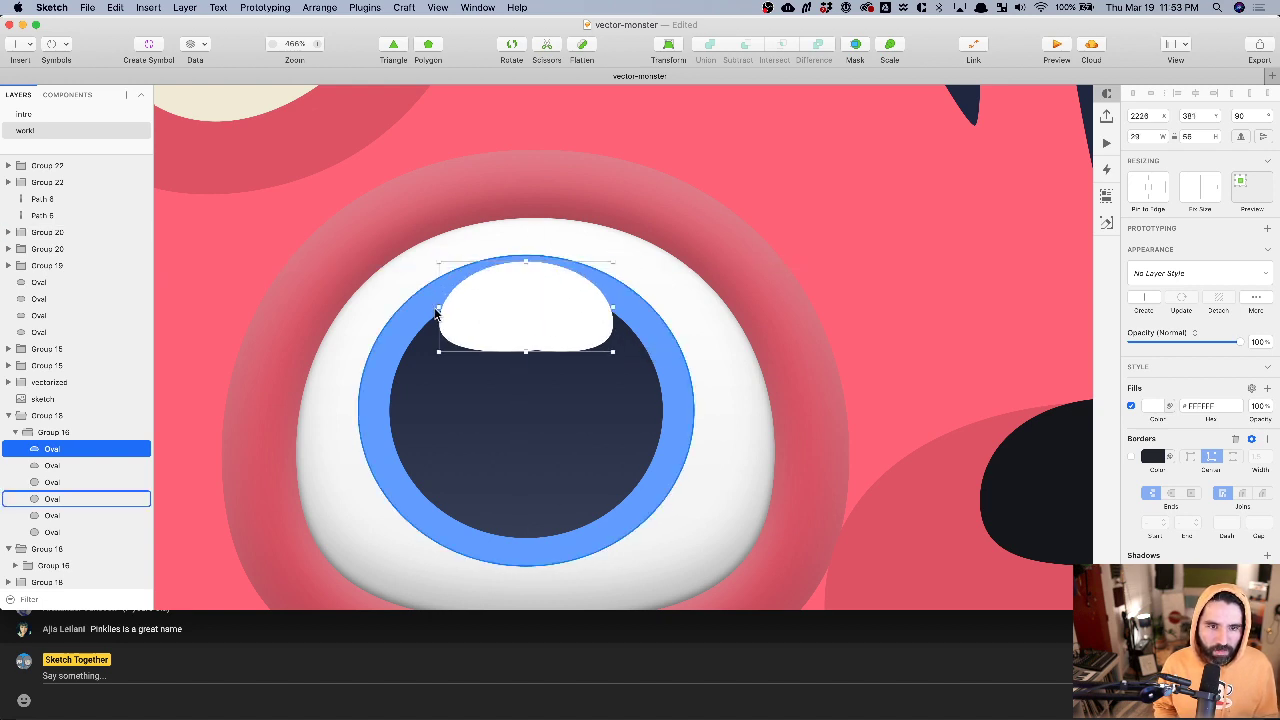
{"action": "left_click_drag", "start_coordinate": [437, 305], "coordinate": [417, 307]}
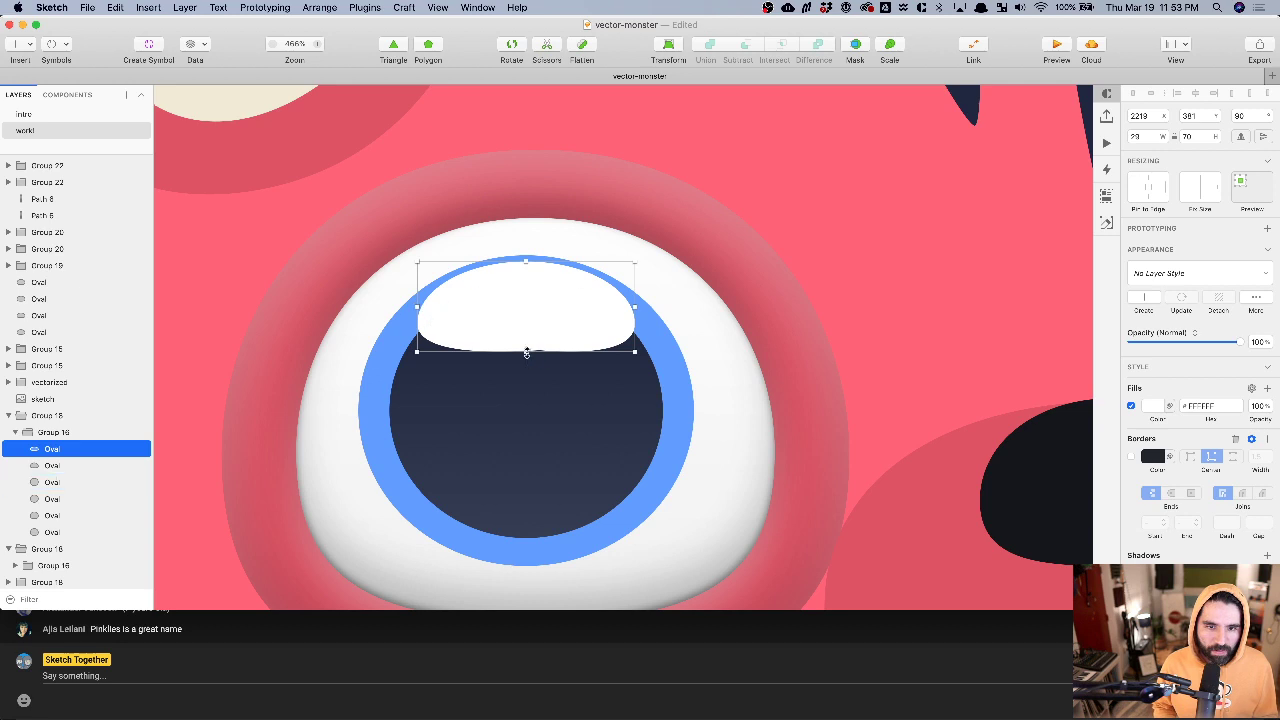
{"action": "left_click_drag", "start_coordinate": [526, 357], "coordinate": [525, 376]}
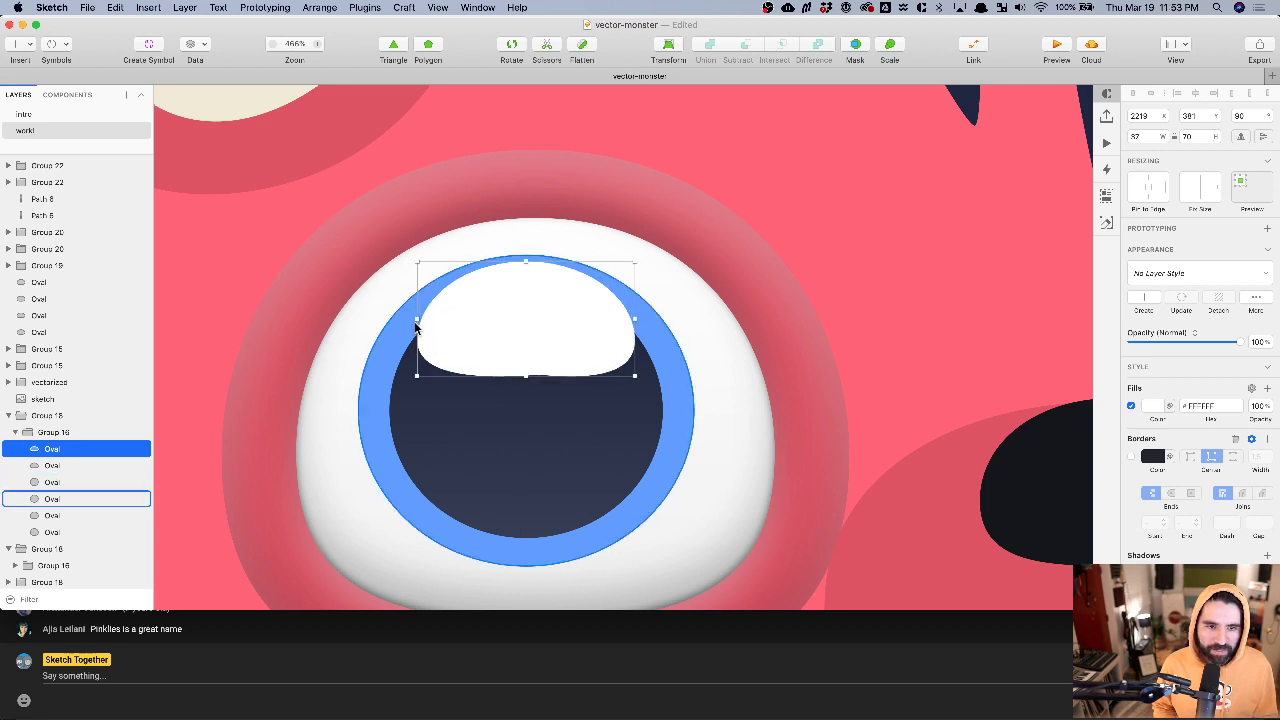
{"action": "left_click_drag", "start_coordinate": [414, 317], "coordinate": [404, 318]}
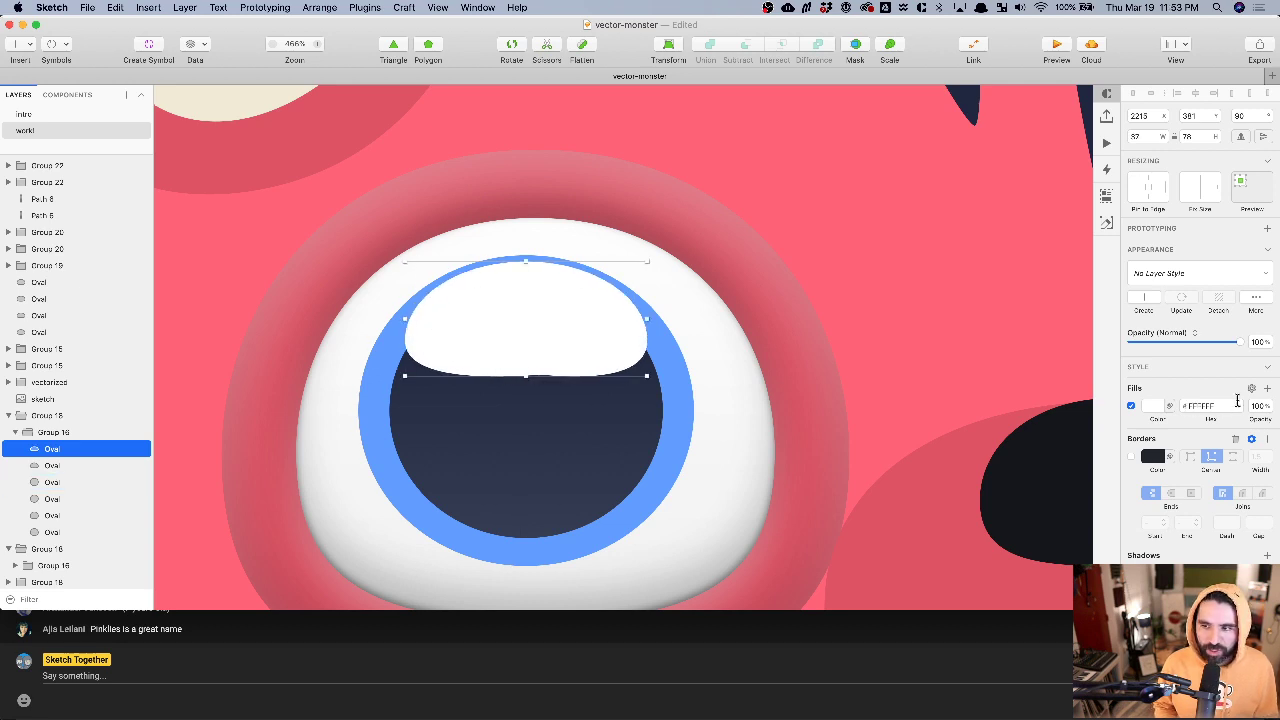
- Set the fill opacity of the enlarged white highlight over the left iris to 20%
{"action": "left_click", "coordinate": [1258, 405]}
{"action": "type", "text": "20"}
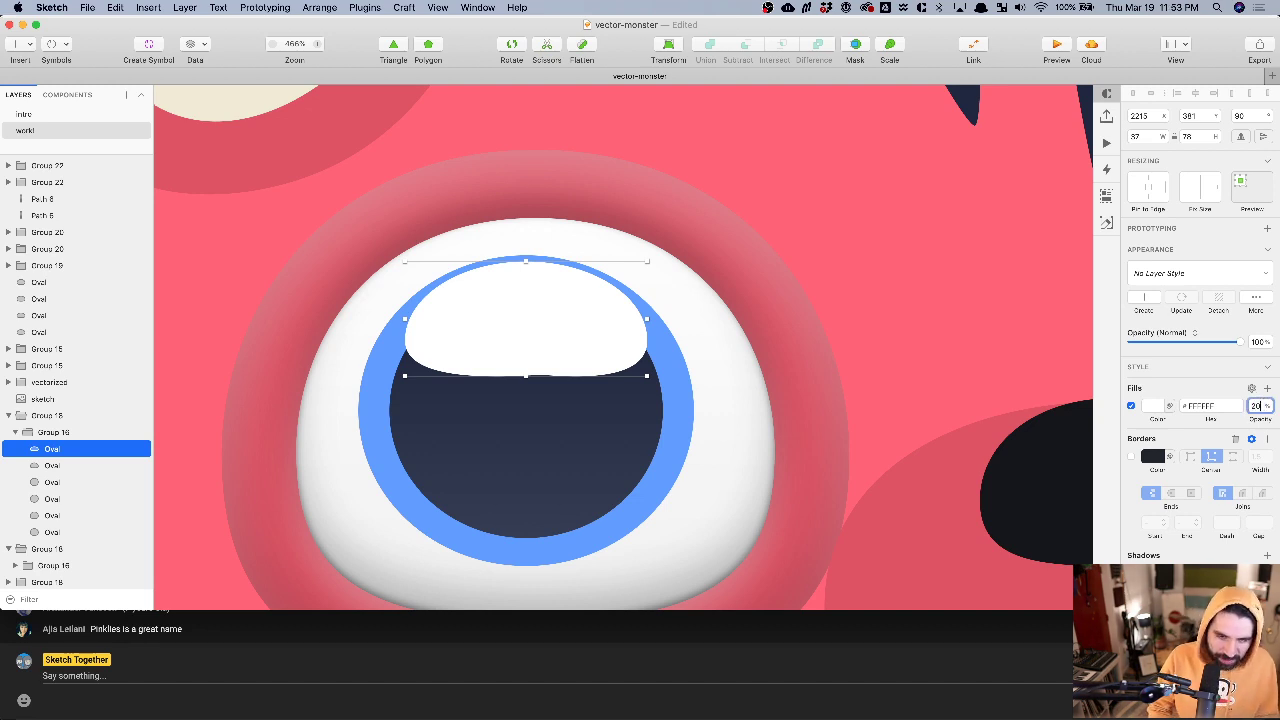
{"action": "key", "text": "Return"}
{"action": "scroll", "coordinate": [738, 355], "scroll_direction": "down", "scroll_amount": 5}
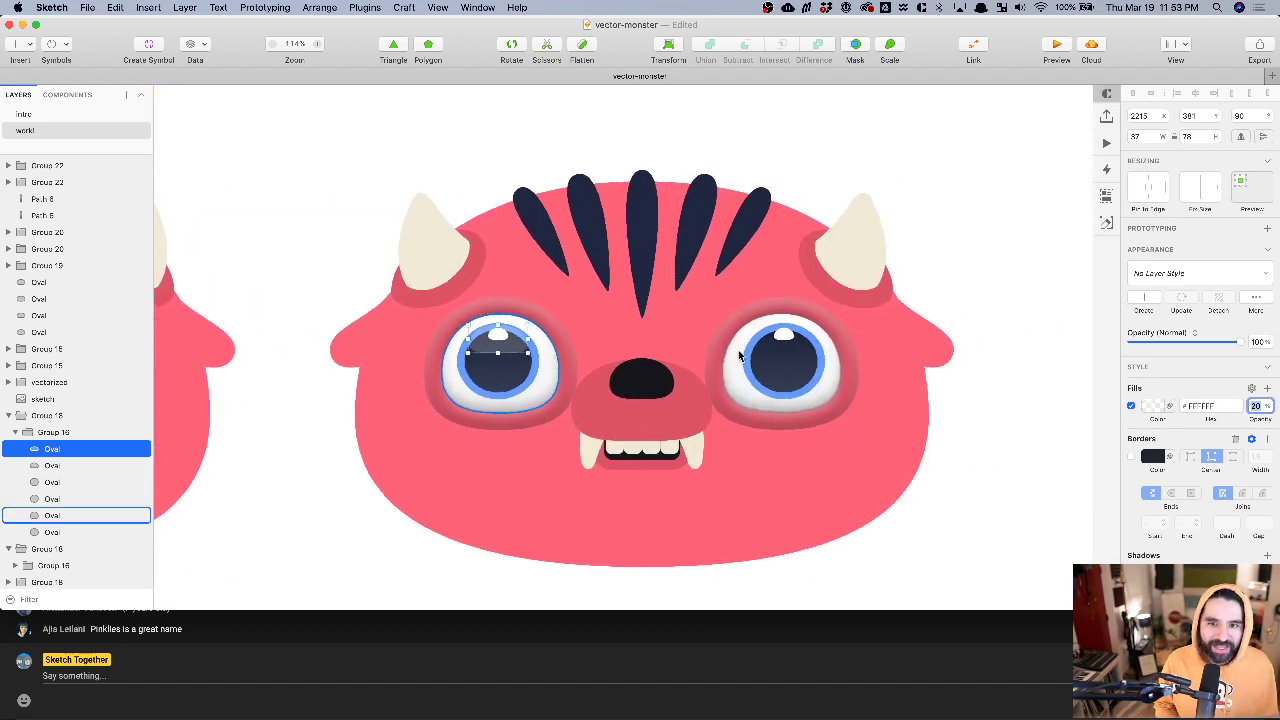
- Centre the translucent reflection horizontally on the white of the left eye
{"action": "scroll", "coordinate": [519, 361], "scroll_direction": "up", "scroll_amount": 3}
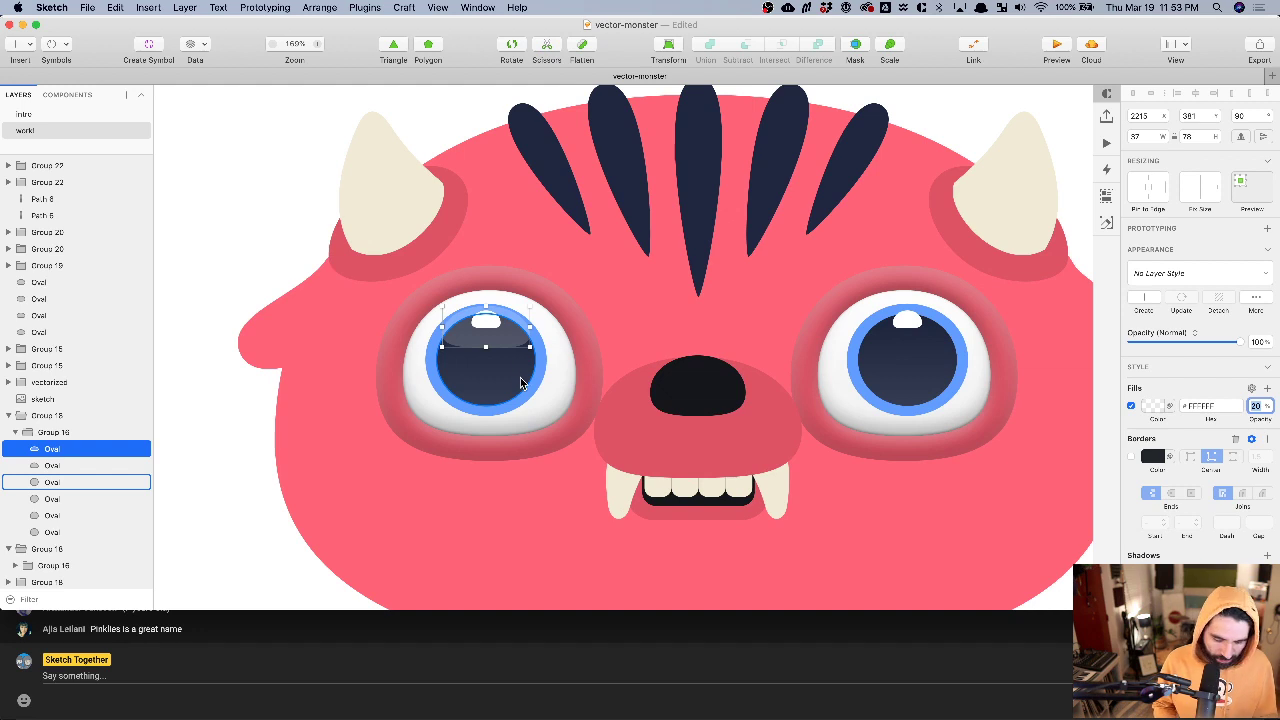
{"action": "left_click", "coordinate": [547, 328], "text": "shift"}
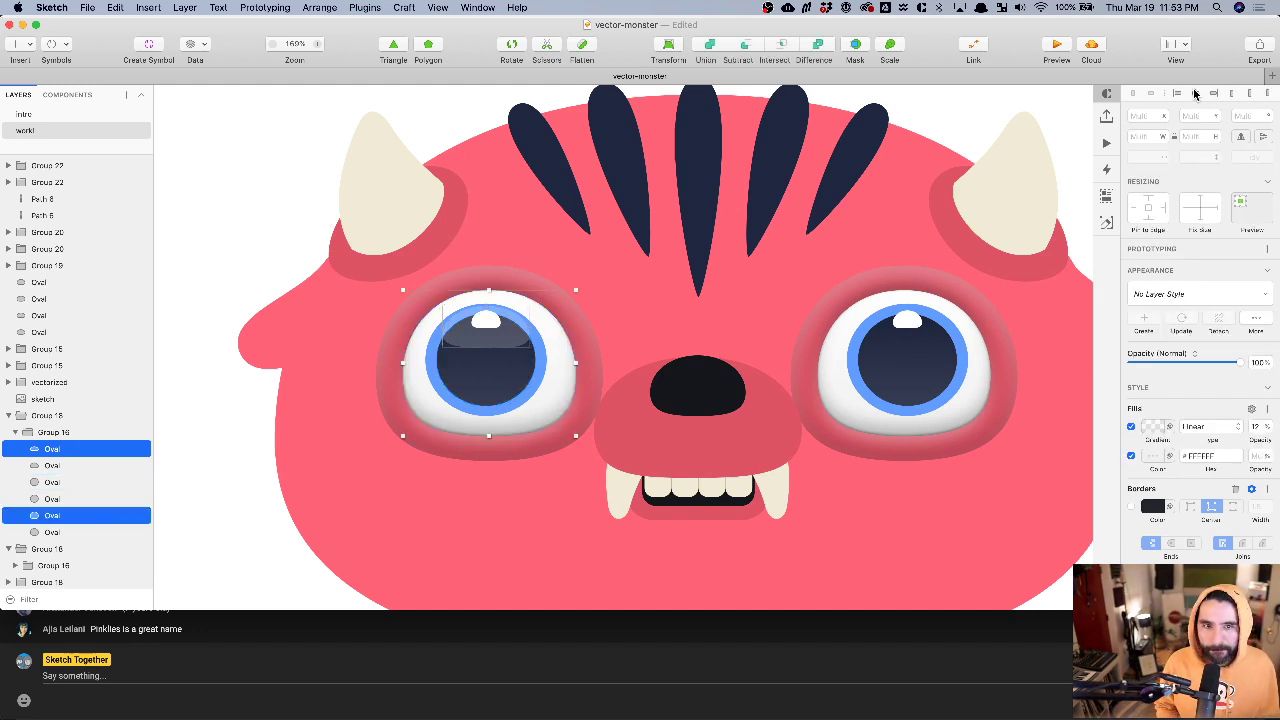
{"action": "left_click", "coordinate": [482, 337]}
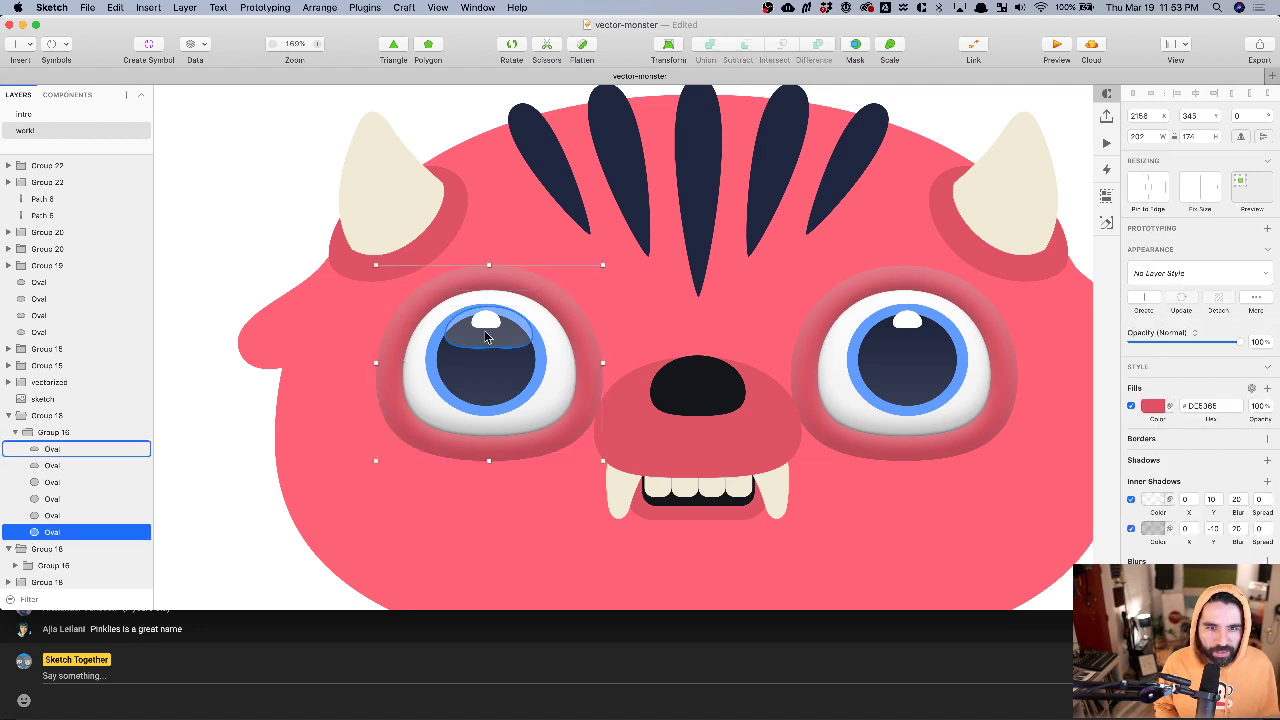
- Delete the monster's right eye group and select the translucent reflection in the left eye
{"action": "left_click", "coordinate": [905, 371]}
{"action": "key", "text": "Delete"}
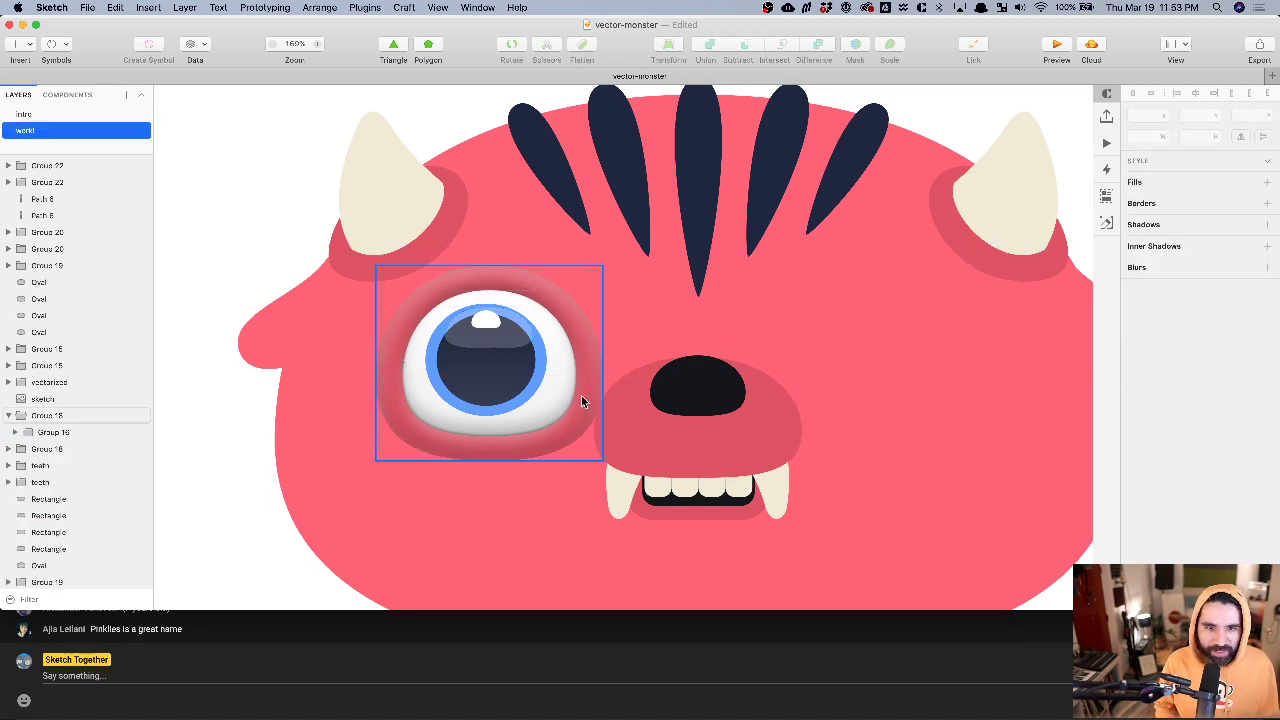
{"action": "left_click", "coordinate": [532, 391]}
{"action": "scroll", "coordinate": [464, 337], "scroll_direction": "up", "scroll_amount": 3}
{"action": "double_click", "coordinate": [492, 340]}
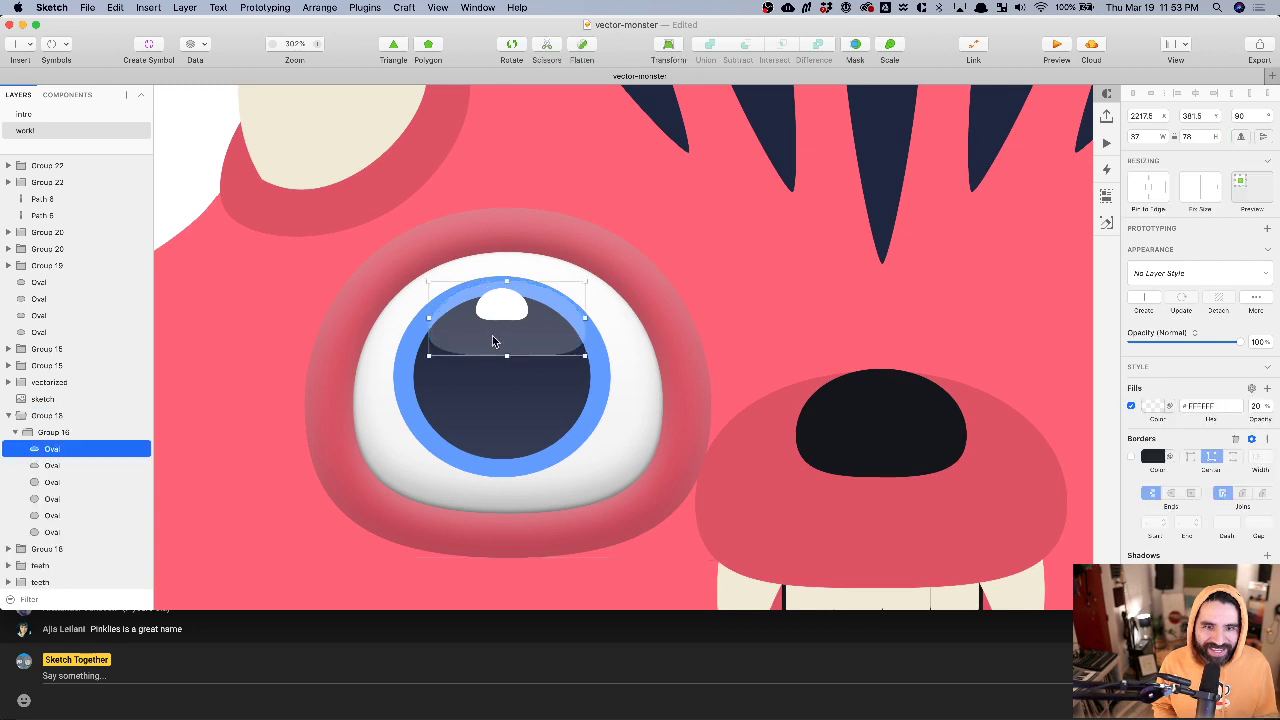
{"action": "key", "text": "Down"}
{"action": "key", "text": "Down"}
{"action": "key", "text": "Down"}
{"action": "key", "text": "Down"}
{"action": "key", "text": "Down"}
{"action": "key", "text": "Down"}
{"action": "key", "text": "Down"}
{"action": "key", "text": "Down"}
{"action": "key", "text": "Up"}
{"action": "key", "text": "Up"}
{"action": "key", "text": "Up"}
{"action": "key", "text": "Up"}
{"action": "key", "text": "Up"}
{"action": "key", "text": "Up"}
{"action": "key", "text": "Up"}
{"action": "key", "text": "Up"}
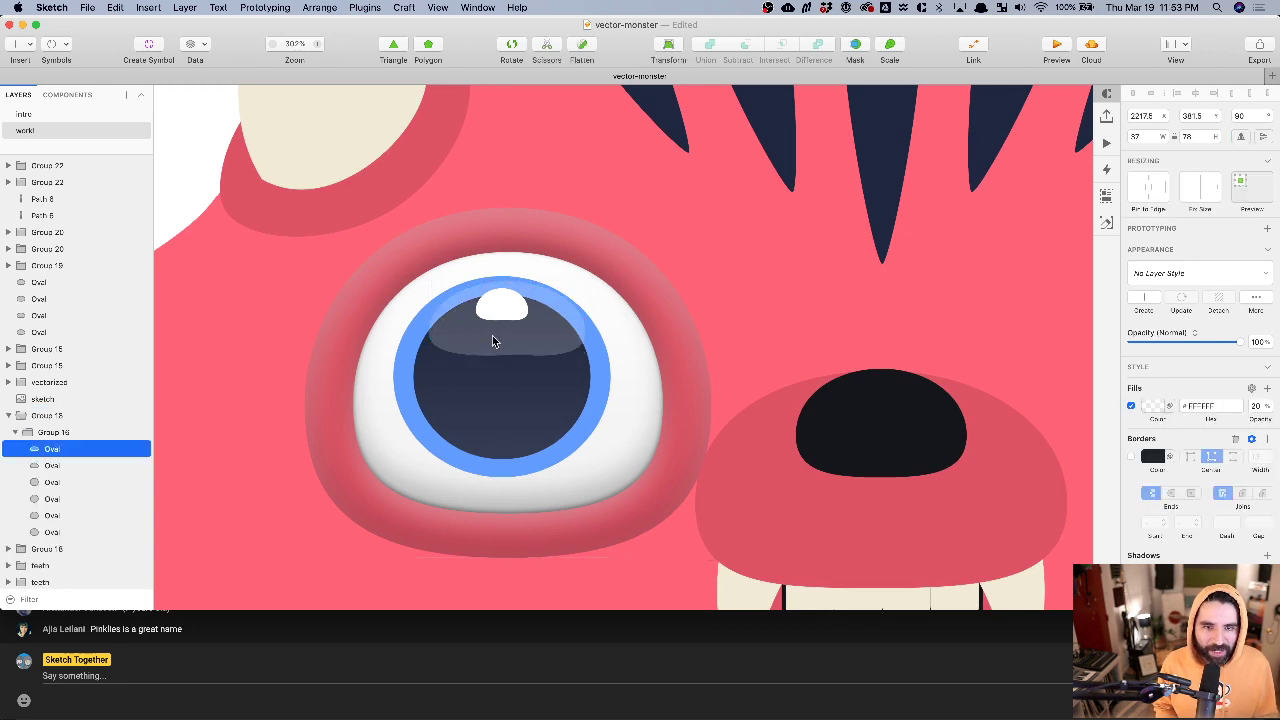
- Shrink the left eye's translucent reflection to about 74 wide by 33 high and nudge it down inside the iris
{"action": "scroll", "coordinate": [492, 340], "scroll_direction": "up", "scroll_amount": 2}
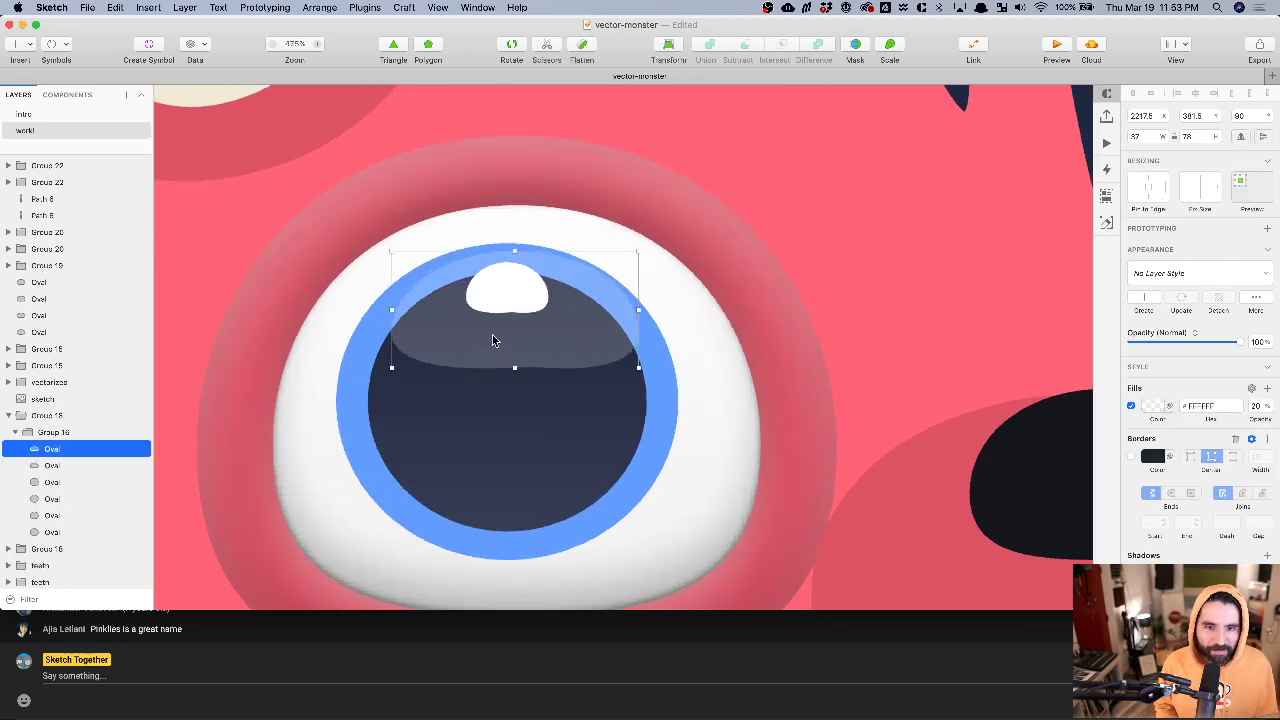
{"action": "left_click_drag", "start_coordinate": [640, 370], "coordinate": [625, 355]}
{"action": "key", "text": "Down"}
{"action": "key", "text": "Down"}
{"action": "key", "text": "Down"}
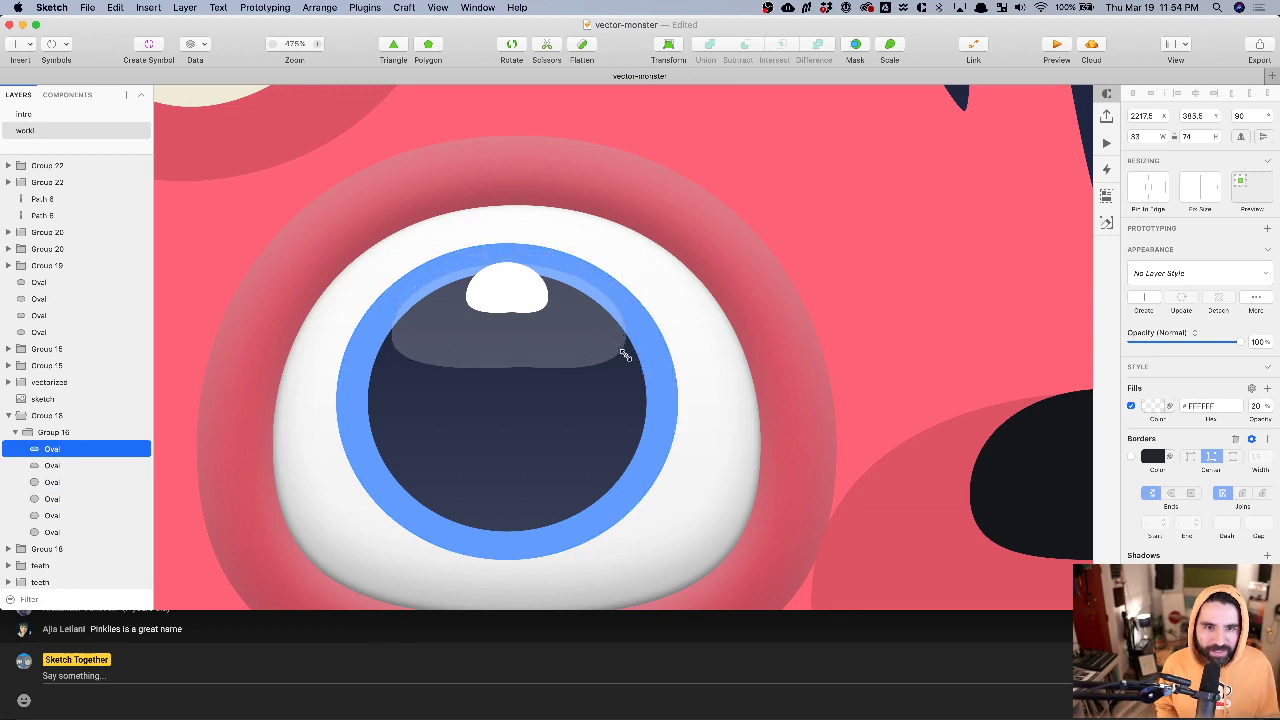
- Duplicate the finished left eye into the empty right eye position and flip the copy horizontally
{"action": "scroll", "coordinate": [630, 355], "scroll_direction": "down", "scroll_amount": 5}
{"action": "left_click", "coordinate": [548, 505]}
{"action": "left_click", "coordinate": [590, 390]}
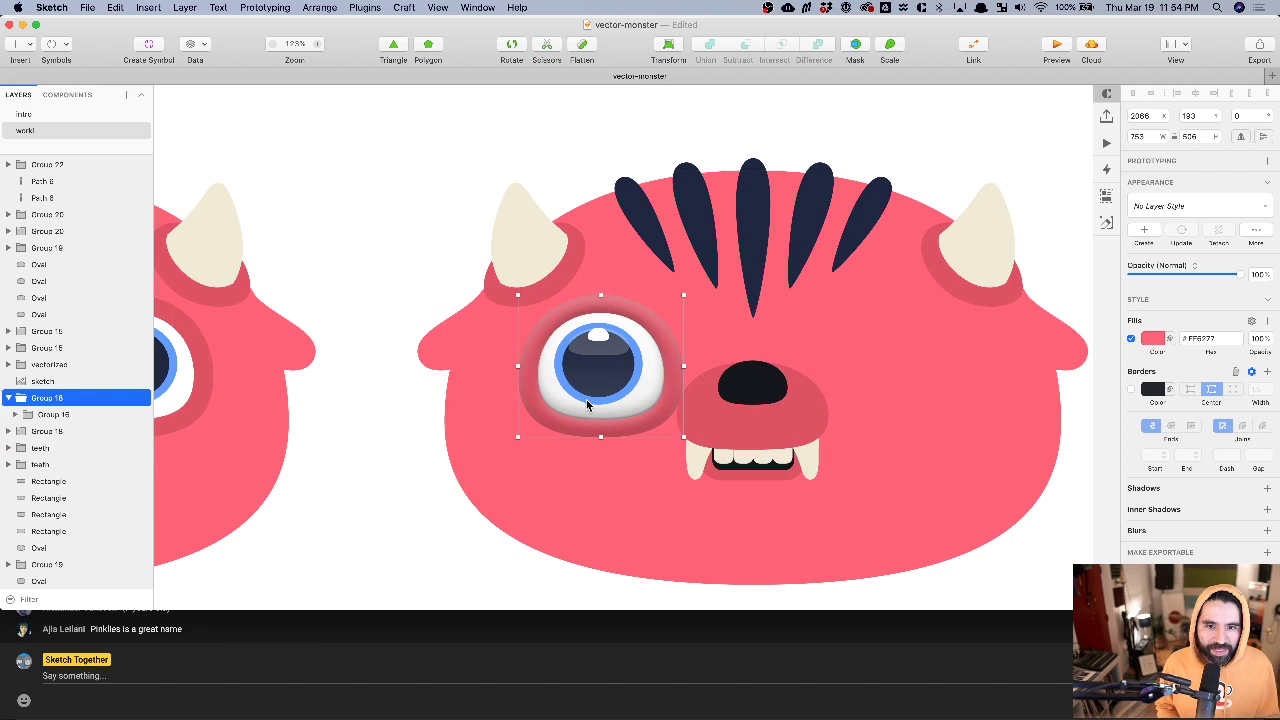
{"action": "left_click_drag", "start_coordinate": [587, 390], "coordinate": [890, 396]}
{"action": "left_click", "coordinate": [1240, 138]}
{"action": "scroll", "coordinate": [830, 416], "scroll_direction": "right", "scroll_amount": 2}
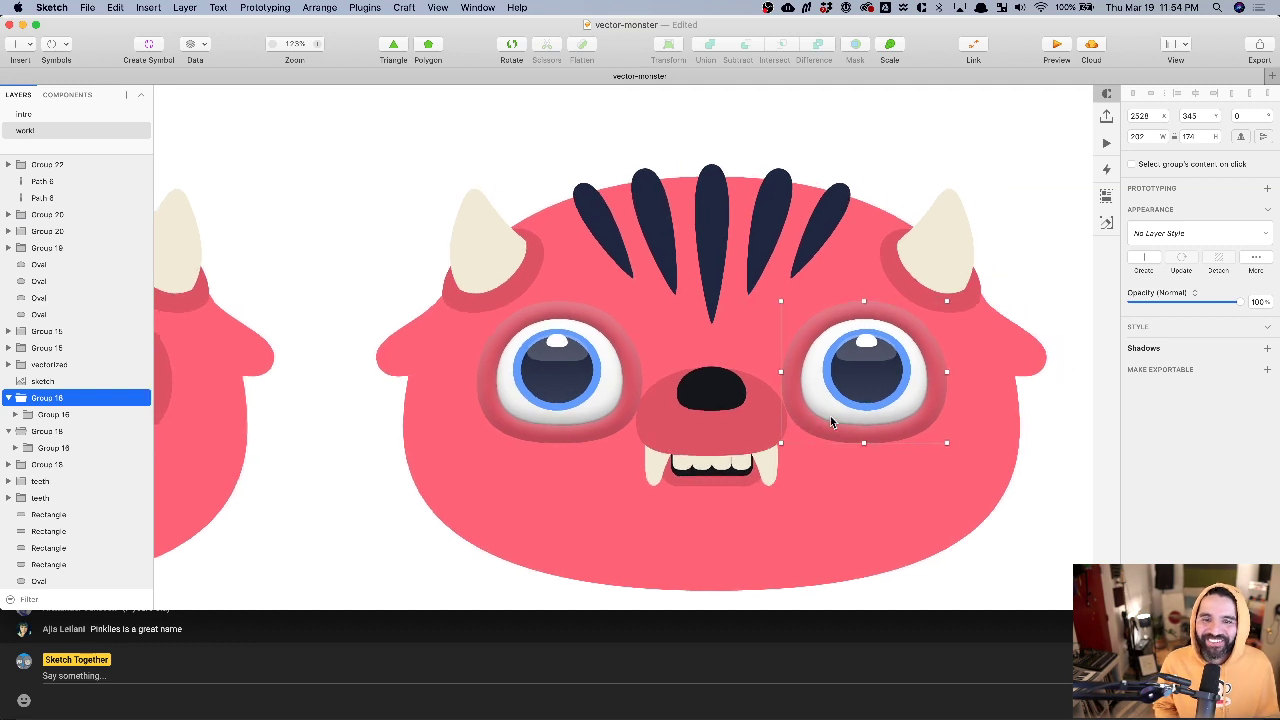
- Group both eyes together and select the group along with the pink head shape
{"action": "left_click", "coordinate": [575, 392], "text": "shift"}
{"action": "key", "text": "super+g"}
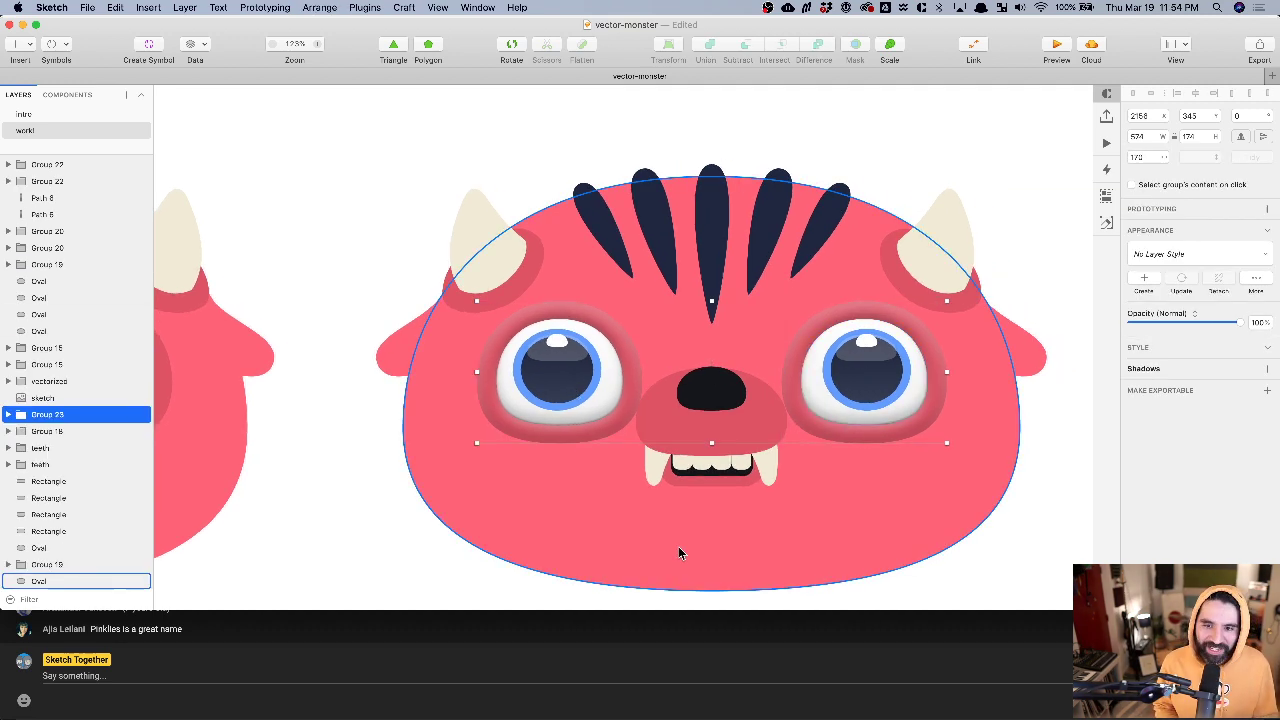
{"action": "left_click", "coordinate": [680, 545], "text": "shift"}
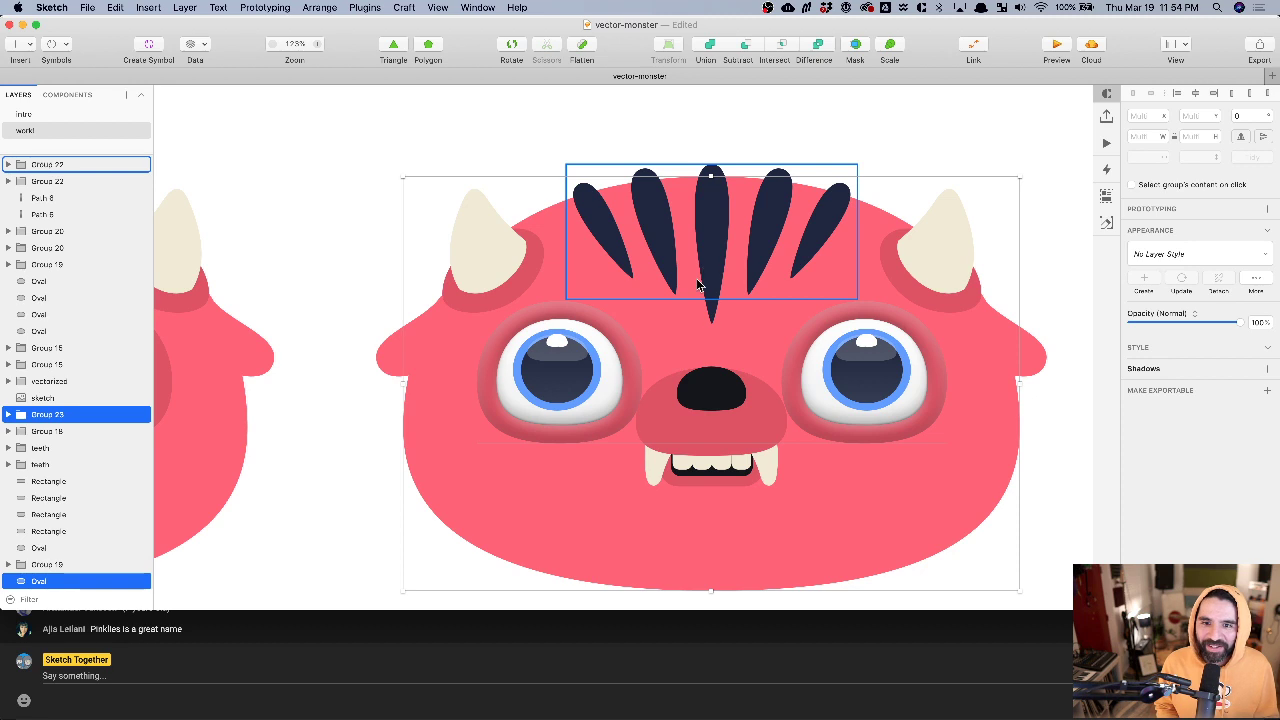
{"action": "scroll", "coordinate": [698, 285], "scroll_direction": "down", "scroll_amount": 3}
{"action": "scroll", "coordinate": [698, 285], "scroll_direction": "right", "scroll_amount": 2}
{"action": "left_click", "coordinate": [880, 246]}
{"action": "scroll", "coordinate": [608, 326], "scroll_direction": "up", "scroll_amount": 3}
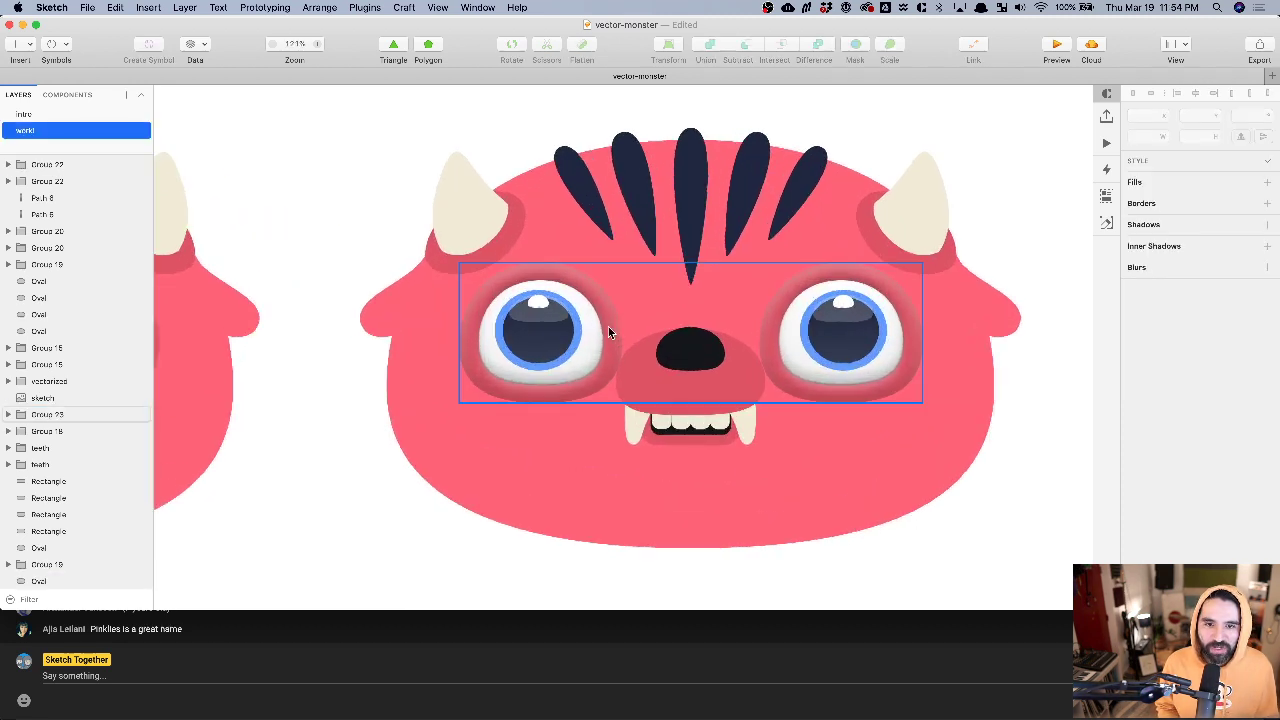
{"action": "scroll", "coordinate": [608, 326], "scroll_direction": "right", "scroll_amount": 1}
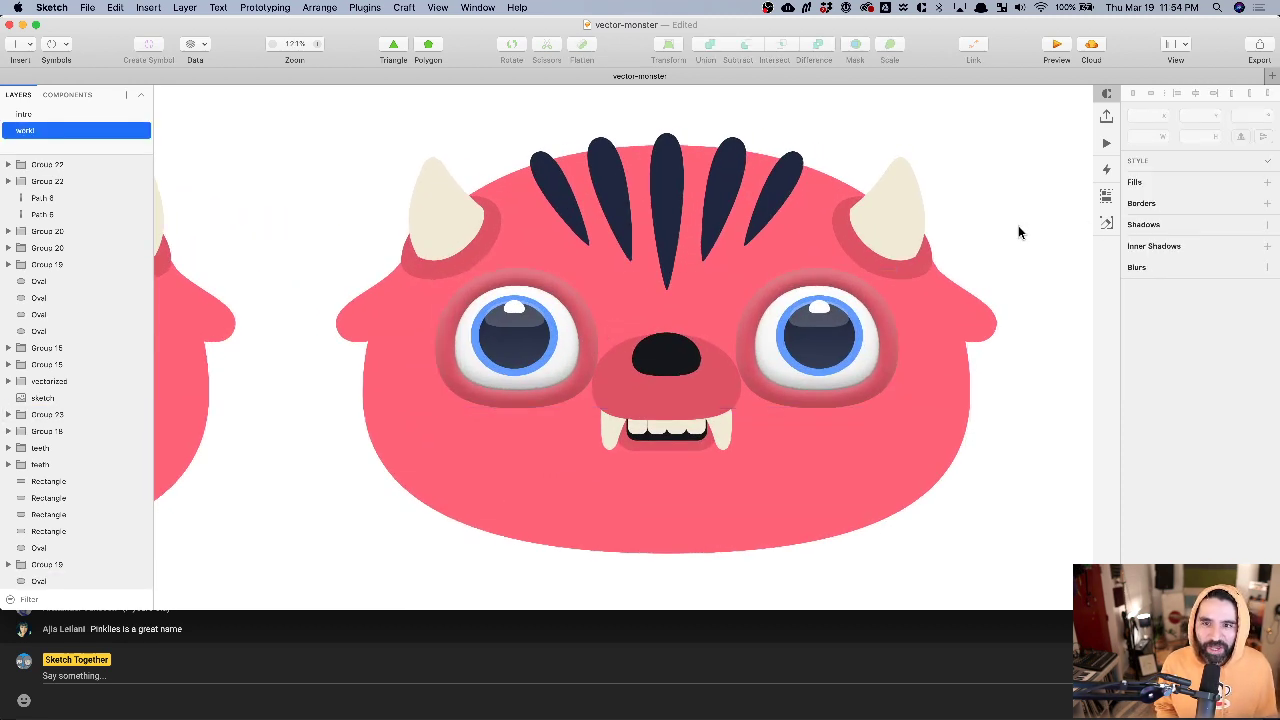
{"action": "left_click", "coordinate": [520, 316], "text": "super"}
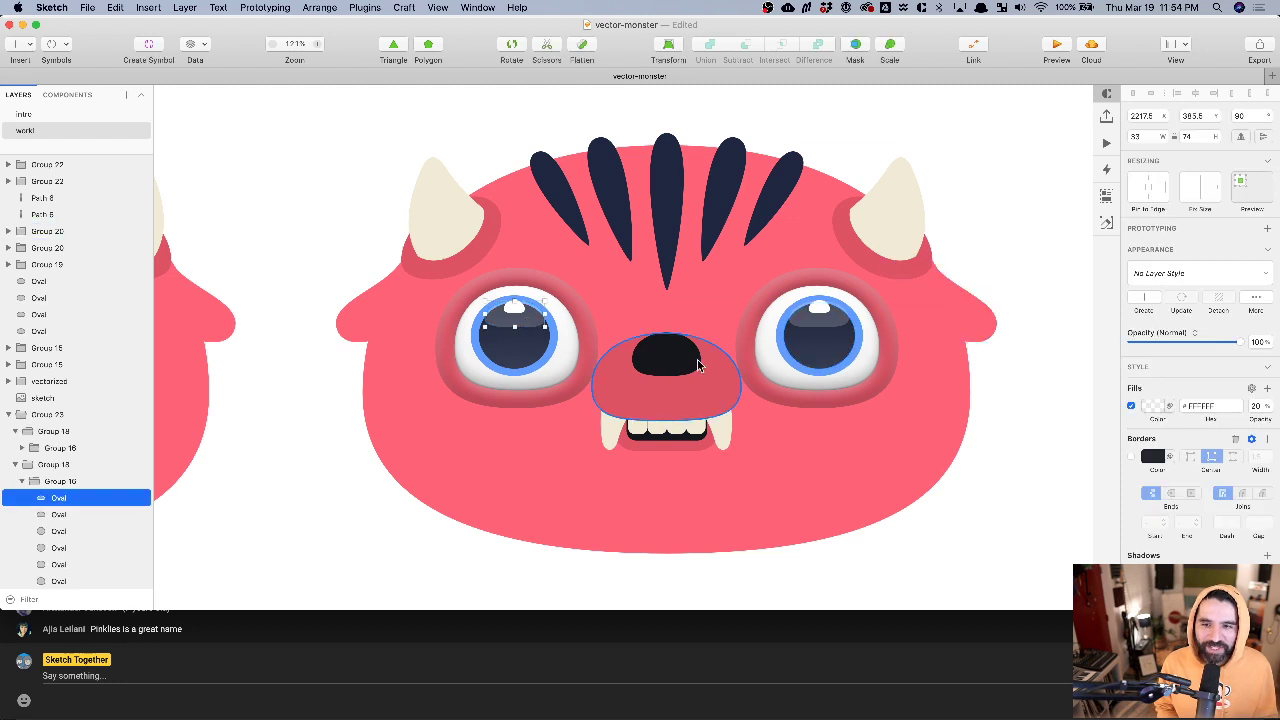
{"action": "left_click", "coordinate": [980, 209]}
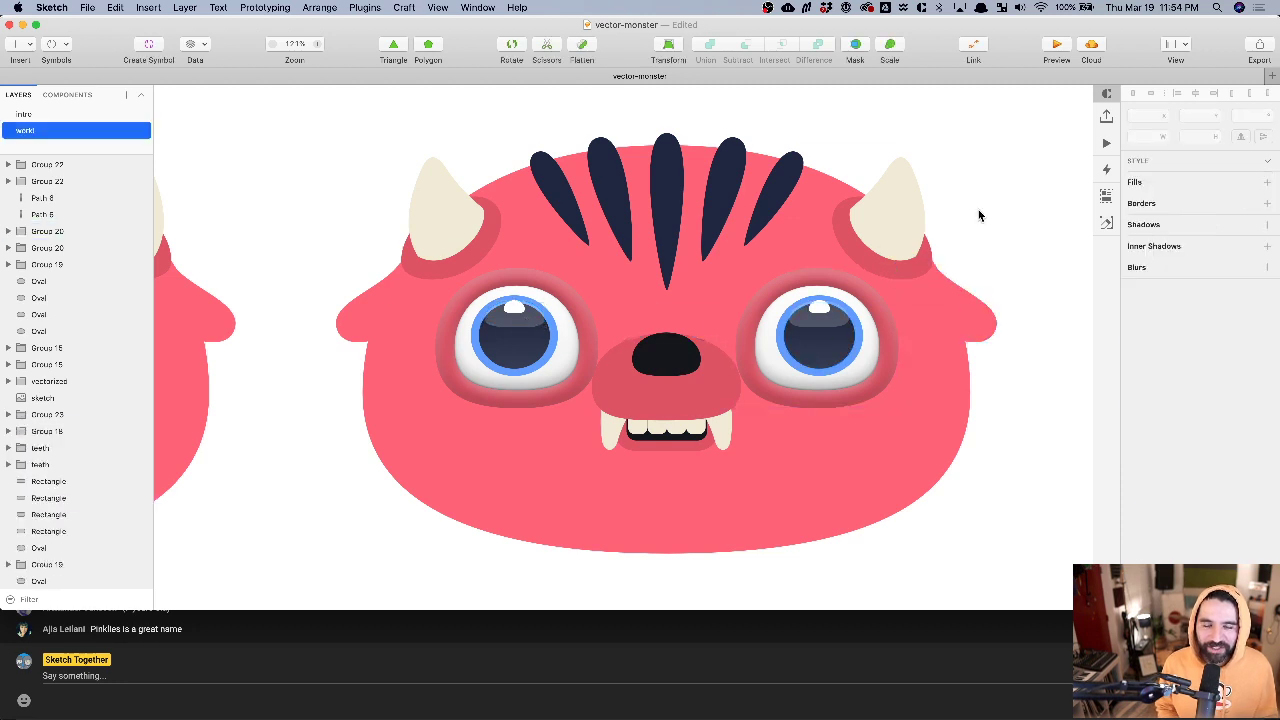
- Copy the style of the right eye socket, with its light and dark inner shadows, onto the snout
{"action": "left_click", "coordinate": [680, 408]}
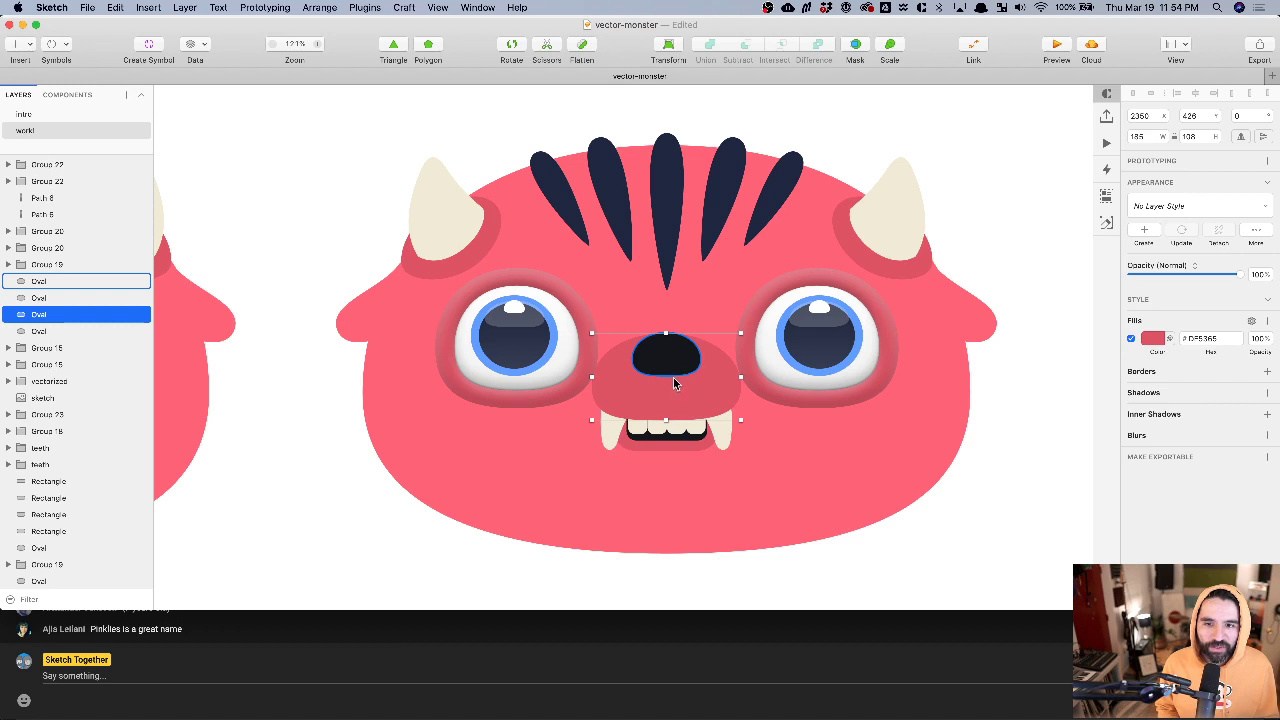
{"action": "scroll", "coordinate": [657, 405], "scroll_direction": "up", "scroll_amount": 5}
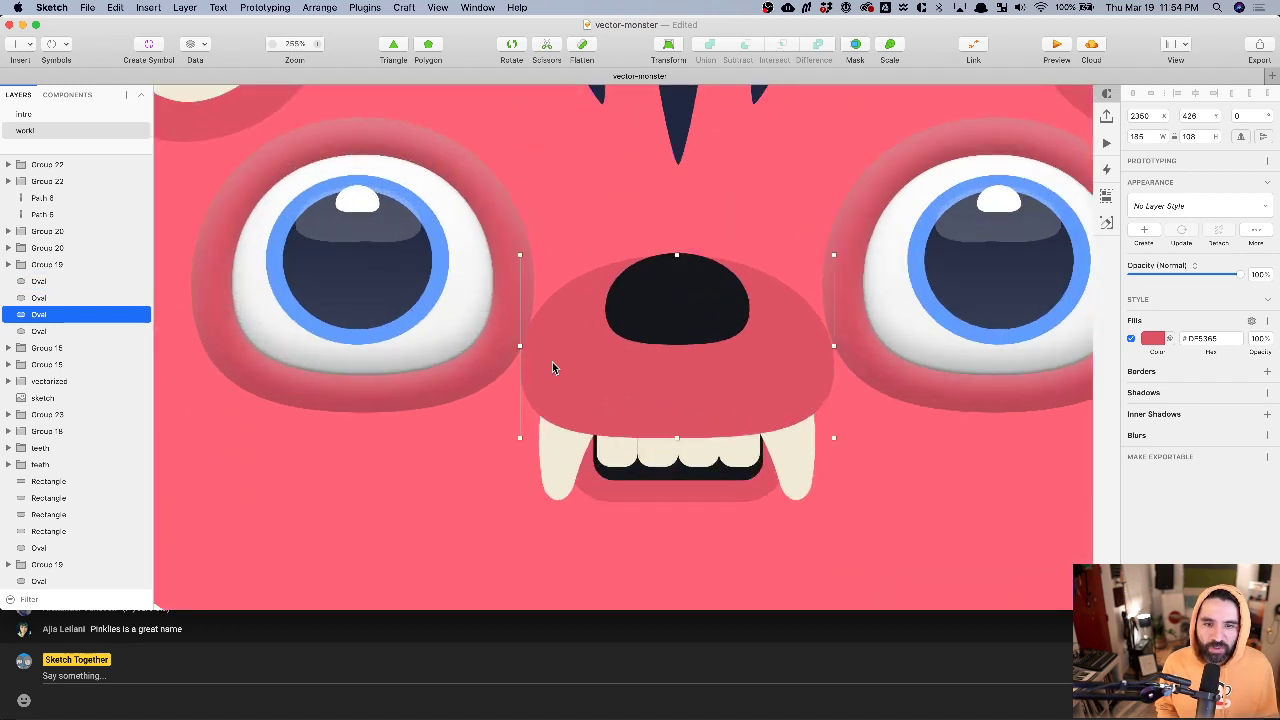
{"action": "left_click", "coordinate": [943, 404]}
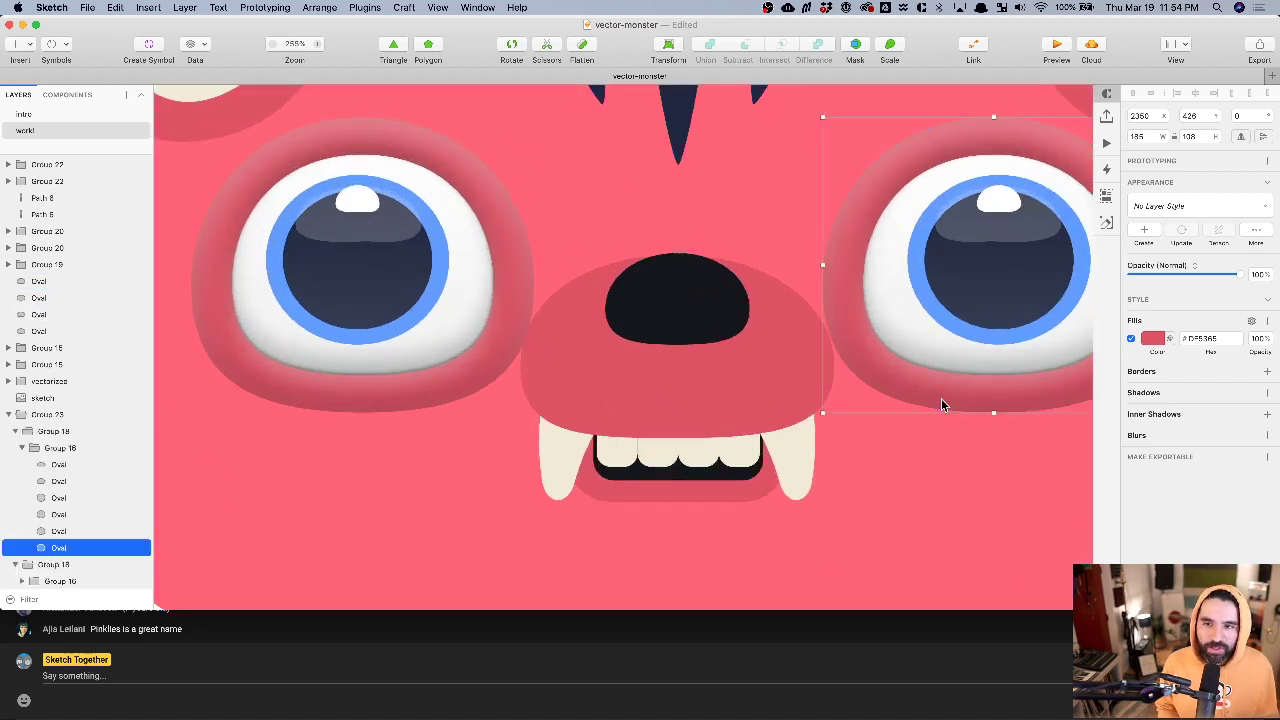
{"action": "scroll", "coordinate": [941, 404], "scroll_direction": "right", "scroll_amount": 5}
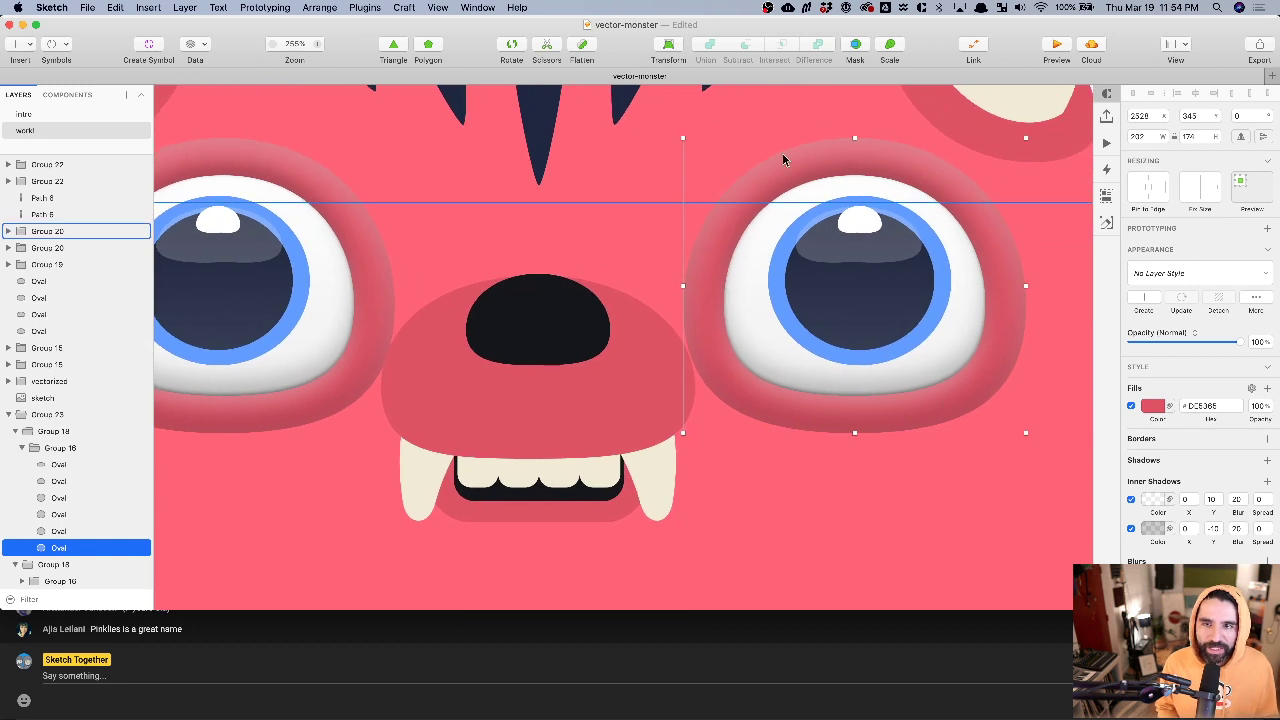
{"action": "left_click", "coordinate": [500, 445]}
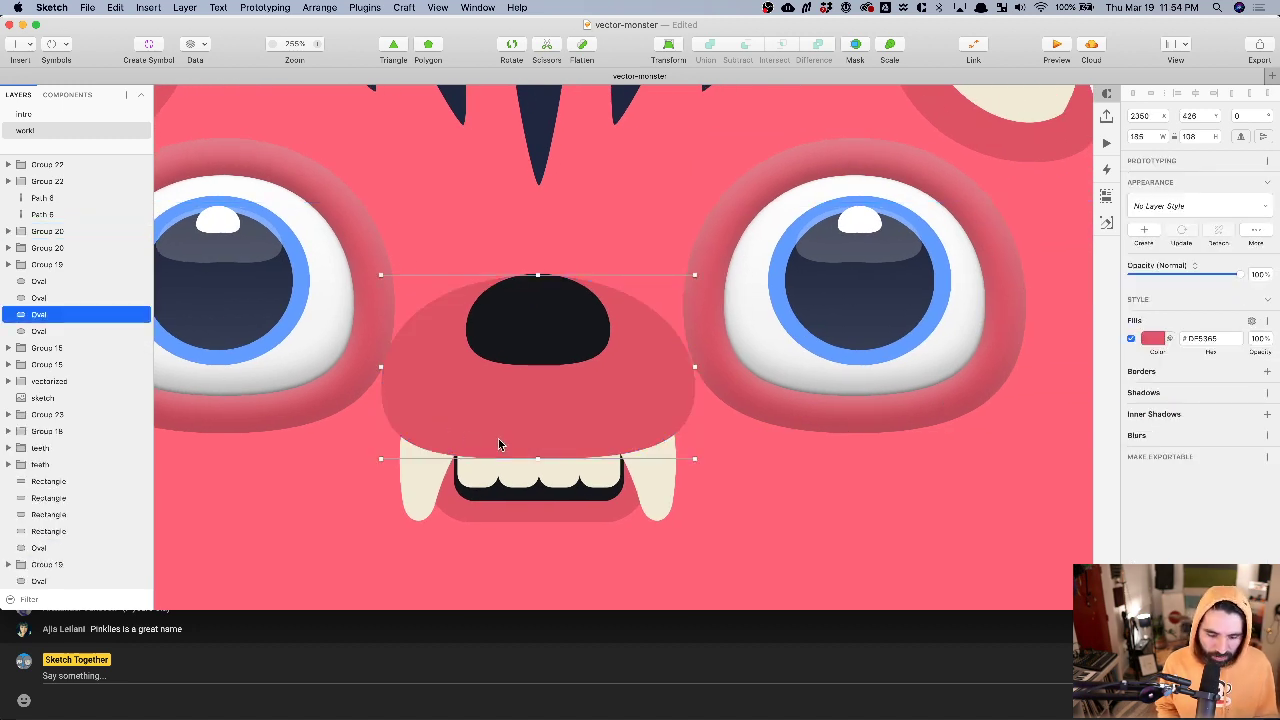
{"action": "scroll", "coordinate": [500, 445], "scroll_direction": "down", "scroll_amount": 2}
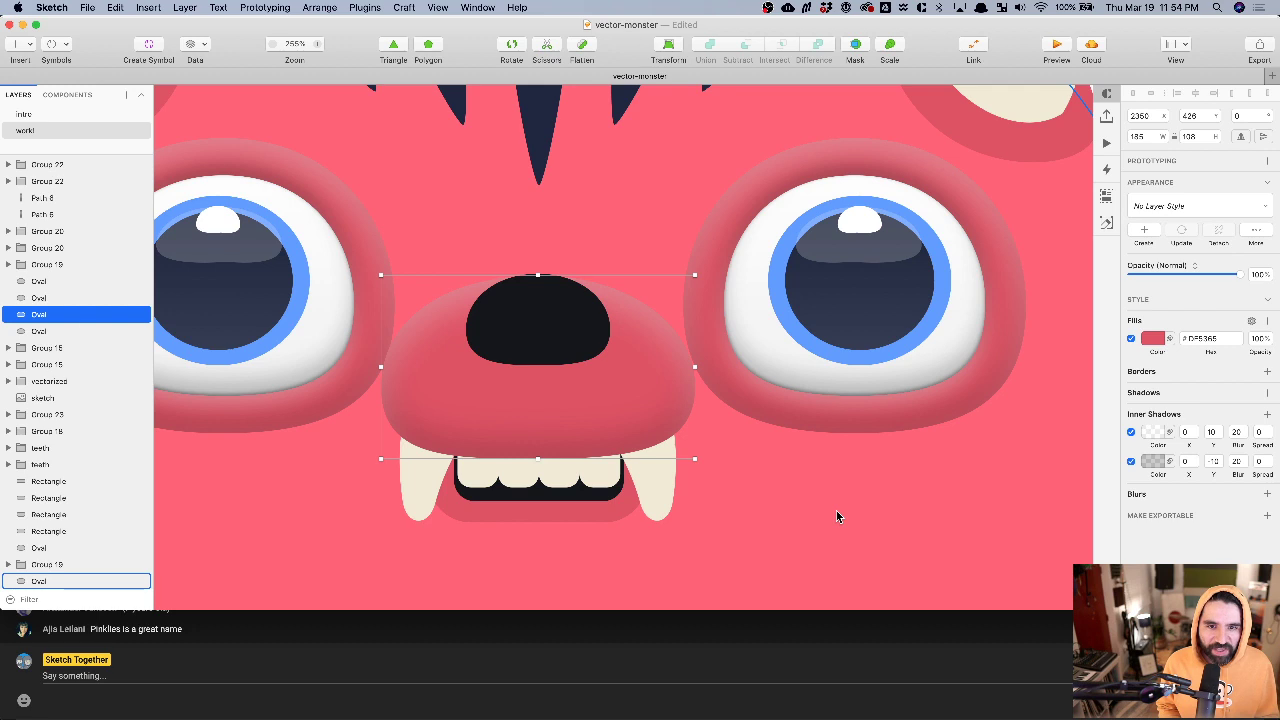
{"action": "scroll", "coordinate": [836, 510], "scroll_direction": "down", "scroll_amount": 4}
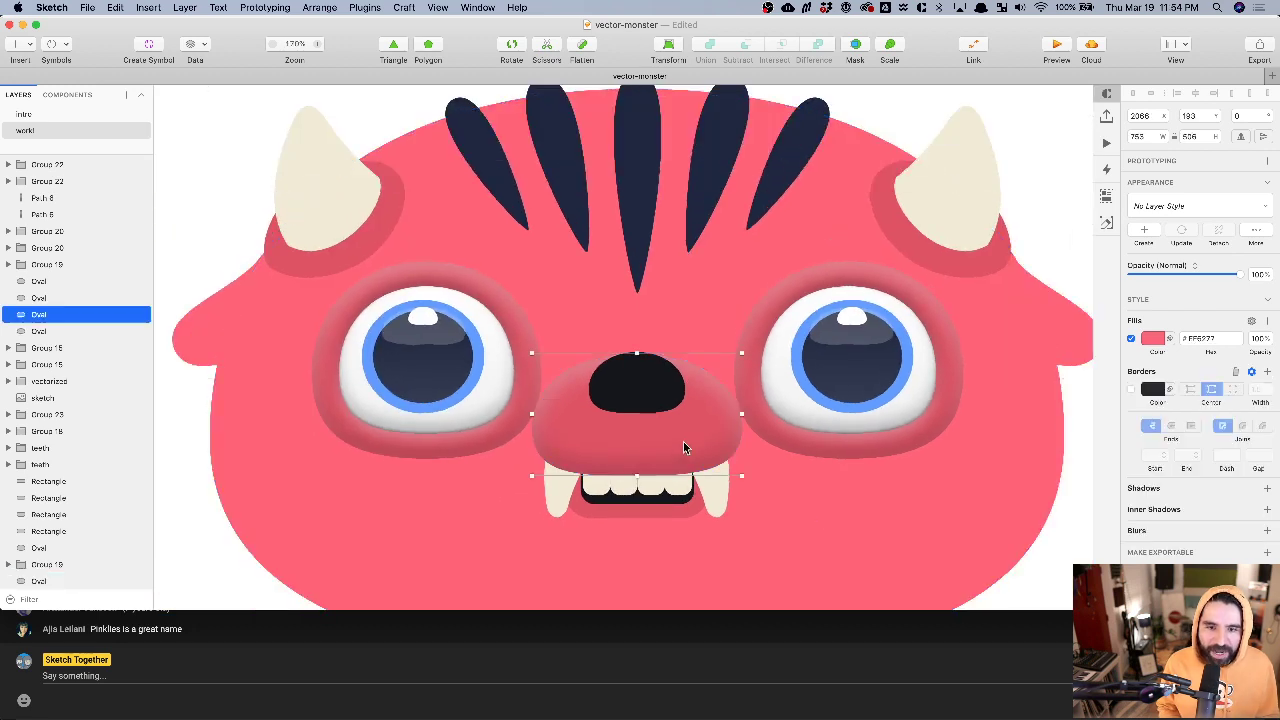
- Try other blur values for the snout's dark inner shadow, settle on 20, and make the shadow colour more opaque
{"action": "scroll", "coordinate": [664, 463], "scroll_direction": "up", "scroll_amount": 3}
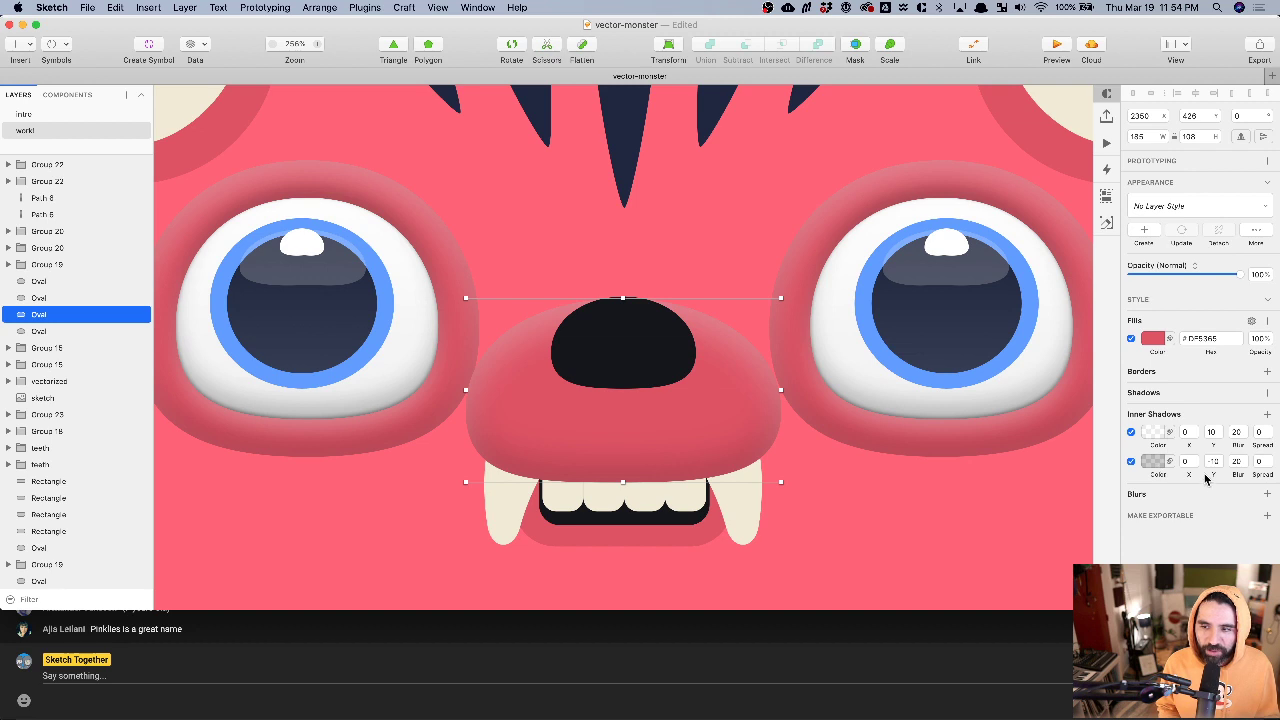
{"action": "left_click", "coordinate": [1236, 461]}
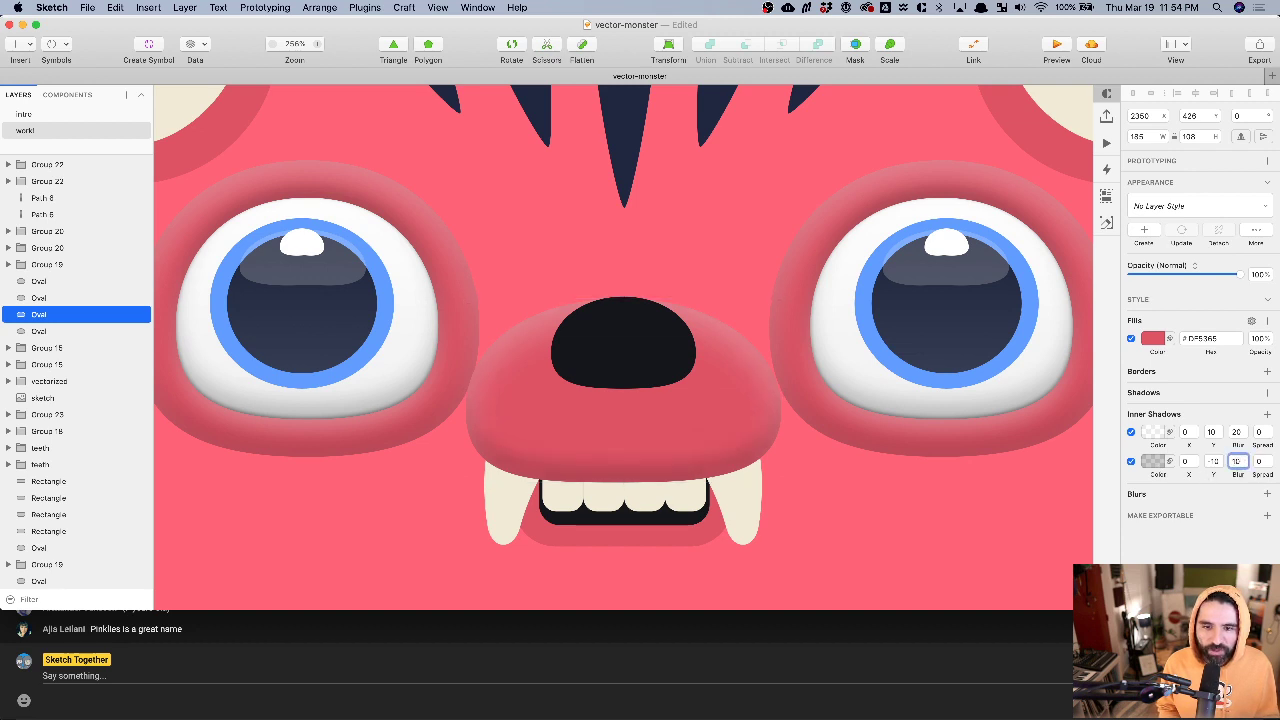
{"action": "type", "text": "30"}
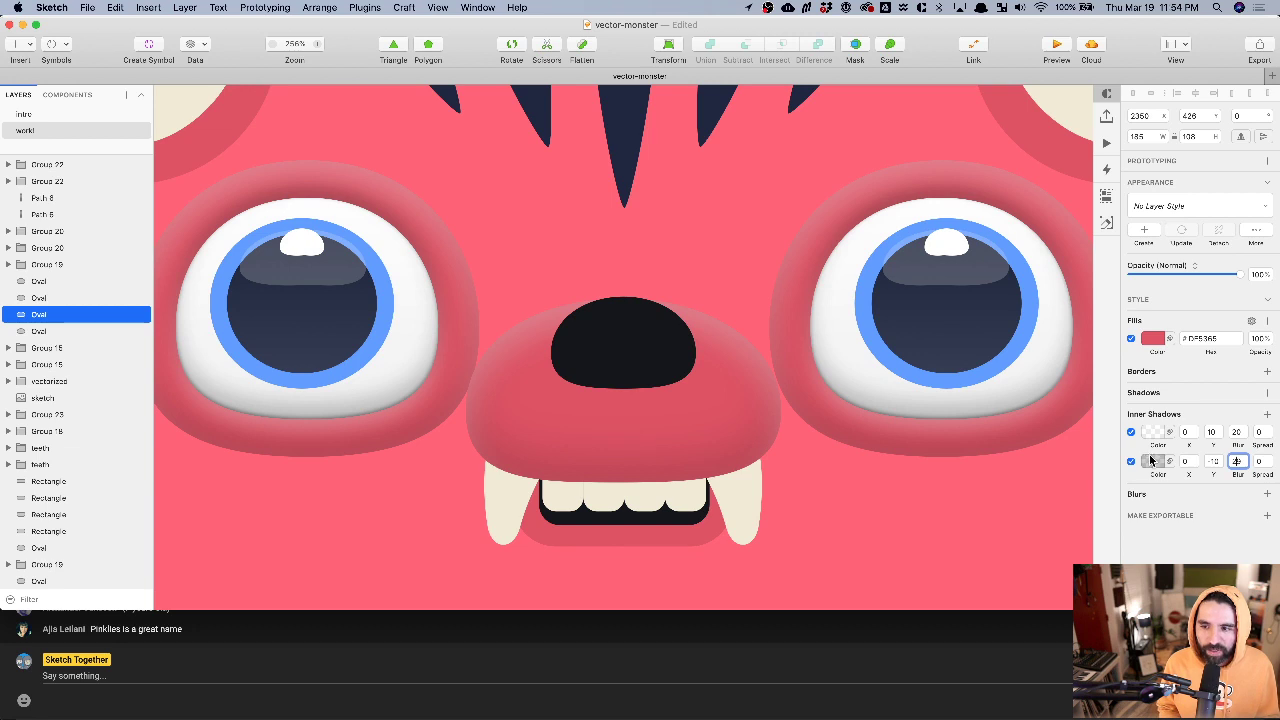
{"action": "left_click", "coordinate": [1152, 461]}
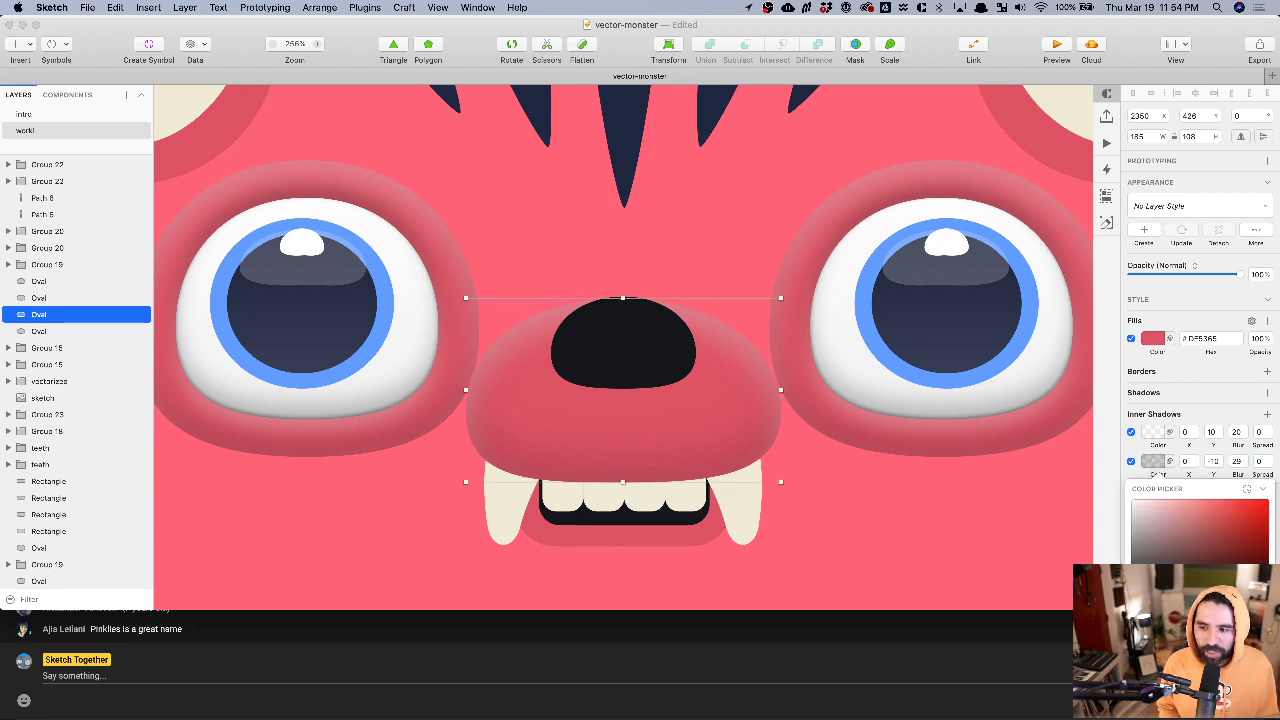
{"action": "left_click_drag", "start_coordinate": [1189, 626], "coordinate": [1205, 626]}
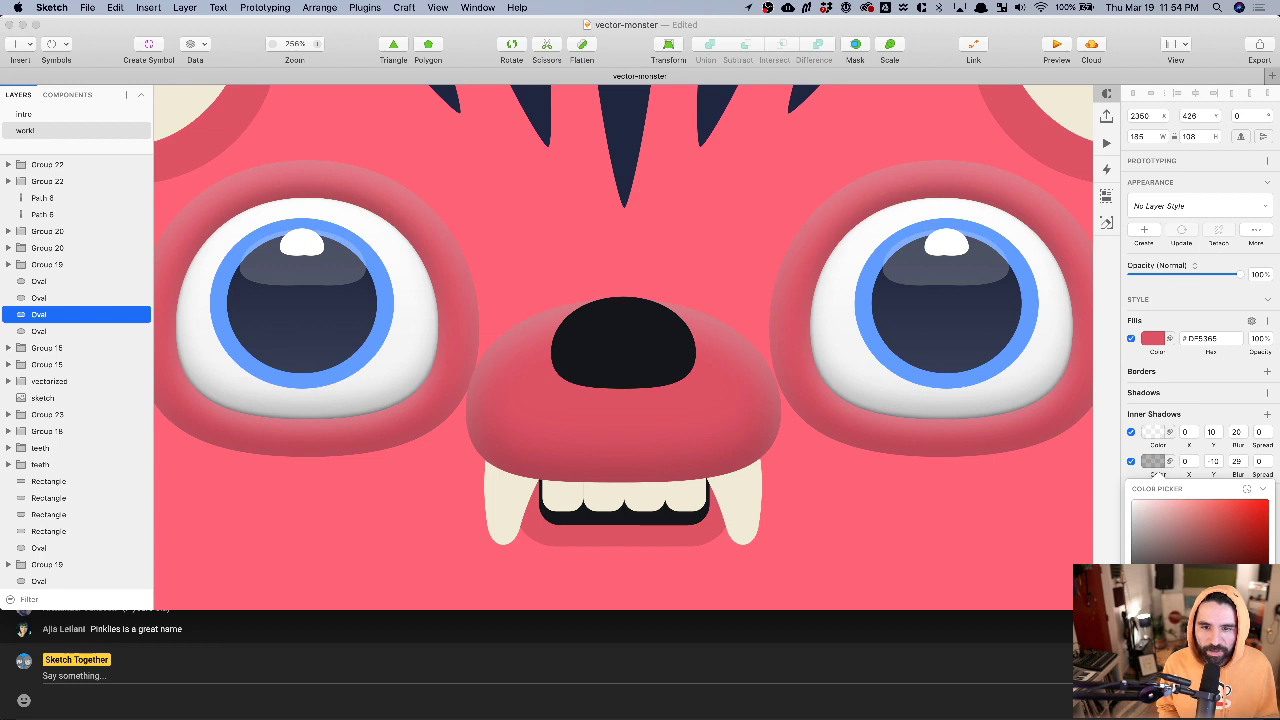
{"action": "left_click", "coordinate": [905, 505]}
{"action": "scroll", "coordinate": [905, 505], "scroll_direction": "down", "scroll_amount": 3}
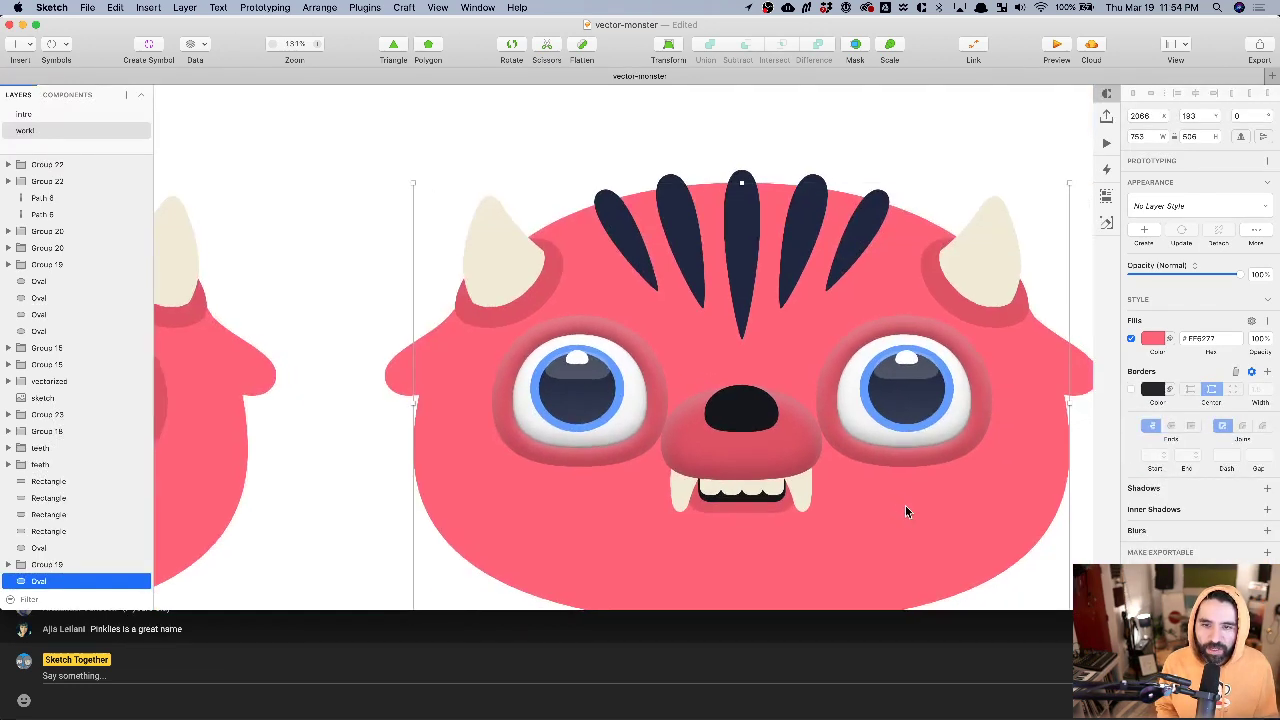
{"action": "scroll", "coordinate": [960, 452], "scroll_direction": "right", "scroll_amount": 2}
{"action": "scroll", "coordinate": [960, 452], "scroll_direction": "down", "scroll_amount": 1}
{"action": "left_click", "coordinate": [1015, 488]}
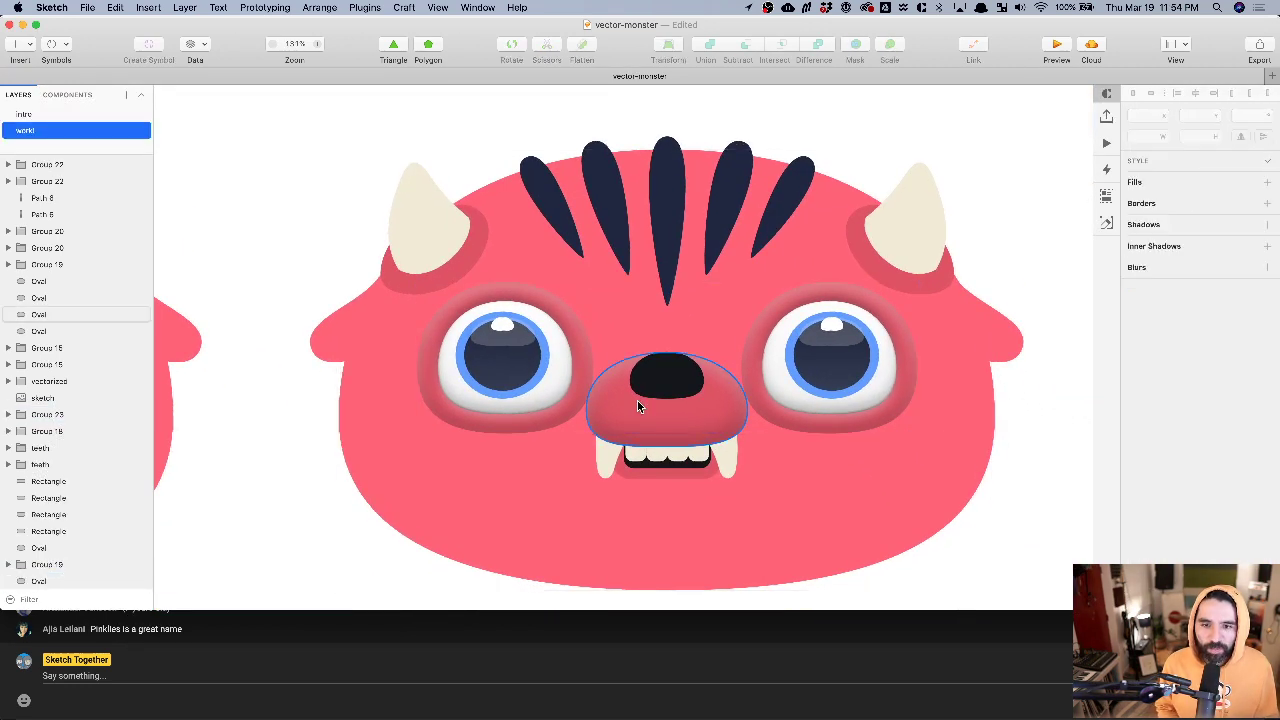
- Add a second fill to the black nose, a linear white-to-black gradient that ends above the nose's lower edge
{"action": "scroll", "coordinate": [652, 392], "scroll_direction": "up", "scroll_amount": 3}
{"action": "left_click", "coordinate": [686, 371]}
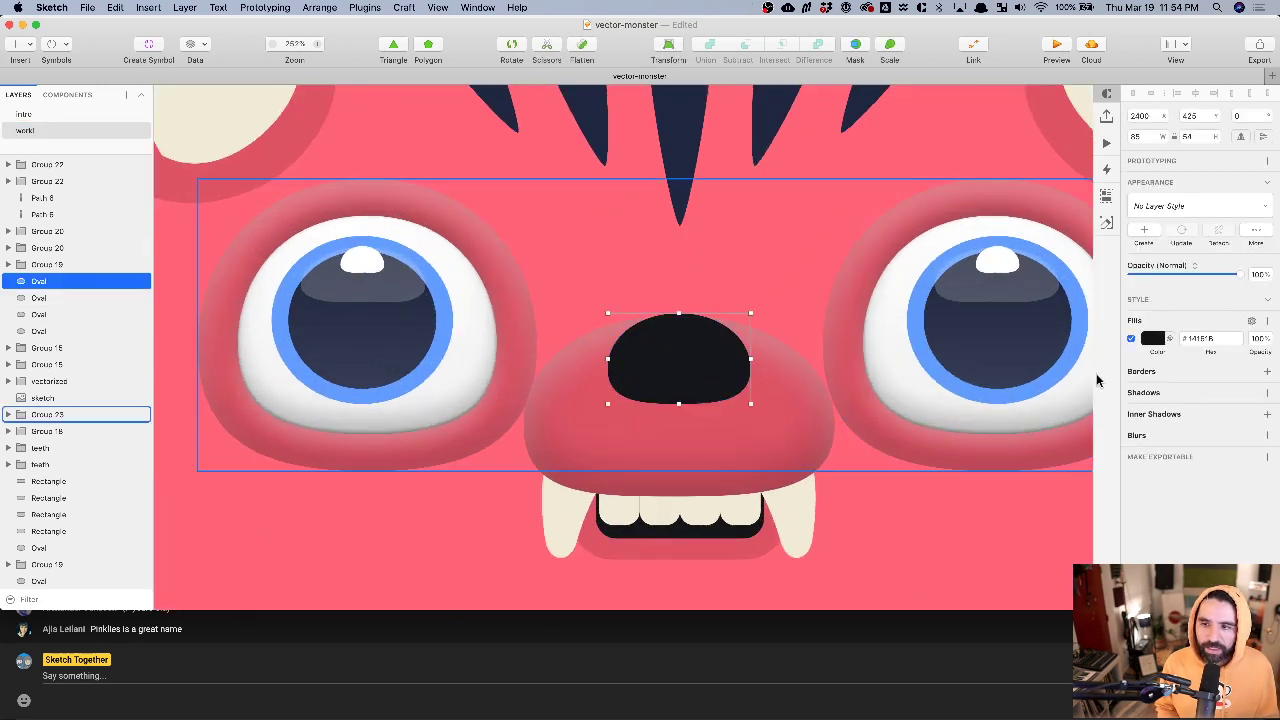
{"action": "scroll", "coordinate": [842, 320], "scroll_direction": "right", "scroll_amount": 2}
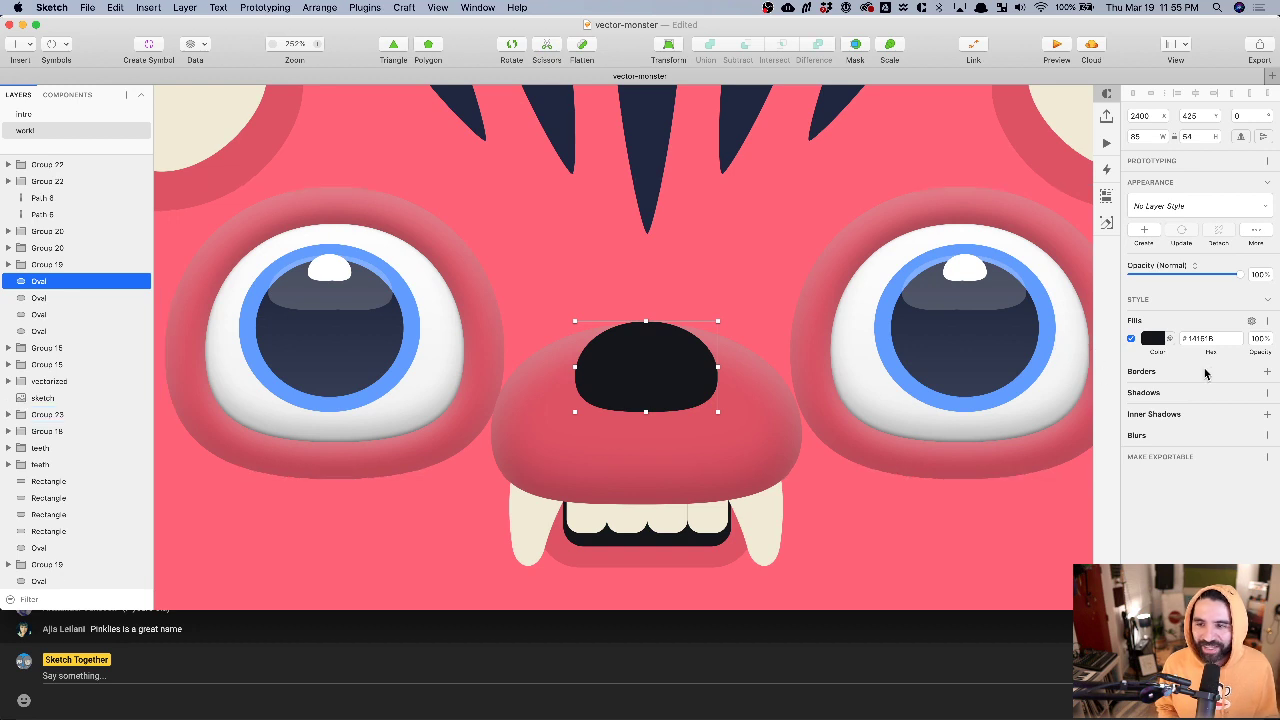
{"action": "left_click", "coordinate": [1269, 323]}
{"action": "left_click_drag", "start_coordinate": [649, 413], "coordinate": [649, 386]}
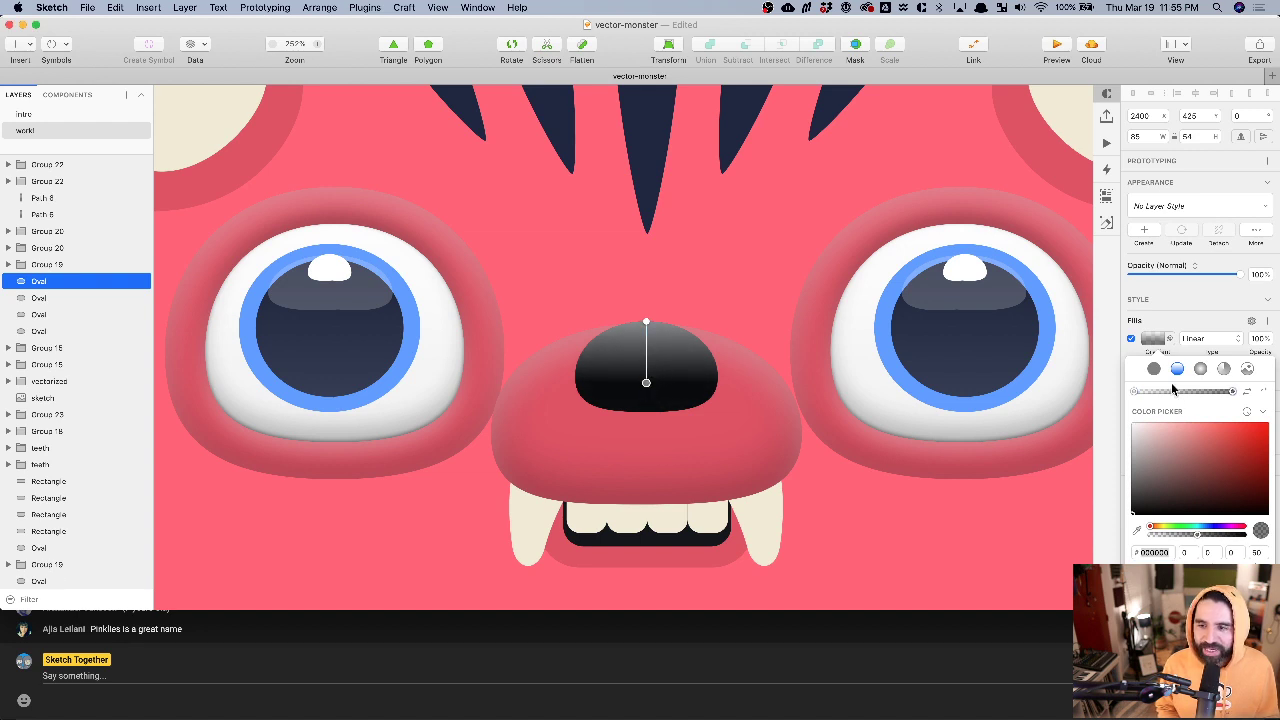
{"action": "key", "text": "Escape"}
{"action": "scroll", "coordinate": [718, 369], "scroll_direction": "right", "scroll_amount": 3}
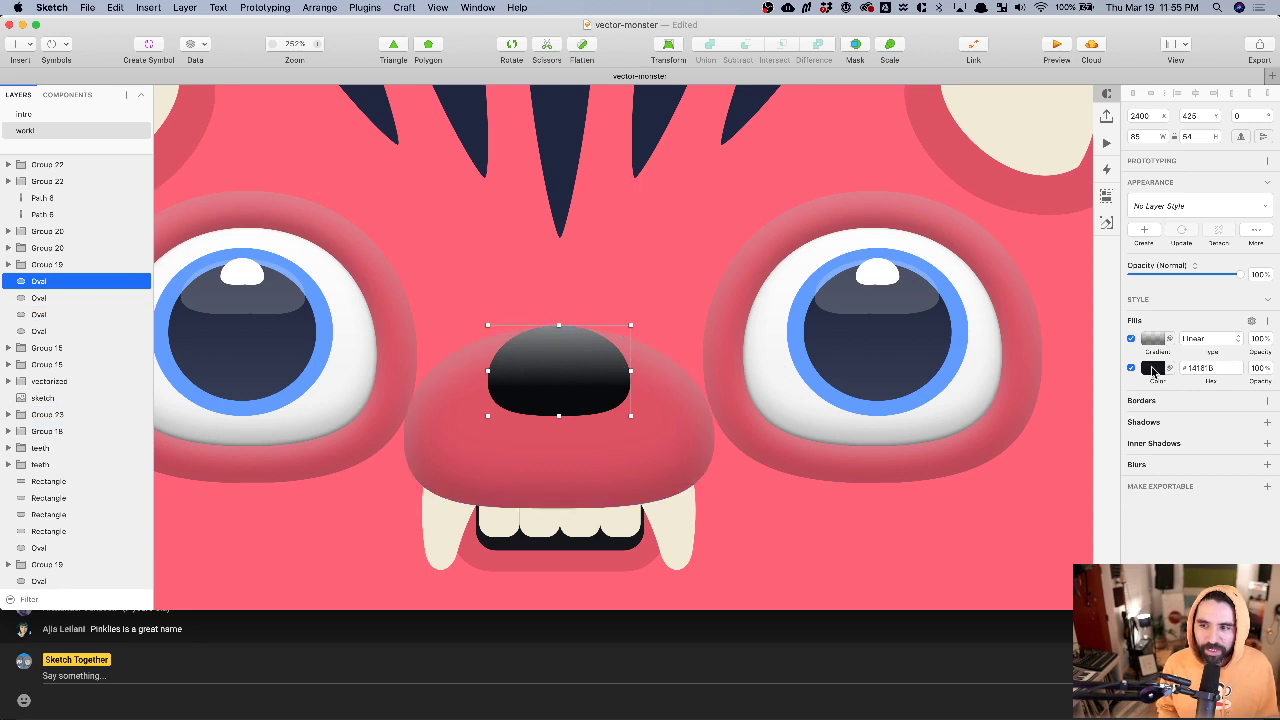
- Change the nose's gradient to radial, centre its highlight near the upper edge, and widen it into a flat ellipse
{"action": "left_click", "coordinate": [1154, 340]}
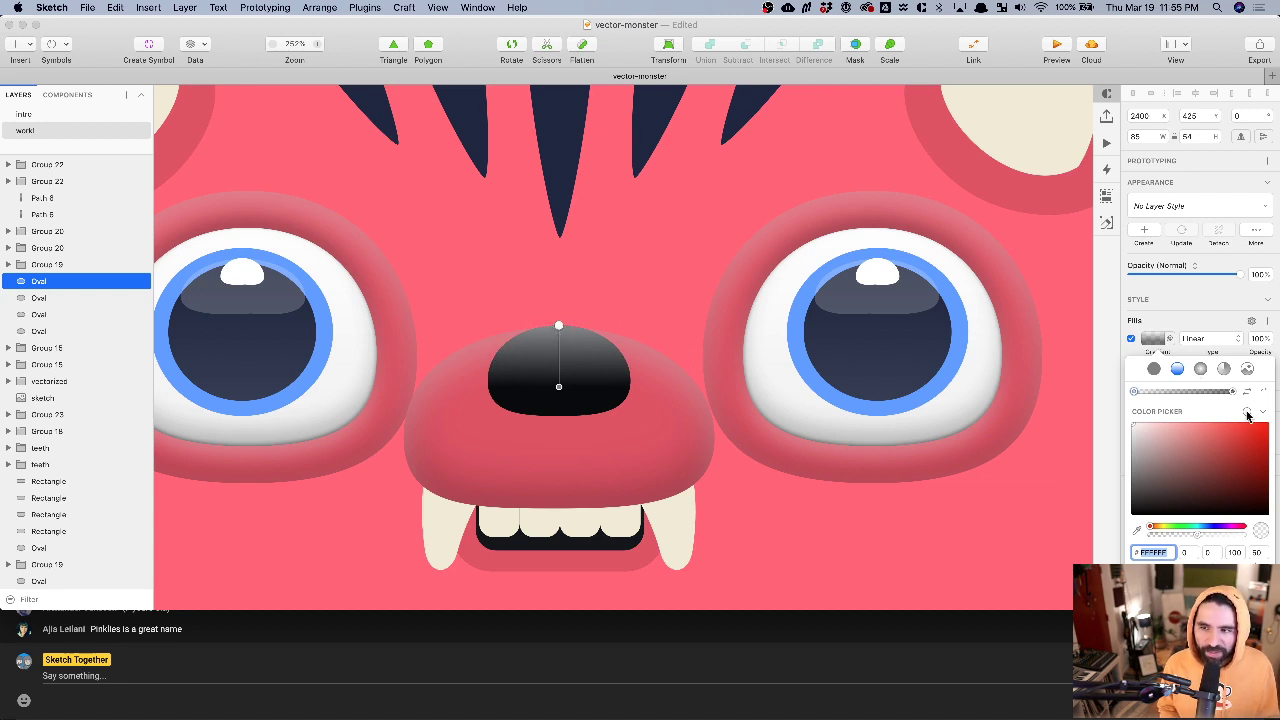
{"action": "left_click", "coordinate": [1201, 369]}
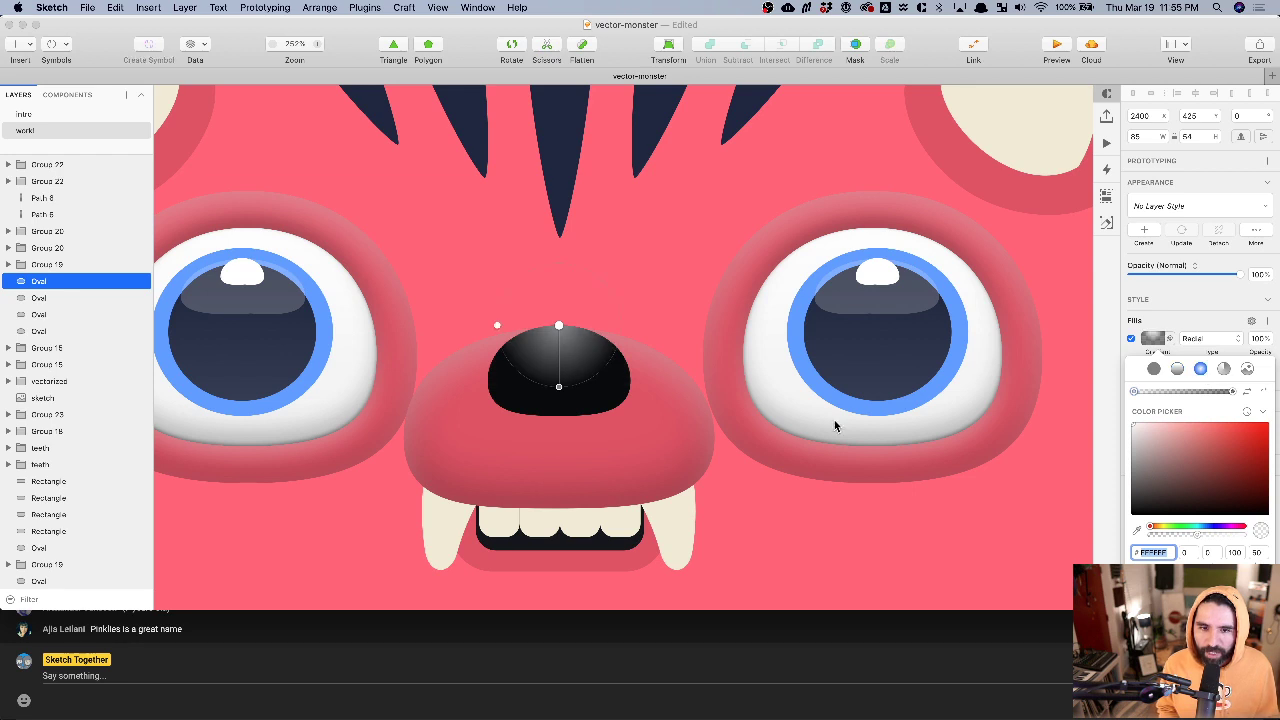
{"action": "left_click_drag", "start_coordinate": [498, 325], "coordinate": [480, 327]}
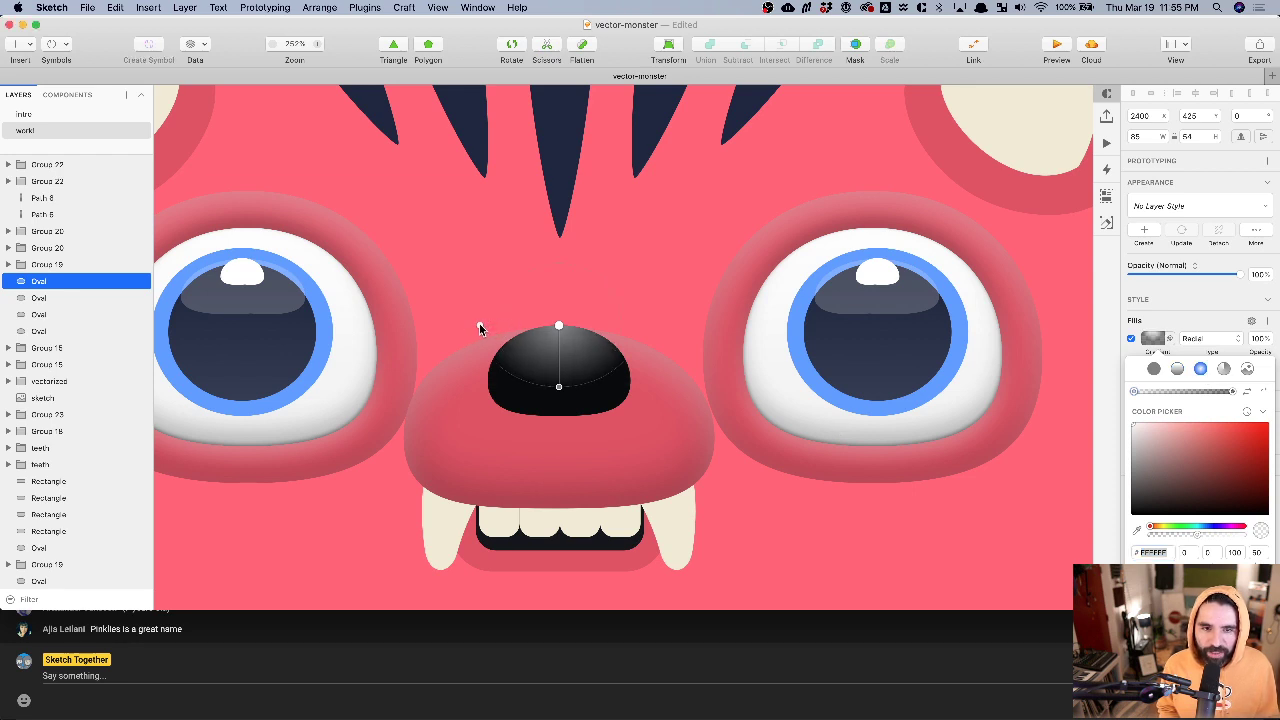
{"action": "left_click_drag", "start_coordinate": [561, 389], "coordinate": [565, 372]}
{"action": "left_click_drag", "start_coordinate": [498, 329], "coordinate": [562, 349]}
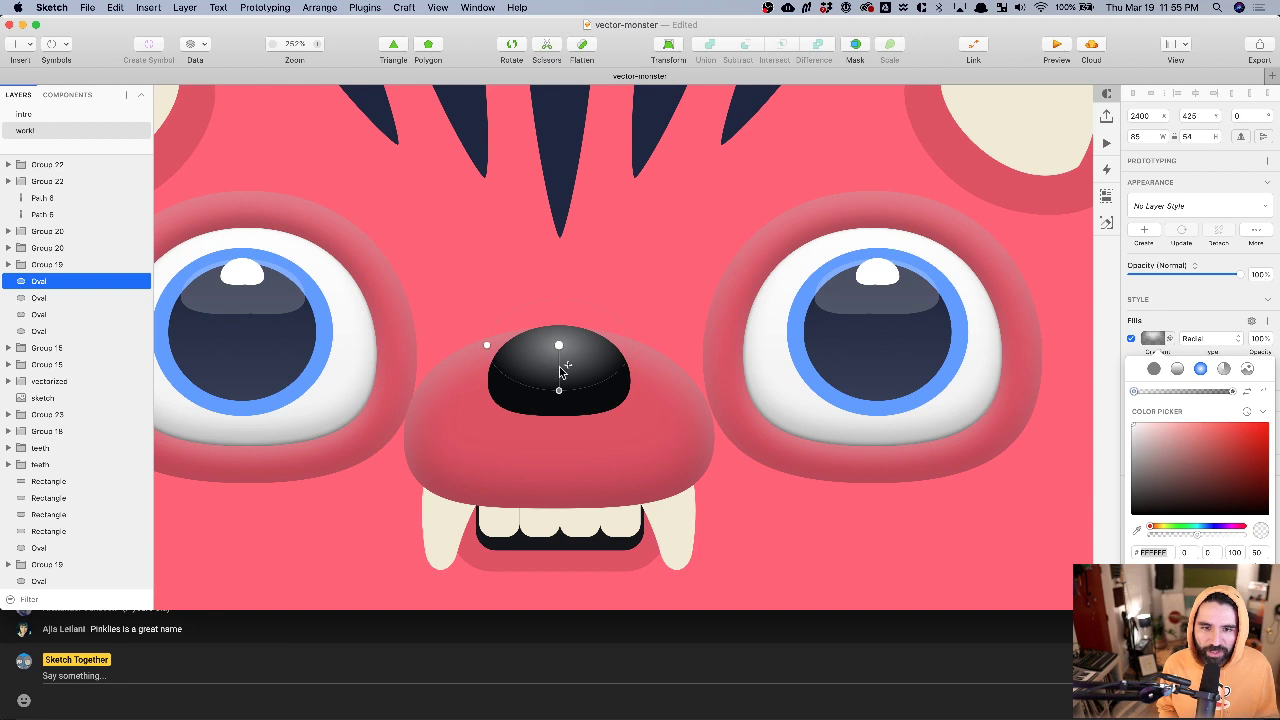
{"action": "left_click_drag", "start_coordinate": [559, 389], "coordinate": [559, 384]}
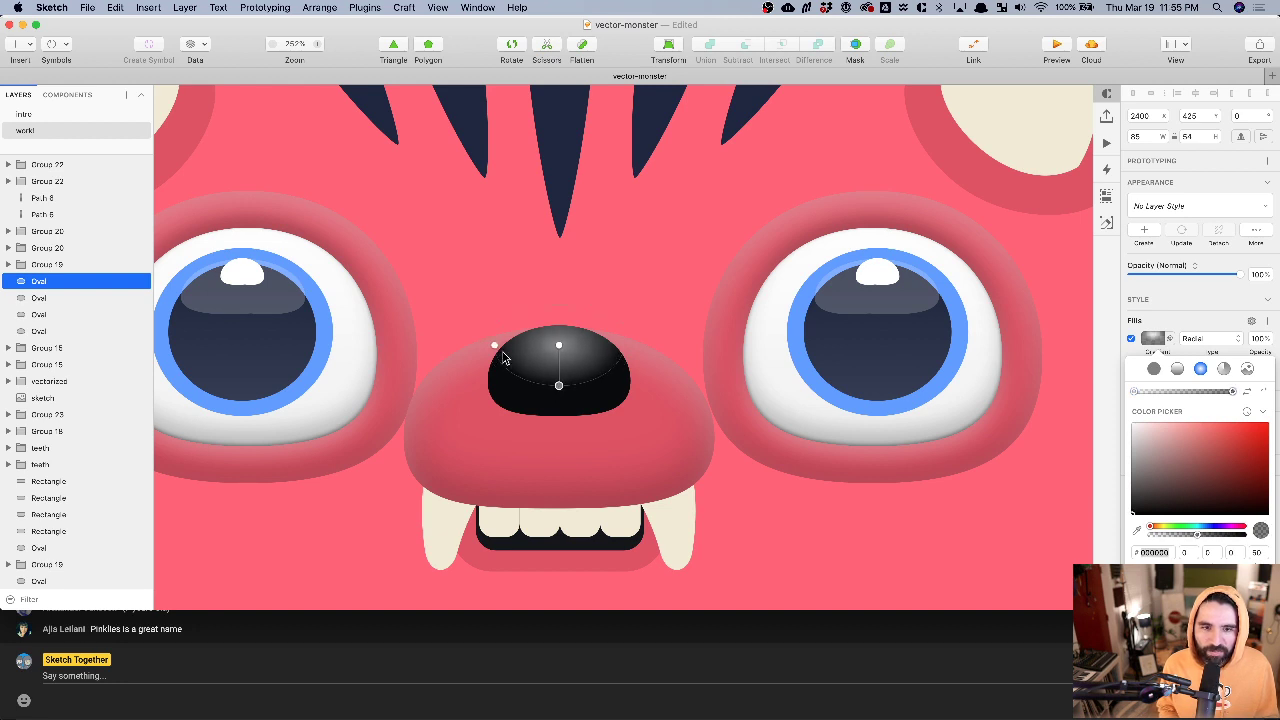
{"action": "left_click_drag", "start_coordinate": [494, 346], "coordinate": [486, 346]}
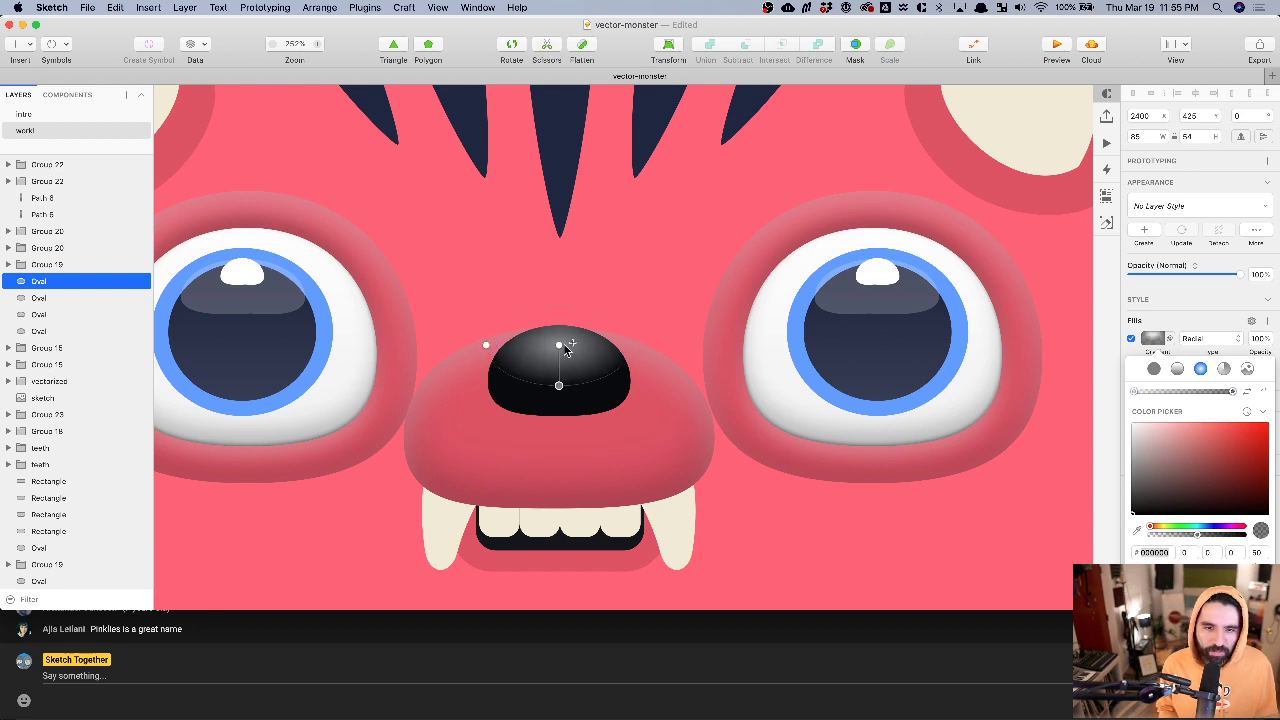
{"action": "left_click", "coordinate": [560, 346]}
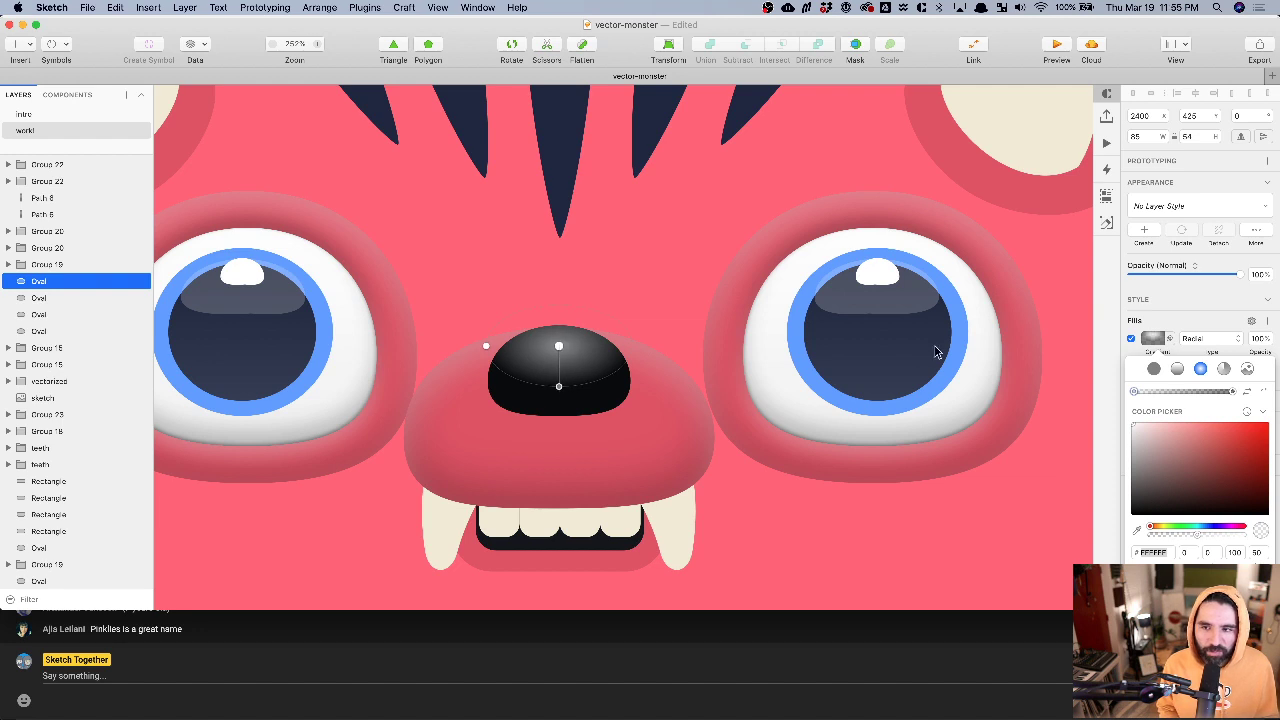
- Set the opacity of the nose's radial gradient fill to 80%
{"action": "key", "text": "Escape"}
{"action": "left_click", "coordinate": [1262, 338]}
{"action": "type", "text": "80"}
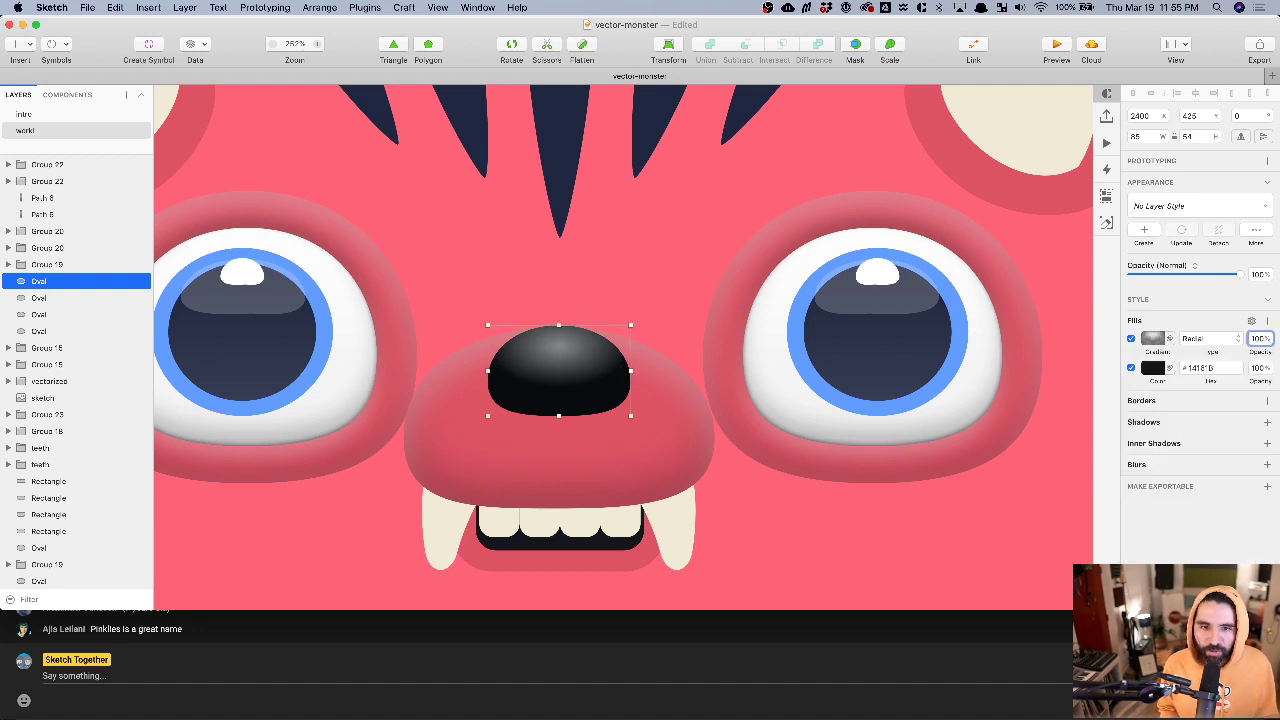
- Examine the shaded nose against the snout and the whole face, both from a distance and close up
{"action": "key", "text": "cmd+1"}
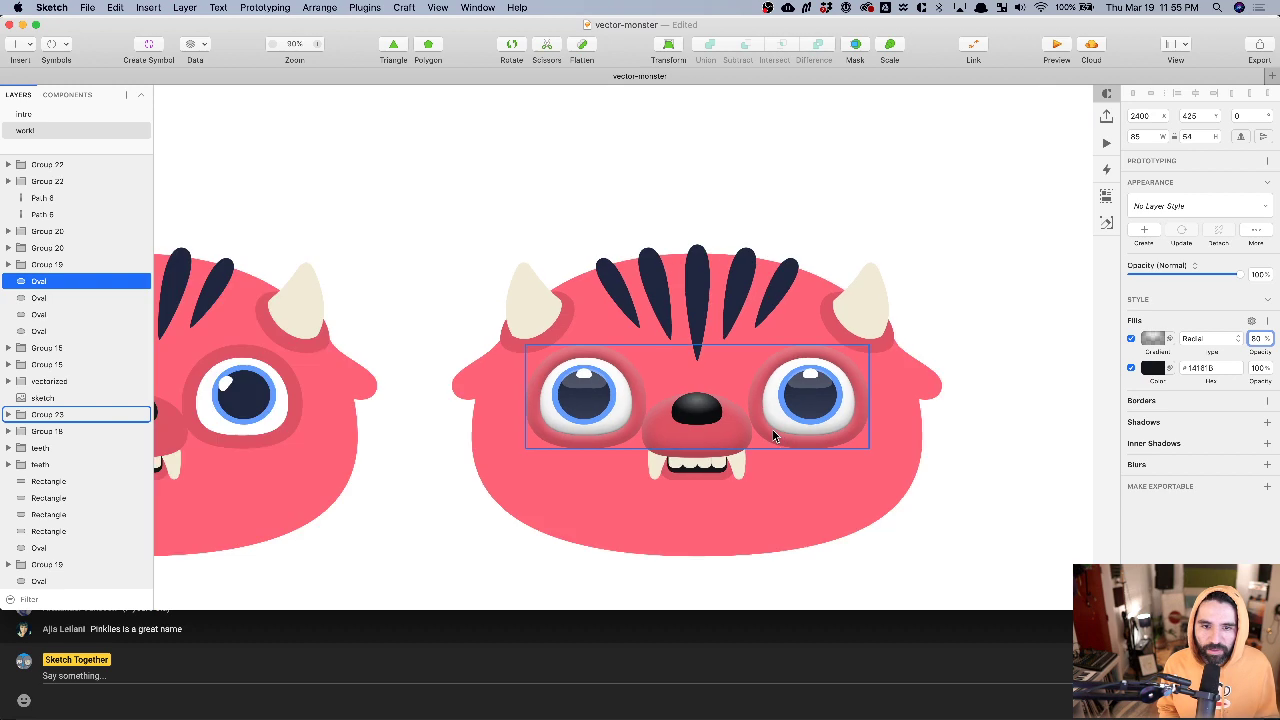
{"action": "left_click", "coordinate": [958, 356]}
{"action": "scroll", "coordinate": [937, 363], "scroll_direction": "left", "scroll_amount": 2}
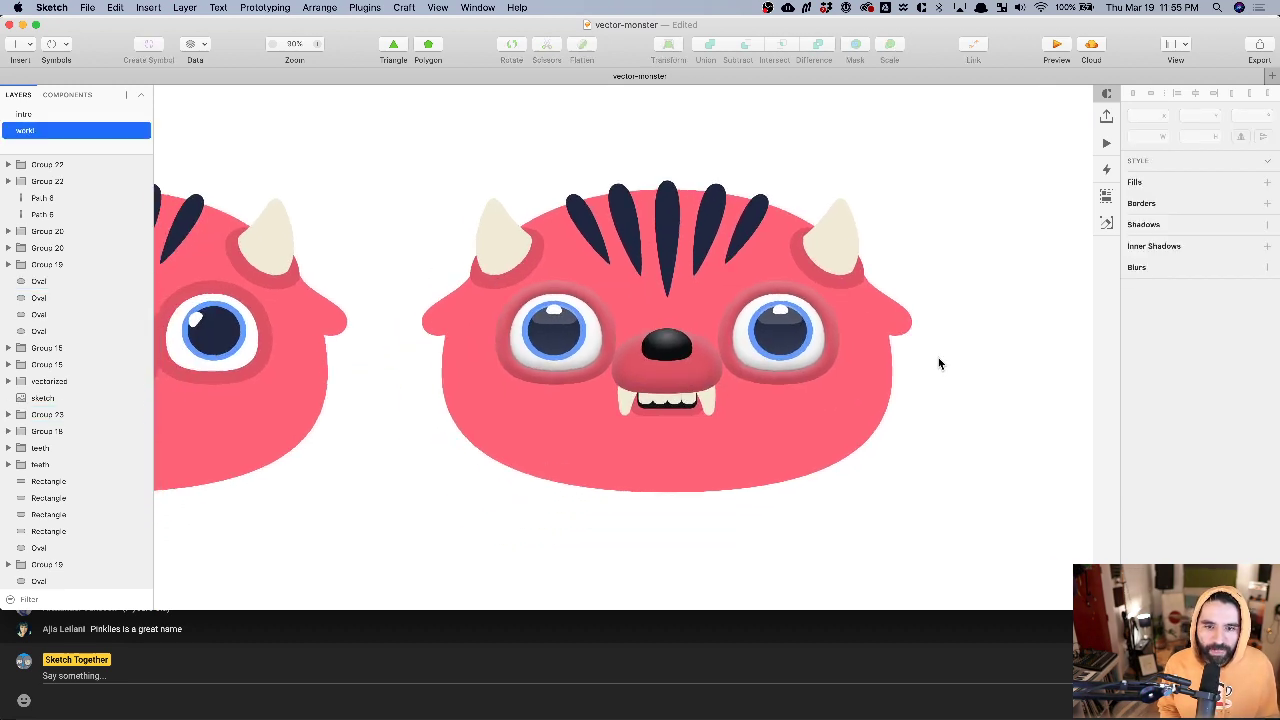
{"action": "scroll", "coordinate": [662, 338], "scroll_direction": "up", "scroll_amount": 5}
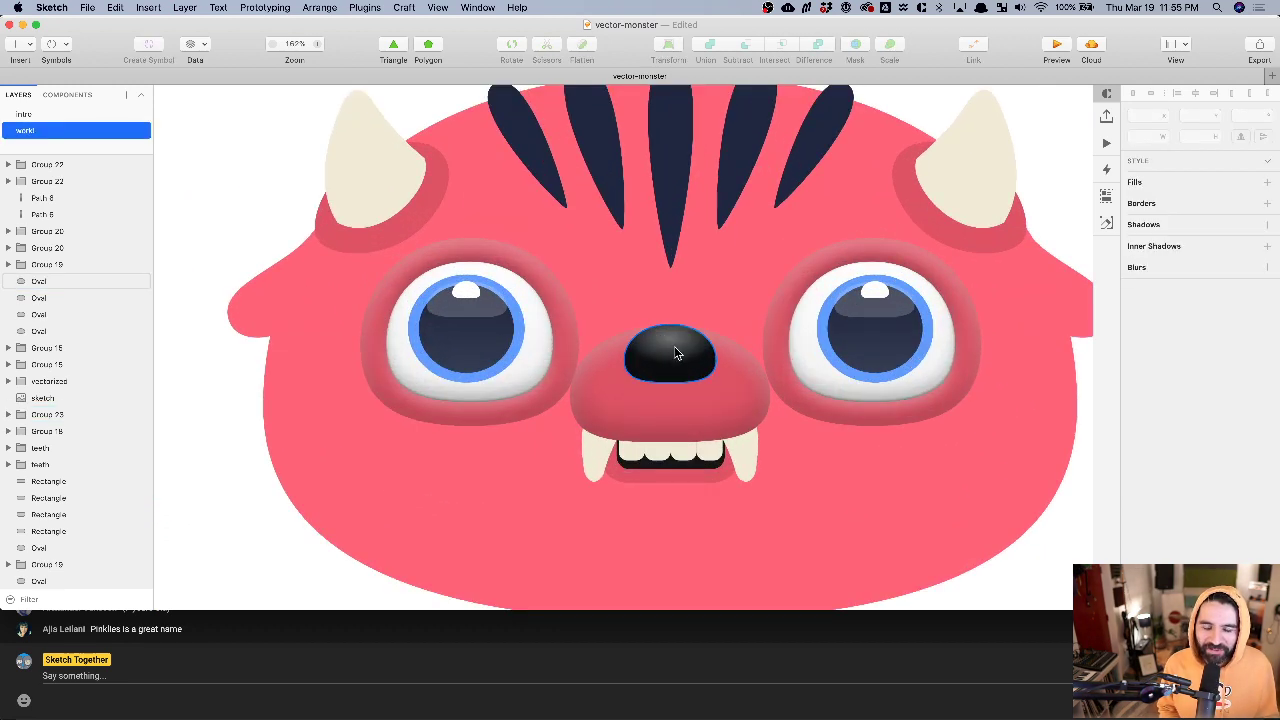
{"action": "left_click", "coordinate": [659, 390]}
{"action": "scroll", "coordinate": [658, 392], "scroll_direction": "down", "scroll_amount": 3}
{"action": "left_click", "coordinate": [660, 370]}
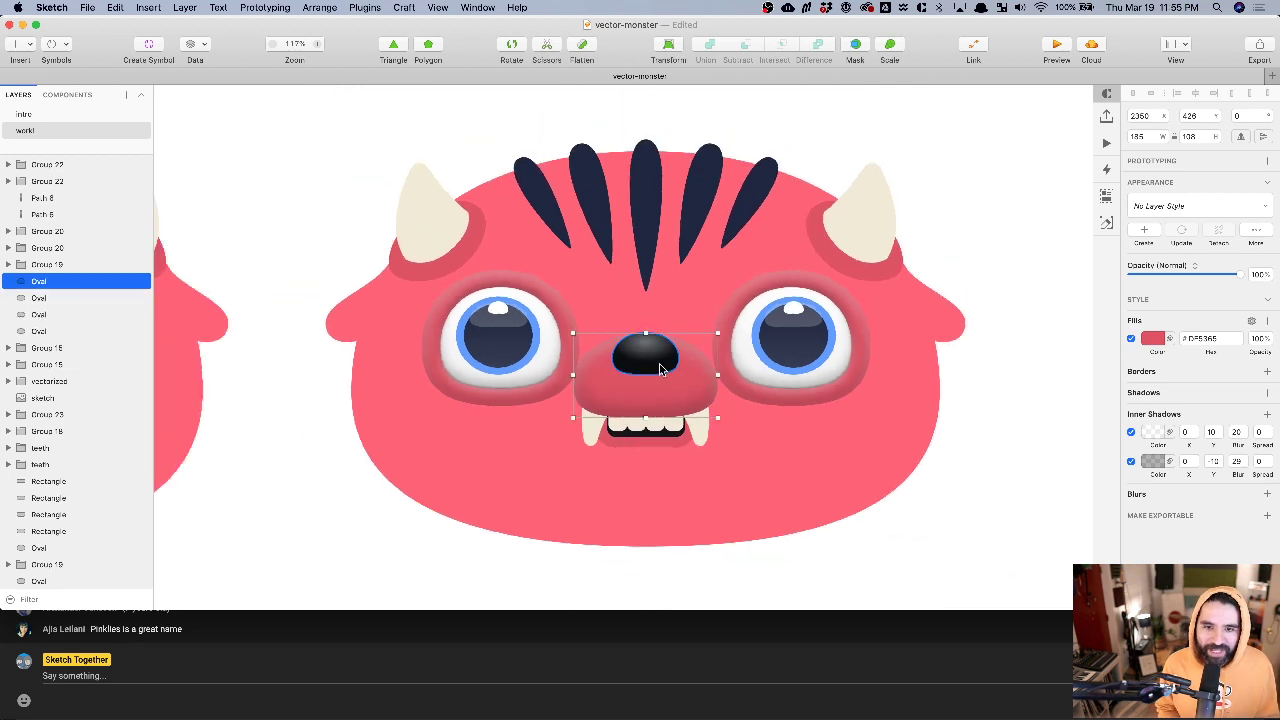
{"action": "left_click", "coordinate": [659, 372]}
{"action": "scroll", "coordinate": [657, 376], "scroll_direction": "up", "scroll_amount": 3}
{"action": "scroll", "coordinate": [657, 376], "scroll_direction": "down", "scroll_amount": 1}
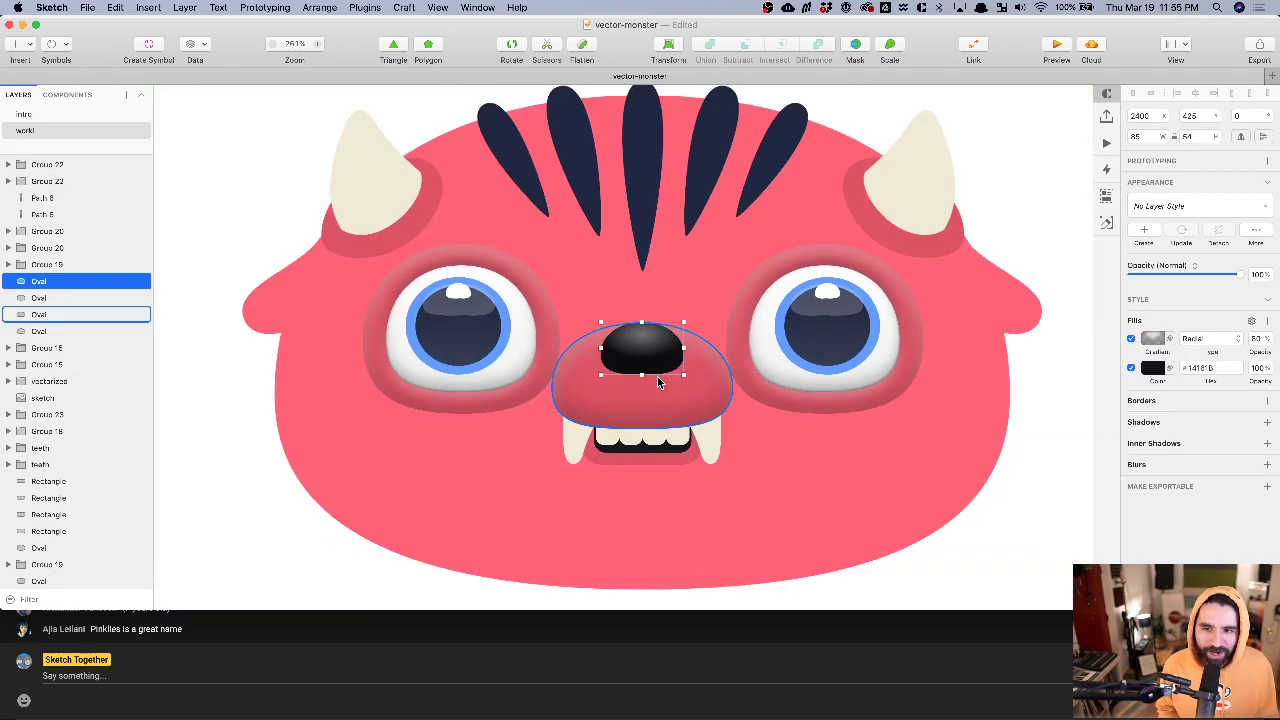
{"action": "scroll", "coordinate": [657, 376], "scroll_direction": "down", "scroll_amount": 4}
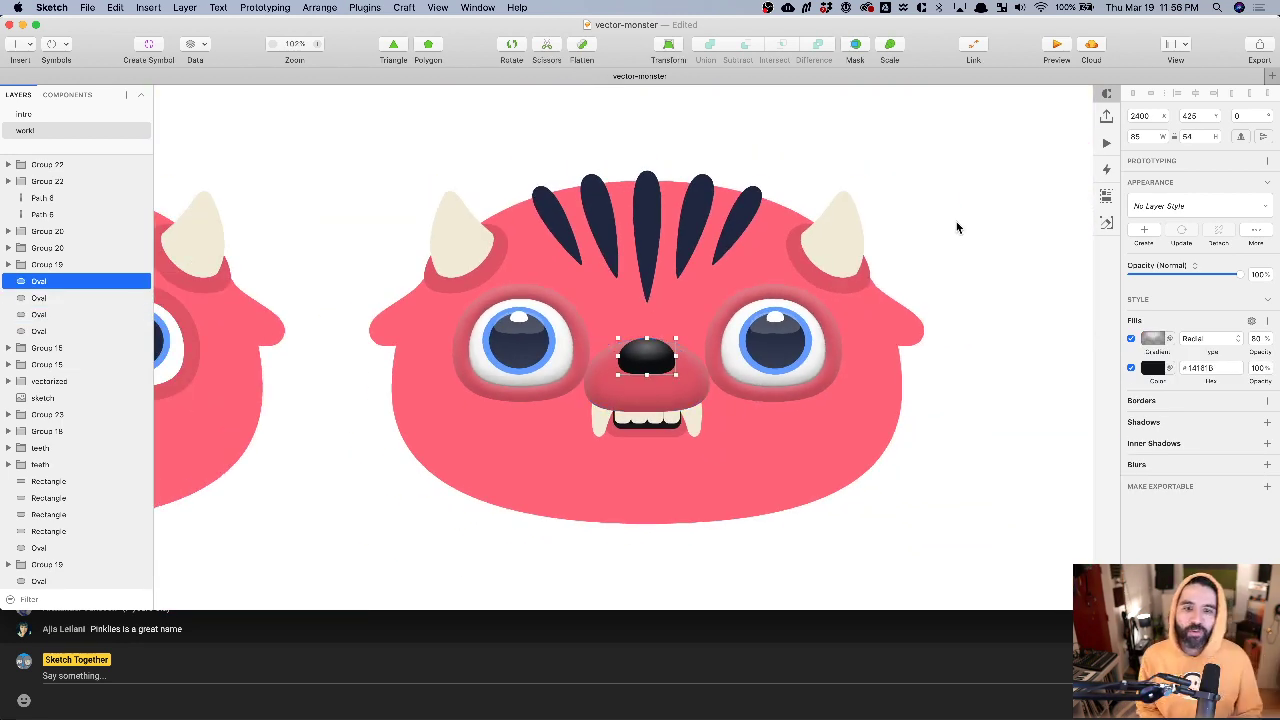
{"action": "left_click", "coordinate": [955, 224]}
{"action": "left_click", "coordinate": [662, 360]}
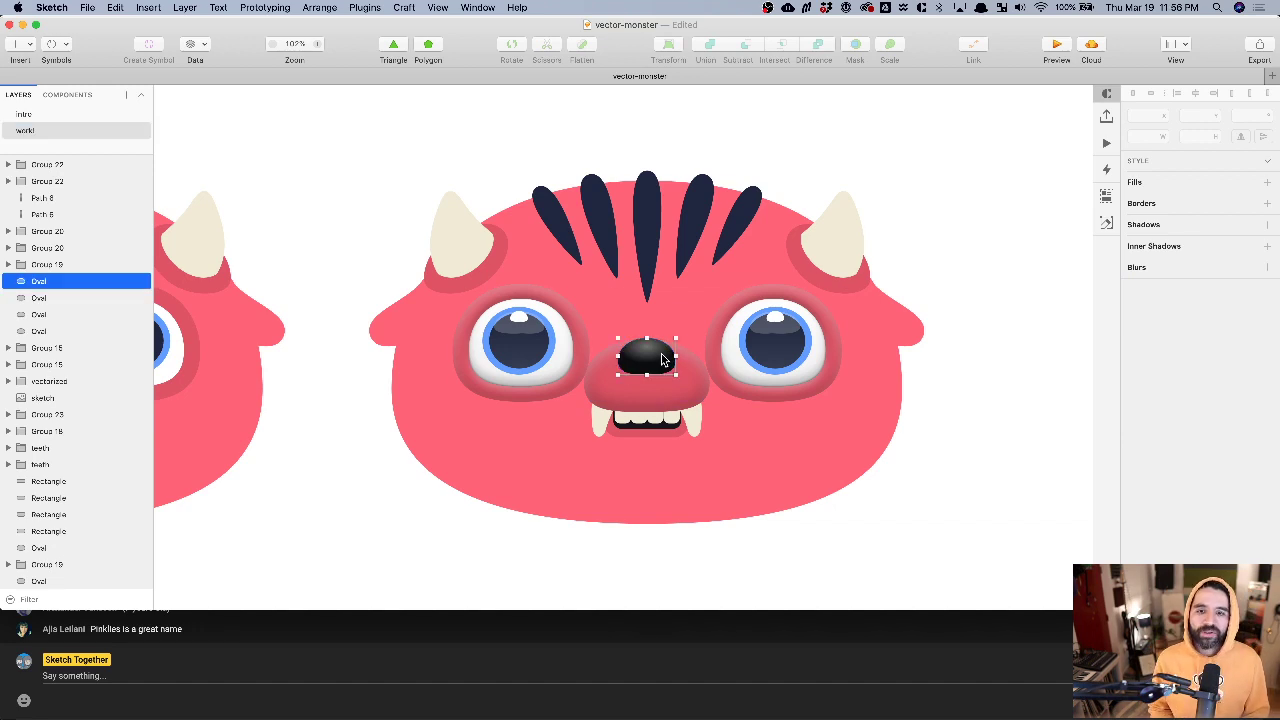
{"action": "scroll", "coordinate": [662, 375], "scroll_direction": "up", "scroll_amount": 1}
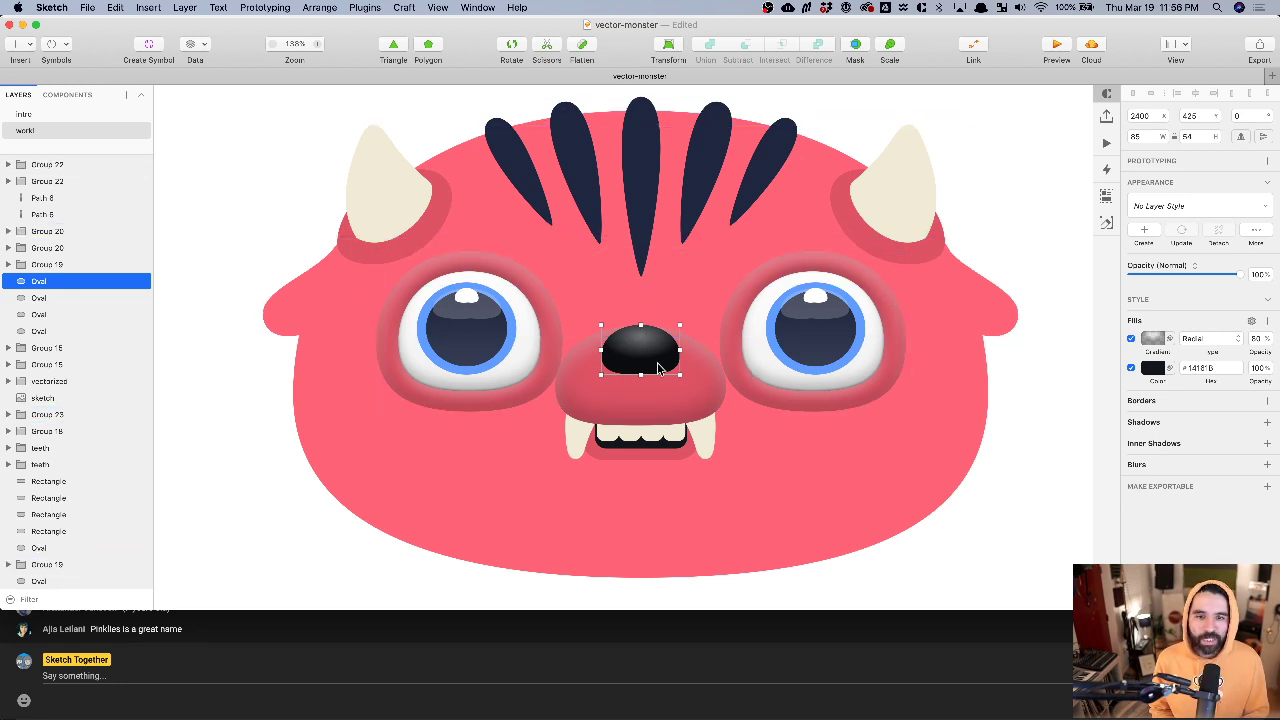
{"action": "scroll", "coordinate": [658, 368], "scroll_direction": "up", "scroll_amount": 5}
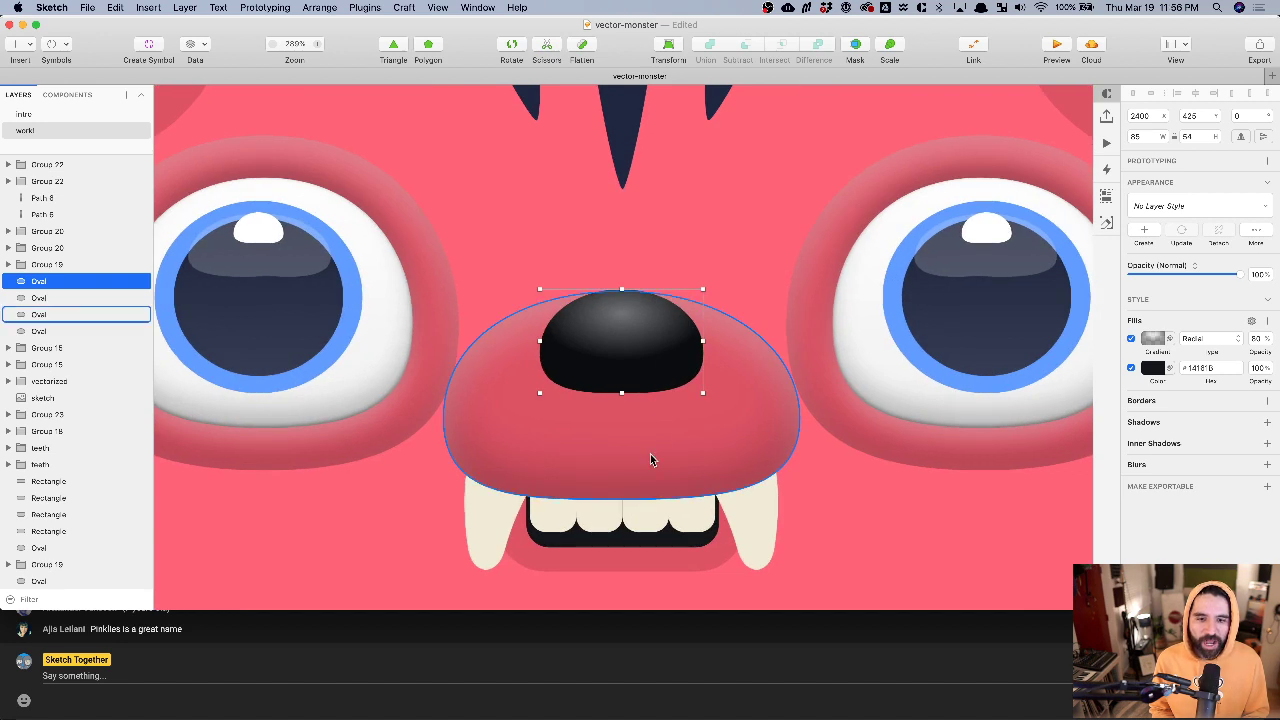
- Add an outer shadow to the snout and set its Y offset to 12
{"action": "left_click", "coordinate": [650, 455]}
{"action": "scroll", "coordinate": [650, 455], "scroll_direction": "down", "scroll_amount": 3}
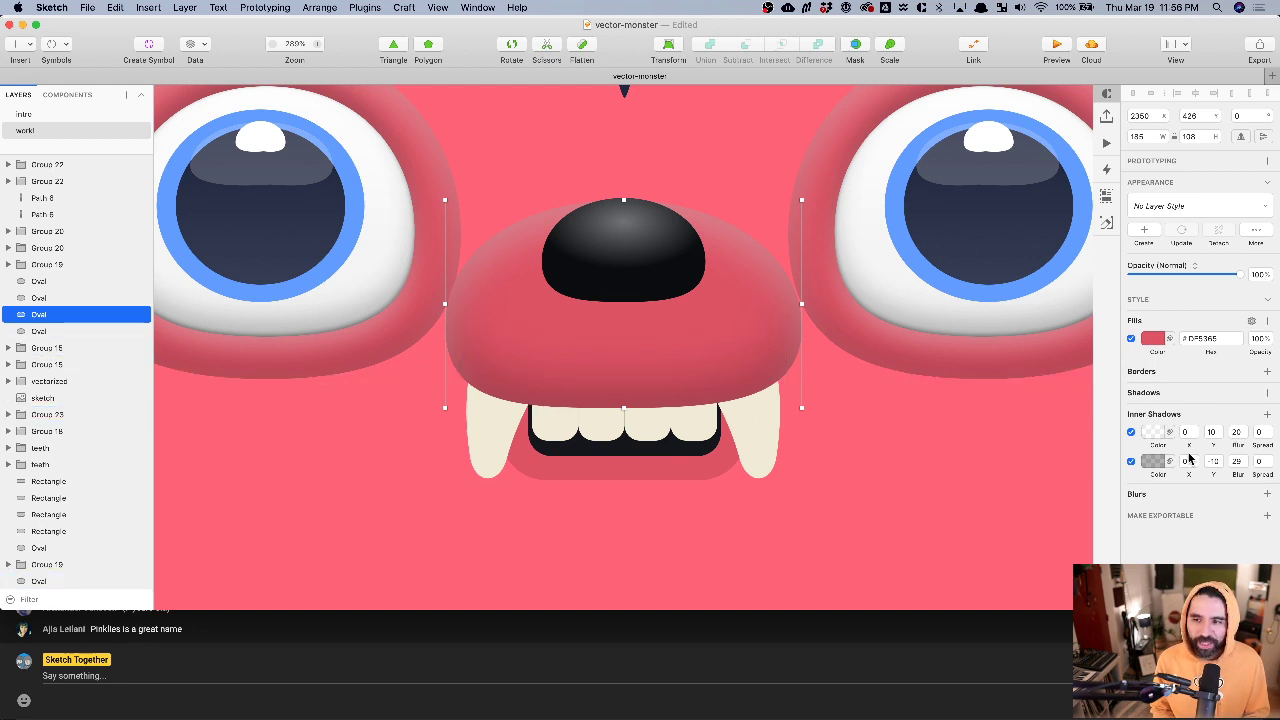
{"action": "left_click", "coordinate": [1267, 393]}
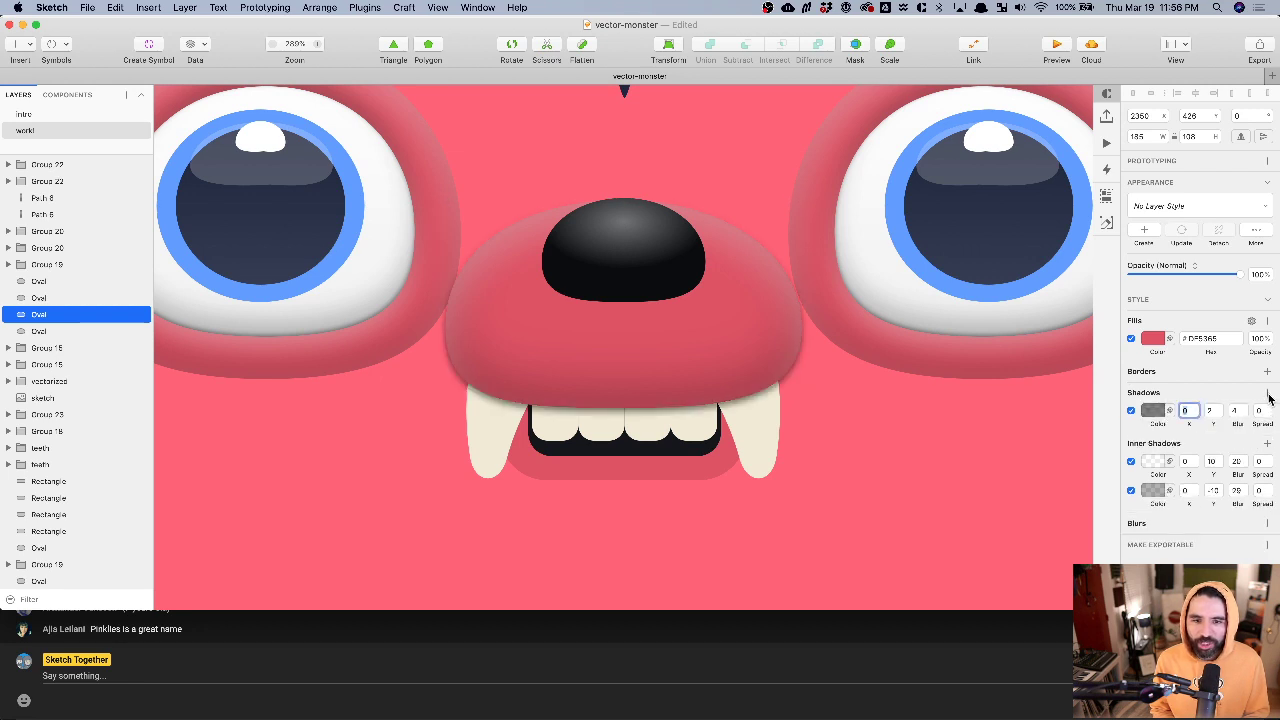
{"action": "left_click", "coordinate": [1214, 411]}
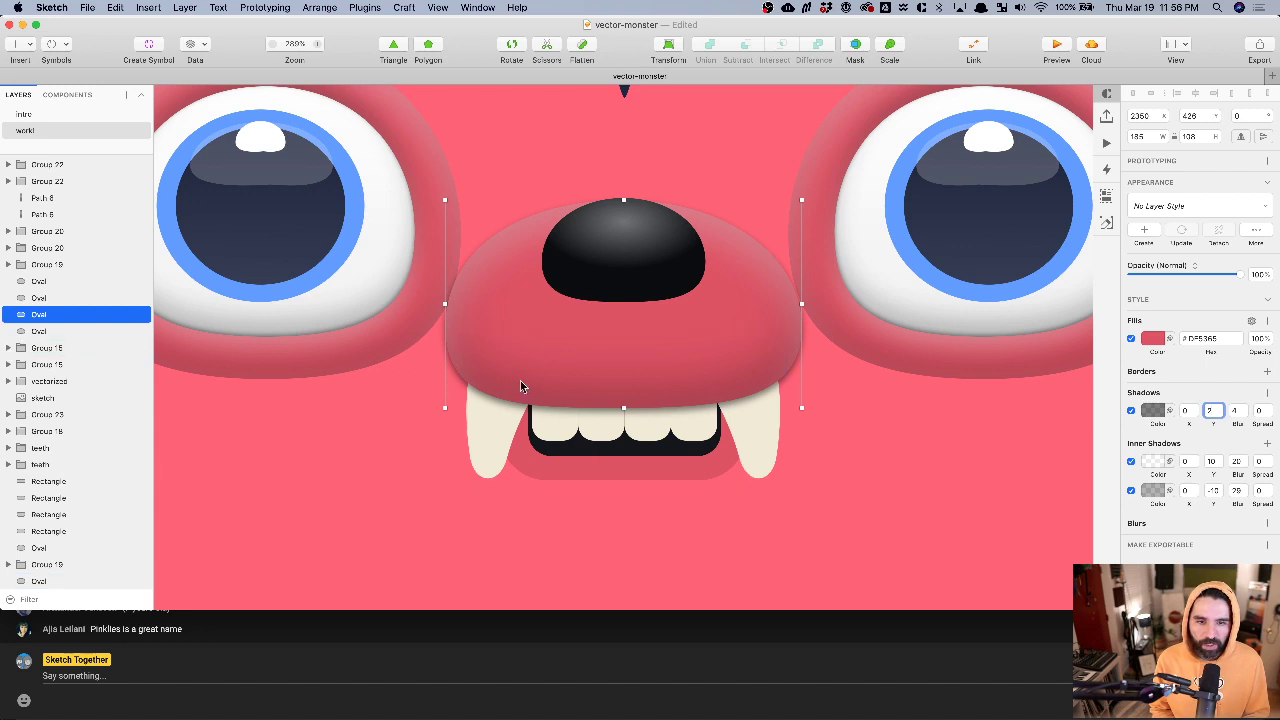
{"action": "type", "text": "12"}
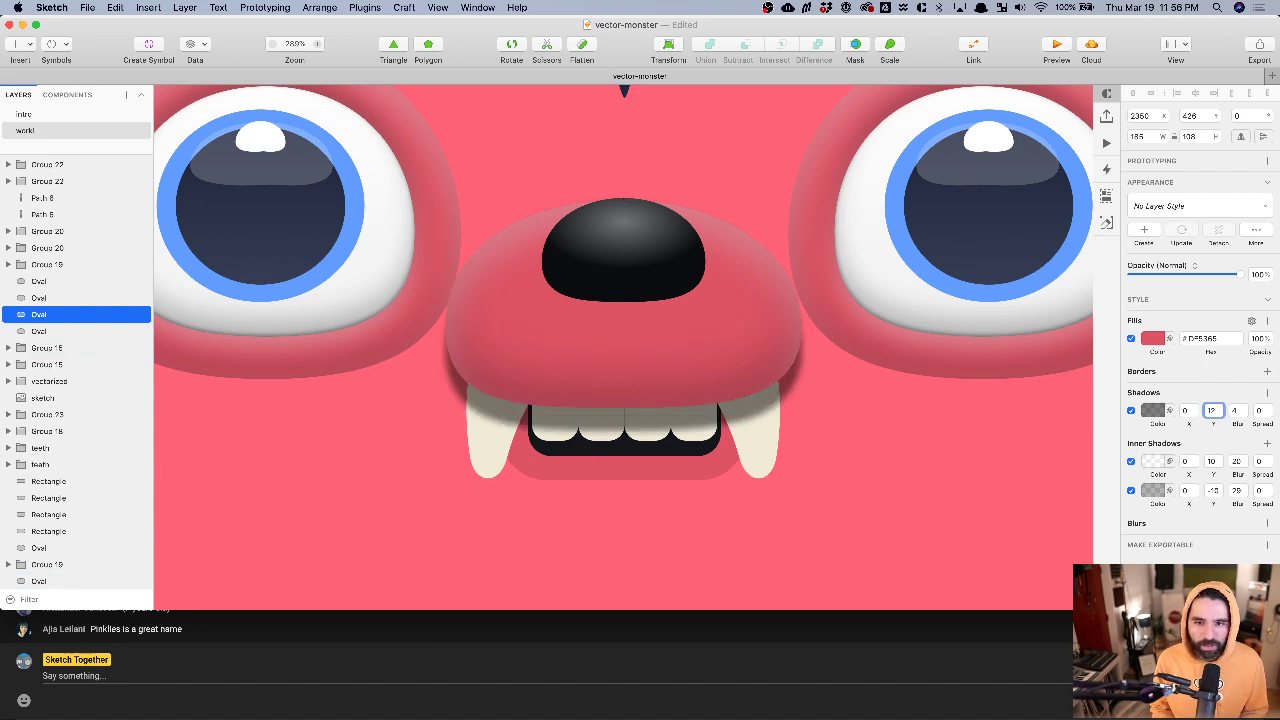
- Try a spread of -10 on the snout's outer shadow, raise it to -3, and set the blur to 14
{"action": "left_click", "coordinate": [1261, 411]}
{"action": "type", "text": "-10"}
{"action": "key", "text": "Return"}
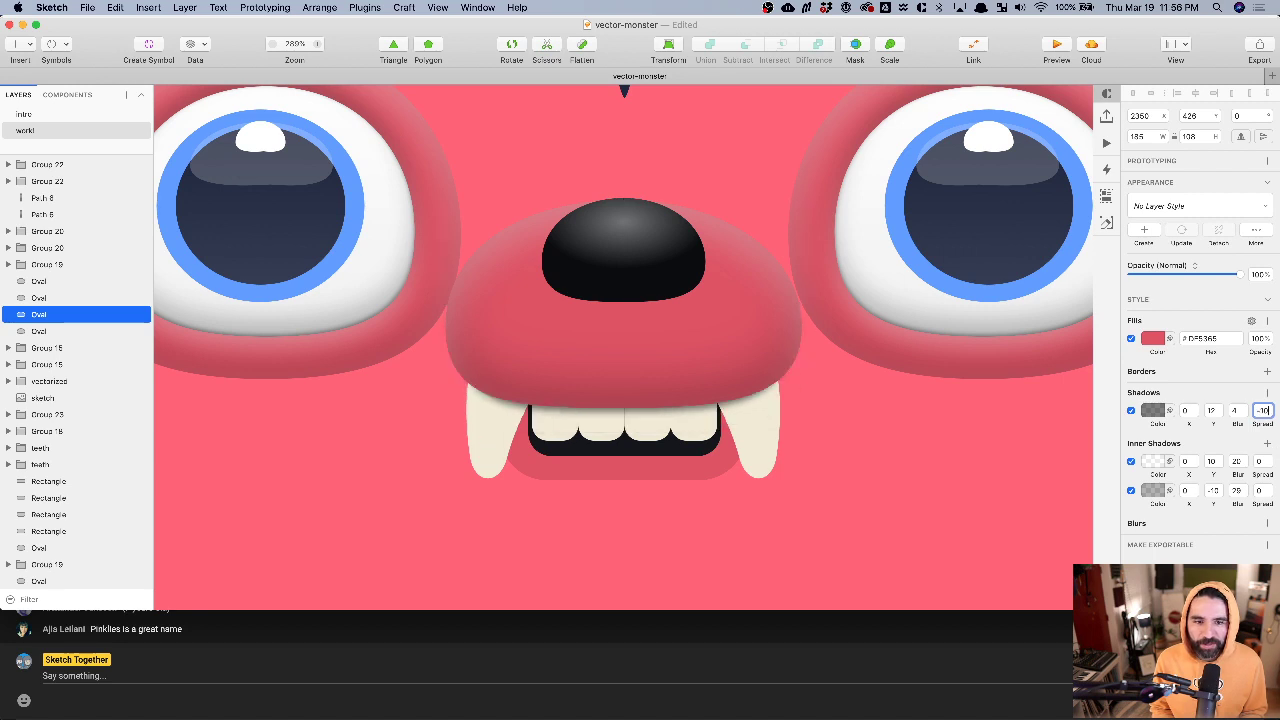
{"action": "key", "text": "Up"}
{"action": "key", "text": "Up"}
{"action": "key", "text": "Up"}
{"action": "key", "text": "Up"}
{"action": "key", "text": "Up"}
{"action": "key", "text": "Up"}
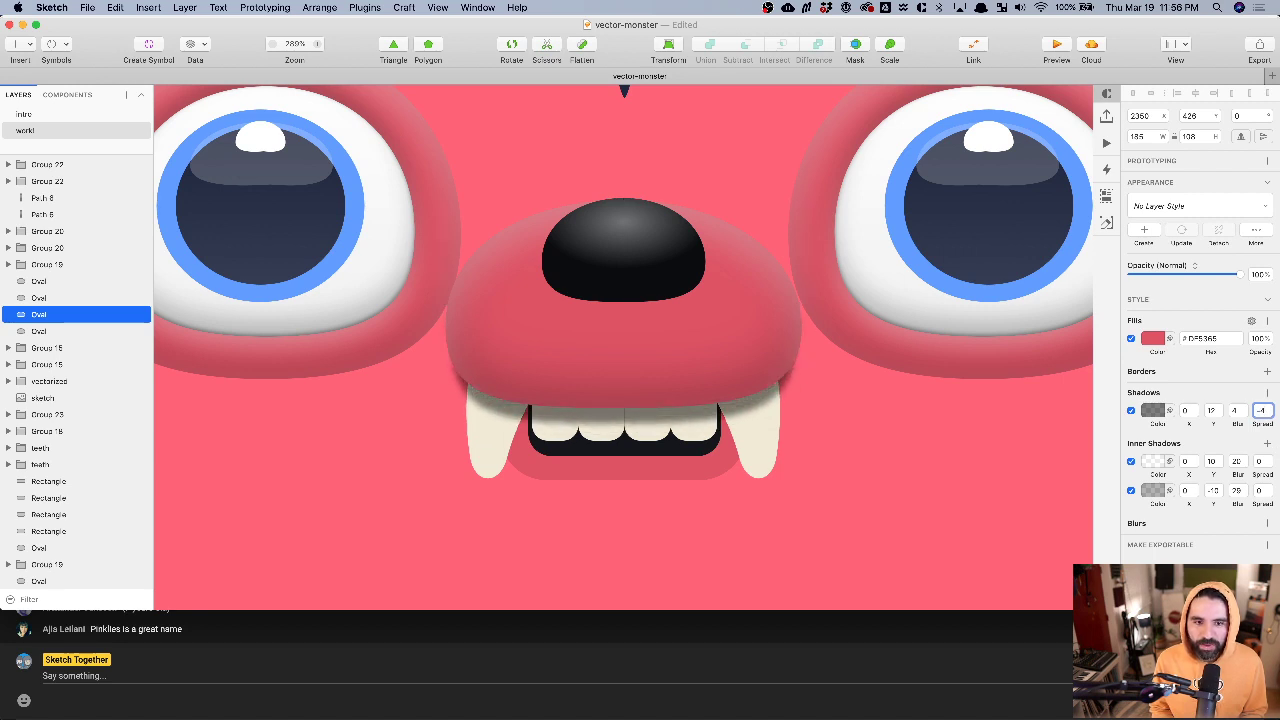
{"action": "key", "text": "Up"}
{"action": "left_click", "coordinate": [1237, 411]}
{"action": "key", "text": "shift+Up"}
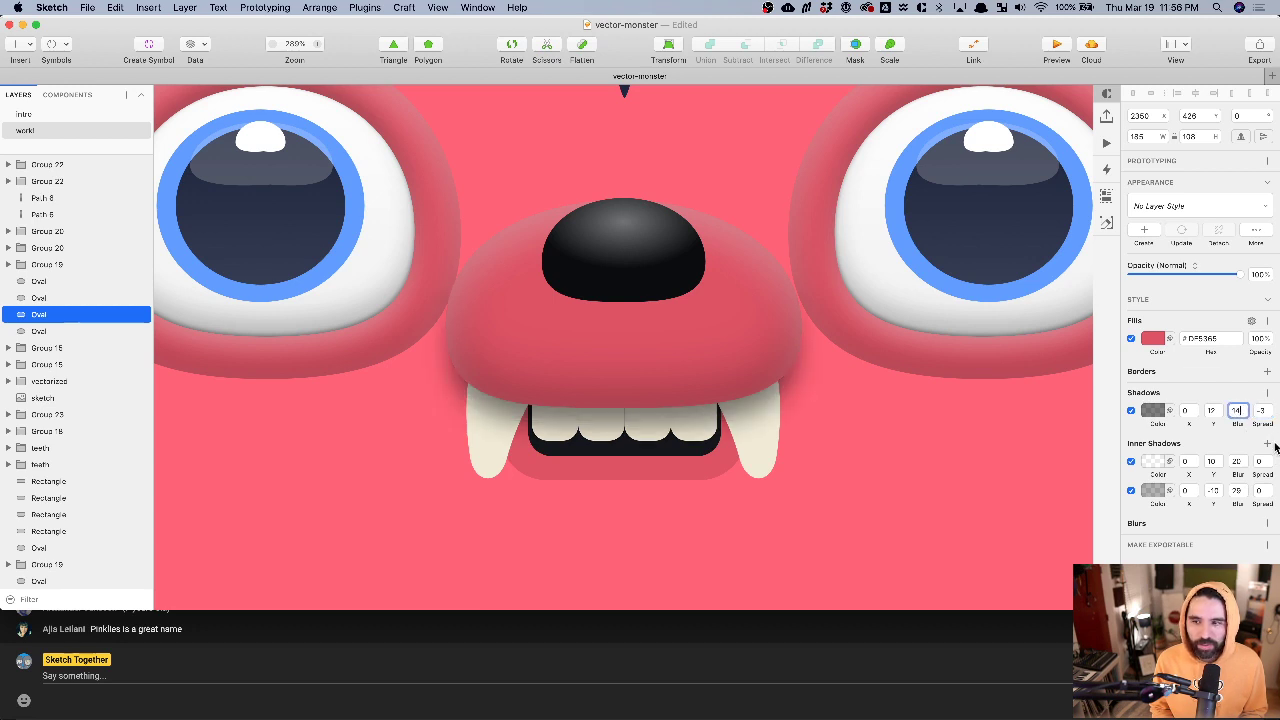
- Tighten the snout's outer shadow to a spread of -7 and increase its Y offset to 17
{"action": "left_click", "coordinate": [1261, 411]}
{"action": "key", "text": "Down"}
{"action": "left_click", "coordinate": [1211, 411]}
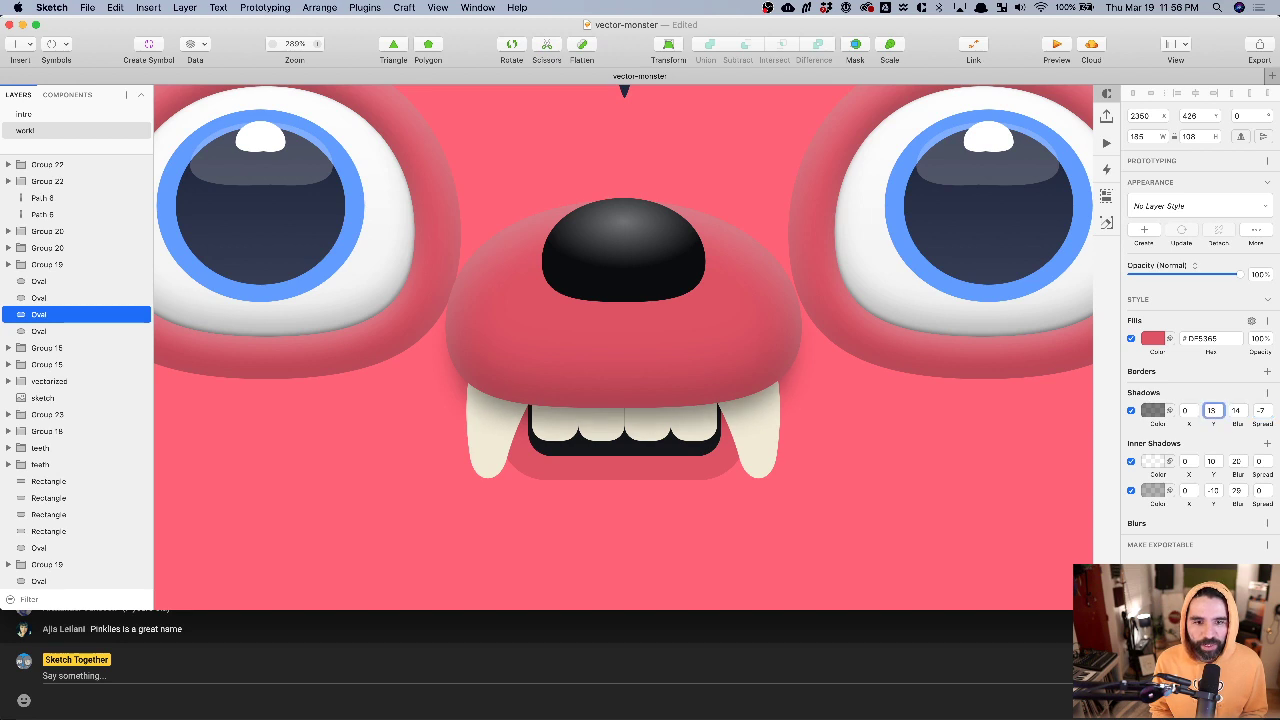
{"action": "key", "text": "shift+Up"}
{"action": "scroll", "coordinate": [792, 417], "scroll_direction": "down", "scroll_amount": 6}
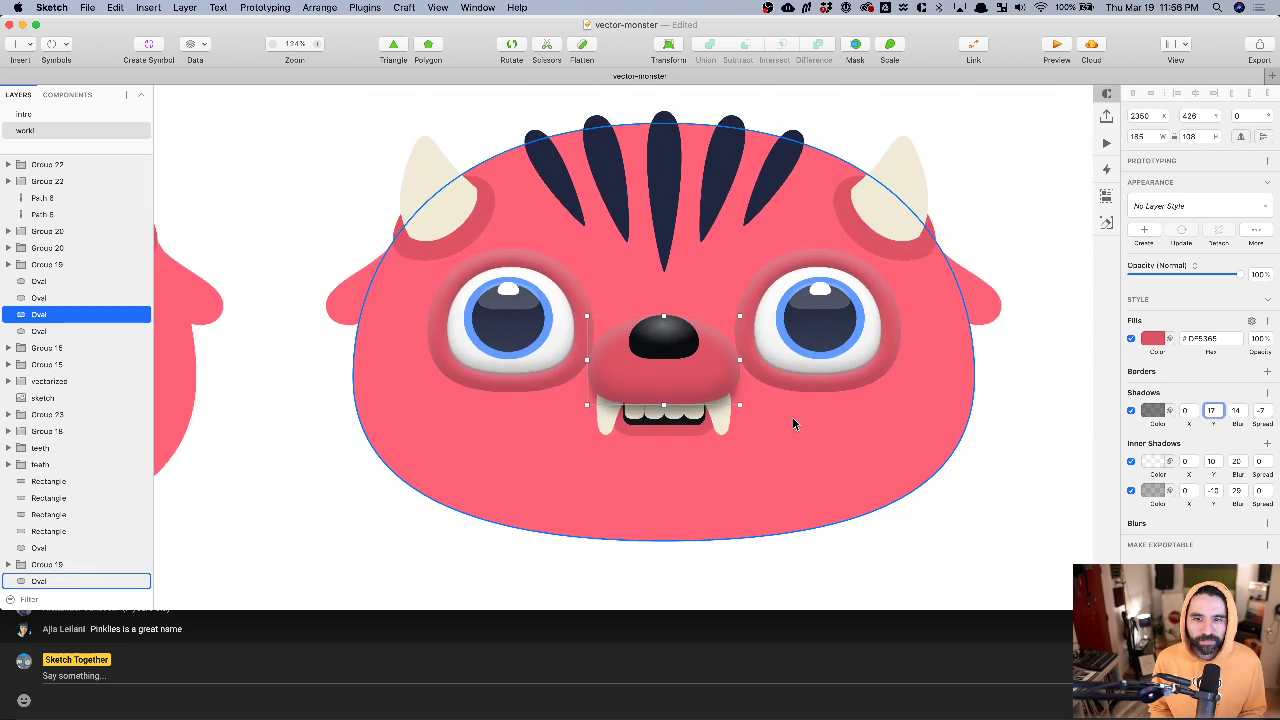
{"action": "left_click", "coordinate": [911, 563]}
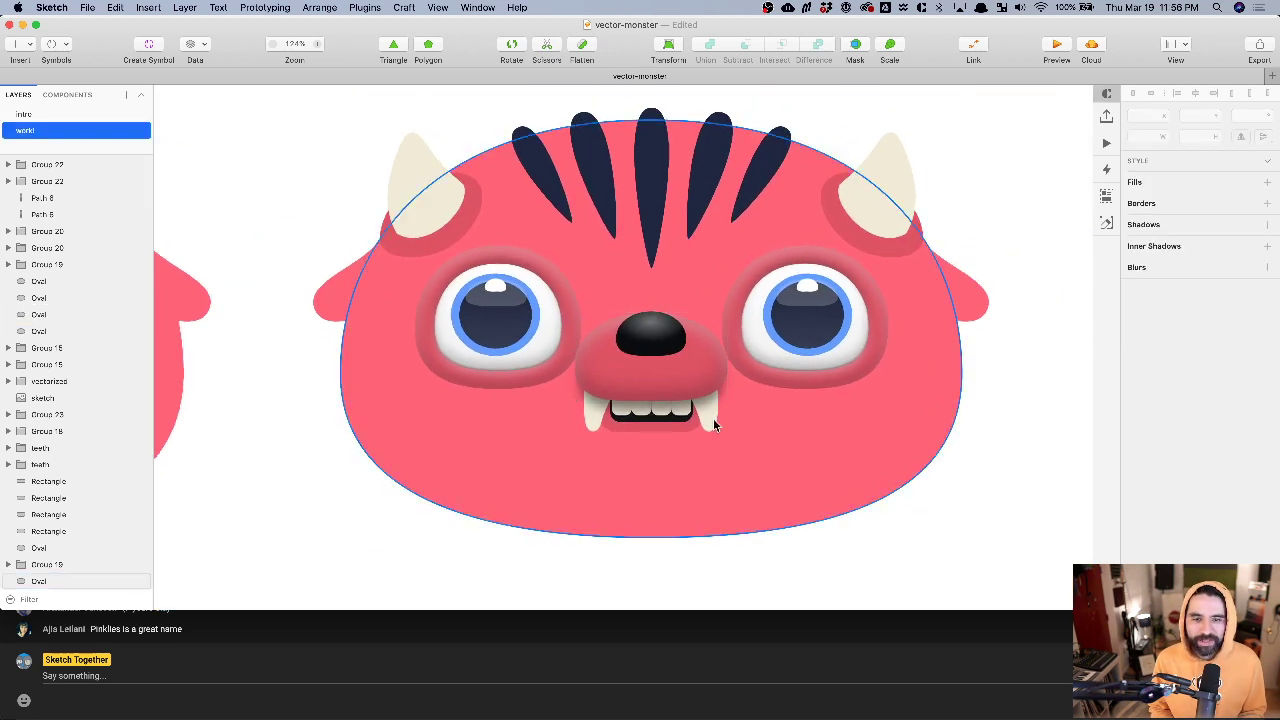
- Add an inner shadow to the left fang with a blur of 10 and a Y offset of -2
{"action": "scroll", "coordinate": [649, 412], "scroll_direction": "up", "scroll_amount": 5}
{"action": "left_click", "coordinate": [629, 355]}
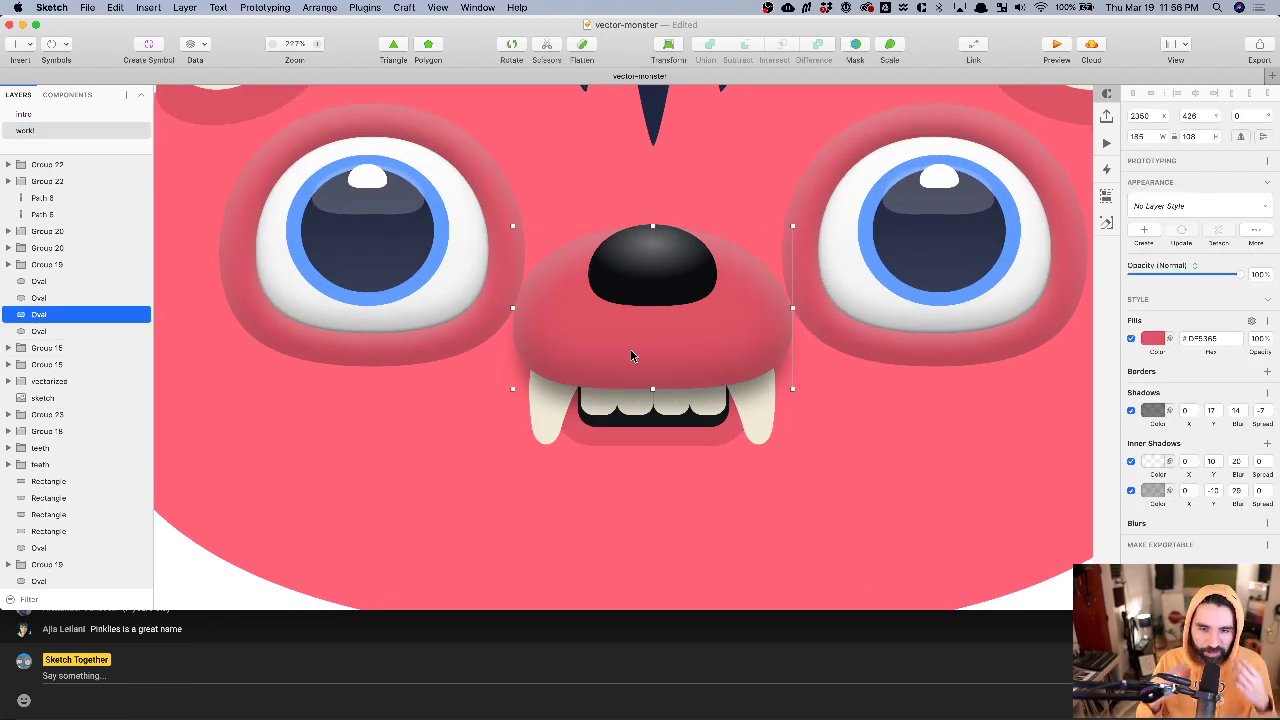
{"action": "left_click", "coordinate": [552, 425], "text": "super"}
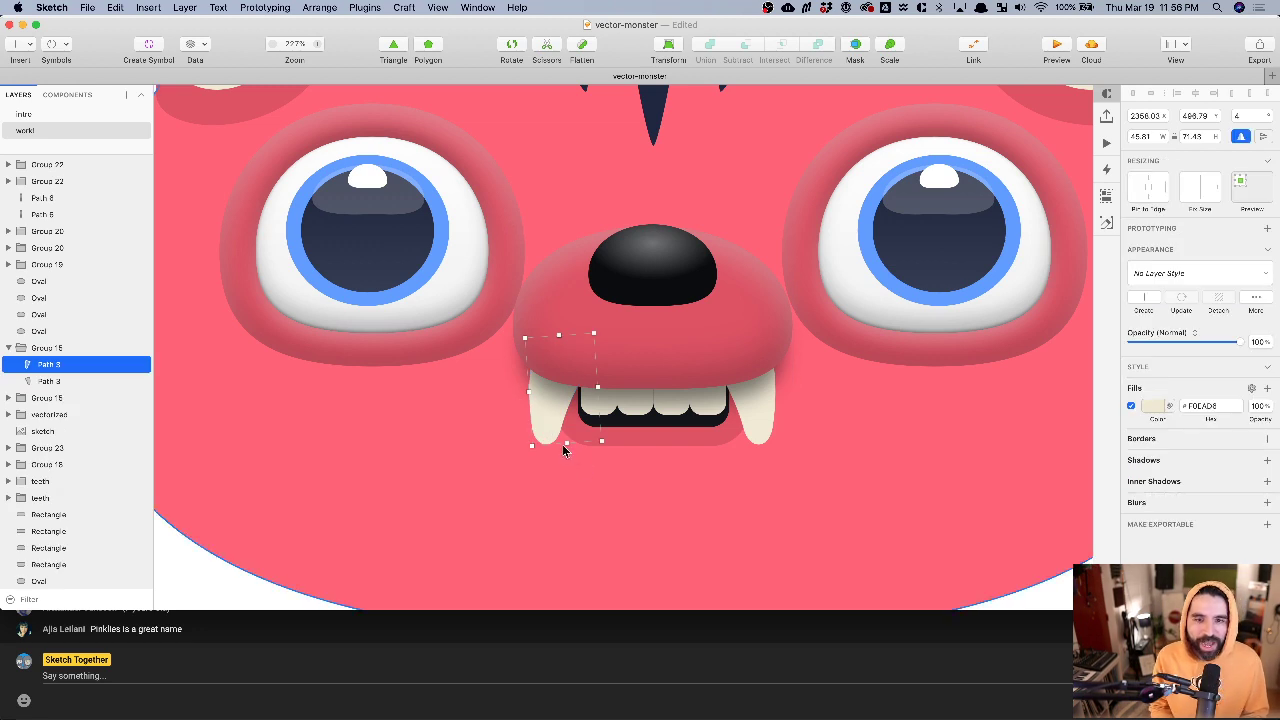
{"action": "scroll", "coordinate": [556, 428], "scroll_direction": "up", "scroll_amount": 3}
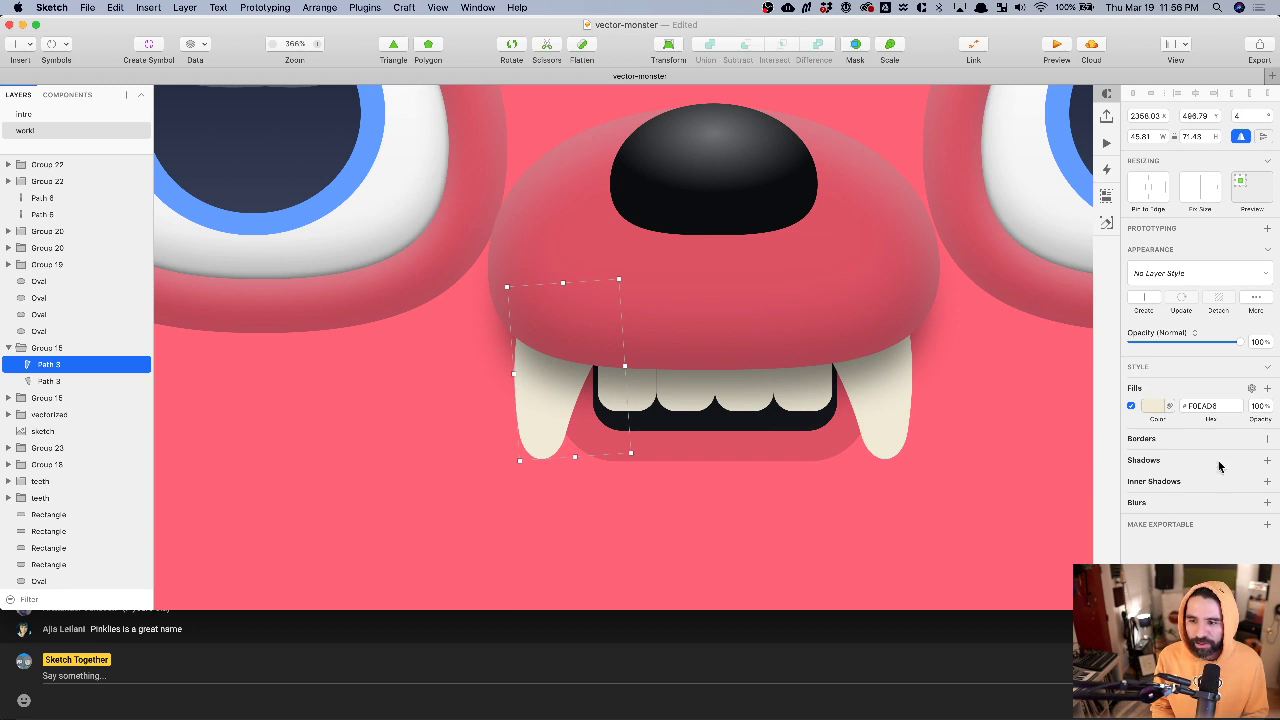
{"action": "left_click", "coordinate": [1268, 483]}
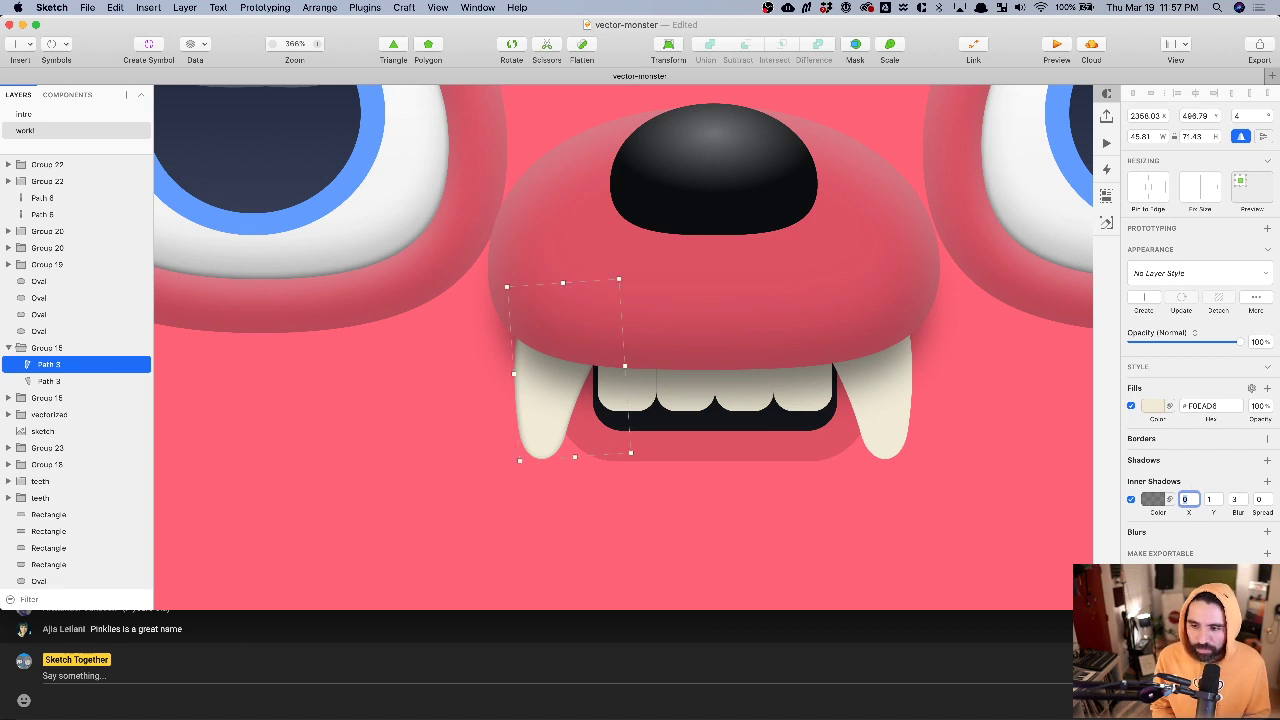
{"action": "left_click_drag", "start_coordinate": [1127, 26], "coordinate": [1138, 1]}
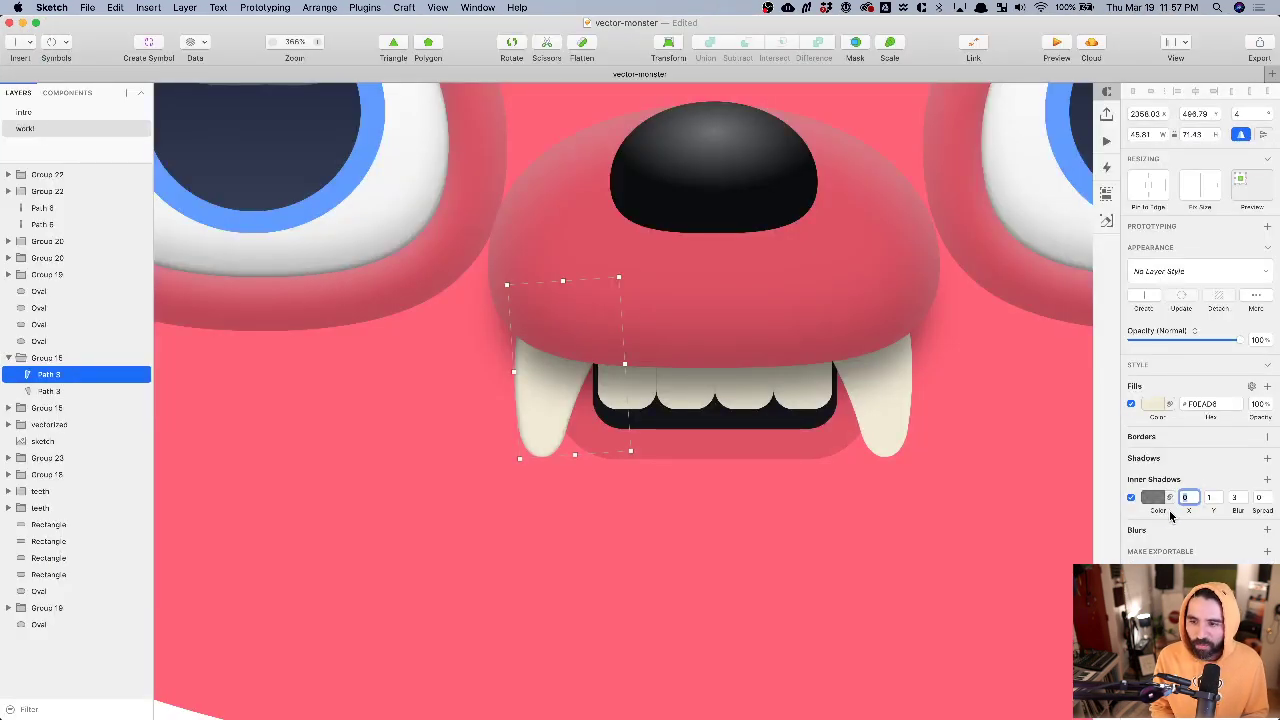
{"action": "key", "text": "Tab"}
{"action": "key", "text": "Tab"}
{"action": "type", "text": "4"}
{"action": "key", "text": "Up"}
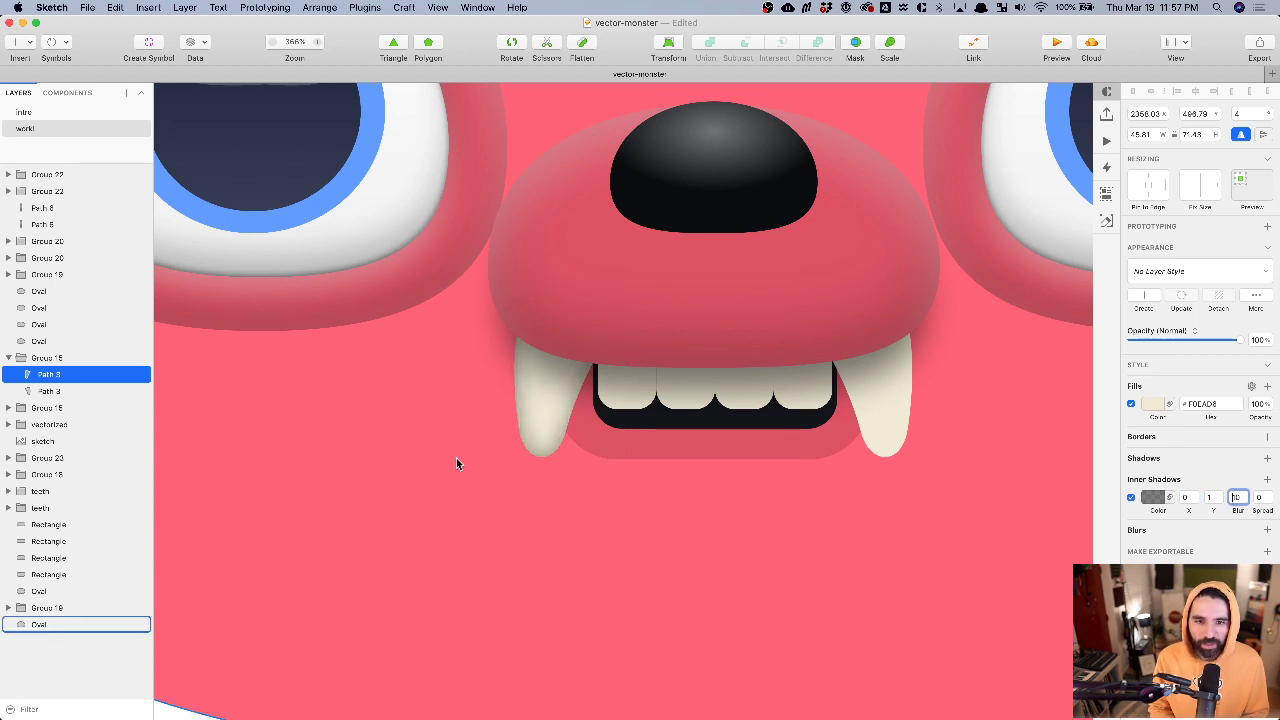
{"action": "key", "text": "shift+Tab"}
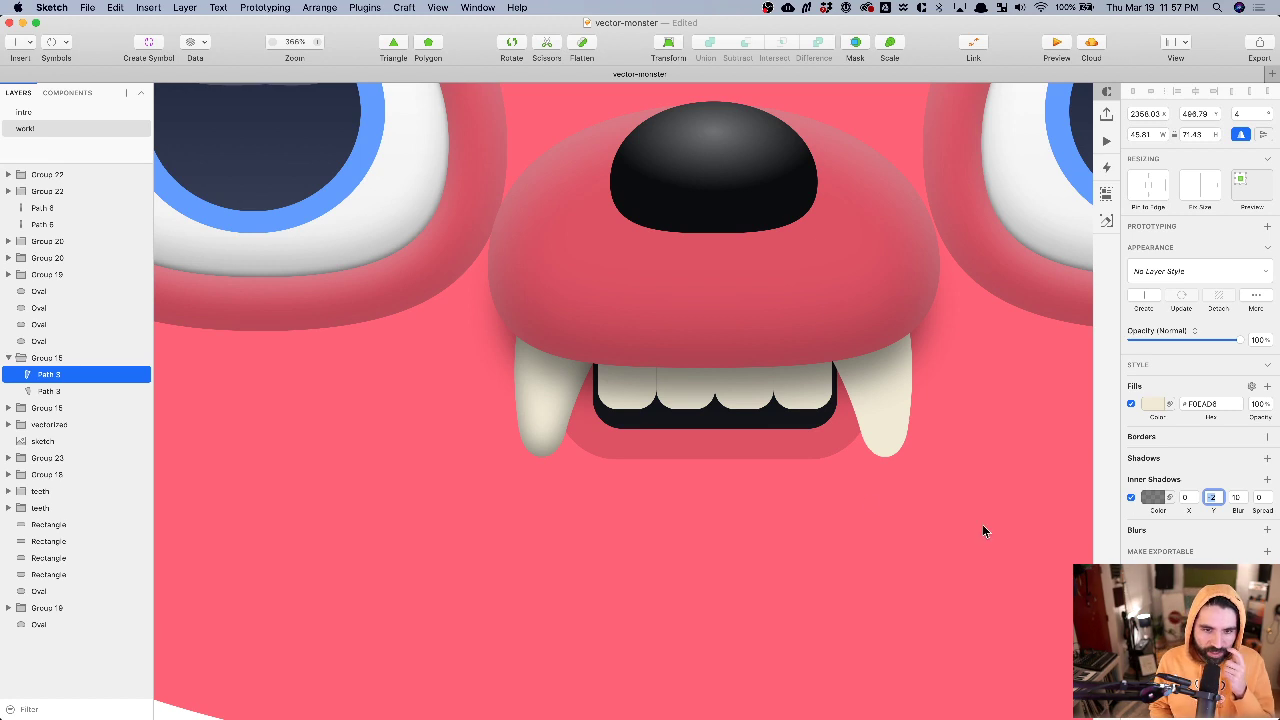
{"action": "left_click", "coordinate": [747, 520]}
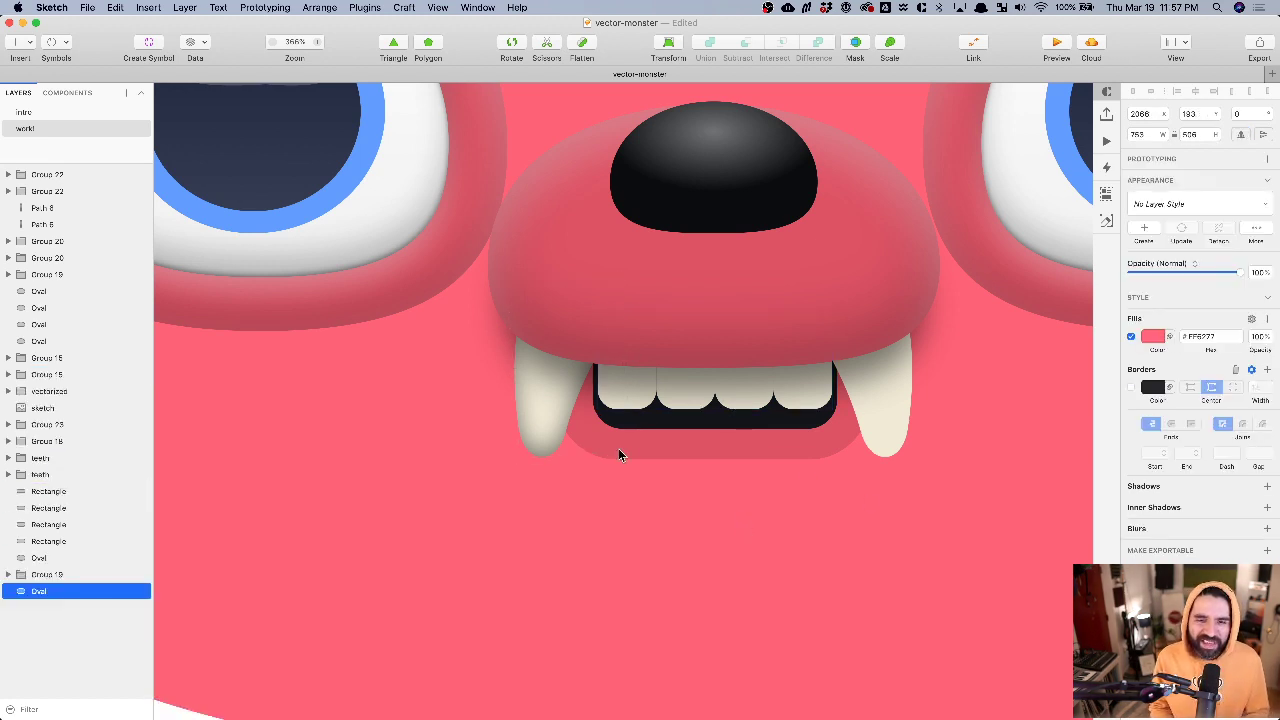
- Add a radial gradient fill to the left fang and centre its highlight on the lower, visible part of the tooth
{"action": "left_click", "coordinate": [547, 422]}
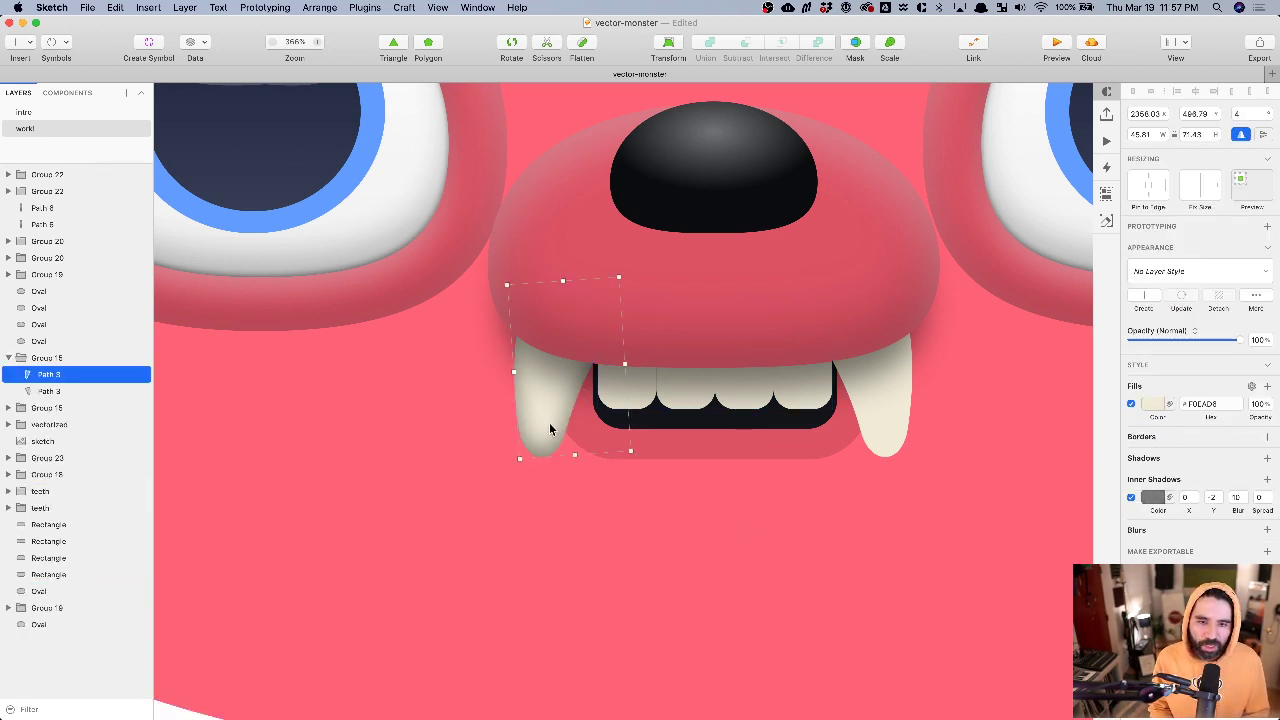
{"action": "left_click", "coordinate": [1268, 386]}
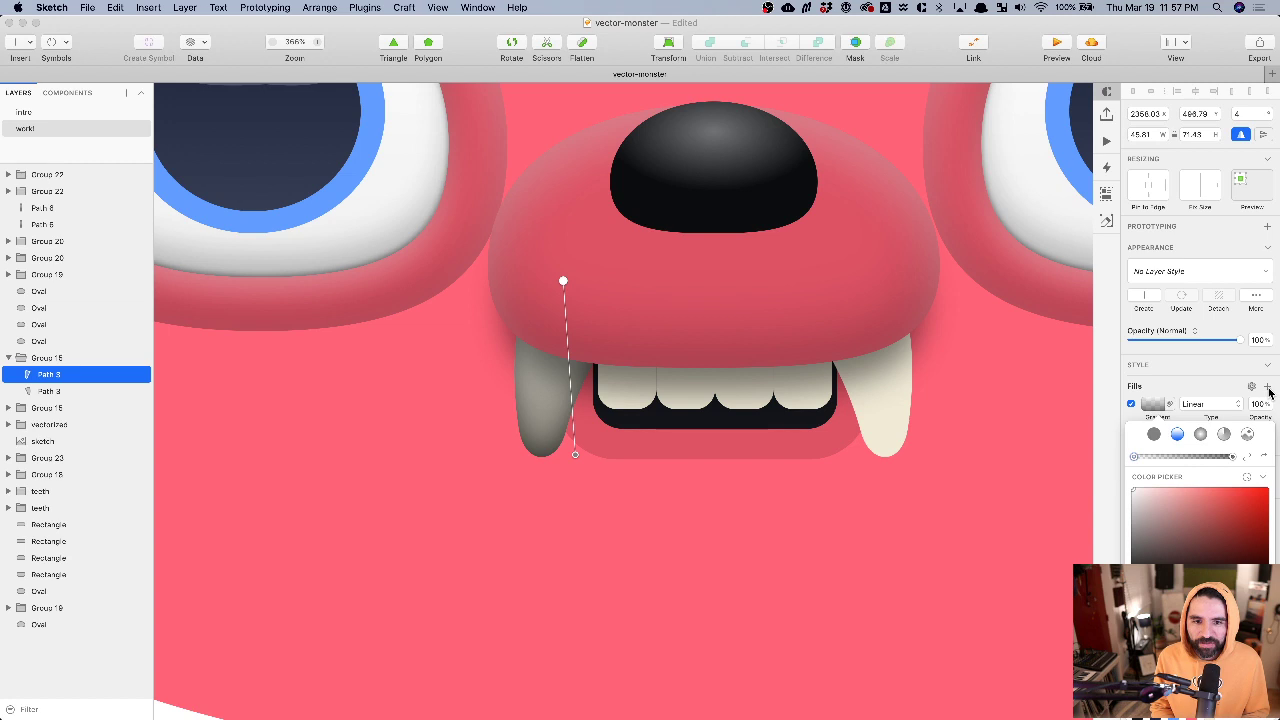
{"action": "left_click", "coordinate": [1201, 435]}
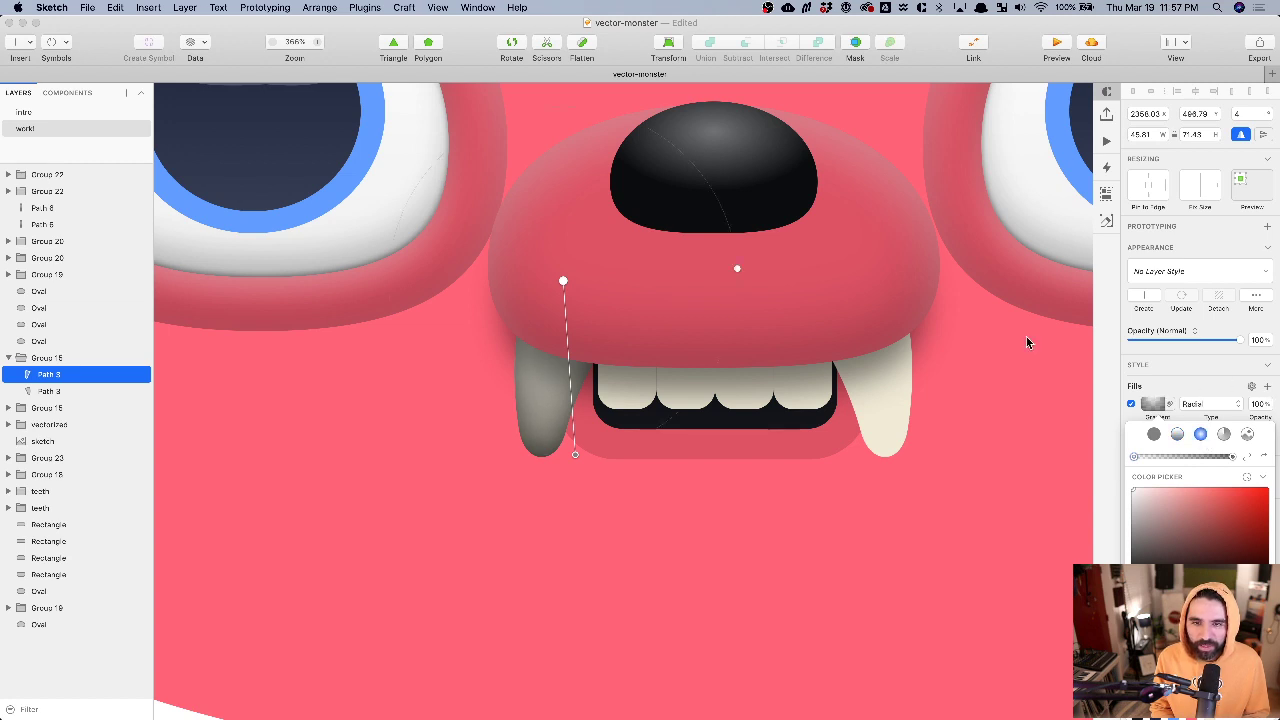
{"action": "mouse_move", "coordinate": [572, 452]}
{"action": "left_mouse_down"}
{"action": "mouse_move", "coordinate": [591, 337]}
{"action": "mouse_move", "coordinate": [631, 286]}
{"action": "mouse_move", "coordinate": [548, 388]}
{"action": "mouse_move", "coordinate": [546, 428]}
{"action": "mouse_move", "coordinate": [548, 413]}
{"action": "mouse_move", "coordinate": [594, 414]}
{"action": "mouse_move", "coordinate": [572, 415]}
{"action": "mouse_move", "coordinate": [555, 362]}
{"action": "left_mouse_up"}
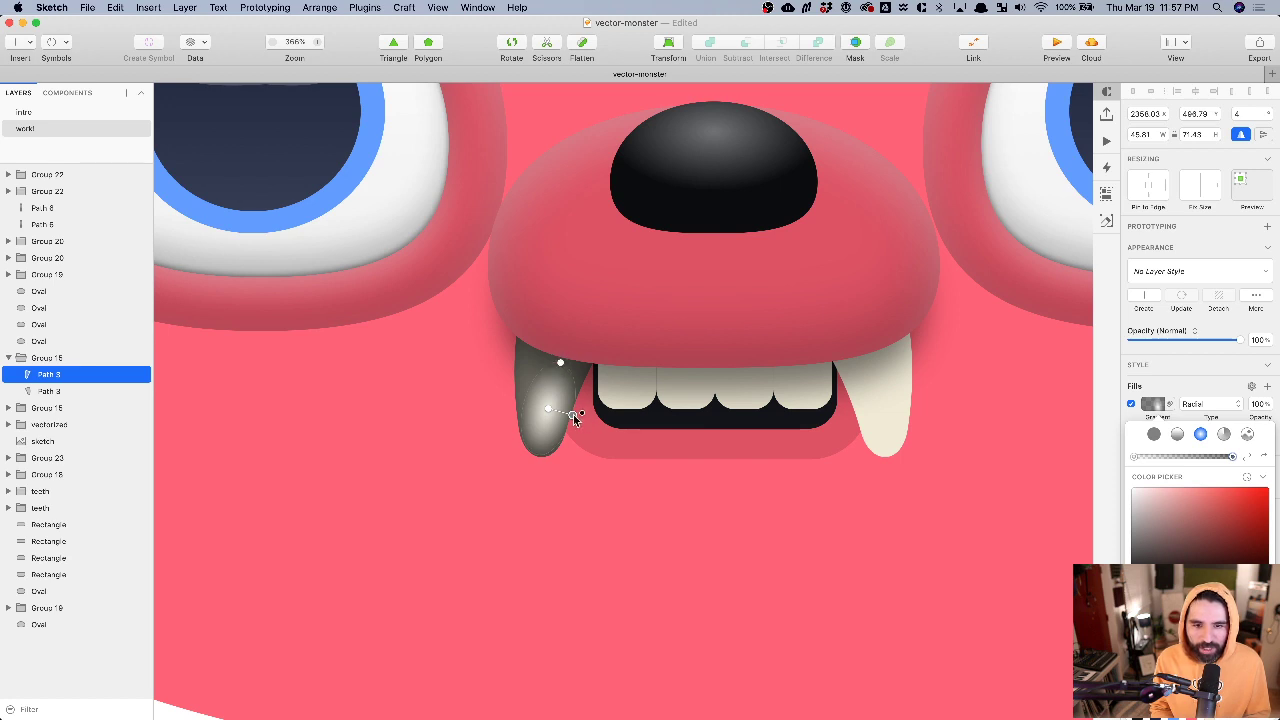
{"action": "left_click_drag", "start_coordinate": [574, 416], "coordinate": [541, 408]}
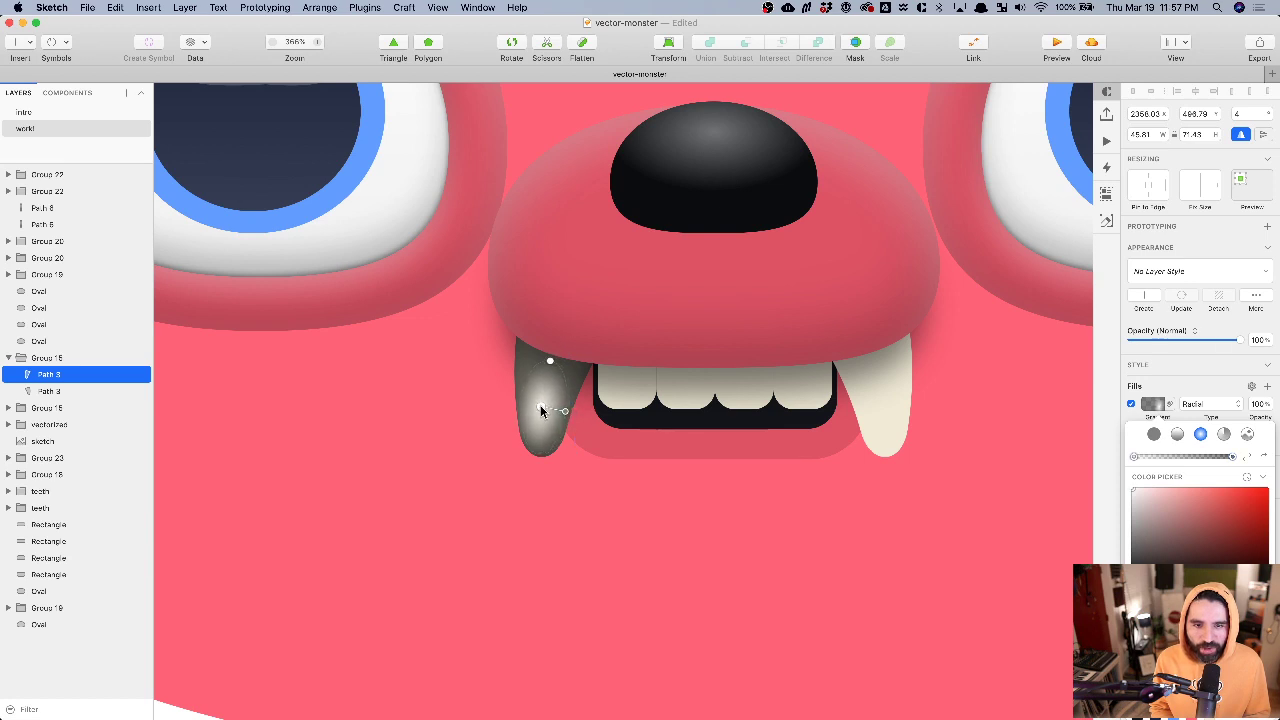
- Reduce the opacity of the left fang's radial gradient fill to 30%
{"action": "left_click", "coordinate": [1183, 417]}
{"action": "left_click", "coordinate": [1258, 403]}
{"action": "type", "text": "60"}
{"action": "key", "text": "Return"}
{"action": "key", "text": "shift+Down"}
{"action": "key", "text": "shift+Down"}
{"action": "key", "text": "shift+Down"}
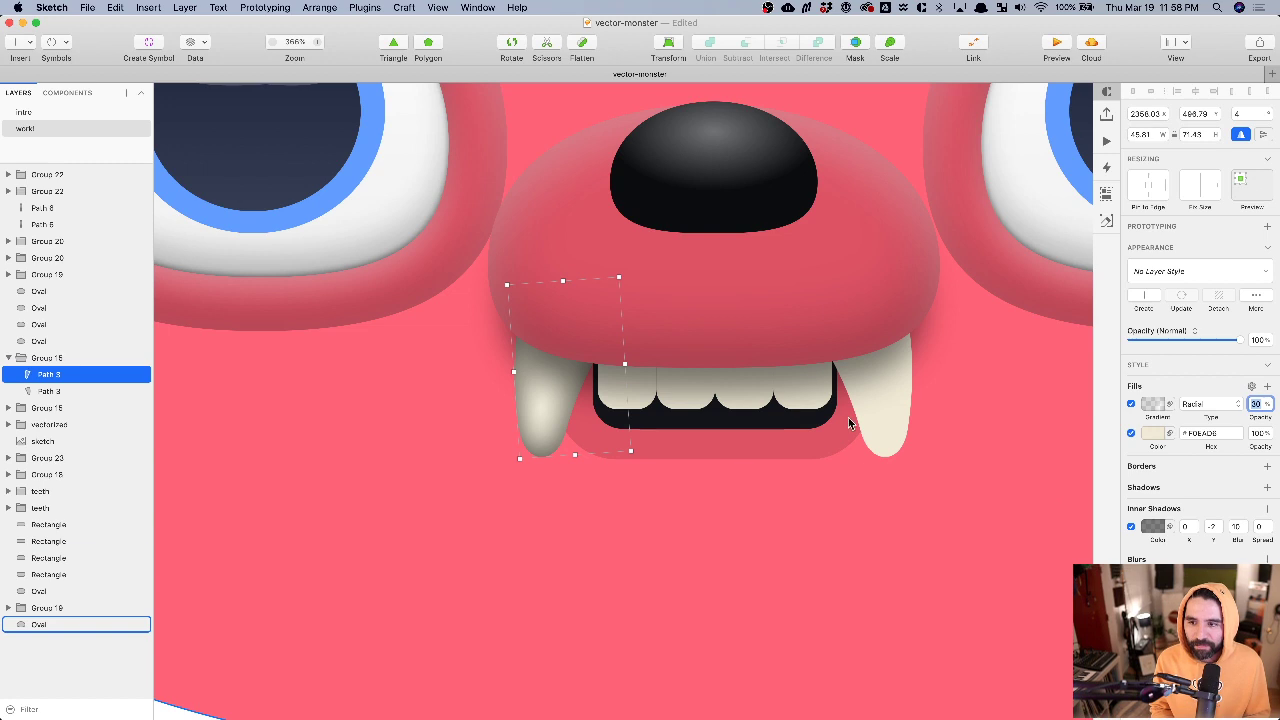
- Examine the left fang's shading against the whole face and up close, including its inner shadow colour
{"action": "scroll", "coordinate": [744, 445], "scroll_direction": "down", "scroll_amount": 5}
{"action": "scroll", "coordinate": [744, 445], "scroll_direction": "up", "scroll_amount": 2}
{"action": "left_click", "coordinate": [750, 587]}
{"action": "left_click", "coordinate": [659, 442]}
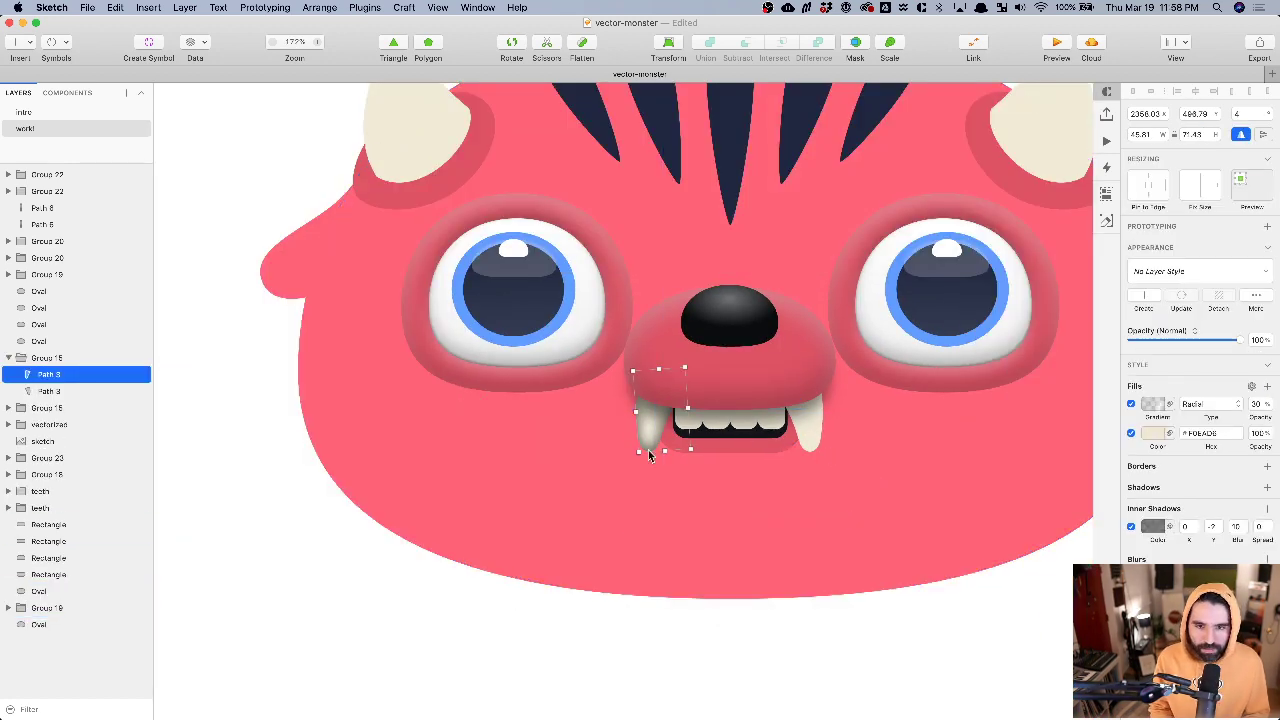
{"action": "scroll", "coordinate": [675, 440], "scroll_direction": "up", "scroll_amount": 2}
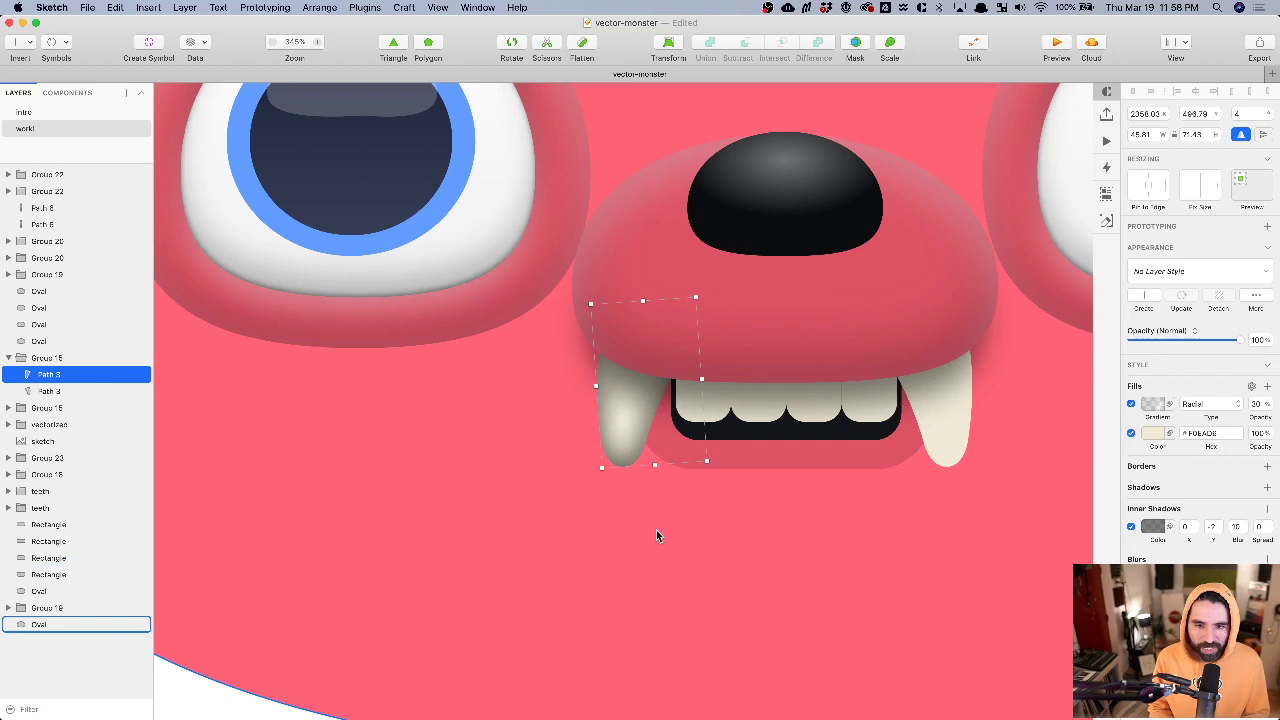
{"action": "left_click", "coordinate": [1153, 527]}
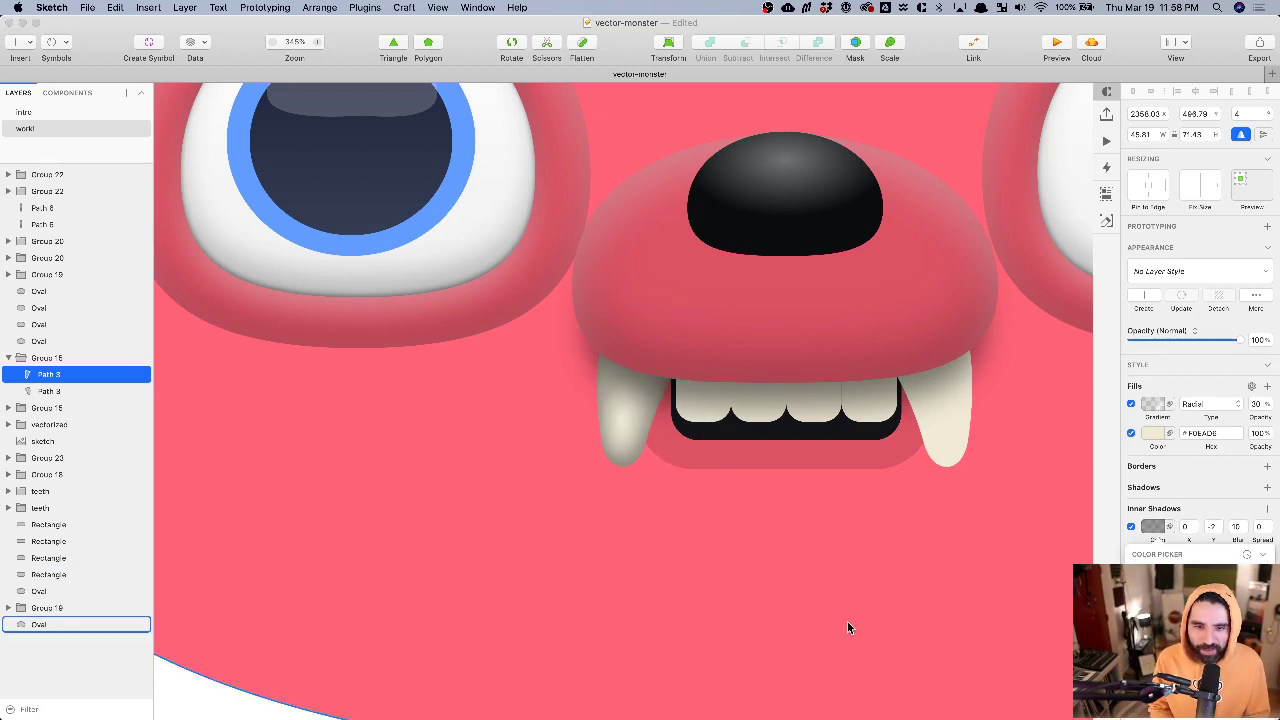
{"action": "left_click", "coordinate": [787, 542]}
{"action": "scroll", "coordinate": [787, 545], "scroll_direction": "down", "scroll_amount": 3}
{"action": "left_click", "coordinate": [712, 490]}
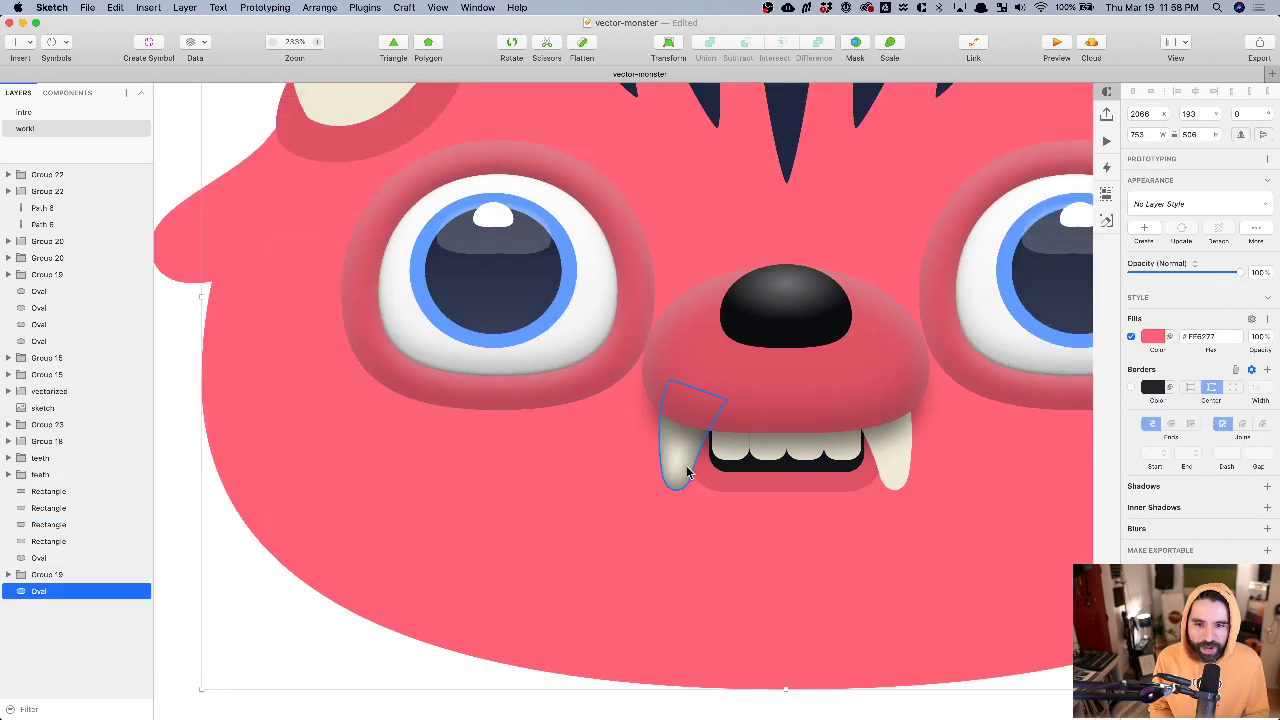
- Replace the right fang with a horizontally flipped copy of the shaded left fang, placed symmetrically across the mouth
{"action": "left_click", "coordinate": [910, 455]}
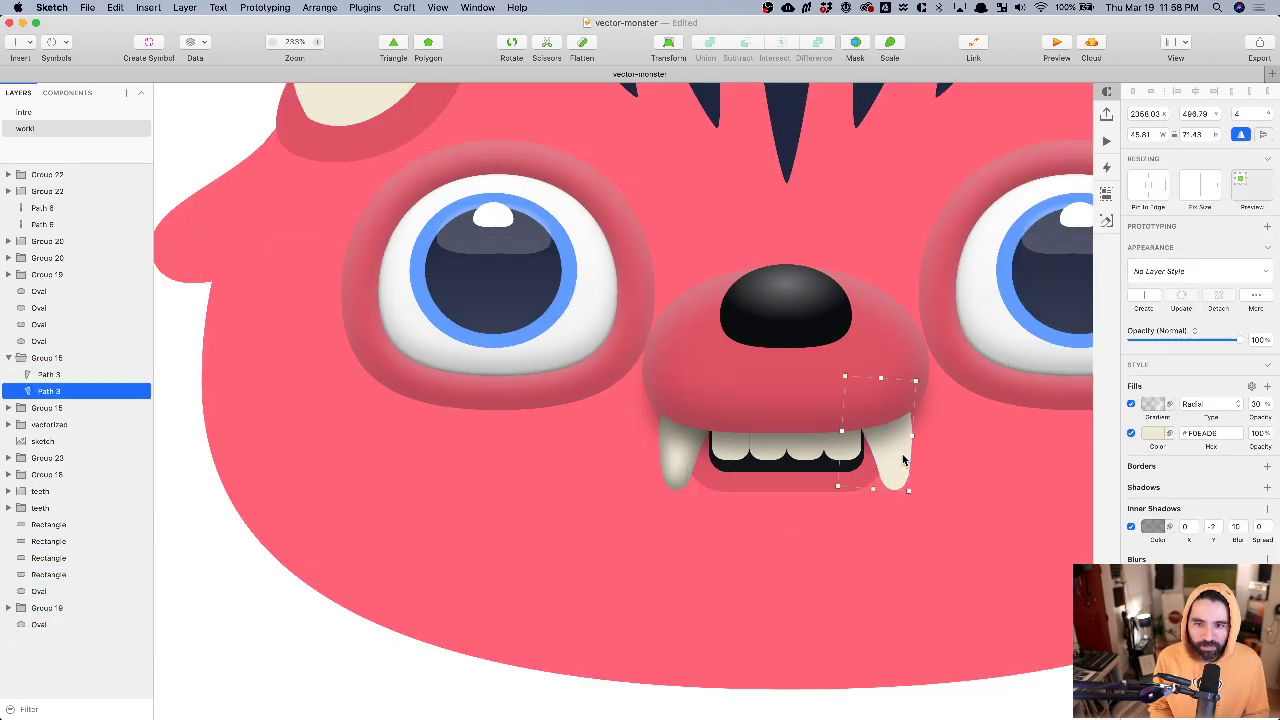
{"action": "key", "text": "Delete"}
{"action": "left_click", "coordinate": [677, 478]}
{"action": "left_click_drag", "start_coordinate": [677, 480], "coordinate": [879, 488]}
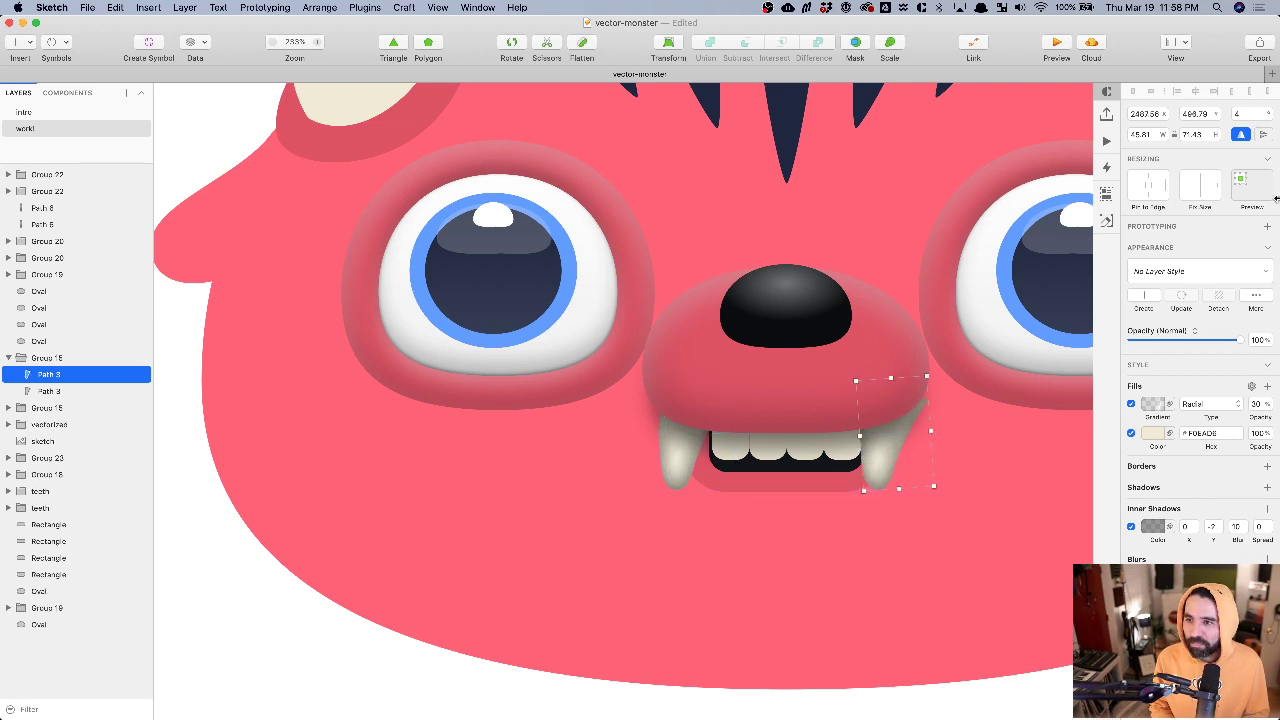
{"action": "left_click", "coordinate": [1240, 134]}
{"action": "key", "text": "alt"}
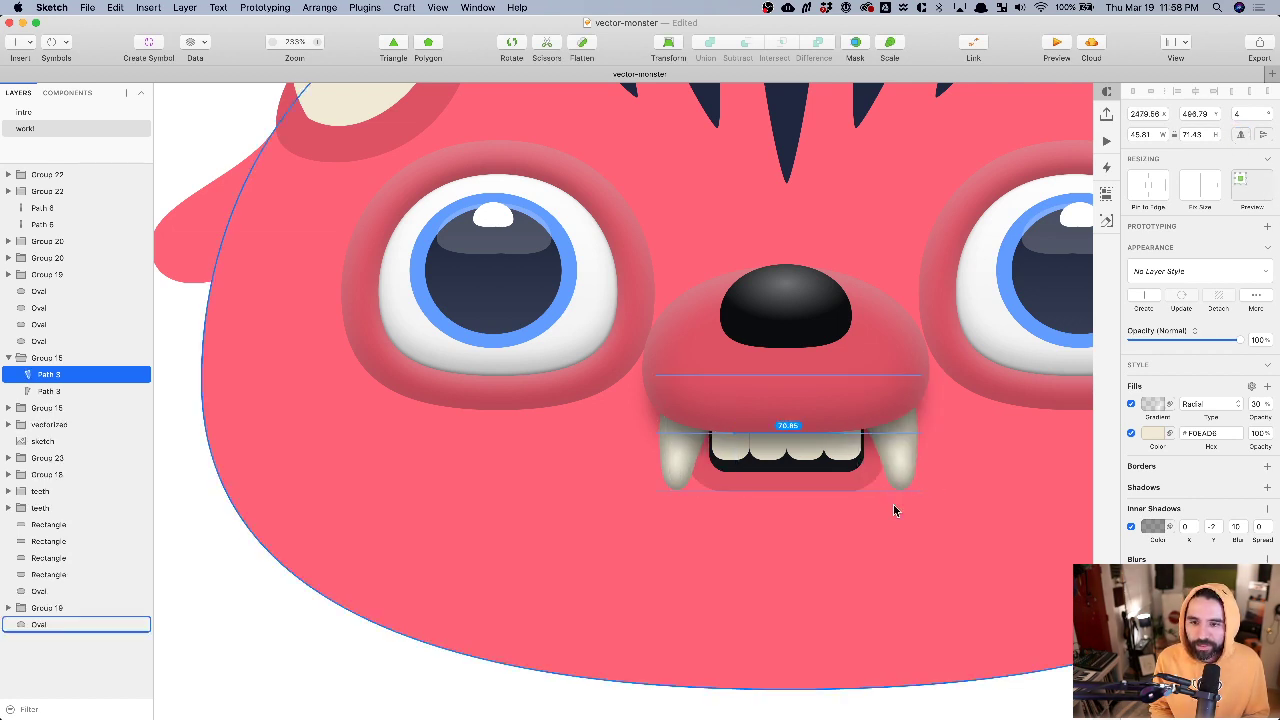
- Compare both shaded fangs with the flat version of the monster, from a distance and close up
{"action": "left_click", "coordinate": [725, 482]}
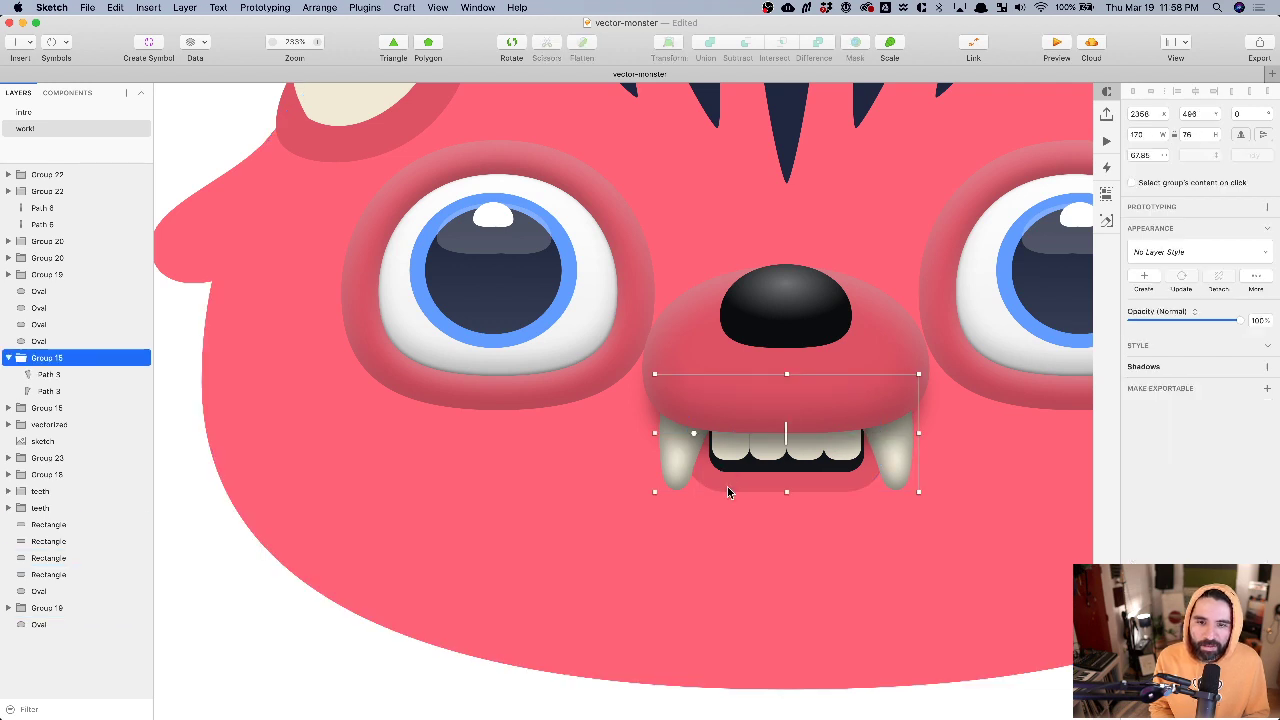
{"action": "scroll", "coordinate": [1034, 271], "scroll_direction": "down", "scroll_amount": 5}
{"action": "left_click", "coordinate": [985, 480], "text": "shift"}
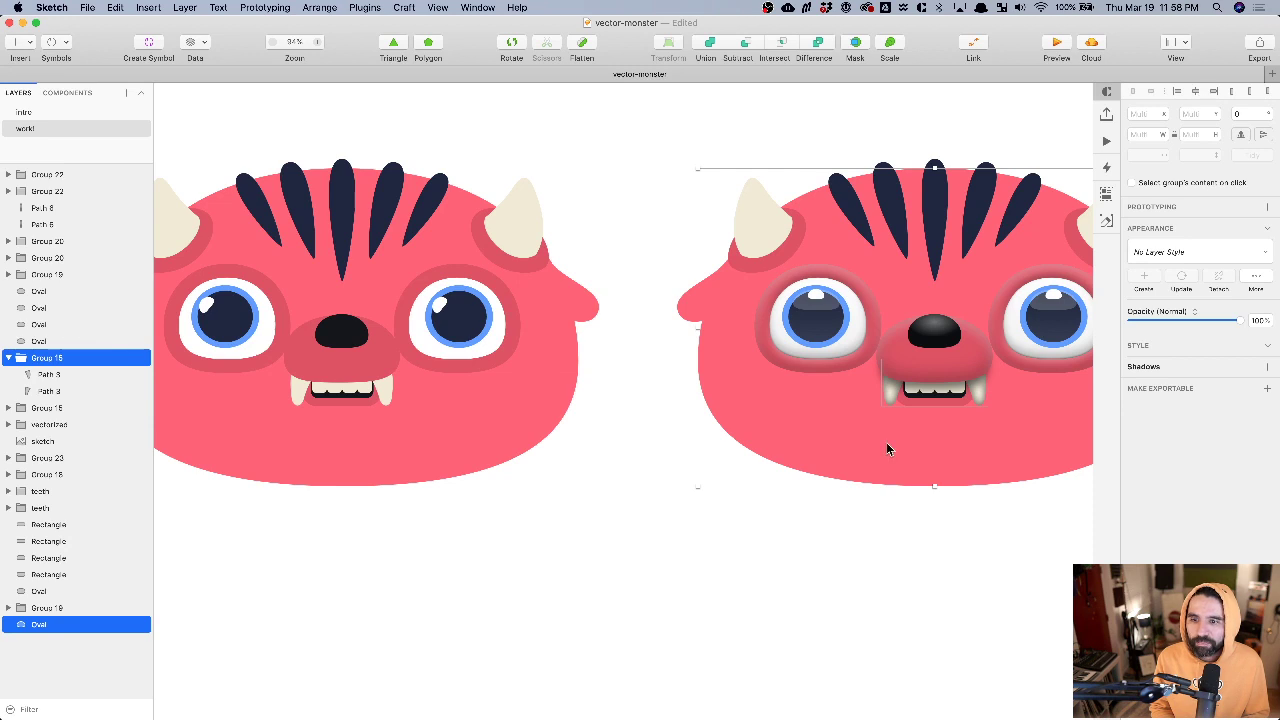
{"action": "scroll", "coordinate": [886, 442], "scroll_direction": "right", "scroll_amount": 3}
{"action": "left_click", "coordinate": [831, 563]}
{"action": "scroll", "coordinate": [836, 428], "scroll_direction": "up", "scroll_amount": 10}
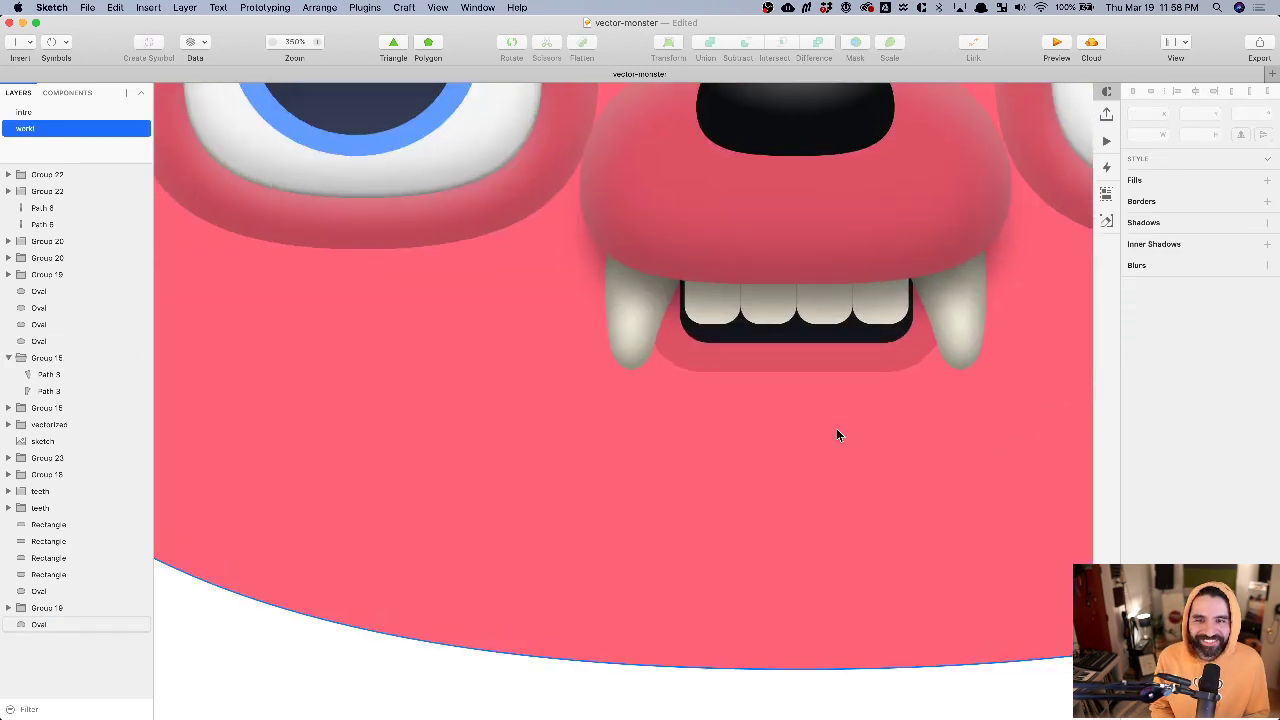
{"action": "scroll", "coordinate": [674, 371], "scroll_direction": "down", "scroll_amount": 2}
- Apply the left fang's style to the leftmost front tooth and remove the radial gradient fill from that tooth
{"action": "left_click", "coordinate": [679, 345]}
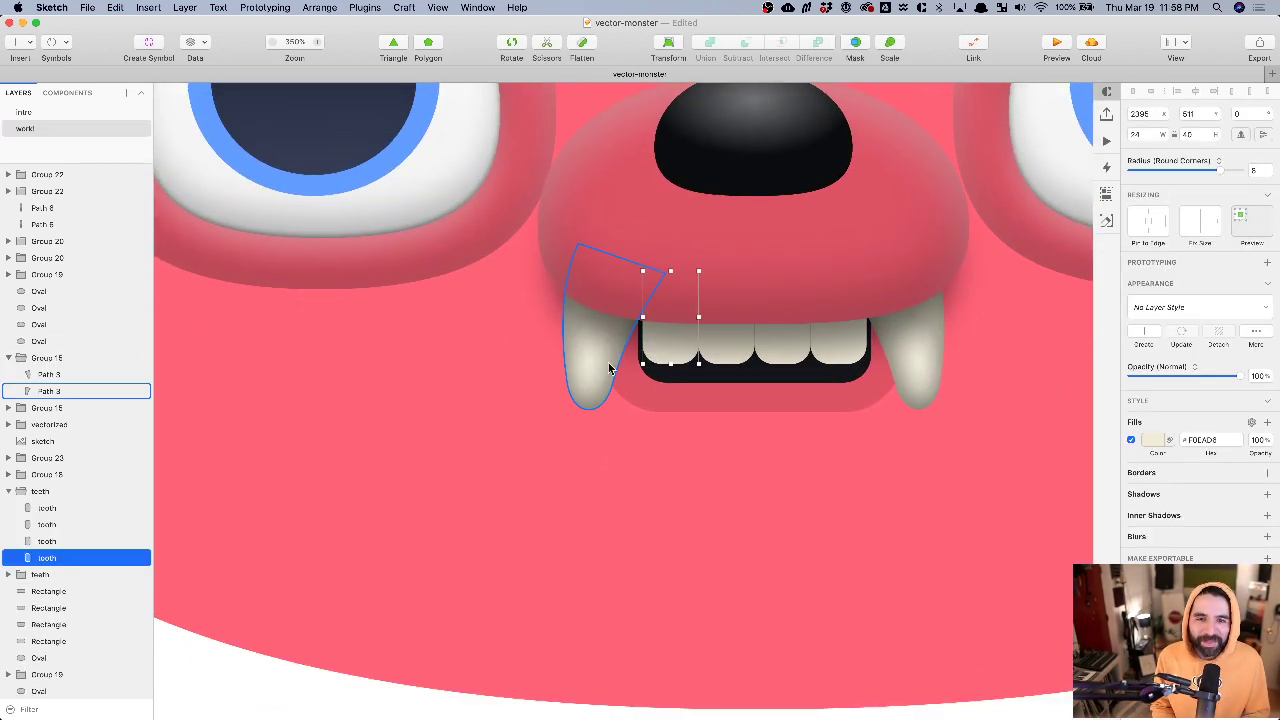
{"action": "left_click", "coordinate": [586, 382]}
{"action": "key", "text": "alt"}
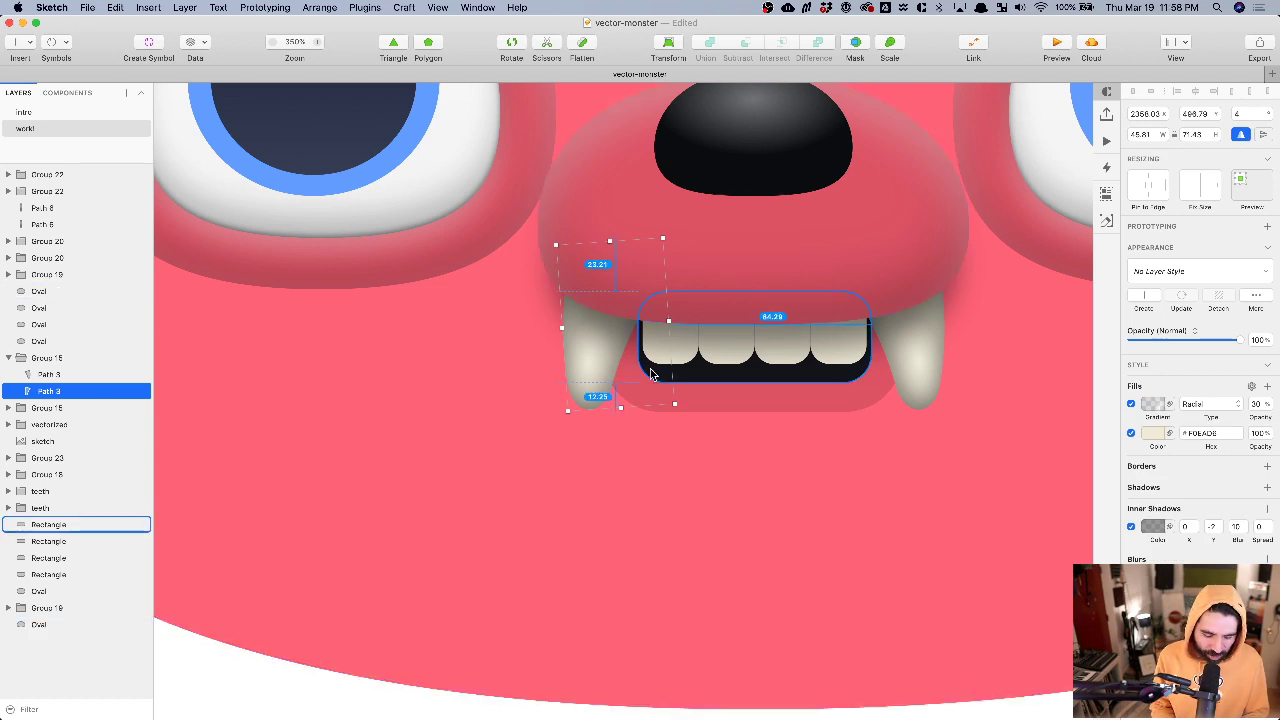
{"action": "left_click", "coordinate": [662, 352]}
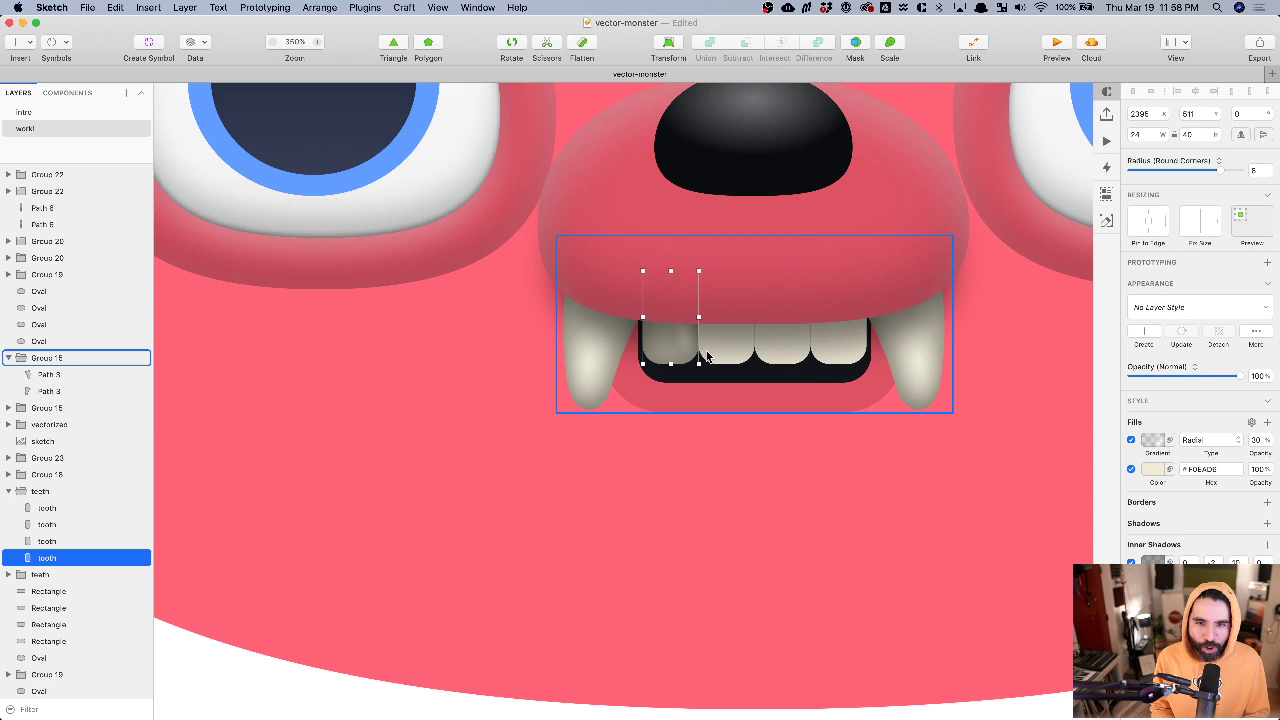
{"action": "left_click", "coordinate": [1131, 441]}
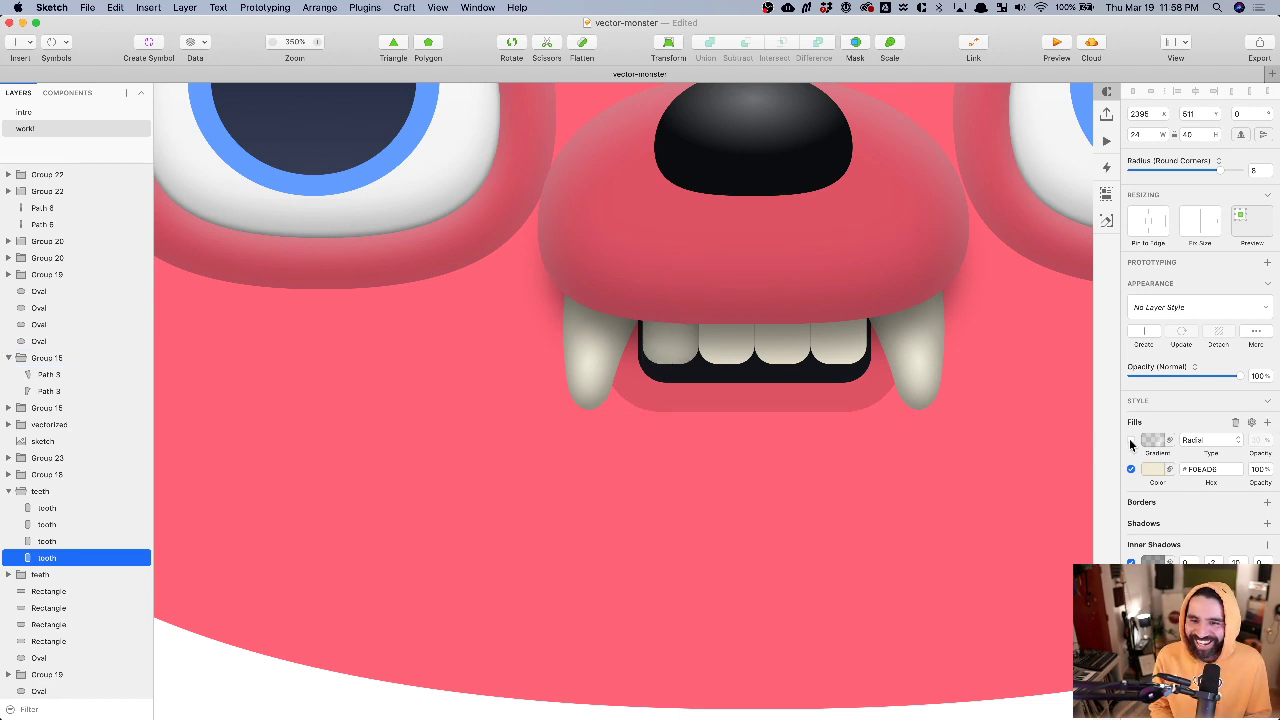
{"action": "left_click", "coordinate": [1235, 422]}
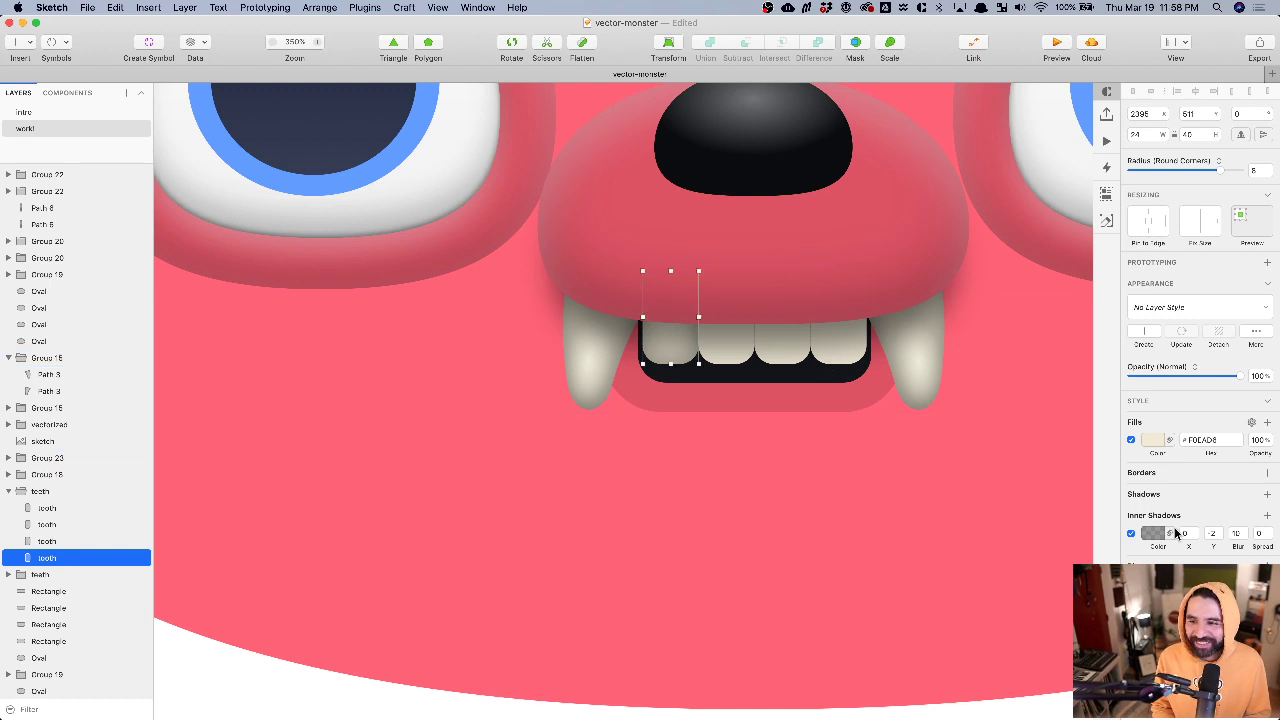
- Try a Y offset of 0 on the leftmost tooth's inner shadow, return it to -2, and reduce the blur to 3
{"action": "left_click", "coordinate": [1212, 533]}
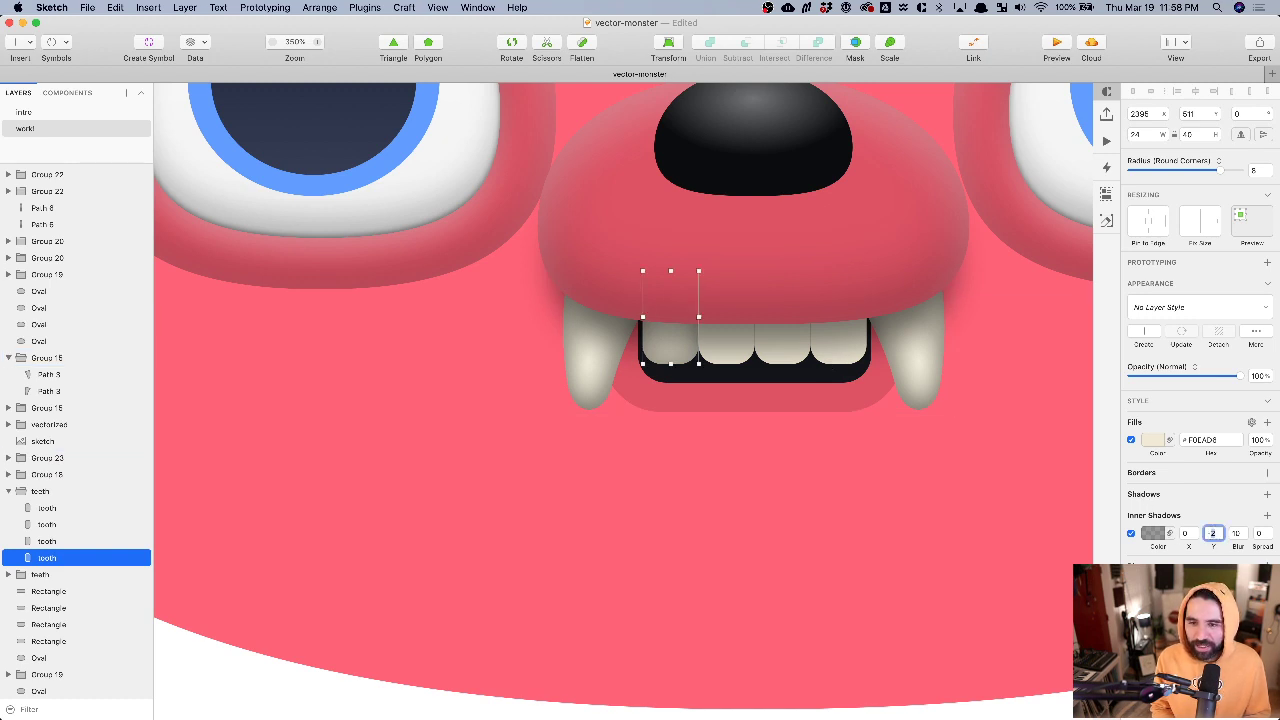
{"action": "key", "text": "super+a"}
{"action": "type", "text": "0"}
{"action": "key", "text": "Return"}
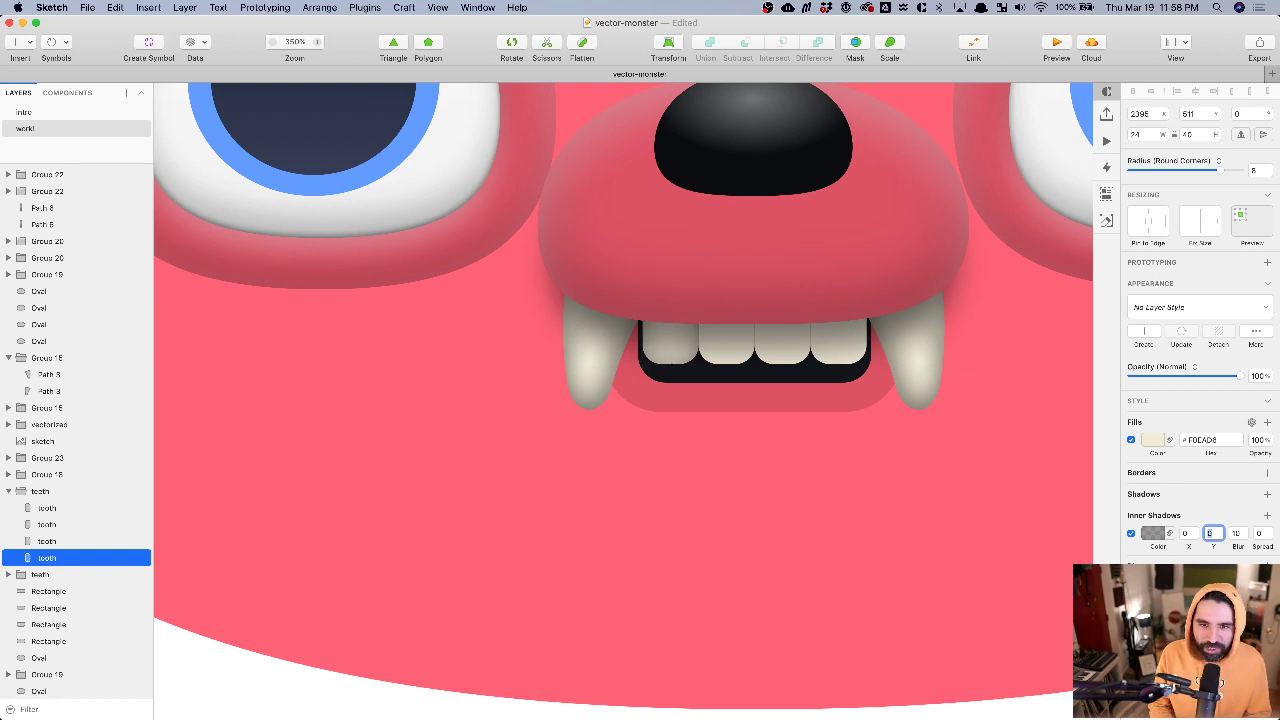
{"action": "type", "text": "2"}
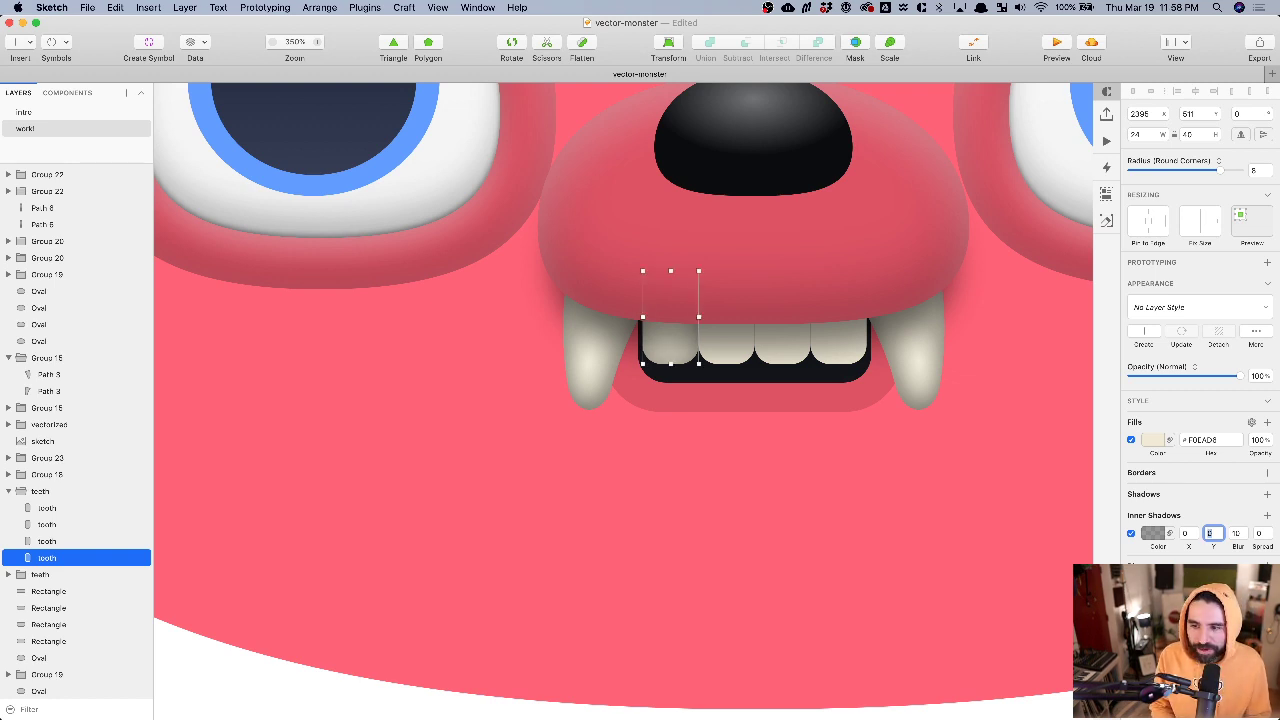
{"action": "key", "text": "Return"}
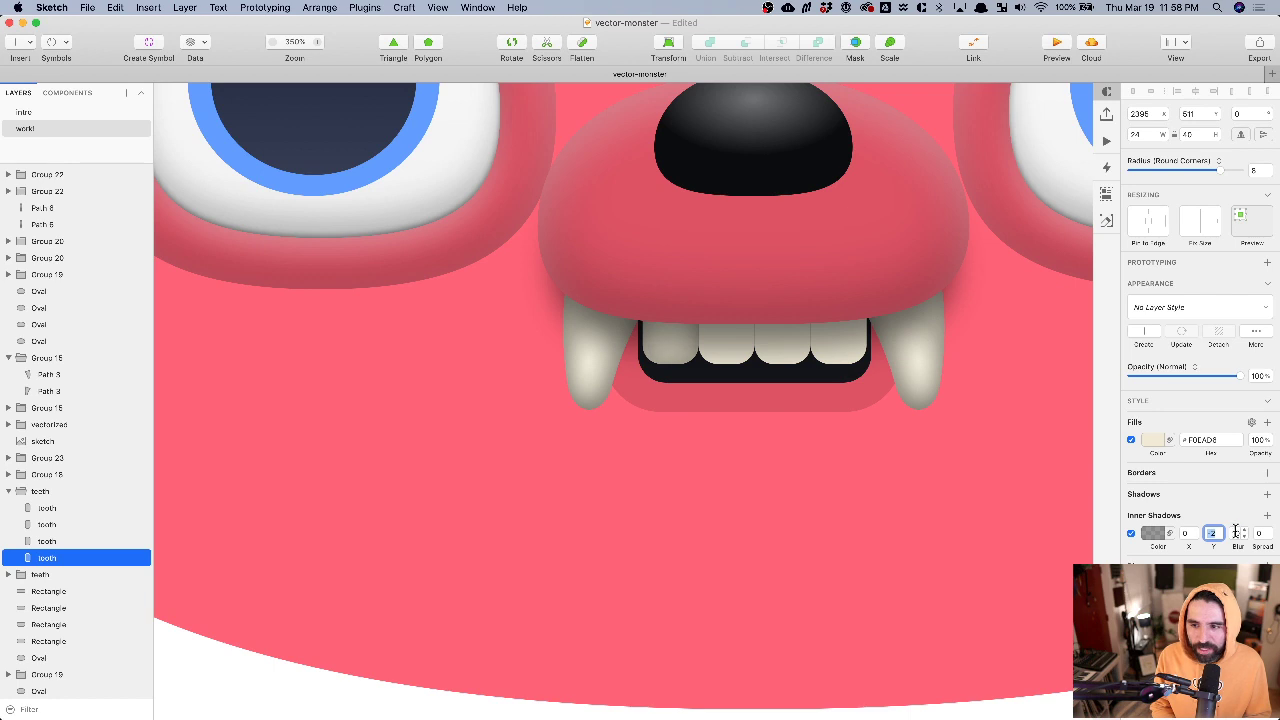
{"action": "left_click", "coordinate": [1236, 533]}
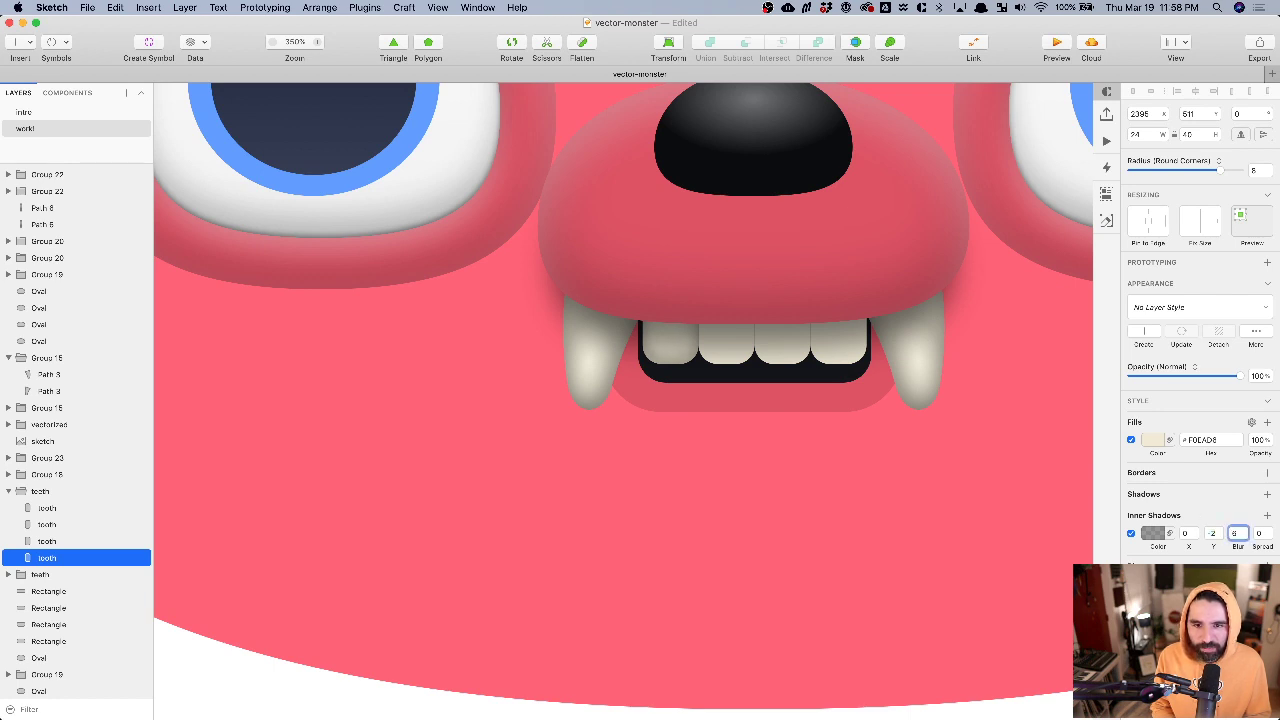
{"action": "type", "text": "4"}
{"action": "key", "text": "Return"}
{"action": "scroll", "coordinate": [645, 343], "scroll_direction": "up", "scroll_amount": 5}
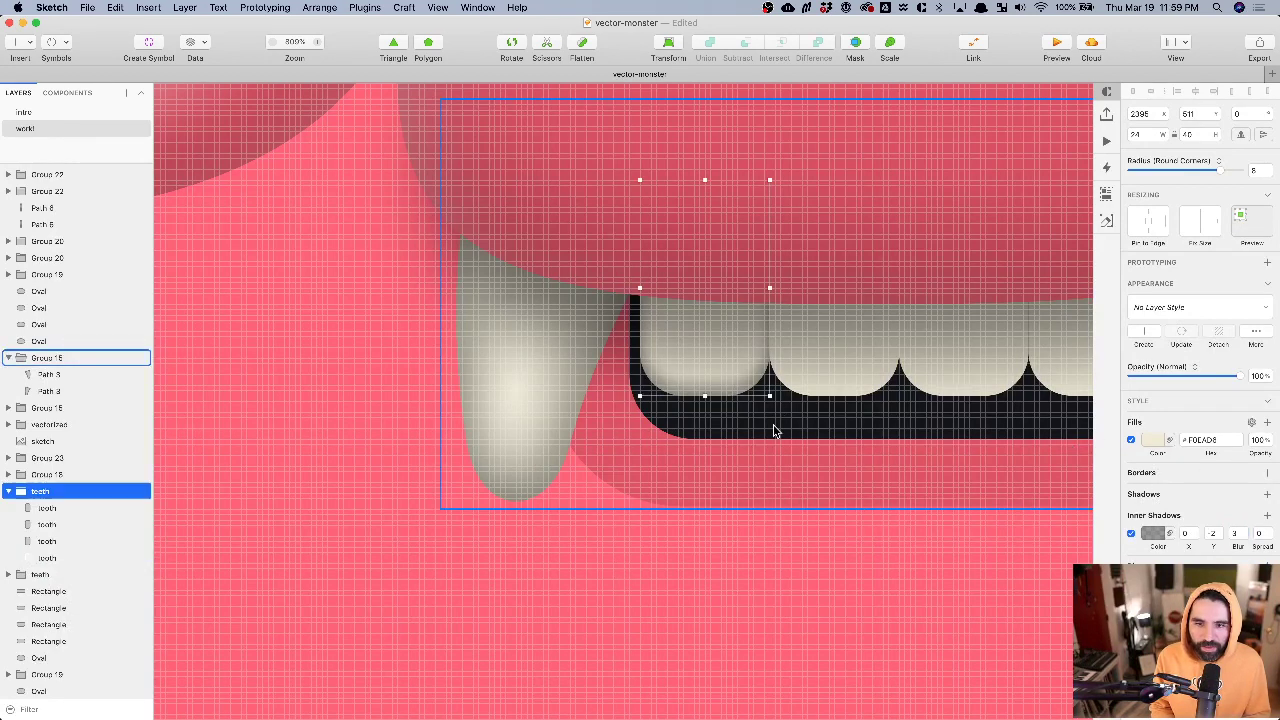
- Apply the leftmost front tooth's style to the other three front teeth
{"action": "left_click", "coordinate": [714, 371], "text": "shift"}
{"action": "scroll", "coordinate": [790, 390], "scroll_direction": "down", "scroll_amount": 5}
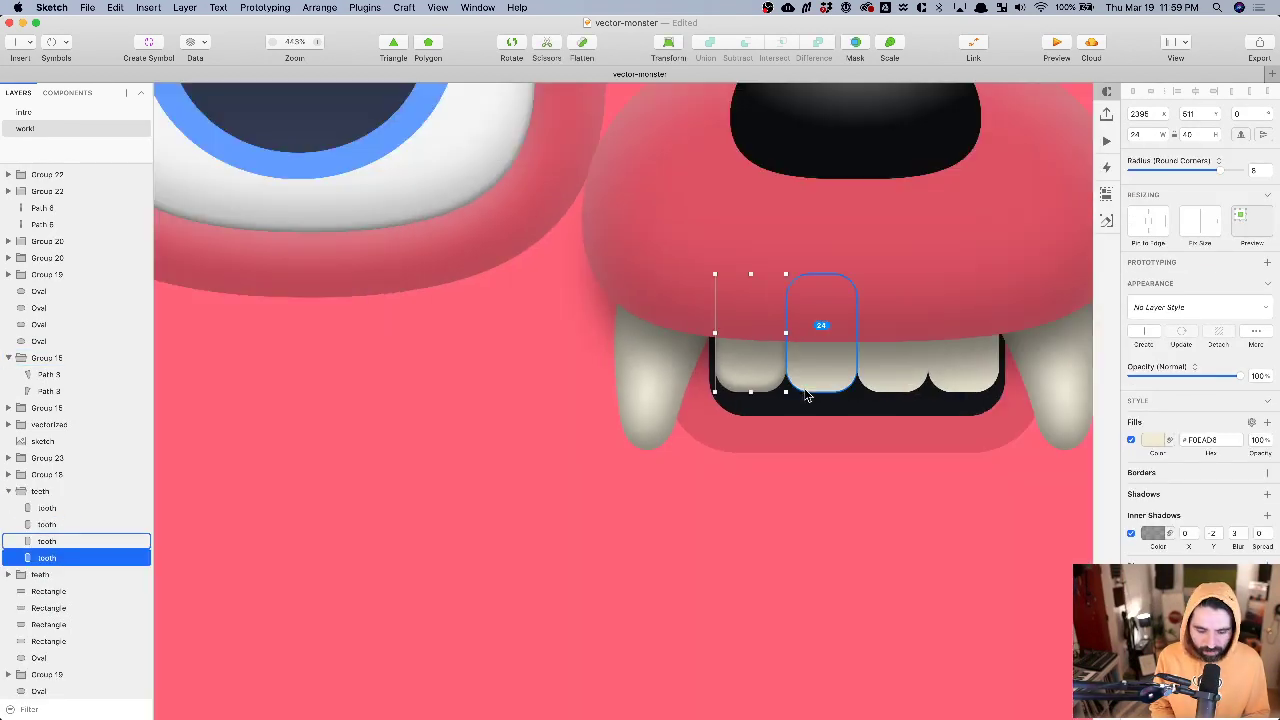
{"action": "scroll", "coordinate": [815, 370], "scroll_direction": "right", "scroll_amount": 5}
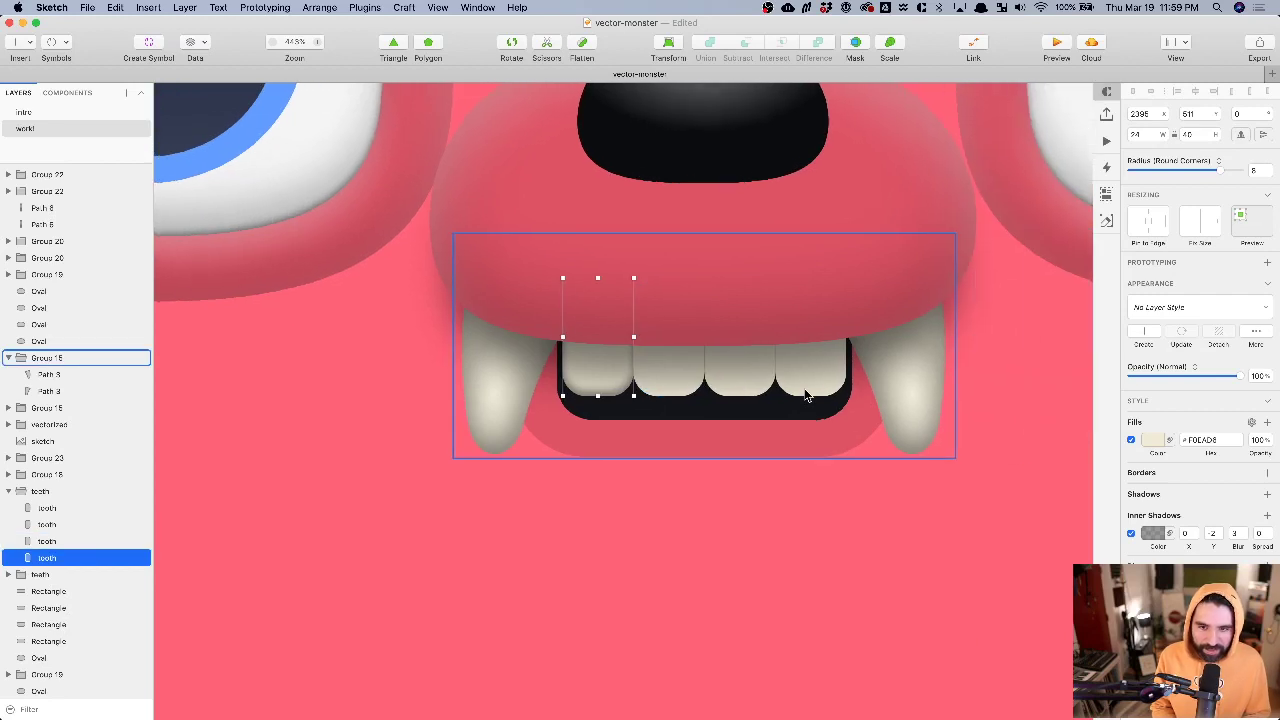
{"action": "left_click", "coordinate": [661, 380]}
{"action": "left_click", "coordinate": [743, 388]}
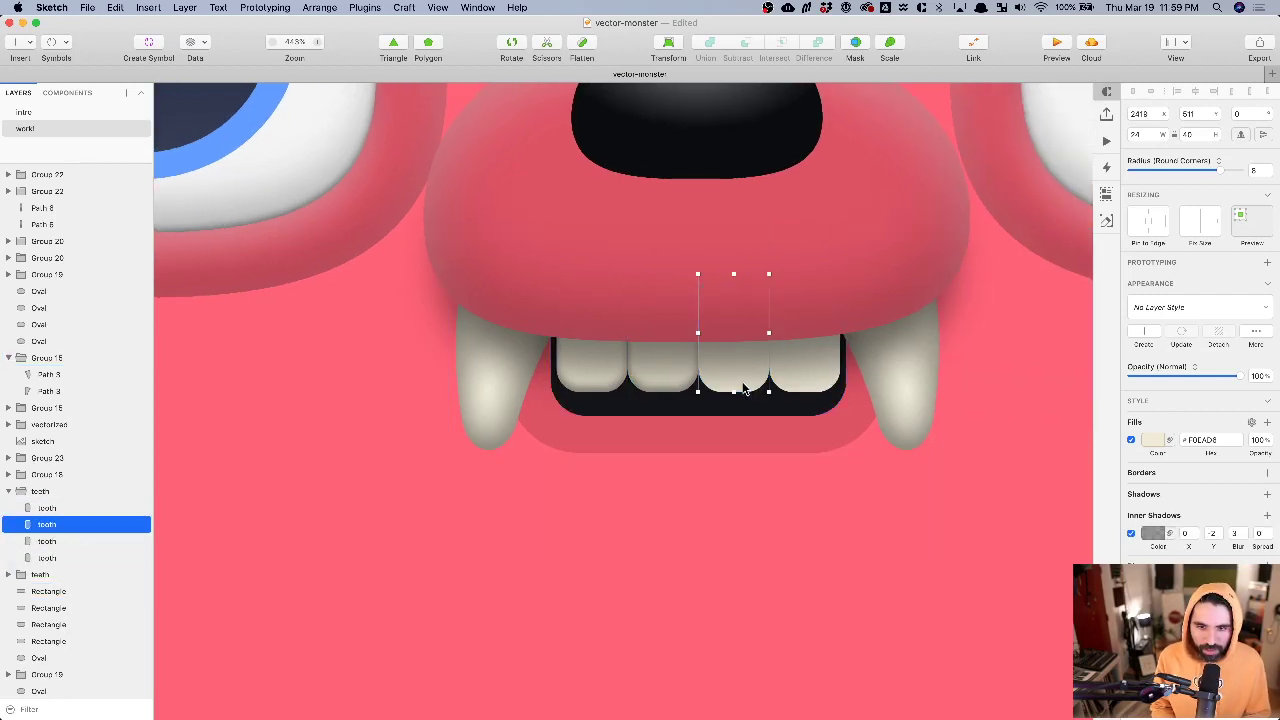
{"action": "left_click", "coordinate": [812, 382]}
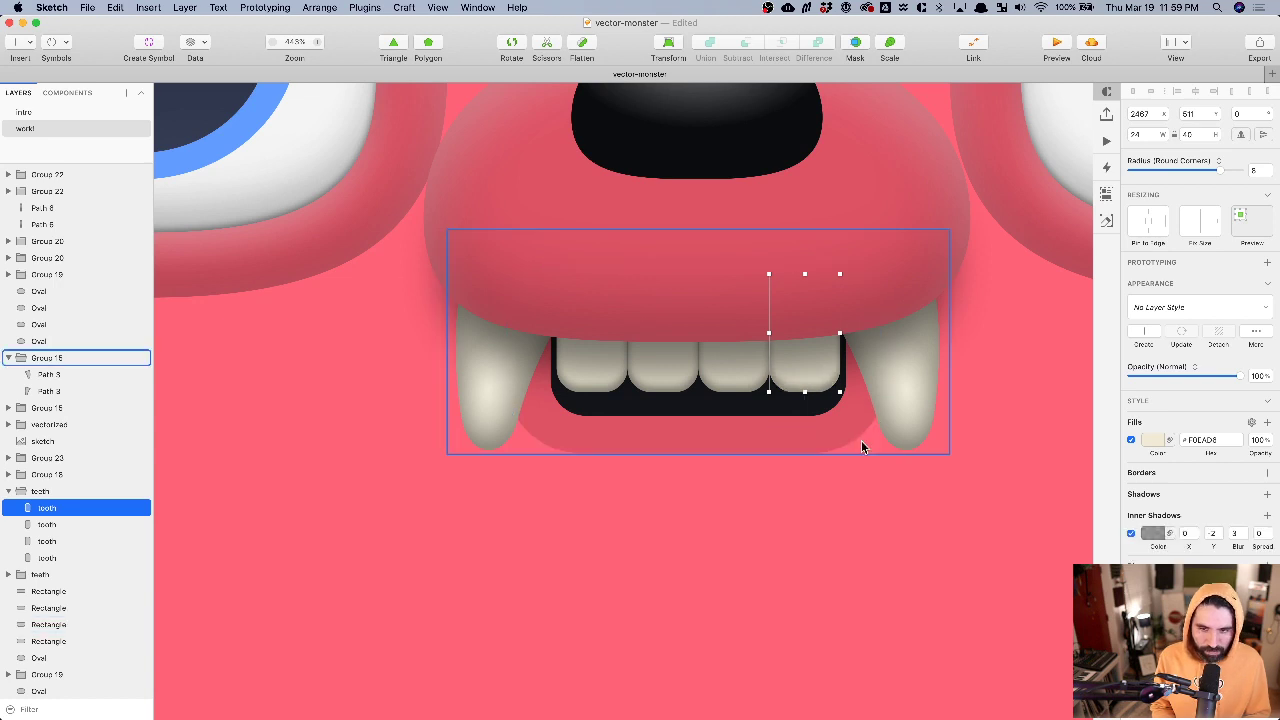
{"action": "scroll", "coordinate": [852, 466], "scroll_direction": "down", "scroll_amount": 6}
{"action": "left_click", "coordinate": [812, 649]}
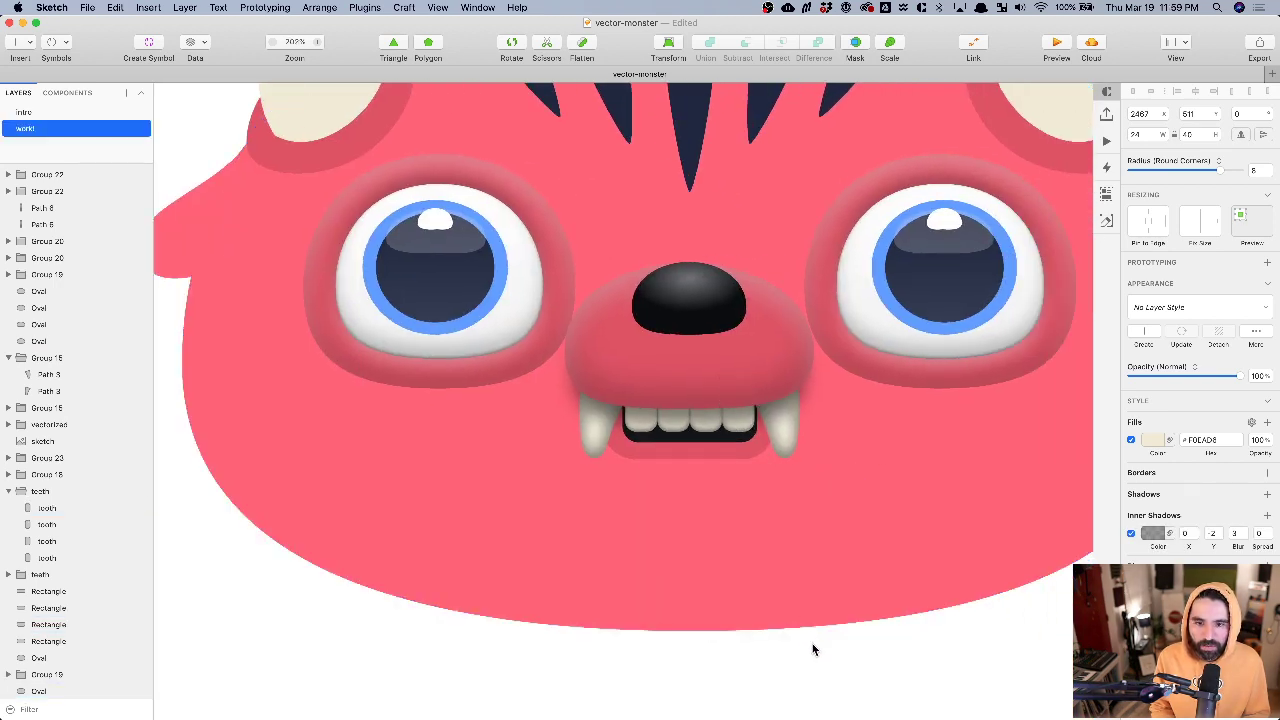
- Apply the snout's style to the lower lip, checking the lip with its dark inner shadow and its outer shadow switched off and on
{"action": "left_click", "coordinate": [698, 453]}
{"action": "left_click", "coordinate": [751, 359]}
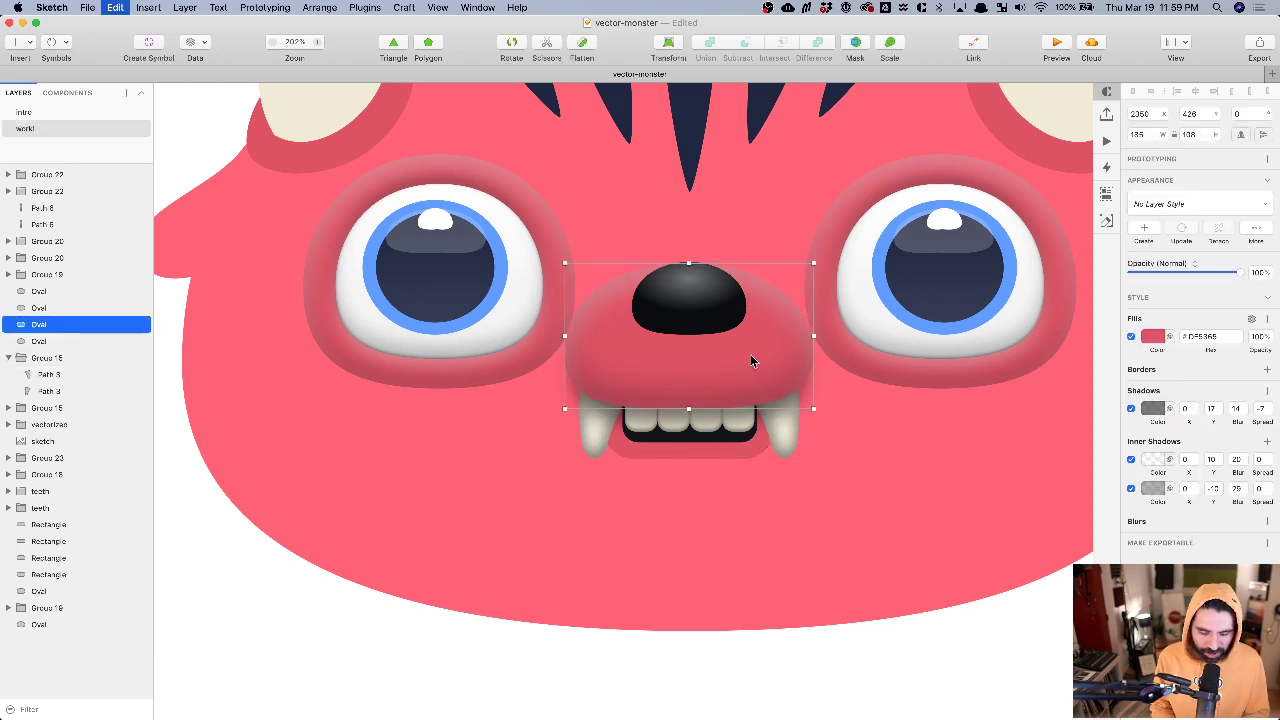
{"action": "left_click", "coordinate": [722, 460]}
{"action": "left_click", "coordinate": [884, 581]}
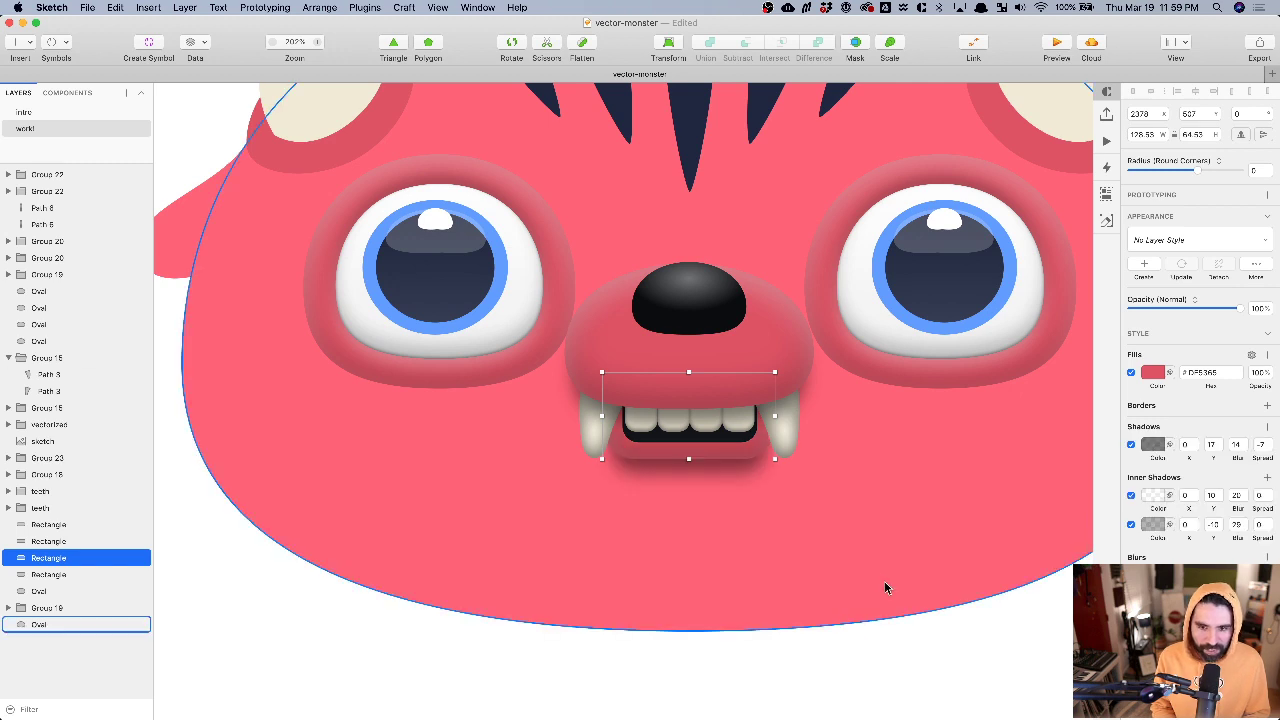
{"action": "left_click", "coordinate": [724, 455]}
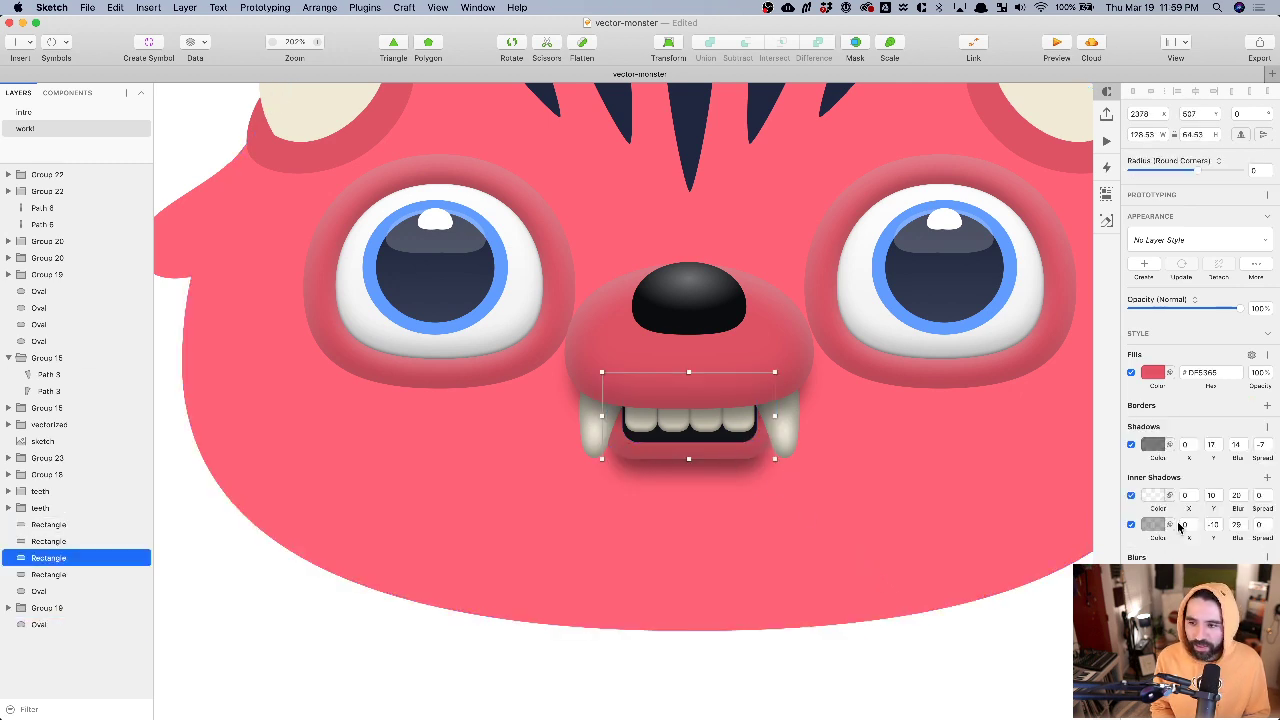
{"action": "left_click", "coordinate": [1133, 526]}
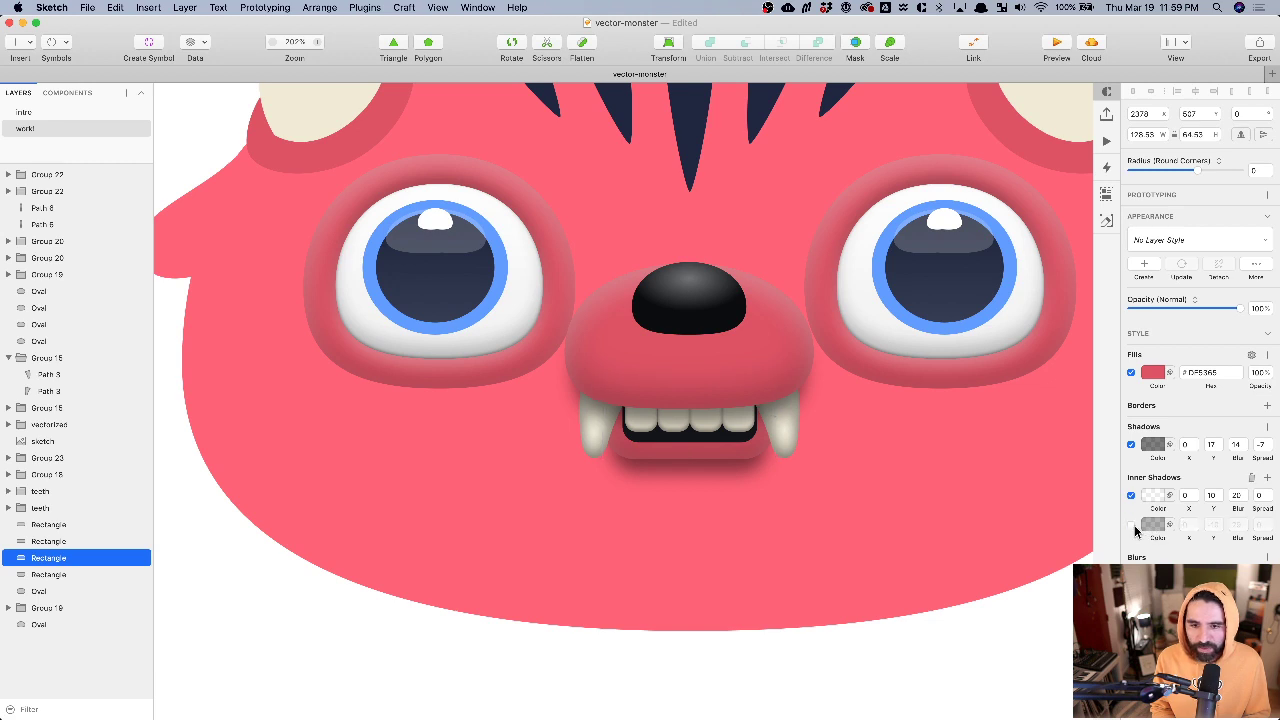
{"action": "left_click", "coordinate": [1133, 526]}
{"action": "left_click", "coordinate": [1132, 445]}
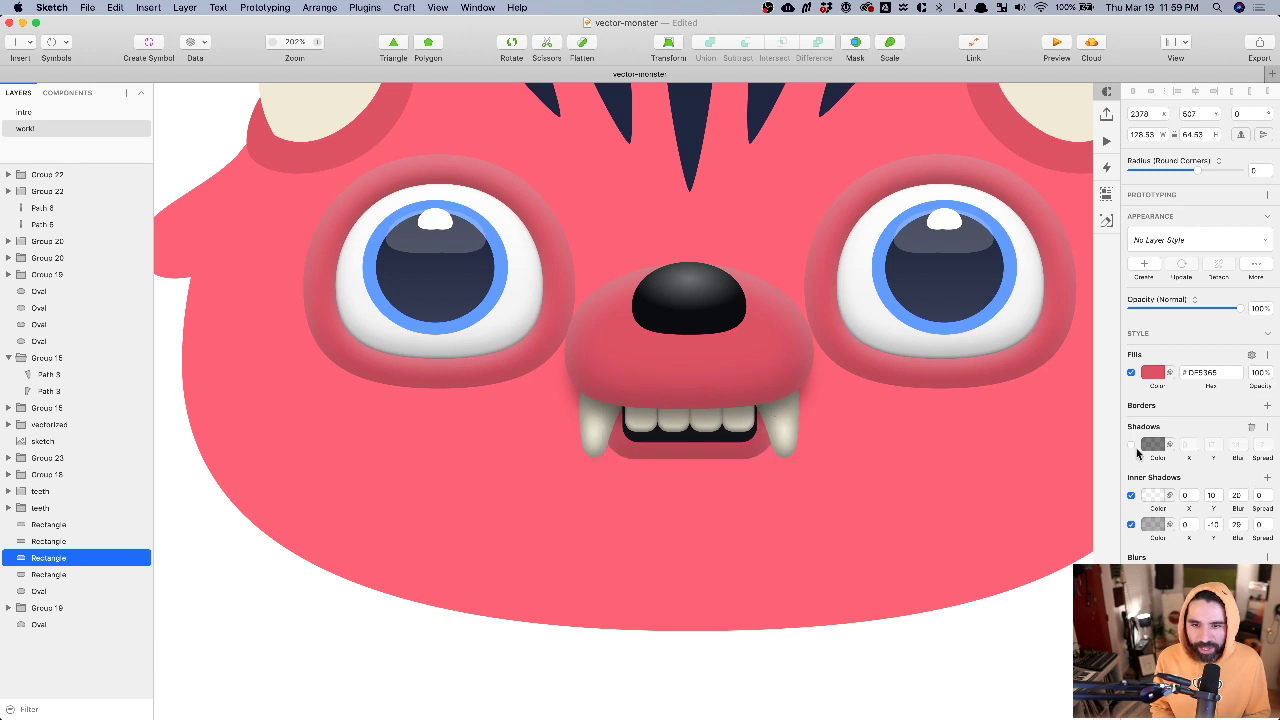
{"action": "left_click", "coordinate": [1132, 445]}
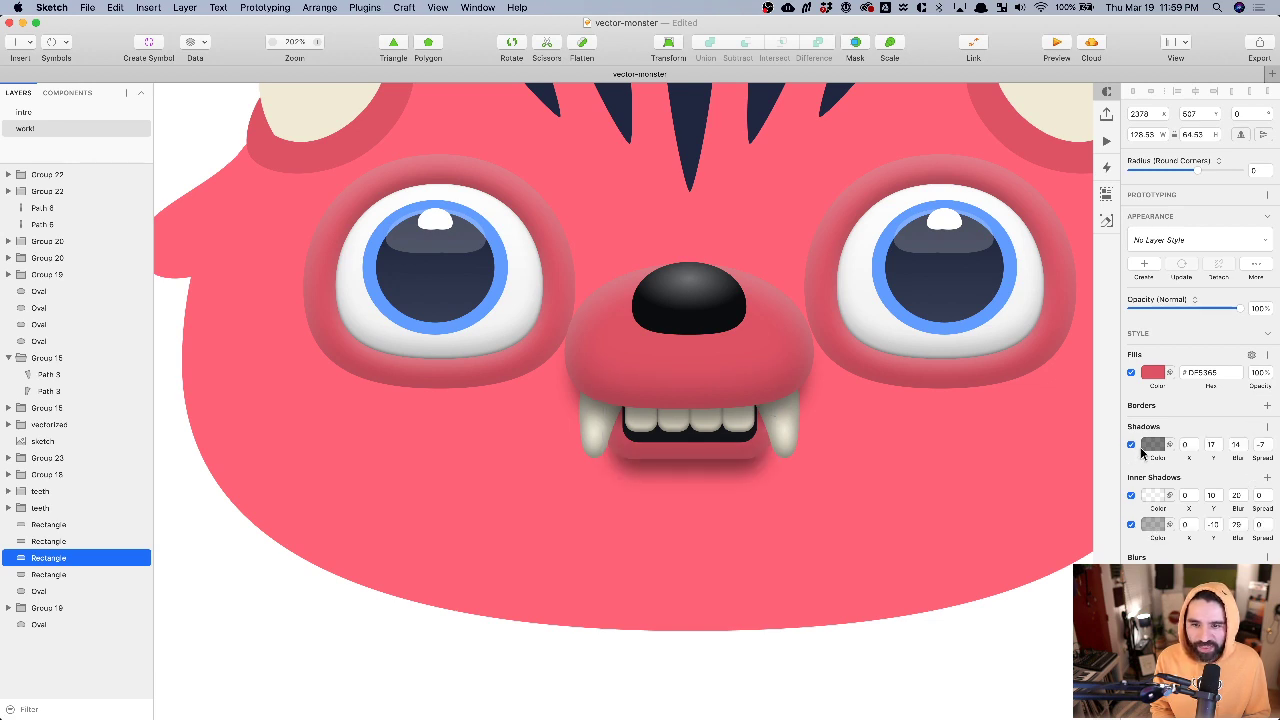
- Raise the blur of the lower lip's outer shadow to 17 and make the shadow colour more transparent
{"action": "left_click", "coordinate": [1236, 446]}
{"action": "key", "text": "Up"}
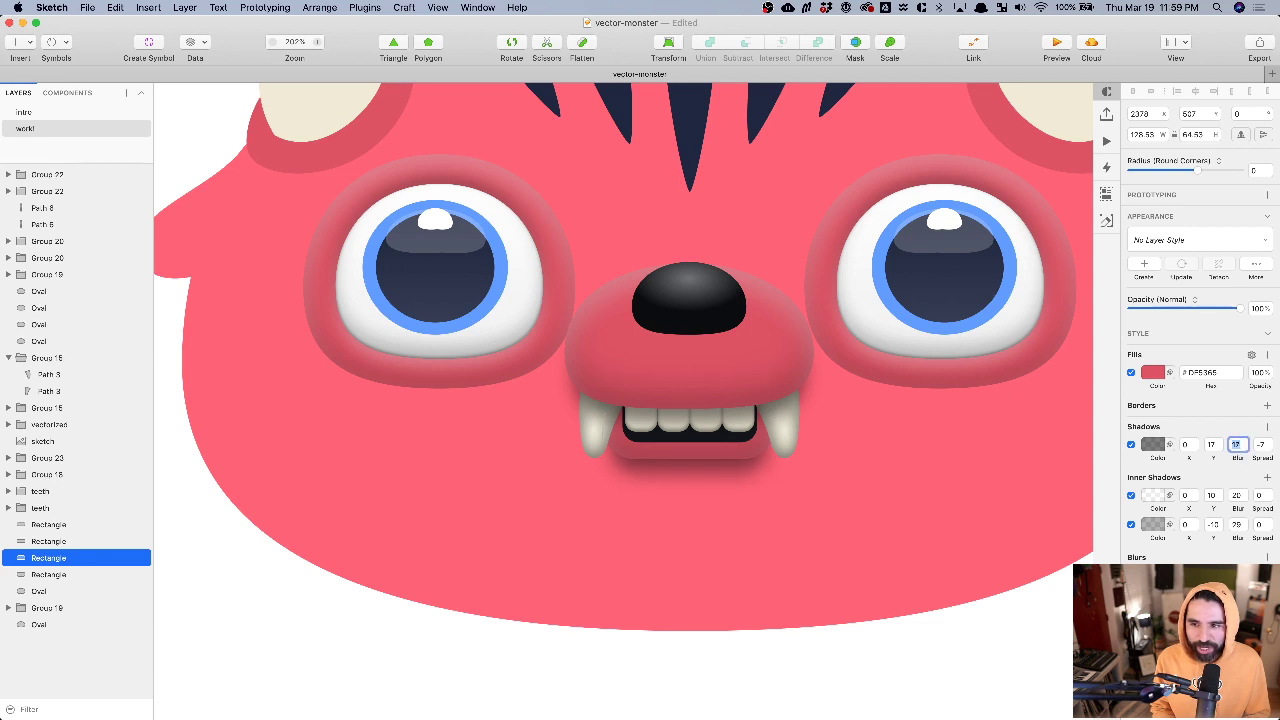
{"action": "left_click", "coordinate": [1153, 444]}
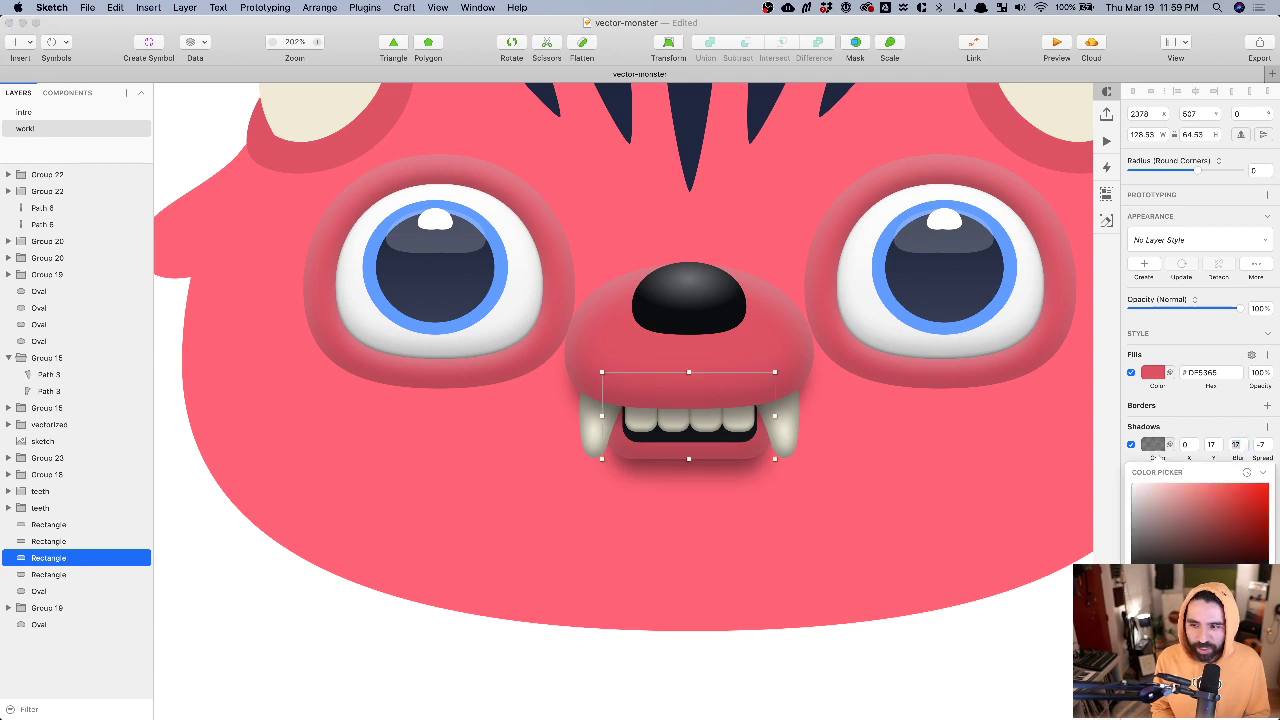
{"action": "left_click_drag", "start_coordinate": [1198, 602], "coordinate": [1163, 602]}
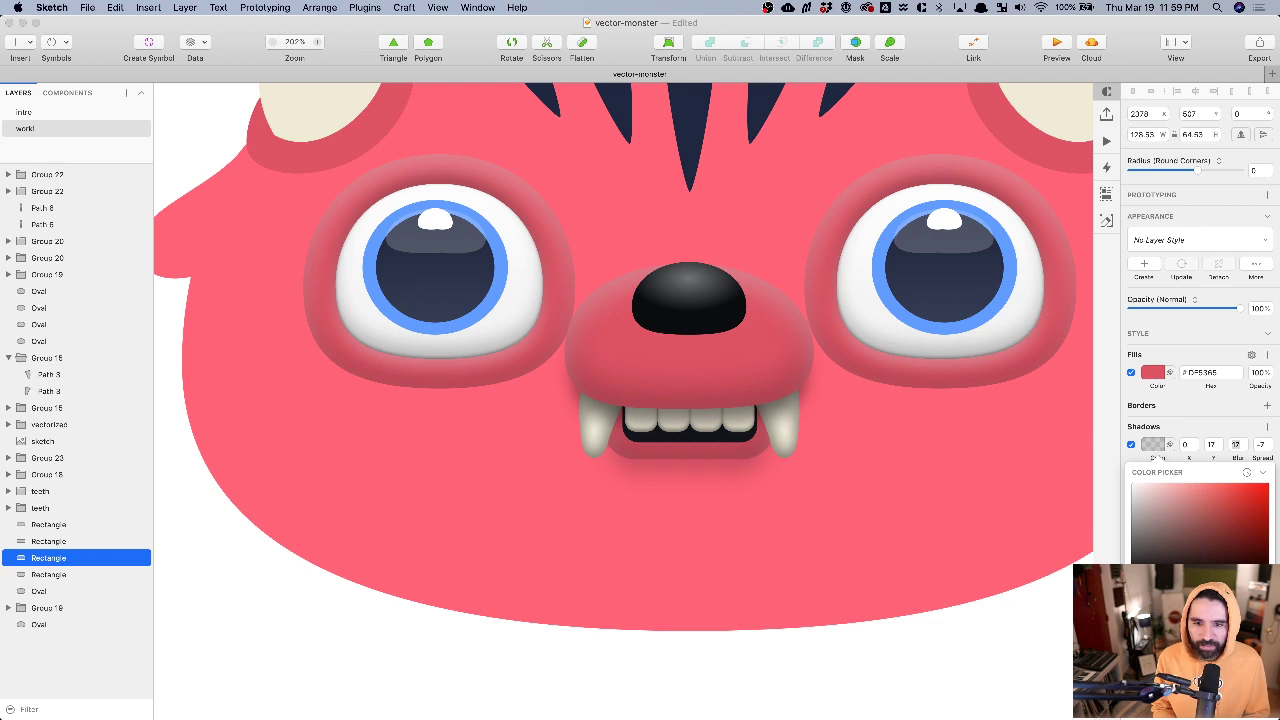
- Adjust the lower lip's outer shadow to a Y offset of 3 and a spread of -3, checking the whole face from a distance
{"action": "left_click", "coordinate": [1211, 444]}
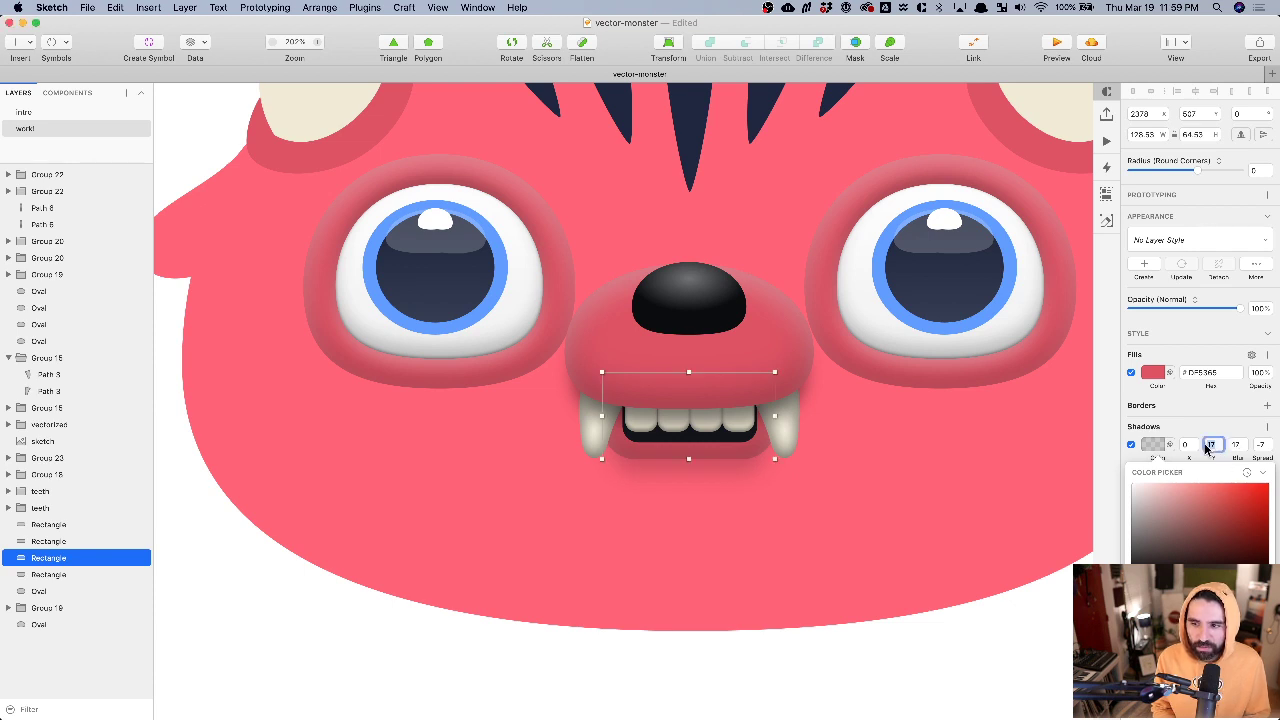
{"action": "type", "text": "7"}
{"action": "key", "text": "Return"}
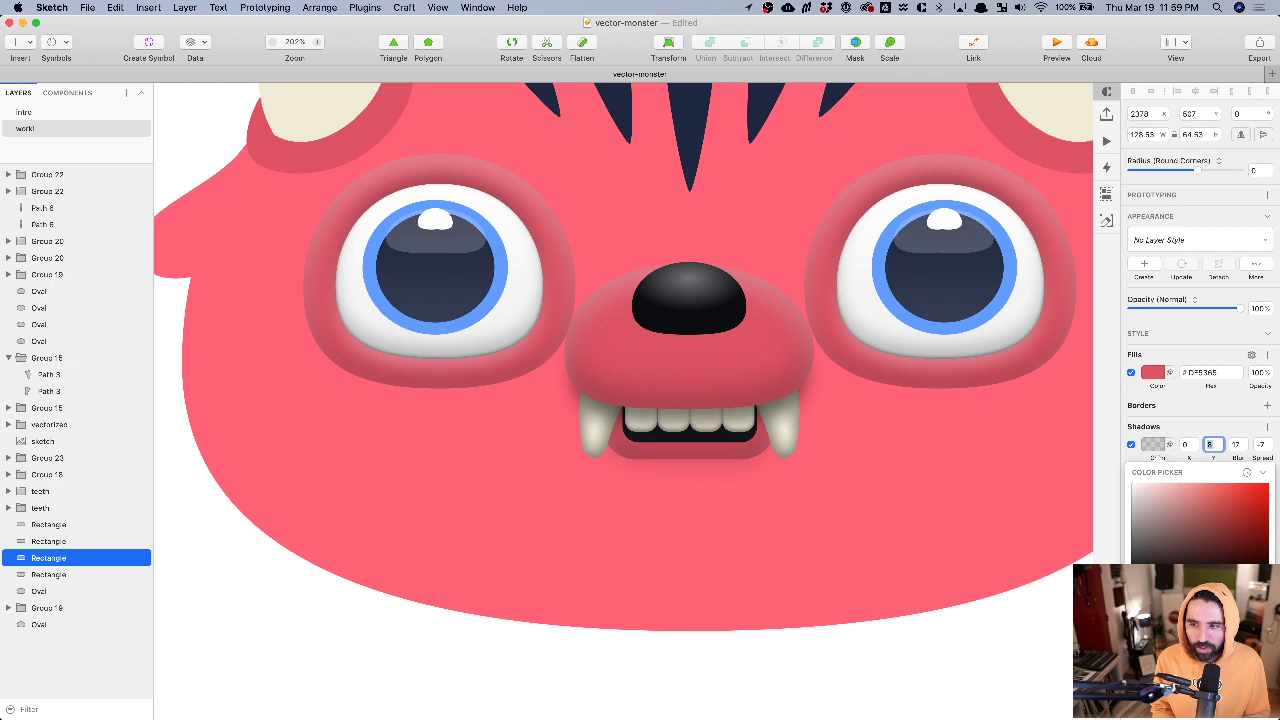
{"action": "left_click", "coordinate": [1257, 443]}
{"action": "type", "text": "0"}
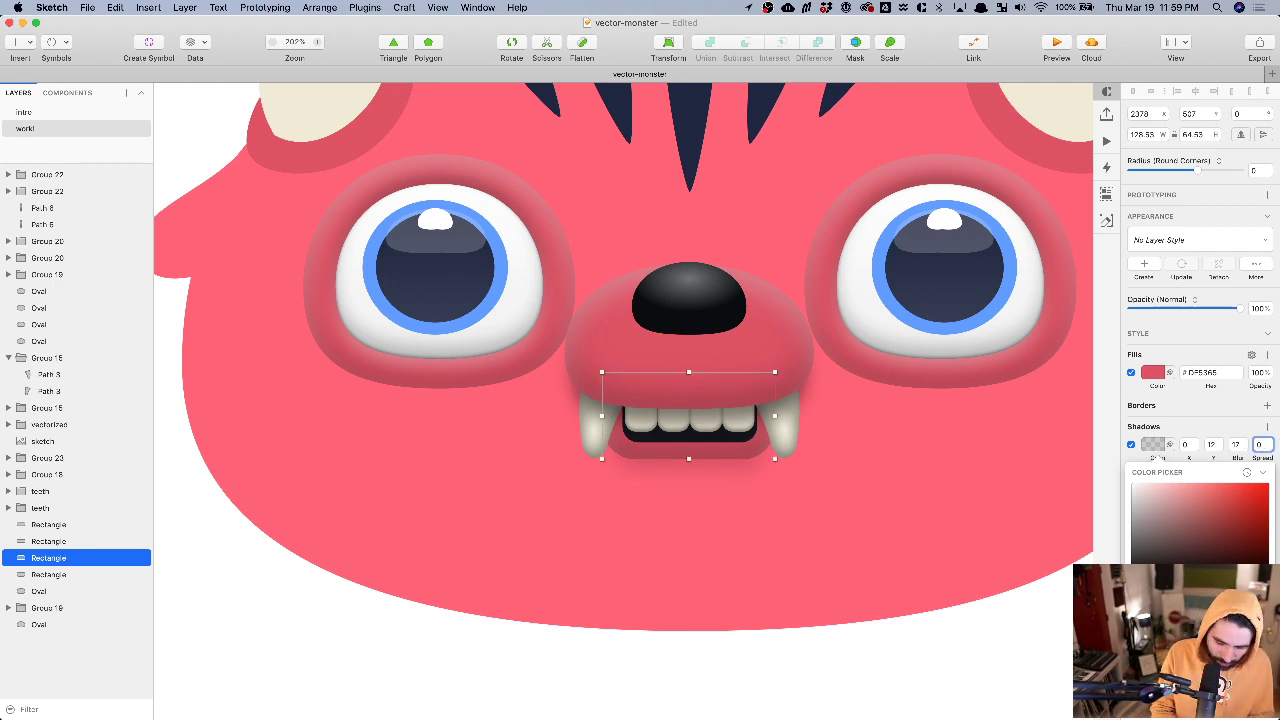
{"action": "left_click", "coordinate": [1212, 444]}
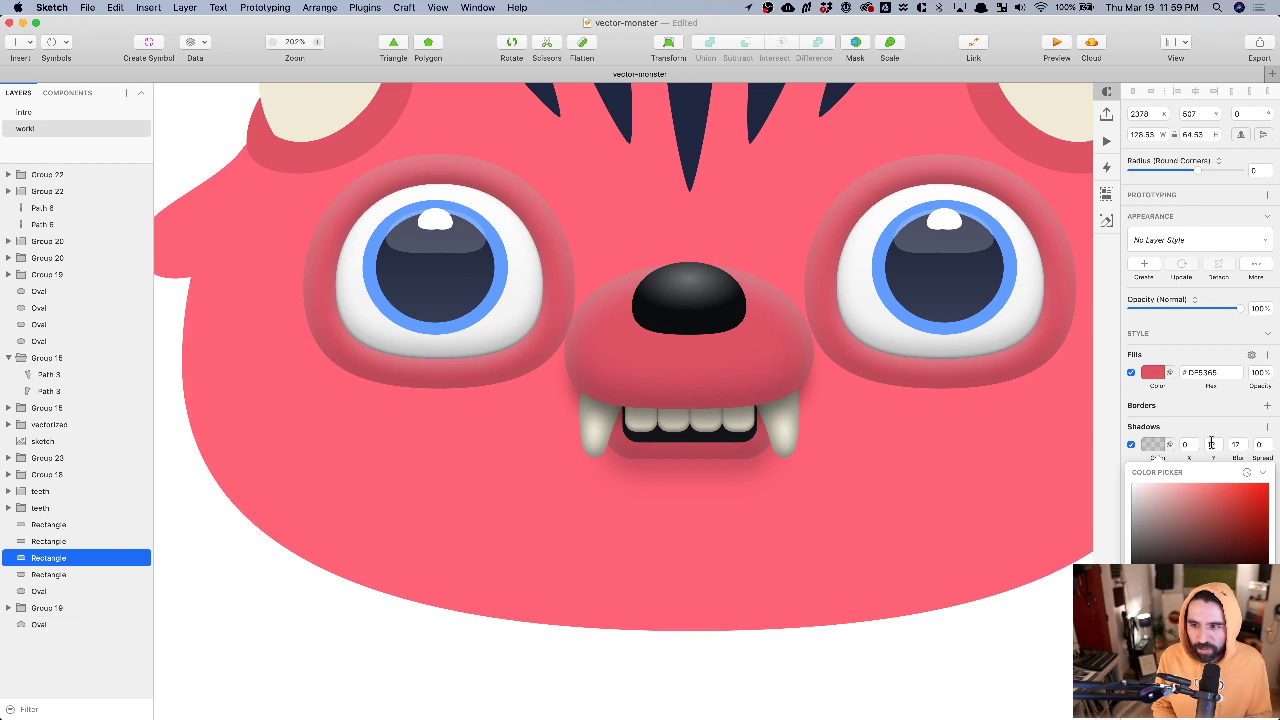
{"action": "type", "text": "8"}
{"action": "key", "text": "BackSpace"}
{"action": "type", "text": "3"}
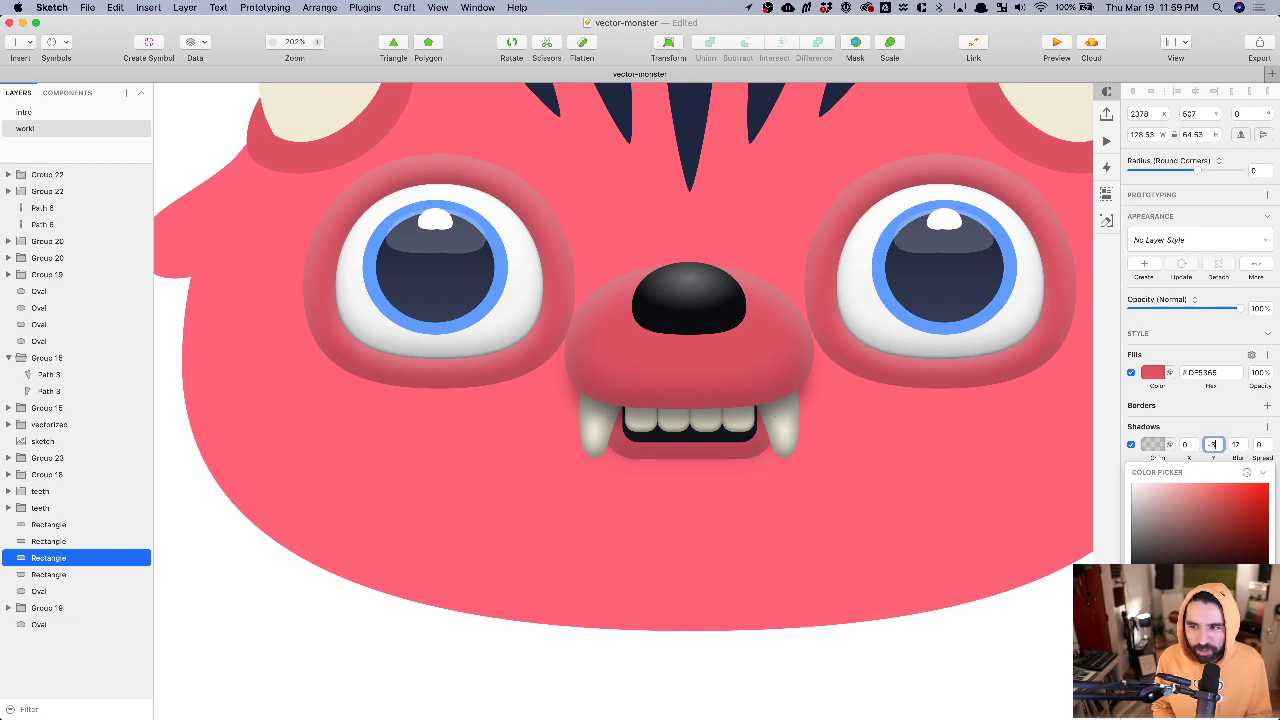
{"action": "left_click", "coordinate": [1260, 444]}
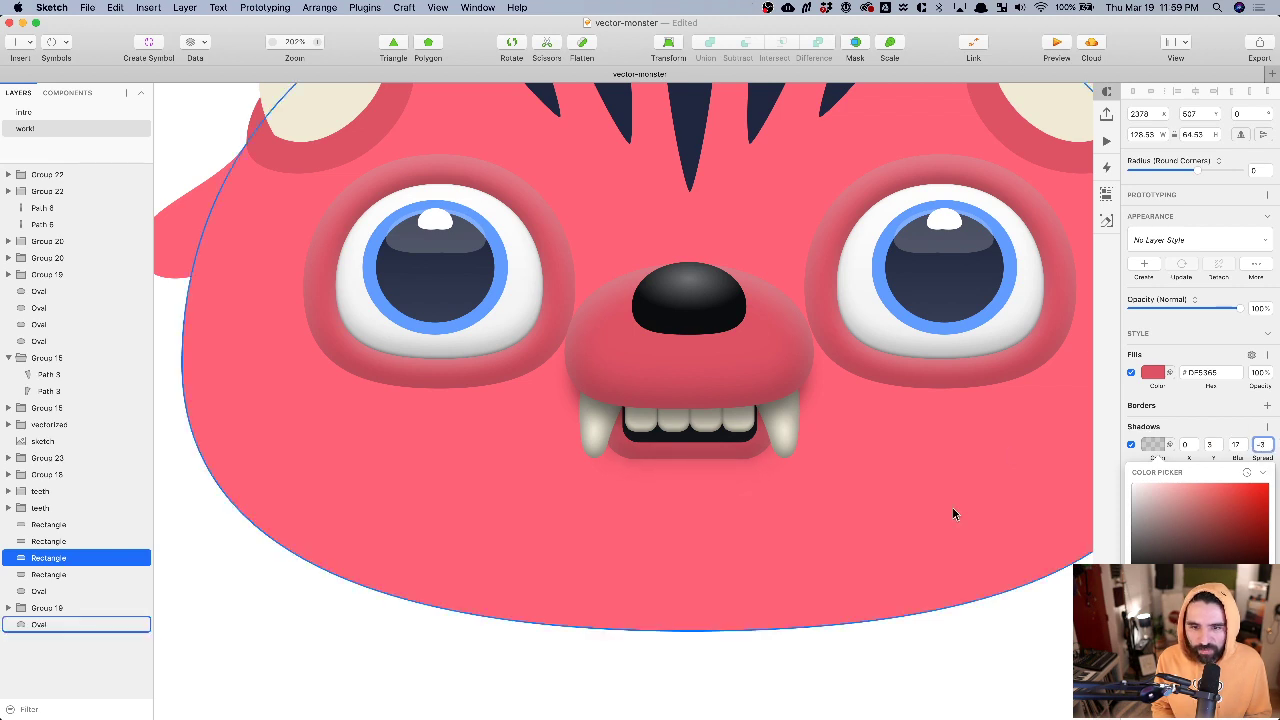
{"action": "left_click", "coordinate": [892, 620]}
{"action": "left_click", "coordinate": [735, 458]}
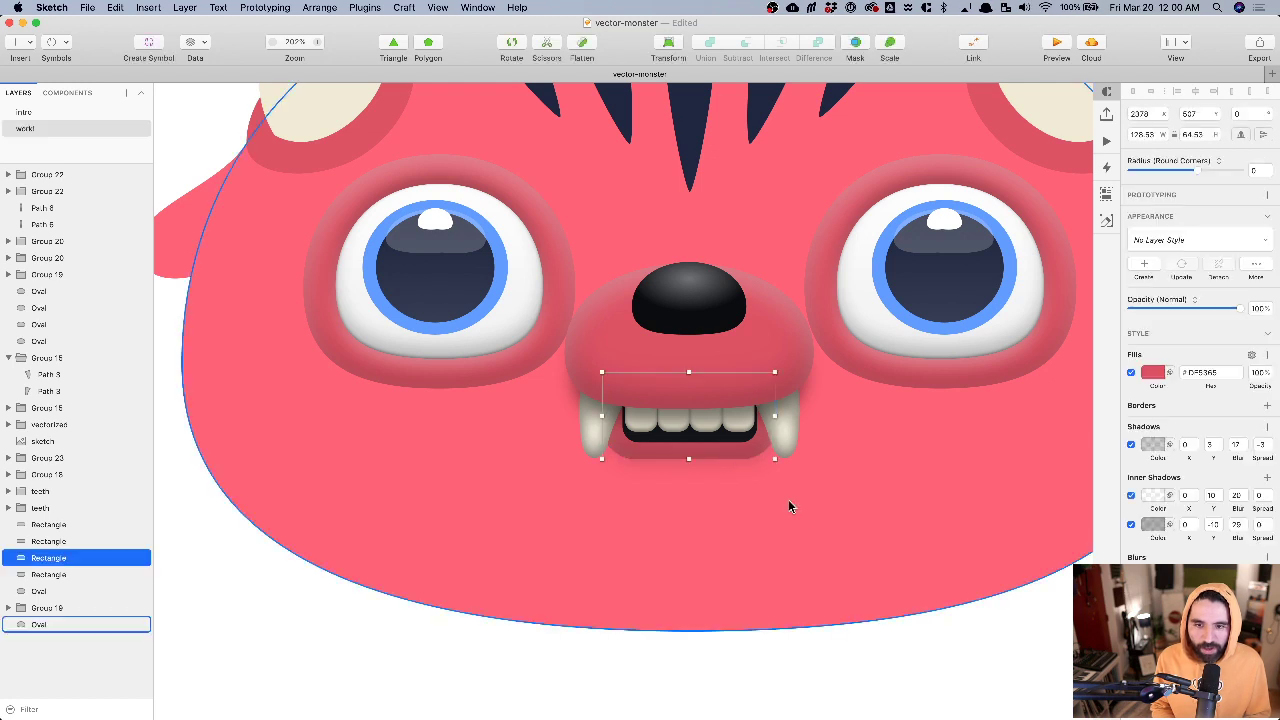
{"action": "key", "text": "super+minus"}
{"action": "left_click", "coordinate": [908, 634]}
{"action": "scroll", "coordinate": [907, 634], "scroll_direction": "up", "scroll_amount": 2}
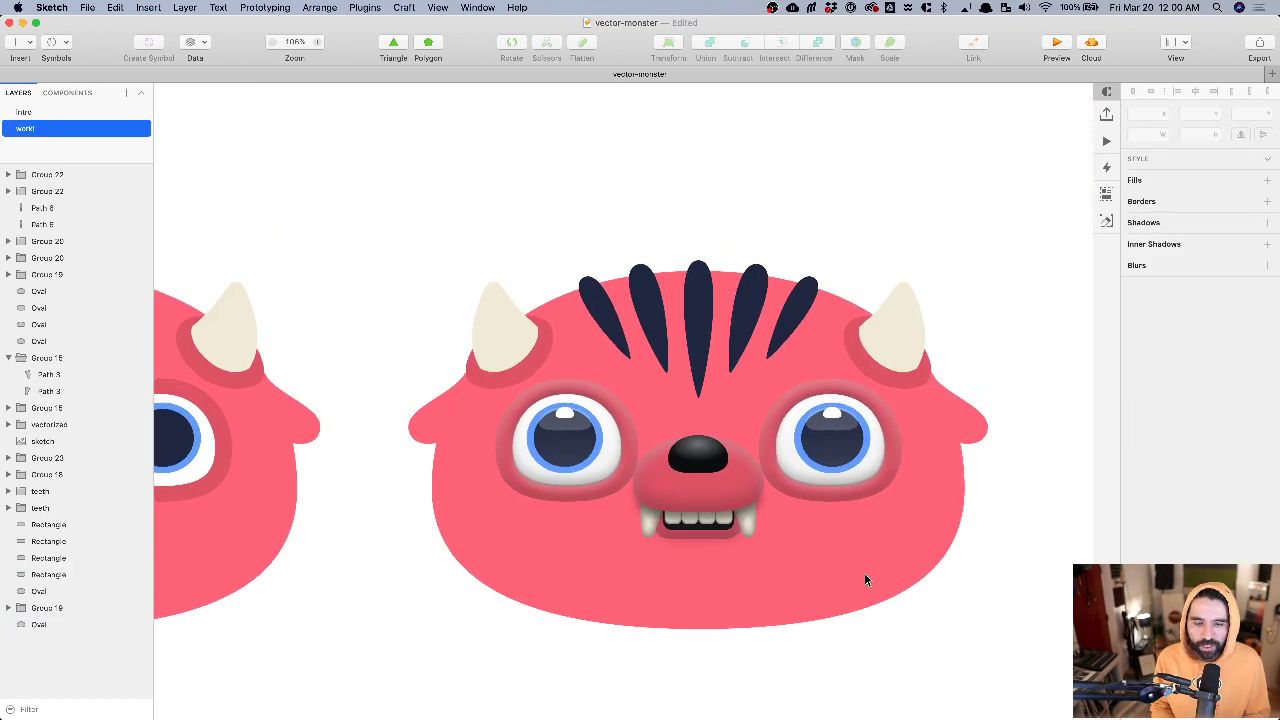
- Apply the snout's style to the monster's large head shape
{"action": "left_click", "coordinate": [665, 336]}
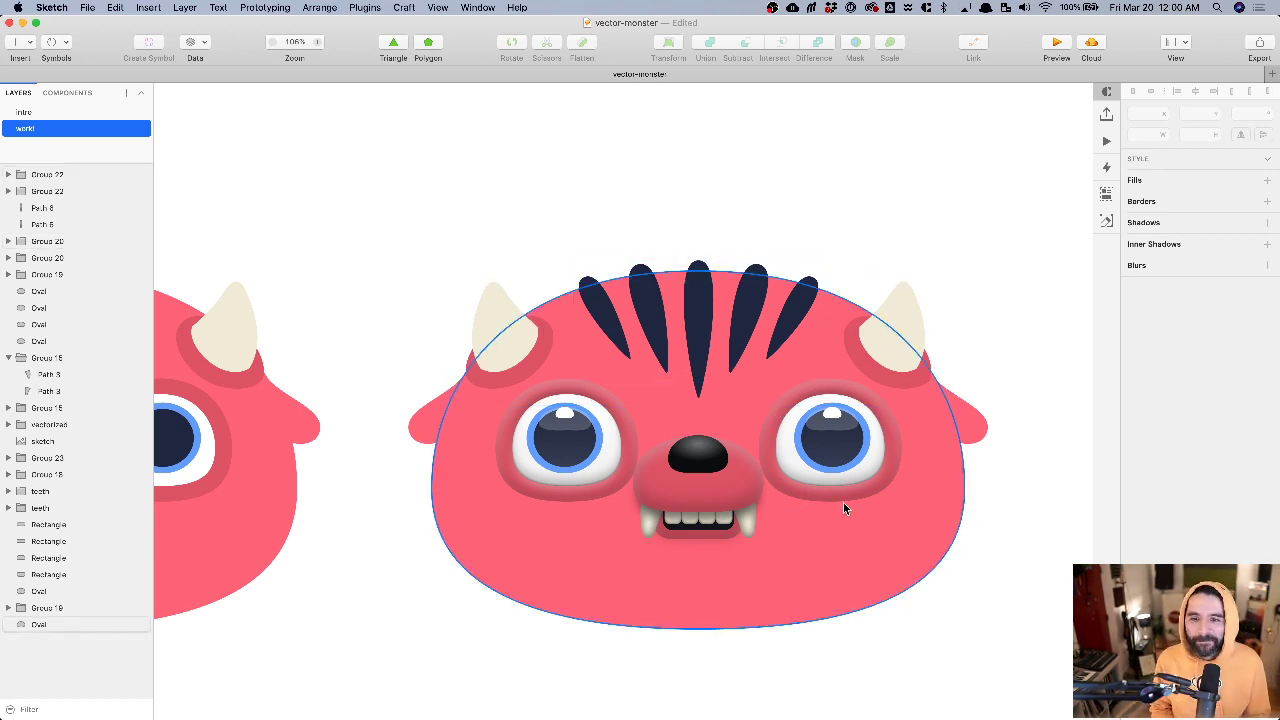
{"action": "left_click", "coordinate": [736, 494]}
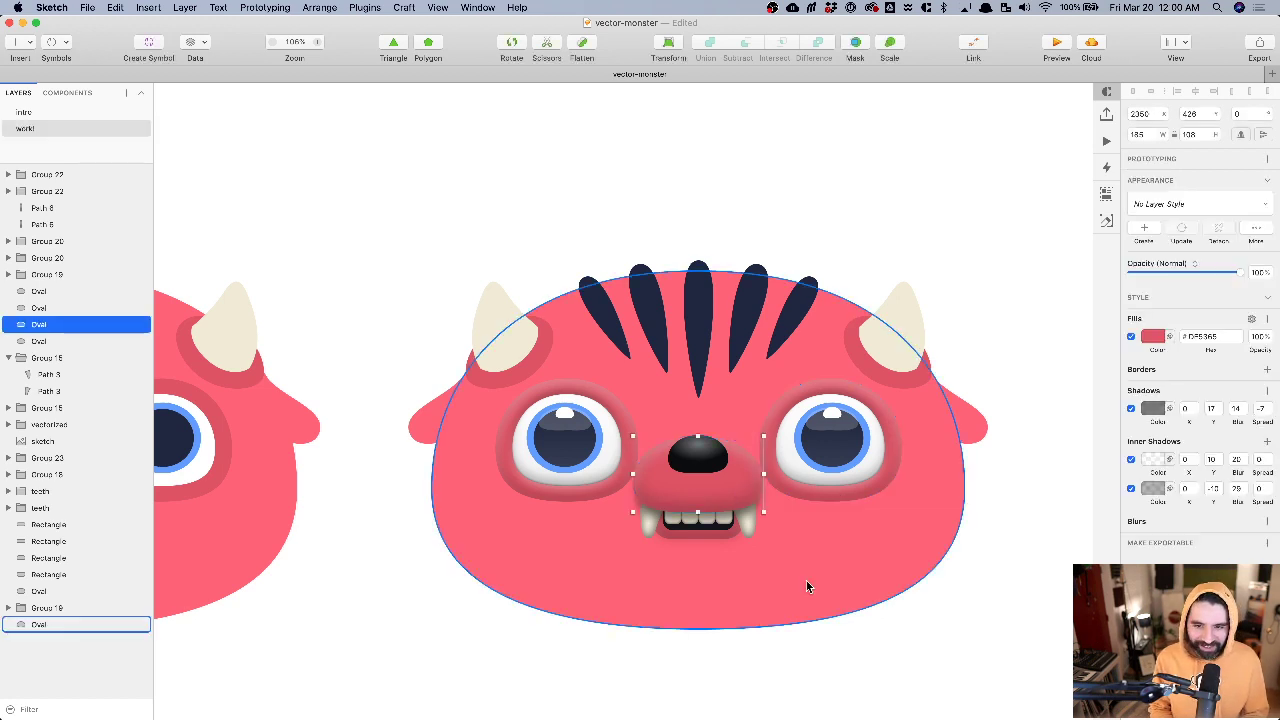
{"action": "left_click", "coordinate": [846, 572]}
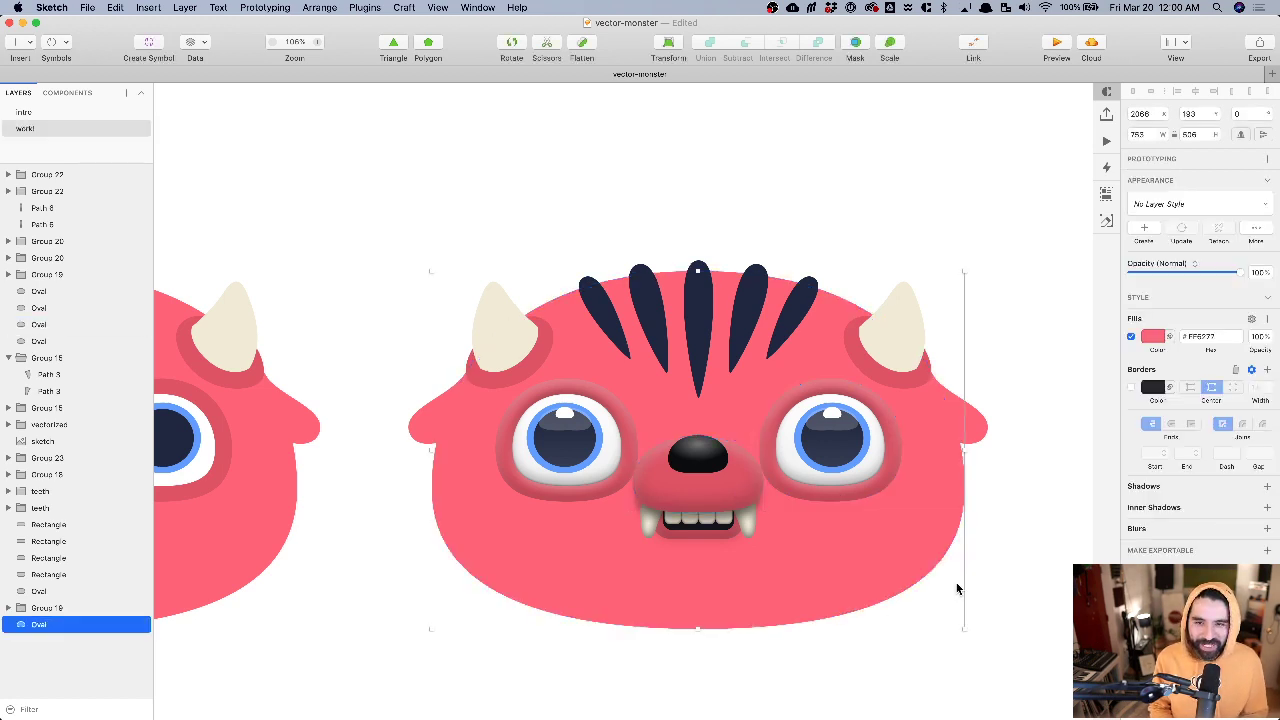
{"action": "key", "text": "alt+super+v"}
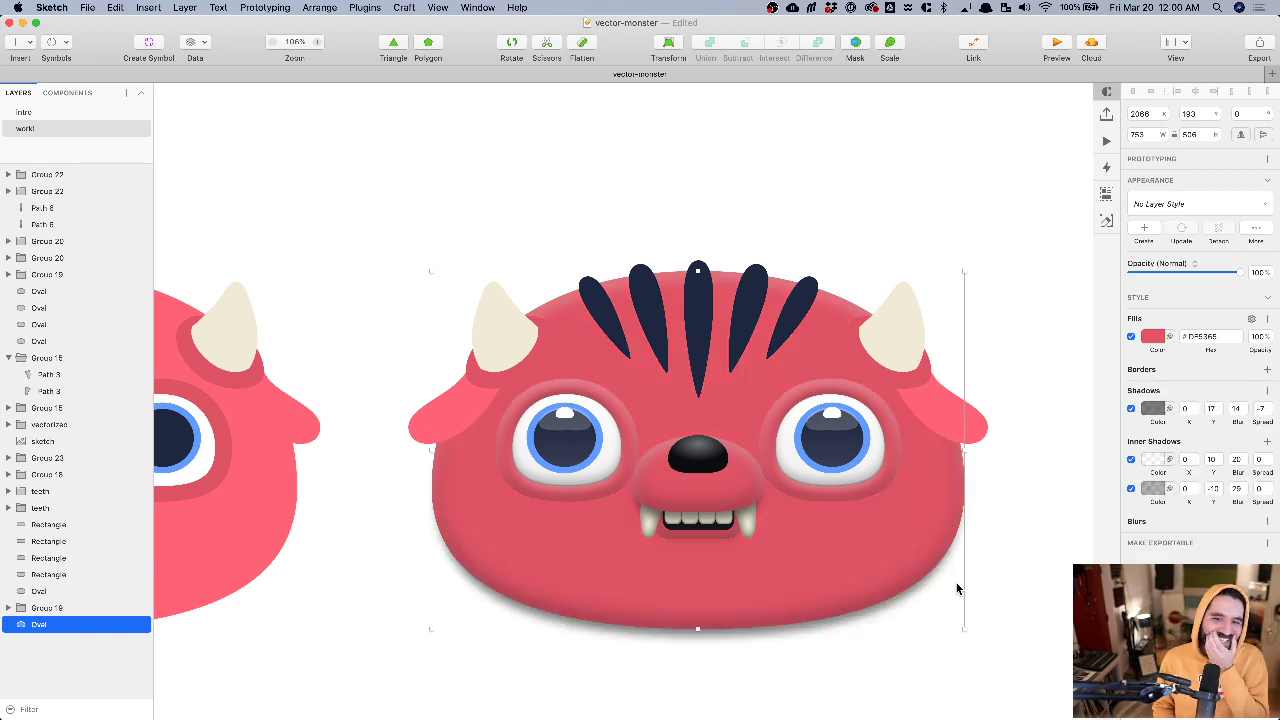
- Try a larger blur on the head's dark inner shadow, and remove the head's outer shadow and both inner shadows
{"action": "left_click", "coordinate": [1234, 490]}
{"action": "type", "text": "39"}
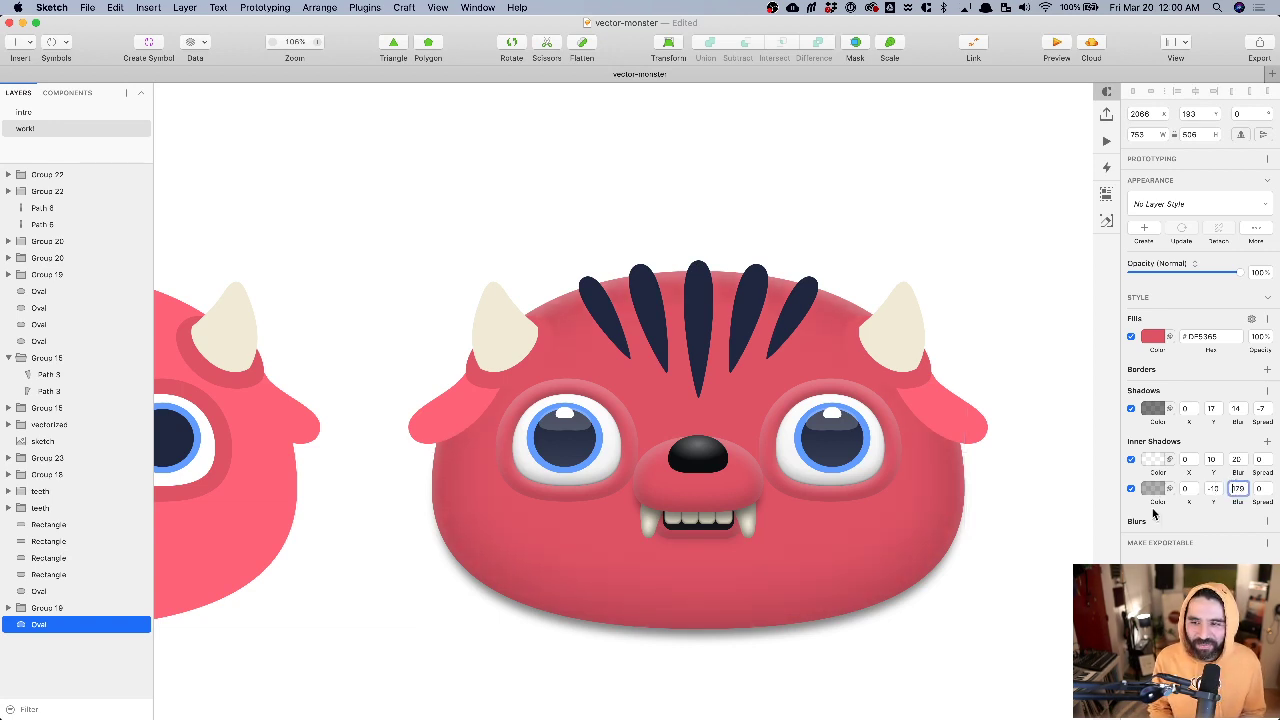
{"action": "left_click", "coordinate": [1131, 460]}
{"action": "left_click", "coordinate": [1131, 489]}
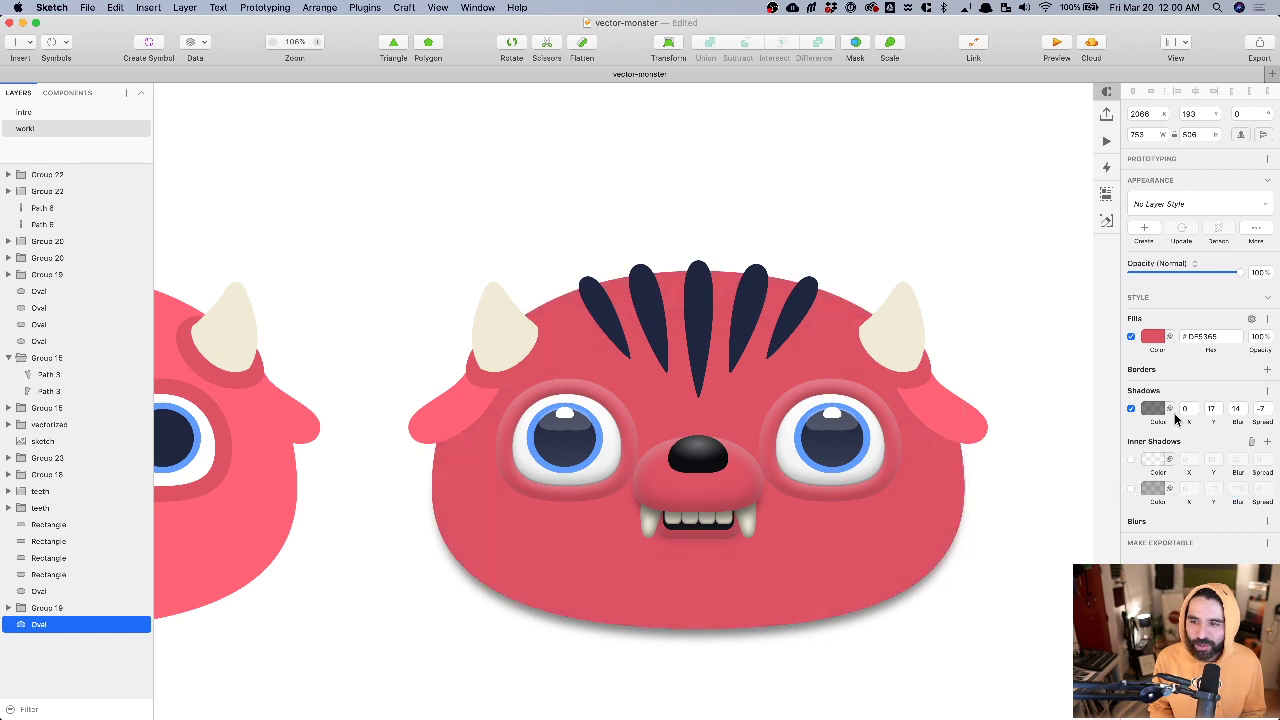
{"action": "left_click", "coordinate": [1131, 409]}
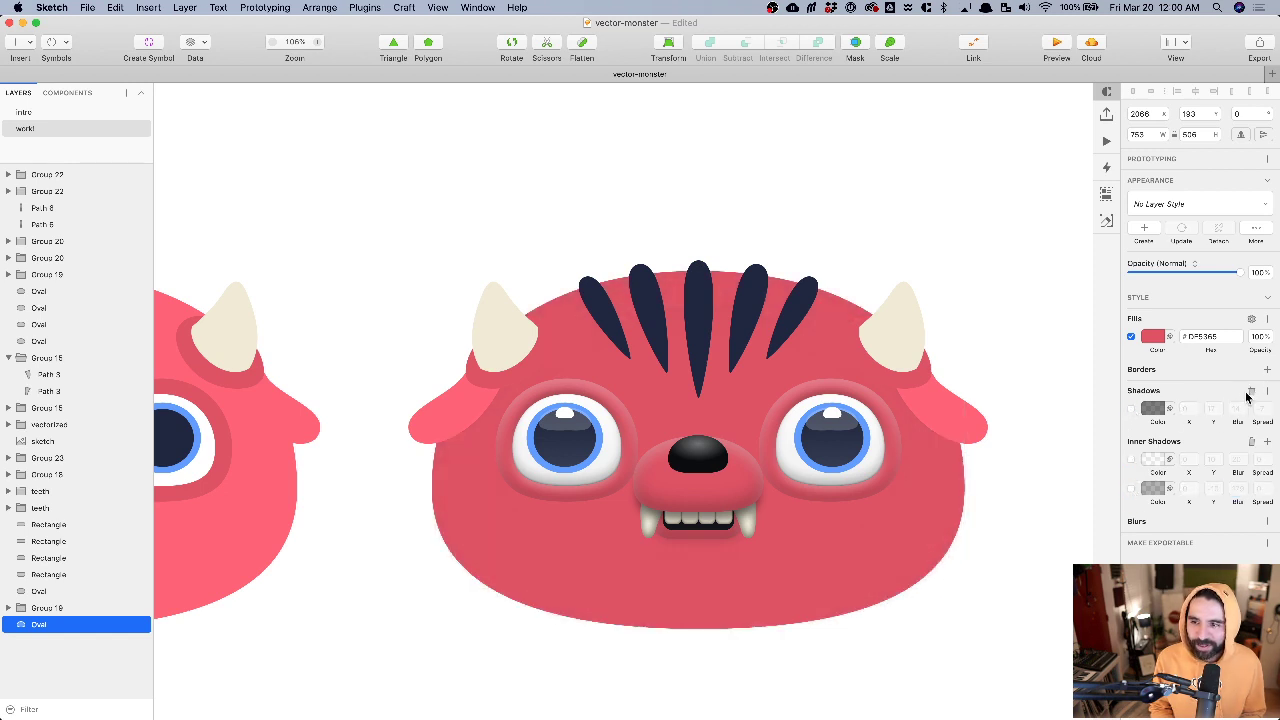
{"action": "left_click", "coordinate": [1251, 391]}
{"action": "left_click", "coordinate": [1252, 412]}
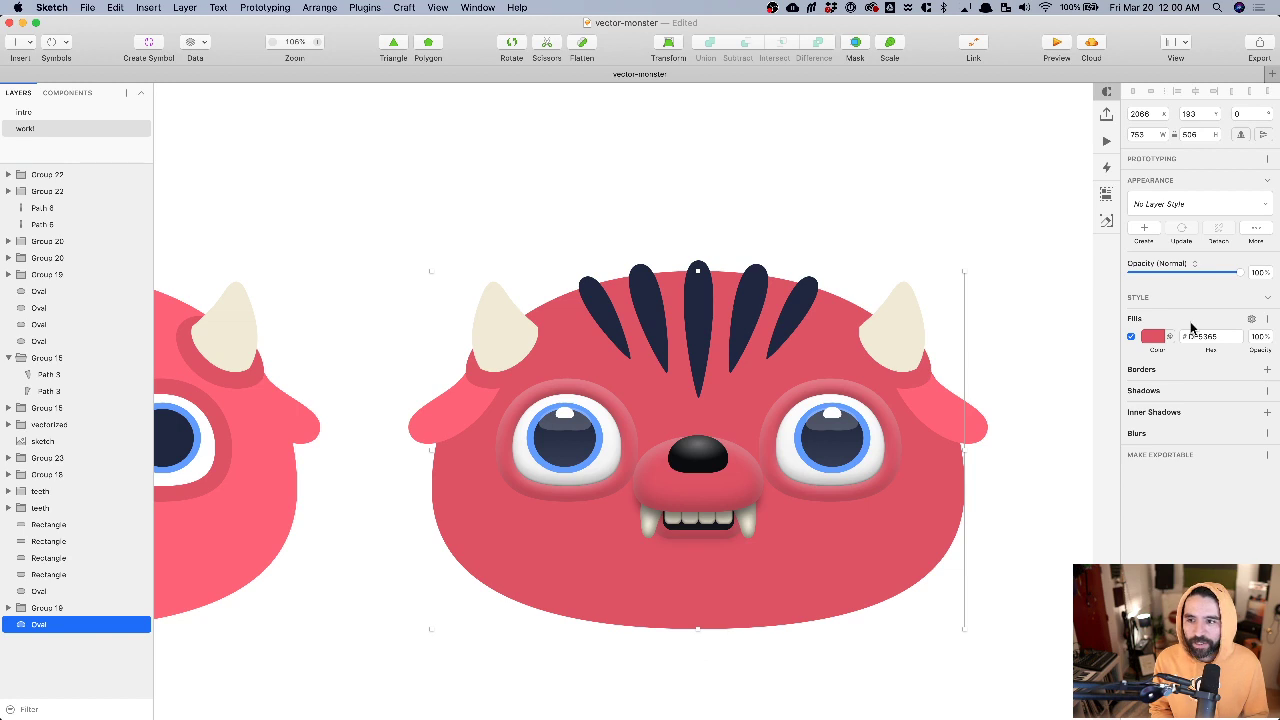
- Add a radial white-to-black gradient fill over the red base fill of the monster's head
{"action": "left_click", "coordinate": [1153, 336]}
{"action": "left_click", "coordinate": [1177, 366]}
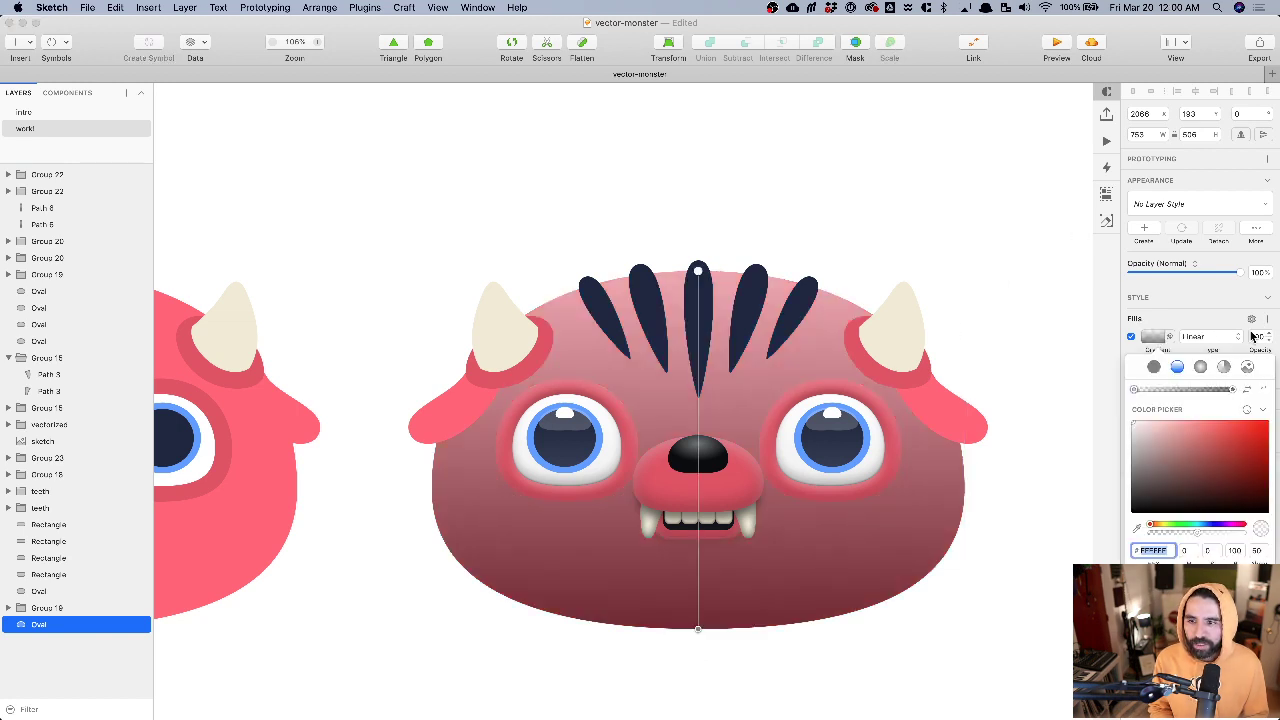
{"action": "left_click", "coordinate": [1200, 367]}
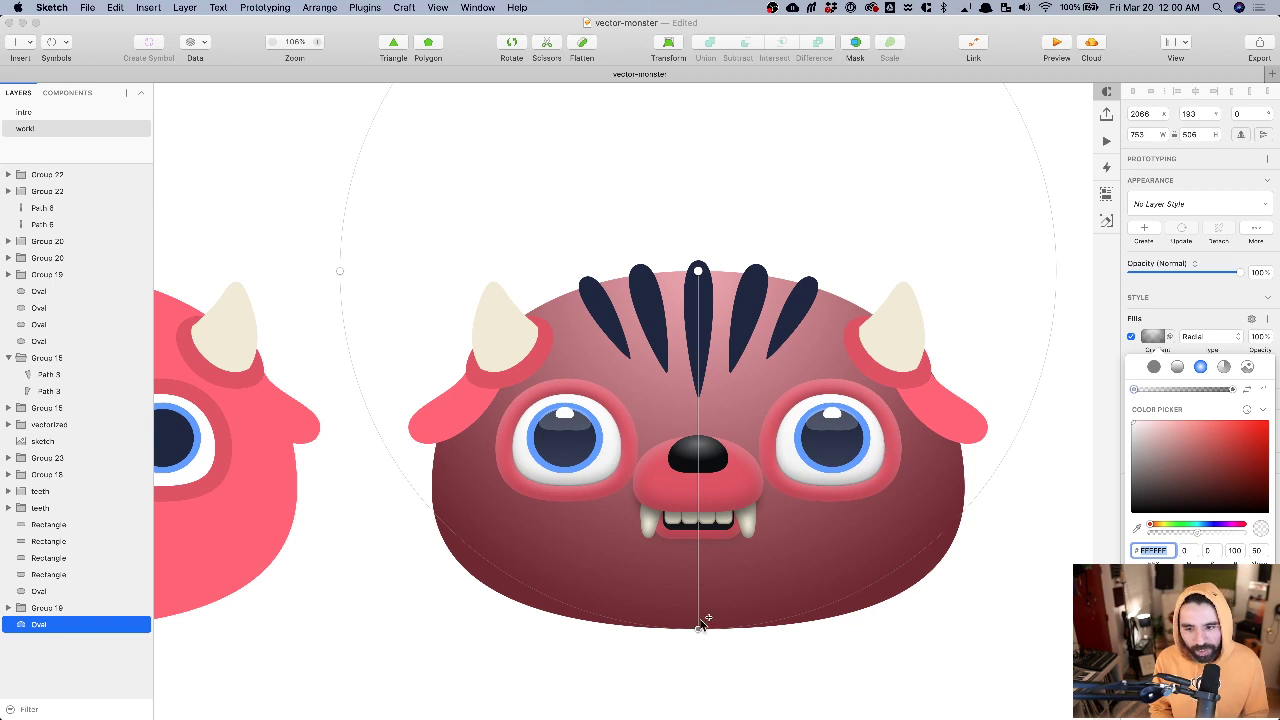
- Shrink the head's radial gradient, stretch it into a wider ellipse and shift its centre down the forehead
{"action": "left_click_drag", "start_coordinate": [697, 626], "coordinate": [700, 596]}
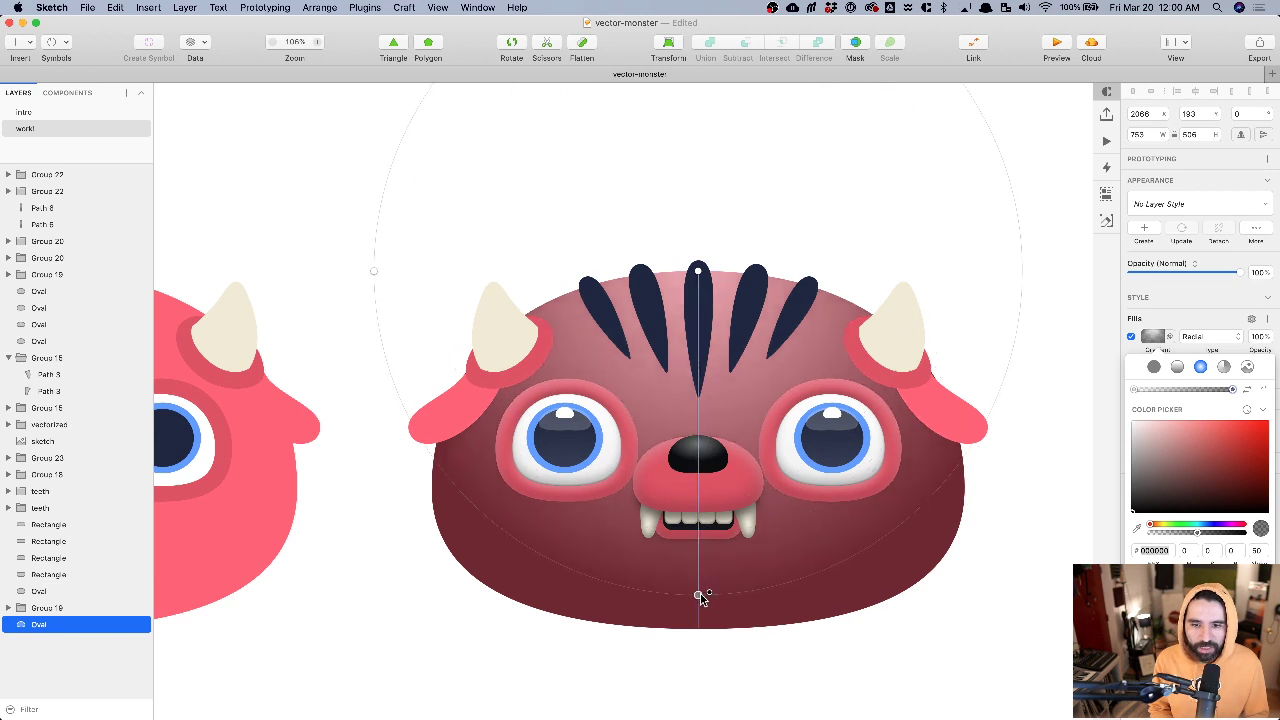
{"action": "left_click_drag", "start_coordinate": [376, 272], "coordinate": [349, 270]}
{"action": "scroll", "coordinate": [349, 270], "scroll_direction": "down", "scroll_amount": 5}
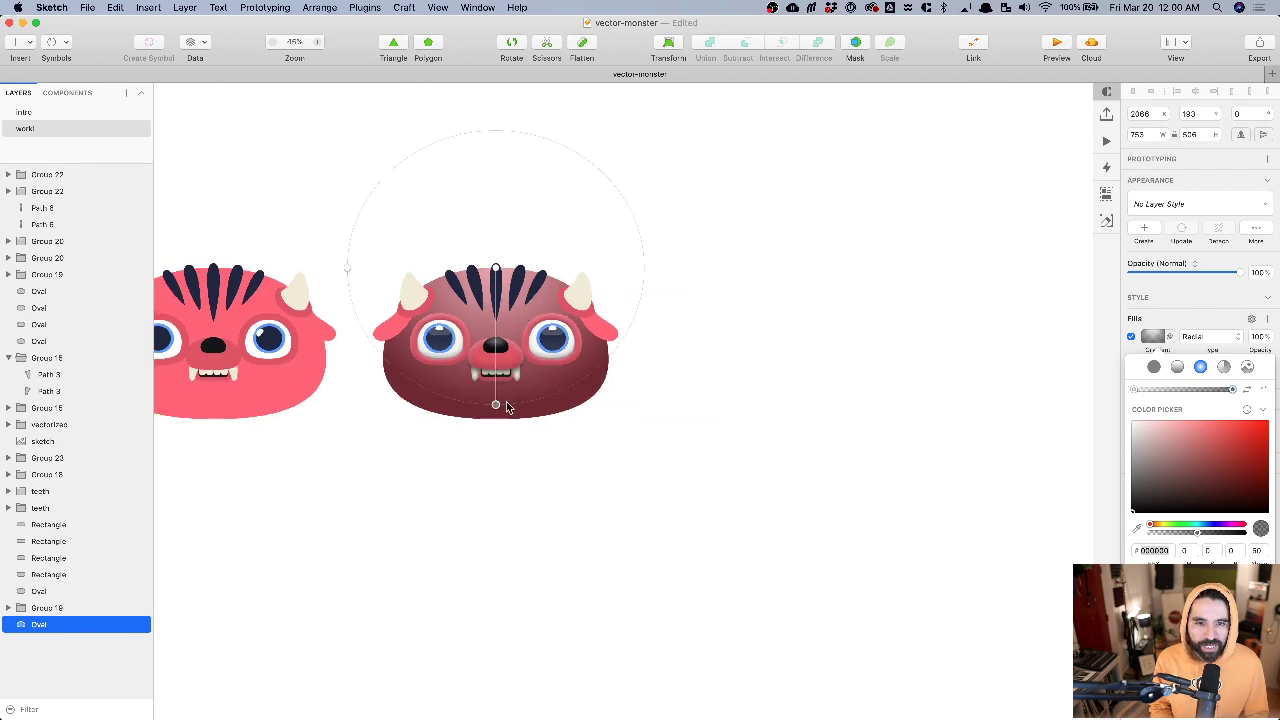
{"action": "left_click_drag", "start_coordinate": [497, 405], "coordinate": [496, 369]}
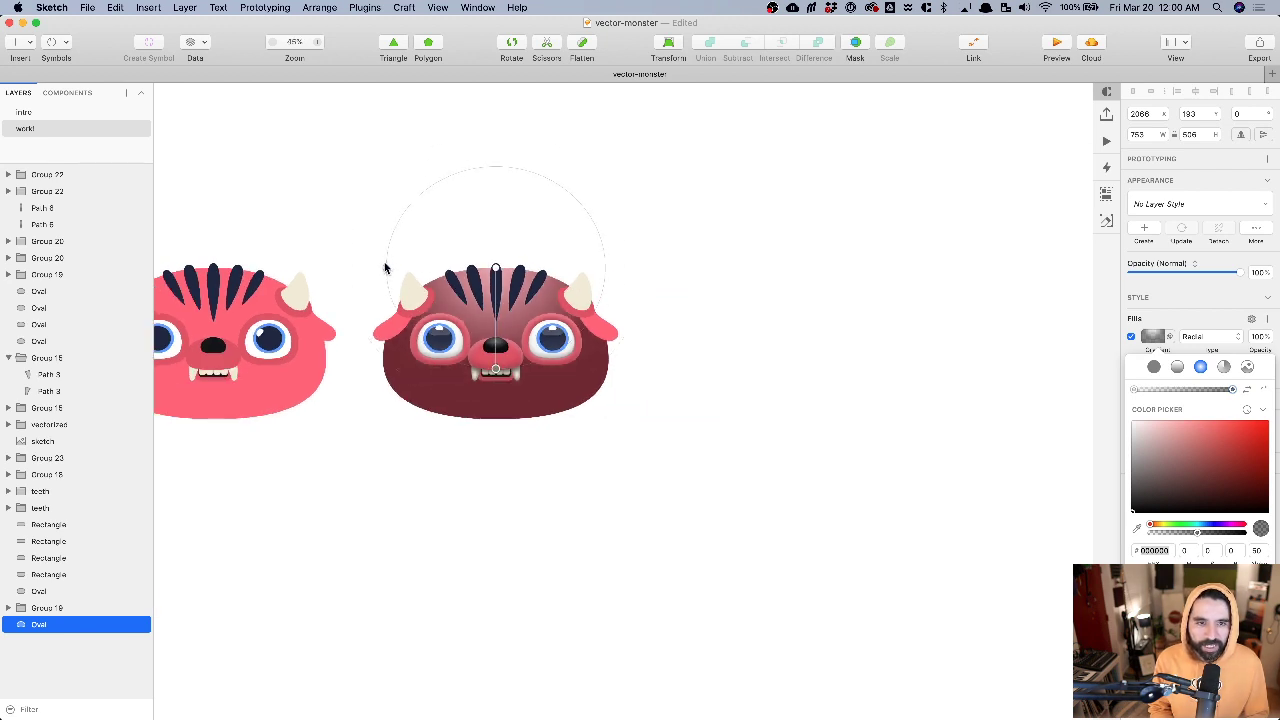
{"action": "left_click_drag", "start_coordinate": [385, 268], "coordinate": [372, 268]}
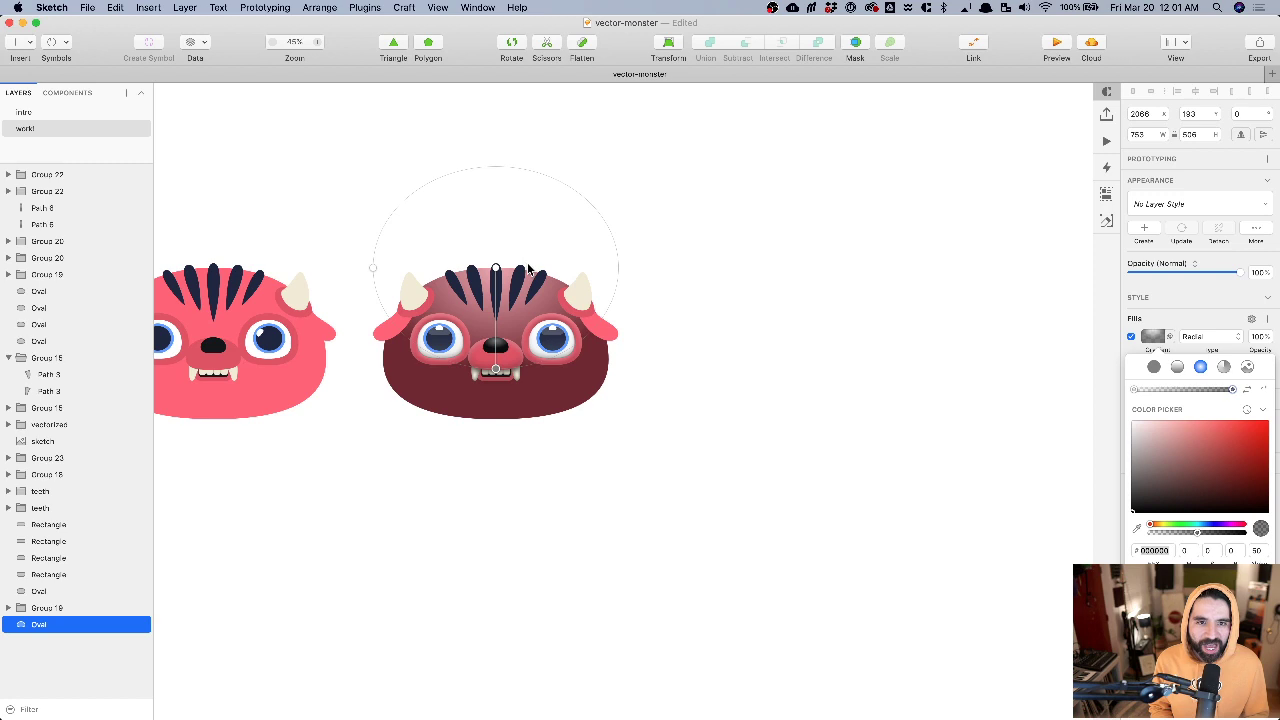
{"action": "left_click_drag", "start_coordinate": [496, 269], "coordinate": [497, 297]}
- Extend the head's radial gradient to the bottom of the chin, widen its ellipse further and raise its centre on the forehead
{"action": "scroll", "coordinate": [497, 295], "scroll_direction": "up", "scroll_amount": 5}
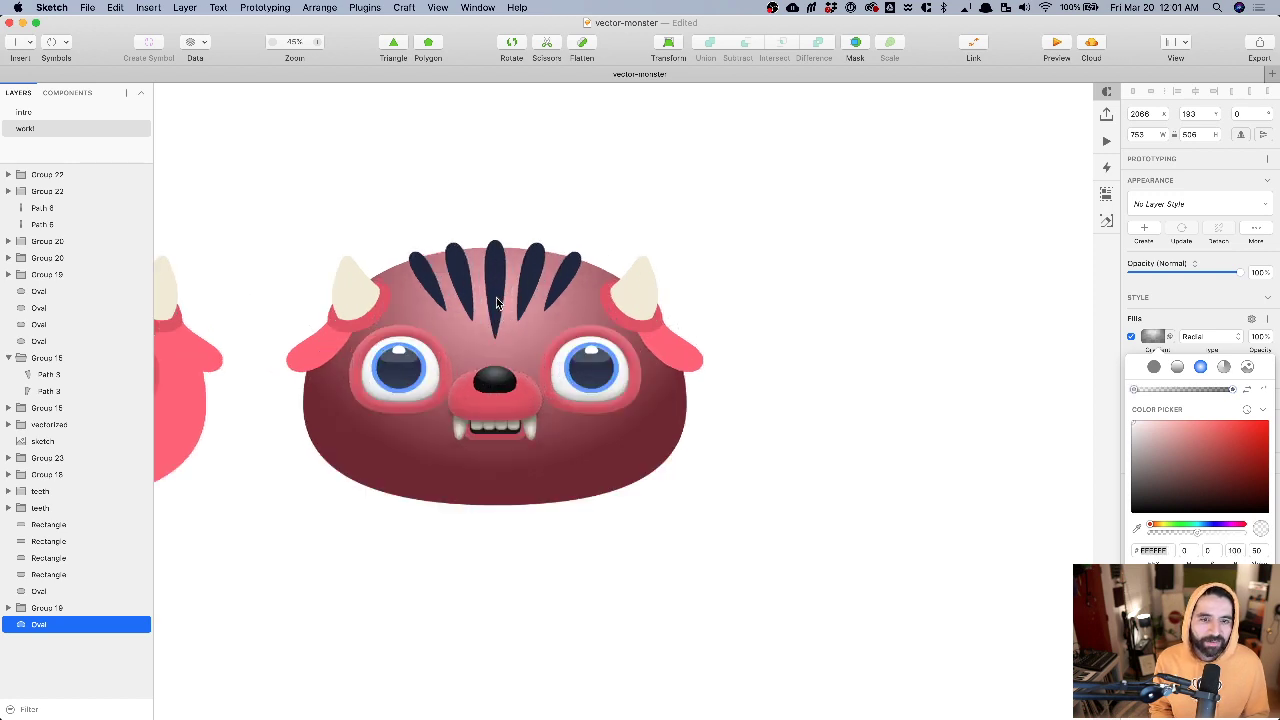
{"action": "left_click_drag", "start_coordinate": [497, 553], "coordinate": [497, 605]}
{"action": "scroll", "coordinate": [494, 604], "scroll_direction": "left", "scroll_amount": 5}
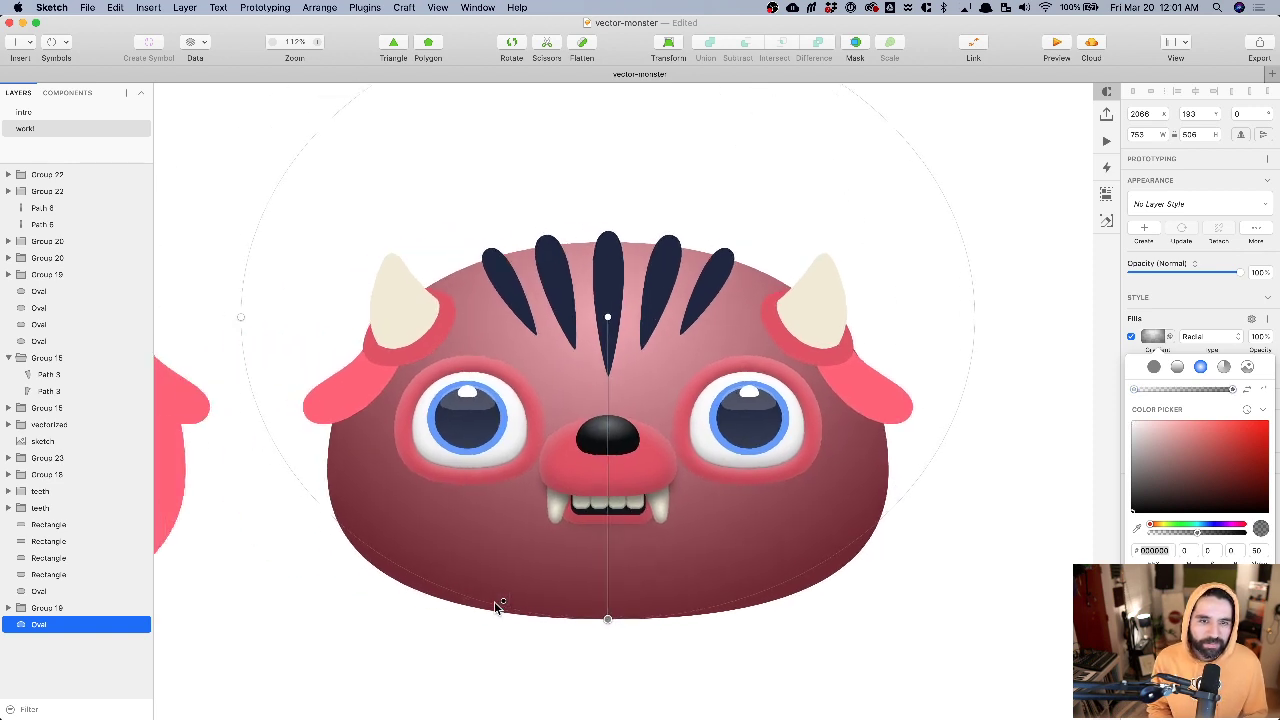
{"action": "left_click_drag", "start_coordinate": [243, 320], "coordinate": [208, 321]}
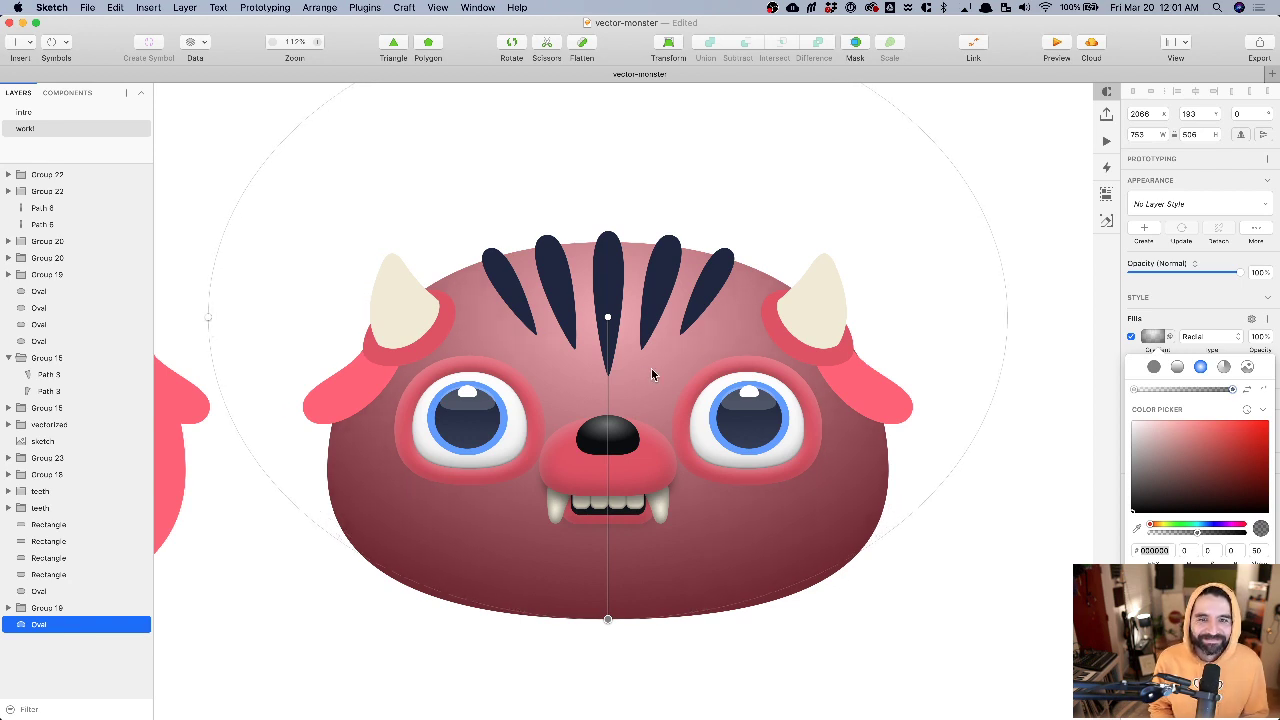
{"action": "left_click_drag", "start_coordinate": [607, 317], "coordinate": [607, 285]}
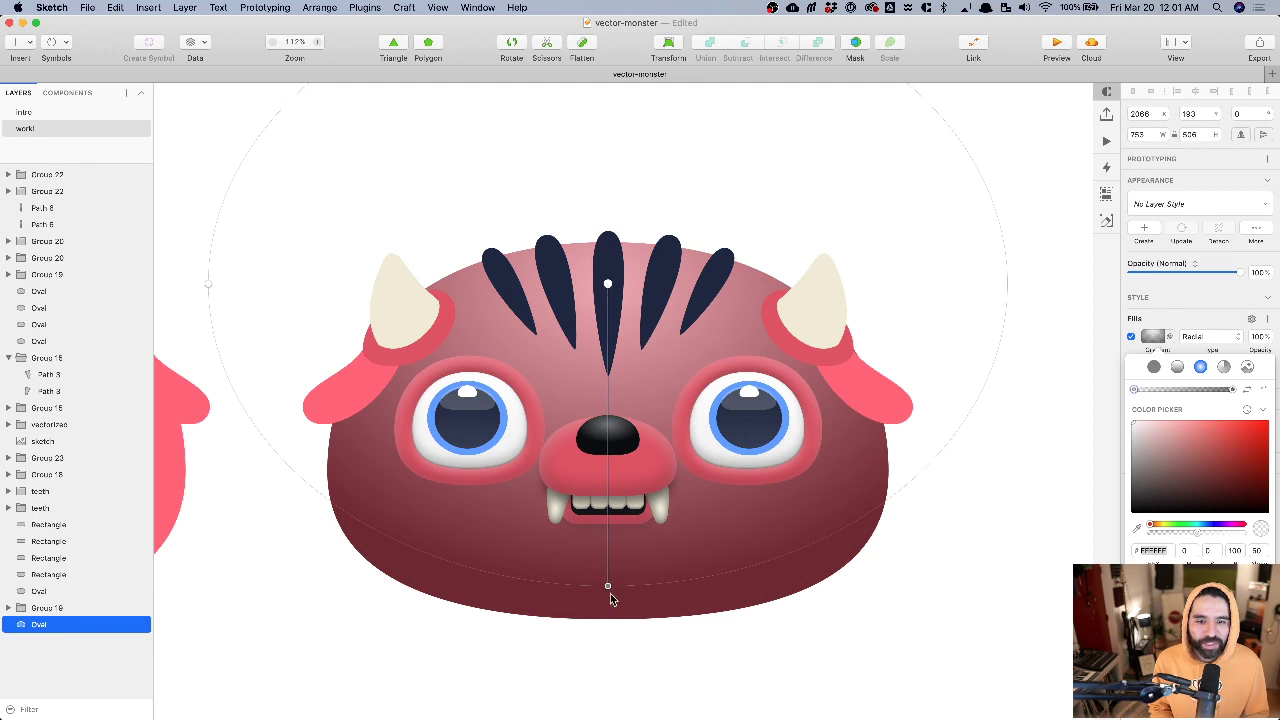
{"action": "left_click_drag", "start_coordinate": [607, 587], "coordinate": [607, 615]}
{"action": "left_click", "coordinate": [699, 686]}
{"action": "left_click", "coordinate": [702, 686]}
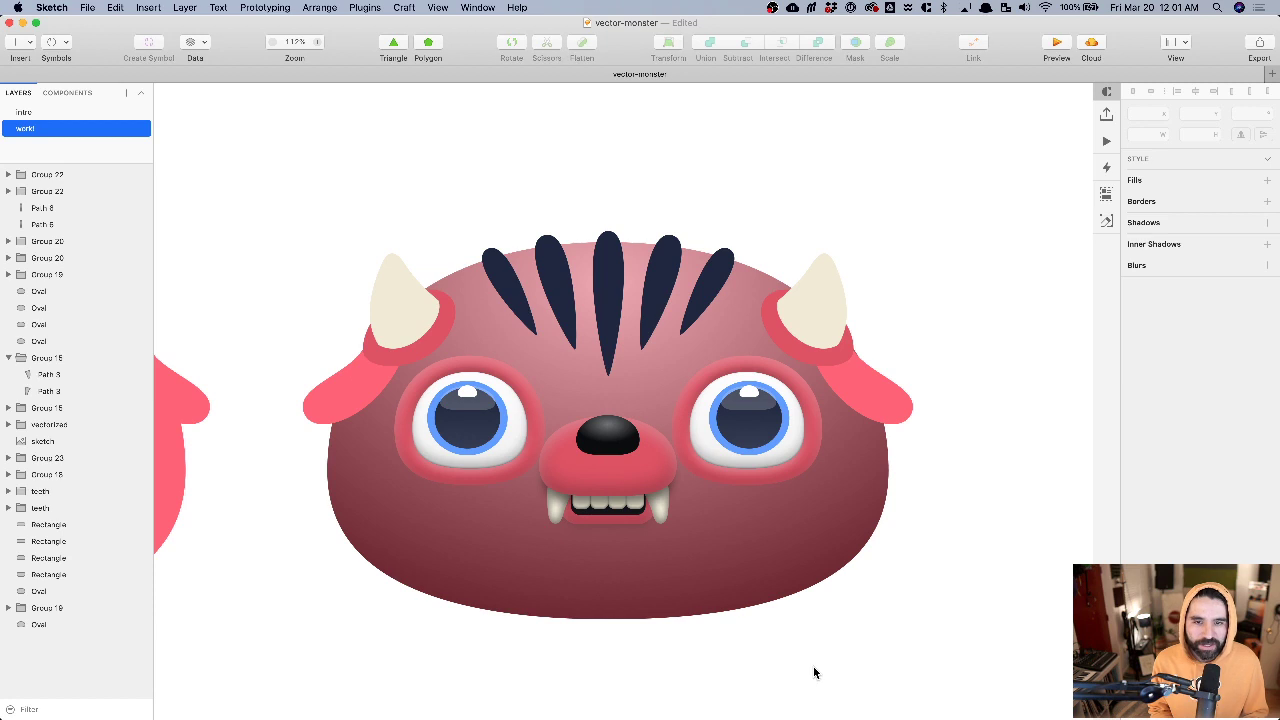
- Try a reduced opacity on the head's gradient fill and restore it to 100%
{"action": "scroll", "coordinate": [813, 666], "scroll_direction": "down", "scroll_amount": 2}
{"action": "left_click", "coordinate": [713, 577]}
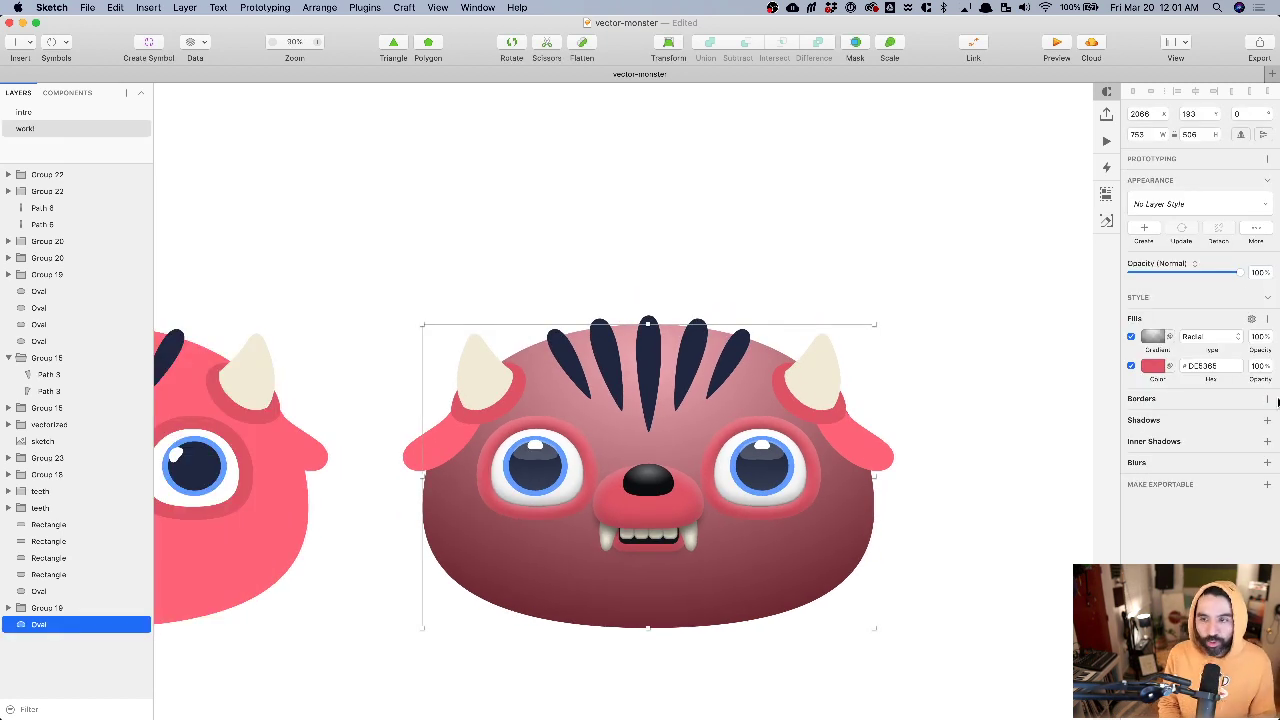
{"action": "left_click", "coordinate": [1257, 337]}
{"action": "type", "text": "60"}
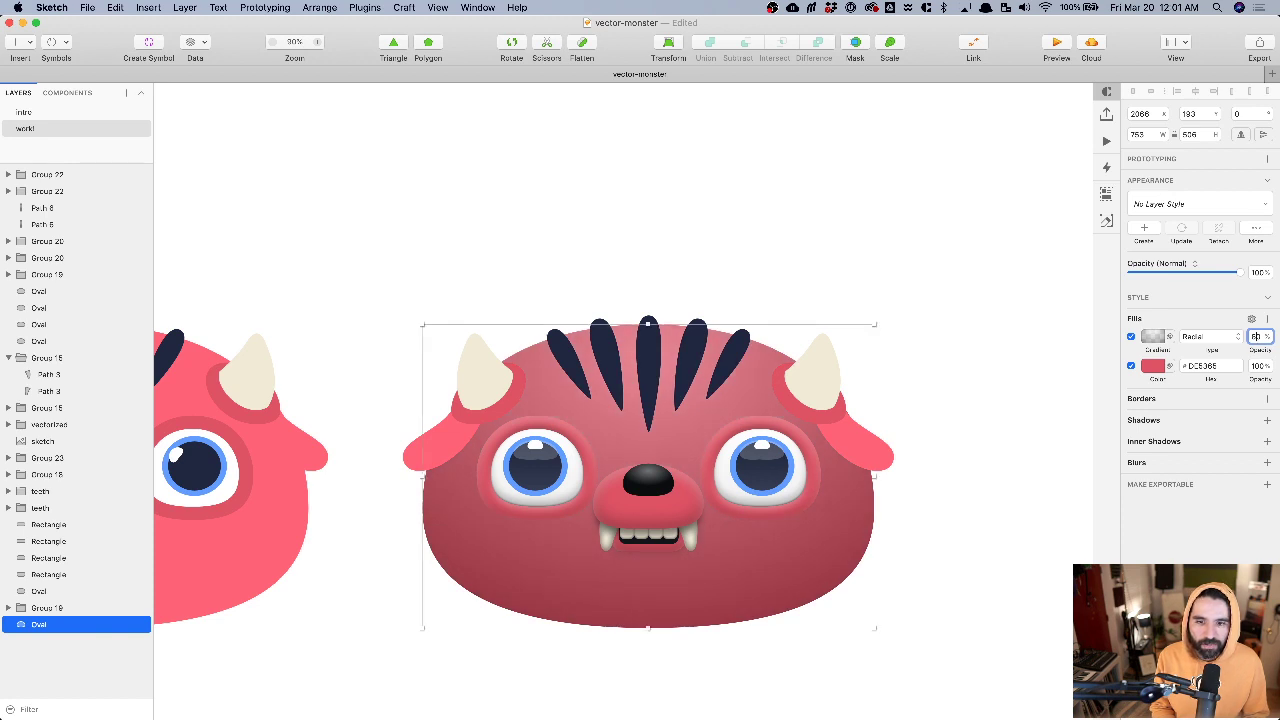
{"action": "type", "text": "100"}
{"action": "key", "text": "Return"}
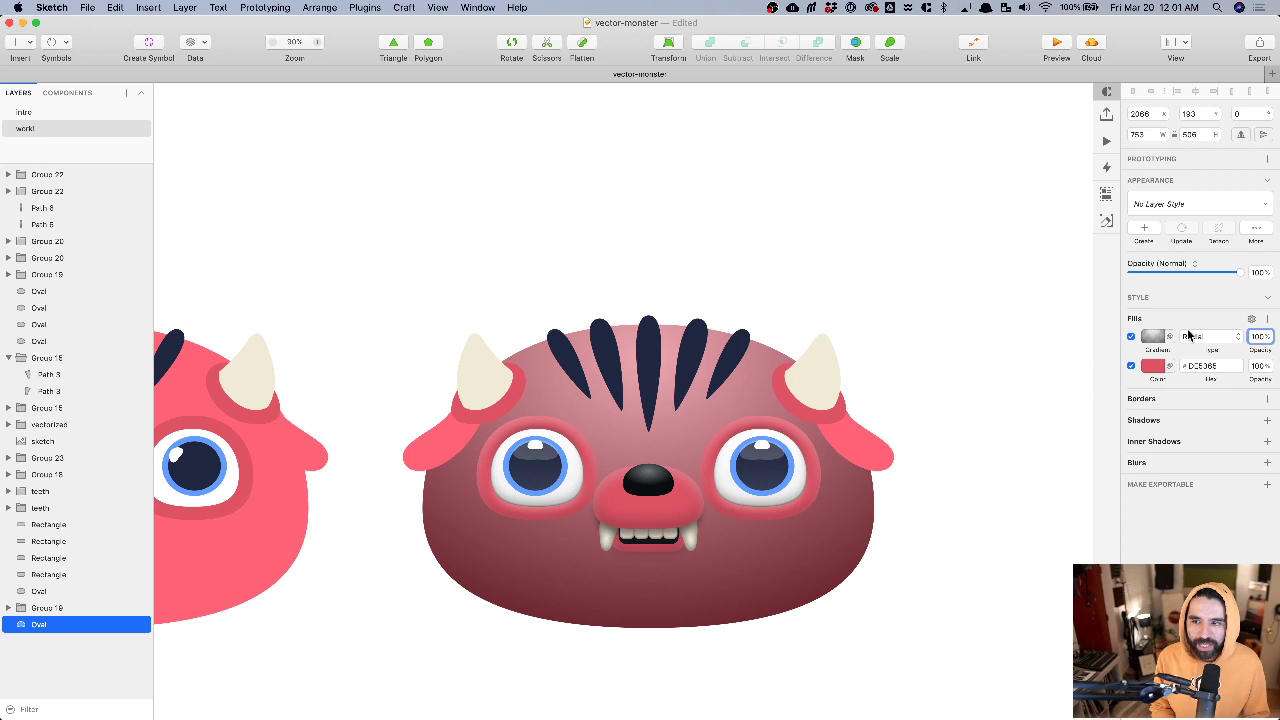
{"action": "left_click", "coordinate": [1151, 339]}
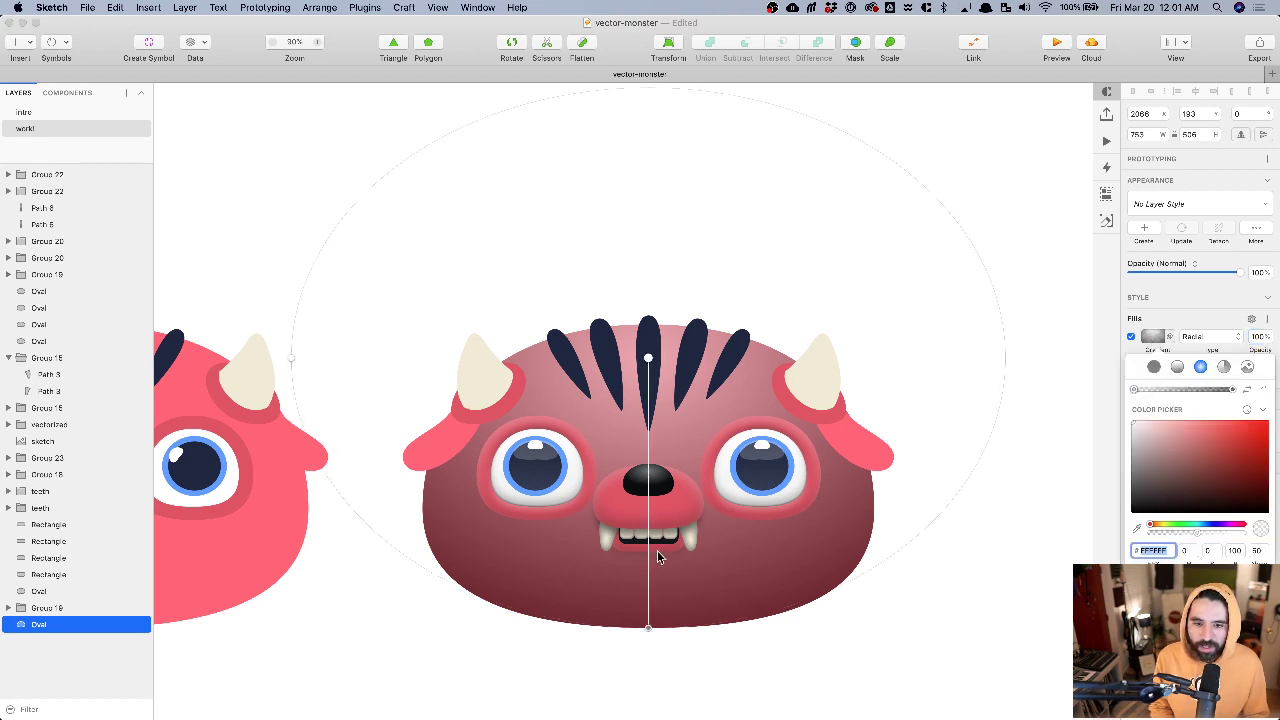
{"action": "key", "text": "Escape"}
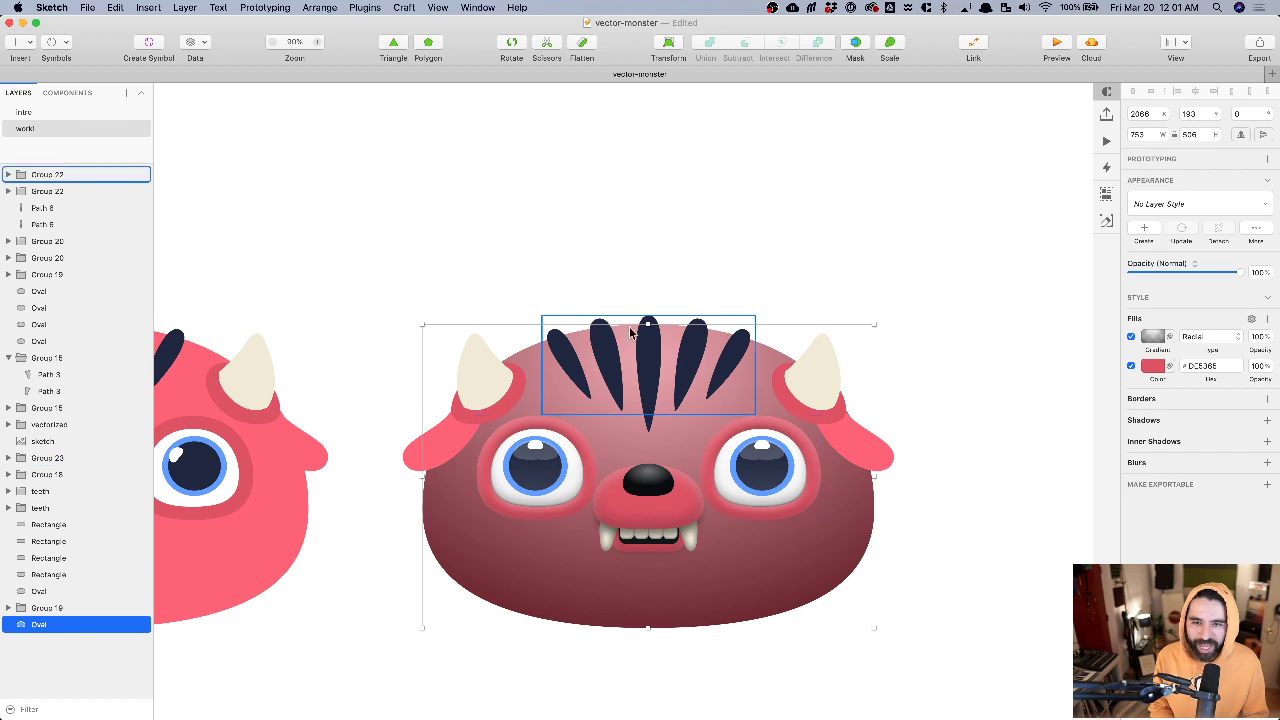
{"action": "left_click", "coordinate": [1151, 339]}
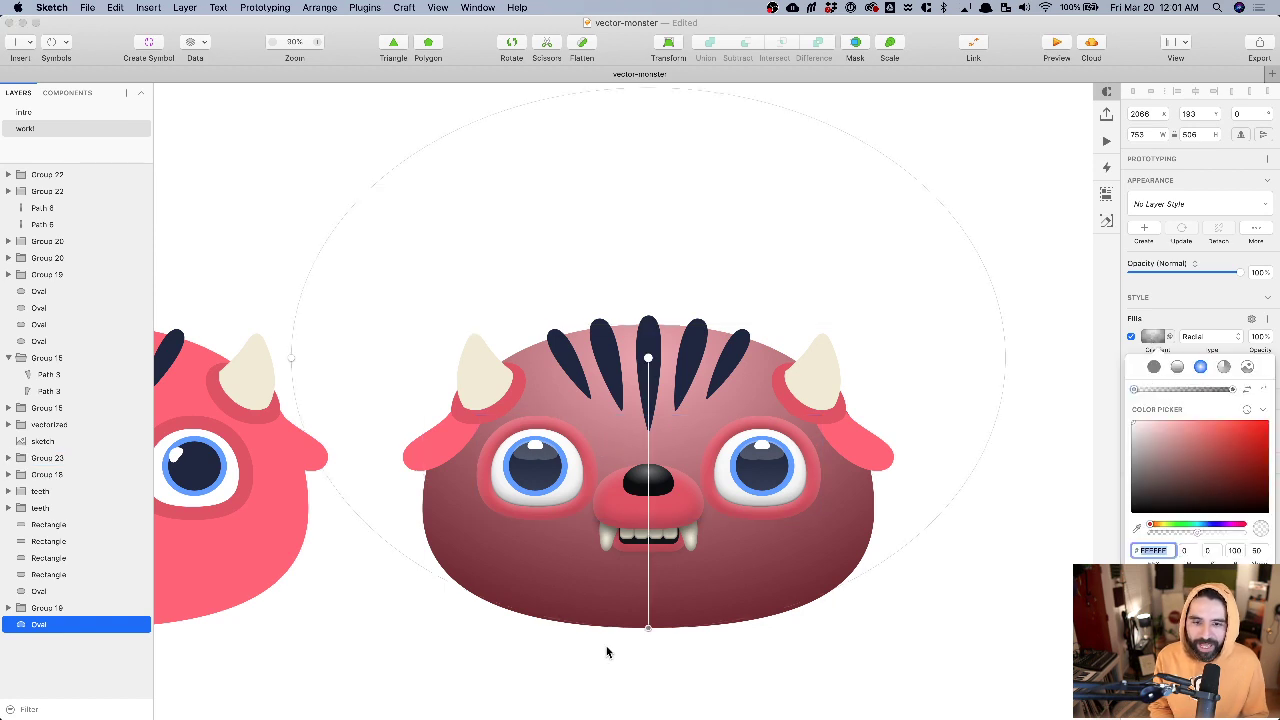
{"action": "key", "text": "Escape"}
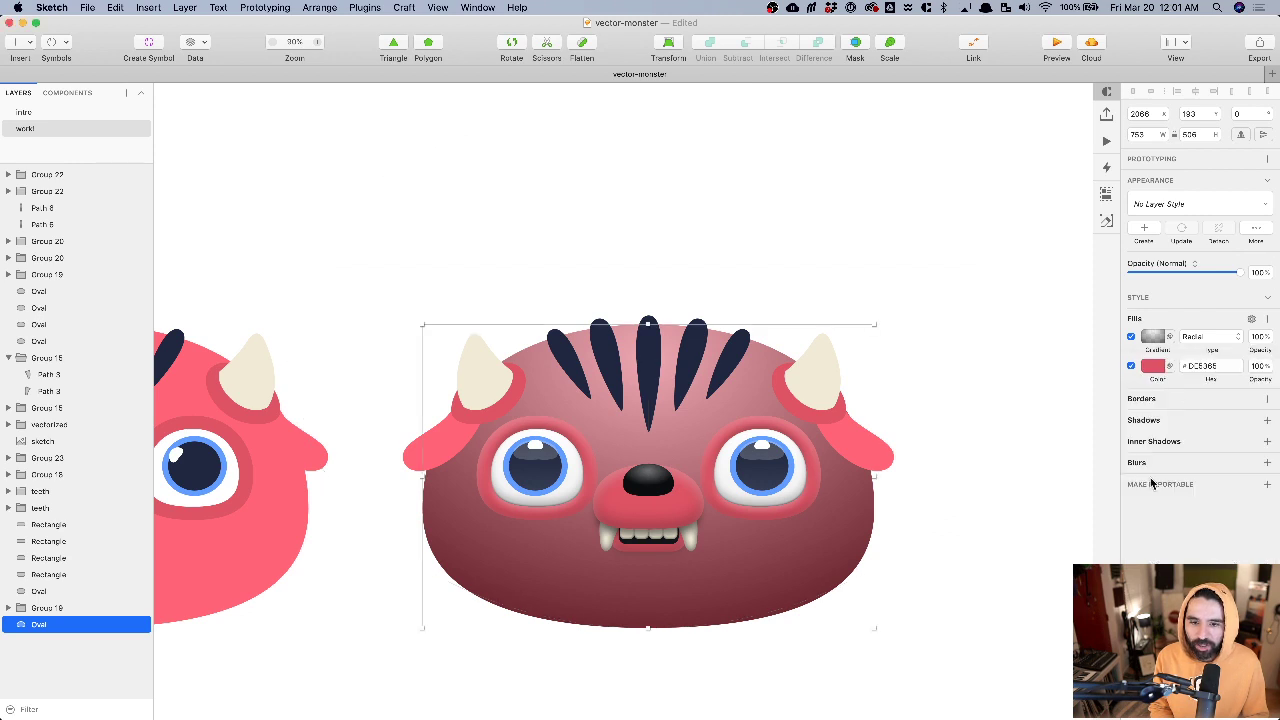
- Set the opacity of the head's gradient fill to 50%
{"action": "left_click", "coordinate": [1259, 336]}
{"action": "type", "text": "75"}
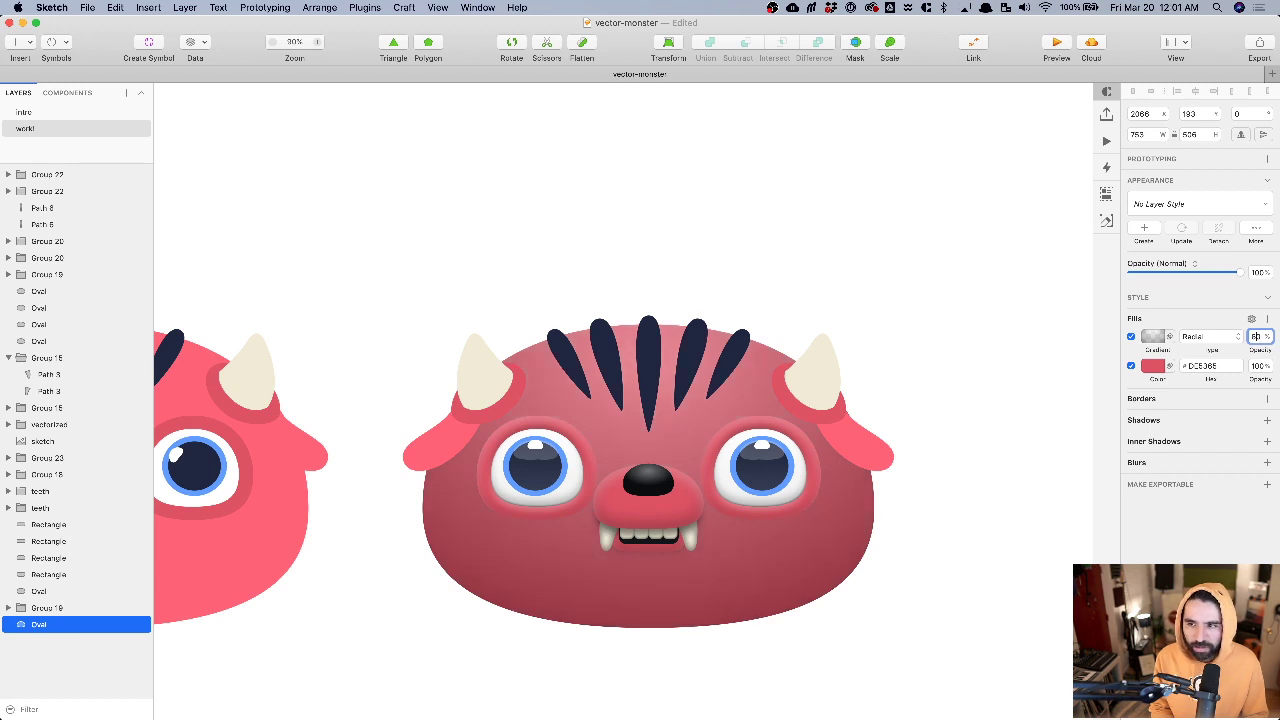
{"action": "key", "text": "shift+Down"}
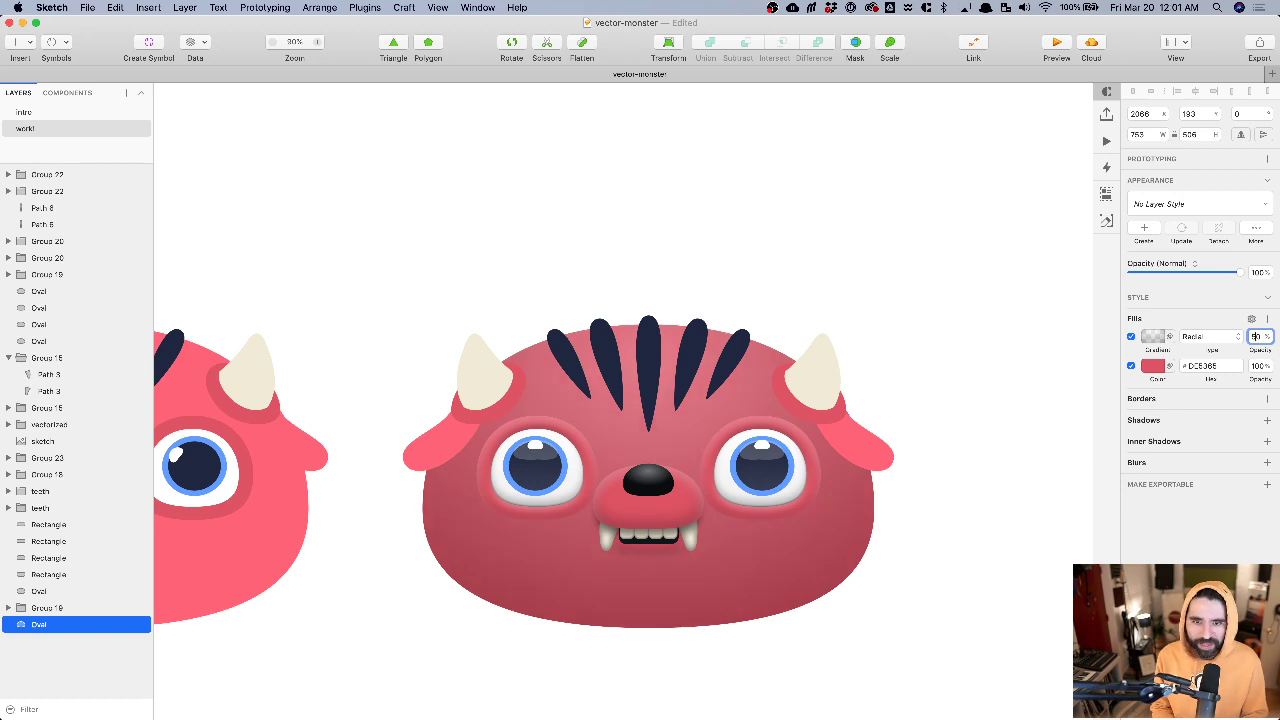
{"action": "left_click", "coordinate": [923, 356]}
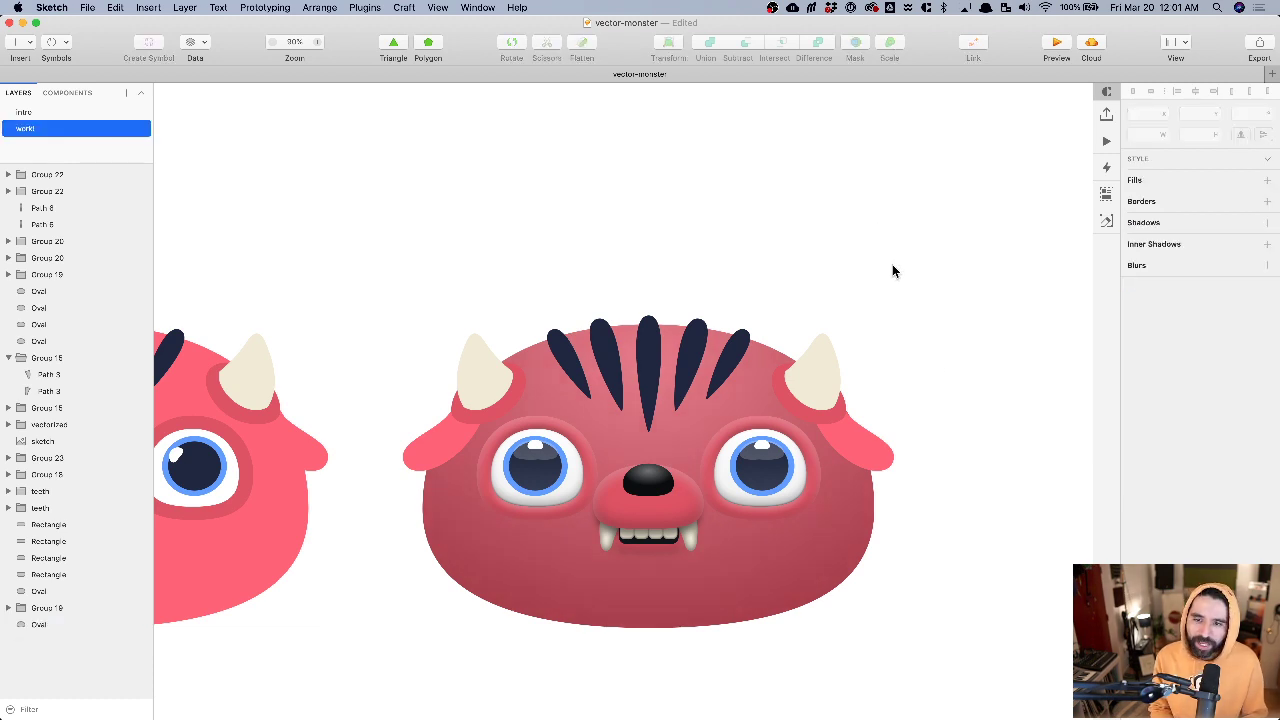
- Examine how the upper and lower edges of the eye sockets blend with the head's gradient, up close and from a distance
{"action": "scroll", "coordinate": [893, 263], "scroll_direction": "left", "scroll_amount": 3}
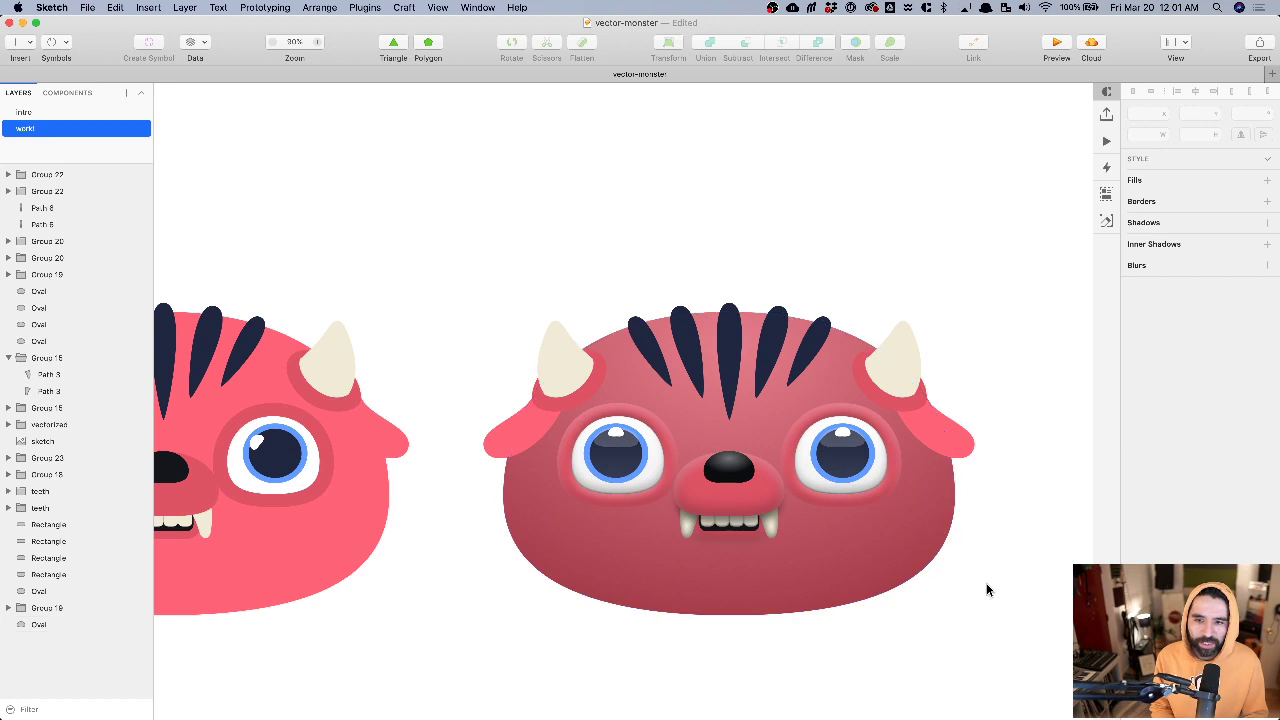
{"action": "scroll", "coordinate": [805, 448], "scroll_direction": "up", "scroll_amount": 2}
{"action": "scroll", "coordinate": [805, 442], "scroll_direction": "up", "scroll_amount": 1}
{"action": "left_click", "coordinate": [858, 409]}
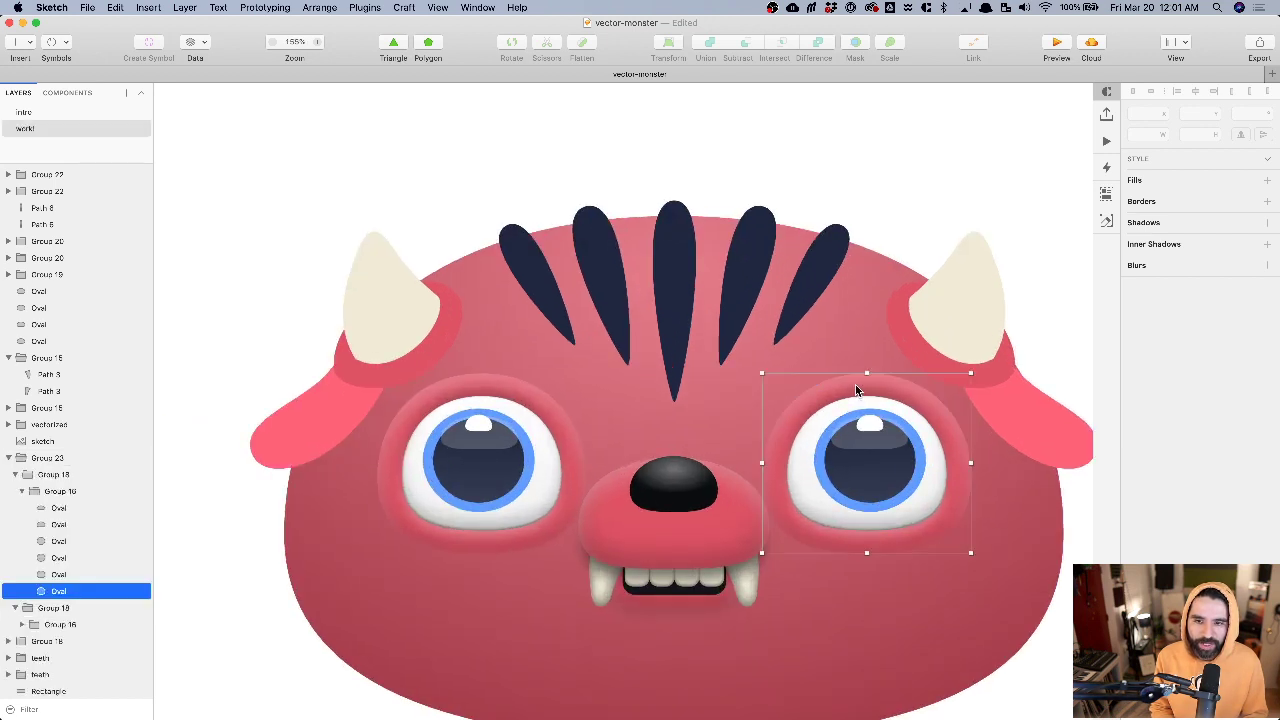
{"action": "left_click", "coordinate": [535, 404], "text": "shift"}
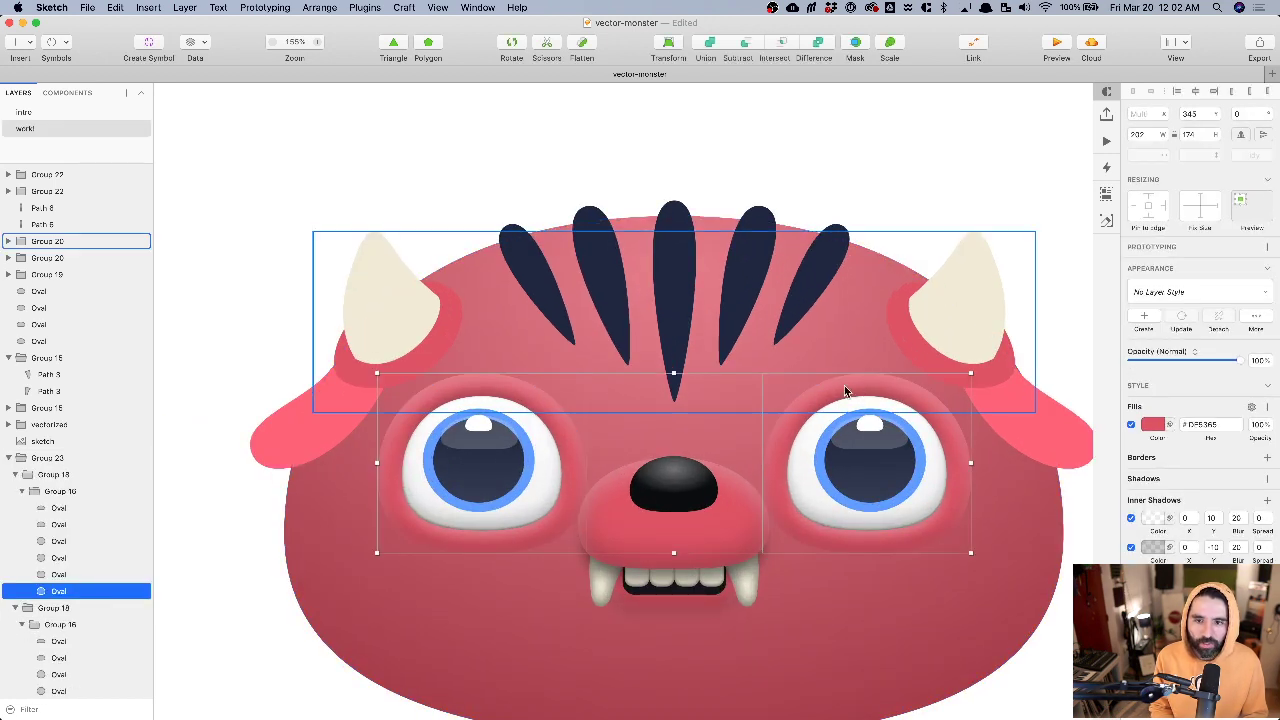
{"action": "scroll", "coordinate": [845, 390], "scroll_direction": "right", "scroll_amount": 2}
{"action": "scroll", "coordinate": [845, 390], "scroll_direction": "right", "scroll_amount": 3}
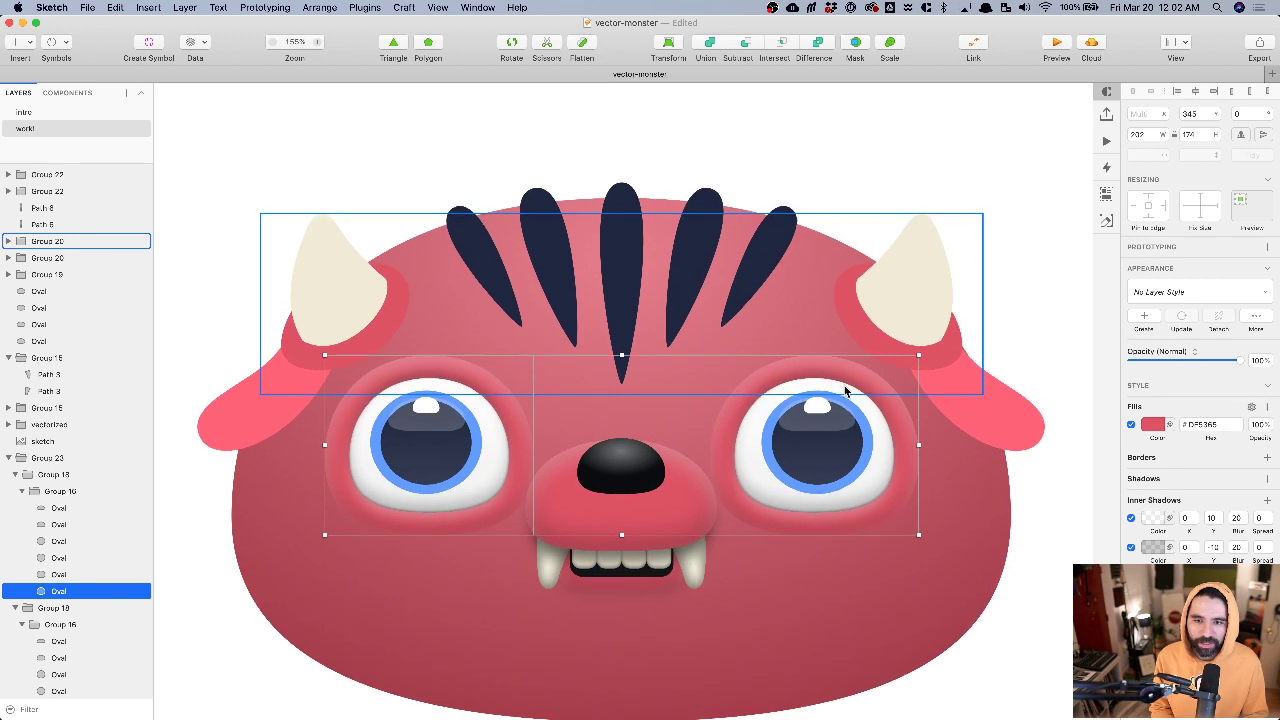
{"action": "left_click", "coordinate": [848, 529]}
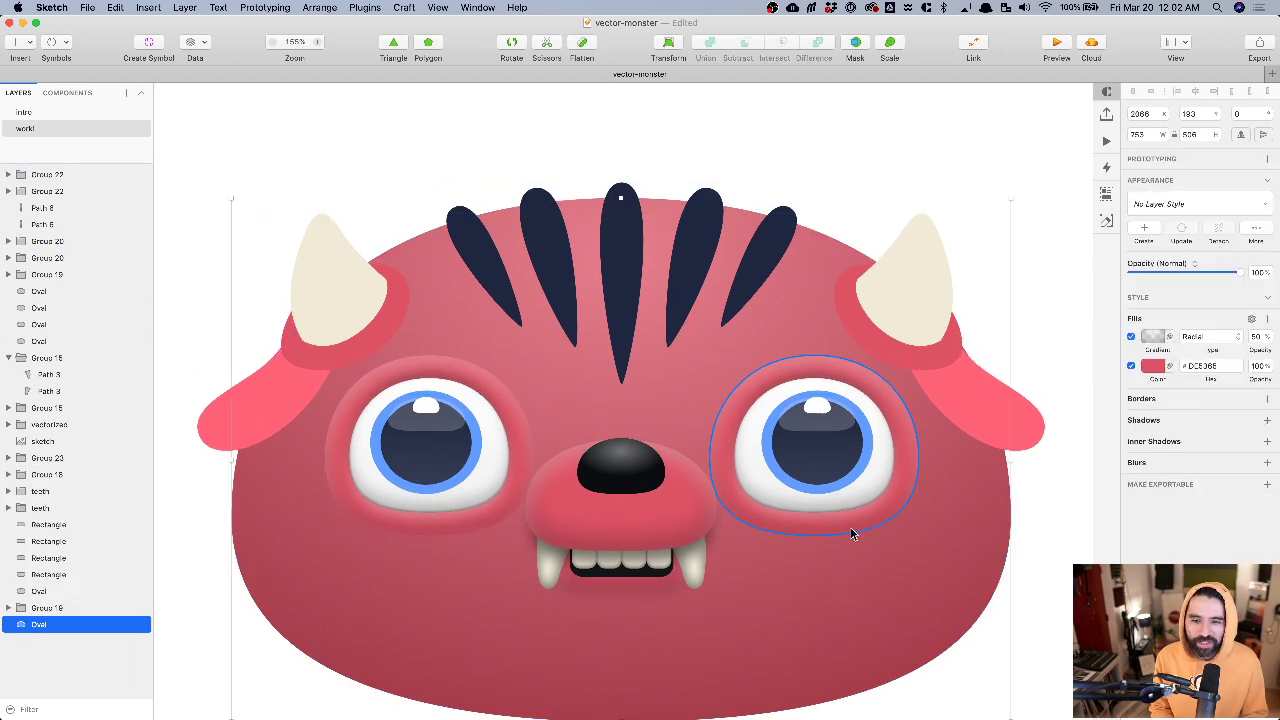
{"action": "scroll", "coordinate": [835, 358], "scroll_direction": "up", "scroll_amount": 5}
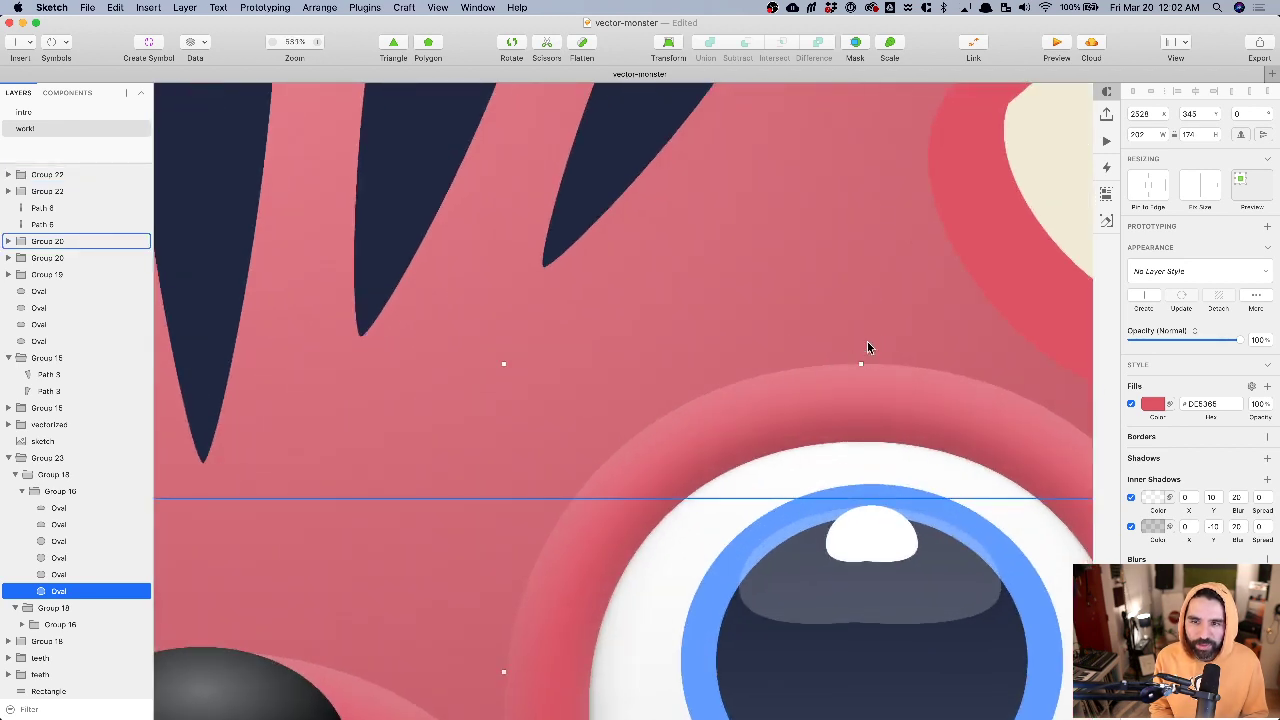
{"action": "scroll", "coordinate": [869, 290], "scroll_direction": "down", "scroll_amount": 10}
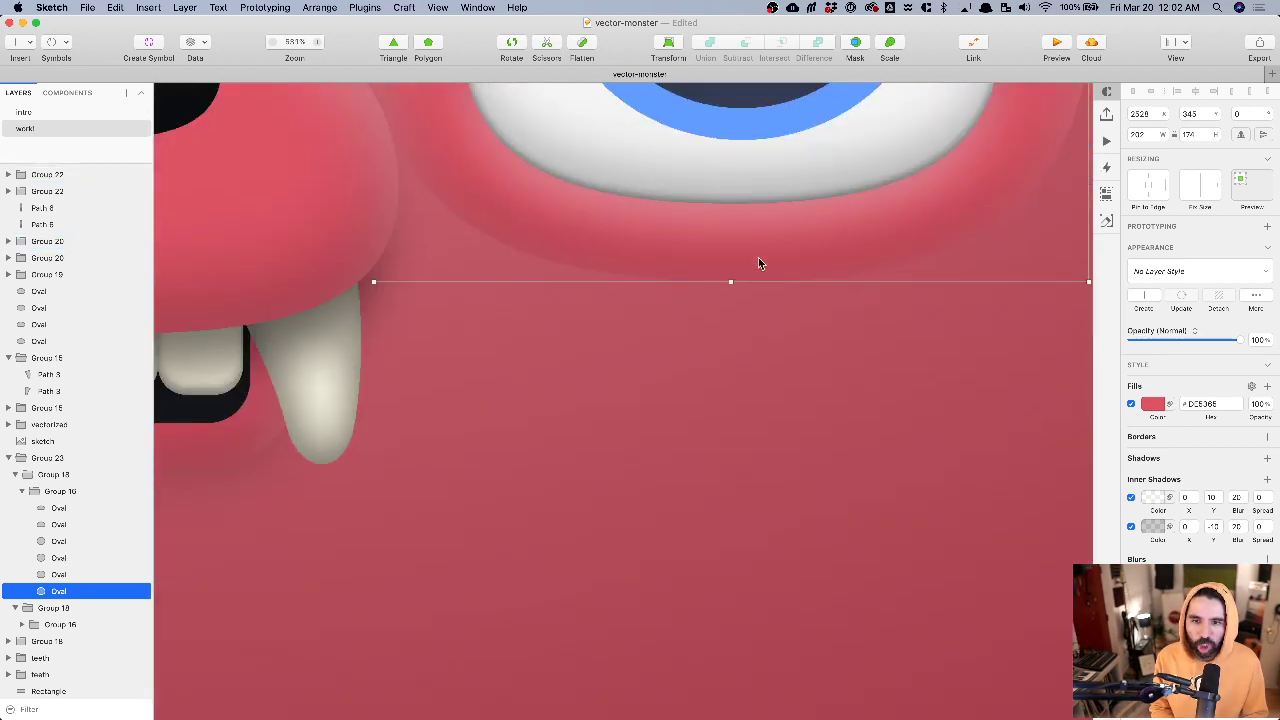
{"action": "scroll", "coordinate": [785, 318], "scroll_direction": "down", "scroll_amount": 10}
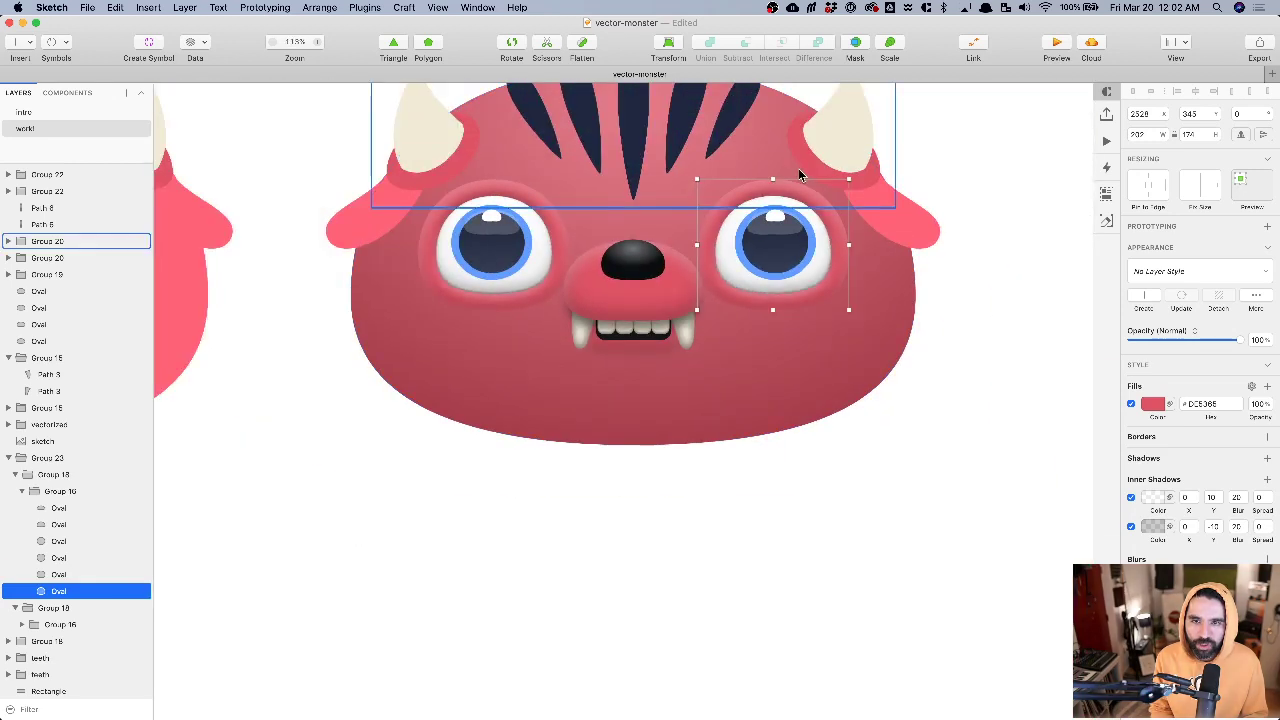
- Add an outer shadow to the eye socket on the right side of the face and set its Y offset to -8
{"action": "scroll", "coordinate": [795, 171], "scroll_direction": "up", "scroll_amount": 5}
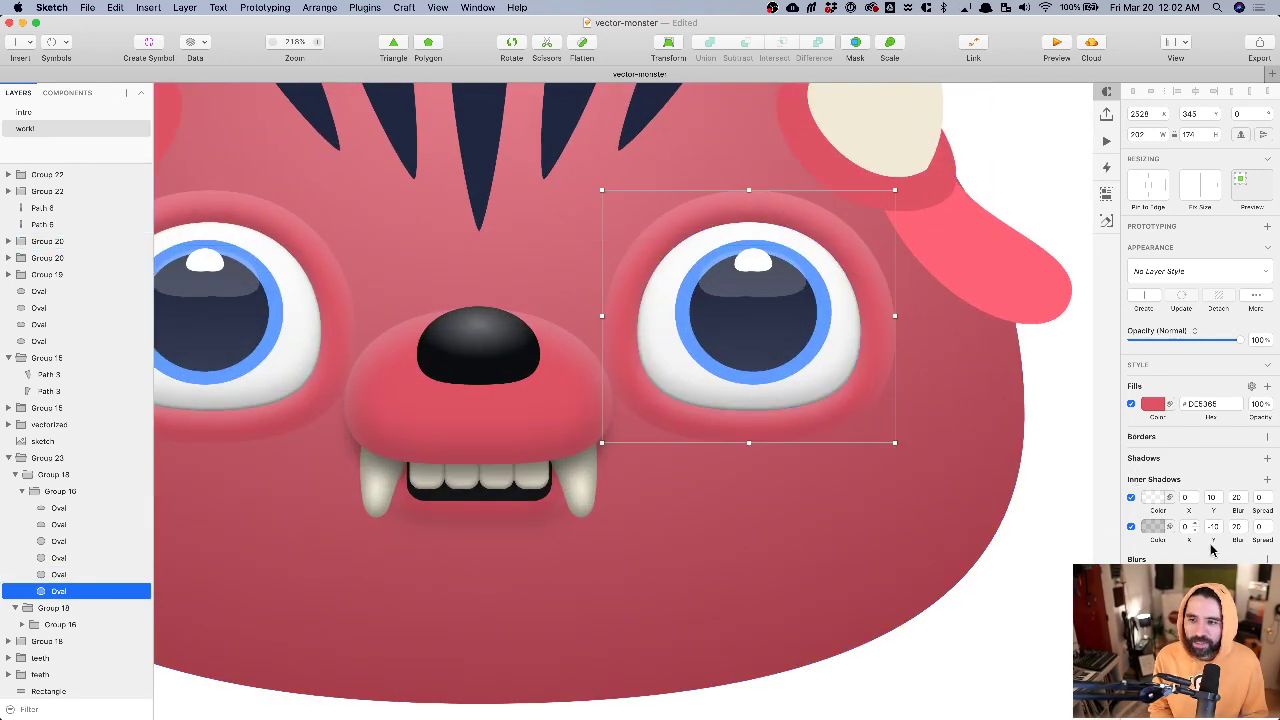
{"action": "left_click", "coordinate": [1267, 458]}
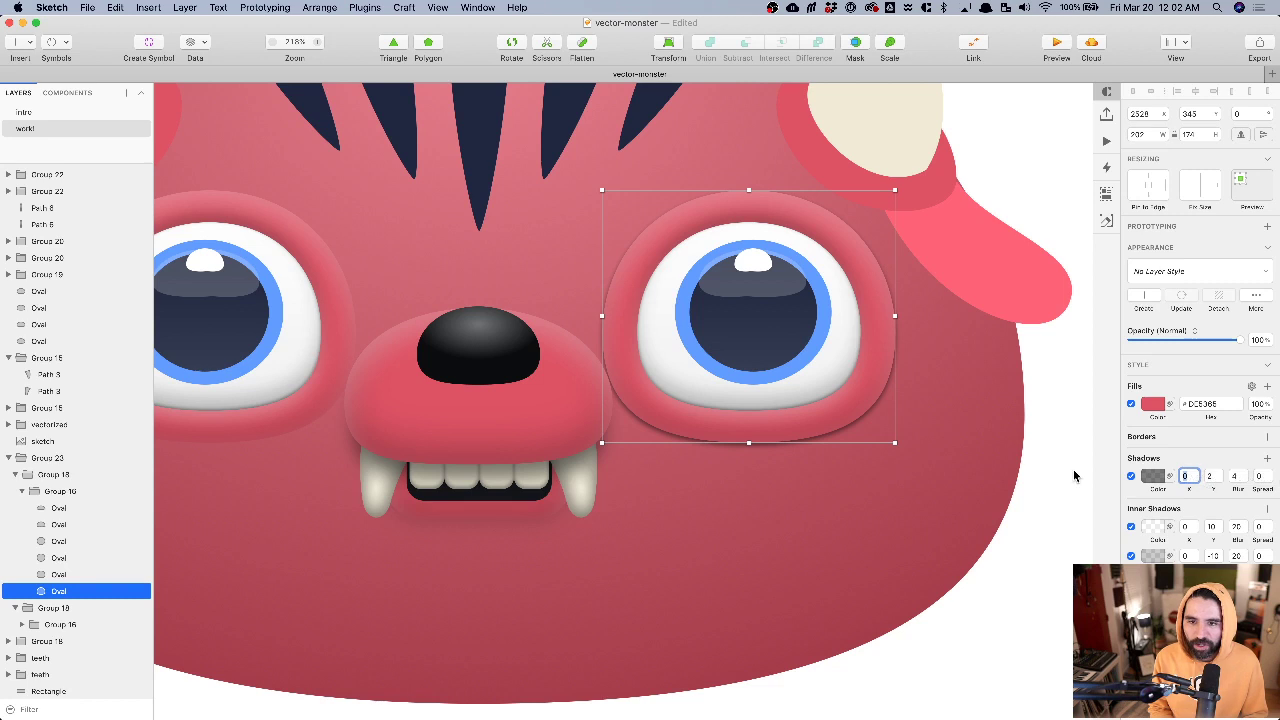
{"action": "scroll", "coordinate": [778, 272], "scroll_direction": "up", "scroll_amount": 5}
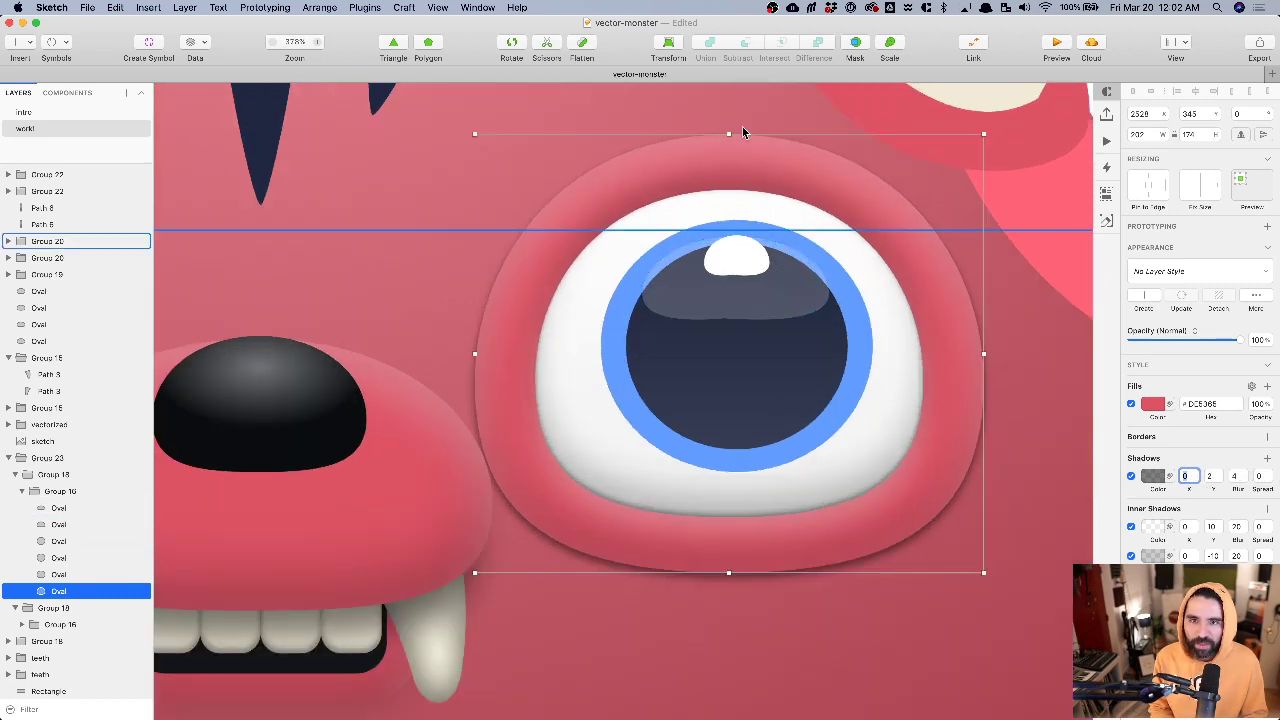
{"action": "left_click", "coordinate": [1211, 476]}
{"action": "type", "text": "-18"}
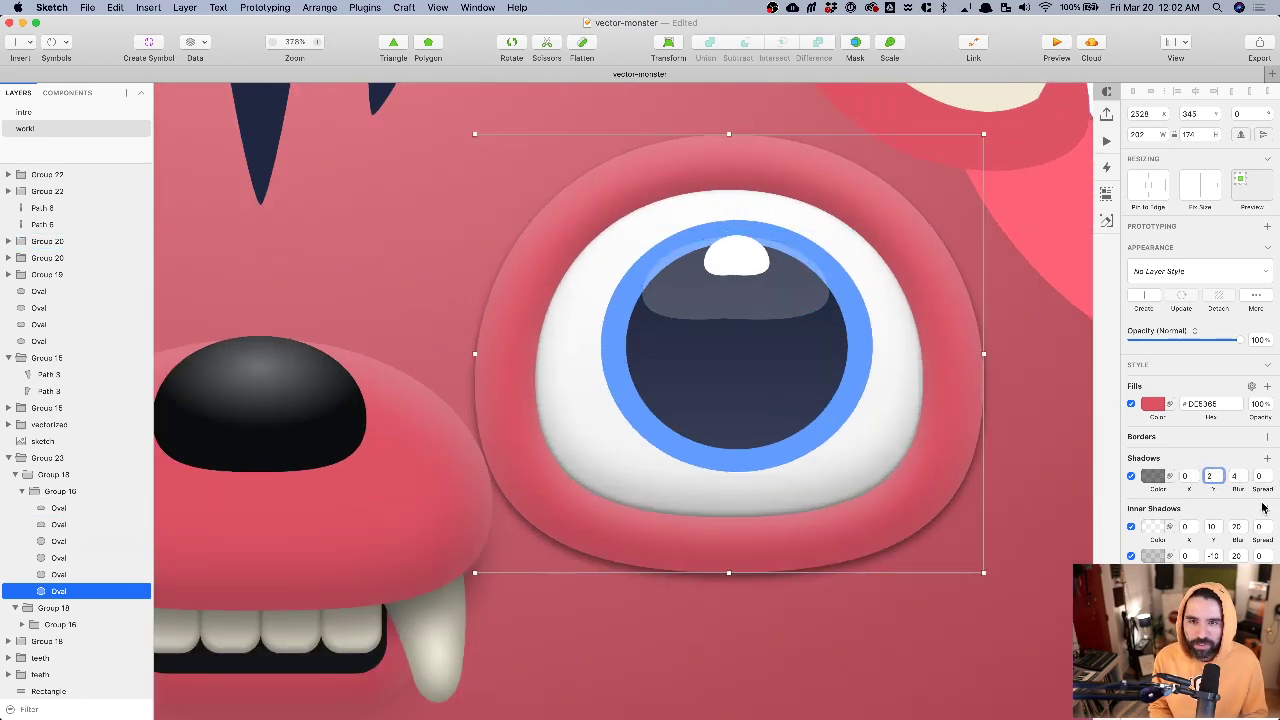
{"action": "key", "text": "Return"}
{"action": "key", "text": "shift+Up"}
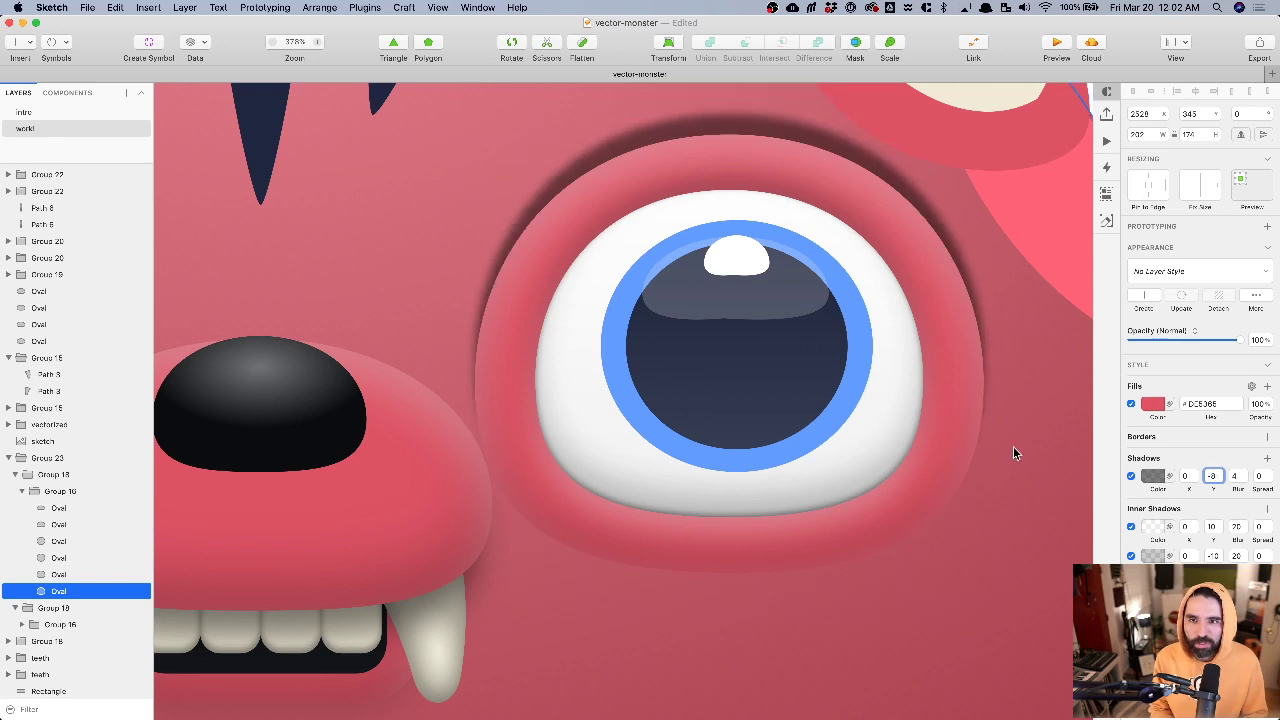
{"action": "key", "text": "super+1"}
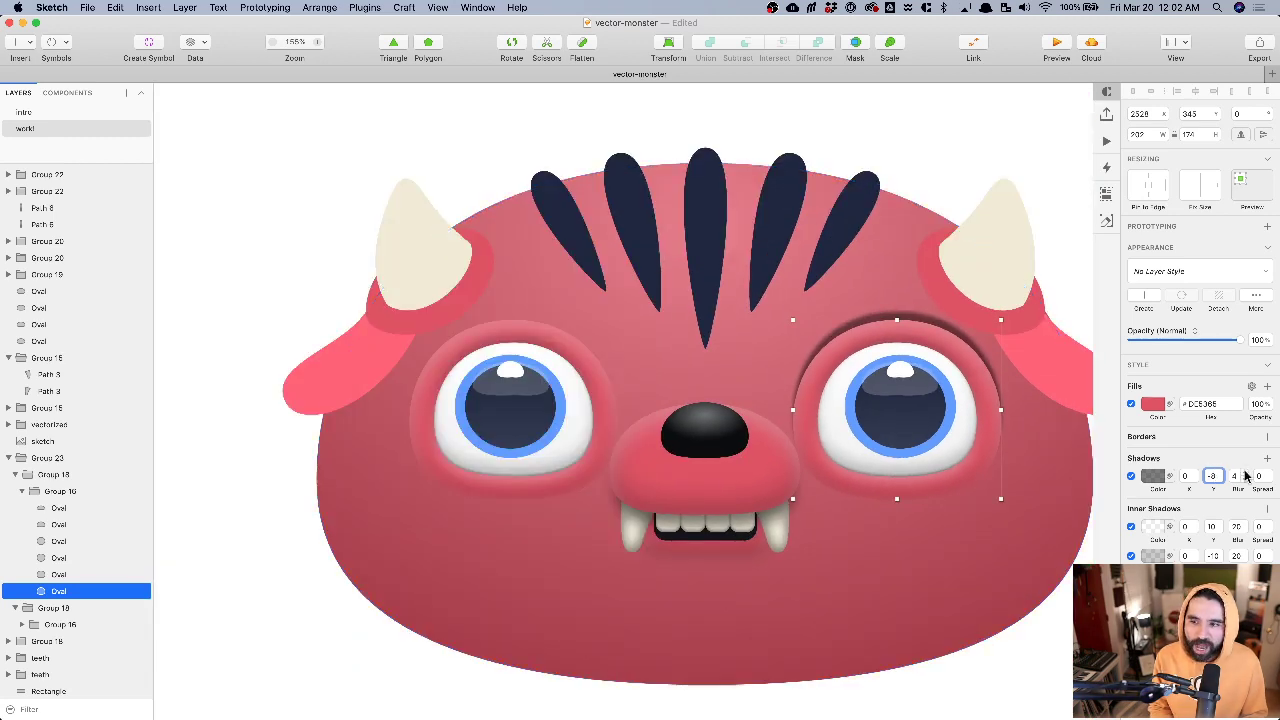
- Set the outer shadow of the eye socket on the face's right side to a blur of 24 and a Y offset of -11
{"action": "left_click", "coordinate": [1236, 476]}
{"action": "type", "text": "24"}
{"action": "key", "text": "Return"}
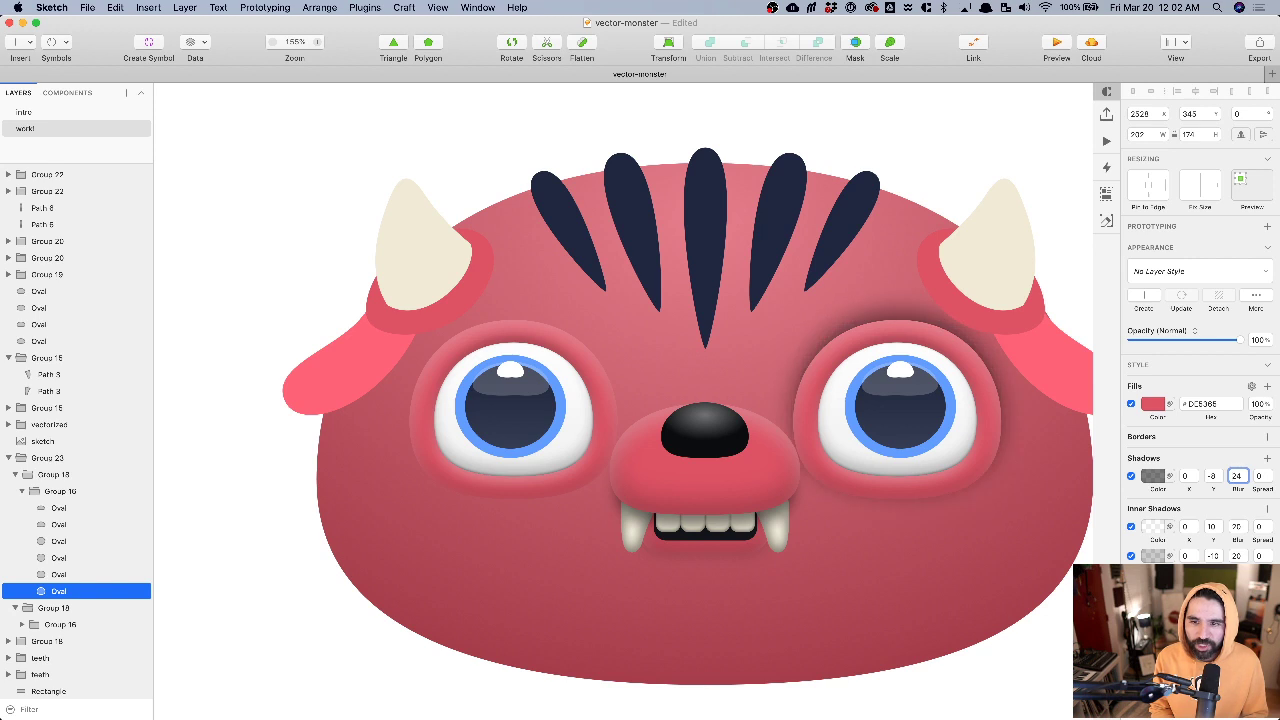
{"action": "left_click", "coordinate": [1212, 476]}
{"action": "key", "text": "Down"}
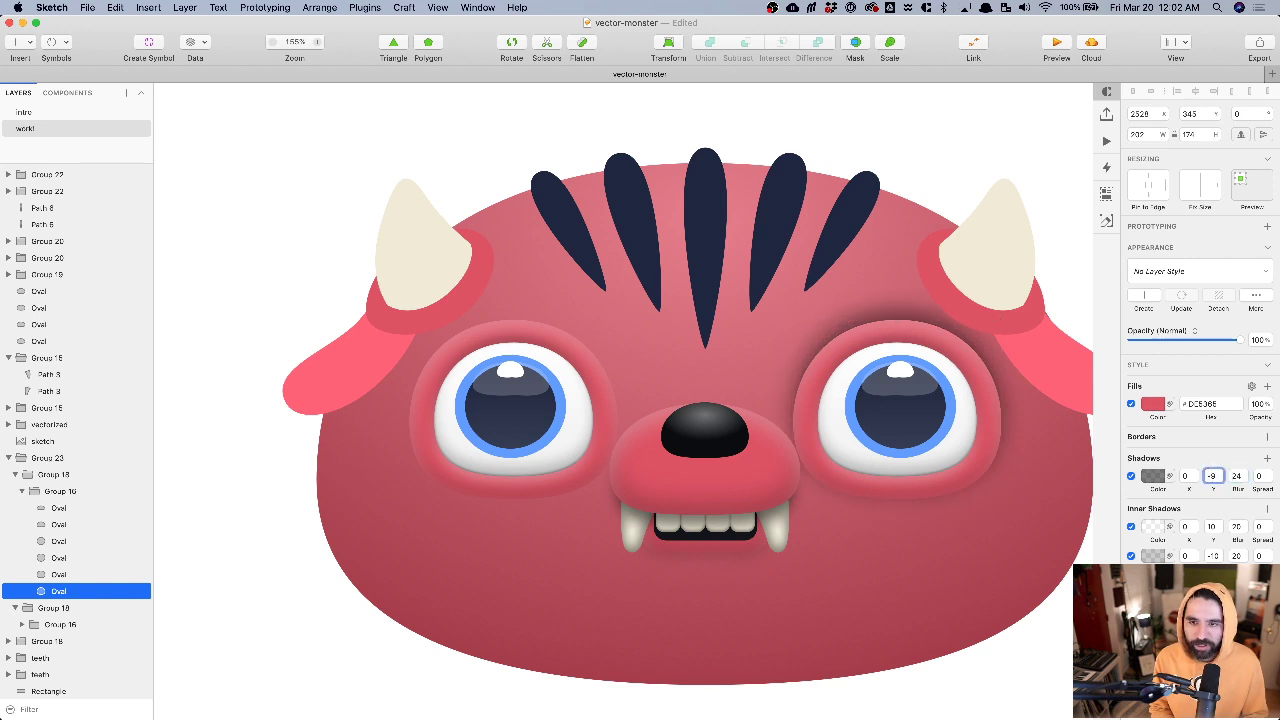
- Lower the opacity of that eye socket's outer shadow colour to soften the dark edge above the socket
{"action": "left_click", "coordinate": [1153, 478]}
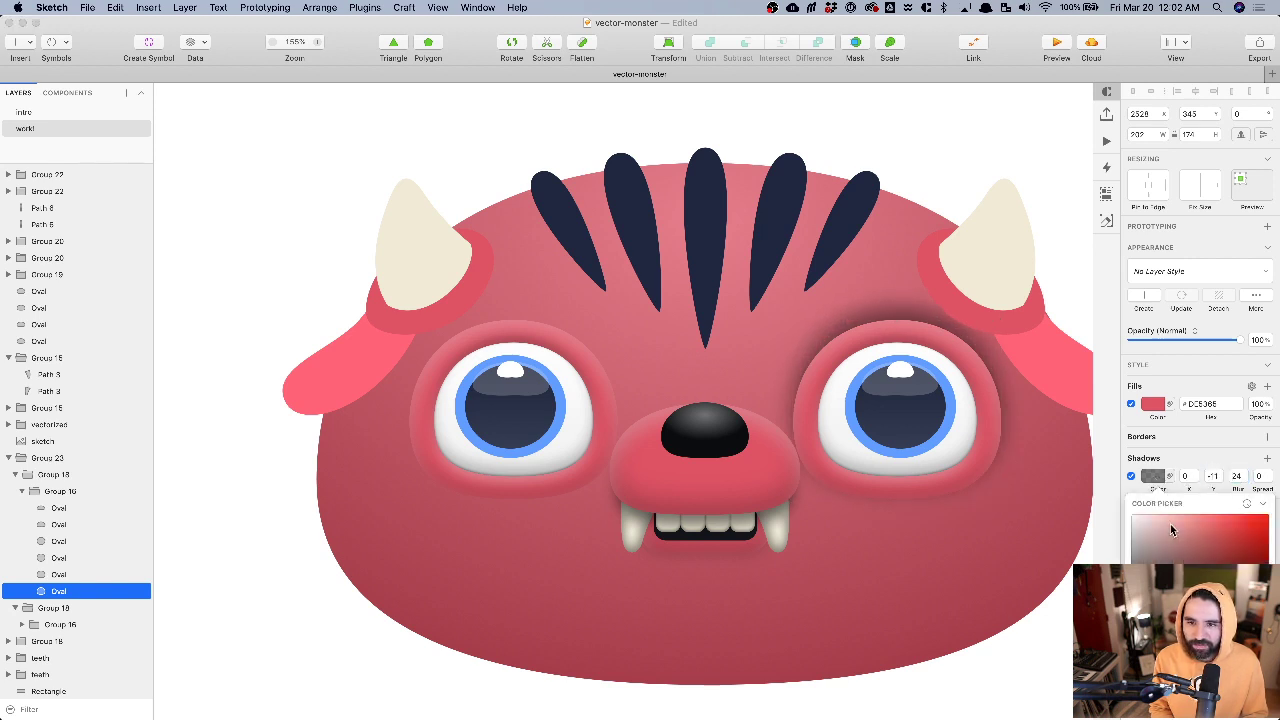
{"action": "left_click_drag", "start_coordinate": [1200, 638], "coordinate": [1162, 638]}
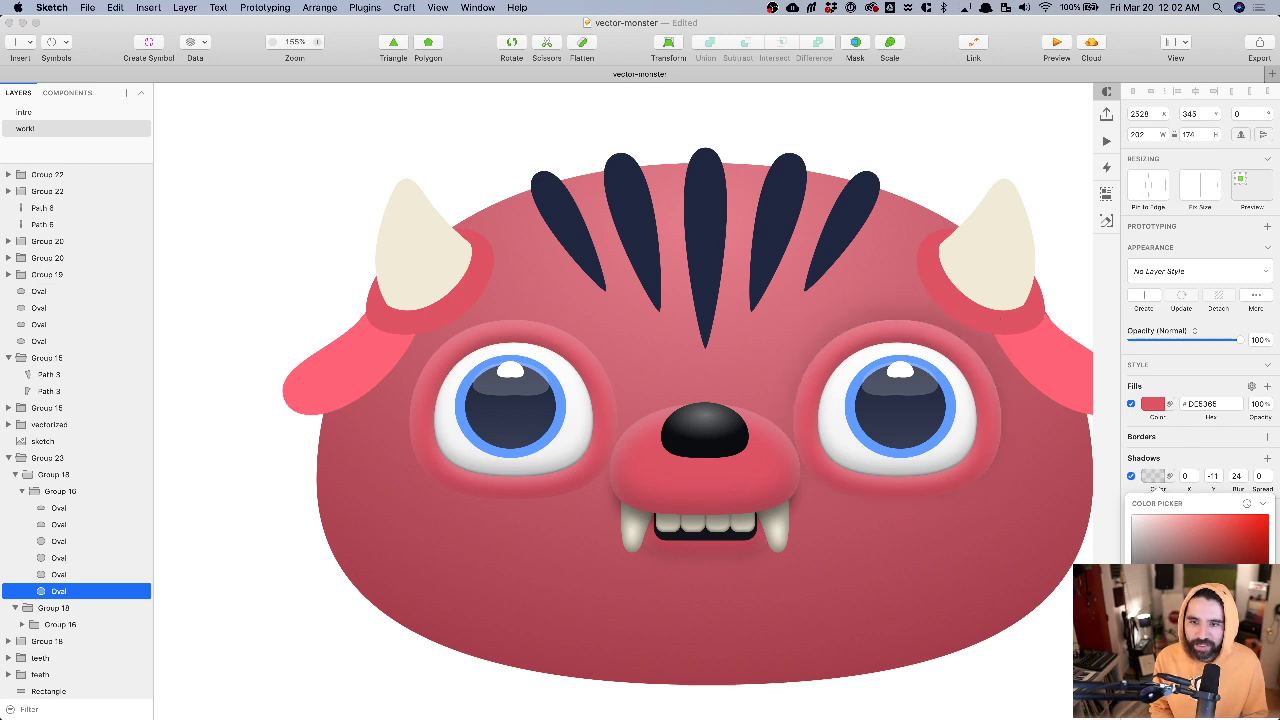
{"action": "scroll", "coordinate": [957, 479], "scroll_direction": "up", "scroll_amount": 5}
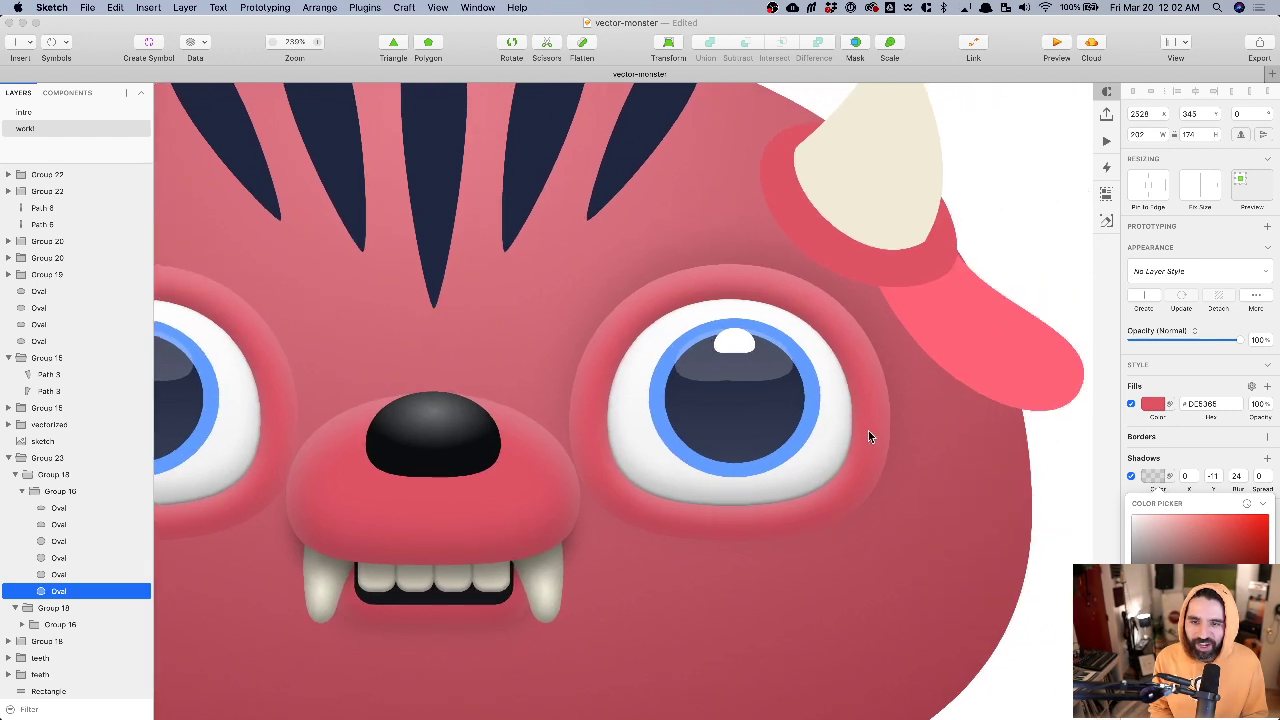
{"action": "left_click", "coordinate": [1049, 502]}
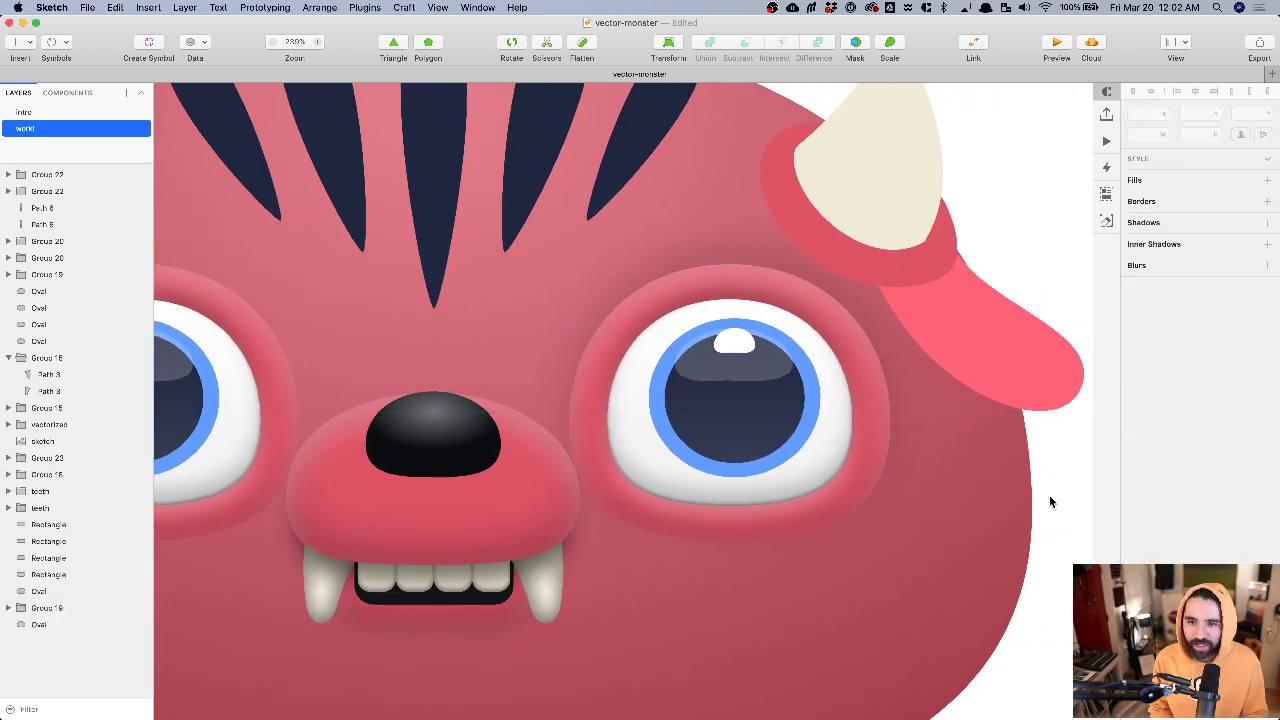
- Add a second outer shadow to the same eye socket in translucent white, with a Y offset of 12 and a blur of 24
{"action": "left_click", "coordinate": [882, 433], "text": "super"}
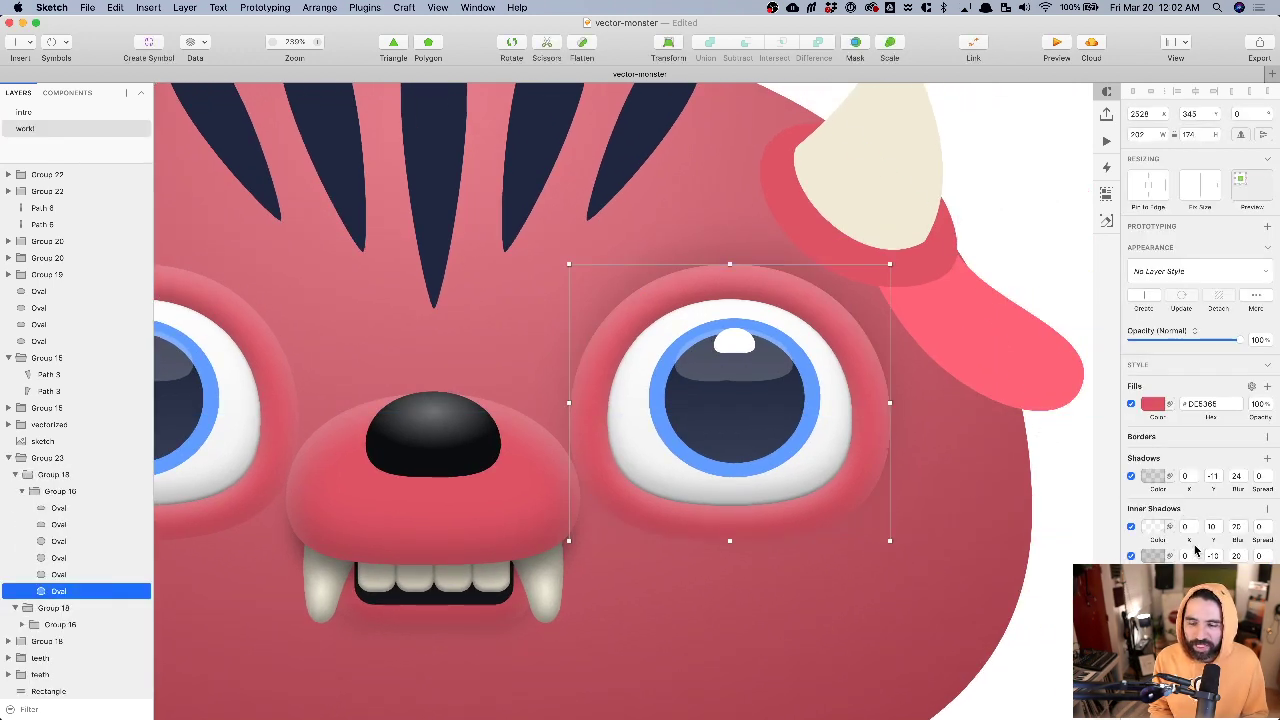
{"action": "left_click", "coordinate": [1267, 459]}
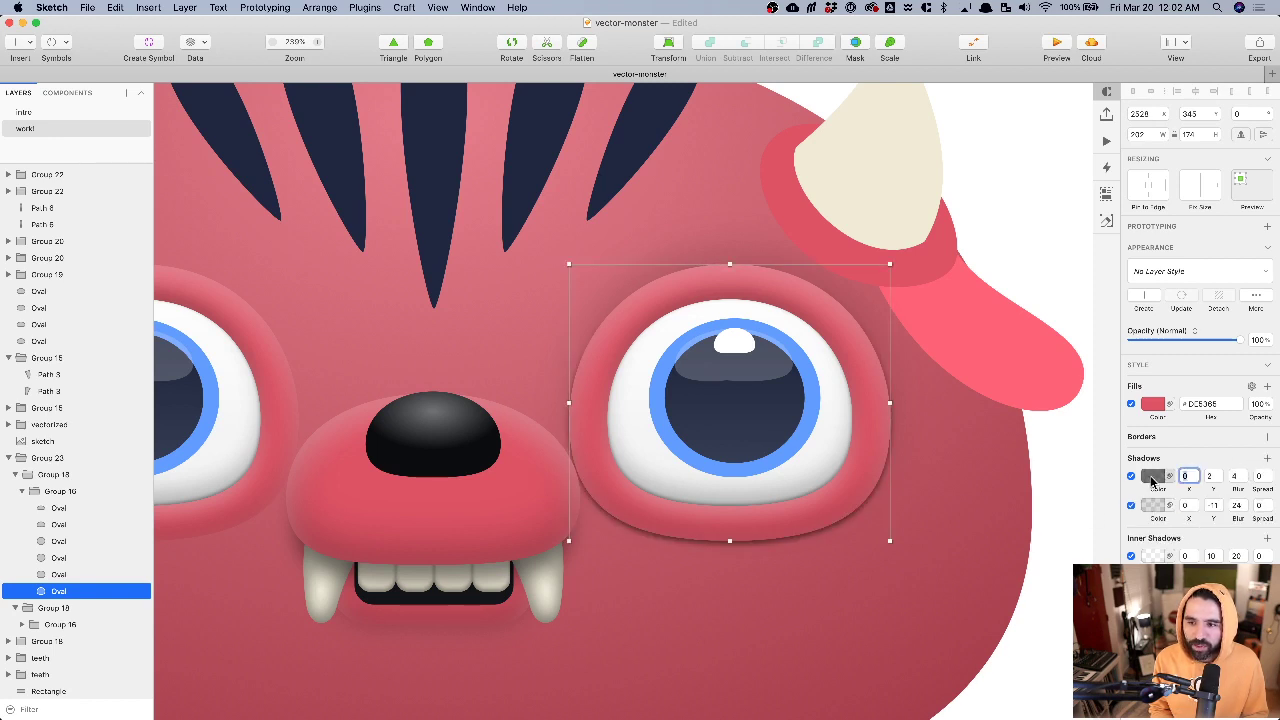
{"action": "left_click", "coordinate": [1153, 476]}
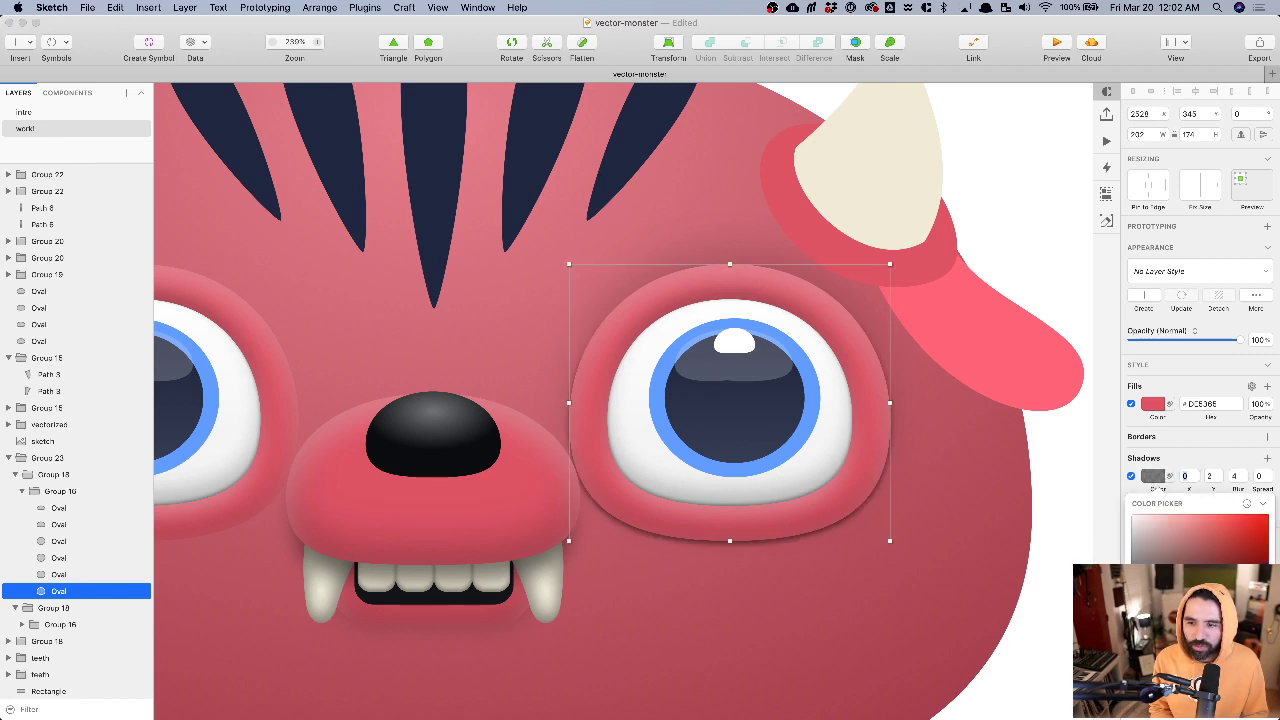
{"action": "left_click", "coordinate": [1258, 487]}
{"action": "left_click", "coordinate": [1236, 476]}
{"action": "type", "text": "16"}
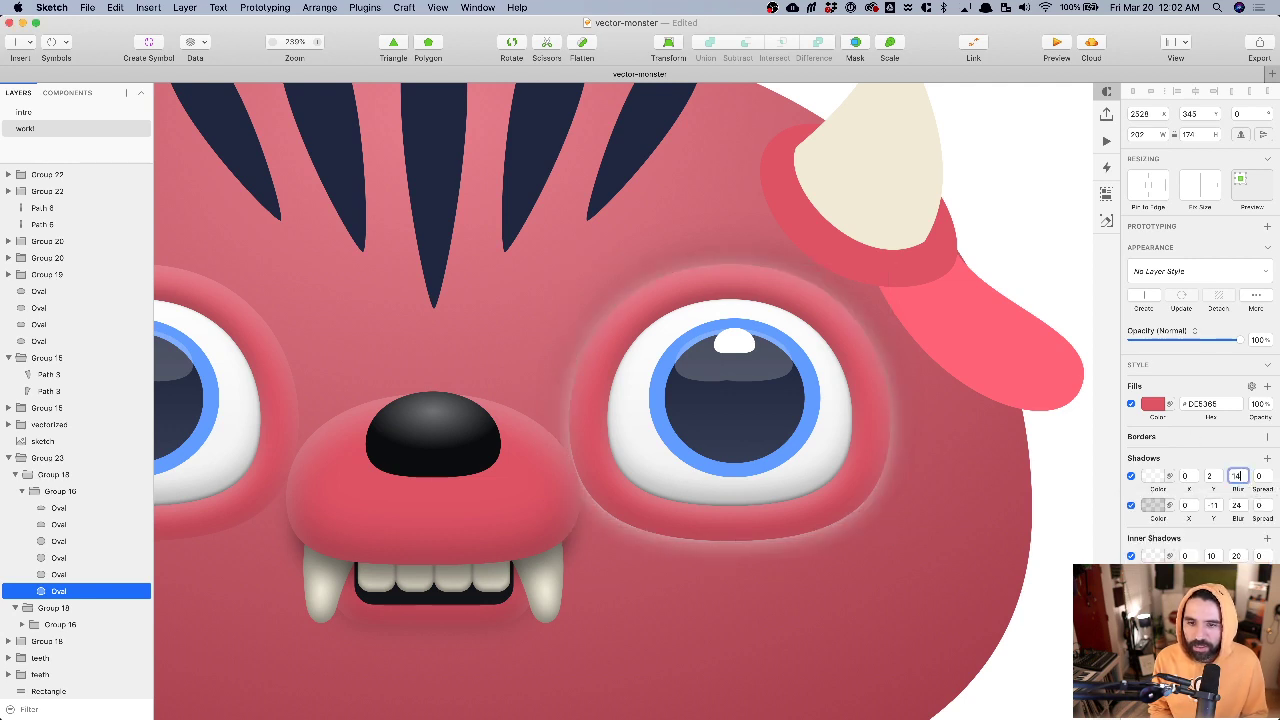
{"action": "key", "text": "shift+Tab"}
{"action": "type", "text": "12"}
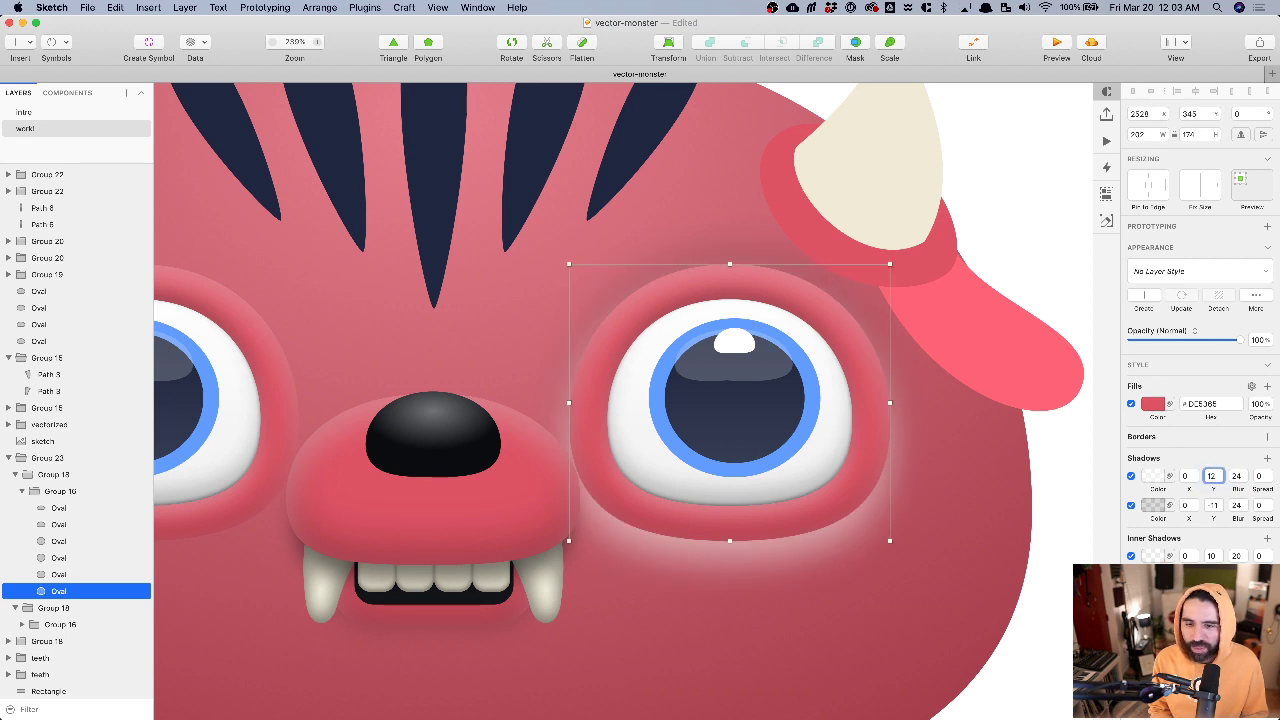
- Set the Y offset of the socket's dark outer shadow to -12 and reduce the opacity of its white outer shadow
{"action": "left_click", "coordinate": [1213, 505]}
{"action": "type", "text": "-12"}
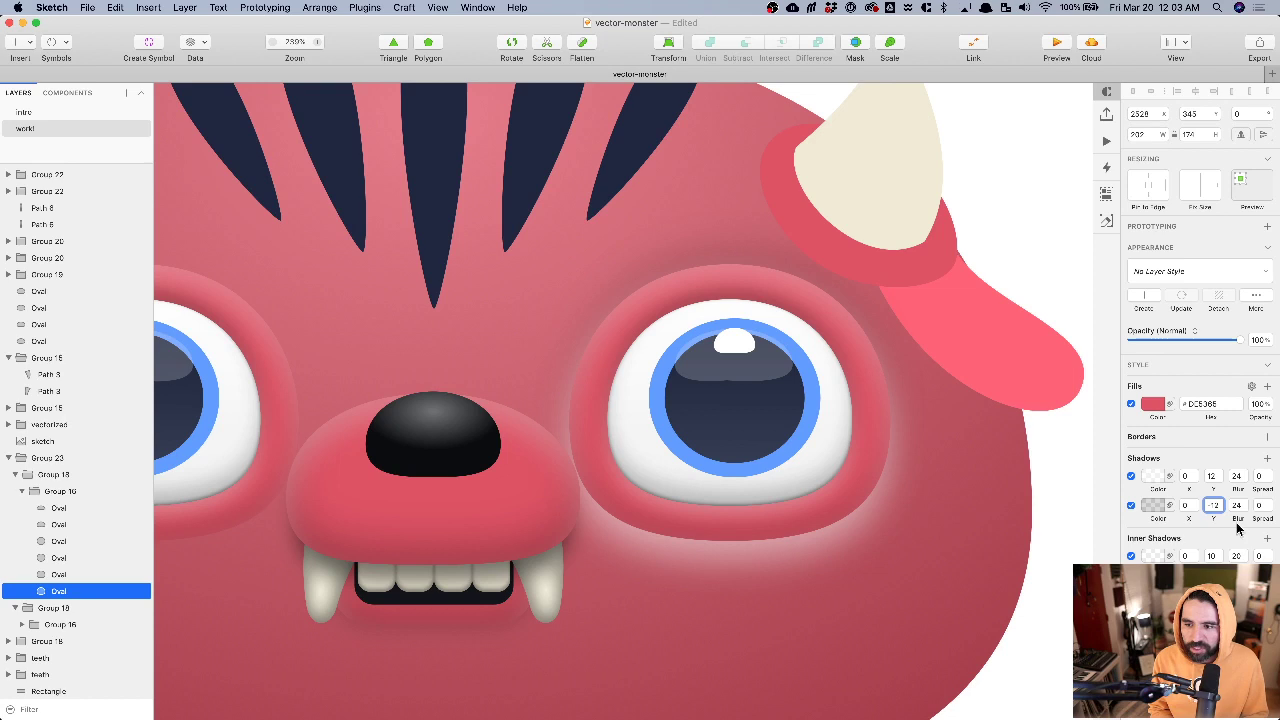
{"action": "left_click", "coordinate": [1152, 477]}
{"action": "left_click_drag", "start_coordinate": [1208, 637], "coordinate": [1173, 637]}
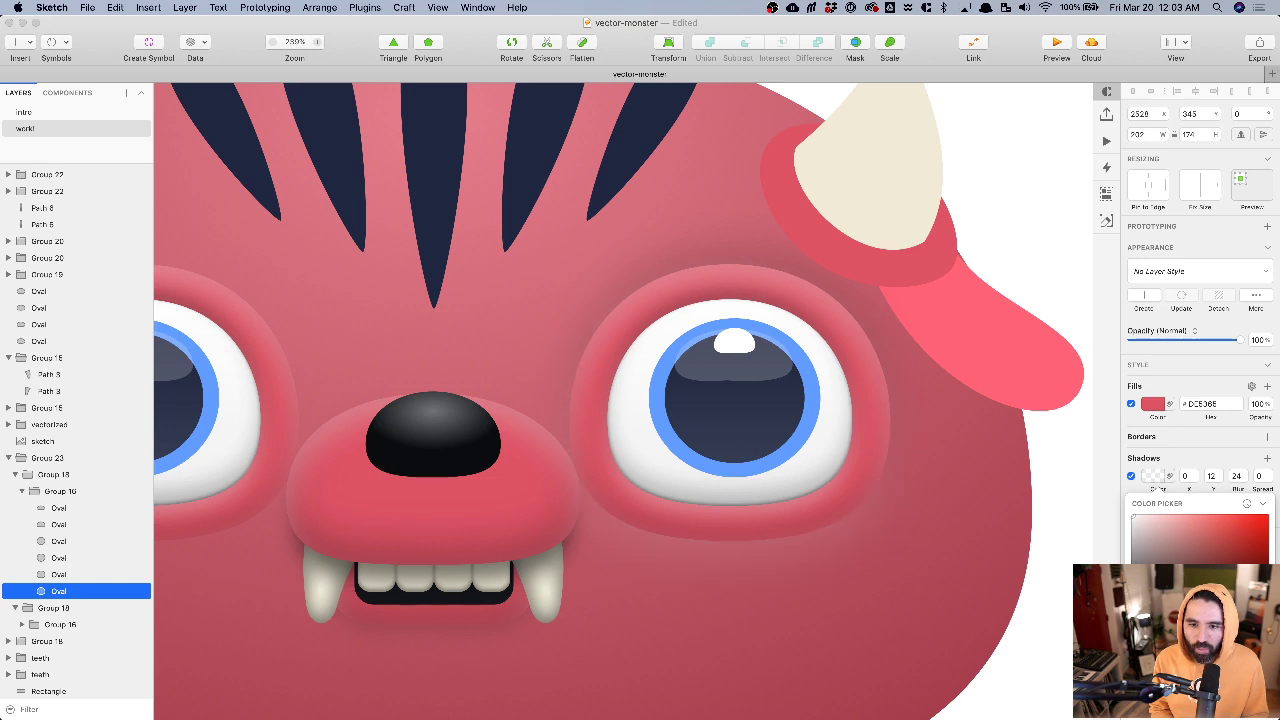
- Copy the shadow styling of the finished eye socket onto the socket on the left side of the face
{"action": "key", "text": "super+1"}
{"action": "key", "text": "Escape"}
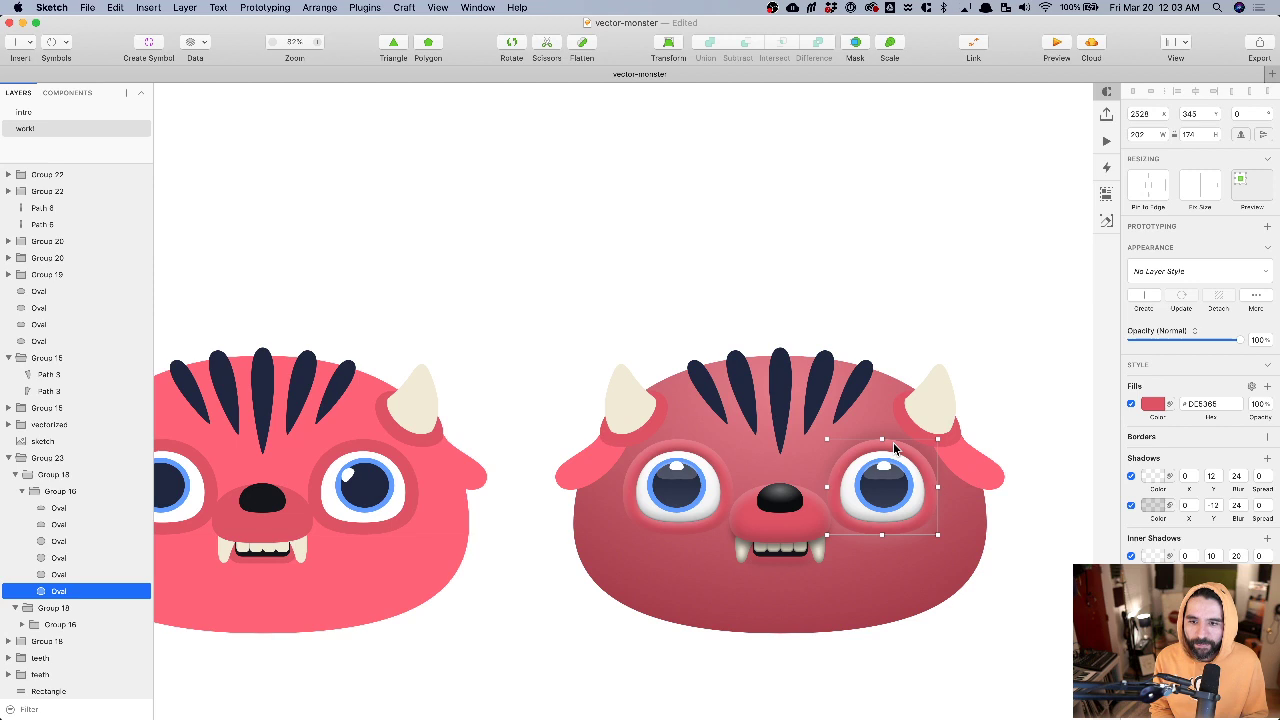
{"action": "left_click", "coordinate": [692, 455]}
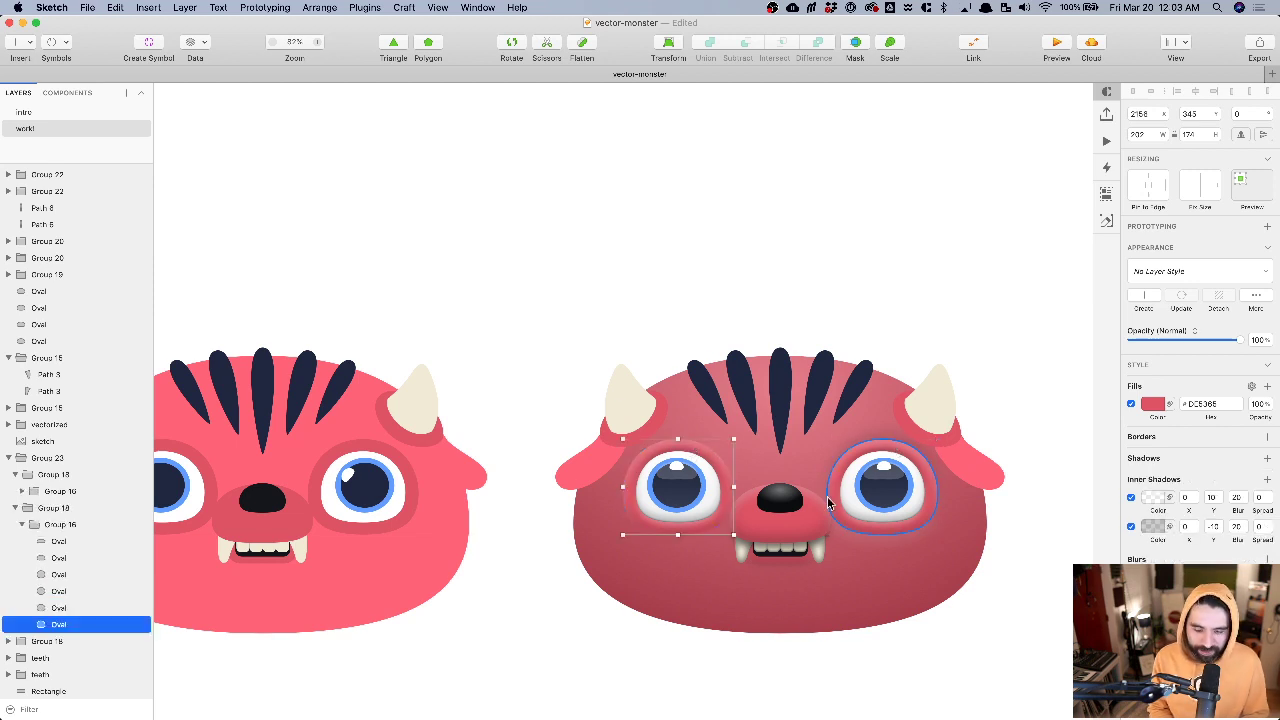
{"action": "left_click", "coordinate": [949, 284]}
{"action": "scroll", "coordinate": [949, 284], "scroll_direction": "down", "scroll_amount": 3}
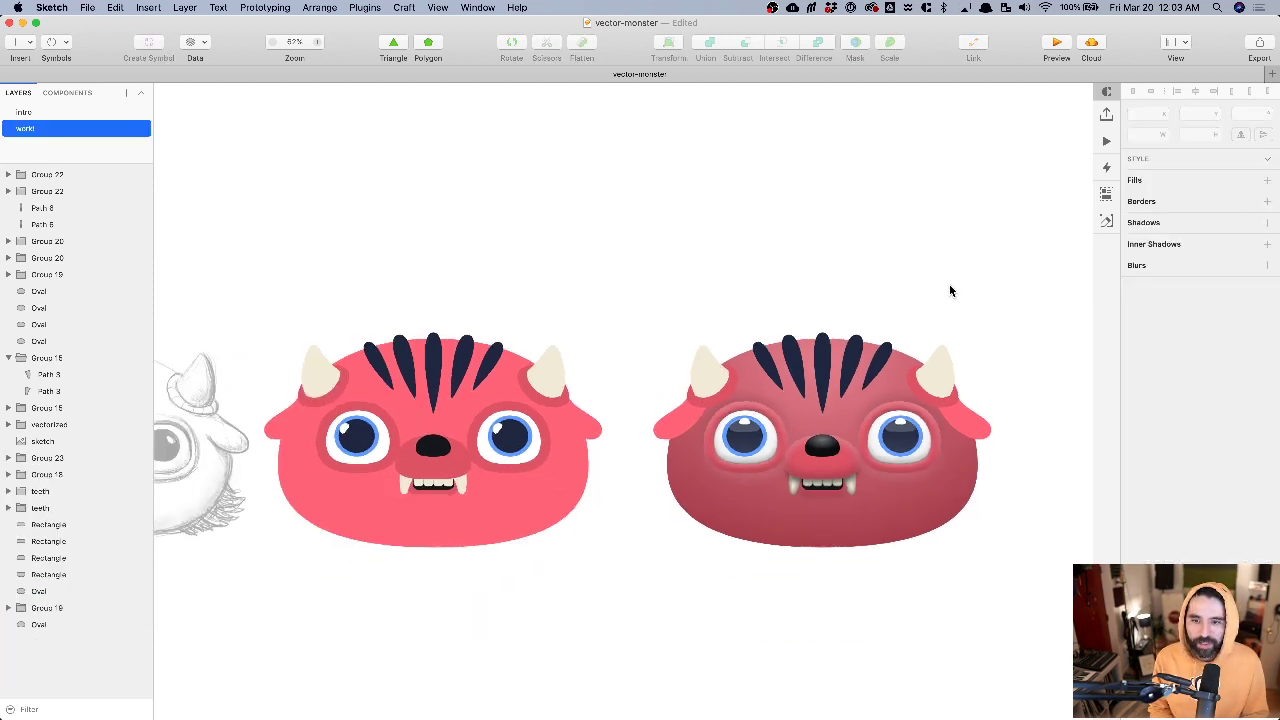
- Strengthen the outer shadow of the lower lip rectangle beneath the teeth by raising its colour opacity
{"action": "scroll", "coordinate": [836, 396], "scroll_direction": "up", "scroll_amount": 5}
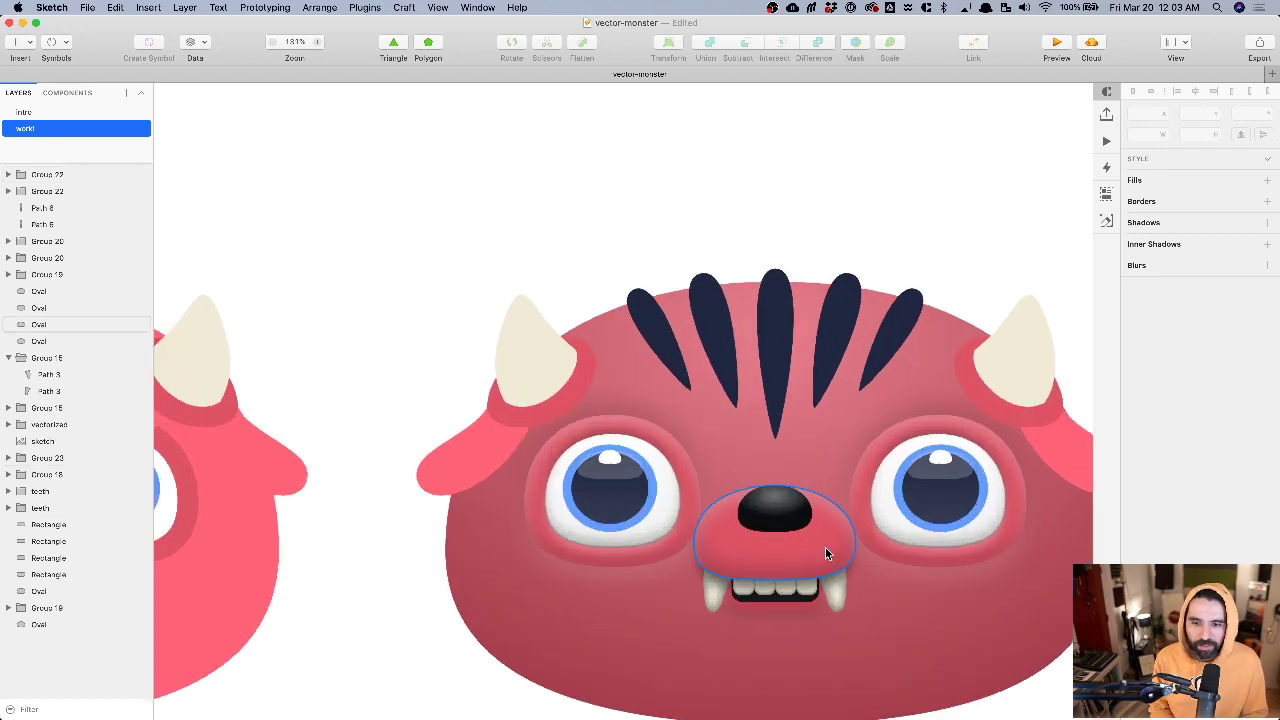
{"action": "scroll", "coordinate": [760, 710], "scroll_direction": "down", "scroll_amount": 3}
{"action": "left_click", "coordinate": [766, 498]}
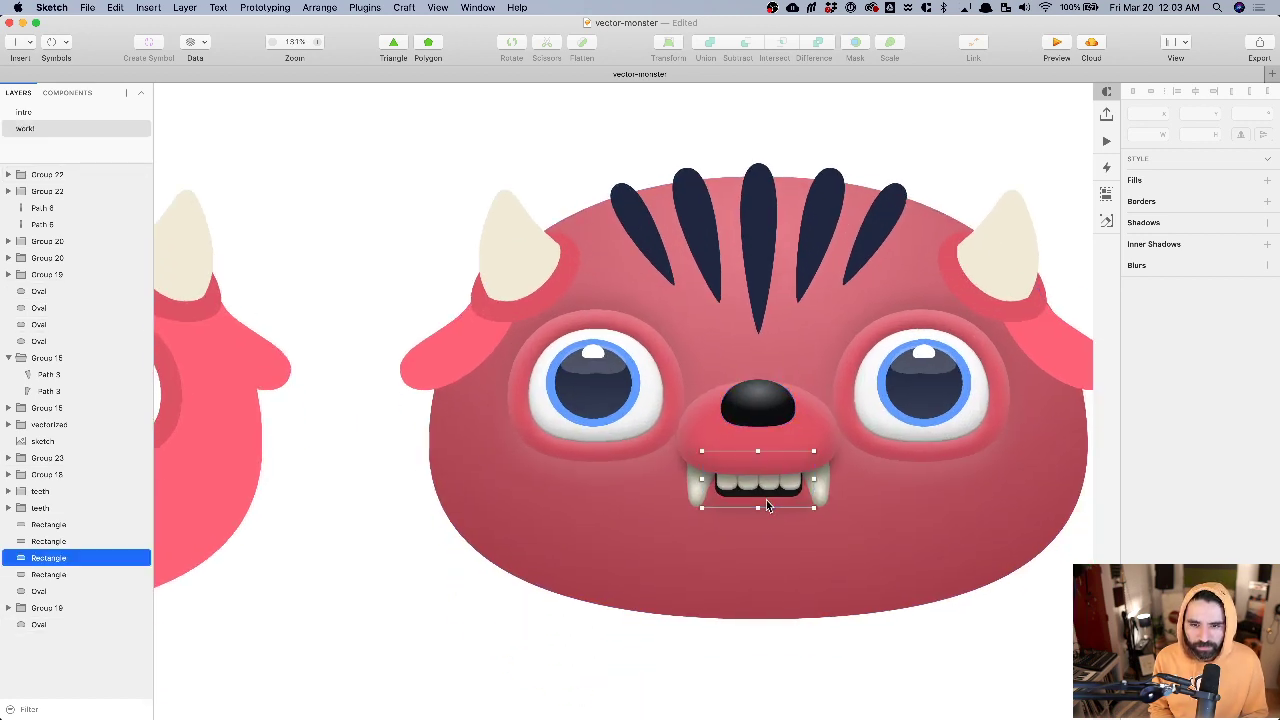
{"action": "scroll", "coordinate": [770, 555], "scroll_direction": "up", "scroll_amount": 5}
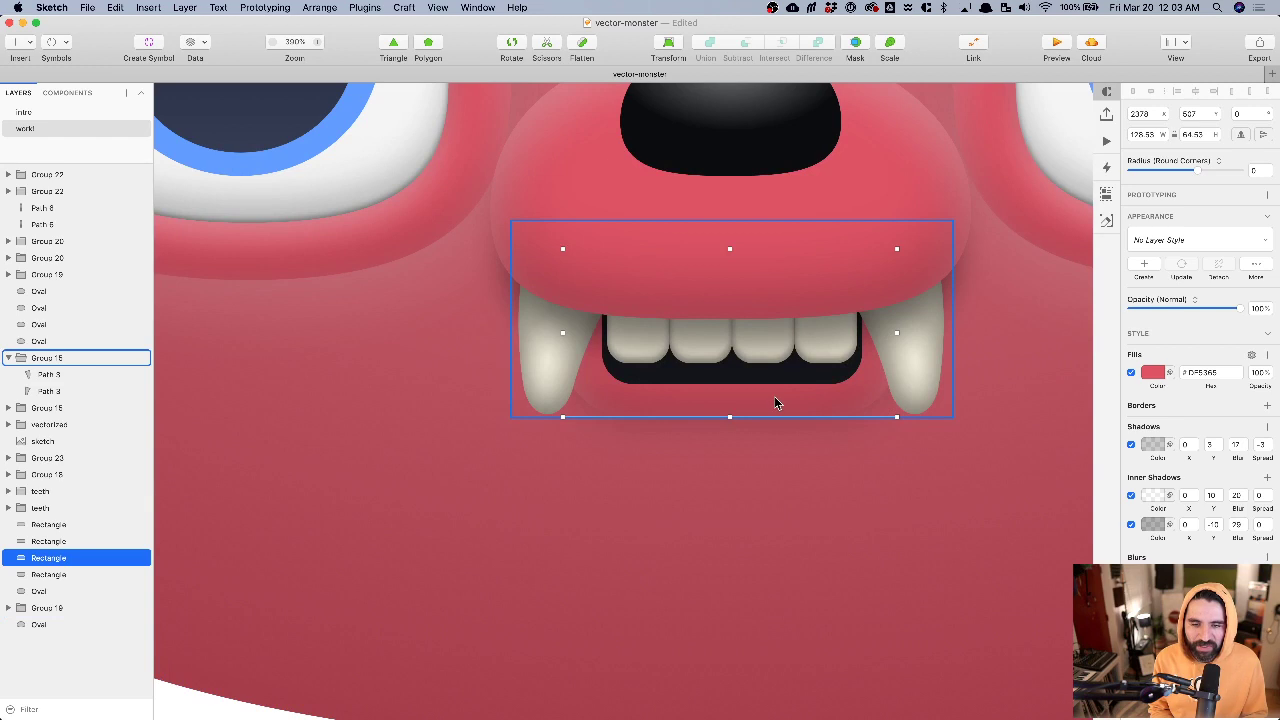
{"action": "left_click", "coordinate": [770, 408]}
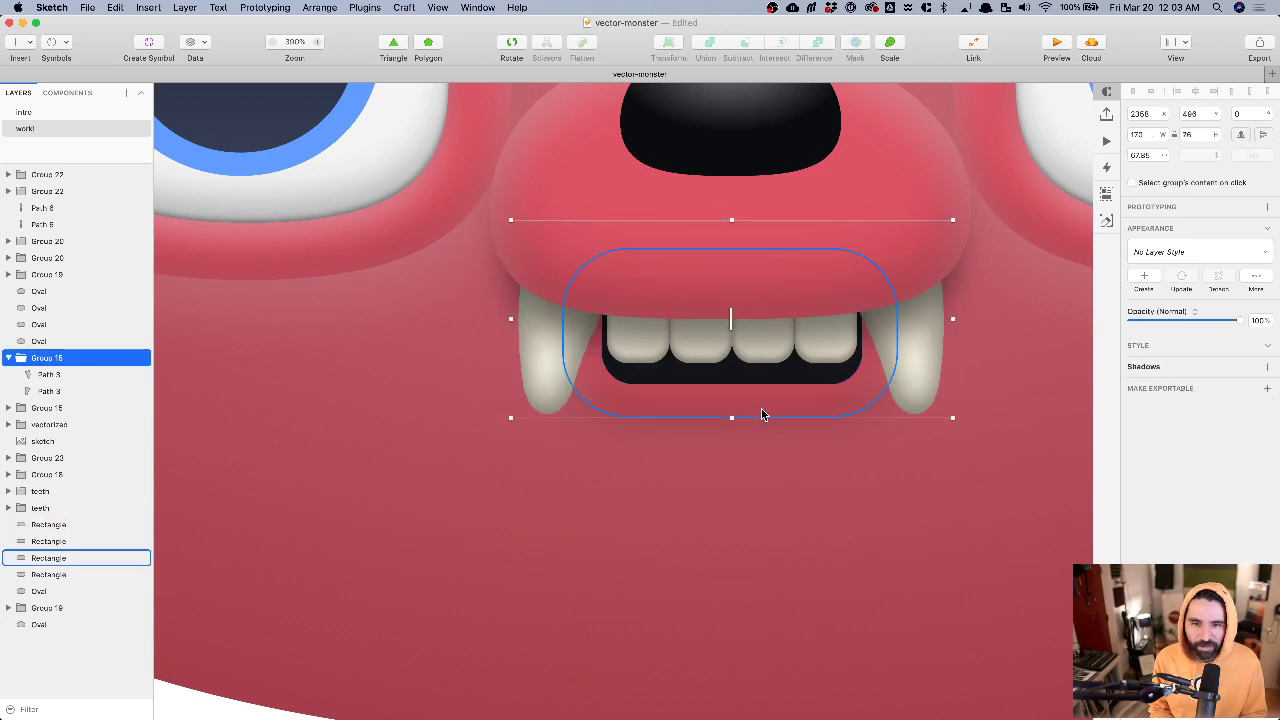
{"action": "left_click", "coordinate": [765, 416]}
{"action": "left_click", "coordinate": [767, 415]}
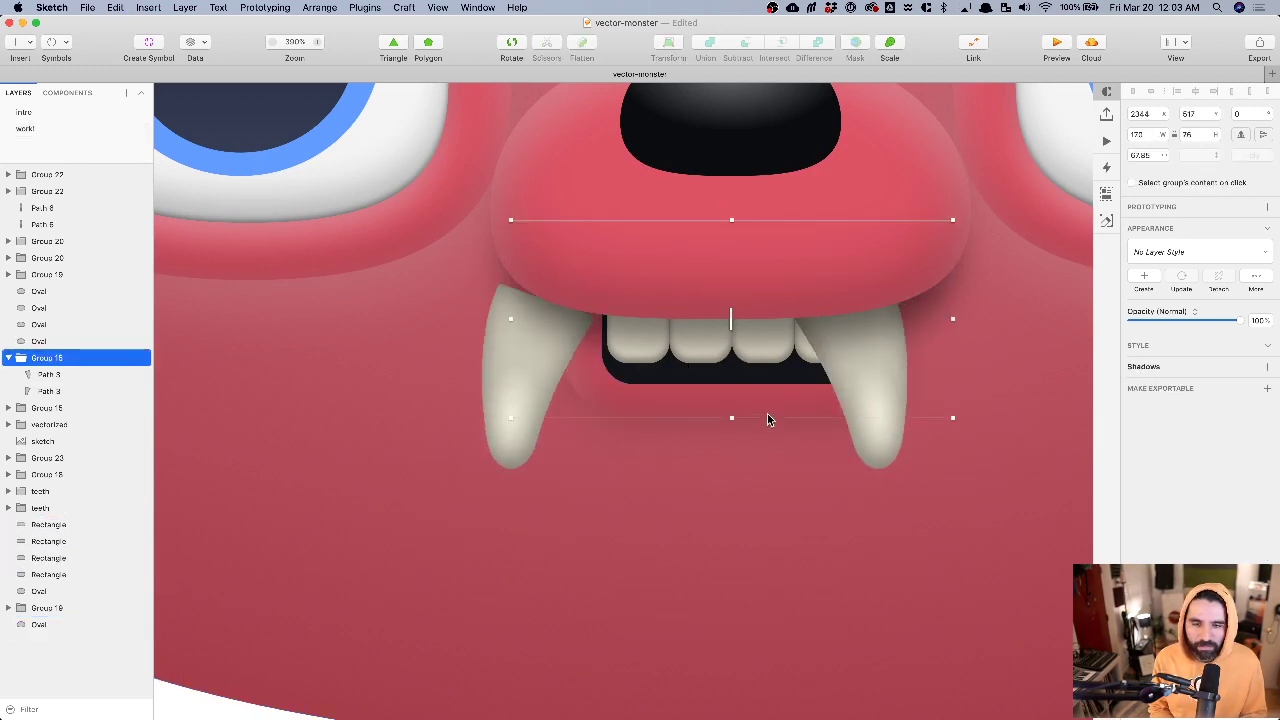
{"action": "left_click", "coordinate": [770, 415]}
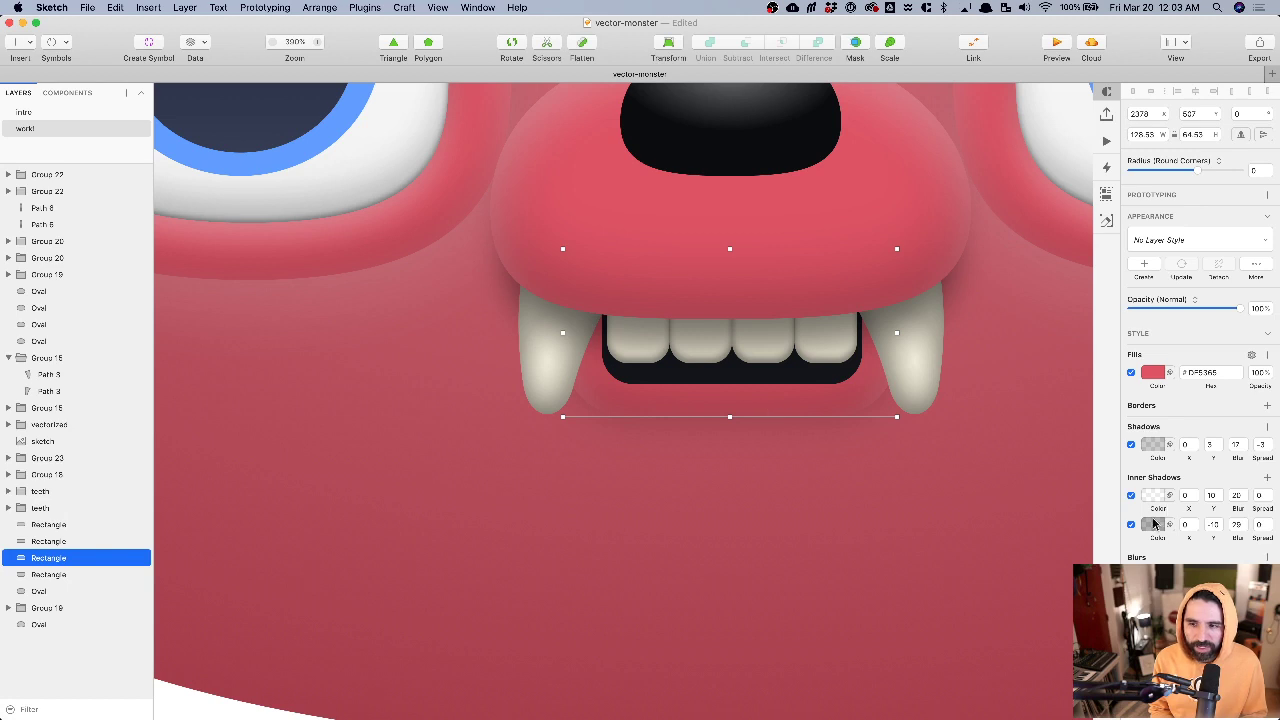
{"action": "left_click", "coordinate": [1153, 445]}
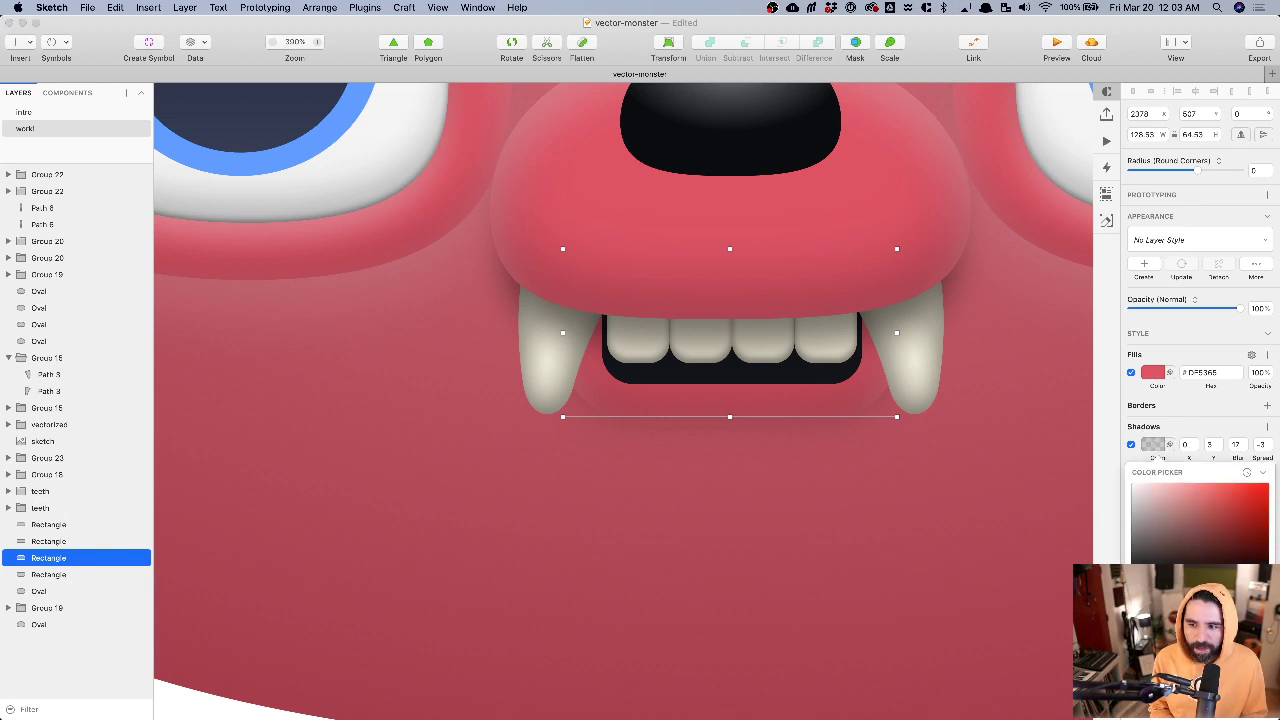
{"action": "left_click_drag", "start_coordinate": [1186, 606], "coordinate": [1204, 606]}
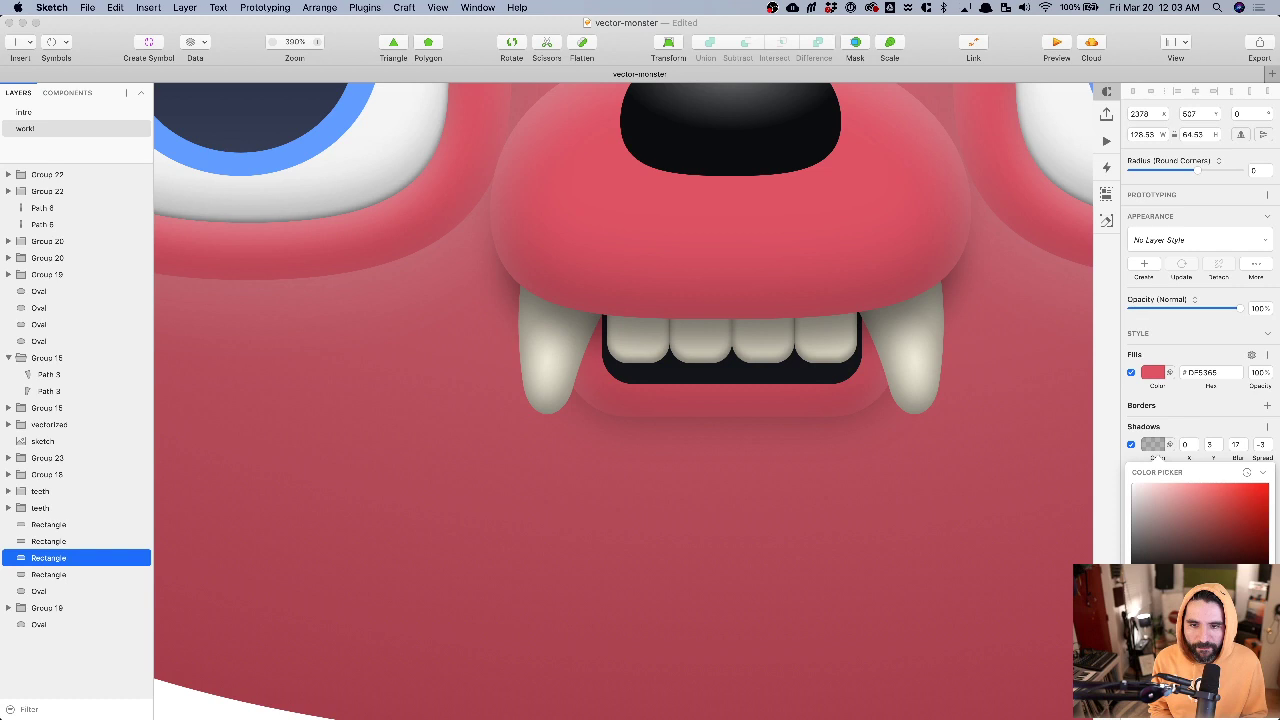
- Add an intermediate colour stop near the outer end of the head's radial gradient and shift it slightly further outward
{"action": "scroll", "coordinate": [851, 508], "scroll_direction": "down", "scroll_amount": 5}
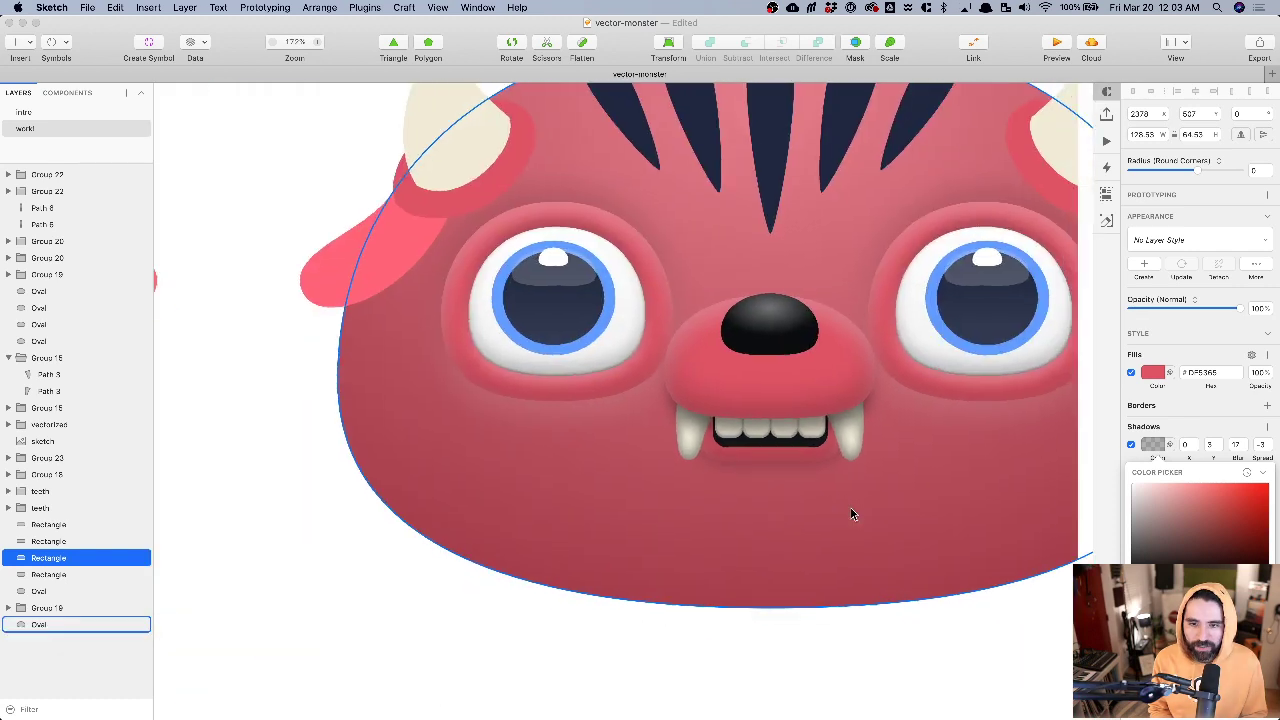
{"action": "left_click", "coordinate": [853, 516]}
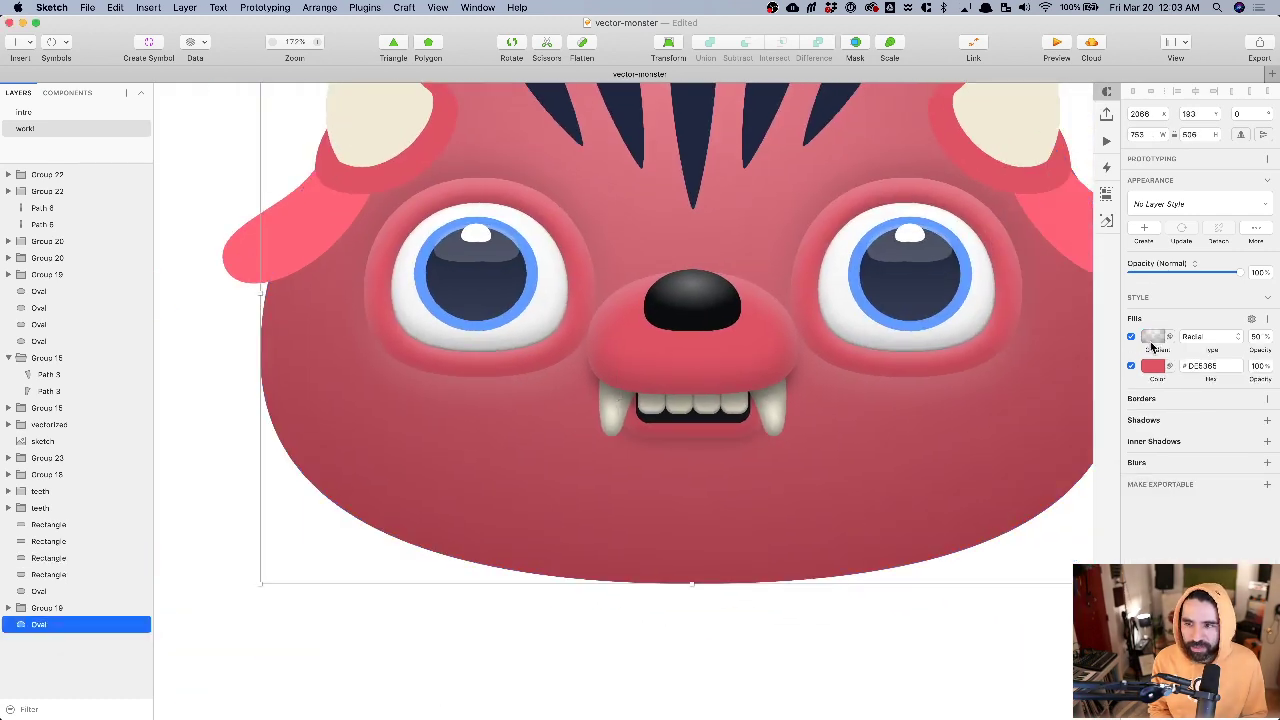
{"action": "left_click", "coordinate": [1152, 336]}
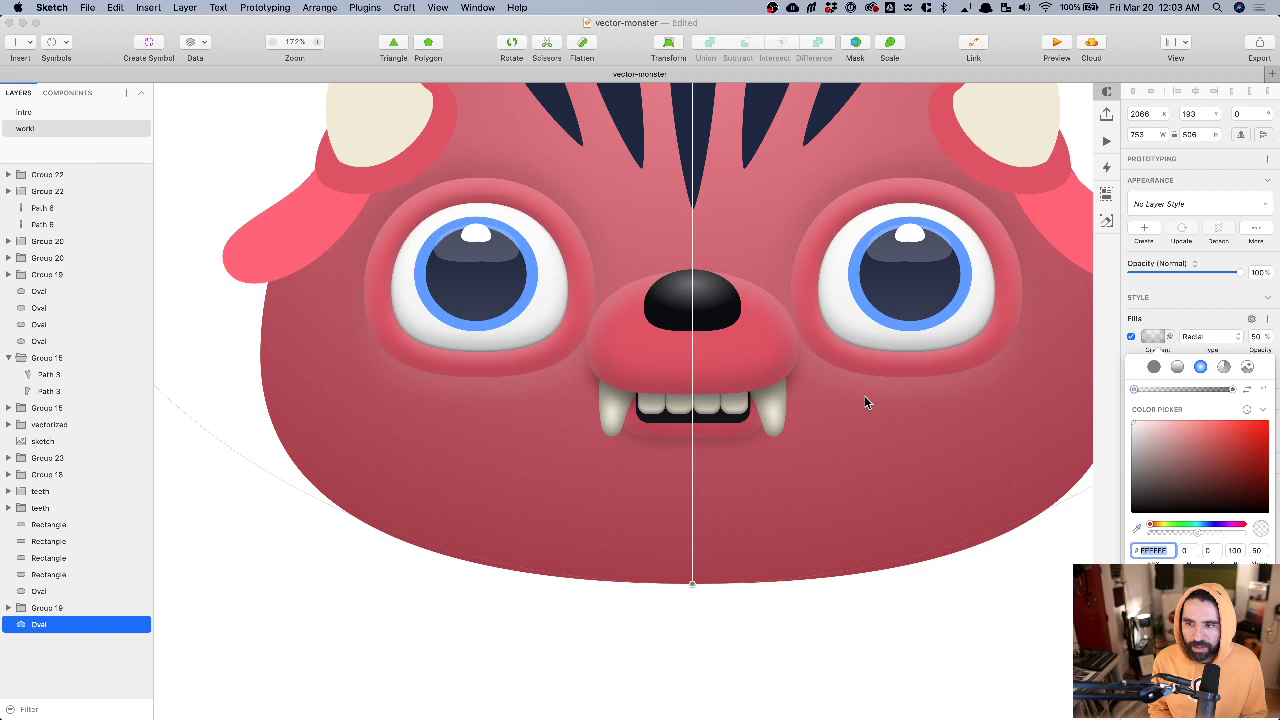
{"action": "left_click", "coordinate": [1208, 390]}
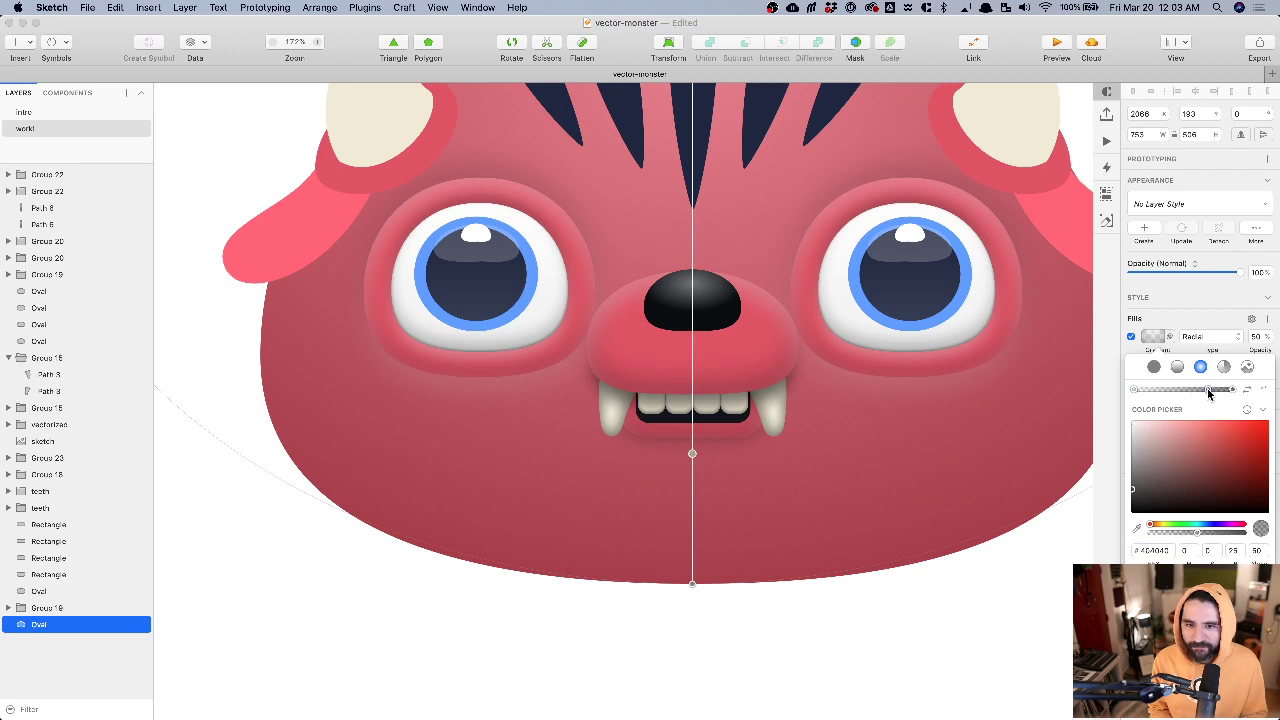
{"action": "mouse_move", "coordinate": [1208, 390]}
{"action": "left_mouse_down"}
{"action": "mouse_move", "coordinate": [1193, 390]}
{"action": "mouse_move", "coordinate": [1215, 394]}
{"action": "left_mouse_up"}
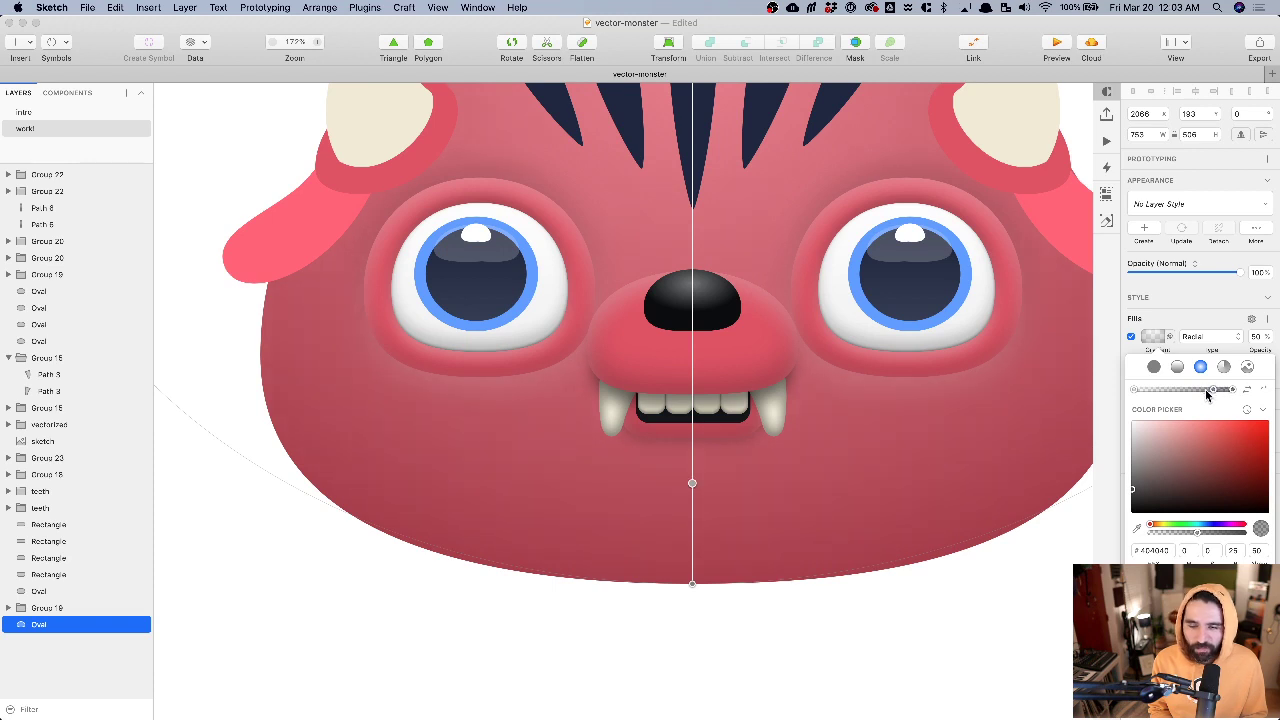
{"action": "scroll", "coordinate": [813, 483], "scroll_direction": "down", "scroll_amount": 5}
{"action": "left_click", "coordinate": [826, 612]}
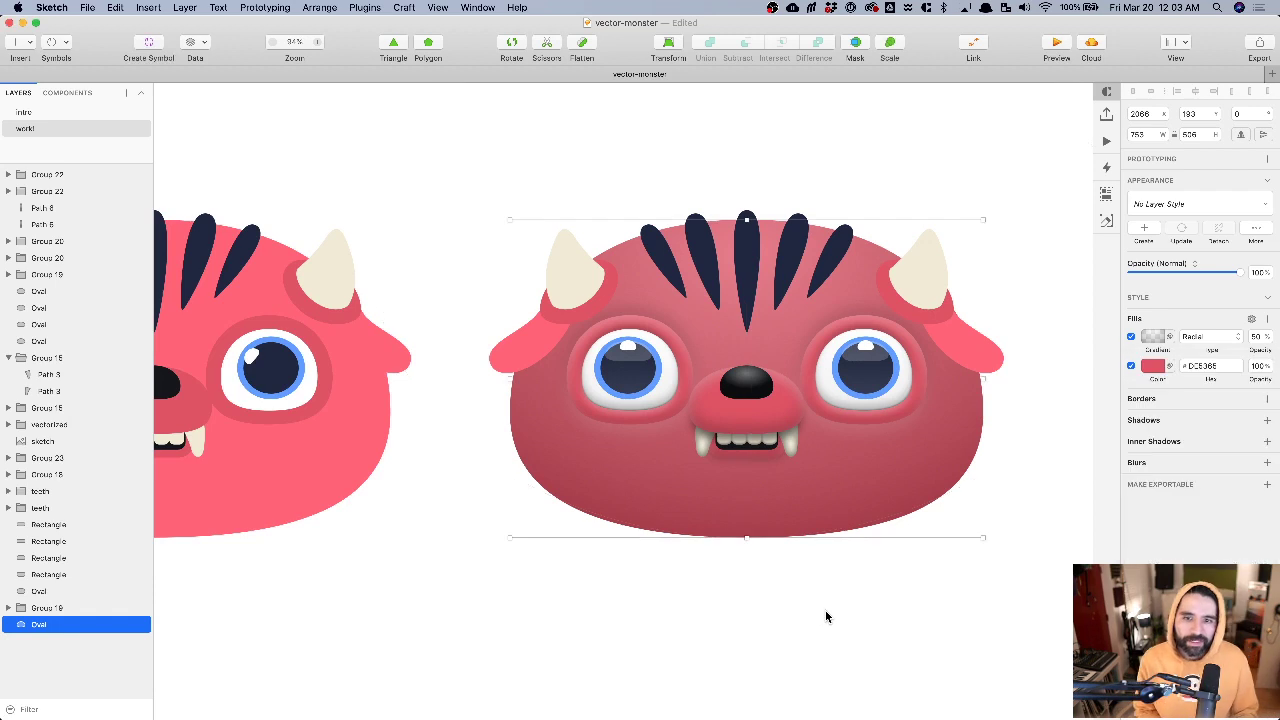
{"action": "scroll", "coordinate": [825, 612], "scroll_direction": "right", "scroll_amount": 2}
{"action": "left_click", "coordinate": [825, 610]}
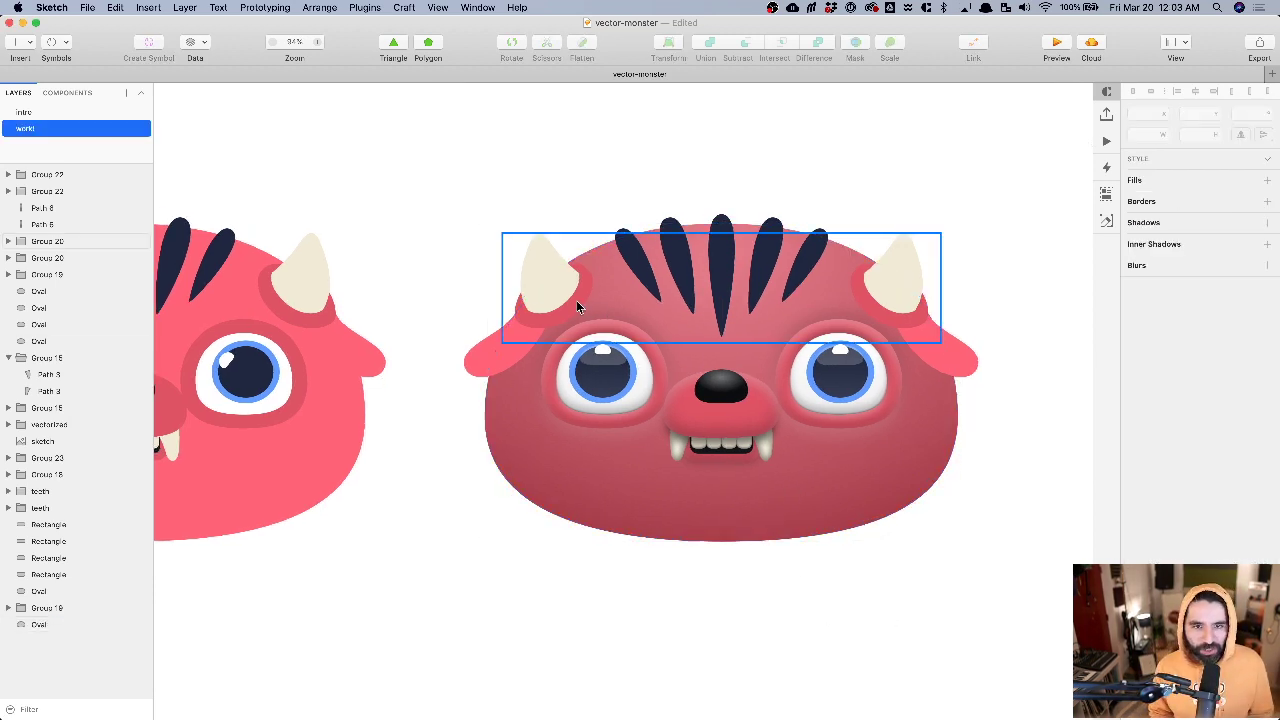
{"action": "left_click", "coordinate": [552, 281], "text": "super"}
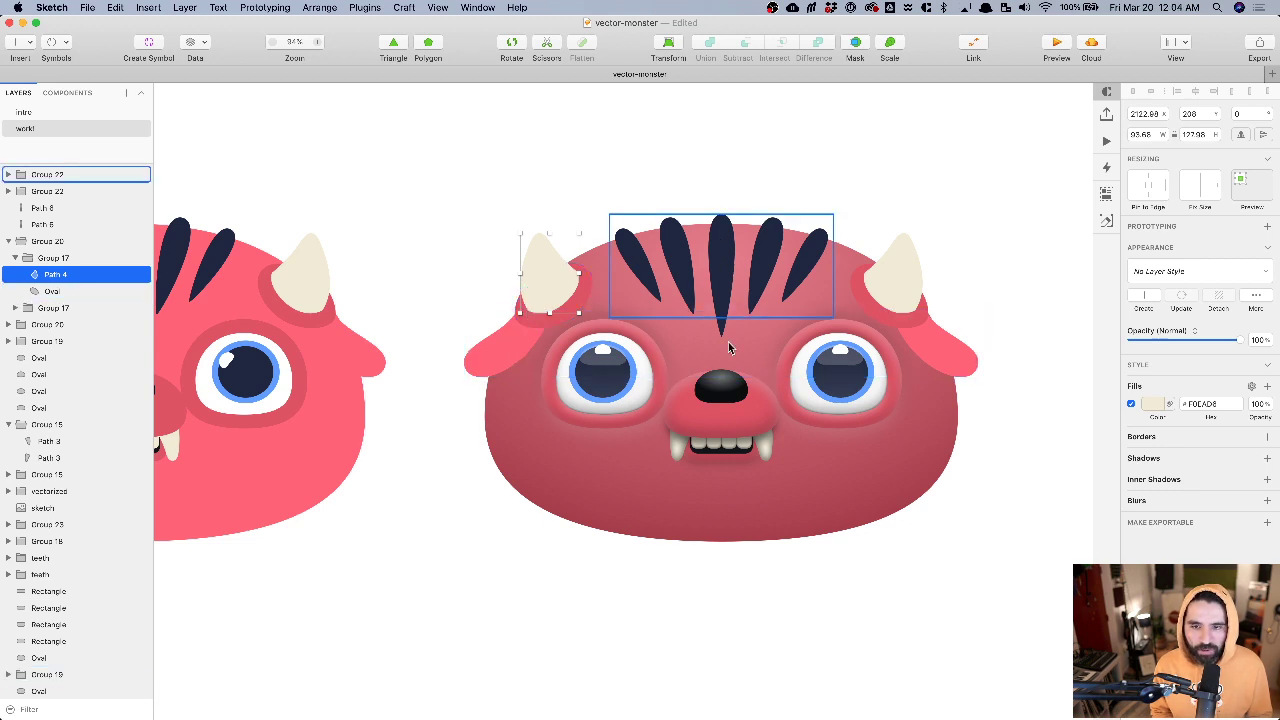
{"action": "left_click", "coordinate": [729, 640]}
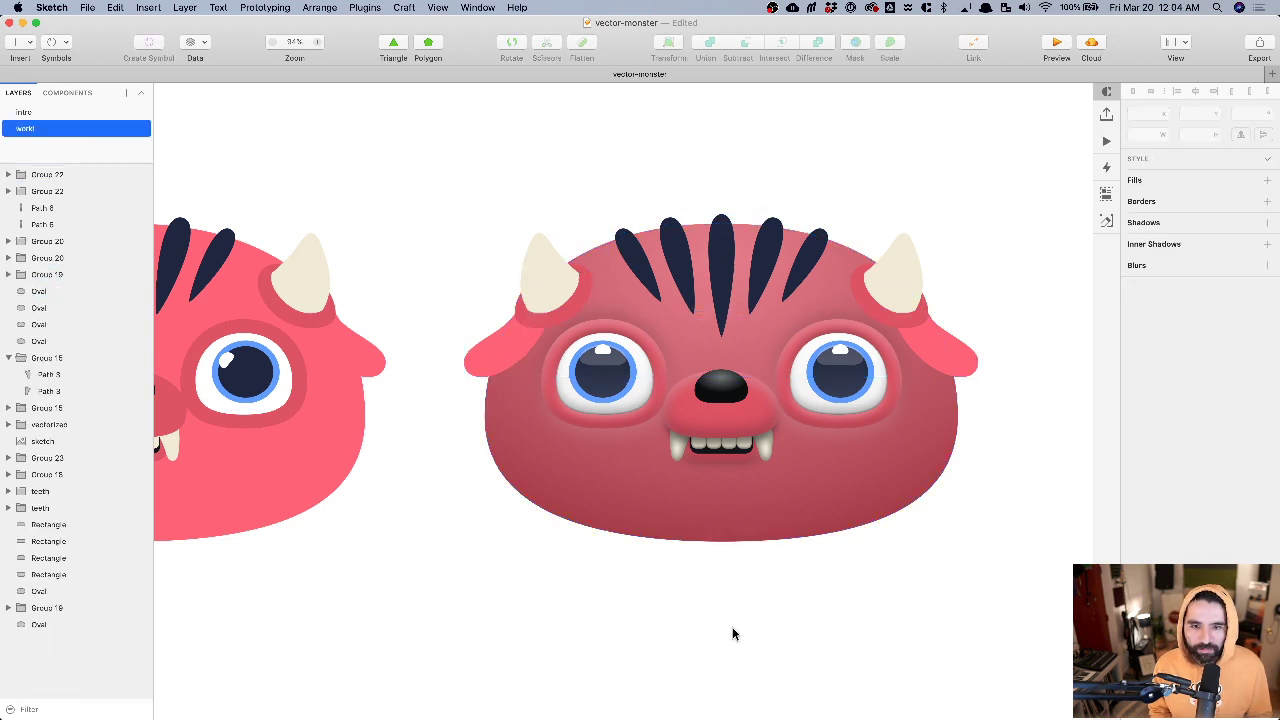
- Switch to the YouTube live chat in Chrome and post the message "PINKLIES!"
{"action": "key", "text": "super+Tab"}
{"action": "key", "text": "super+Tab"}
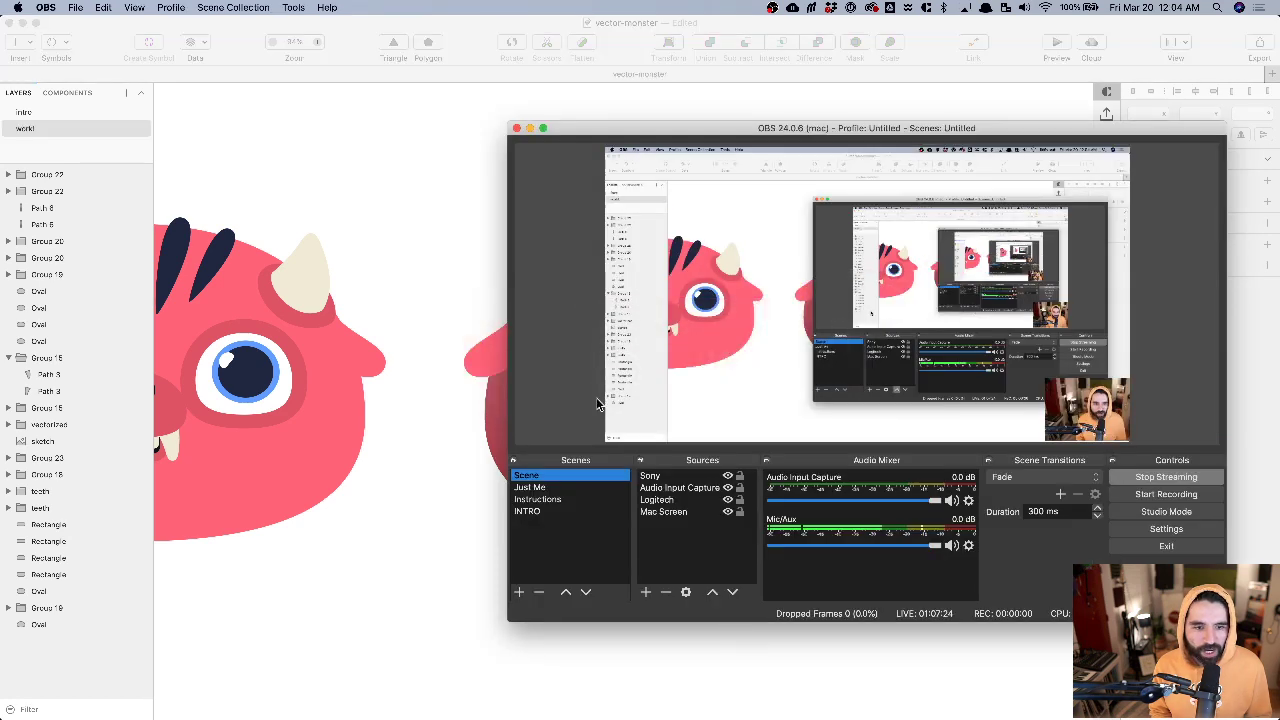
{"action": "key", "text": "super+Tab"}
{"action": "key", "text": "super+Tab"}
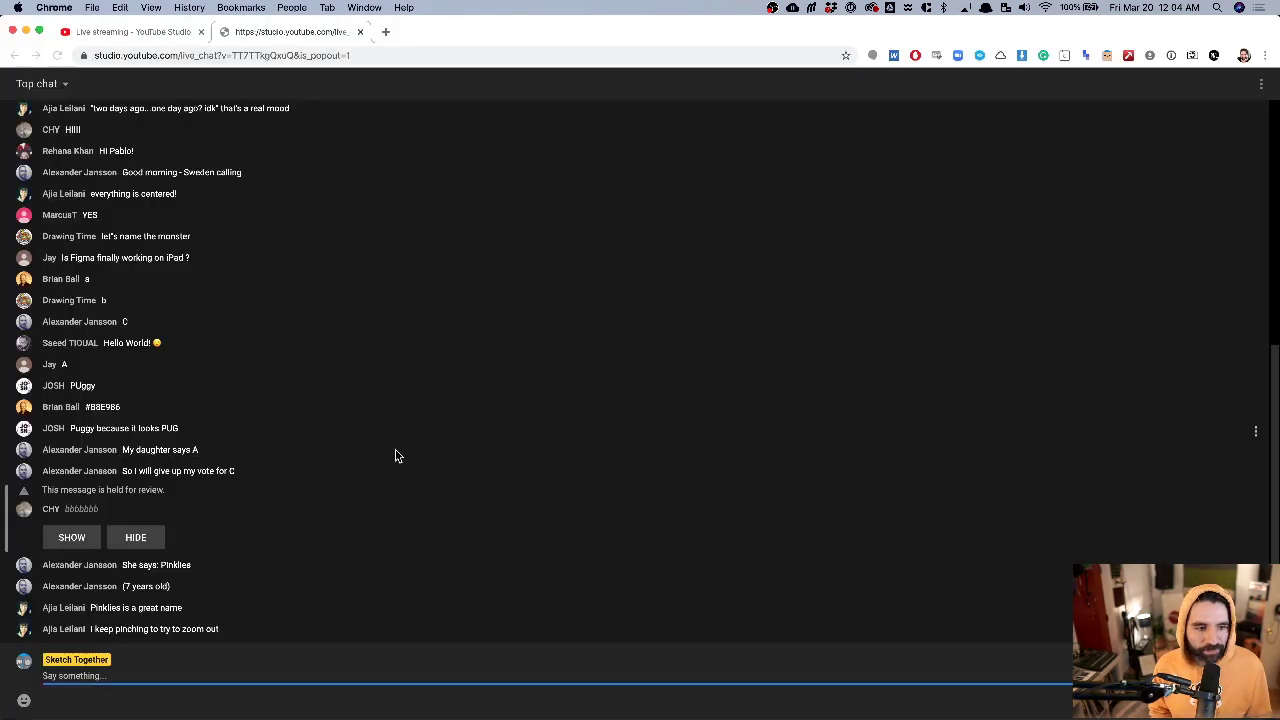
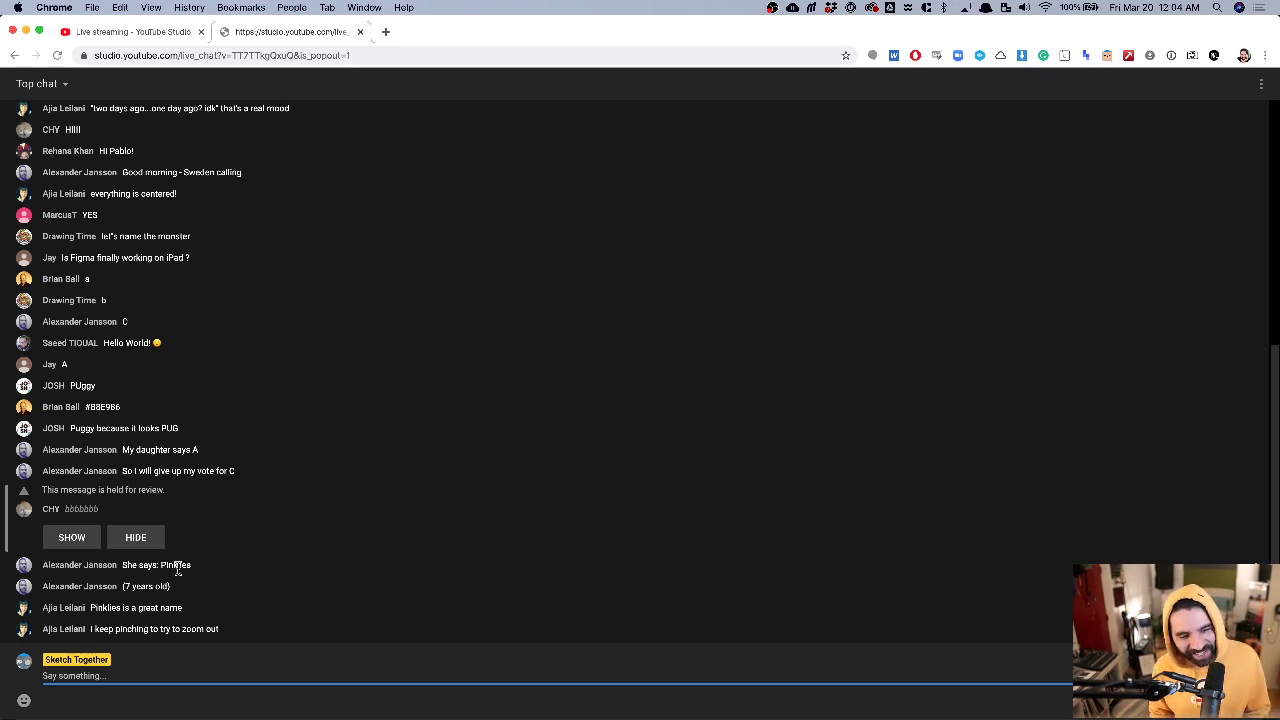
{"action": "type", "text": "PINKLI"}
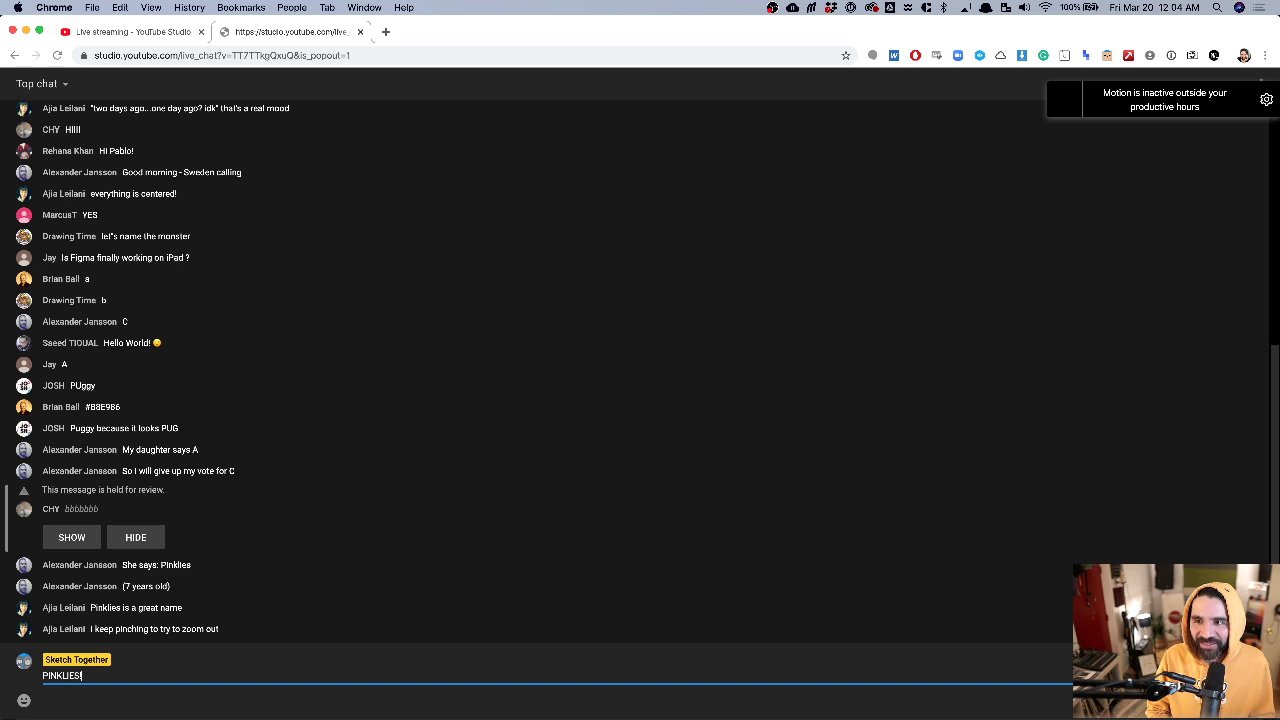
{"action": "type", "text": "ES!"}
{"action": "key", "text": "Return"}
- Switch back to the vector-monster document in Sketch
{"action": "key", "text": "super+Tab"}
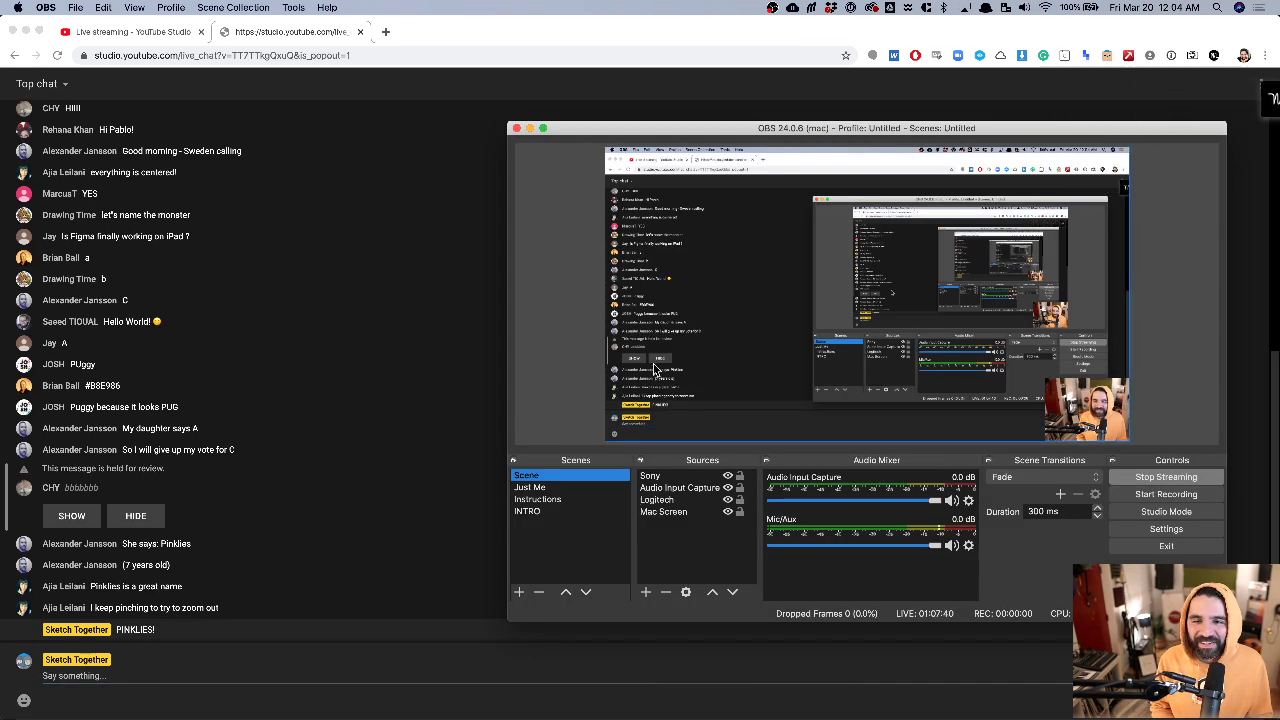
{"action": "key", "text": "super+Tab"}
{"action": "key", "text": "super+Tab"}
{"action": "key", "text": "super+shift+Tab"}
{"action": "key", "text": "super+Tab"}
{"action": "key", "text": "super+Tab"}
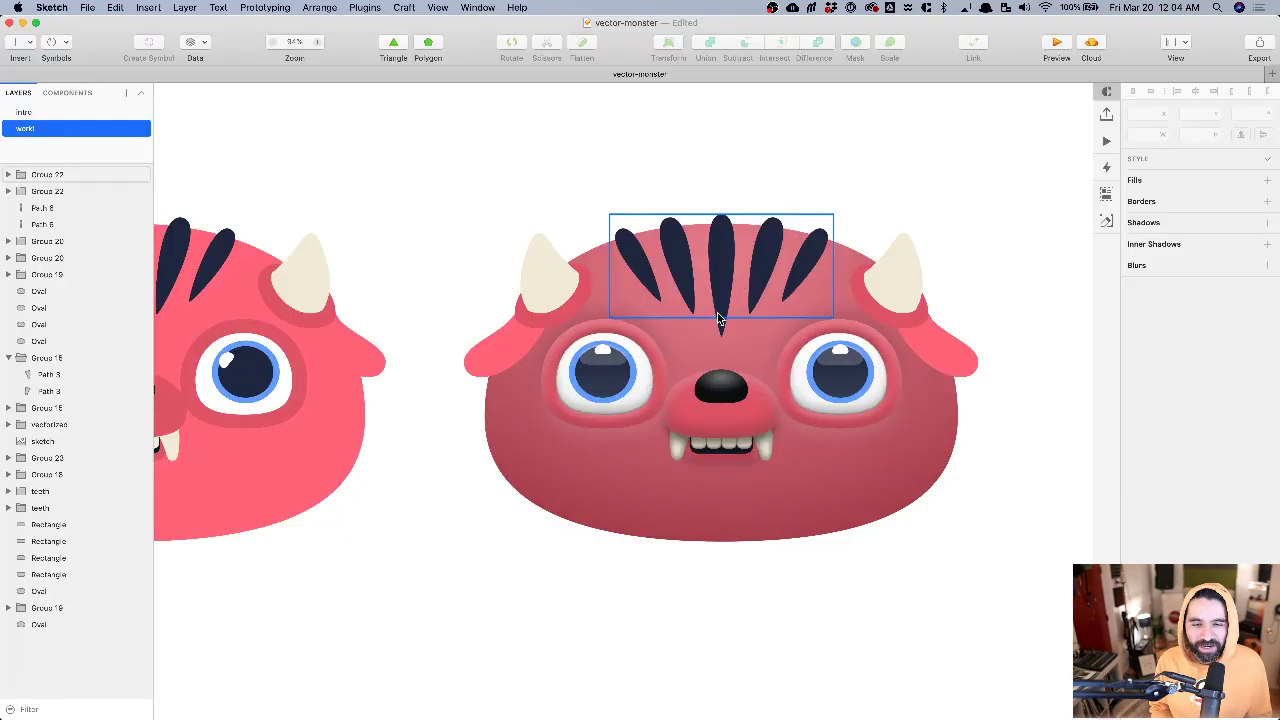
- Add the text "Pinklies!" as a title above the shaded monster's head
{"action": "scroll", "coordinate": [717, 312], "scroll_direction": "up", "scroll_amount": 2}
{"action": "key", "text": "t"}
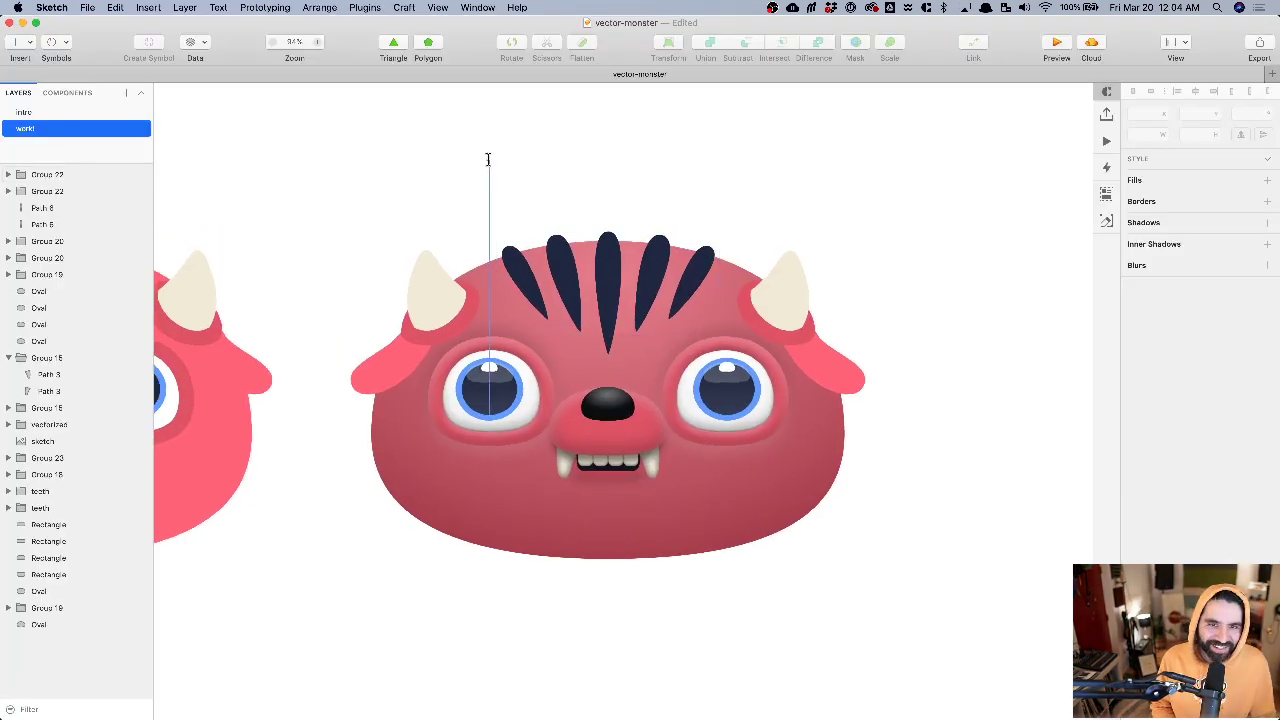
{"action": "left_click", "coordinate": [489, 155]}
{"action": "type", "text": "PIN"}
{"action": "key", "text": "BackSpace"}
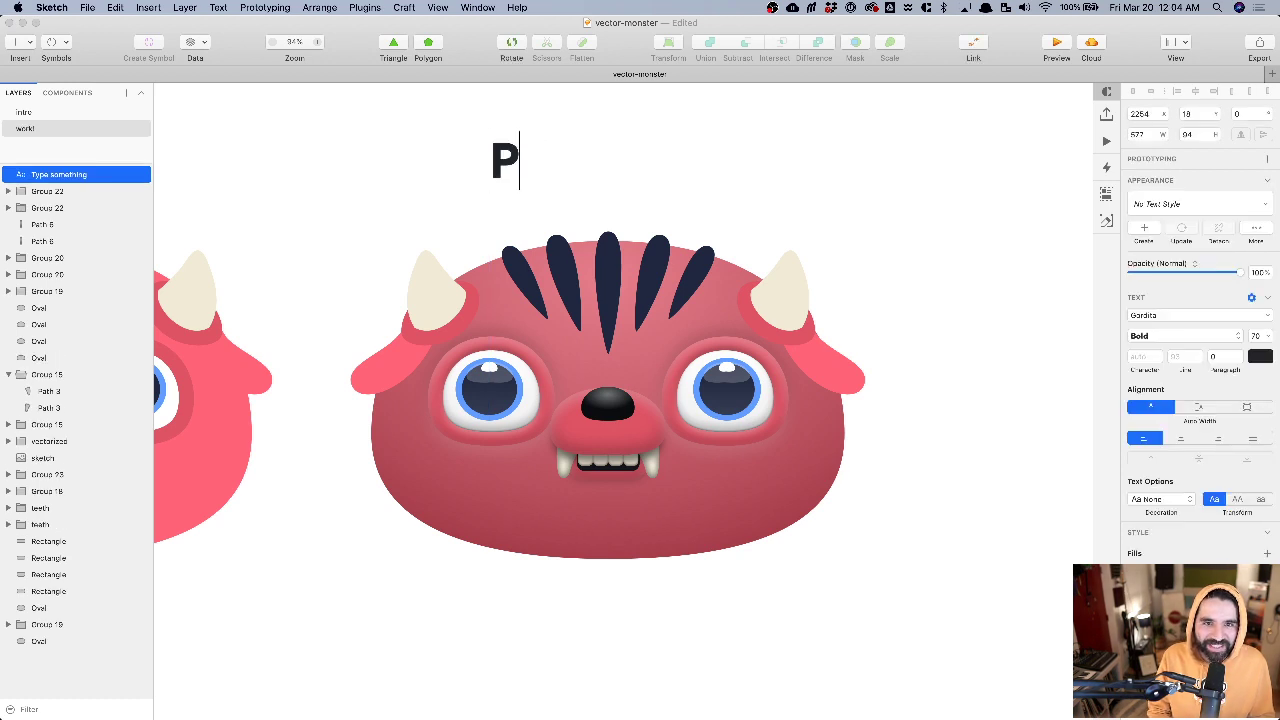
{"action": "key", "text": "BackSpace"}
{"action": "type", "text": "inklies!"}
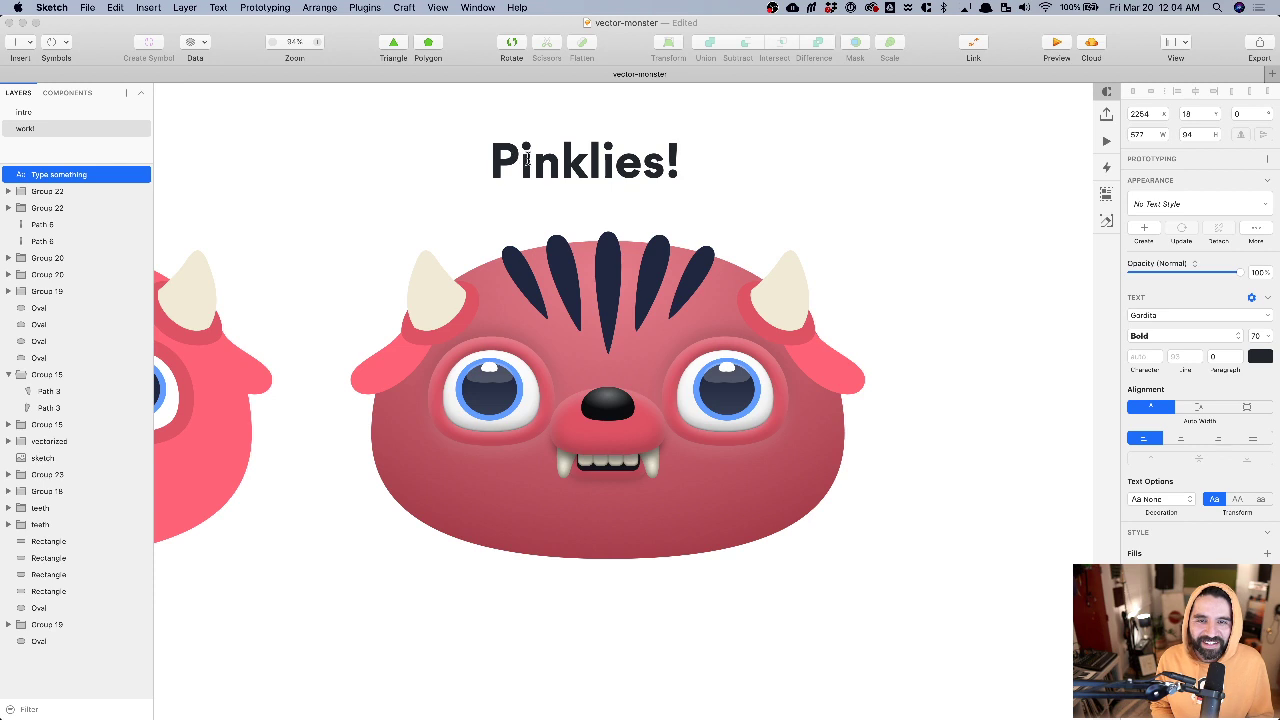
{"action": "key", "text": "Escape"}
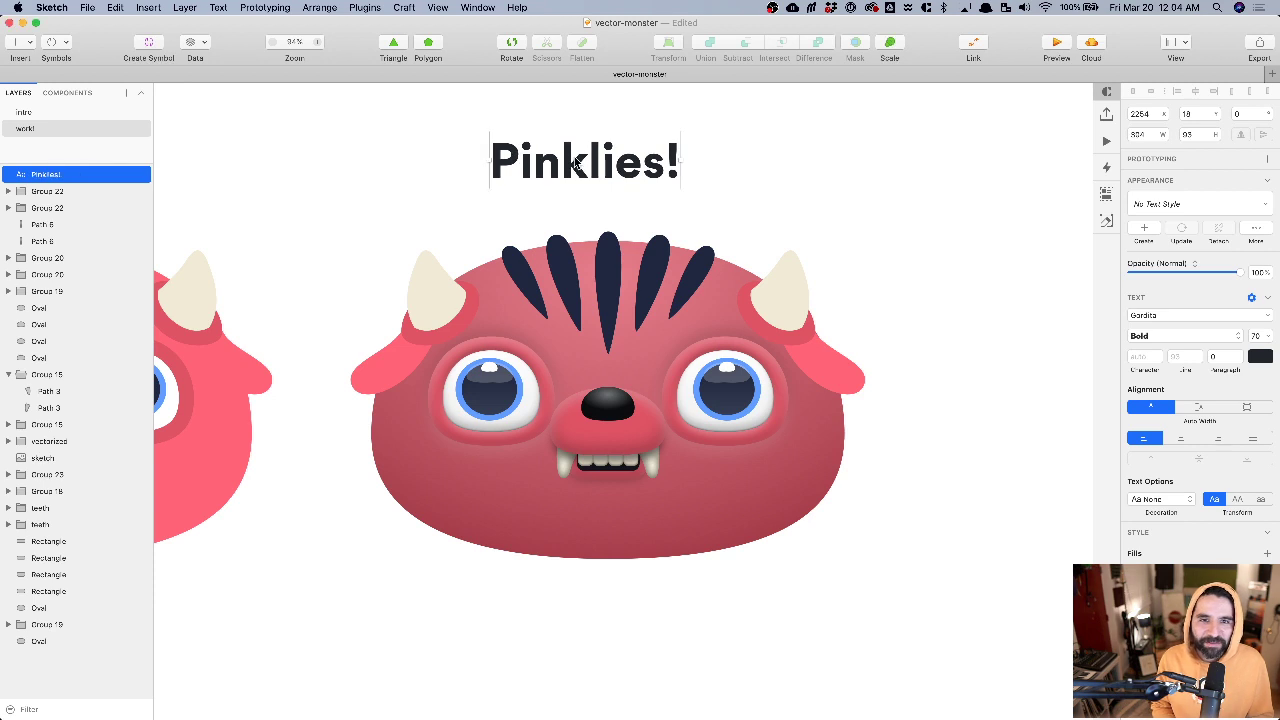
- Centre the title above the monster's head and make its first letter lowercase so it reads "pinklies!"
{"action": "left_click_drag", "start_coordinate": [582, 166], "coordinate": [604, 167]}
{"action": "double_click", "coordinate": [604, 167]}
{"action": "key", "text": "Left"}
{"action": "key", "text": "shift+Right"}
{"action": "type", "text": "p"}
{"action": "key", "text": "Escape"}
{"action": "left_click_drag", "start_coordinate": [617, 160], "coordinate": [622, 163]}
{"action": "scroll", "coordinate": [620, 162], "scroll_direction": "down", "scroll_amount": 3}
{"action": "left_click", "coordinate": [631, 537]}
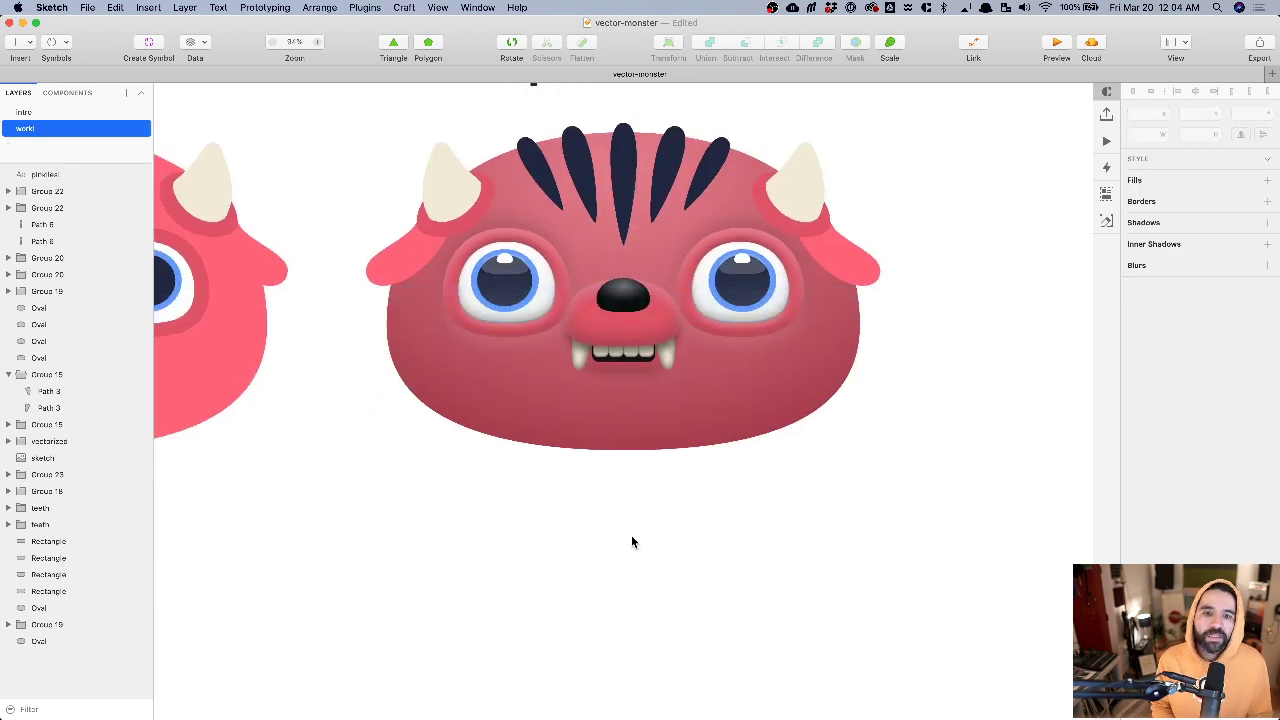
- Copy the left fang's style onto the shaded monster's left horn and delete the pasted radial gradient fill
{"action": "scroll", "coordinate": [631, 537], "scroll_direction": "up", "scroll_amount": 4}
{"action": "scroll", "coordinate": [631, 540], "scroll_direction": "up", "scroll_amount": 1}
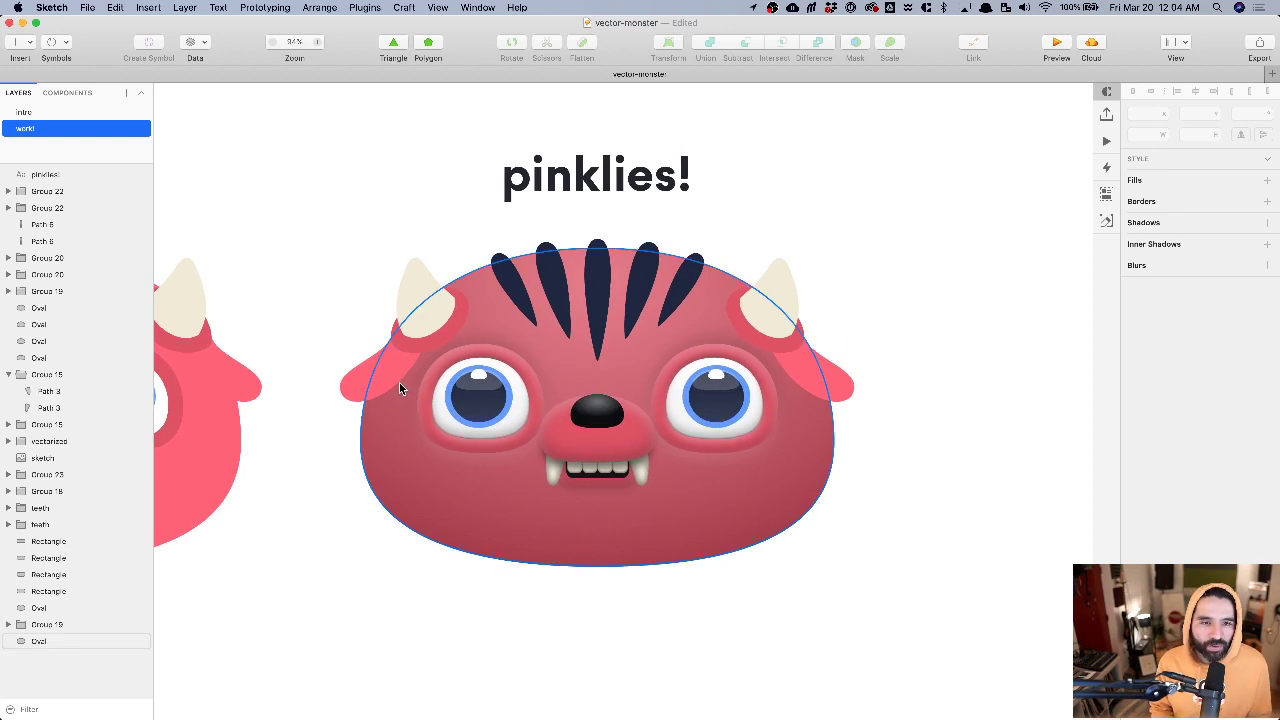
{"action": "left_click", "coordinate": [445, 300]}
{"action": "scroll", "coordinate": [404, 286], "scroll_direction": "up", "scroll_amount": 5}
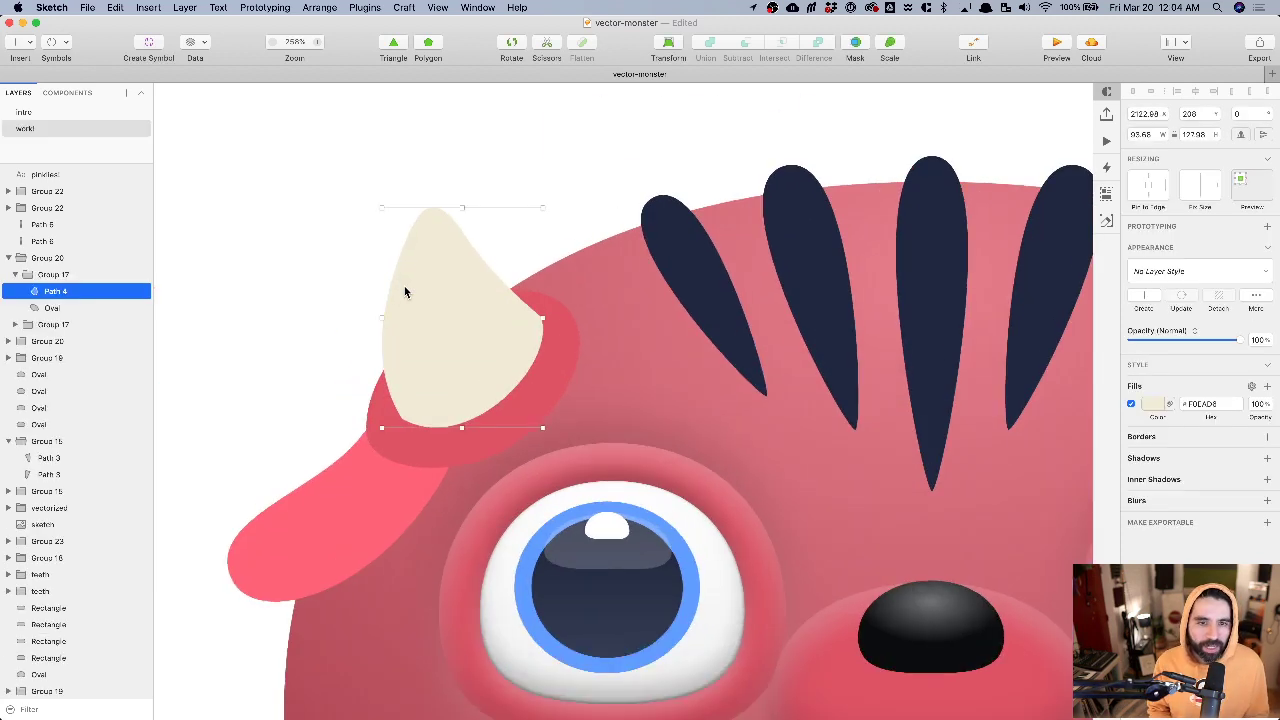
{"action": "scroll", "coordinate": [404, 286], "scroll_direction": "down", "scroll_amount": 3}
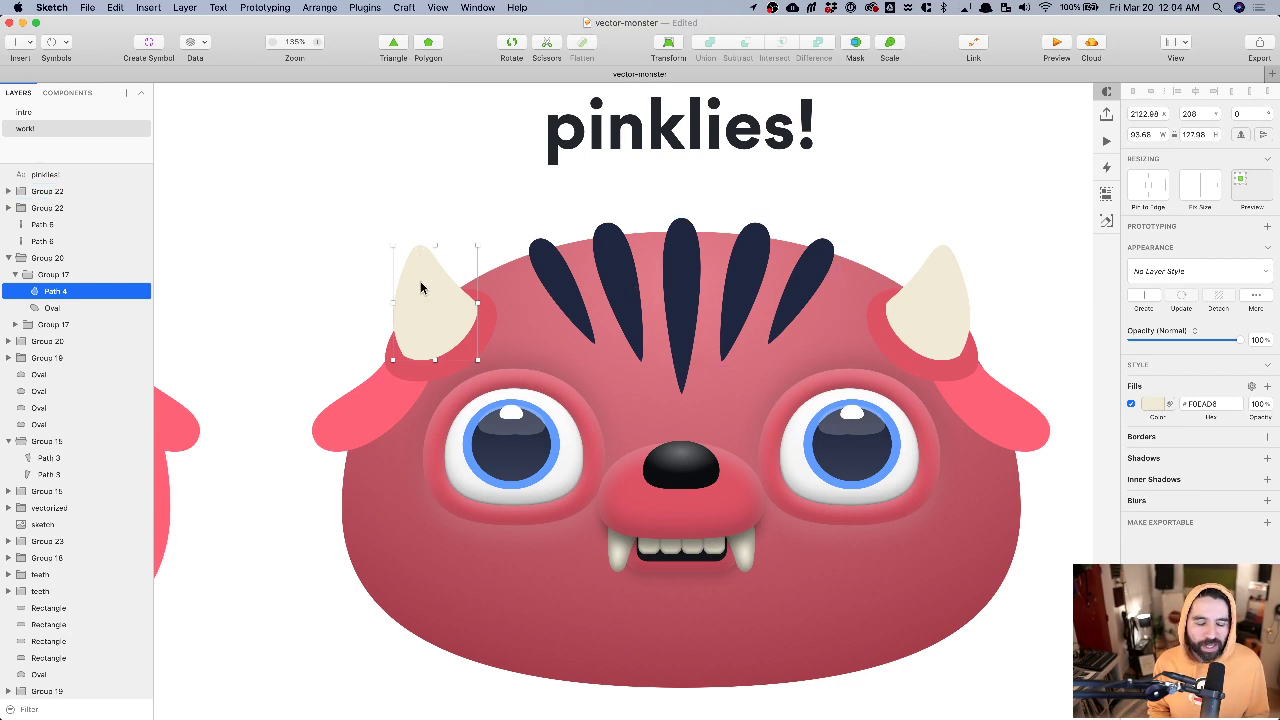
{"action": "left_click", "coordinate": [617, 558]}
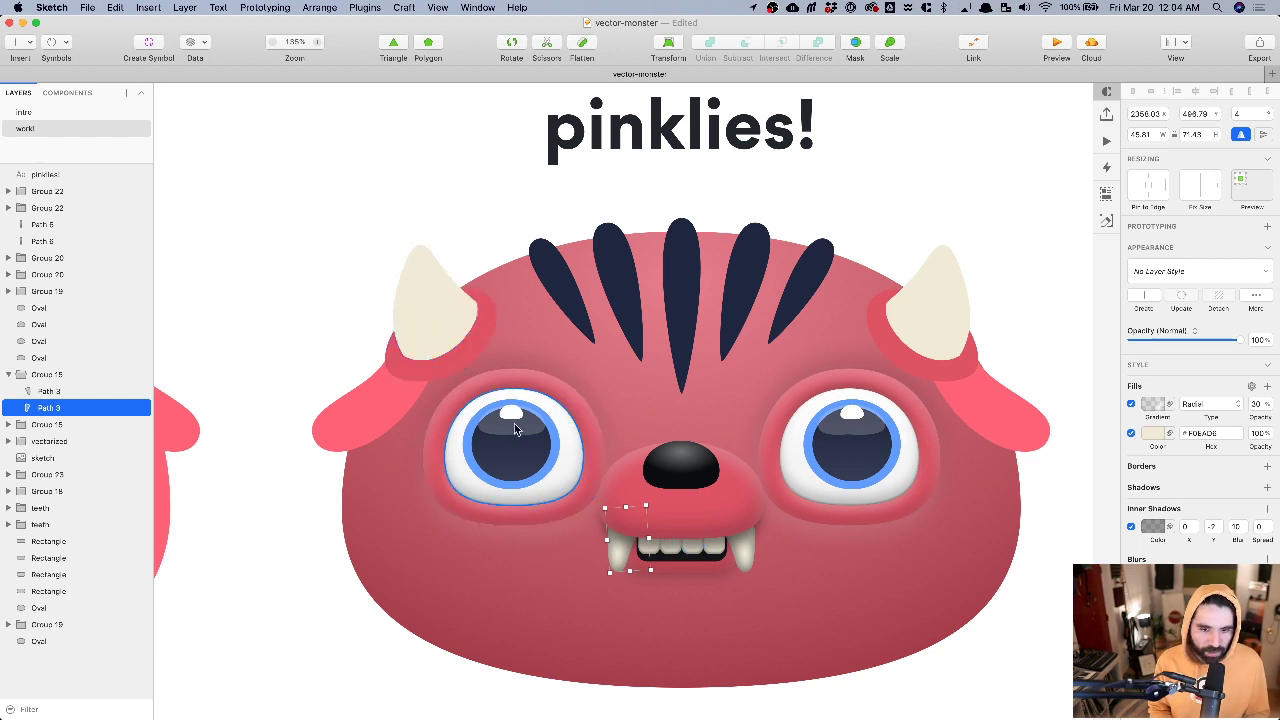
{"action": "left_click", "coordinate": [429, 338]}
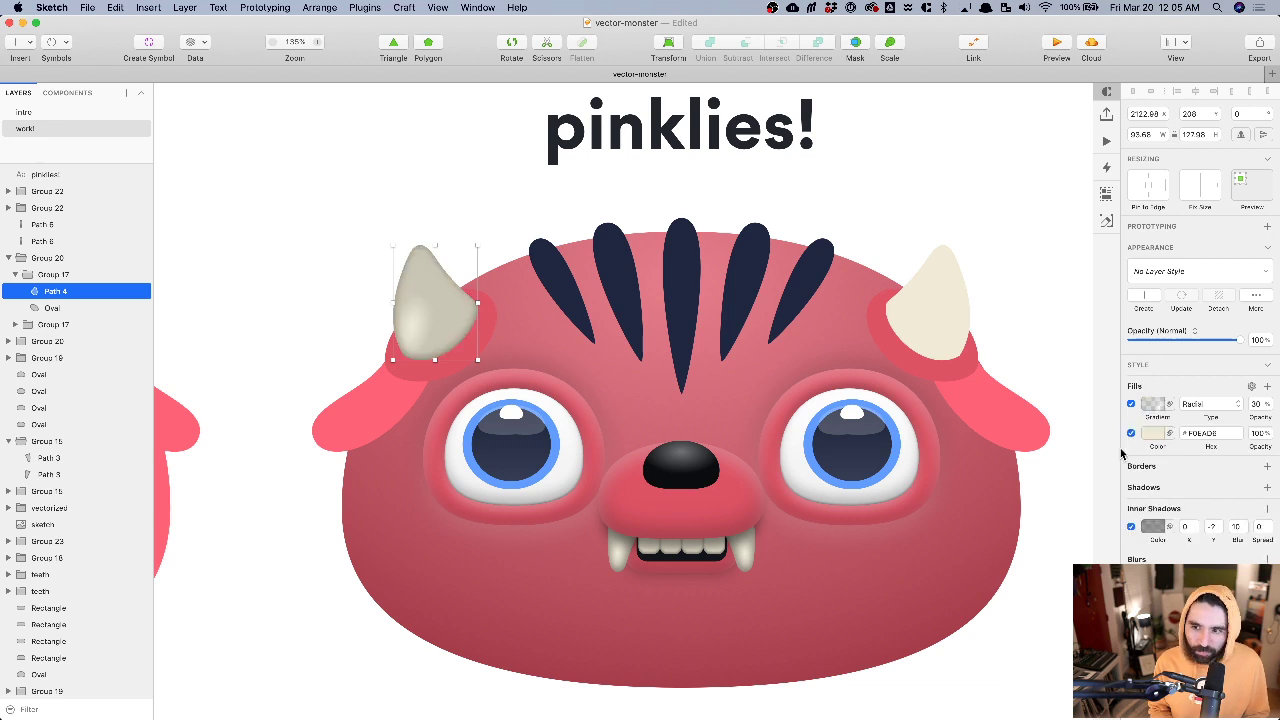
{"action": "left_click", "coordinate": [1131, 405]}
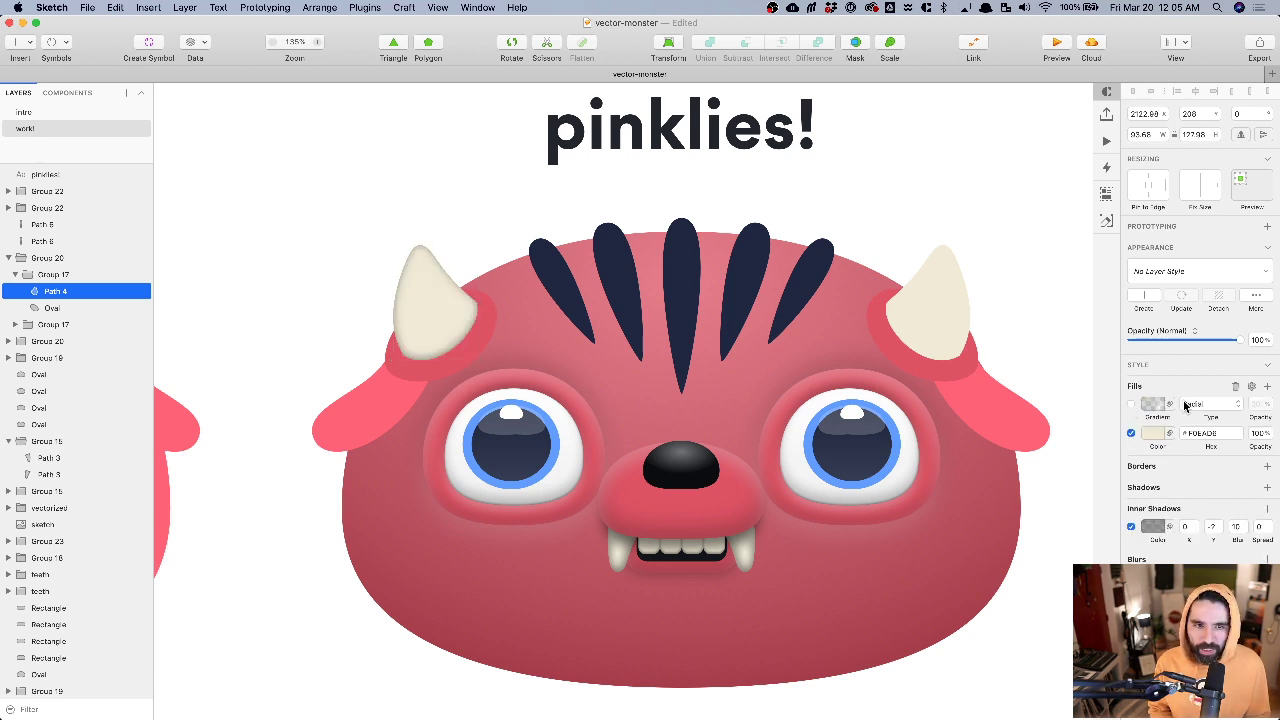
{"action": "left_click", "coordinate": [1235, 387]}
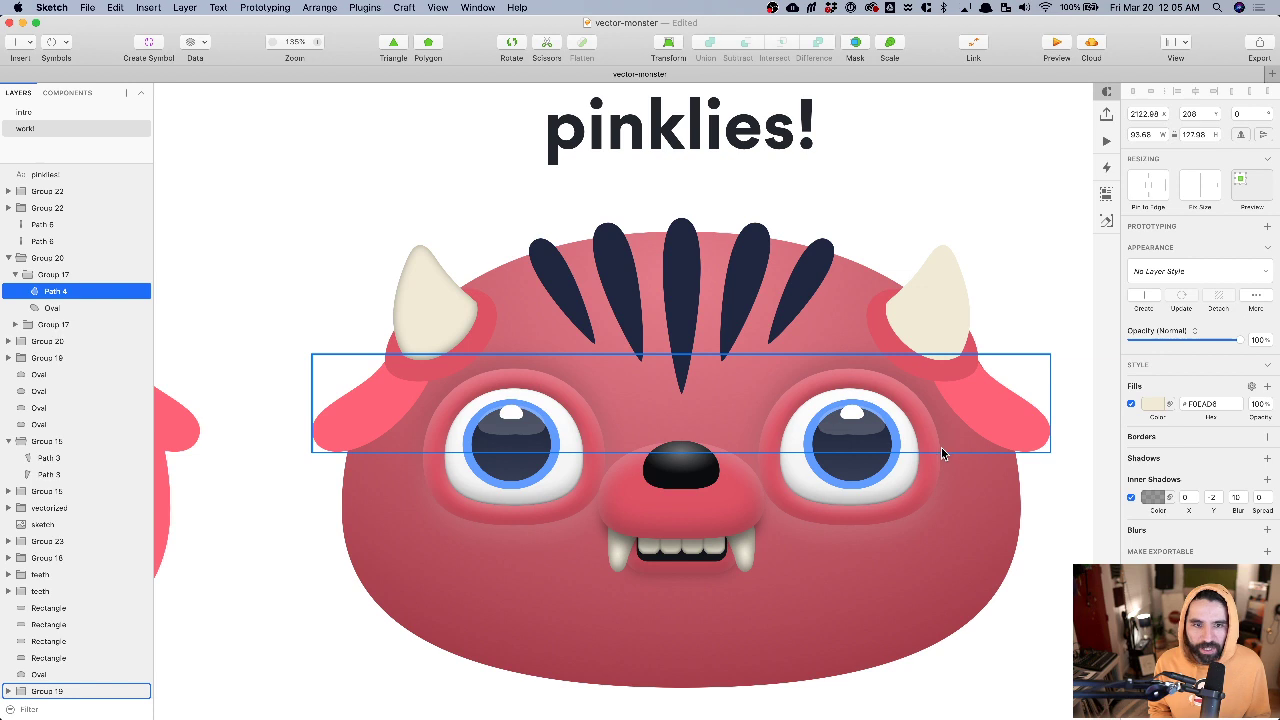
- Set the left horn's inner shadow to Y -9 and blur 16, and lower its colour opacity
{"action": "scroll", "coordinate": [436, 291], "scroll_direction": "up", "scroll_amount": 3}
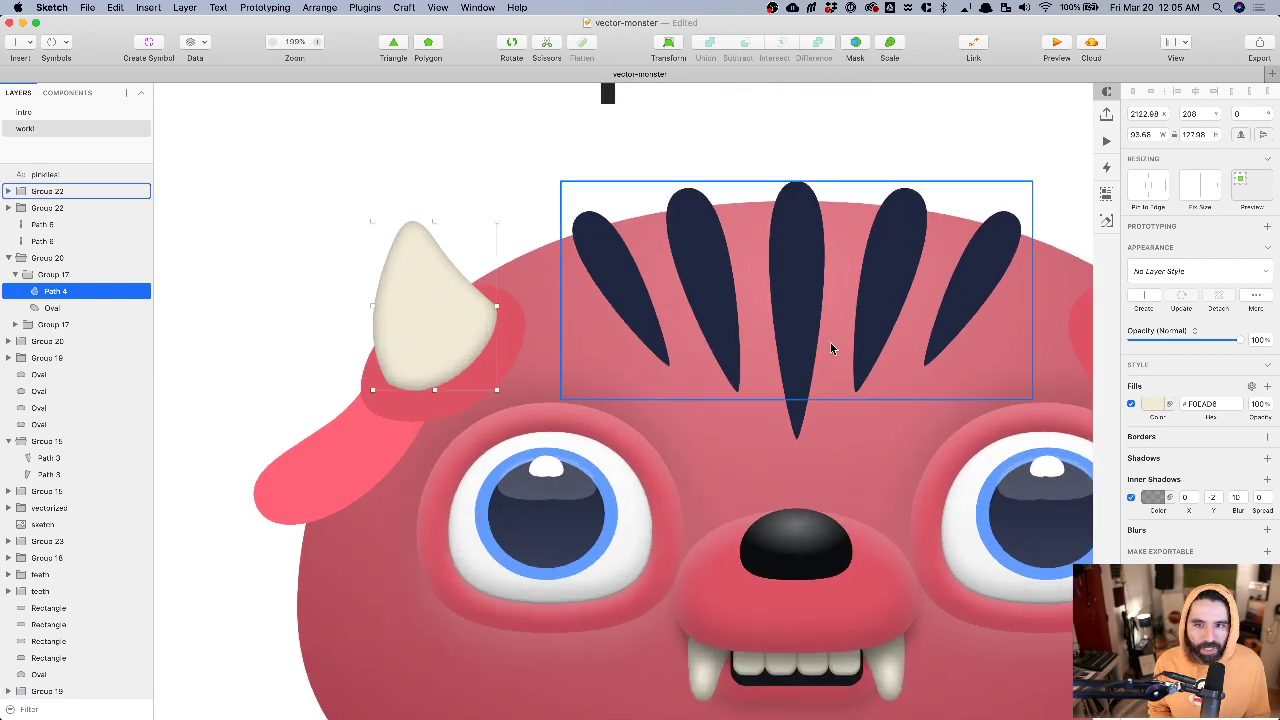
{"action": "left_click", "coordinate": [1211, 497]}
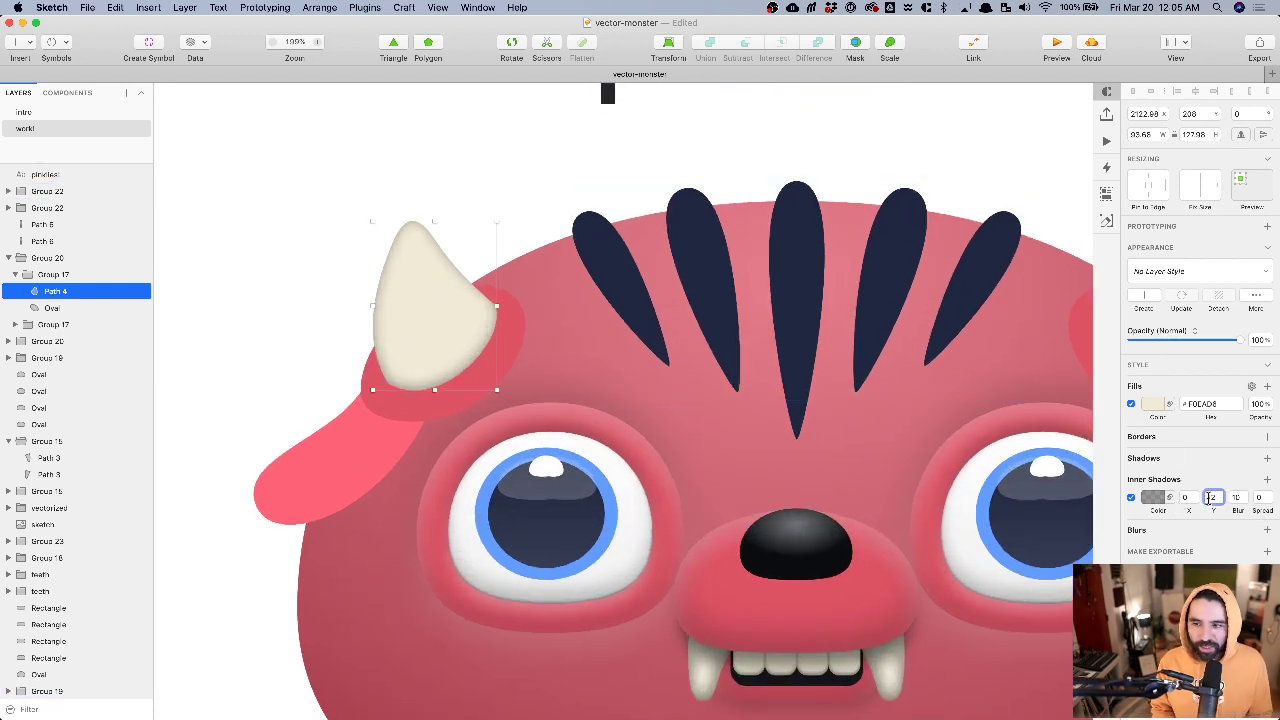
{"action": "key", "text": "shift+Down"}
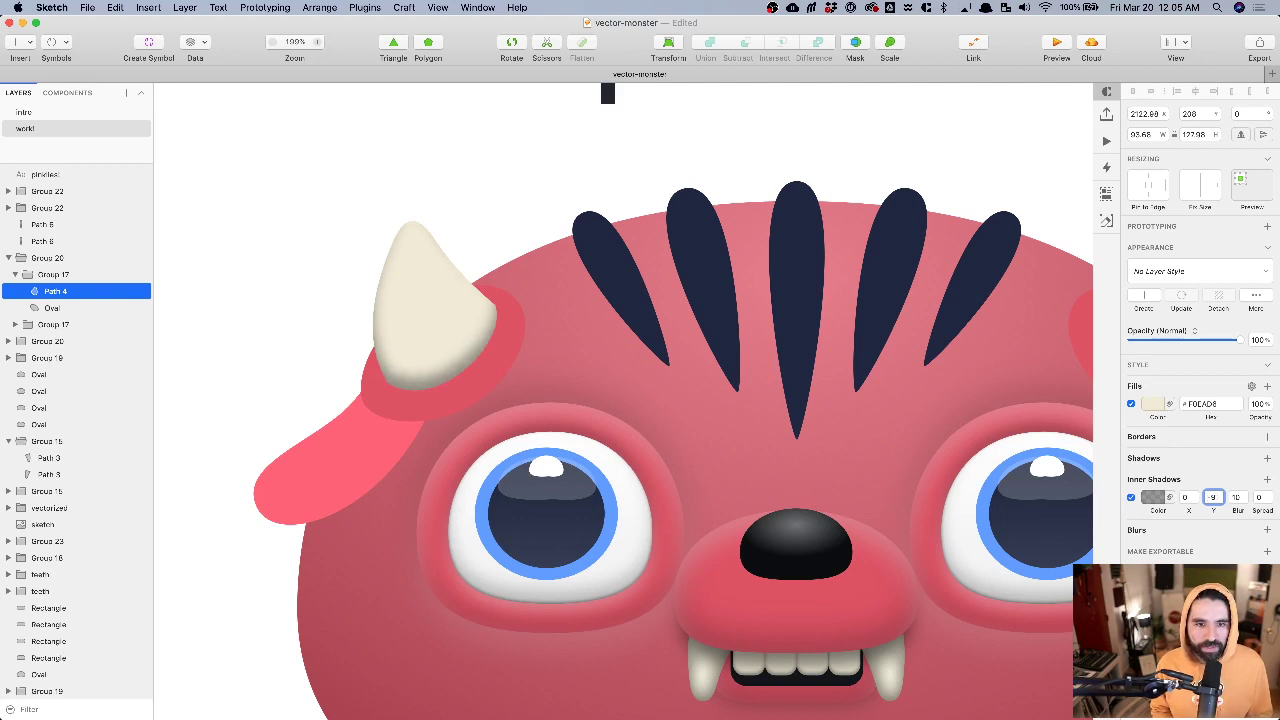
{"action": "left_click", "coordinate": [1237, 497]}
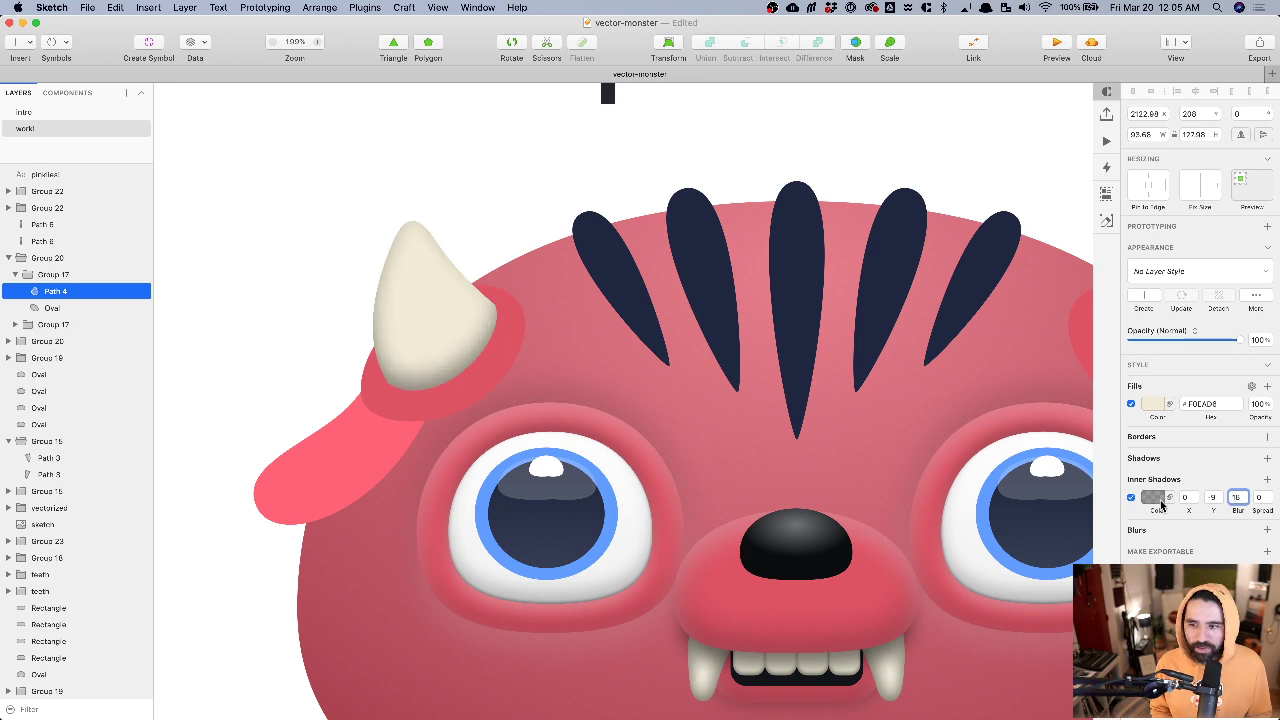
{"action": "left_click", "coordinate": [1155, 498]}
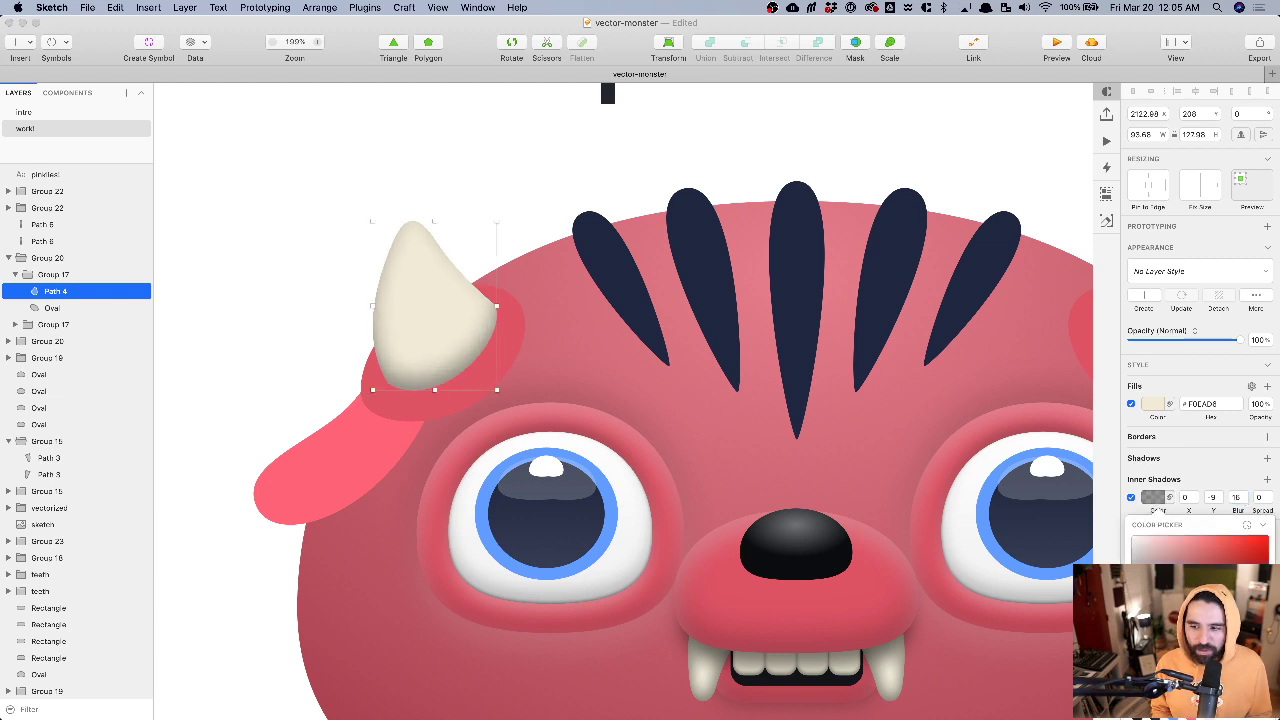
{"action": "left_click_drag", "start_coordinate": [1192, 655], "coordinate": [1170, 655]}
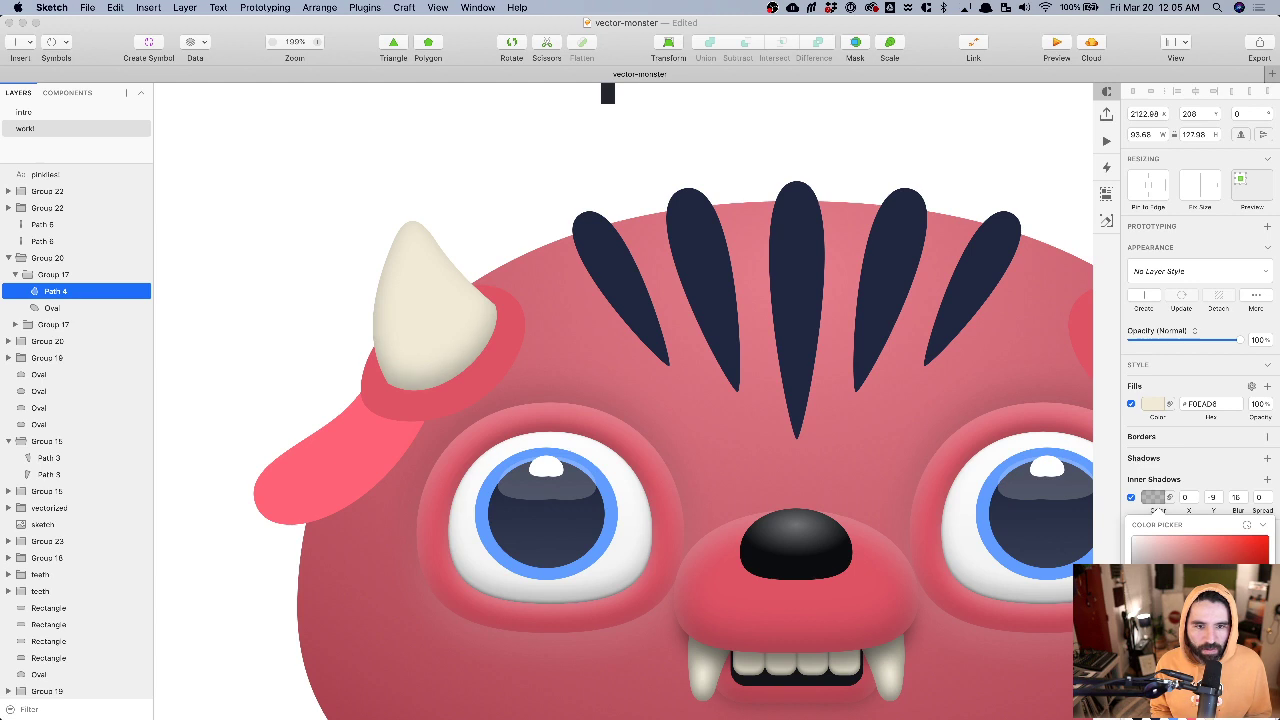
{"action": "left_click", "coordinate": [1156, 366]}
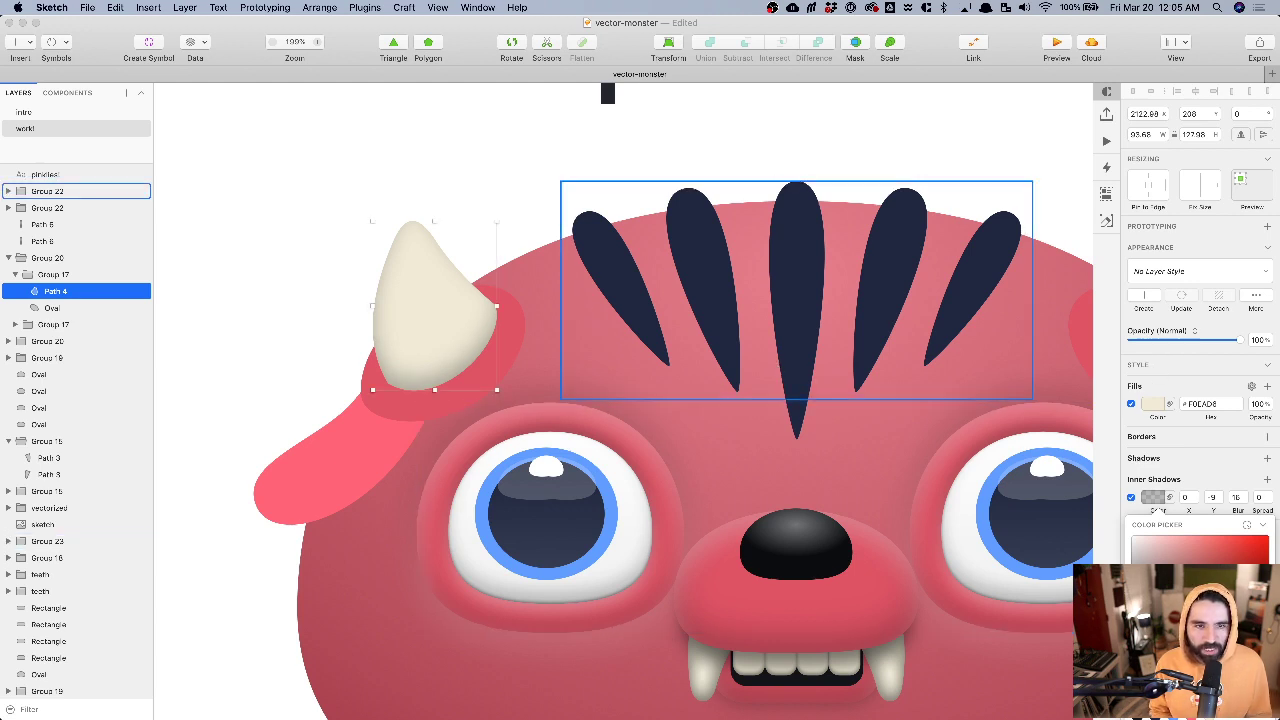
{"action": "scroll", "coordinate": [480, 260], "scroll_direction": "down", "scroll_amount": 3}
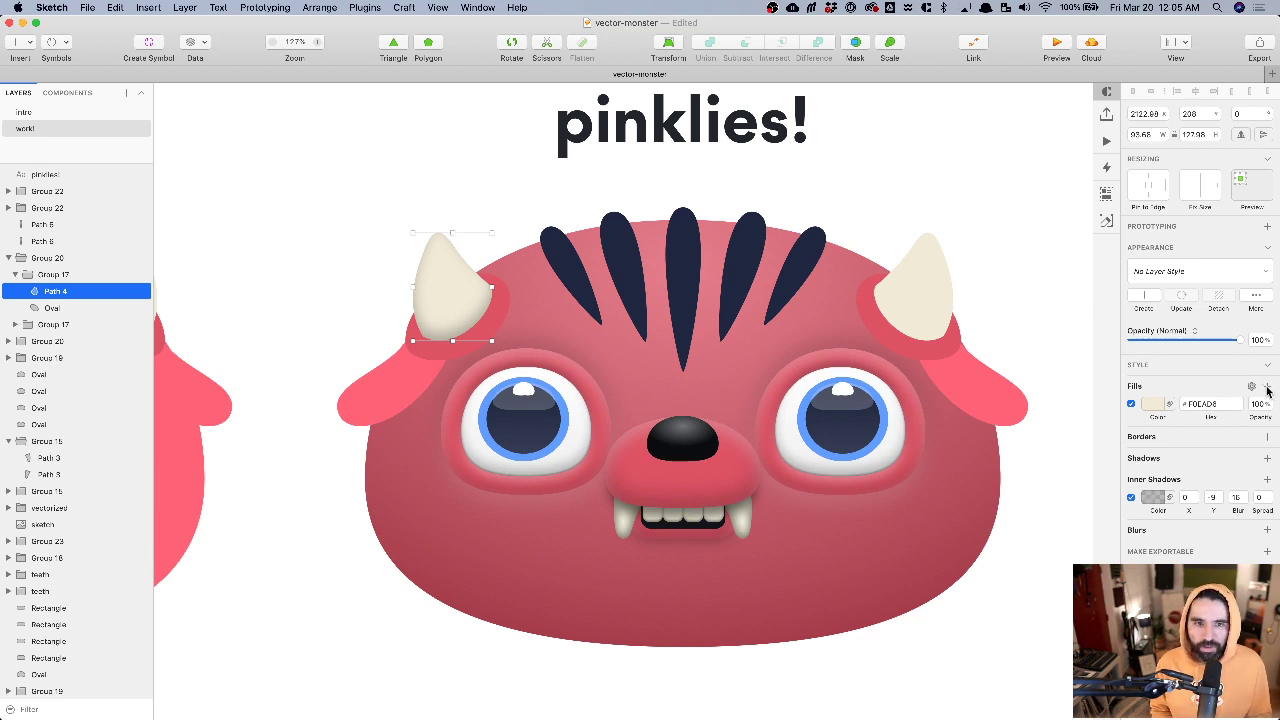
- Add a radial gradient fill to the left horn, running from its tip almost to its base
{"action": "left_click", "coordinate": [1266, 387]}
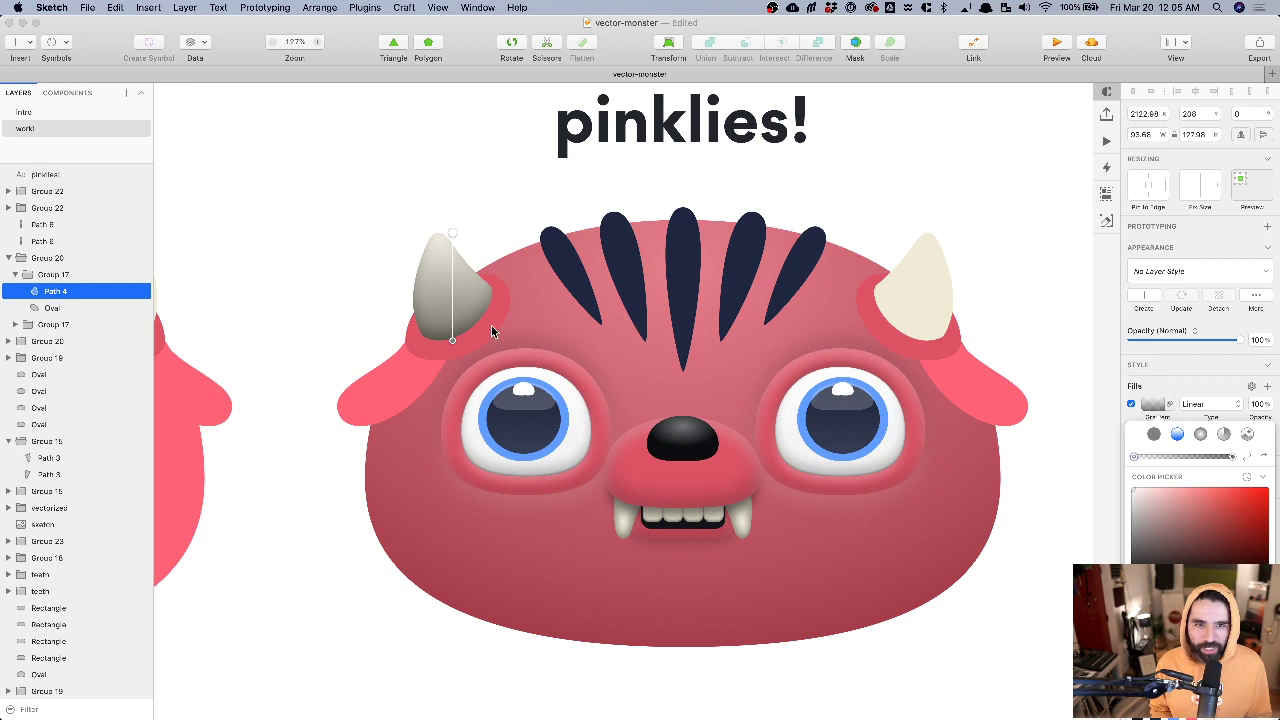
{"action": "left_click_drag", "start_coordinate": [455, 340], "coordinate": [452, 305]}
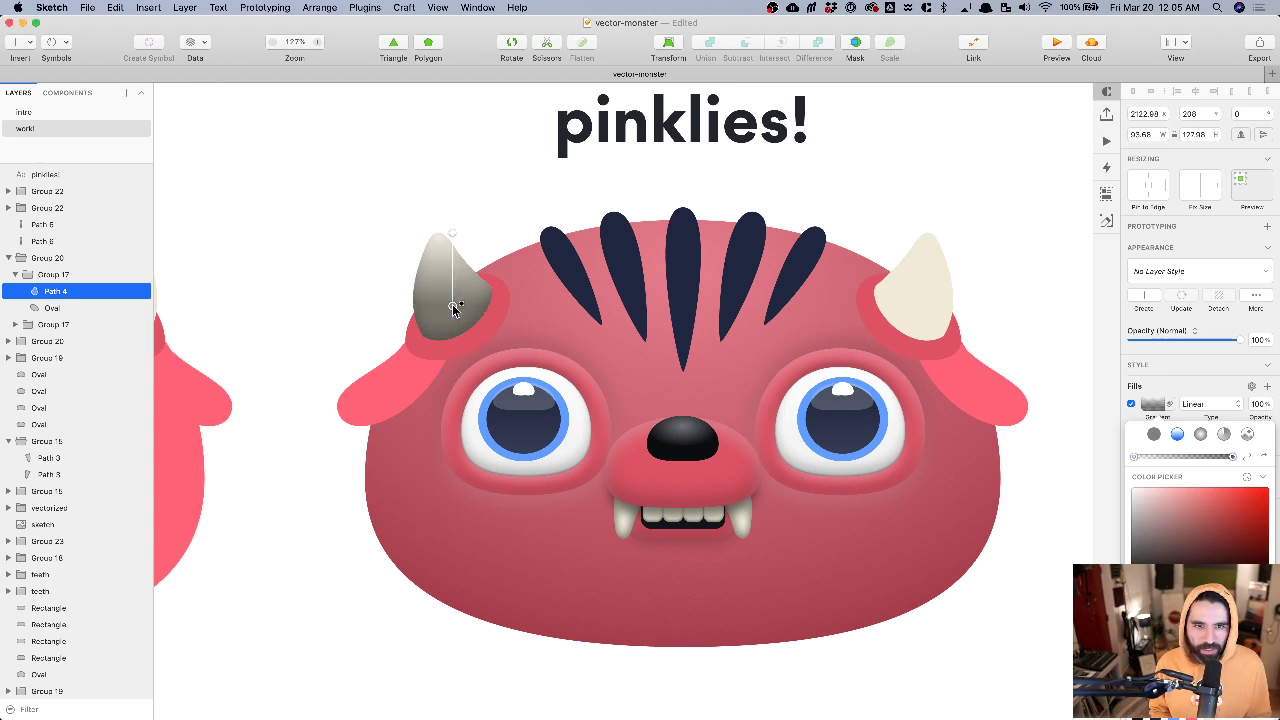
{"action": "scroll", "coordinate": [1200, 500], "scroll_direction": "down", "scroll_amount": 2}
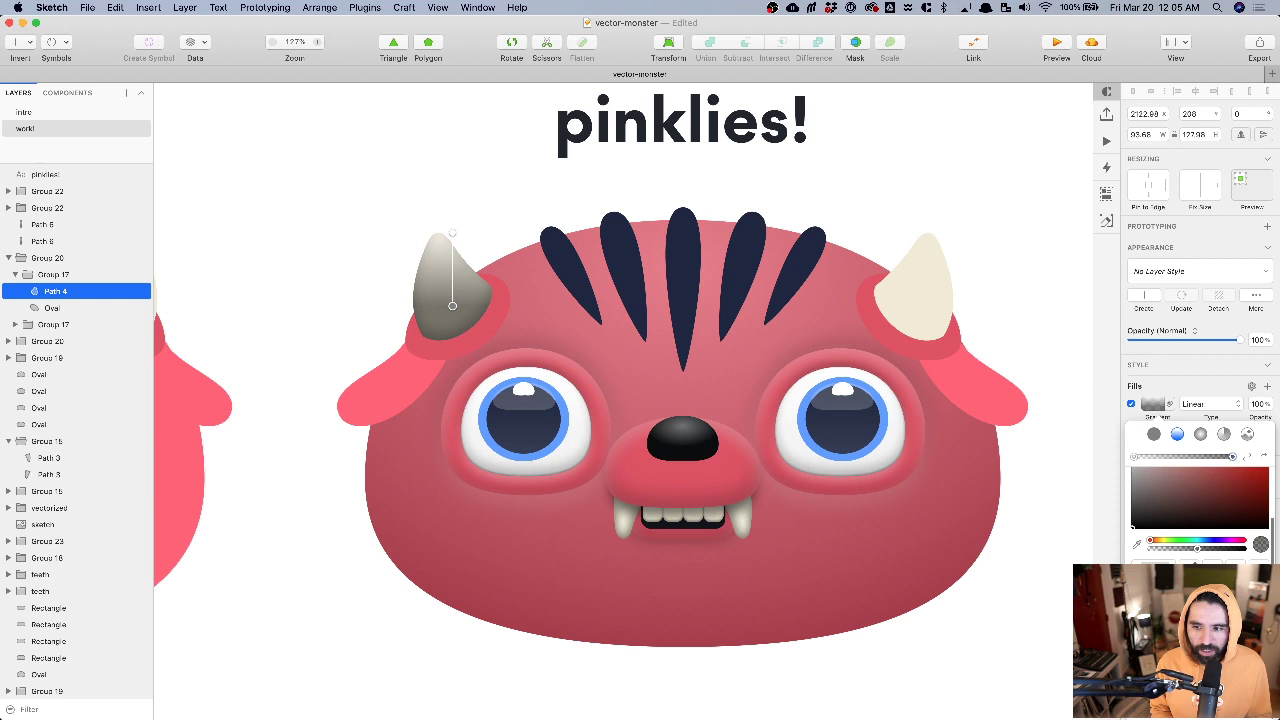
{"action": "left_click", "coordinate": [1201, 434]}
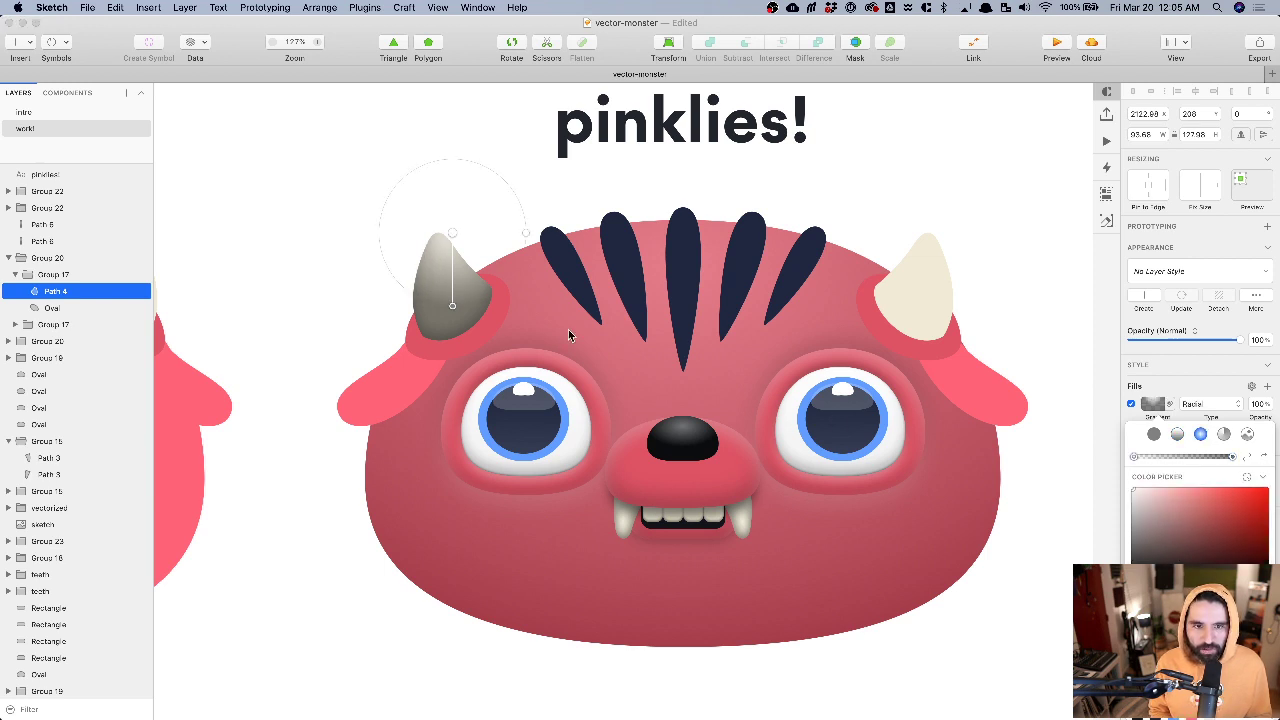
{"action": "left_click_drag", "start_coordinate": [452, 305], "coordinate": [452, 330]}
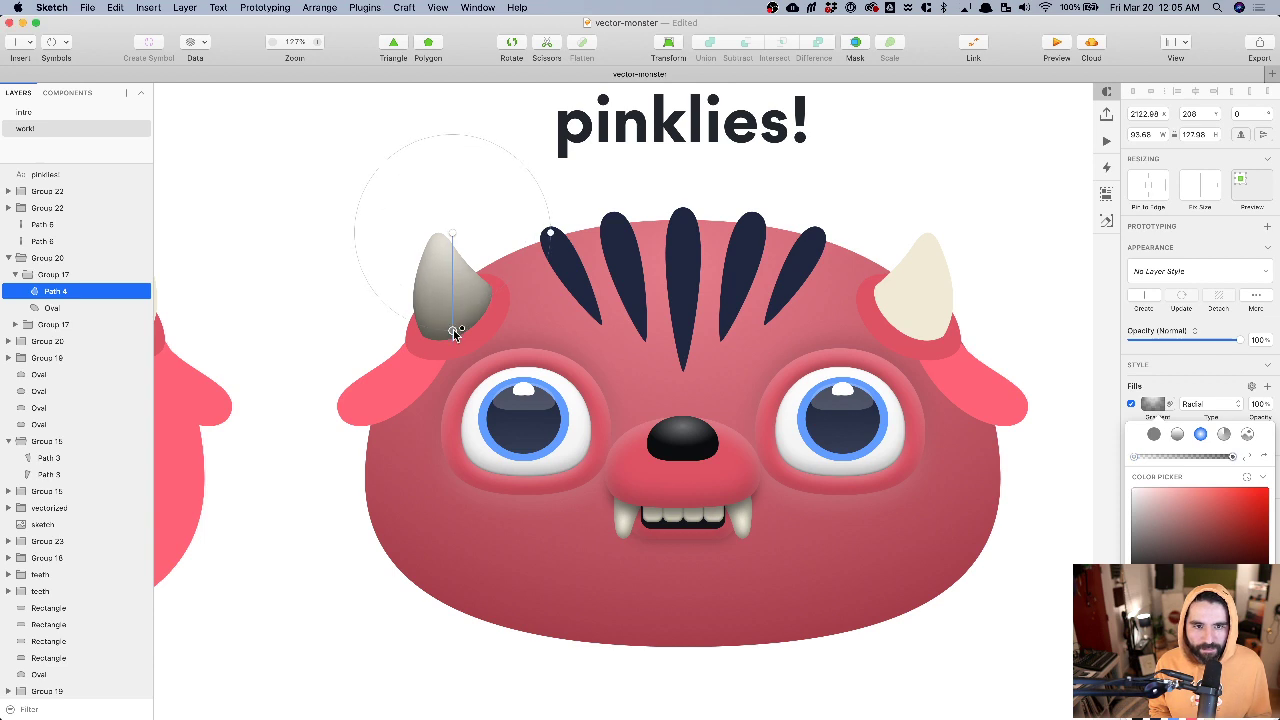
- Recolour the left horn's radial gradient from dark grey to white and lower the colour's opacity
{"action": "mouse_move", "coordinate": [1238, 457]}
{"action": "left_mouse_down"}
{"action": "mouse_move", "coordinate": [1211, 459]}
{"action": "mouse_move", "coordinate": [1246, 457]}
{"action": "left_mouse_up"}
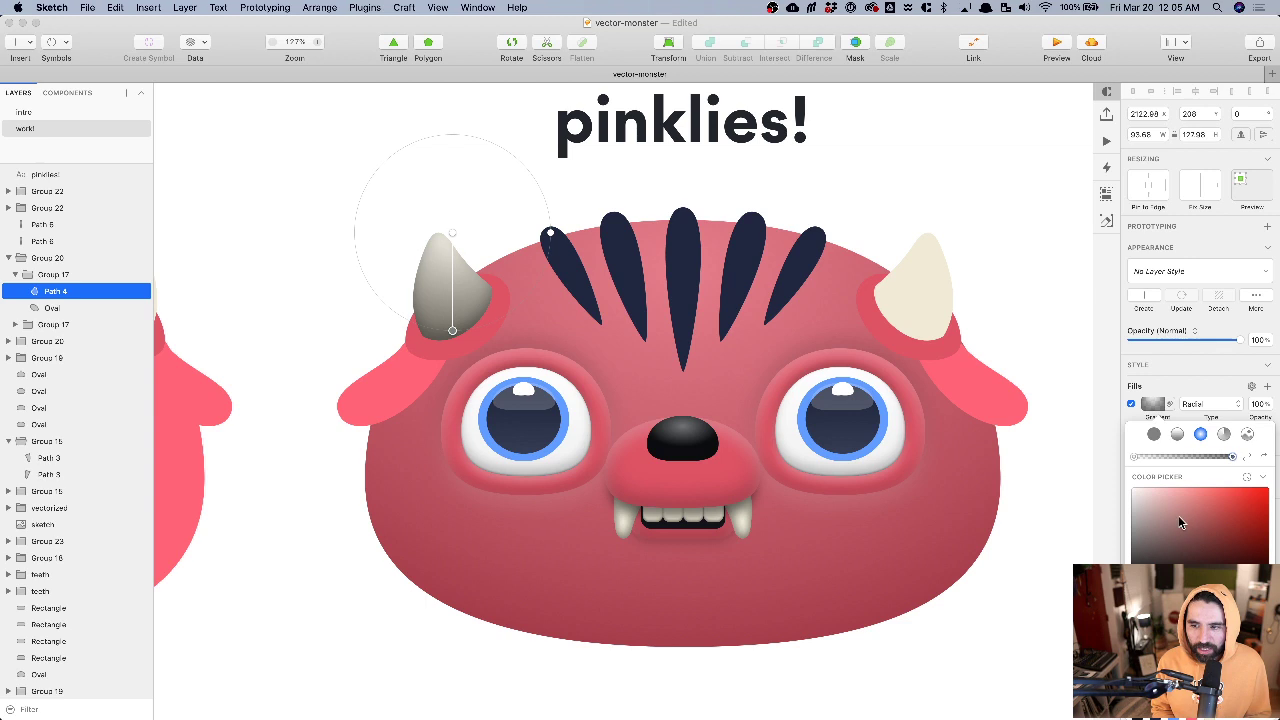
{"action": "left_click_drag", "start_coordinate": [1180, 521], "coordinate": [1035, 443]}
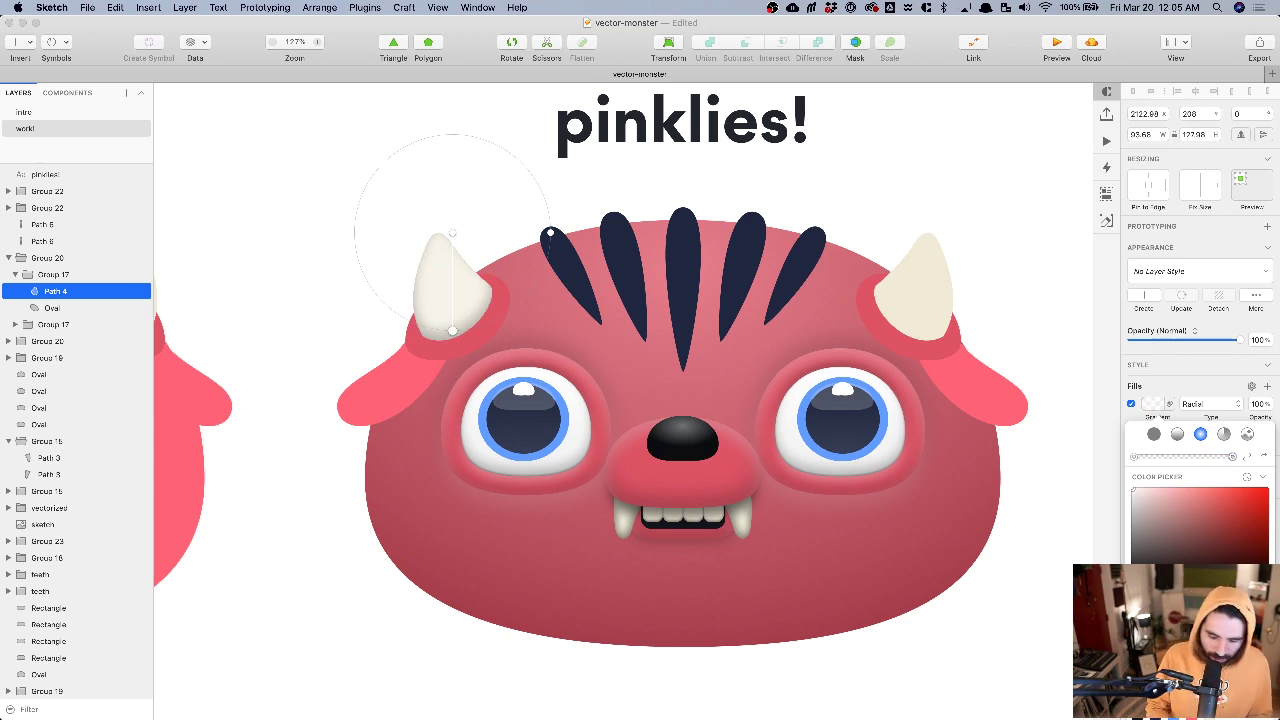
{"action": "left_click_drag", "start_coordinate": [1180, 602], "coordinate": [1162, 602]}
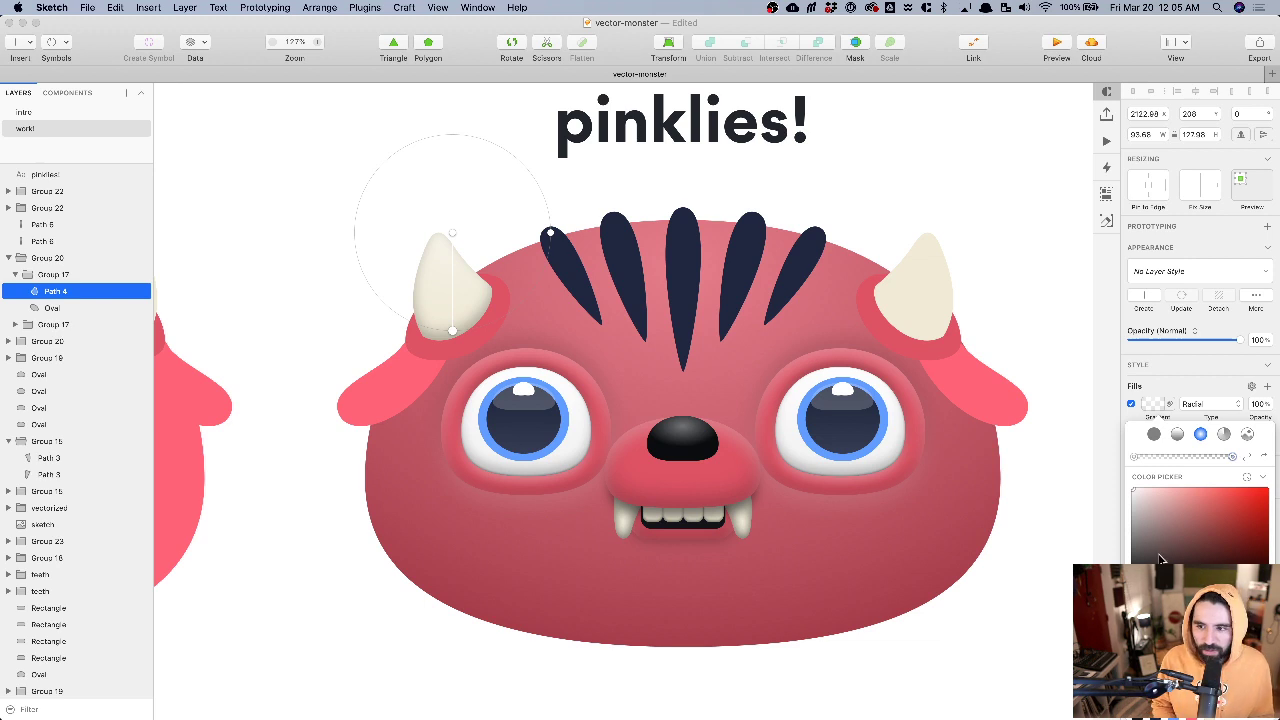
{"action": "mouse_move", "coordinate": [1134, 460]}
{"action": "left_mouse_down"}
{"action": "mouse_move", "coordinate": [1157, 457]}
{"action": "mouse_move", "coordinate": [1134, 463]}
{"action": "left_mouse_up"}
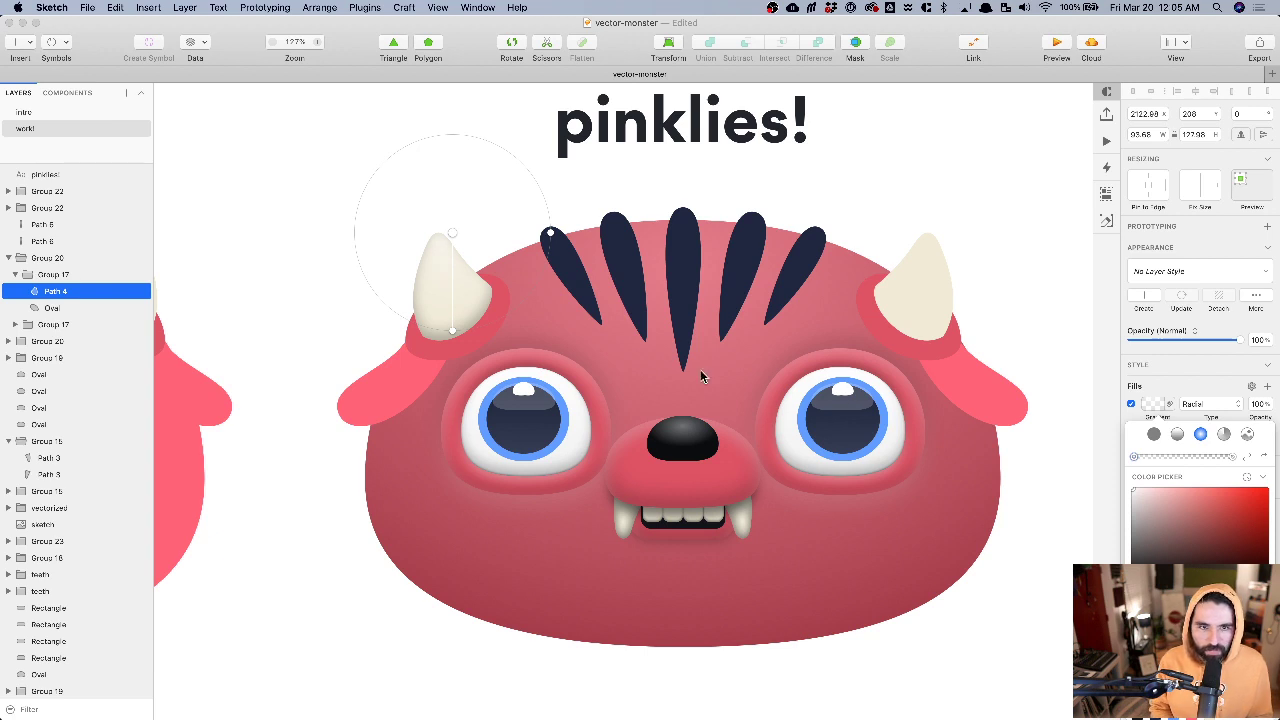
{"action": "key", "text": "Escape"}
{"action": "key", "text": "Escape"}
{"action": "key", "text": "Escape"}
{"action": "key", "text": "Escape"}
{"action": "scroll", "coordinate": [343, 286], "scroll_direction": "left", "scroll_amount": 3}
{"action": "scroll", "coordinate": [343, 286], "scroll_direction": "up", "scroll_amount": 2}
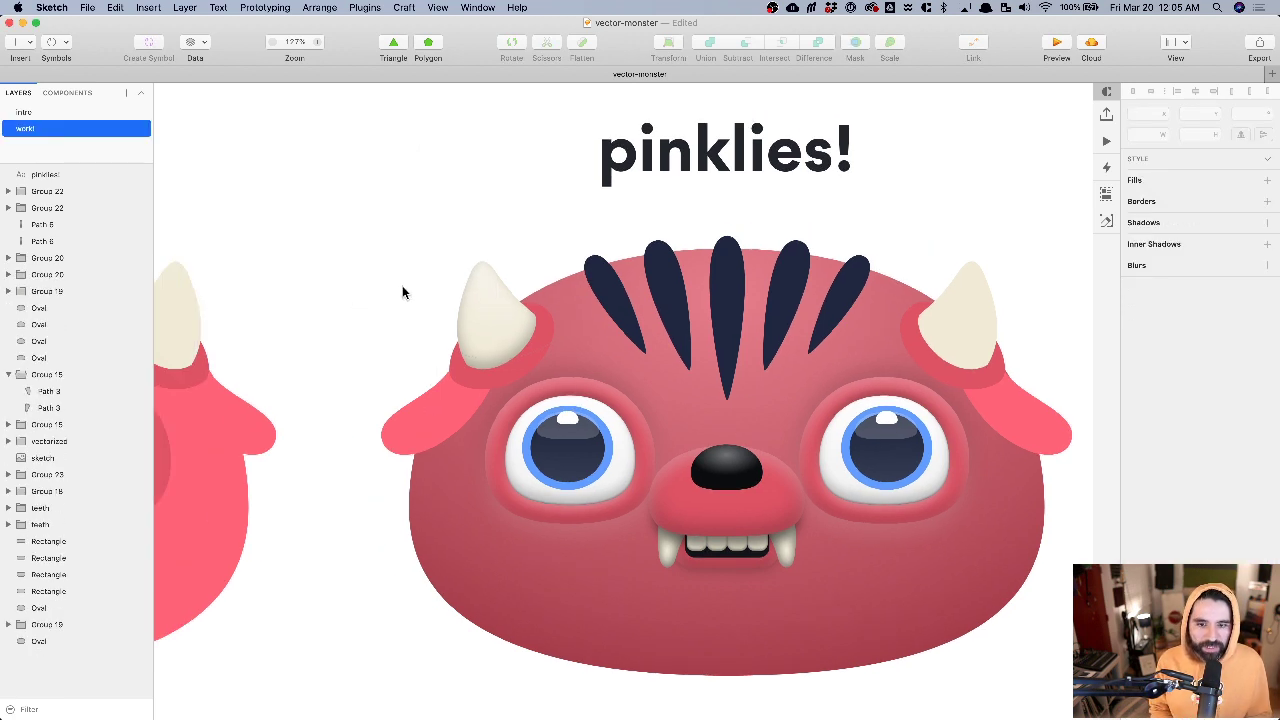
- Reshape the left horn's radial gradient into a narrow ellipse centred near the tip and tilted along the horn towards its inner base
{"action": "scroll", "coordinate": [373, 292], "scroll_direction": "up", "scroll_amount": 3}
{"action": "left_click", "coordinate": [571, 329]}
{"action": "left_click", "coordinate": [410, 283]}
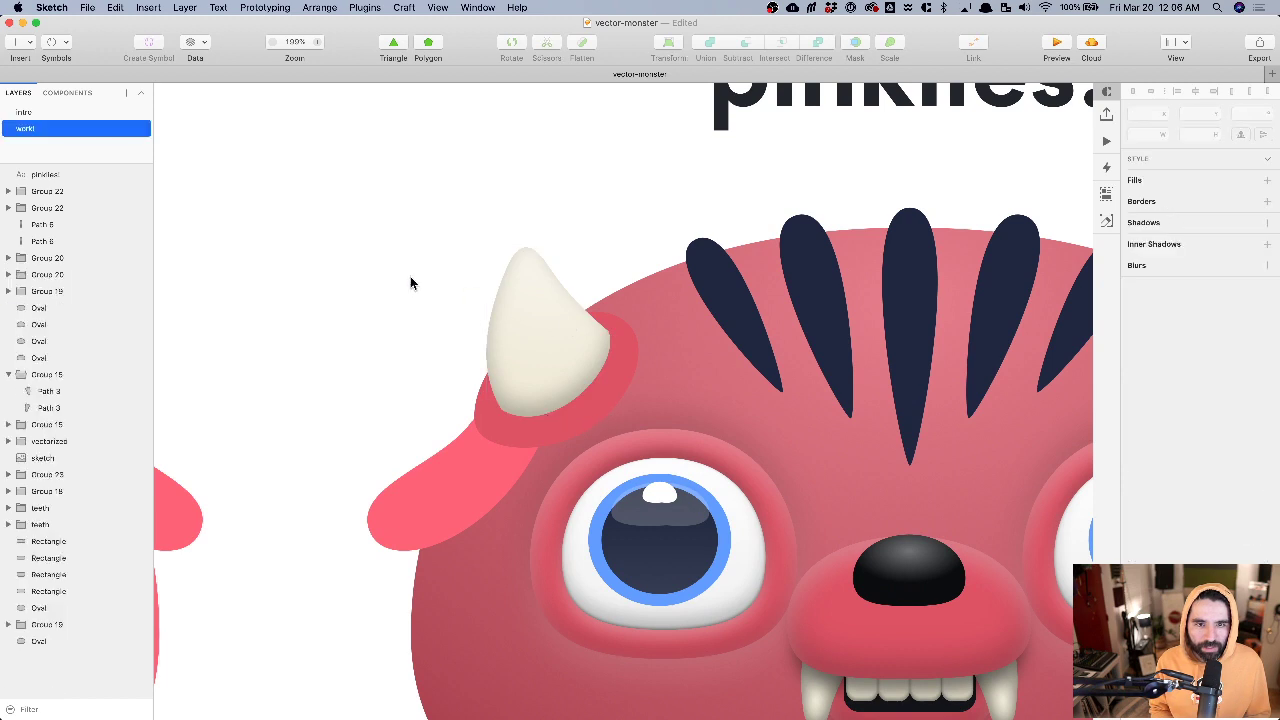
{"action": "left_click", "coordinate": [545, 340], "text": "super"}
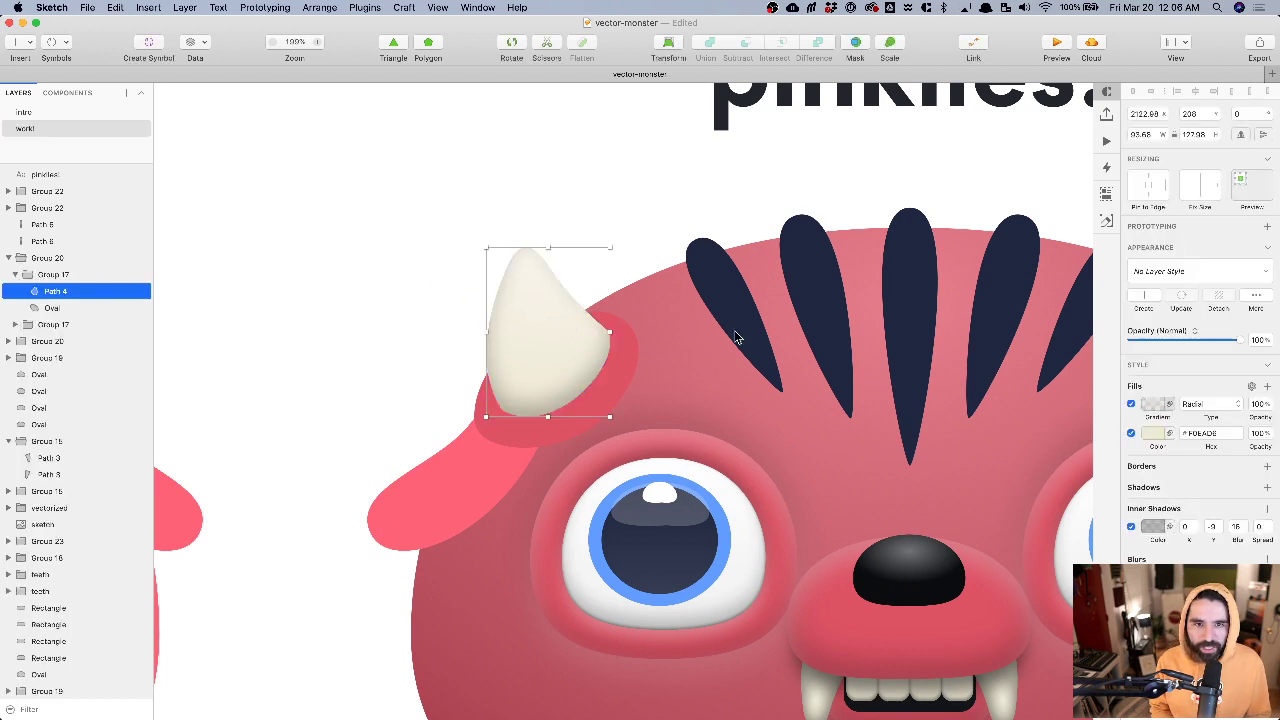
{"action": "key", "text": "Return"}
{"action": "left_click_drag", "start_coordinate": [548, 252], "coordinate": [525, 272]}
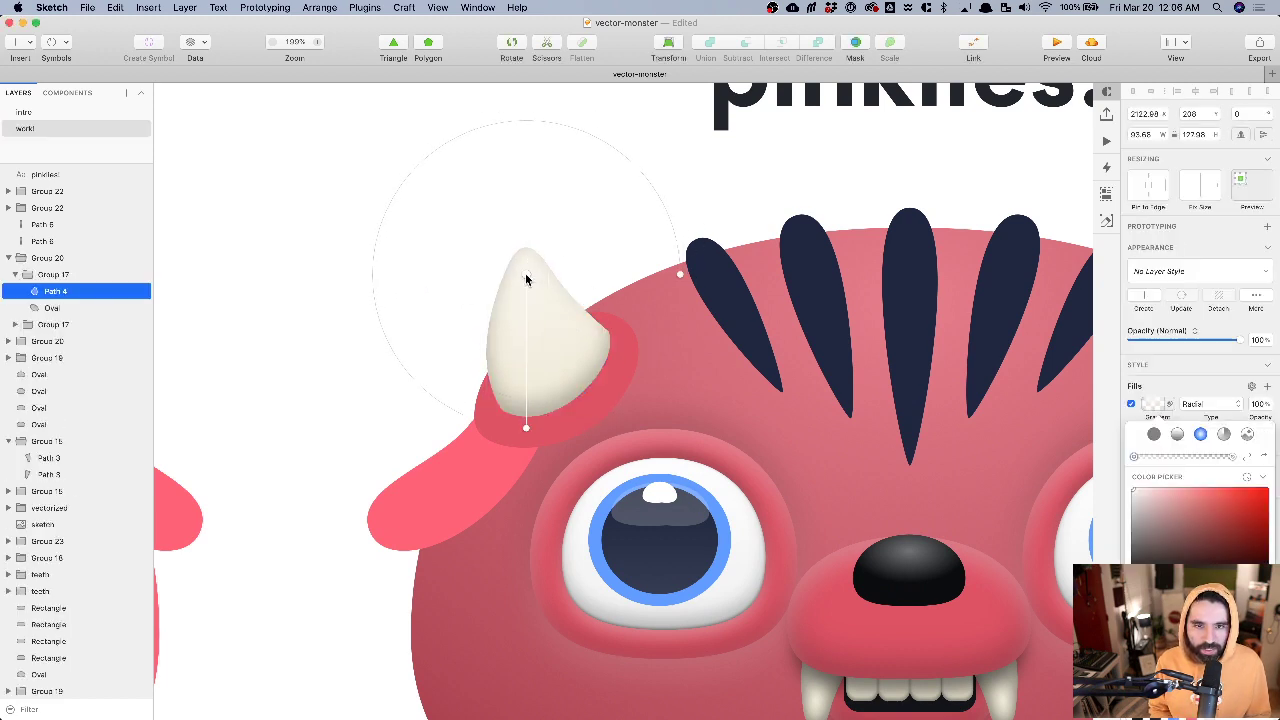
{"action": "left_click_drag", "start_coordinate": [529, 426], "coordinate": [527, 390]}
{"action": "left_click_drag", "start_coordinate": [648, 271], "coordinate": [594, 262]}
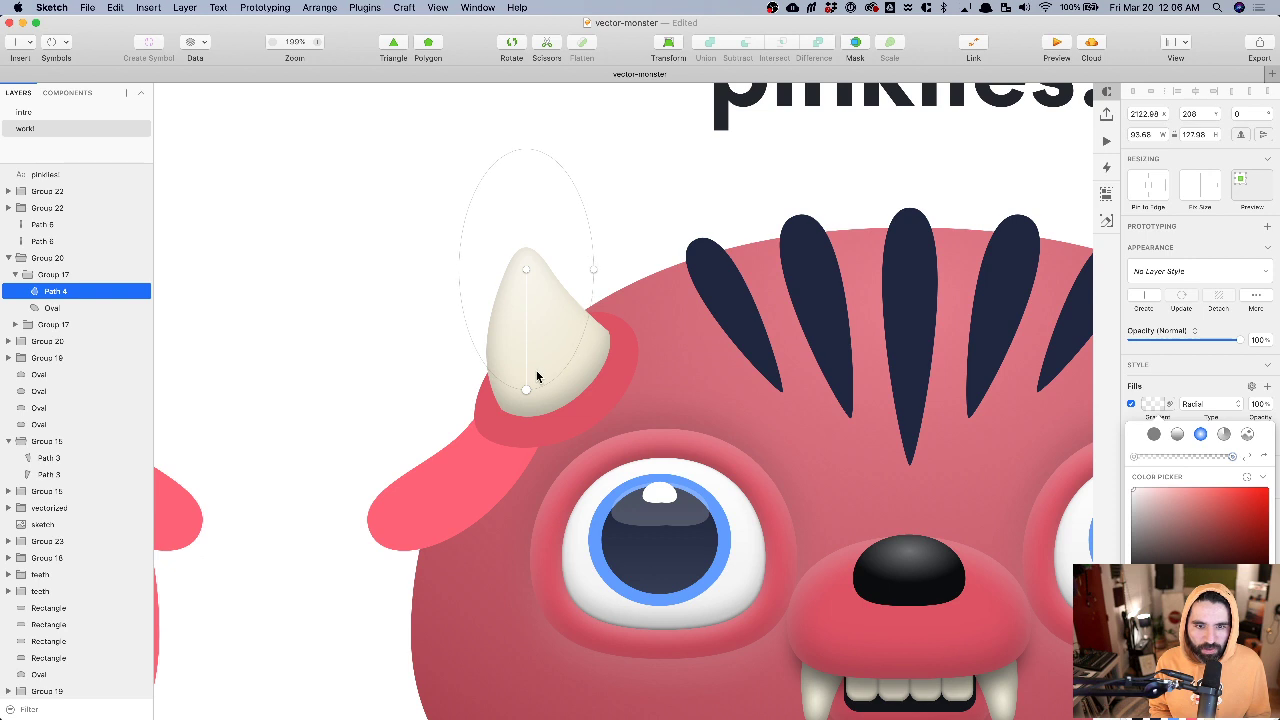
{"action": "left_click_drag", "start_coordinate": [527, 390], "coordinate": [564, 385]}
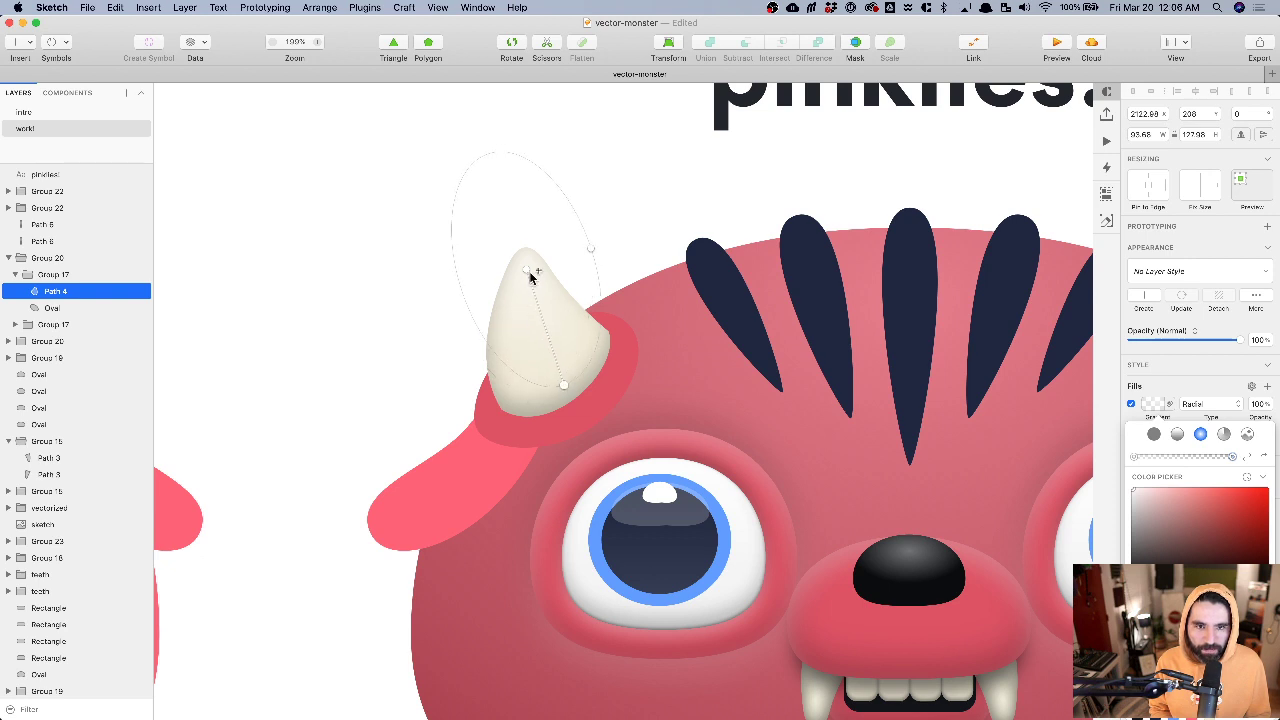
{"action": "left_click_drag", "start_coordinate": [526, 266], "coordinate": [526, 280]}
{"action": "key", "text": "Escape"}
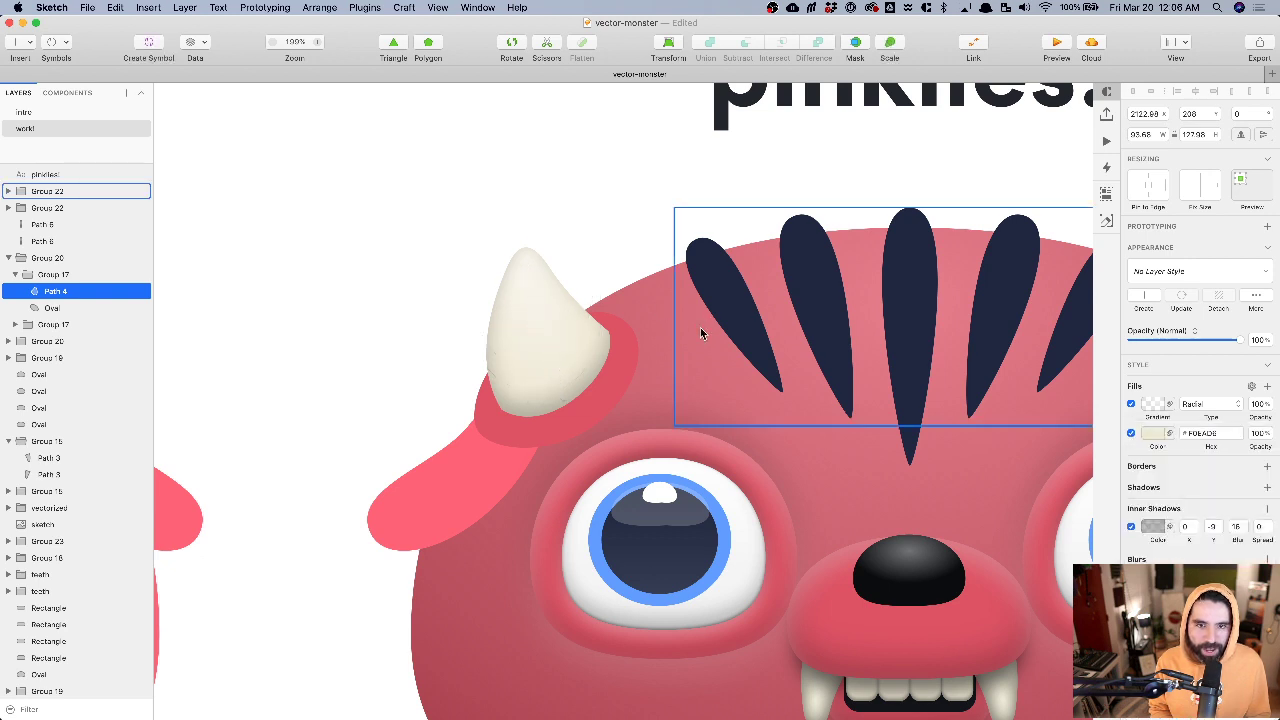
{"action": "key", "text": "Escape"}
{"action": "scroll", "coordinate": [486, 411], "scroll_direction": "down", "scroll_amount": 5}
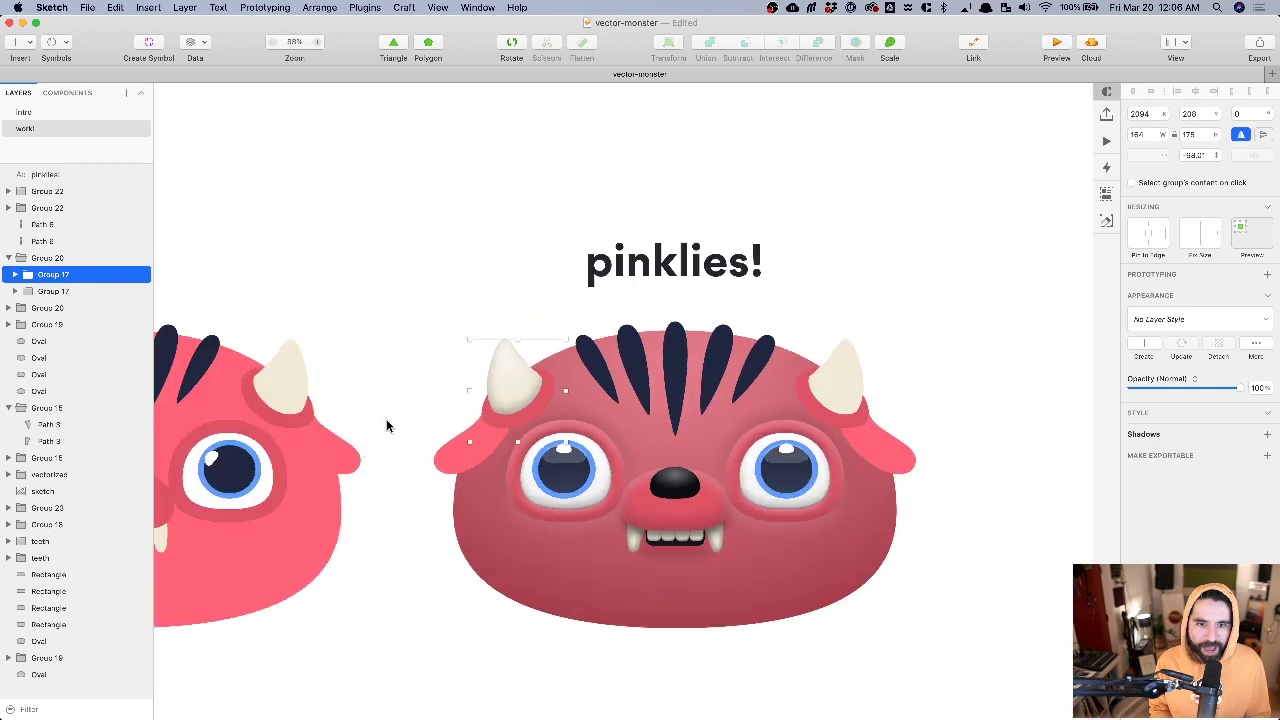
{"action": "left_click", "coordinate": [506, 361], "text": "super"}
{"action": "left_click", "coordinate": [965, 292]}
{"action": "left_click", "coordinate": [520, 389], "text": "super"}
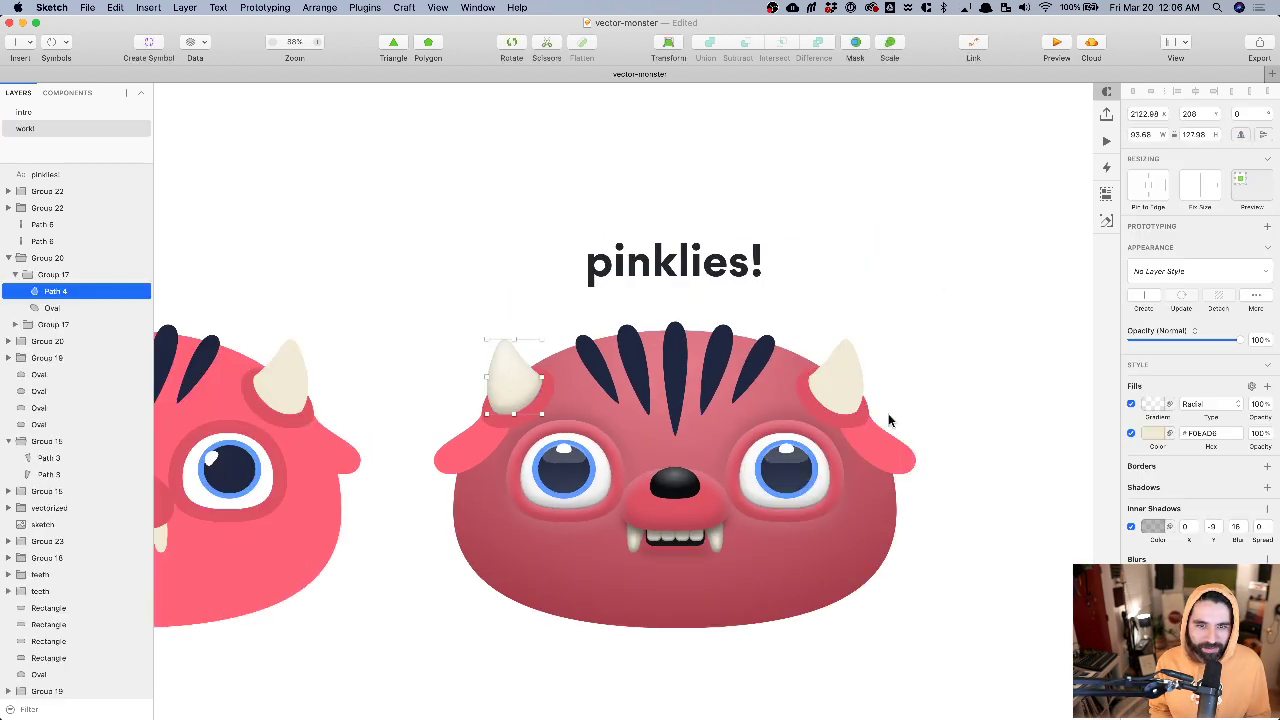
{"action": "left_click", "coordinate": [975, 288]}
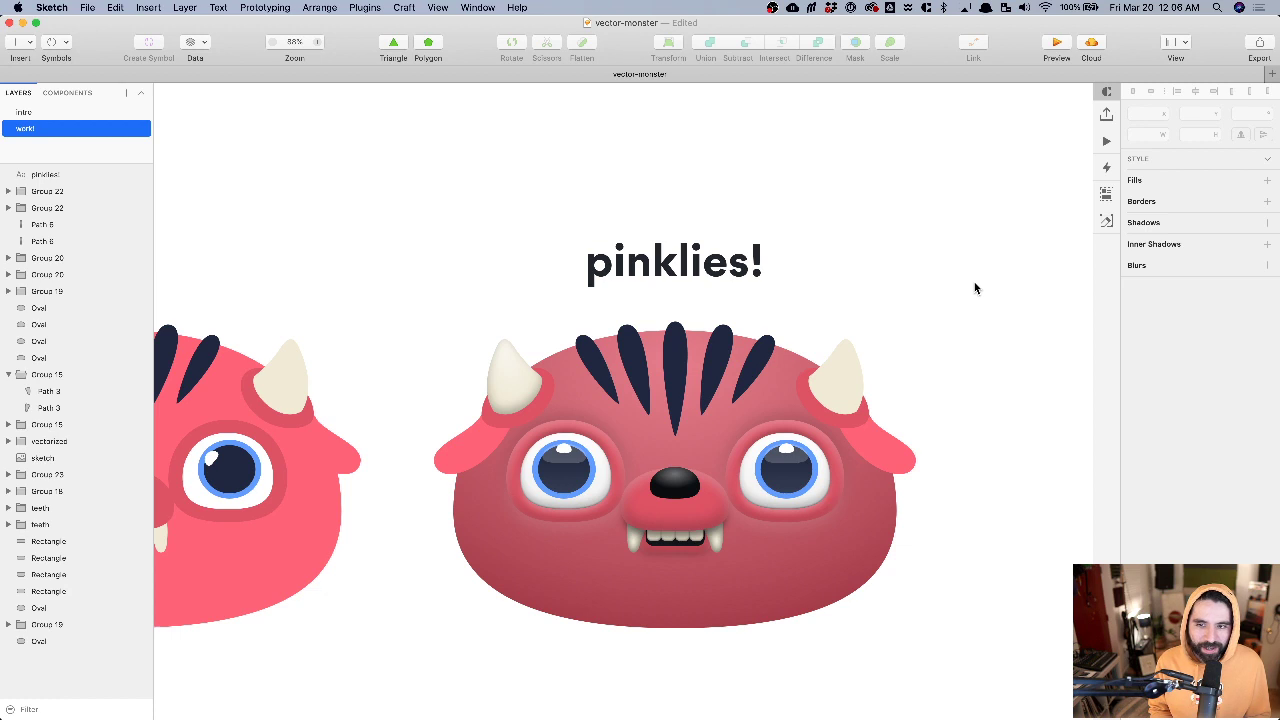
- Replace the flat right horn with a horizontally flipped duplicate of the shaded left horn
{"action": "left_click", "coordinate": [840, 405]}
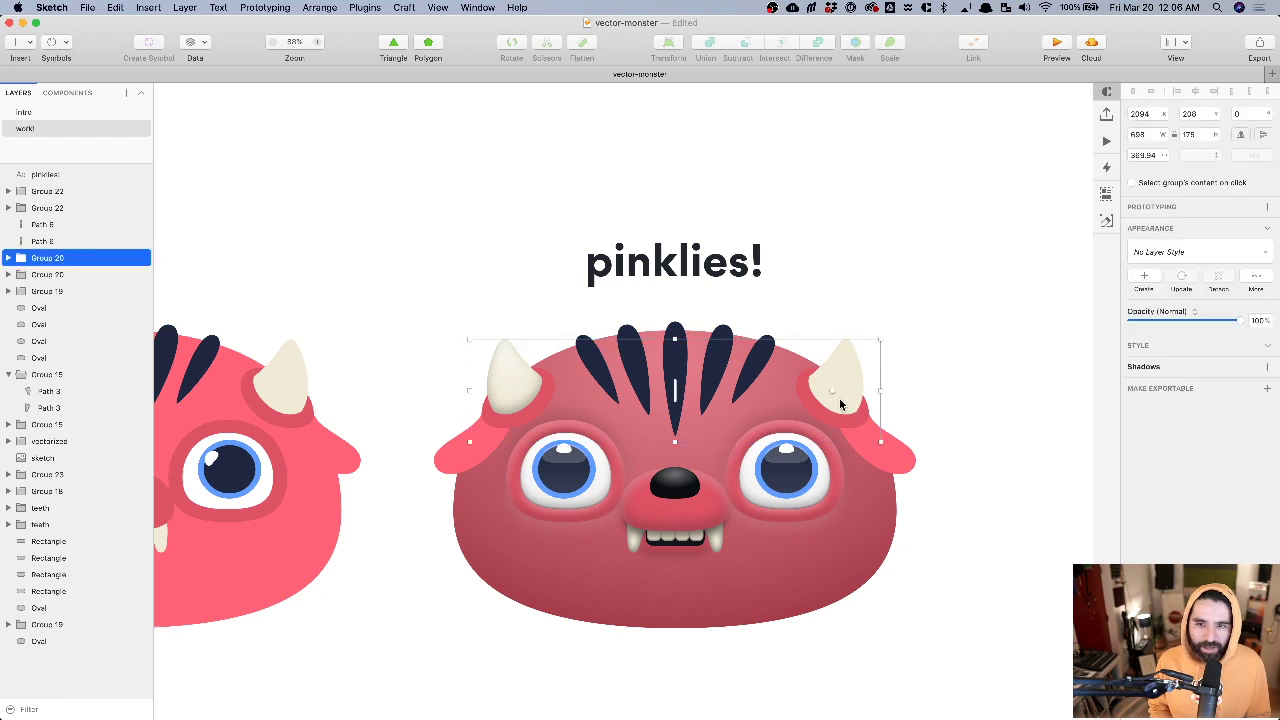
{"action": "double_click", "coordinate": [845, 404]}
{"action": "key", "text": "BackSpace"}
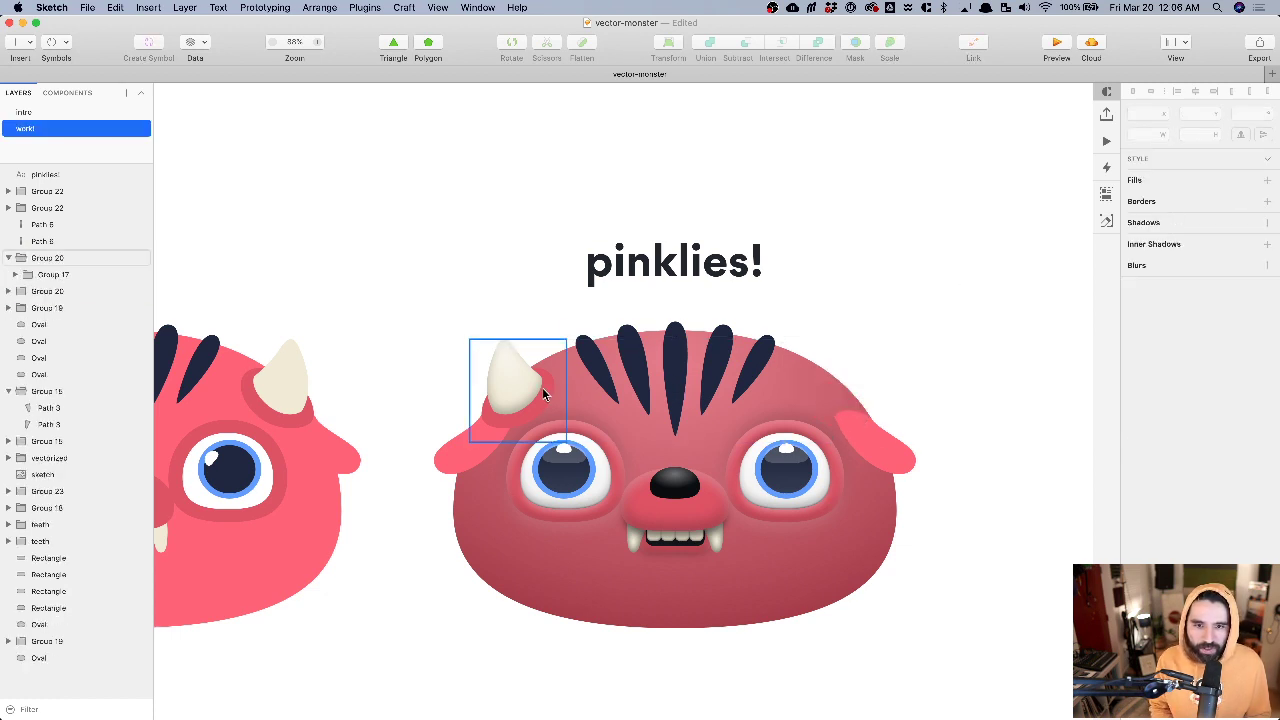
{"action": "left_click", "coordinate": [517, 386]}
{"action": "left_click_drag", "start_coordinate": [525, 400], "coordinate": [851, 400]}
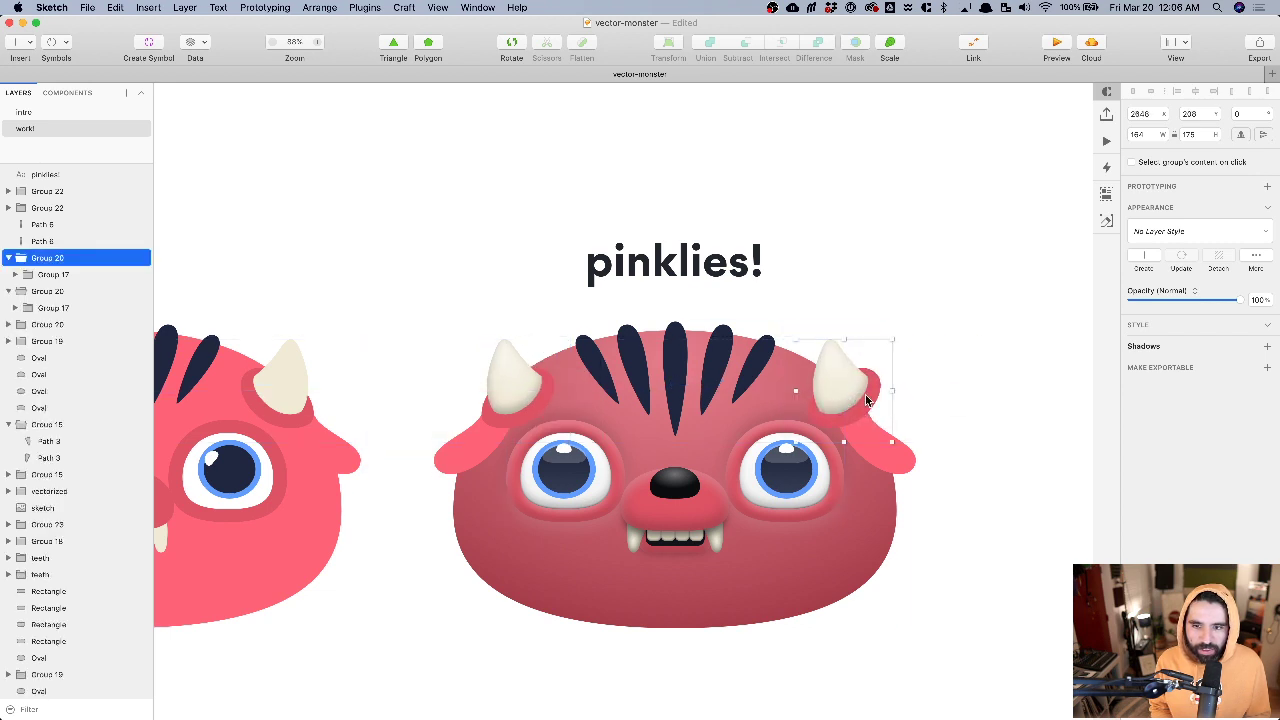
{"action": "left_click", "coordinate": [1241, 135]}
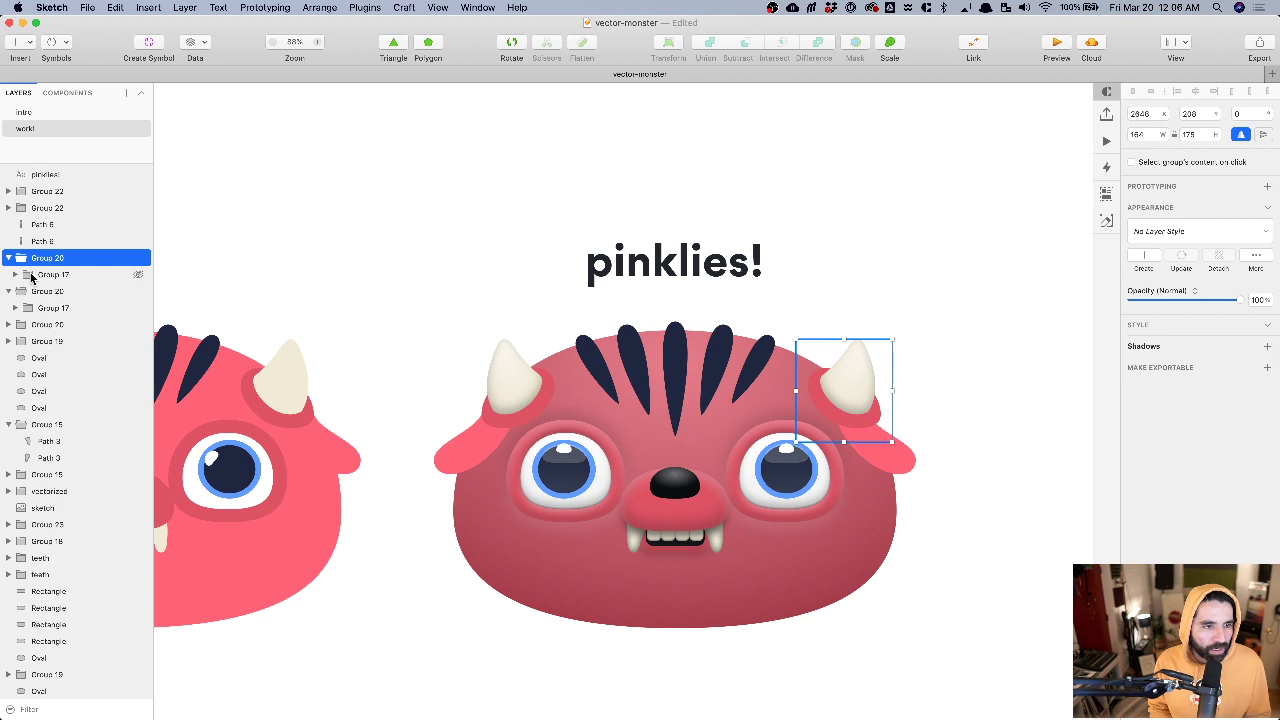
- Group the two shaded horns and centre the group horizontally on the monster's head
{"action": "left_click", "coordinate": [50, 305], "text": "super"}
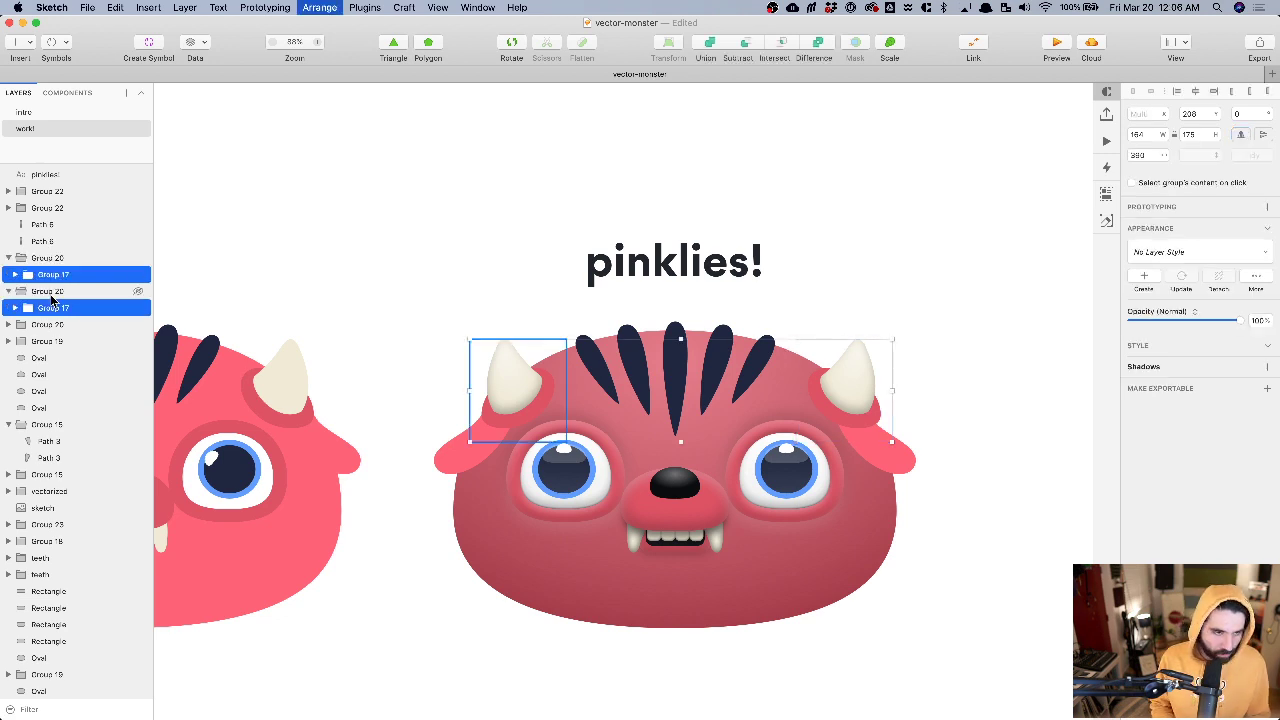
{"action": "key", "text": "super+g"}
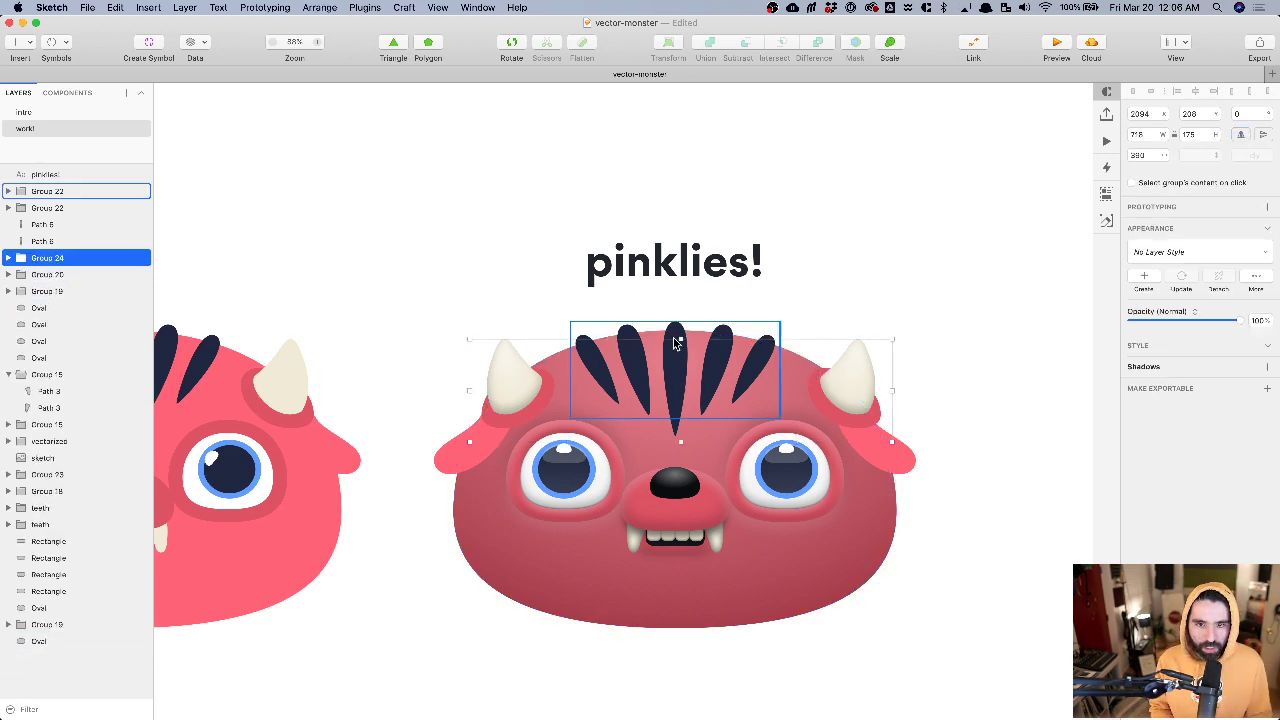
{"action": "left_click", "coordinate": [677, 590], "text": "shift"}
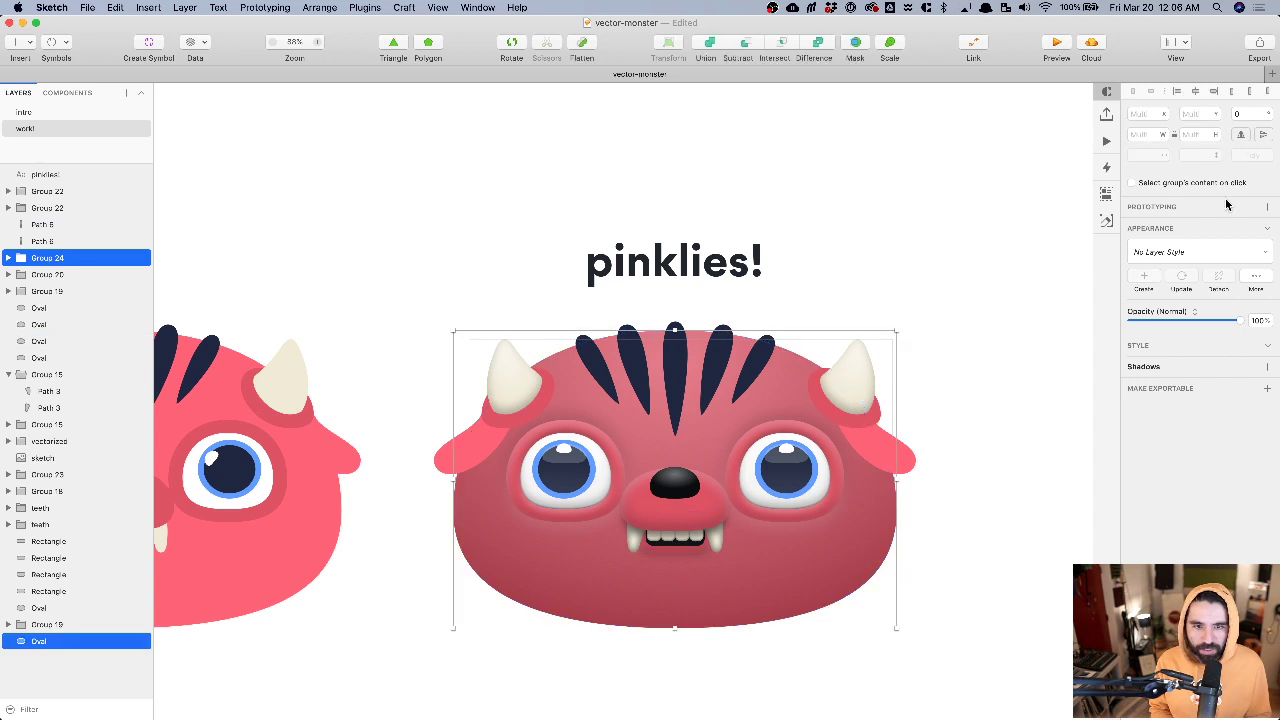
{"action": "left_click", "coordinate": [1204, 91]}
{"action": "scroll", "coordinate": [832, 296], "scroll_direction": "down", "scroll_amount": 3}
{"action": "scroll", "coordinate": [832, 296], "scroll_direction": "right", "scroll_amount": 1}
{"action": "scroll", "coordinate": [768, 390], "scroll_direction": "up", "scroll_amount": 2}
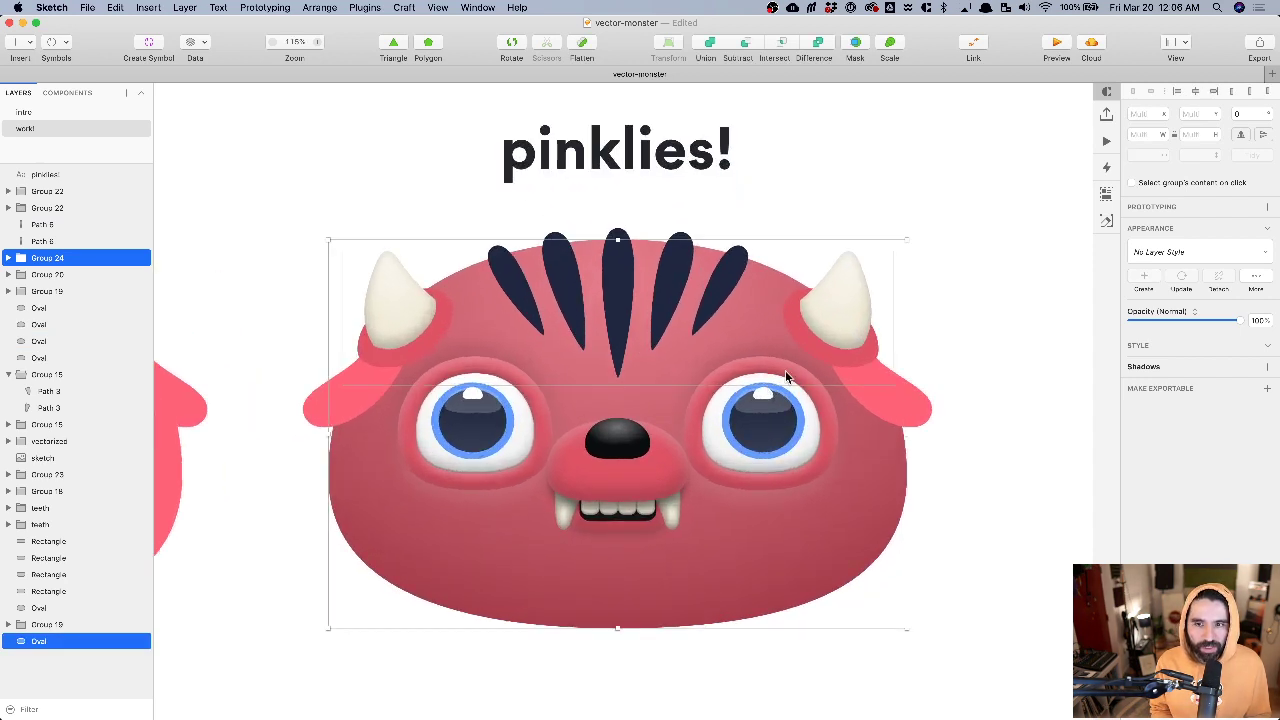
- Move the left and right horns slightly inward, towards the middle of the head
{"action": "left_click", "coordinate": [963, 294]}
{"action": "left_click", "coordinate": [381, 316]}
{"action": "double_click", "coordinate": [381, 320]}
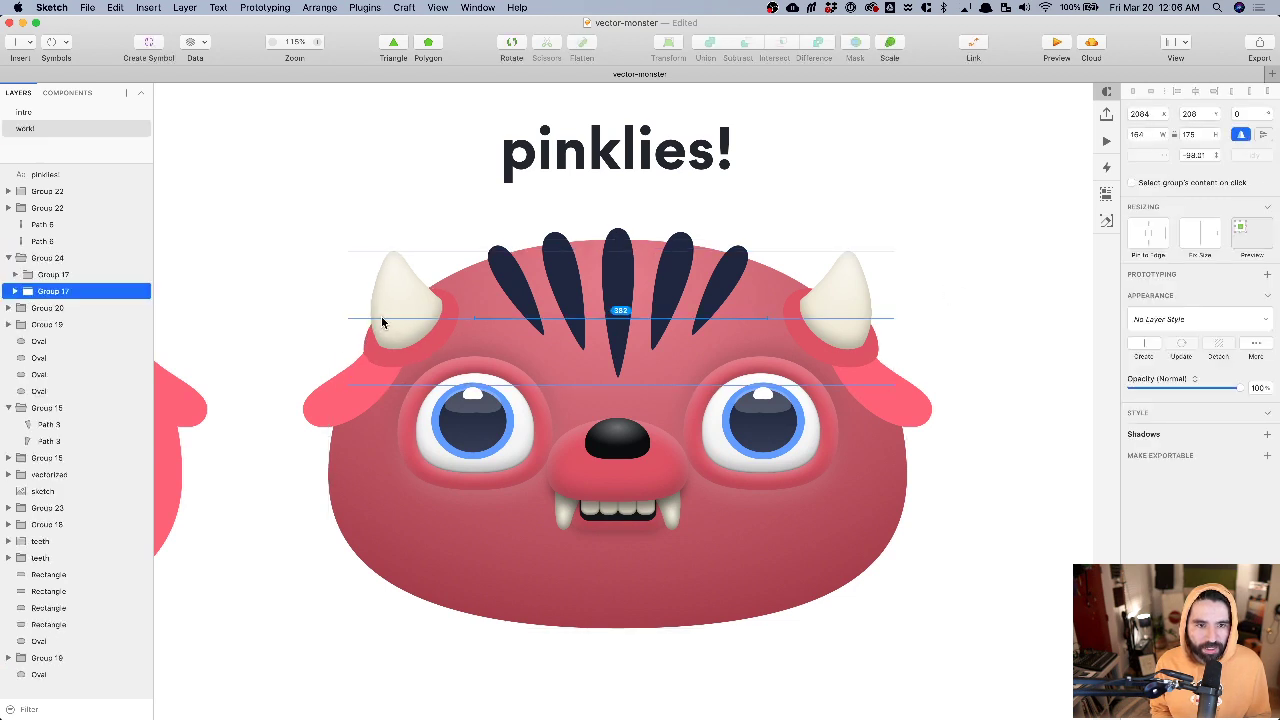
{"action": "left_click", "coordinate": [853, 340]}
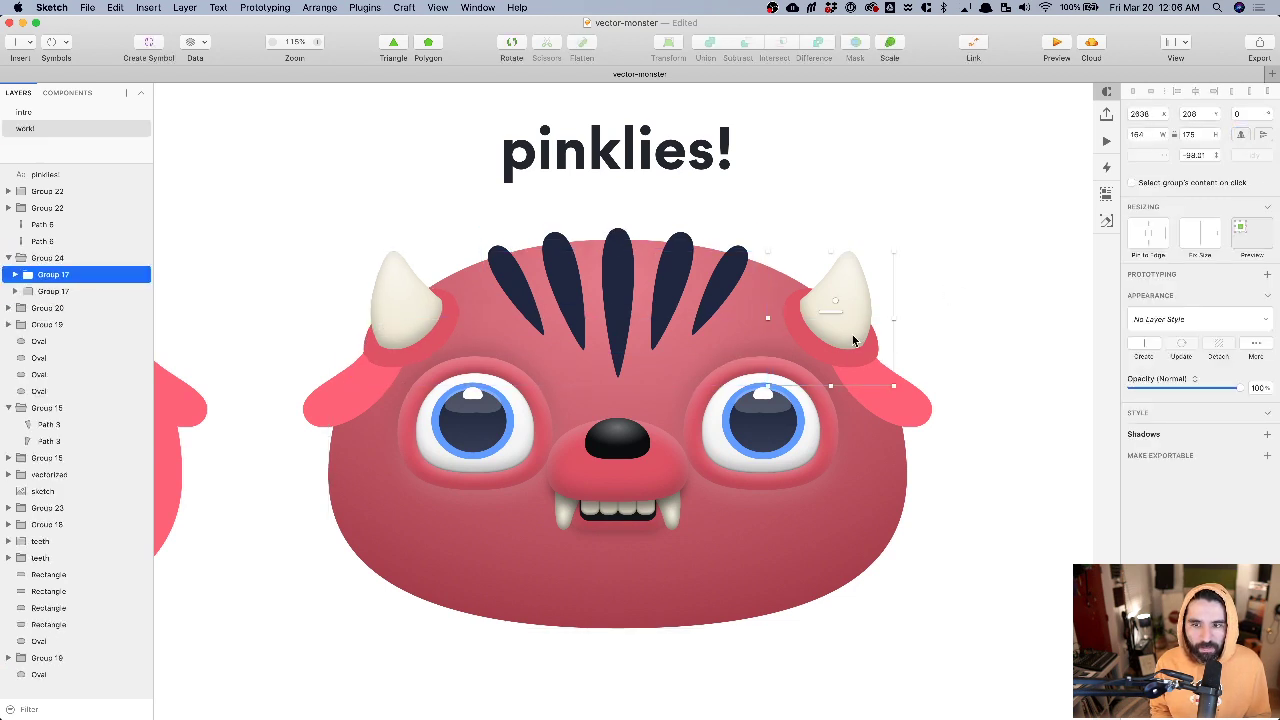
{"action": "left_click", "coordinate": [926, 321]}
{"action": "scroll", "coordinate": [995, 310], "scroll_direction": "down", "scroll_amount": 3}
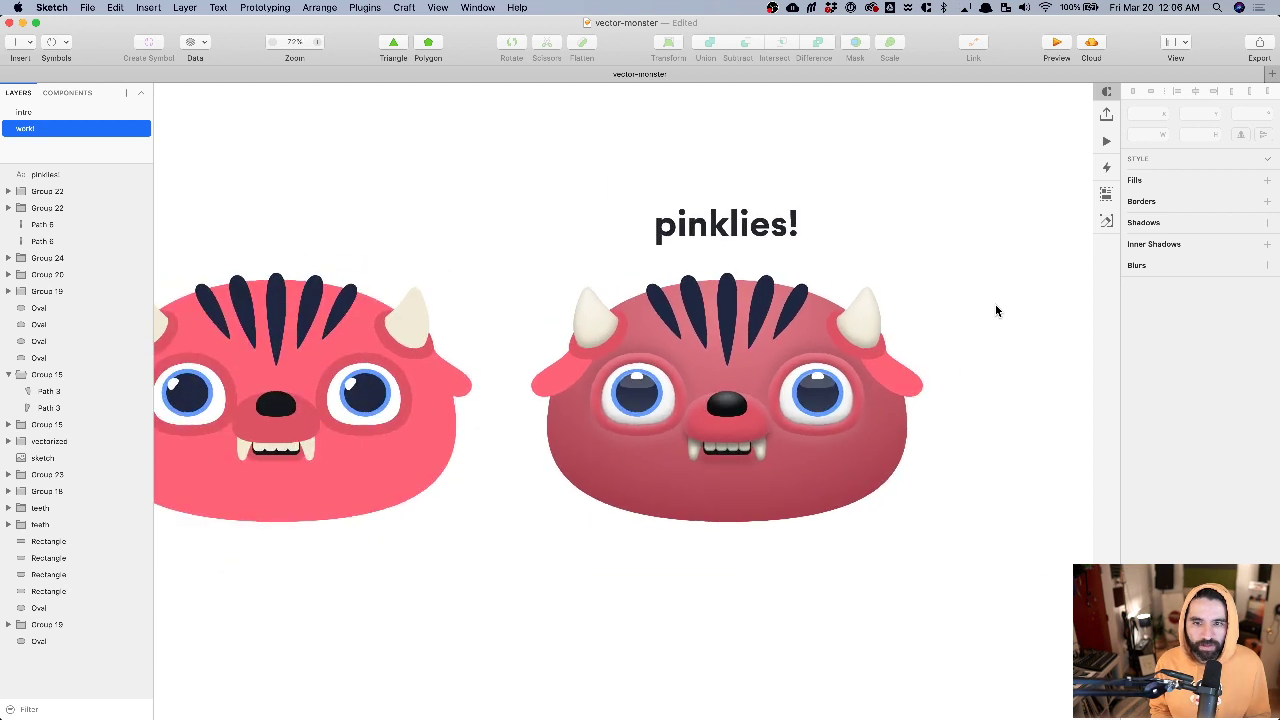
{"action": "scroll", "coordinate": [948, 303], "scroll_direction": "up", "scroll_amount": 2}
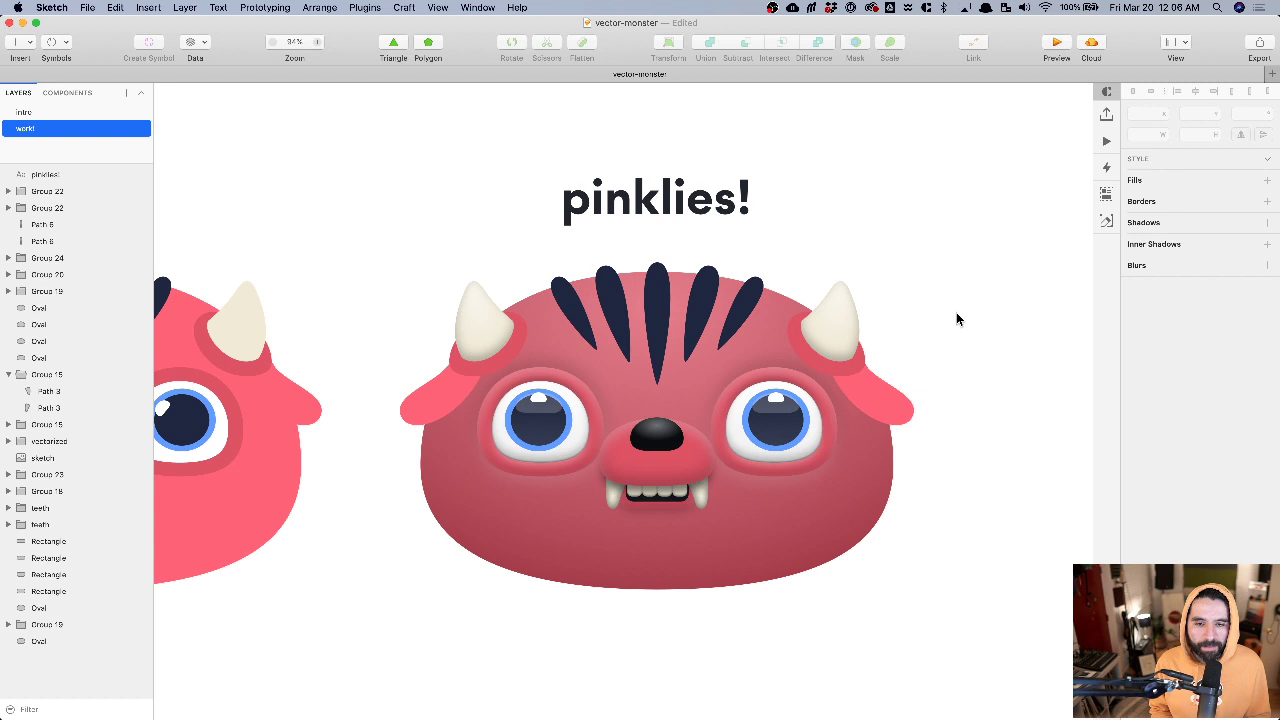
- Remove the disabled border from the shaded monster's left ear
{"action": "left_click", "coordinate": [434, 391], "text": "super"}
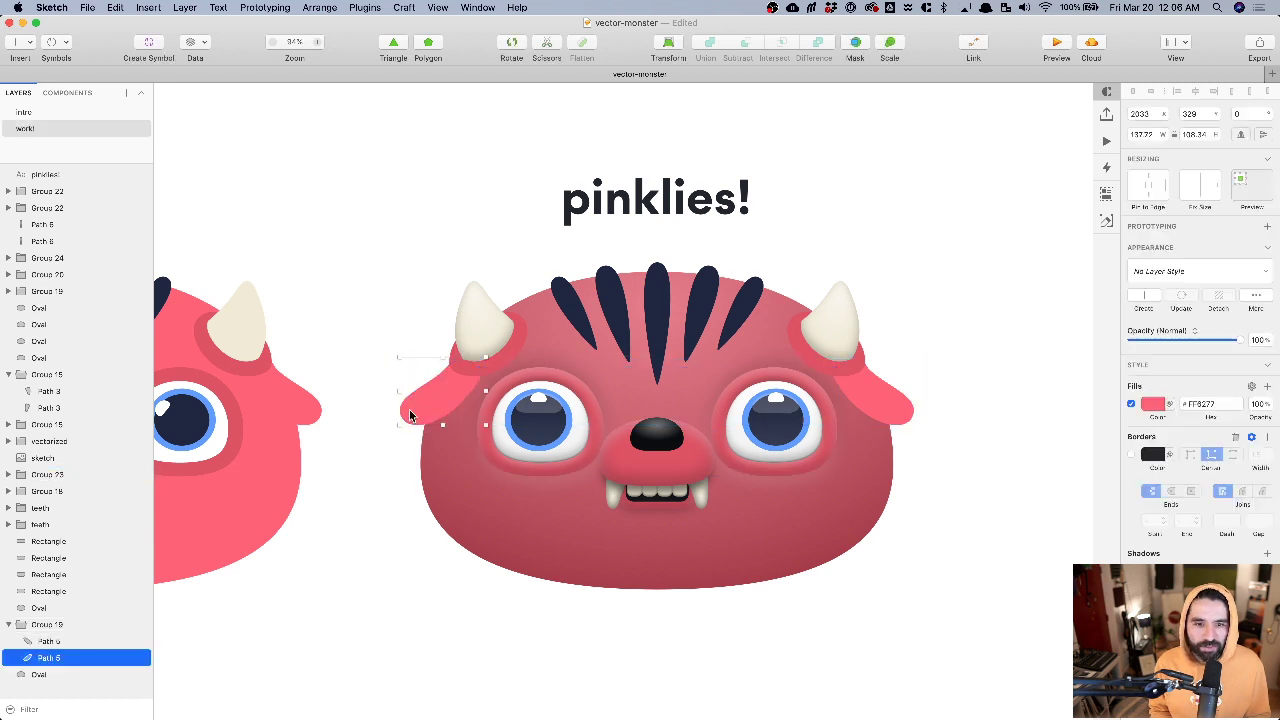
{"action": "scroll", "coordinate": [409, 409], "scroll_direction": "up", "scroll_amount": 5}
{"action": "scroll", "coordinate": [523, 360], "scroll_direction": "down", "scroll_amount": 3}
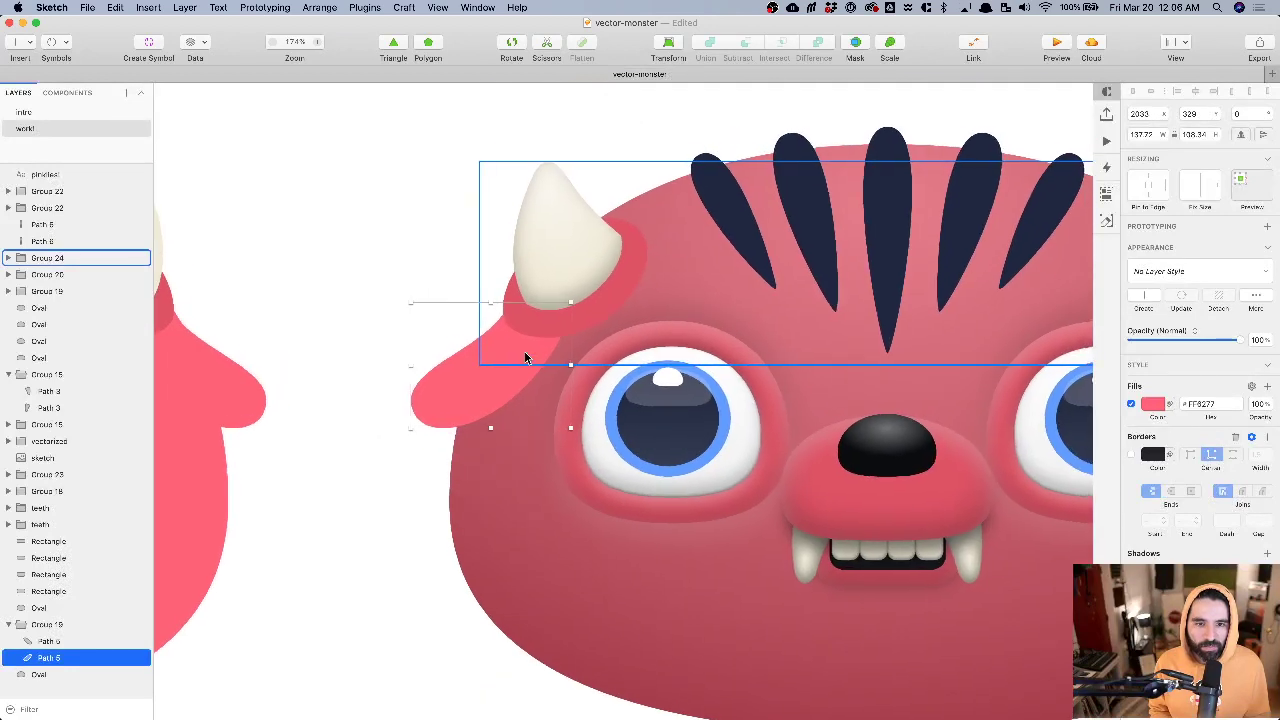
{"action": "scroll", "coordinate": [488, 405], "scroll_direction": "up", "scroll_amount": 3}
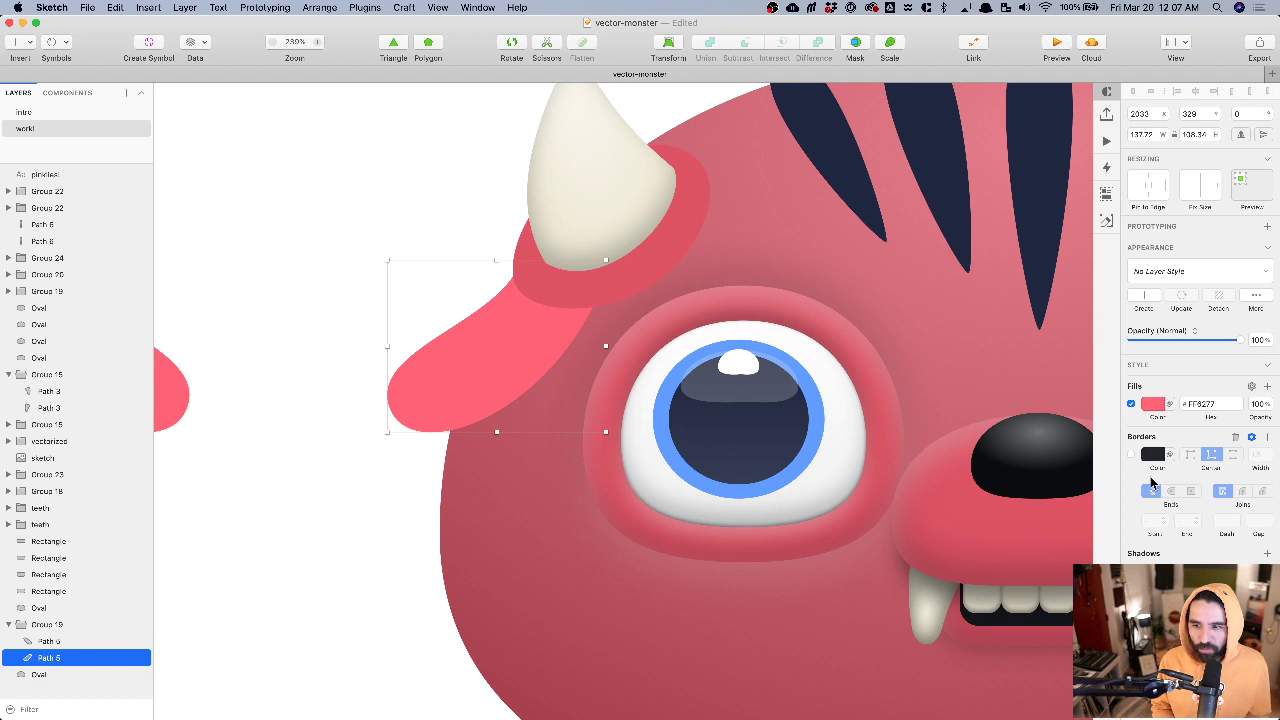
{"action": "left_click", "coordinate": [1236, 440]}
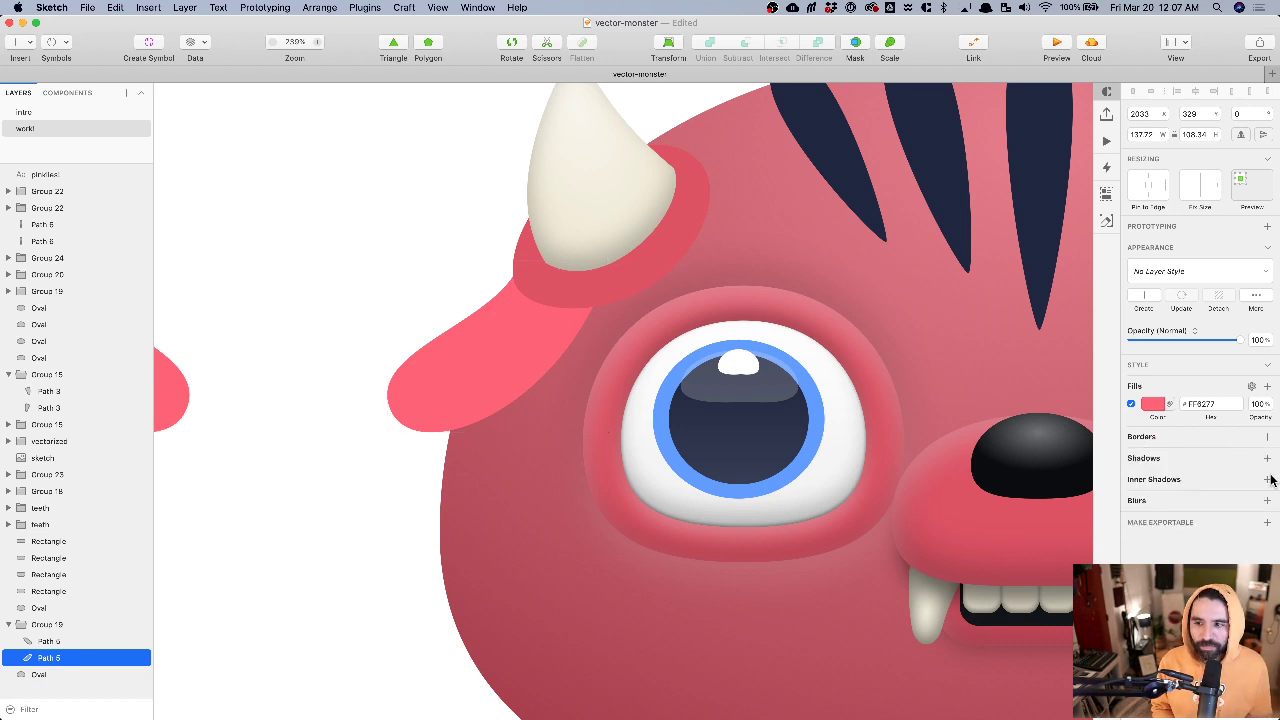
- Add an inner shadow to the left ear with X 0, Y -10 and blur 13, and lighten the shadow colour
{"action": "left_click", "coordinate": [1267, 480]}
{"action": "left_click", "coordinate": [1213, 497]}
{"action": "key", "text": "shift+Down"}
{"action": "key", "text": "shift+Down"}
{"action": "left_click", "coordinate": [1236, 497]}
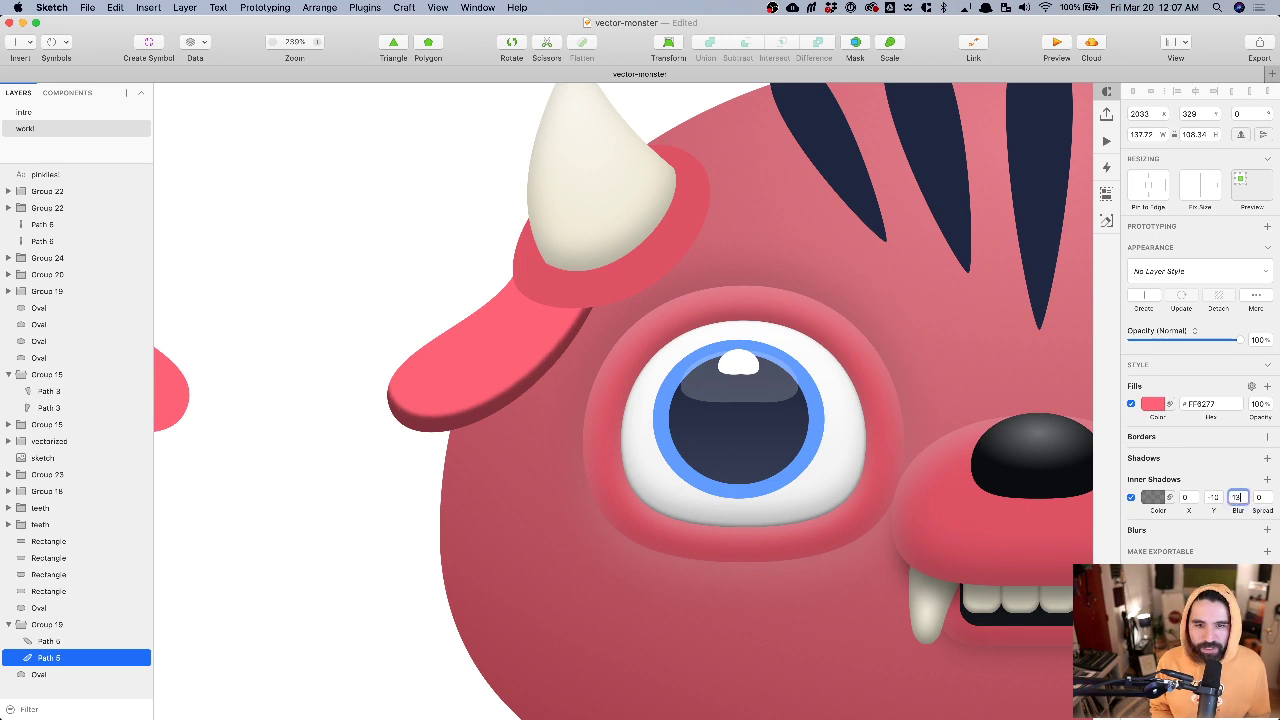
{"action": "key", "text": "shift+Up"}
{"action": "left_click", "coordinate": [1155, 498]}
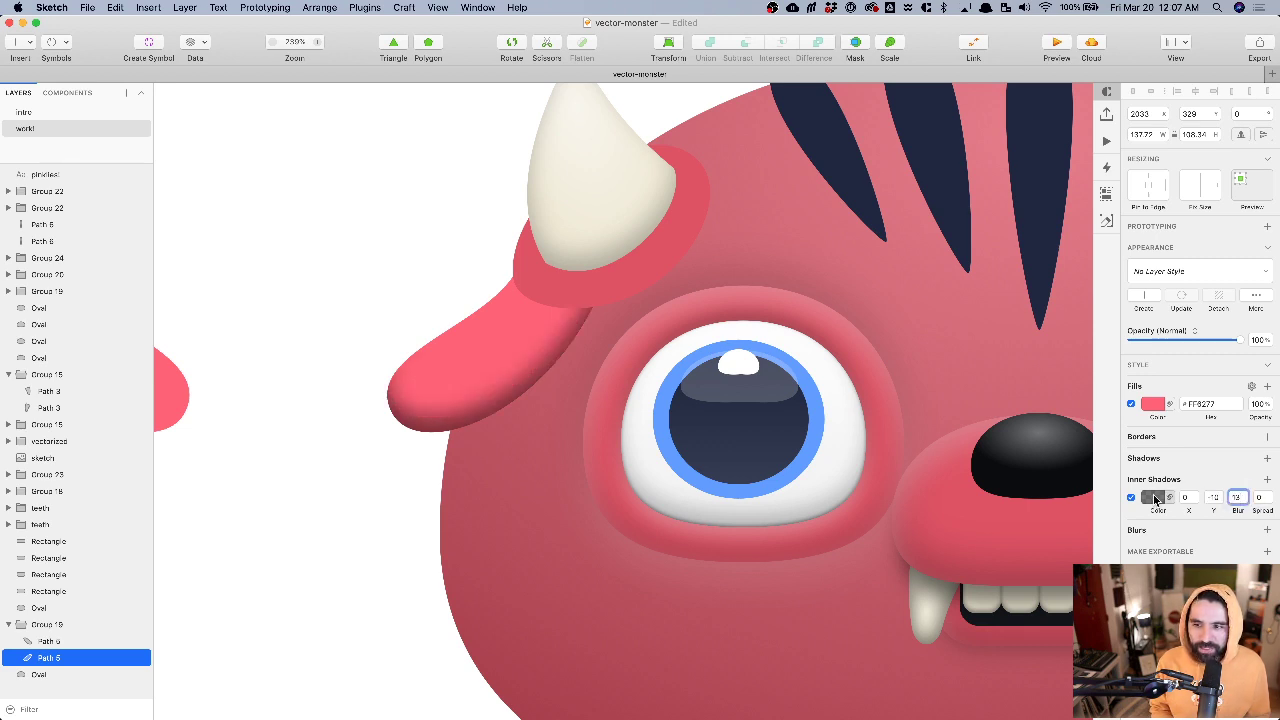
{"action": "mouse_move", "coordinate": [1200, 660]}
{"action": "left_mouse_down"}
{"action": "mouse_move", "coordinate": [1155, 660]}
{"action": "mouse_move", "coordinate": [1187, 660]}
{"action": "left_mouse_up"}
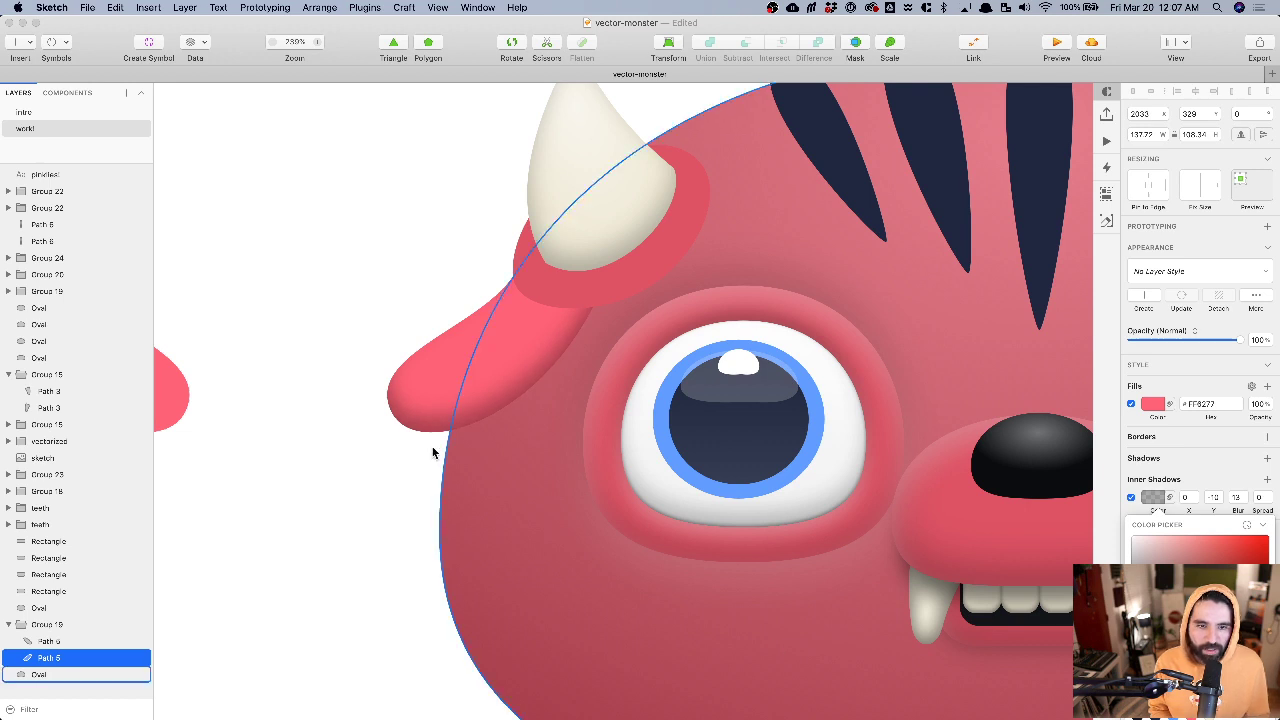
- Delete the flat right ear of the shaded monster
{"action": "left_click", "coordinate": [350, 458]}
{"action": "key", "text": "super+2"}
{"action": "left_click", "coordinate": [971, 420]}
{"action": "key", "text": "Delete"}
- Duplicate the shaded left ear and reshape the copy to 99 wide by 125 high, narrower and longer than the original
{"action": "left_click", "coordinate": [417, 416]}
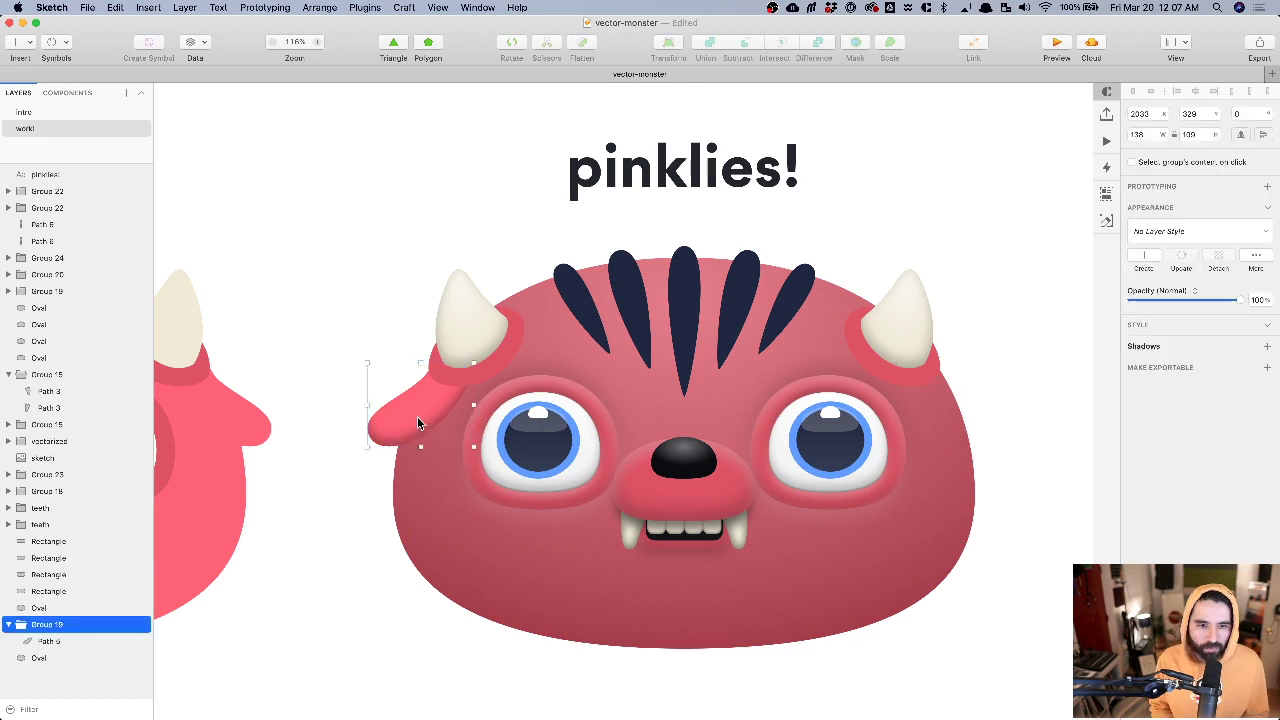
{"action": "key", "text": "super+2"}
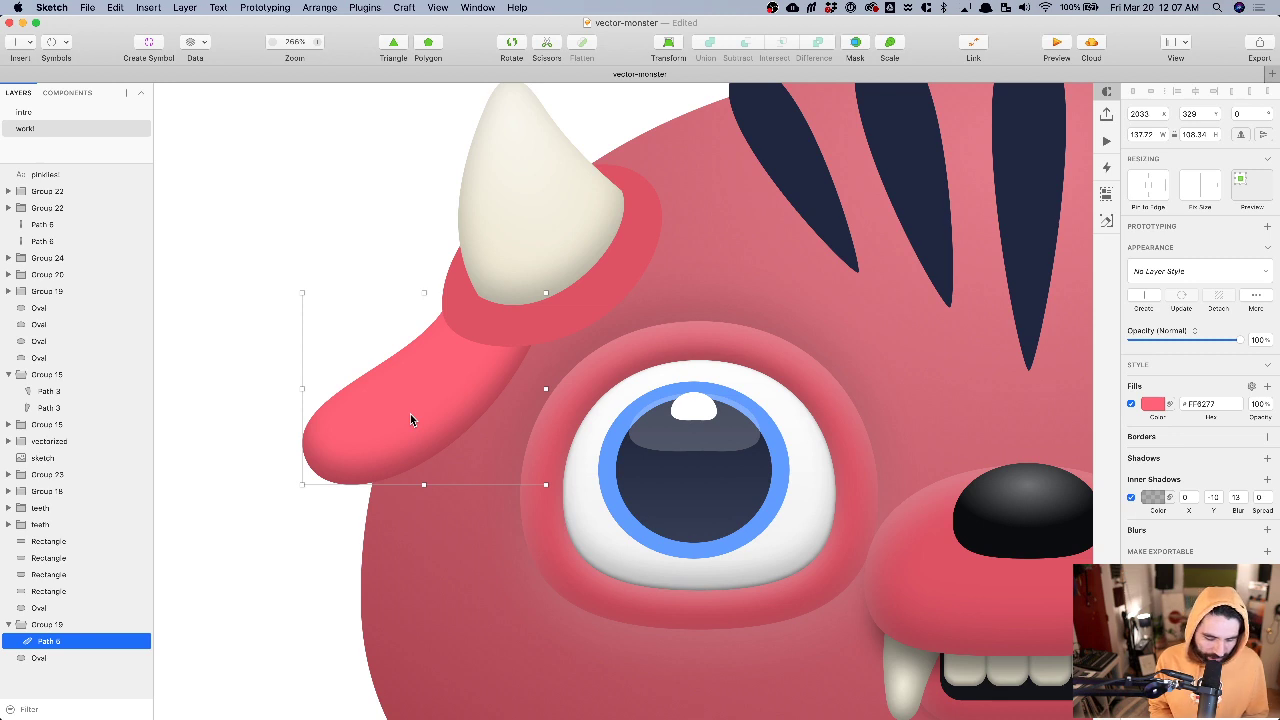
{"action": "key", "text": "super+d"}
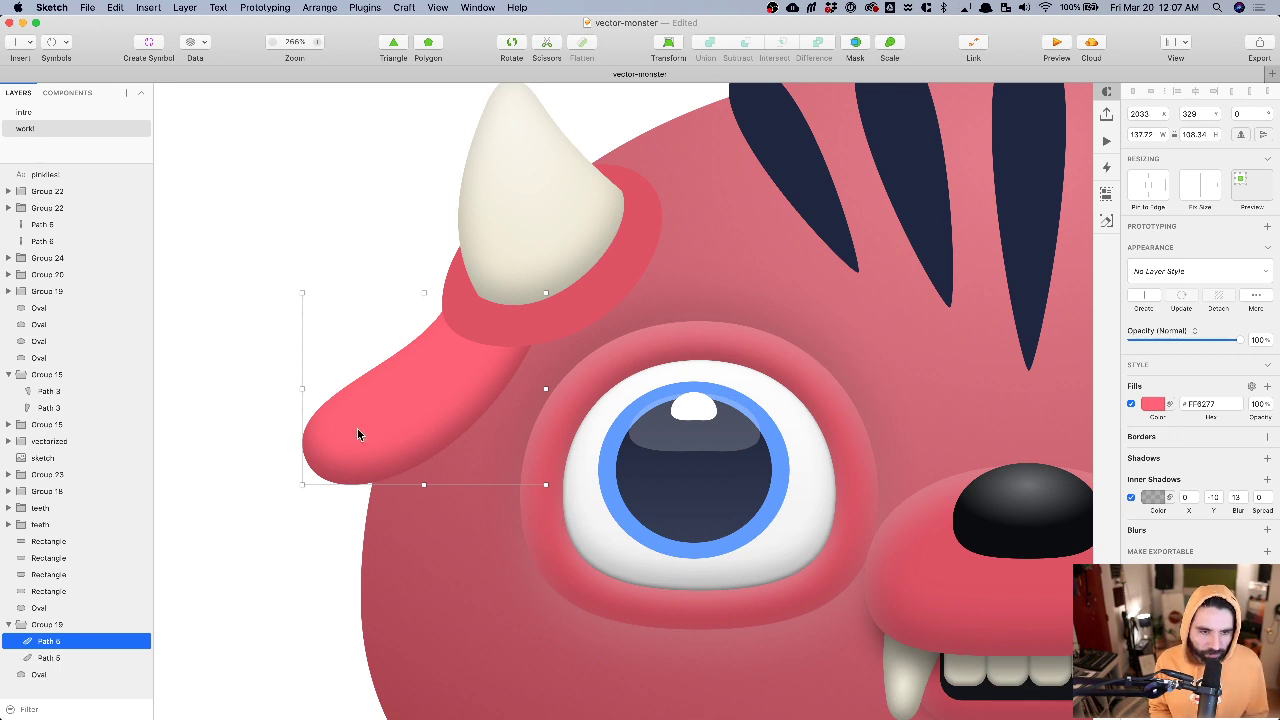
{"action": "left_click_drag", "start_coordinate": [302, 388], "coordinate": [363, 402]}
{"action": "left_click_drag", "start_coordinate": [455, 485], "coordinate": [453, 513]}
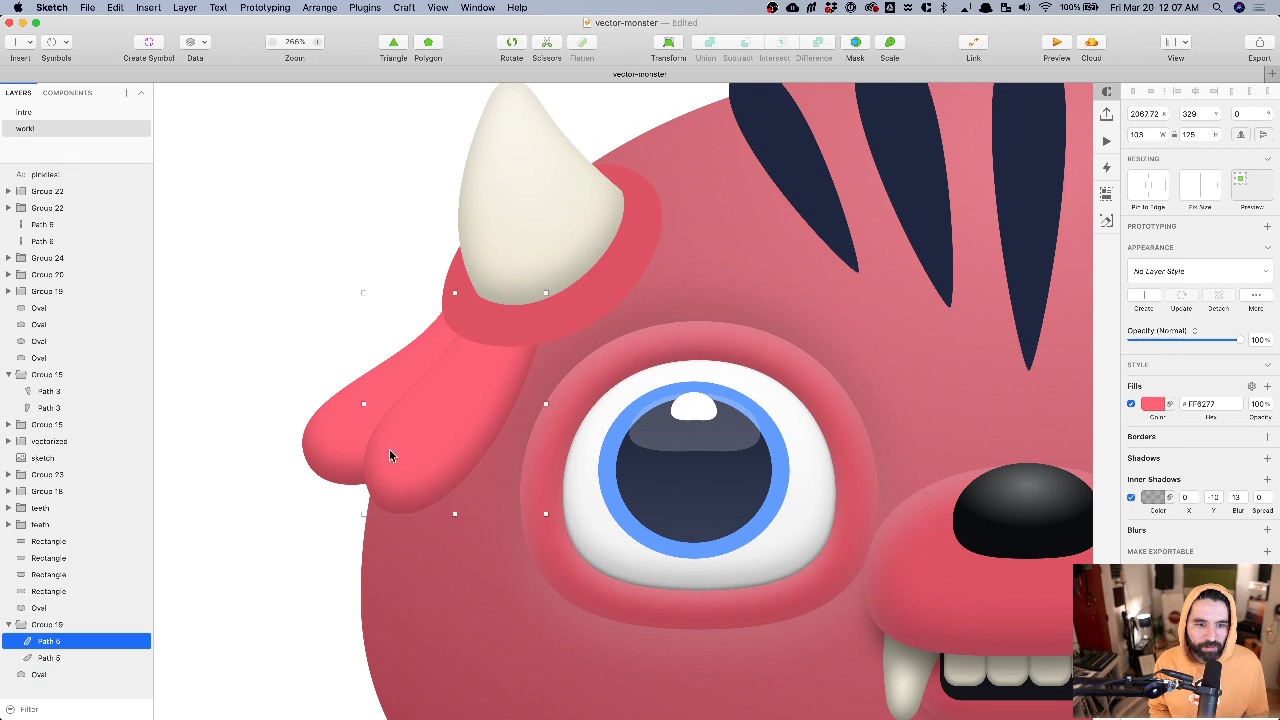
{"action": "left_click_drag", "start_coordinate": [363, 403], "coordinate": [371, 404]}
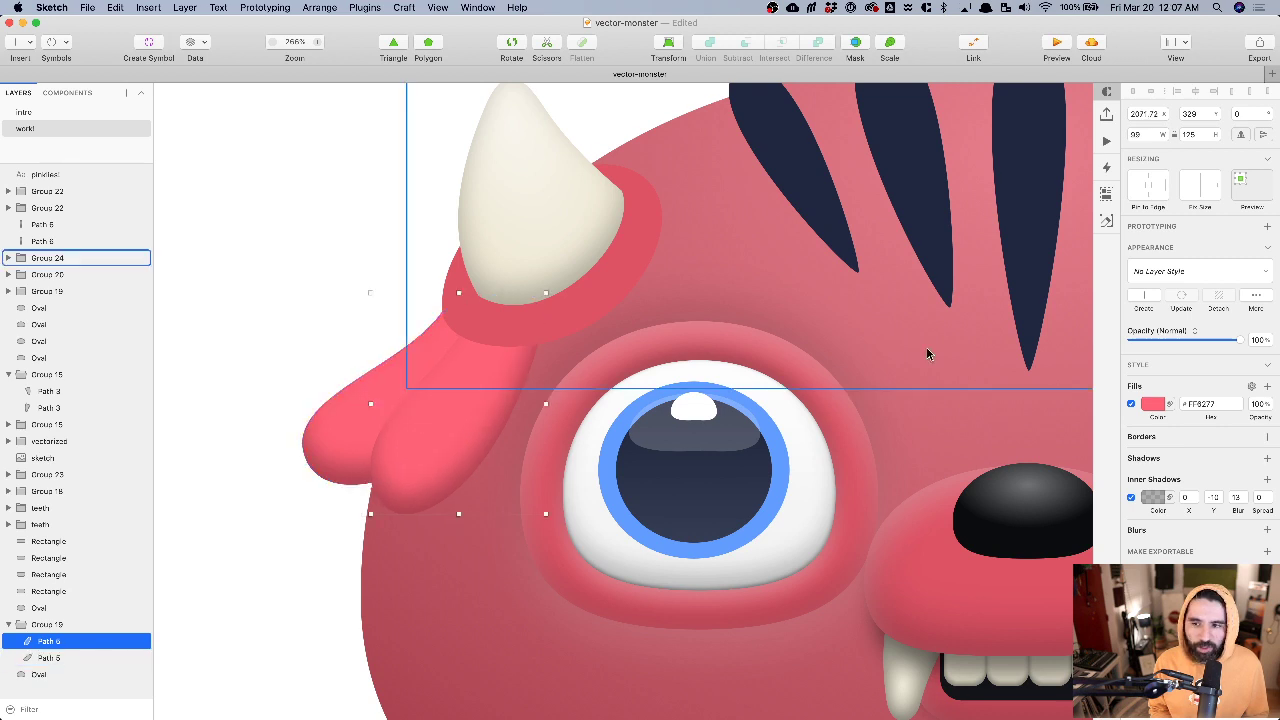
- Remove the inner shadow from the ear copy and set its fill to solid black, 000000
{"action": "left_click", "coordinate": [1132, 498]}
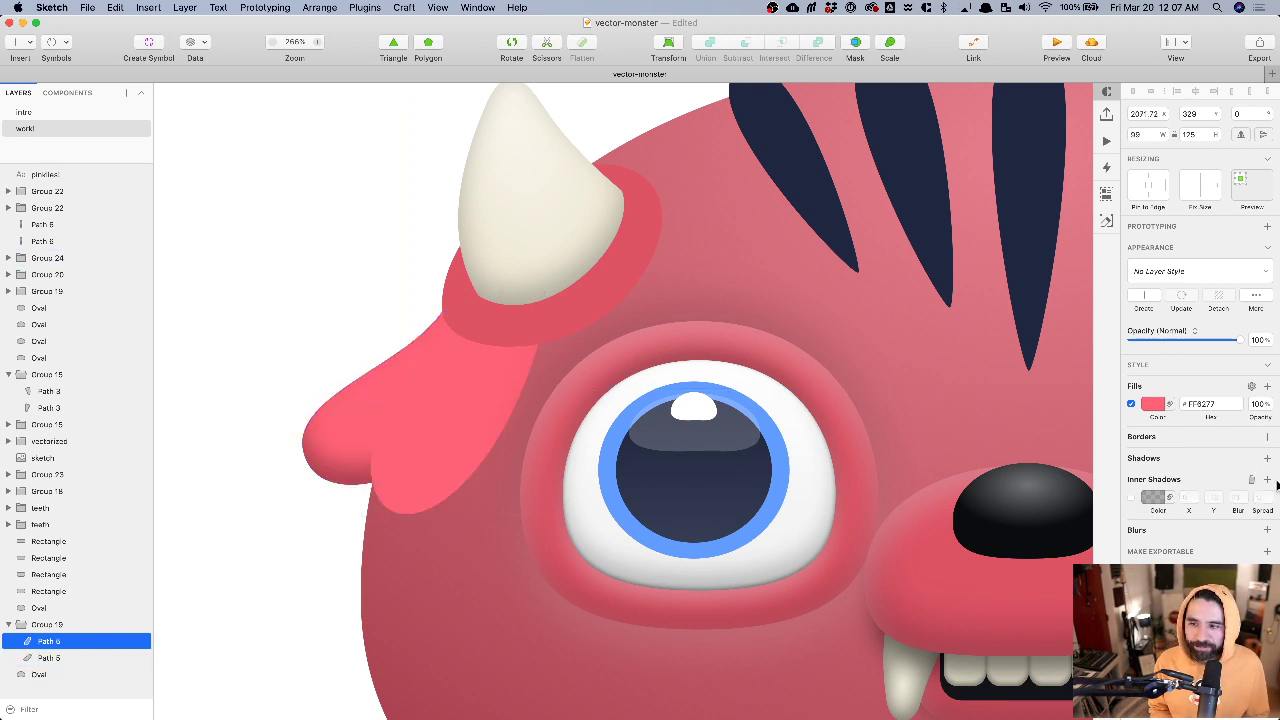
{"action": "left_click", "coordinate": [1256, 486]}
{"action": "left_click", "coordinate": [1155, 404]}
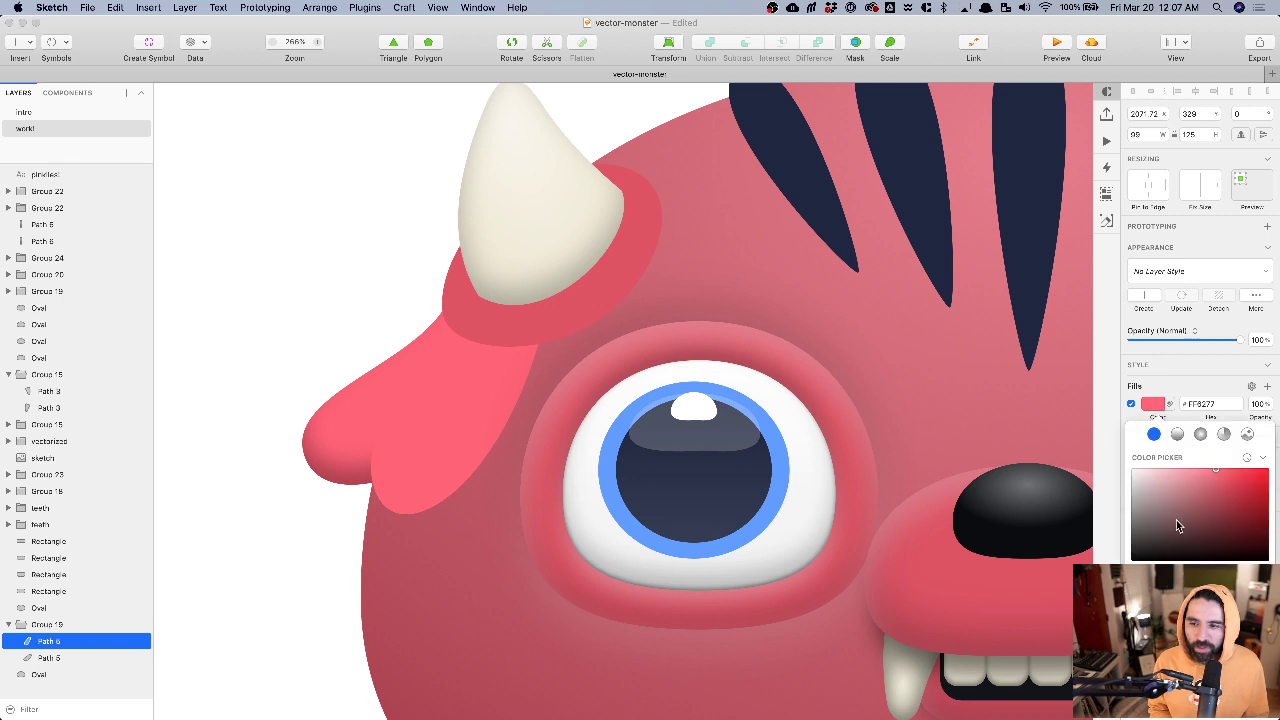
{"action": "left_click_drag", "start_coordinate": [1176, 520], "coordinate": [1133, 560]}
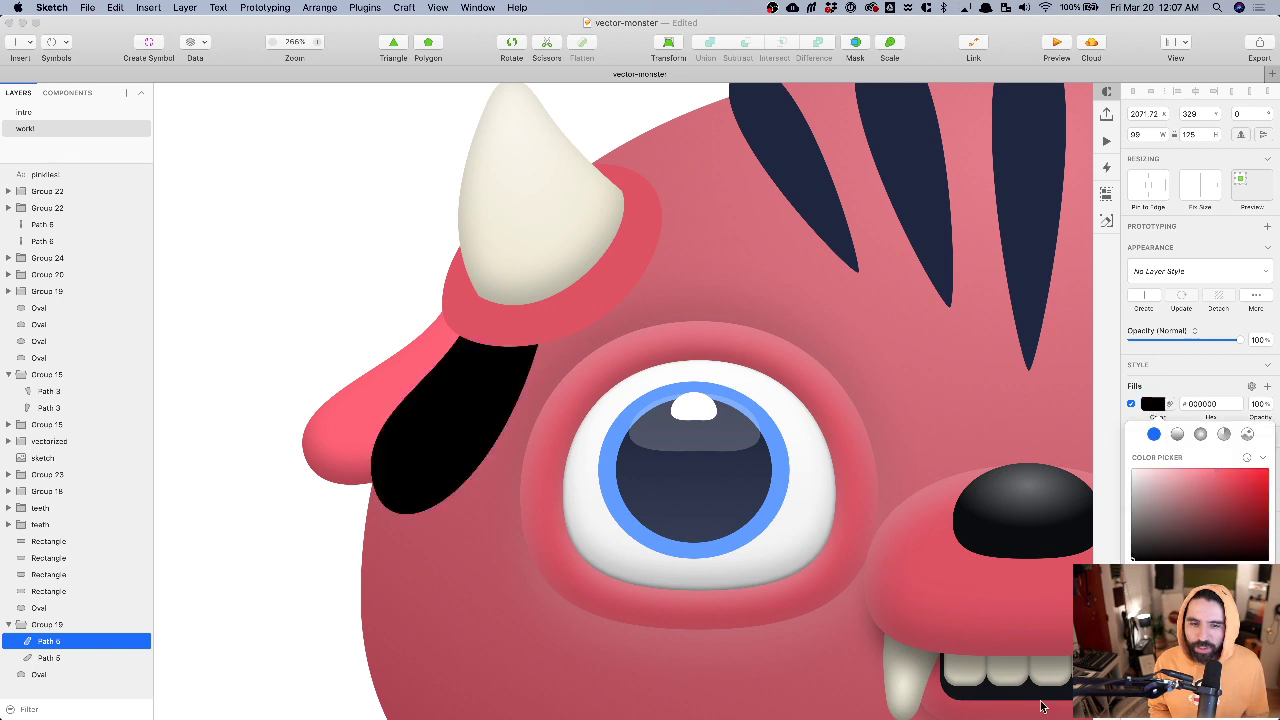
{"action": "left_click", "coordinate": [467, 473]}
{"action": "key", "text": "Escape"}
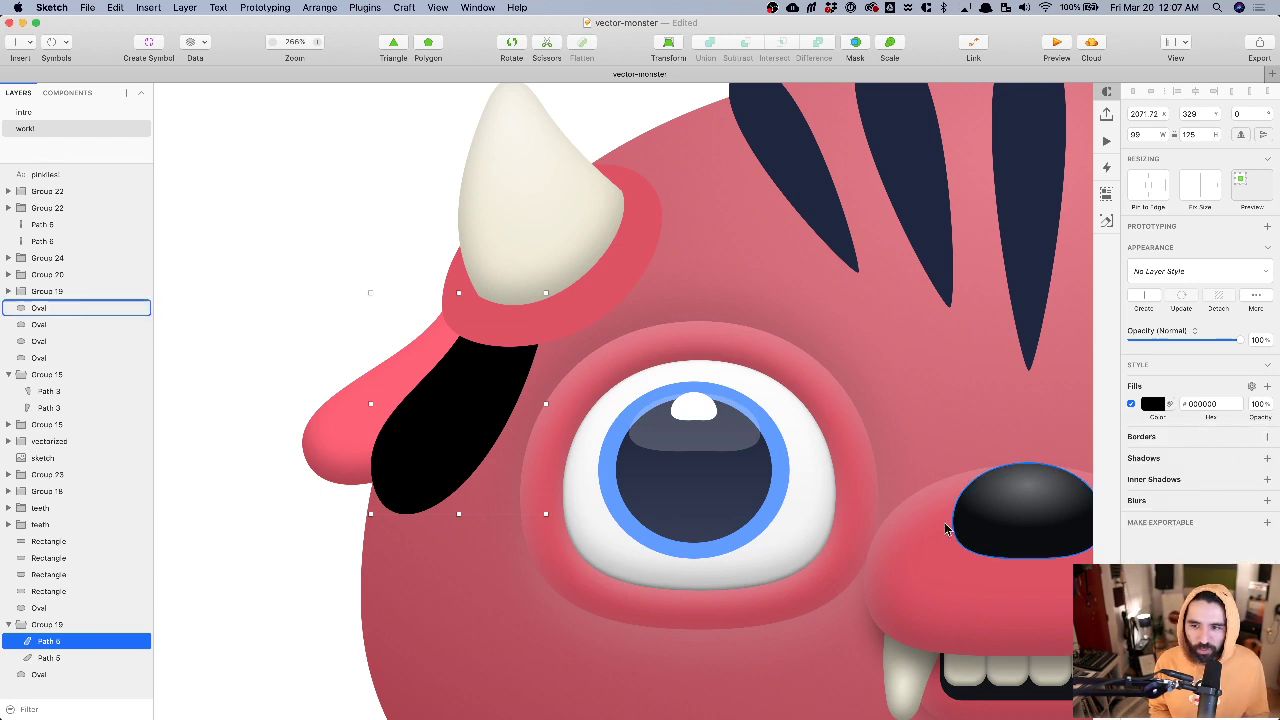
- Apply a Gaussian blur of 14 to the black ear copy and set its opacity to 50%
{"action": "left_click", "coordinate": [1267, 500]}
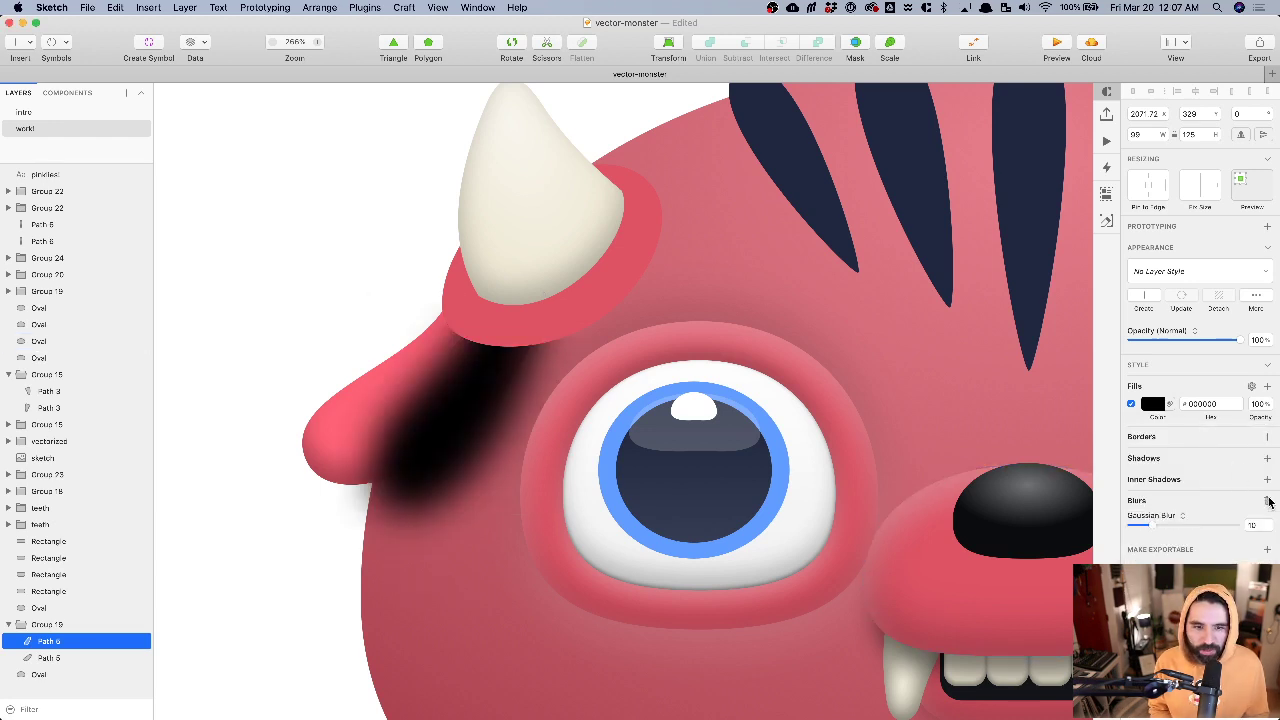
{"action": "left_click", "coordinate": [1160, 526]}
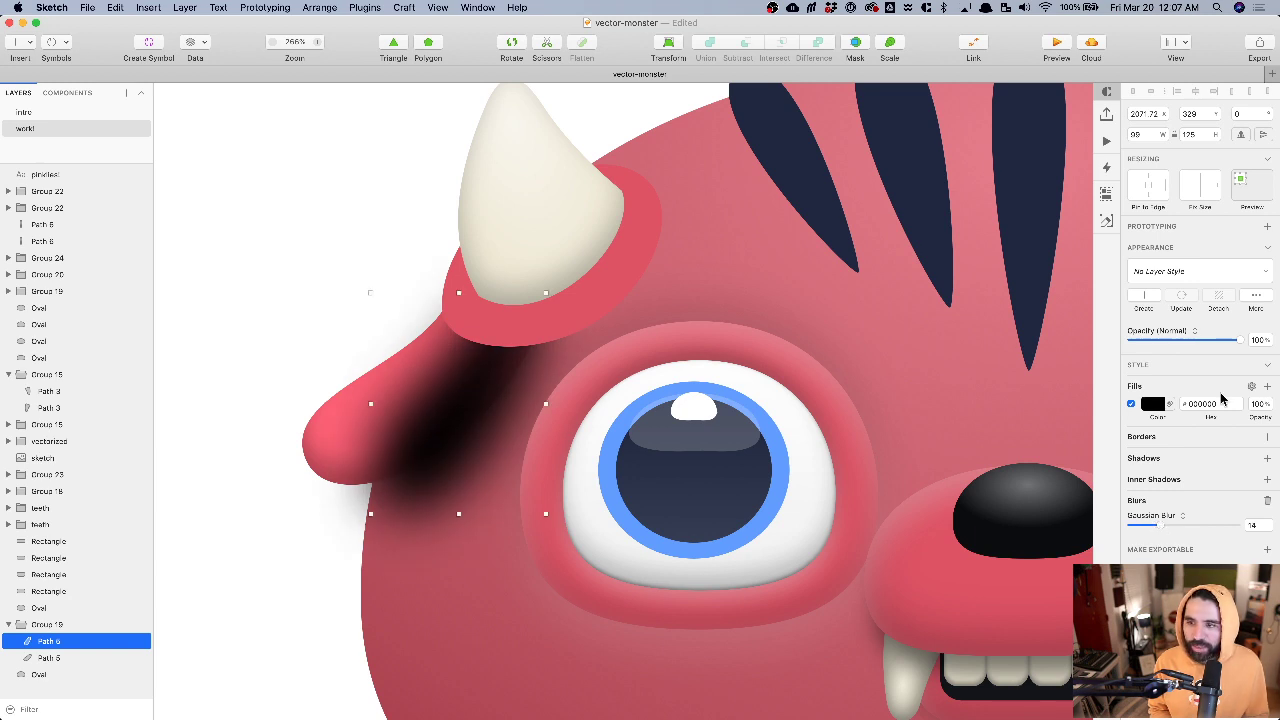
{"action": "left_click", "coordinate": [1257, 339]}
{"action": "type", "text": "50"}
{"action": "key", "text": "Return"}
{"action": "type", "text": "60"}
{"action": "key", "text": "Return"}
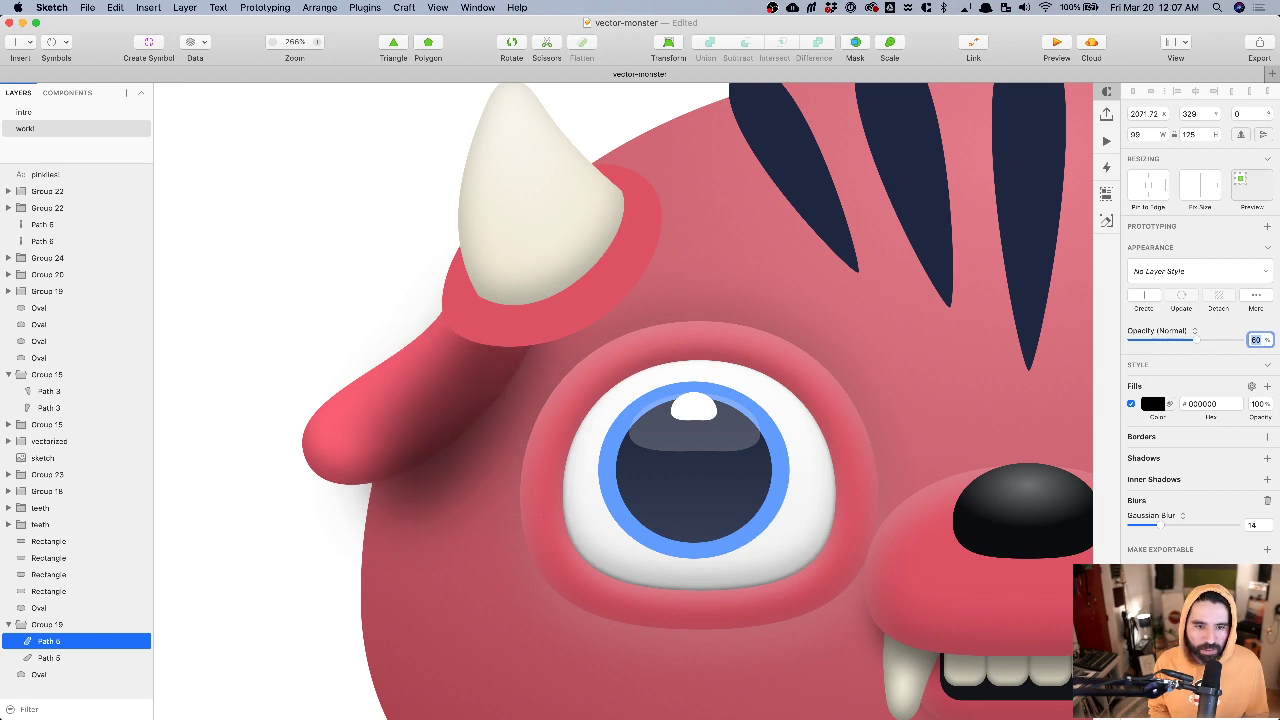
{"action": "type", "text": "50"}
{"action": "key", "text": "Return"}
- Place the blurred black shadow behind the left ear and narrow it to a width of 95
{"action": "left_click", "coordinate": [455, 591]}
{"action": "left_click", "coordinate": [438, 440]}
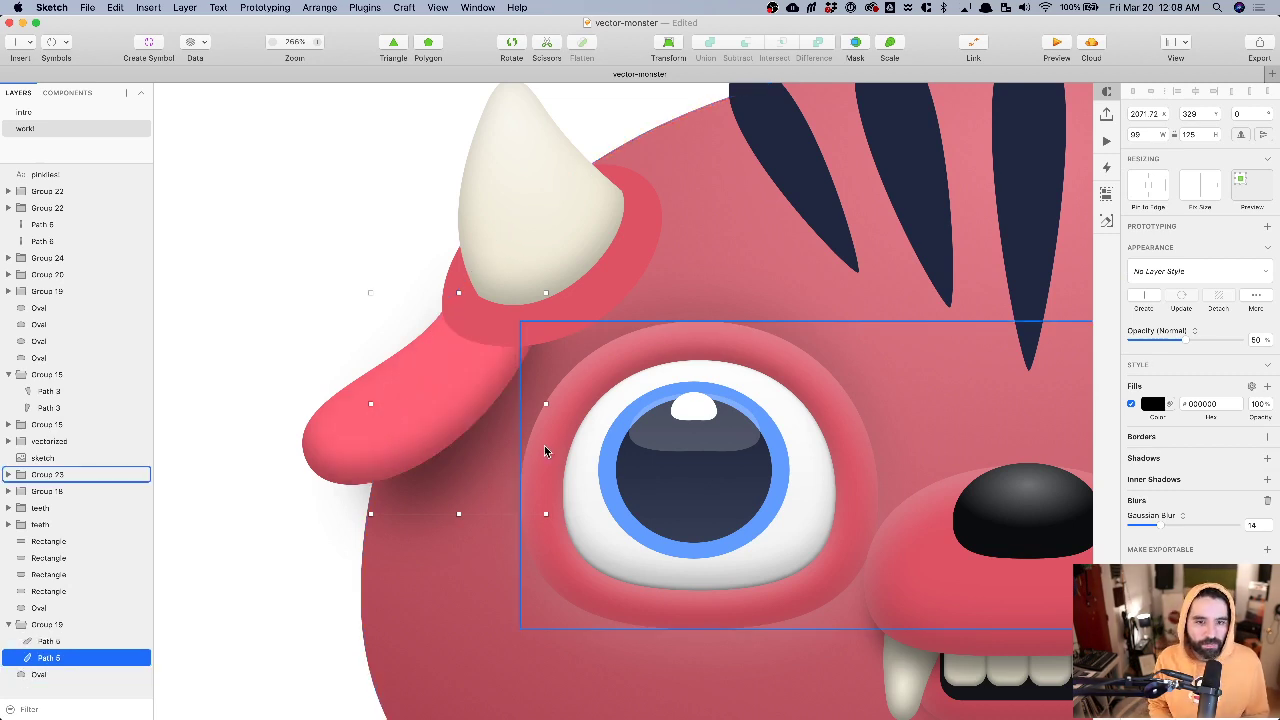
{"action": "left_click_drag", "start_coordinate": [545, 404], "coordinate": [539, 404]}
{"action": "scroll", "coordinate": [539, 404], "scroll_direction": "down", "scroll_amount": 5}
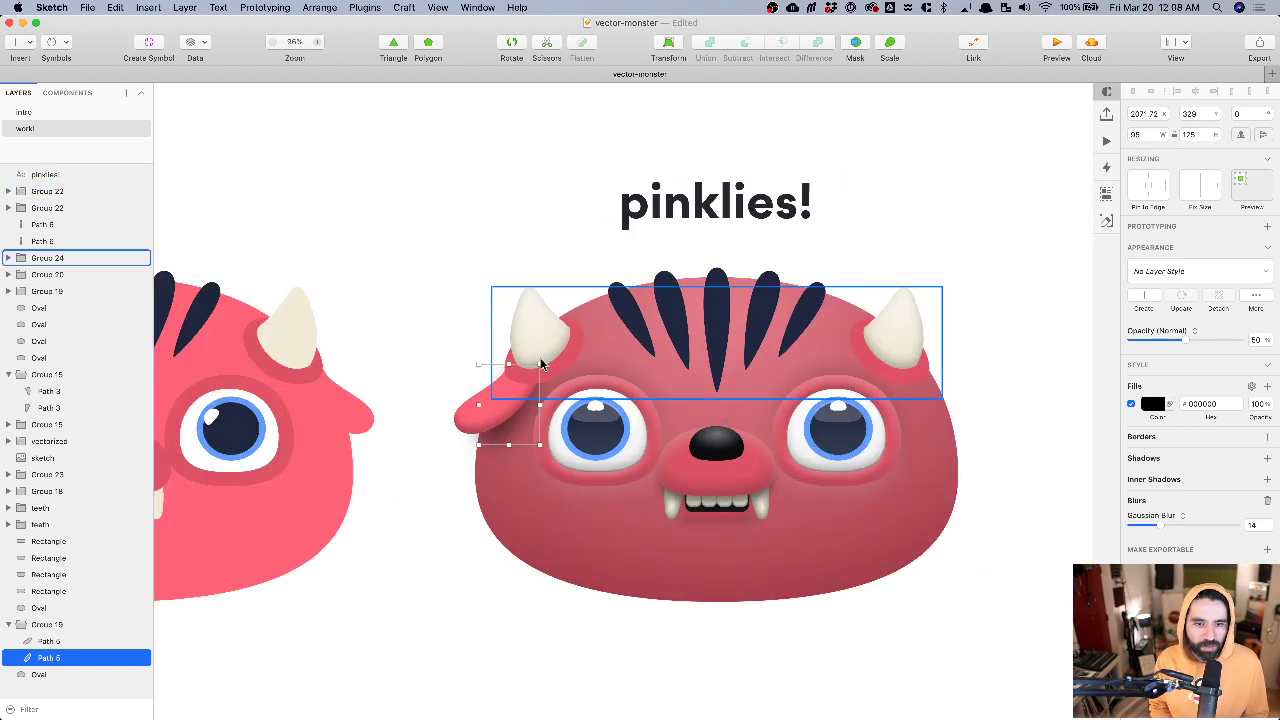
- Set the opacity of the left ear's blurred shadow to 40%
{"action": "scroll", "coordinate": [540, 357], "scroll_direction": "up", "scroll_amount": 5}
{"action": "left_click", "coordinate": [1258, 340]}
{"action": "type", "text": "40"}
{"action": "key", "text": "Return"}
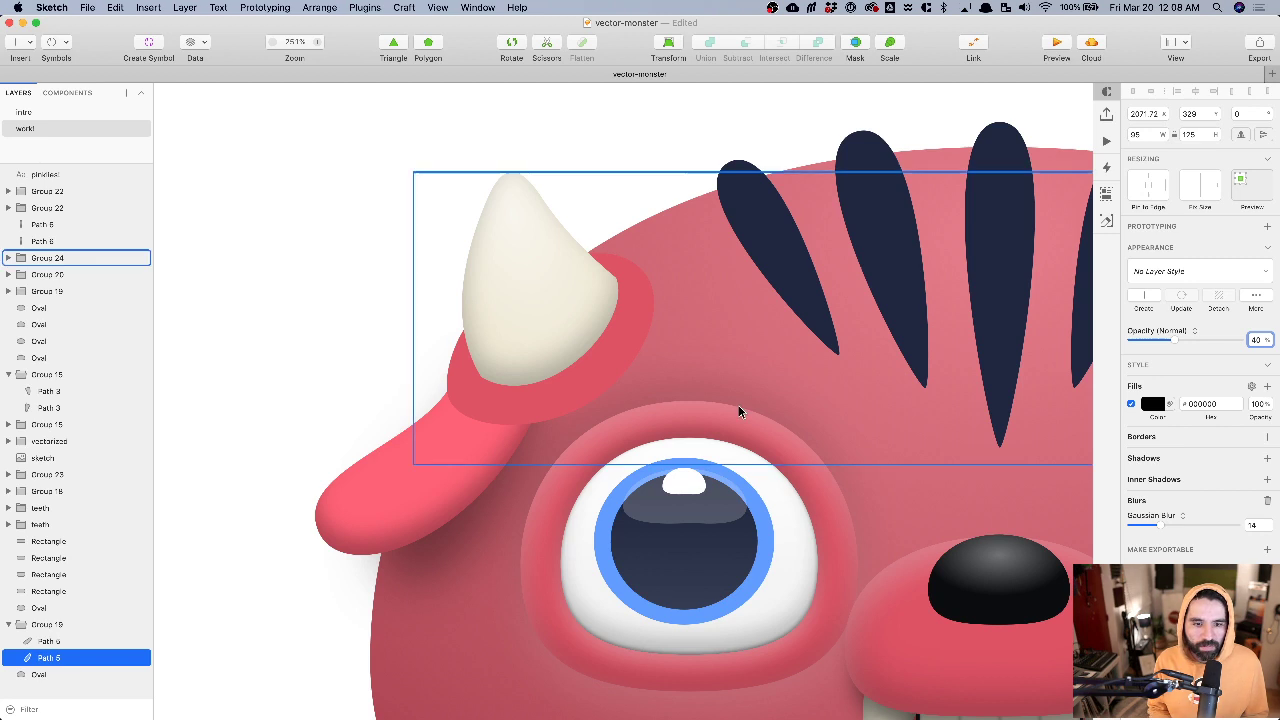
{"action": "scroll", "coordinate": [738, 405], "scroll_direction": "down", "scroll_amount": 5}
{"action": "scroll", "coordinate": [533, 430], "scroll_direction": "up", "scroll_amount": 5}
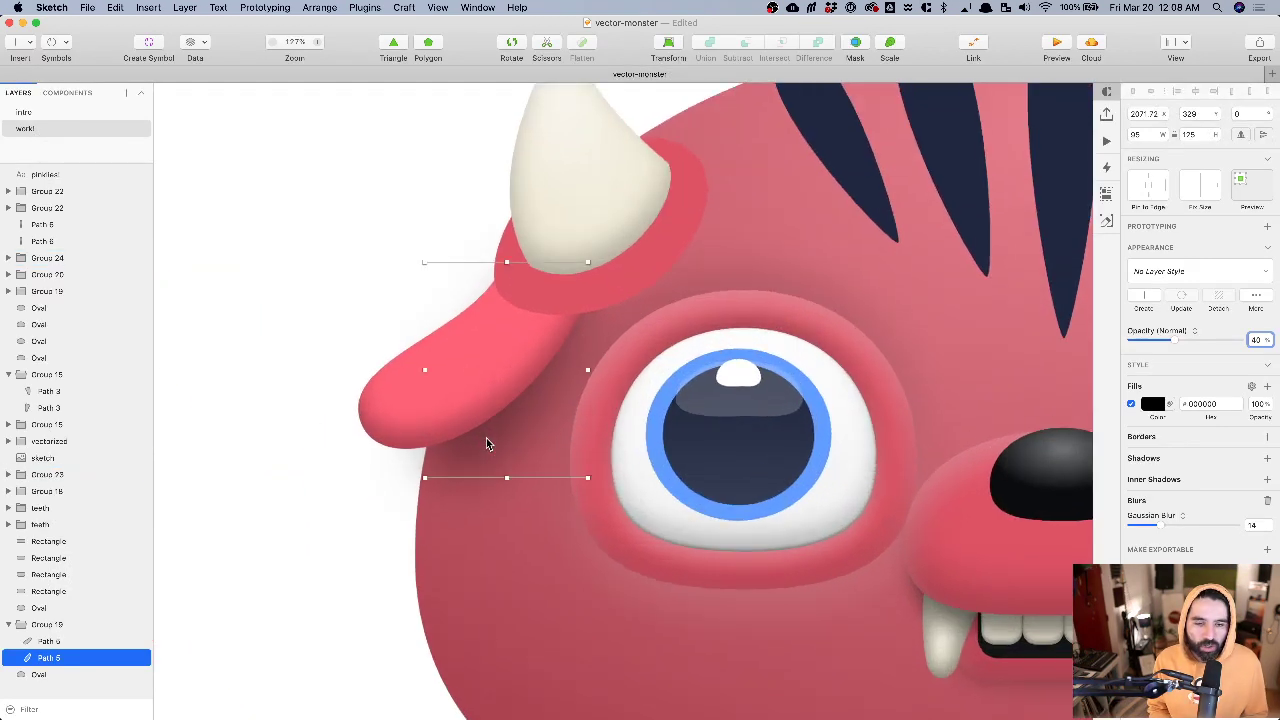
- Narrow the shadow behind the left ear to a width of 93 by moving its outer edge inward
{"action": "key", "text": "Tab"}
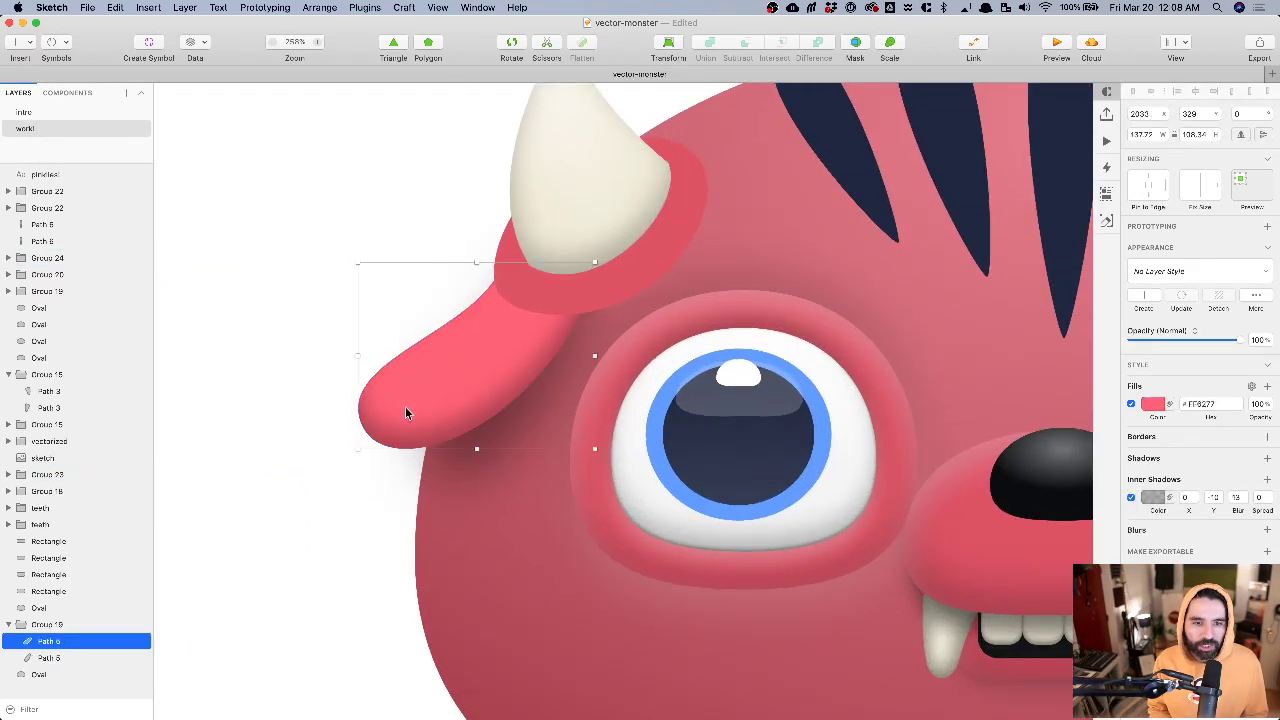
{"action": "left_click", "coordinate": [461, 460]}
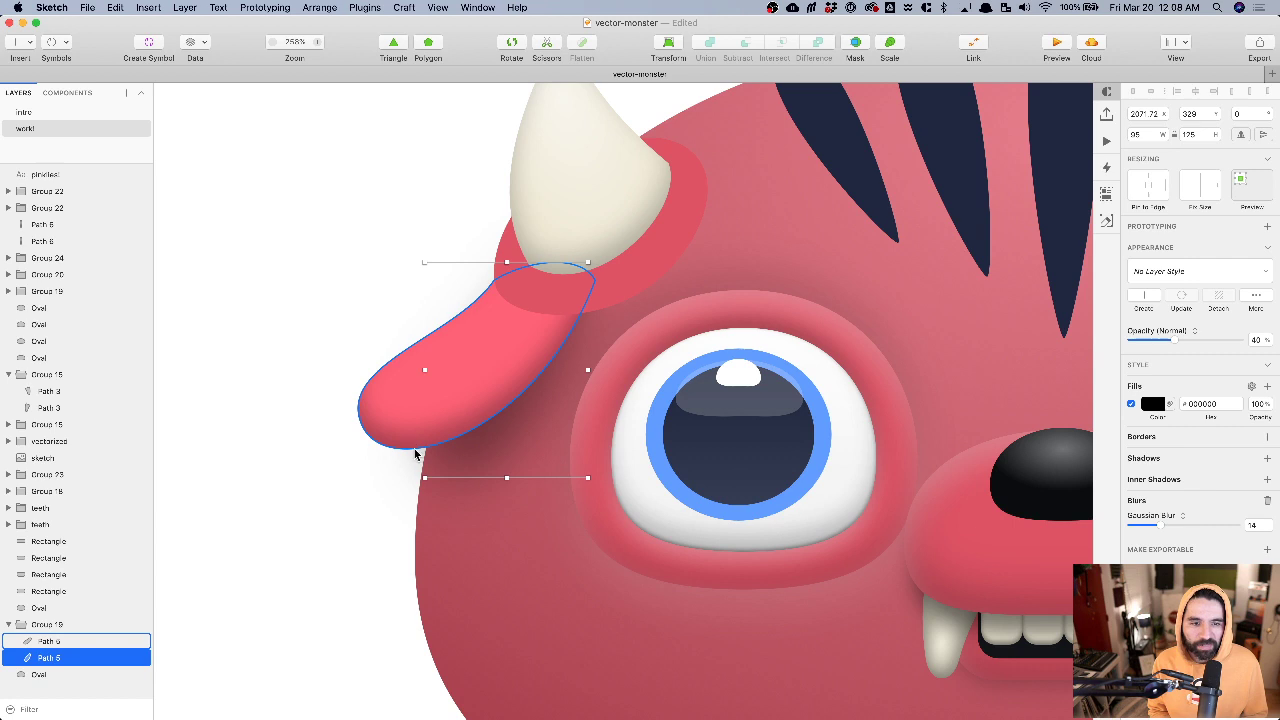
{"action": "left_click_drag", "start_coordinate": [438, 368], "coordinate": [431, 369]}
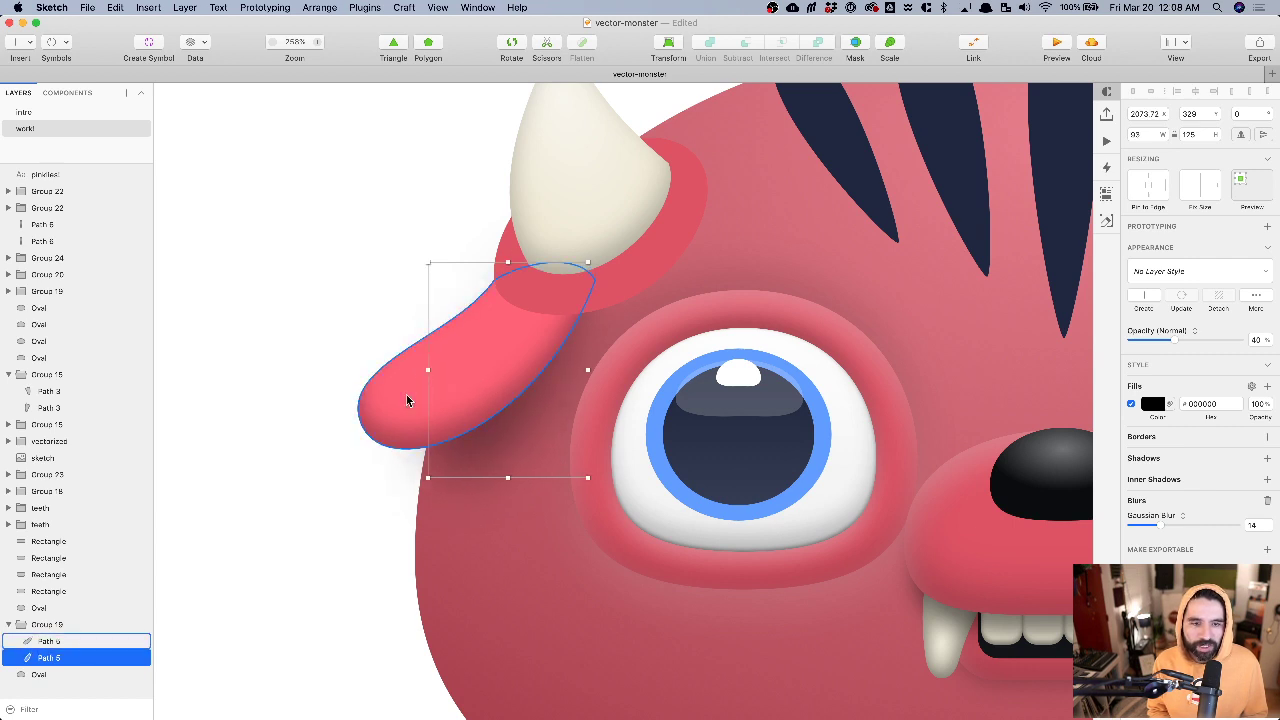
{"action": "left_click", "coordinate": [407, 400]}
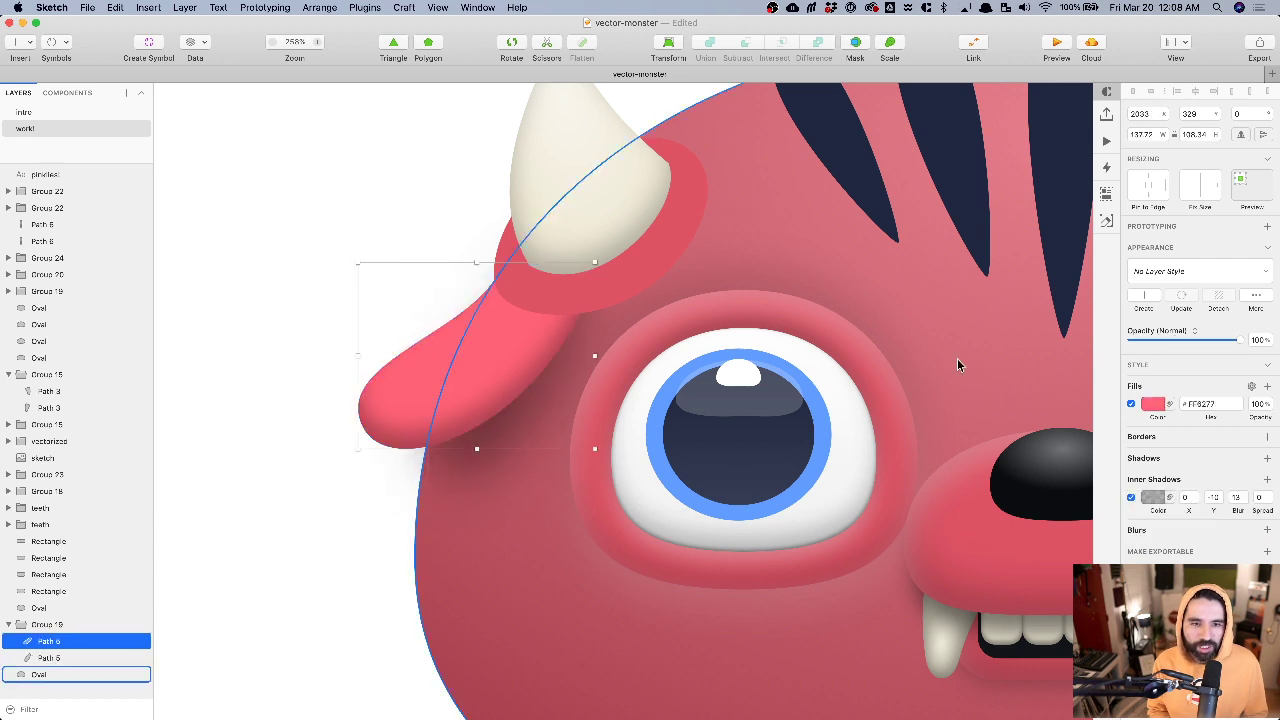
{"action": "left_click", "coordinate": [494, 438]}
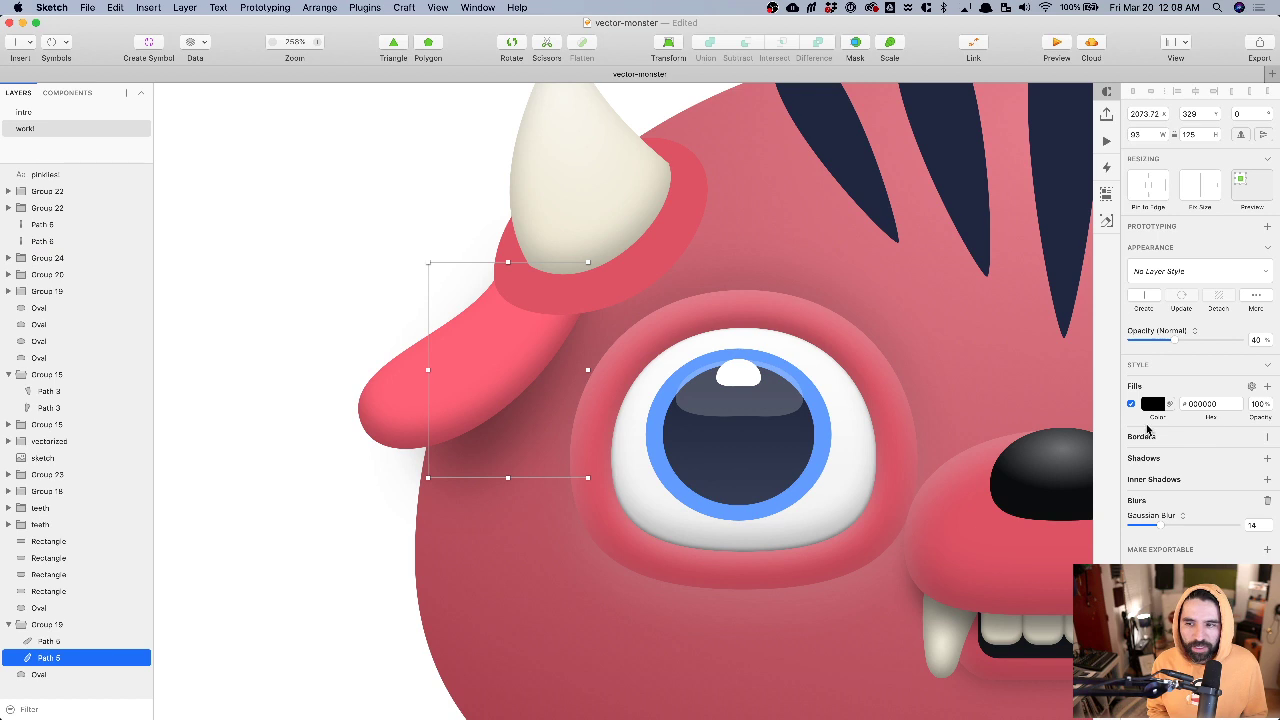
- Take the Gaussian blur off the ear shadow to check its sharp outline, and restore the blur of 14
{"action": "left_click", "coordinate": [1267, 501]}
{"action": "left_click", "coordinate": [489, 399]}
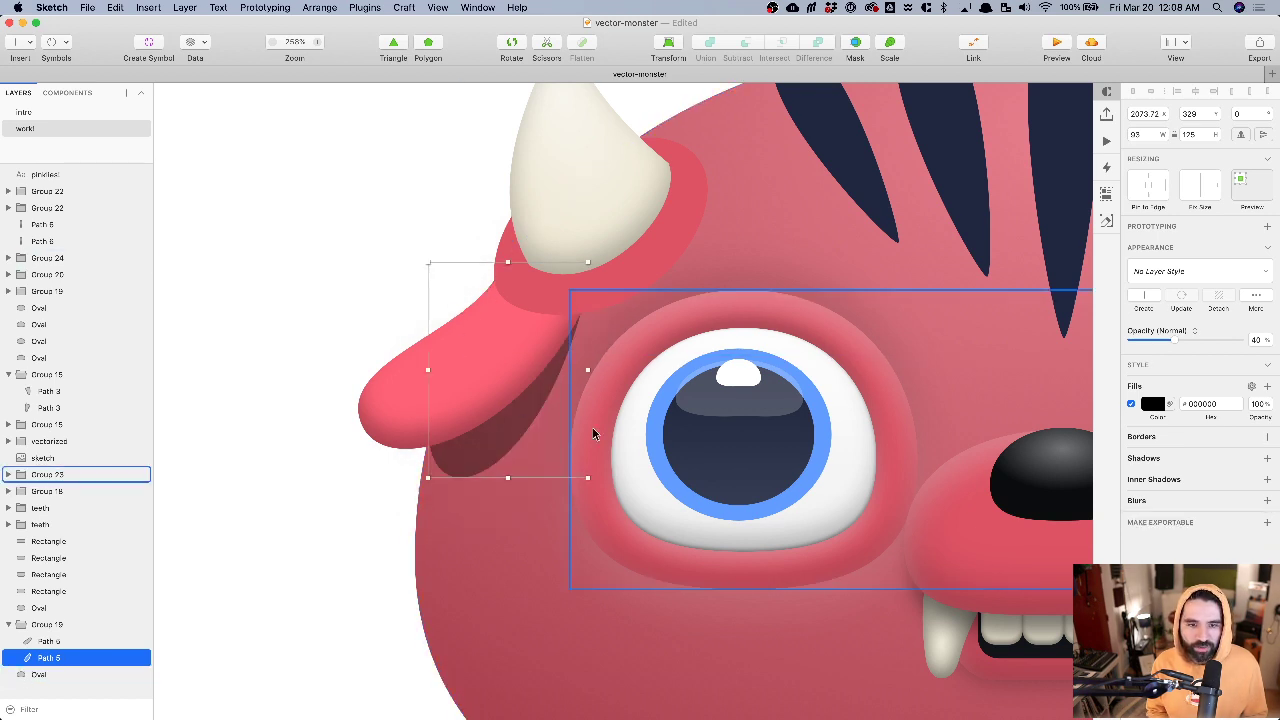
{"action": "left_click", "coordinate": [1267, 501]}
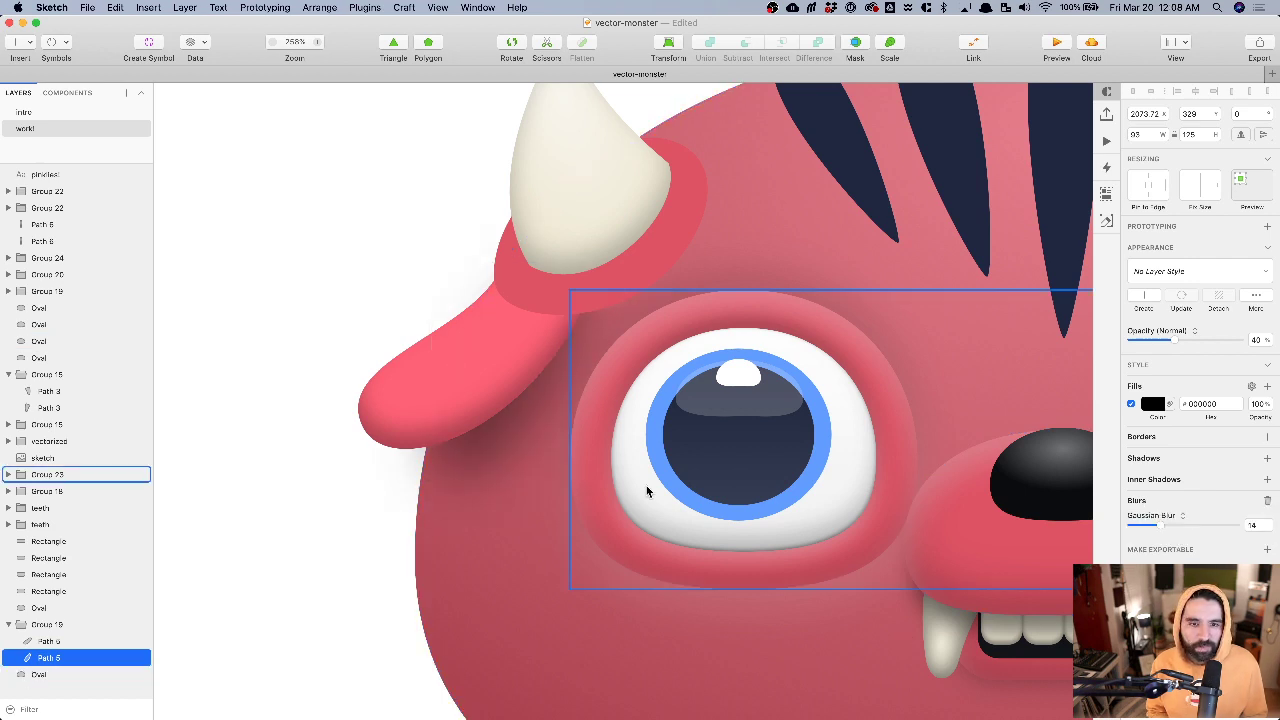
- Examine the left ear's shadow on the whole face and close up along the edge of the head
{"action": "key", "text": "super+1"}
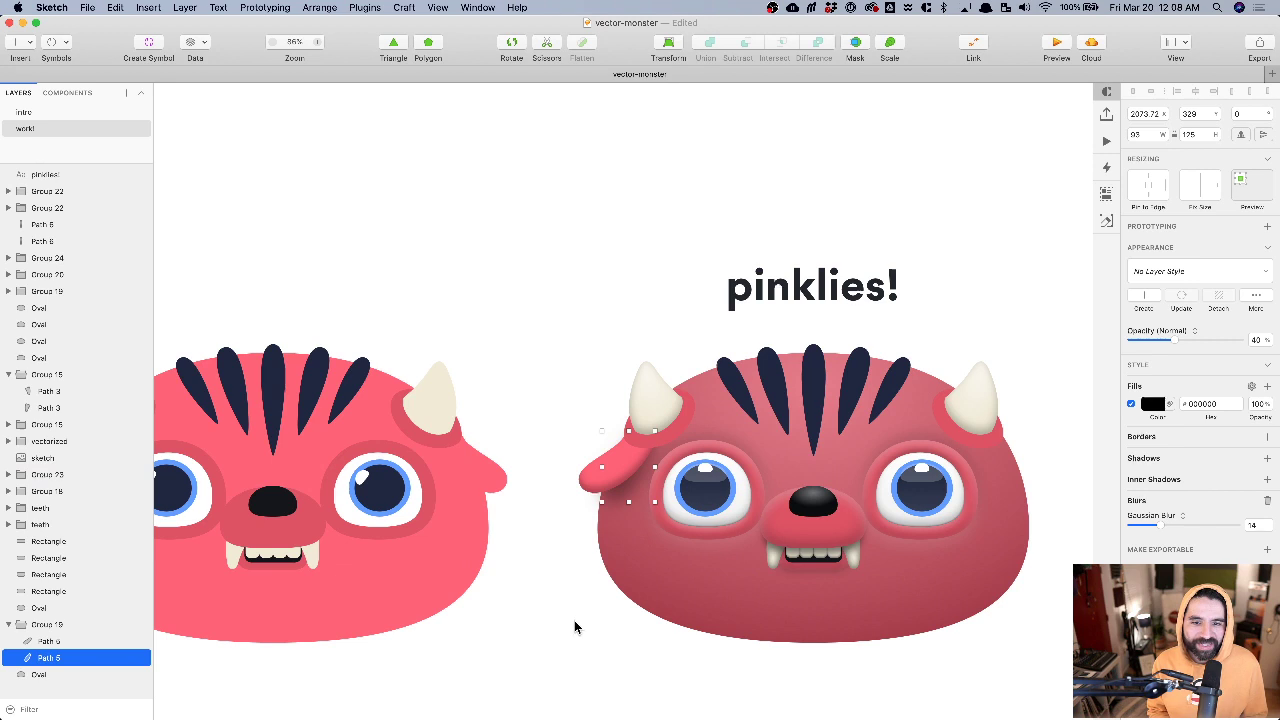
{"action": "left_click", "coordinate": [580, 665]}
{"action": "scroll", "coordinate": [580, 665], "scroll_direction": "right", "scroll_amount": 3}
{"action": "scroll", "coordinate": [580, 665], "scroll_direction": "down", "scroll_amount": 1}
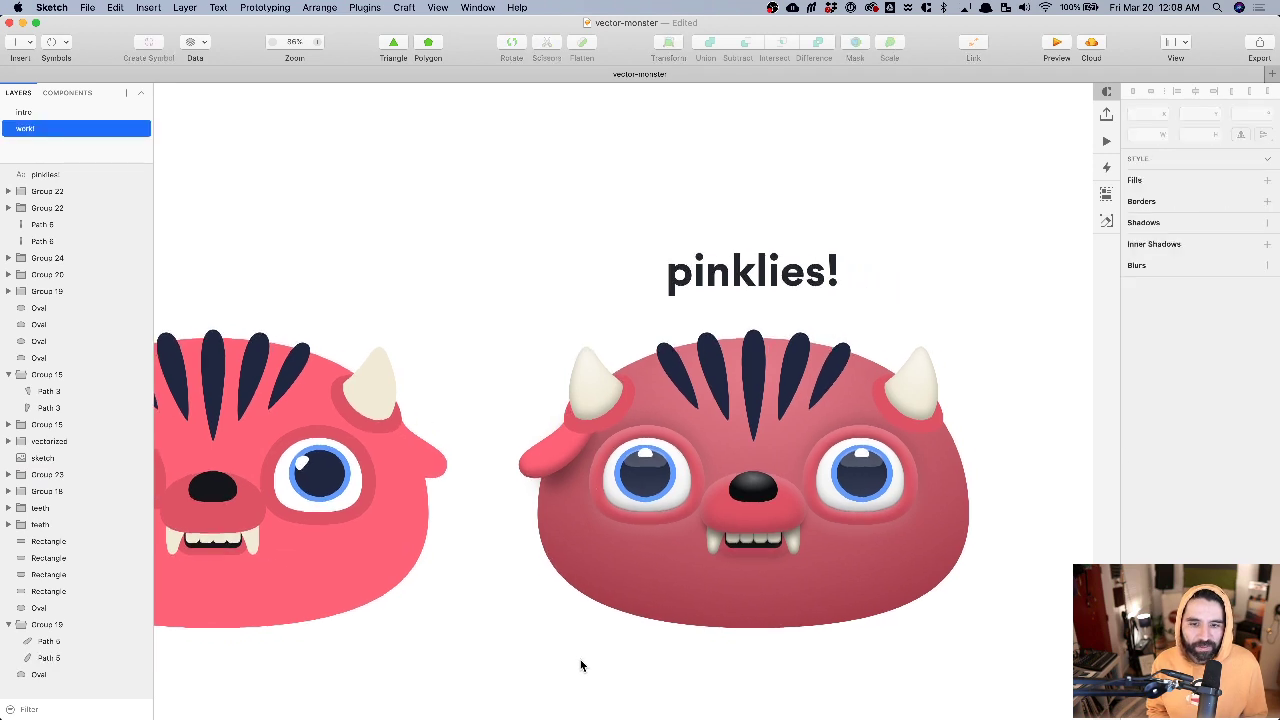
{"action": "left_click", "coordinate": [553, 482]}
{"action": "key", "text": "super+2"}
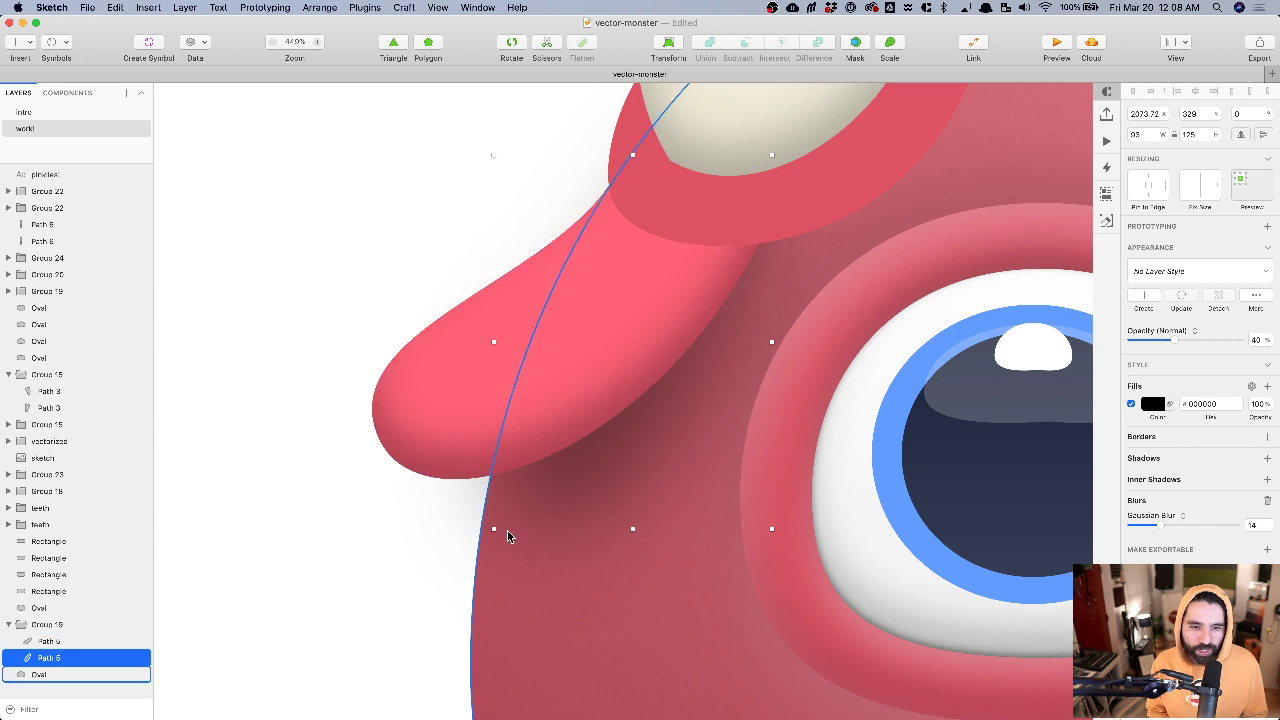
{"action": "scroll", "coordinate": [475, 498], "scroll_direction": "down", "scroll_amount": 5}
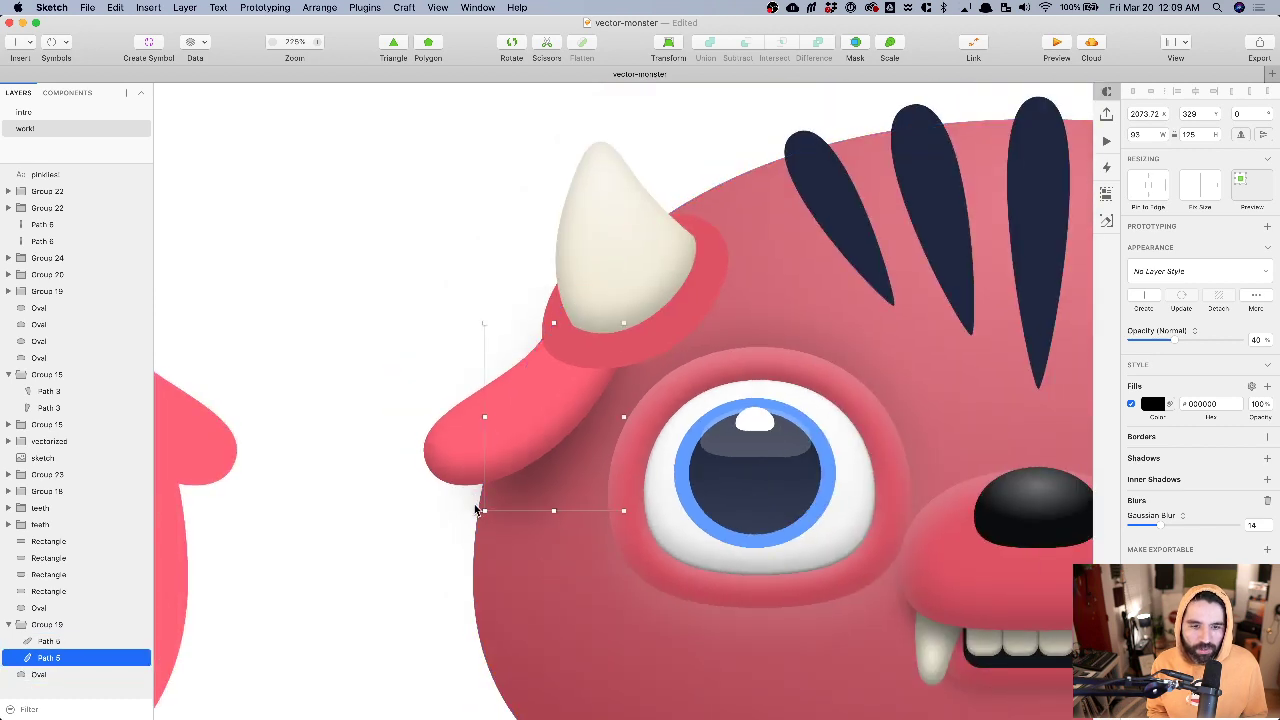
{"action": "left_click", "coordinate": [518, 572]}
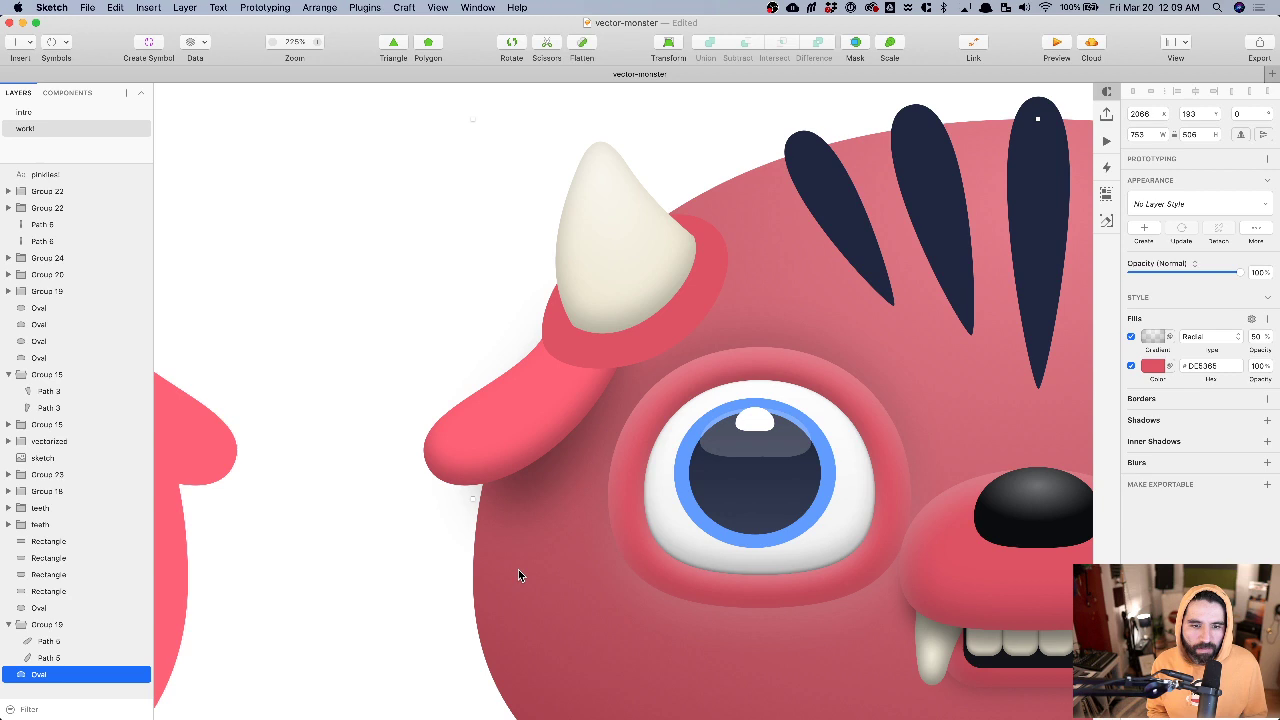
{"action": "left_click", "coordinate": [525, 500], "text": "shift"}
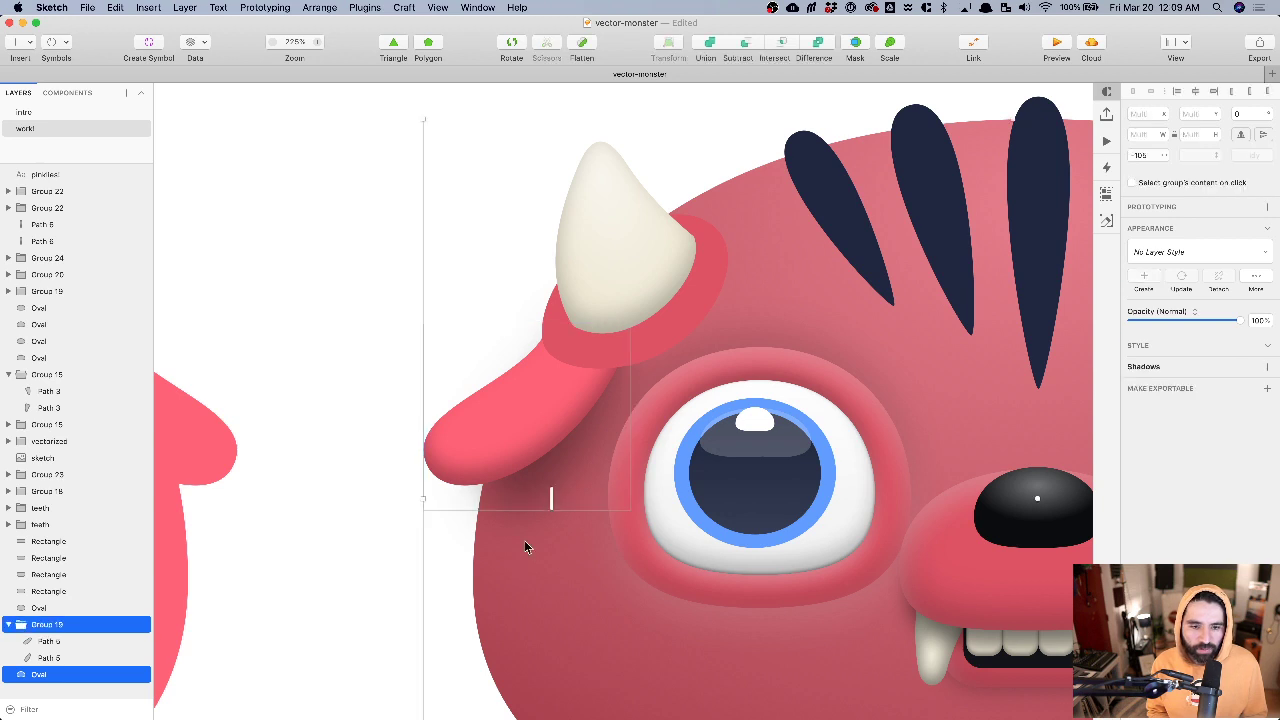
{"action": "left_click", "coordinate": [400, 558]}
- Group the left ear's blurred shadow path together with the head oval
{"action": "left_click", "coordinate": [558, 477]}
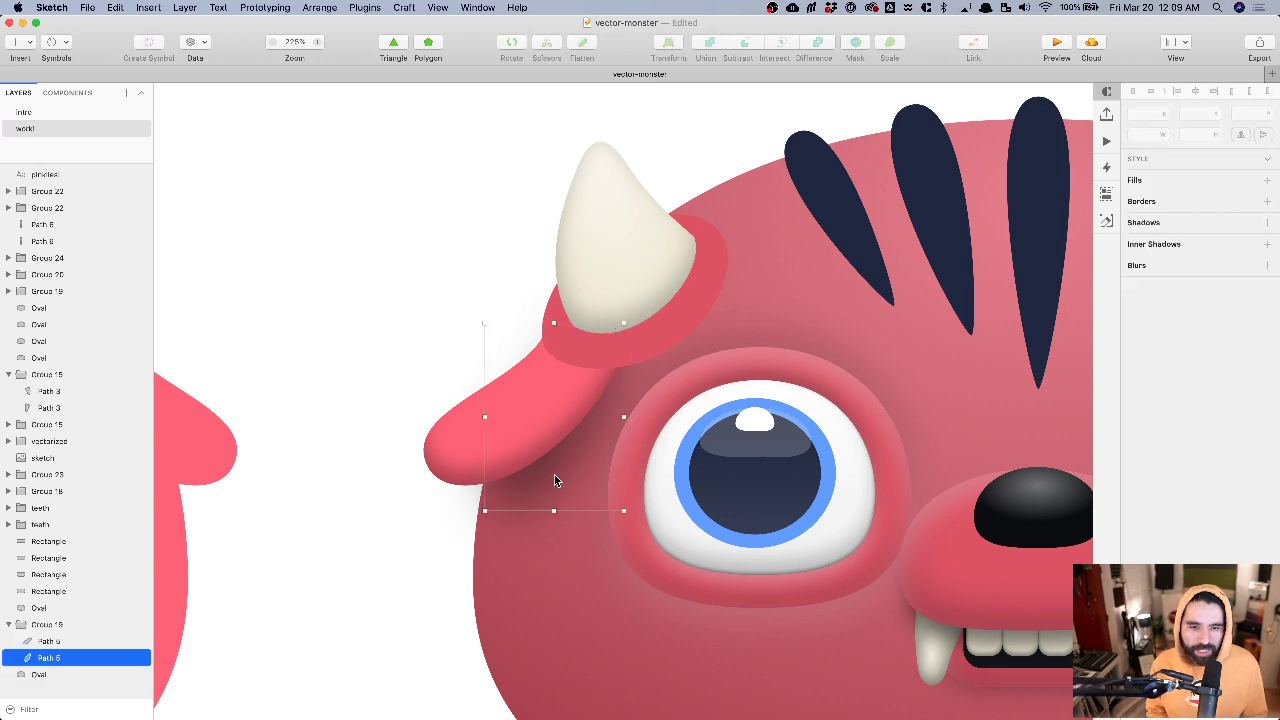
{"action": "left_click", "coordinate": [538, 585], "text": "shift"}
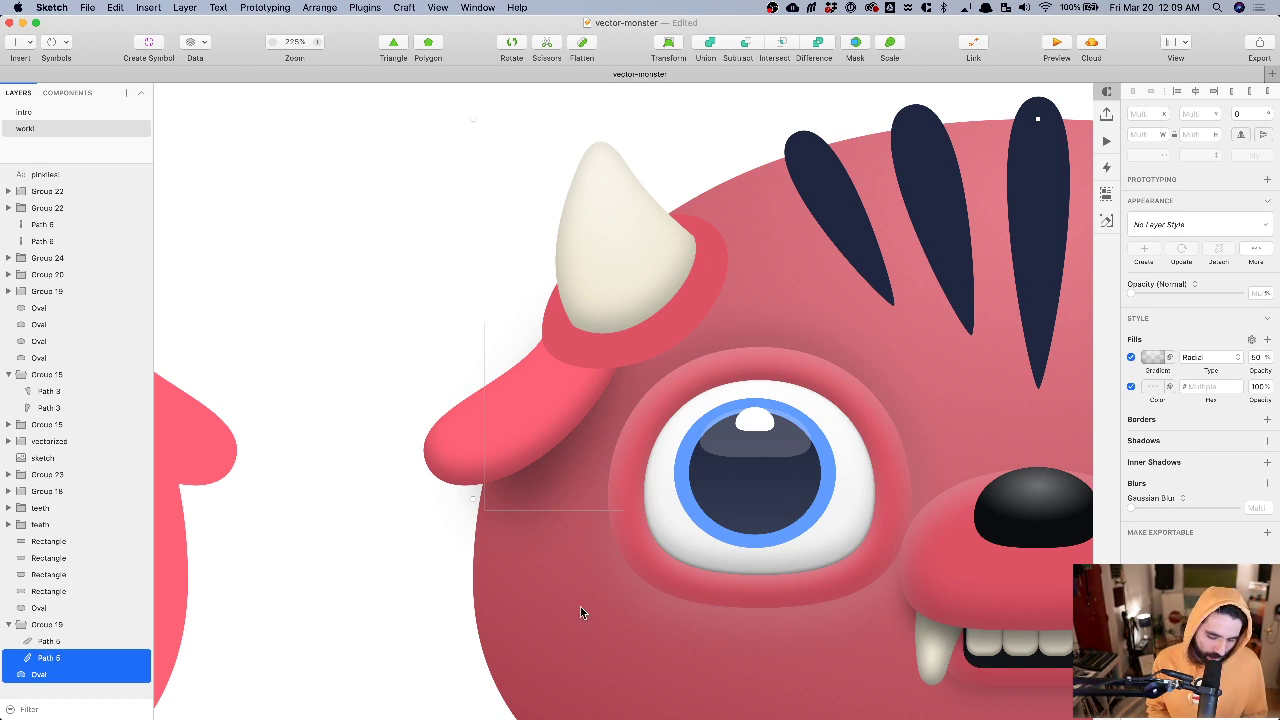
{"action": "scroll", "coordinate": [647, 494], "scroll_direction": "down", "scroll_amount": 5}
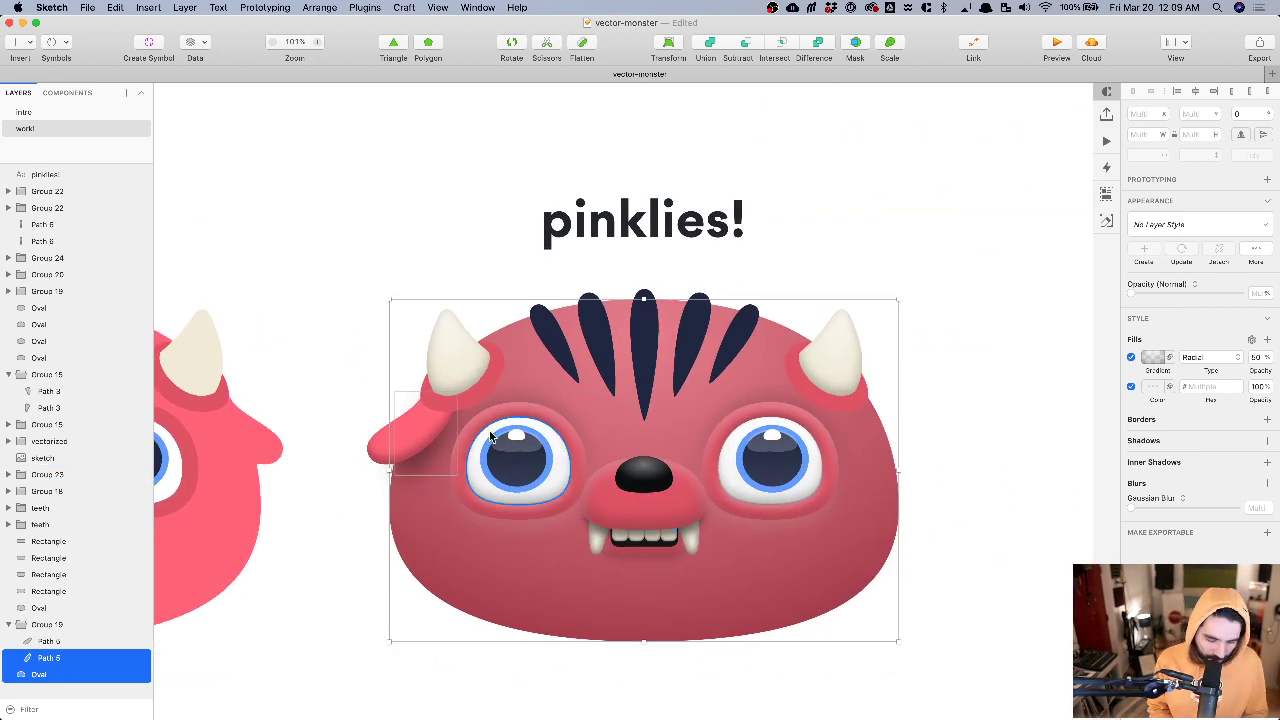
{"action": "key", "text": "super+g"}
{"action": "scroll", "coordinate": [304, 429], "scroll_direction": "up", "scroll_amount": 5}
- Turn the head oval inside the new group into a mask that clips the left ear's shadow to the head
{"action": "double_click", "coordinate": [570, 590]}
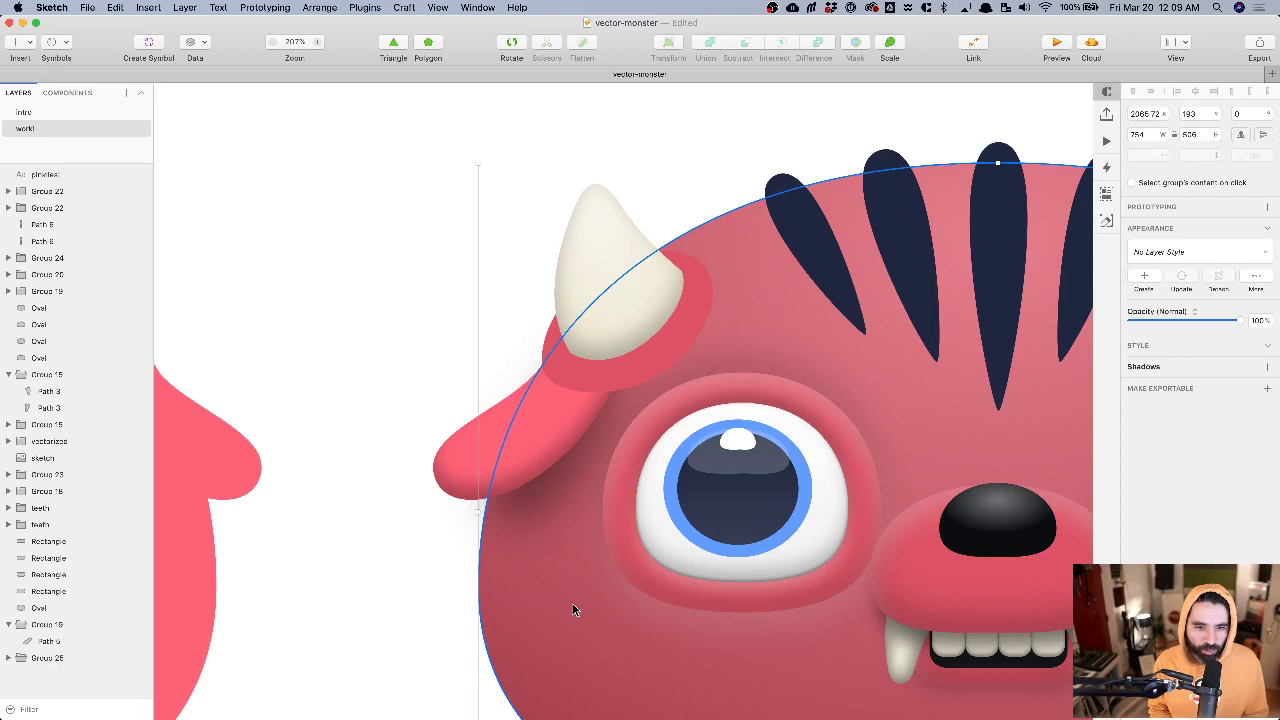
{"action": "left_click", "coordinate": [855, 45]}
{"action": "scroll", "coordinate": [455, 548], "scroll_direction": "up", "scroll_amount": 5}
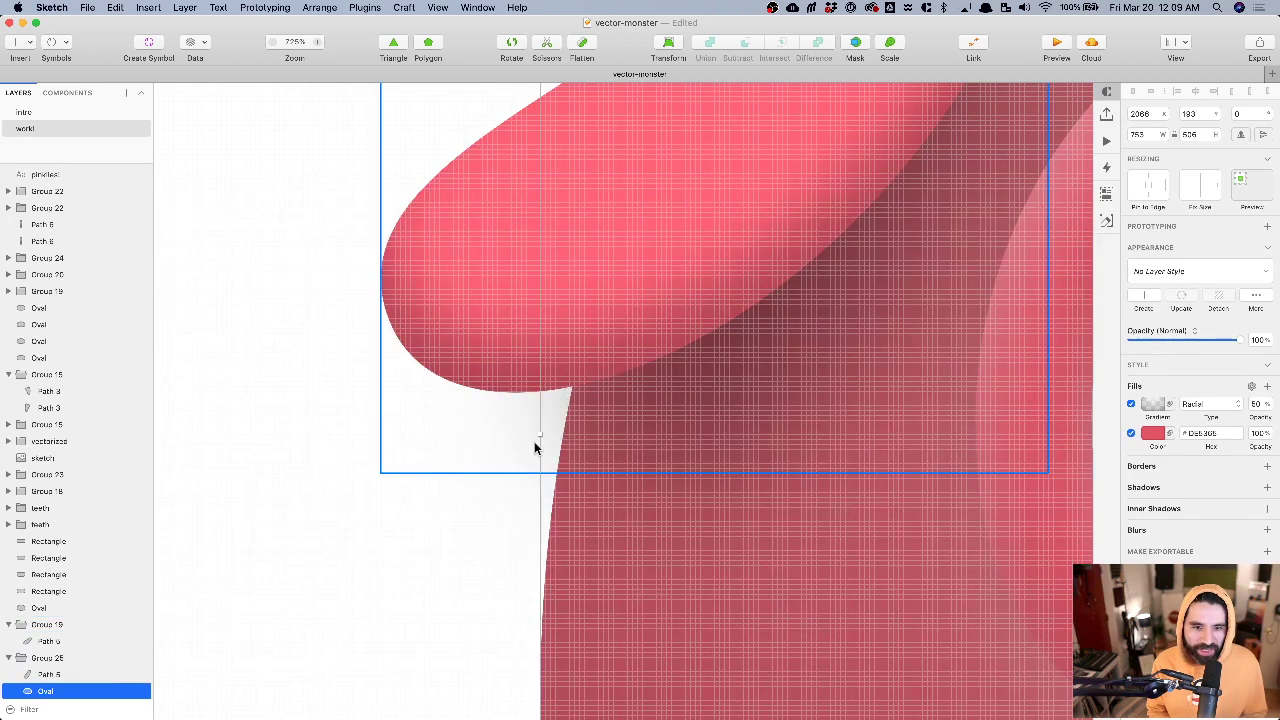
{"action": "scroll", "coordinate": [484, 556], "scroll_direction": "down", "scroll_amount": 2}
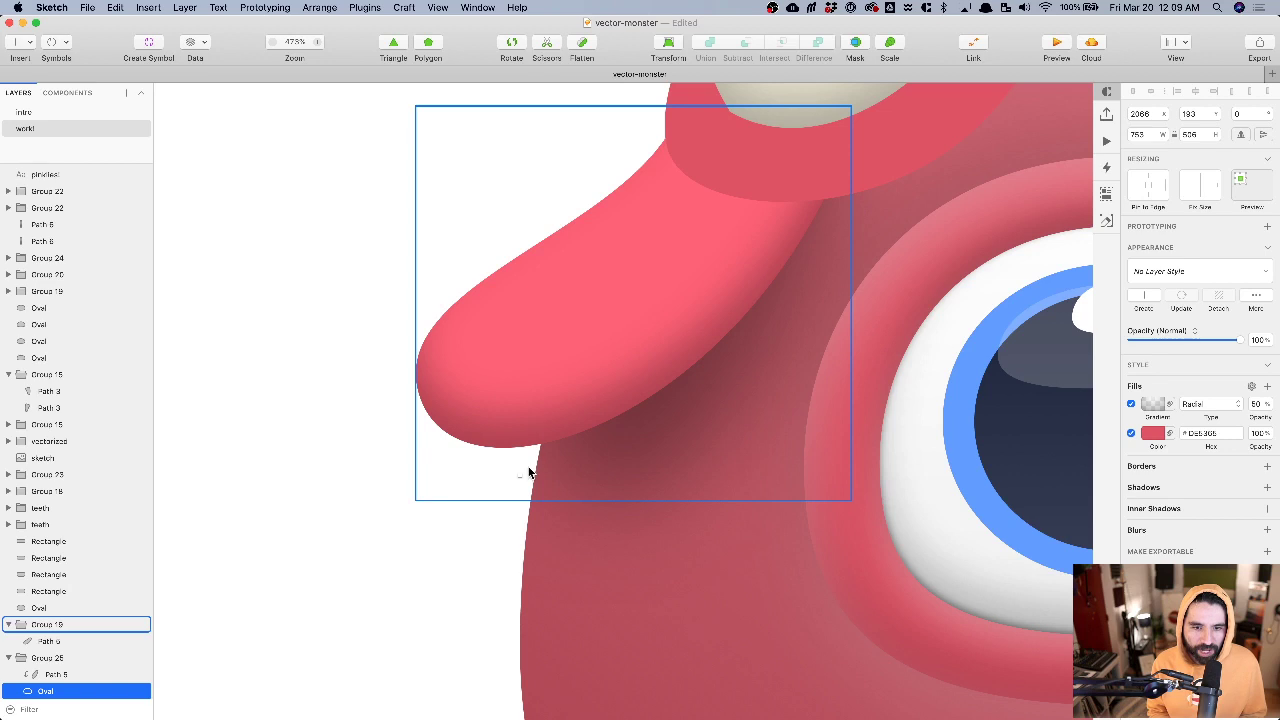
{"action": "scroll", "coordinate": [535, 535], "scroll_direction": "down", "scroll_amount": 3}
{"action": "scroll", "coordinate": [614, 609], "scroll_direction": "right", "scroll_amount": 3}
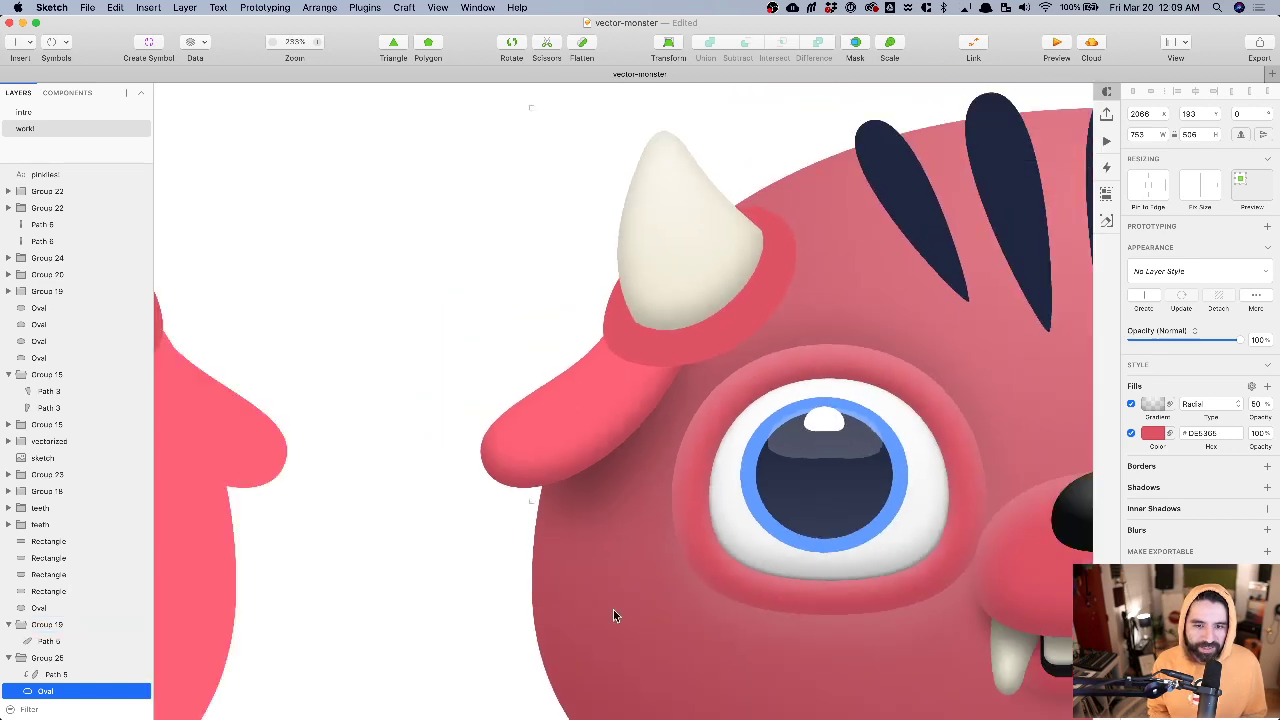
{"action": "scroll", "coordinate": [558, 632], "scroll_direction": "down", "scroll_amount": 5}
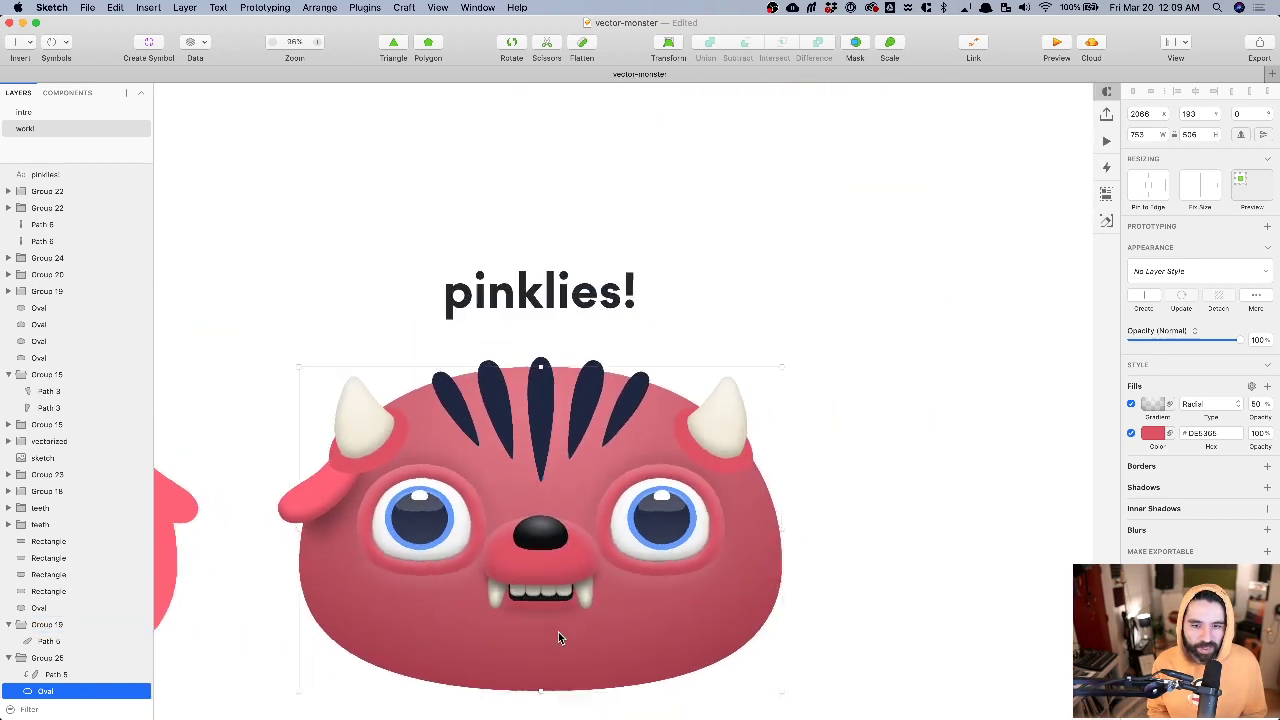
{"action": "left_click", "coordinate": [872, 491]}
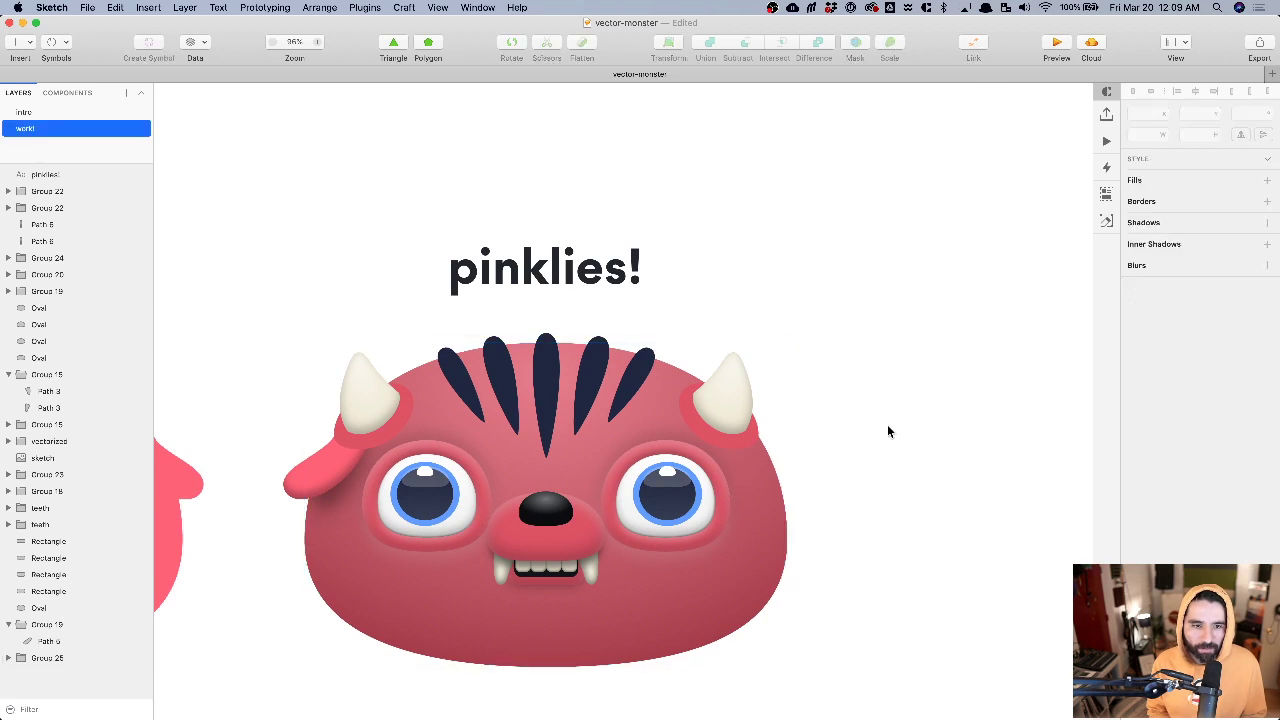
- Duplicate the left ear, flip the copy horizontally and place it at x 2716 against the right edge of the head
{"action": "left_click", "coordinate": [329, 482]}
{"action": "scroll", "coordinate": [330, 480], "scroll_direction": "up", "scroll_amount": 3}
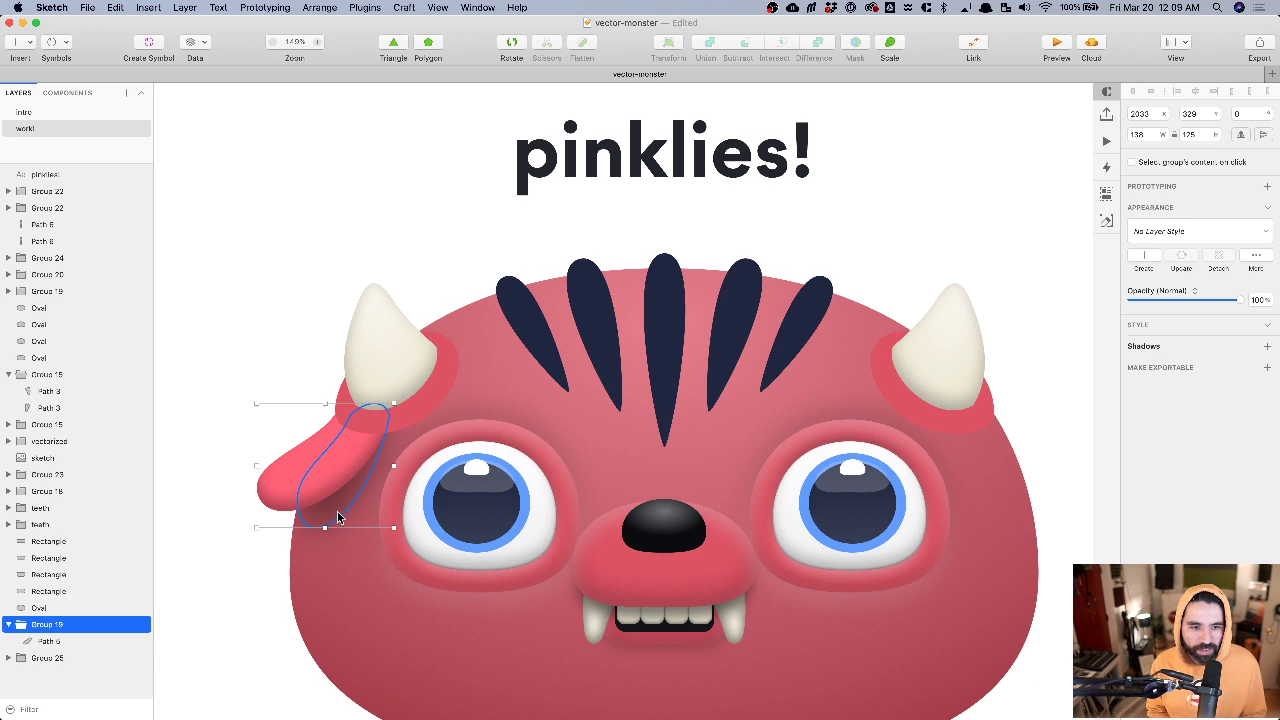
{"action": "left_click", "coordinate": [338, 516], "text": "super"}
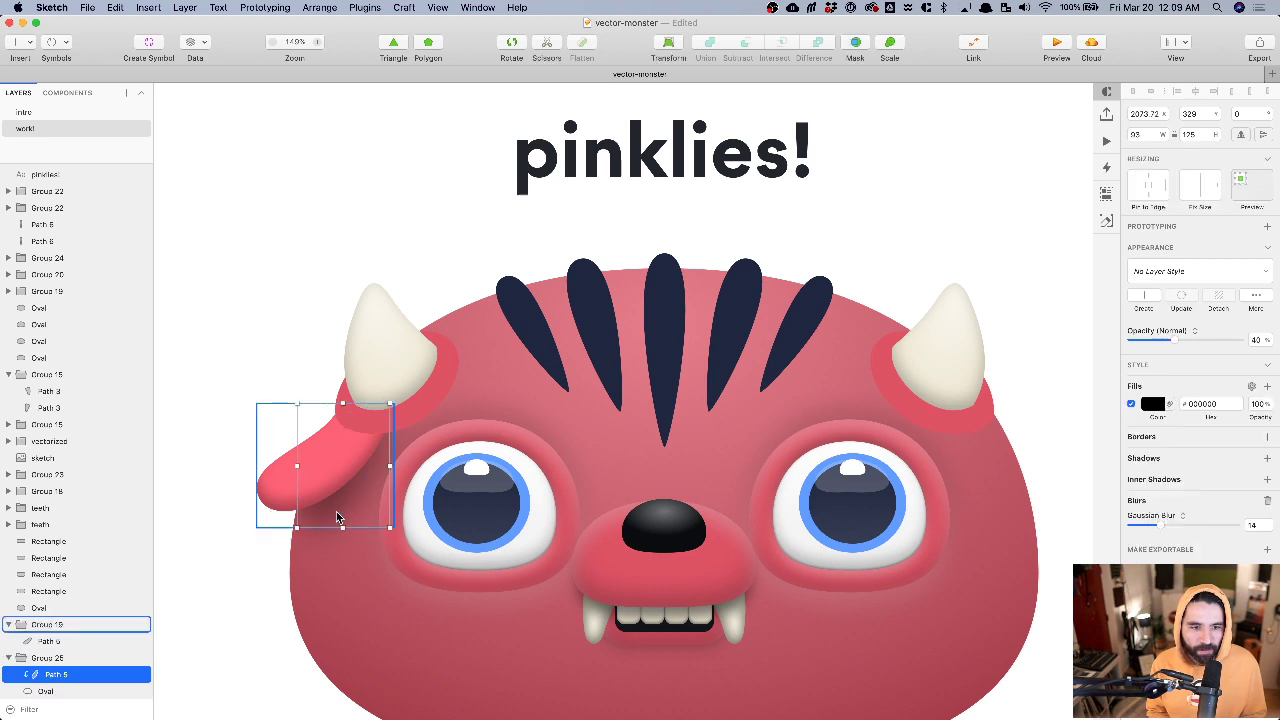
{"action": "left_click_drag", "start_coordinate": [338, 516], "coordinate": [998, 488]}
{"action": "scroll", "coordinate": [938, 462], "scroll_direction": "right", "scroll_amount": 5}
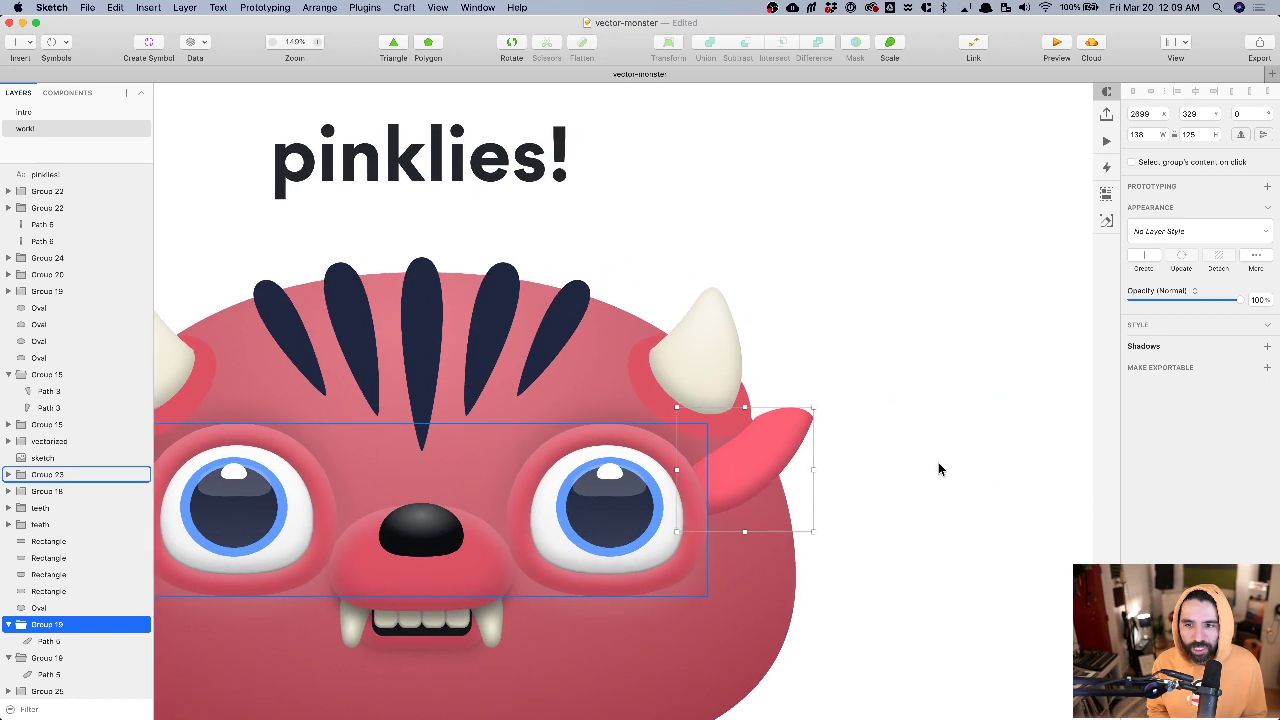
{"action": "left_click", "coordinate": [1241, 136]}
{"action": "left_click_drag", "start_coordinate": [768, 466], "coordinate": [784, 489]}
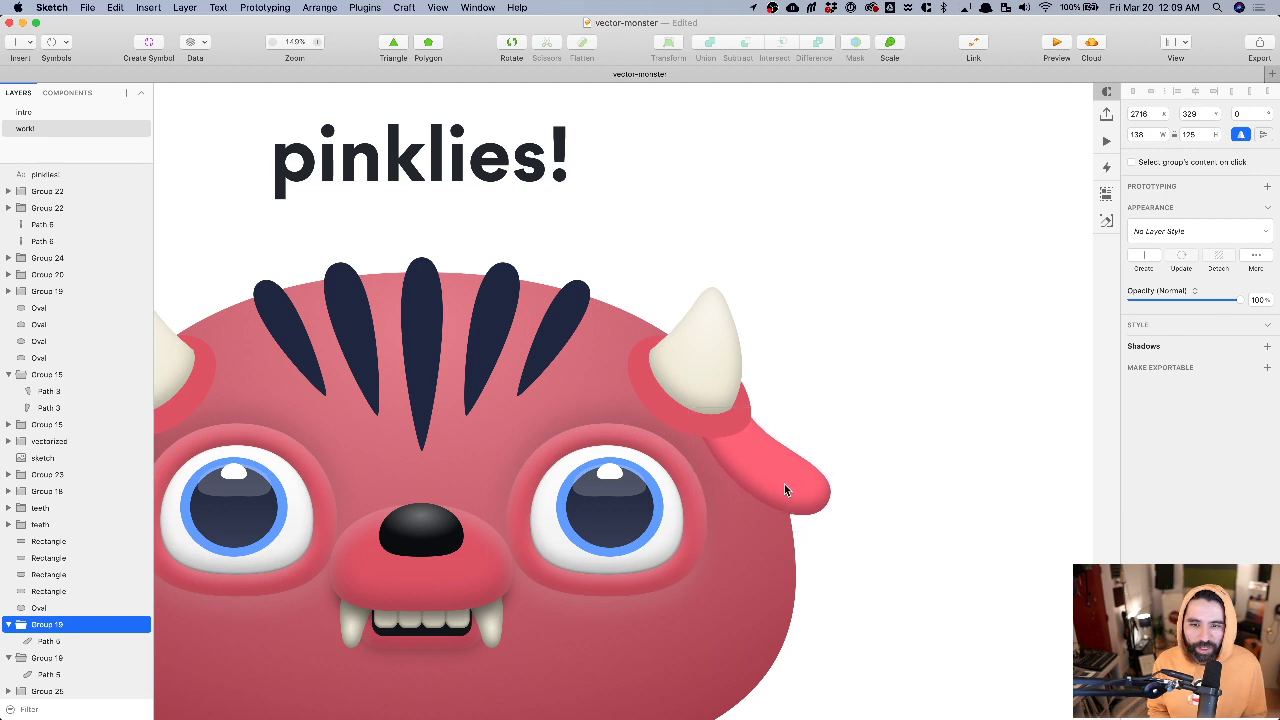
{"action": "scroll", "coordinate": [784, 484], "scroll_direction": "left", "scroll_amount": 5}
{"action": "left_click", "coordinate": [428, 506]}
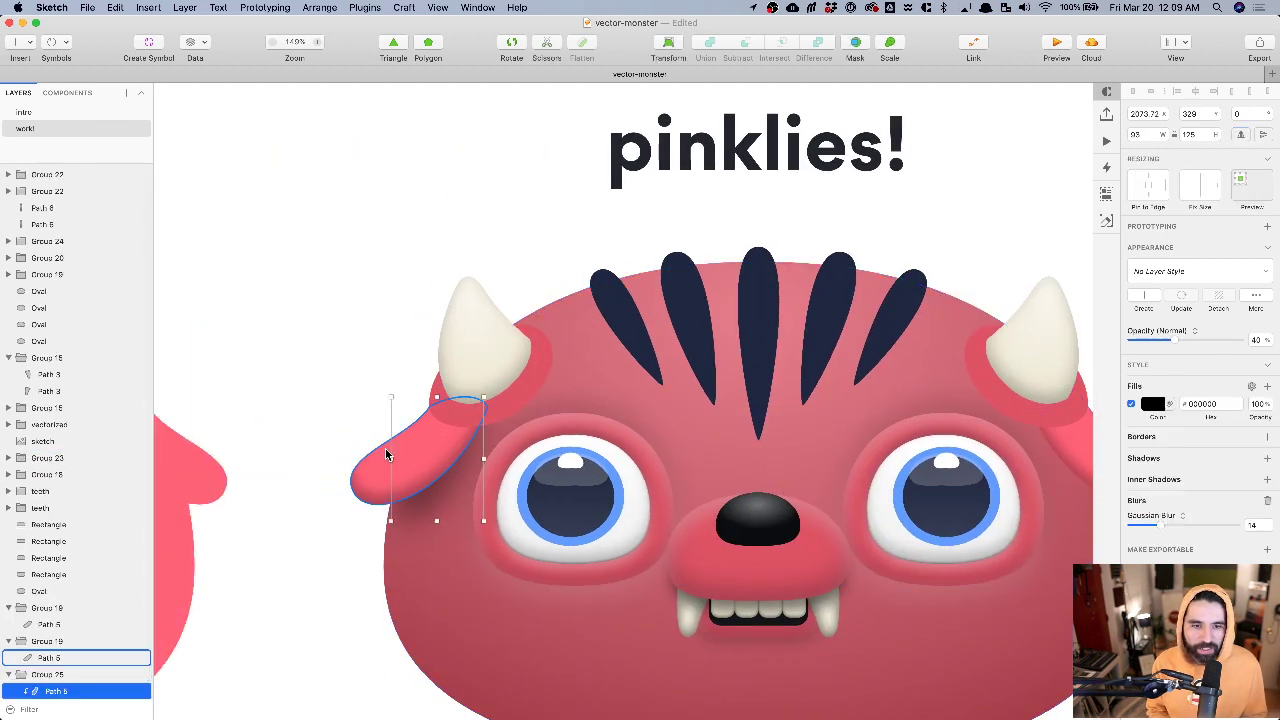
{"action": "left_click", "coordinate": [419, 457], "text": "shift"}
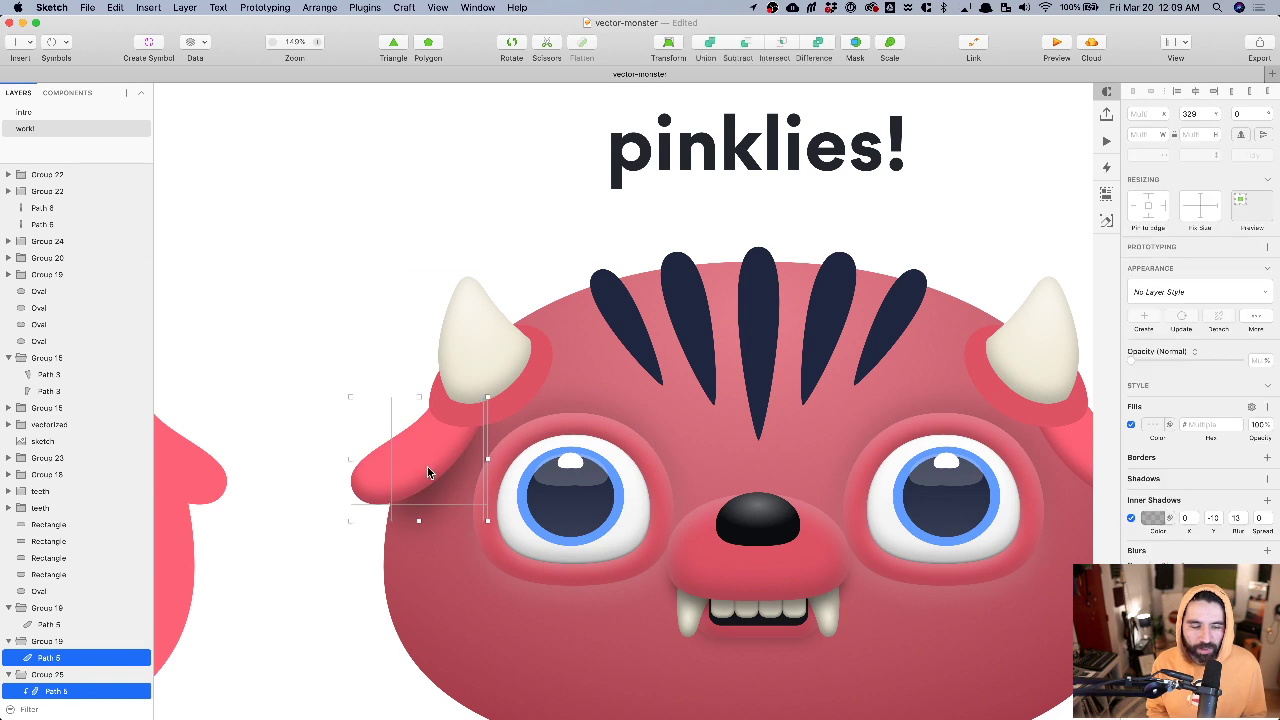
{"action": "left_click", "coordinate": [322, 548]}
{"action": "left_click", "coordinate": [400, 488]}
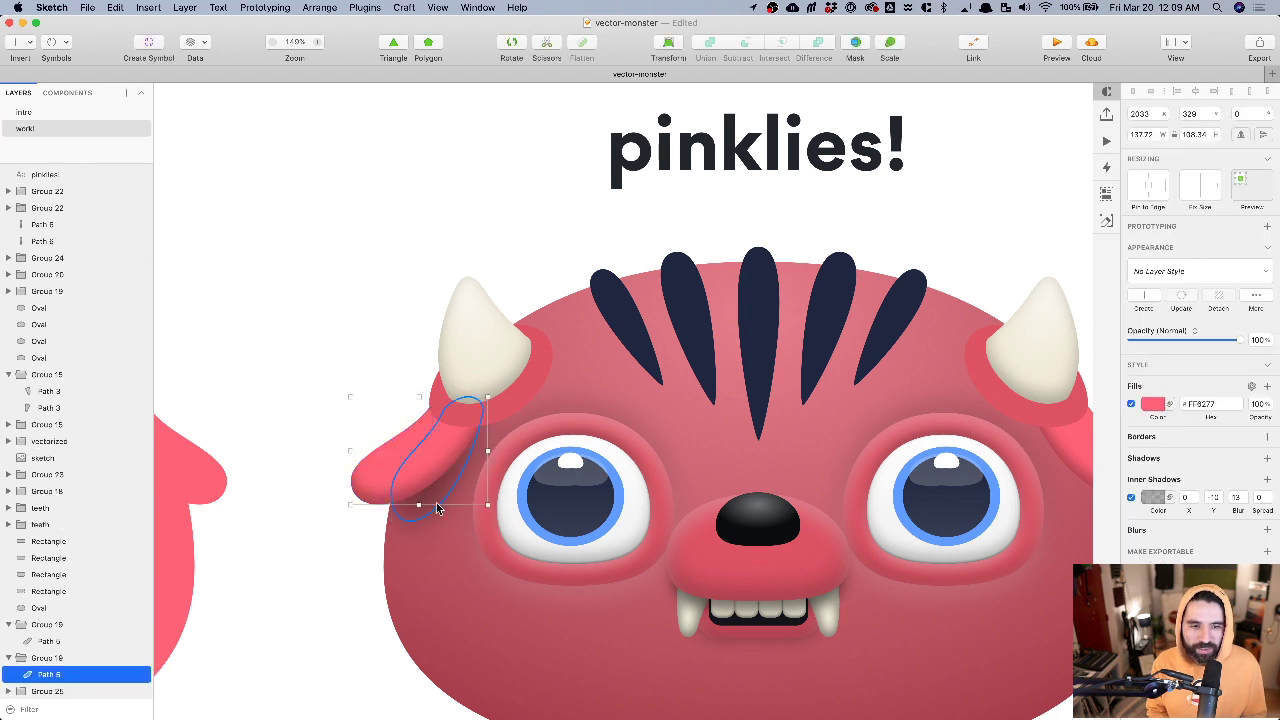
{"action": "left_click", "coordinate": [325, 590]}
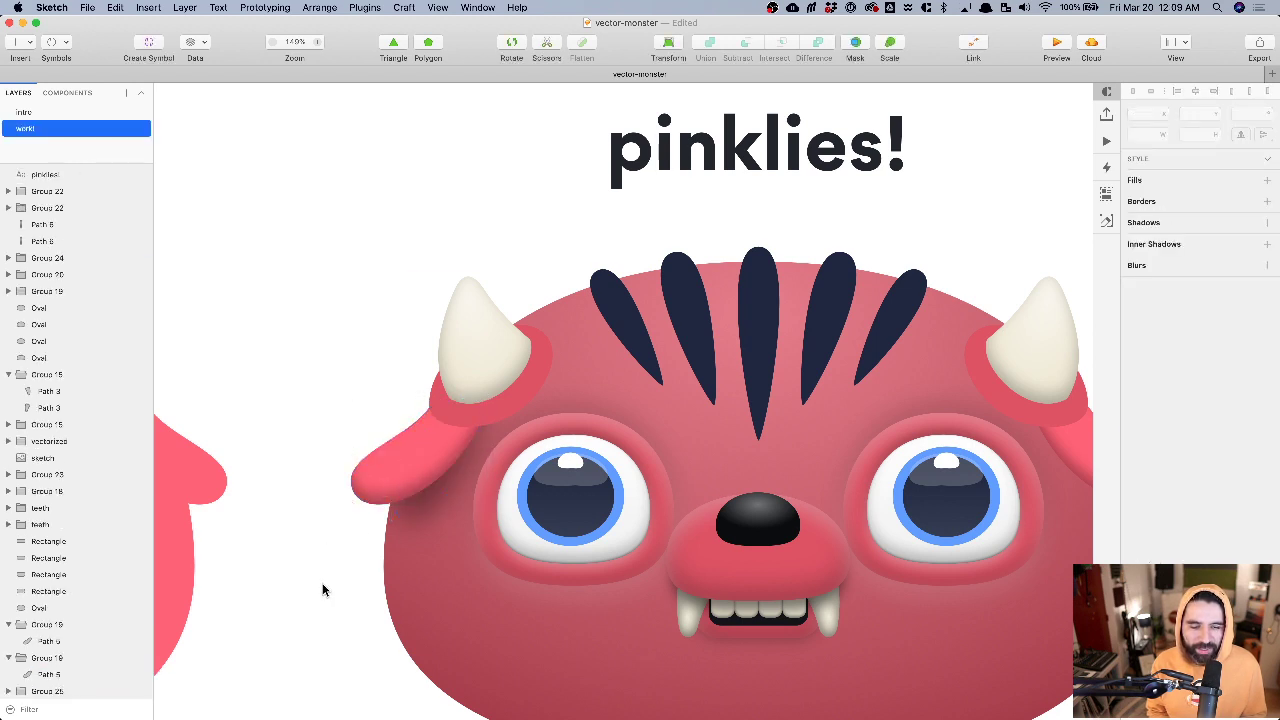
{"action": "left_click", "coordinate": [391, 480]}
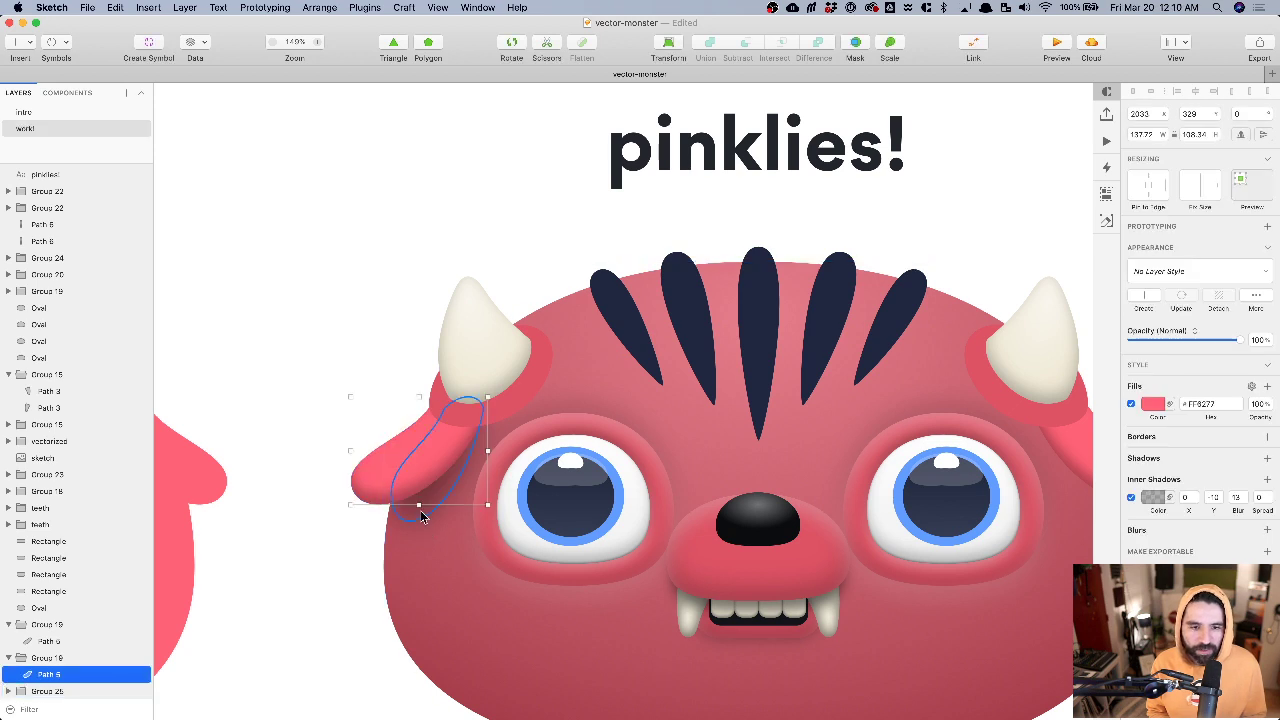
- Duplicate the left ear's blurred shadow within the masked group, move the copy right to the middle of the face and flip it horizontally
{"action": "left_click", "coordinate": [420, 514]}
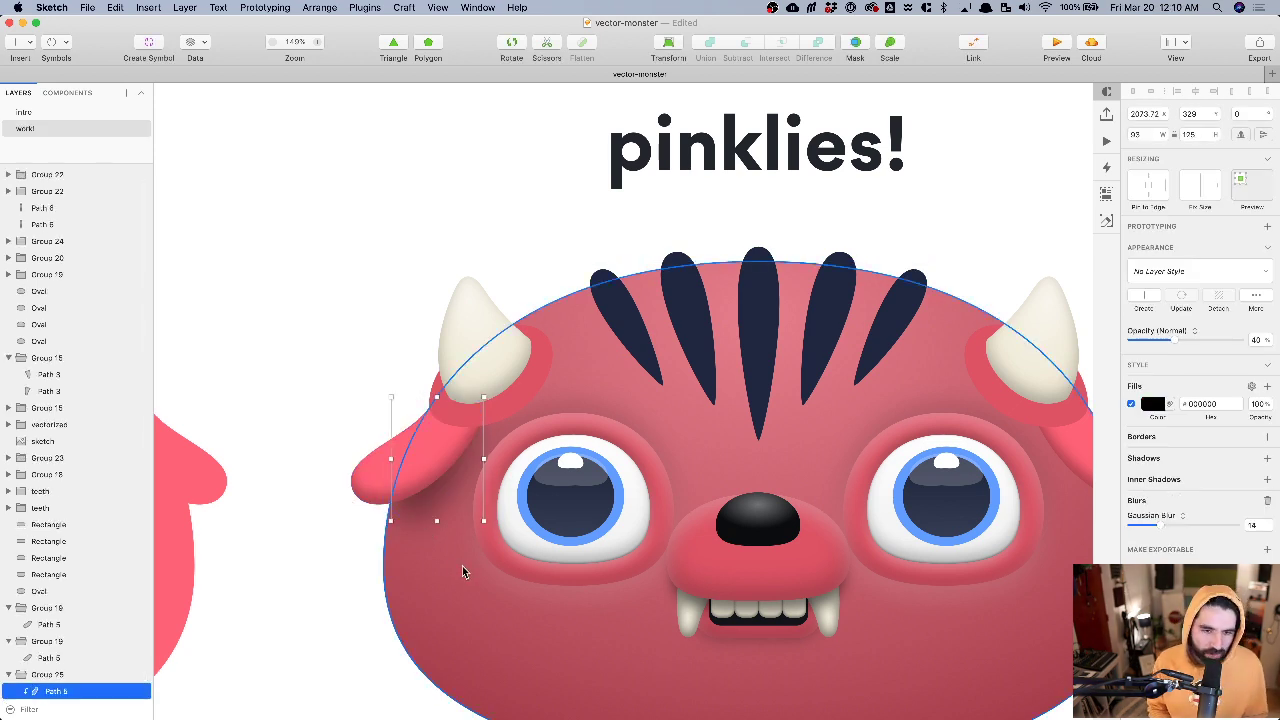
{"action": "key", "text": "shift+Right"}
{"action": "key", "text": "shift+Right"}
{"action": "key", "text": "shift+Right"}
{"action": "key", "text": "shift+Right"}
{"action": "key", "text": "shift+Right"}
{"action": "key", "text": "shift+Right"}
{"action": "key", "text": "shift+Right"}
{"action": "key", "text": "shift+Right"}
{"action": "key", "text": "shift+Right"}
{"action": "key", "text": "shift+Right"}
{"action": "key", "text": "shift+Right"}
{"action": "key", "text": "shift+Right"}
{"action": "key", "text": "shift+Right"}
{"action": "key", "text": "shift+Right"}
{"action": "key", "text": "shift+Right"}
{"action": "key", "text": "shift+Right"}
{"action": "key", "text": "shift+Right"}
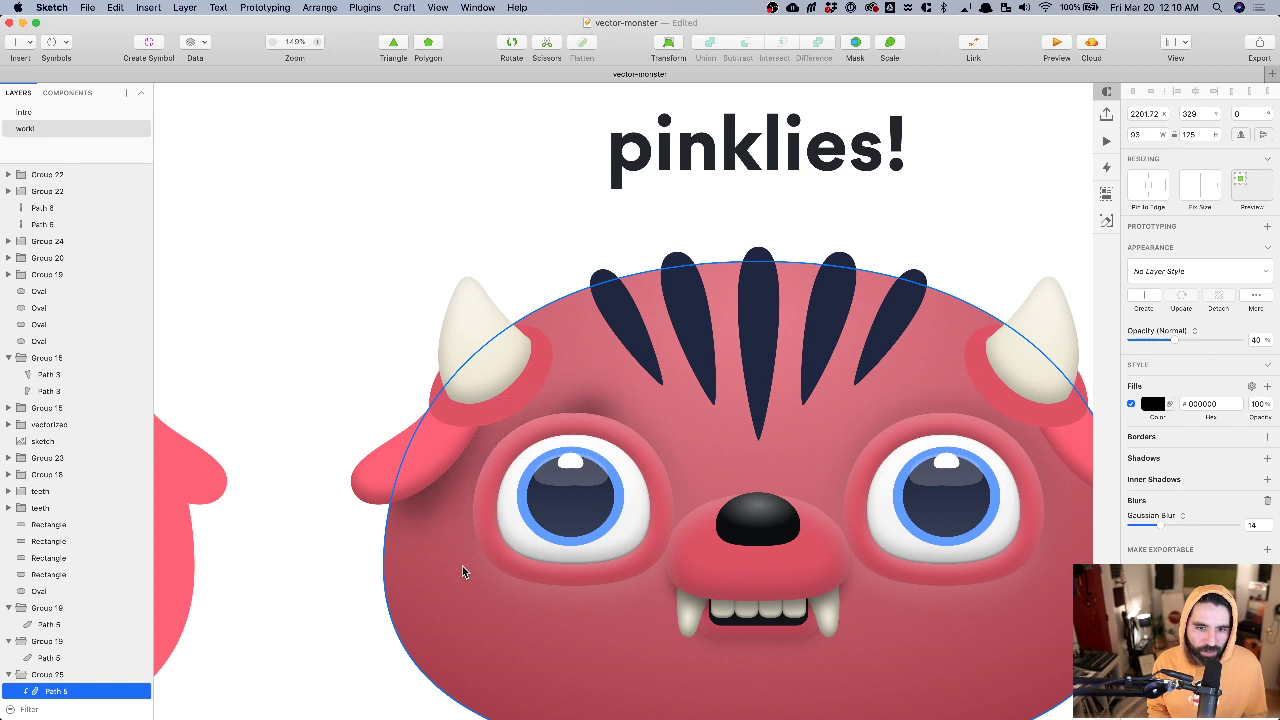
{"action": "key", "text": "shift+Right"}
{"action": "key", "text": "shift+Right"}
{"action": "key", "text": "shift+Right"}
{"action": "key", "text": "shift+Right"}
{"action": "key", "text": "shift+Right"}
{"action": "key", "text": "shift+Right"}
{"action": "key", "text": "shift+Right"}
{"action": "key", "text": "shift+Right"}
{"action": "key", "text": "shift+Right"}
{"action": "key", "text": "shift+Right"}
{"action": "scroll", "coordinate": [462, 566], "scroll_direction": "right", "scroll_amount": 5}
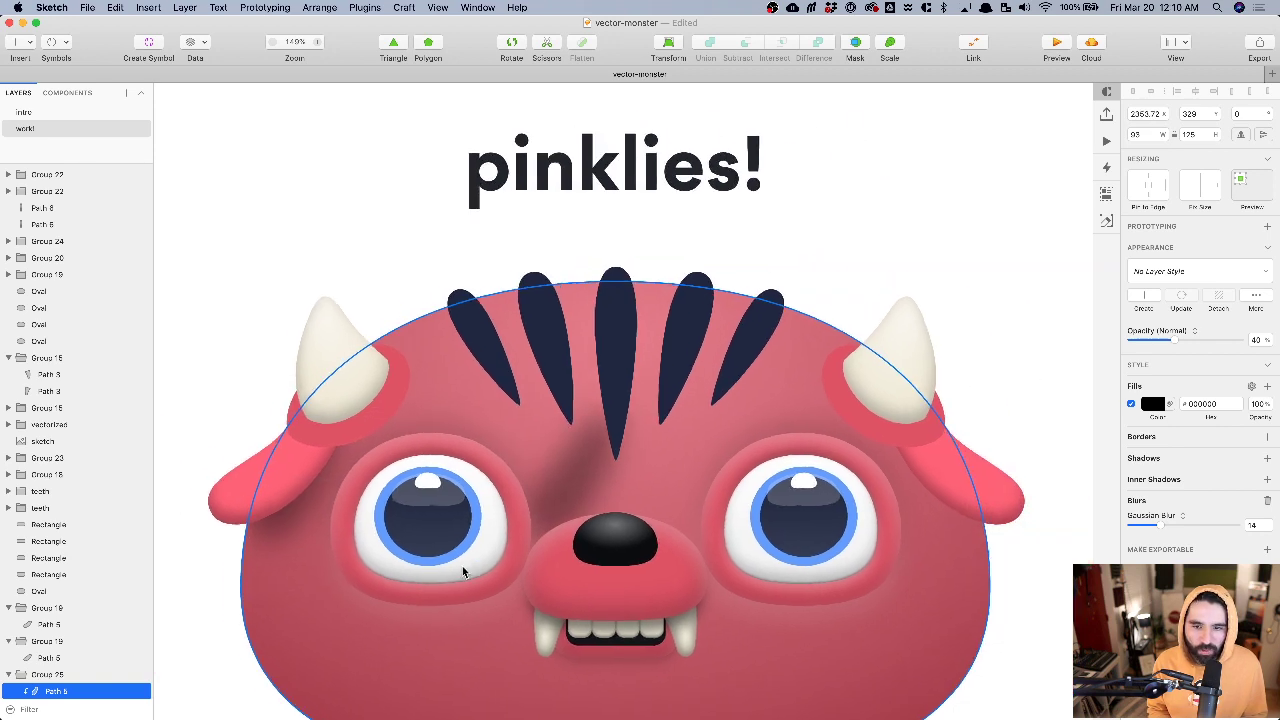
{"action": "left_click", "coordinate": [1240, 134]}
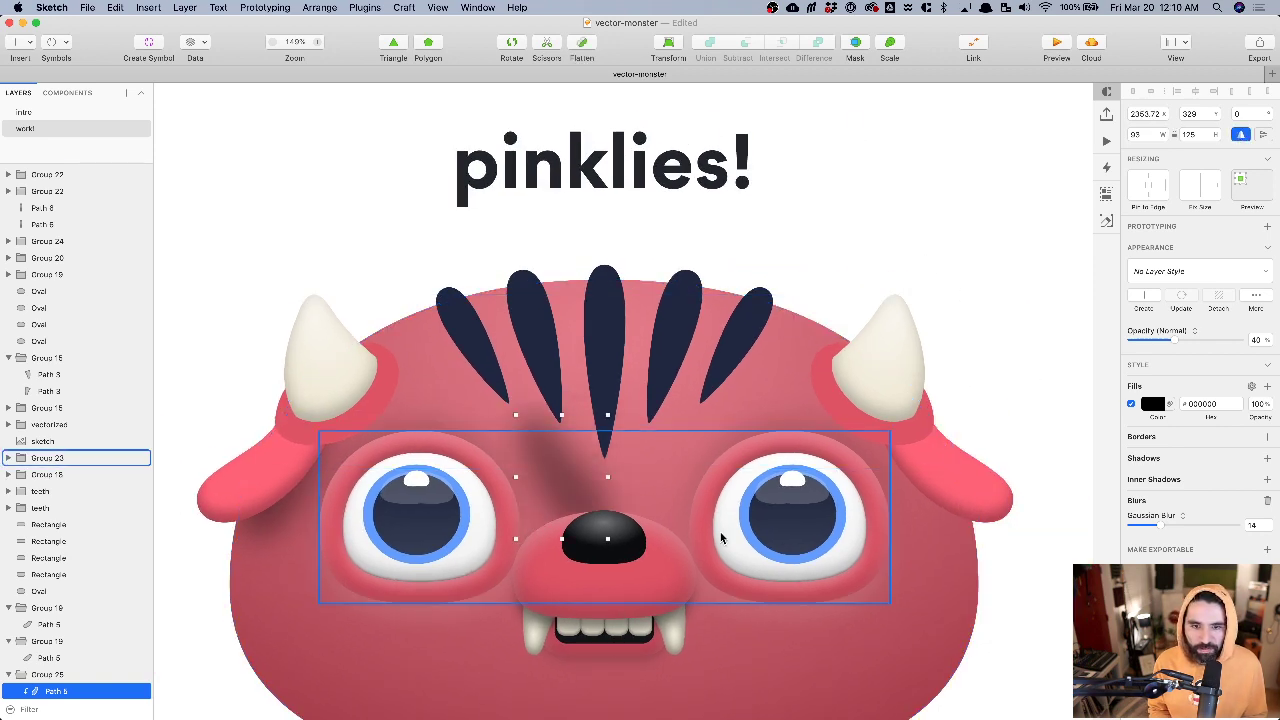
- Align the flipped shadow copy with the left edge of the right ear
{"action": "left_click", "coordinate": [980, 486], "text": "shift"}
{"action": "left_click", "coordinate": [1216, 92]}
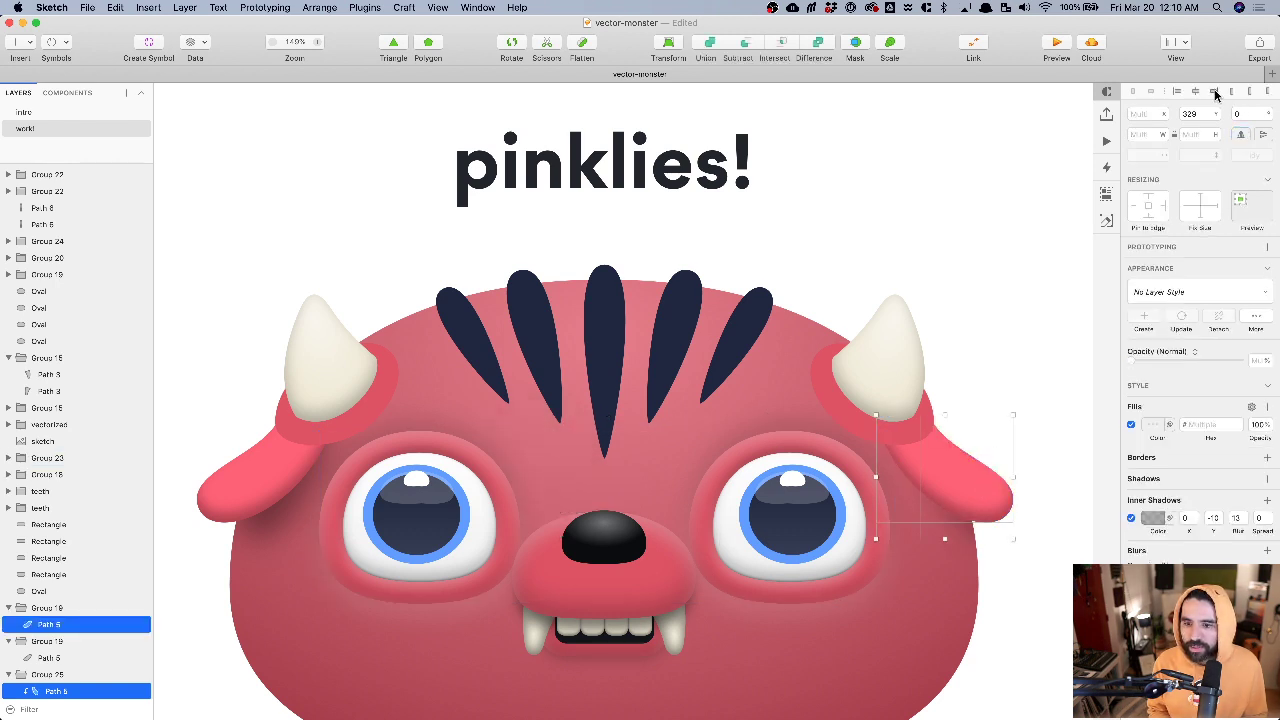
{"action": "left_click", "coordinate": [1179, 92]}
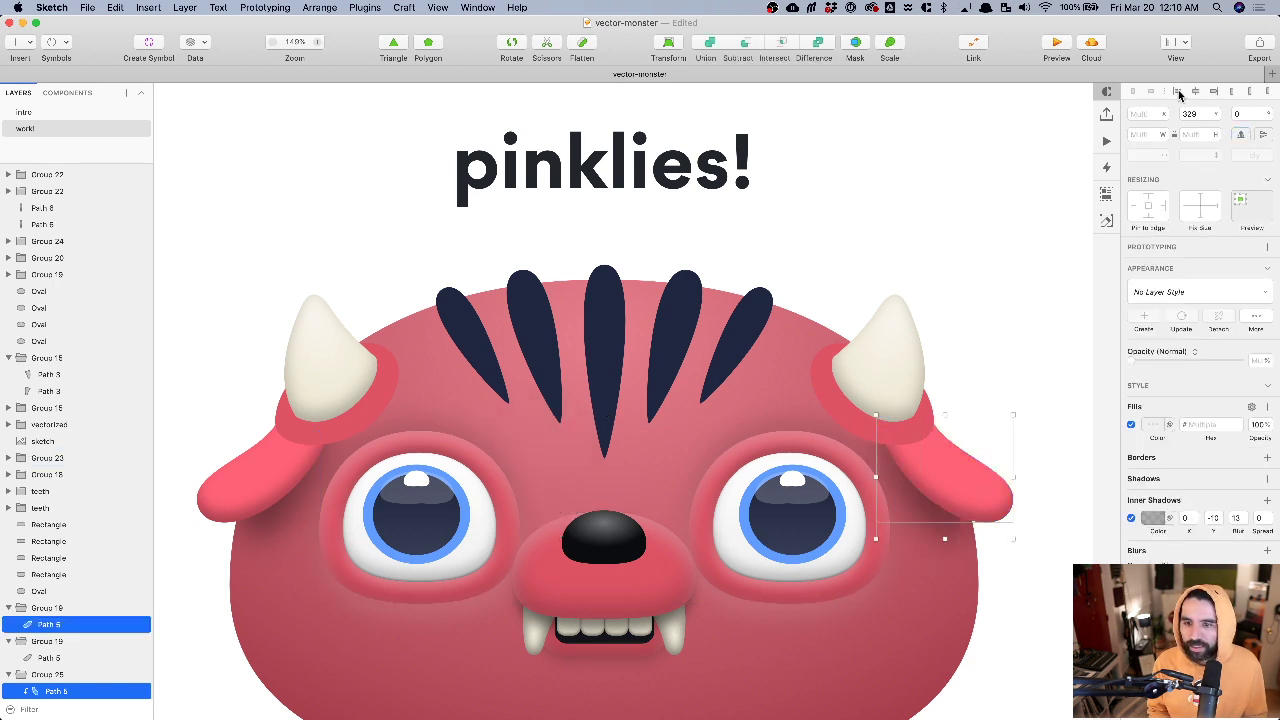
{"action": "left_click", "coordinate": [1037, 366]}
- Group the two ear shadows and centre the group horizontally on the head
{"action": "left_click", "coordinate": [938, 534]}
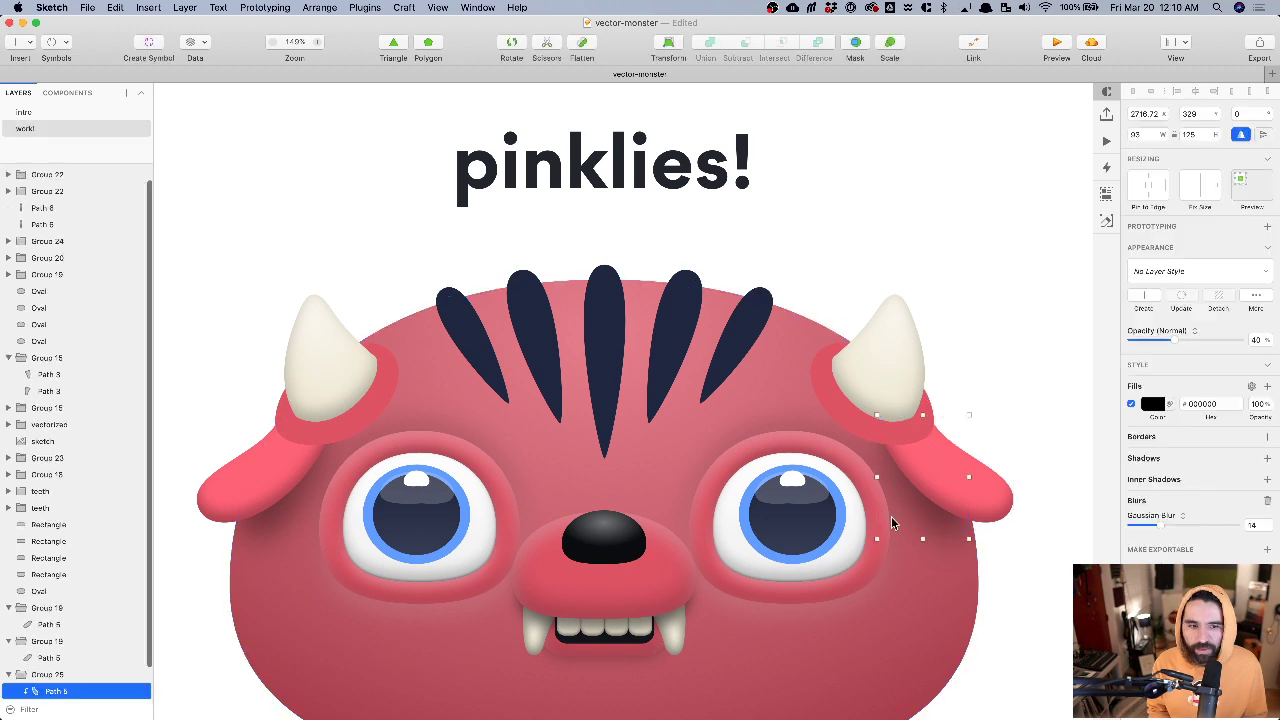
{"action": "left_click", "coordinate": [268, 530], "text": "shift"}
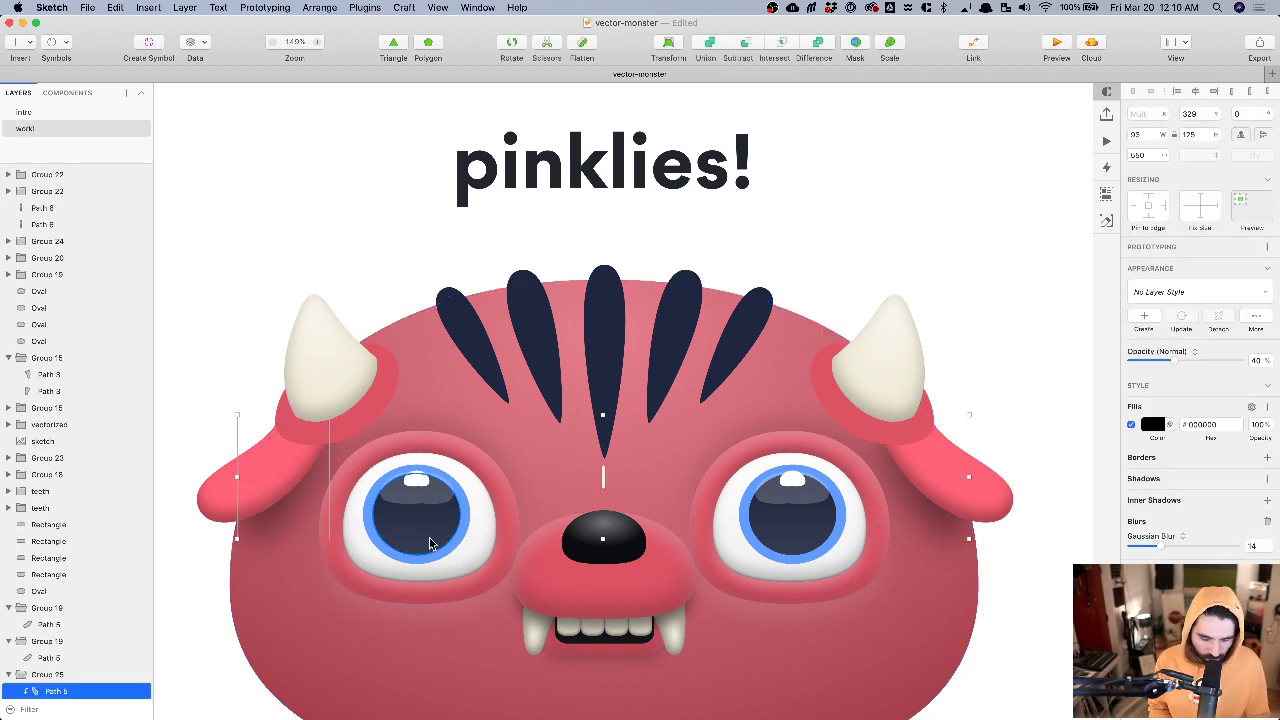
{"action": "key", "text": "super+g"}
{"action": "left_click", "coordinate": [414, 662], "text": "shift"}
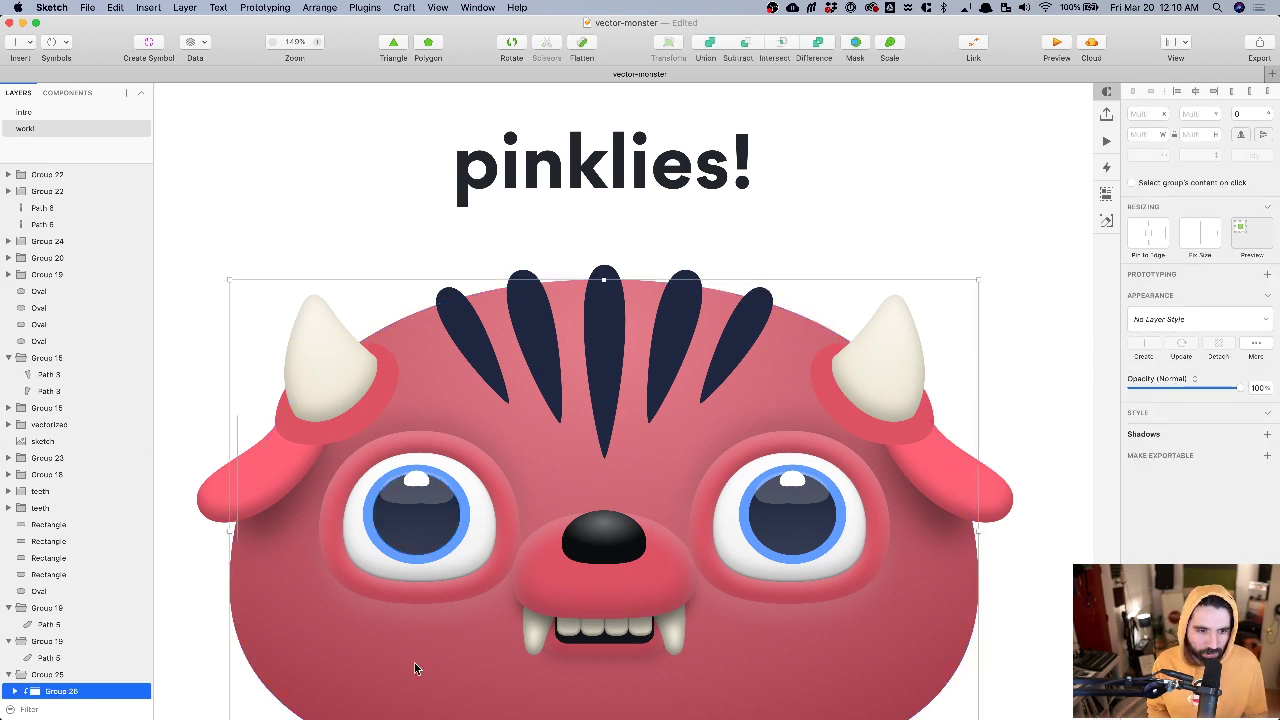
{"action": "left_click", "coordinate": [1195, 93]}
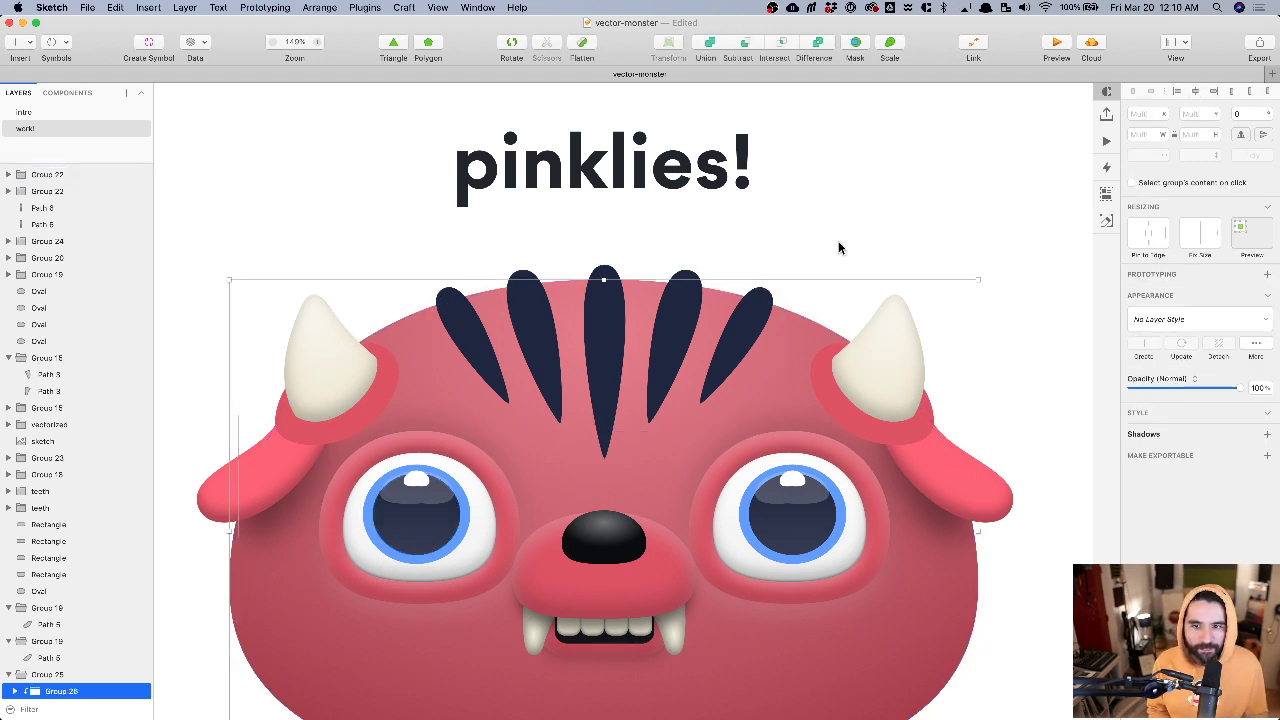
{"action": "left_click", "coordinate": [902, 178]}
- Add a second fill to the middle head stripe and make it a radial gradient
{"action": "scroll", "coordinate": [902, 178], "scroll_direction": "down", "scroll_amount": 5}
{"action": "scroll", "coordinate": [902, 178], "scroll_direction": "up", "scroll_amount": 1}
{"action": "scroll", "coordinate": [902, 178], "scroll_direction": "right", "scroll_amount": 1}
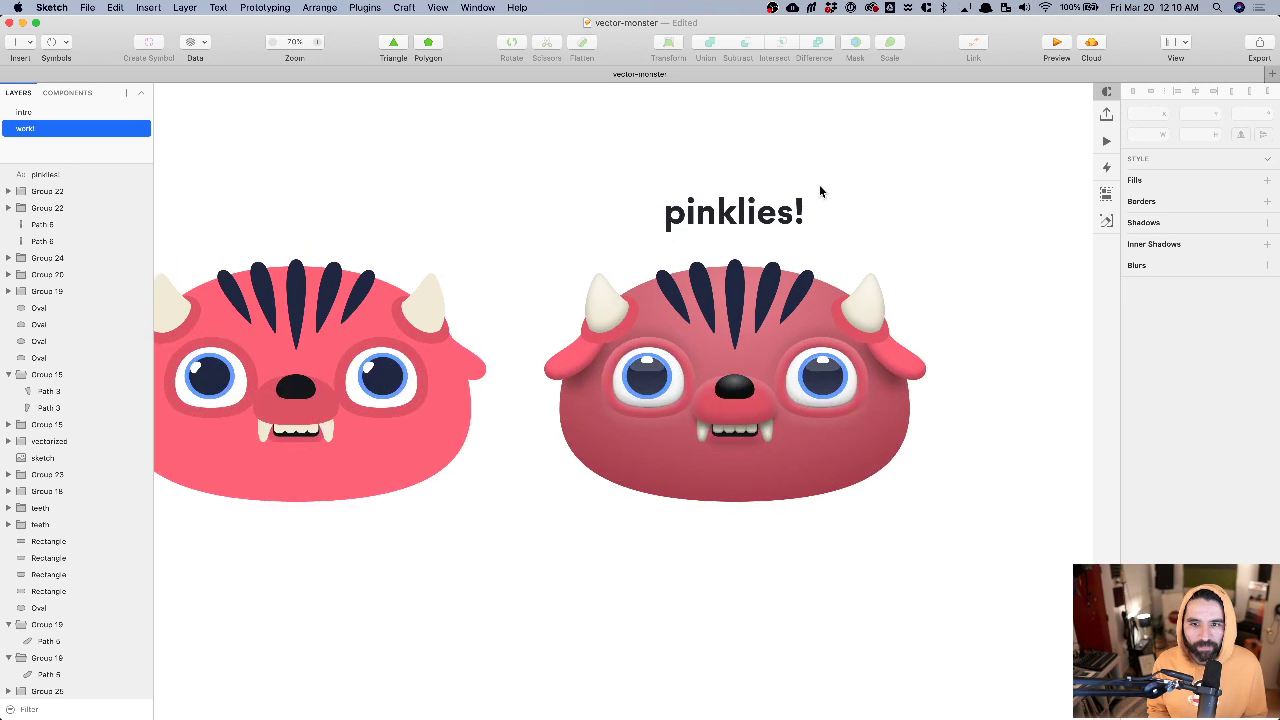
{"action": "scroll", "coordinate": [737, 297], "scroll_direction": "up", "scroll_amount": 5}
{"action": "left_click", "coordinate": [734, 289]}
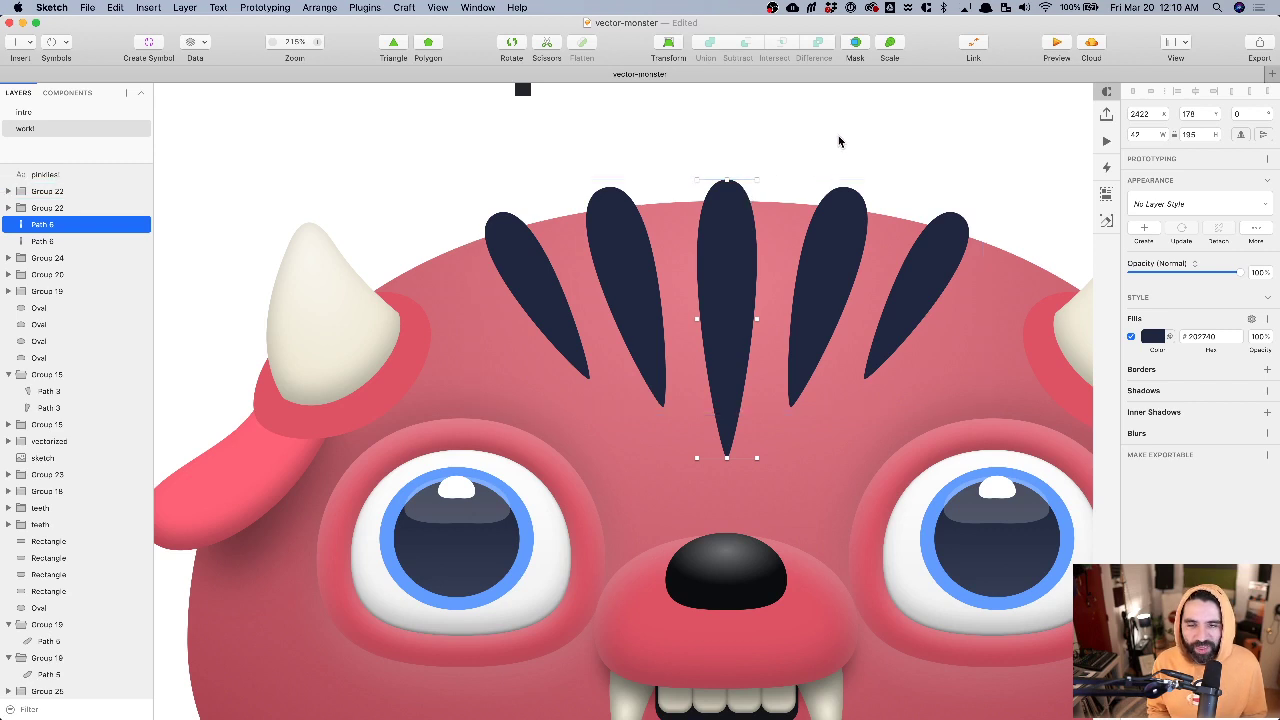
{"action": "left_click", "coordinate": [1268, 320]}
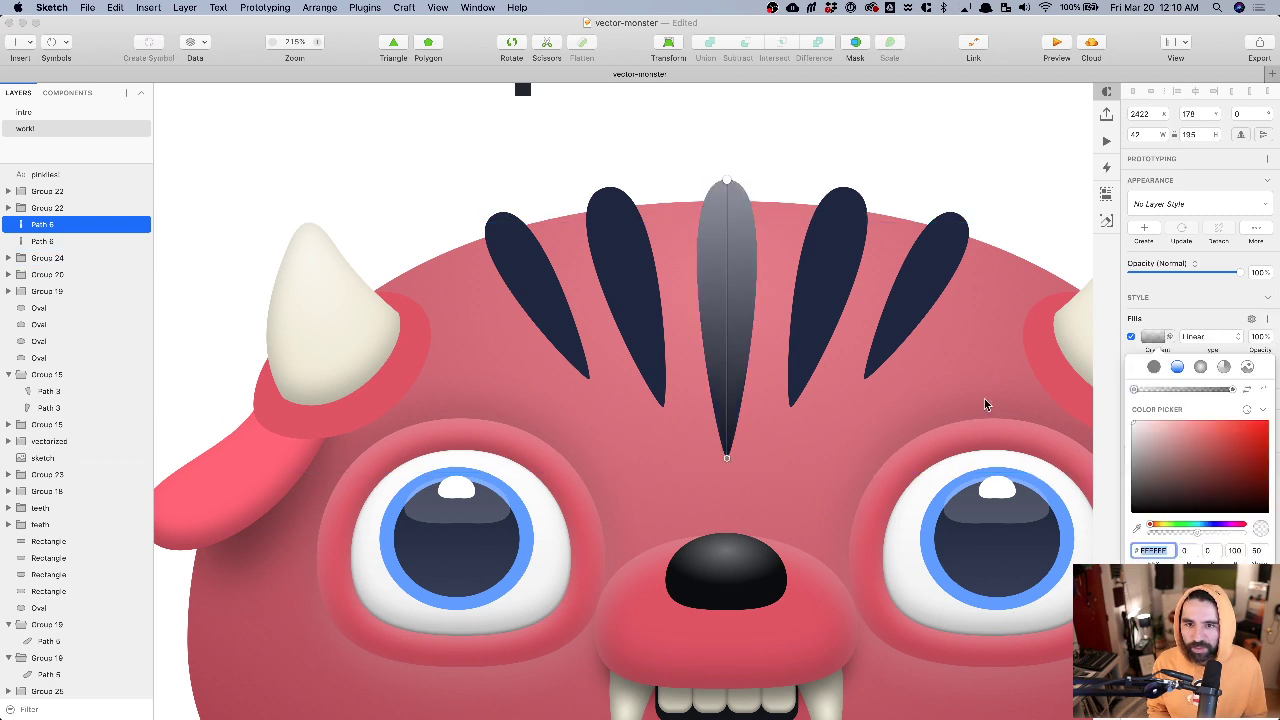
{"action": "left_click", "coordinate": [1201, 367]}
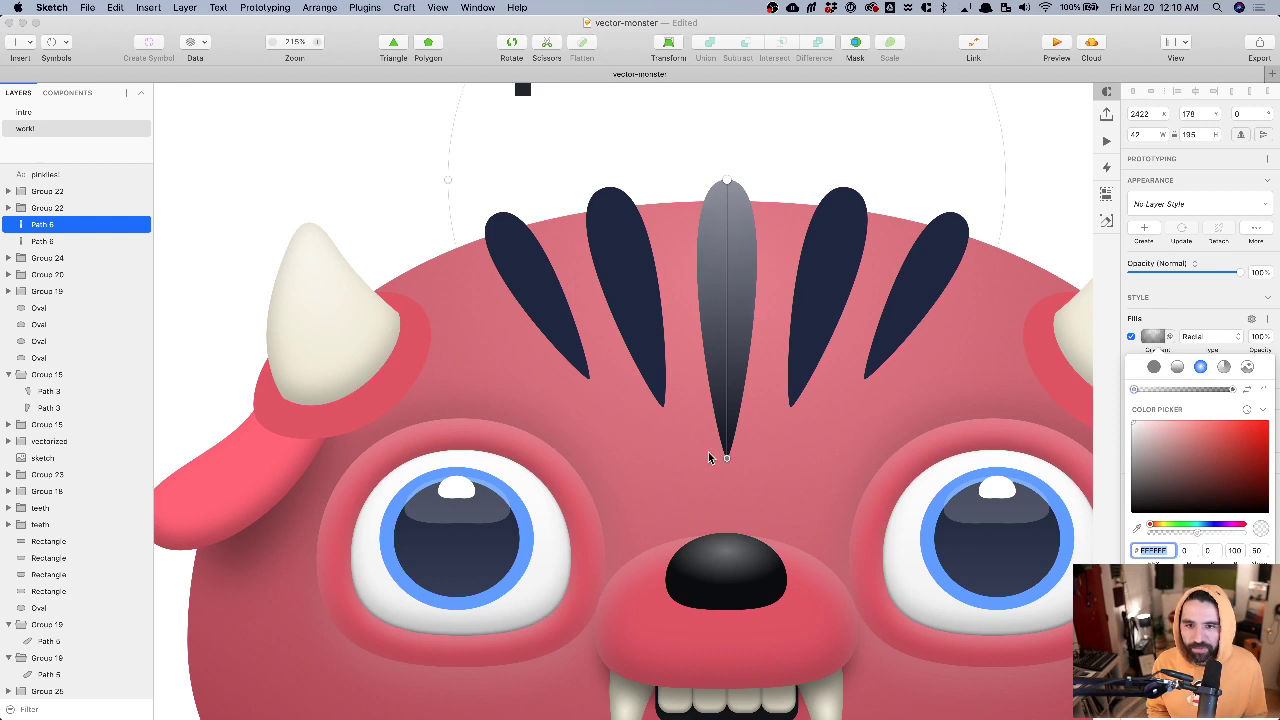
- Narrow the stripe's radial gradient, shorten it to end around mid-stripe and place its centre slightly below the stripe's top
{"action": "scroll", "coordinate": [740, 450], "scroll_direction": "down", "scroll_amount": 5}
{"action": "left_click_drag", "start_coordinate": [597, 306], "coordinate": [714, 309]}
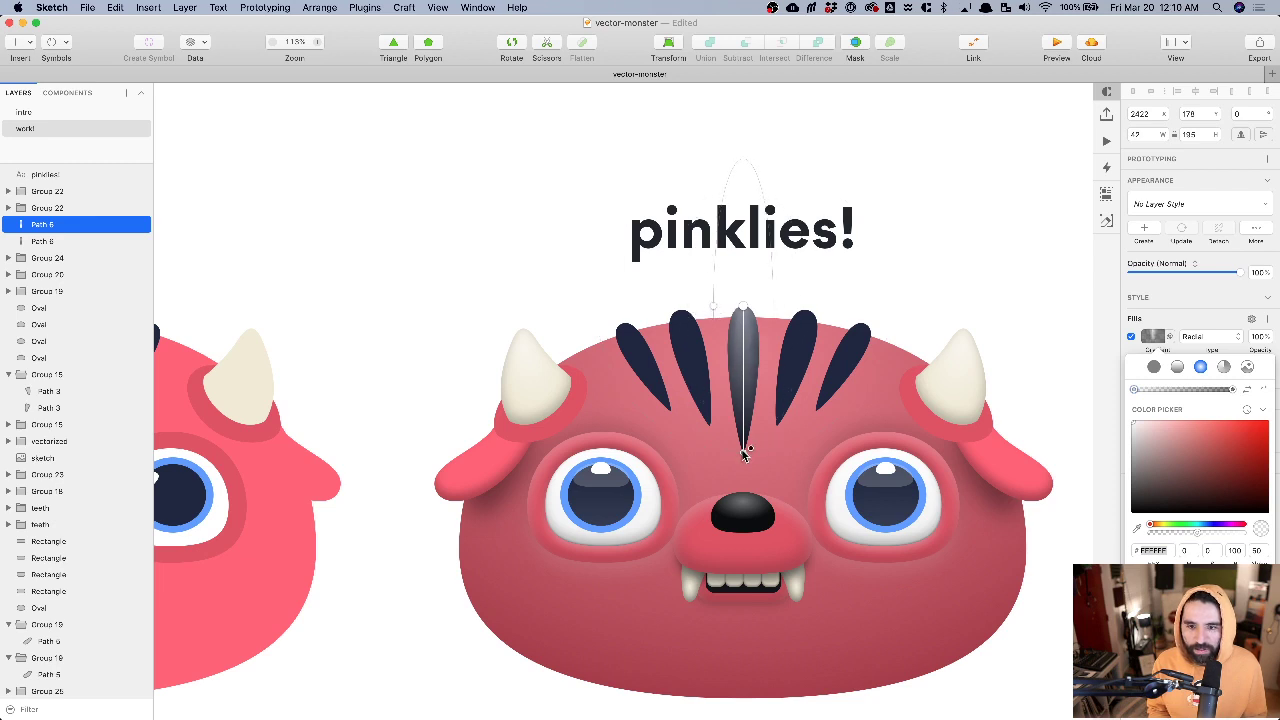
{"action": "left_click_drag", "start_coordinate": [745, 455], "coordinate": [745, 380]}
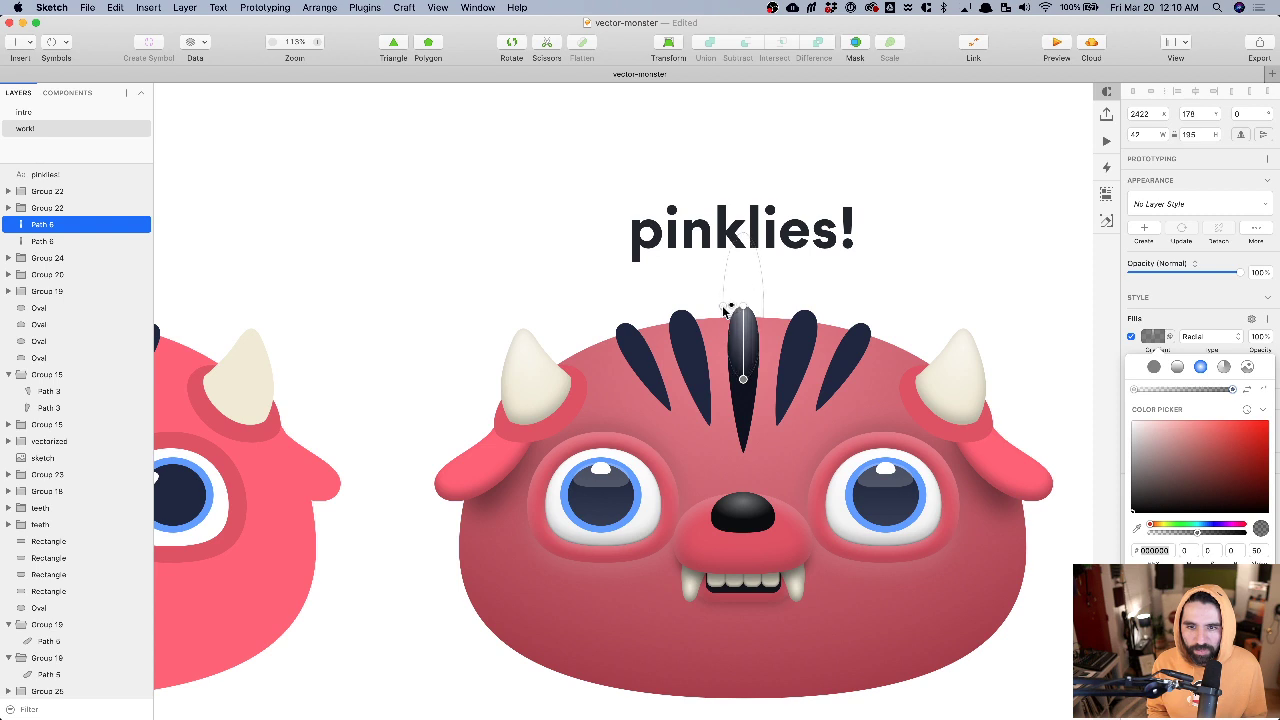
{"action": "scroll", "coordinate": [738, 305], "scroll_direction": "up", "scroll_amount": 5}
{"action": "left_click_drag", "start_coordinate": [745, 268], "coordinate": [746, 287]}
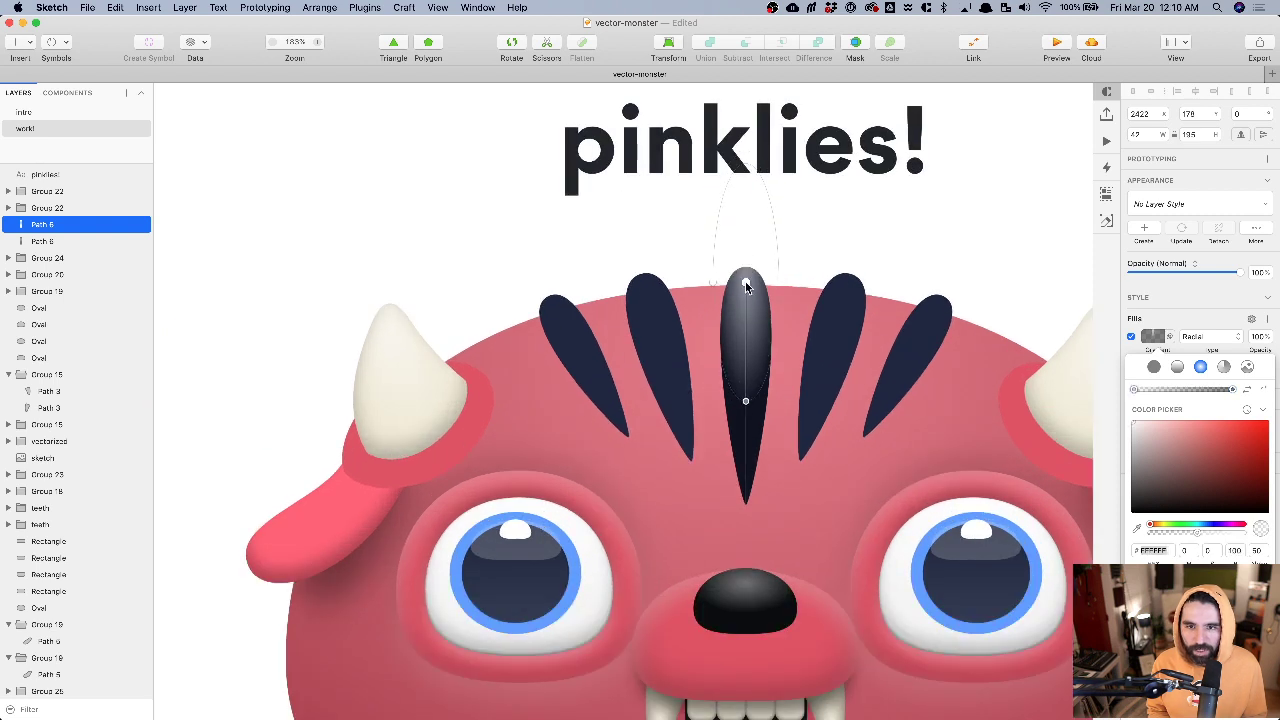
{"action": "key", "text": "Escape"}
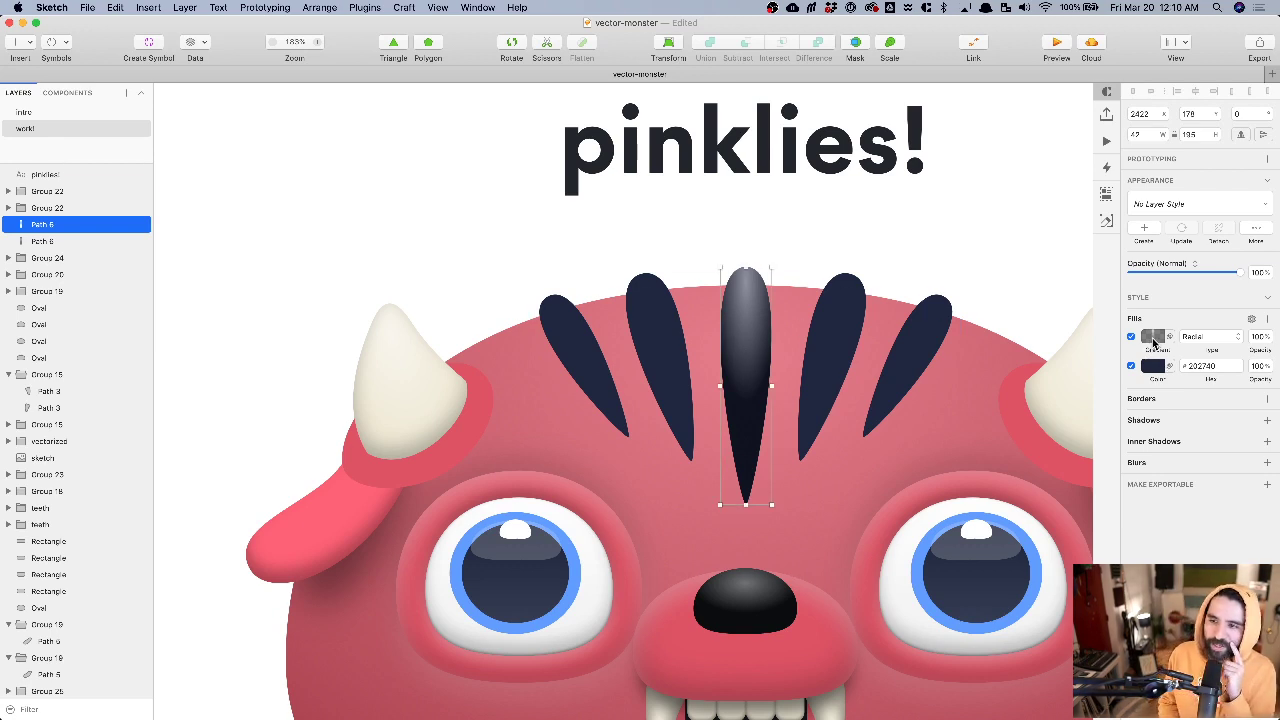
- Set the opacity of the middle stripe's gradient fill to 60%
{"action": "left_click", "coordinate": [1257, 336]}
{"action": "type", "text": "60"}
{"action": "key", "text": "Return"}
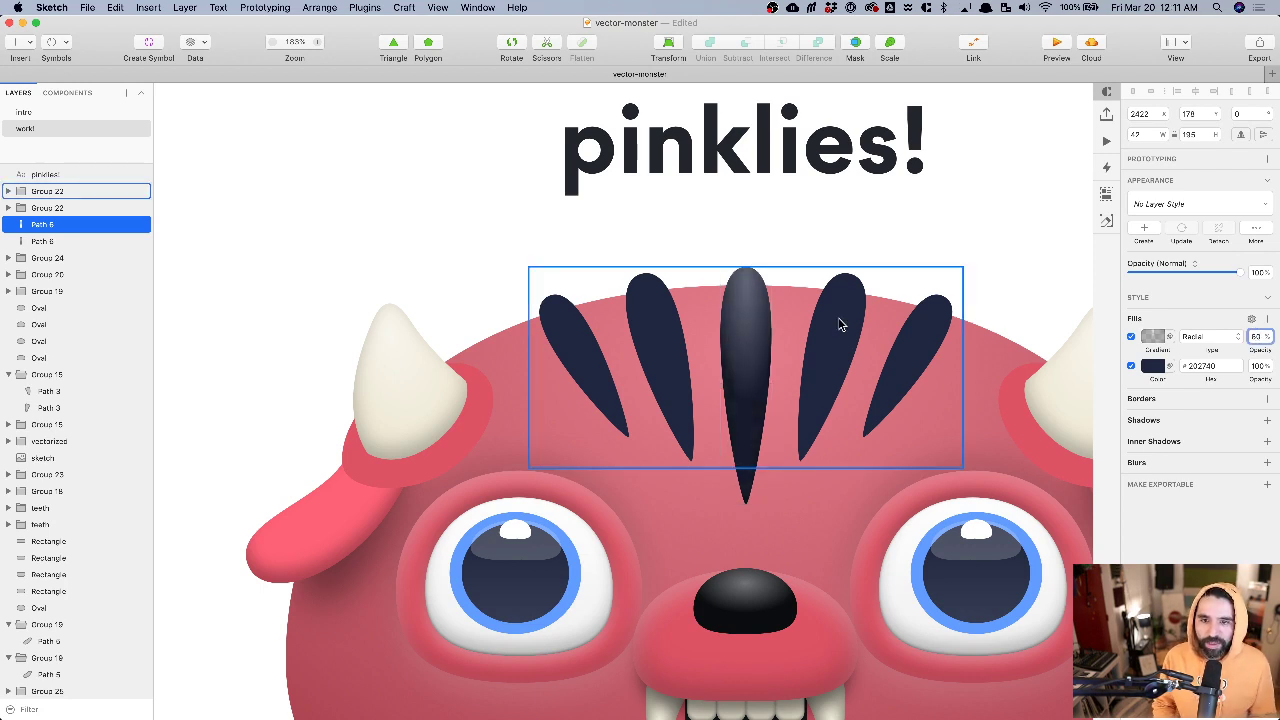
{"action": "scroll", "coordinate": [838, 317], "scroll_direction": "right", "scroll_amount": 5}
{"action": "scroll", "coordinate": [838, 317], "scroll_direction": "up", "scroll_amount": 1}
{"action": "left_click", "coordinate": [892, 250]}
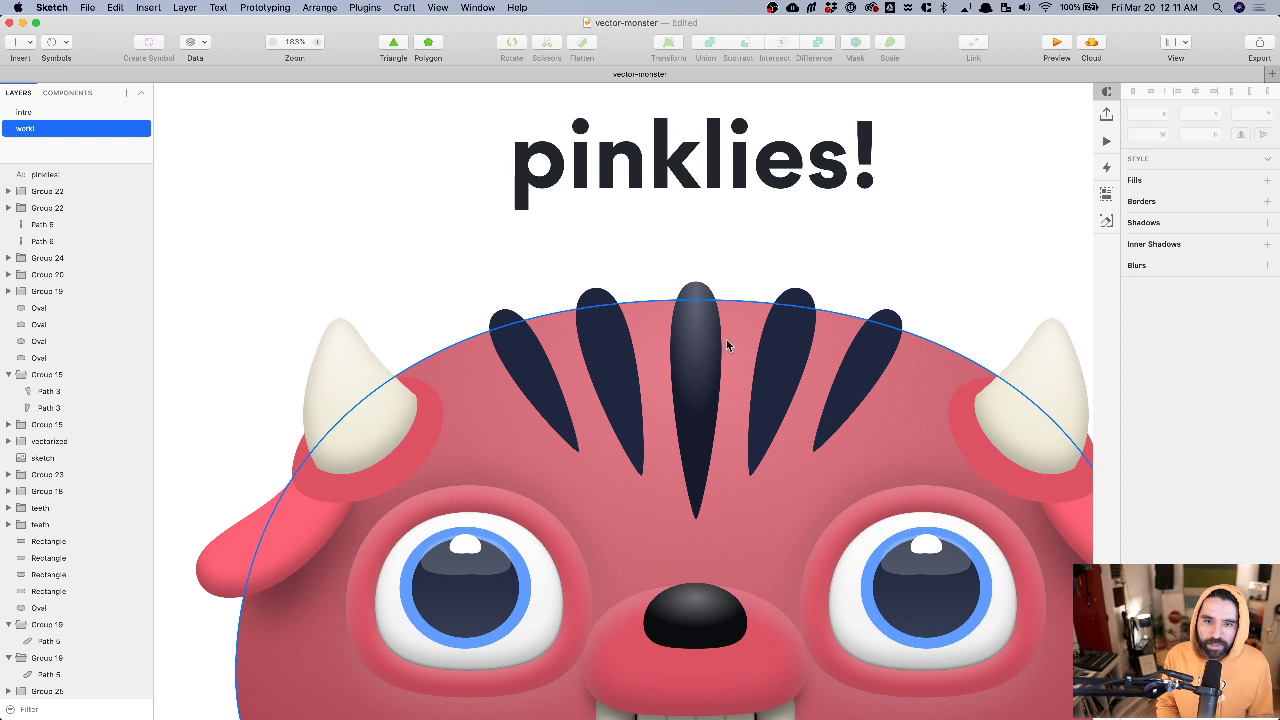
{"action": "left_click", "coordinate": [698, 359]}
{"action": "left_click", "coordinate": [611, 363]}
{"action": "left_click", "coordinate": [538, 366], "text": "shift"}
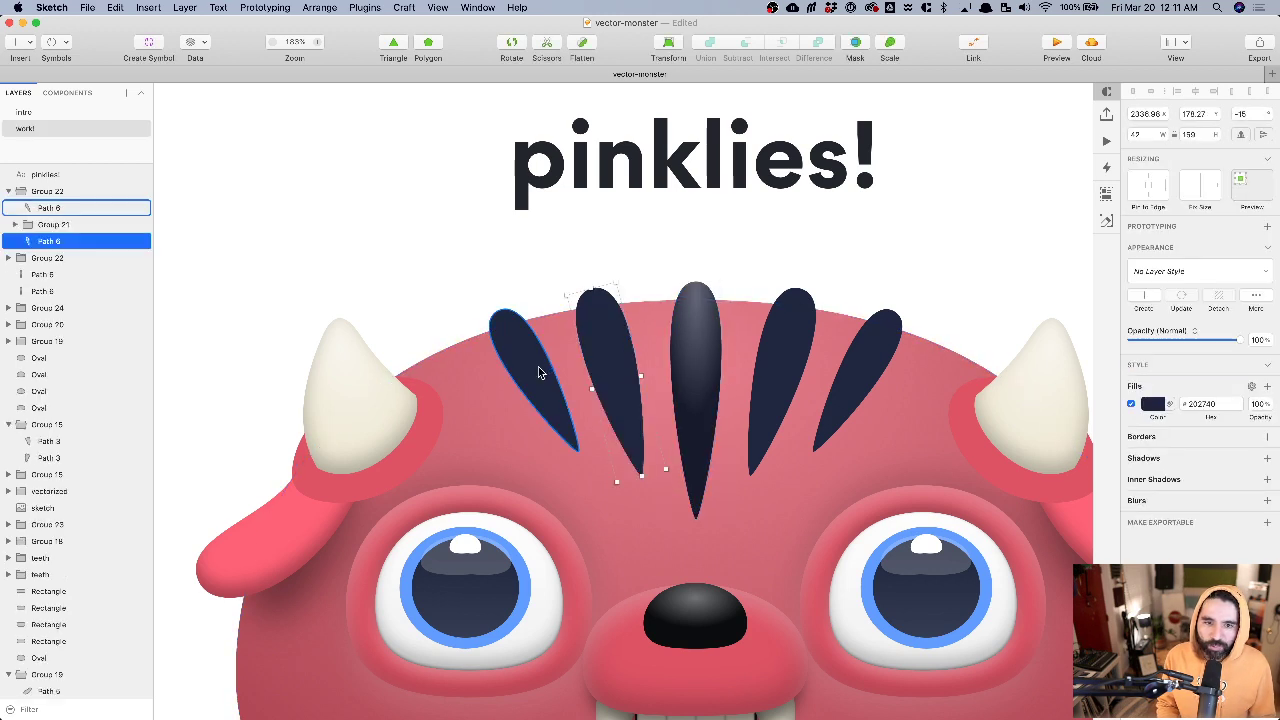
{"action": "left_click", "coordinate": [698, 365], "text": "shift"}
{"action": "left_click", "coordinate": [791, 349], "text": "shift"}
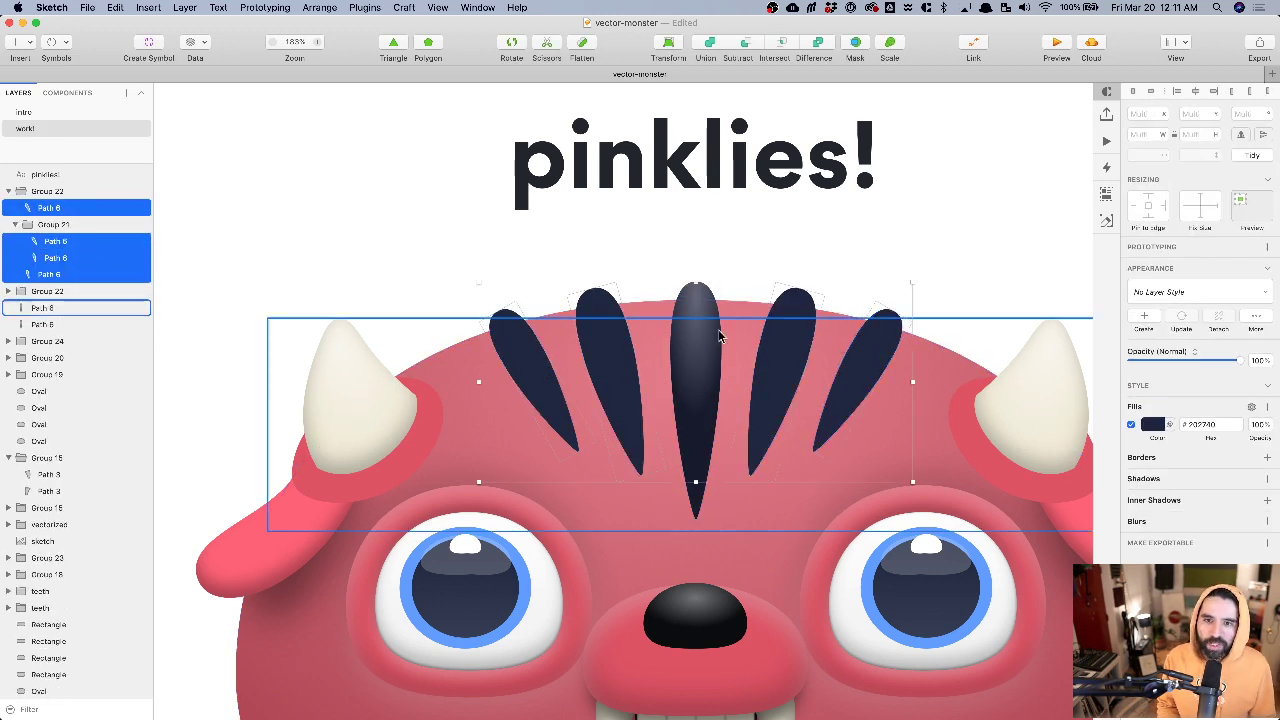
{"action": "key", "text": "Delete"}
{"action": "left_click", "coordinate": [705, 370]}
{"action": "key", "text": "super+z"}
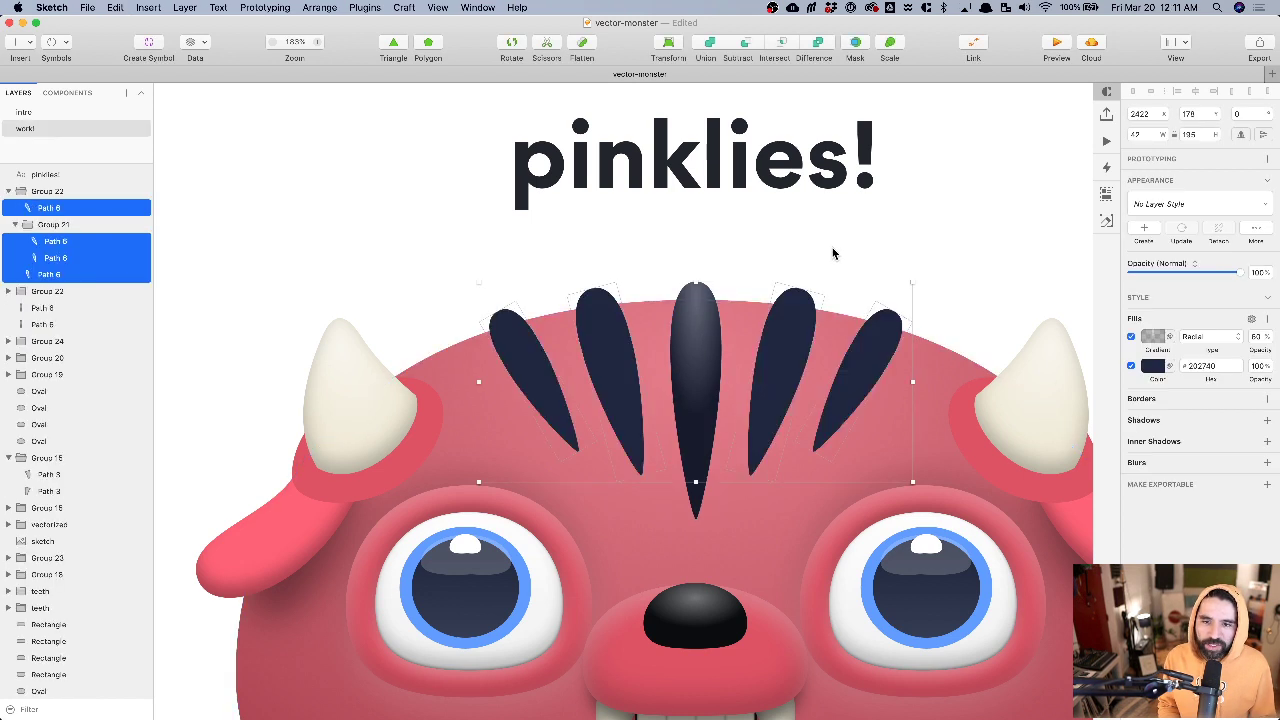
{"action": "key", "text": "Escape"}
- Copy the middle stripe's style and paste it onto the four side stripes
{"action": "left_click", "coordinate": [697, 335]}
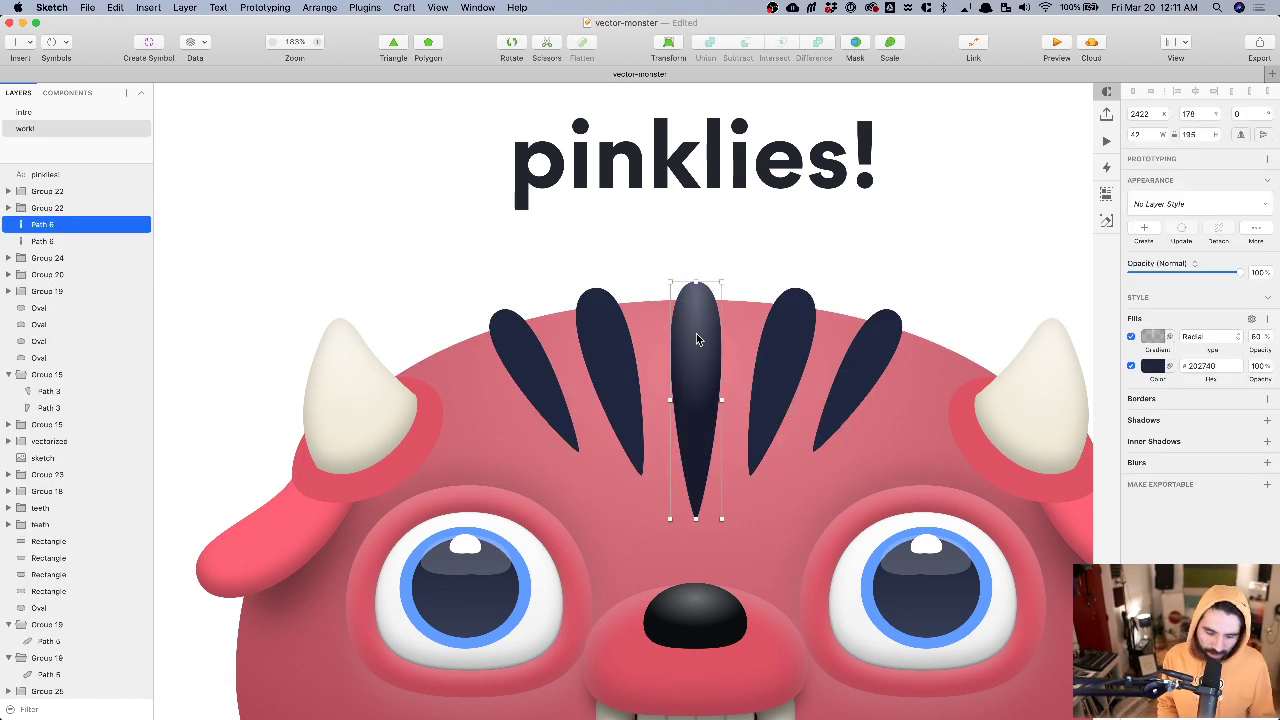
{"action": "left_click", "coordinate": [617, 366]}
{"action": "double_click", "coordinate": [629, 366]}
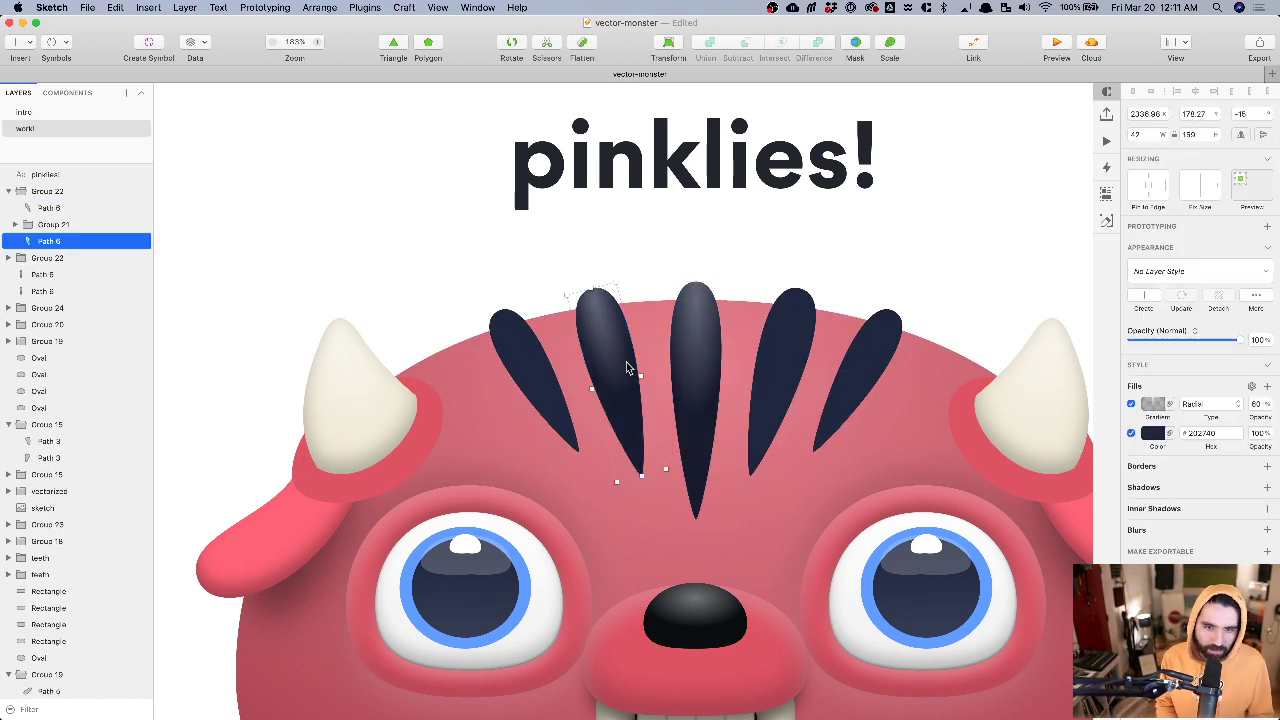
{"action": "left_click", "coordinate": [528, 390]}
{"action": "double_click", "coordinate": [776, 388]}
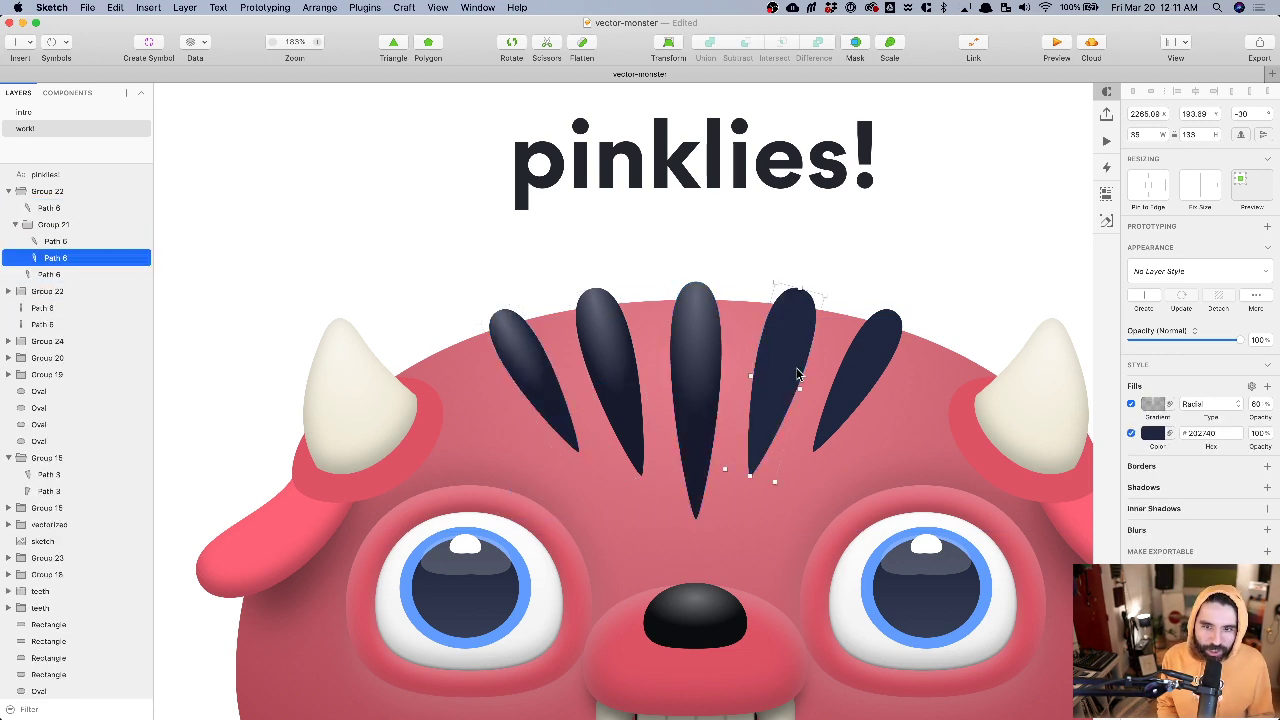
{"action": "left_click", "coordinate": [842, 380], "text": "shift"}
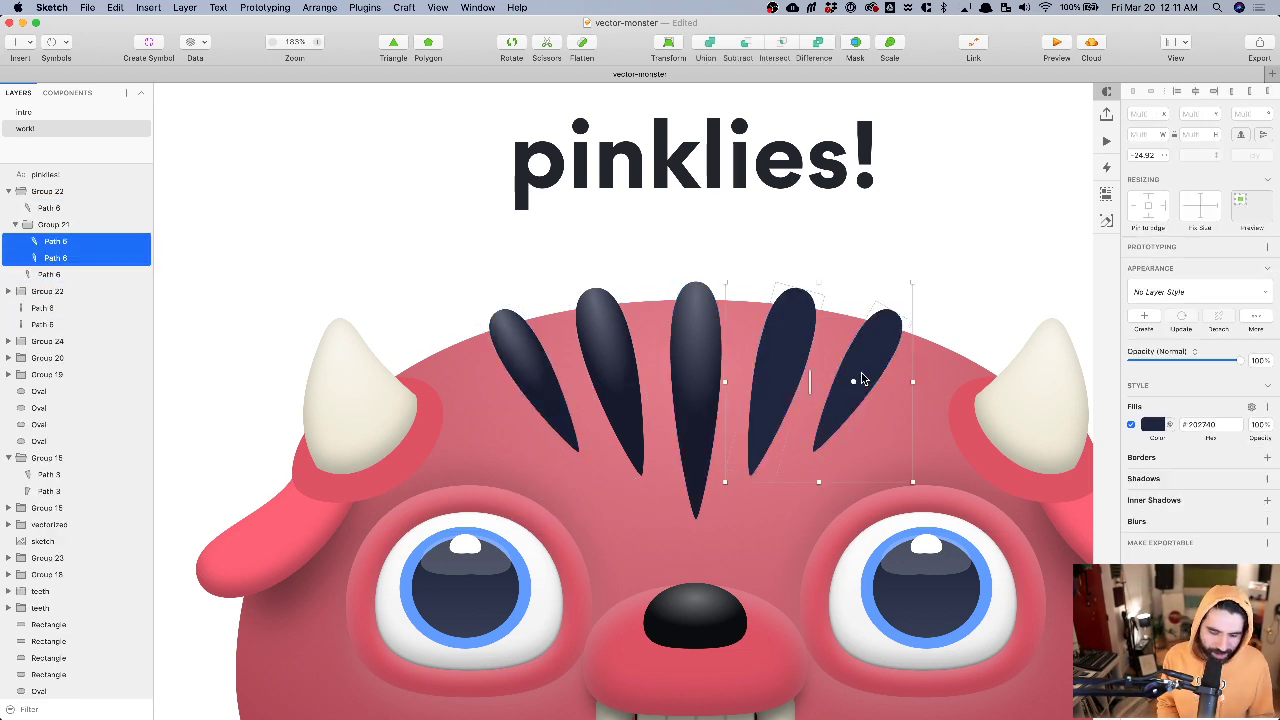
{"action": "scroll", "coordinate": [1000, 234], "scroll_direction": "down", "scroll_amount": 5}
{"action": "left_click", "coordinate": [1034, 194]}
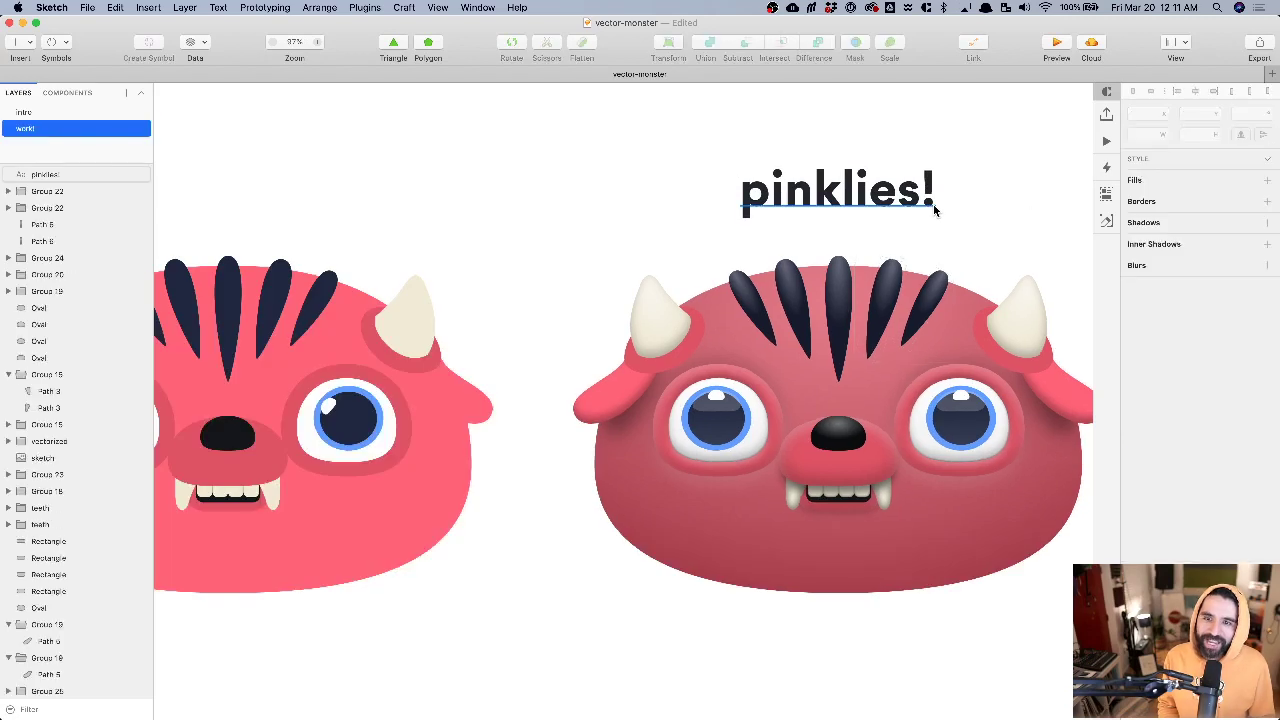
{"action": "scroll", "coordinate": [934, 209], "scroll_direction": "right", "scroll_amount": 2}
{"action": "left_click", "coordinate": [830, 290]}
{"action": "scroll", "coordinate": [826, 292], "scroll_direction": "up", "scroll_amount": 5}
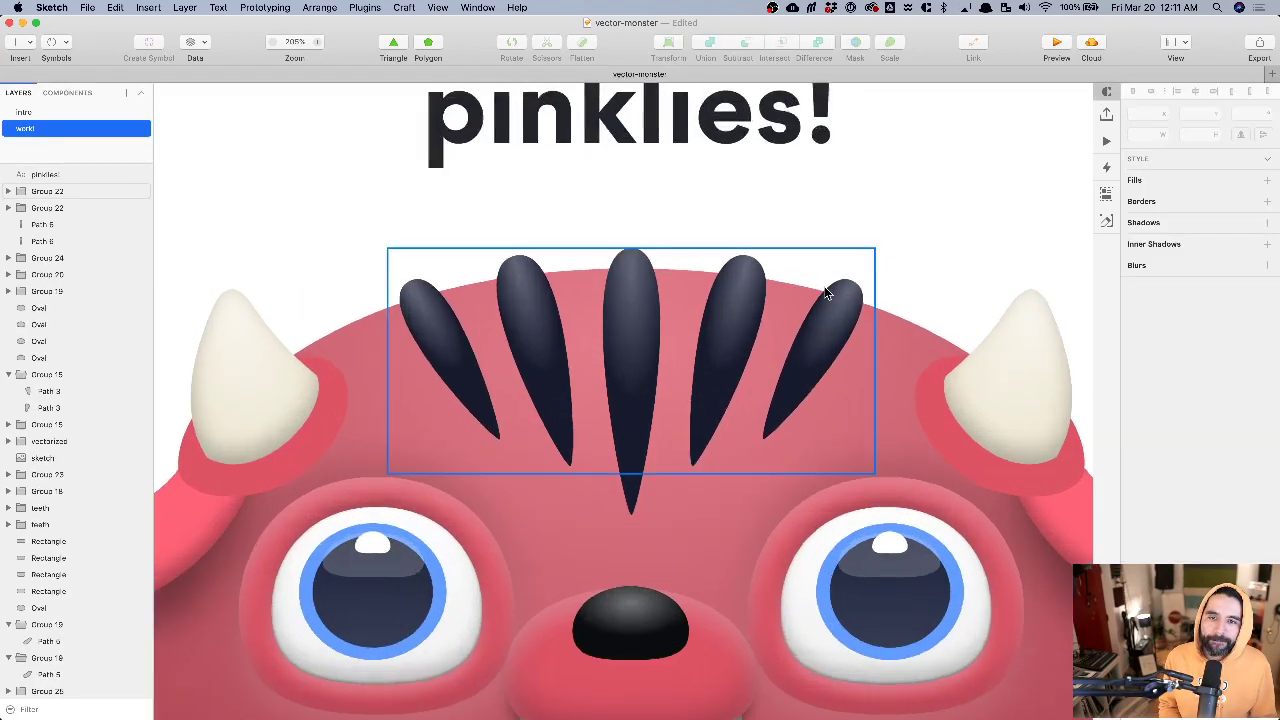
{"action": "left_click", "coordinate": [659, 316]}
{"action": "left_click_drag", "start_coordinate": [638, 315], "coordinate": [641, 297]}
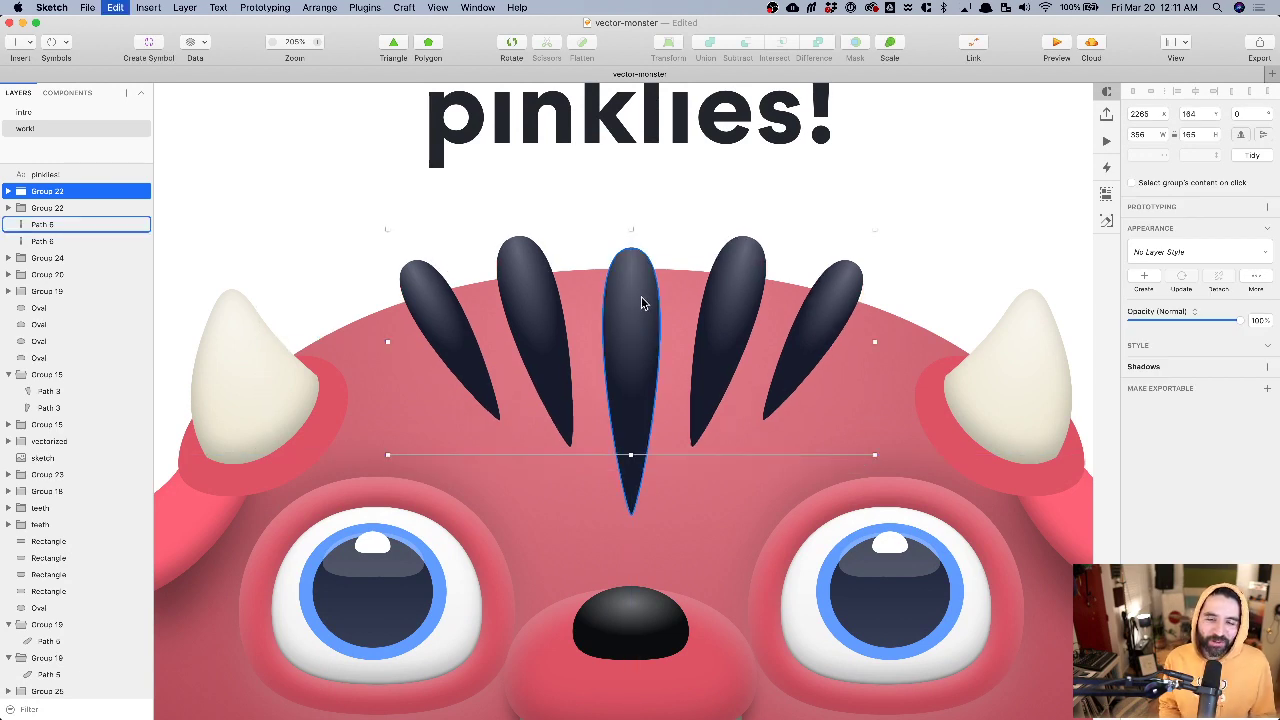
{"action": "key", "text": "cmd+z"}
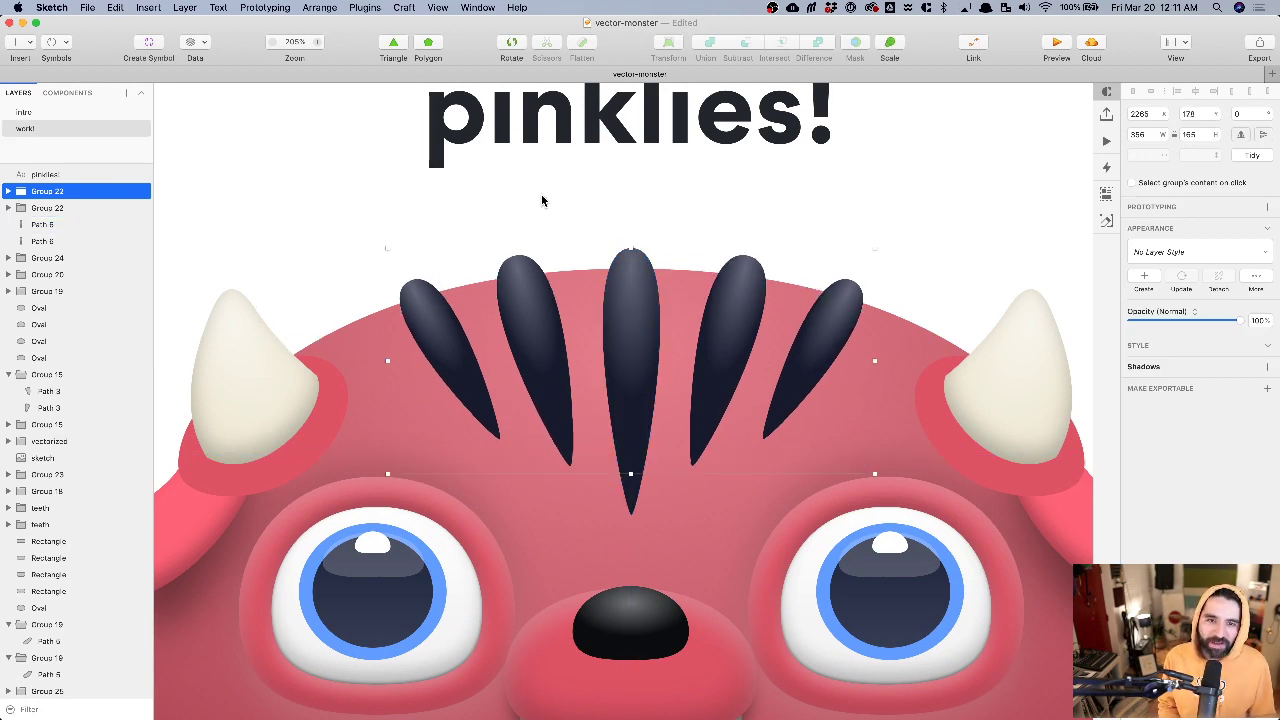
{"action": "double_click", "coordinate": [628, 285]}
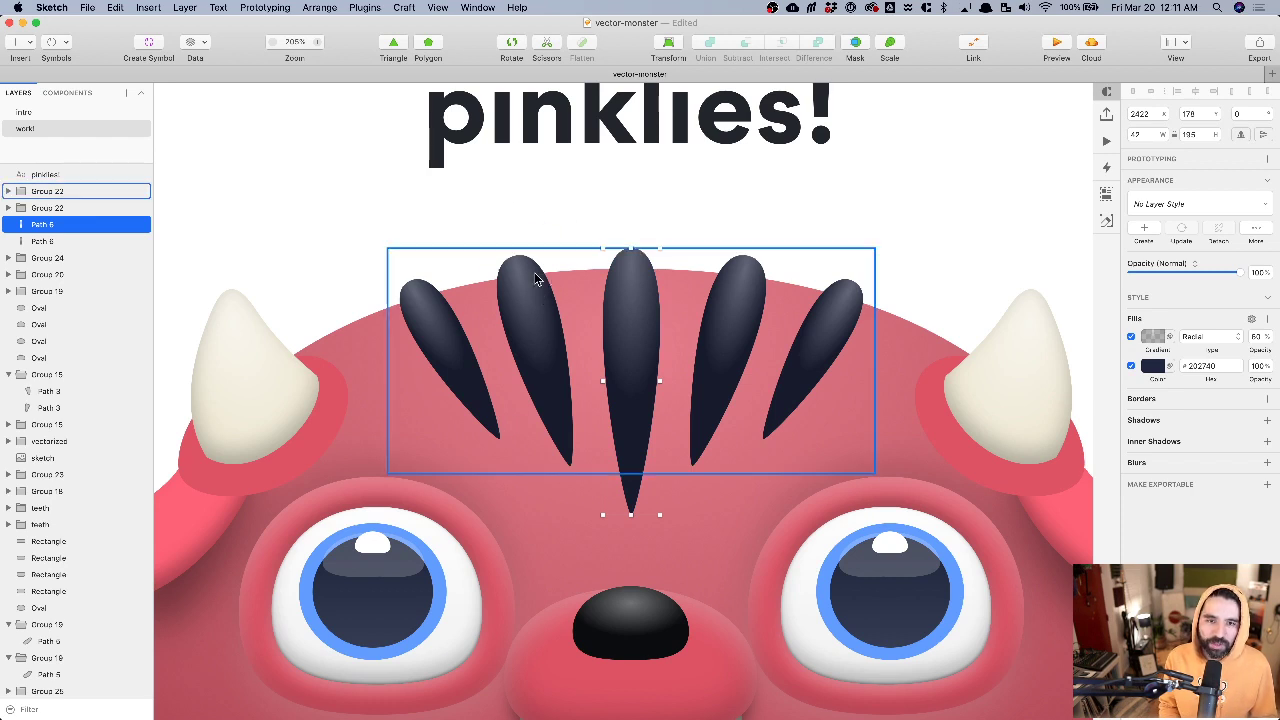
{"action": "scroll", "coordinate": [629, 256], "scroll_direction": "down", "scroll_amount": 2}
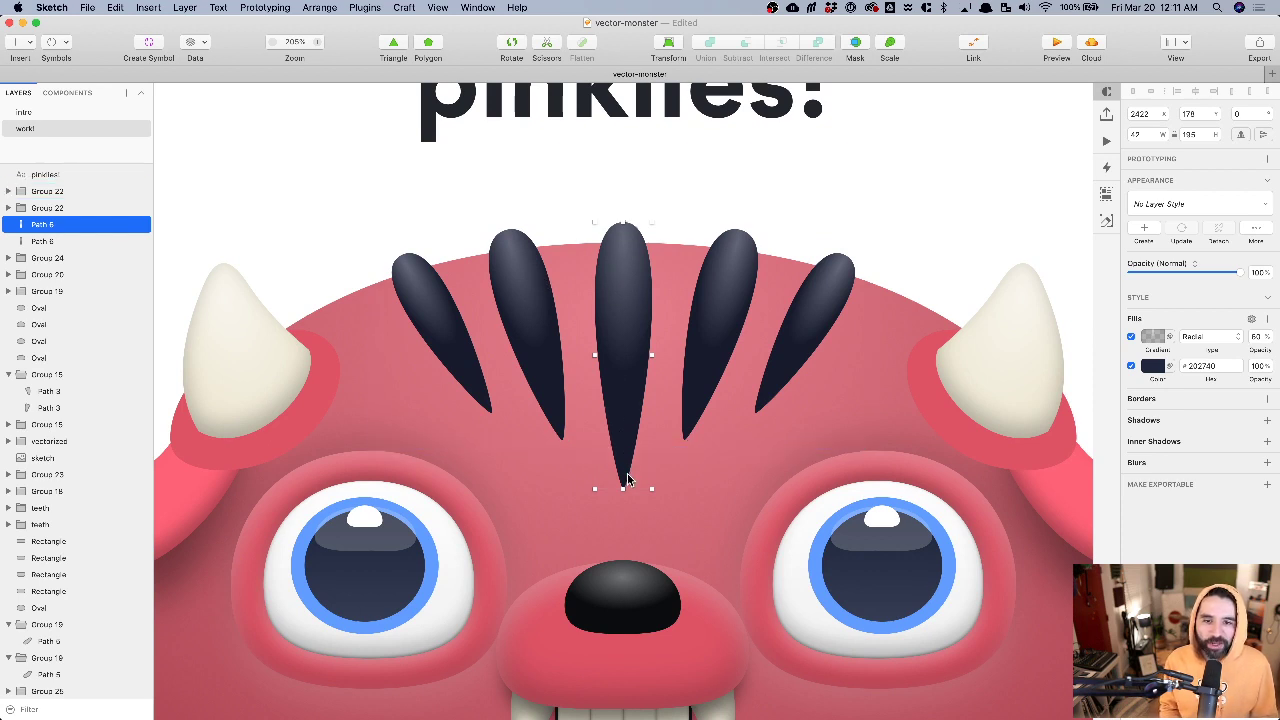
{"action": "key", "text": "Escape"}
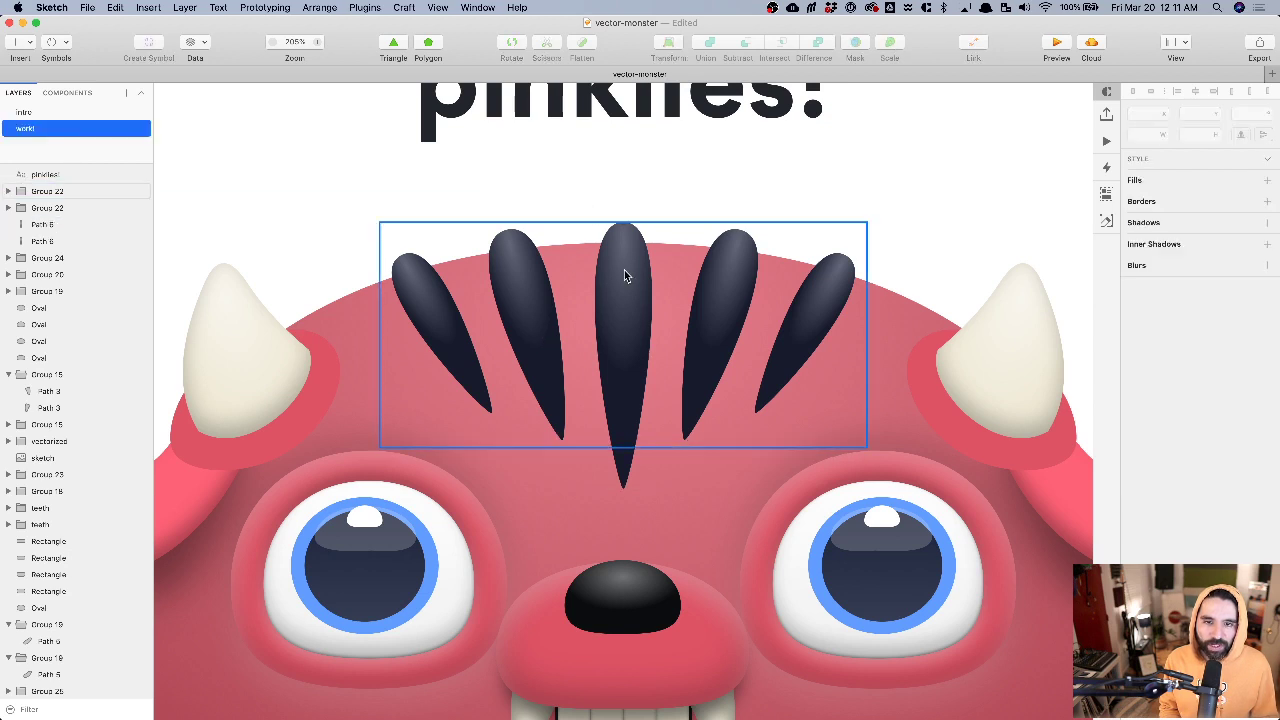
{"action": "scroll", "coordinate": [617, 262], "scroll_direction": "left", "scroll_amount": 5}
{"action": "scroll", "coordinate": [617, 262], "scroll_direction": "down", "scroll_amount": 2}
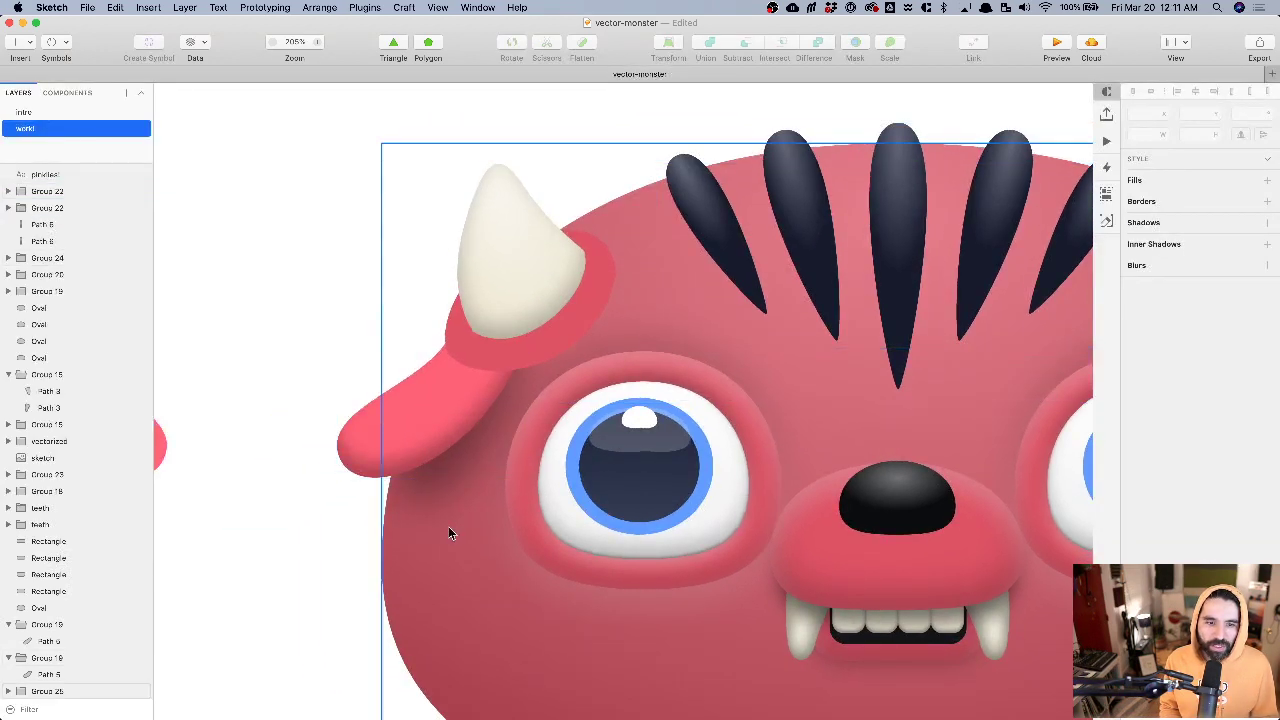
{"action": "scroll", "coordinate": [758, 215], "scroll_direction": "up", "scroll_amount": 5}
{"action": "scroll", "coordinate": [758, 215], "scroll_direction": "right", "scroll_amount": 6}
- Group the middle stripe with the side stripes, duplicate the group and hide the upper copy
{"action": "left_click", "coordinate": [715, 325]}
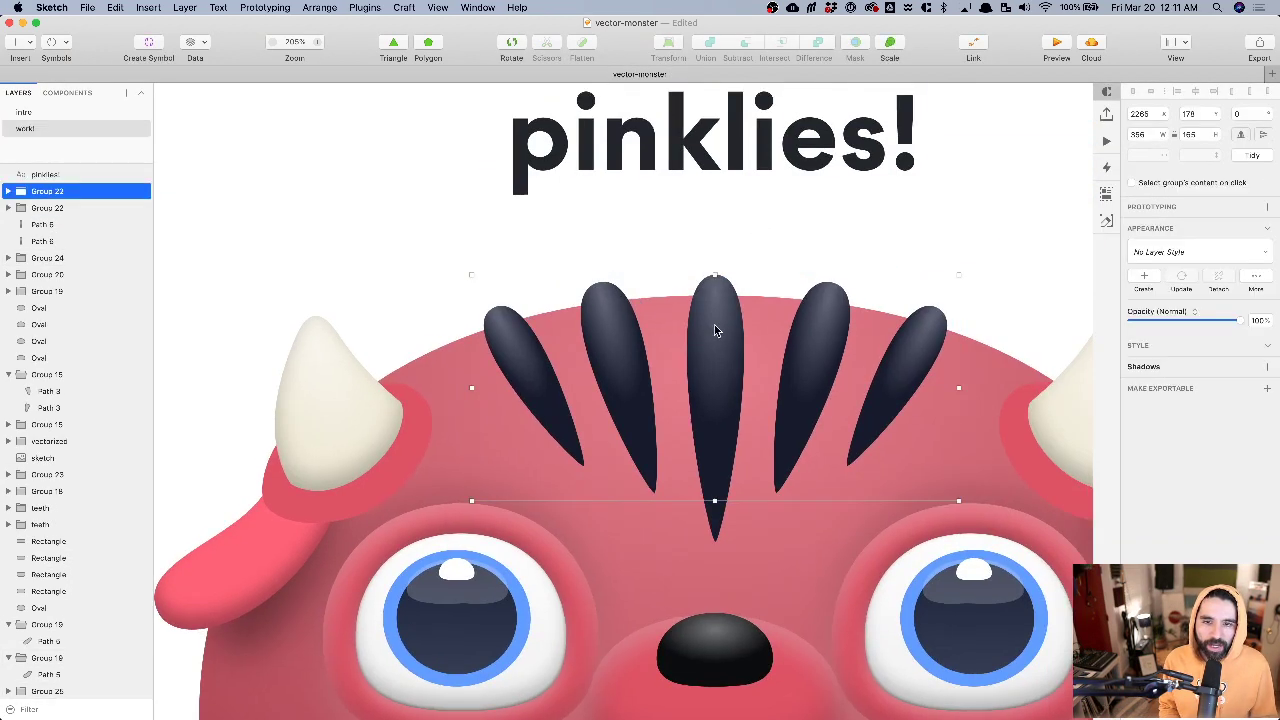
{"action": "double_click", "coordinate": [708, 306]}
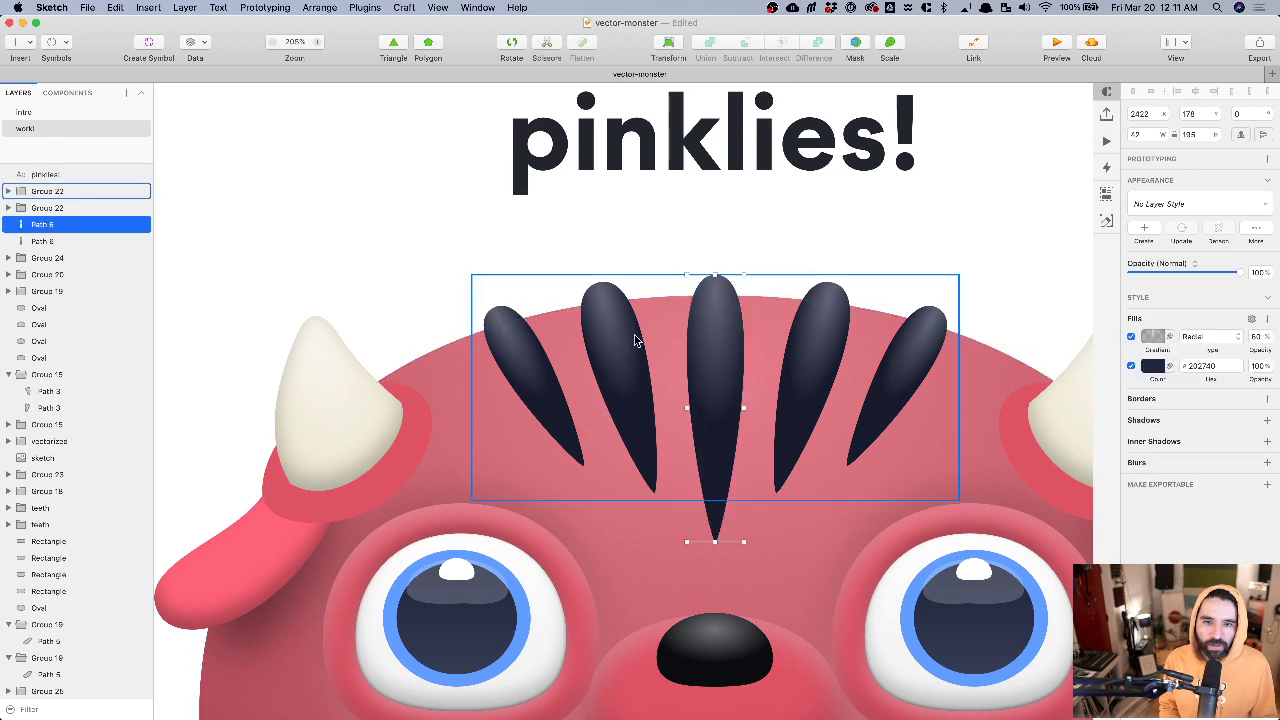
{"action": "key", "text": "Escape"}
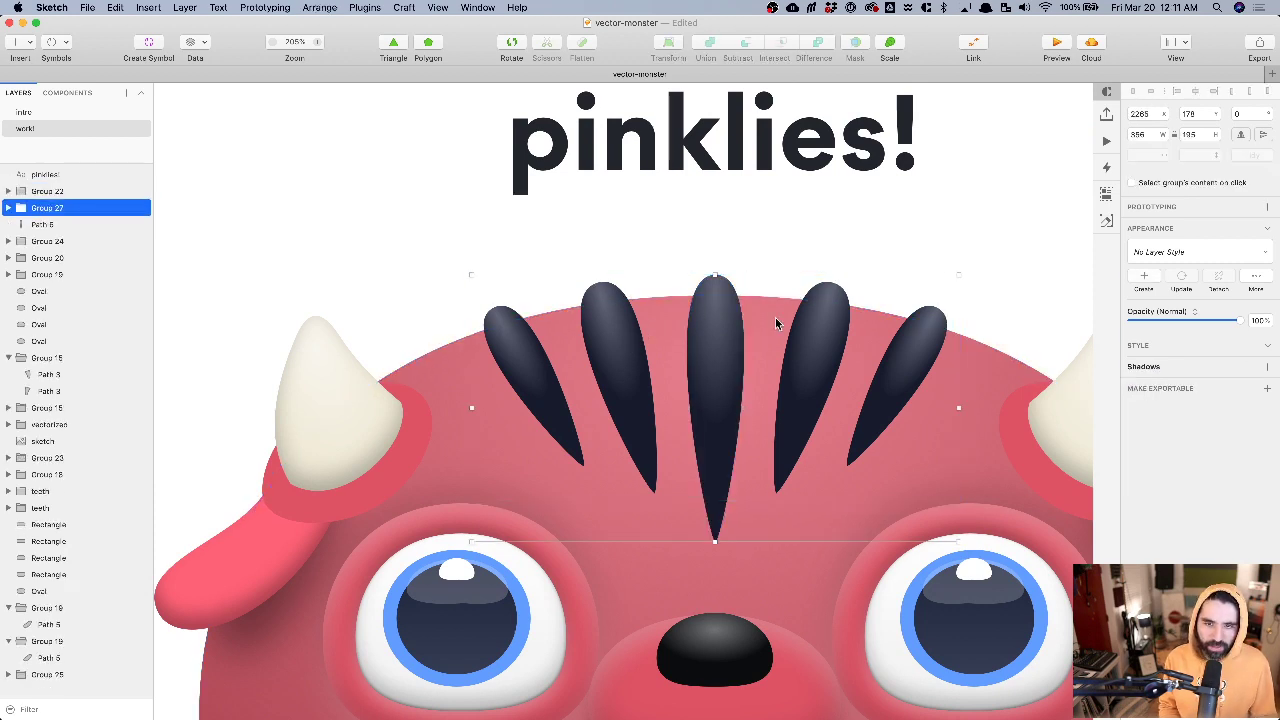
{"action": "key", "text": "super+d"}
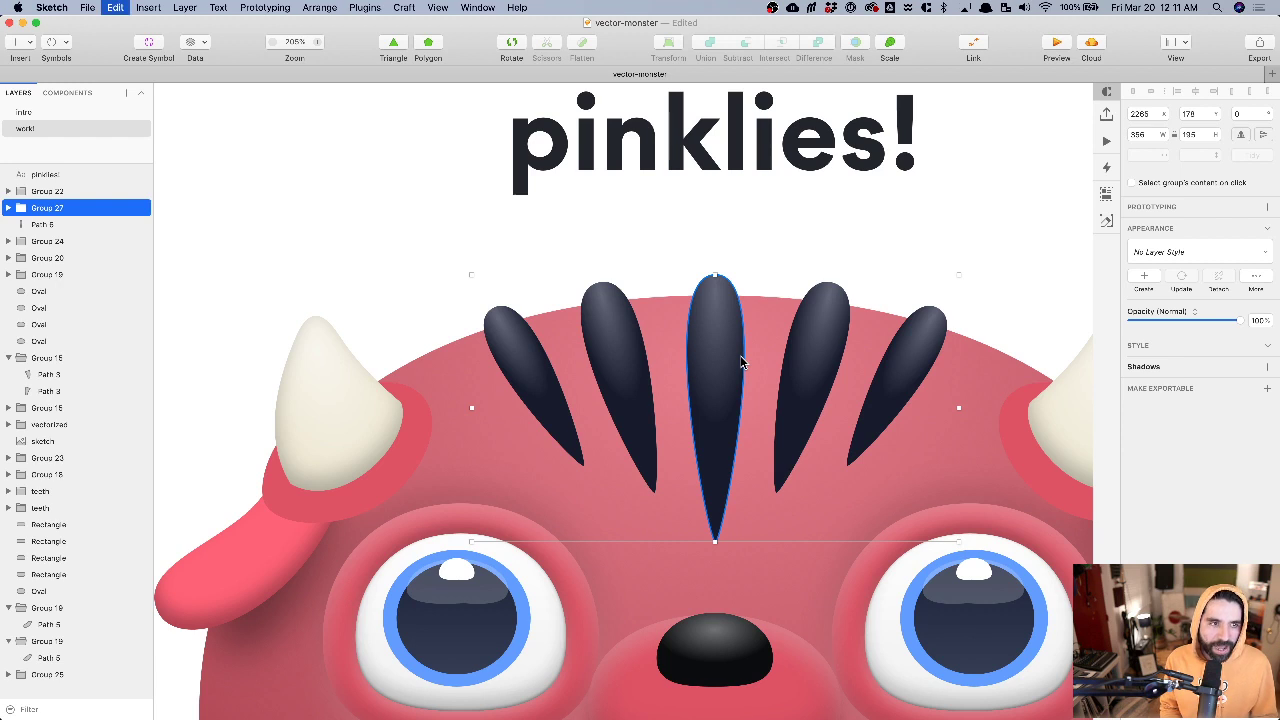
{"action": "left_click", "coordinate": [56, 224]}
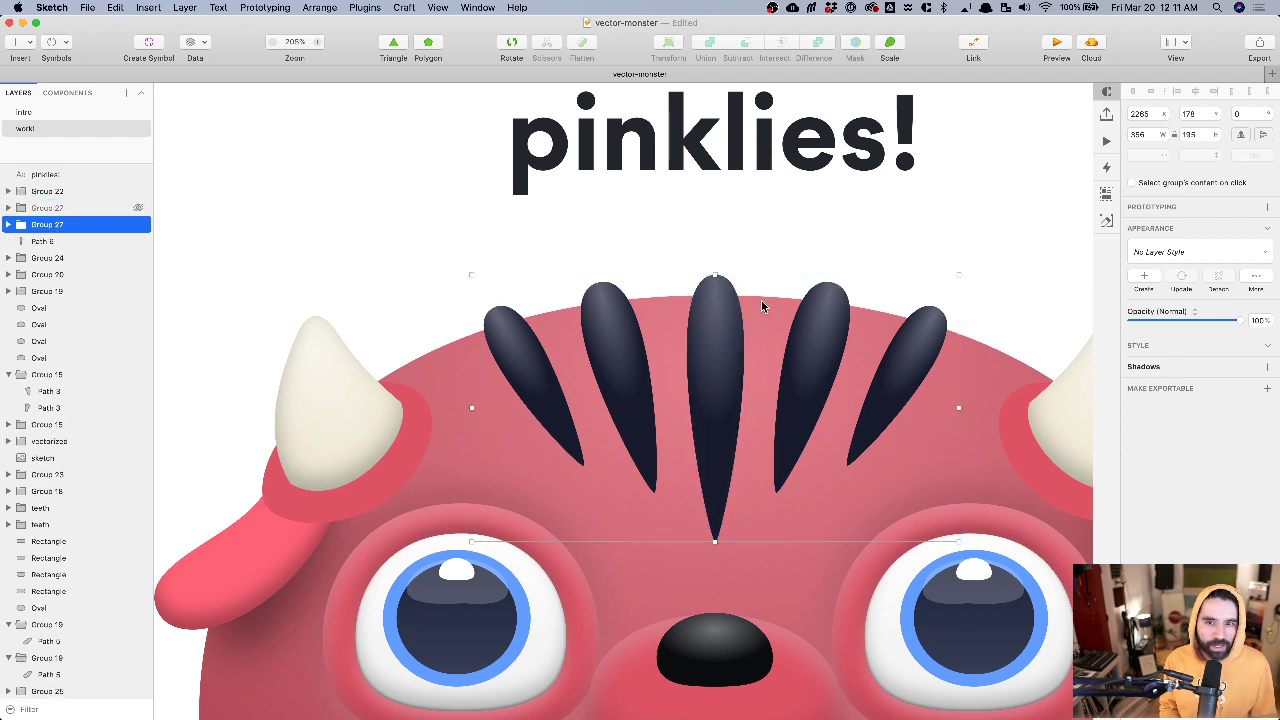
- Remove the radial gradient fill from all five stripes in the visible lower group, leaving only the solid 202740 fill
{"action": "key", "text": "Escape"}
{"action": "left_click", "coordinate": [725, 322], "text": "super"}
{"action": "left_click", "coordinate": [626, 340], "text": "shift+super"}
{"action": "left_click", "coordinate": [519, 364], "text": "shift+super"}
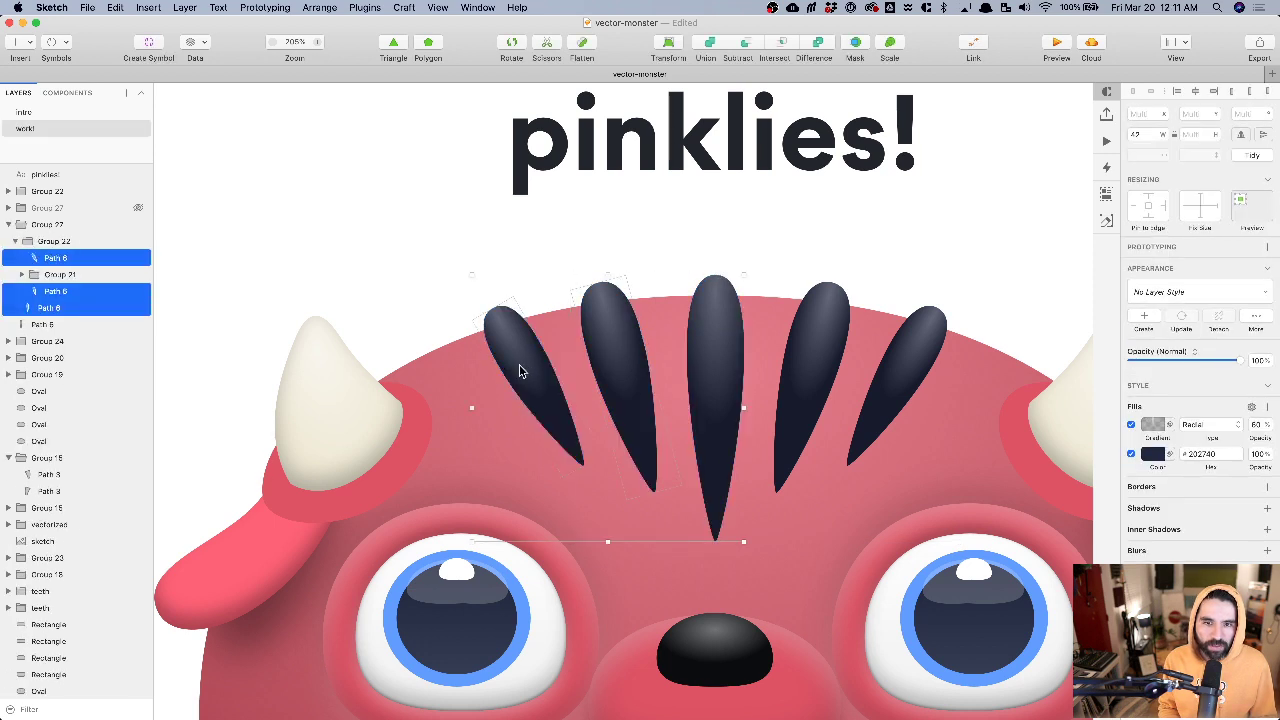
{"action": "left_click", "coordinate": [843, 364], "text": "shift+super"}
{"action": "left_click", "coordinate": [913, 363], "text": "shift+super"}
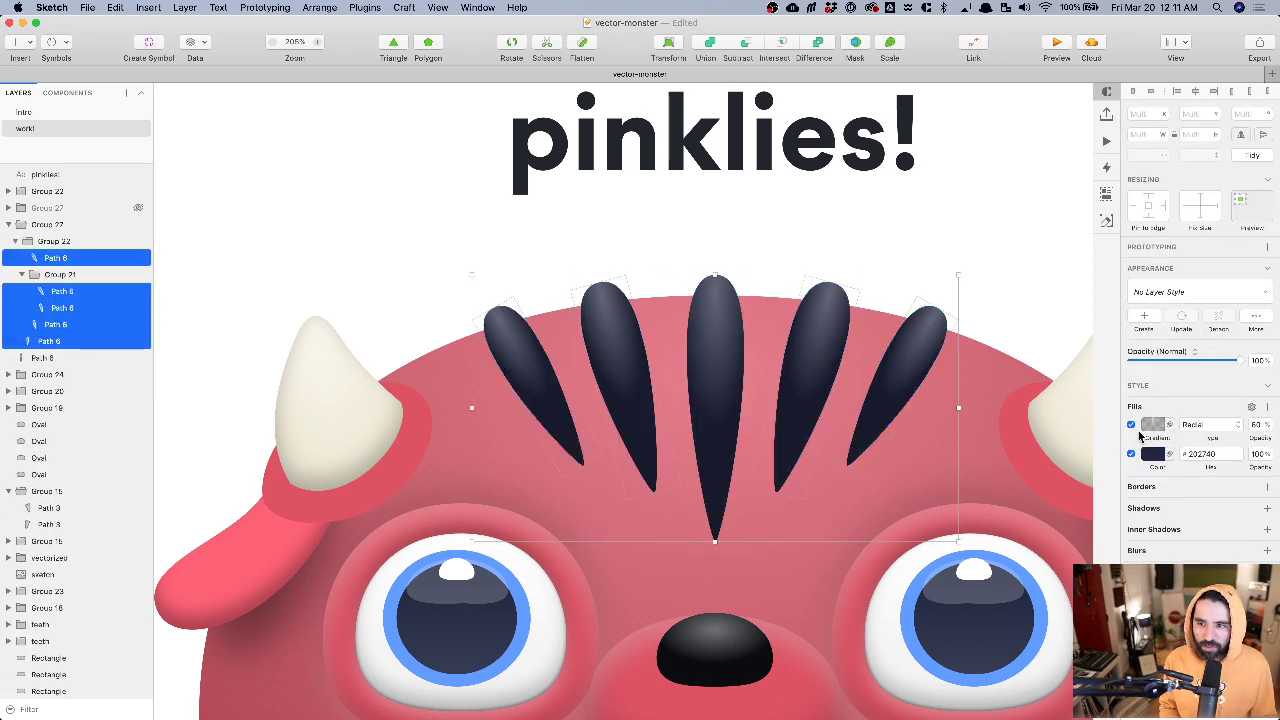
{"action": "left_click", "coordinate": [1131, 425]}
{"action": "left_click", "coordinate": [1251, 406]}
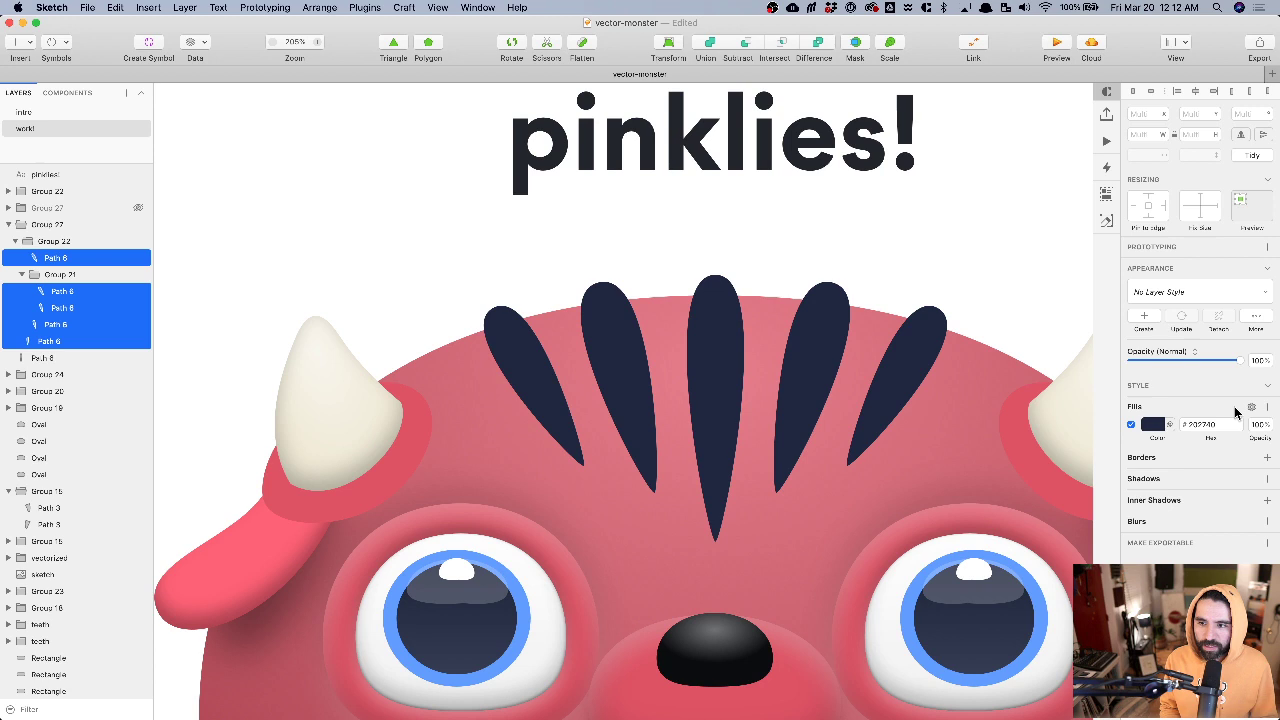
- Apply a Gaussian blur of 10 to the five selected stripes and set their fill colour to black (000000)
{"action": "left_click", "coordinate": [1267, 521]}
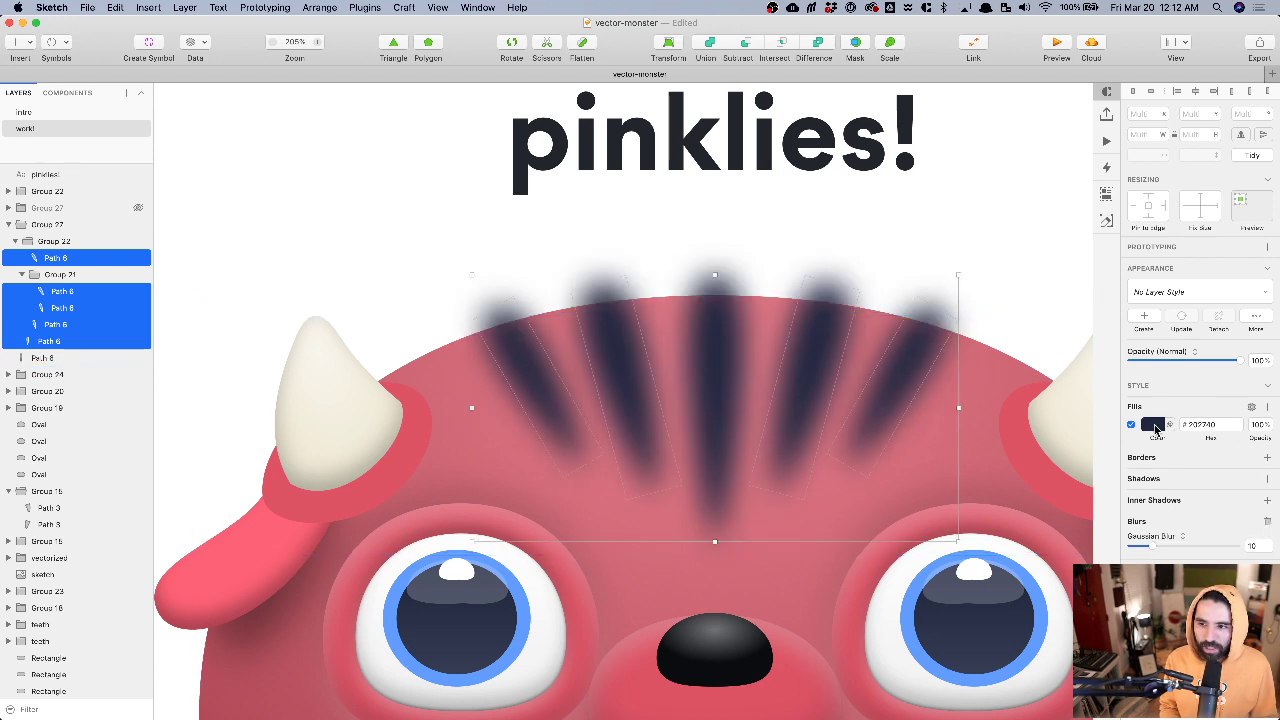
{"action": "left_click", "coordinate": [1153, 424]}
{"action": "left_click_drag", "start_coordinate": [1157, 498], "coordinate": [1136, 560]}
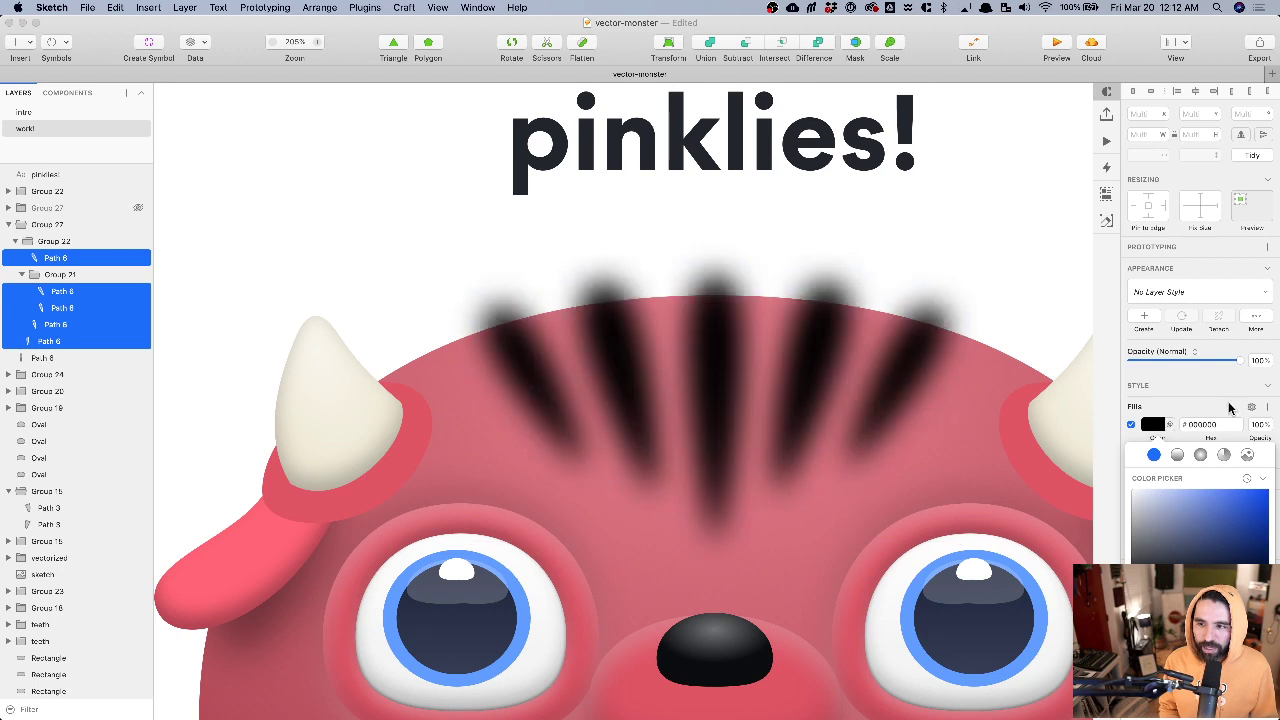
- Cut the blurred black stripe group and paste it inside the masked head group so the head oval clips it
{"action": "key", "text": "Escape"}
{"action": "left_click", "coordinate": [785, 362]}
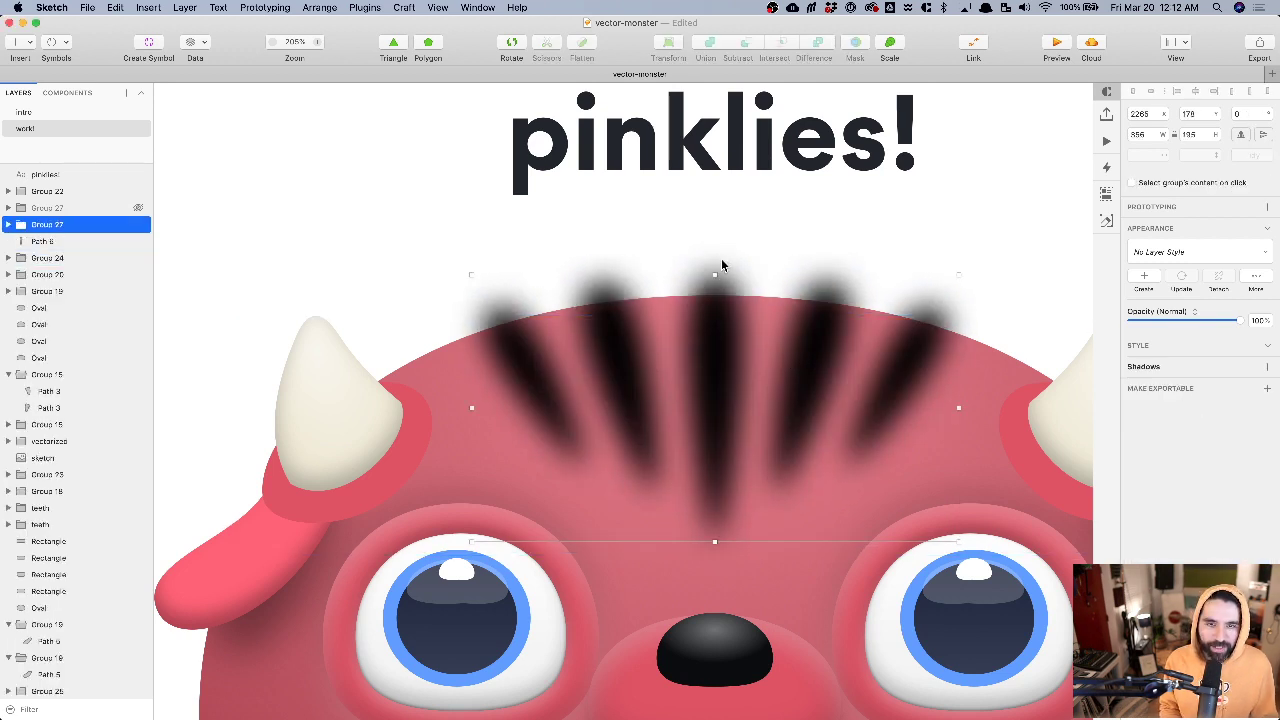
{"action": "scroll", "coordinate": [651, 275], "scroll_direction": "down", "scroll_amount": 2}
{"action": "scroll", "coordinate": [651, 268], "scroll_direction": "down", "scroll_amount": 3}
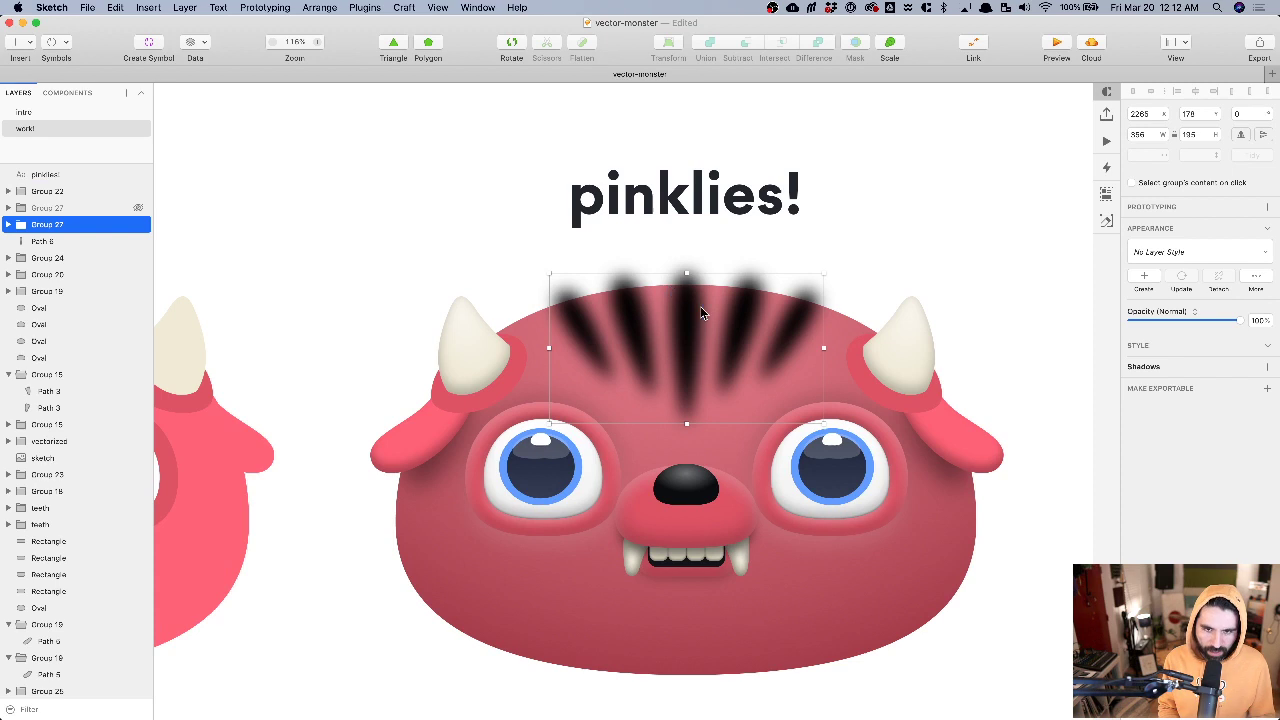
{"action": "key", "text": "super+c"}
{"action": "left_click", "coordinate": [507, 608]}
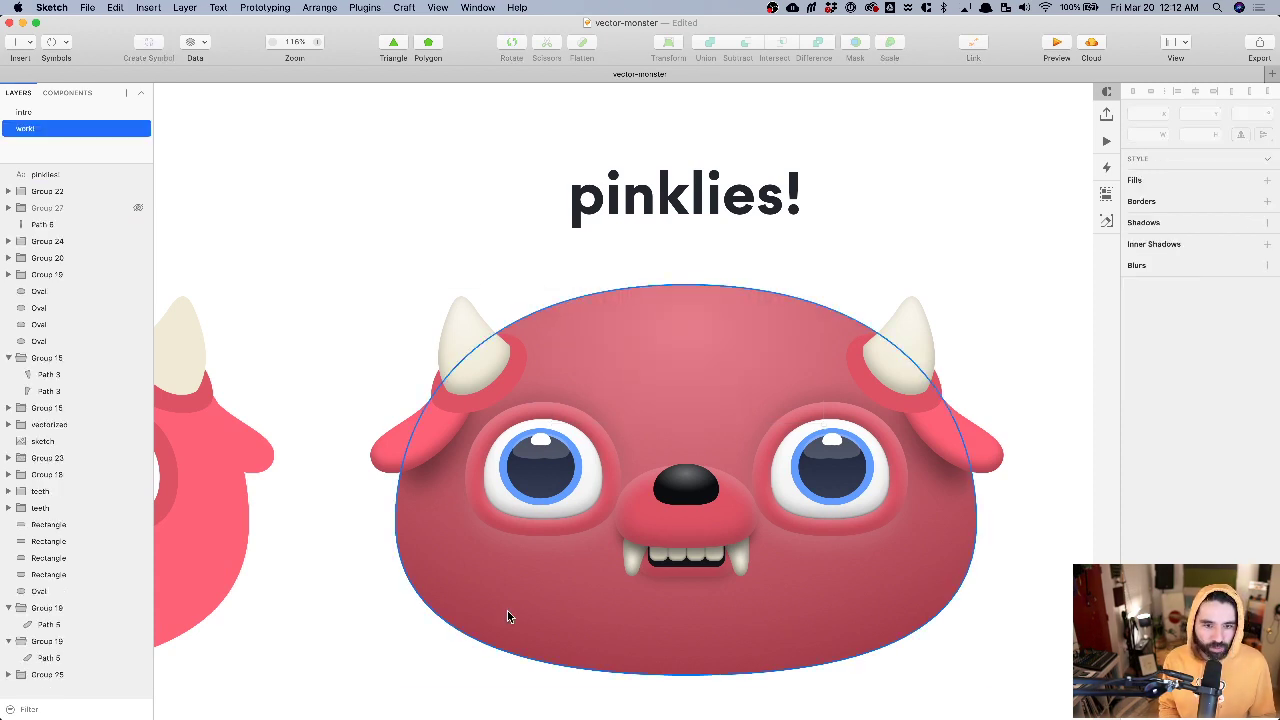
{"action": "key", "text": "super+v"}
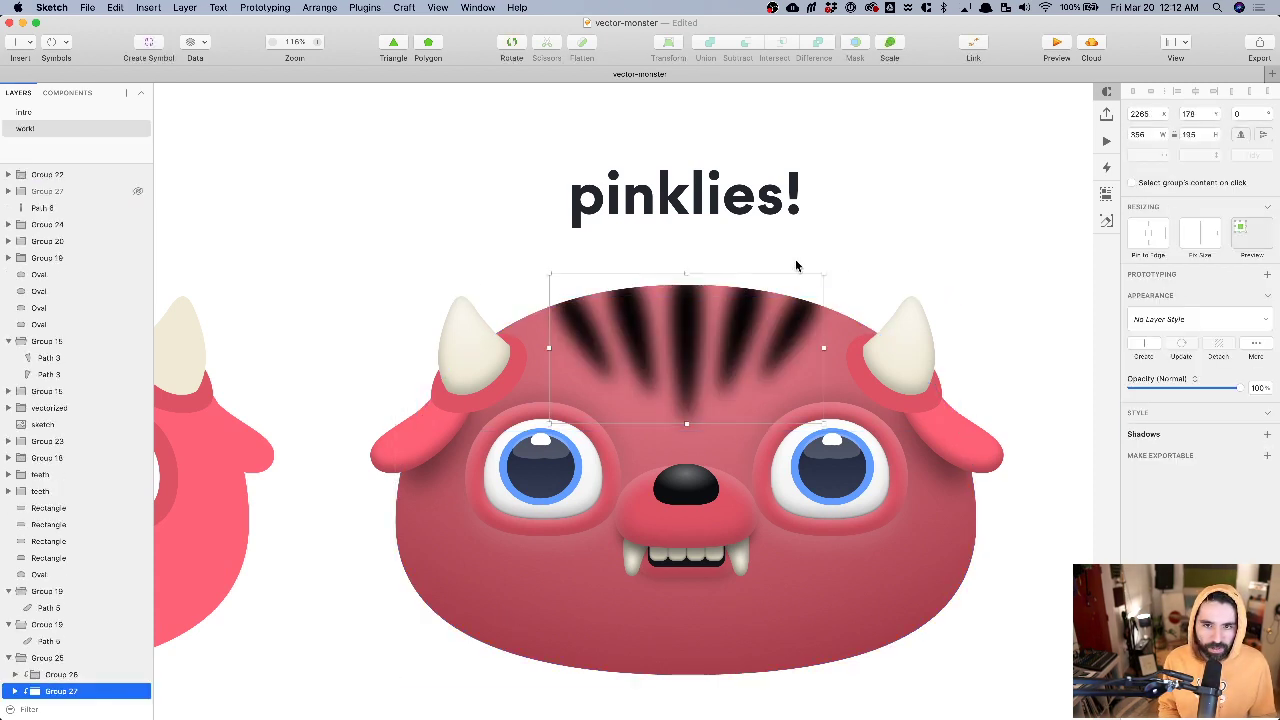
- Show the hidden group of glossy stripes above the blurred shadow stripes
{"action": "left_click", "coordinate": [889, 237]}
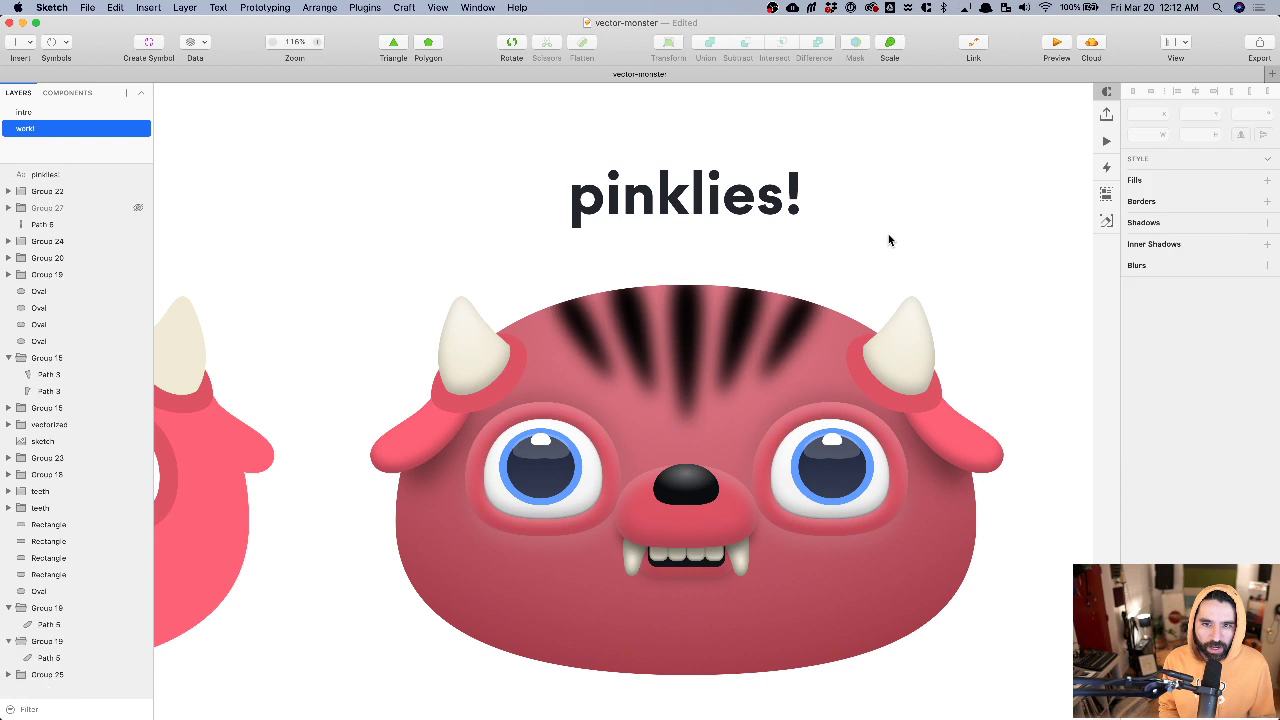
{"action": "left_click", "coordinate": [718, 292]}
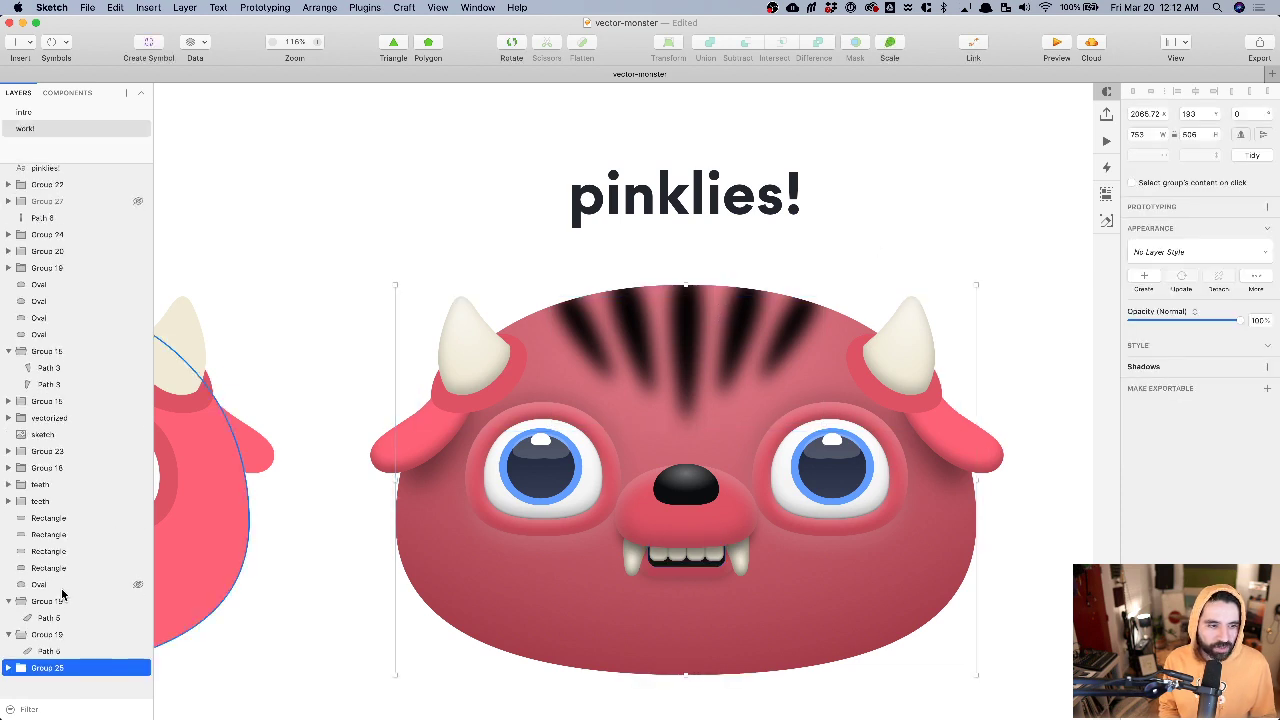
{"action": "left_click", "coordinate": [138, 209]}
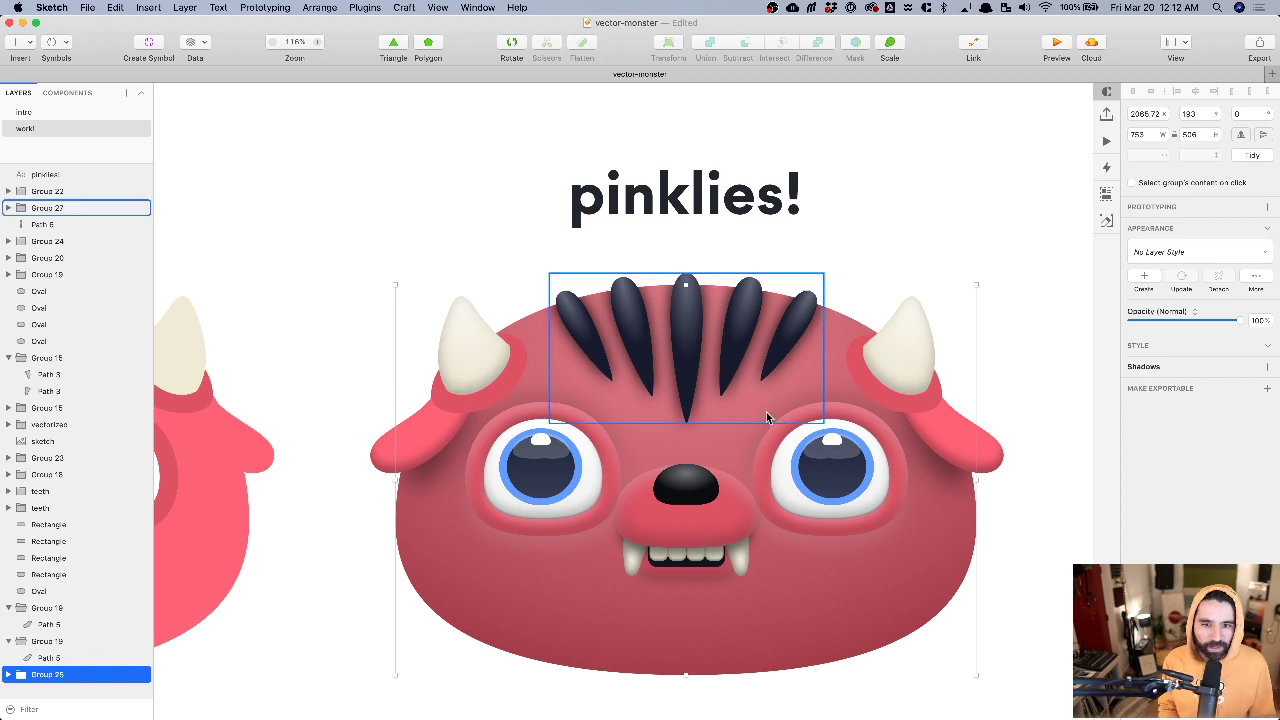
- Try to narrow the blurred shadow stripe group inside the head group slightly from its side edge
{"action": "left_click", "coordinate": [626, 638]}
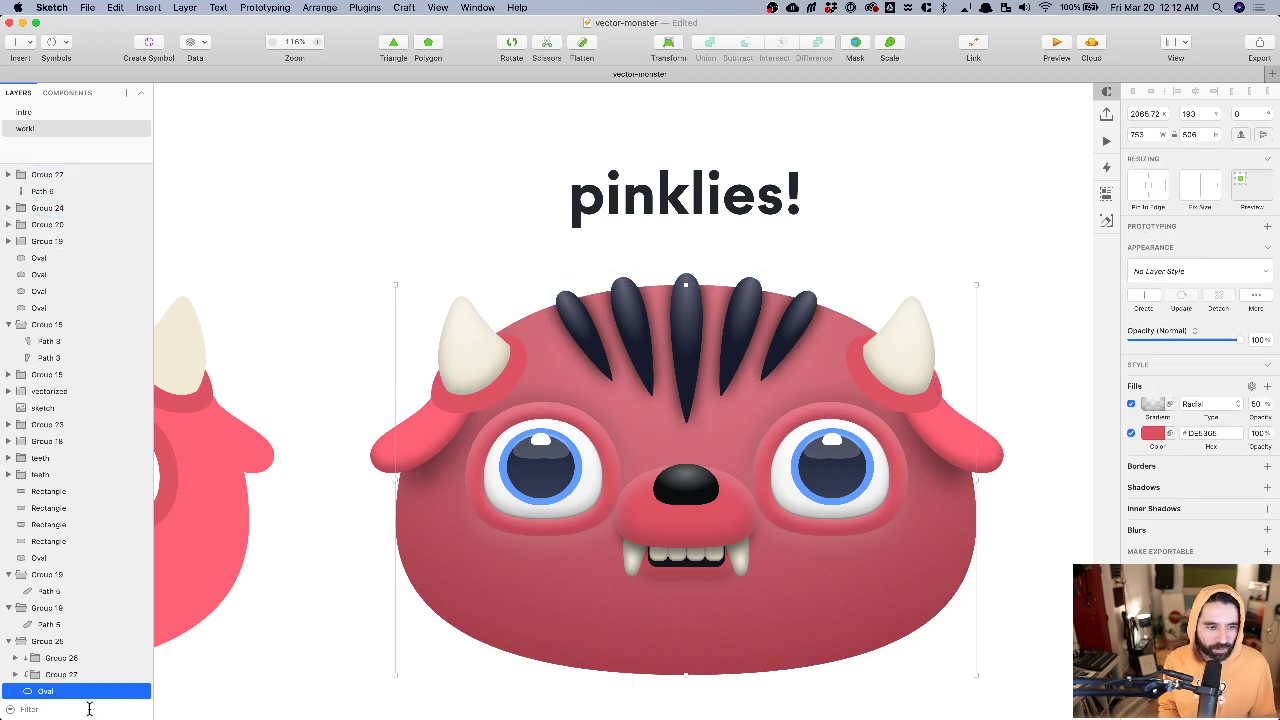
{"action": "left_click", "coordinate": [64, 658]}
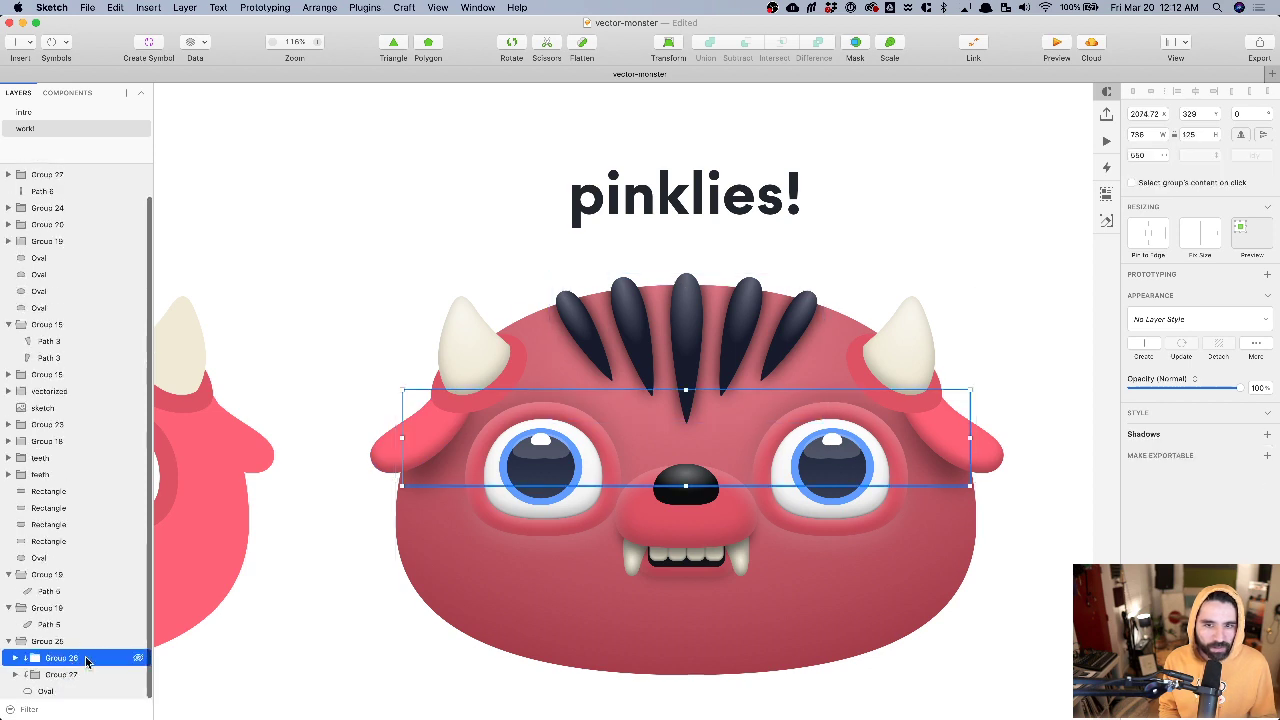
{"action": "left_click", "coordinate": [85, 674]}
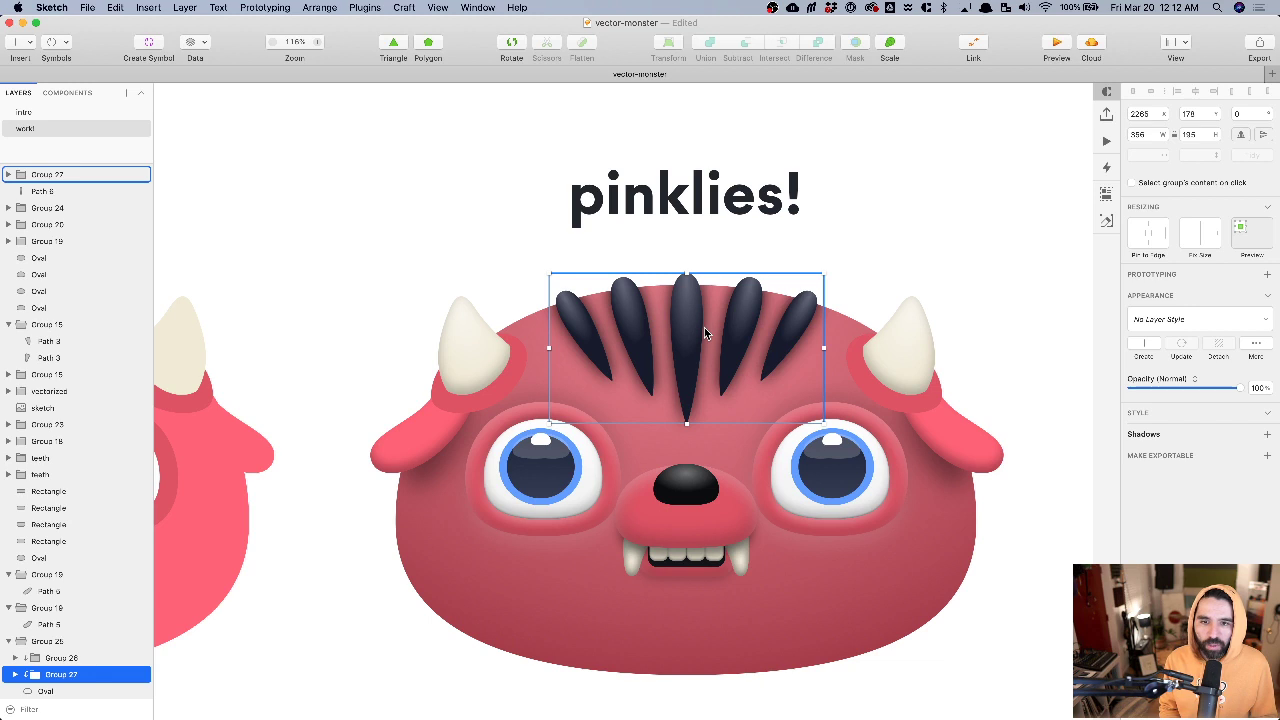
{"action": "scroll", "coordinate": [758, 326], "scroll_direction": "up", "scroll_amount": 5}
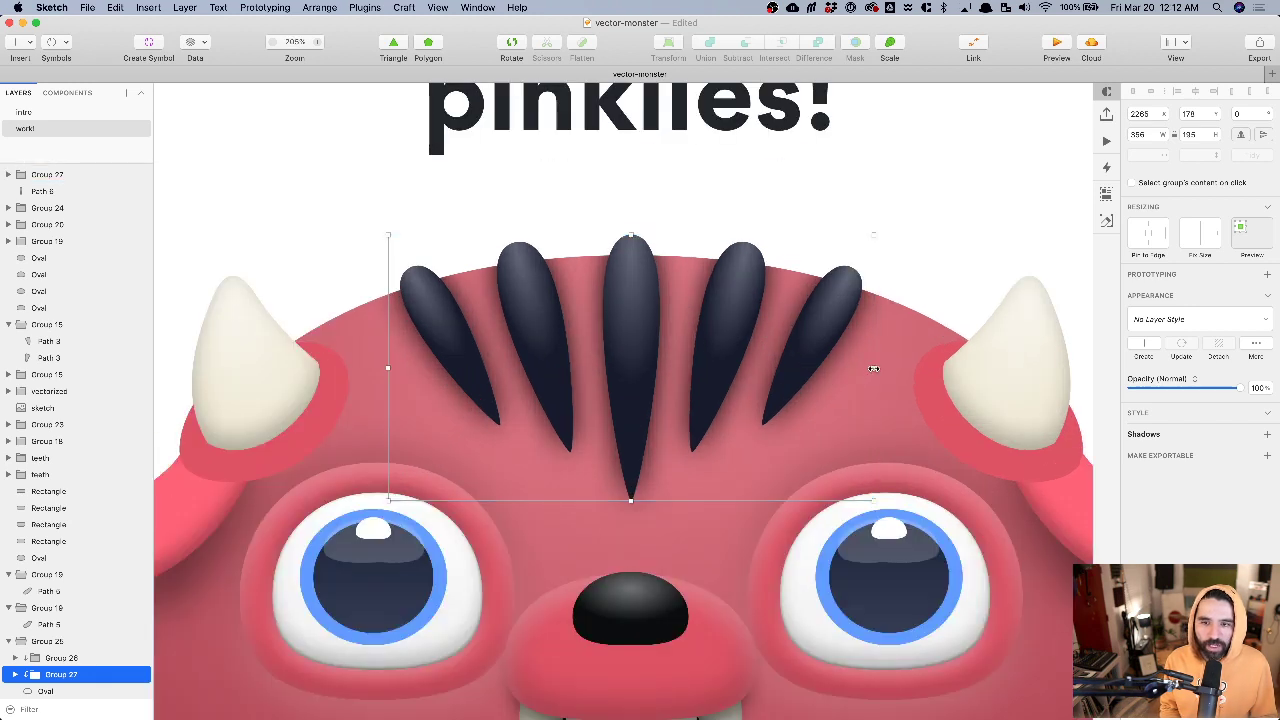
{"action": "left_click_drag", "start_coordinate": [876, 368], "coordinate": [866, 371]}
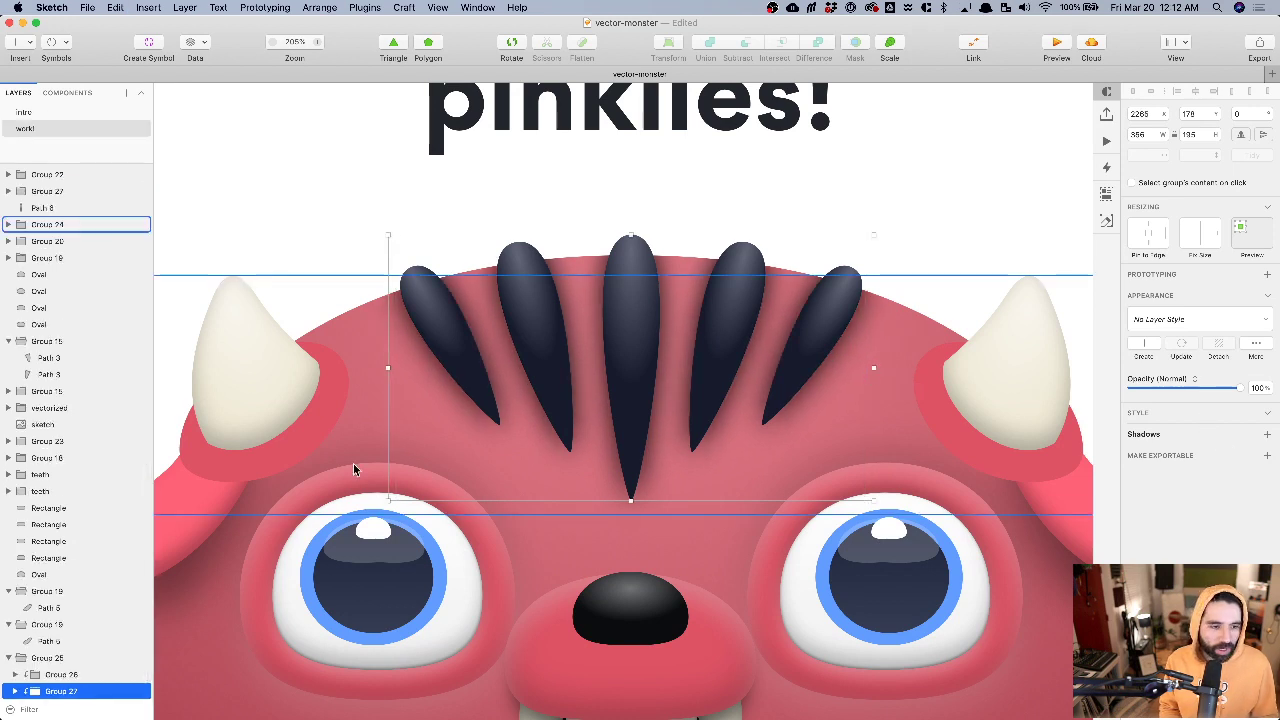
- Ungroup the nested side-stripe groups inside the shadow group, leaving the four side shadow stripes as selected separate paths
{"action": "scroll", "coordinate": [17, 577], "scroll_direction": "down", "scroll_amount": 1}
{"action": "left_click", "coordinate": [16, 675]}
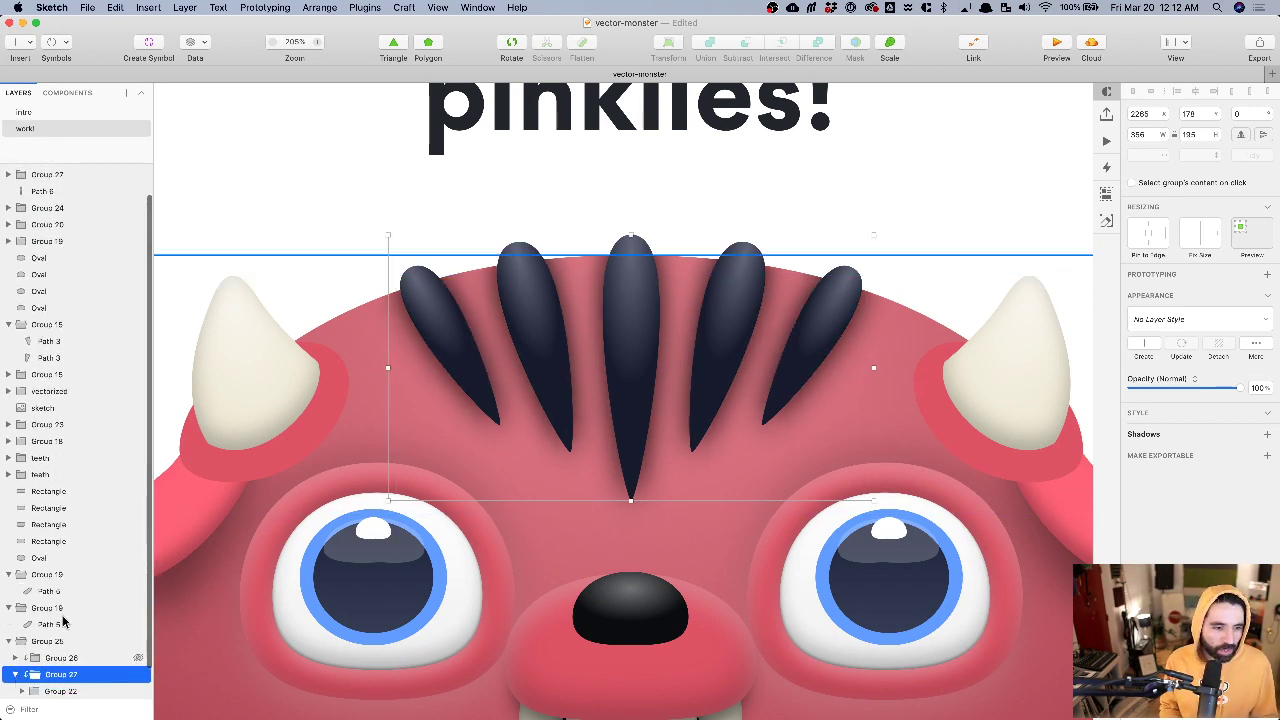
{"action": "scroll", "coordinate": [70, 612], "scroll_direction": "down", "scroll_amount": 3}
{"action": "left_click", "coordinate": [47, 660]}
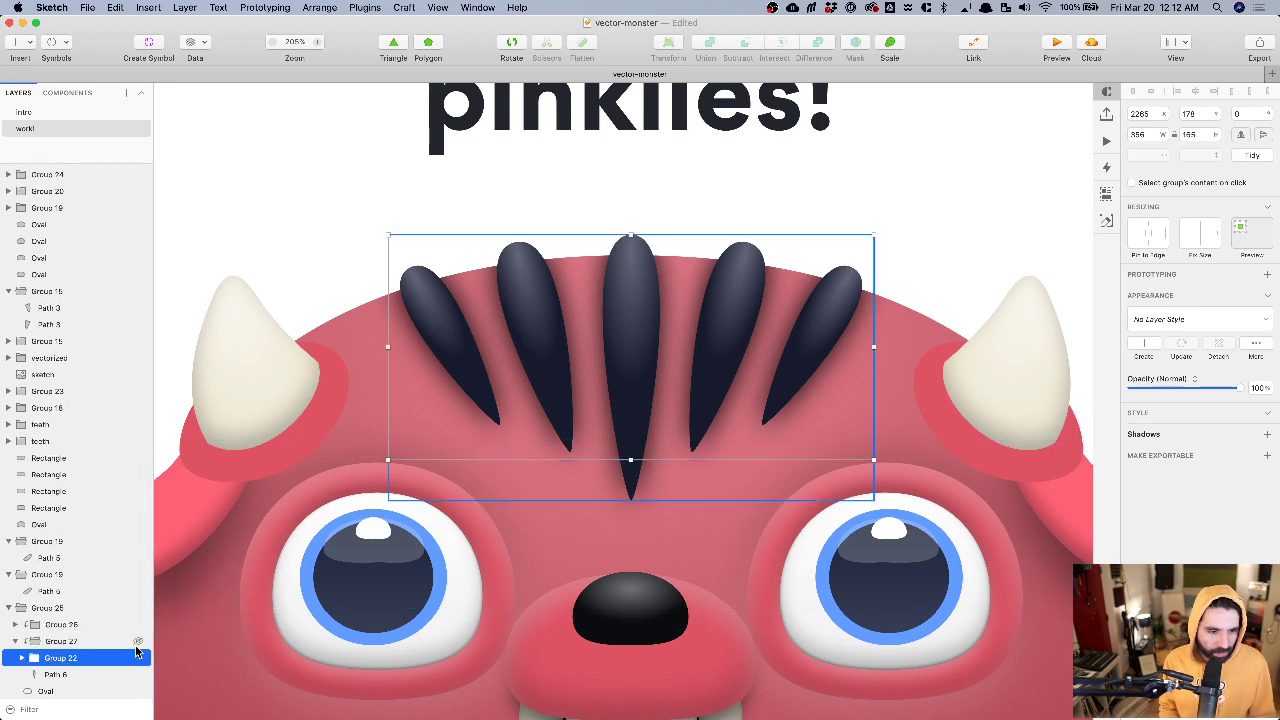
{"action": "left_click", "coordinate": [43, 676]}
{"action": "left_click", "coordinate": [50, 660]}
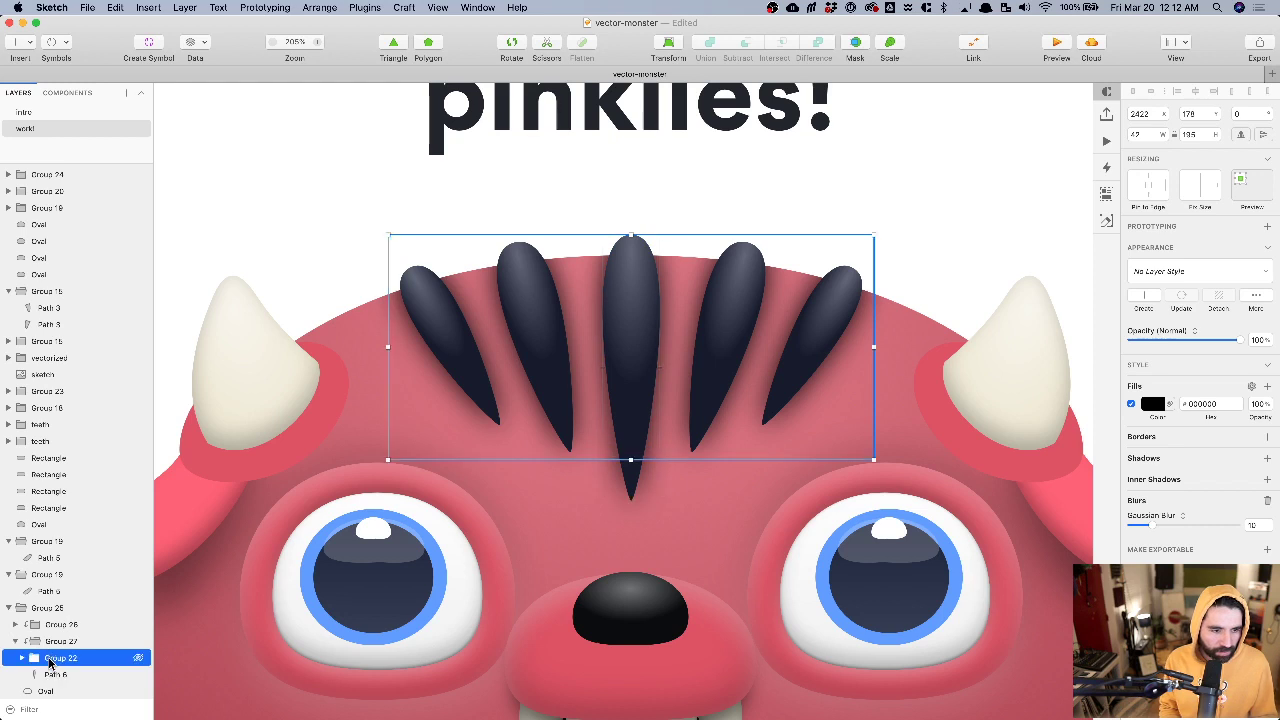
{"action": "key", "text": "super+shift+g"}
{"action": "scroll", "coordinate": [74, 573], "scroll_direction": "down", "scroll_amount": 1}
{"action": "key", "text": "super+shift+g"}
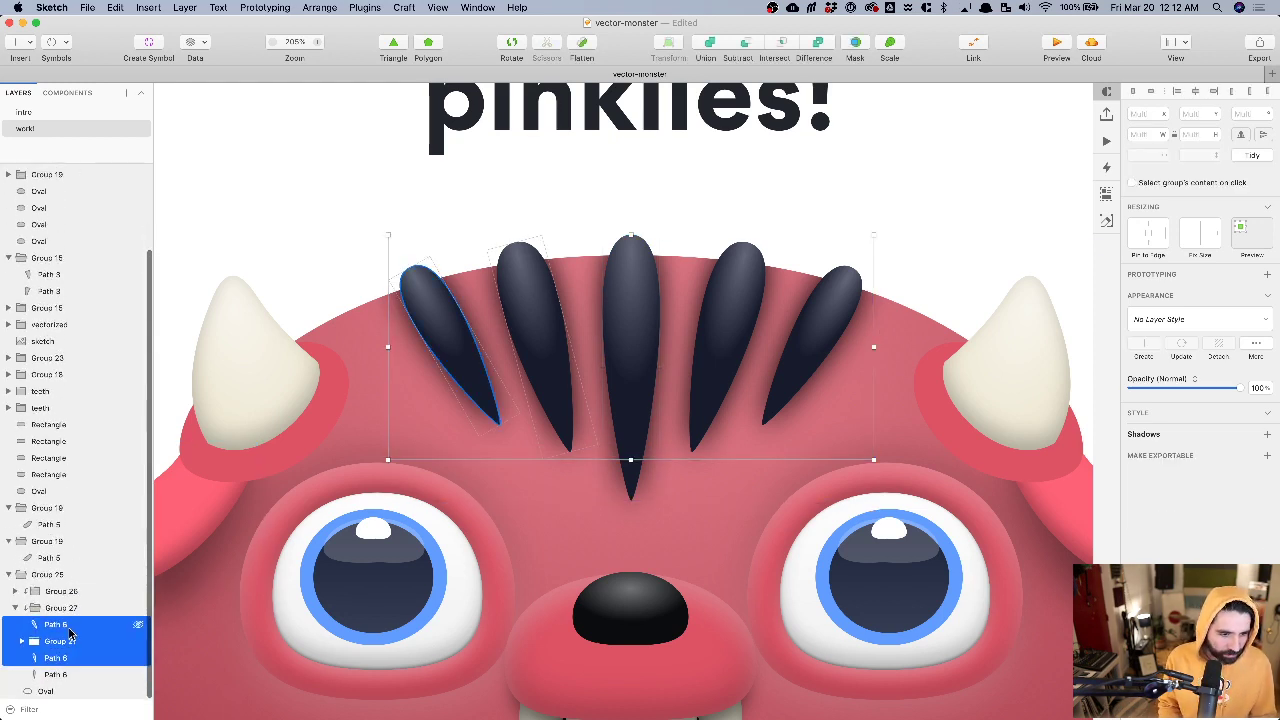
- Lower the layer opacity of the four side shadow stripes to 51%, then deselect them
{"action": "scroll", "coordinate": [80, 625], "scroll_direction": "down", "scroll_amount": 1}
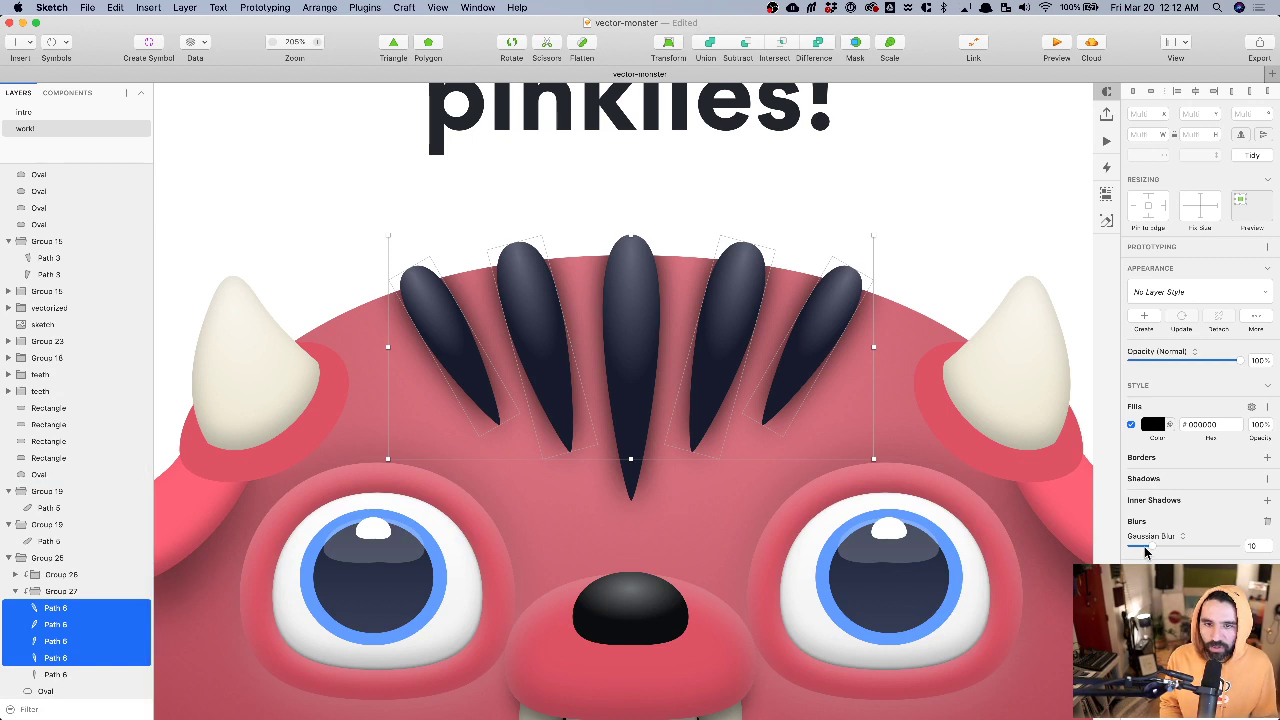
{"action": "left_click_drag", "start_coordinate": [1146, 552], "coordinate": [1151, 553]}
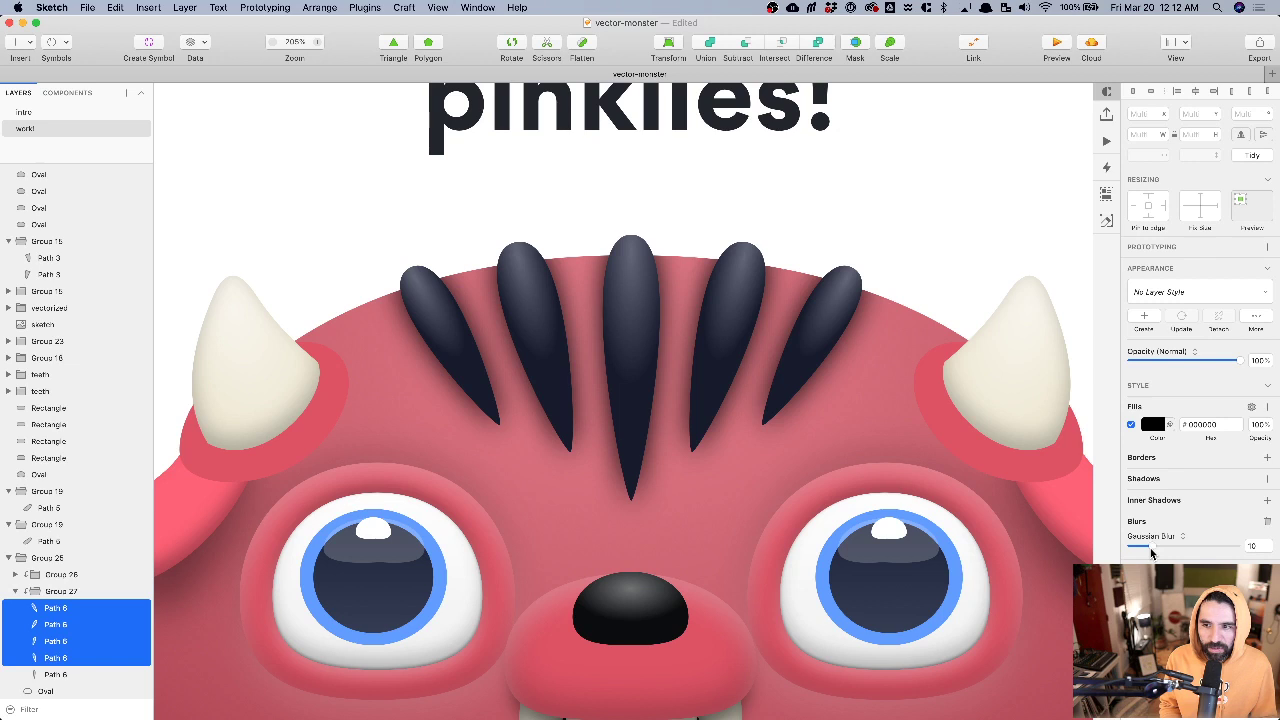
{"action": "left_click", "coordinate": [1257, 424]}
{"action": "type", "text": "50100"}
{"action": "key", "text": "Return"}
{"action": "left_click_drag", "start_coordinate": [1213, 360], "coordinate": [1183, 362]}
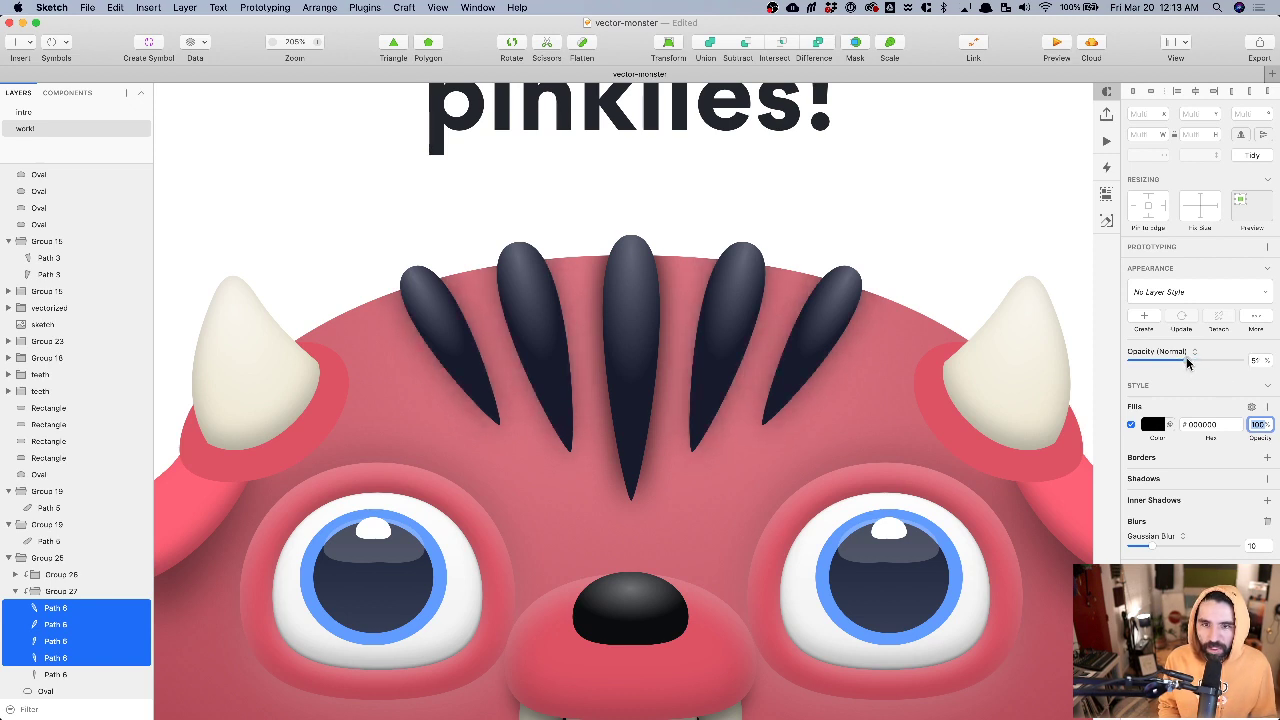
{"action": "scroll", "coordinate": [765, 350], "scroll_direction": "down", "scroll_amount": 10}
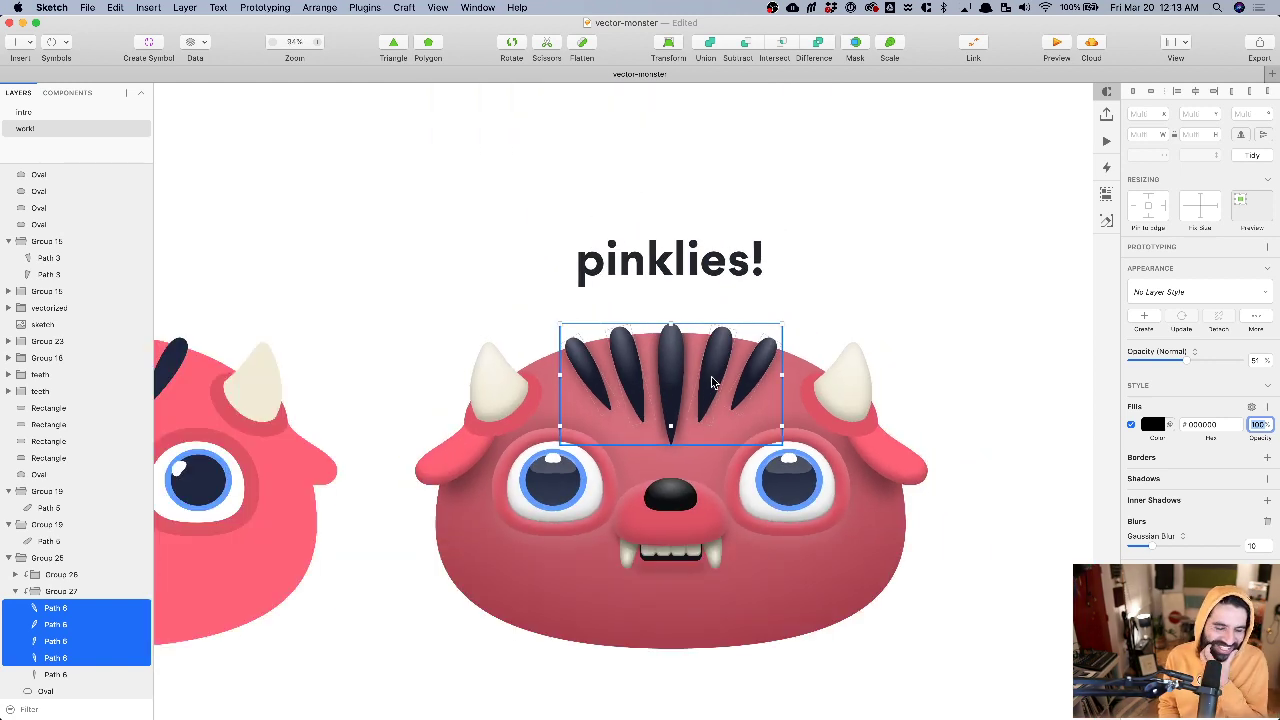
{"action": "left_click", "coordinate": [904, 292]}
- Copy the style of the right eye's rim and paste it onto the oval at the left horn's base
{"action": "scroll", "coordinate": [466, 437], "scroll_direction": "up", "scroll_amount": 5}
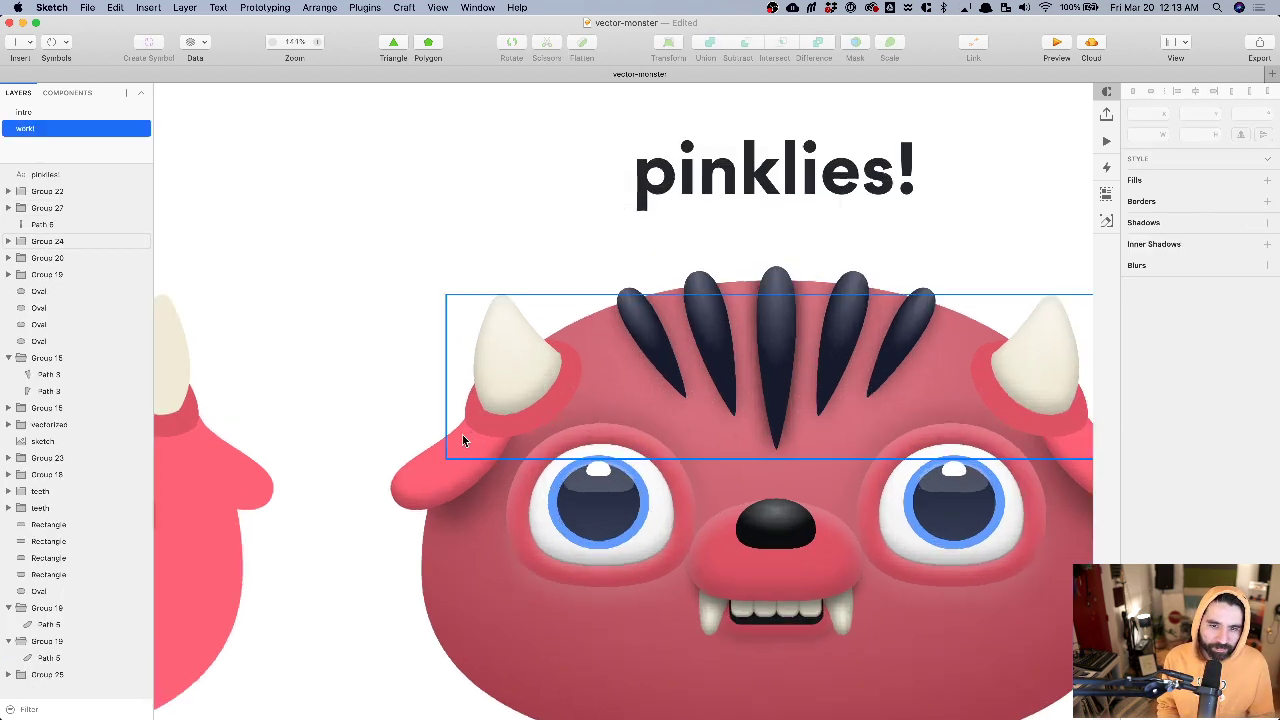
{"action": "left_click", "coordinate": [940, 437]}
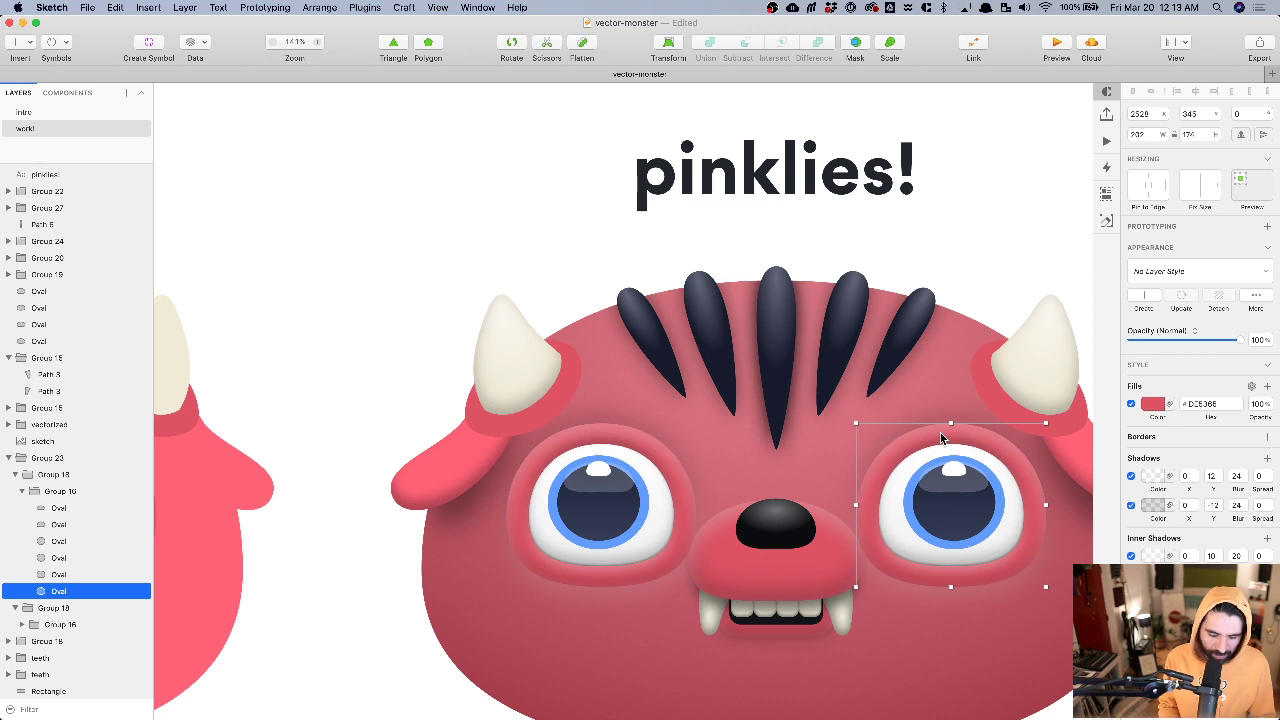
{"action": "left_click", "coordinate": [560, 394]}
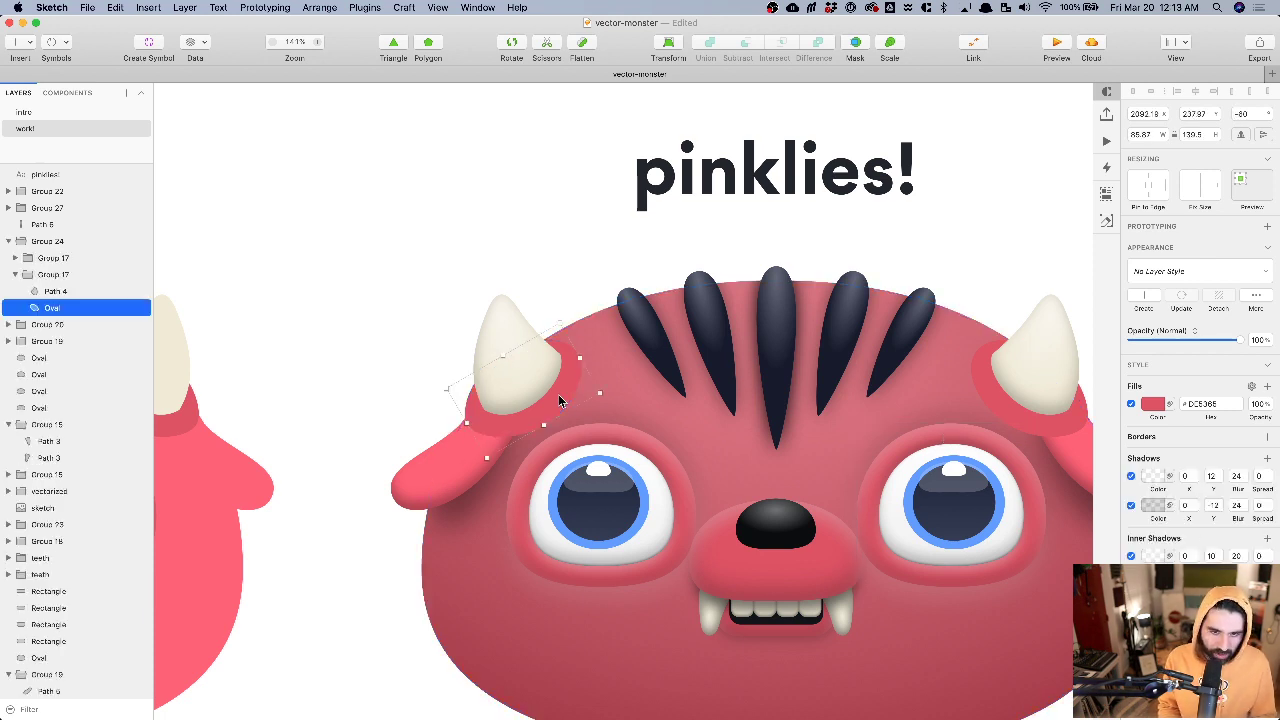
{"action": "left_click", "coordinate": [557, 220]}
{"action": "scroll", "coordinate": [550, 396], "scroll_direction": "up", "scroll_amount": 3}
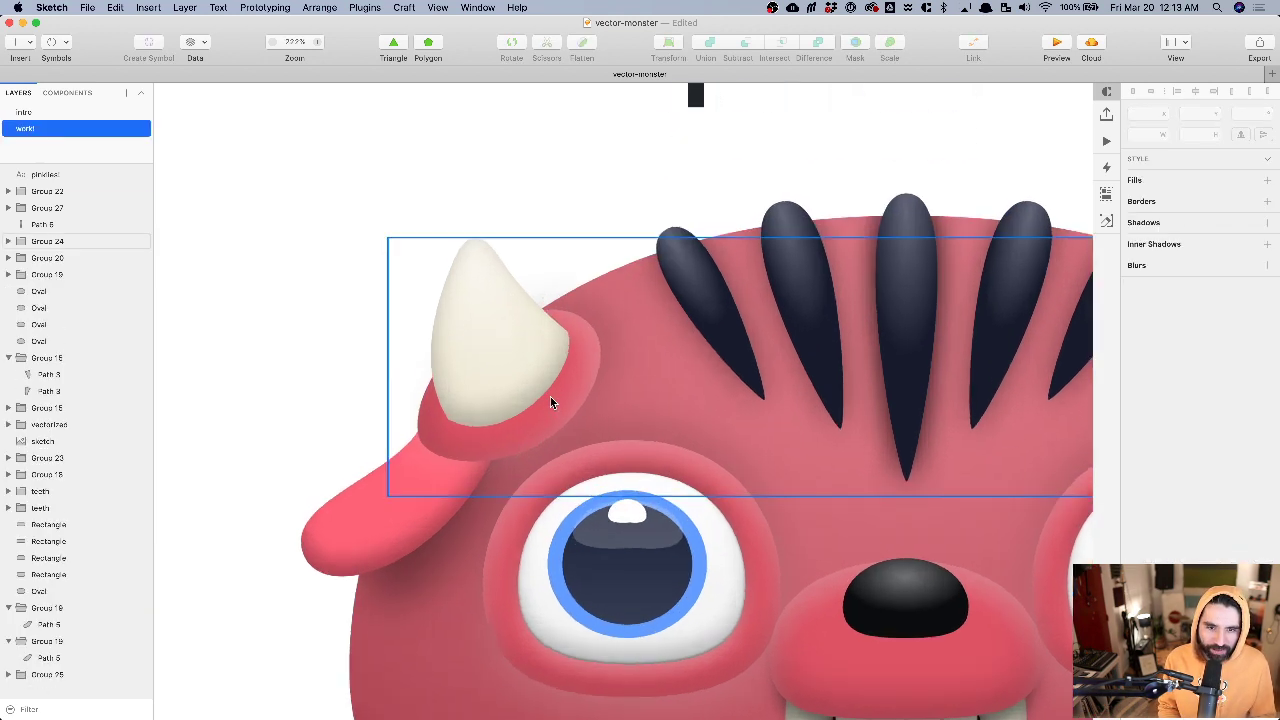
{"action": "left_click", "coordinate": [557, 403], "text": "super"}
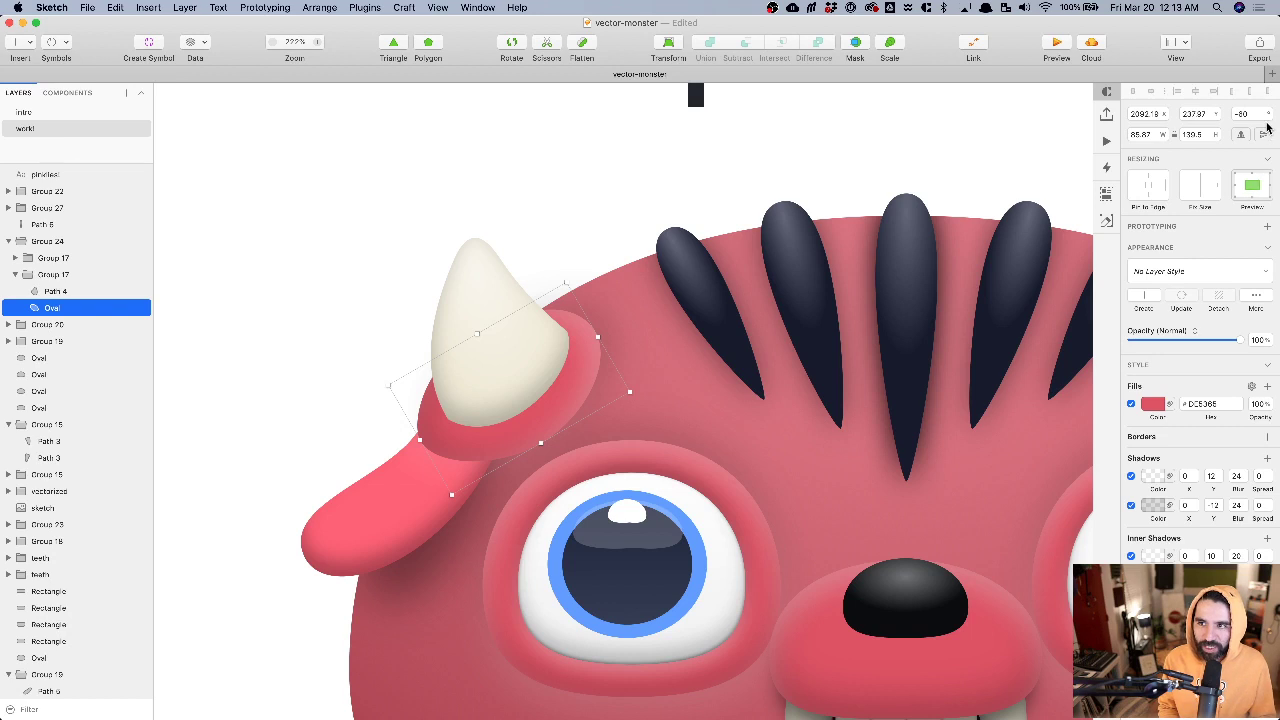
- Undo the style paste on the left horn's base oval and look through the available layer commands
{"action": "left_click", "coordinate": [526, 203]}
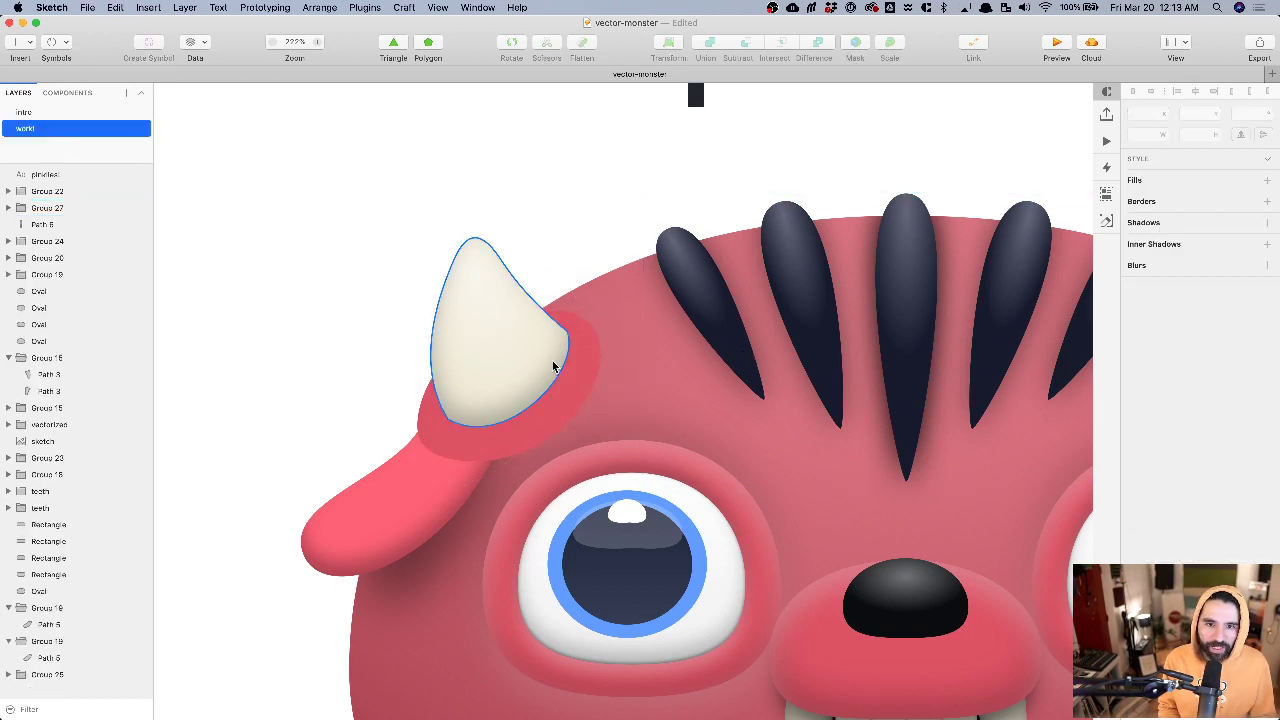
{"action": "left_click", "coordinate": [571, 381], "text": "super"}
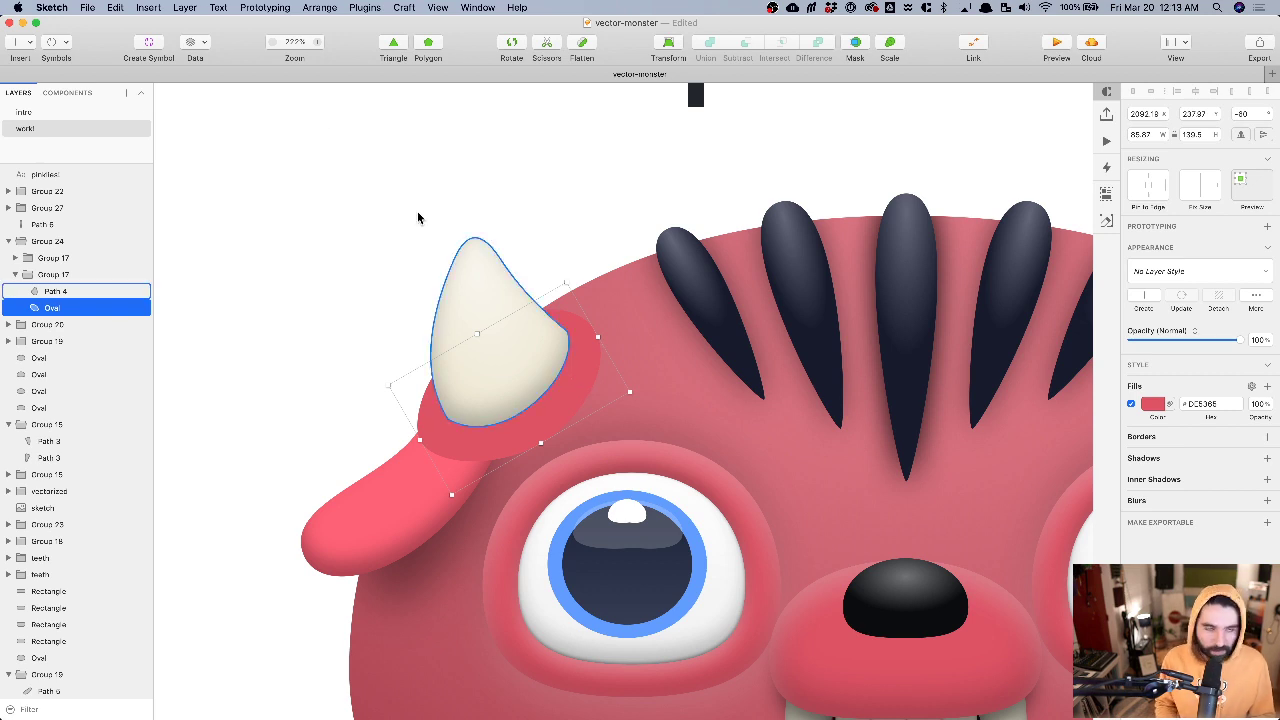
{"action": "left_click", "coordinate": [184, 7]}
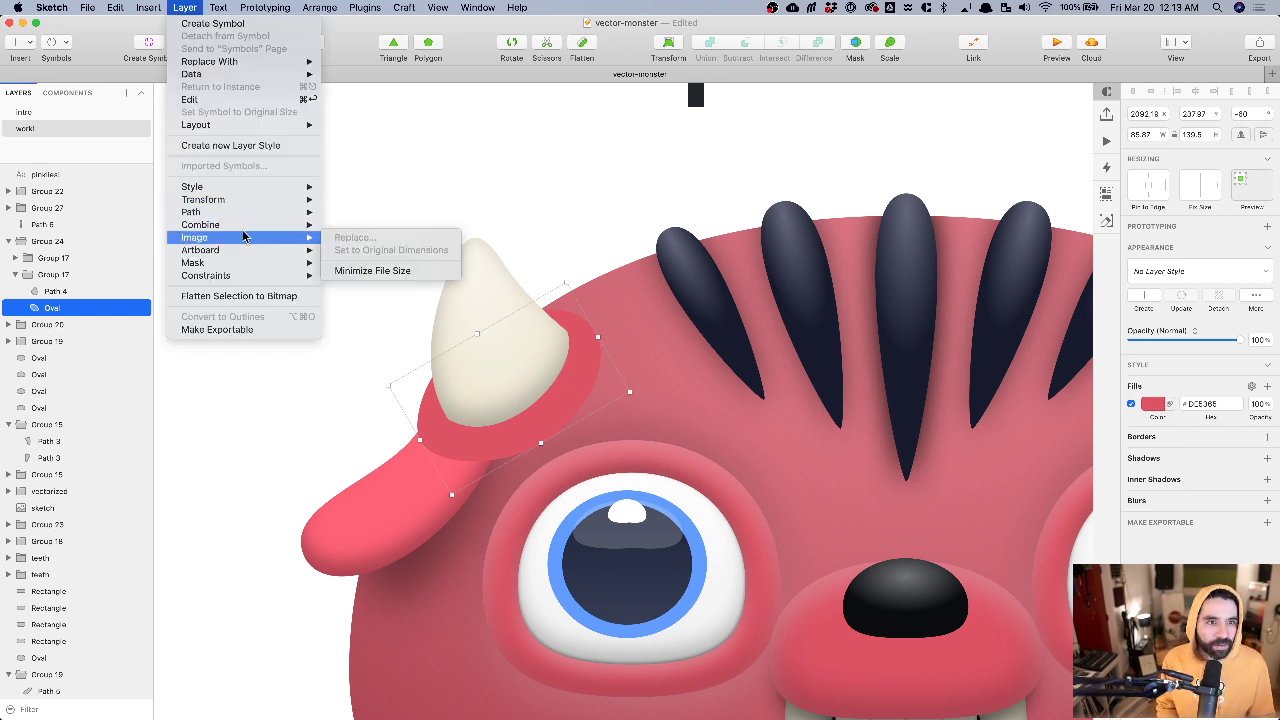
{"action": "mouse_move", "coordinate": [244, 212]}
{"action": "key", "text": "Escape"}
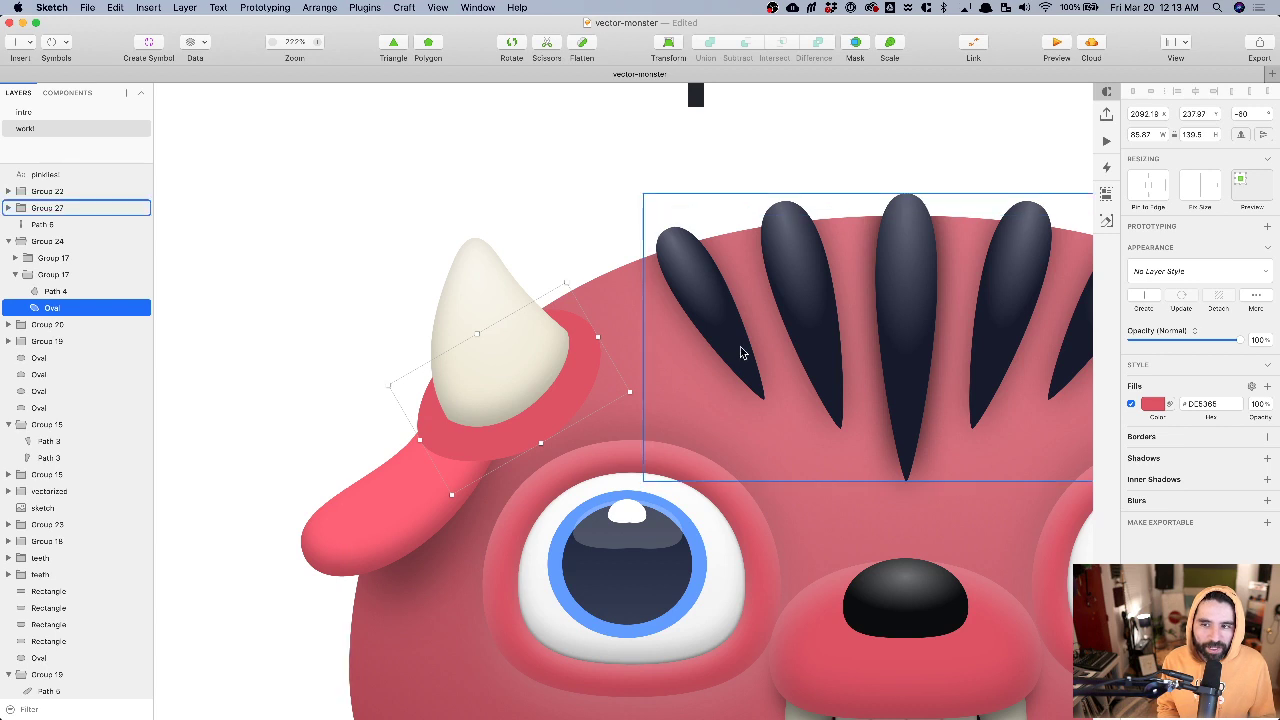
- Apply the right eye rim's copied style, with its shadows and inner shadows, to the left horn's base oval again
{"action": "scroll", "coordinate": [825, 555], "scroll_direction": "right", "scroll_amount": 5}
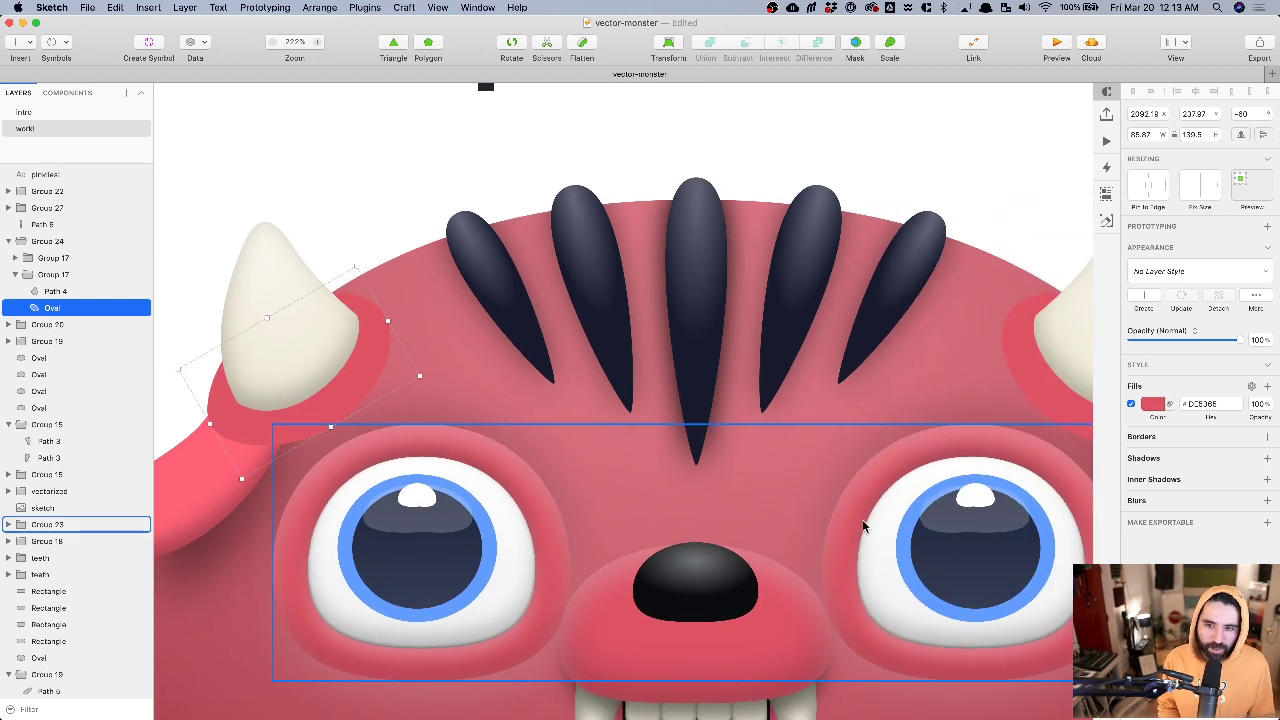
{"action": "left_click", "coordinate": [934, 458], "text": "super"}
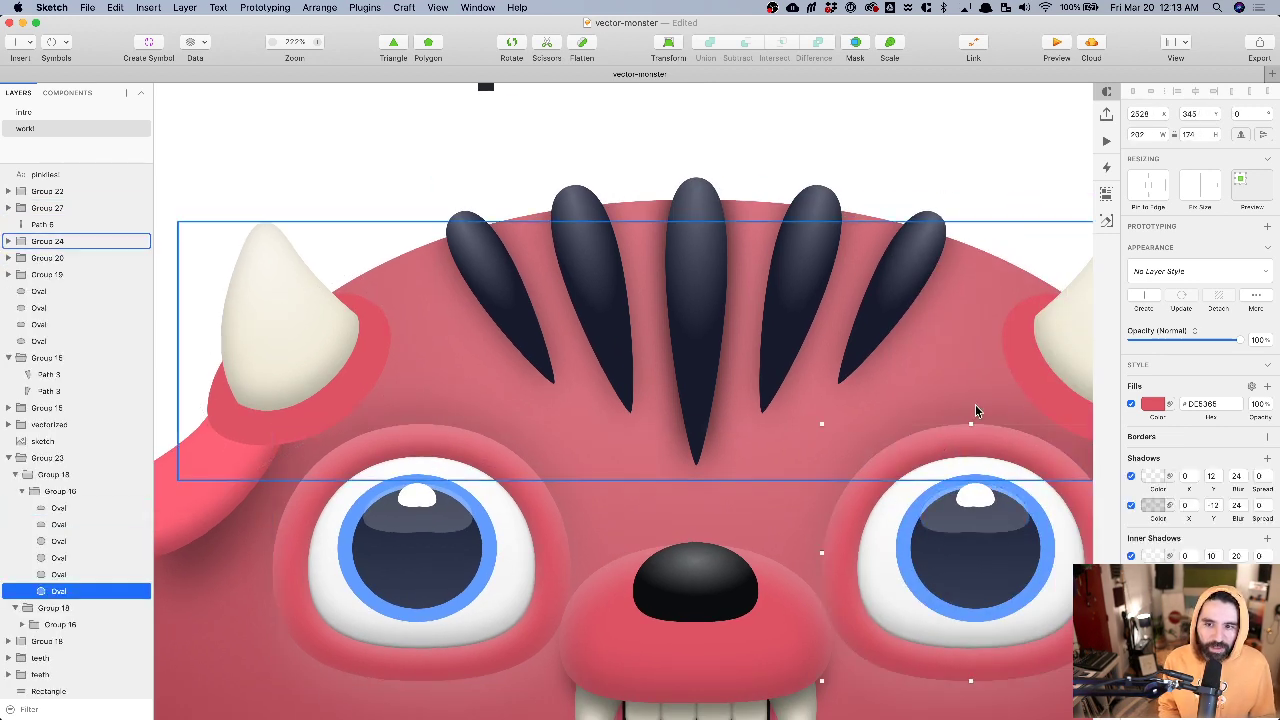
{"action": "scroll", "coordinate": [824, 437], "scroll_direction": "left", "scroll_amount": 3}
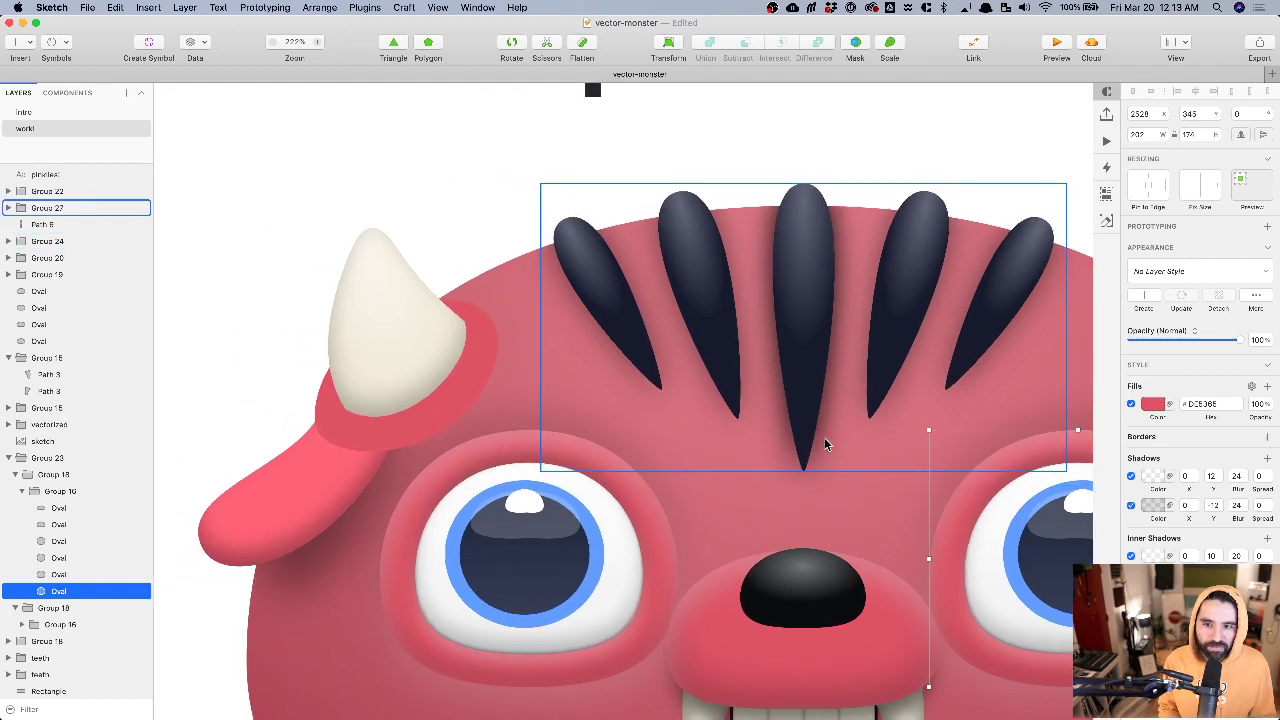
{"action": "left_click", "coordinate": [471, 376], "text": "super"}
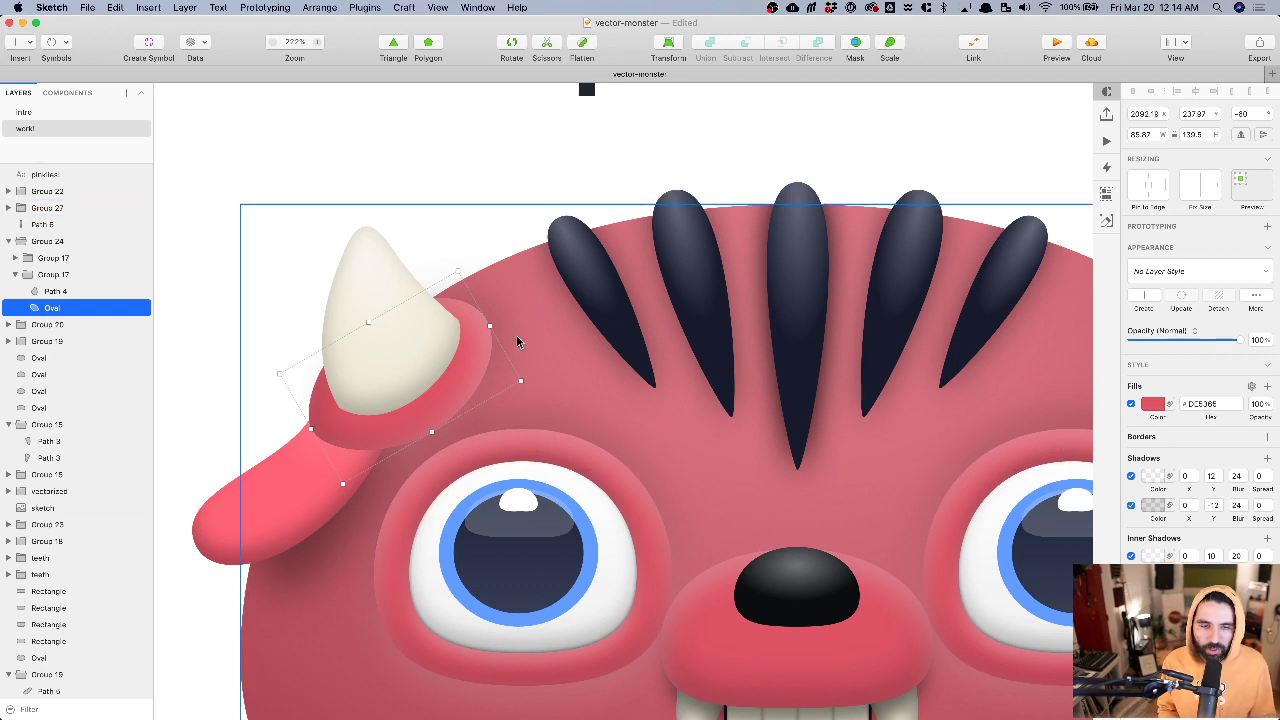
{"action": "scroll", "coordinate": [517, 336], "scroll_direction": "left", "scroll_amount": 2}
{"action": "scroll", "coordinate": [517, 336], "scroll_direction": "up", "scroll_amount": 1}
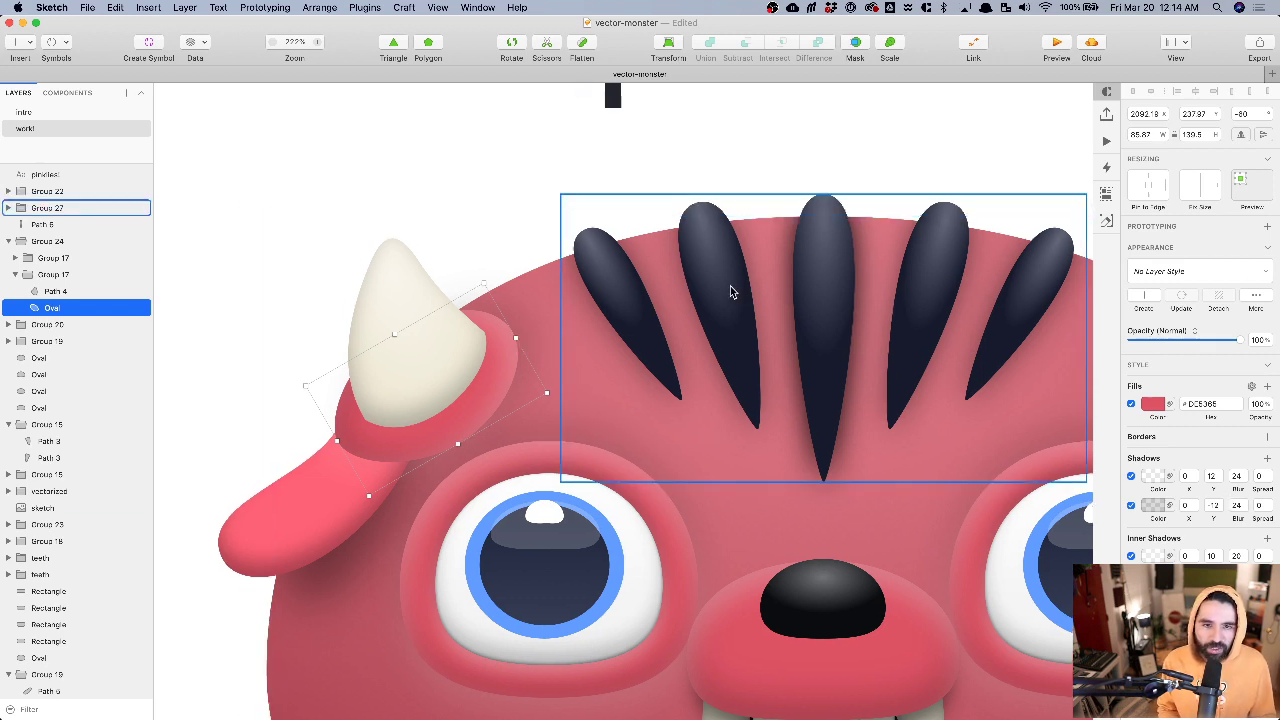
{"action": "scroll", "coordinate": [627, 242], "scroll_direction": "down", "scroll_amount": 5}
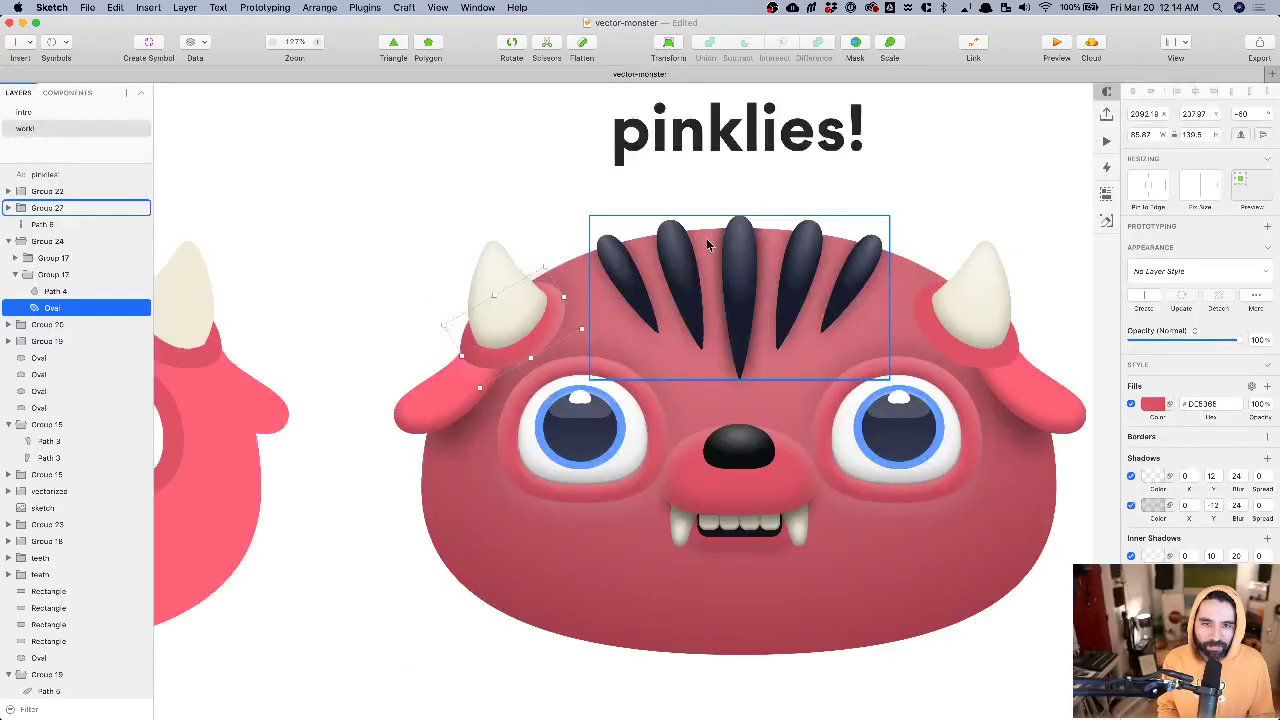
- Flatten the rotated oval at the shaded monster's left horn base
{"action": "left_click", "coordinate": [560, 191]}
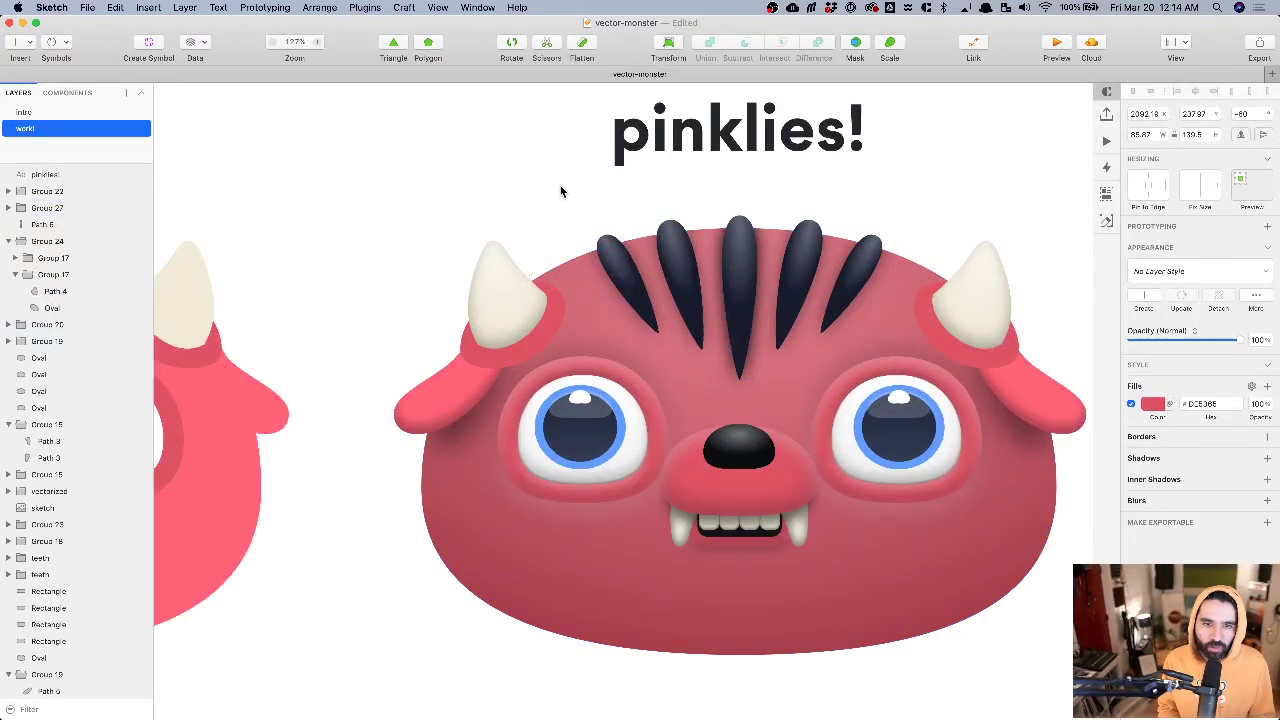
{"action": "left_click", "coordinate": [558, 343]}
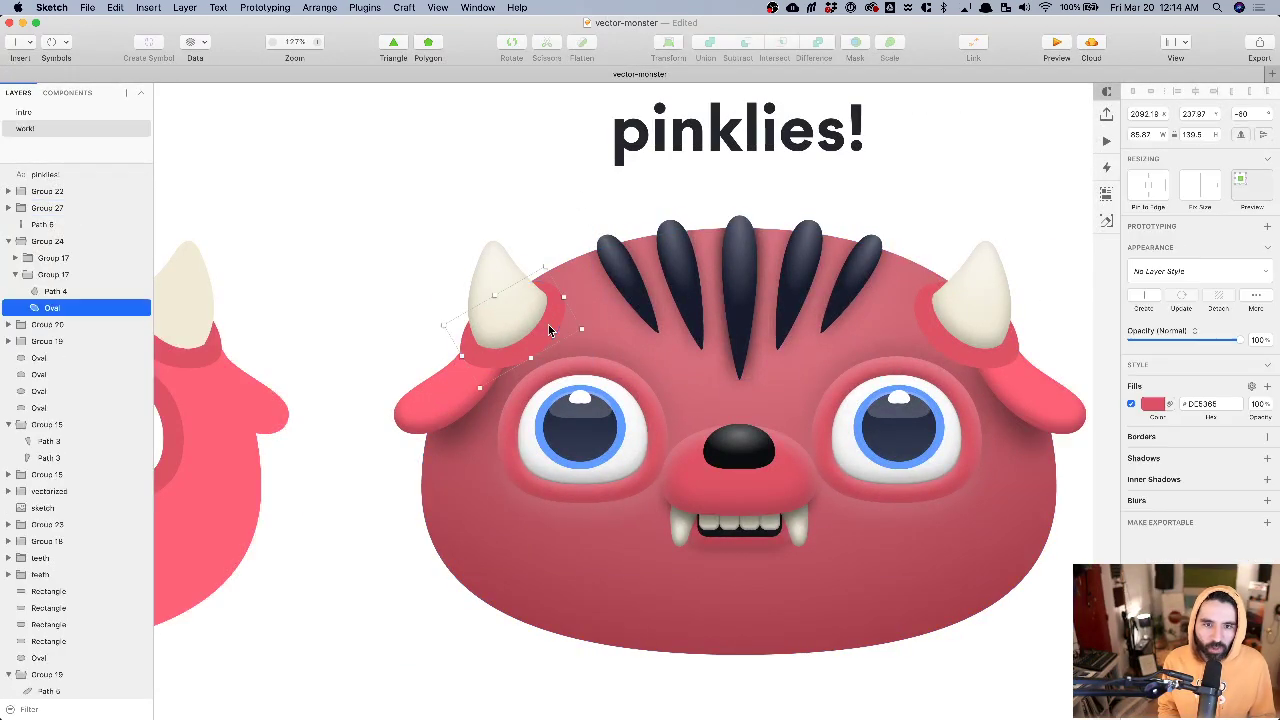
{"action": "left_click", "coordinate": [185, 7]}
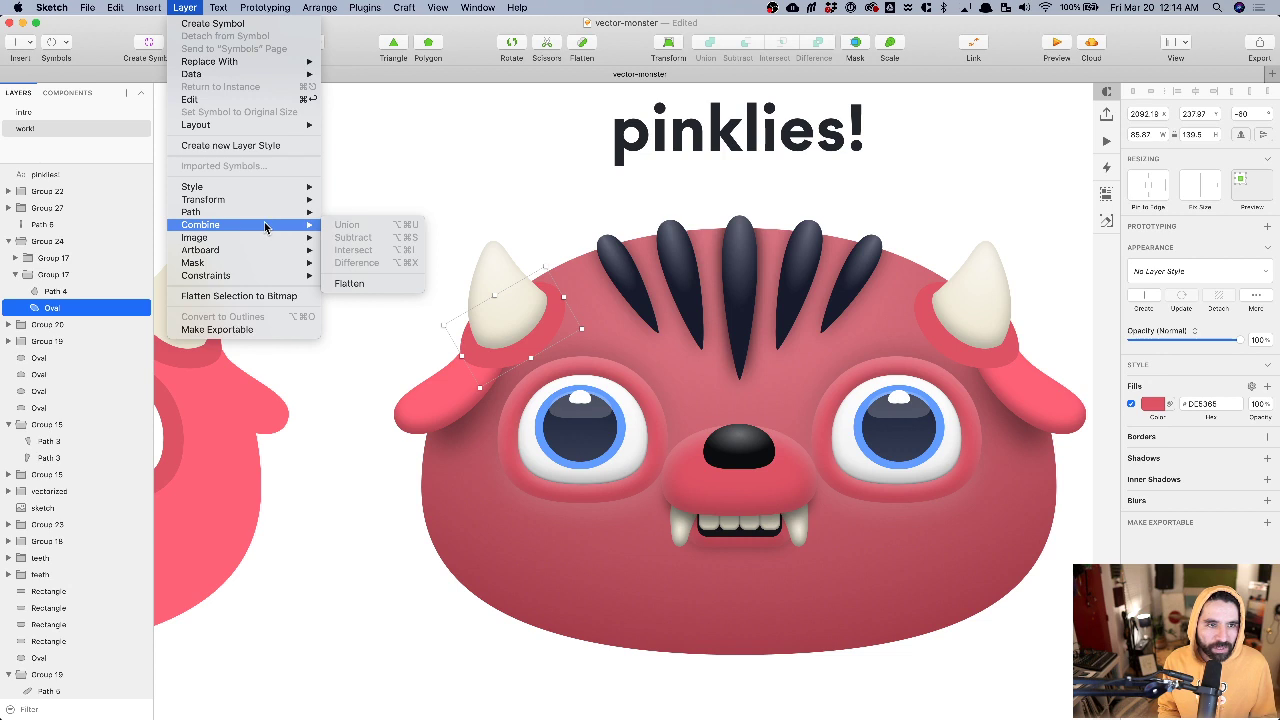
{"action": "left_click", "coordinate": [393, 285]}
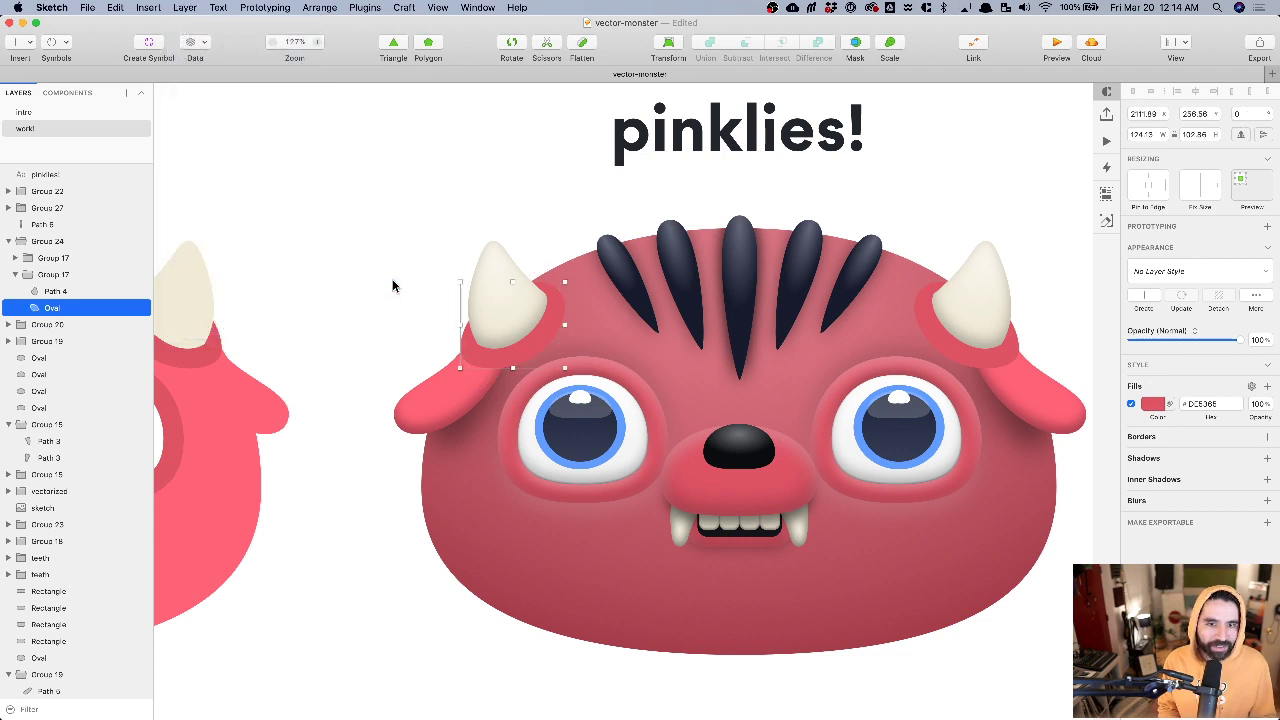
- Paste the copied eye rim style onto the flattened oval at the left horn's base
{"action": "scroll", "coordinate": [560, 300], "scroll_direction": "up", "scroll_amount": 5}
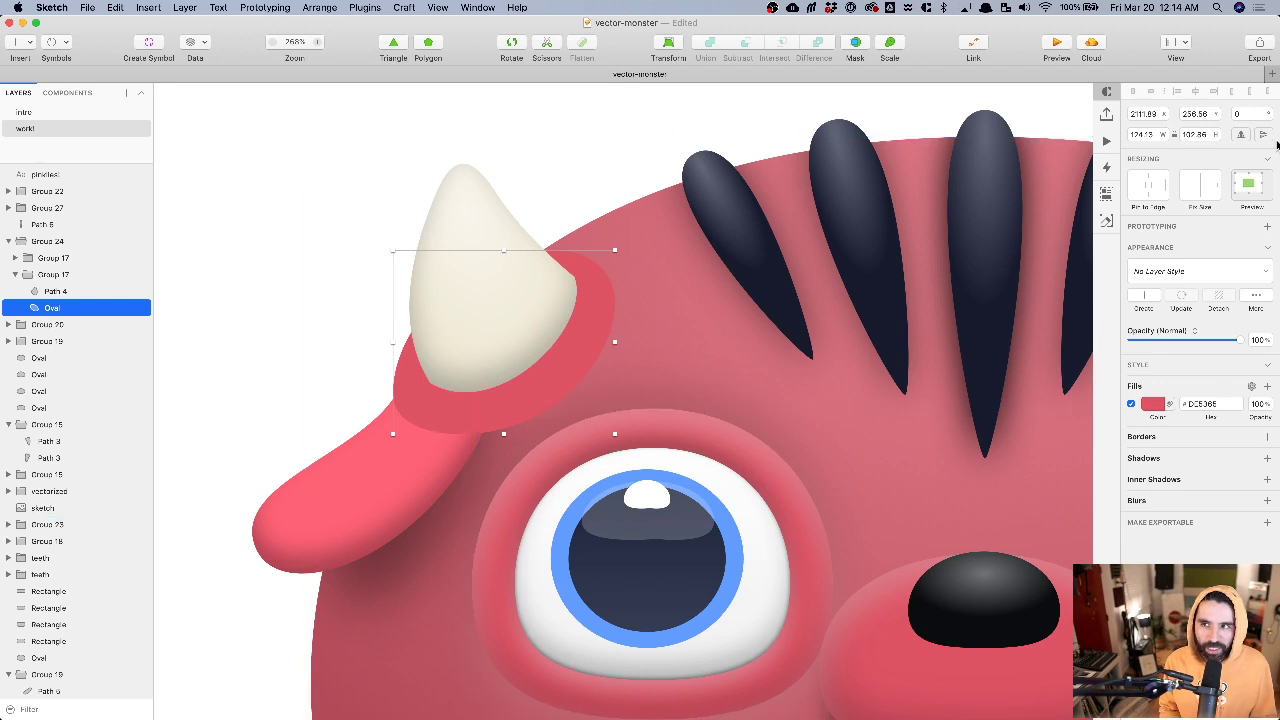
{"action": "scroll", "coordinate": [400, 316], "scroll_direction": "down", "scroll_amount": 3}
{"action": "scroll", "coordinate": [397, 314], "scroll_direction": "down", "scroll_amount": 5}
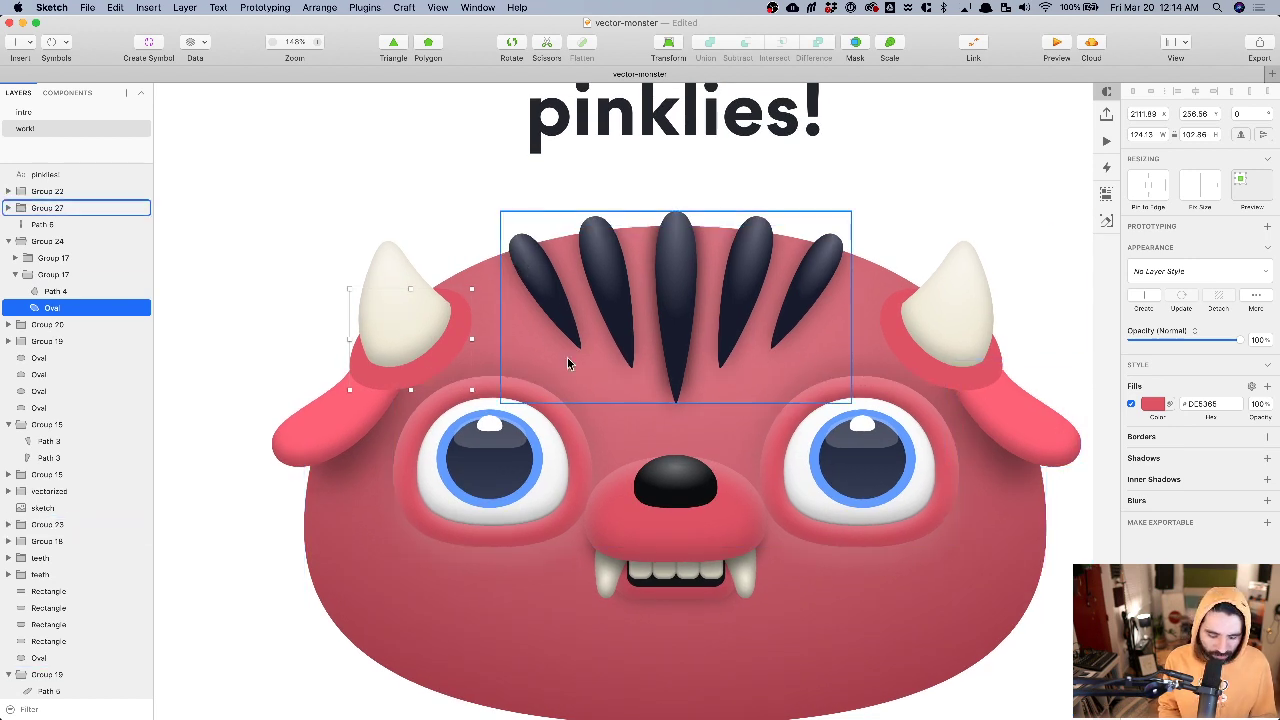
{"action": "key", "text": "super+alt+v"}
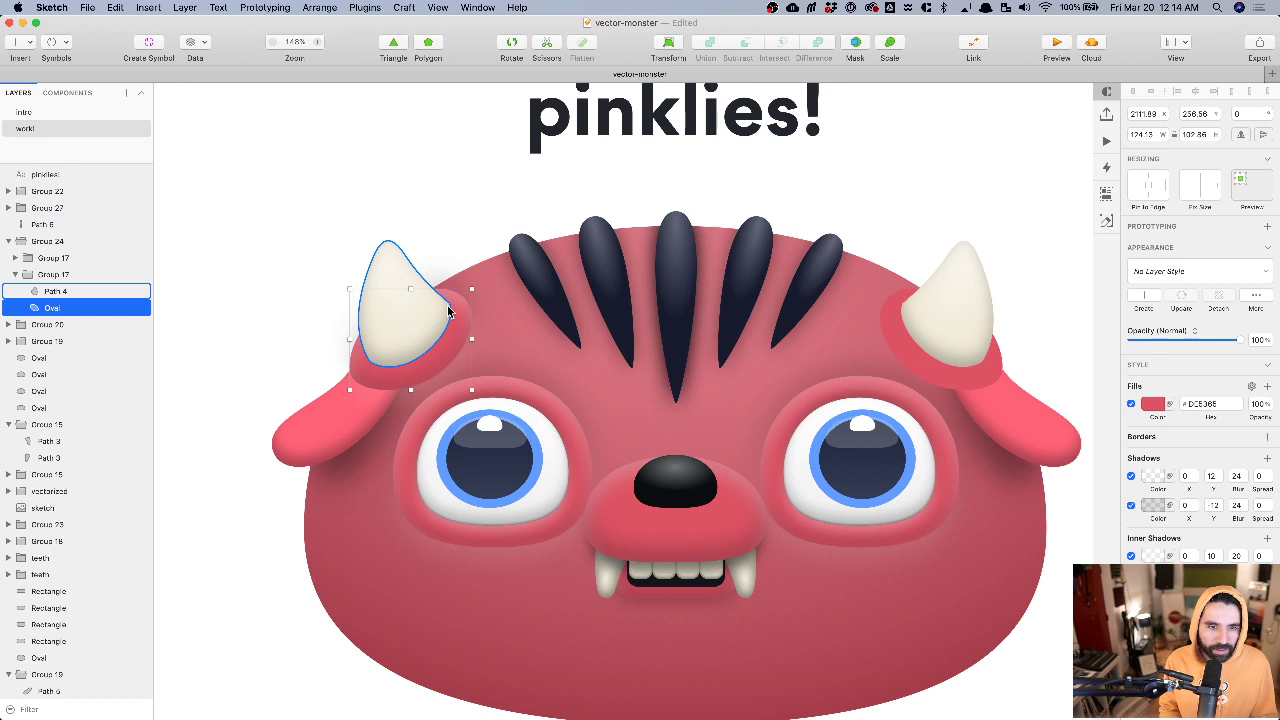
- Examine the shading of the left horn and its base up close and against the whole face
{"action": "scroll", "coordinate": [447, 305], "scroll_direction": "up", "scroll_amount": 5}
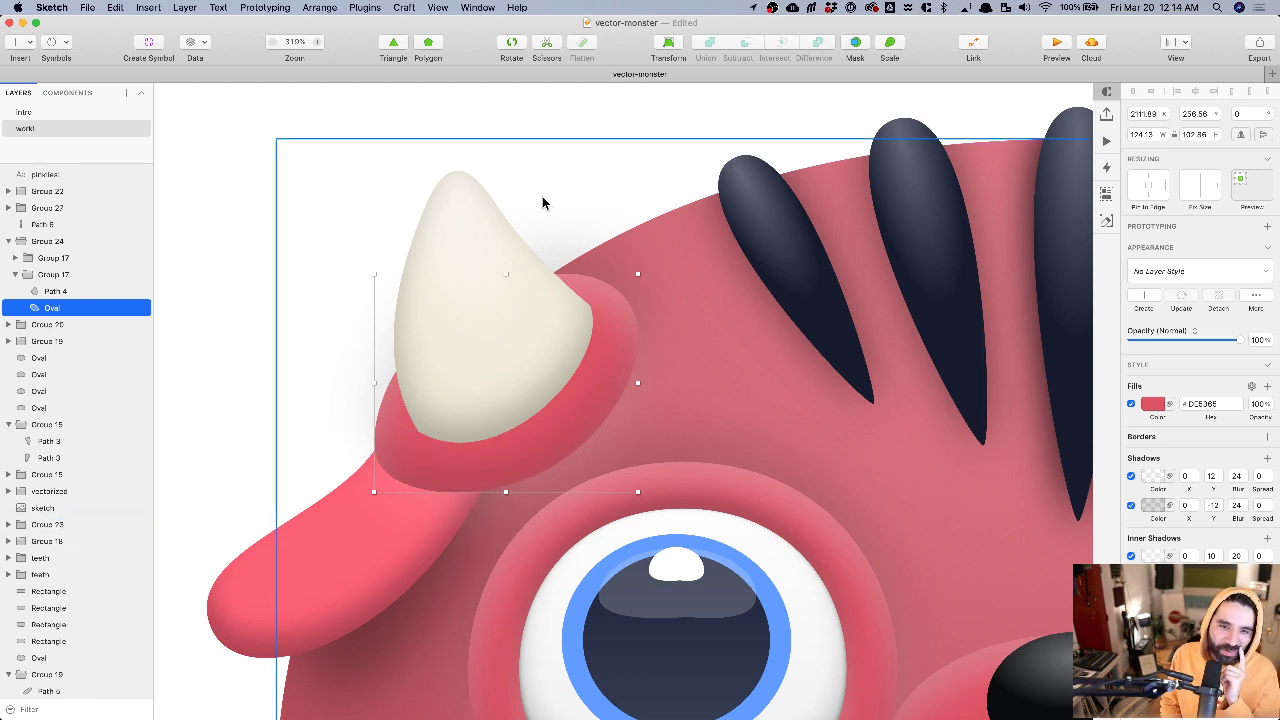
{"action": "scroll", "coordinate": [590, 486], "scroll_direction": "down", "scroll_amount": 4}
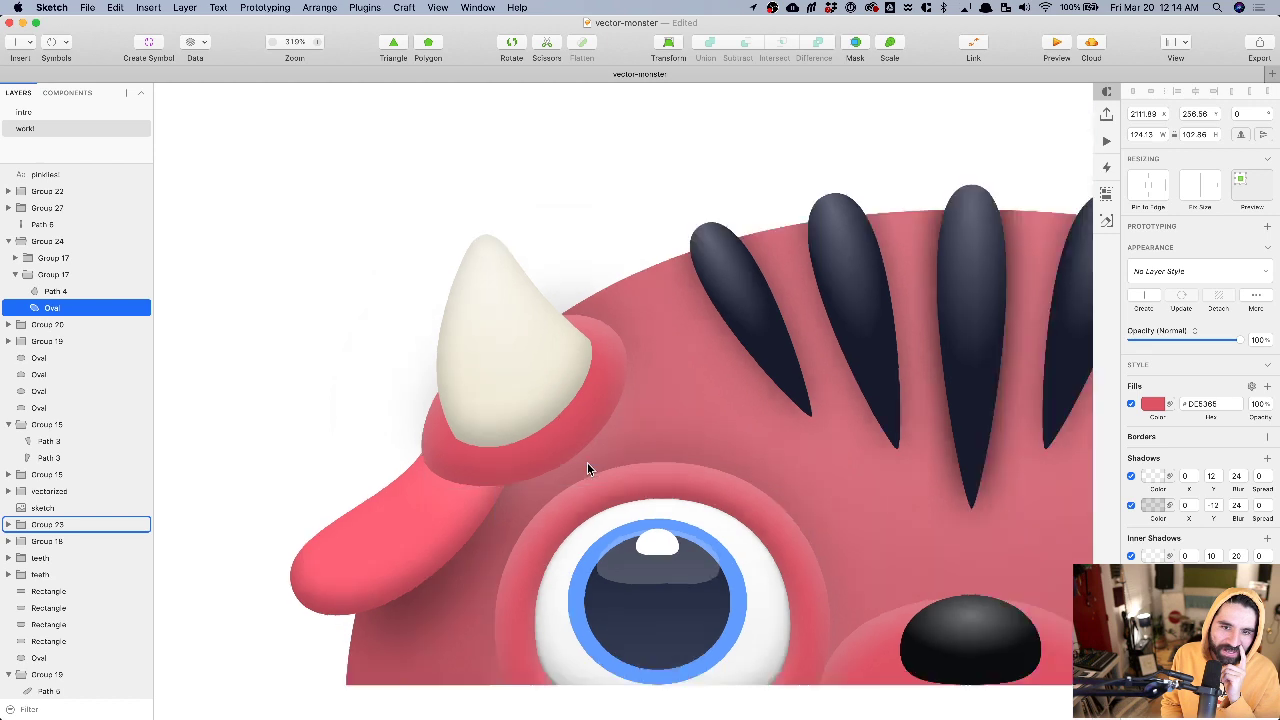
{"action": "scroll", "coordinate": [587, 462], "scroll_direction": "down", "scroll_amount": 5}
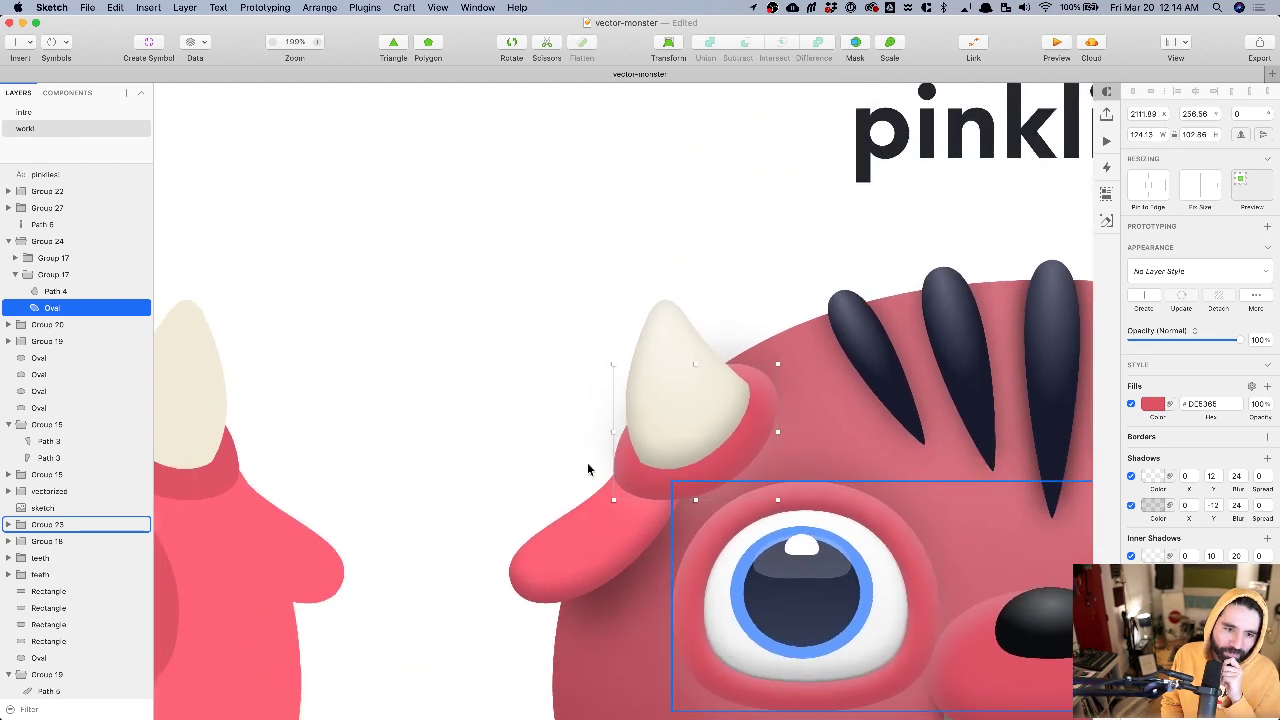
{"action": "left_click", "coordinate": [667, 346]}
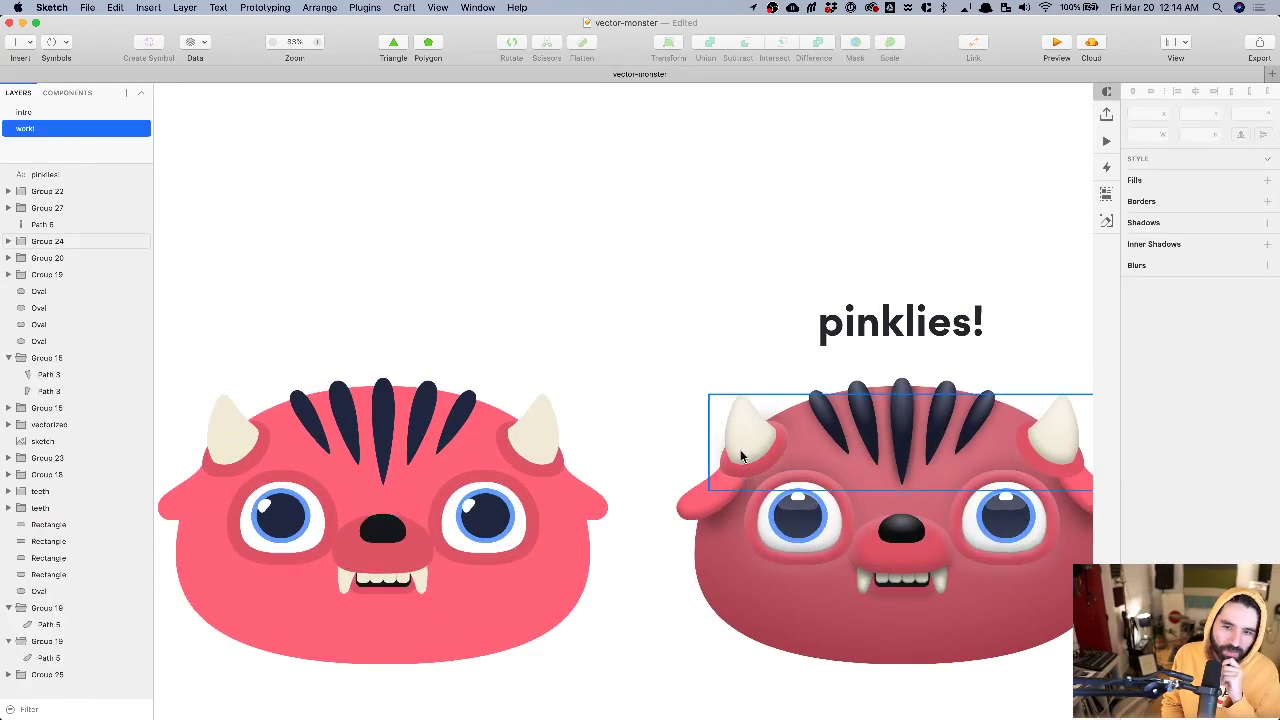
{"action": "scroll", "coordinate": [740, 452], "scroll_direction": "up", "scroll_amount": 8}
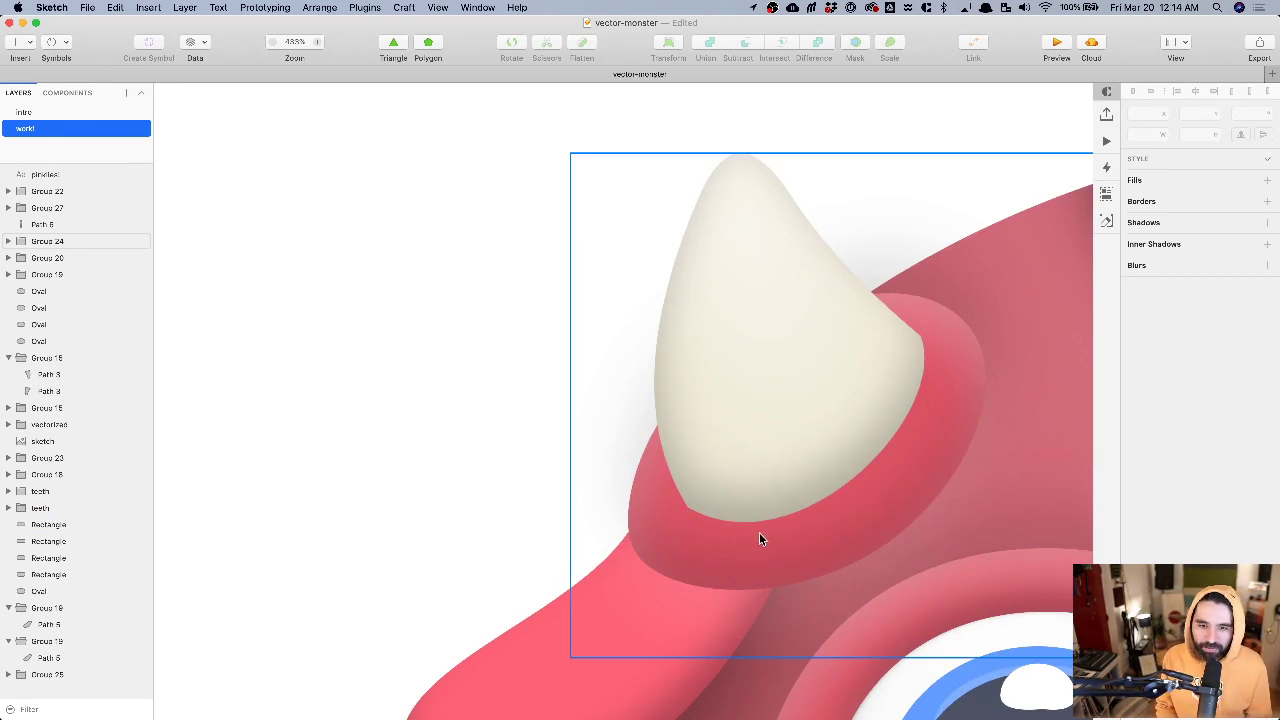
{"action": "scroll", "coordinate": [907, 294], "scroll_direction": "down", "scroll_amount": 3}
{"action": "scroll", "coordinate": [920, 340], "scroll_direction": "down", "scroll_amount": 1}
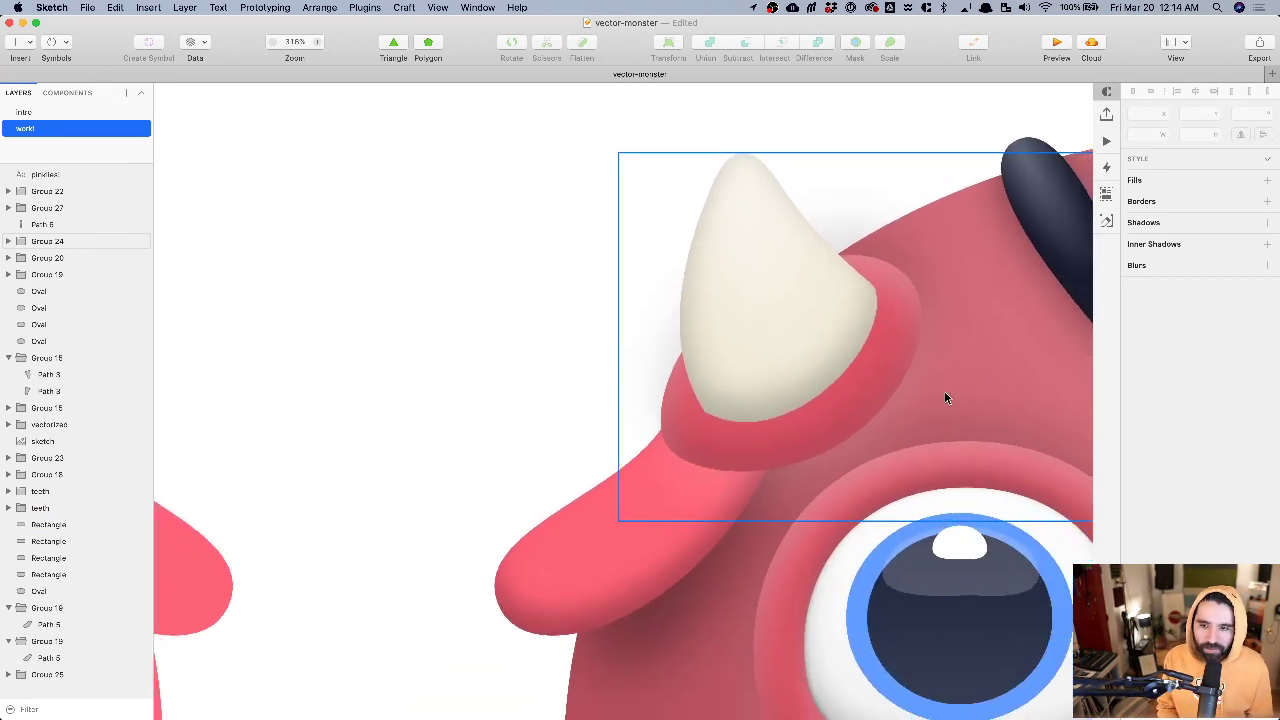
{"action": "scroll", "coordinate": [896, 444], "scroll_direction": "down", "scroll_amount": 3}
{"action": "scroll", "coordinate": [896, 444], "scroll_direction": "right", "scroll_amount": 5}
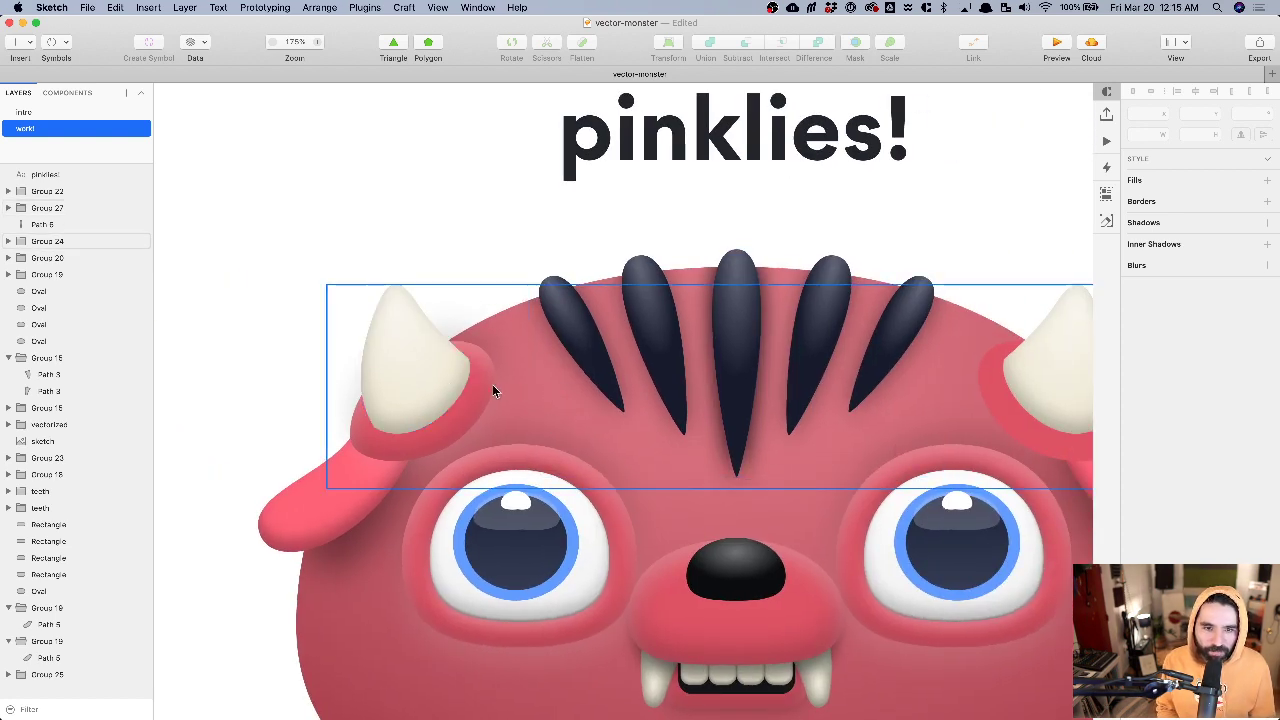
- Delete the shaded monster's right horn together with its unshaded base
{"action": "left_click", "coordinate": [467, 404], "text": "super"}
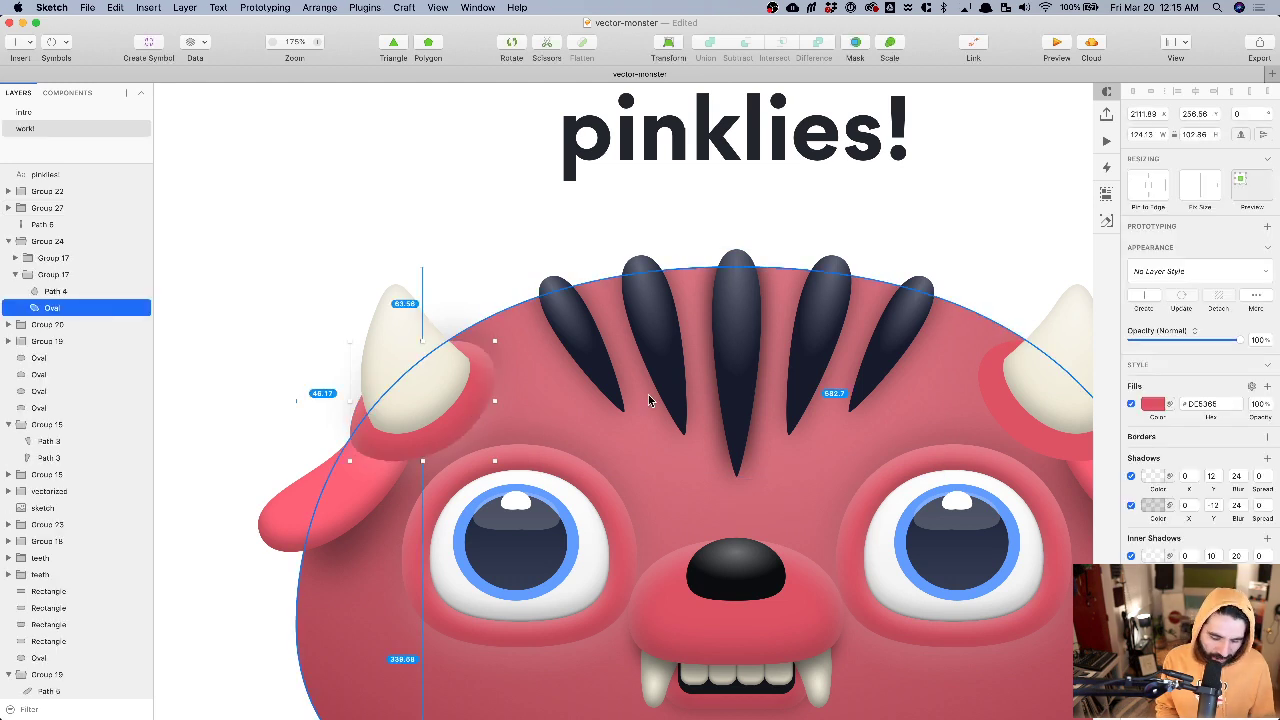
{"action": "scroll", "coordinate": [1010, 413], "scroll_direction": "down", "scroll_amount": 5}
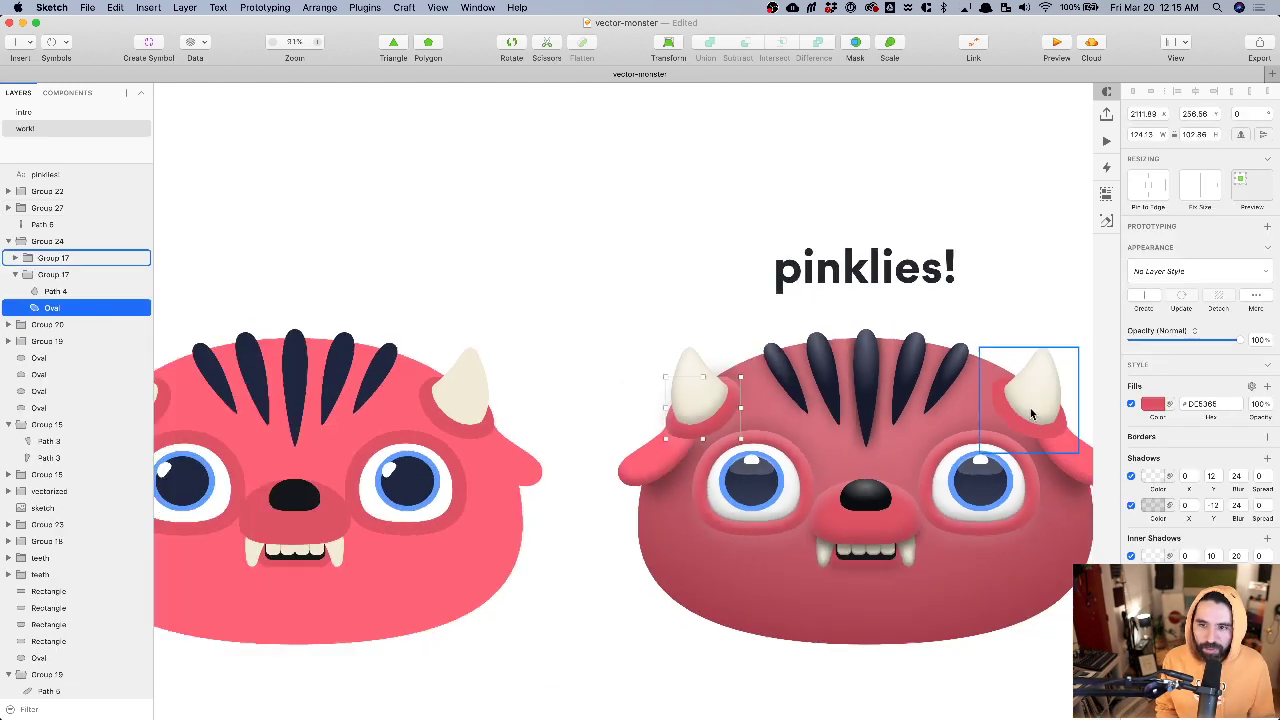
{"action": "left_click", "coordinate": [1037, 403]}
{"action": "key", "text": "Delete"}
- Turn off and remove both outer shadows from the left horn's base oval
{"action": "left_click", "coordinate": [710, 414]}
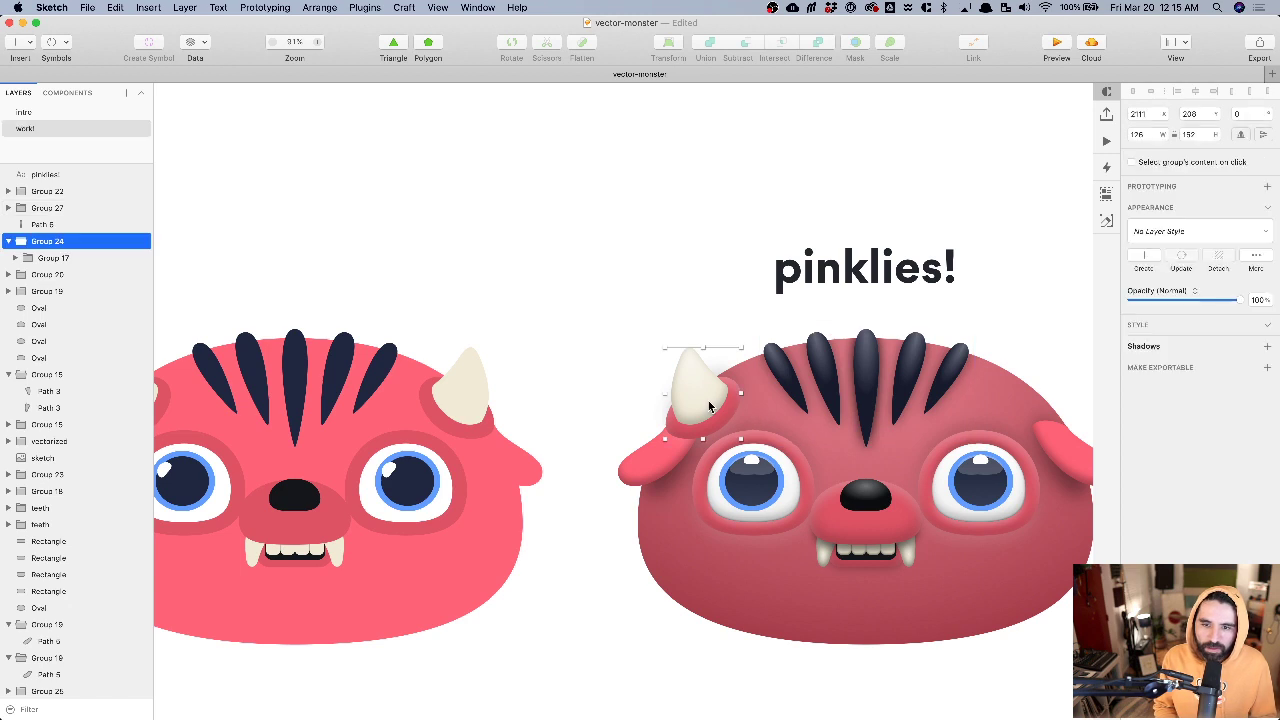
{"action": "scroll", "coordinate": [710, 414], "scroll_direction": "up", "scroll_amount": 10}
{"action": "left_click", "coordinate": [759, 372], "text": "super"}
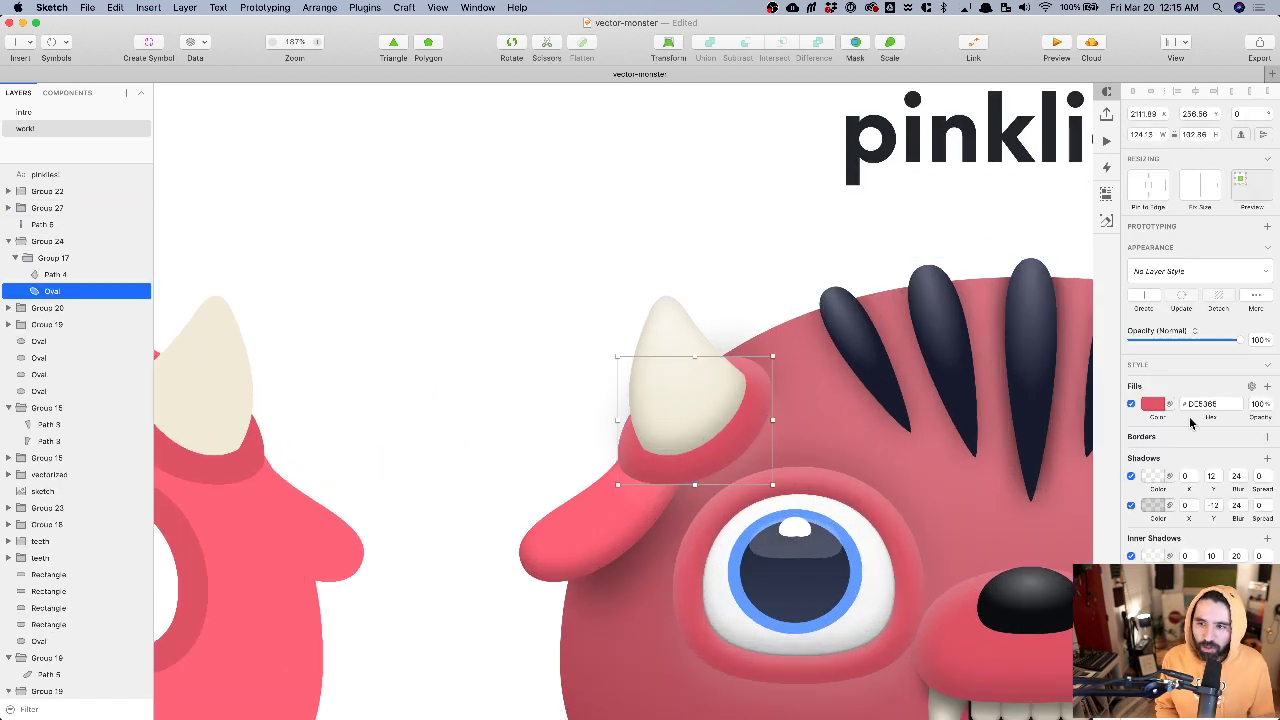
{"action": "left_click", "coordinate": [1132, 476]}
{"action": "left_click", "coordinate": [1132, 505]}
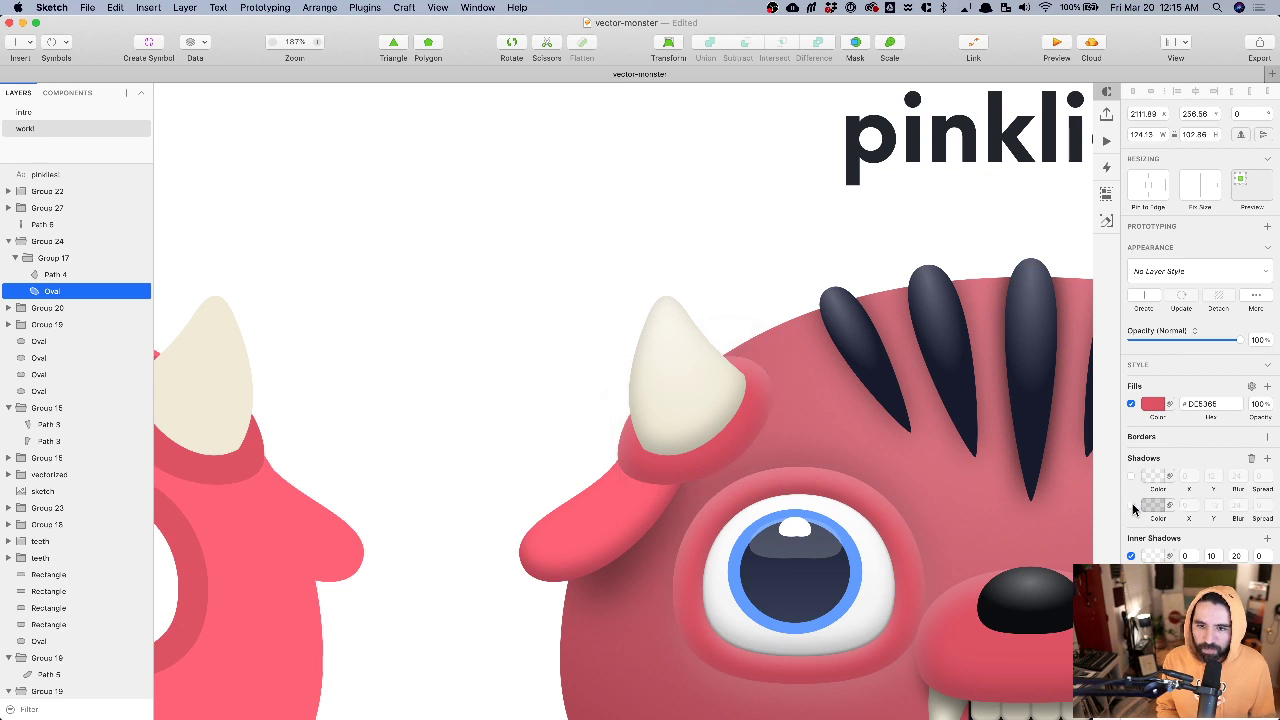
{"action": "left_click", "coordinate": [1251, 459]}
{"action": "scroll", "coordinate": [858, 469], "scroll_direction": "down", "scroll_amount": 5}
{"action": "scroll", "coordinate": [858, 469], "scroll_direction": "right", "scroll_amount": 3}
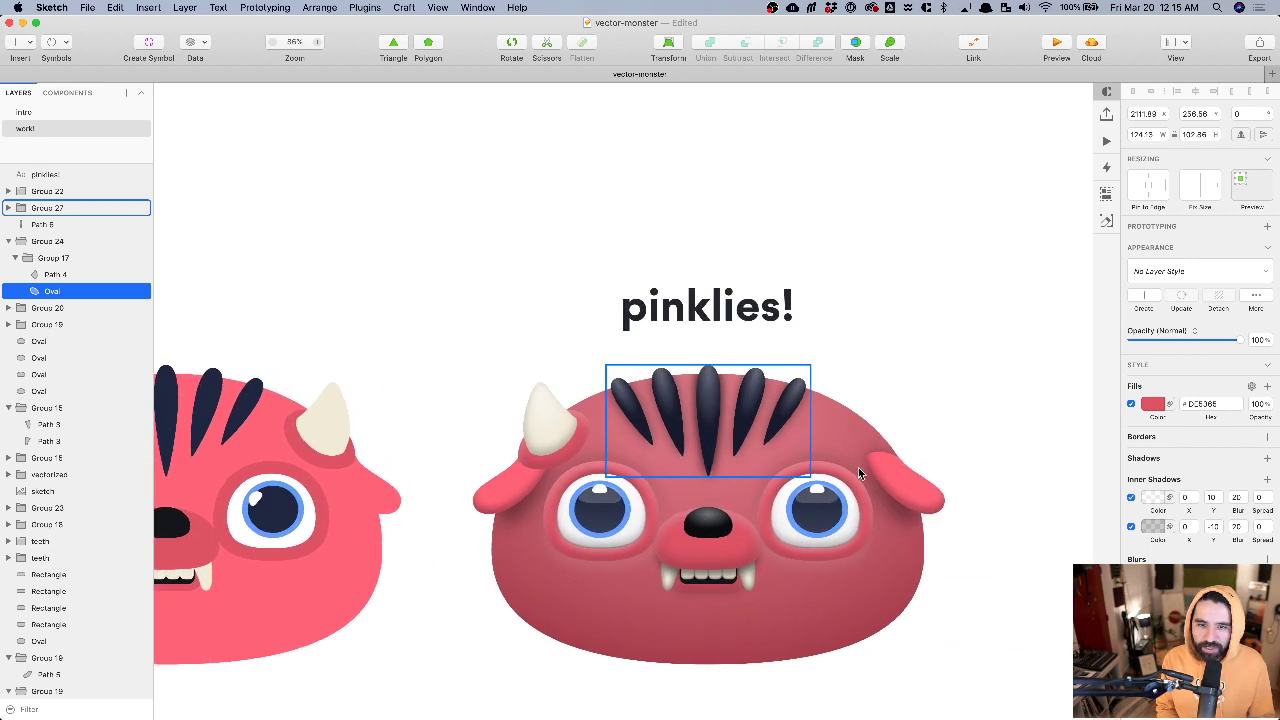
{"action": "left_click", "coordinate": [497, 500]}
{"action": "scroll", "coordinate": [505, 485], "scroll_direction": "up", "scroll_amount": 4}
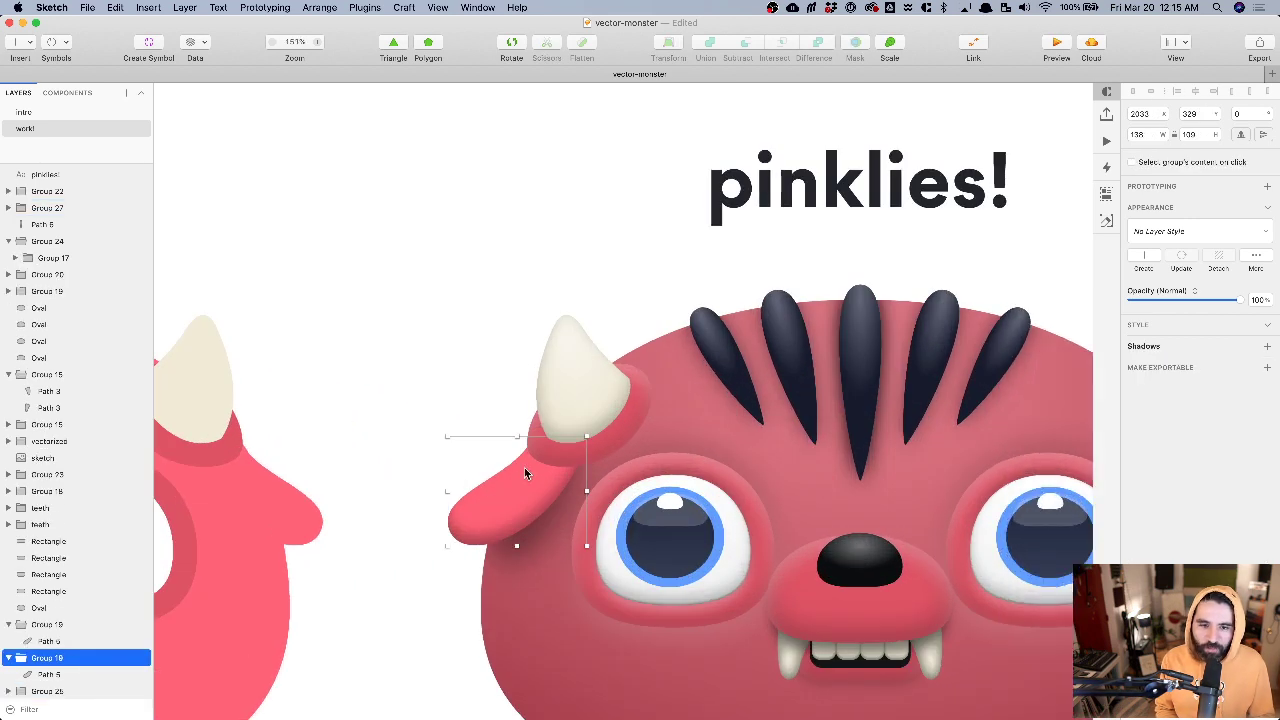
{"action": "scroll", "coordinate": [549, 503], "scroll_direction": "up", "scroll_amount": 5}
{"action": "left_click_drag", "start_coordinate": [532, 488], "coordinate": [528, 515]}
{"action": "scroll", "coordinate": [621, 459], "scroll_direction": "down", "scroll_amount": 5}
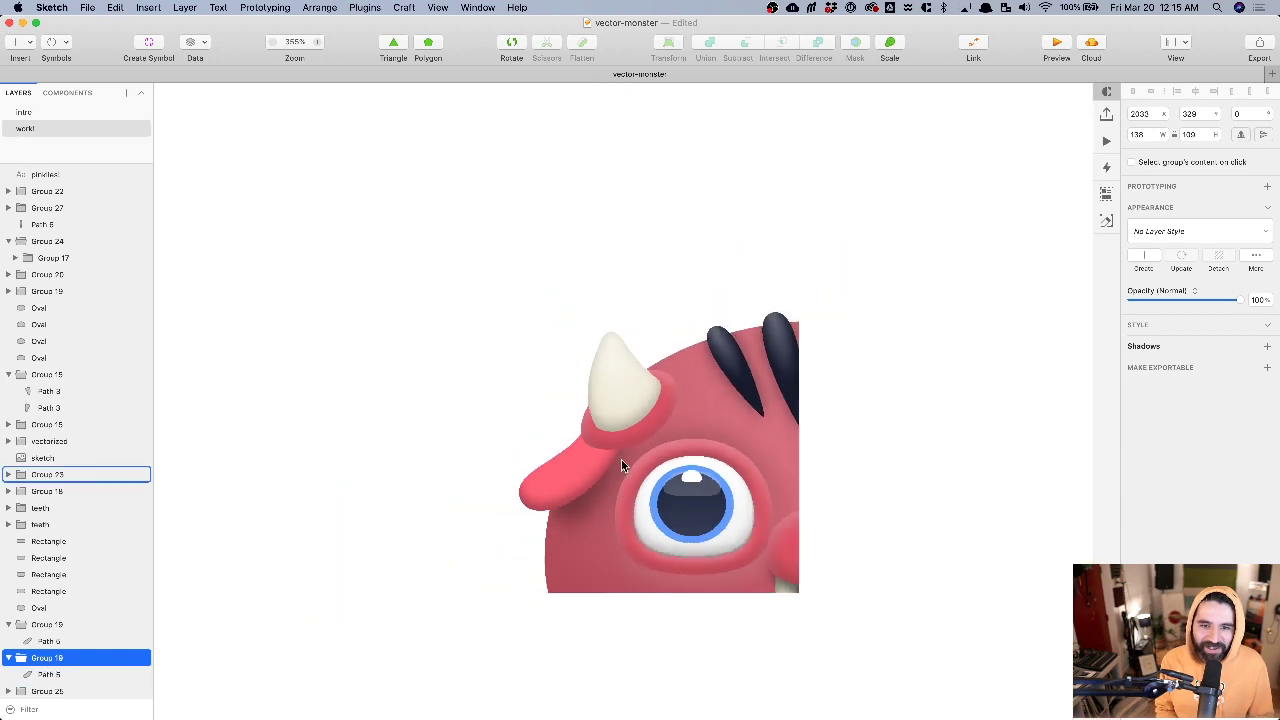
{"action": "scroll", "coordinate": [622, 463], "scroll_direction": "right", "scroll_amount": 4}
- Duplicate the left horn group onto the right side of the head and flip the copy horizontally
{"action": "left_click", "coordinate": [420, 434]}
{"action": "left_click_drag", "start_coordinate": [432, 447], "coordinate": [829, 450]}
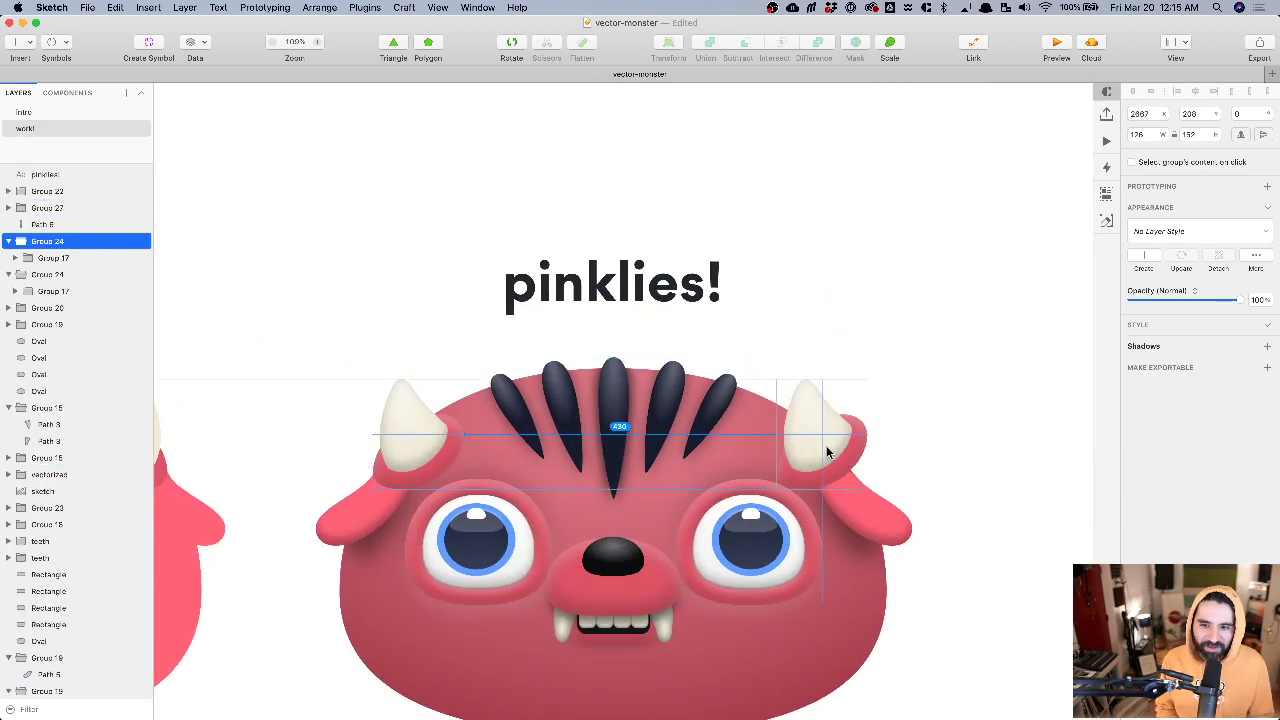
{"action": "left_click", "coordinate": [1241, 134]}
- Nudge the flipped right horn left to X 2651 so it sits on the head above the ear
{"action": "key", "text": "shift+Left"}
{"action": "key", "text": "Left"}
{"action": "key", "text": "Left"}
{"action": "key", "text": "Left"}
{"action": "key", "text": "Left"}
{"action": "key", "text": "Left"}
{"action": "key", "text": "Left"}
{"action": "key", "text": "Left"}
{"action": "key", "text": "Left"}
{"action": "key", "text": "Left"}
{"action": "key", "text": "Left"}
{"action": "key", "text": "Left"}
{"action": "key", "text": "Left"}
{"action": "key", "text": "Left"}
{"action": "key", "text": "Left"}
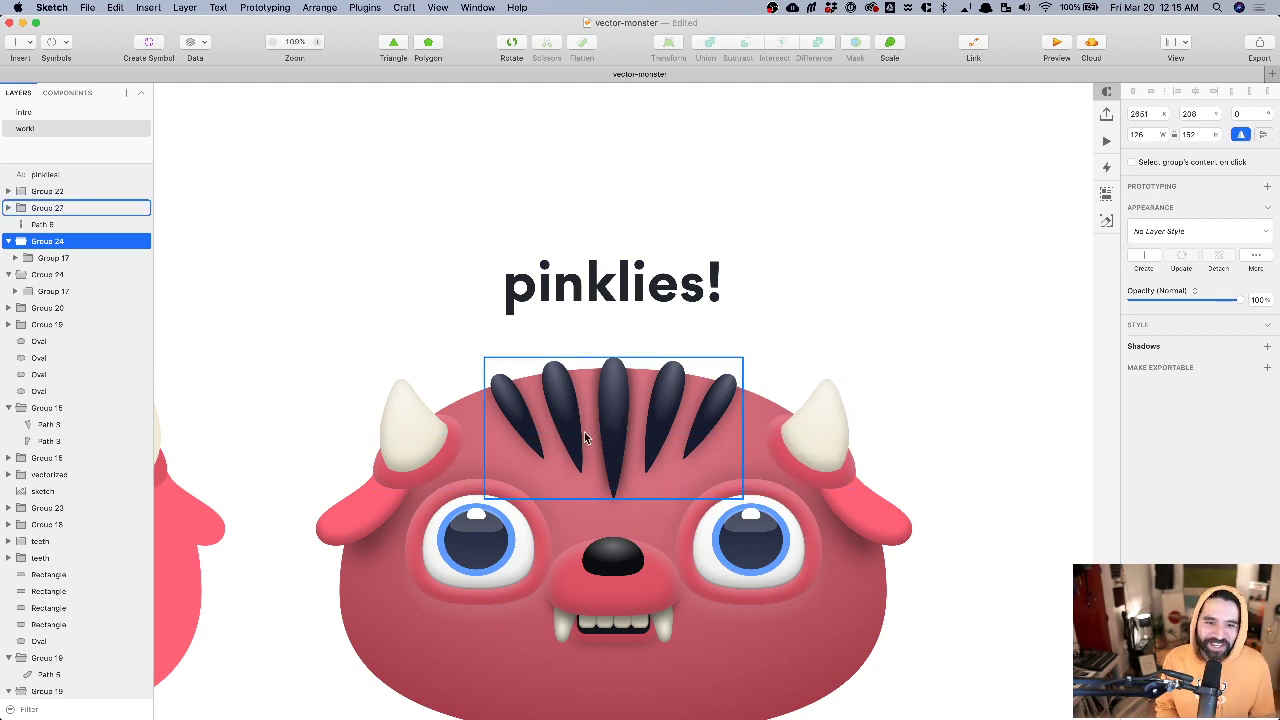
- Group the two horns and centre the group horizontally on the head oval
{"action": "left_click", "coordinate": [415, 425], "text": "shift"}
{"action": "key", "text": "super+g"}
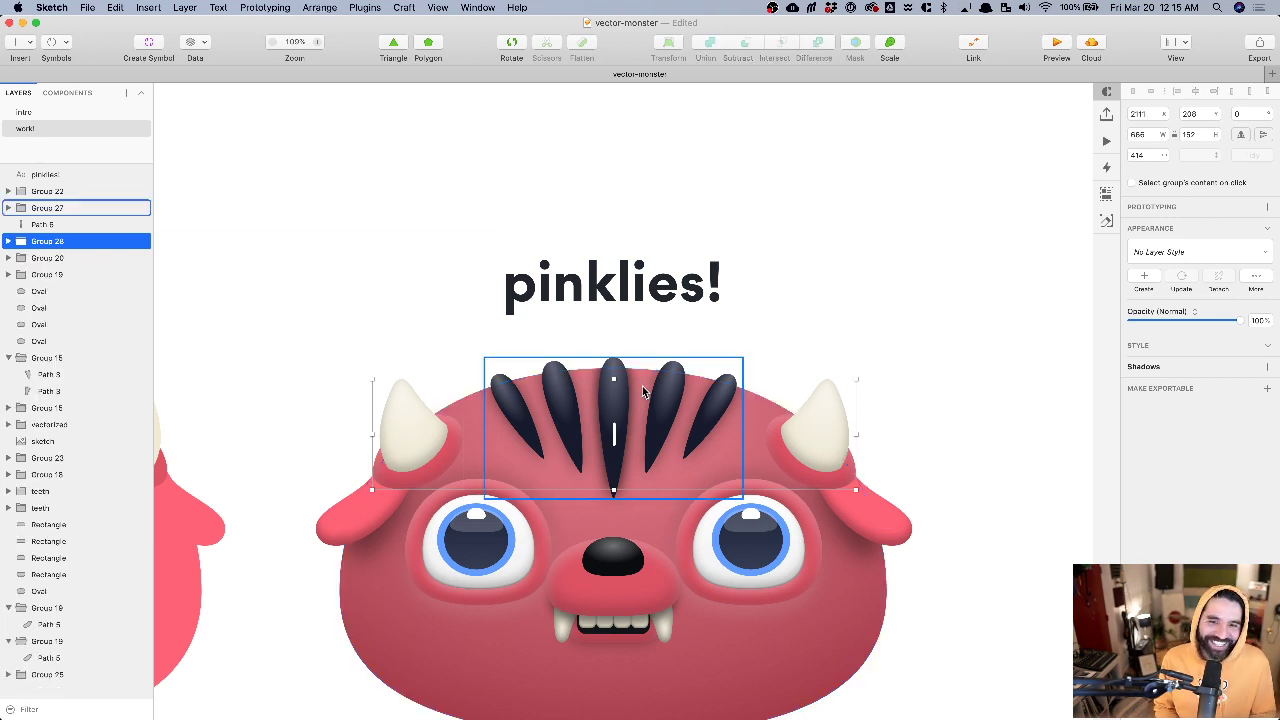
{"action": "scroll", "coordinate": [643, 386], "scroll_direction": "down", "scroll_amount": 3}
{"action": "left_click", "coordinate": [500, 572], "text": "shift"}
{"action": "left_click", "coordinate": [1212, 95]}
{"action": "left_click", "coordinate": [845, 336]}
{"action": "scroll", "coordinate": [845, 336], "scroll_direction": "down", "scroll_amount": 2}
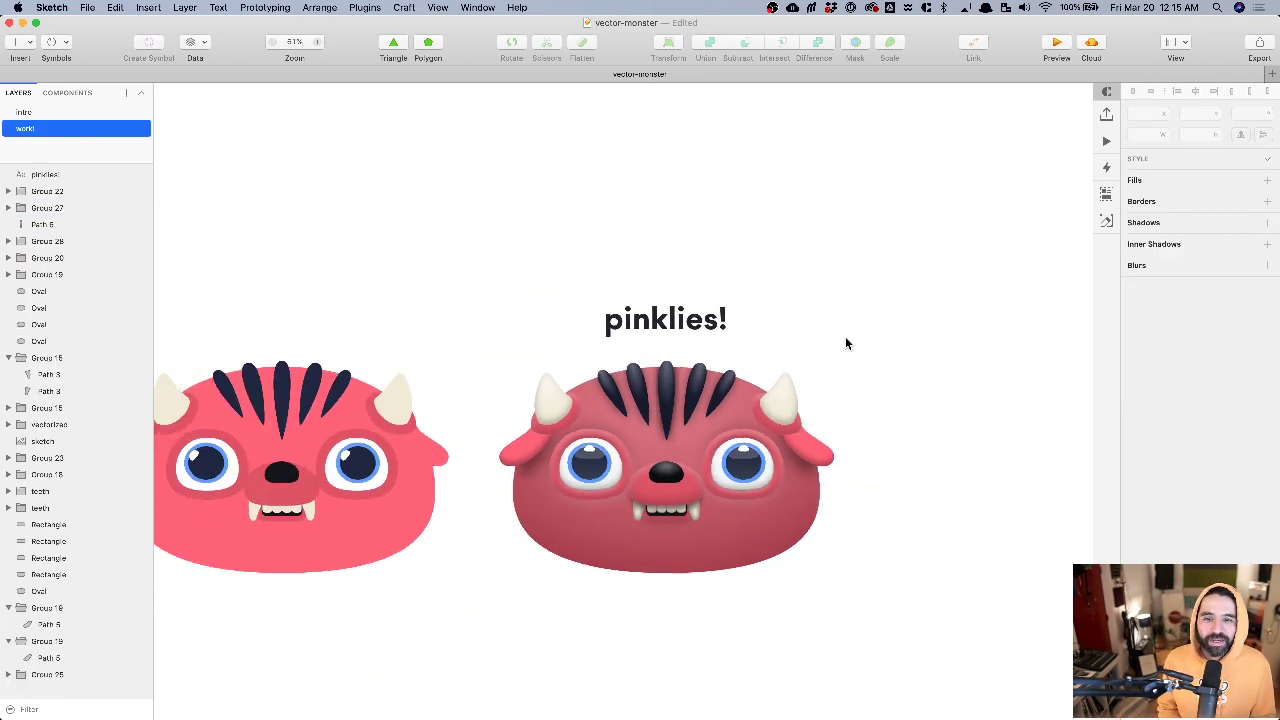
- Move both horns slightly outward inside their group, the right one to X 2657 and the left one to X 2101
{"action": "scroll", "coordinate": [750, 355], "scroll_direction": "up", "scroll_amount": 5}
{"action": "double_click", "coordinate": [758, 431]}
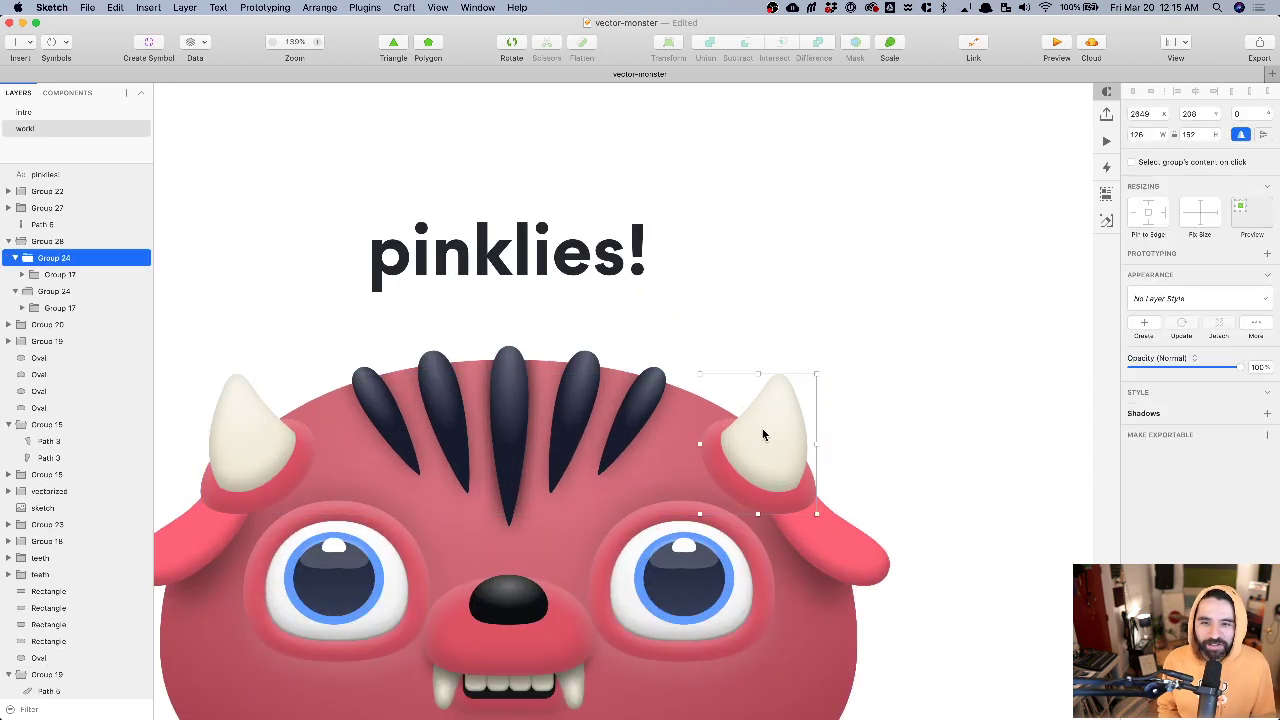
{"action": "left_click_drag", "start_coordinate": [763, 434], "coordinate": [764, 434]}
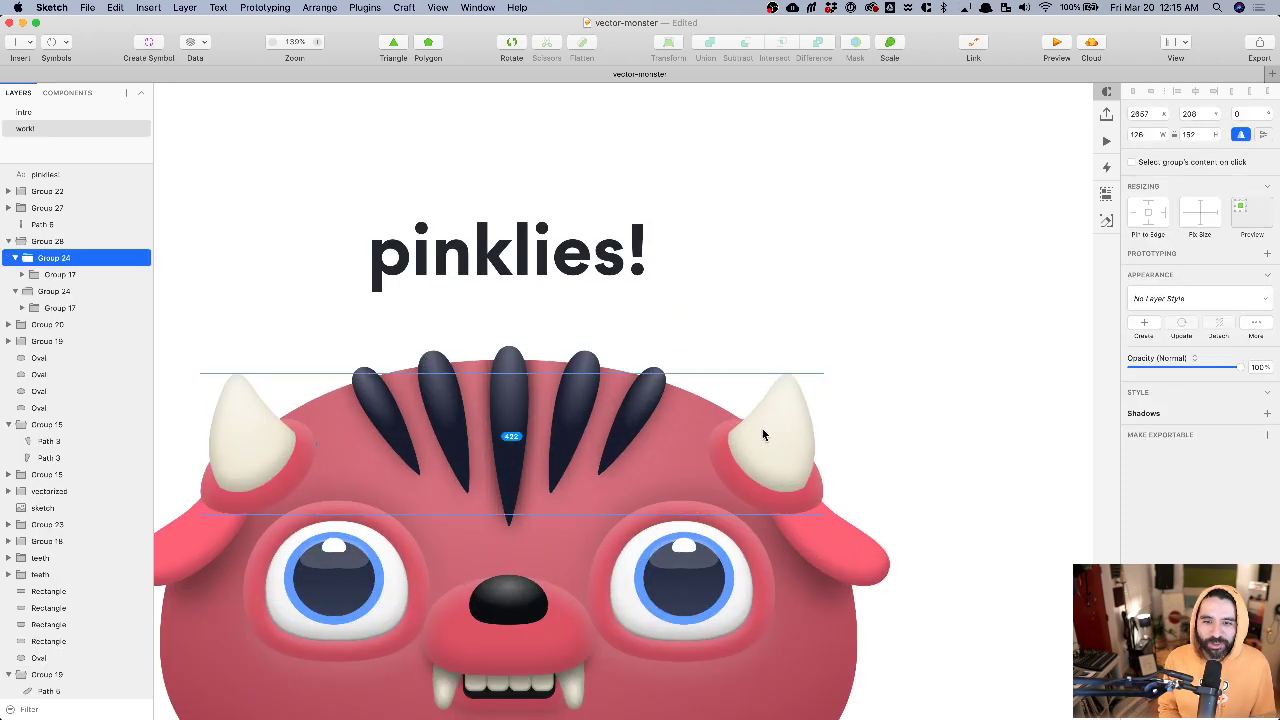
{"action": "left_click", "coordinate": [271, 441]}
{"action": "left_click_drag", "start_coordinate": [271, 441], "coordinate": [261, 437]}
{"action": "scroll", "coordinate": [262, 438], "scroll_direction": "down", "scroll_amount": 4}
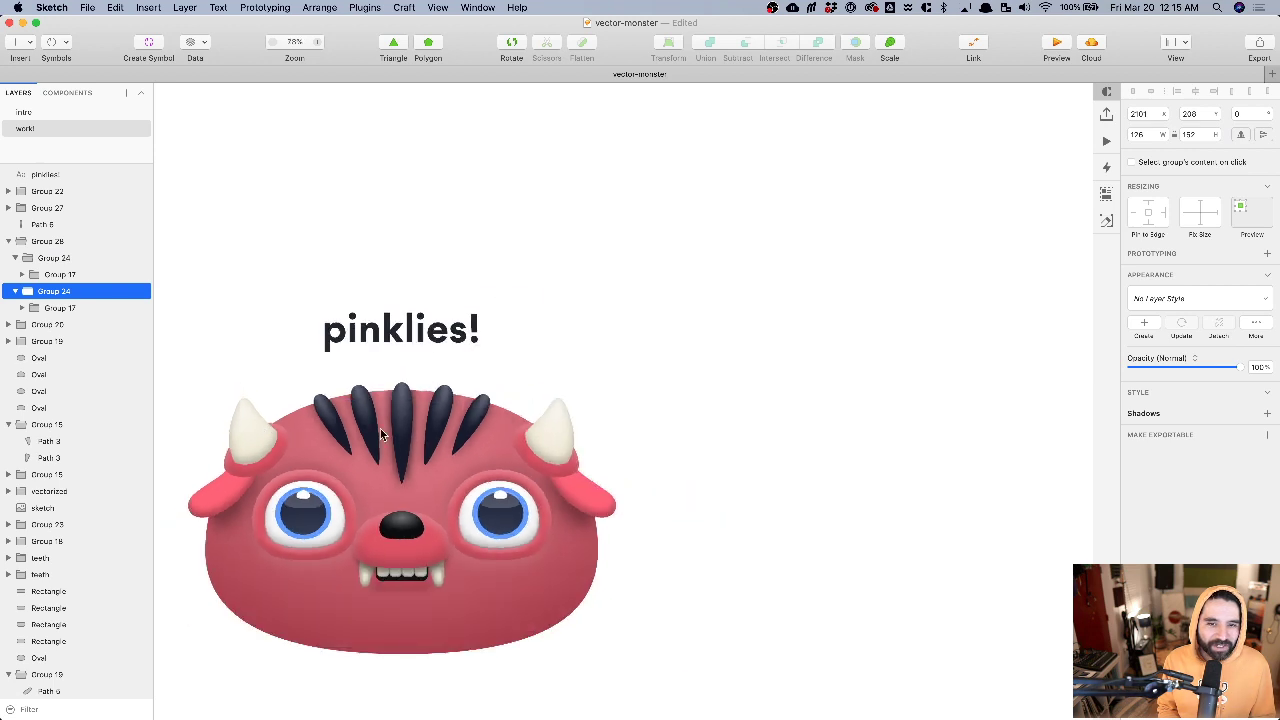
- Examine the spacing of both horns and compare the shaded monster with its flat version
{"action": "left_click", "coordinate": [563, 428], "text": "shift"}
{"action": "scroll", "coordinate": [561, 428], "scroll_direction": "left", "scroll_amount": 3}
{"action": "left_click", "coordinate": [566, 456]}
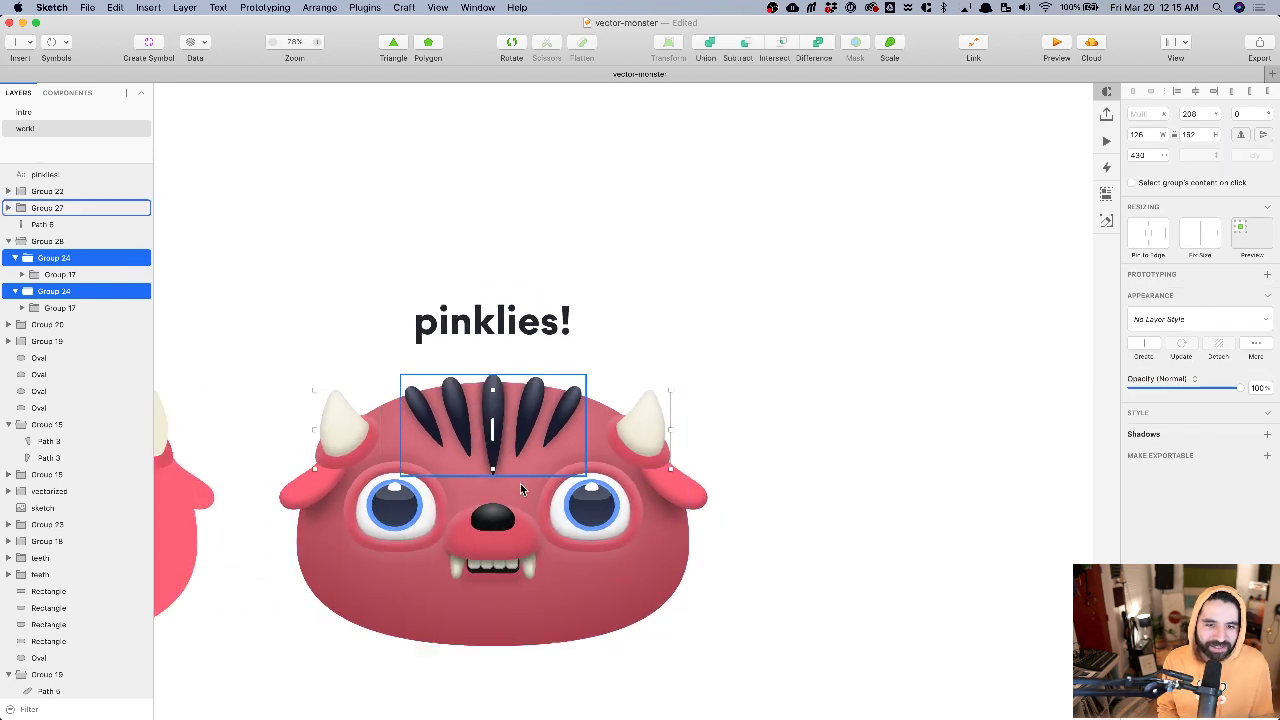
{"action": "left_click", "coordinate": [791, 337]}
{"action": "scroll", "coordinate": [792, 338], "scroll_direction": "down", "scroll_amount": 2}
{"action": "scroll", "coordinate": [792, 338], "scroll_direction": "left", "scroll_amount": 3}
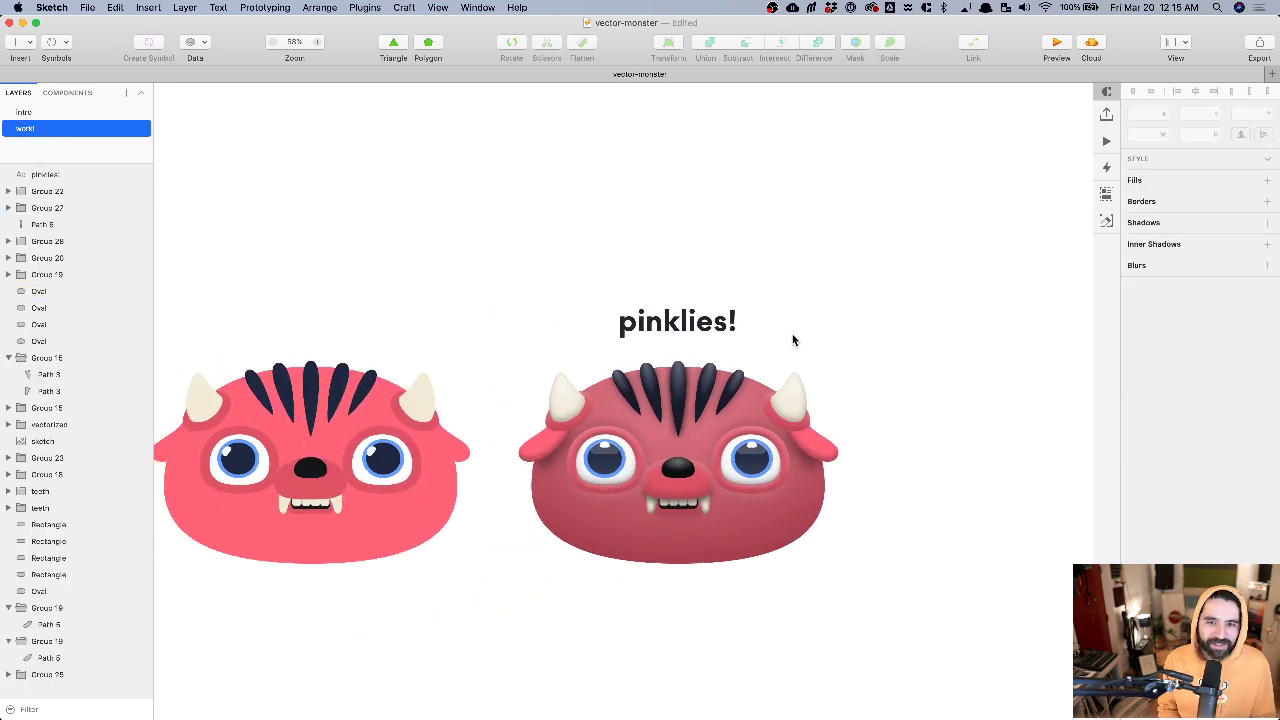
{"action": "left_click", "coordinate": [660, 328]}
{"action": "scroll", "coordinate": [658, 335], "scroll_direction": "left", "scroll_amount": 2}
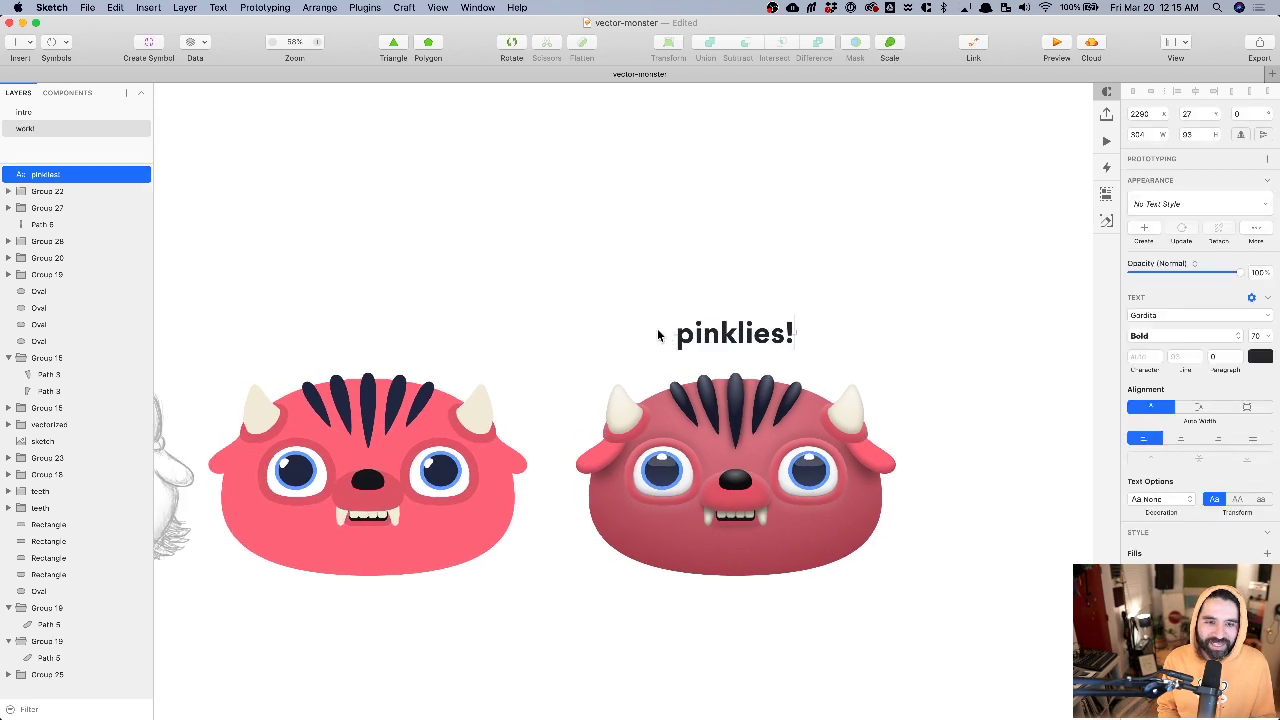
{"action": "left_click", "coordinate": [911, 314]}
{"action": "scroll", "coordinate": [674, 420], "scroll_direction": "up", "scroll_amount": 5}
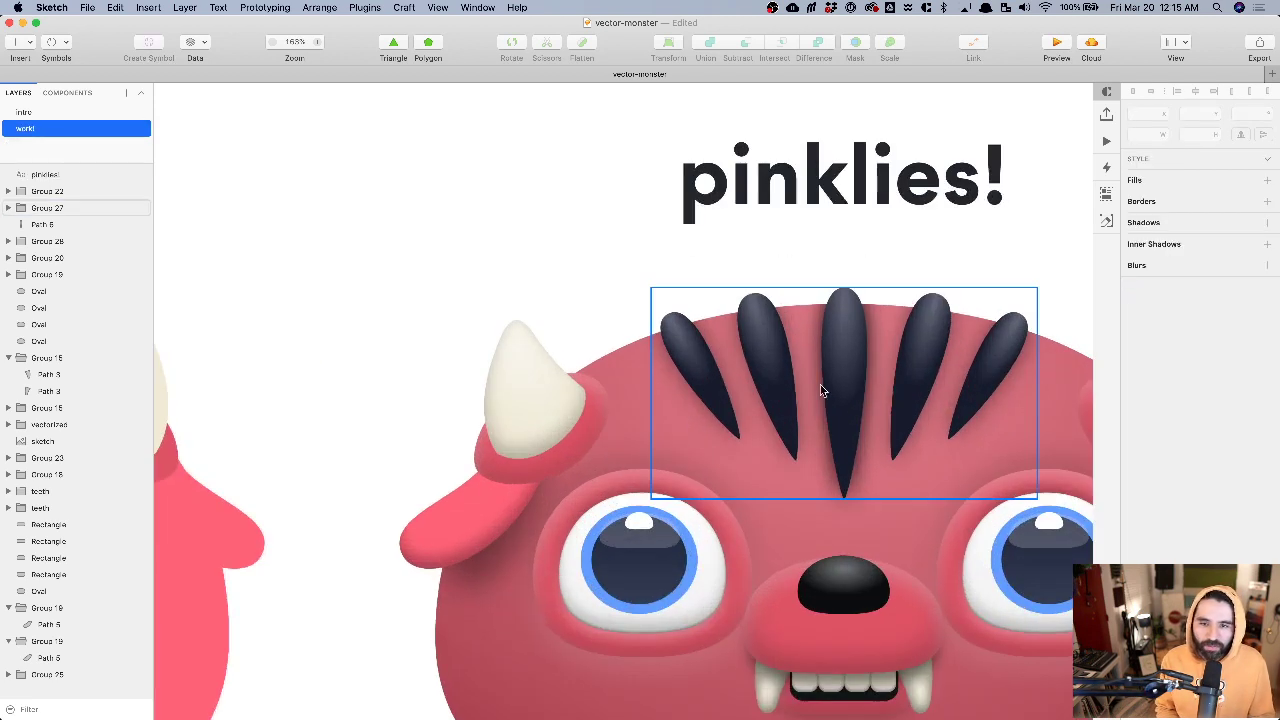
- Lower the opacity of the stripes' shadow group inside the head group to 42%
{"action": "left_click", "coordinate": [755, 408]}
{"action": "scroll", "coordinate": [858, 373], "scroll_direction": "right", "scroll_amount": 3}
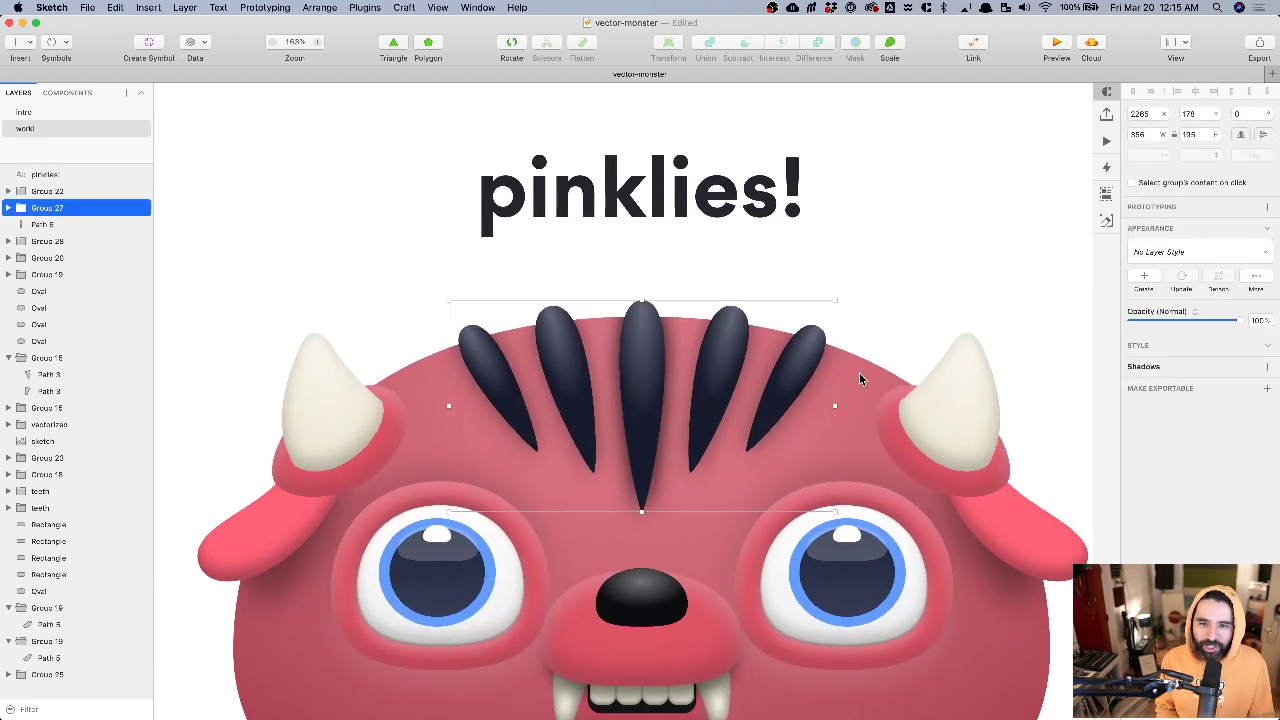
{"action": "left_click", "coordinate": [432, 449]}
{"action": "scroll", "coordinate": [430, 446], "scroll_direction": "down", "scroll_amount": 3}
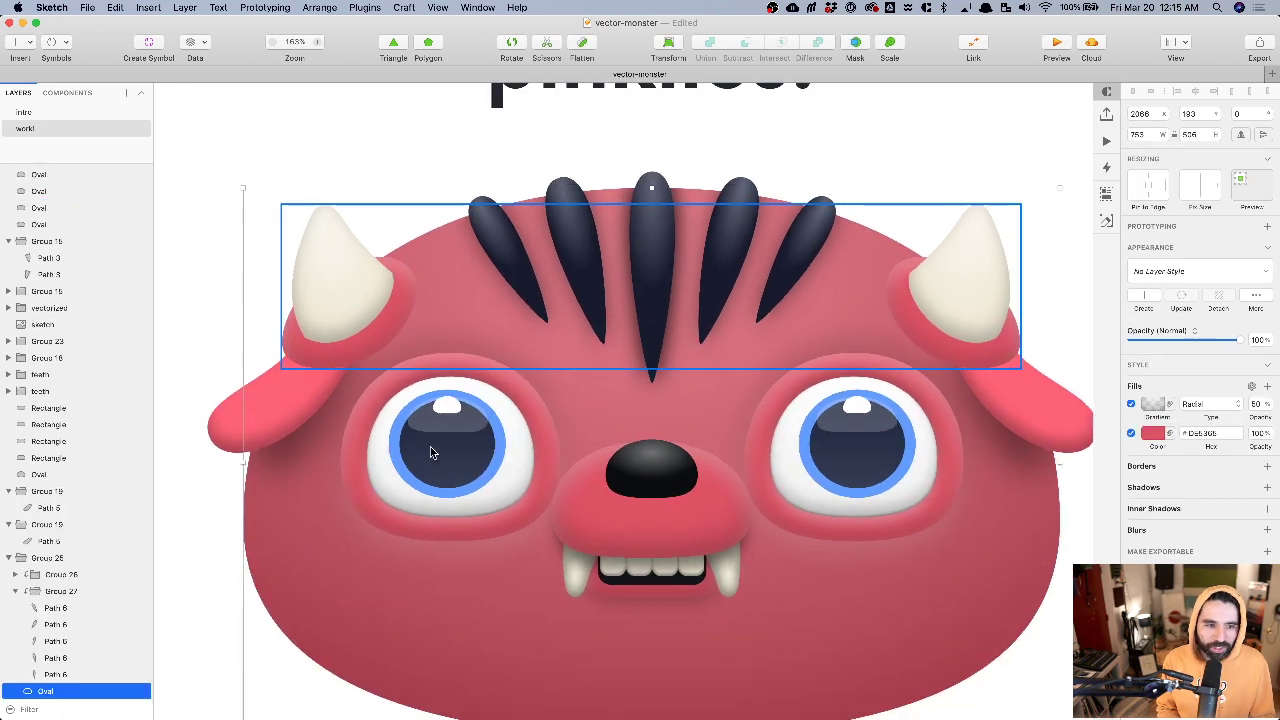
{"action": "left_click", "coordinate": [77, 591]}
{"action": "left_click", "coordinate": [22, 591]}
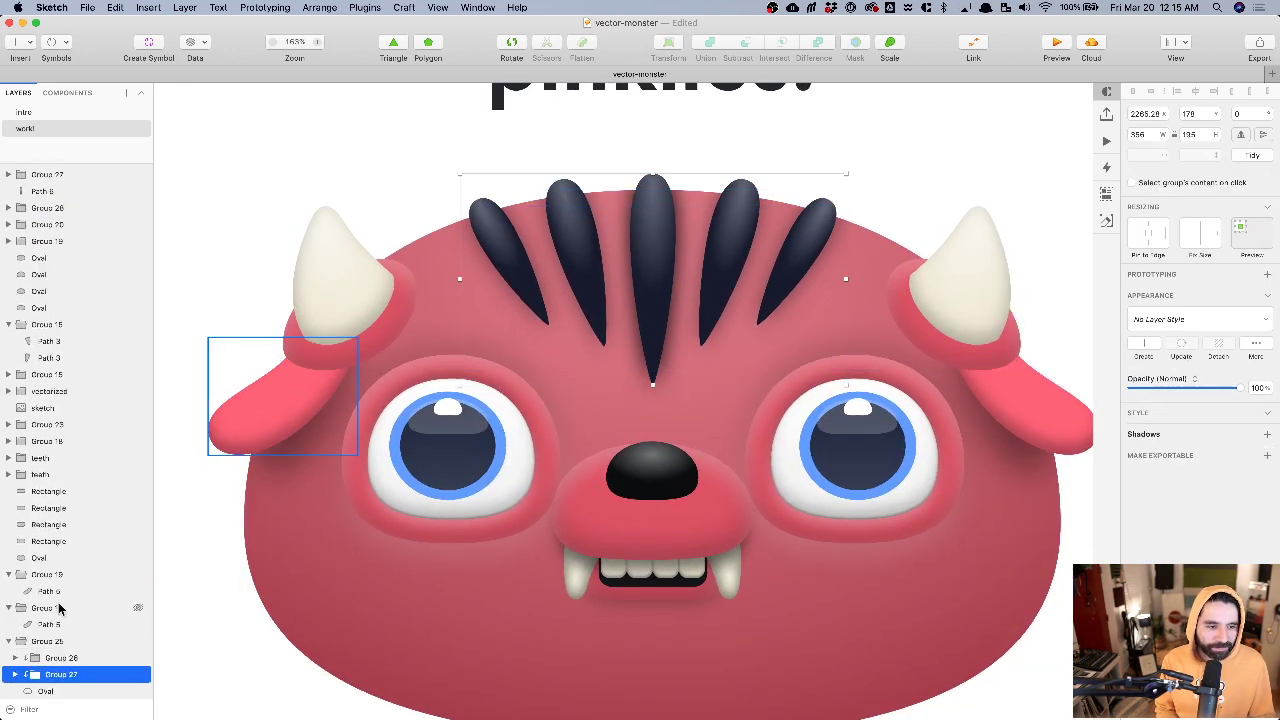
{"action": "left_click", "coordinate": [1177, 389]}
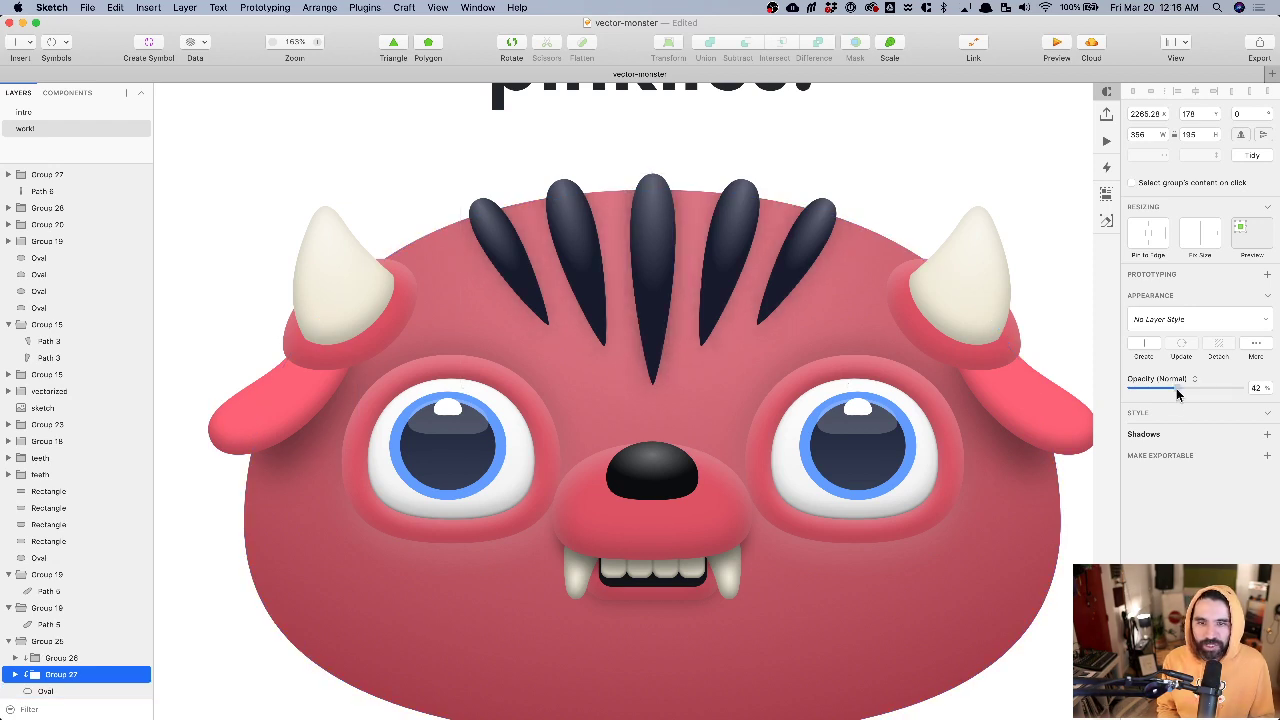
{"action": "scroll", "coordinate": [830, 346], "scroll_direction": "down", "scroll_amount": 5}
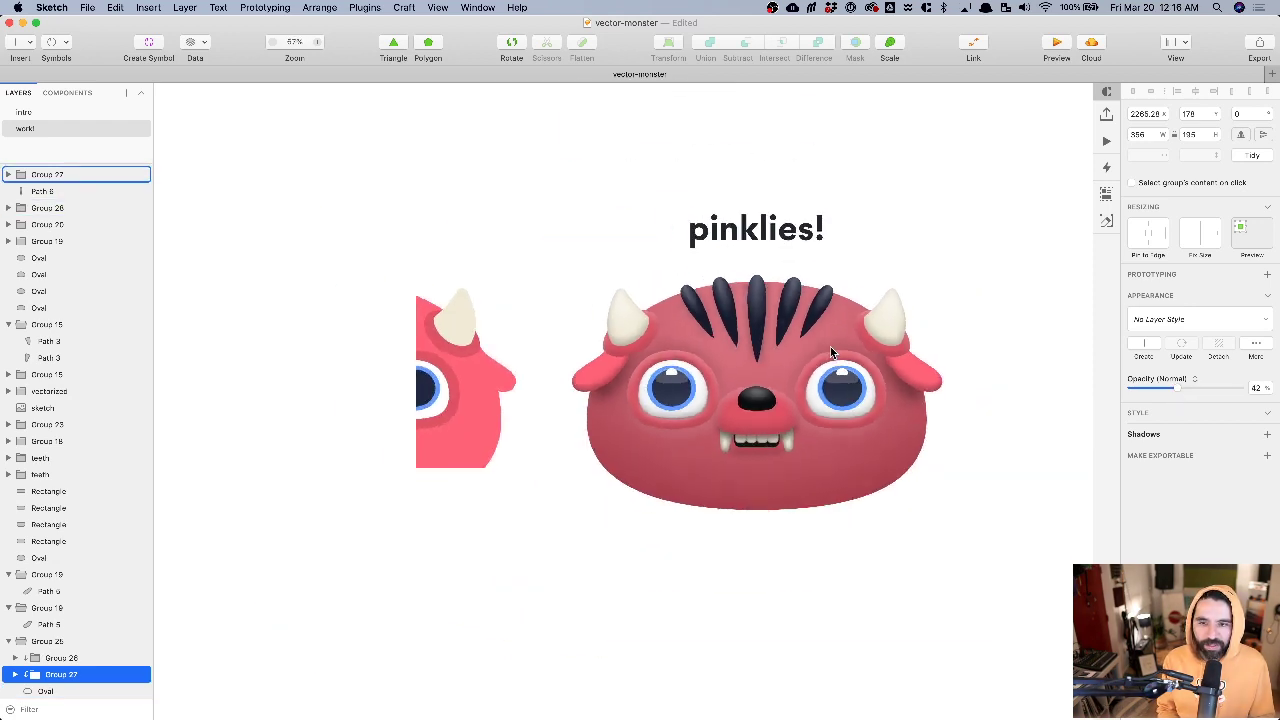
{"action": "left_click", "coordinate": [1012, 202]}
{"action": "left_click", "coordinate": [1012, 202]}
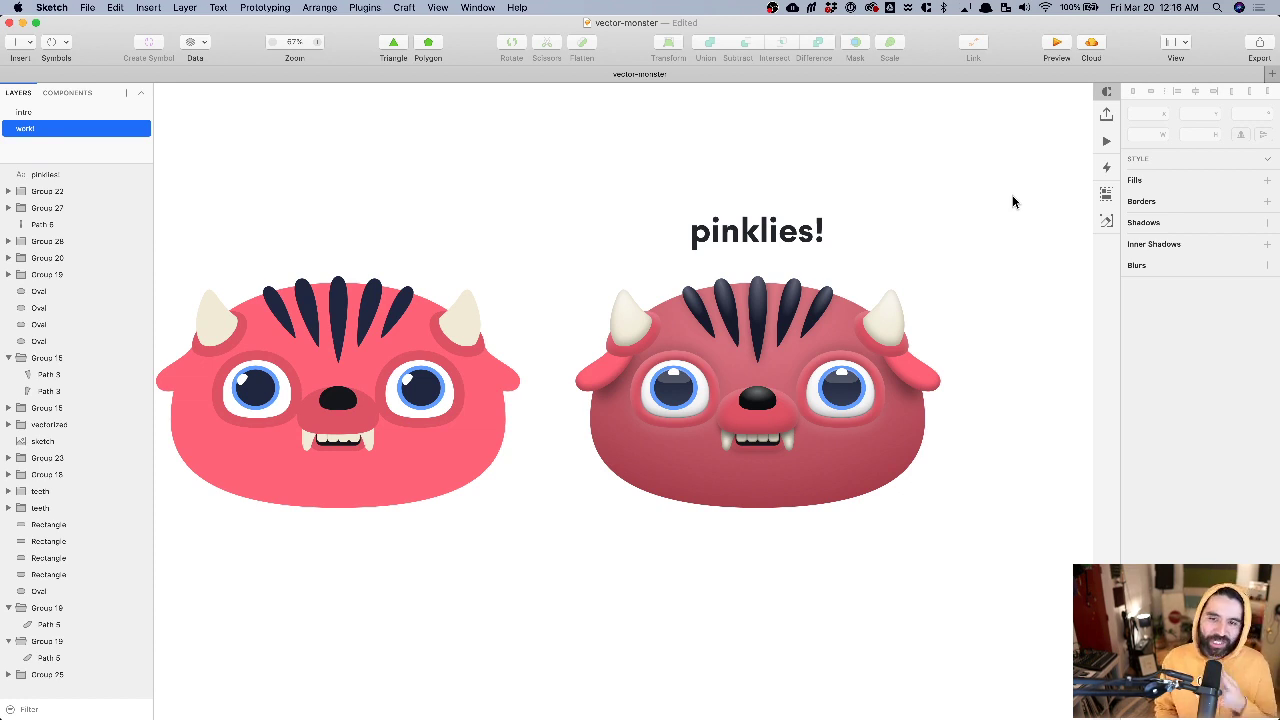
- Compare the shaded monster with the pencil sketch and the flat vector version
{"action": "scroll", "coordinate": [1012, 202], "scroll_direction": "down", "scroll_amount": 3}
{"action": "scroll", "coordinate": [473, 165], "scroll_direction": "left", "scroll_amount": 5}
{"action": "left_click", "coordinate": [443, 286]}
{"action": "key", "text": "super+2"}
{"action": "left_click", "coordinate": [526, 592]}
{"action": "left_click", "coordinate": [578, 424]}
{"action": "scroll", "coordinate": [590, 382], "scroll_direction": "down", "scroll_amount": 2}
{"action": "scroll", "coordinate": [592, 390], "scroll_direction": "right", "scroll_amount": 10}
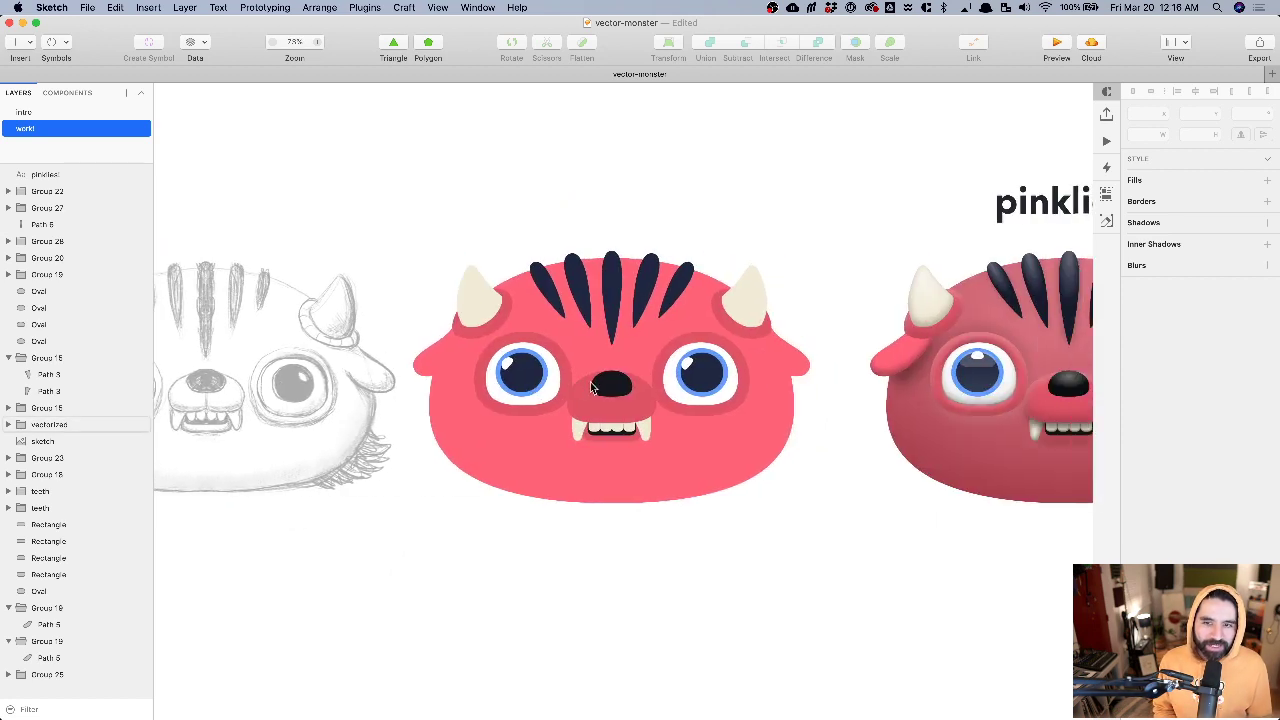
{"action": "scroll", "coordinate": [592, 388], "scroll_direction": "right", "scroll_amount": 5}
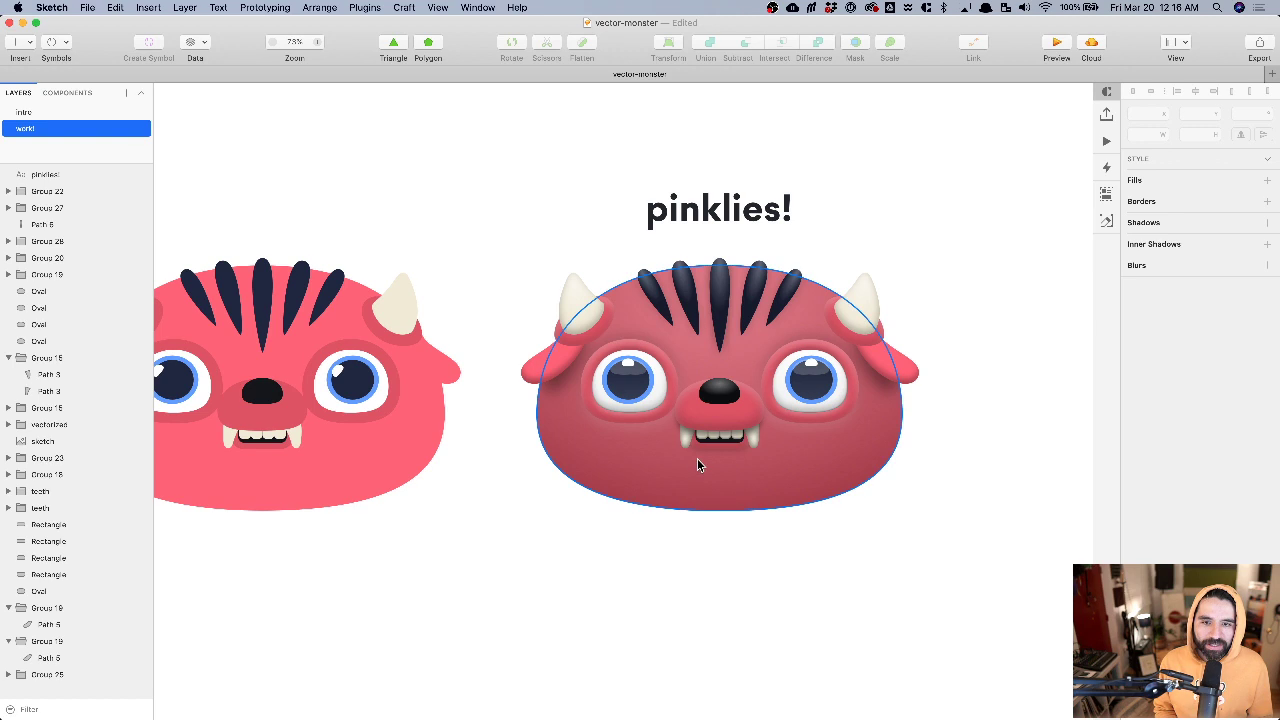
{"action": "left_click", "coordinate": [679, 481]}
{"action": "left_click", "coordinate": [697, 594]}
{"action": "key", "text": "super+Tab"}
{"action": "key", "text": "super+shift+Tab"}
- Add a new image fill to the head oval using the checker pattern, displayed as Tile
{"action": "scroll", "coordinate": [771, 514], "scroll_direction": "up", "scroll_amount": 5}
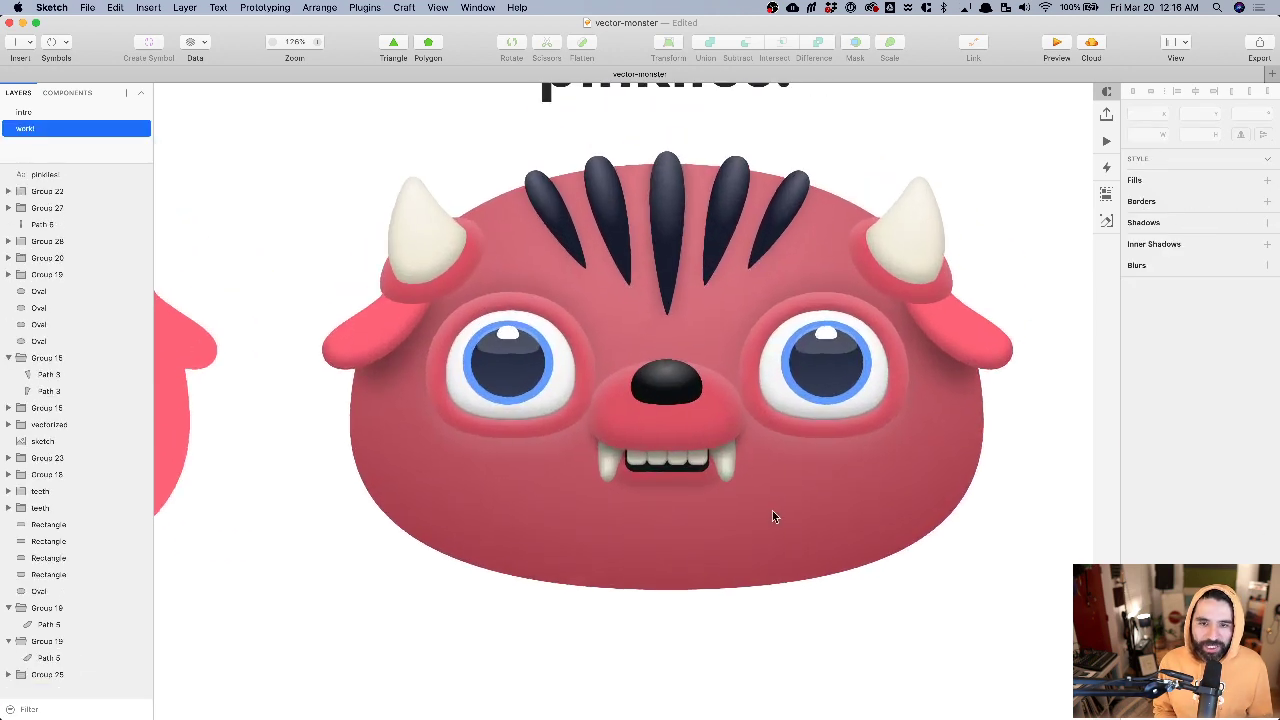
{"action": "left_click", "coordinate": [770, 525]}
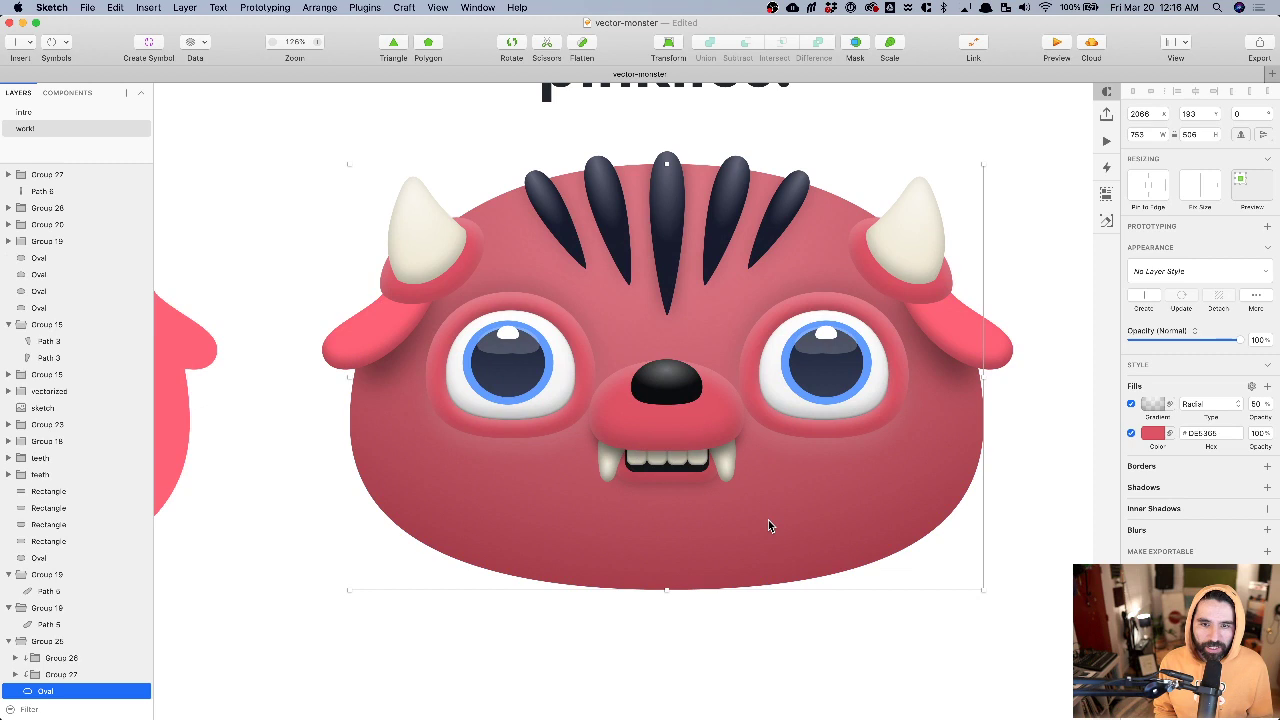
{"action": "left_click", "coordinate": [1267, 387]}
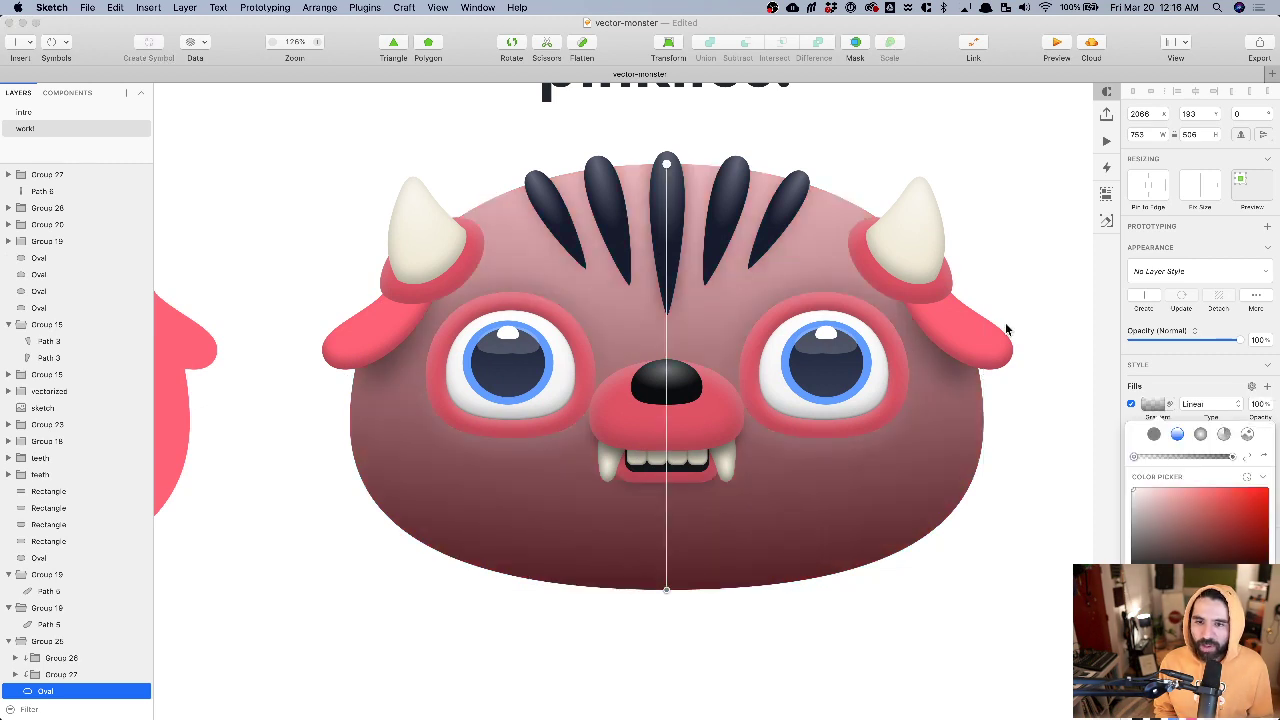
{"action": "left_click", "coordinate": [1248, 434]}
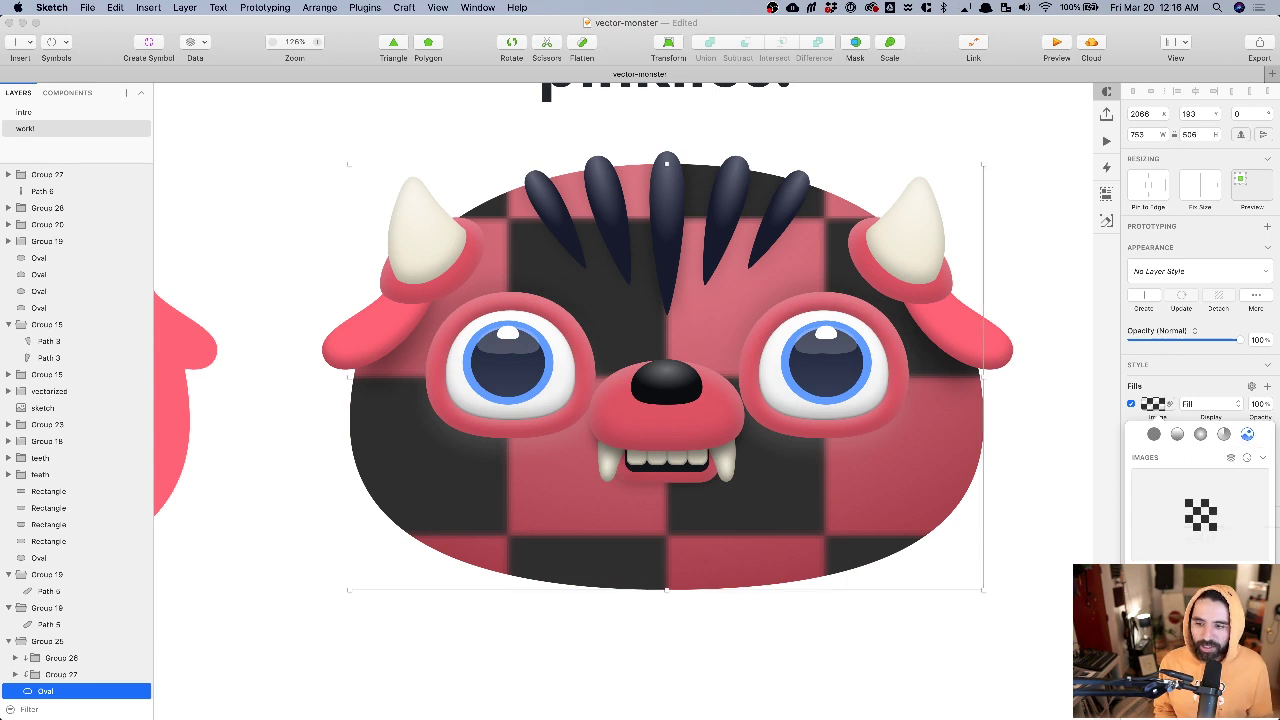
{"action": "left_click", "coordinate": [1180, 608]}
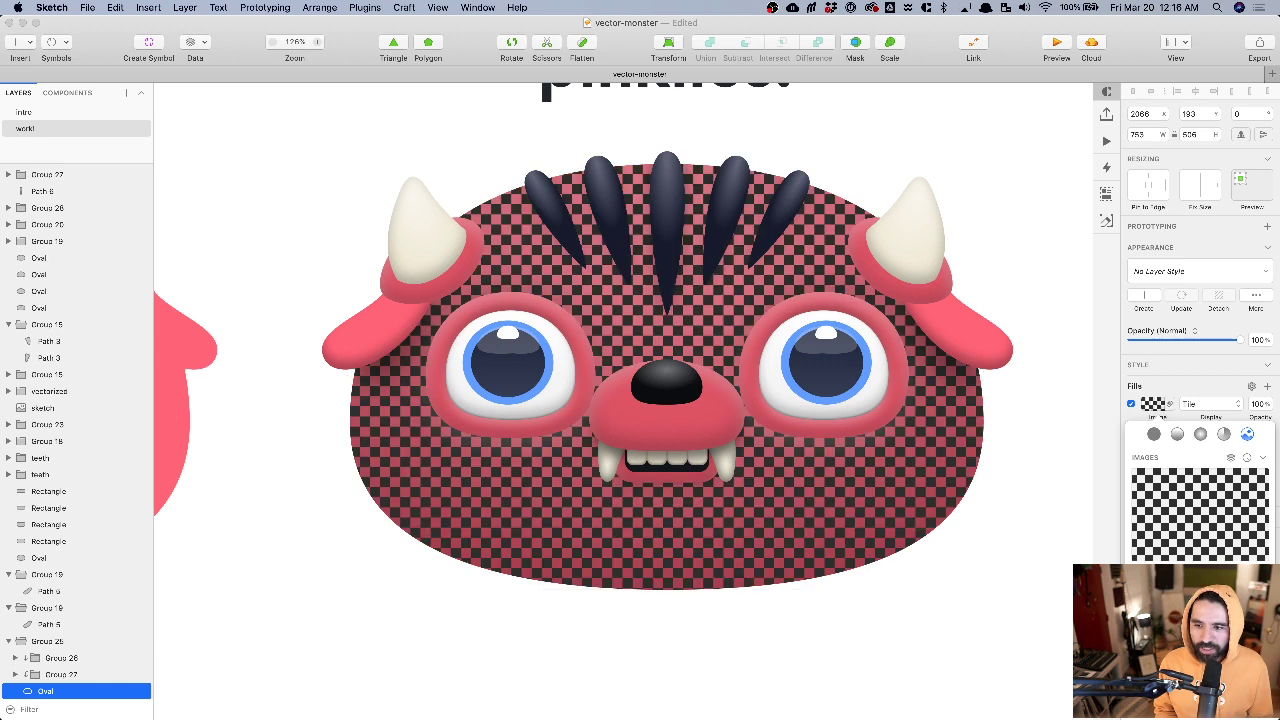
{"action": "mouse_move", "coordinate": [1188, 548]}
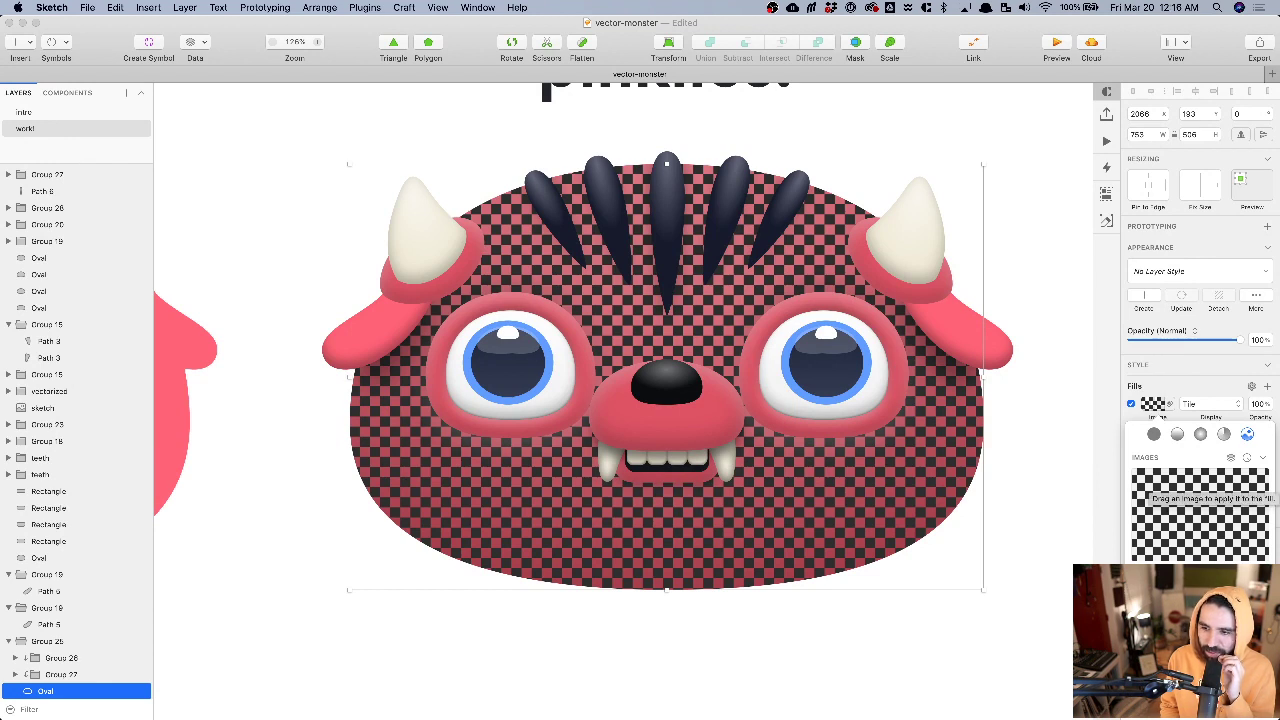
{"action": "mouse_move", "coordinate": [1262, 558]}
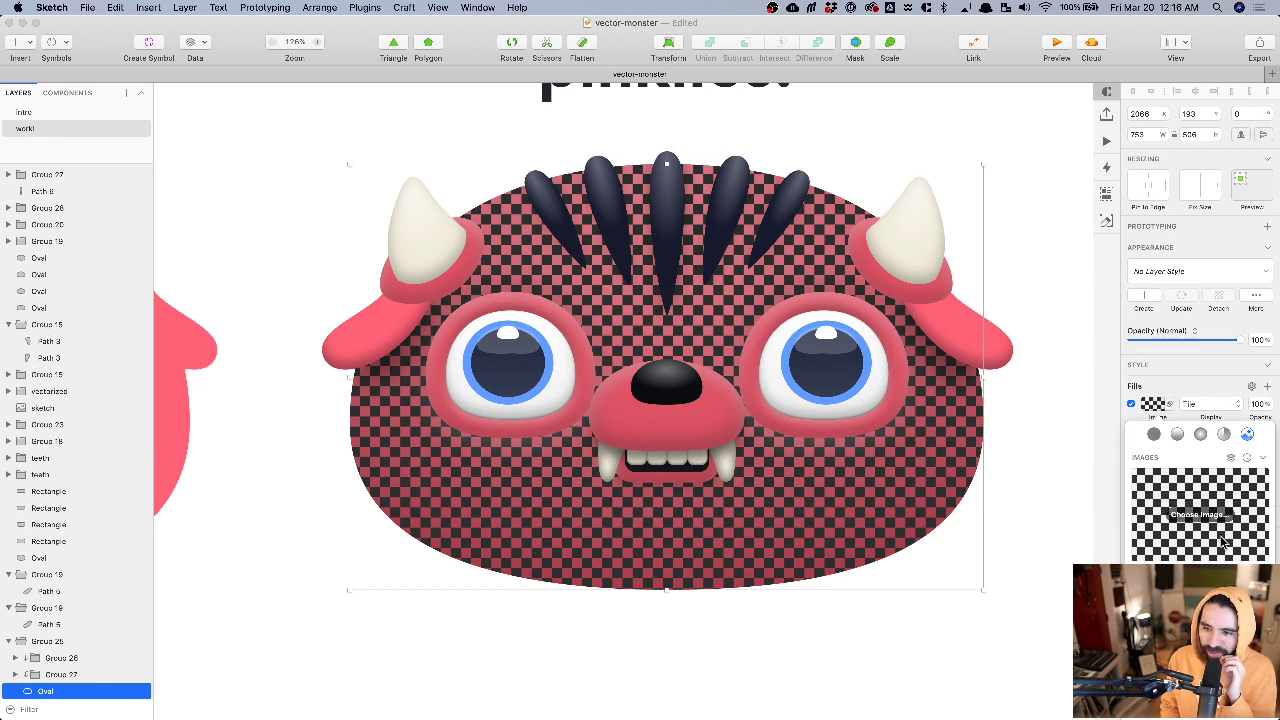
{"action": "left_click", "coordinate": [1198, 590]}
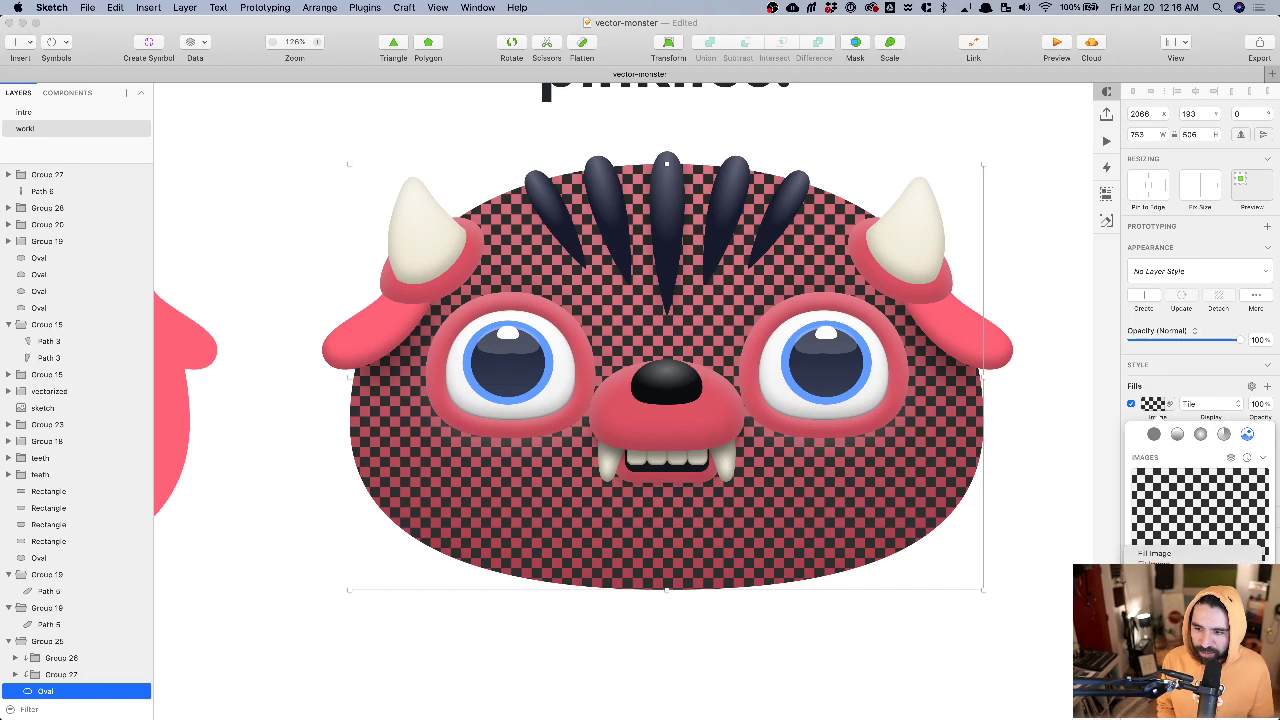
{"action": "left_click", "coordinate": [1198, 588]}
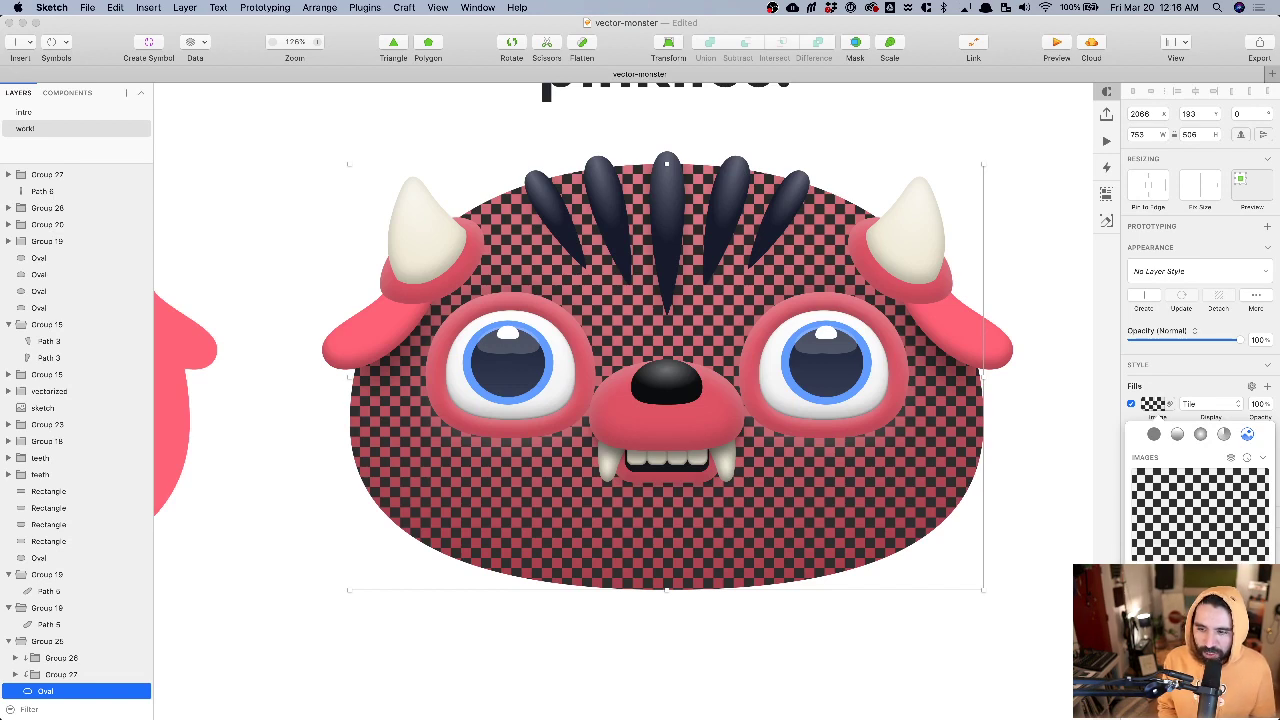
- Switch to Photoshop, where the noise.jpg document is open
{"action": "key", "text": "super+Tab"}
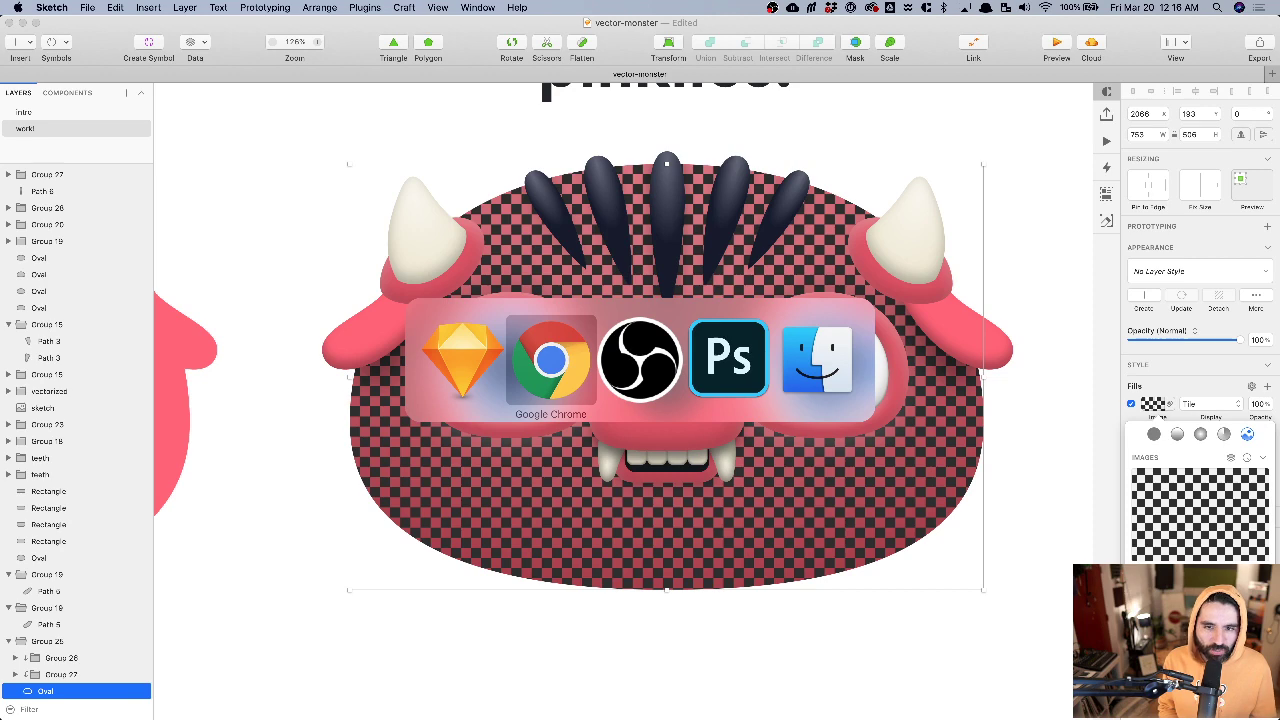
{"action": "key", "text": "super+Tab"}
{"action": "key", "text": "super+Tab"}
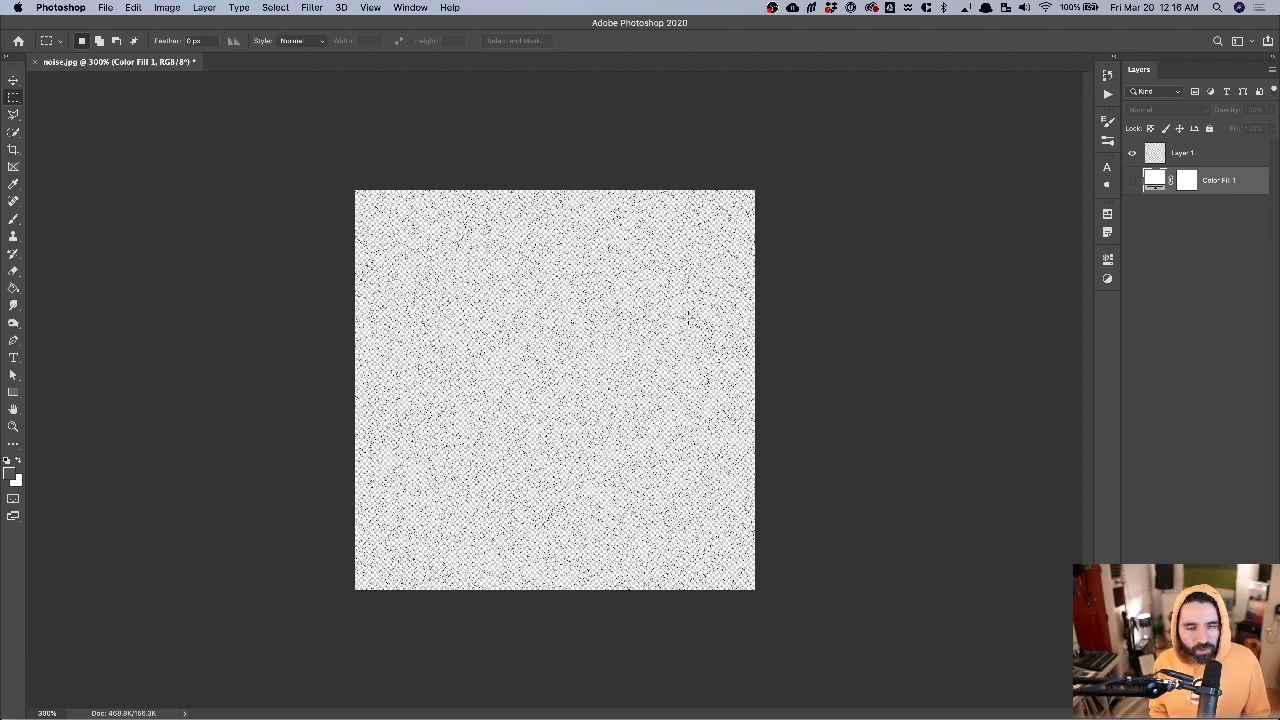
{"action": "key", "text": "super+Tab"}
{"action": "key", "text": "super+Tab"}
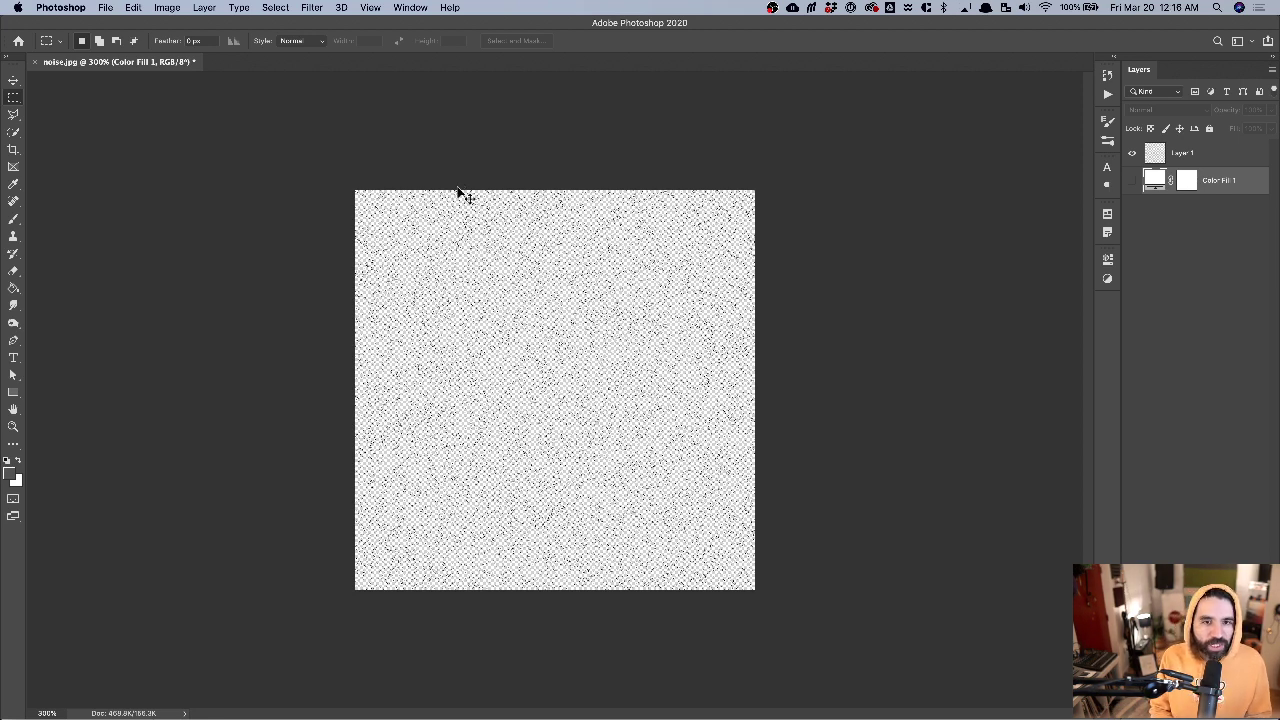
{"action": "key", "text": "super+n"}
{"action": "key", "text": "Escape"}
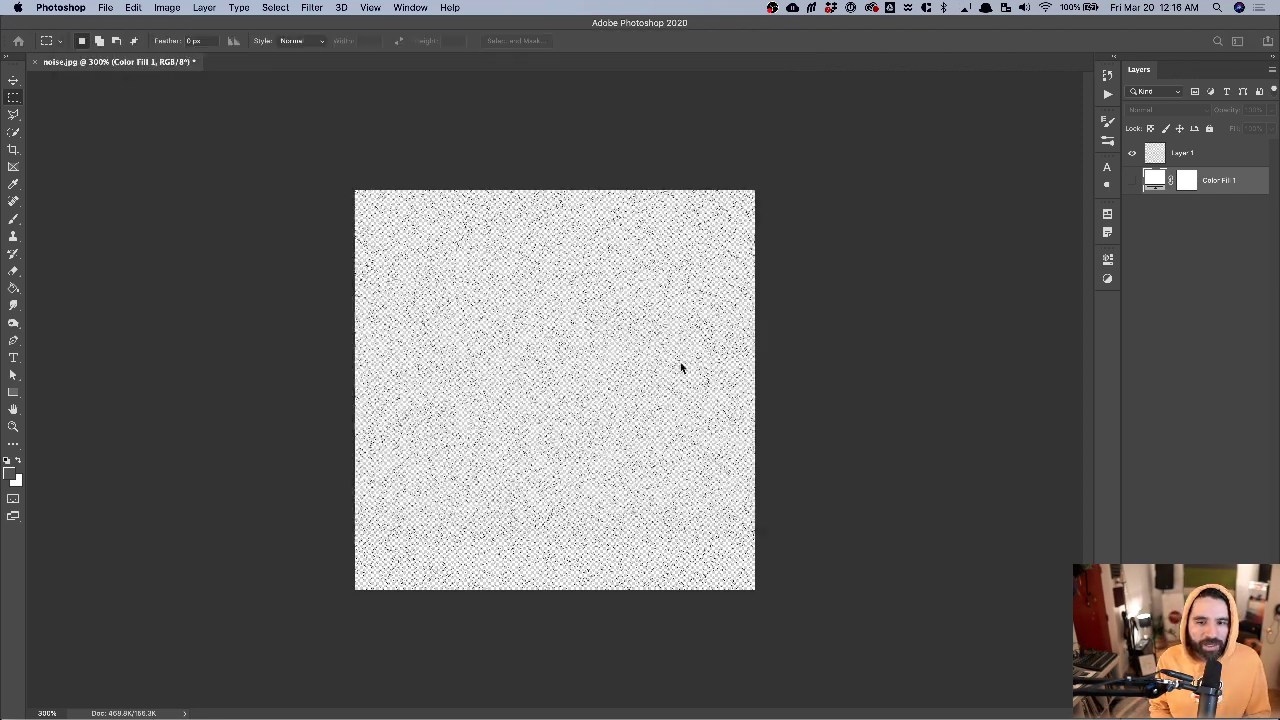
- Show the white Color Fill 1 layer and delete the existing noise layer, Layer 1
{"action": "left_click", "coordinate": [1132, 180]}
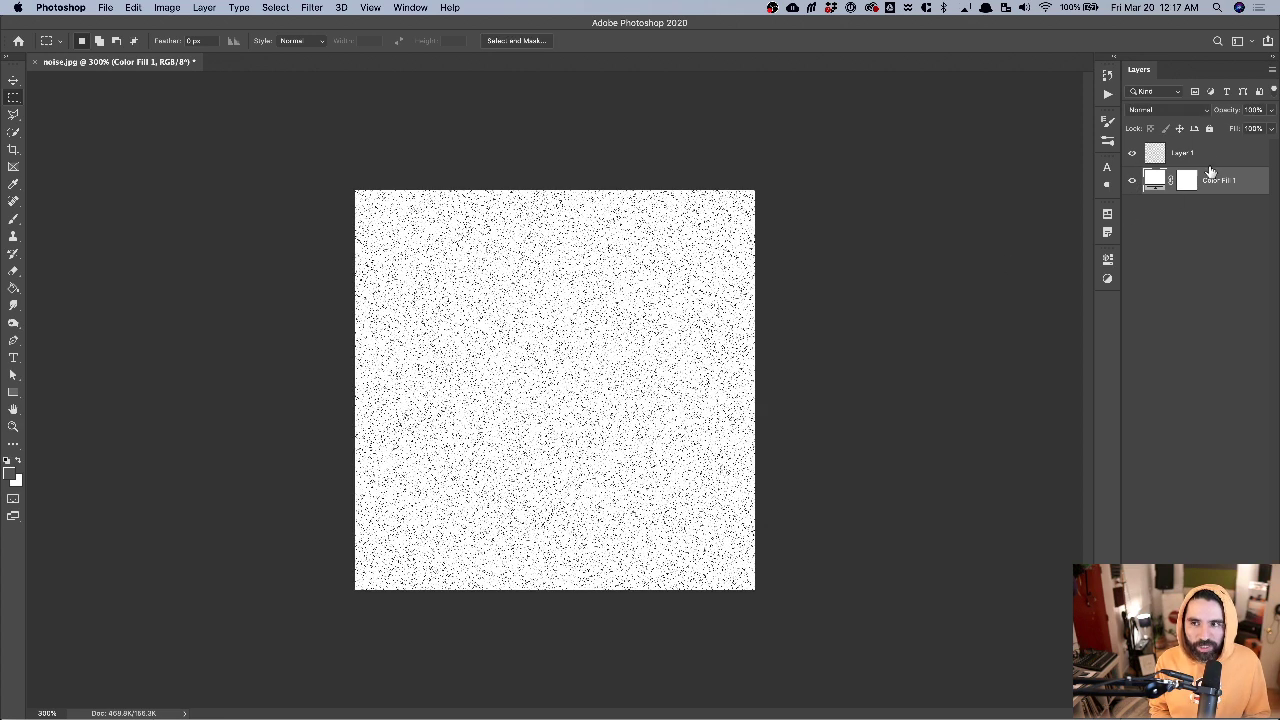
{"action": "left_click", "coordinate": [1189, 156]}
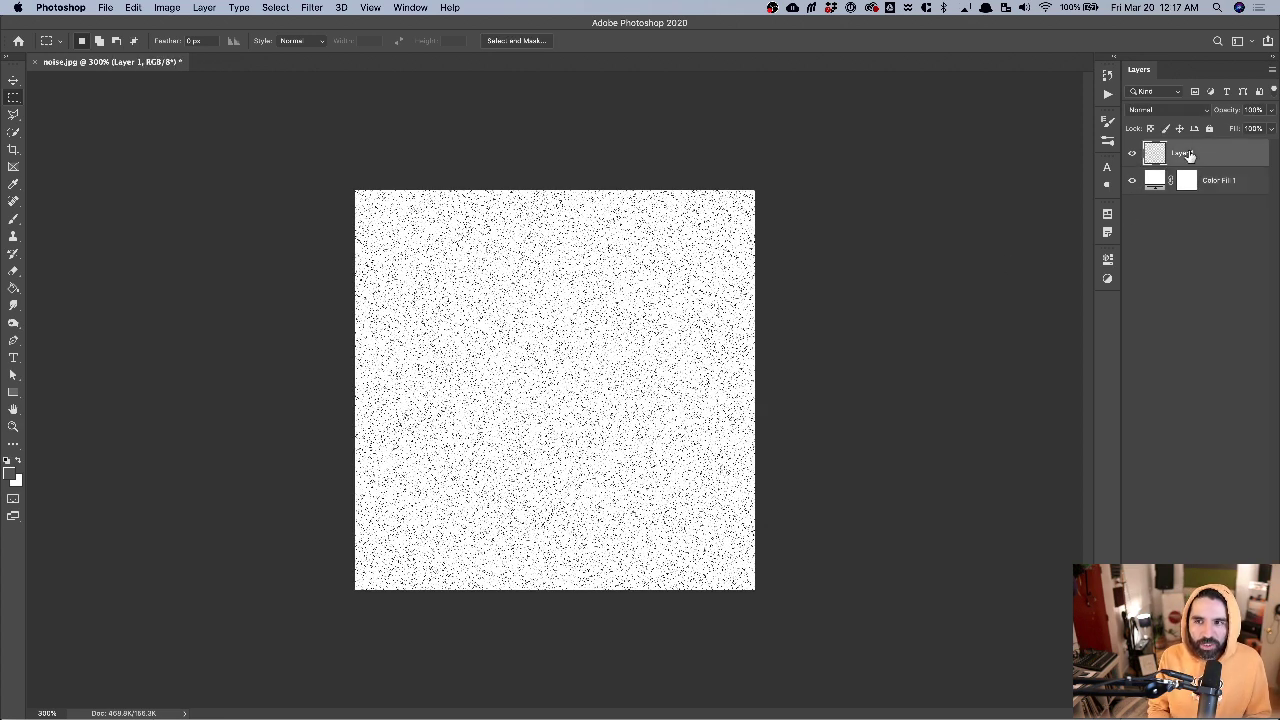
{"action": "key", "text": "Delete"}
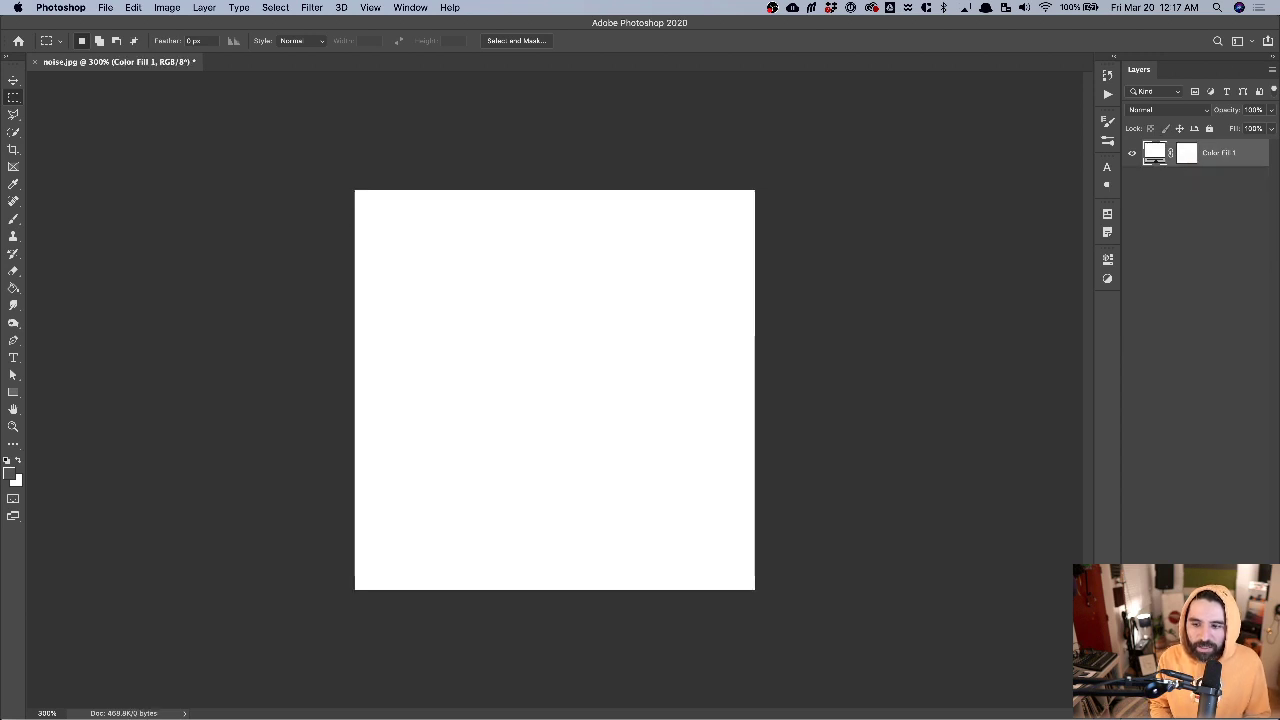
- Create a new layer above Color Fill 1, hide Color Fill 1 and fill the new layer with white
{"action": "key", "text": "super+shift+alt+n"}
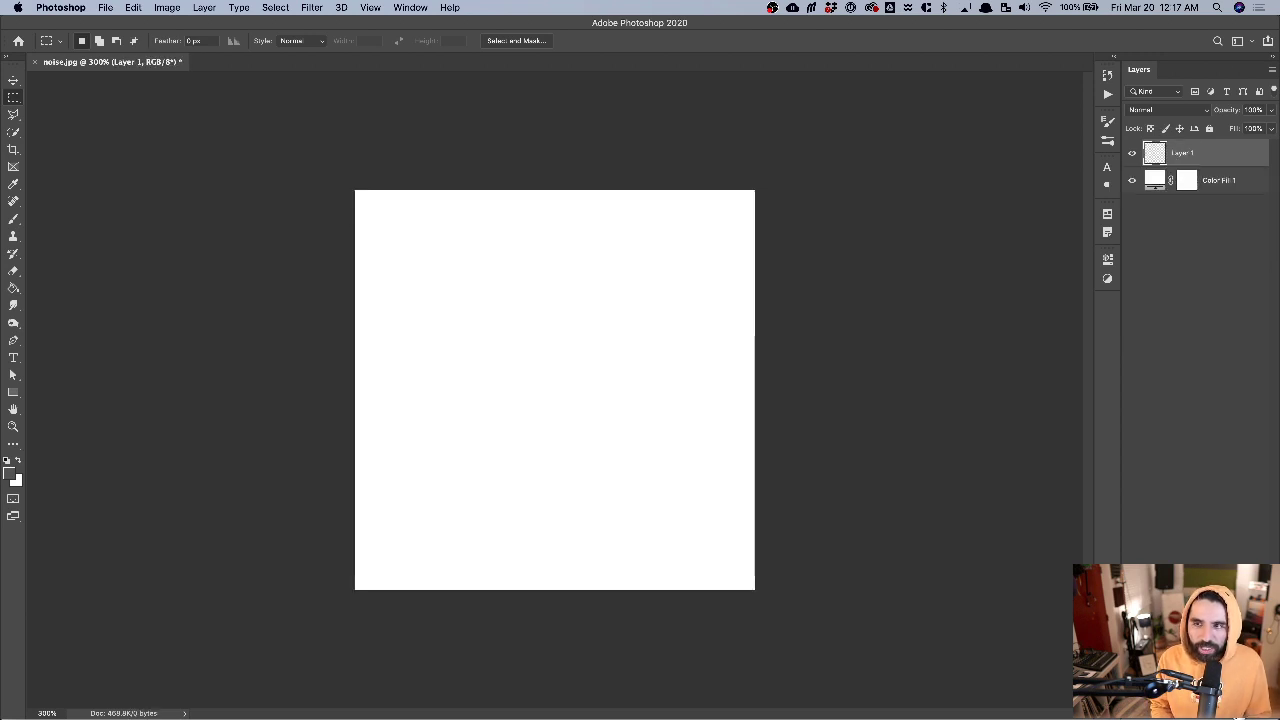
{"action": "left_click", "coordinate": [1132, 181]}
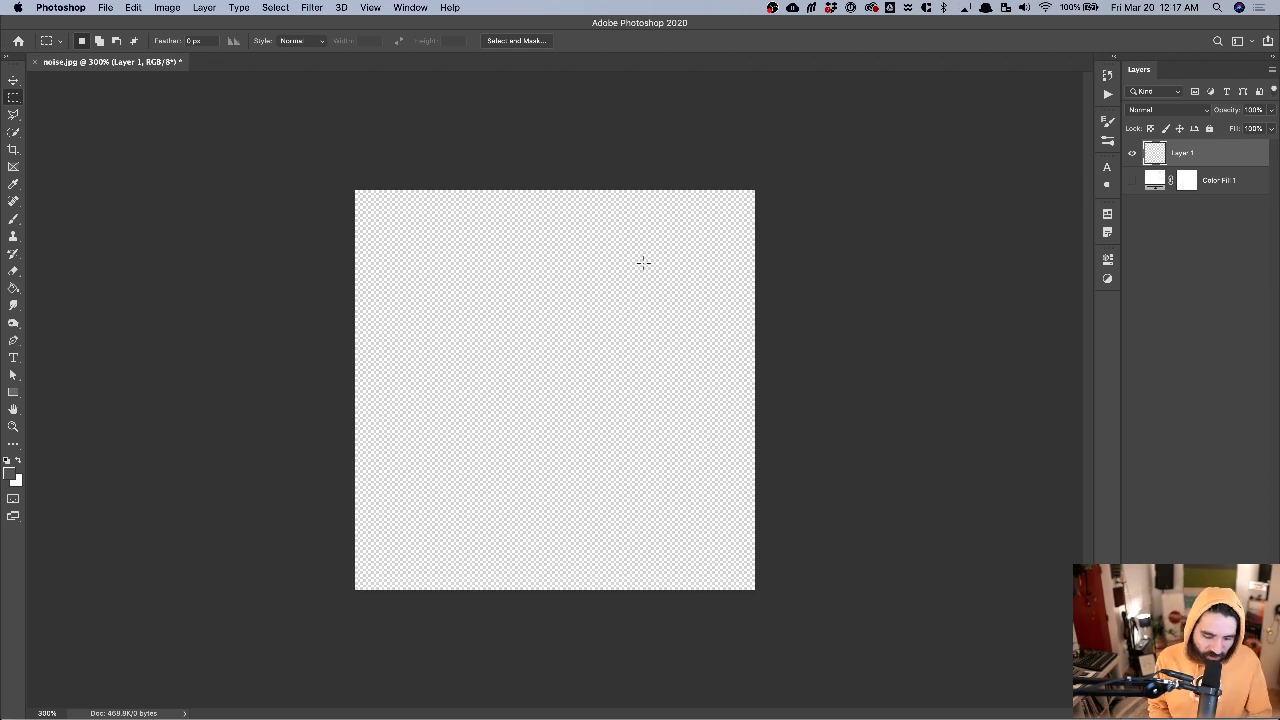
{"action": "key", "text": "g"}
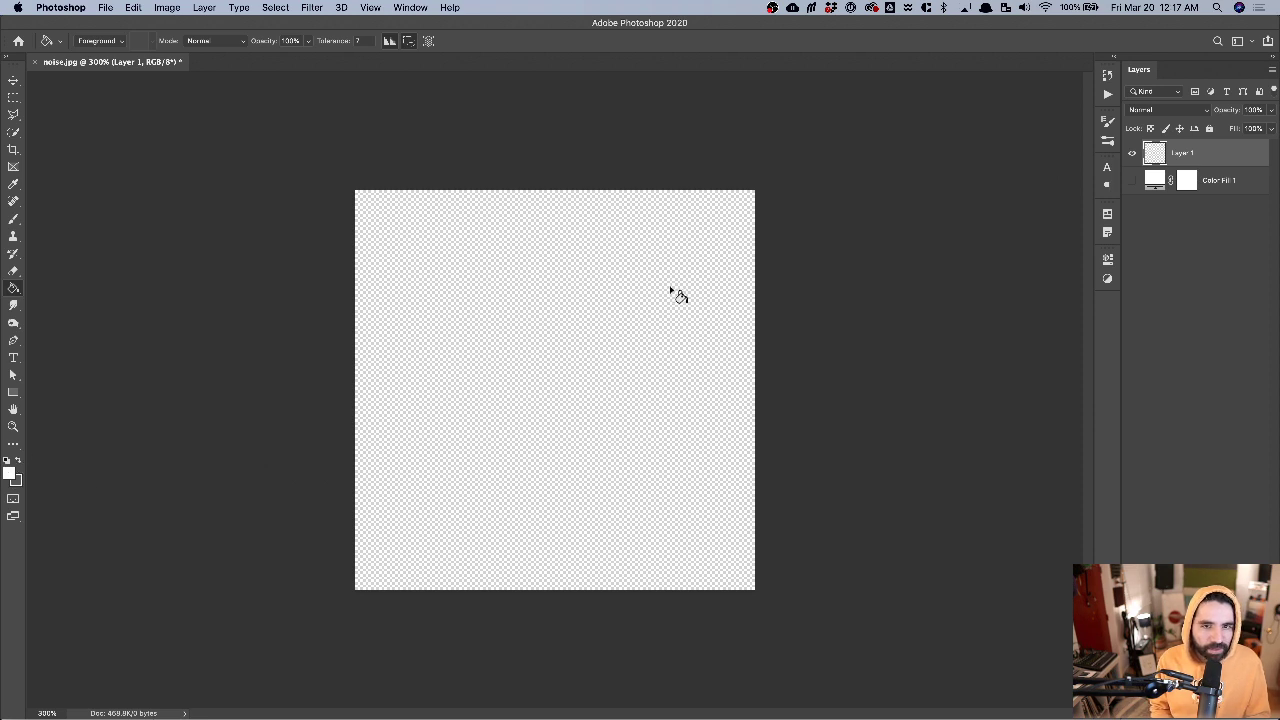
{"action": "left_click", "coordinate": [631, 296]}
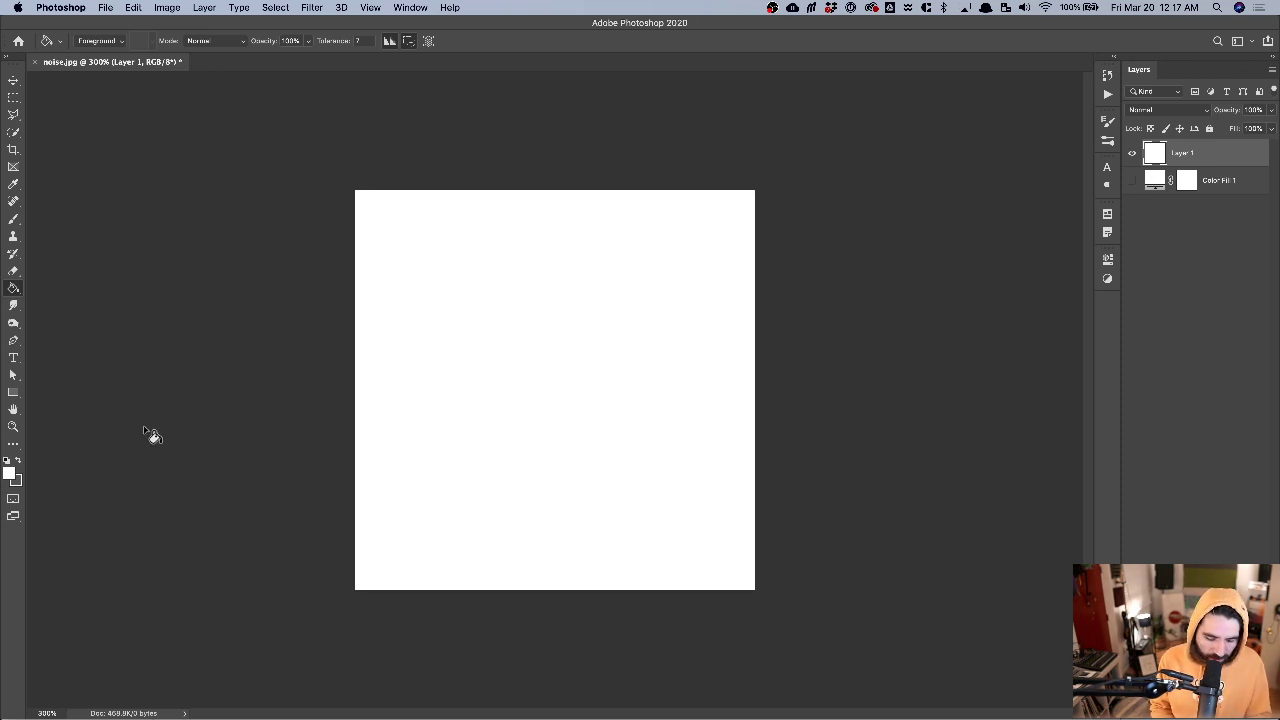
- Add Gaussian, monochromatic noise at 18.92% to the white Layer 1
{"action": "key", "text": "v"}
{"action": "key", "text": "d"}
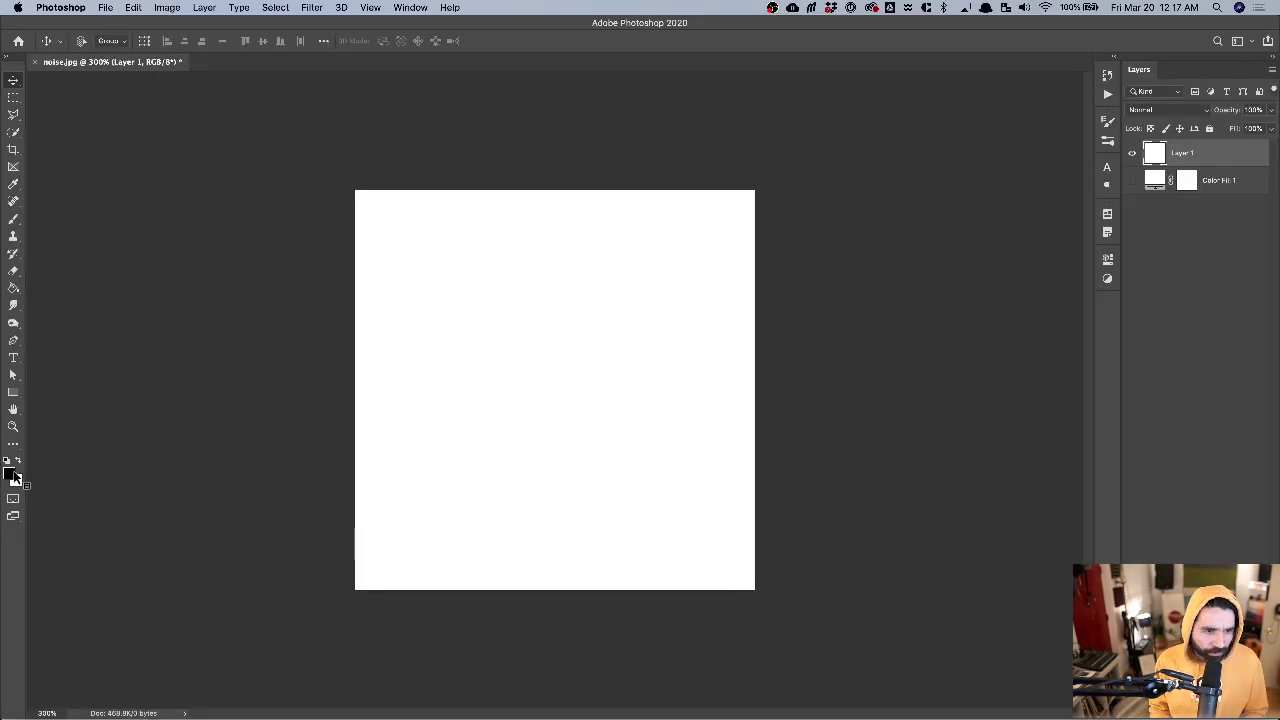
{"action": "left_click", "coordinate": [282, 7]}
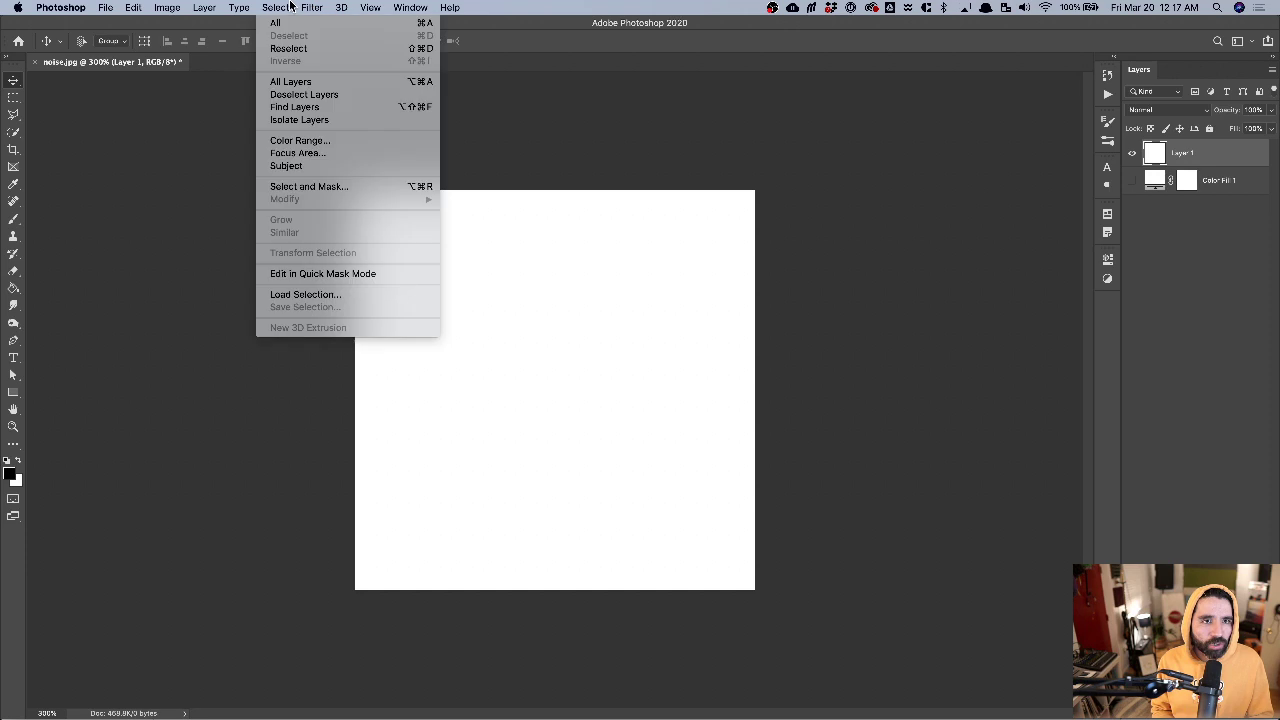
{"action": "mouse_move", "coordinate": [297, 5]}
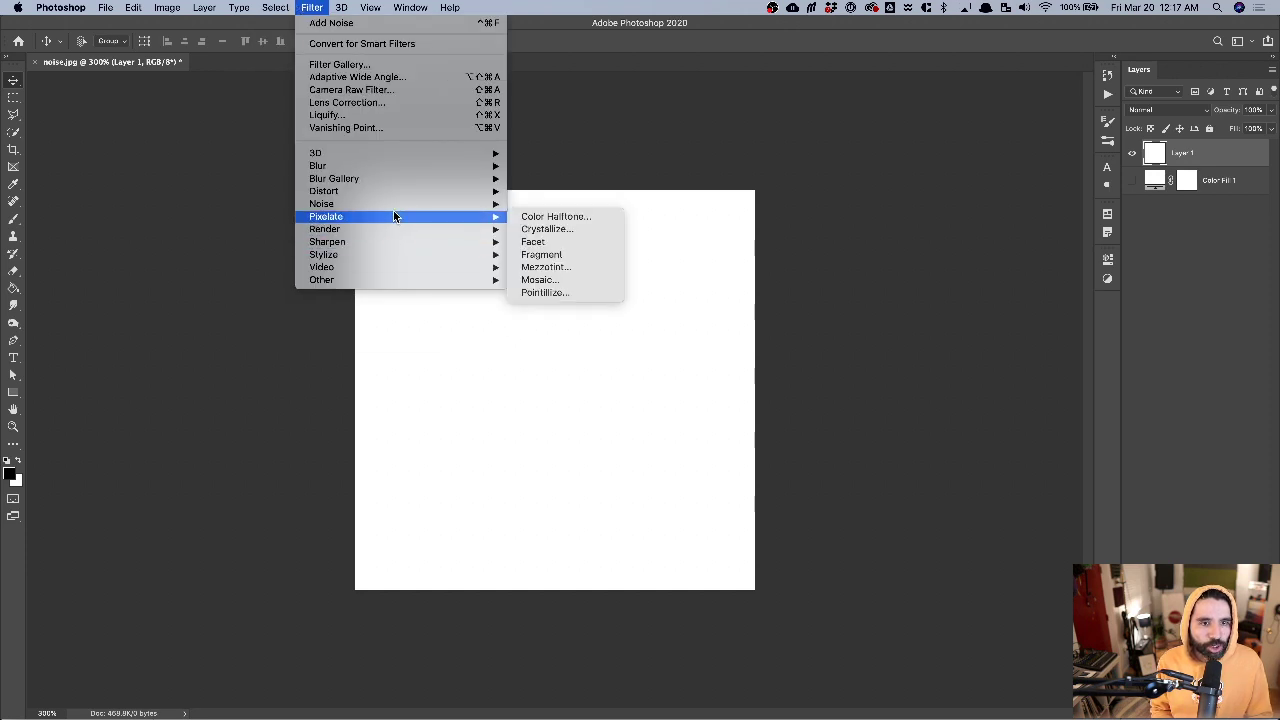
{"action": "mouse_move", "coordinate": [392, 204]}
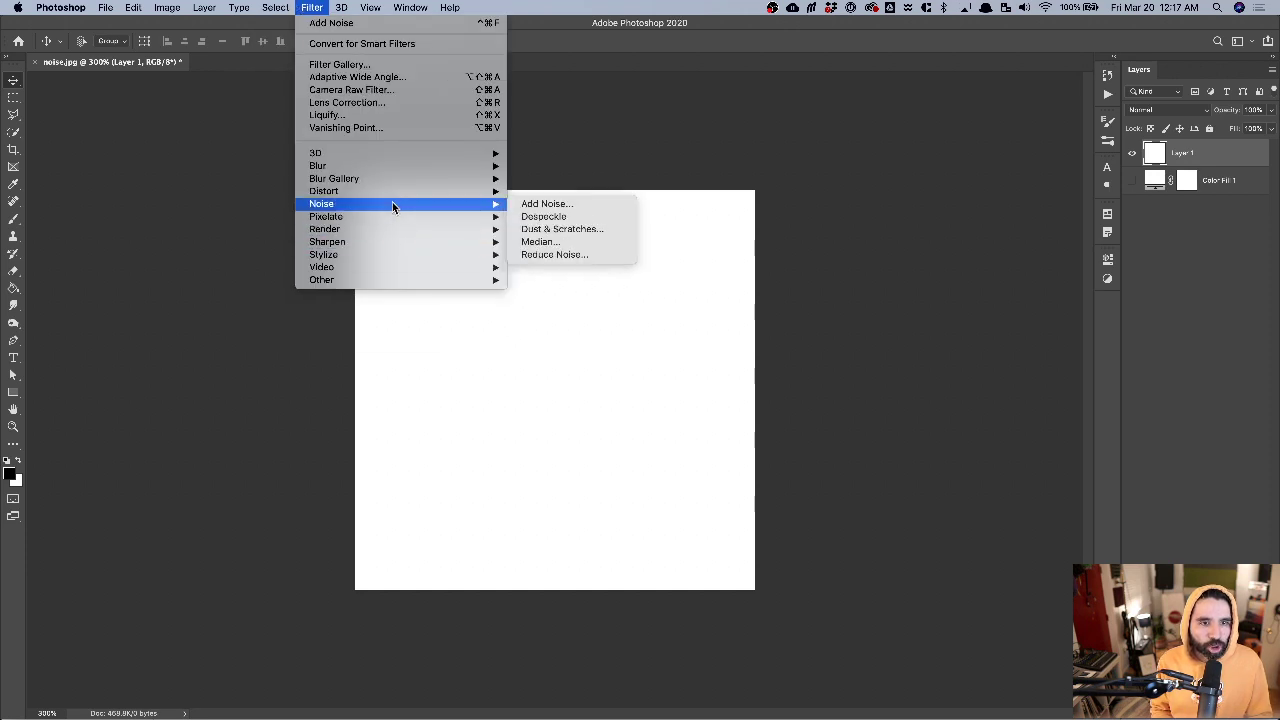
{"action": "left_click", "coordinate": [560, 207]}
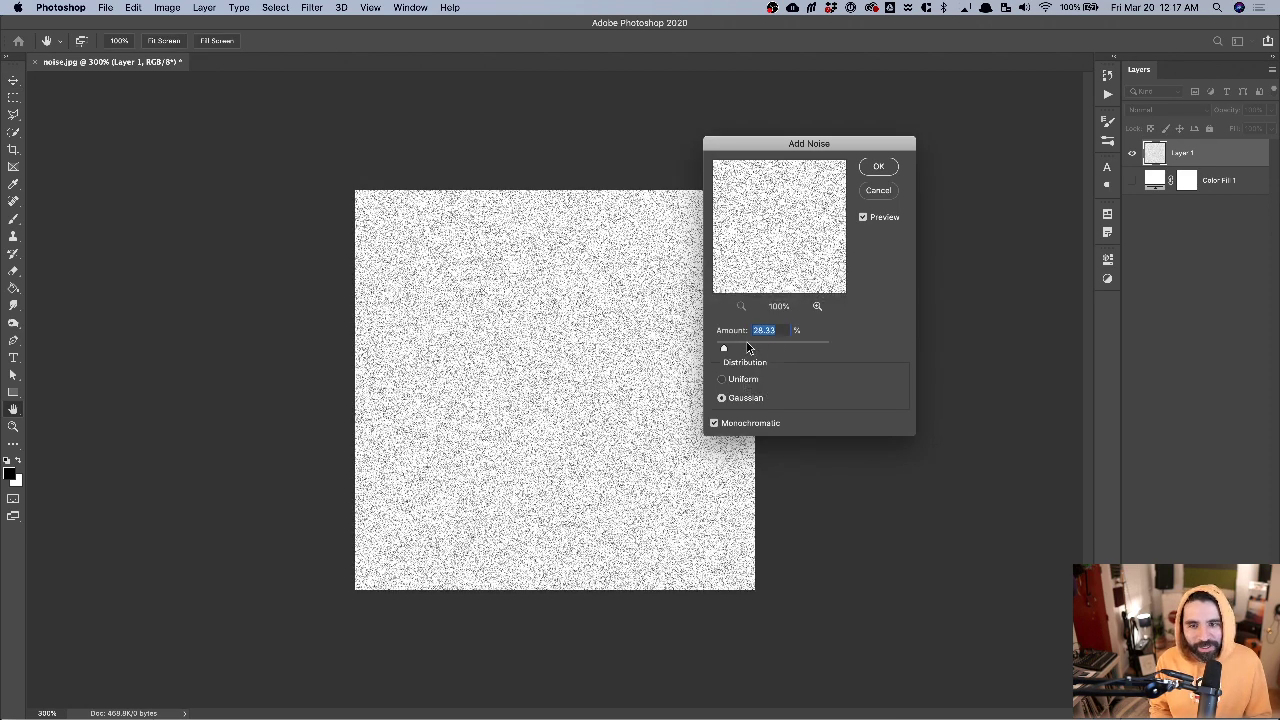
{"action": "mouse_move", "coordinate": [731, 351]}
{"action": "left_mouse_down"}
{"action": "mouse_move", "coordinate": [744, 351]}
{"action": "mouse_move", "coordinate": [721, 351]}
{"action": "left_mouse_up"}
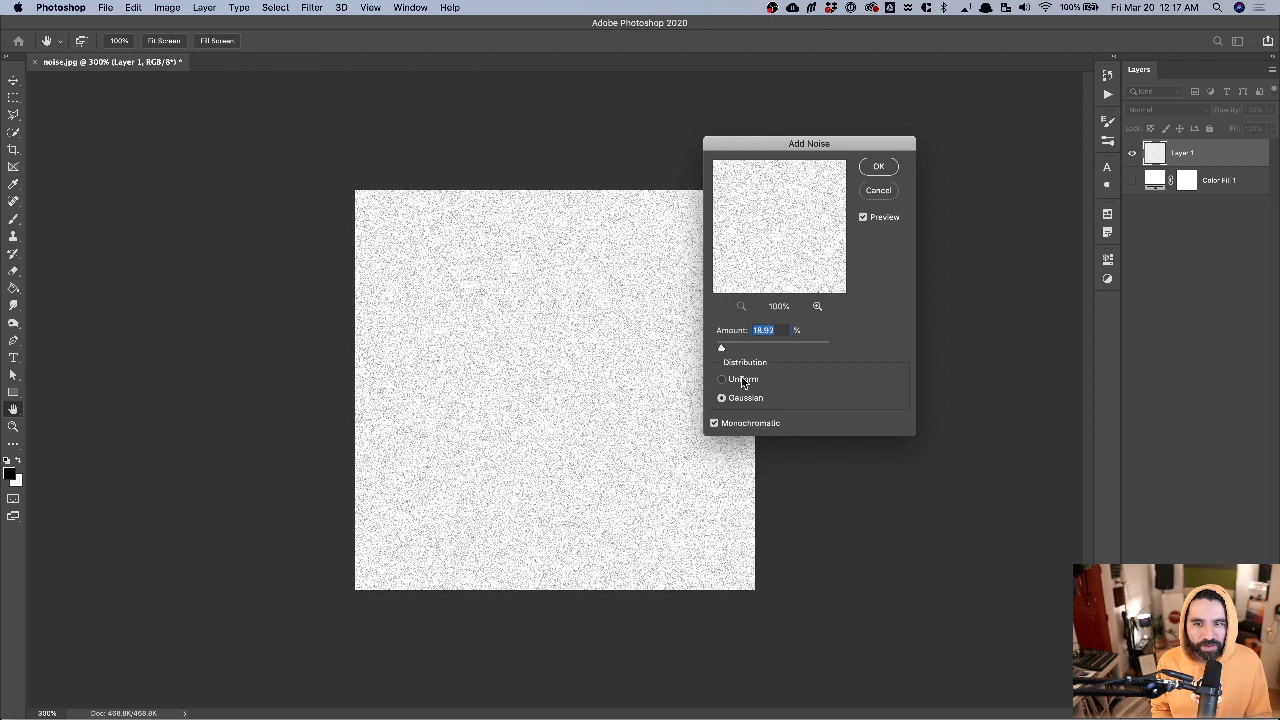
{"action": "left_click", "coordinate": [730, 424]}
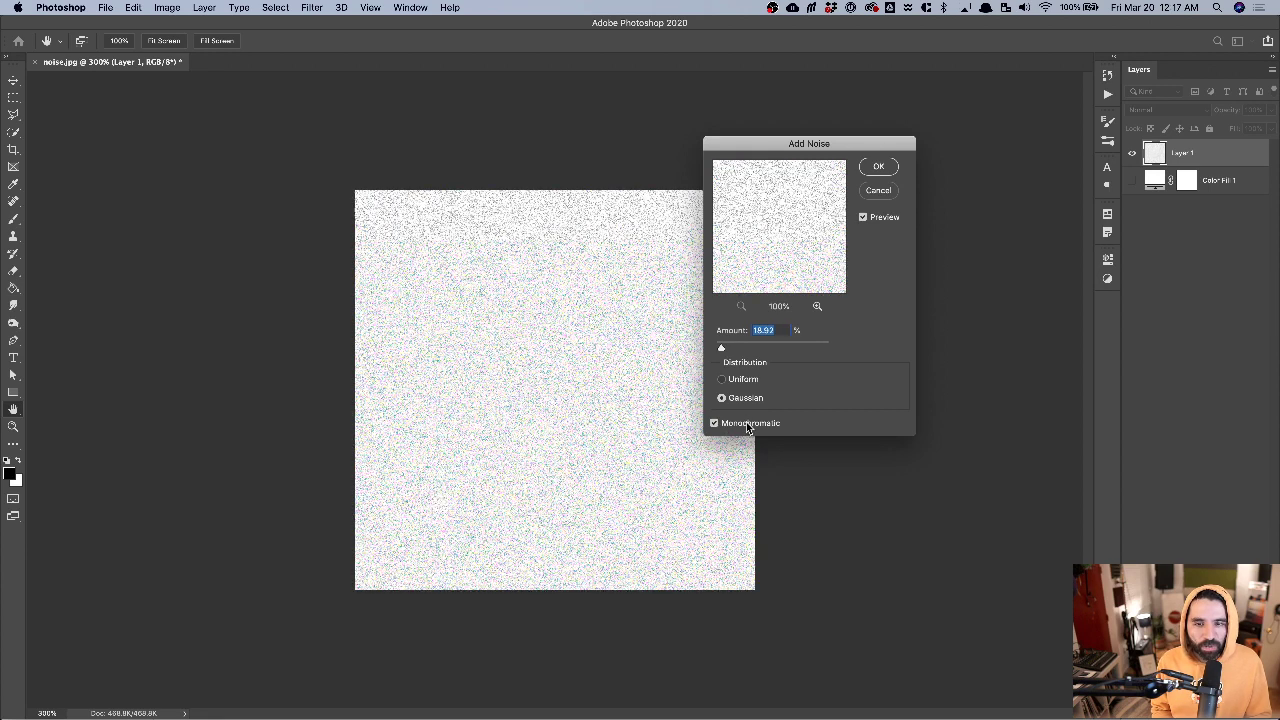
{"action": "left_click", "coordinate": [734, 383]}
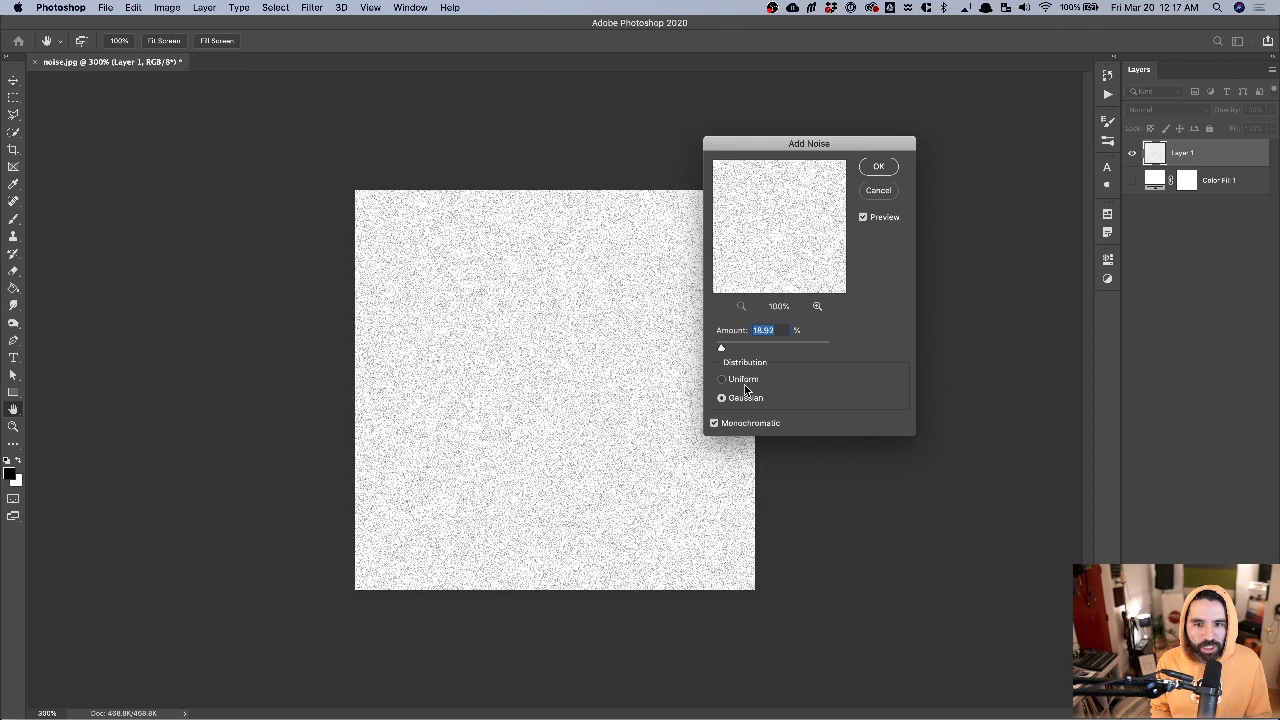
{"action": "left_click", "coordinate": [745, 387]}
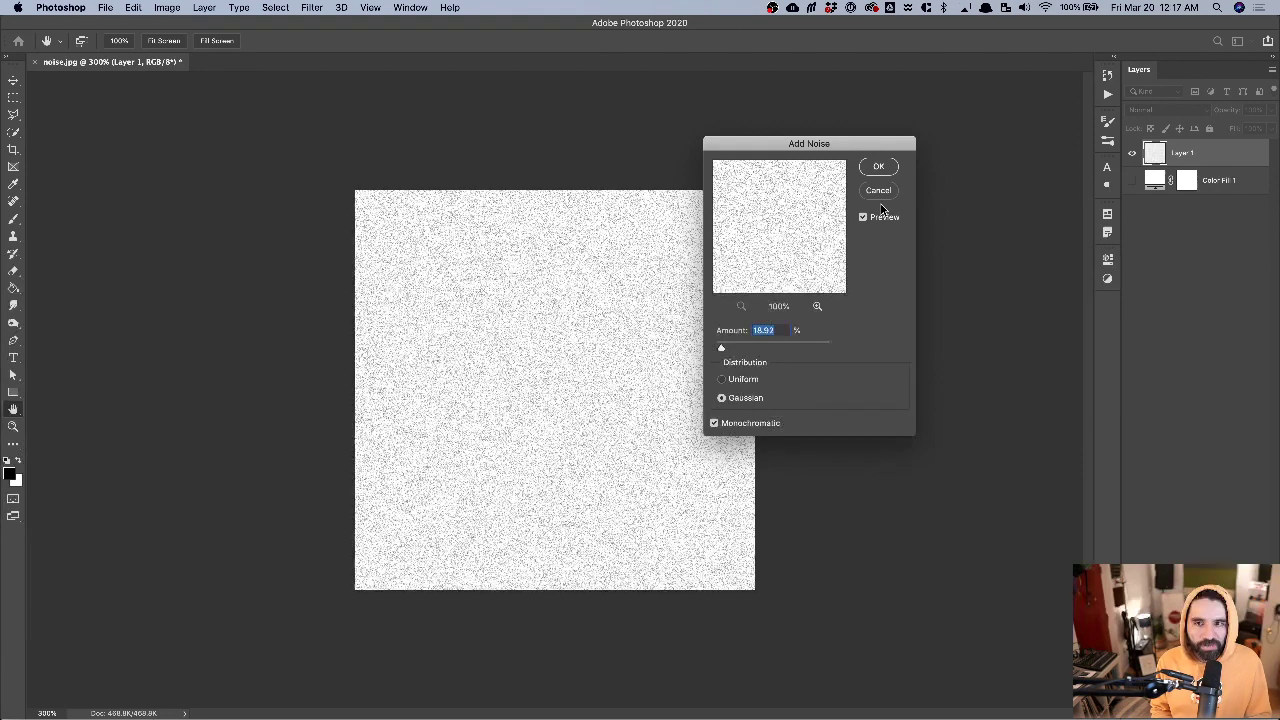
{"action": "left_click", "coordinate": [879, 170]}
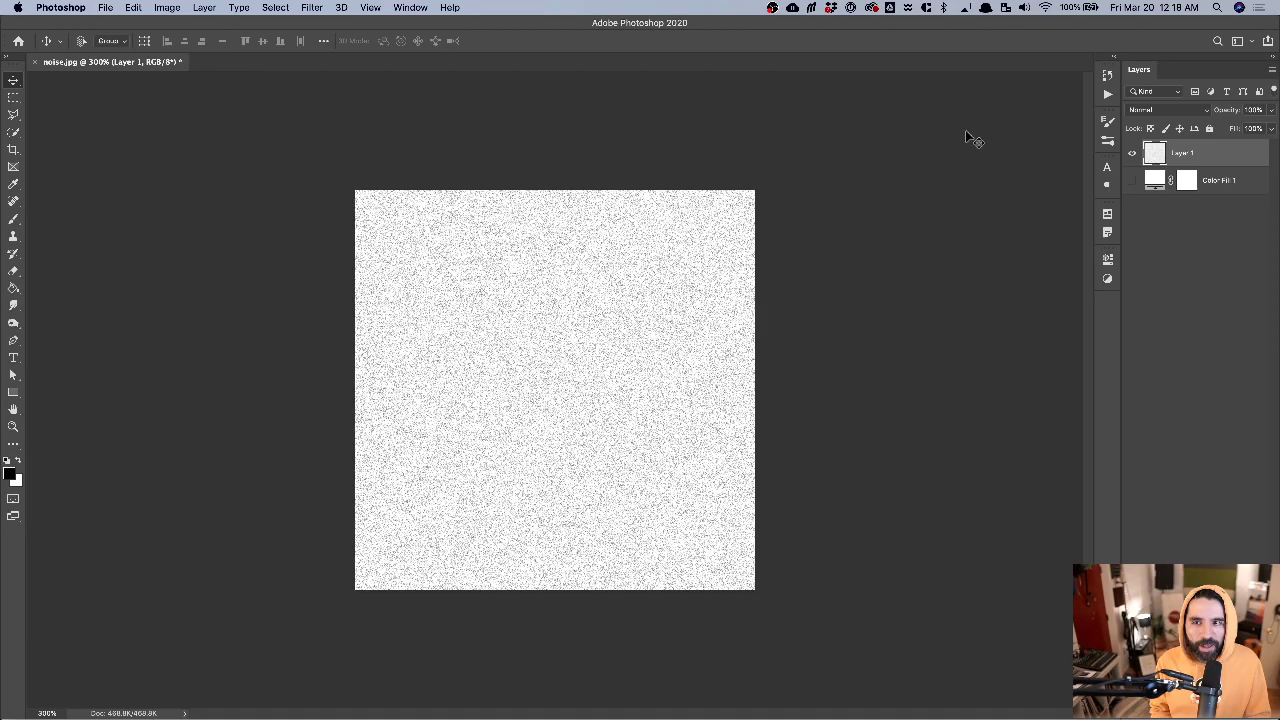
- Apply Auto Tone to the noise on Layer 1 to strengthen its contrast
{"action": "scroll", "coordinate": [620, 271], "scroll_direction": "up", "scroll_amount": 3}
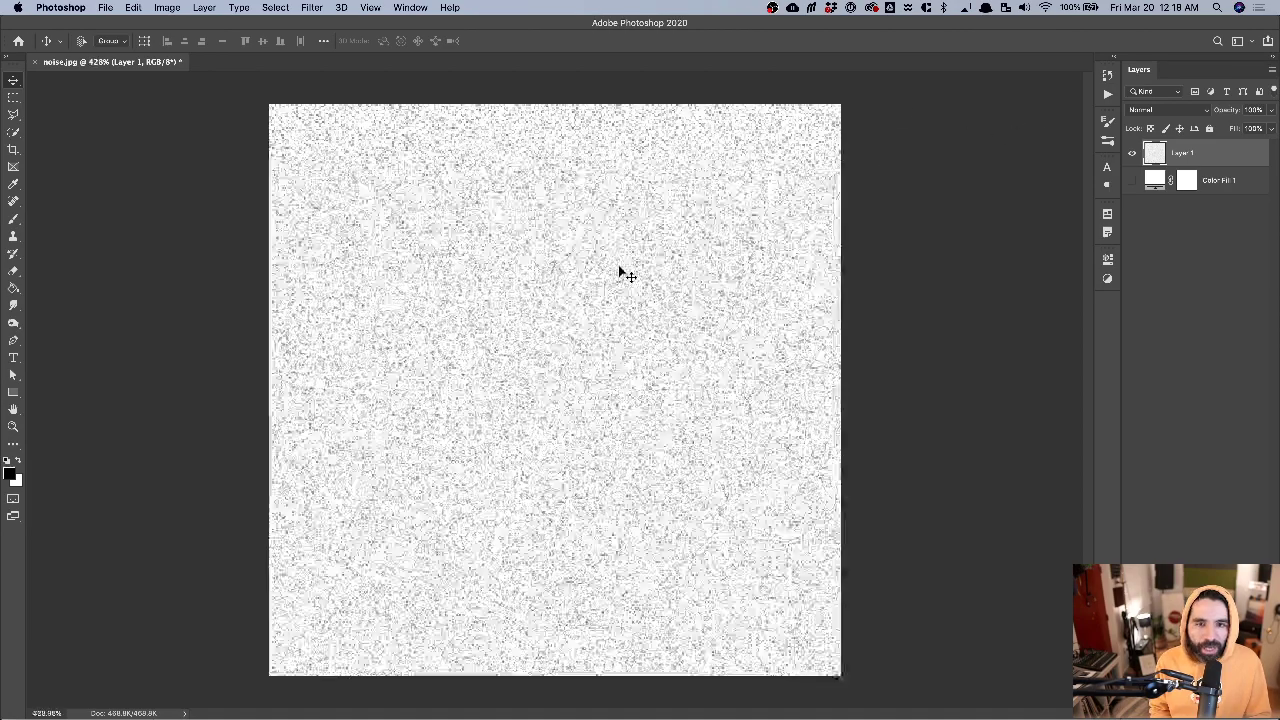
{"action": "scroll", "coordinate": [620, 268], "scroll_direction": "up", "scroll_amount": 5}
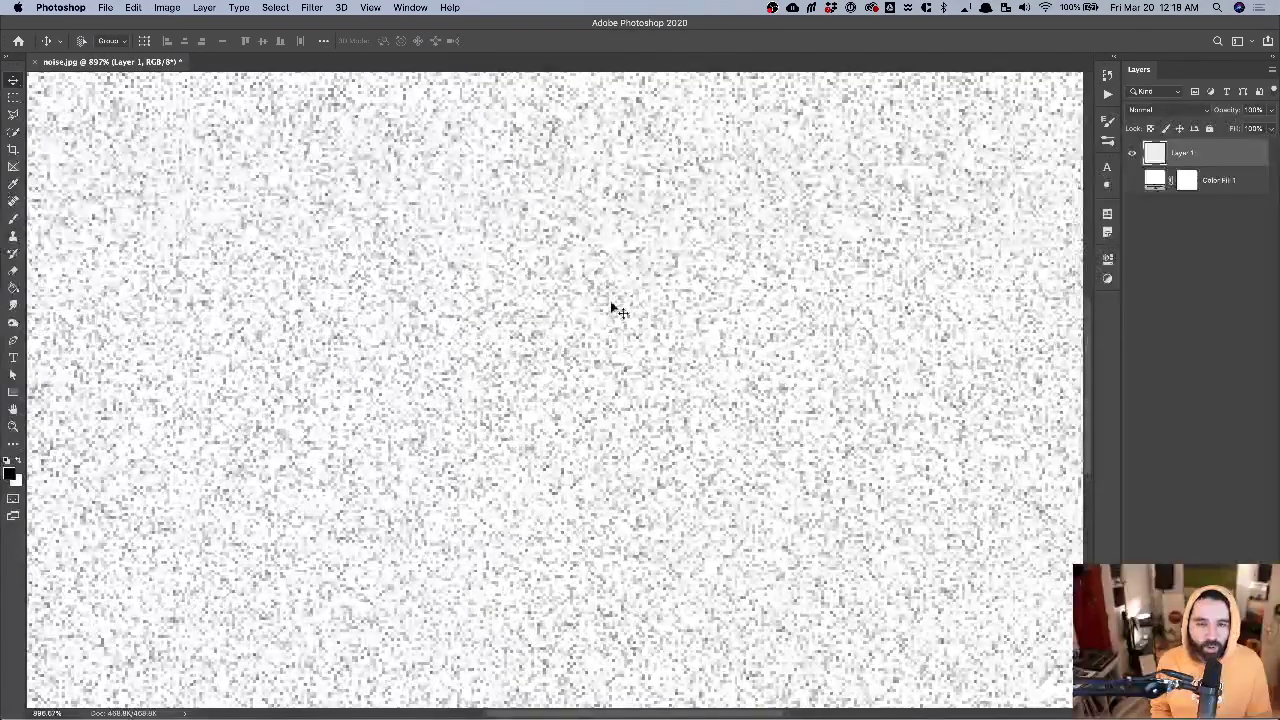
{"action": "scroll", "coordinate": [600, 295], "scroll_direction": "down", "scroll_amount": 4}
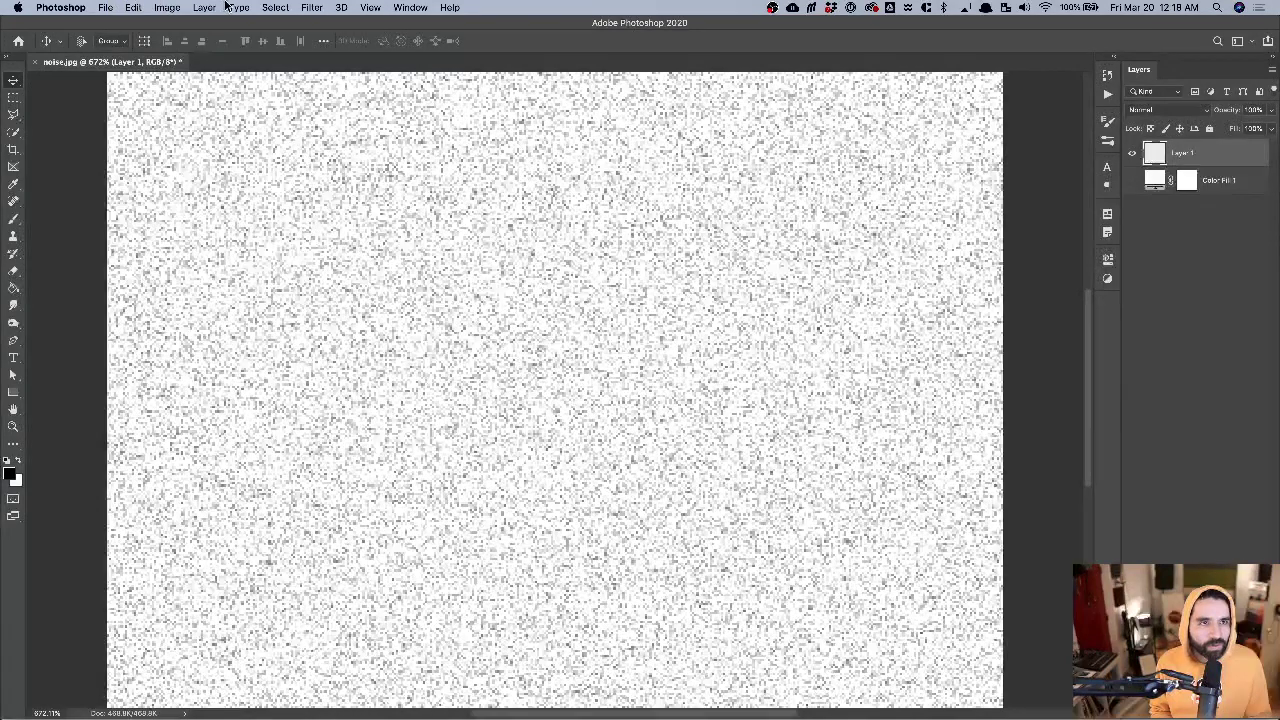
{"action": "left_click", "coordinate": [167, 7]}
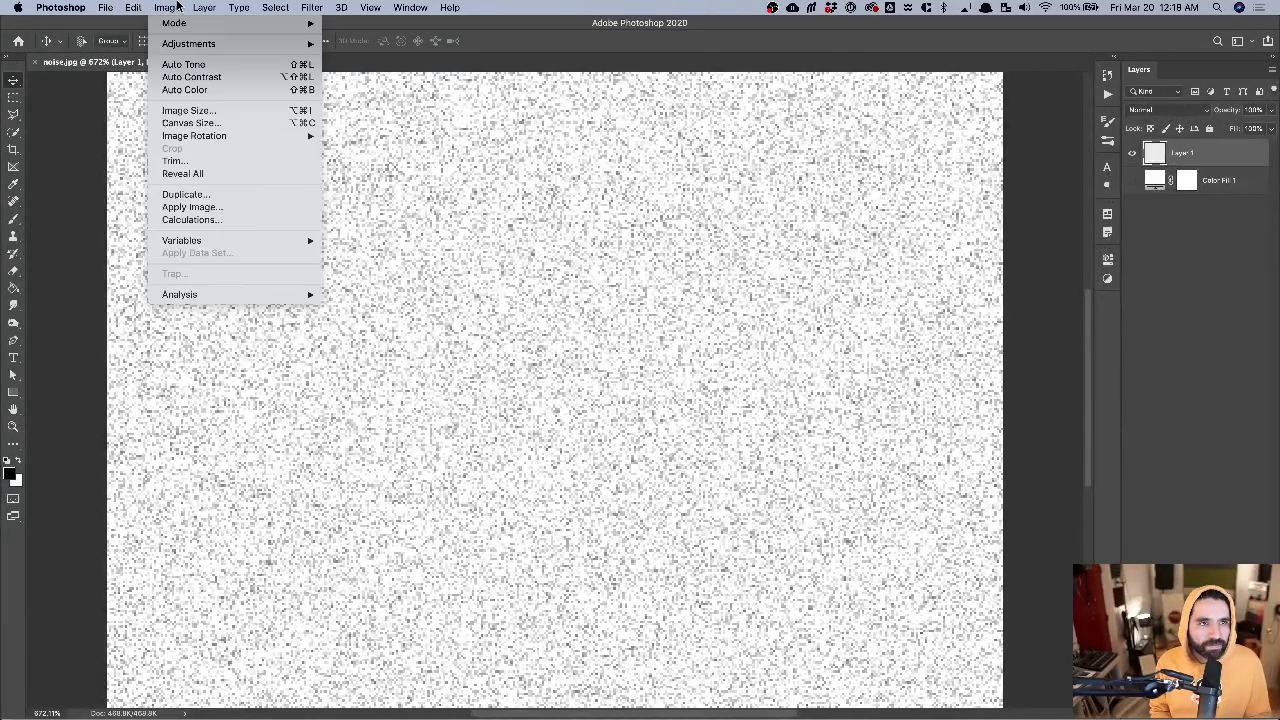
{"action": "left_click", "coordinate": [185, 64]}
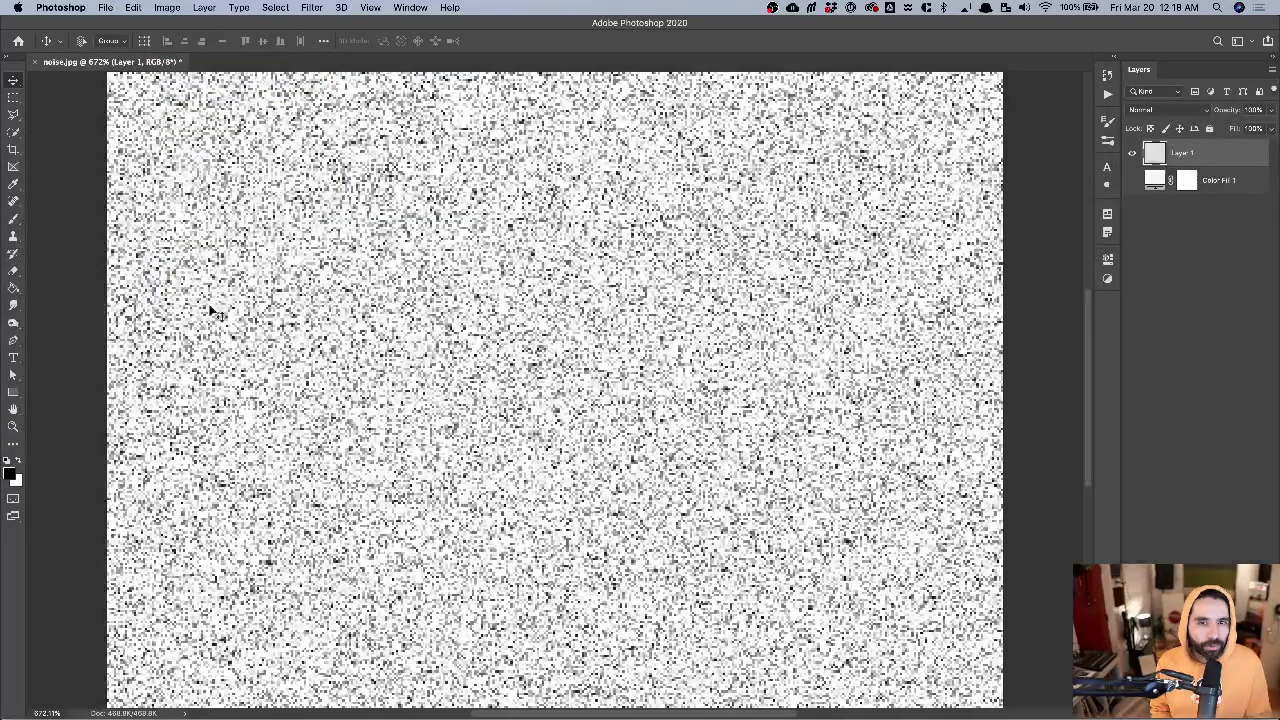
- Select the dark noise pixels on Layer 1 with Color Range, using Sampled Colors and an adjusted fuzziness
{"action": "key", "text": "super+0"}
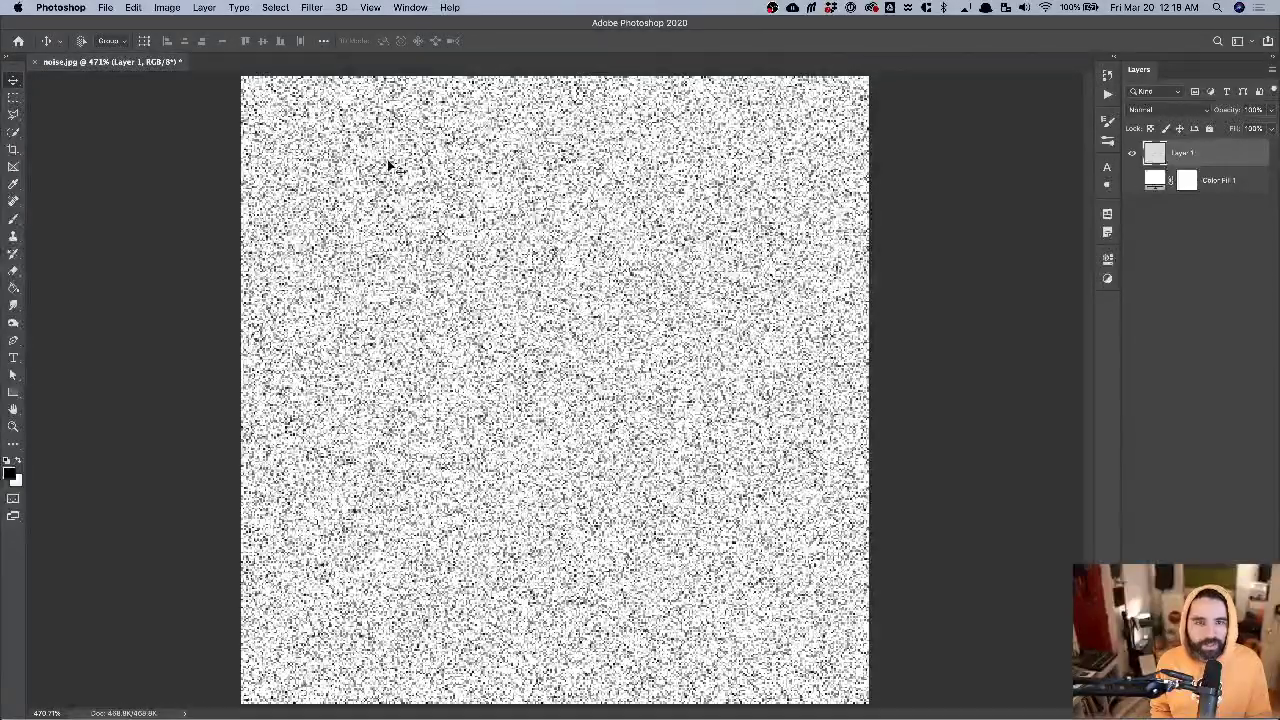
{"action": "scroll", "coordinate": [391, 164], "scroll_direction": "up", "scroll_amount": 5}
{"action": "scroll", "coordinate": [391, 164], "scroll_direction": "up", "scroll_amount": 2}
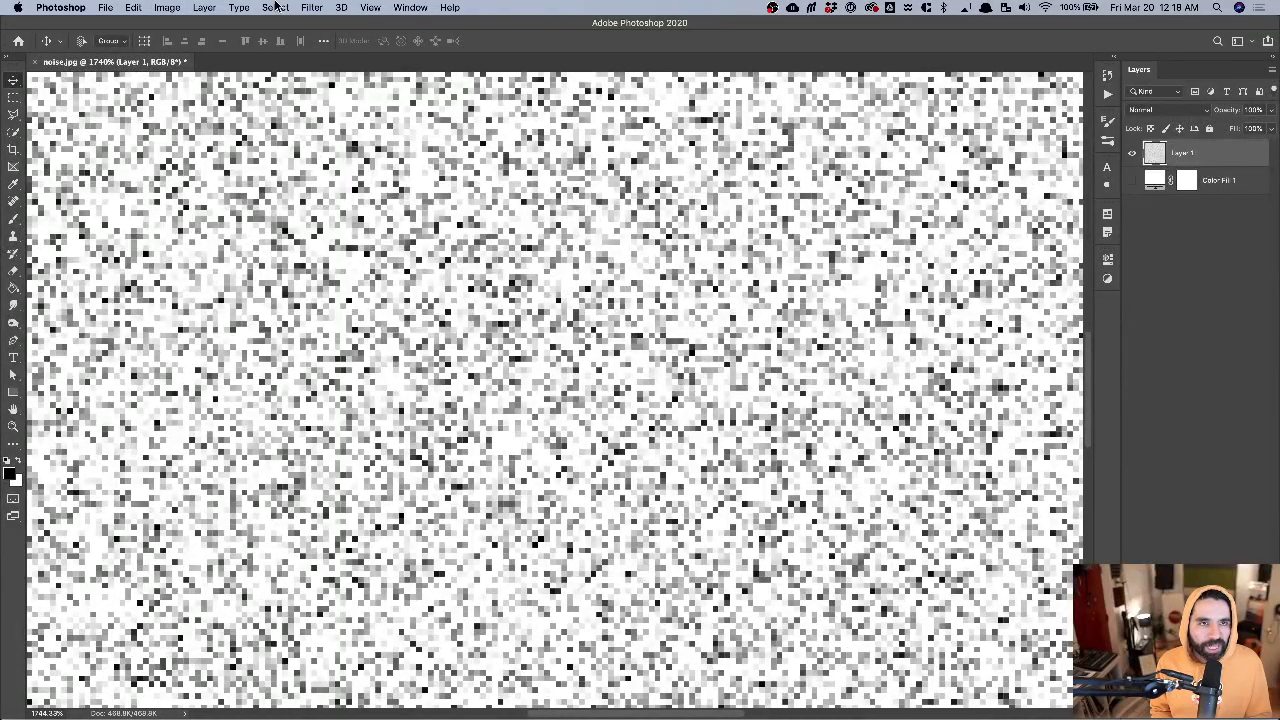
{"action": "left_click", "coordinate": [275, 7]}
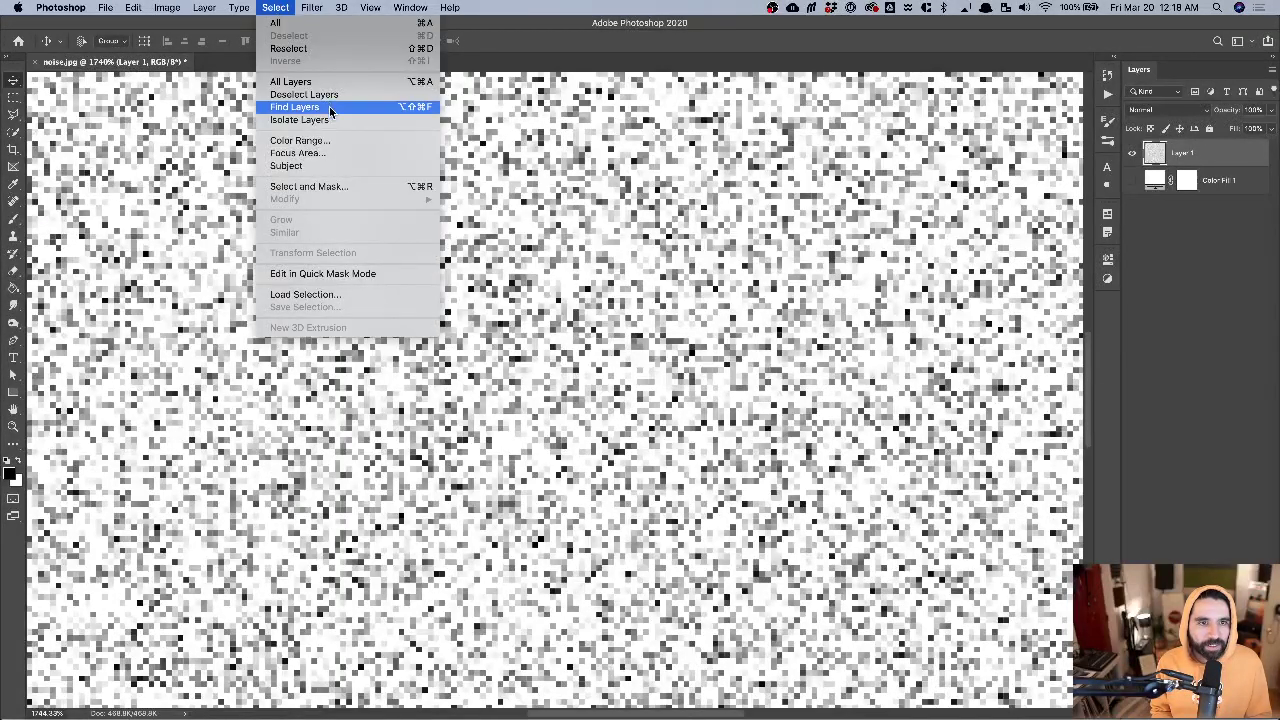
{"action": "left_click", "coordinate": [333, 143]}
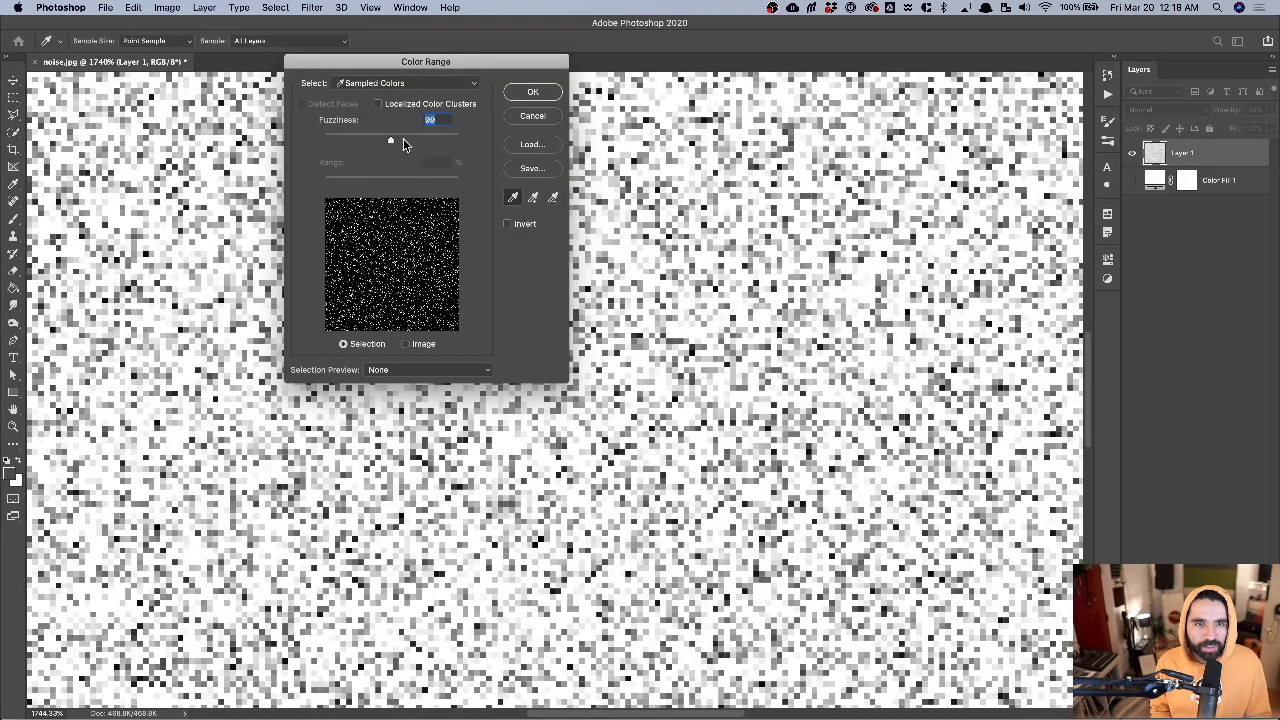
{"action": "mouse_move", "coordinate": [413, 140]}
{"action": "left_mouse_down"}
{"action": "mouse_move", "coordinate": [351, 138]}
{"action": "mouse_move", "coordinate": [460, 136]}
{"action": "mouse_move", "coordinate": [347, 143]}
{"action": "mouse_move", "coordinate": [397, 139]}
{"action": "left_mouse_up"}
{"action": "left_click", "coordinate": [533, 93]}
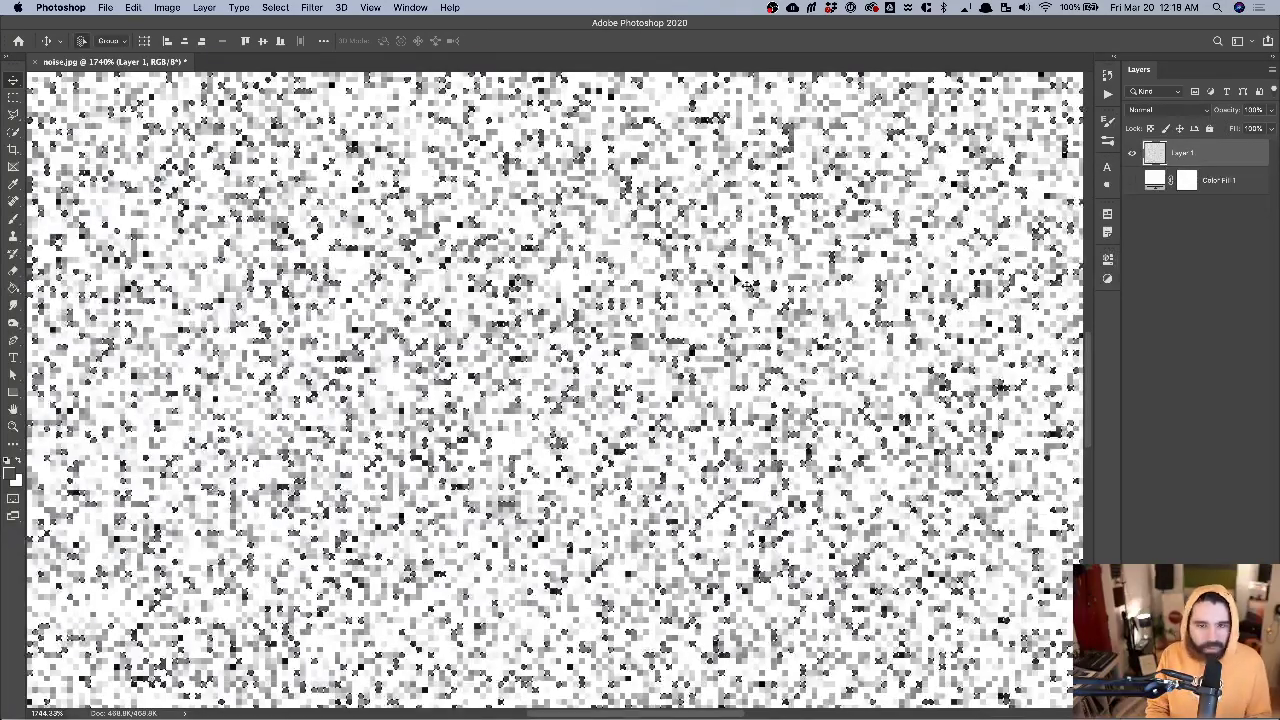
- Copy the selected dark pixels to a new layer, then hide Layer 1 and show Color Fill 1 beneath it
{"action": "key", "text": "super+0"}
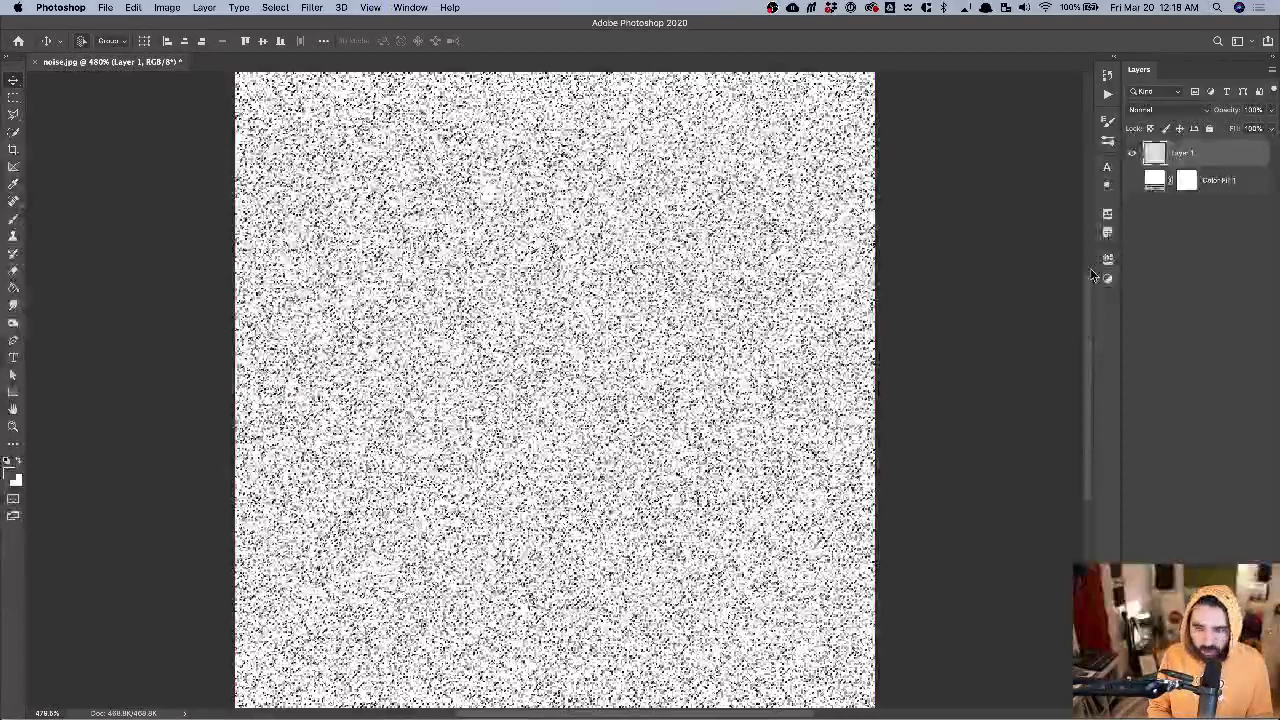
{"action": "key", "text": "super+j"}
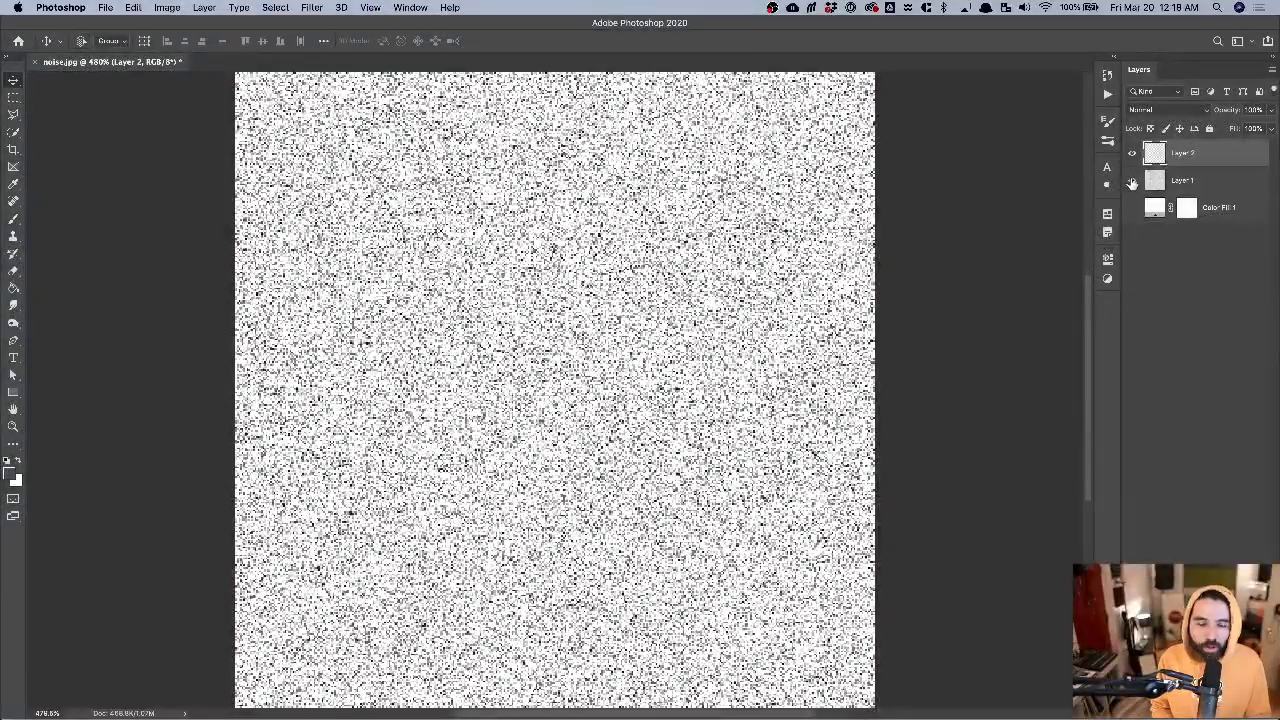
{"action": "left_click", "coordinate": [1132, 181]}
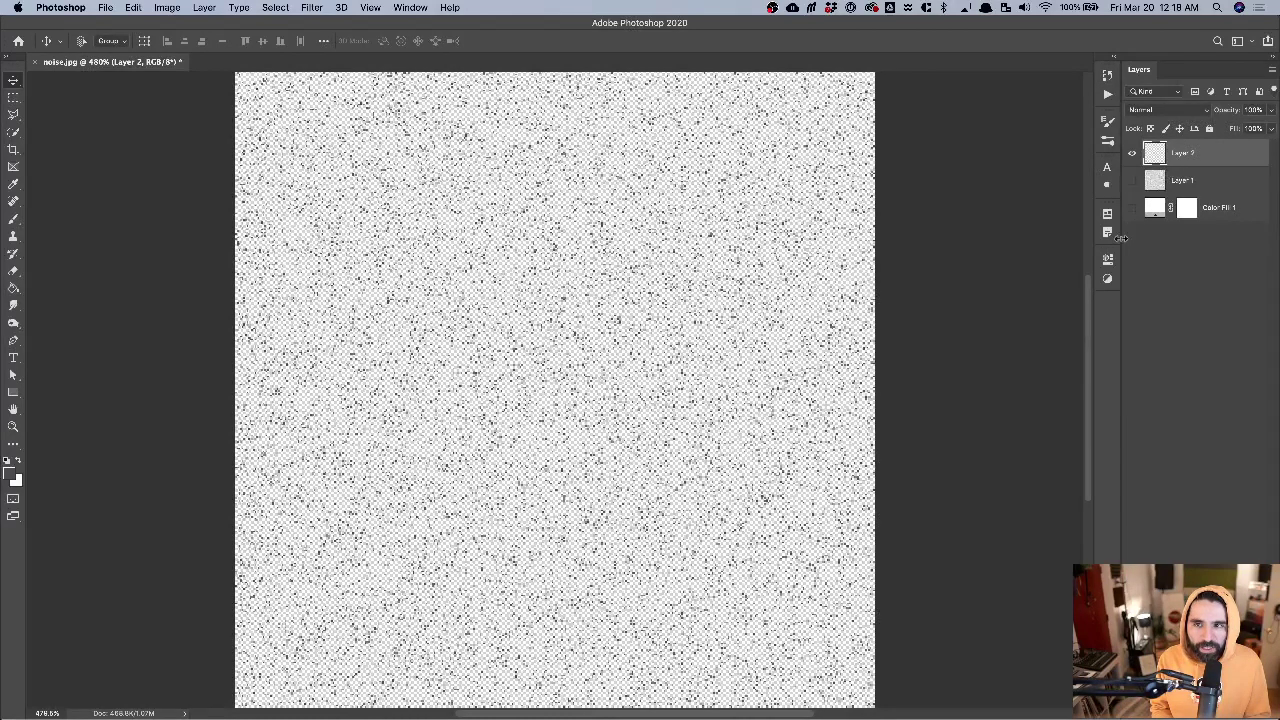
{"action": "left_click", "coordinate": [1132, 207]}
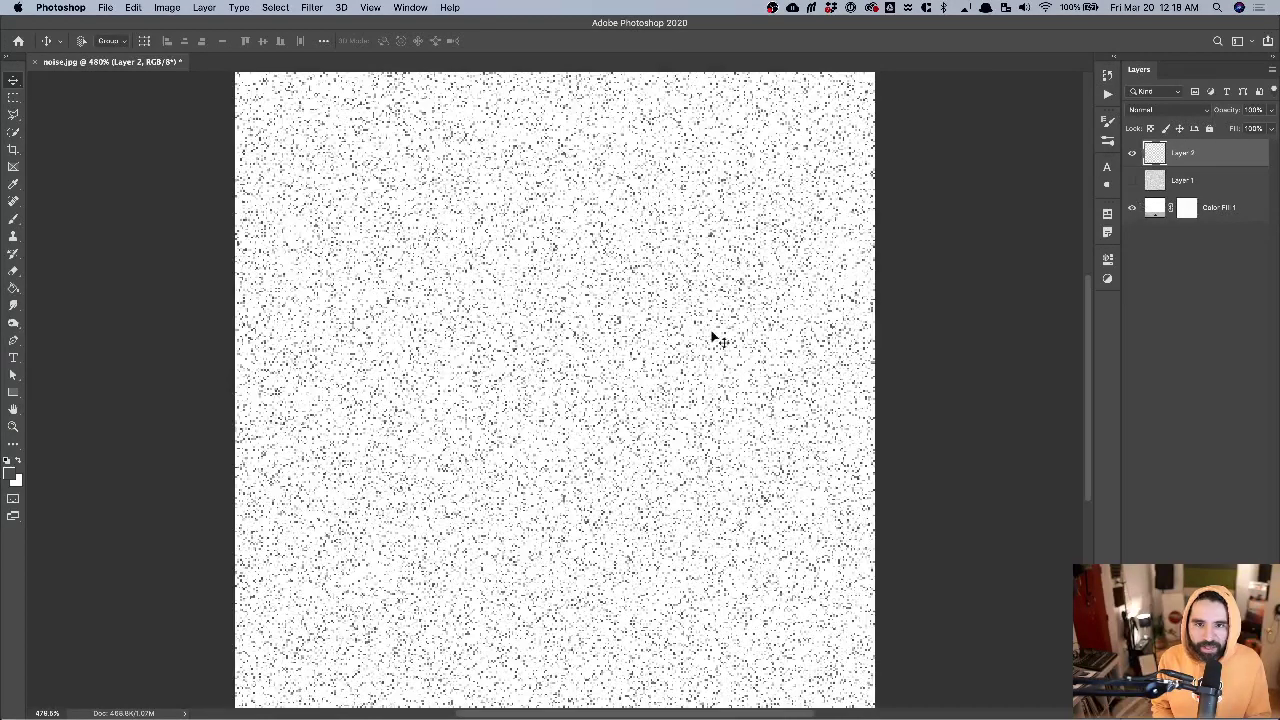
{"action": "left_click", "coordinate": [1132, 153]}
{"action": "left_click", "coordinate": [1132, 153]}
- Change the colour of Color Fill 1 to red #ff4141
{"action": "double_click", "coordinate": [1155, 207]}
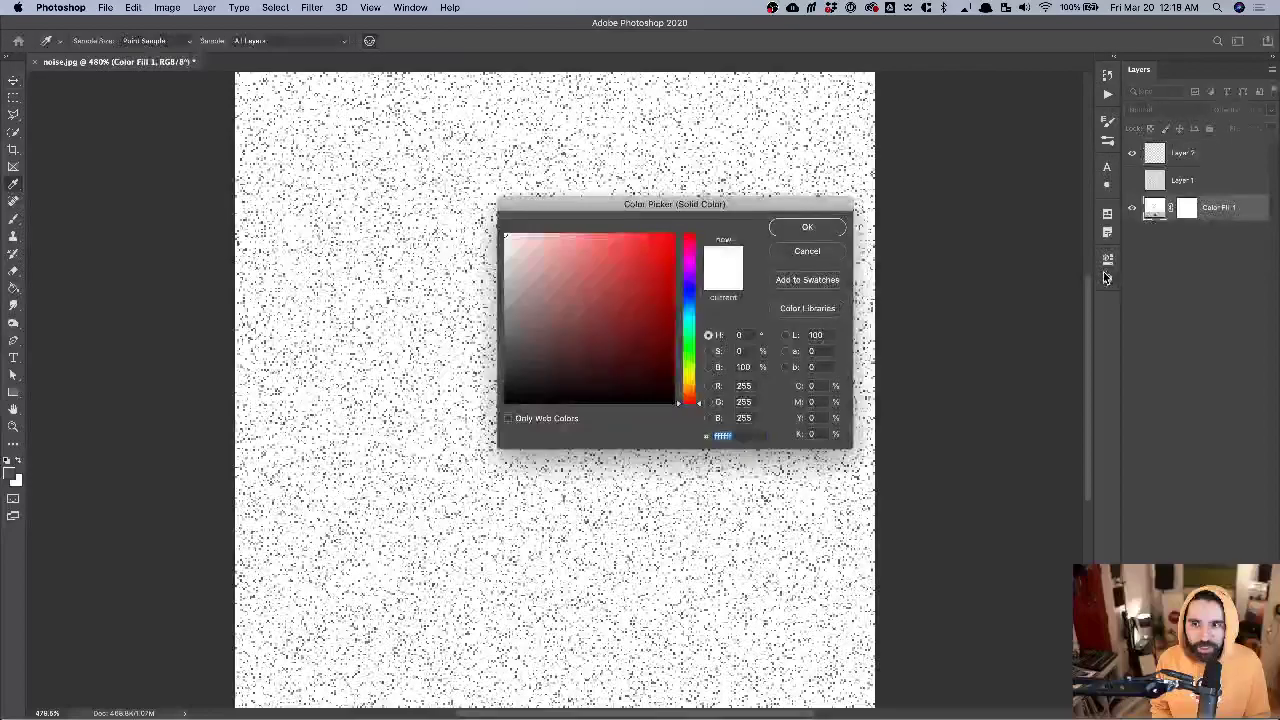
{"action": "left_click", "coordinate": [629, 264]}
{"action": "left_click_drag", "start_coordinate": [629, 264], "coordinate": [630, 233]}
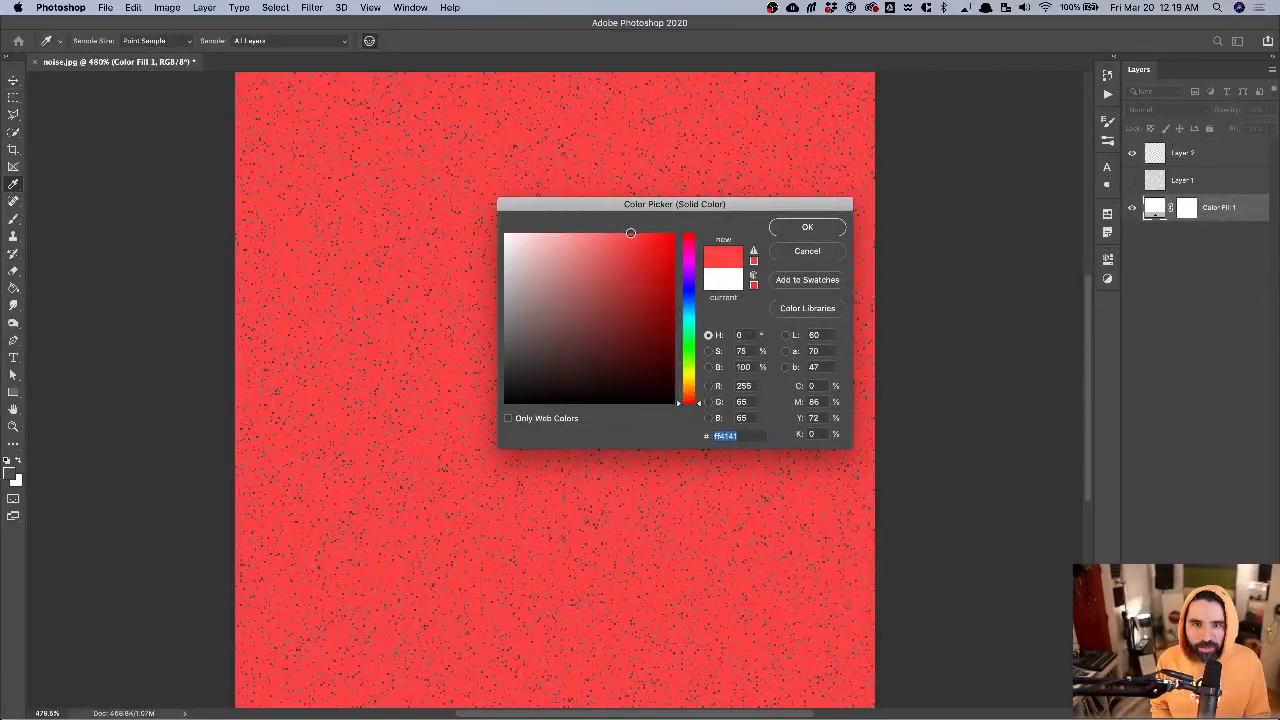
{"action": "left_click", "coordinate": [808, 227]}
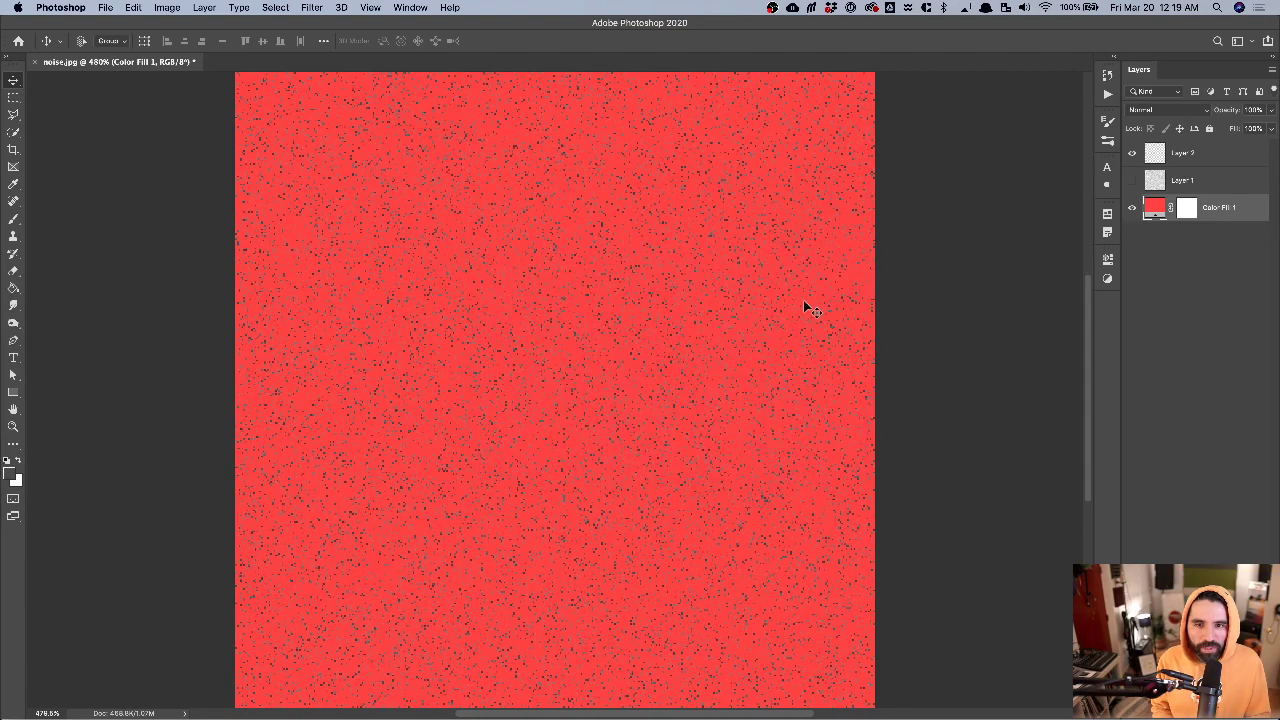
- Fill the speckles on Layer 2 with black at 100% opacity in Normal mode, preserving transparency
{"action": "left_click", "coordinate": [1190, 153]}
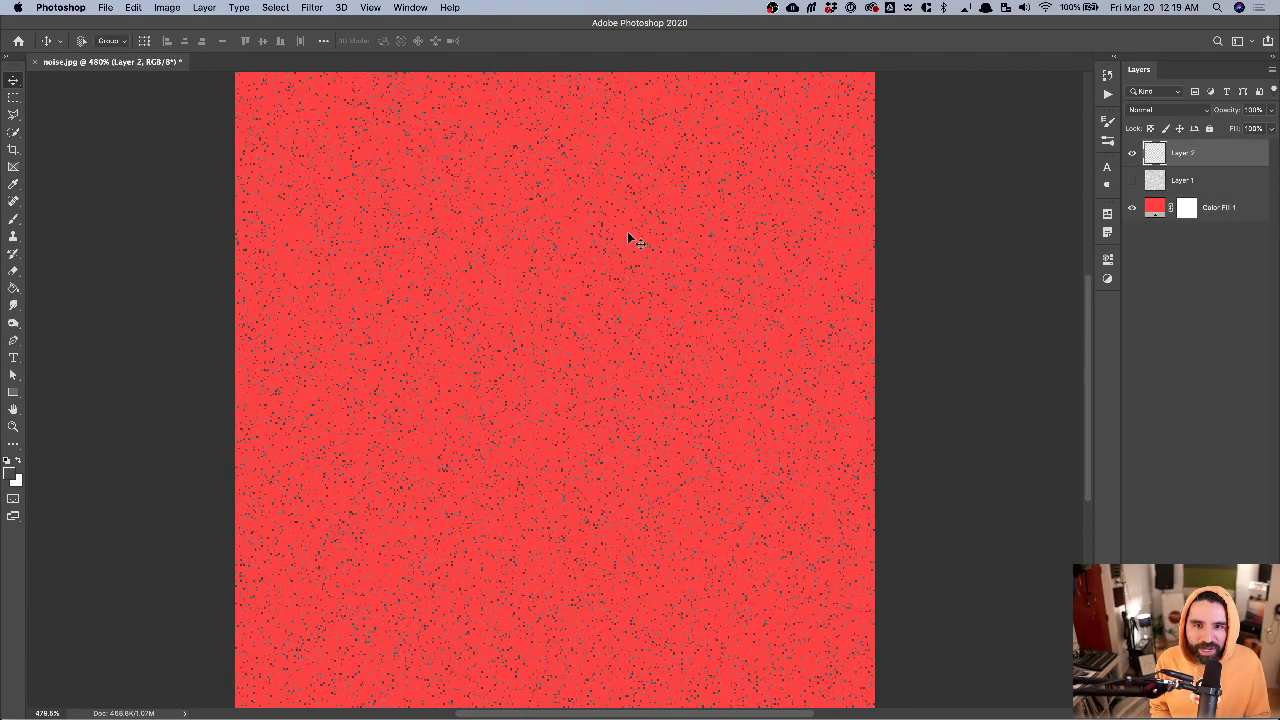
{"action": "scroll", "coordinate": [628, 240], "scroll_direction": "up", "scroll_amount": 8}
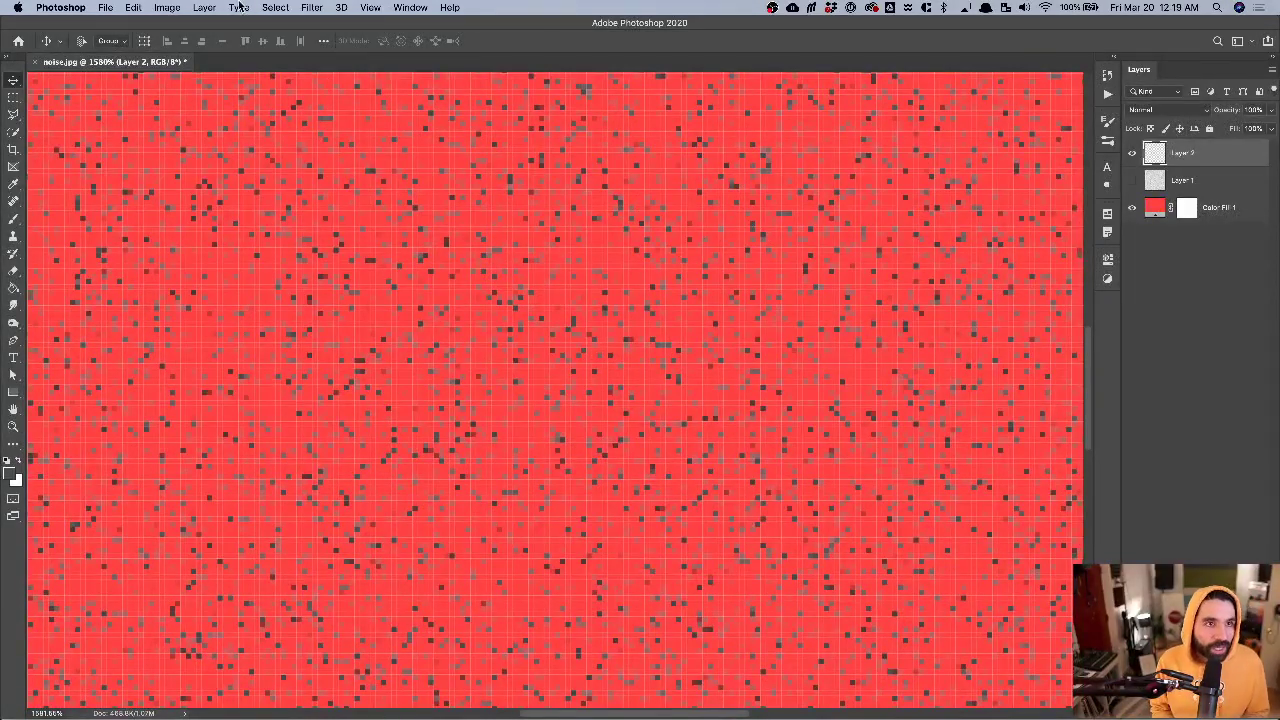
{"action": "left_click", "coordinate": [133, 8]}
{"action": "left_click", "coordinate": [160, 222]}
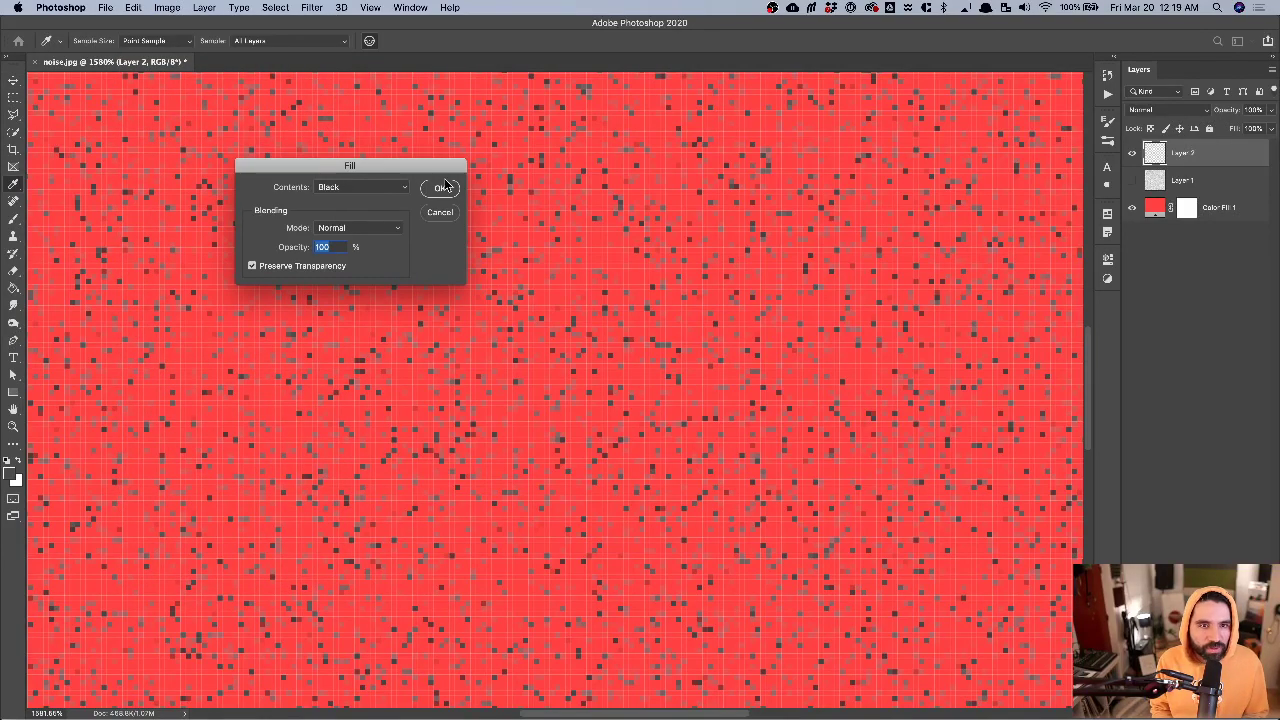
{"action": "left_click", "coordinate": [440, 190]}
{"action": "key", "text": "v"}
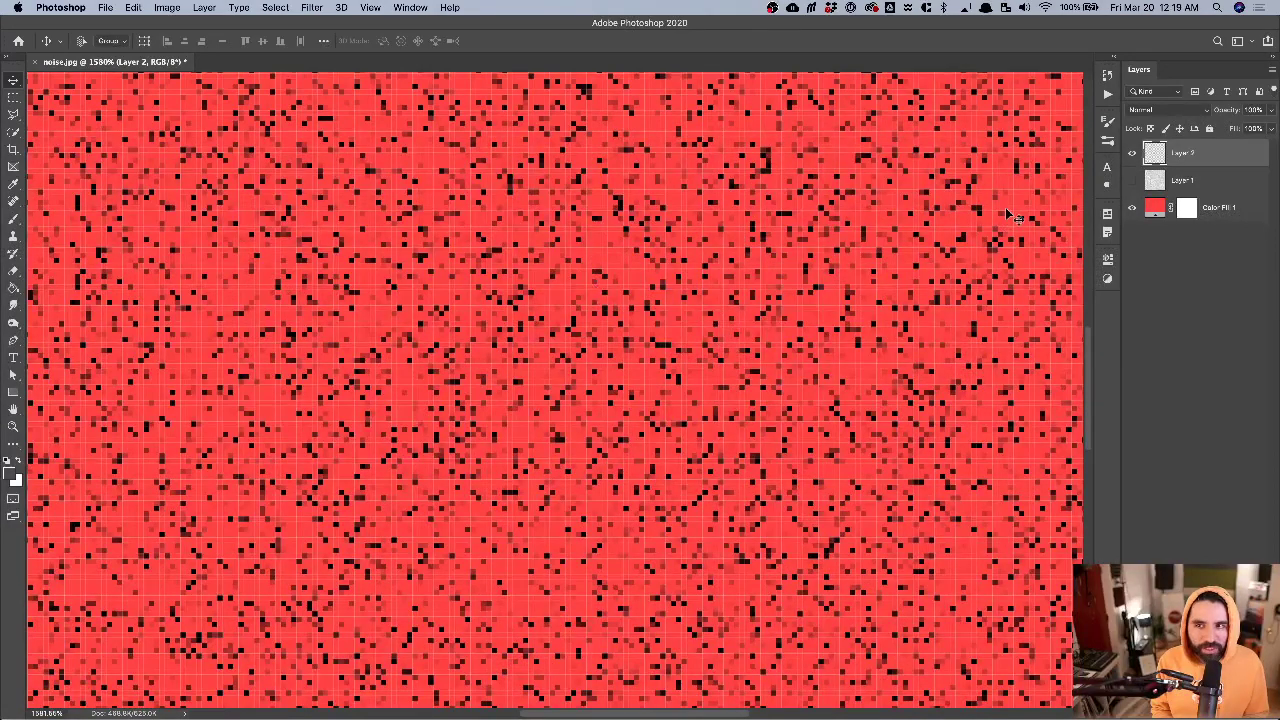
- Hide the red Color Fill 1 layer and inspect the black speckles on the transparent background
{"action": "scroll", "coordinate": [785, 268], "scroll_direction": "down", "scroll_amount": 10}
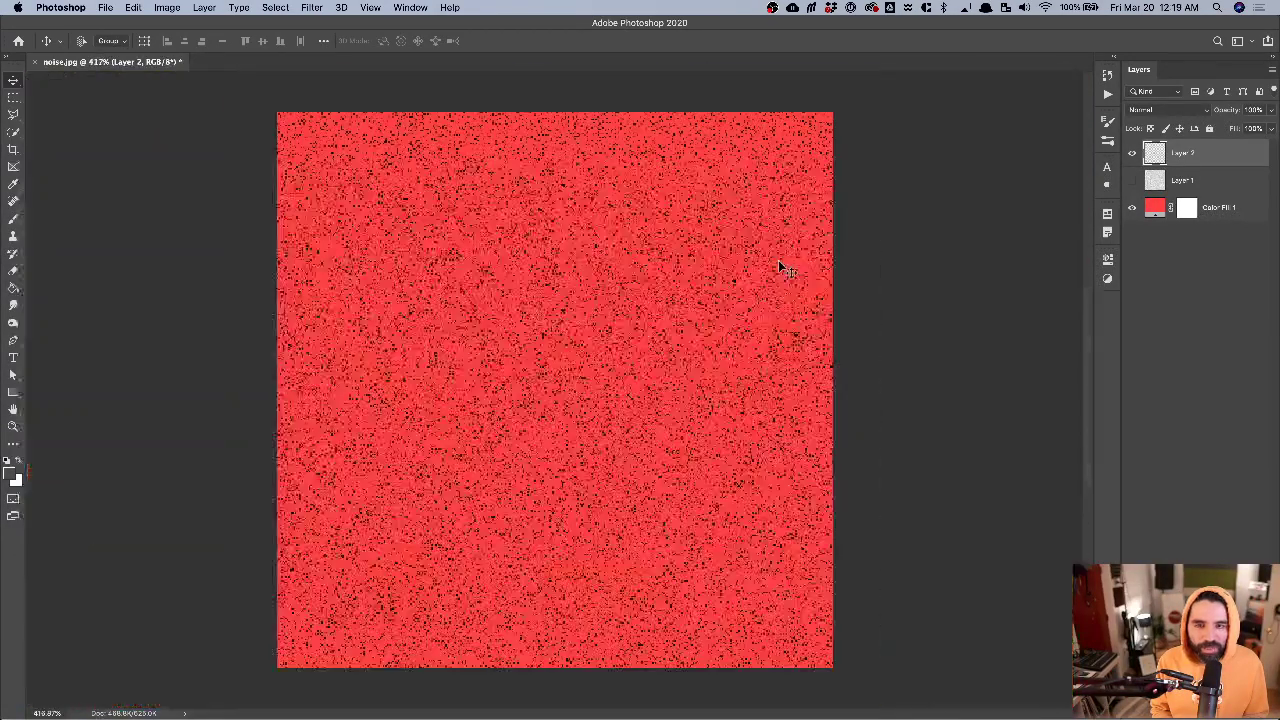
{"action": "left_click", "coordinate": [1133, 209]}
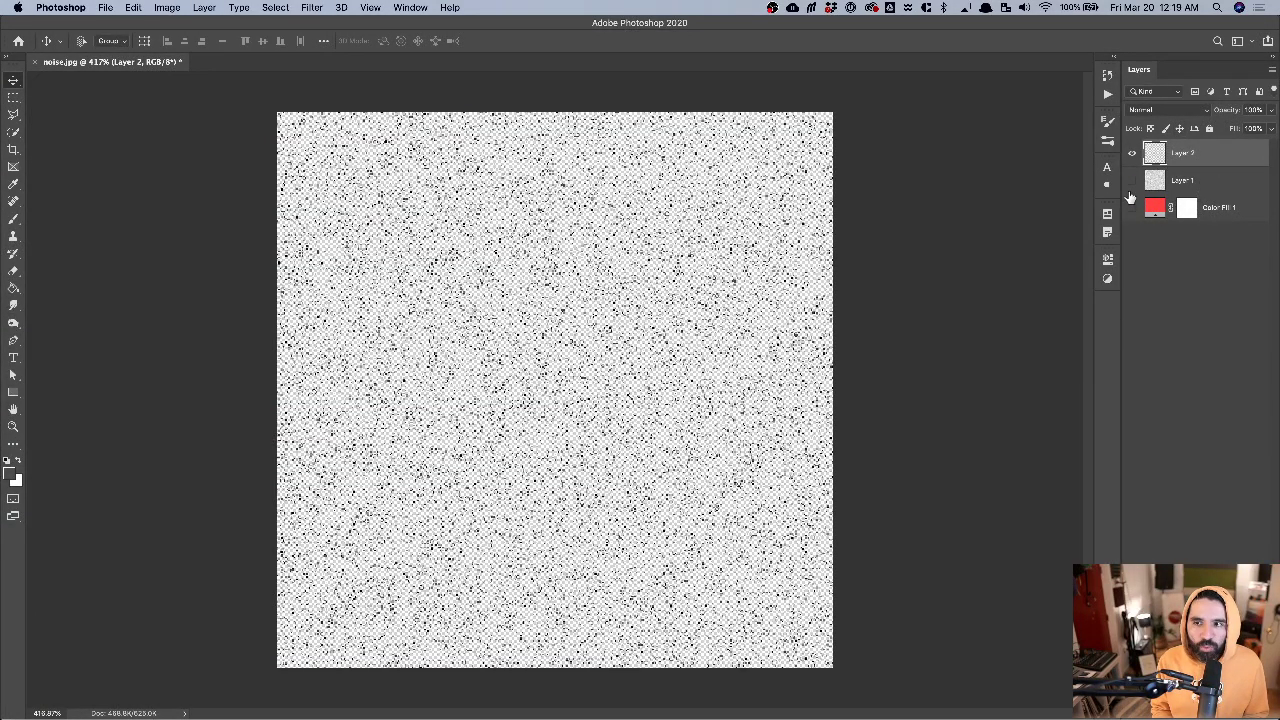
{"action": "scroll", "coordinate": [590, 307], "scroll_direction": "up", "scroll_amount": 5}
{"action": "scroll", "coordinate": [590, 307], "scroll_direction": "up", "scroll_amount": 2}
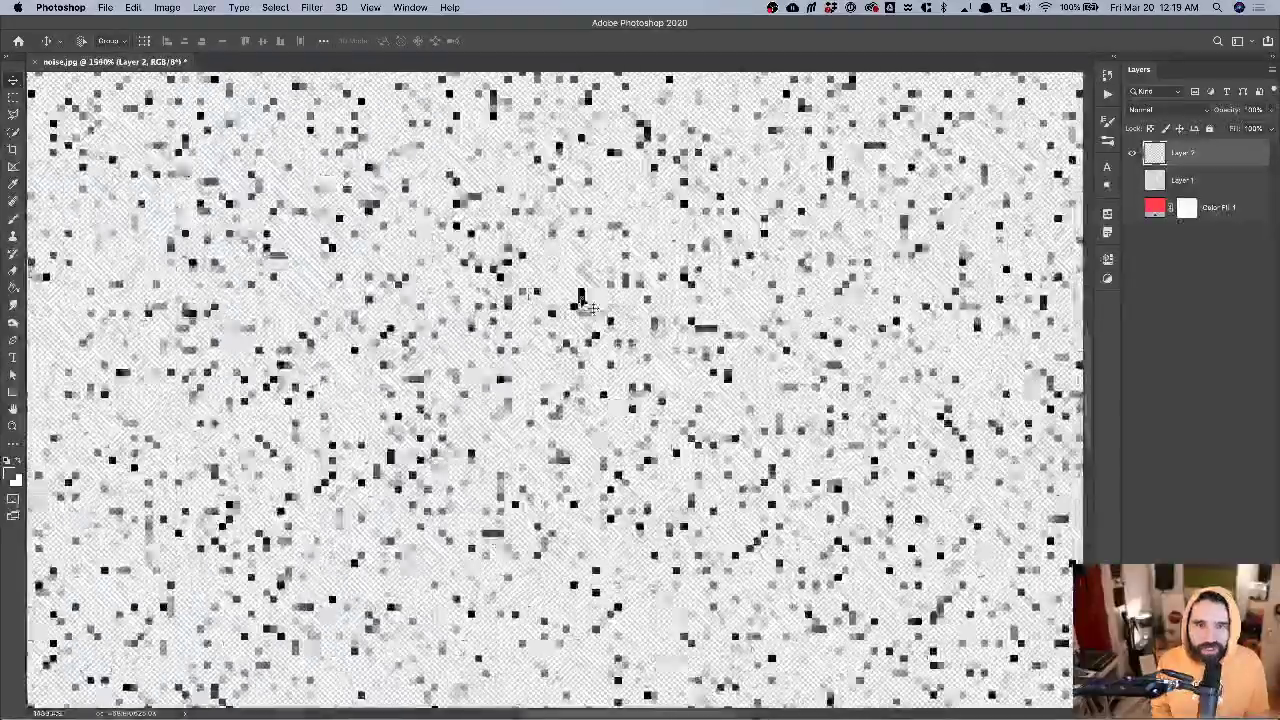
{"action": "scroll", "coordinate": [578, 283], "scroll_direction": "down", "scroll_amount": 7}
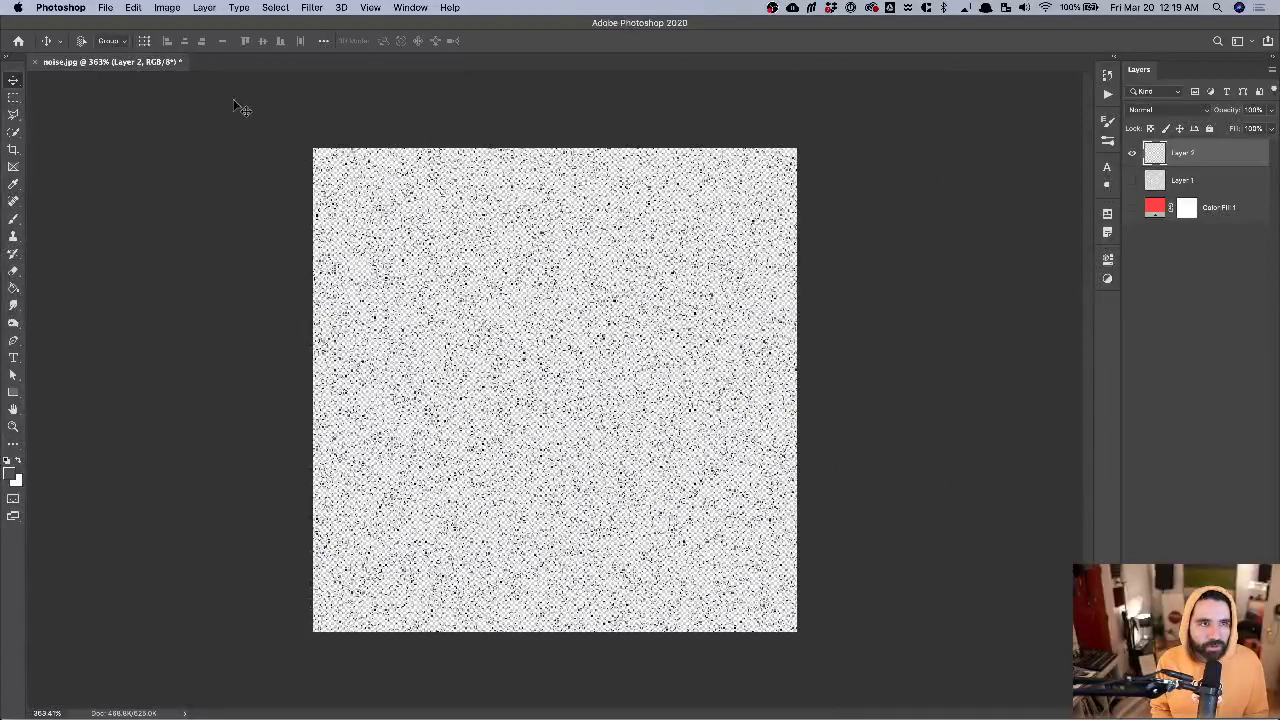
- Save a copy of the transparent speckle texture as noizzzz.png in PNG format with the smallest file size
{"action": "left_click", "coordinate": [105, 8]}
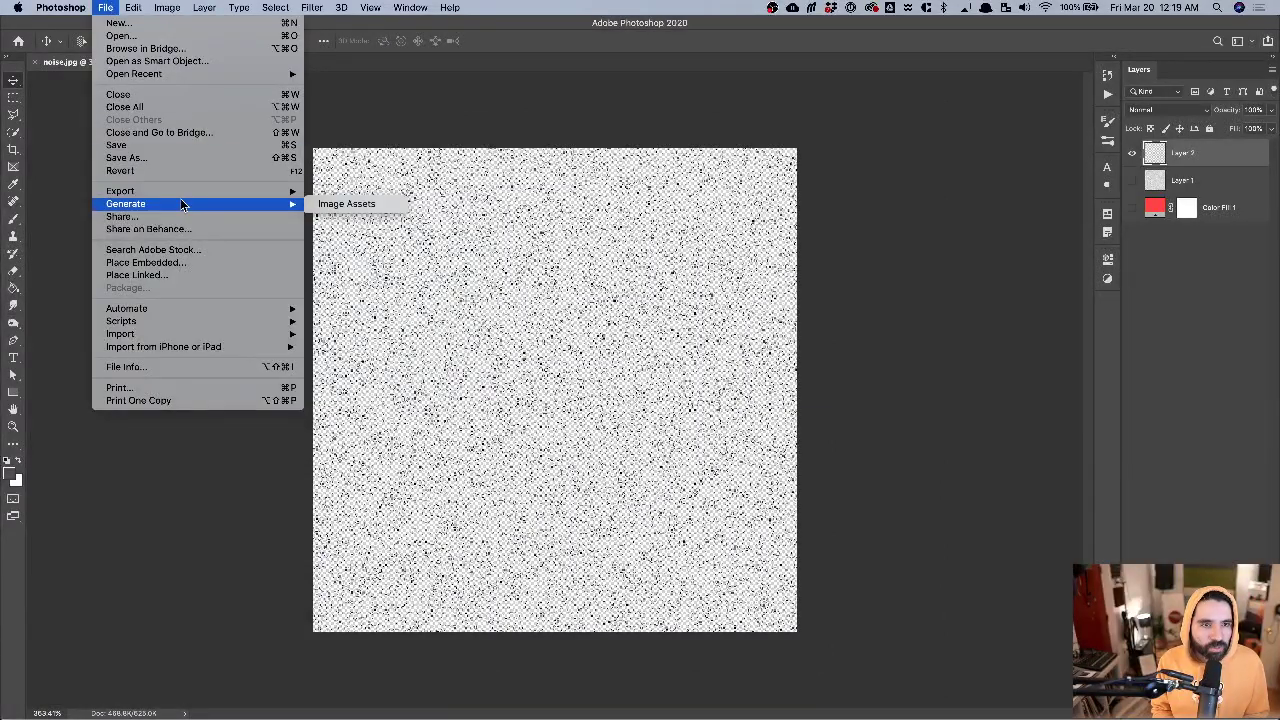
{"action": "left_click", "coordinate": [103, 7]}
{"action": "key", "text": "super+shift+s"}
{"action": "left_click", "coordinate": [697, 424]}
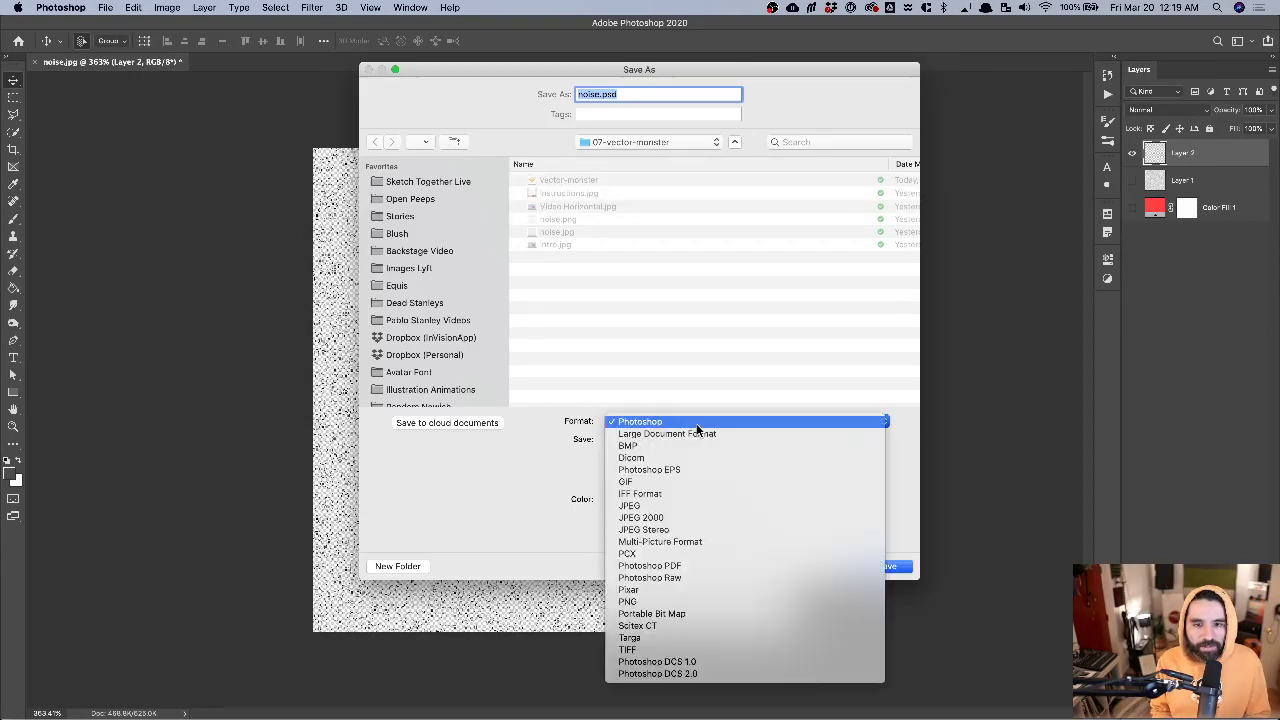
{"action": "left_click", "coordinate": [702, 602]}
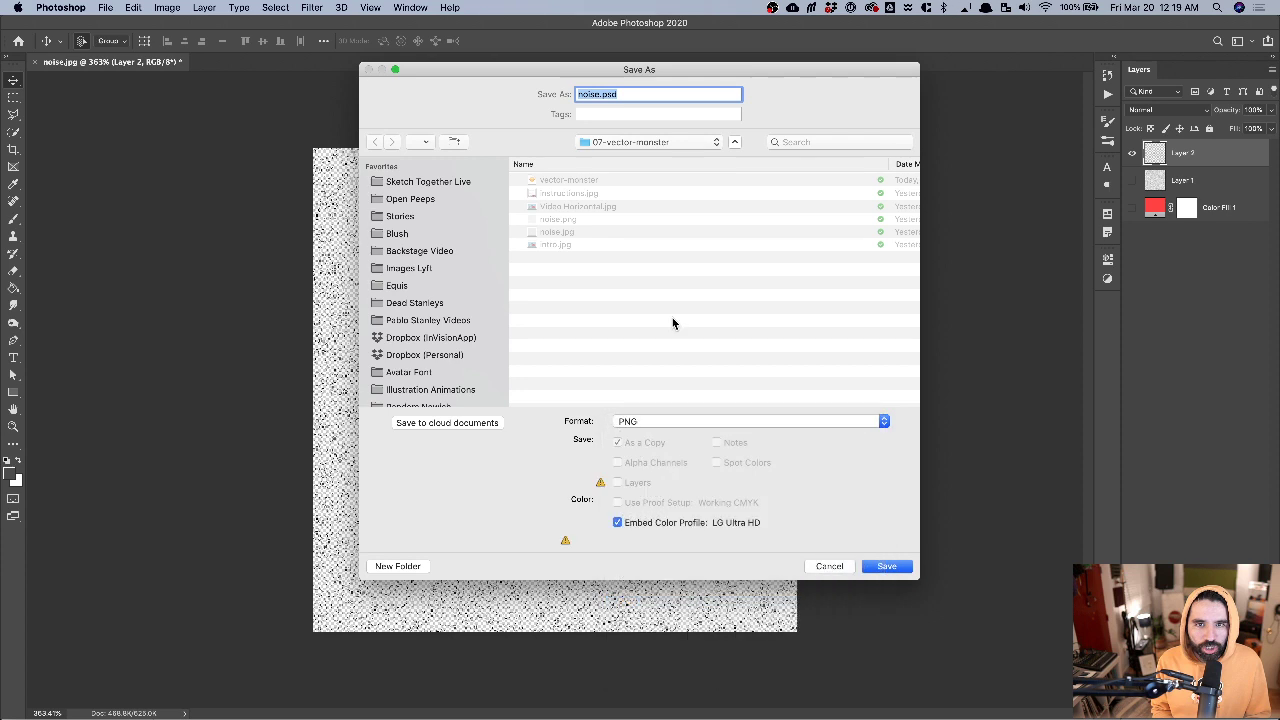
{"action": "key", "text": "Right"}
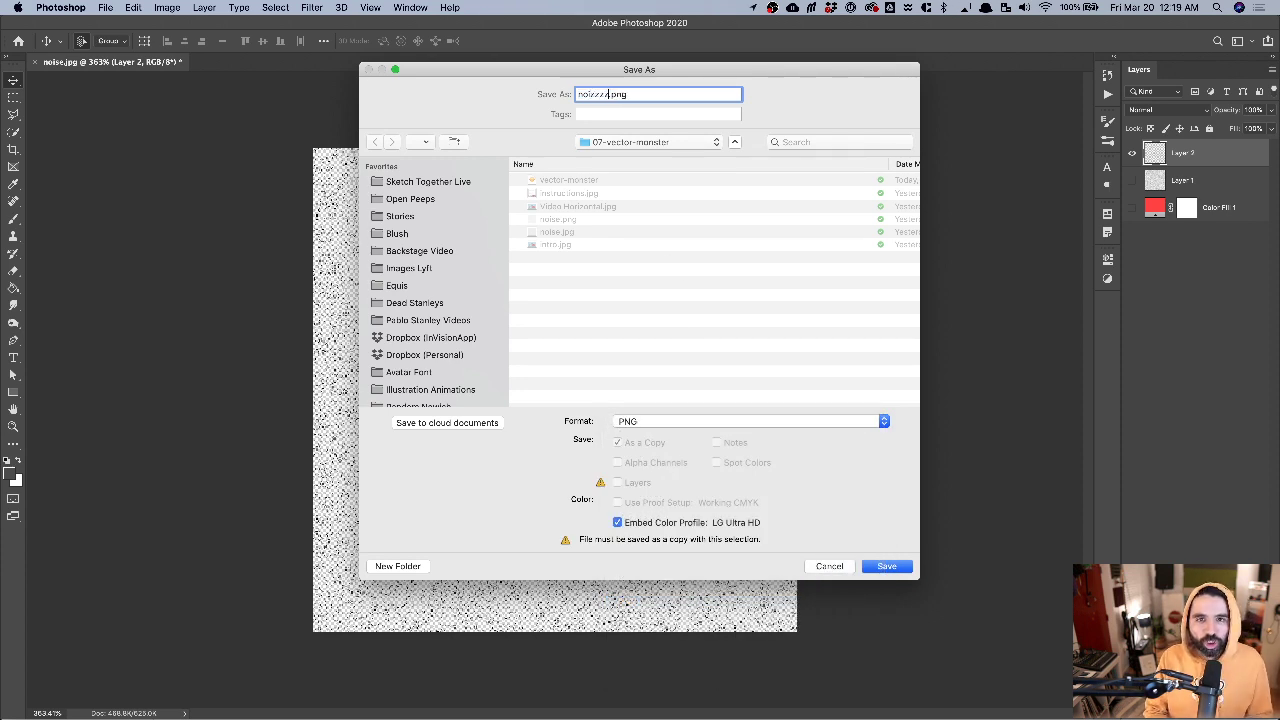
{"action": "key", "text": "Return"}
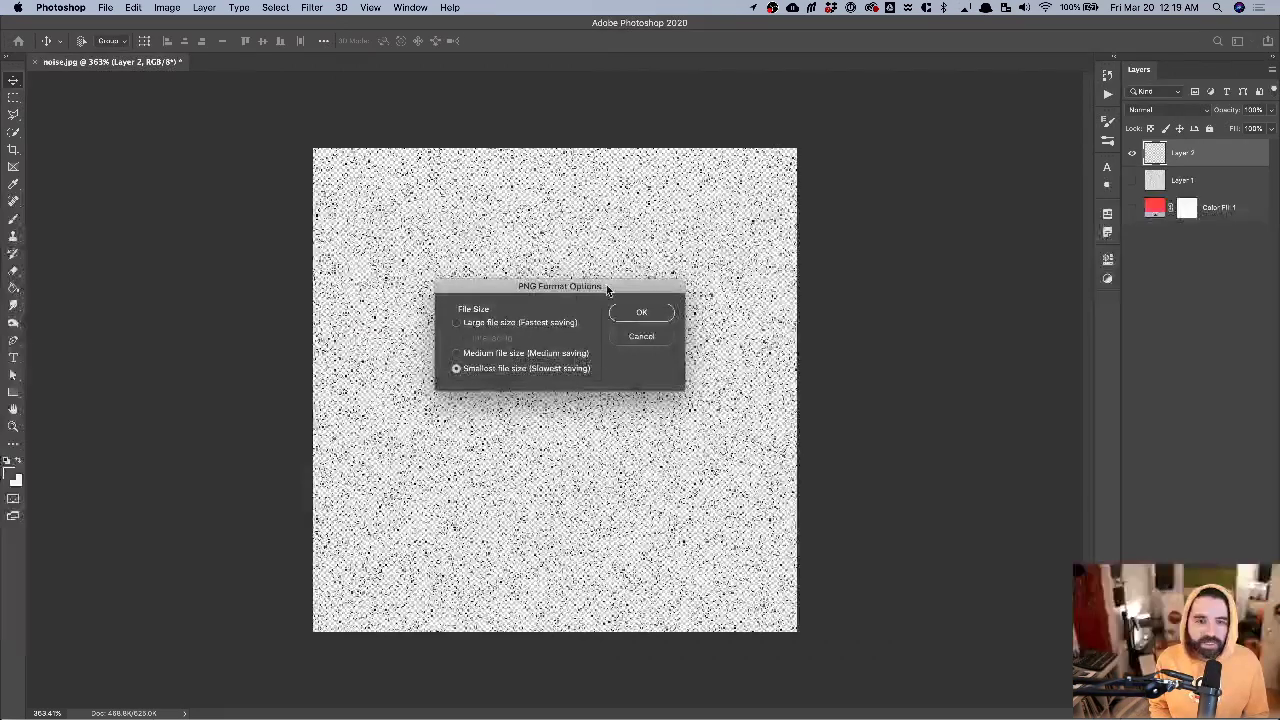
{"action": "left_click", "coordinate": [633, 314]}
- Switch to Sketch and replace the checkered tile image in the shaded head's fill with noizzzz.png
{"action": "key", "text": "super+Tab"}
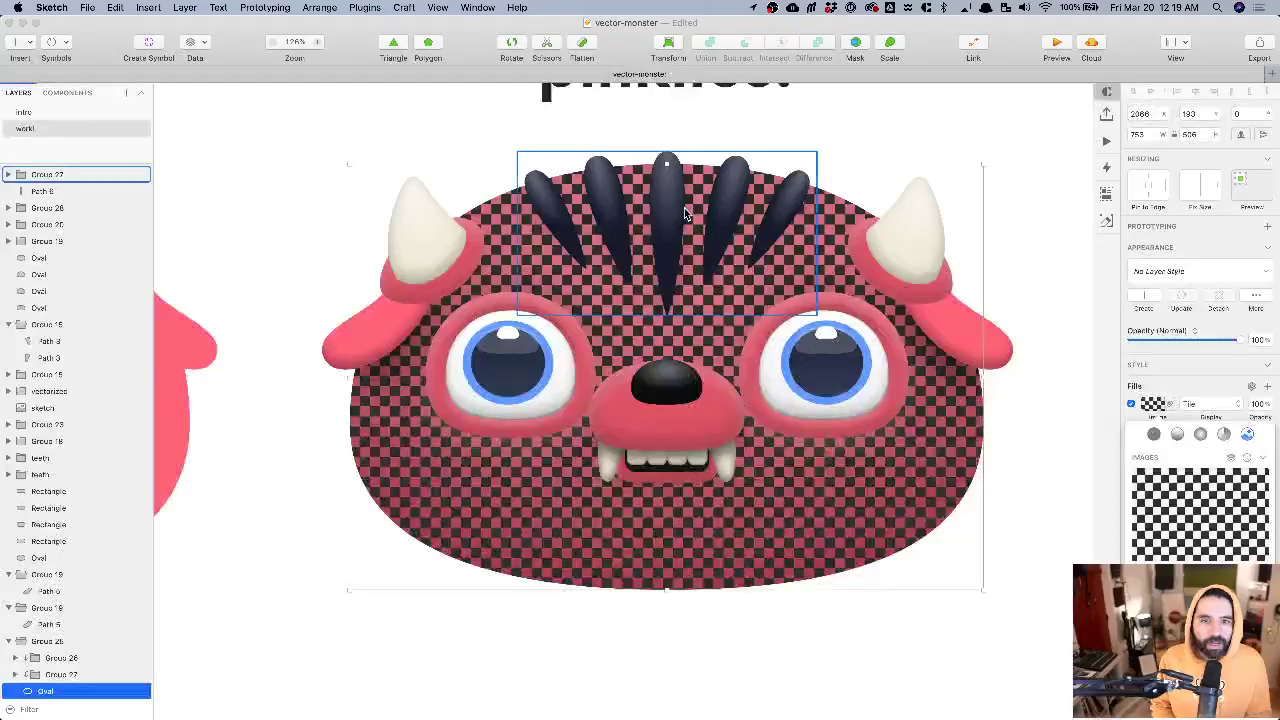
{"action": "mouse_move", "coordinate": [1188, 558]}
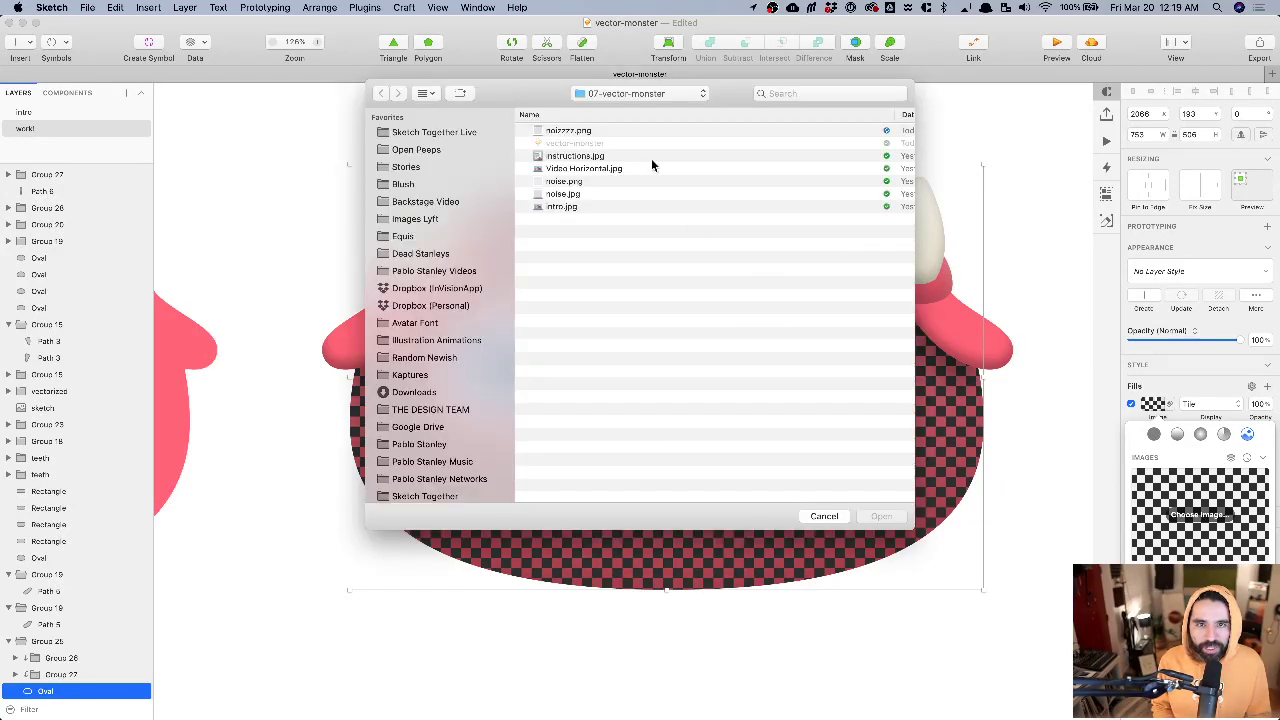
{"action": "left_click", "coordinate": [570, 131]}
{"action": "left_click", "coordinate": [881, 516]}
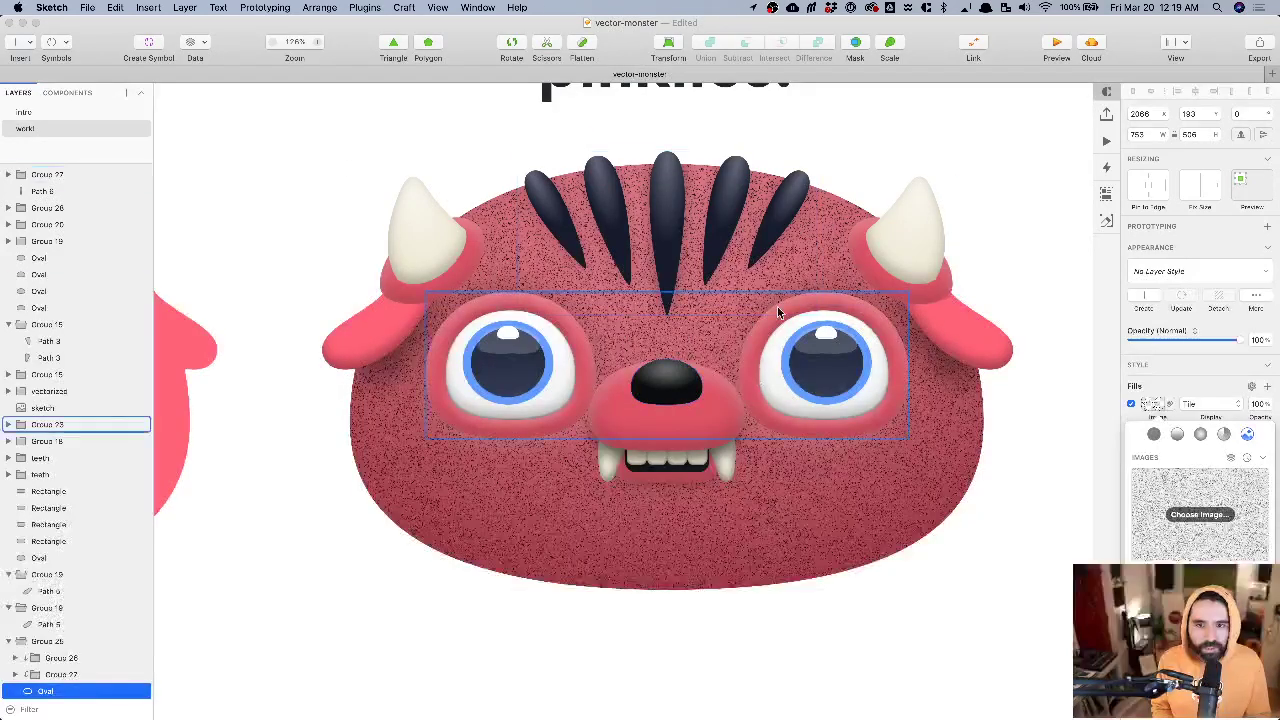
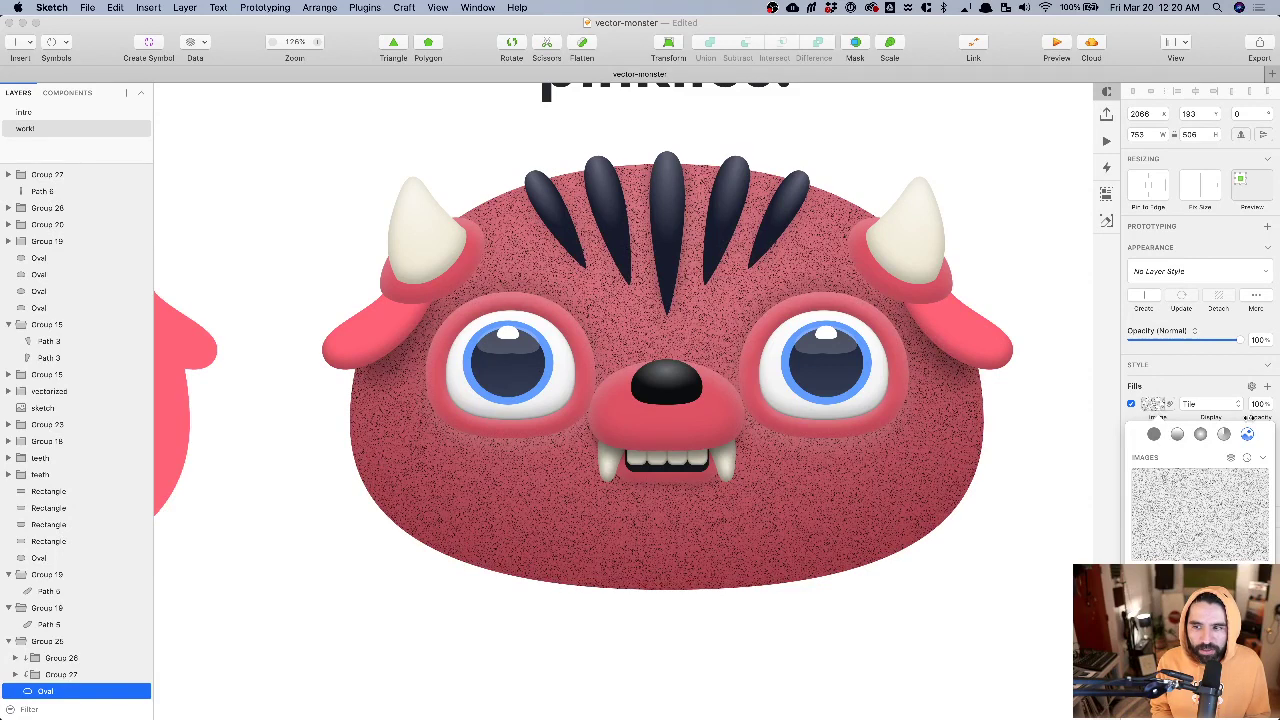
- Set the opacity of the head's tiled noise fill to 40%
{"action": "left_click", "coordinate": [1258, 404]}
{"action": "type", "text": "60"}
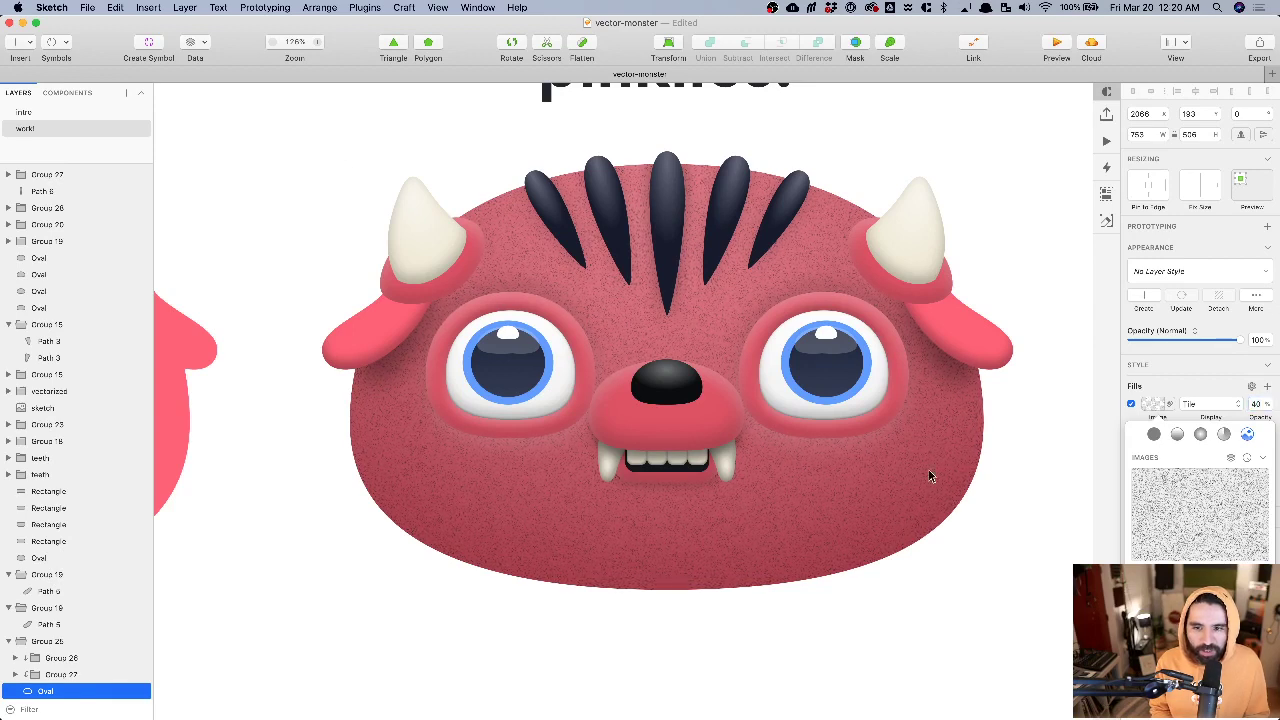
{"action": "left_click", "coordinate": [935, 591]}
{"action": "left_click", "coordinate": [935, 591]}
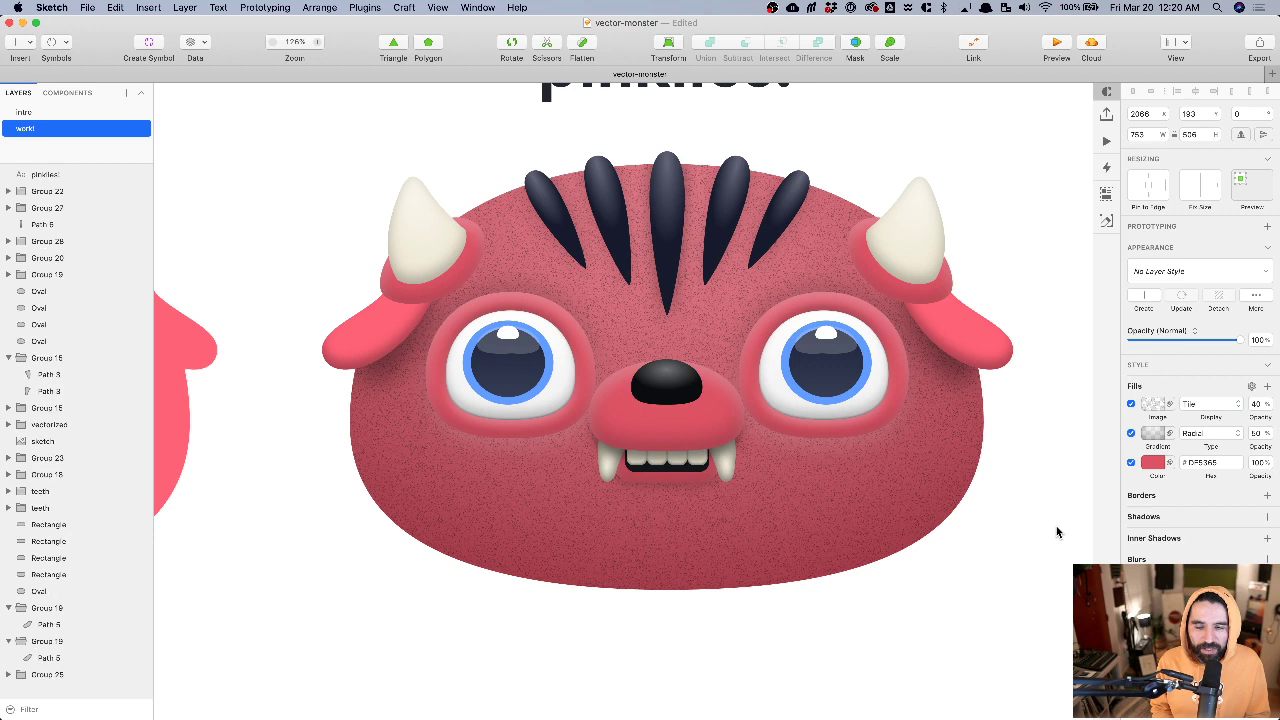
- Inspect the image fill settings of the shaded head's oval
{"action": "left_click", "coordinate": [828, 300]}
{"action": "left_click", "coordinate": [781, 541]}
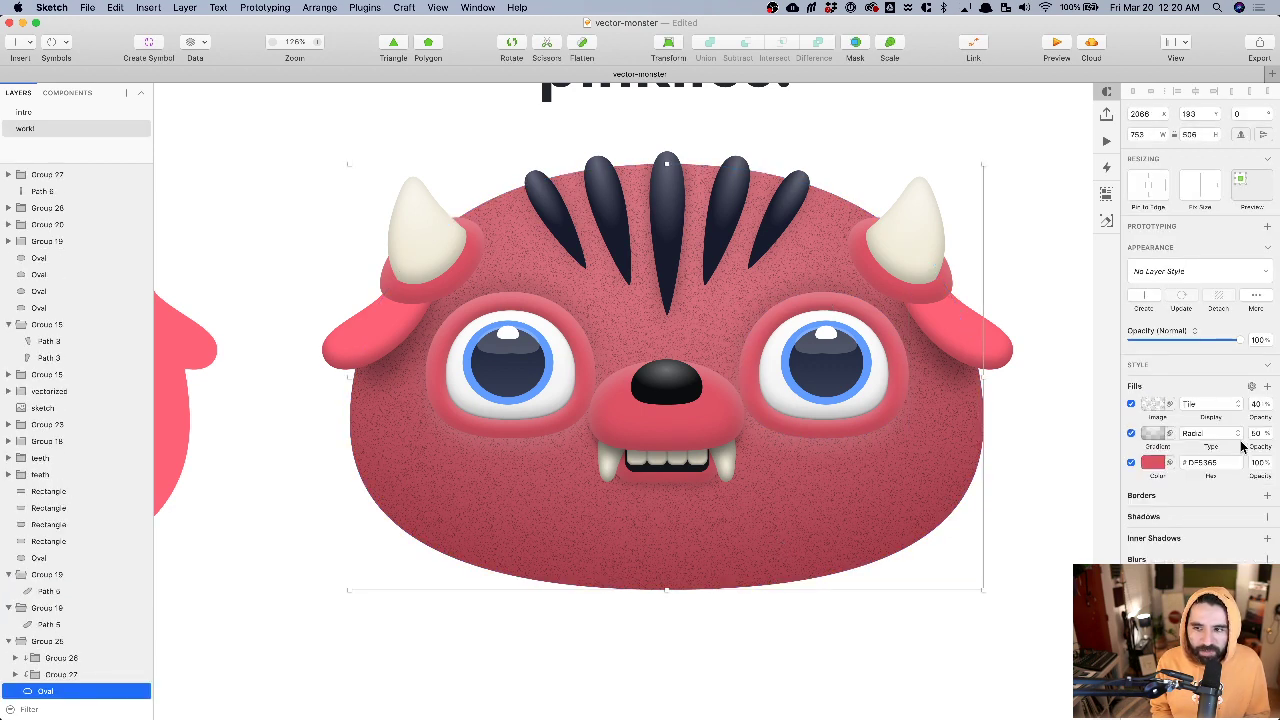
{"action": "left_click", "coordinate": [1153, 404]}
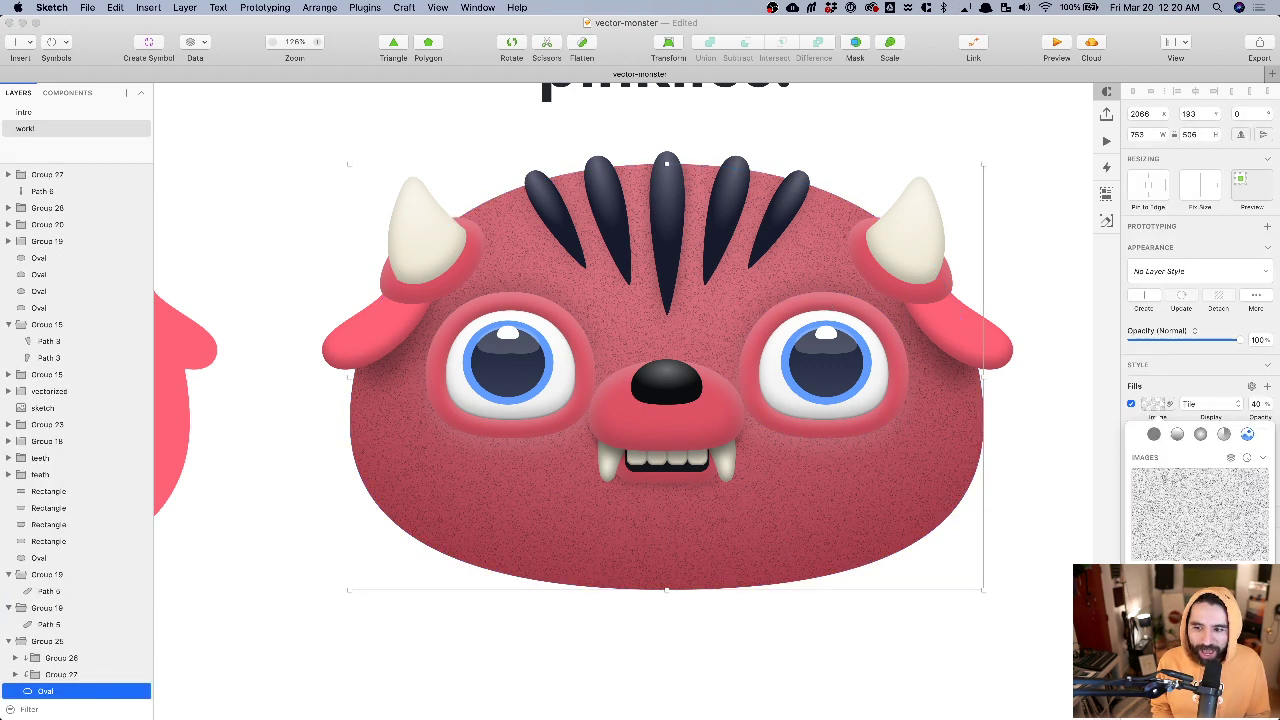
{"action": "left_click", "coordinate": [950, 588]}
{"action": "left_click", "coordinate": [976, 560]}
- Try to add the noise texture as an additional image fill on the muzzle oval
{"action": "left_click", "coordinate": [656, 432]}
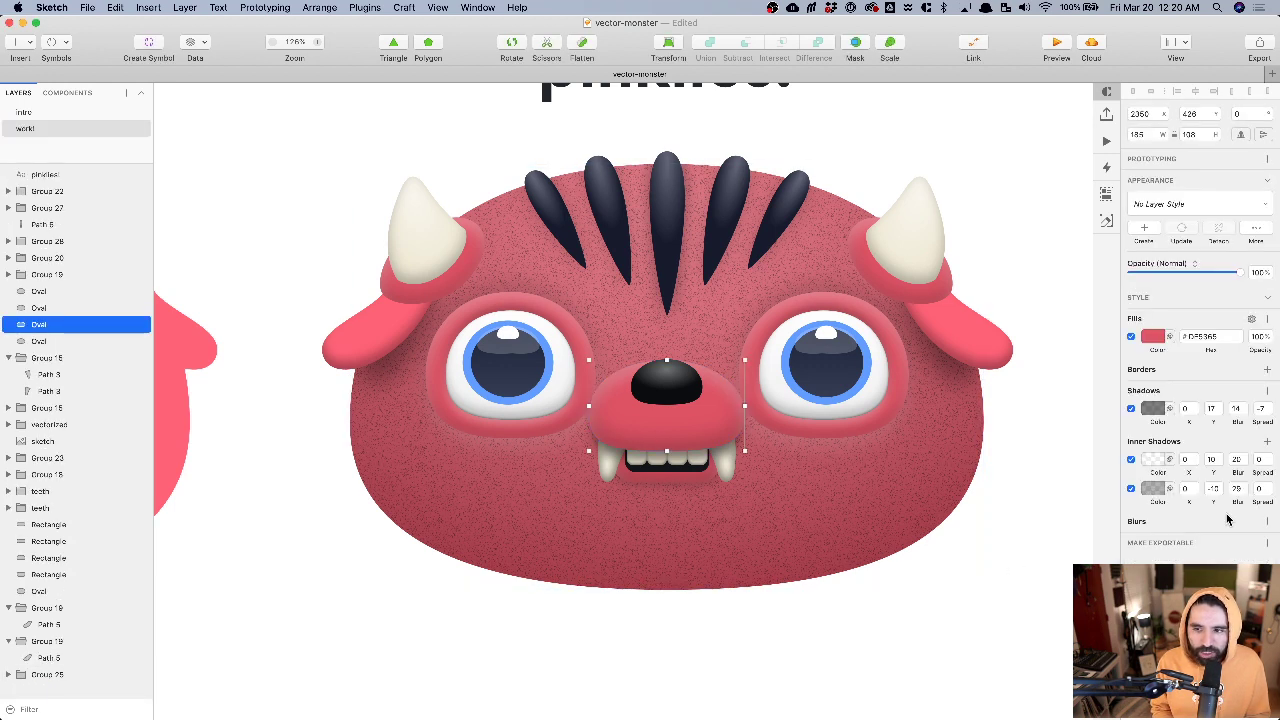
{"action": "left_click", "coordinate": [1153, 336]}
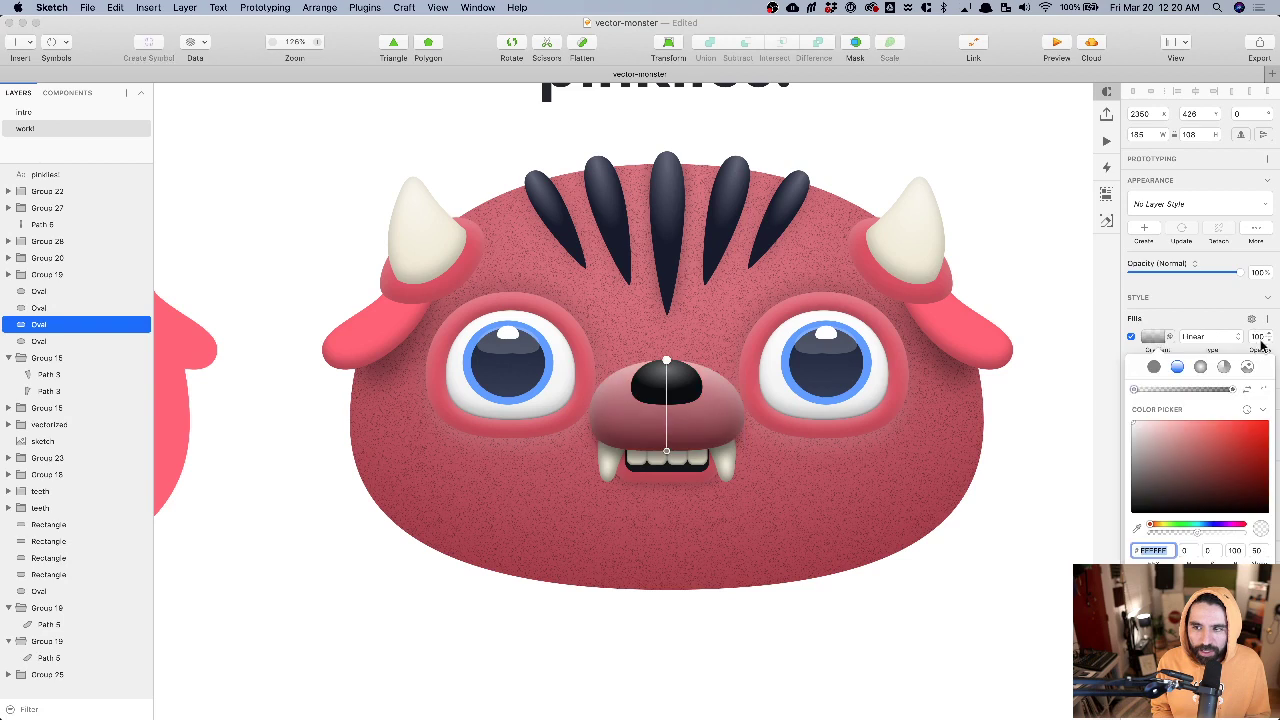
{"action": "left_click", "coordinate": [1247, 366]}
{"action": "left_click", "coordinate": [1145, 561]}
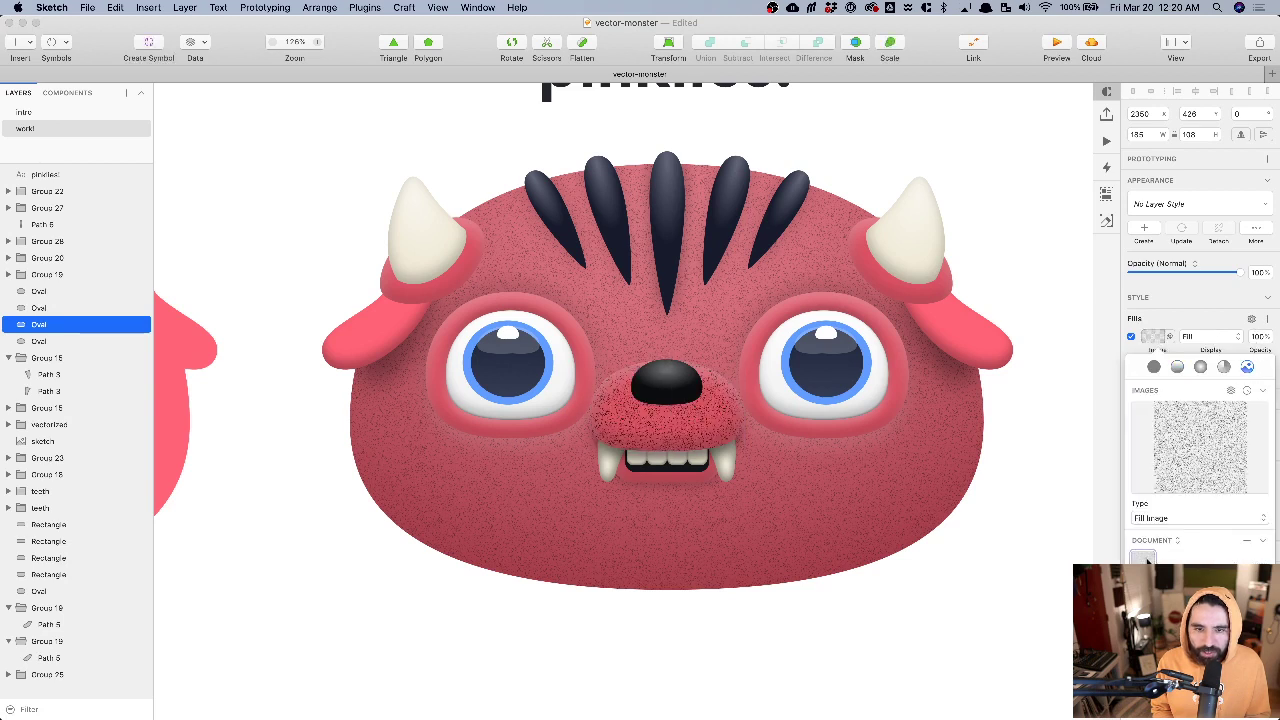
{"action": "left_click", "coordinate": [986, 594]}
{"action": "left_click", "coordinate": [891, 663]}
- Undo the fill changes made to the muzzle oval
{"action": "key", "text": "super+z"}
{"action": "key", "text": "super+z"}
{"action": "key", "text": "super+z"}
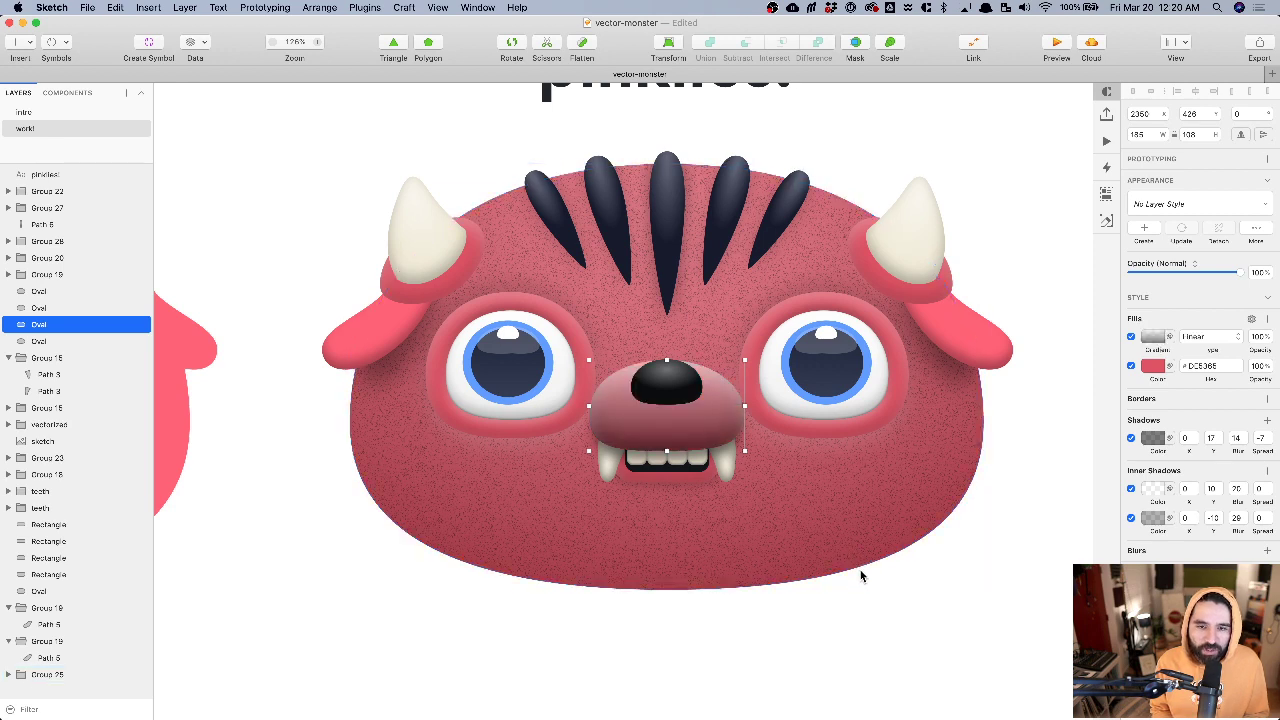
{"action": "key", "text": "super+z"}
{"action": "key", "text": "super+z"}
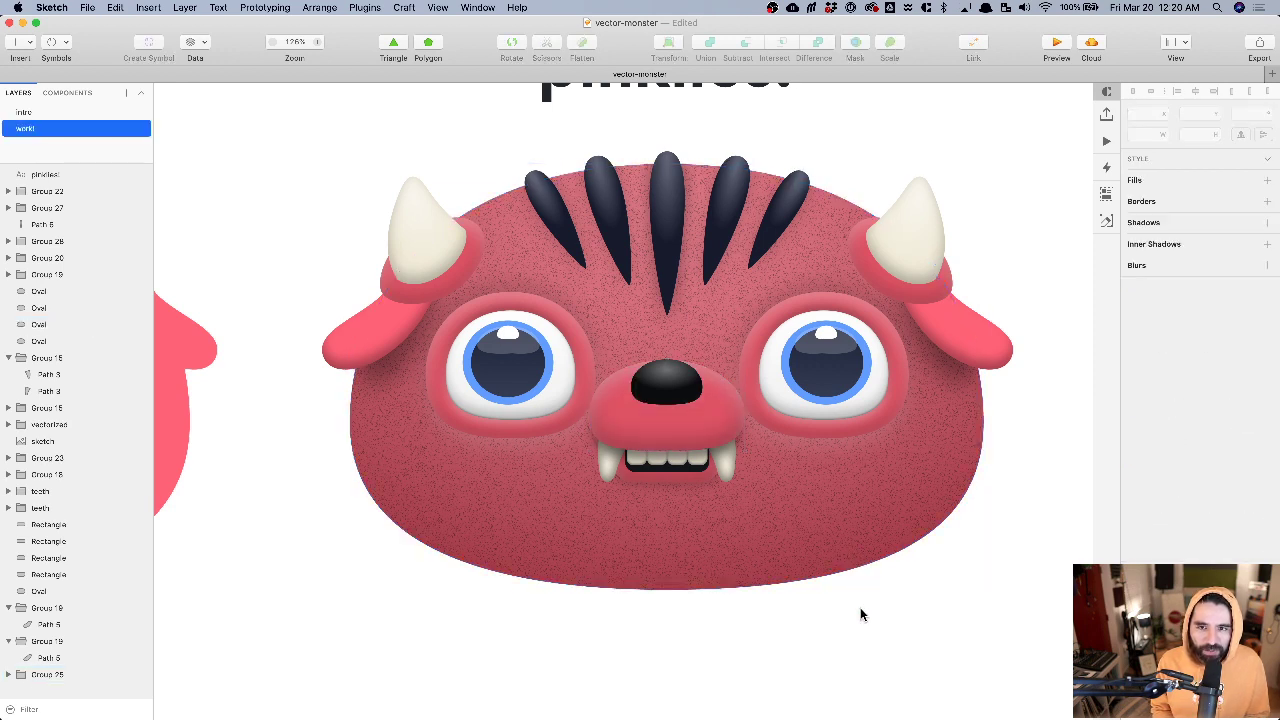
- Move both coloured monster heads and the title away from the sketch, and place the title above the gap between the heads
{"action": "scroll", "coordinate": [860, 614], "scroll_direction": "down", "scroll_amount": 5}
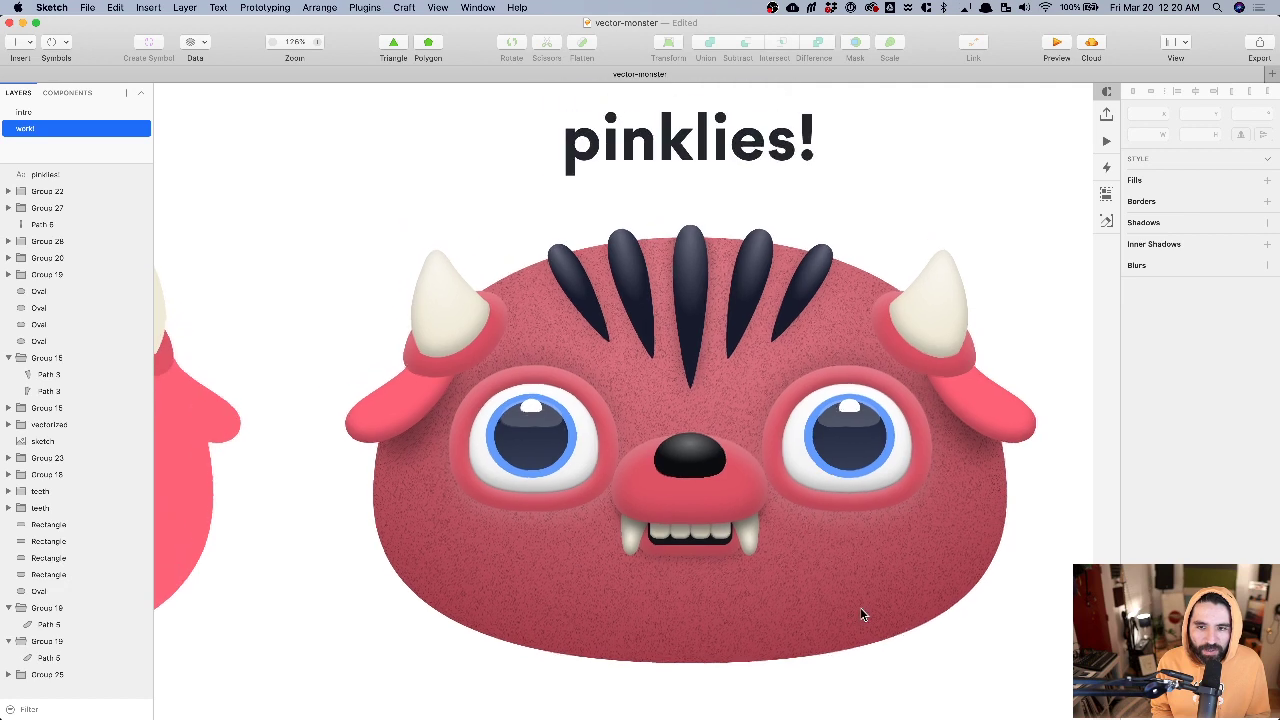
{"action": "scroll", "coordinate": [993, 489], "scroll_direction": "down", "scroll_amount": 3}
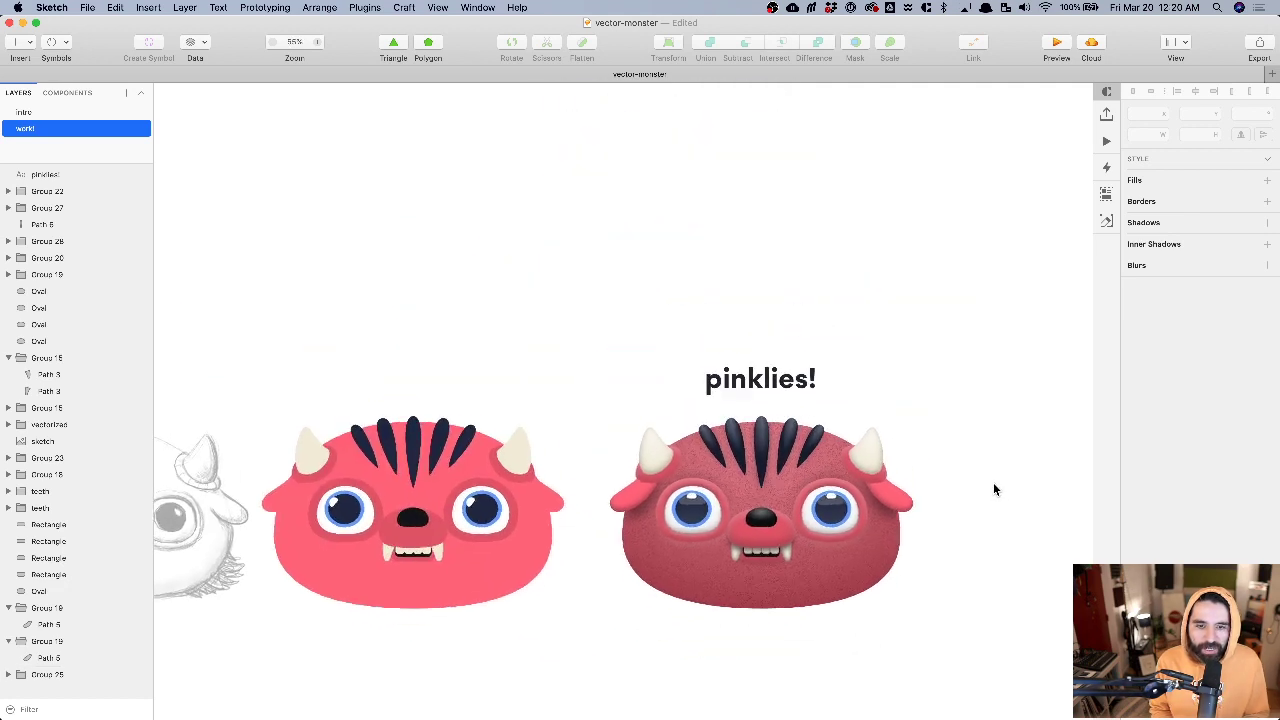
{"action": "scroll", "coordinate": [993, 489], "scroll_direction": "up", "scroll_amount": 5}
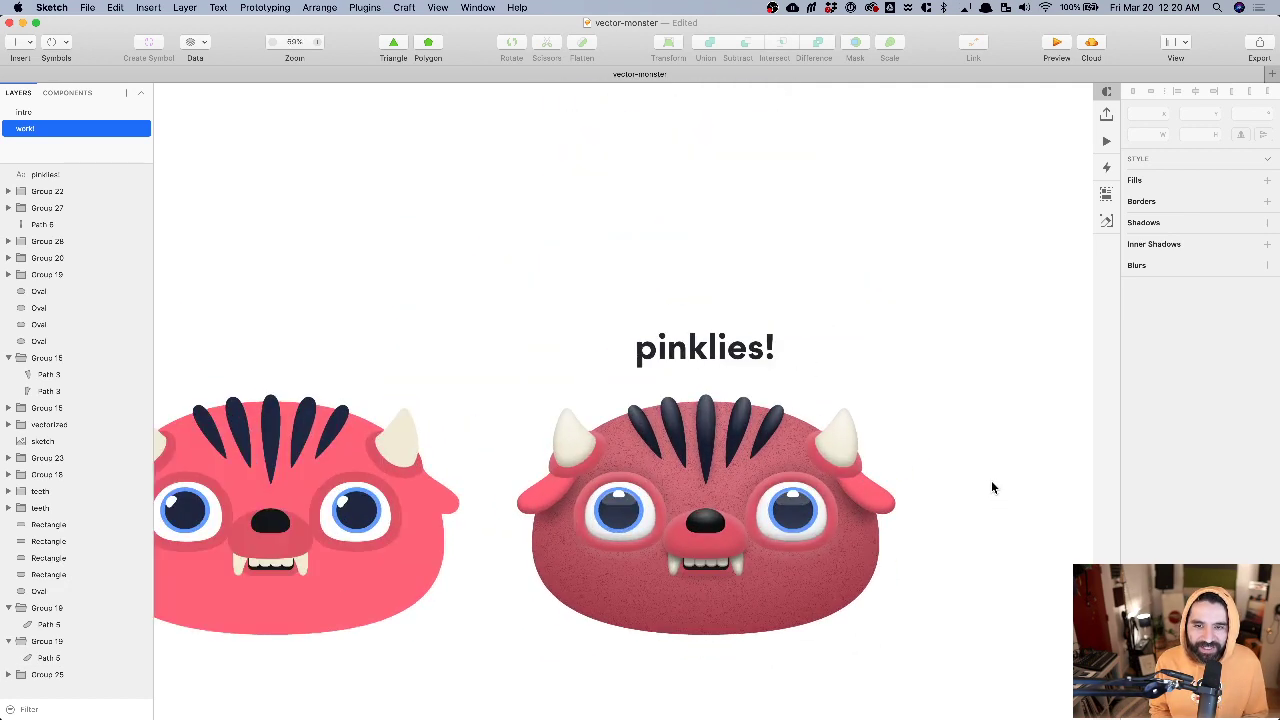
{"action": "scroll", "coordinate": [991, 487], "scroll_direction": "down", "scroll_amount": 8}
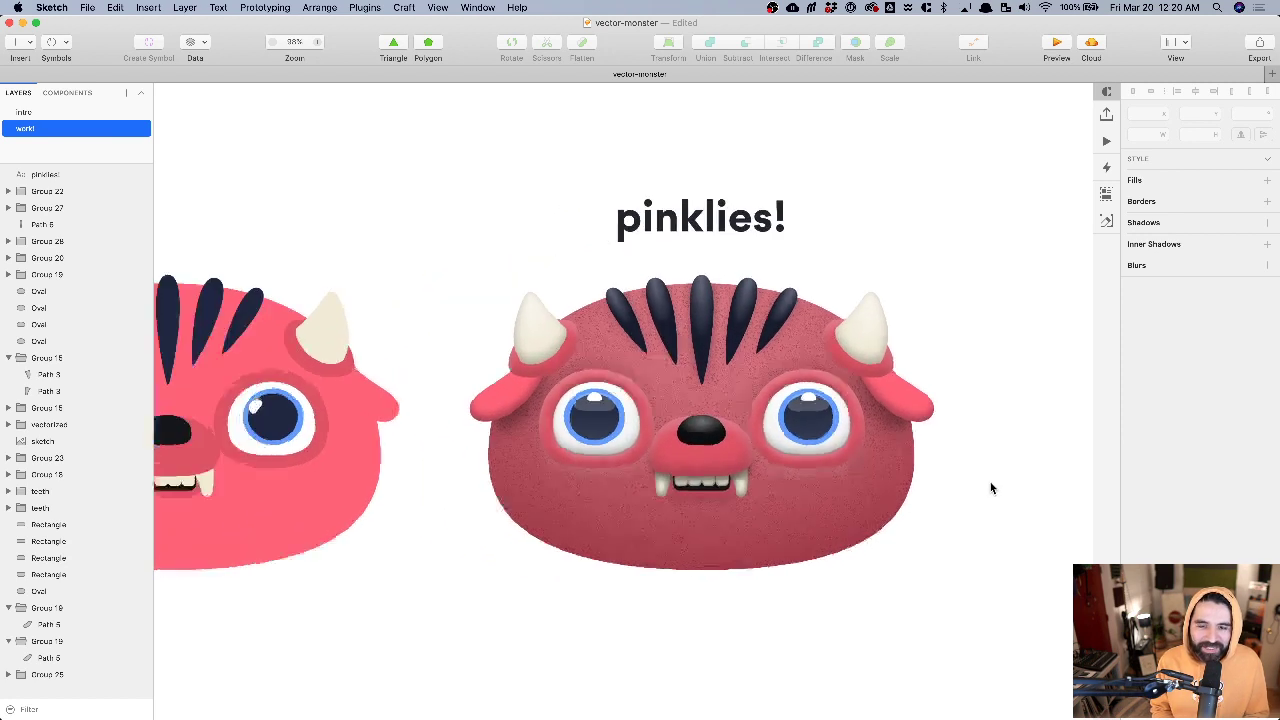
{"action": "left_click_drag", "start_coordinate": [723, 304], "coordinate": [1011, 583]}
{"action": "scroll", "coordinate": [1006, 580], "scroll_direction": "right", "scroll_amount": 5}
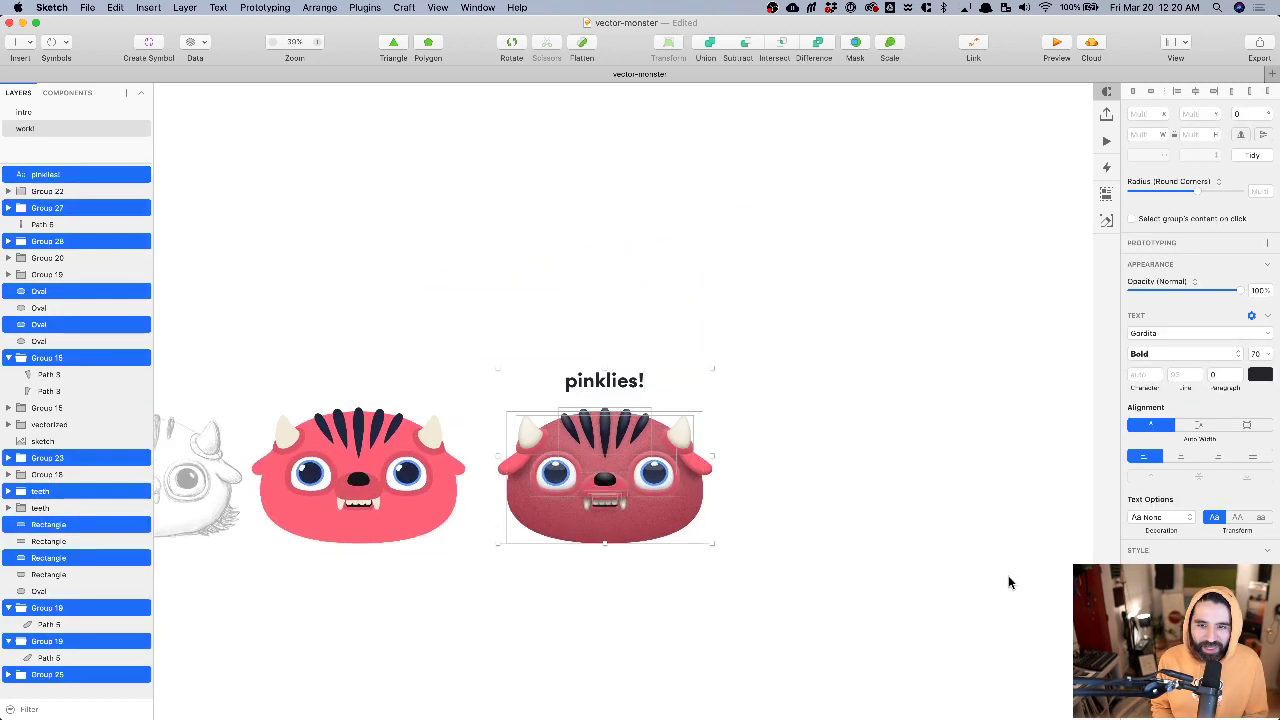
{"action": "left_click_drag", "start_coordinate": [785, 293], "coordinate": [264, 605]}
{"action": "left_click_drag", "start_coordinate": [415, 474], "coordinate": [632, 328]}
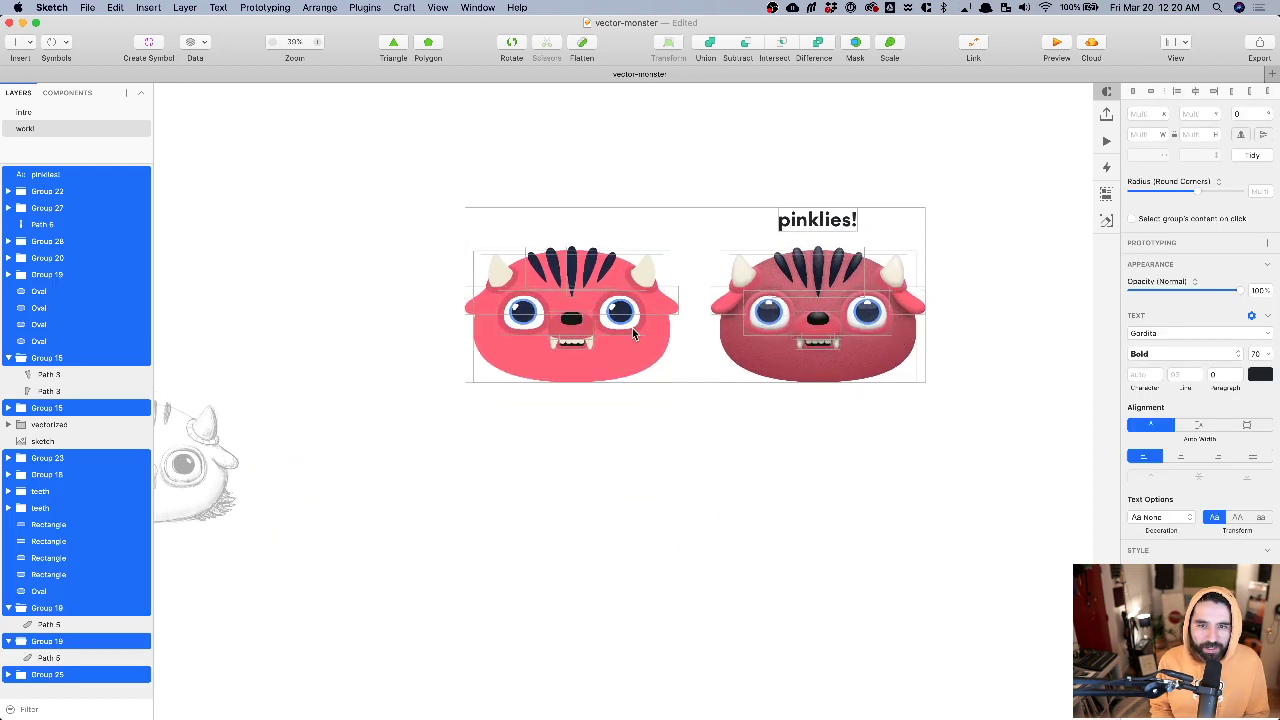
{"action": "left_click", "coordinate": [668, 479]}
{"action": "left_click_drag", "start_coordinate": [823, 207], "coordinate": [695, 208]}
- Hide the interface and nudge the whole shaded head left, closer to the flat-coloured head
{"action": "scroll", "coordinate": [693, 218], "scroll_direction": "up", "scroll_amount": 3}
{"action": "left_click_drag", "start_coordinate": [709, 294], "coordinate": [1037, 494]}
{"action": "key", "text": "super+period"}
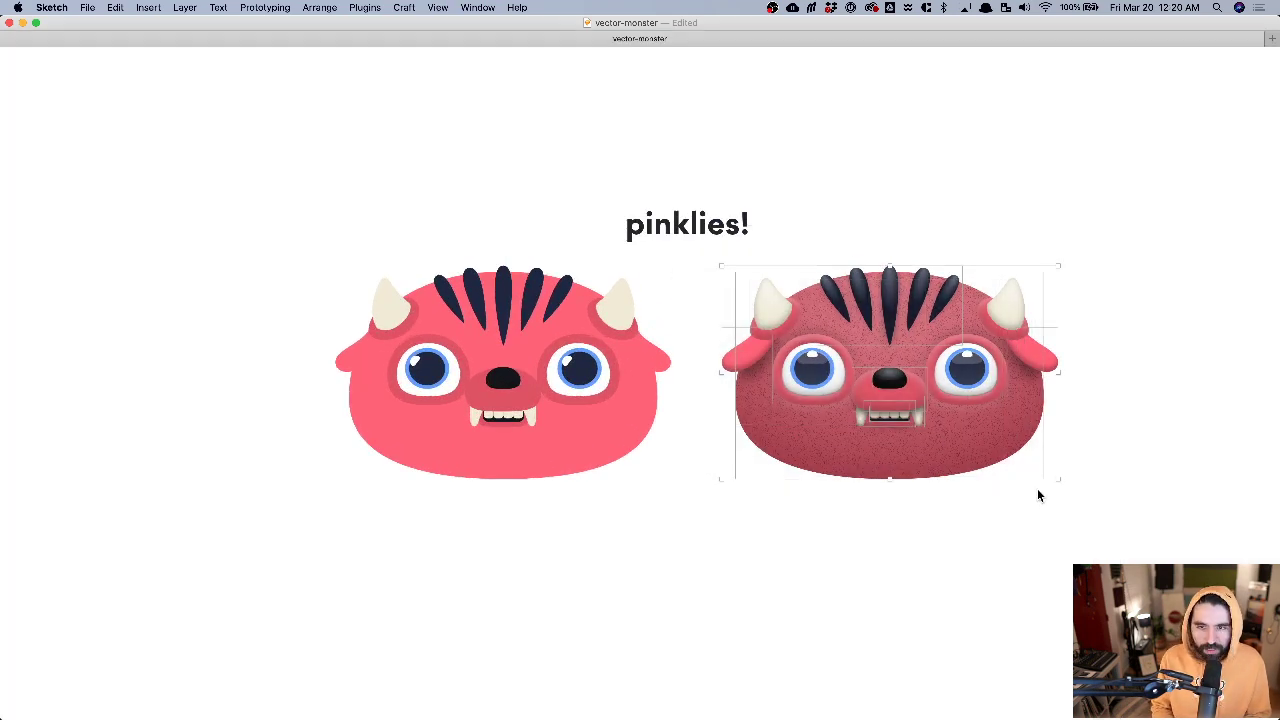
{"action": "key", "text": "shift+Left"}
{"action": "key", "text": "shift+Left"}
{"action": "key", "text": "shift+Left"}
{"action": "key", "text": "shift+Left"}
{"action": "key", "text": "shift+Left"}
{"action": "key", "text": "shift+Left"}
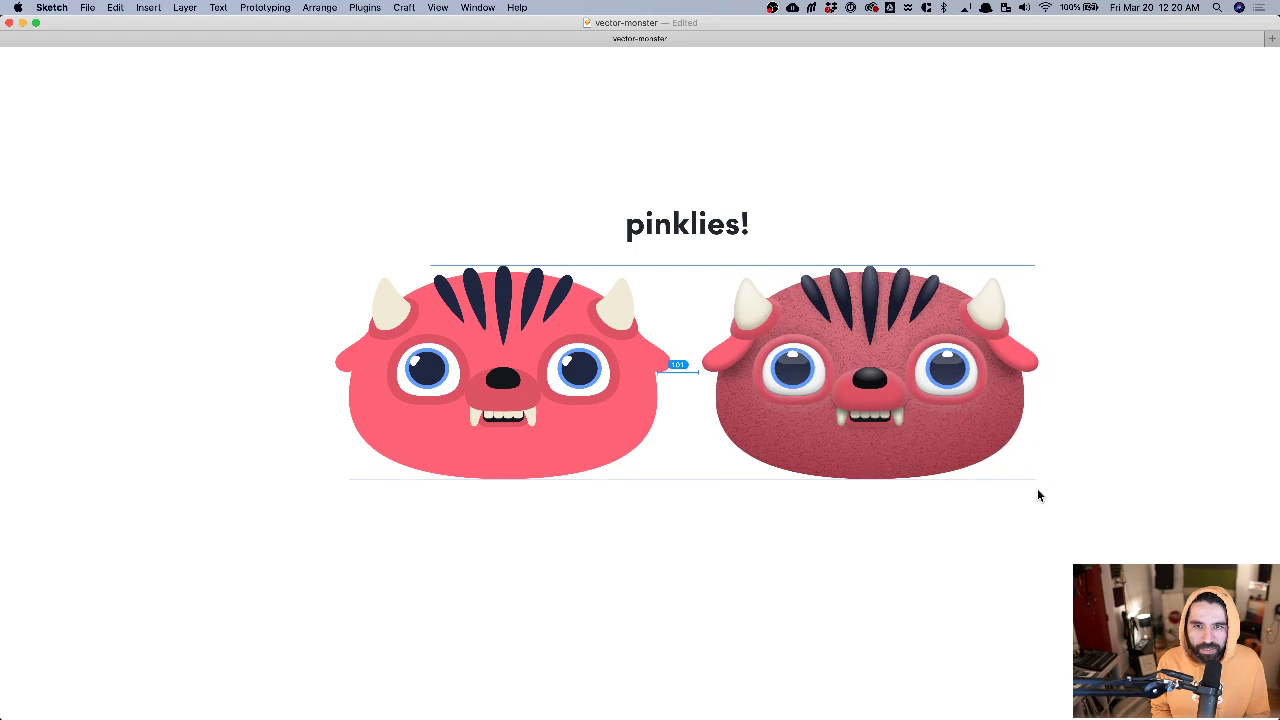
- Compare the flat and shaded monster heads side by side, including the shaded eyes
{"action": "scroll", "coordinate": [751, 384], "scroll_direction": "up", "scroll_amount": 3}
{"action": "scroll", "coordinate": [679, 571], "scroll_direction": "down", "scroll_amount": 3}
{"action": "scroll", "coordinate": [578, 404], "scroll_direction": "up", "scroll_amount": 2}
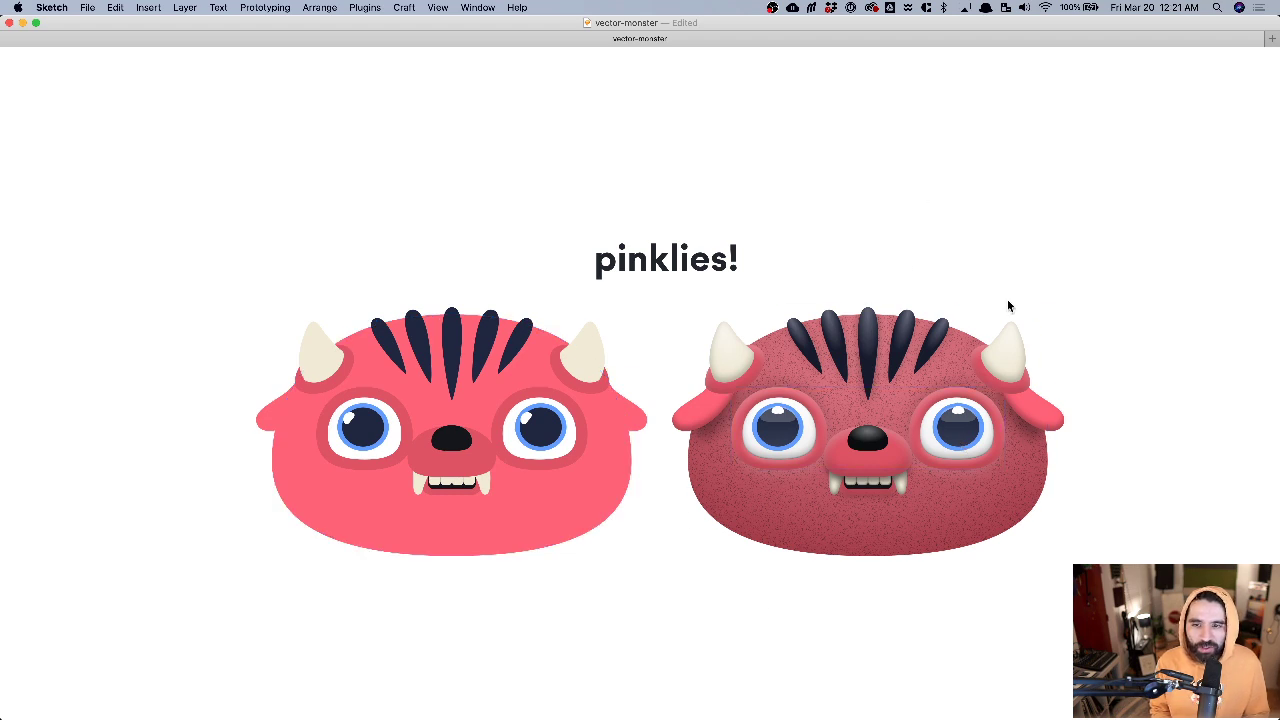
{"action": "scroll", "coordinate": [785, 430], "scroll_direction": "down", "scroll_amount": 3}
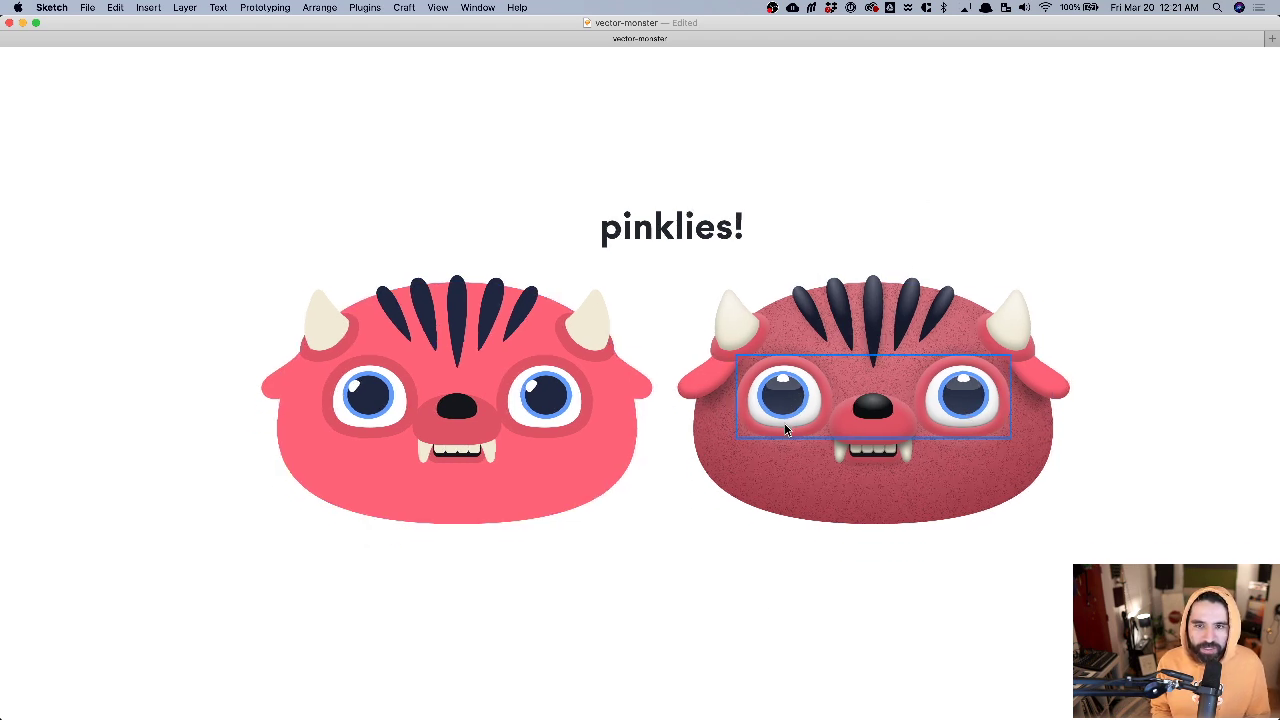
{"action": "scroll", "coordinate": [785, 430], "scroll_direction": "right", "scroll_amount": 2}
{"action": "double_click", "coordinate": [766, 363]}
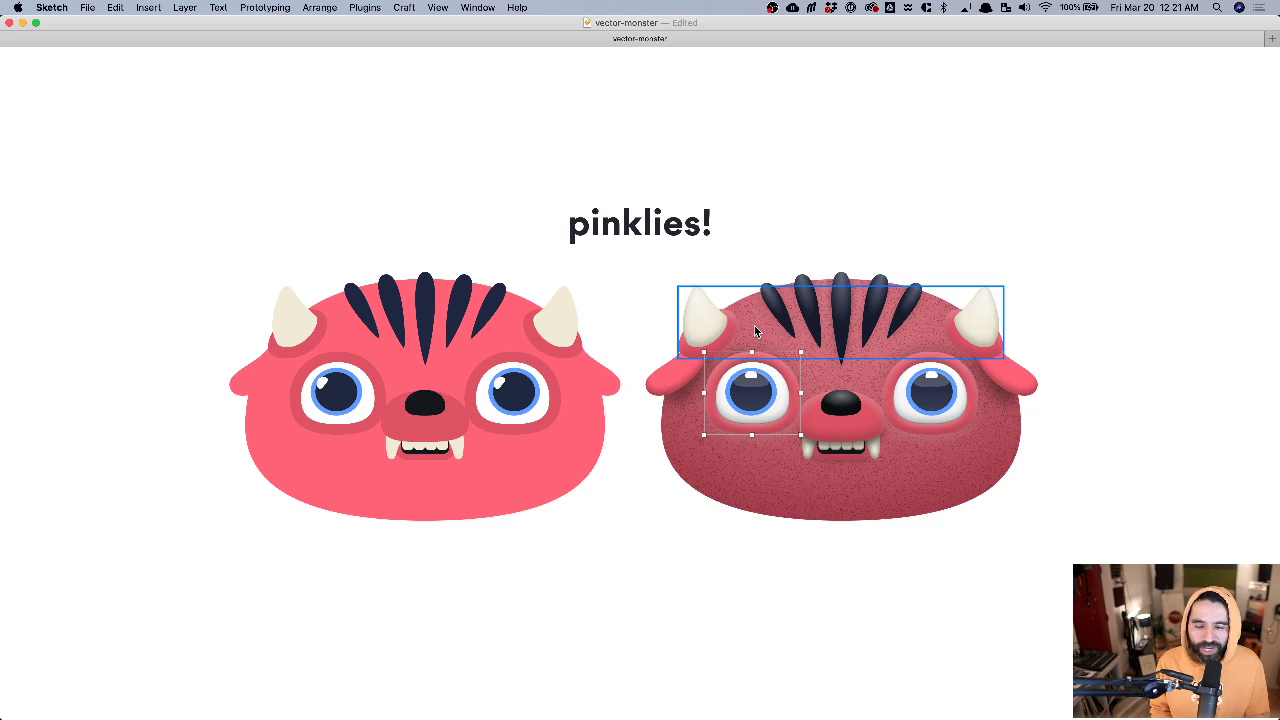
{"action": "left_click", "coordinate": [634, 598]}
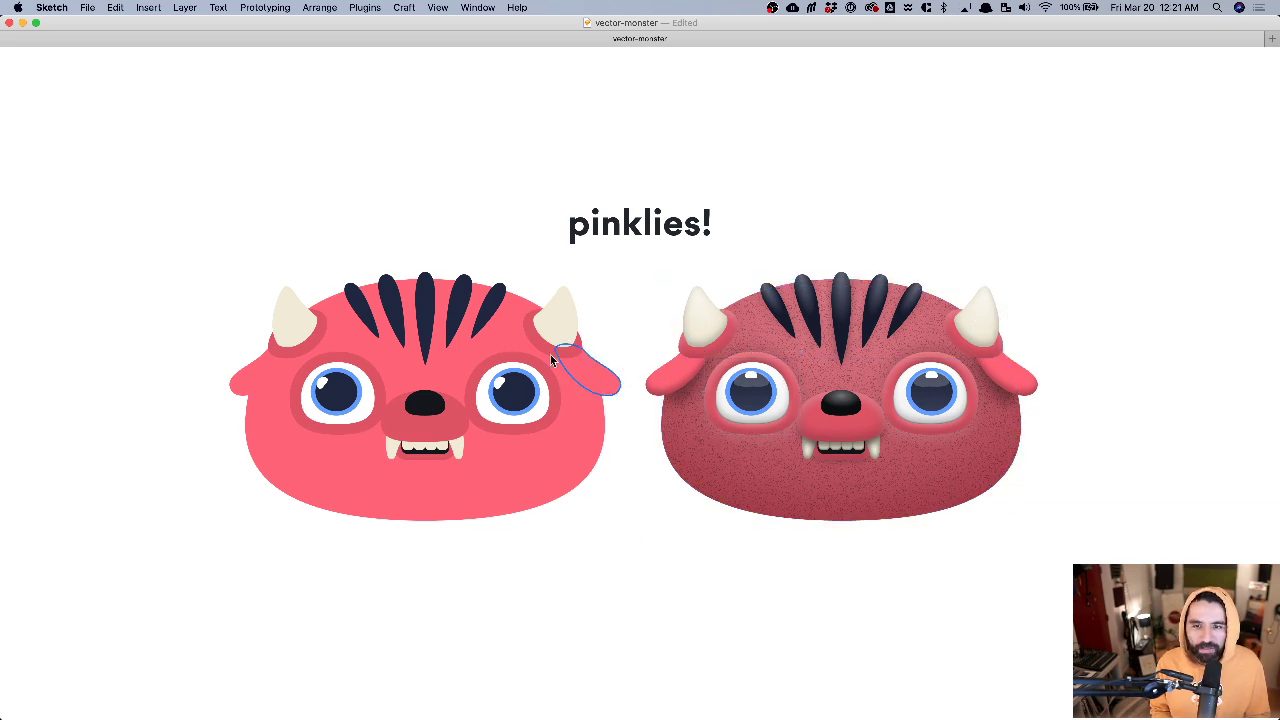
{"action": "scroll", "coordinate": [535, 348], "scroll_direction": "up", "scroll_amount": 2}
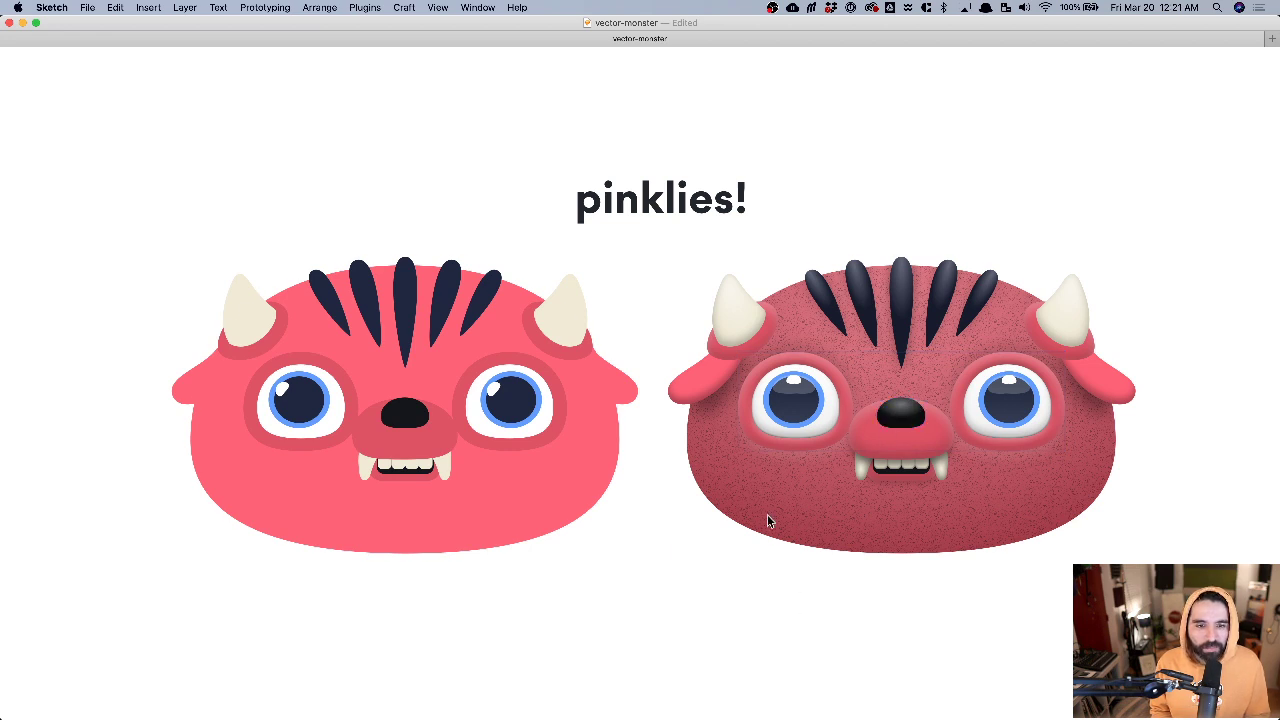
- Nudge the "pinklies!" title left and slightly down to centre it above the two heads
{"action": "left_click", "coordinate": [588, 447]}
{"action": "left_click", "coordinate": [462, 132]}
{"action": "key", "text": "shift+Left"}
{"action": "key", "text": "shift+Left"}
{"action": "key", "text": "shift+Left"}
{"action": "key", "text": "shift+Down"}
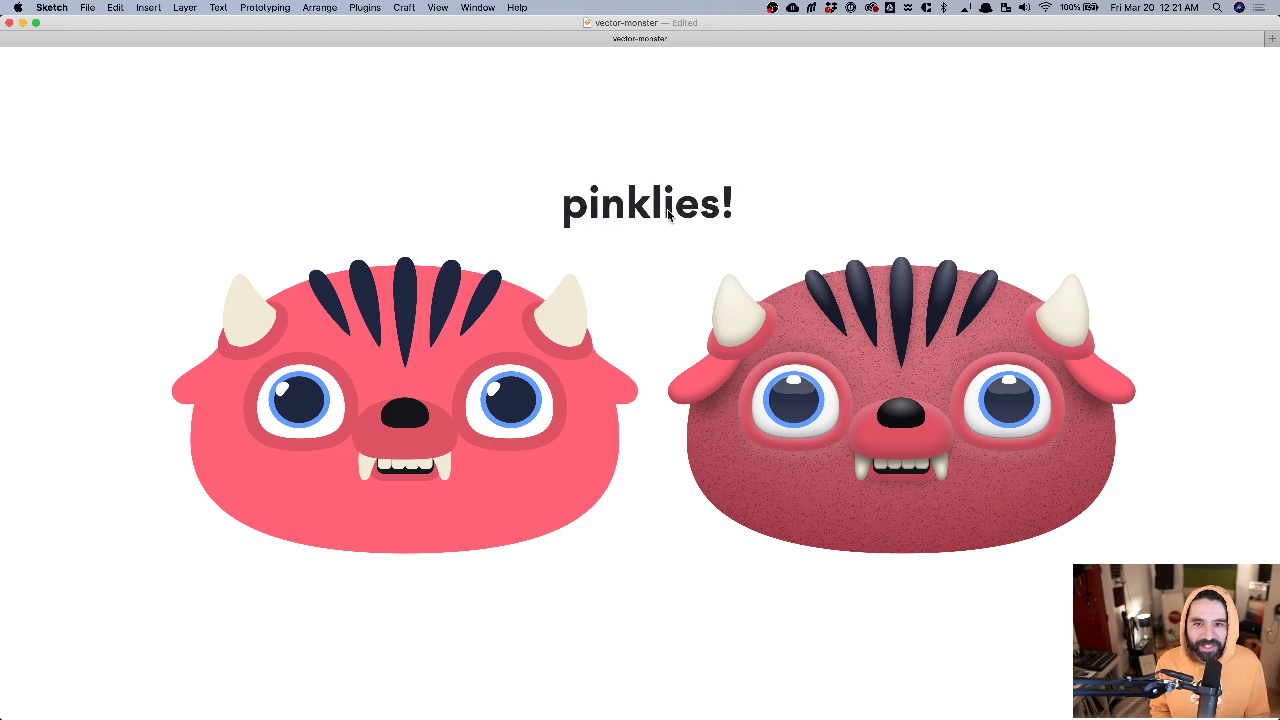
{"action": "scroll", "coordinate": [902, 186], "scroll_direction": "down", "scroll_amount": 2}
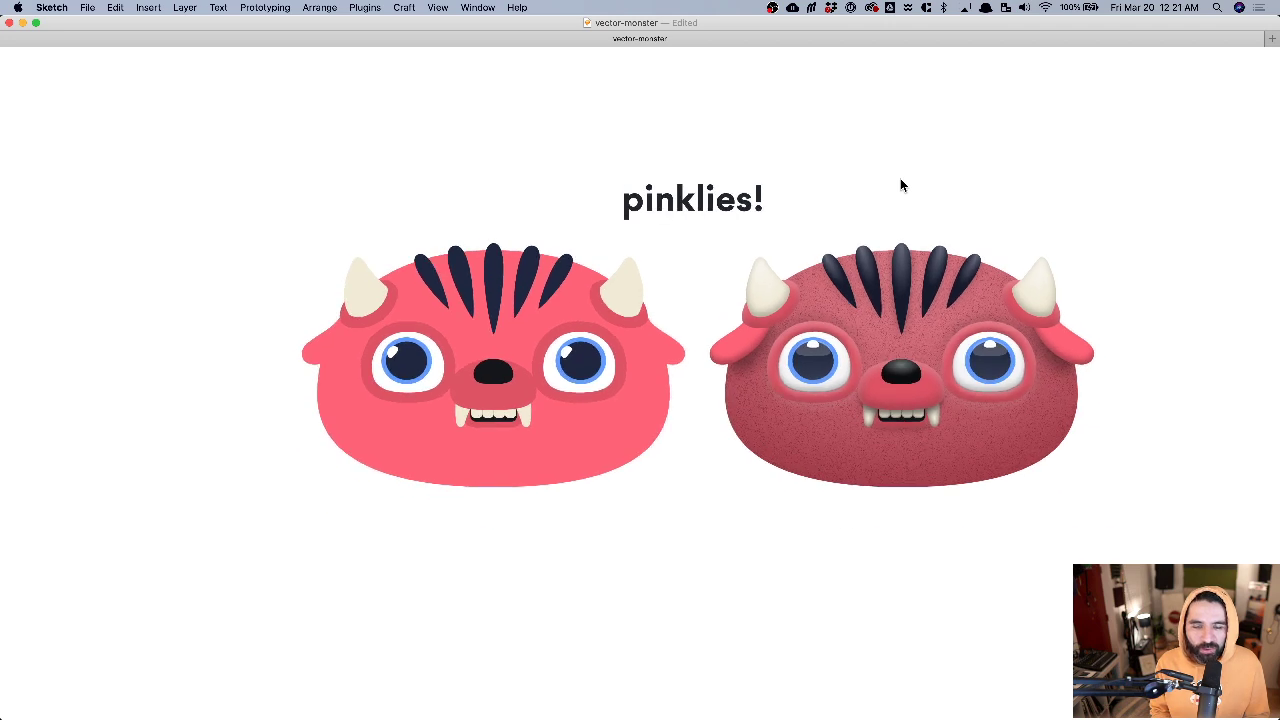
- Switch to Chrome to read the live stream chat, and return to the Sketch artwork
{"action": "key", "text": "super+Tab"}
{"action": "key", "text": "super+Tab"}
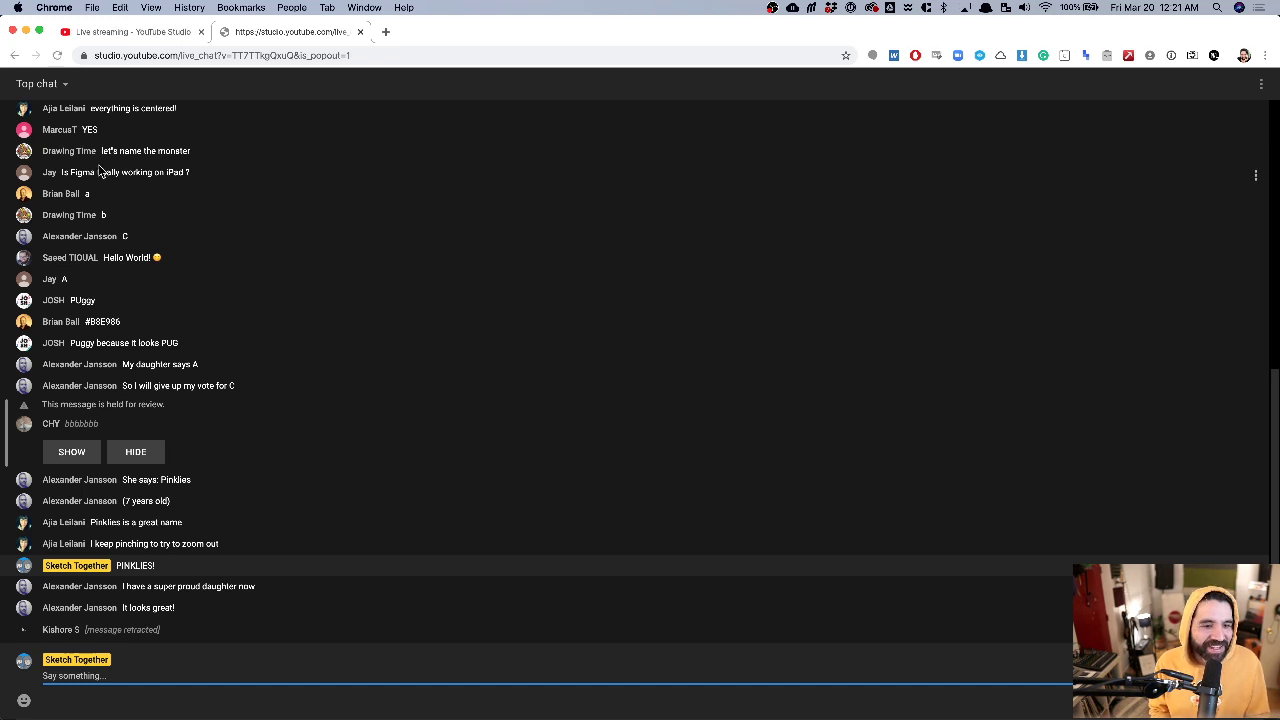
{"action": "key", "text": "super+Tab"}
{"action": "key", "text": "super+Tab"}
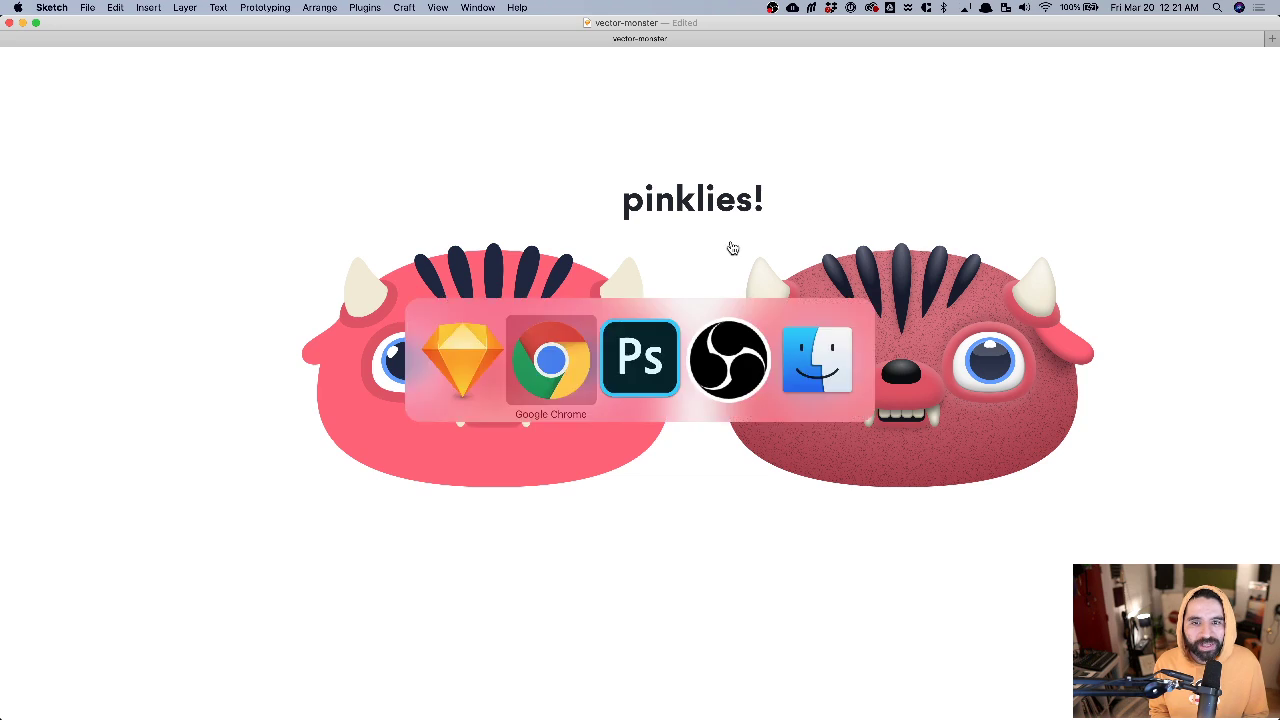
- Switch to OBS and change the live stream to the "Just Me" scene
{"action": "key", "text": "super+Tab"}
{"action": "key", "text": "super+Tab"}
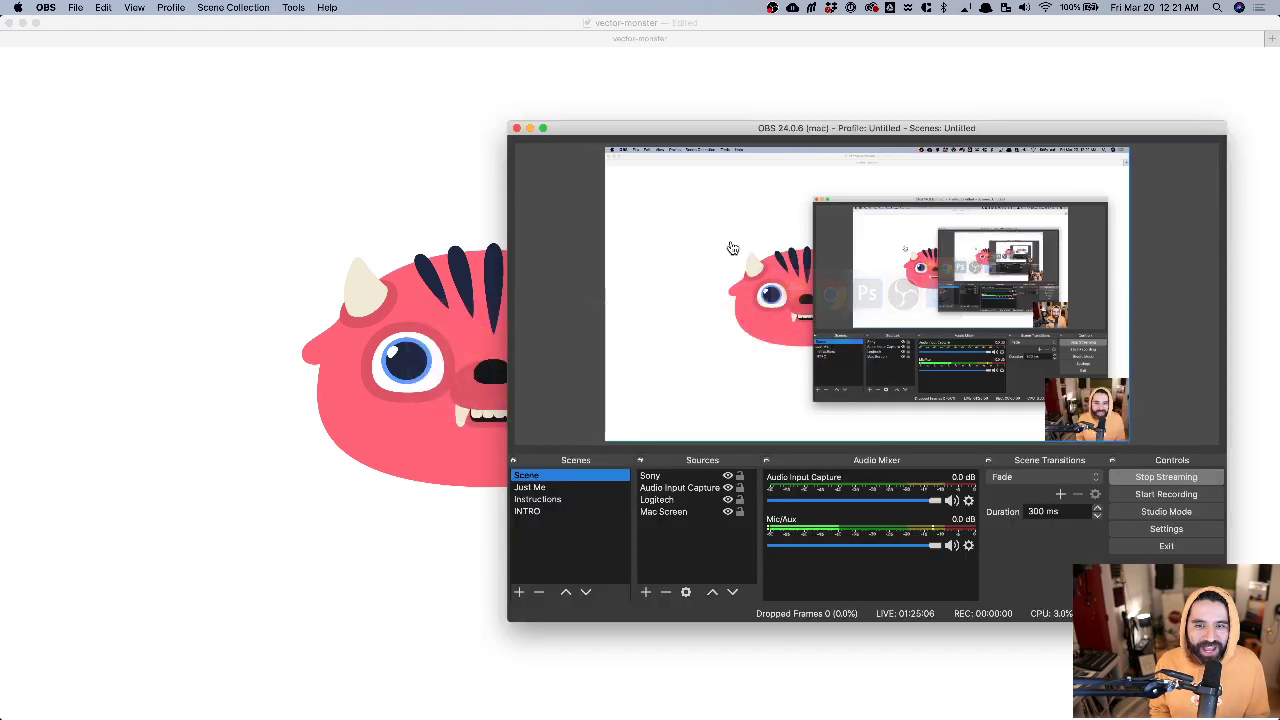
{"action": "left_click", "coordinate": [543, 490]}
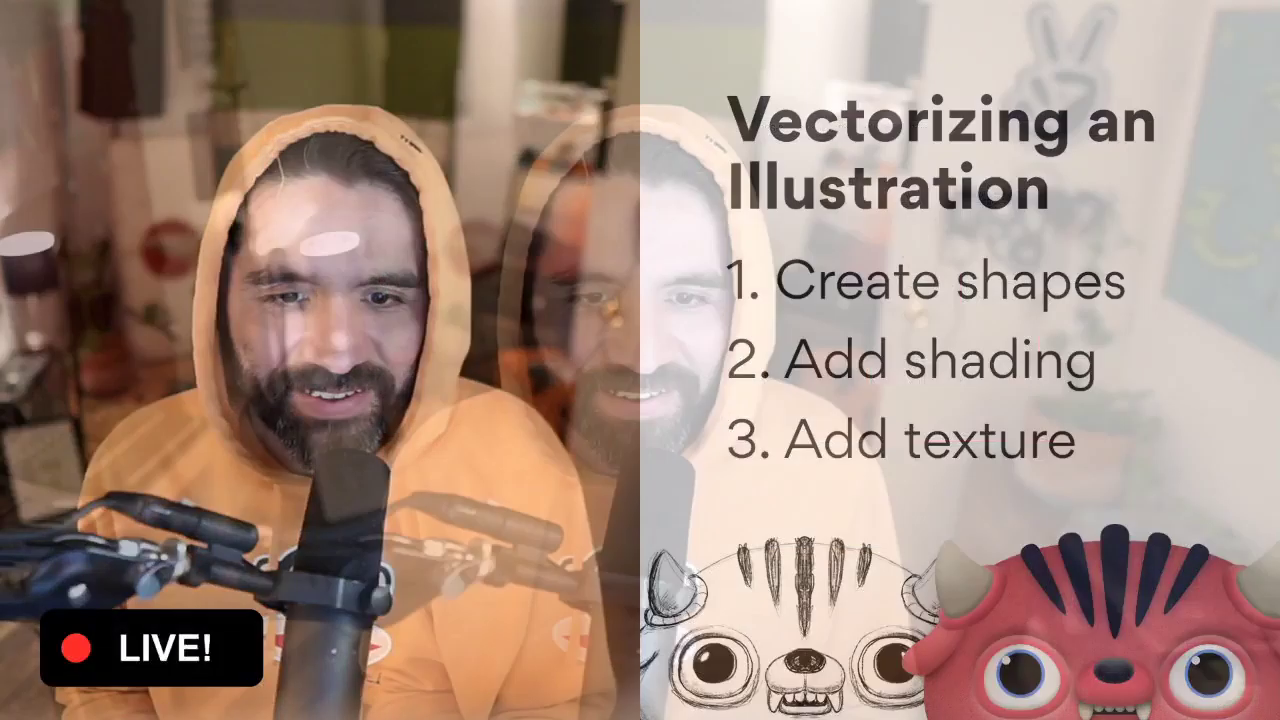